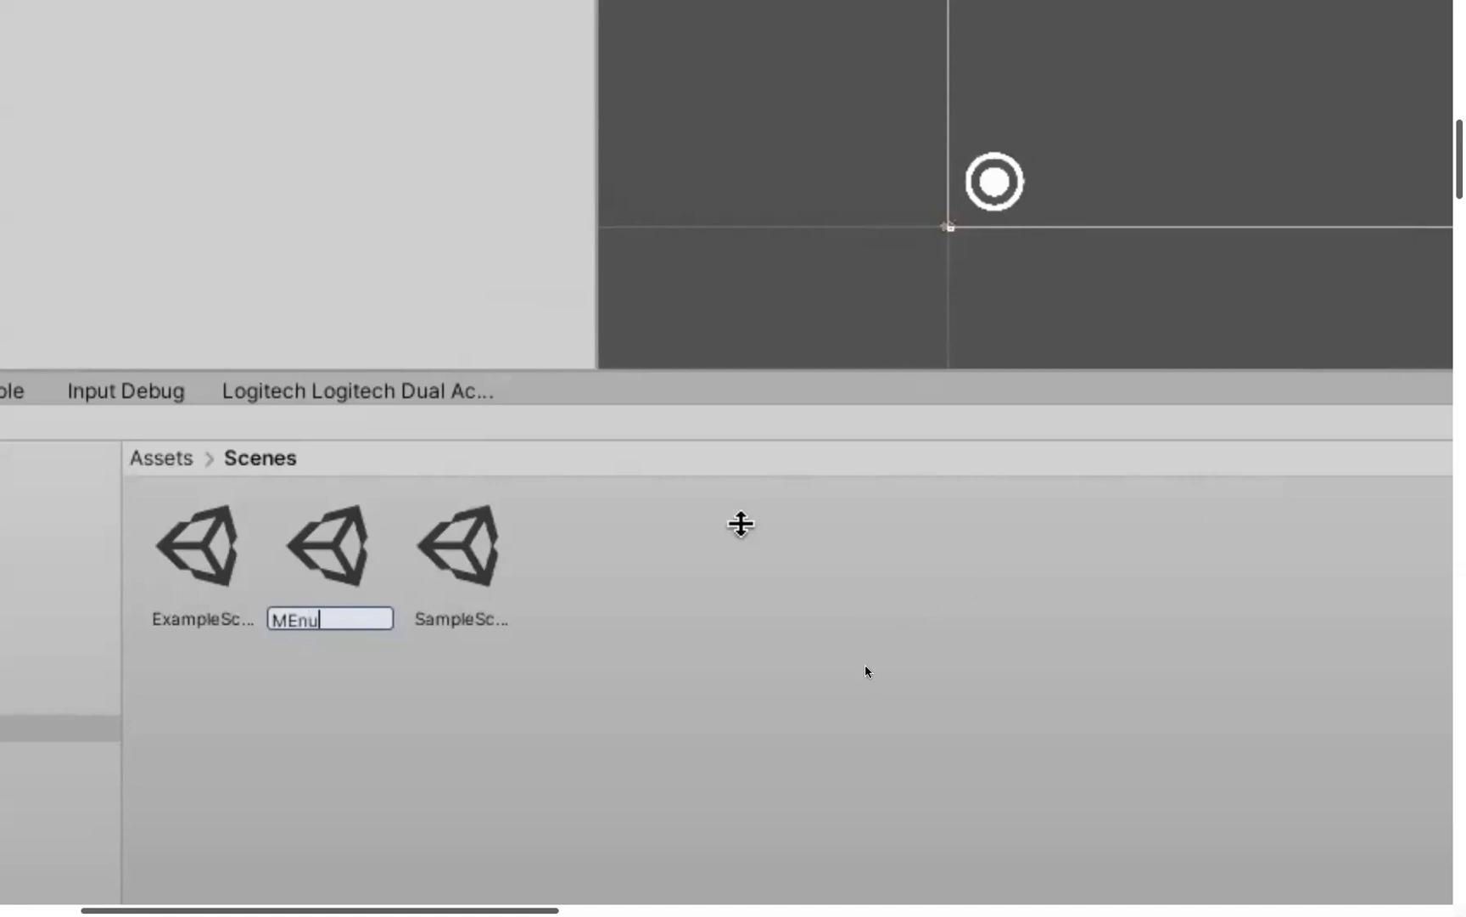
Rename the scene asset to 'Menu' and add a UI Image under a new Canvas.
key(Left)
key(Left)
key(BackSpace)
text(e)
key(Return)
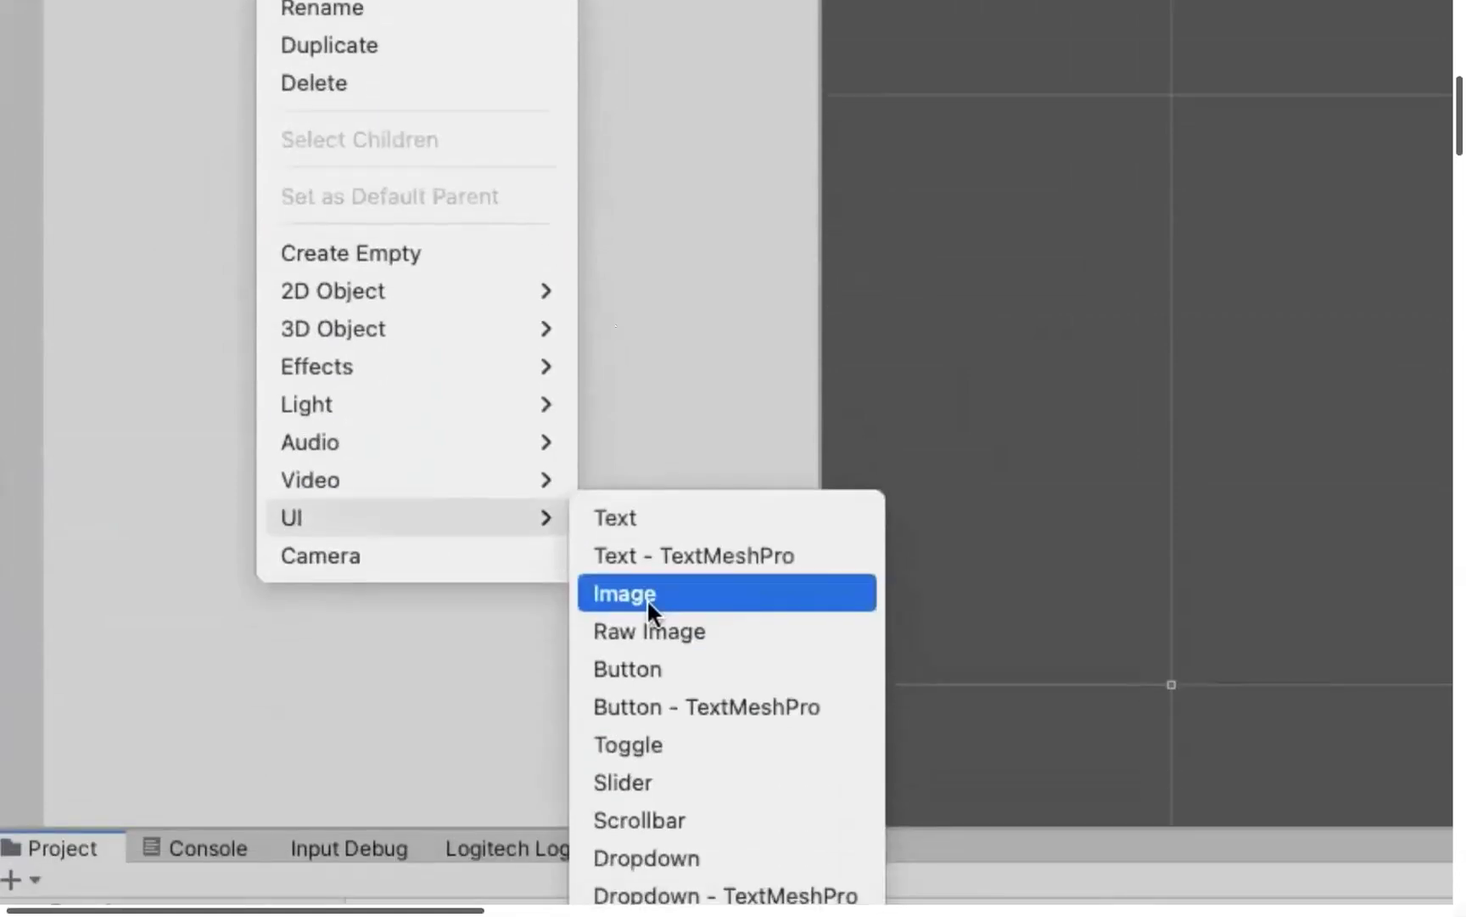
click(646, 598)
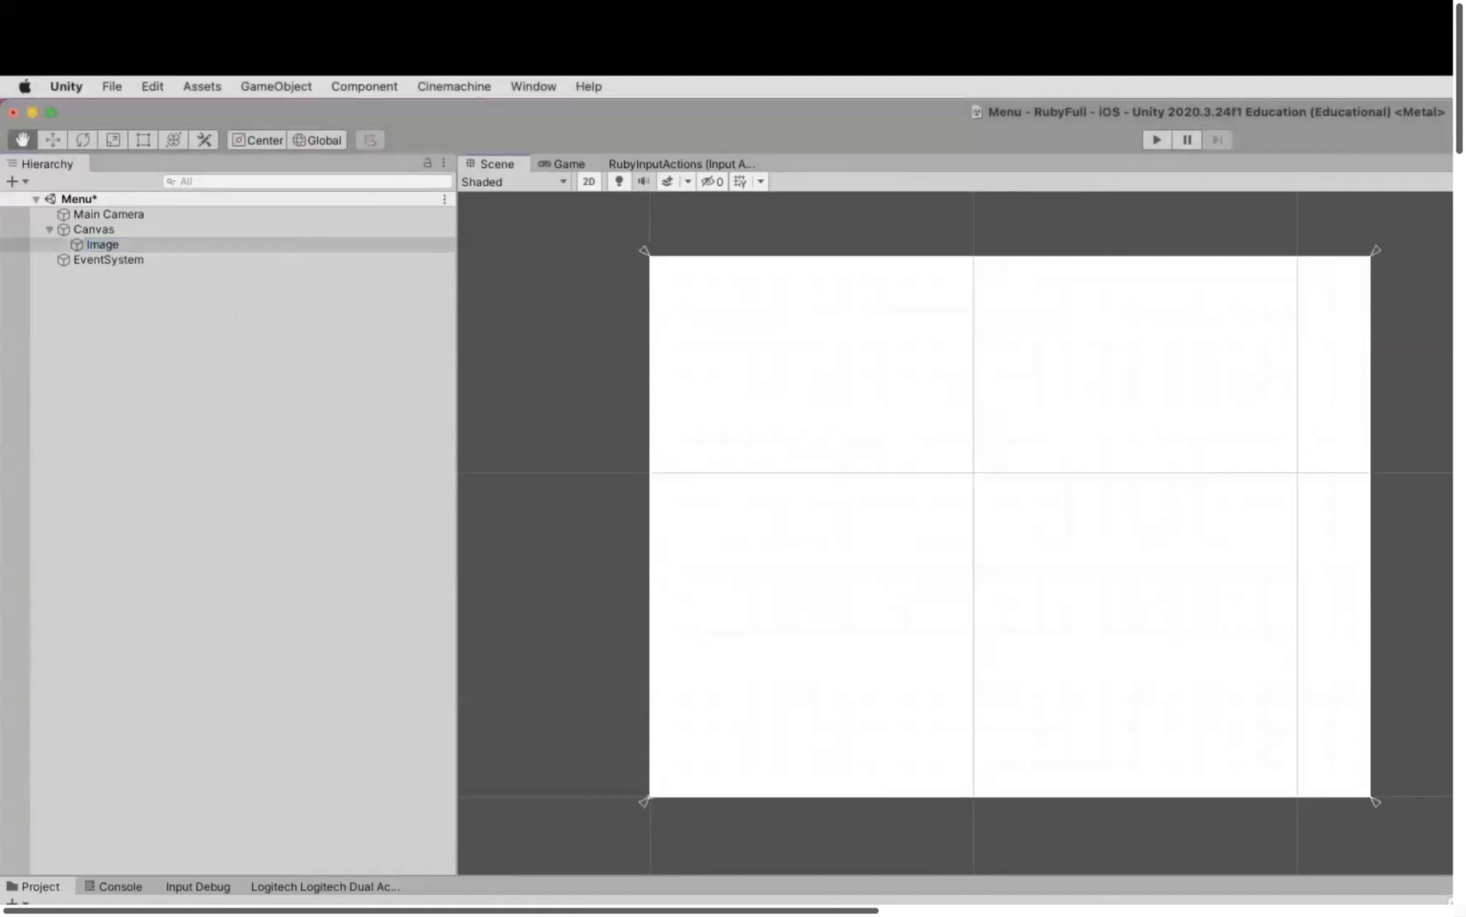
key(super+Tab)
Bring the Finder Downloads window forward and move the iOS folder window aside.
key(Tab)
click(863, 770)
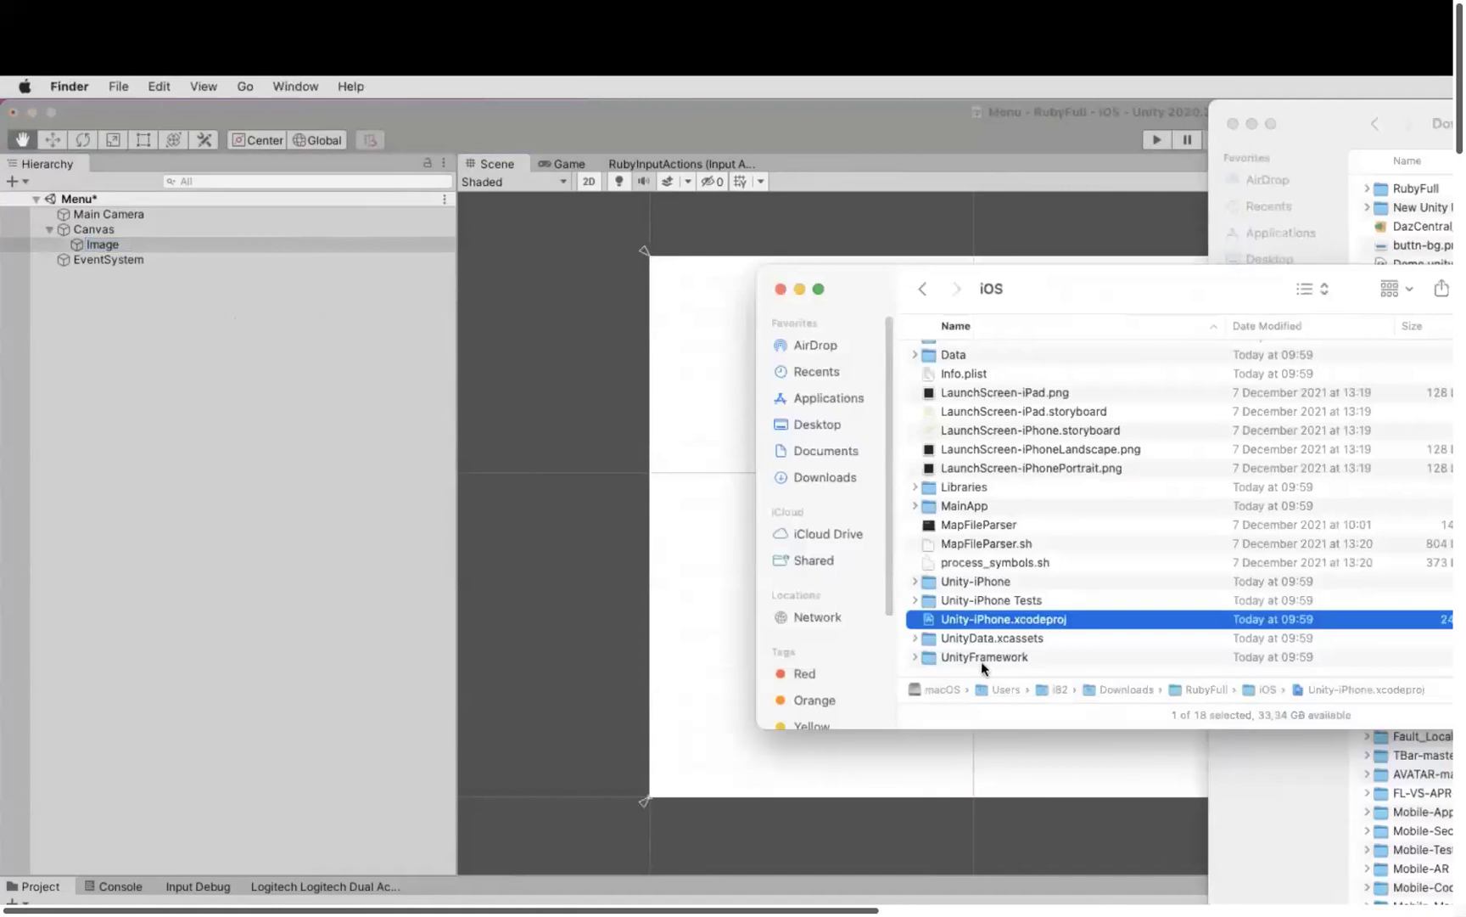
scroll(1014, 444, up, 1)
drag(1368, 311, 1453, 594)
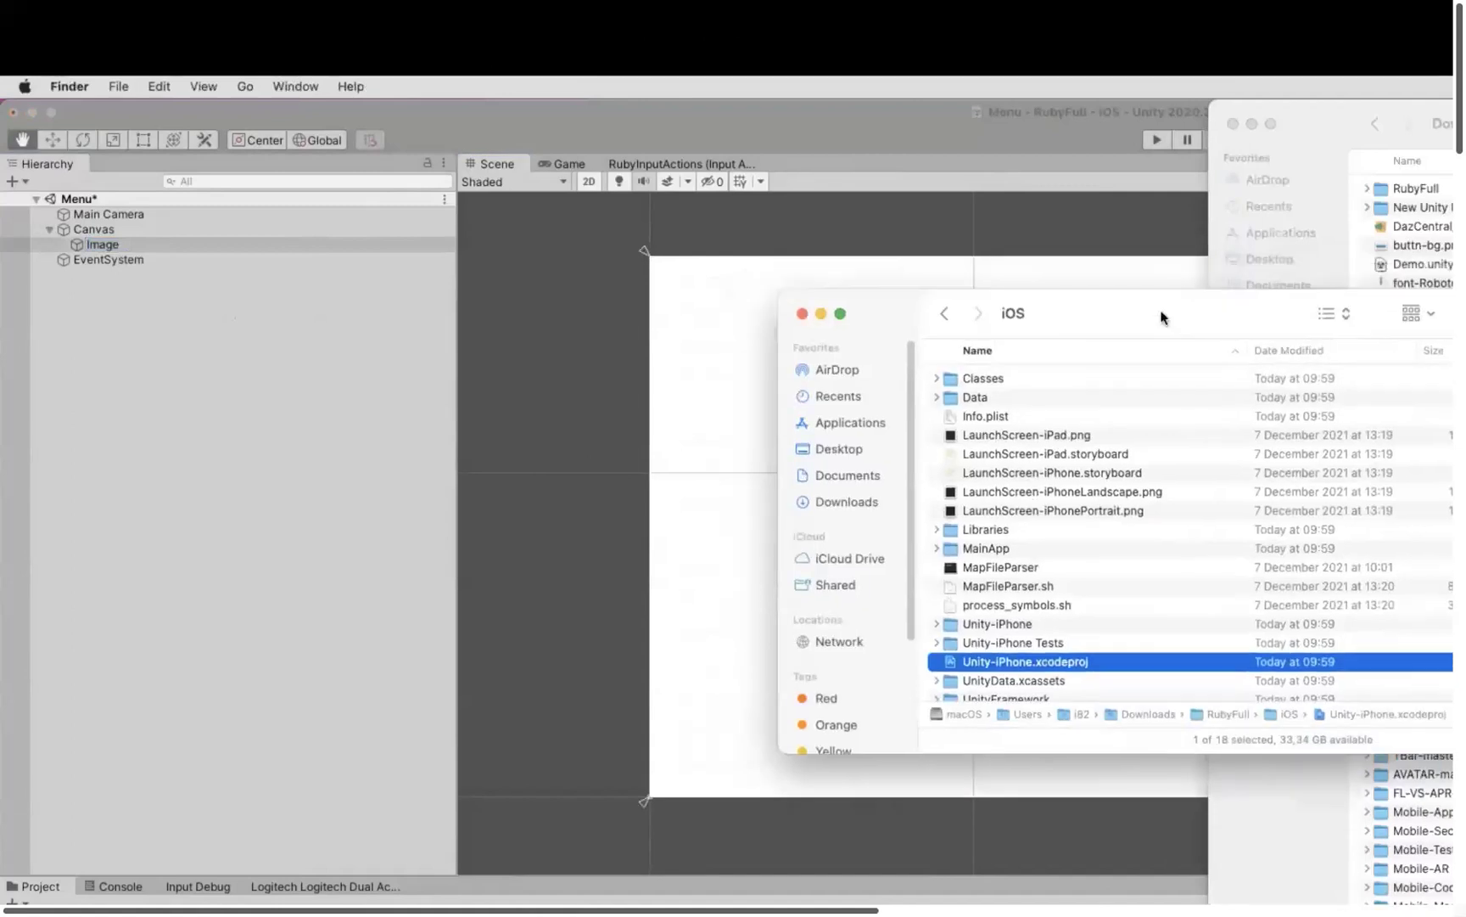
click(1440, 414)
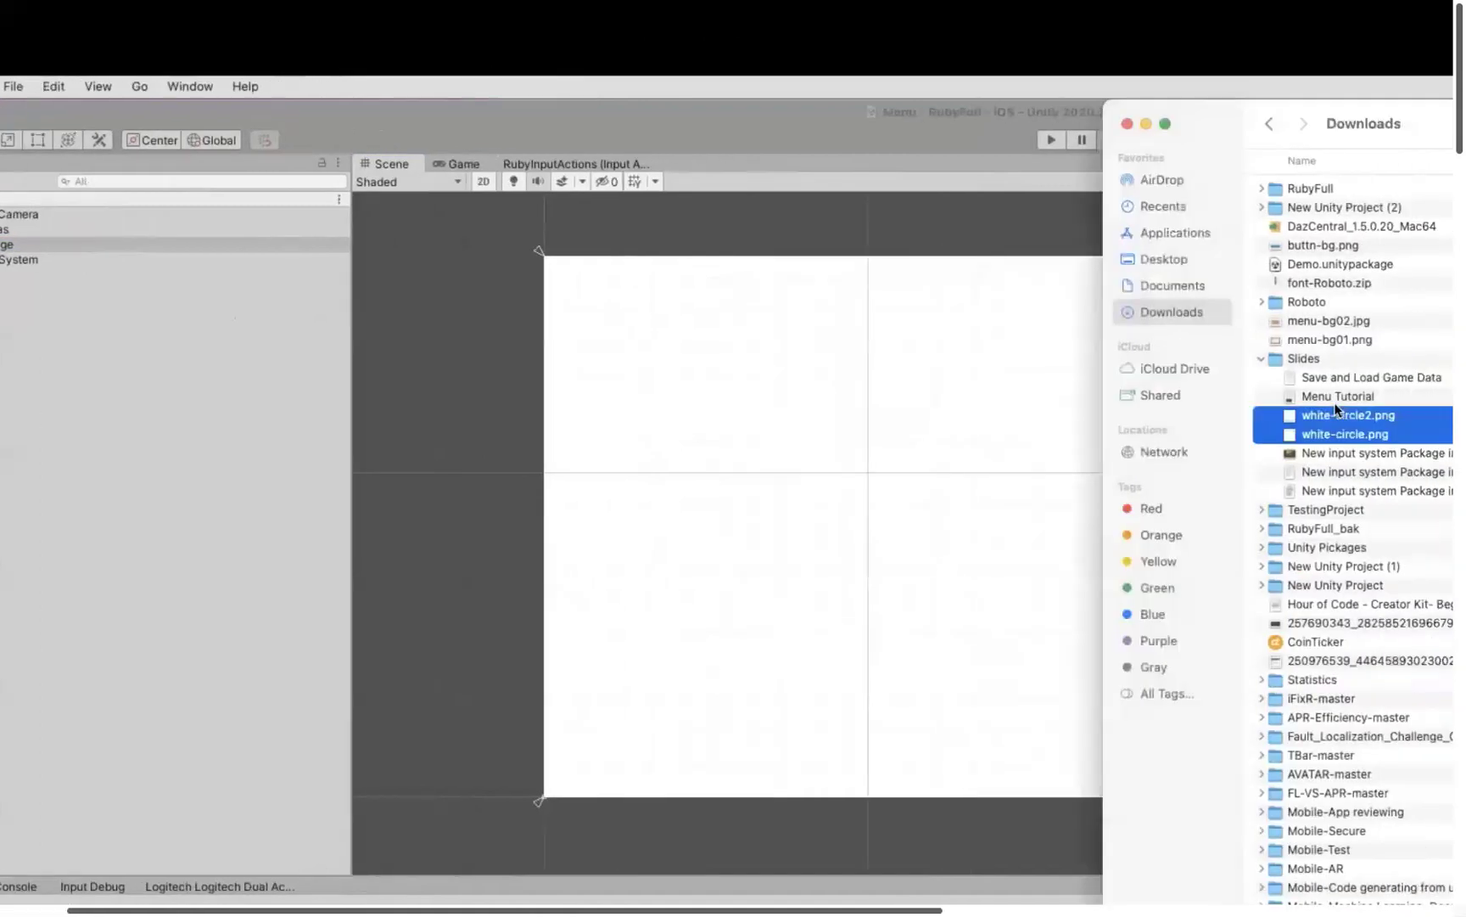
Quick Look the menu-bg02 wooden sign image, then the menu-bg01 background image.
click(1438, 320)
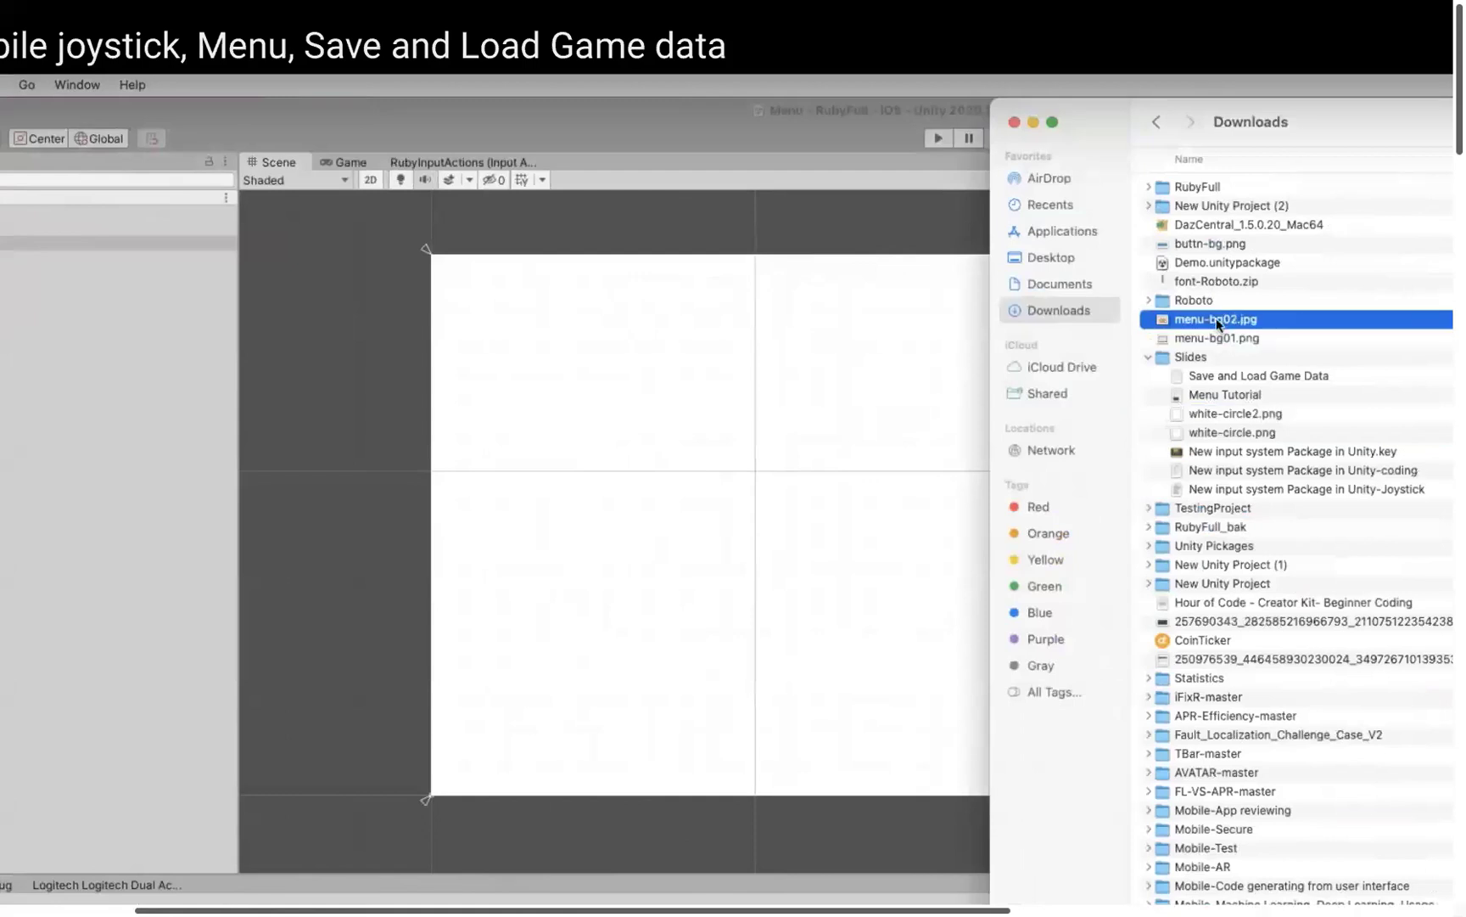
key(space)
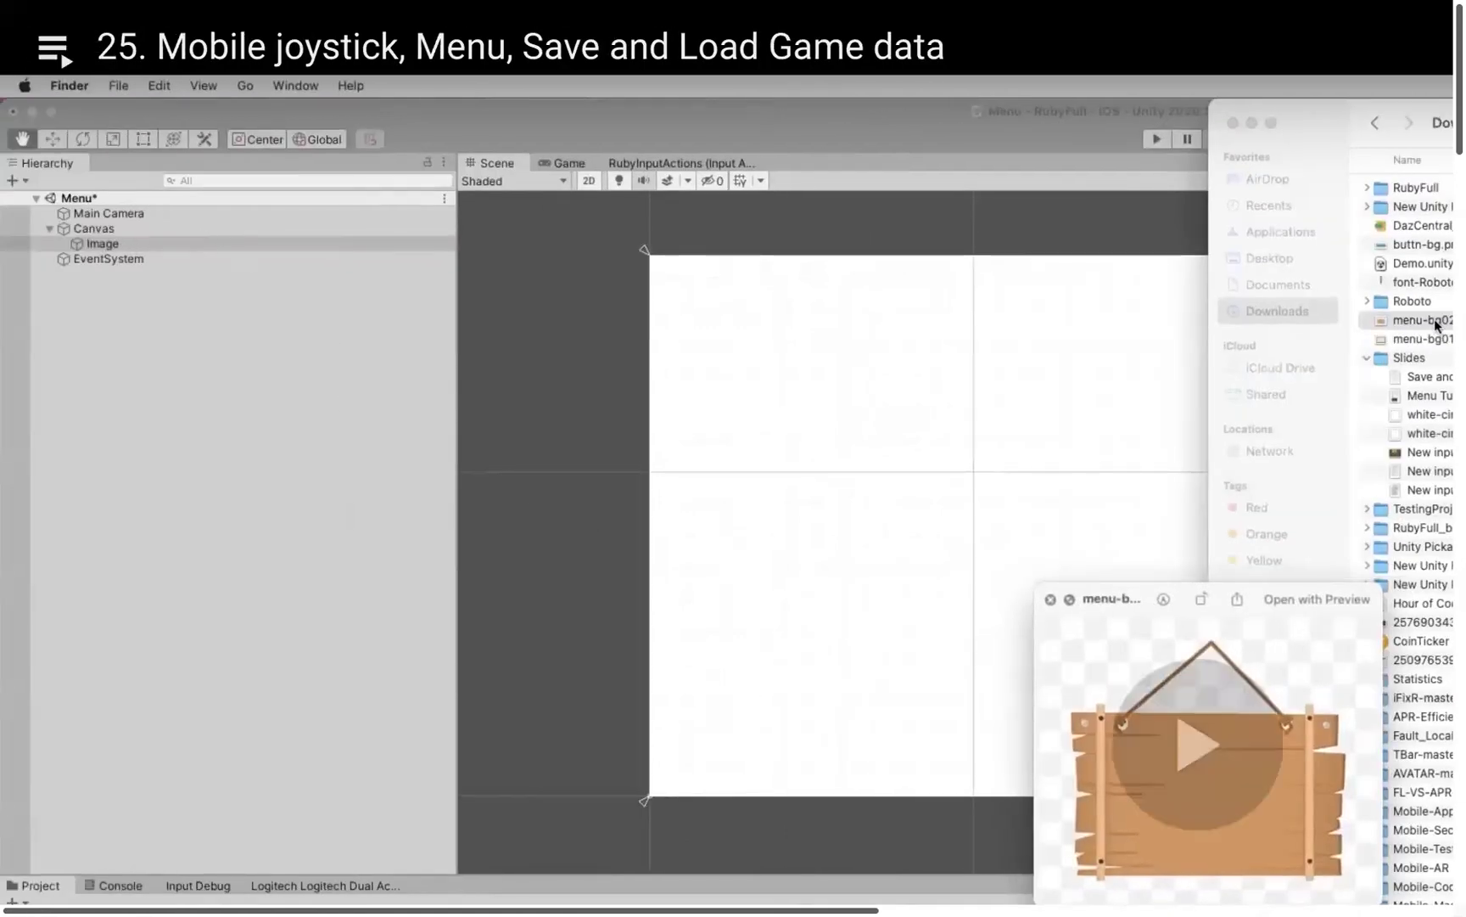
key(space)
key(space)
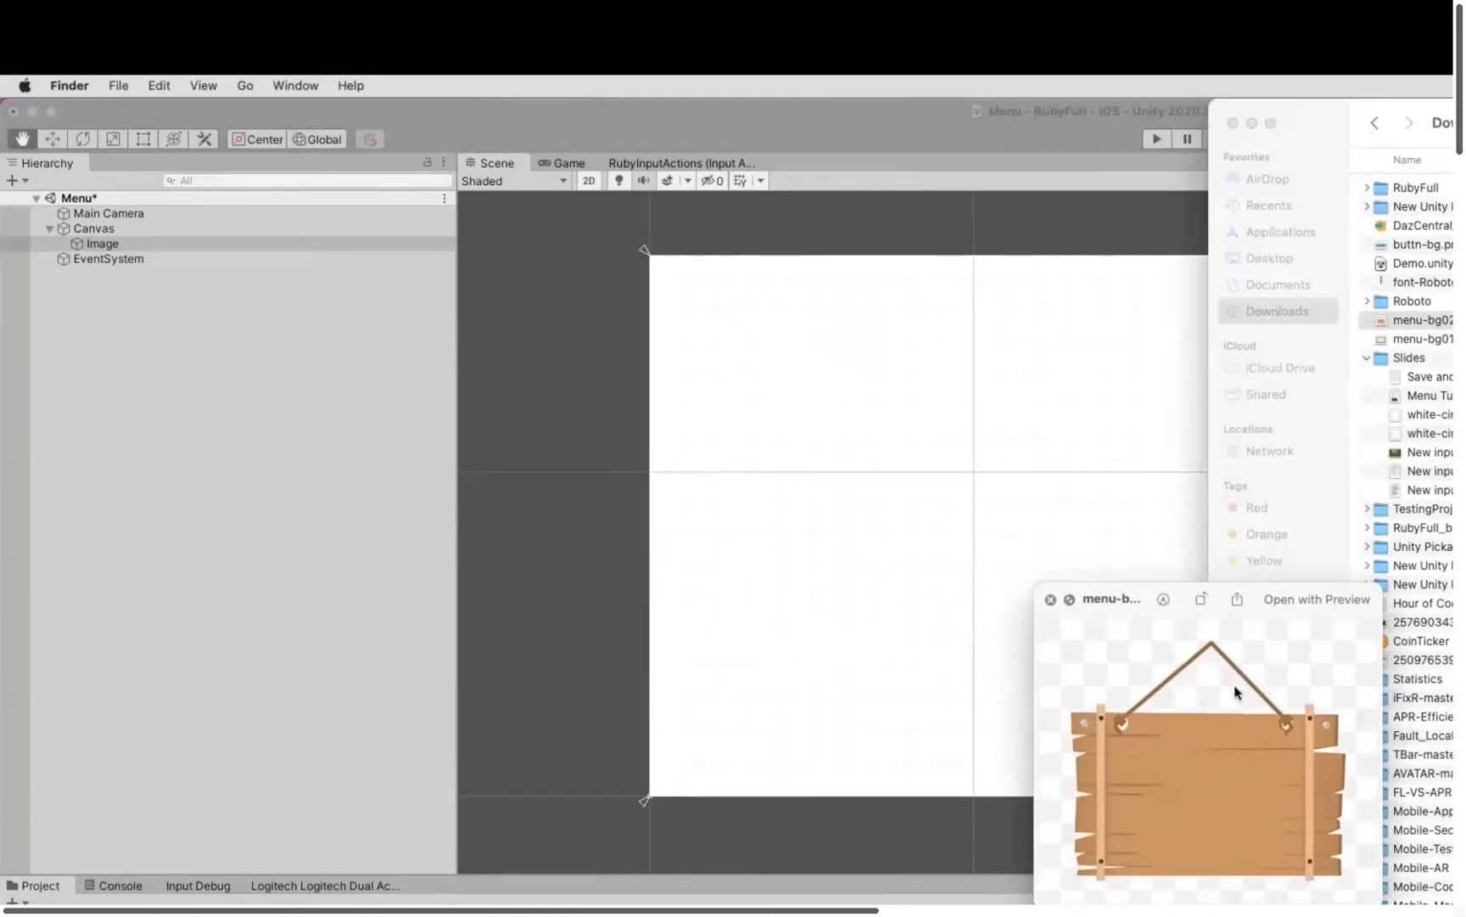
key(space)
click(1429, 343)
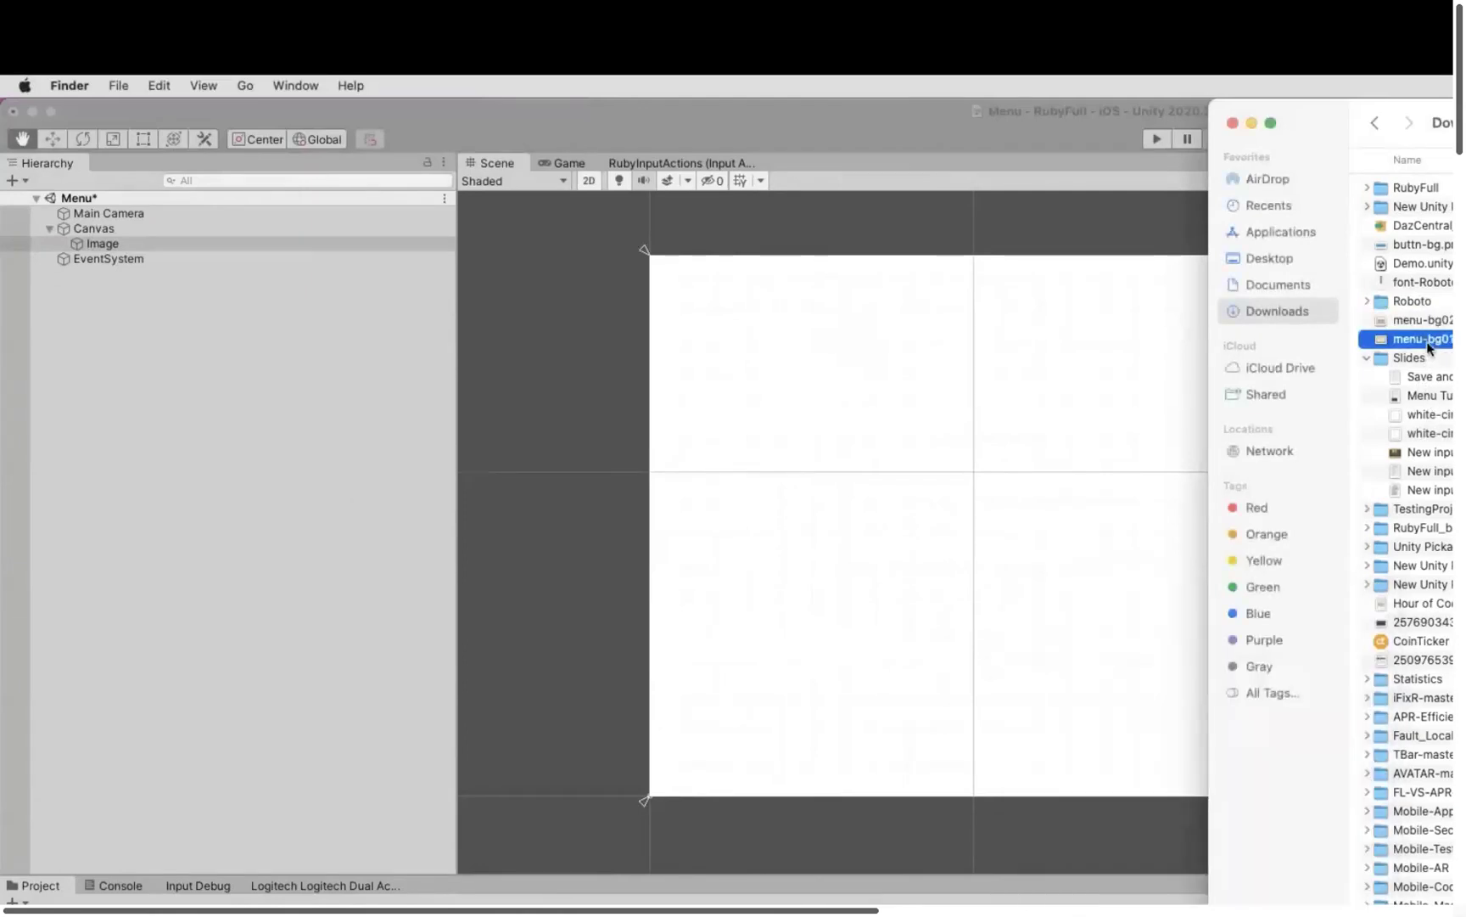
key(space)
key(space)
key(super+Tab)
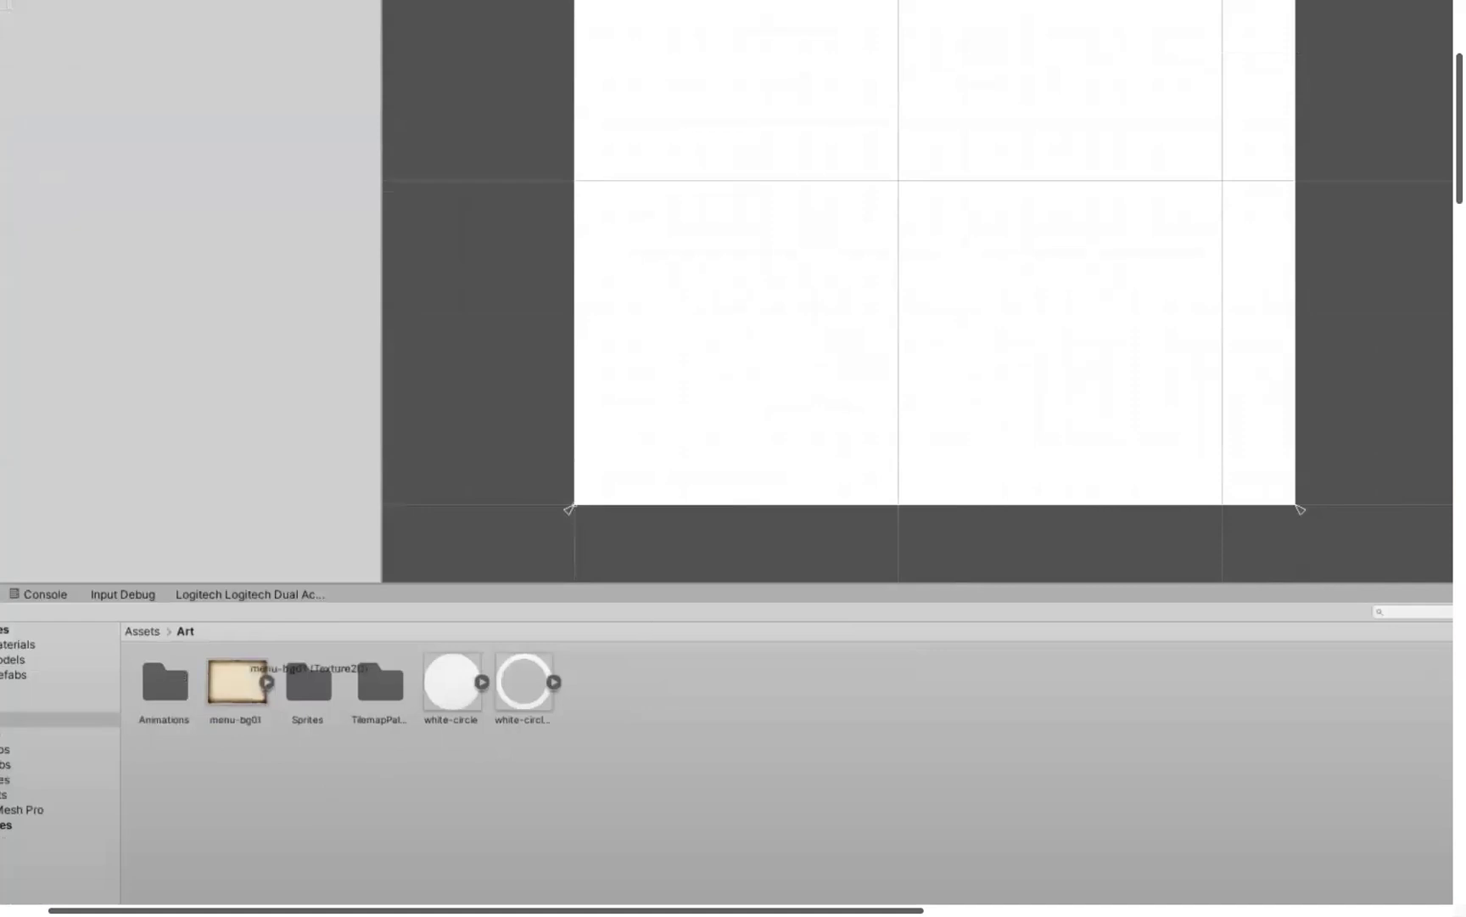
Drop menu-bg01 into the Image's Source Image field to show the parchment background.
drag(237, 682, 1225, 236)
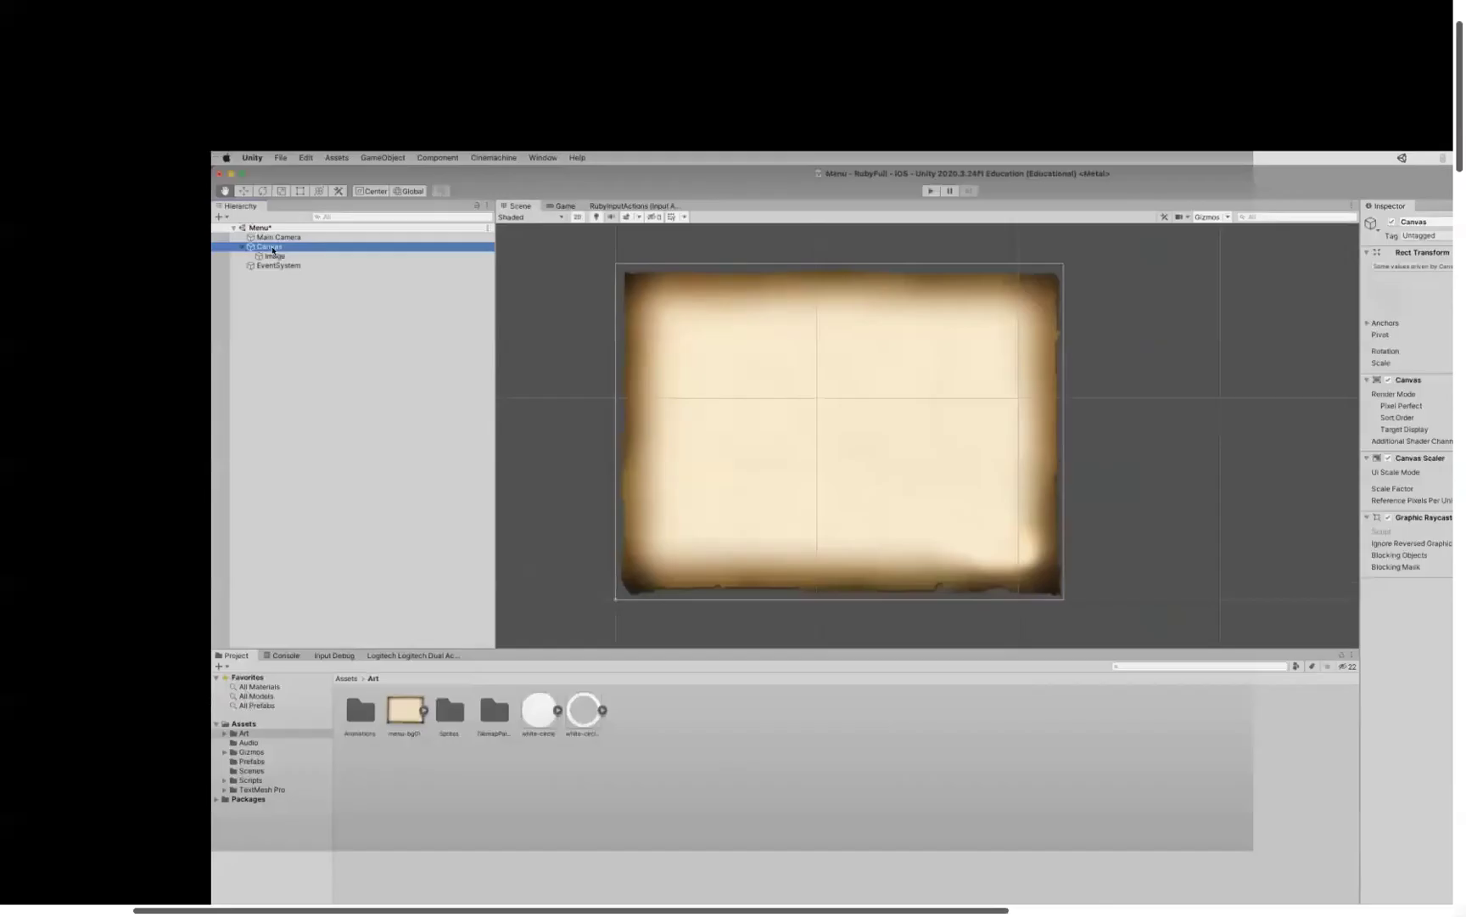
right_click(62, 144)
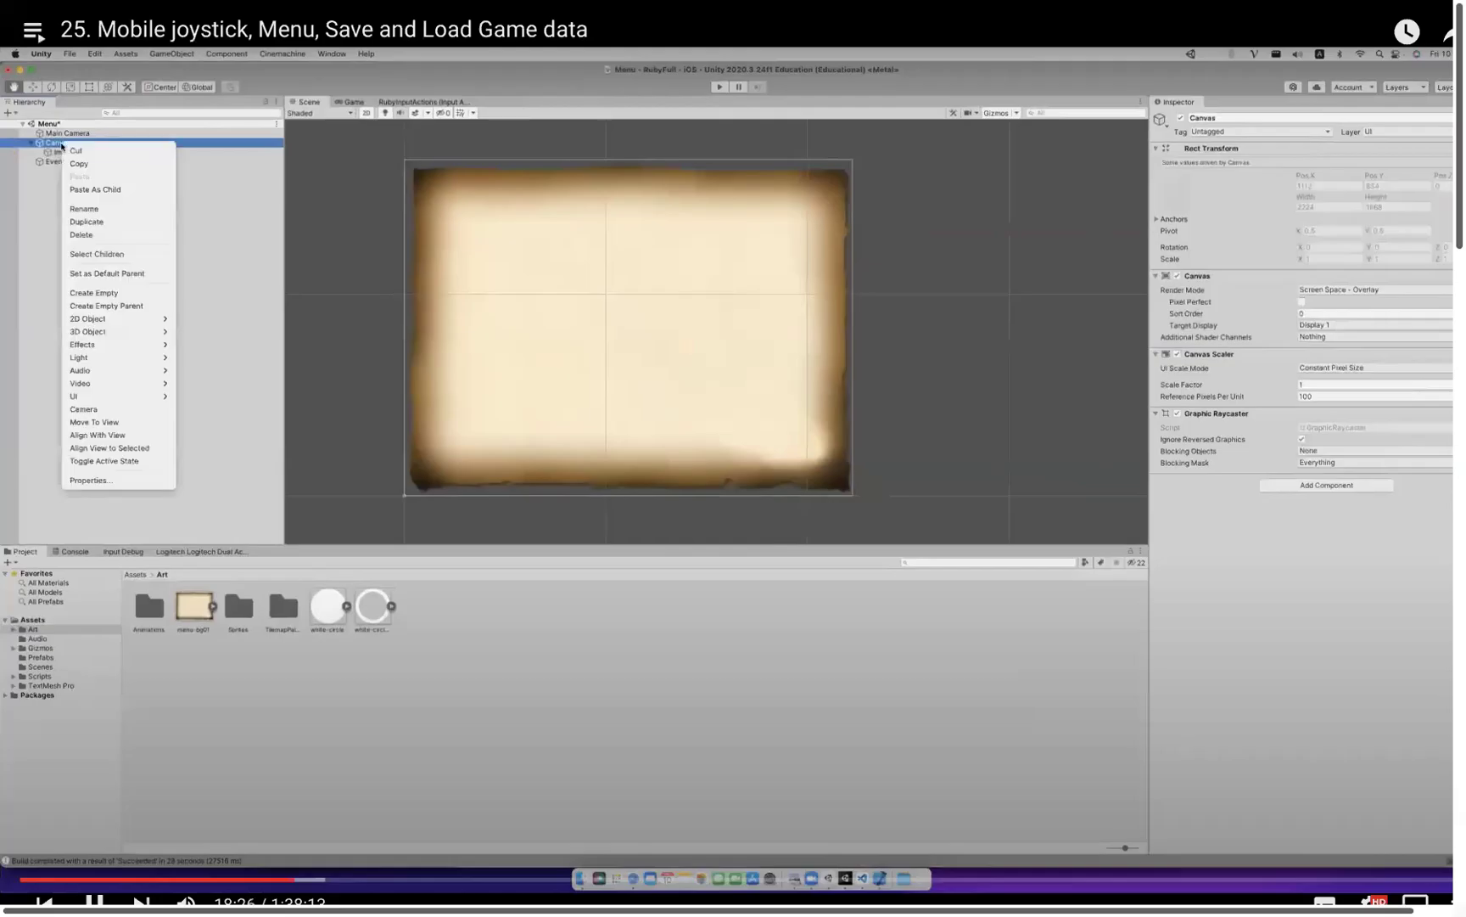
mouse_move(127, 397)
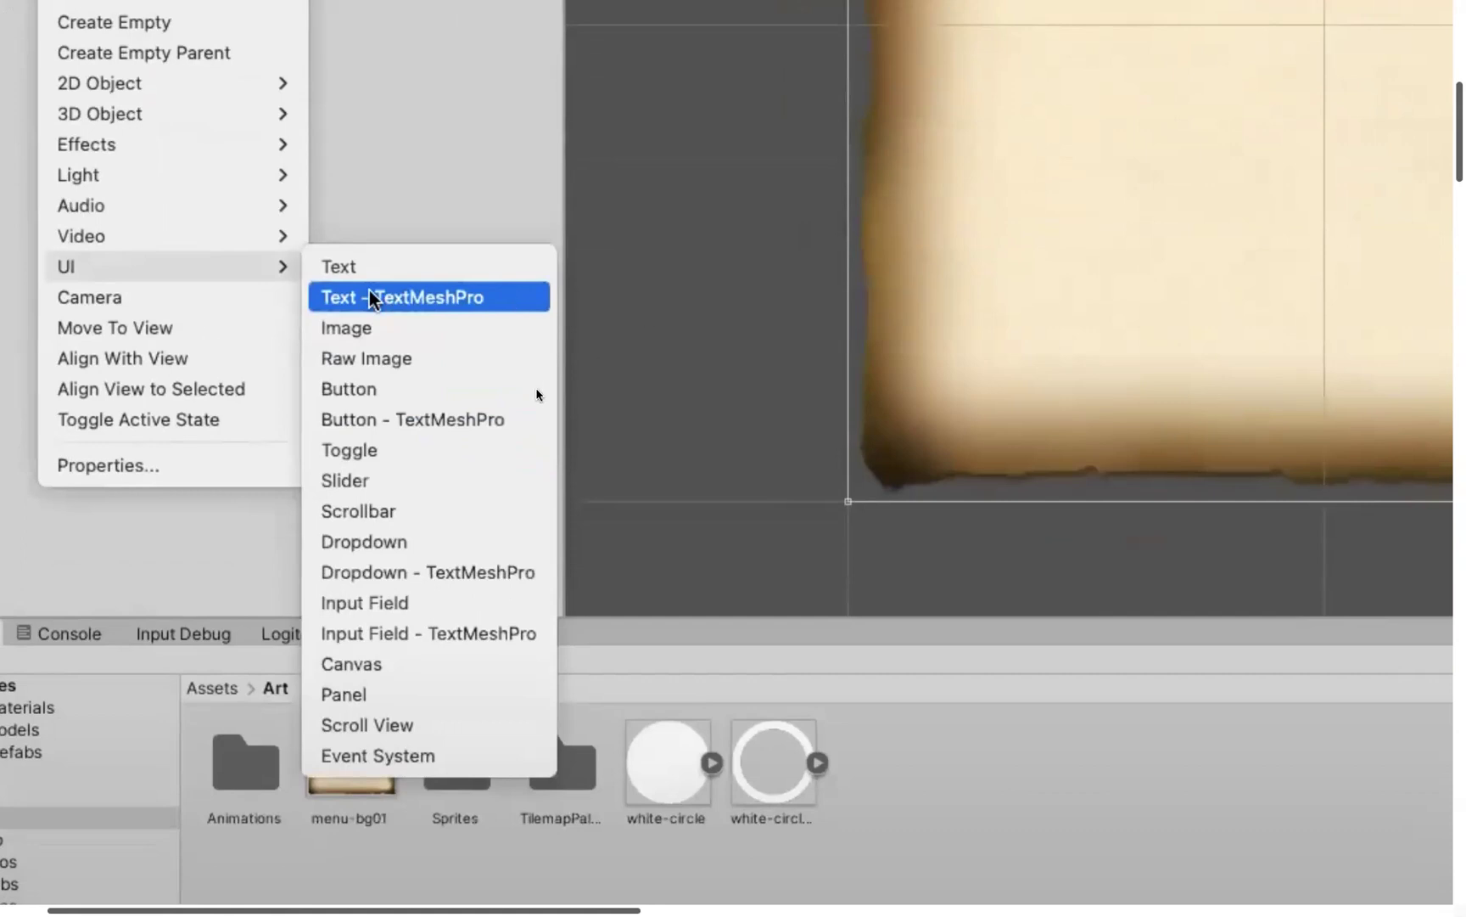
Add a Text - TextMeshPro object under the Canvas and bring up its Font Asset picker.
click(369, 297)
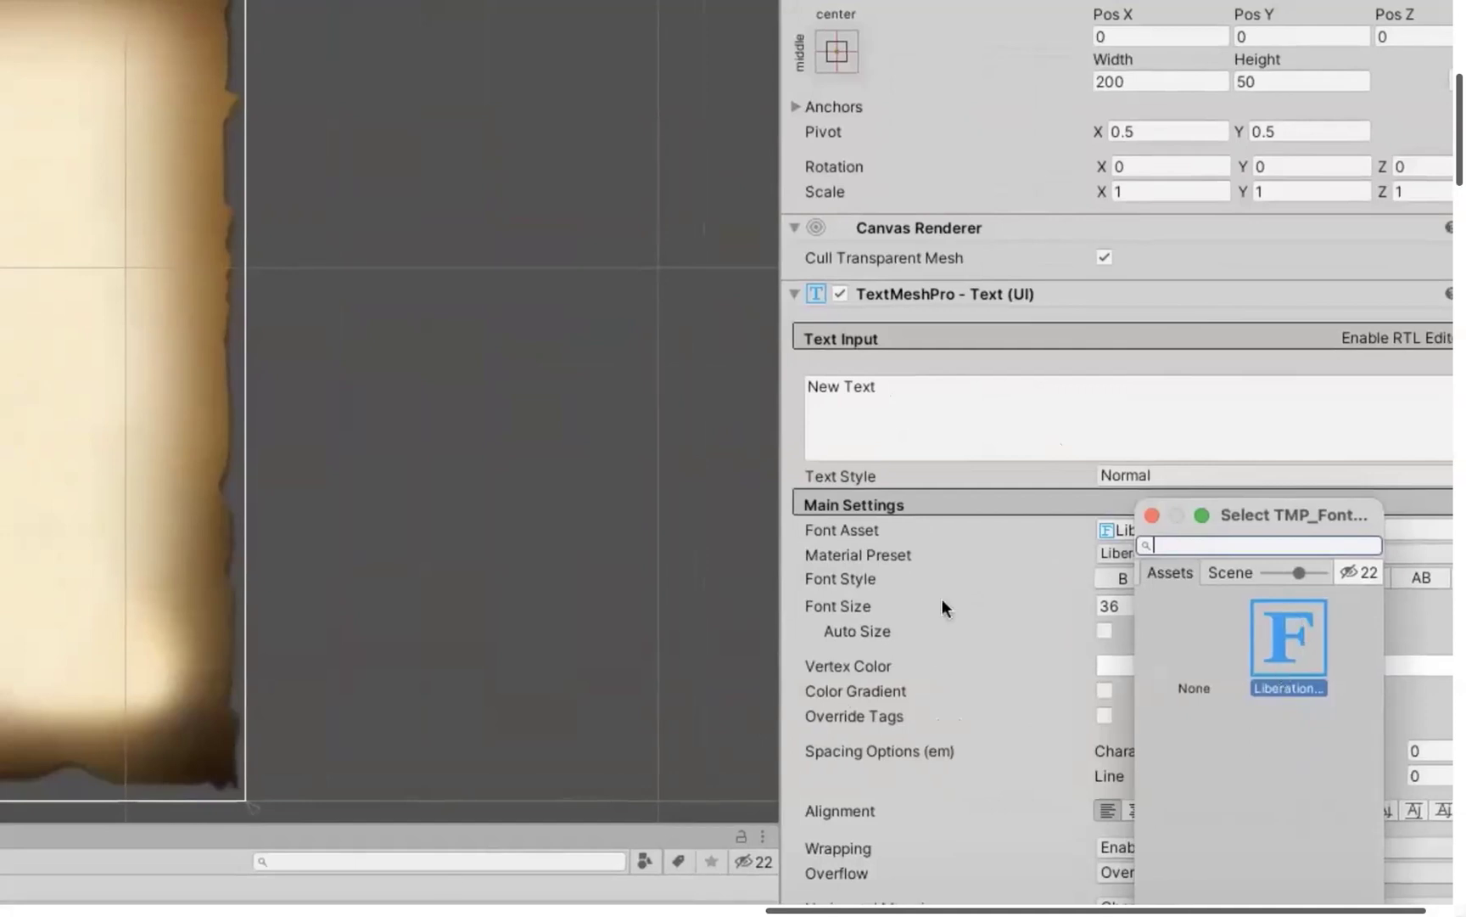
key(Escape)
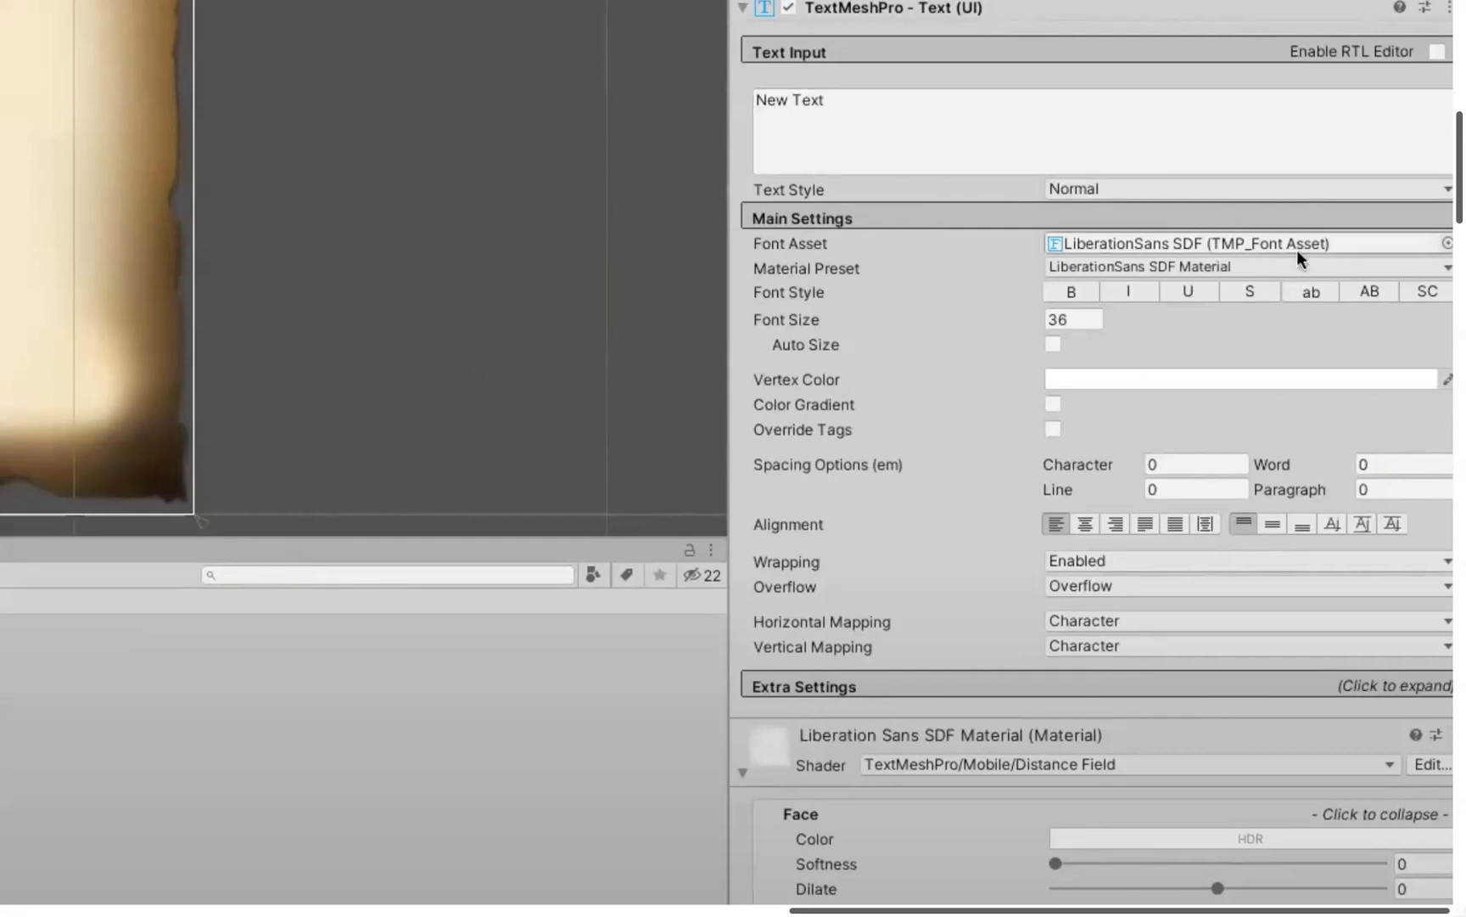
click(1447, 242)
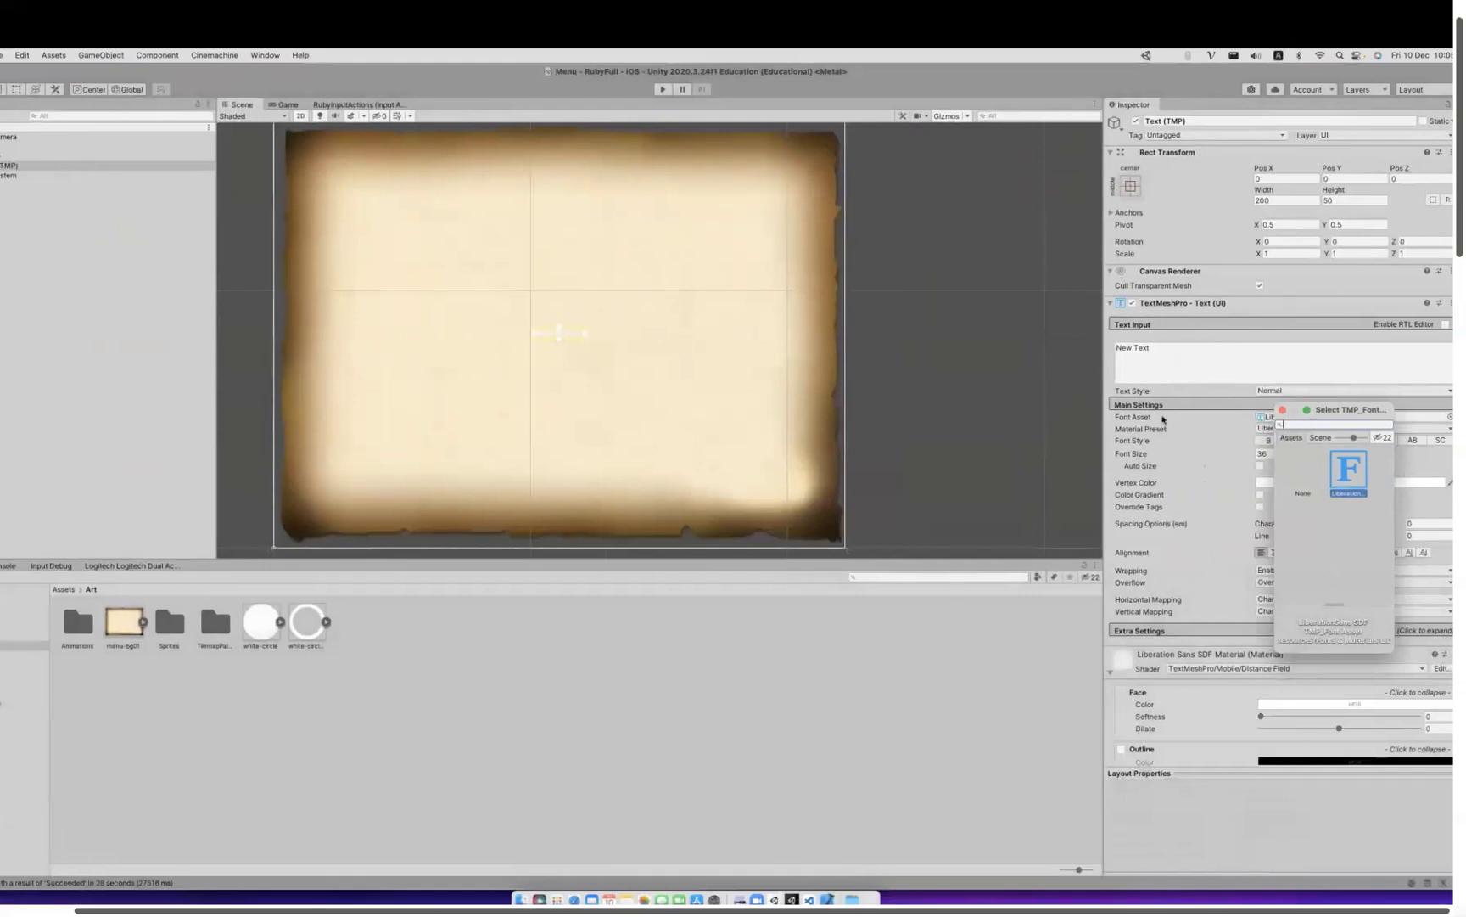
Look at Create > TextMeshPro > Font Asset, then dismiss everything, keeping LiberationSans SDF.
right_click(436, 645)
mouse_move(498, 545)
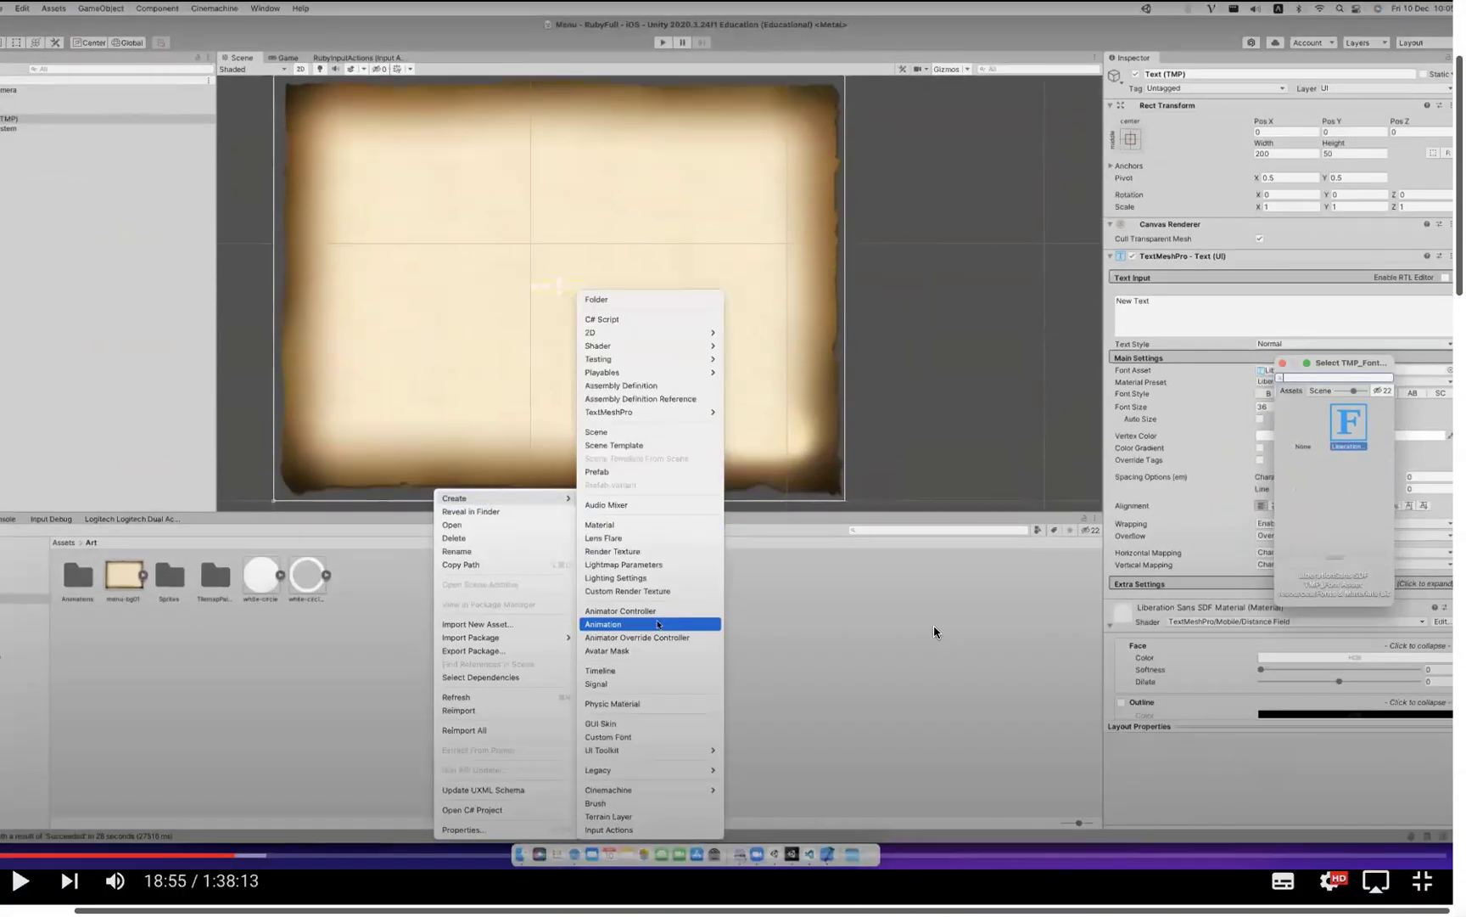
key(space)
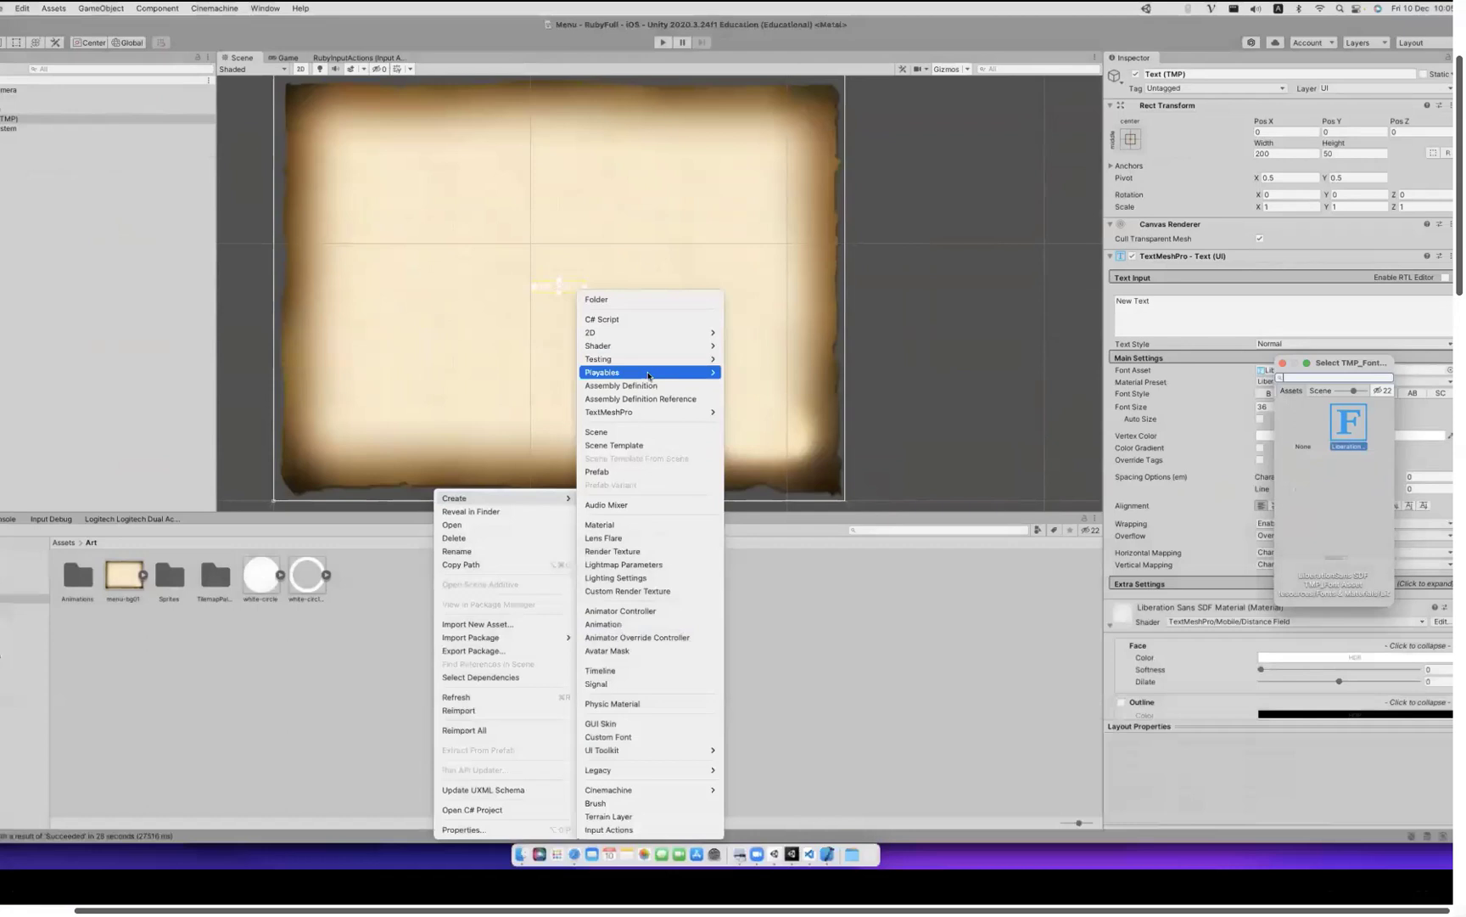
key(space)
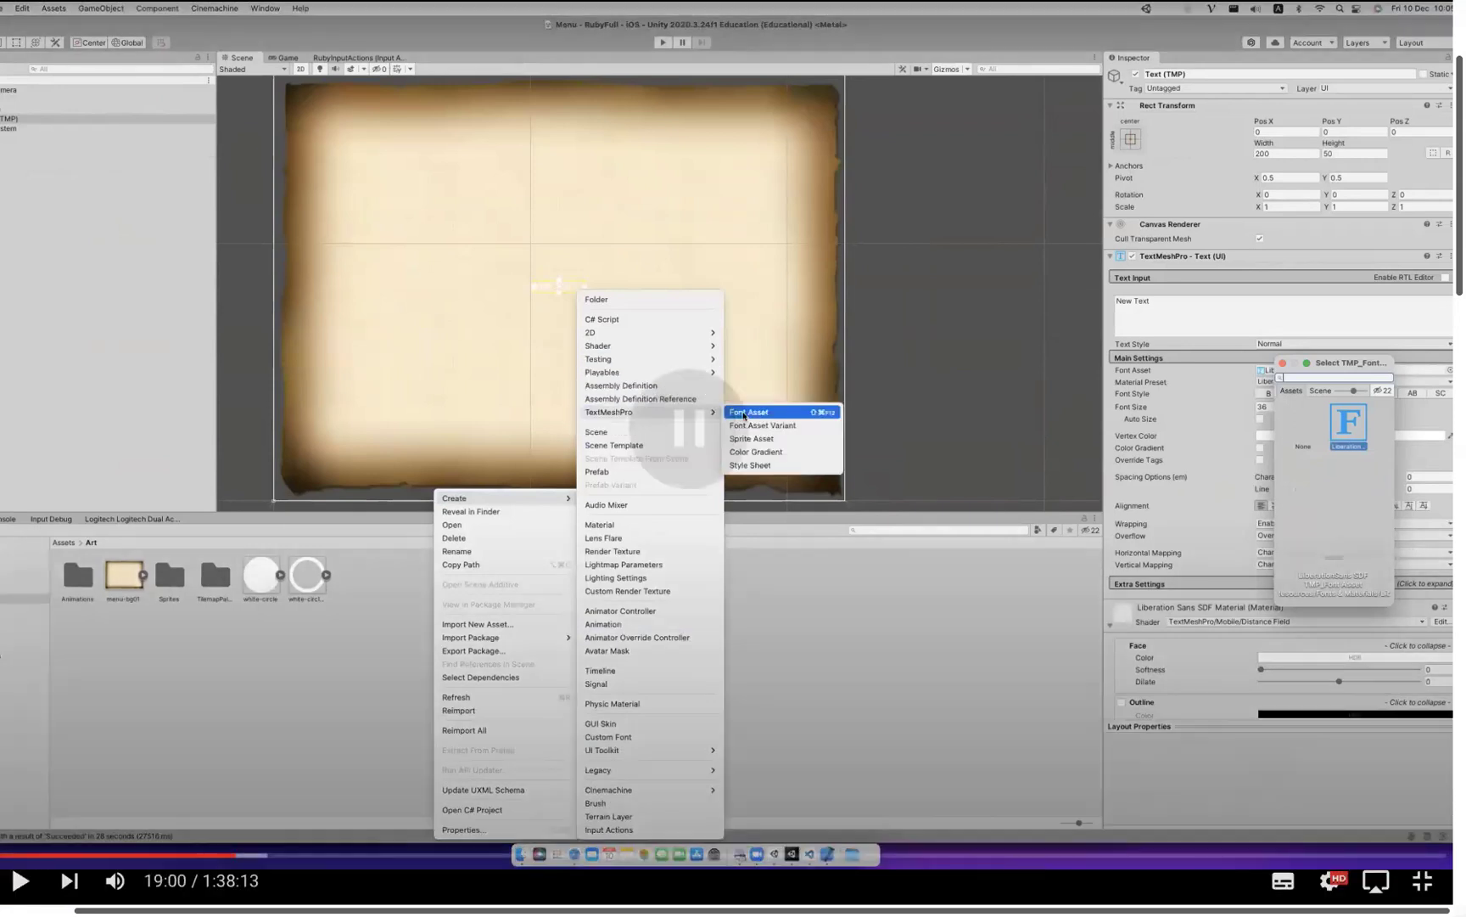
click(660, 412)
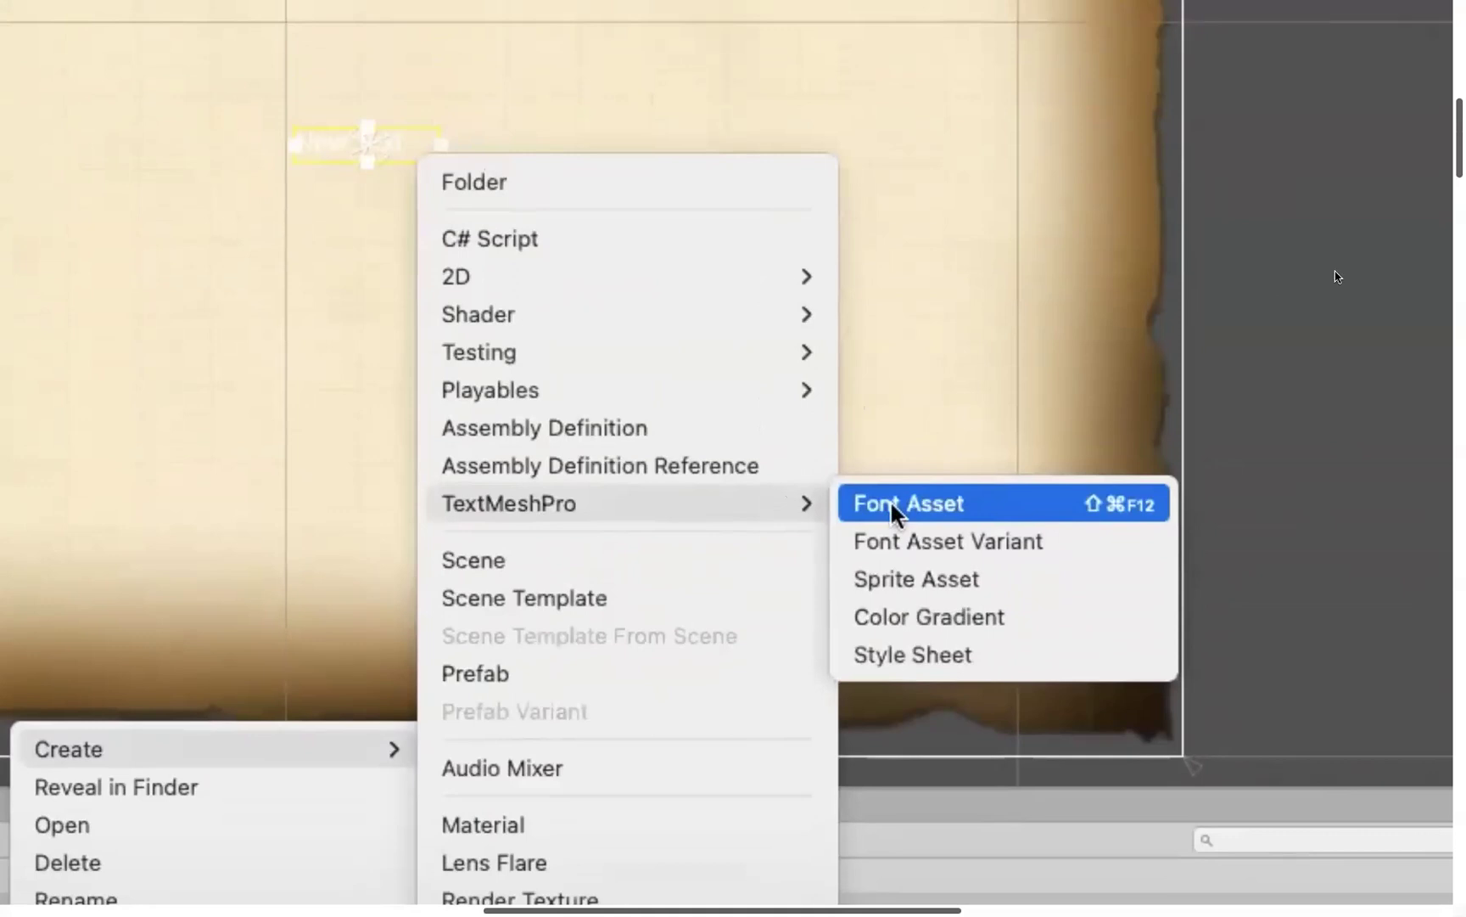
click(838, 482)
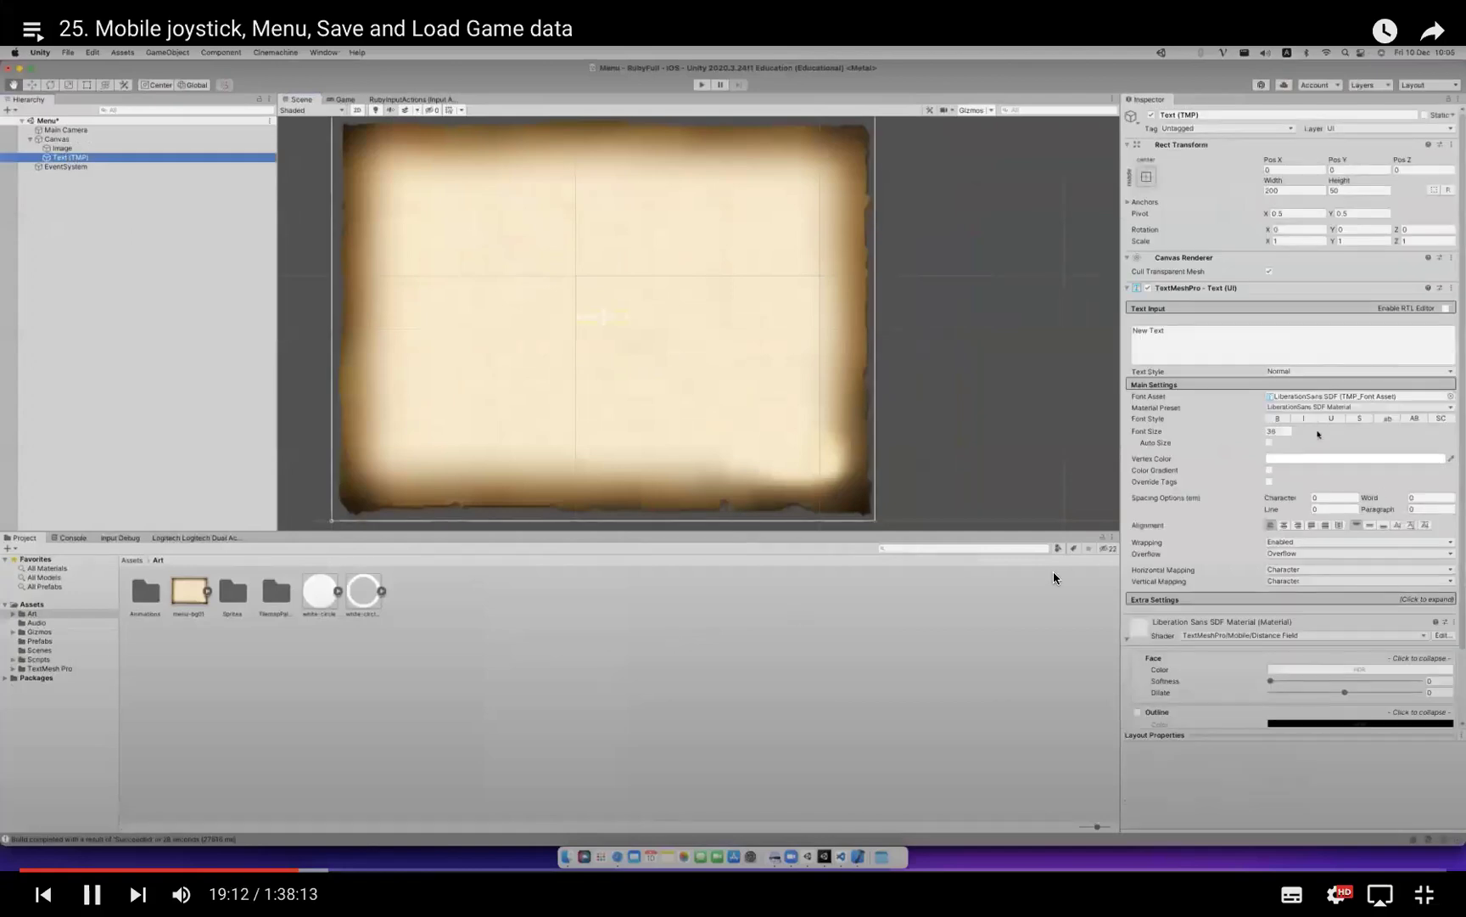
Give the Text (TMP) a Font Size of 90 with Center horizontal alignment.
key(space)
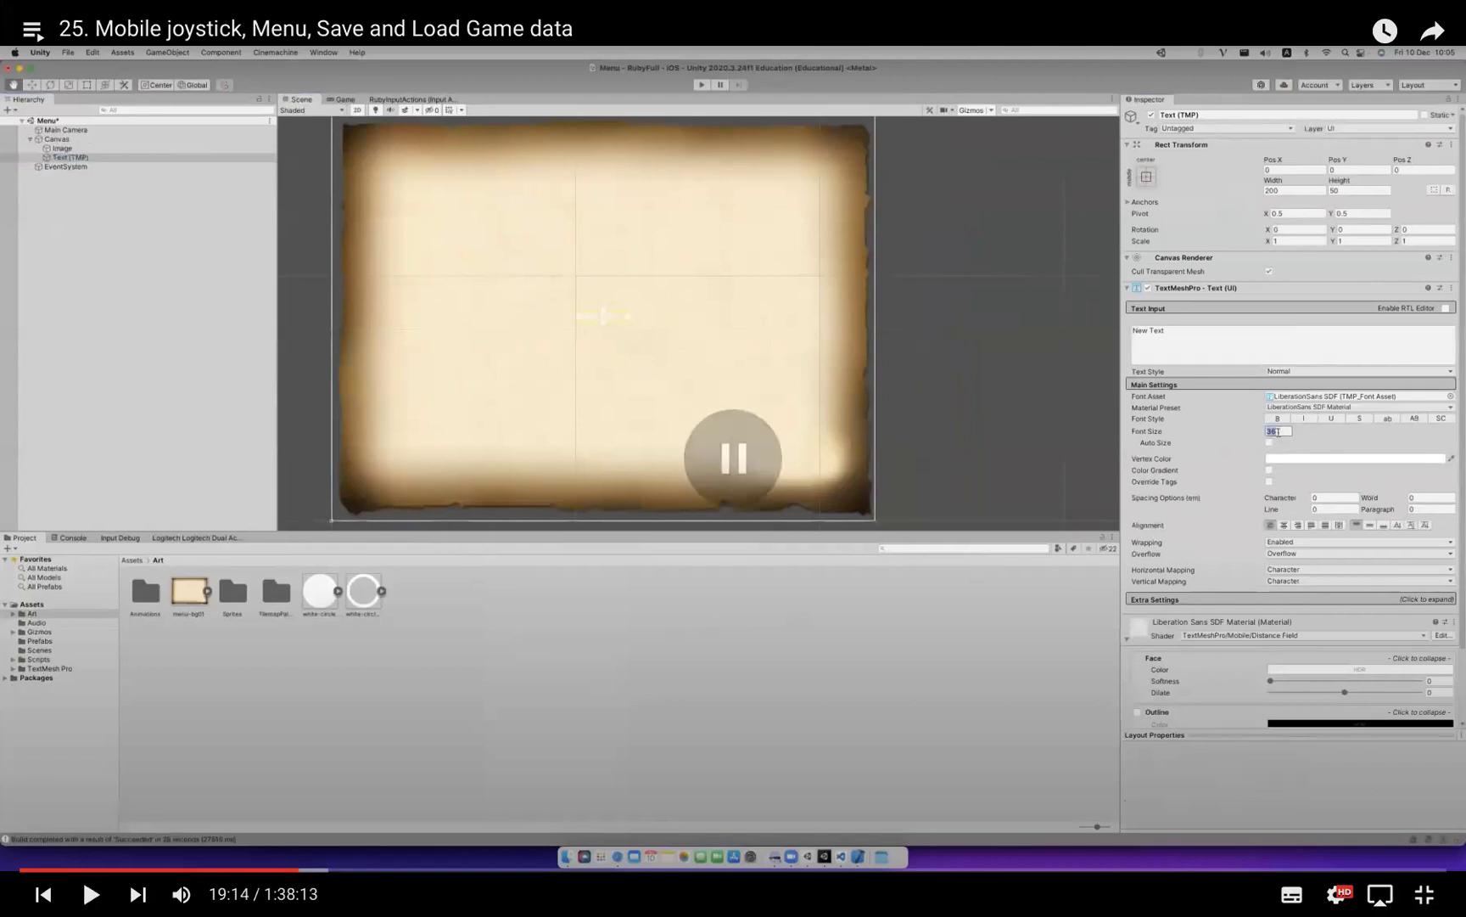
key(space)
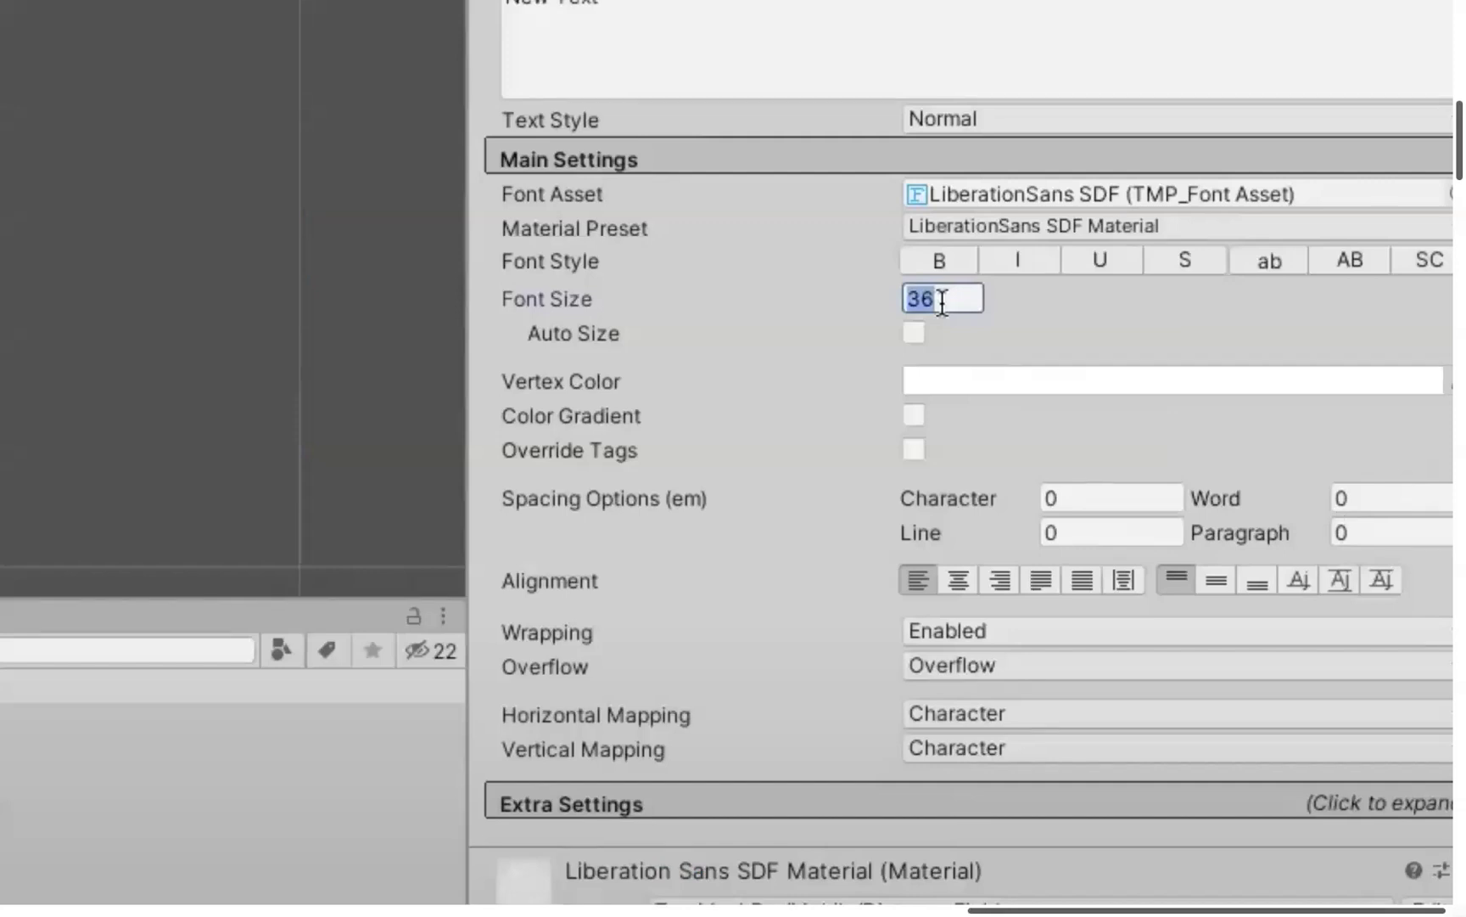
text(90)
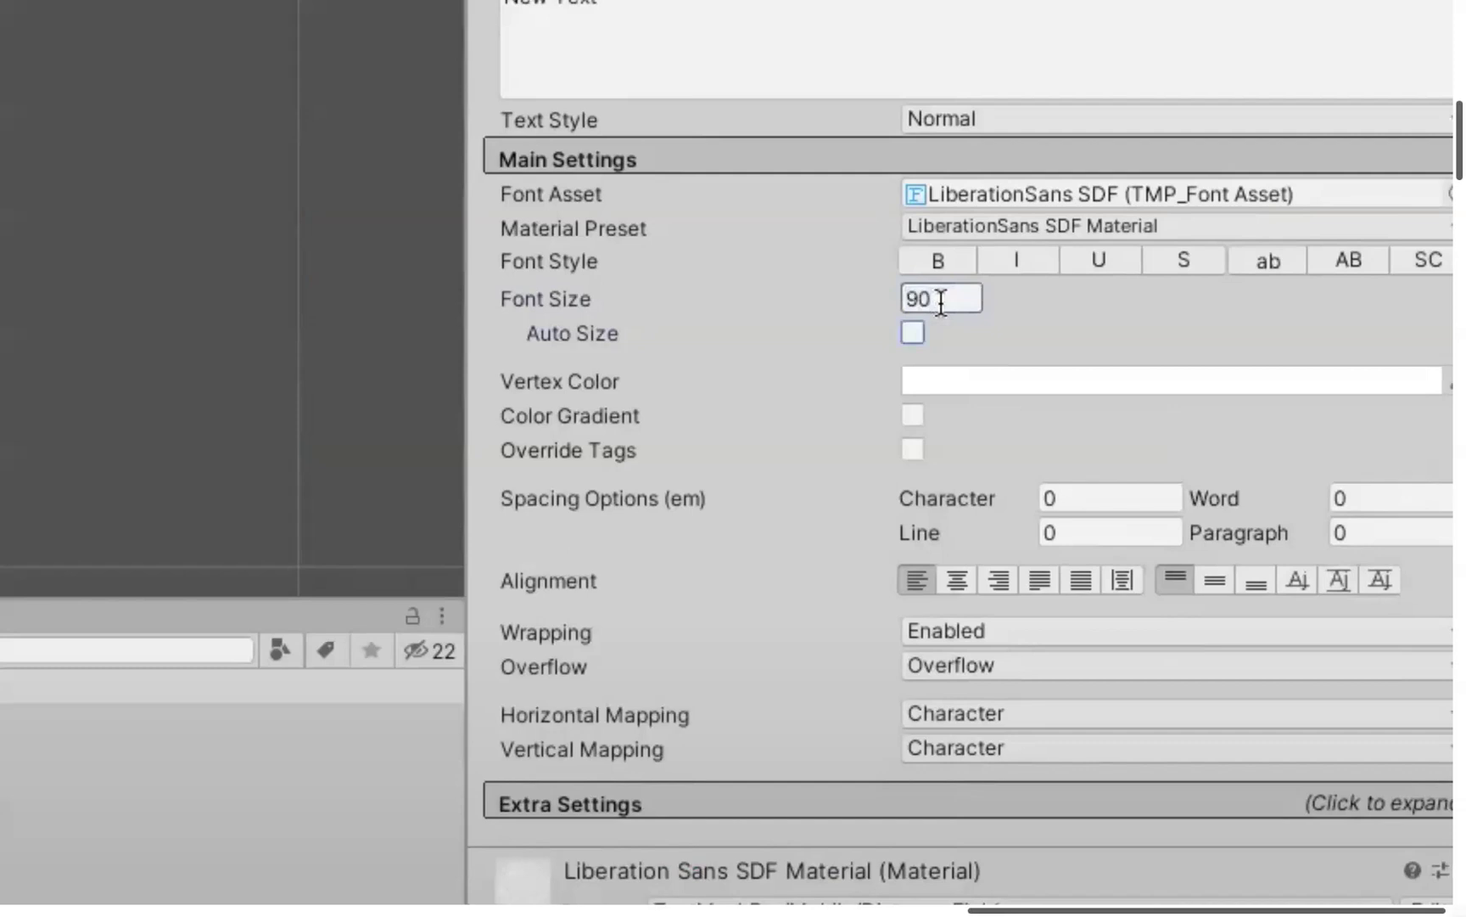
click(957, 581)
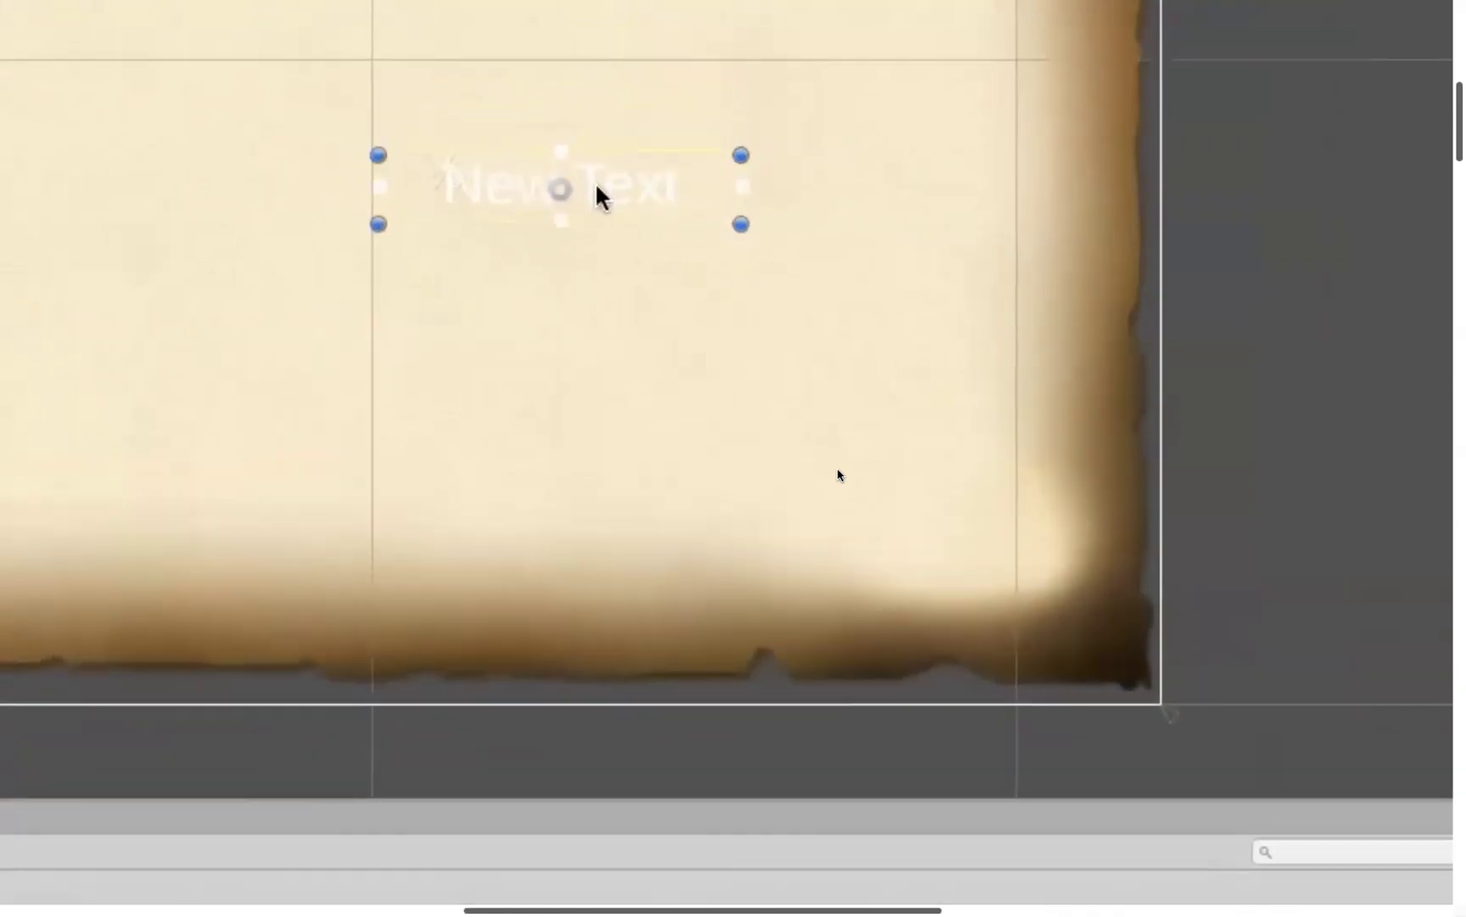
Move the text to the parchment's top edge and change its Text Input to 'Menu'.
drag(599, 165, 543, 182)
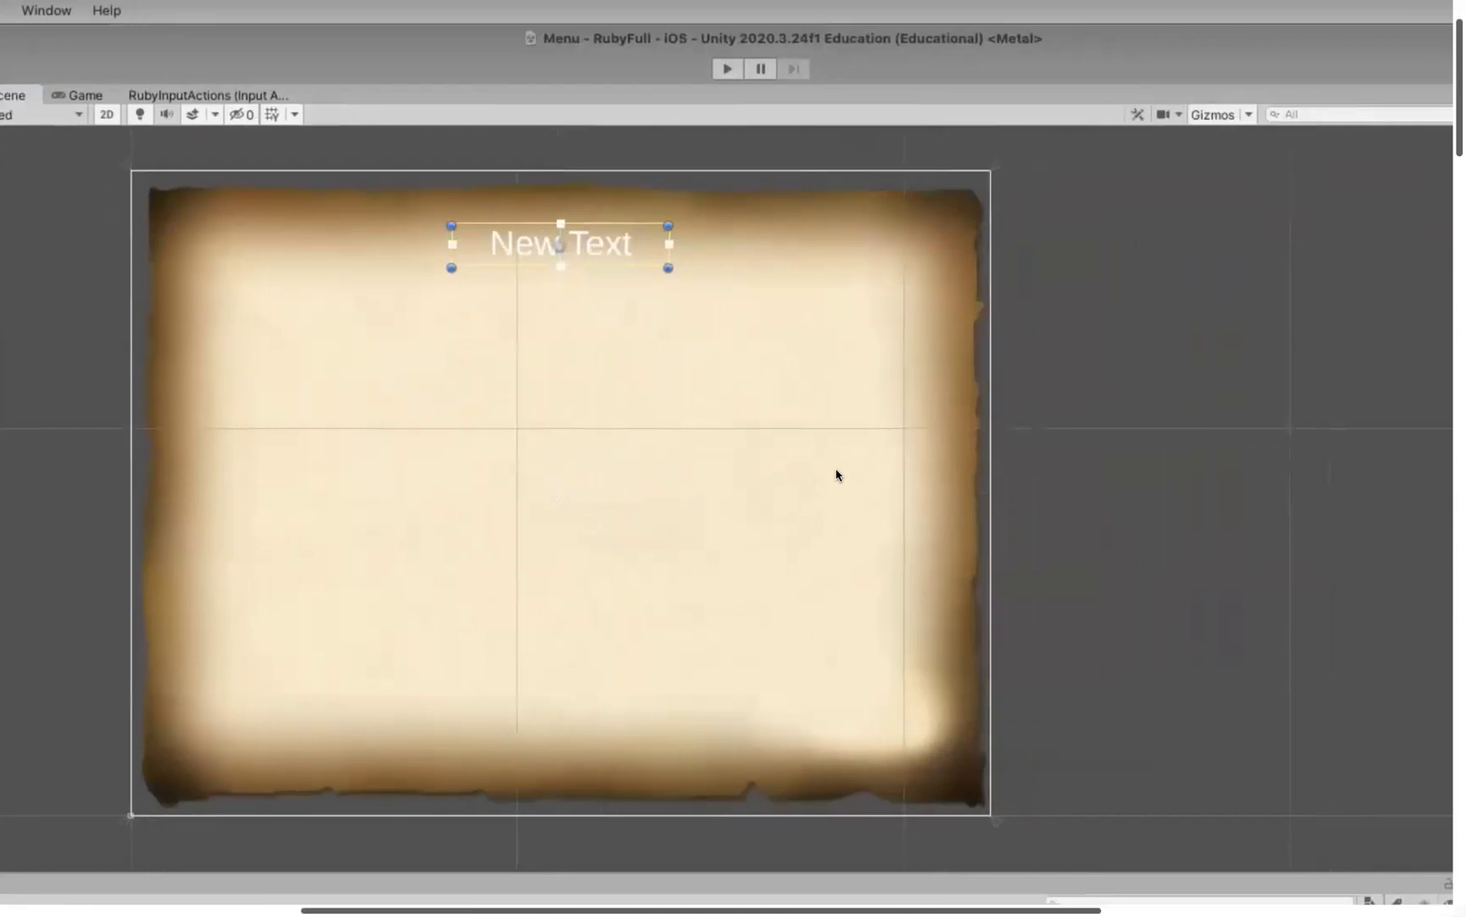
text(Menu)
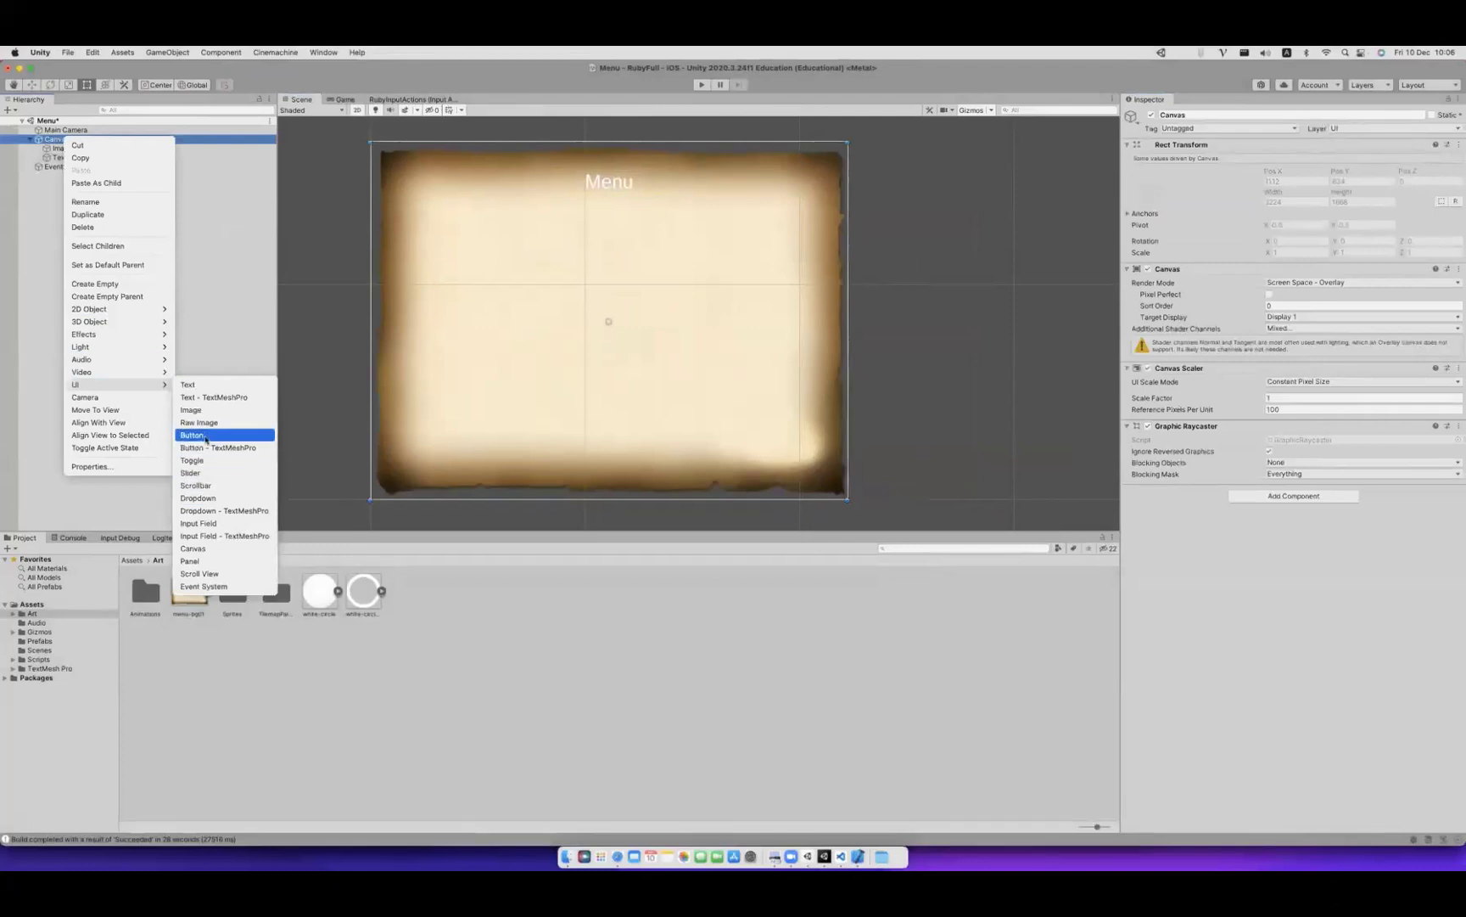
Add a UI > Button - TextMeshPro object under the Canvas.
key(space)
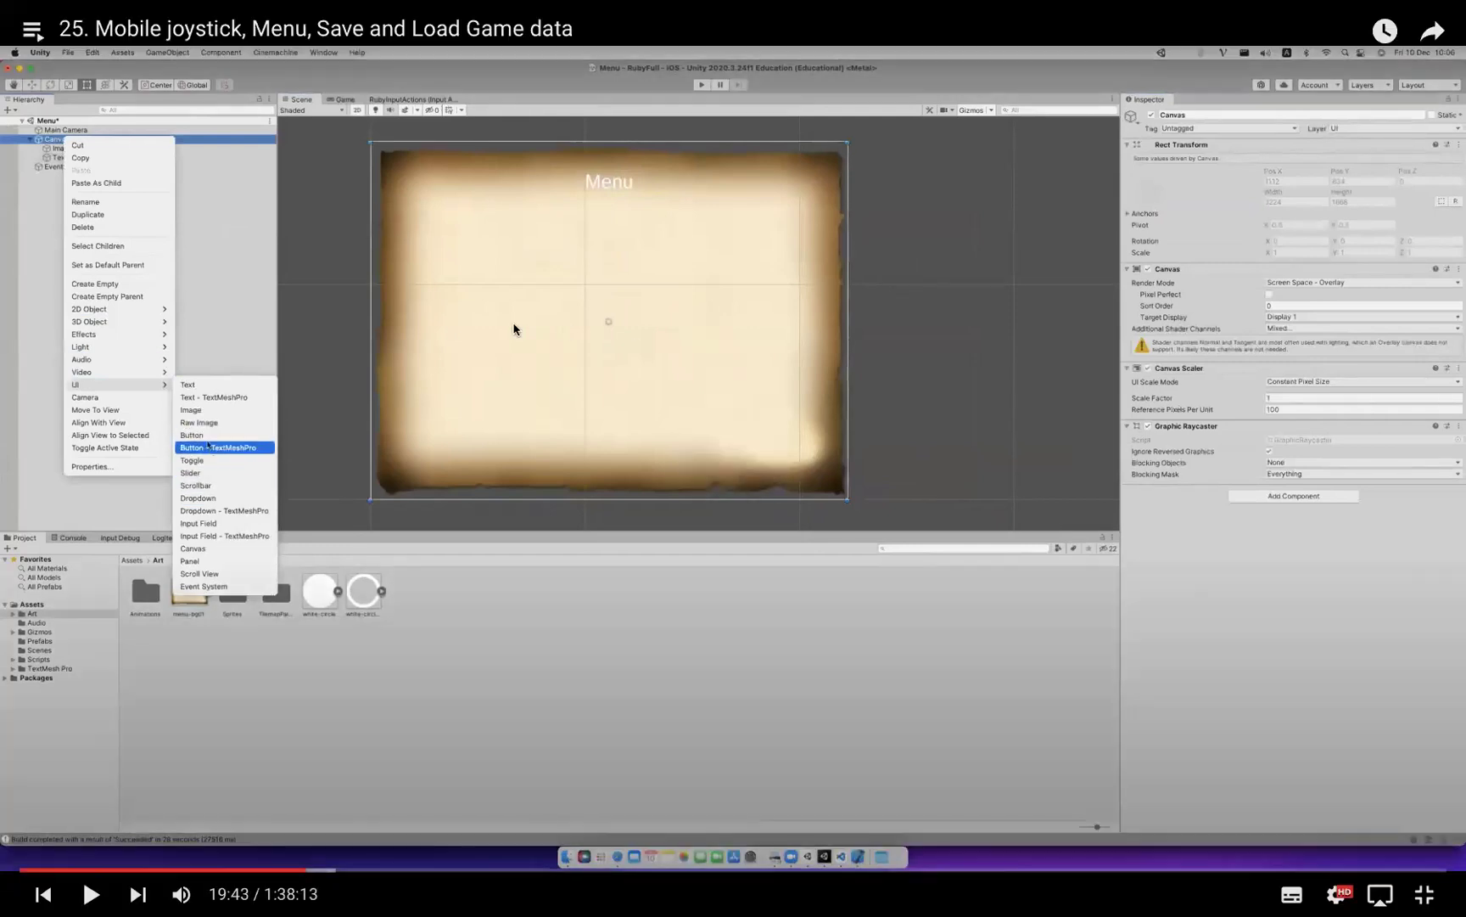
key(space)
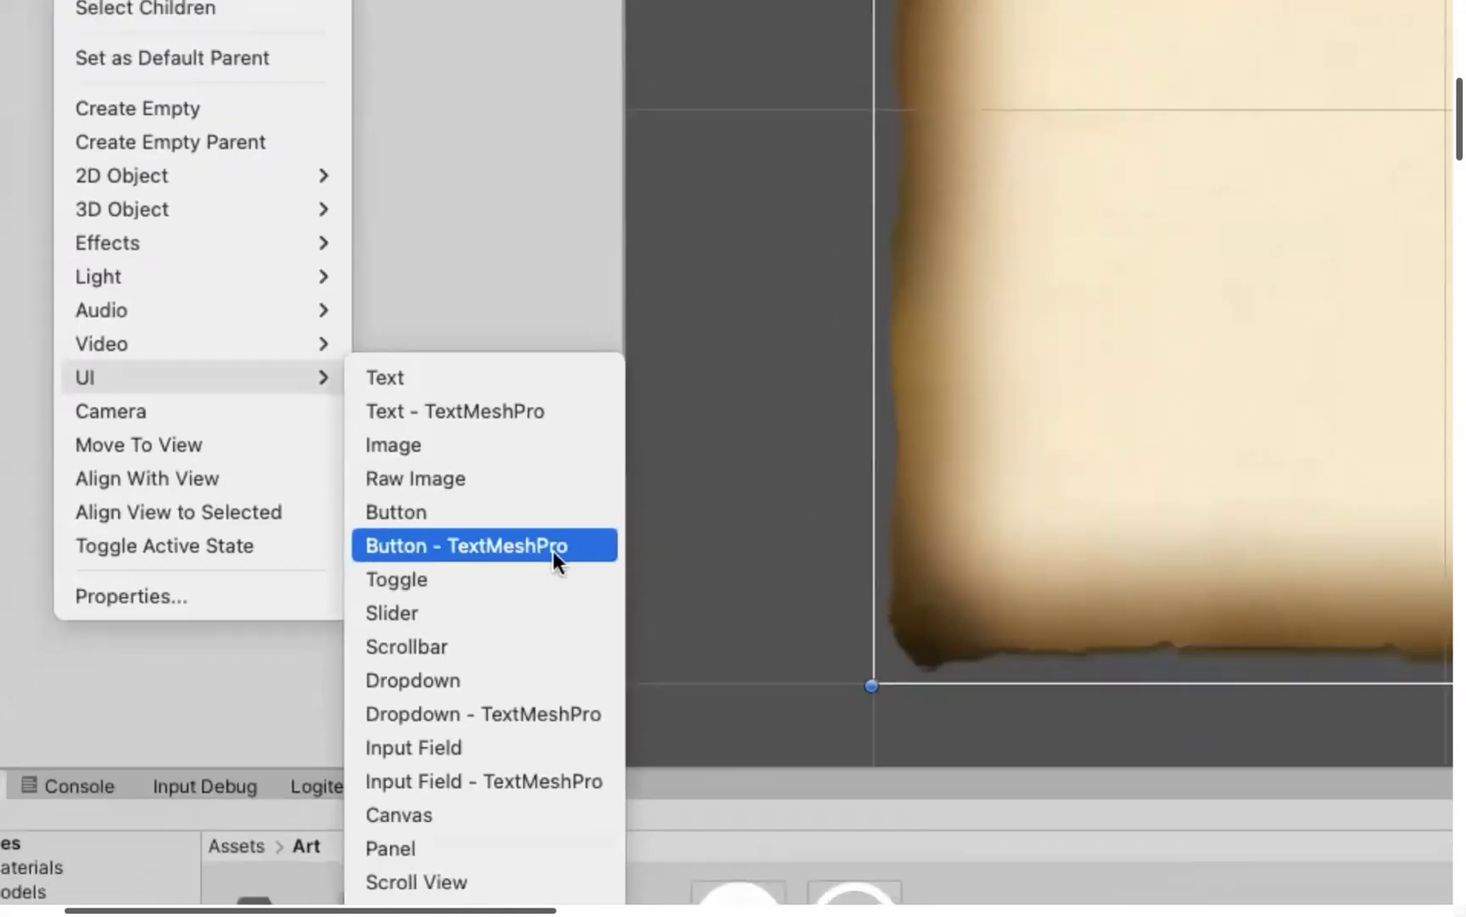
click(551, 545)
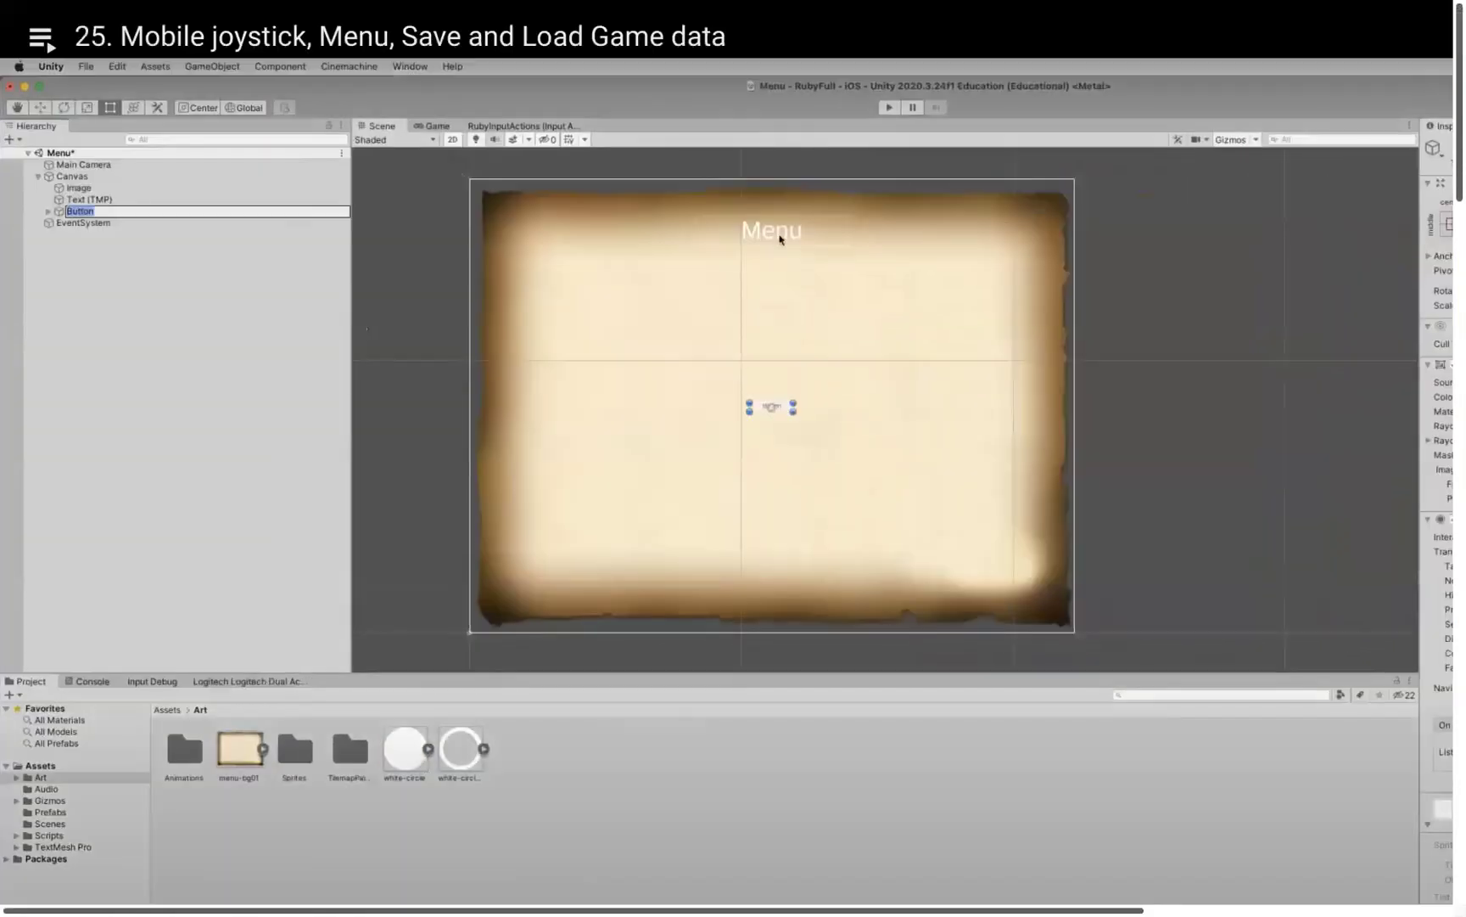
Select the Menu title in the Scene view to show its Text (TMP) settings.
click(779, 236)
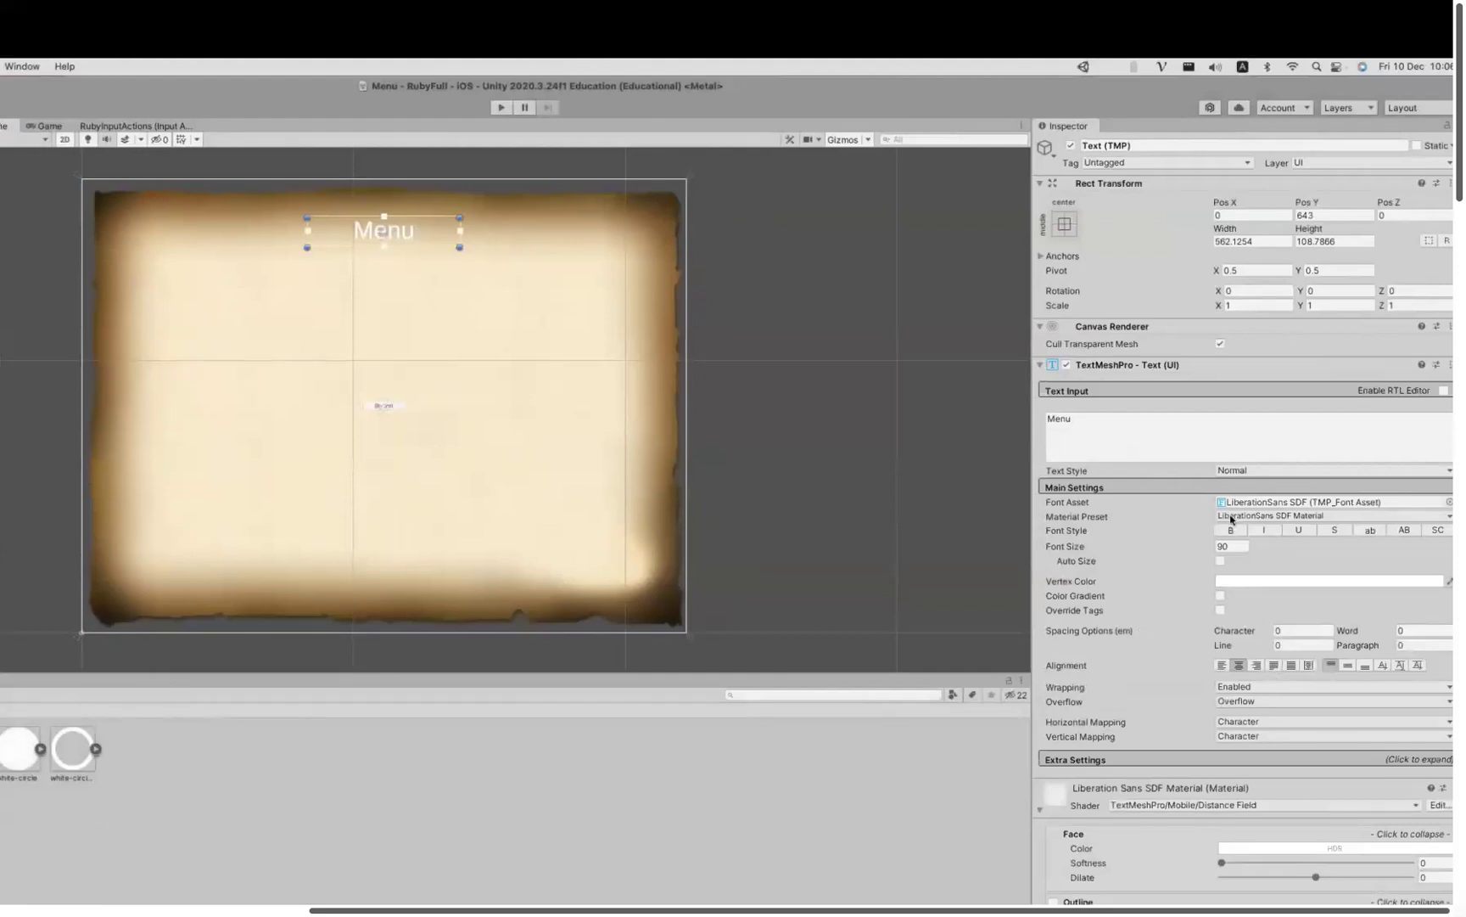
Set the Menu title's Vertex Color to dark red and its Font Style to Bold.
click(1245, 582)
mouse_move(1366, 706)
mouse_down()
mouse_move(1323, 668)
mouse_move(1349, 688)
mouse_up()
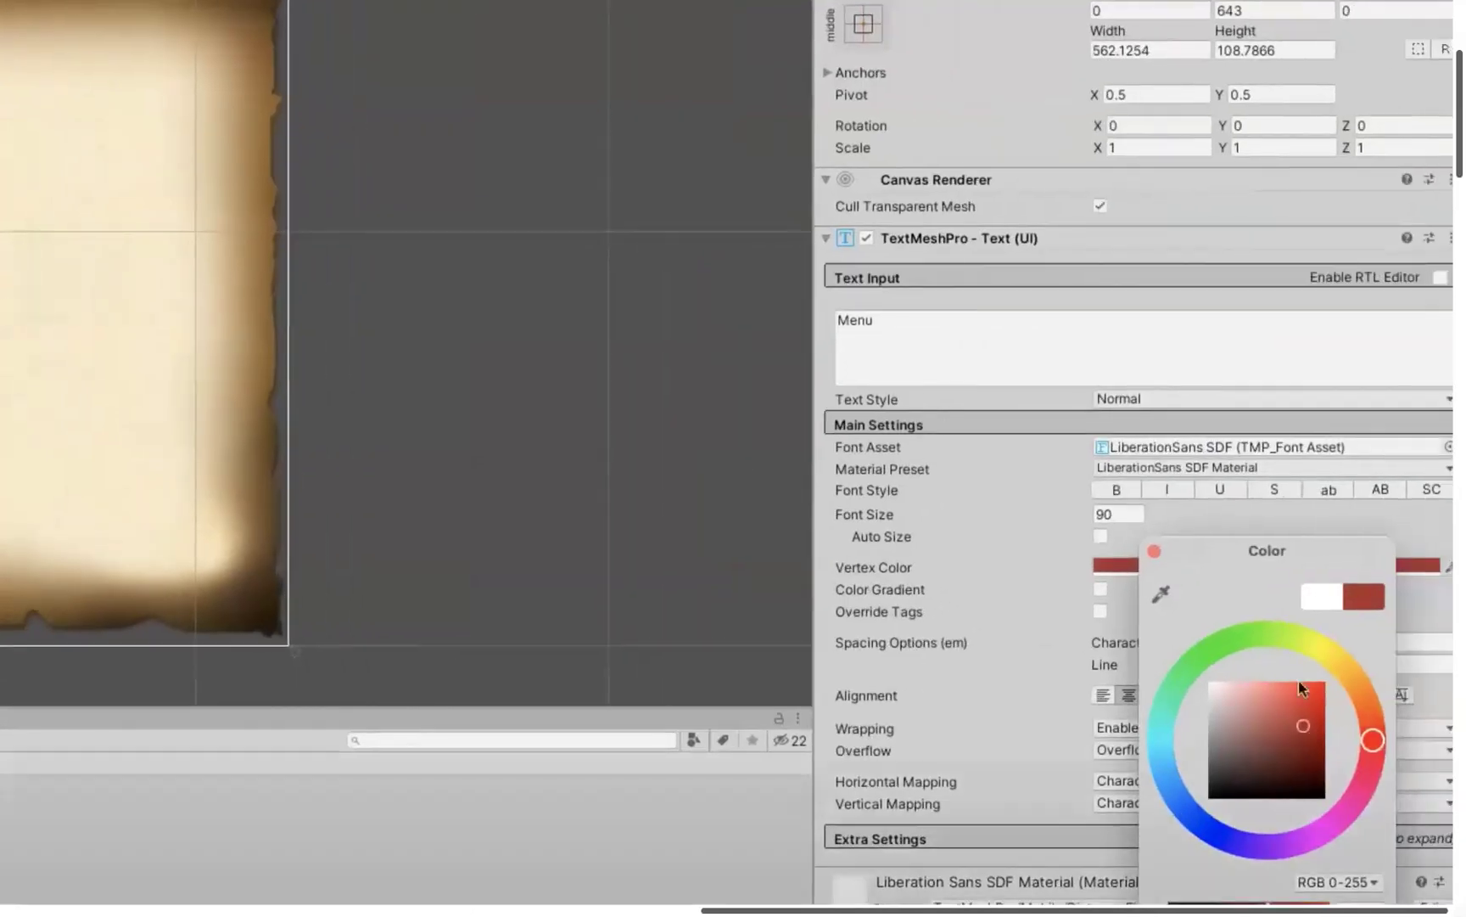
click(1154, 552)
click(1119, 490)
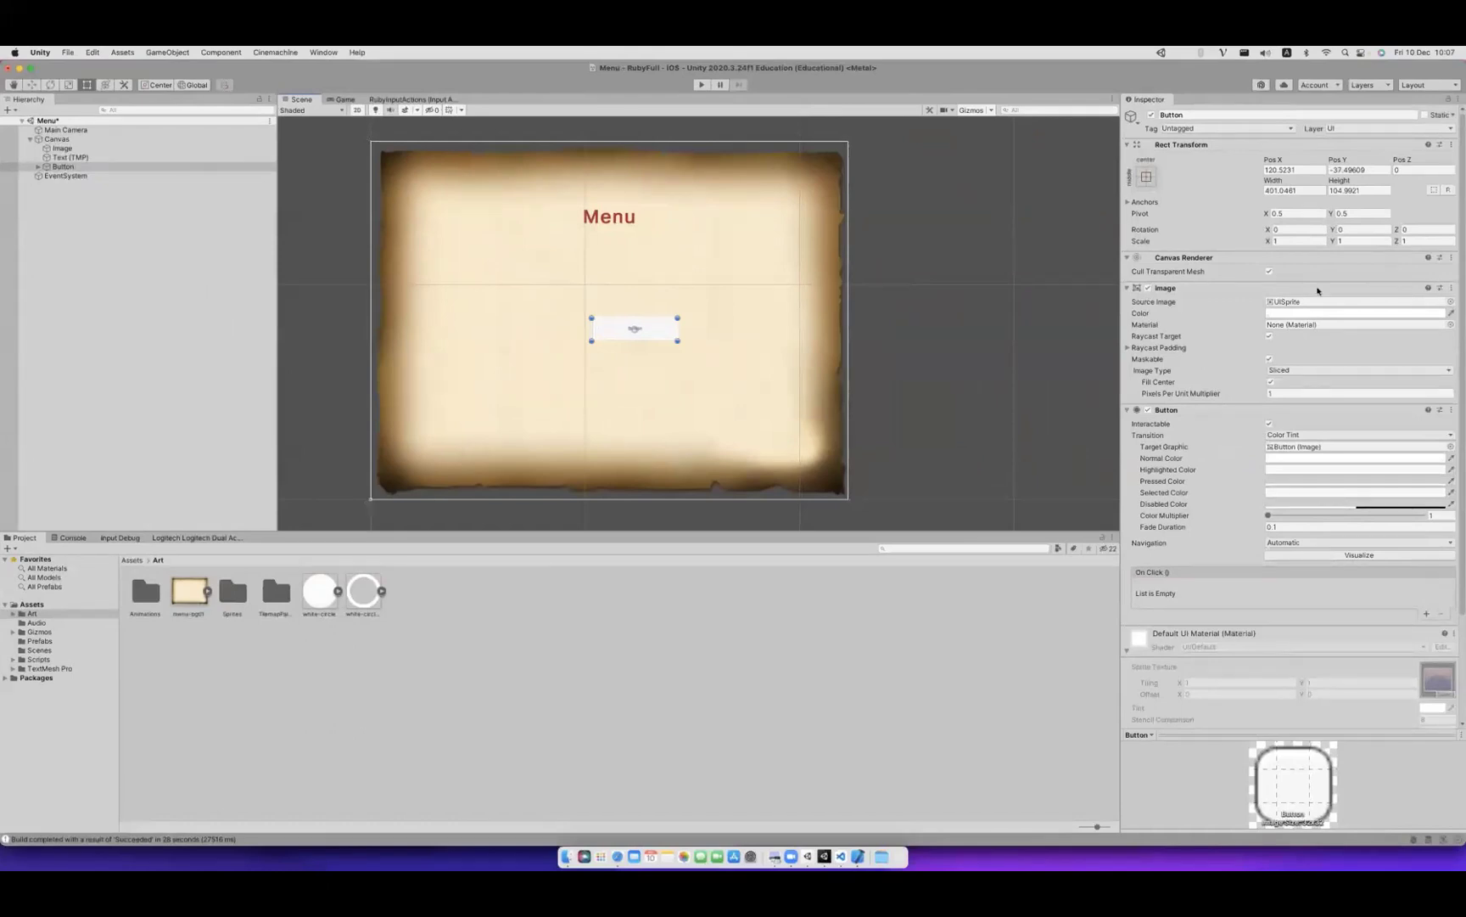
Expand the Button in the Hierarchy and select its Text (TMP) child.
click(37, 166)
click(76, 167)
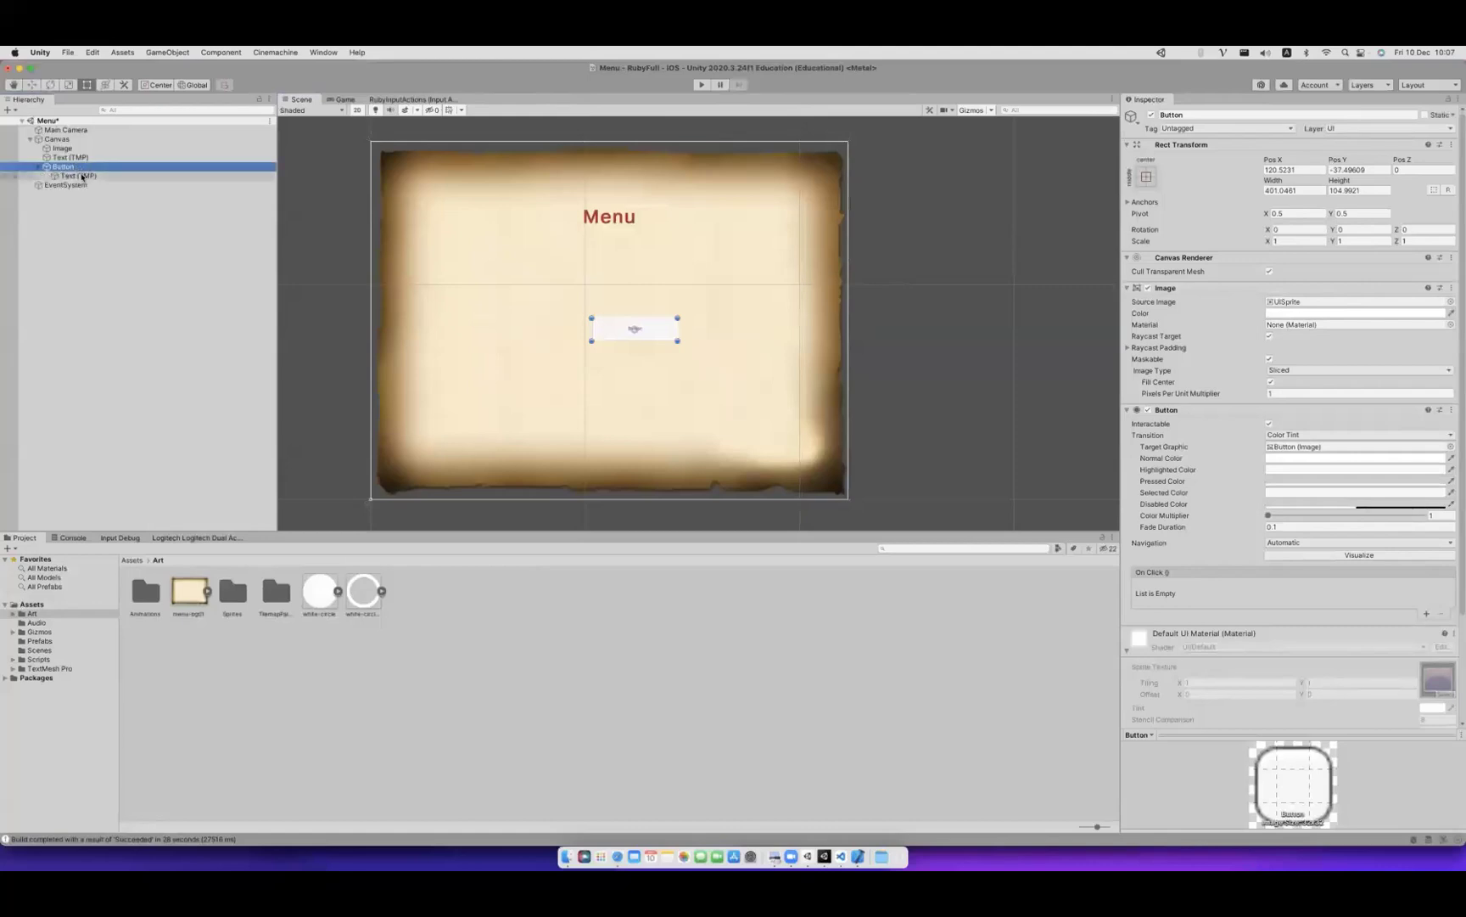
click(77, 176)
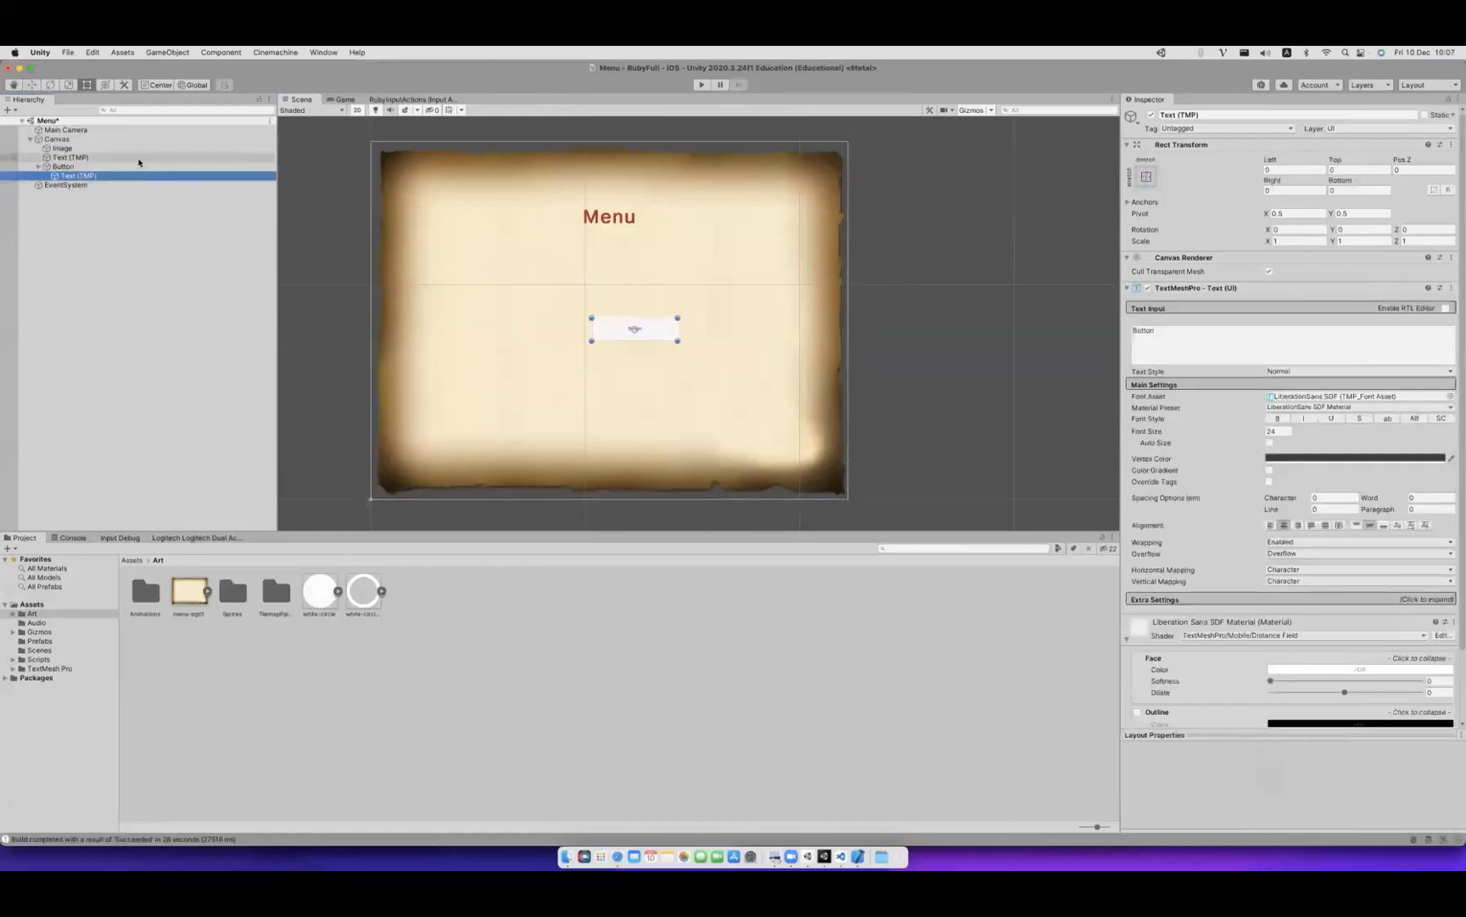
Relabel the button 'Play' at font size 80, bold, in brown (RGB 179, 107, 55).
click(1159, 352)
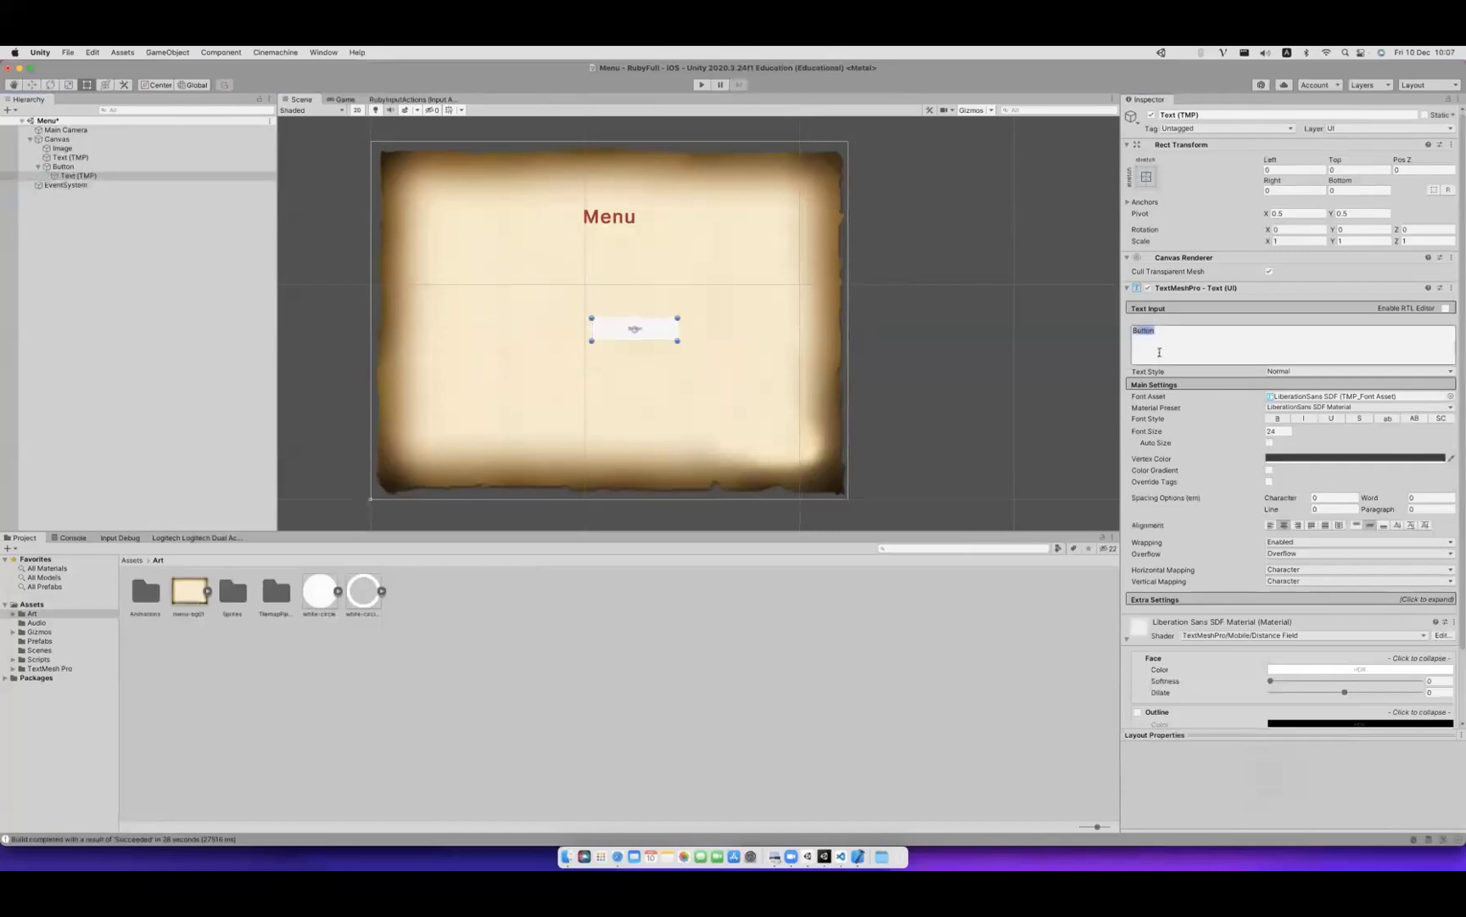
text(Play)
click(654, 337)
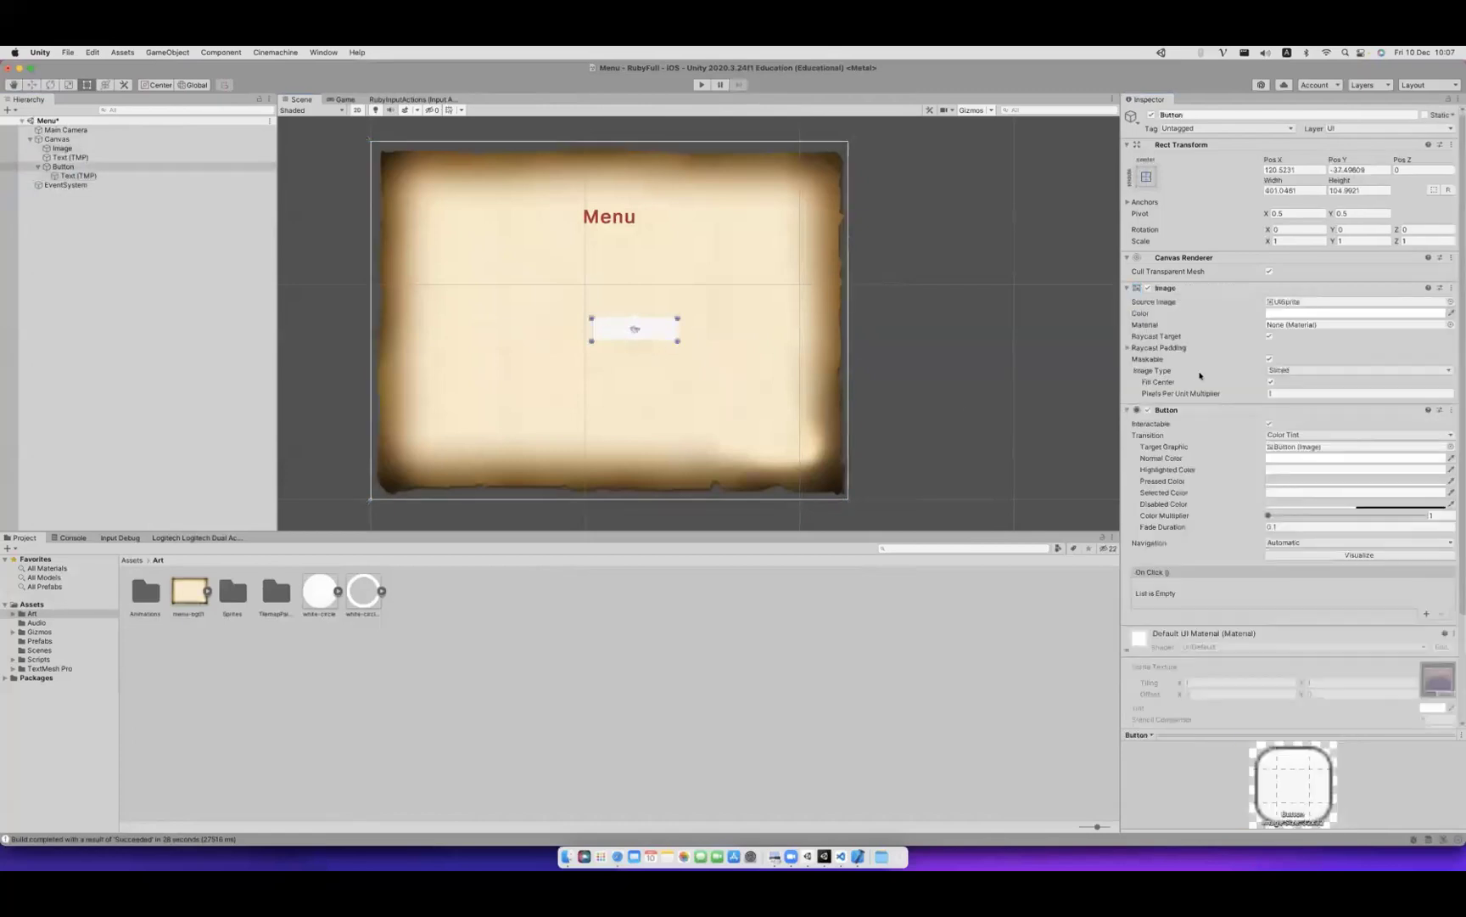
click(170, 176)
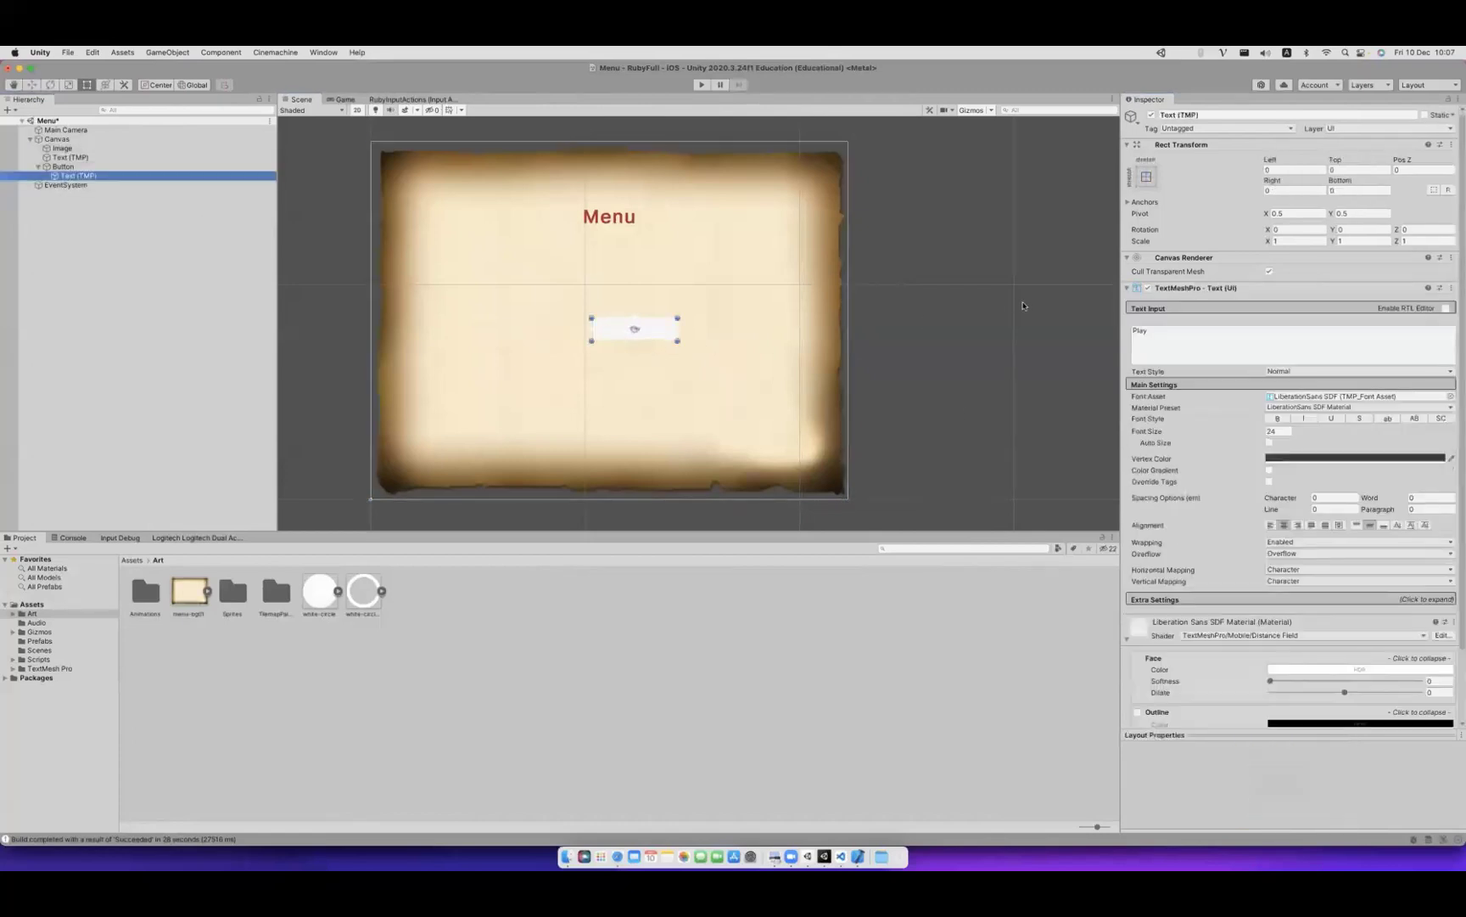
click(1288, 431)
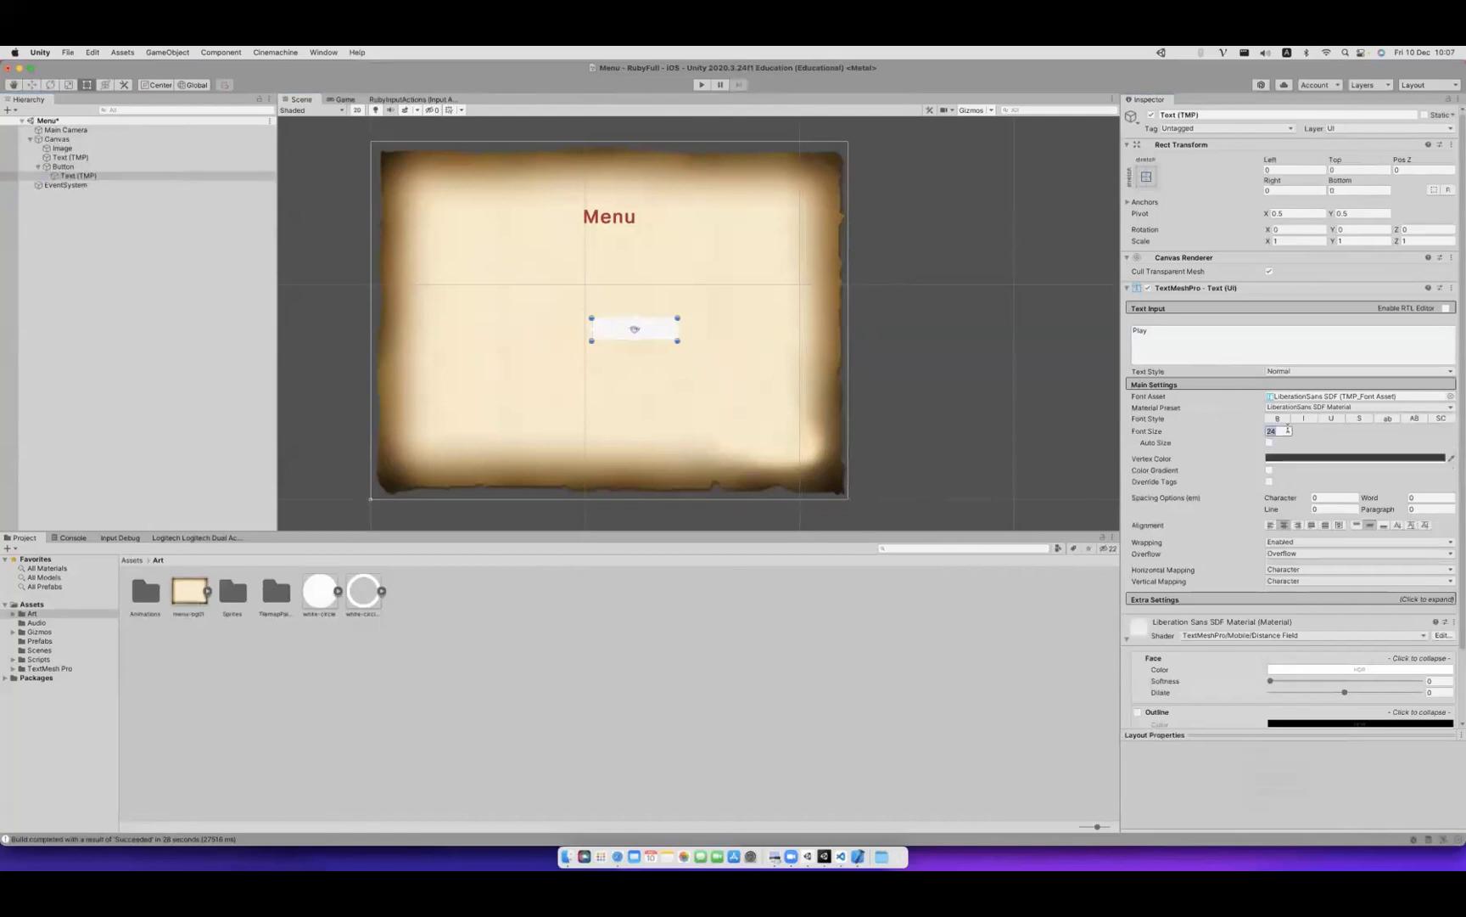
text(80)
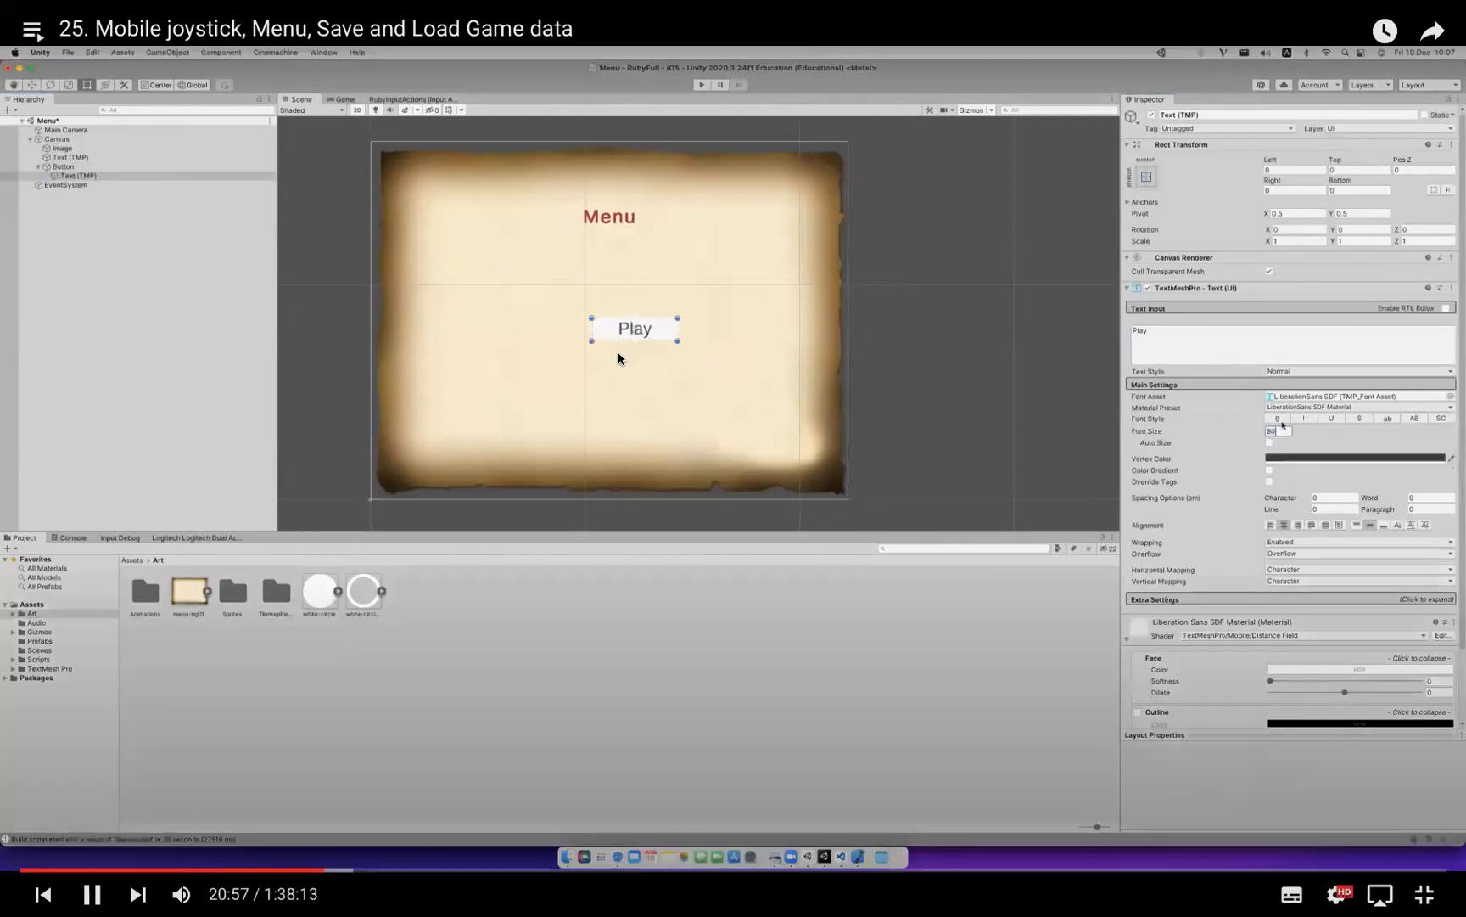
click(1278, 418)
click(1296, 457)
mouse_move(1366, 517)
mouse_down()
mouse_move(1432, 588)
mouse_move(1461, 585)
mouse_up()
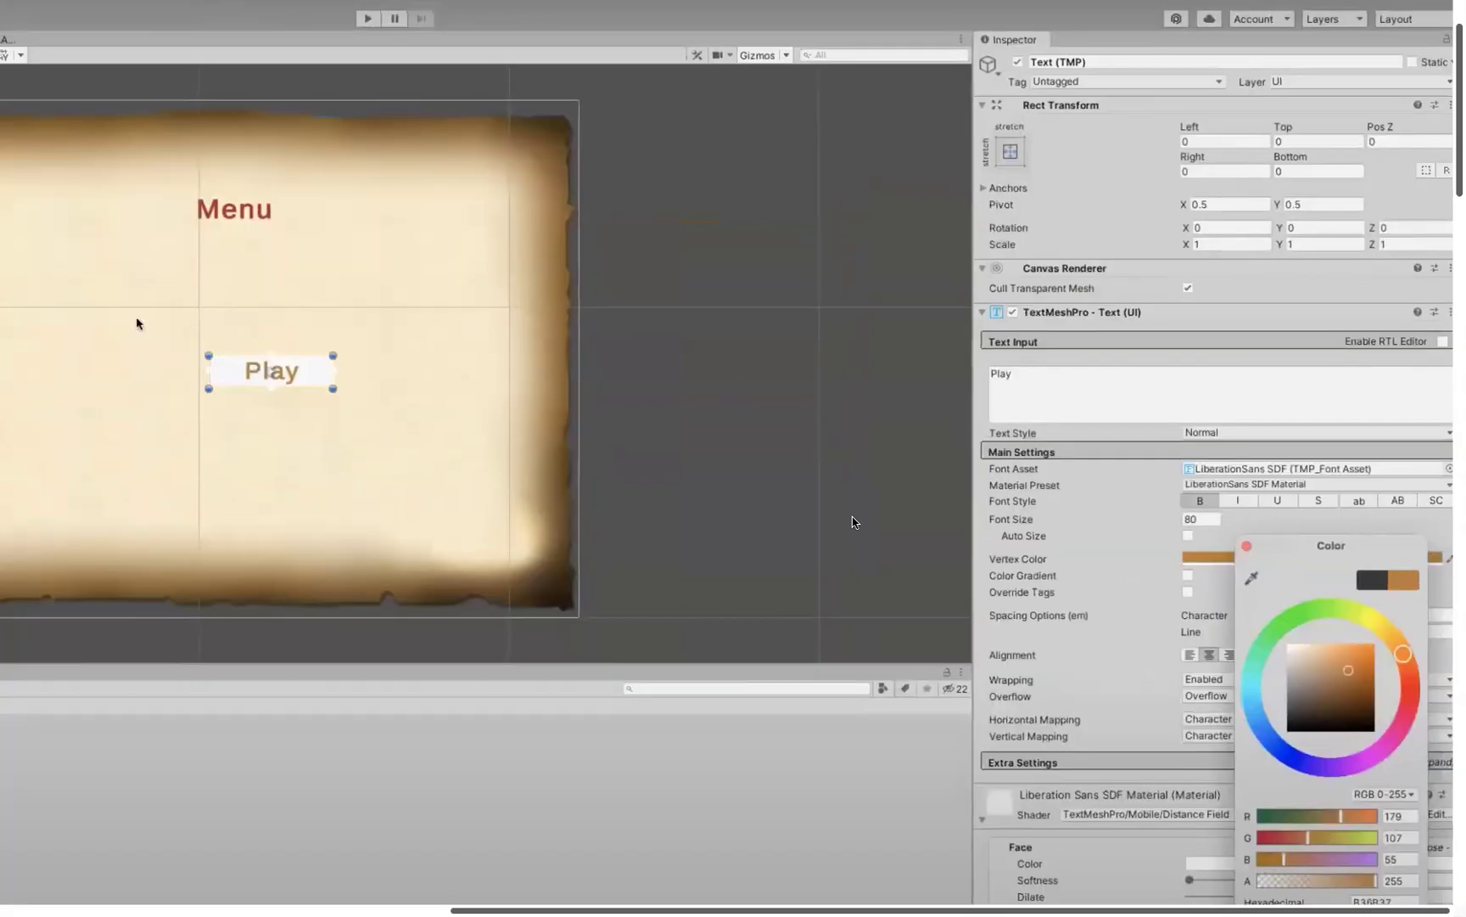
Drag the Play button up so it sits just under the Menu title.
click(226, 370)
mouse_move(229, 377)
mouse_down()
mouse_move(159, 342)
mouse_move(158, 288)
mouse_up()
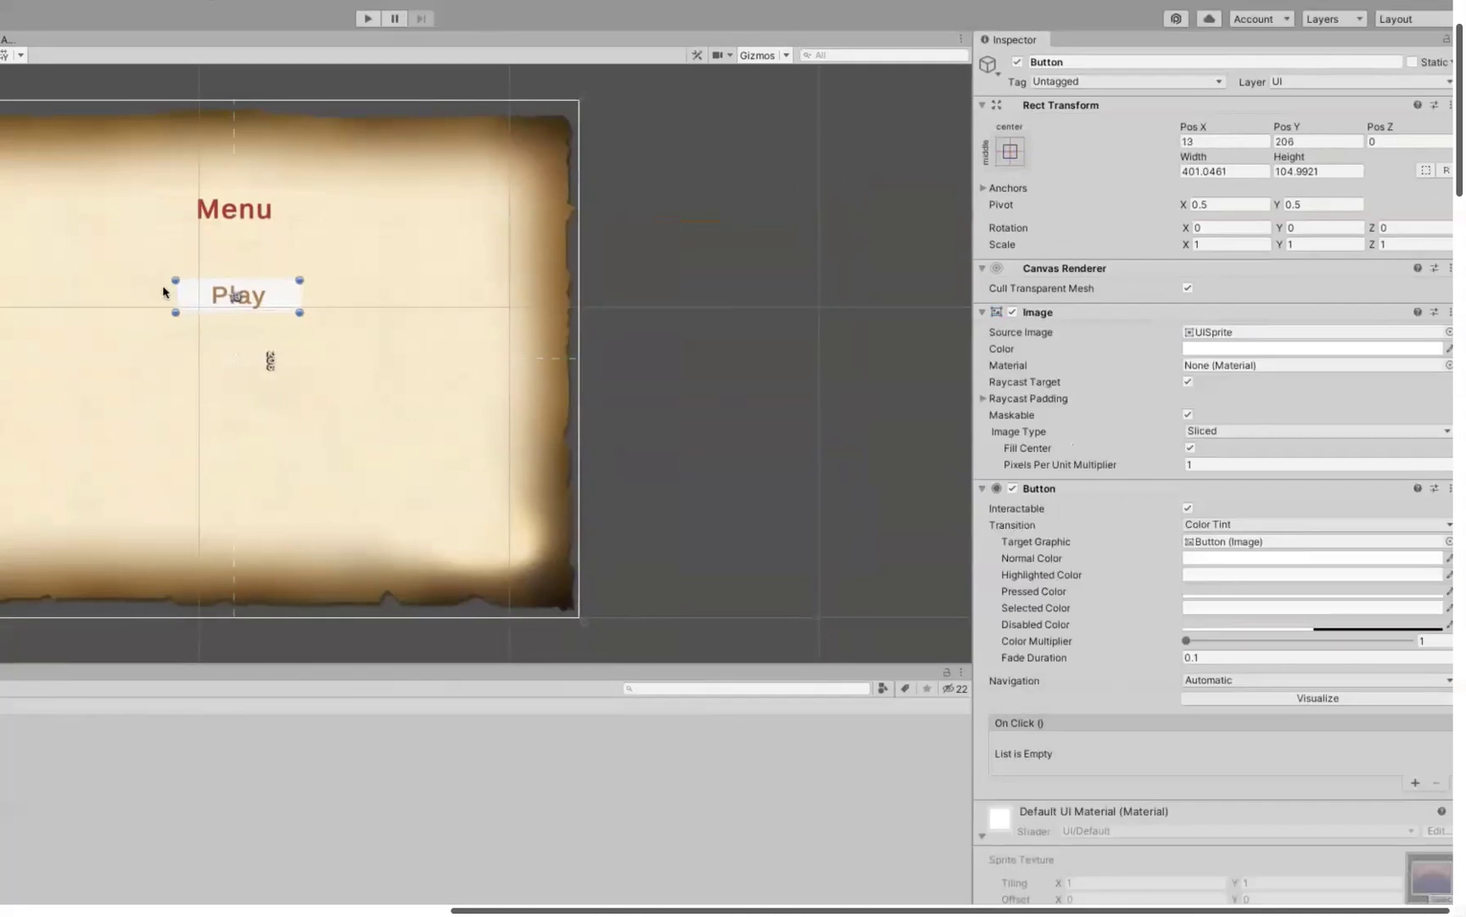
click(134, 320)
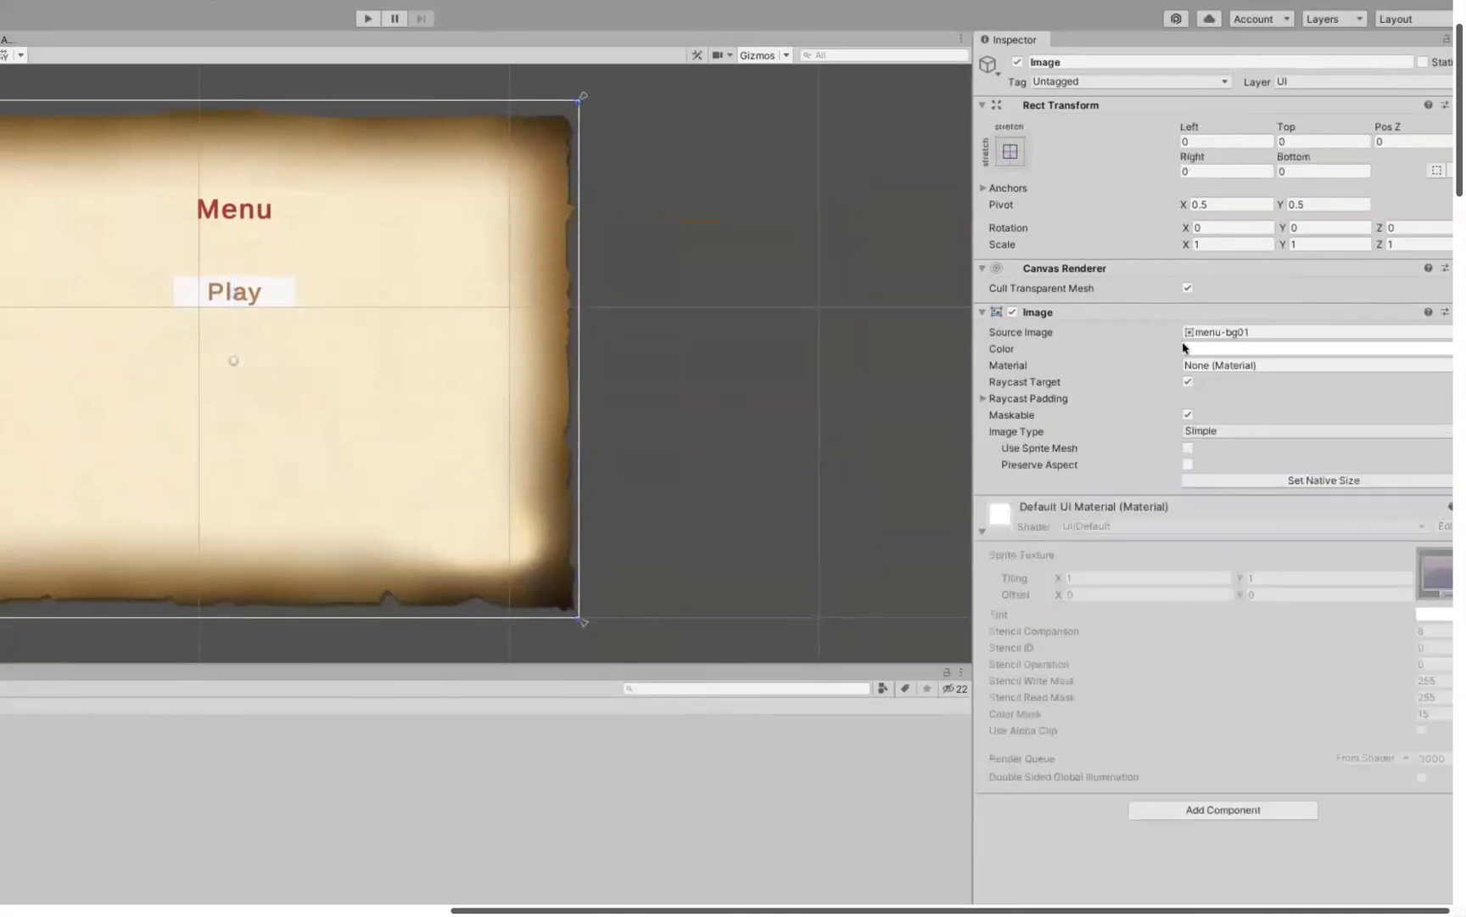
click(234, 291)
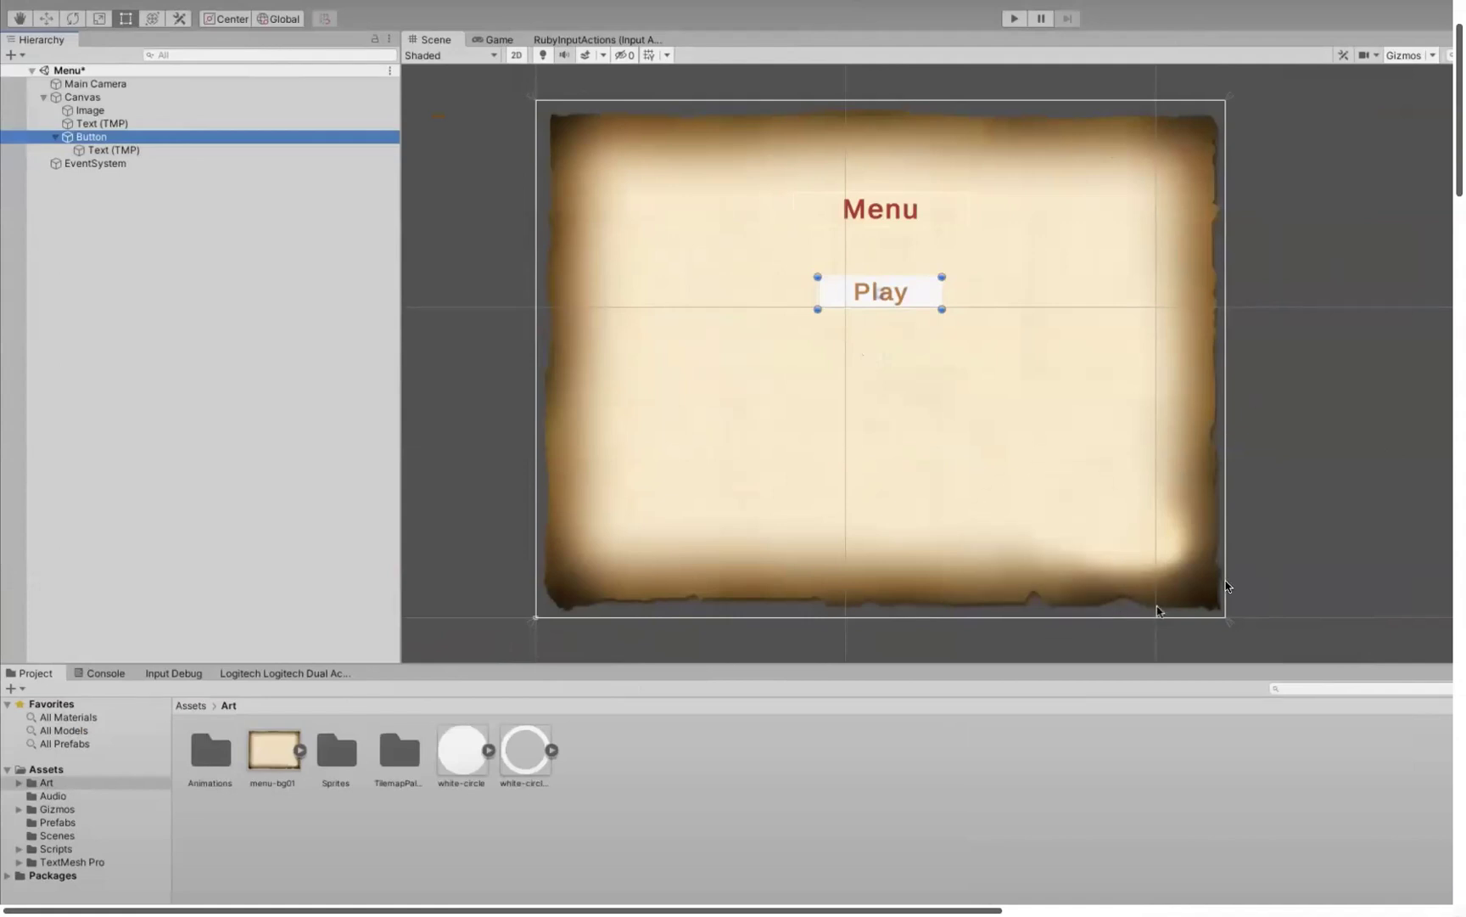
Give the Play button a blue background (4099D7) and a pale yellow label (E7E26C).
key(super+Tab)
key(Escape)
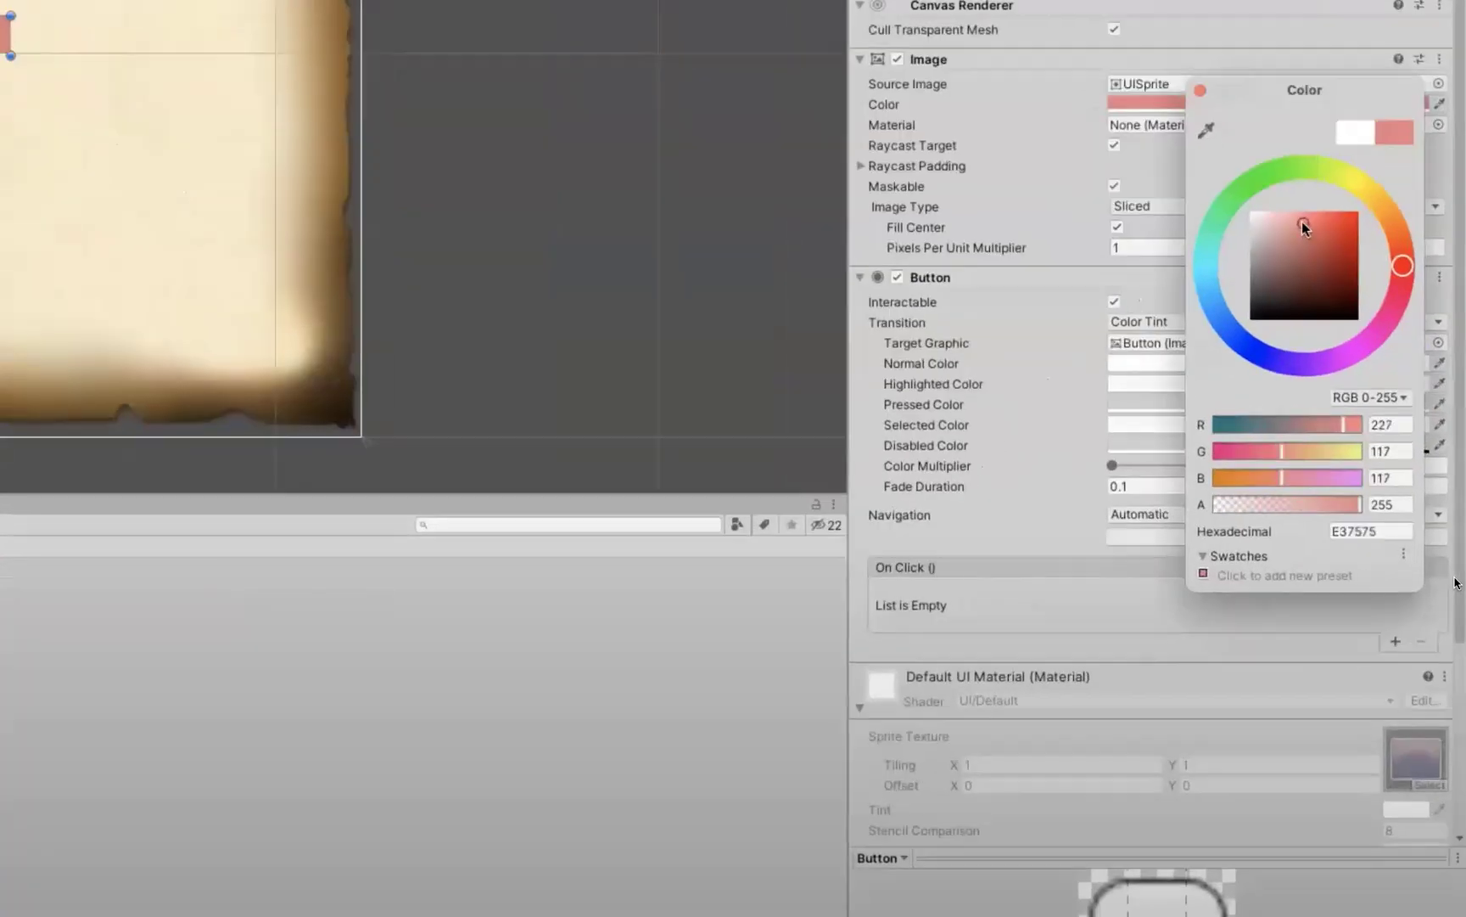
key(space)
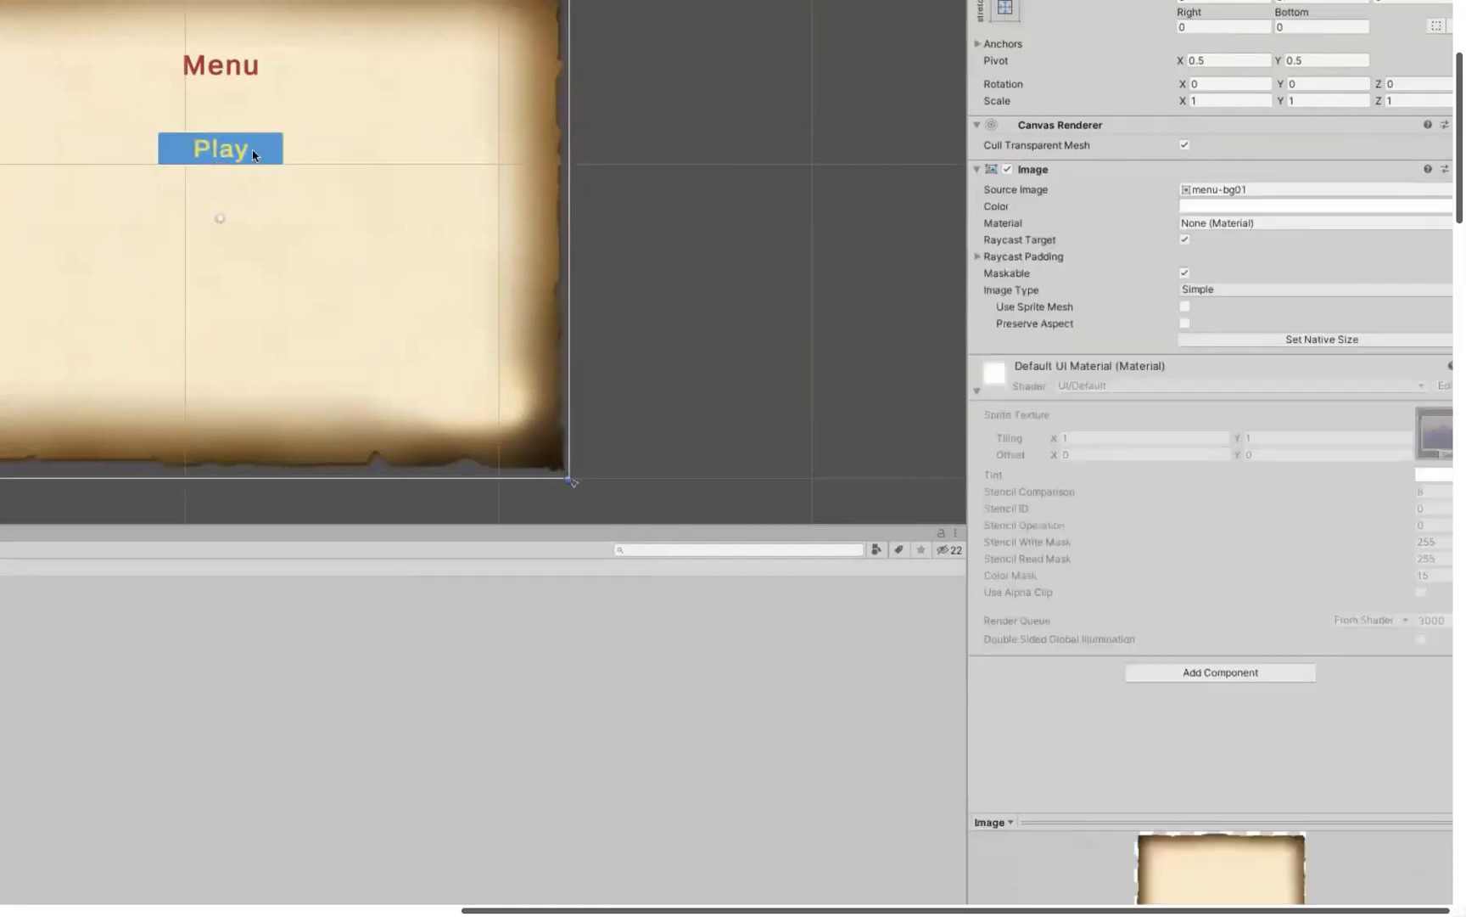
Select the Play button object and enter play mode to test the menu.
click(253, 155)
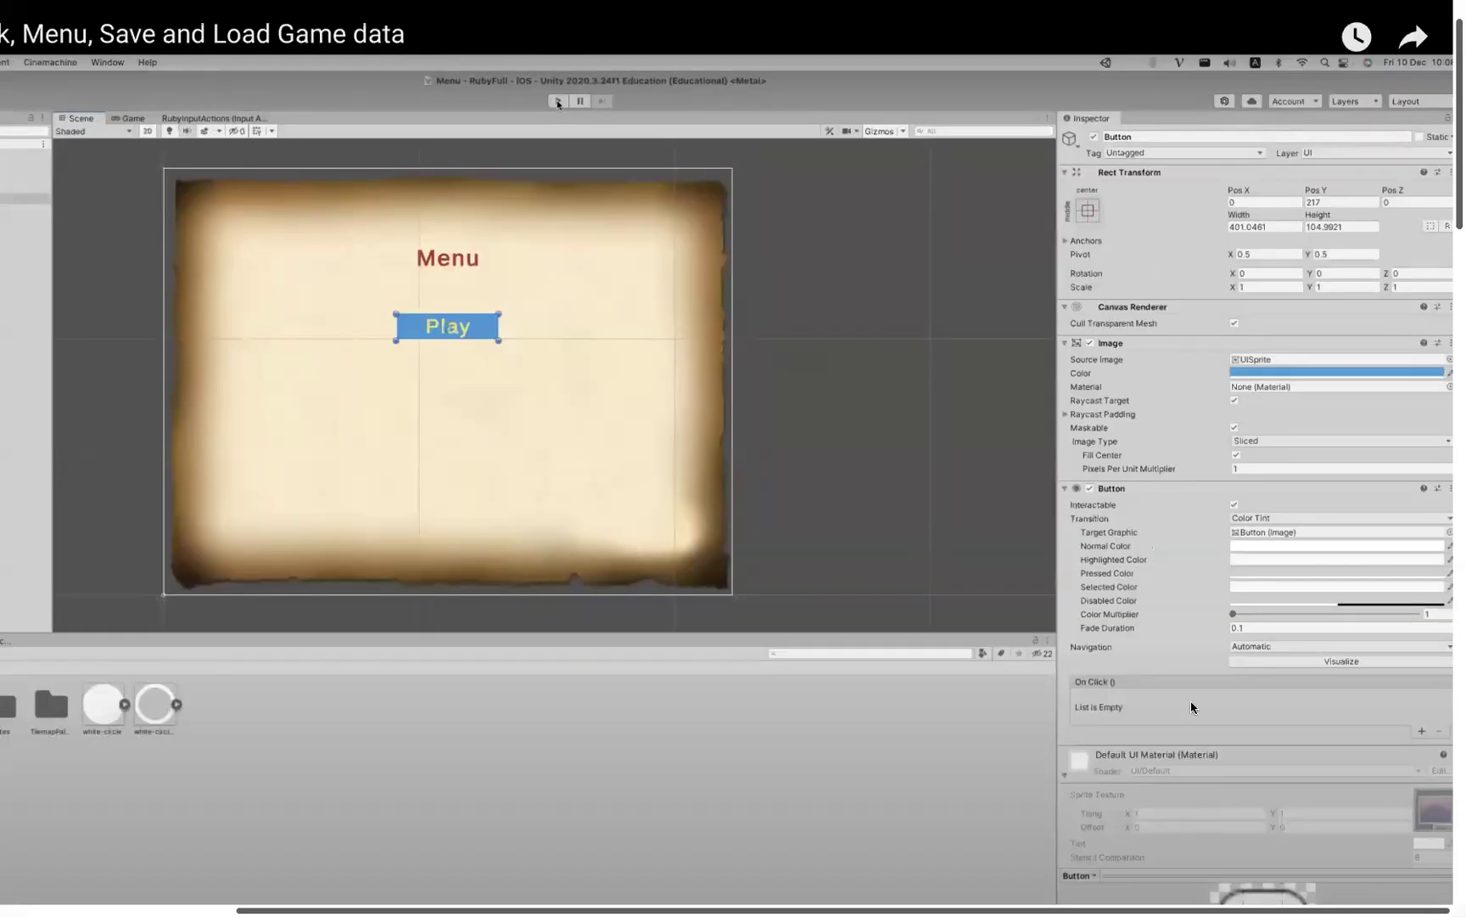
click(558, 101)
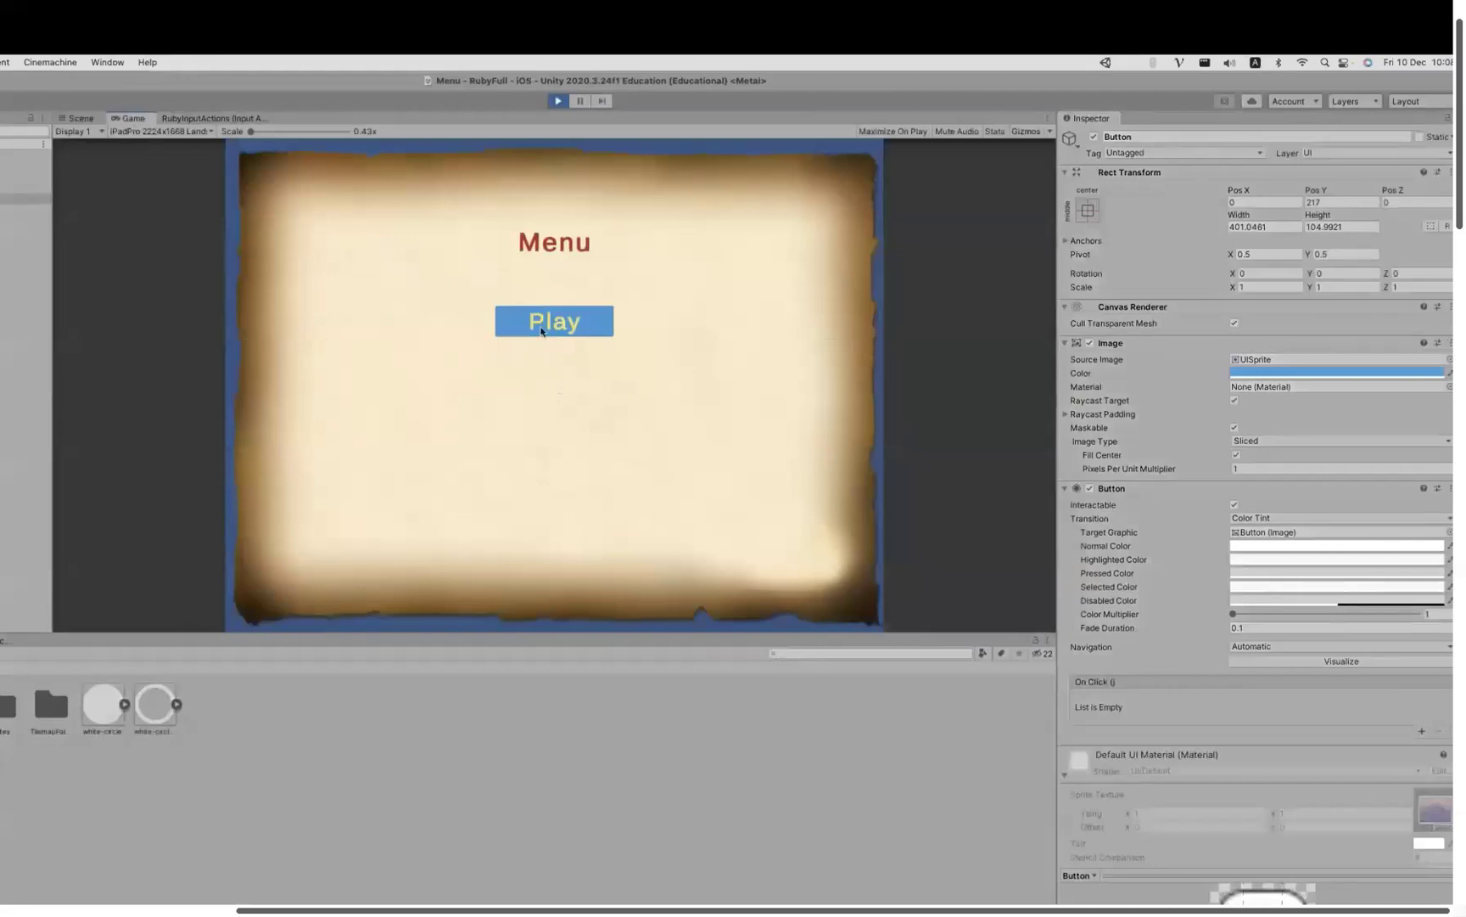
Click the in-game Play button several times, then stop play mode.
click(541, 331)
click(533, 322)
click(519, 325)
click(540, 333)
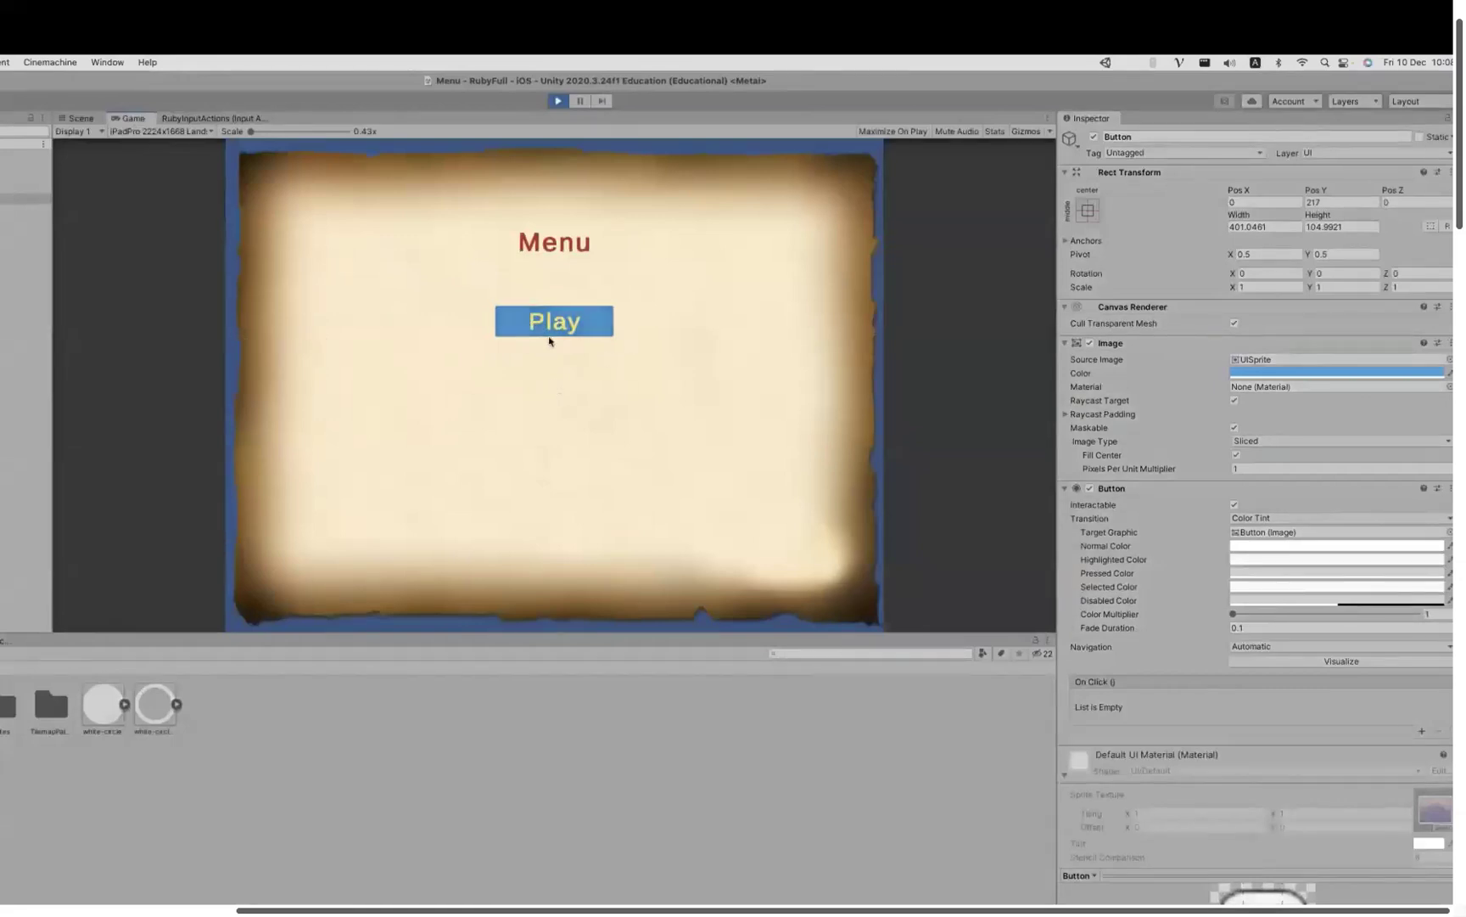
key(super+p)
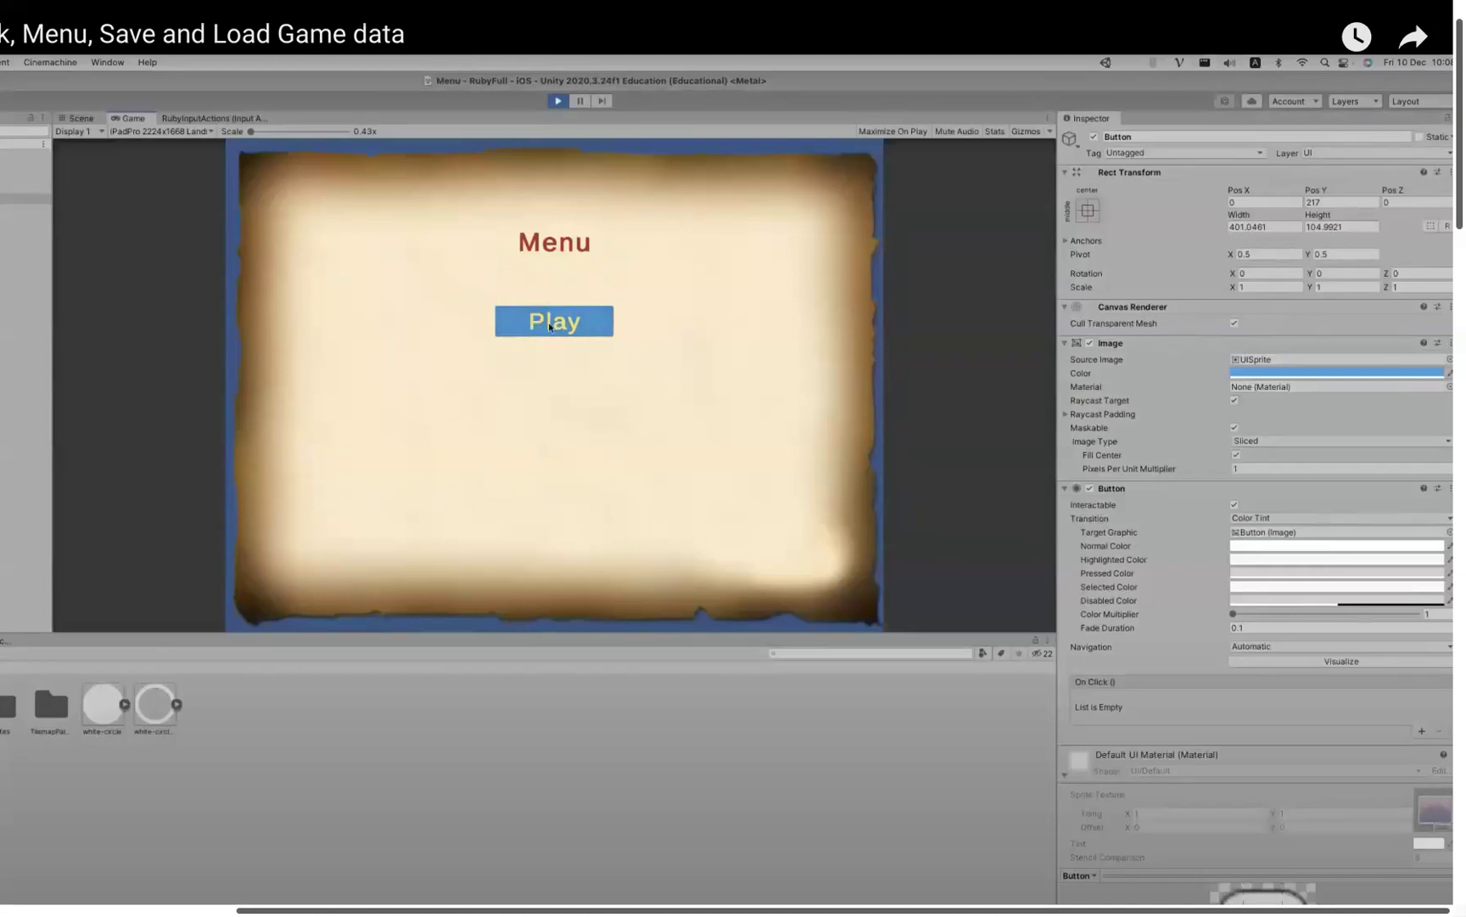
Adjust the Play button's colour settings, leaving the label orange (E7802F).
click(563, 399)
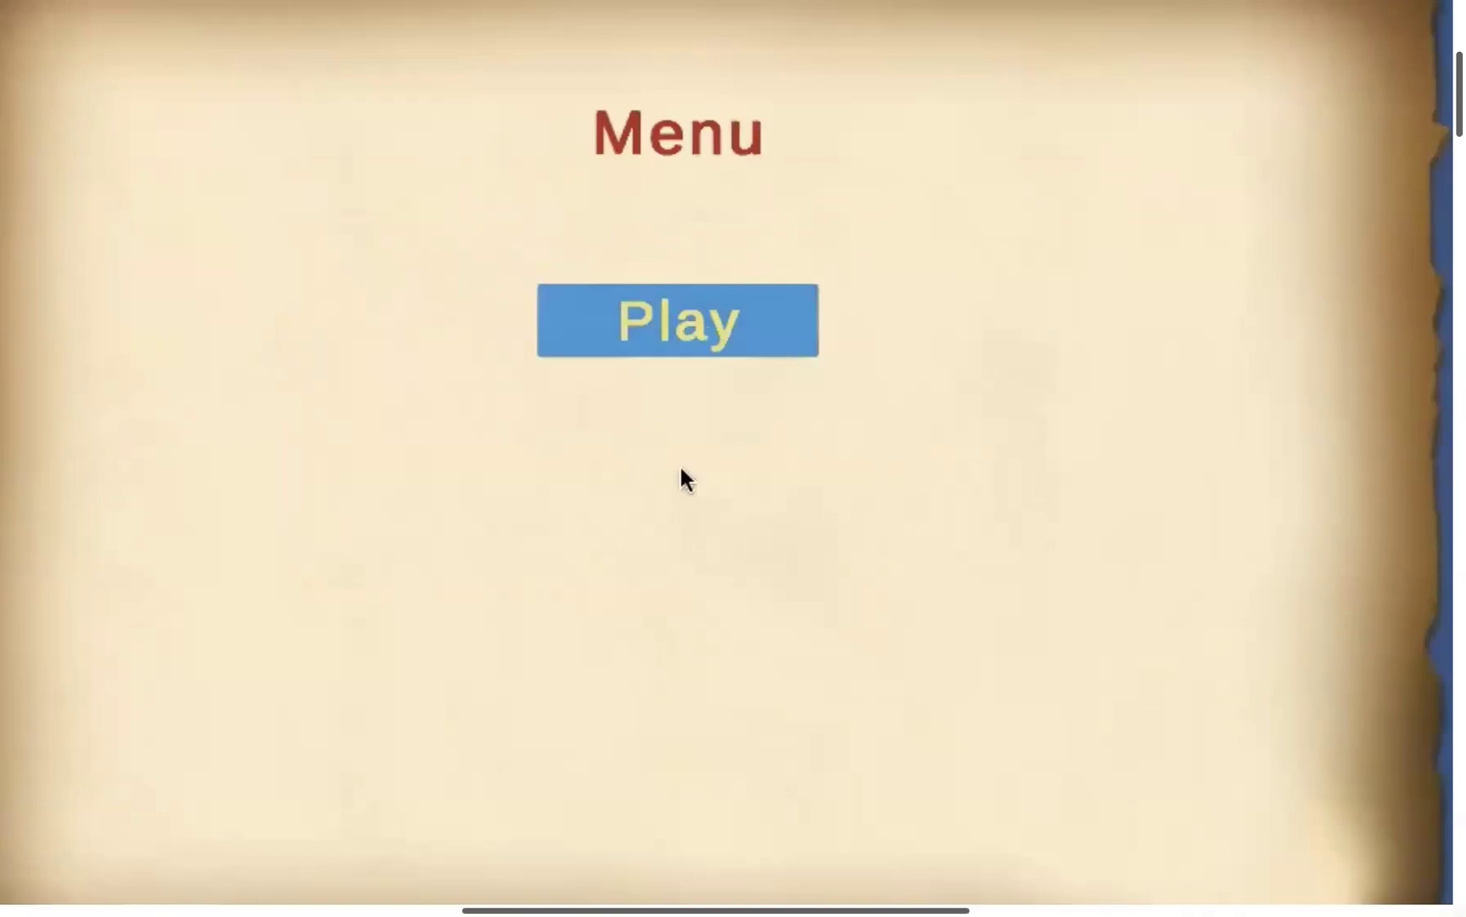
click(681, 466)
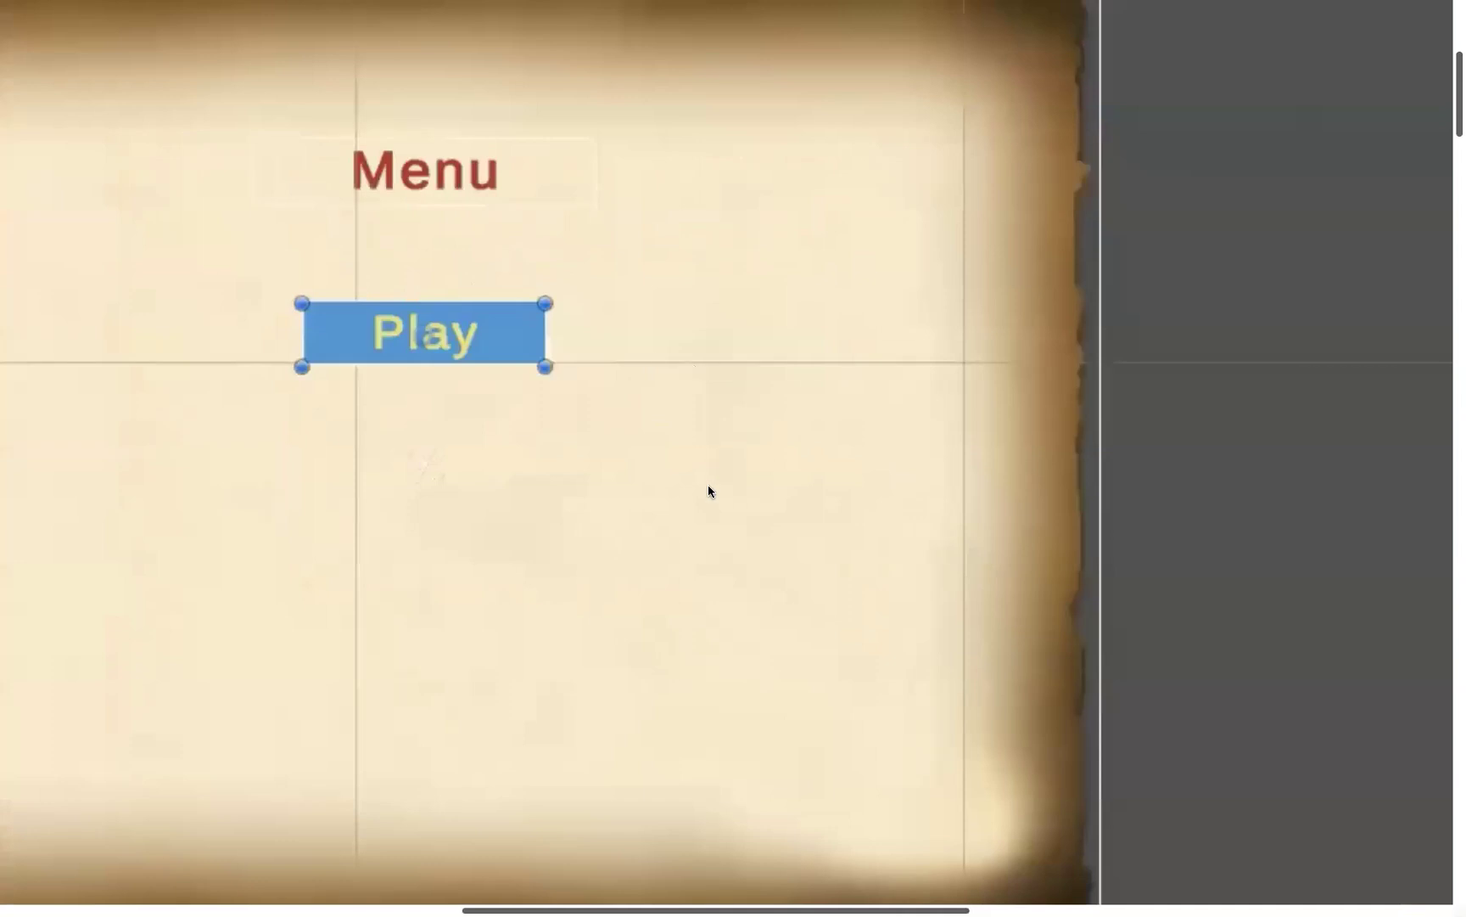
ctrl+scroll(708, 490, down, 2)
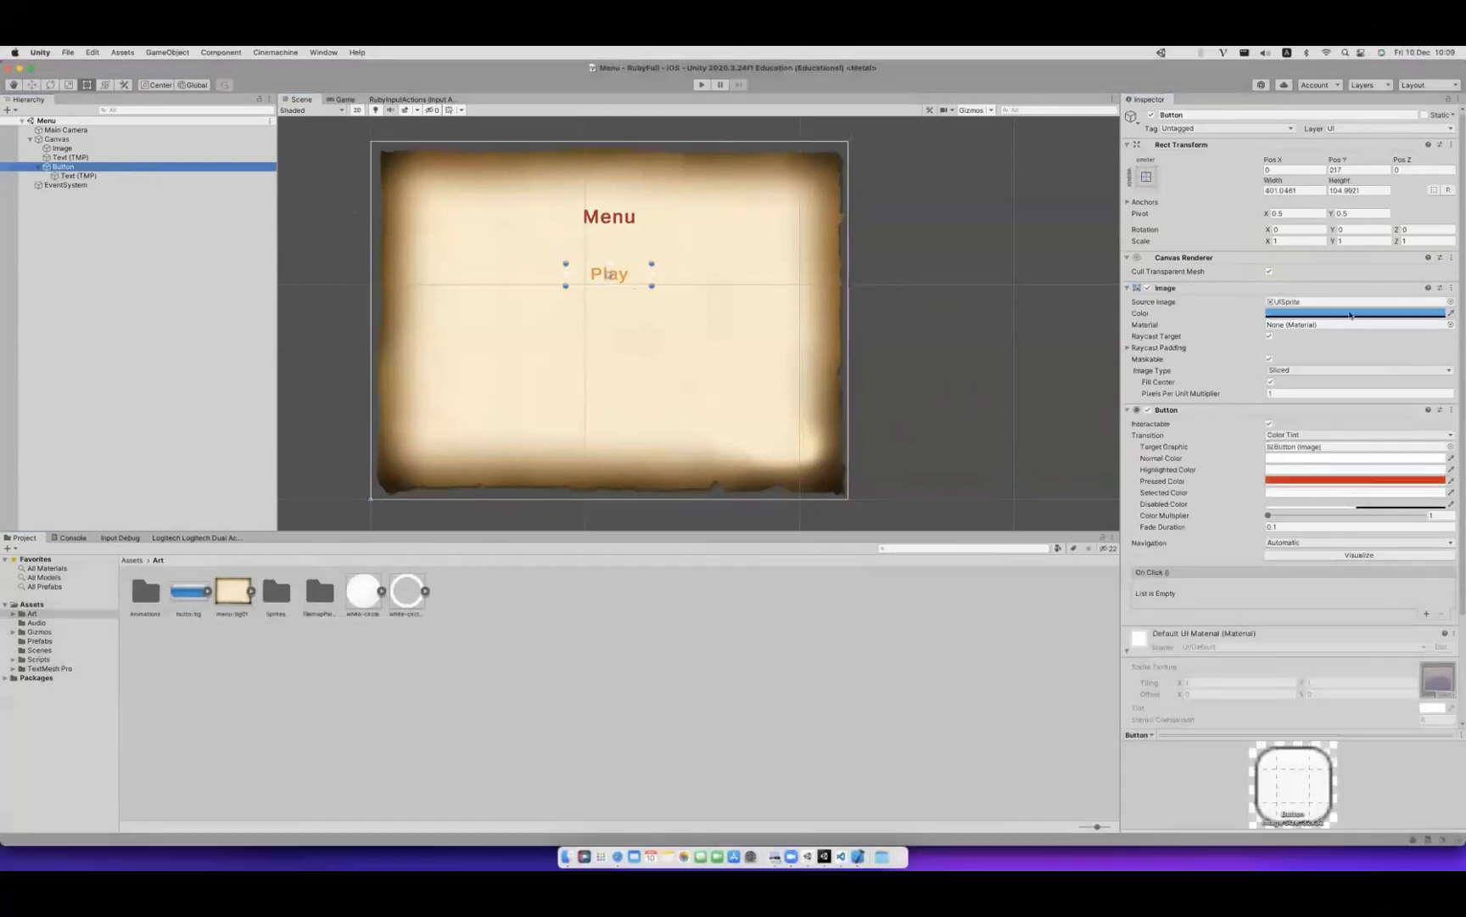
Choose red as the Button's Pressed Color, restoring the blue button-bg background.
mouse_move(1333, 462)
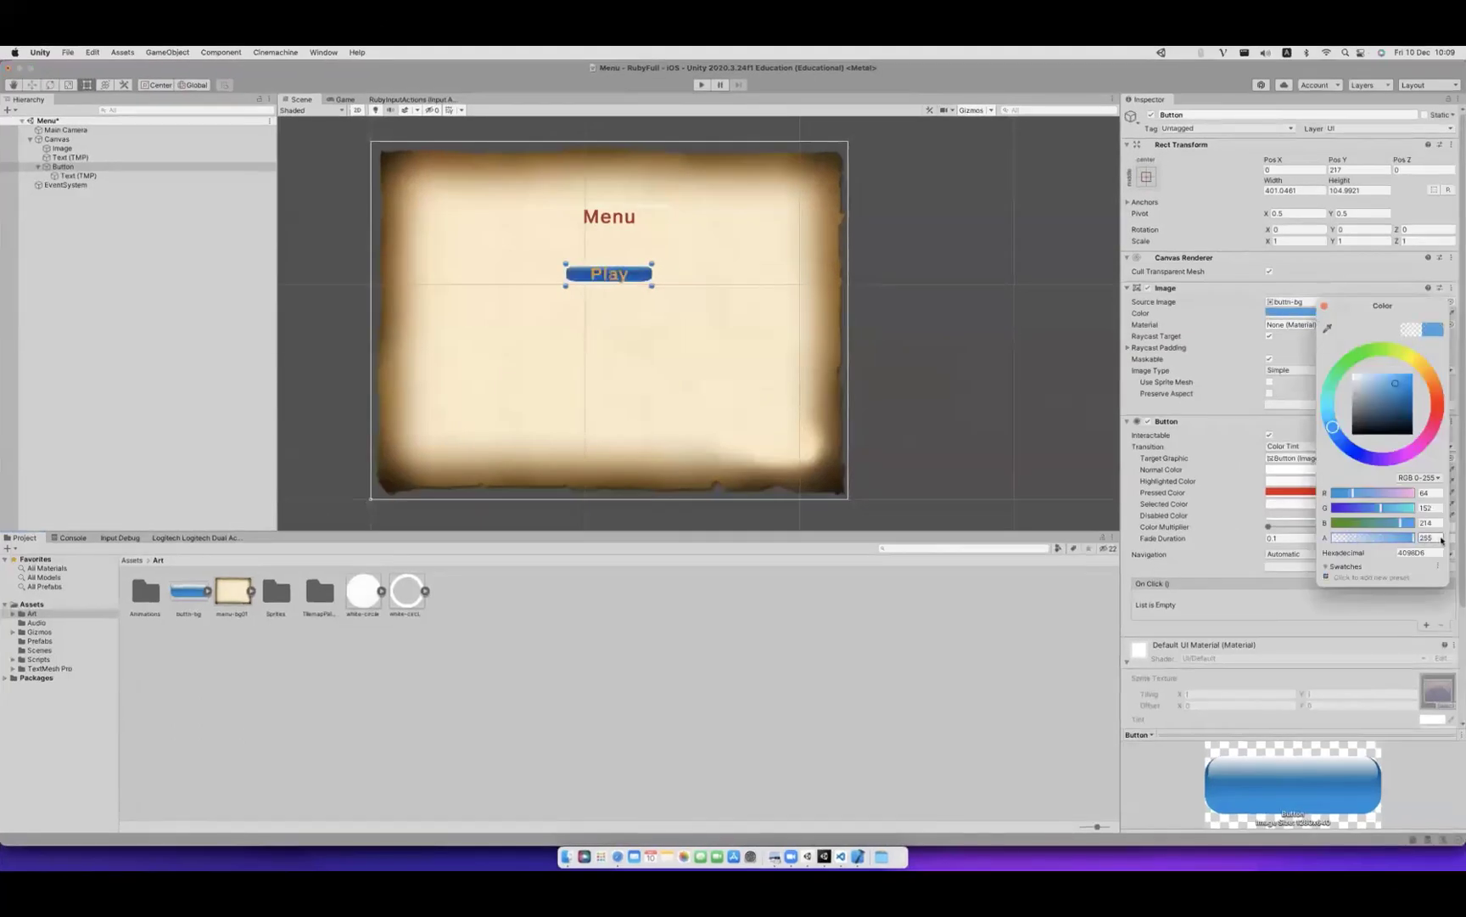
click(1362, 316)
click(1344, 288)
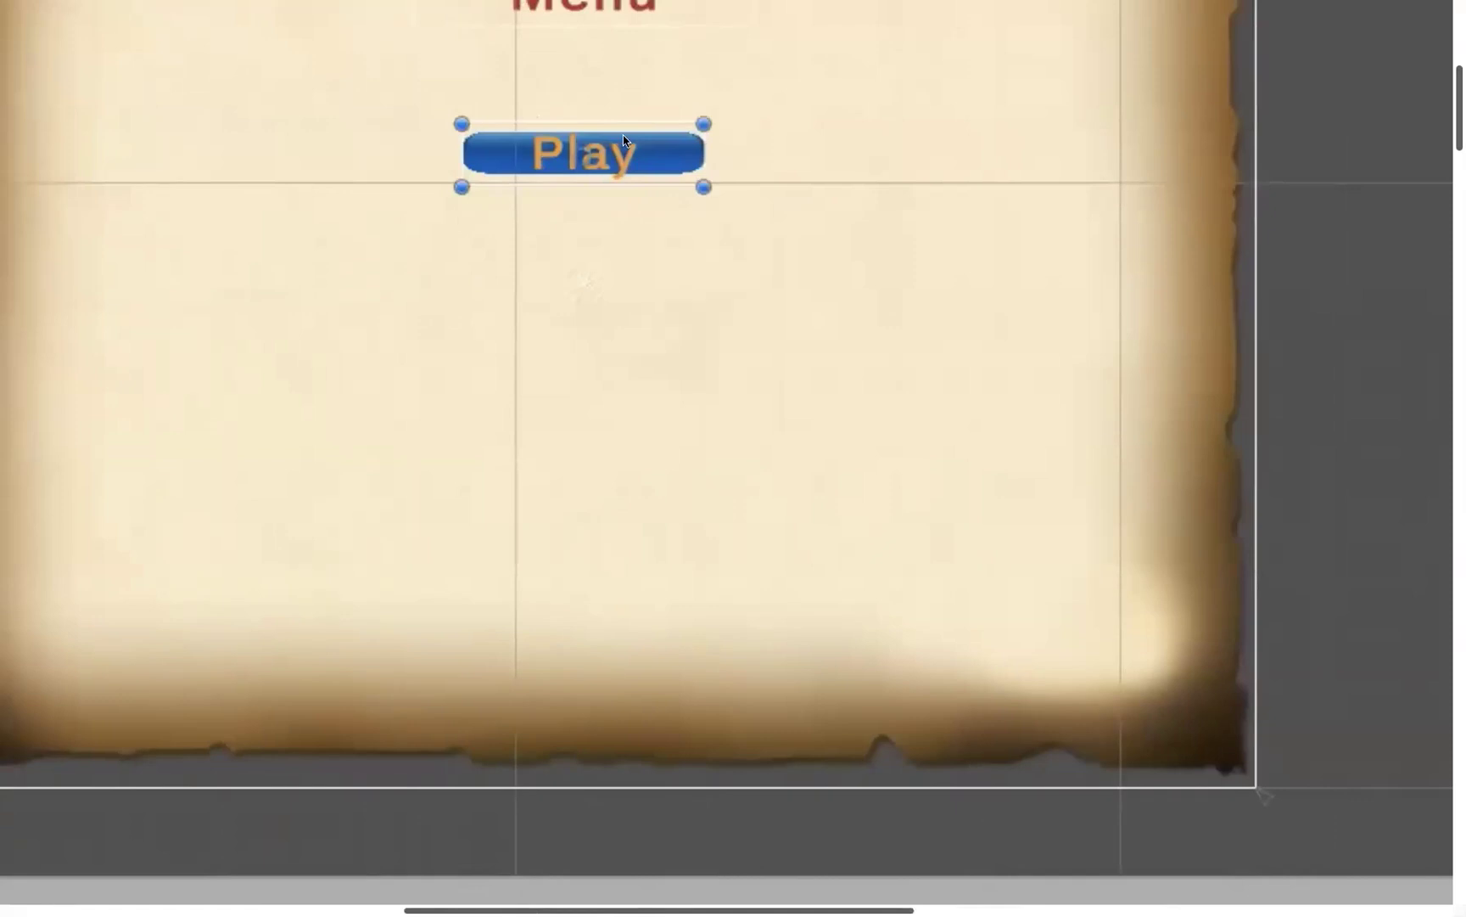
scroll(608, 198, up, 2)
scroll(607, 198, down, 1)
scroll(608, 198, up, 3)
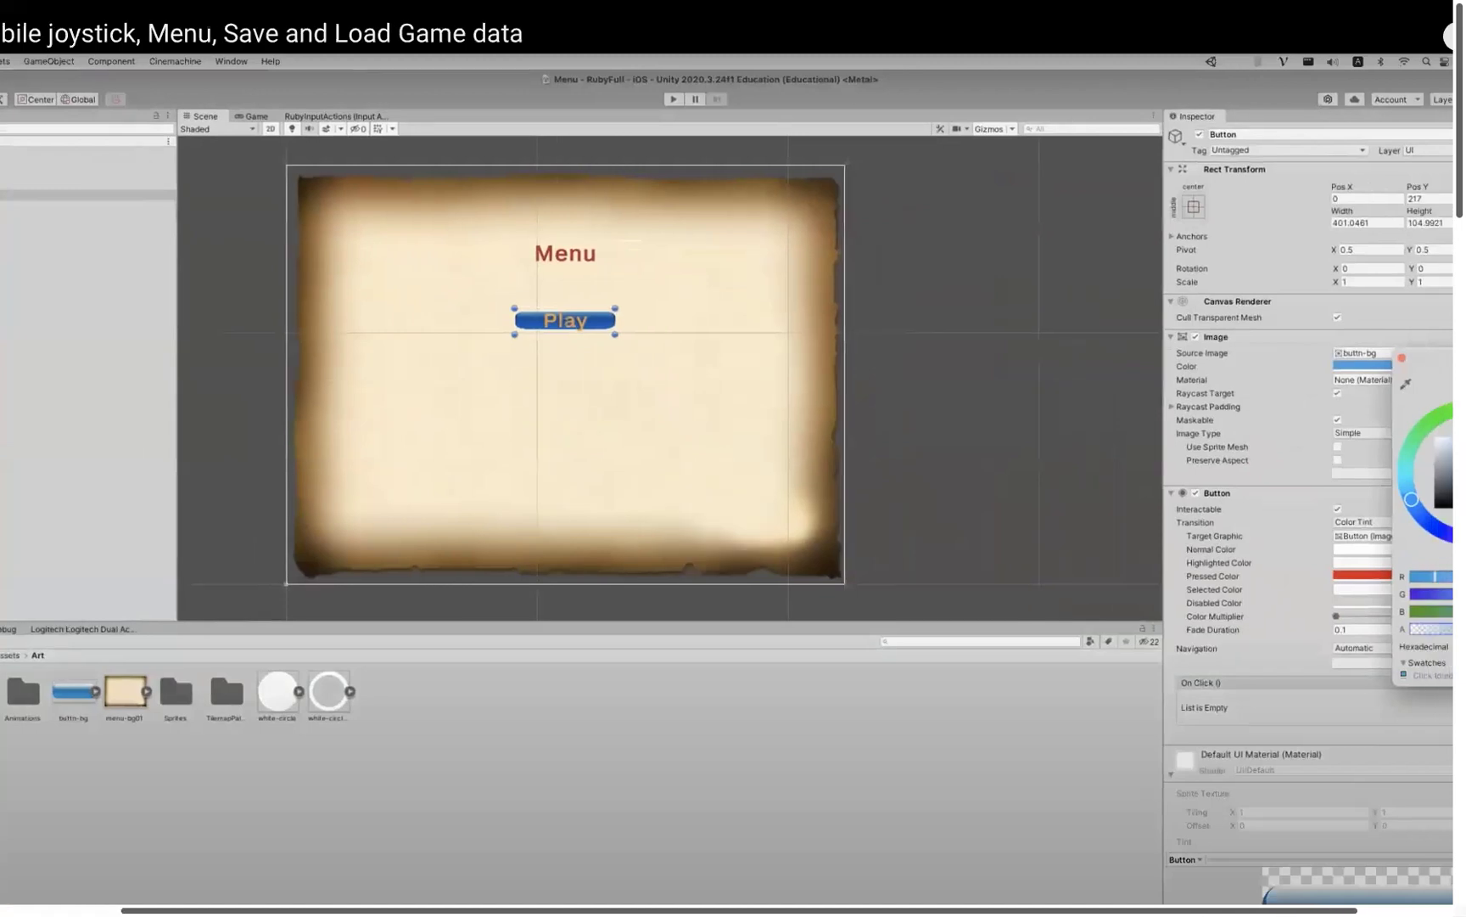
Confirm the red pressed colour and widen the Play button to about 556 units.
click(1303, 346)
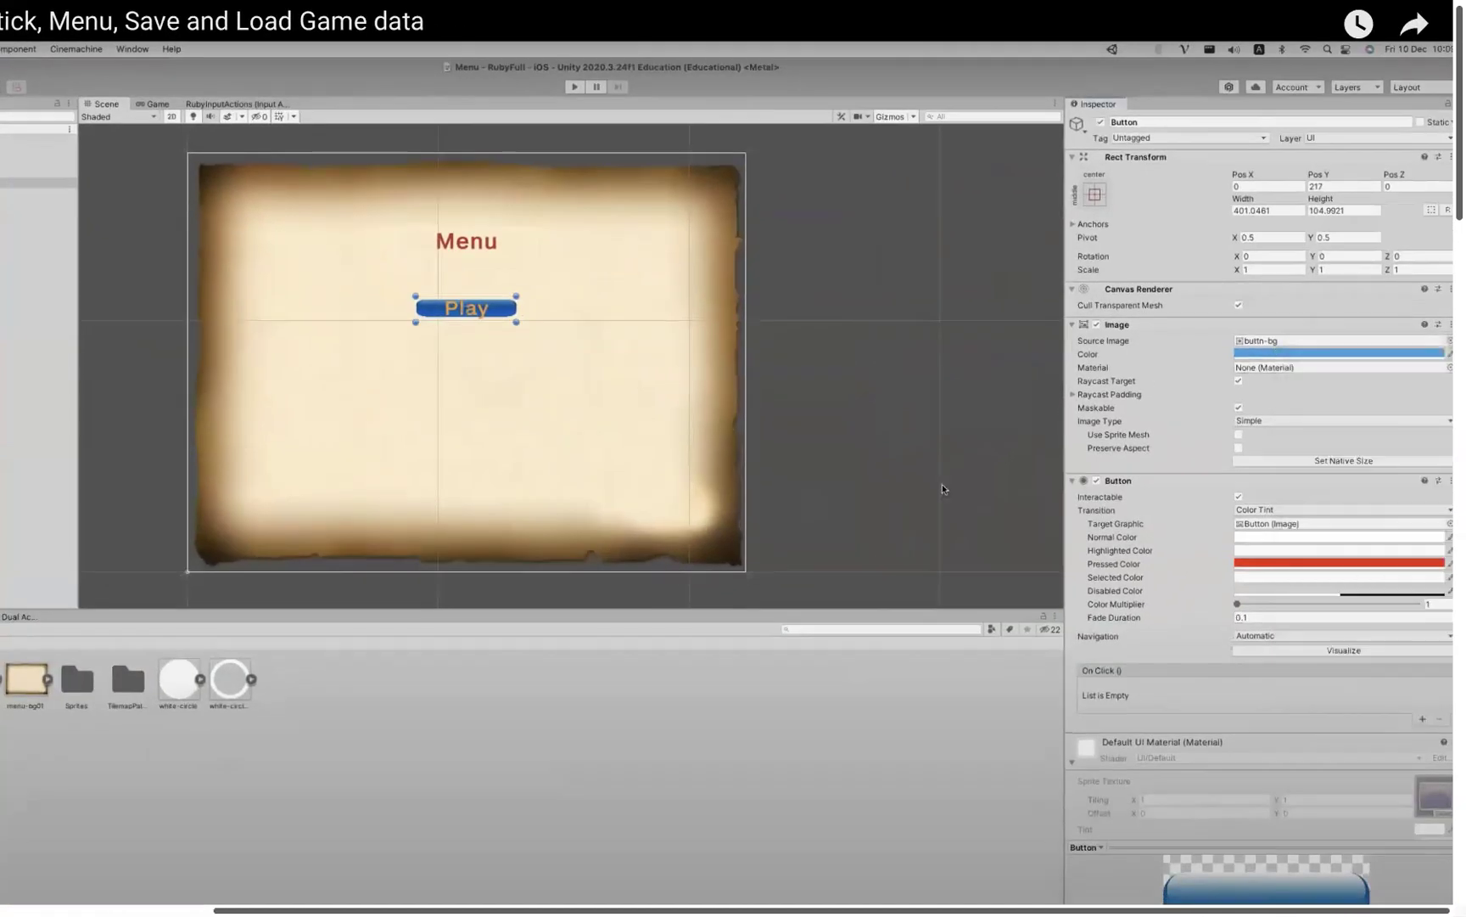
click(501, 377)
click(476, 311)
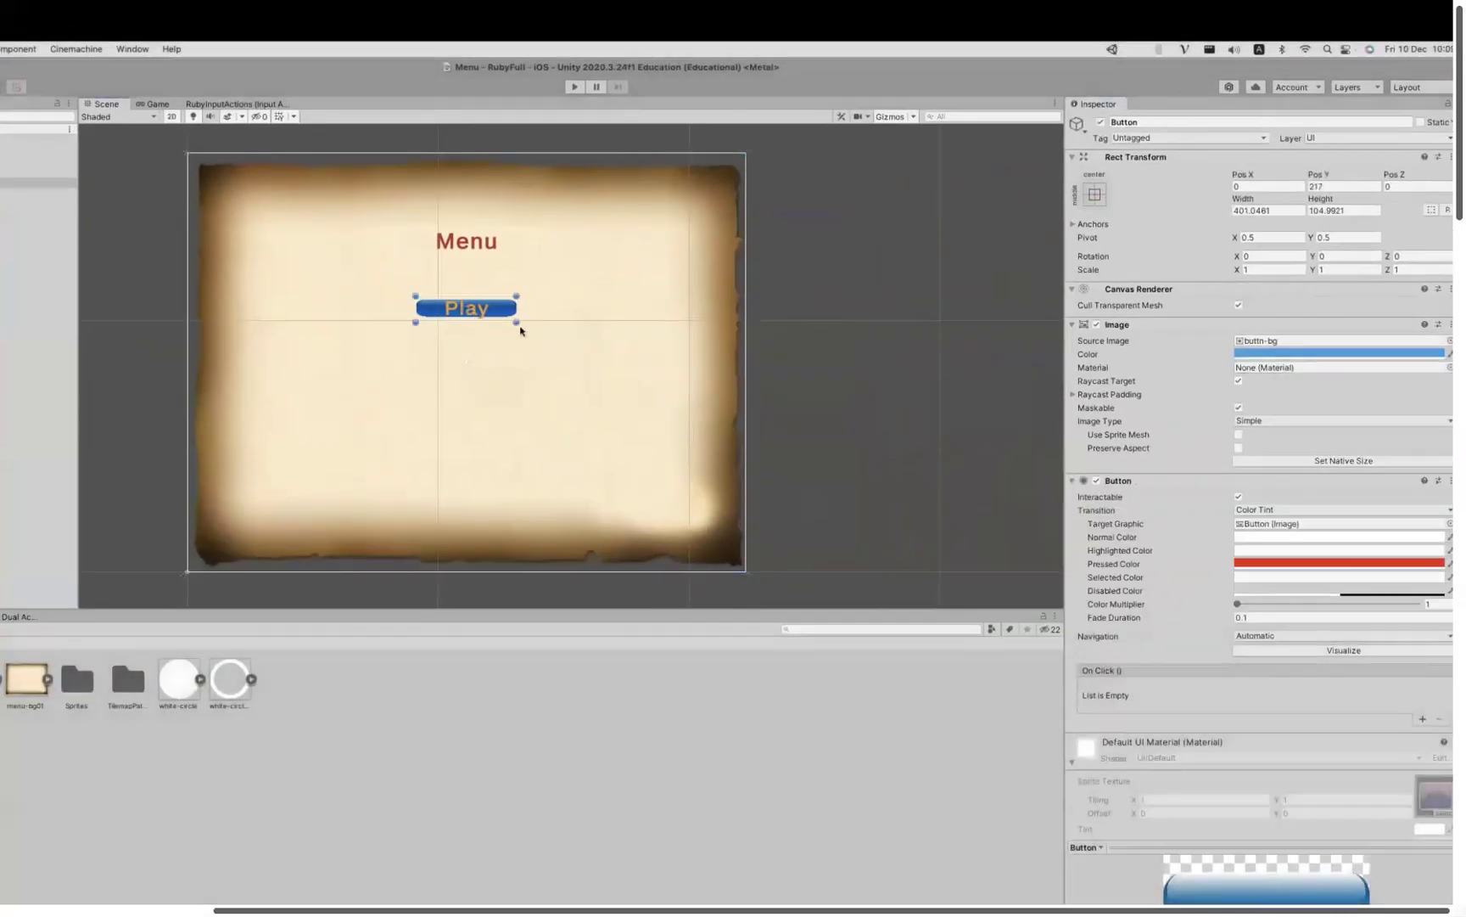
mouse_move(515, 321)
mouse_down()
mouse_move(673, 435)
mouse_move(673, 318)
mouse_move(667, 361)
mouse_move(529, 345)
mouse_up()
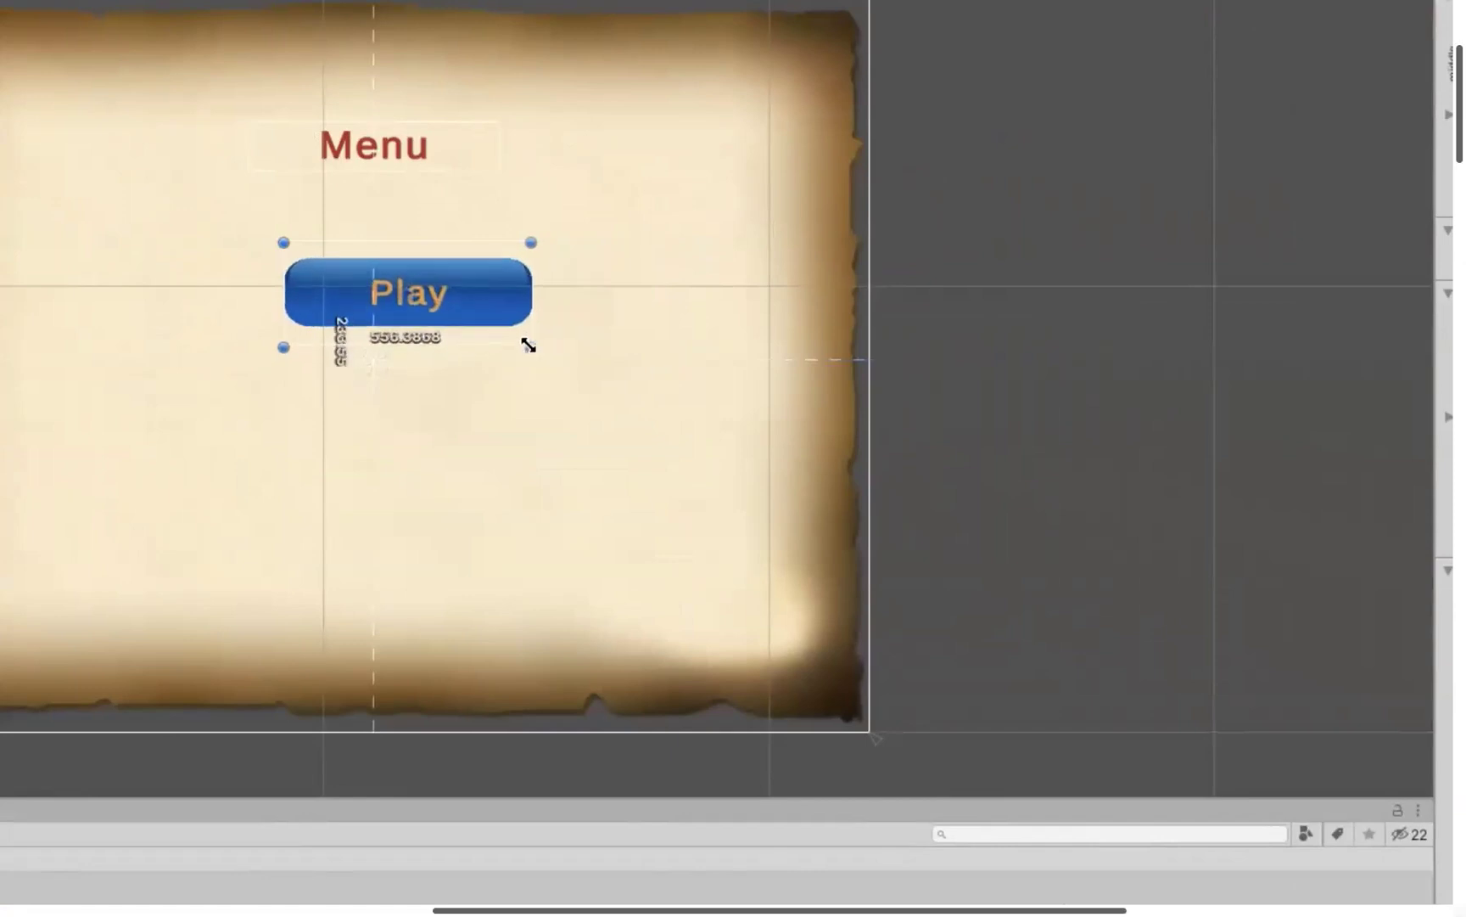
click(478, 307)
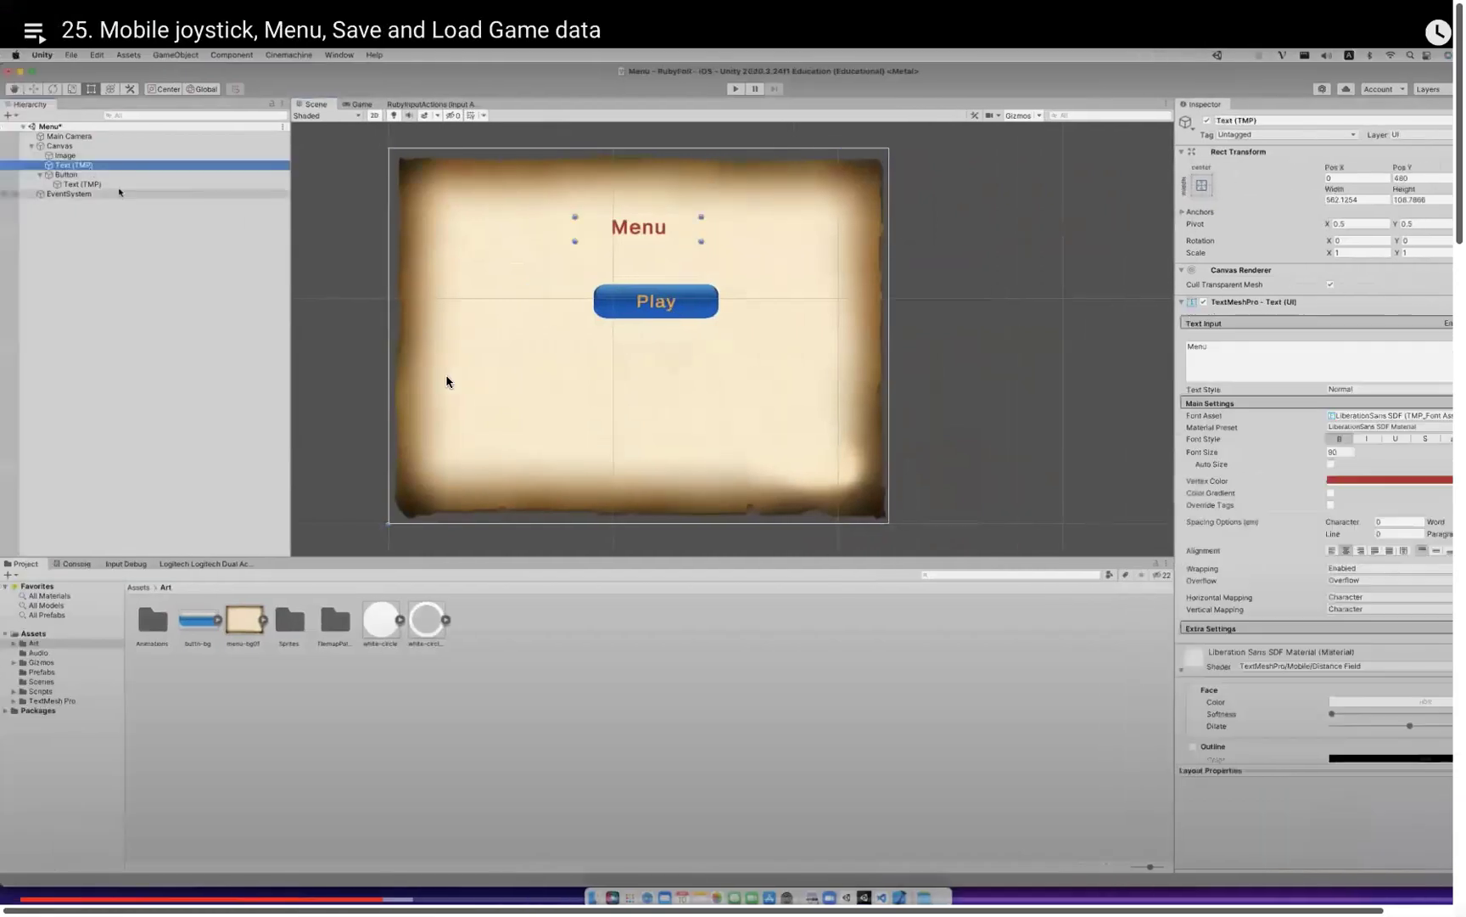
click(67, 174)
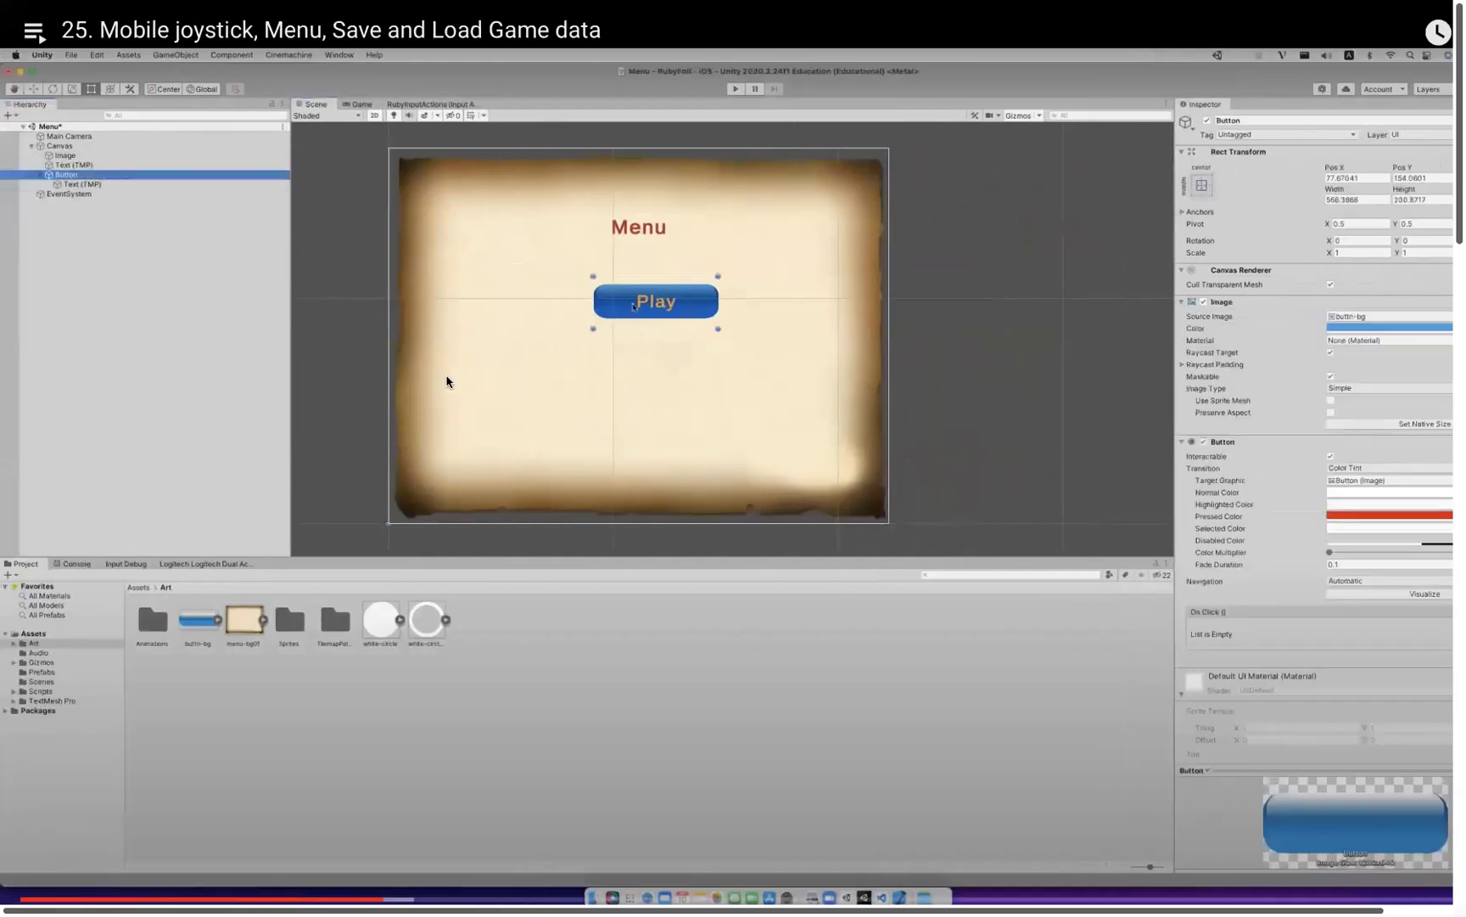
Centre the Play button just below the Menu title.
mouse_move(690, 303)
mouse_down()
mouse_move(654, 302)
mouse_move(672, 281)
mouse_up()
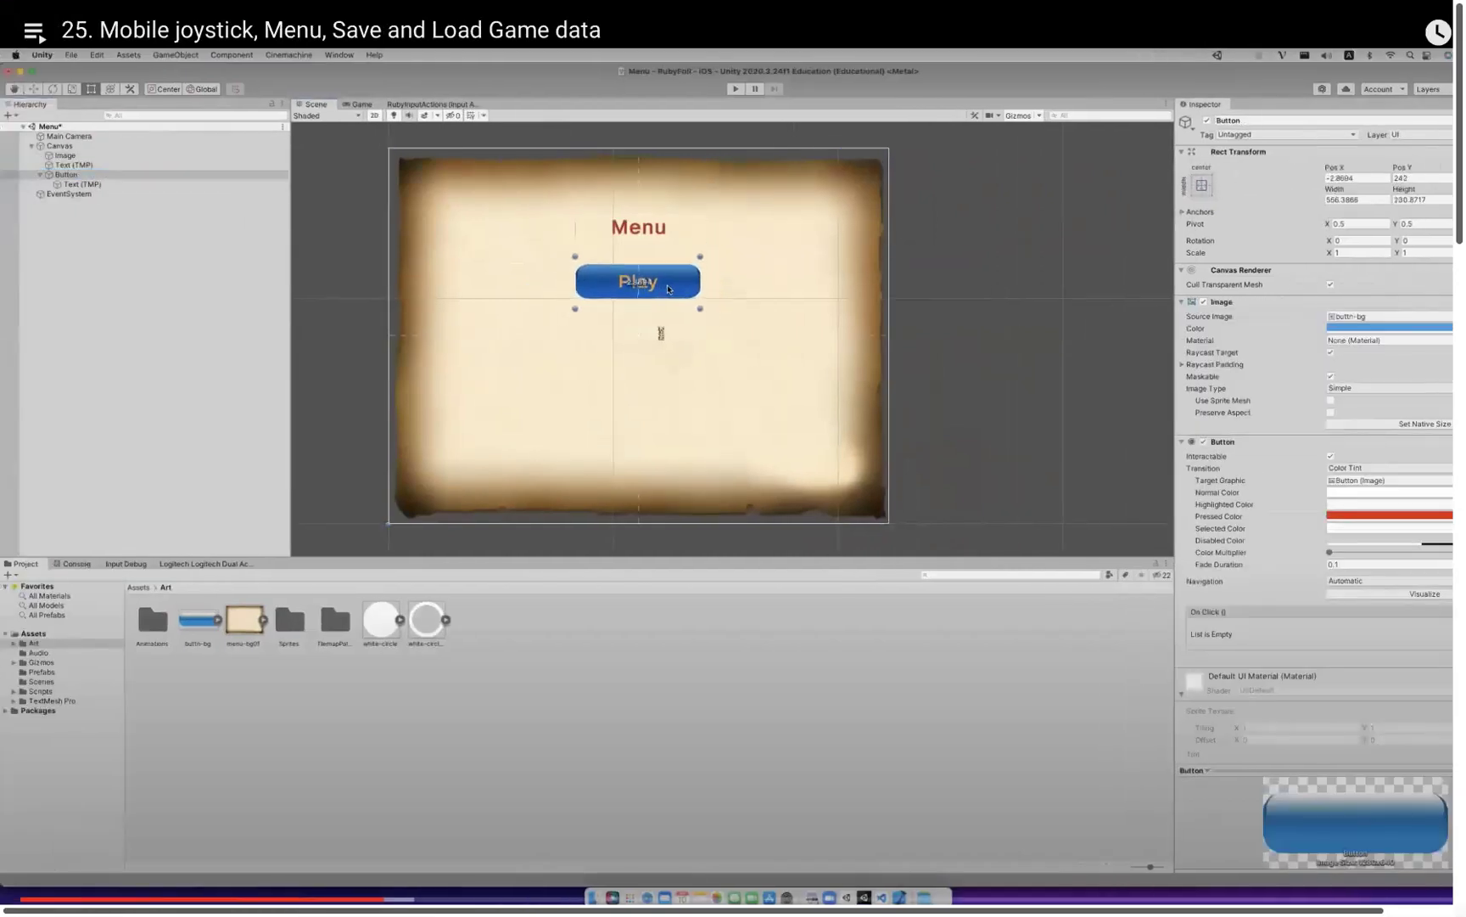
click(769, 290)
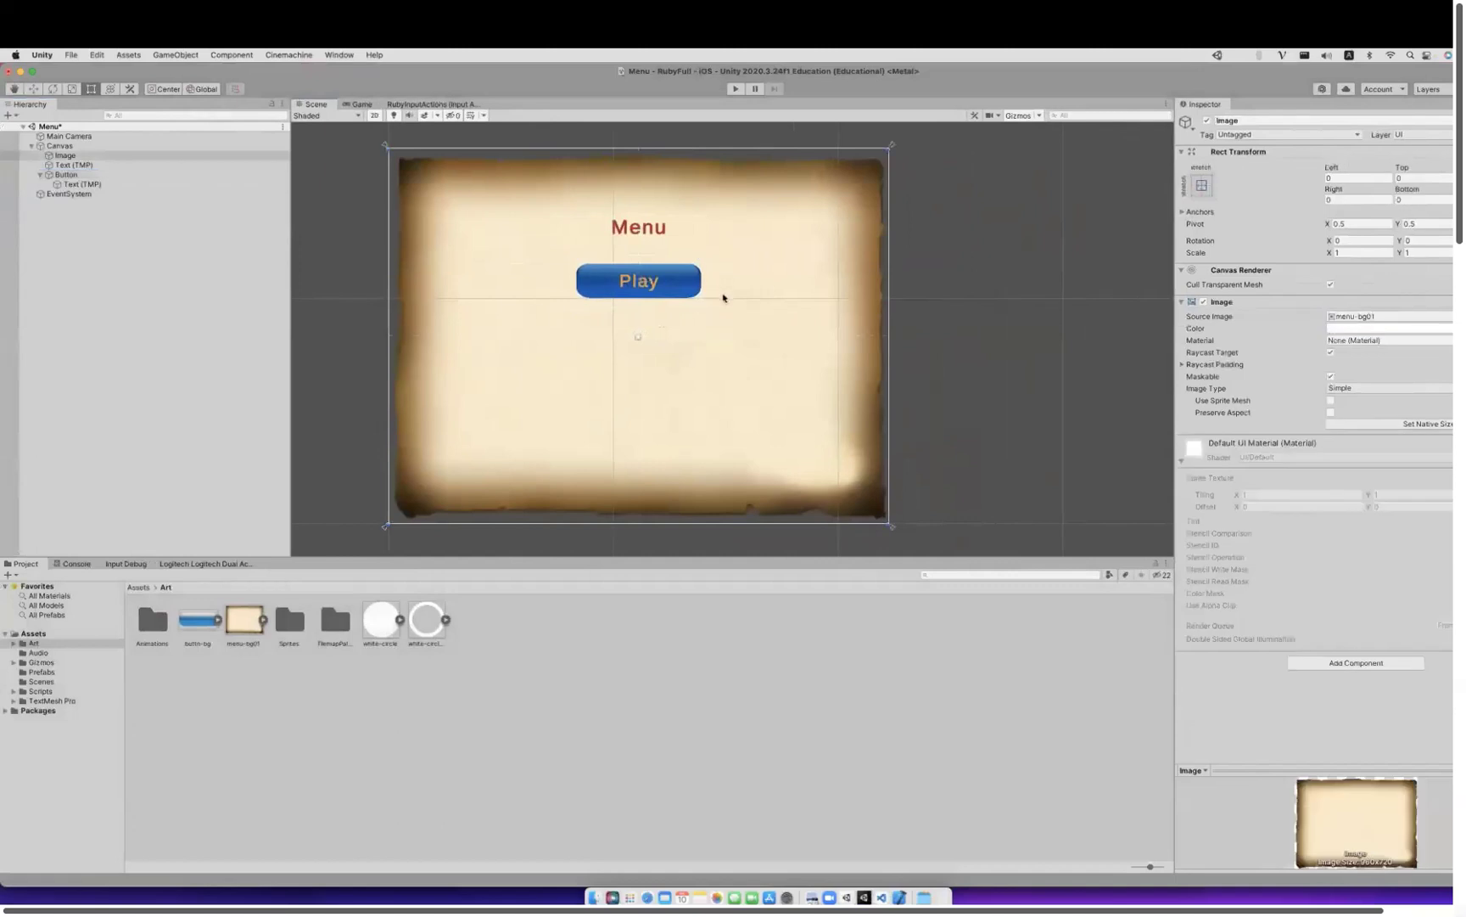
click(644, 280)
Nudge the Play label's Vertex Color blue value slightly brighter.
click(130, 183)
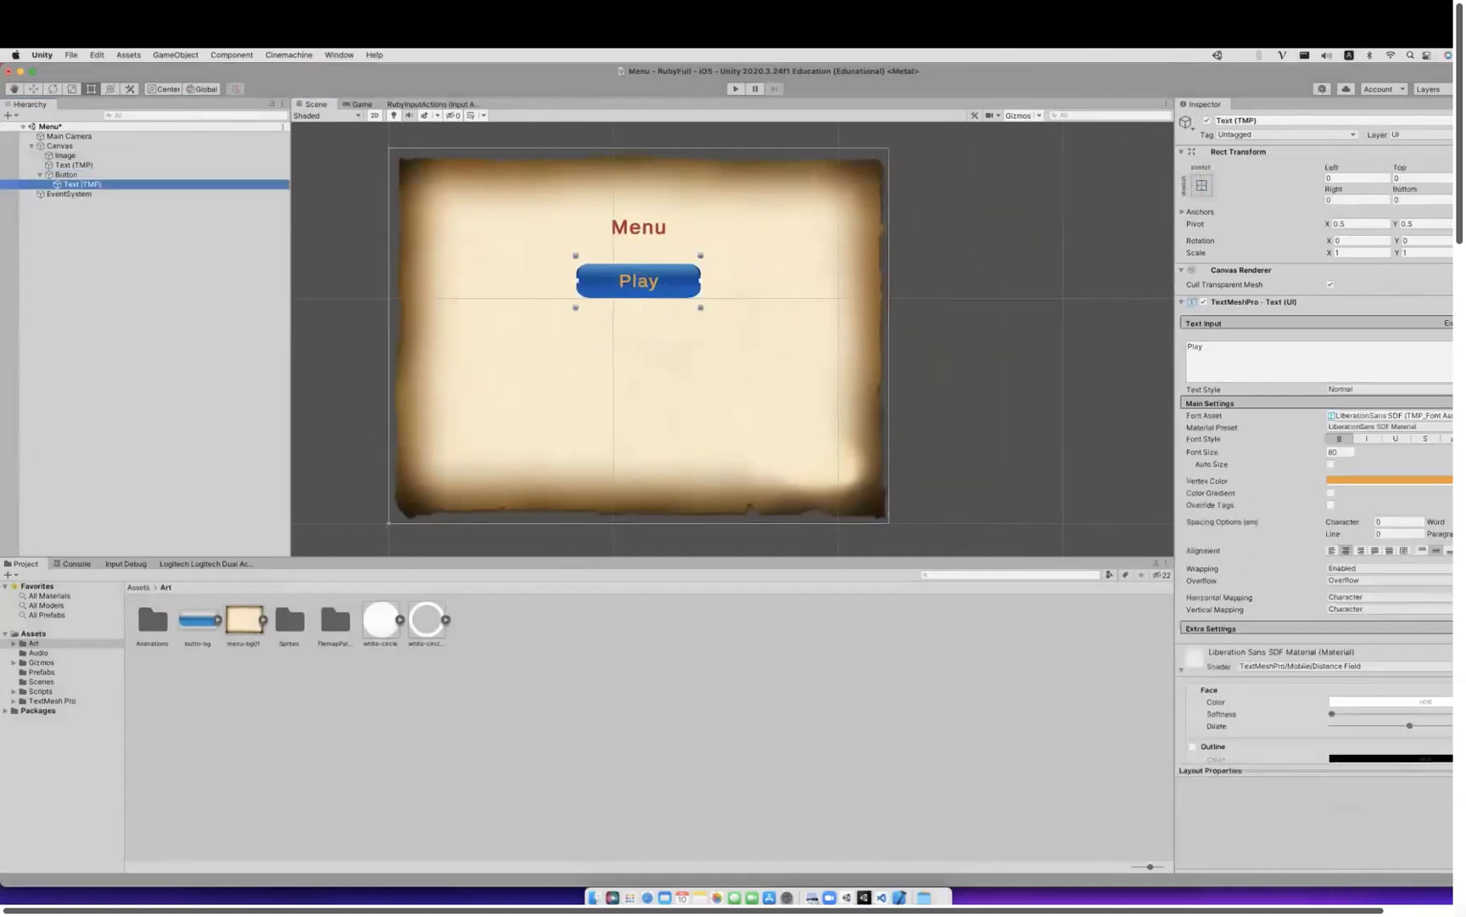
click(1361, 481)
drag(1435, 699, 1446, 699)
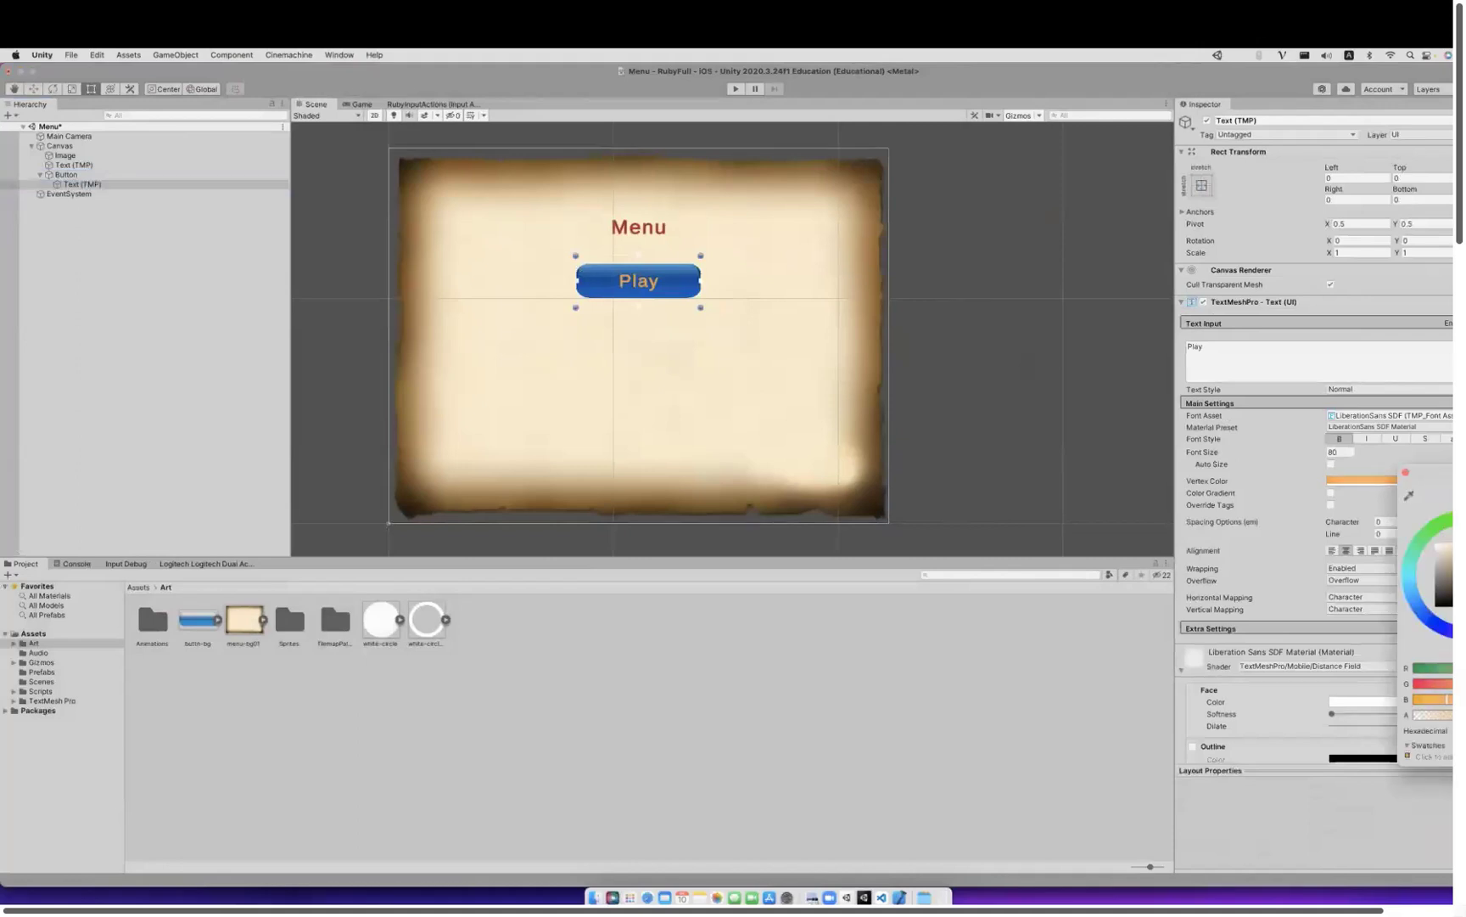
click(1406, 473)
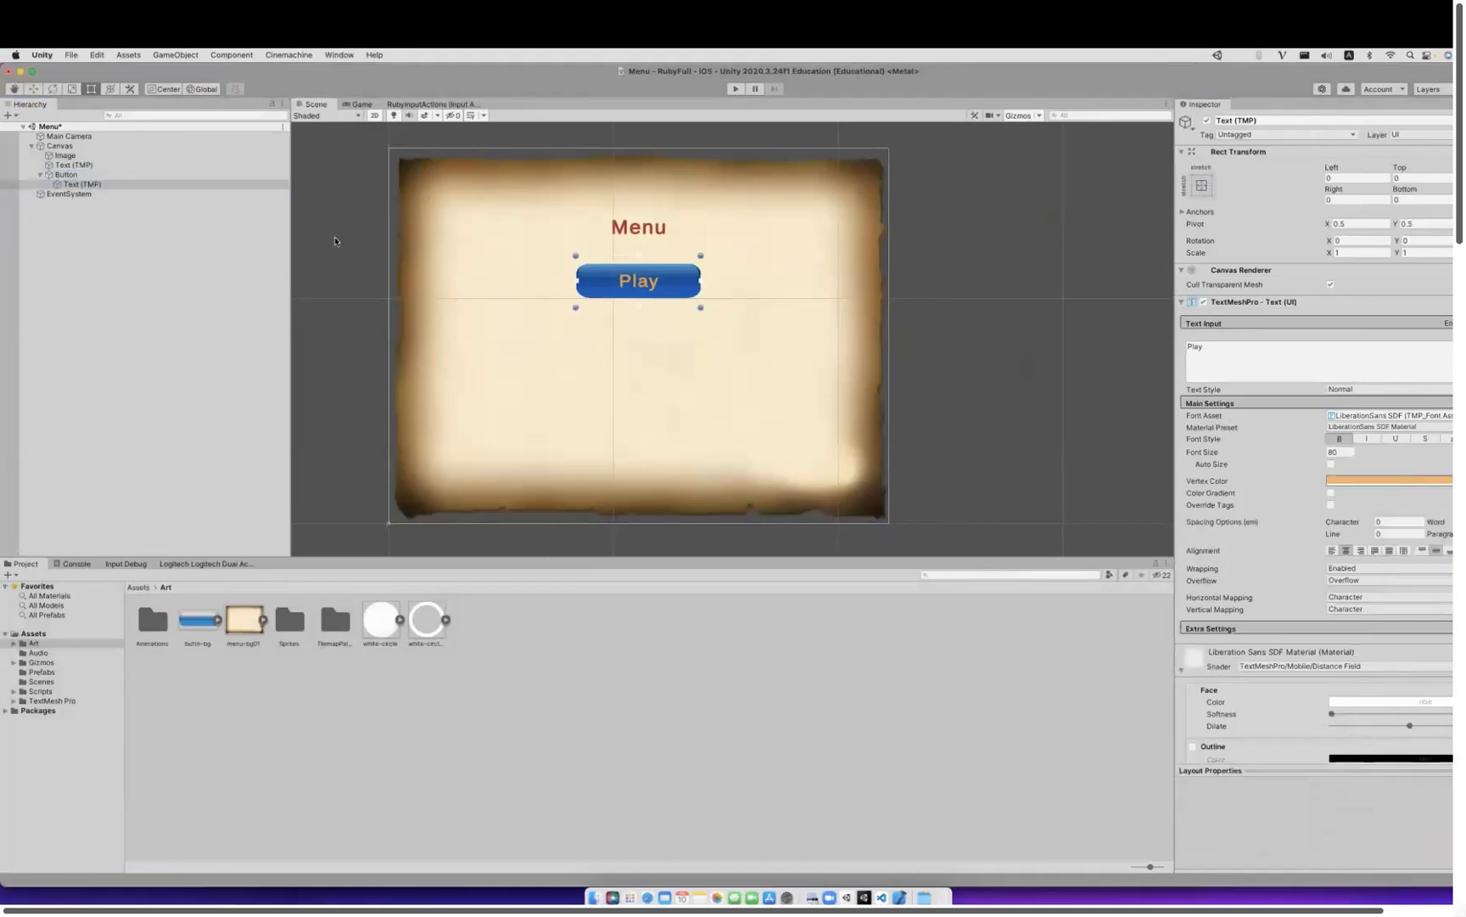
click(66, 174)
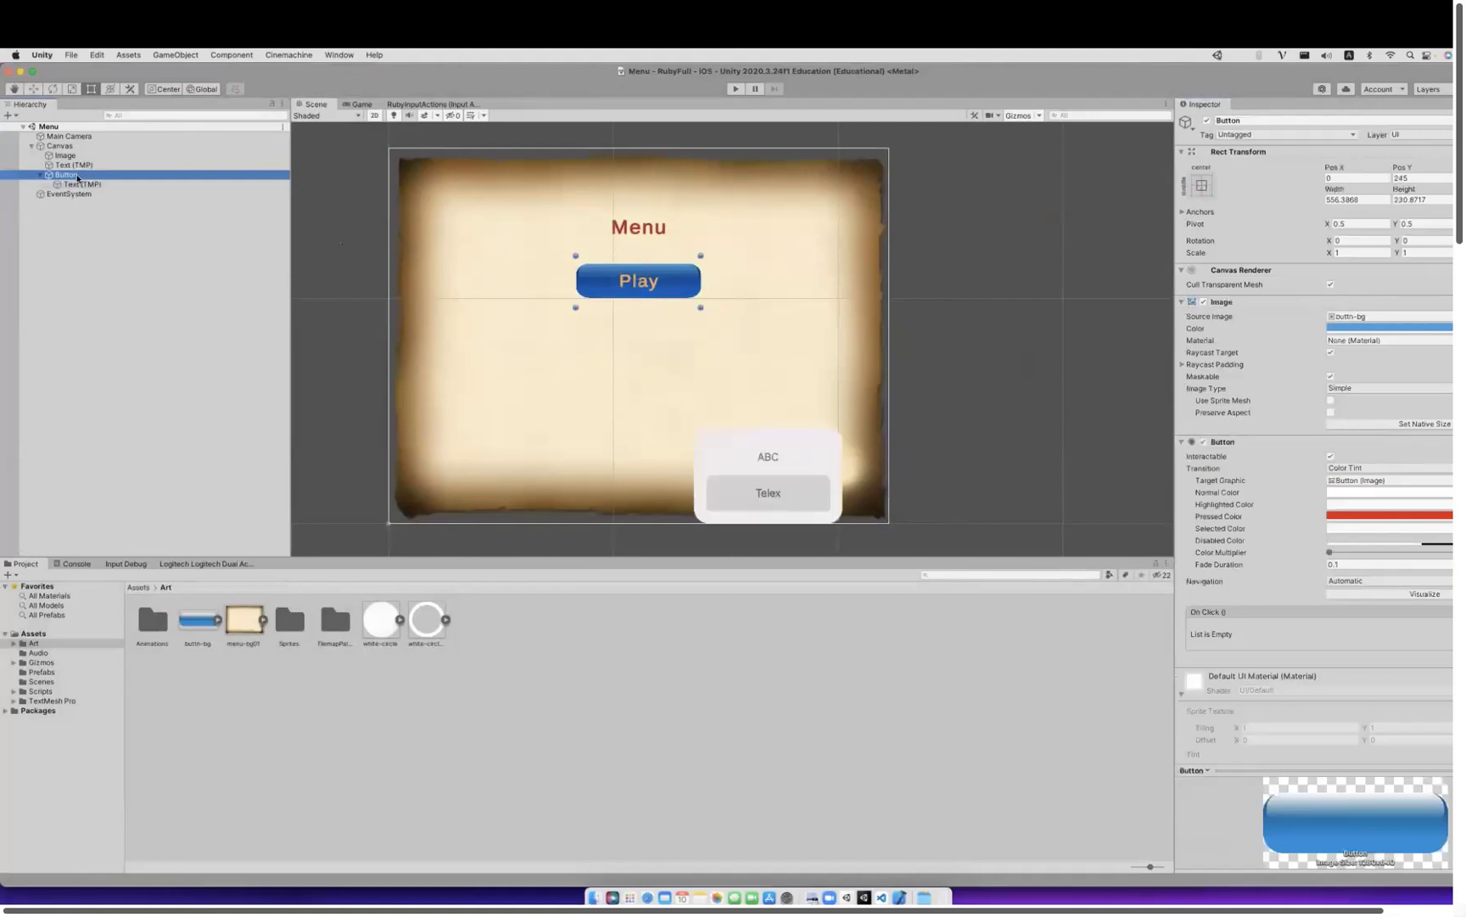
key(Return)
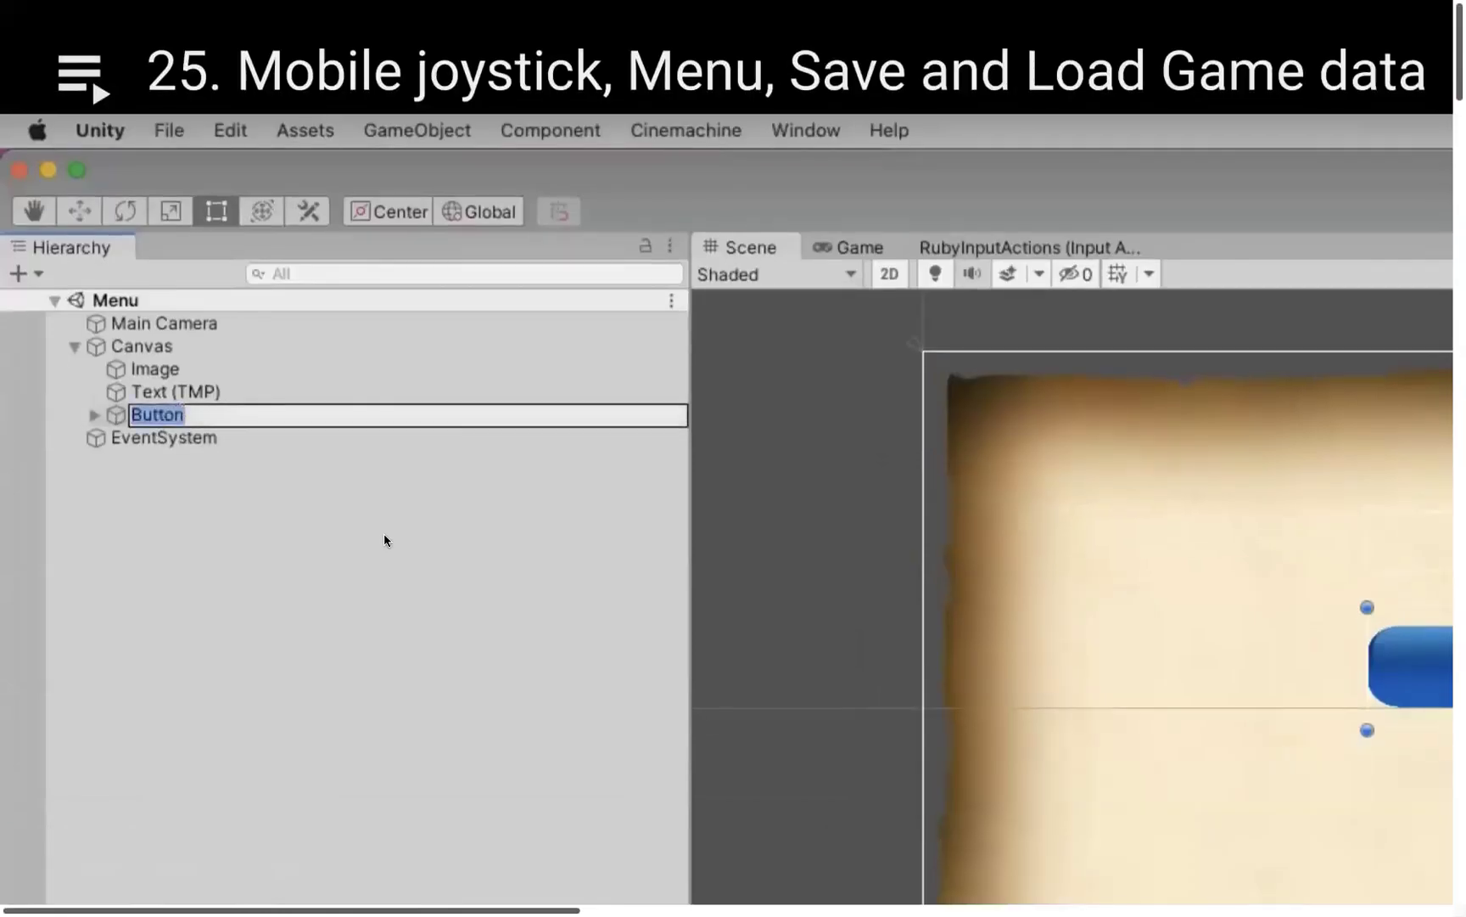
Rename the Button object to Play.
key(Return)
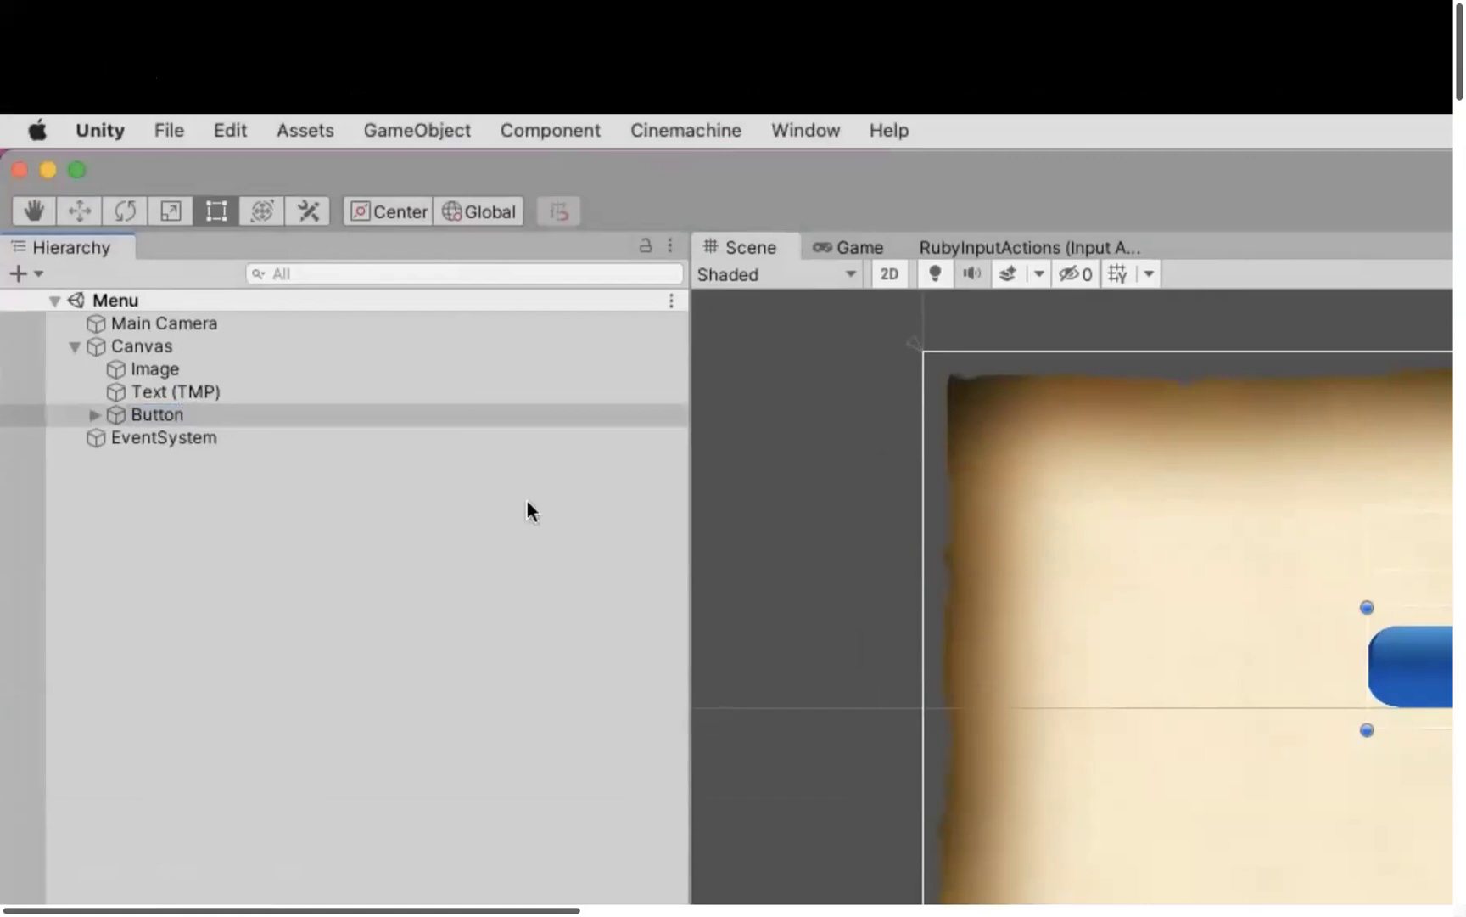
click(156, 413)
text(Play)
key(Return)
Duplicate Play twice as Options and Quit, and drag Options below Play.
key(super+d)
click(206, 440)
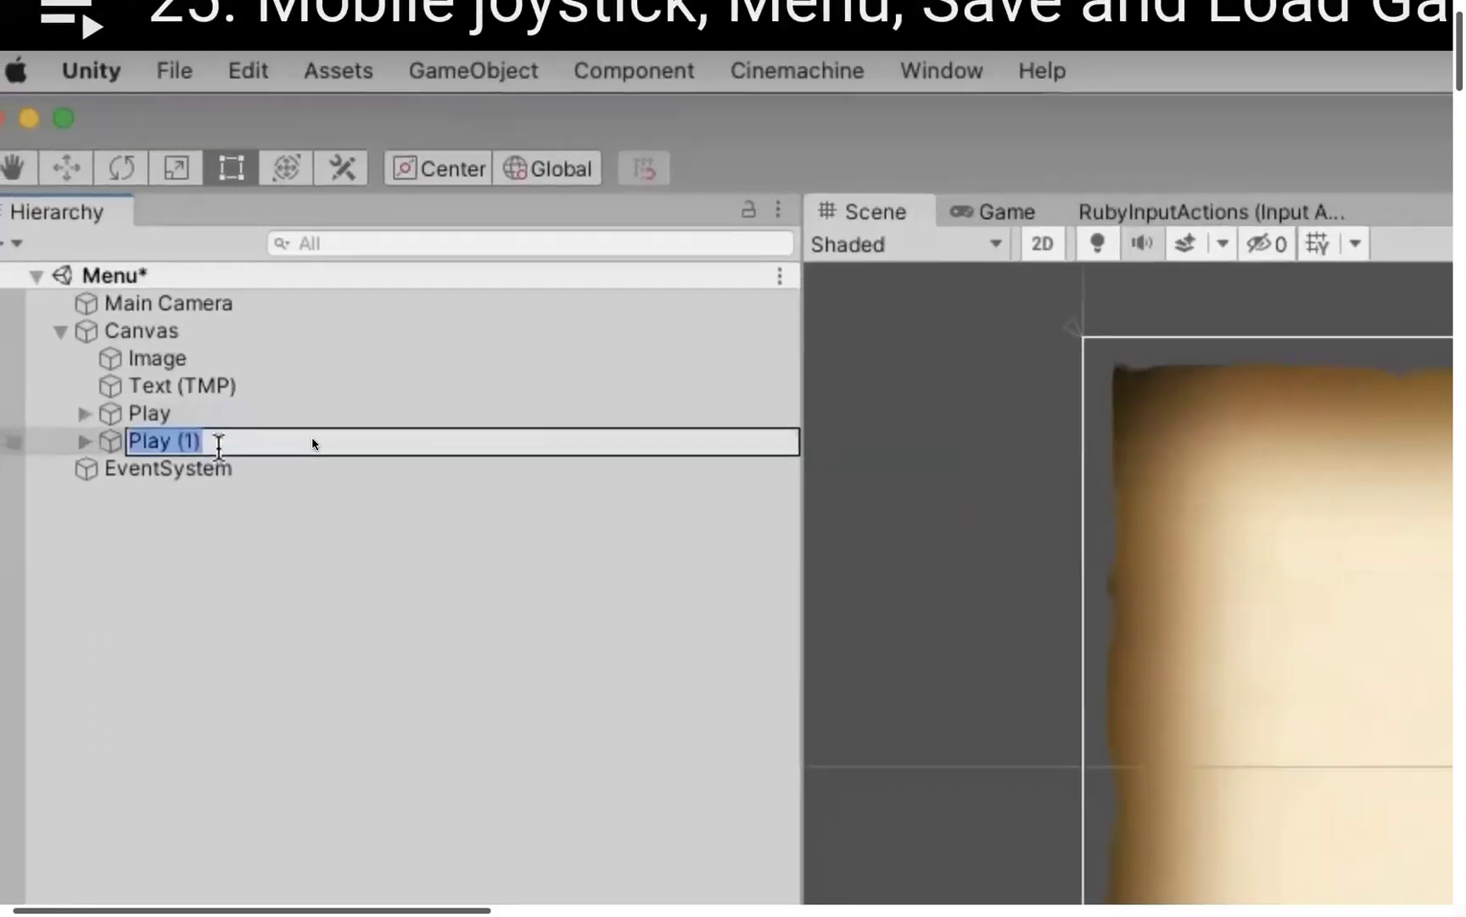
text(Options)
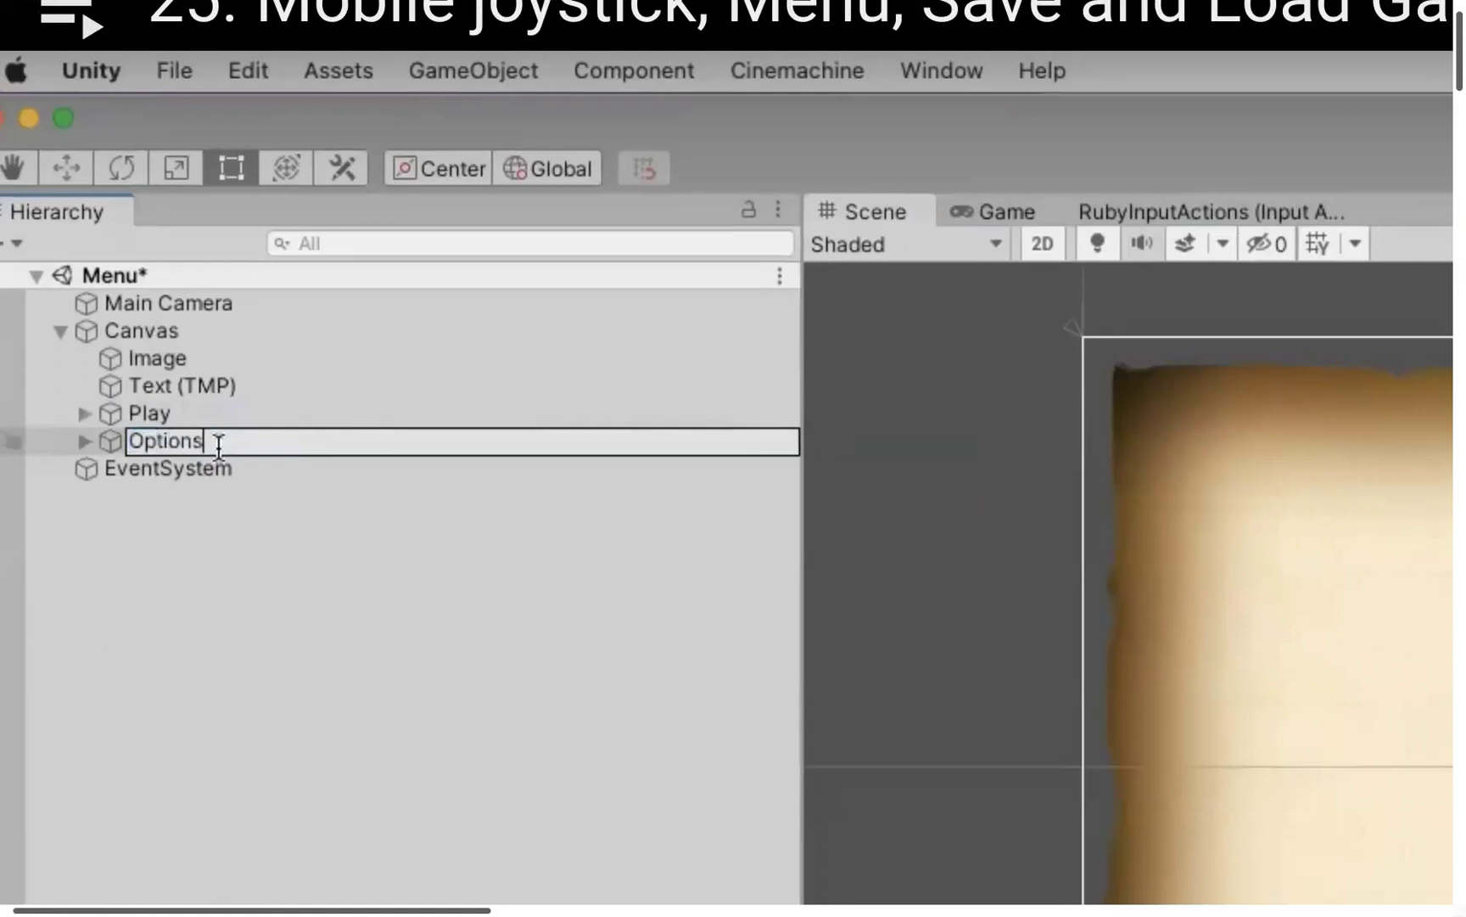
key(Return)
key(super+d)
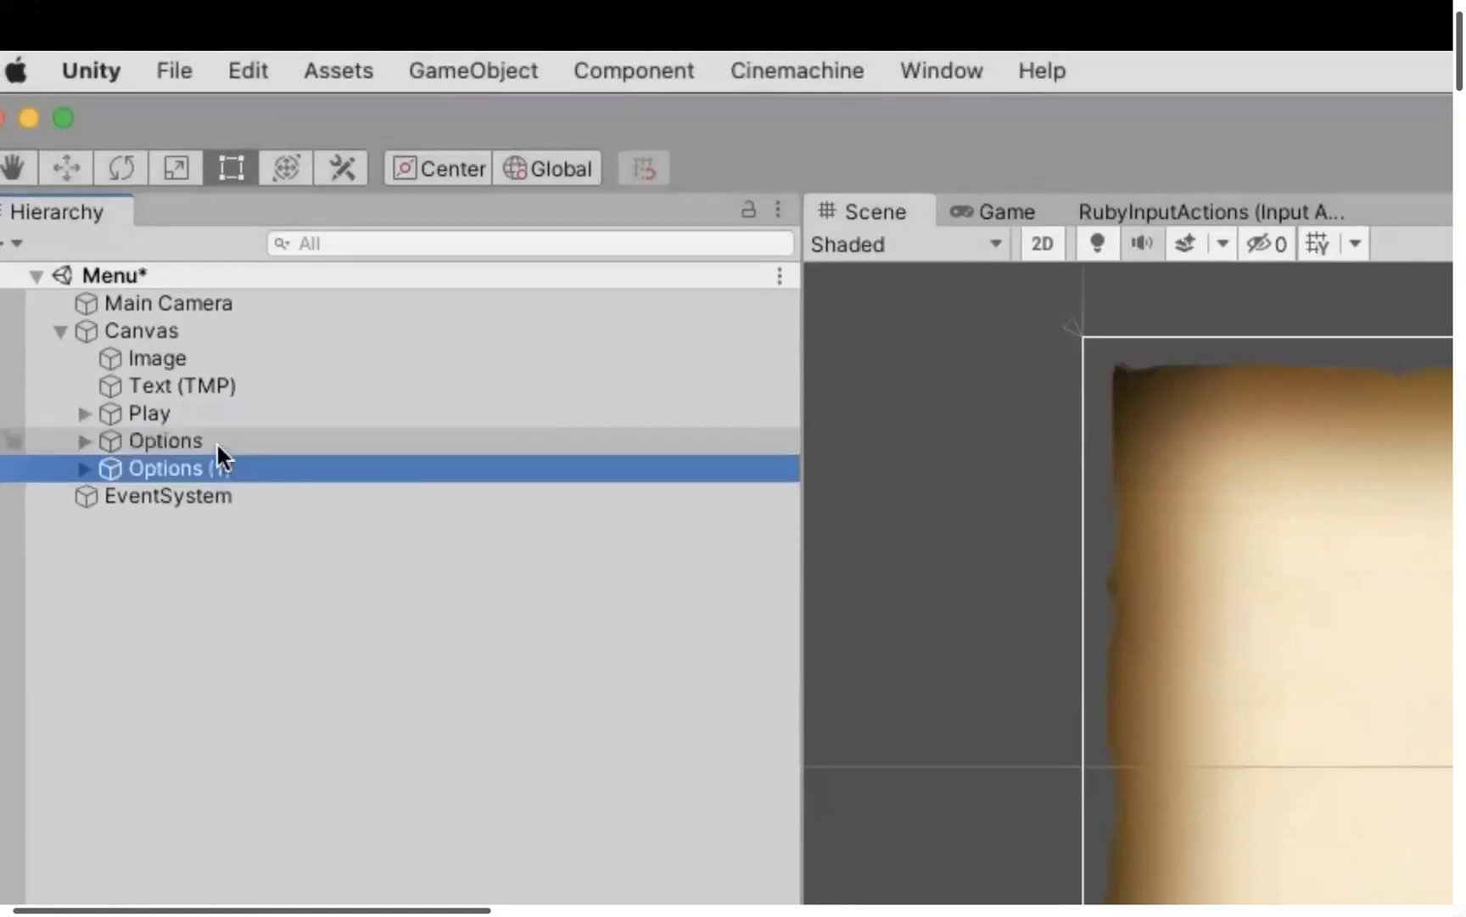
text(Quit)
key(Return)
click(216, 441)
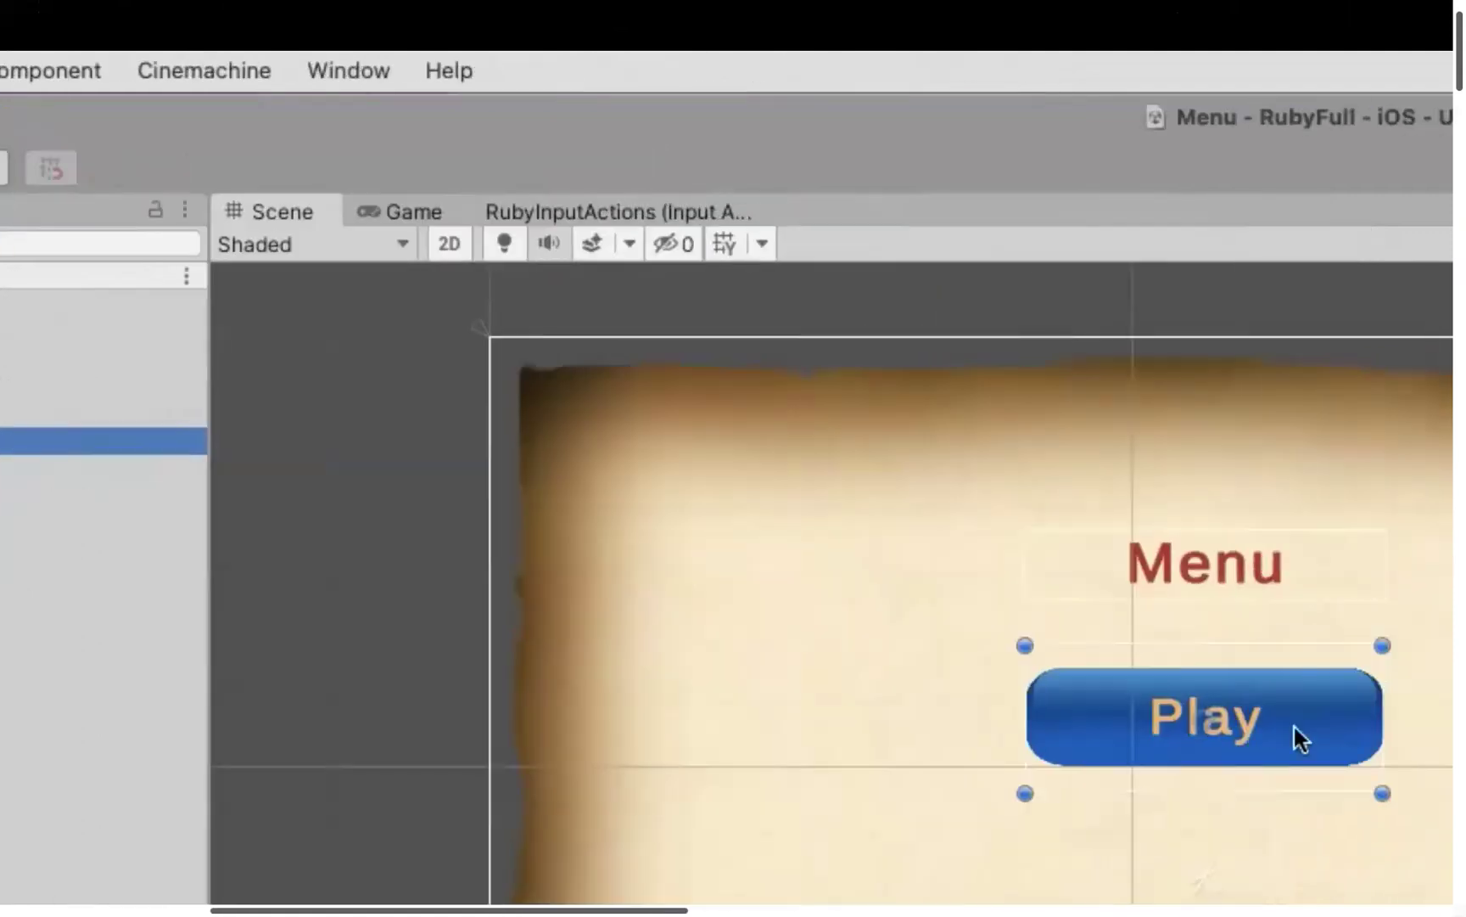
drag(1294, 723, 1110, 586)
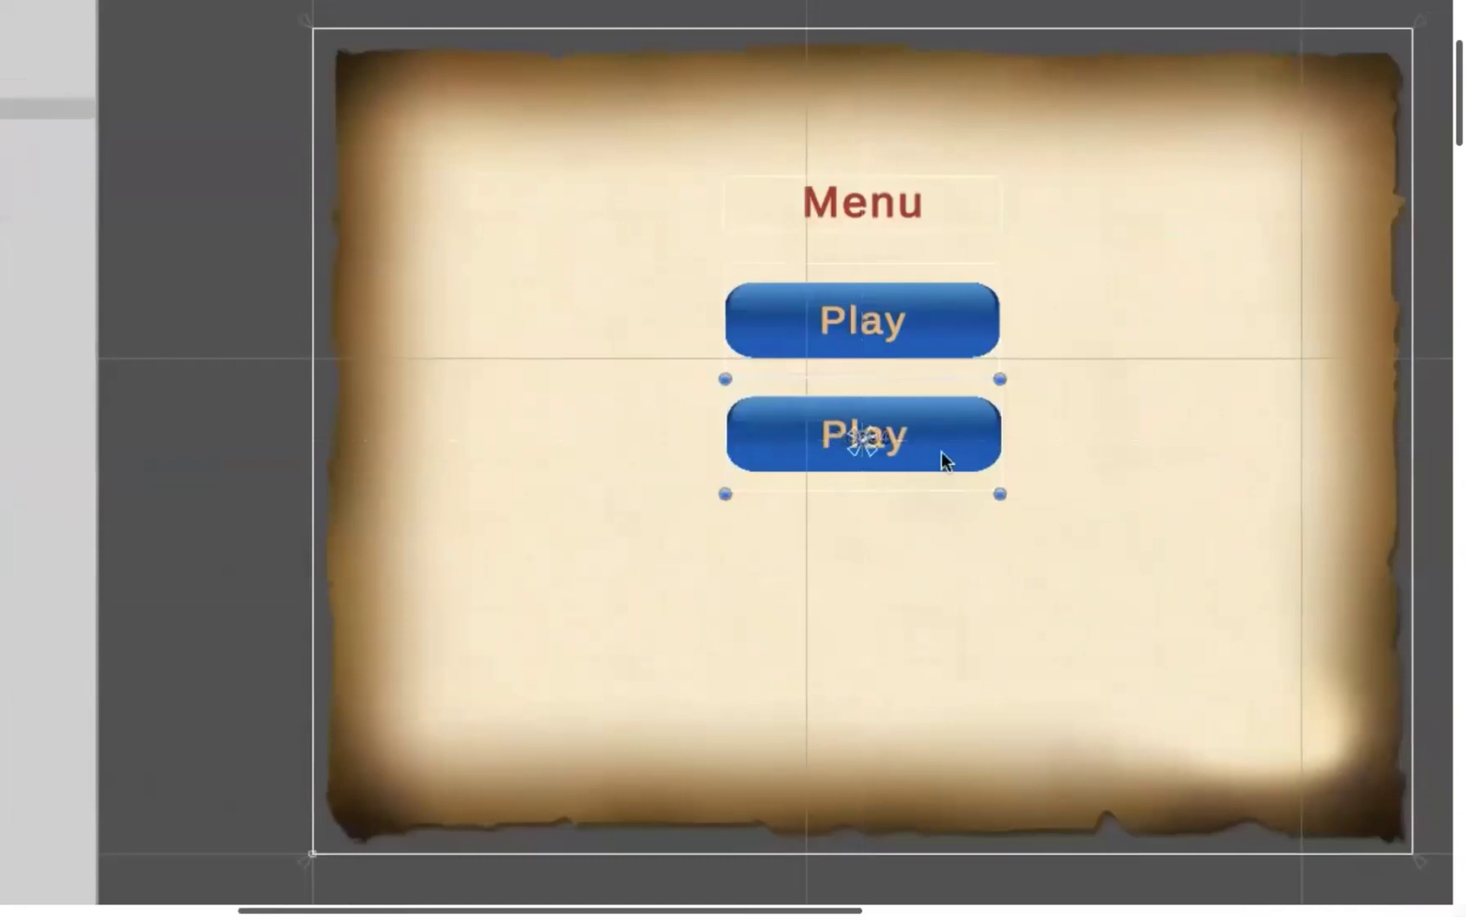
Drag the third button below the Options button.
click(873, 344)
key(ctrl+d)
drag(920, 325, 922, 567)
click(871, 478)
Change the middle and bottom button labels to Options and Quit.
click(865, 441)
click(862, 439)
click(863, 439)
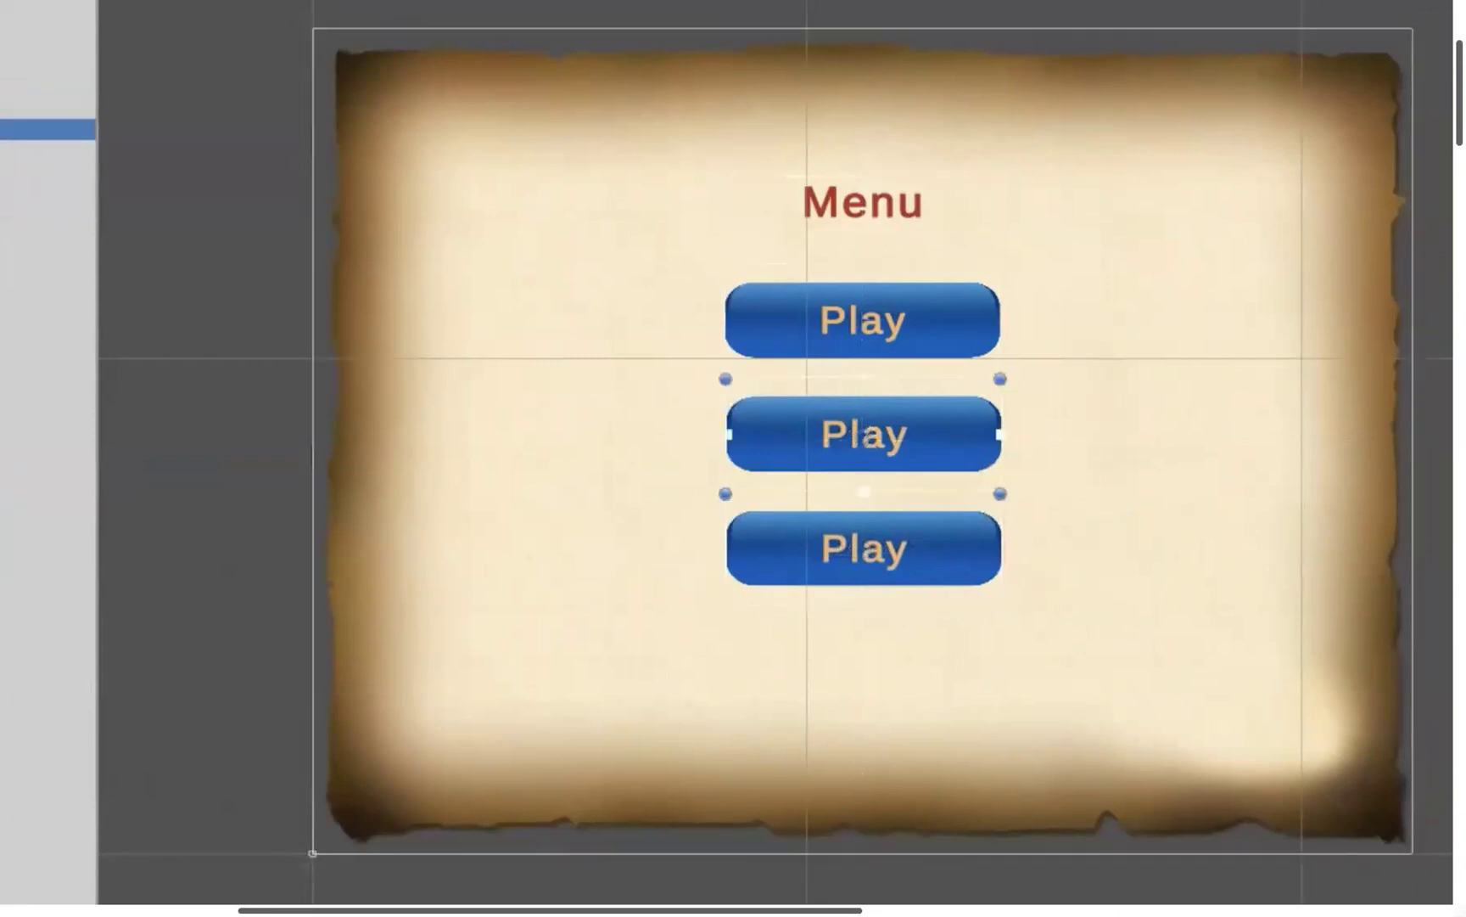
text(Option)
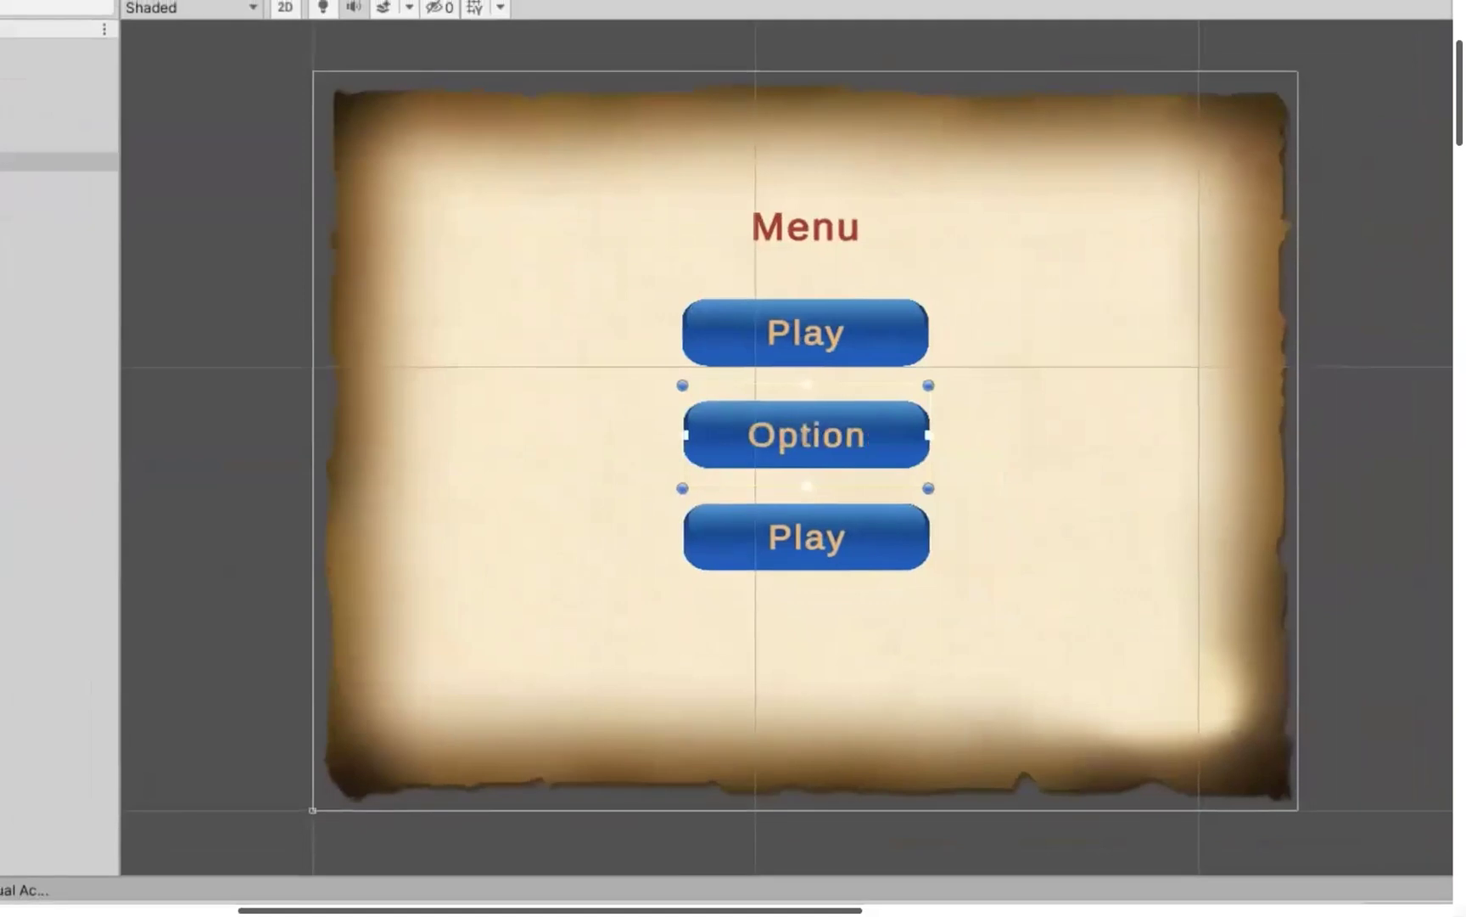
text(s)
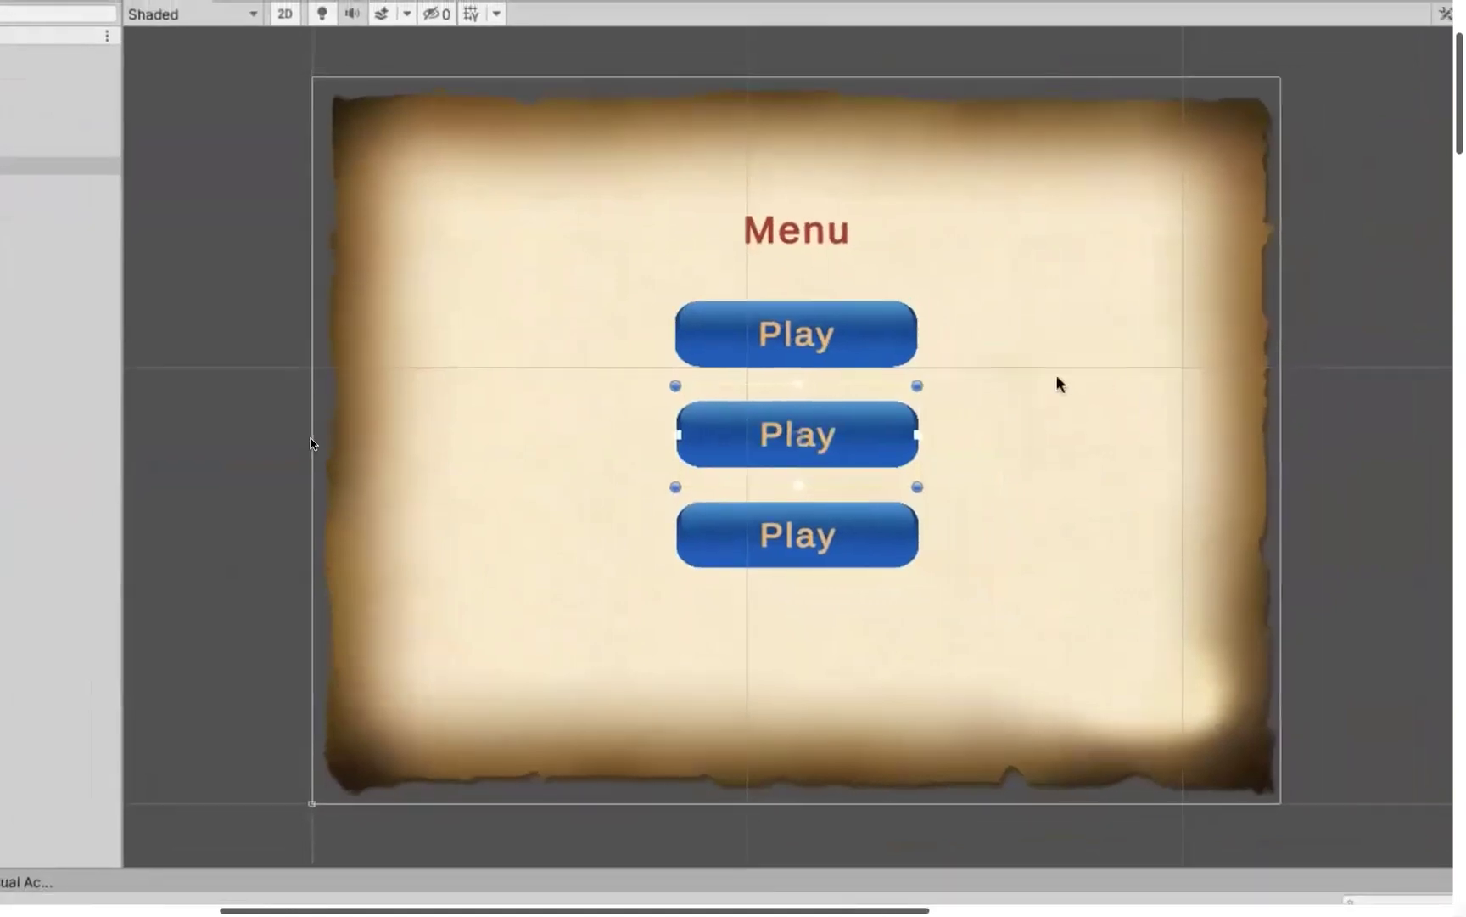
text(Option)
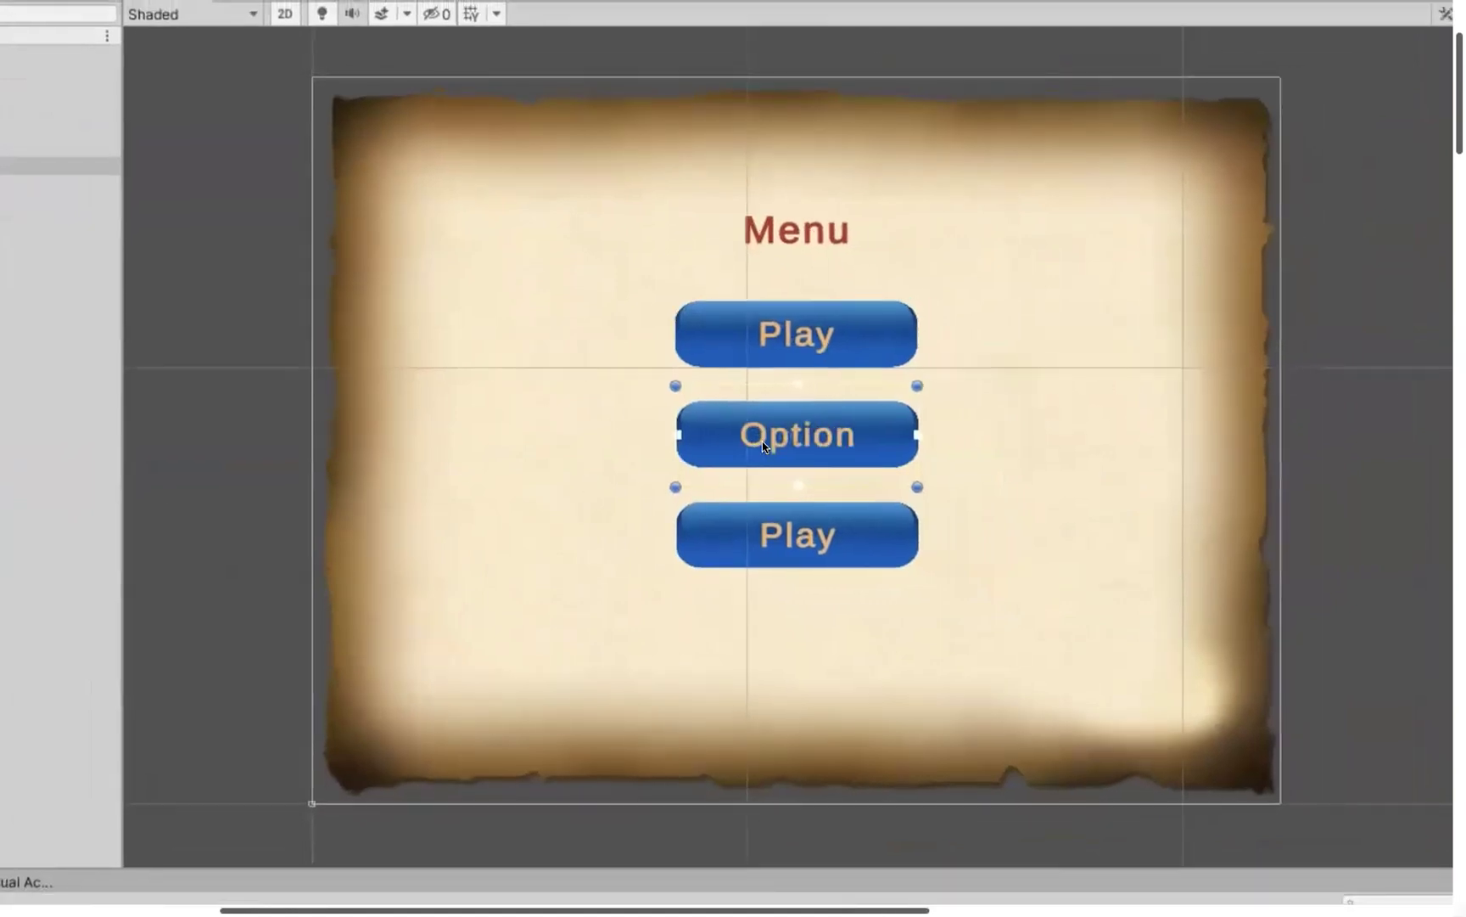
text(s)
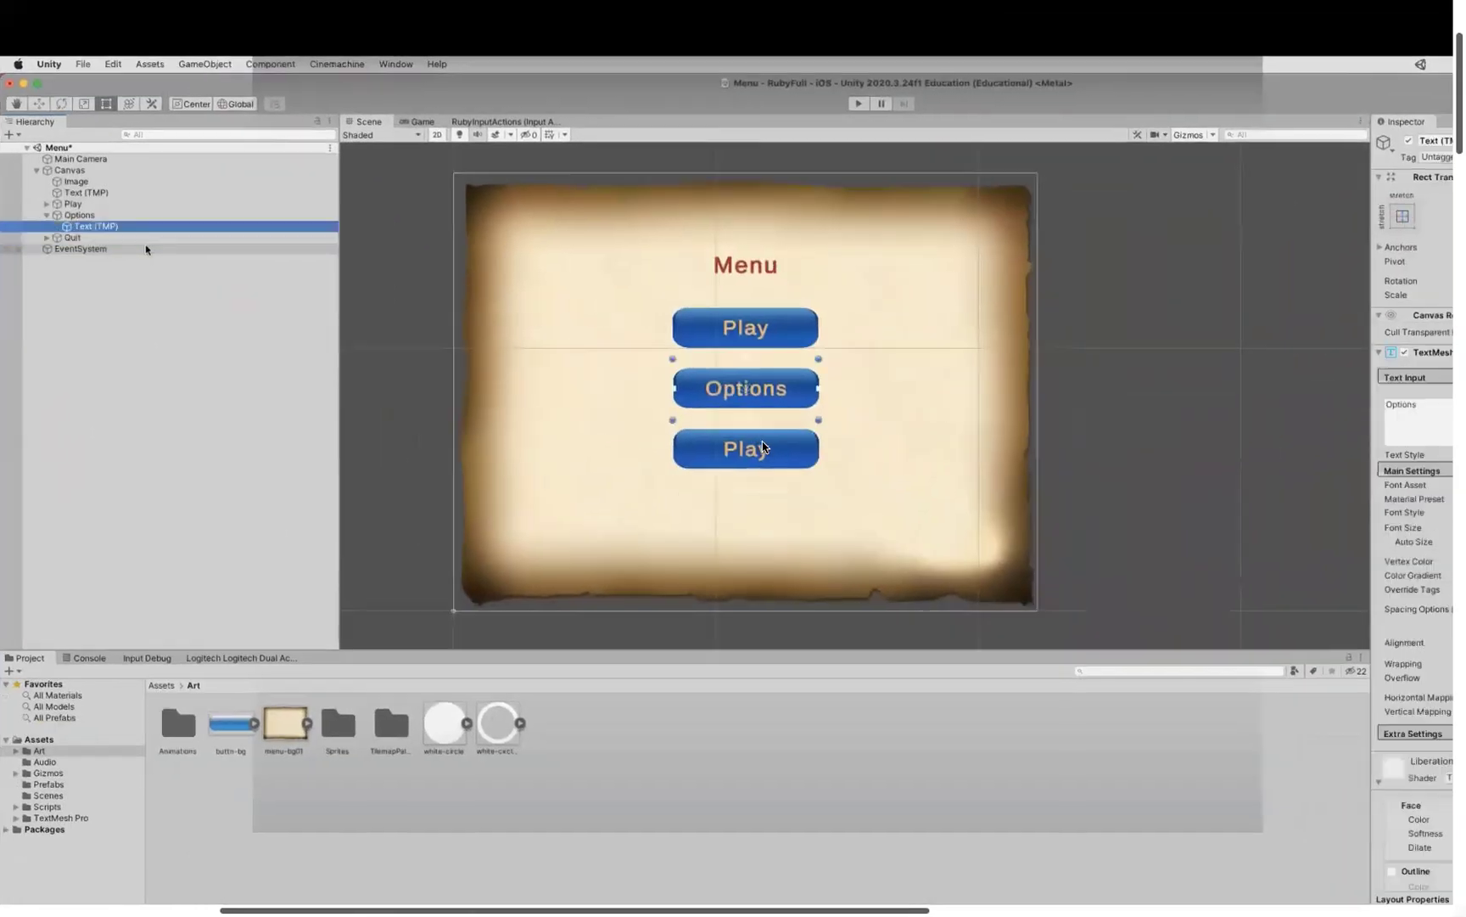
click(146, 241)
key(Right)
key(Down)
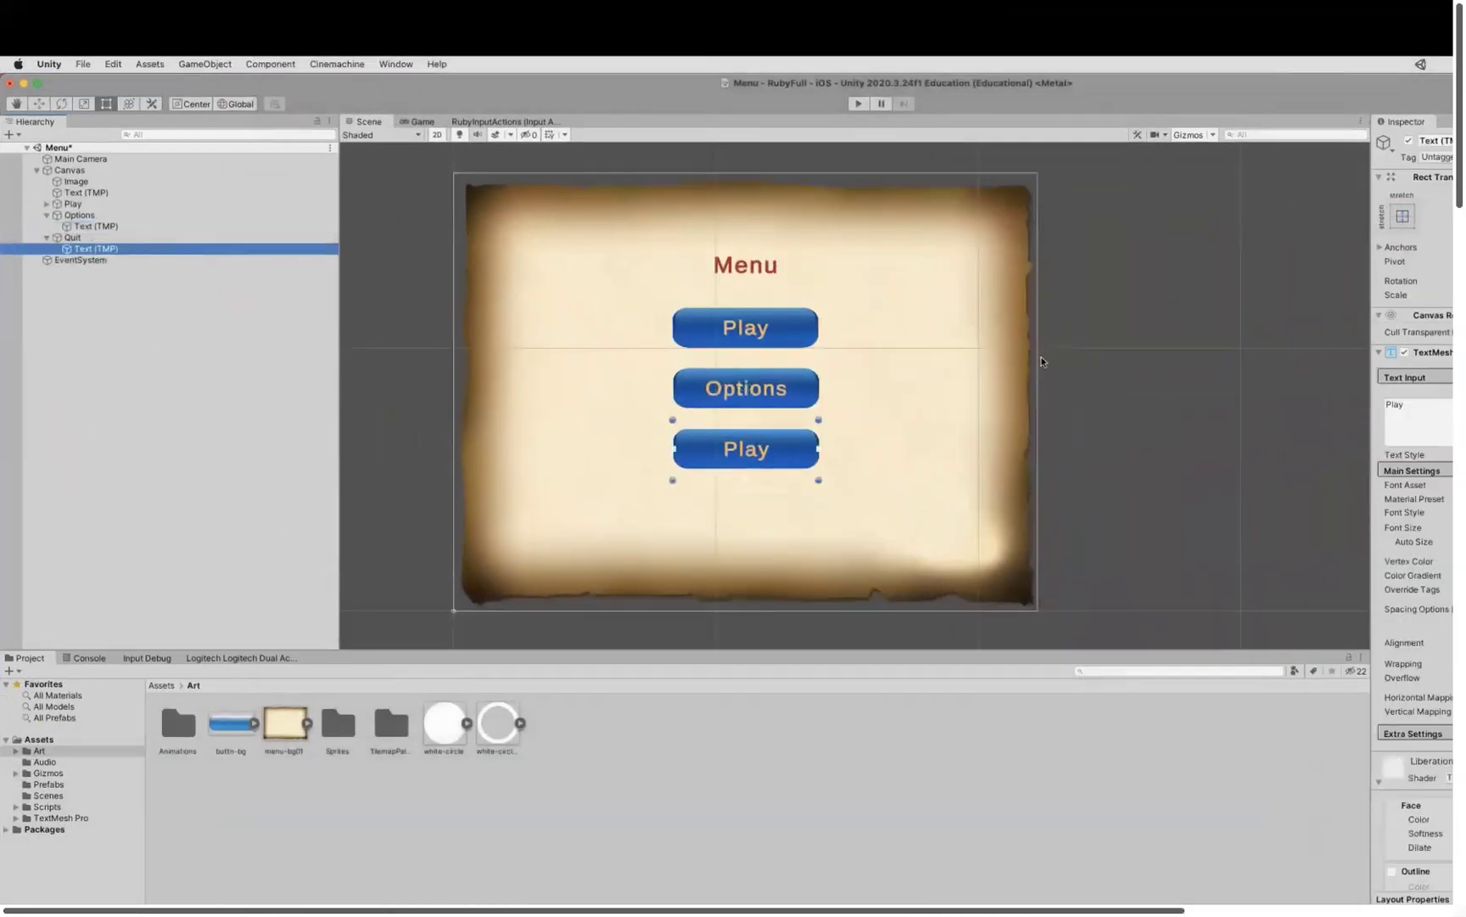
text(Quit)
click(896, 319)
Save the menu scene.
key(super+s)
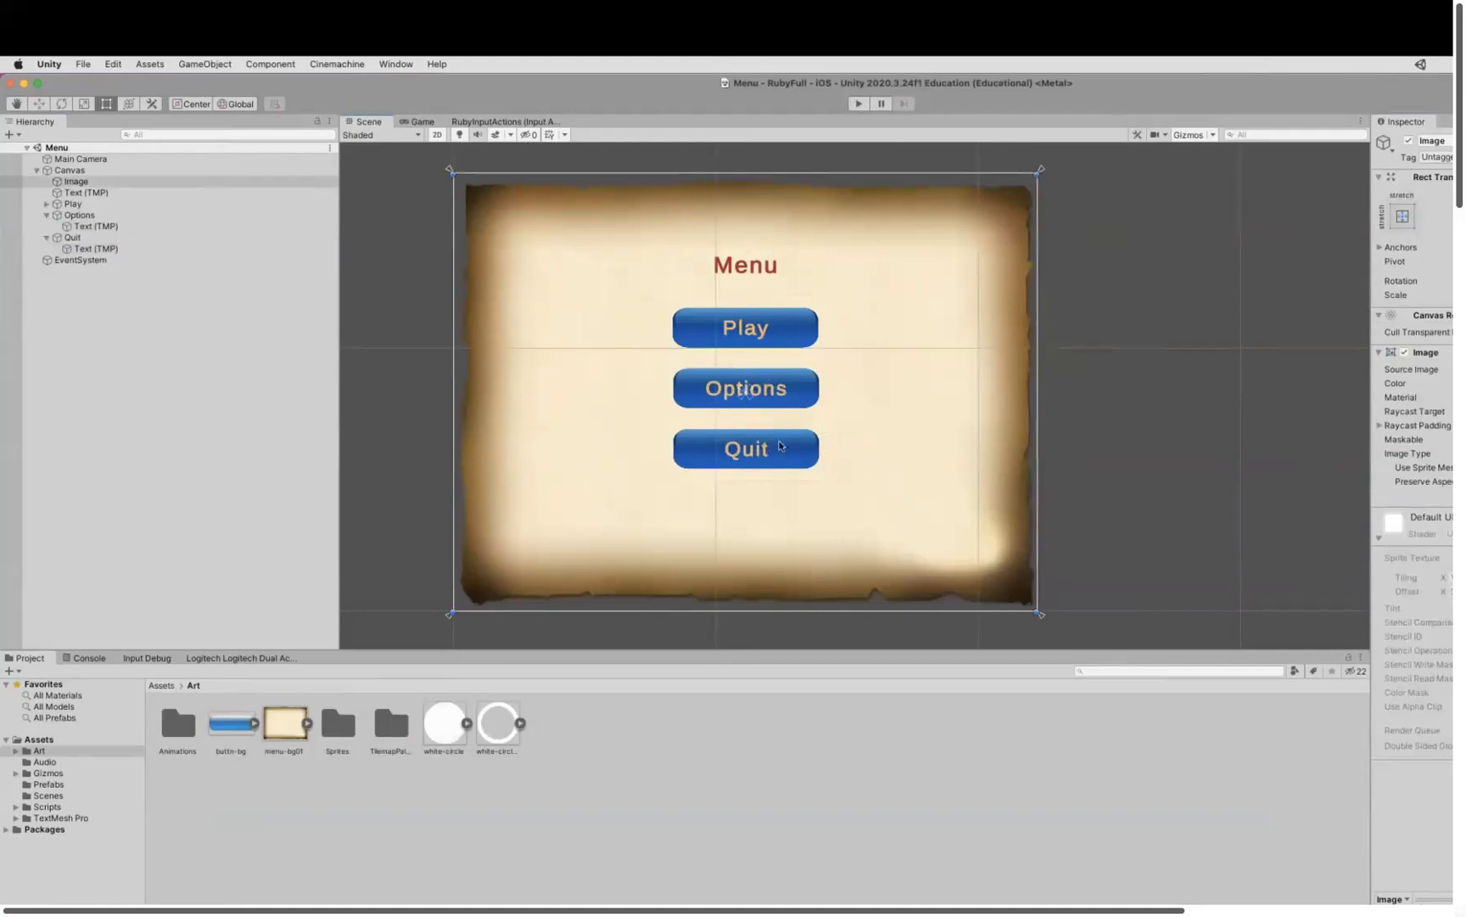
click(1233, 388)
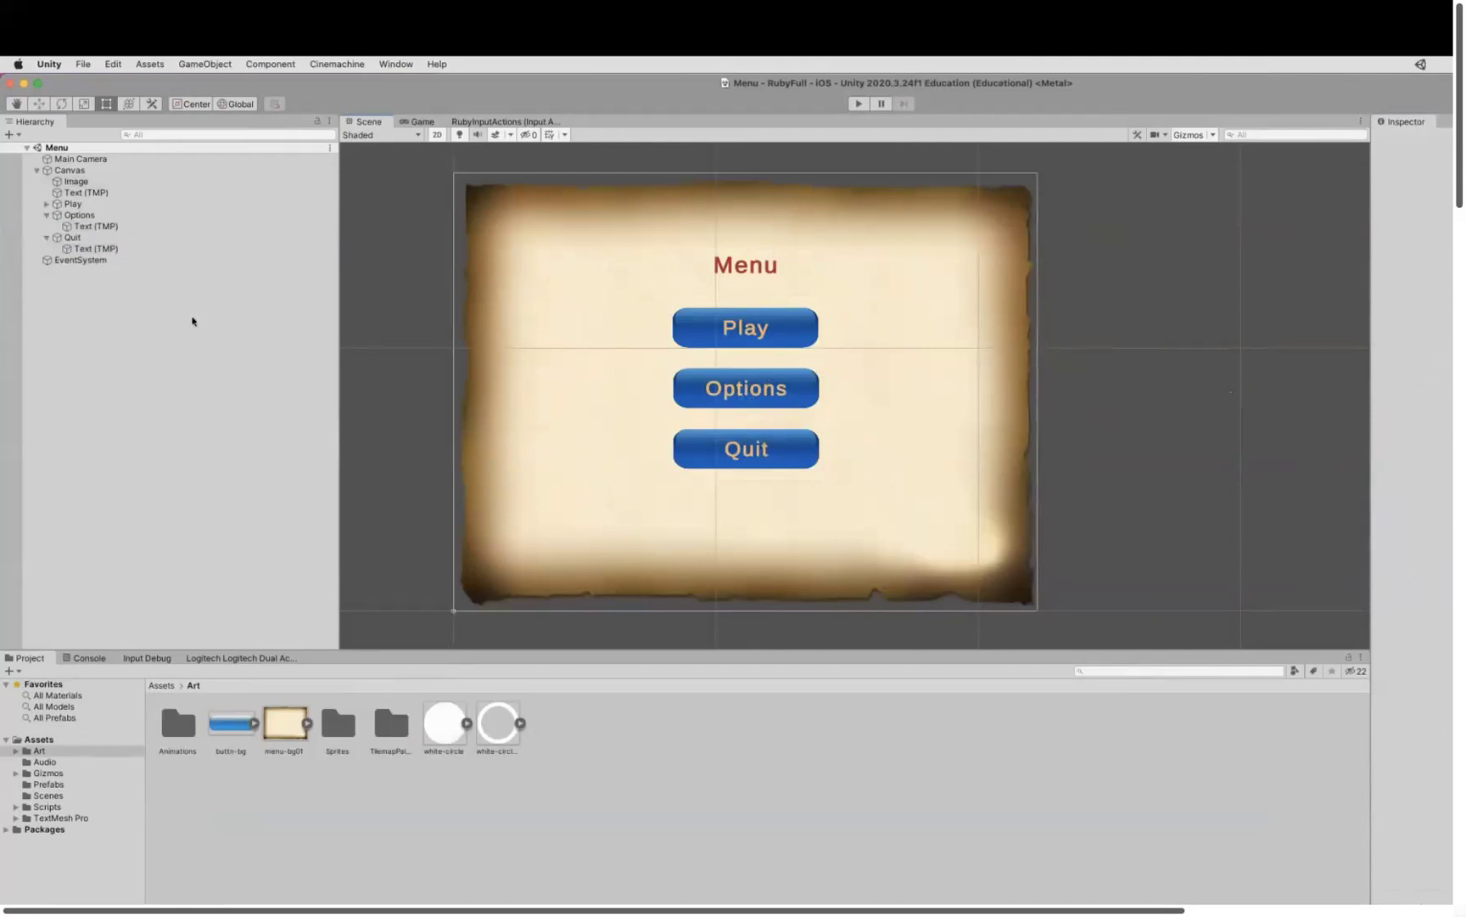
click(86, 181)
key(Down)
Select the Canvas in the Hierarchy.
key(Down)
key(Up)
key(Up)
key(Down)
key(Down)
key(Down)
key(Left)
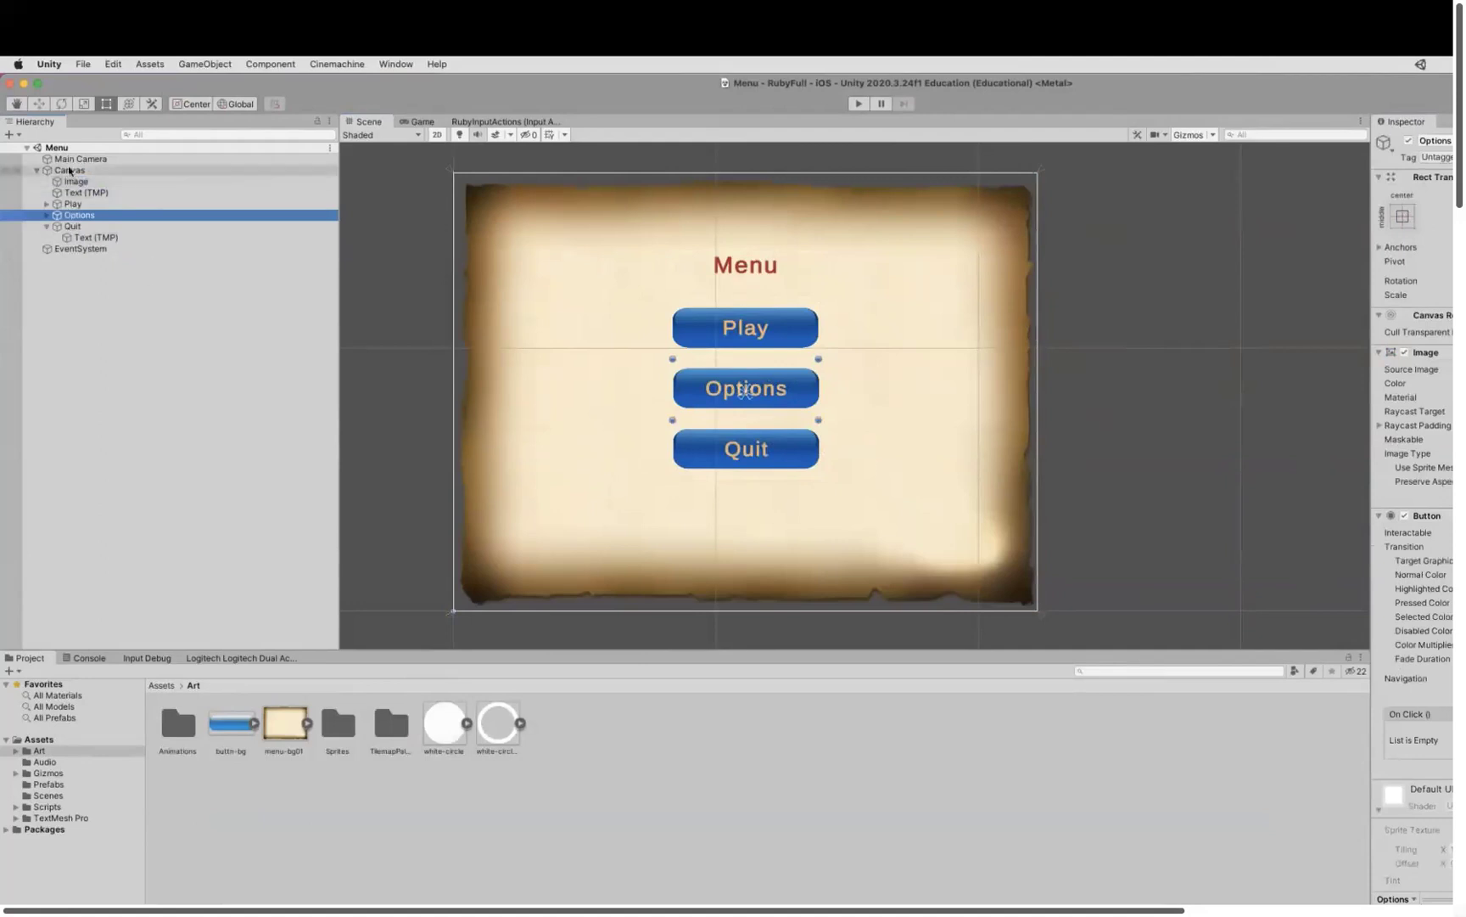
click(69, 174)
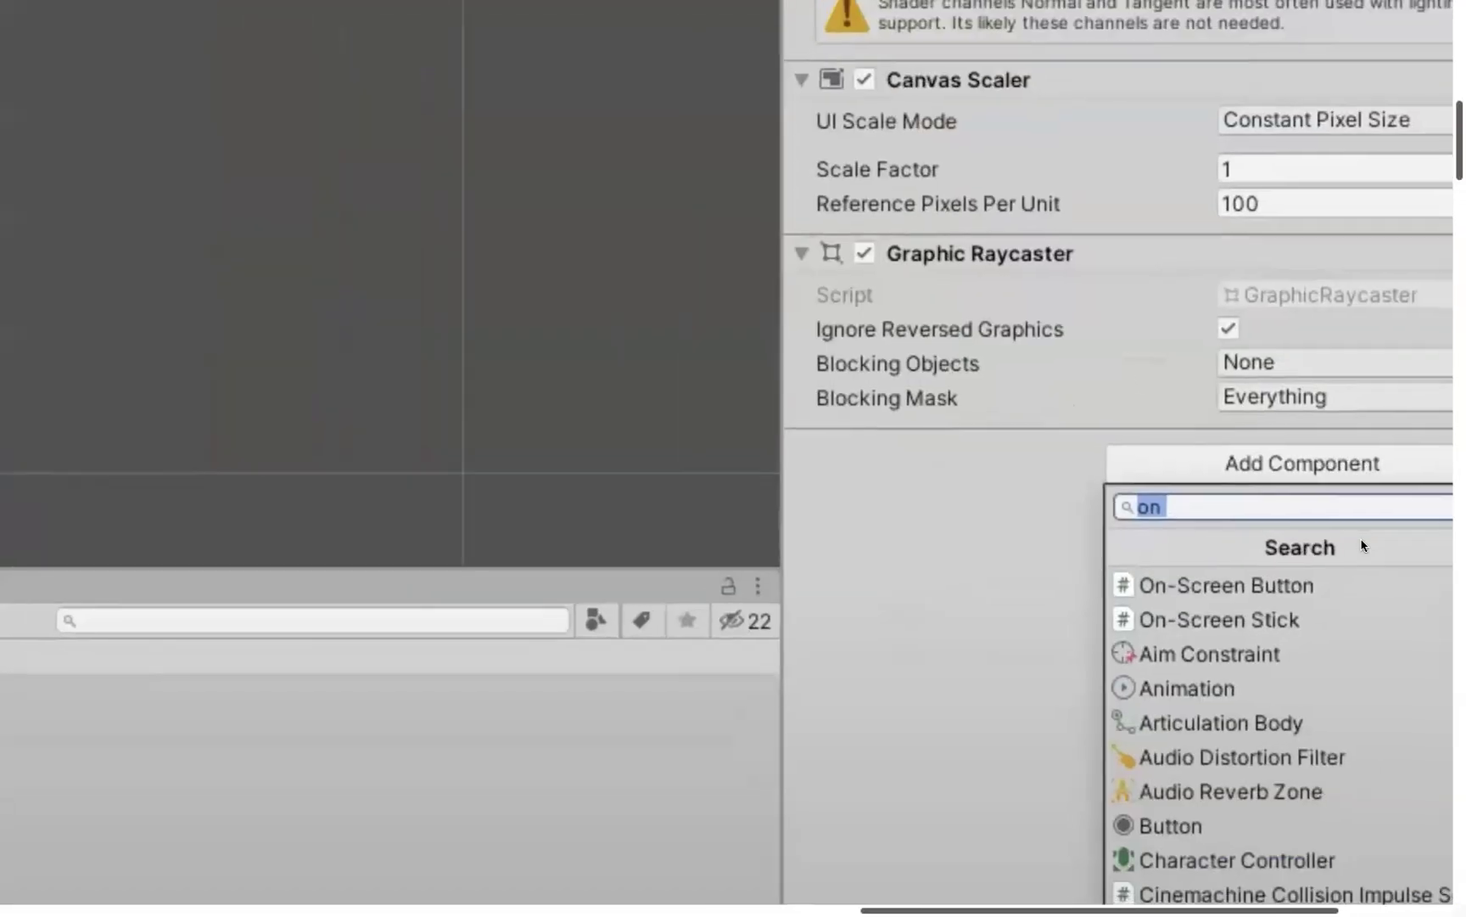
Add a new script component named MainMenuController to the Canvas.
text(s)
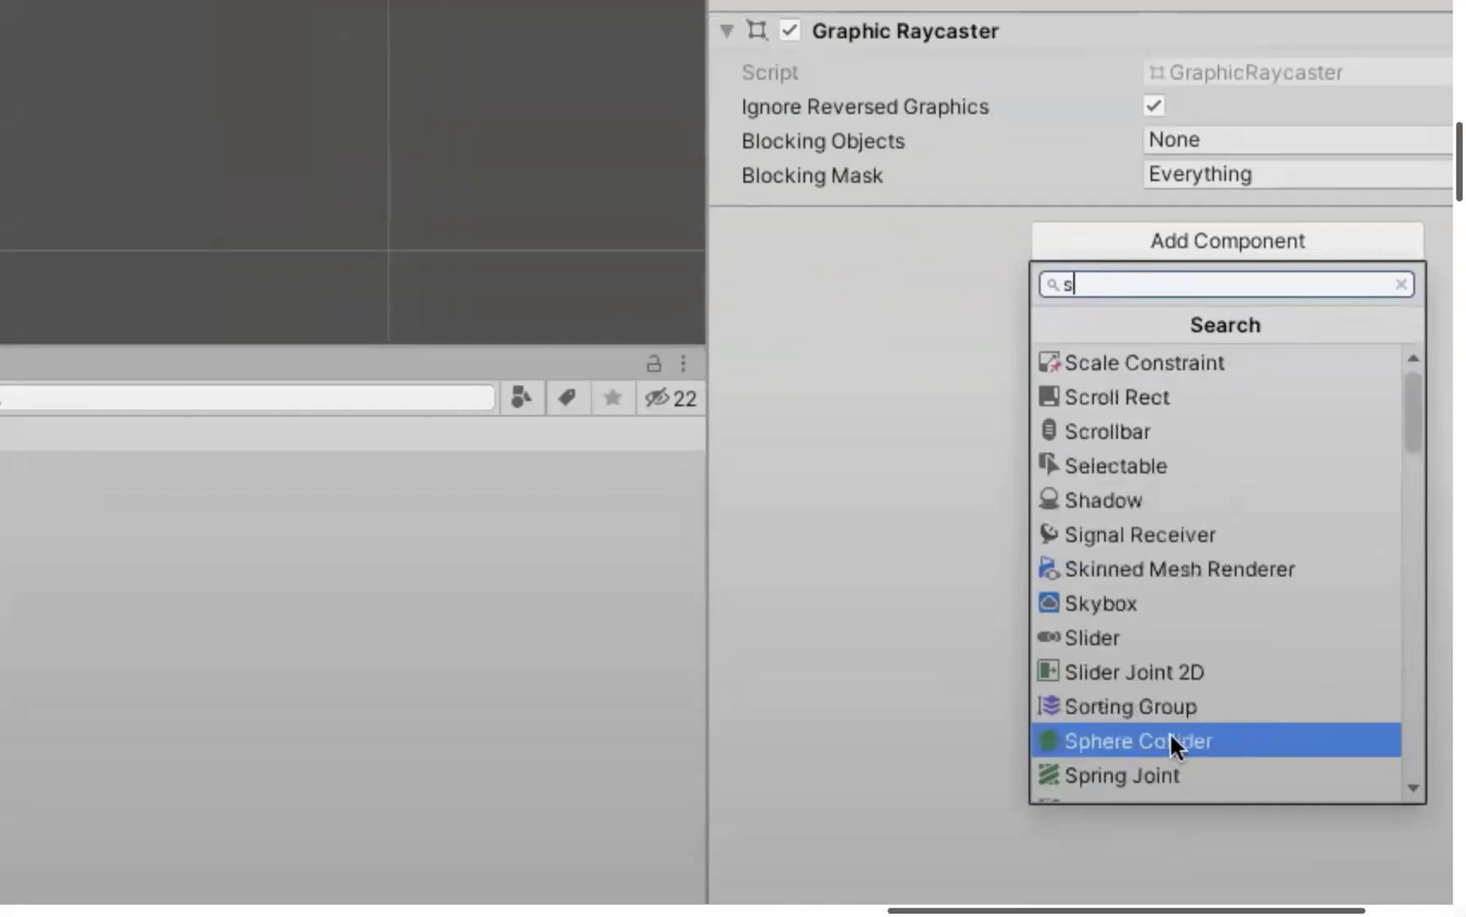
text(c)
click(1153, 604)
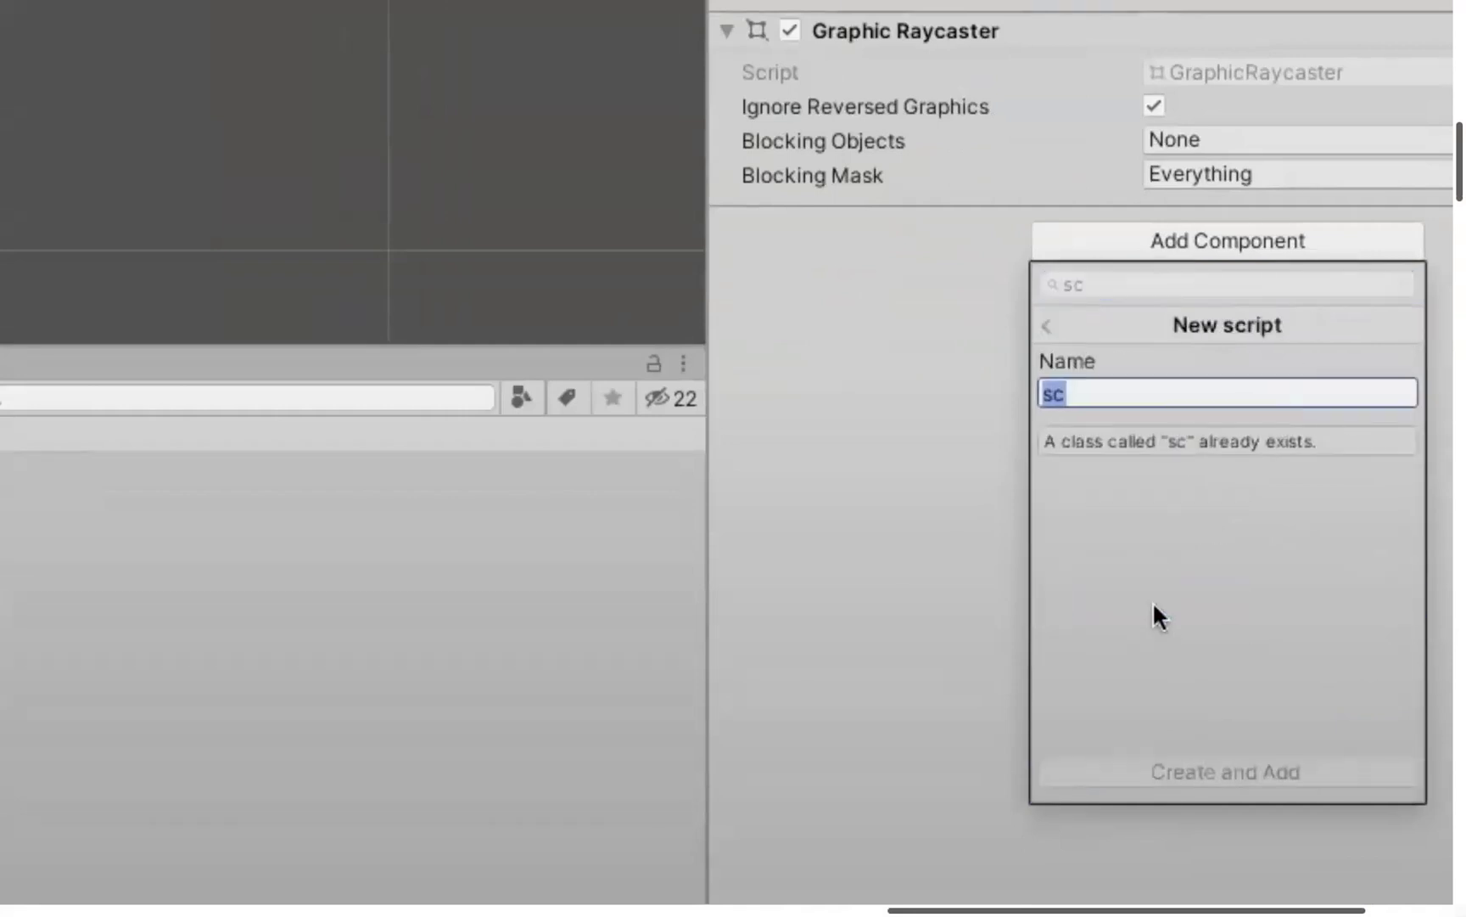
text(MainMenu)
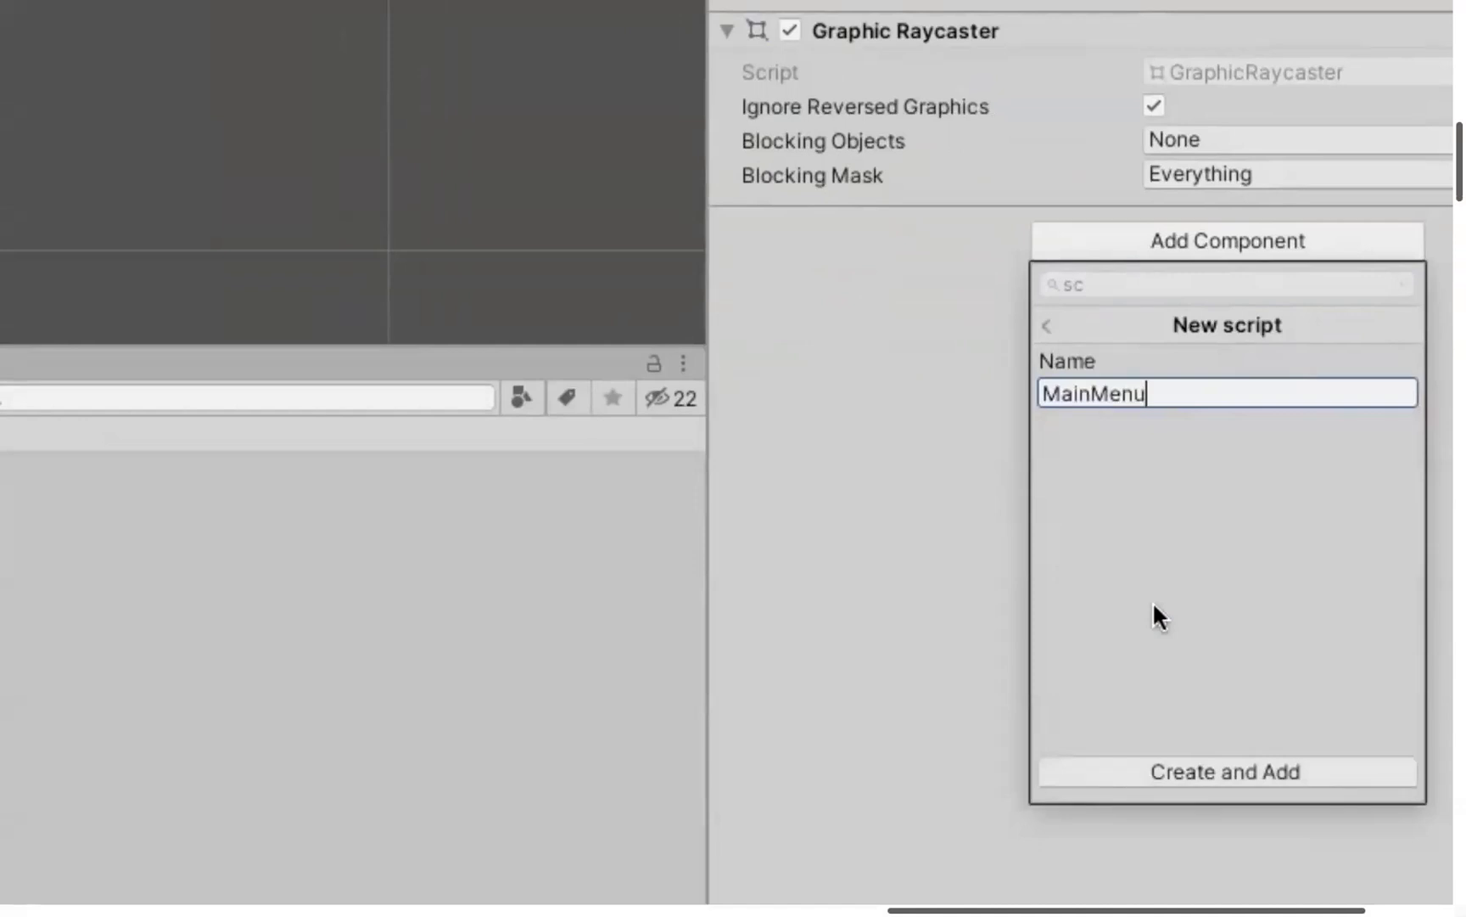
text(co)
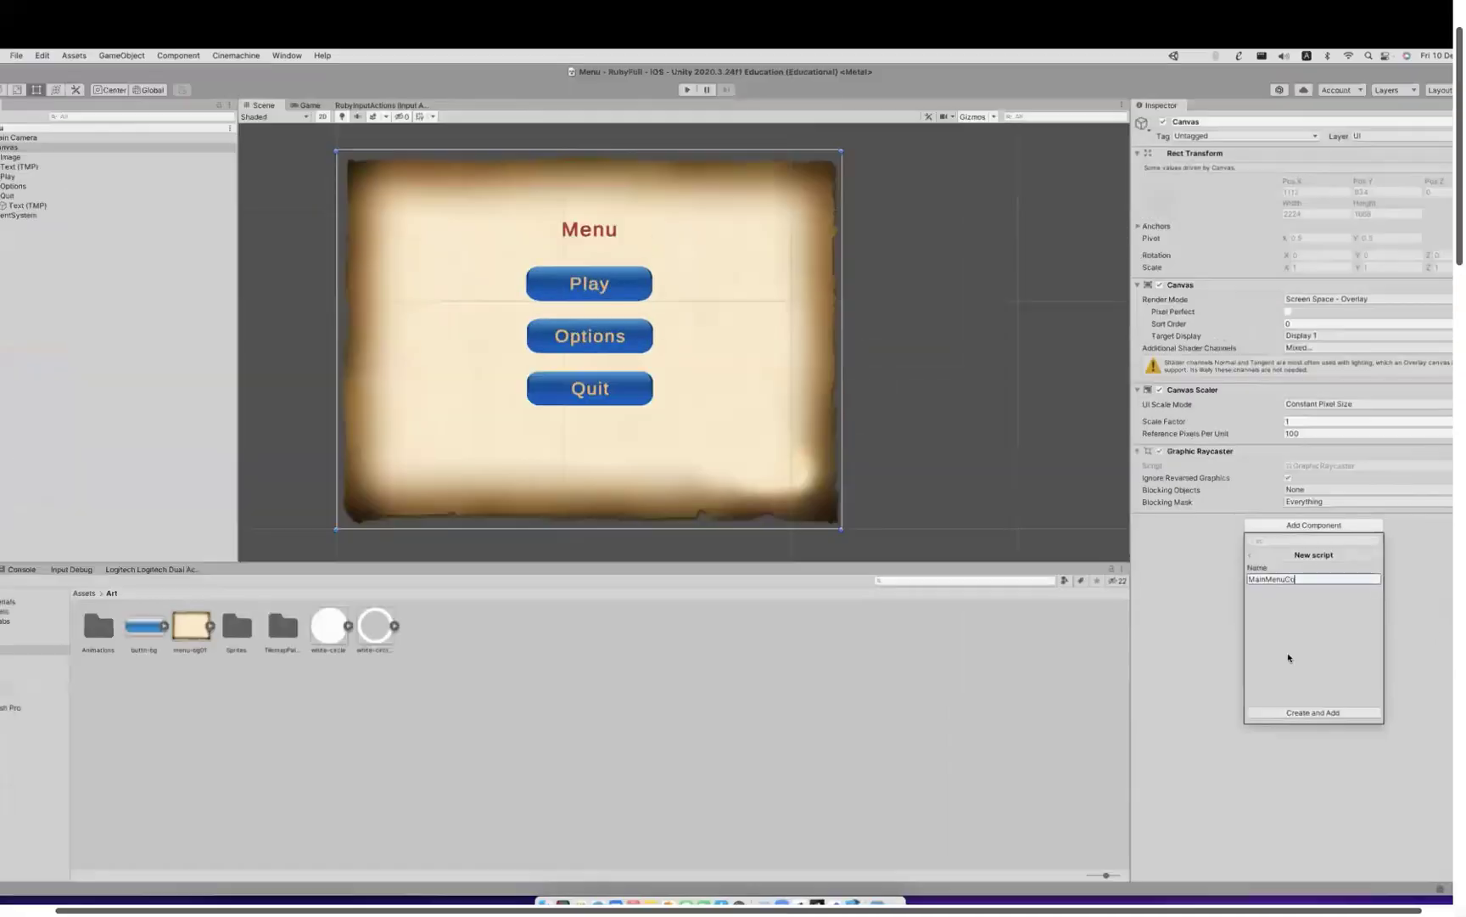
click(1363, 544)
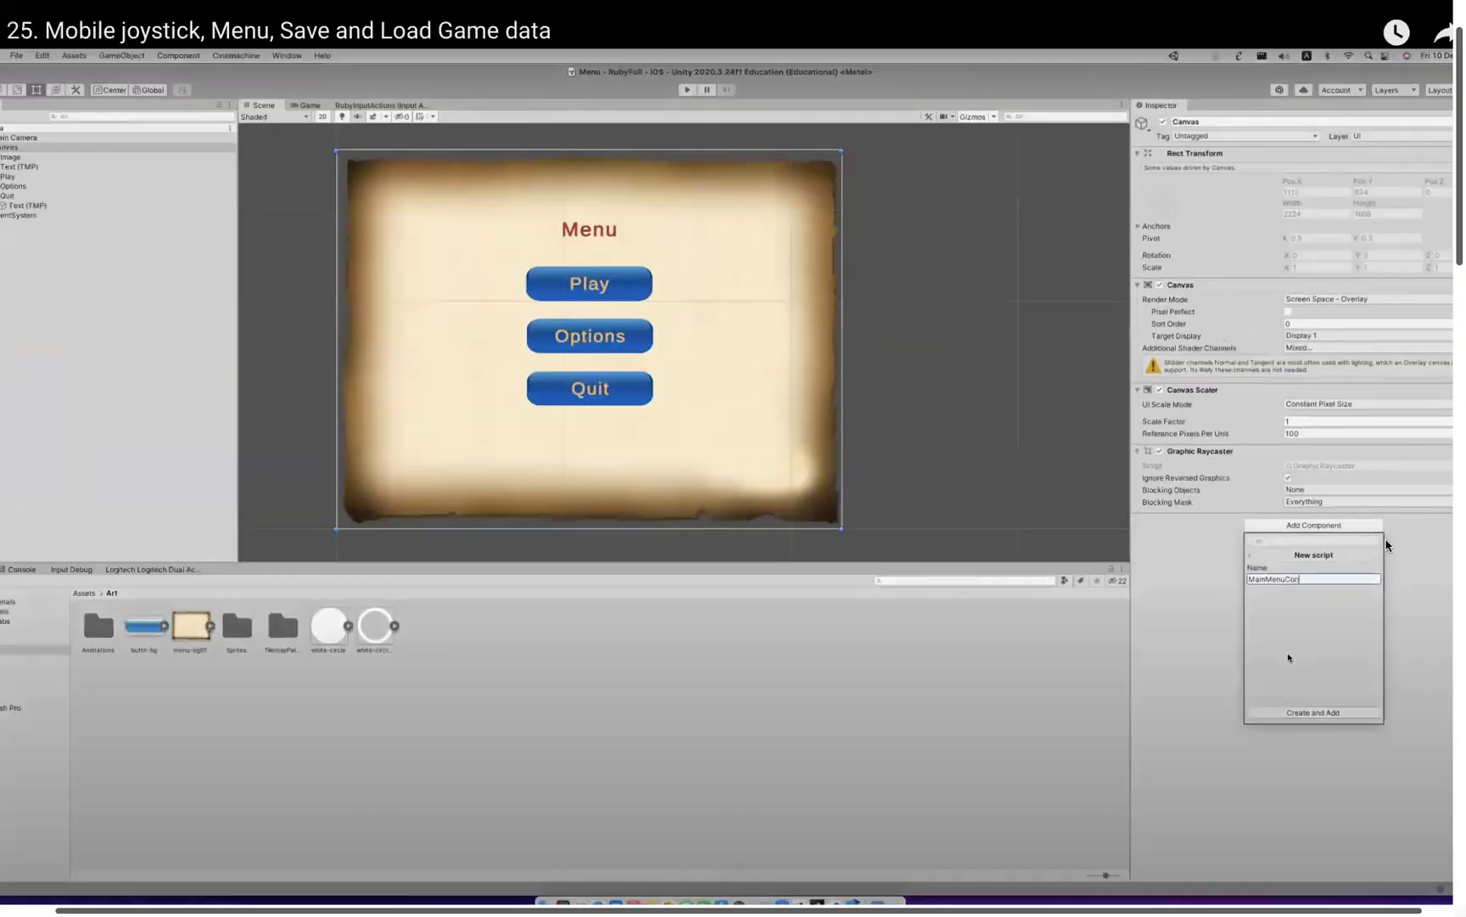
text(tr)
key(Return)
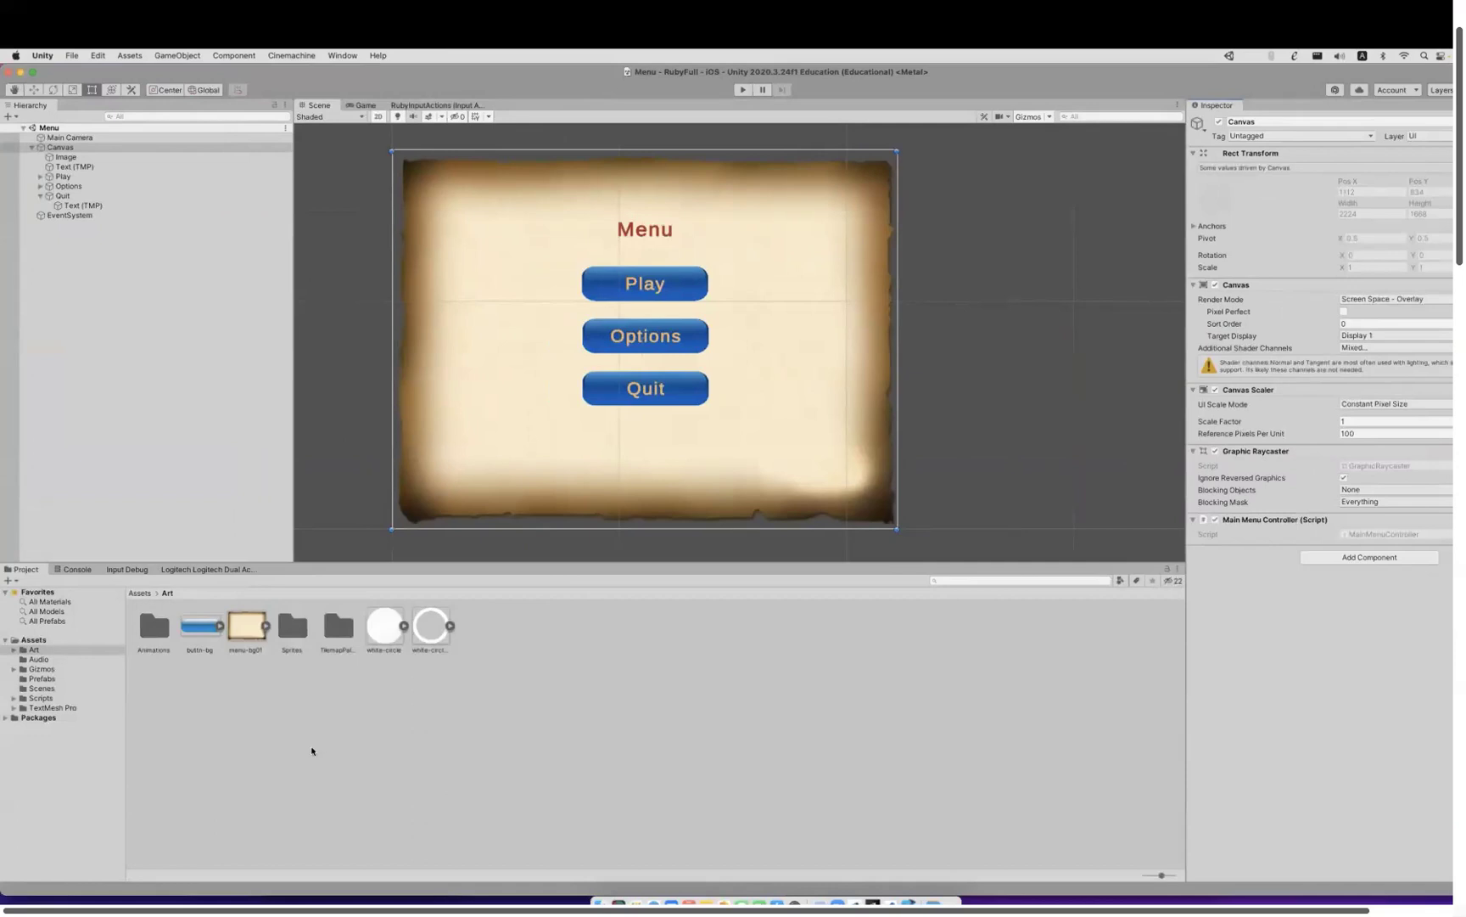
key(super+Tab)
key(super+Tab)
key(super+Tab)
key(super+Tab)
key(super+Tab)
key(super+Tab)
In Unity, move MainMenuController.cs from Assets into the Assets/Scripts folder.
click(586, 229)
click(136, 371)
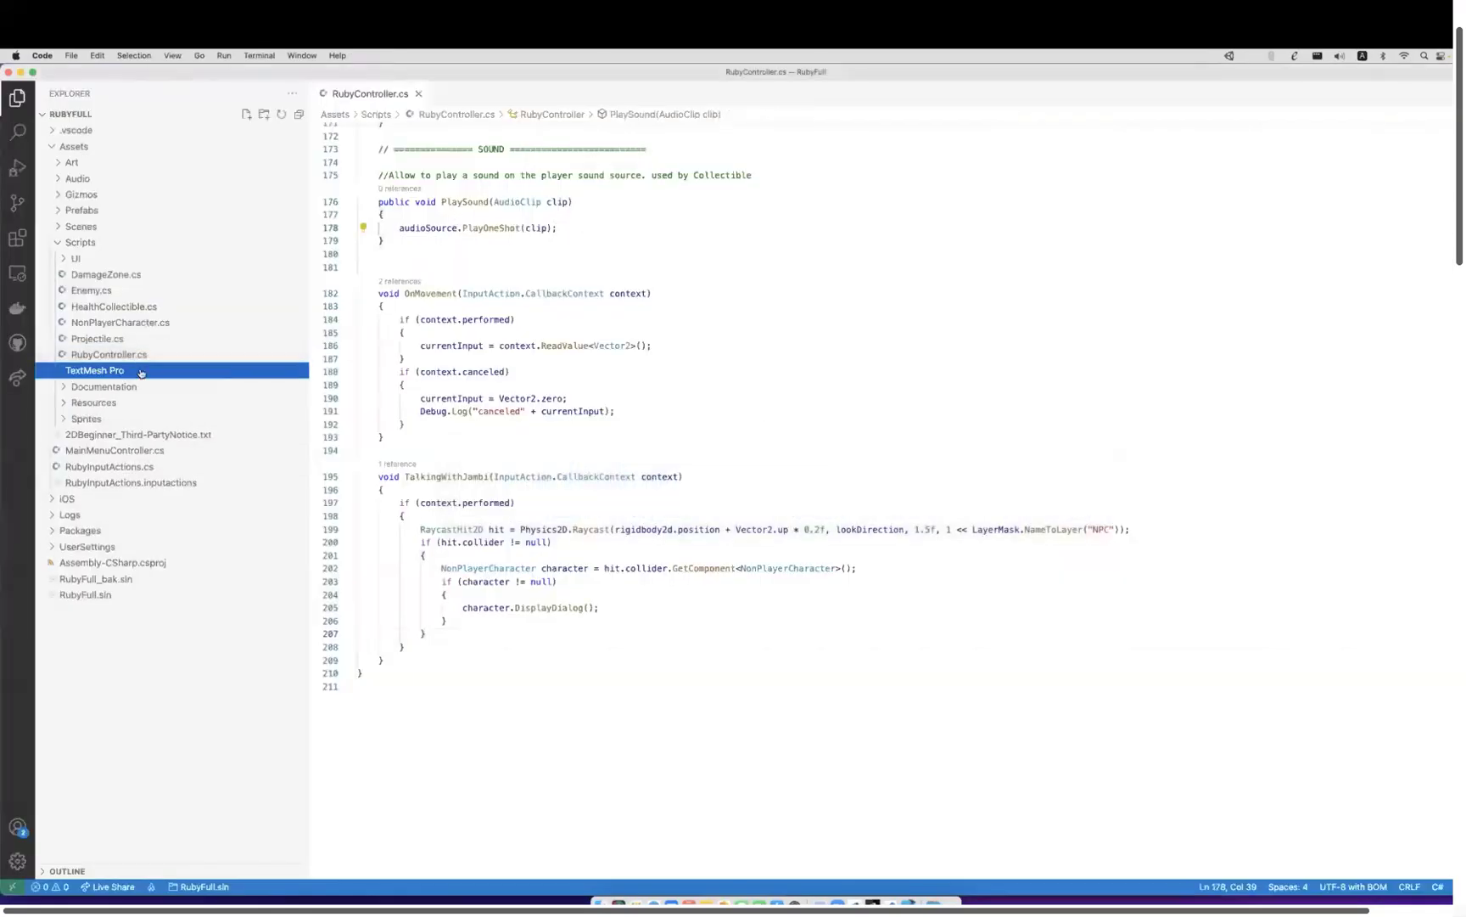
key(super+Tab)
click(202, 665)
click(57, 642)
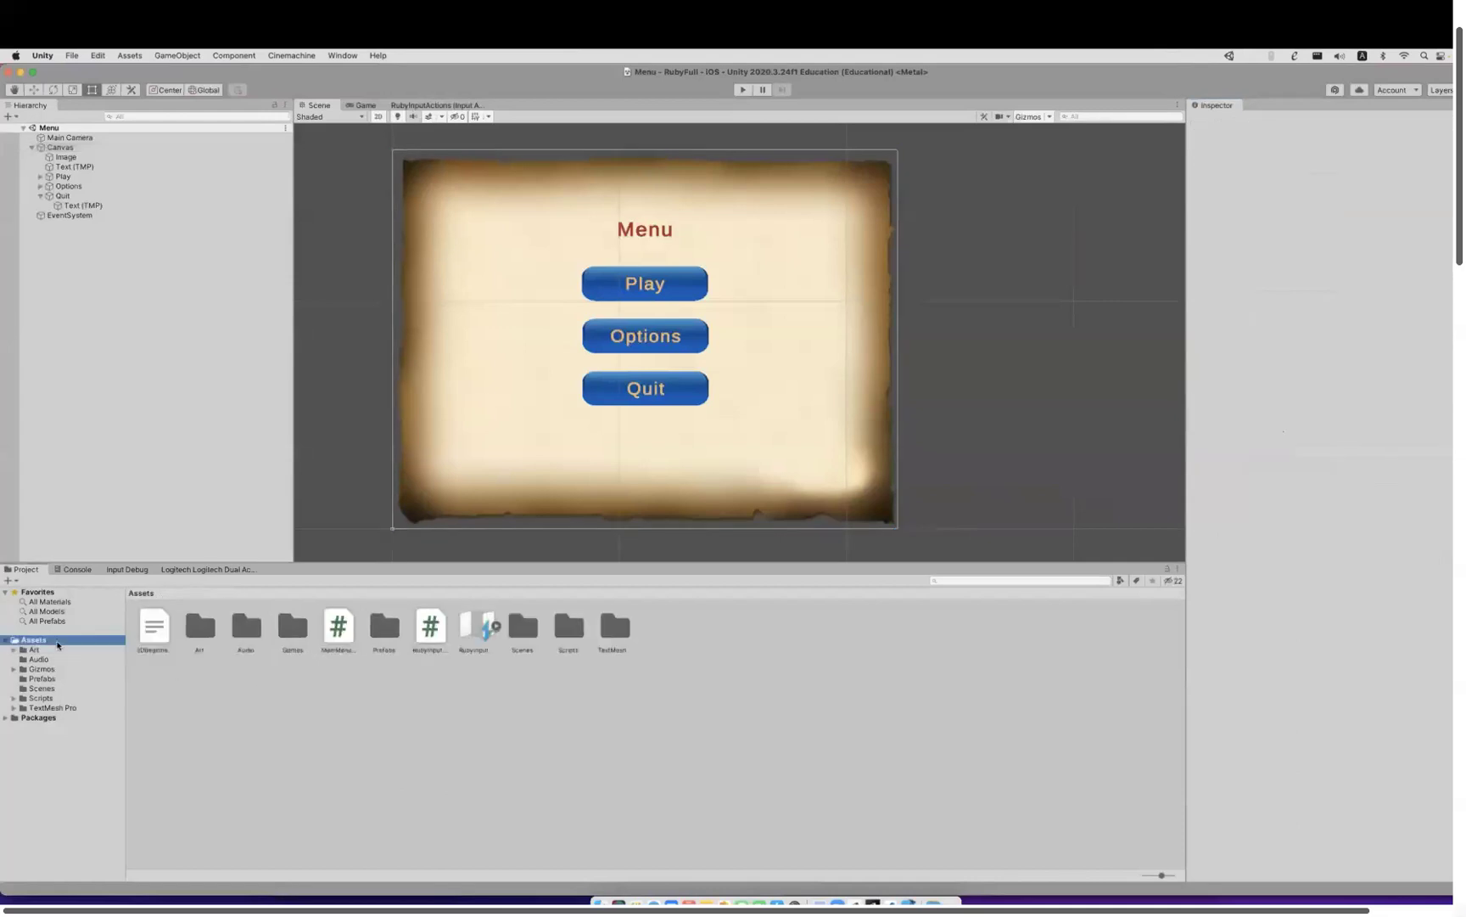
click(339, 630)
click(431, 630)
click(340, 633)
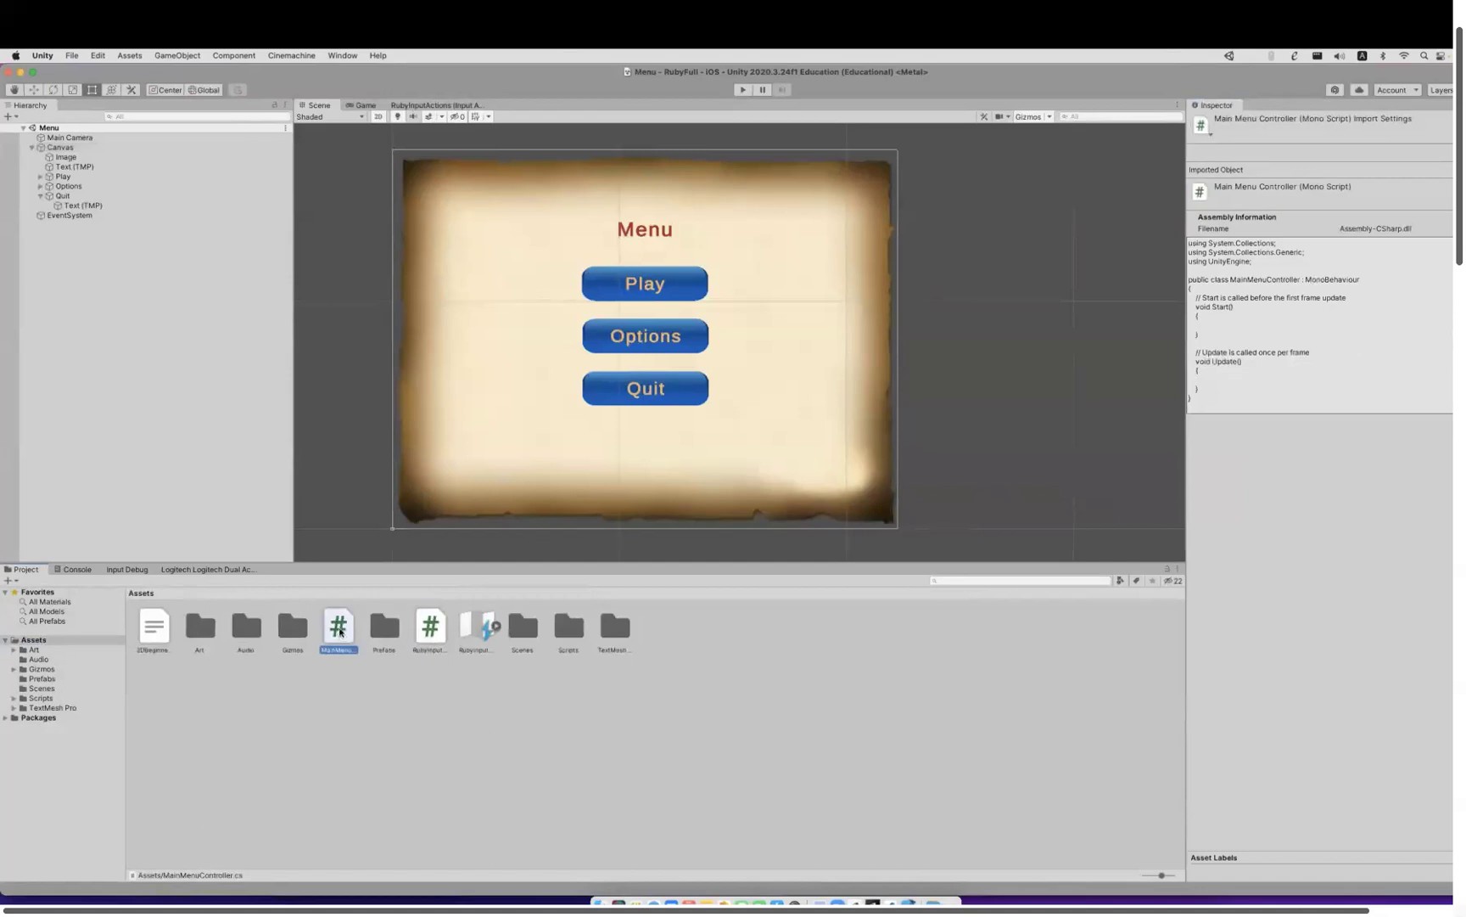
drag(340, 633, 572, 631)
Open MainMenuController.cs from the Scripts folder in VS Code's Explorer.
key(super+Tab)
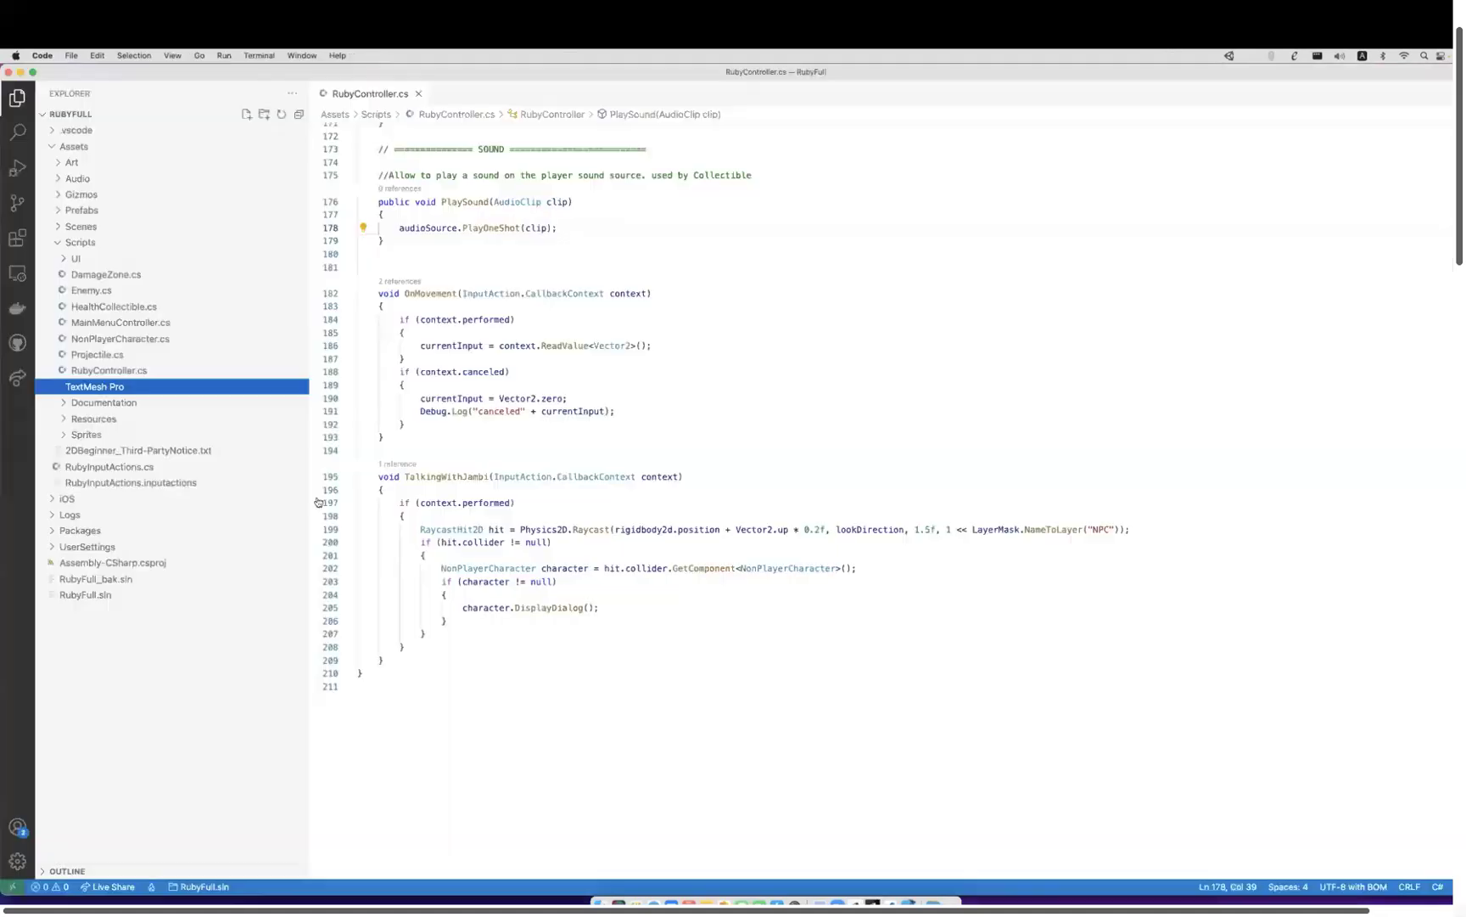
click(87, 249)
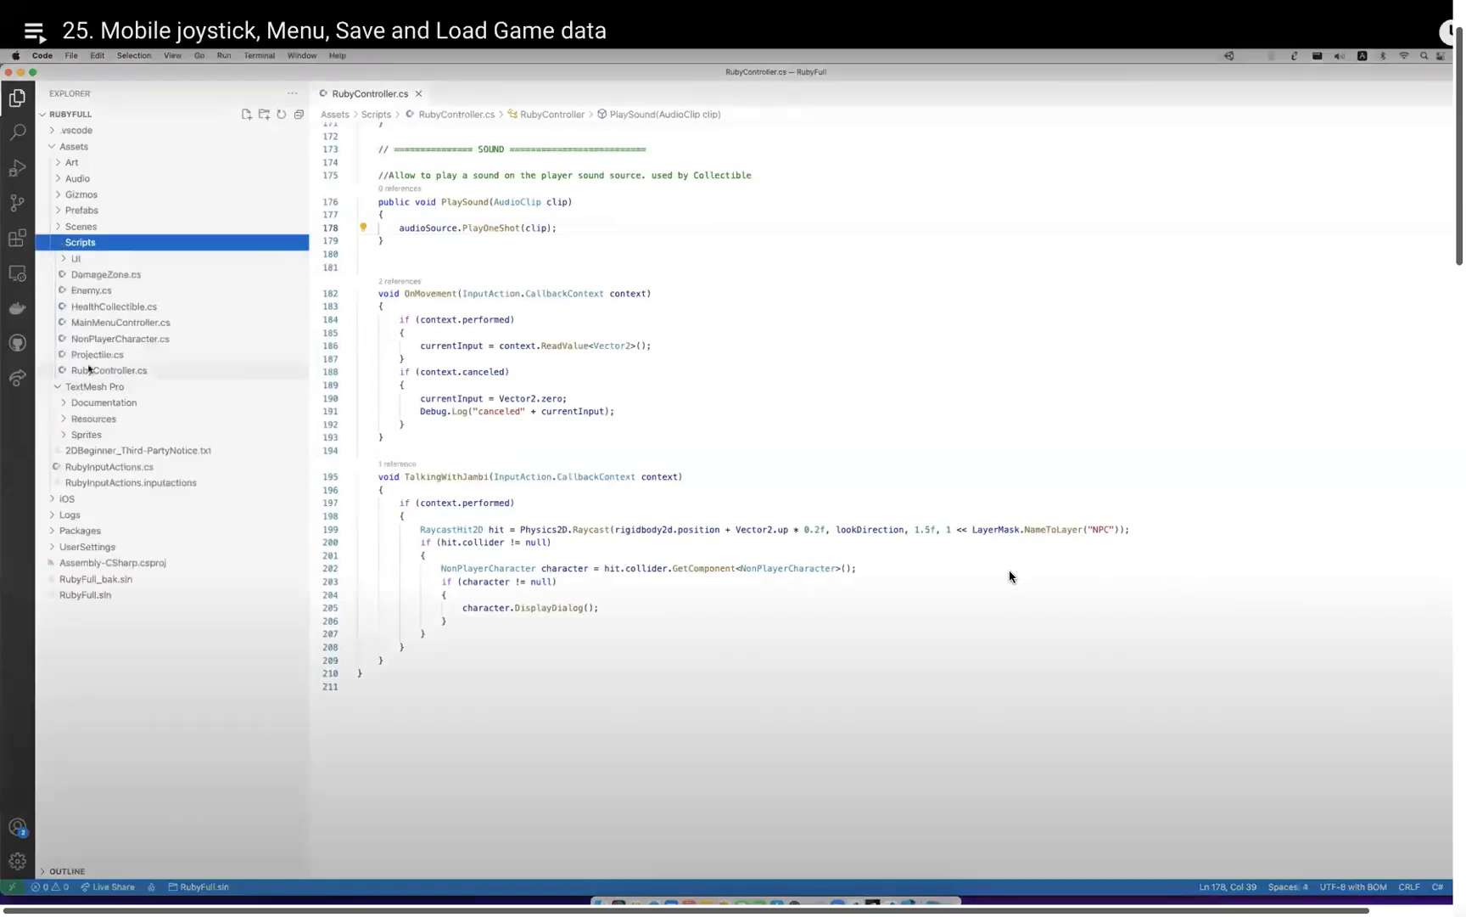
click(111, 322)
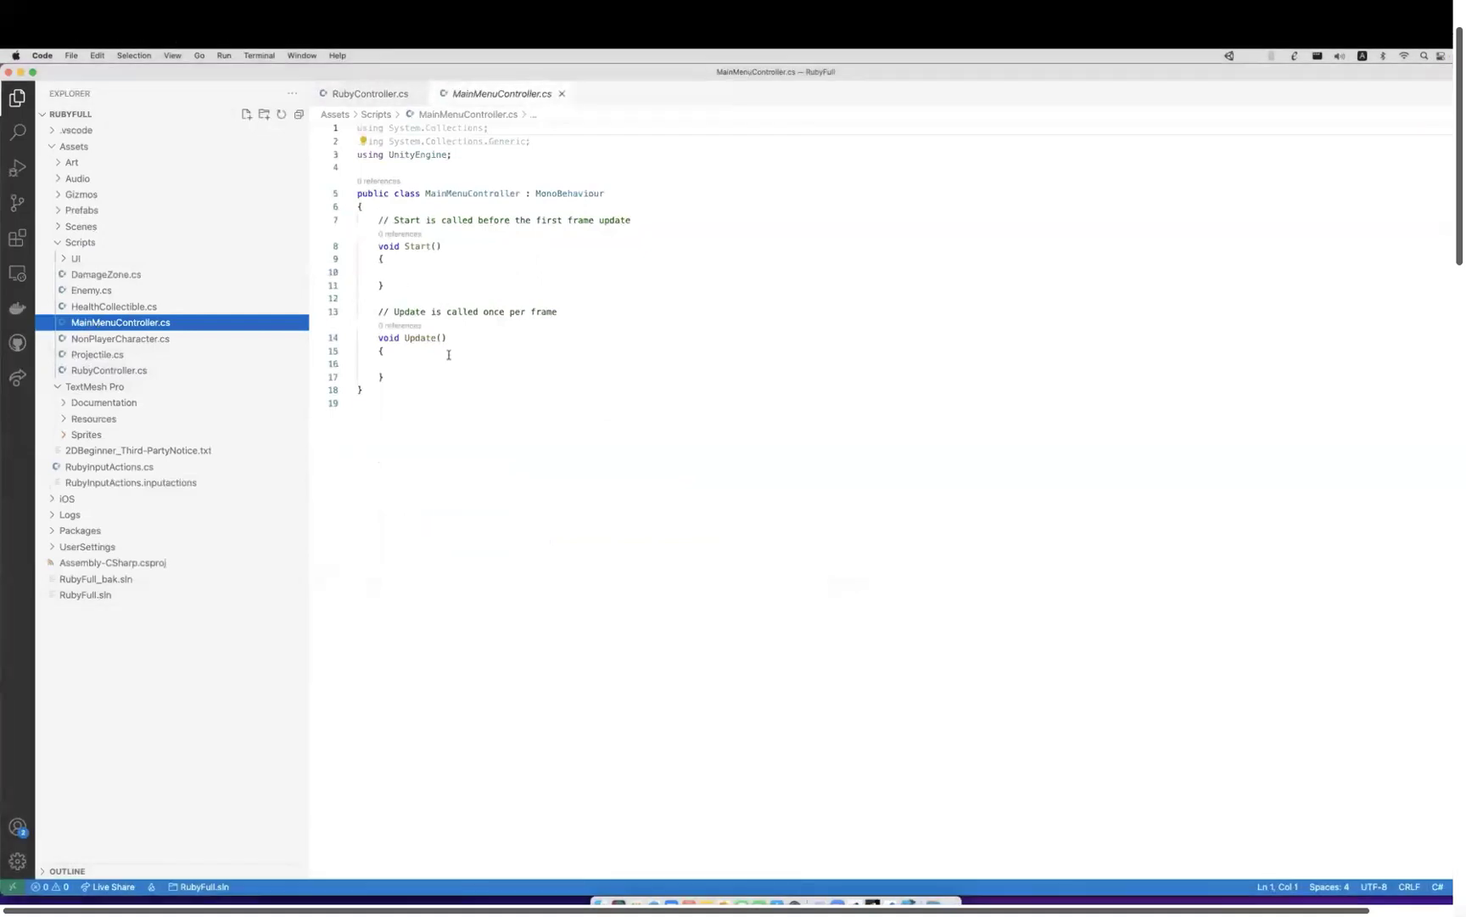
Insert Copilot's suggested public method after Update() and delete its LoadLevel line.
click(449, 355)
click(435, 377)
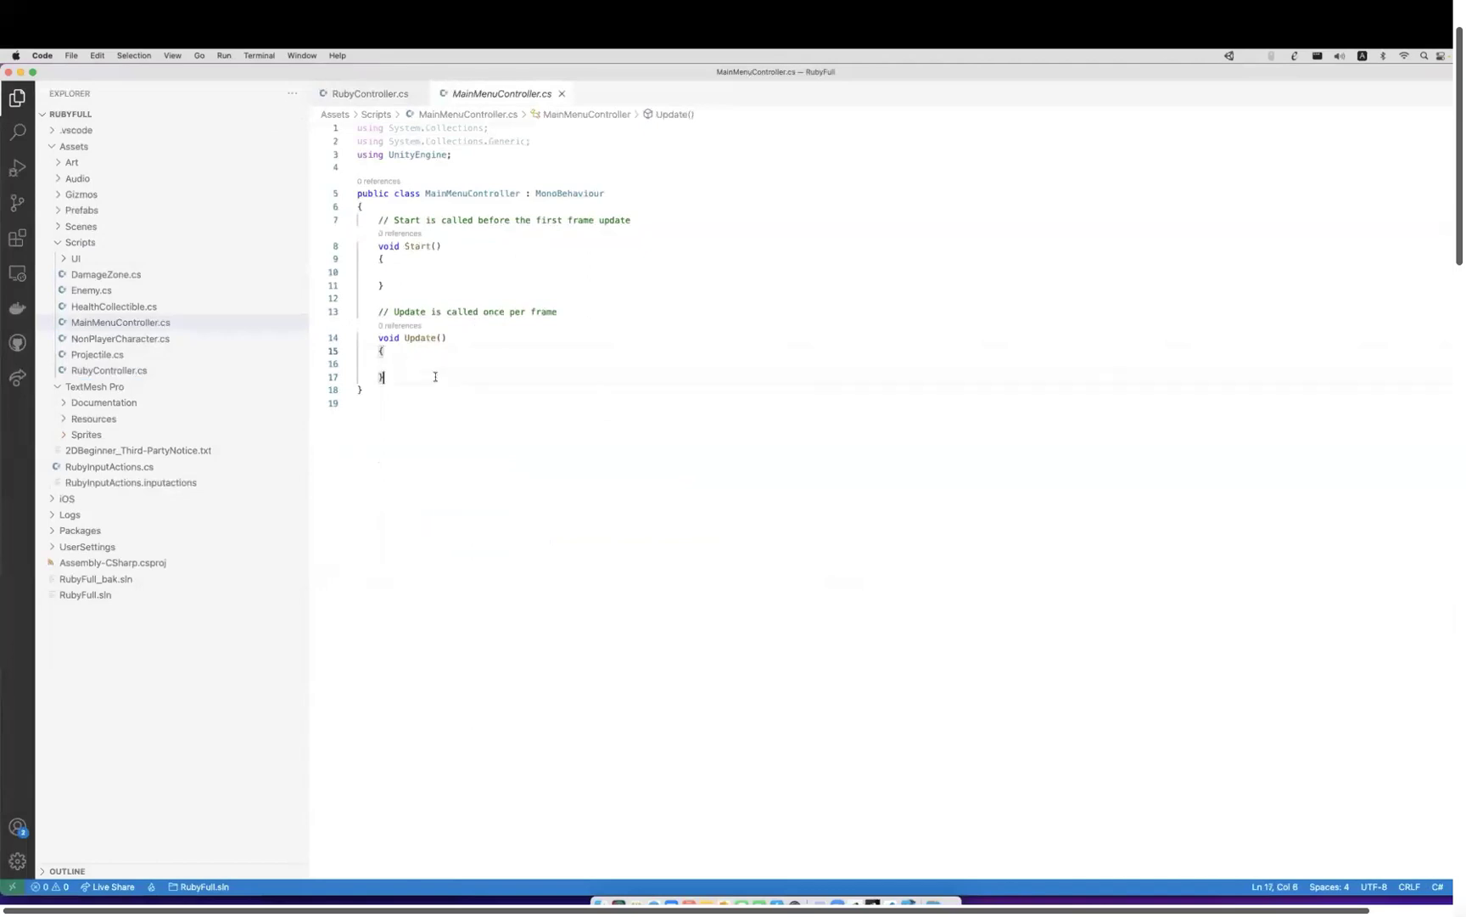
key(Return)
key(Return)
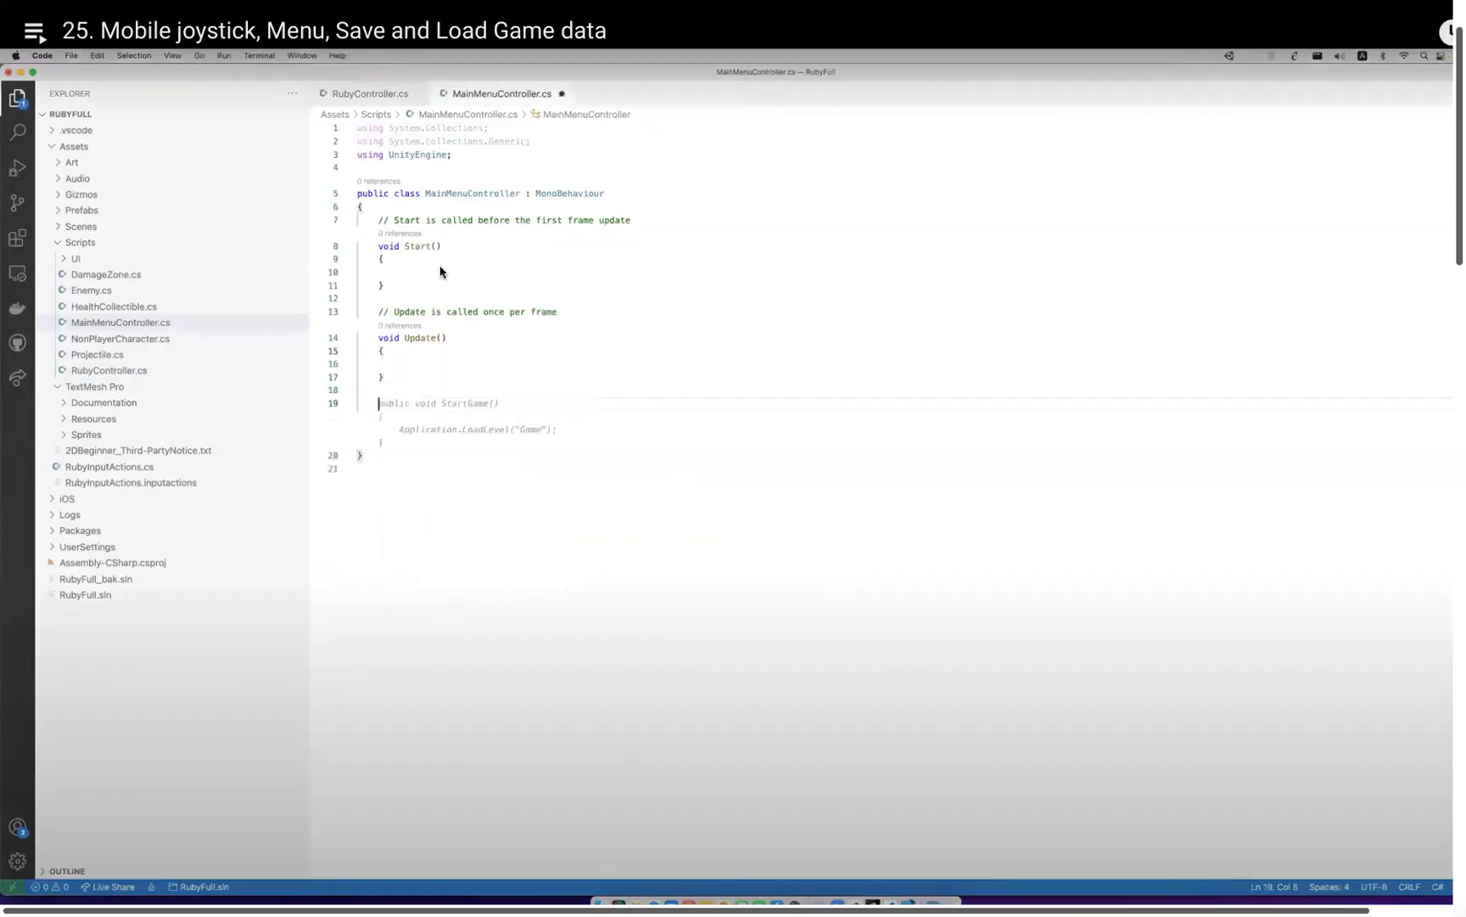
key(Escape)
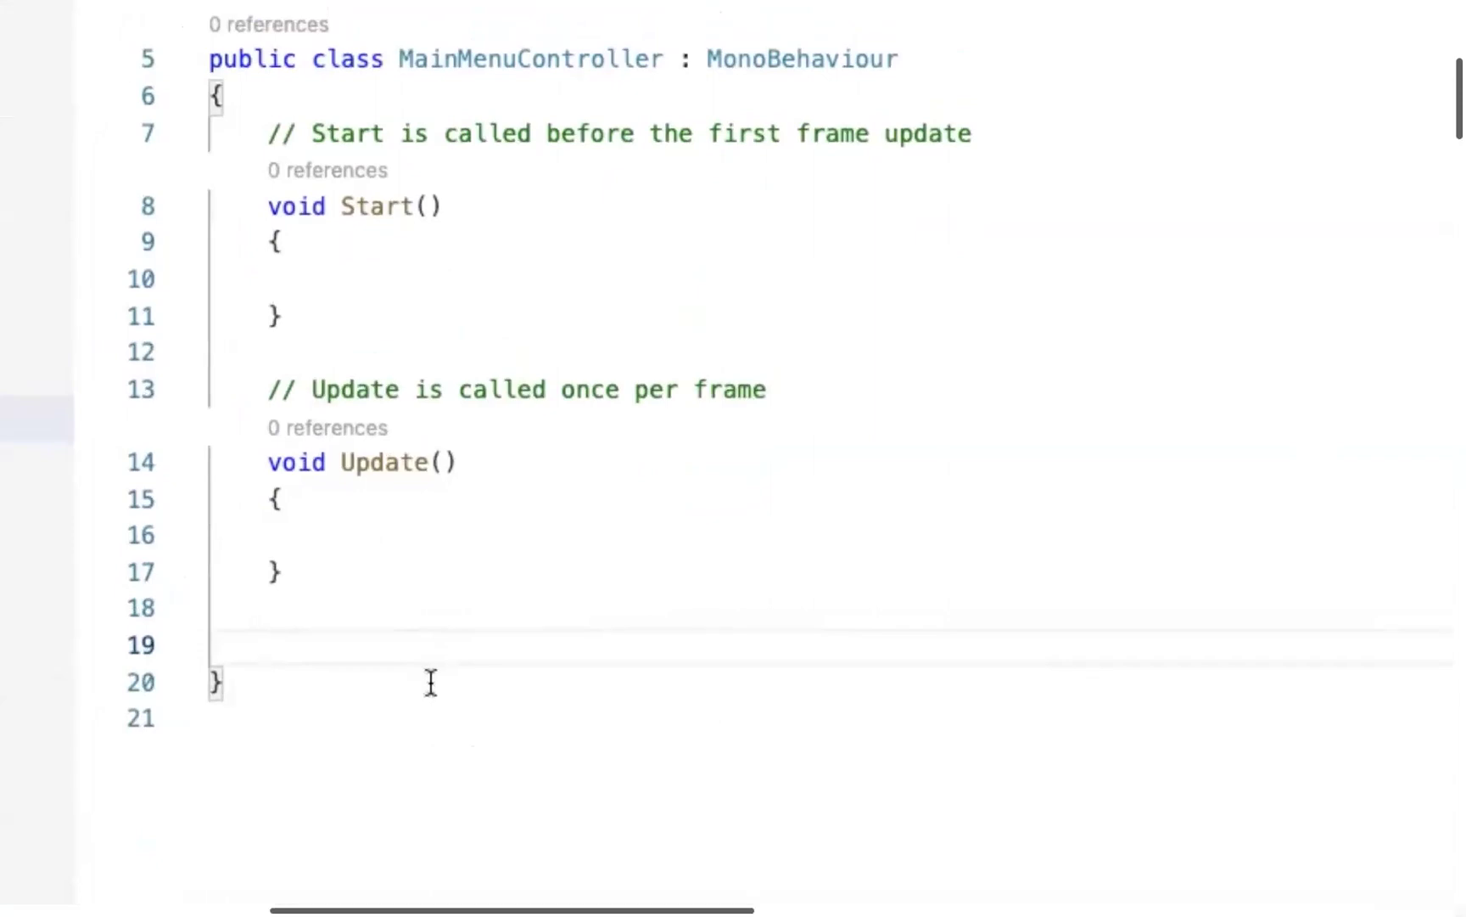
text(public)
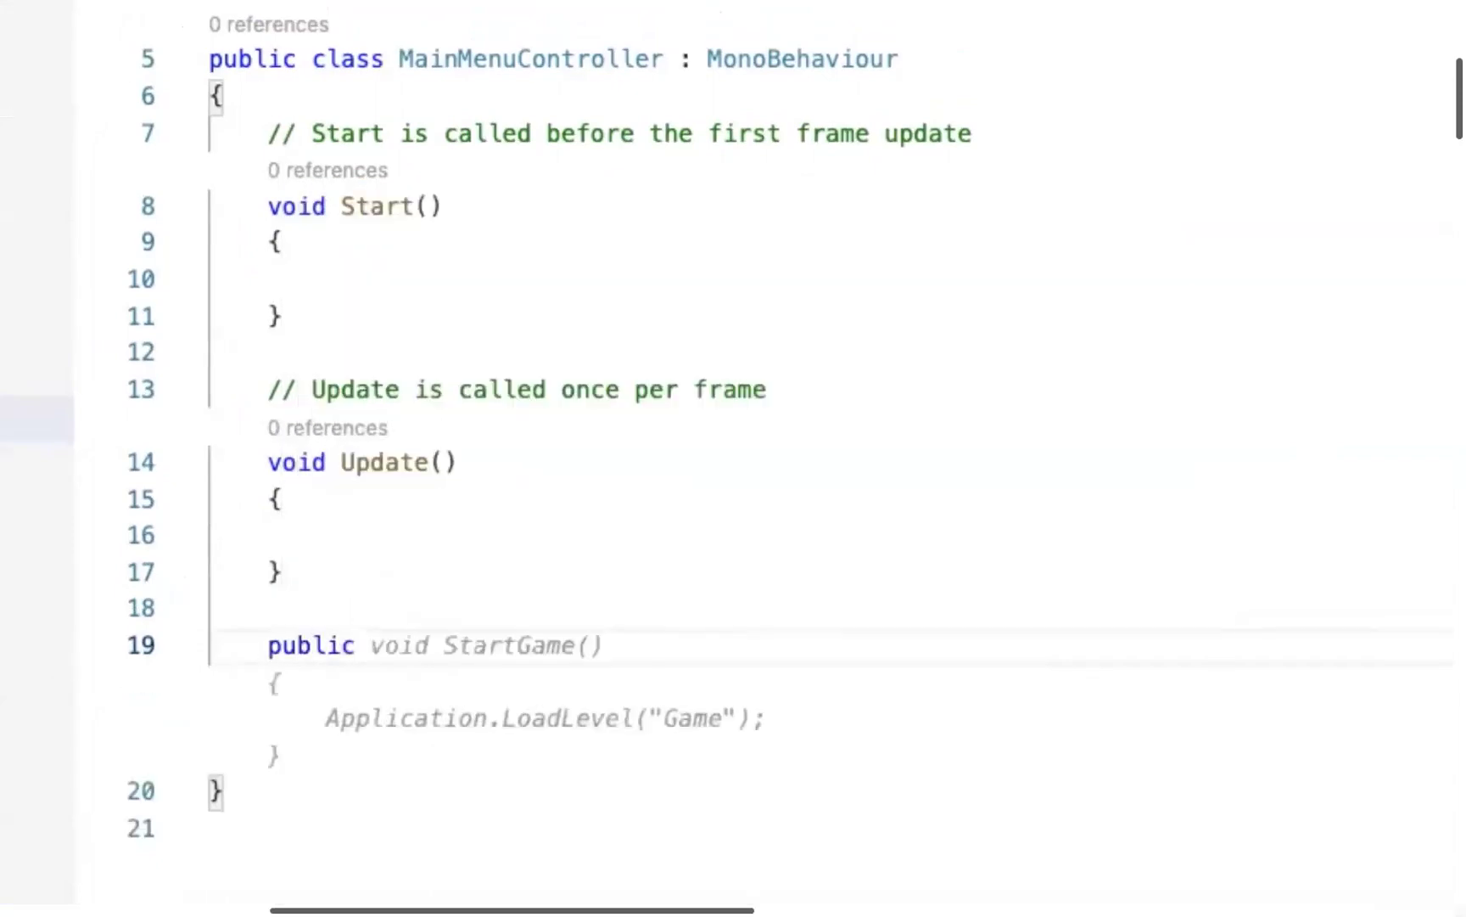
key(Tab)
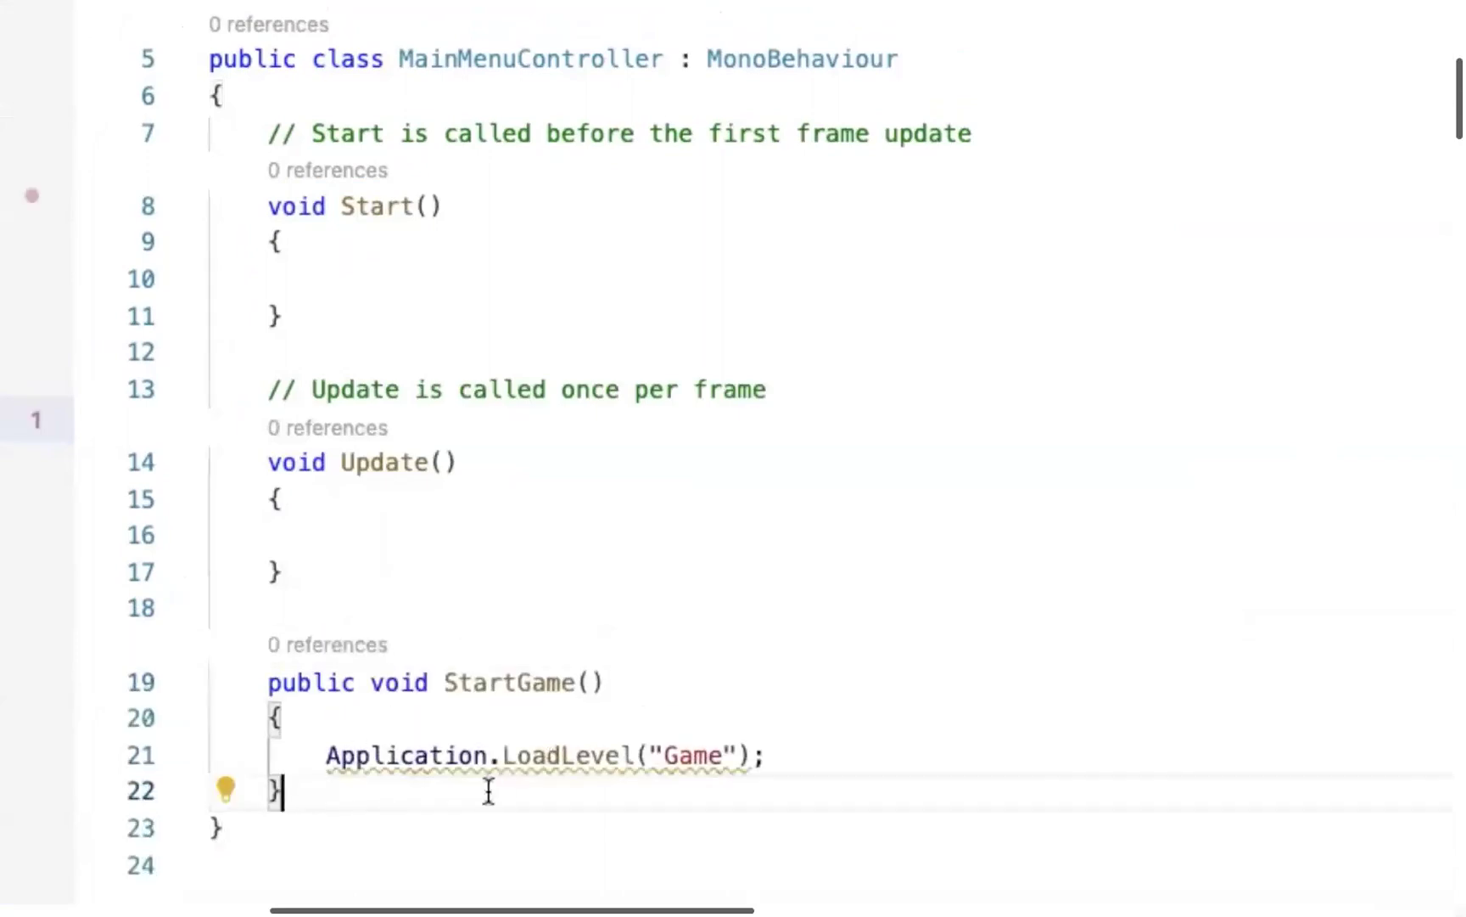
drag(327, 755, 769, 756)
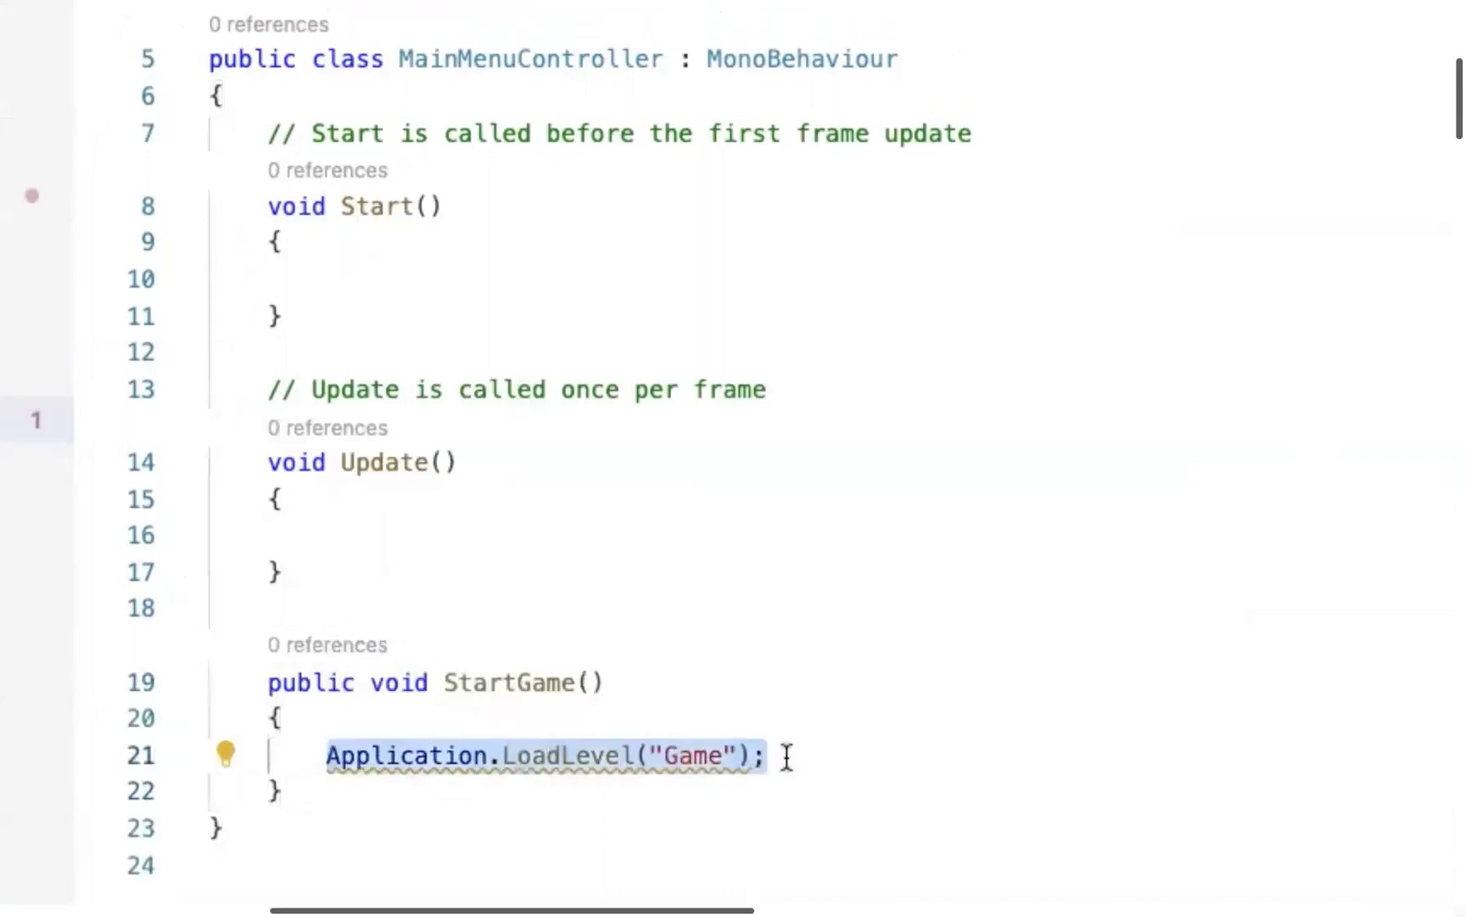
key(BackSpace)
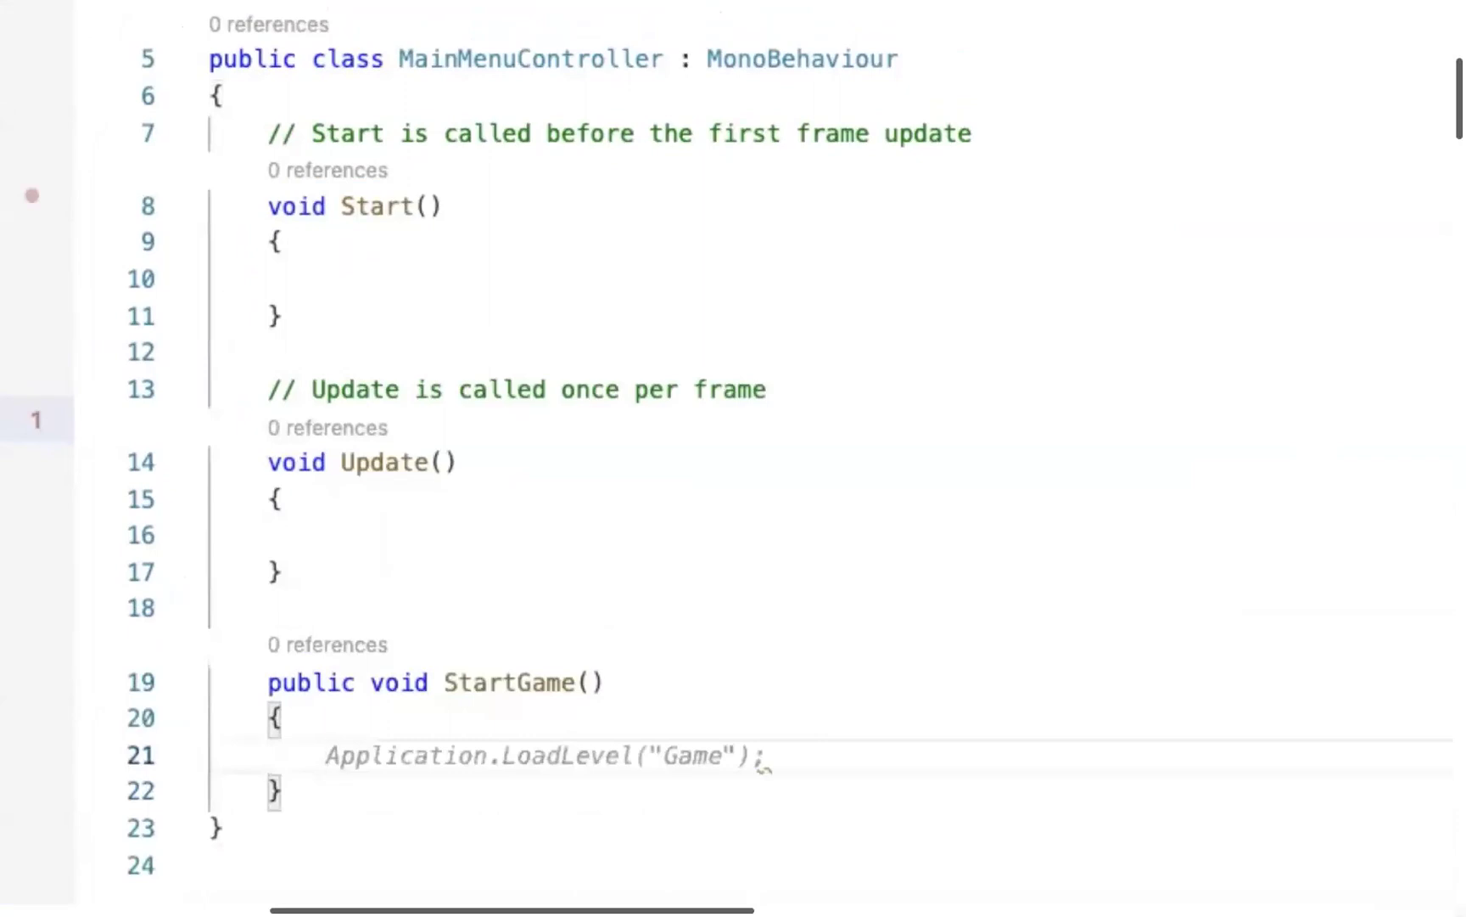
Add a public QuitGame method calling Application.Quit() below it.
click(282, 790)
key(Return)
key(Return)
text(public)
key(Tab)
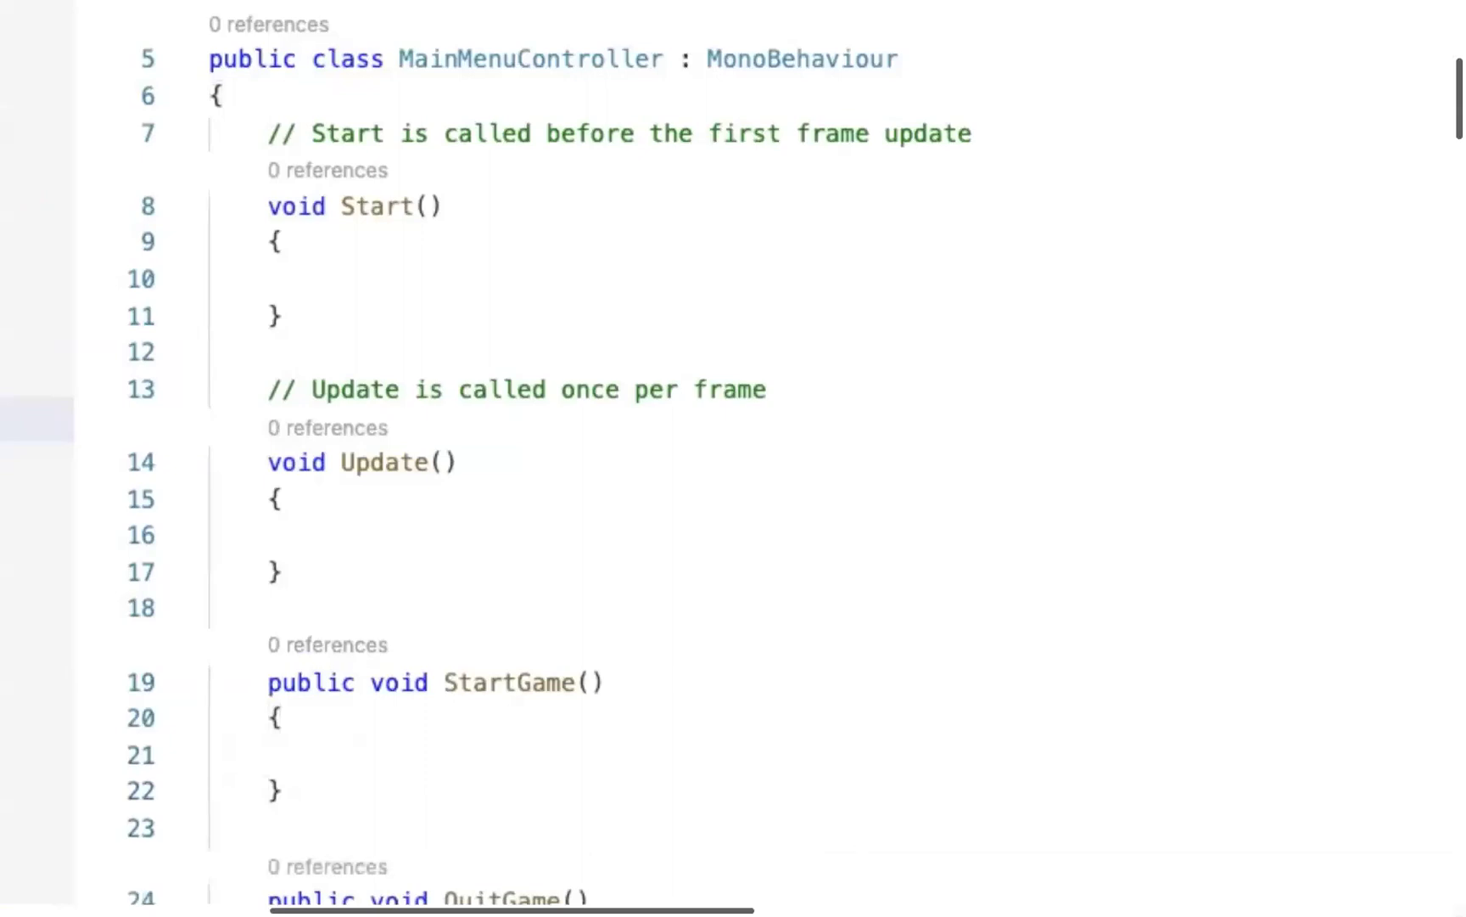
Rename StartGame to PlayGame and remove the stray 'Sce' text from its body.
double_click(507, 682)
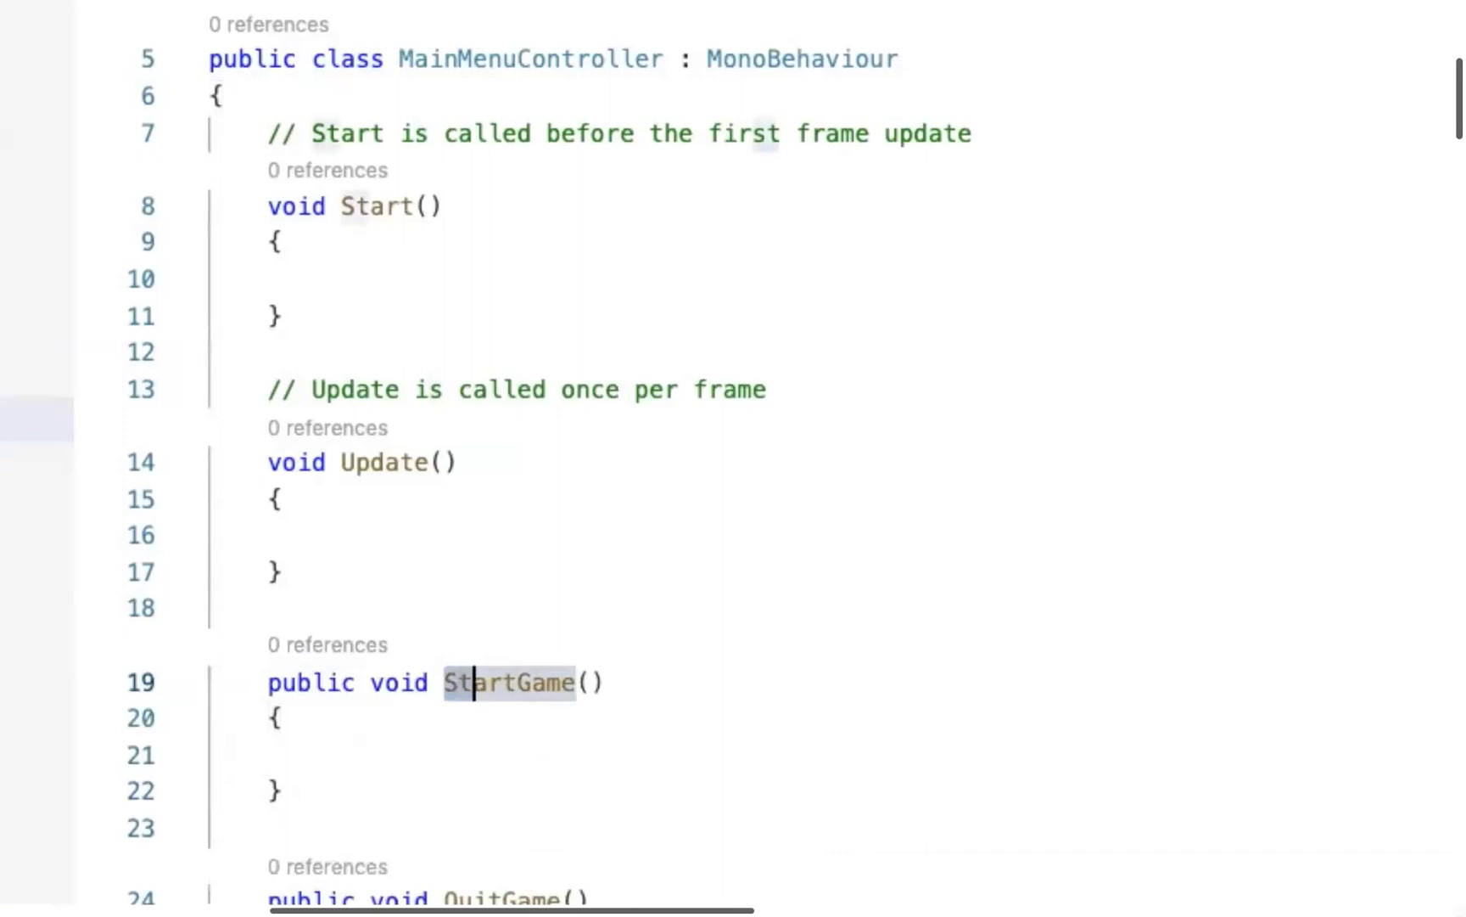
scroll(462, 681, down, 5)
text(y)
scroll(485, 416, down, 1)
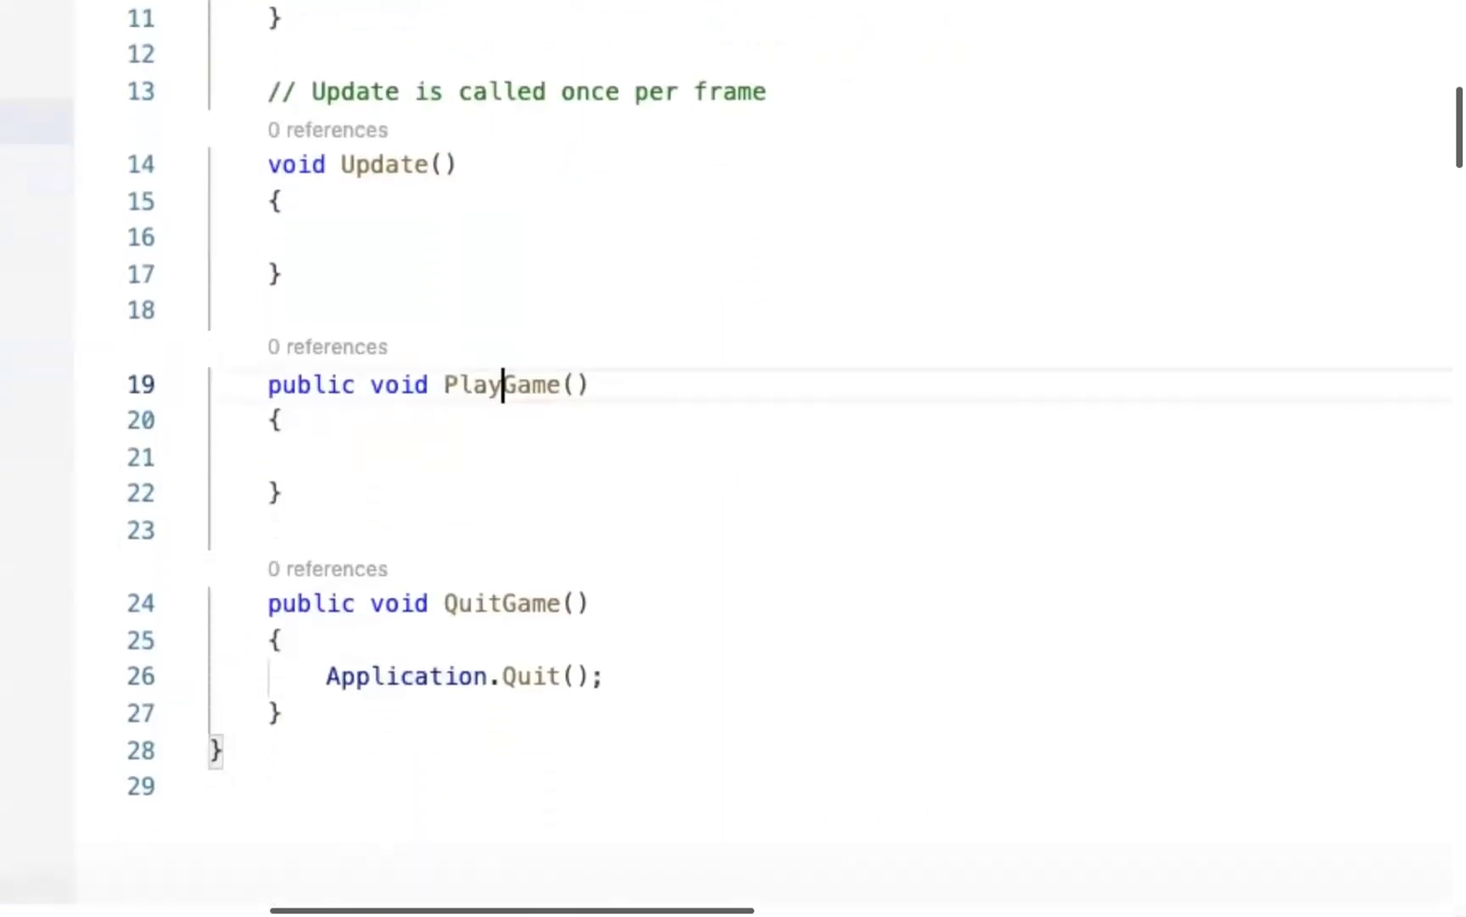
click(485, 416)
scroll(455, 419, down, 1)
click(455, 420)
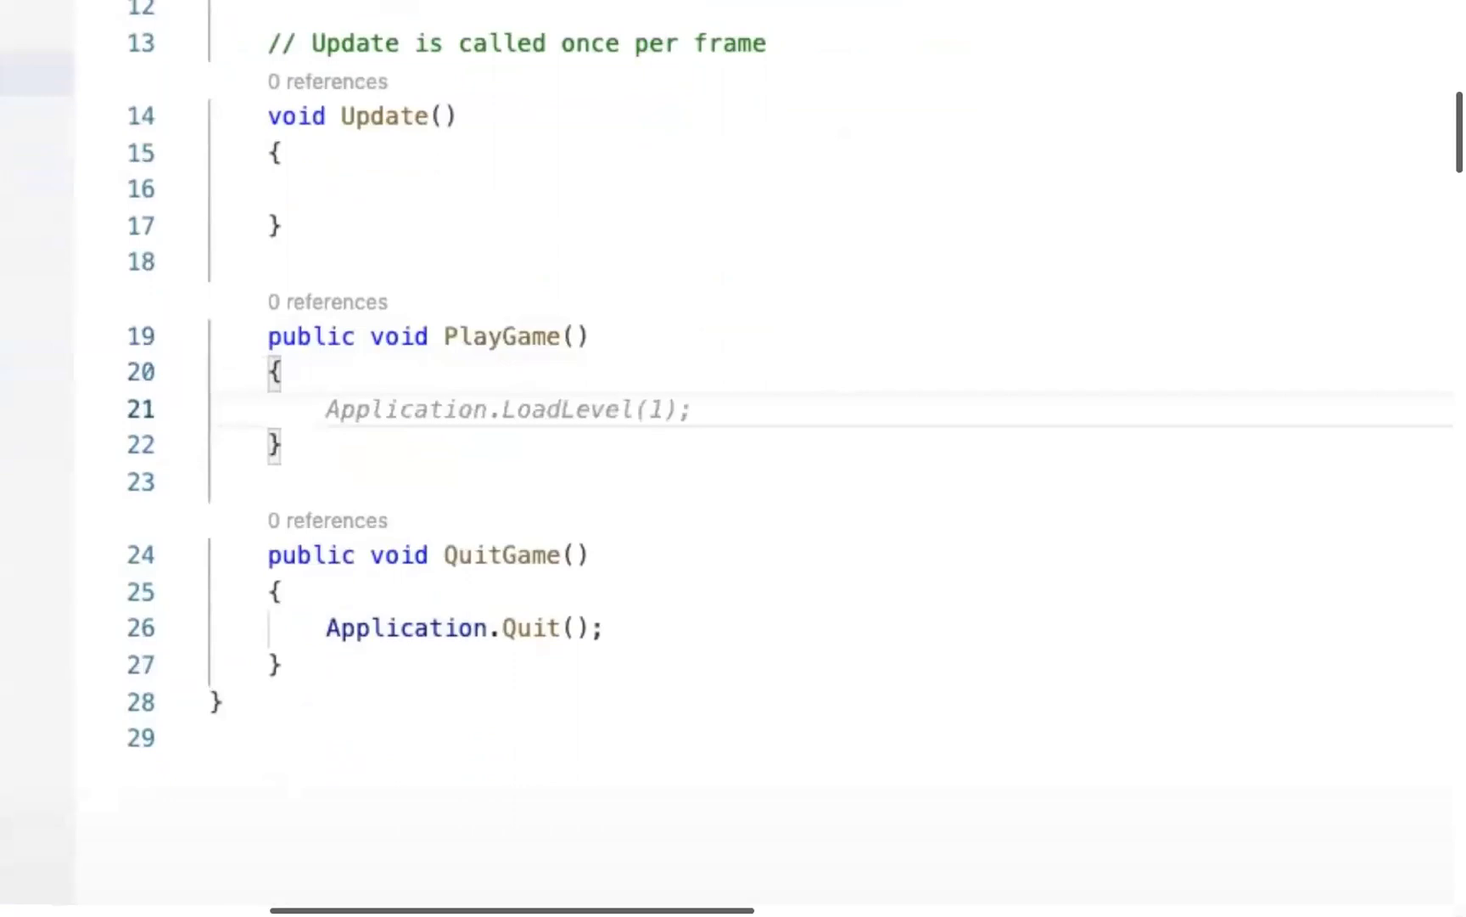
mouse_move(535, 395)
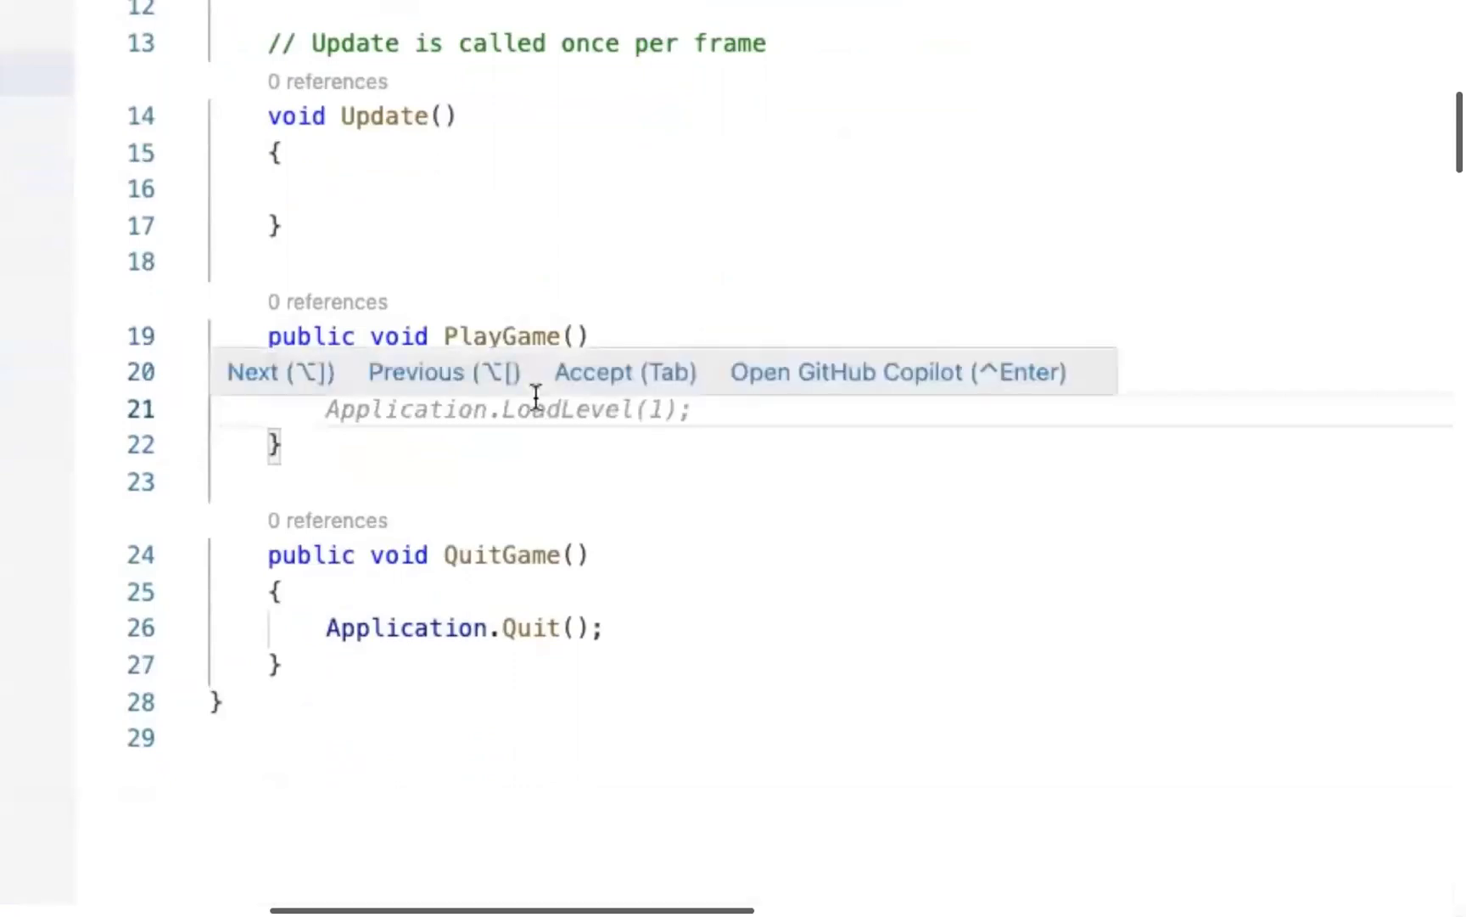
text(Sce)
key(Down)
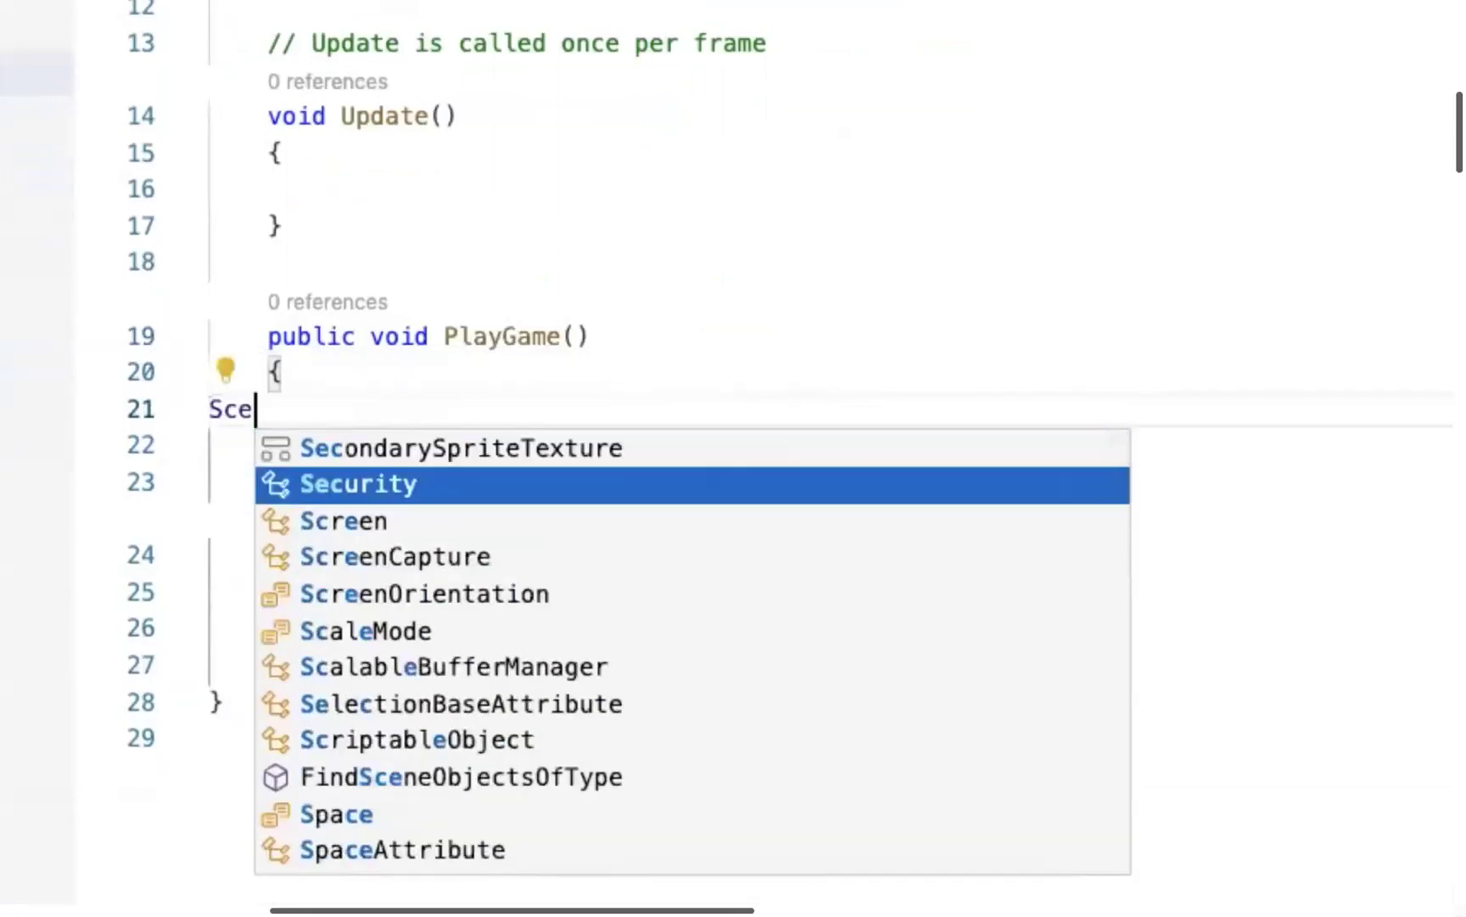
key(Escape)
key(shift+Home)
key(BackSpace)
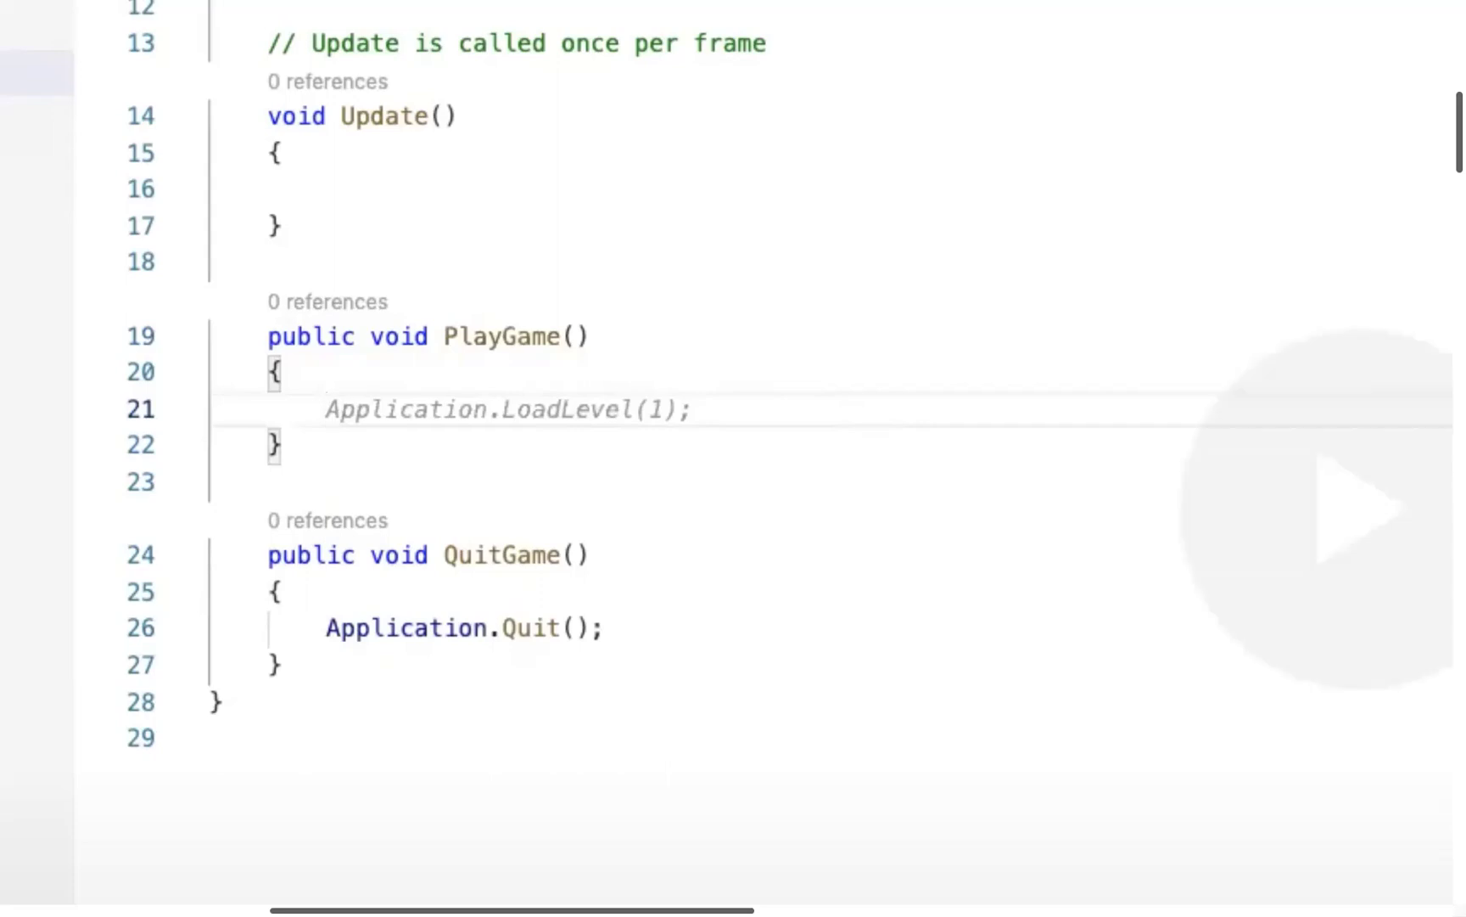
Add a //Load scene comment and SceneManager.LoadScene("Game"); inside PlayGame.
text(//Load scen)
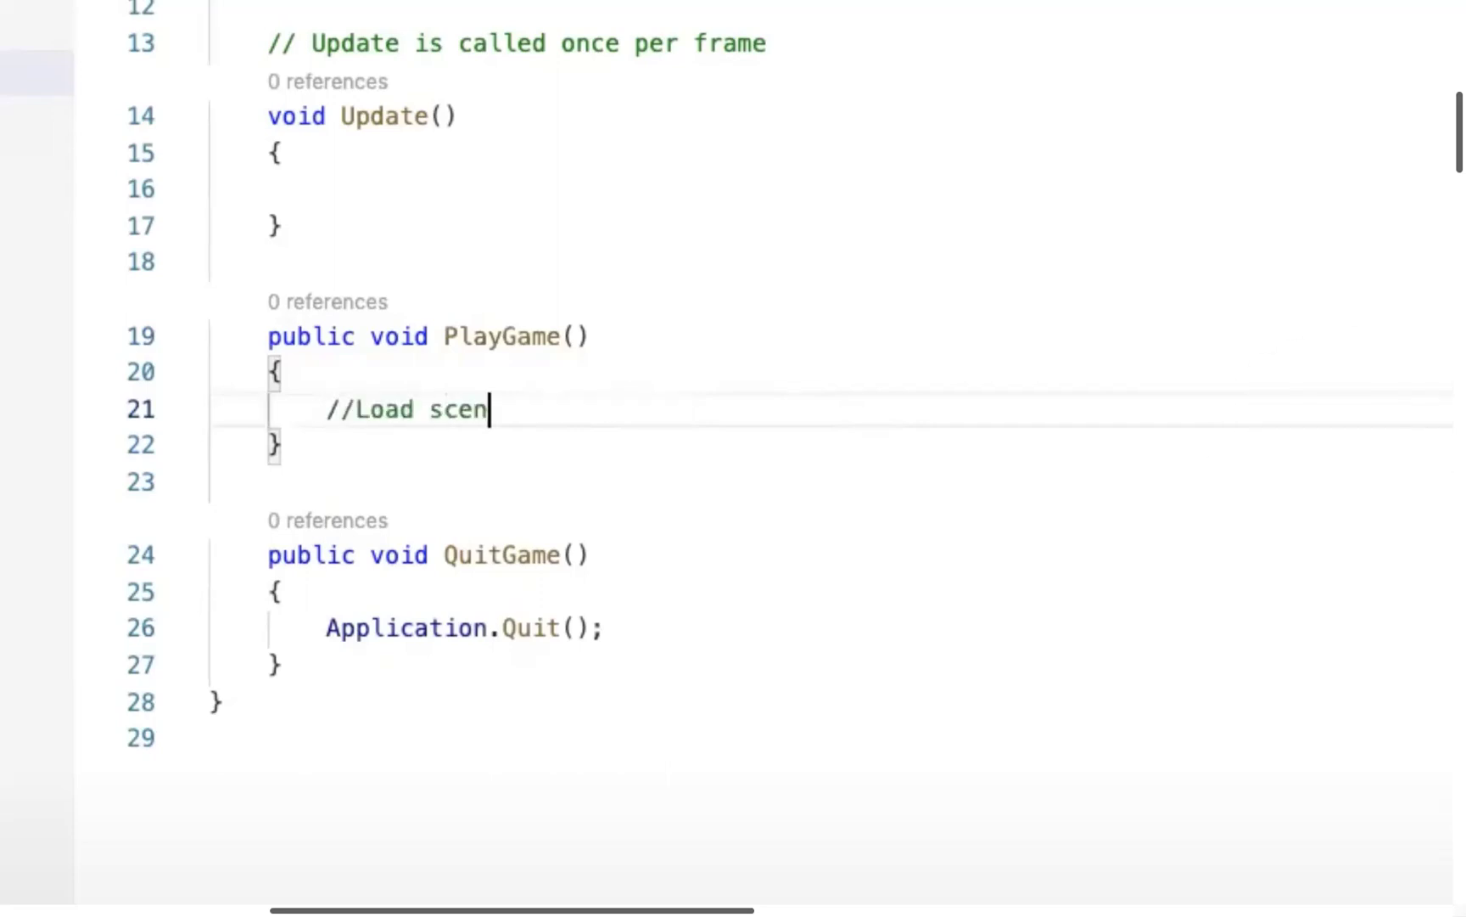
text(e)
key(Return)
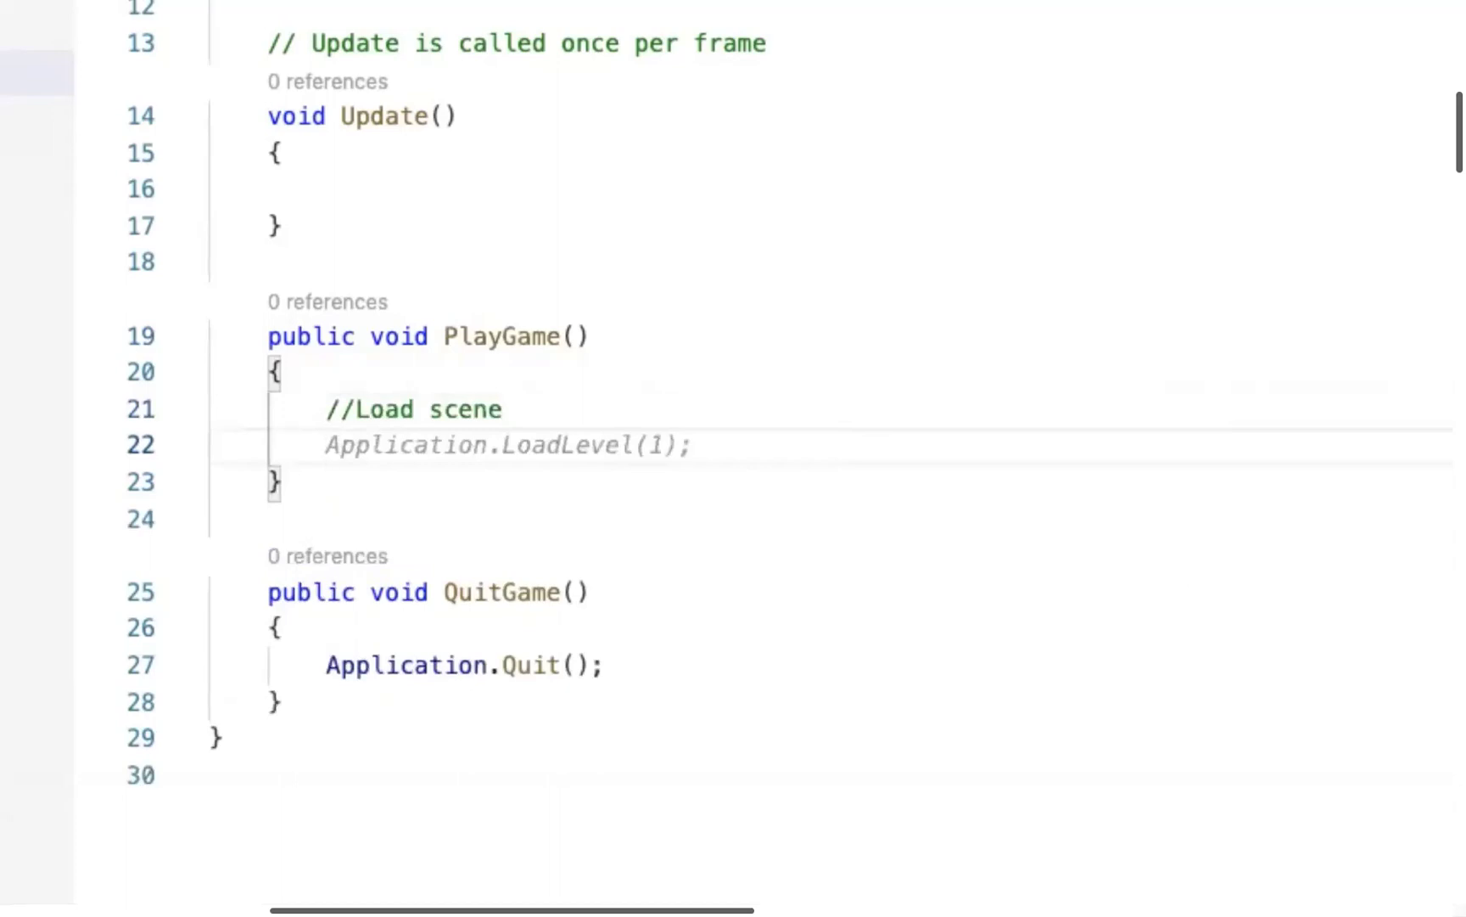
text(Scene)
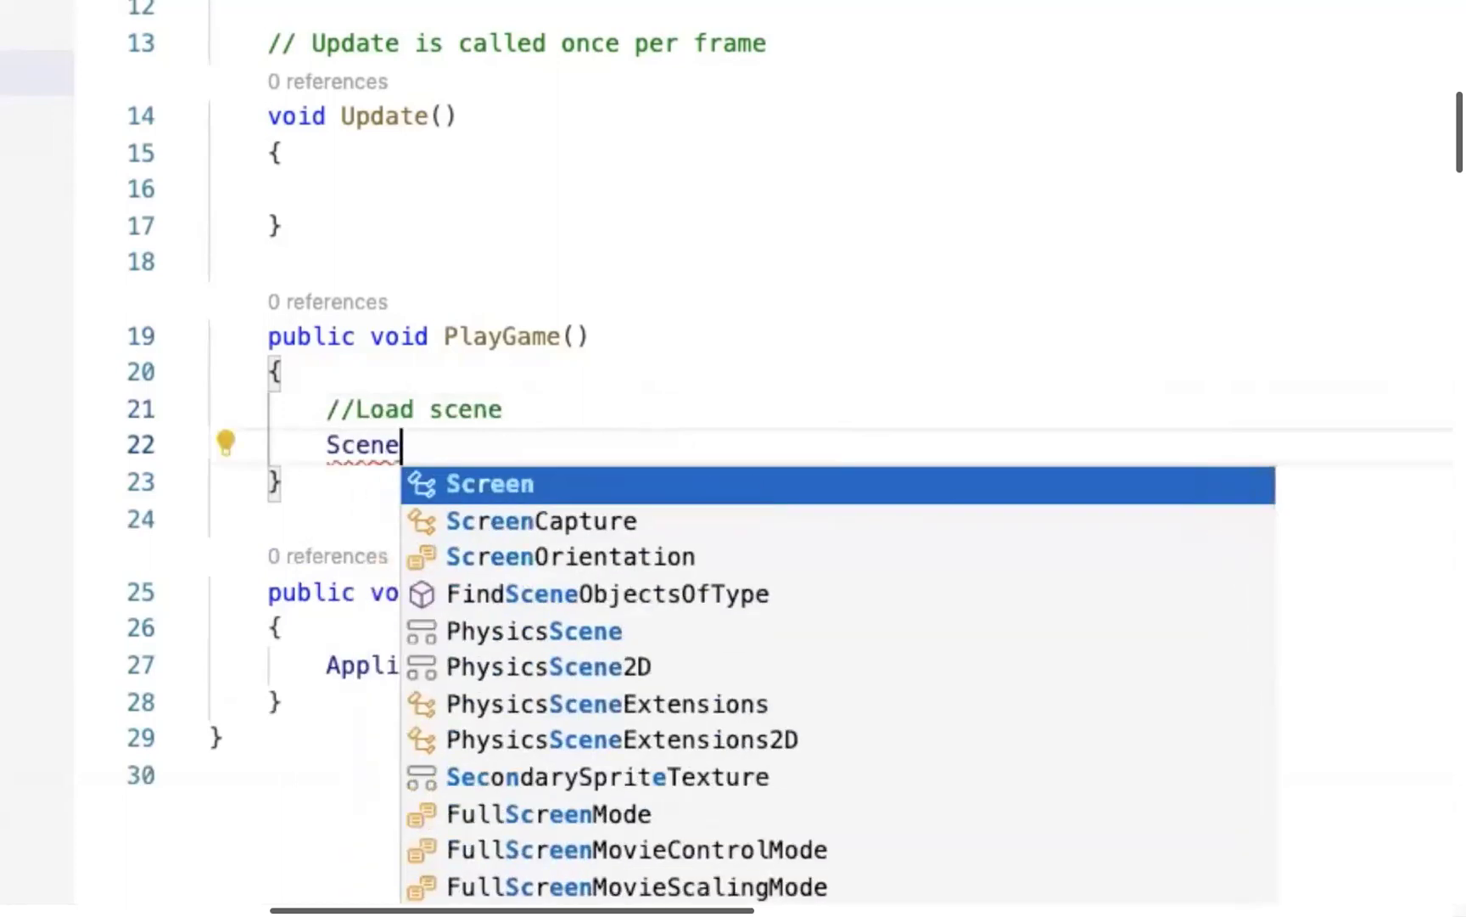
text(Ma)
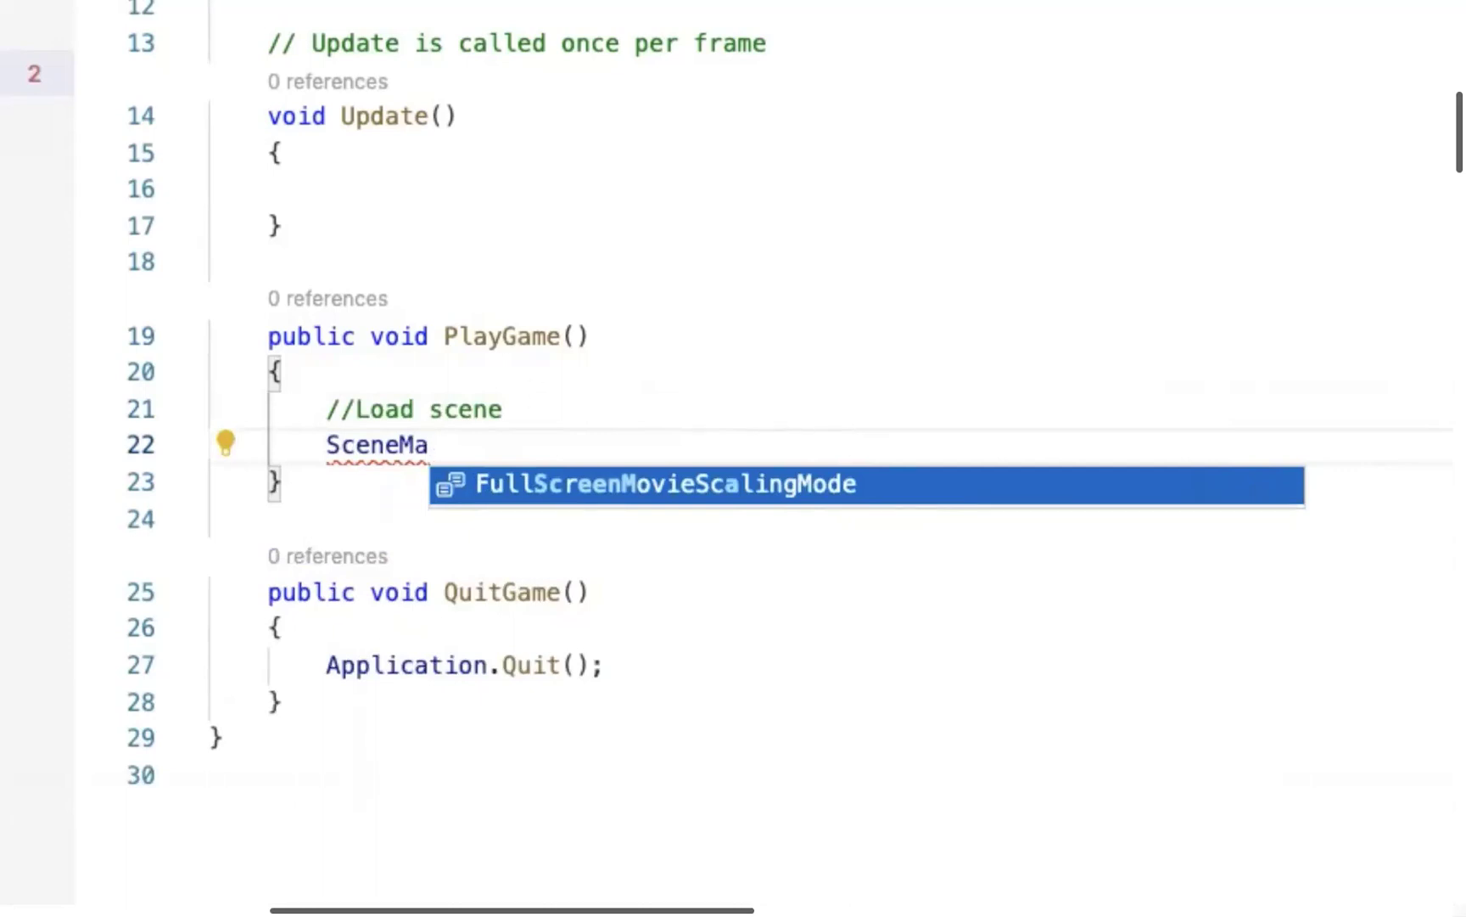
key(Escape)
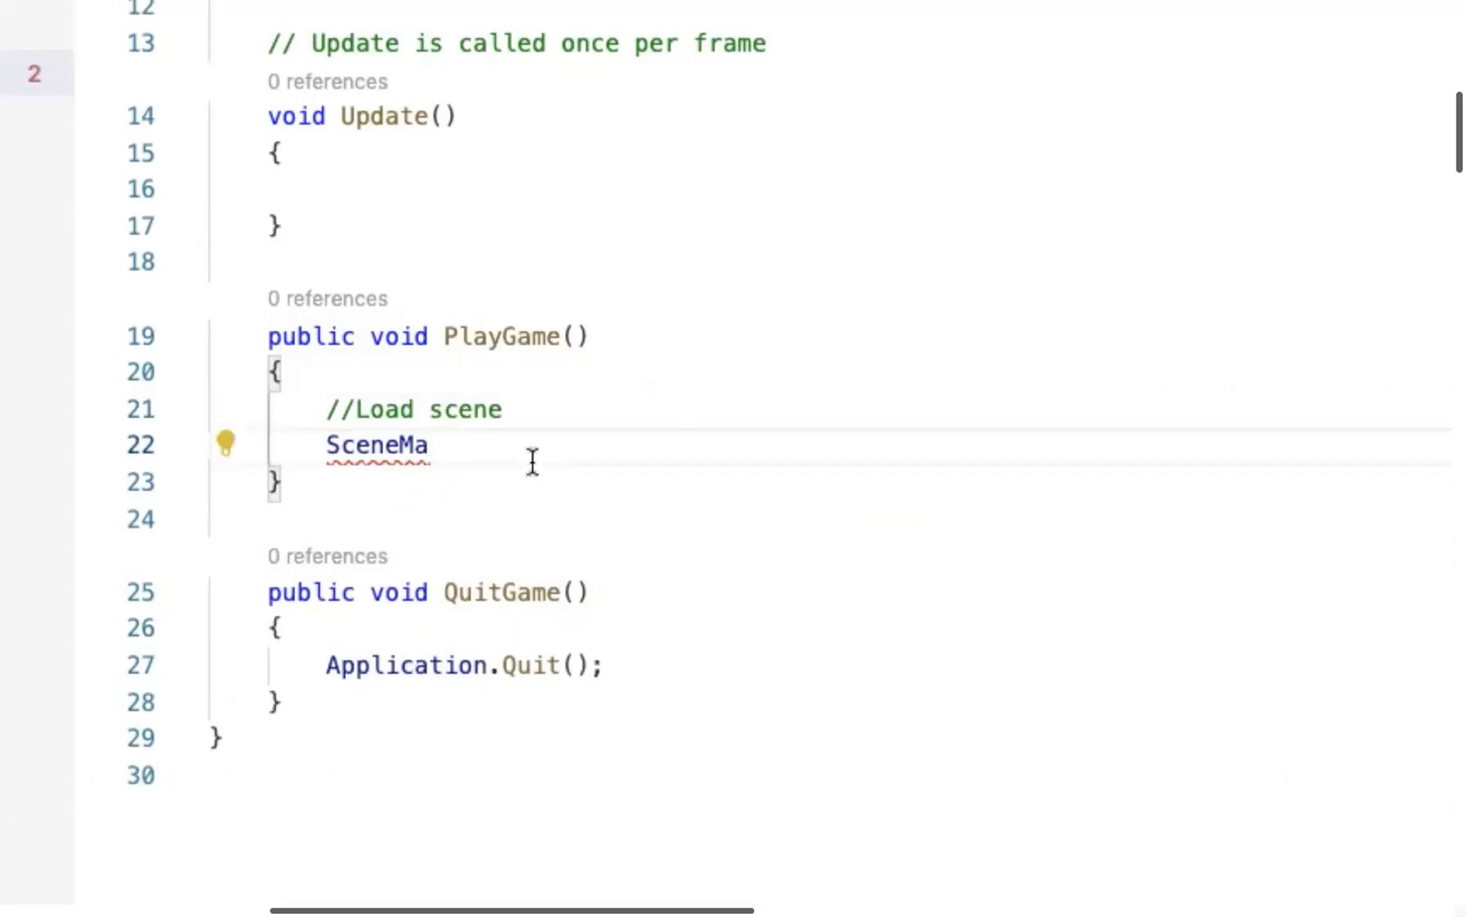
text(e)
key(BackSpace)
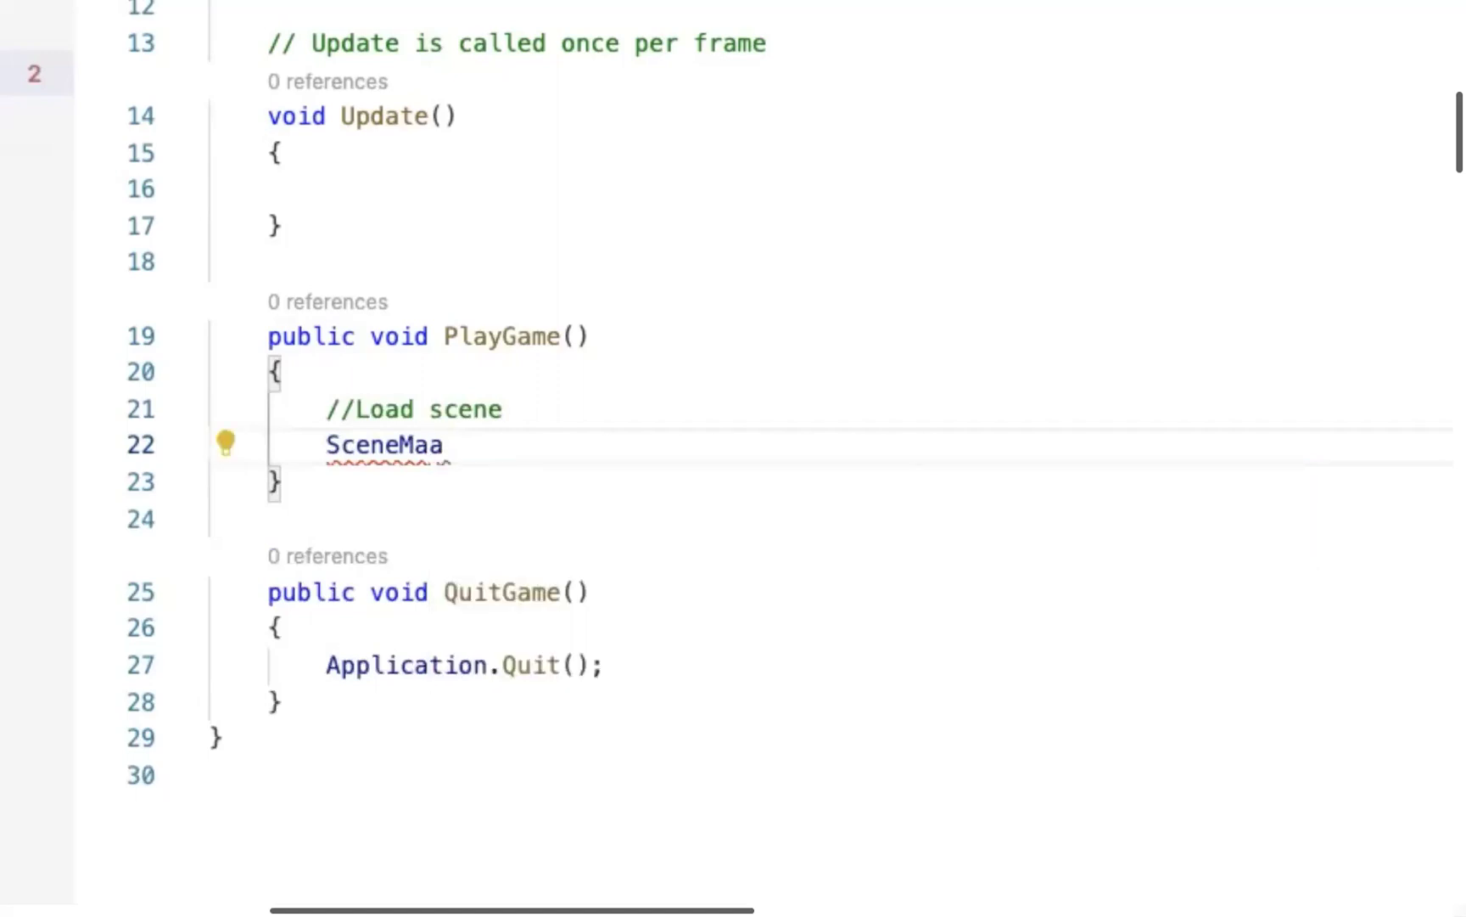
text(n)
key(Tab)
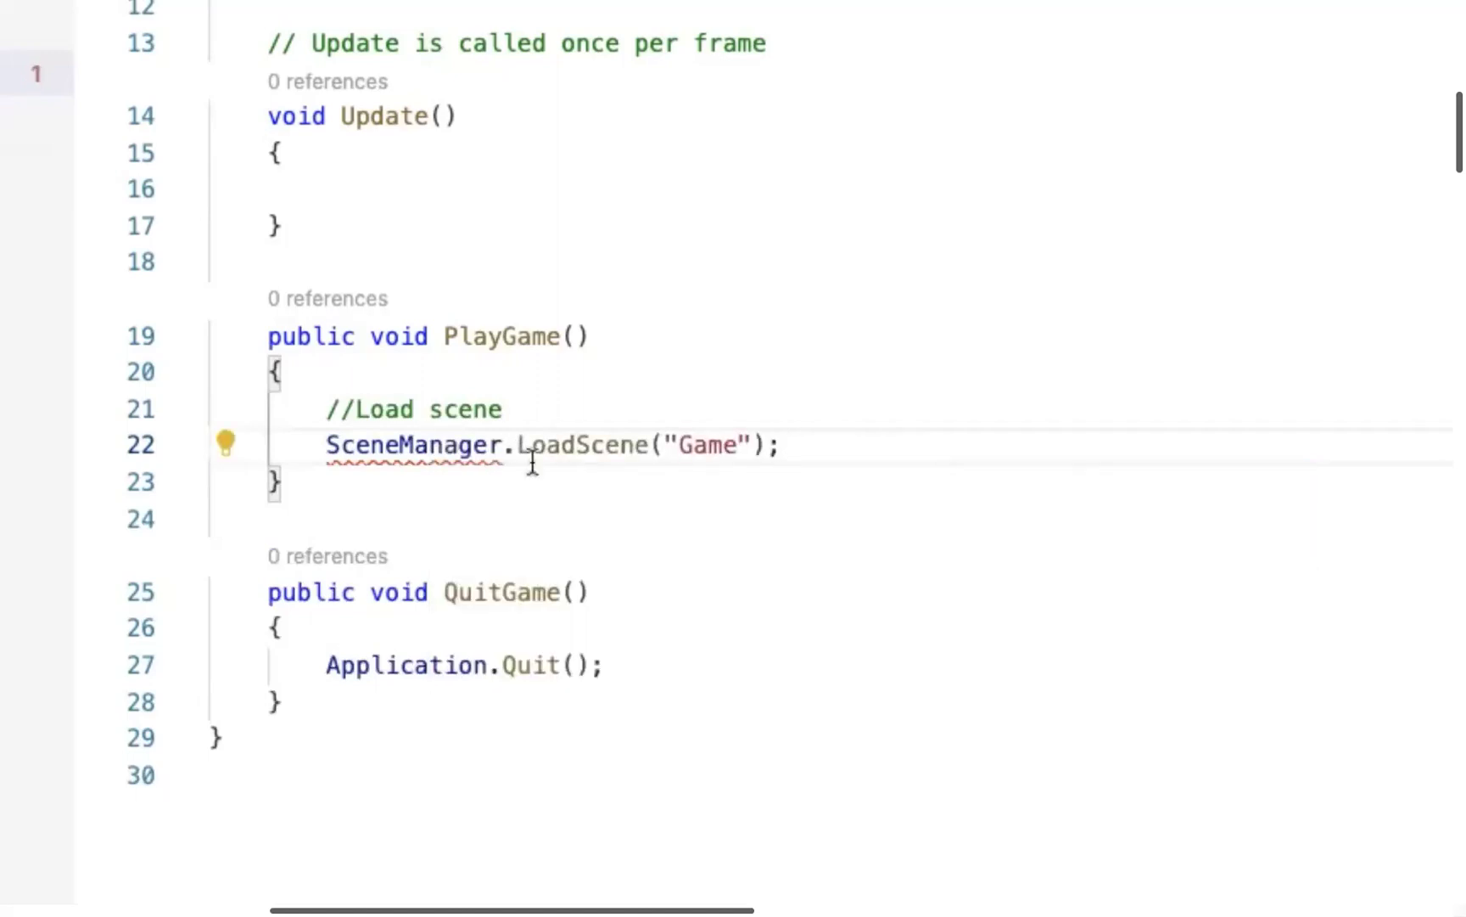
double_click(559, 458)
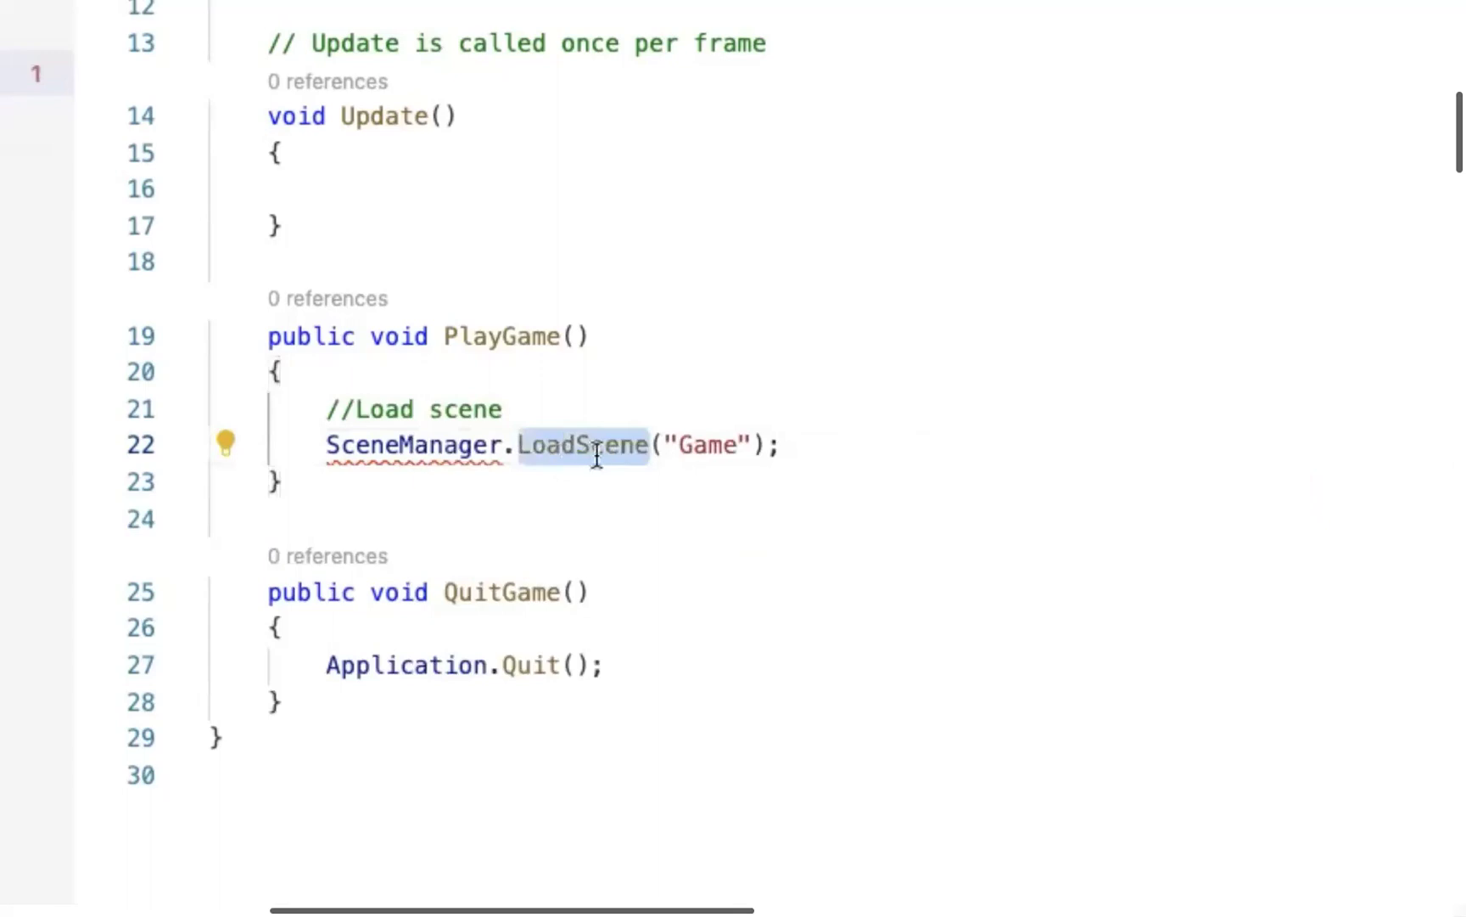
click(703, 447)
mouse_move(380, 450)
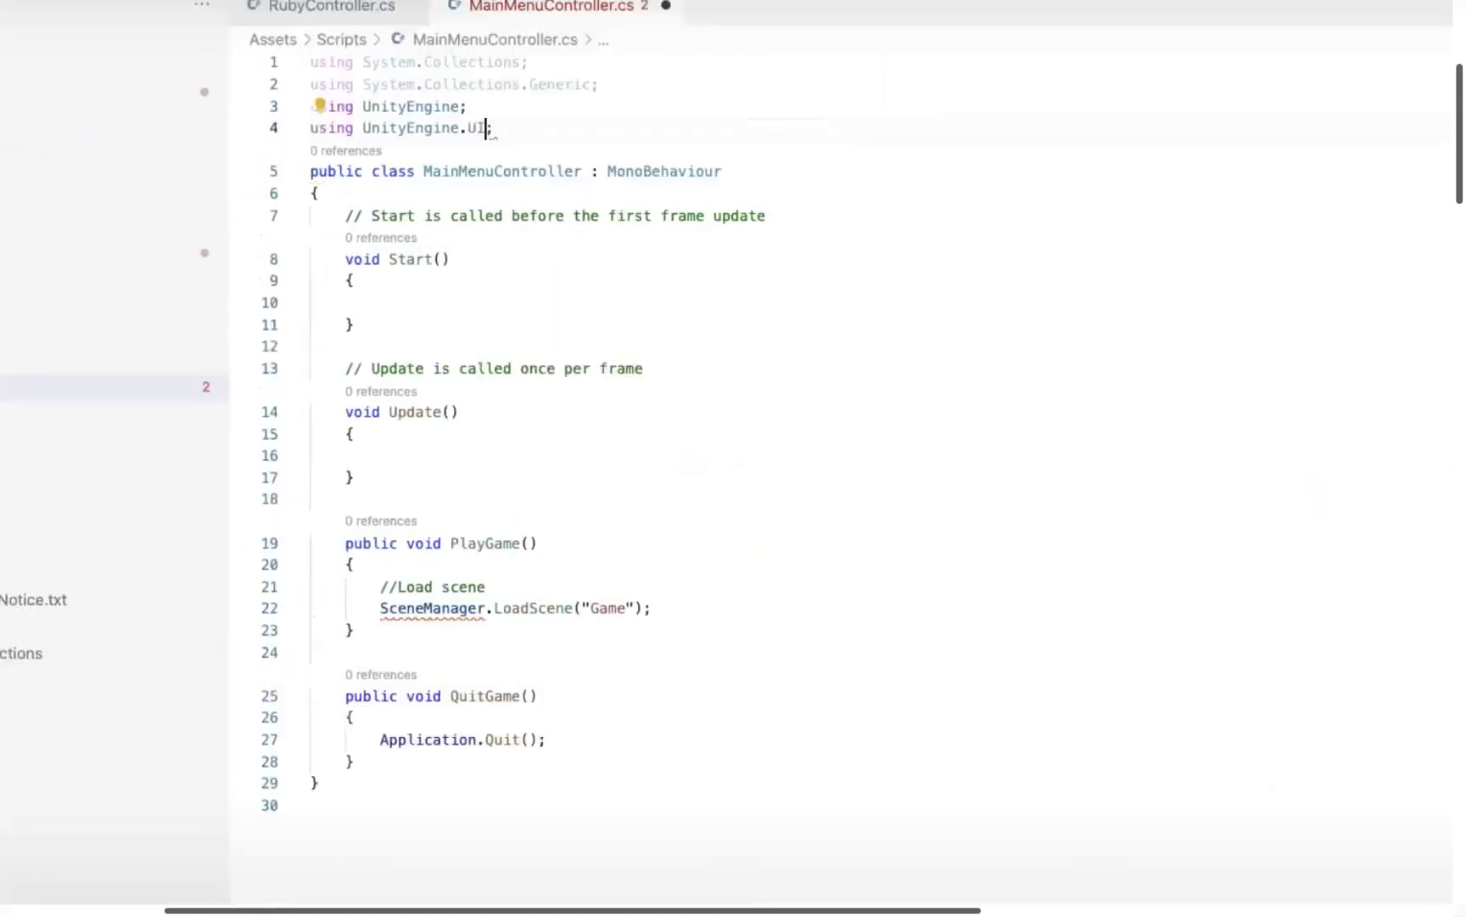
Replace the UnityEngine.UI import on line 4 with UnityEngine.SceneManagement and save.
double_click(477, 127)
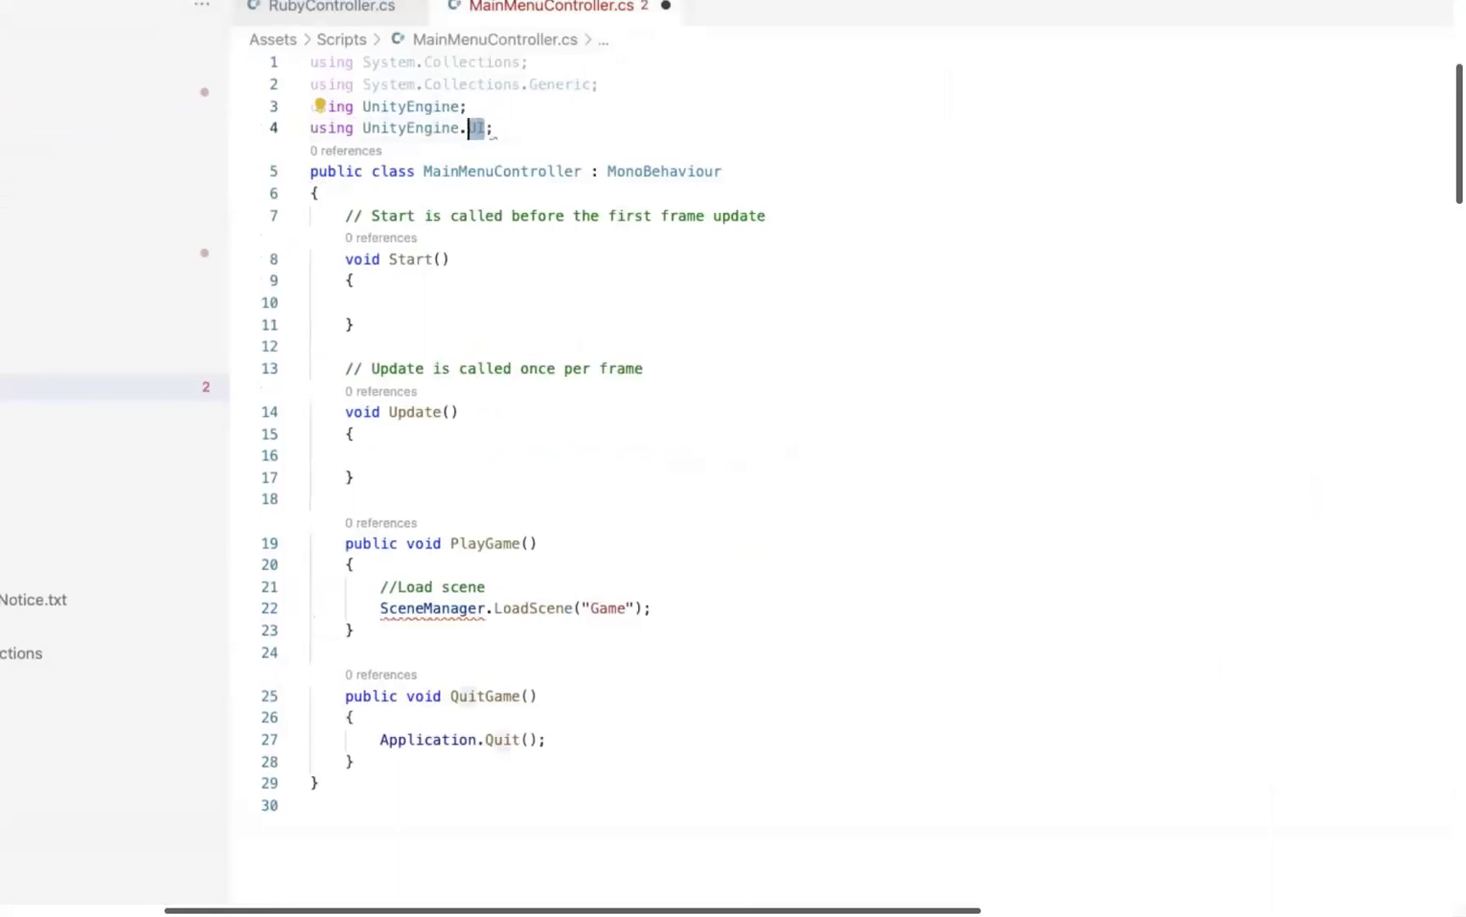
text(Sc)
key(Tab)
key(super+s)
click(496, 607)
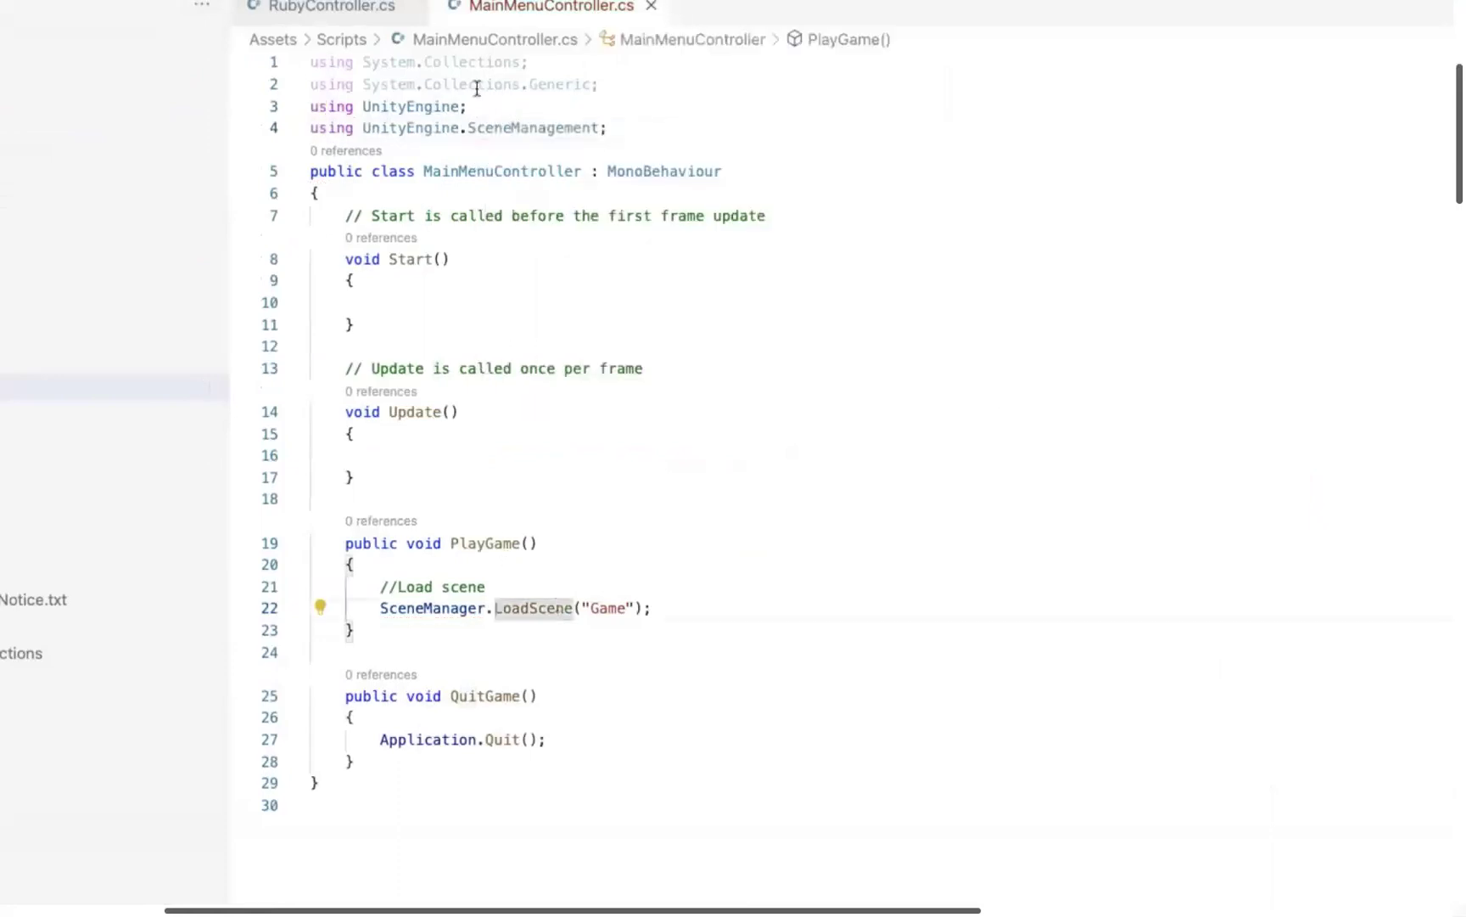
click(363, 127)
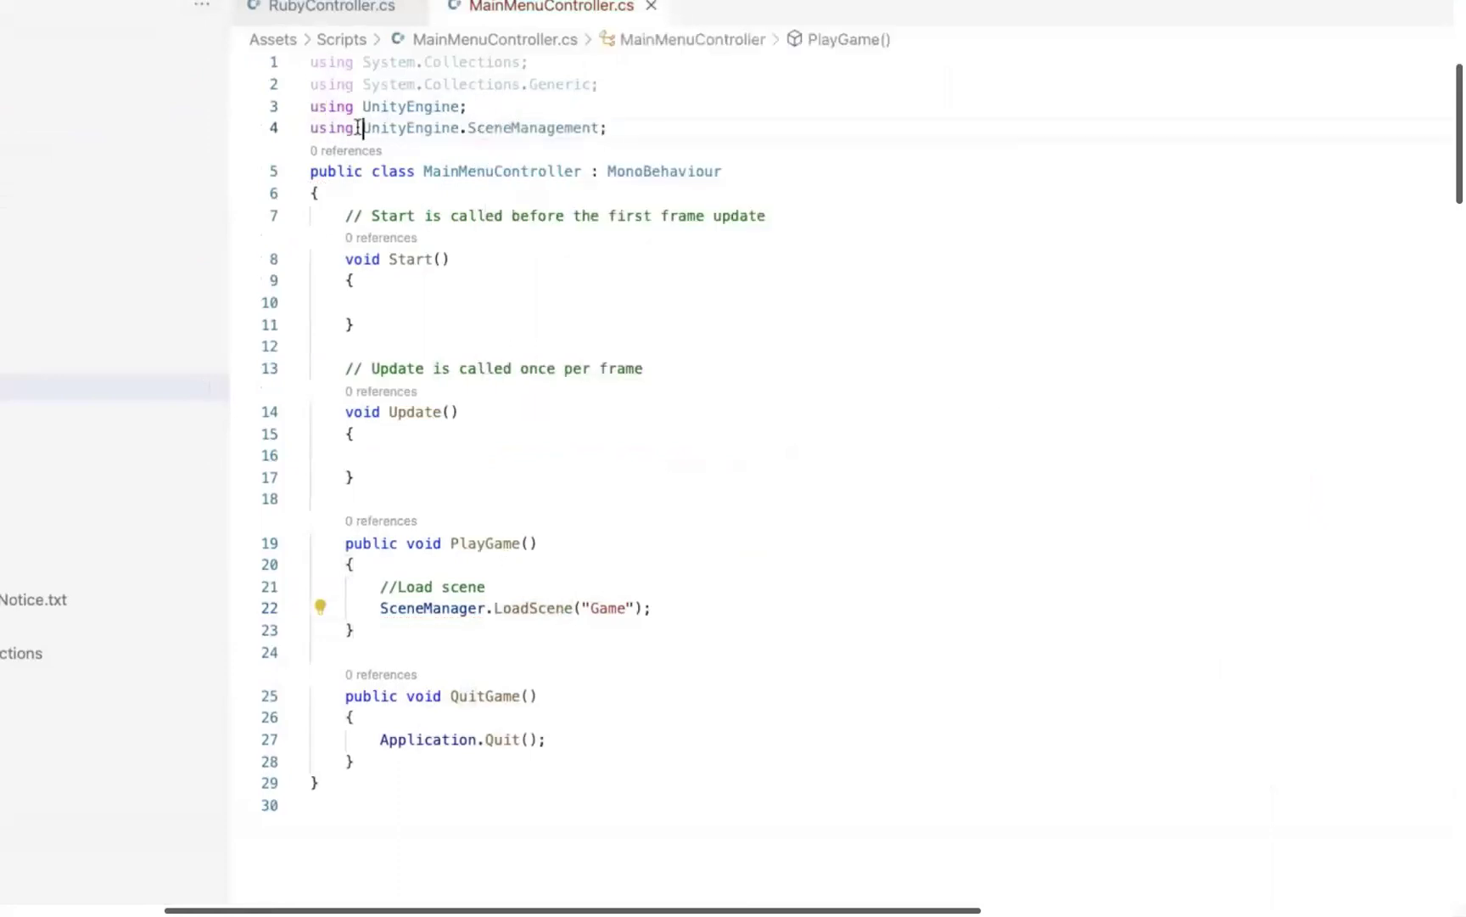
click(380, 608)
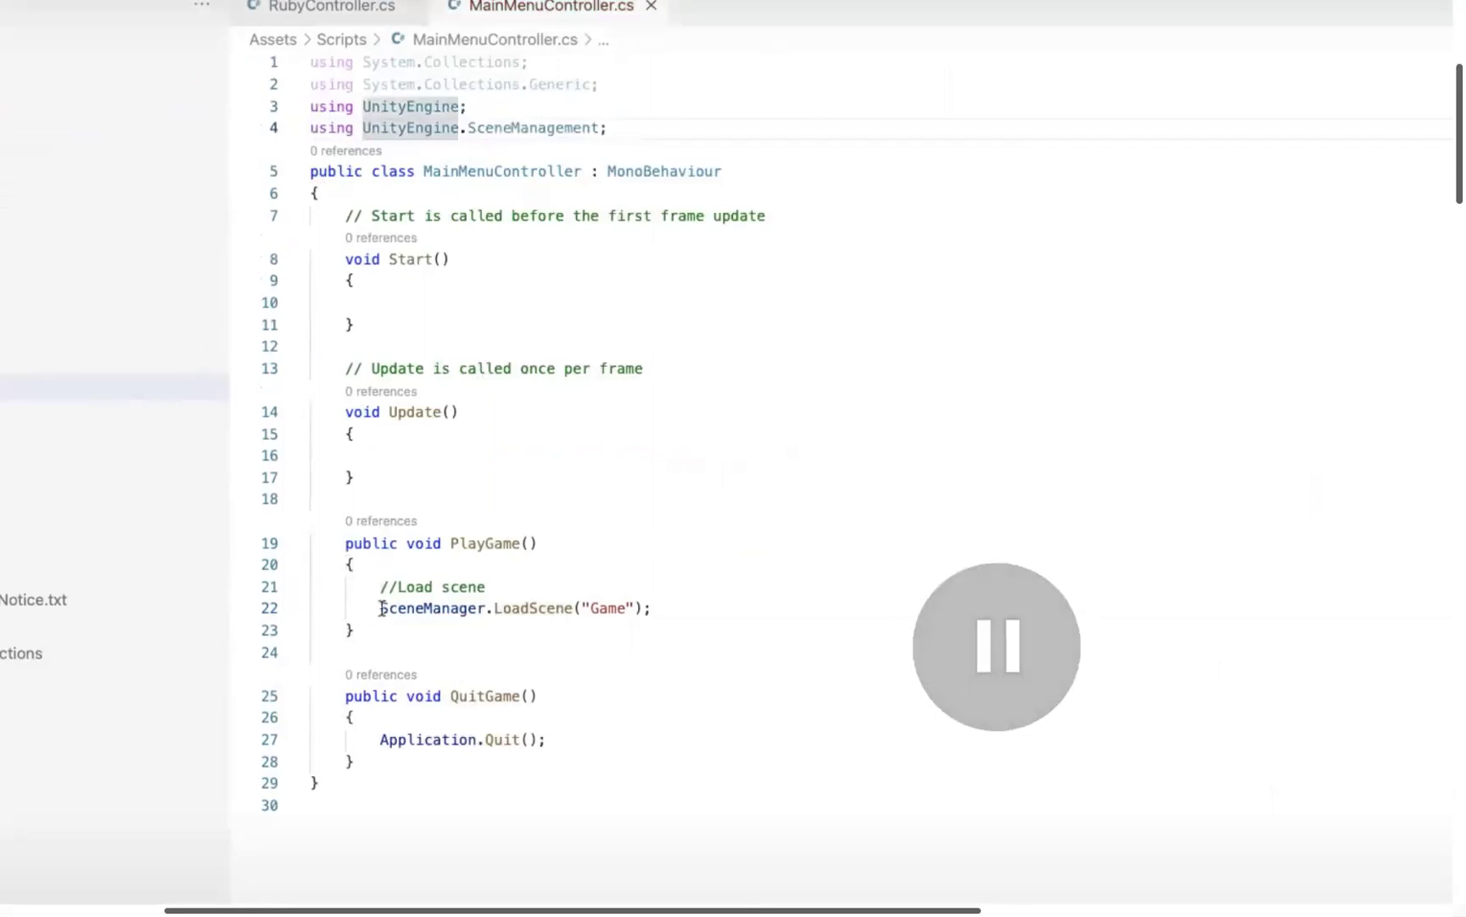
click(498, 608)
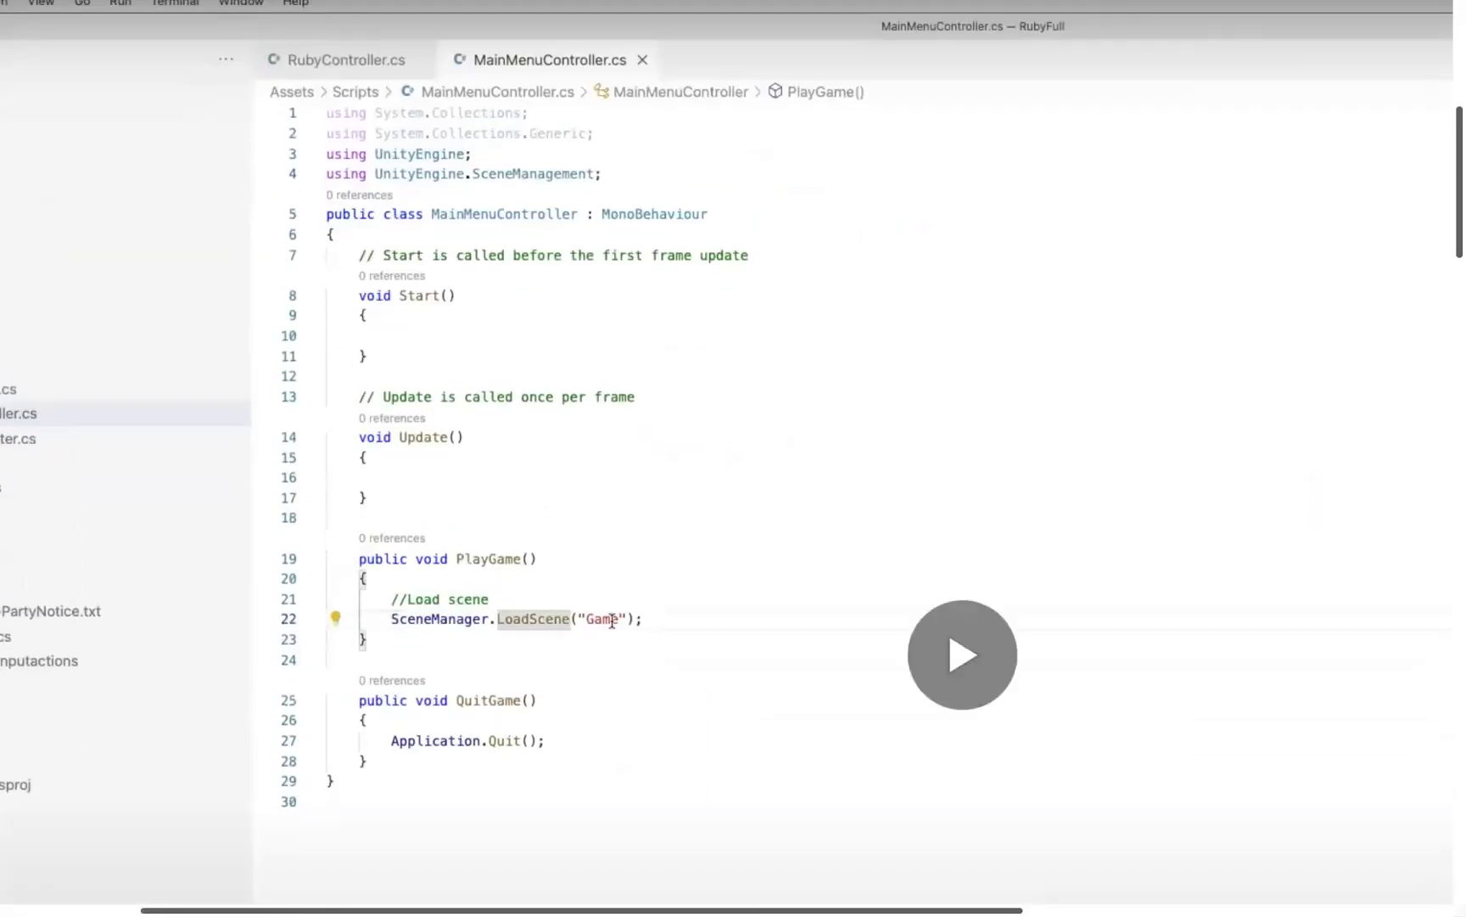
Clear LoadScene's "Game" argument and browse its overloads to the build-index version.
click(611, 619)
click(628, 618)
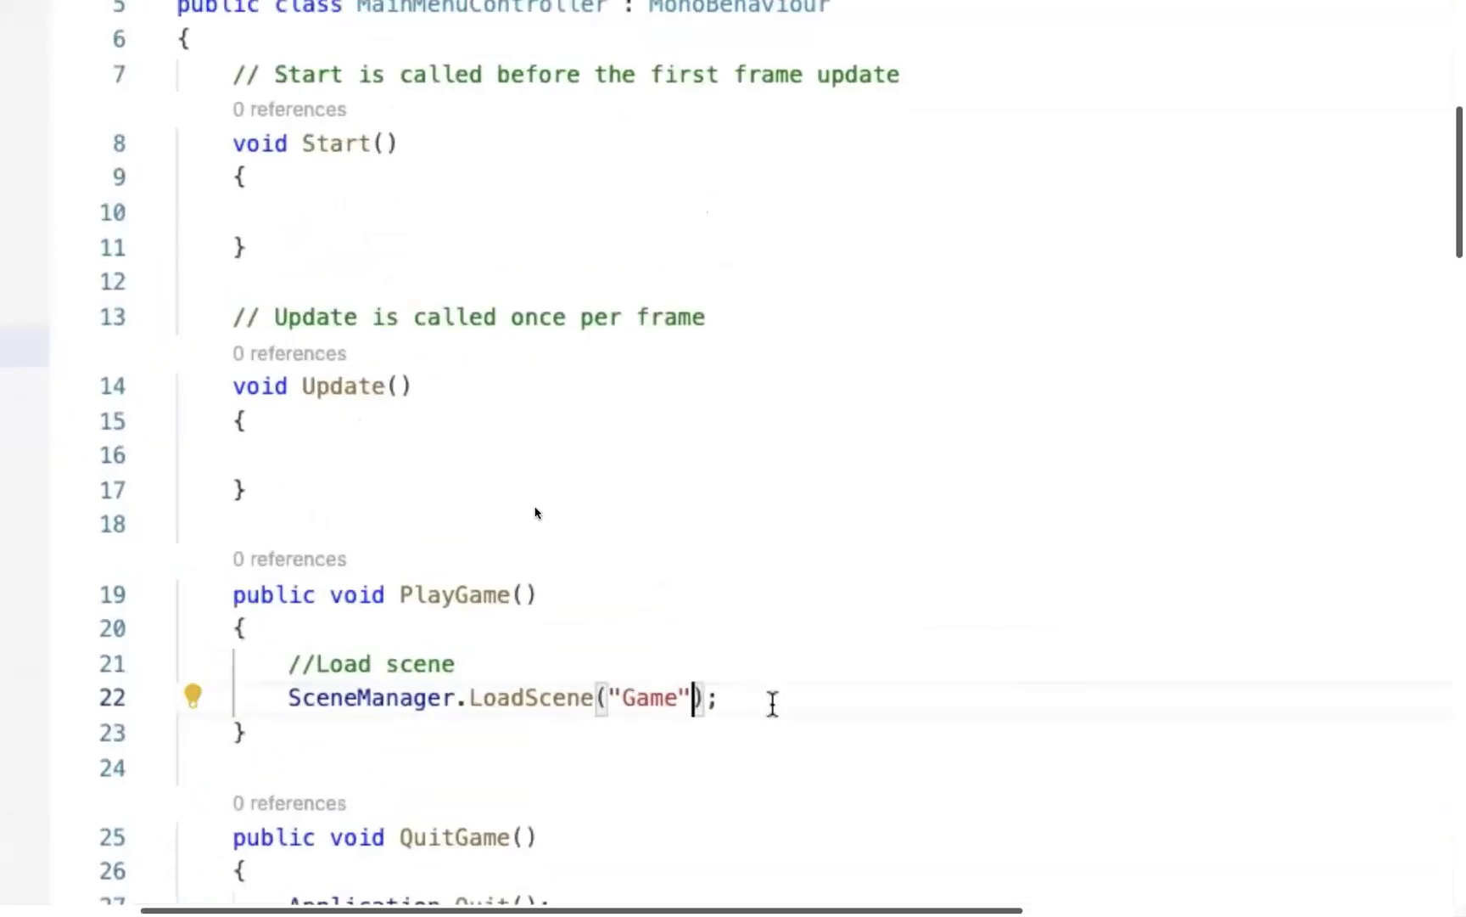
click(515, 689)
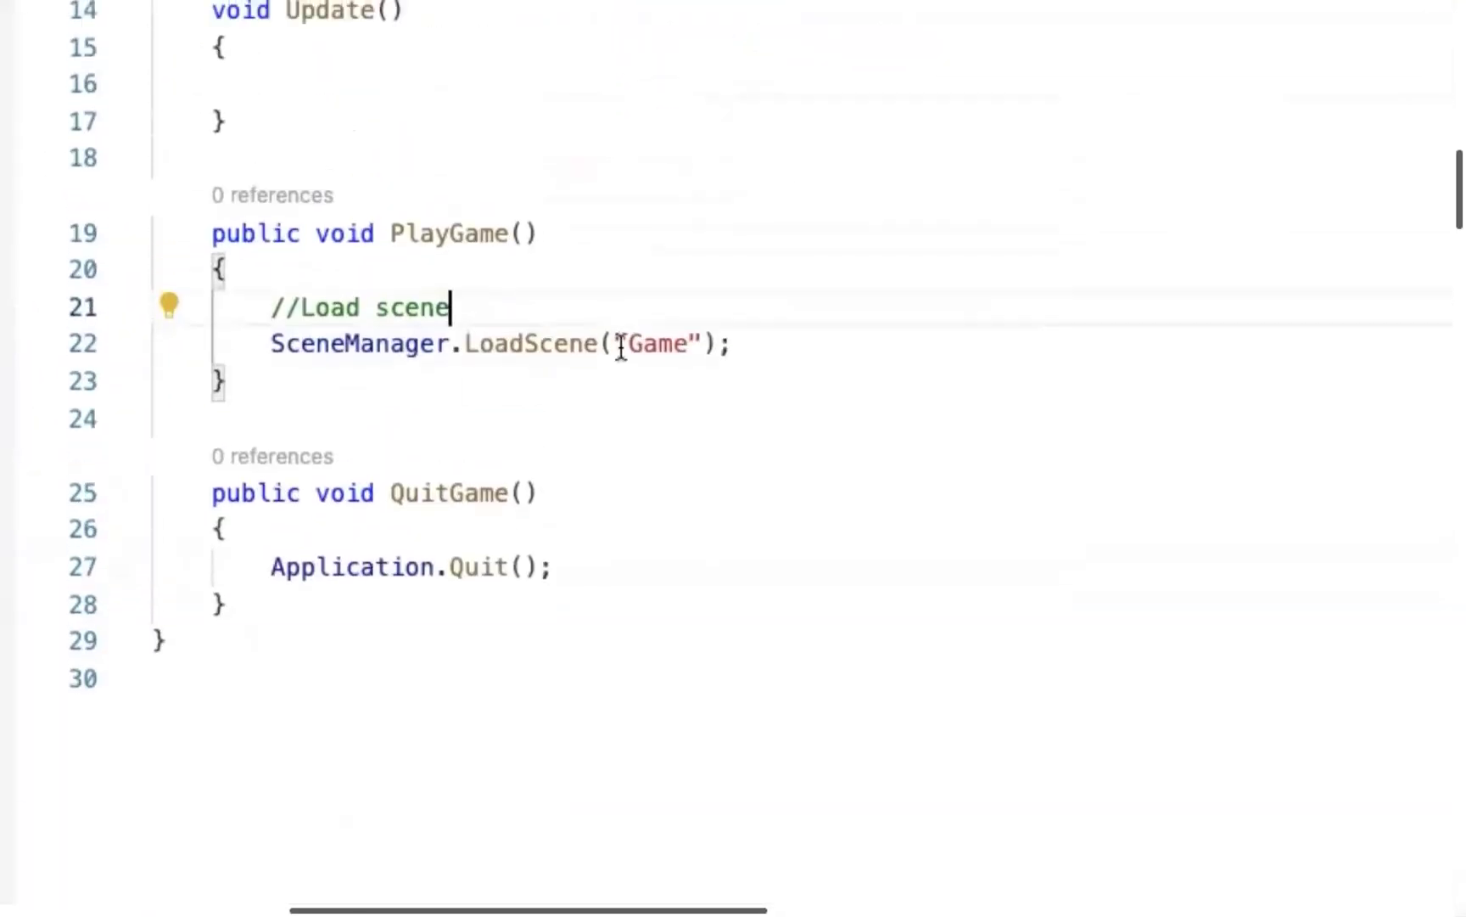
double_click(660, 344)
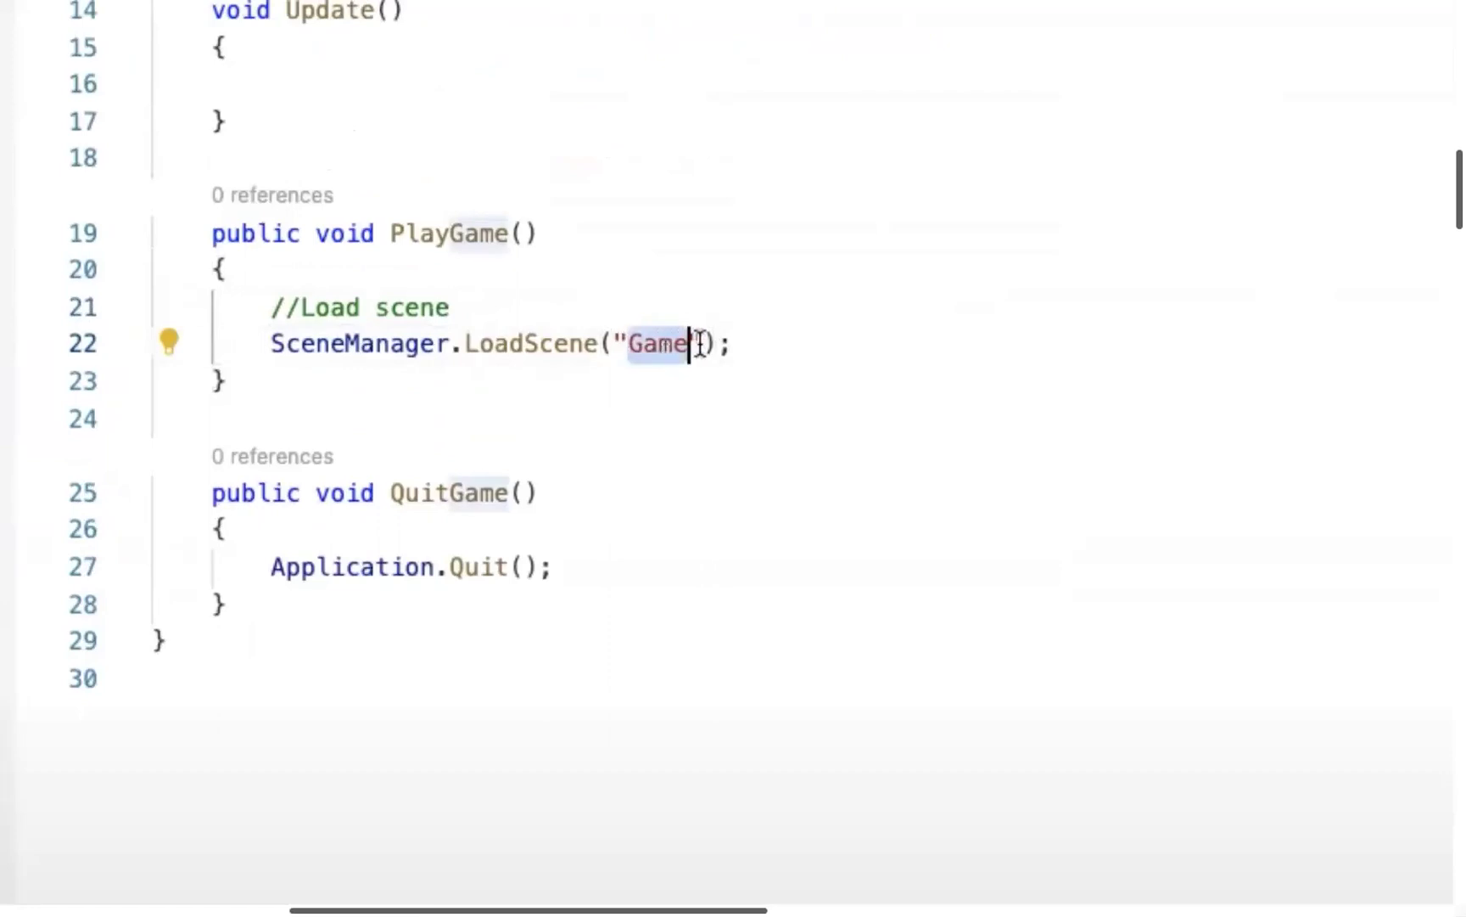
click(525, 312)
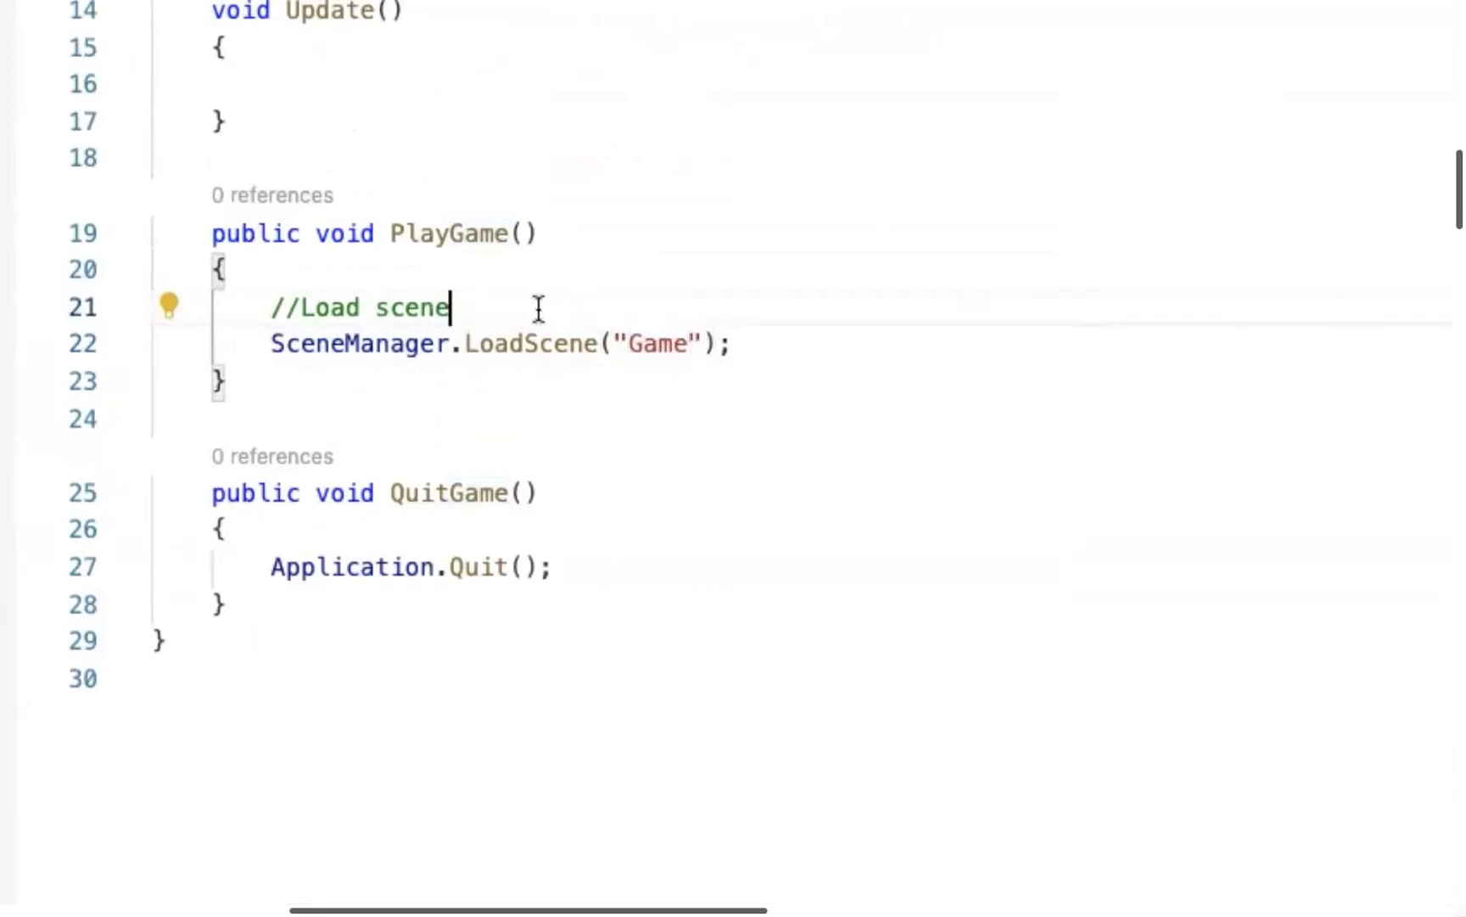
click(613, 343)
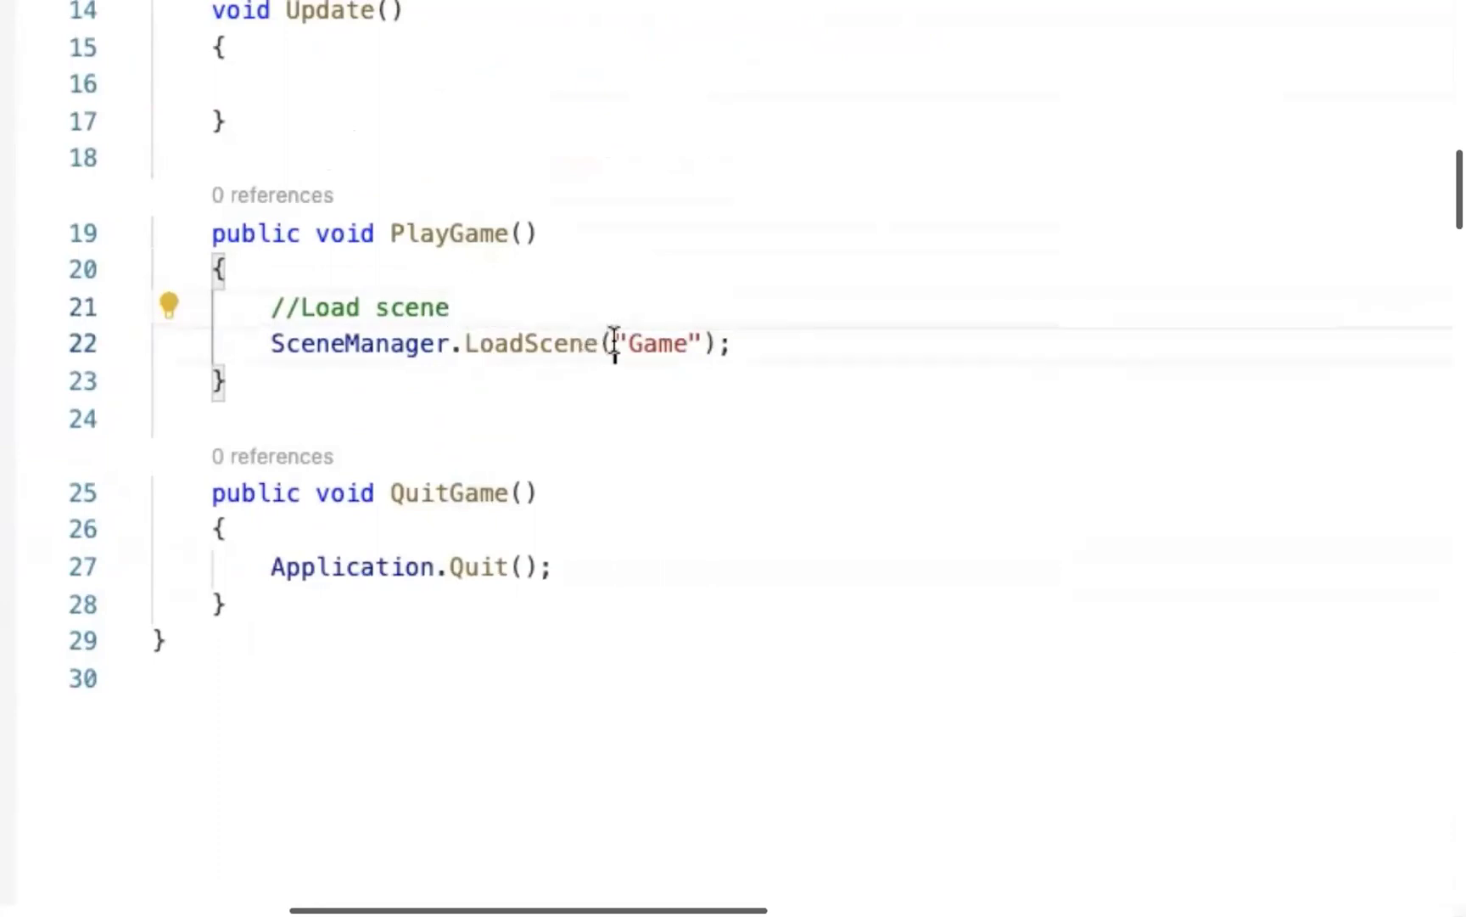
key(Left)
key(Left)
key(Left)
key(Left)
key(Left)
key(Left)
key(shift+End)
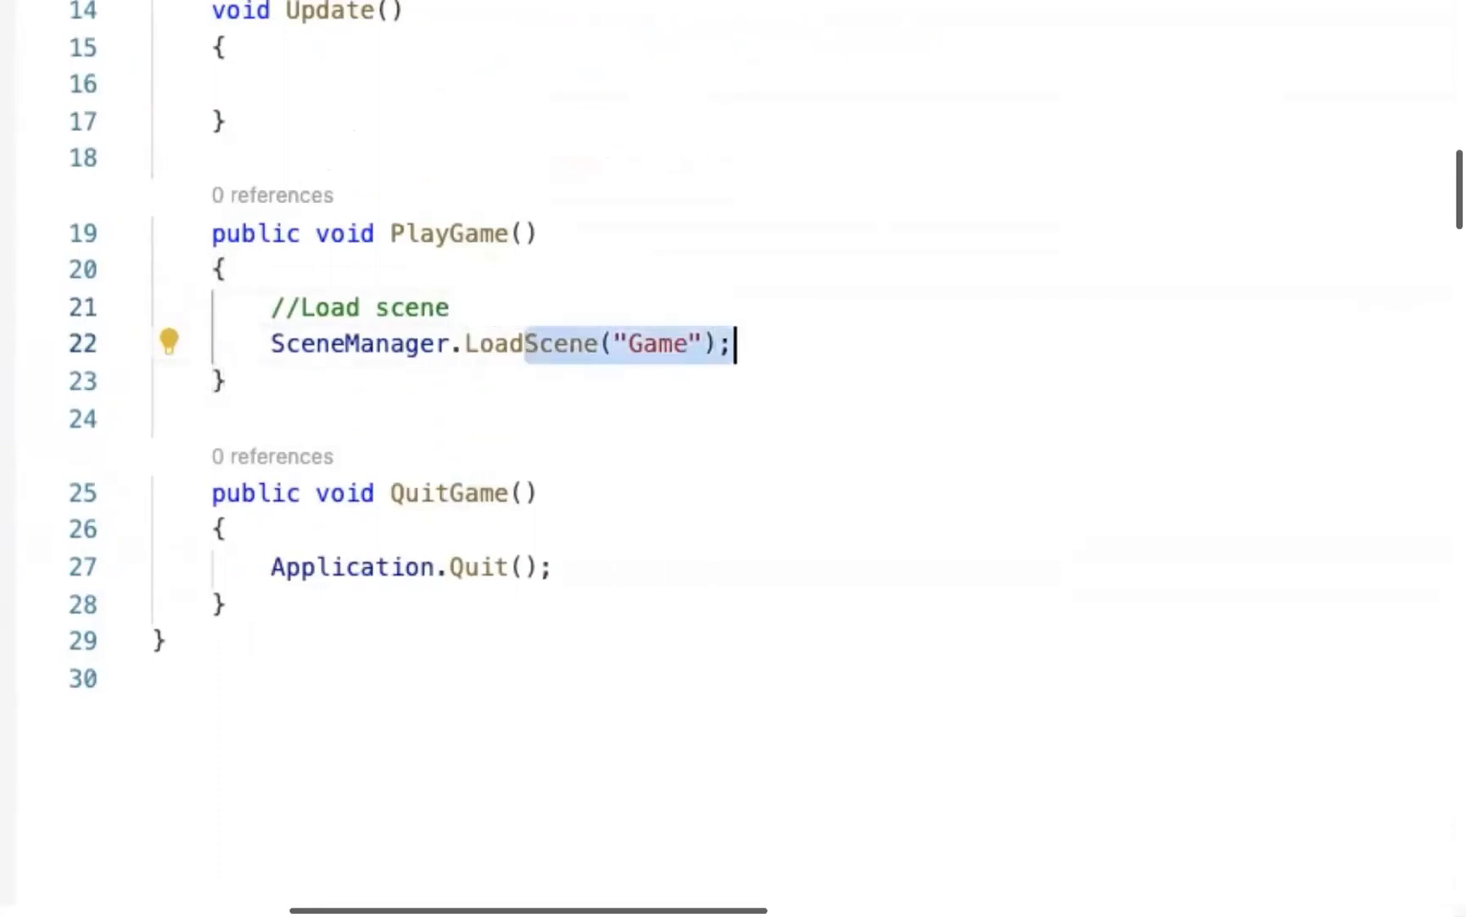
key(BackSpace)
key(Return)
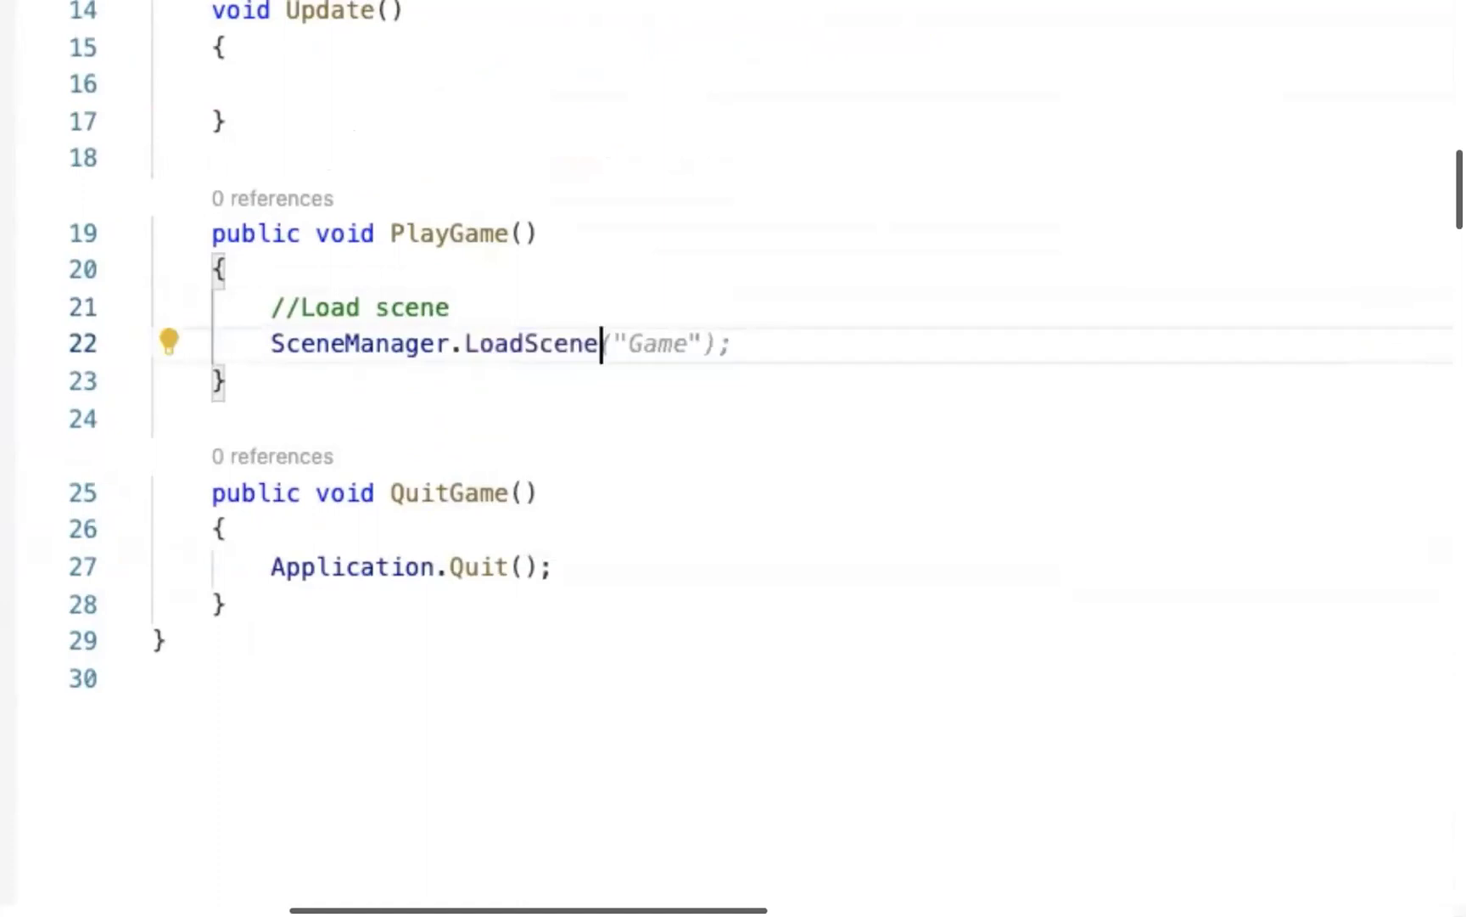
text(()
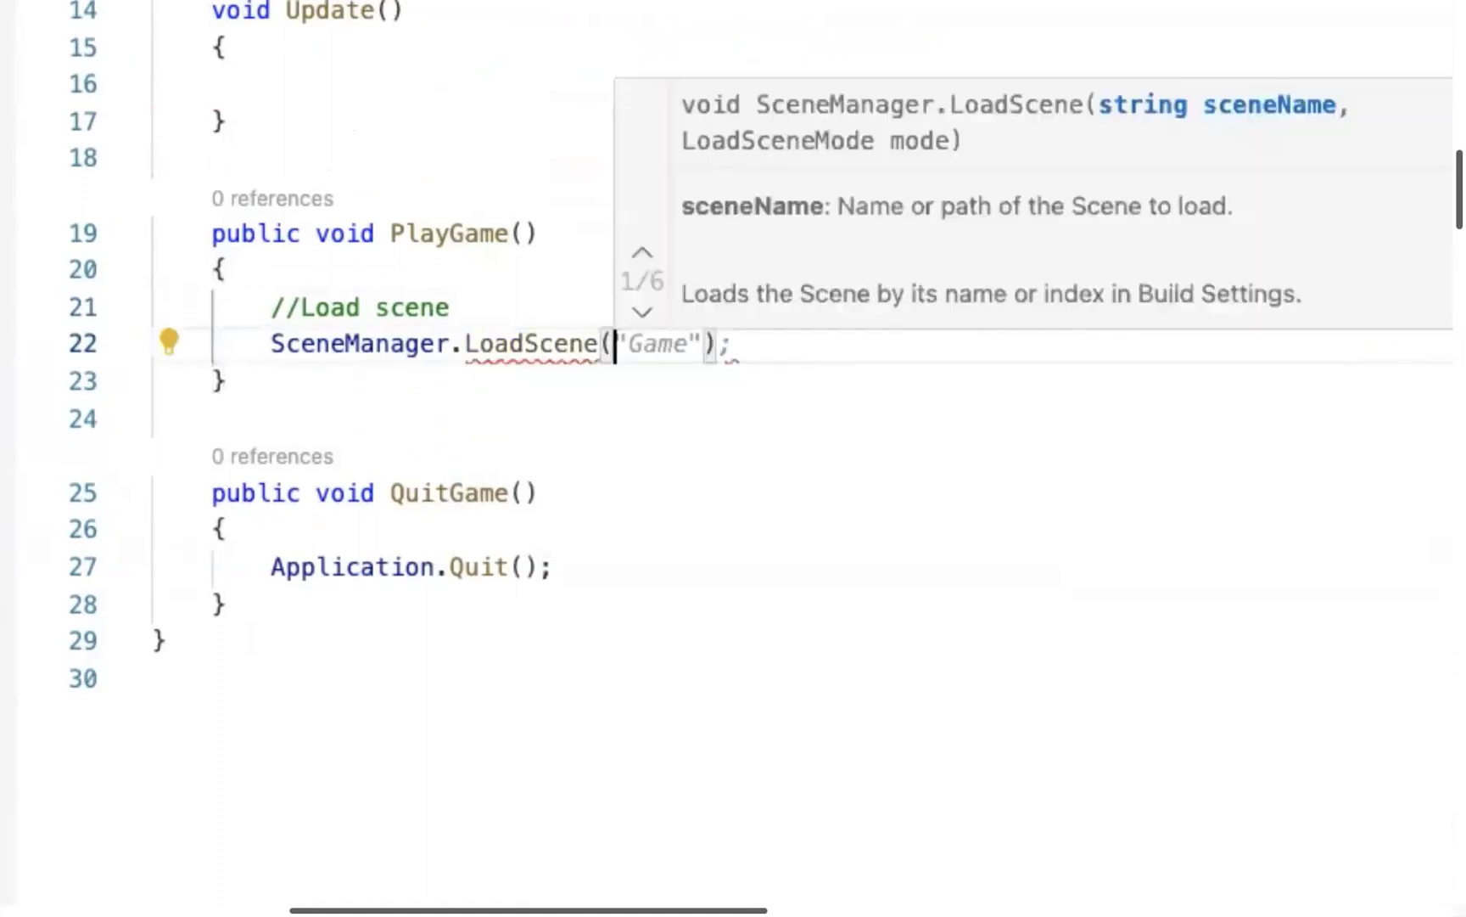
key(Escape)
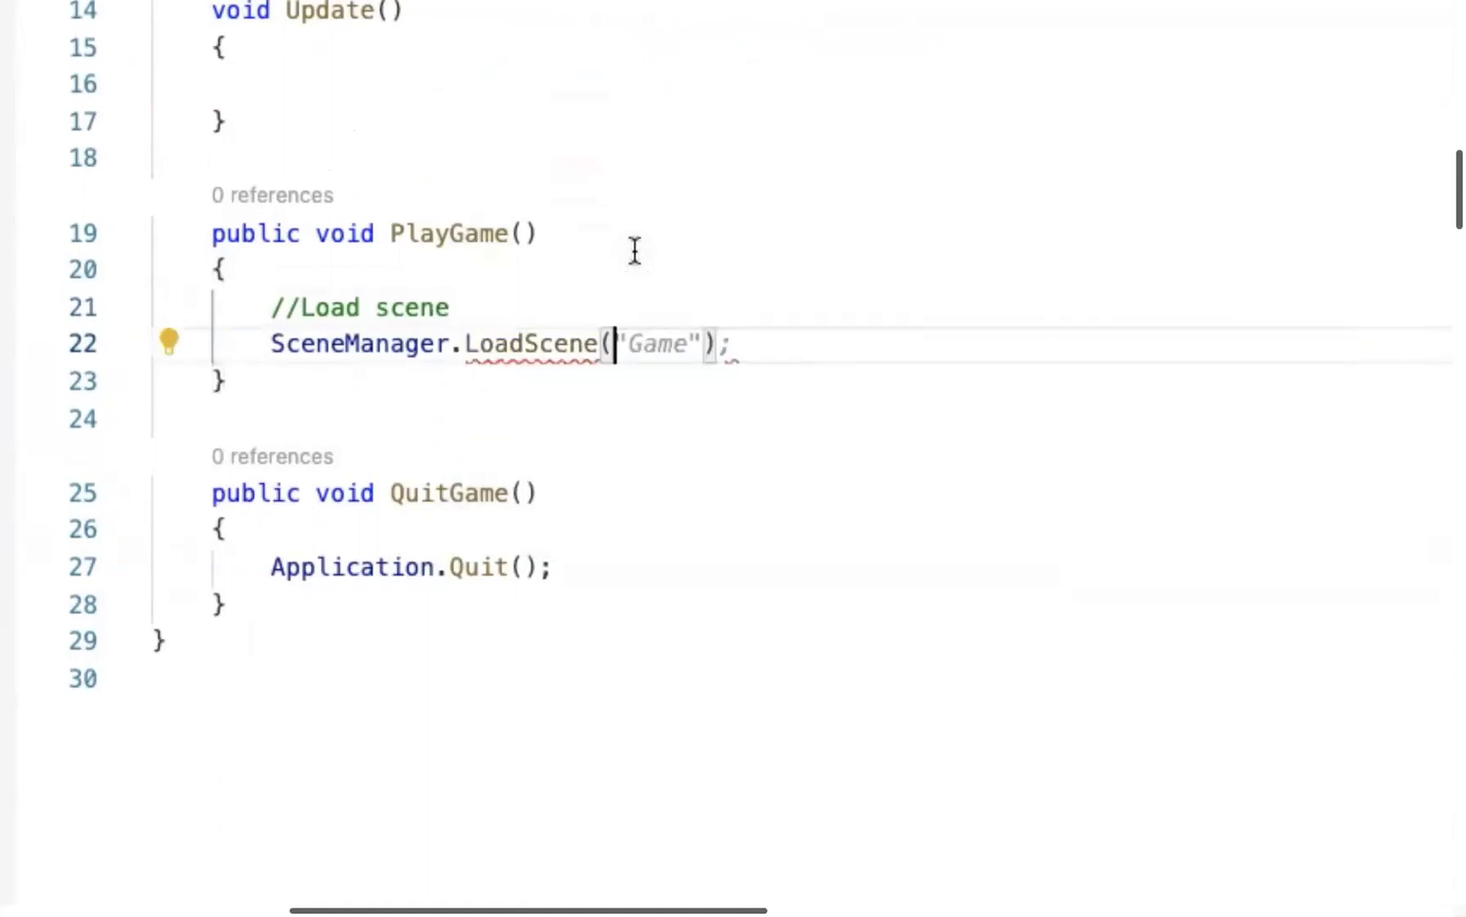
mouse_move(611, 336)
key(super+shift+space)
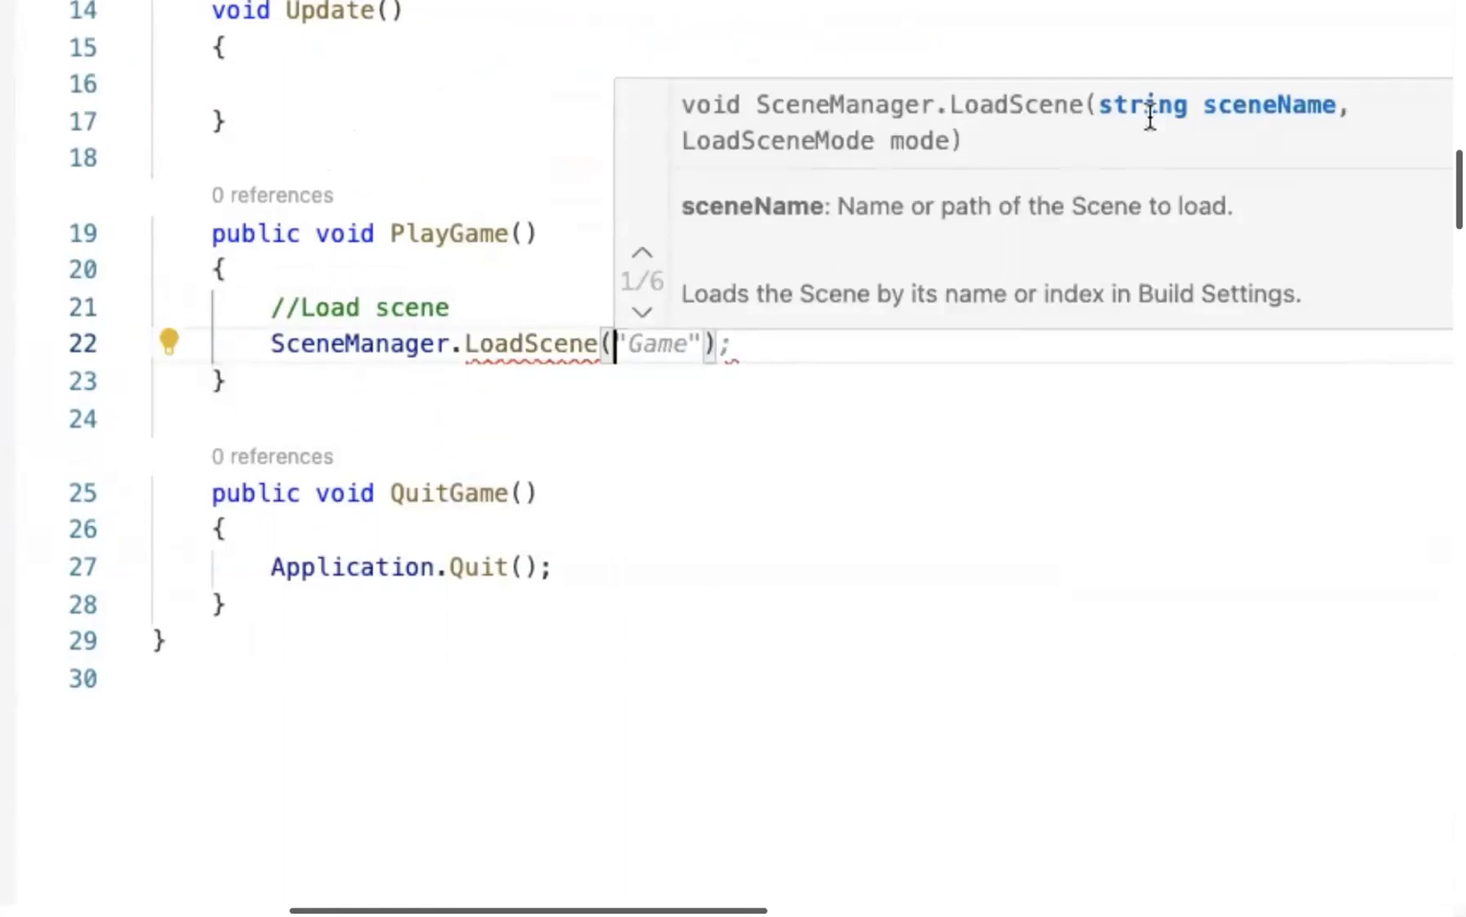
click(643, 311)
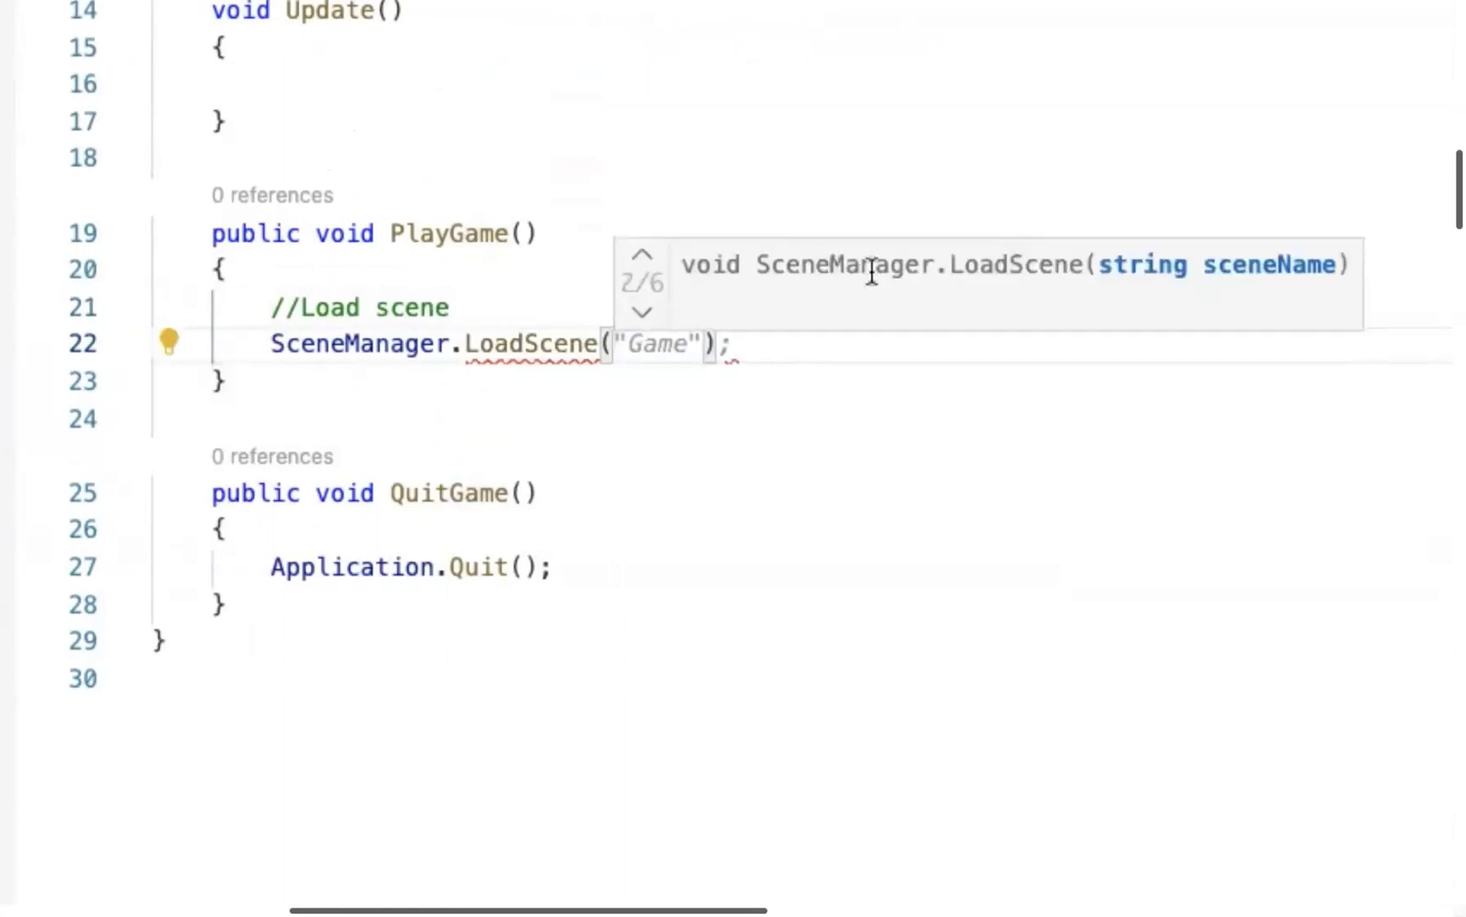
click(643, 314)
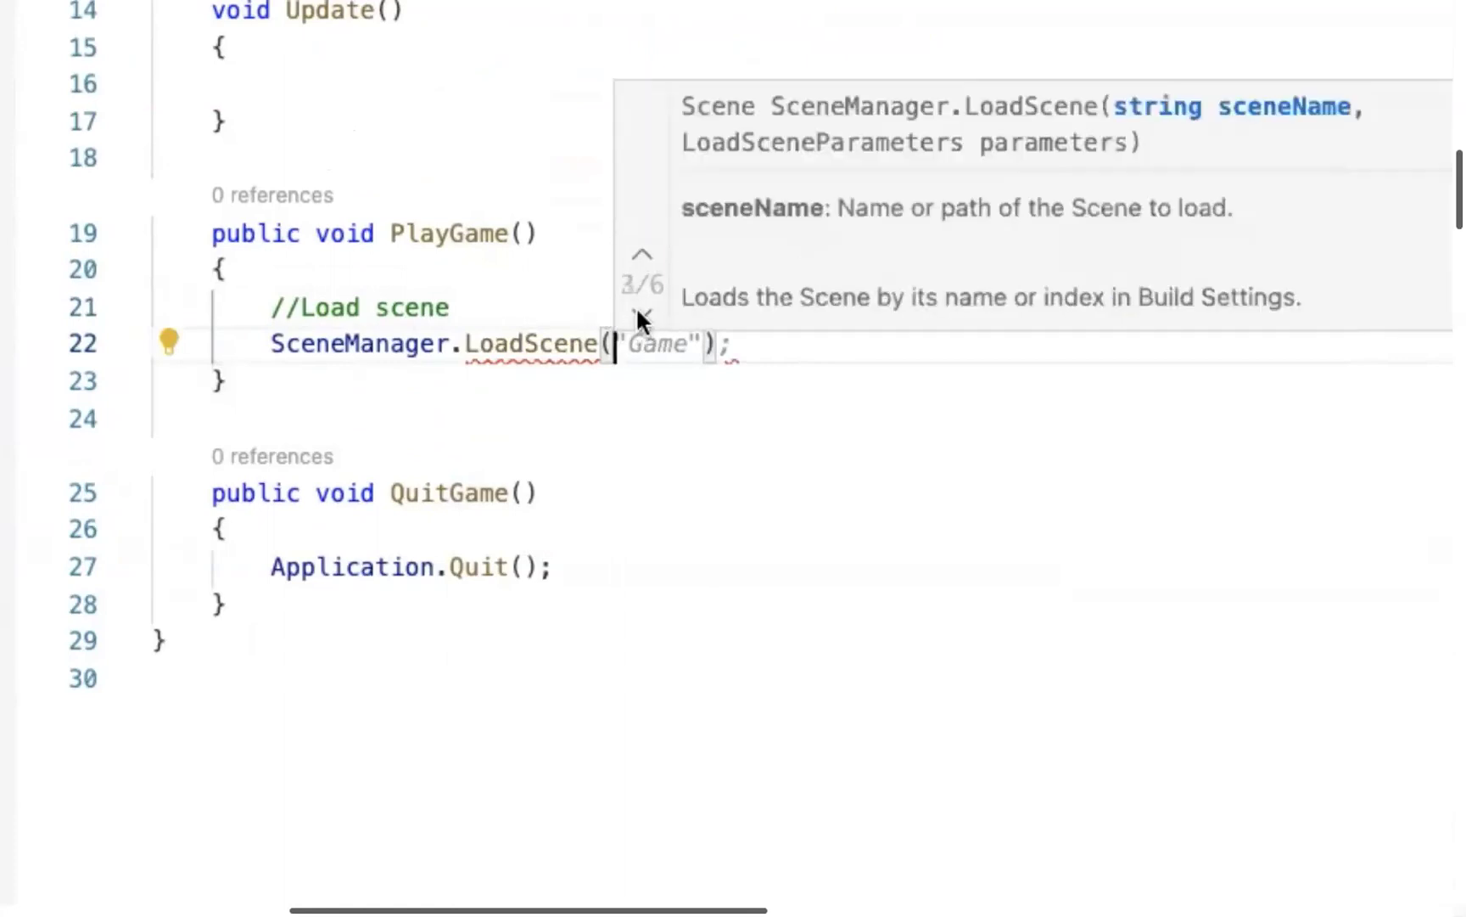
click(642, 314)
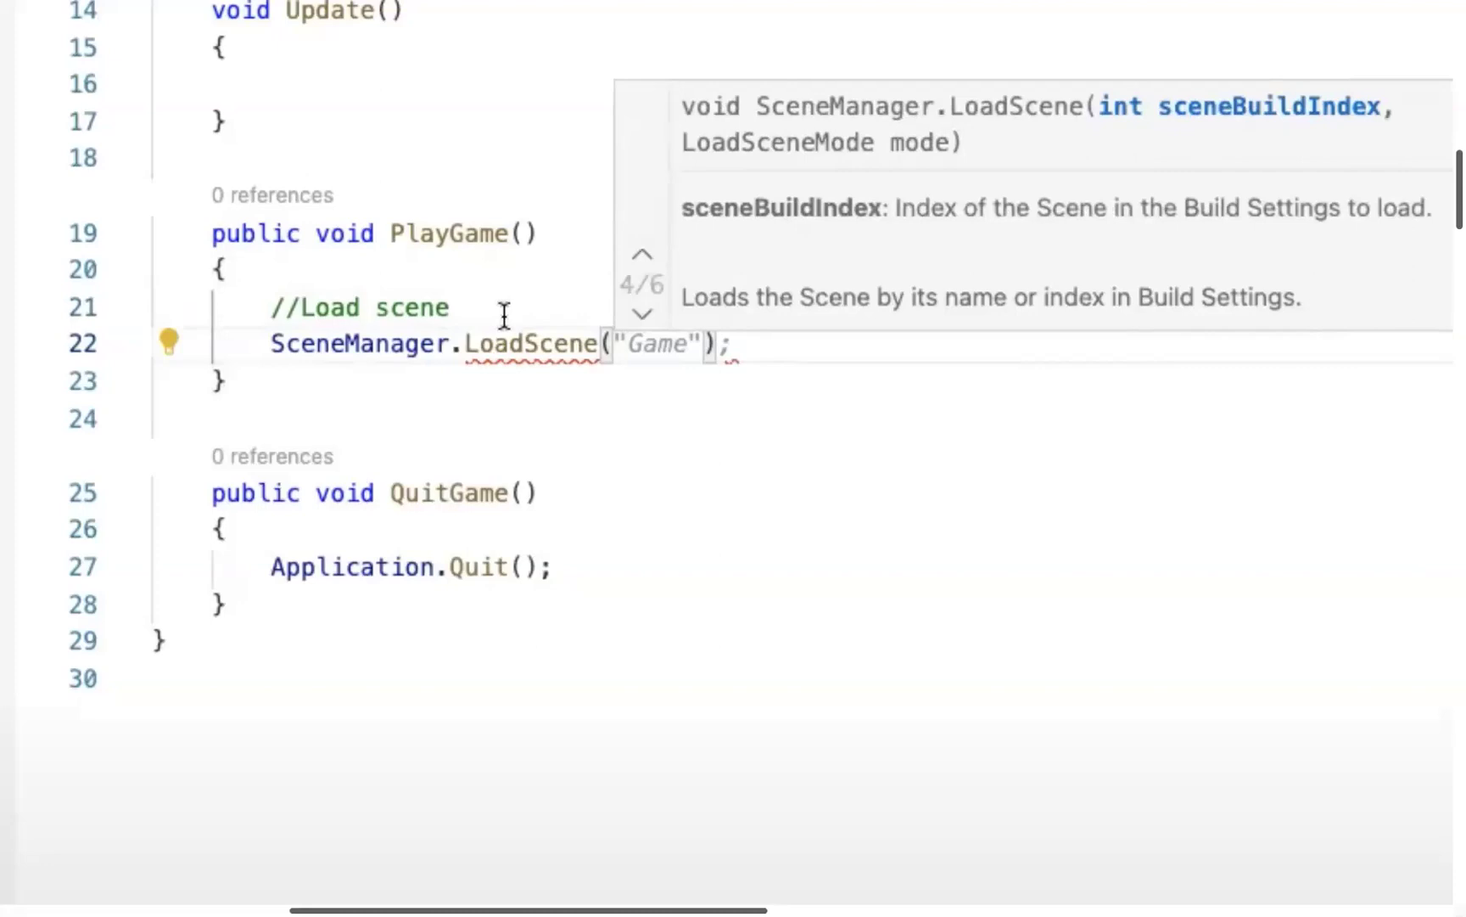
Make LoadScene load SceneManager.GetActiveScene().buildIndex + 1.
click(537, 512)
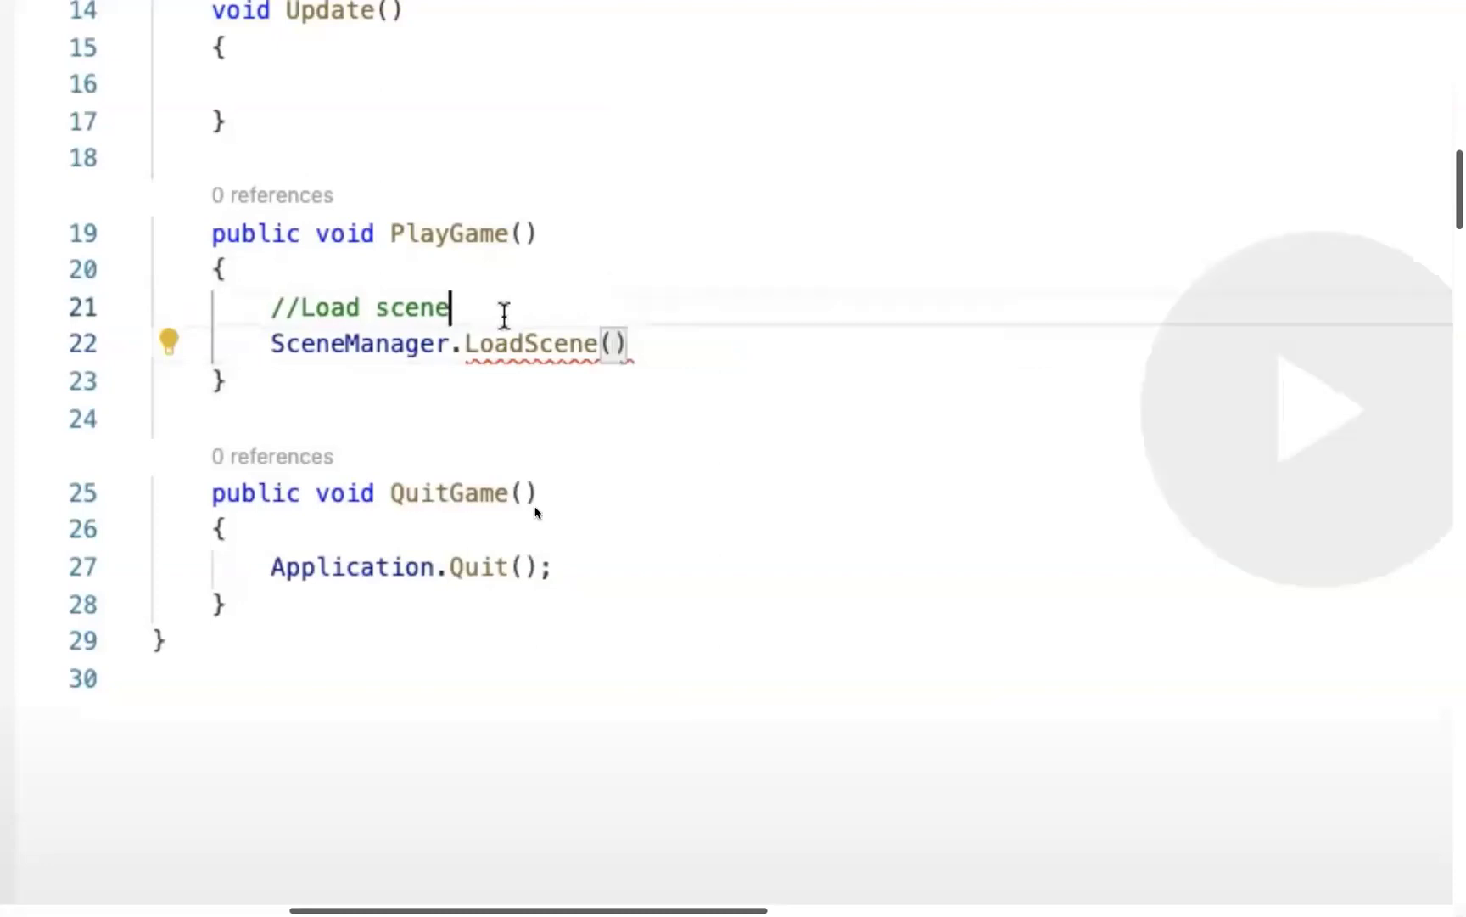
click(638, 345)
key(Left)
text(Sce)
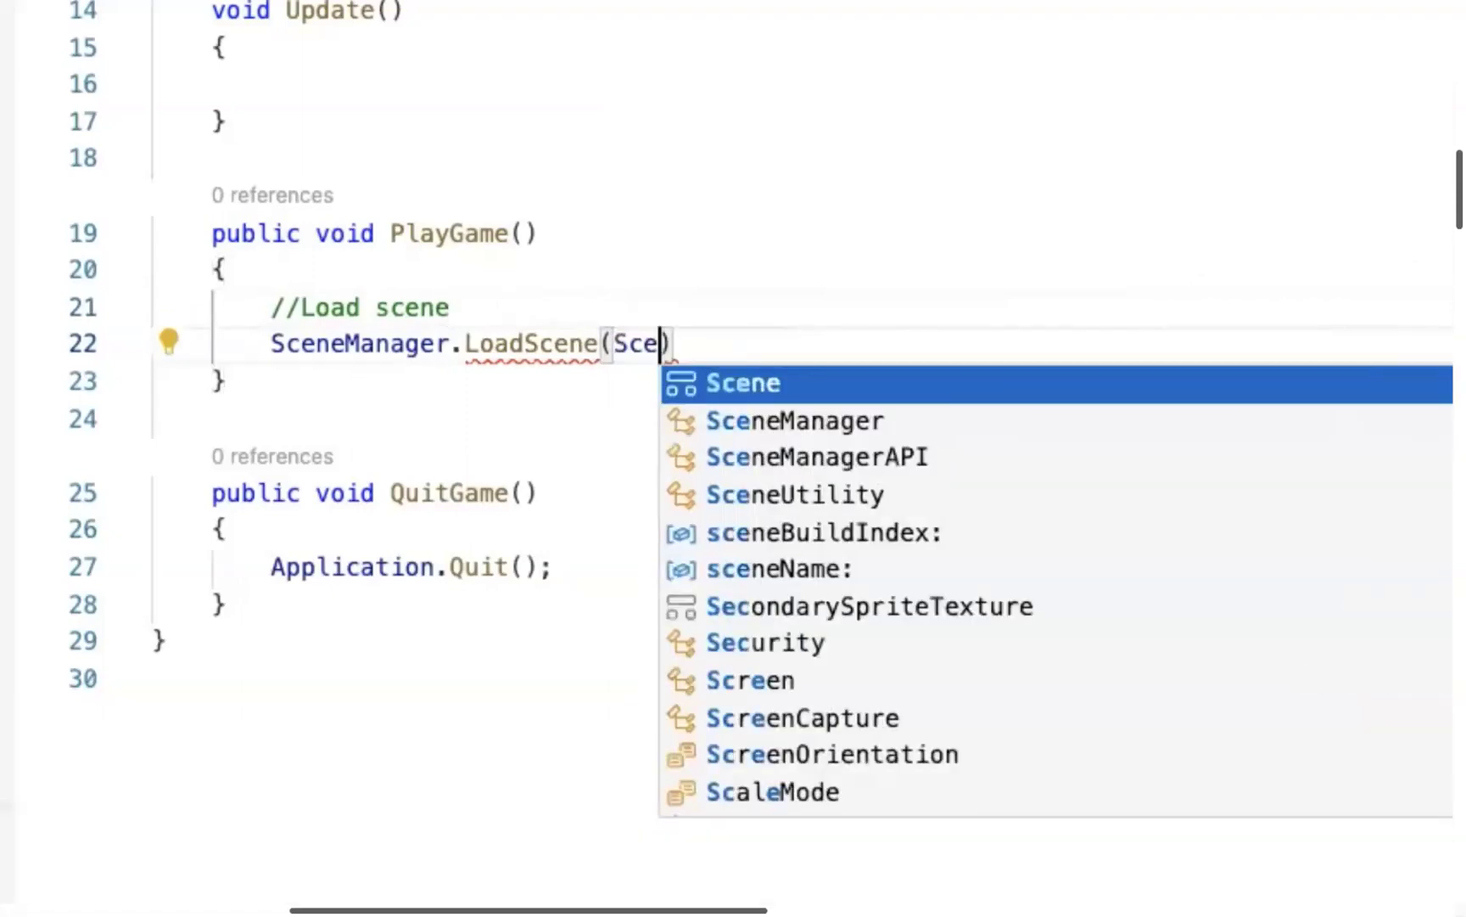
key(Down)
text(.)
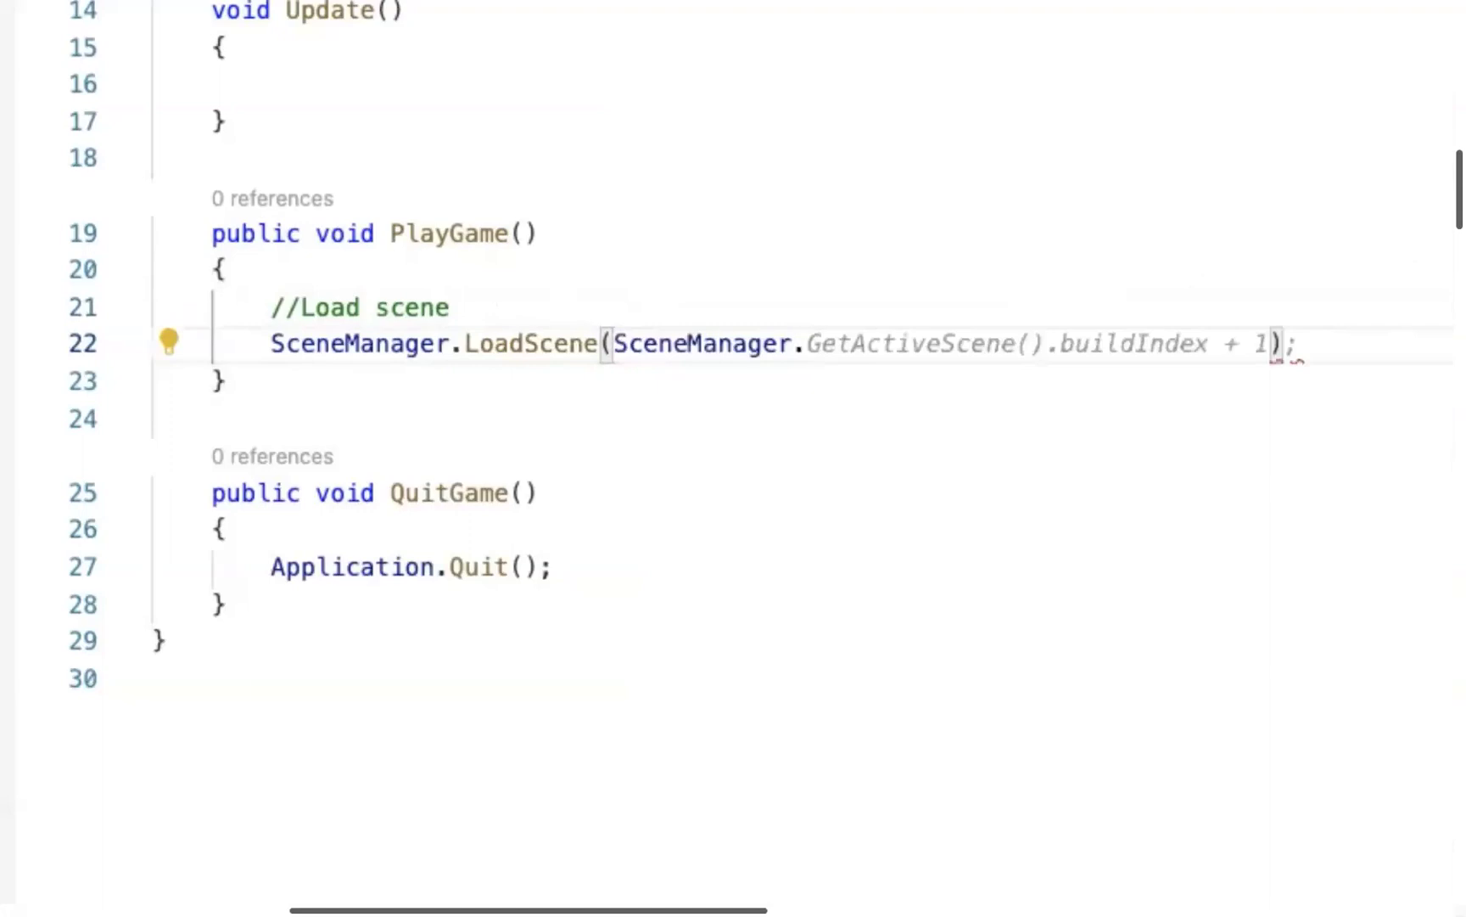
key(Tab)
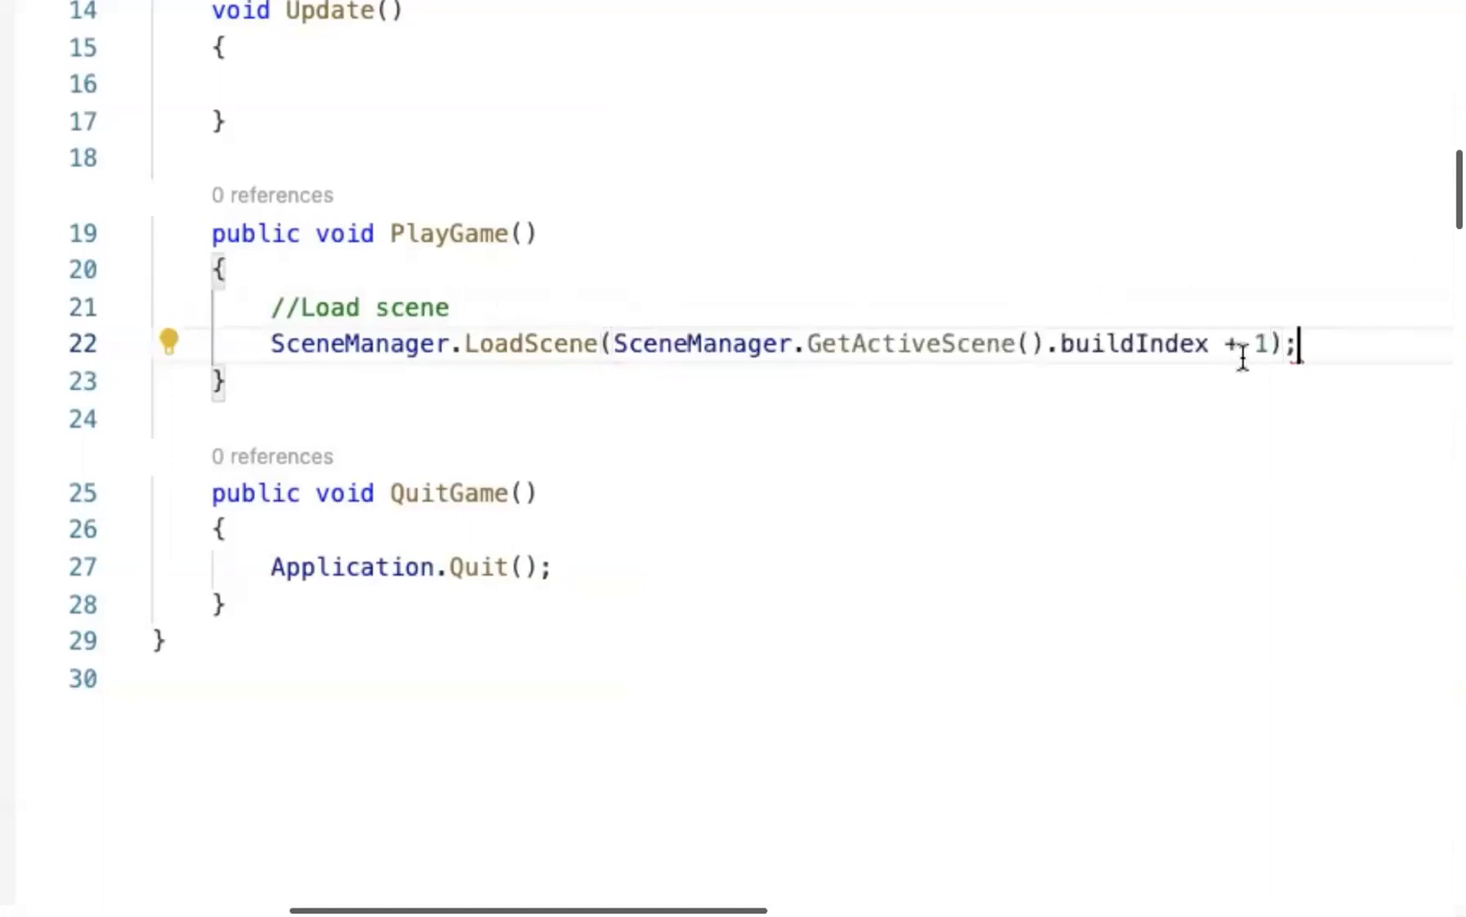
click(1196, 343)
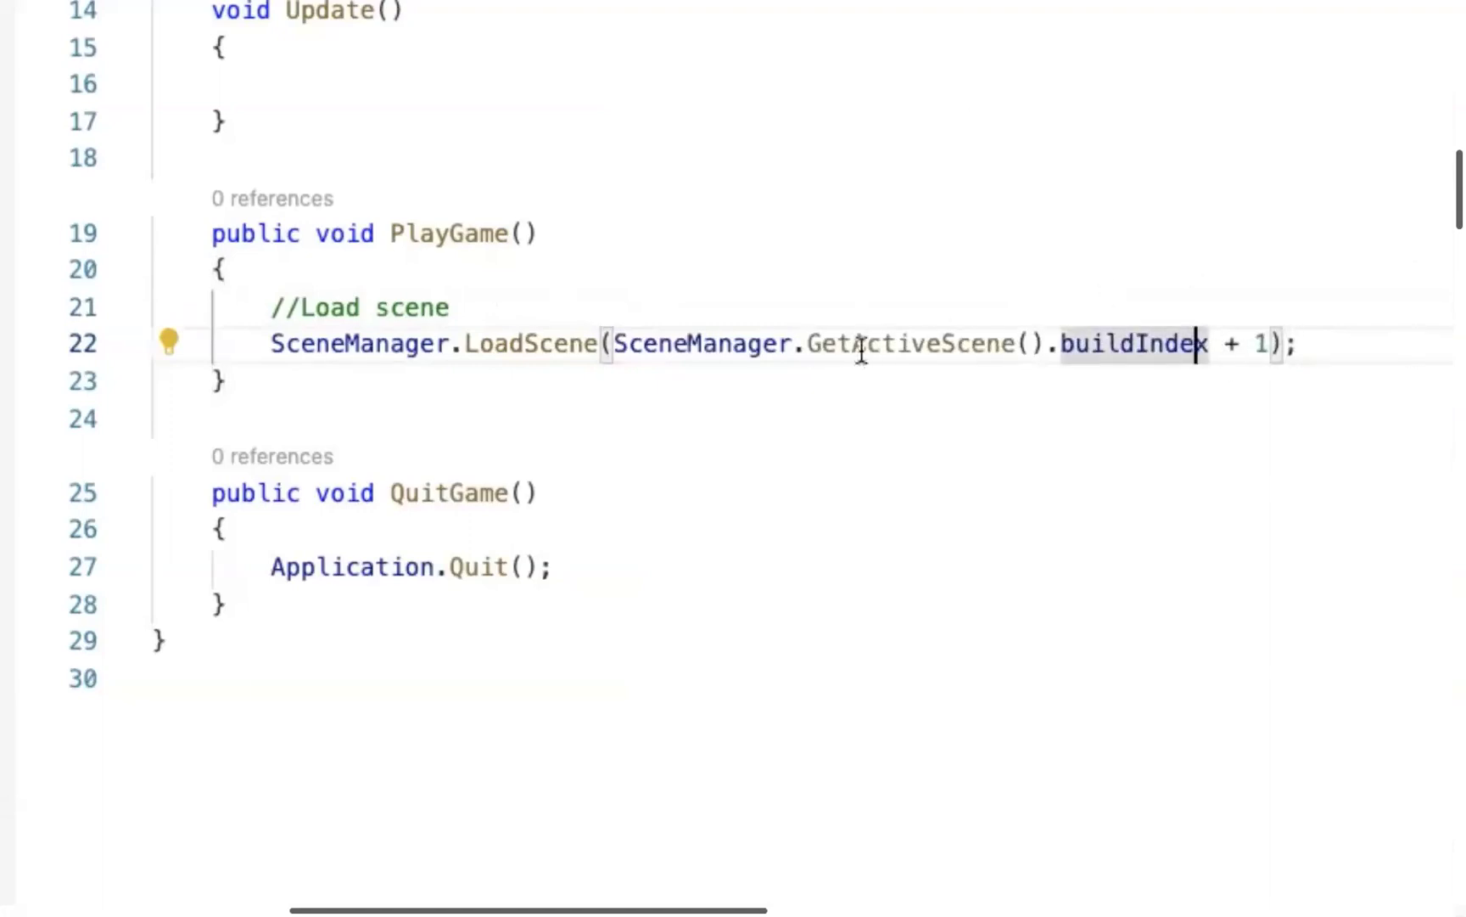
Highlight GetActiveScene and buildIndex in the new line to explain them.
click(869, 343)
click(1044, 343)
drag(1059, 343, 1210, 343)
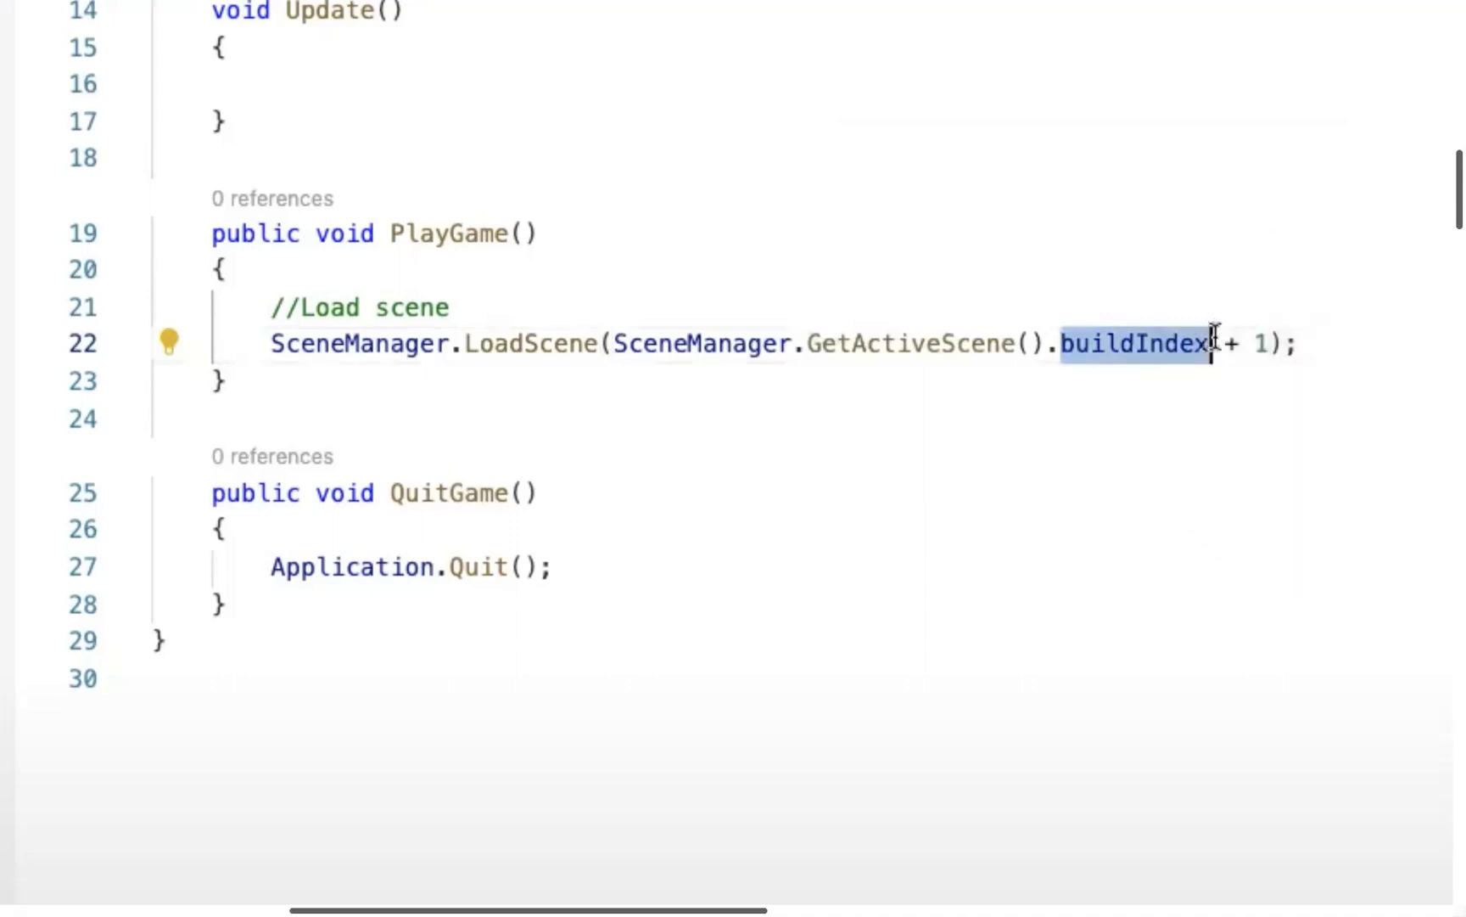
mouse_move(1231, 339)
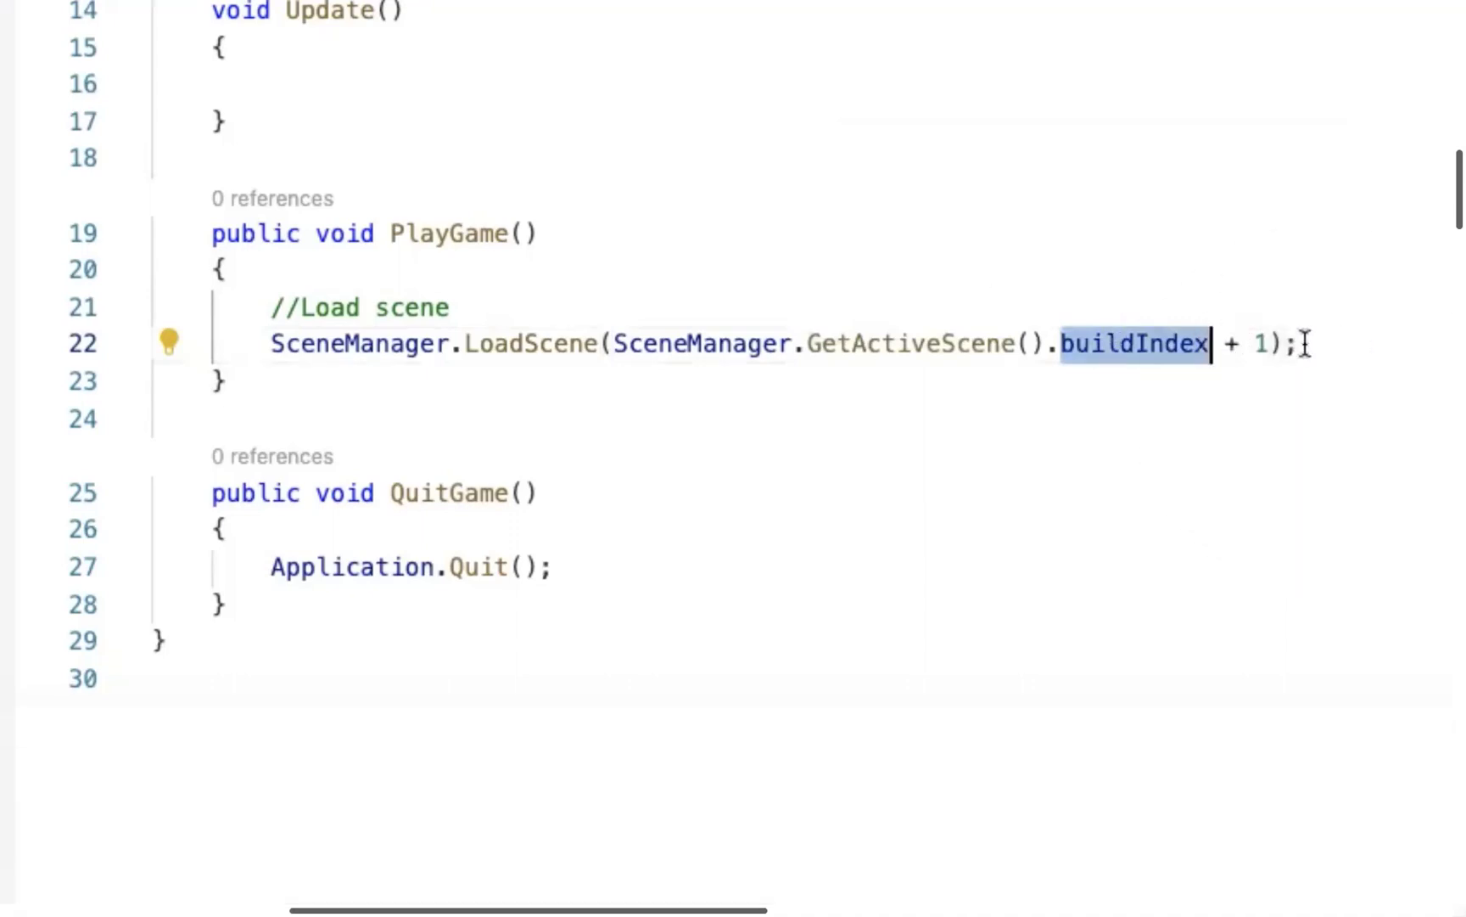
click(1276, 341)
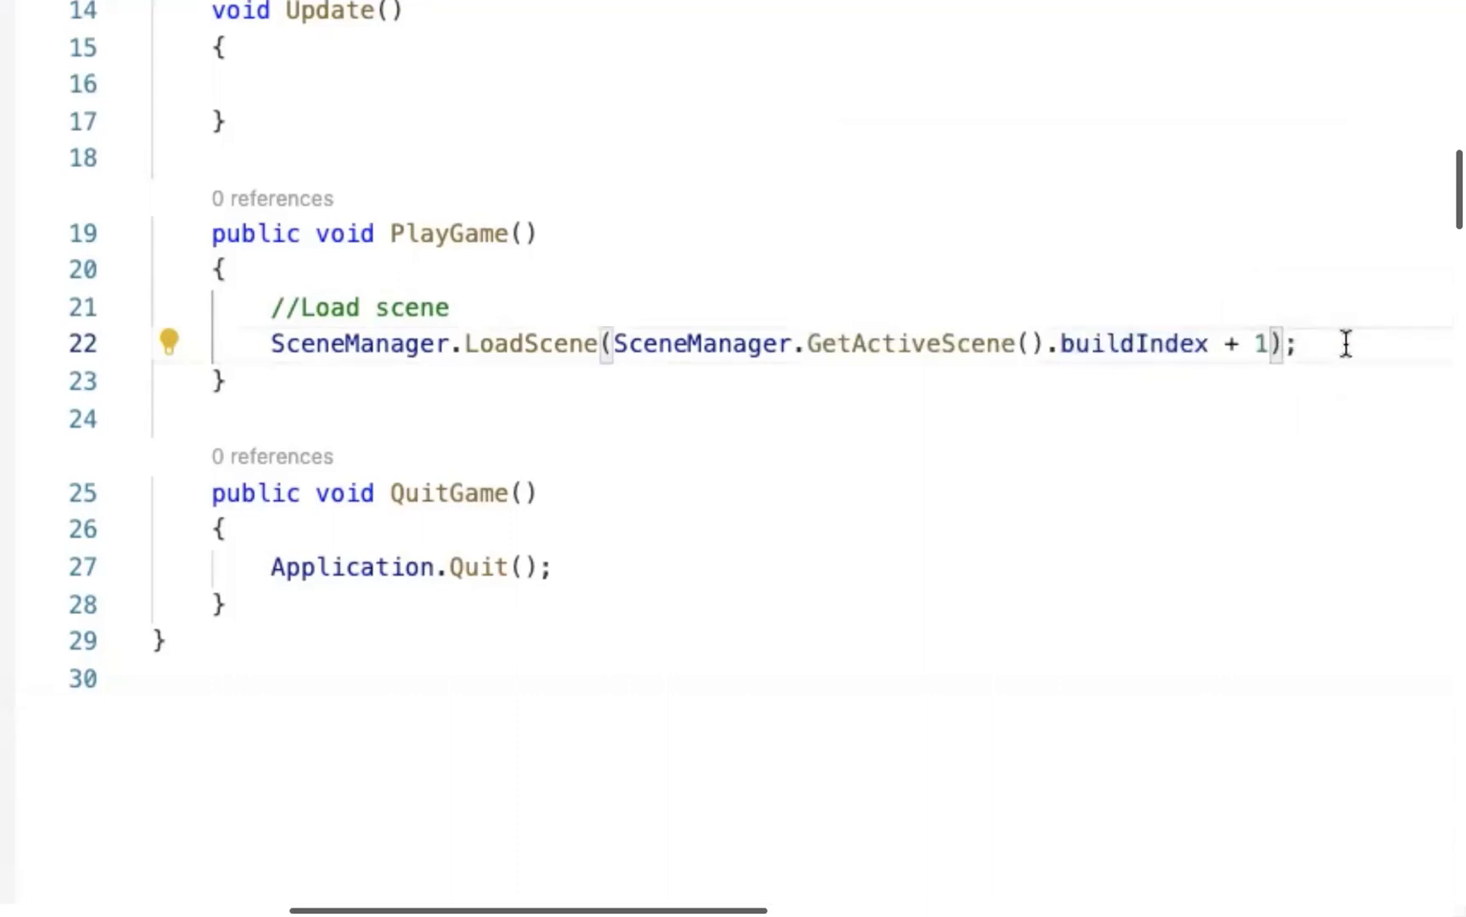
Add Debug.Log("Quit") after Application.Quit() and insert blank lines after PlayGame.
click(477, 395)
click(268, 307)
shift+click(389, 343)
click(631, 564)
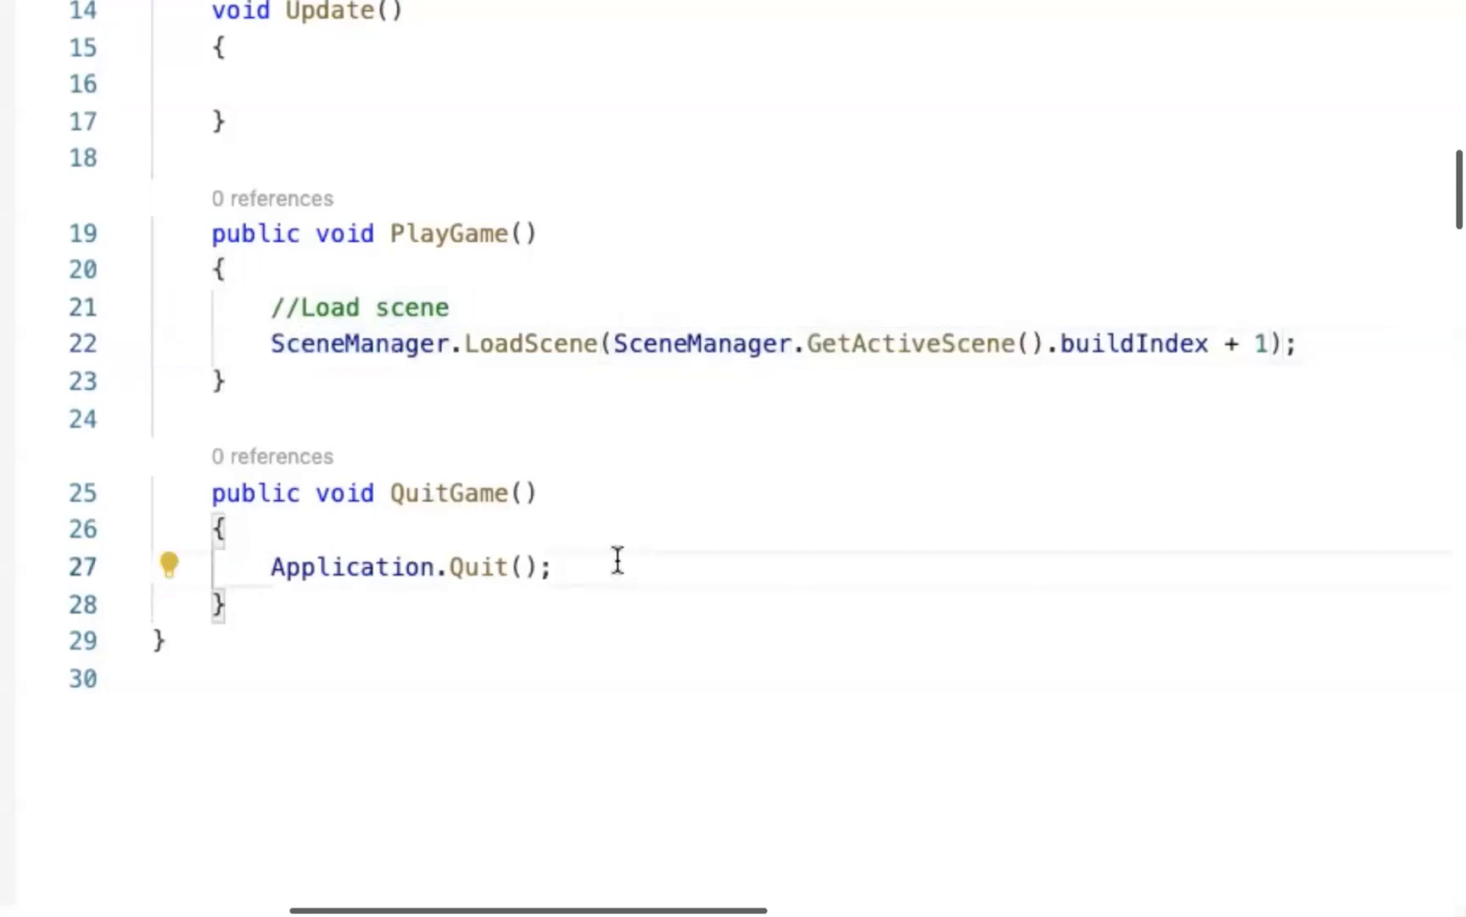
key(Return)
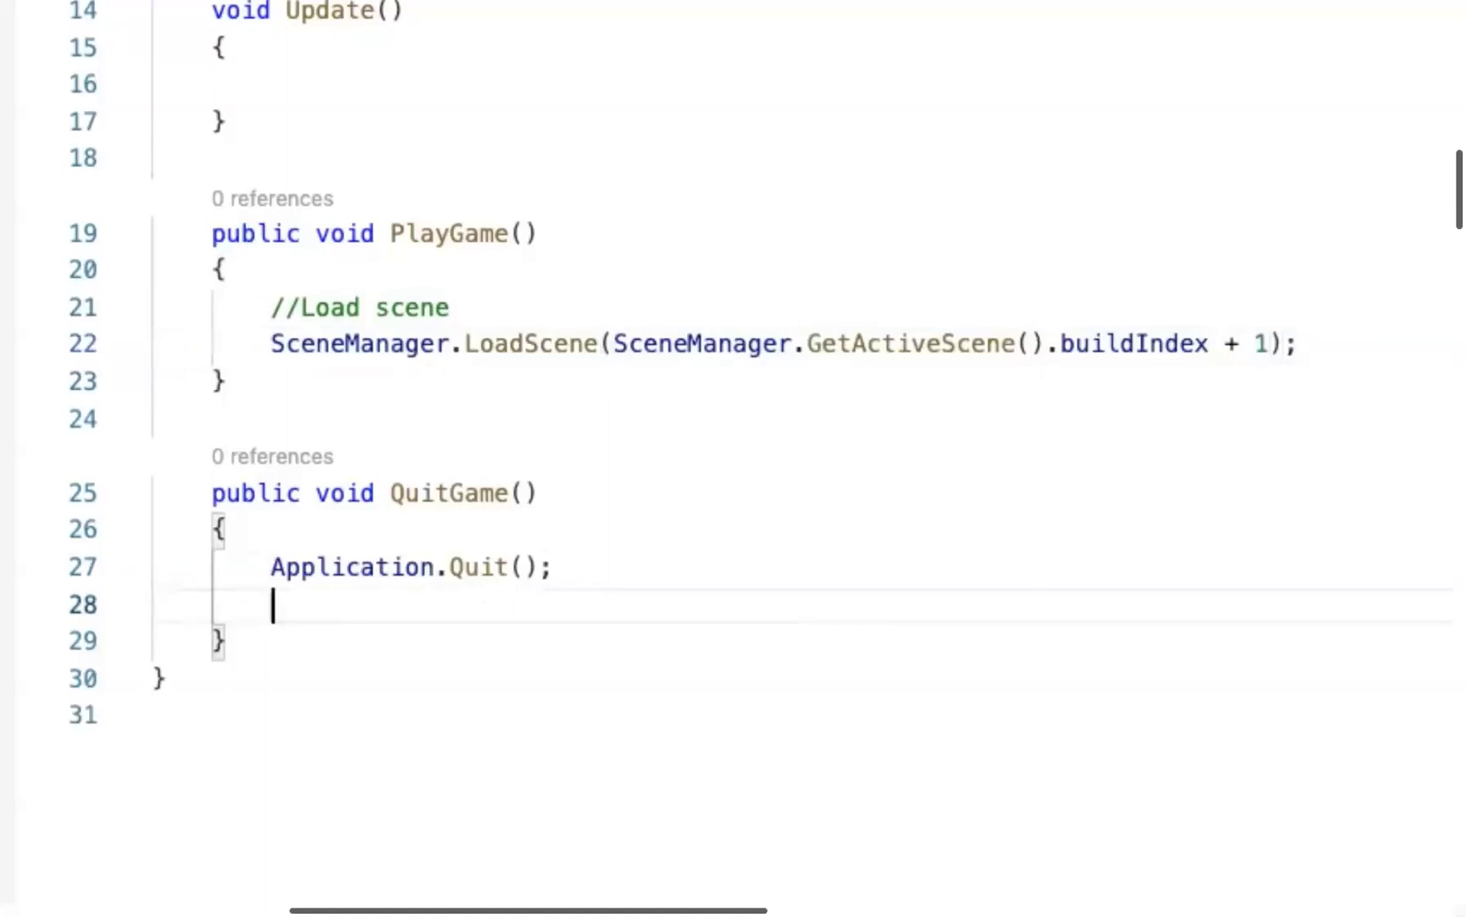
text(D)
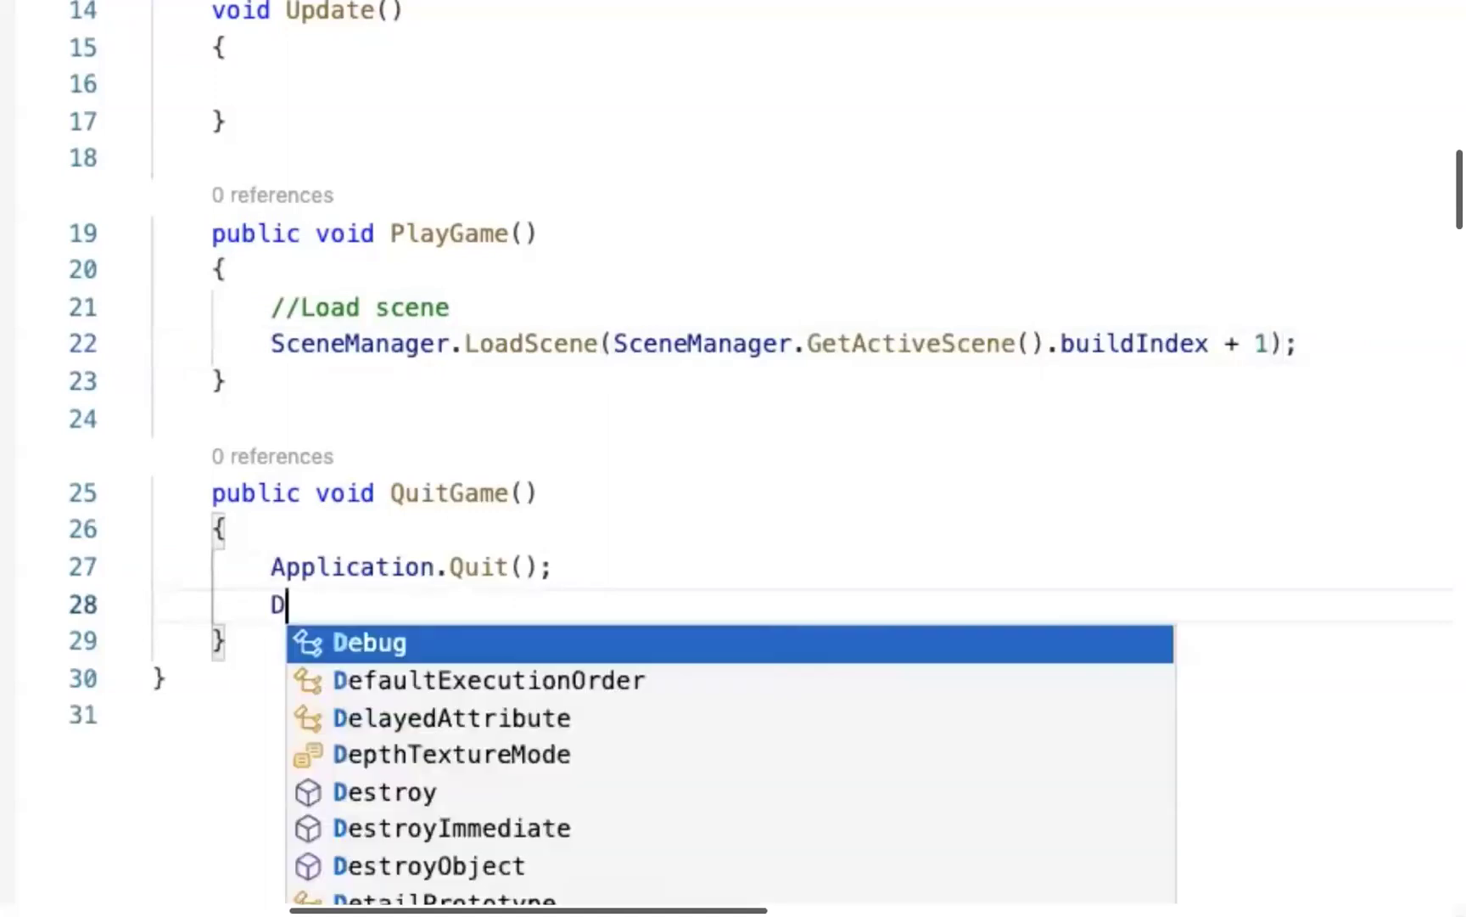
text(e)
key(Tab)
key(Tab)
click(372, 565)
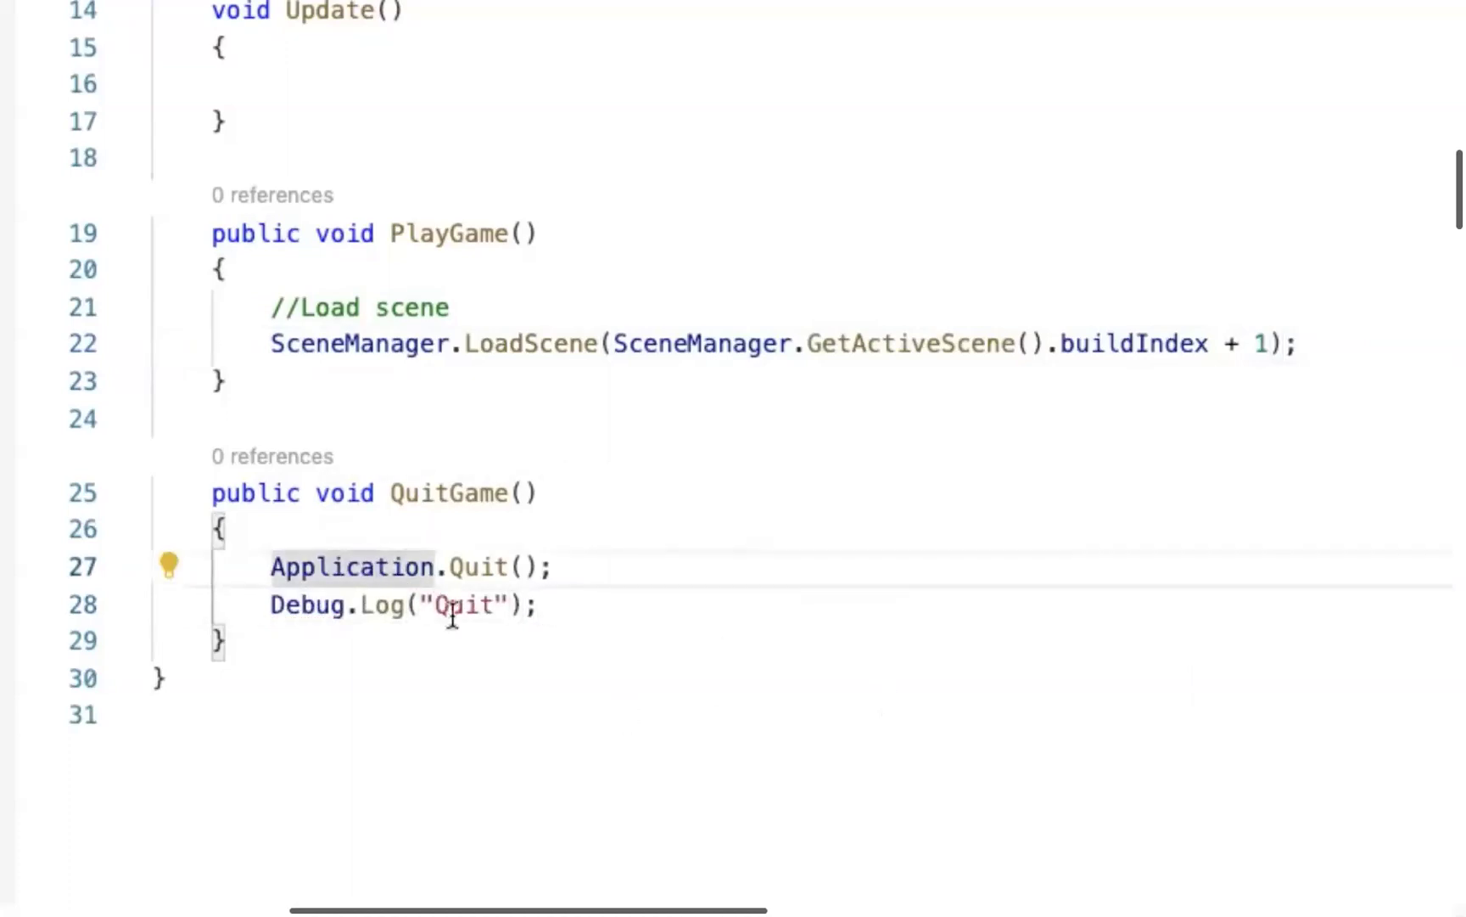
click(505, 602)
click(416, 382)
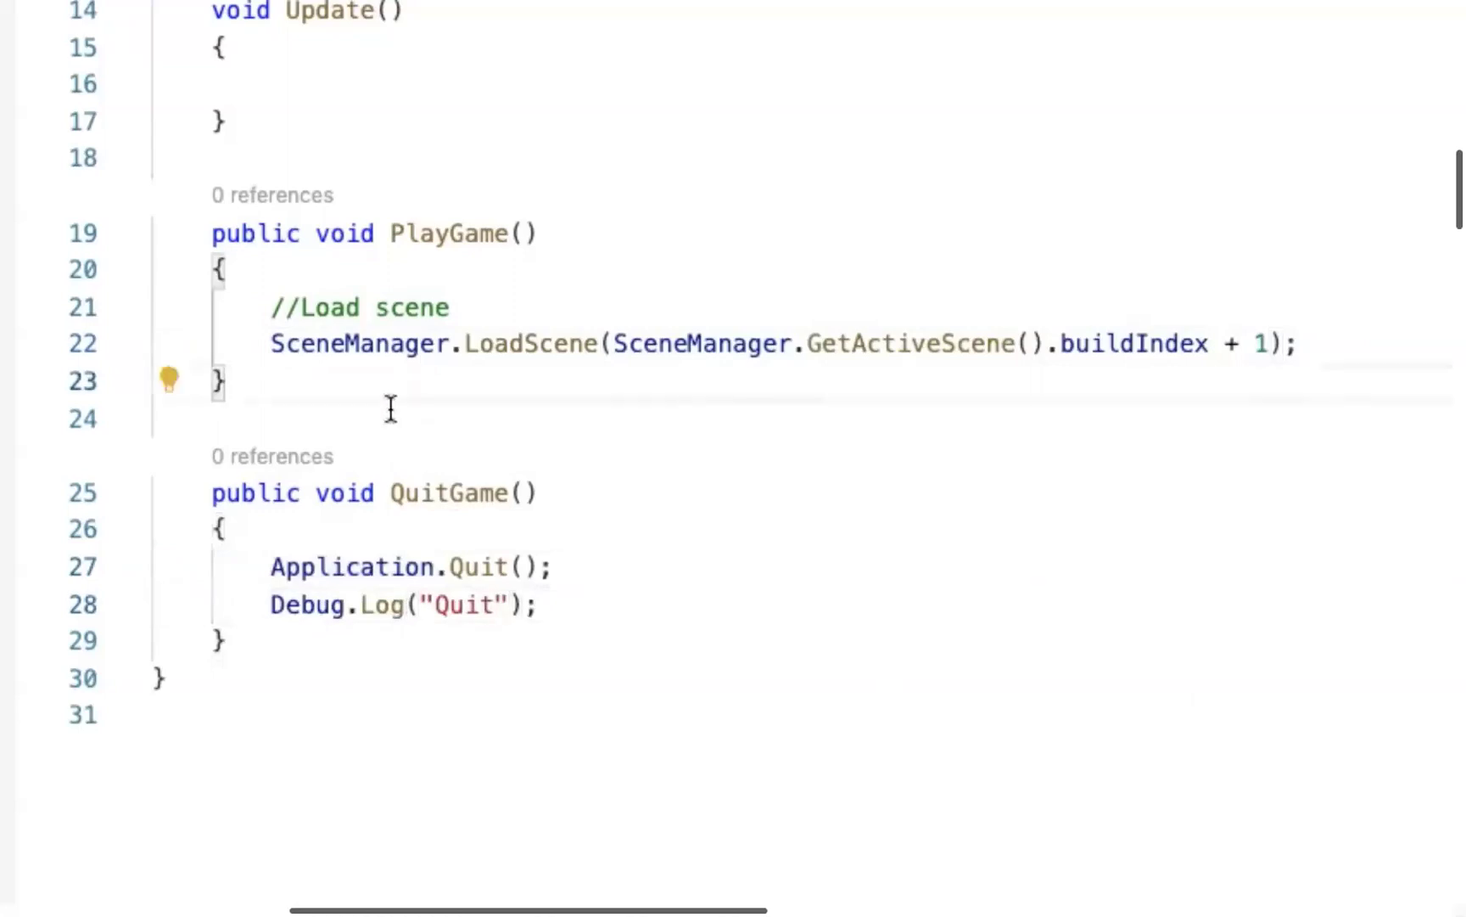
key(Return)
key(Return)
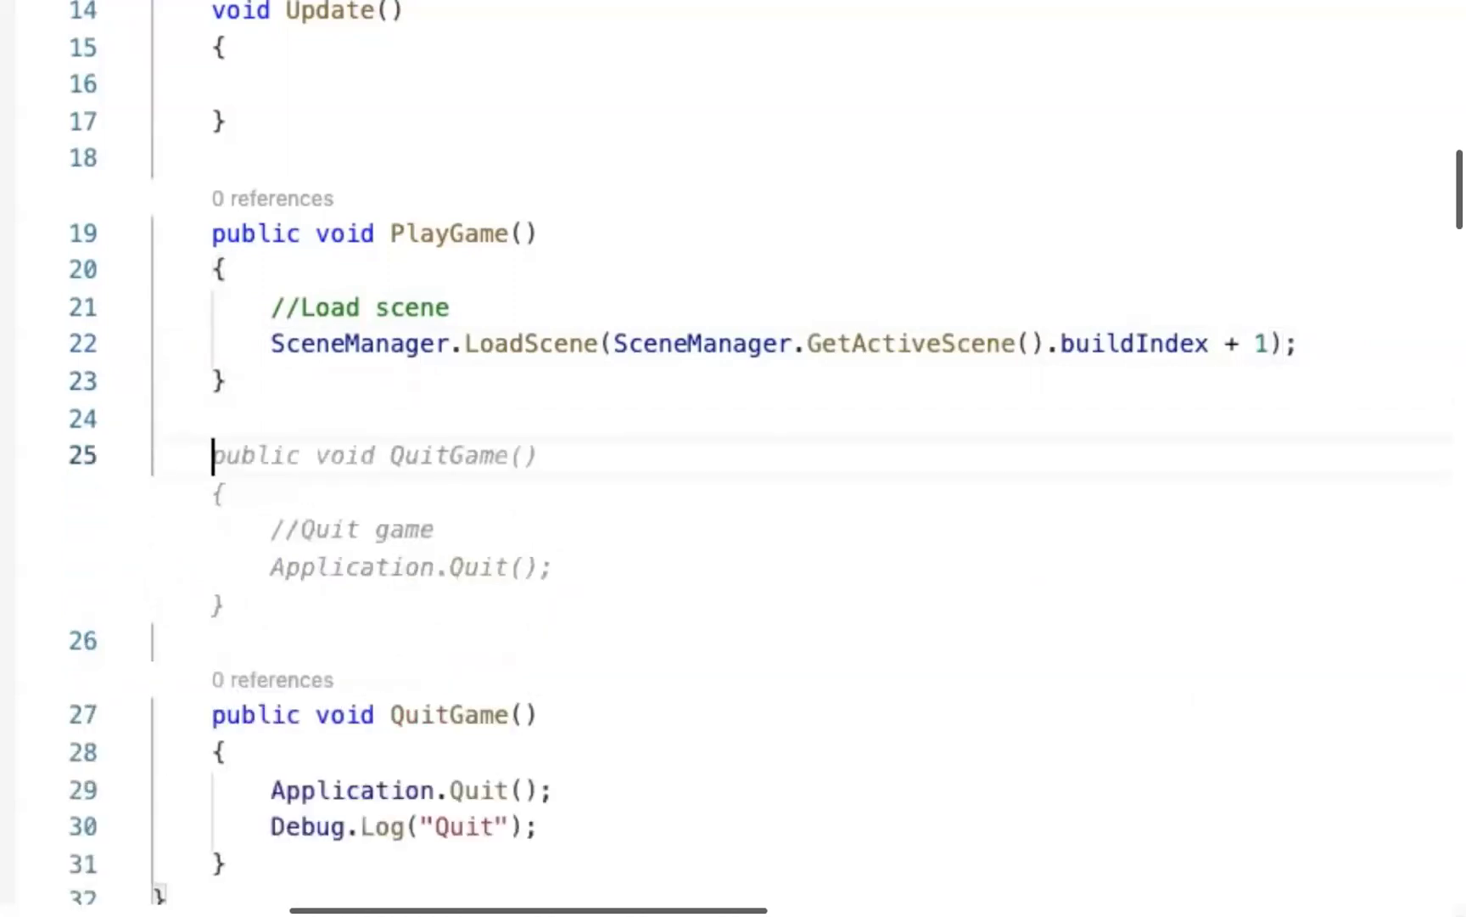
Declare public void ShowOptionMenu() and accept its suggested body.
text(pu)
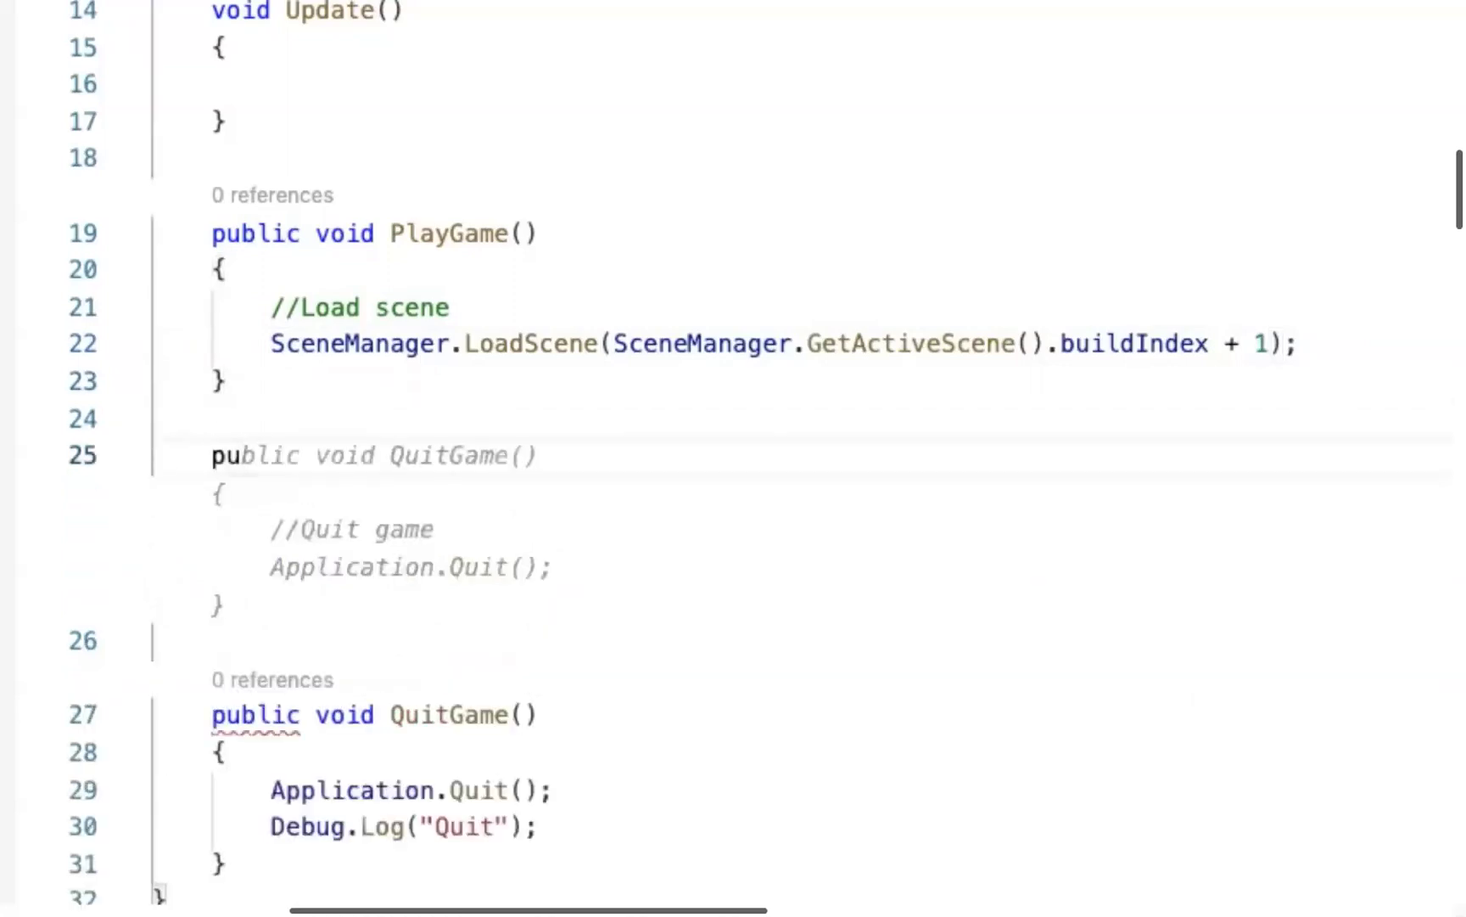
text(blic void )
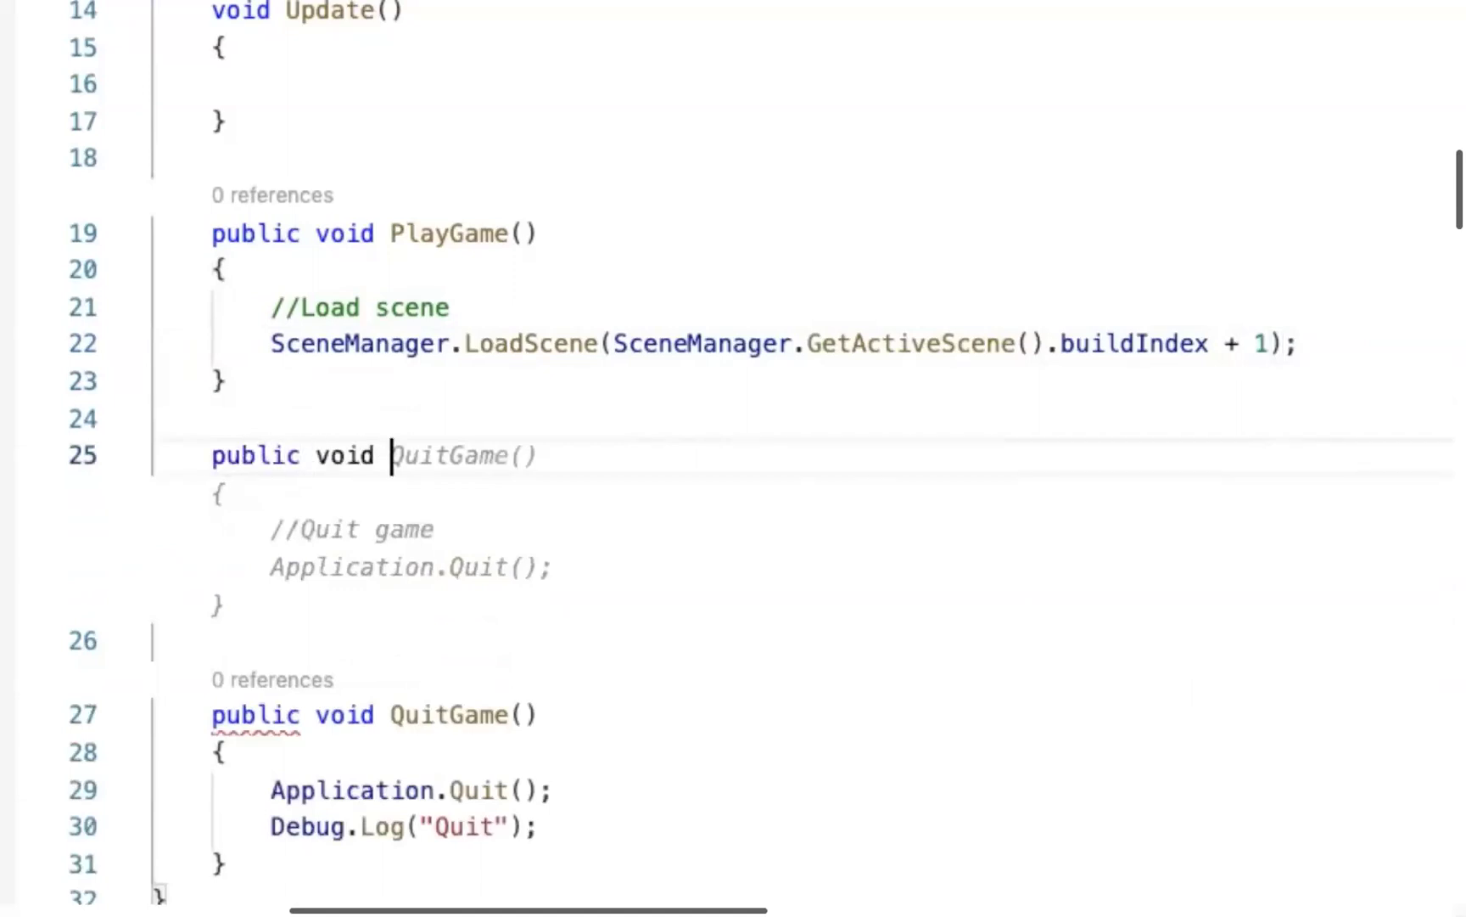
text(Sh)
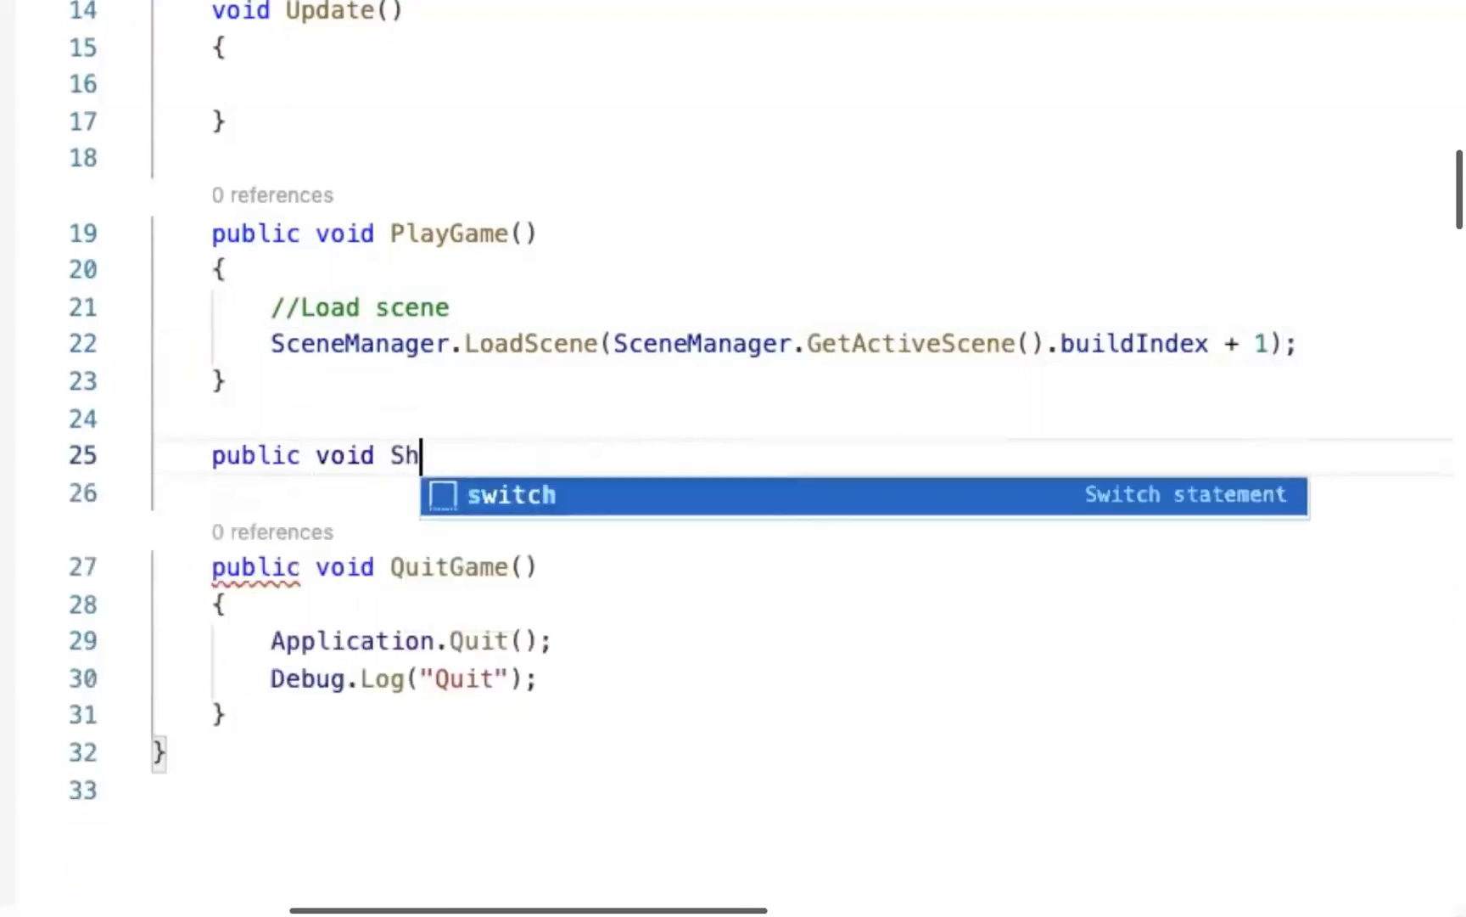
text(owOPtion)
key(BackSpace)
key(BackSpace)
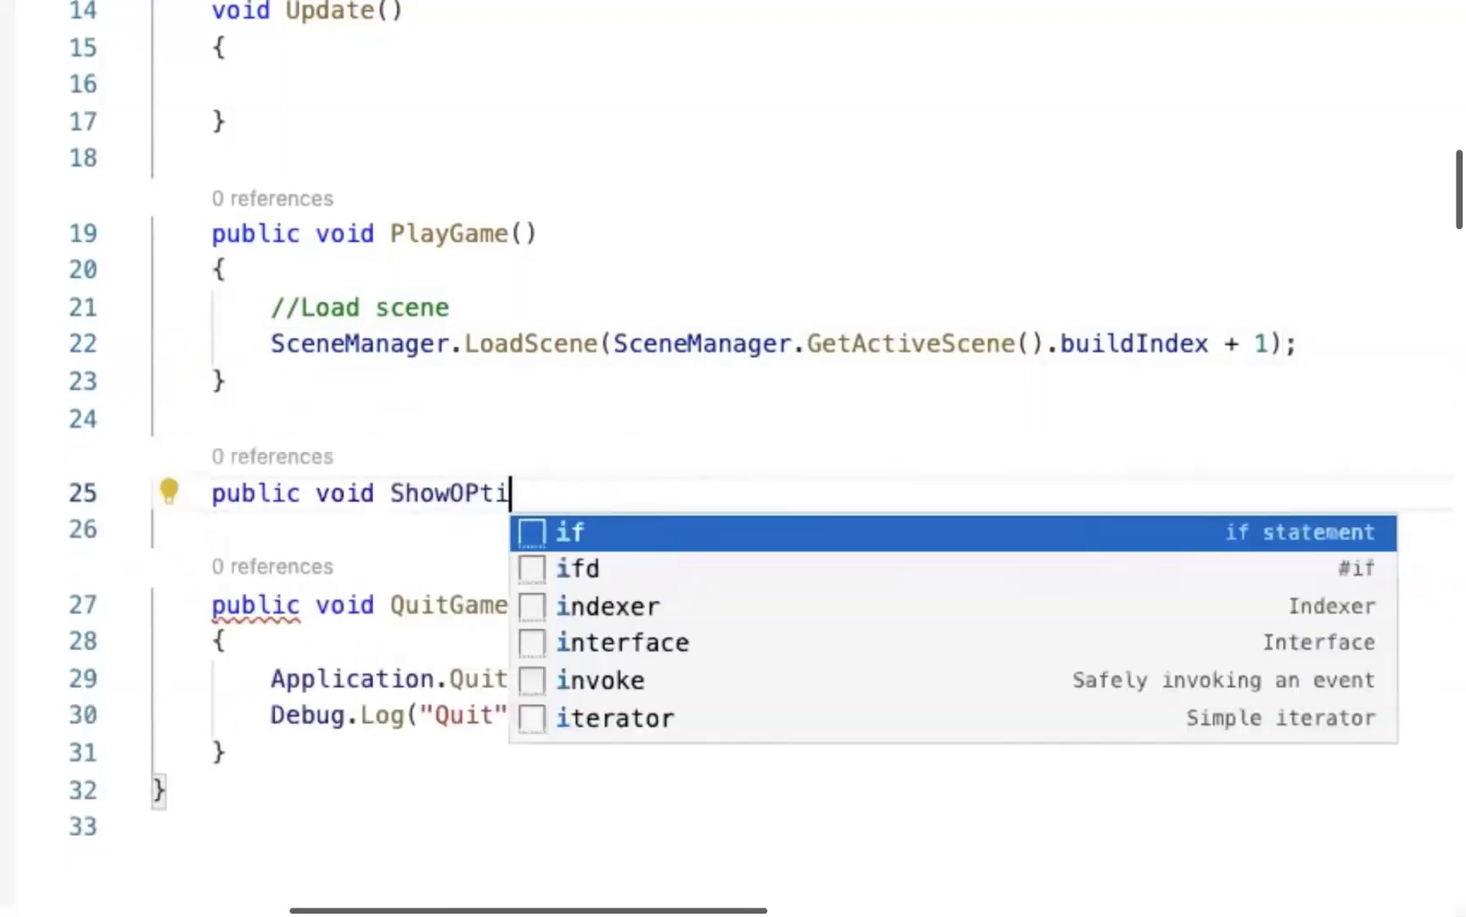
key(BackSpace)
key(BackSpace)
key(BackSpace)
text(ption Men)
key(BackSpace)
key(BackSpace)
key(BackSpace)
key(BackSpace)
text(Menu)
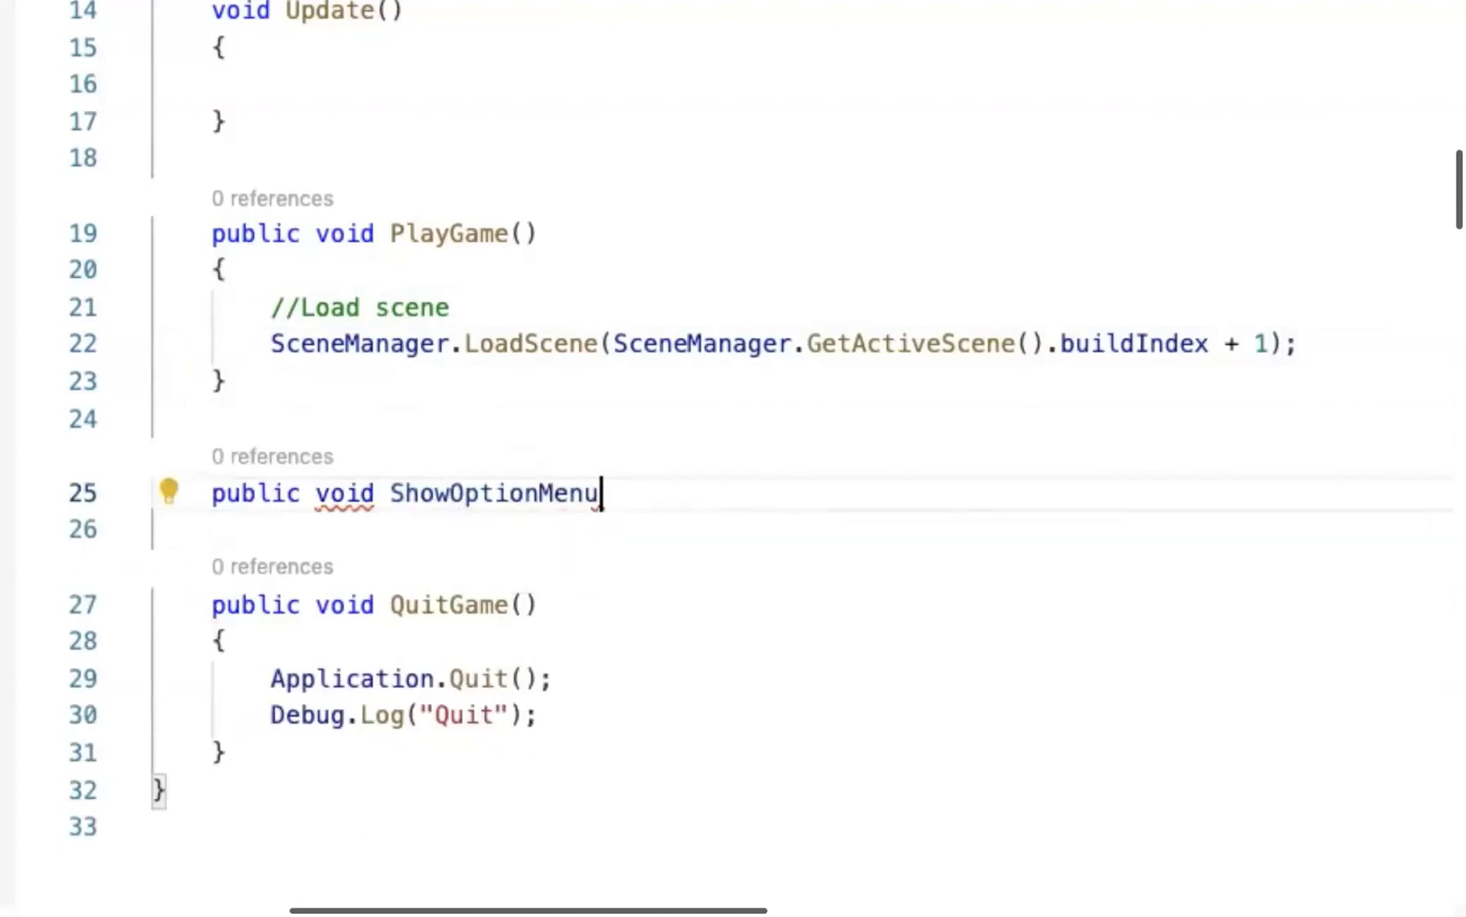
text(())
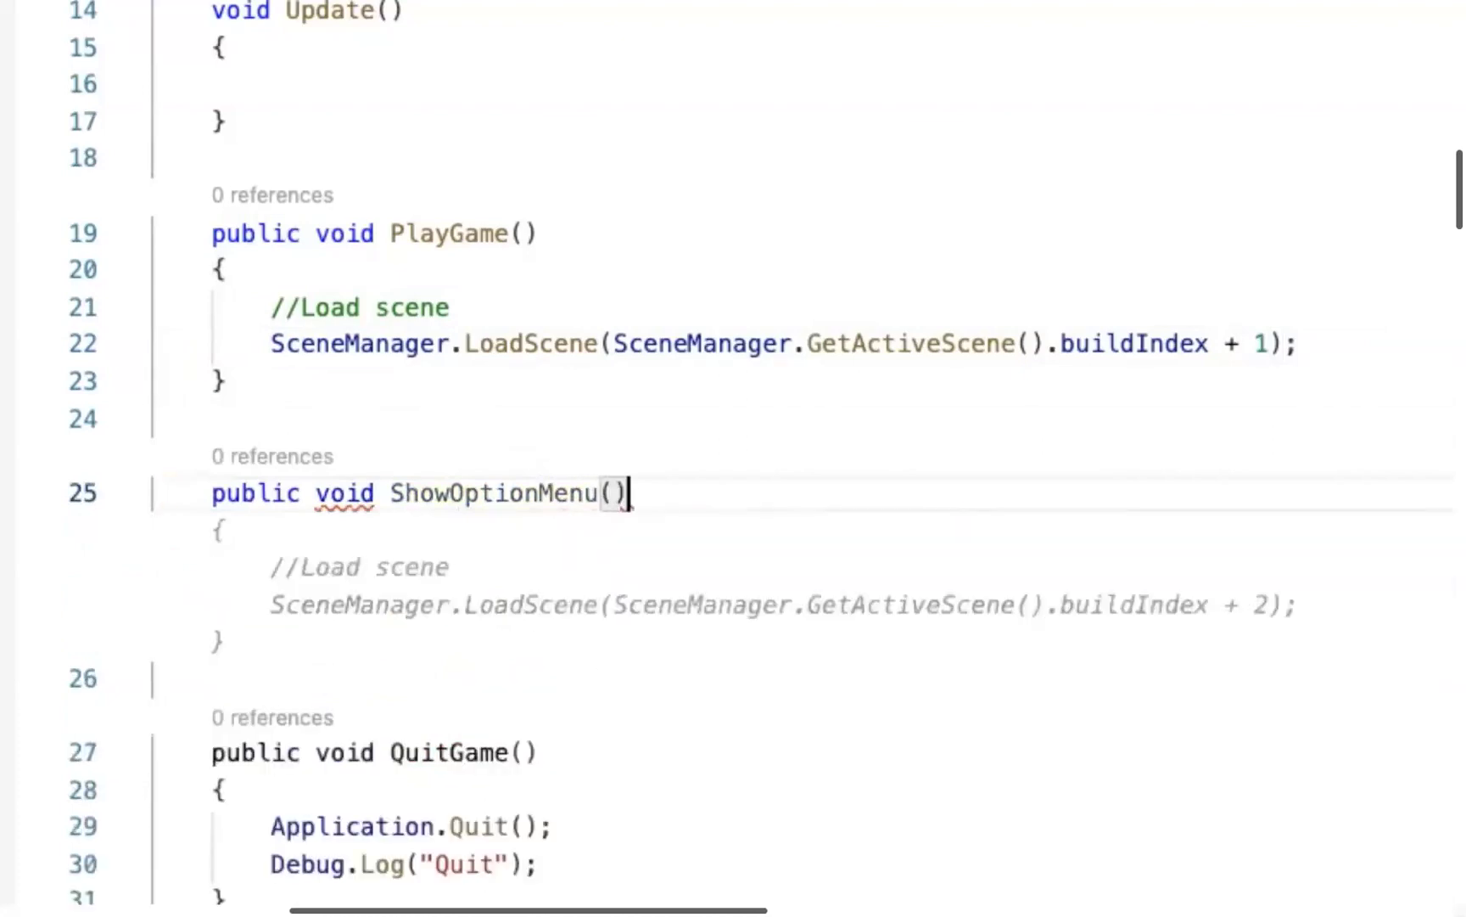
key(Tab)
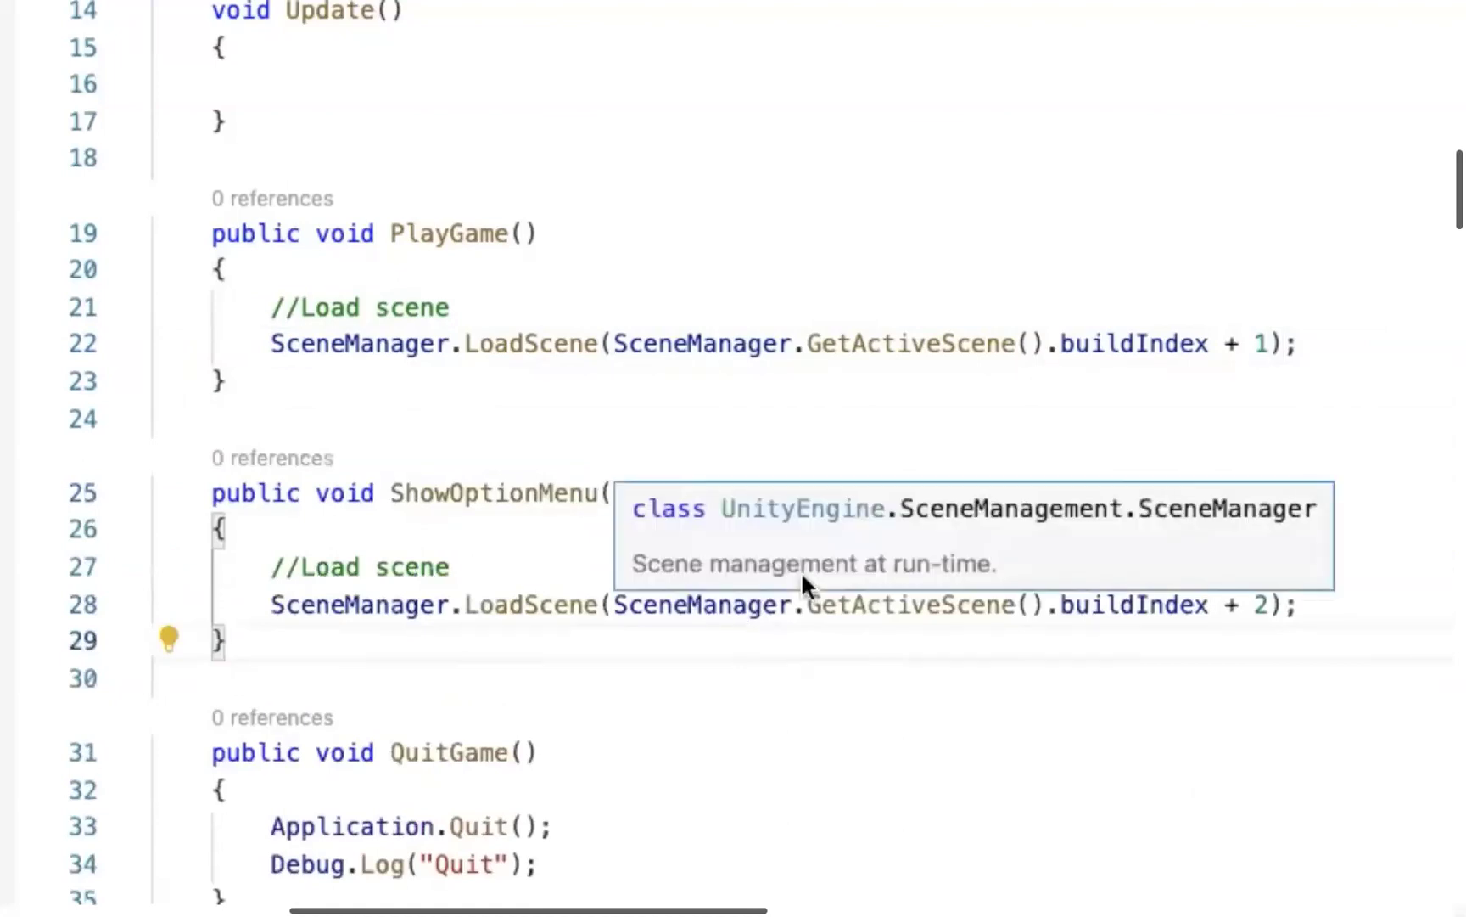
Replace ShowOptionMenu's scene-loading line with Debug.Log("Option Menu");.
click(1450, 603)
key(shift+Home)
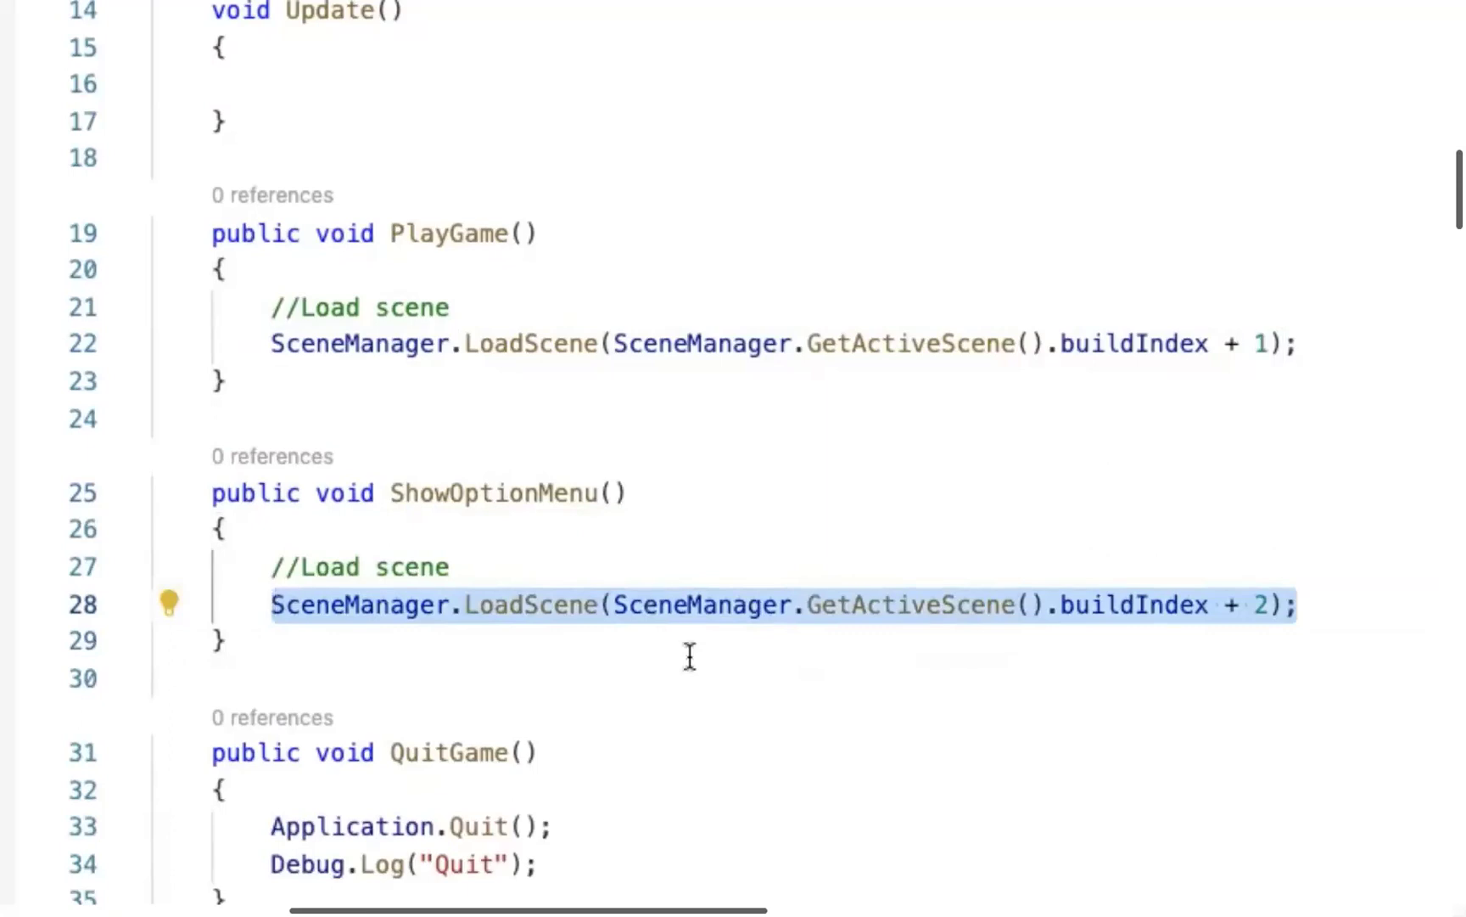
text(//De)
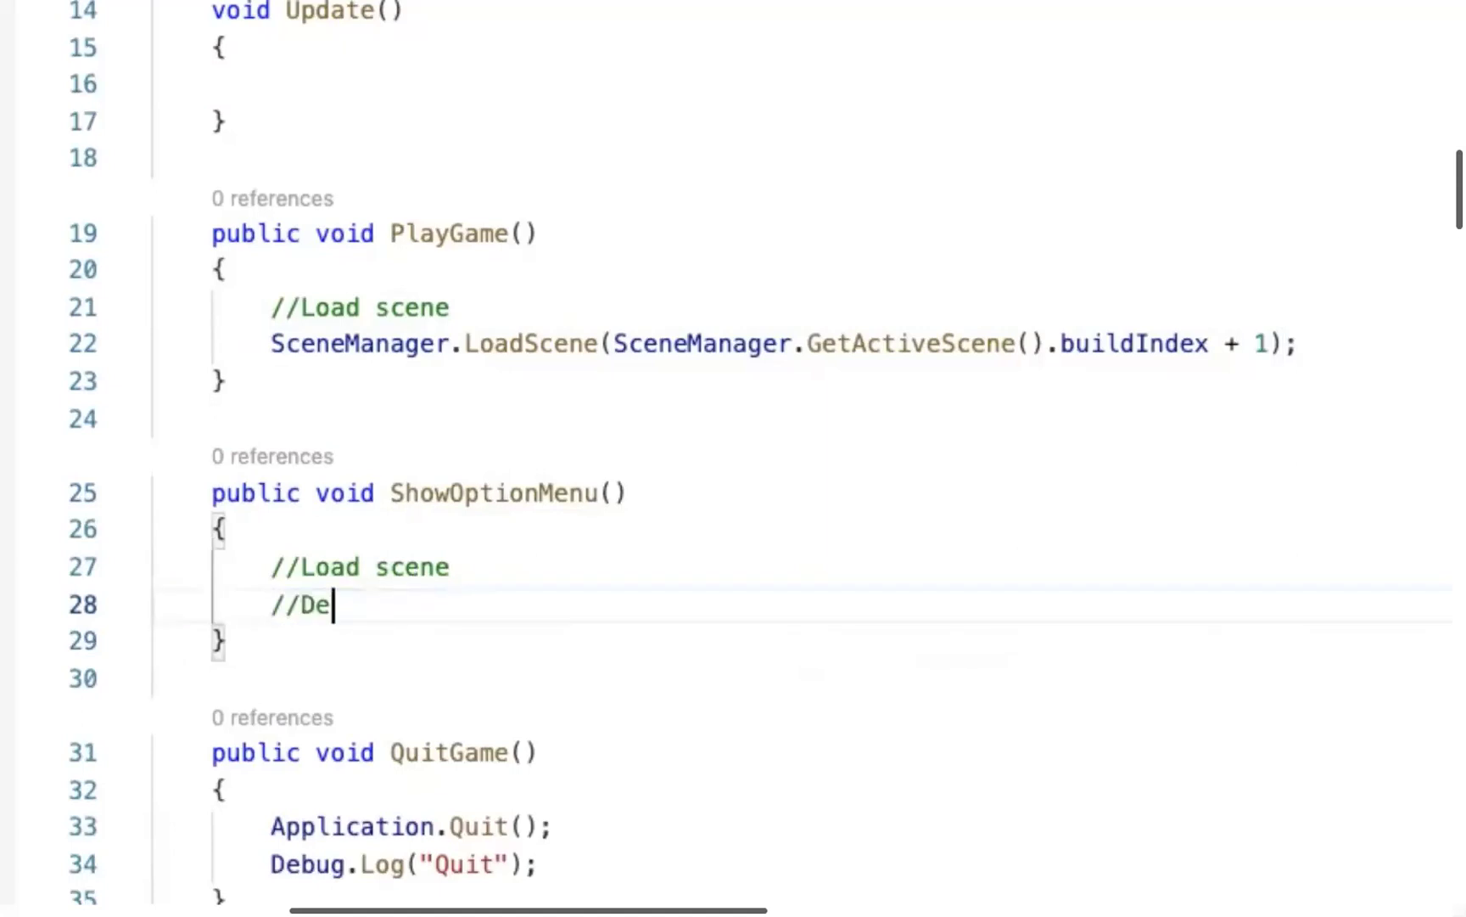
key(Tab)
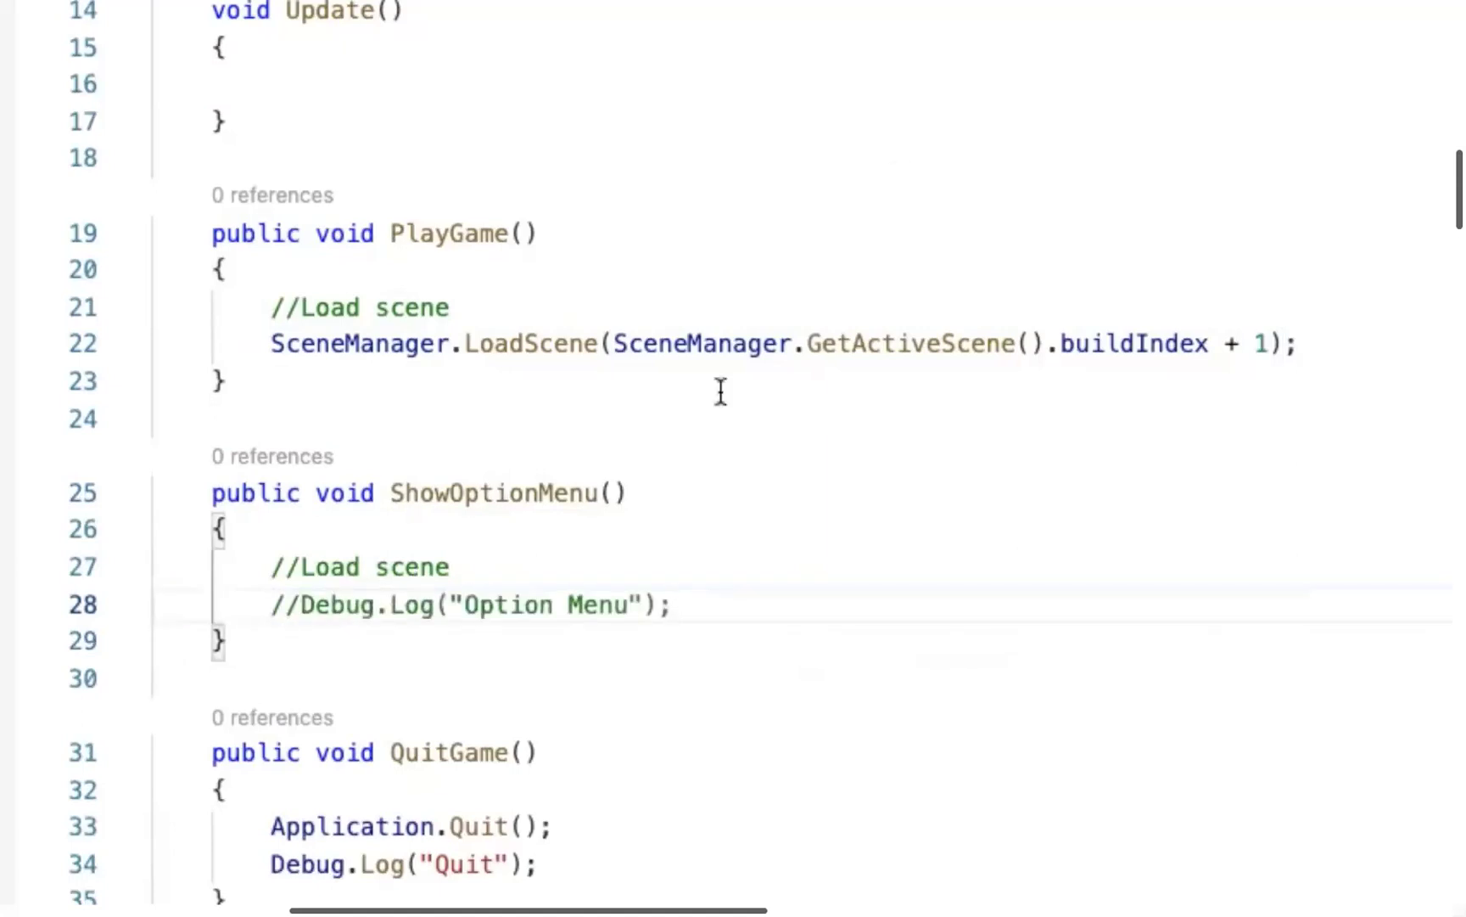
key(super+slash)
key(super+Tab)
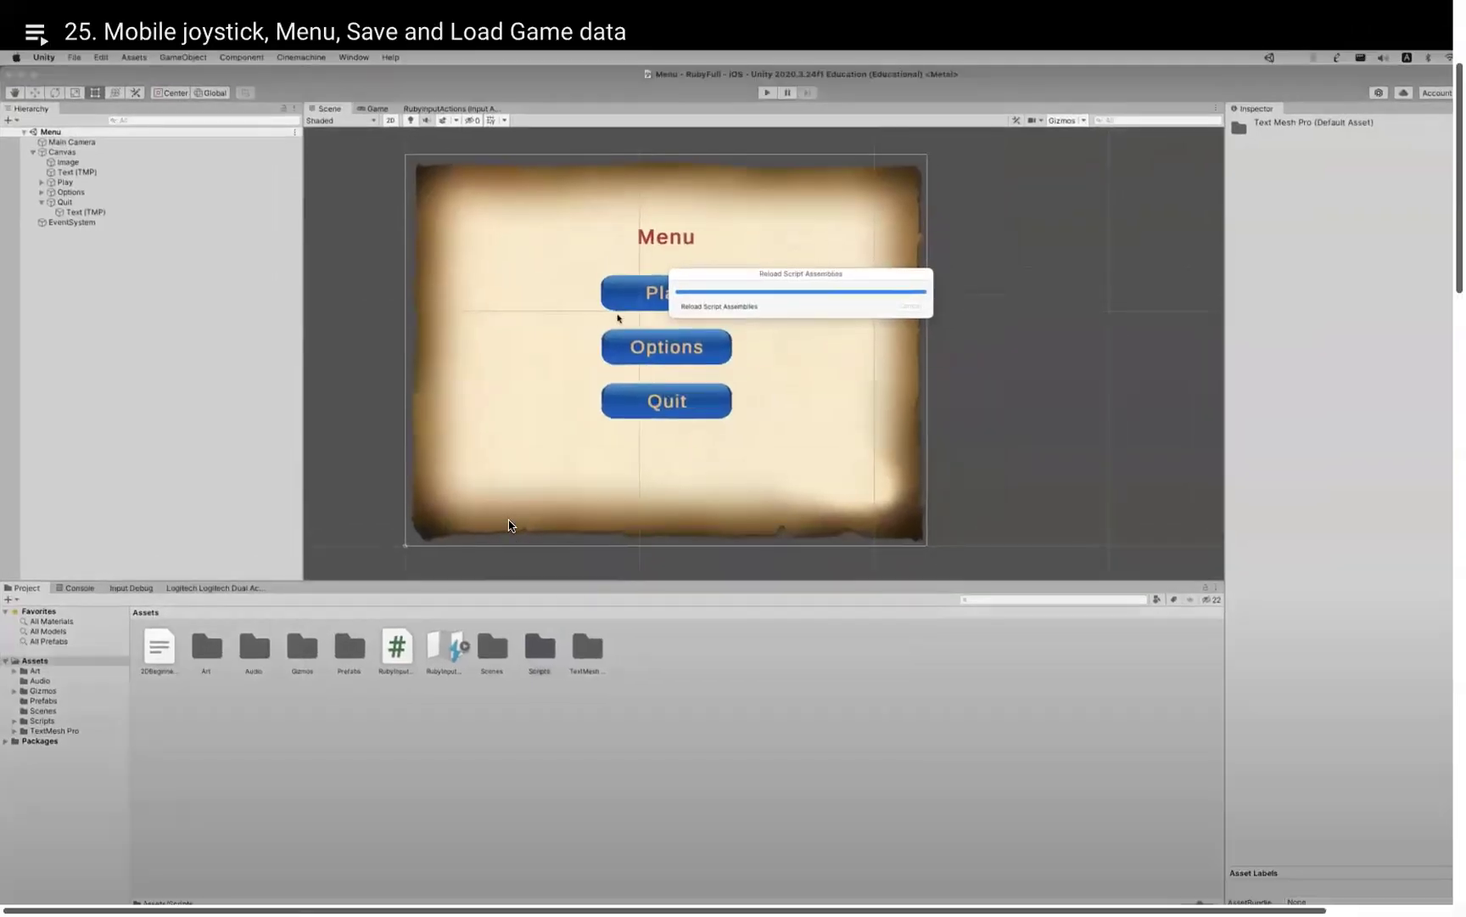
Select Quit, then the Play button, to check Play's empty On Click () list.
click(121, 206)
click(111, 183)
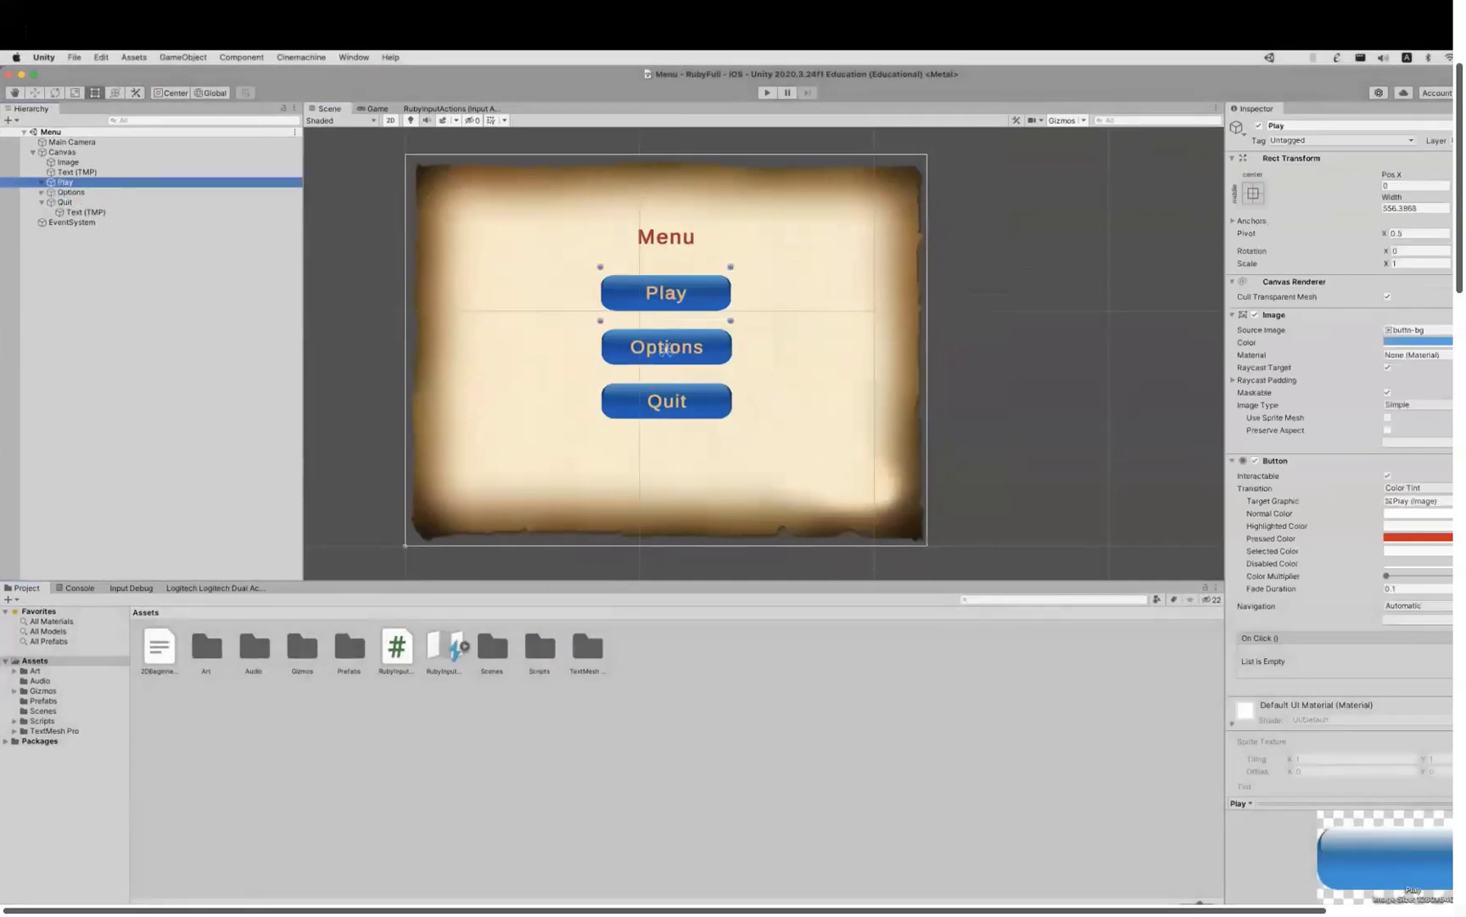
key(Left)
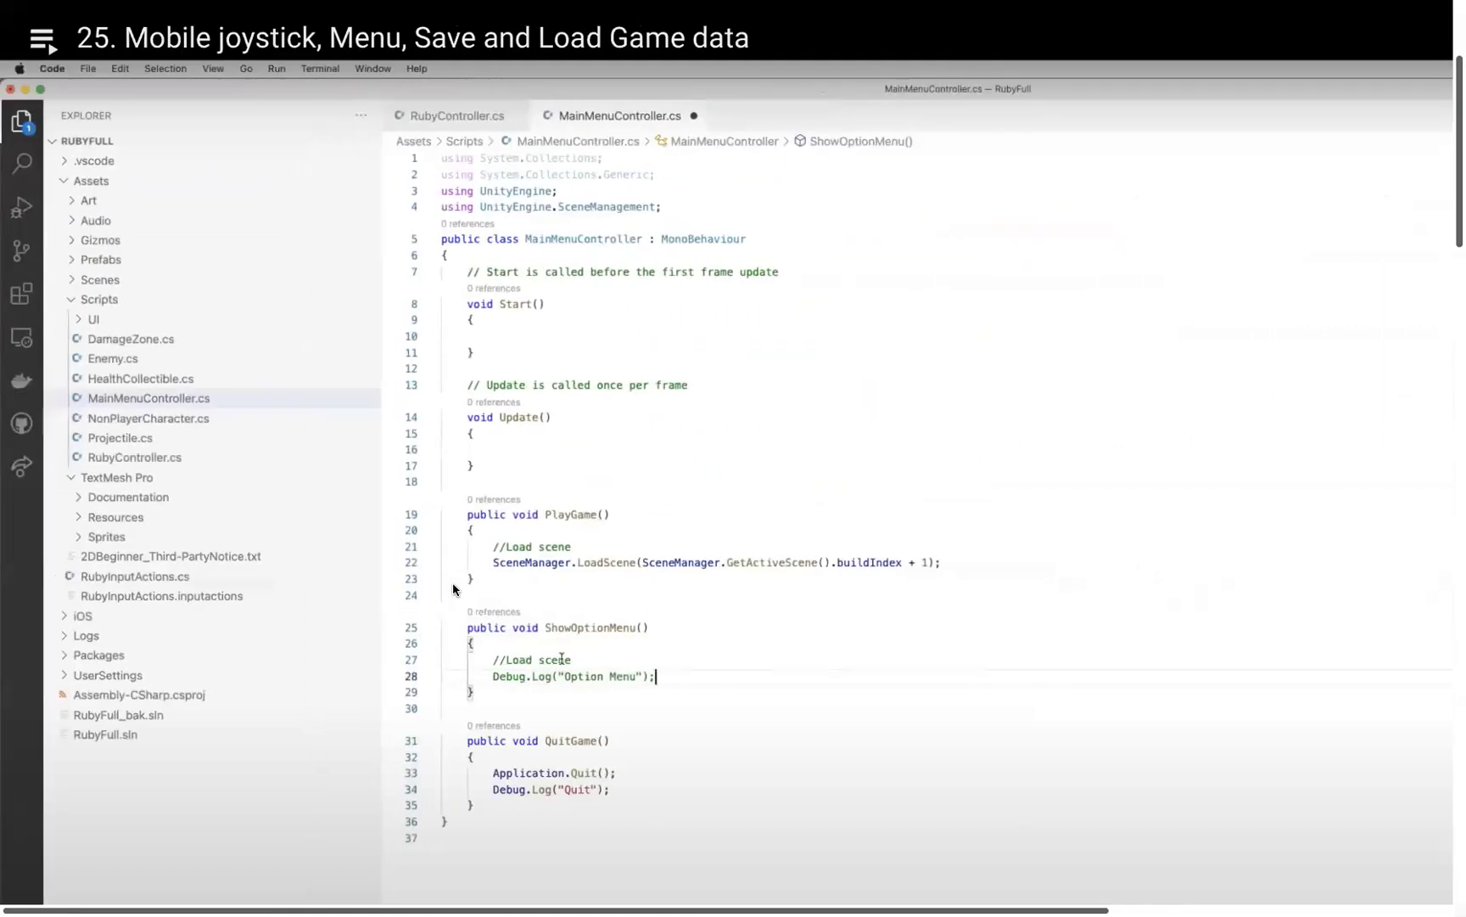
Save MainMenuController.cs and return to Unity so it reloads script assemblies.
key(super+s)
key(super+Tab)
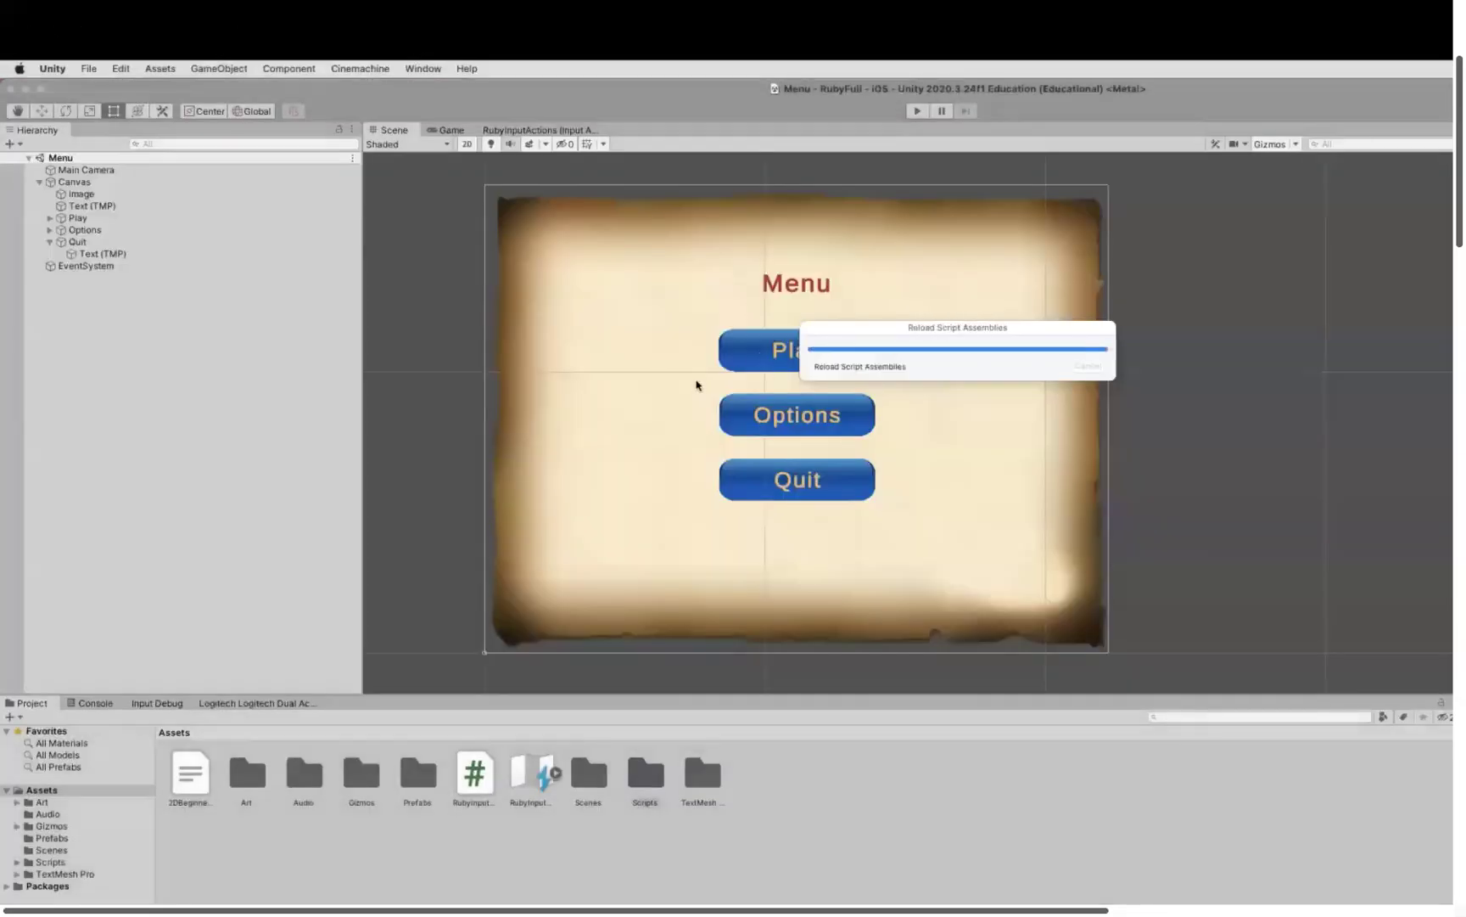
Select the Play button and add an empty Runtime Only entry to its On Click event.
click(145, 253)
click(138, 230)
click(136, 218)
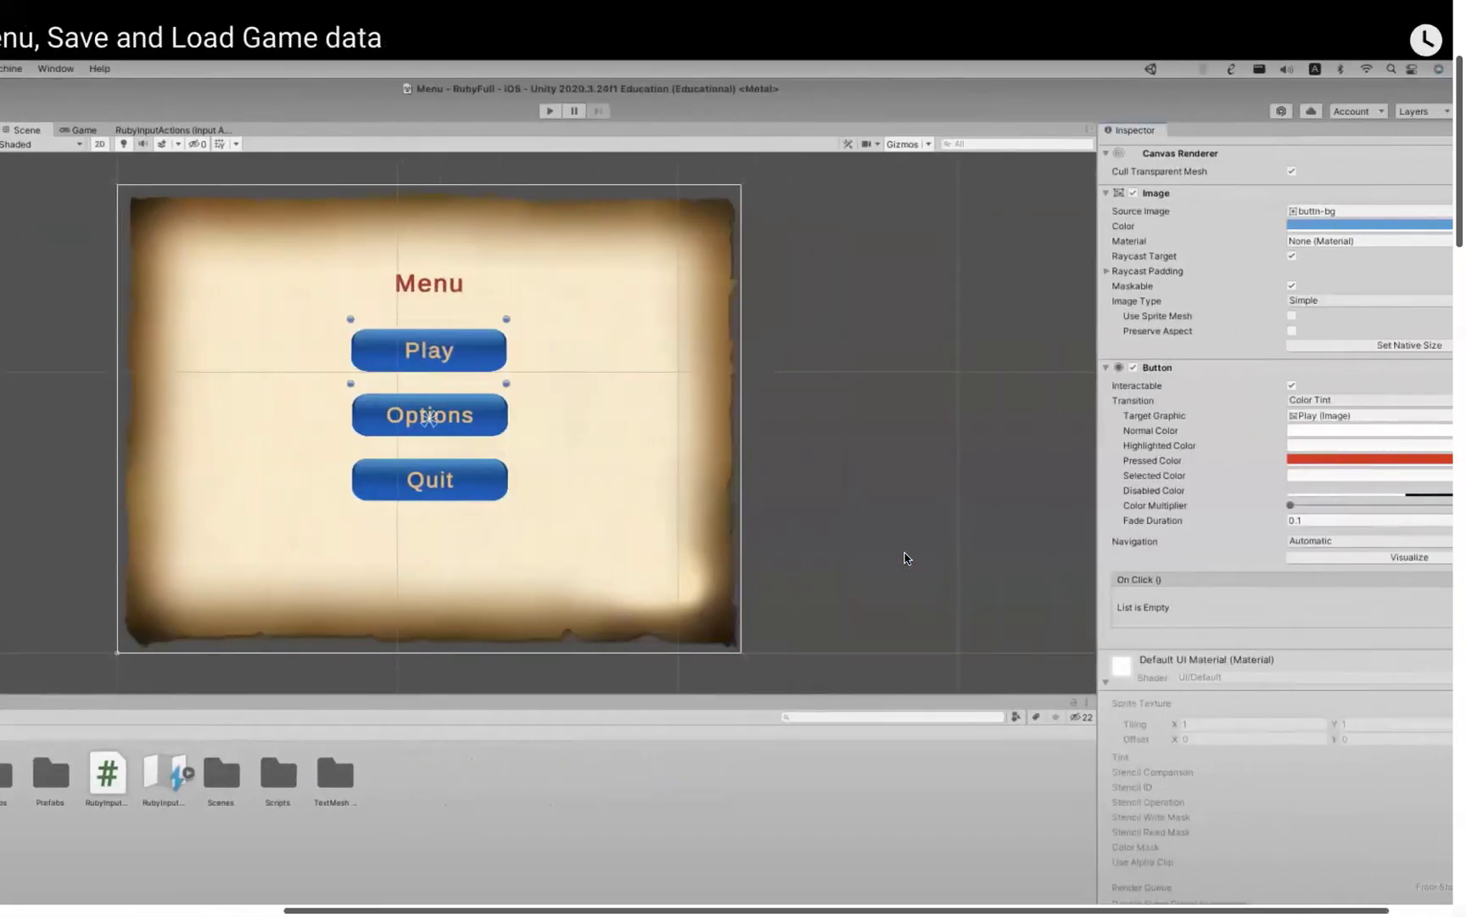
click(905, 553)
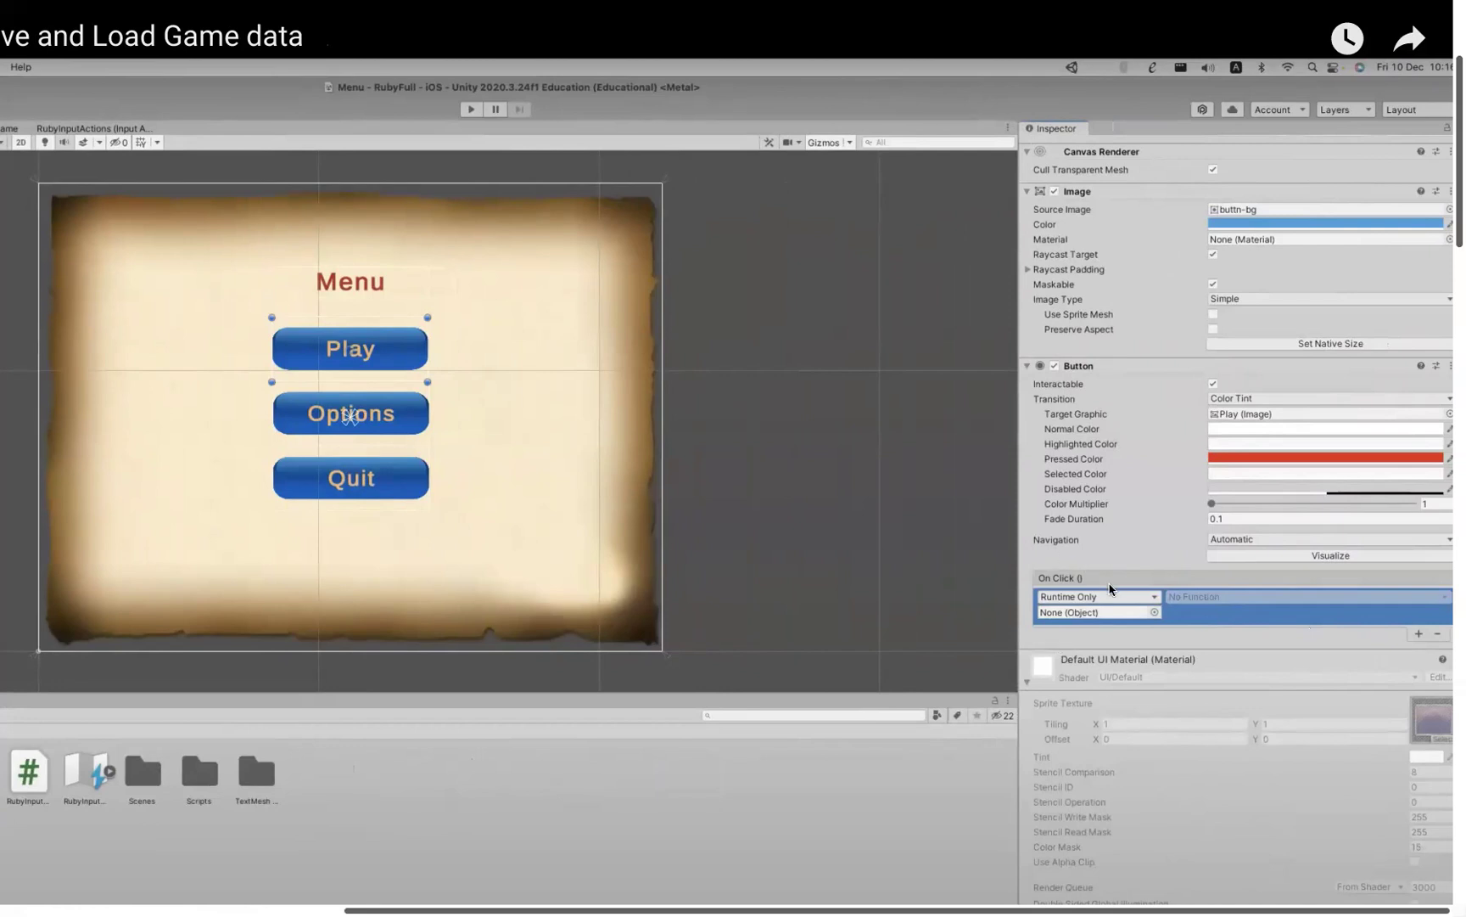
Create an empty MainMenu object under the Canvas to hold the title and three buttons.
click(1185, 642)
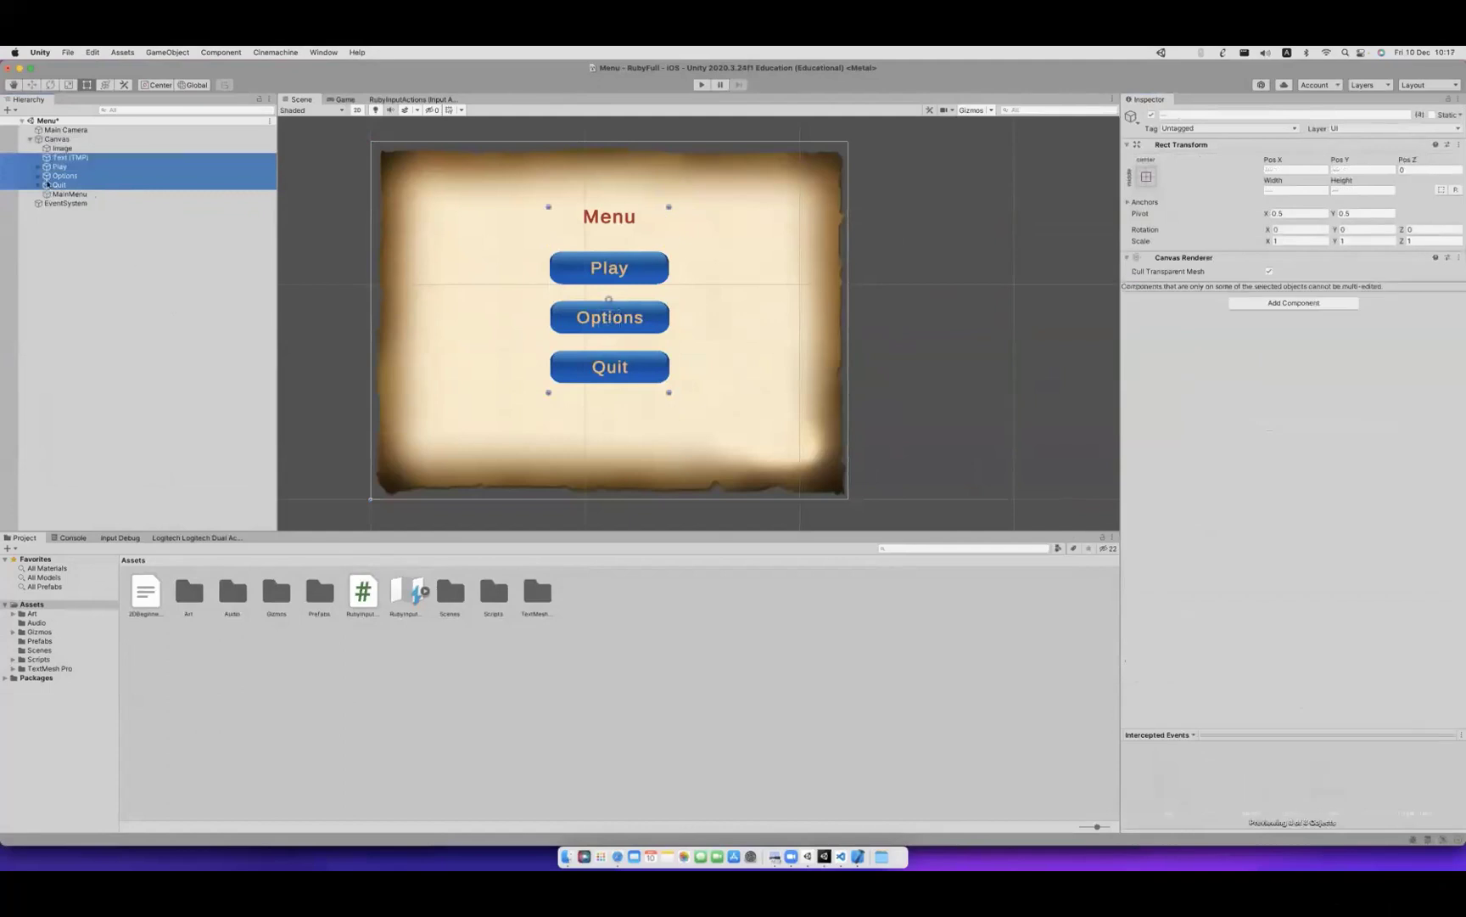
key(space)
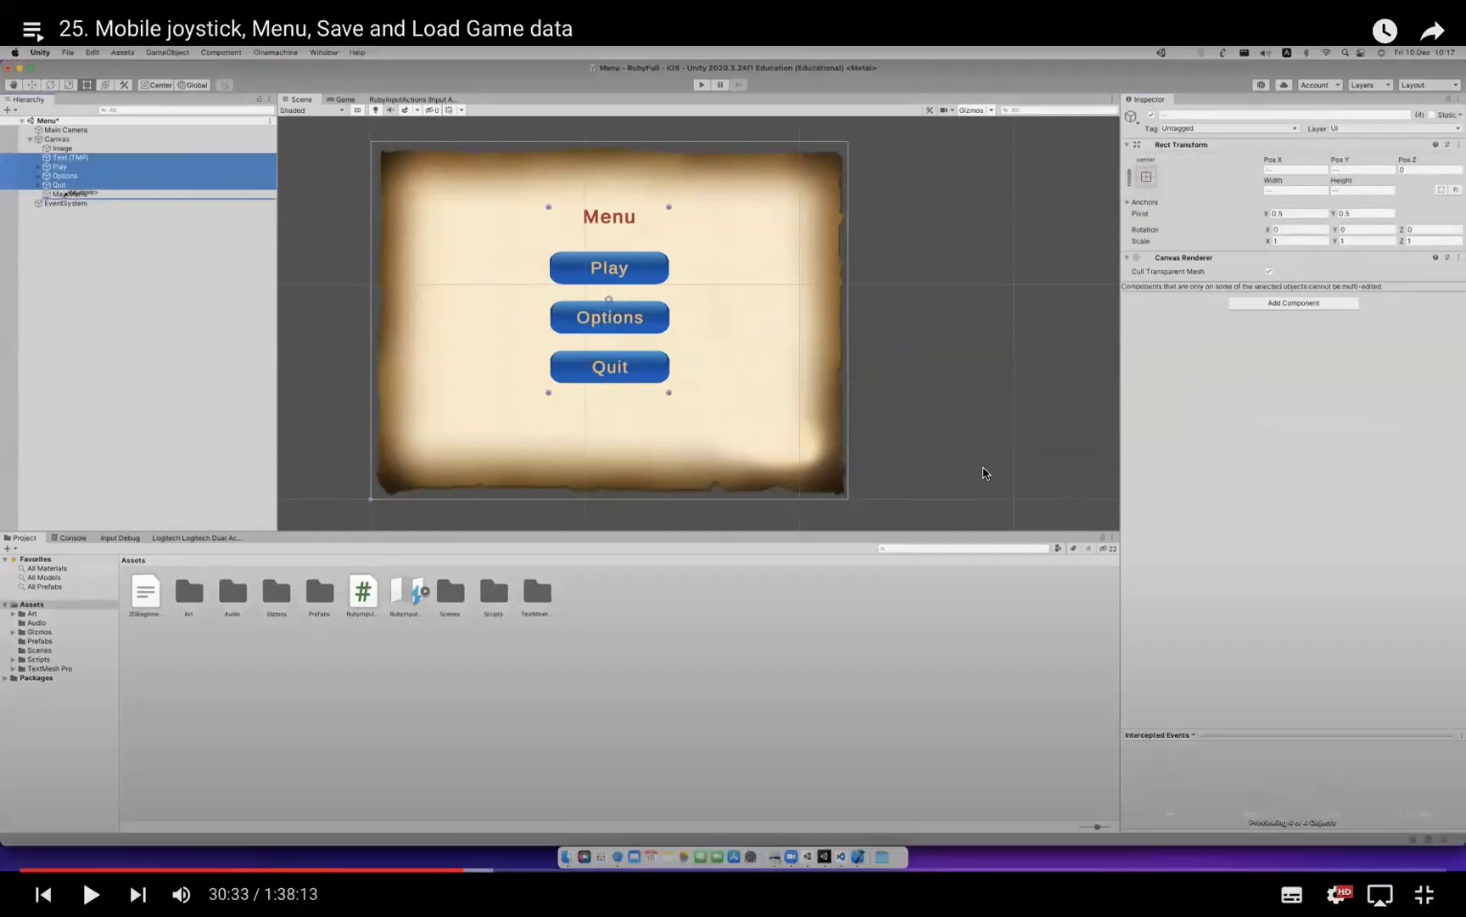
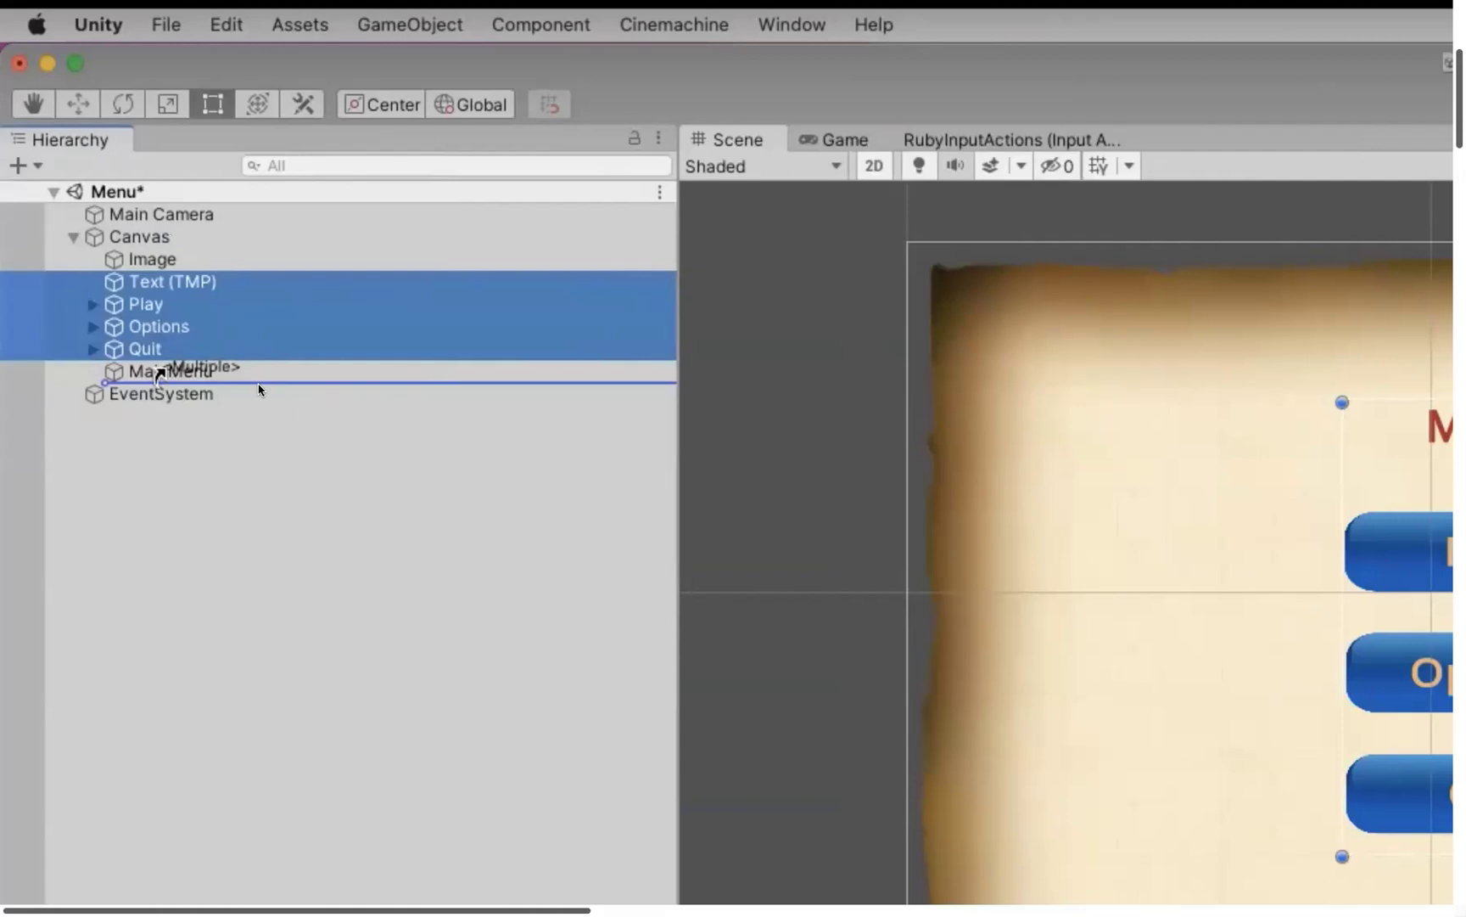
Move the title text and the Play, Options and Quit buttons under MainMenu in the Hierarchy.
drag(158, 374, 162, 370)
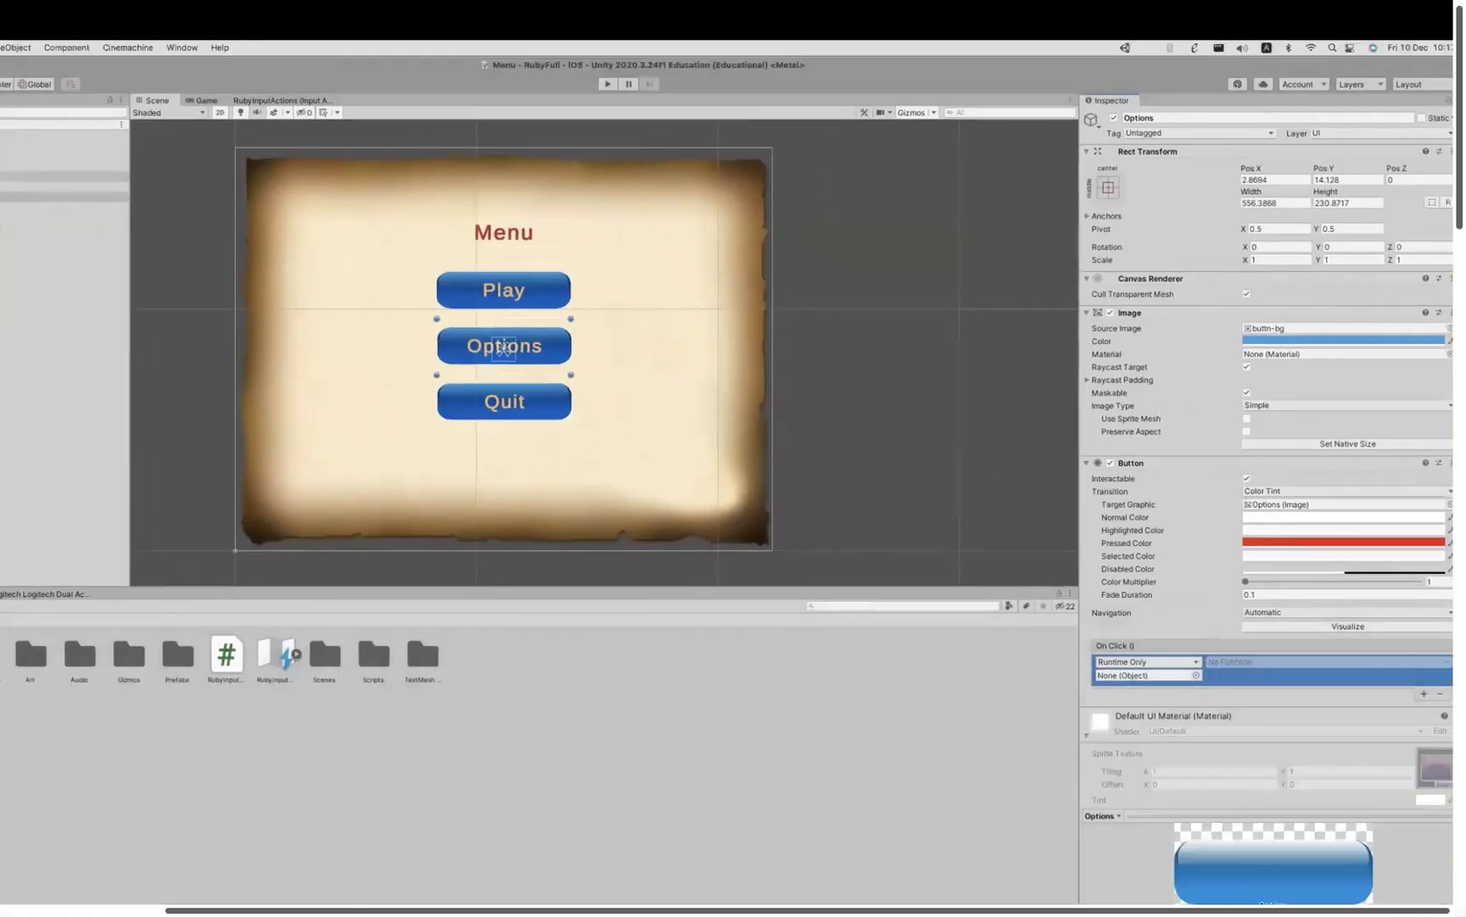
Add an On Click event to Options that calls MainMenuController.ShowOptionMenu on MainMenu.
click(1003, 483)
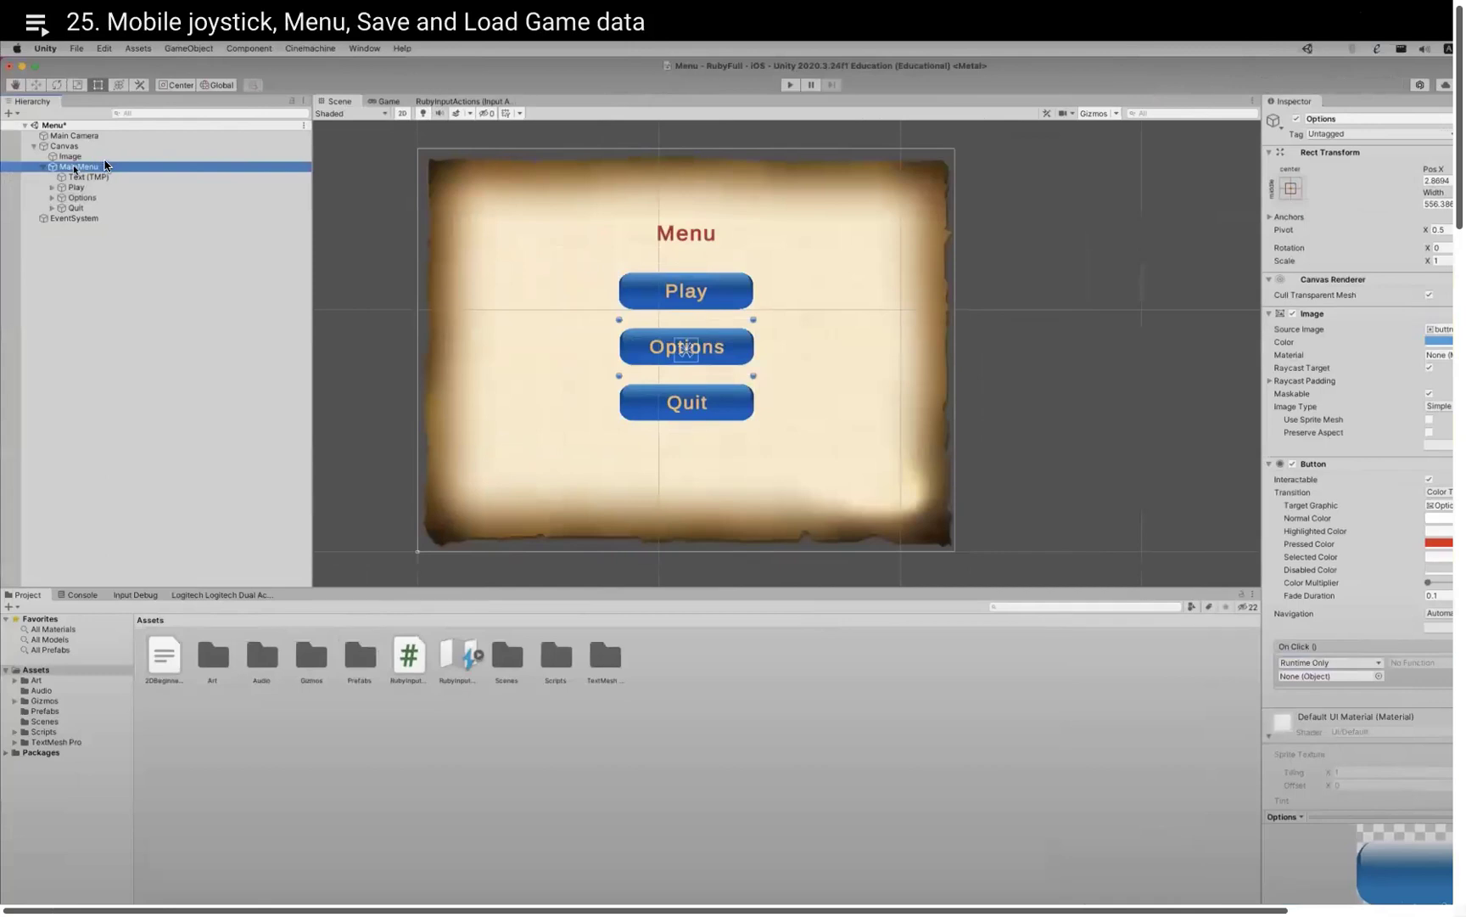
key(space)
key(space)
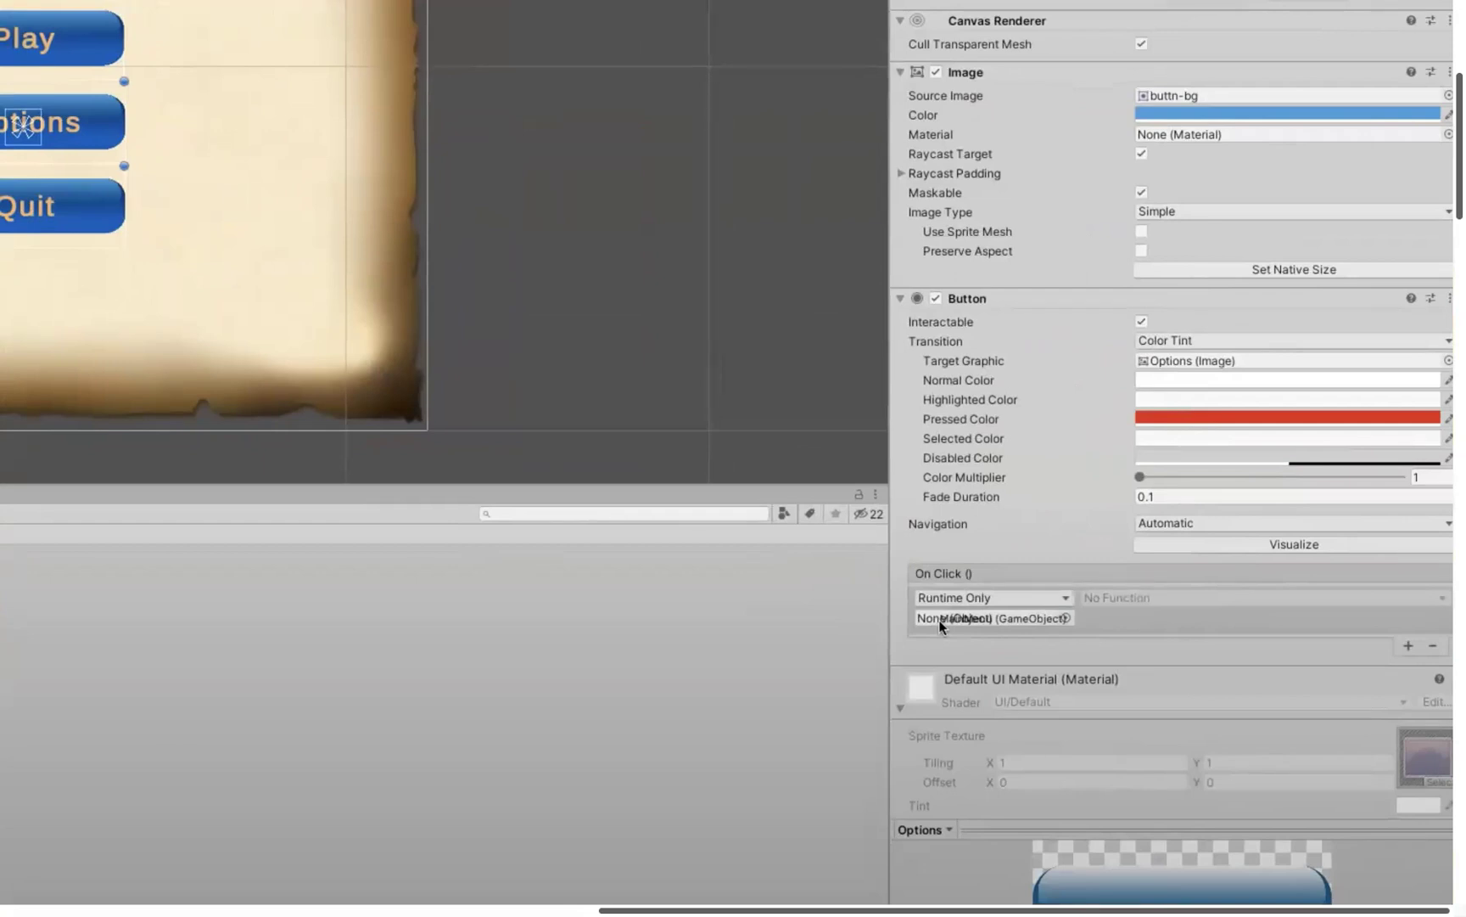
key(space)
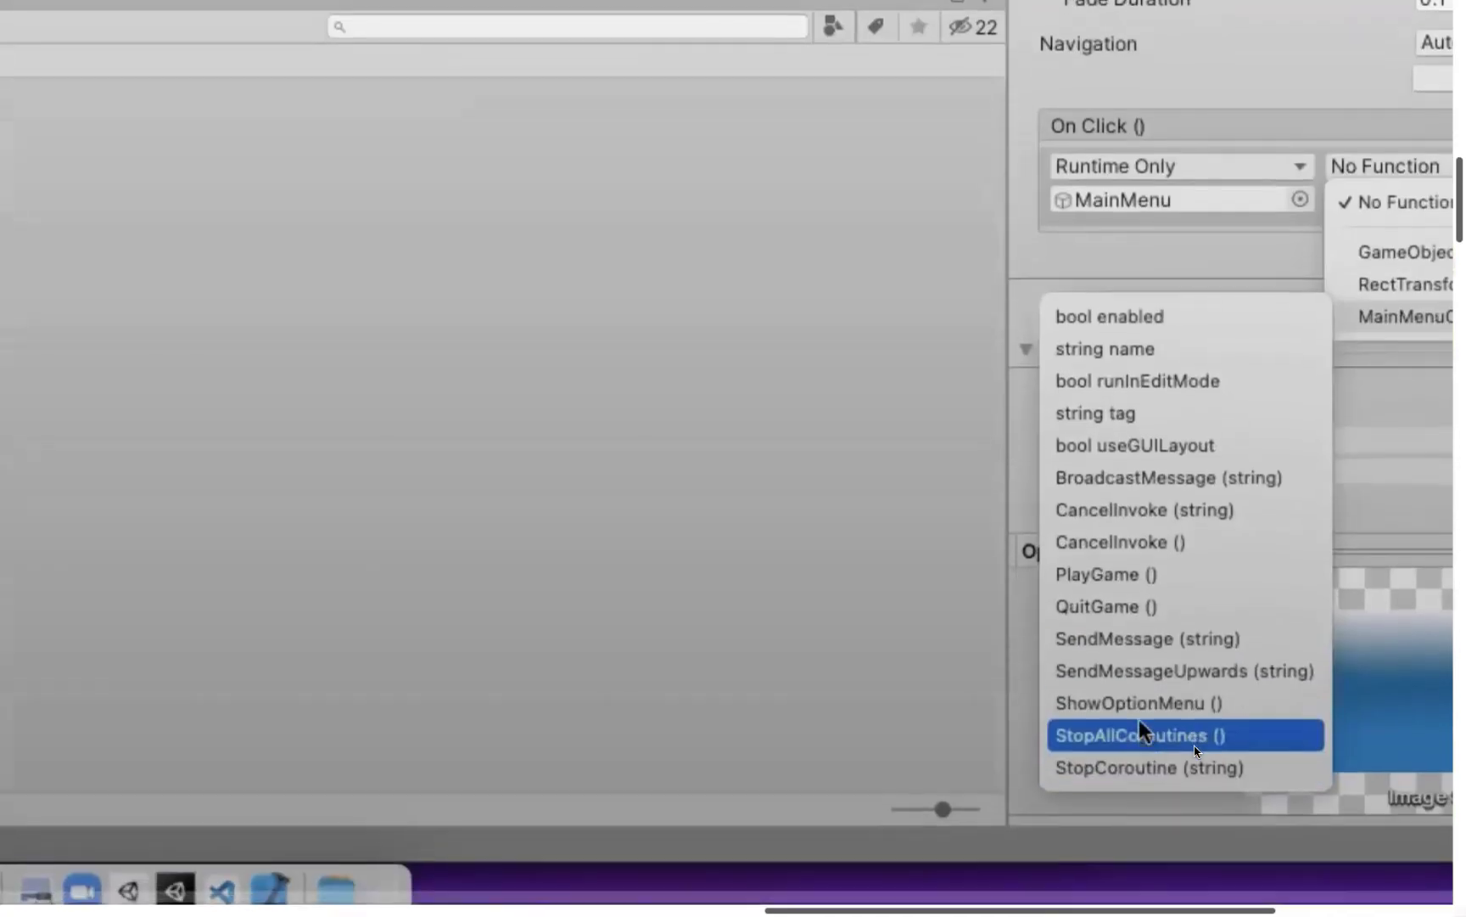
click(1132, 704)
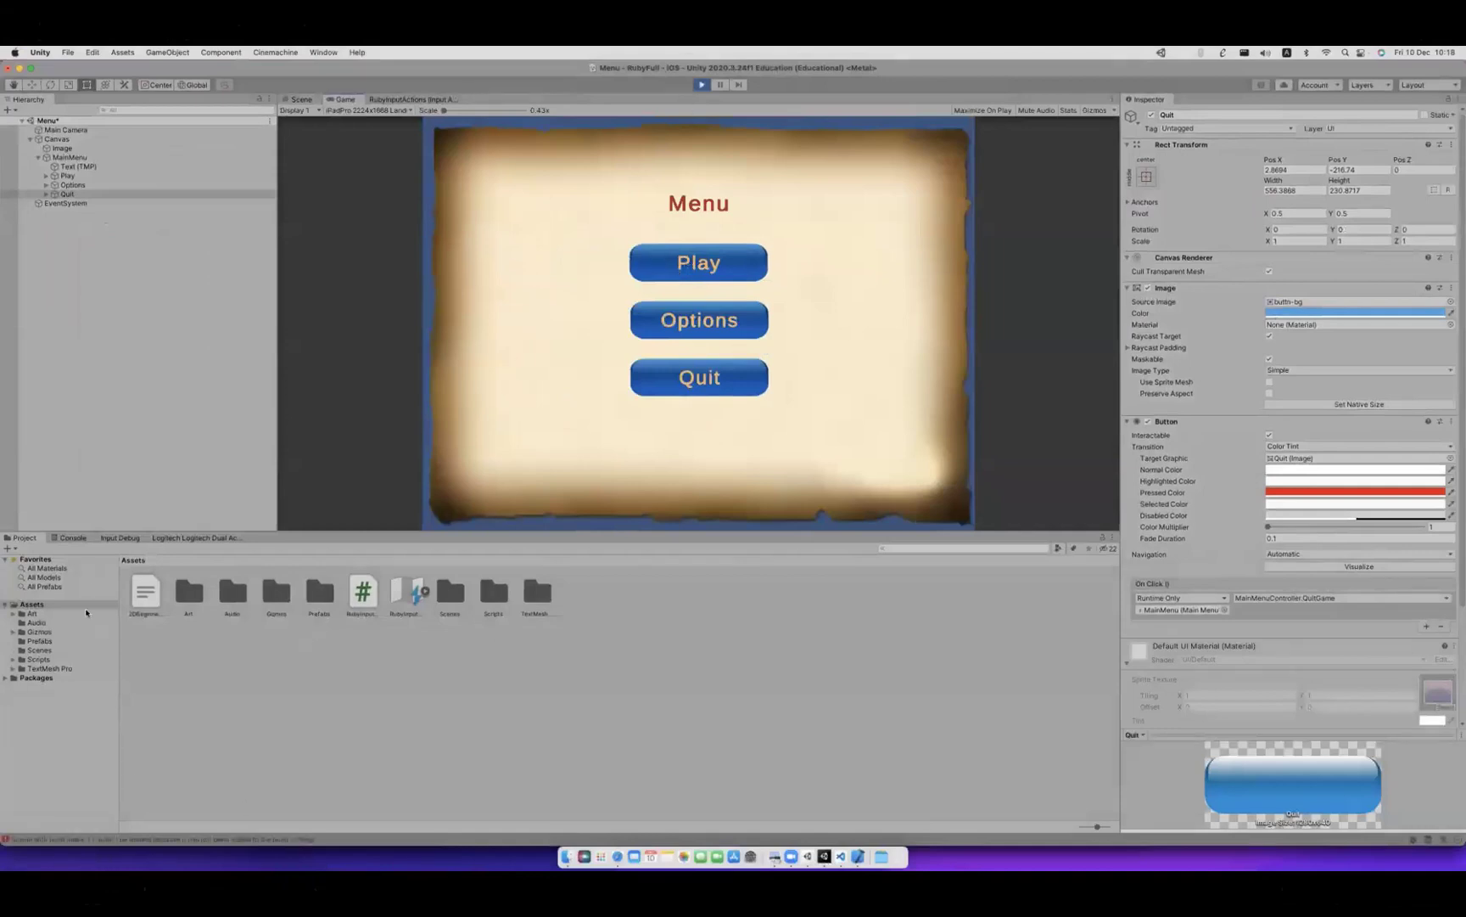
Show the Console error that the build index 1 scene is missing from Build Settings.
click(753, 419)
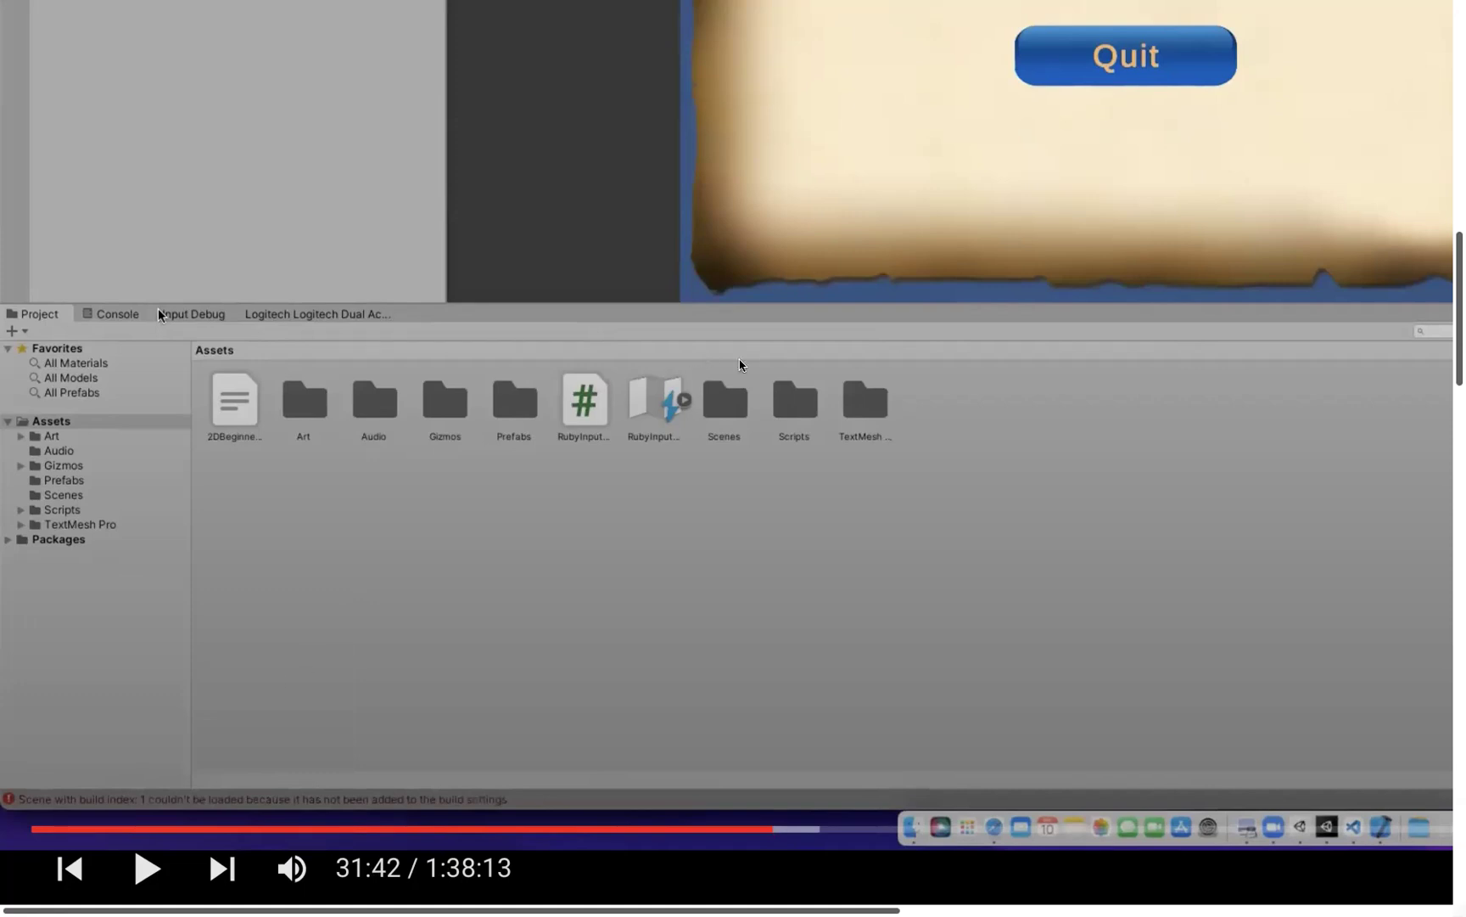
click(855, 278)
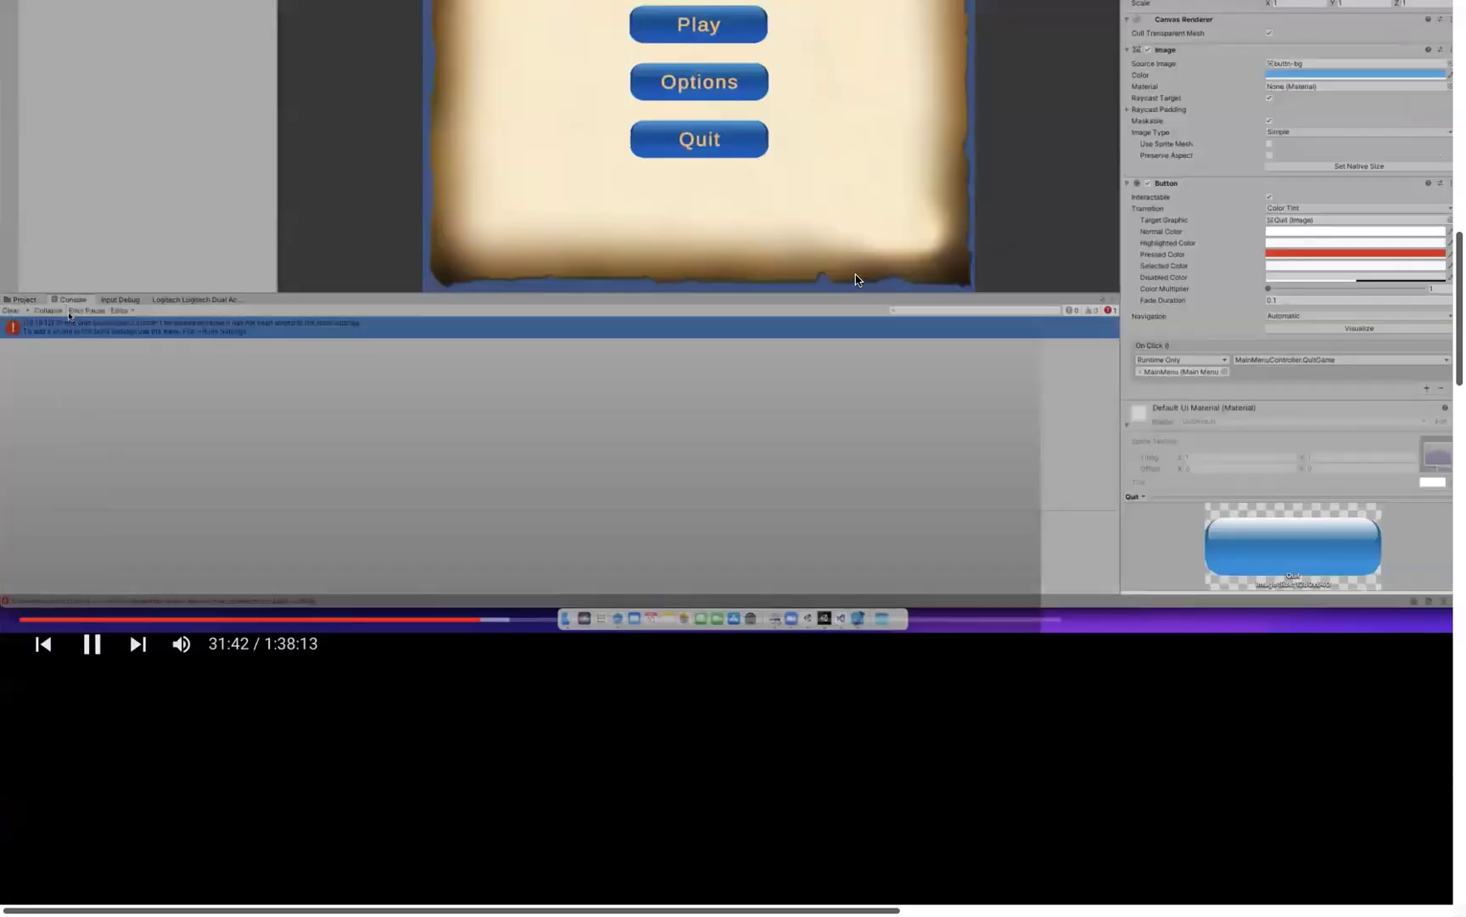
click(855, 279)
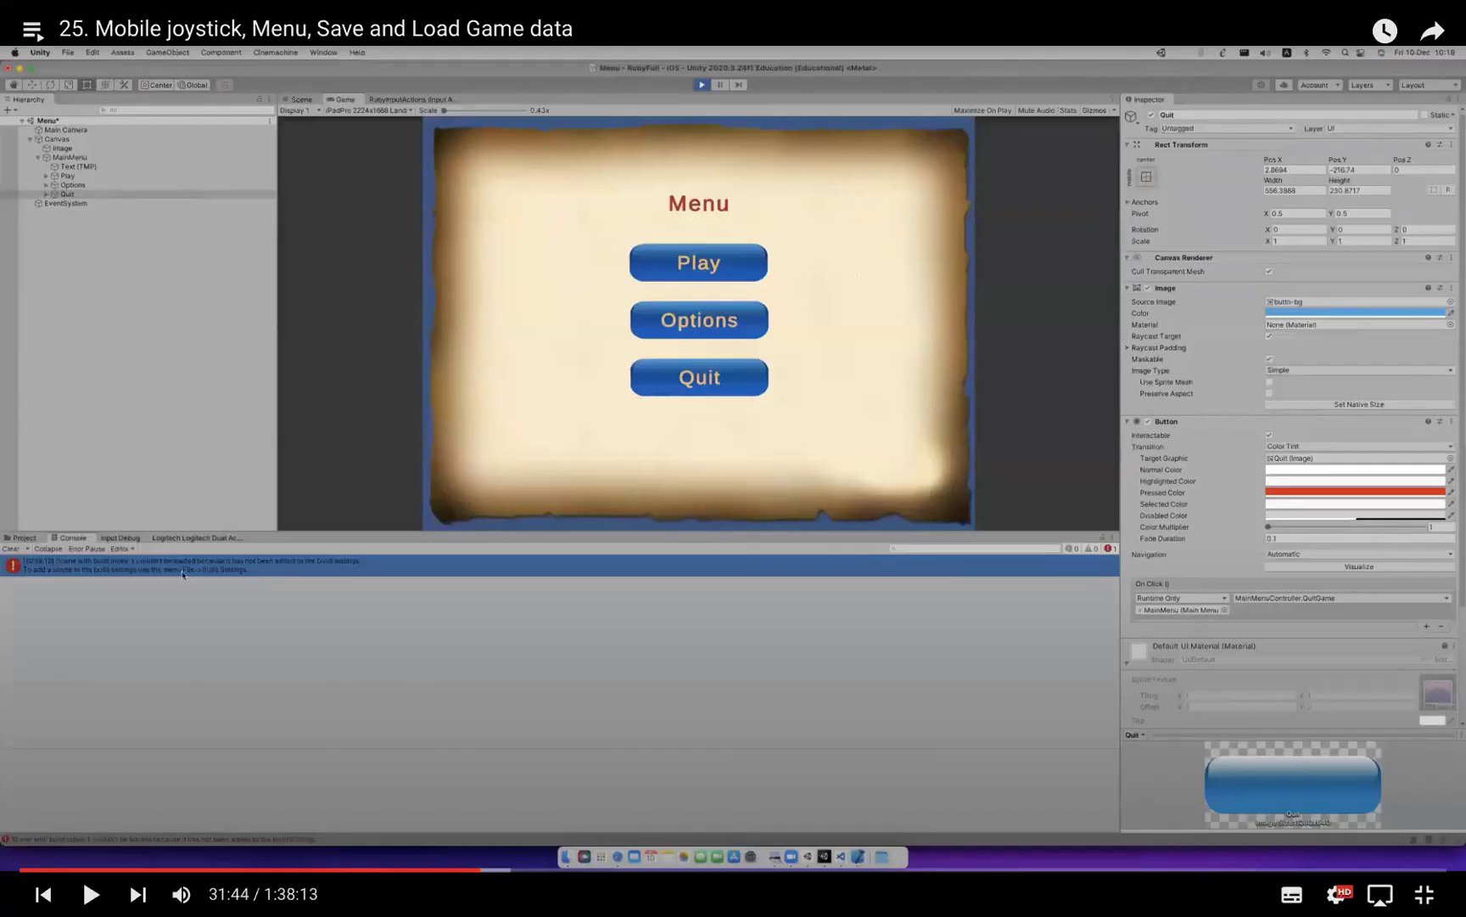
key(space)
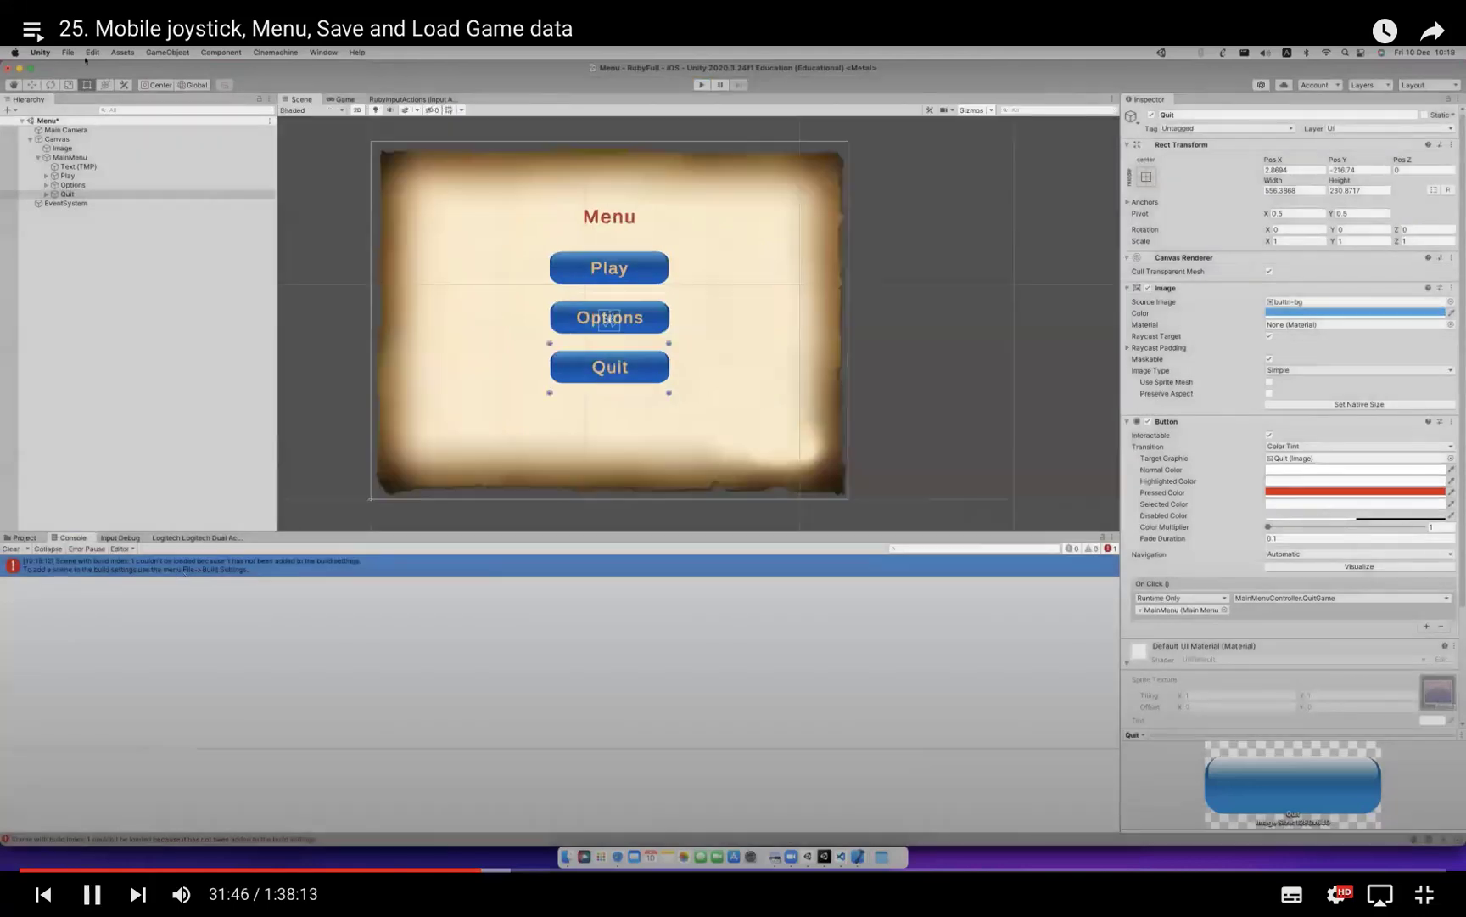
Add Scenes/Menu at index 0 and Scenes/ExampleScene at index 1 to Build Settings.
key(space)
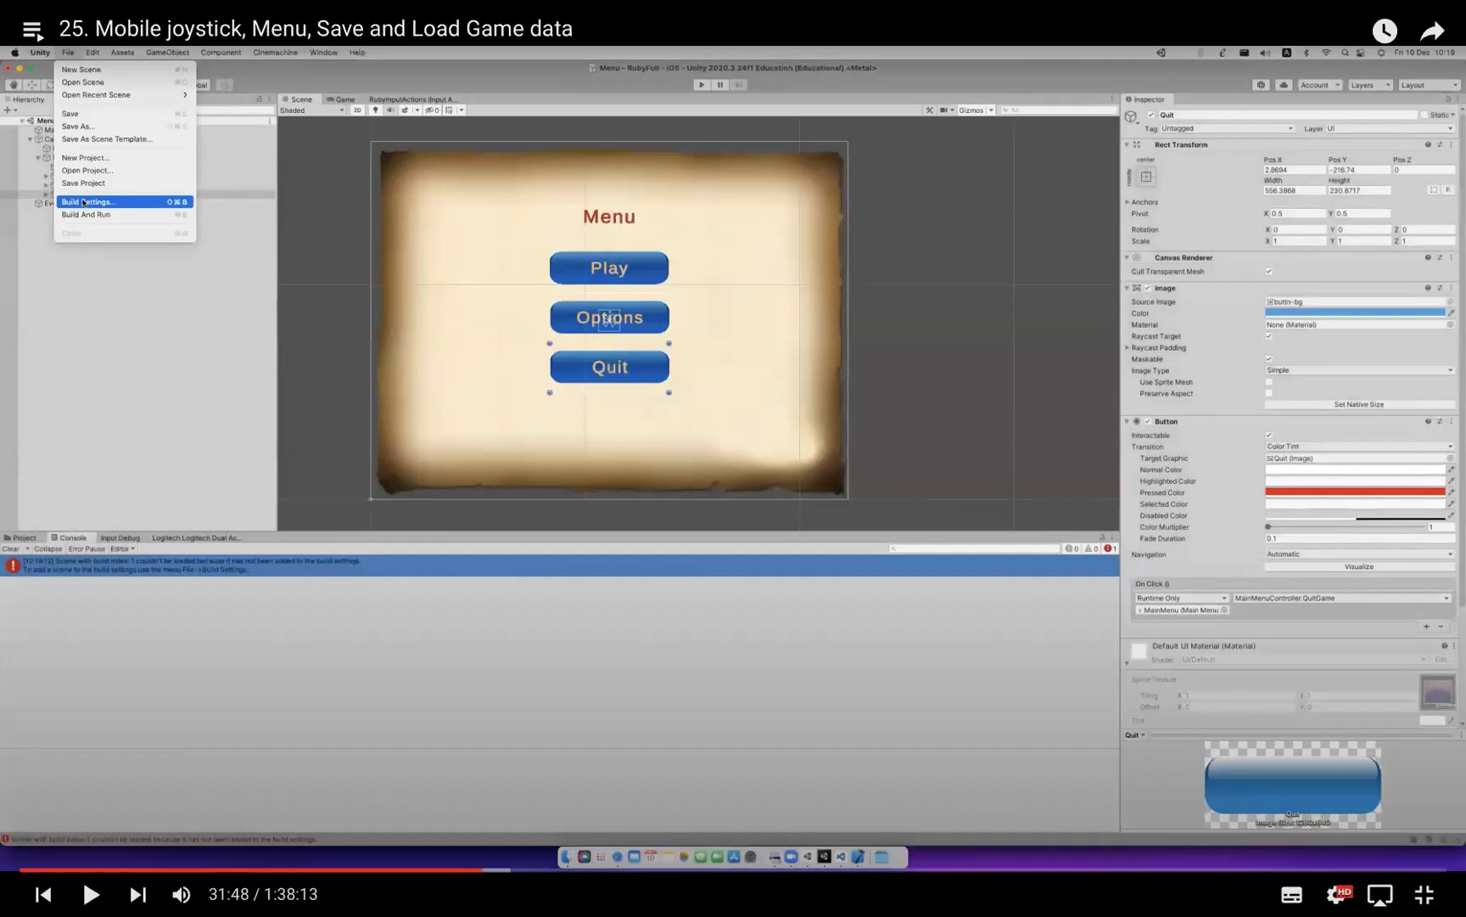
ctrl+scroll(128, 108, up, 2)
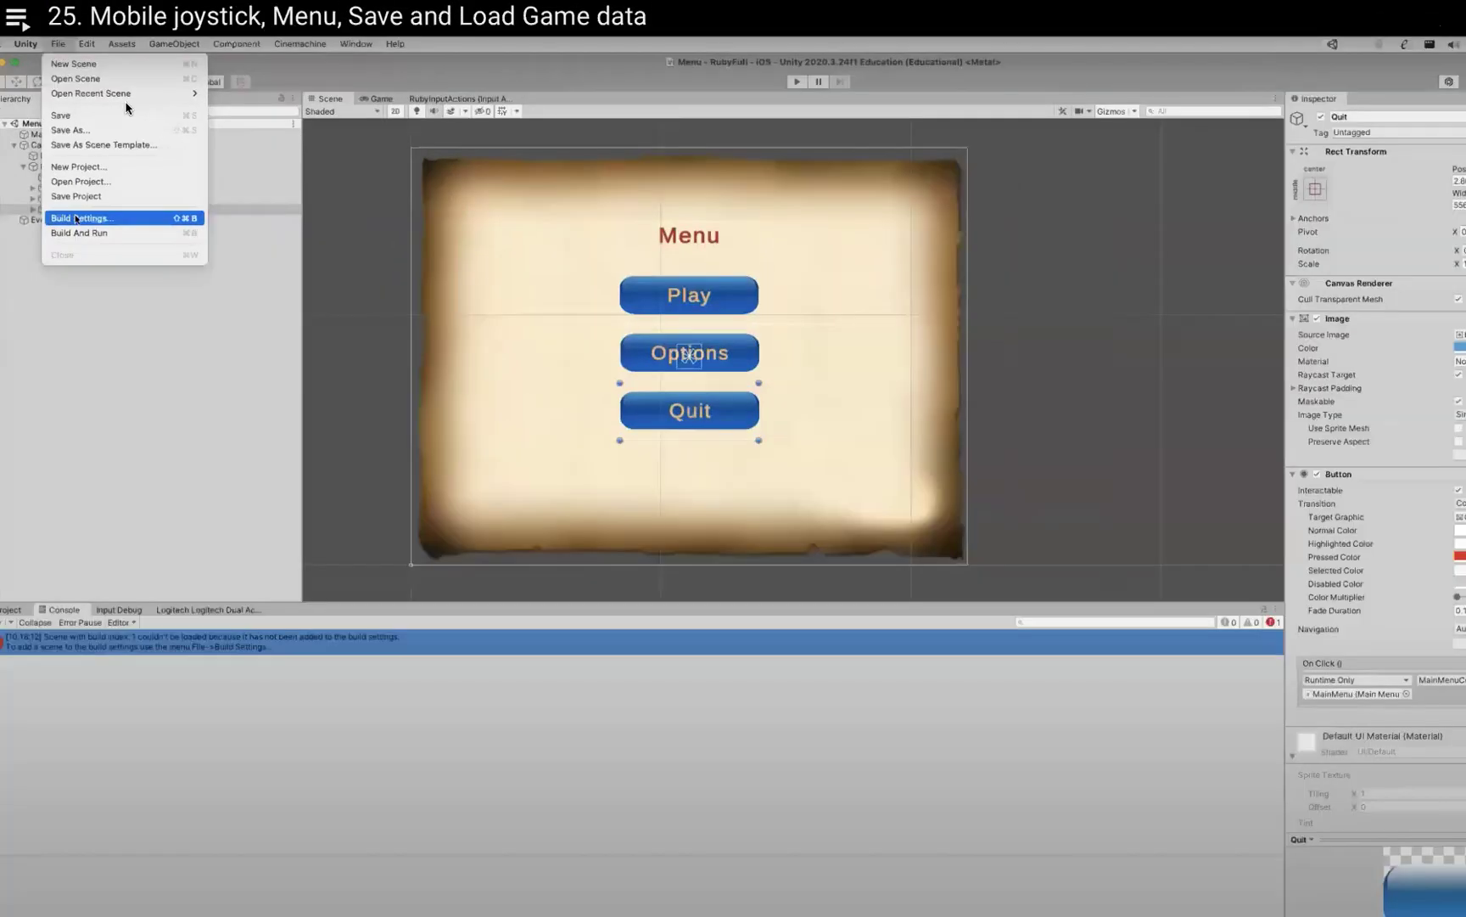
ctrl+scroll(127, 108, up, 5)
scroll(127, 110, up, 10)
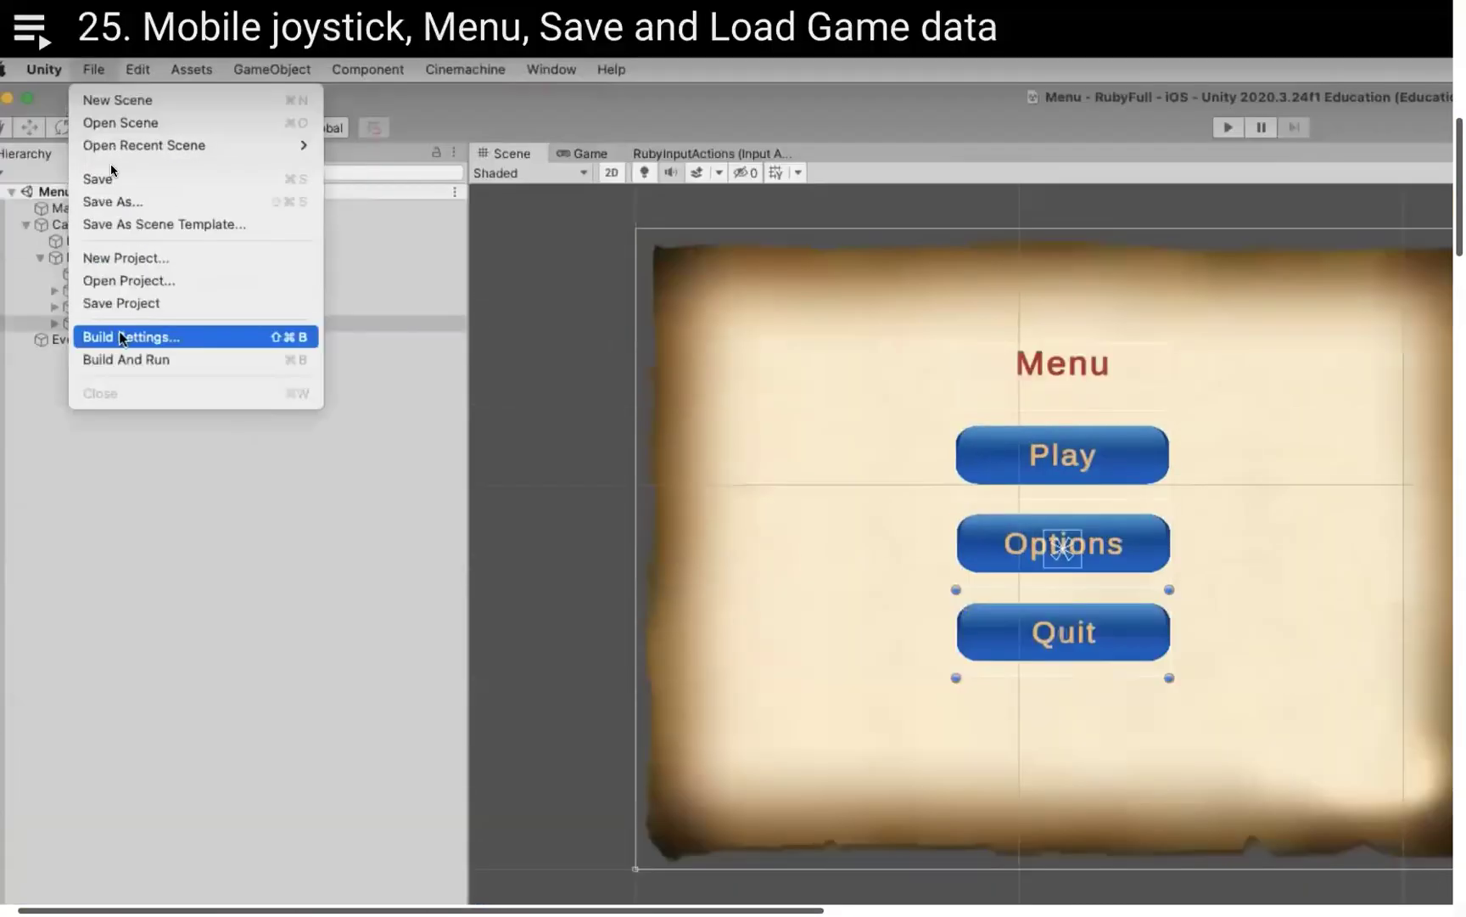
key(space)
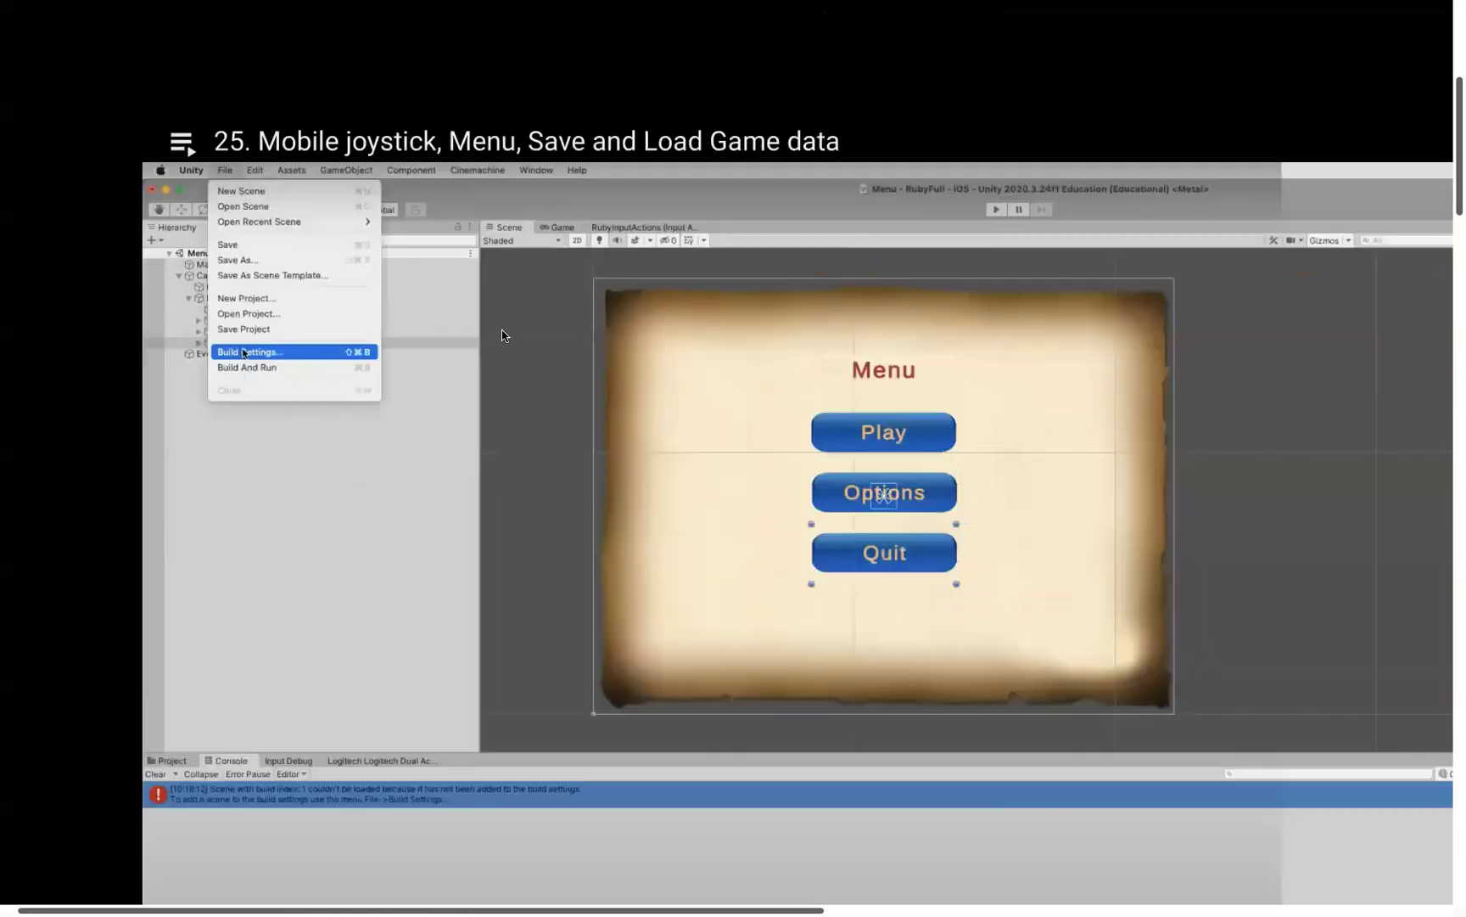
key(space)
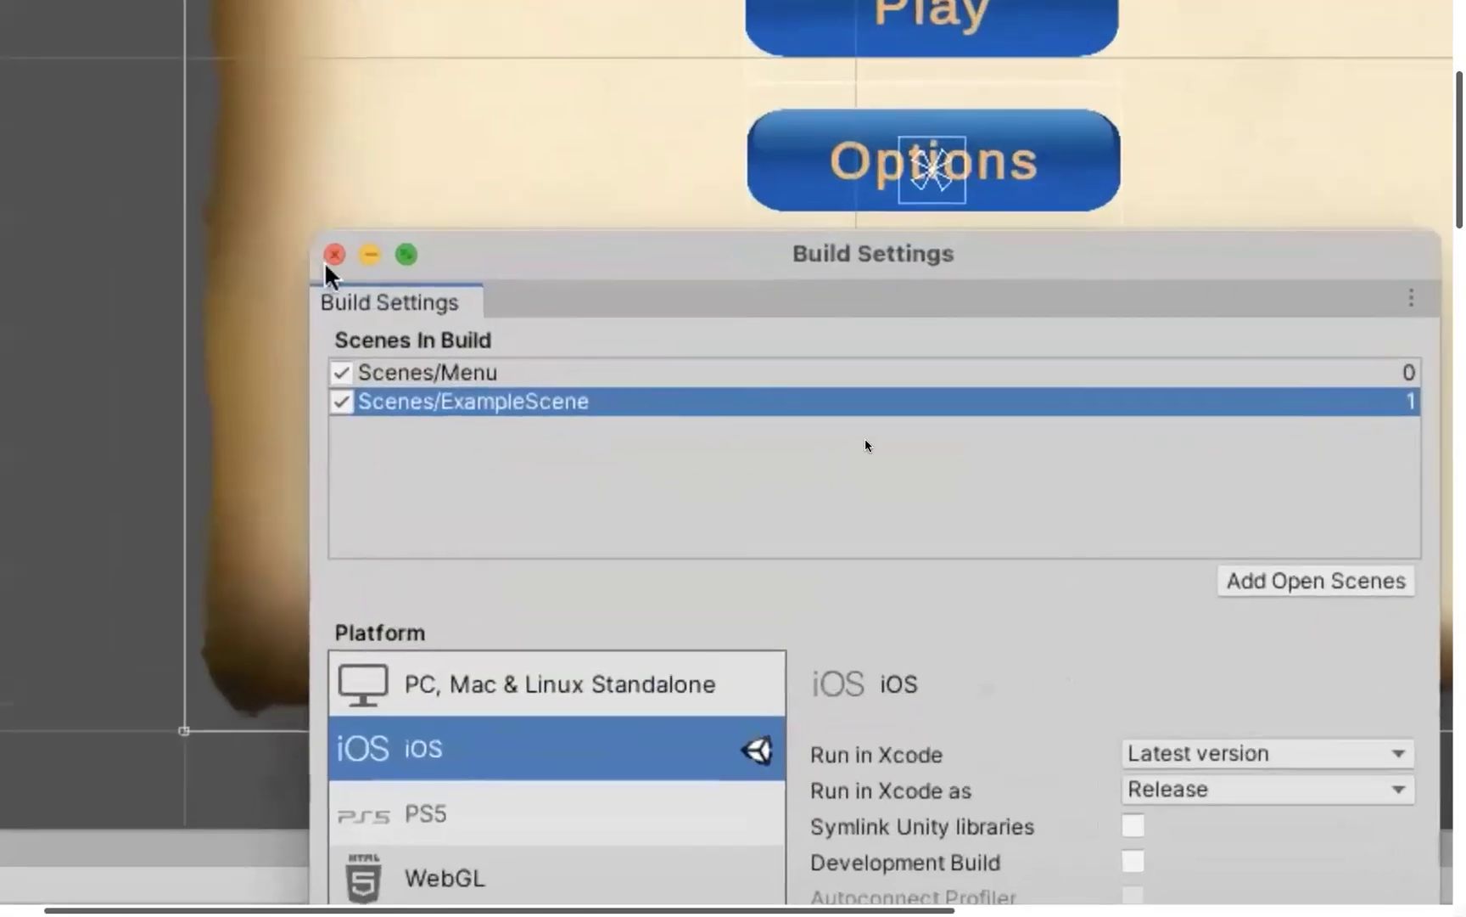
key(space)
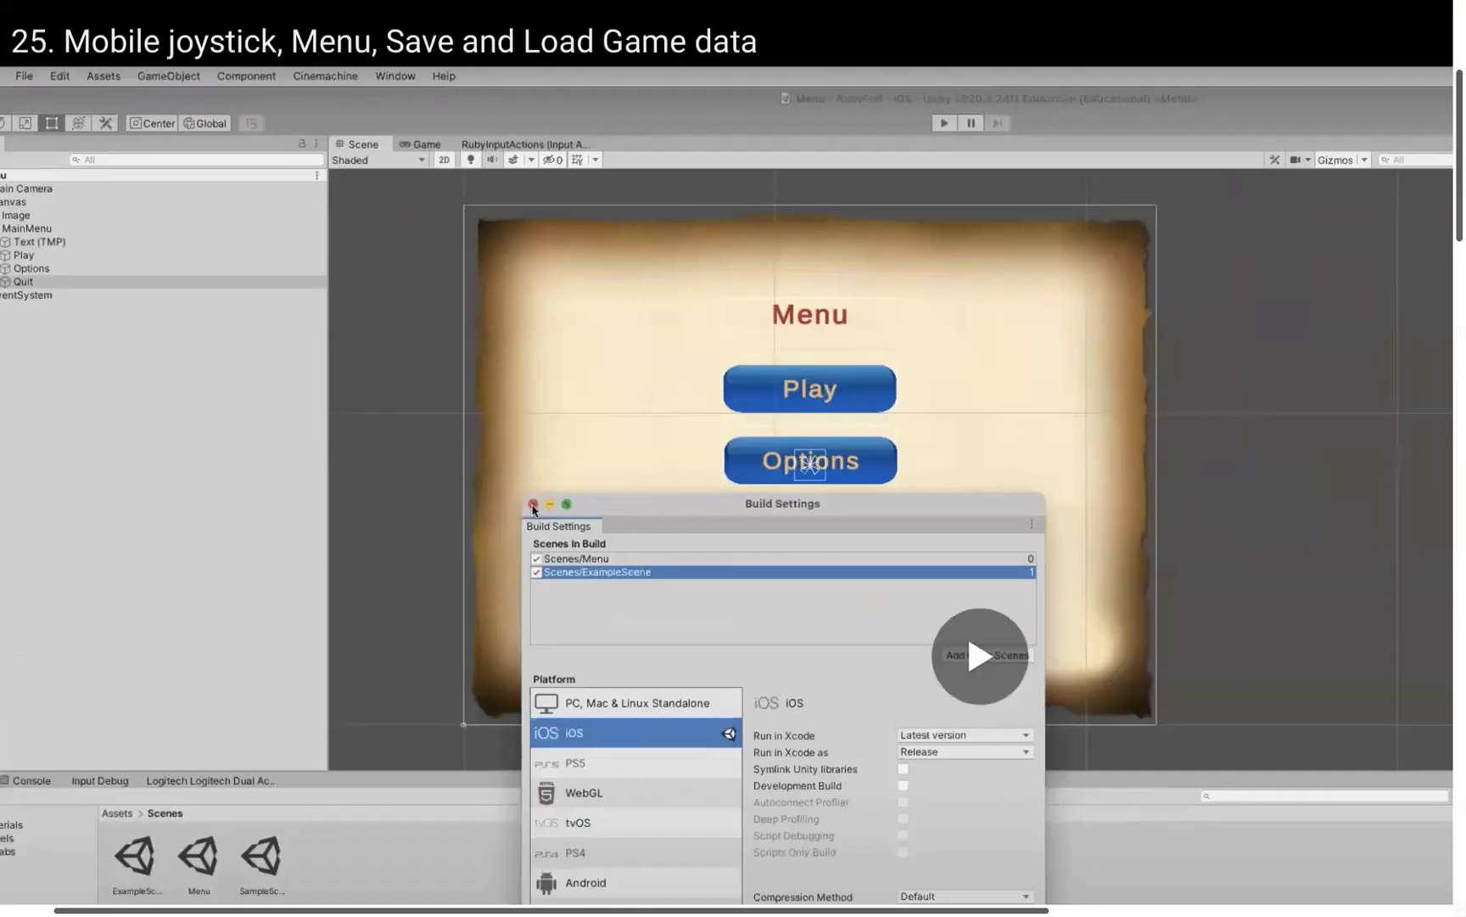
click(533, 504)
Run the menu, confirm the Play button loads ExampleScene, then stop.
click(944, 123)
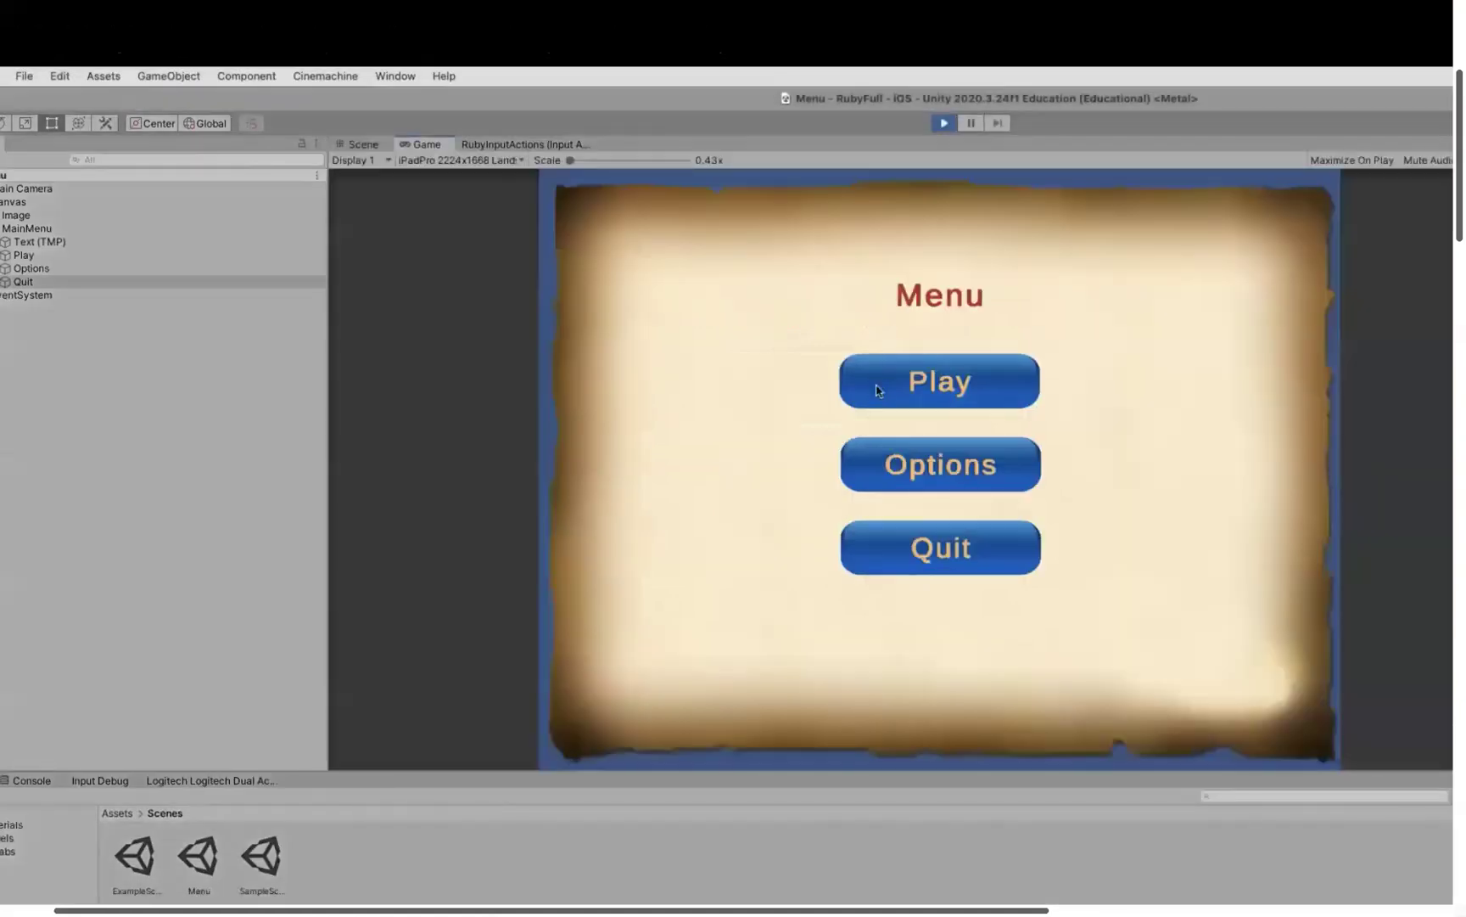
key(Return)
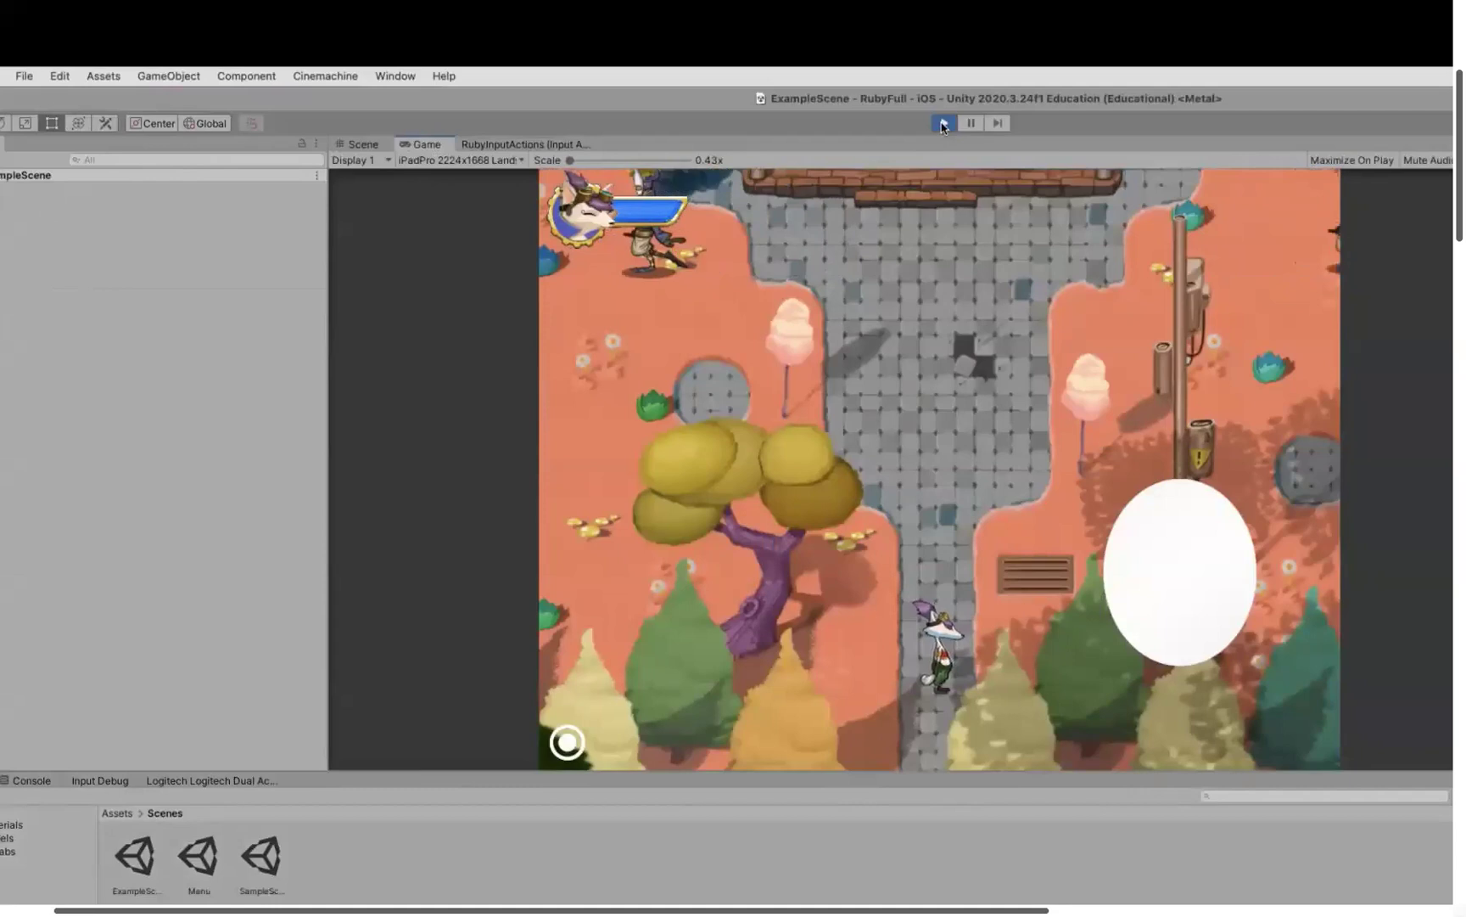
click(942, 124)
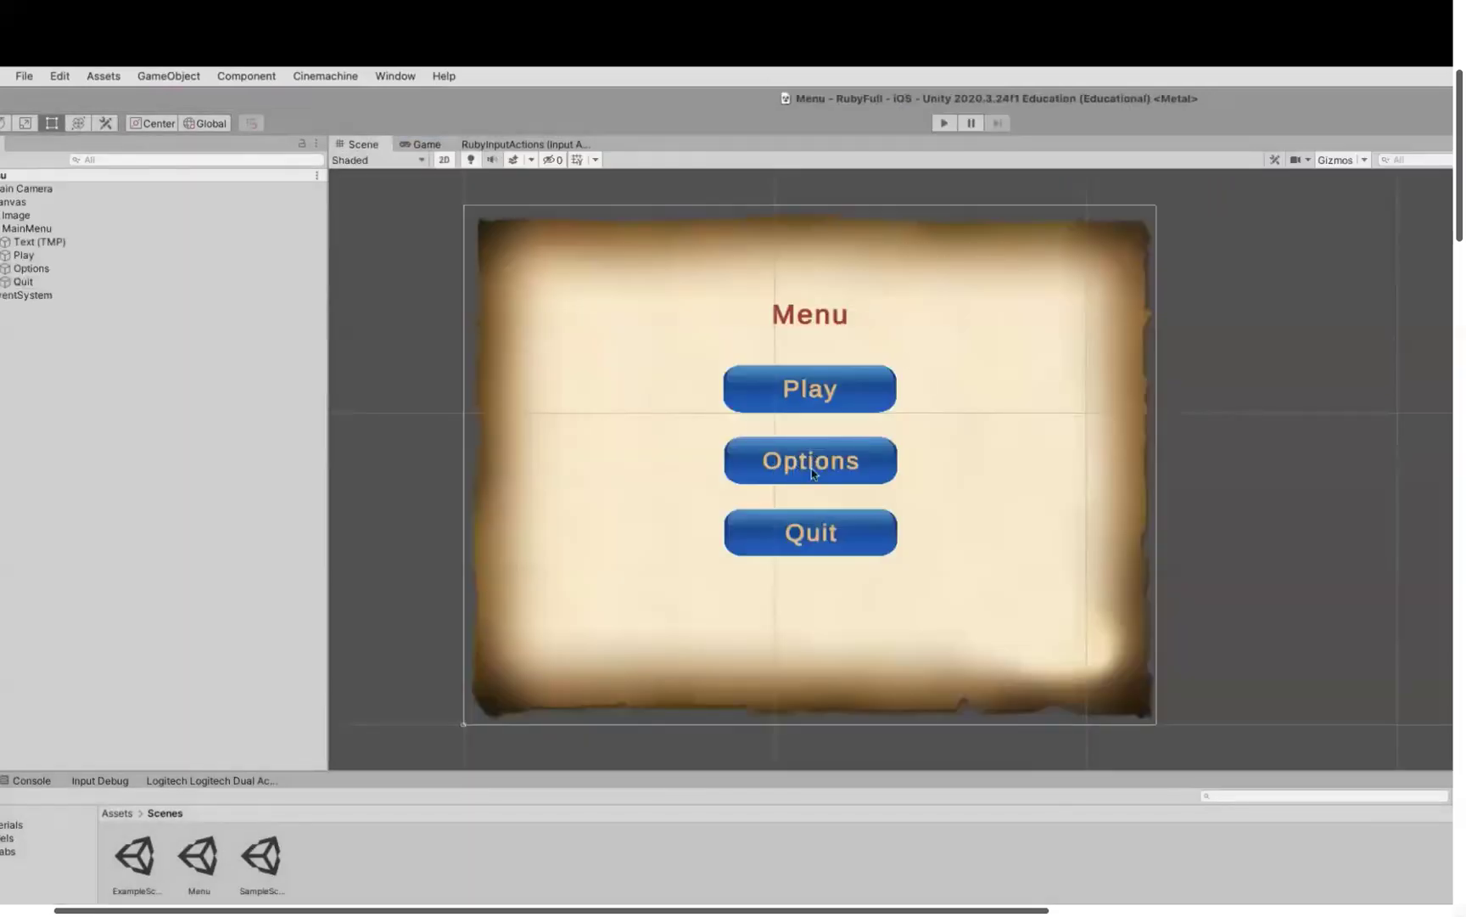
Run the menu again, confirm Quit logs 'Quit' in the Console, then stop.
click(944, 124)
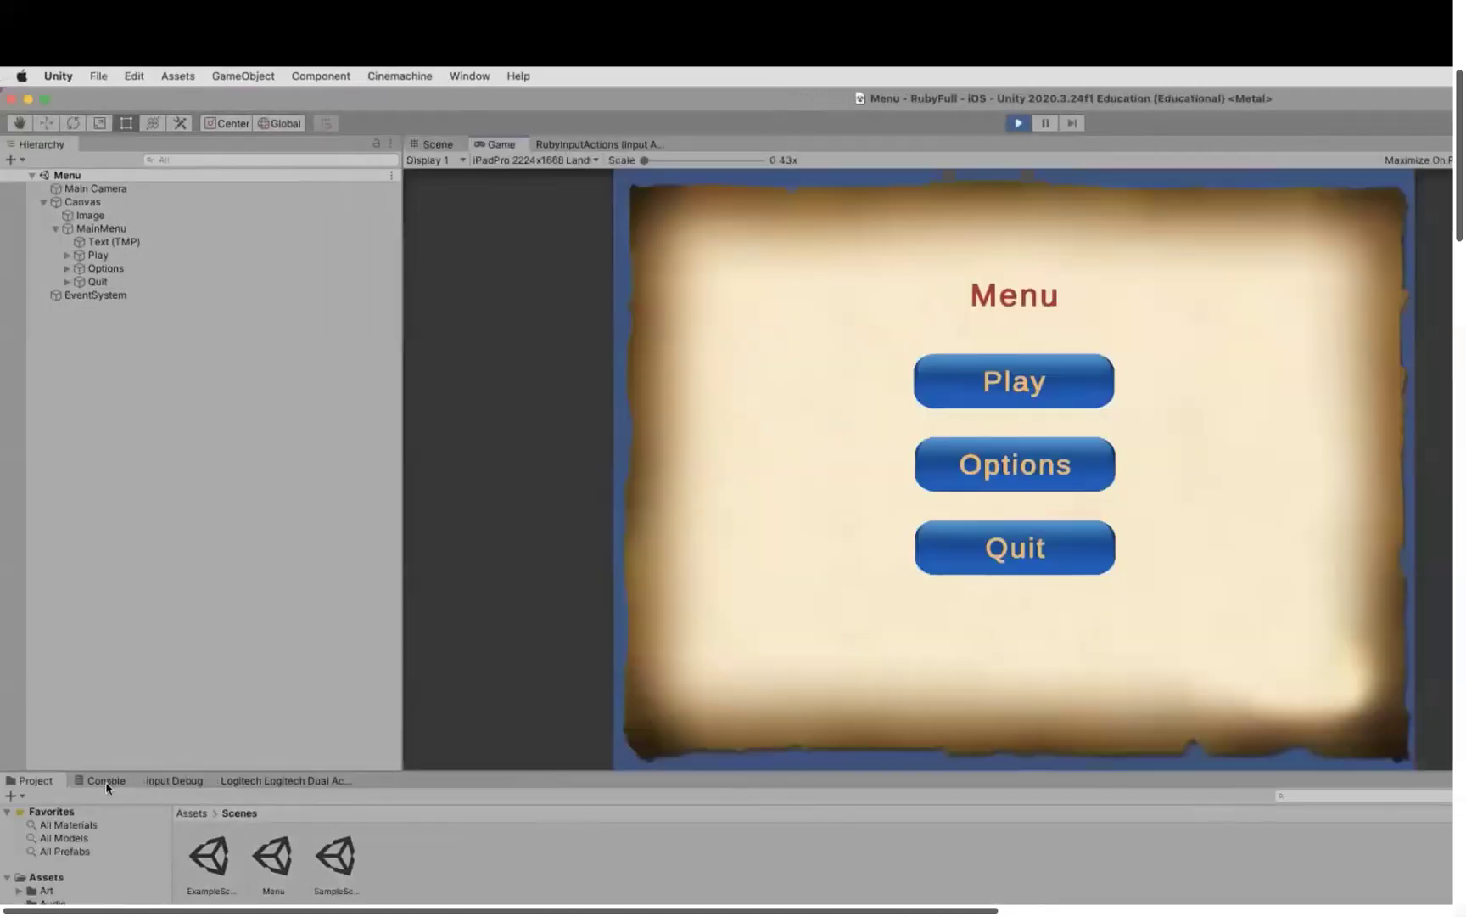
click(100, 780)
click(948, 560)
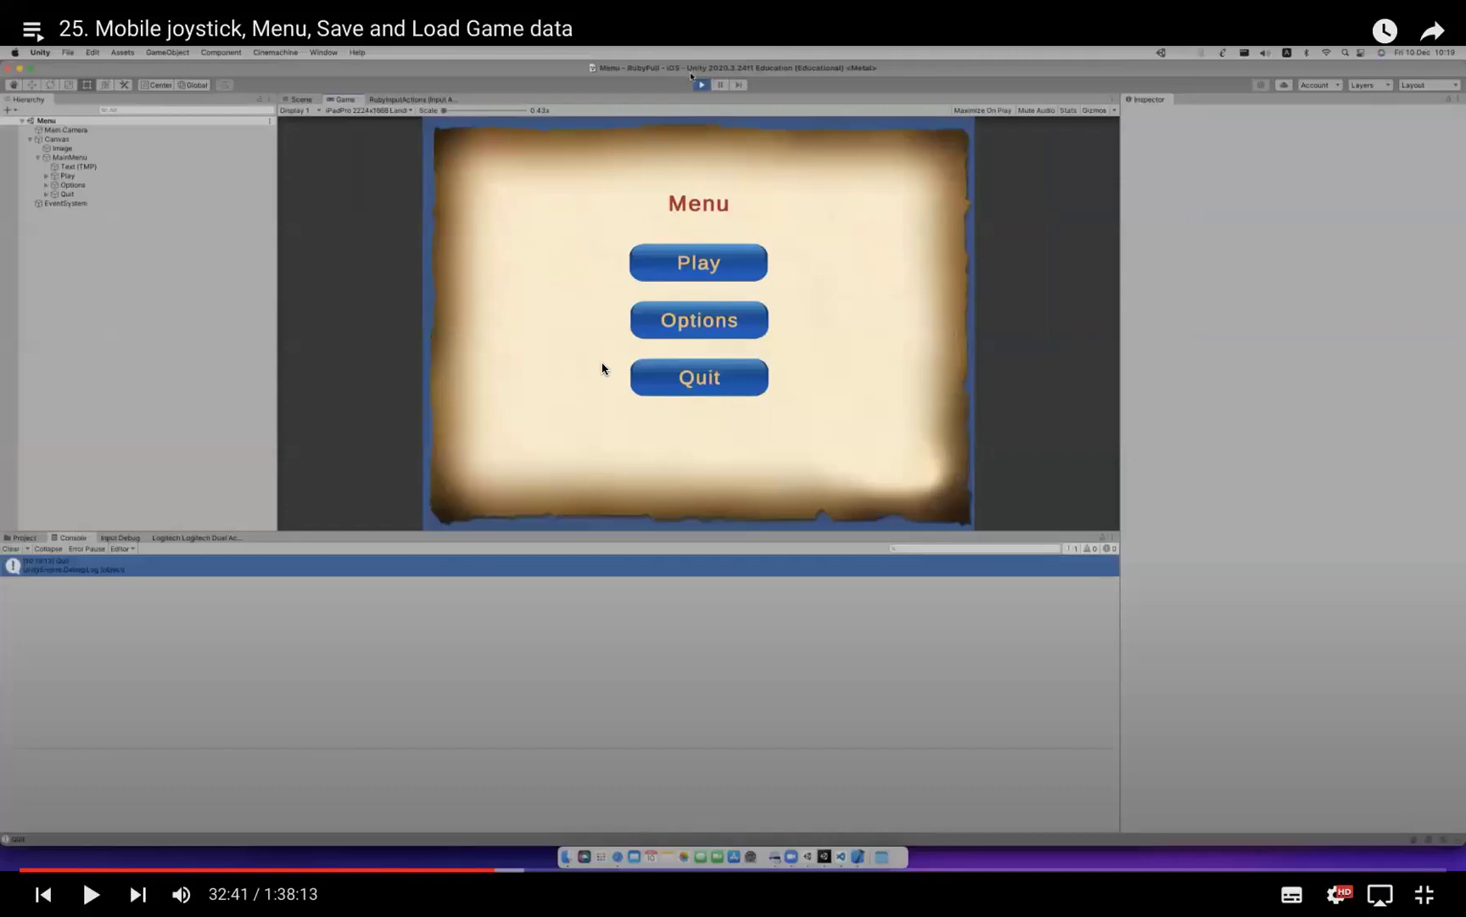
click(602, 369)
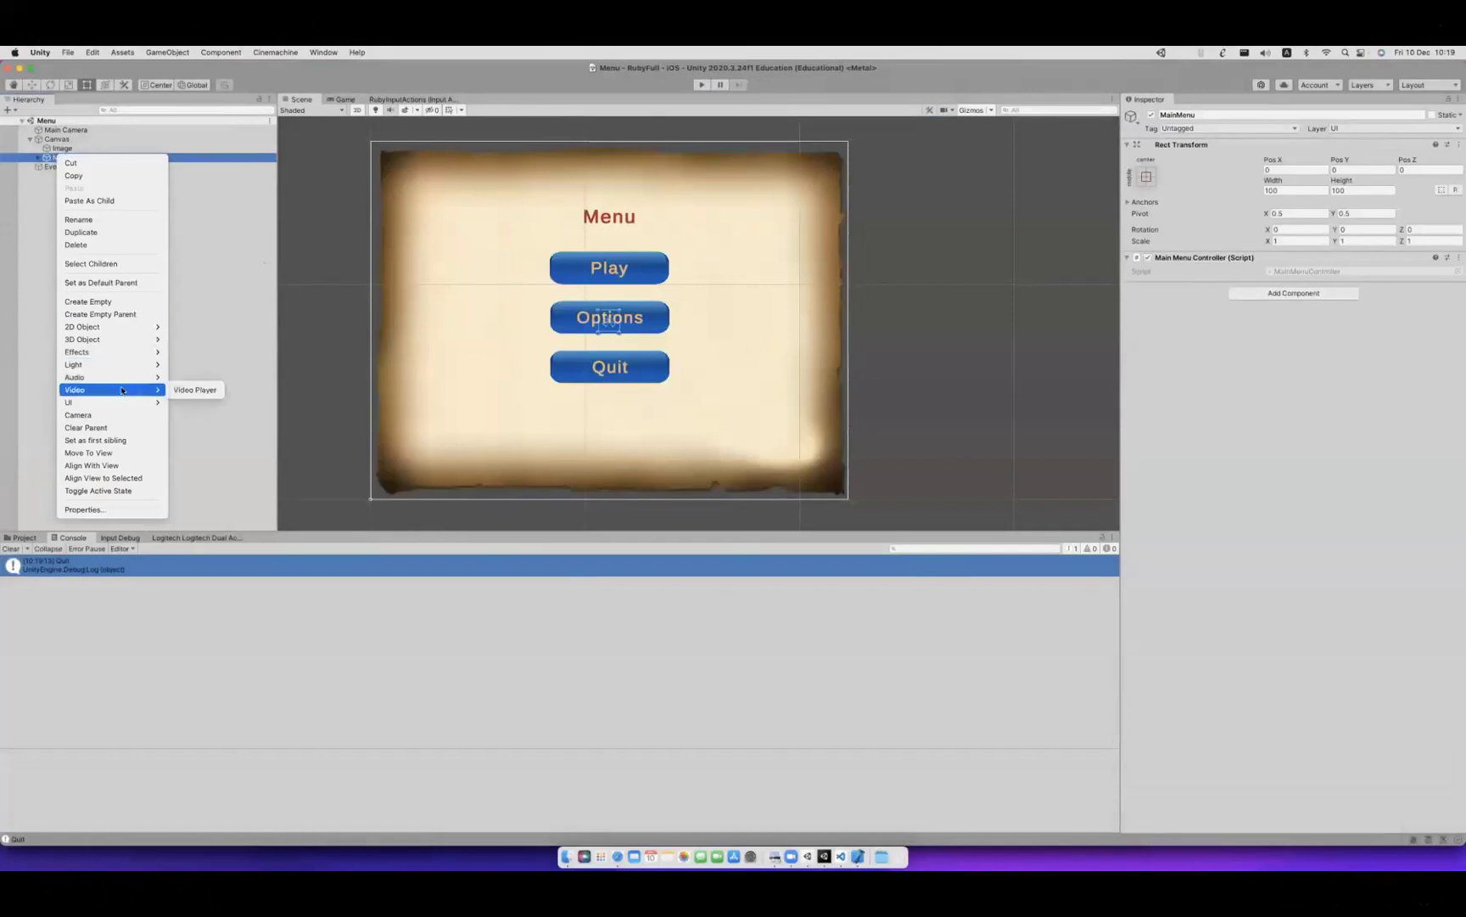
Duplicate MainMenu into an OptionMenu group titled 'Option Menu' and deactivate MainMenu.
click(207, 215)
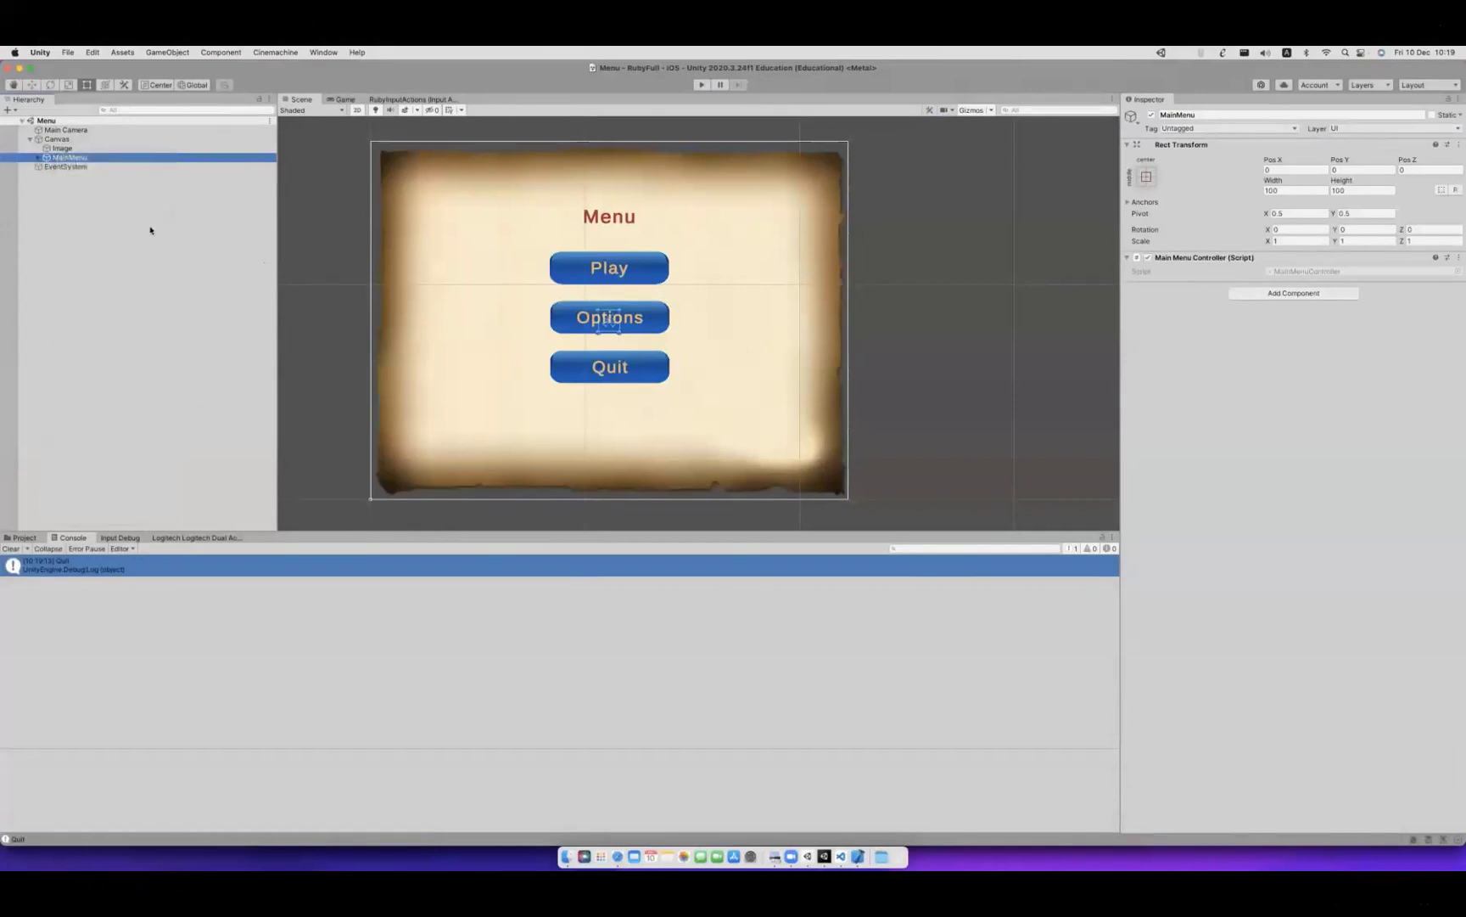
key(super+d)
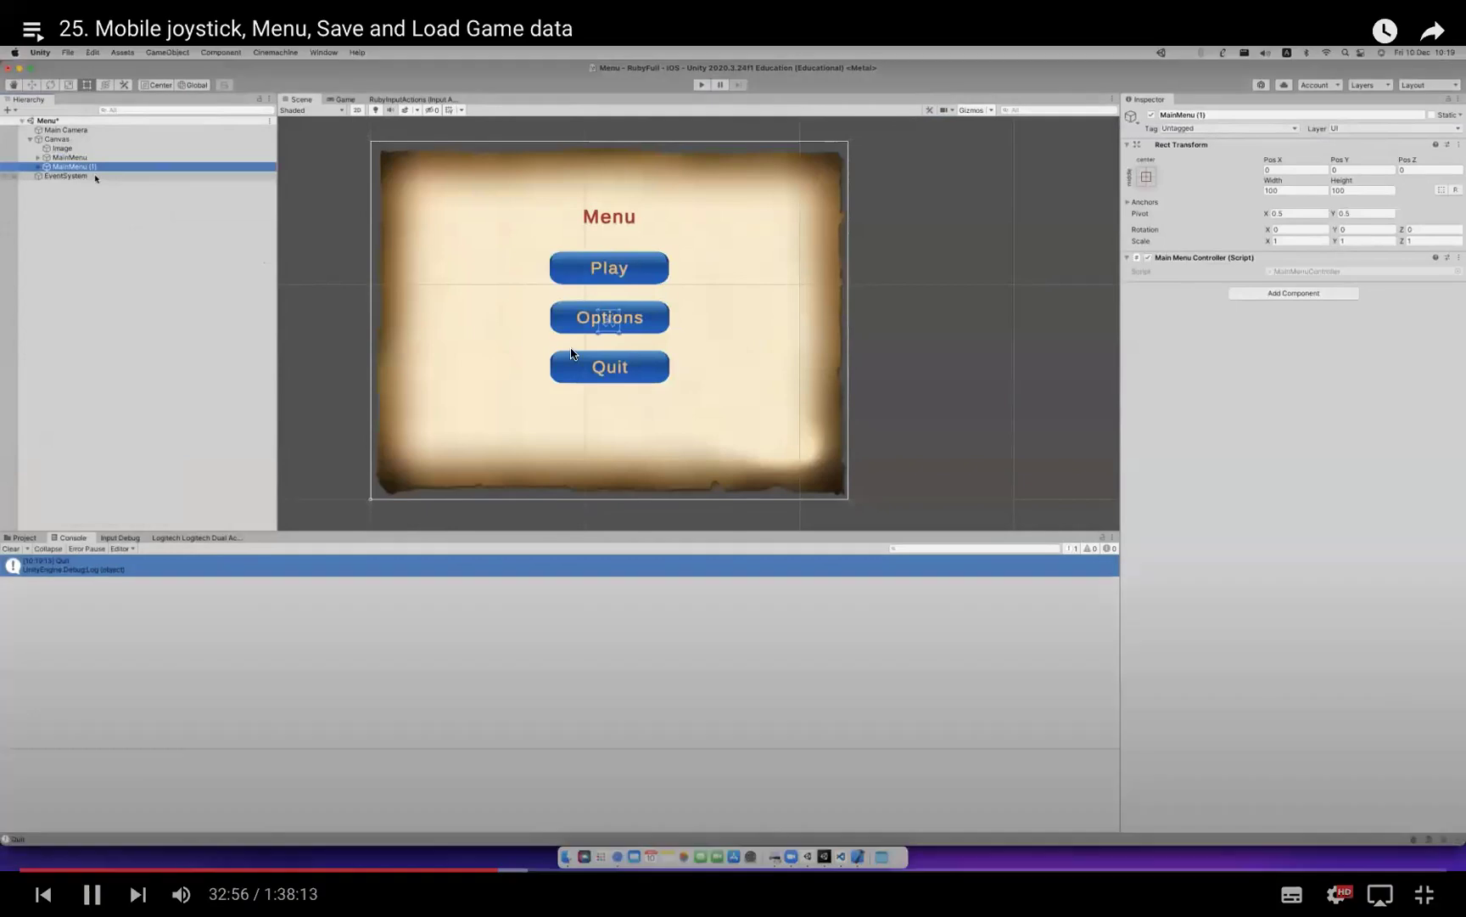
click(570, 330)
click(621, 273)
text(OptionMenu)
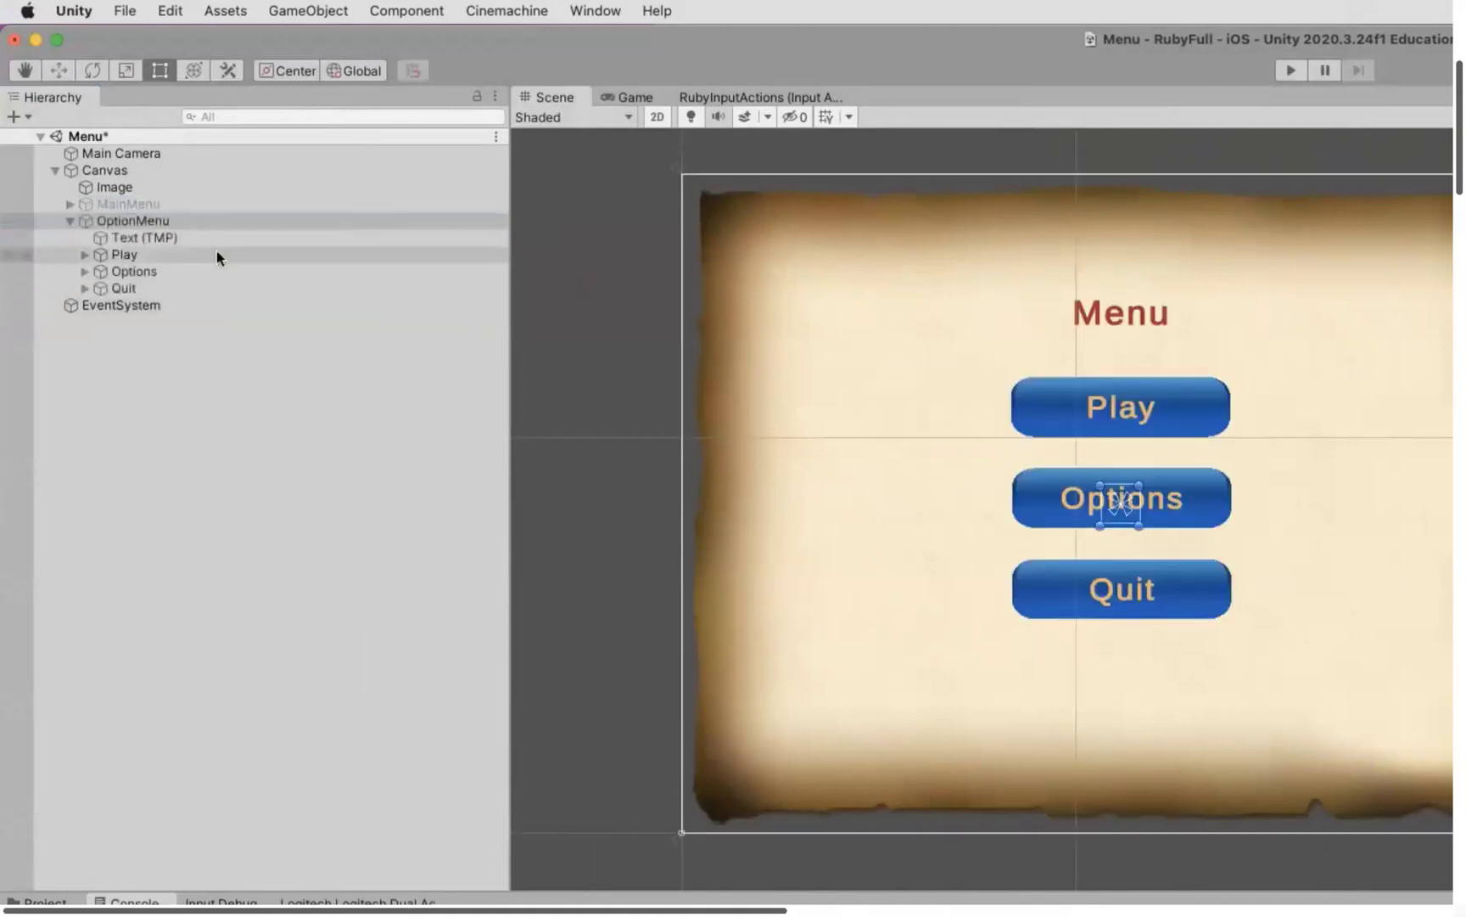
click(217, 224)
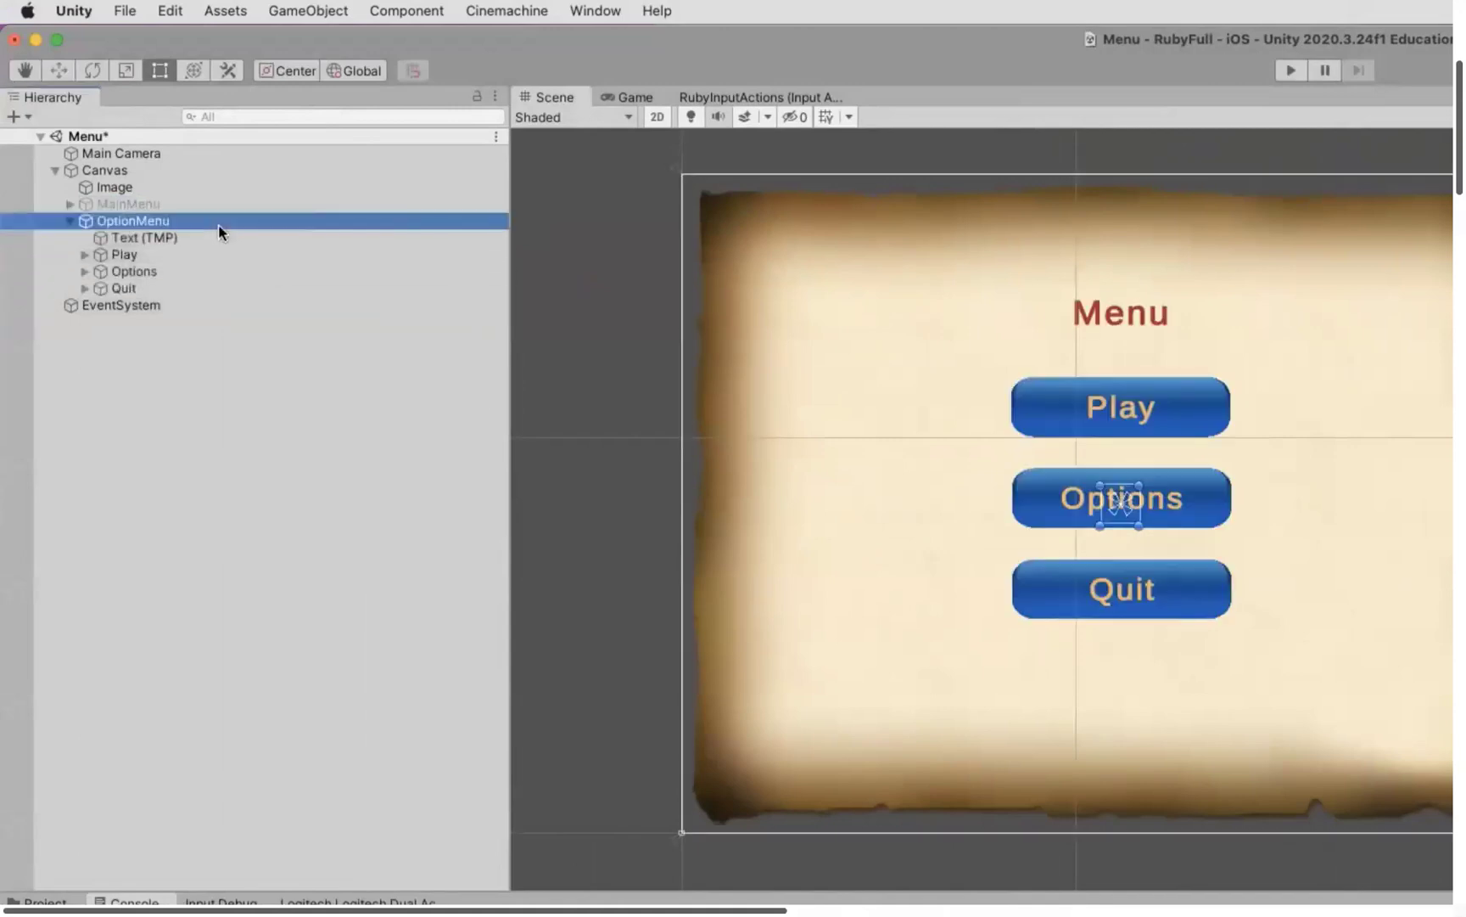
key(space)
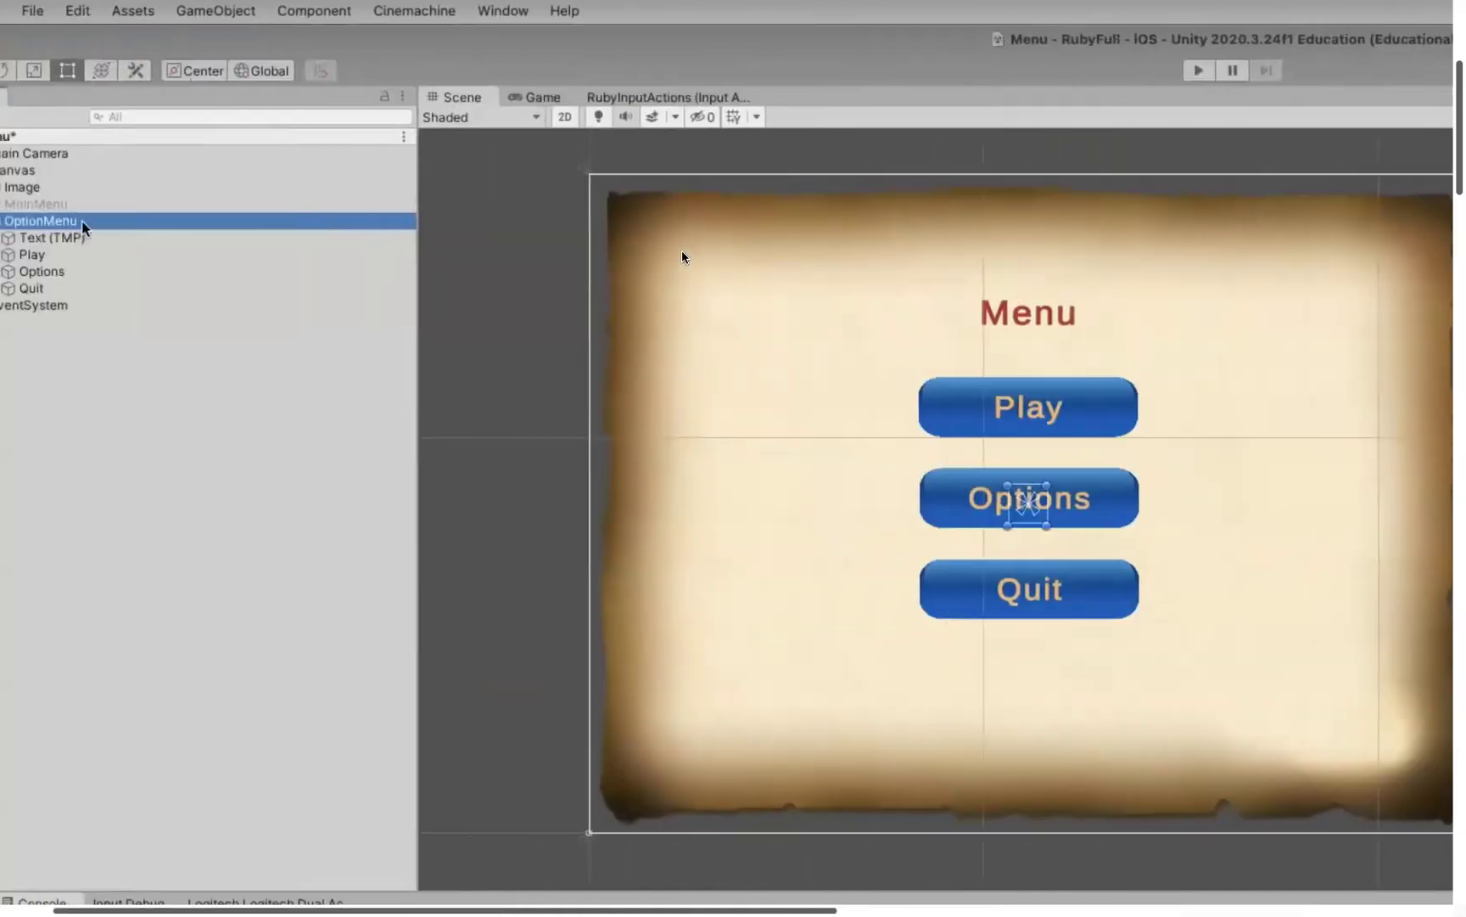
key(Left)
key(Left)
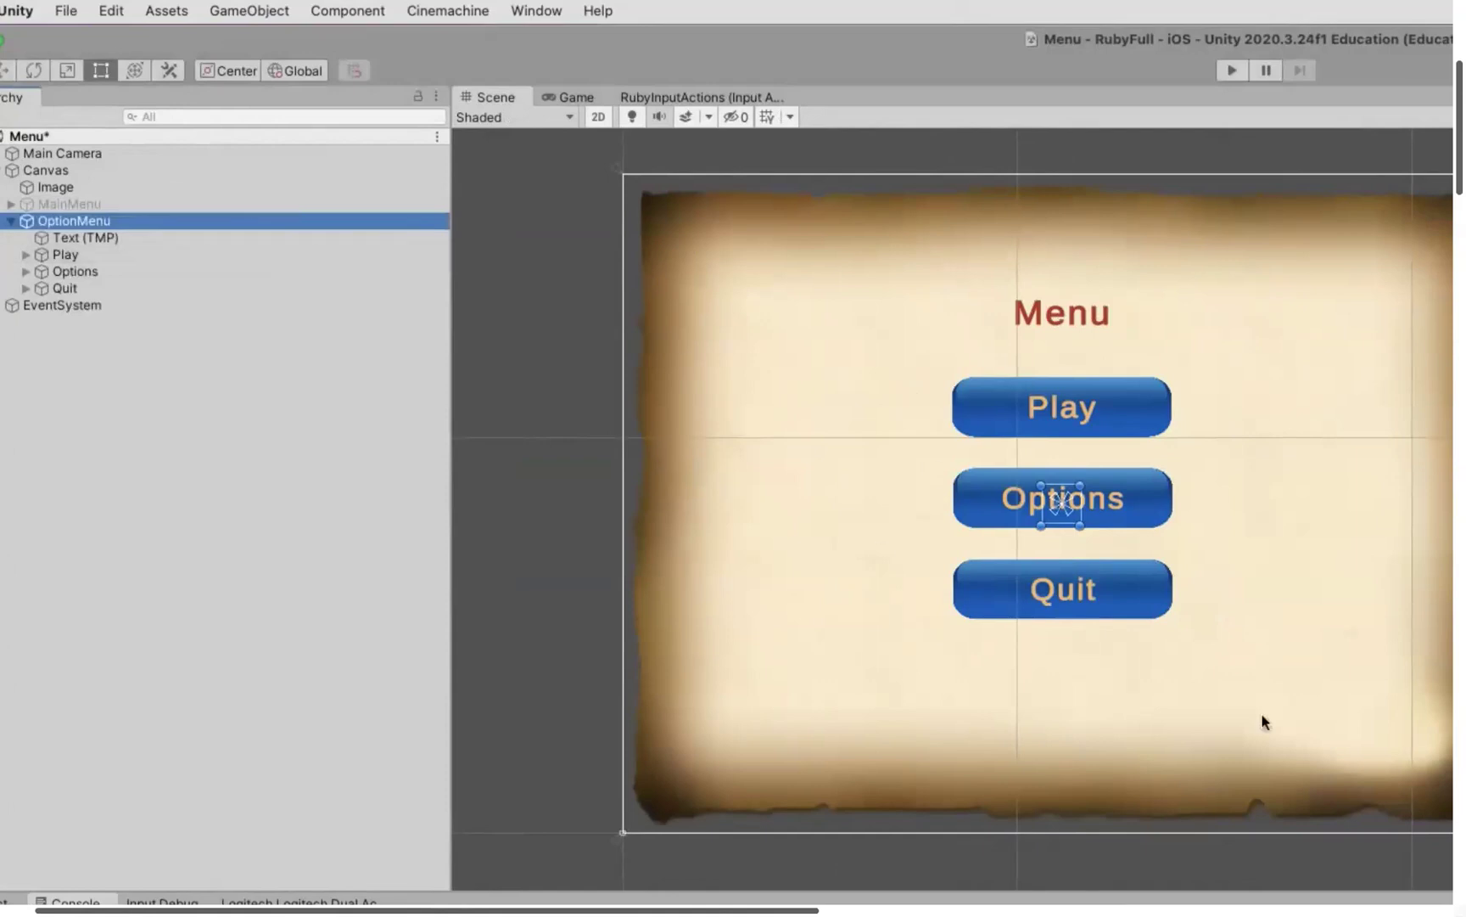
click(121, 240)
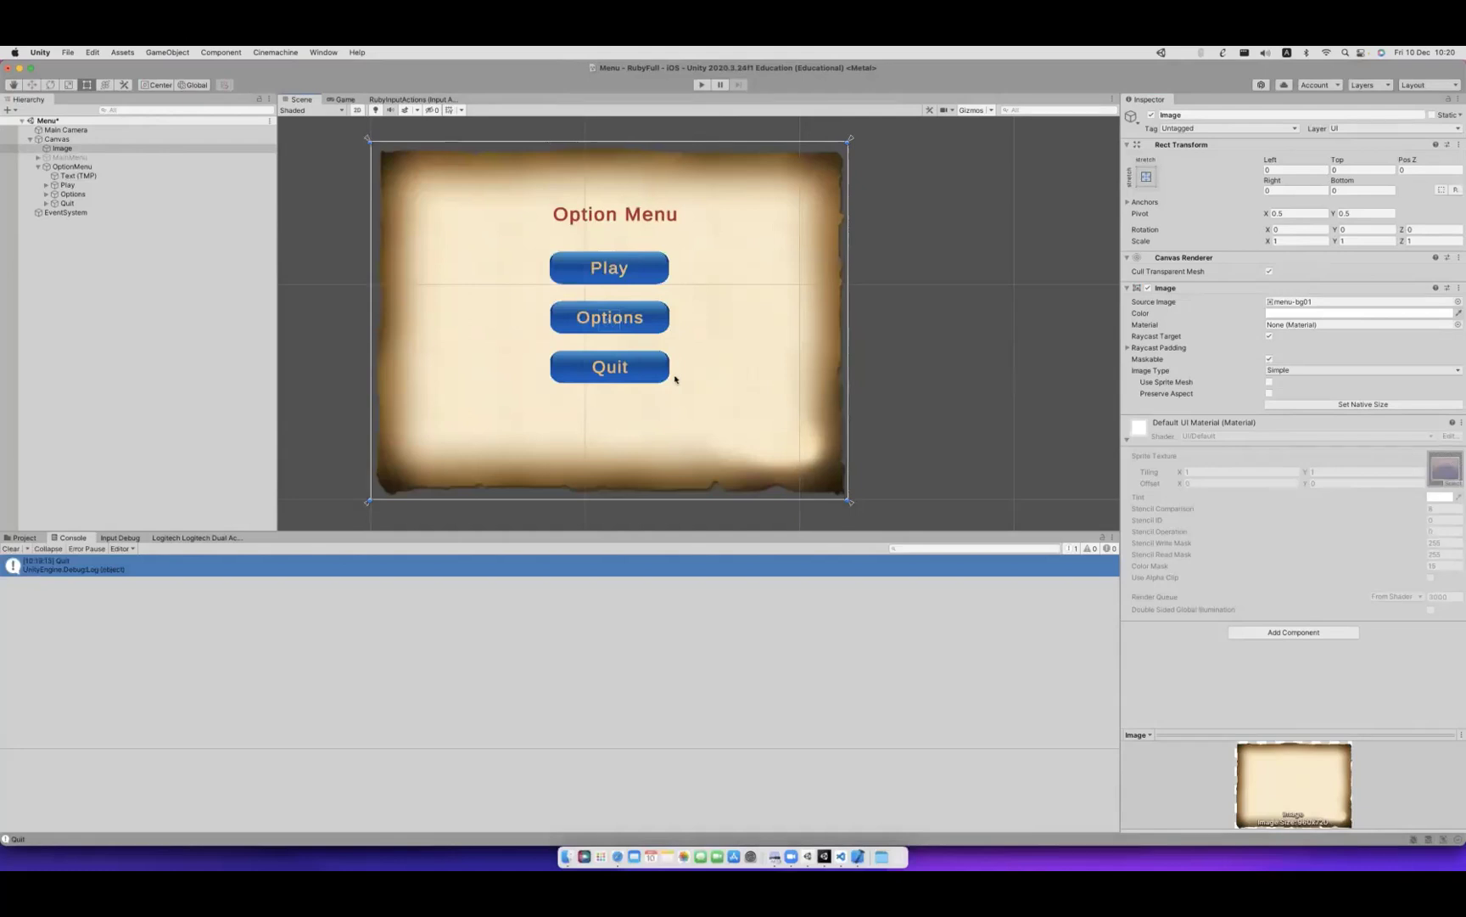
Shrink the Option Menu's Quit button, then select the Options and Play buttons.
click(575, 373)
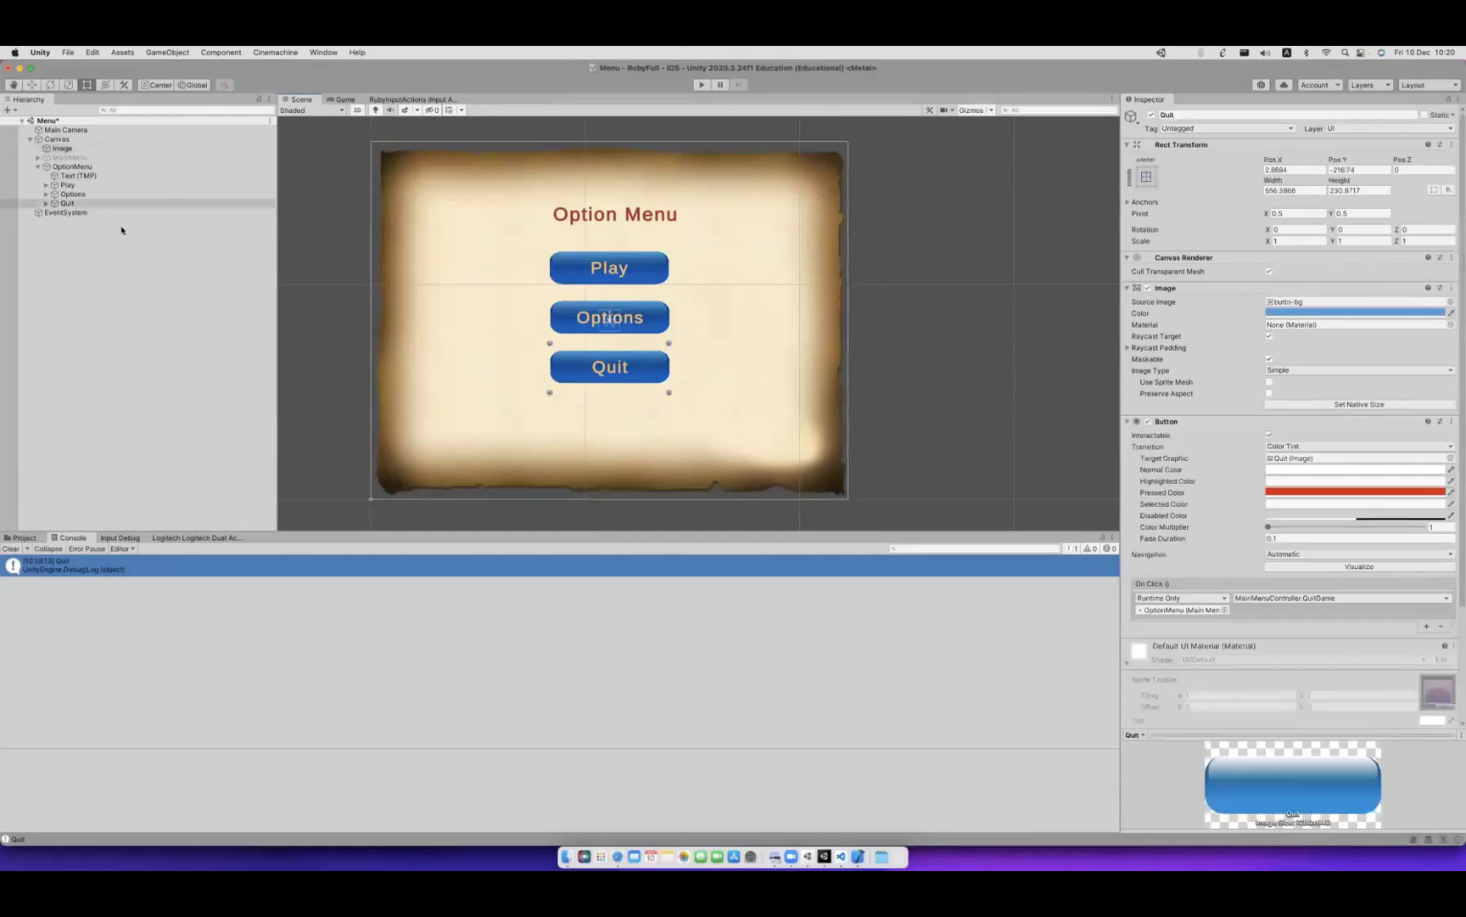
drag(668, 343, 640, 387)
click(632, 327)
click(624, 278)
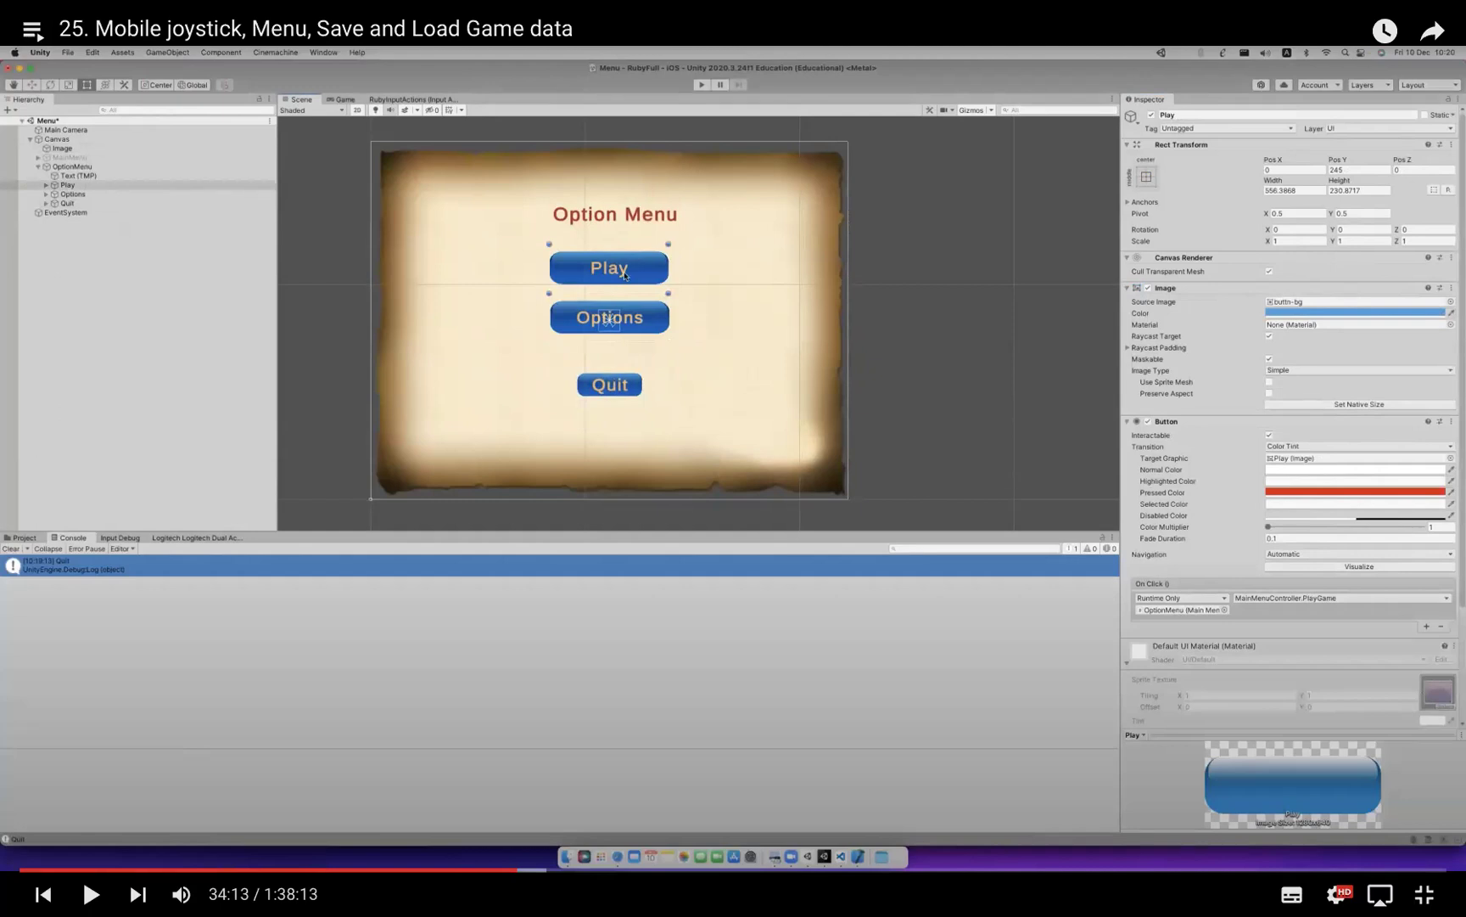
Shrink the Options label, anchor it middle-center, and place it just under the 'Option Menu' title.
key(space)
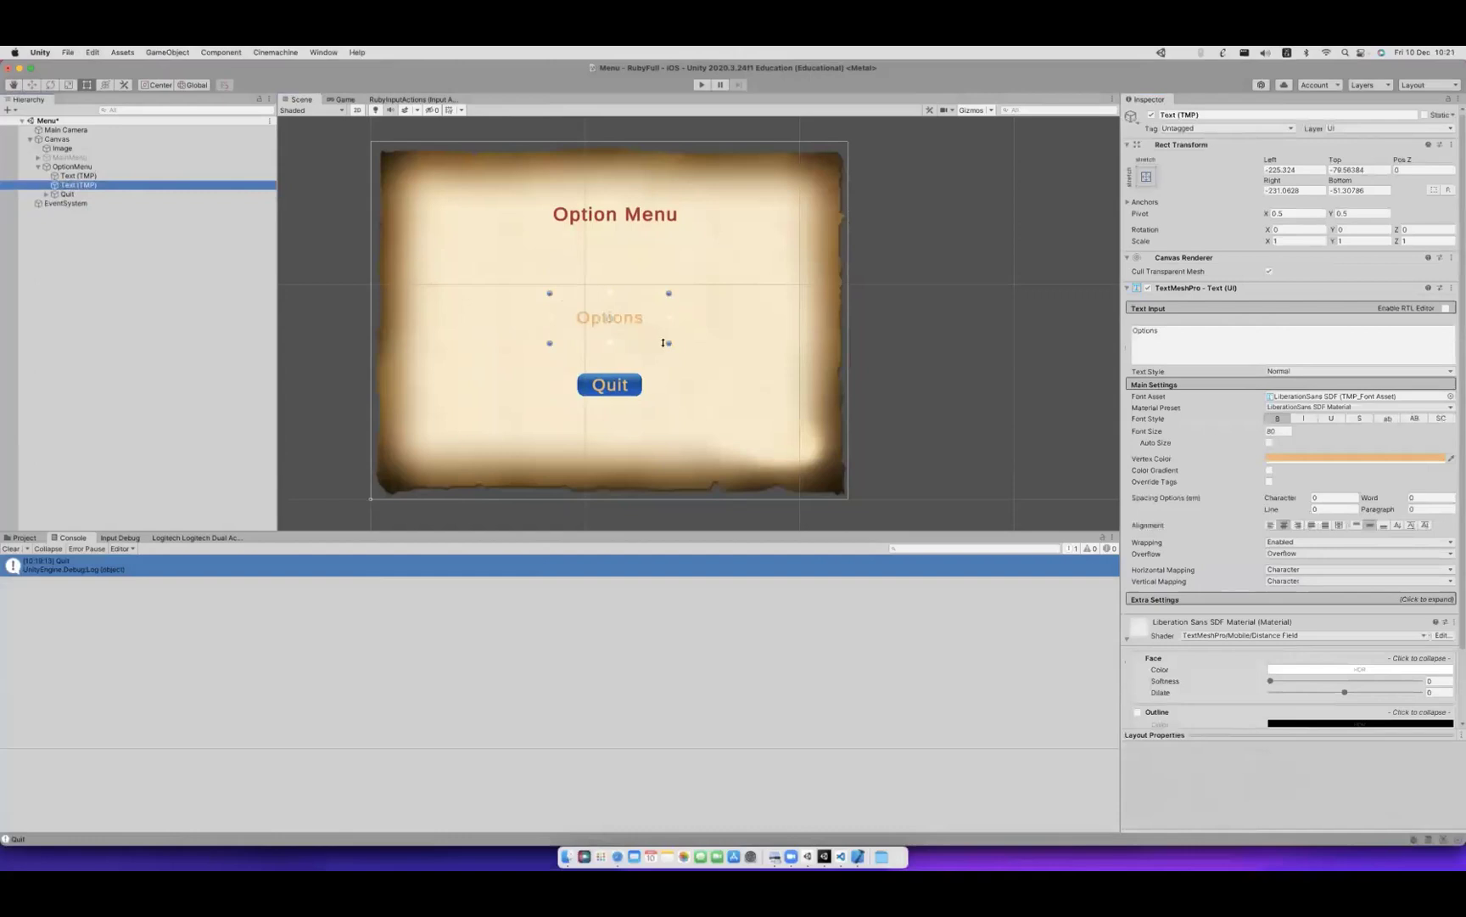
drag(664, 342, 669, 313)
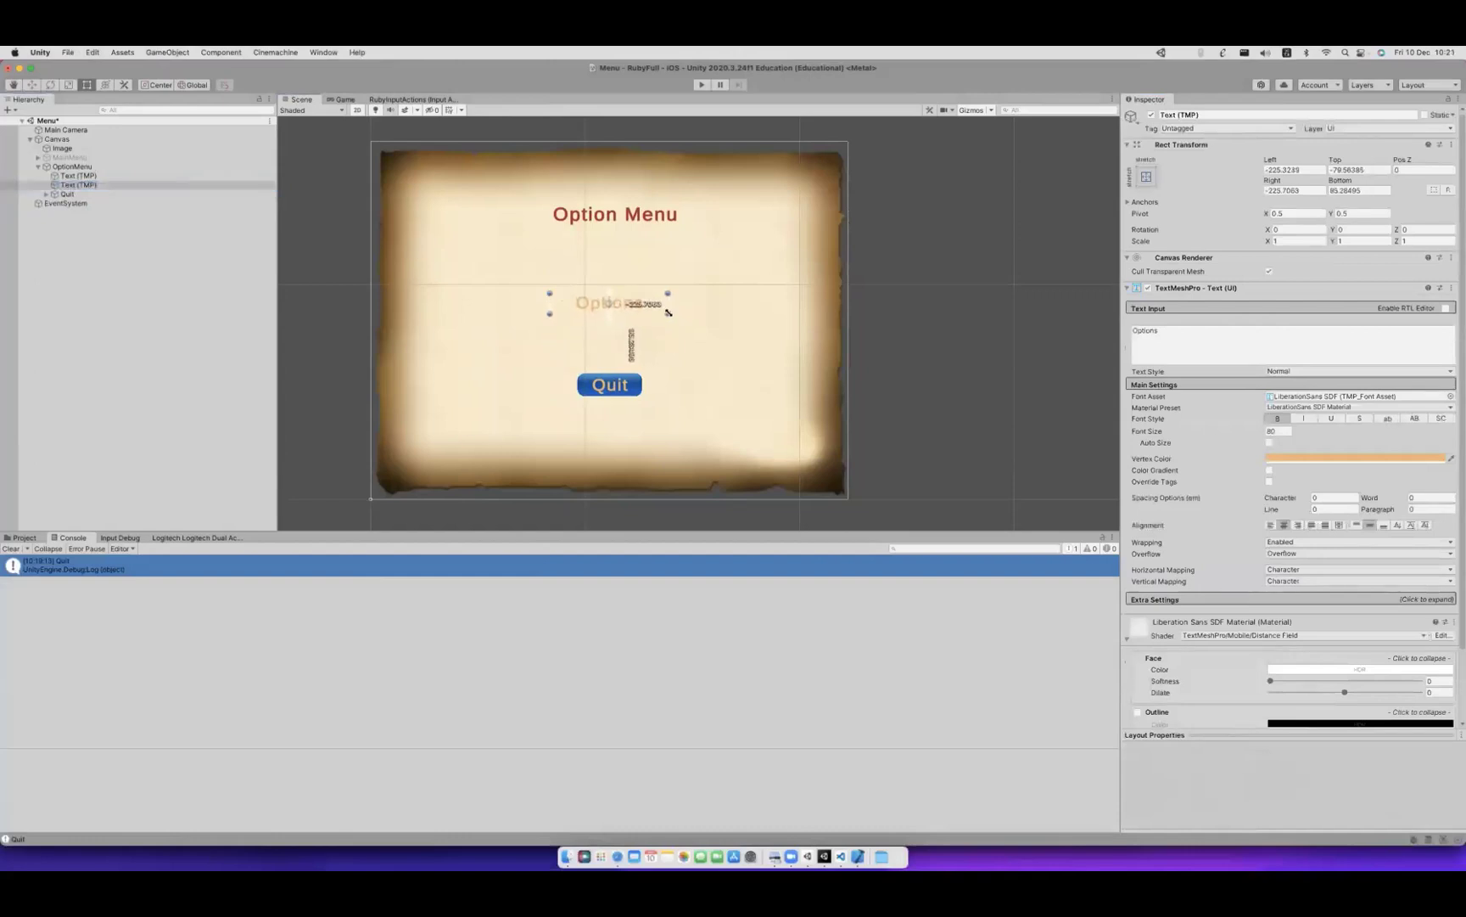
click(1147, 177)
alt+click(1211, 291)
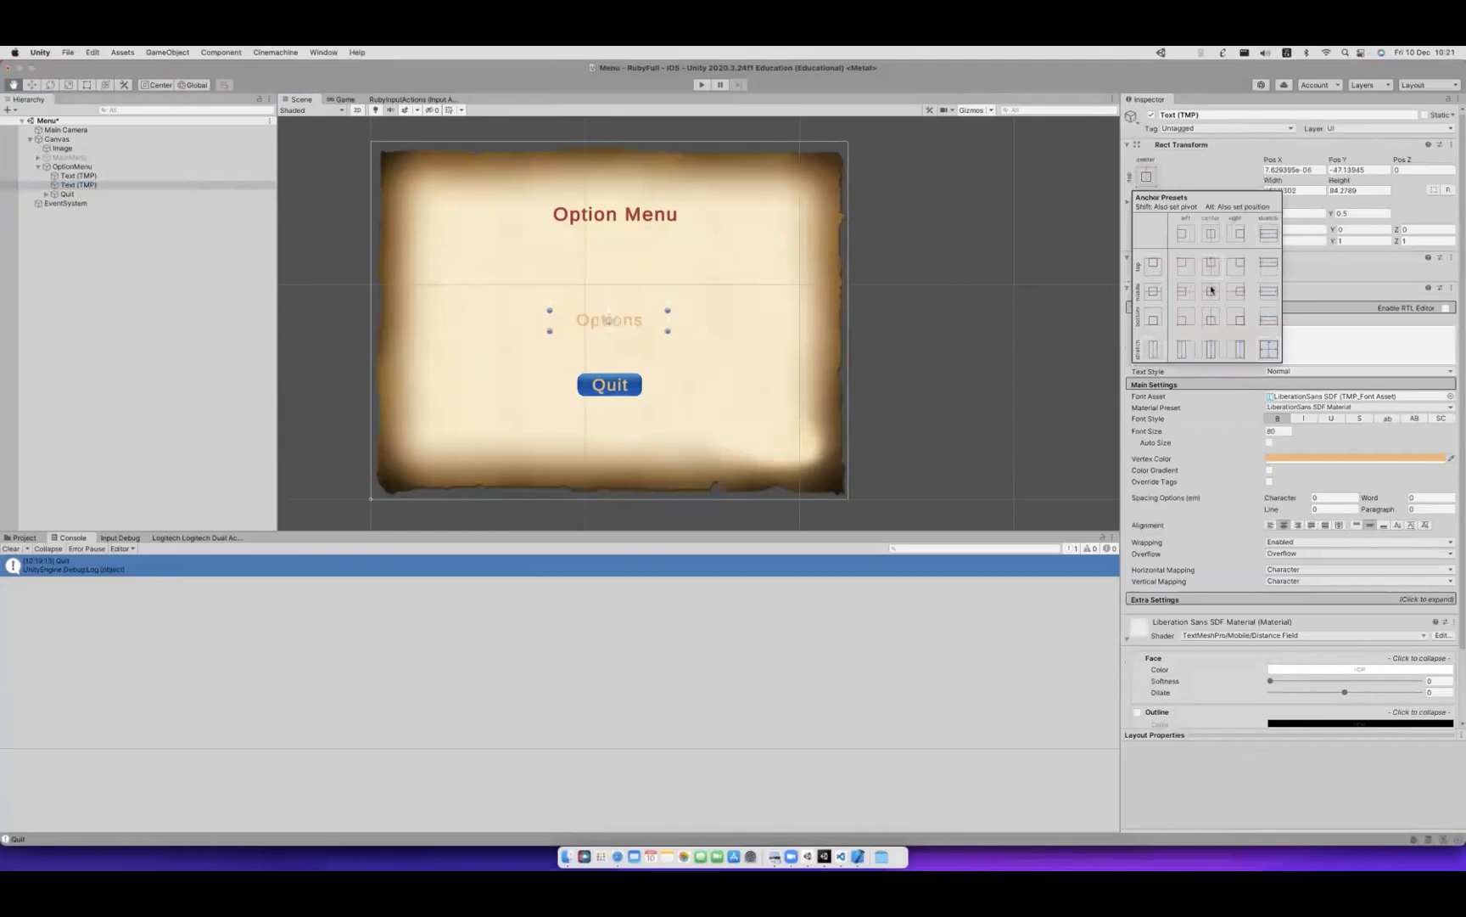
click(647, 327)
click(1146, 176)
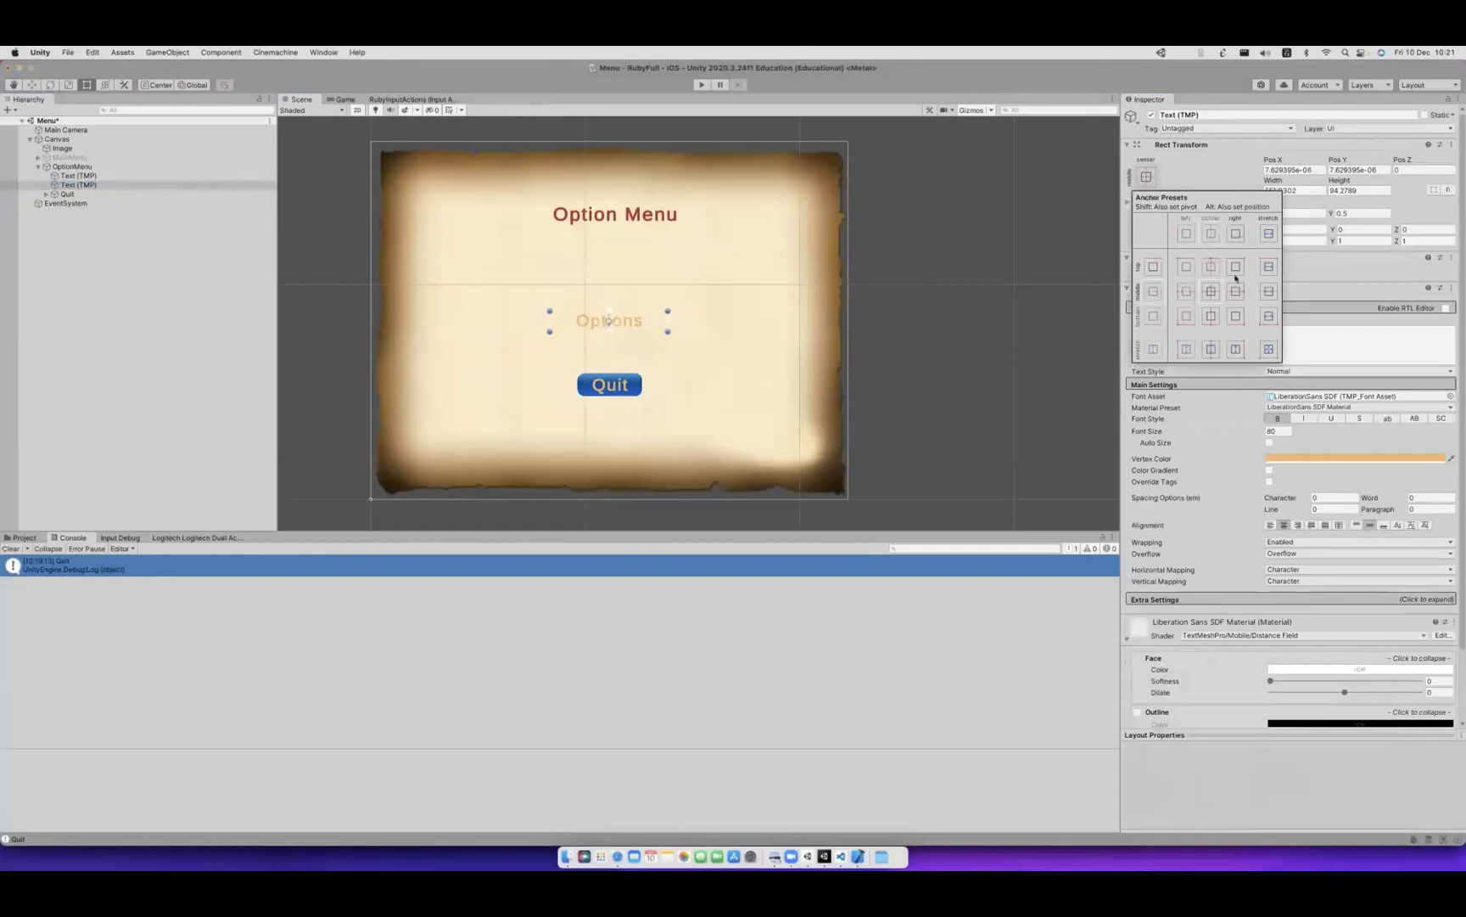
alt+click(1212, 292)
drag(634, 320, 617, 274)
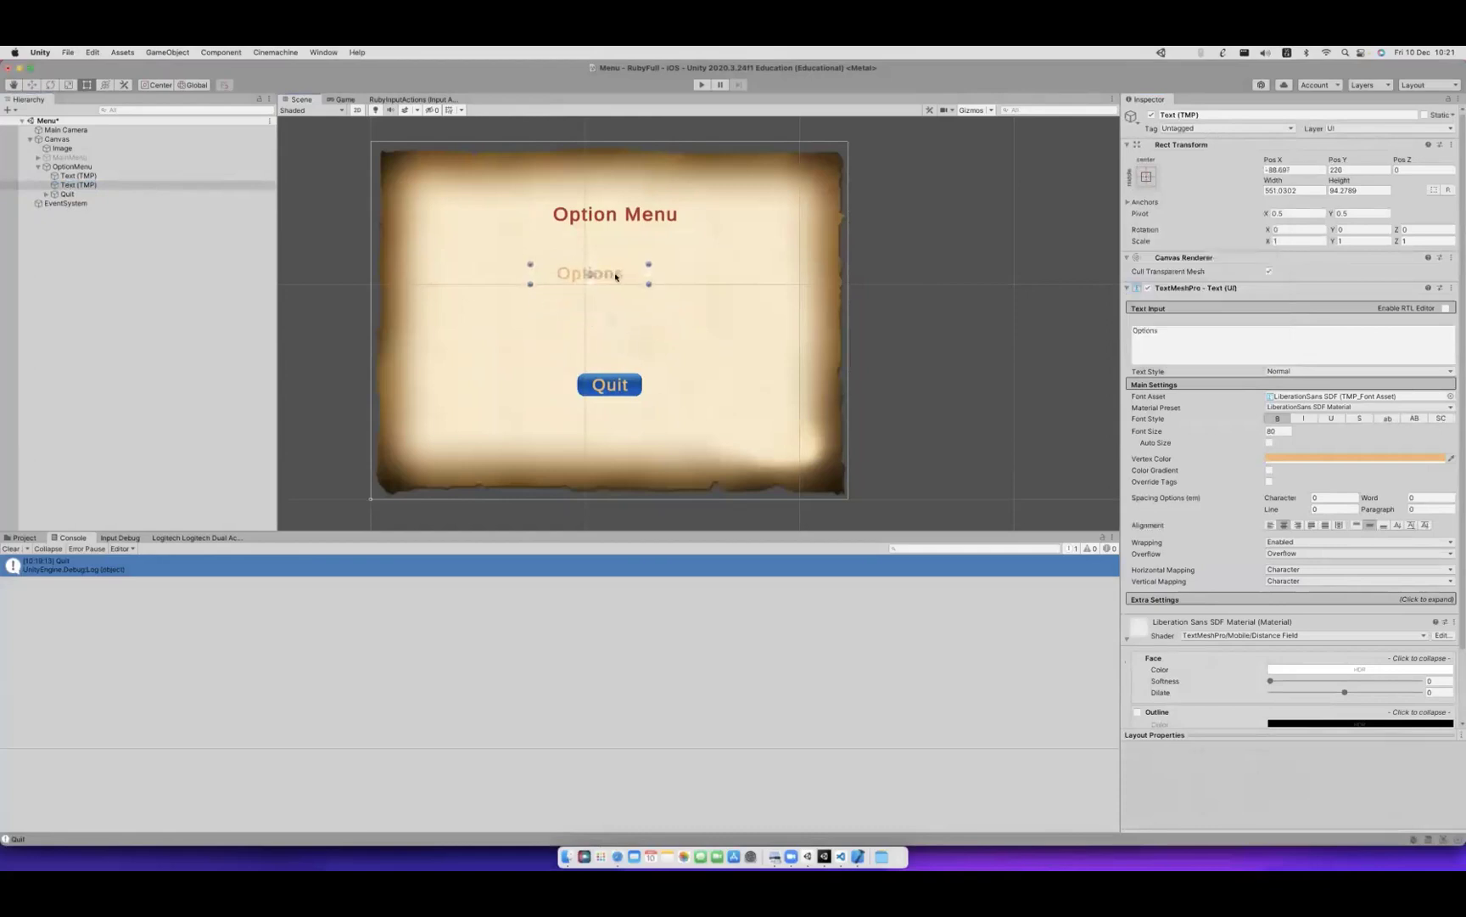
click(609, 295)
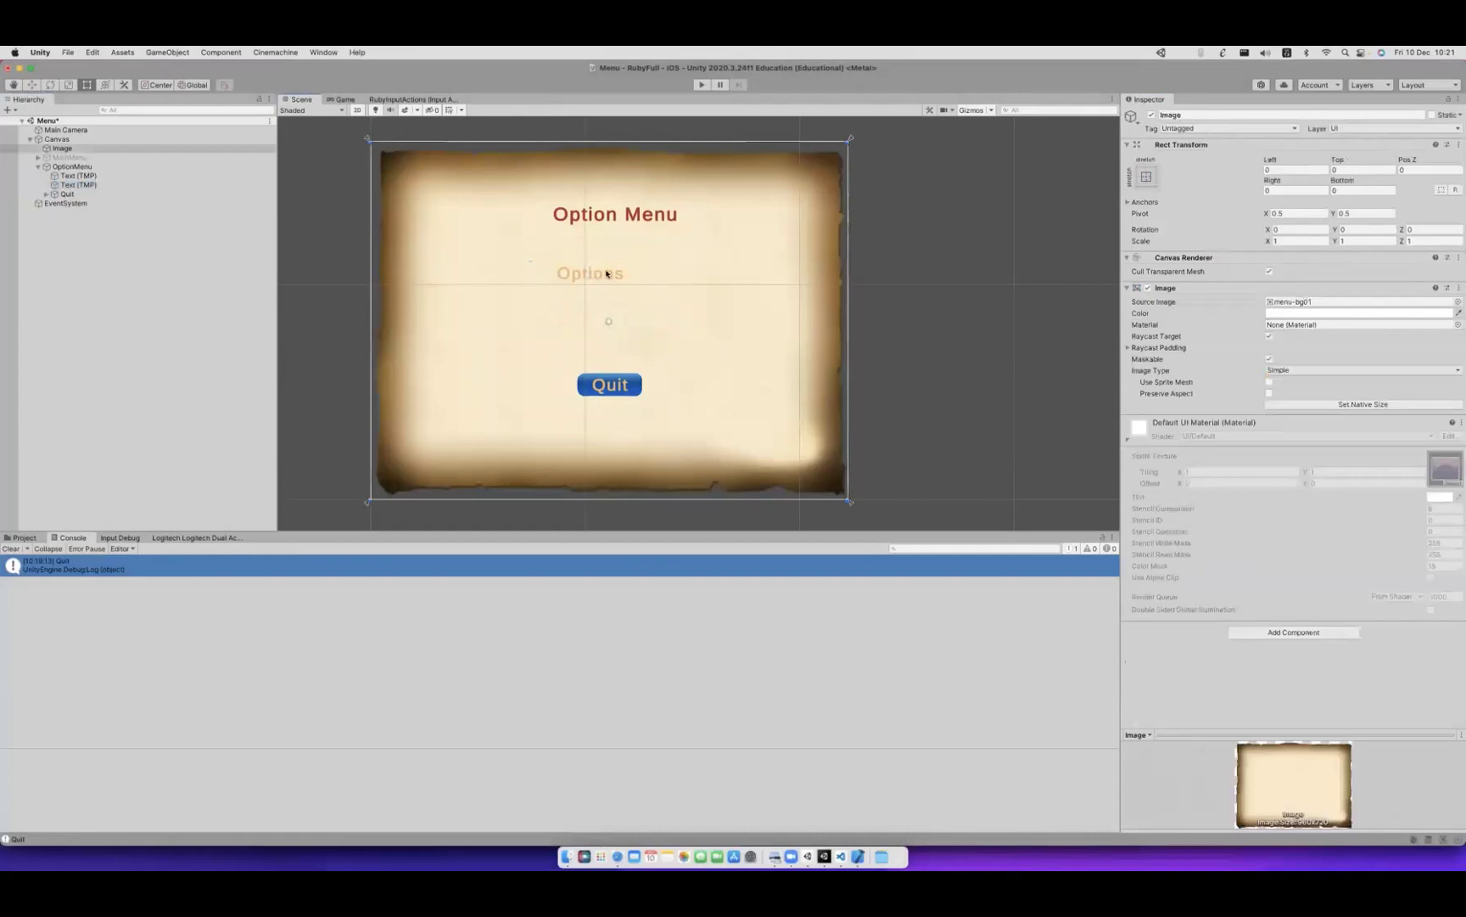
Delete the Options text and put a left-aligned copy of the title below the original.
click(608, 273)
key(Delete)
click(613, 213)
key(super+d)
drag(613, 214, 584, 269)
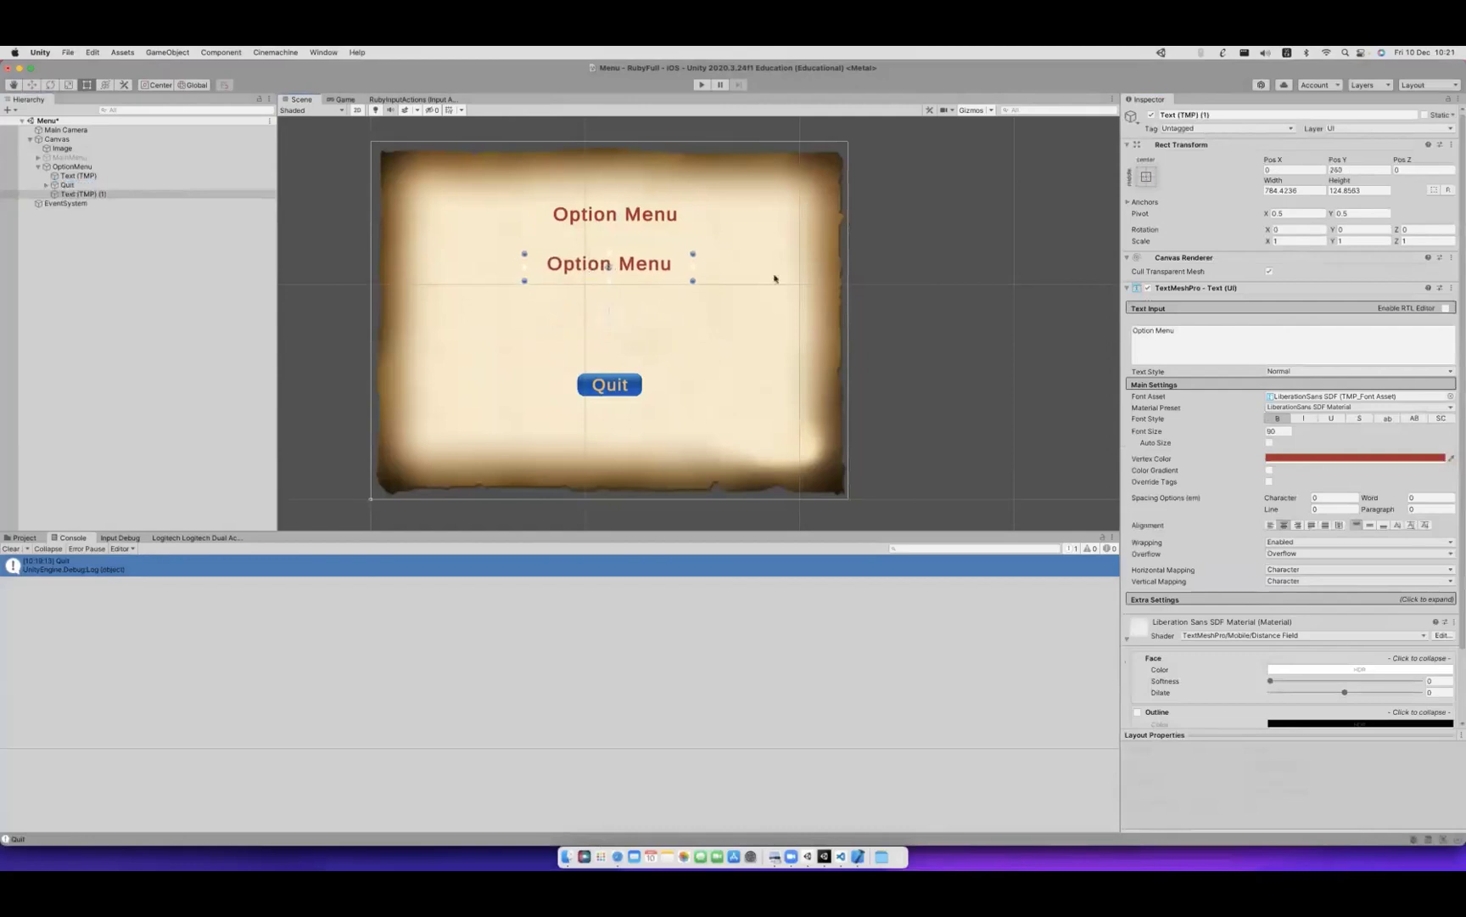
click(1271, 525)
drag(531, 258, 576, 272)
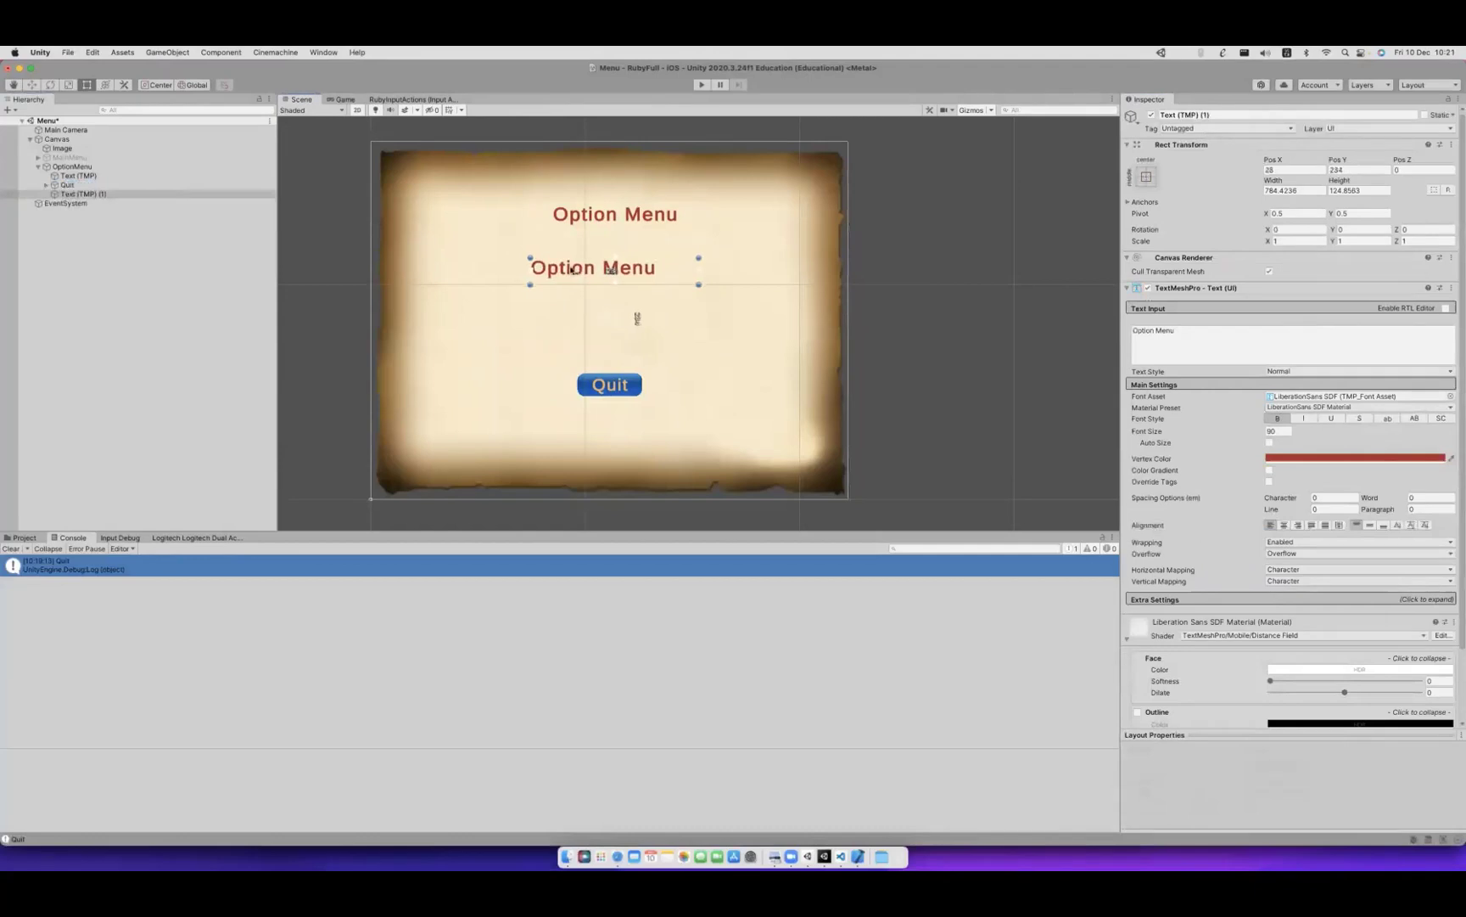
Clear the copy's 'Option Menu' wording and switch the keyboard input language.
click(1210, 345)
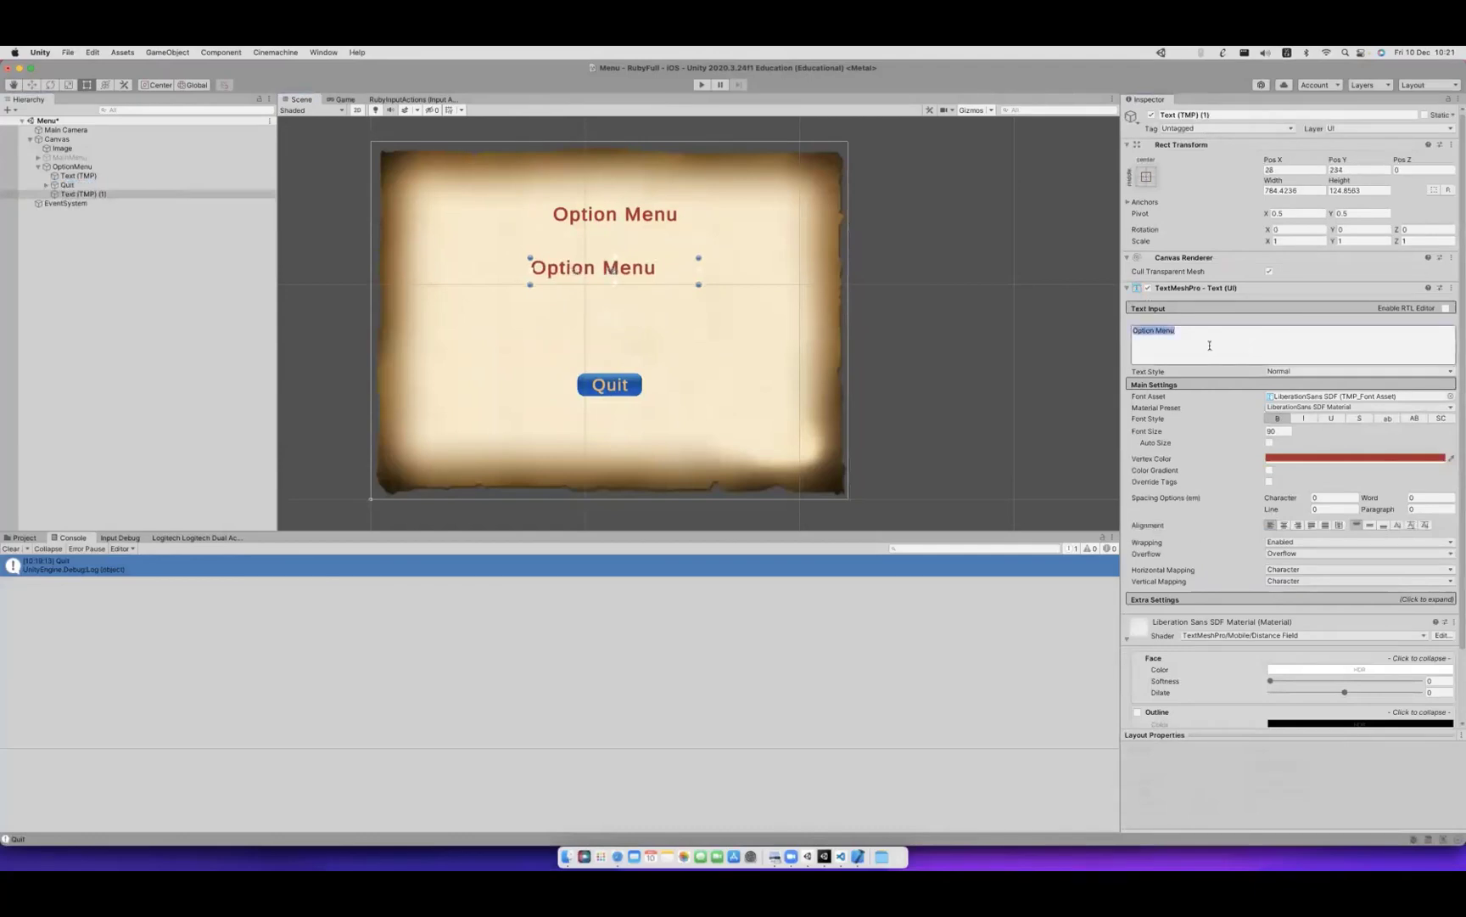
key(BackSpace)
text(ume)
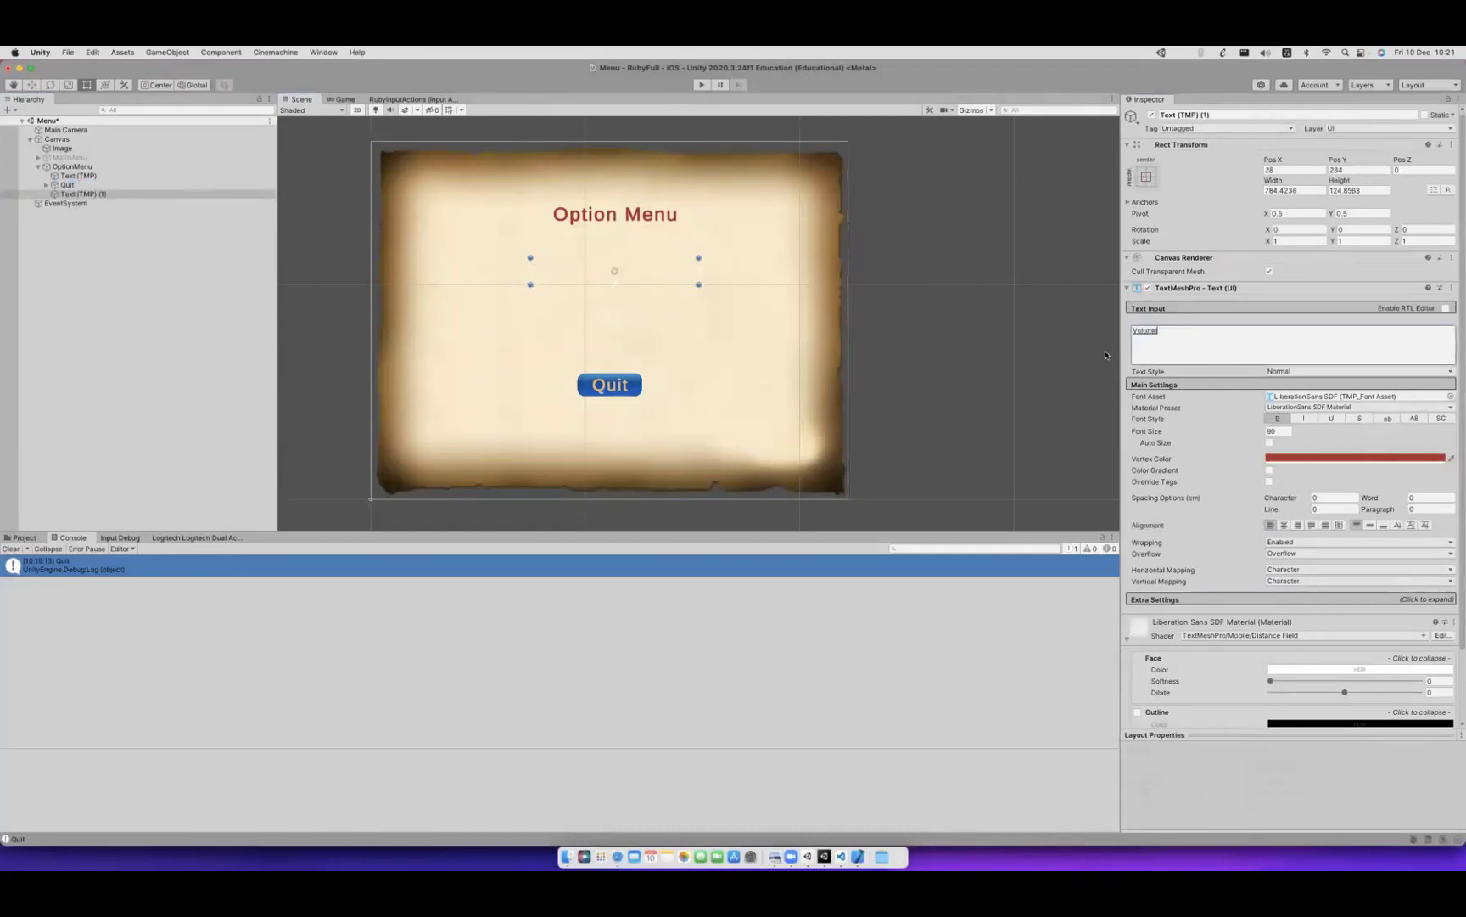
click(687, 312)
key(e)
click(83, 194)
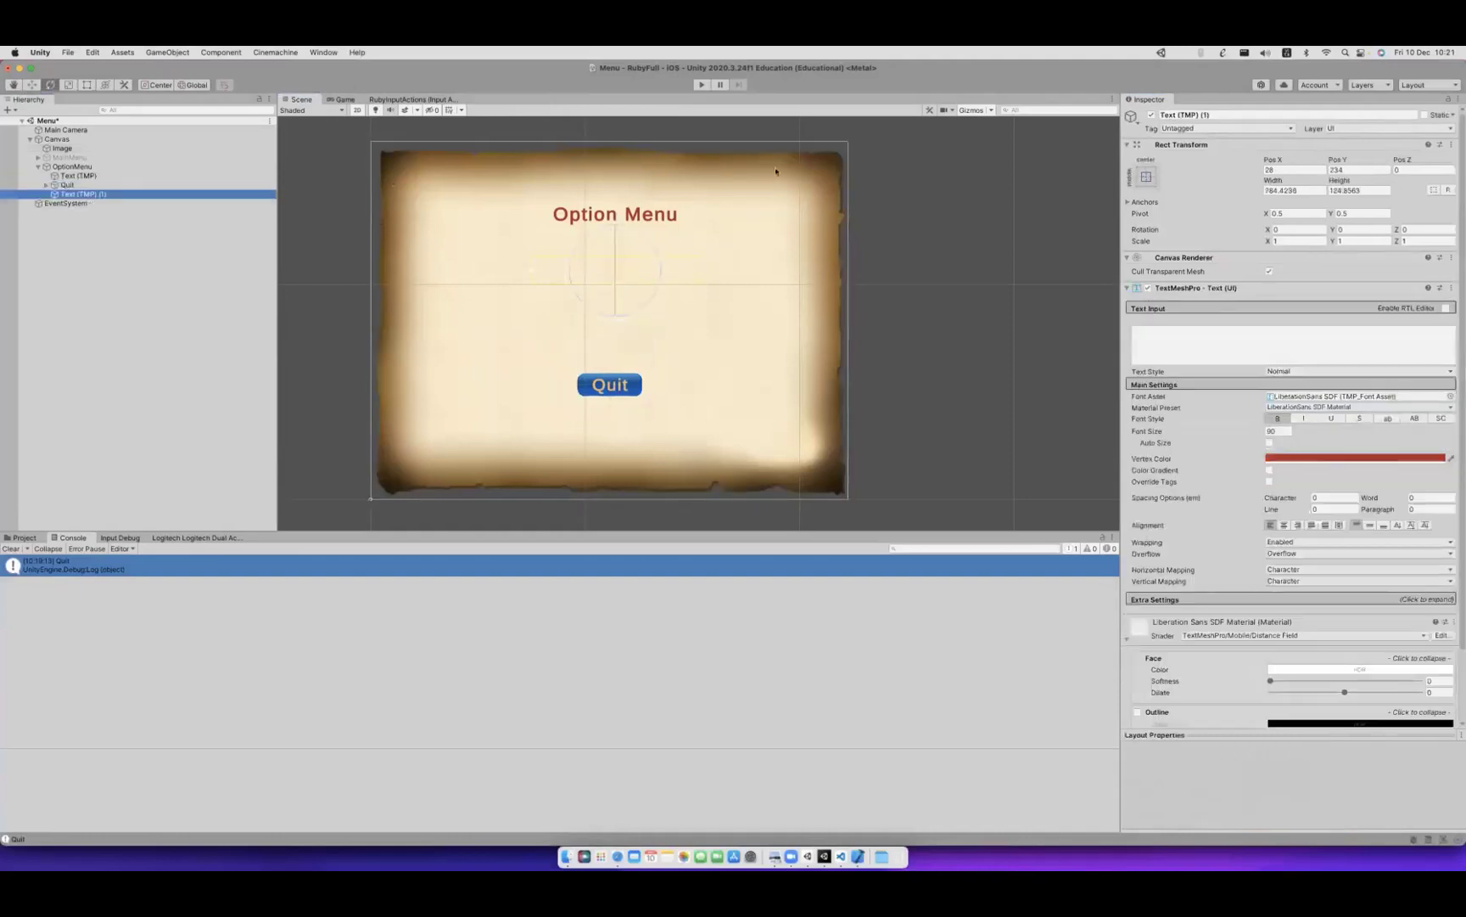
click(1286, 53)
click(1307, 71)
click(1286, 356)
click(83, 195)
click(78, 176)
click(83, 194)
Set the copied text to 'Volume' at font size 70.
click(1175, 356)
text(Volume)
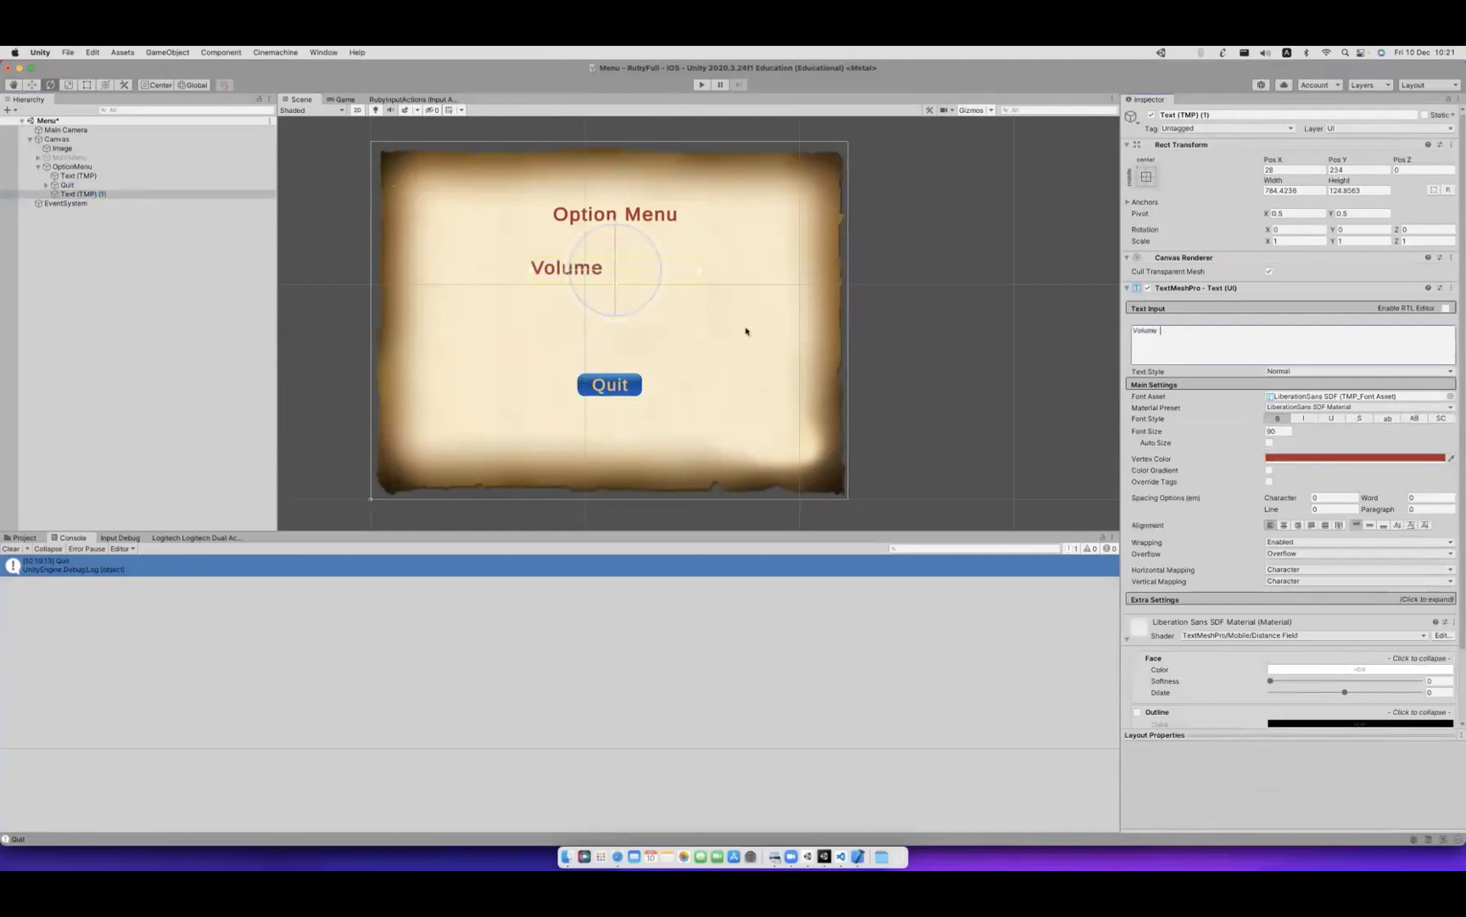
click(1281, 431)
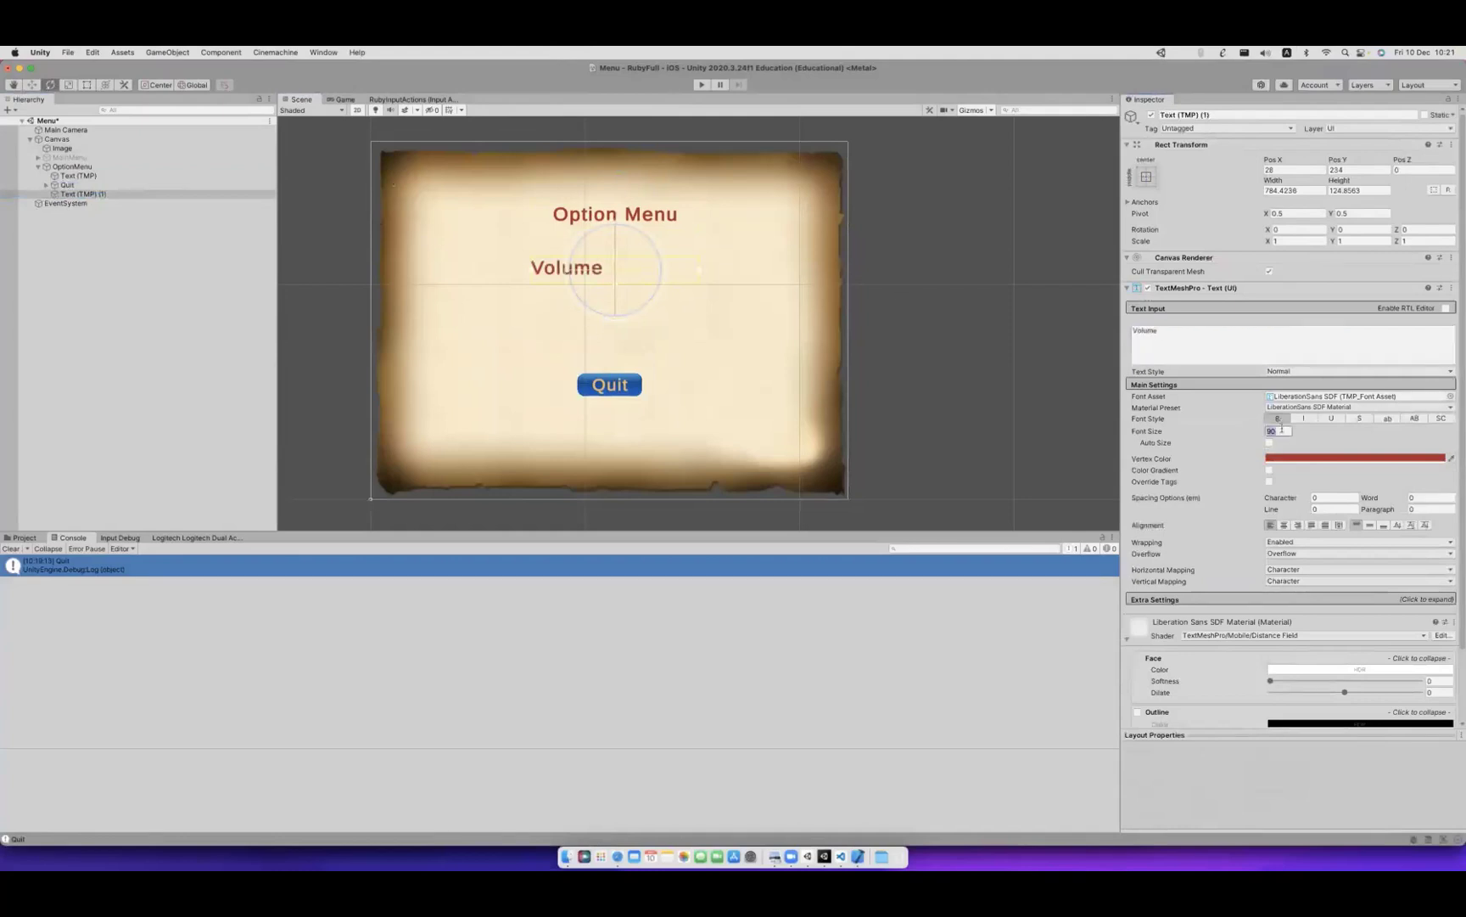
text(70)
key(Return)
Rename the copied text object to Volume.
click(105, 195)
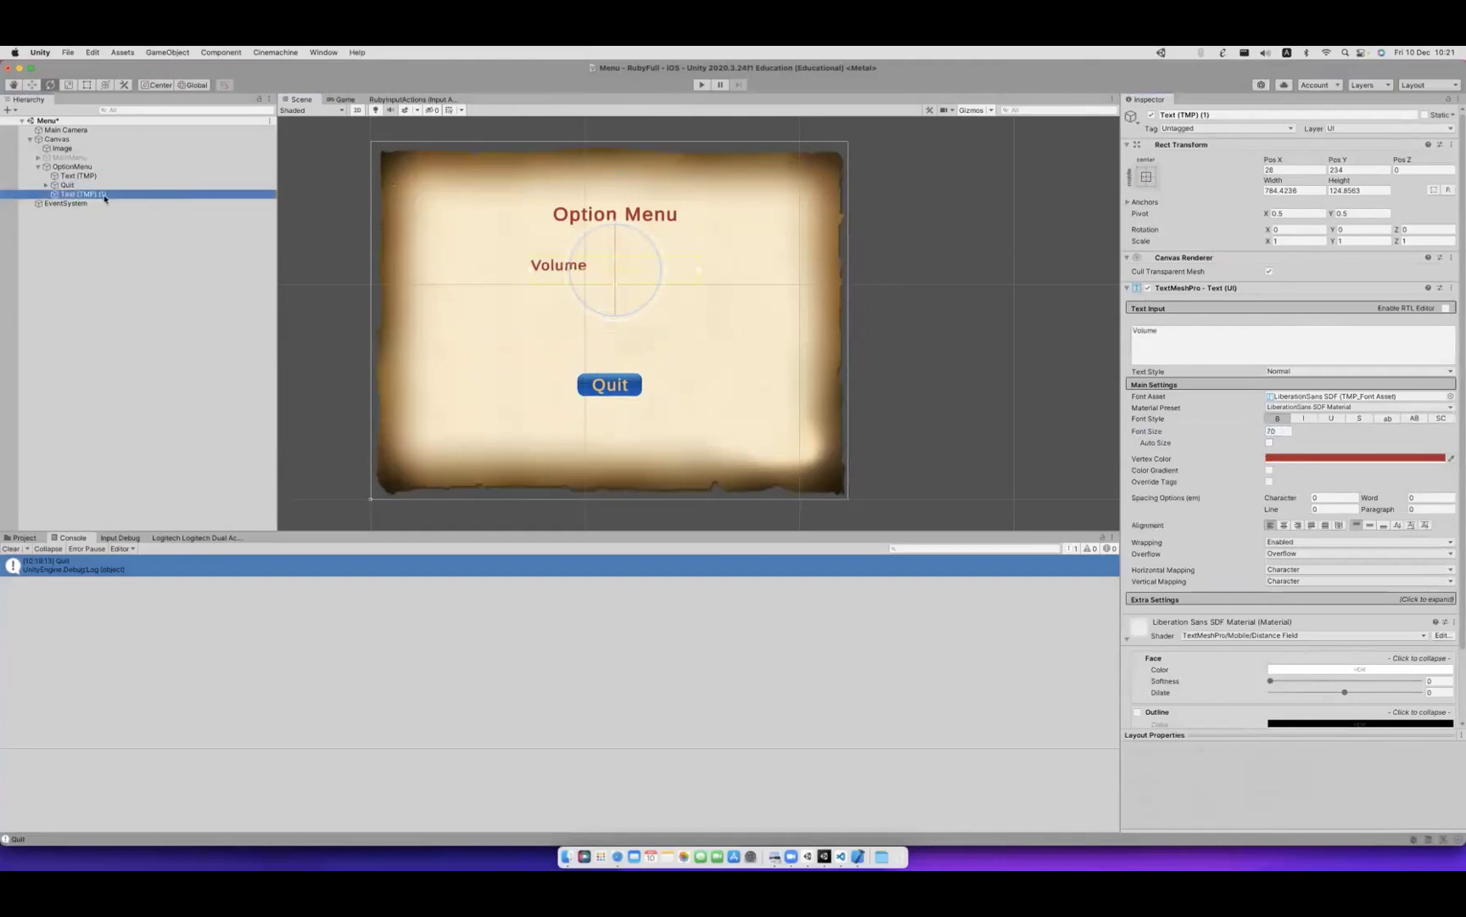
key(Return)
text(Vol)
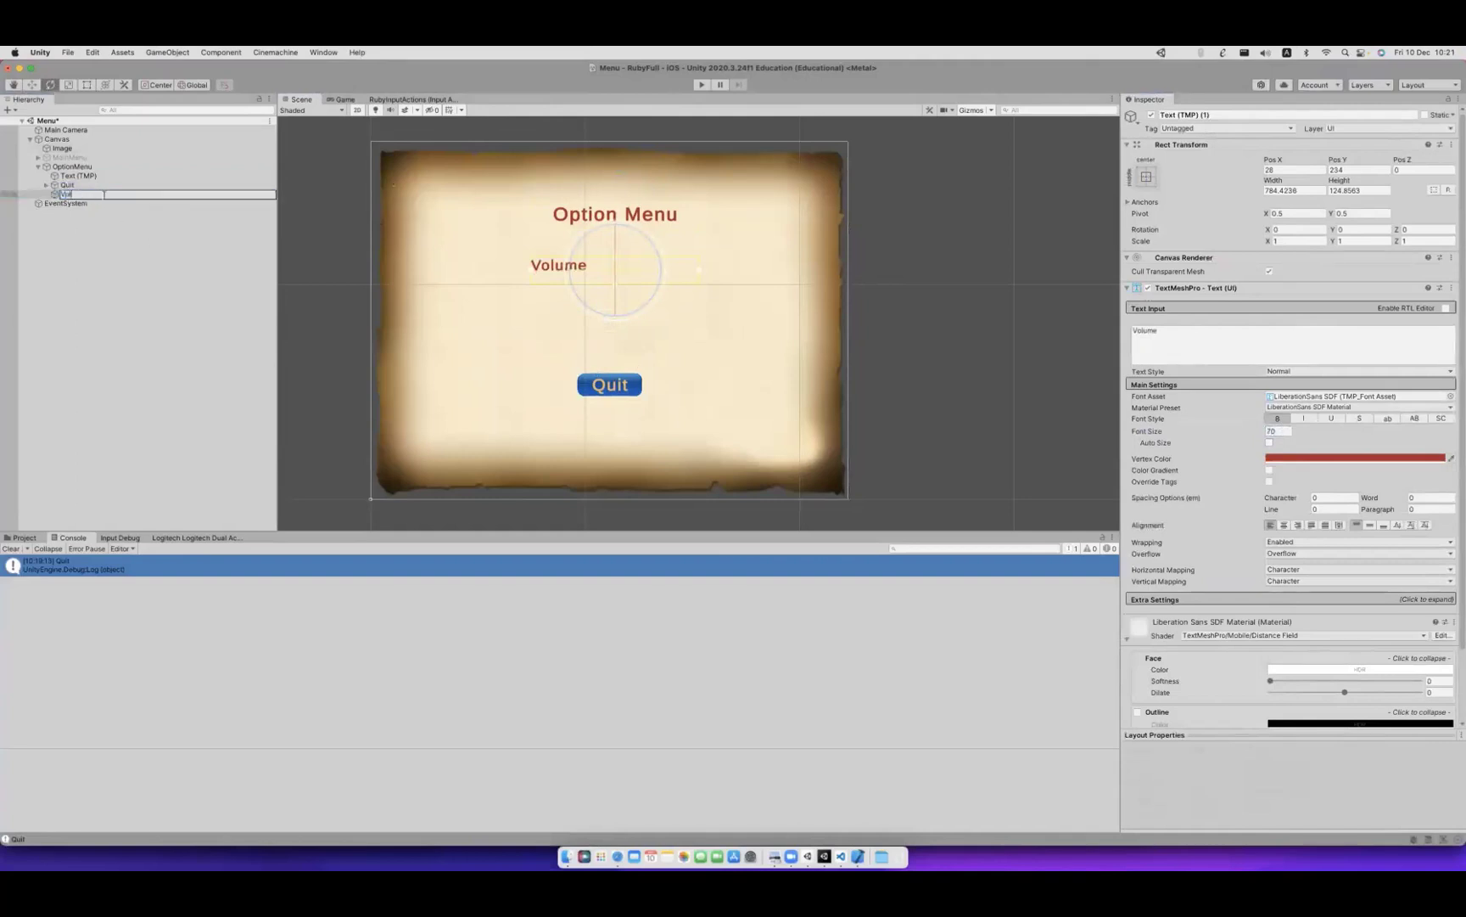
text(ume)
key(Return)
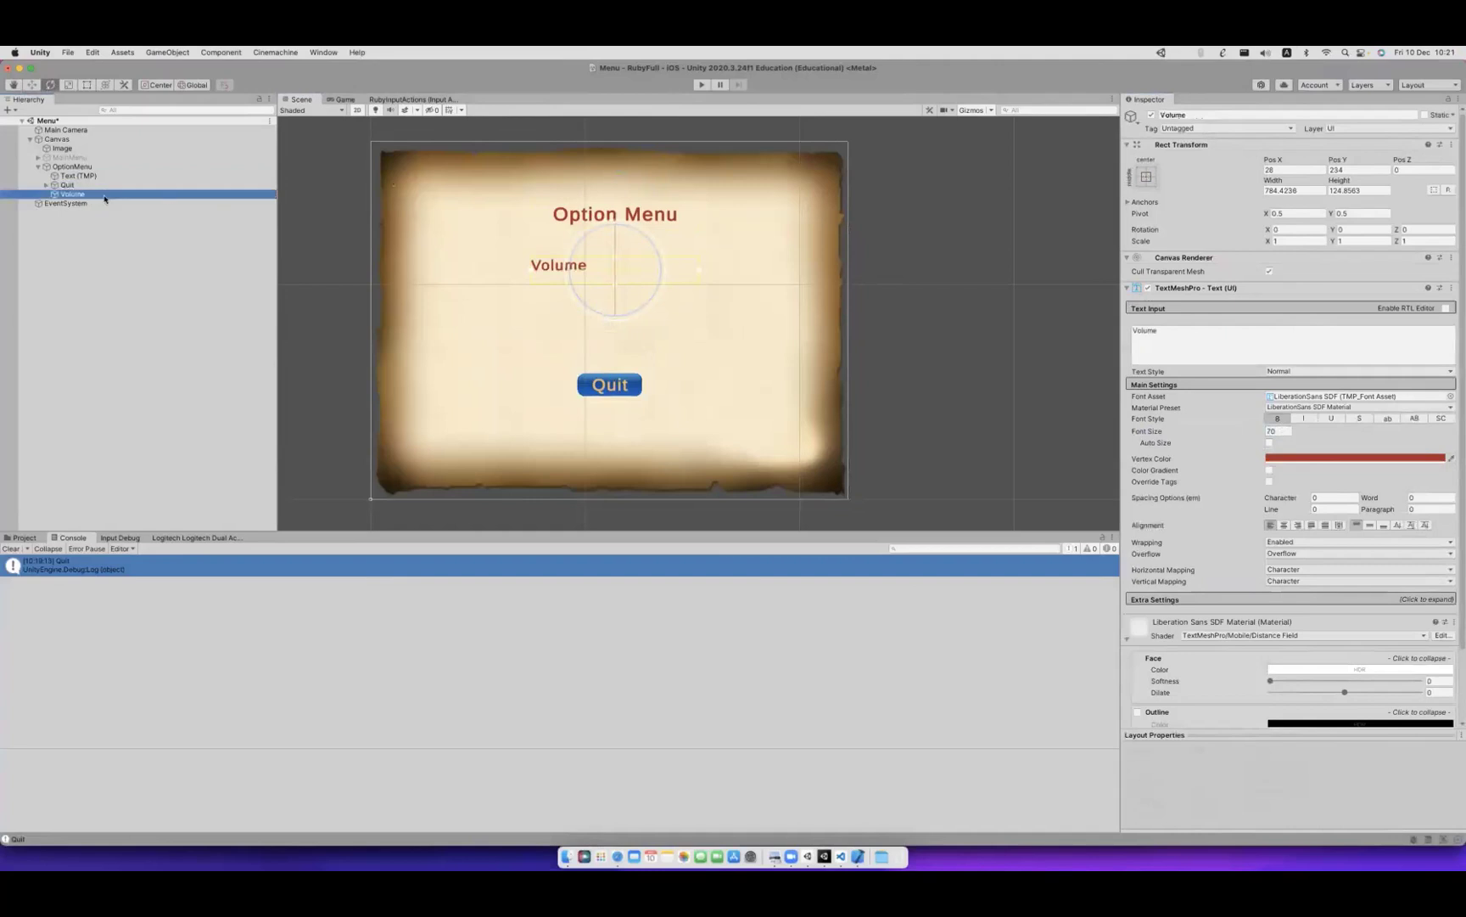
click(564, 271)
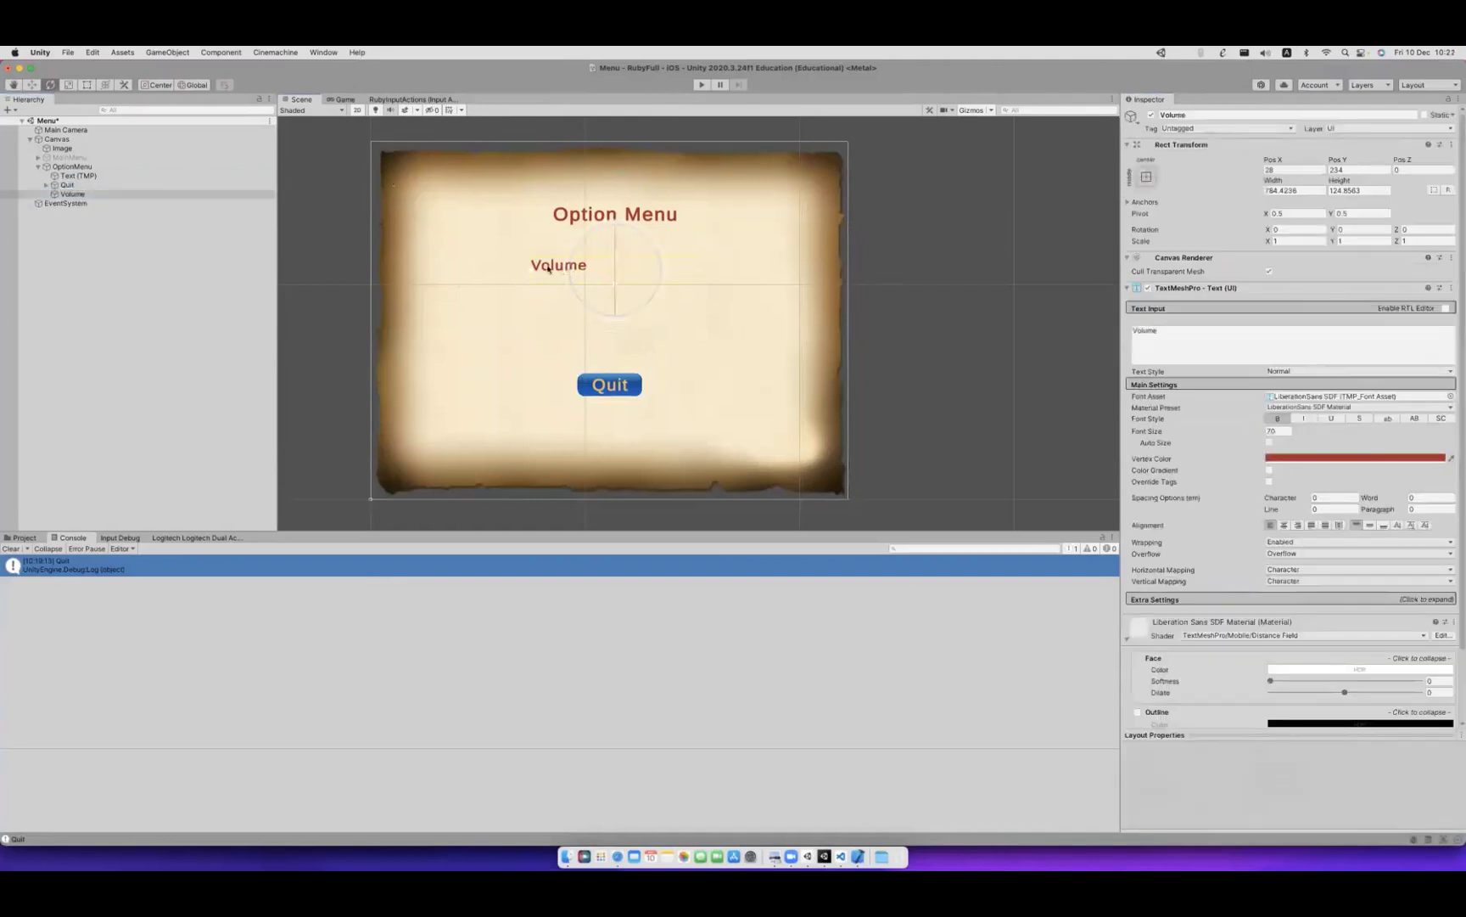
click(87, 85)
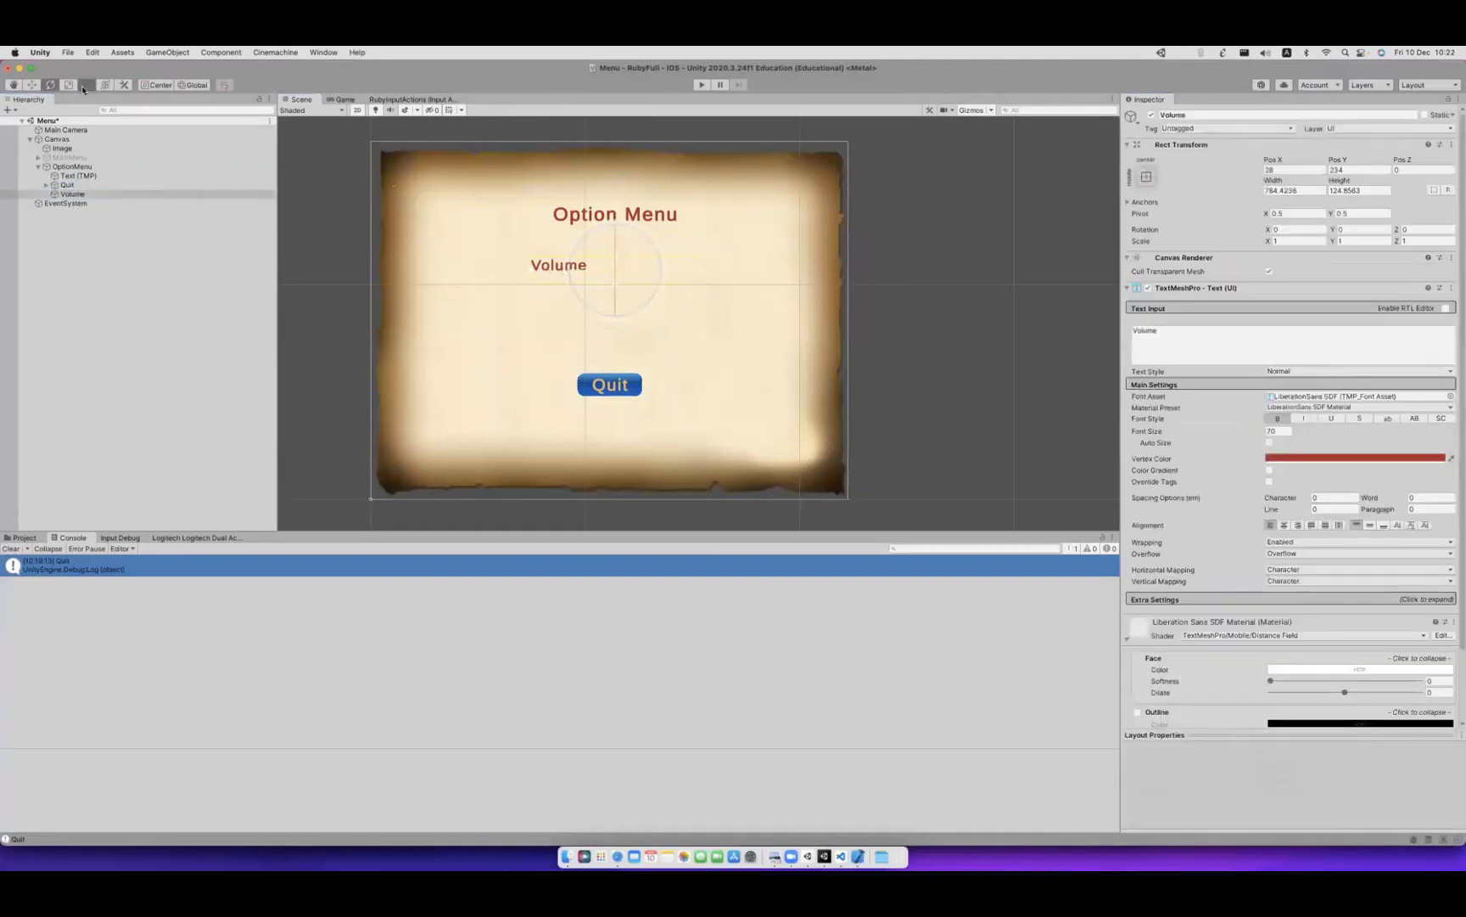
Add a UI Slider inside OptionMenu, keeping the default name Slider.
click(61, 166)
right_click(64, 166)
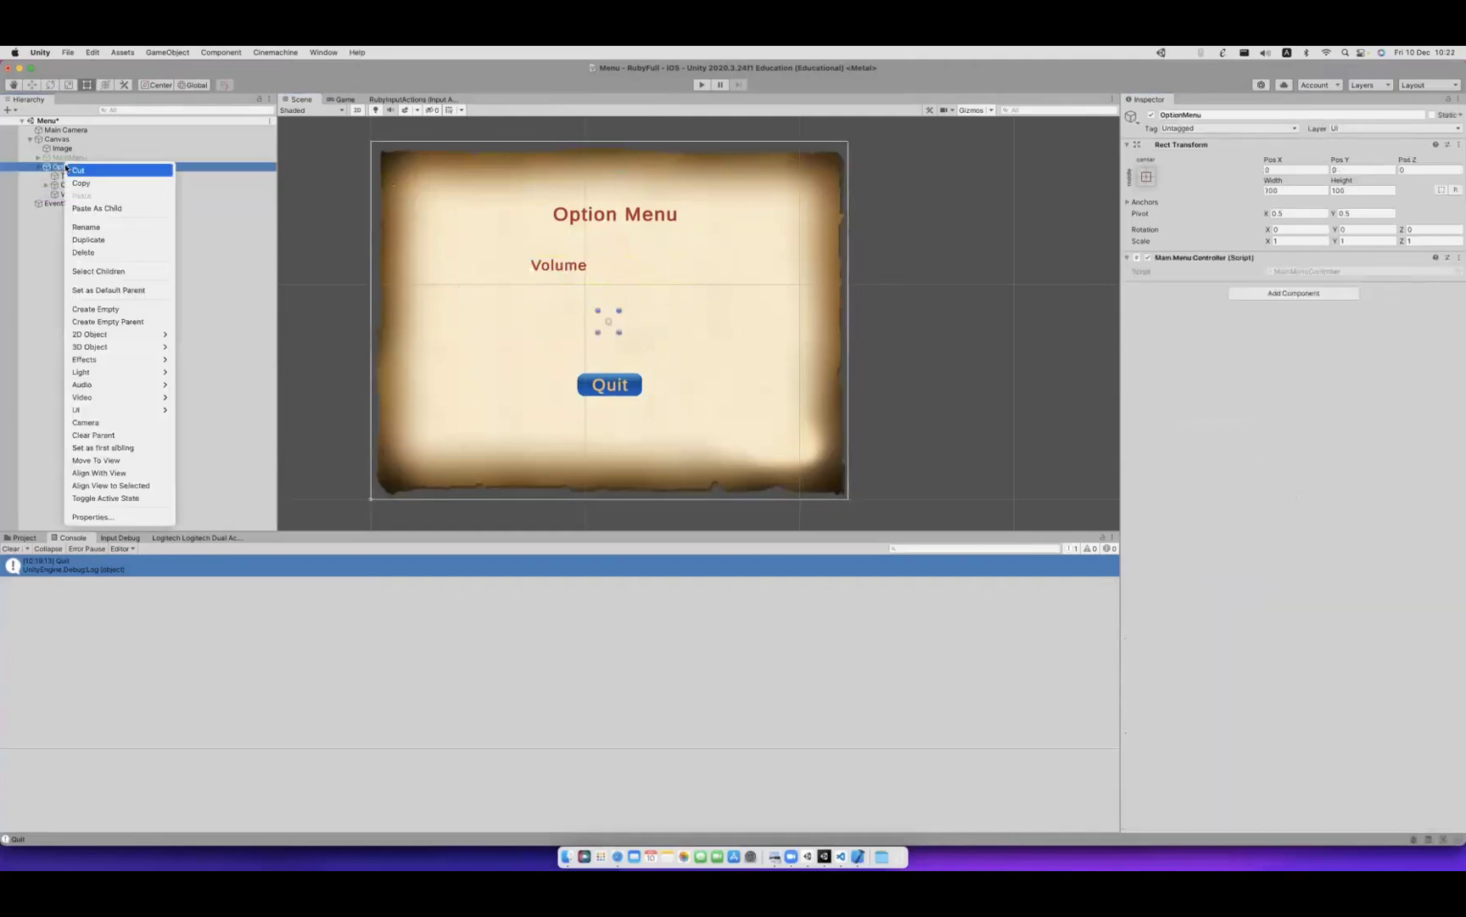
mouse_move(162, 409)
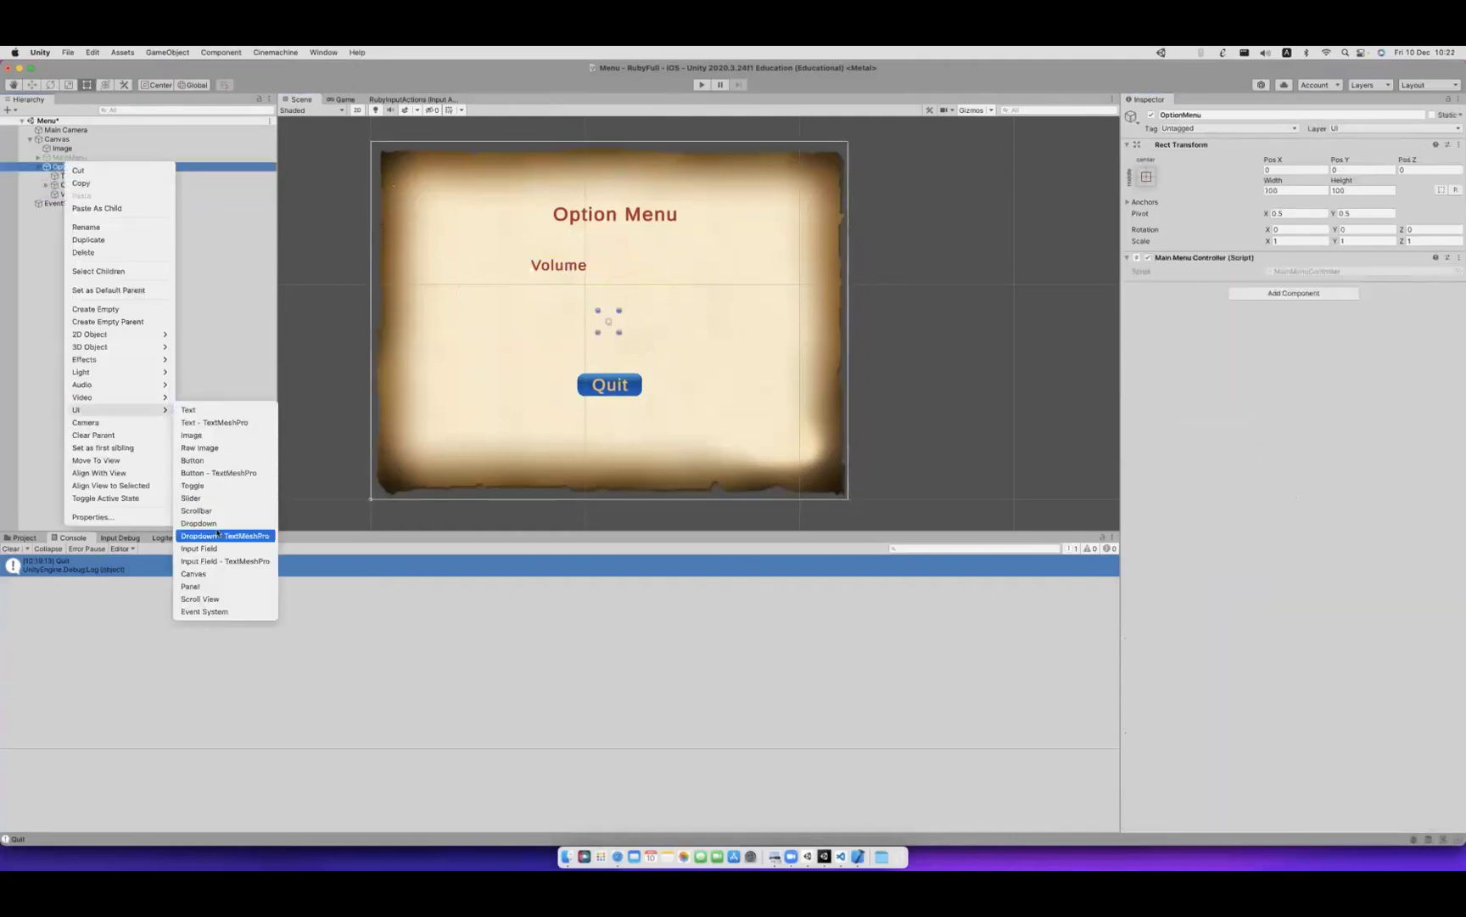
click(190, 498)
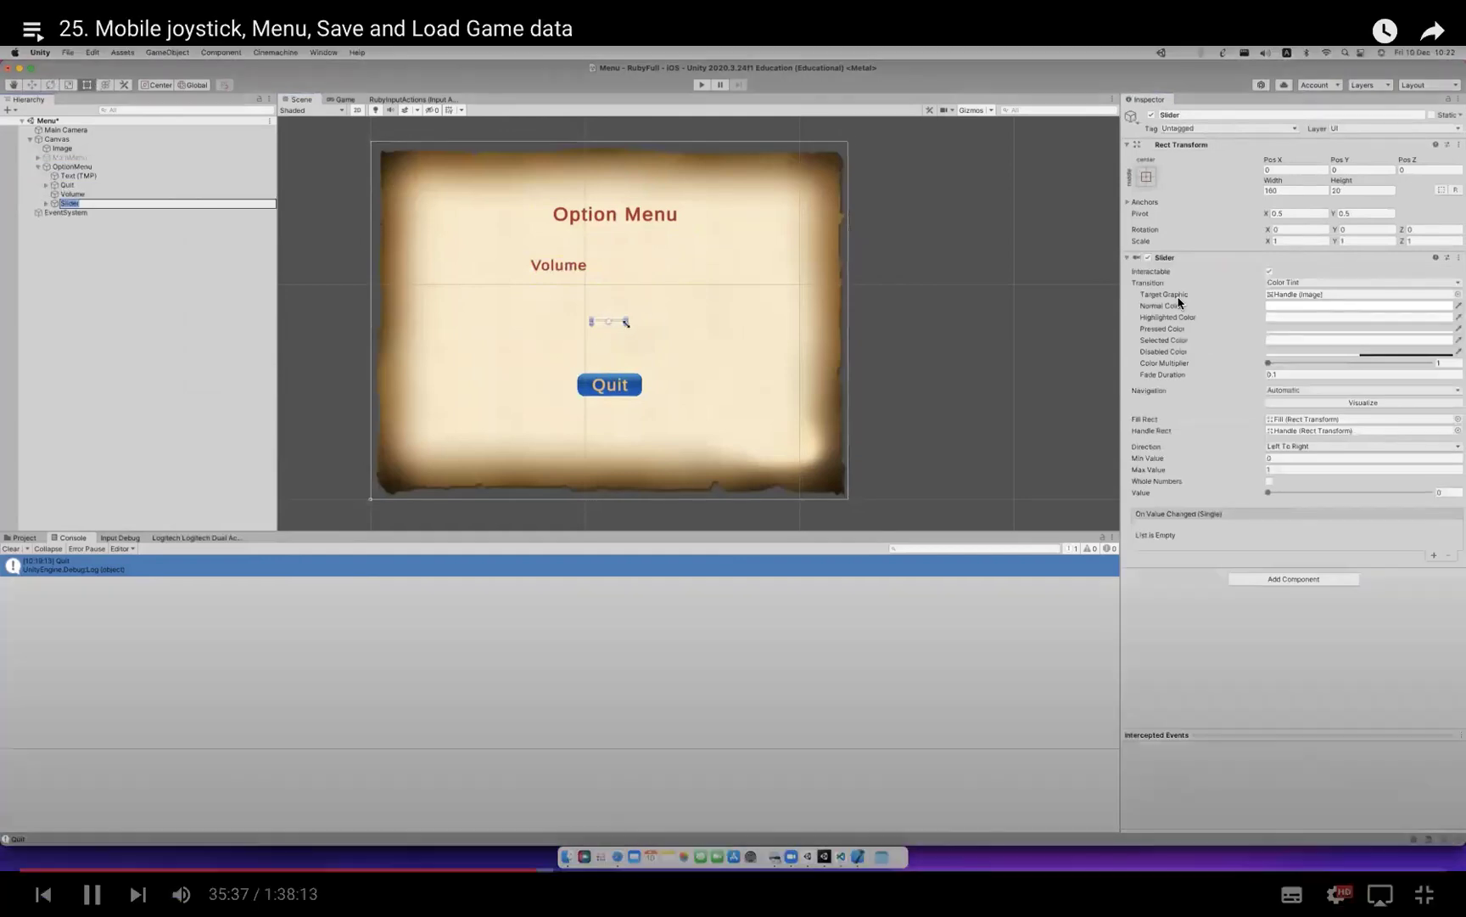
click(894, 82)
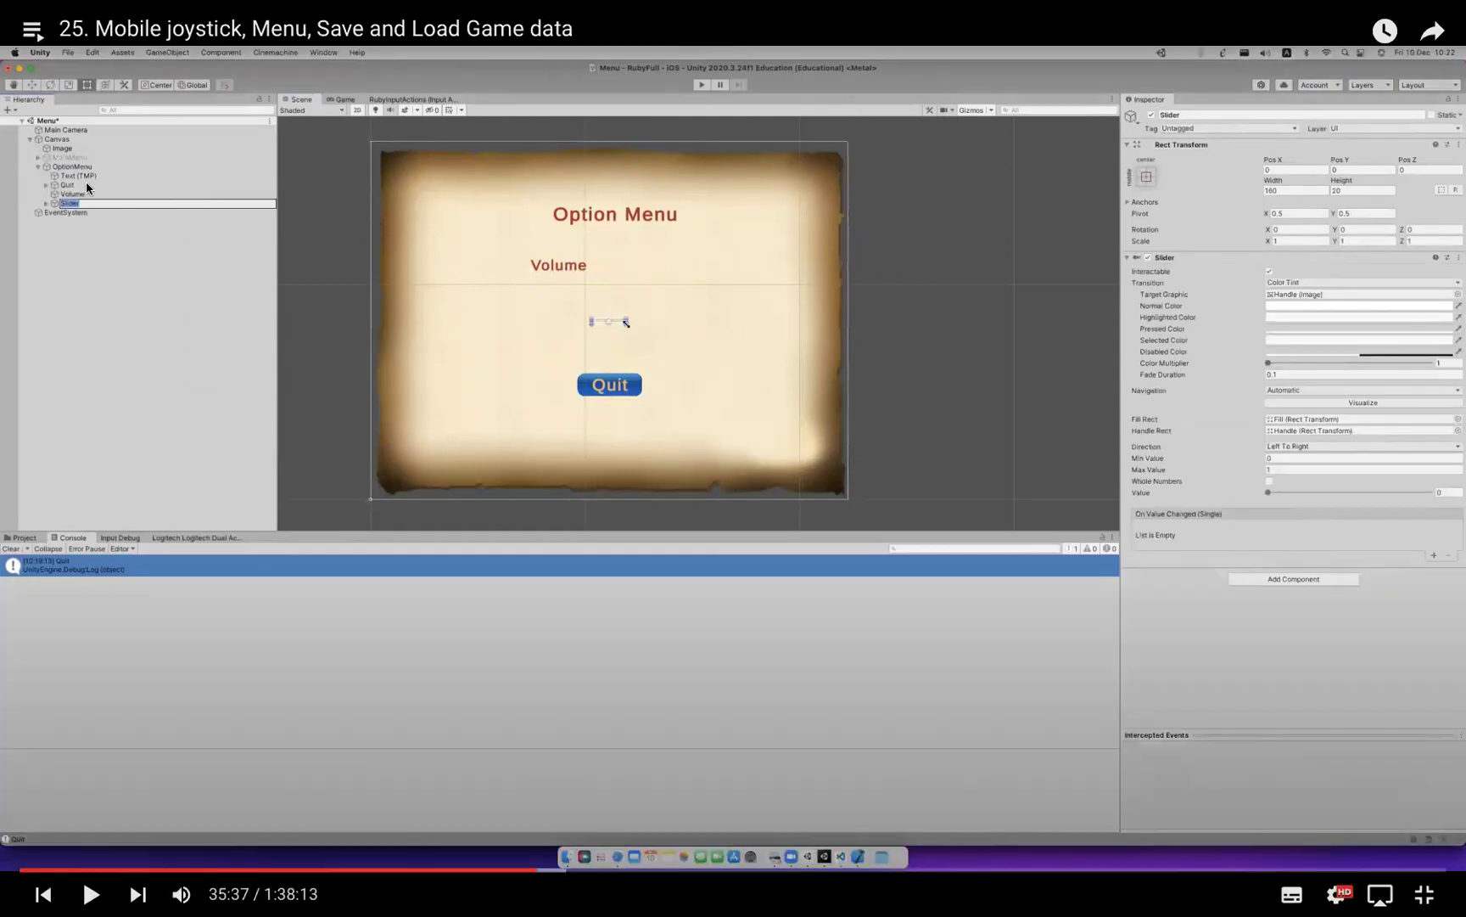
key(space)
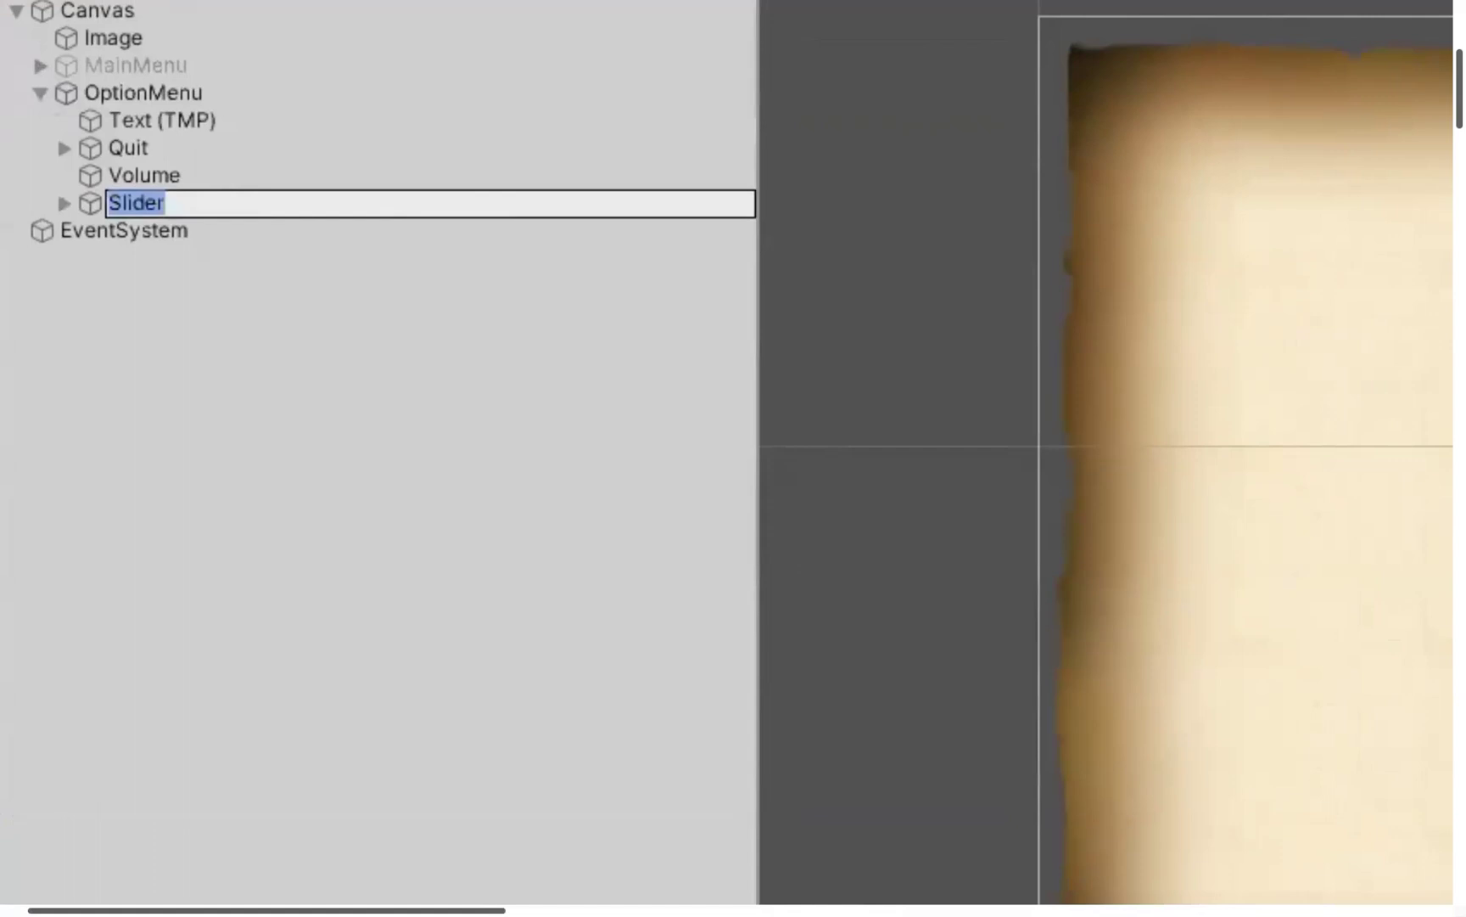
key(Return)
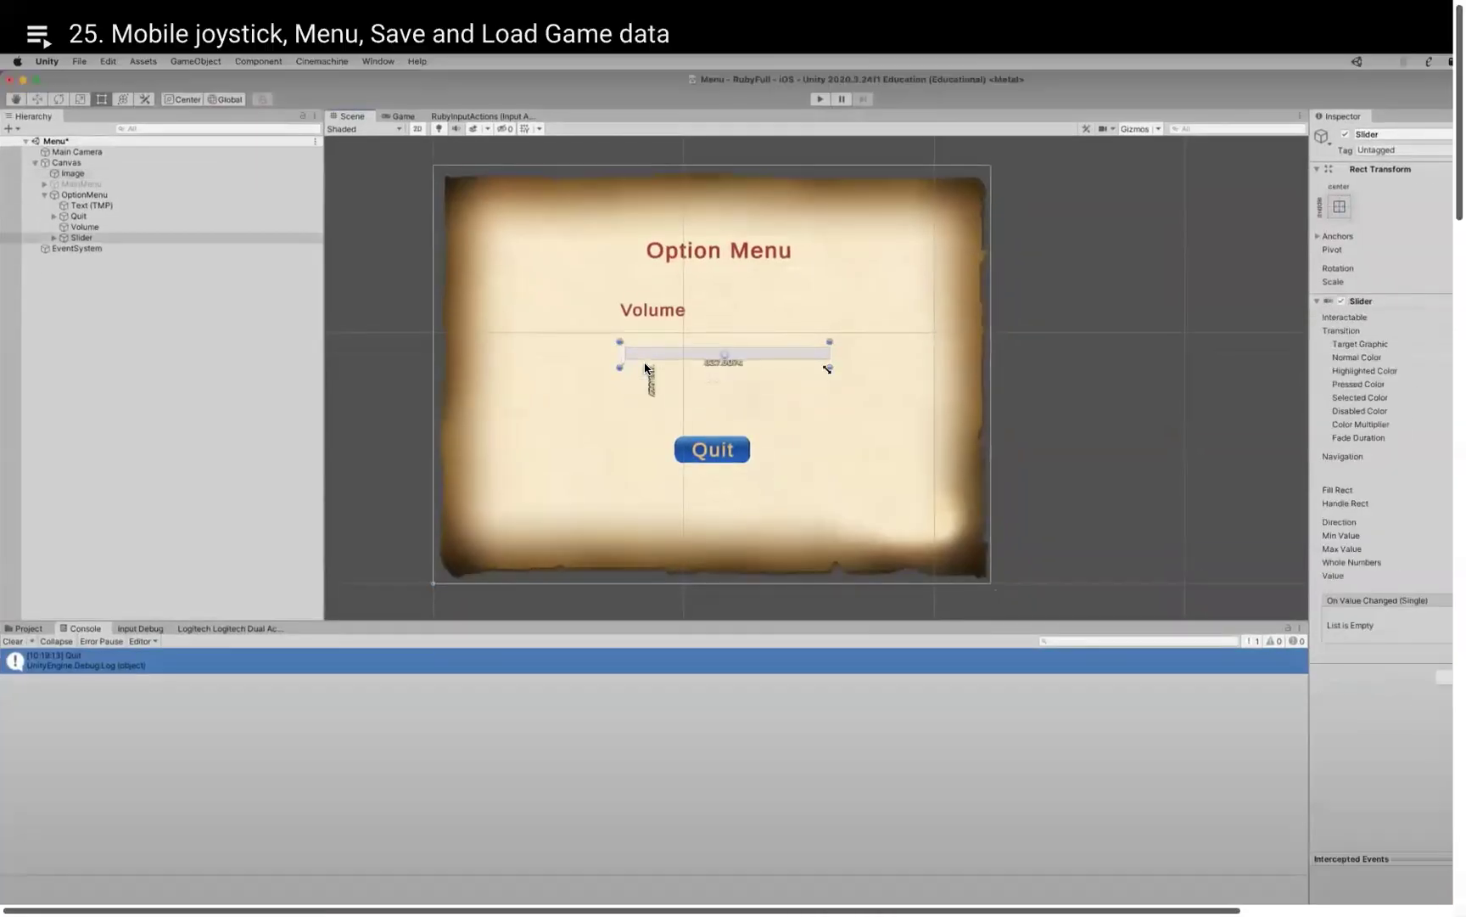
Expand the Slider and select its Background part.
click(645, 368)
click(79, 216)
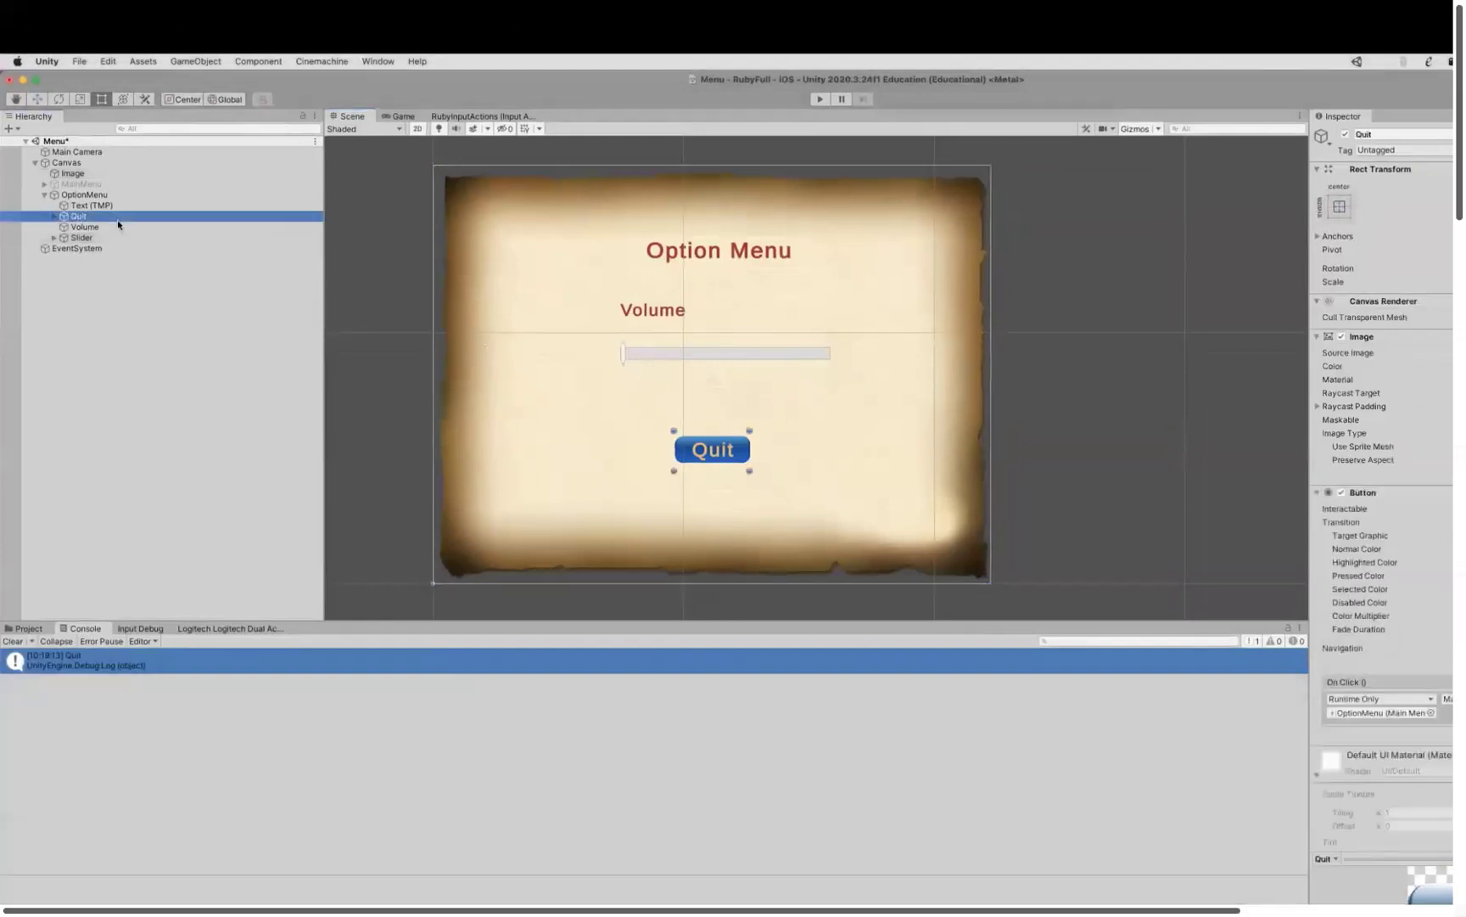
click(93, 237)
key(Right)
click(157, 247)
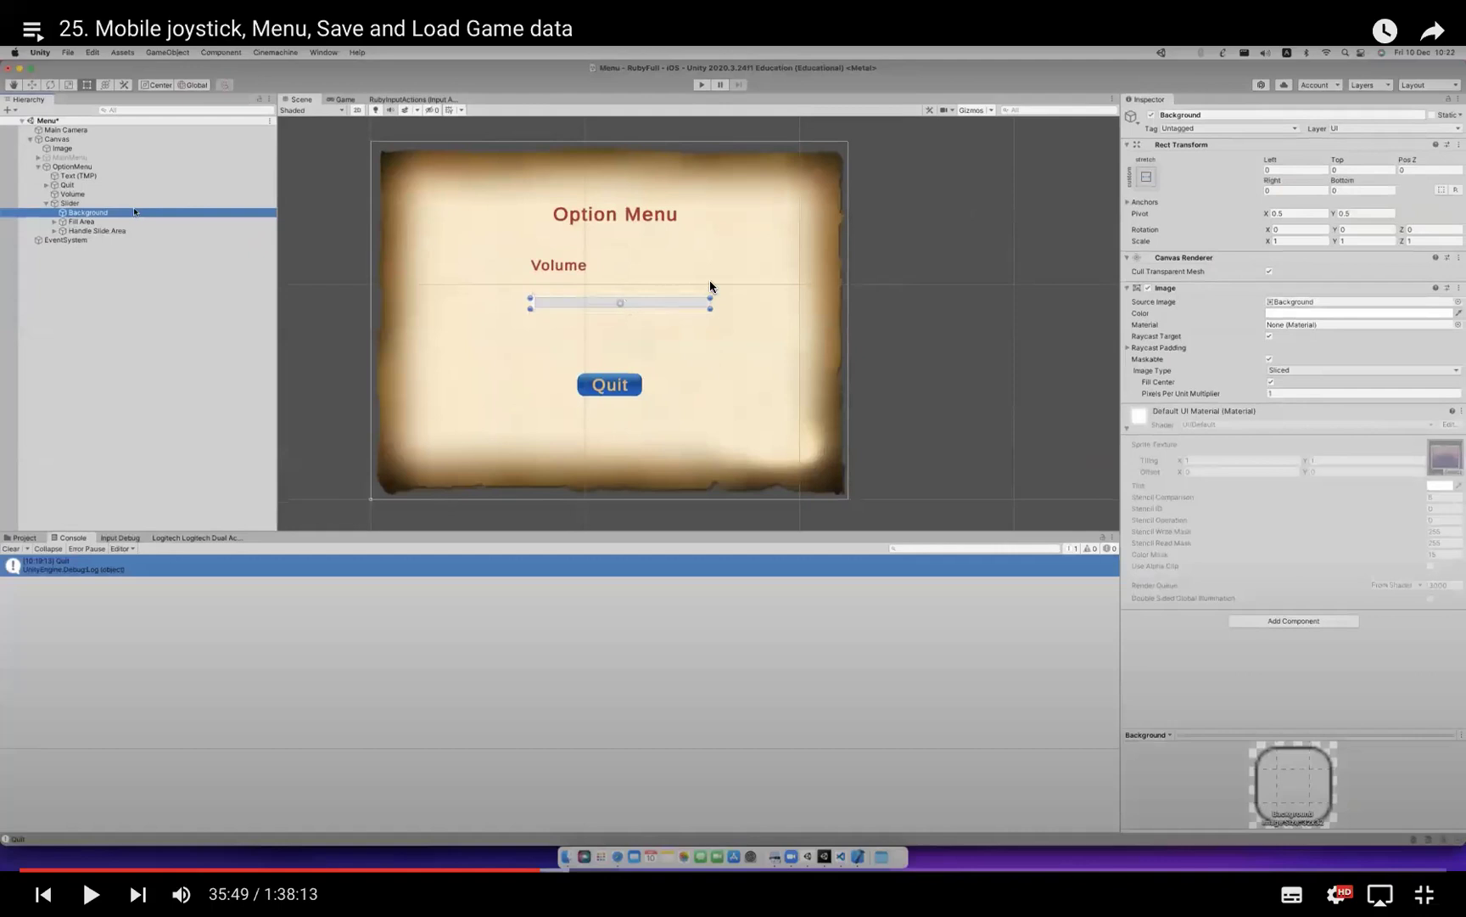
Expand Handle Slide Area and resize the slider's Handle.
key(space)
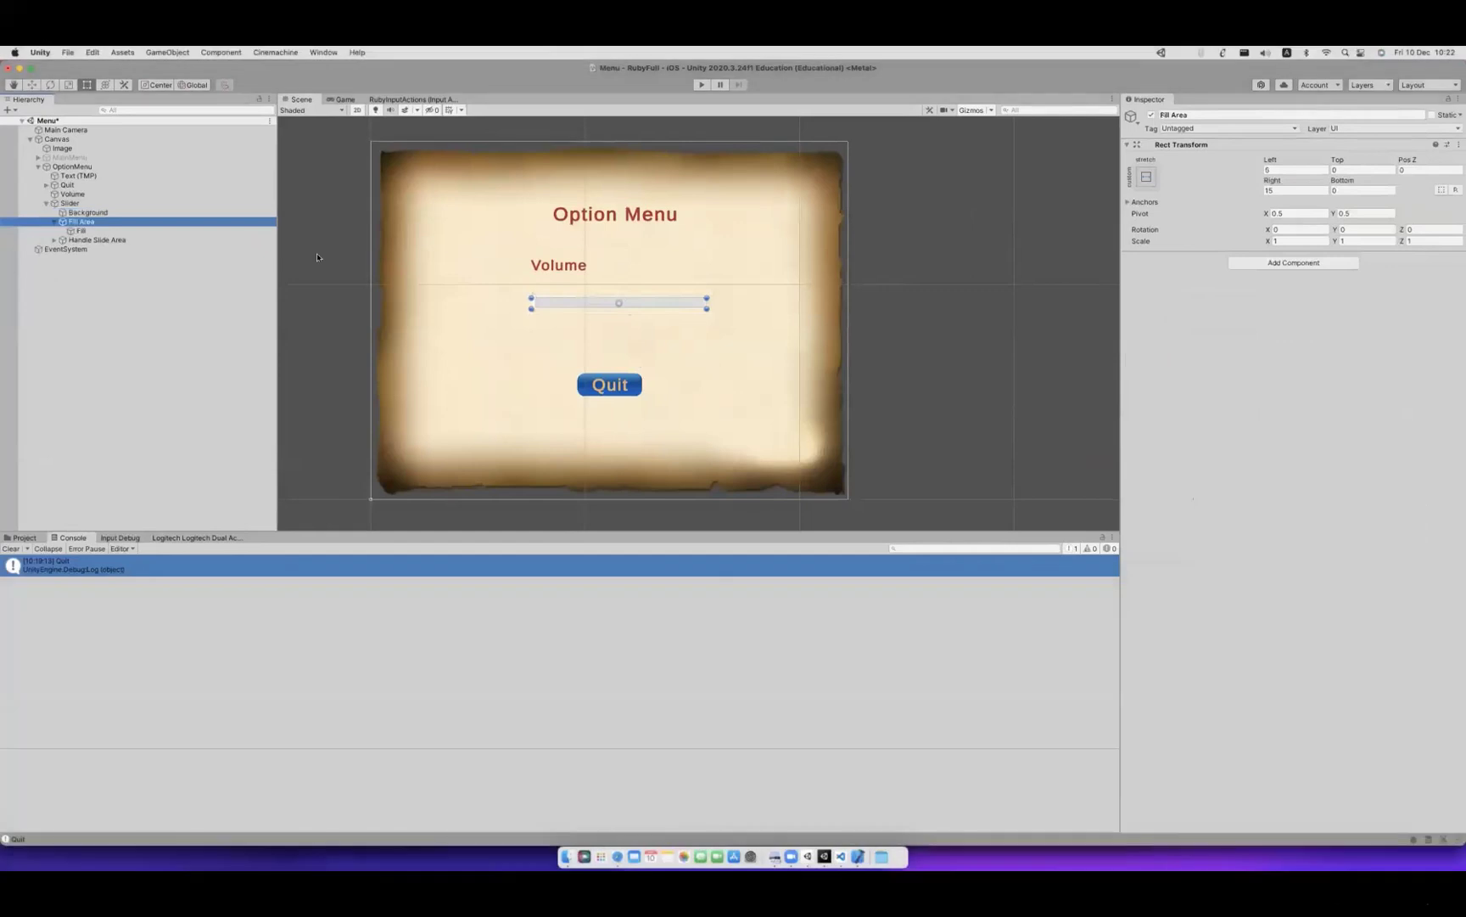
key(Right)
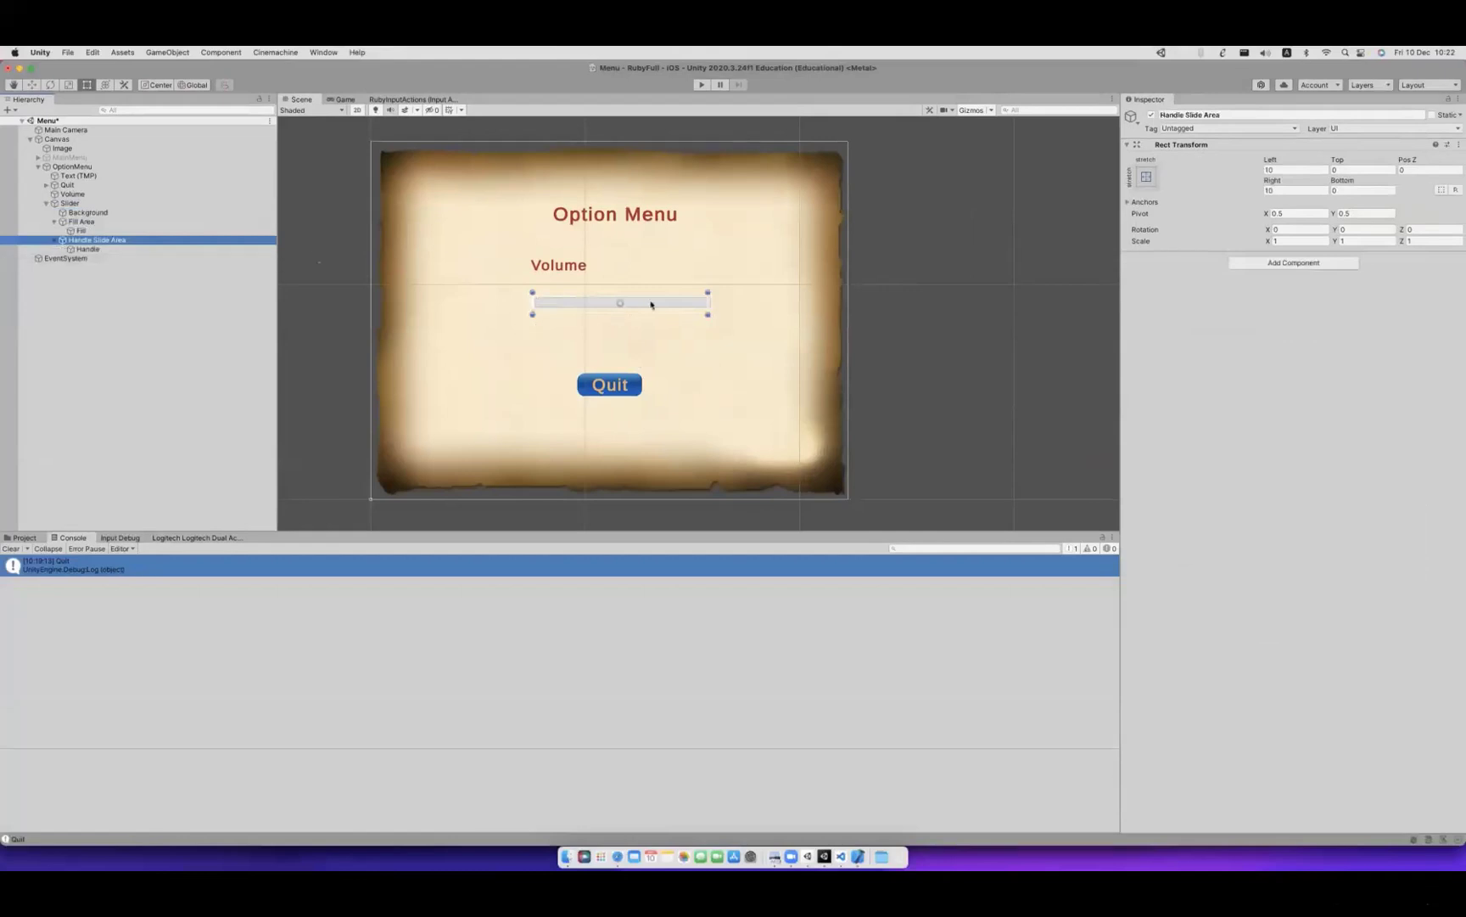
key(Down)
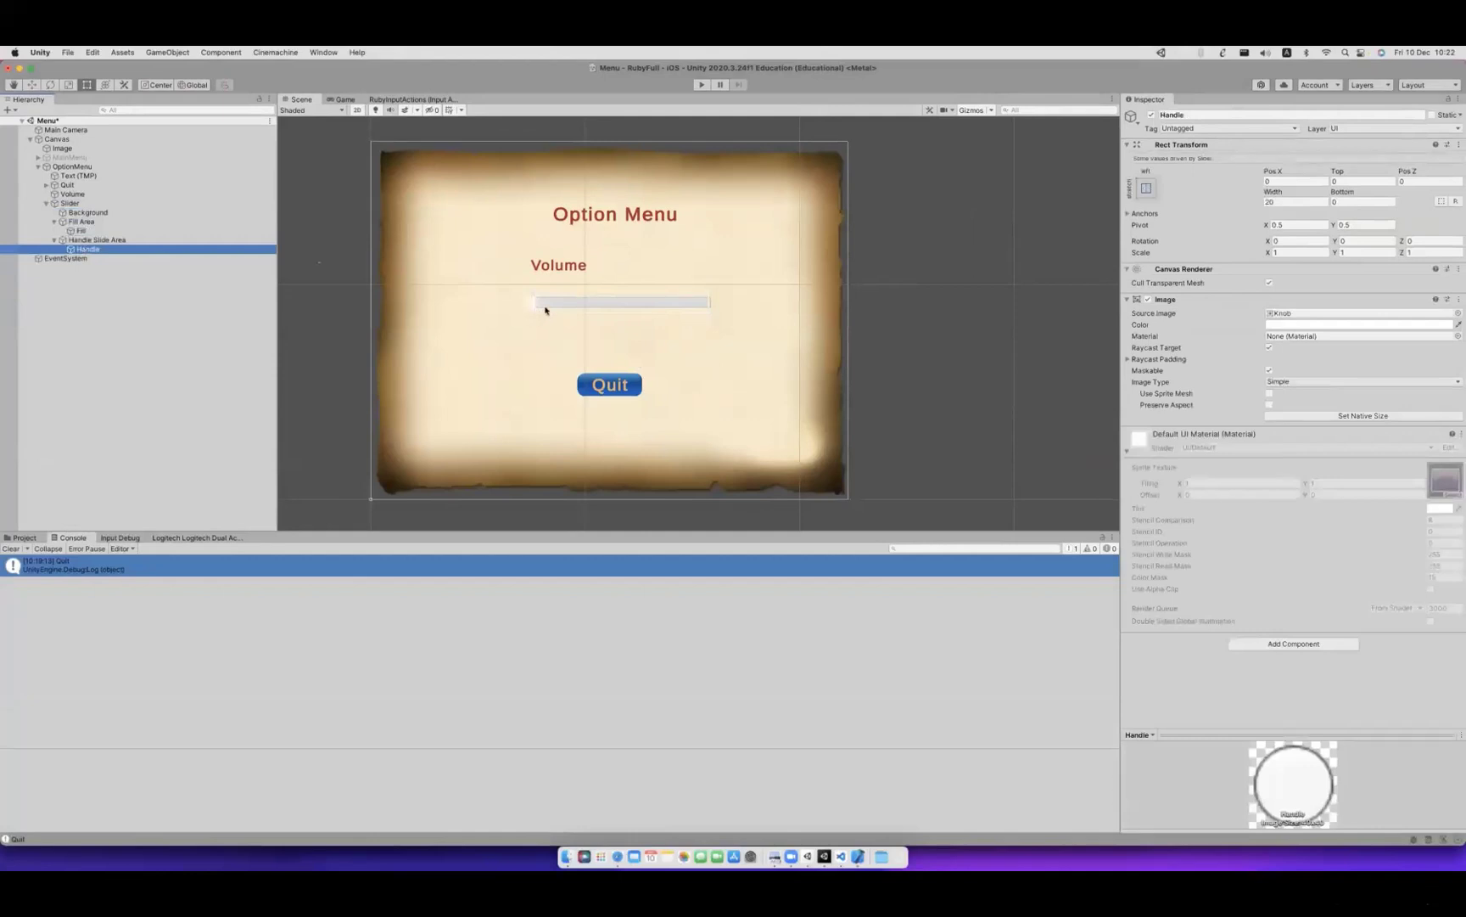
click(531, 305)
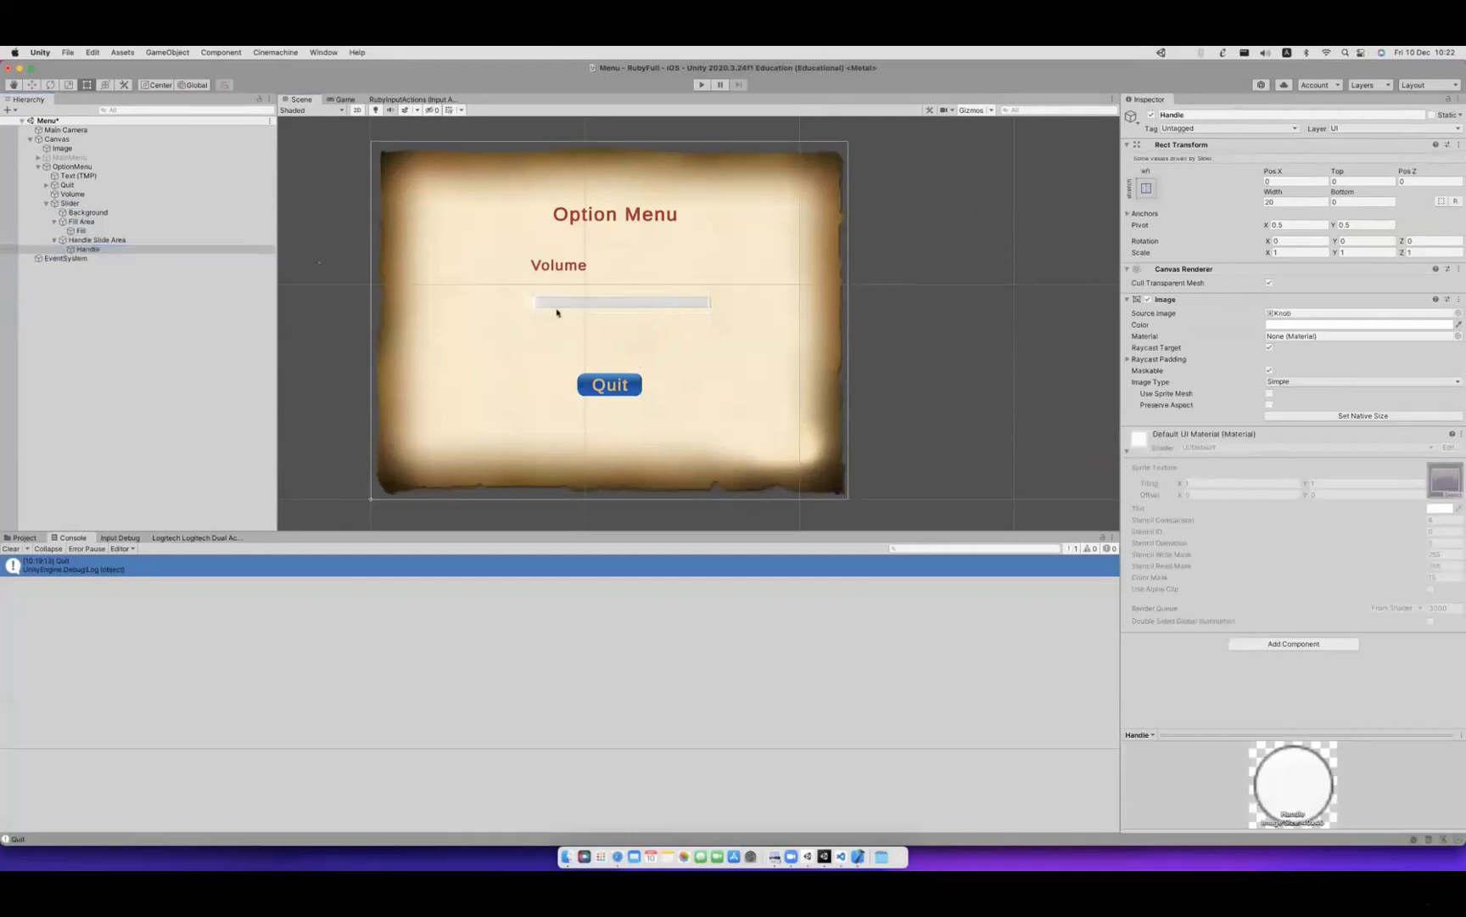
scroll(642, 297, up, 3)
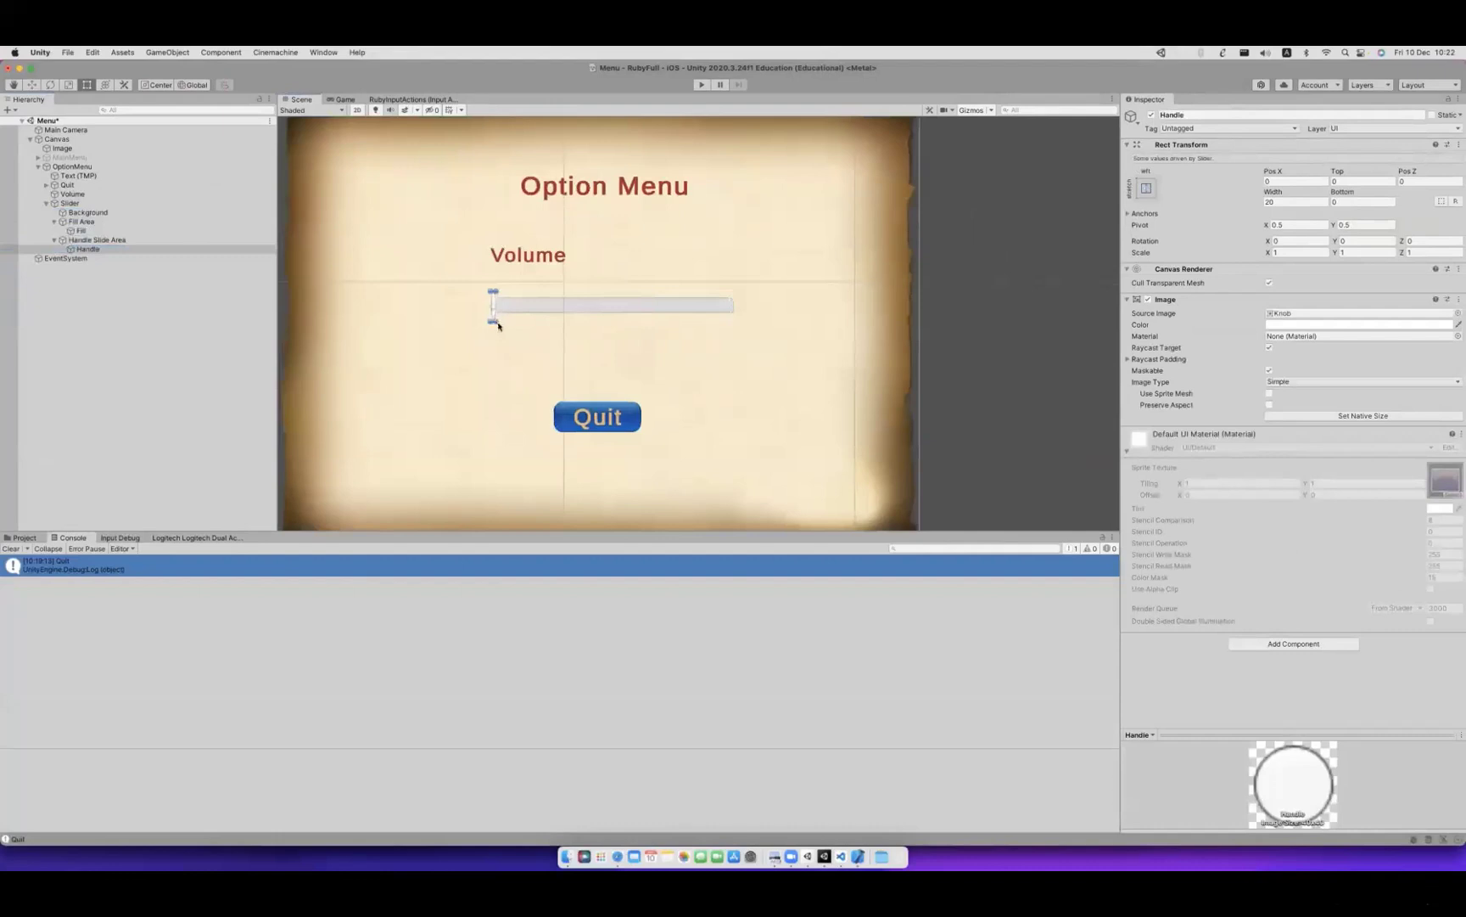
drag(497, 324, 494, 317)
Inspect the slider's Handle Slide Area, Fill, Slider and Background objects.
click(126, 241)
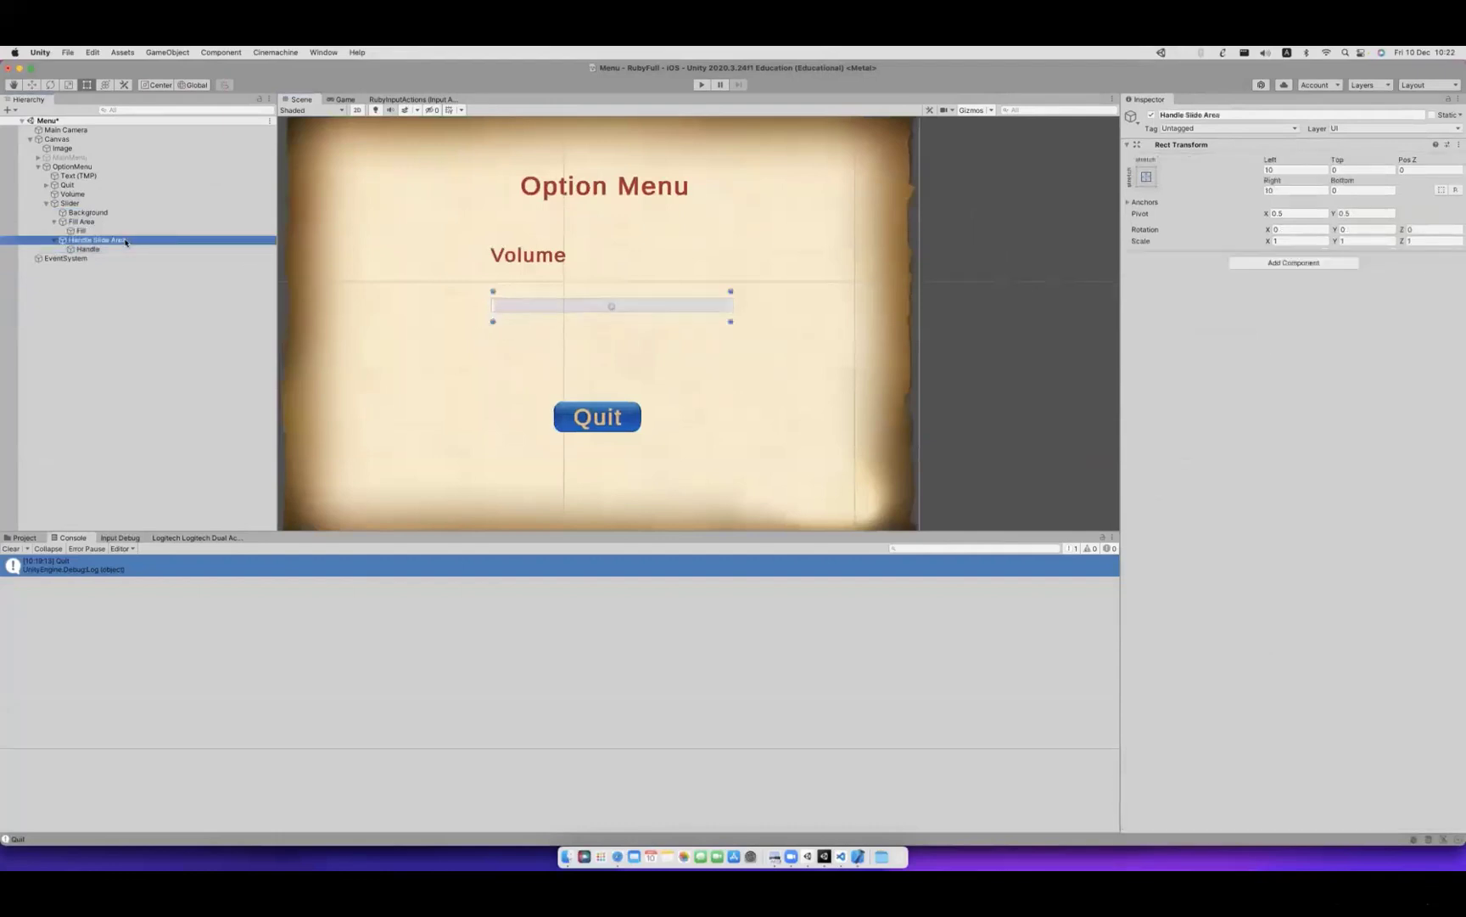
click(75, 231)
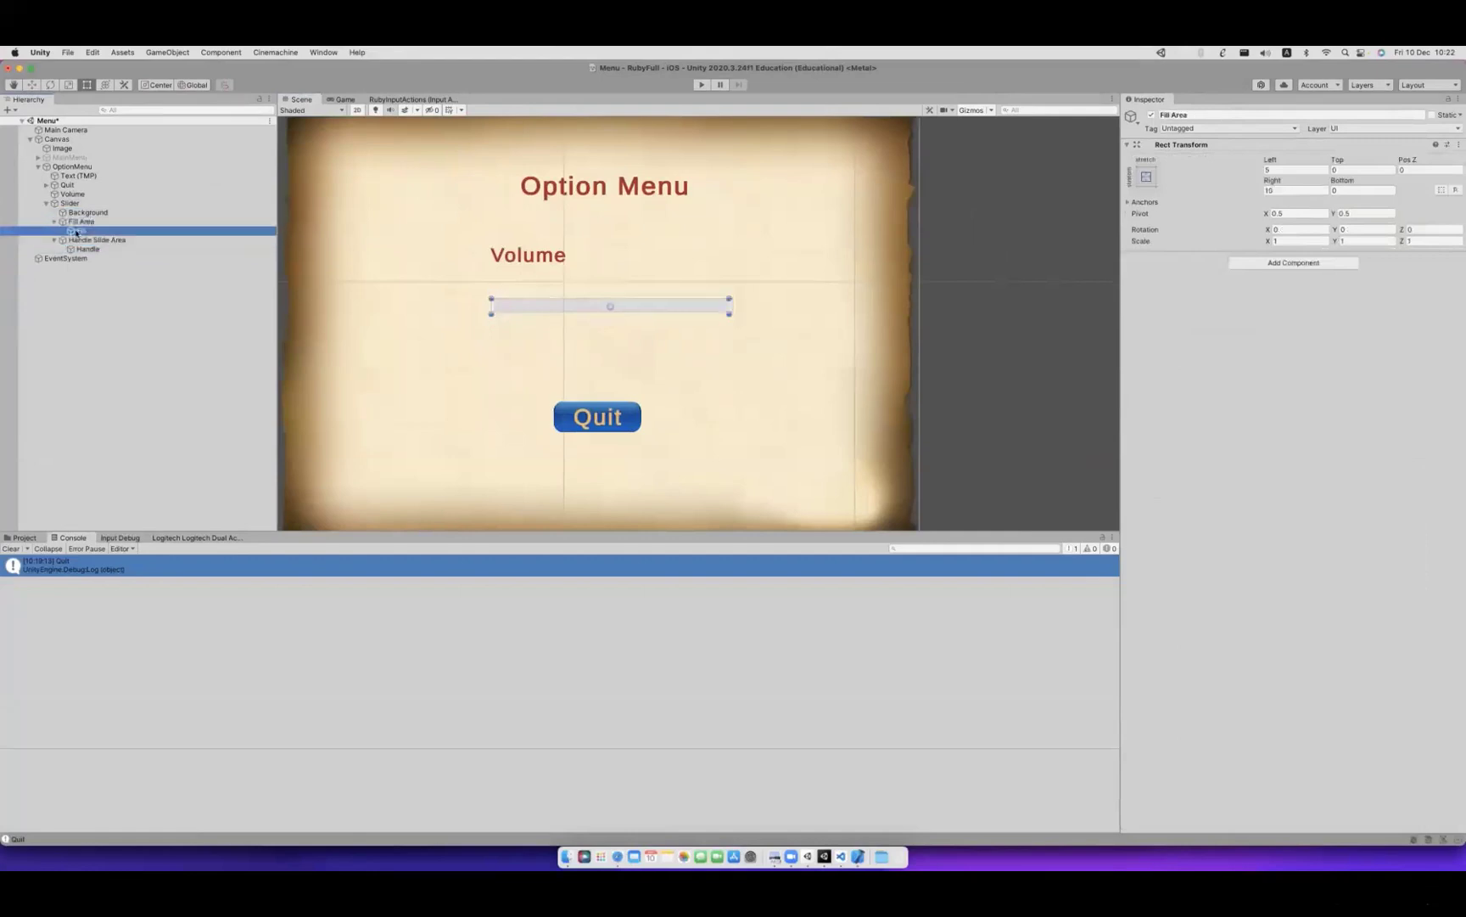
click(89, 241)
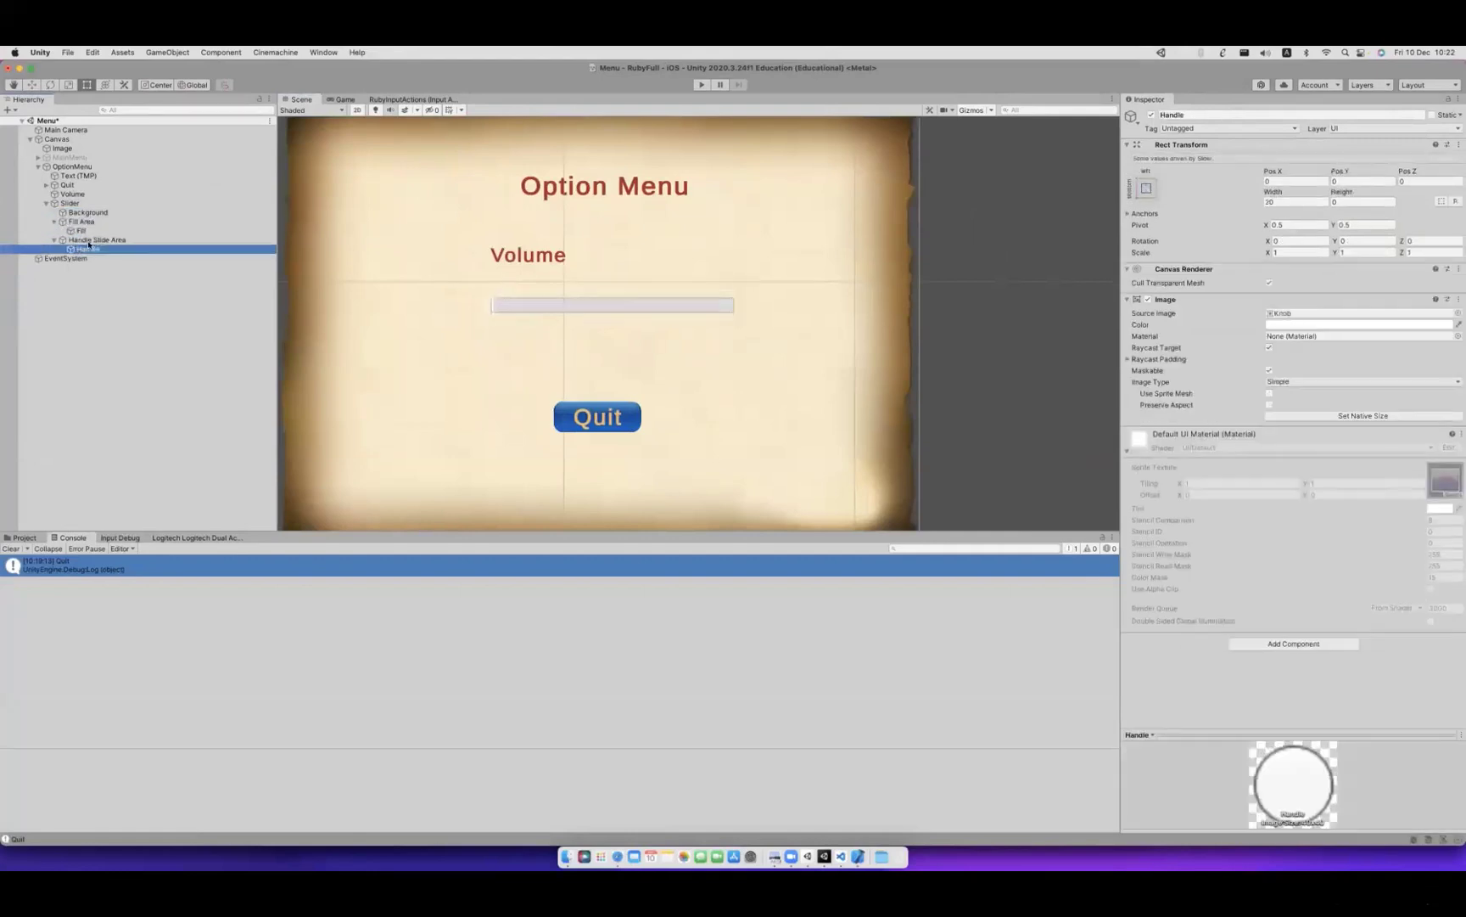
click(69, 204)
click(72, 213)
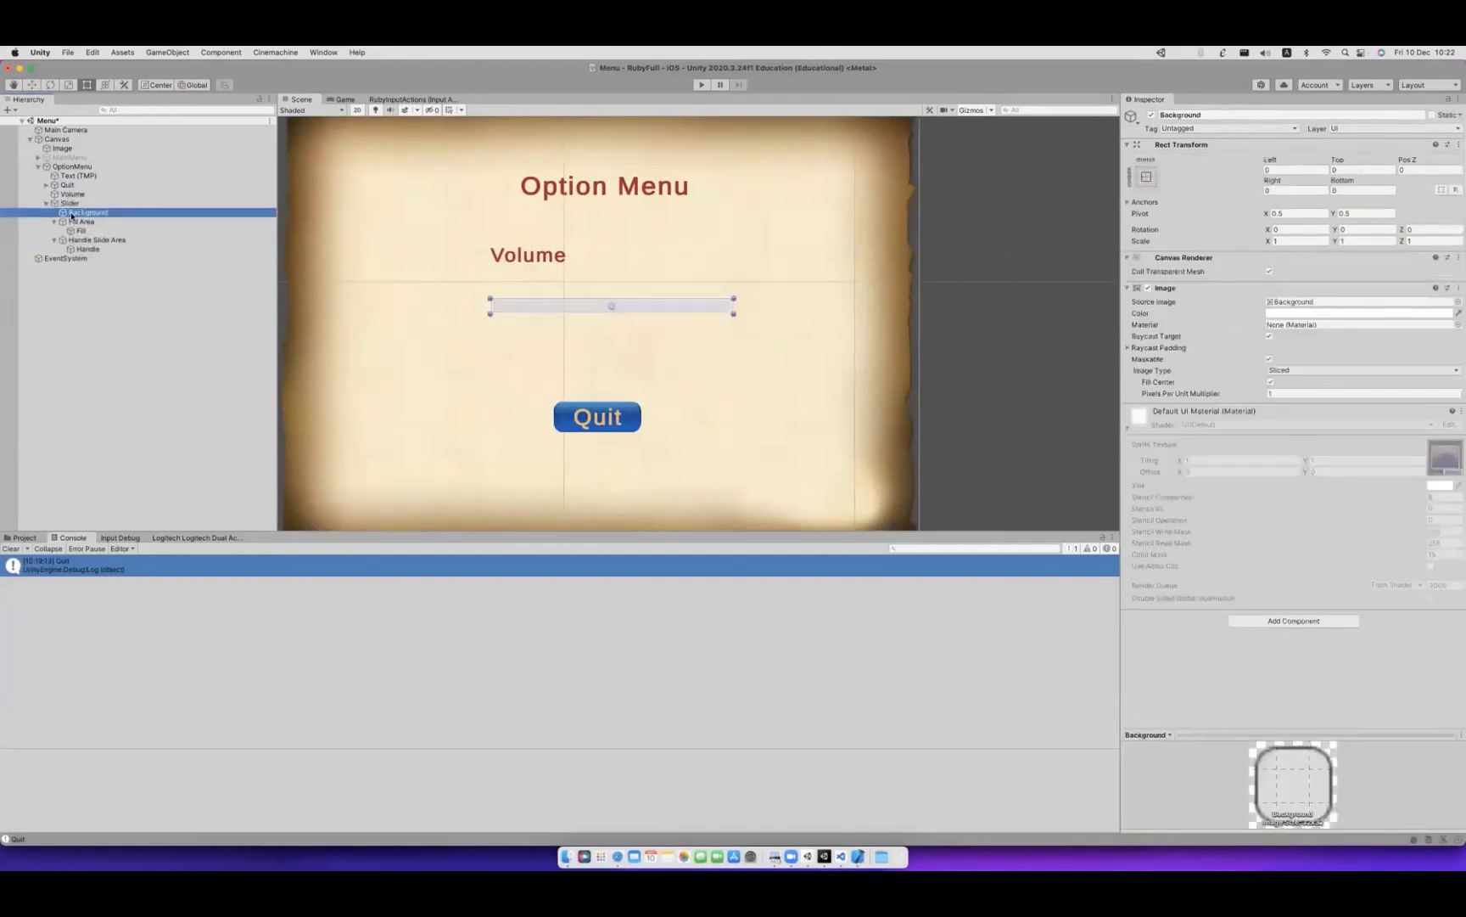
key(Down)
key(Down)
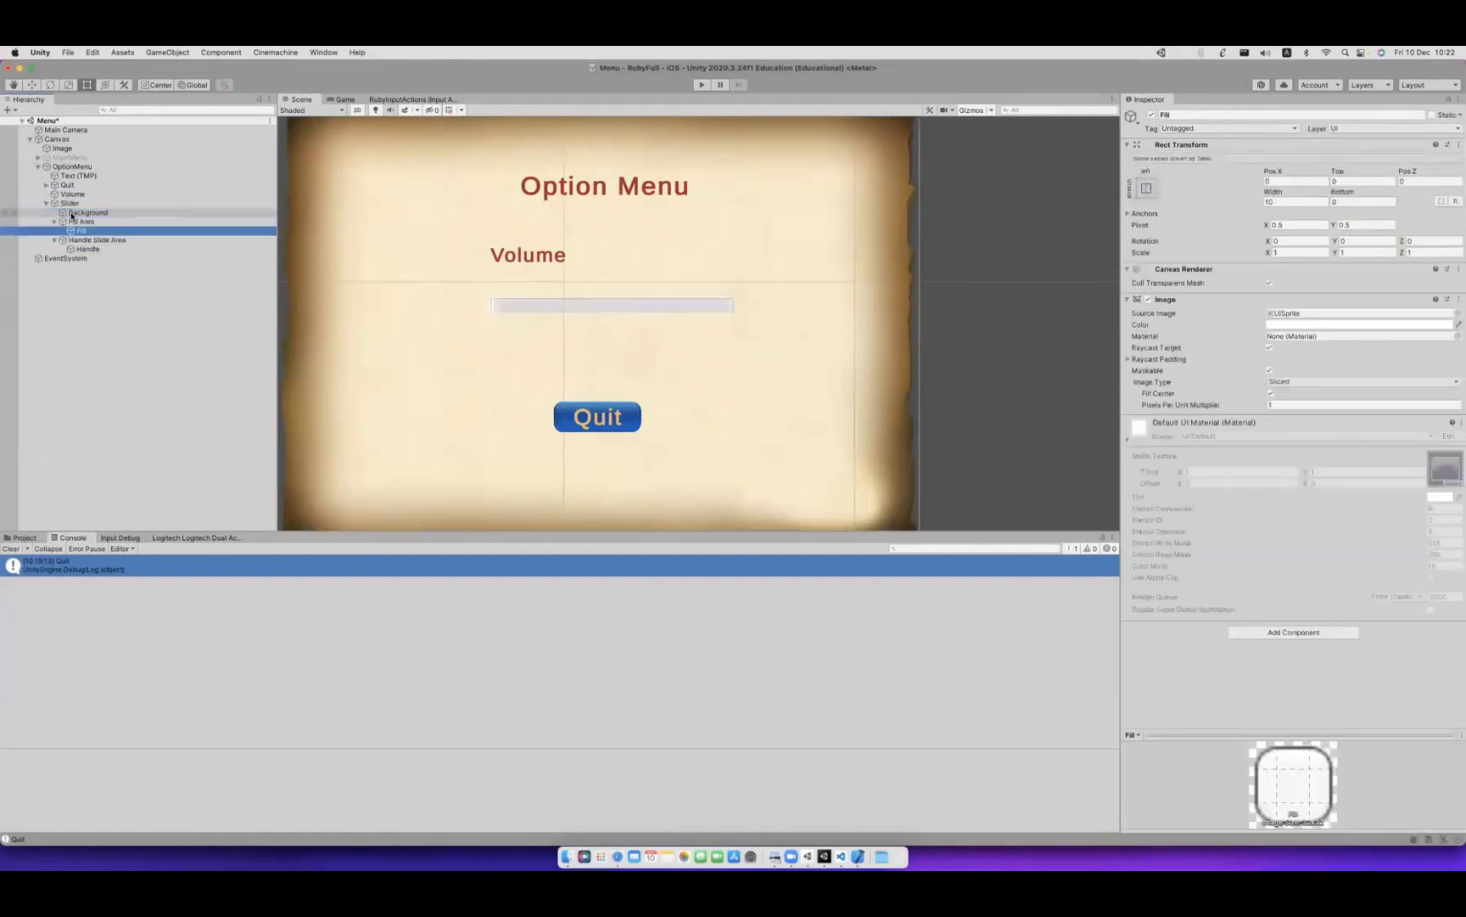
key(Down)
key(Down)
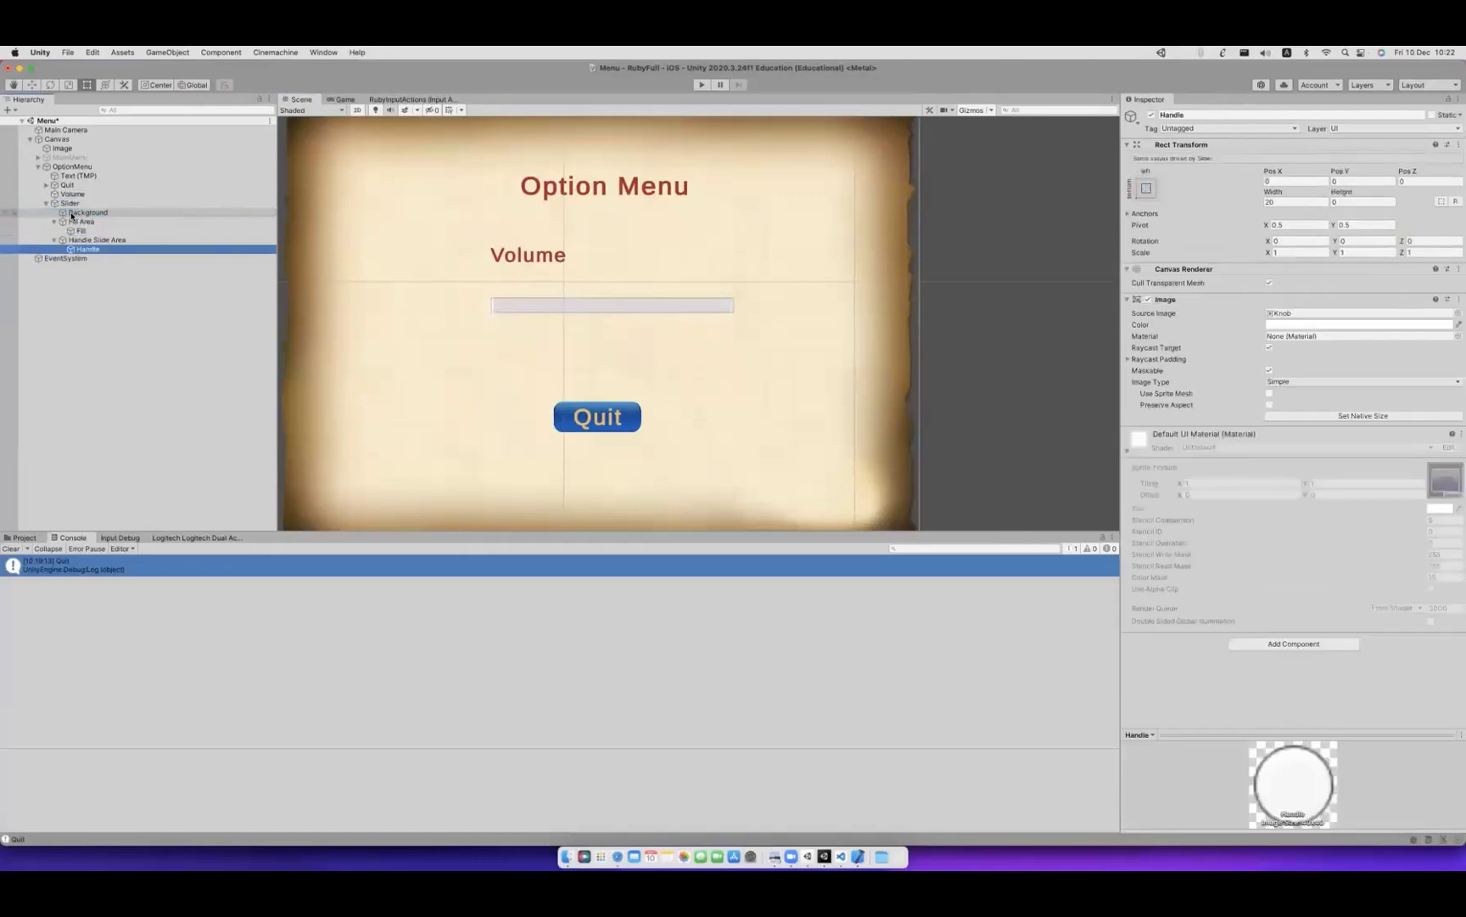
key(Up)
key(Up)
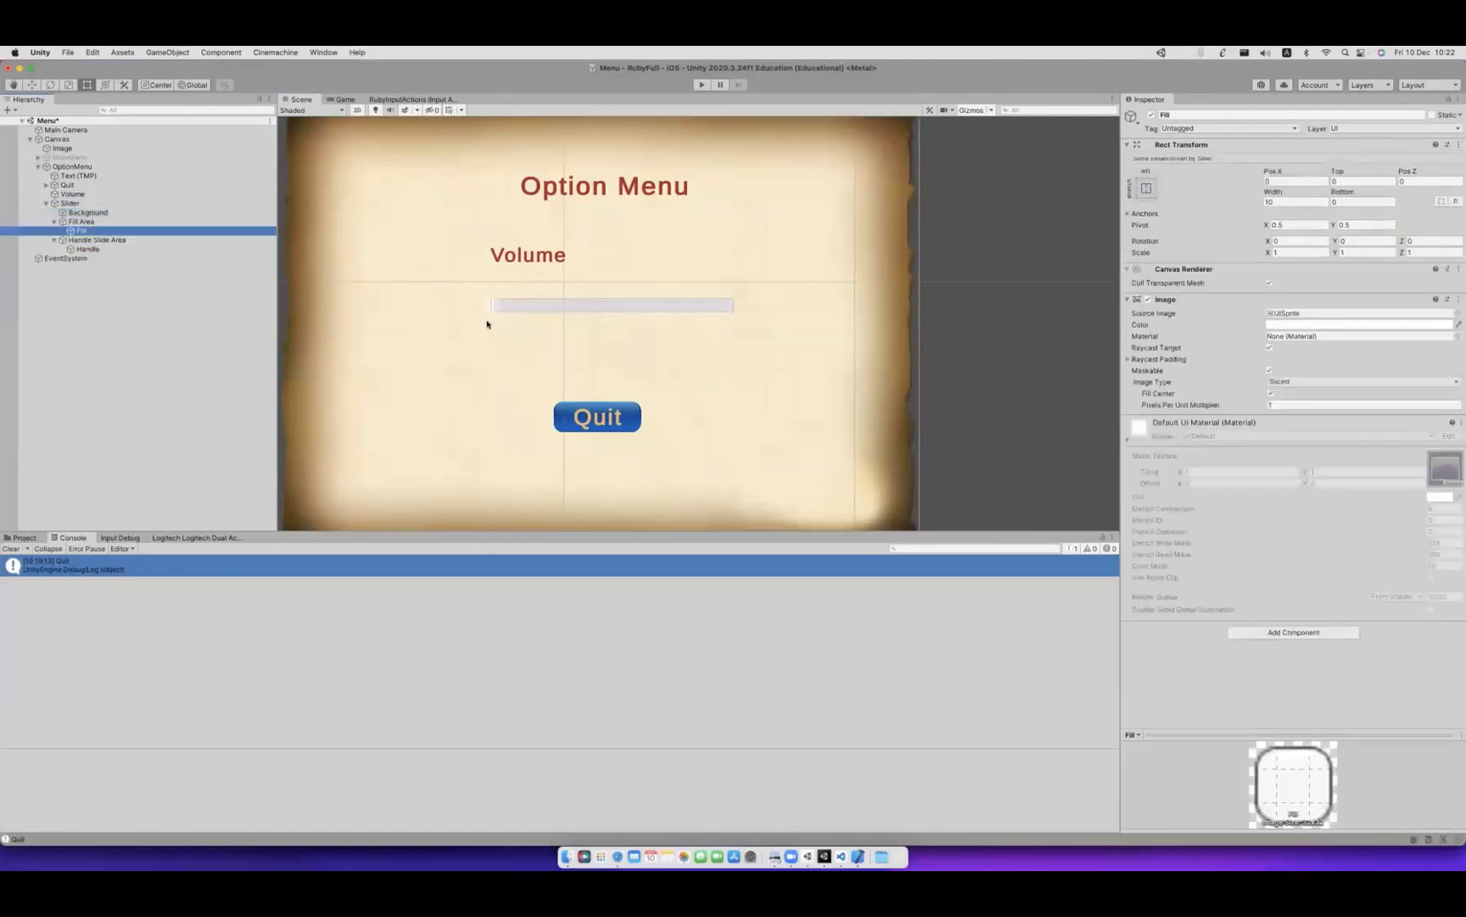
Select the volume slider and its Fill Area, then run the Menu scene in Play mode.
click(490, 307)
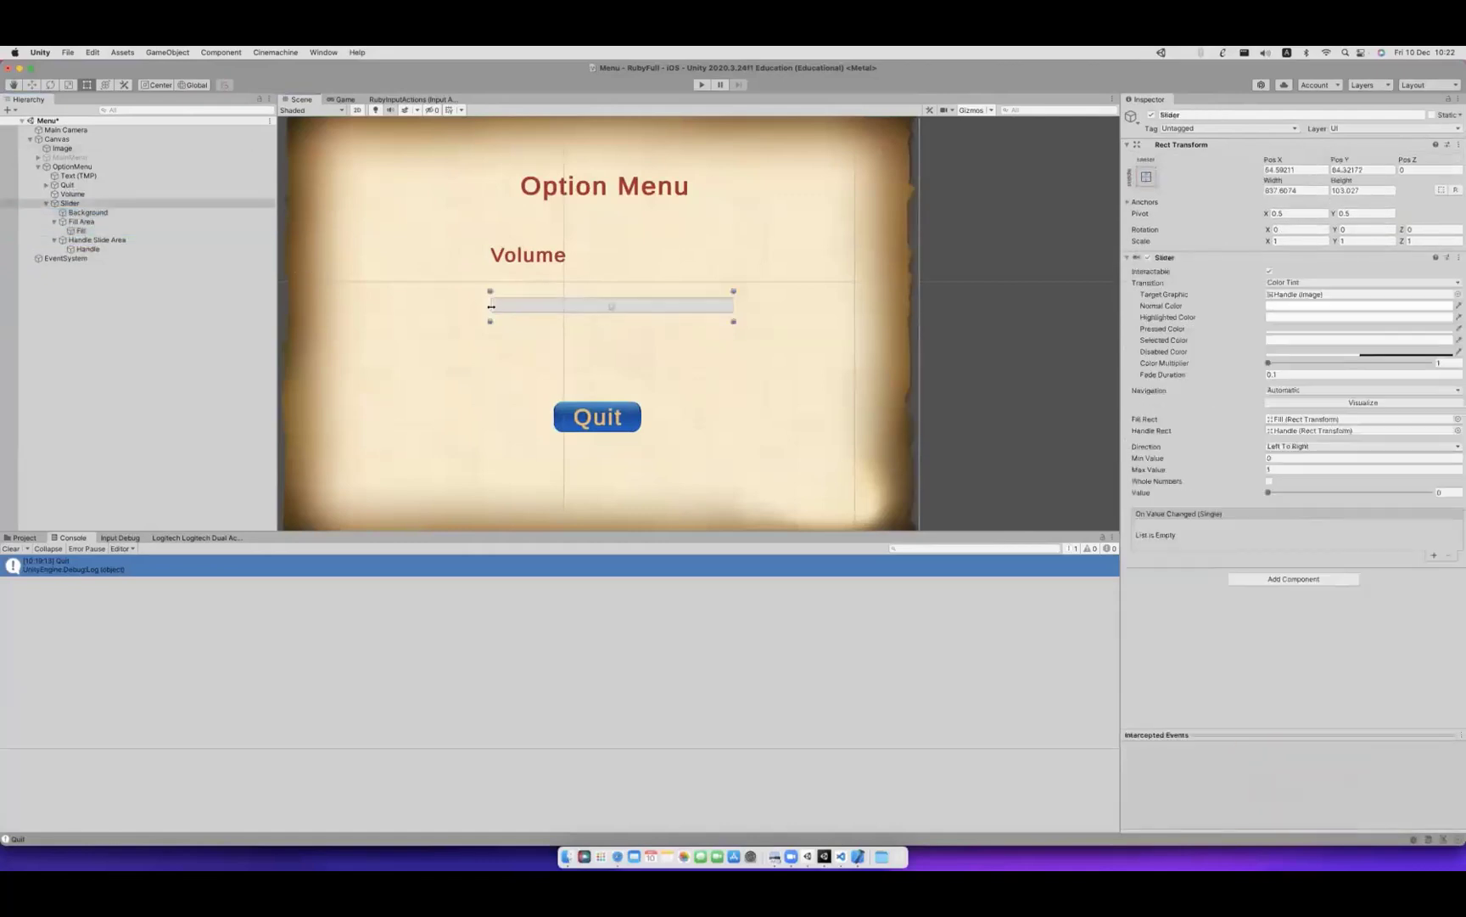
click(658, 326)
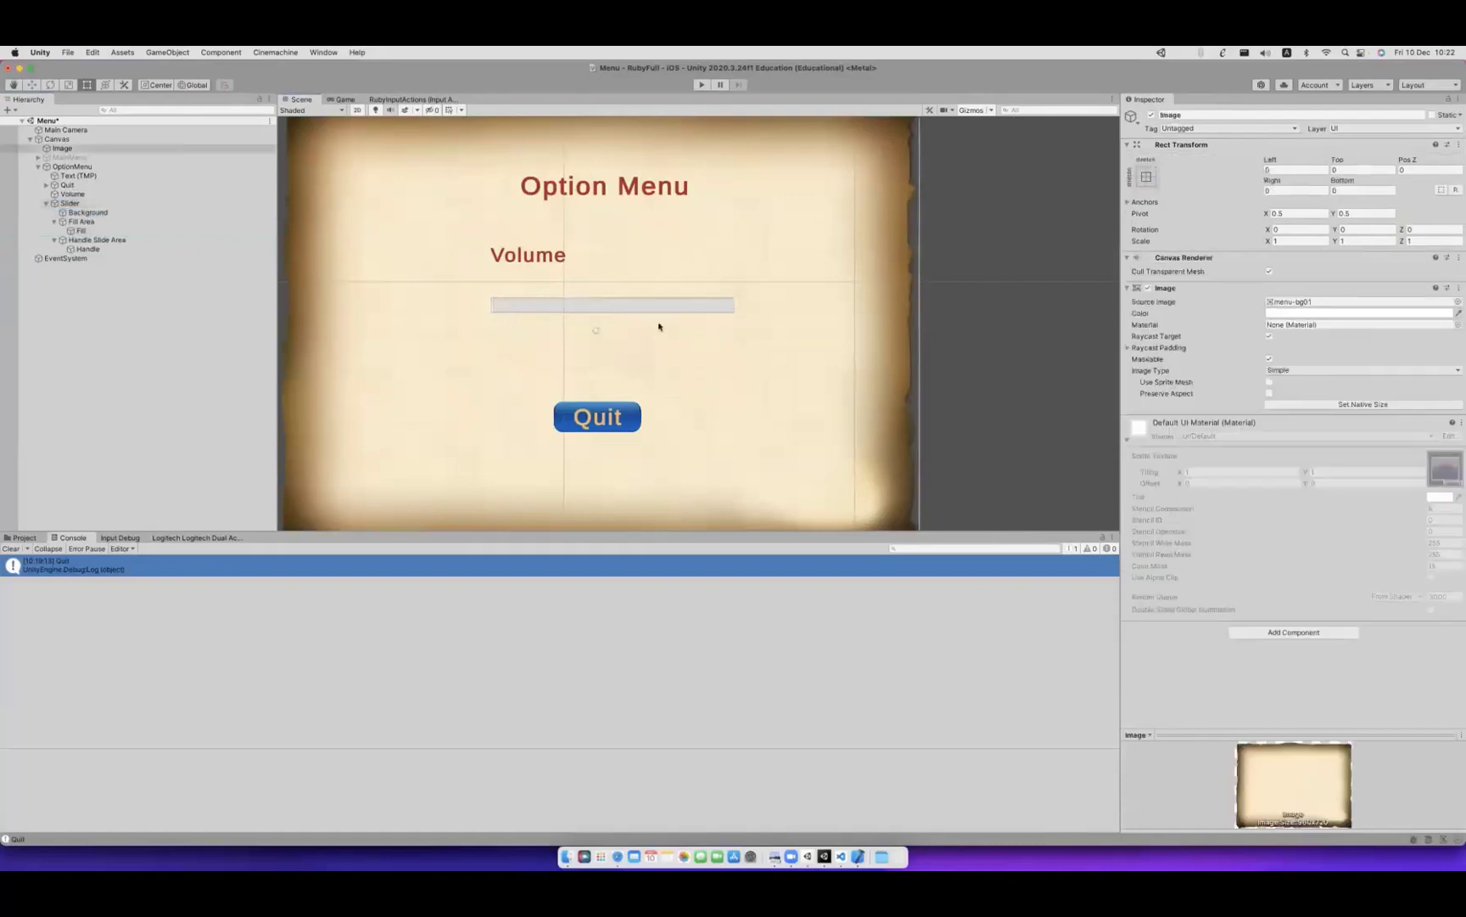
click(665, 315)
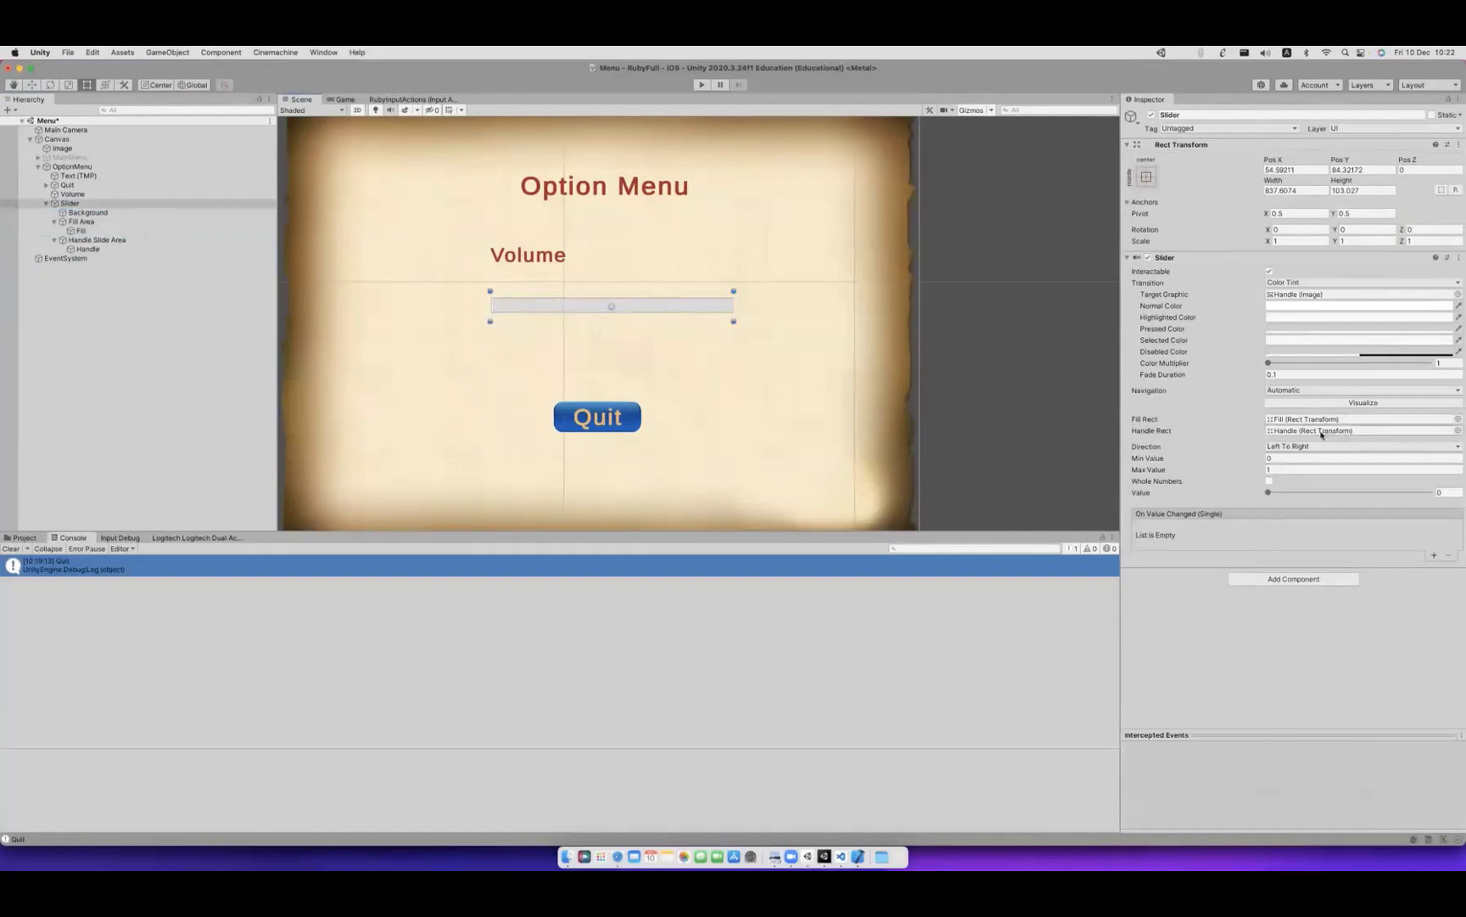
click(81, 221)
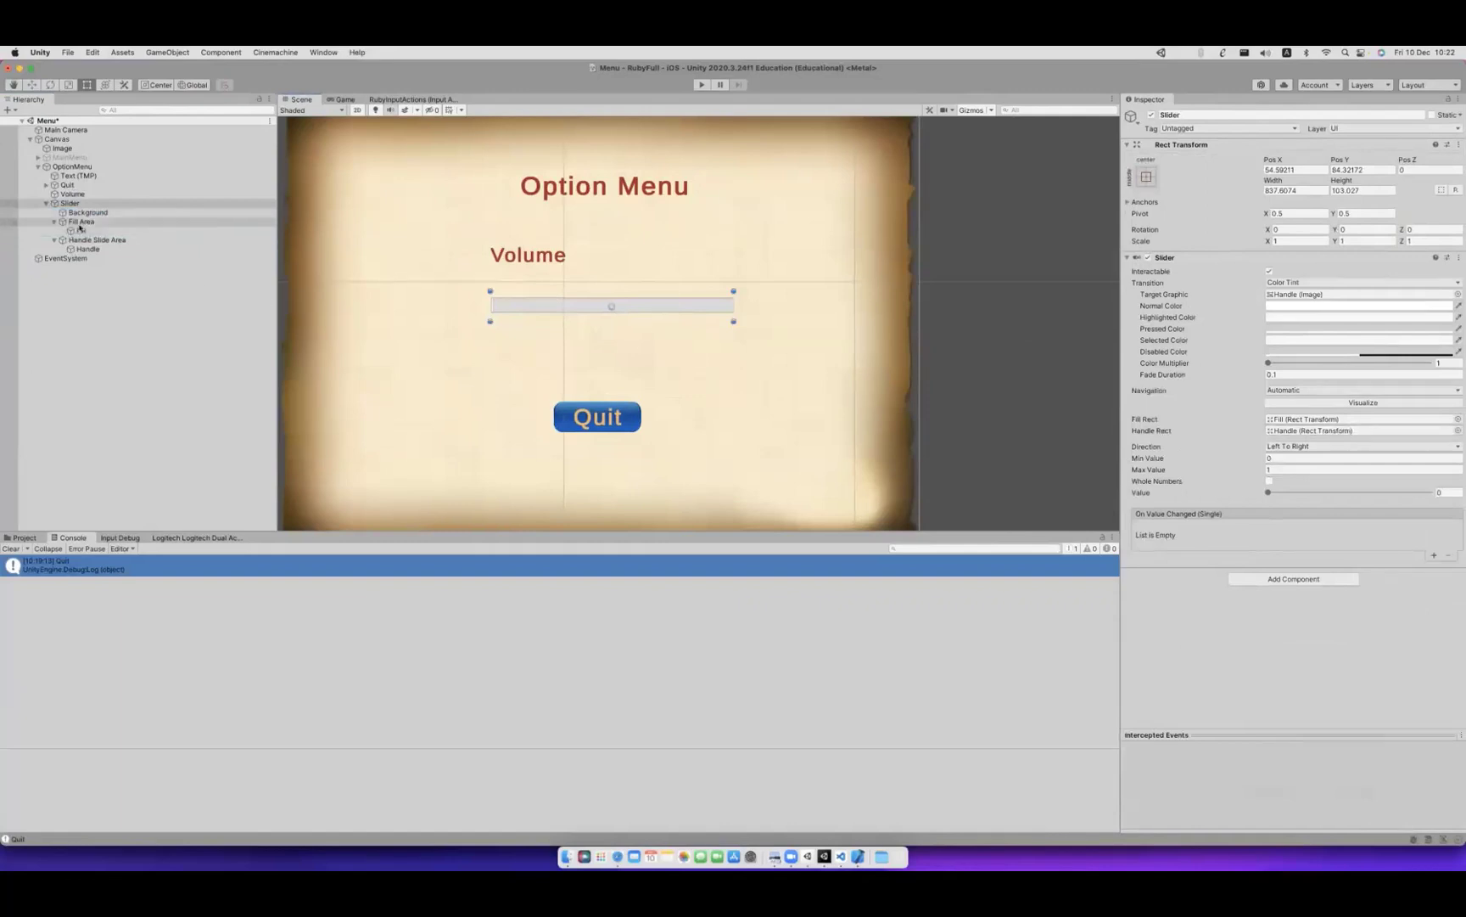
click(868, 251)
click(696, 86)
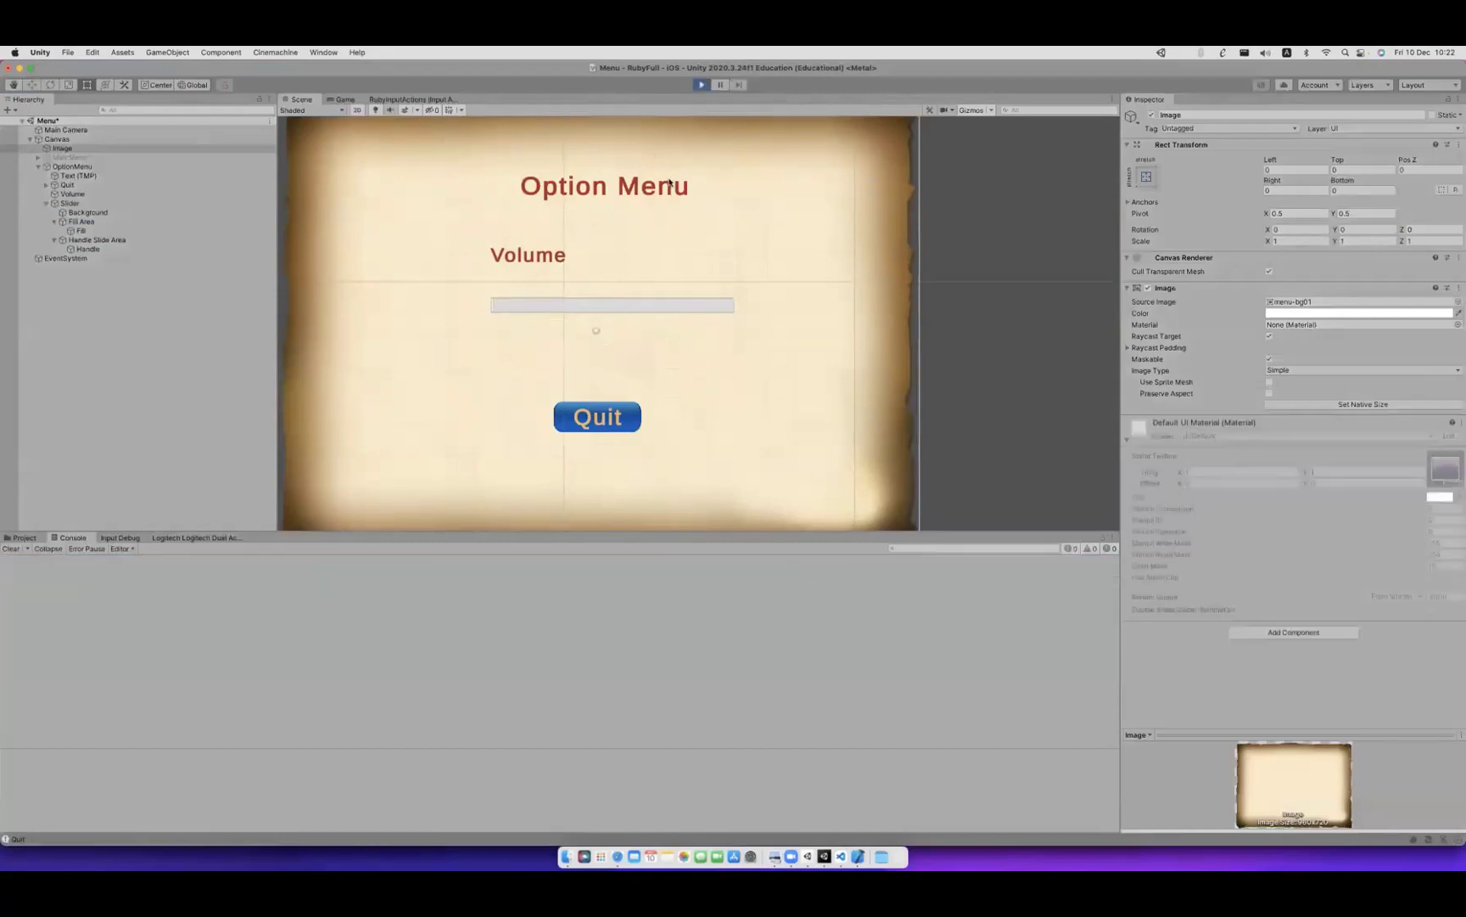
Drag the Volume slider handle in the running game, then stop Play mode.
drag(611, 306, 673, 313)
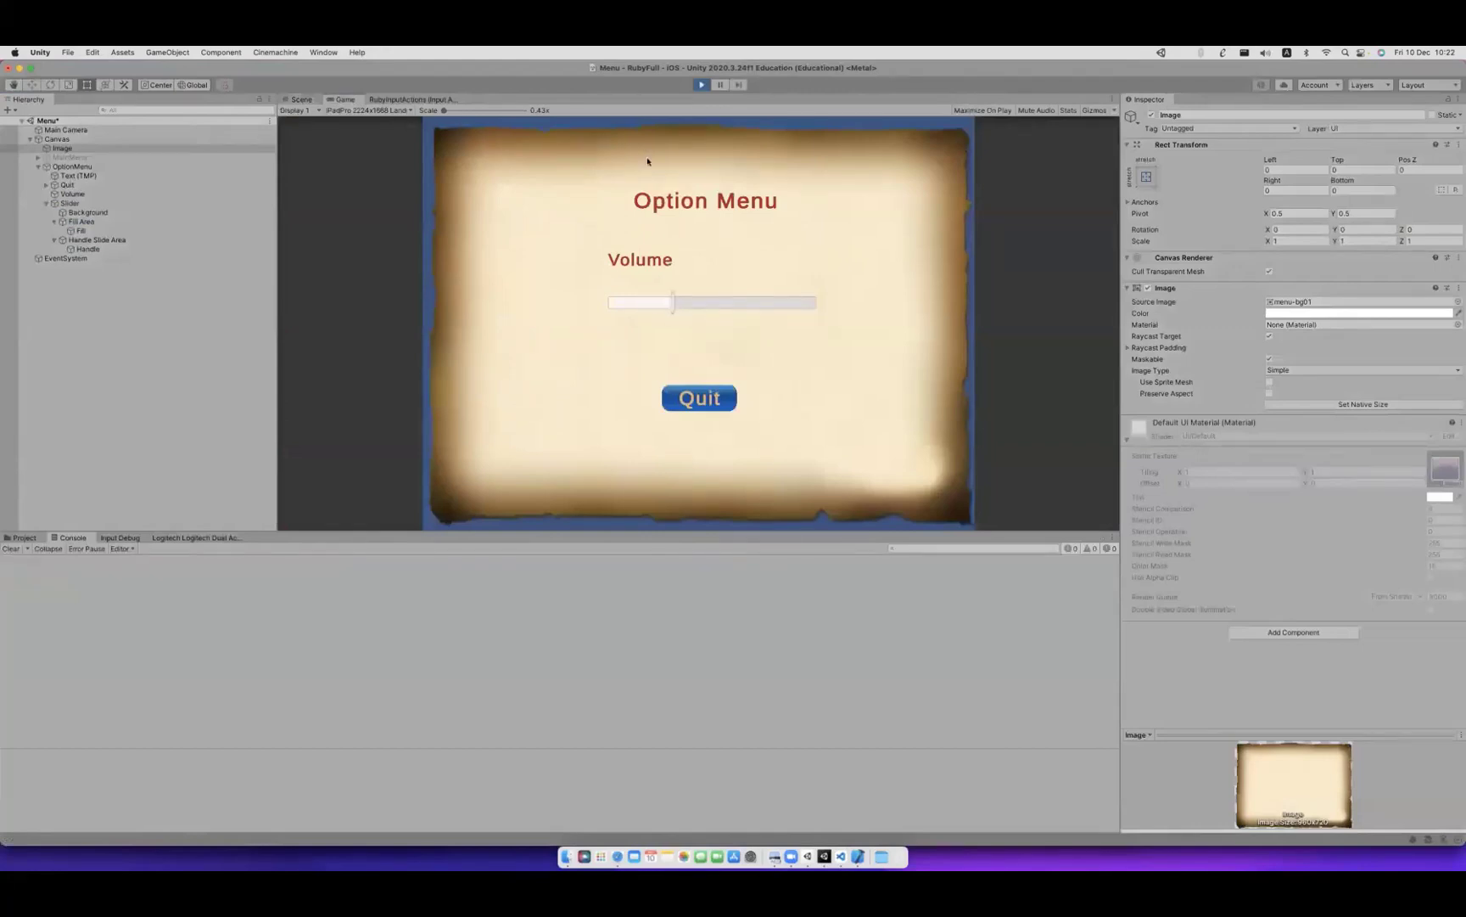
click(701, 84)
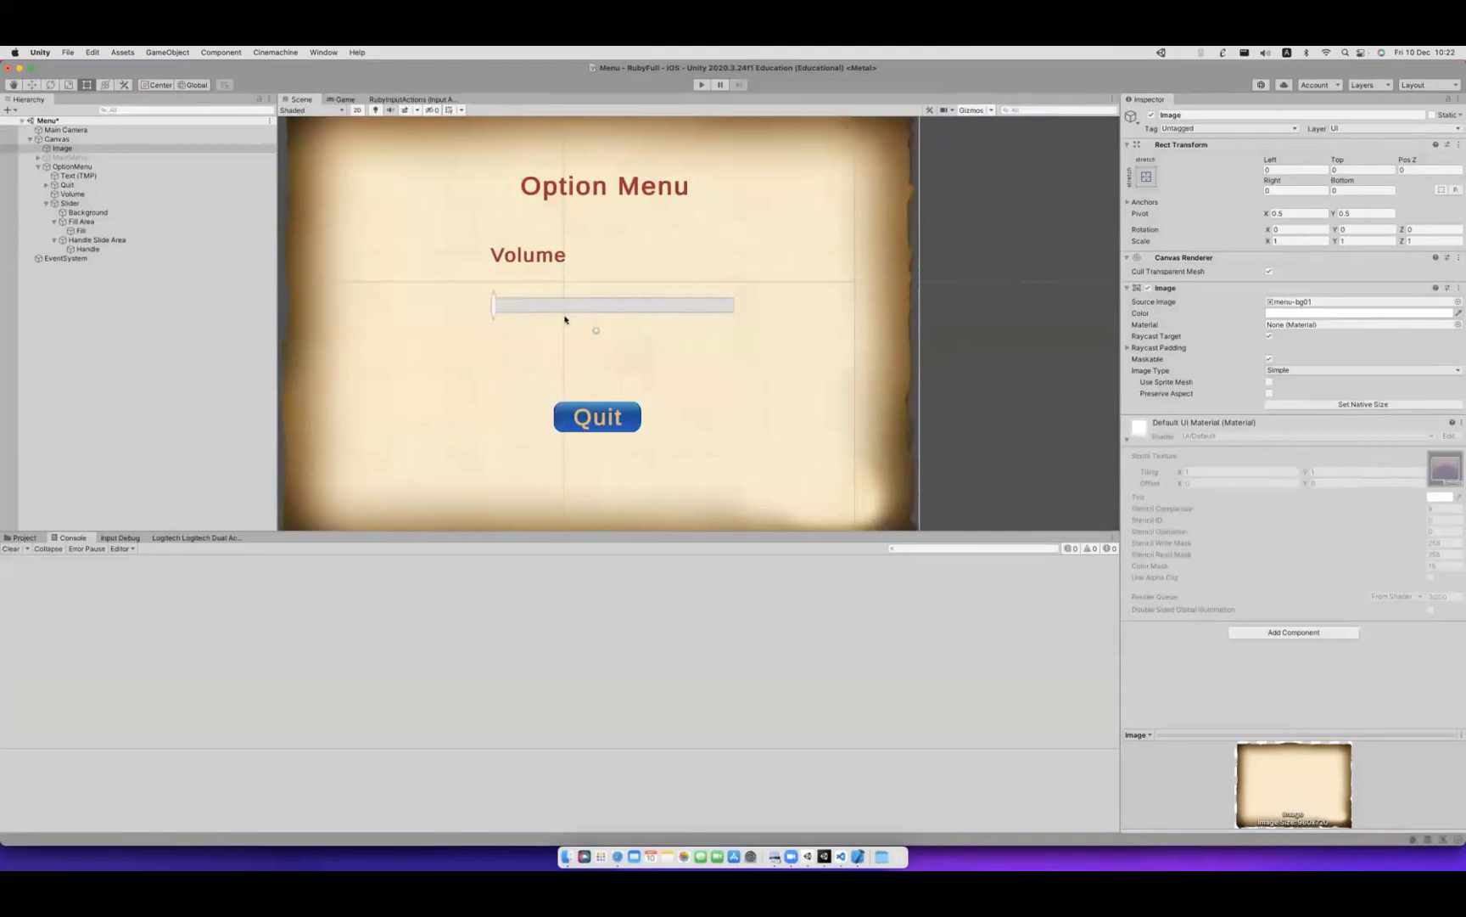
Add an '//Option menu property' comment line at the top of the MainMenuController class.
key(super+Tab)
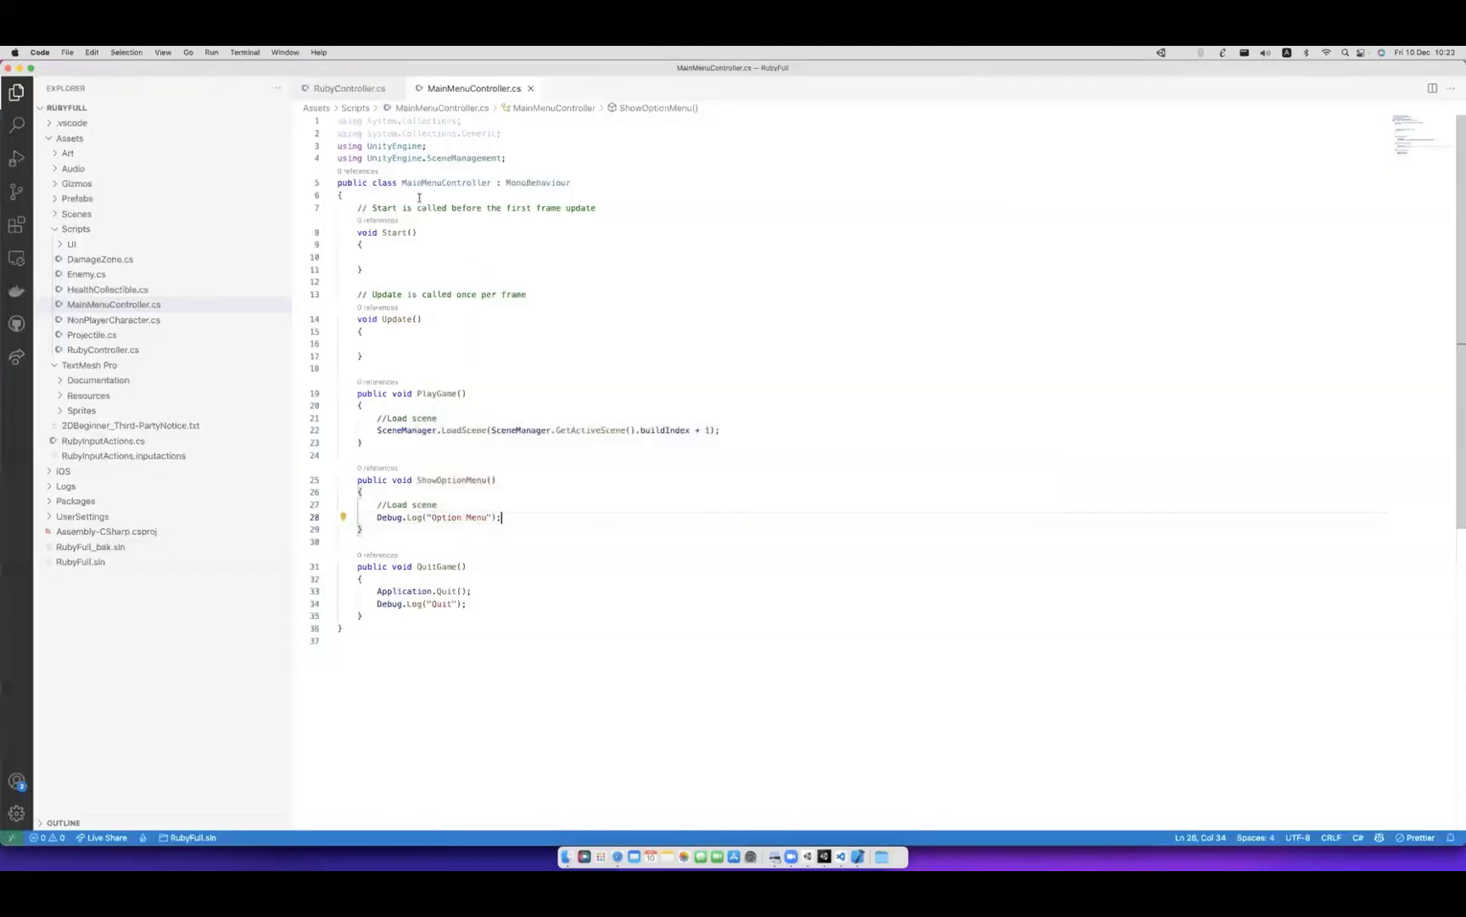
click(343, 195)
key(Return)
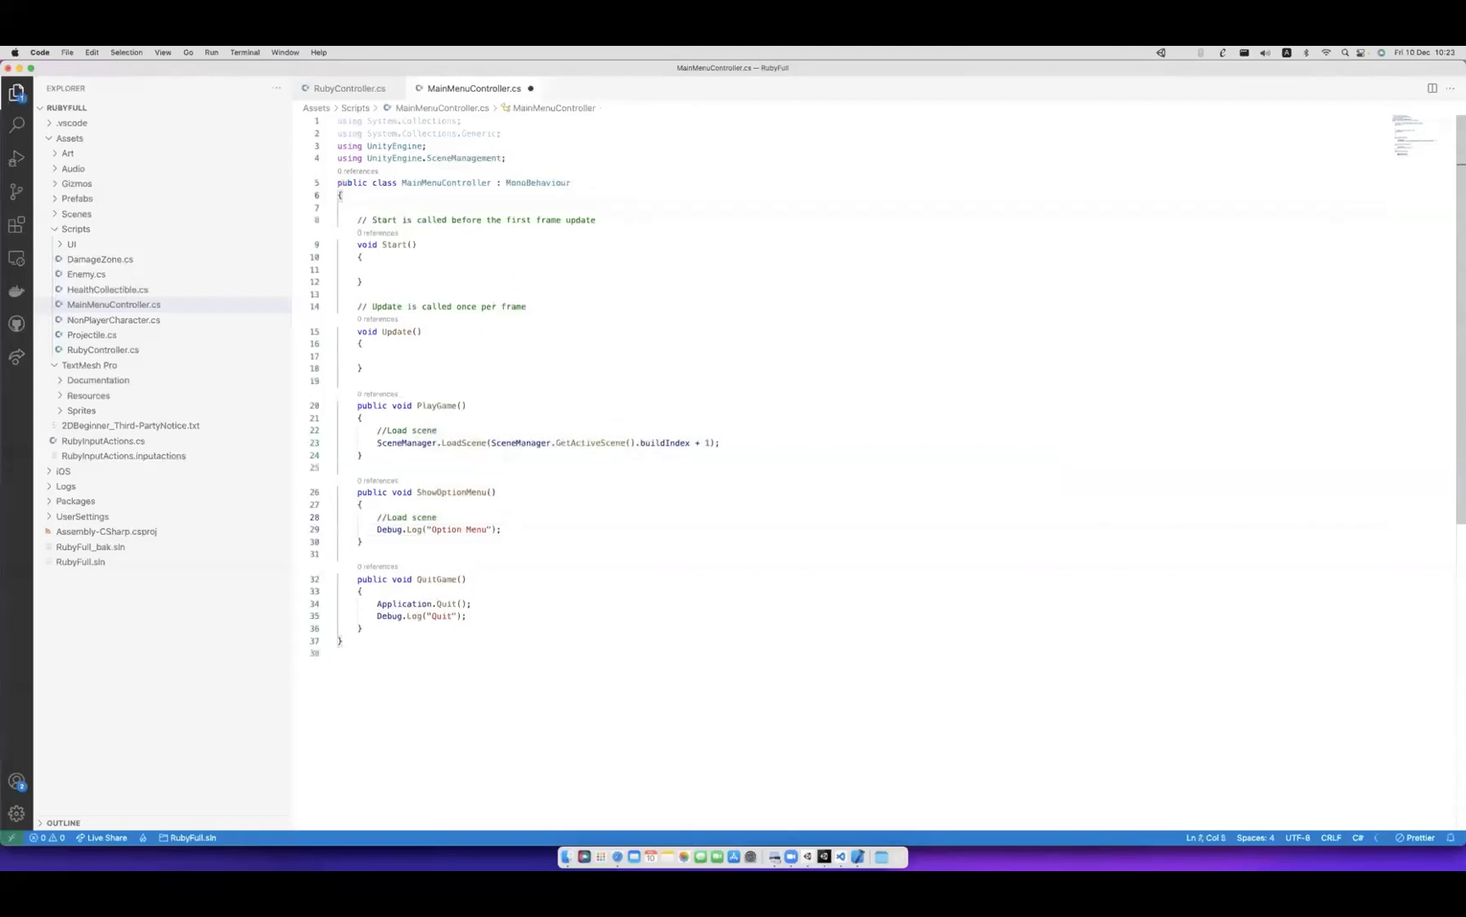
text(Game)
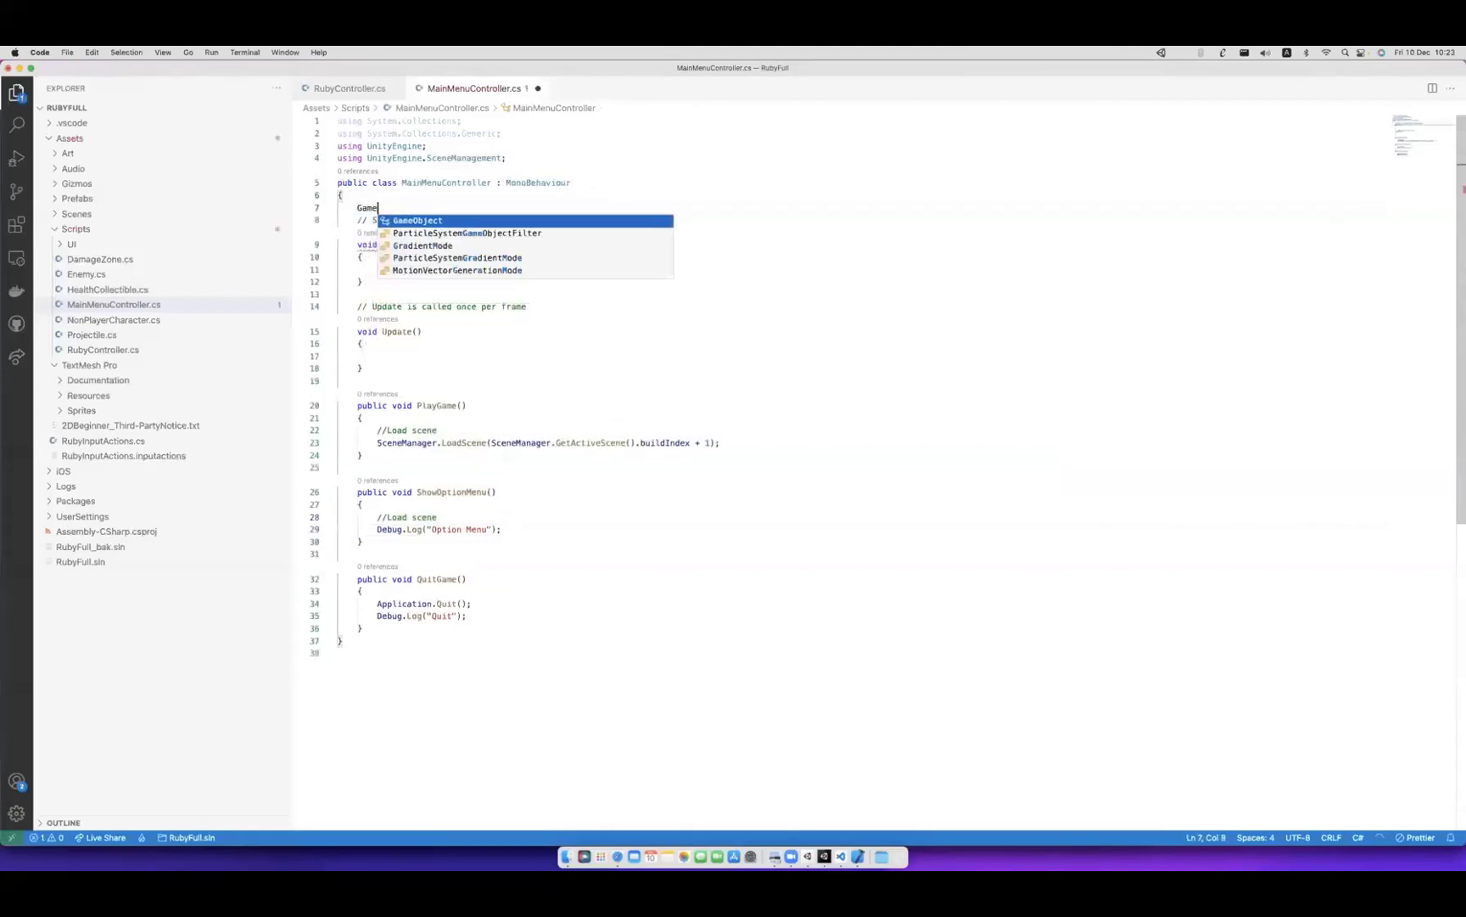
key(BackSpace)
key(BackSpace)
key(BackSpace)
text(//Option menu property)
key(Return)
Declare 'public GameObject optionMenu;' below the comment and save MainMenuController.cs.
key(Tab)
key(Return)
key(super+s)
key(super+a)
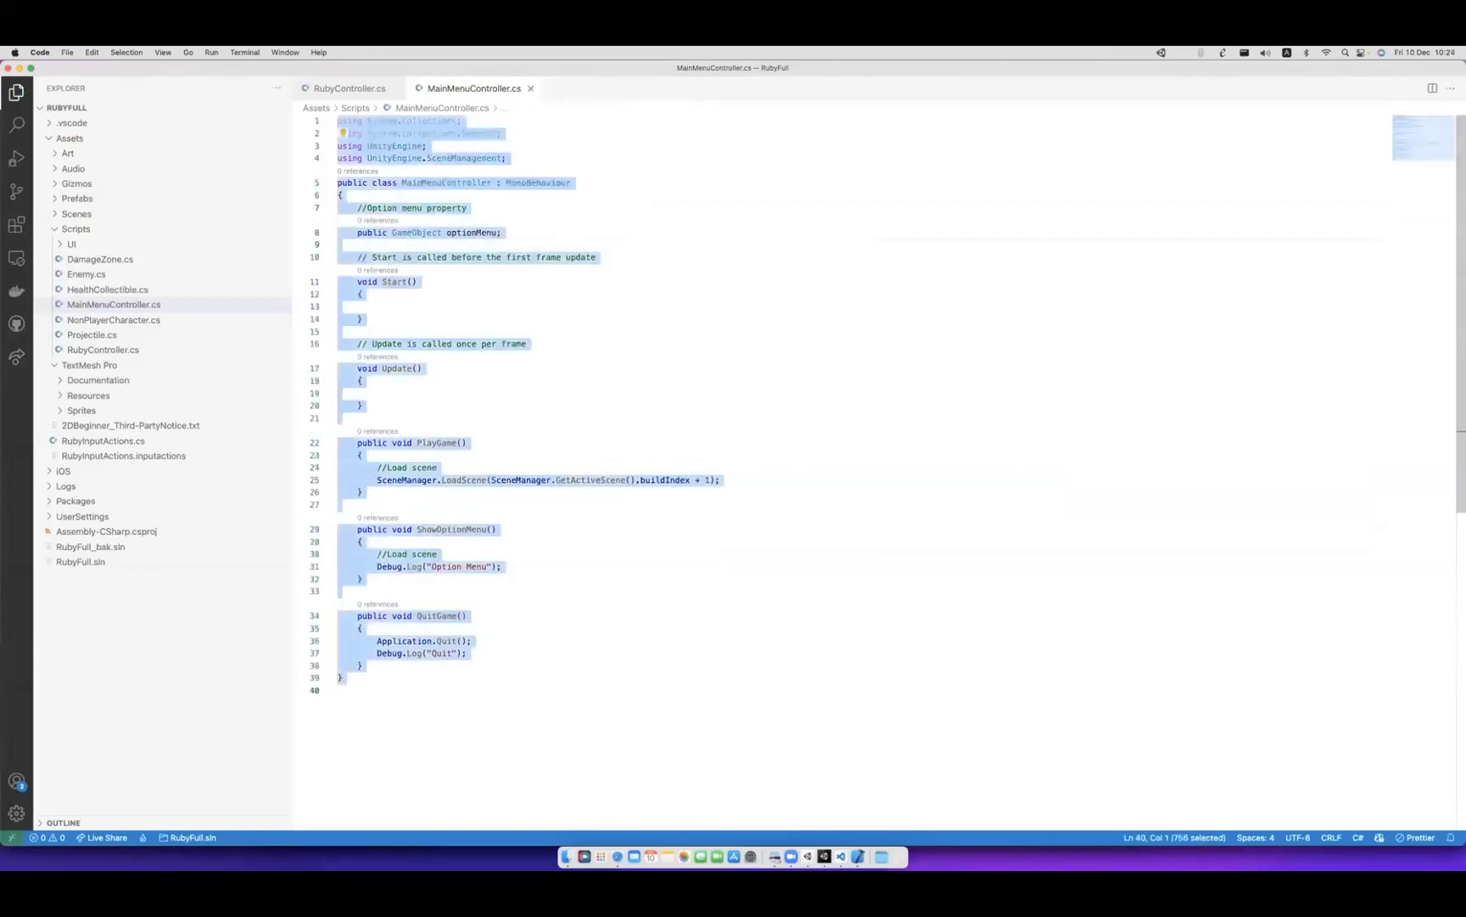
click(599, 257)
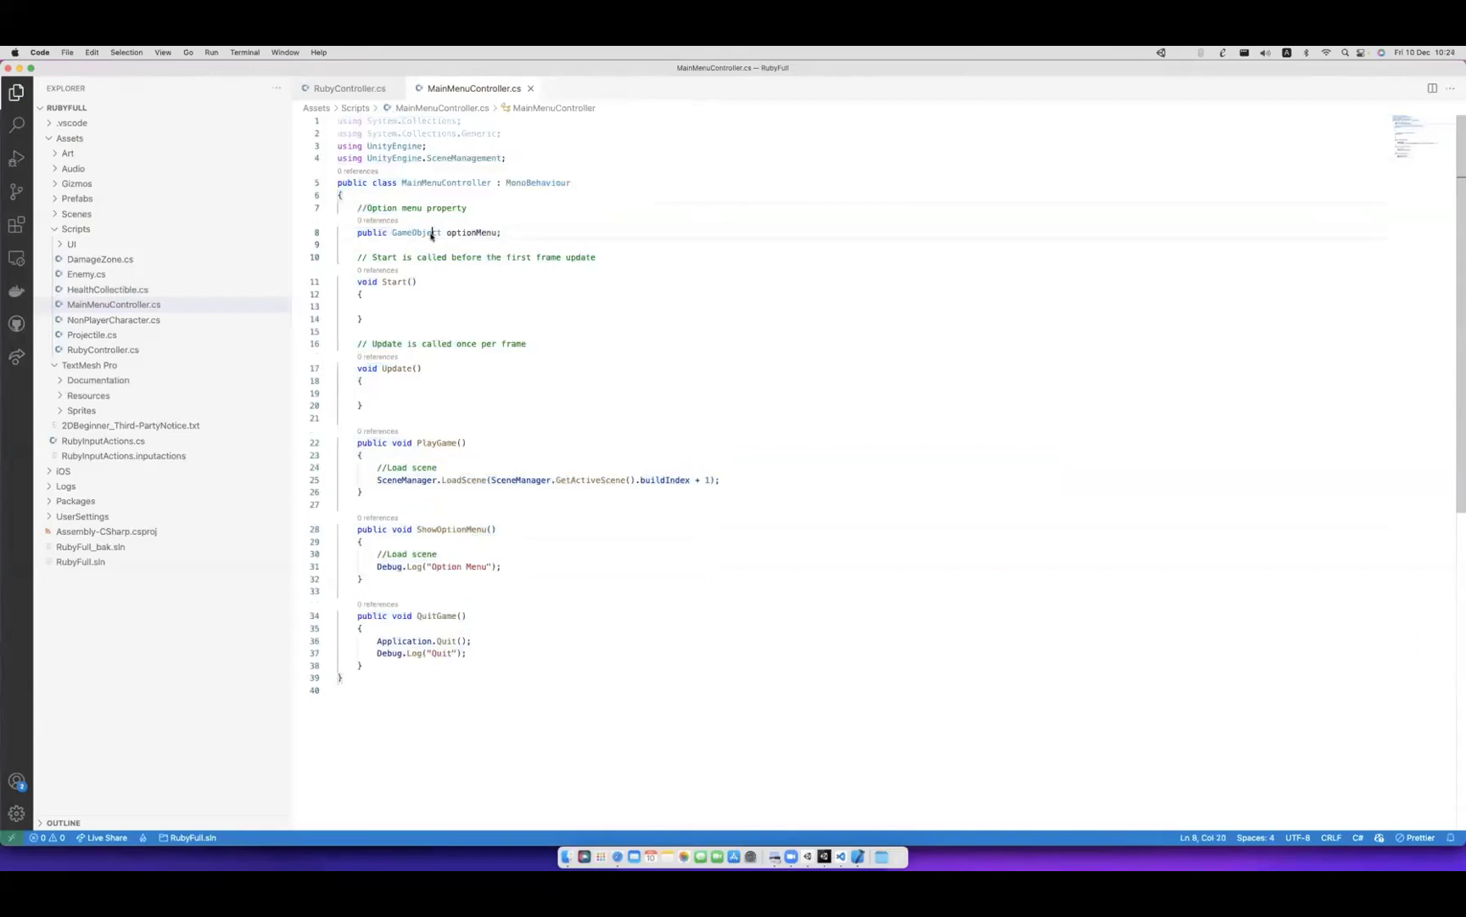
key(super+Tab)
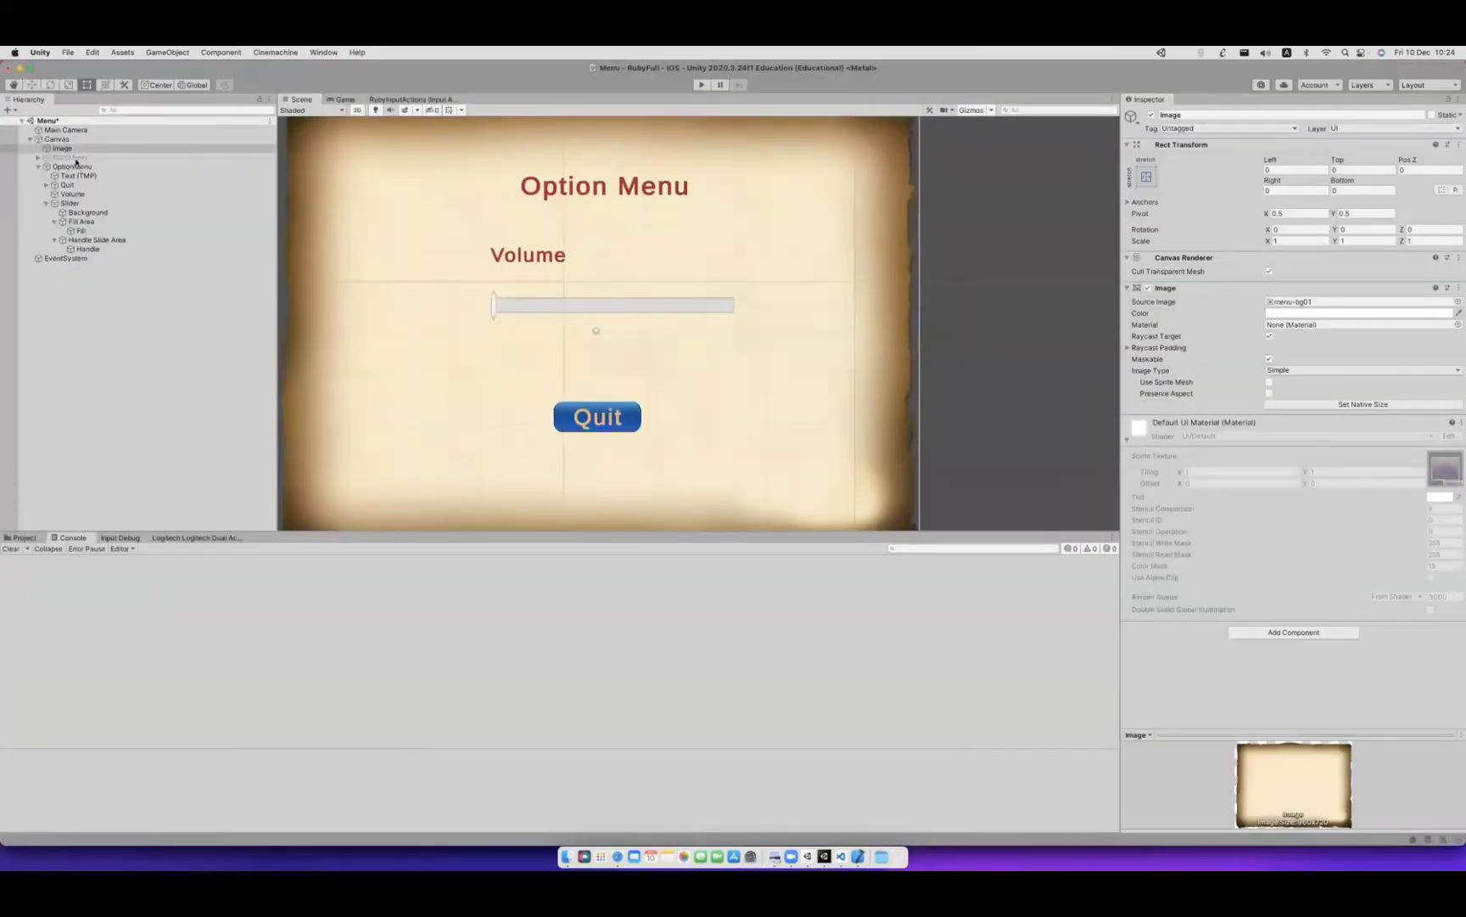
Drag OptionMenu into the Option Menu field of MainMenu's Main Menu Controller.
click(76, 158)
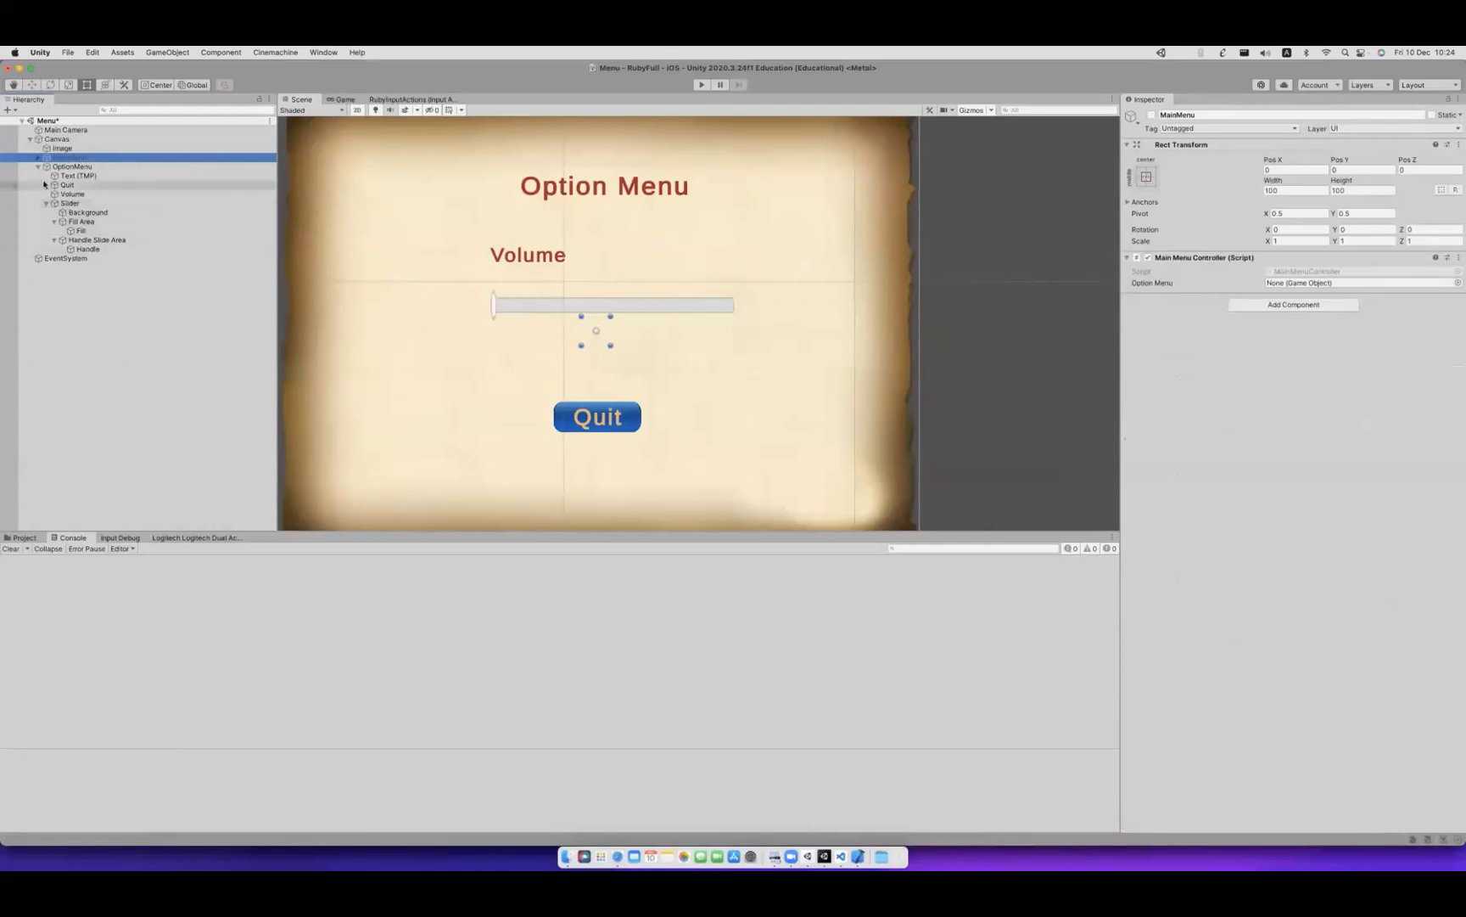
mouse_move(73, 167)
mouse_down()
mouse_move(977, 293)
mouse_move(1279, 286)
mouse_up()
key(space)
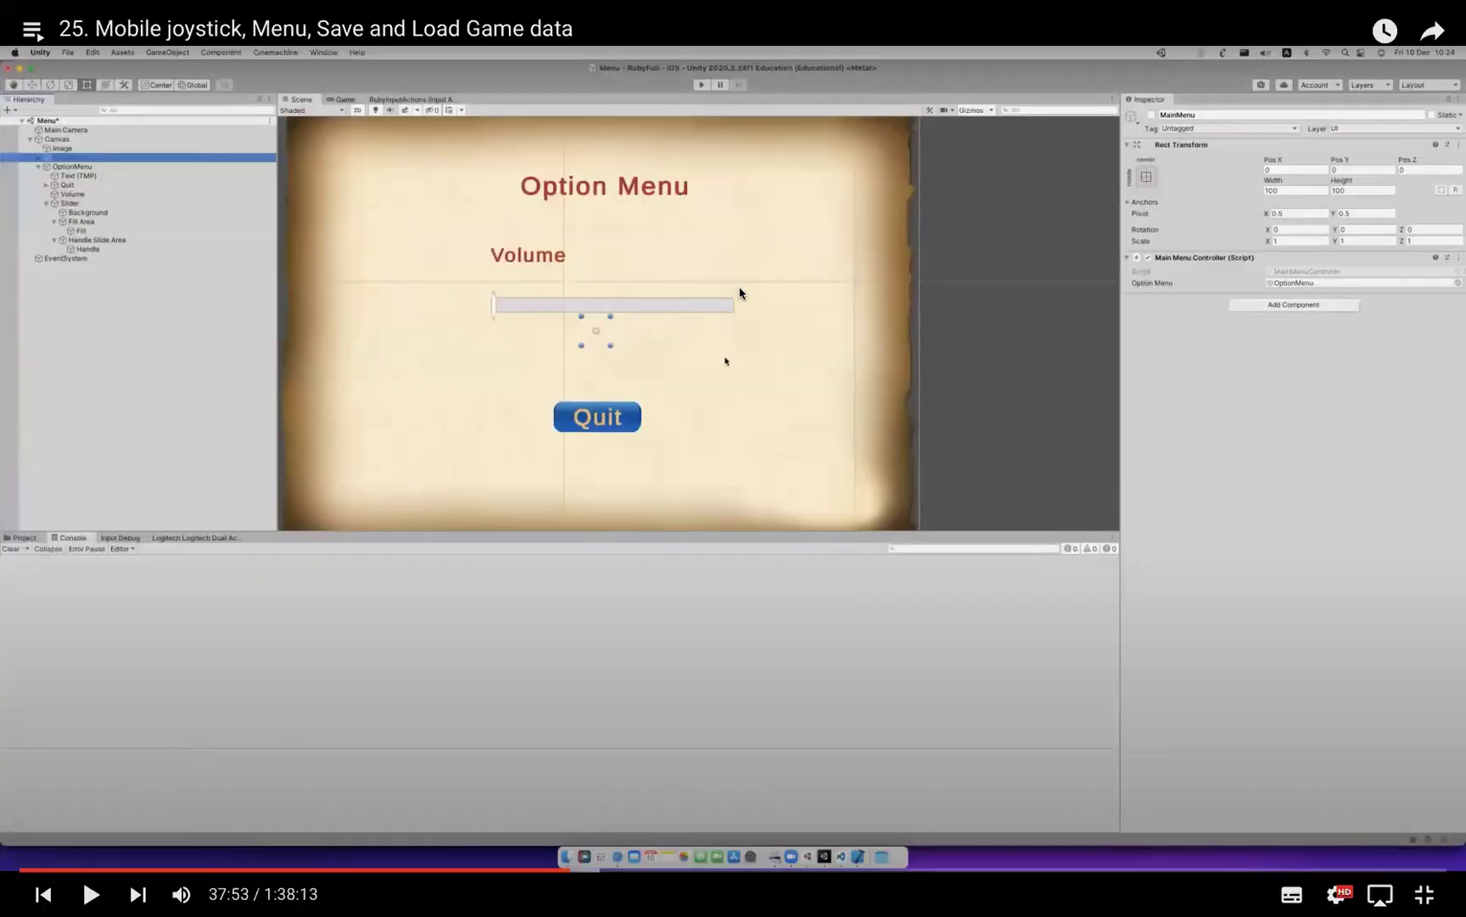
Check the Quit button's On Click action, then reselect the MainMenu object.
click(726, 361)
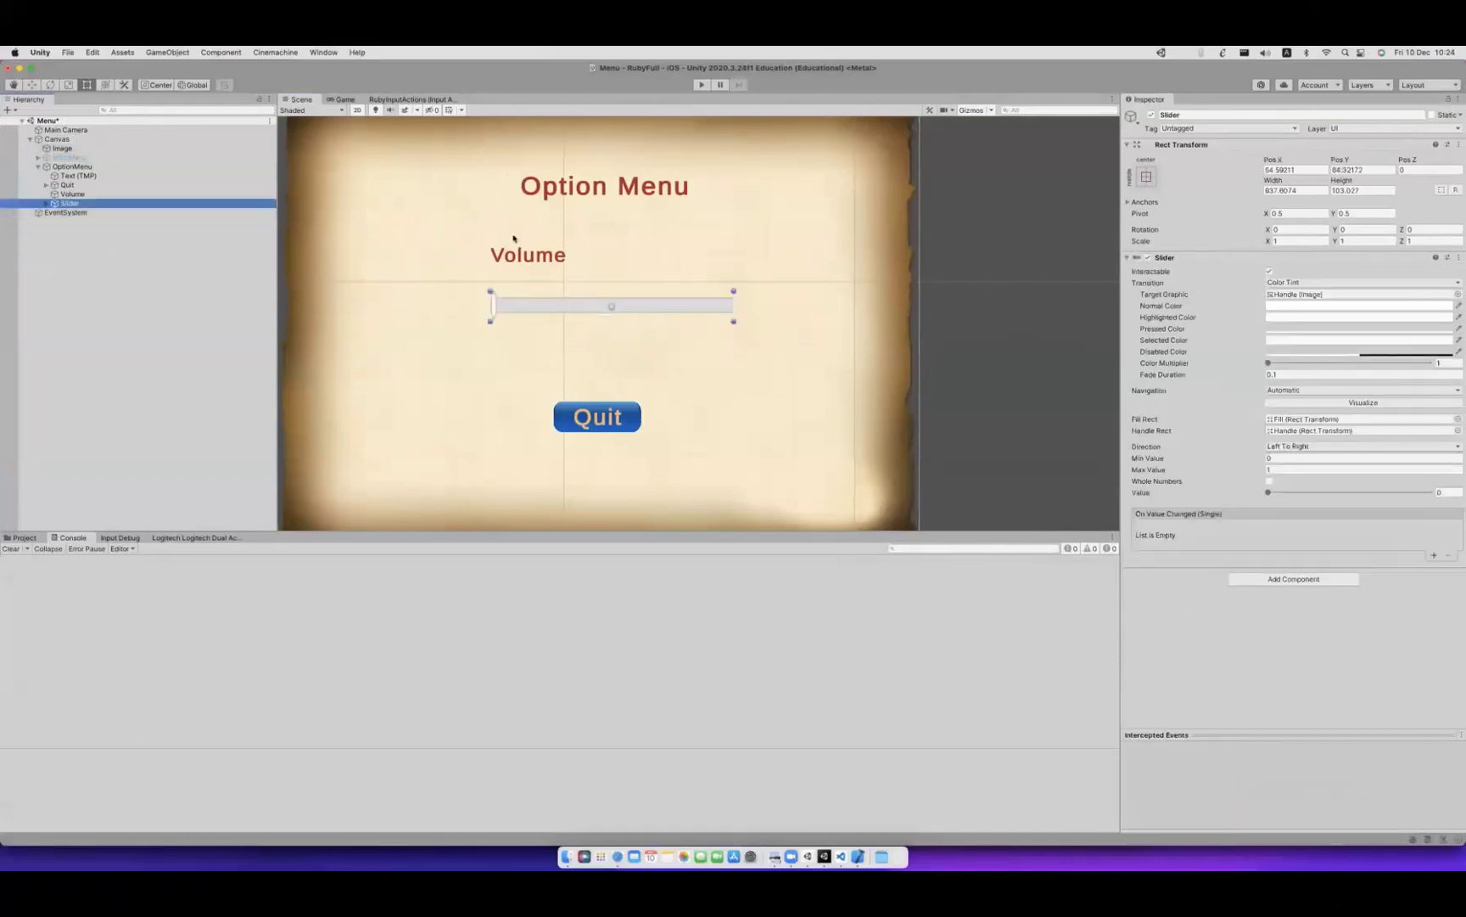
click(580, 418)
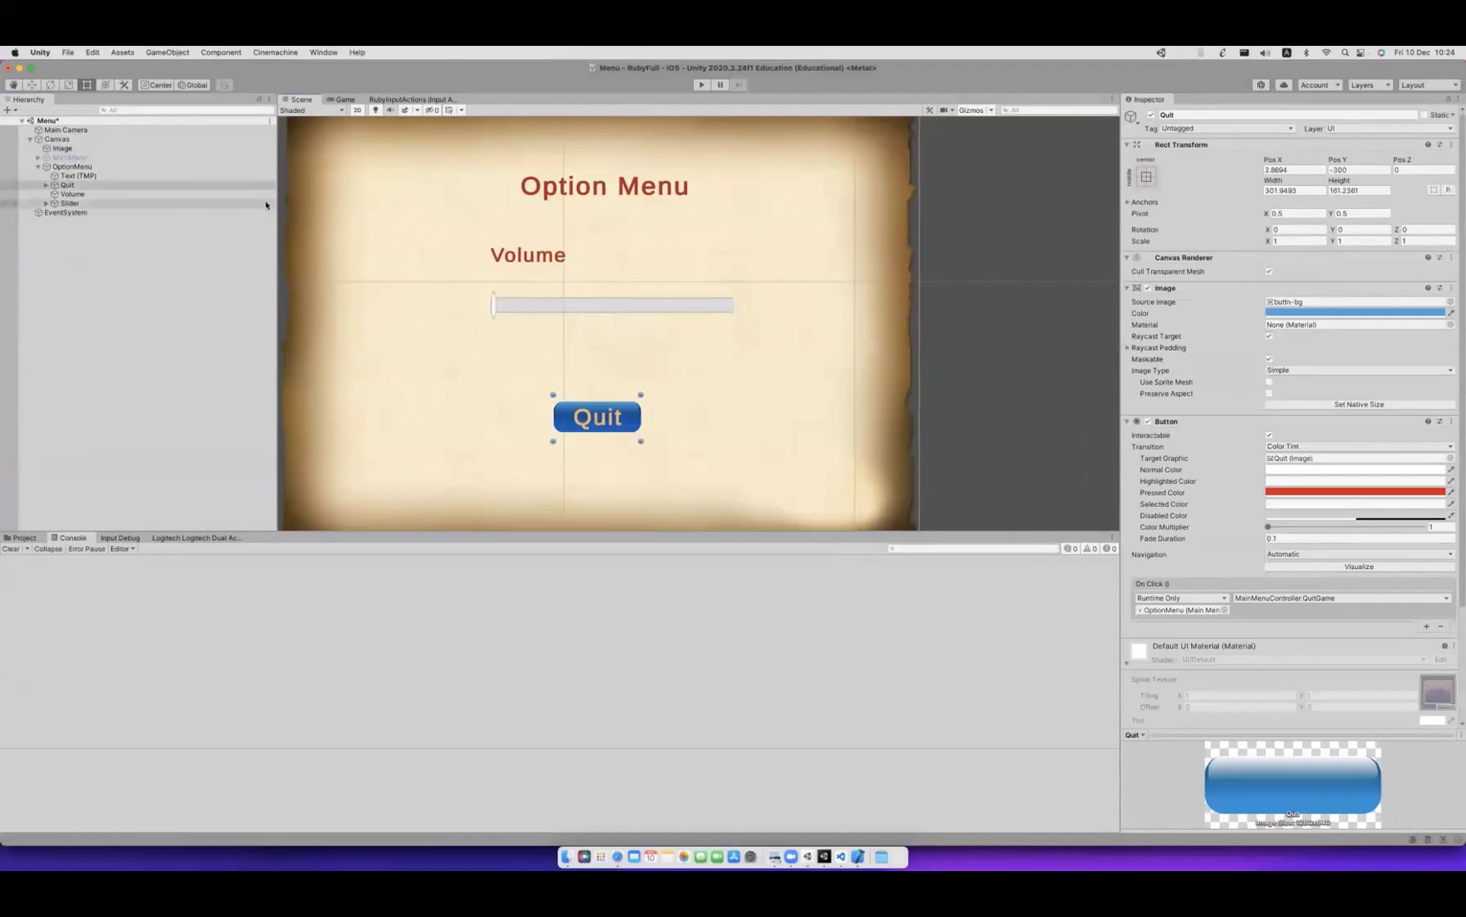
click(70, 157)
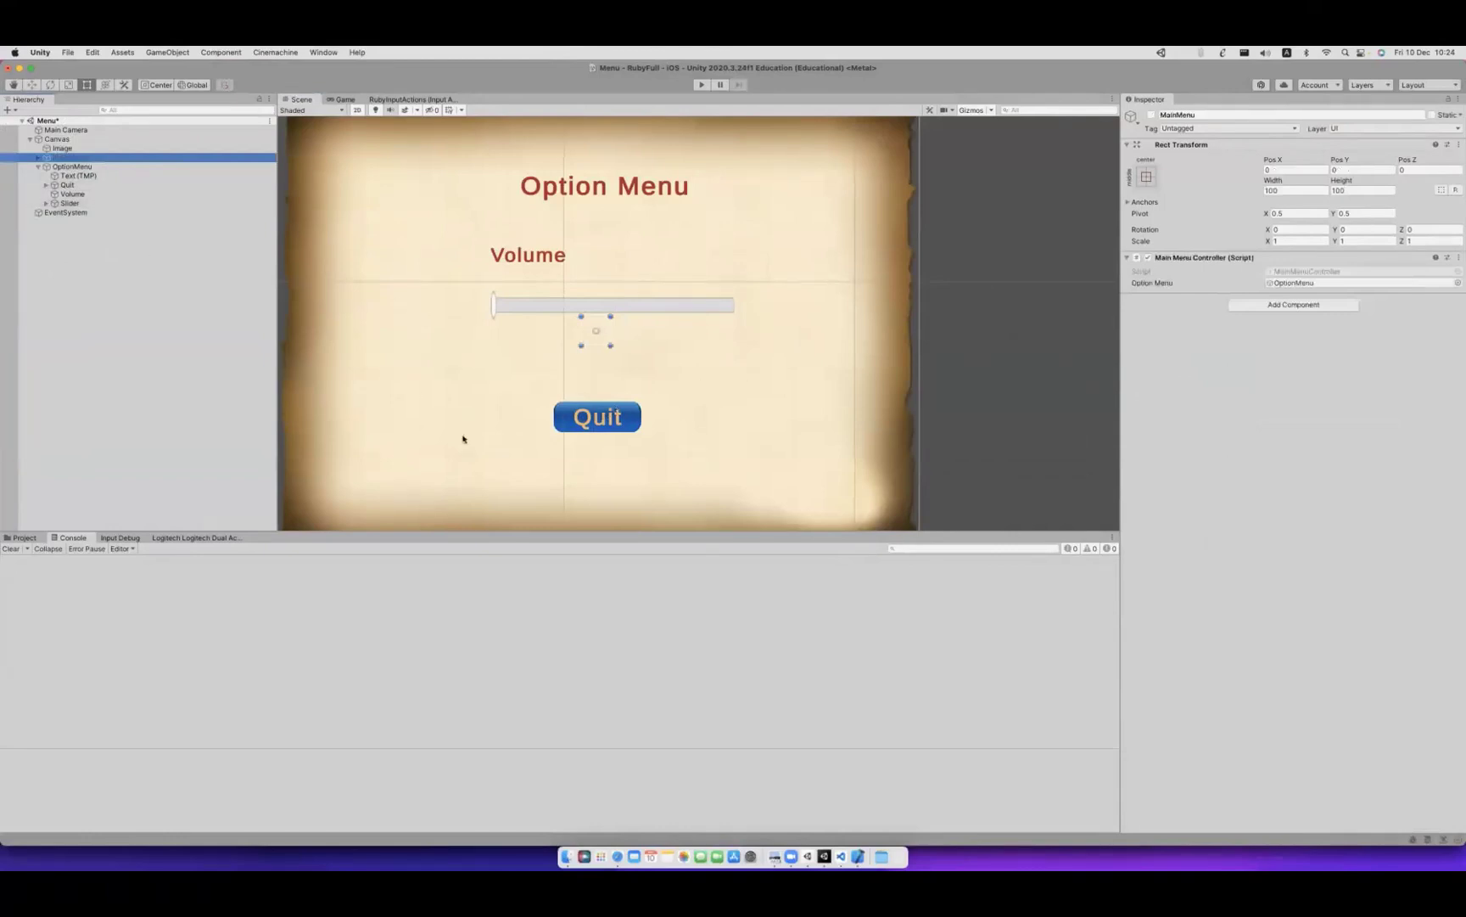
key(super+Tab)
click(433, 566)
Replace Debug.Log("Option Menu") in ShowOptionMenu with optionMenu.SetActive(true) and save.
click(524, 567)
key(shift+Home)
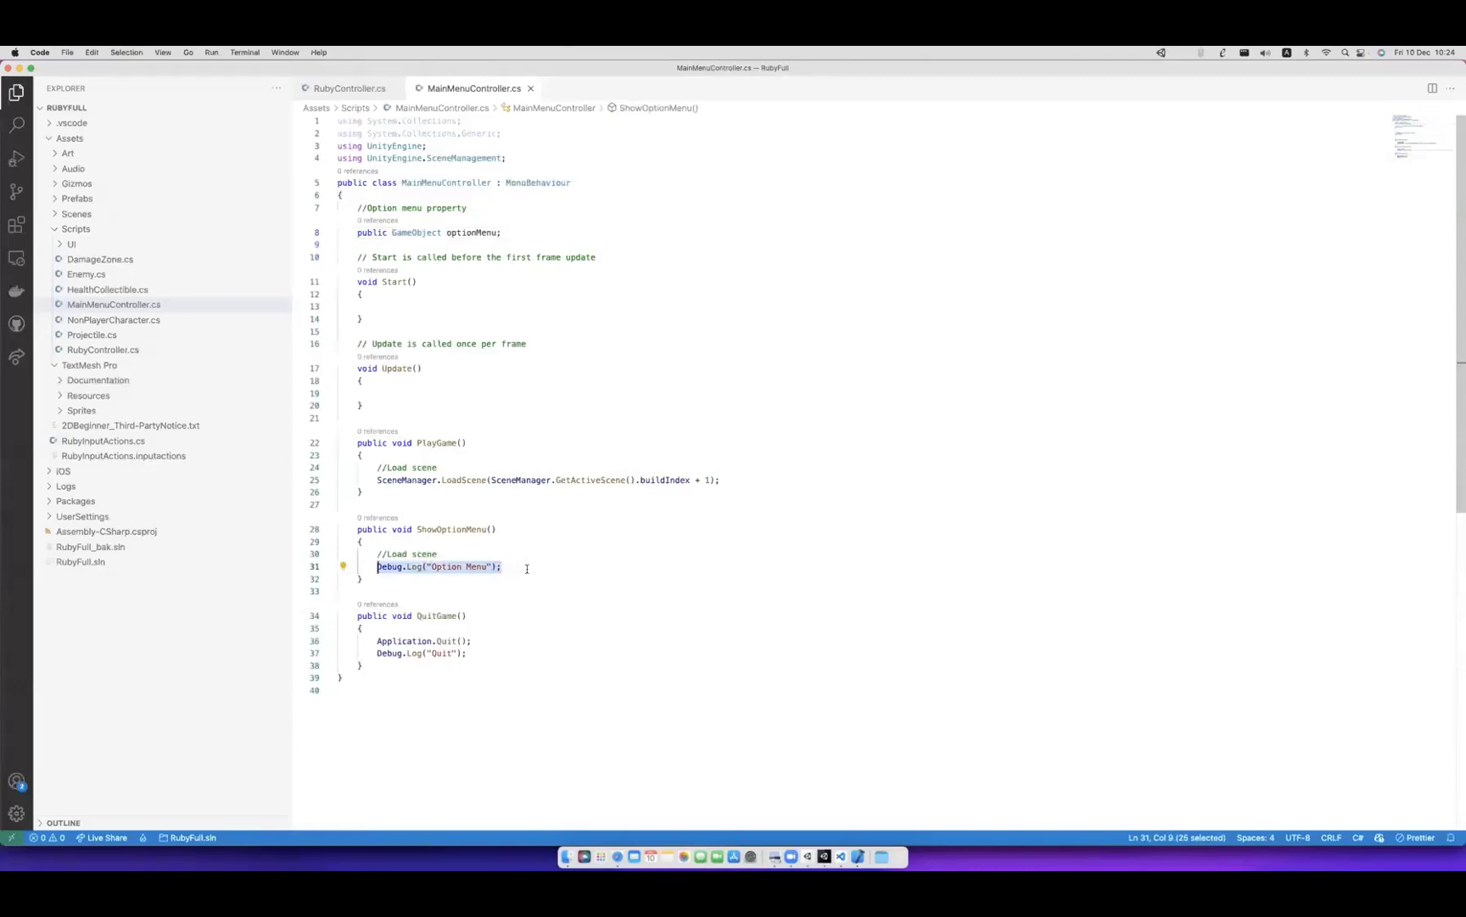
text(opt)
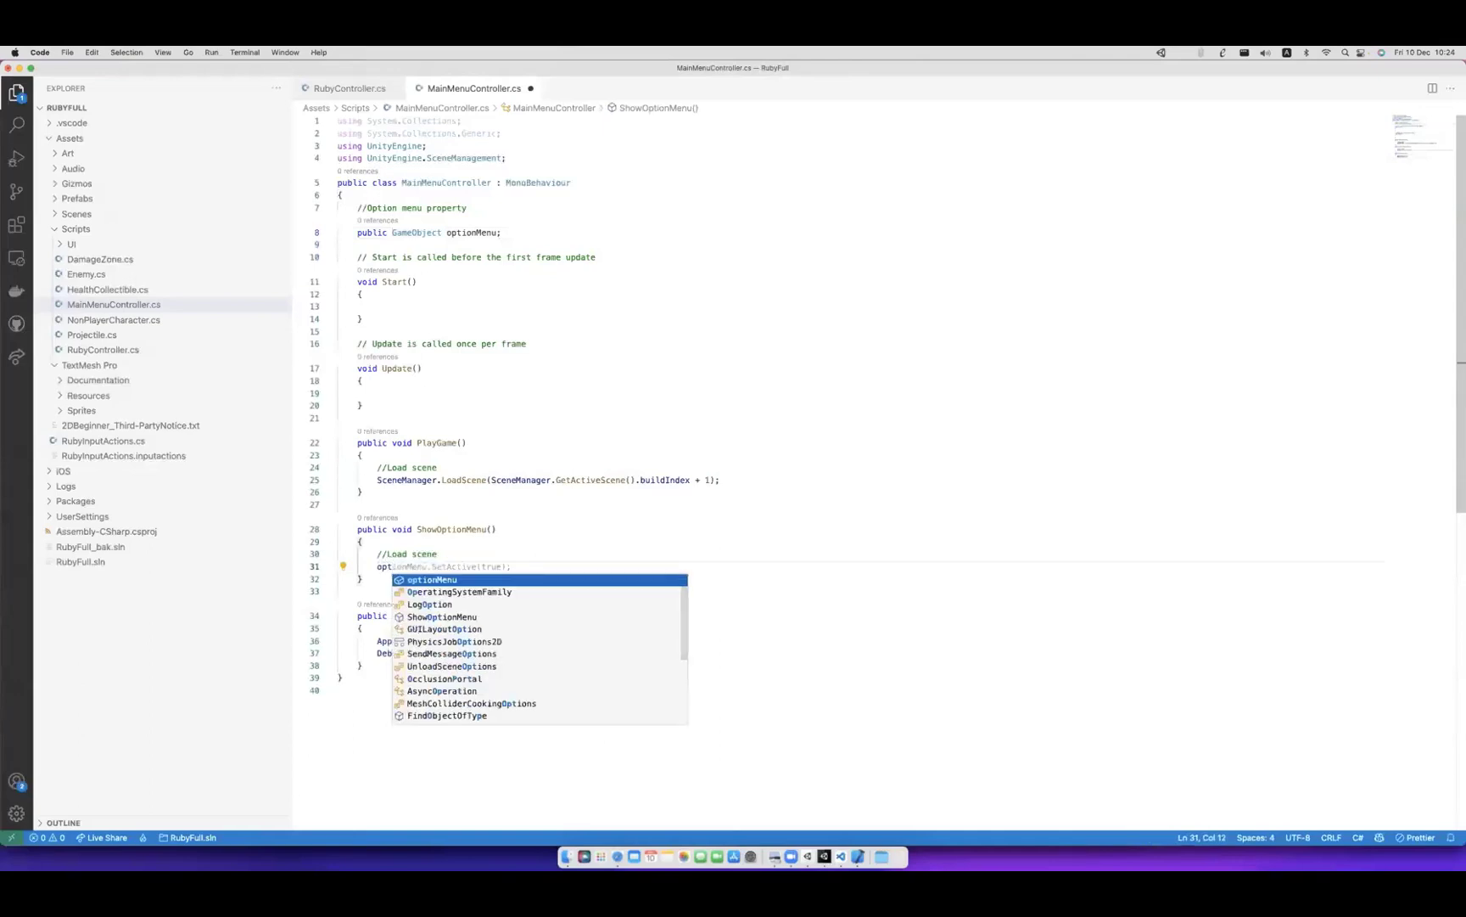
key(Tab)
key(super+s)
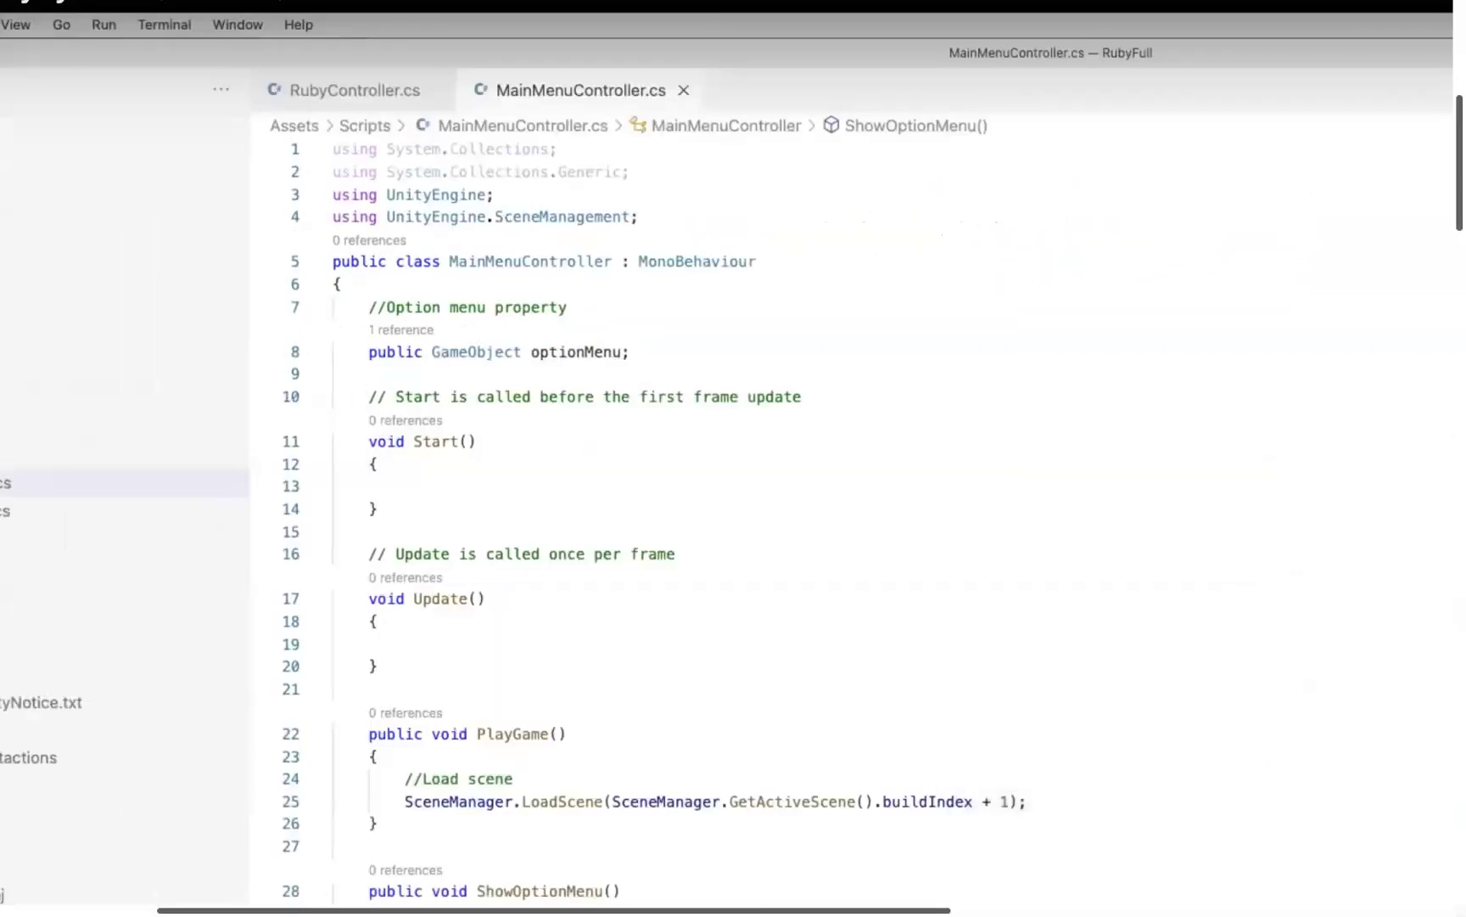
key(super+Tab)
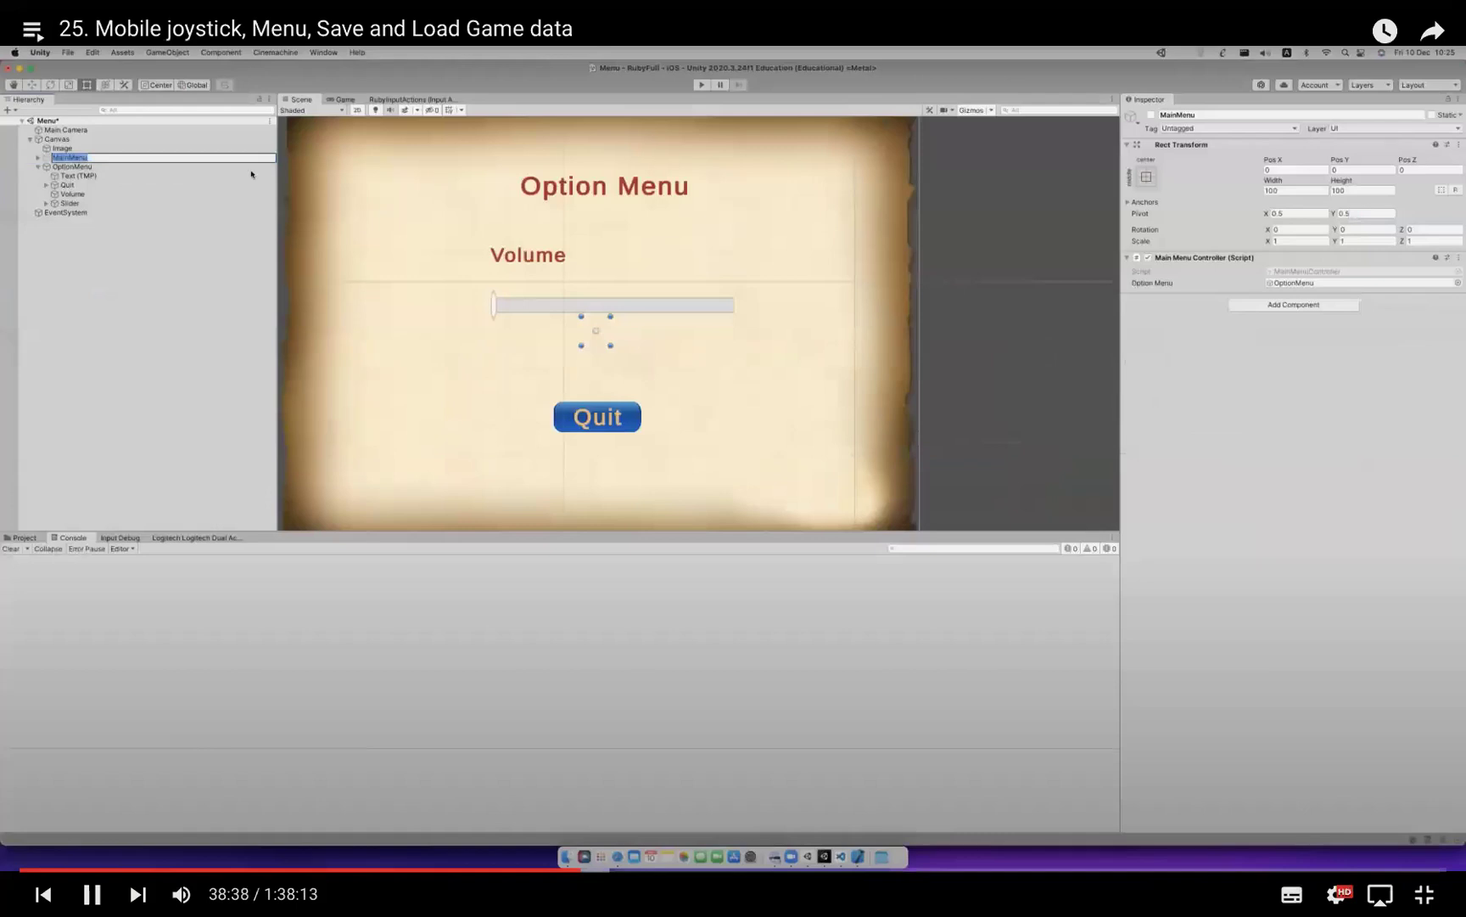
Deactivate OptionMenu and reactivate MainMenu so the Play, Options and Quit buttons show.
key(space)
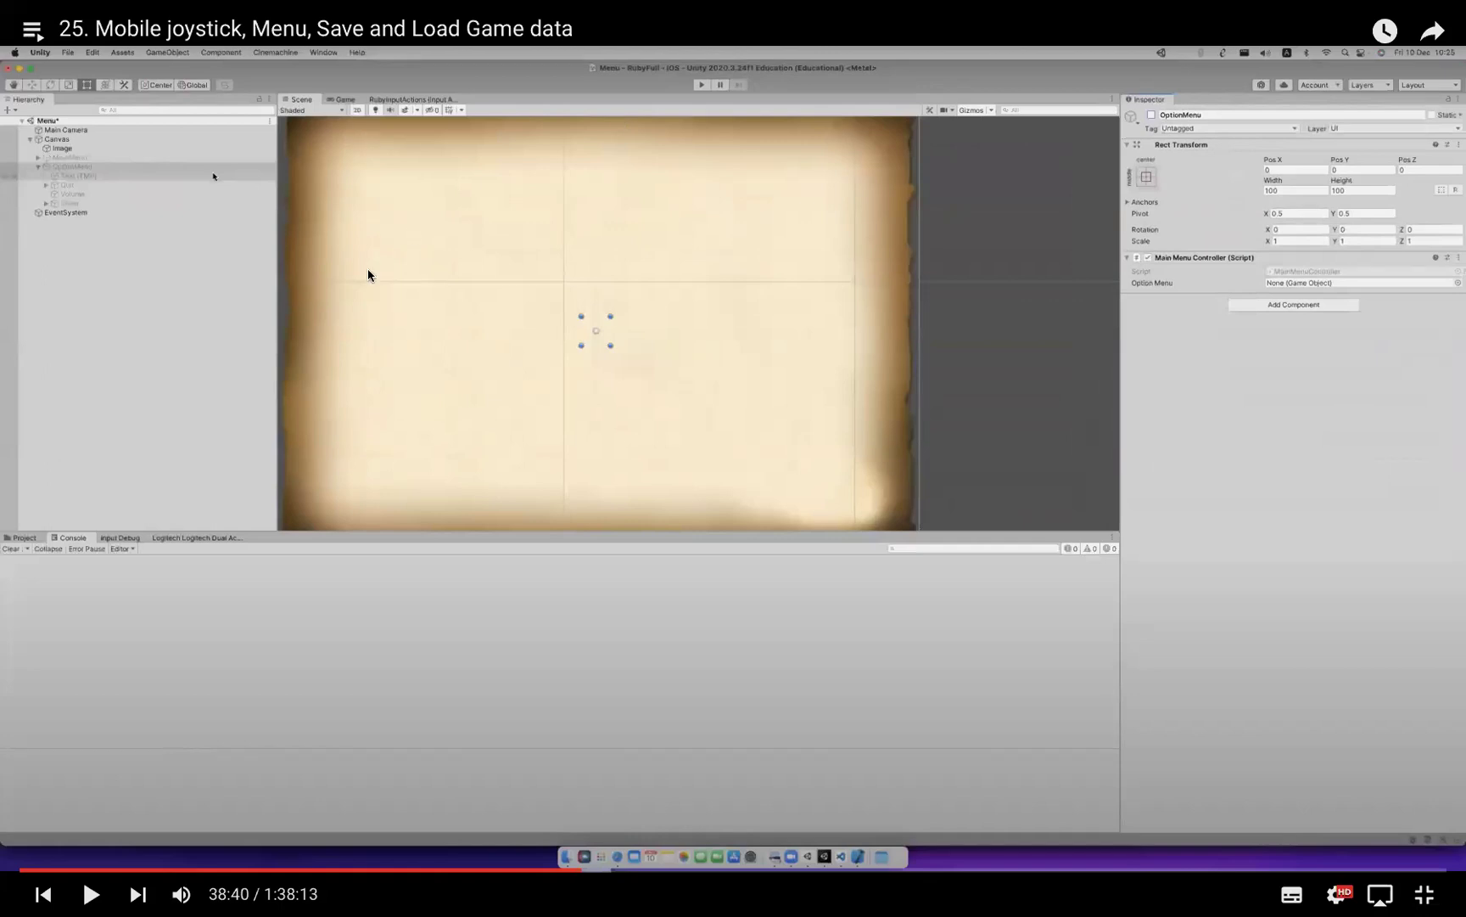
click(368, 275)
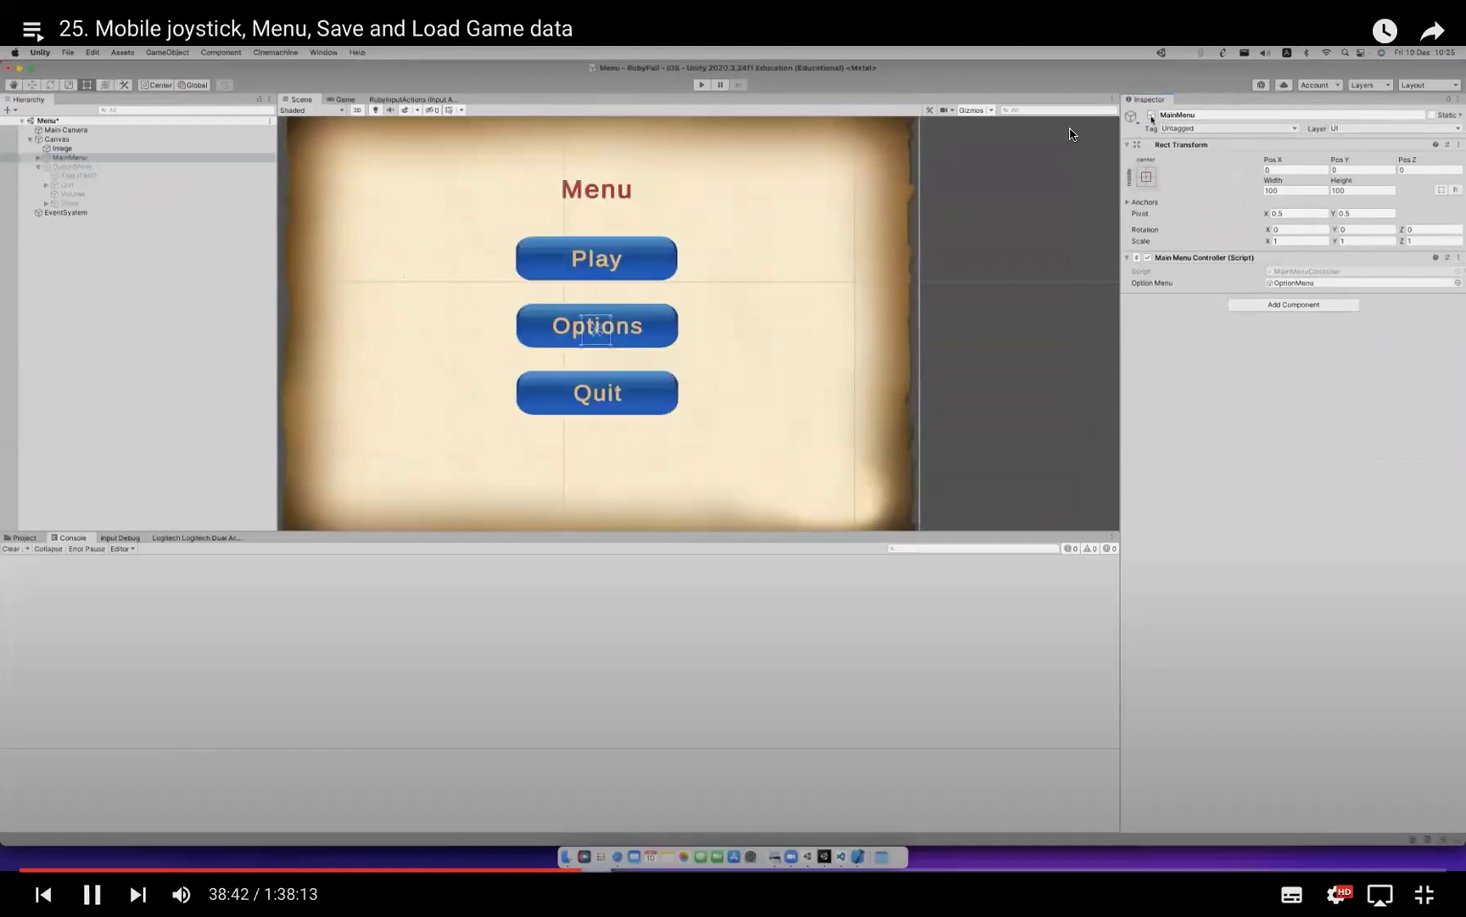
key(space)
Add a second Options On Click entry calling GameObject.SetActive(false) on MainMenu.
click(568, 403)
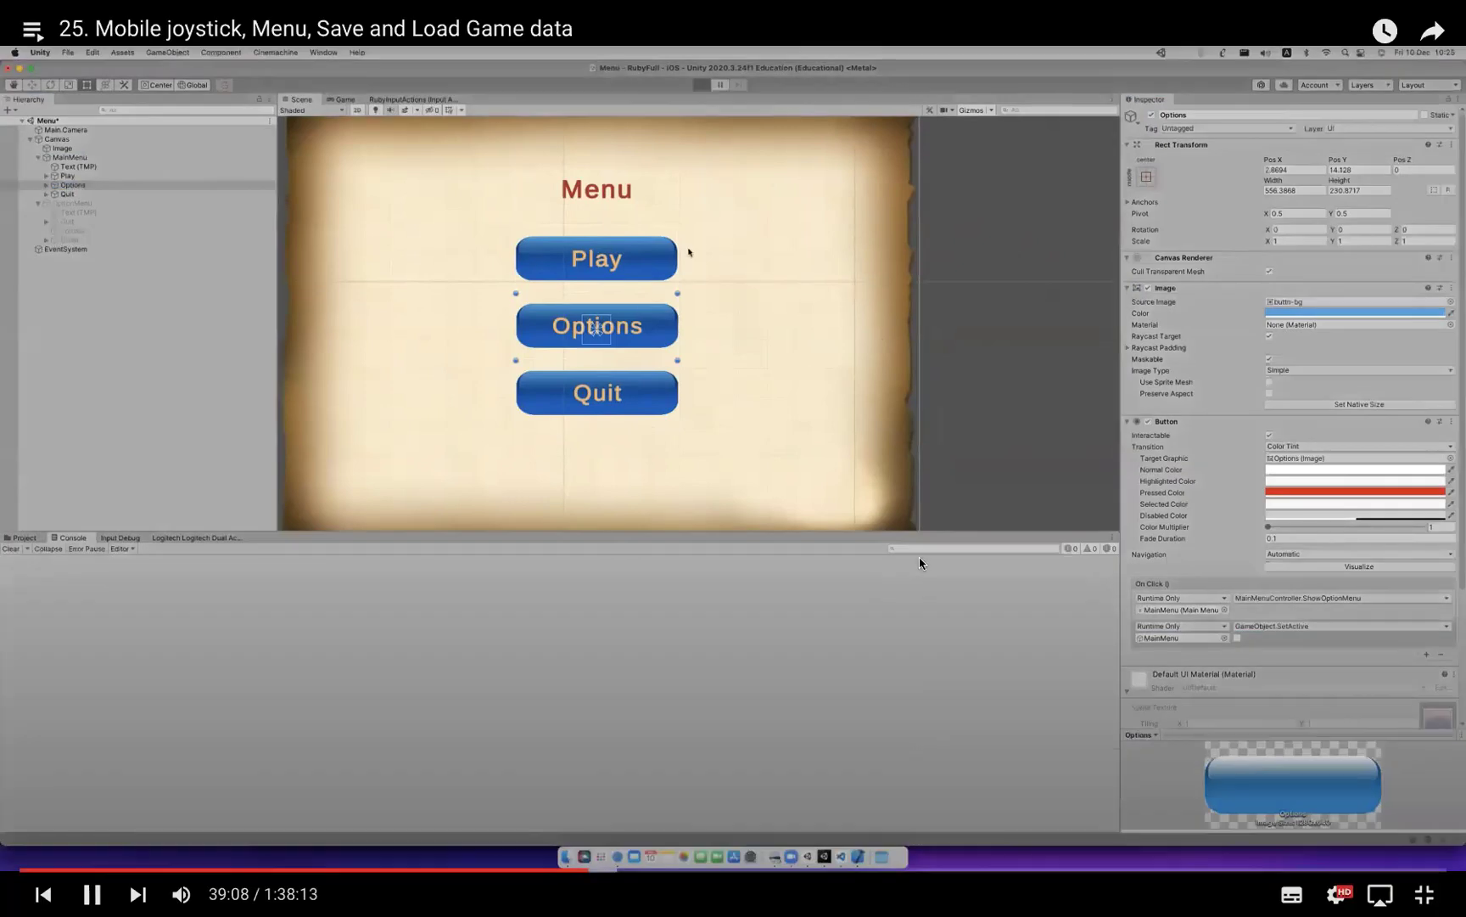
click(919, 557)
ctrl+scroll(1252, 533, up, 5)
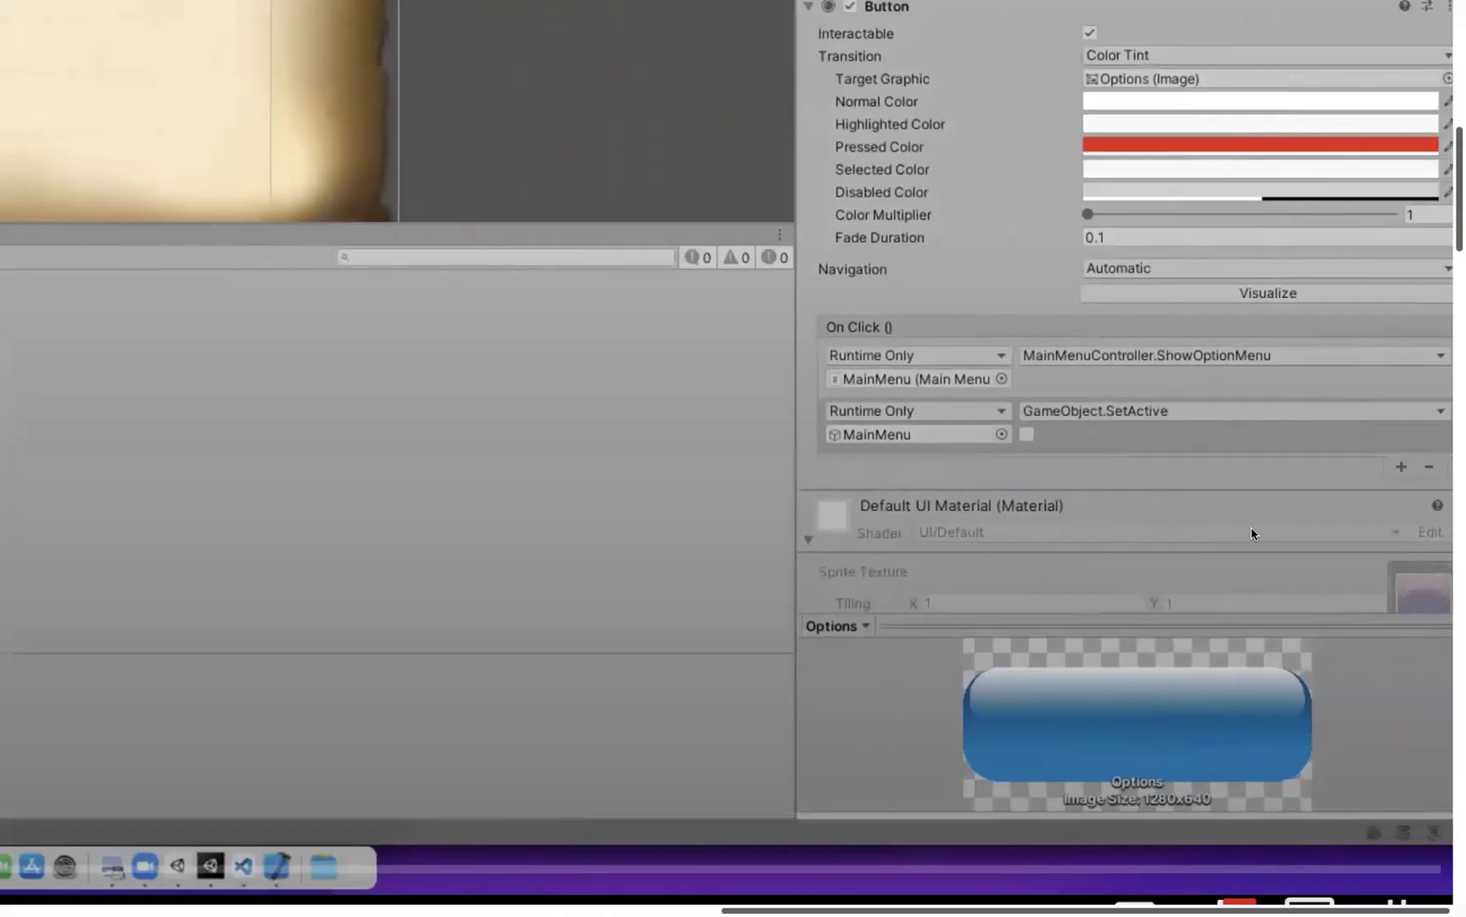
ctrl+scroll(1252, 532, up, 3)
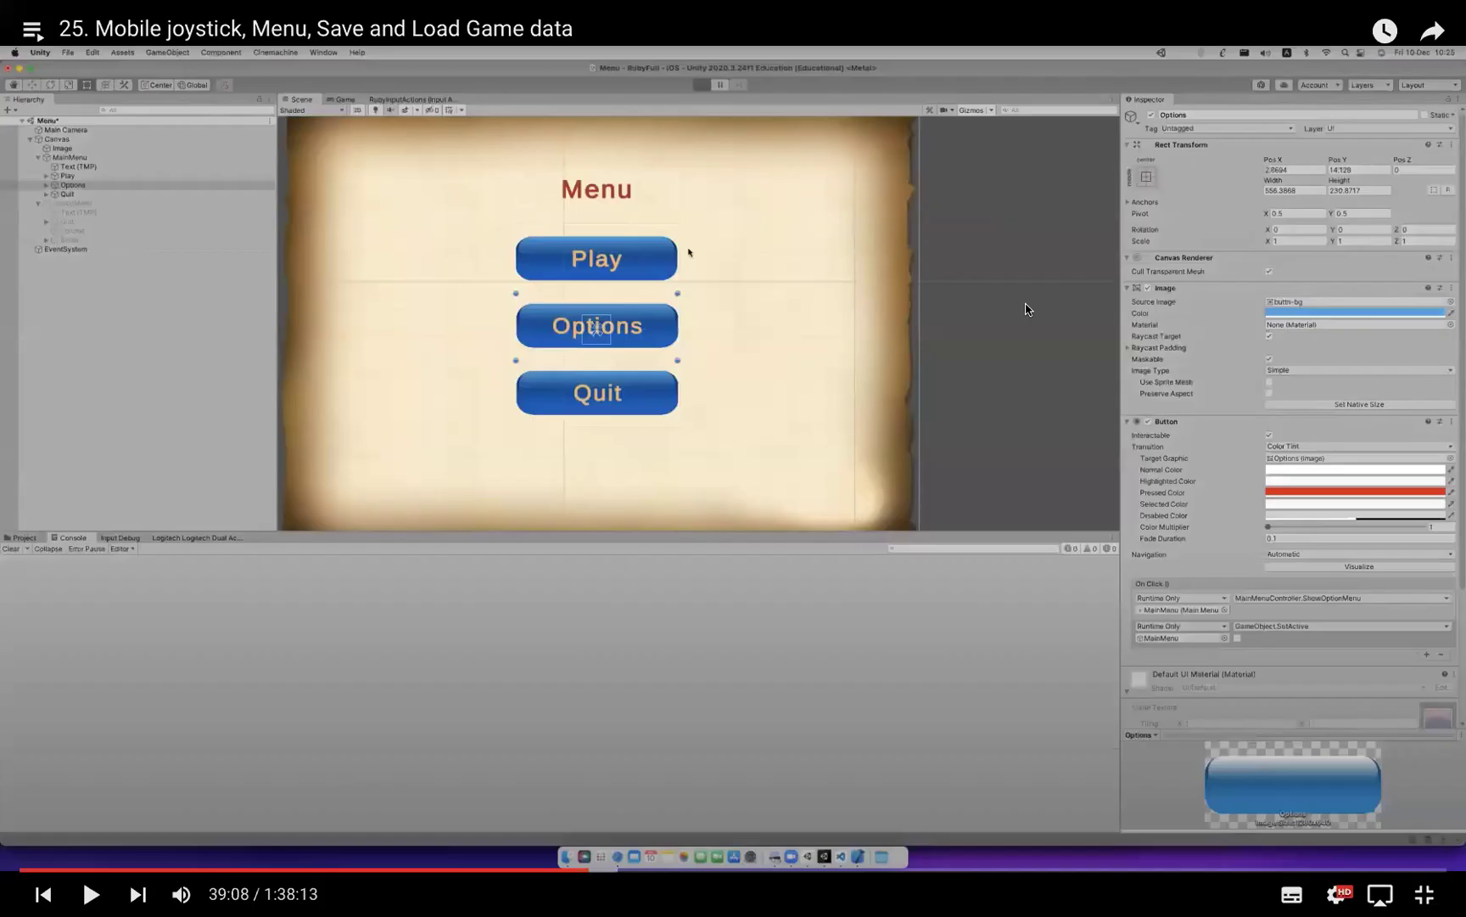
Click the Option Menu's Quit button in the running game, then stop Play mode.
click(1025, 309)
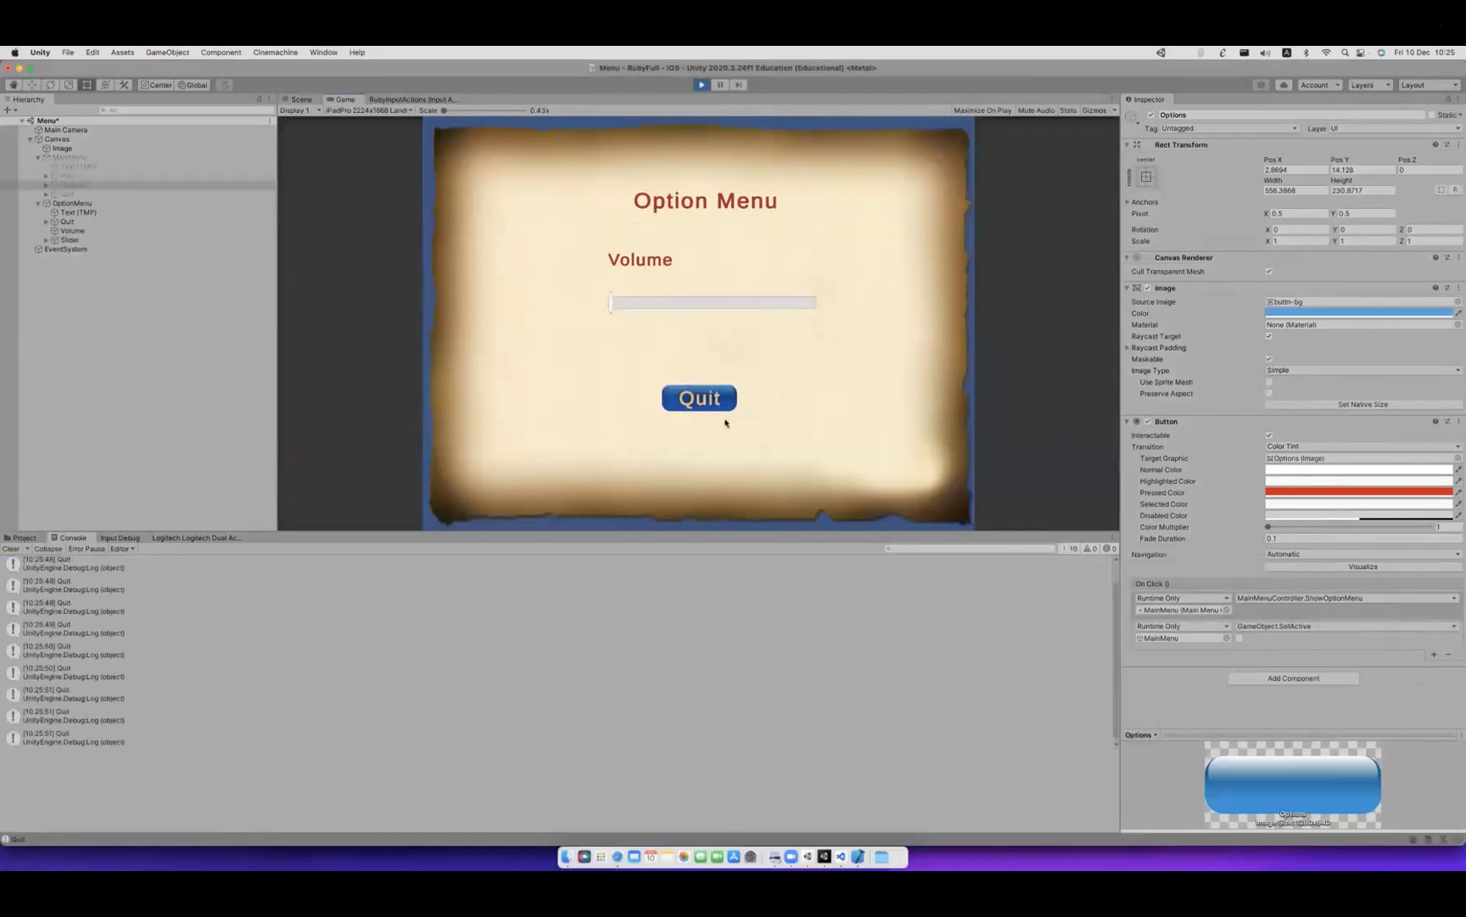
click(722, 405)
click(702, 85)
click(72, 203)
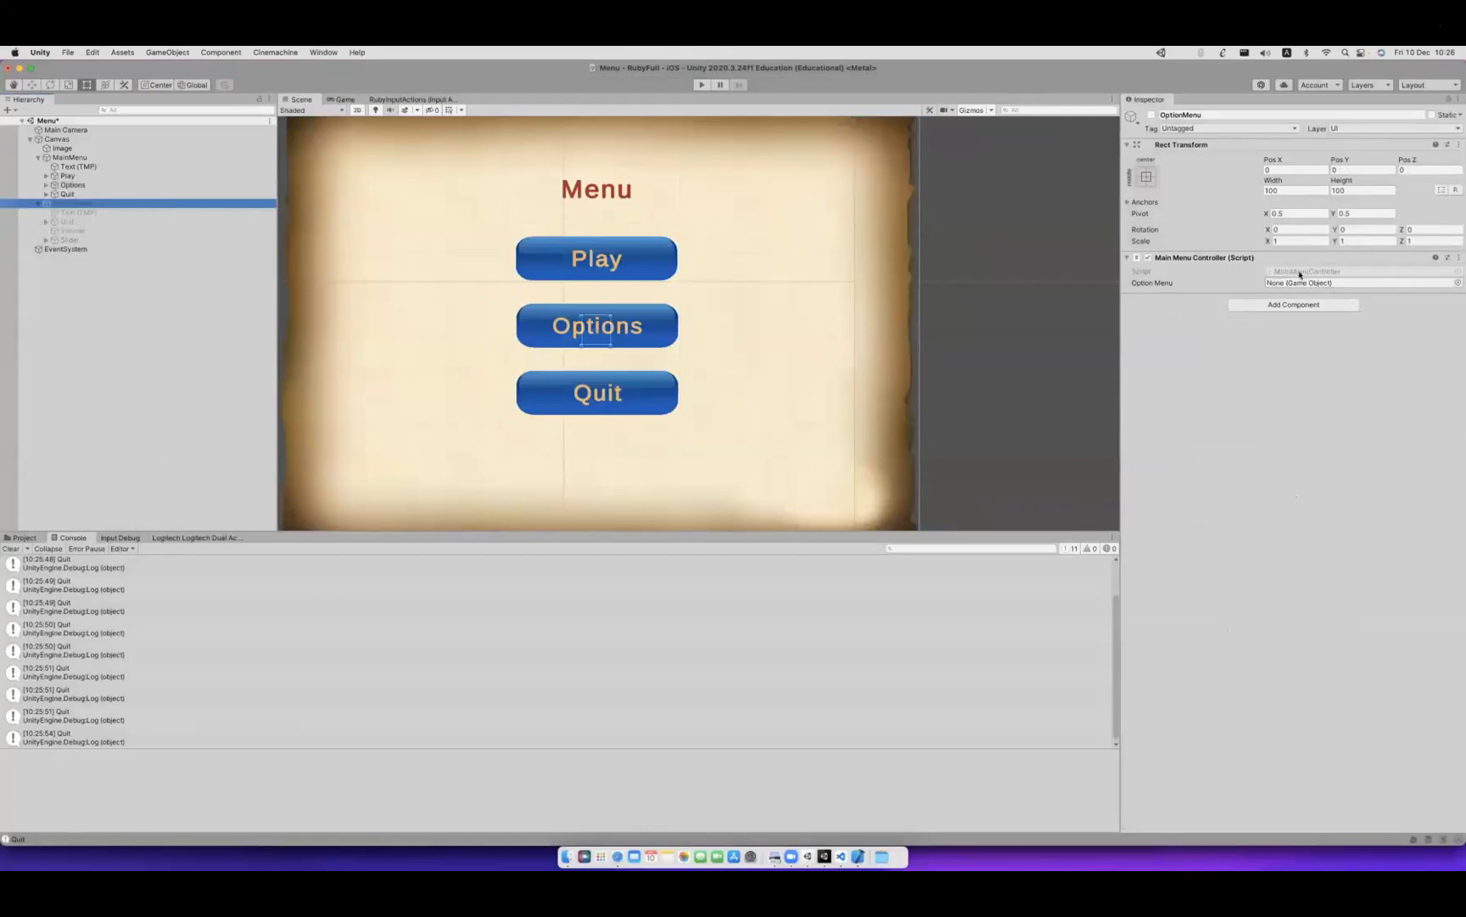
Create a new C# script in the Scripts folder named OptionMenuController.
click(24, 537)
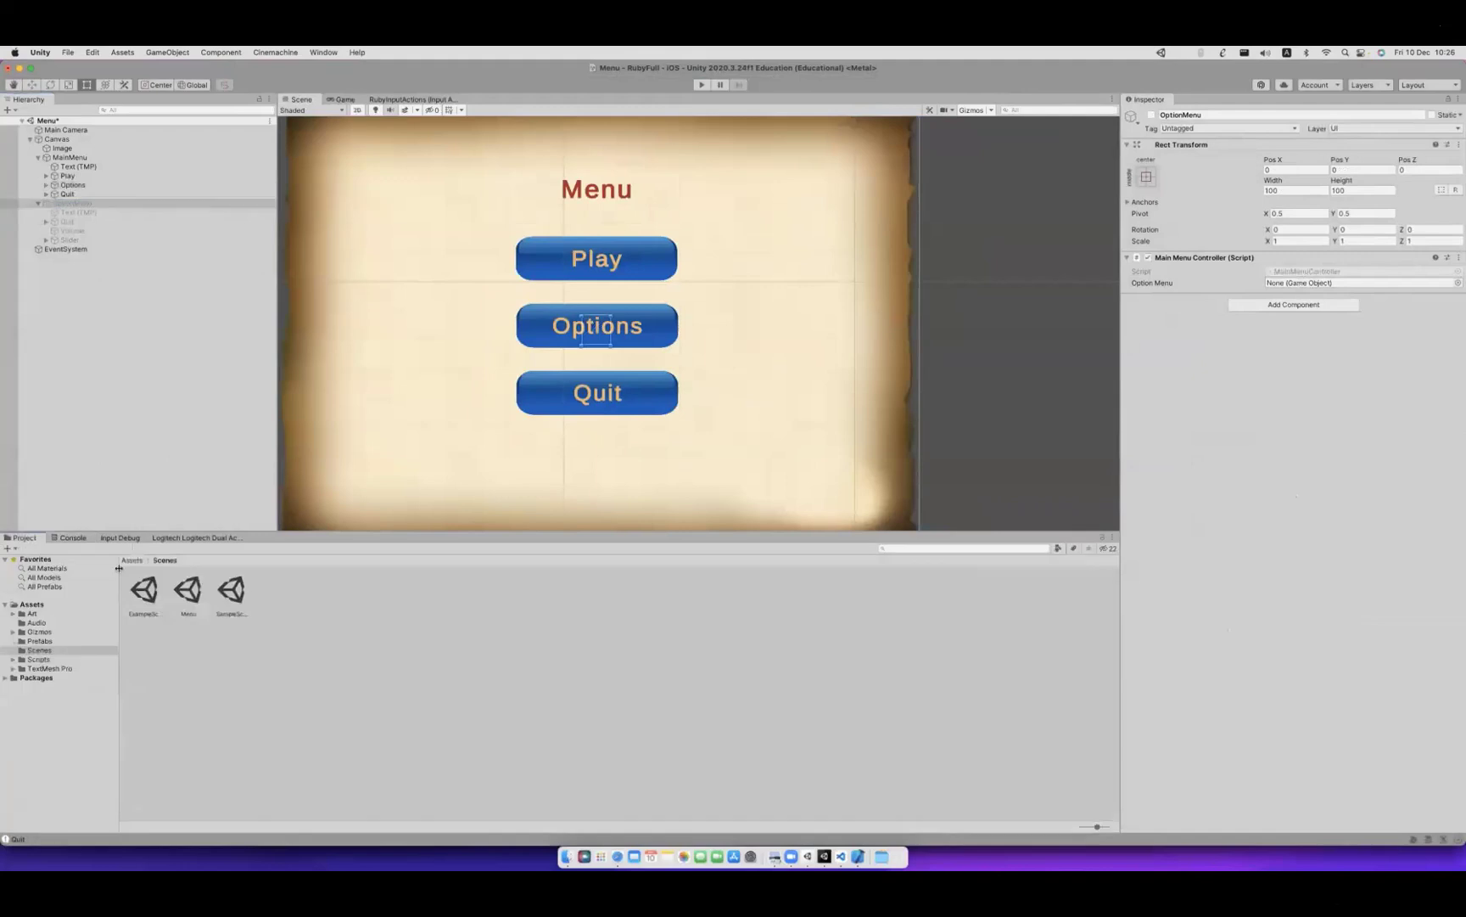
click(38, 659)
right_click(232, 671)
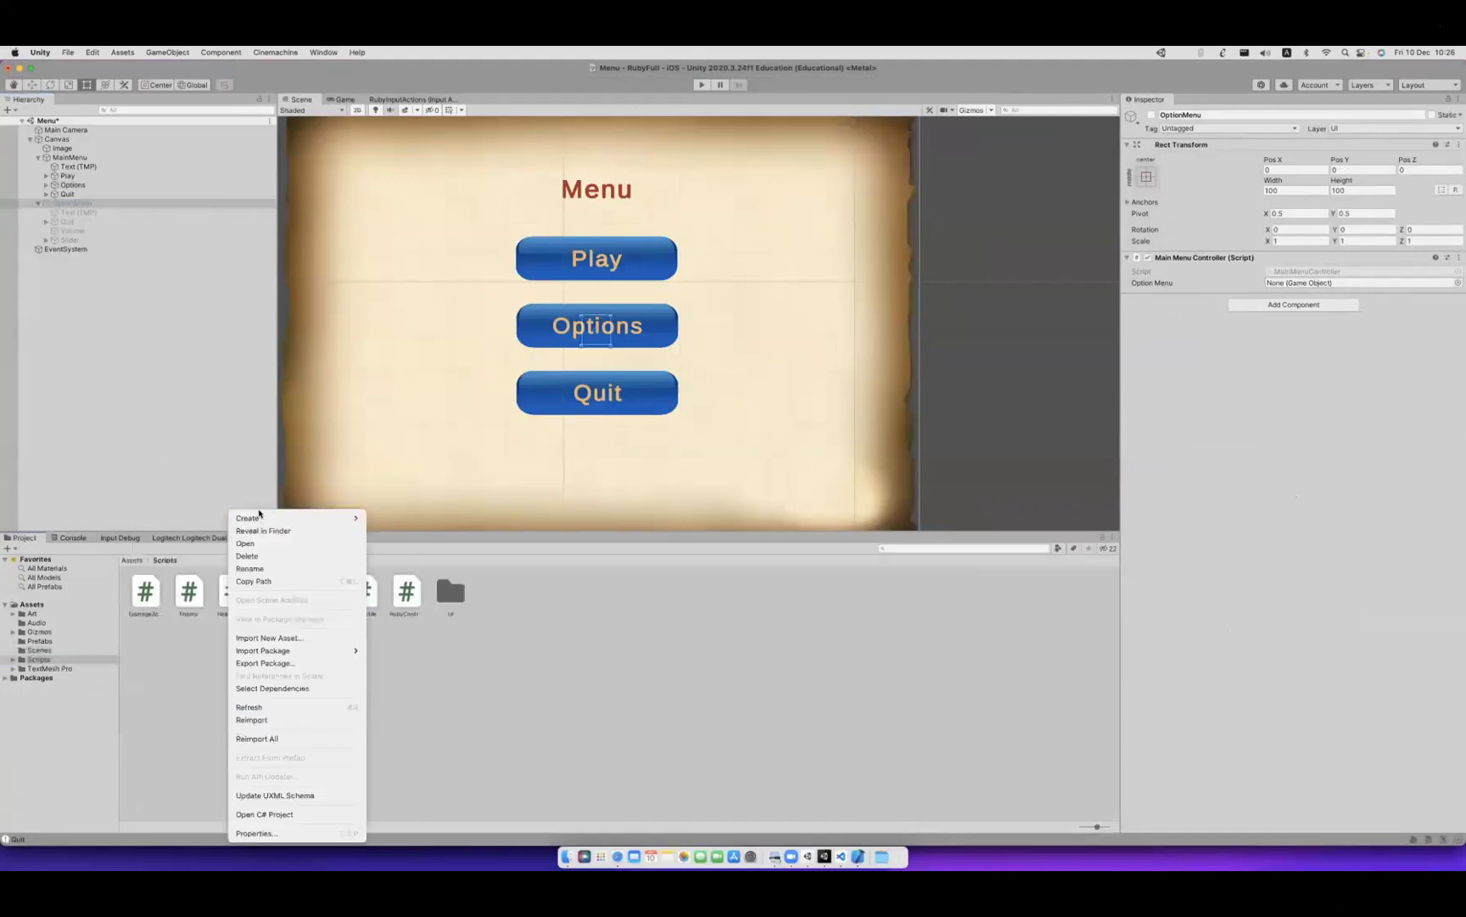
mouse_move(255, 518)
click(391, 349)
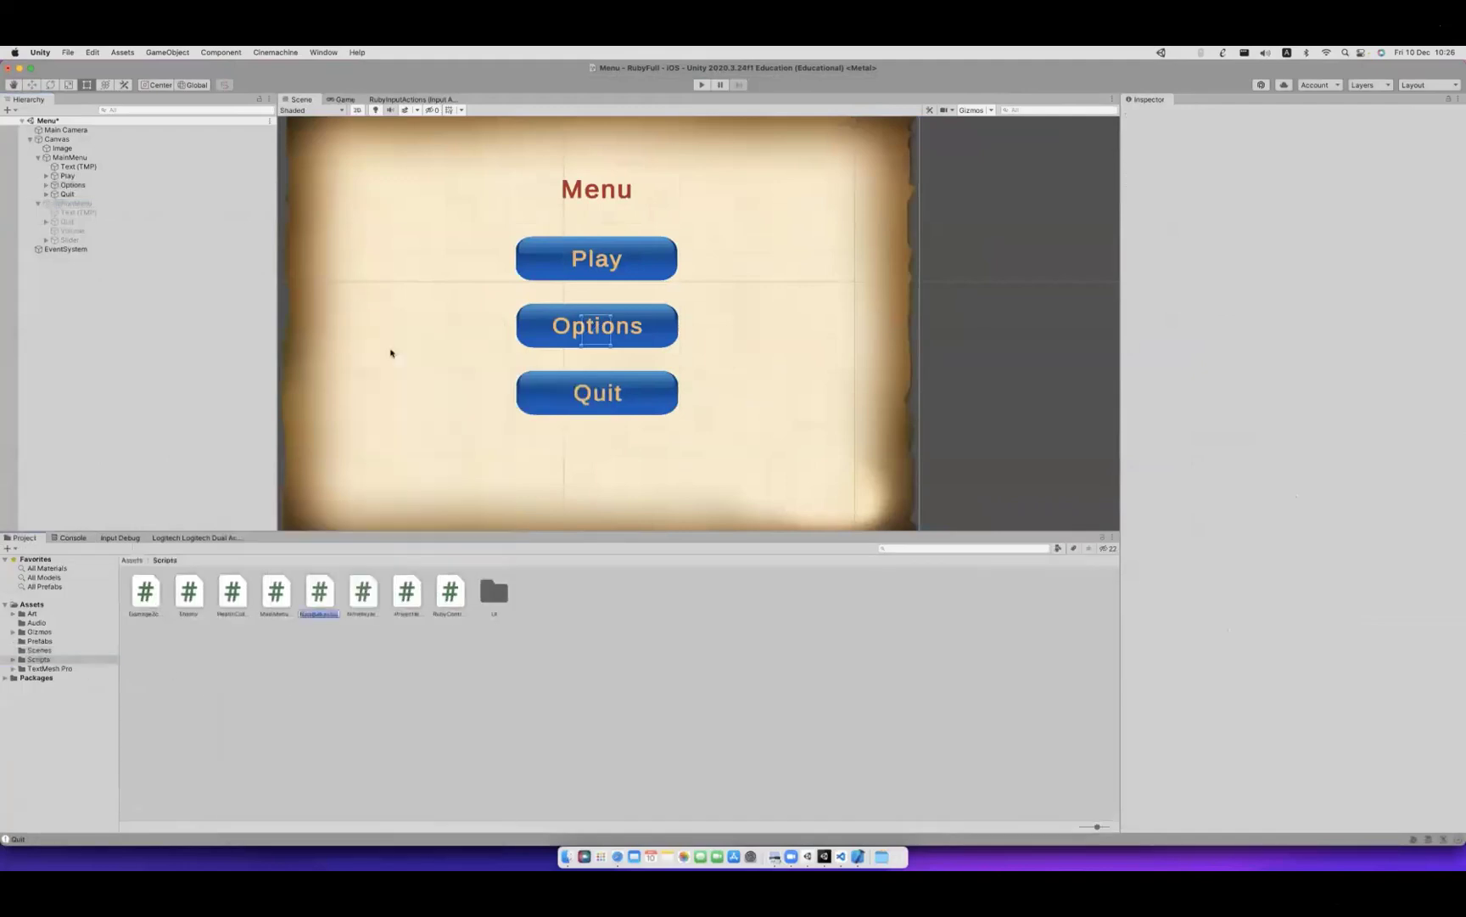
text(OptionMenu)
key(Return)
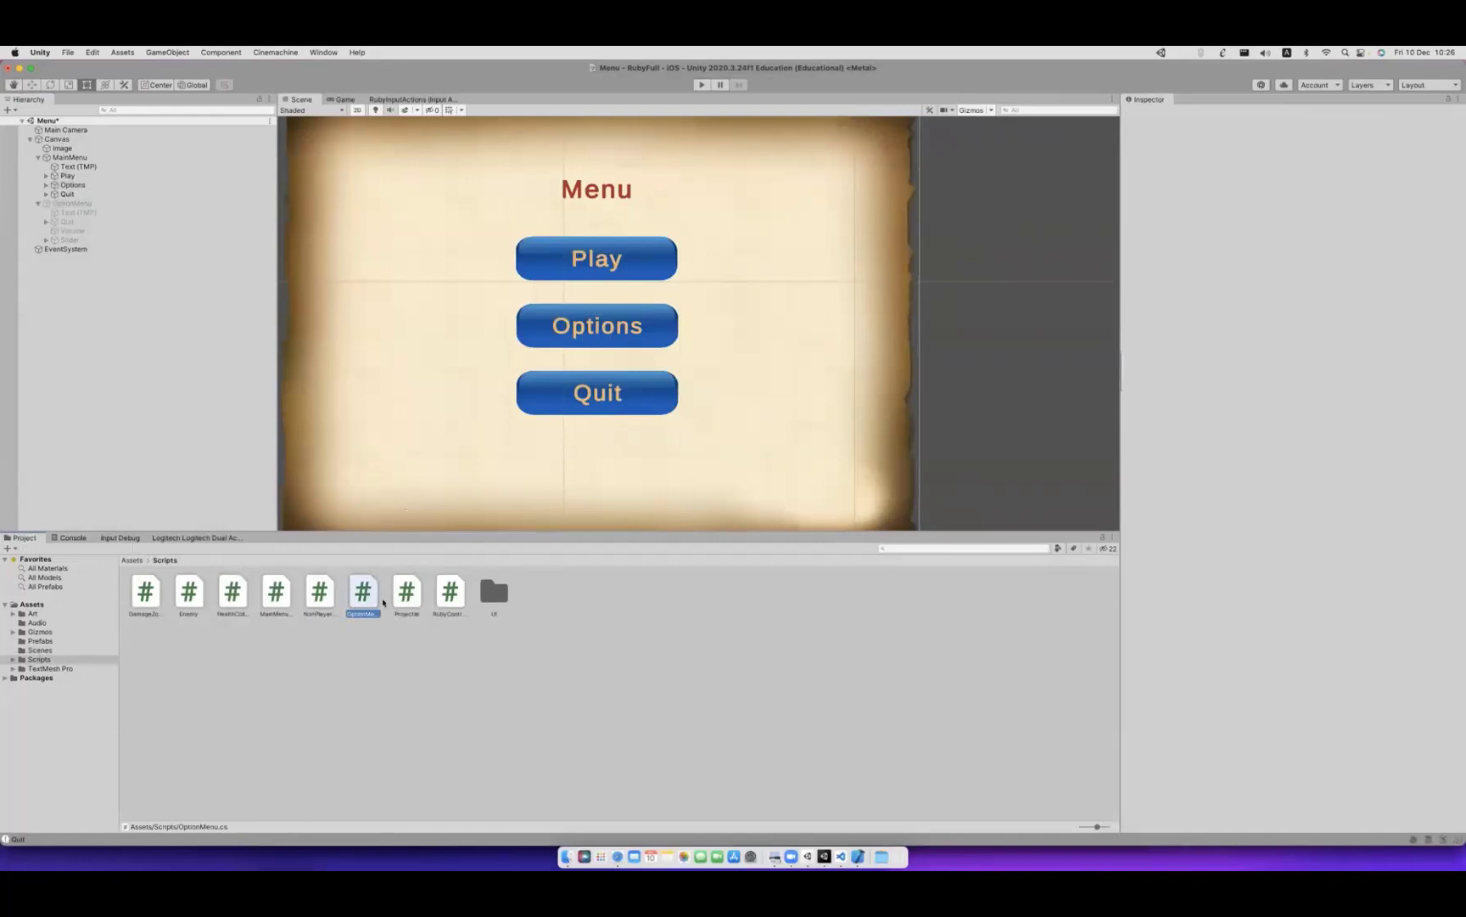
click(368, 604)
key(Return)
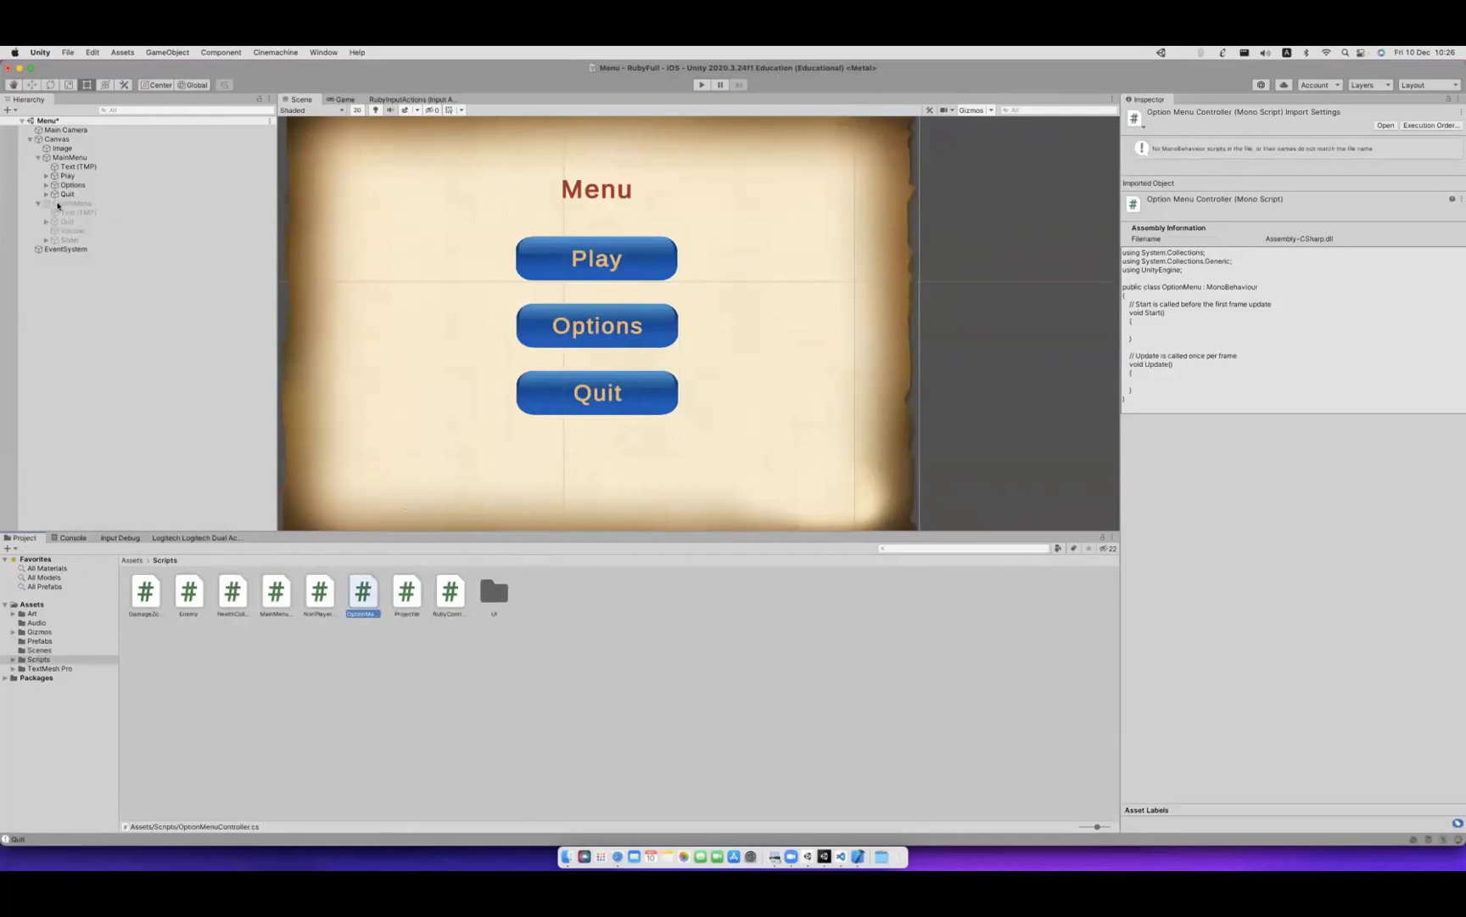
Remove the Main Menu Controller component from the OptionMenu object.
click(57, 205)
click(58, 205)
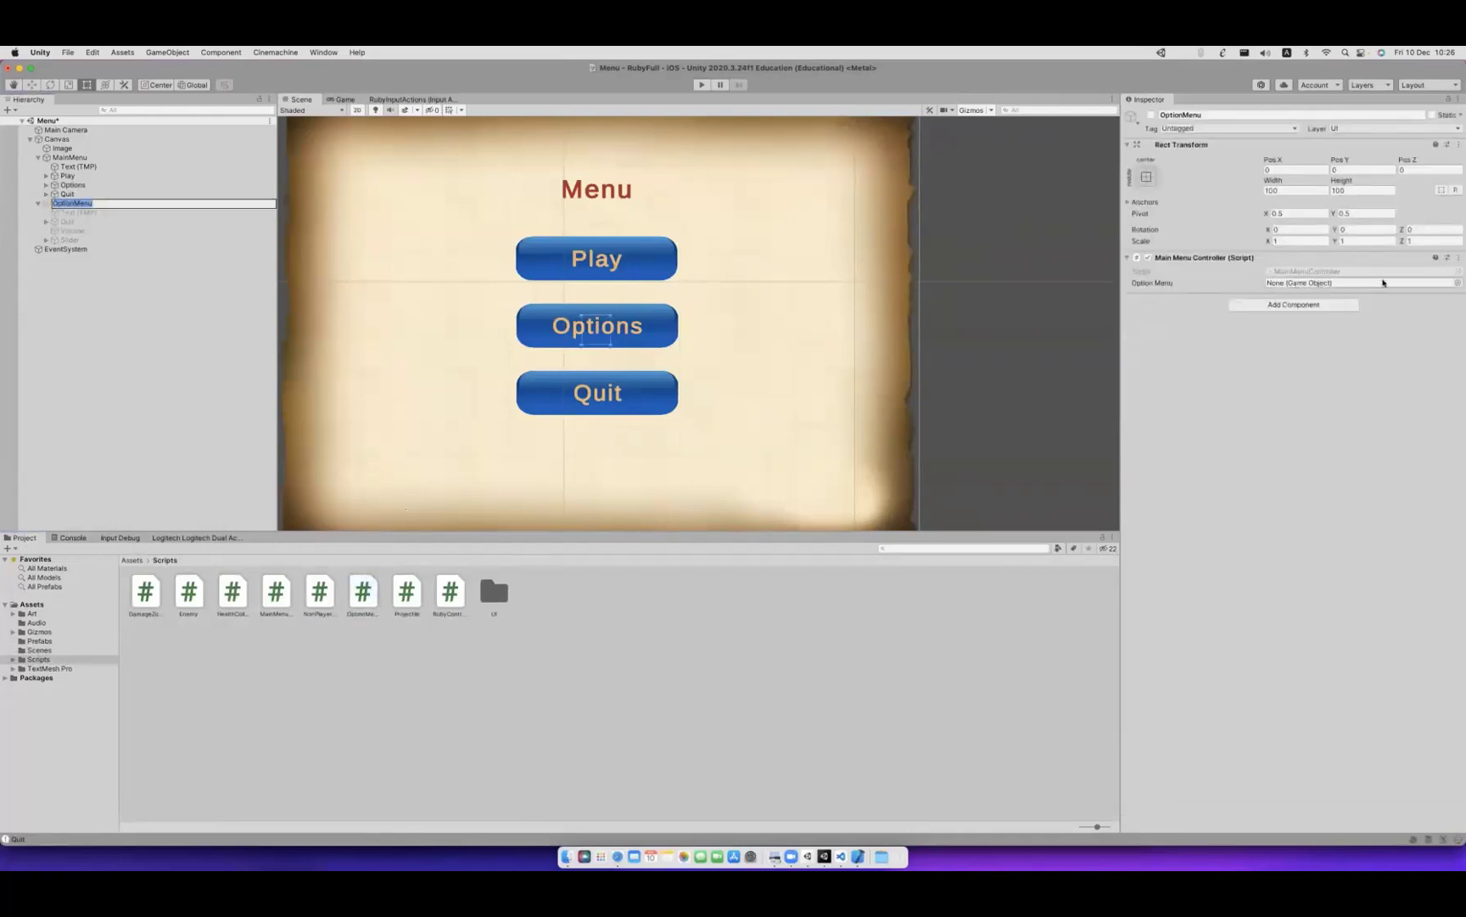
click(1459, 257)
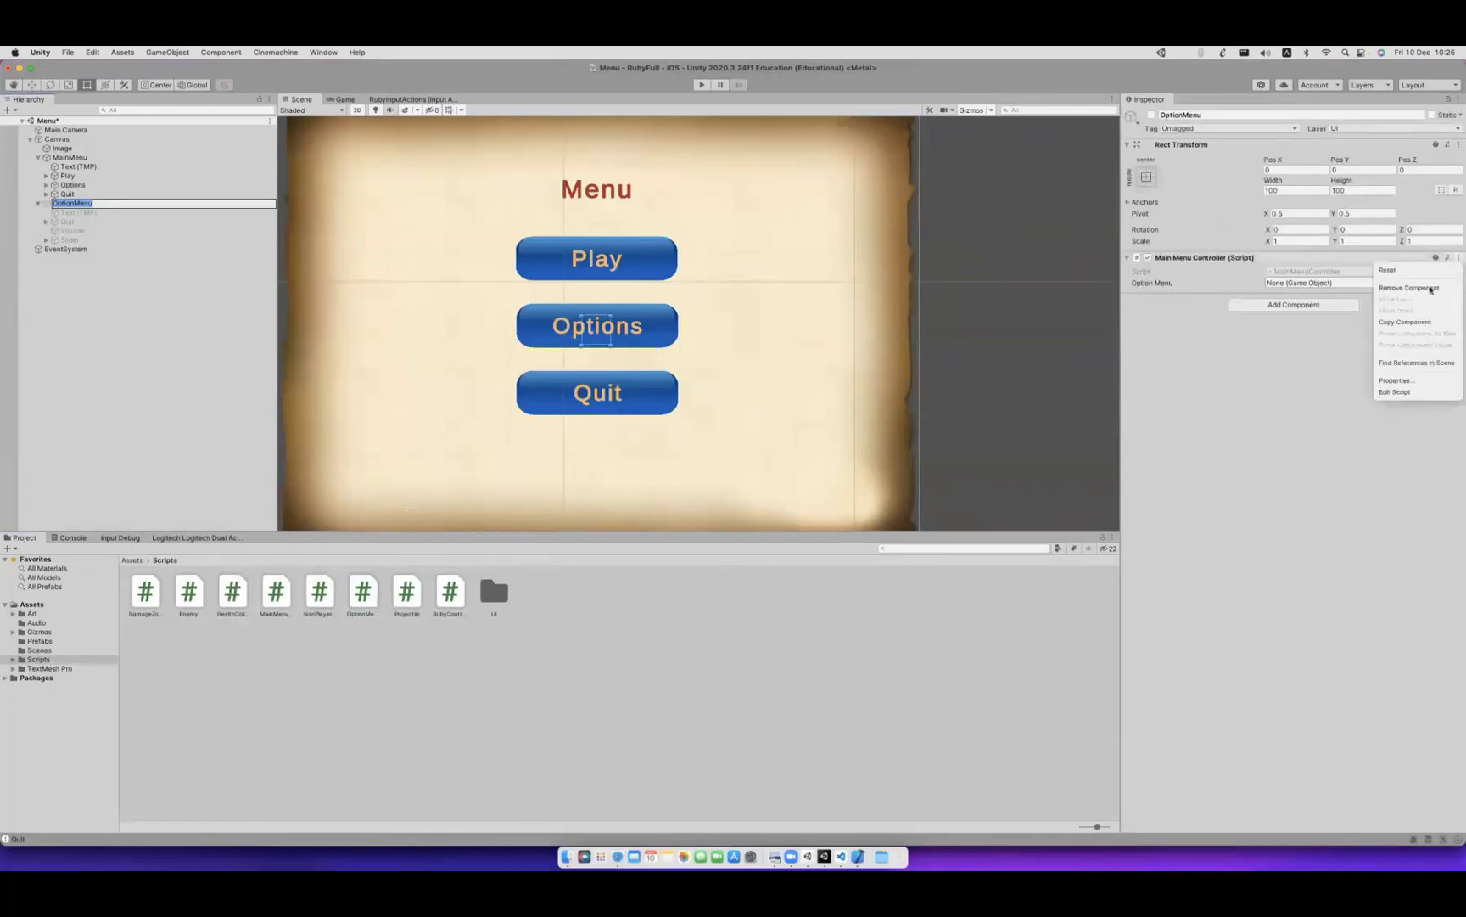
click(1401, 287)
Try attaching the OptionMenuController script to OptionMenu, dismissing the can't-add-script error.
click(1294, 264)
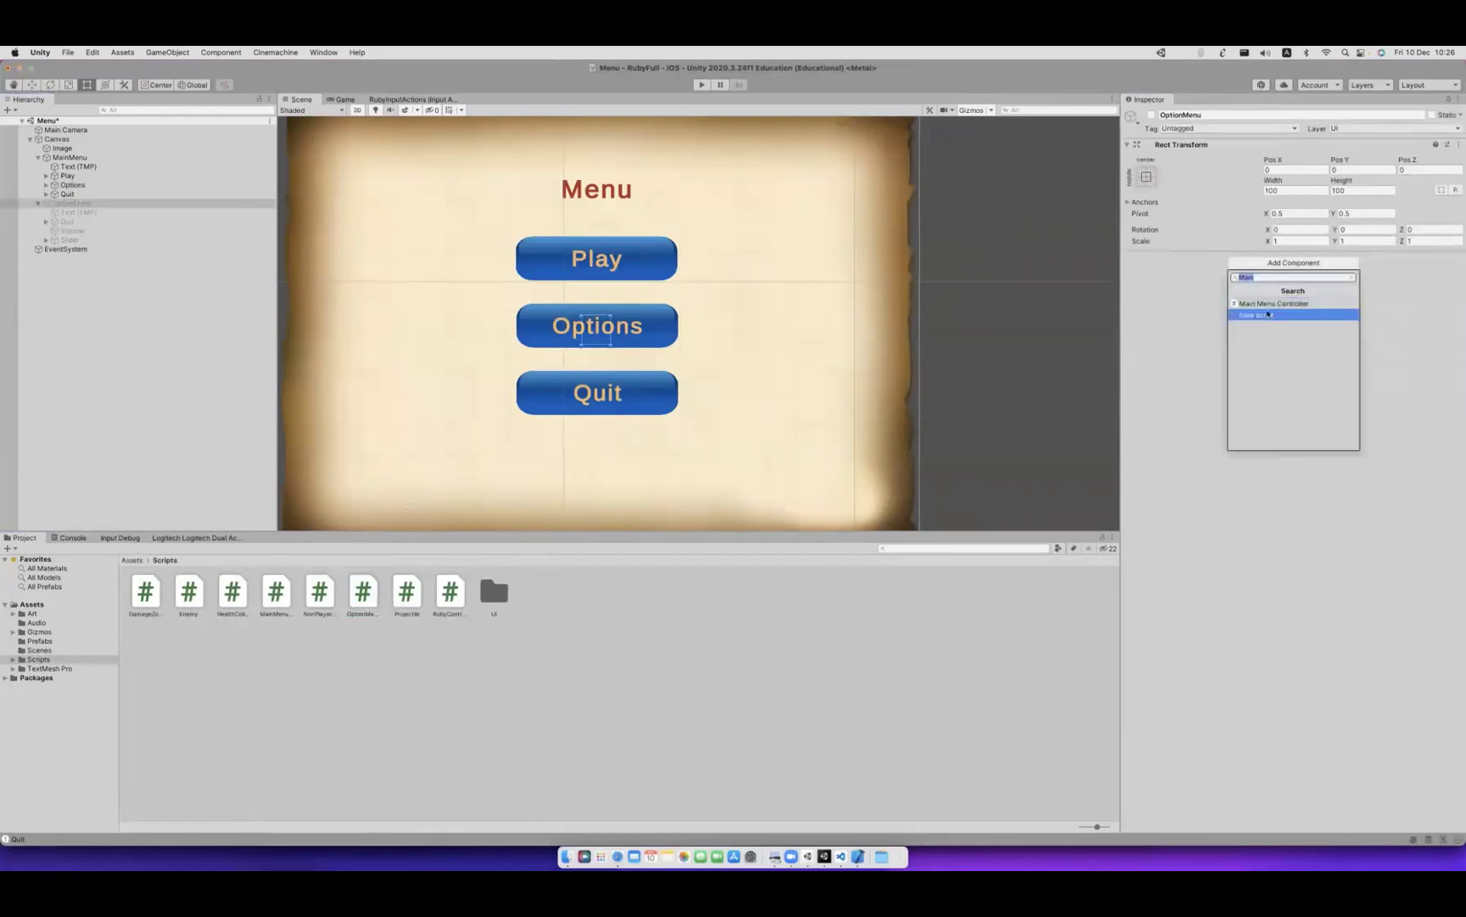
text(opti)
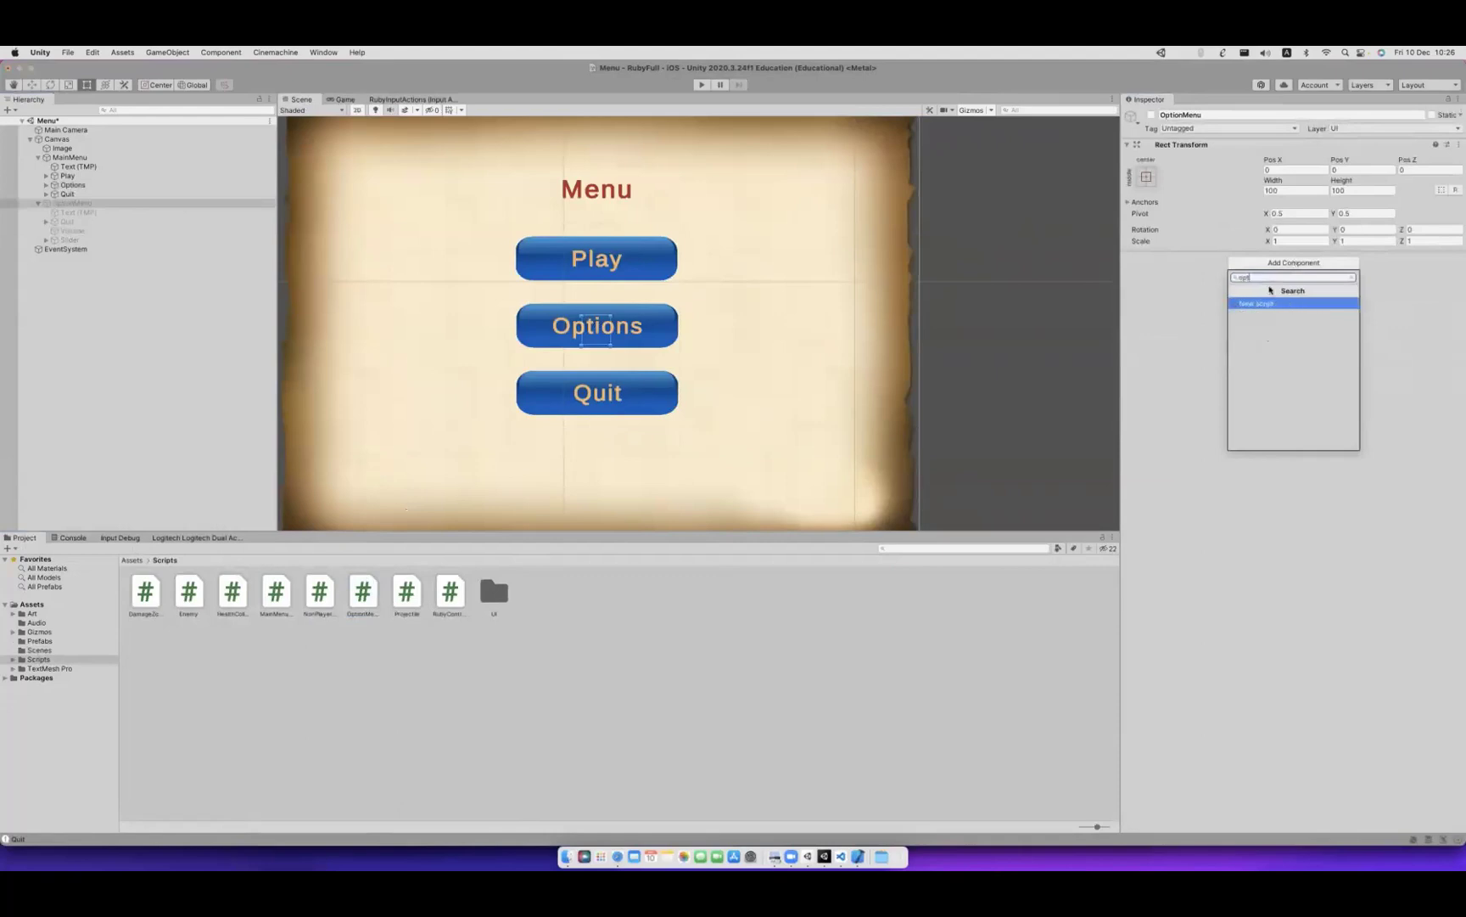
click(436, 668)
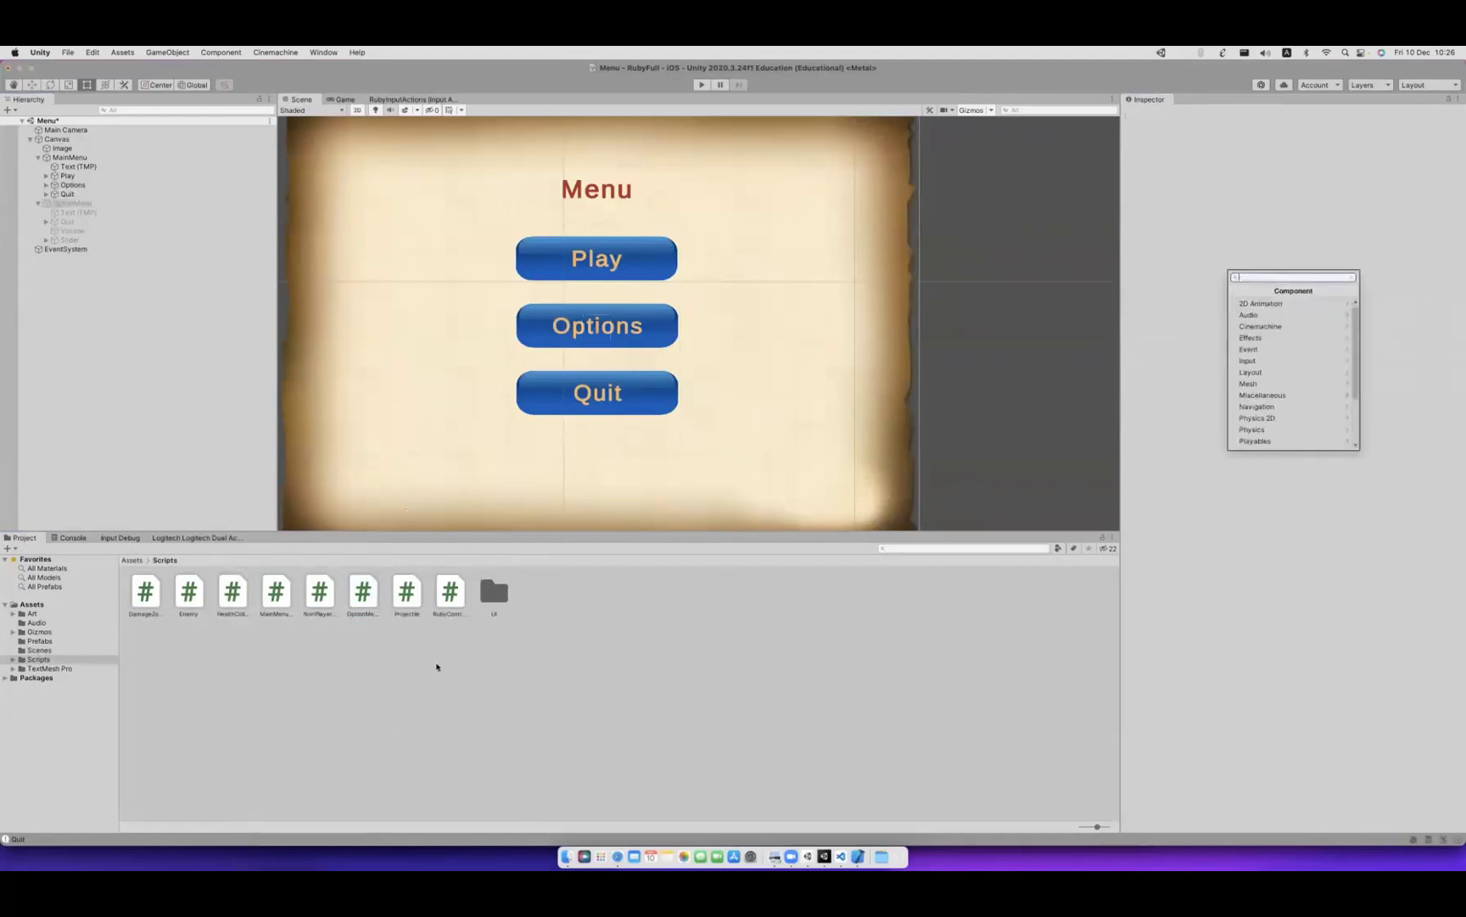
drag(368, 609, 1282, 417)
click(72, 203)
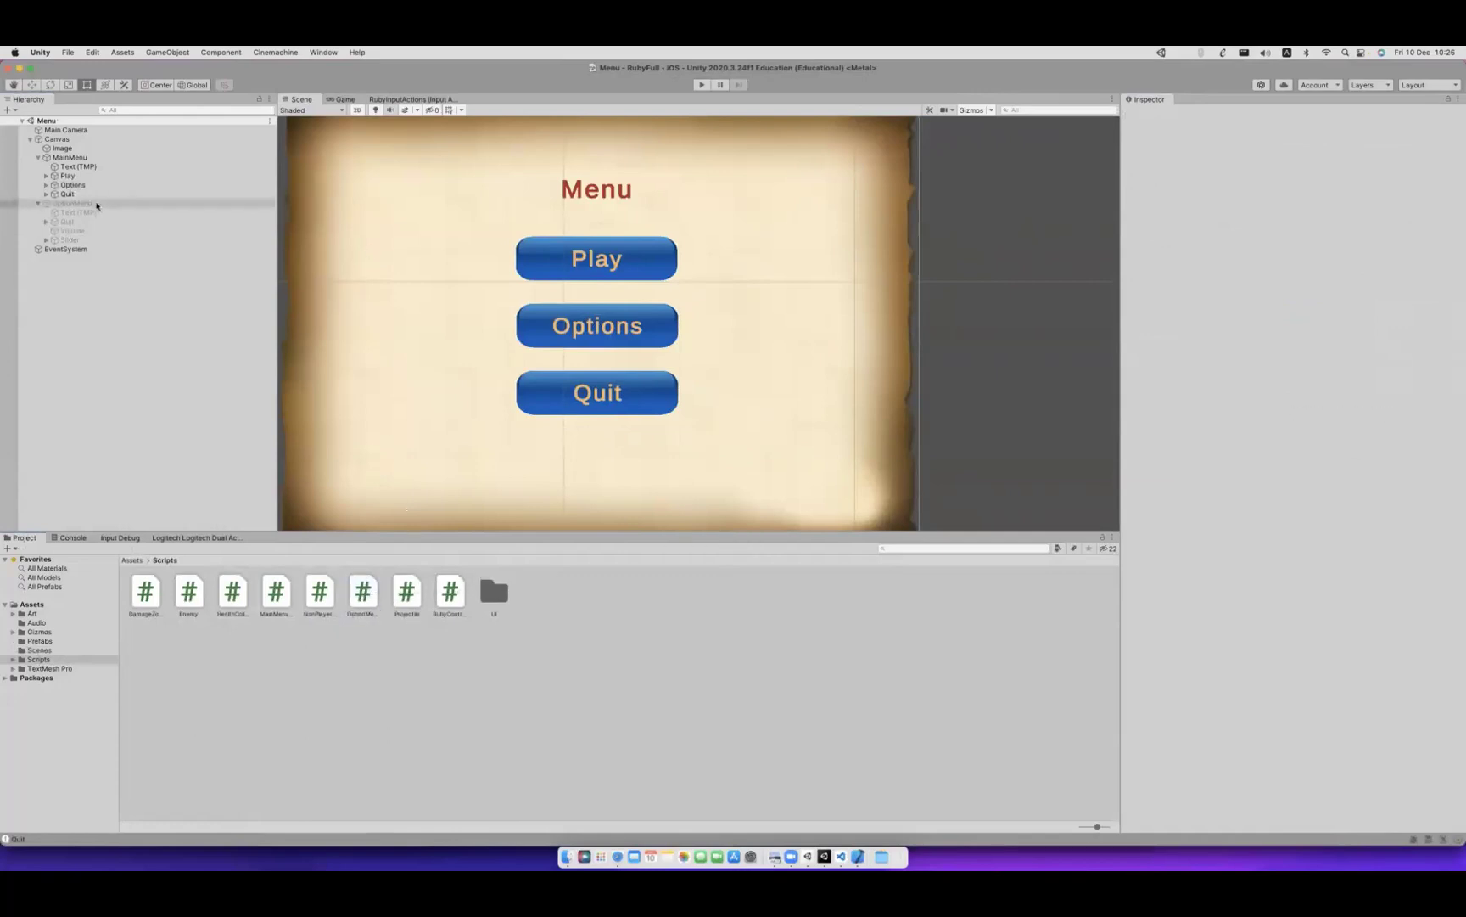
drag(373, 615, 1241, 448)
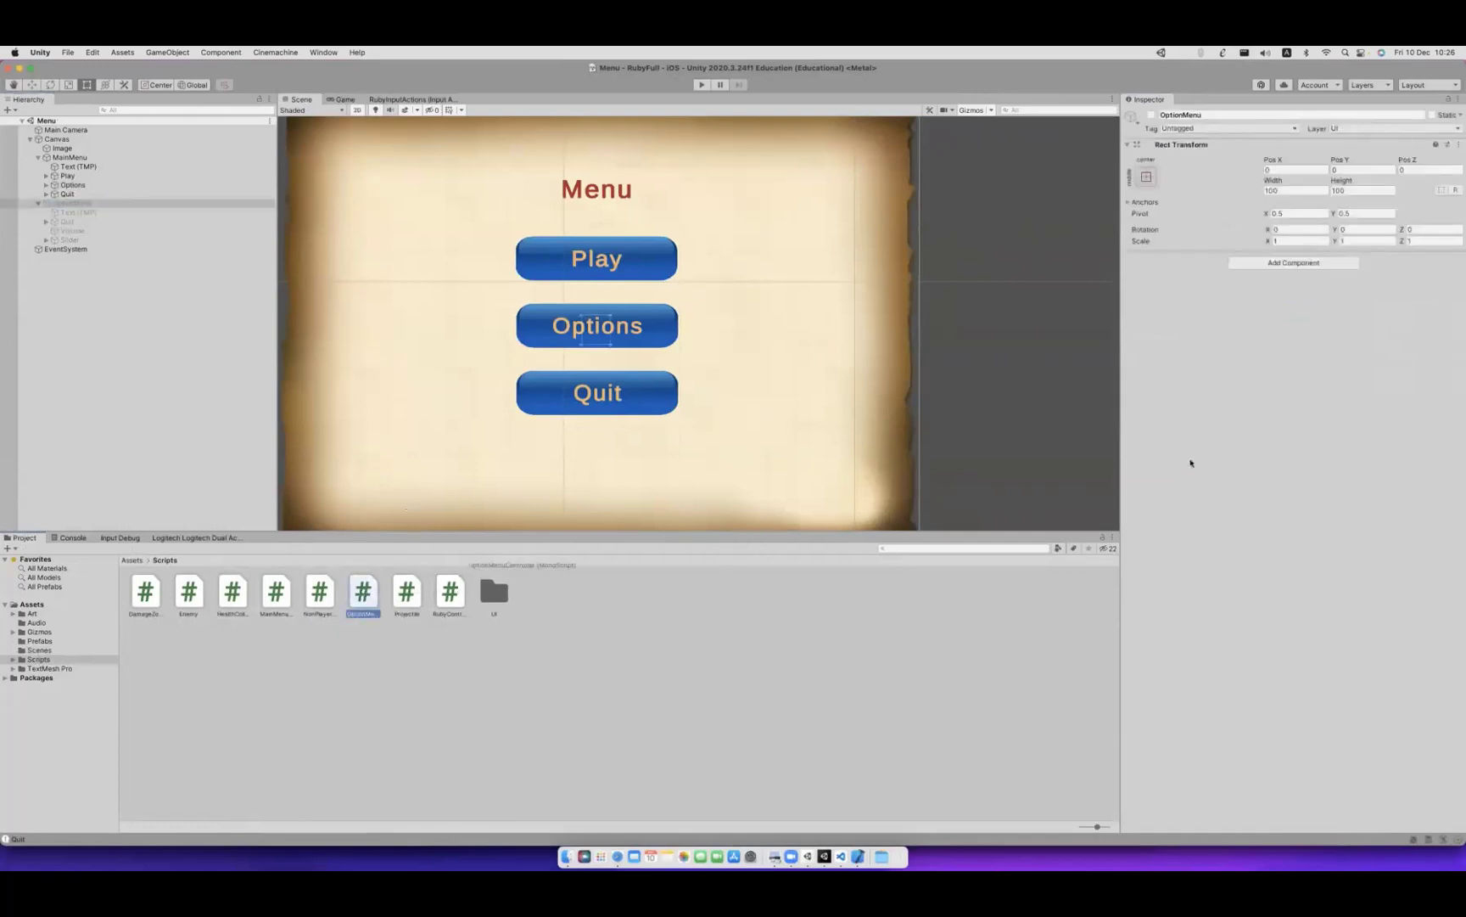
click(743, 353)
Delete the mismatched option menu script from the Scripts folder.
click(1273, 262)
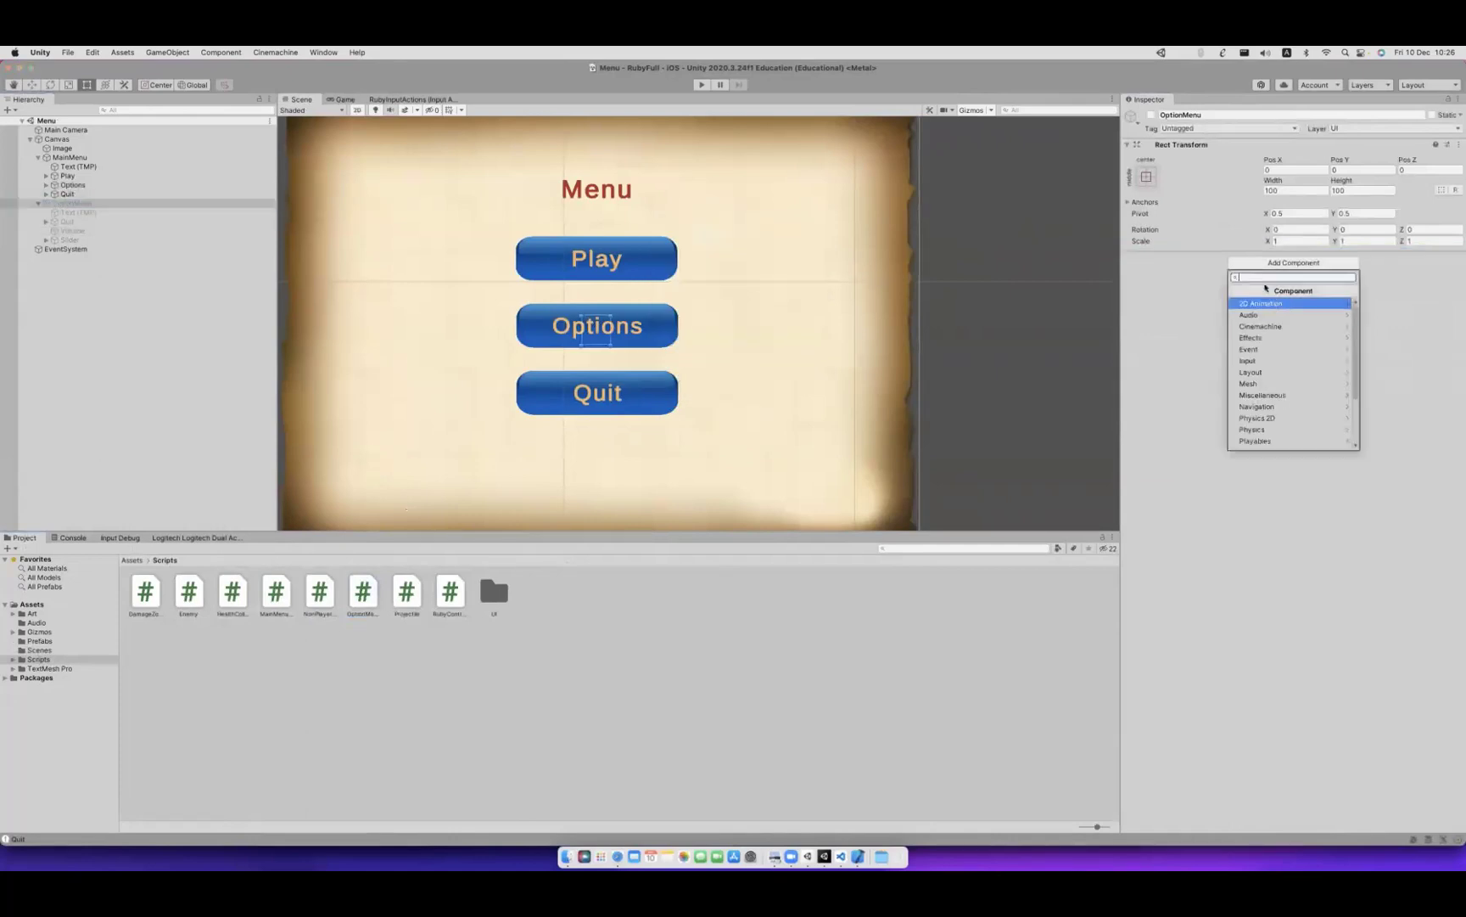
text(Opti)
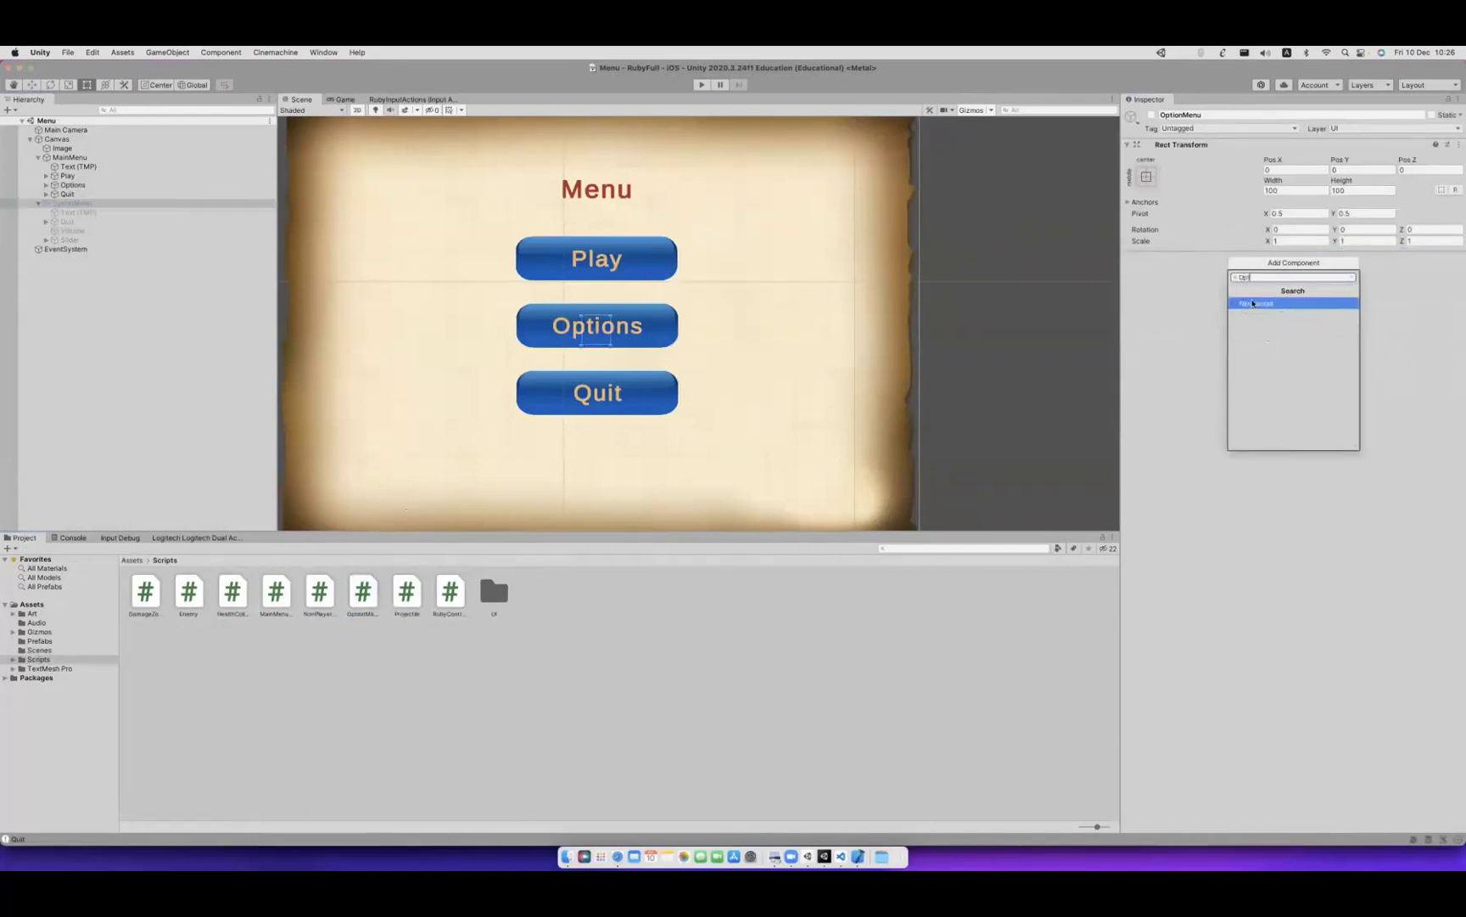
click(1256, 303)
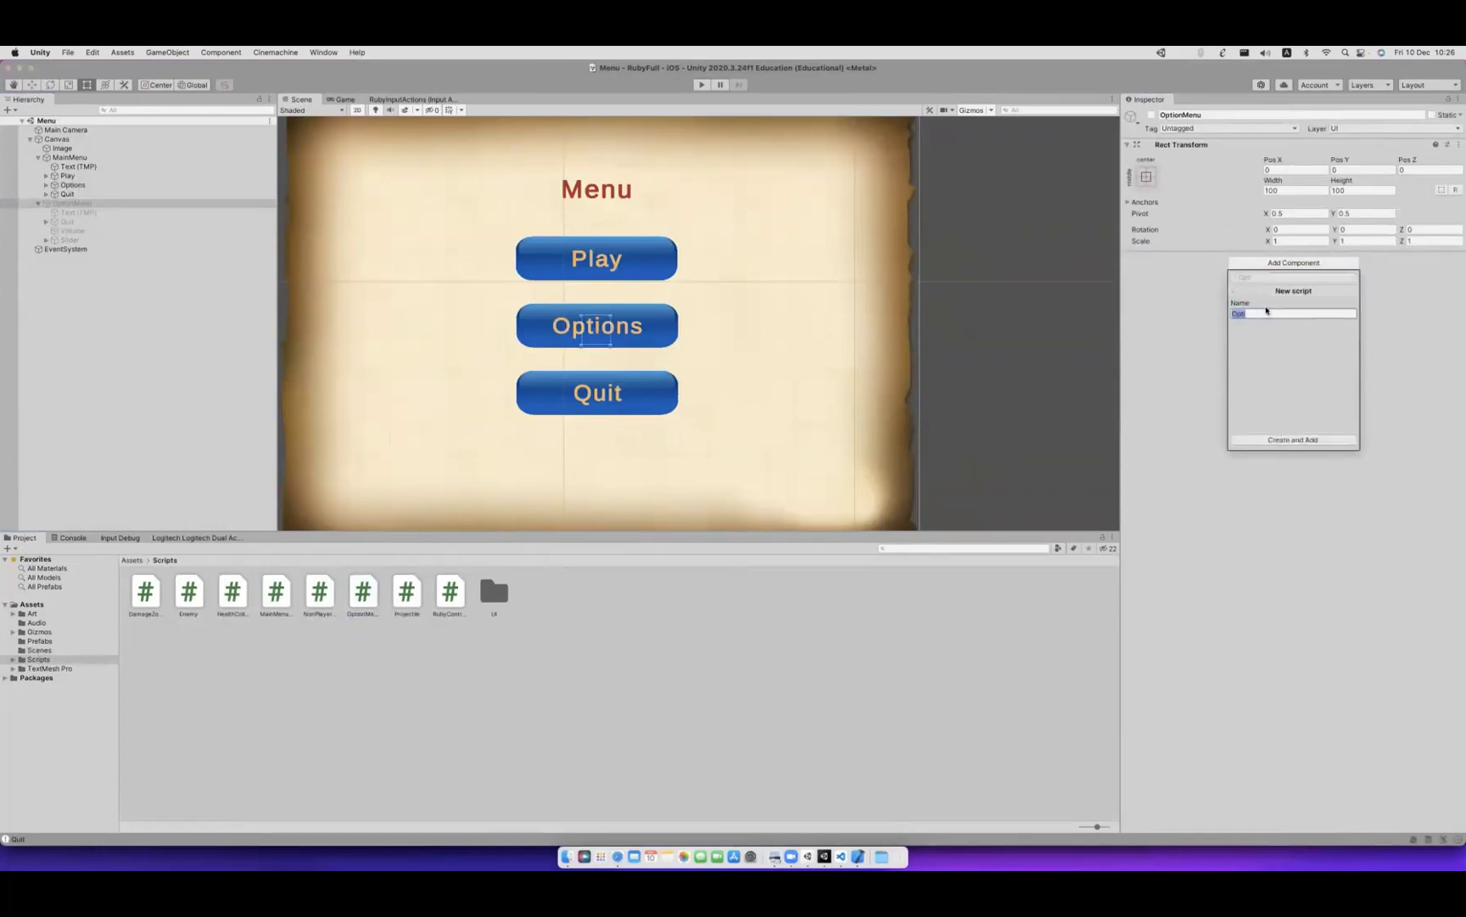
key(Escape)
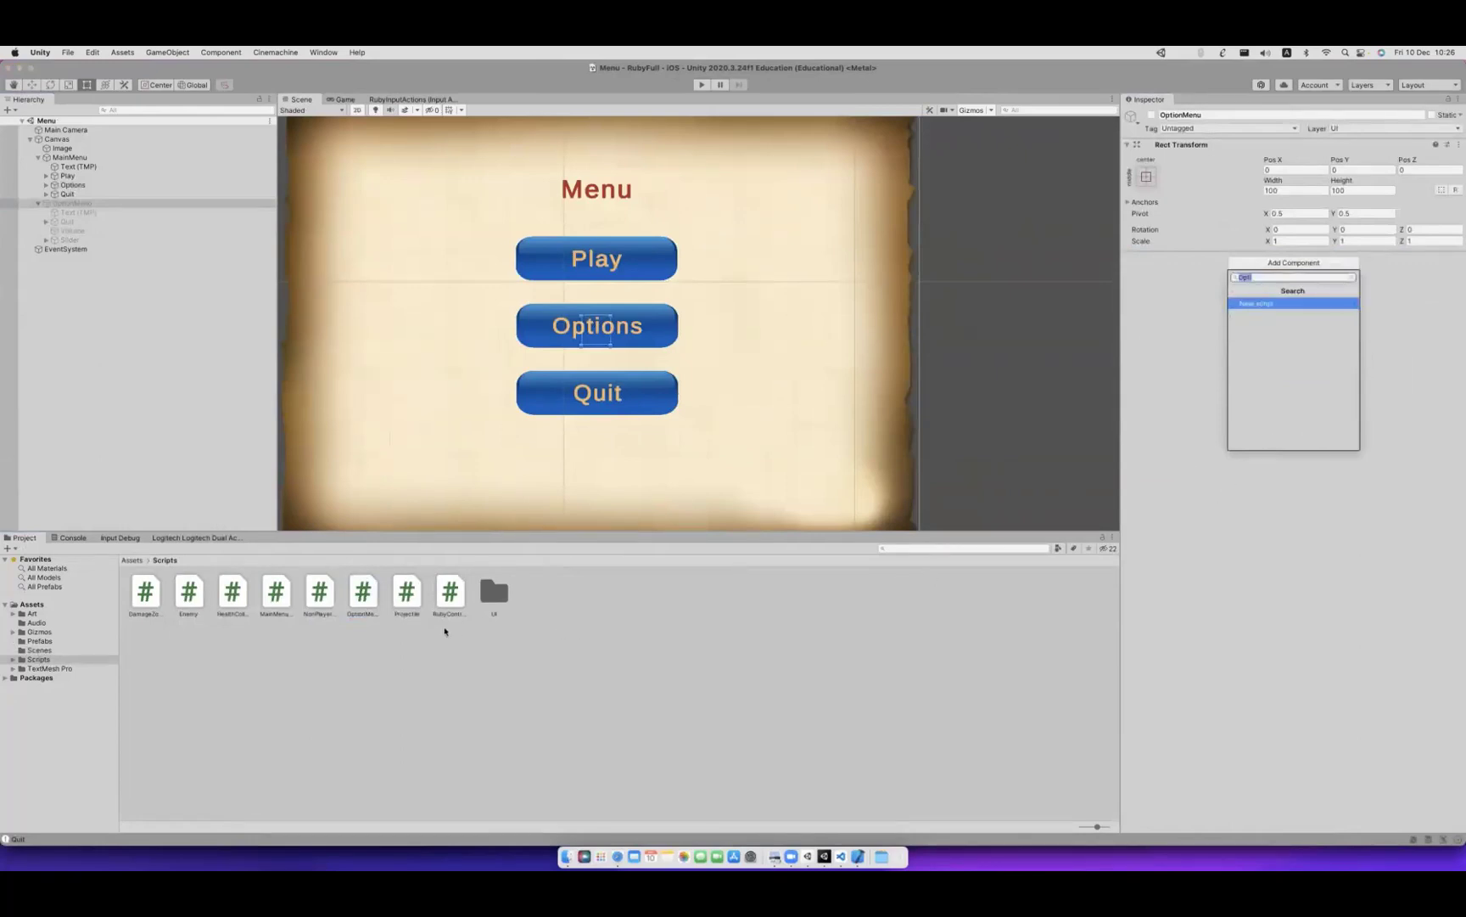
click(359, 595)
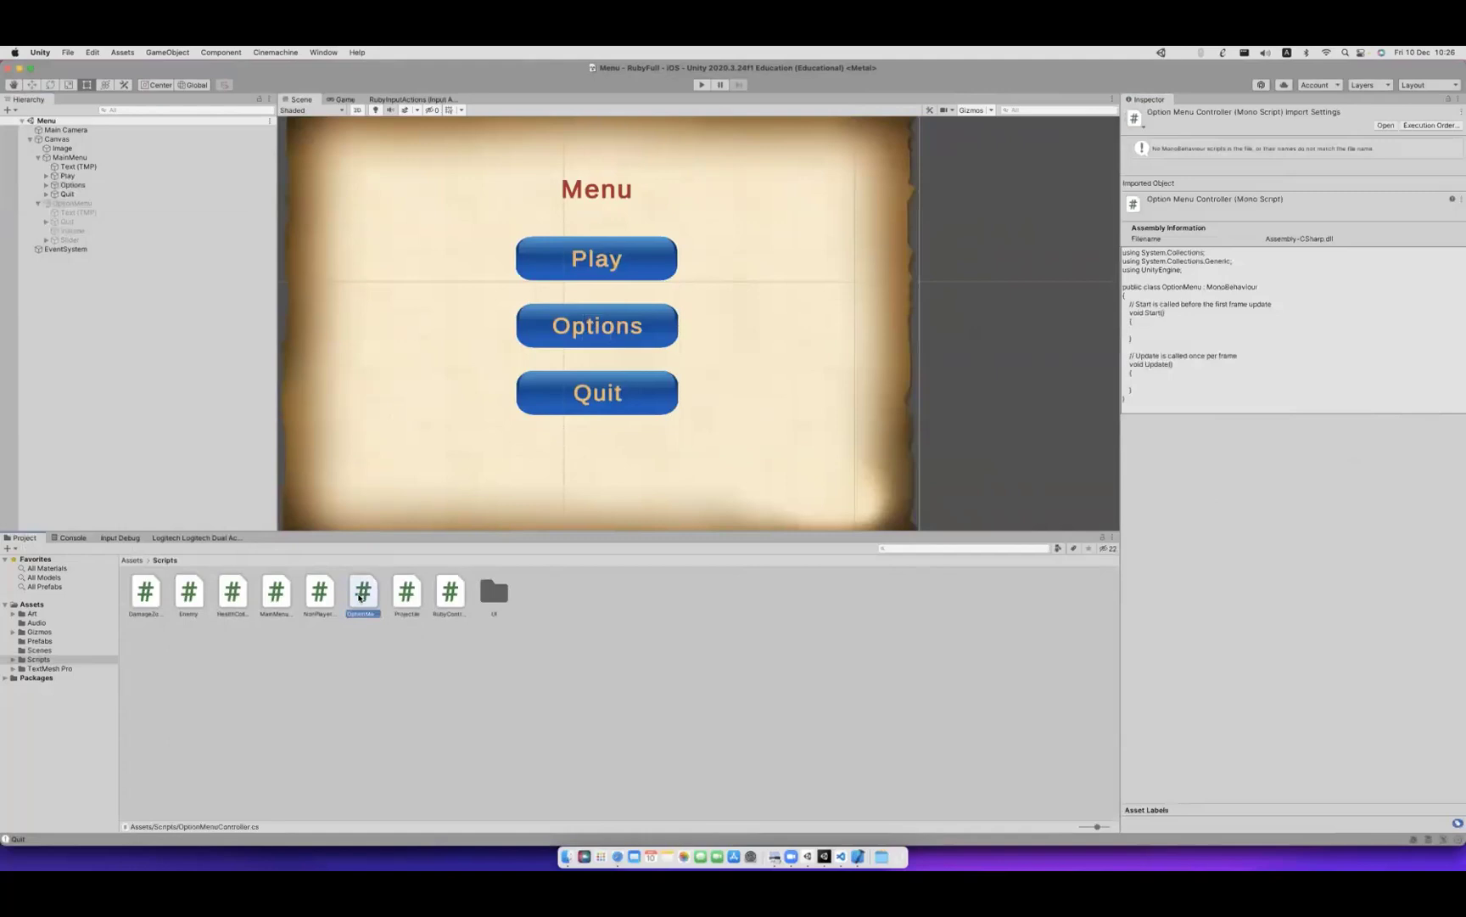
key(super+BackSpace)
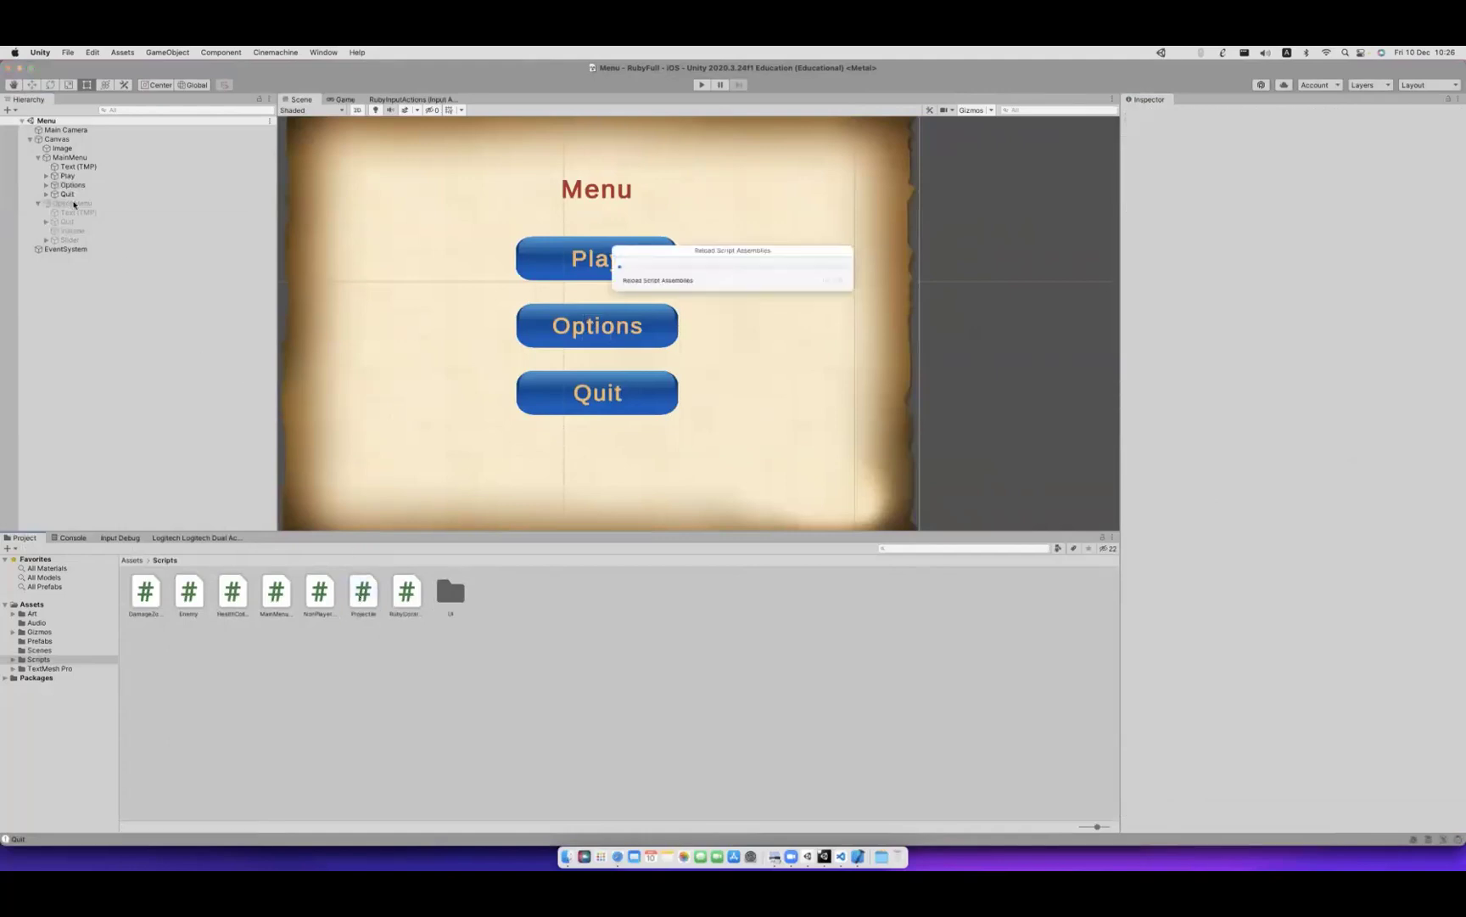
Create and add a new OptionMenuController script component to OptionMenu.
click(74, 204)
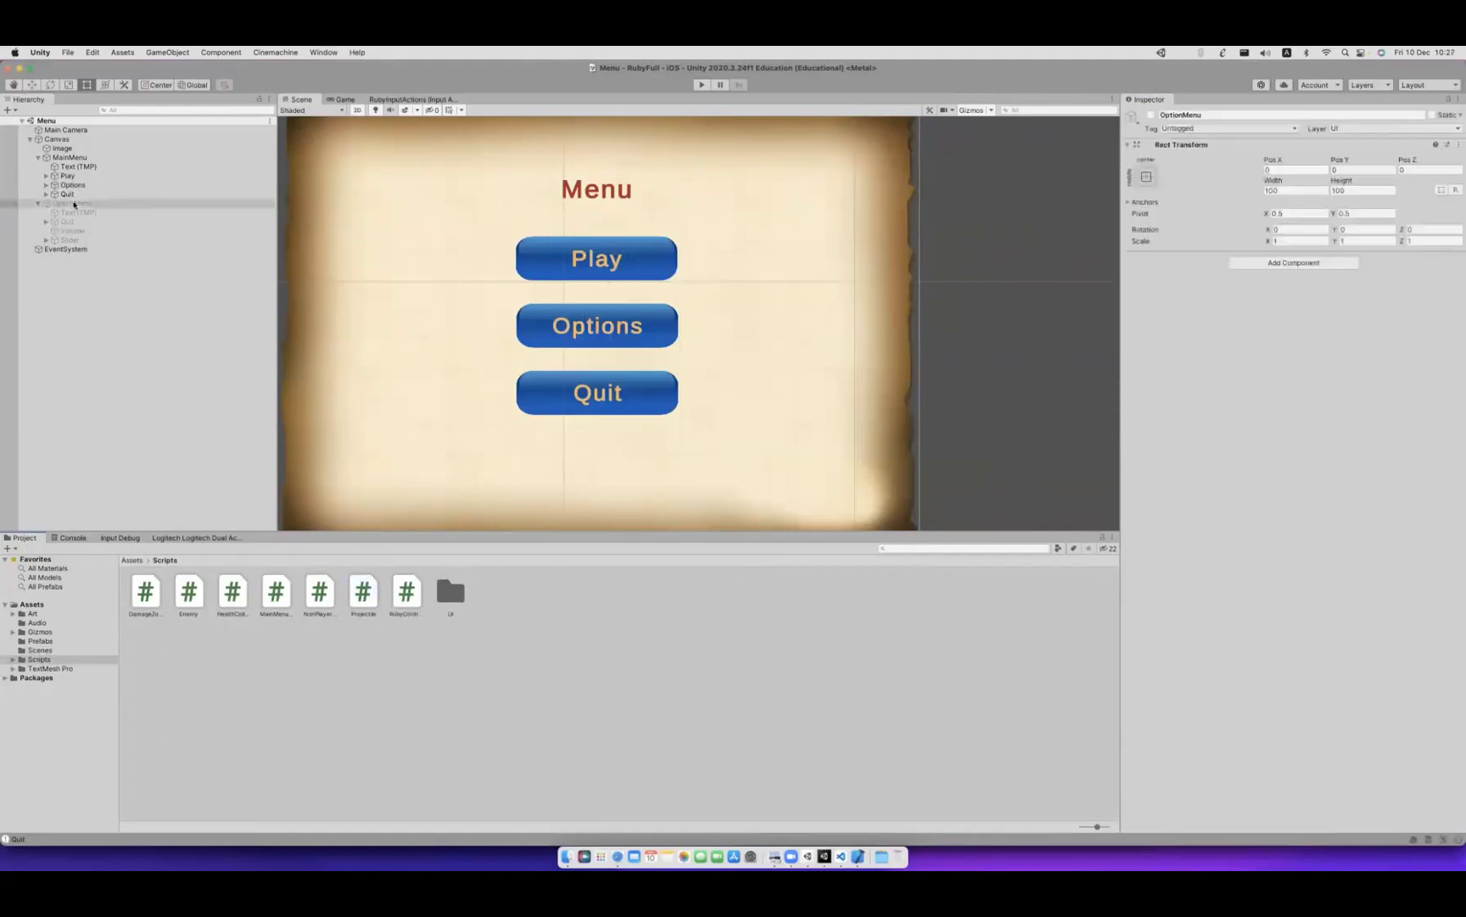
click(1293, 262)
click(1279, 304)
click(1290, 441)
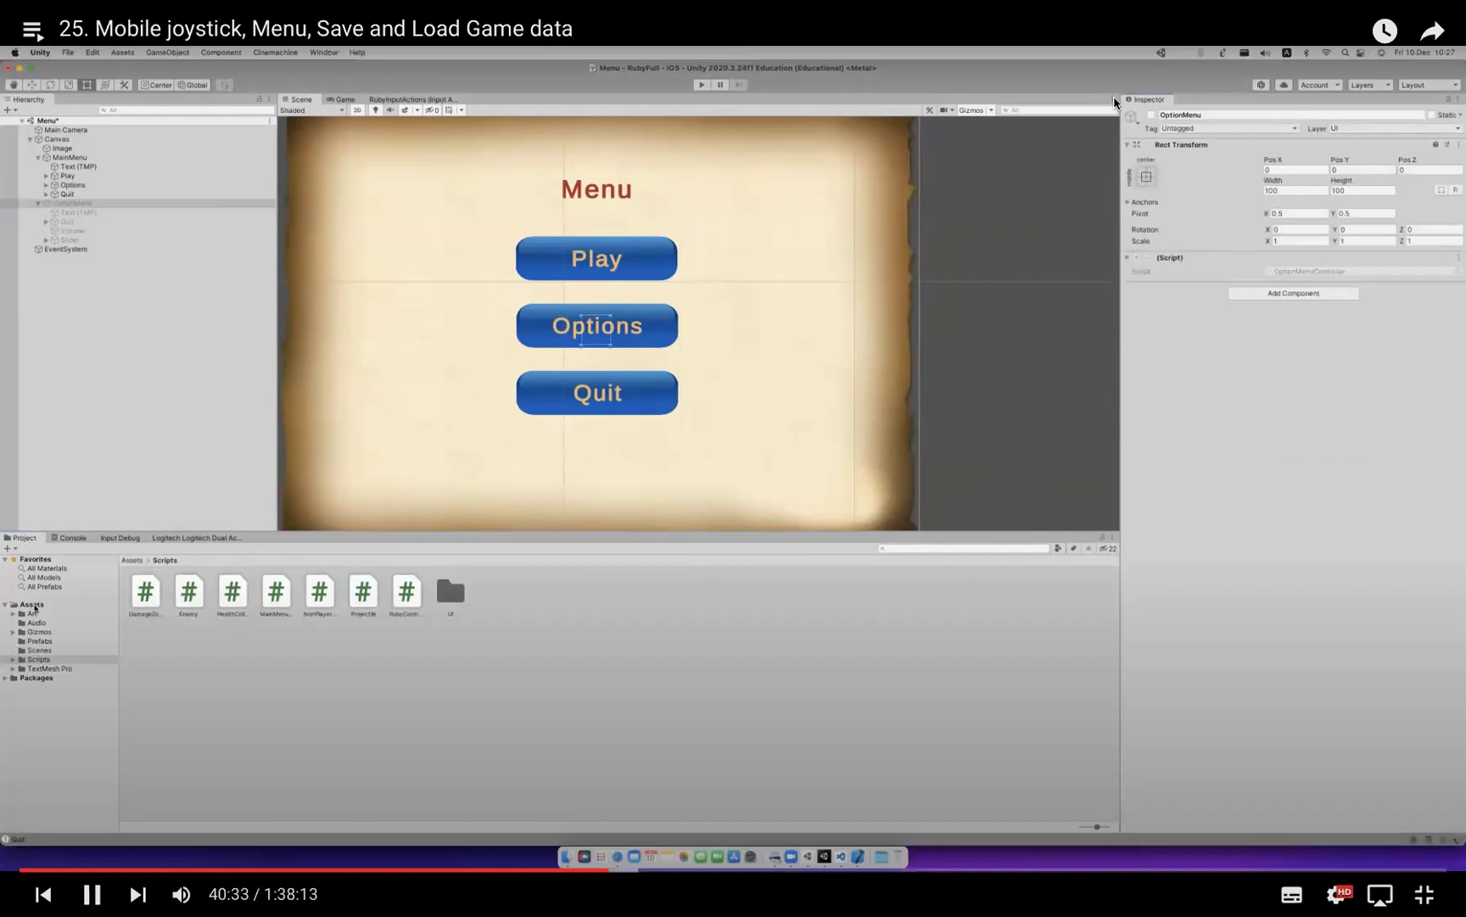
click(691, 337)
click(546, 439)
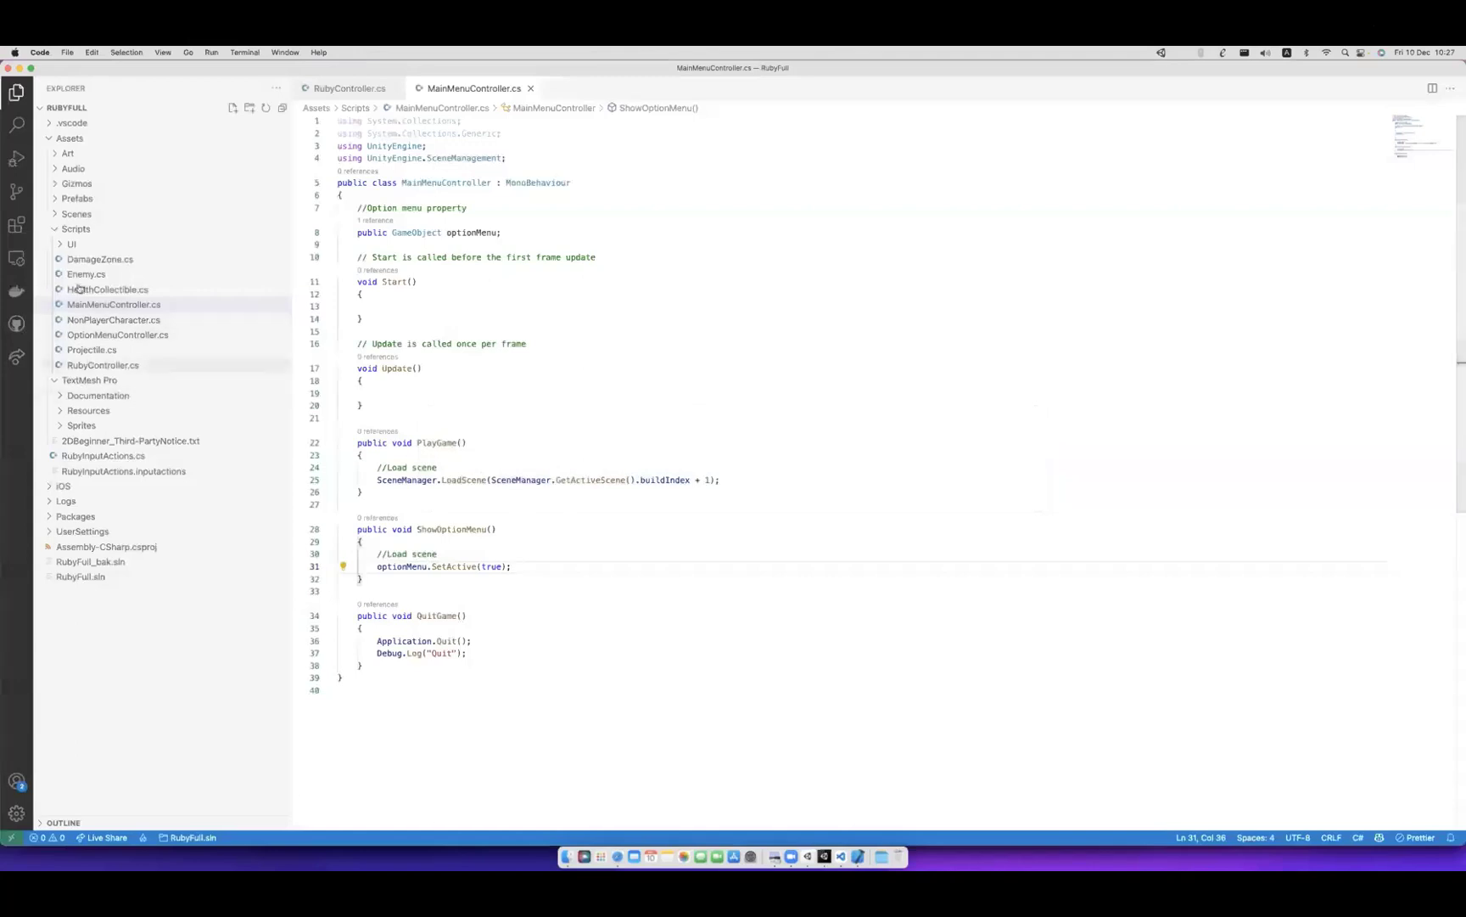
Open OptionMenuController.cs and draft a public OnClickBack method below Update.
click(99, 335)
click(399, 362)
key(Return)
key(Return)
text(public)
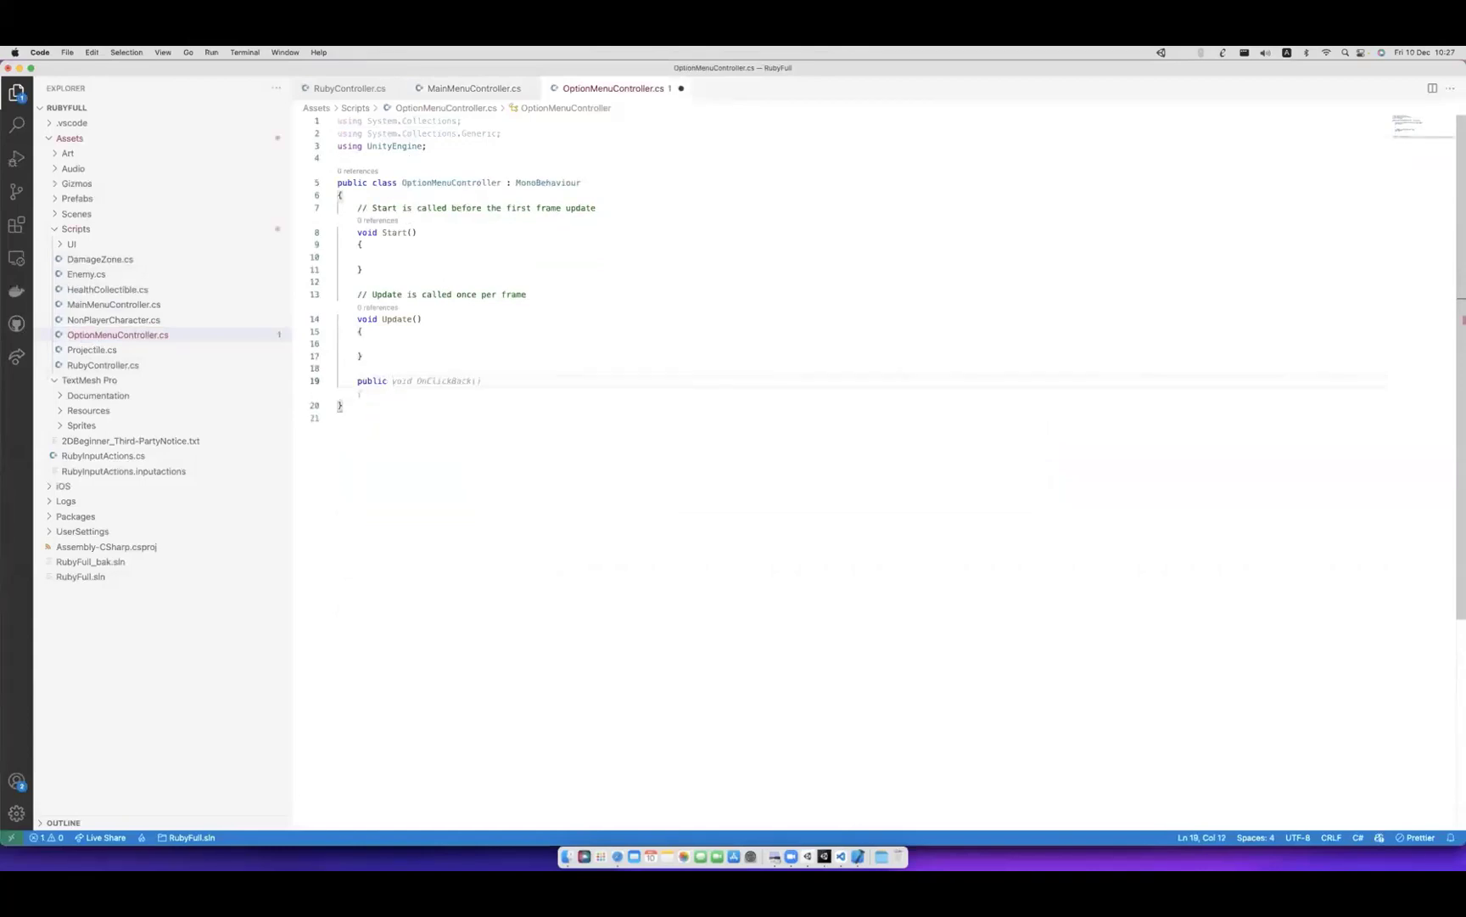
key(Tab)
key(Return)
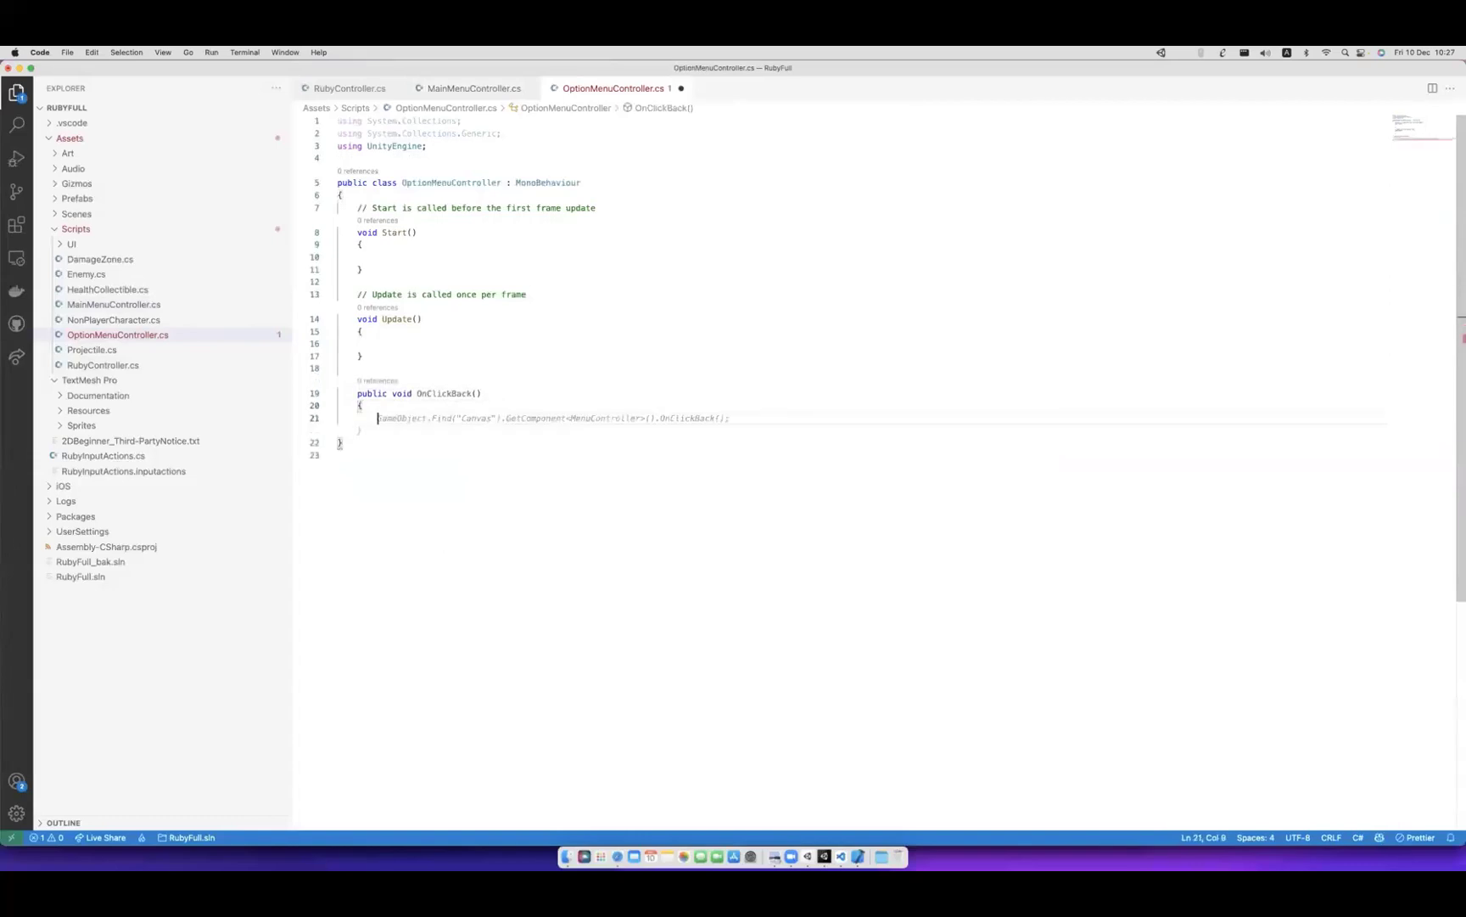
mouse_move(412, 419)
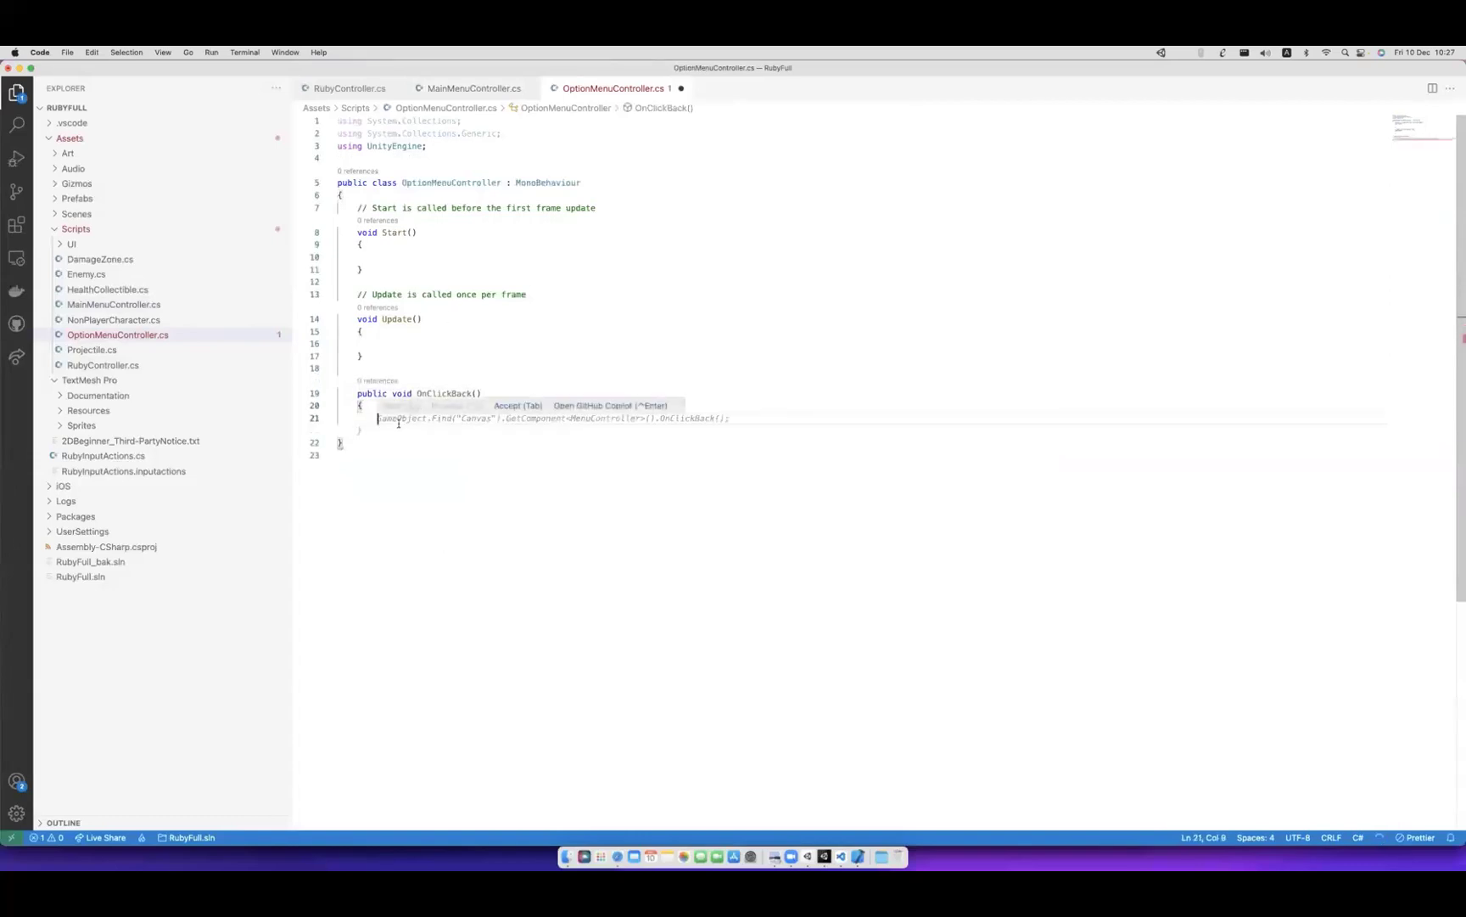
click(741, 417)
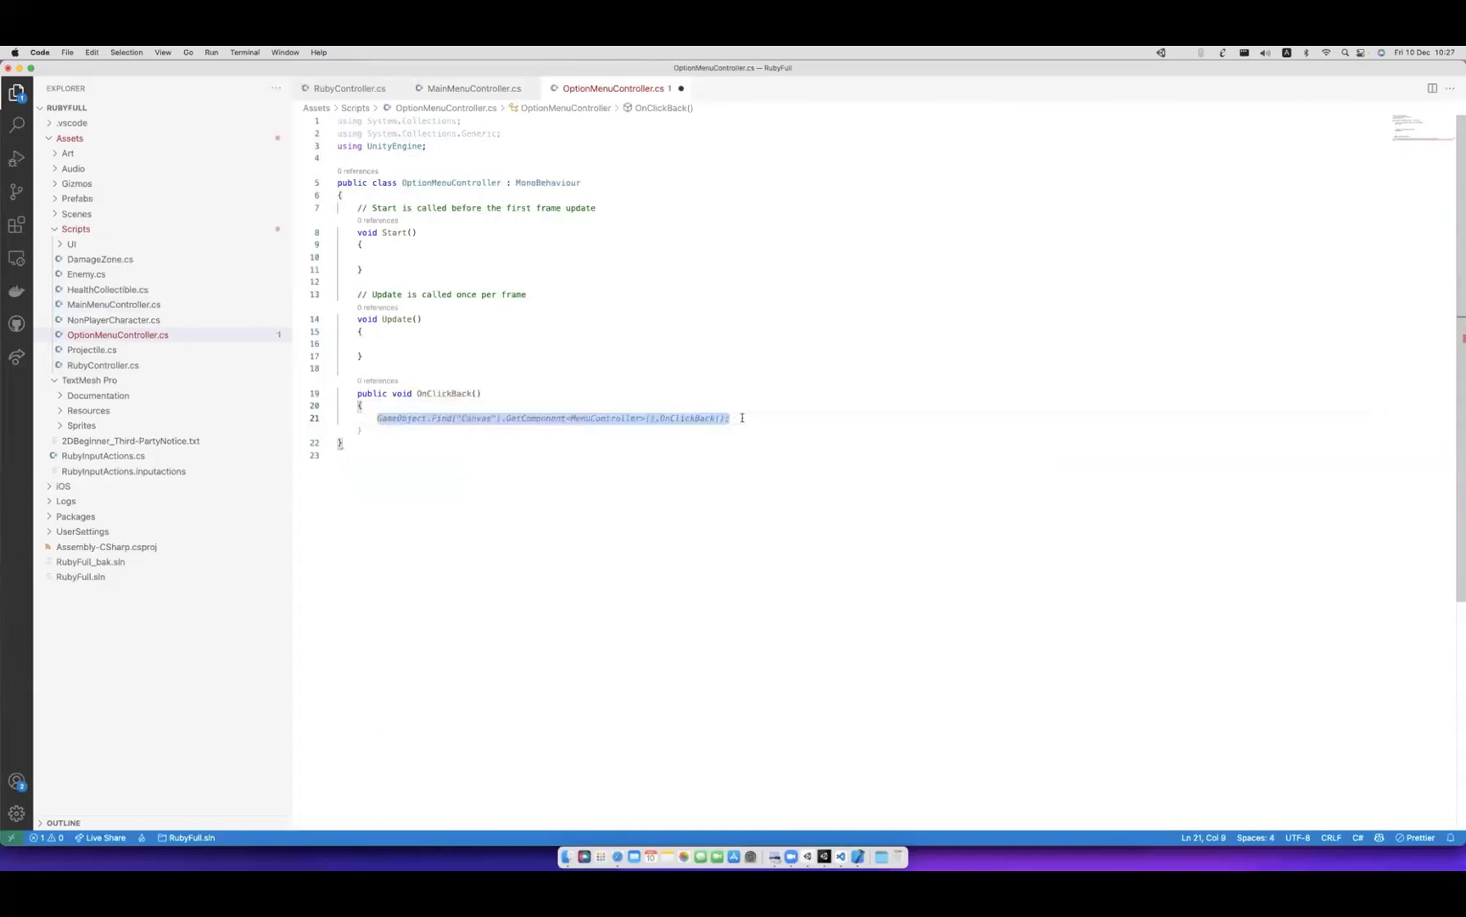
Delete the OnClickBack method and save OptionMenuController.cs.
shift+click(355, 392)
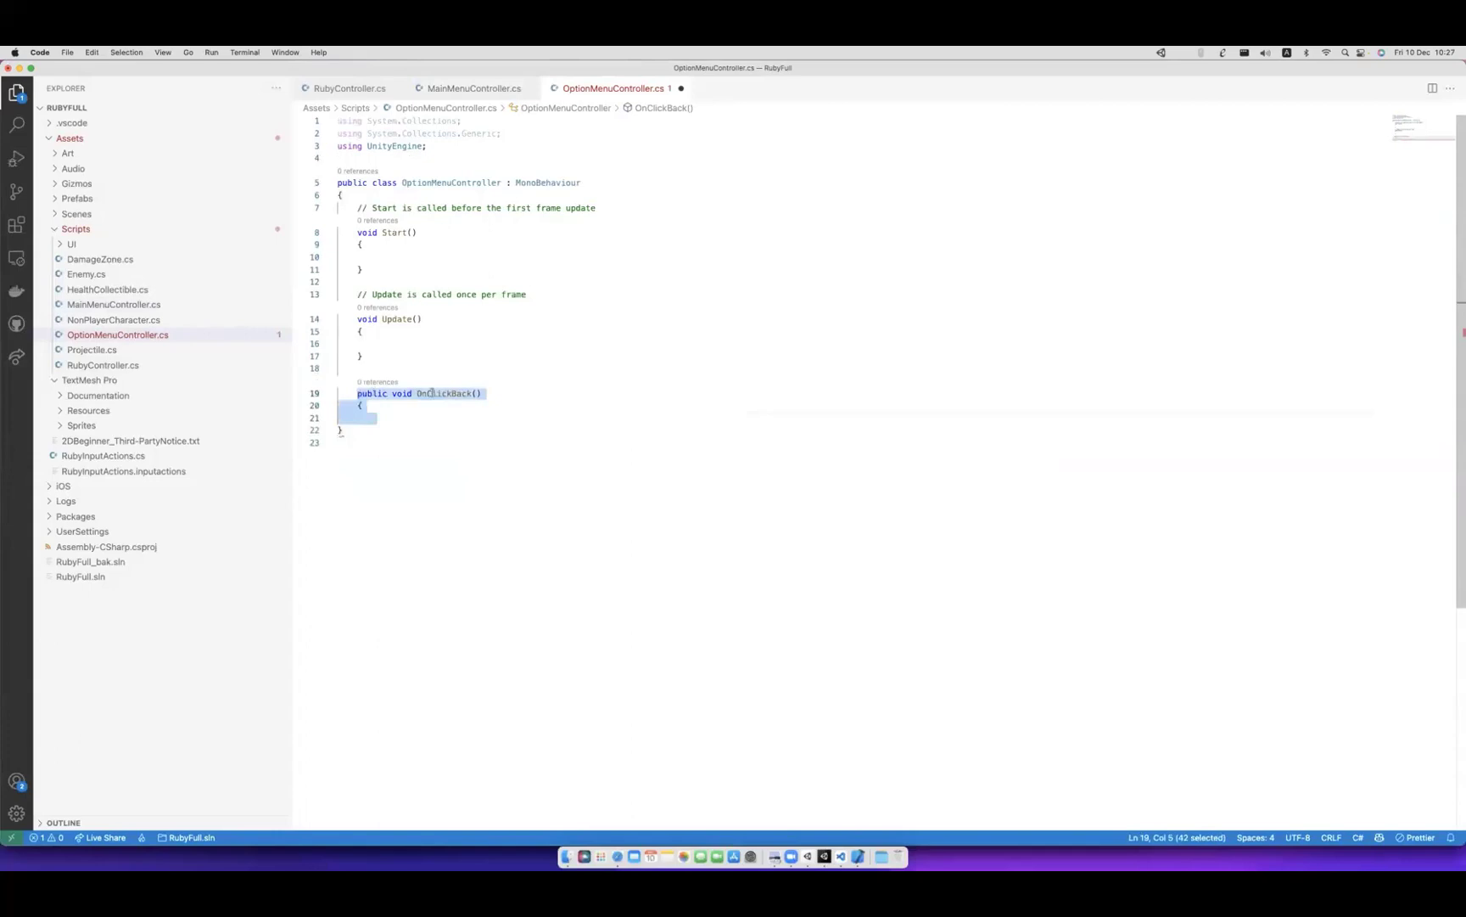
key(BackSpace)
key(BackSpace)
key(BackSpace)
key(BackSpace)
key(super+s)
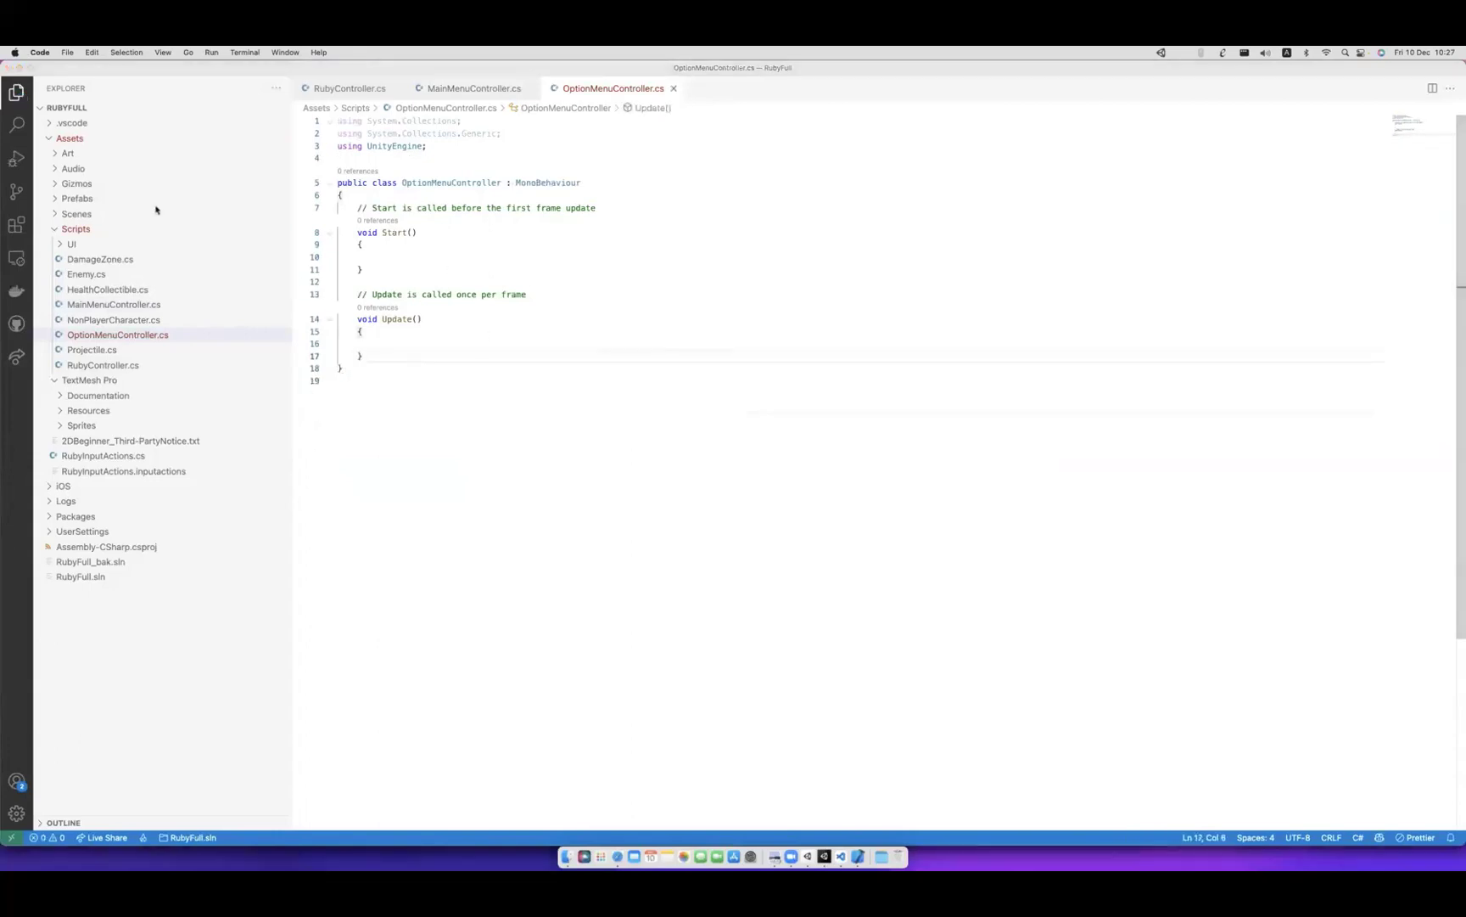
key(super+Tab)
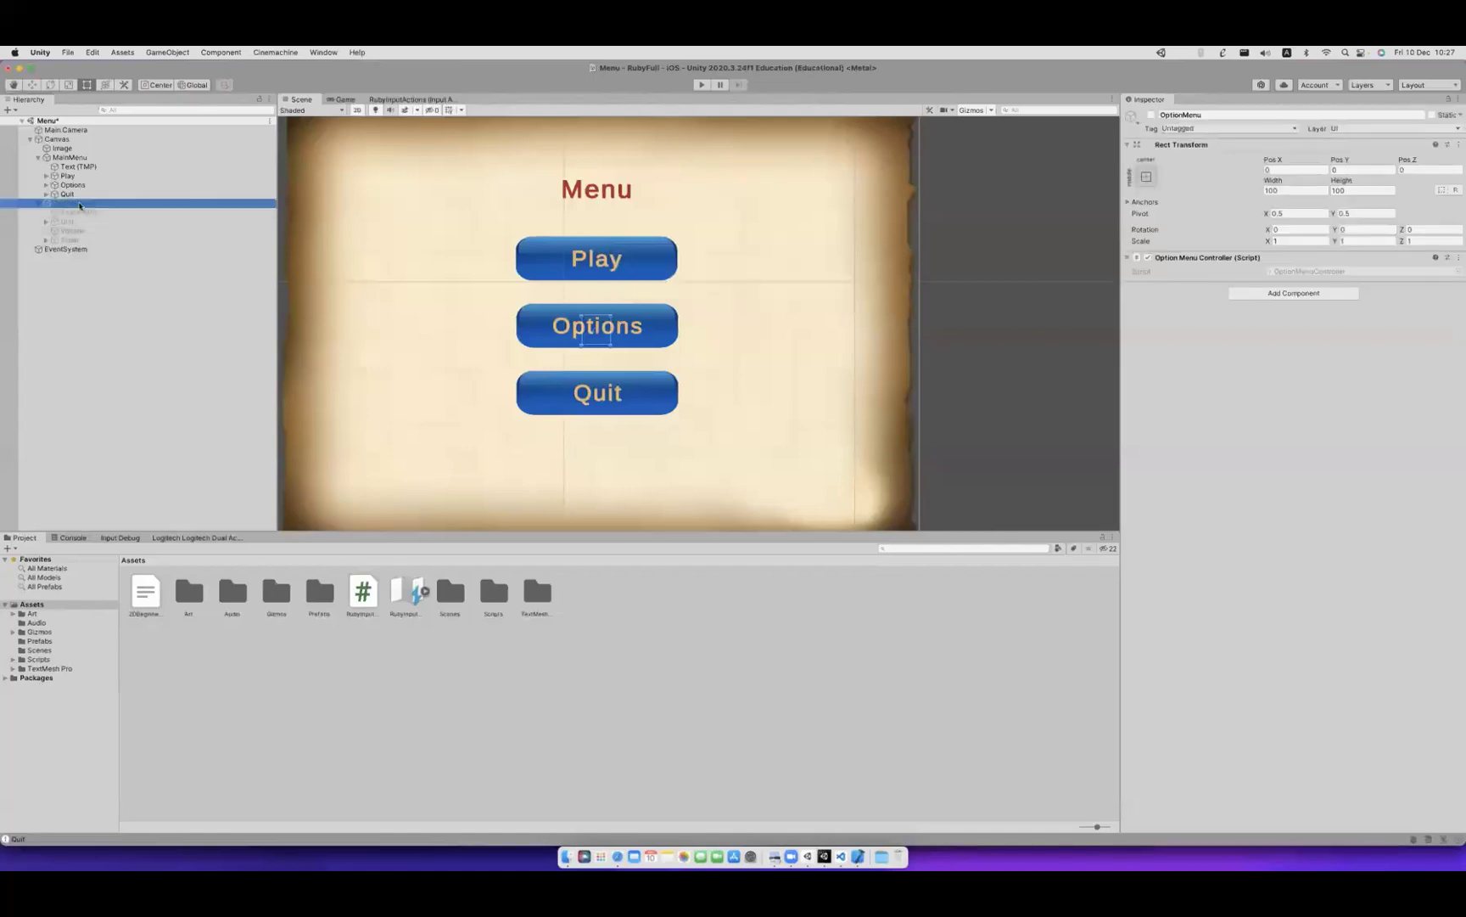
Set the Quit button's On Click to call GameObject.SetActive on MainMenu.
click(620, 395)
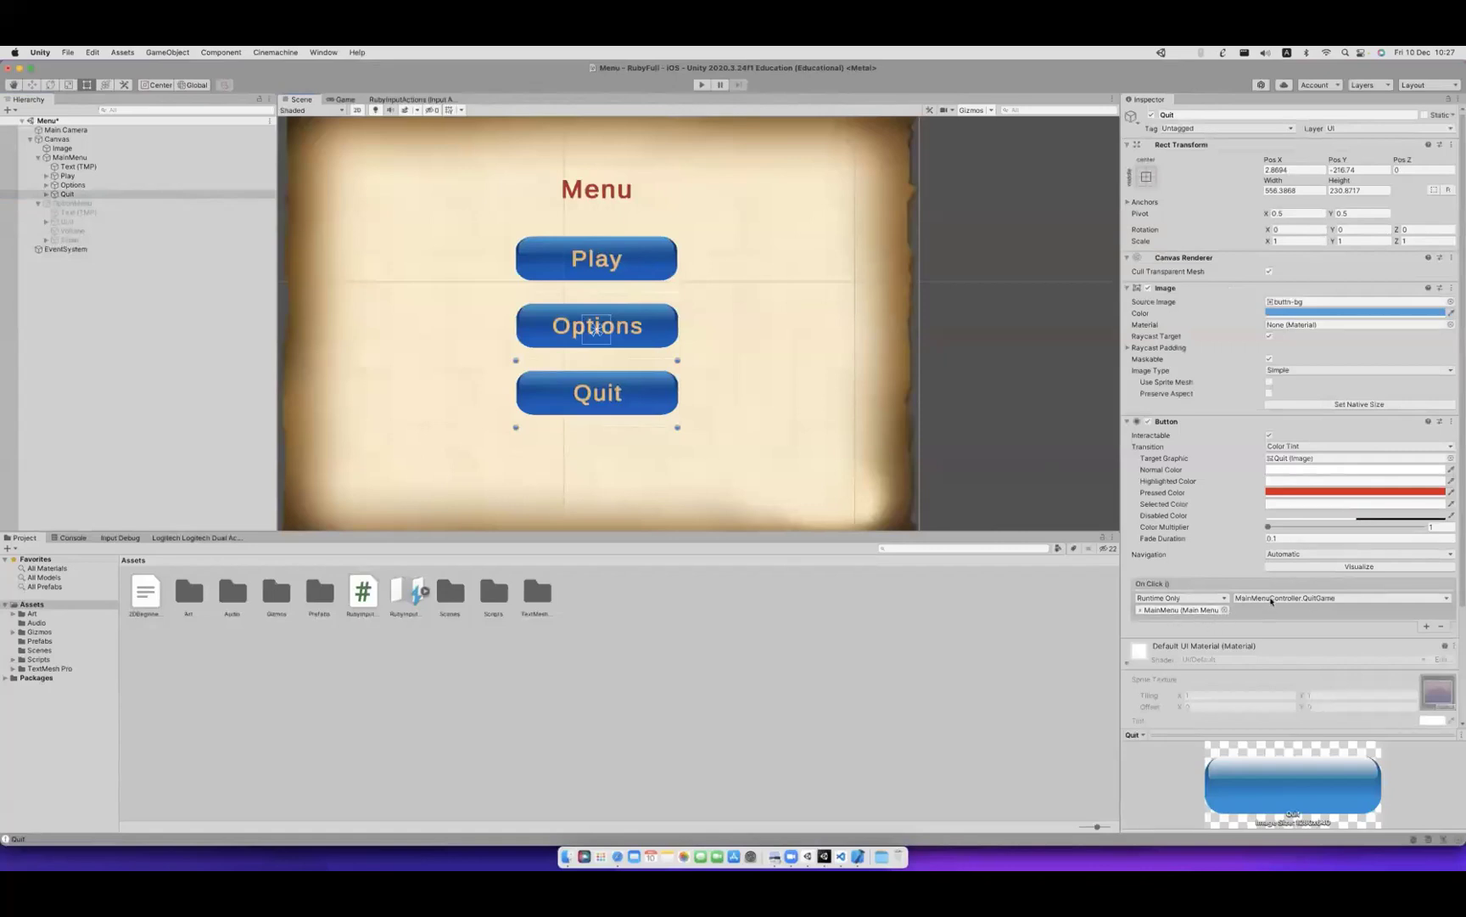
click(1272, 600)
mouse_move(1265, 628)
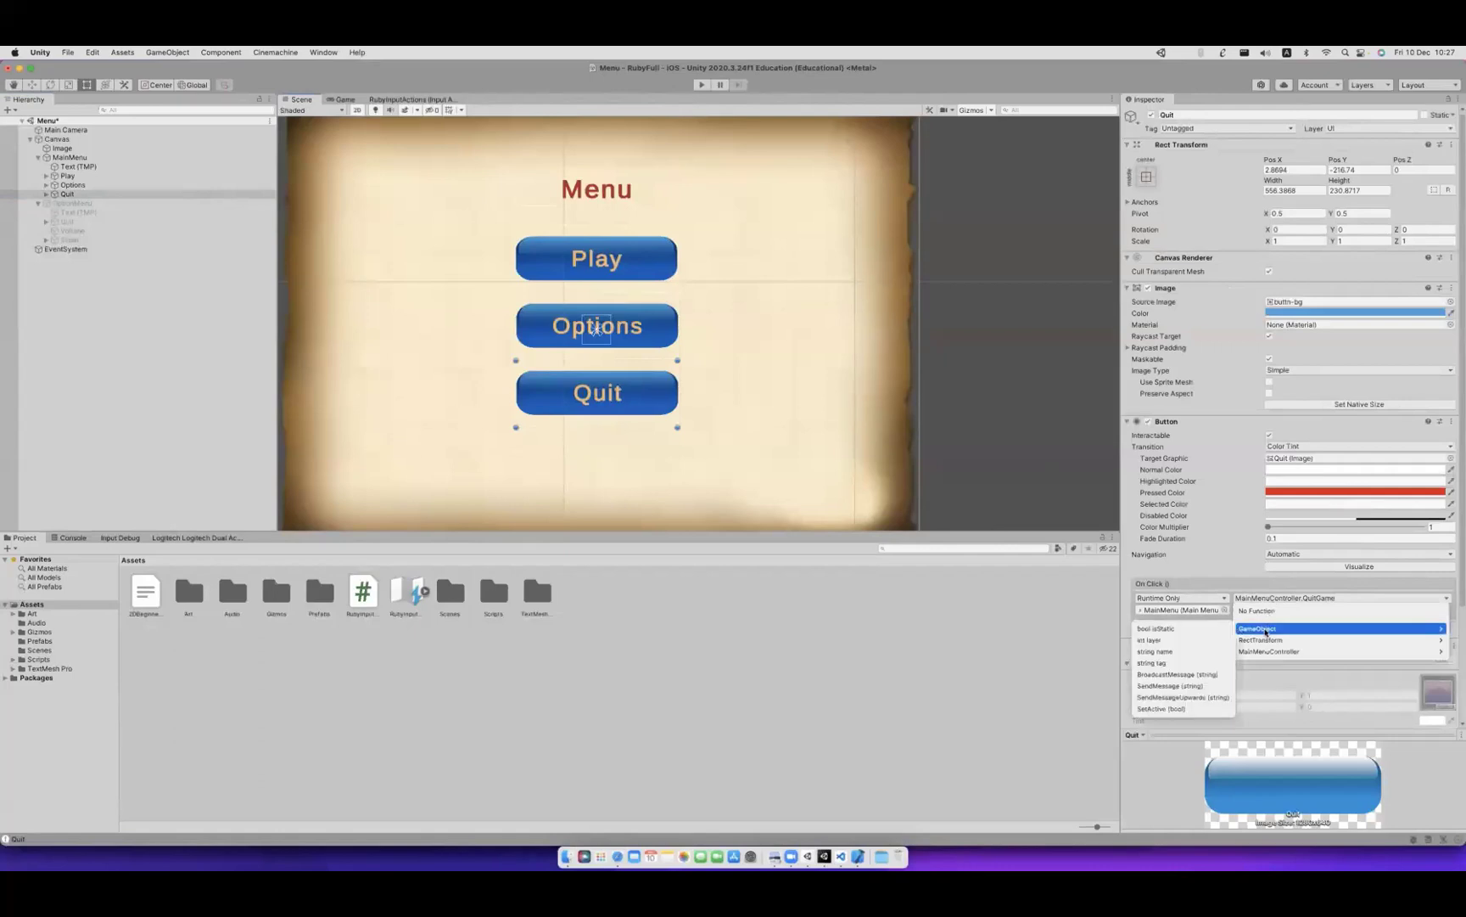
click(1165, 707)
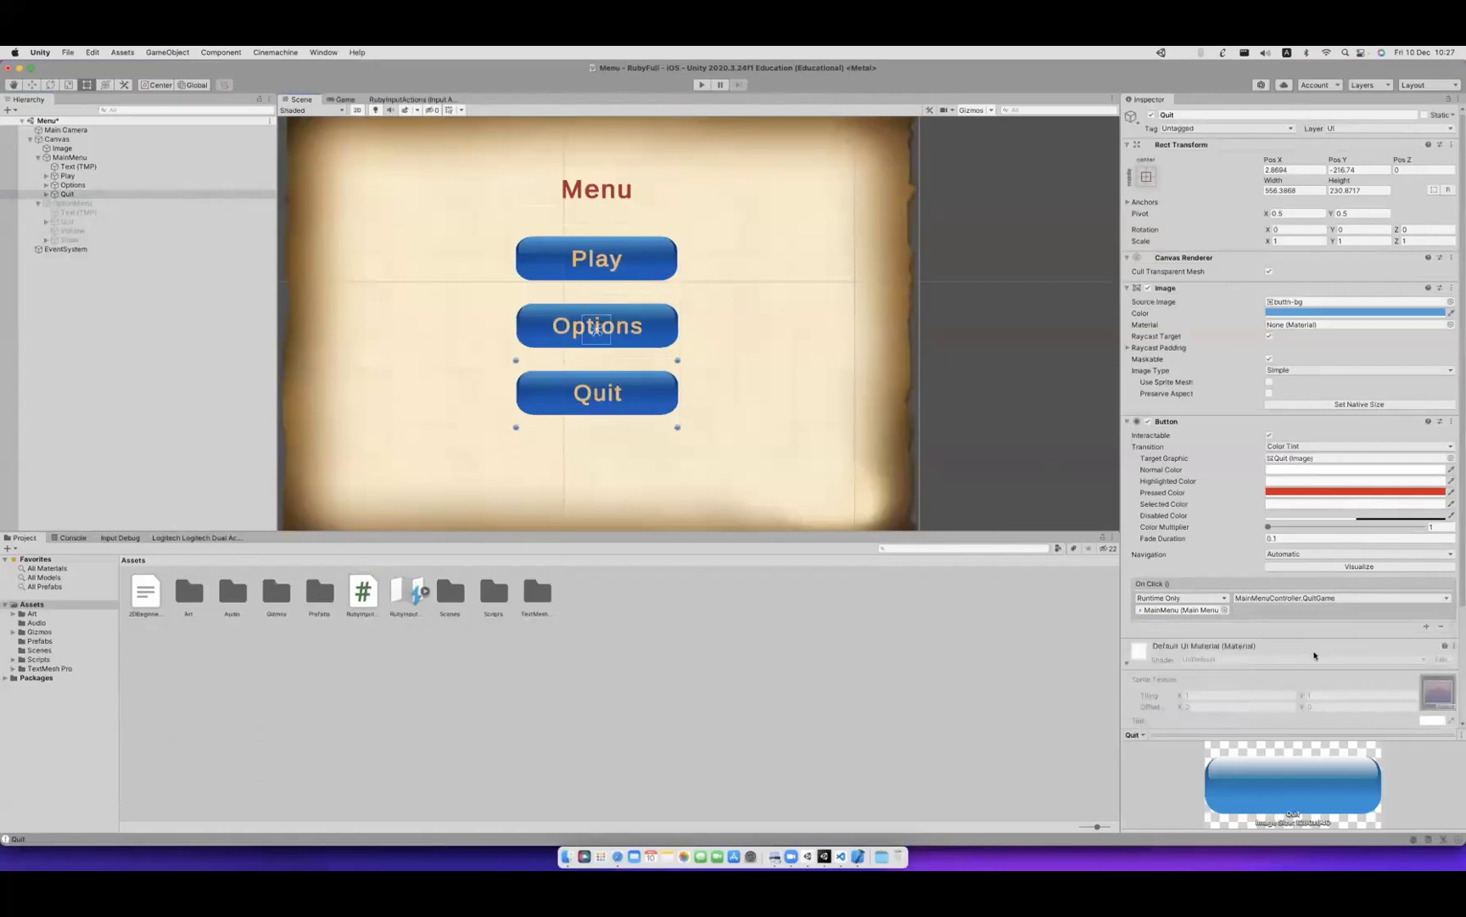
click(1238, 609)
Add a second Quit click entry calling GameObject.SetActive on OptionMenu, and enter Play mode.
click(1427, 627)
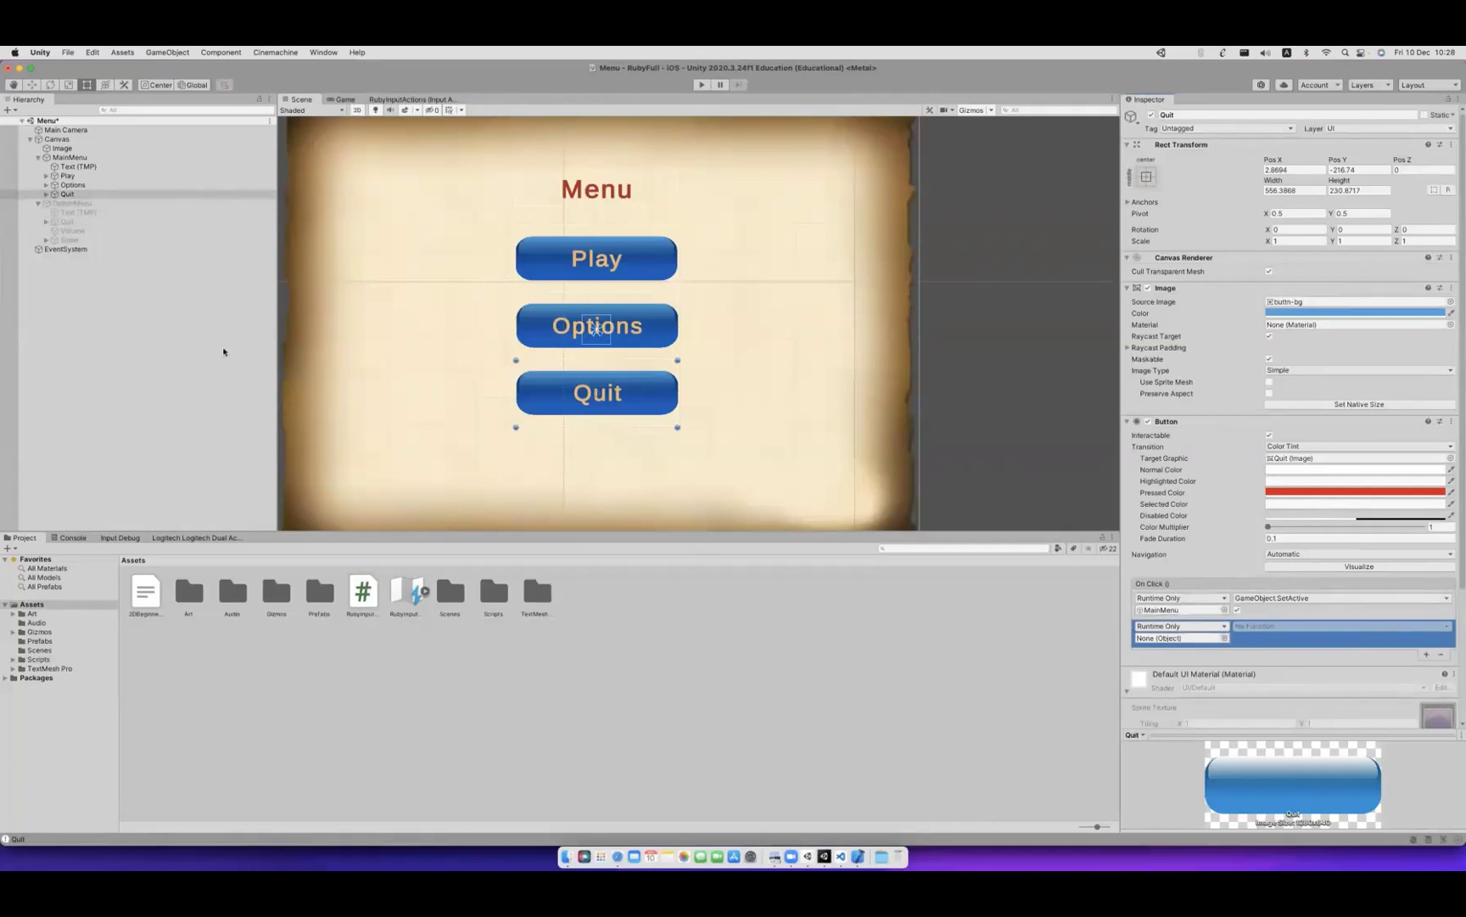
drag(73, 203, 1211, 667)
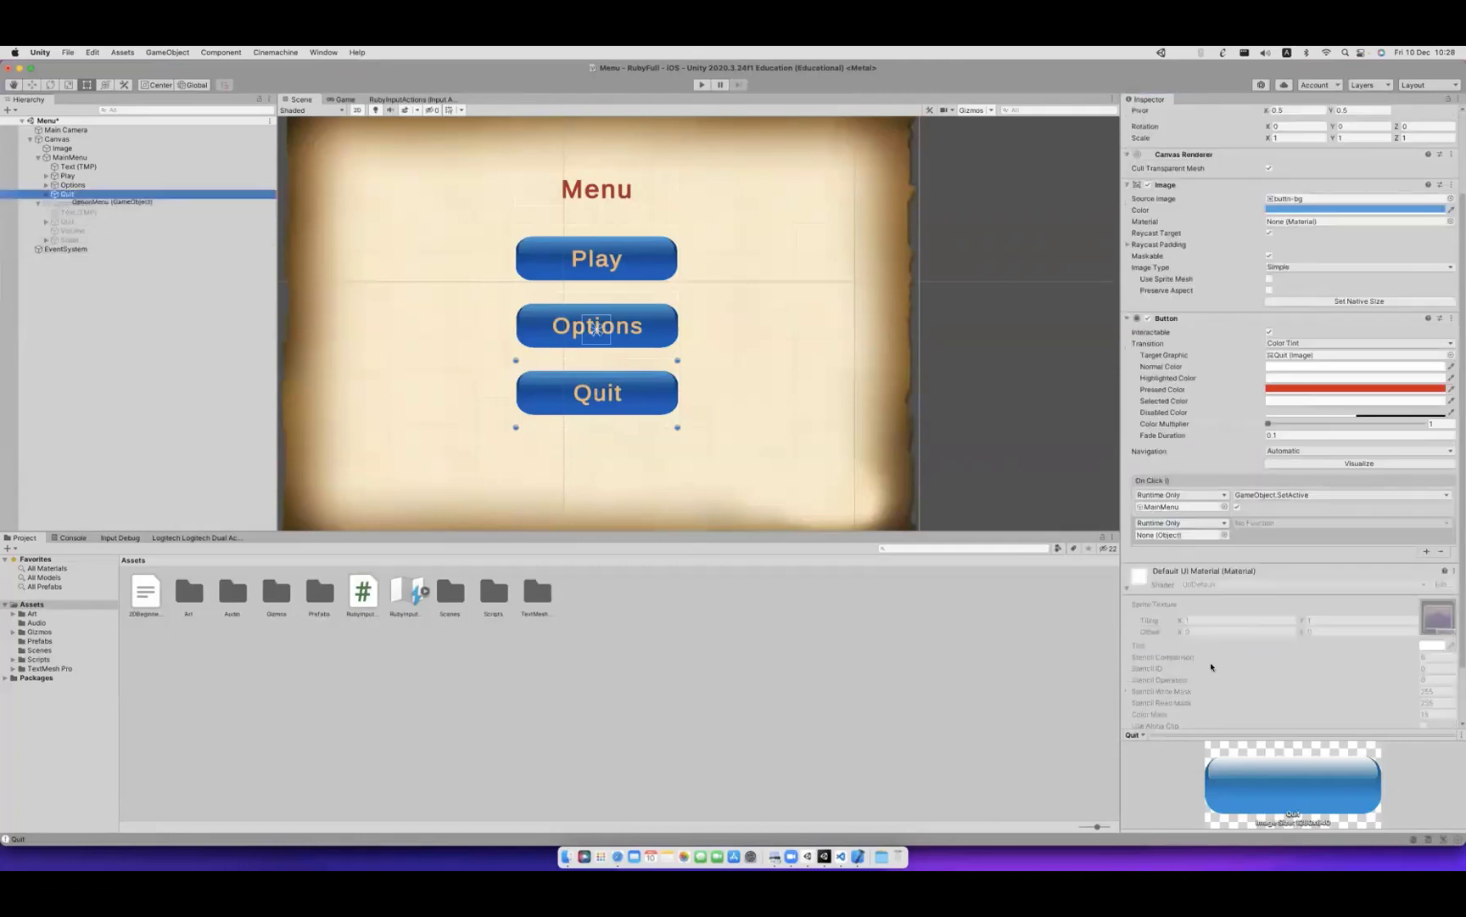
drag(1167, 540, 1171, 535)
click(1264, 523)
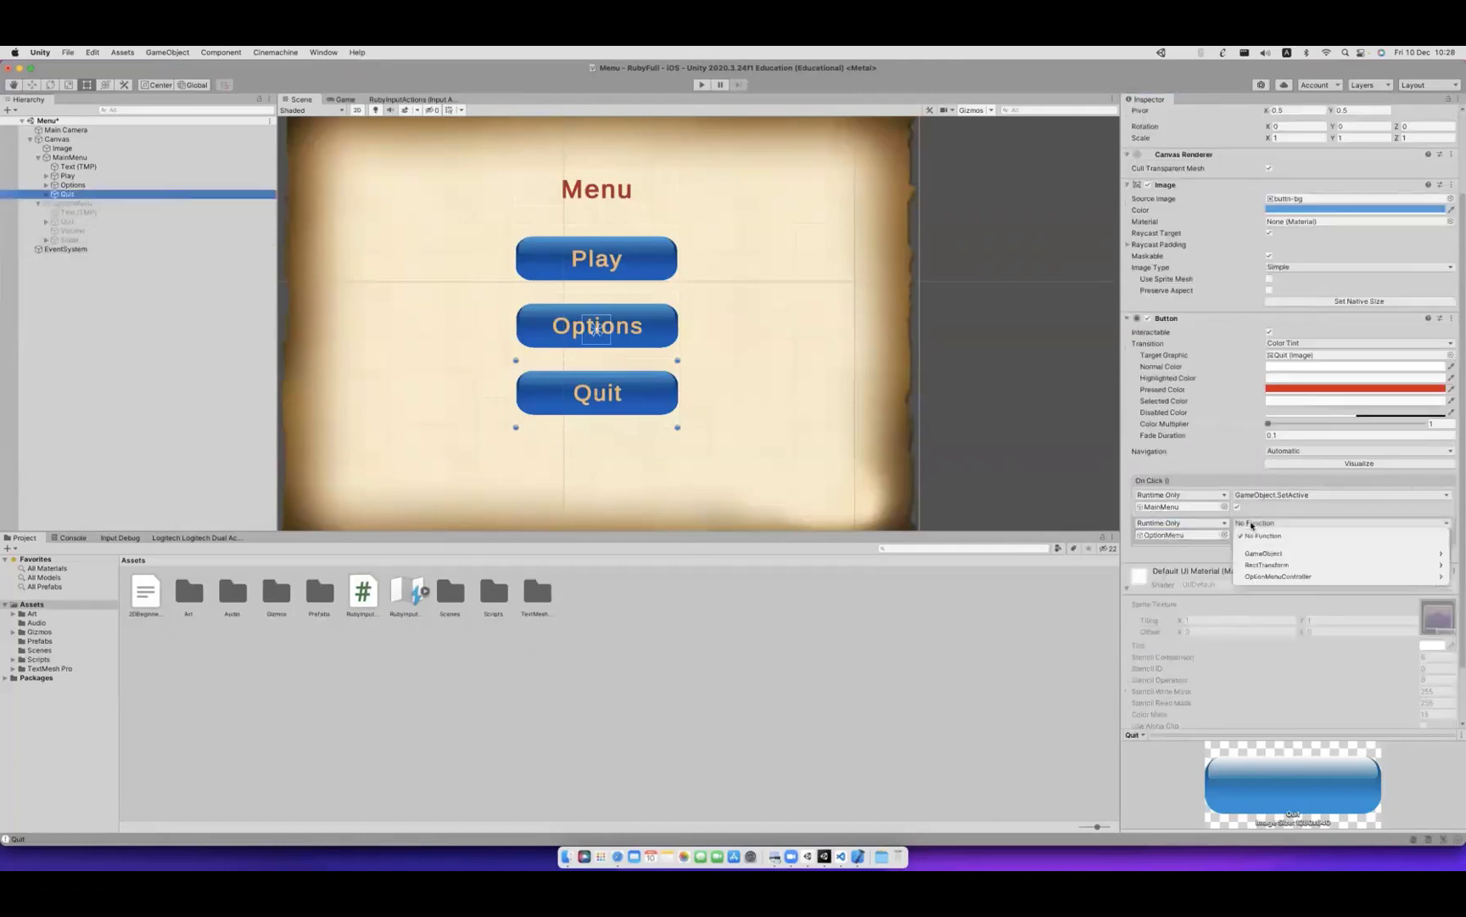
mouse_move(1251, 553)
click(1184, 631)
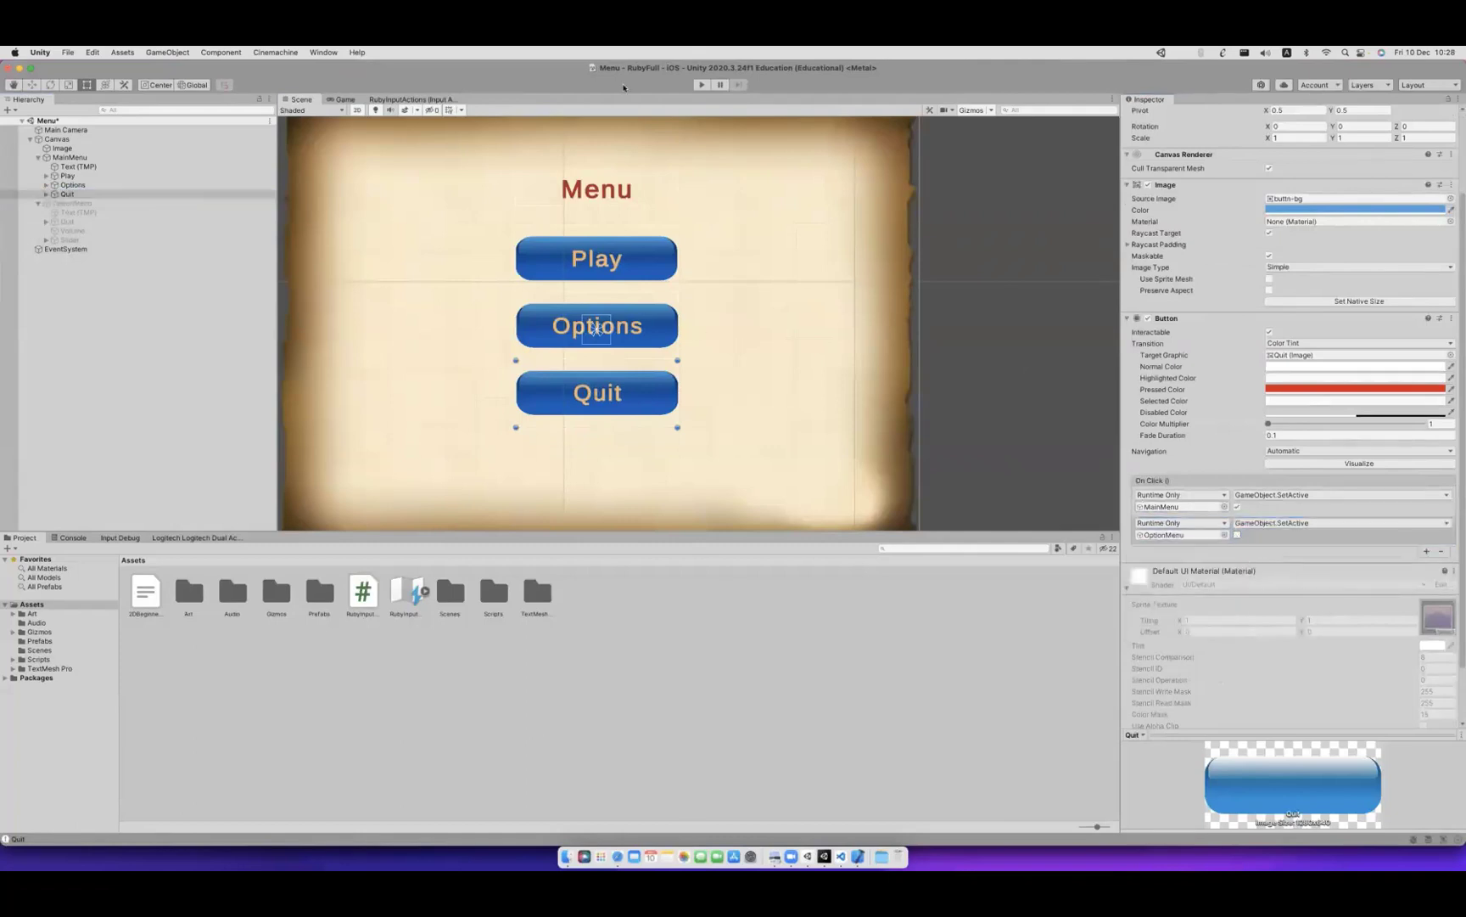
click(700, 85)
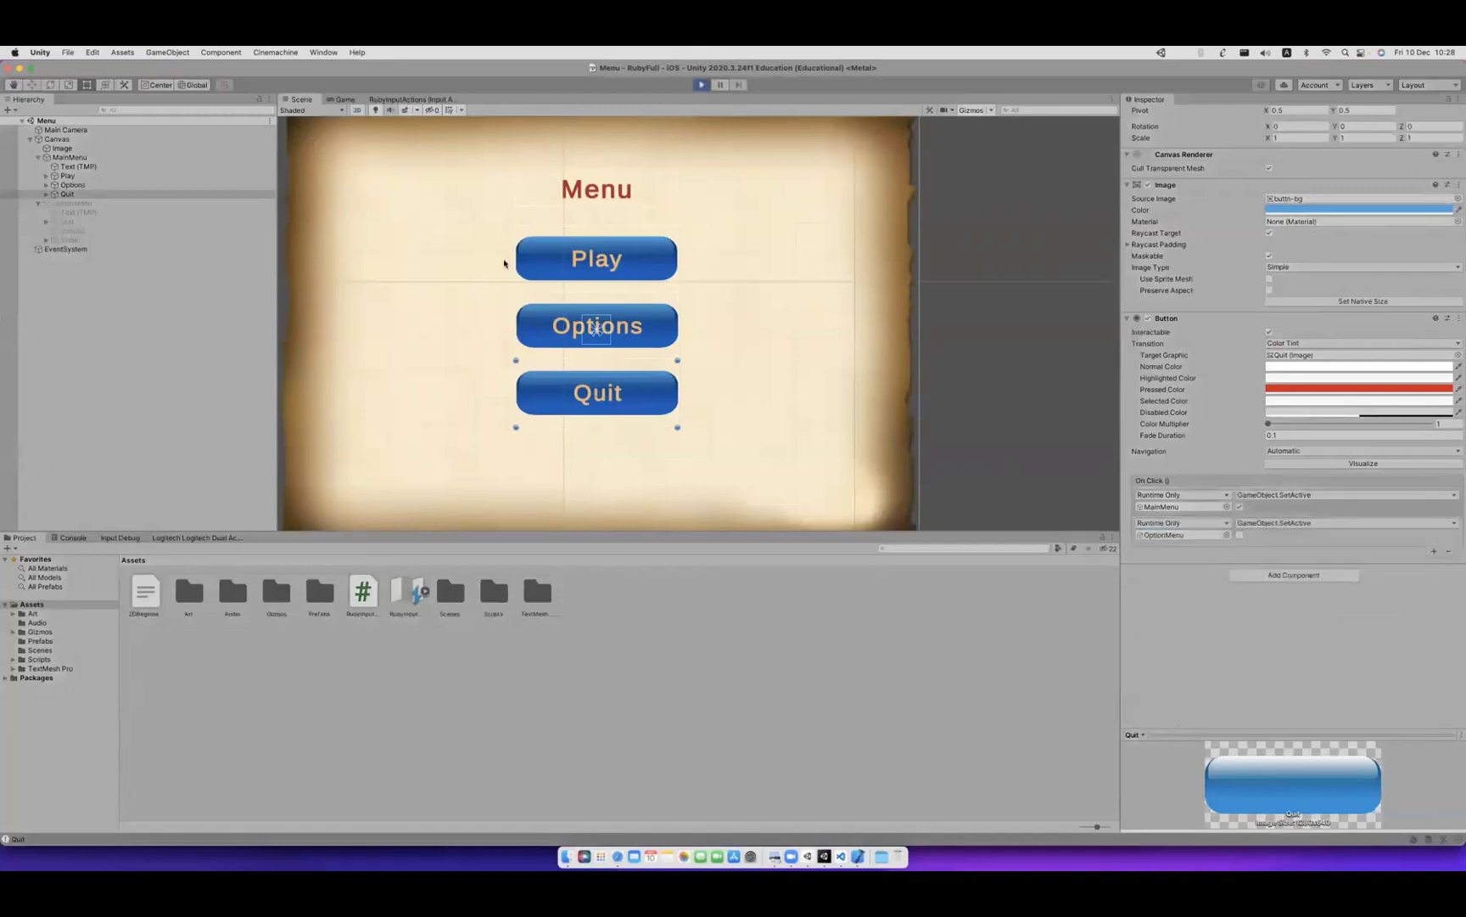
In the running game, choose Options and confirm the Option Menu appears.
click(679, 326)
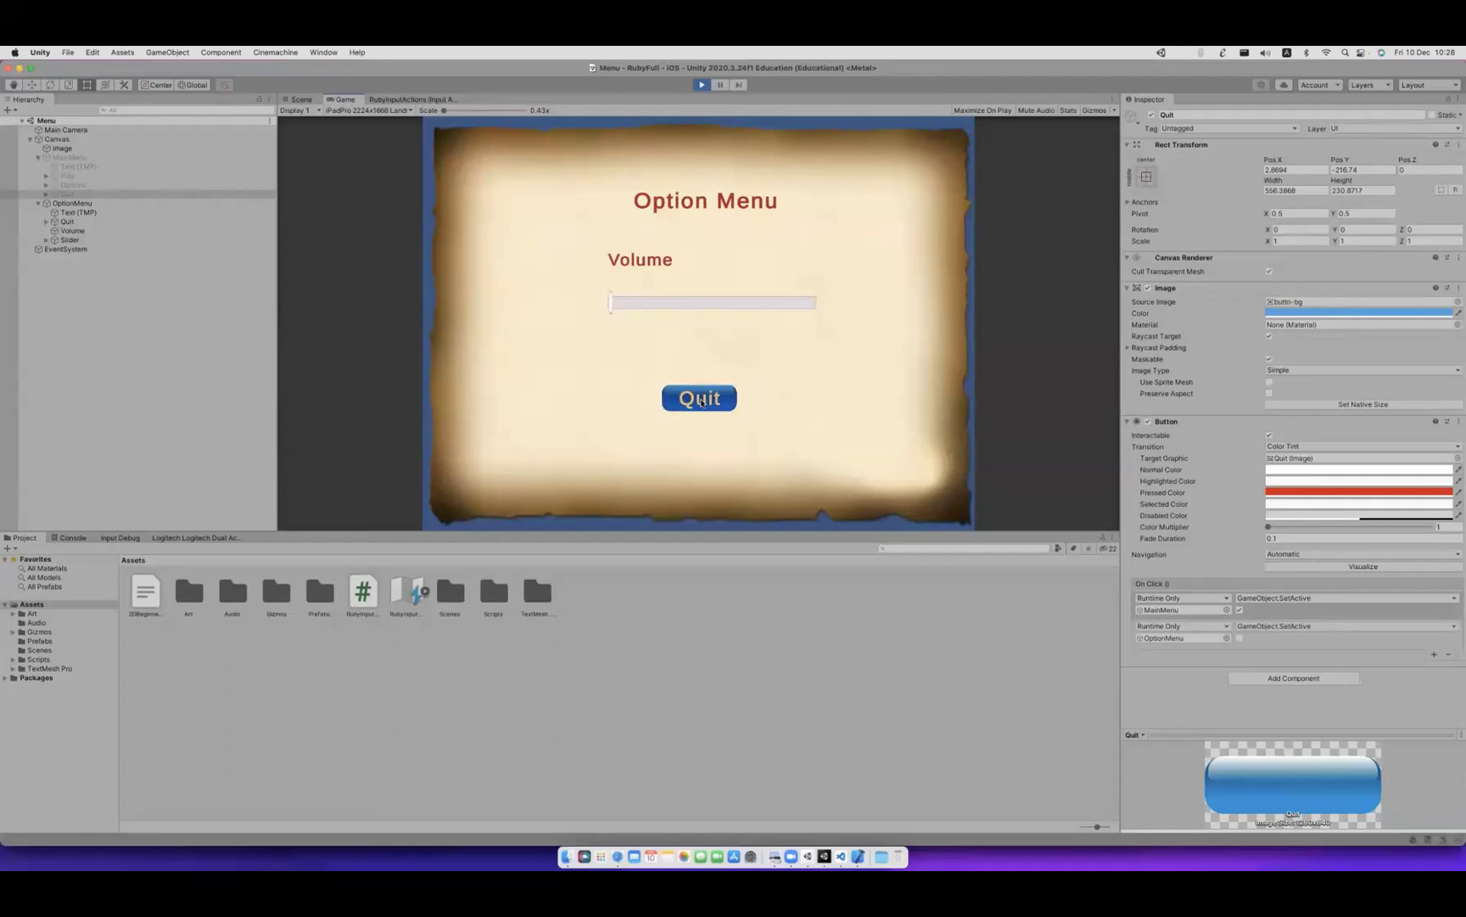
mouse_move(416, 331)
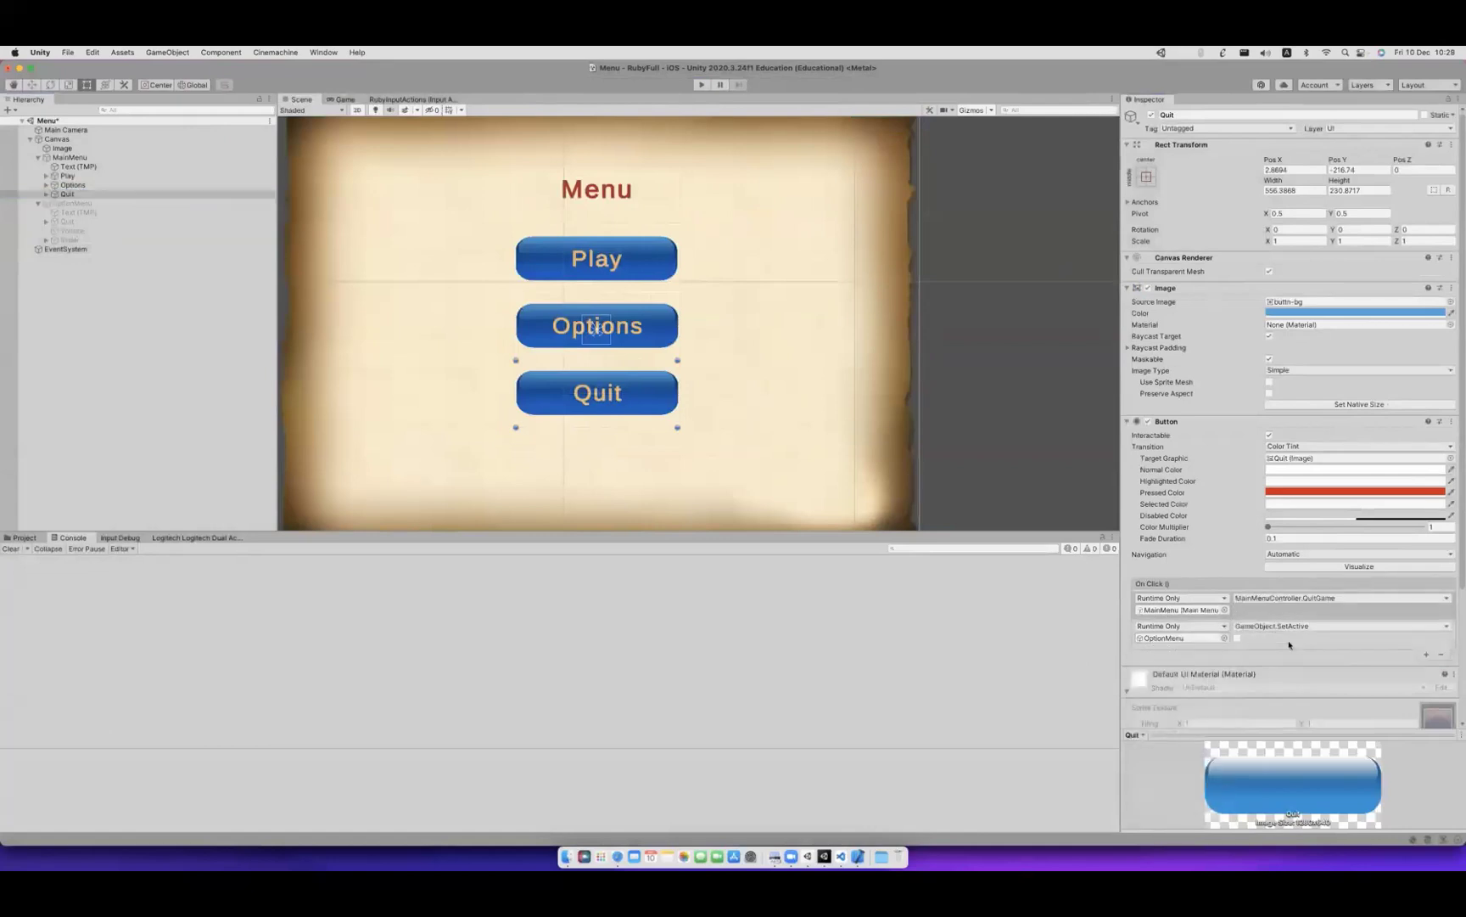
Remove the QuitGame On Click entry and select the Option Menu's Quit button.
click(1440, 655)
click(78, 204)
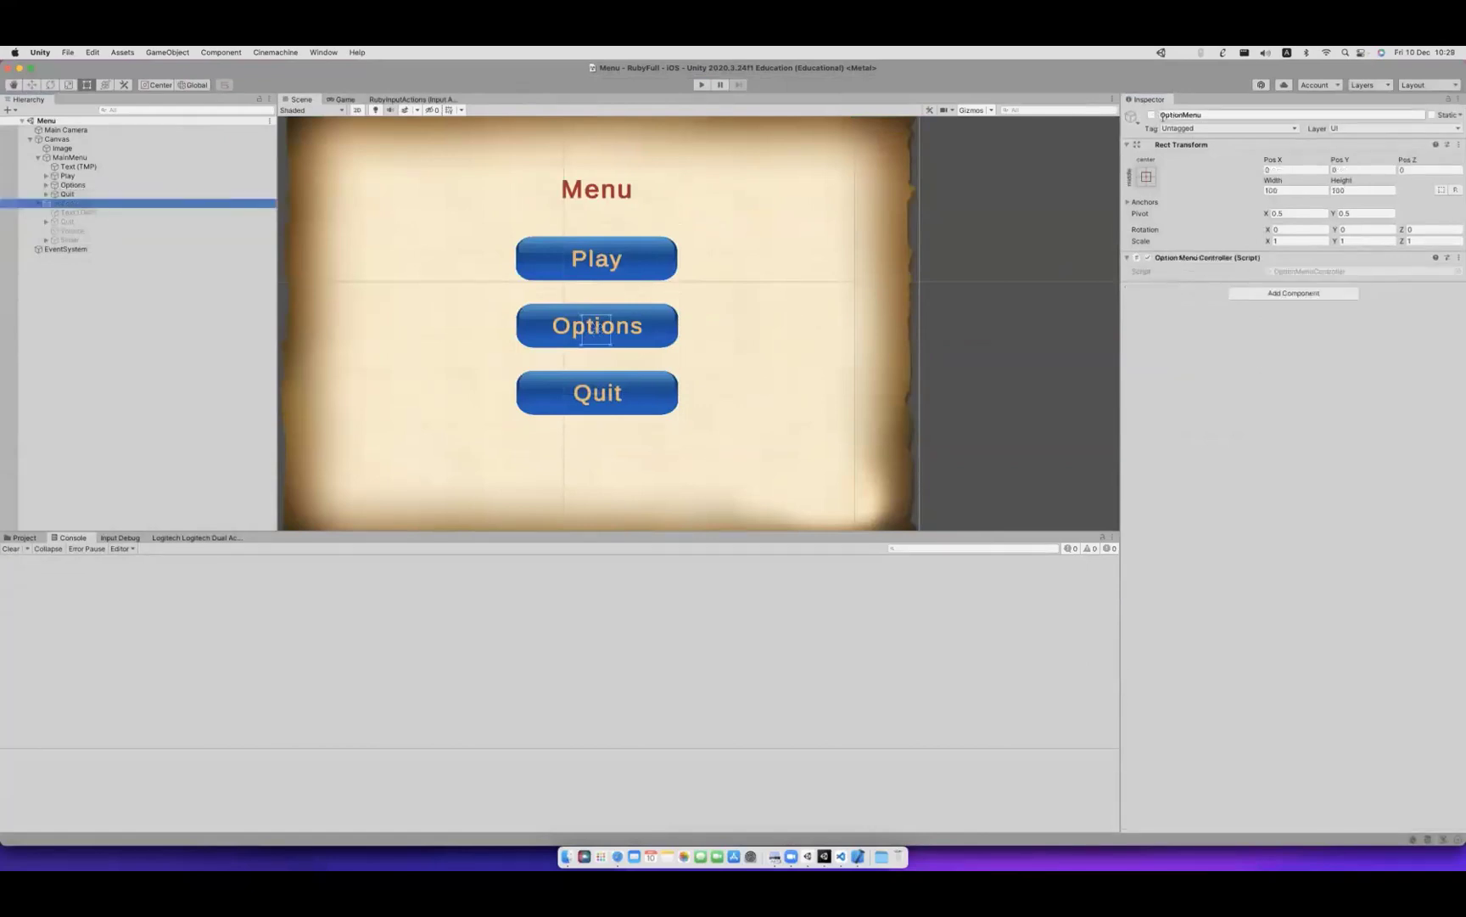
click(69, 224)
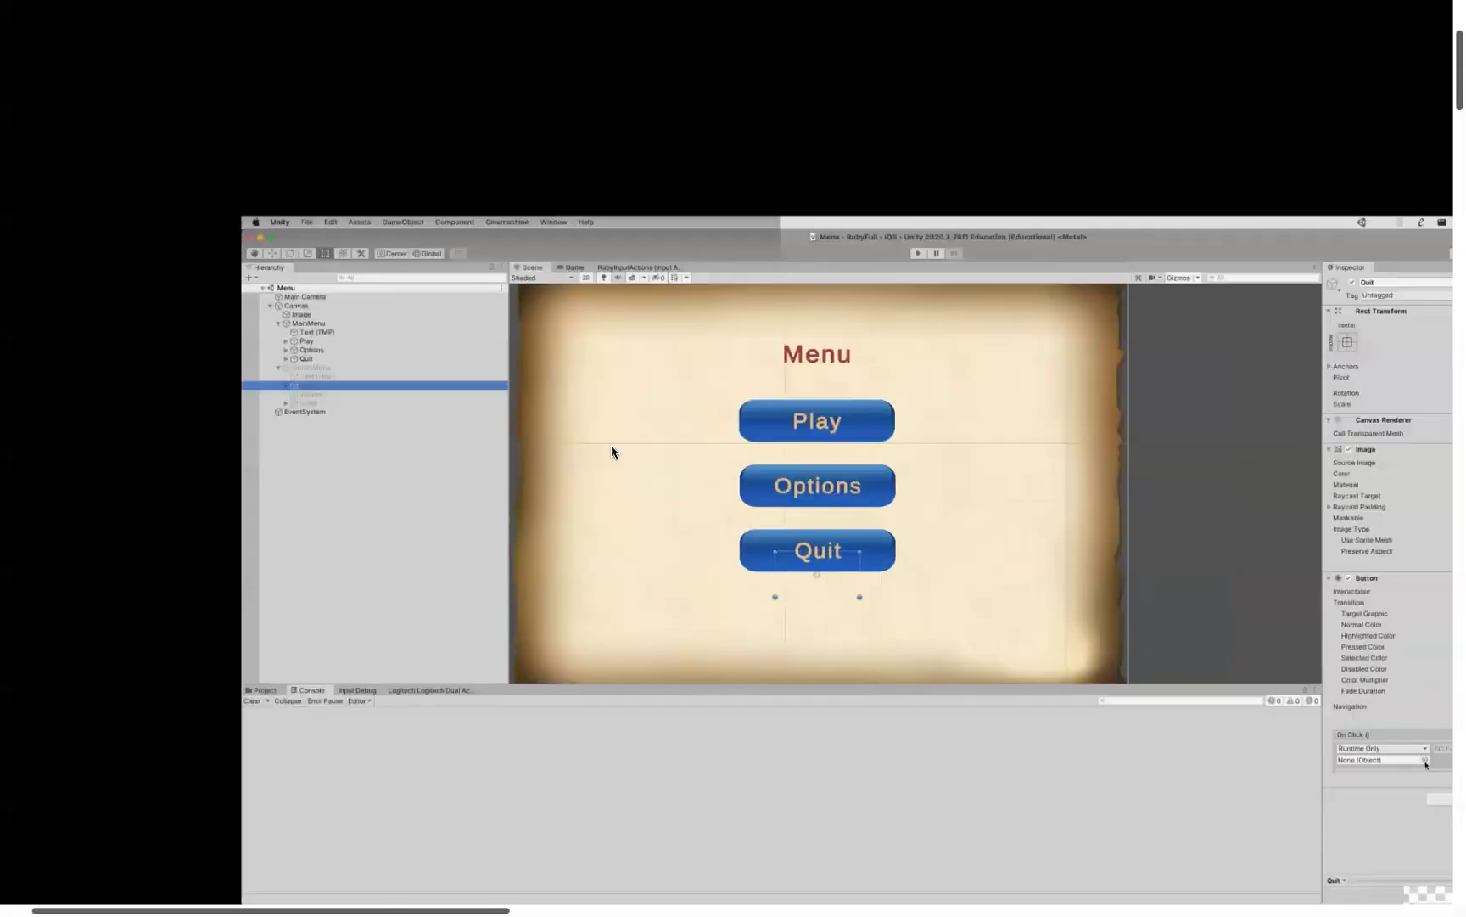
Run the scene and choose Options to test the Option Menu.
click(611, 445)
key(space)
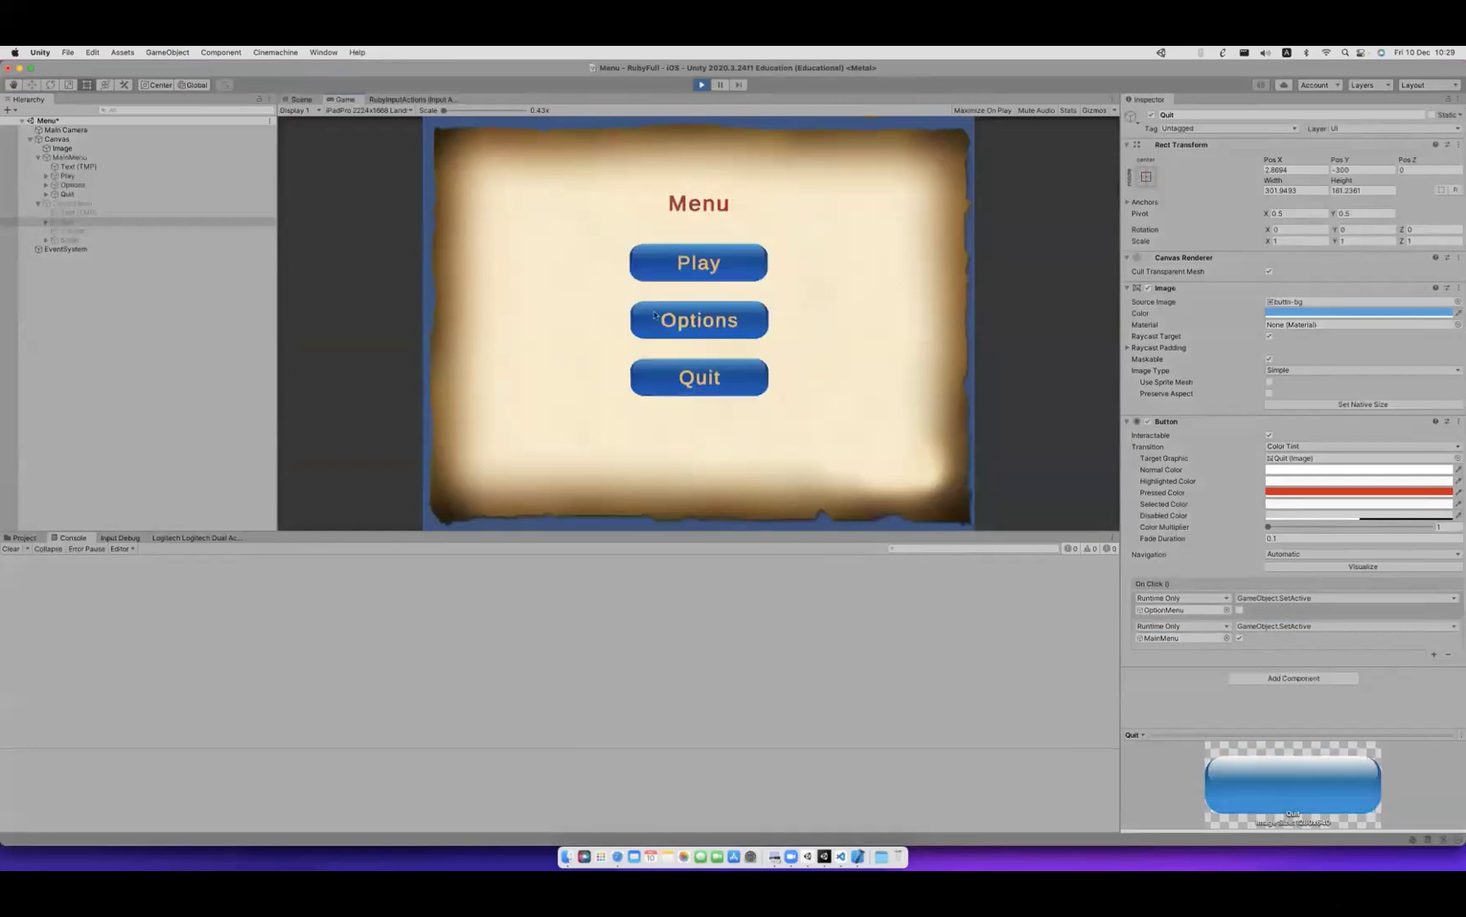
click(690, 336)
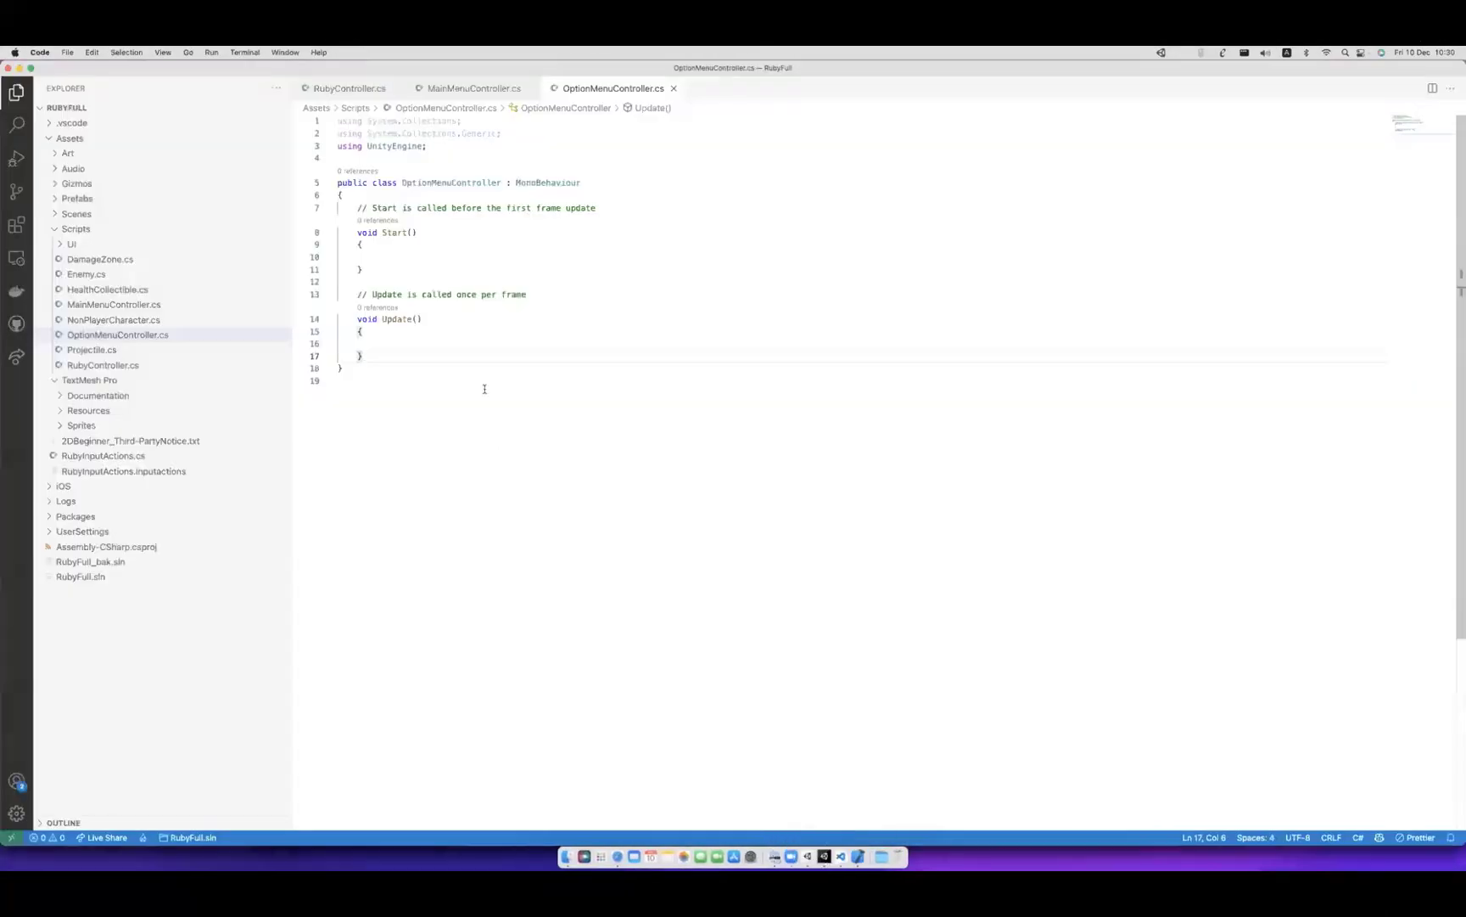
key(Return)
key(Return)
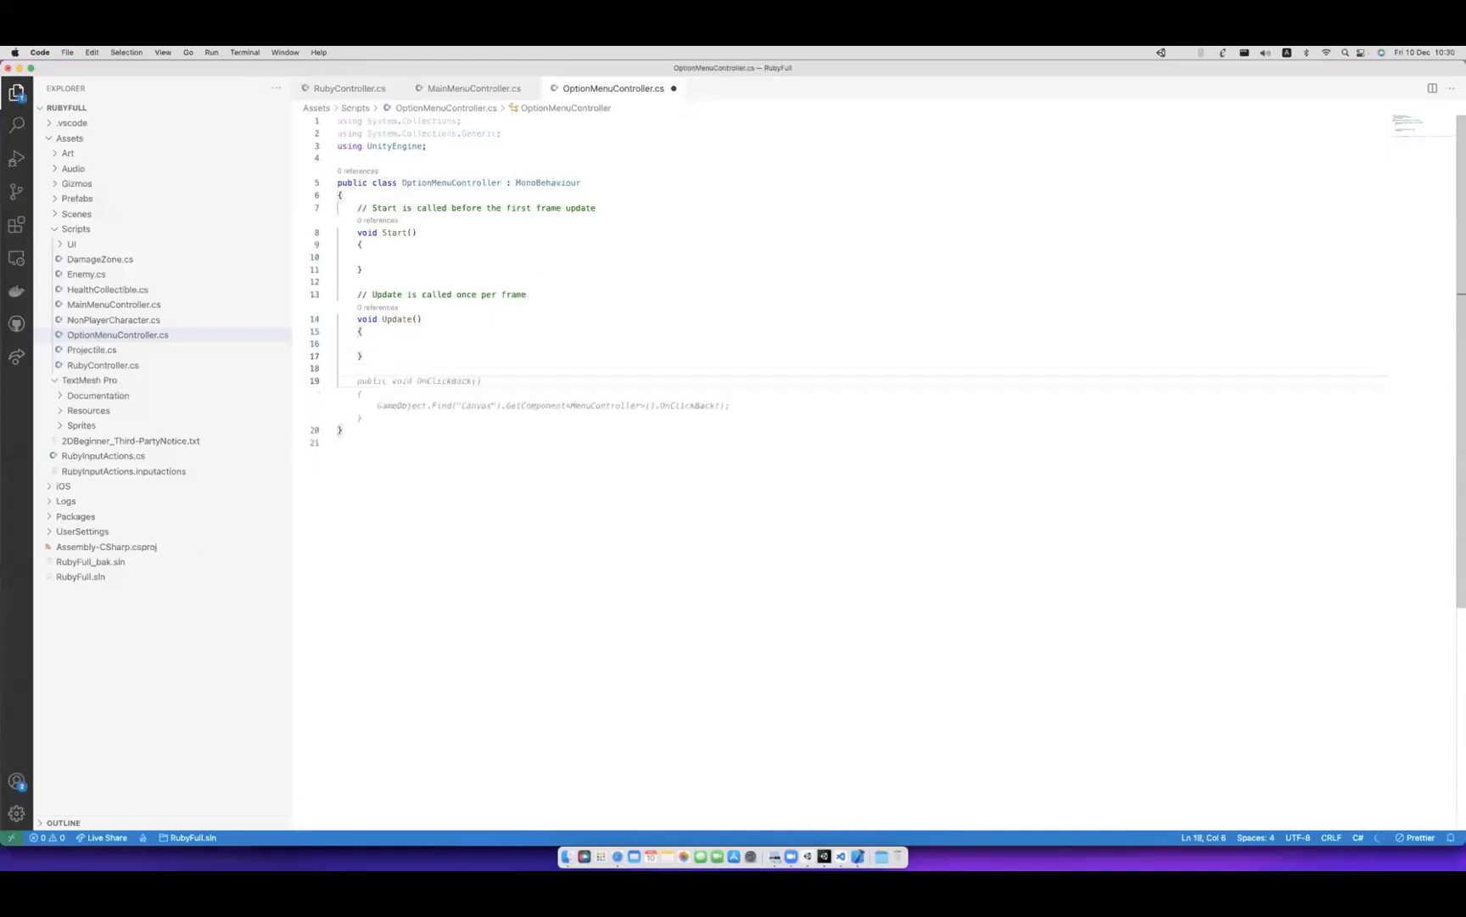
text(Ad)
key(BackSpace)
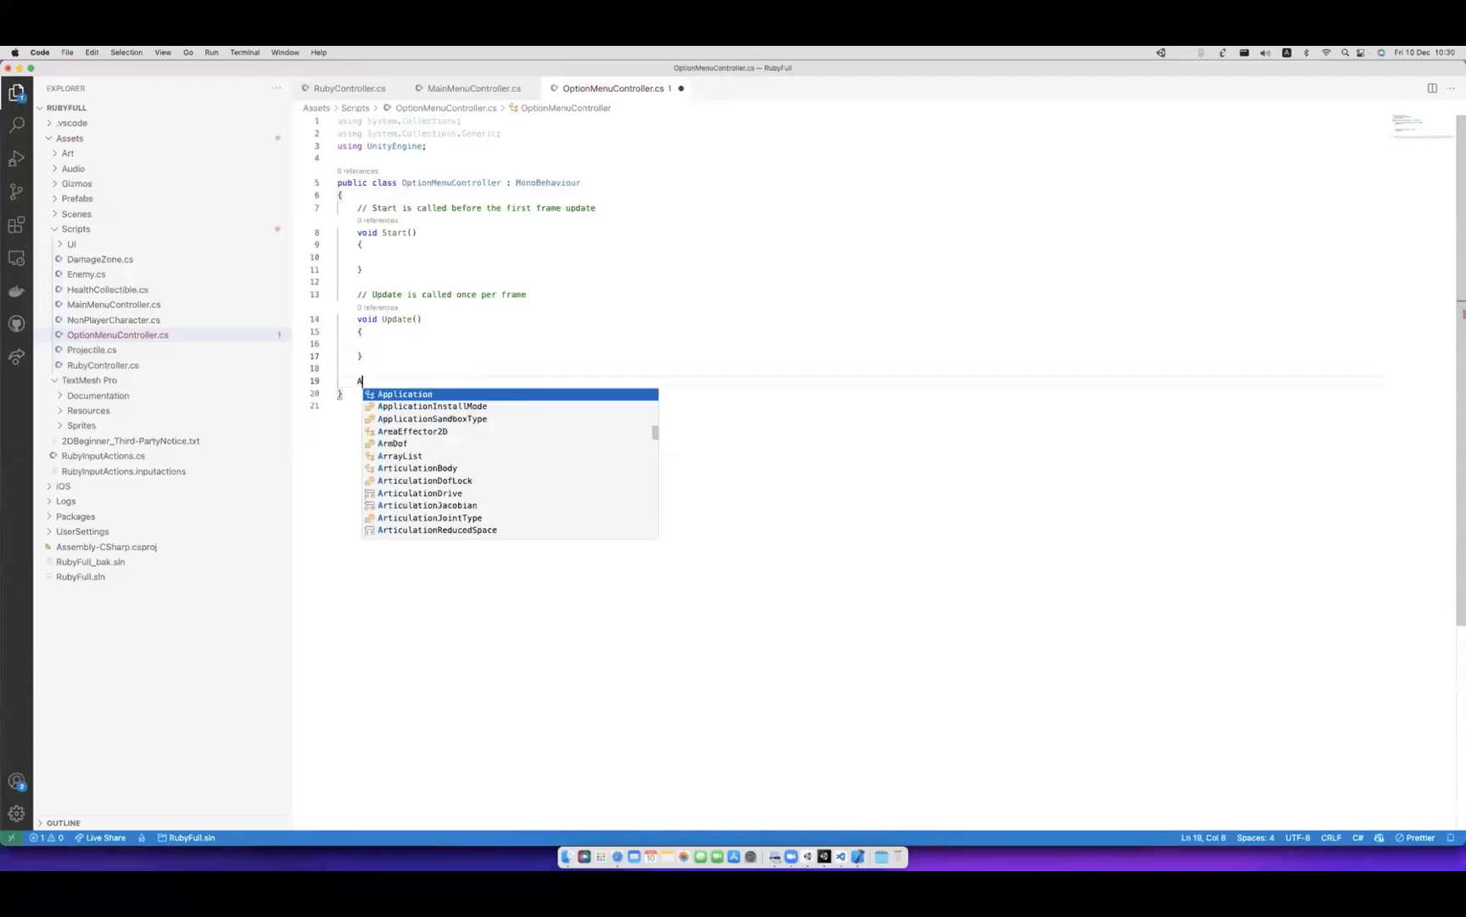
text(udioSource)
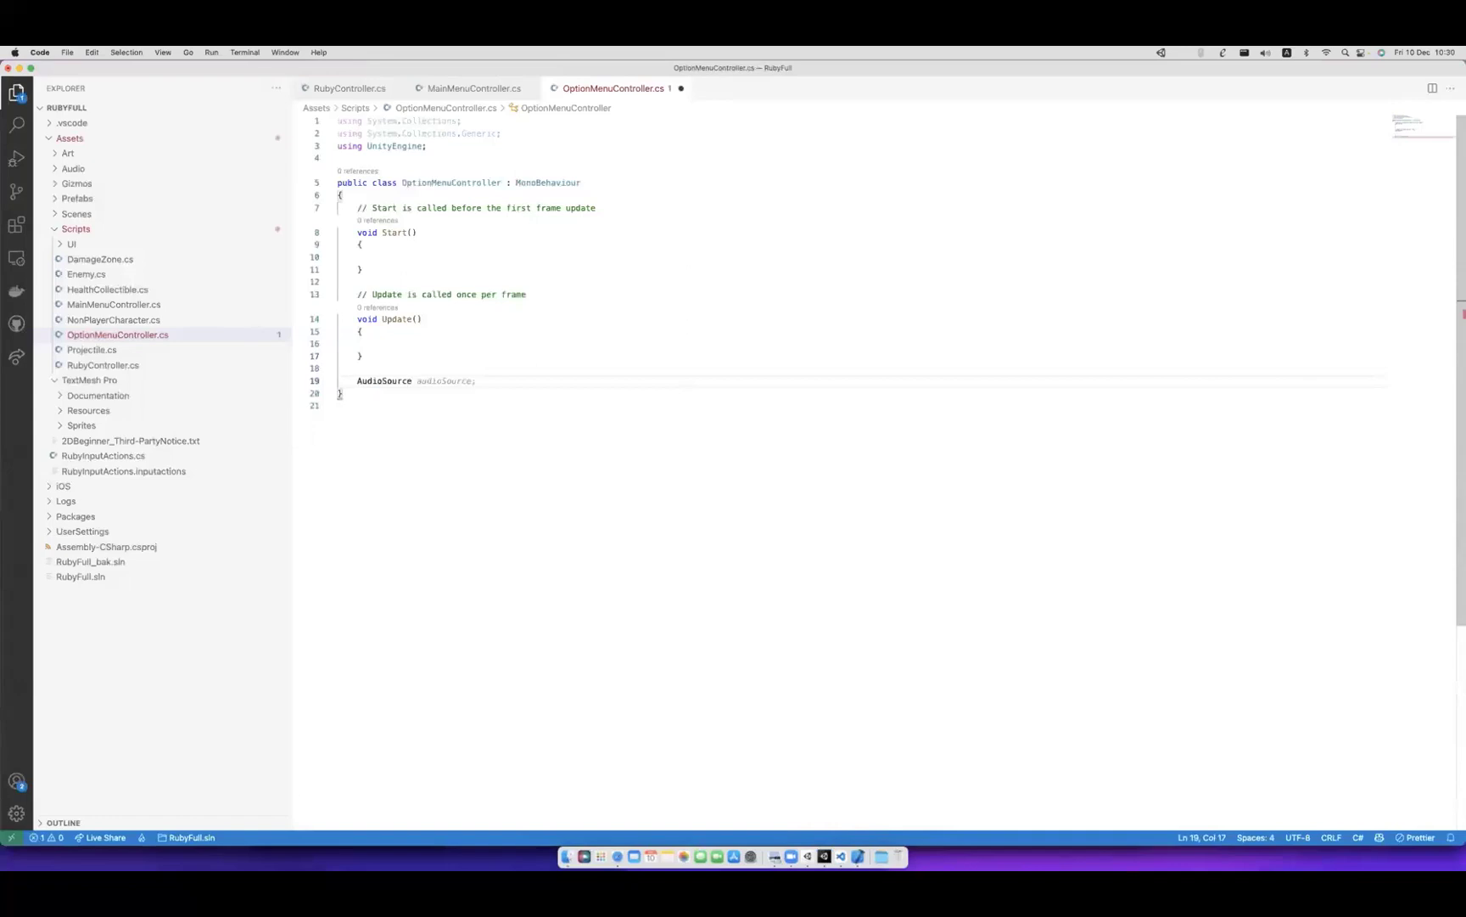
key(BackSpace)
key(BackSpace)
key(BackSpace)
key(BackSpace)
text(L)
key(Tab)
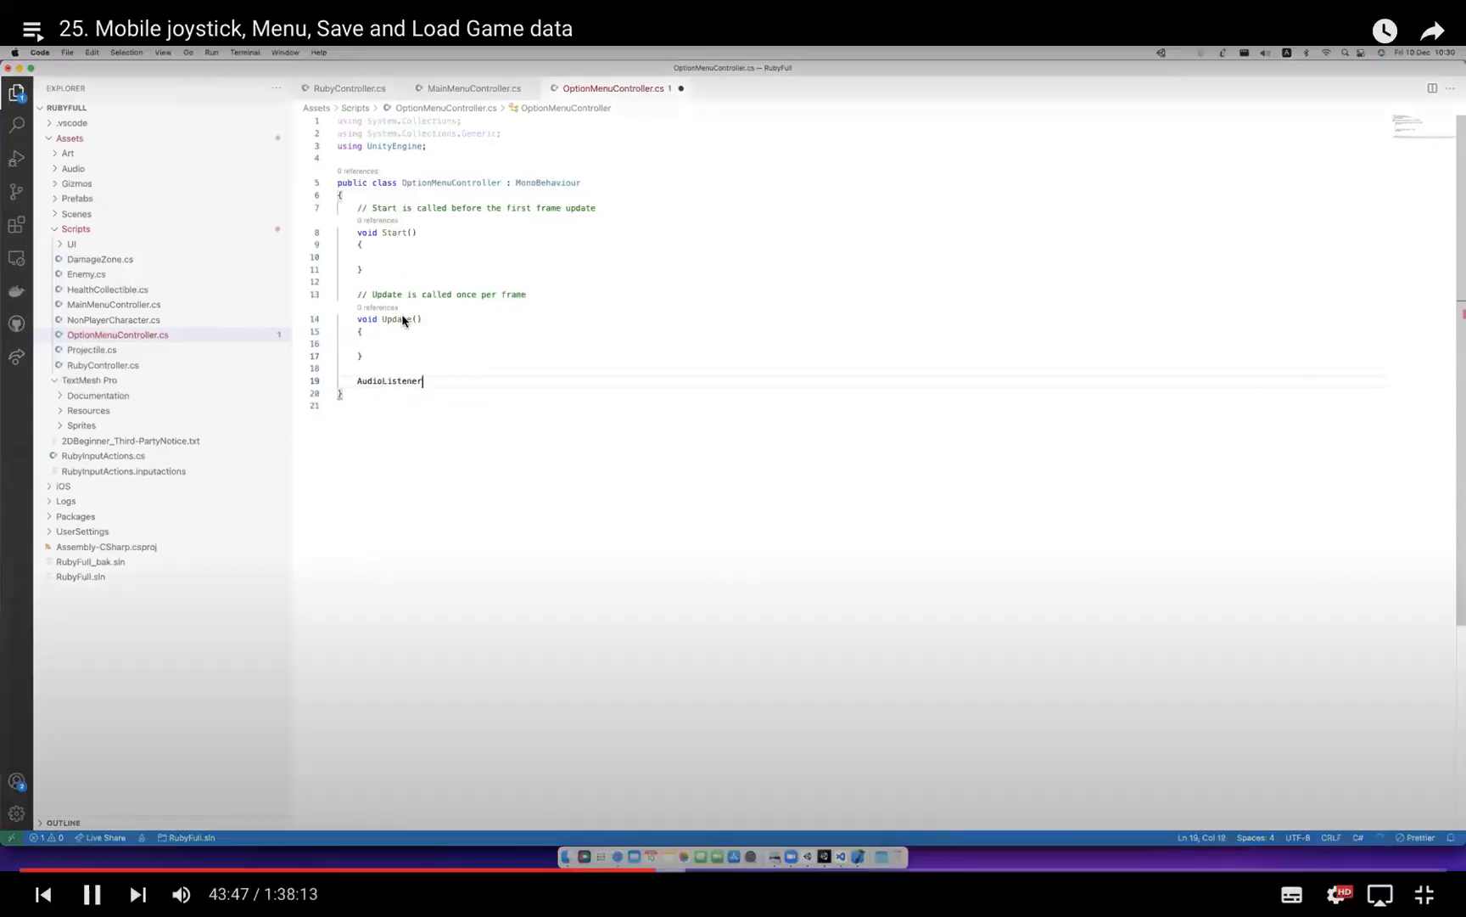
key(Return)
text(Aid)
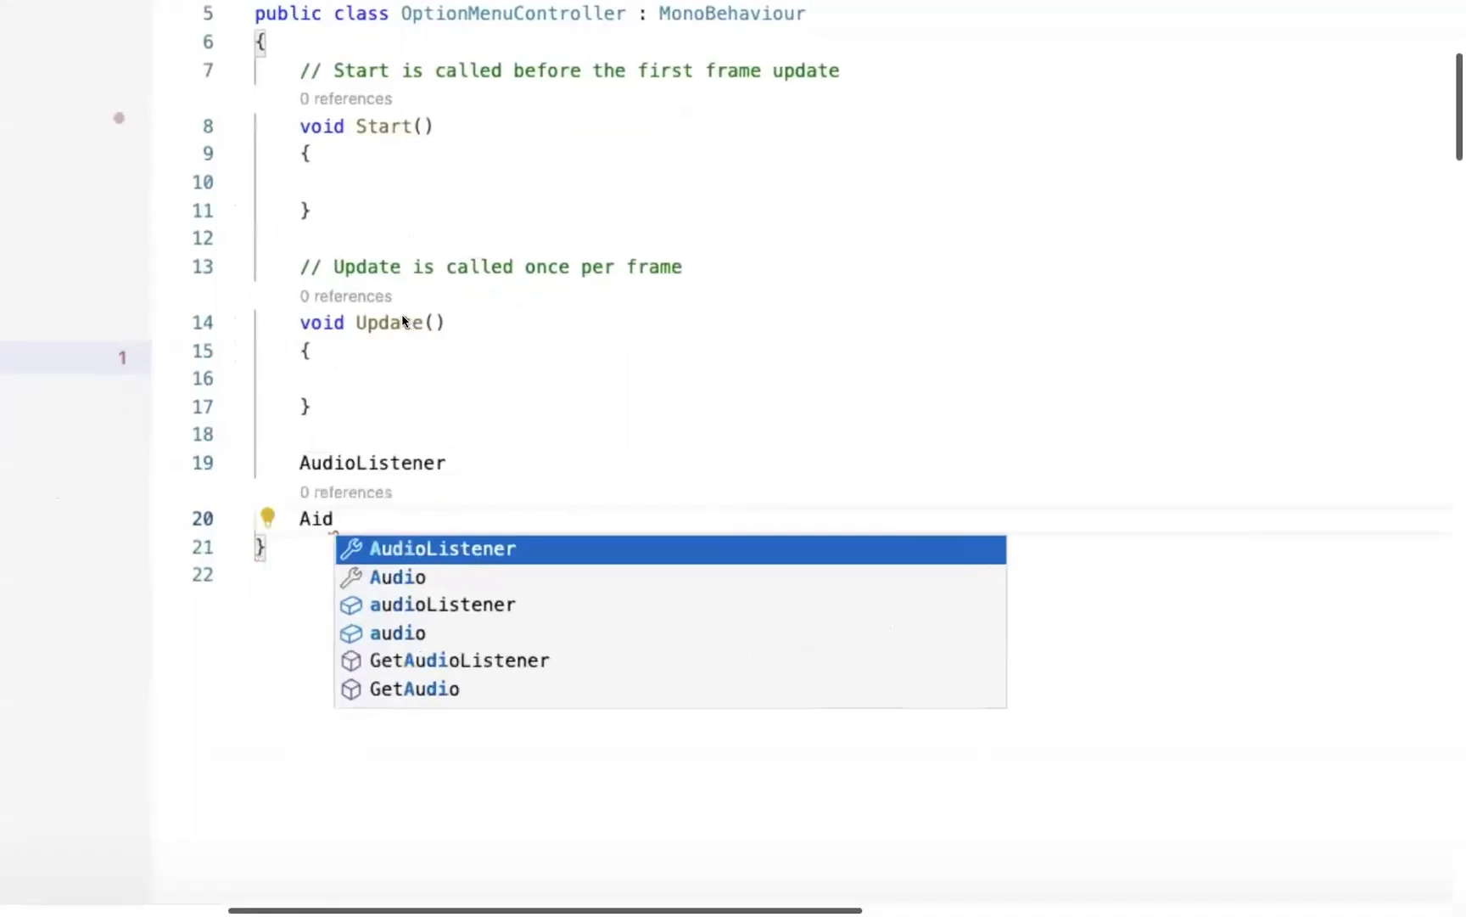
key(Down)
key(Tab)
text(M)
key(Escape)
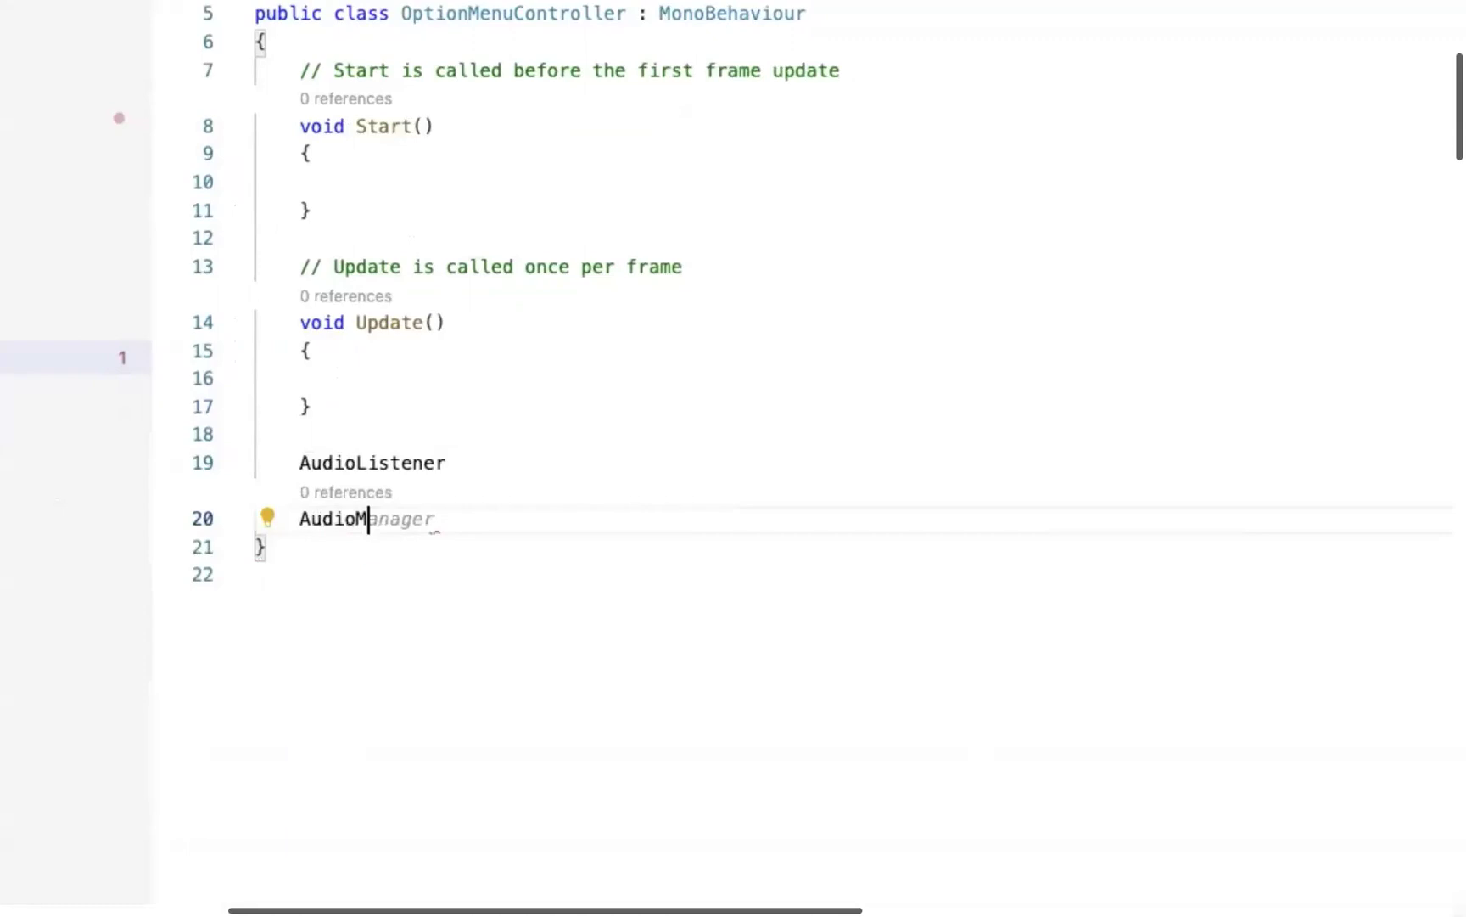
text(i)
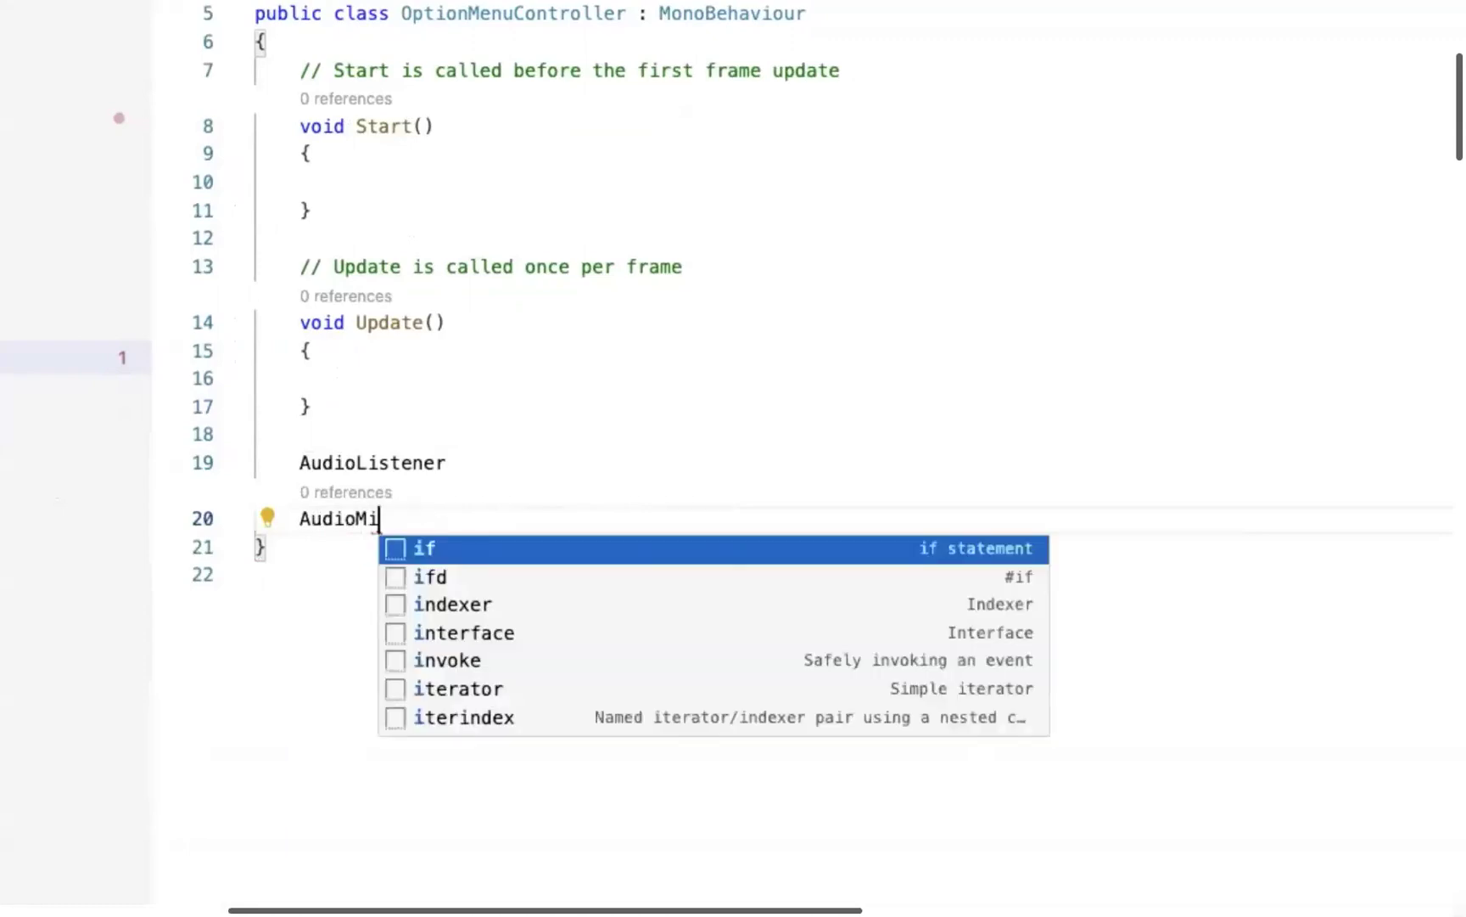
text(xs)
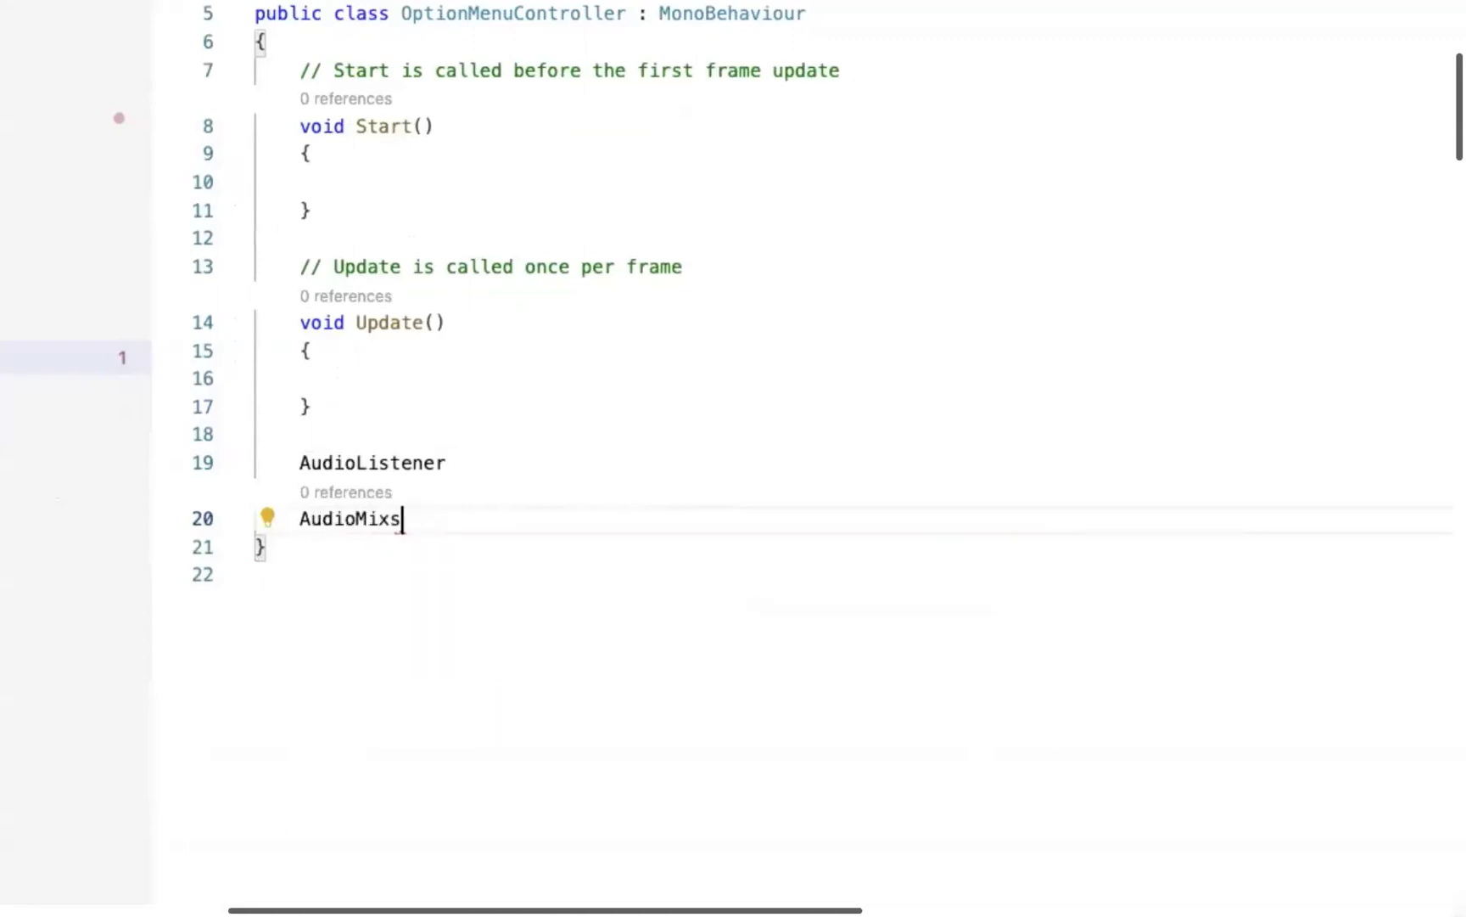
key(BackSpace)
text(er)
key(Return)
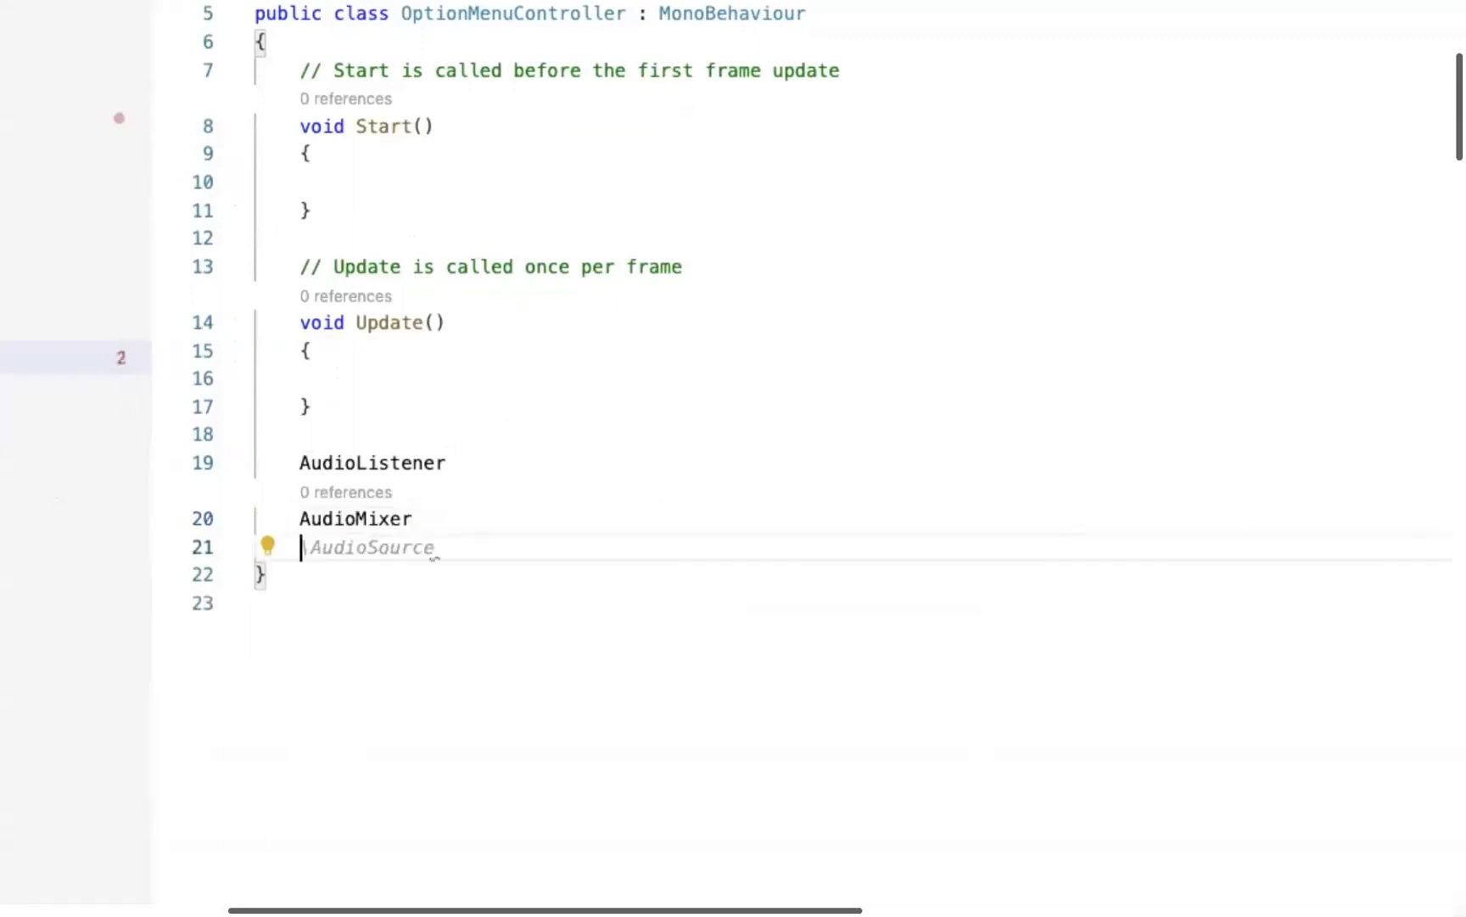
key(shift+Up)
key(shift+Up)
key(shift+Up)
key(BackSpace)
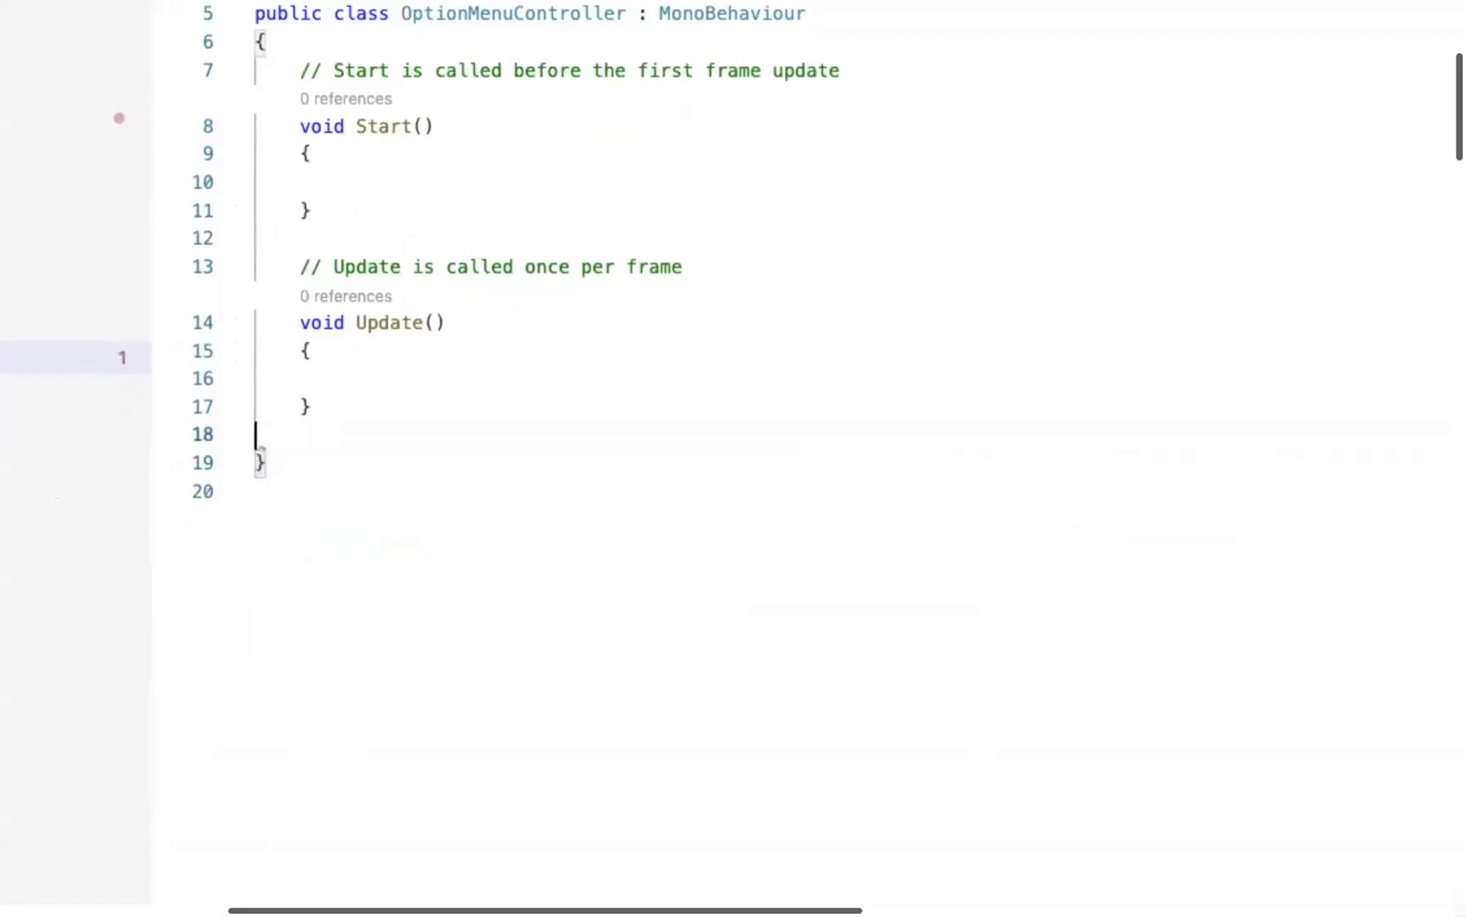
key(BackSpace)
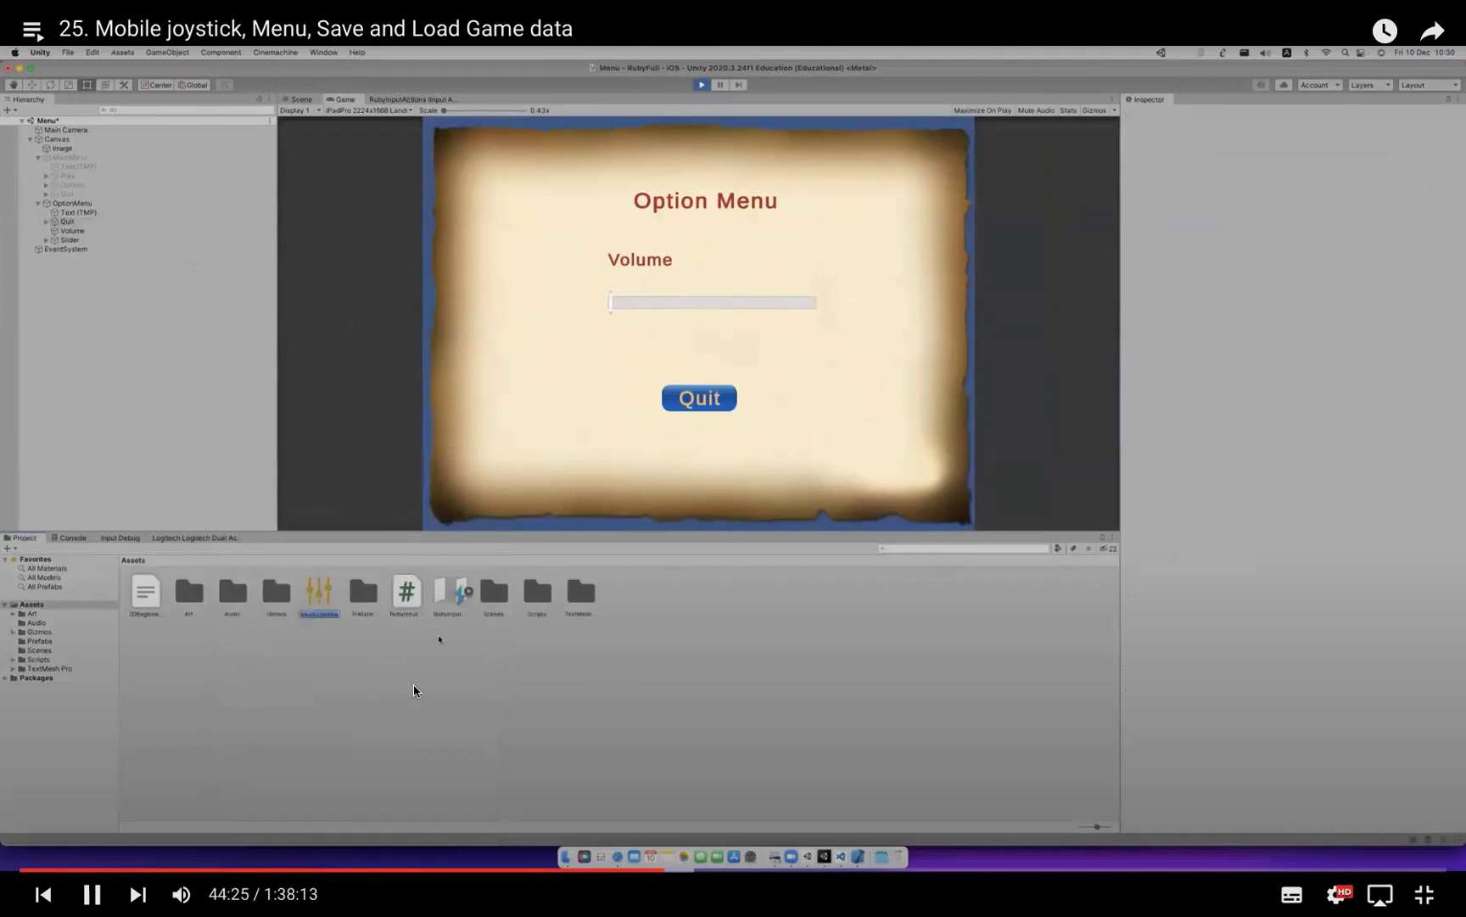
Use the Space and Left keys in the editor before creating the Audio Mixer asset.
key(space)
key(Left)
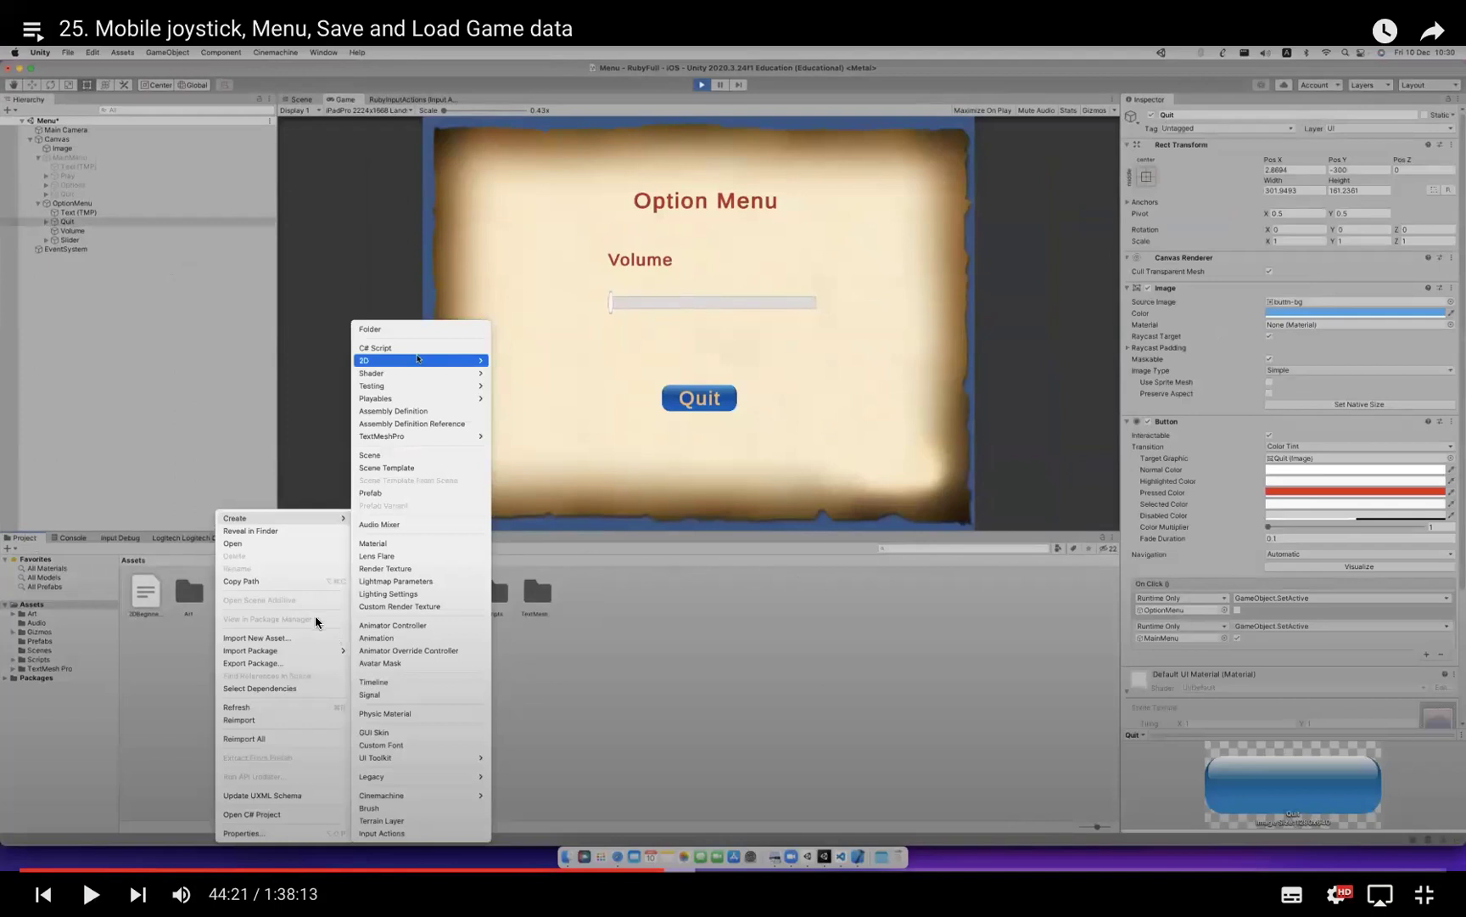
key(space)
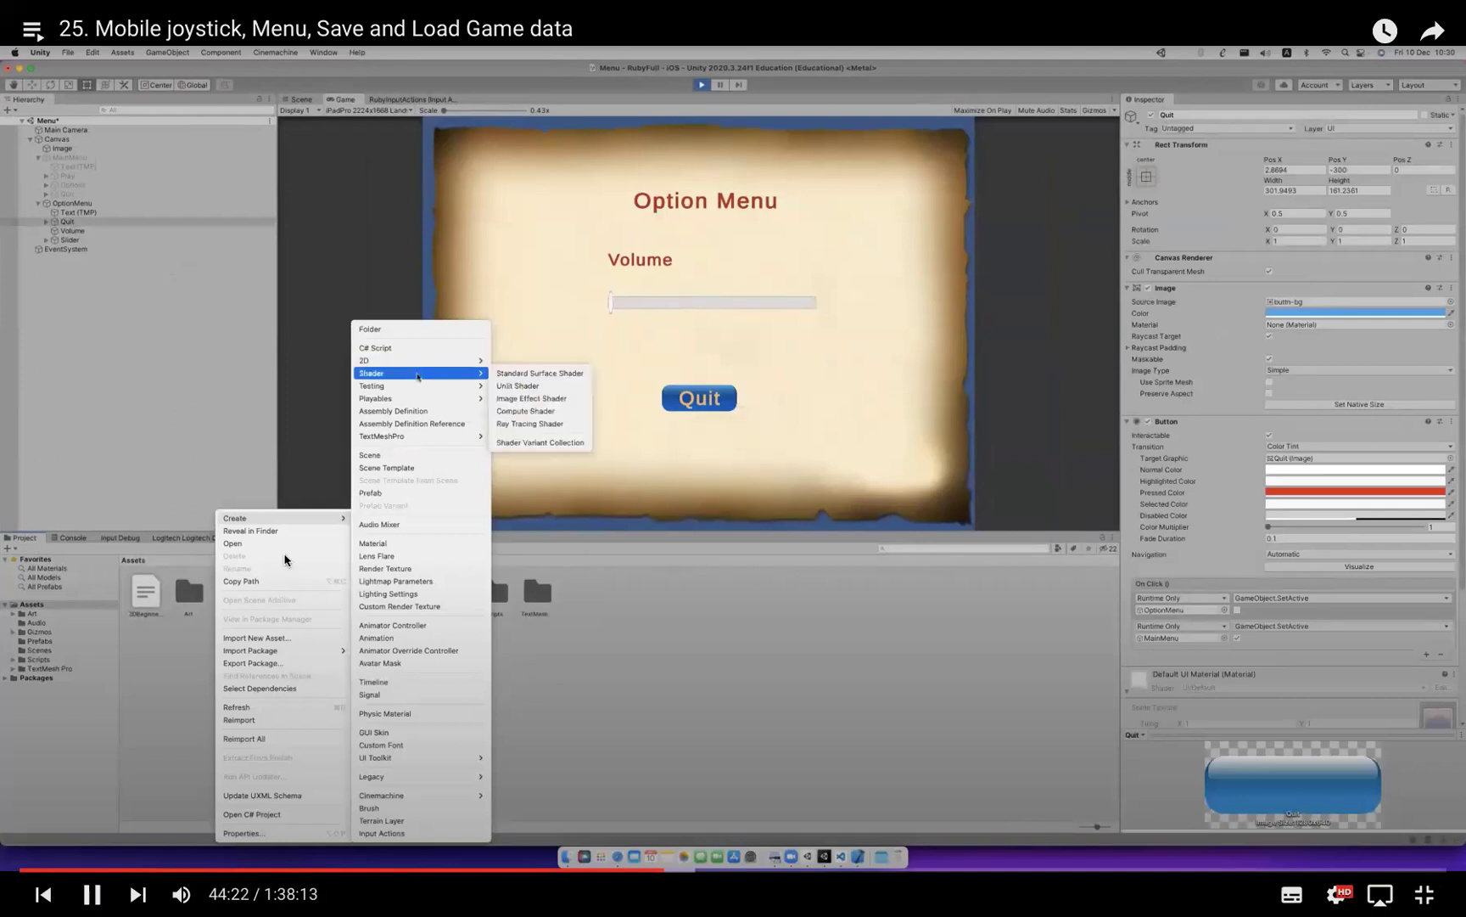
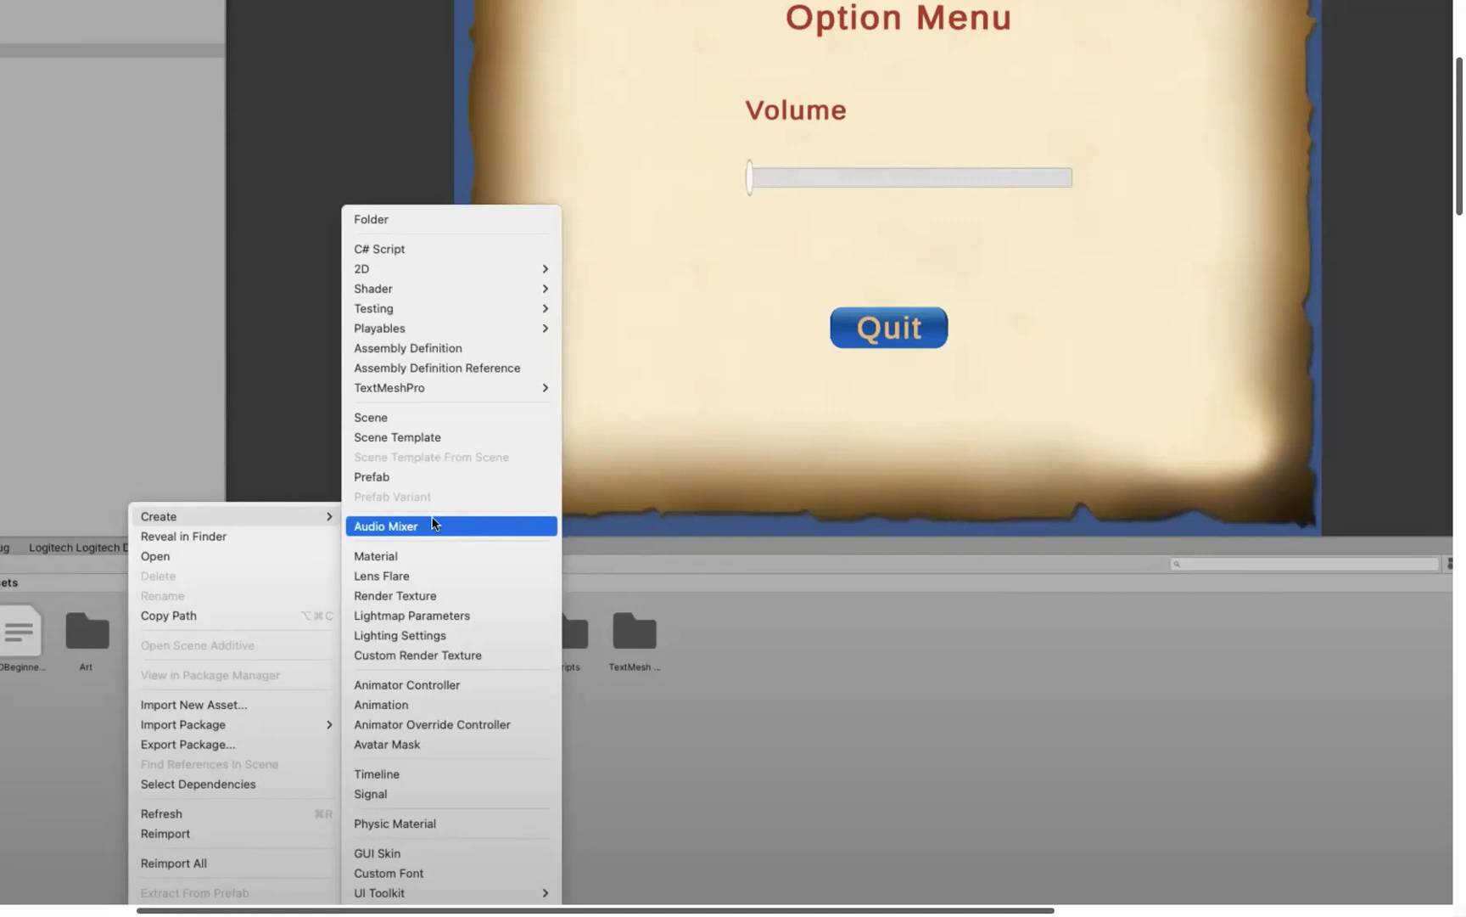
Create a new Audio Mixer asset named MyMainMixer and open it in the Audio Mixer window.
click(433, 524)
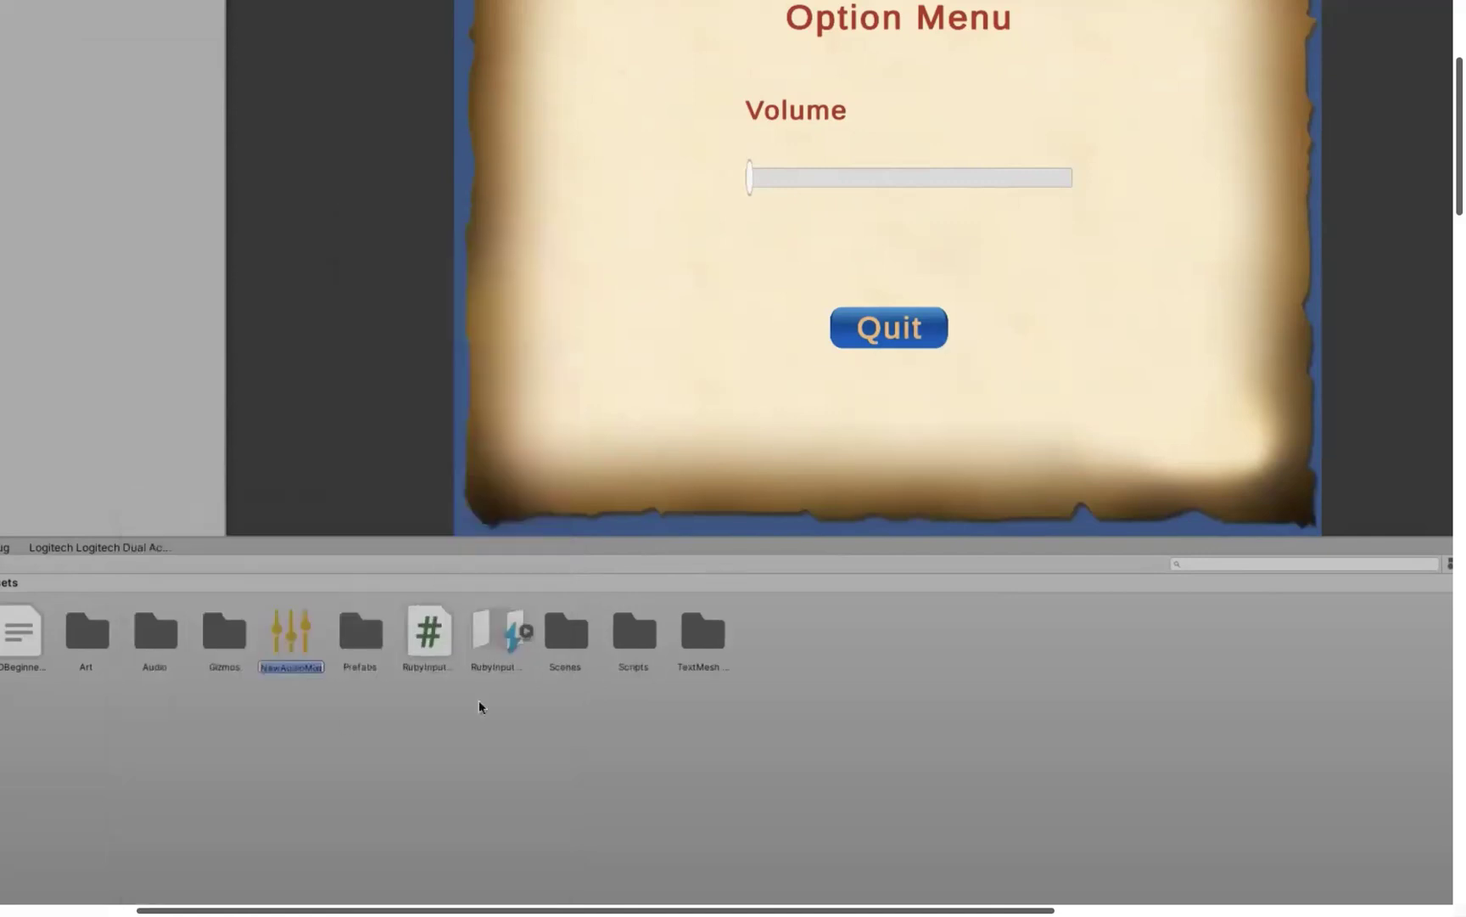
text(MainS)
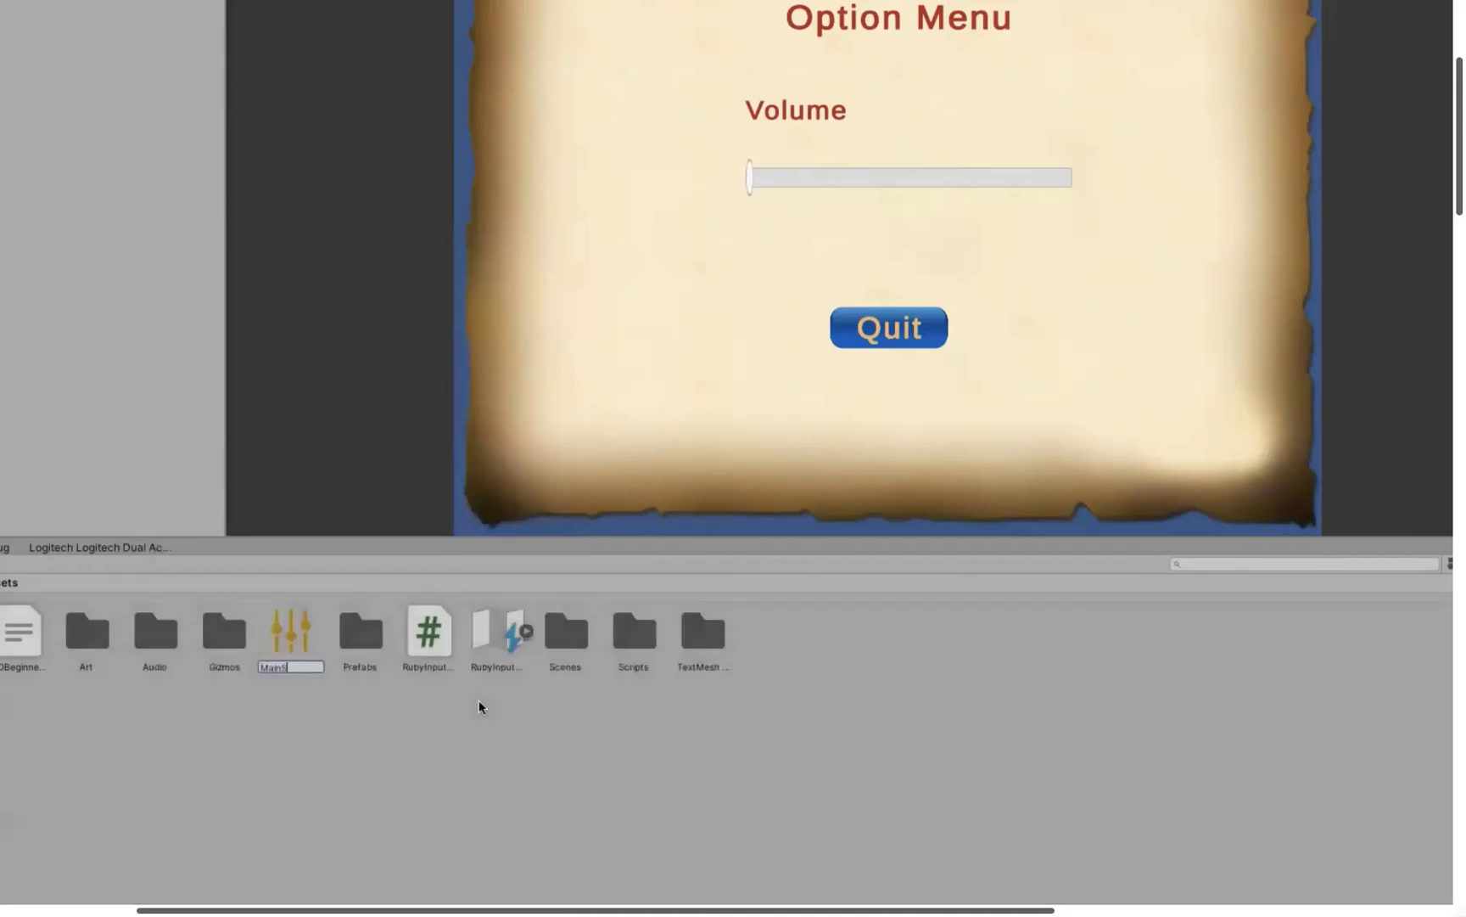
key(BackSpace)
key(BackSpace)
key(BackSpace)
key(BackSpace)
text(MainMixer)
key(Home)
text(My)
key(Return)
double_click(299, 637)
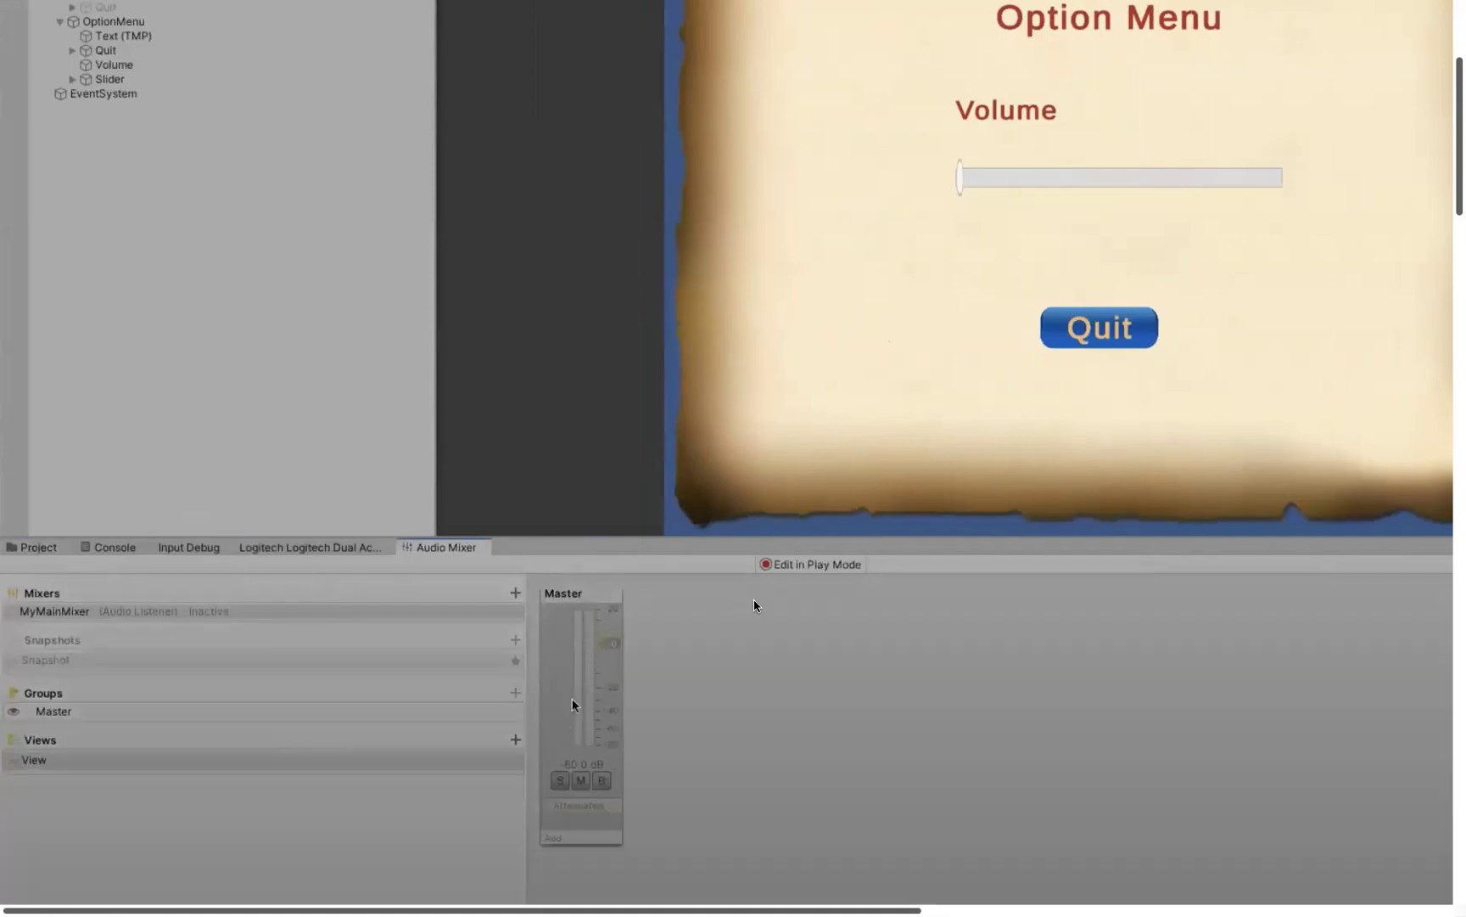
Stop the running game with Cmd+P.
click(72, 713)
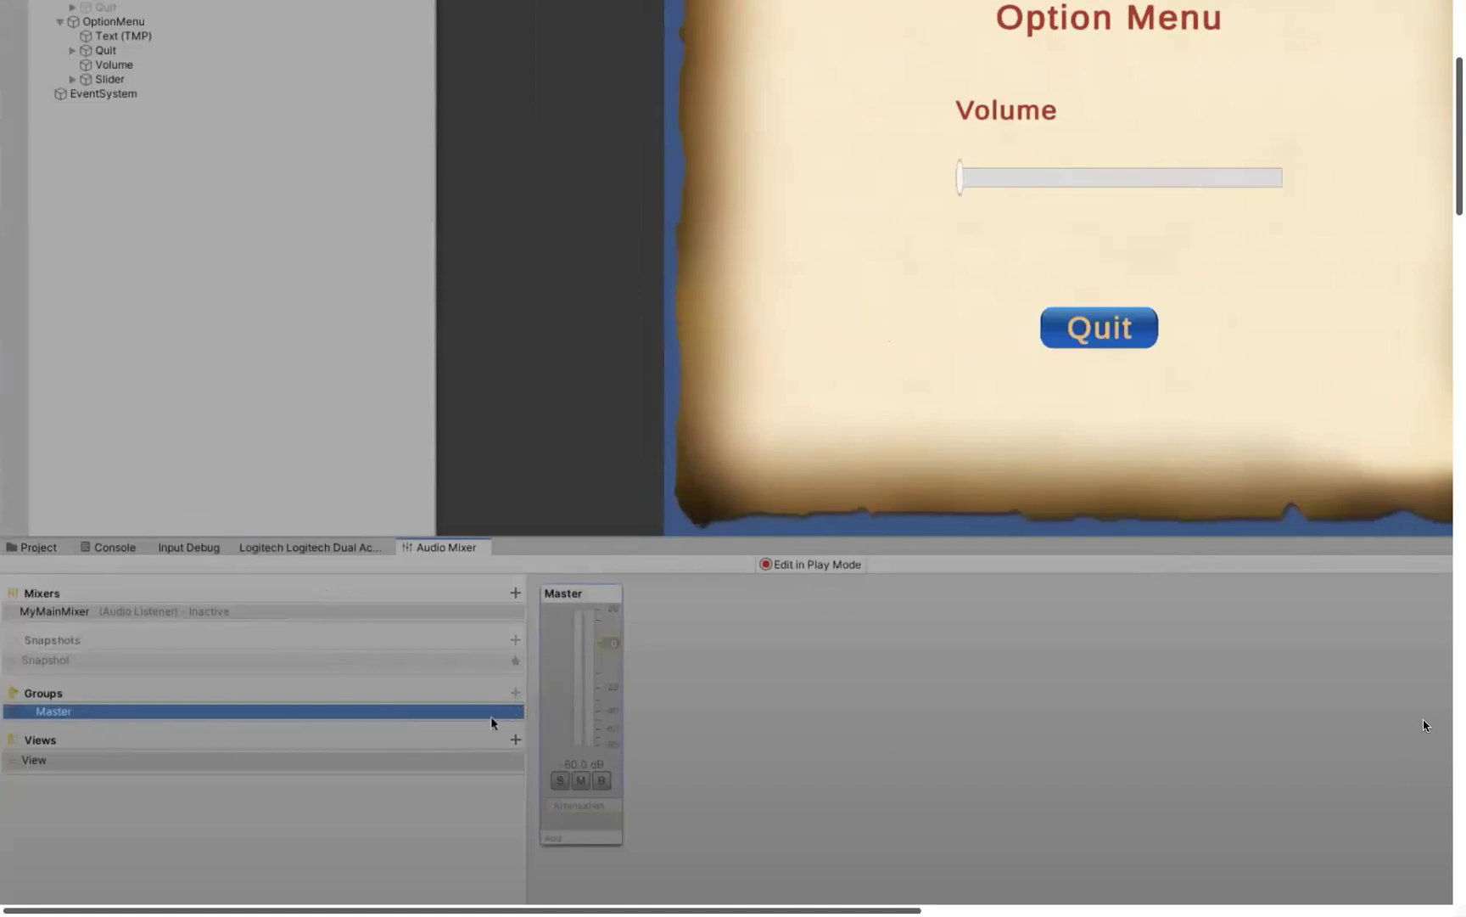
click(402, 733)
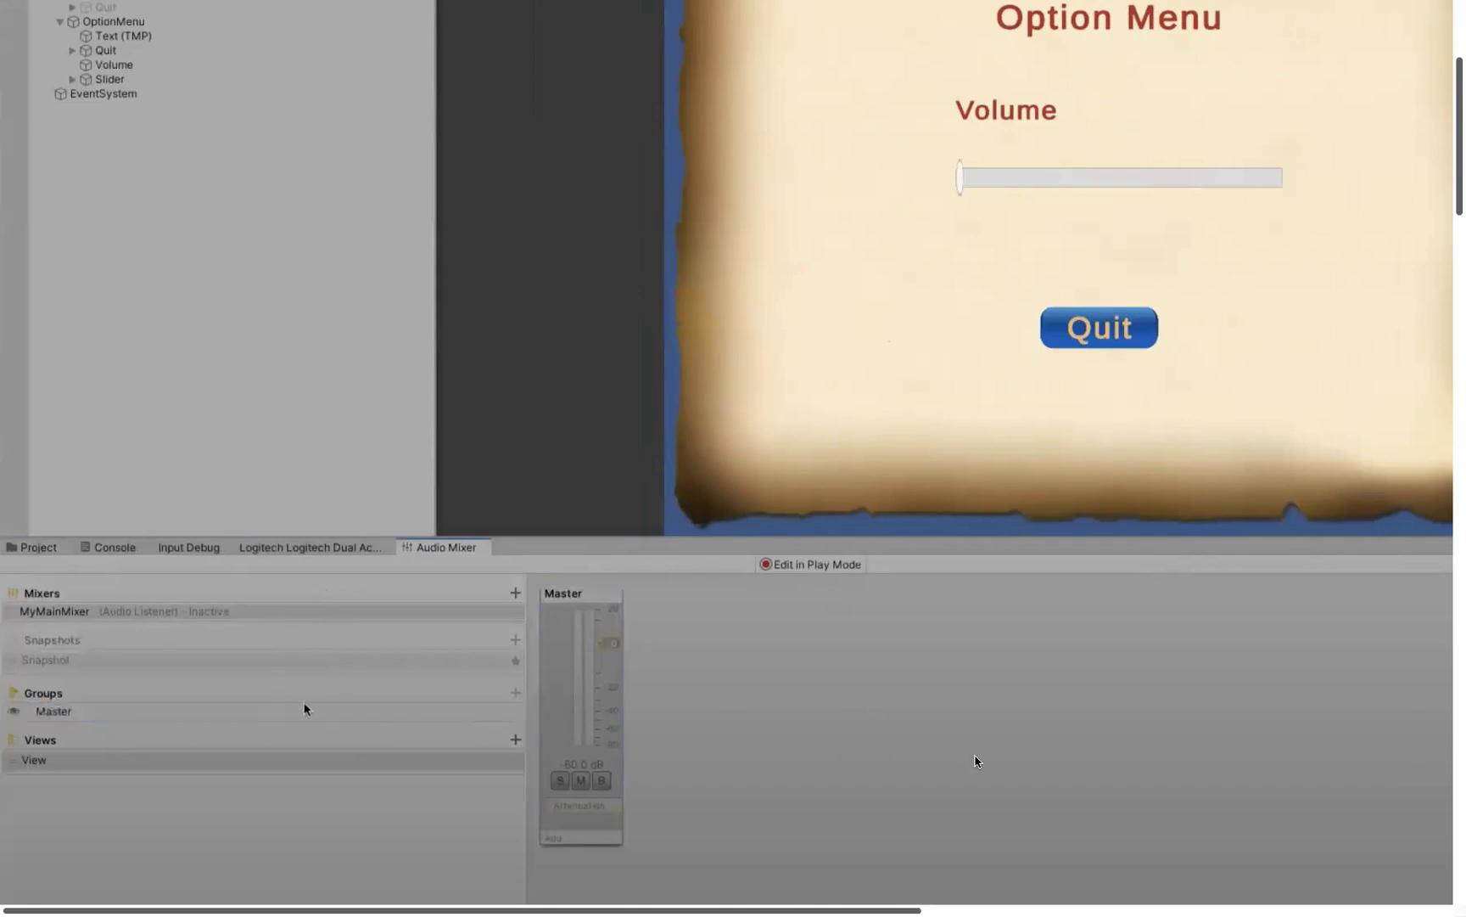
key(super+p)
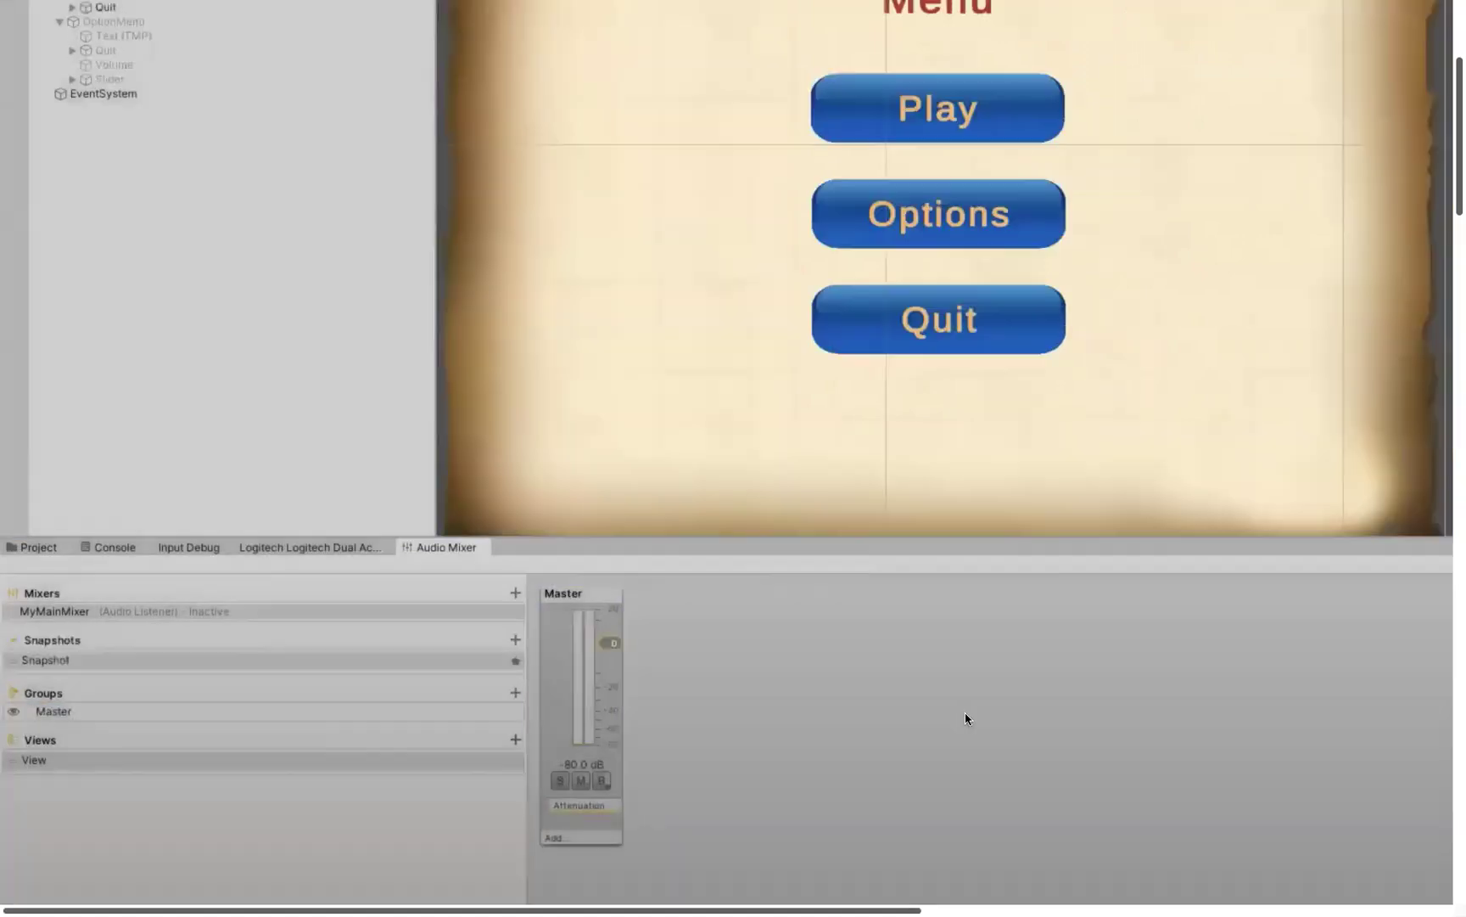
Add one New Group under Master, delete the extra nested group, then select OptionMenu in the project assets.
click(513, 693)
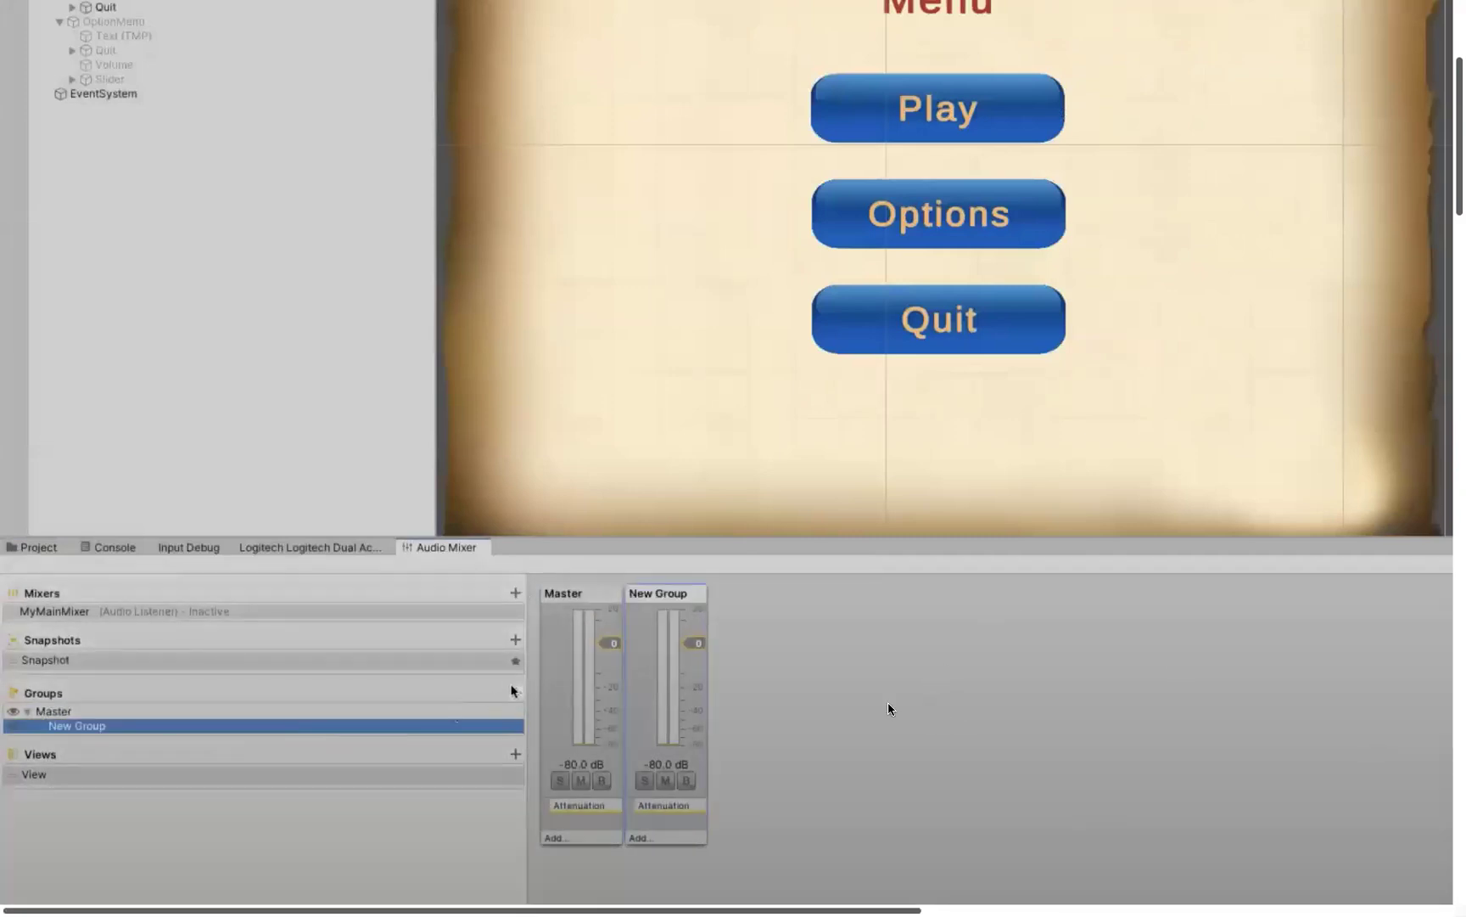
click(514, 691)
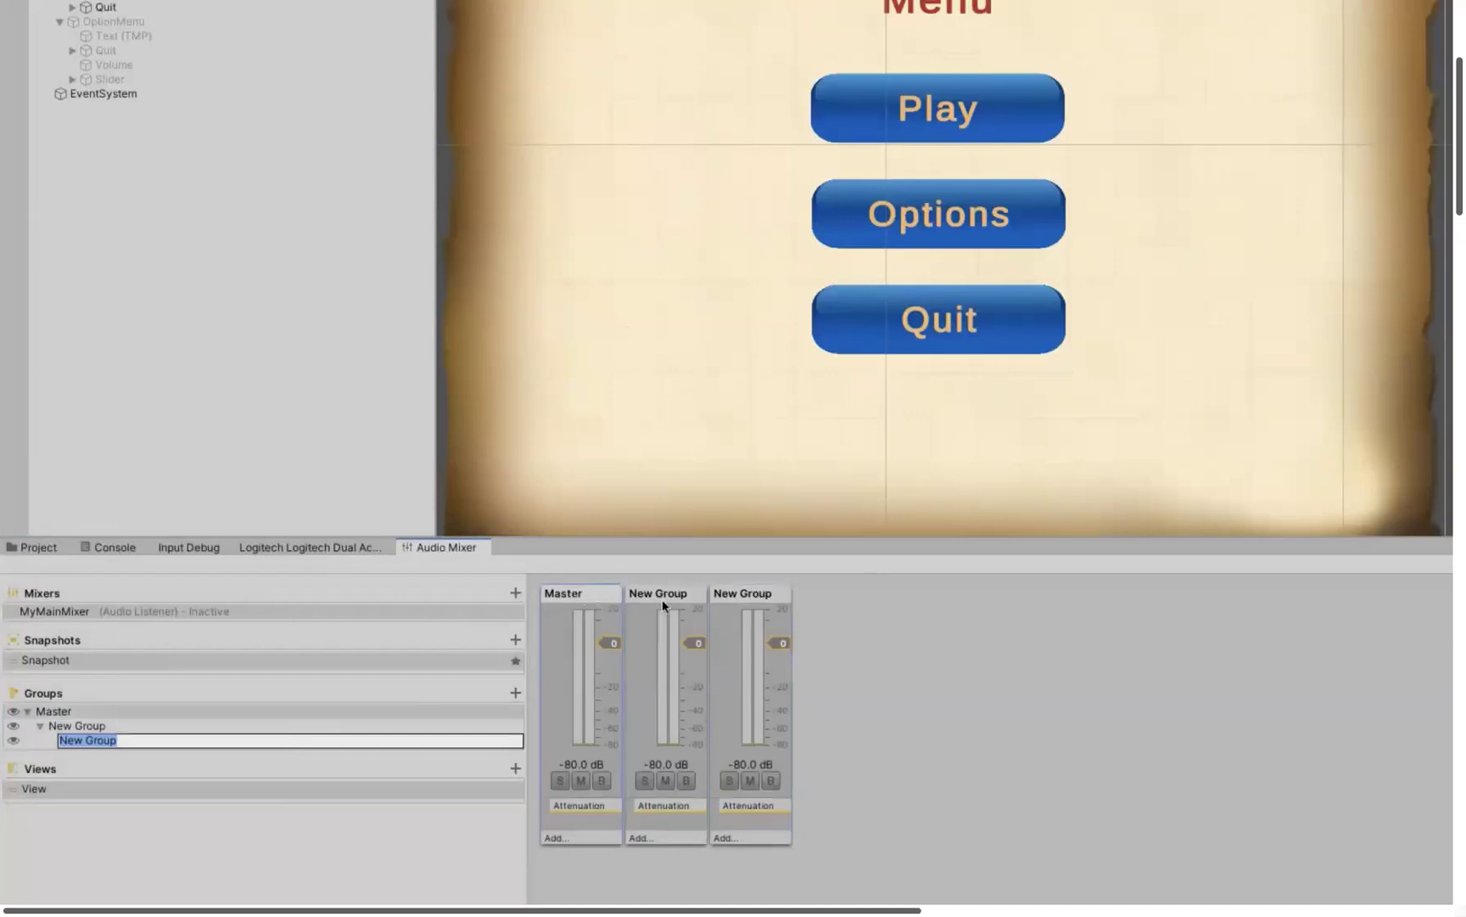
click(197, 728)
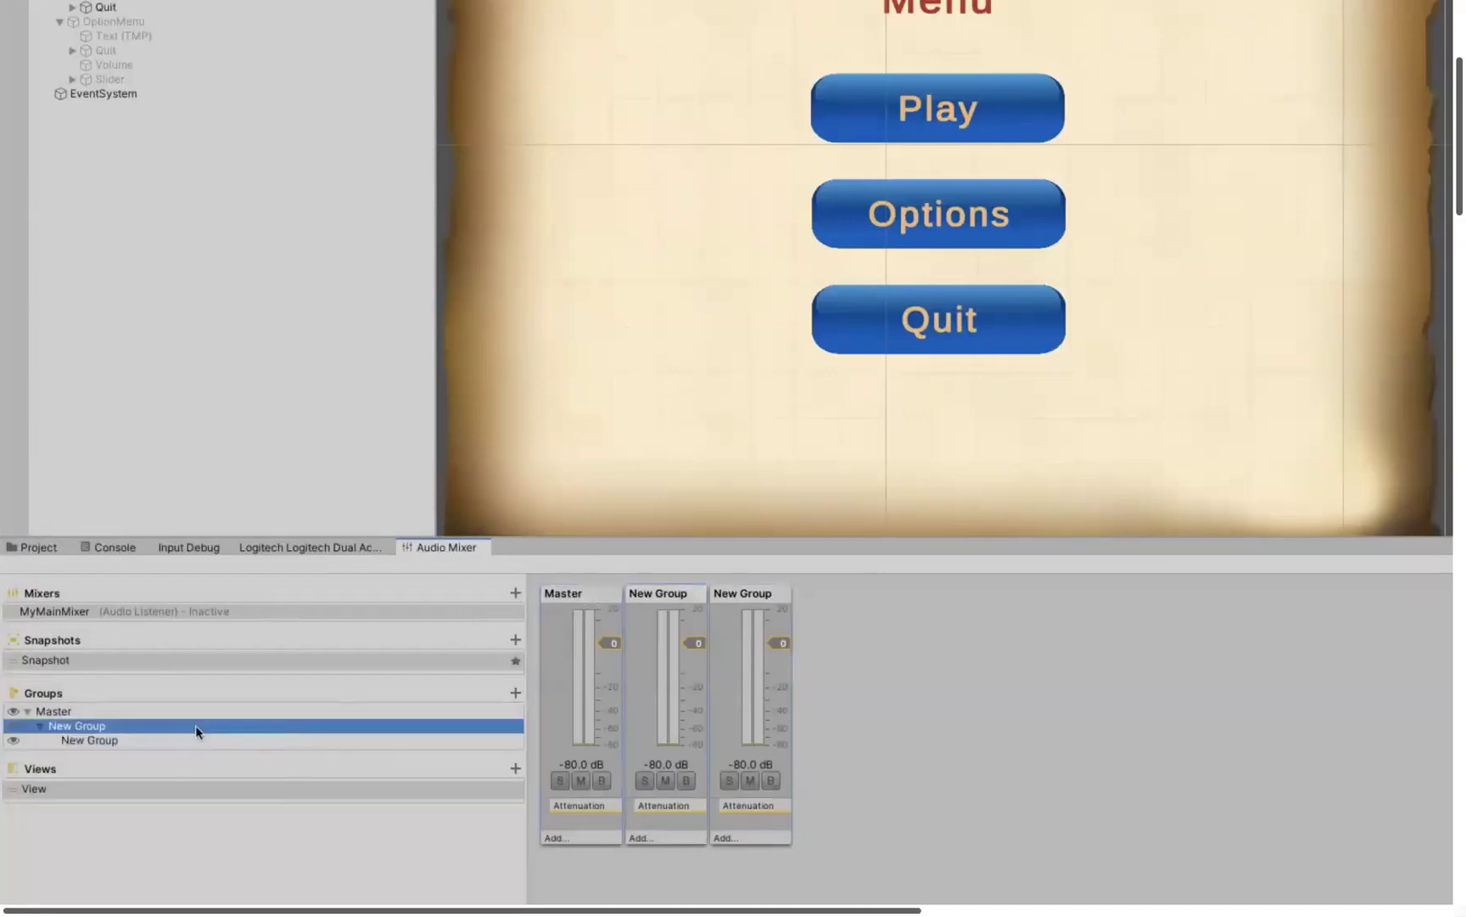
click(191, 736)
key(Delete)
click(203, 724)
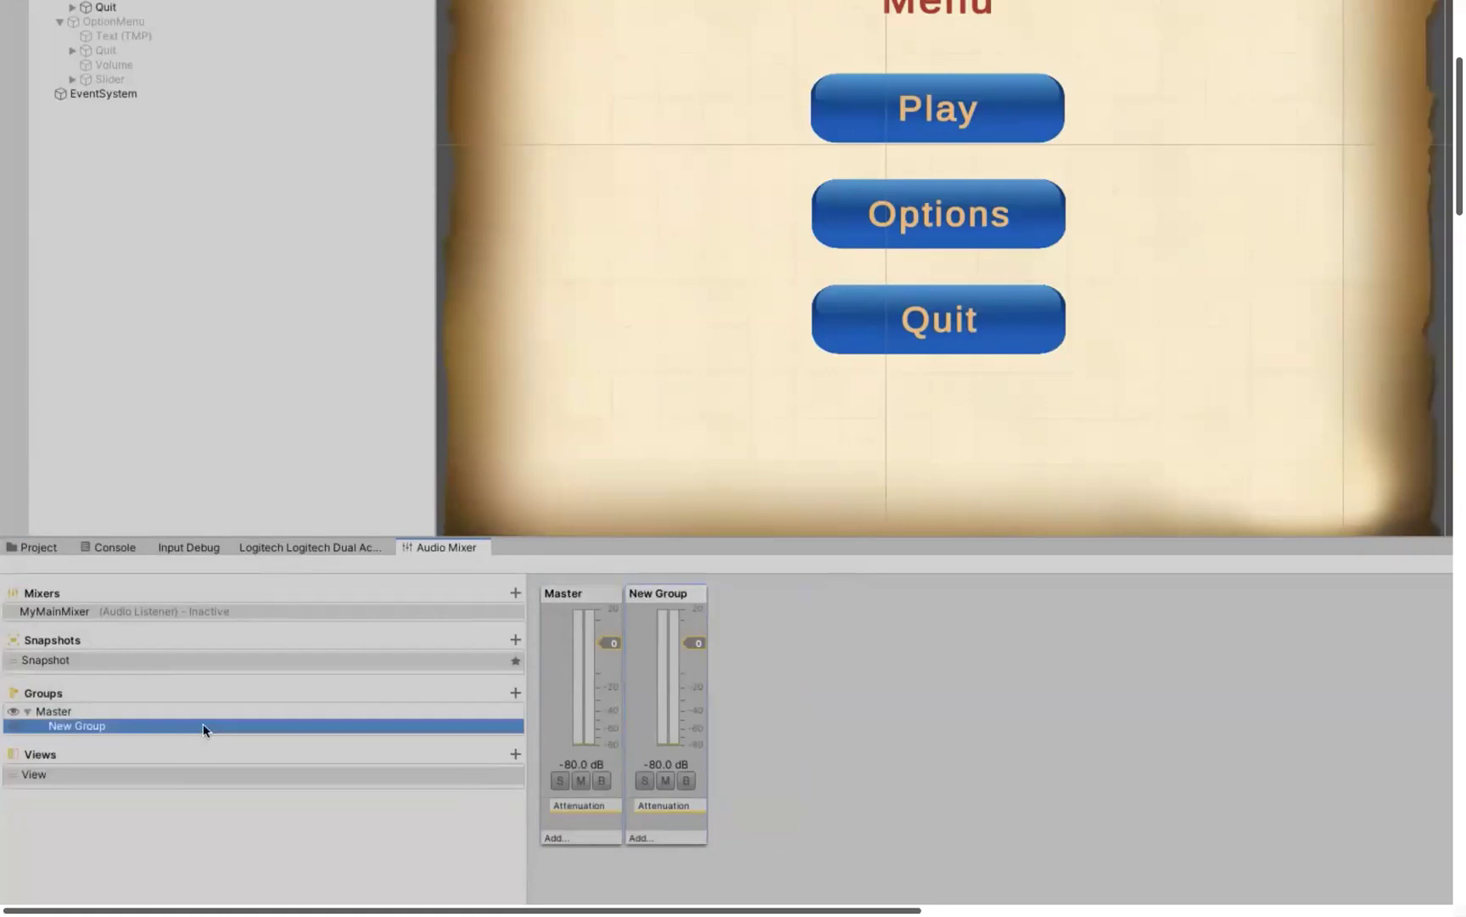
click(219, 710)
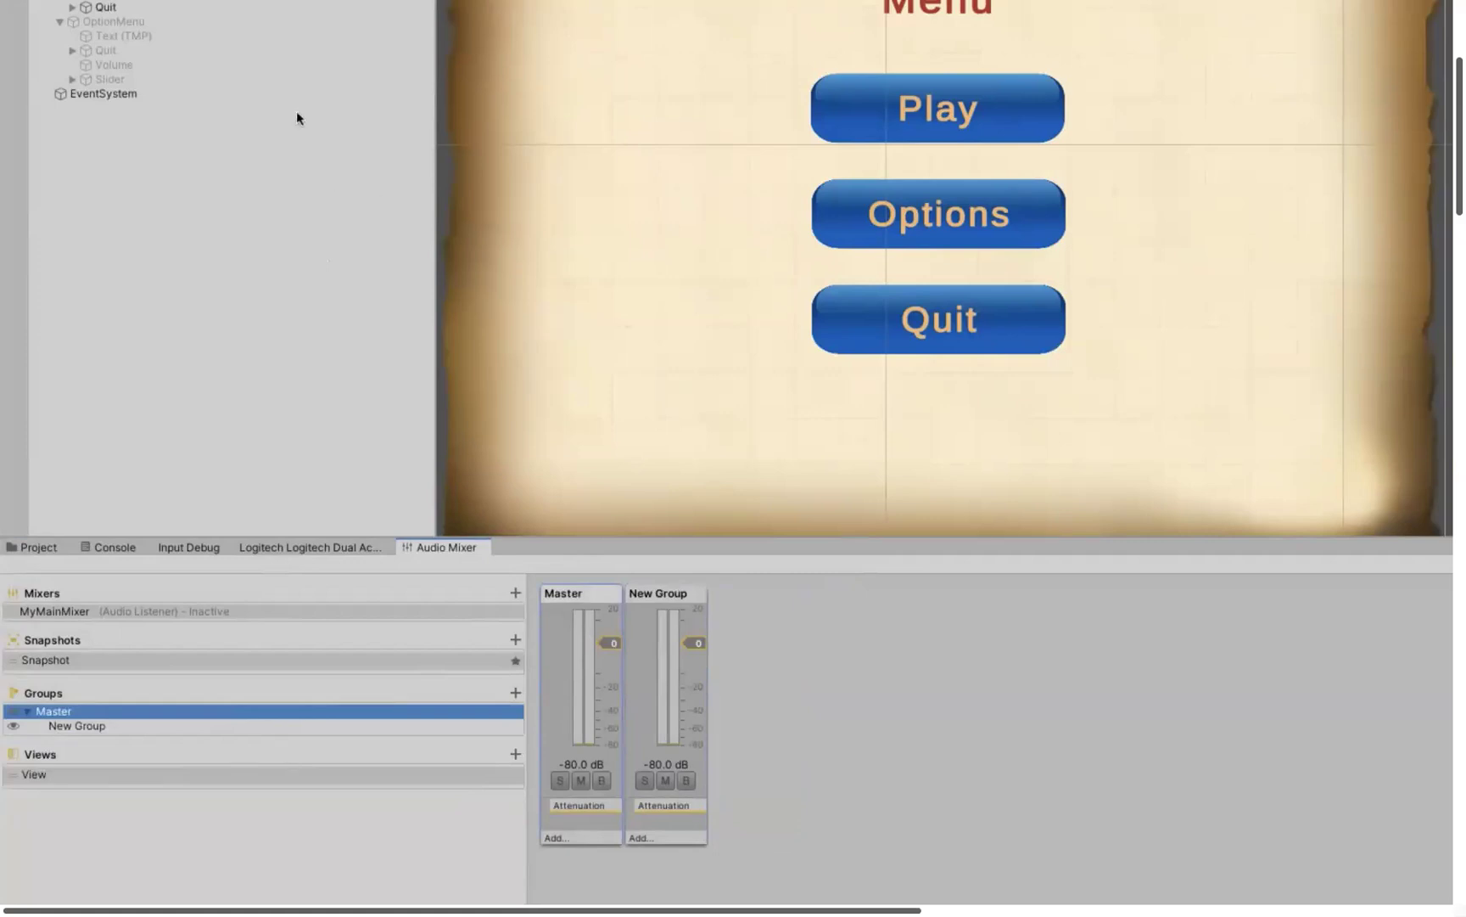
click(119, 22)
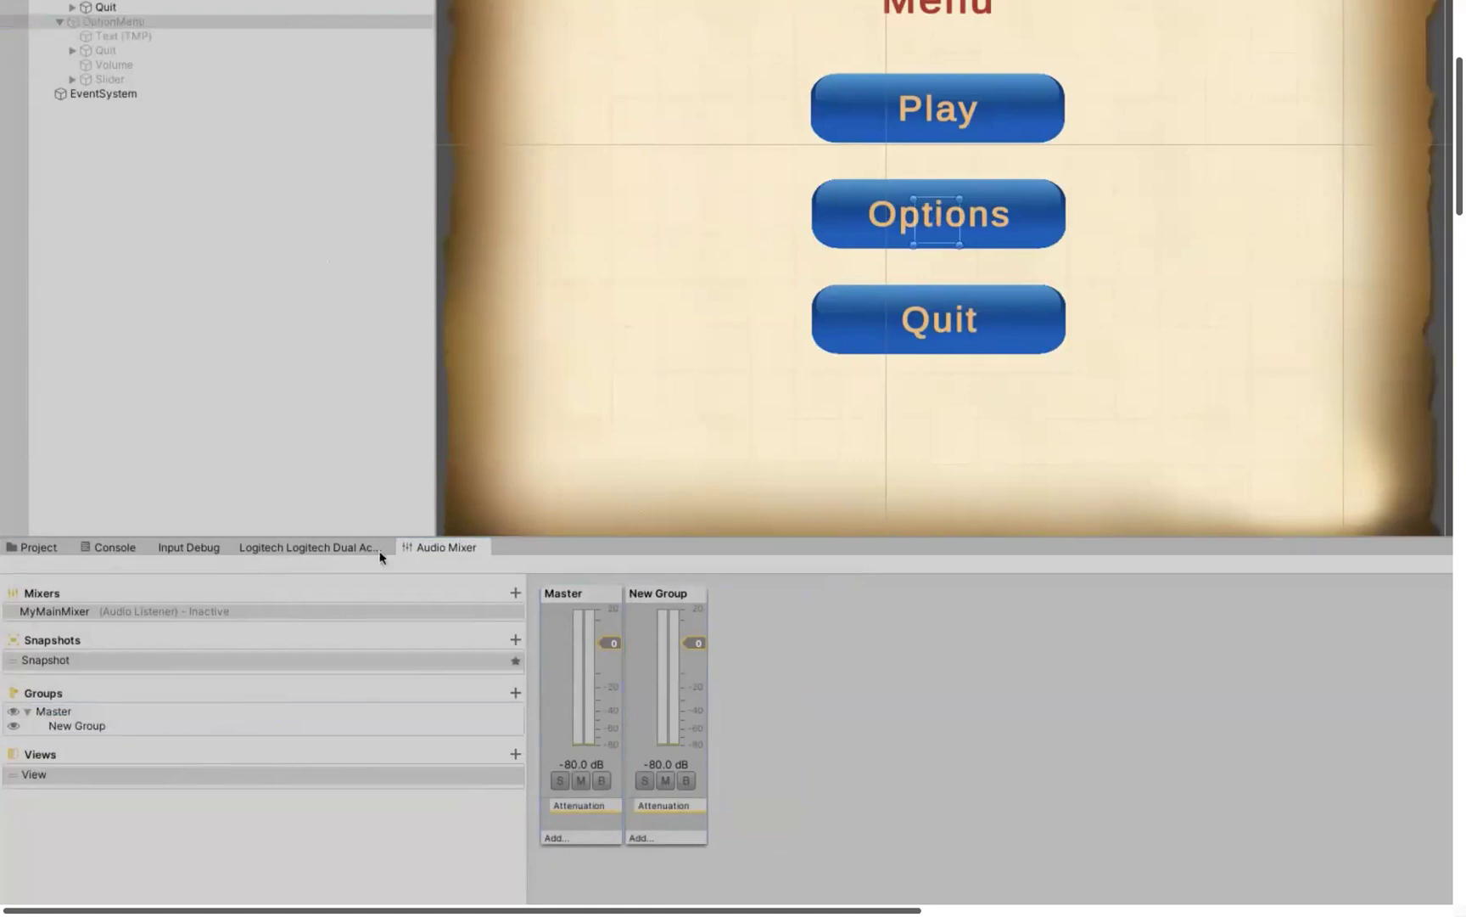
click(37, 550)
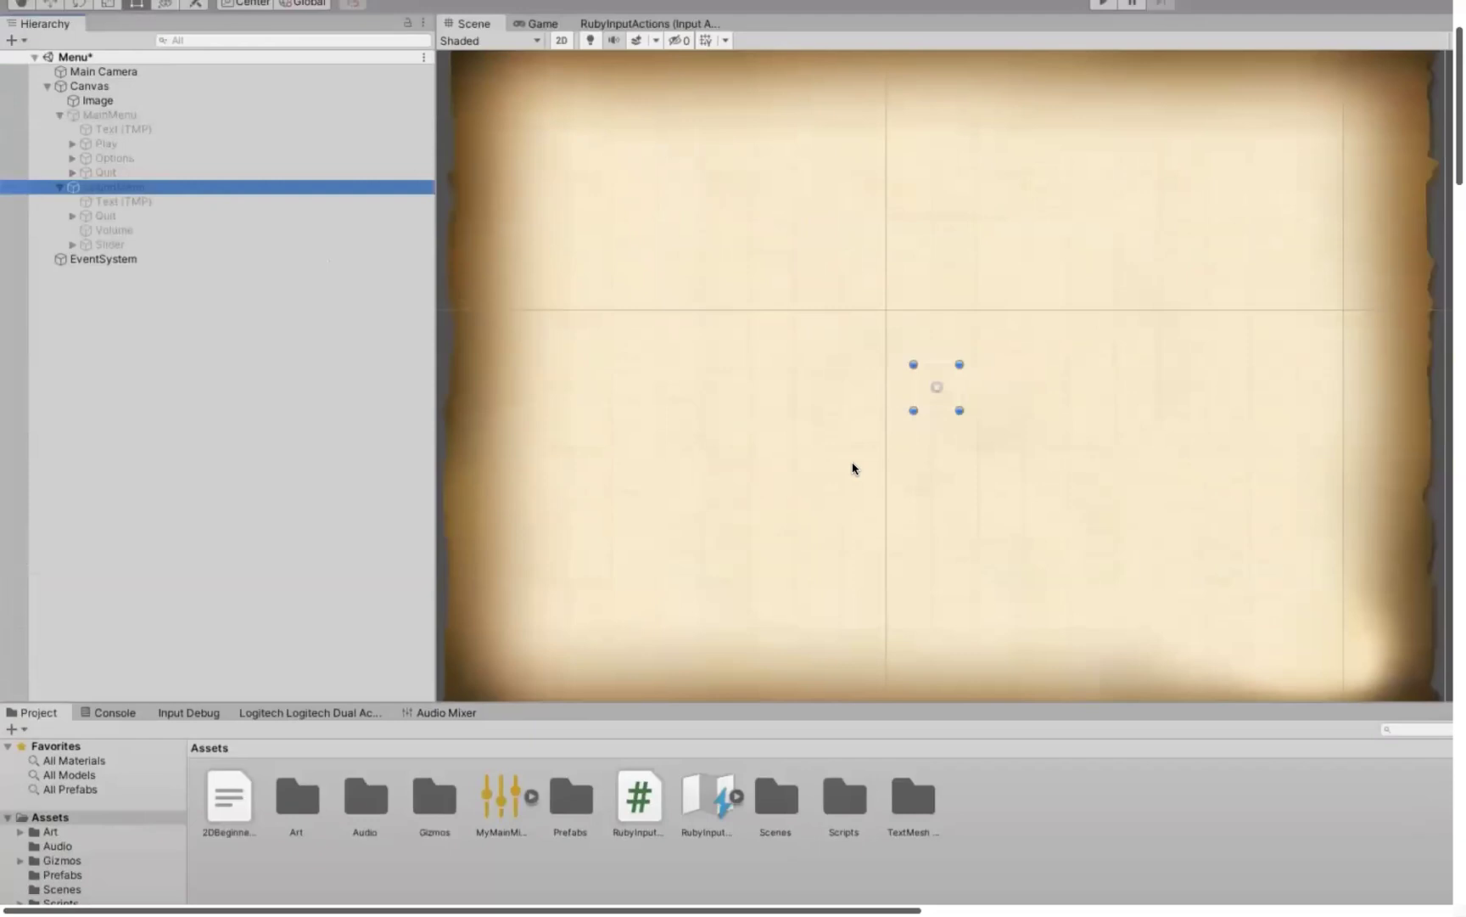
Make OptionMenu active and browse the Audio folder's sound clips.
key(alt+shift+a)
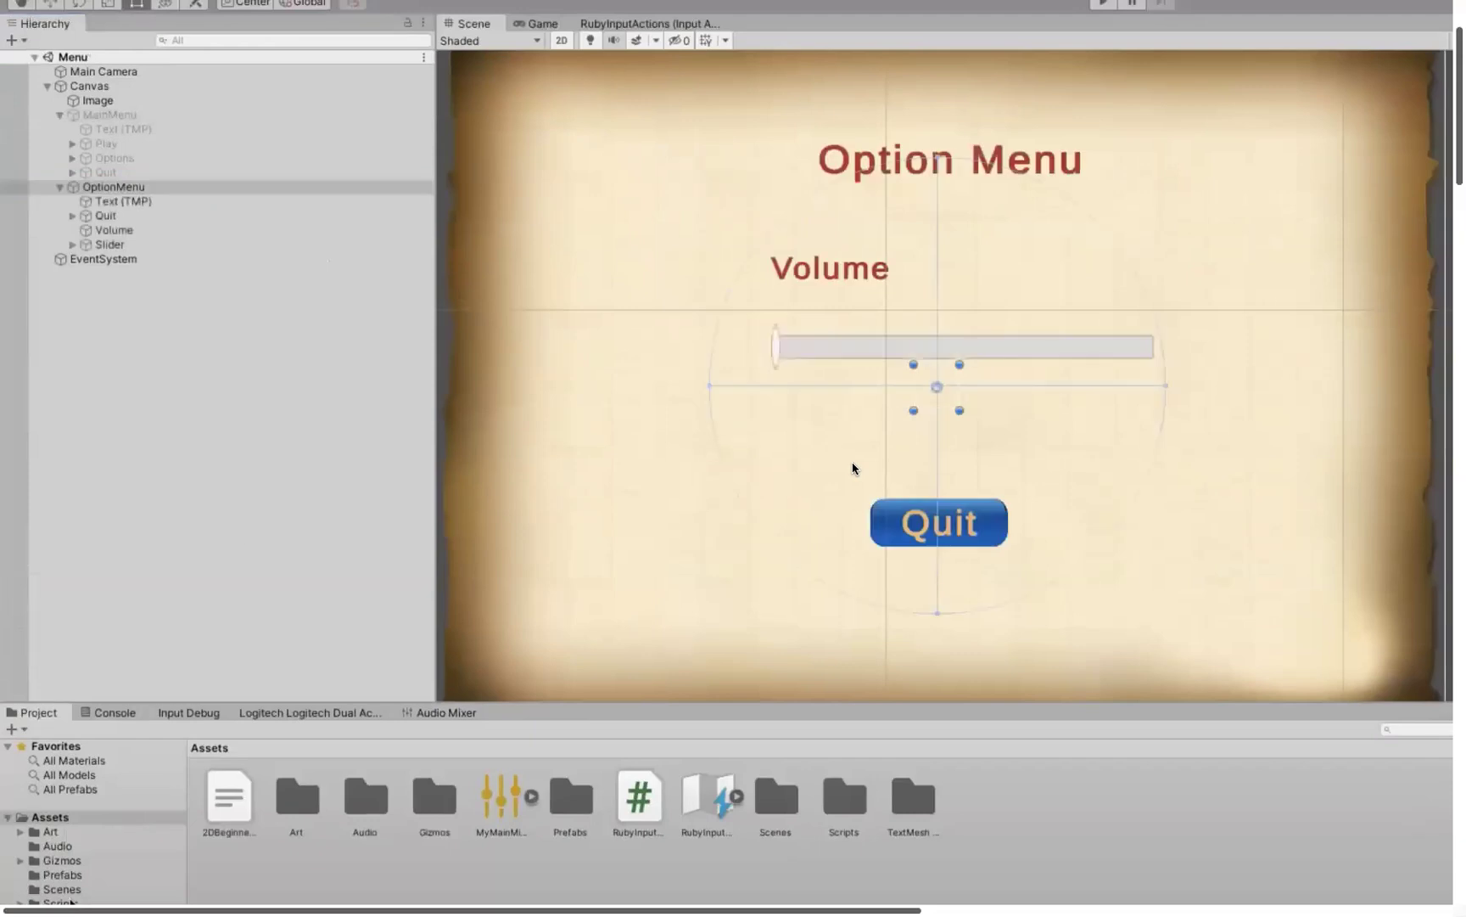
click(58, 846)
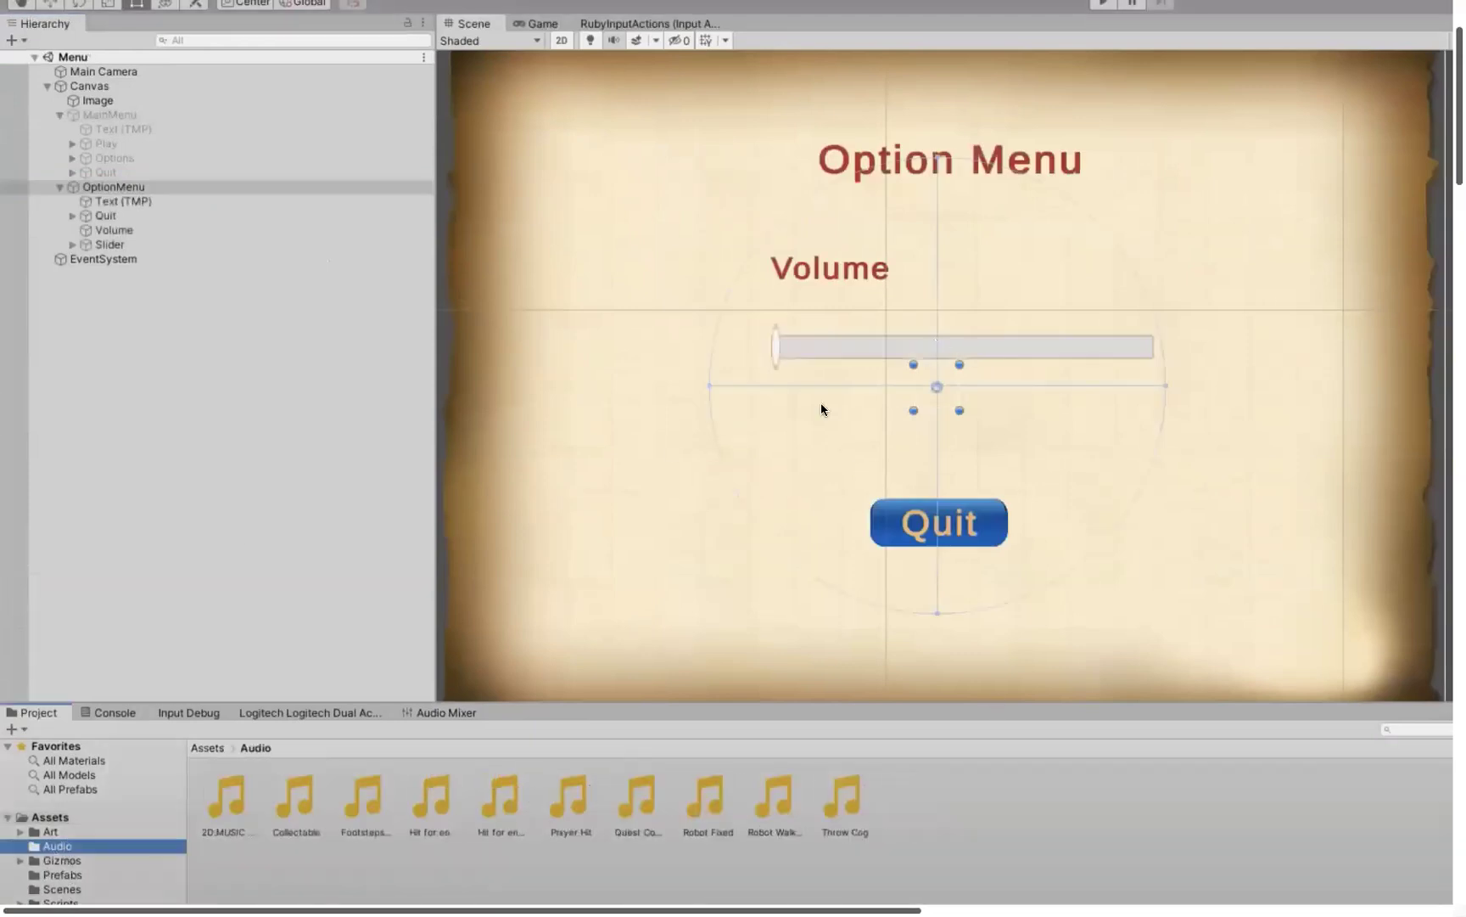
click(706, 351)
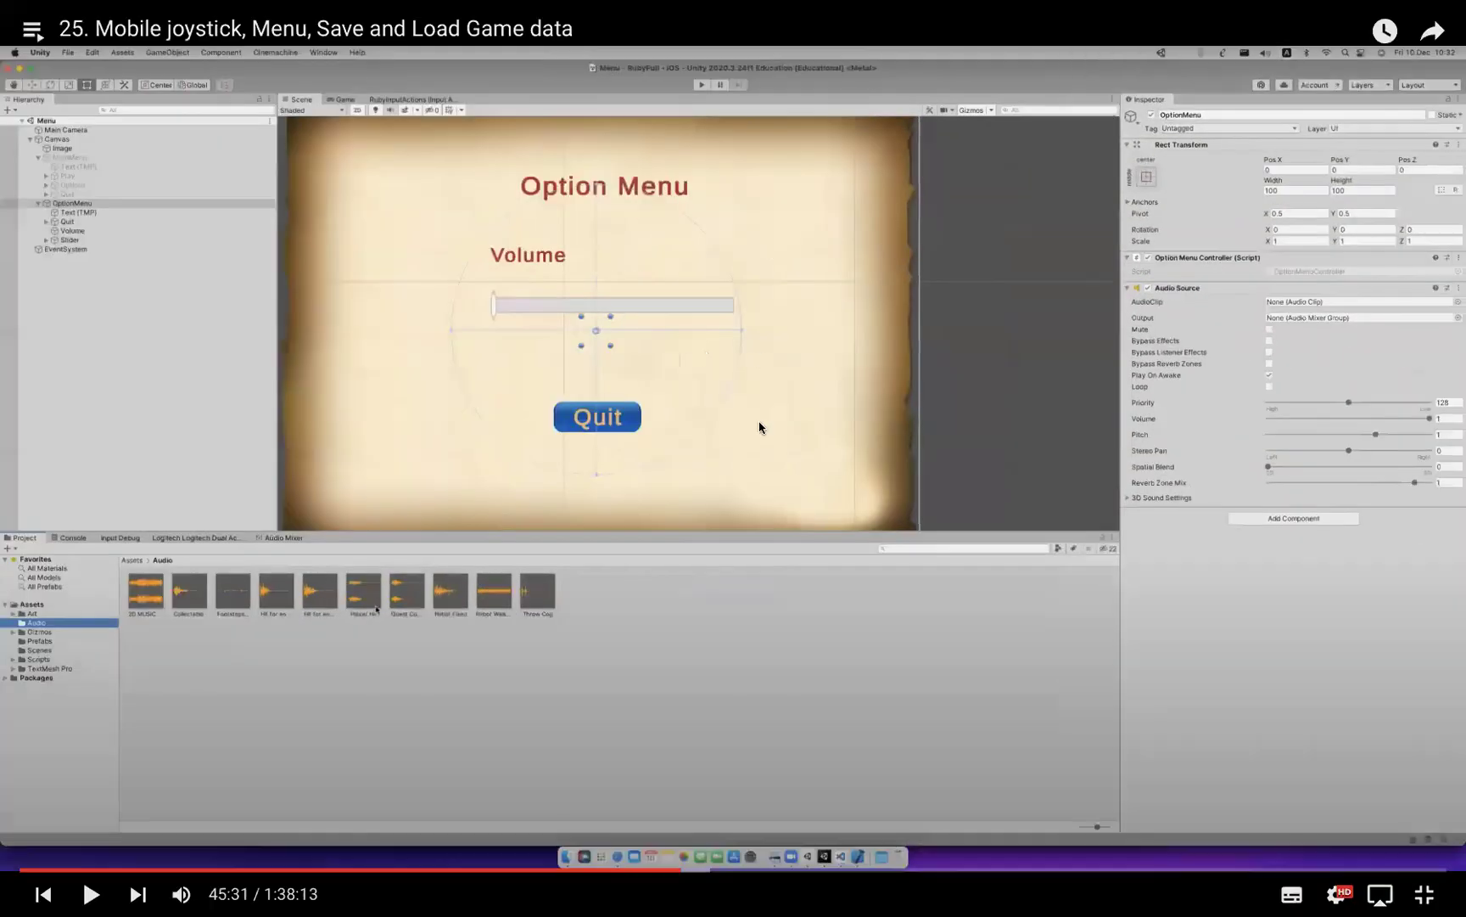
Rewind the tutorial a few seconds to rewatch the Audio Source setup.
key(Left)
key(Left)
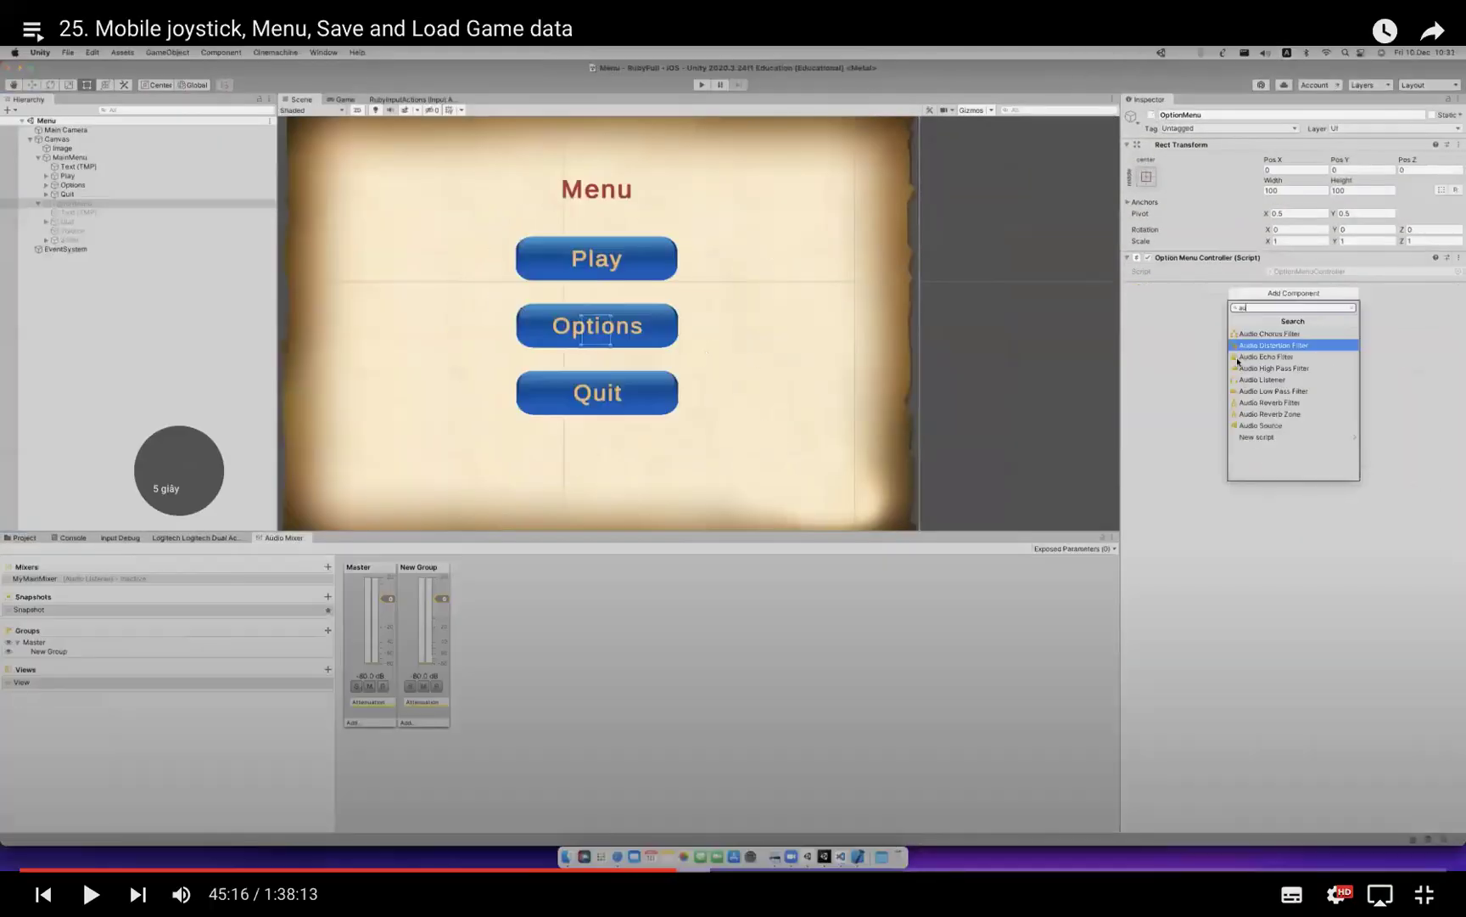
key(space)
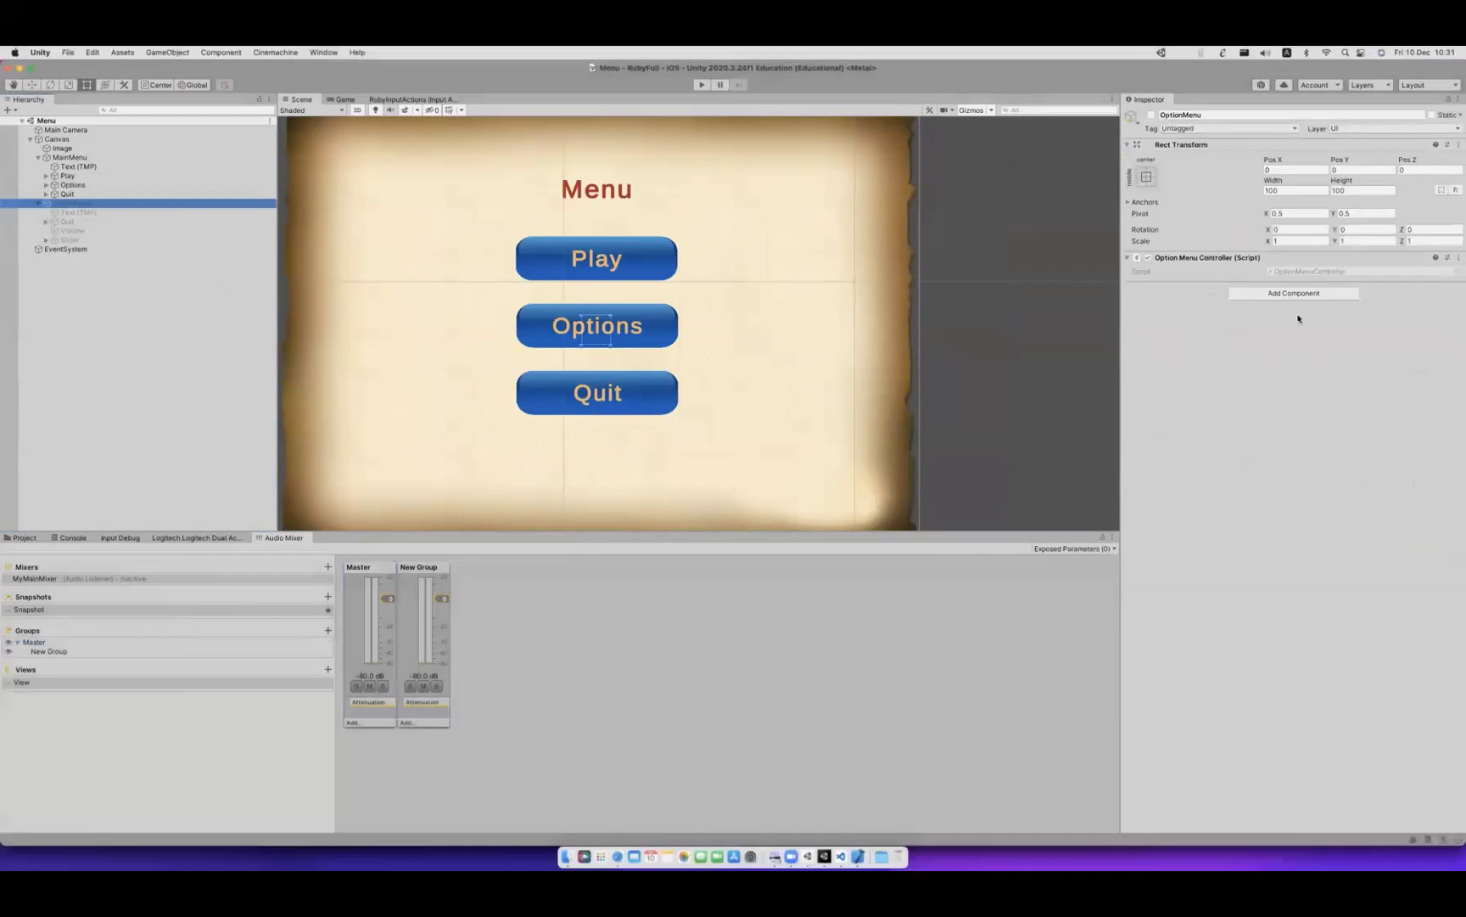
key(space)
key(space)
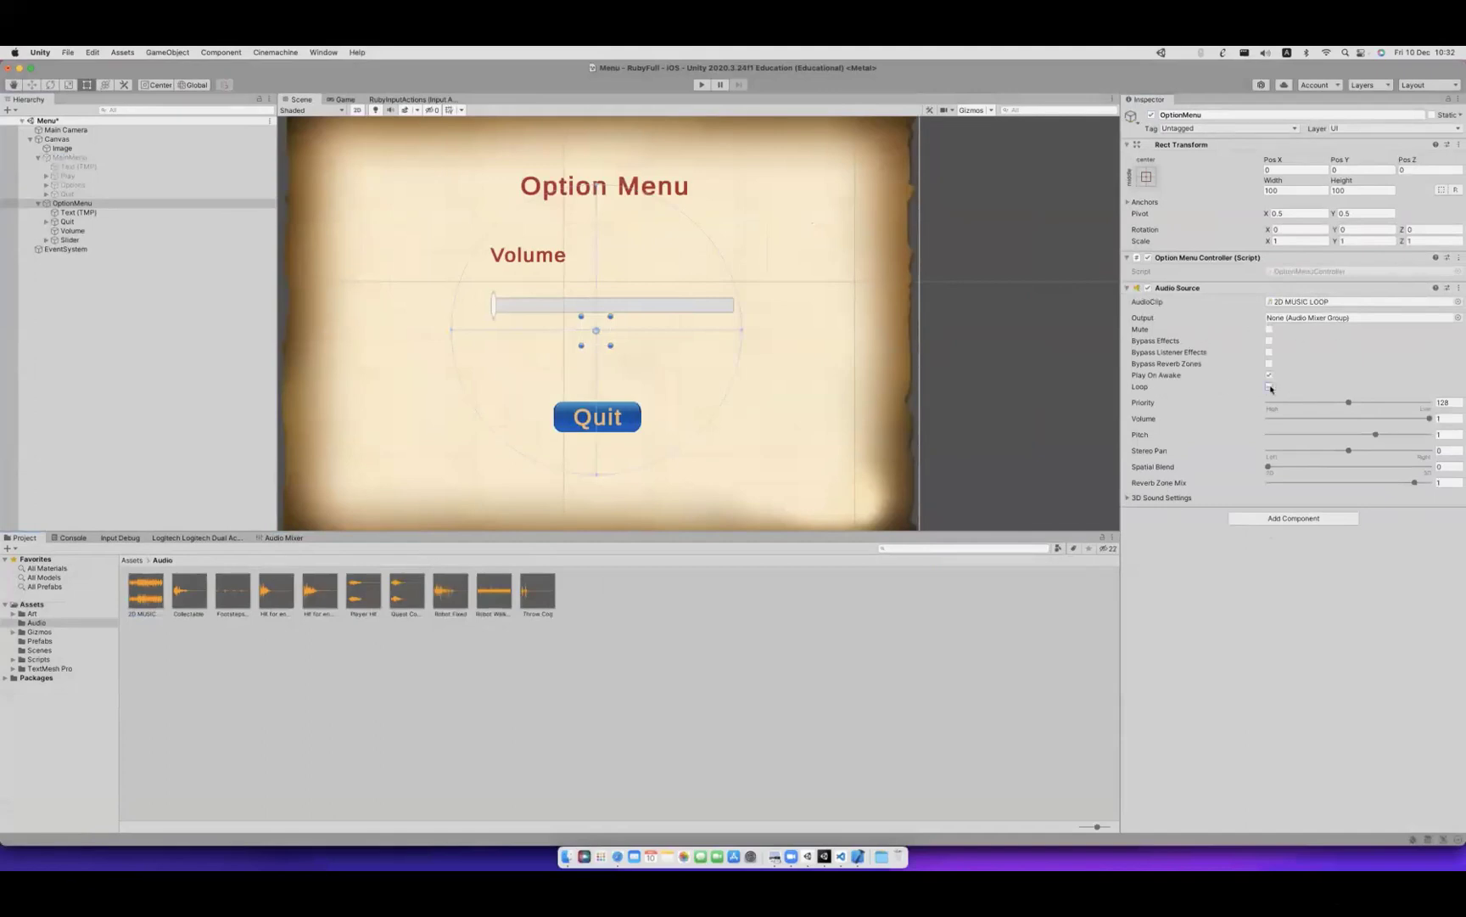
Pick MyMainMixer's Master group as the Audio Source output, following the tutorial.
click(1458, 318)
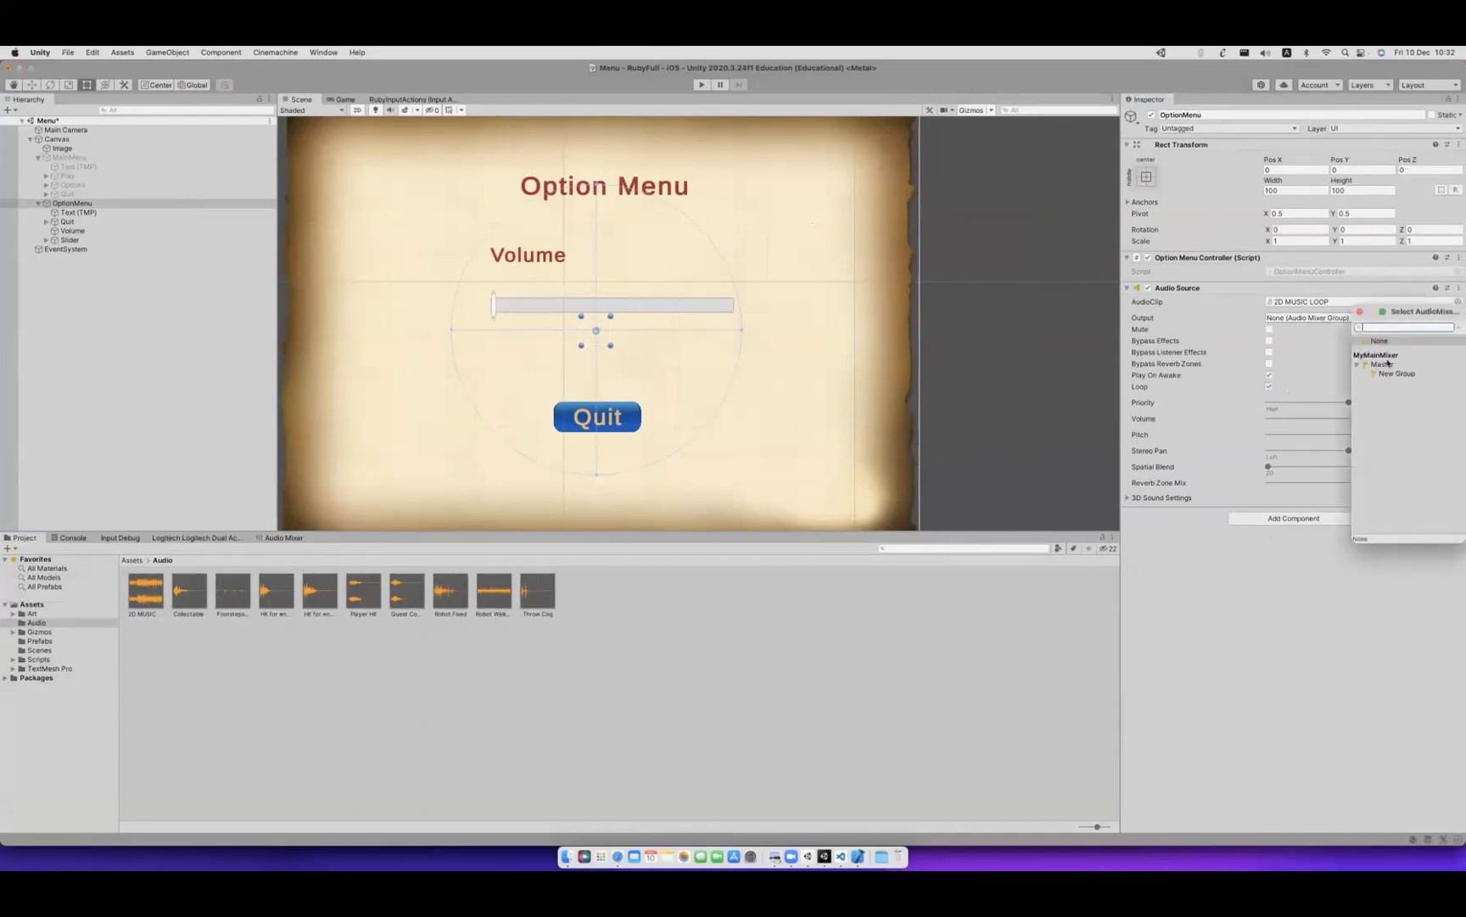
key(space)
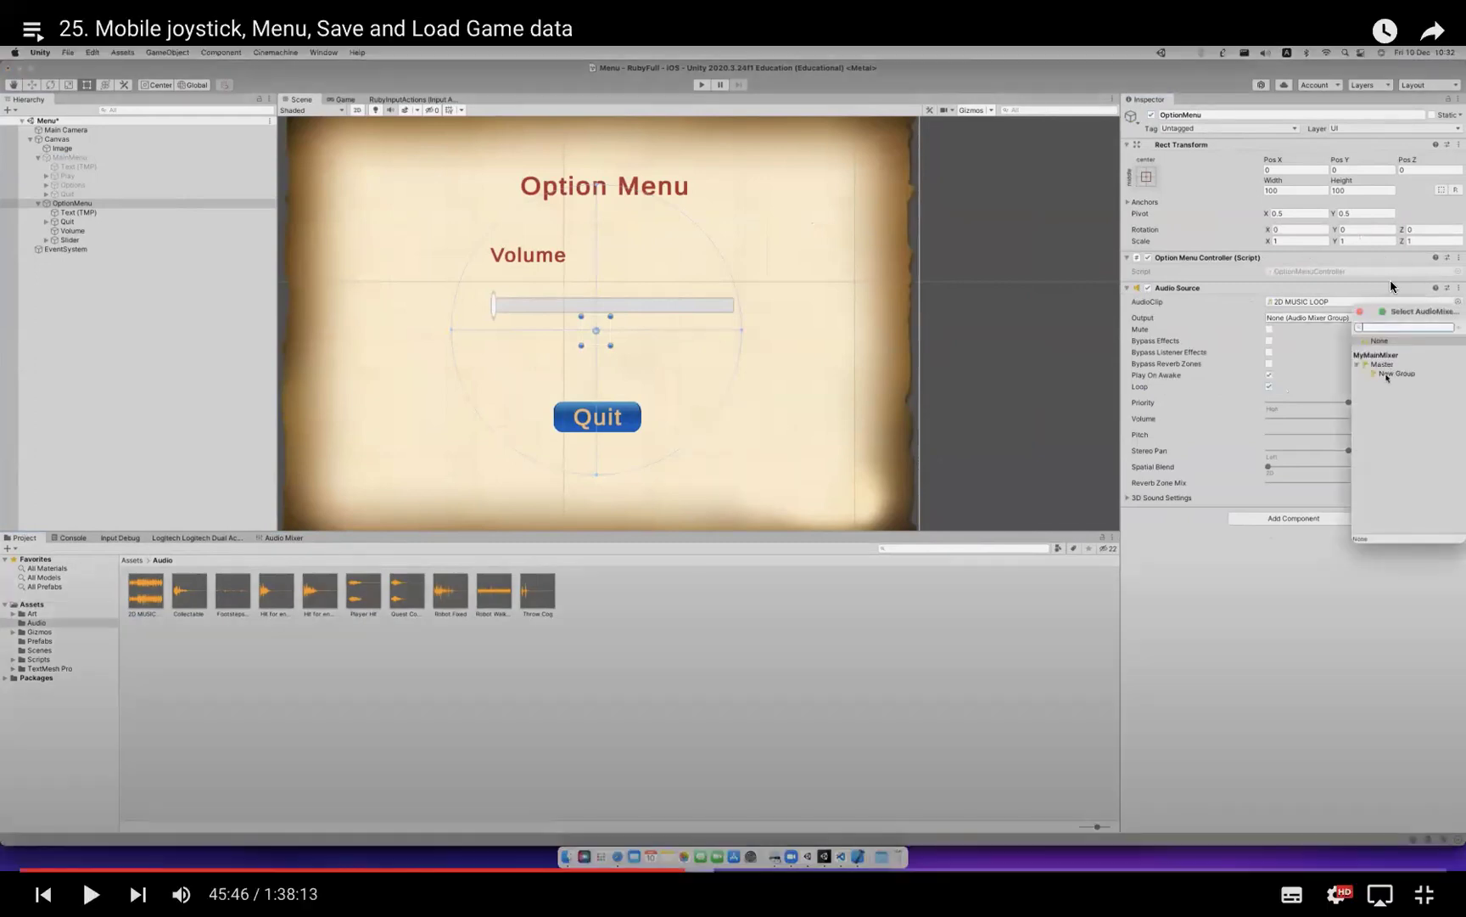
key(space)
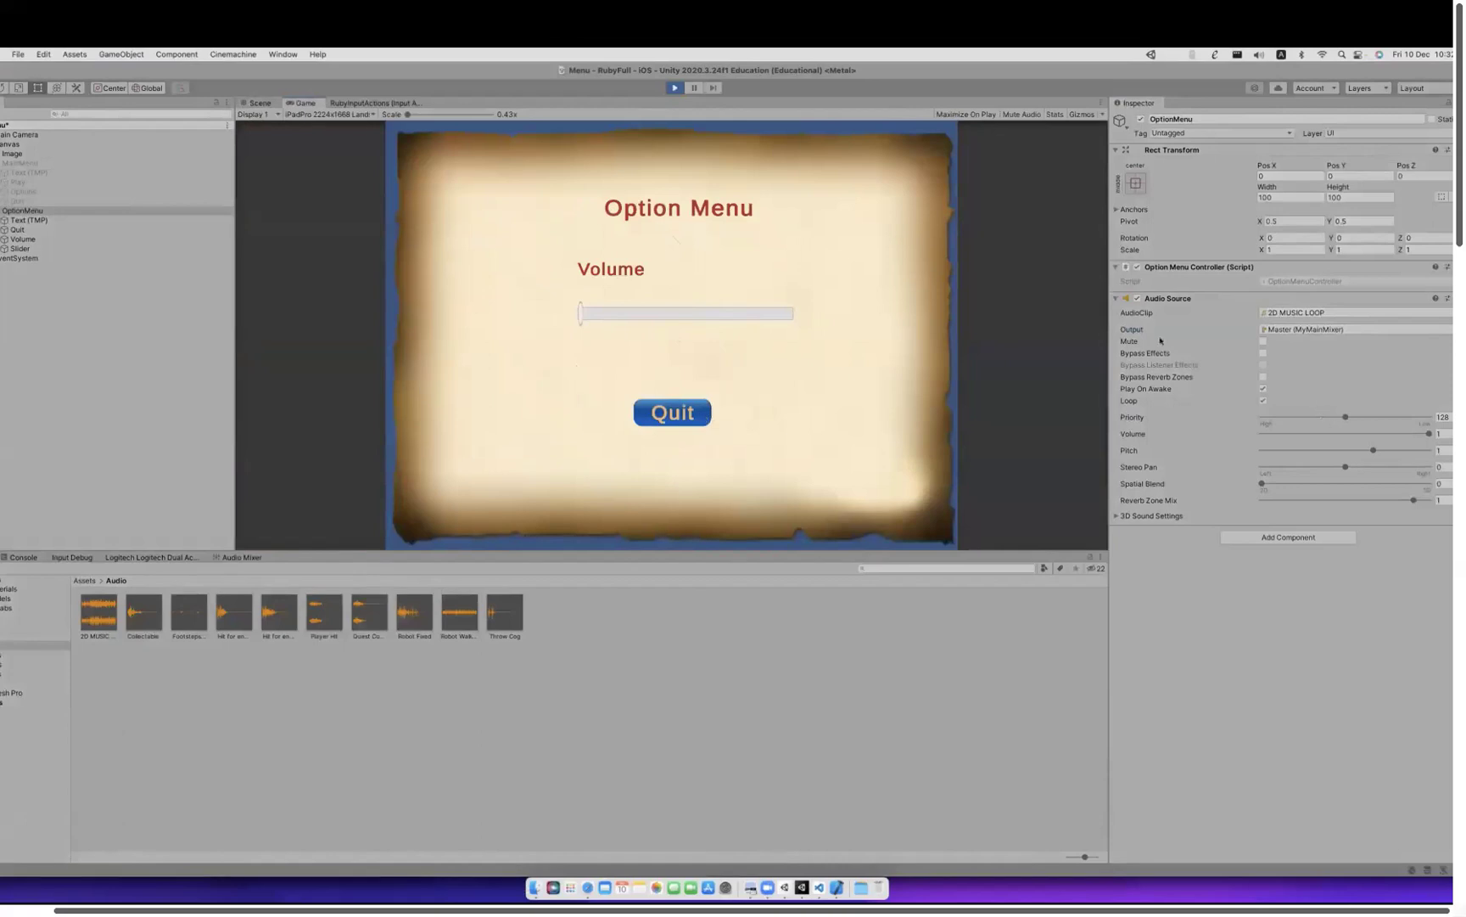
Enable Edit in Playmode, drag the Master fader to about -14.82 dB and back up, then stop the game.
click(246, 557)
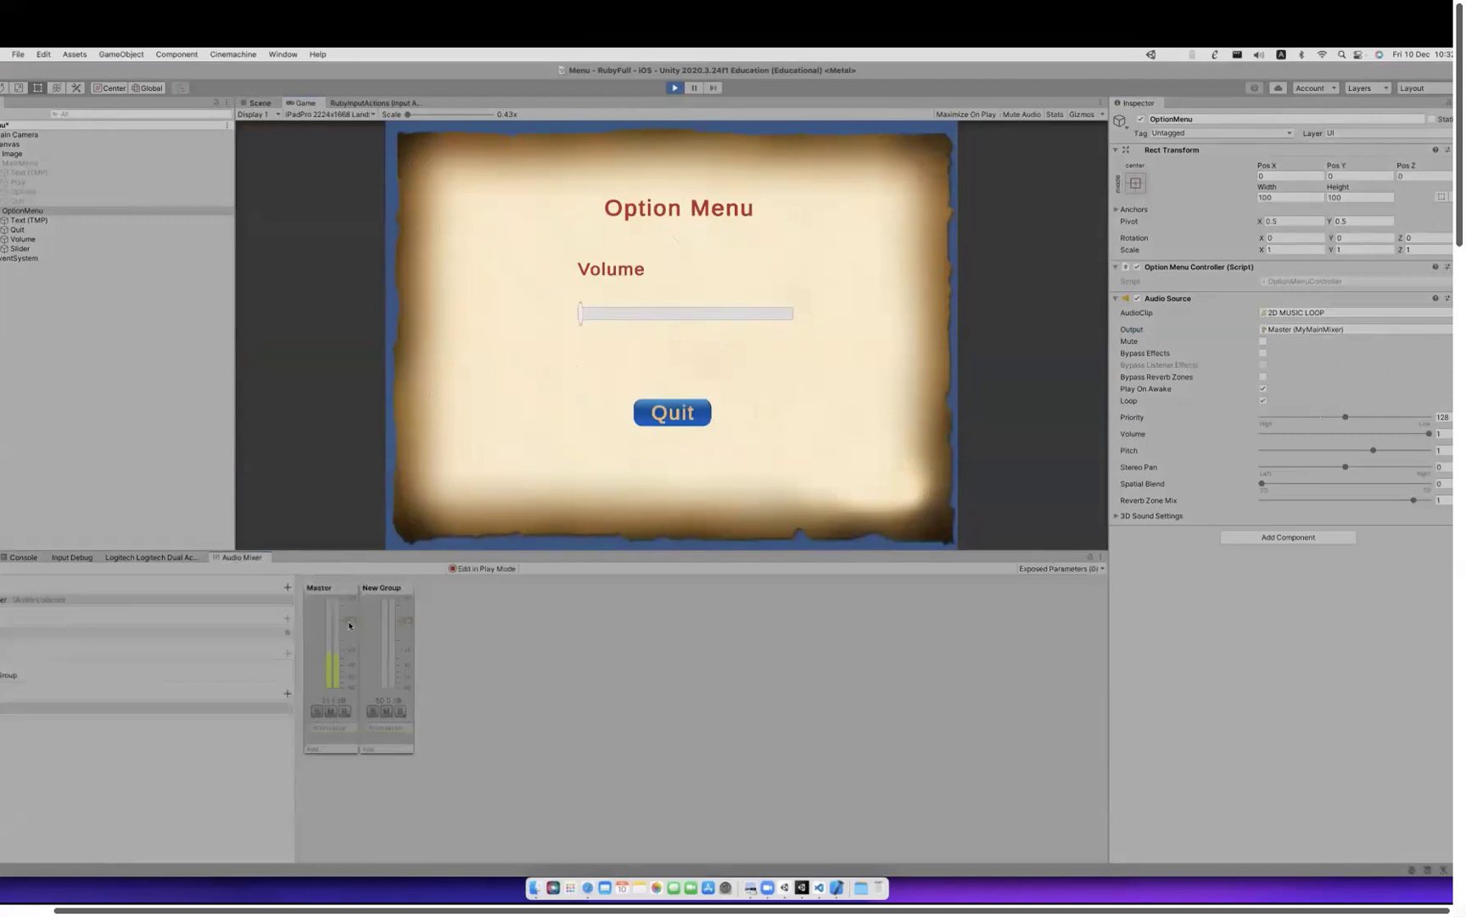
click(347, 650)
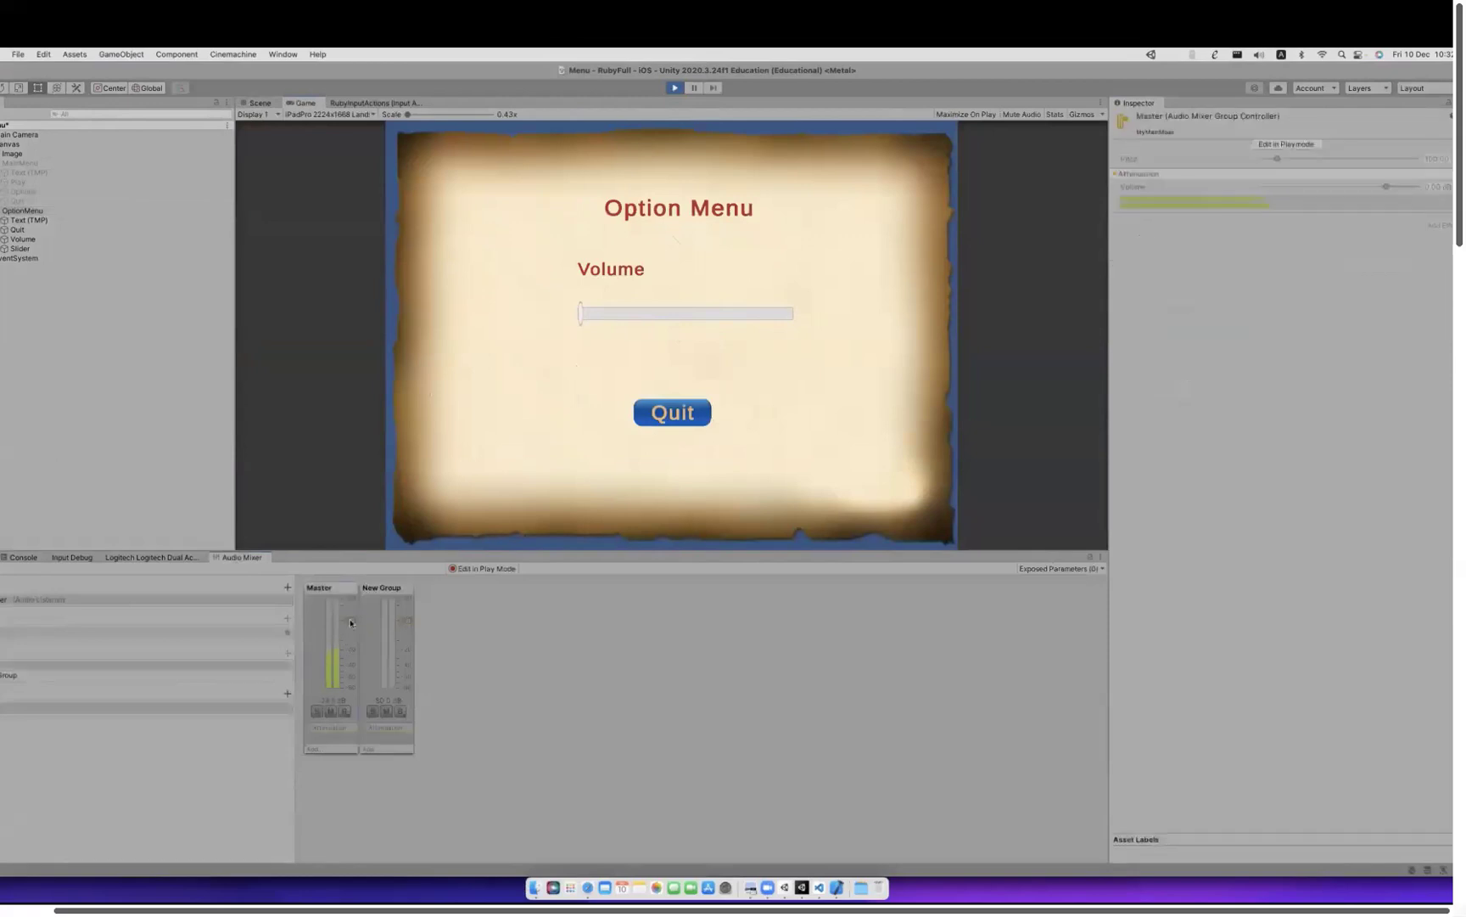
click(1285, 145)
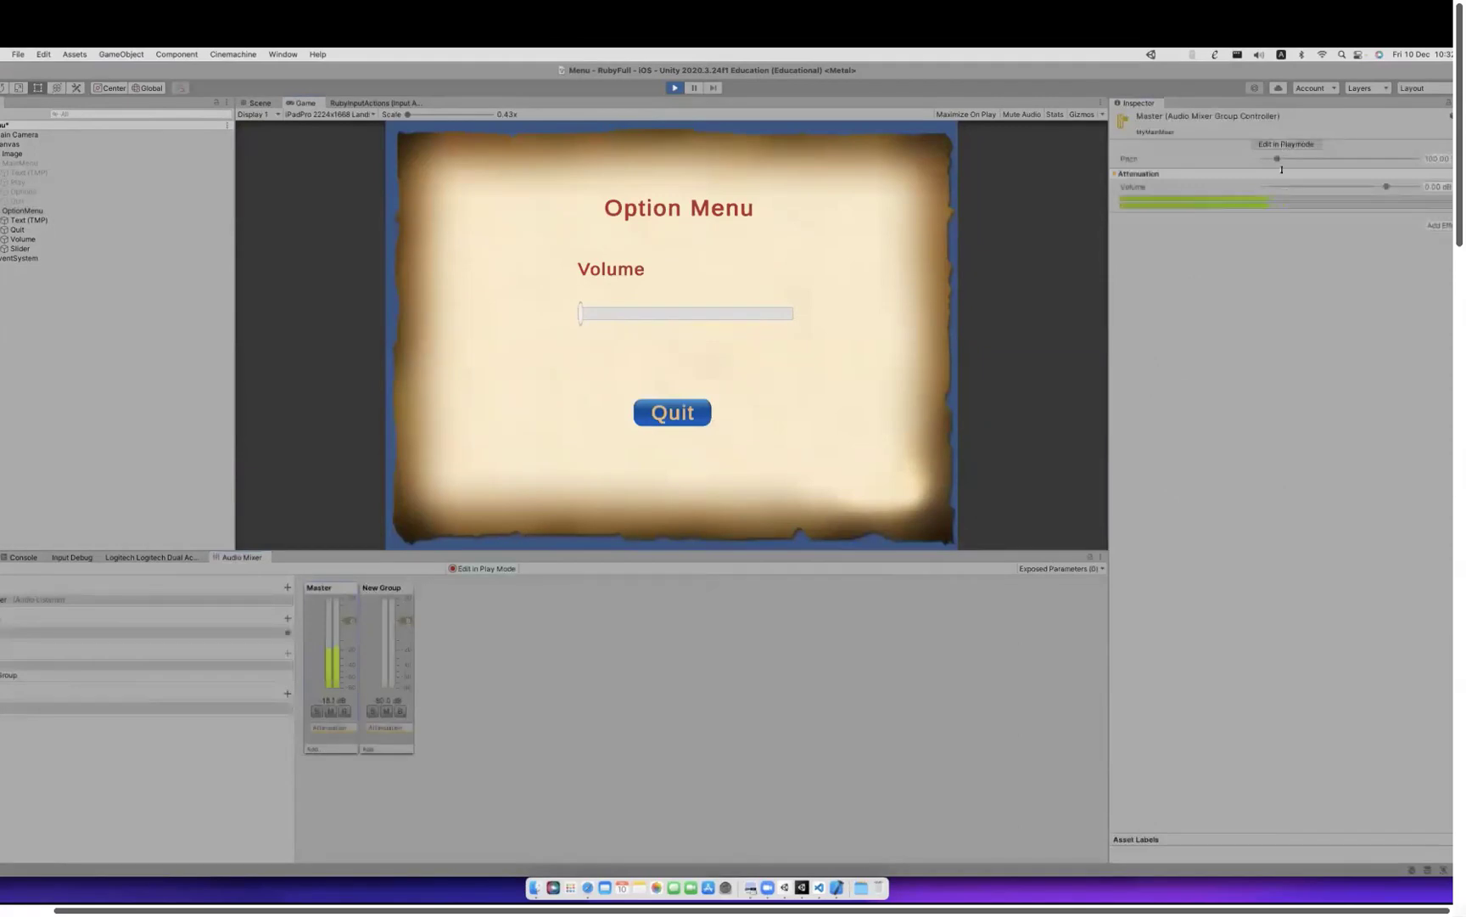
drag(348, 621, 351, 669)
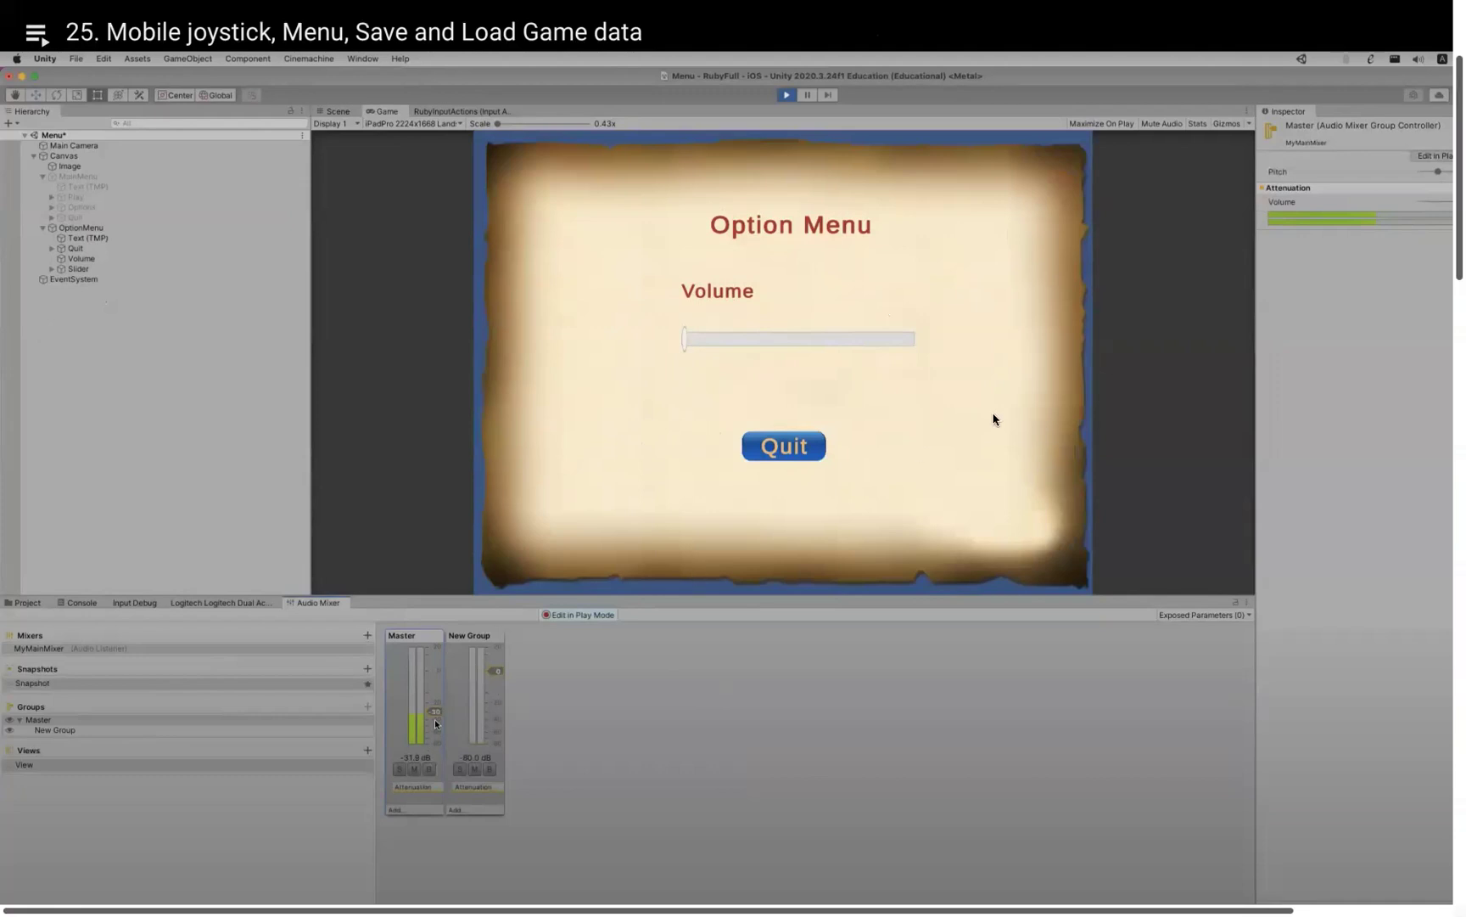
mouse_move(436, 723)
mouse_down()
mouse_move(442, 641)
mouse_move(435, 691)
mouse_up()
key(super+p)
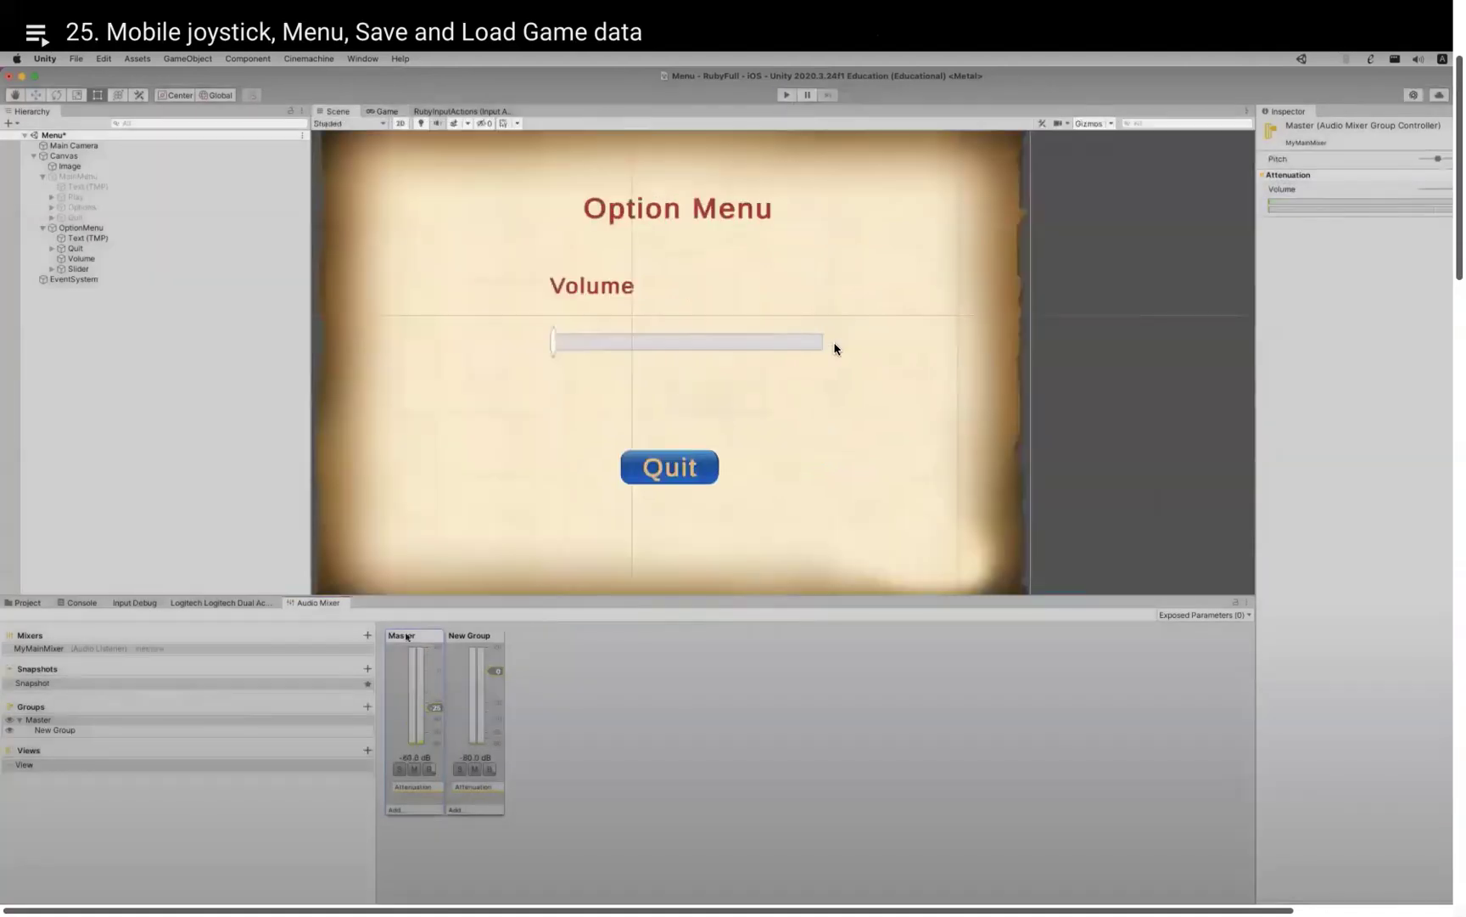
right_click(1356, 175)
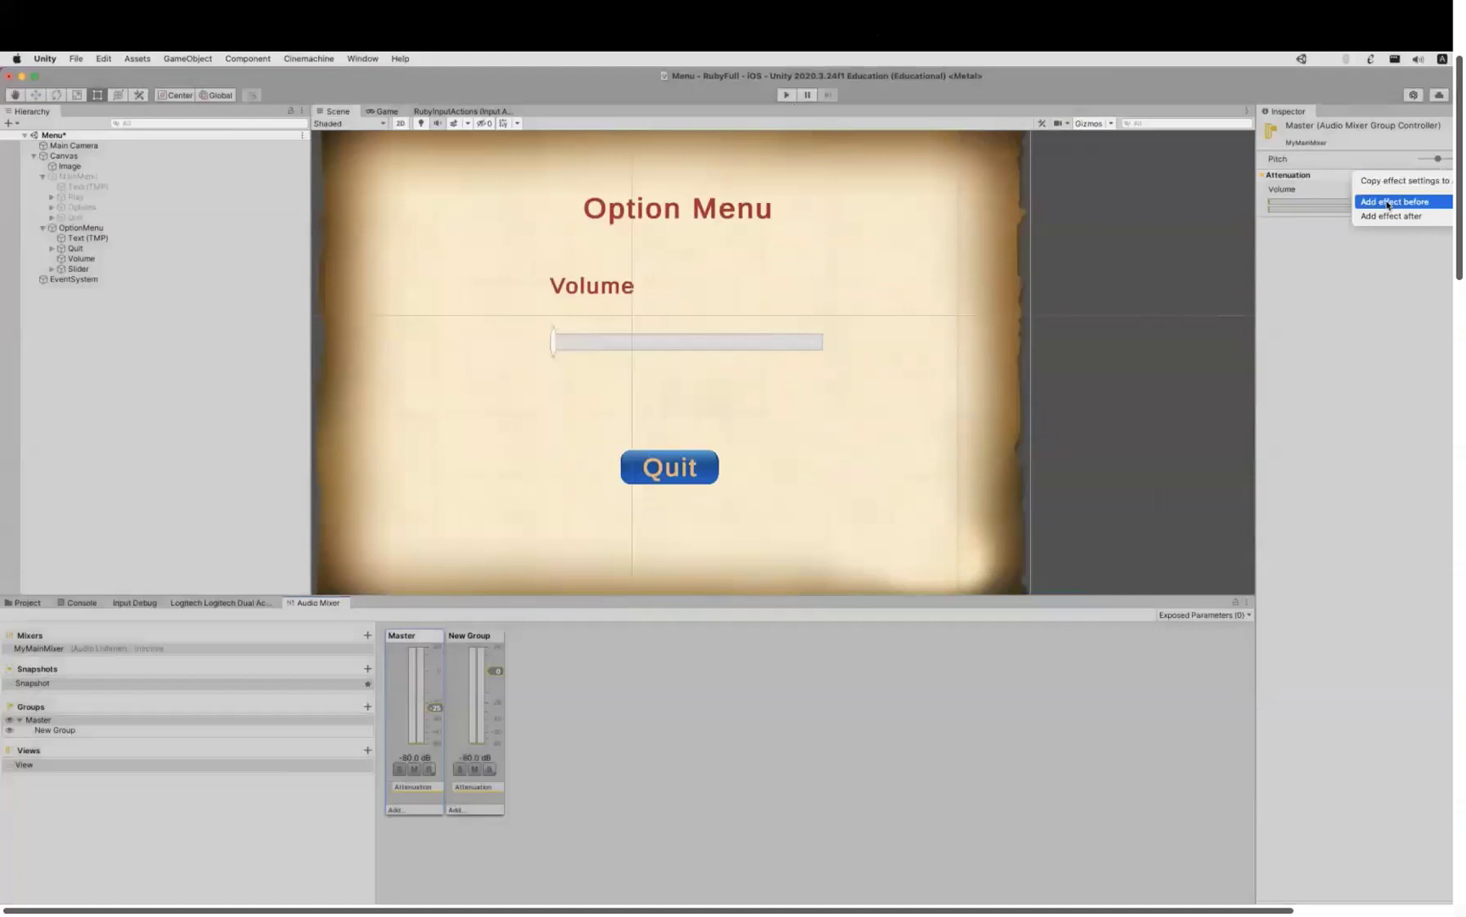
click(1331, 200)
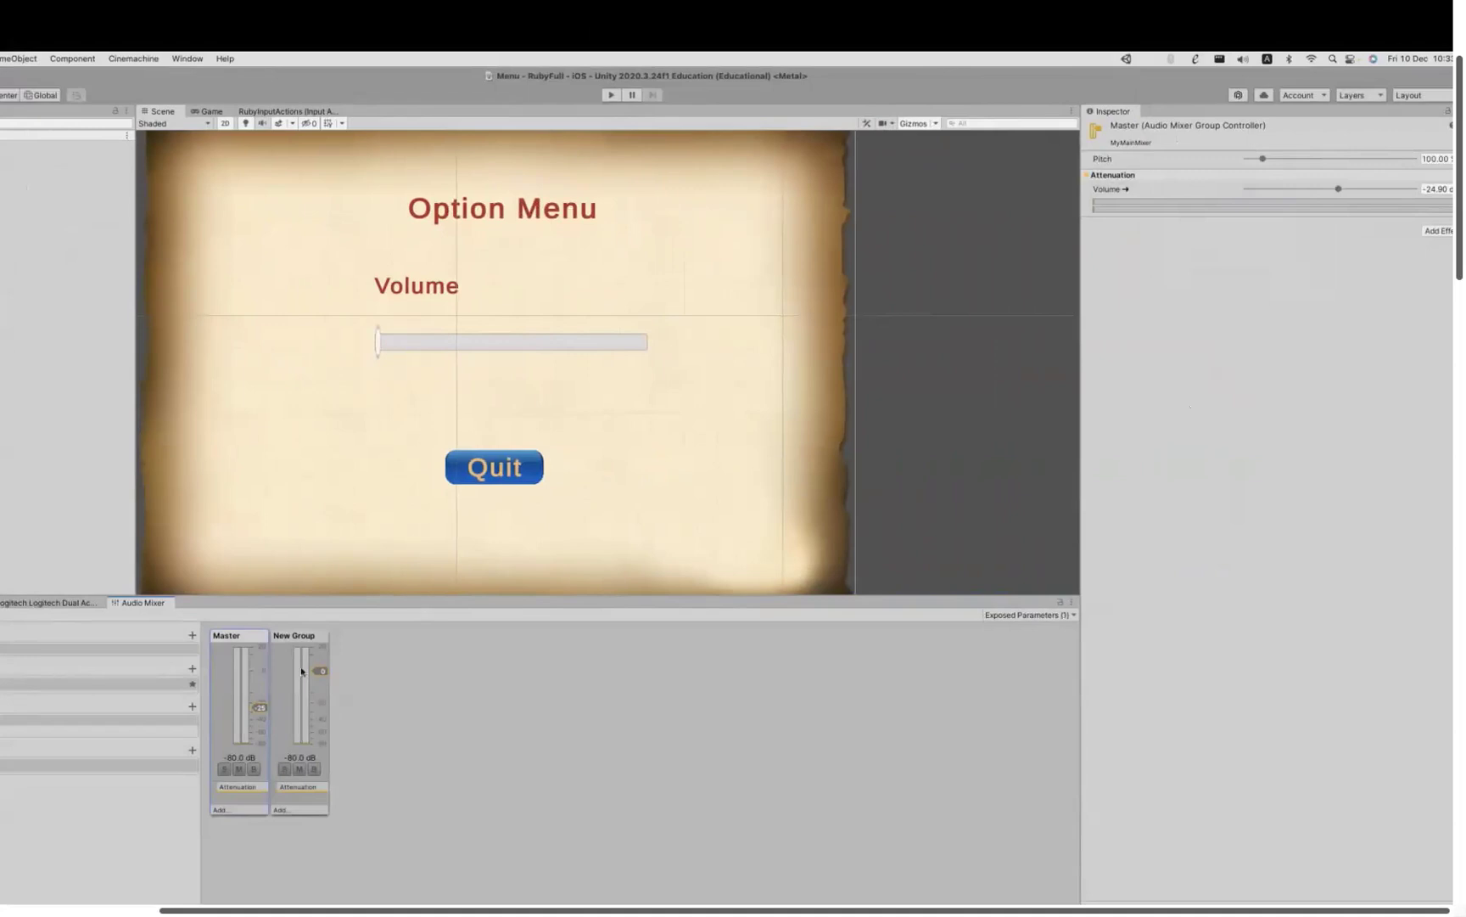
click(1061, 615)
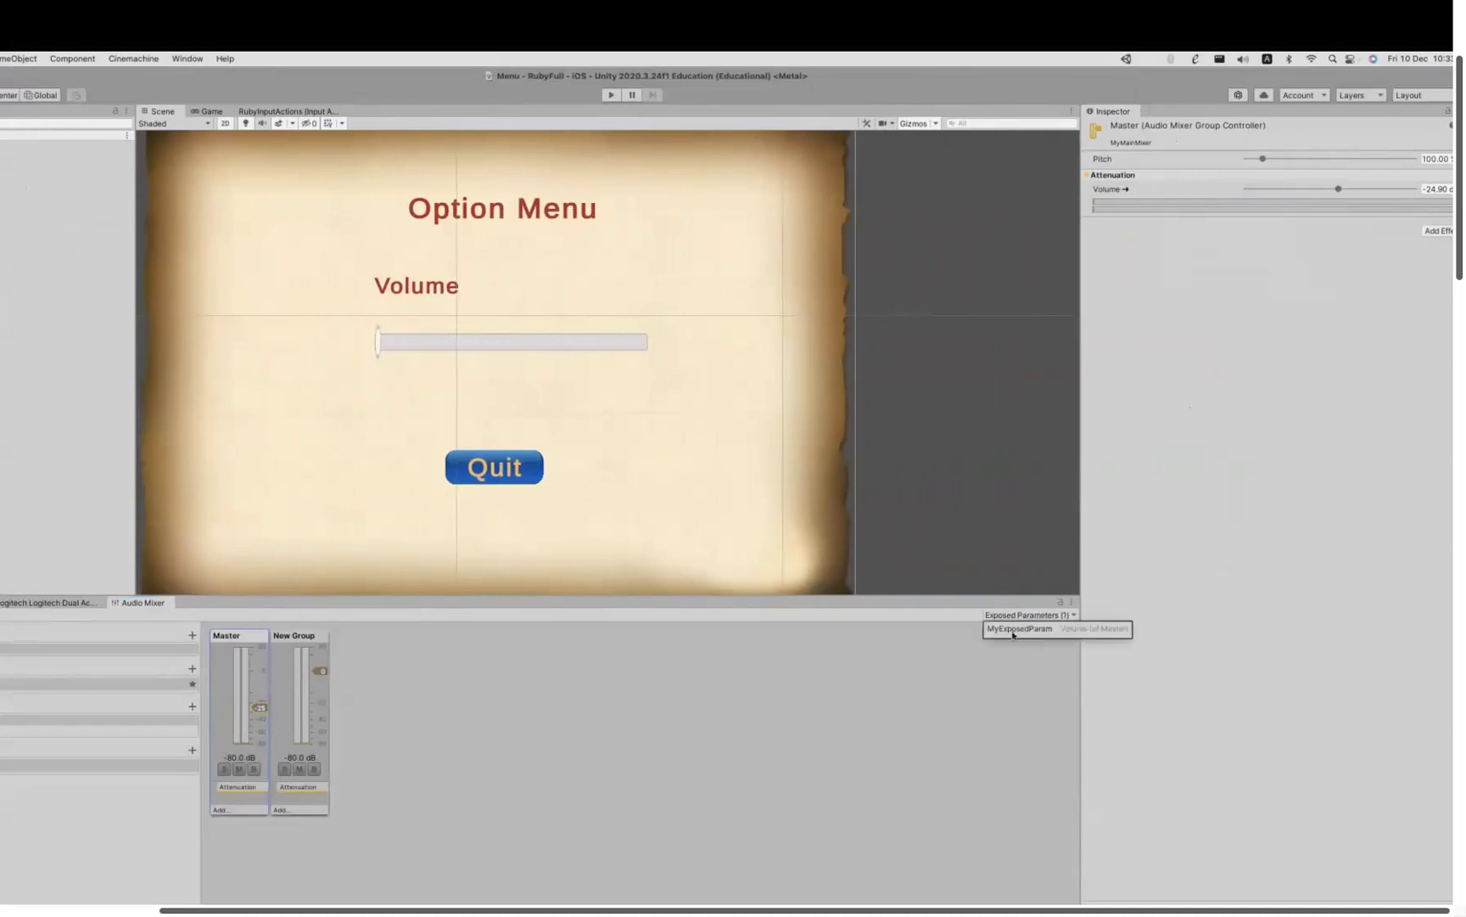
key(space)
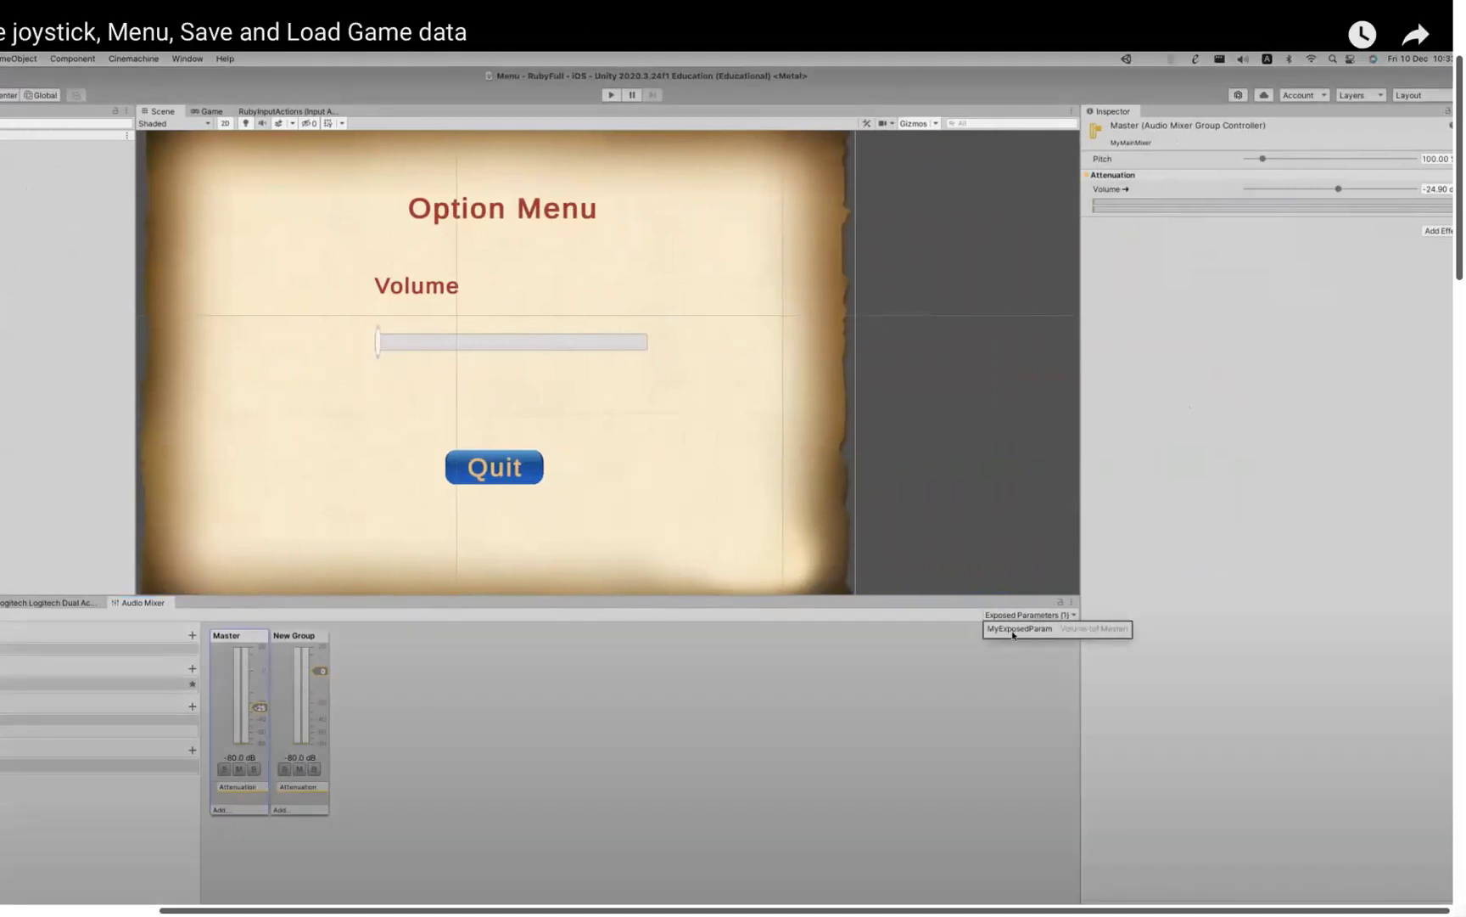
key(Left)
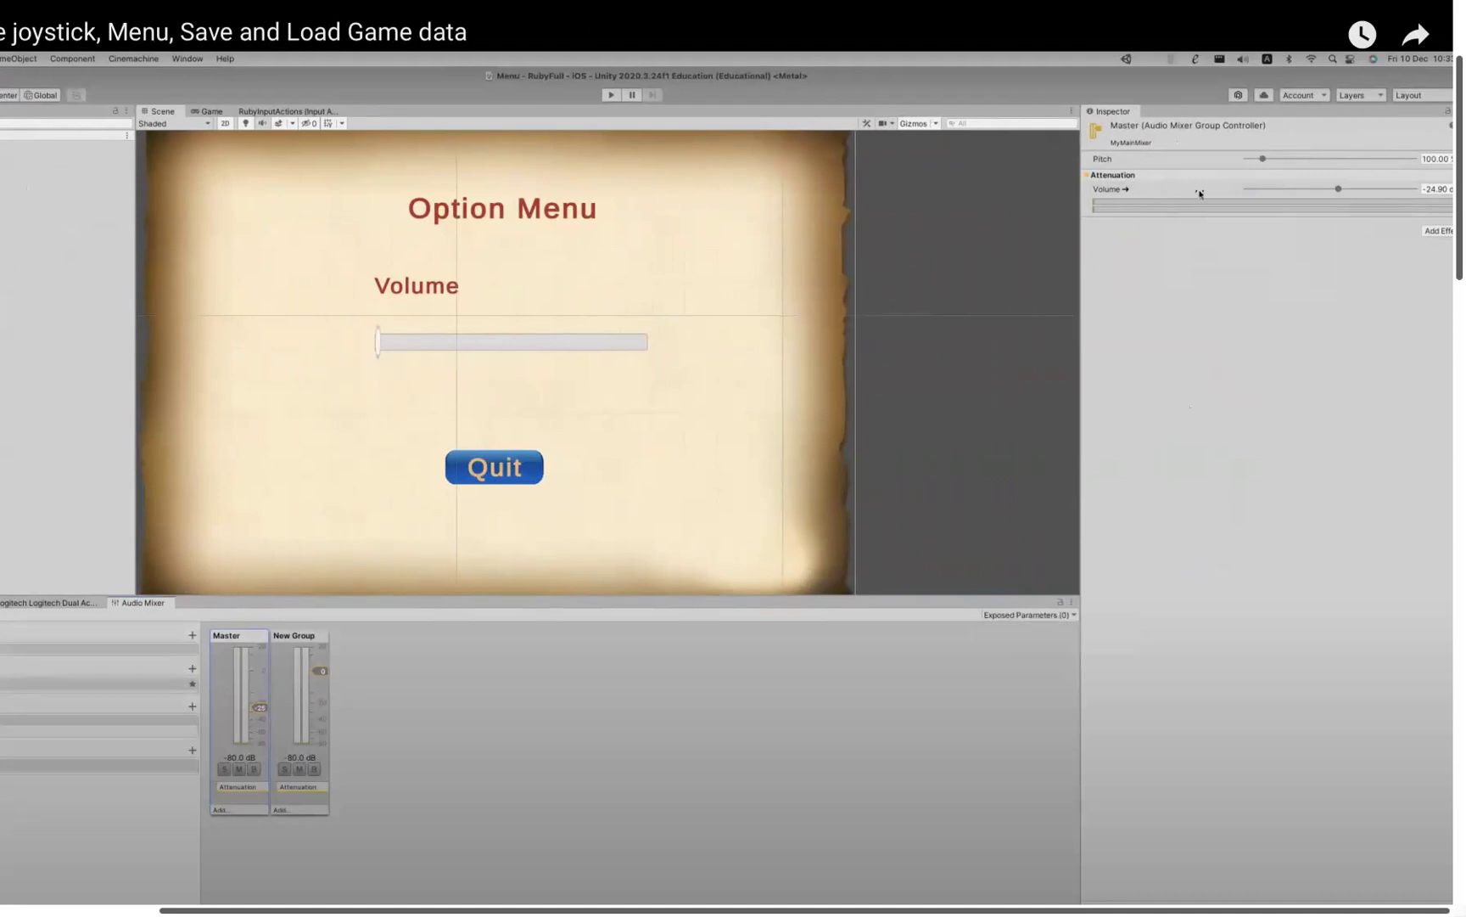
key(Left)
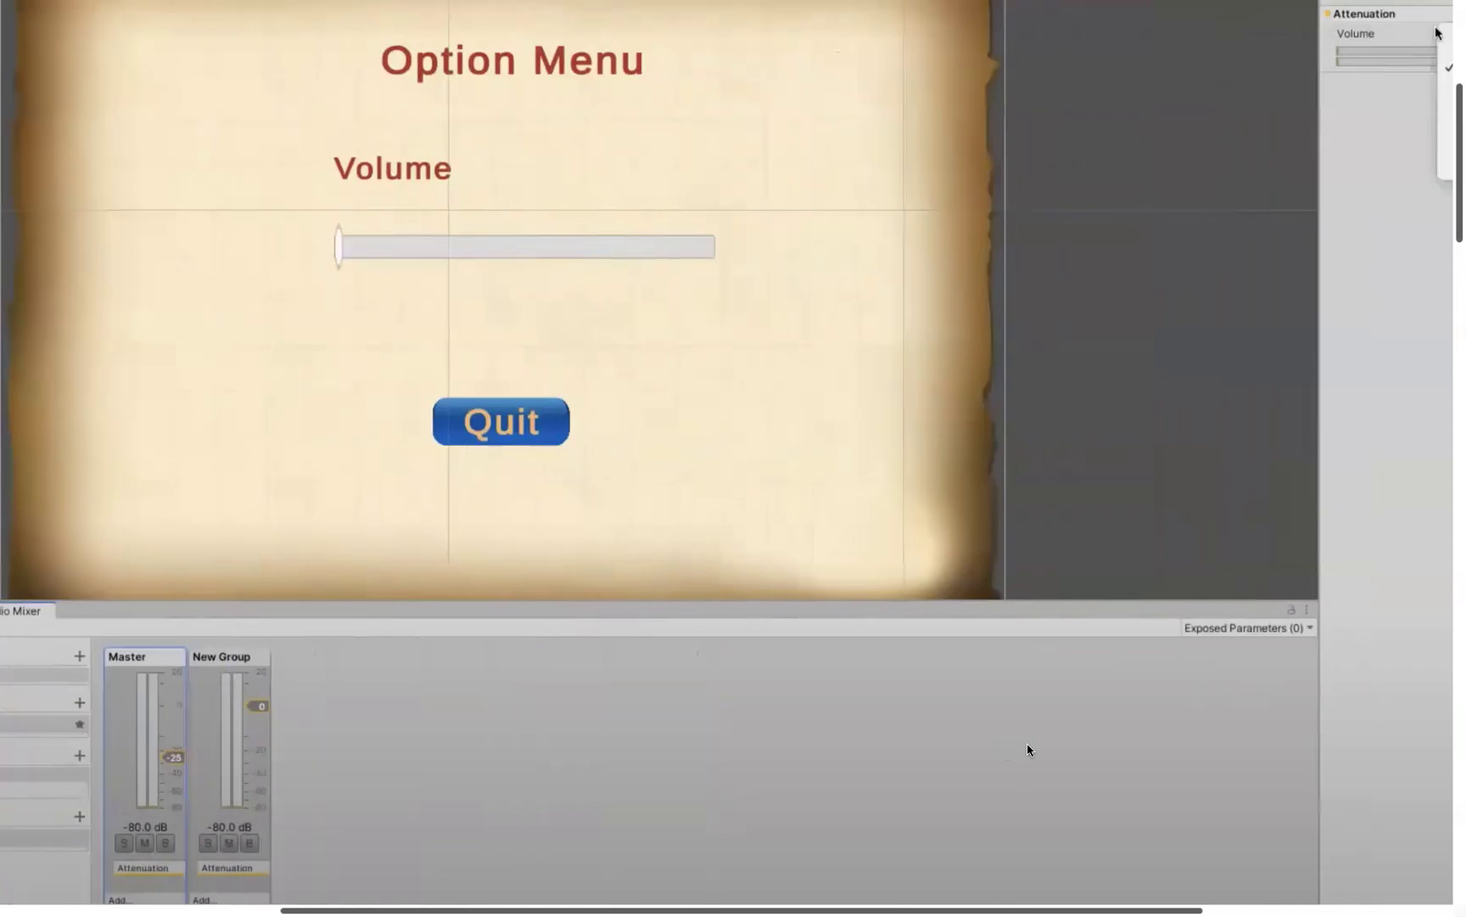
Expose the Master group's Volume to scripts and open the Exposed Parameters list showing MyExposedParam.
right_click(1329, 33)
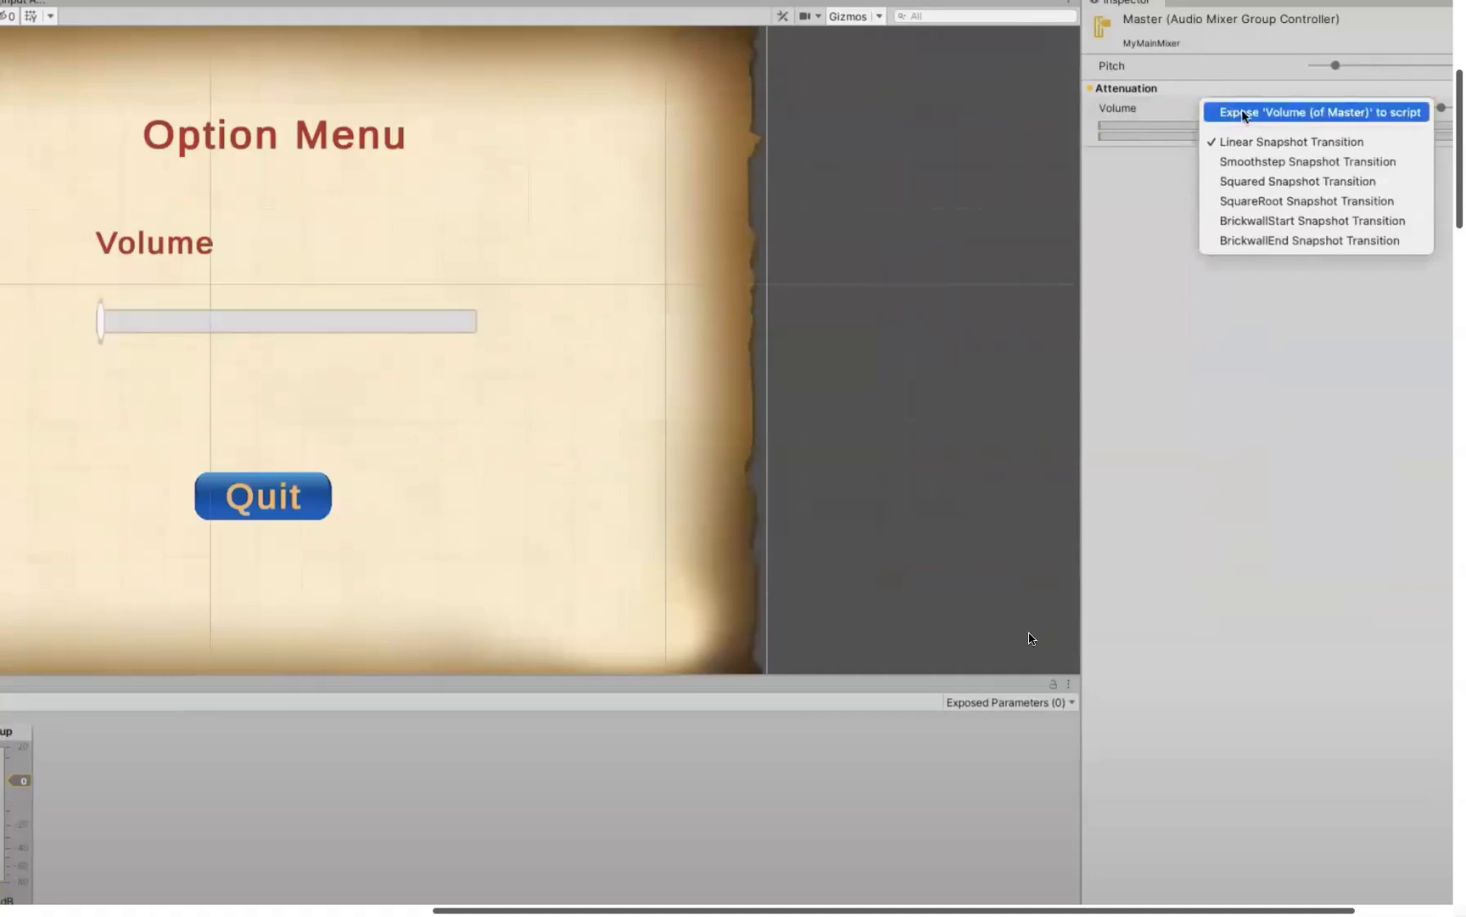
click(1247, 113)
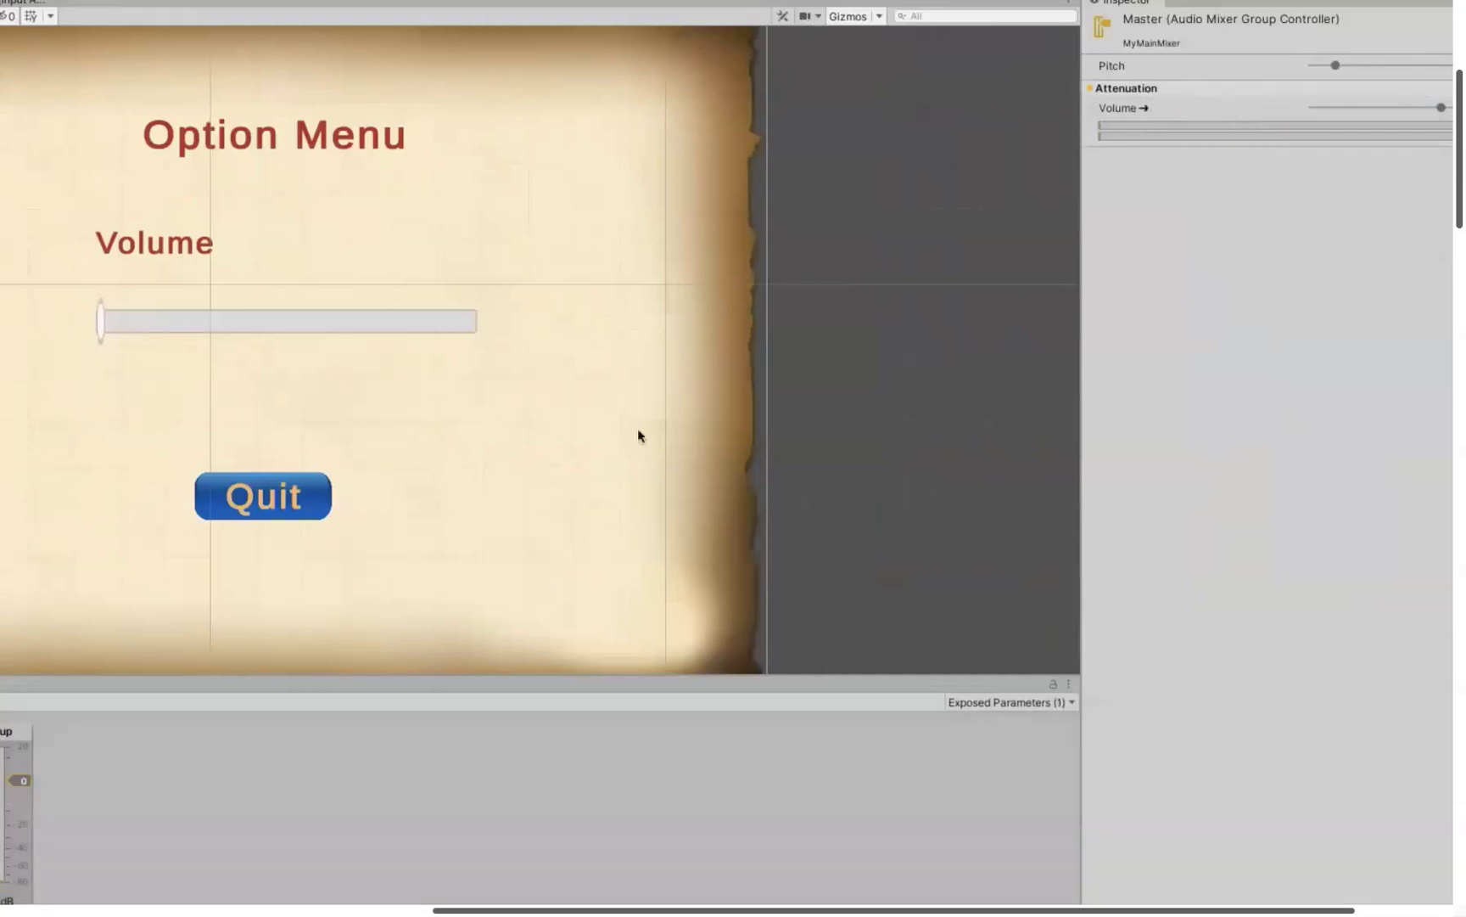
click(1053, 701)
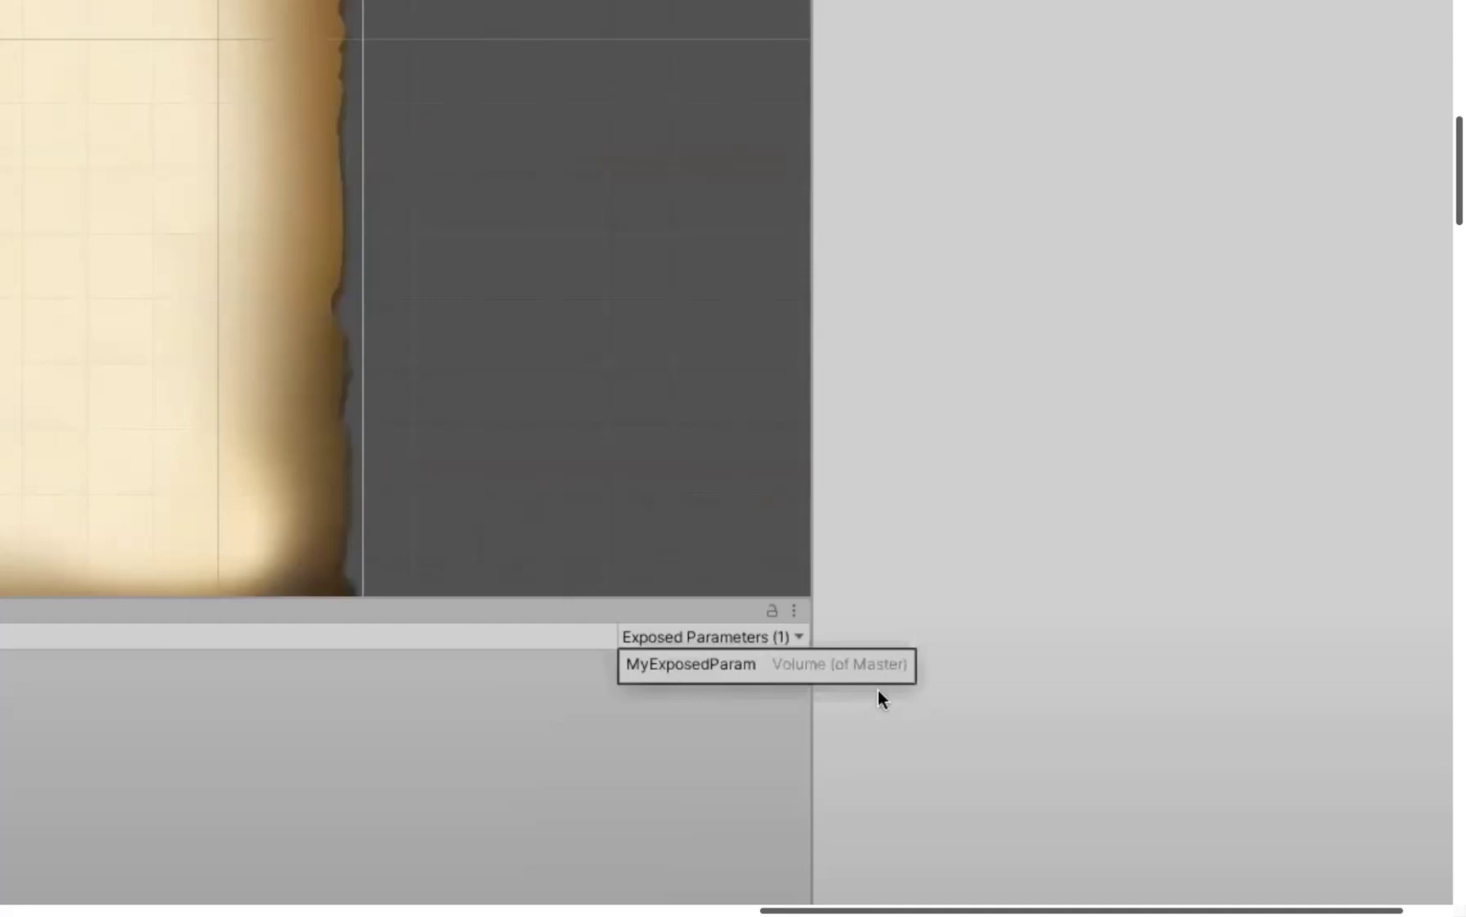
Rename the exposed parameter MyExposedParam to 'volume' and close the Exposed Parameters list.
right_click(681, 666)
click(732, 713)
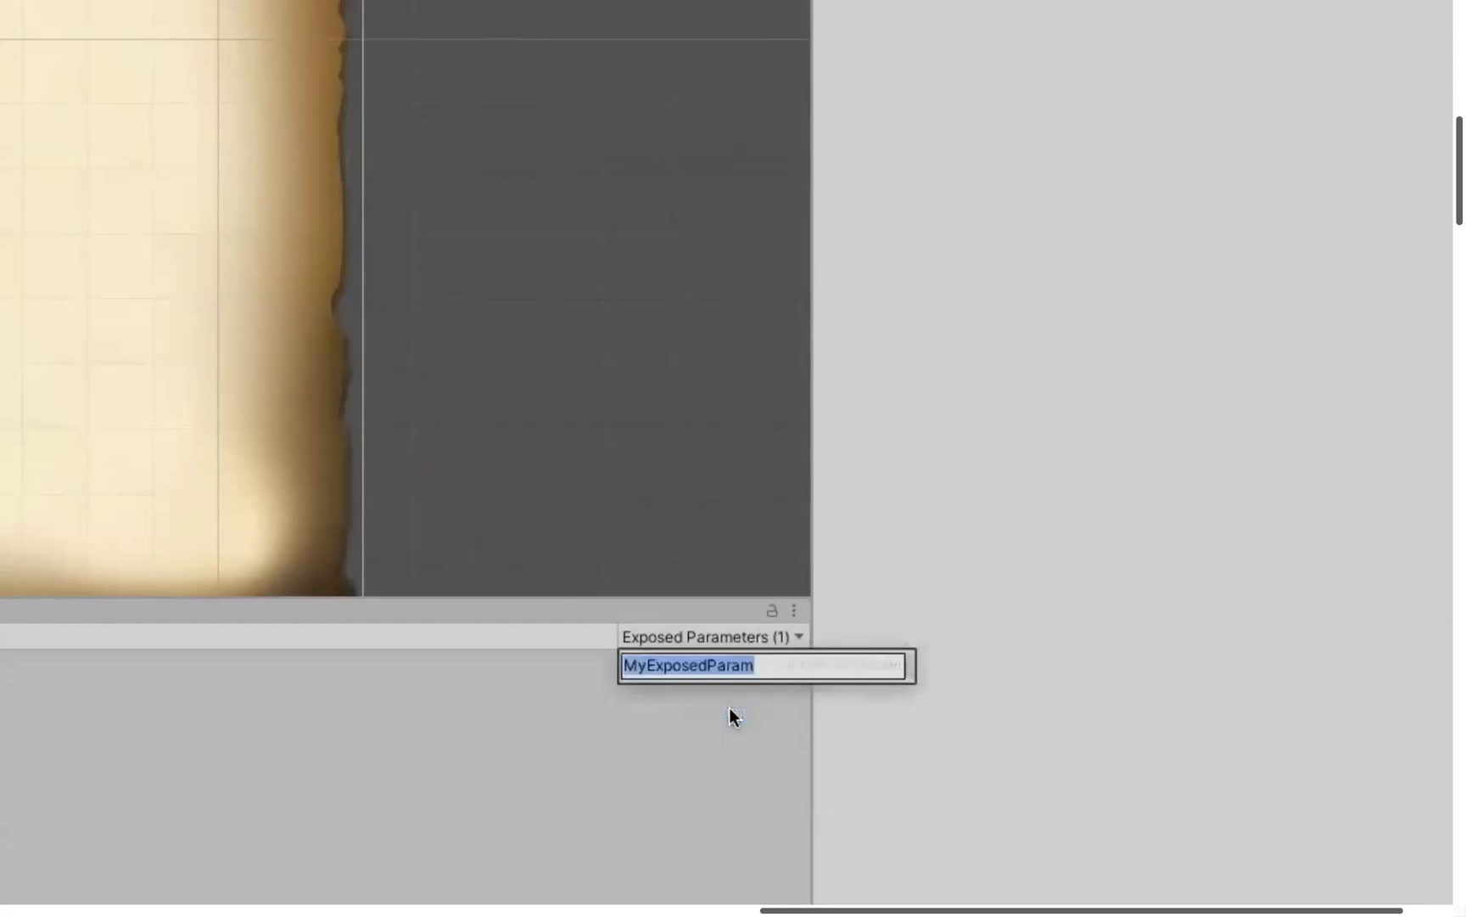
text(volu)
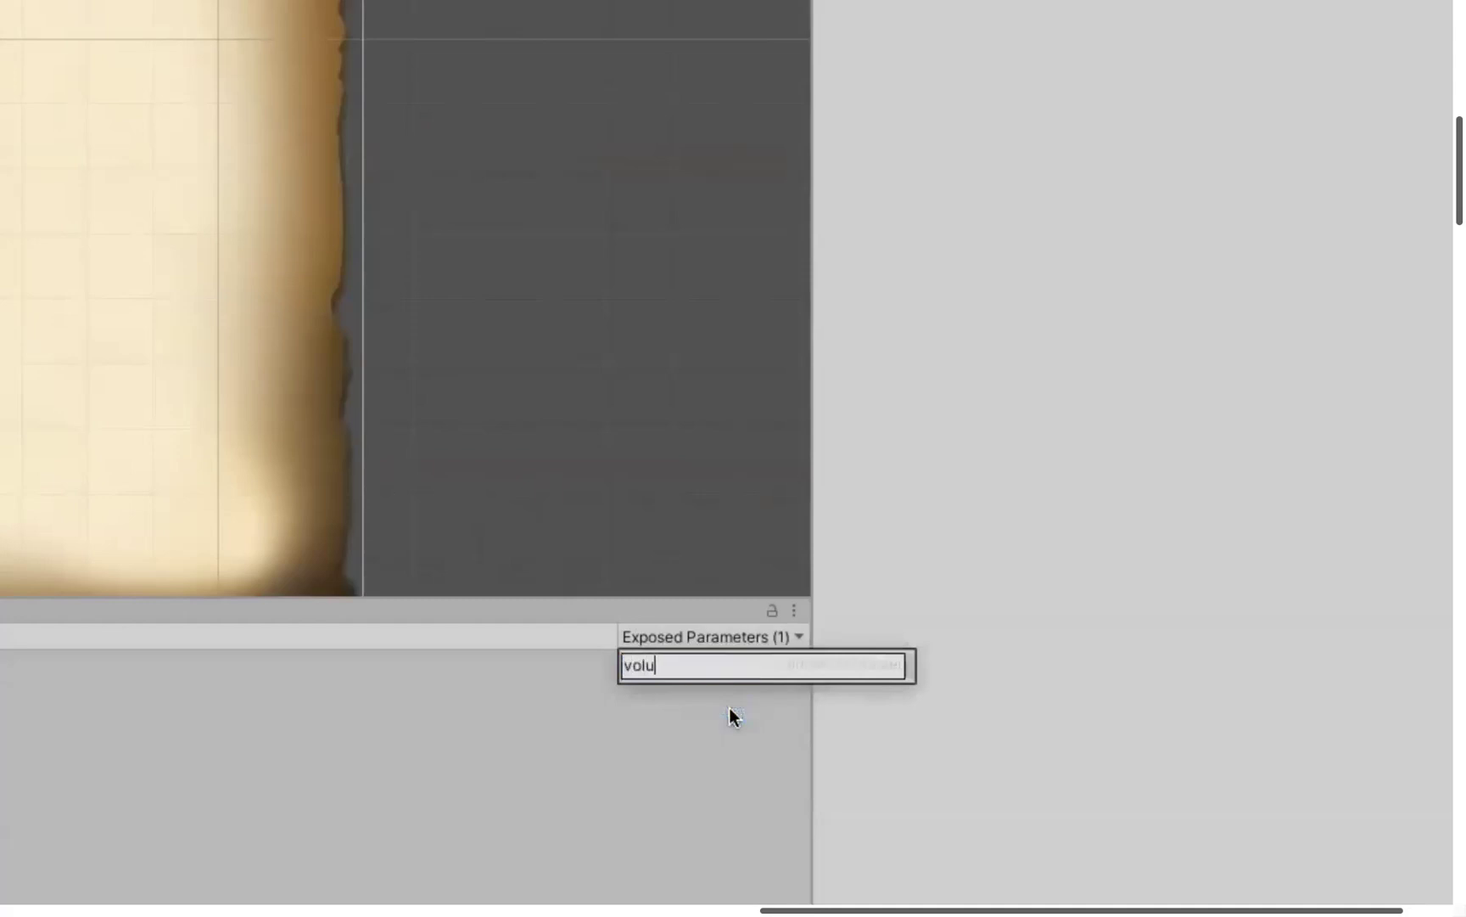
text(me)
click(585, 714)
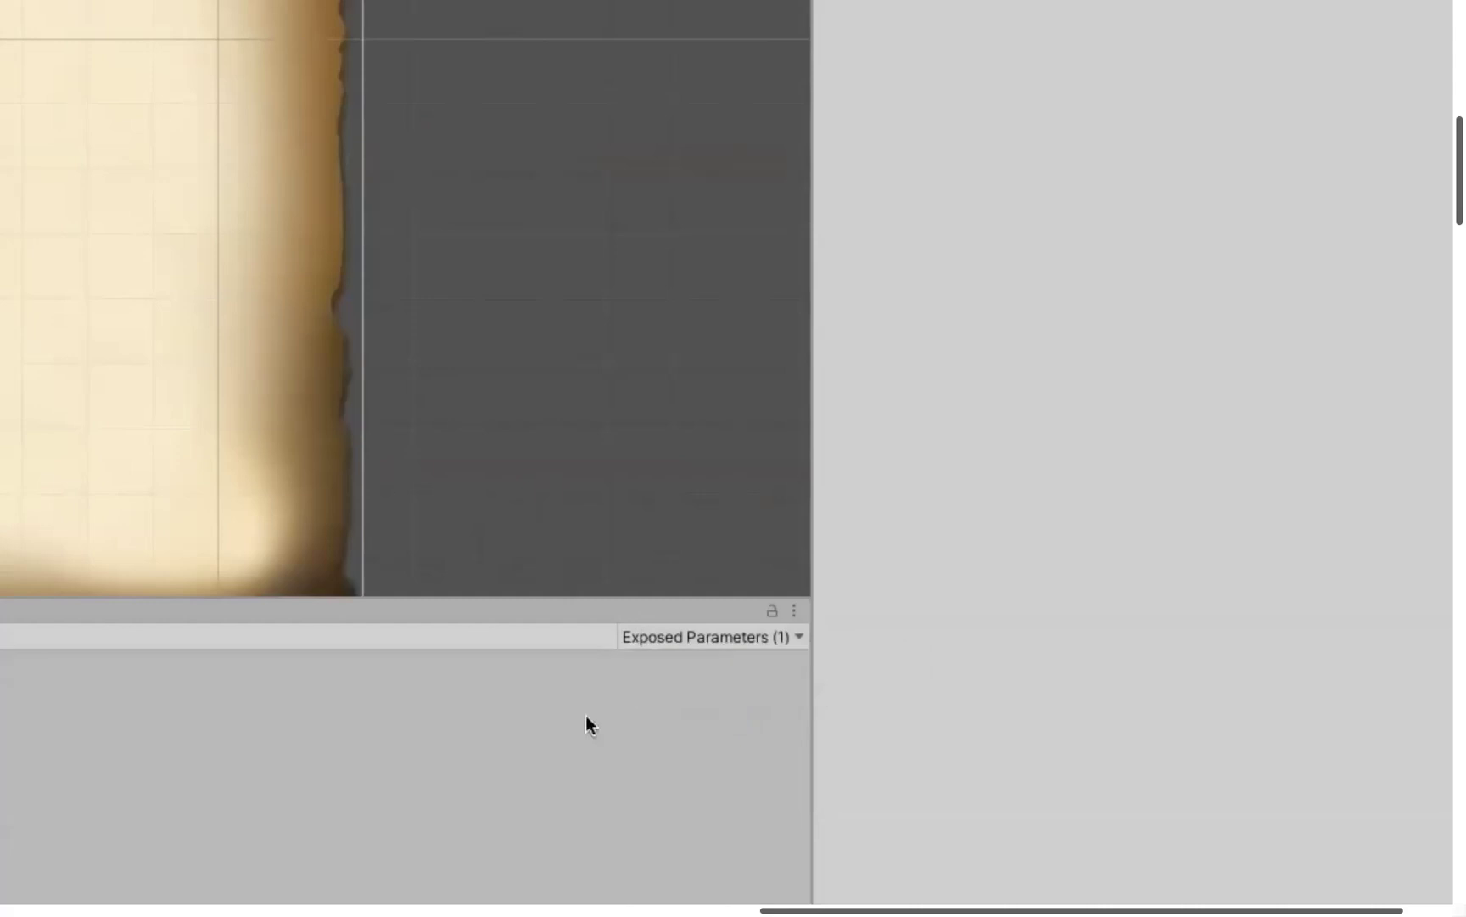
click(683, 633)
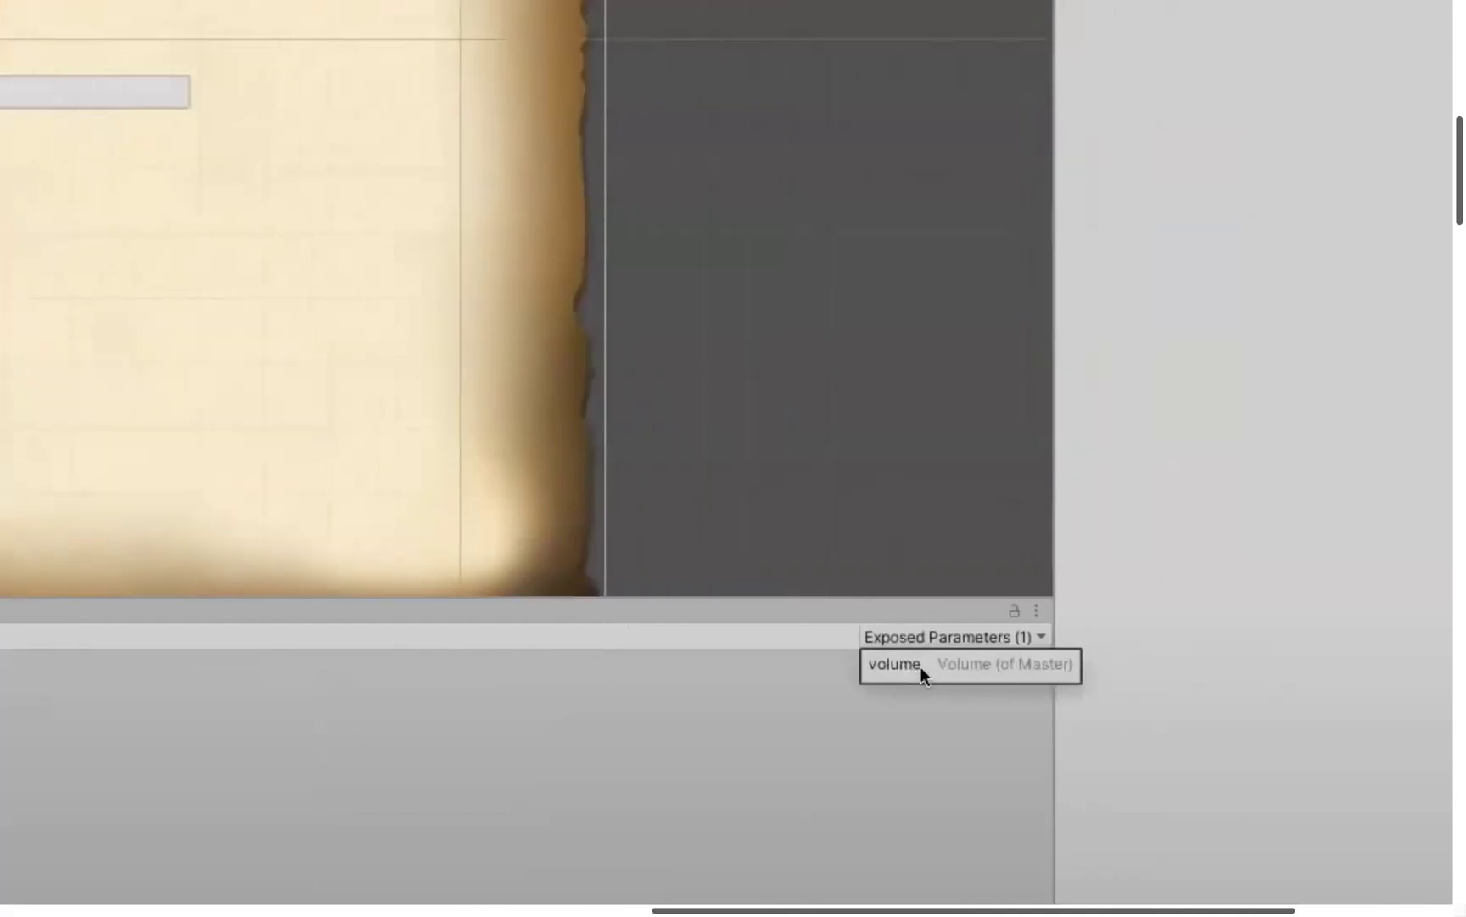
click(221, 901)
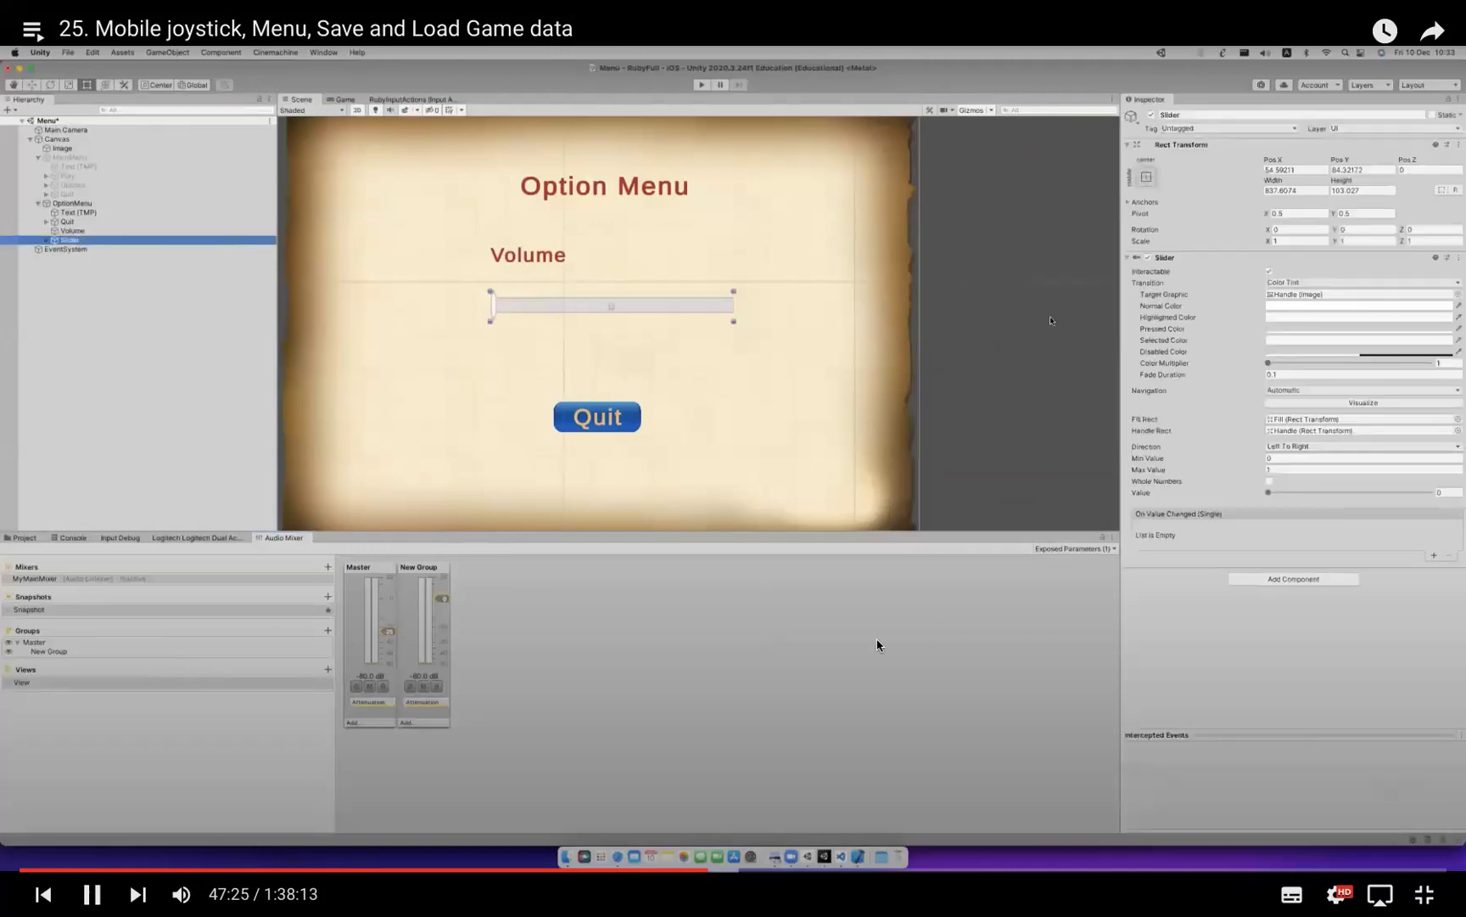
key(space)
key(space)
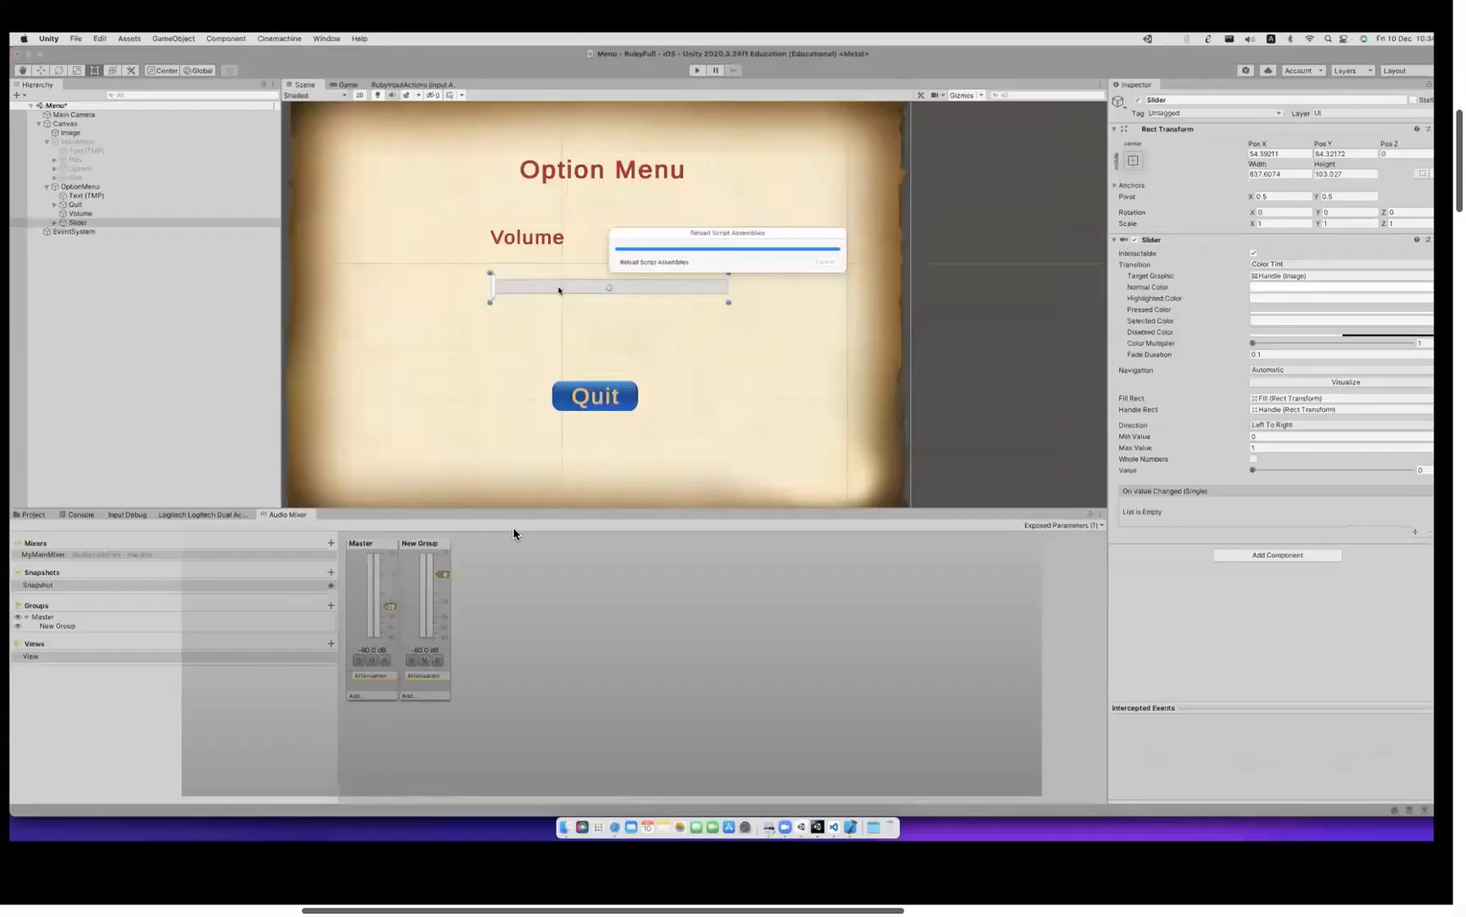
mouse_move(513, 533)
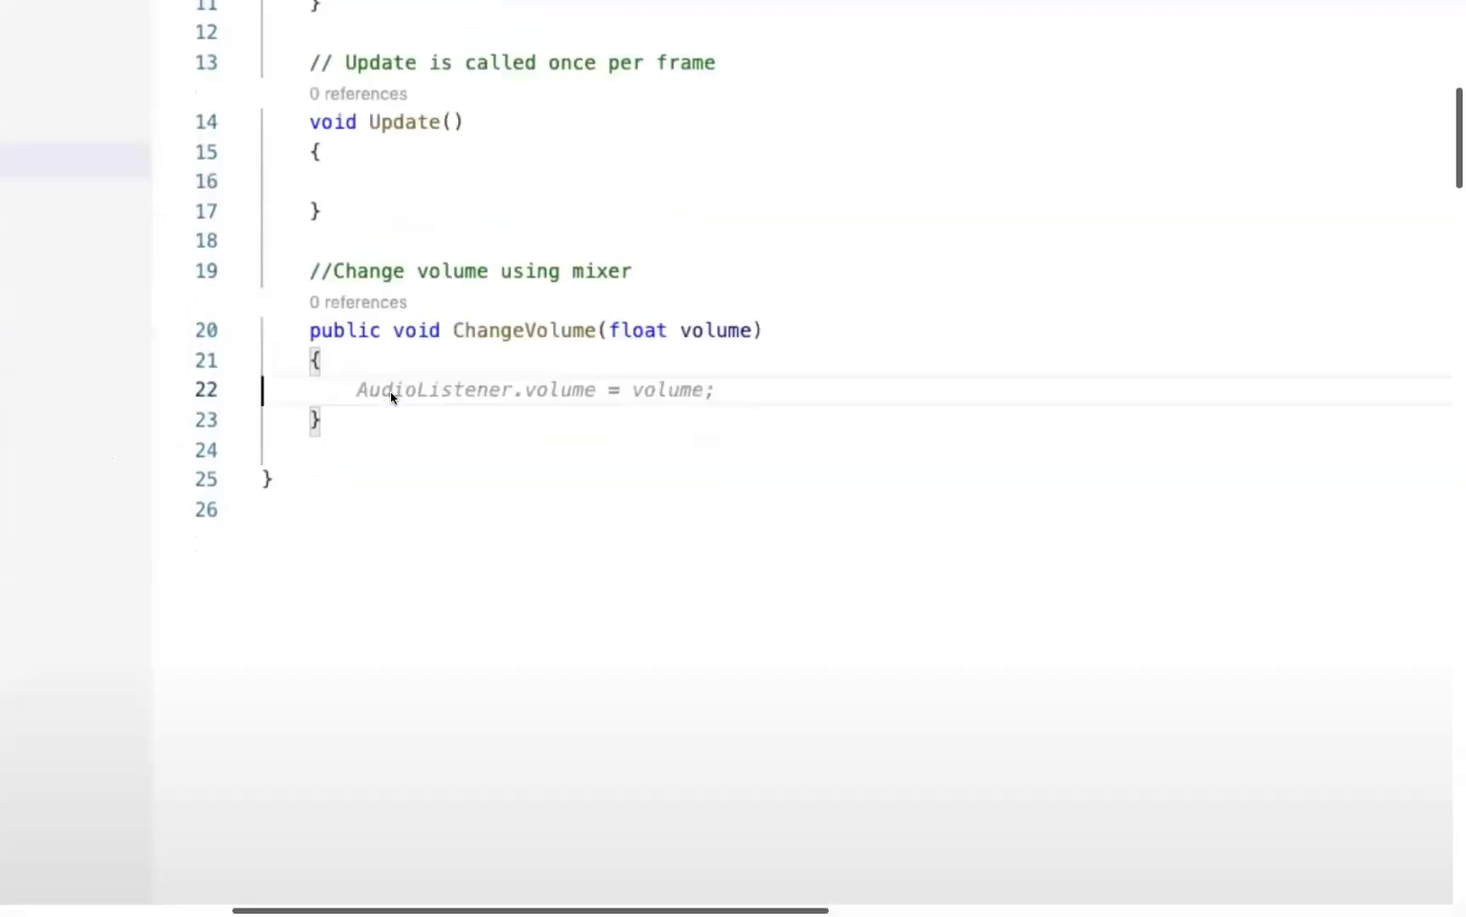
Pause the tutorial and dismiss the suggested AudioListener volume line, leaving ChangeVolume empty.
key(space)
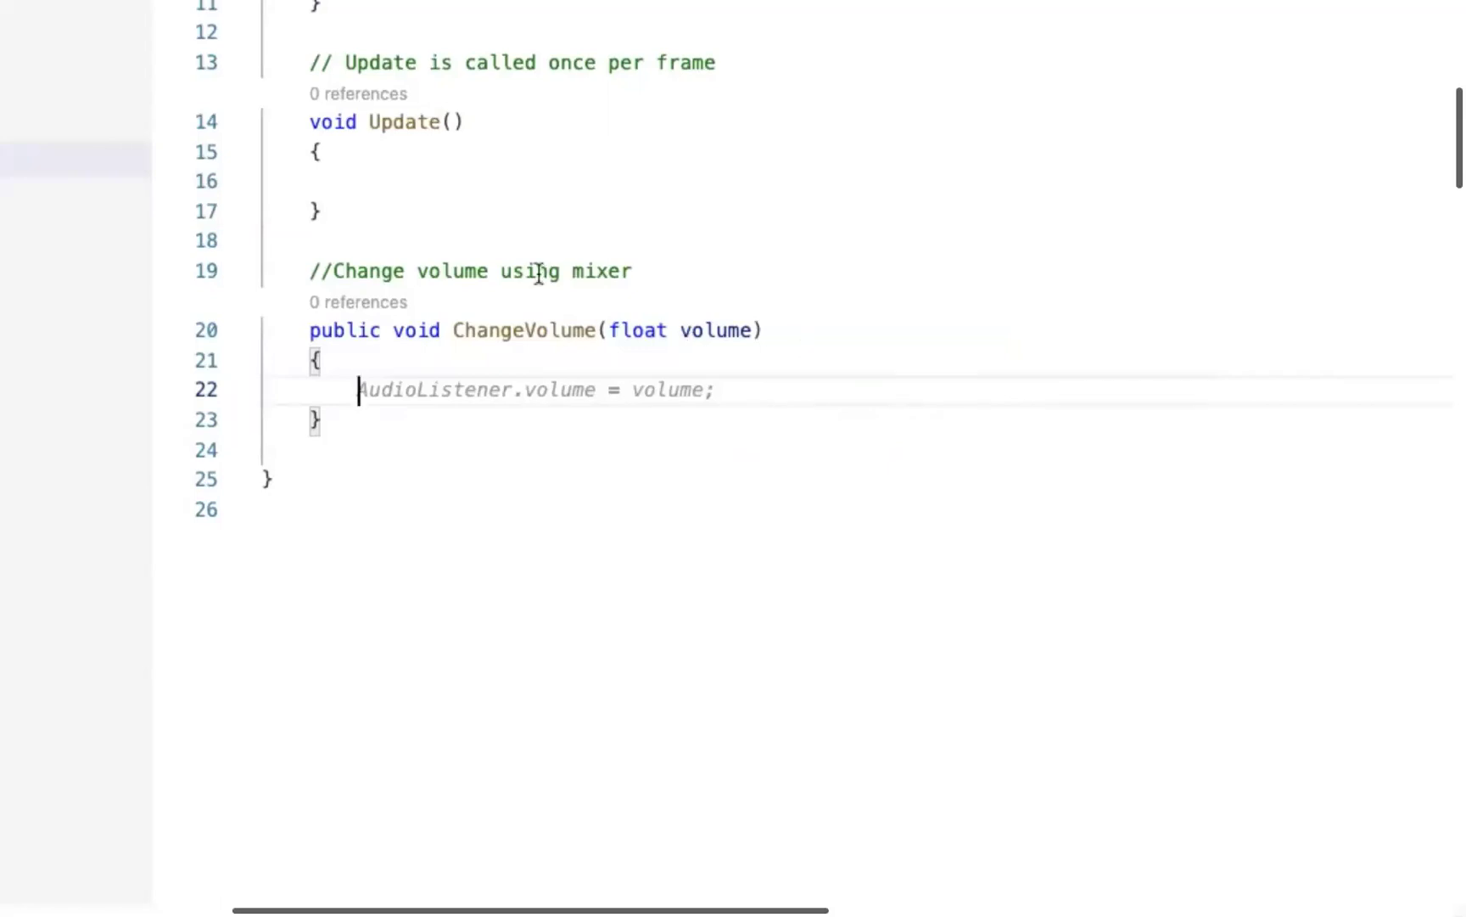
key(Escape)
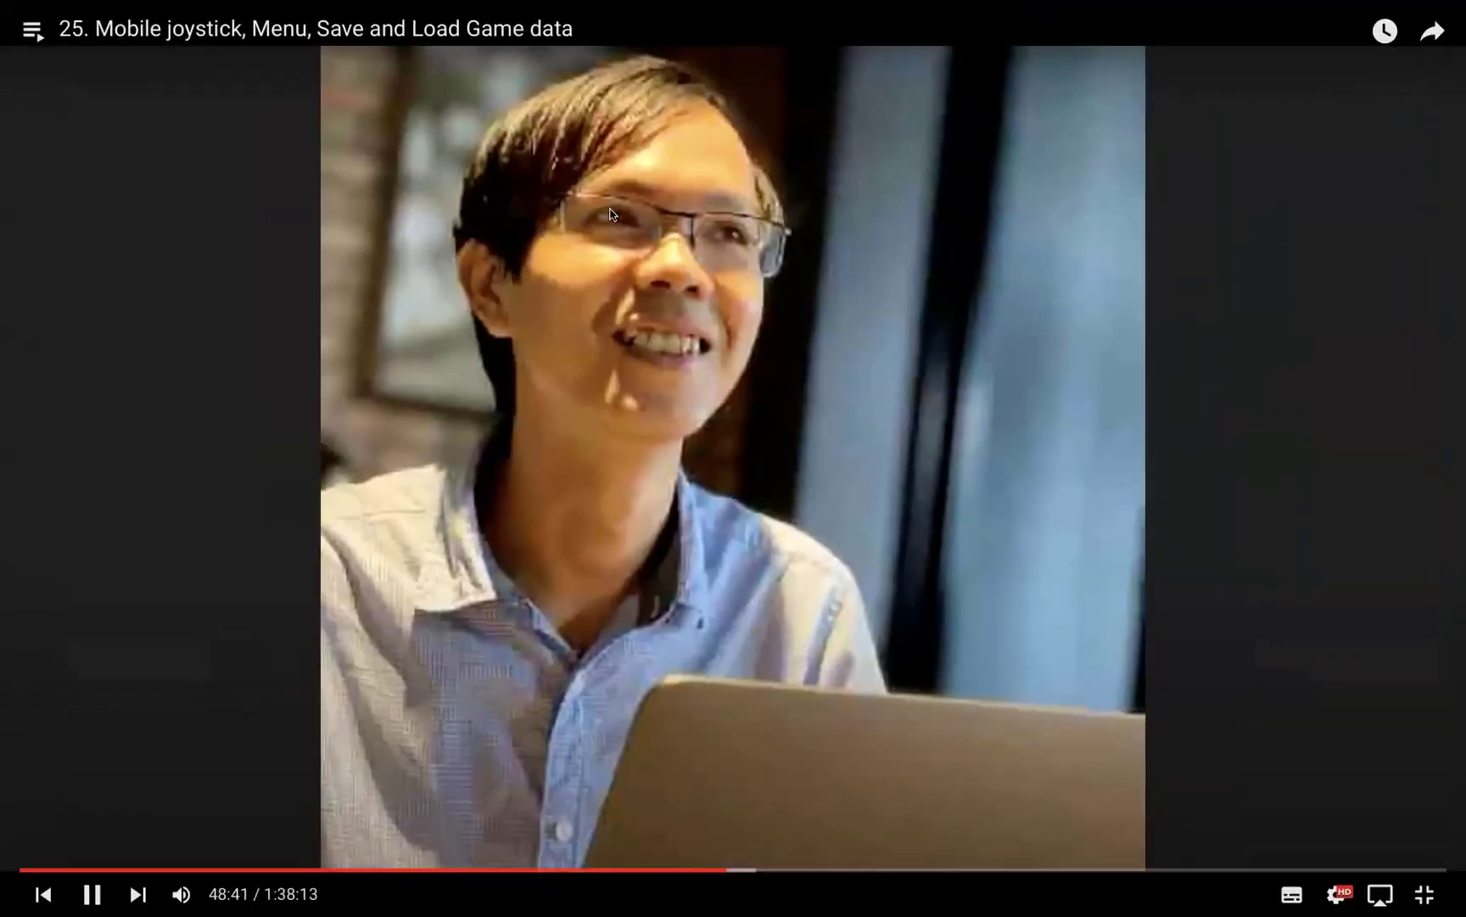
Skip the tutorial forward past the talking section to about 50:14.
key(Right)
key(Right)
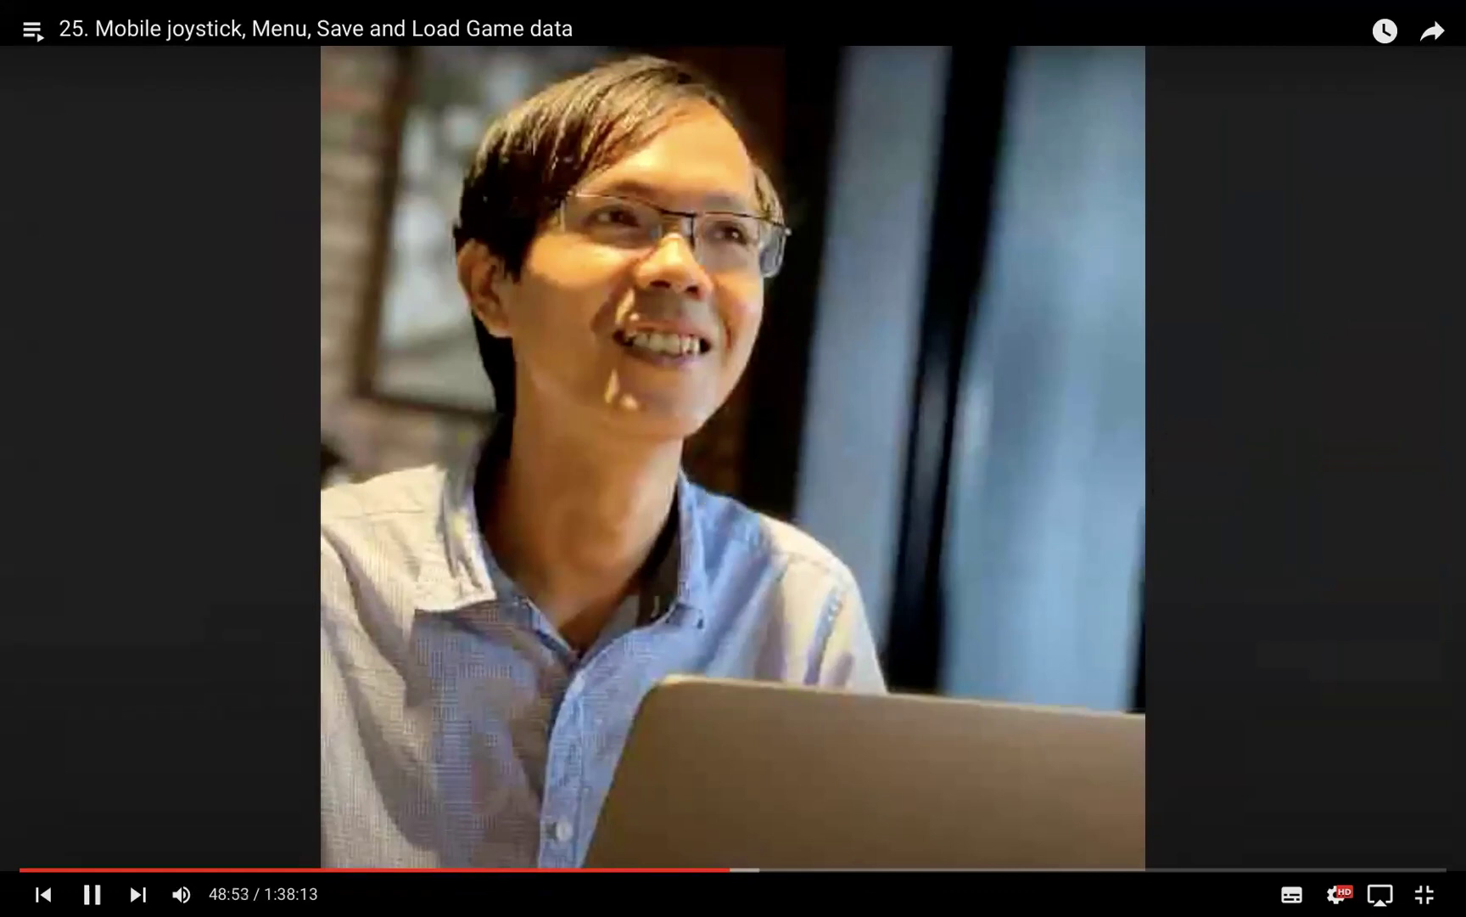
key(Right)
key(Right)
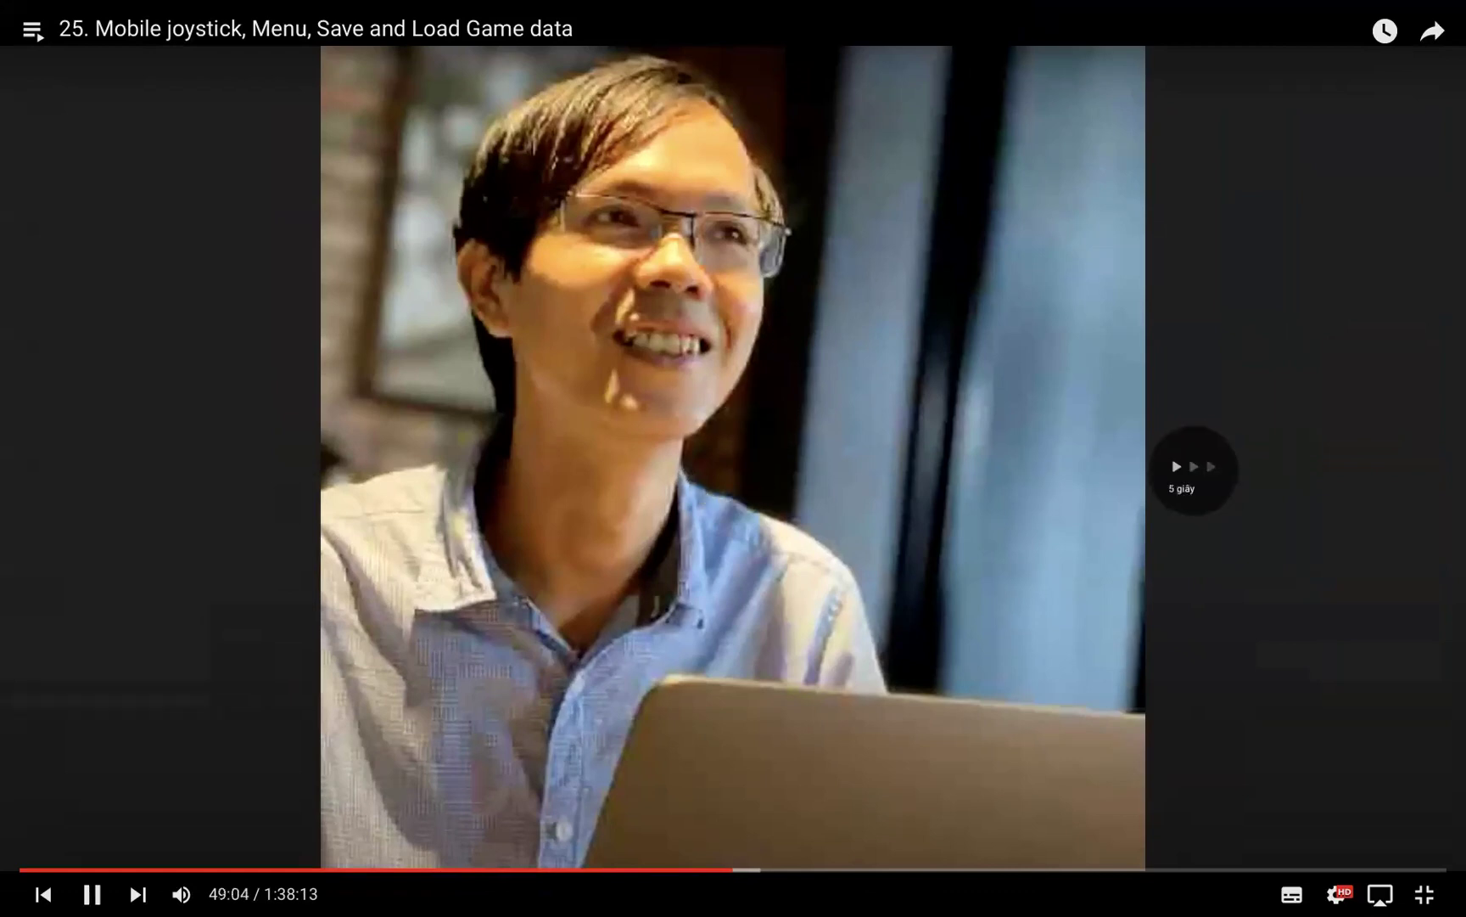
key(Right)
key(Right)
key(Right)
key(Right)
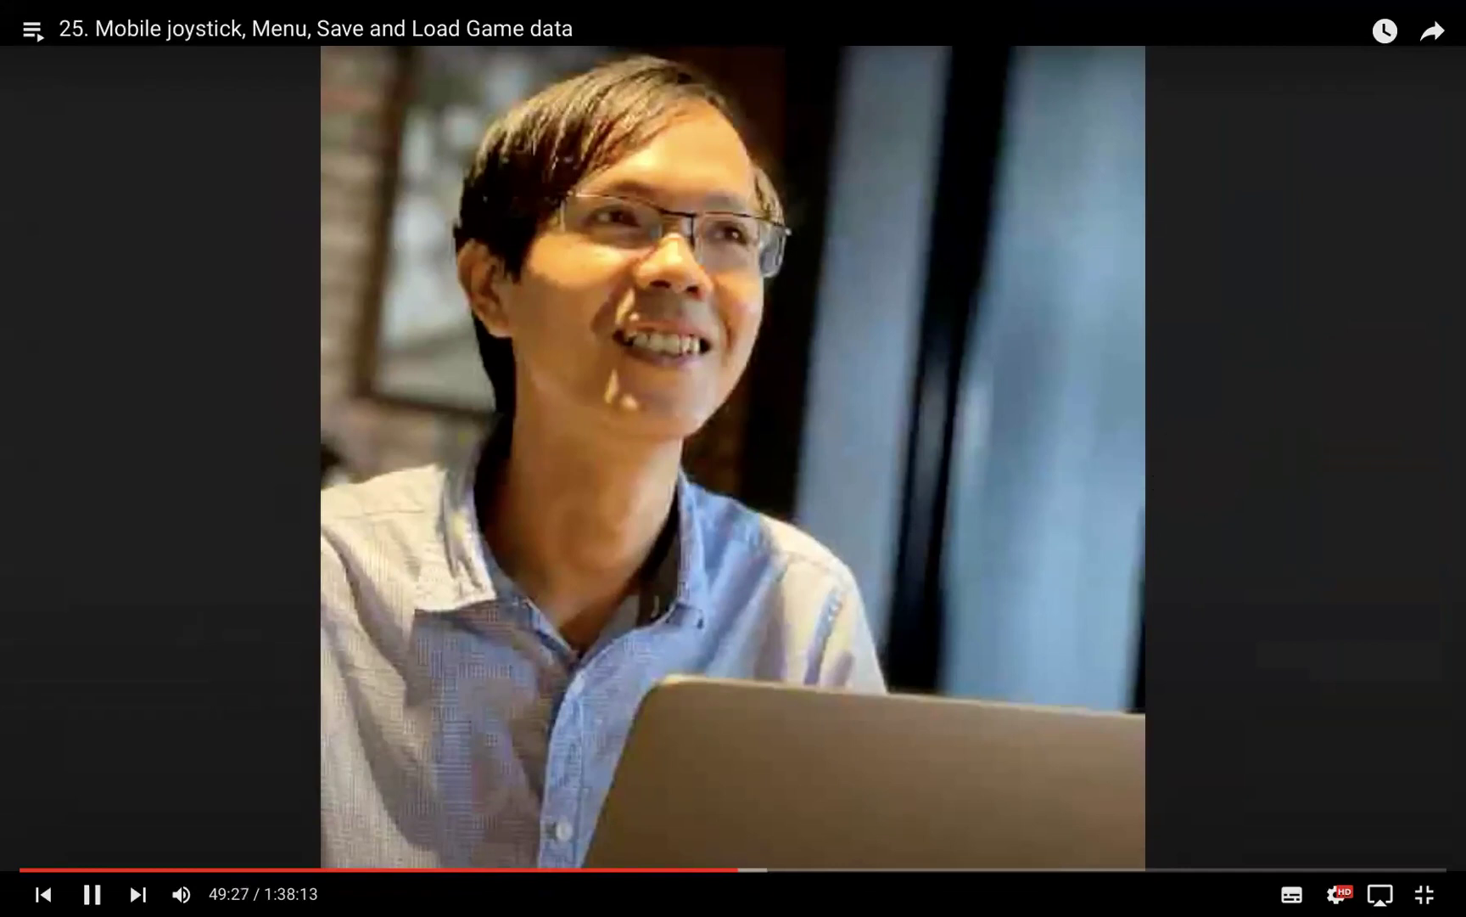
key(Right)
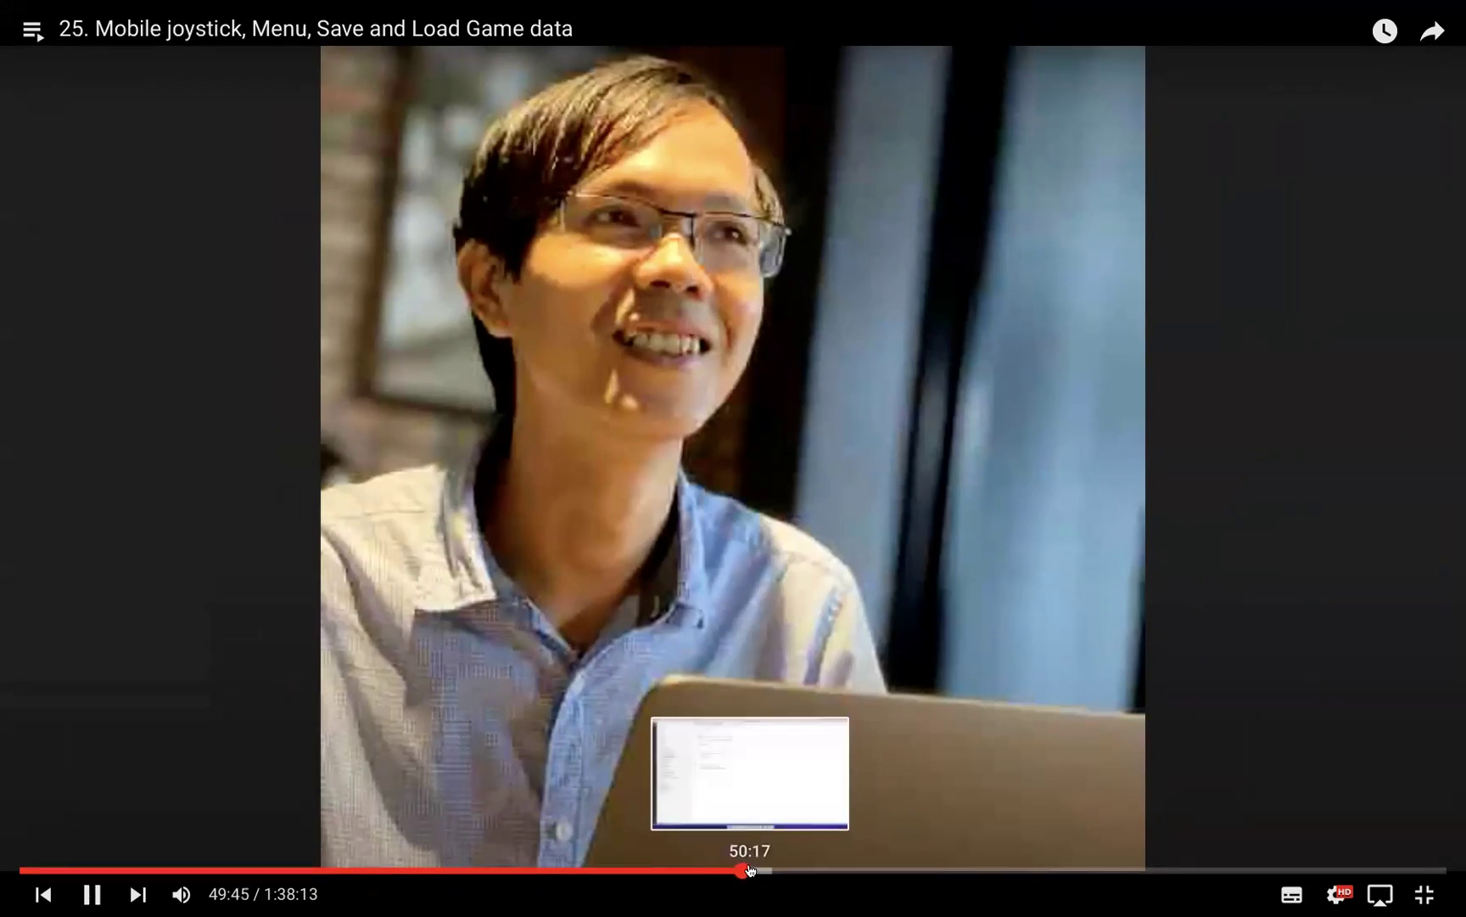
click(750, 869)
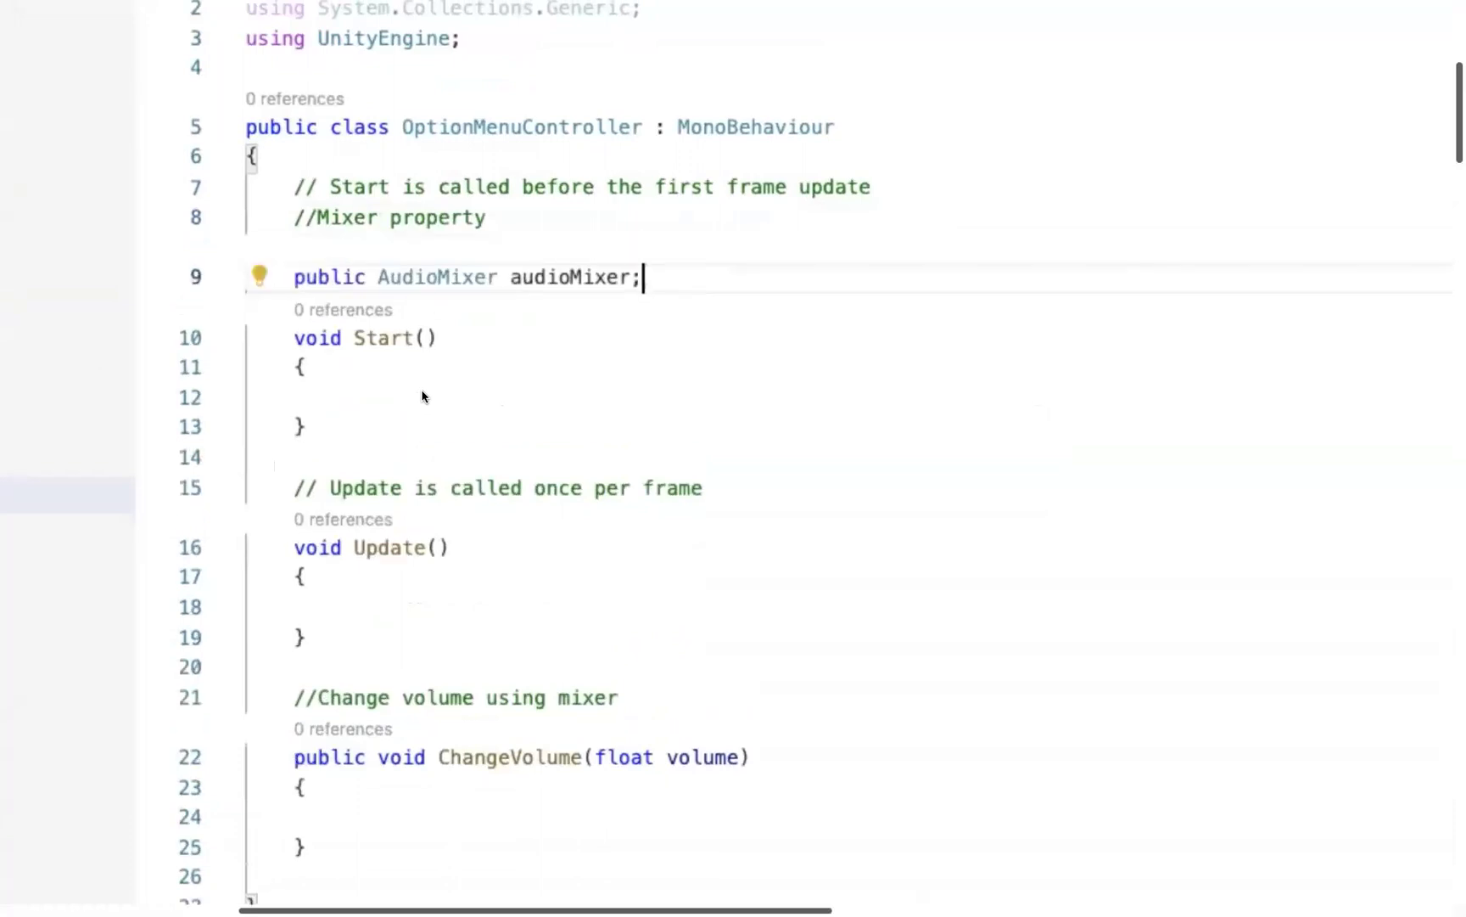
Add audioMixer.SetFloat("volume", volume) inside ChangeVolume and save OptionMenuController.cs.
key(Return)
text(audio)
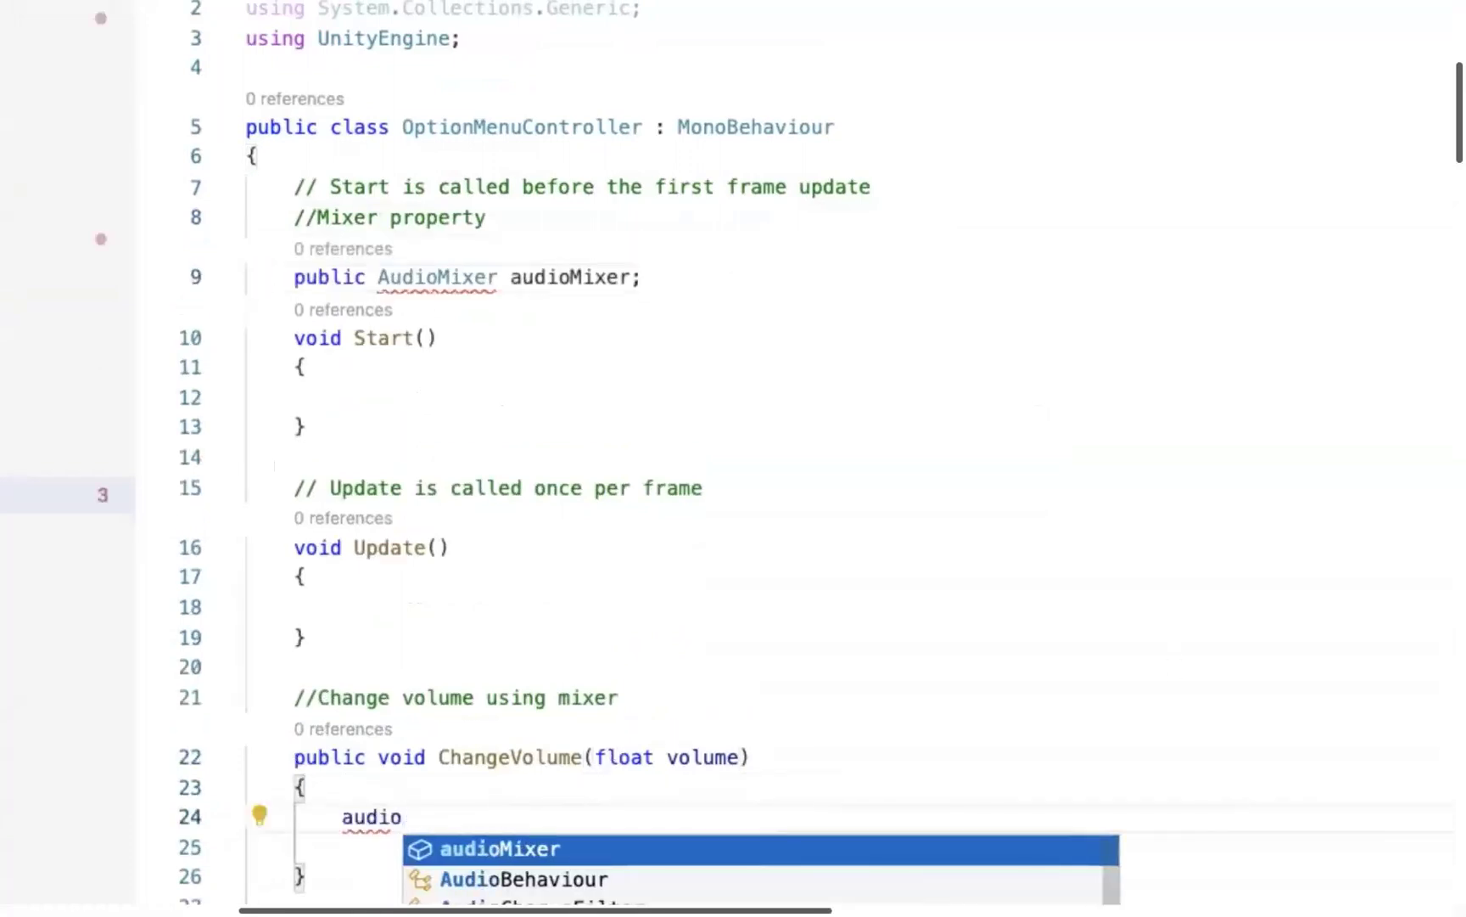
text(Mixer.)
key(Tab)
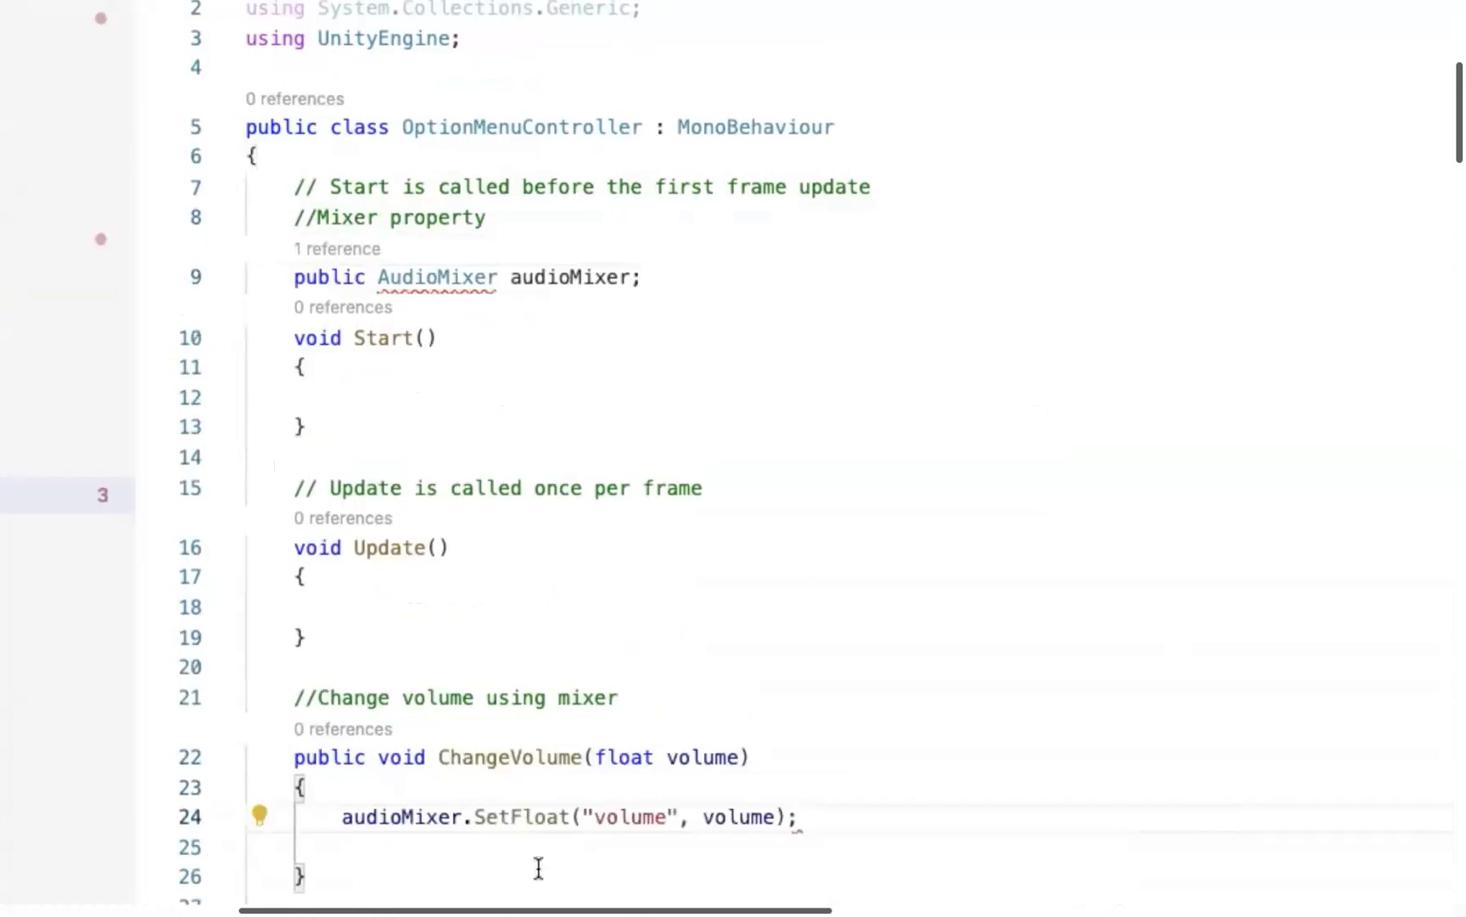
key(space)
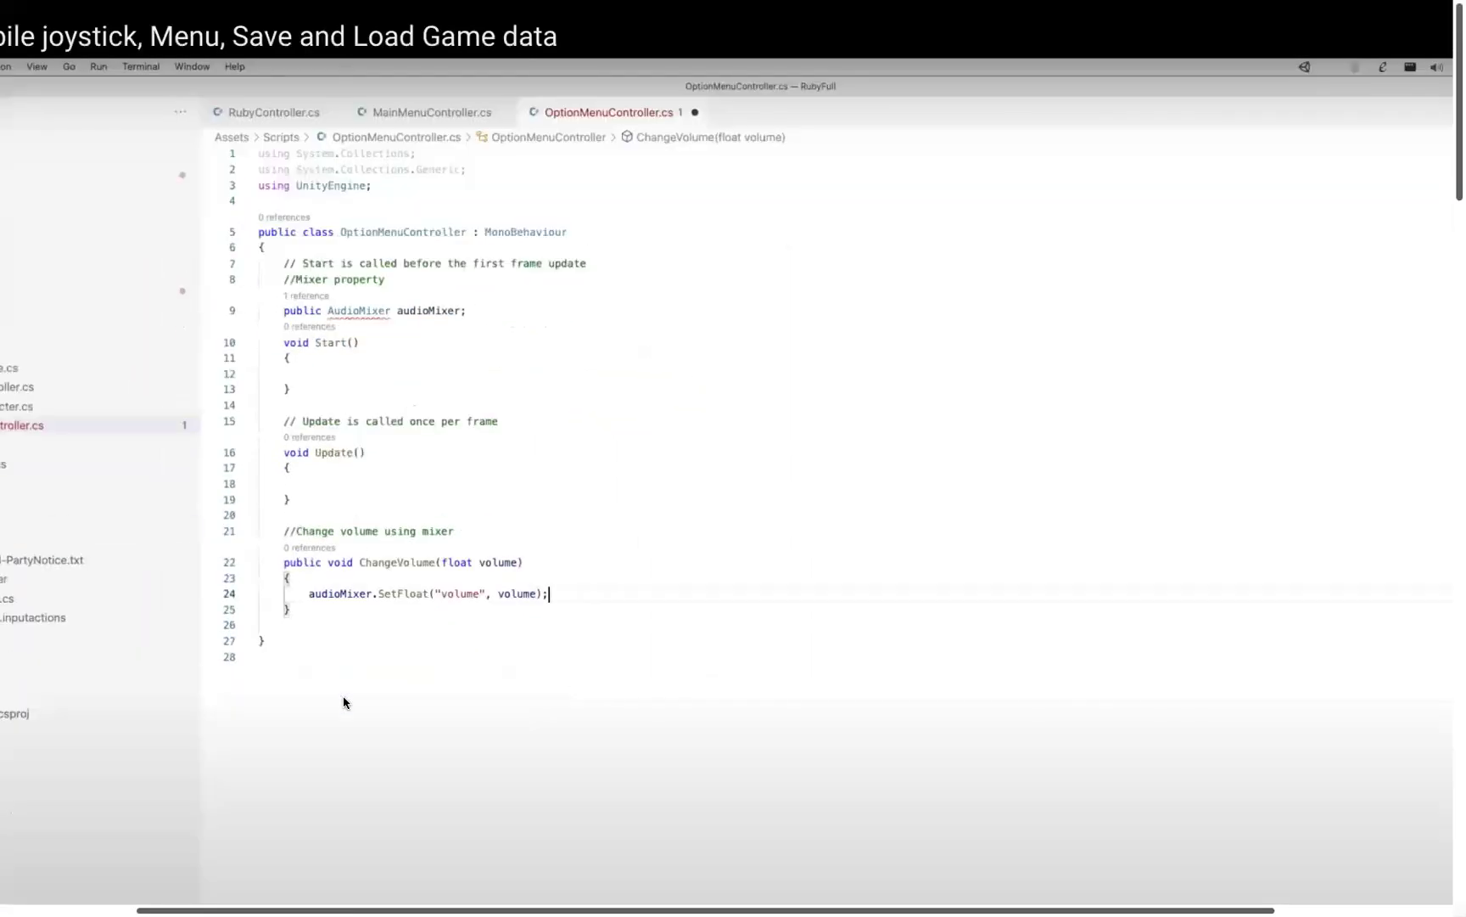
key(ctrl+s)
Select the 'volume' parameter strings on line 24 and go to the AudioMixer type on line 9.
click(455, 597)
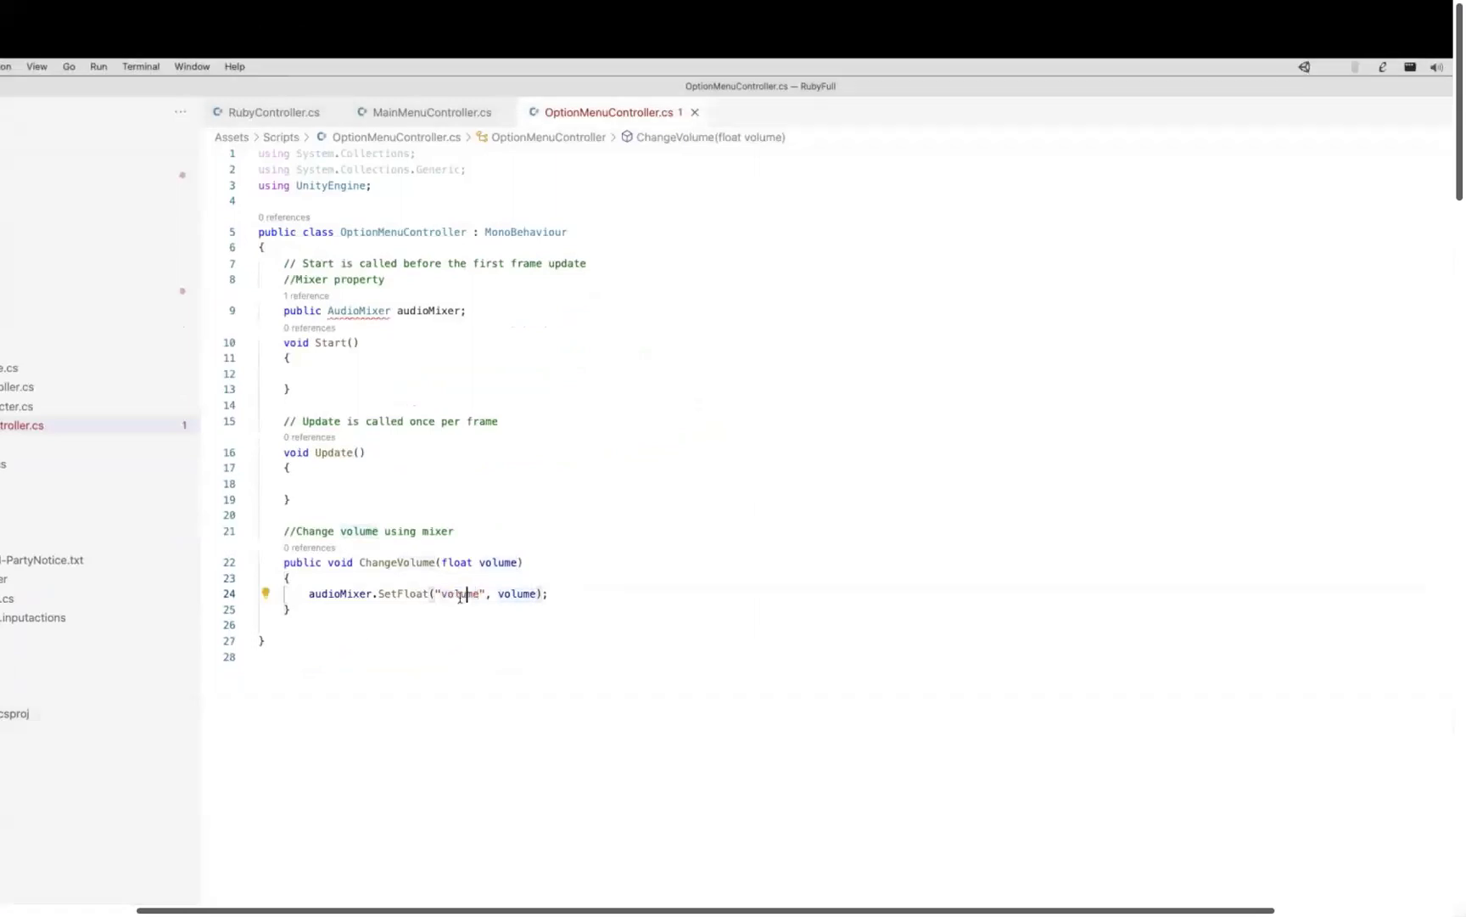
drag(439, 594, 474, 594)
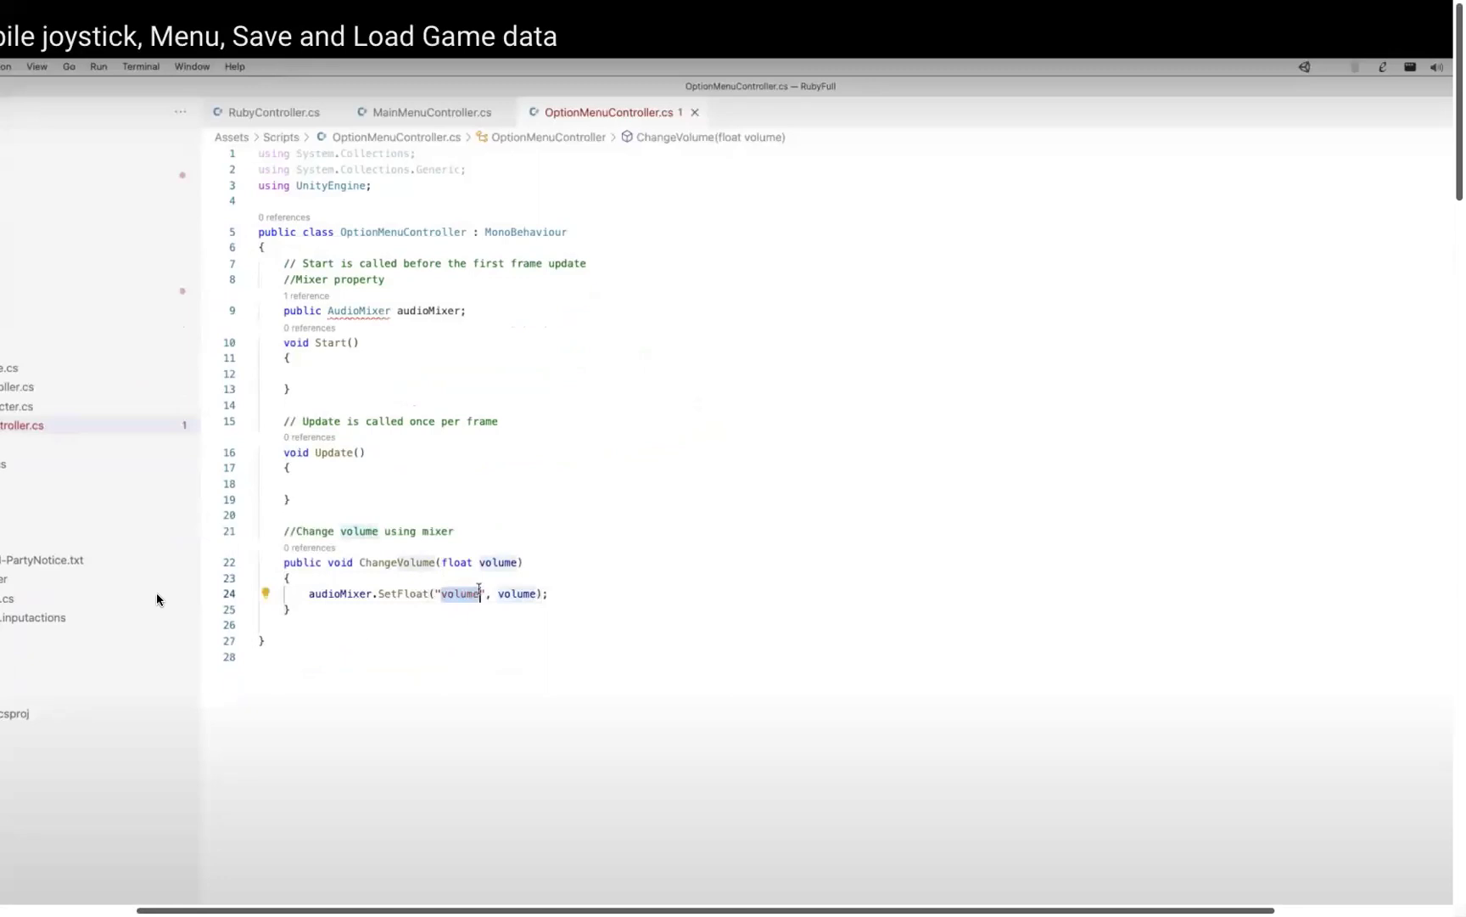
click(543, 593)
double_click(517, 593)
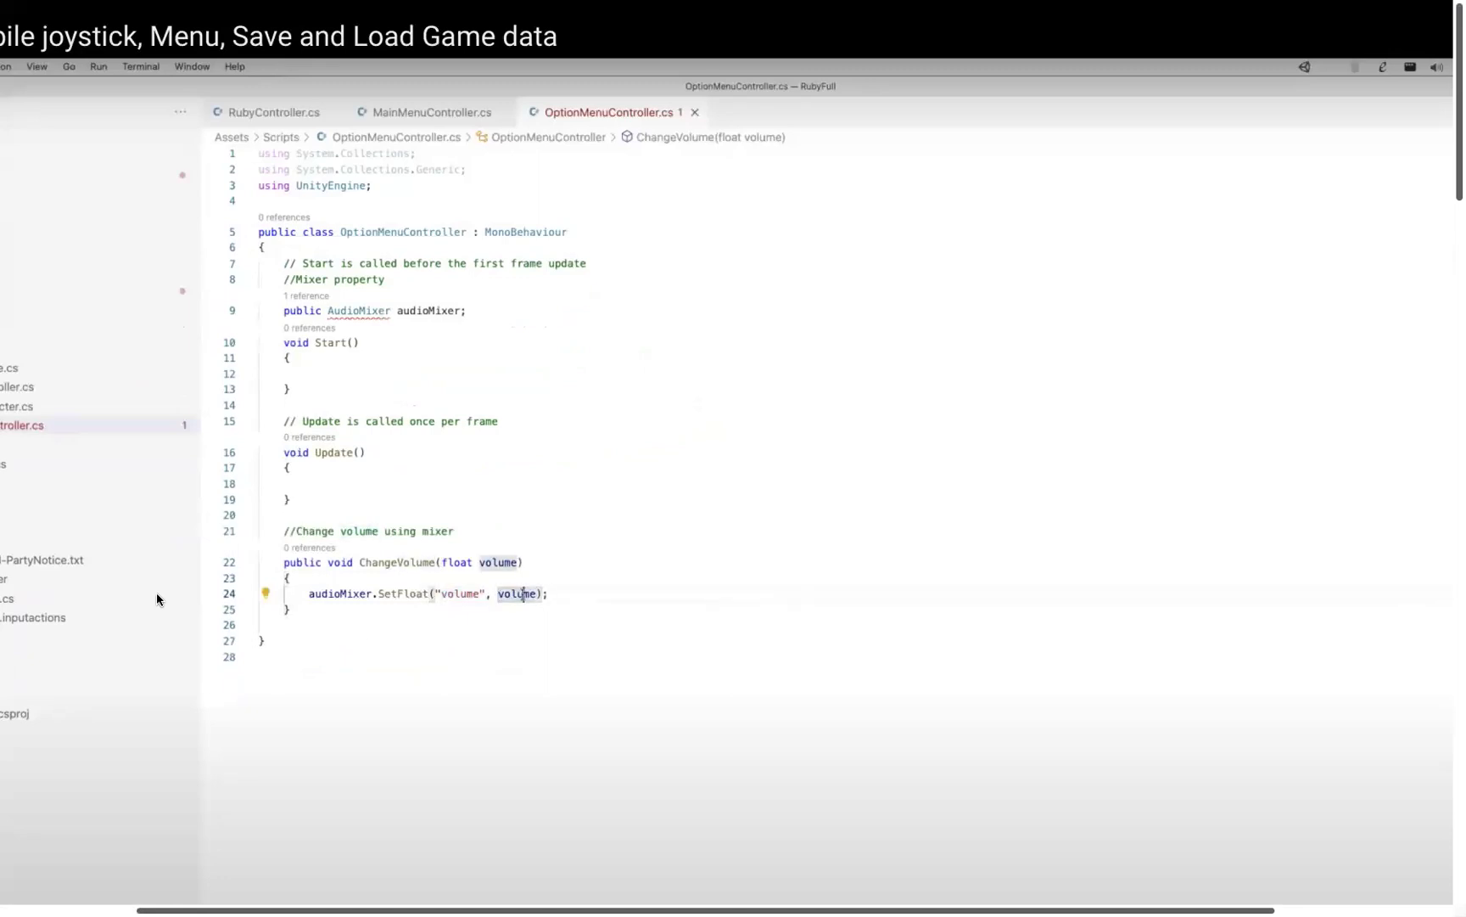
click(384, 310)
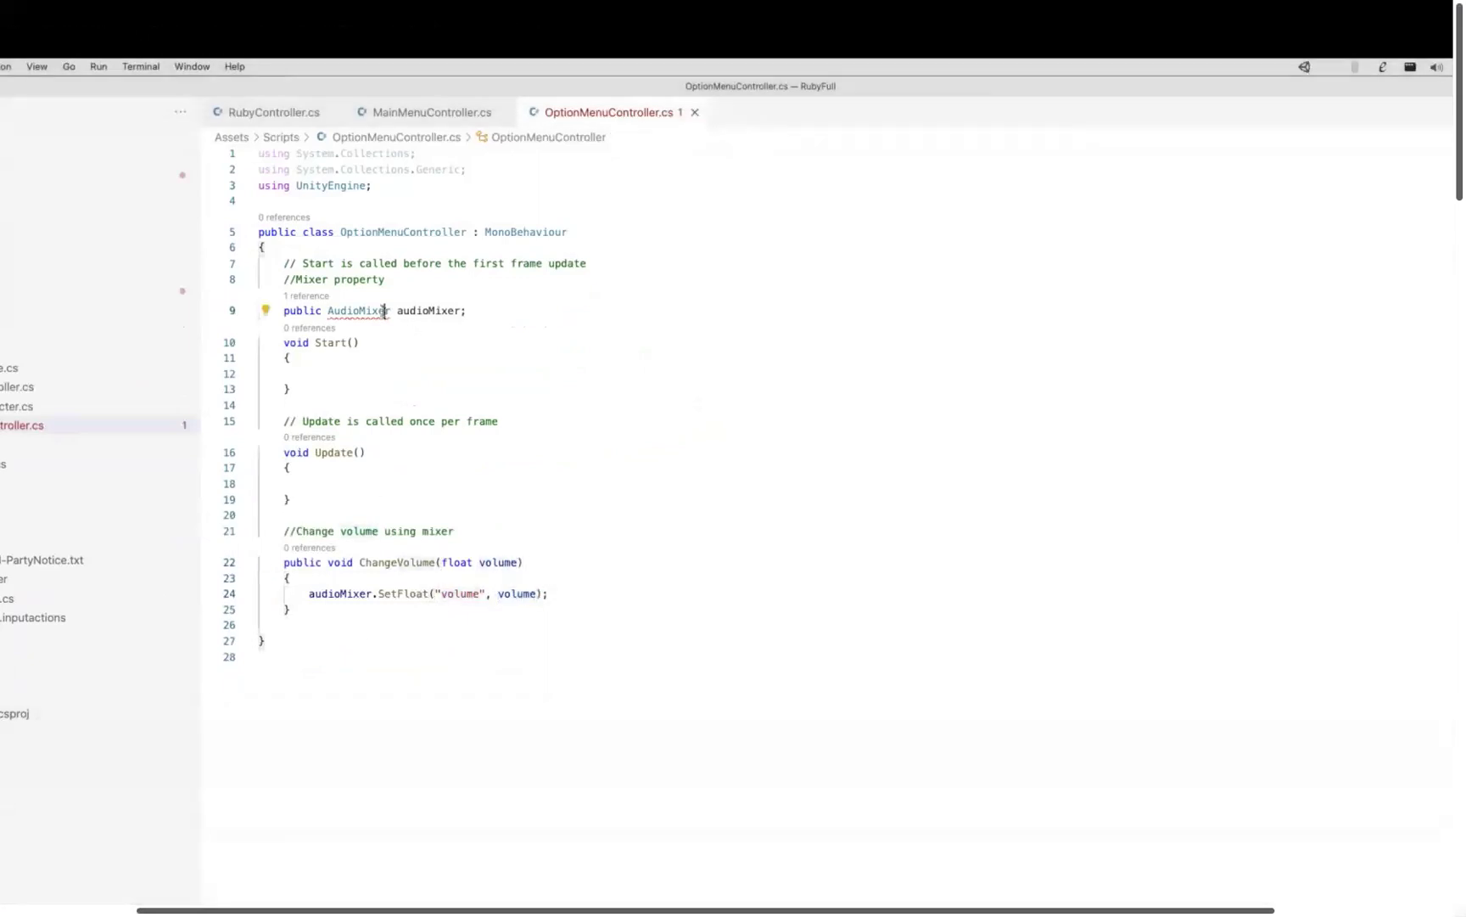
mouse_move(371, 311)
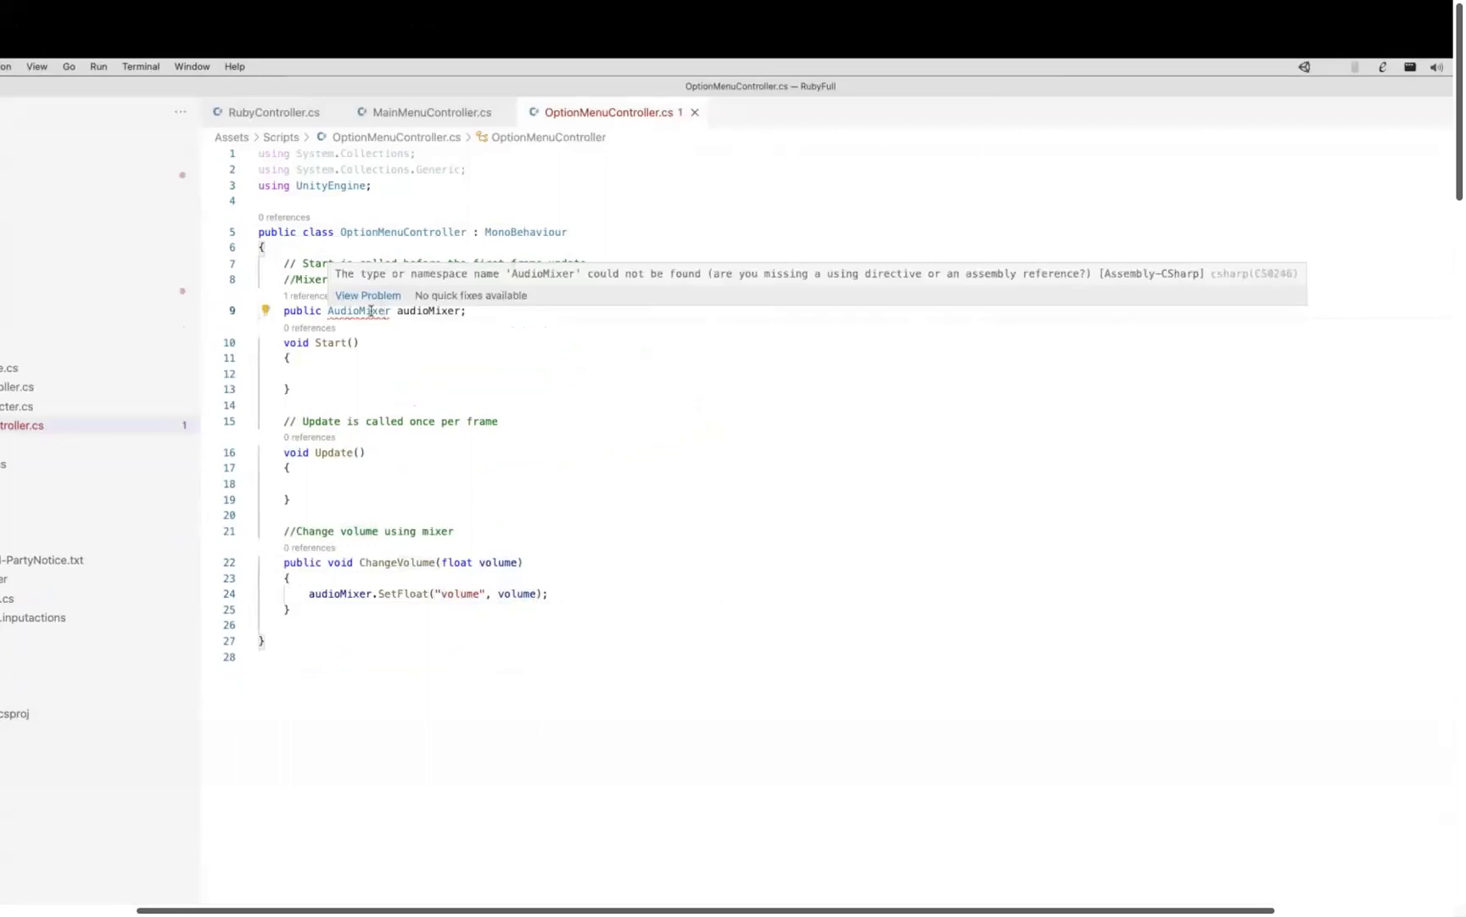
Add 'using UnityEngine.Audio;' on line 4 of OptionMenuController.cs and save the file.
click(340, 200)
text(usi)
key(Tab)
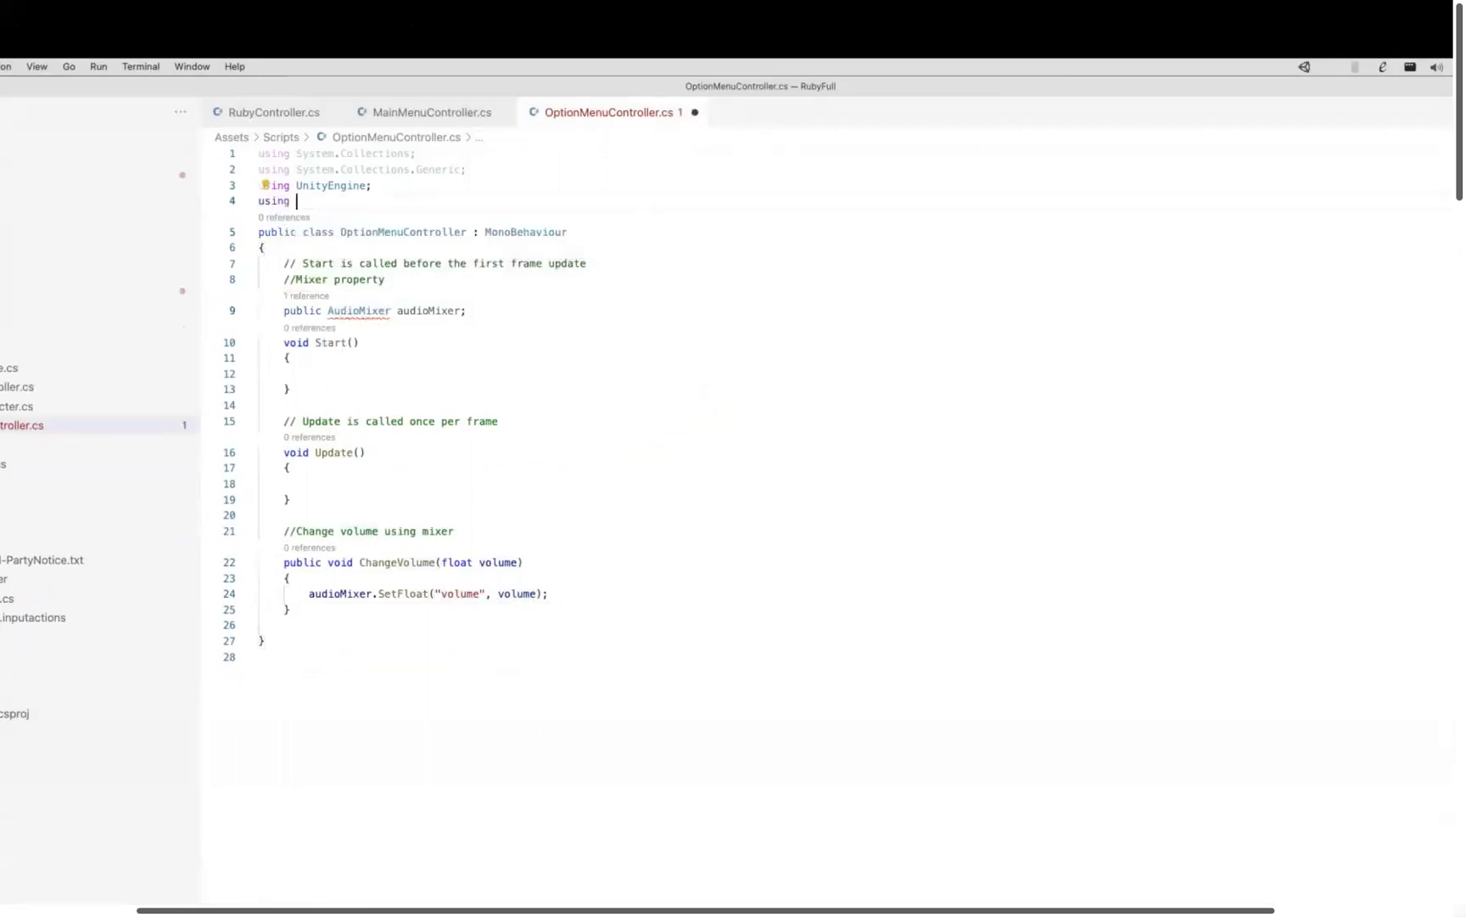
key(Tab)
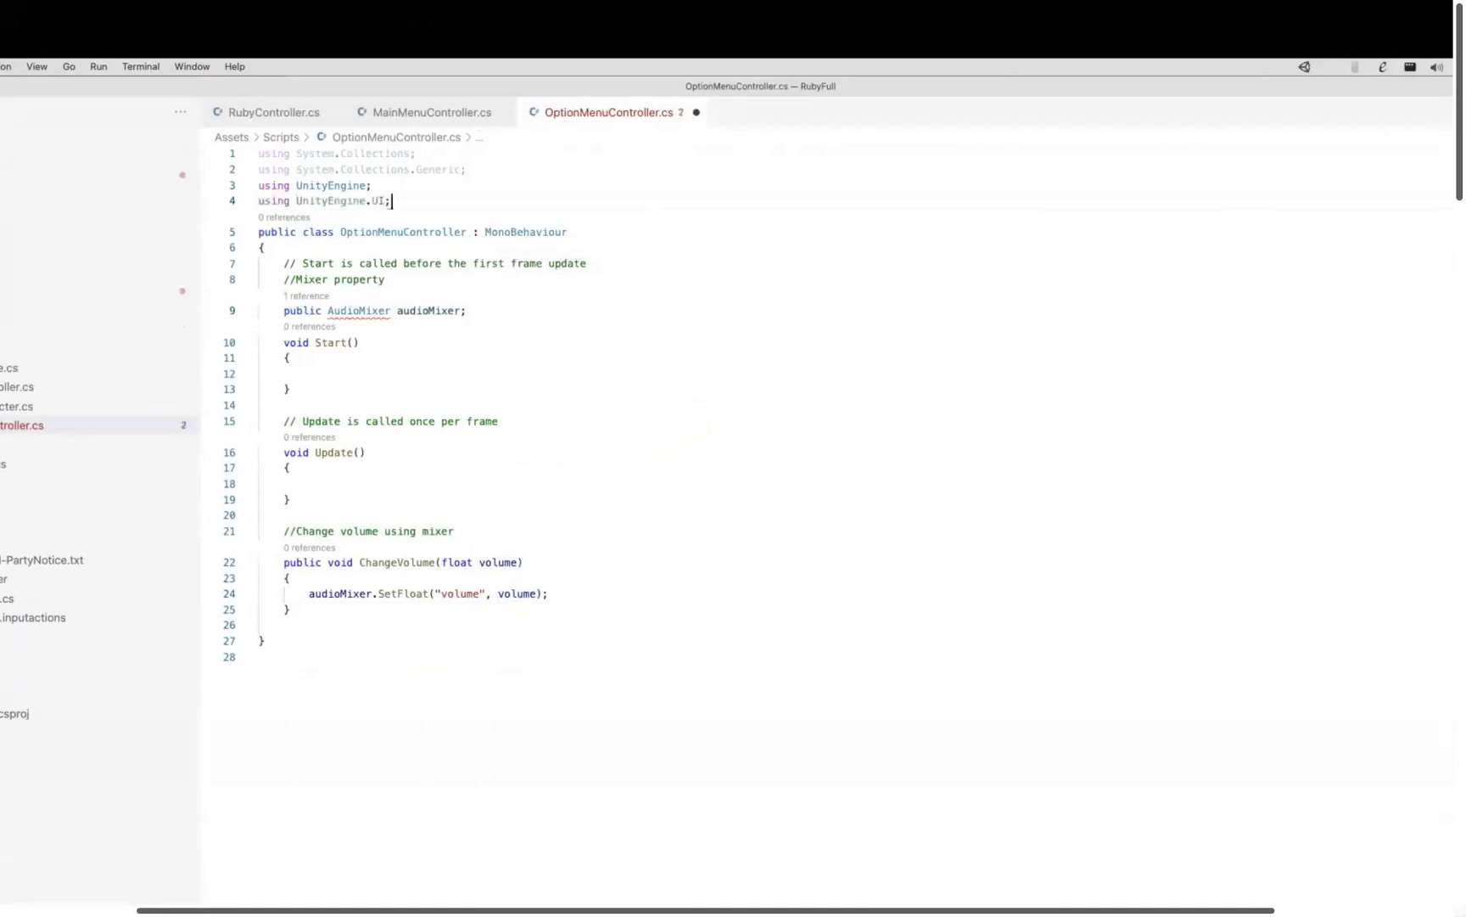
double_click(380, 200)
text(A)
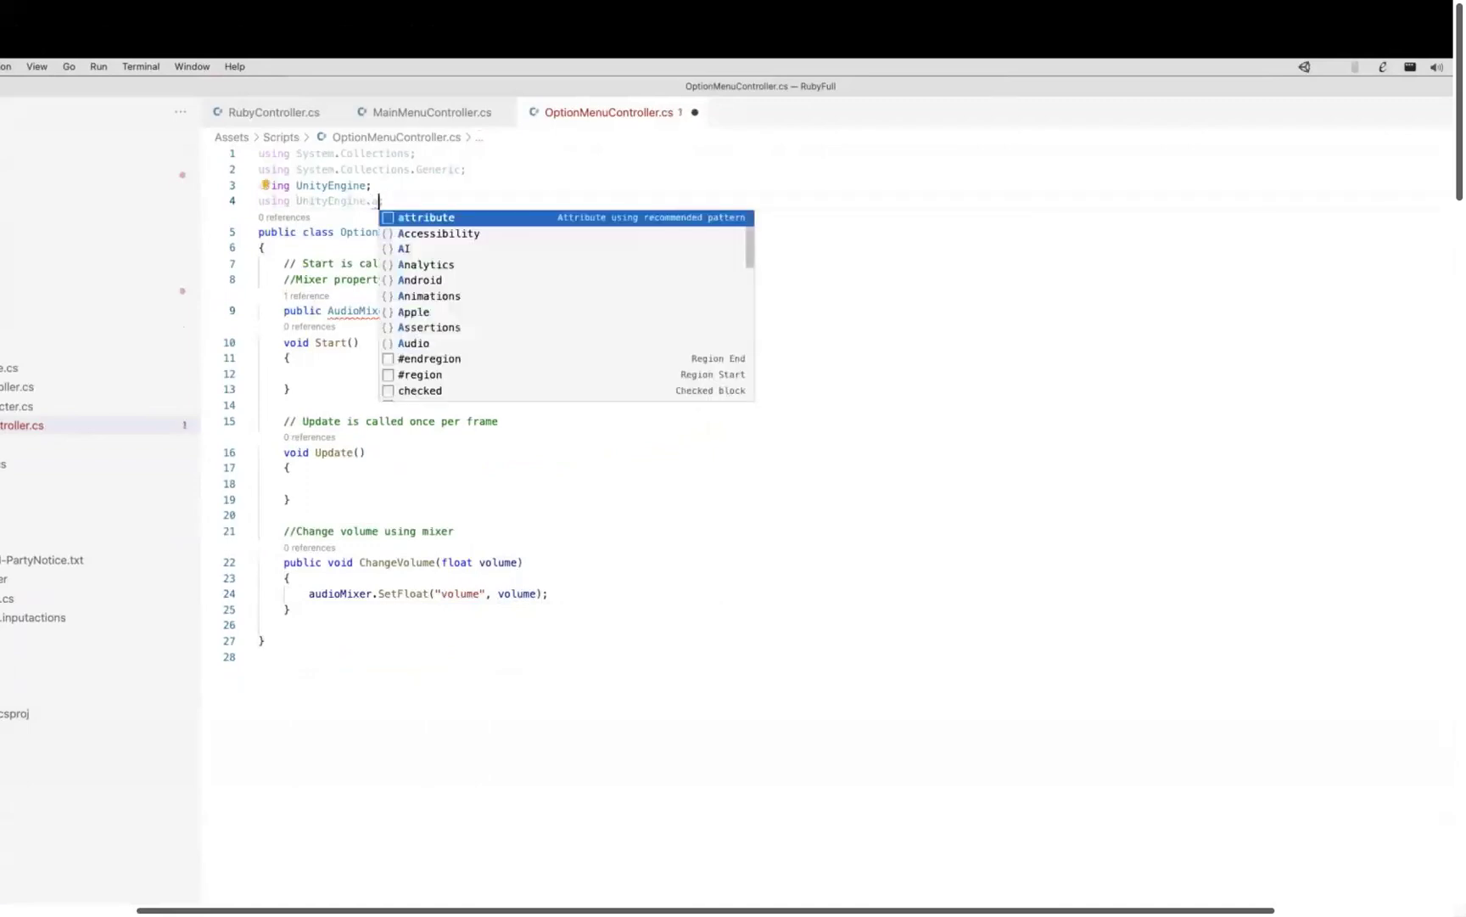
text(d)
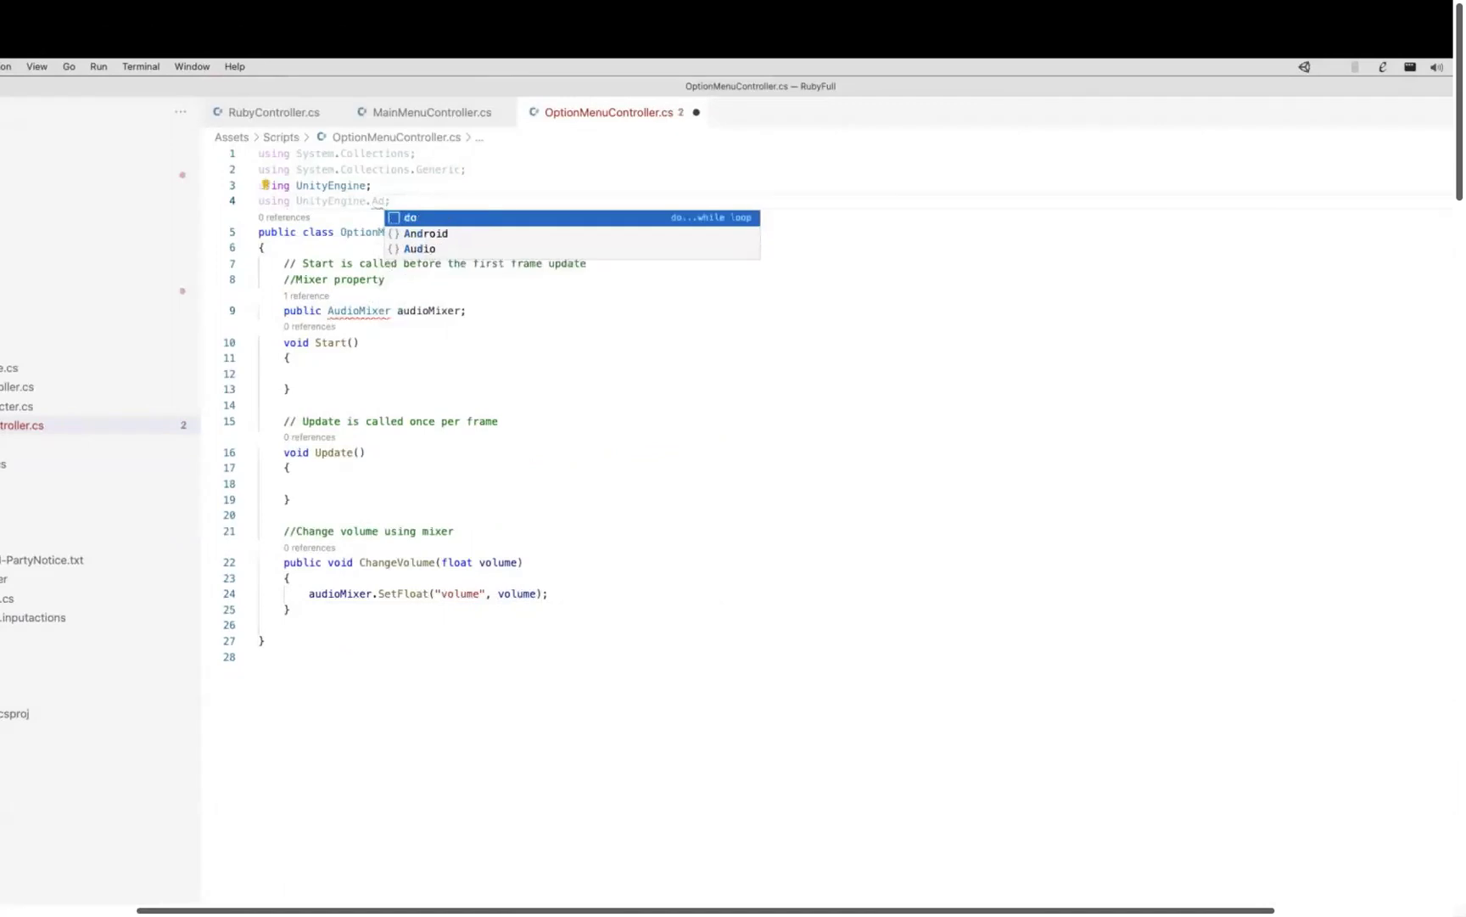
key(Down)
key(Down)
key(Return)
key(ctrl+s)
click(291, 389)
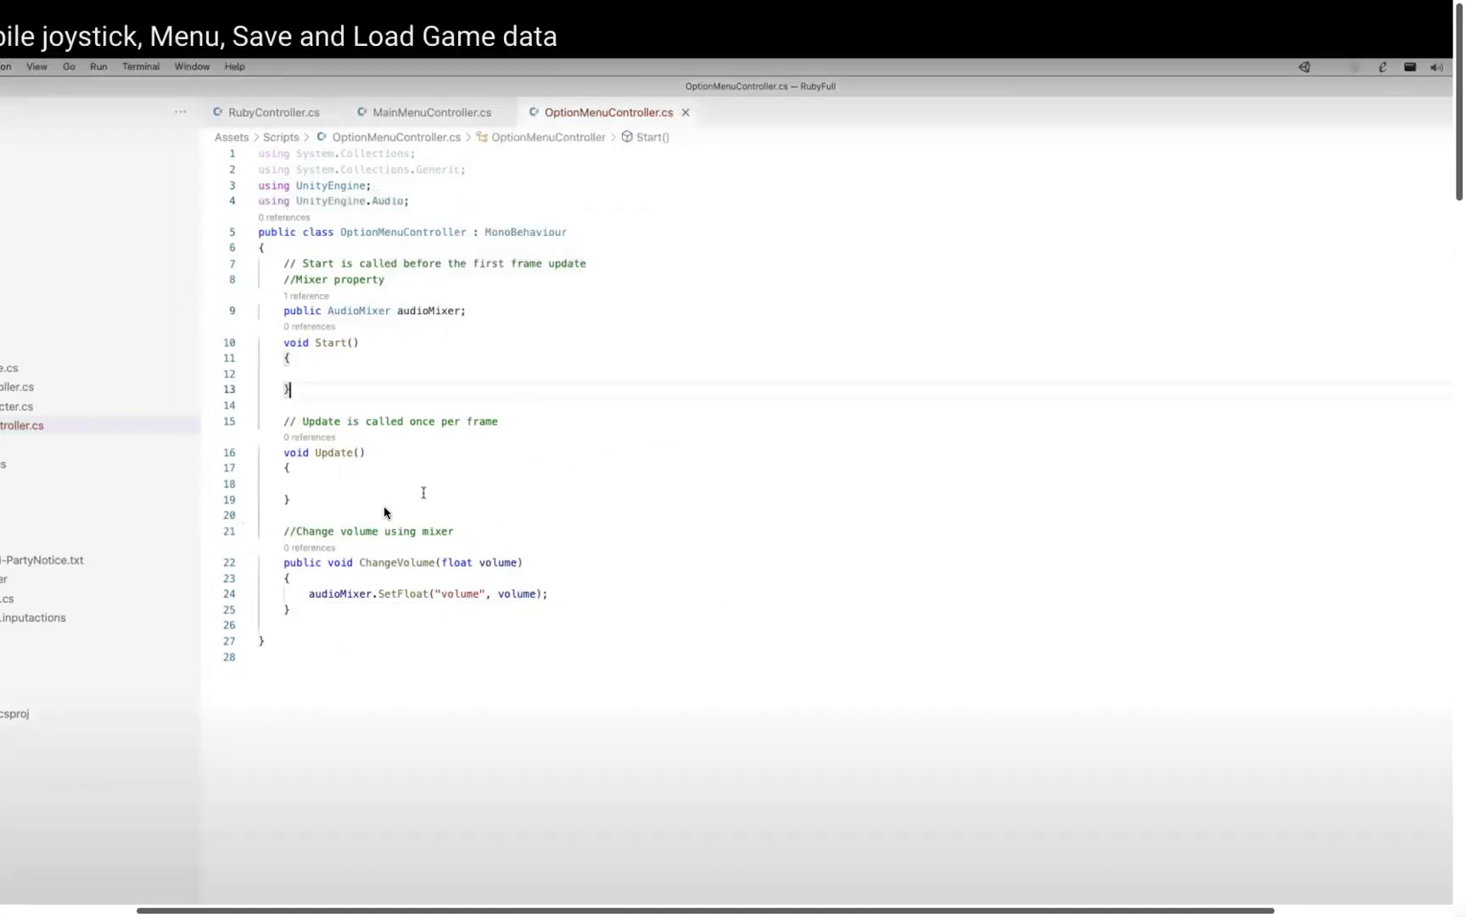
key(super+Tab)
key(super+Tab)
key(super+Tab)
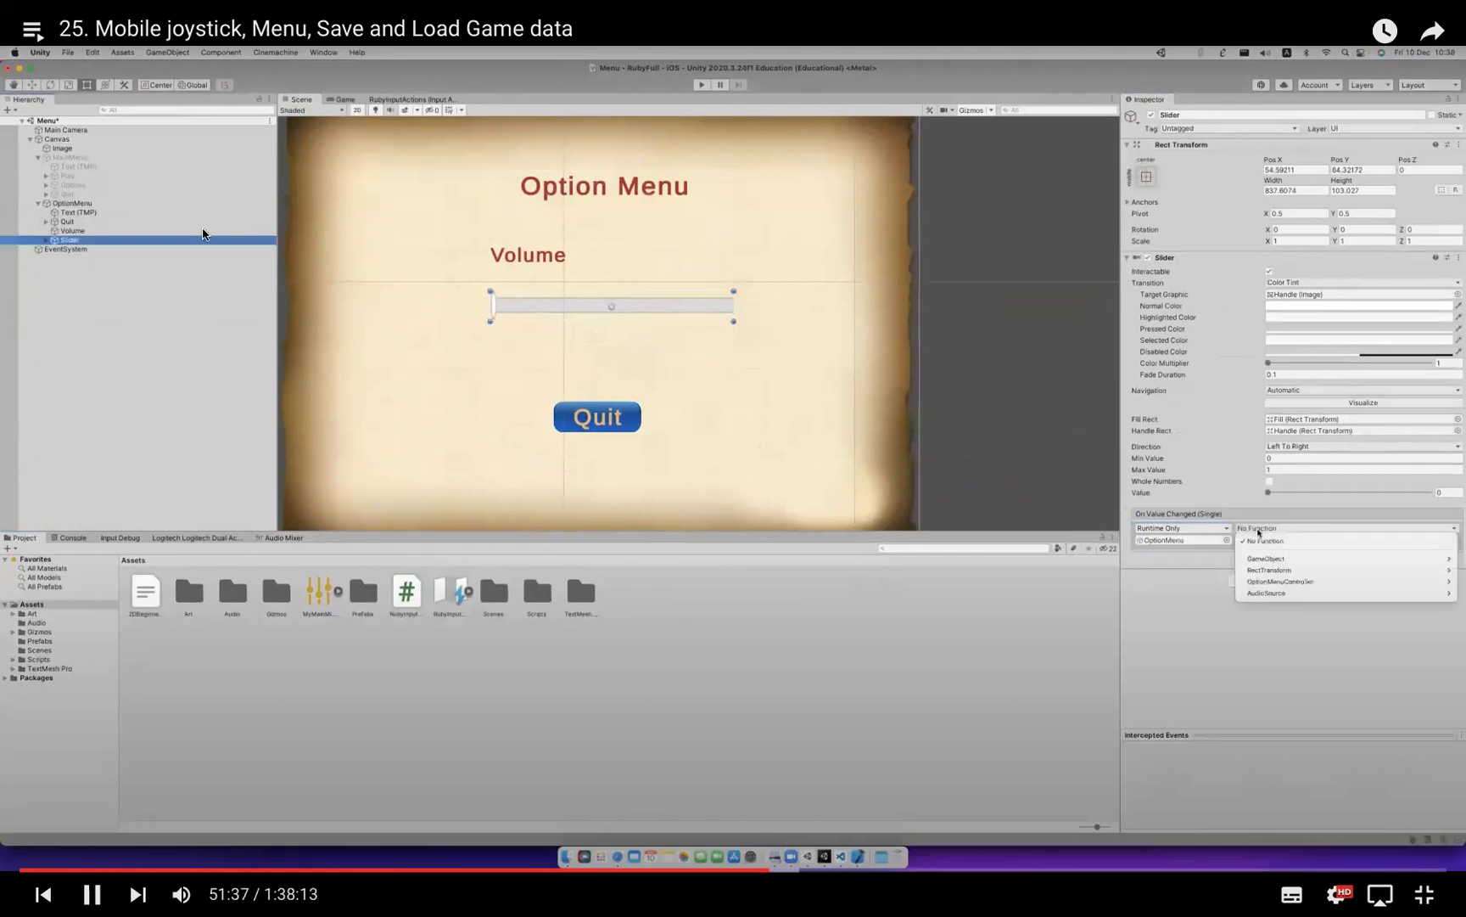
Pause and resume the tutorial video covering the ChangeVolume setup, then scroll down.
click(214, 469)
key(space)
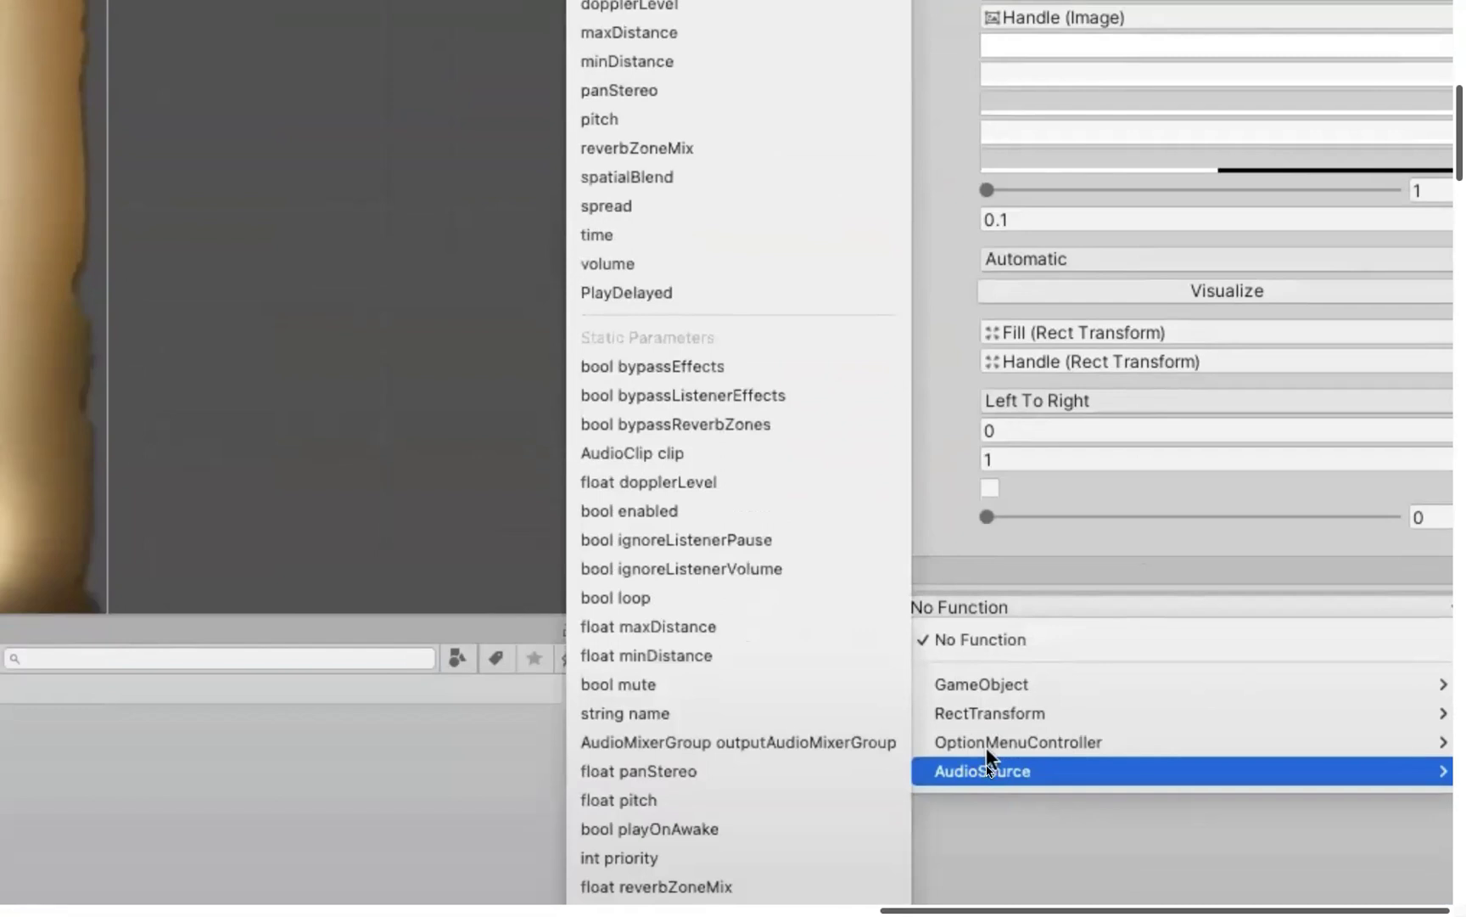
scroll(752, 776, down, 3)
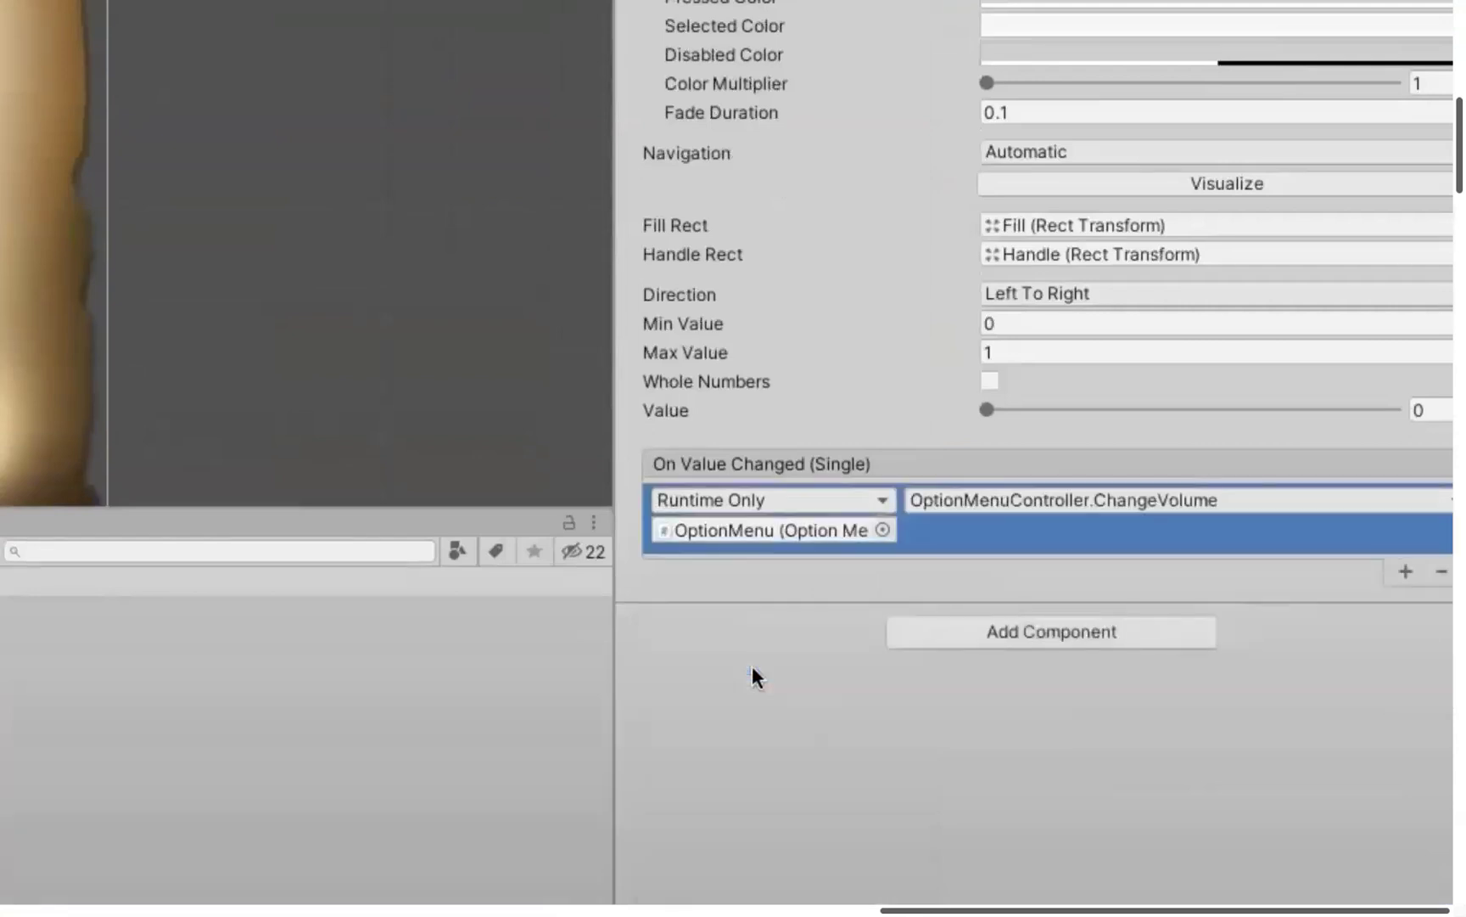
click(1038, 507)
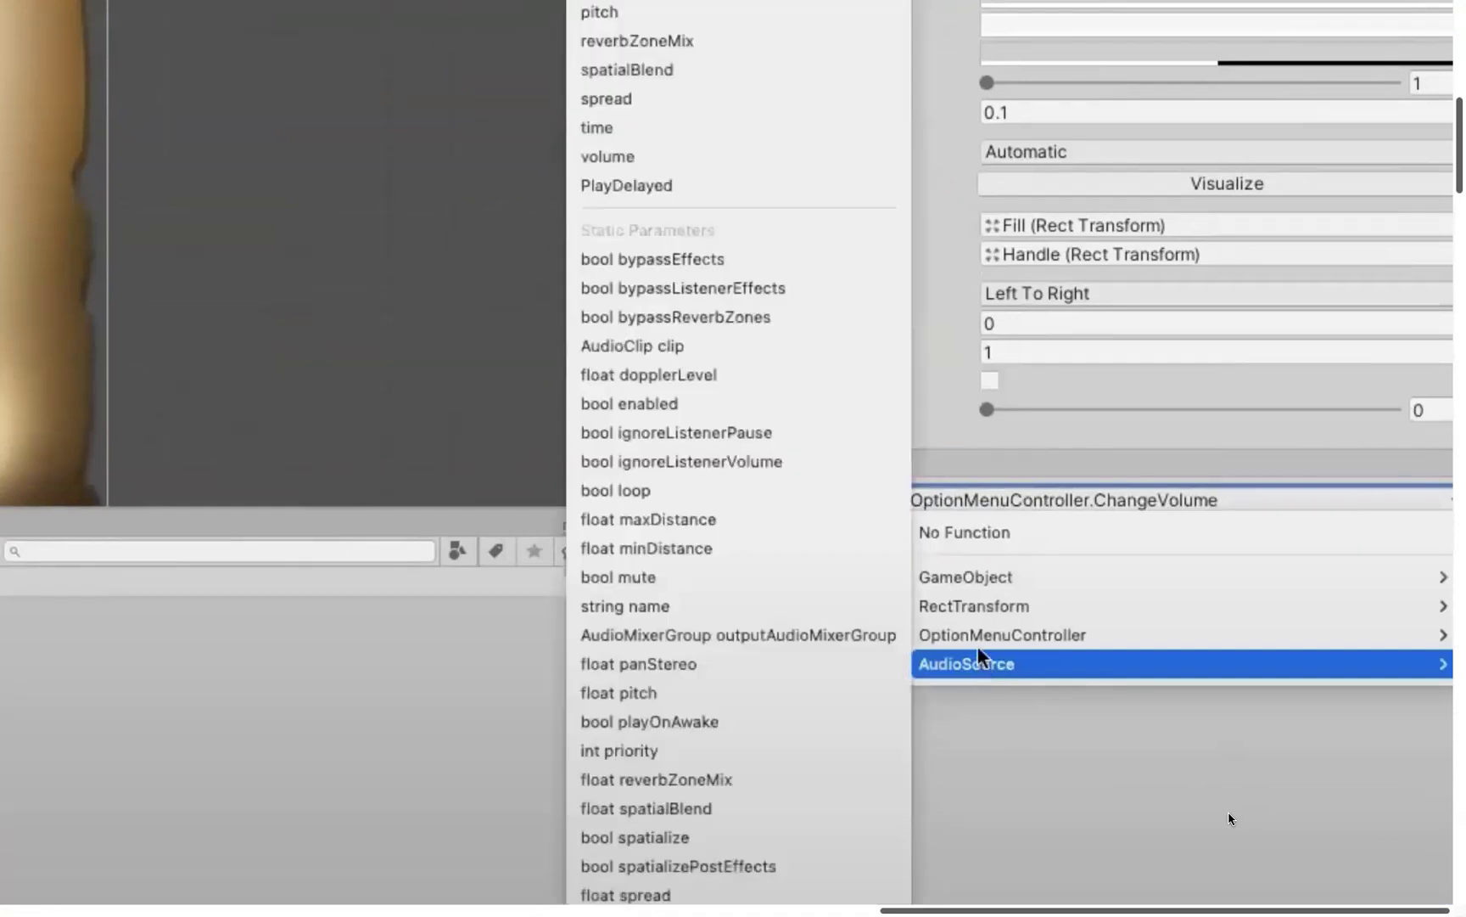
mouse_move(975, 634)
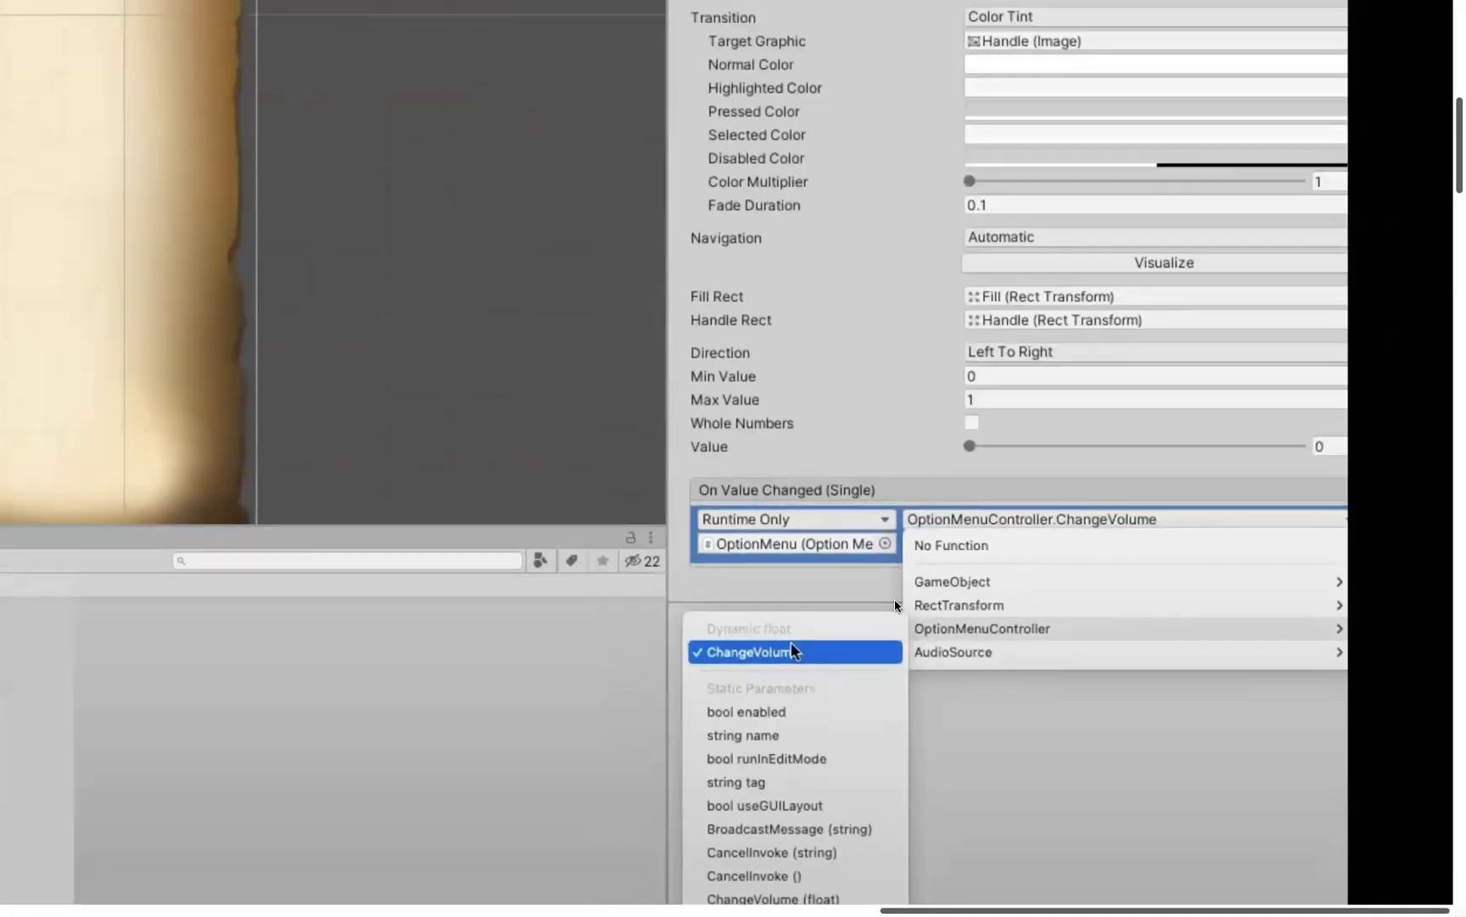
click(752, 665)
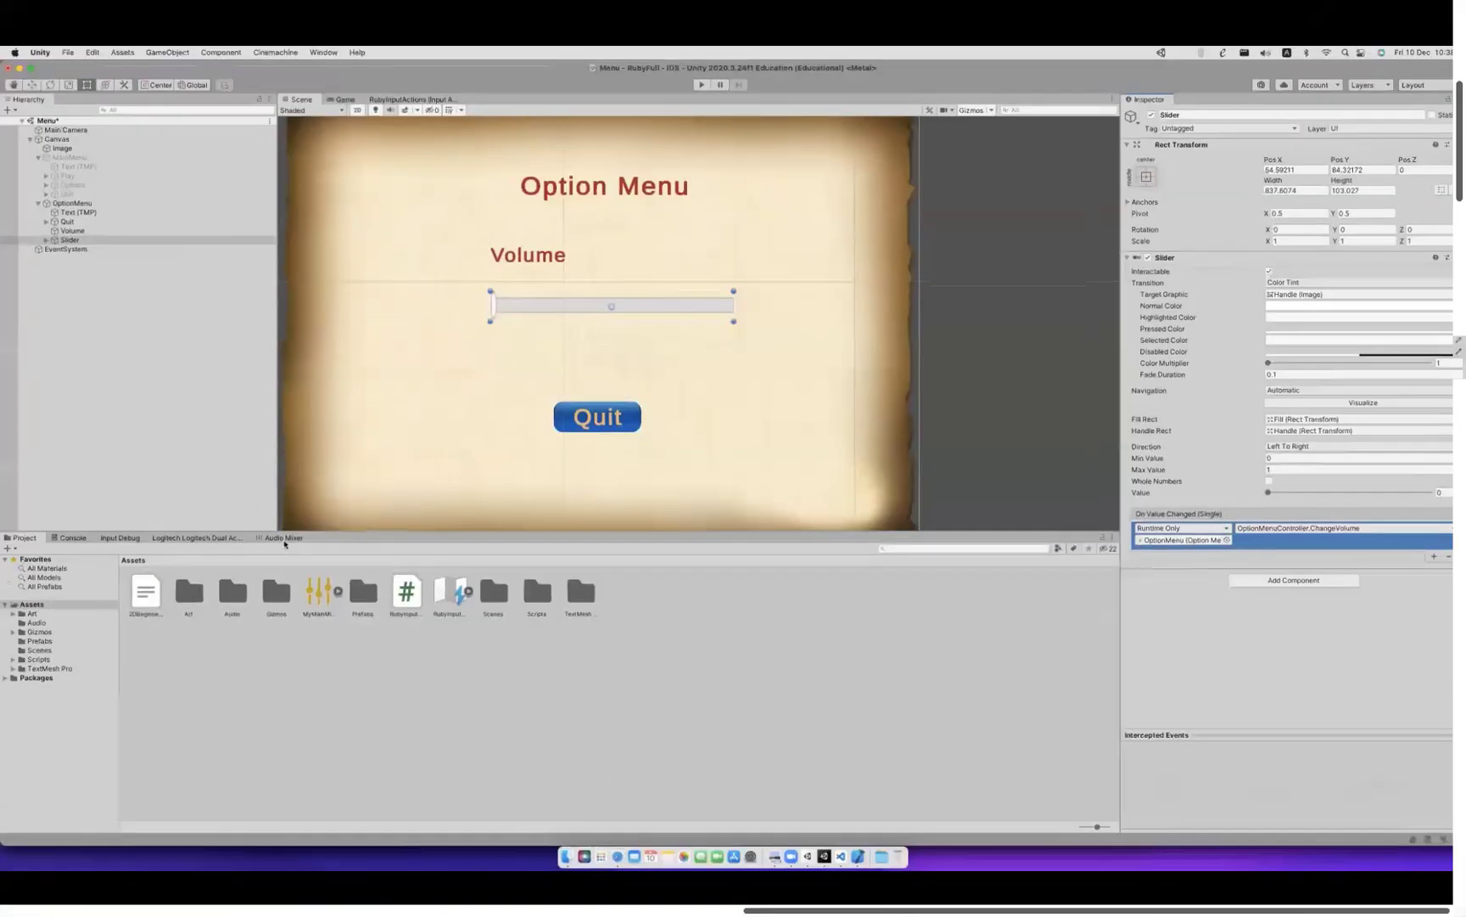
Show the audio mixer's groups and channels to check levels, pausing the tutorial video.
click(283, 538)
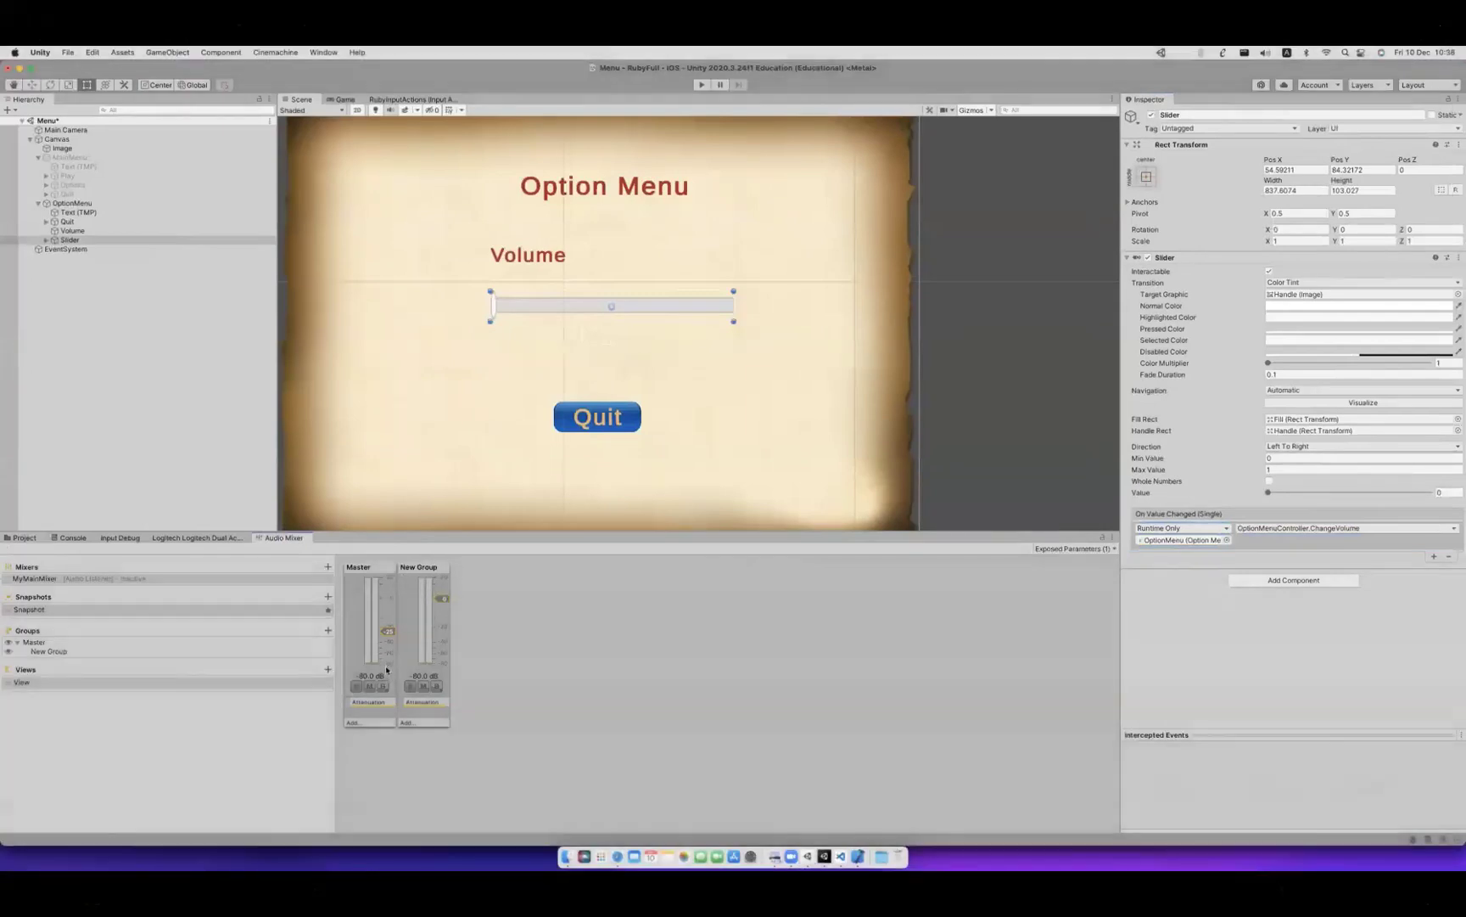
click(388, 631)
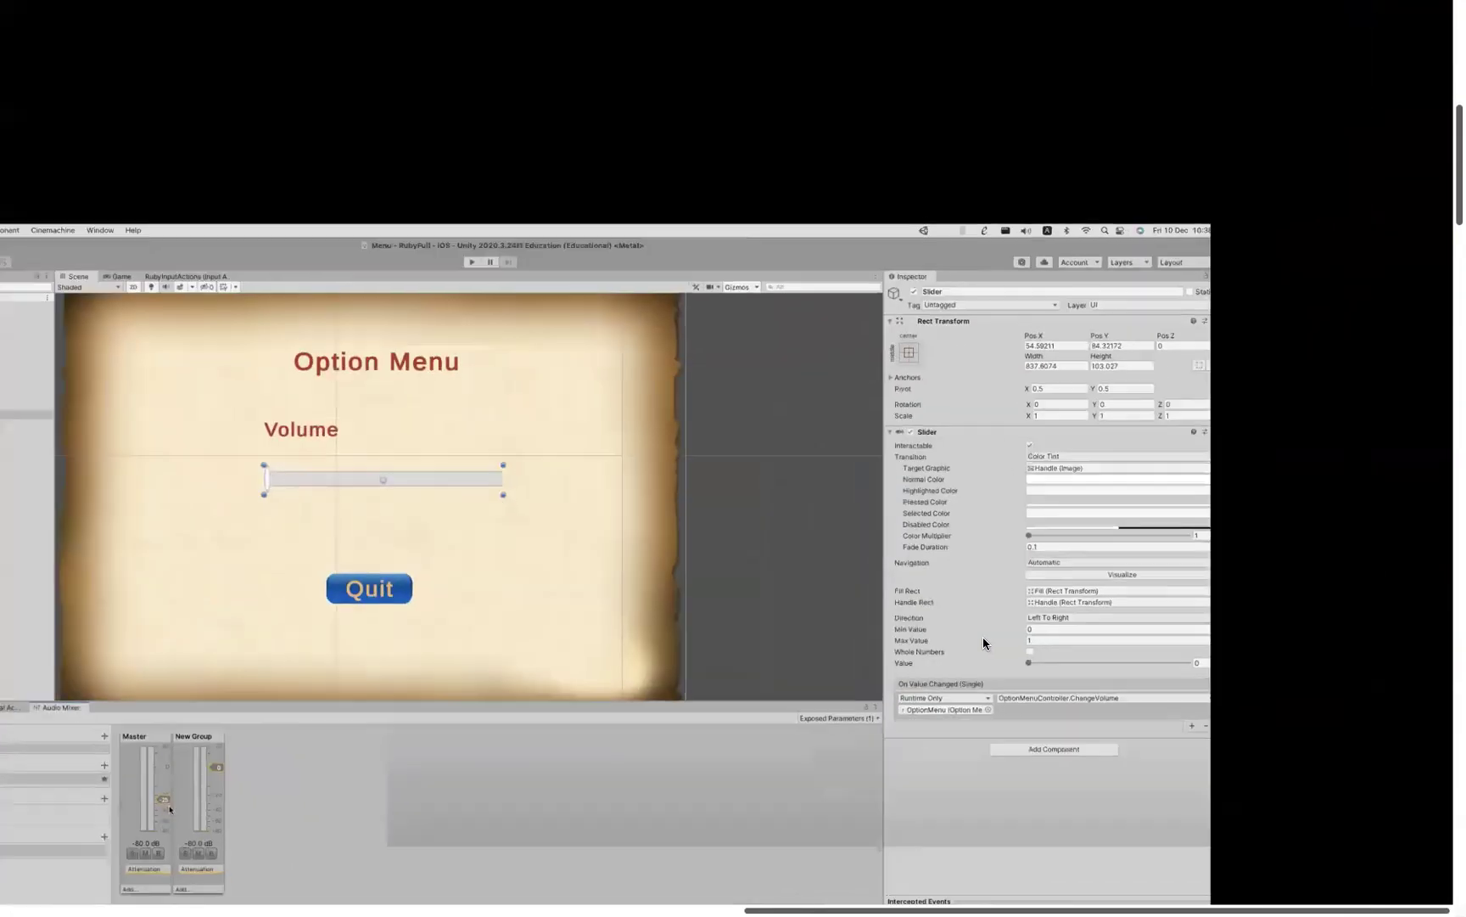
click(983, 643)
click(505, 482)
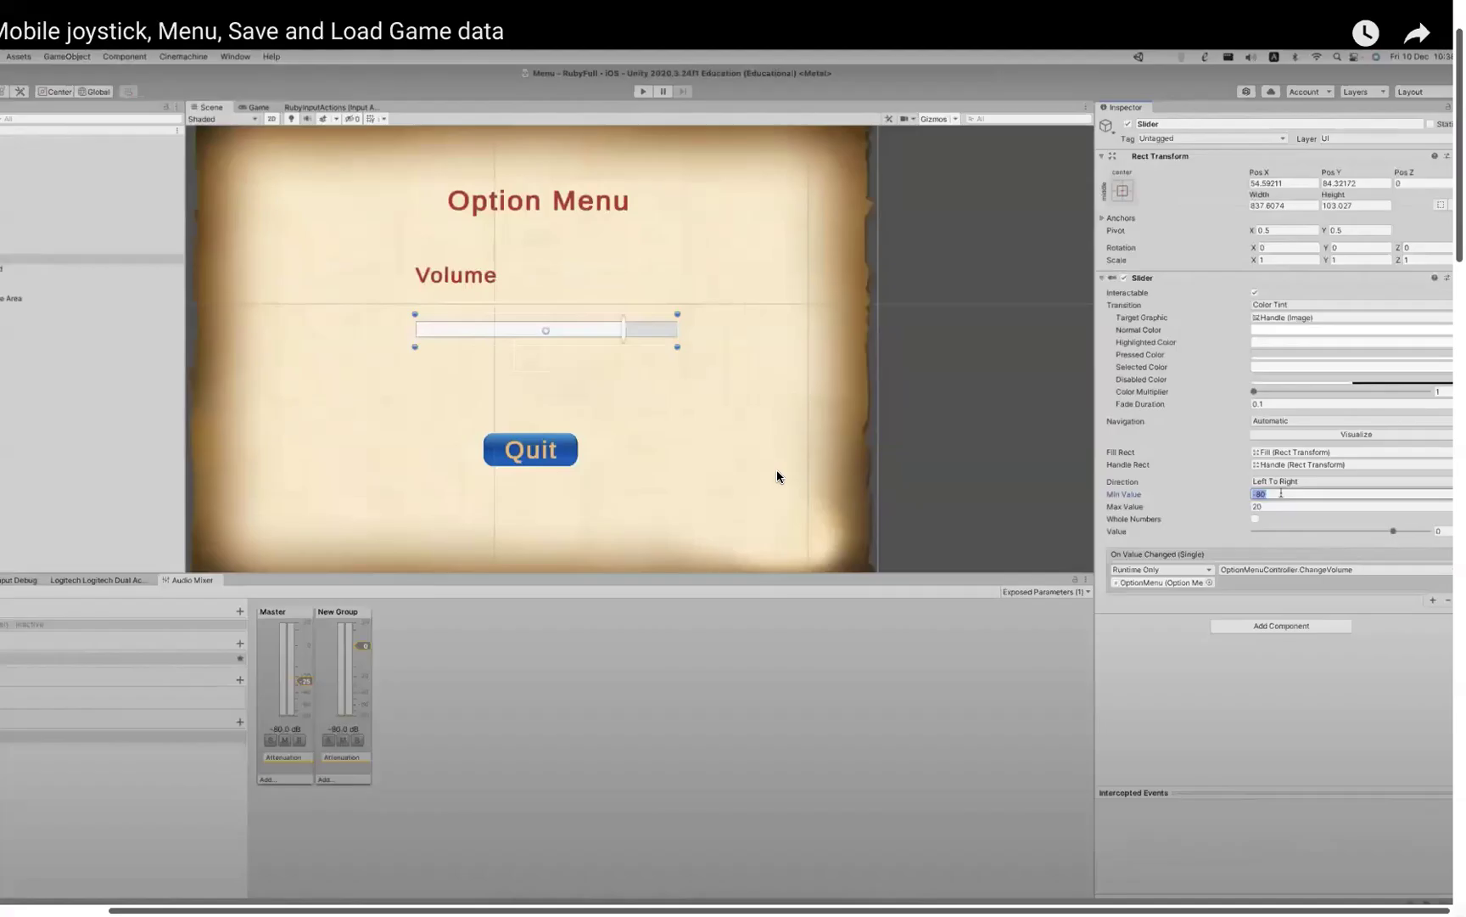
Resume the tutorial video with the Menu scene in Play mode.
click(776, 470)
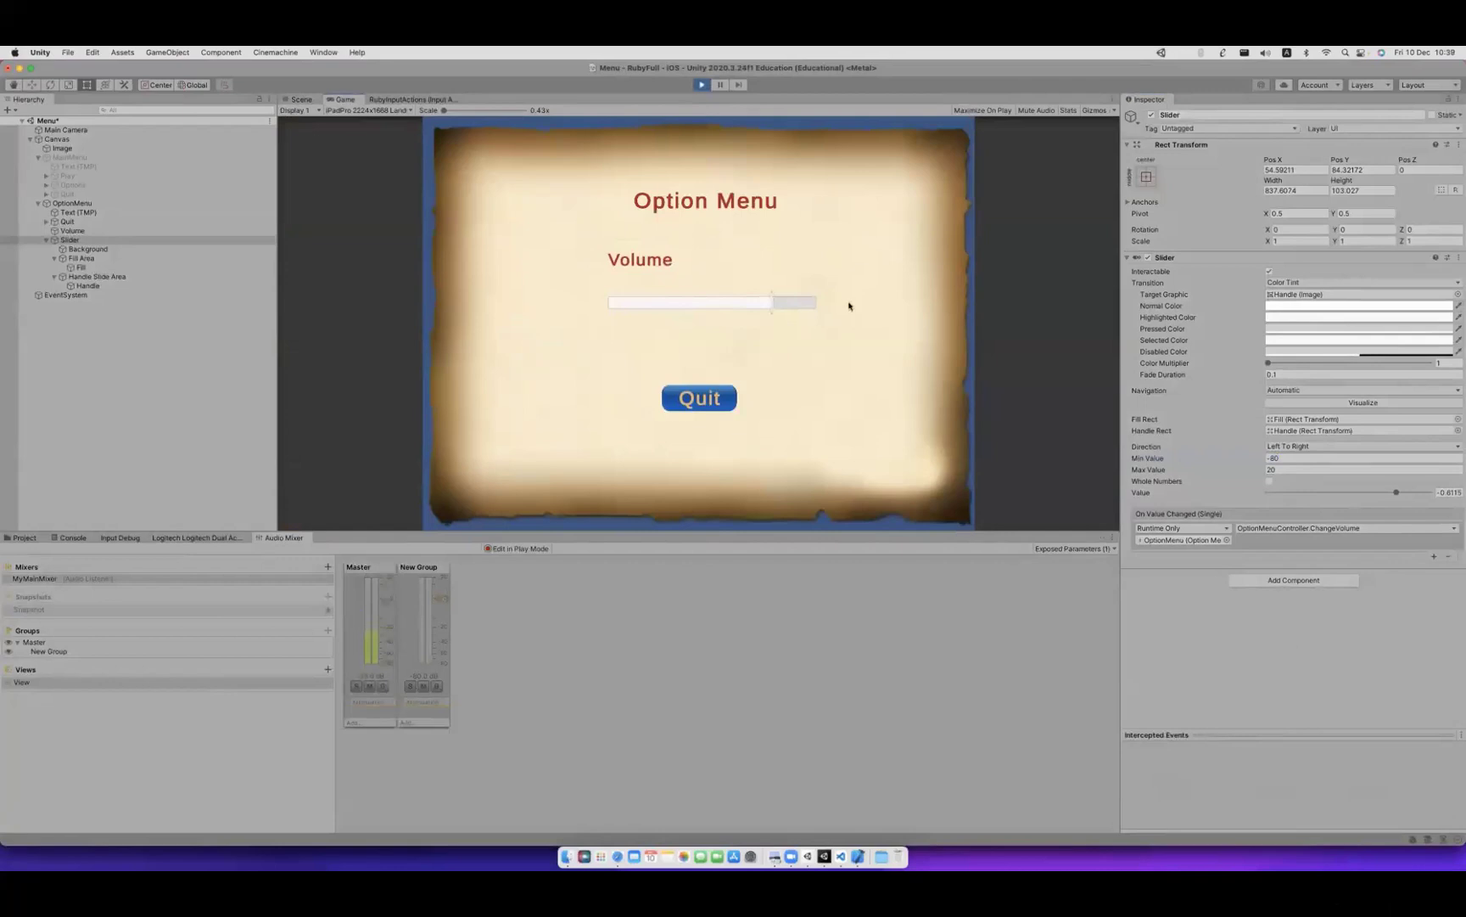
Drag the in-game Volume slider left to about -20.
mouse_move(774, 304)
mouse_down()
mouse_move(695, 309)
mouse_move(735, 305)
mouse_up()
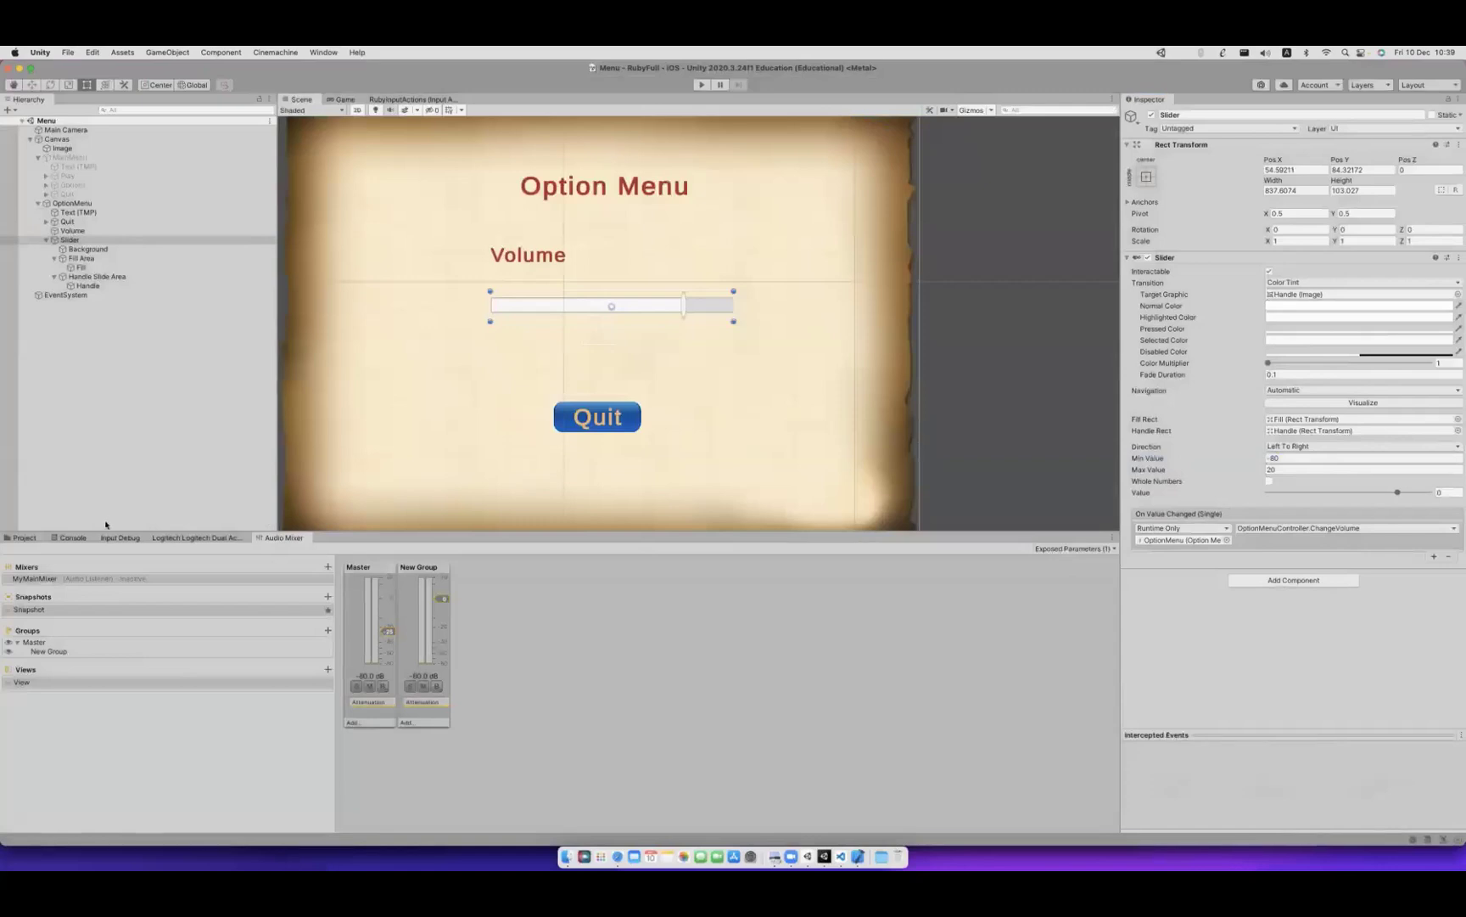
Return the bottom panel to the Project view and open the Scenes folder.
click(24, 538)
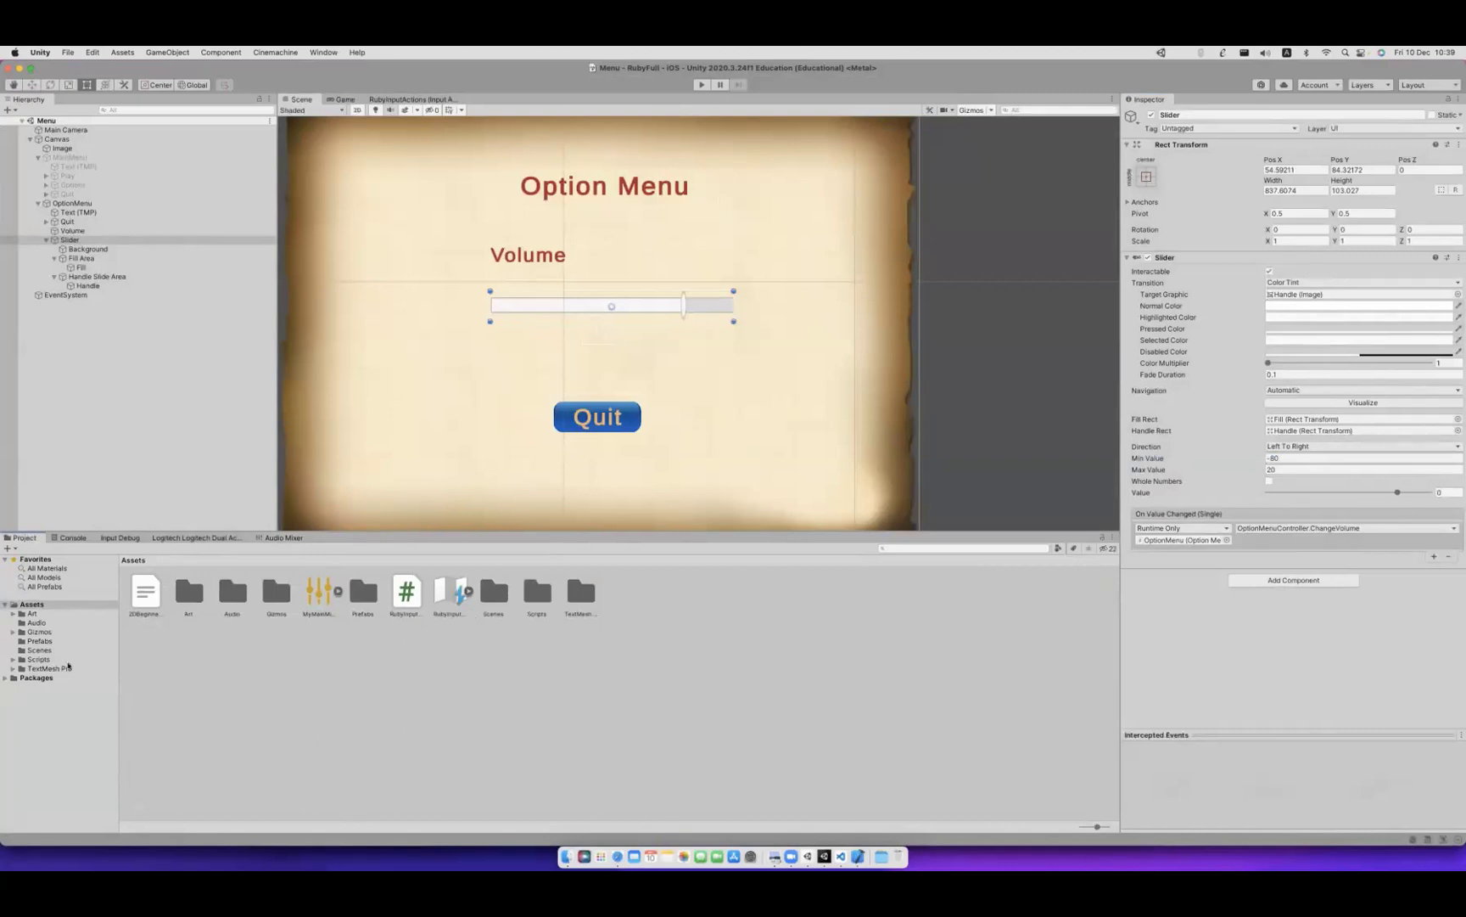
click(51, 650)
Open ExampleScene from the Scenes folder and zoom out the Scene view.
double_click(157, 604)
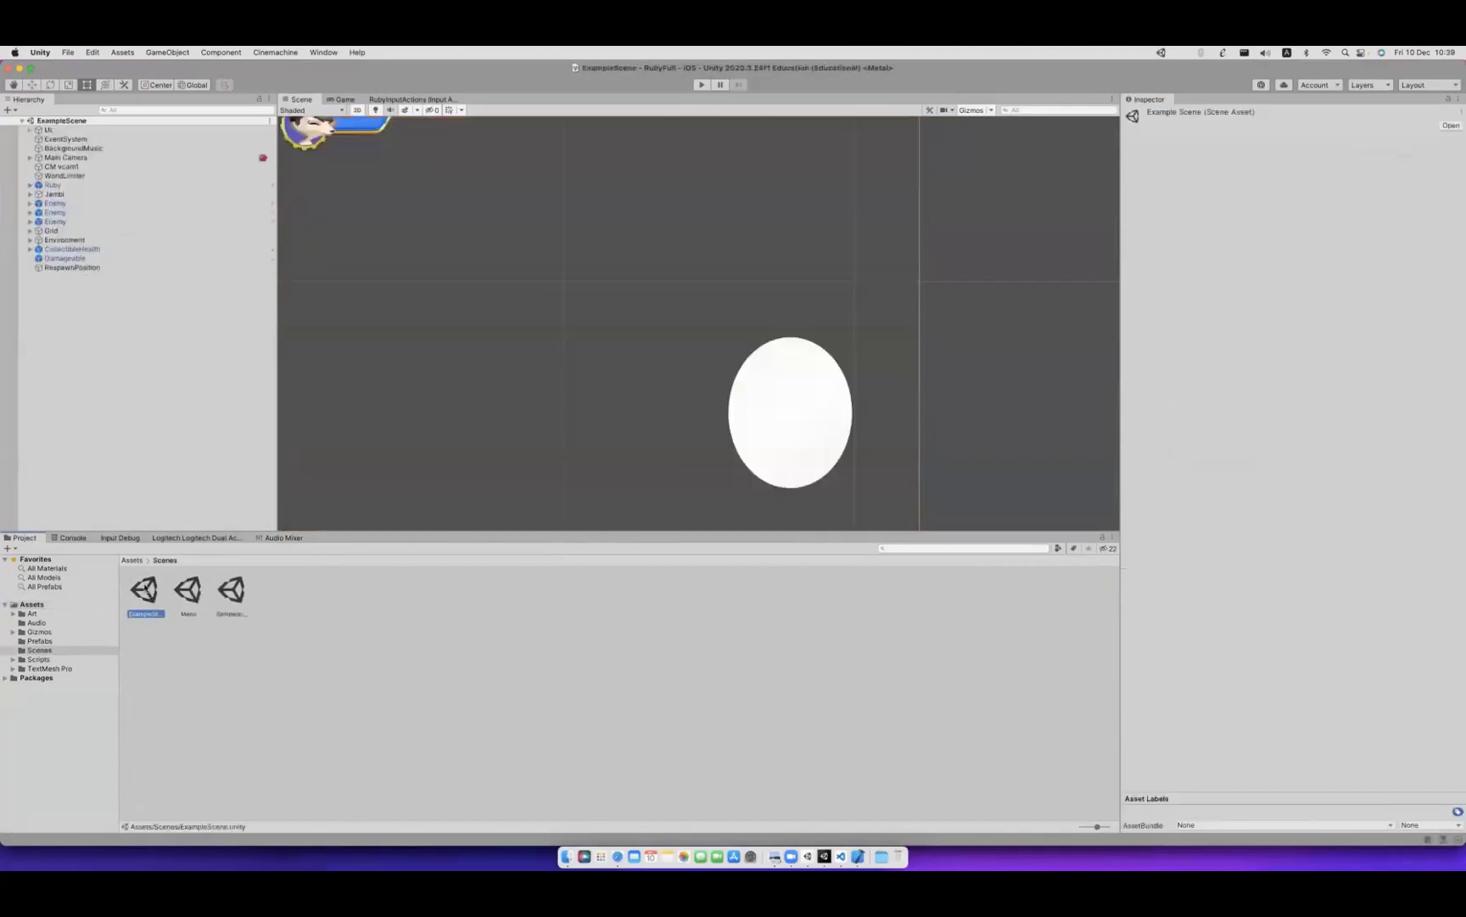
scroll(502, 414, down, 3)
scroll(504, 422, down, 2)
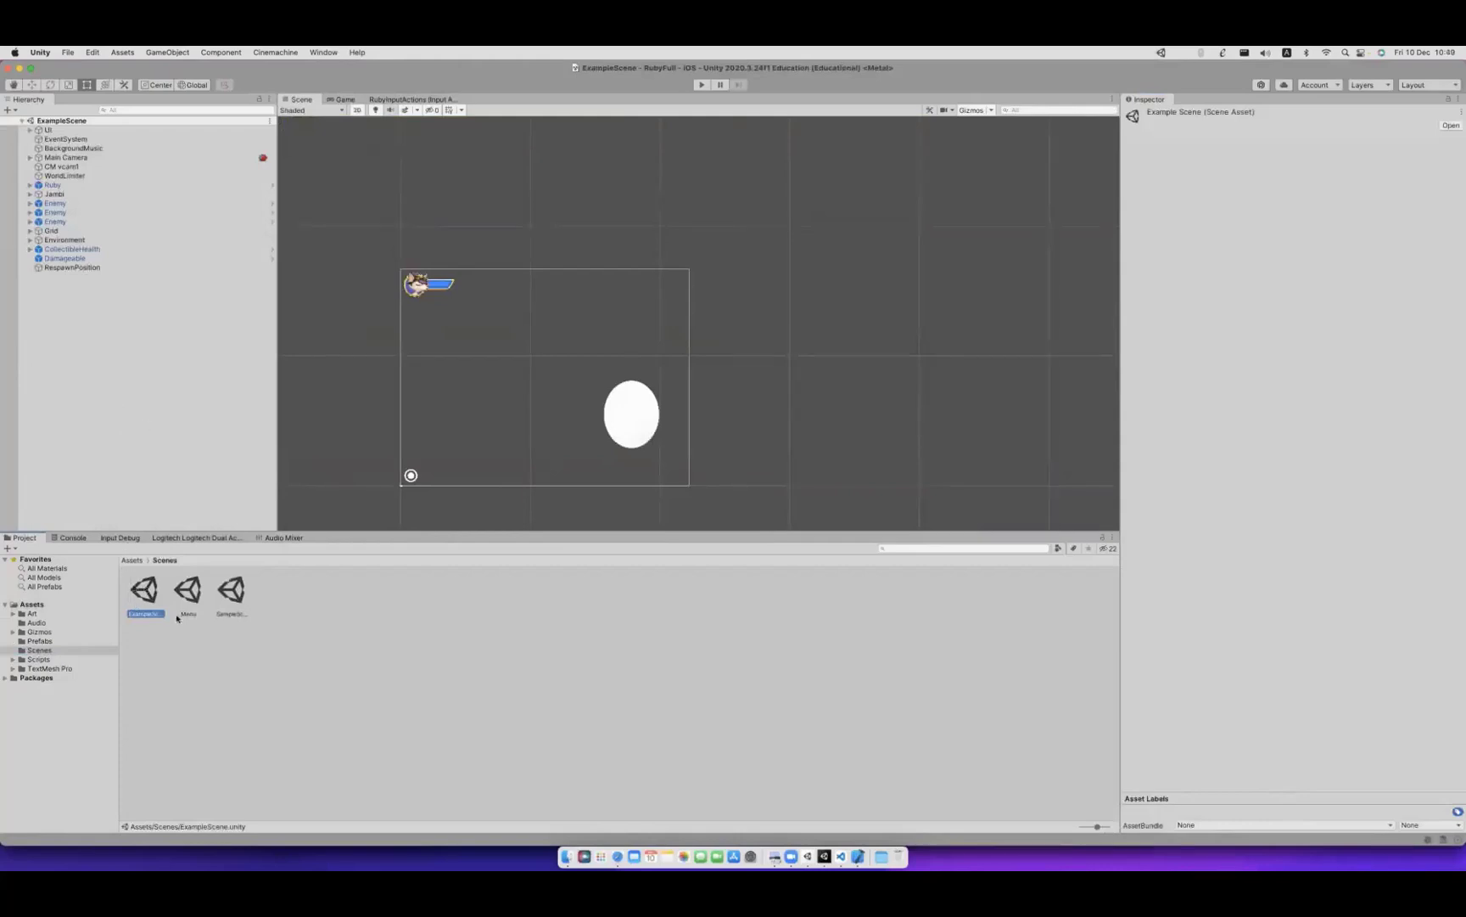
Open the Menu scene and browse Canvas's Image and OptionMenu children, ending on MainMenu.
double_click(189, 592)
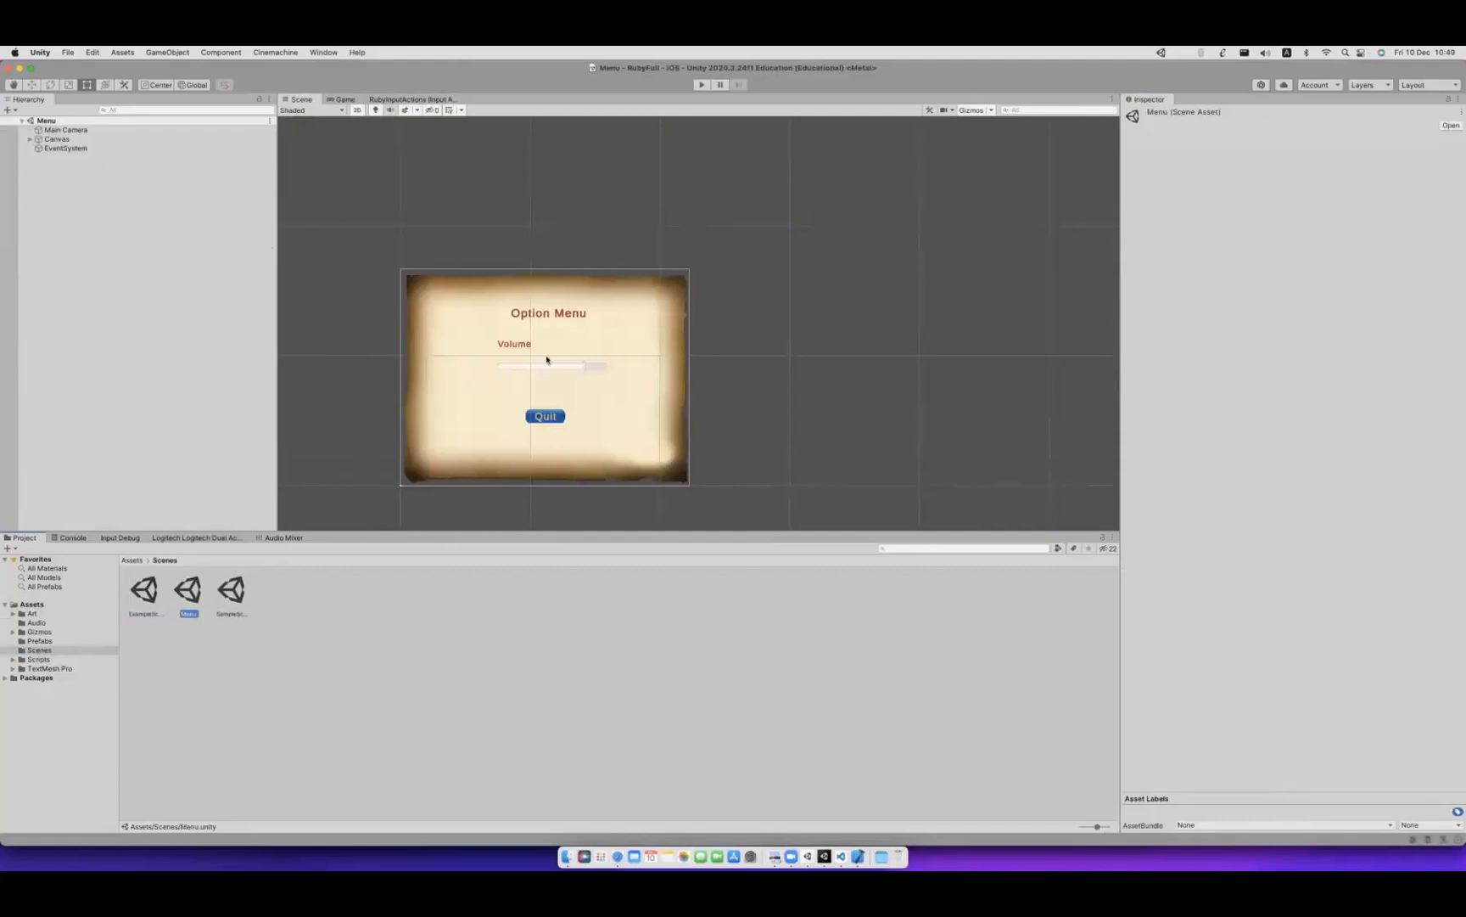
click(56, 139)
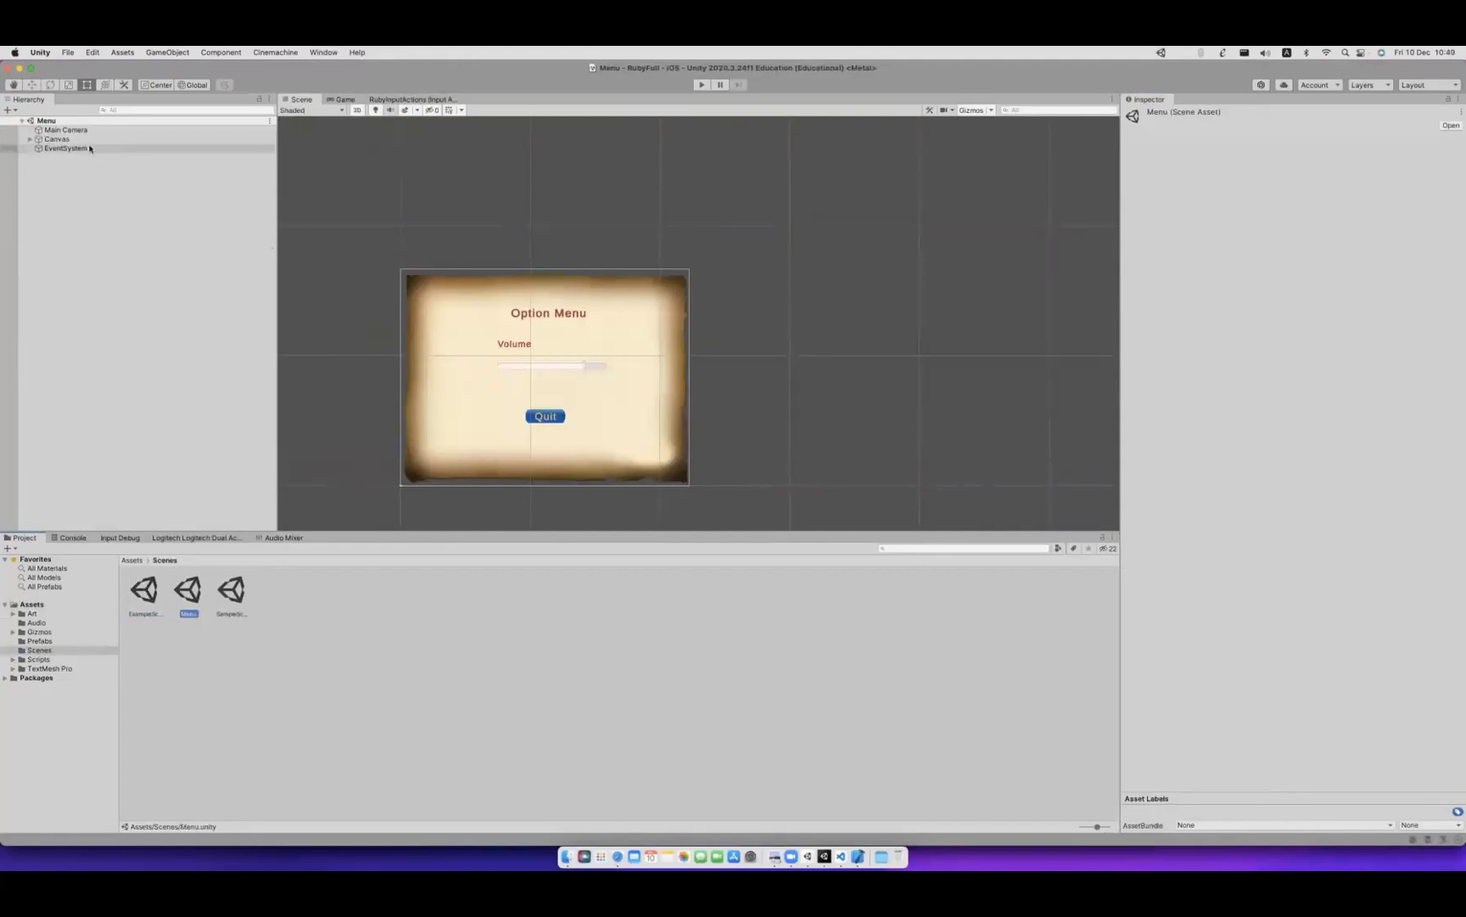
click(30, 139)
click(62, 149)
key(Down)
key(Down)
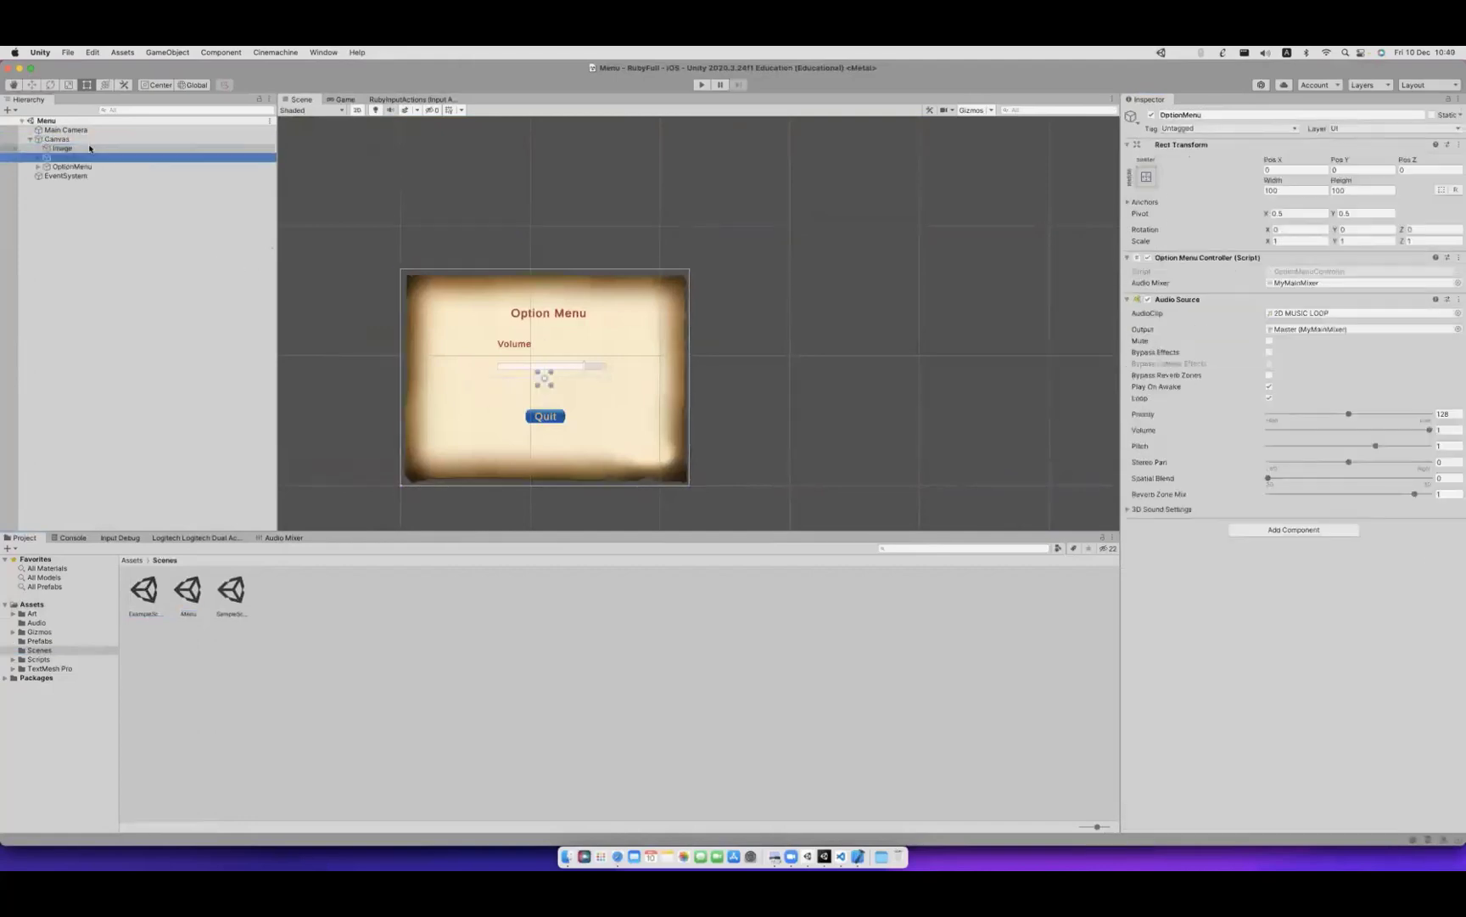
key(Right)
click(90, 149)
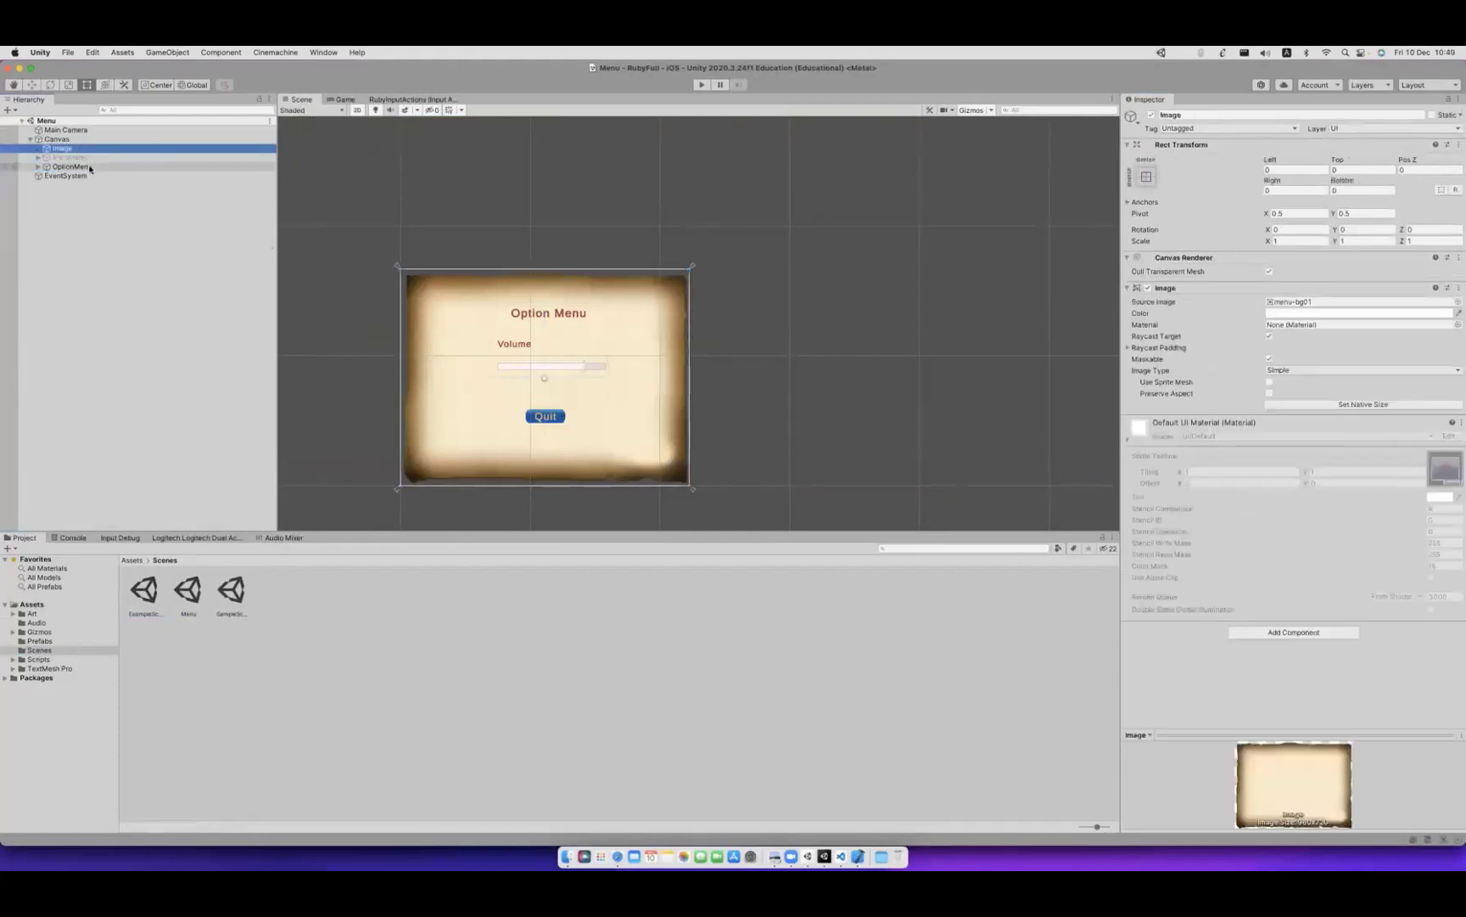
click(90, 167)
key(Right)
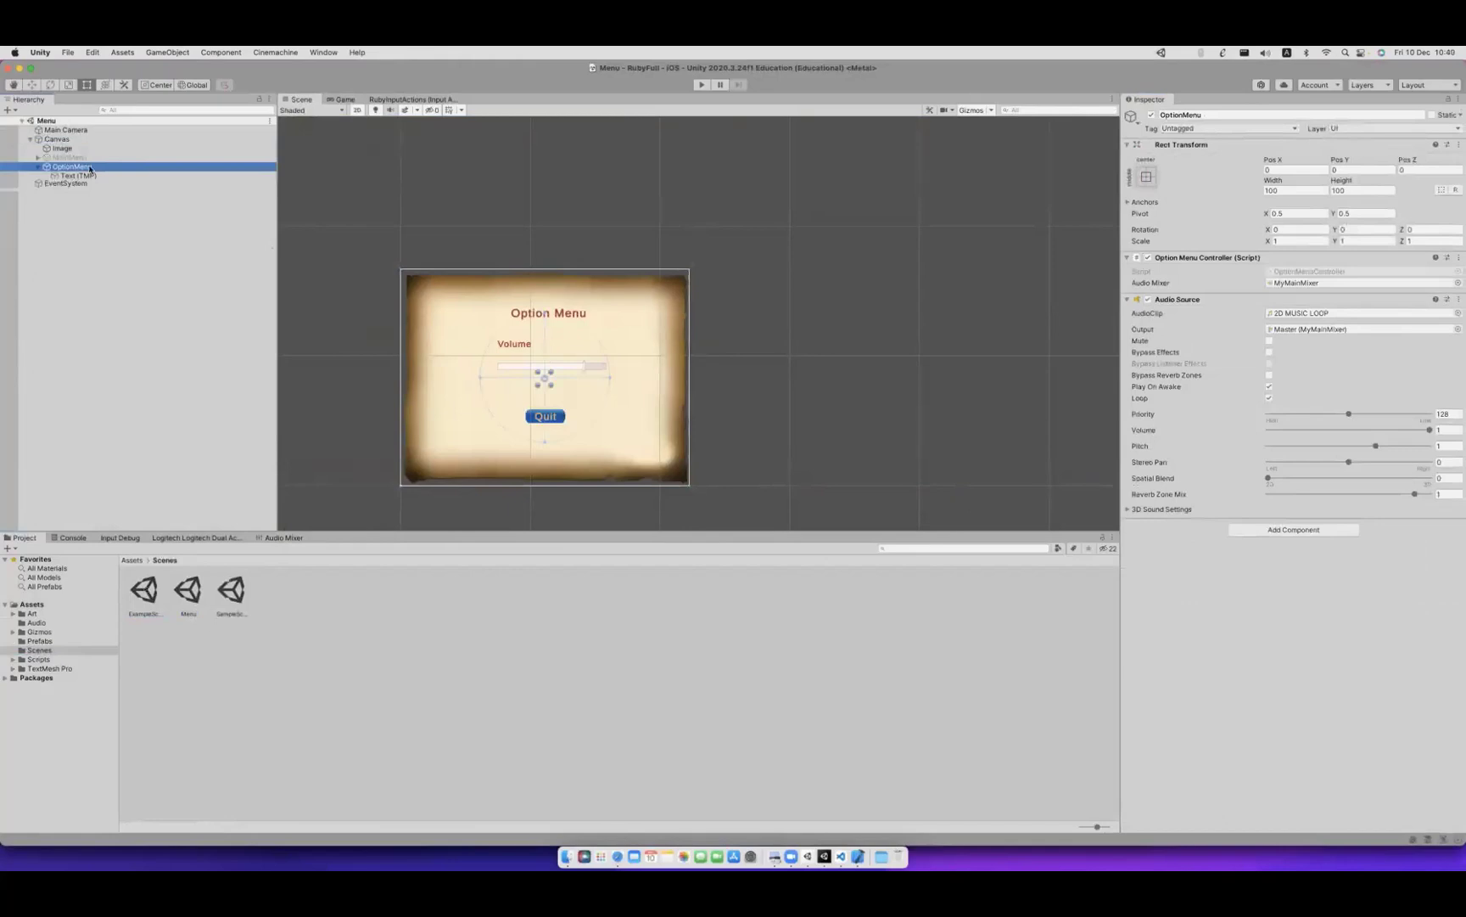
key(Down)
key(Left)
key(Left)
key(Up)
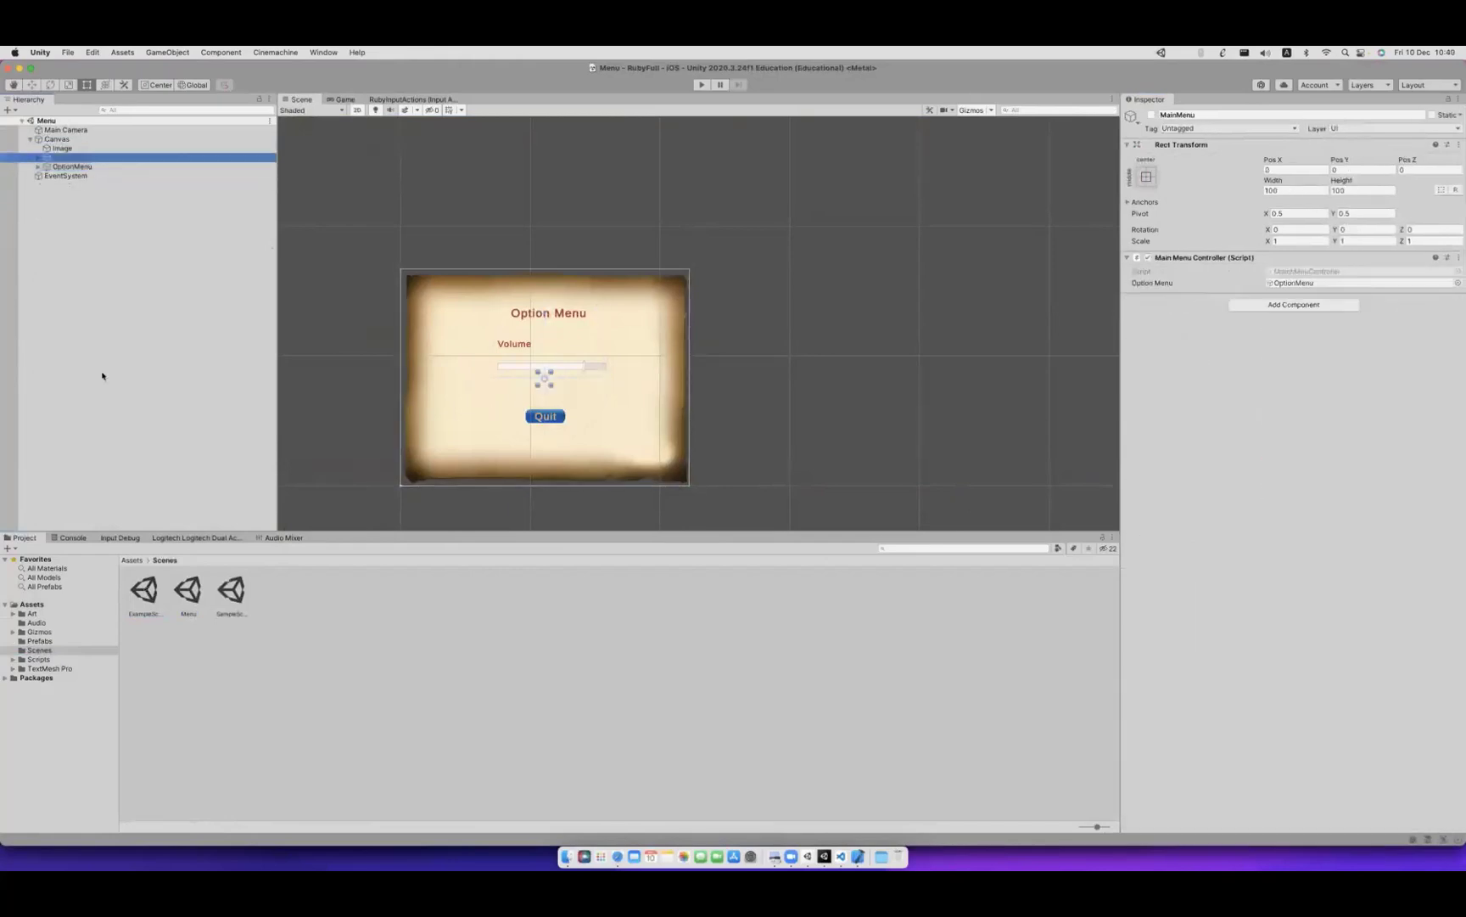
double_click(143, 610)
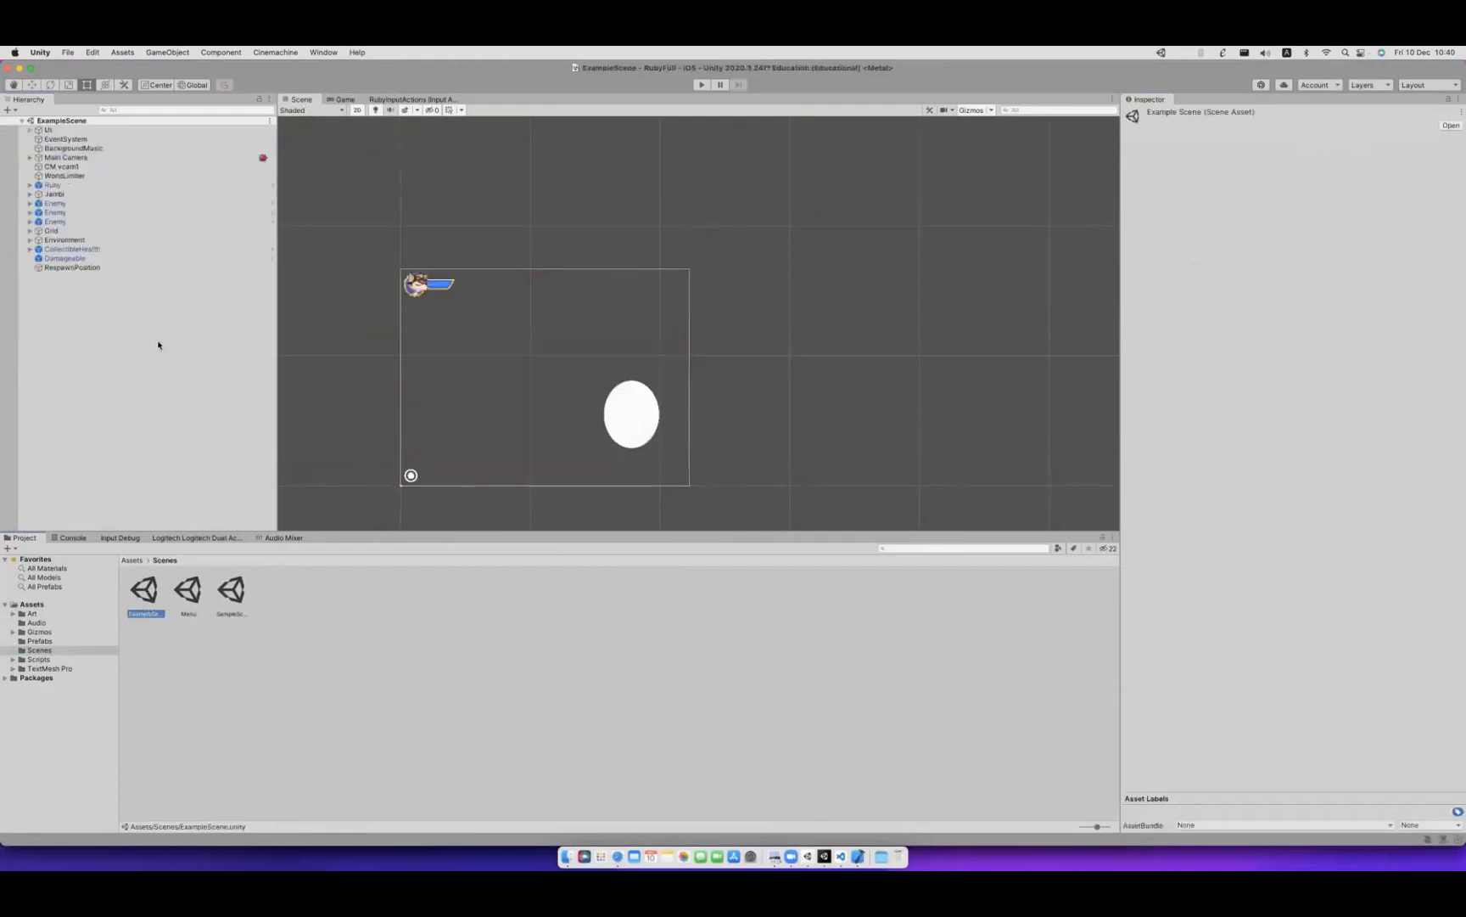
click(51, 130)
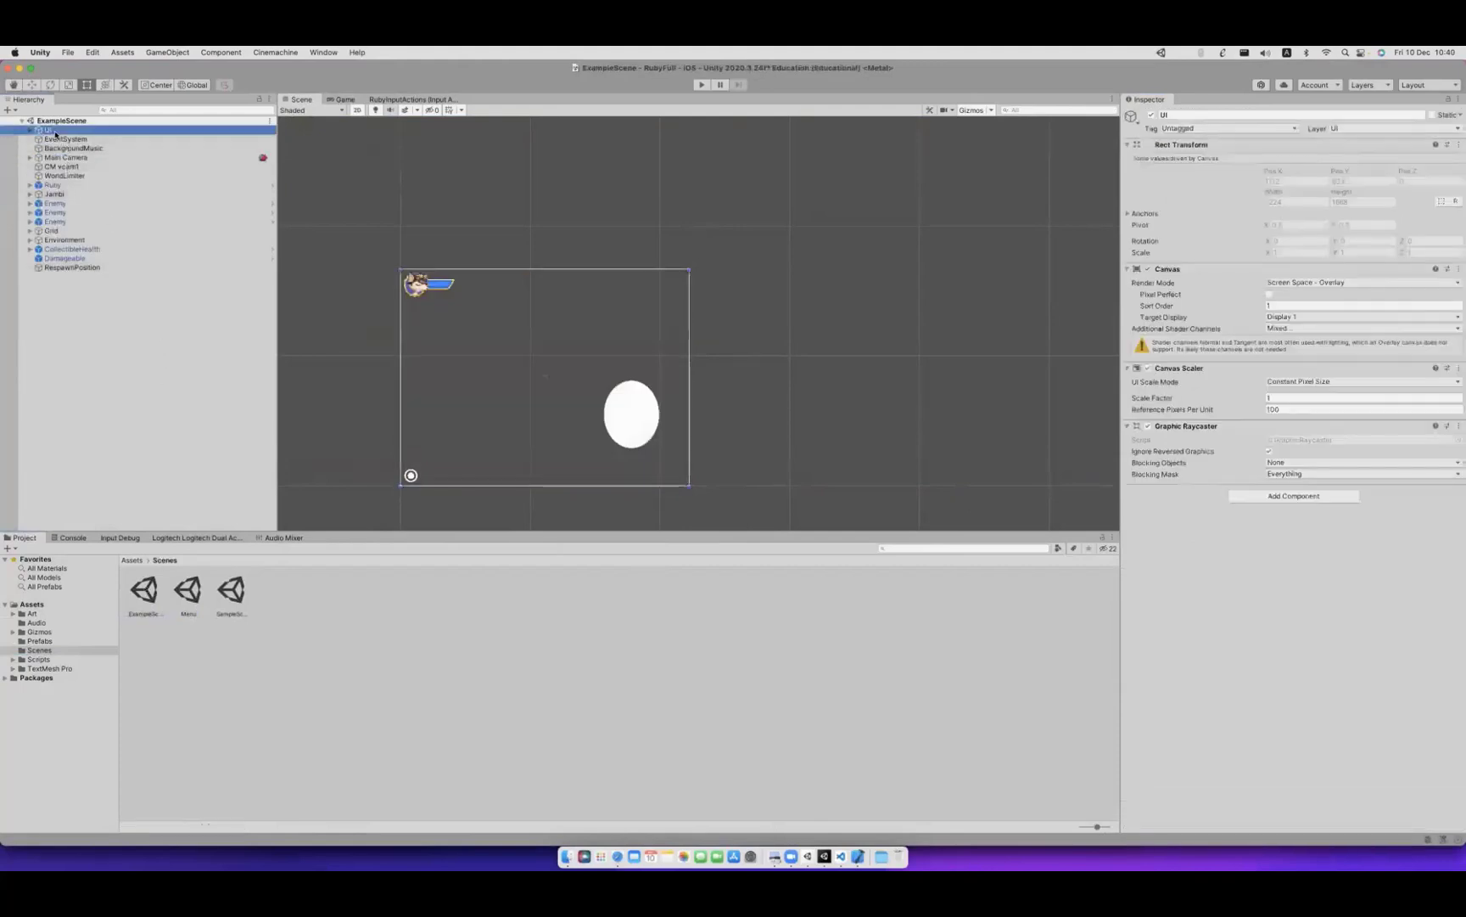
key(Right)
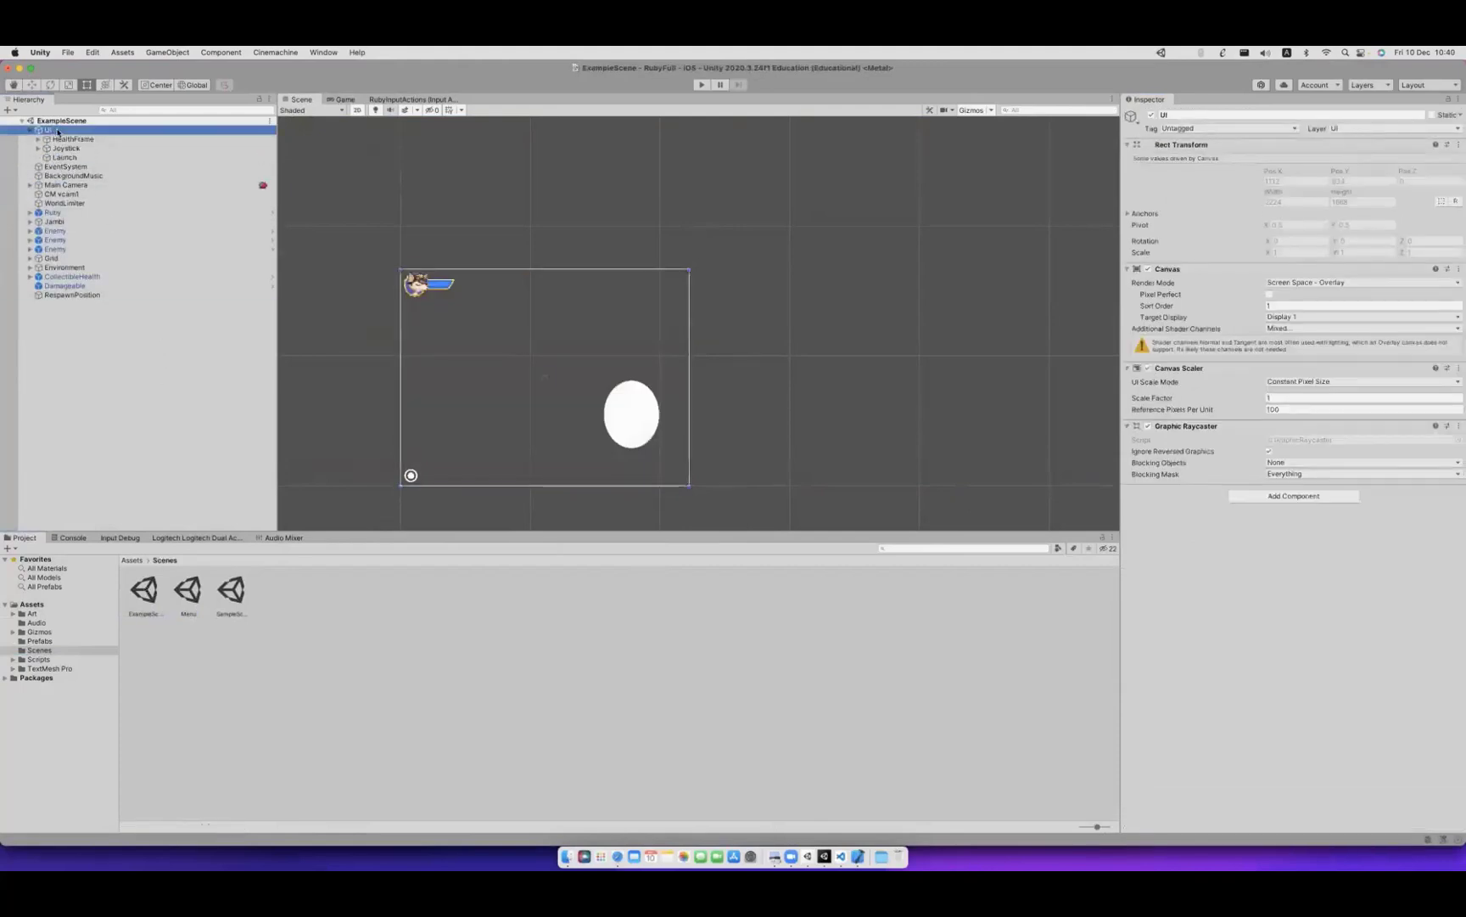
key(cmd+v)
drag(59, 304, 76, 140)
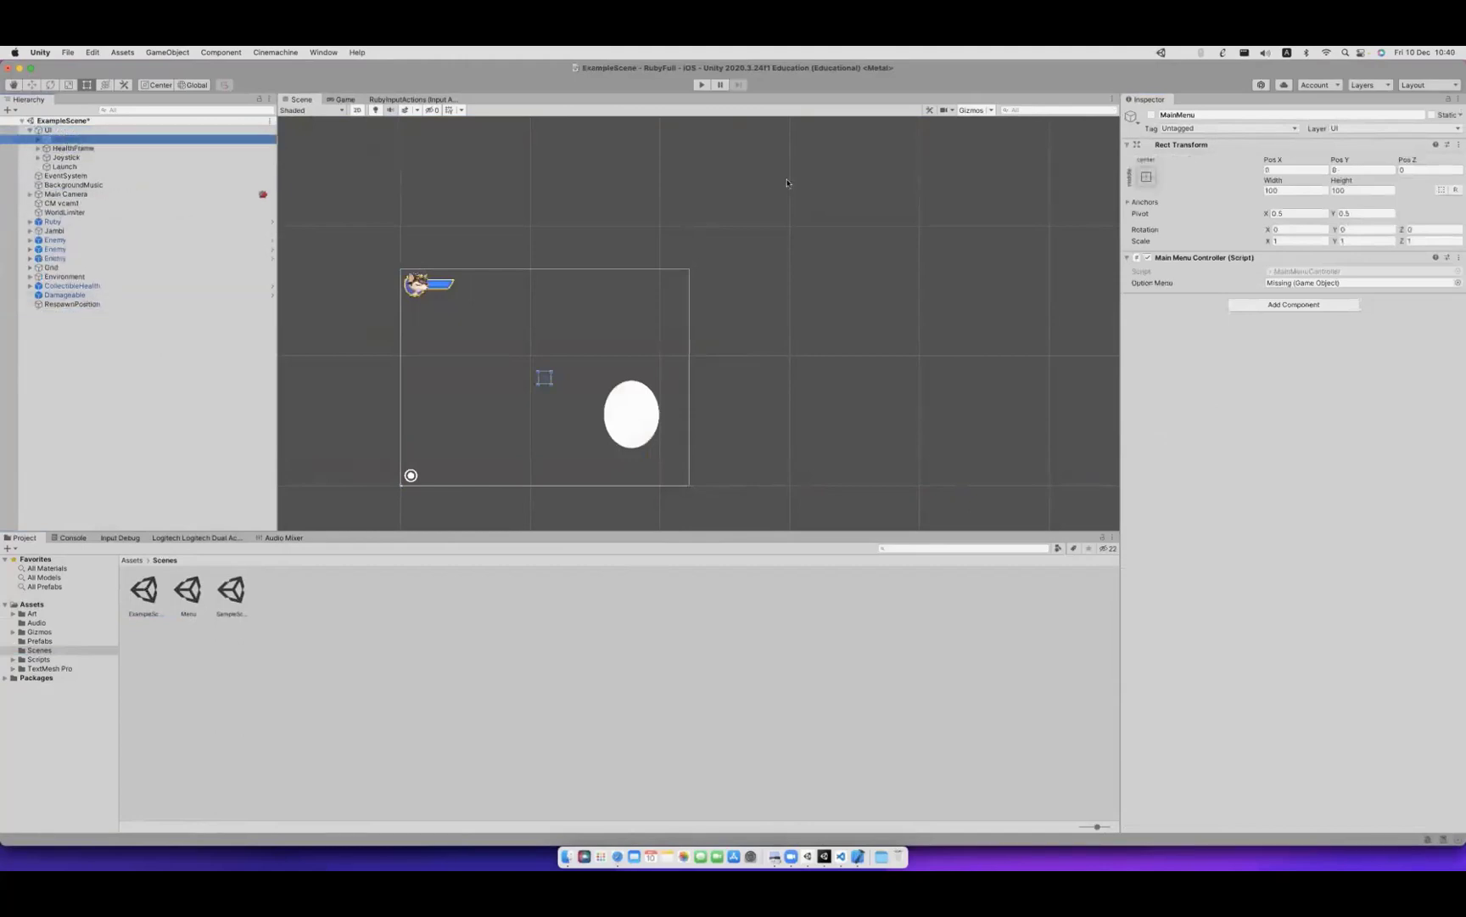
click(1151, 114)
click(1151, 114)
click(1151, 114)
click(1151, 114)
click(1151, 114)
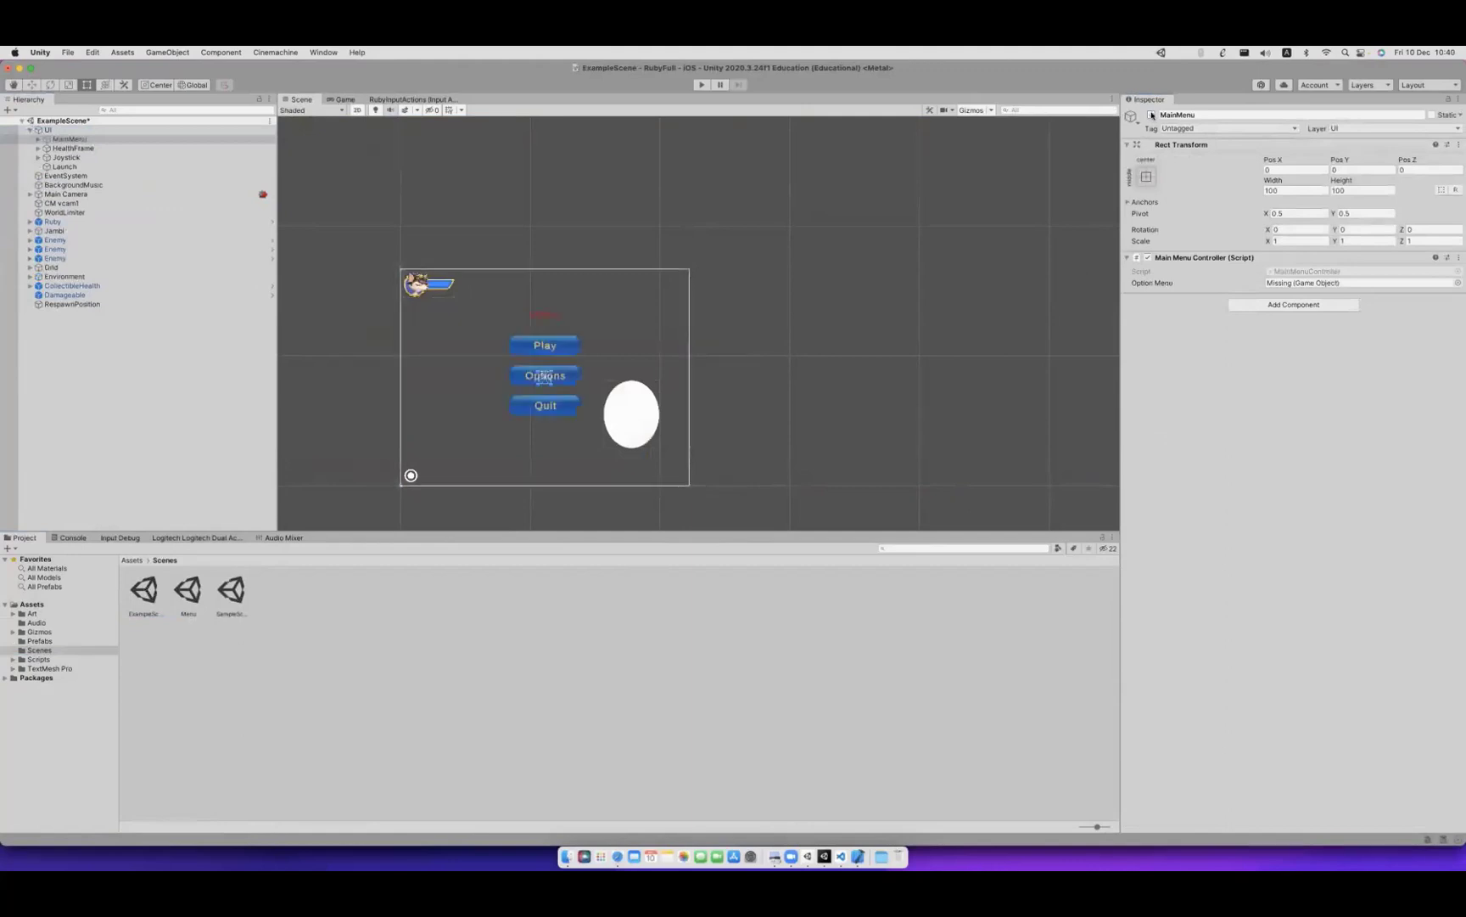
Expand MainMenu and change the Play button's label text to Resume.
click(155, 140)
key(Right)
key(Down)
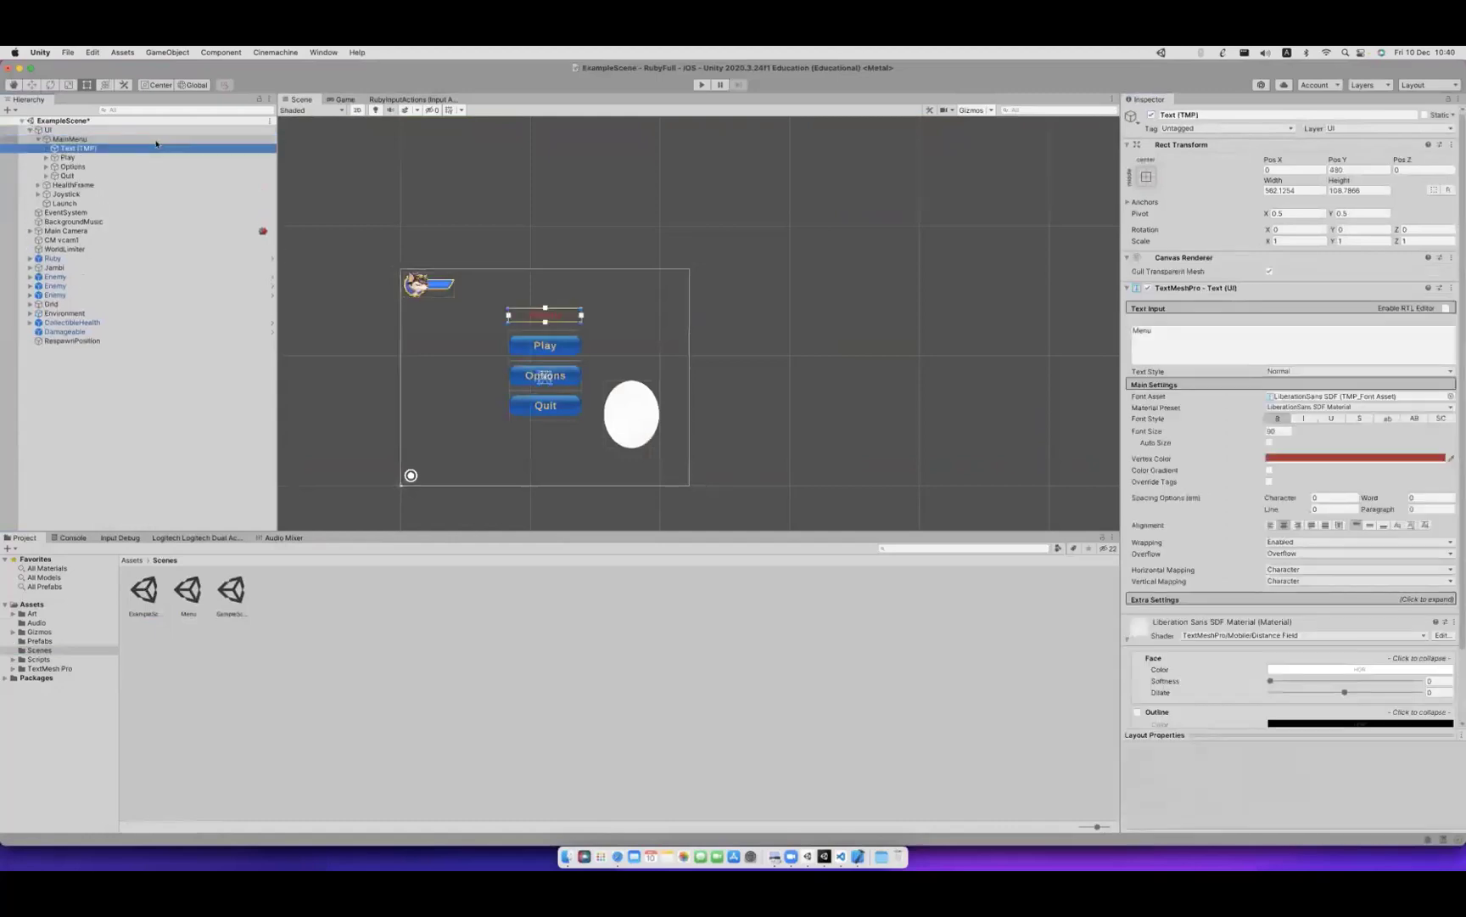
key(Down)
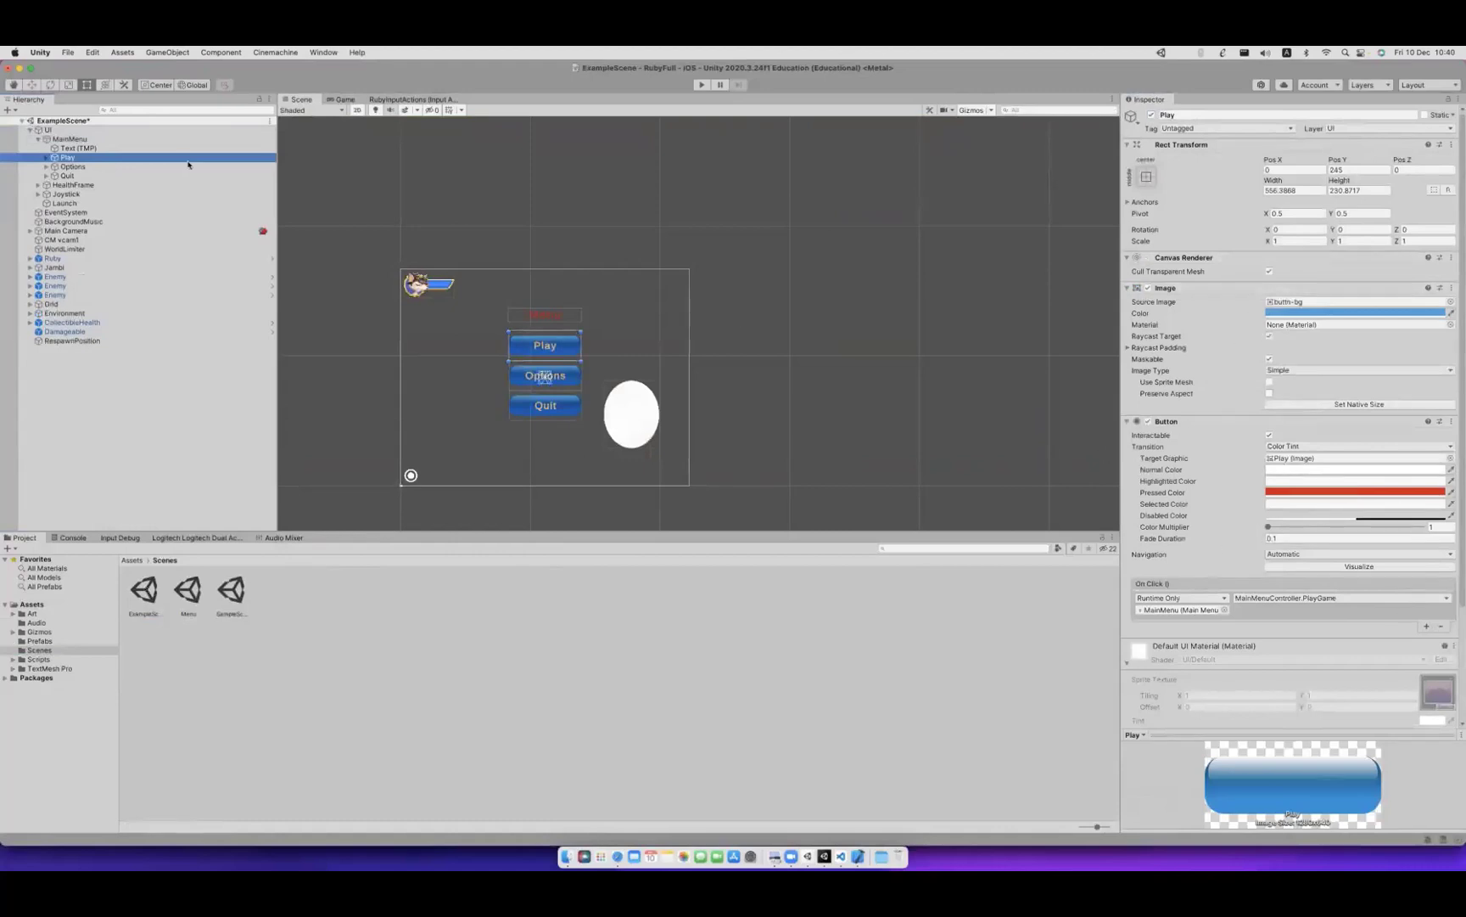
click(46, 157)
click(84, 166)
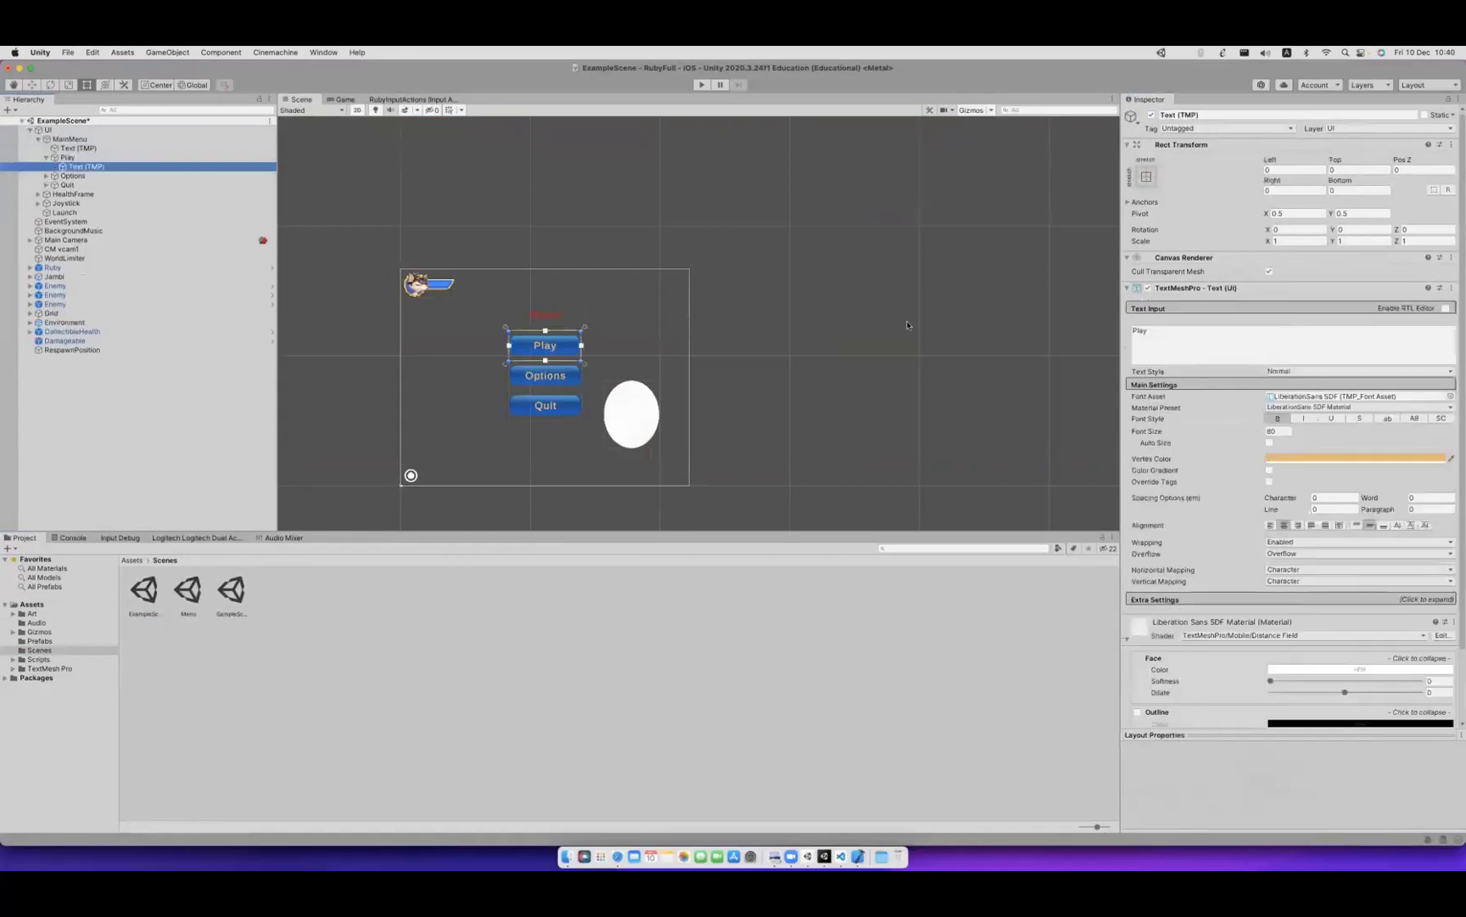
click(1187, 336)
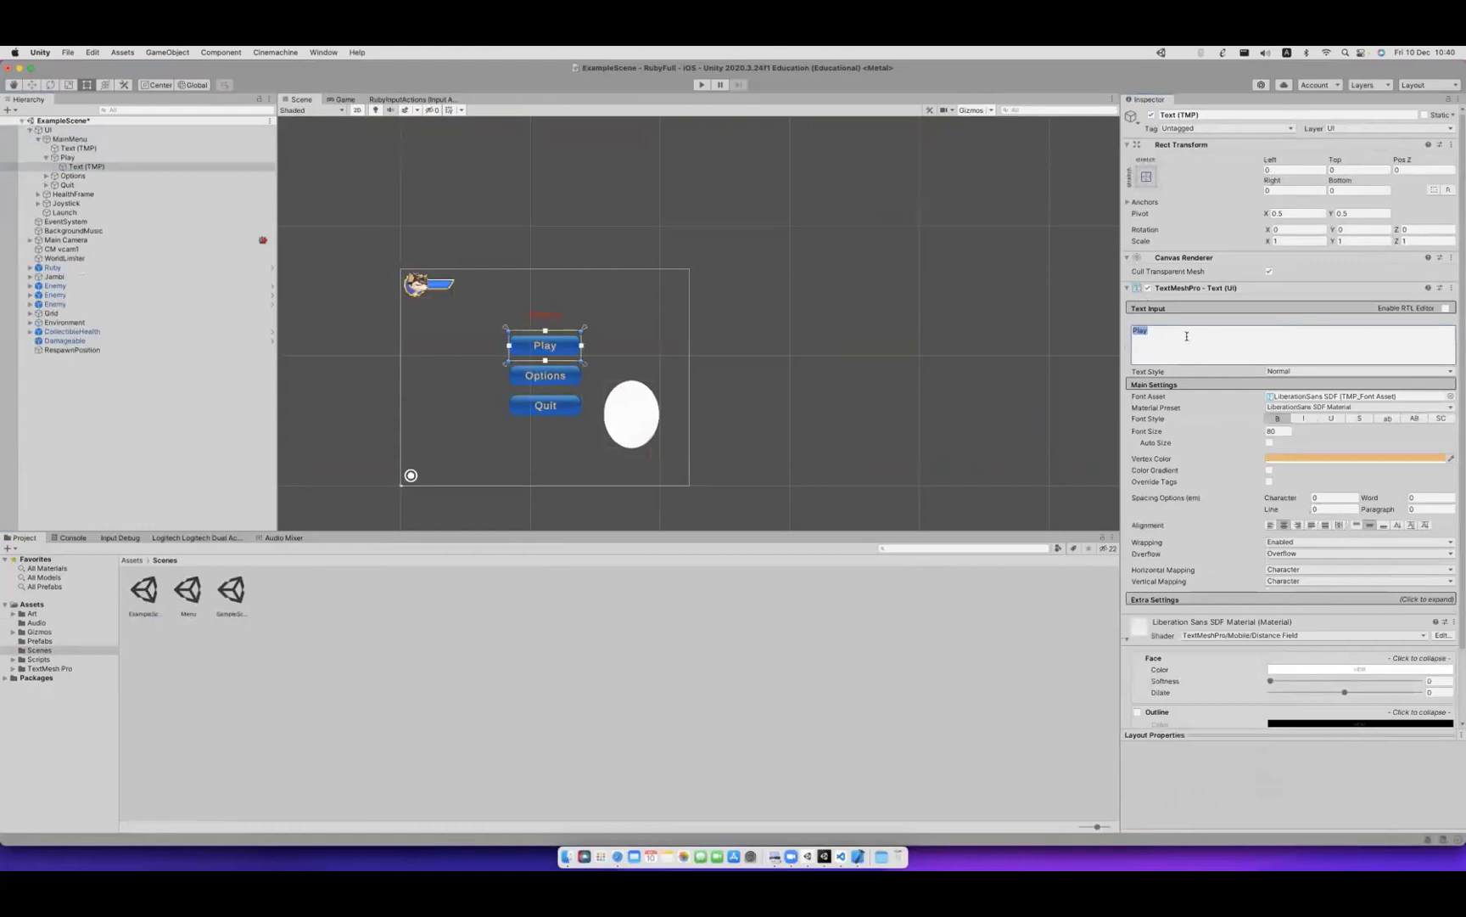
text(Resume)
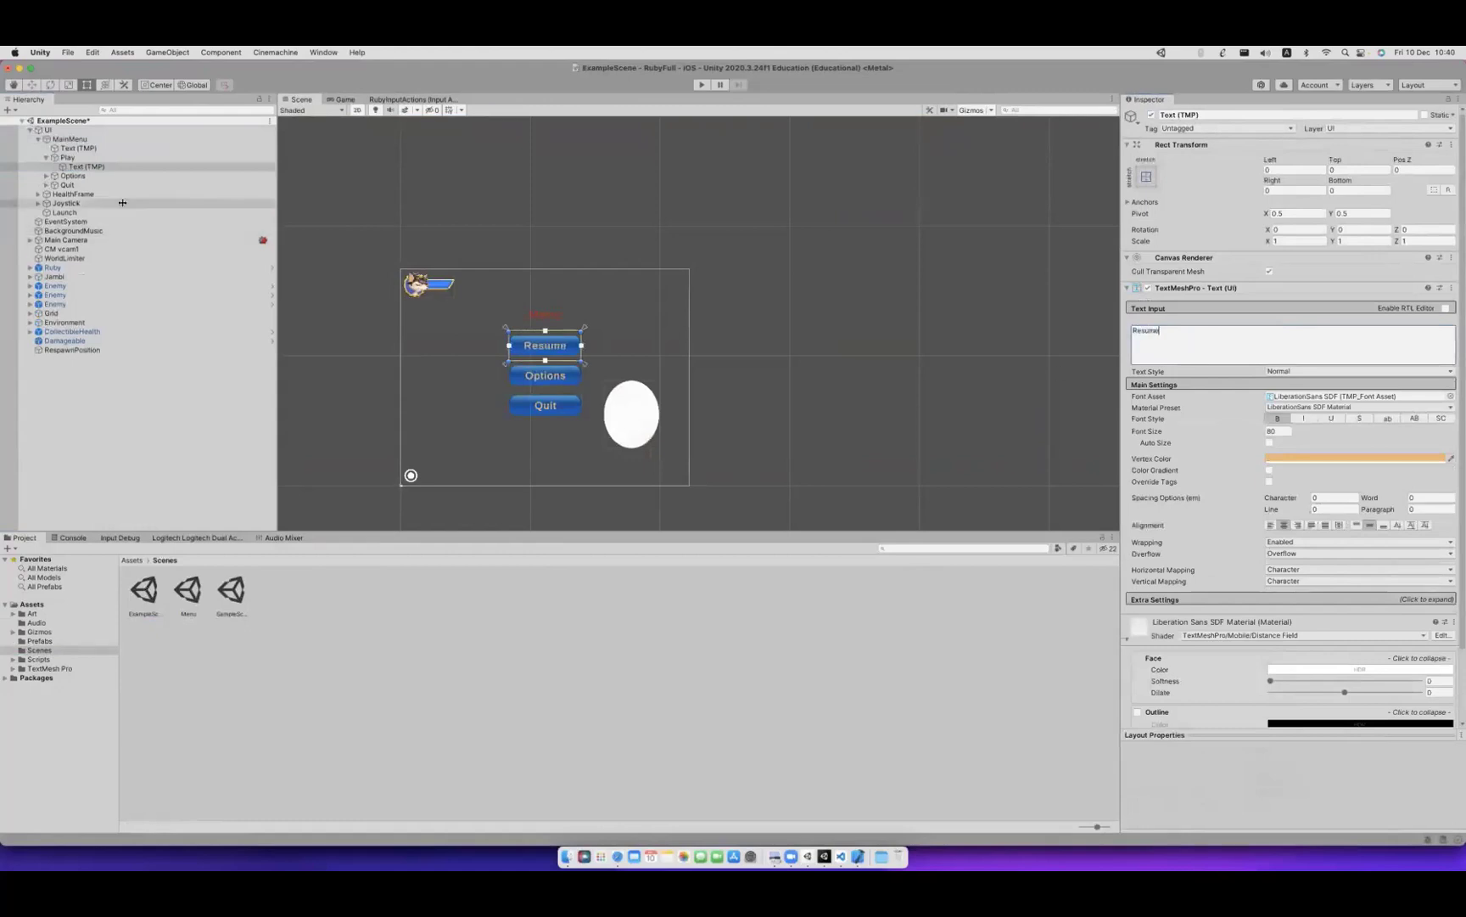
Change the Options button's label text to Save.
click(102, 176)
click(86, 184)
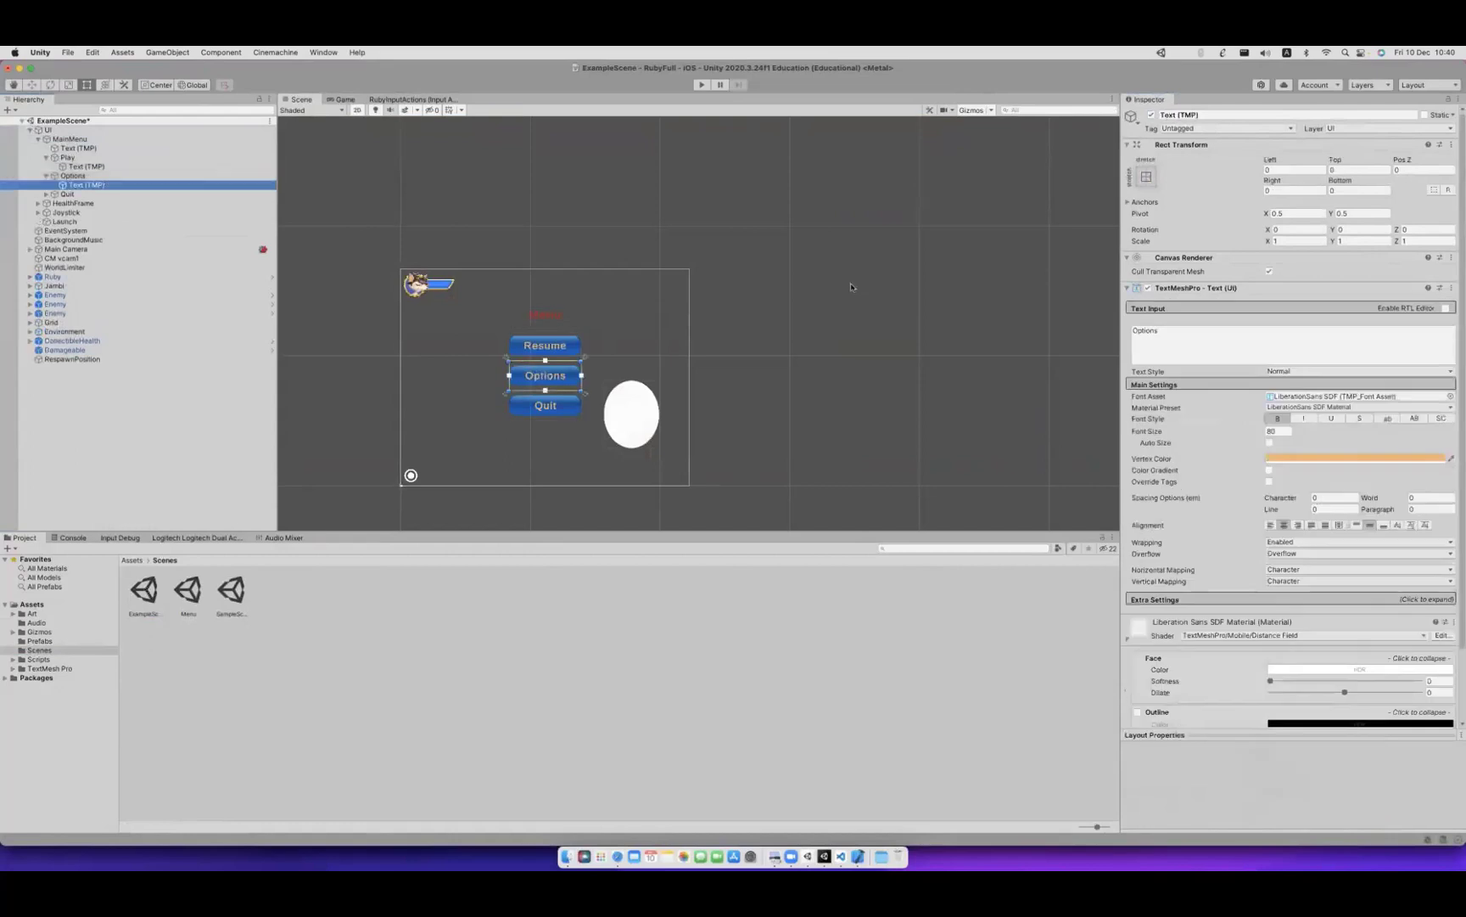
click(1200, 339)
text(Save)
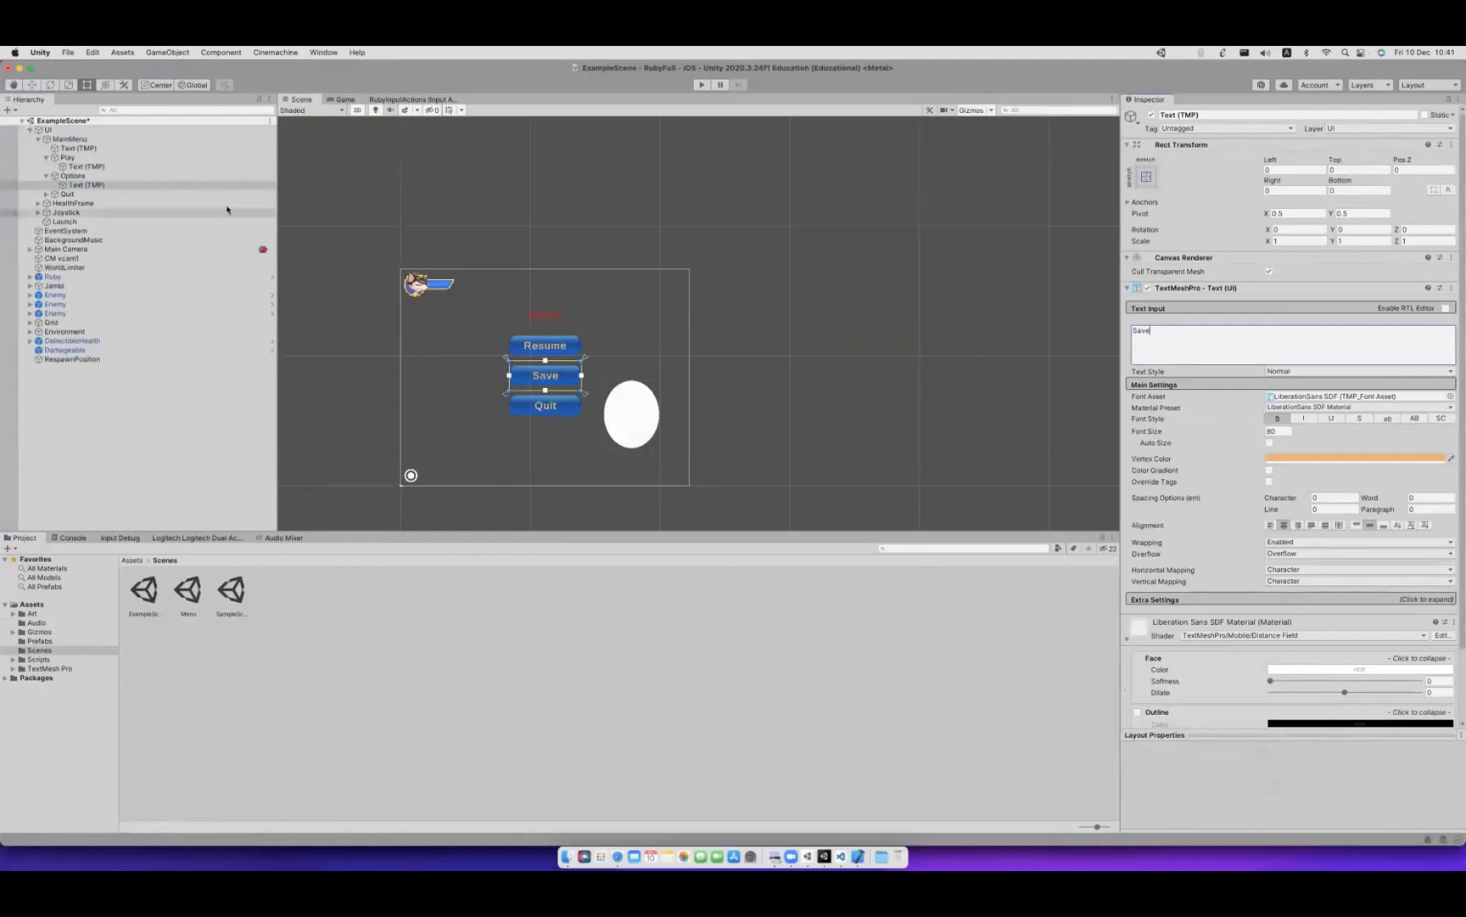
Change the menu's title text from Menu to Paused and reselect MainMenu.
key(Up)
key(Up)
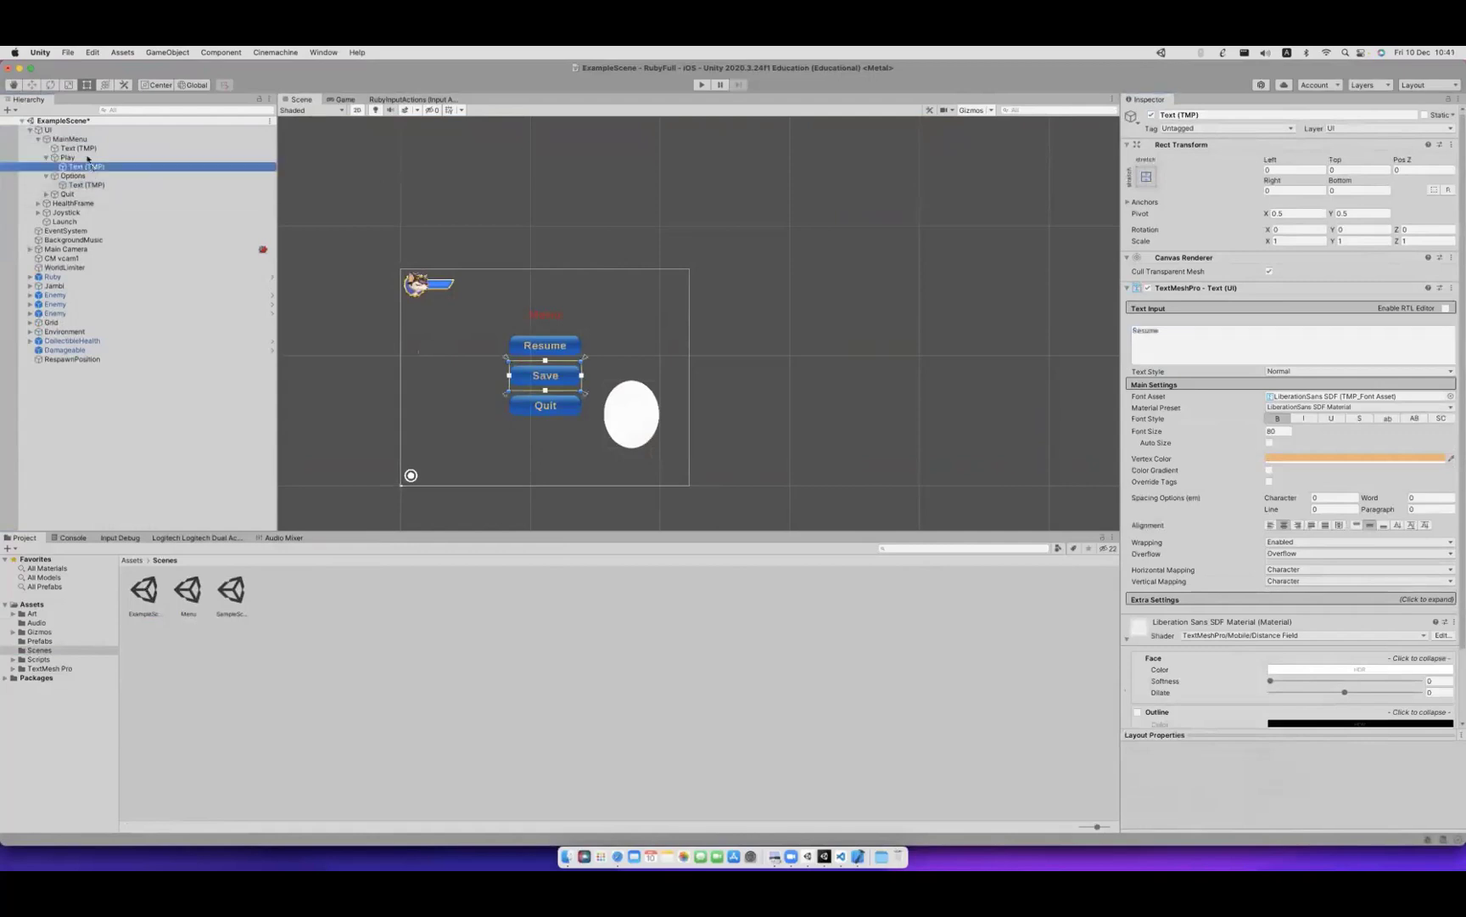
key(Up)
key(Up)
key(Up)
key(Down)
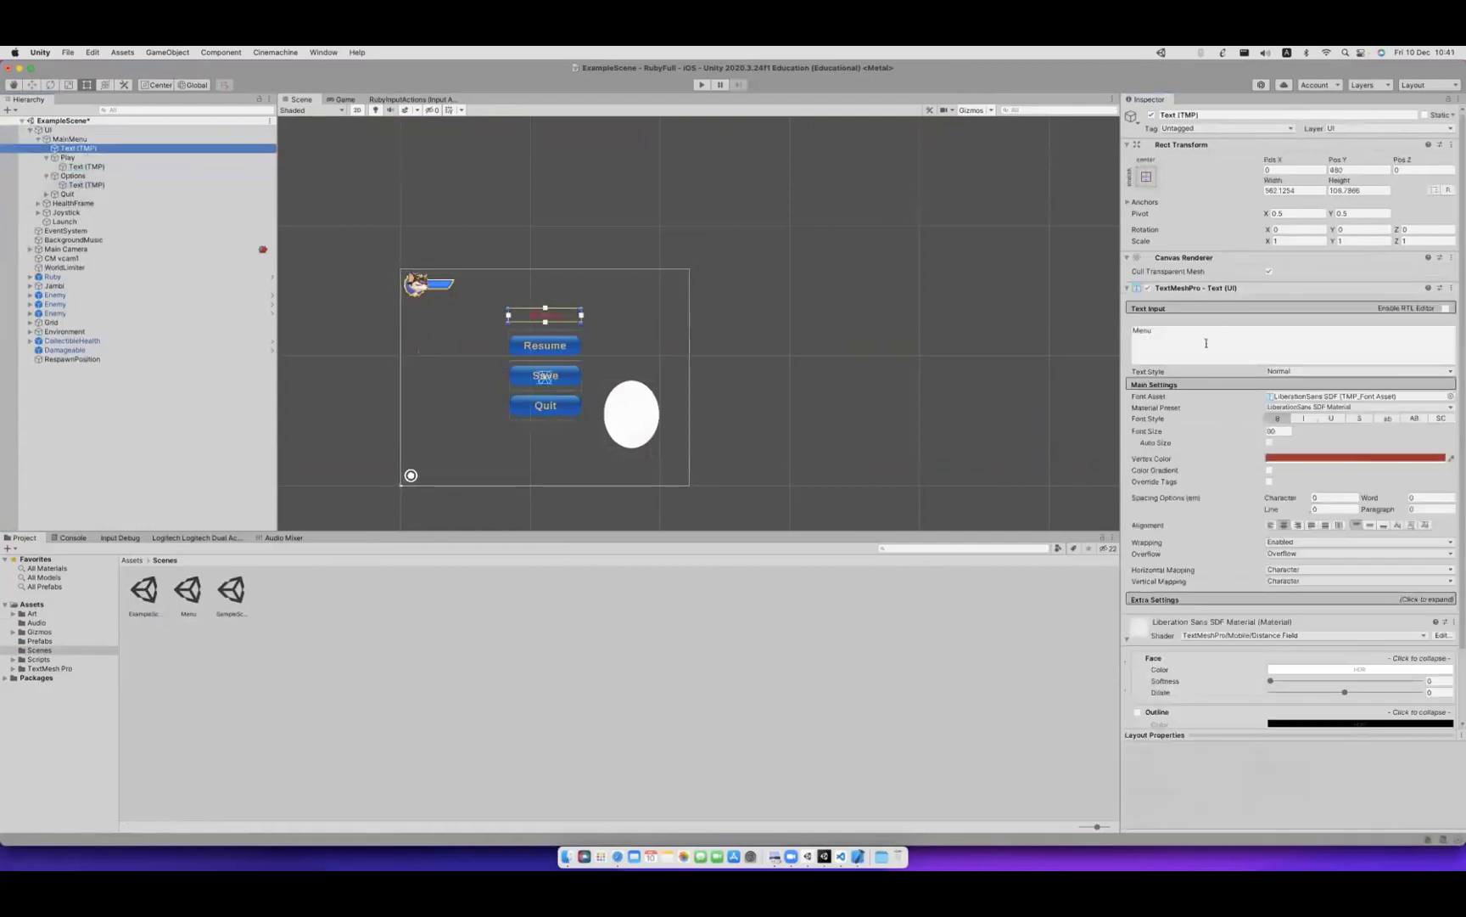
click(1206, 343)
text(Paused)
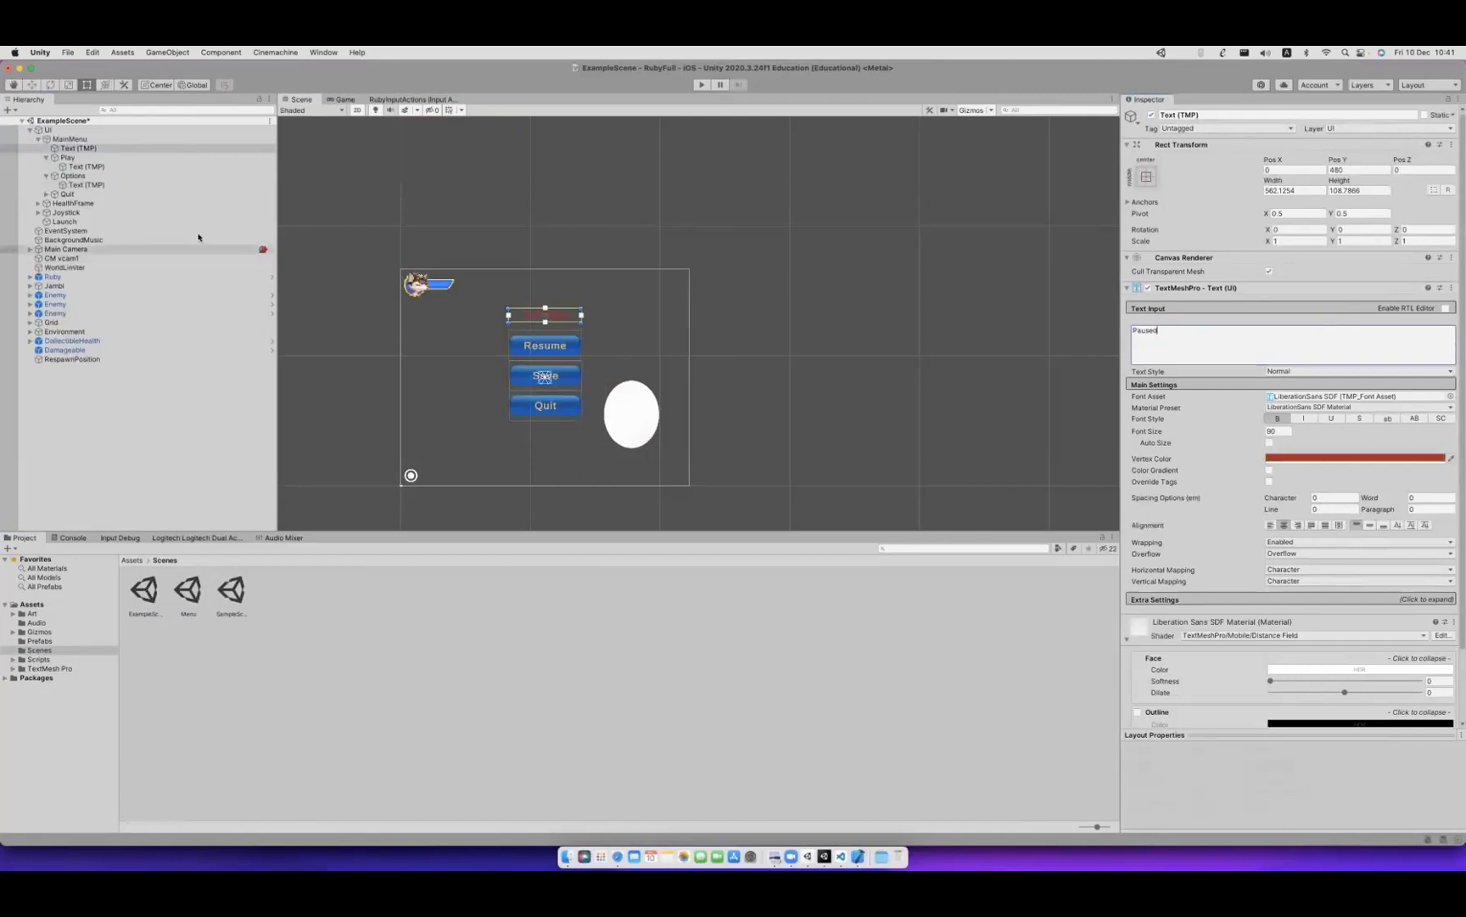
click(85, 167)
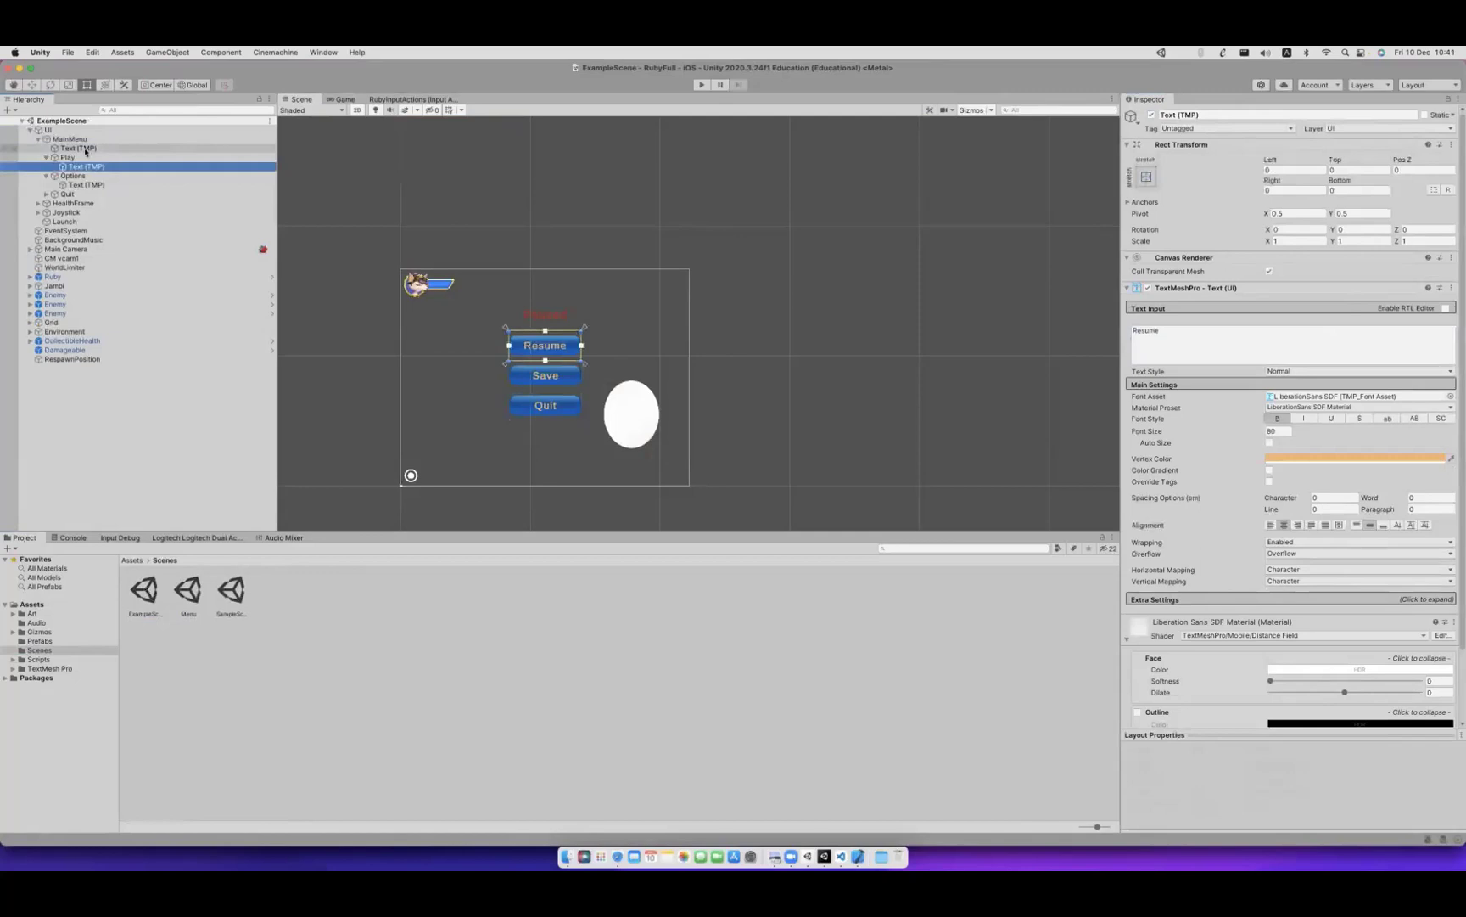
click(98, 140)
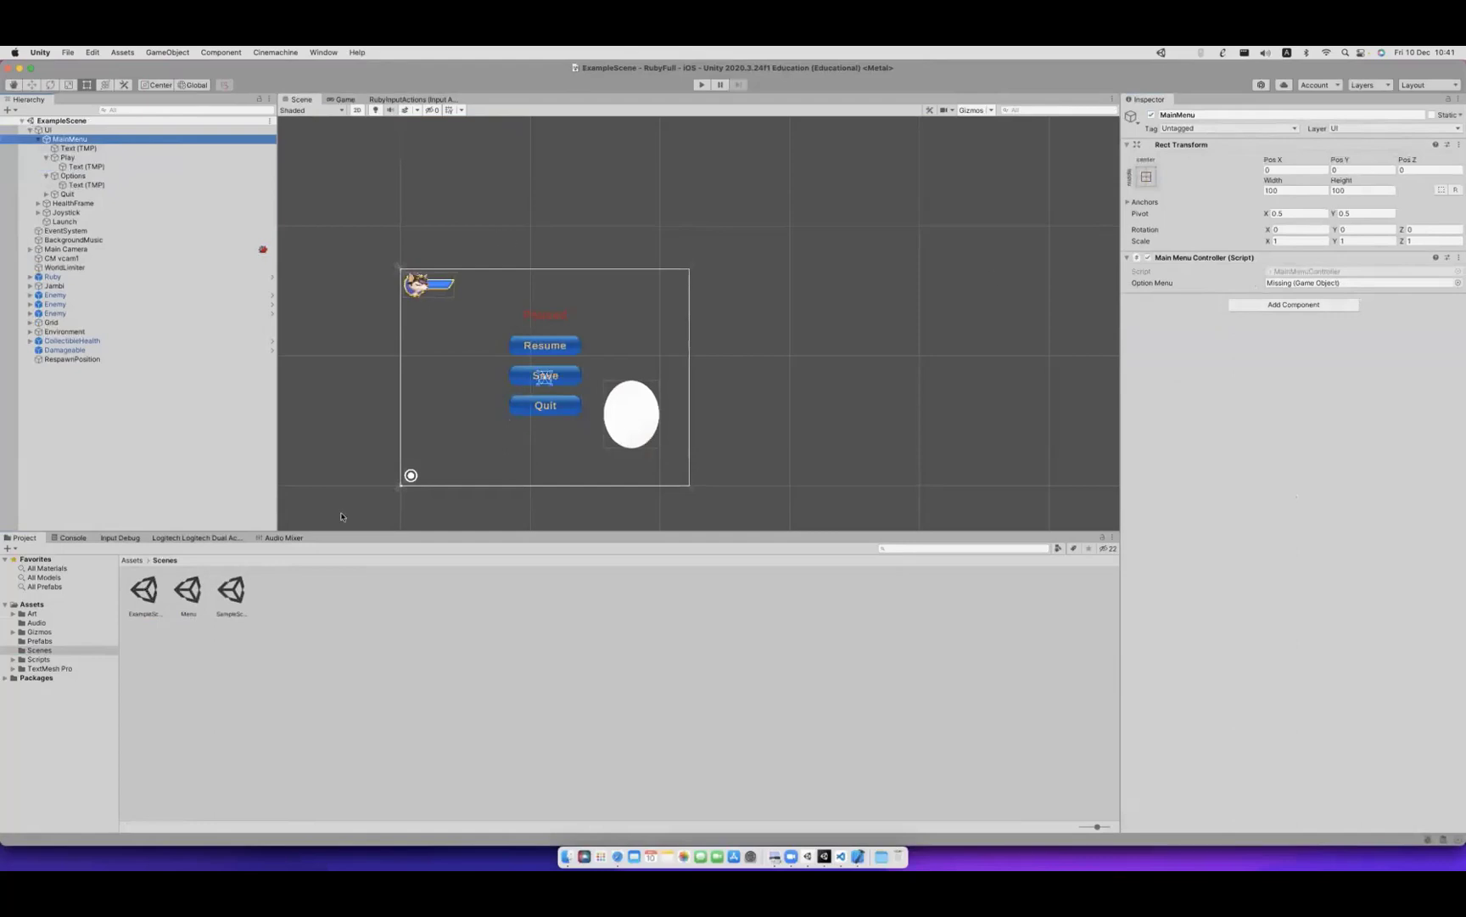
Create a C# script named MyGameManager in Assets/Scripts and switch to VS Code.
click(39, 660)
right_click(214, 636)
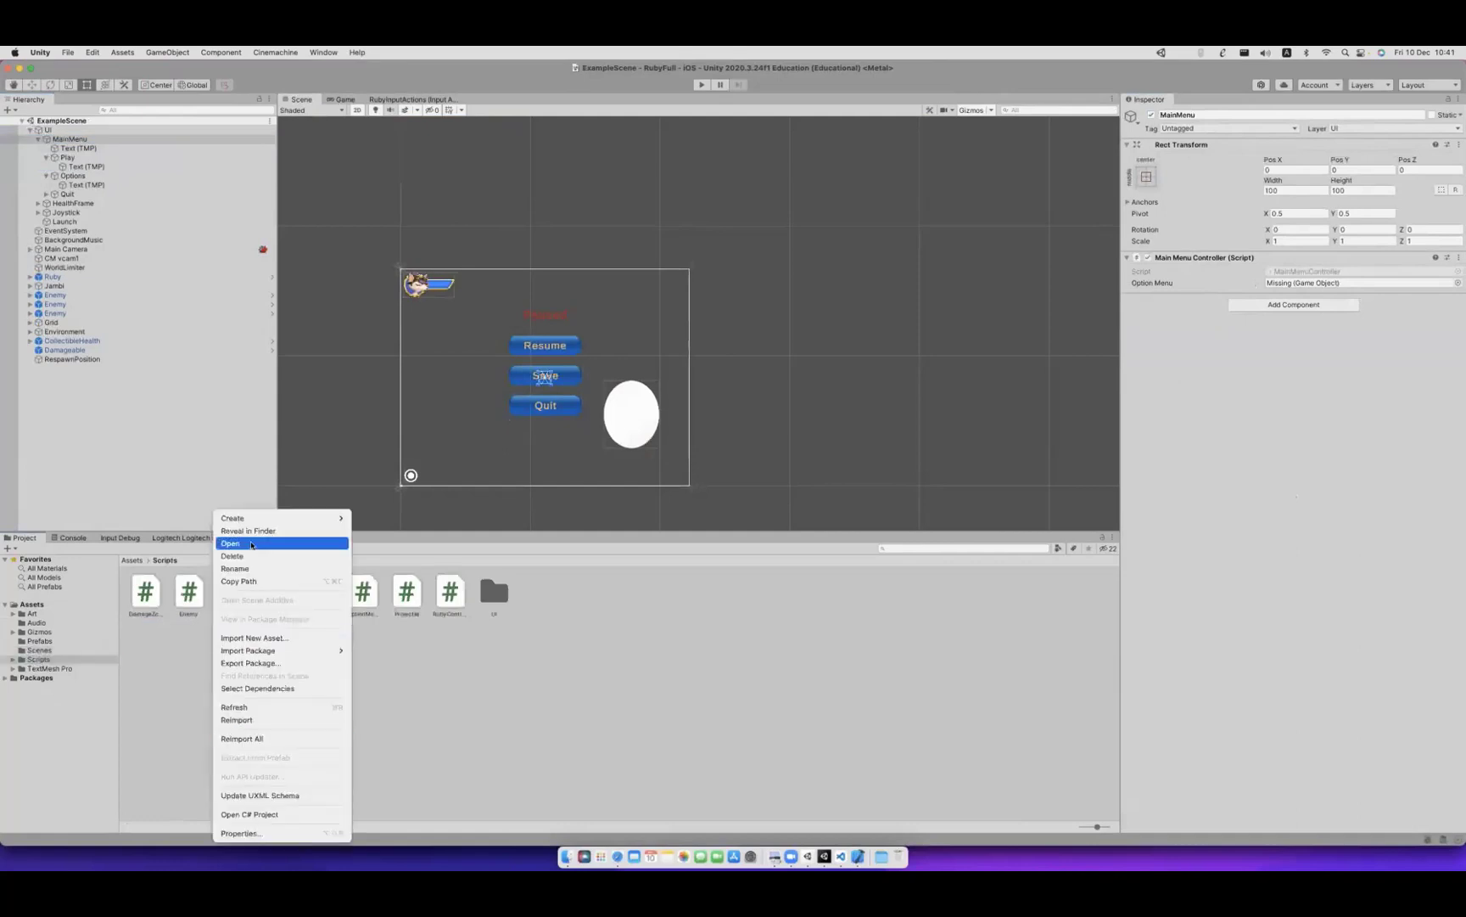
mouse_move(255, 518)
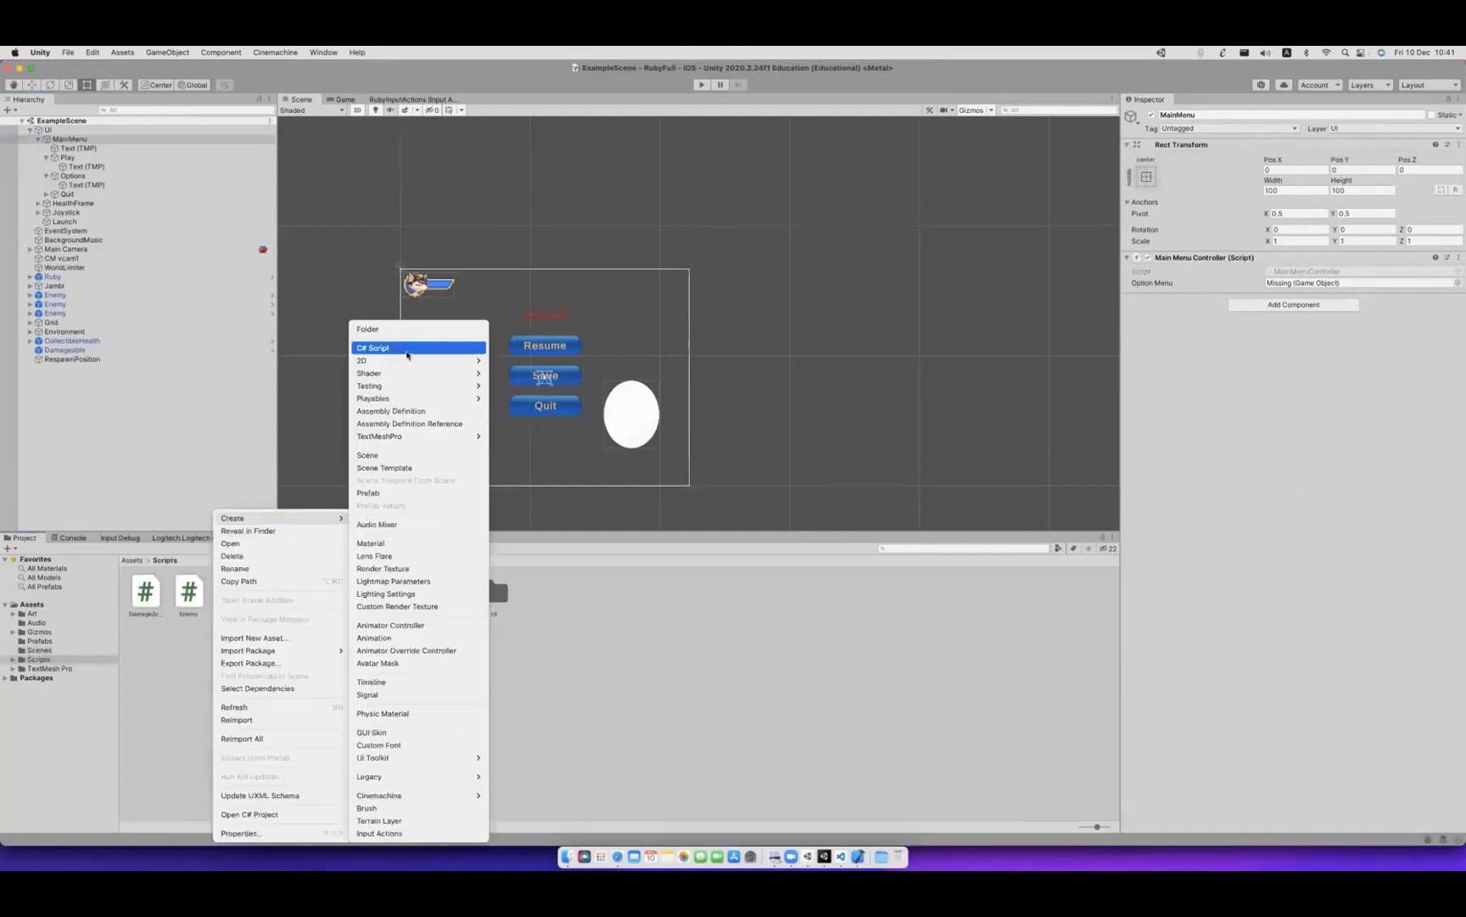
click(377, 348)
text(MyMoami)
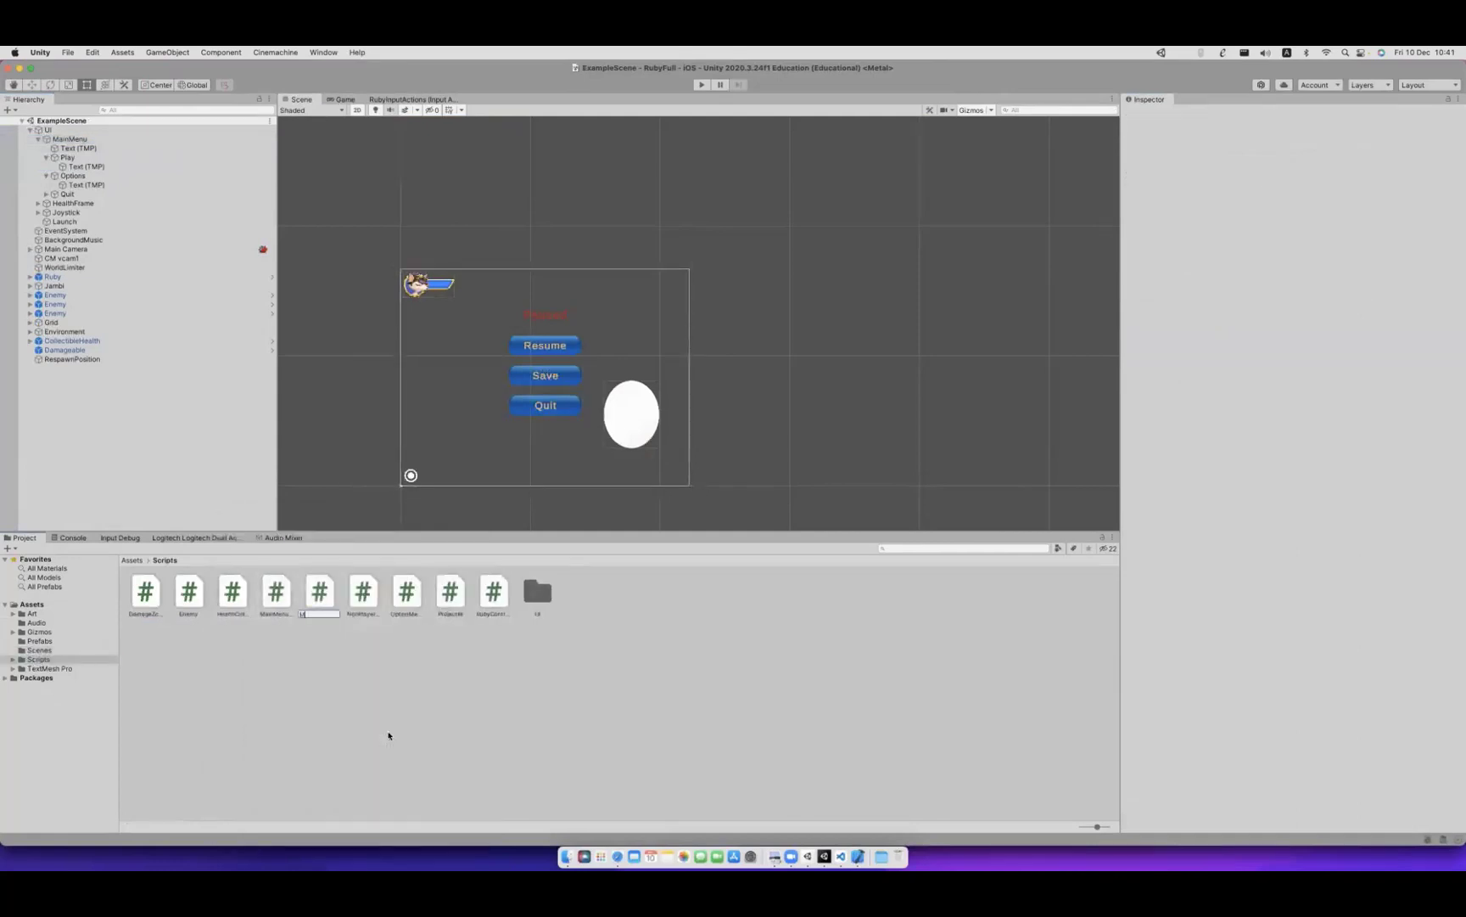
key(BackSpace)
key(BackSpace)
key(BackSpace)
text(GameMana)
key(Return)
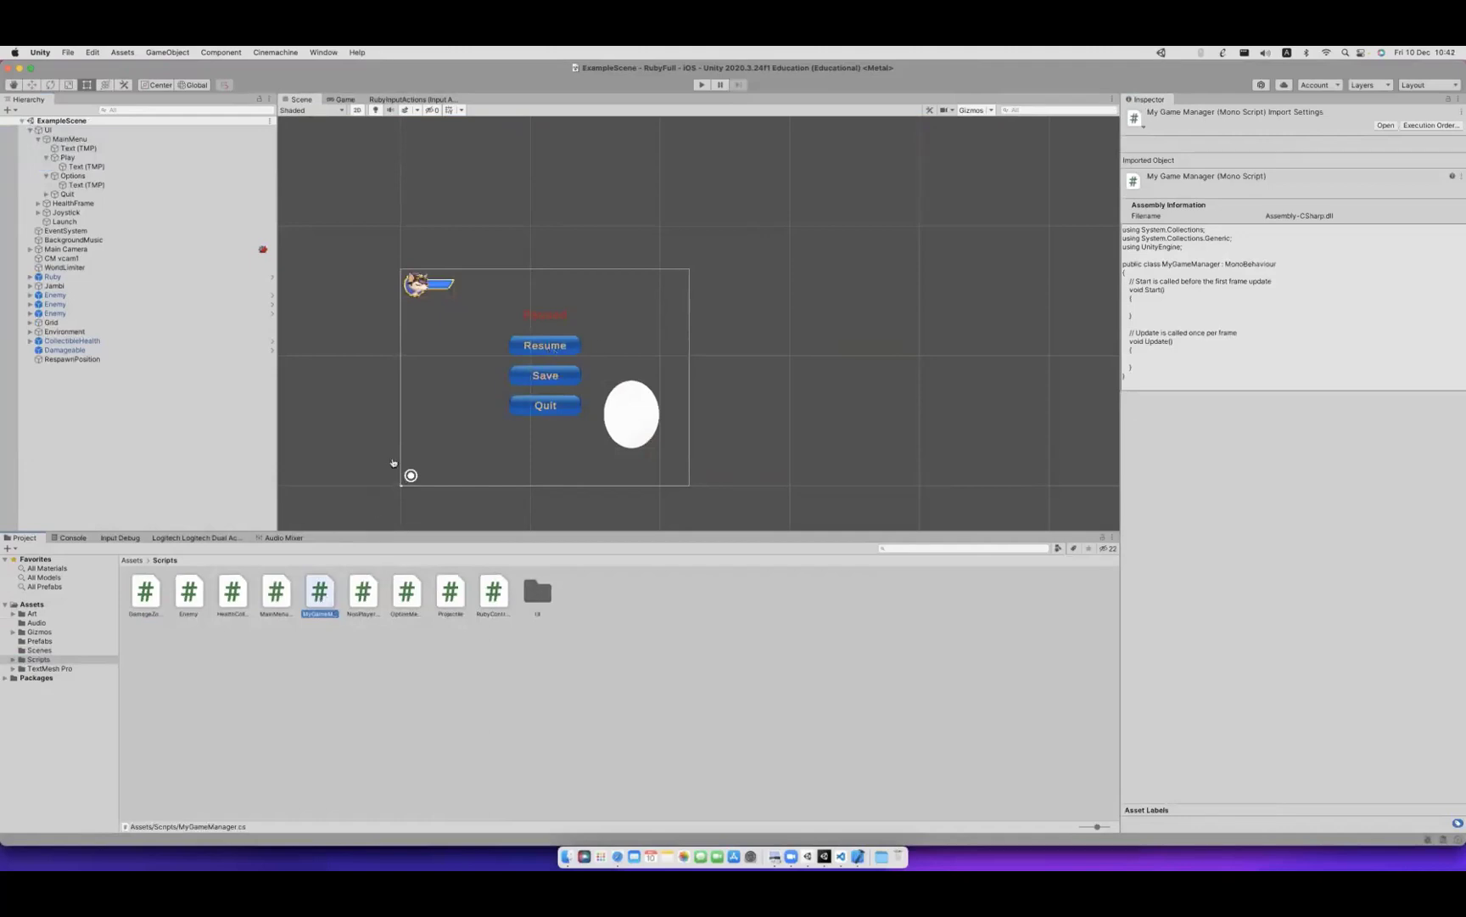
key(super+Tab)
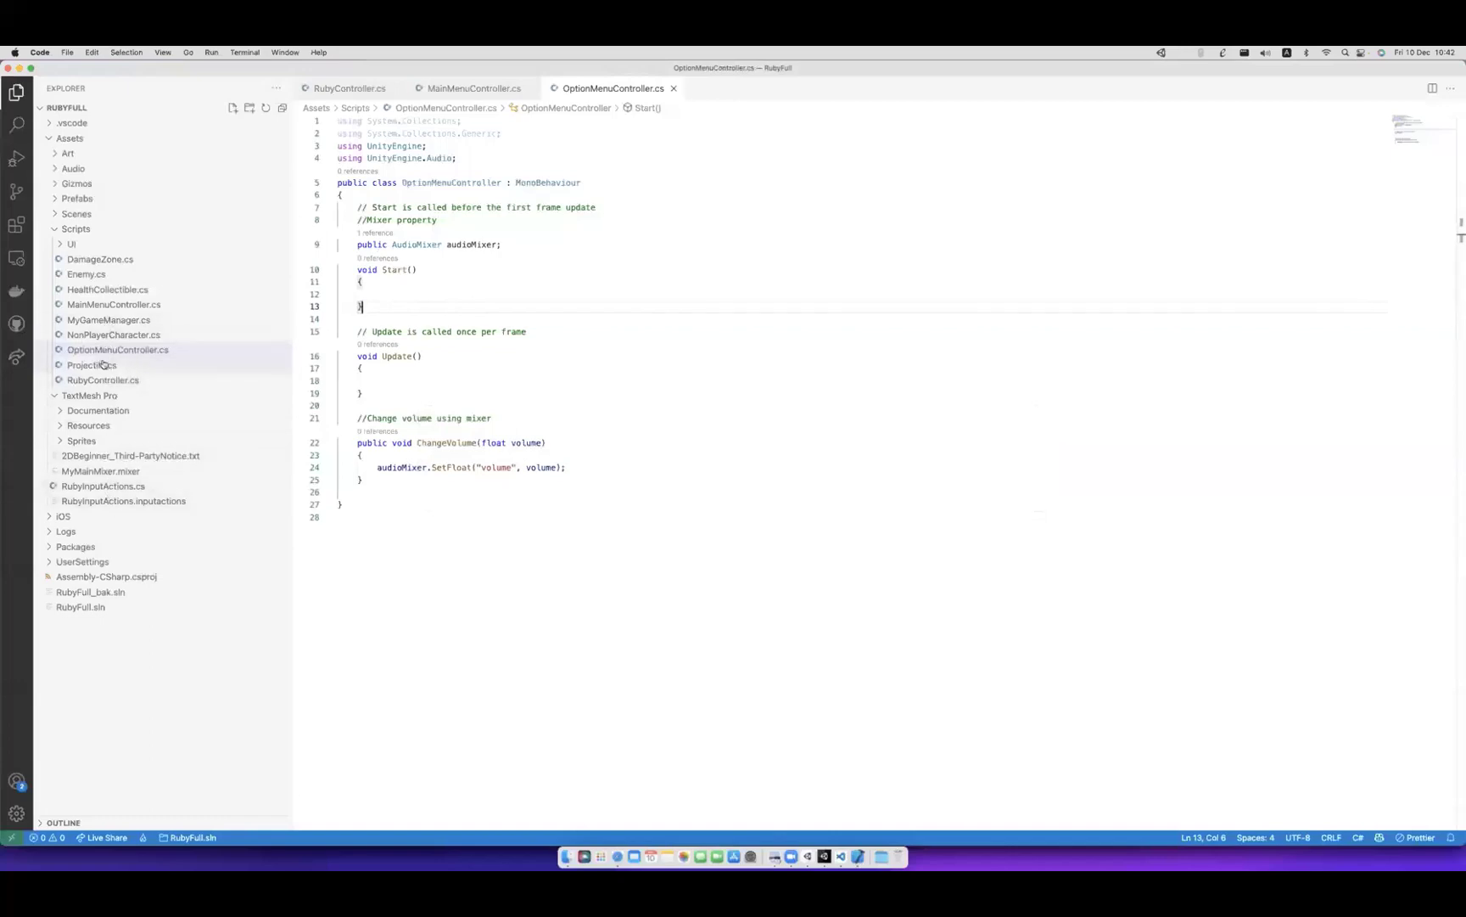
Strip the MonoBehaviour inheritance and the Start and Update methods from MyGameManager.cs.
click(108, 320)
scroll(409, 285, up, 5)
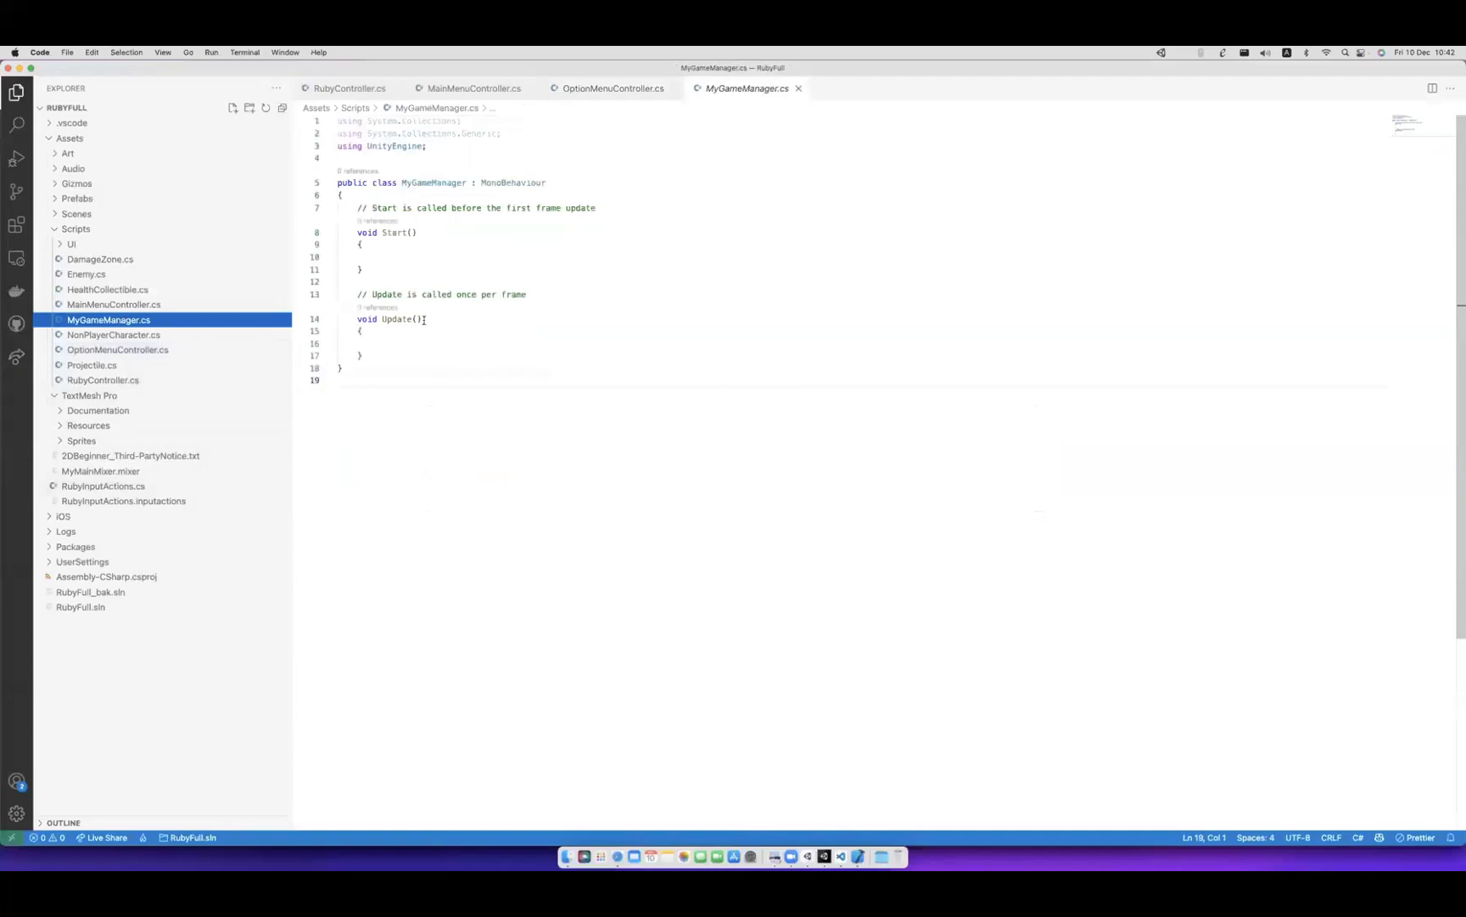
drag(469, 183, 548, 182)
key(BackSpace)
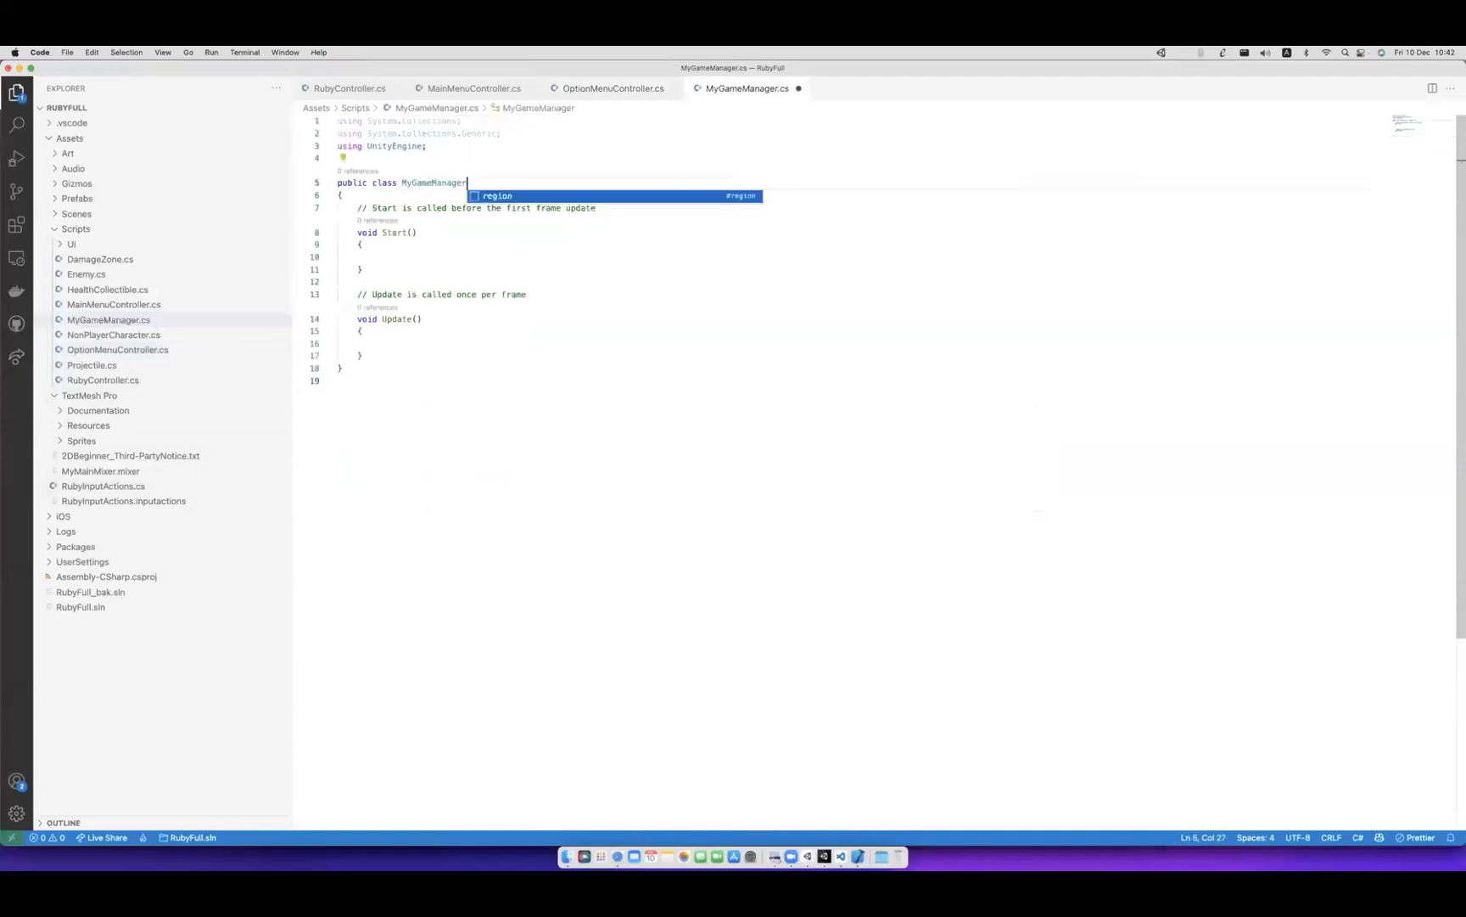
click(397, 207)
click(354, 208)
shift+click(365, 355)
key(BackSpace)
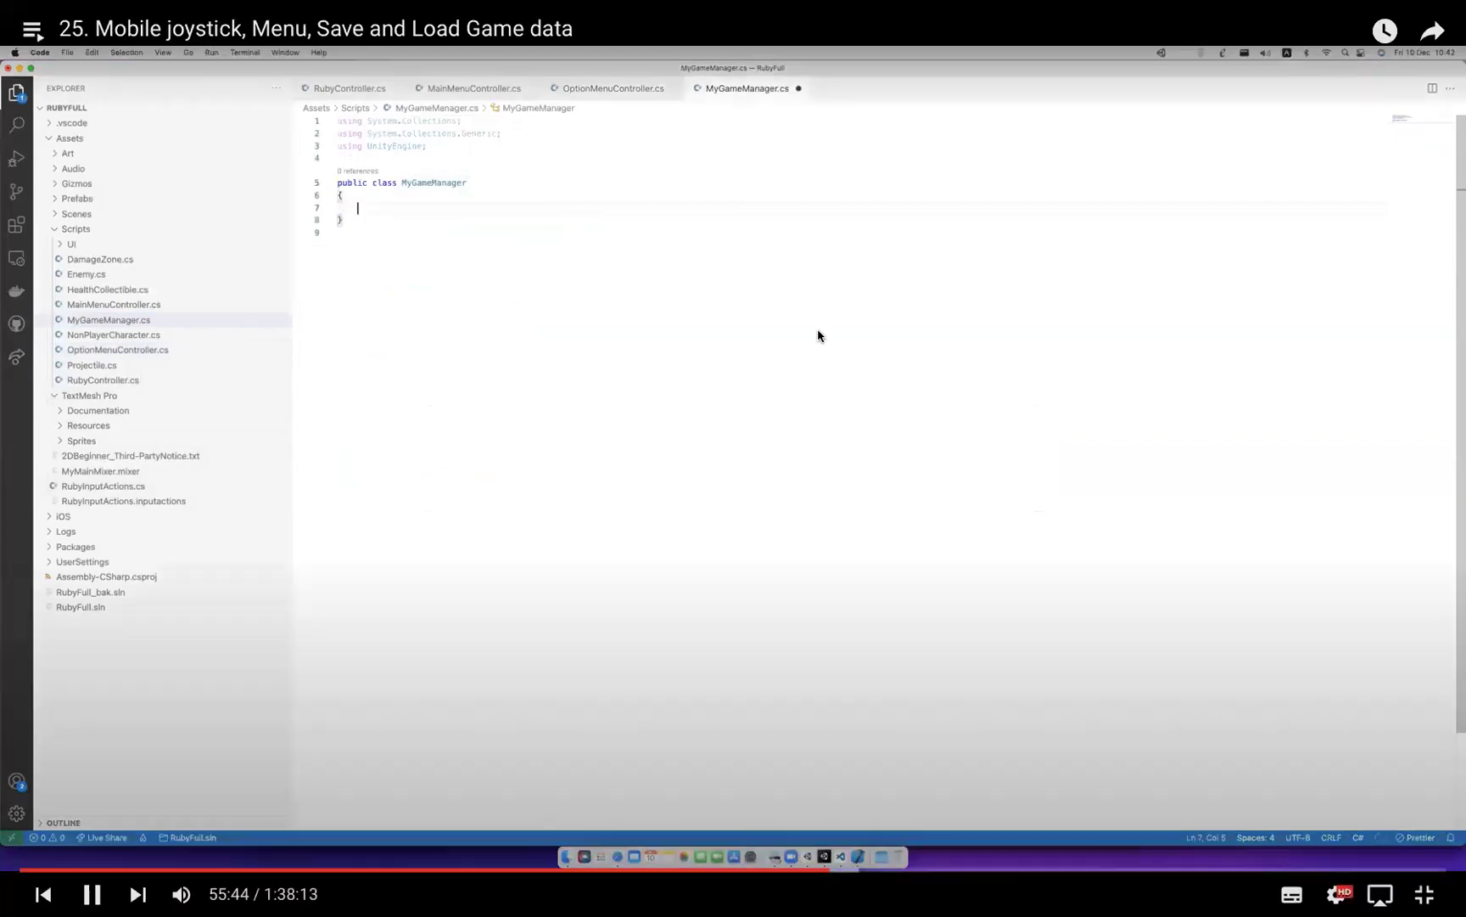
Add a //Singleton comment and a private static _instance field.
text(//)
text(Sing)
key(Tab)
key(Return)
key(Tab)
key(Return)
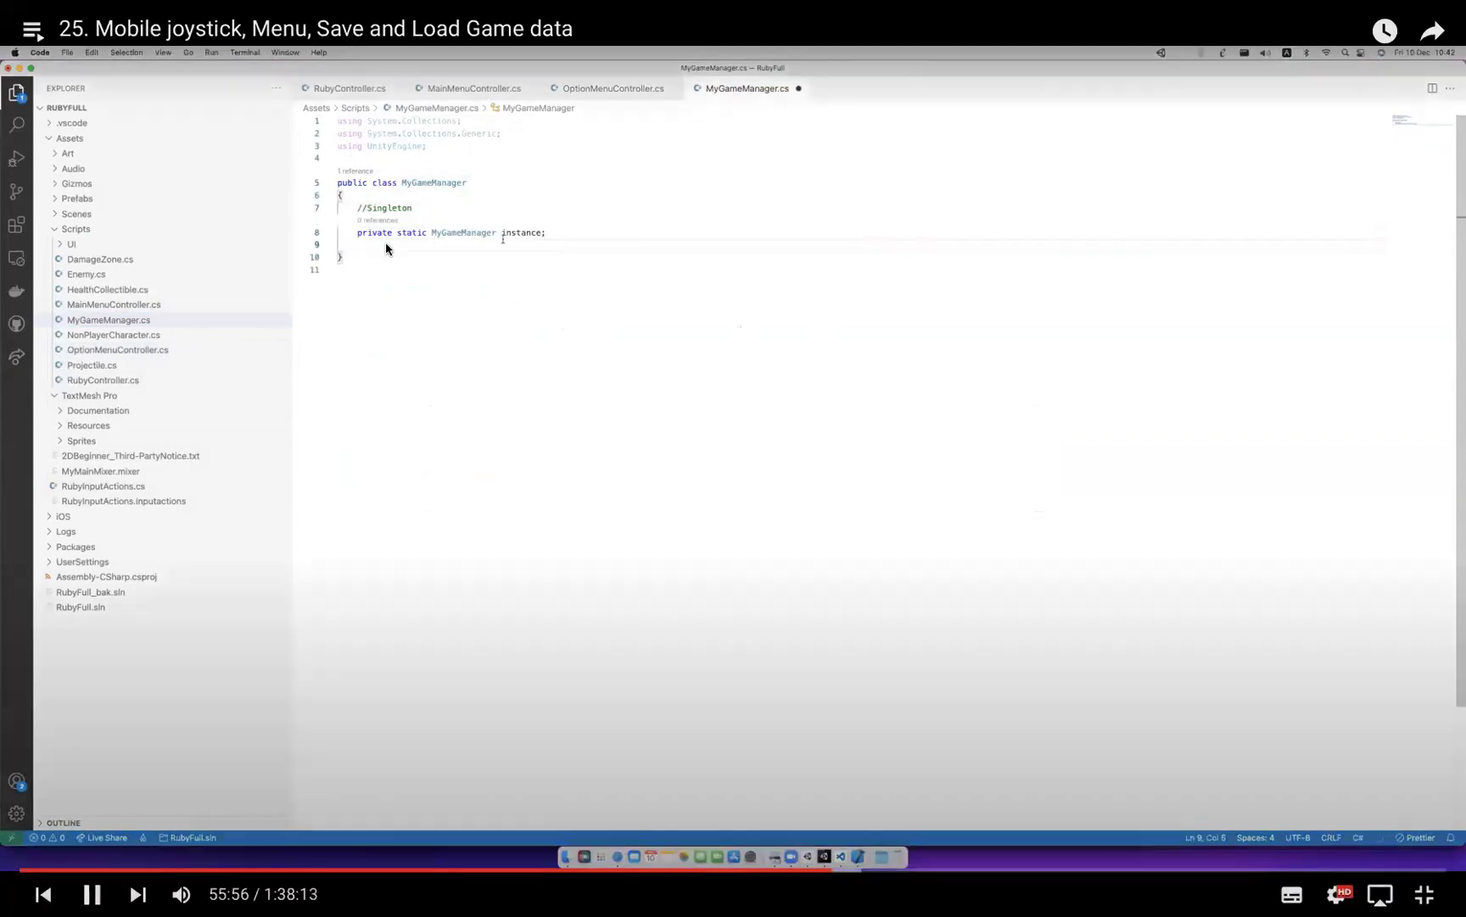
click(503, 233)
text(_)
key(End)
key(Return)
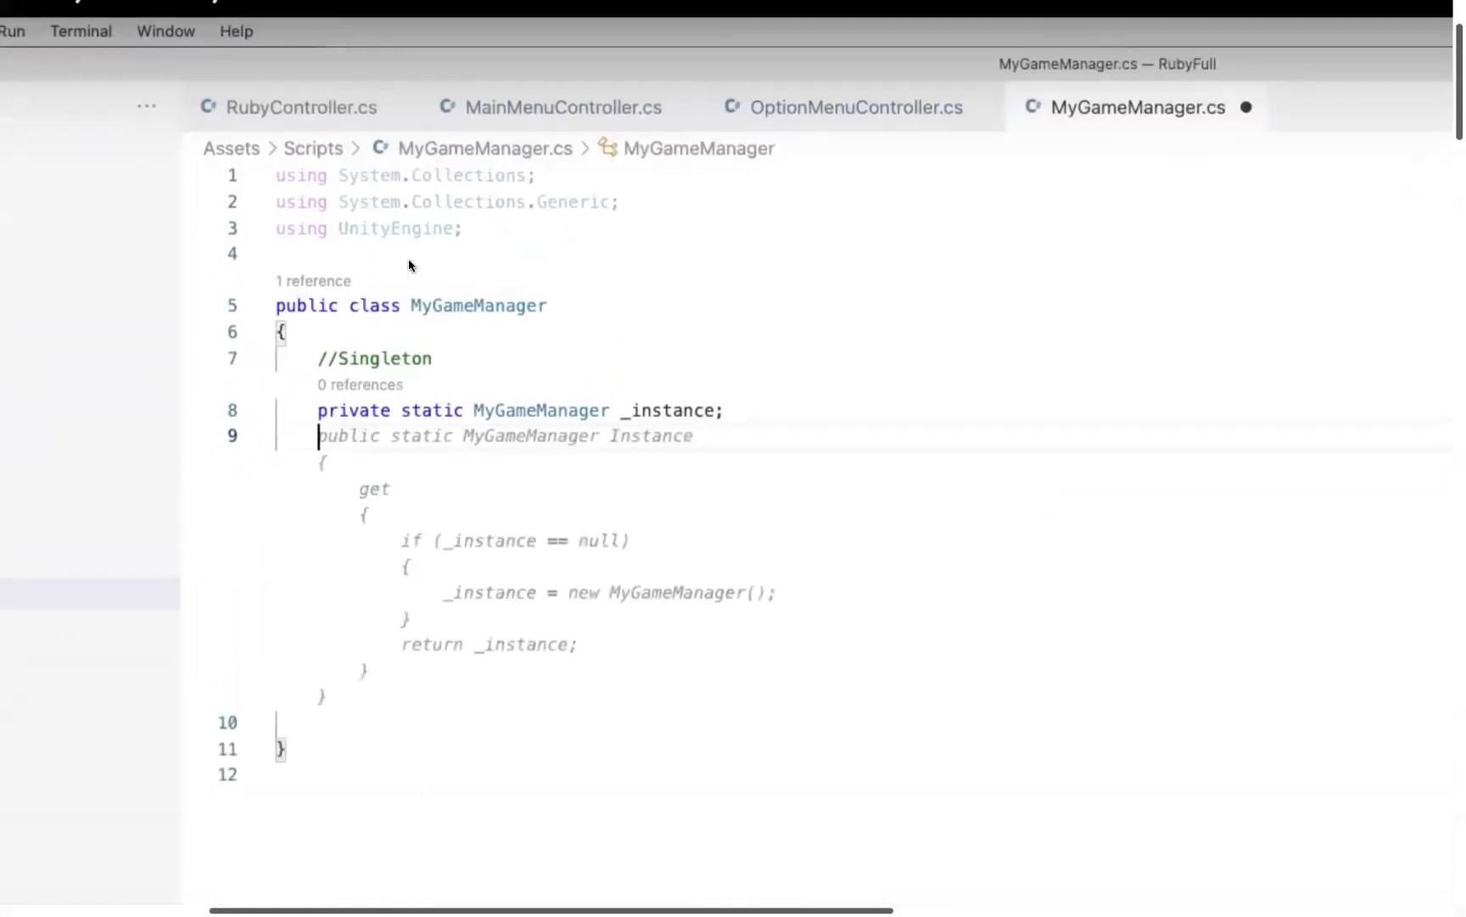
Add the lazily creating public static Instance property, save, and review its uses.
key(Tab)
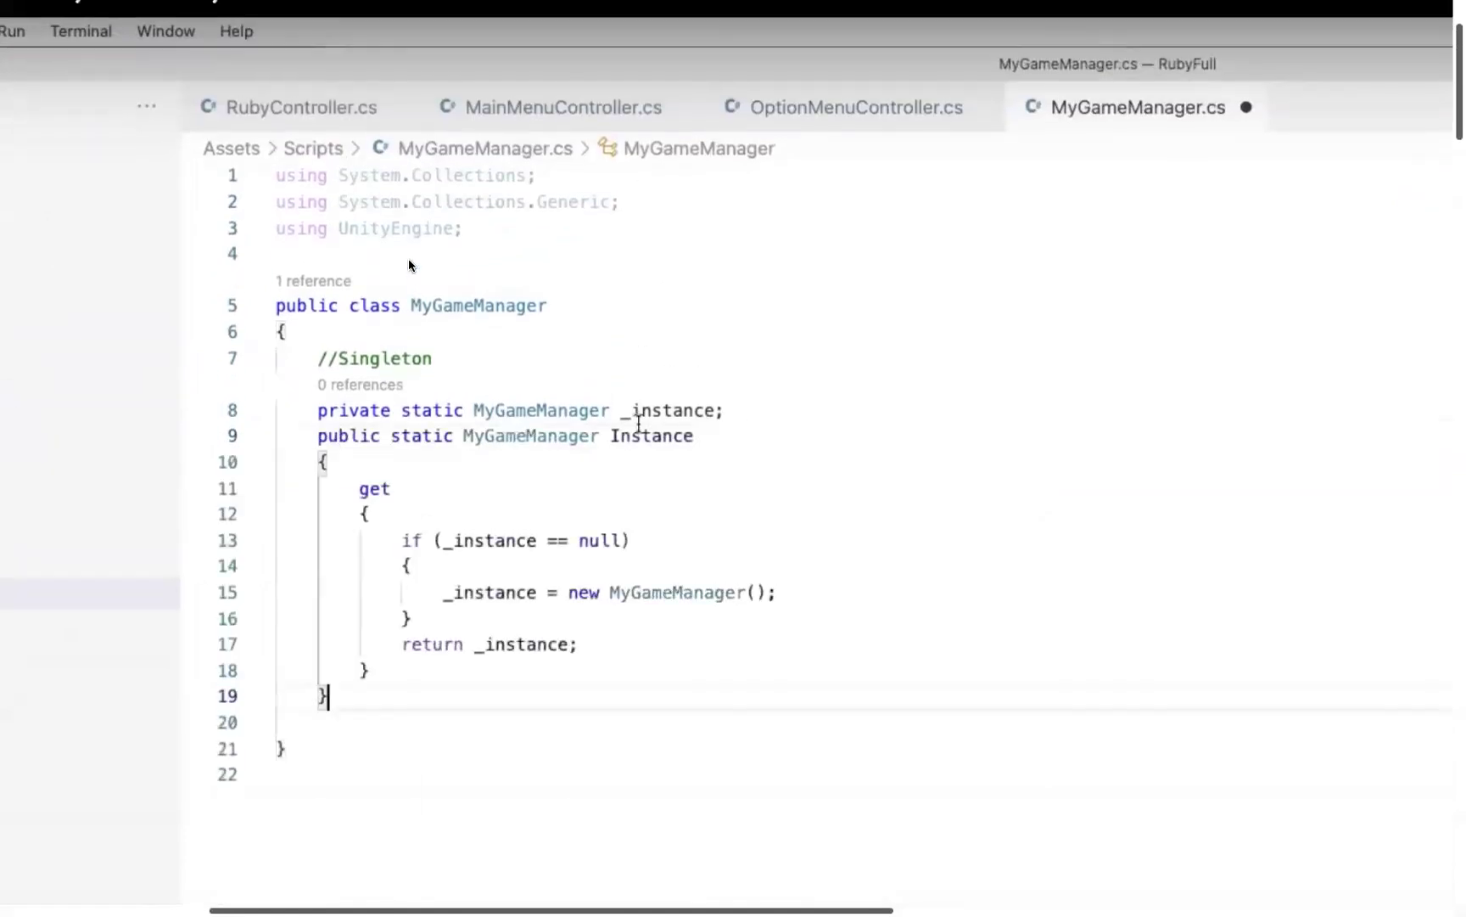
key(super+s)
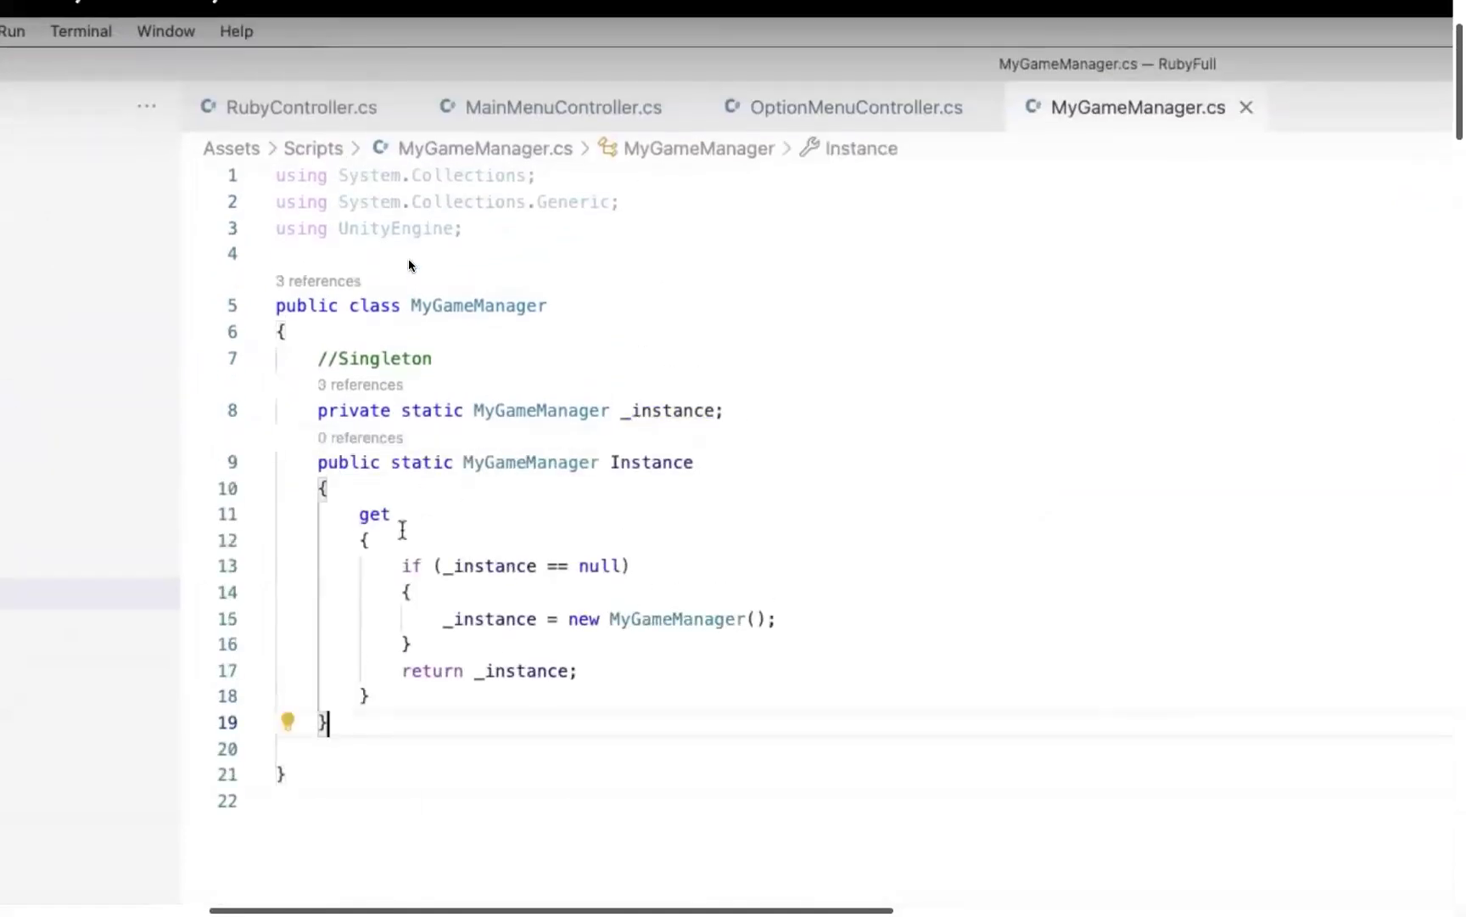
key(Return)
key(Return)
key(super+s)
key(Tab)
key(super+s)
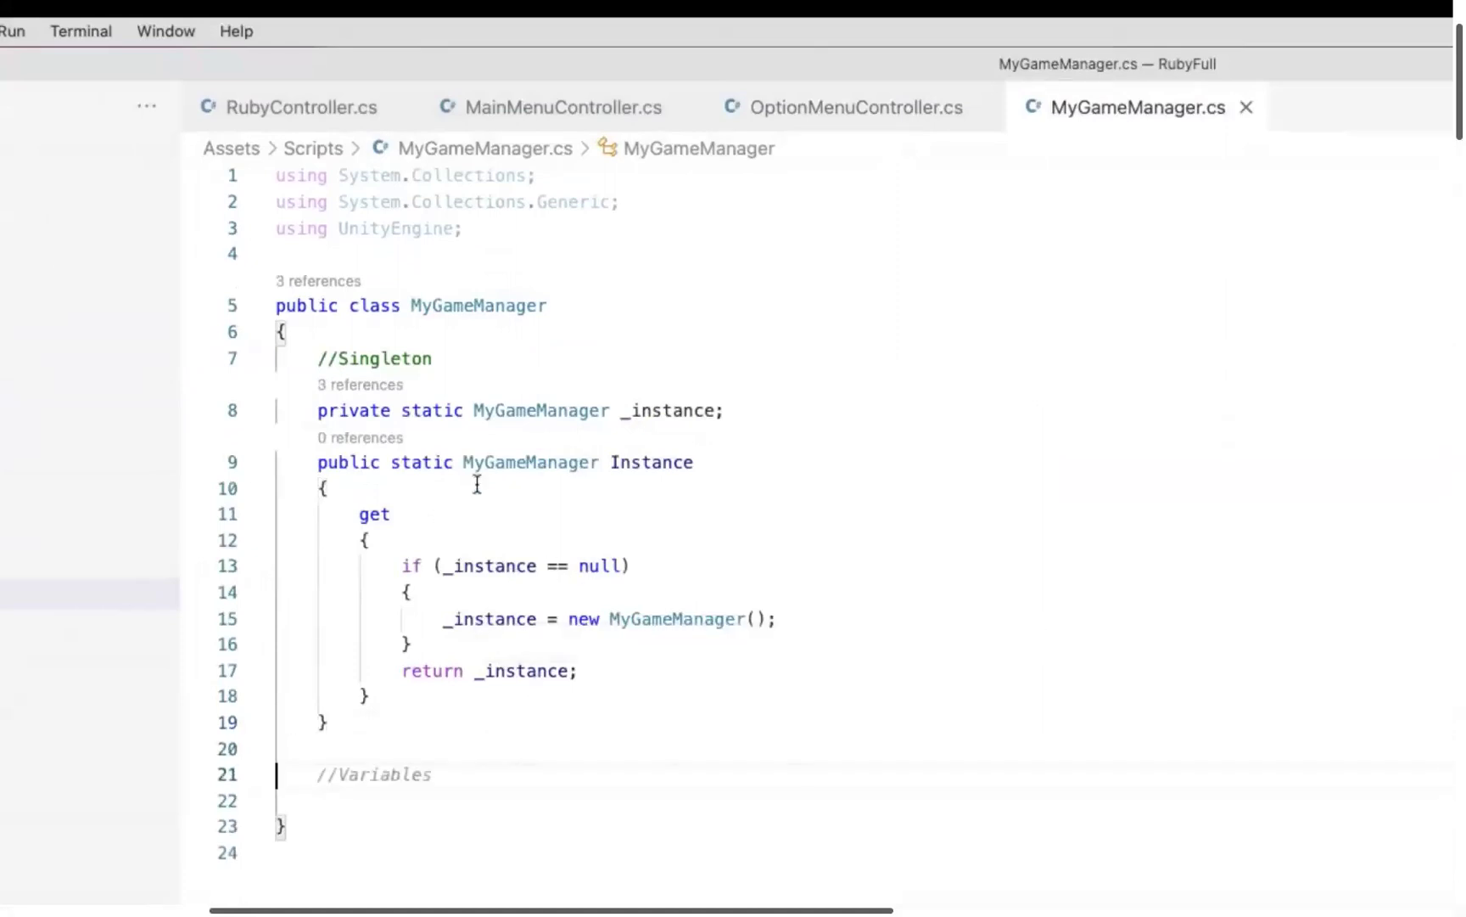
click(360, 778)
scroll(366, 778, down, 3)
key(Tab)
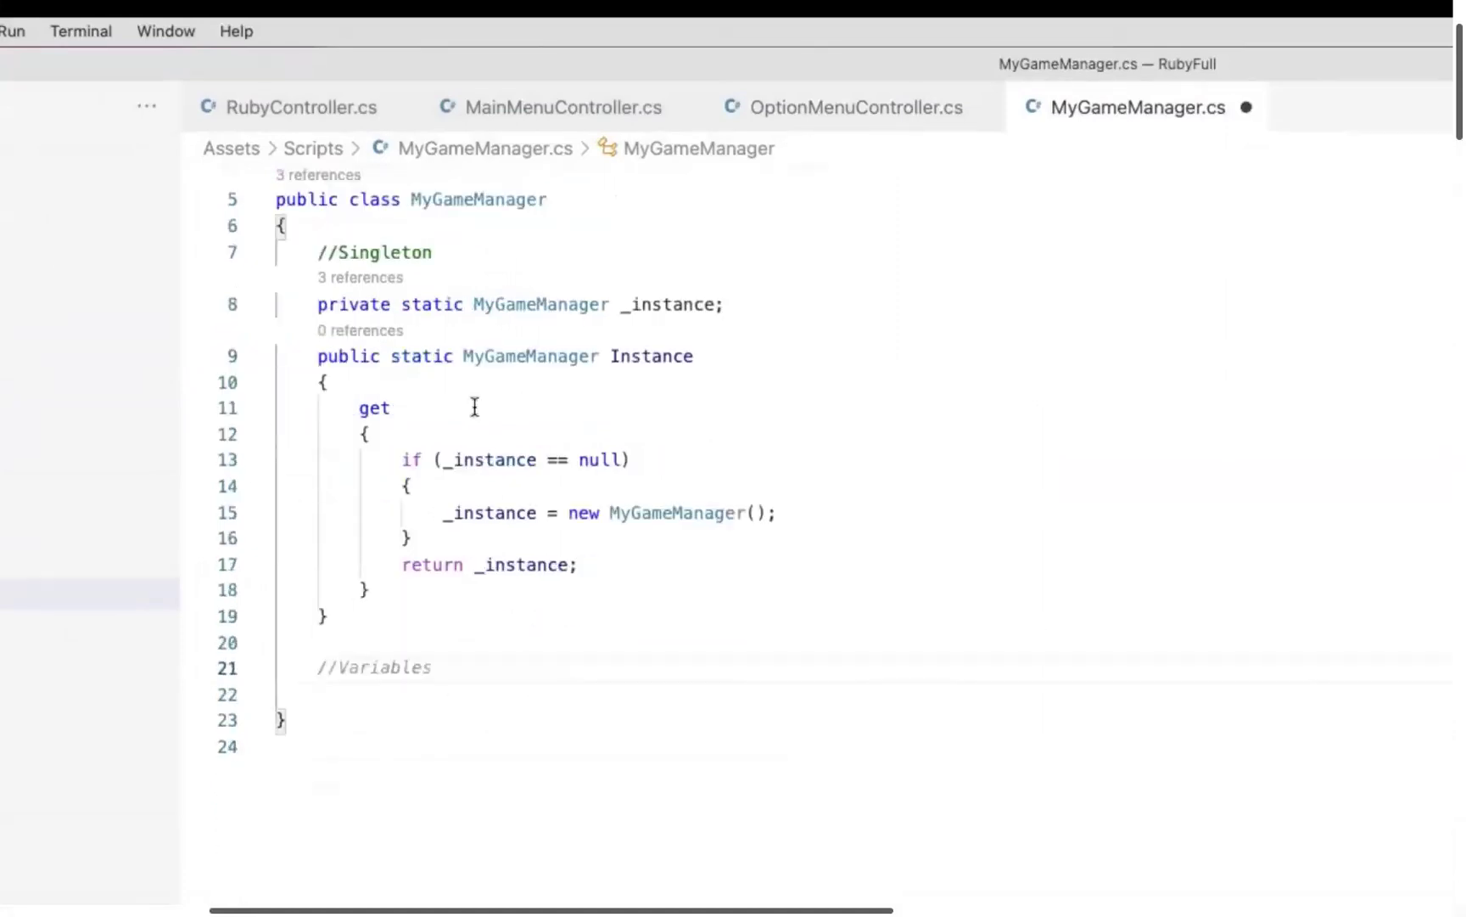
click(515, 357)
click(656, 358)
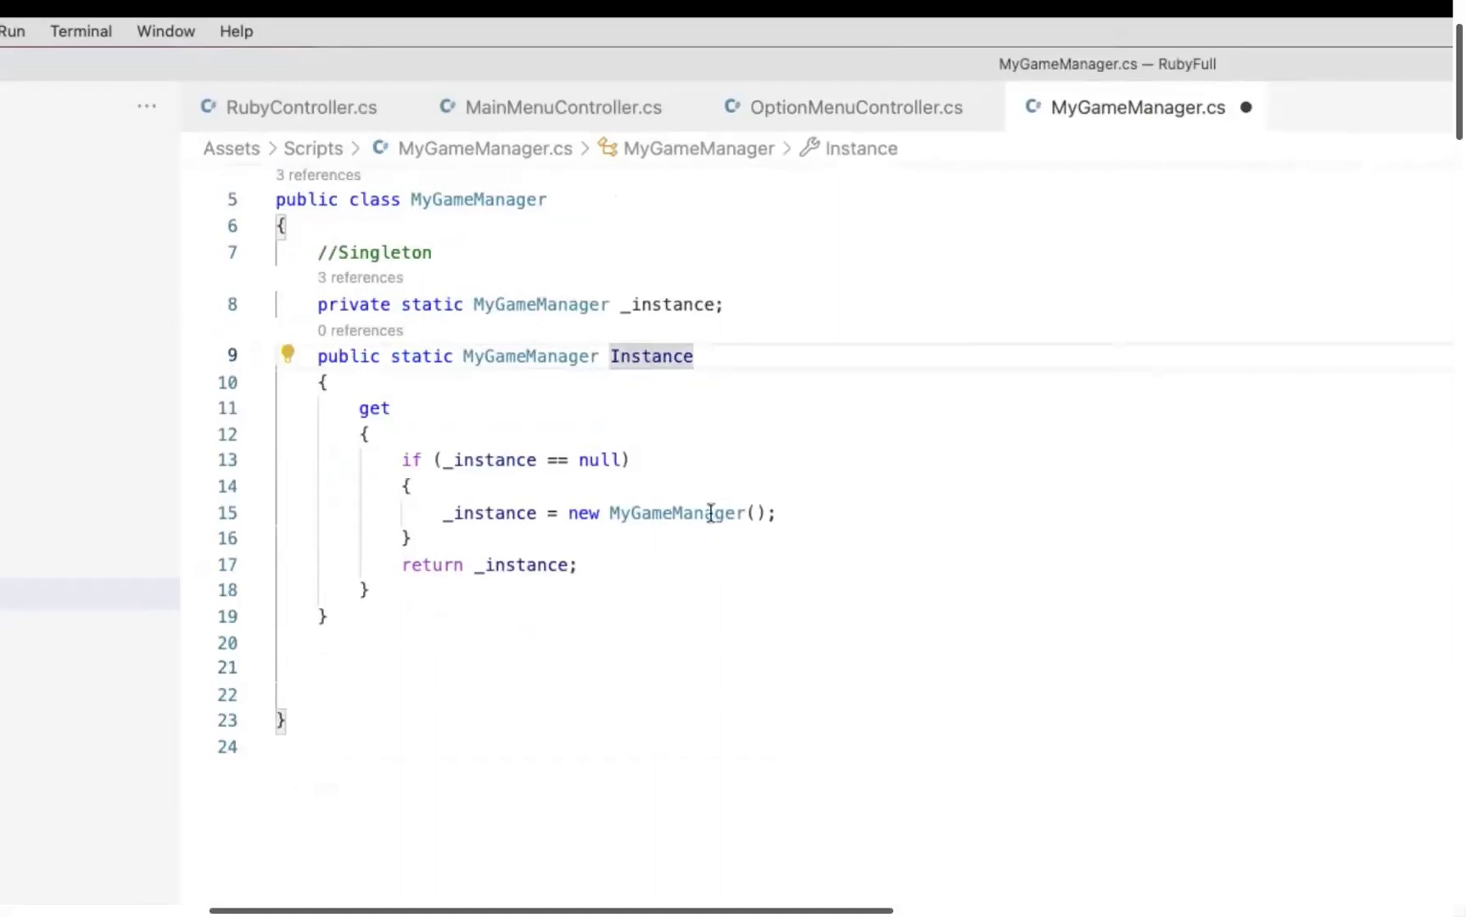
Add a //Pause game comment and a PauseGame method setting Time.timeScale = 0, then save.
click(407, 667)
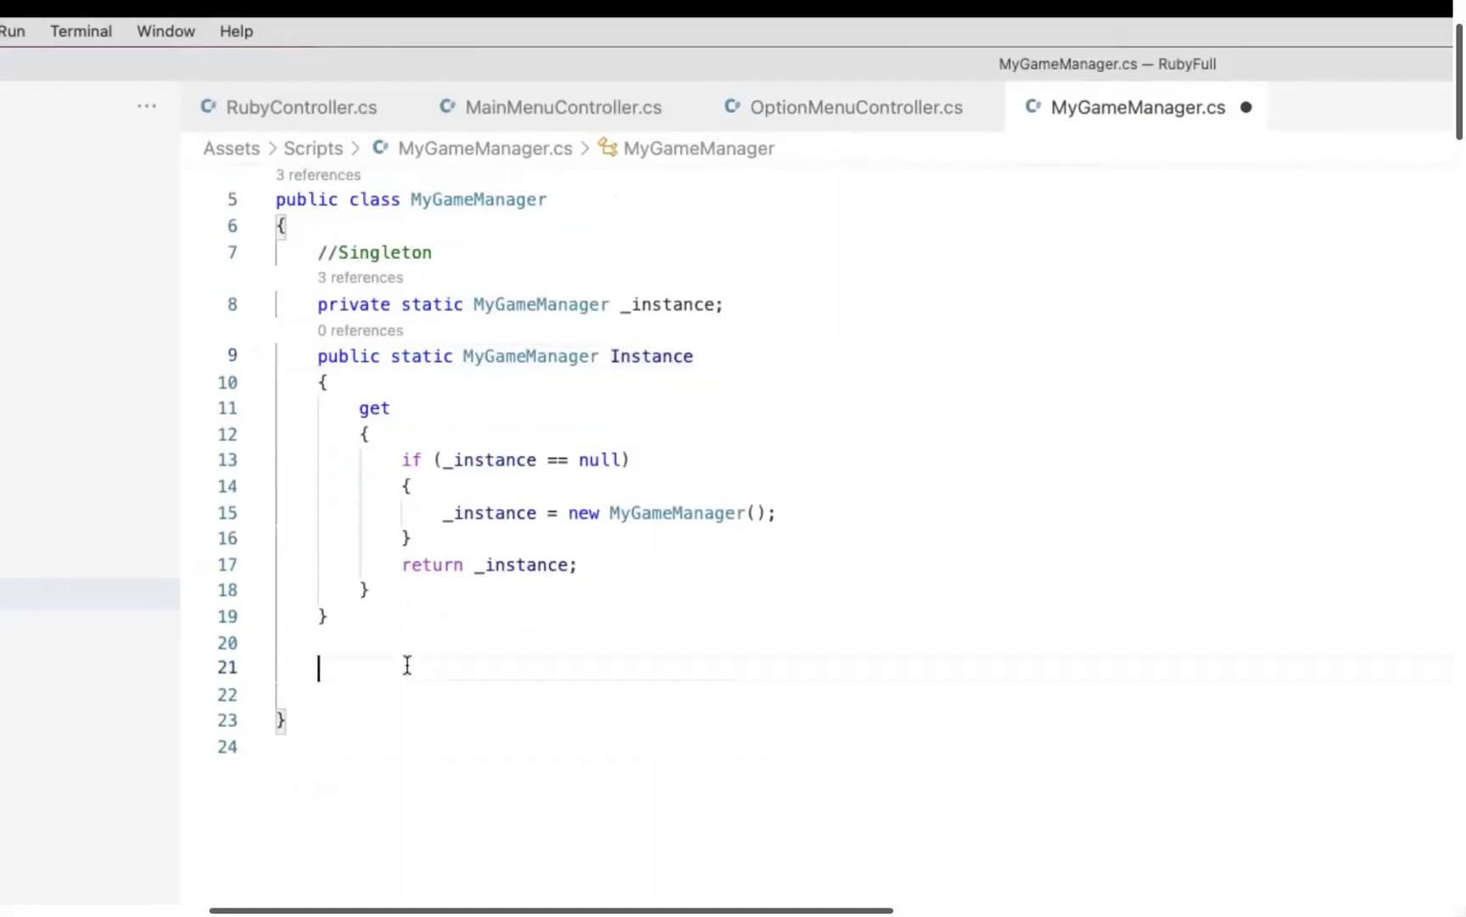
text(void)
key(BackSpace)
key(BackSpace)
key(BackSpace)
text(//Pause game)
key(Return)
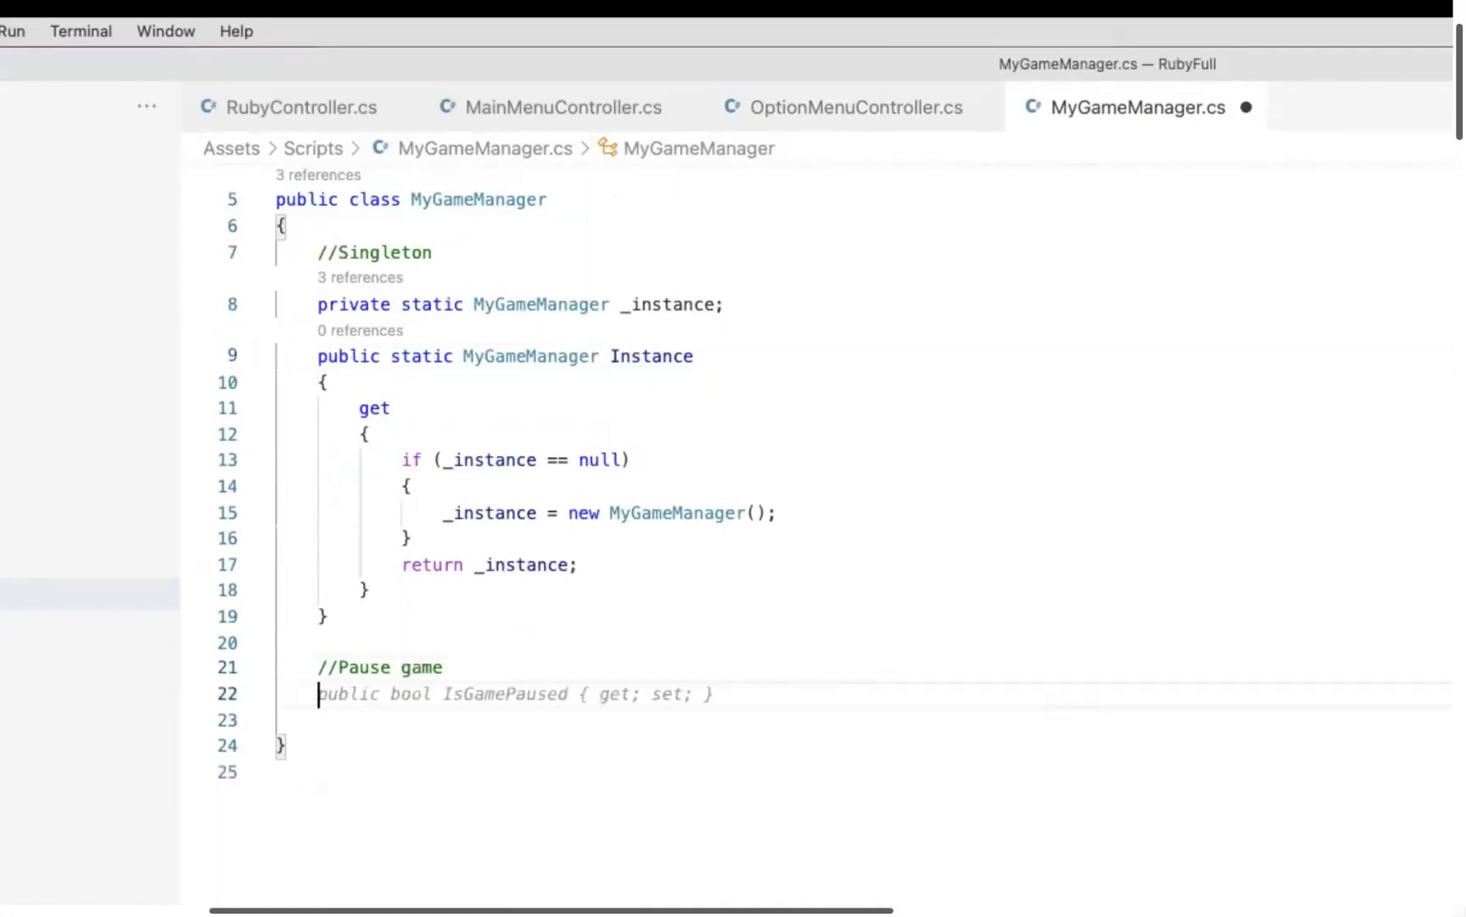
key(Up)
key(Right)
key(End)
key(Return)
text(v)
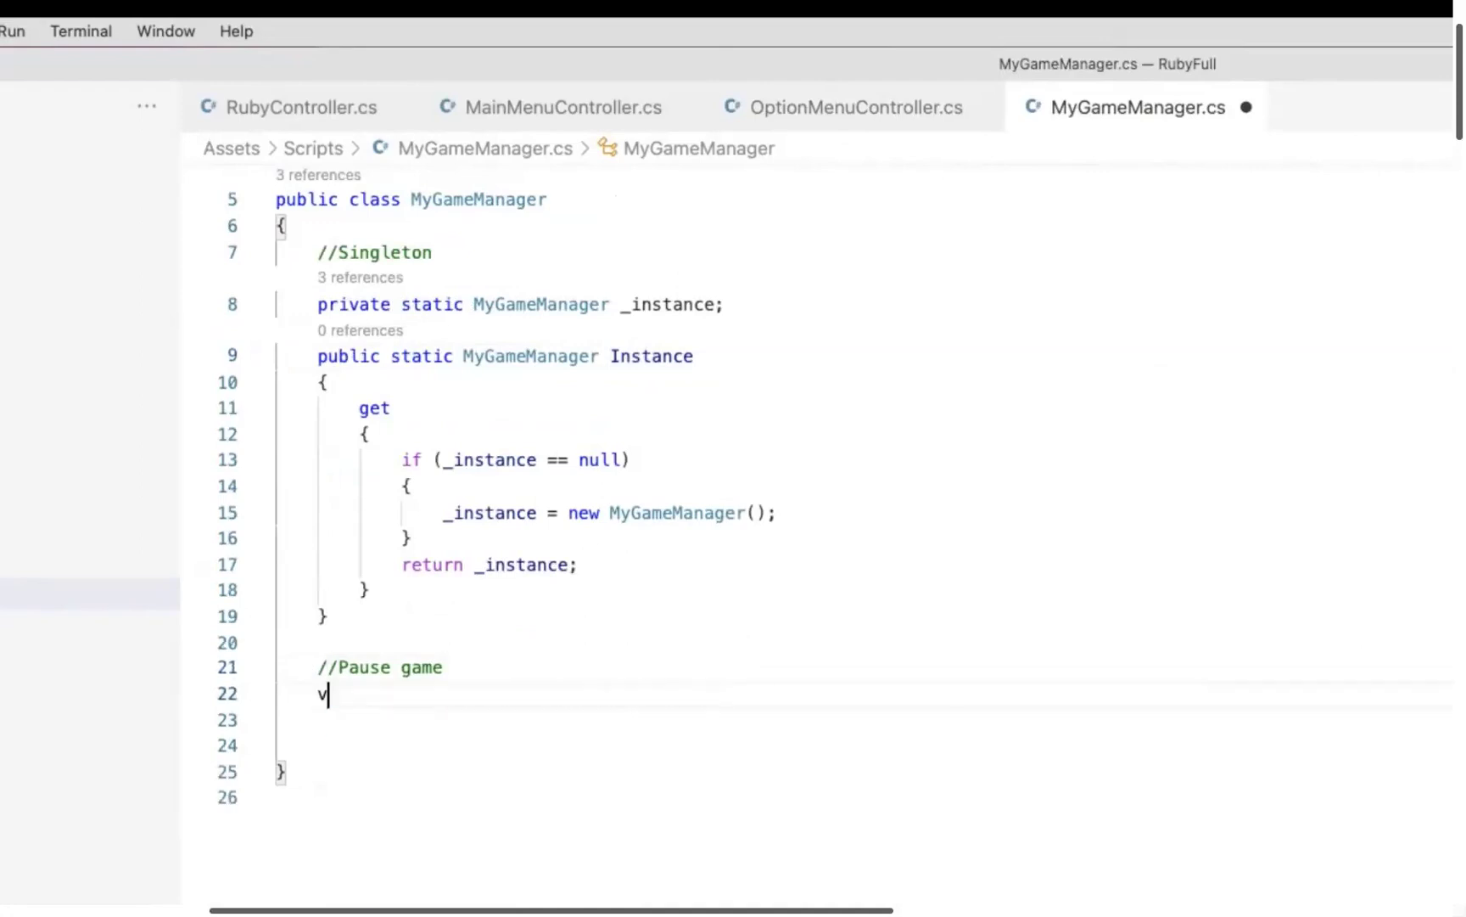
text(oid)
key(Tab)
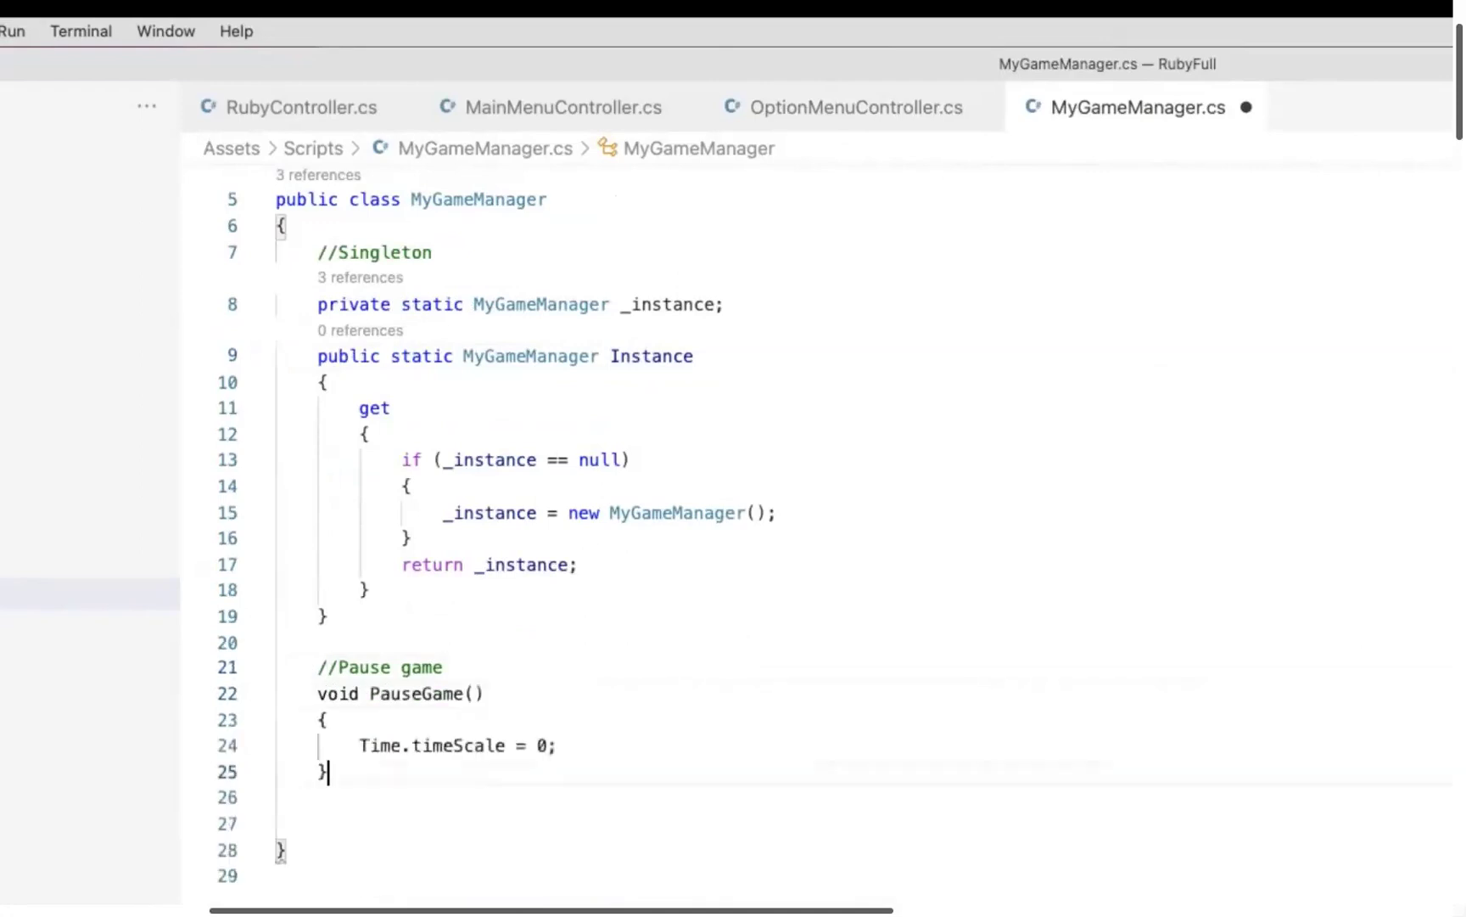
key(super+s)
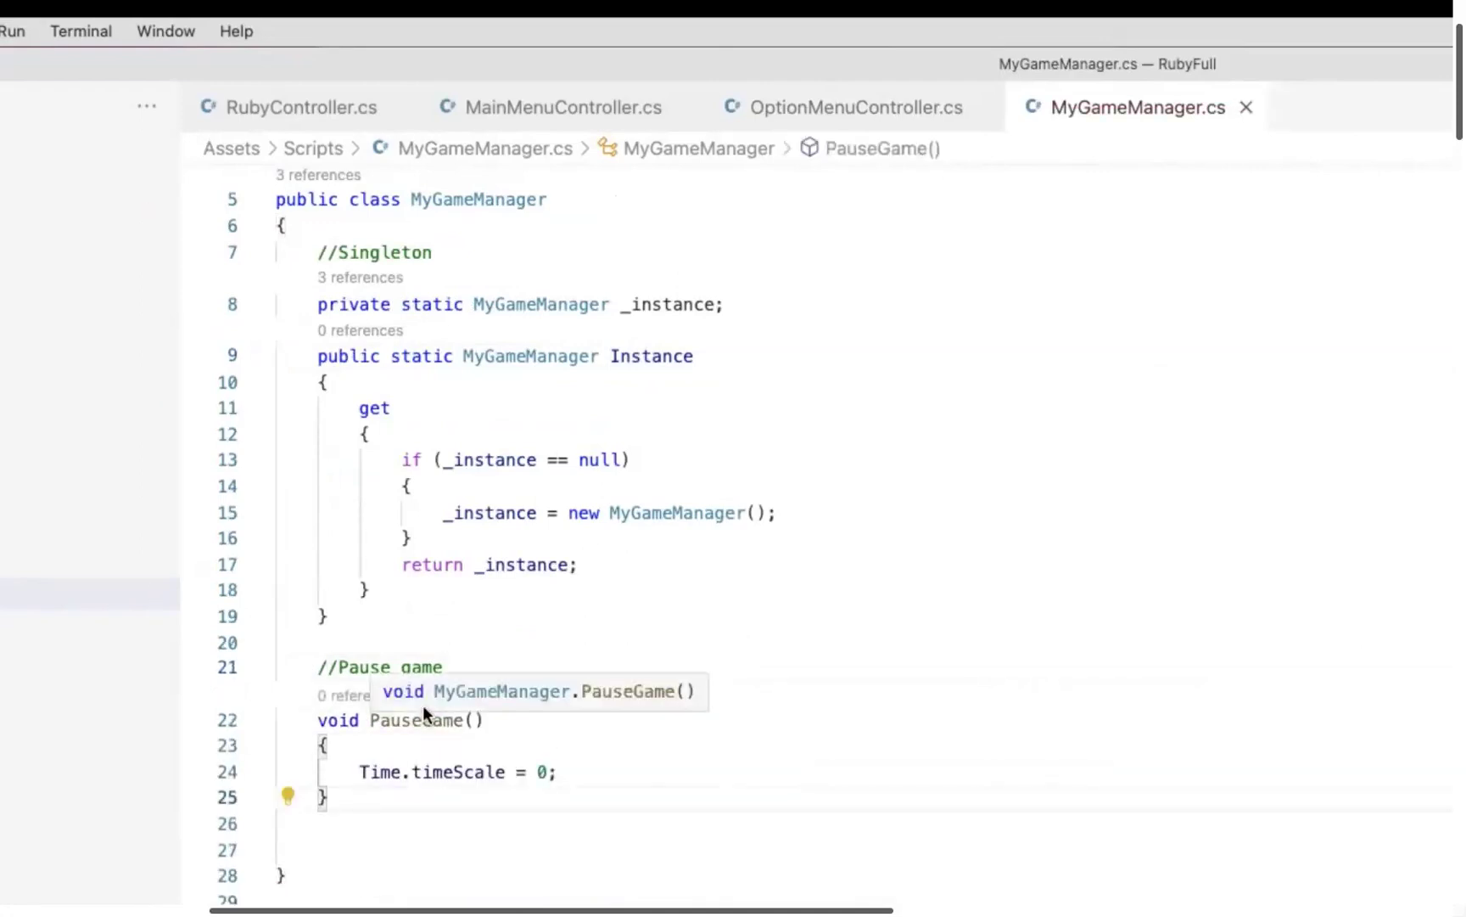
Add a //Resume game comment and a ResumeGame method setting Time.timeScale = 1.
click(443, 772)
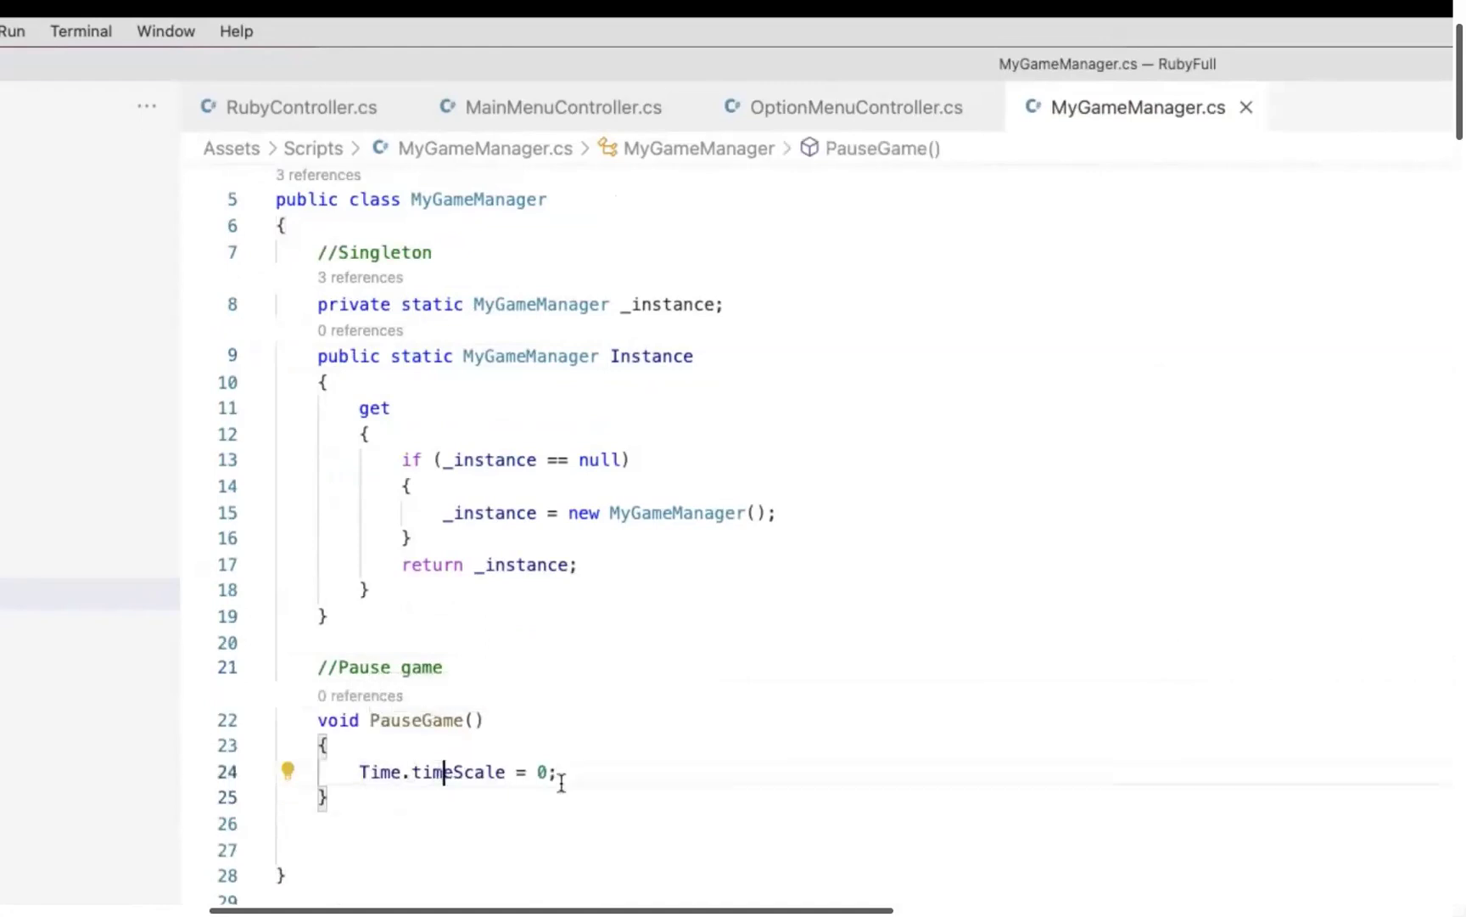
click(455, 646)
key(Return)
key(Return)
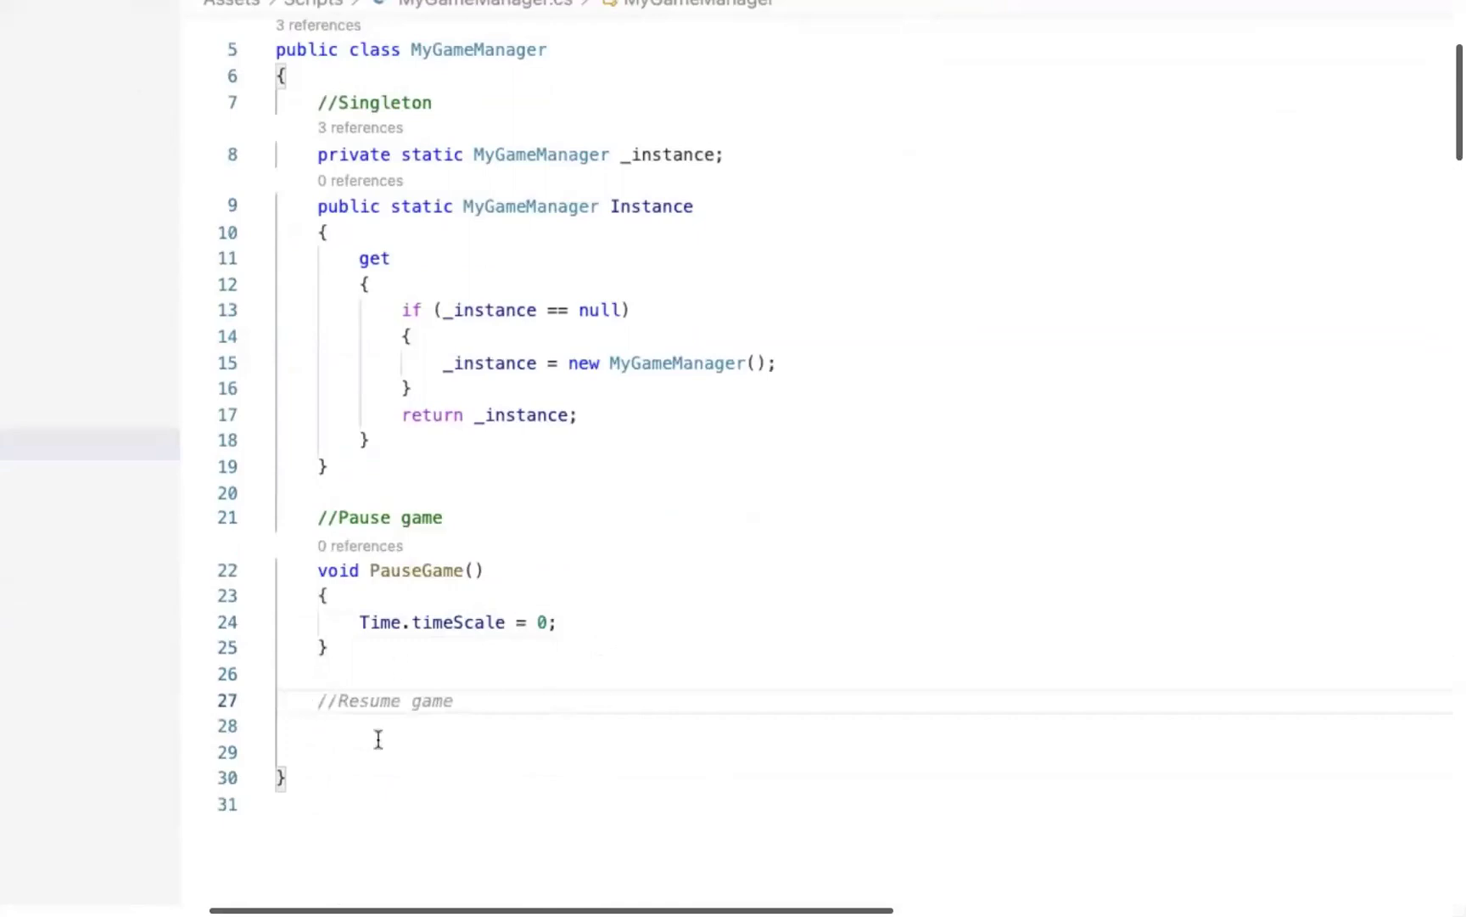
key(Tab)
key(Return)
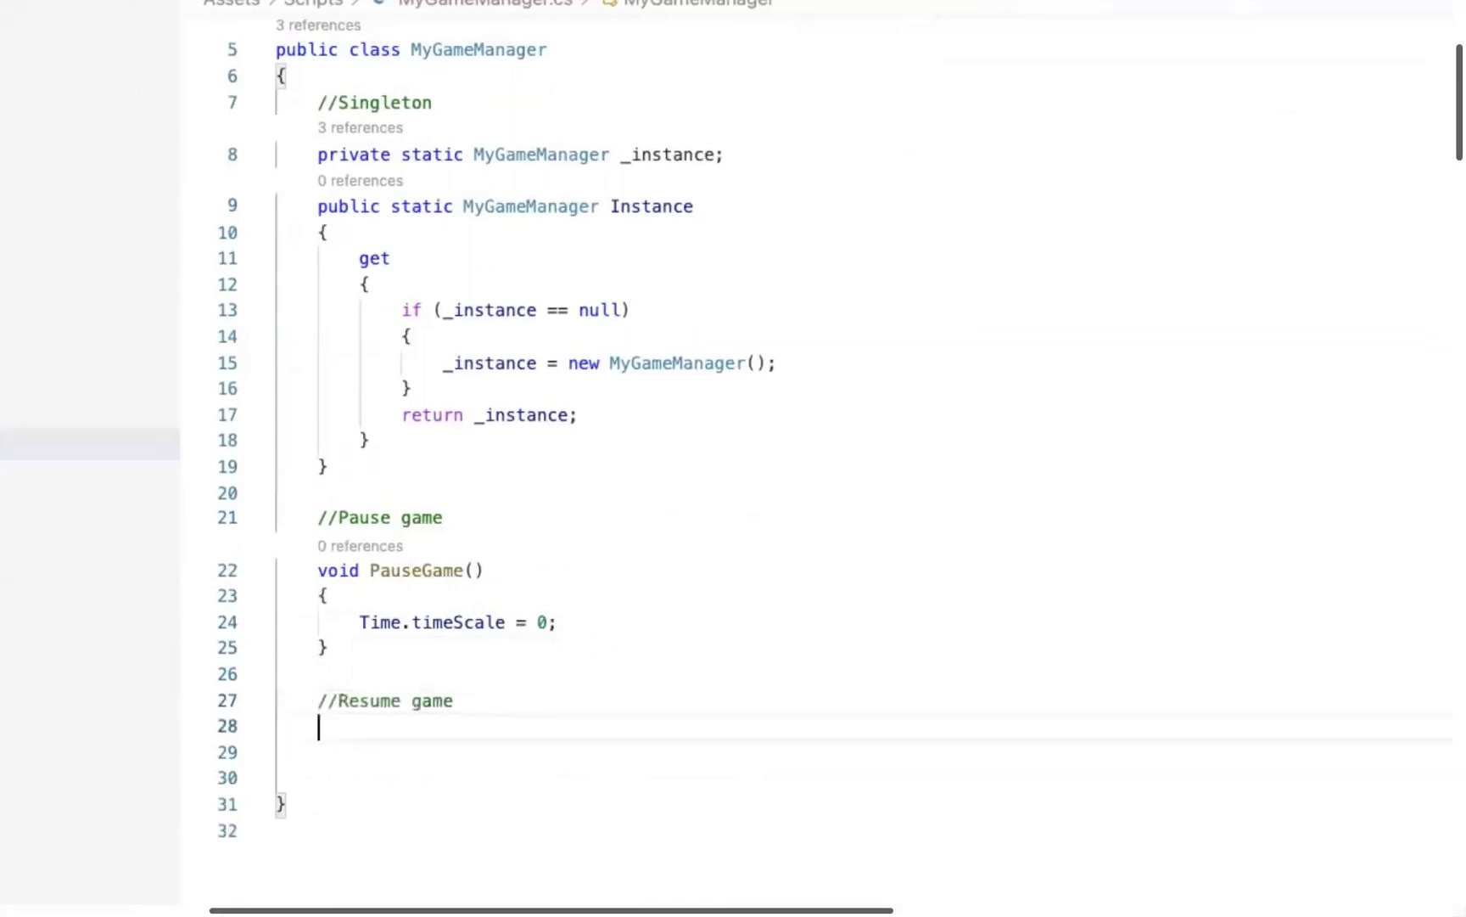
key(Tab)
key(Down)
key(BackSpace)
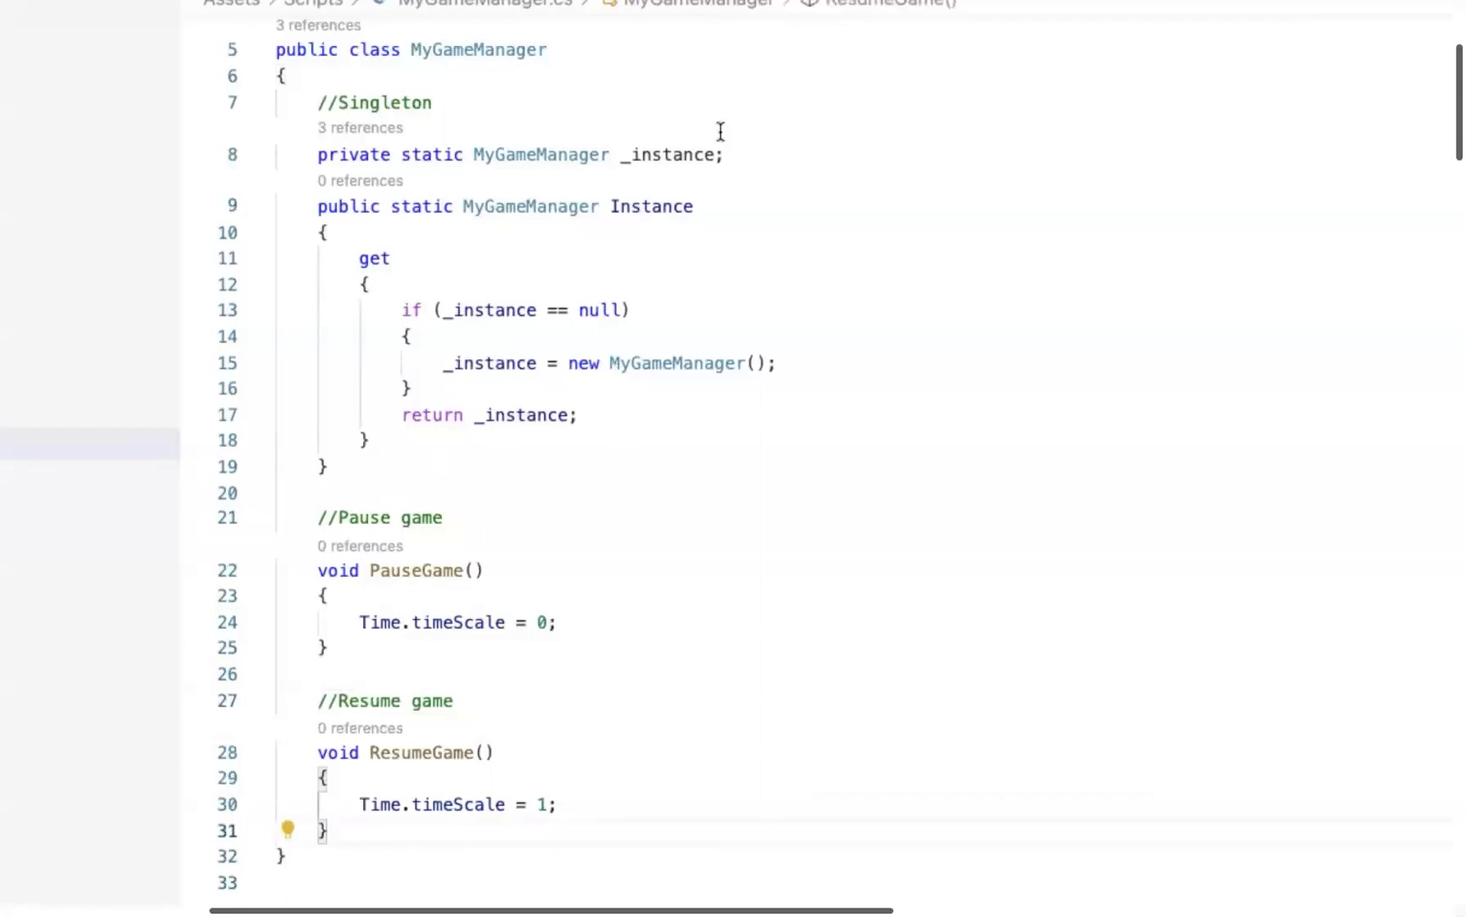
key(super+Tab)
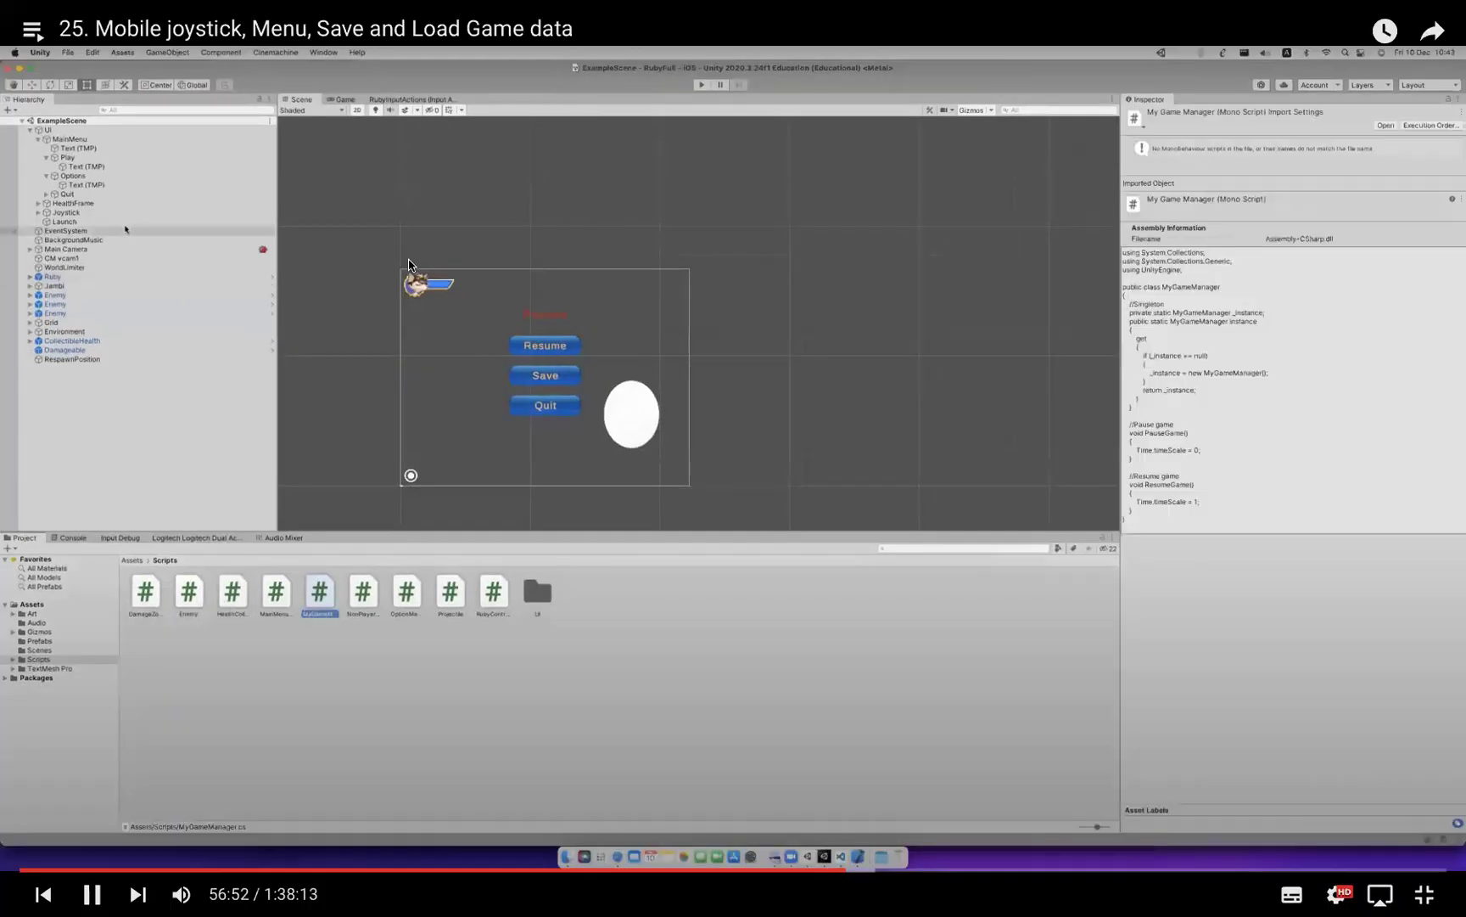
Rename the Play button object in the Hierarchy to Resume.
click(75, 148)
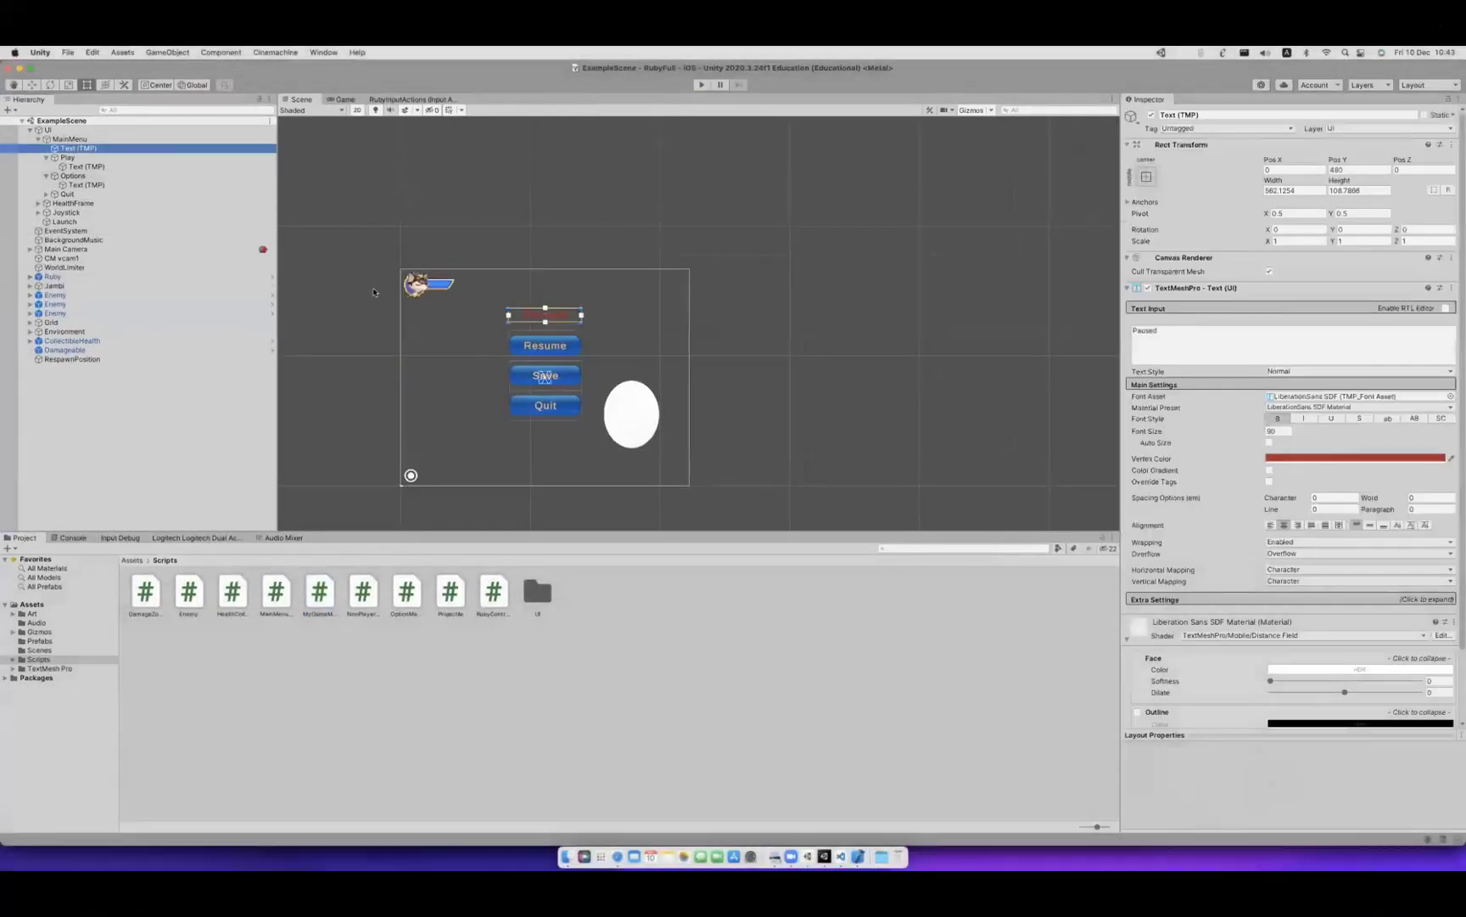
click(84, 158)
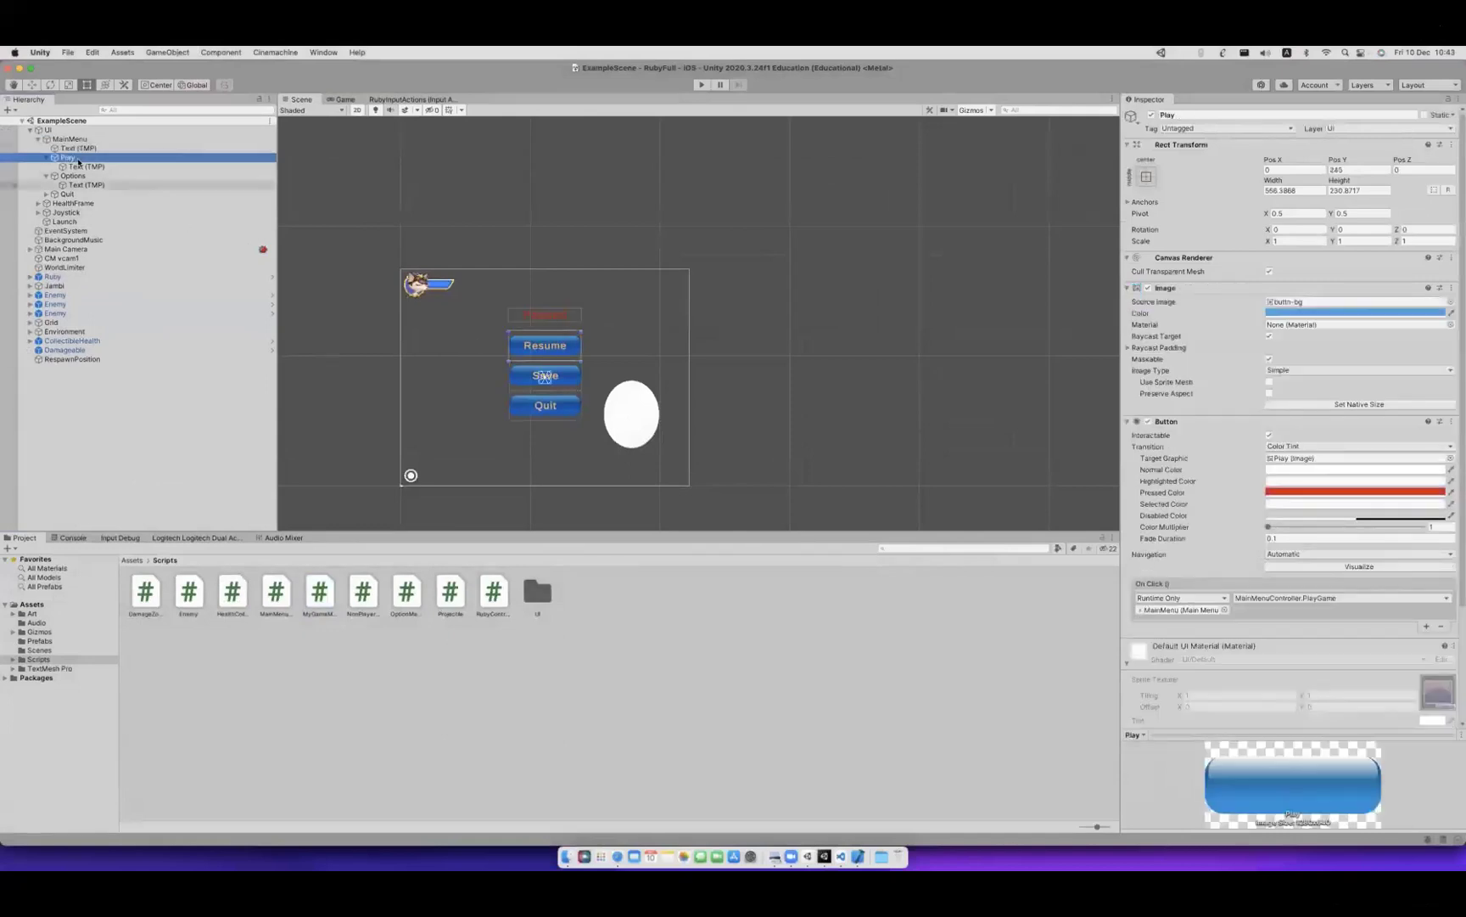
key(Return)
text(P)
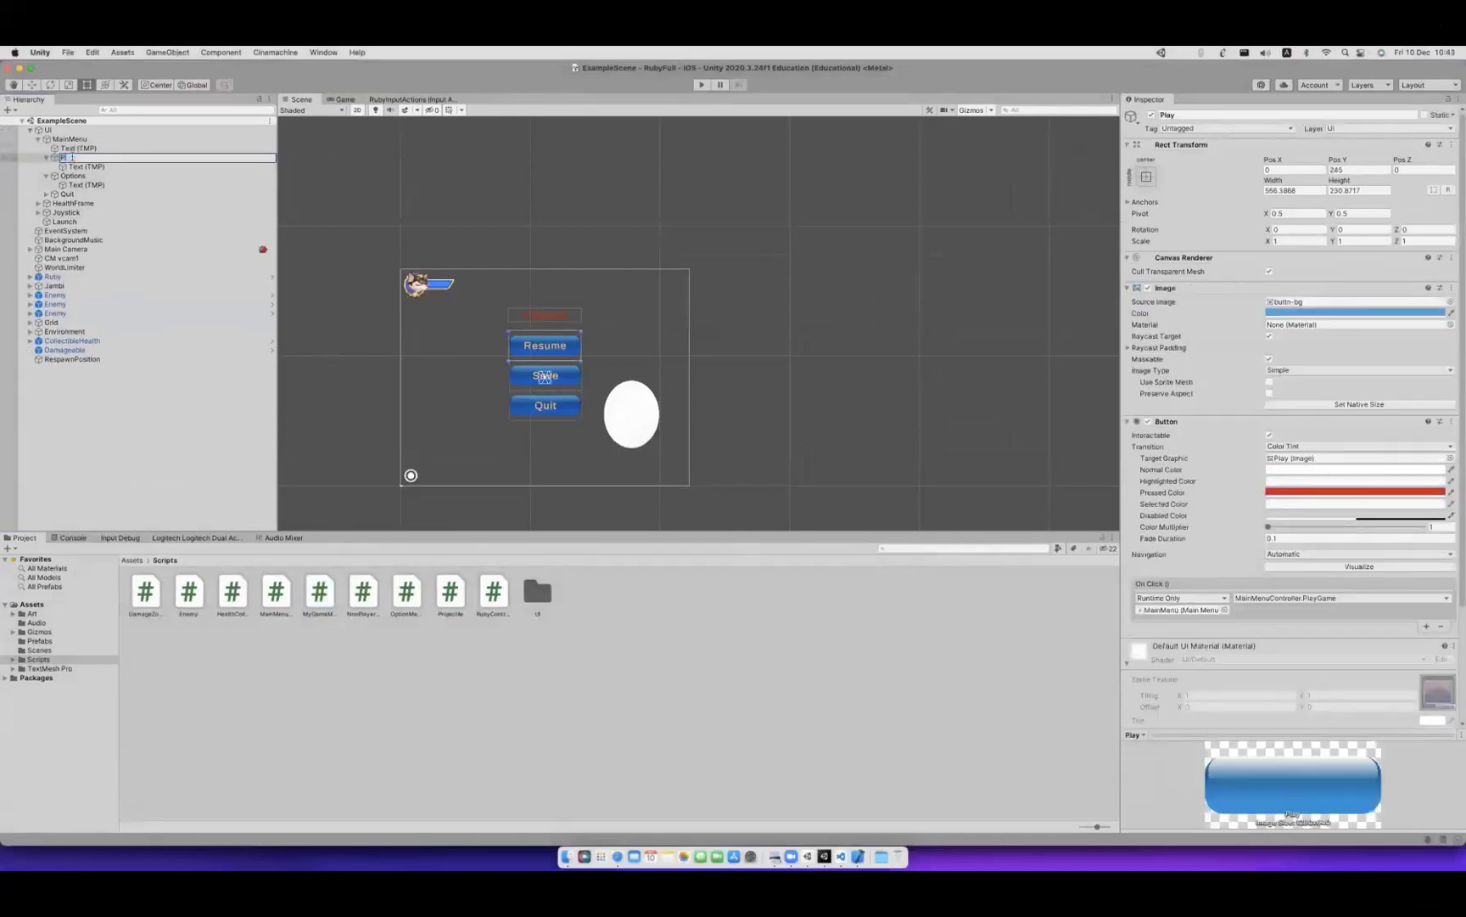
text(me)
key(Return)
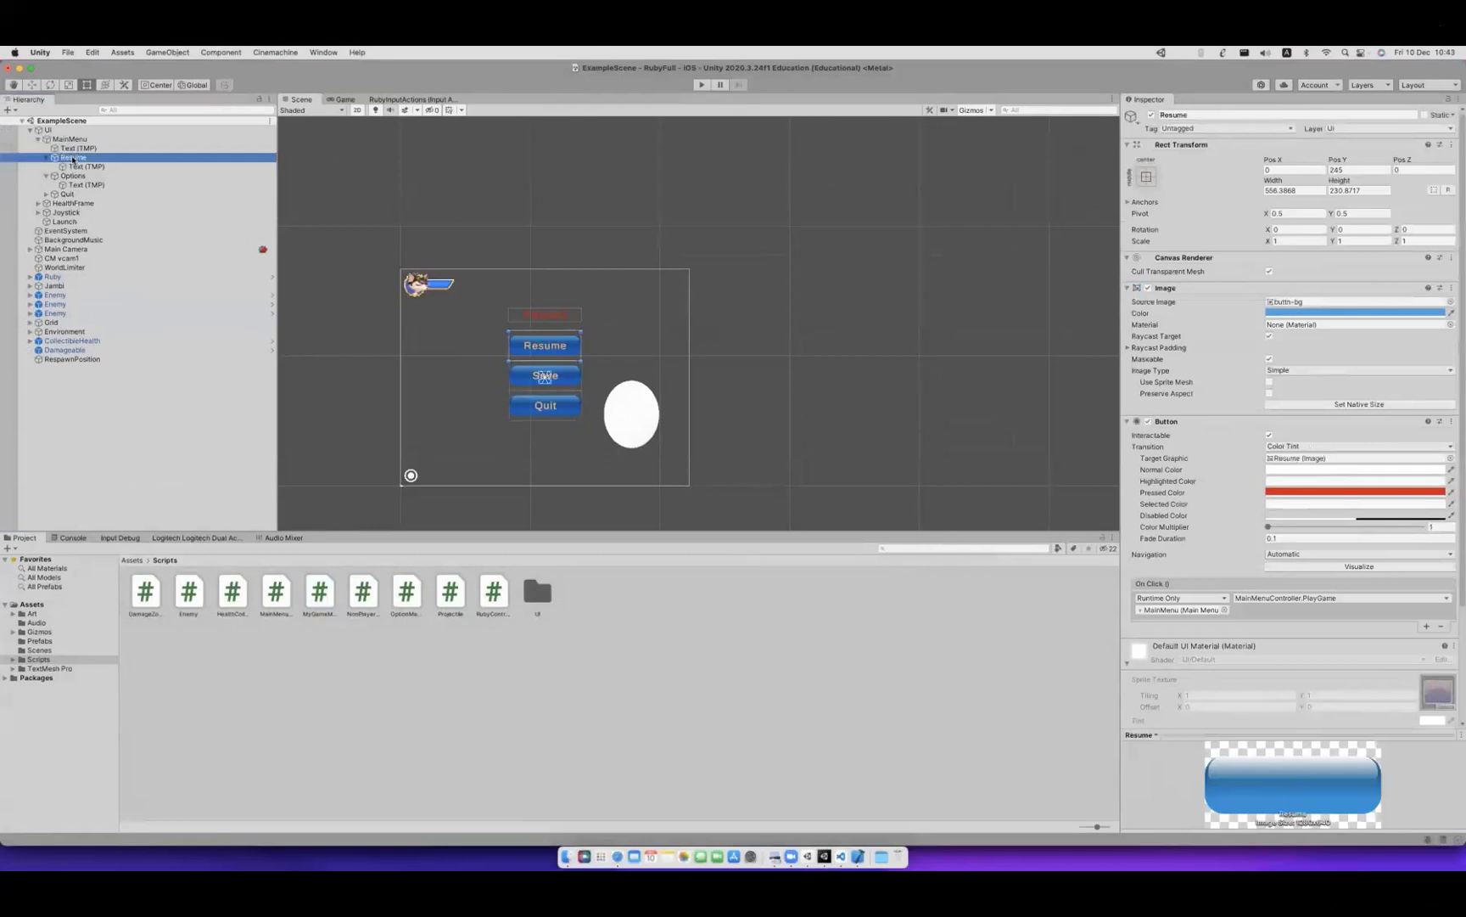
Rename the Options button to SAve and check Resume's On Click handler.
click(77, 176)
key(Return)
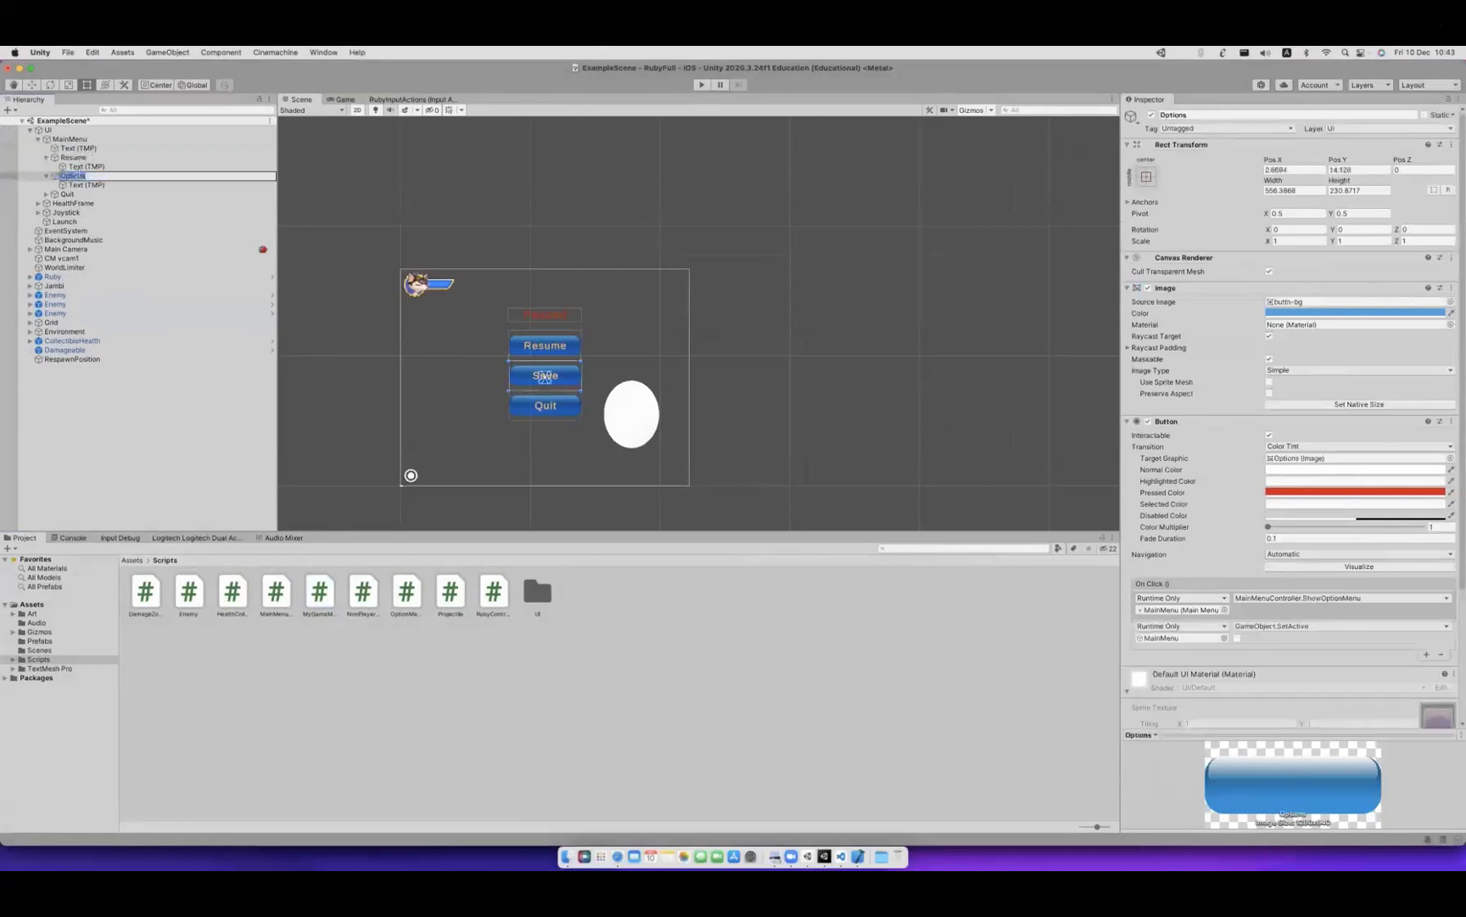
text(Save)
key(Return)
key(Down)
key(Down)
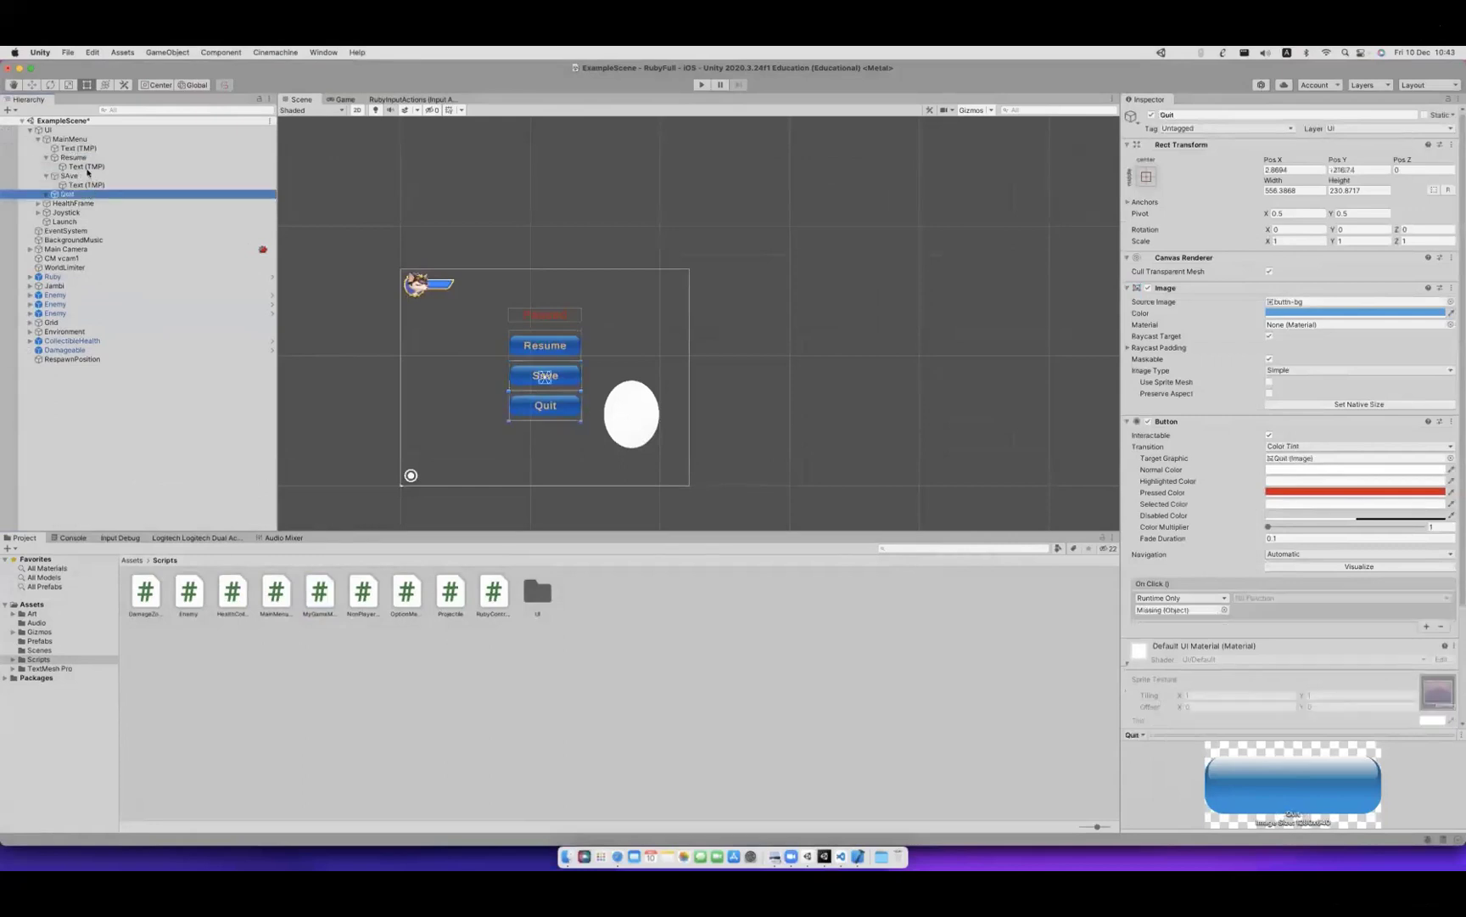
click(88, 159)
scroll(1209, 549, down, 3)
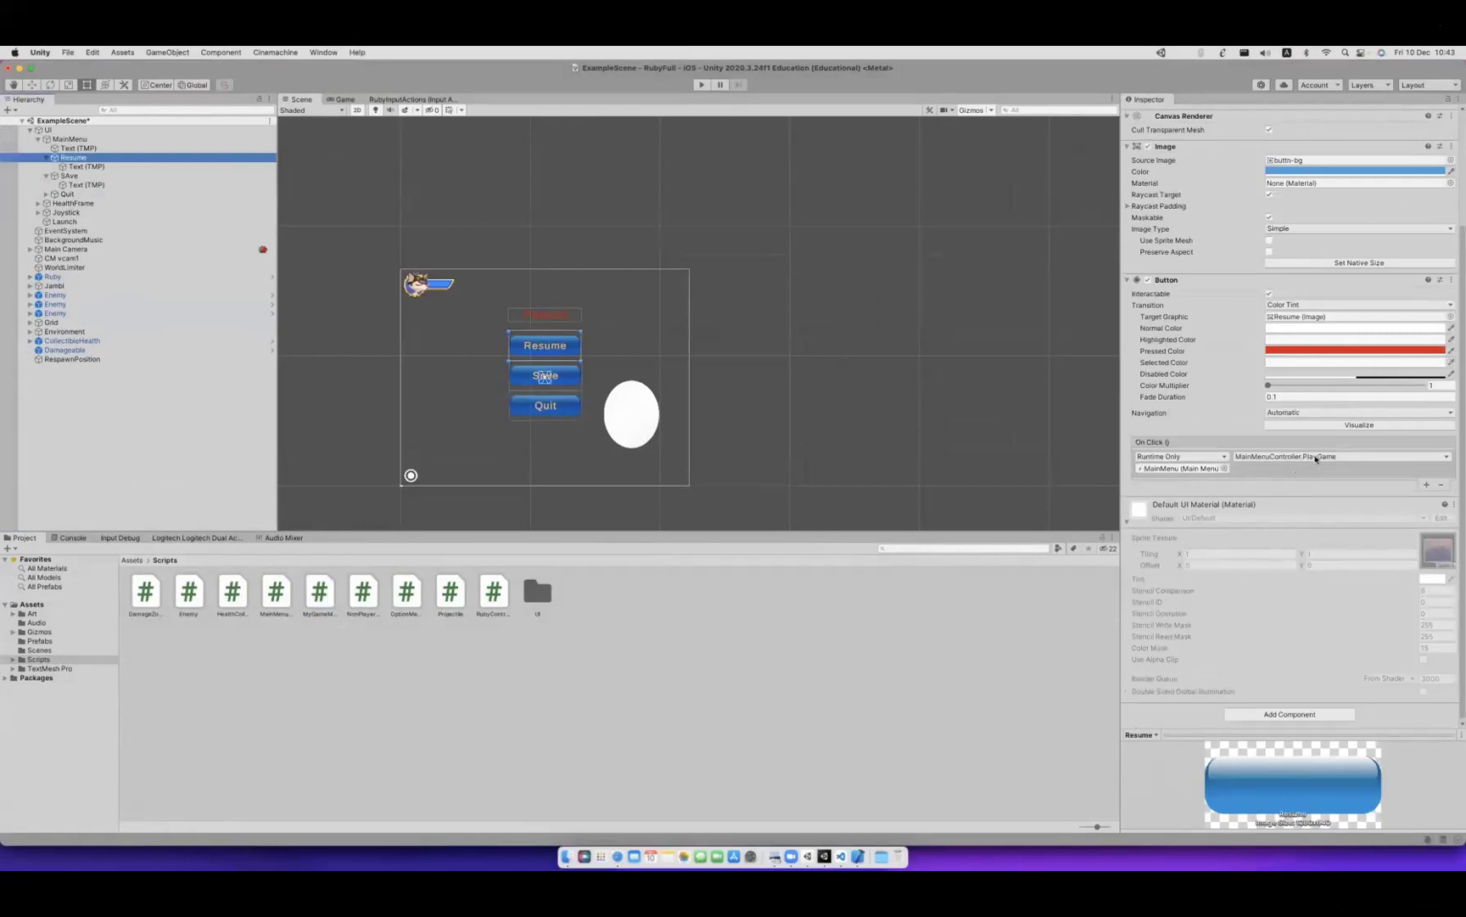
key(super+Tab)
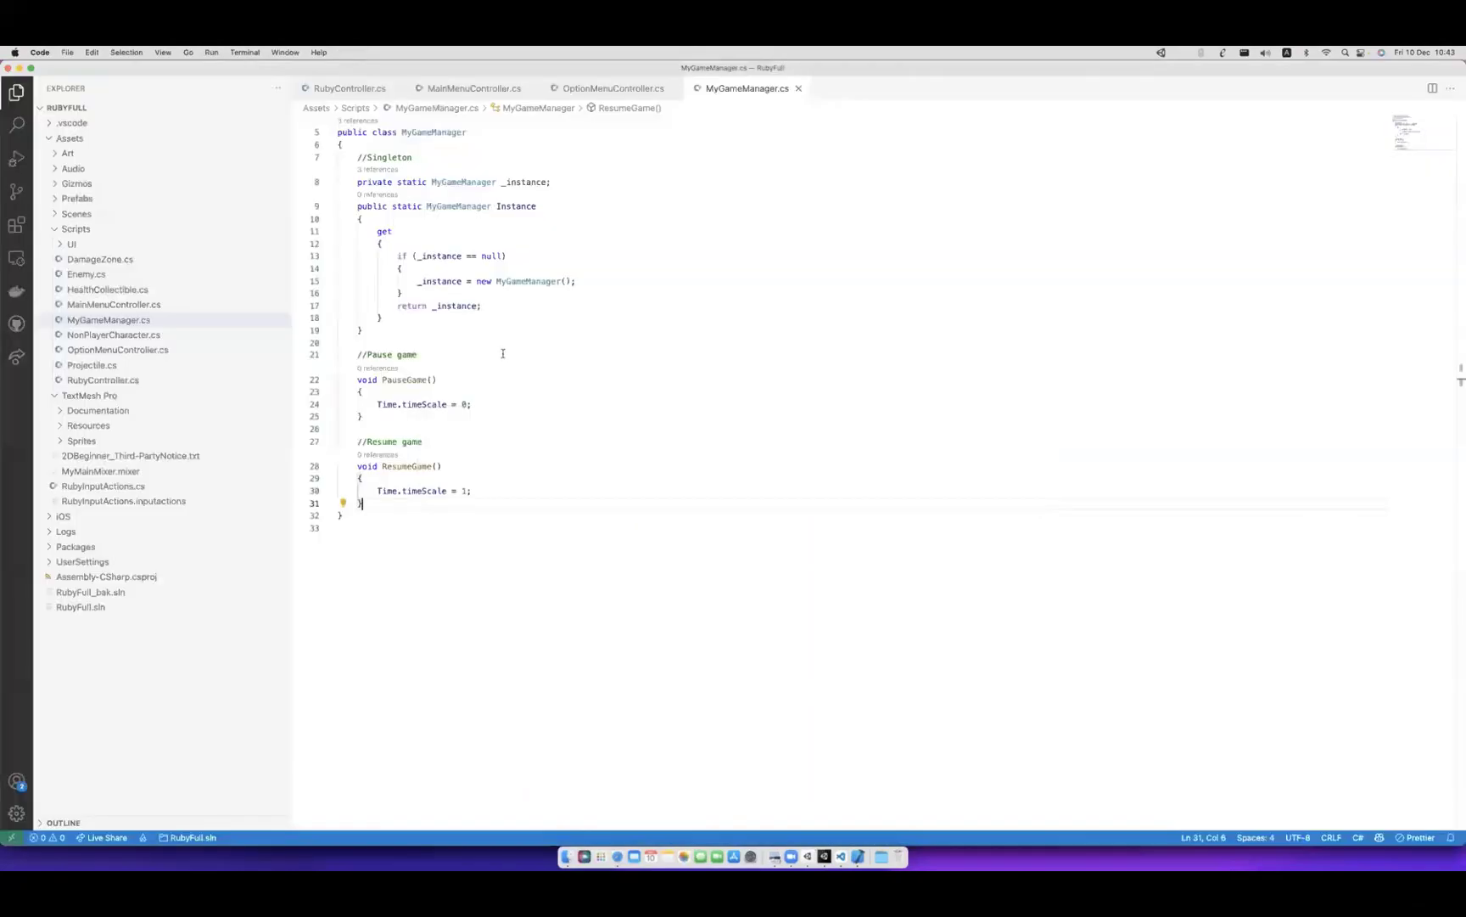
Add a public void PauseGame() method after QuitGame in MainMenuController.cs.
click(463, 88)
scroll(416, 468, down, 5)
click(393, 305)
key(Return)
key(Return)
key(Return)
scroll(436, 324, up, 3)
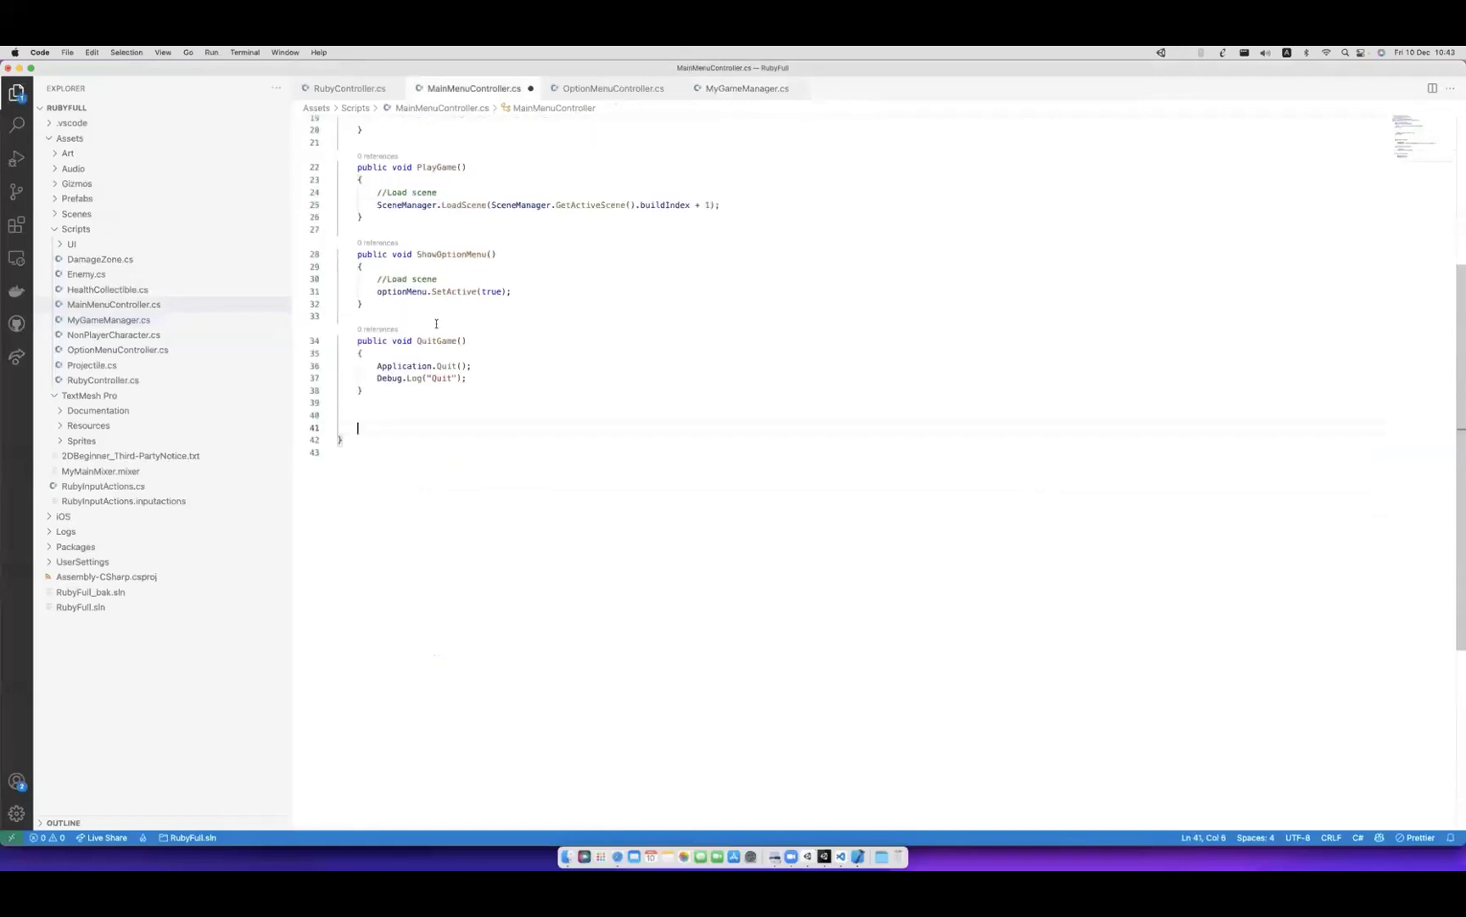
text(public)
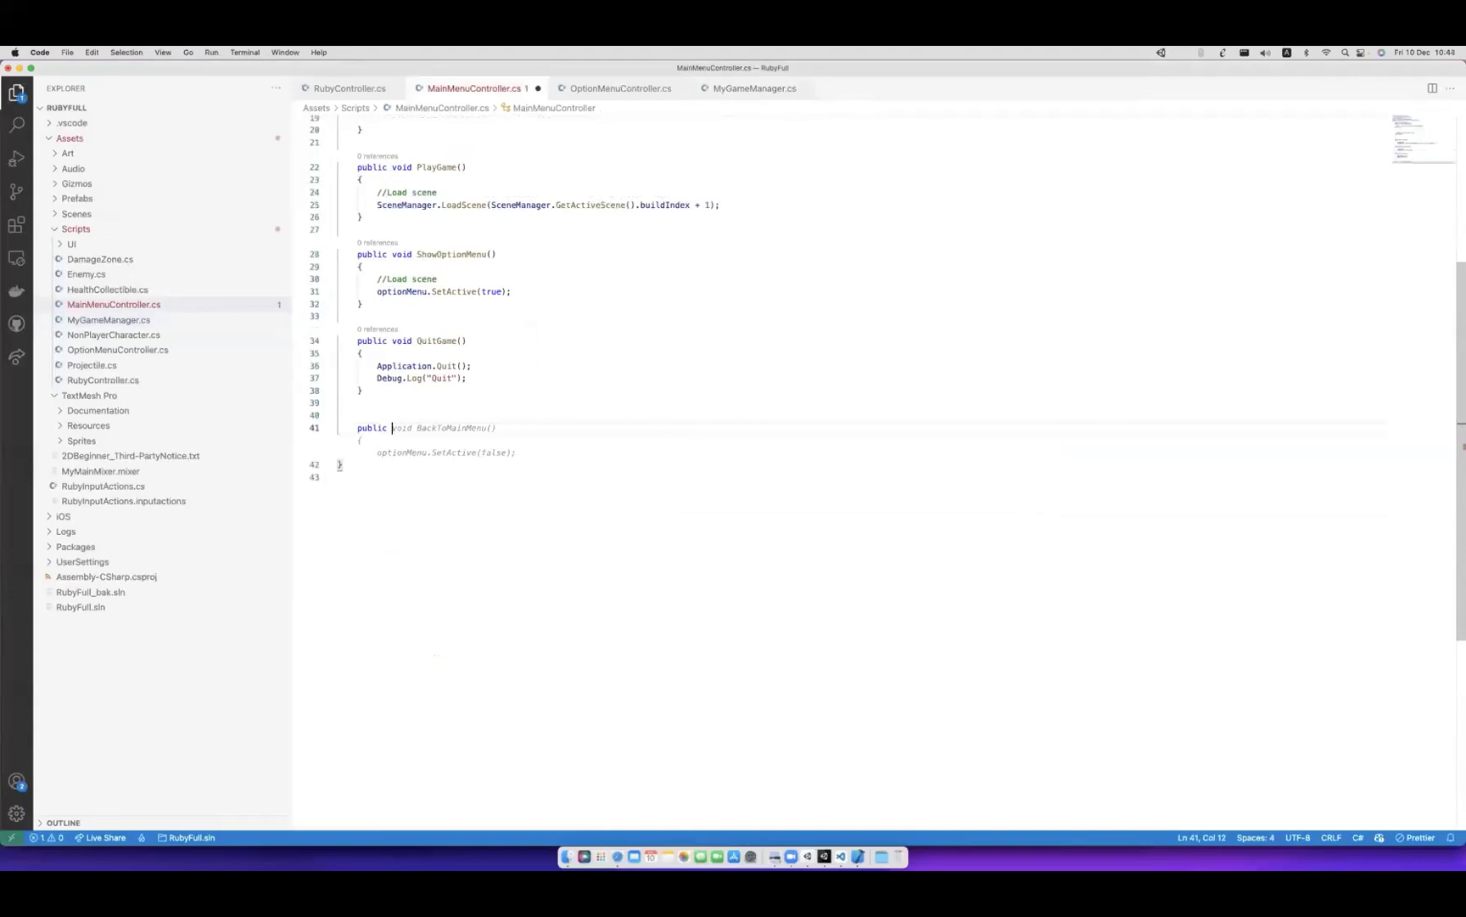
mouse_move(380, 348)
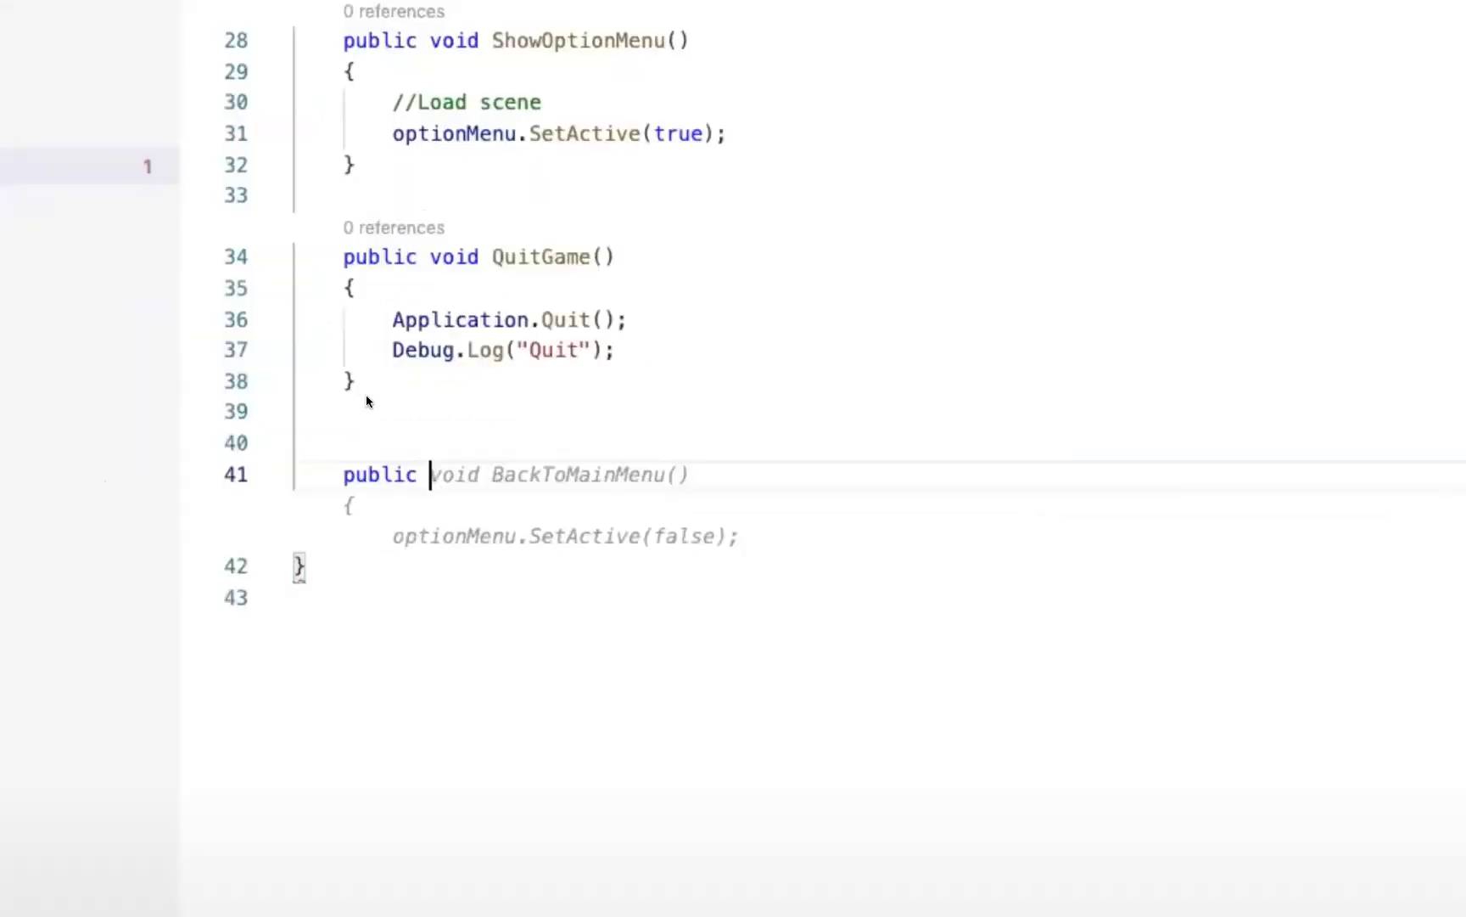
text(PauseGAme)
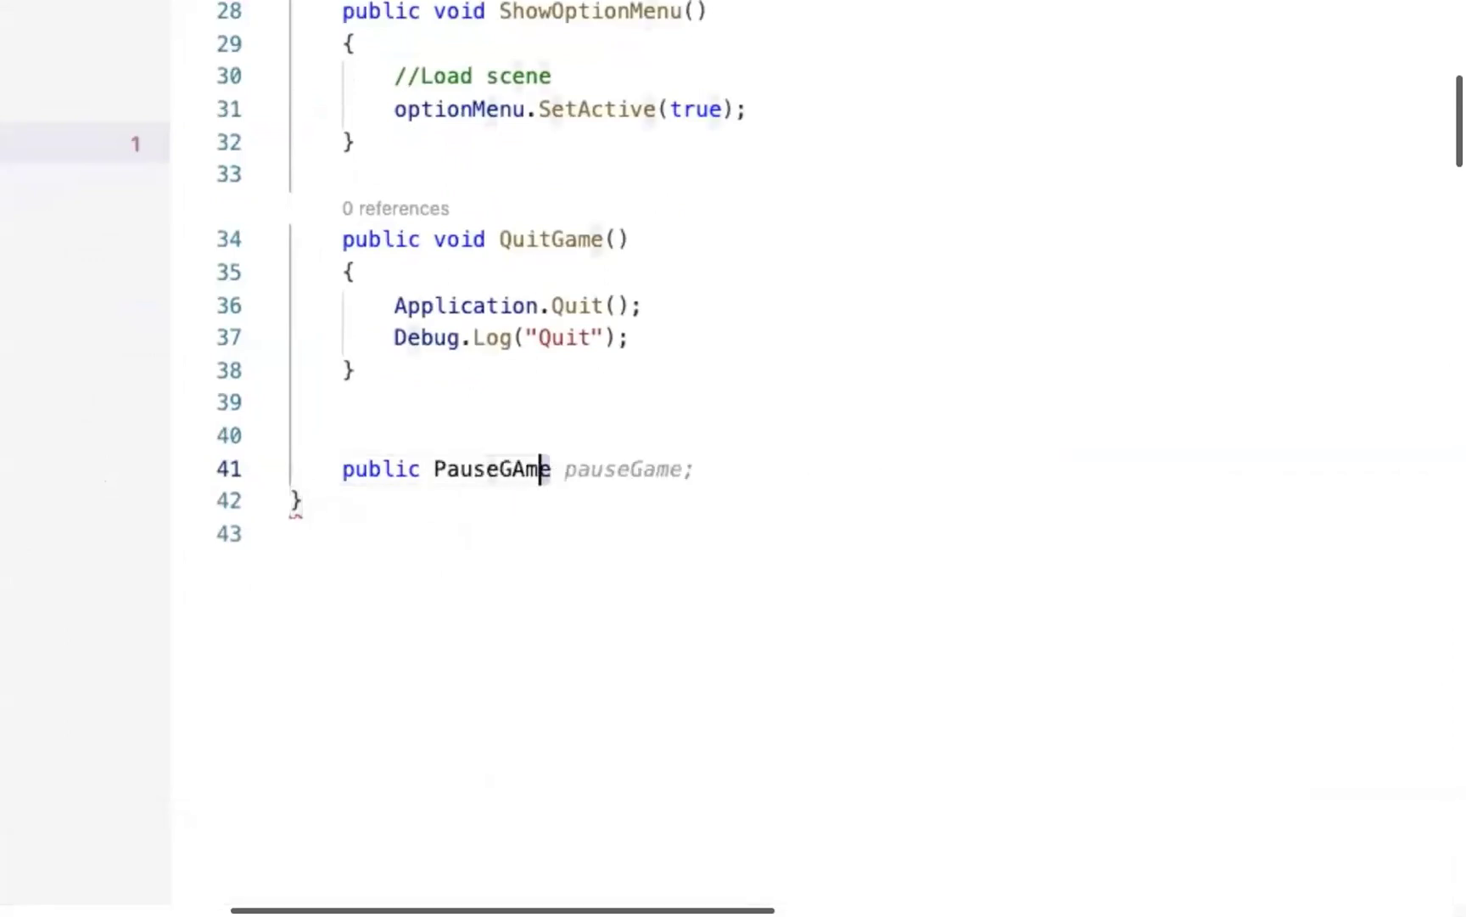
text(oid Pause)
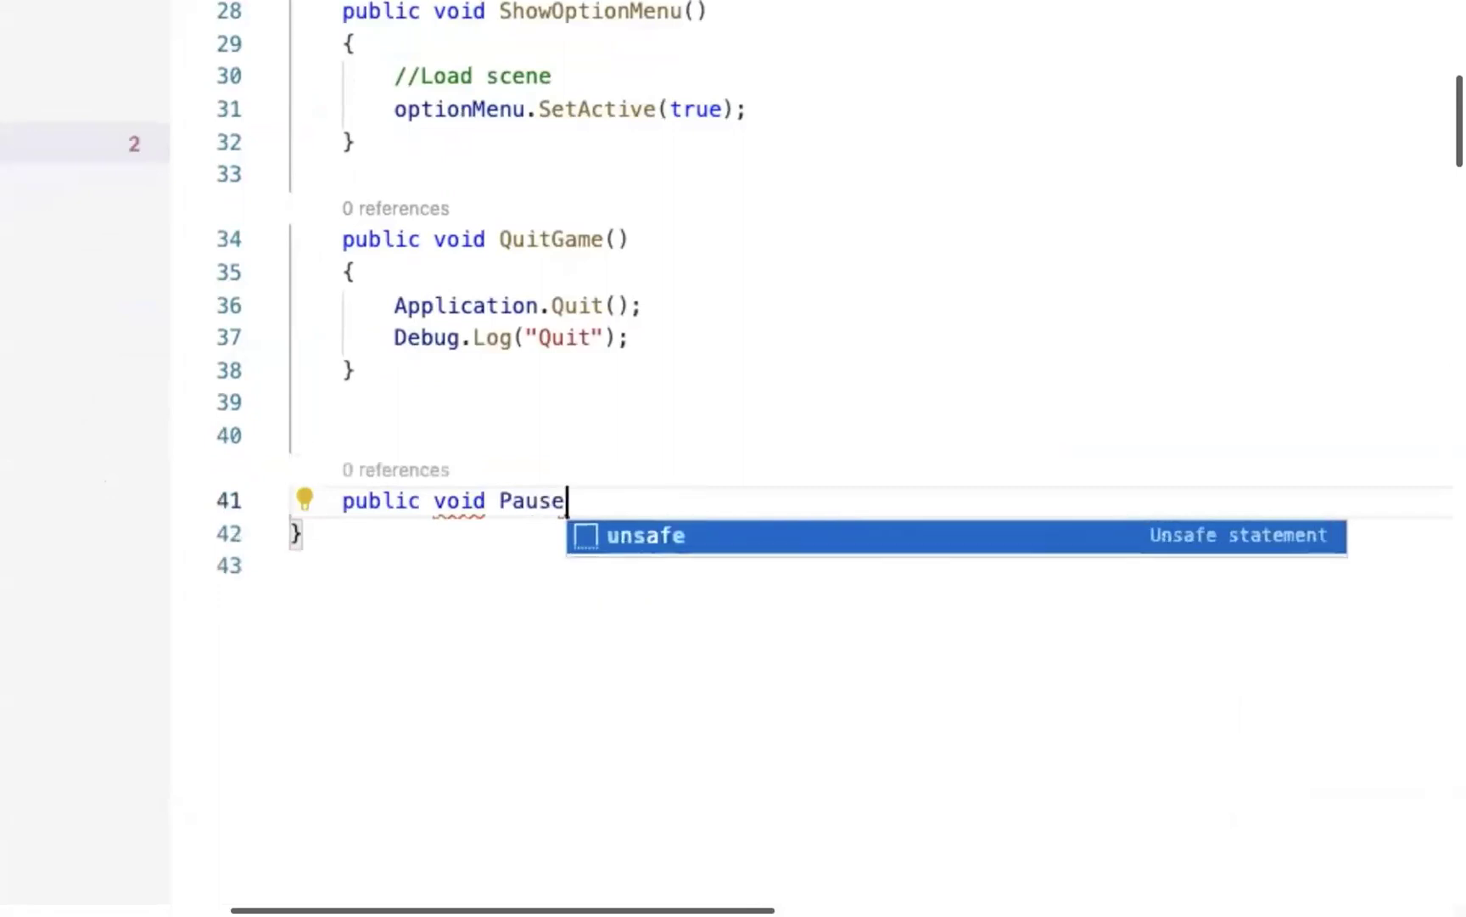
text(Game(){)
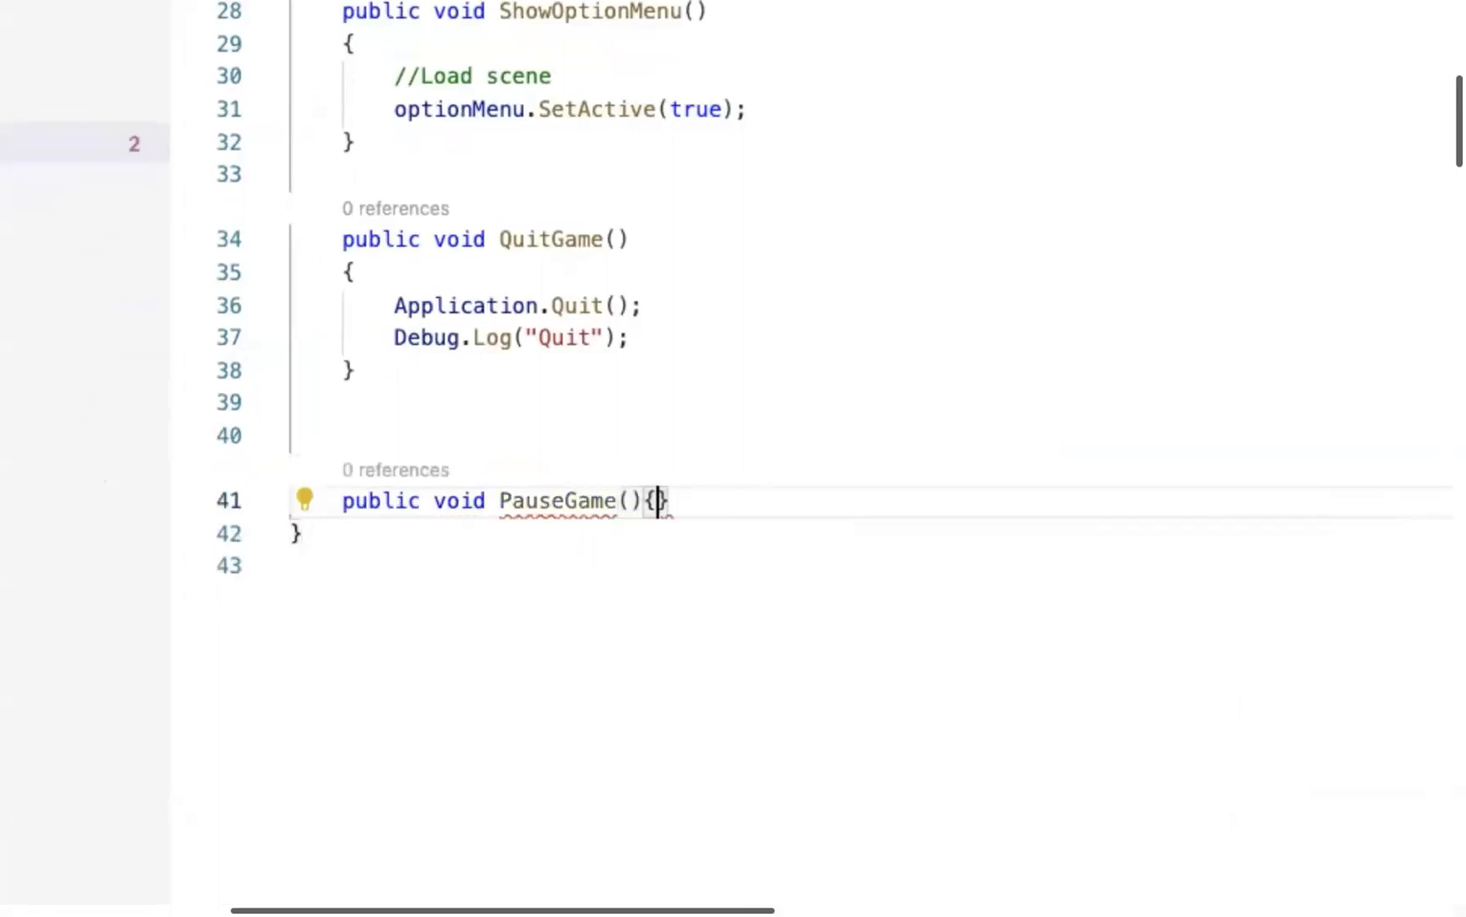
key(Return)
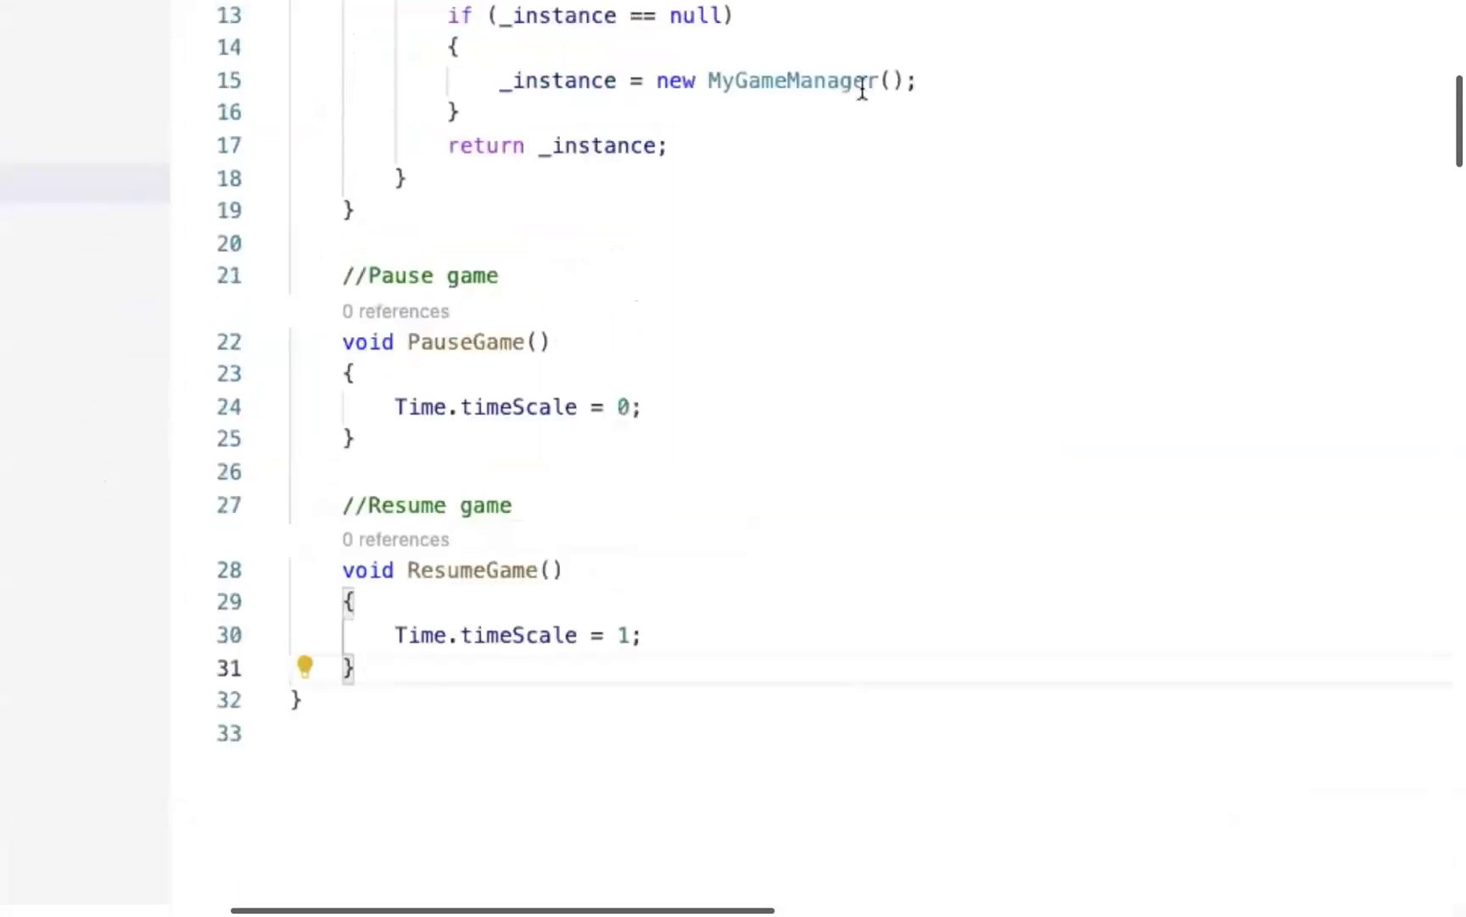
Make PauseGame call MyGameManager.Instance.PauseGame() and jump to the flagged definition.
scroll(862, 91, up, 2)
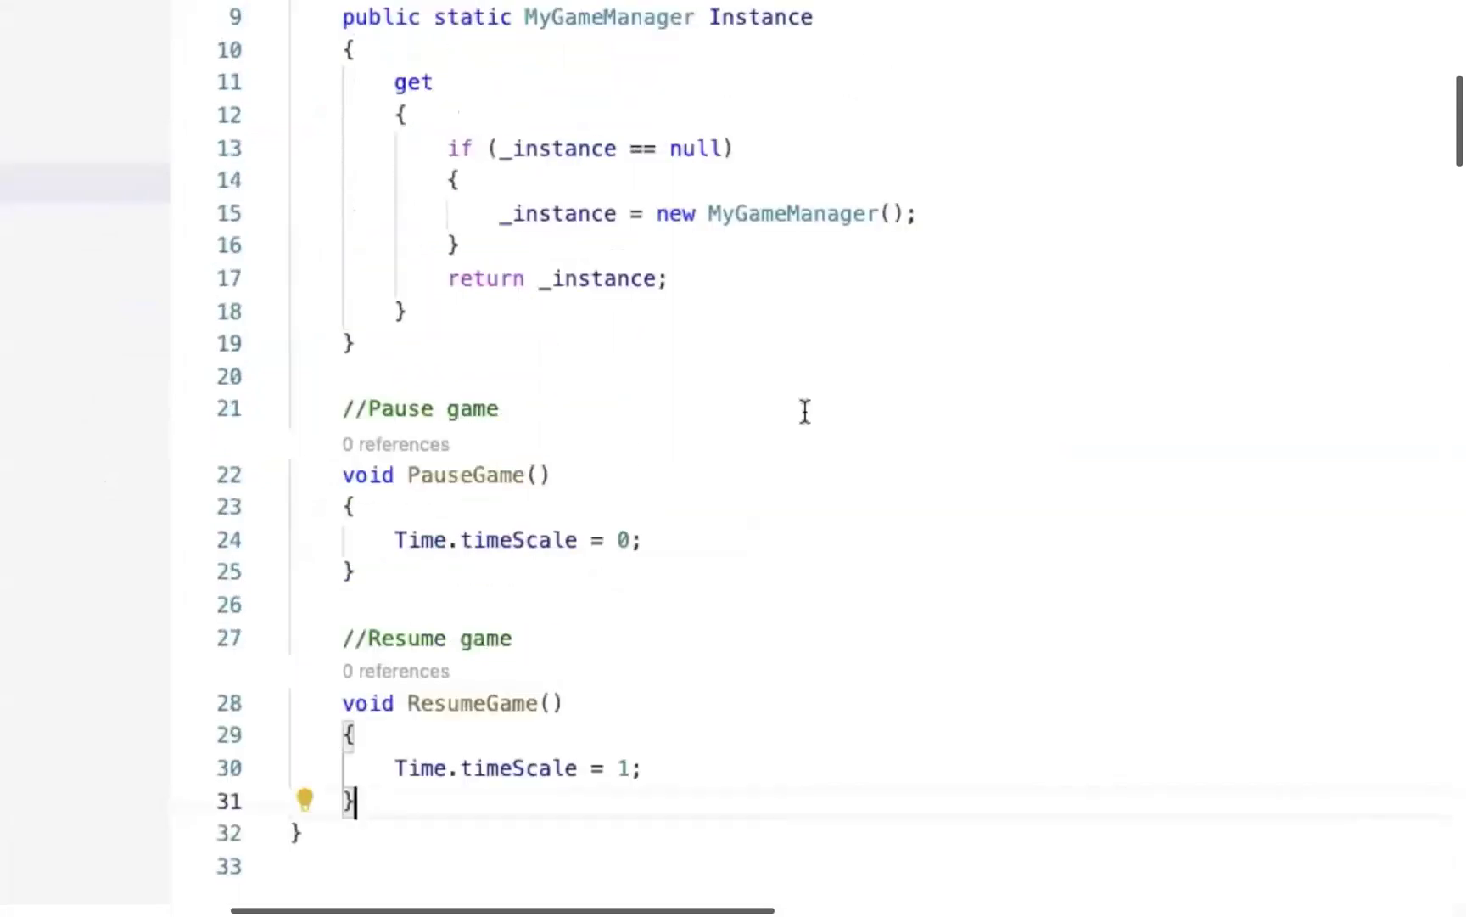
click(484, 825)
click(394, 792)
key(alt+shift+Up)
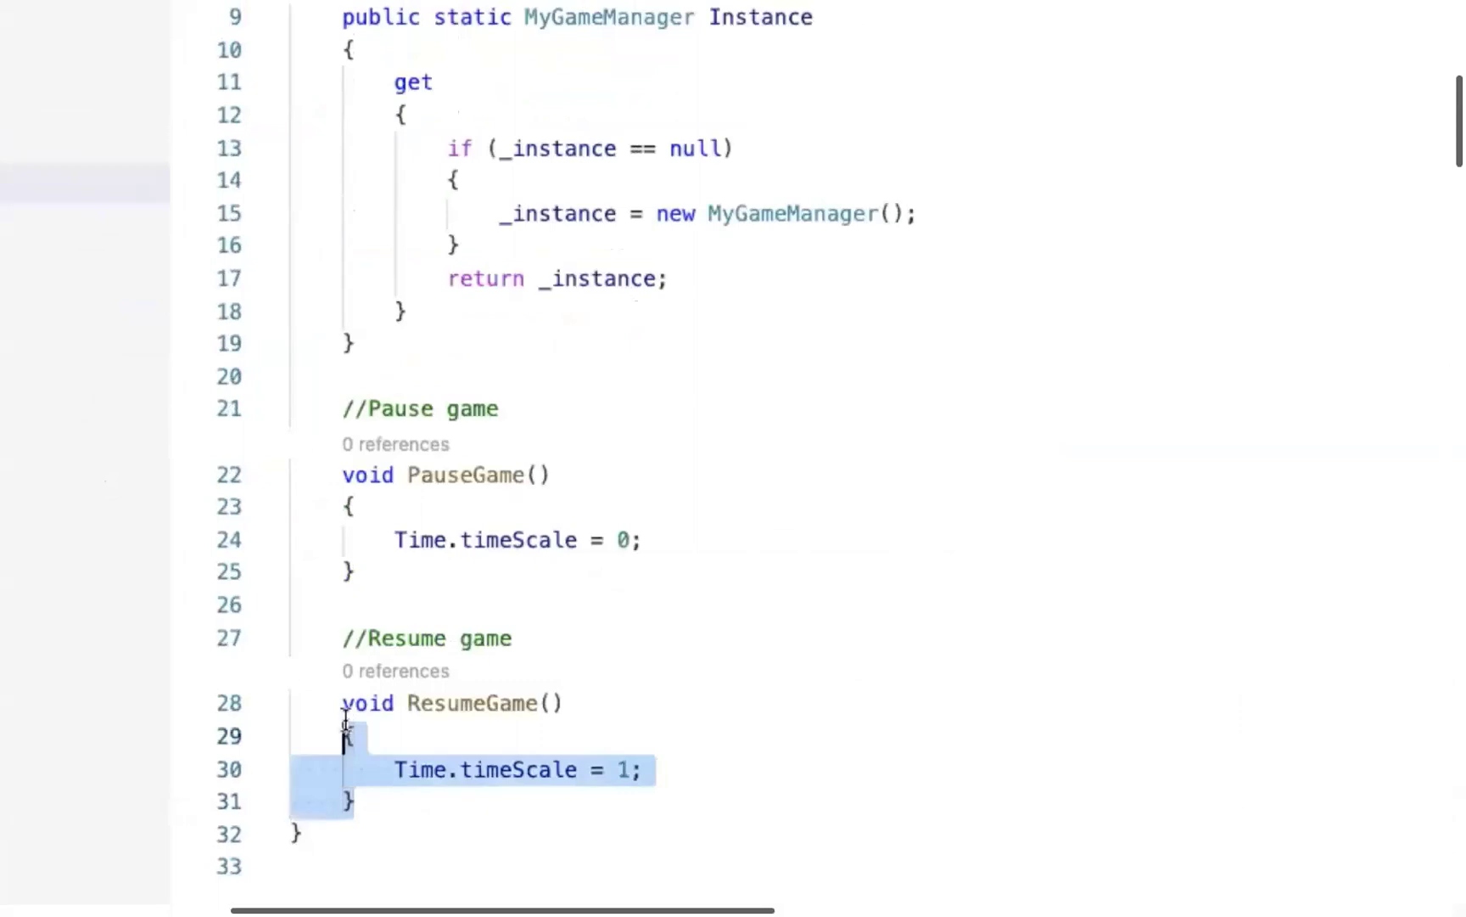
key(alt+shift+Up)
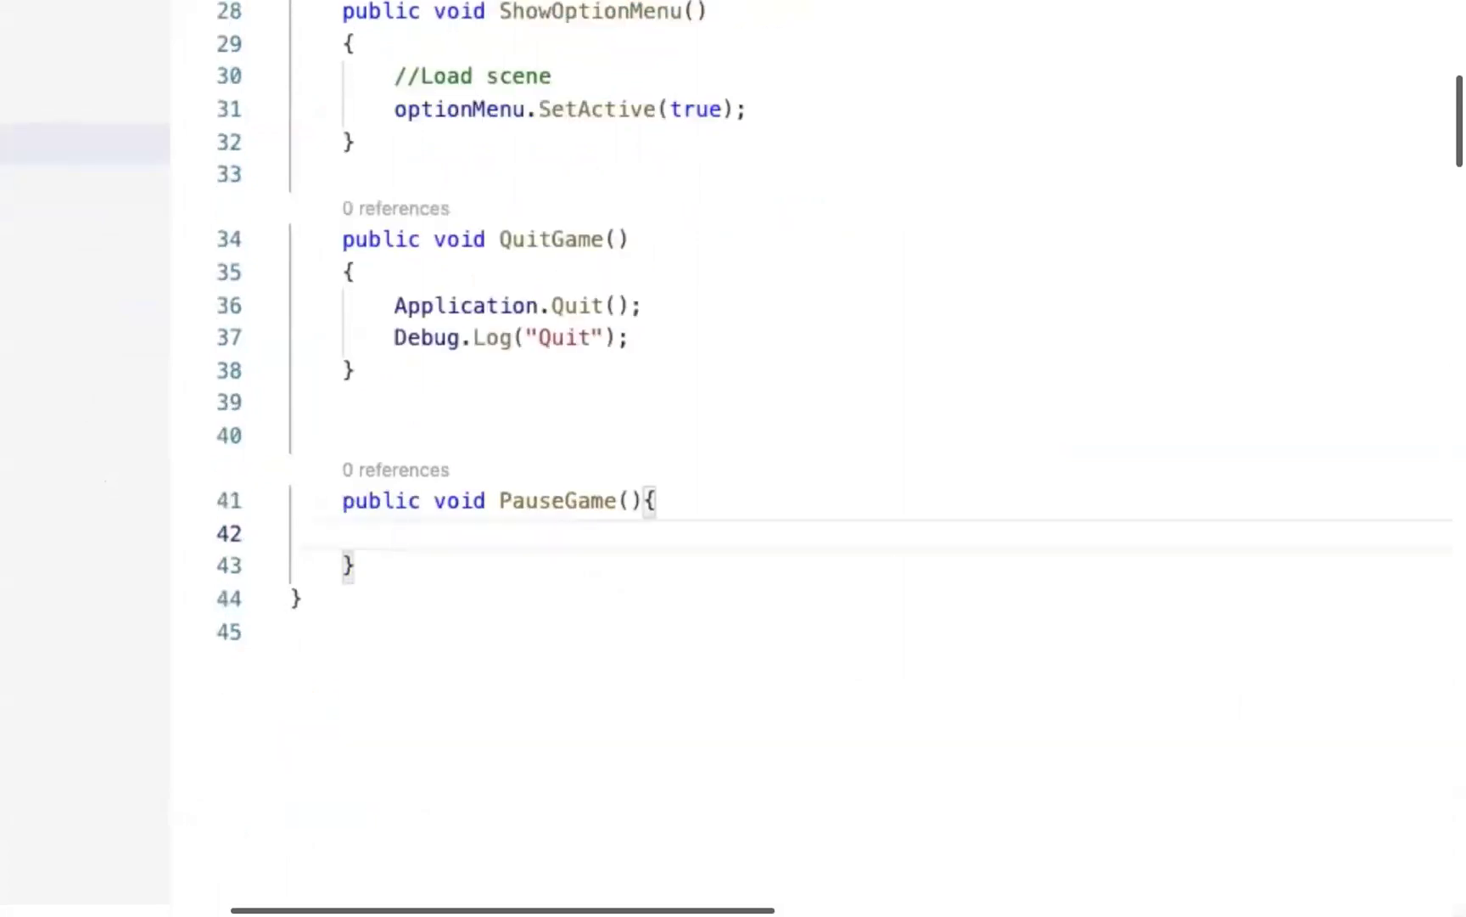
text(M)
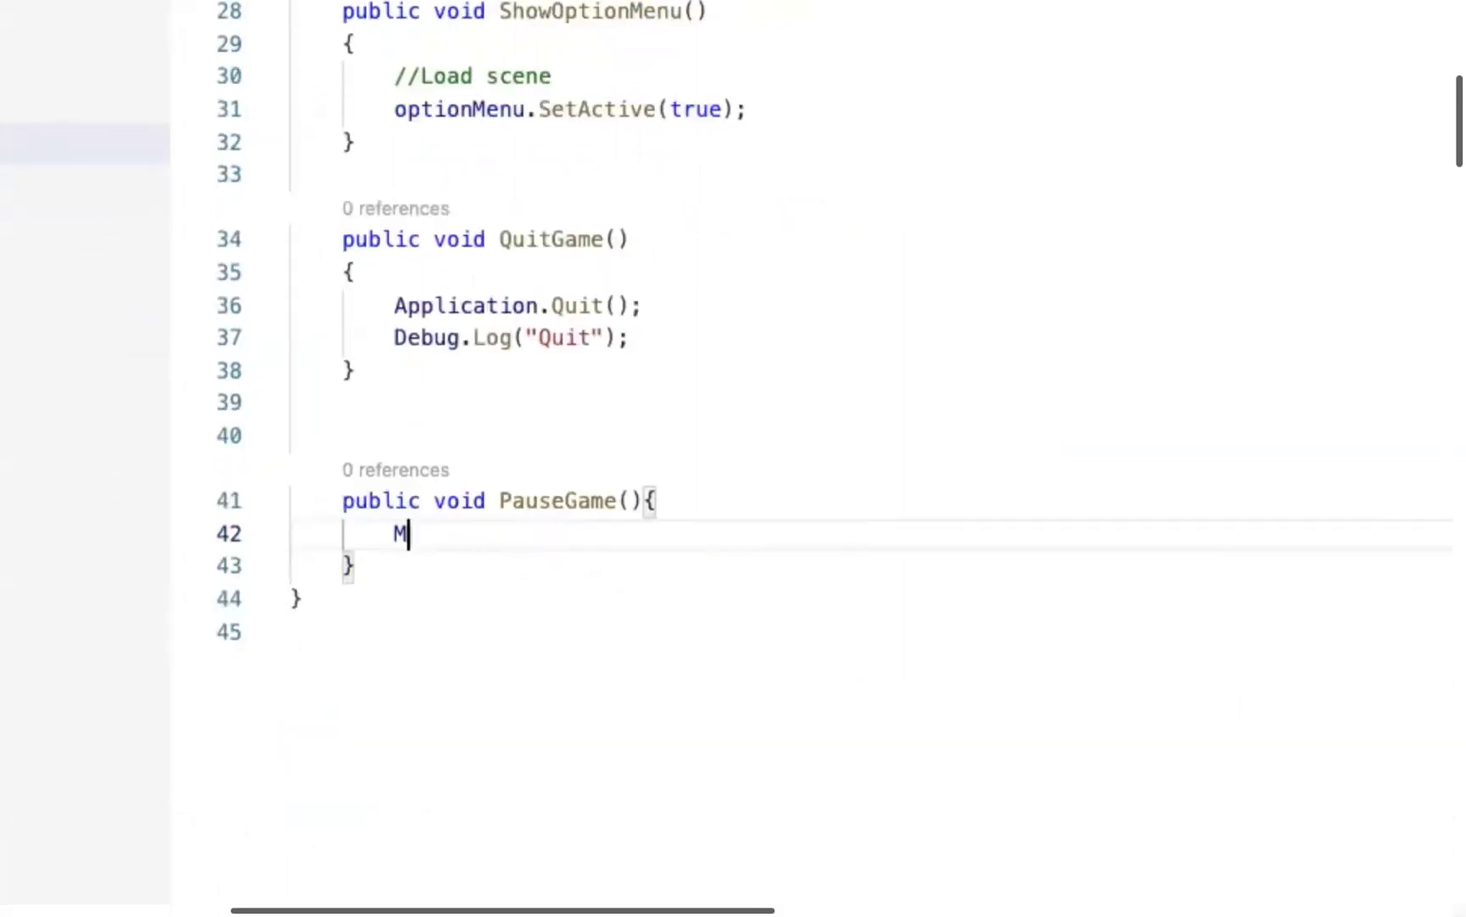
text(y)
key(Tab)
key(Tab)
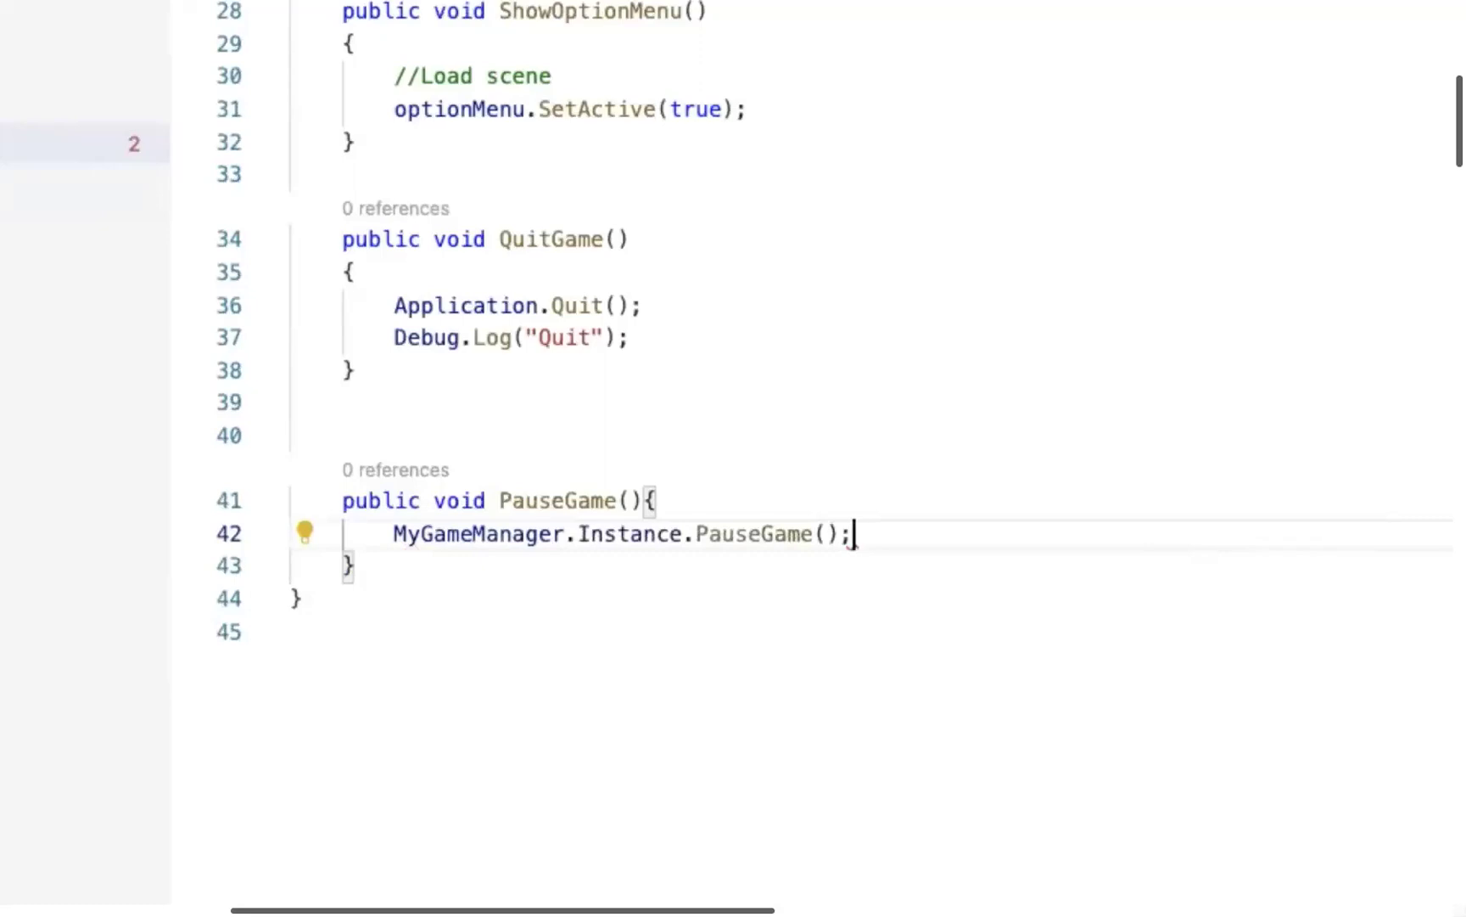
click(605, 600)
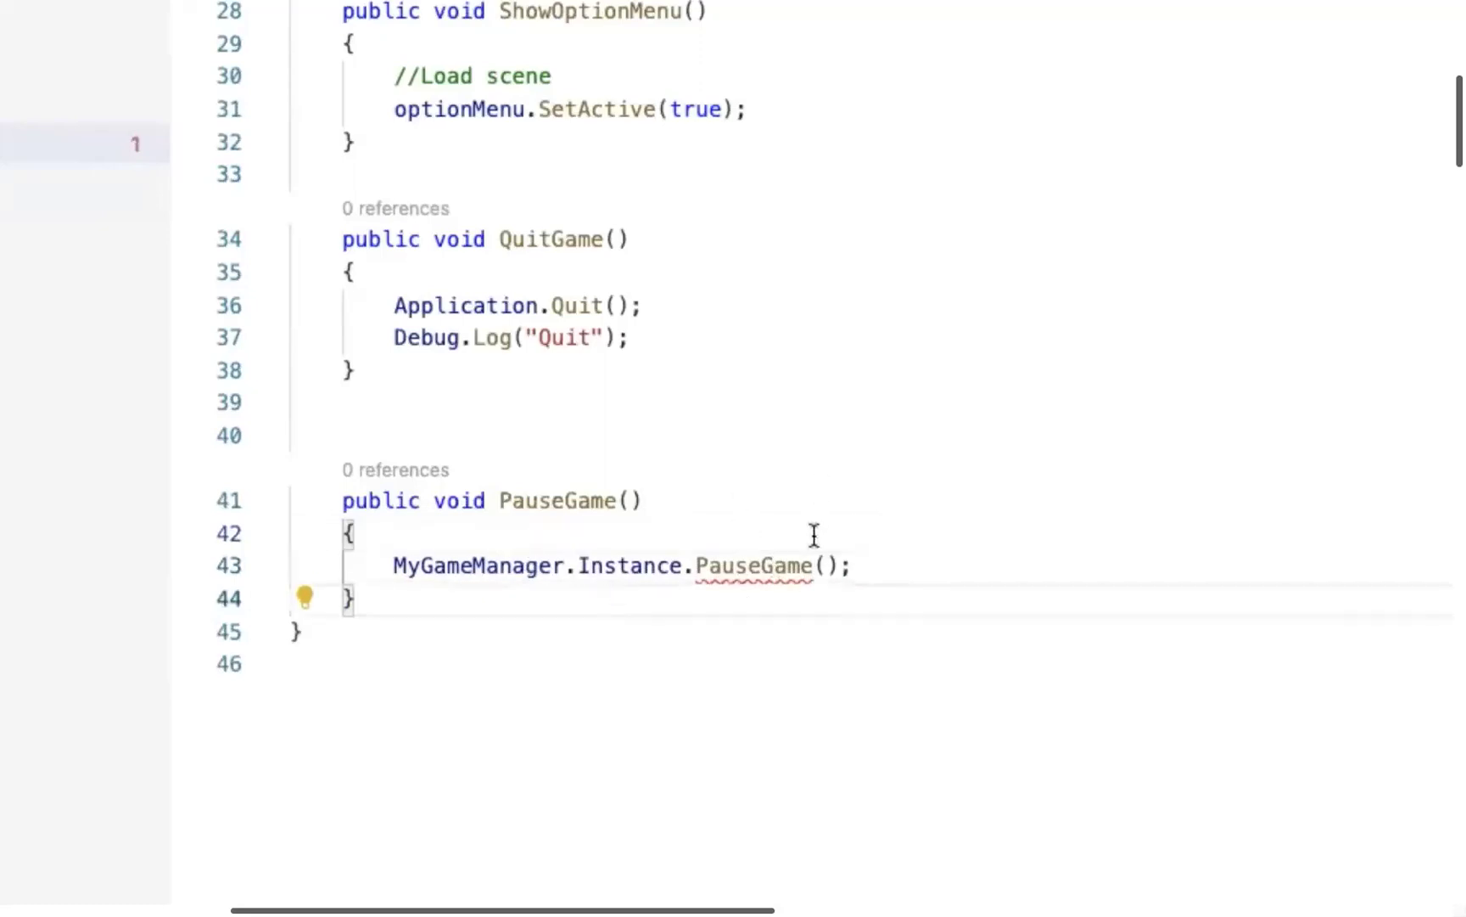
click(760, 569)
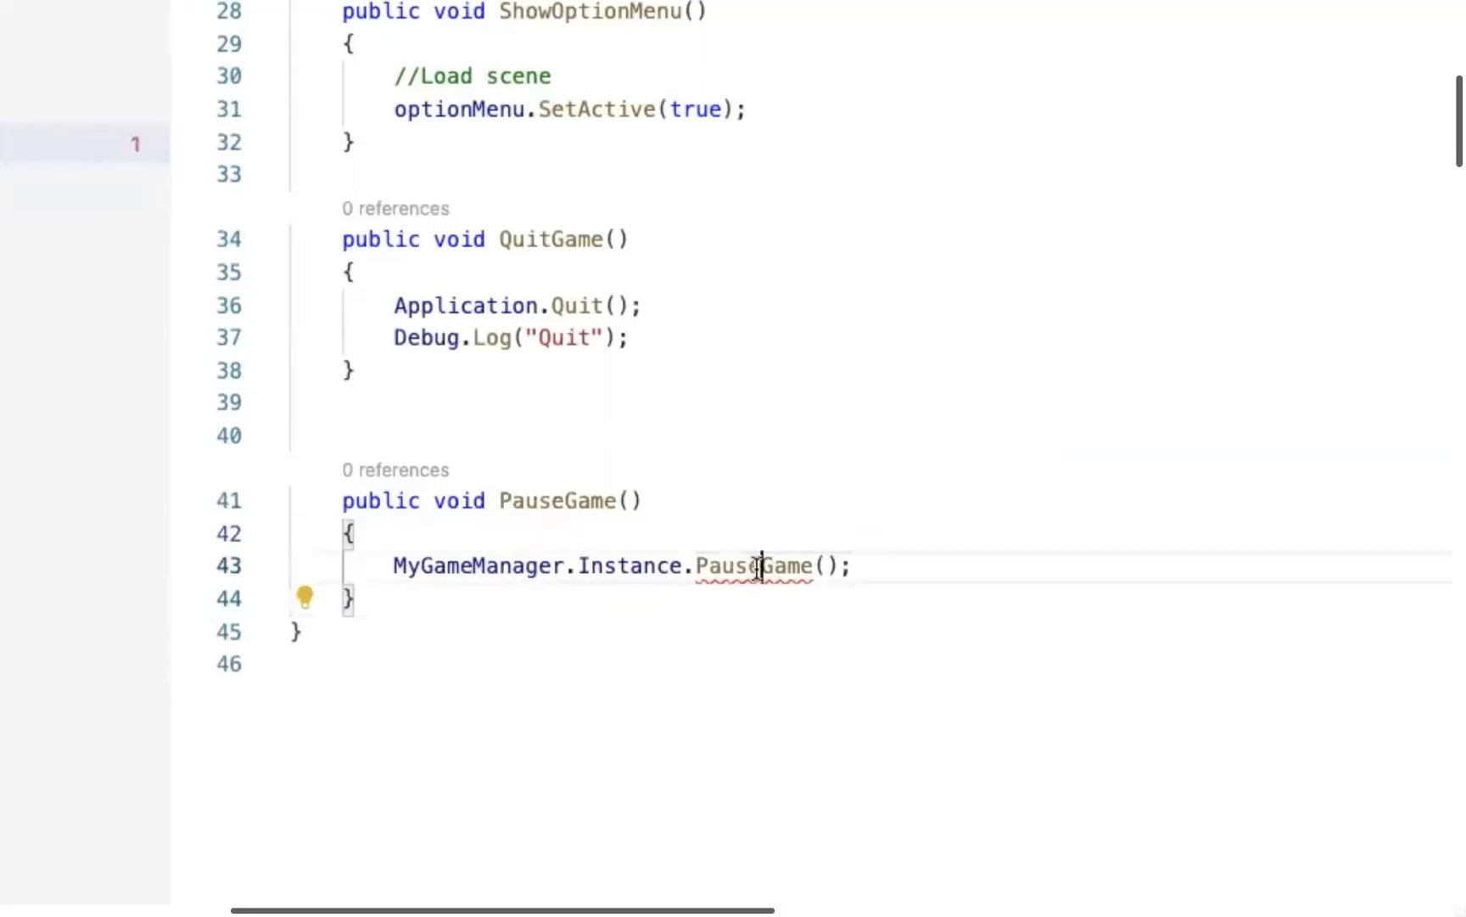
key(ctrl+Tab)
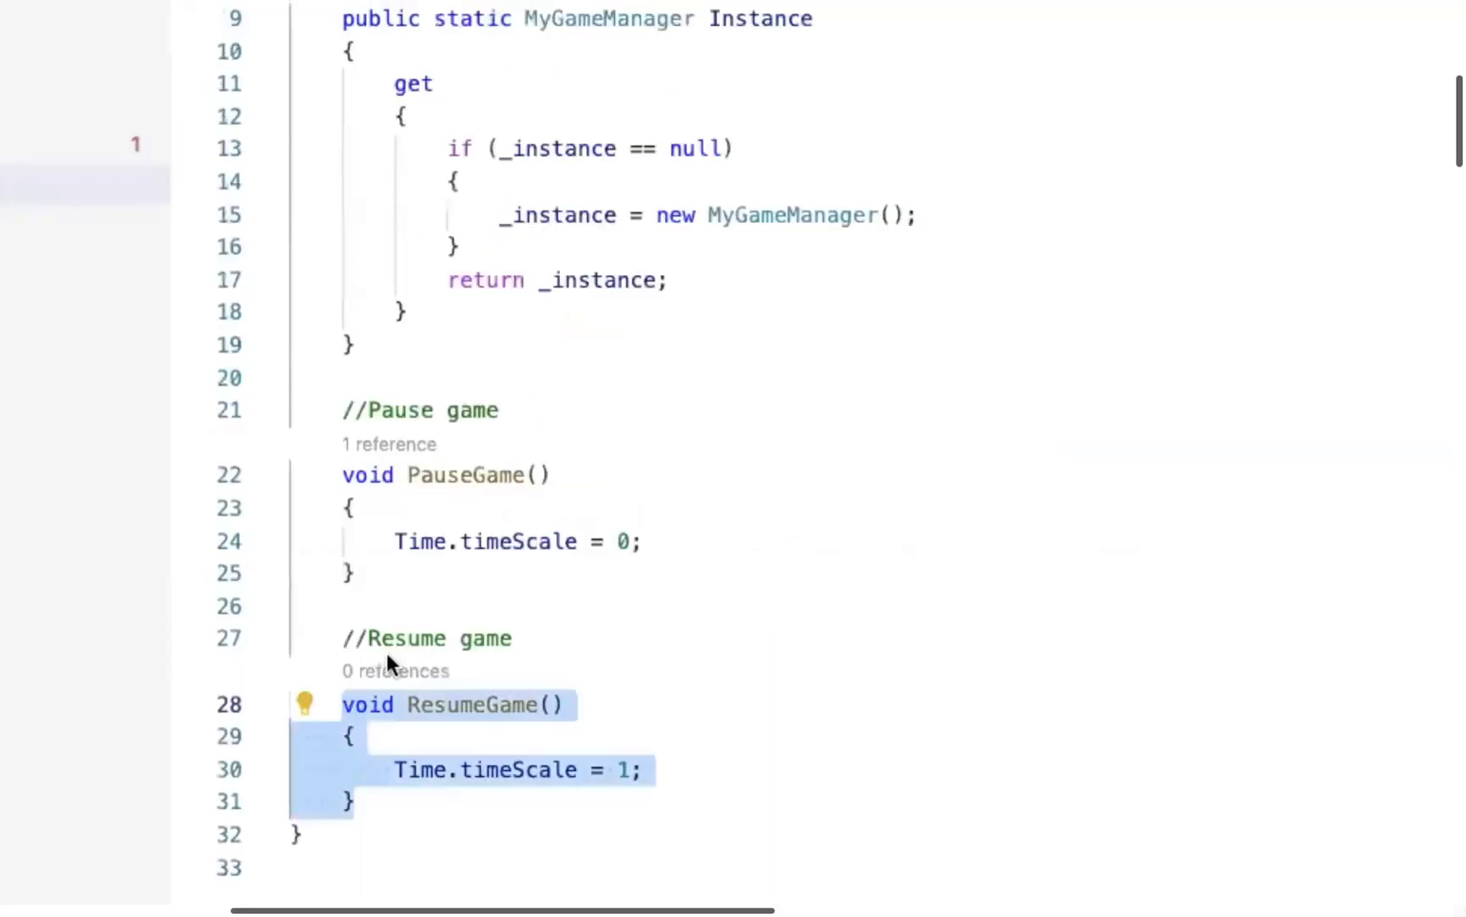
Make PauseGame and ResumeGame public in MyGameManager.cs.
click(396, 475)
click(343, 477)
text(public)
key(Down)
key(Down)
key(Down)
key(Down)
key(Down)
key(Down)
key(Up)
click(343, 704)
text(public)
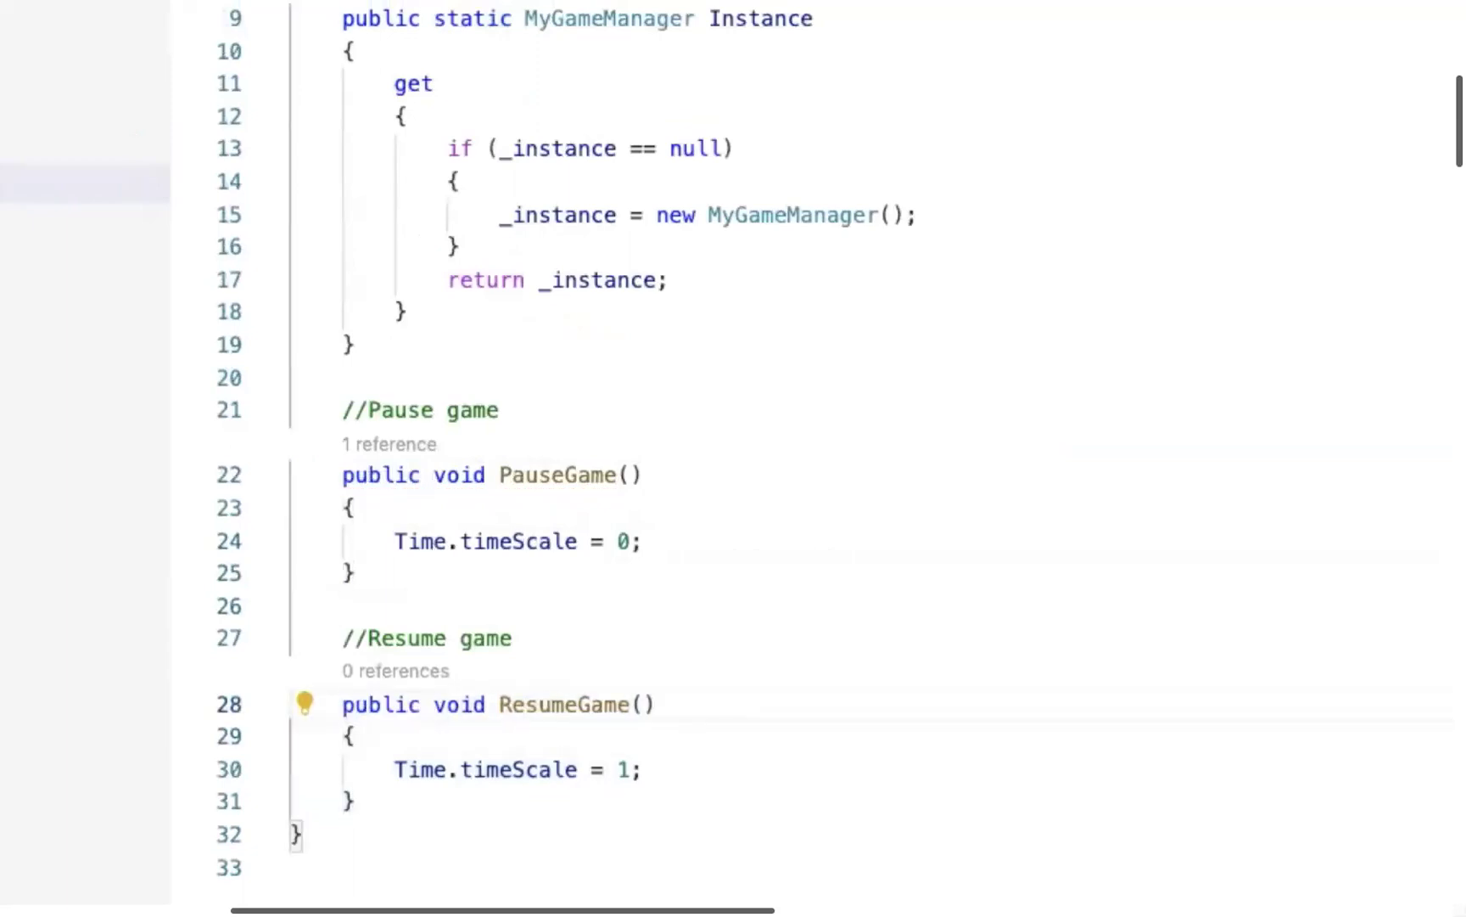
Duplicate the PauseGame method below itself in MainMenuController.cs.
key(ctrl+Tab)
click(633, 565)
click(1041, 510)
click(413, 638)
click(397, 607)
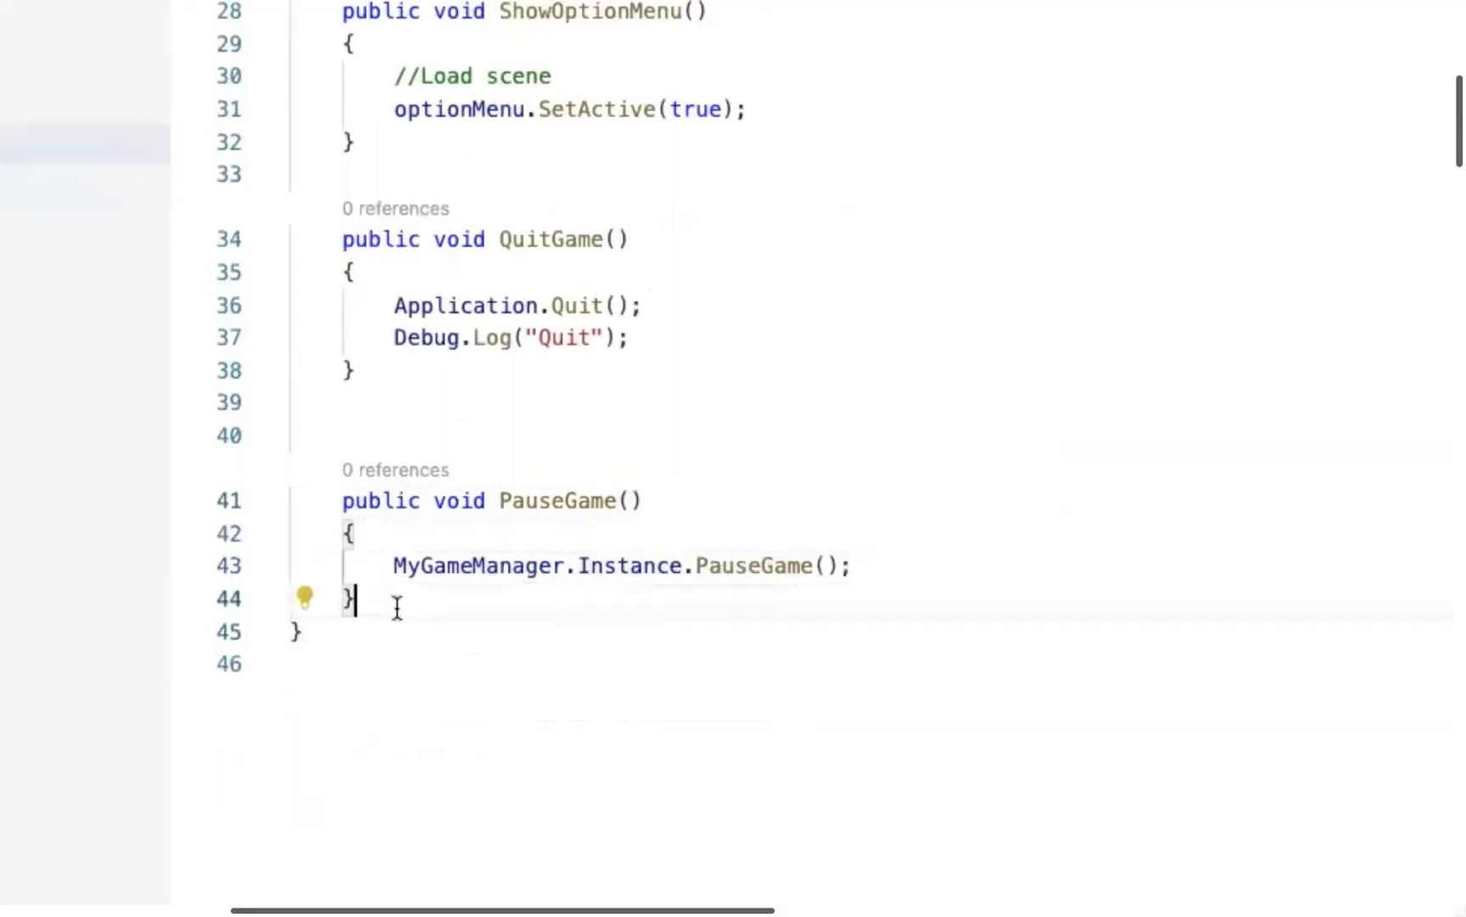
drag(396, 596, 344, 500)
key(ctrl+c)
click(360, 599)
key(Return)
key(Return)
key(ctrl+v)
Rename the copy to ResumeGame and have it call MyGameManager.Instance.ResumeGame().
double_click(550, 697)
text(R)
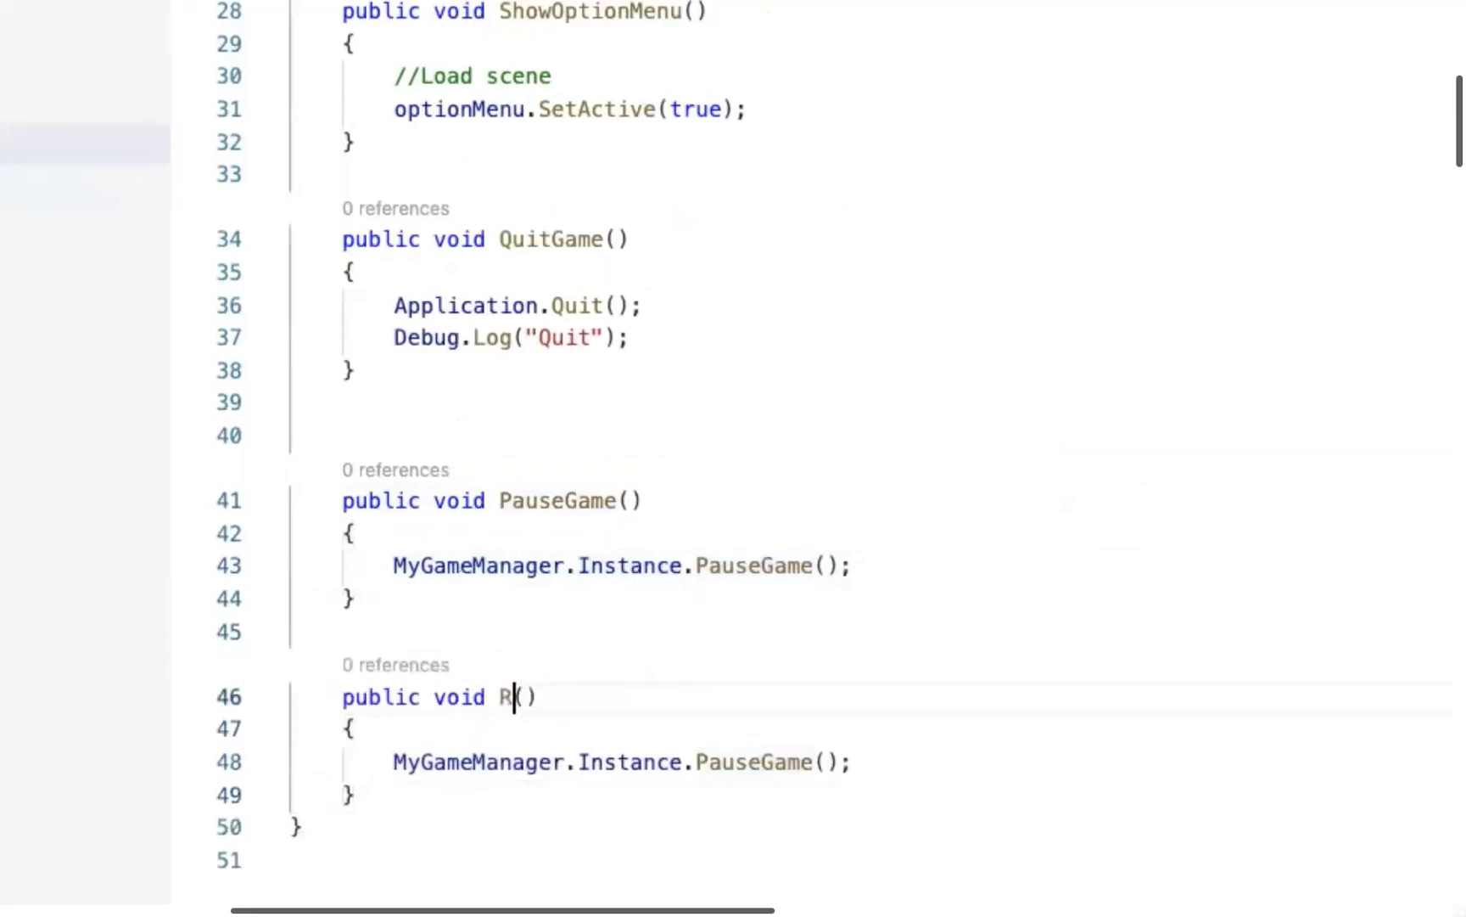
text(esum)
scroll(552, 497, down, 3)
text(eGAme)
key(BackSpace)
key(BackSpace)
key(BackSpace)
text(ame)
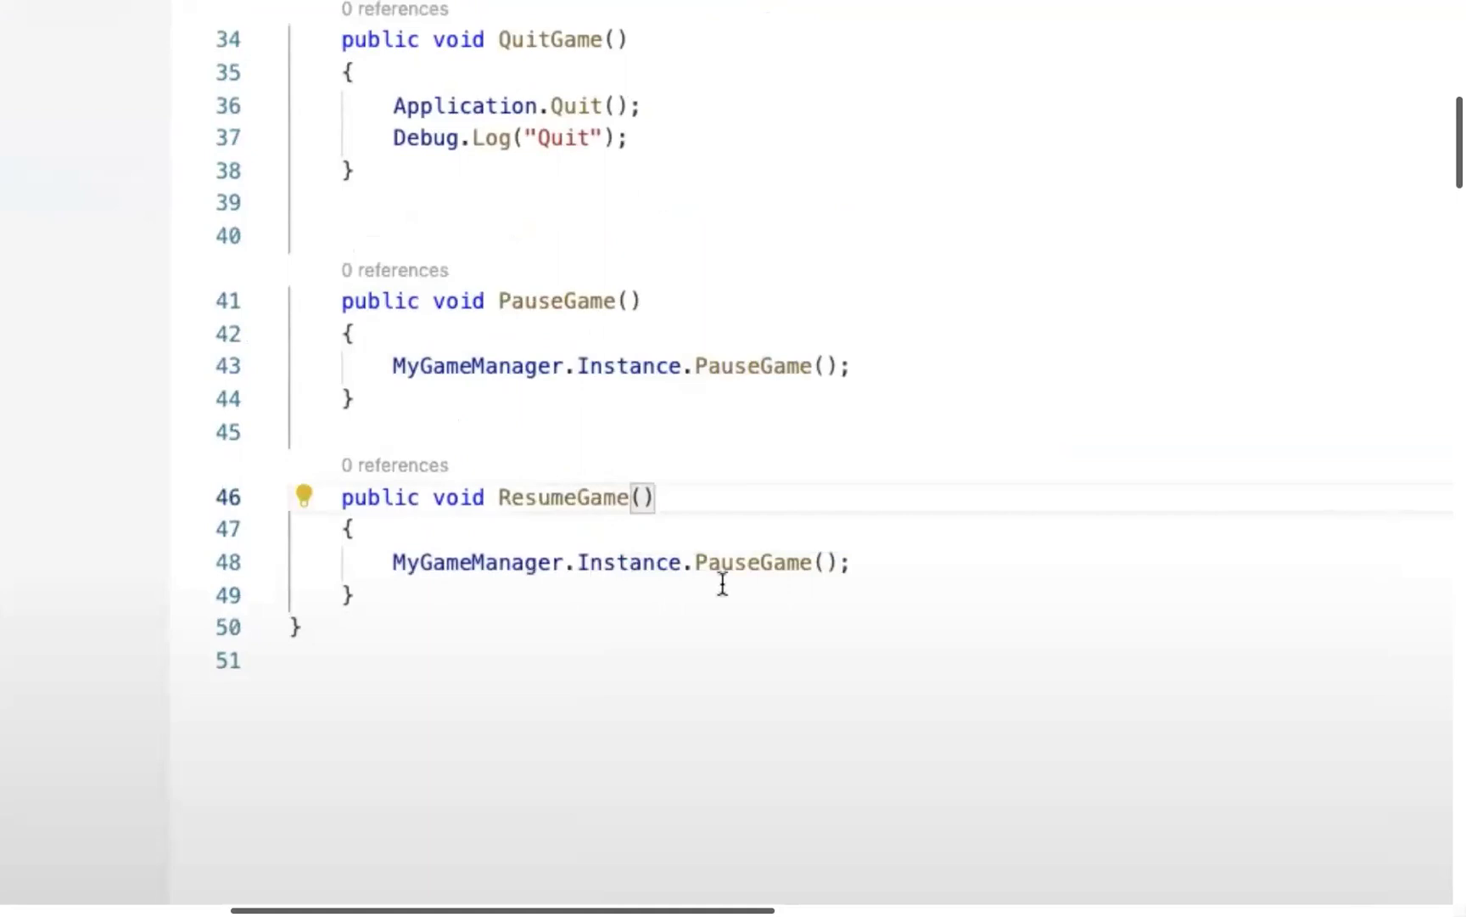
double_click(737, 576)
text(re)
key(Down)
key(Return)
key(Tab)
click(743, 533)
key(super+Tab)
click(766, 344)
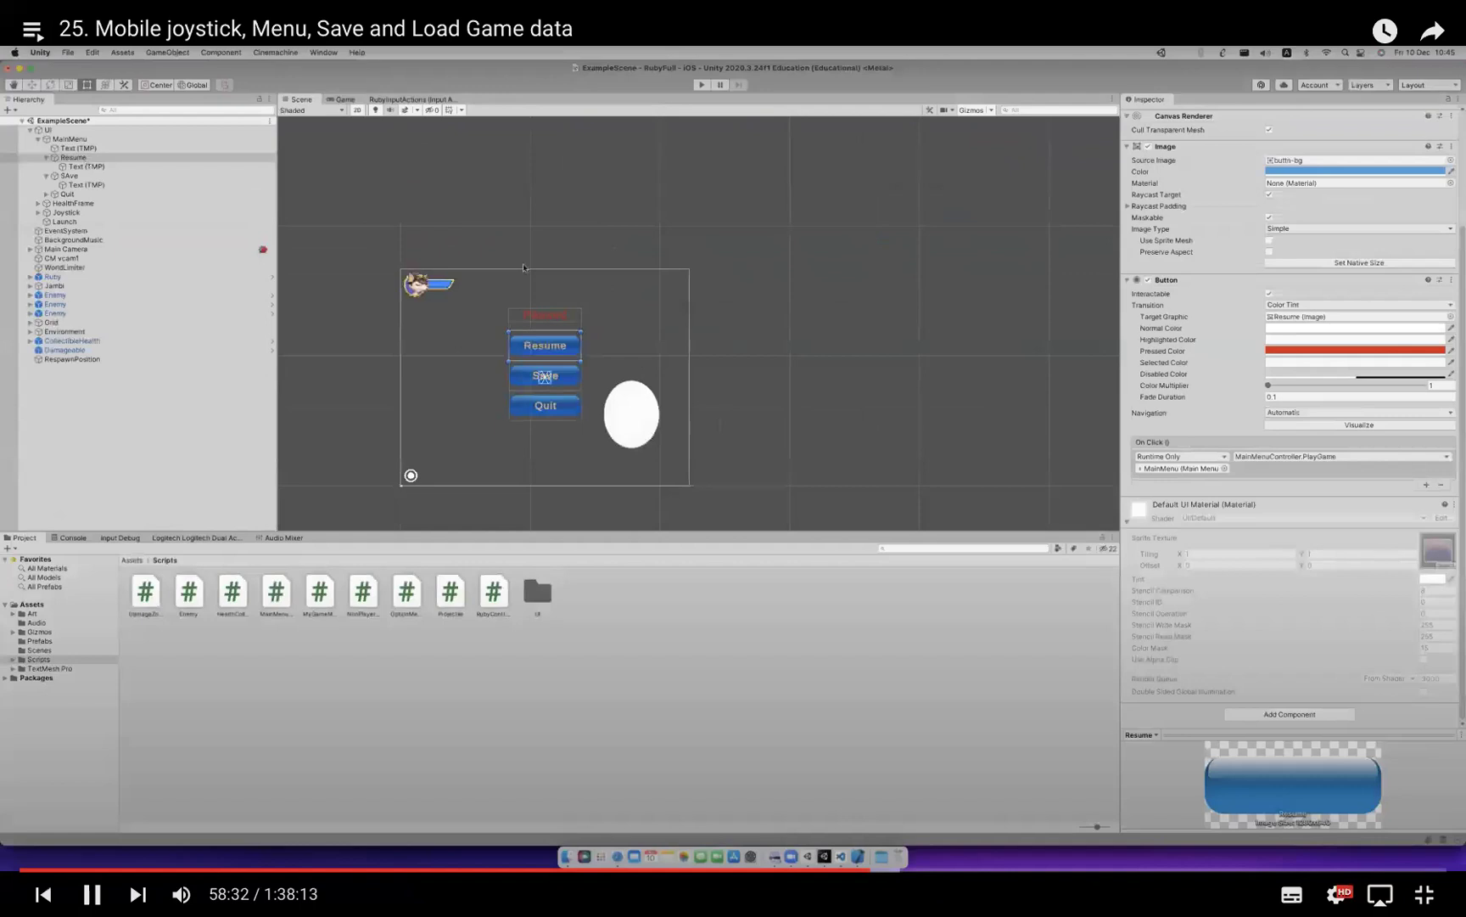
Set the Resume button's On Click function to MainMenuController.ResumeGame().
click(85, 159)
click(1290, 463)
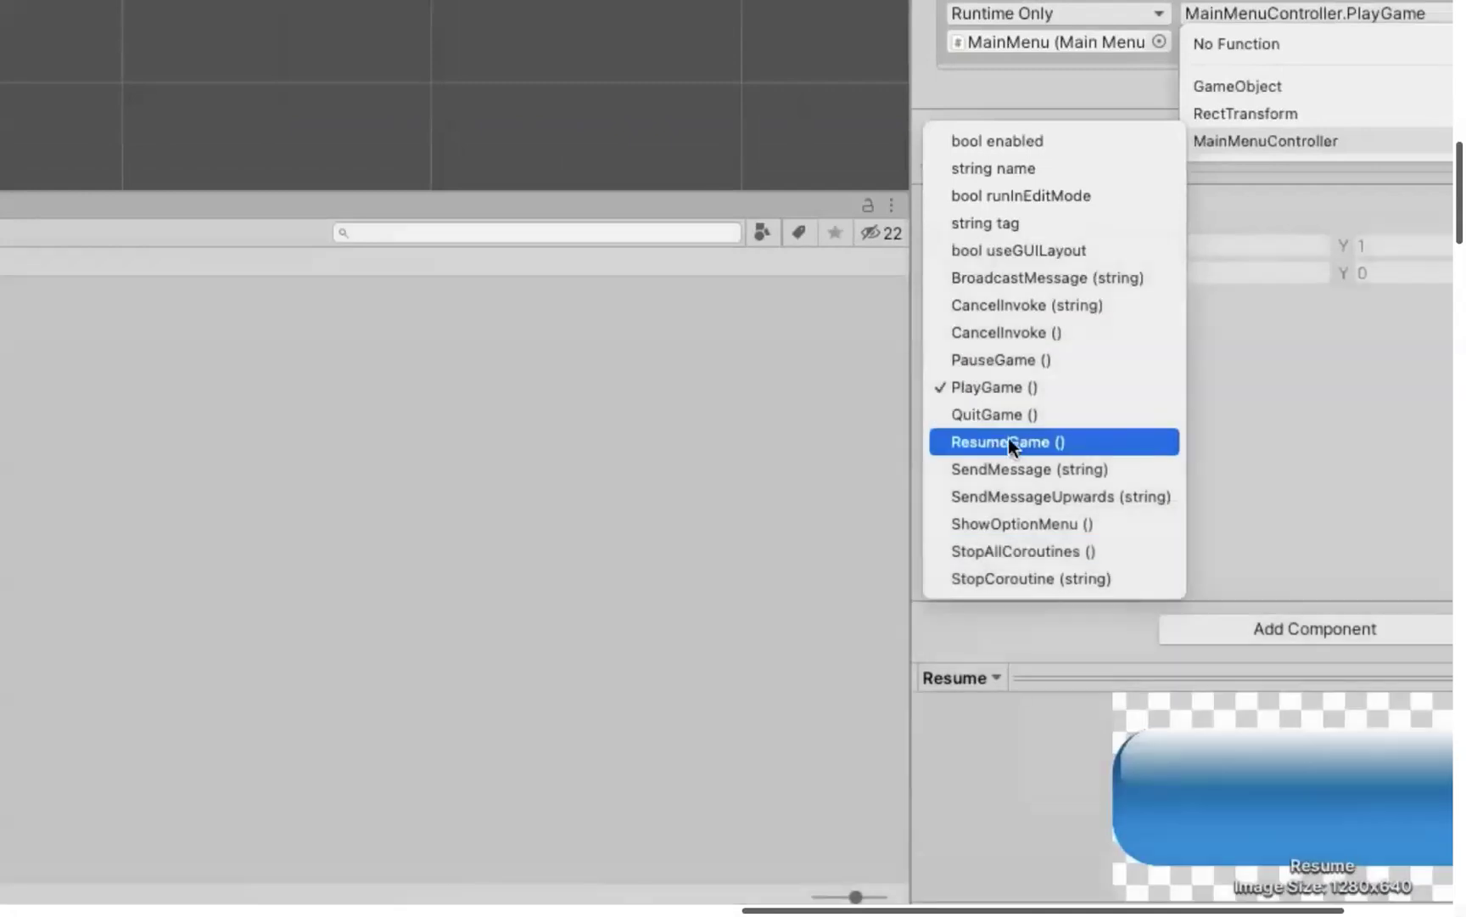
click(1008, 439)
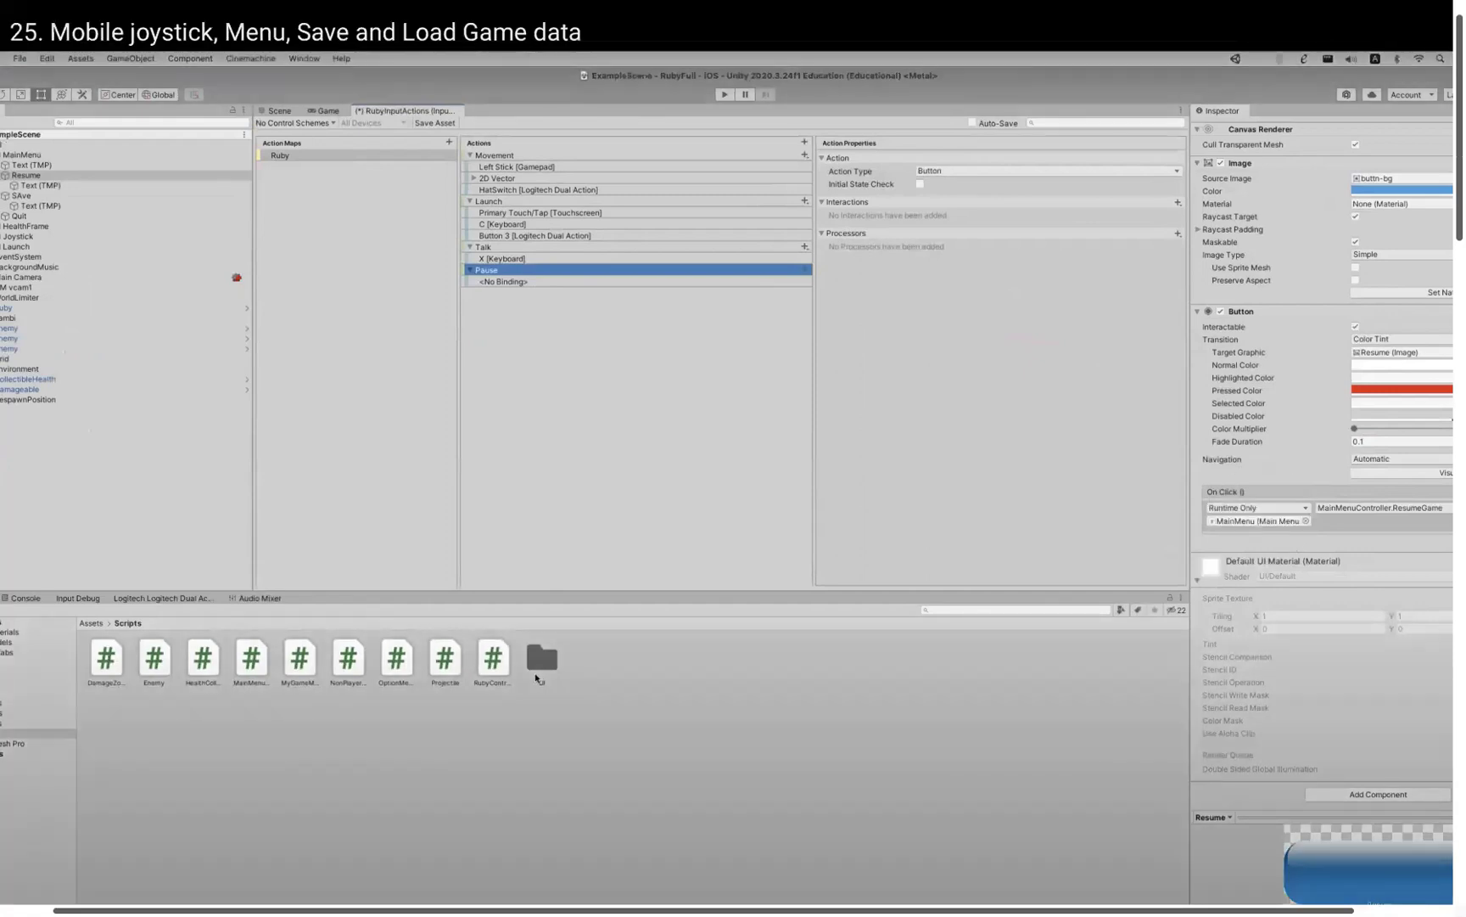
Bind the Pause action's empty binding to Escape [Keyboard] in RubyInputActions.
click(518, 284)
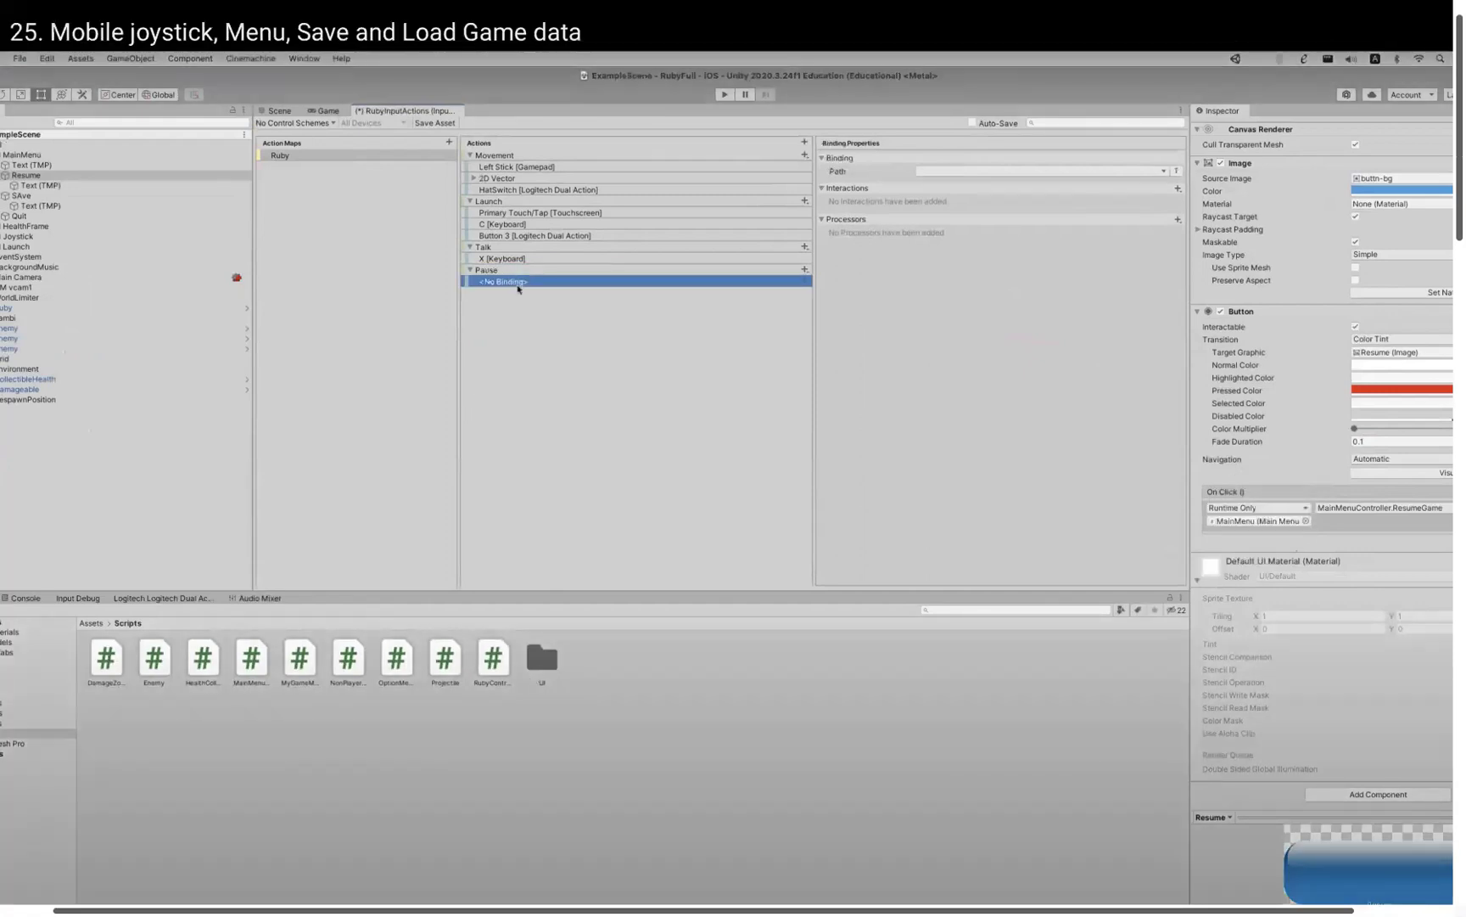
click(927, 171)
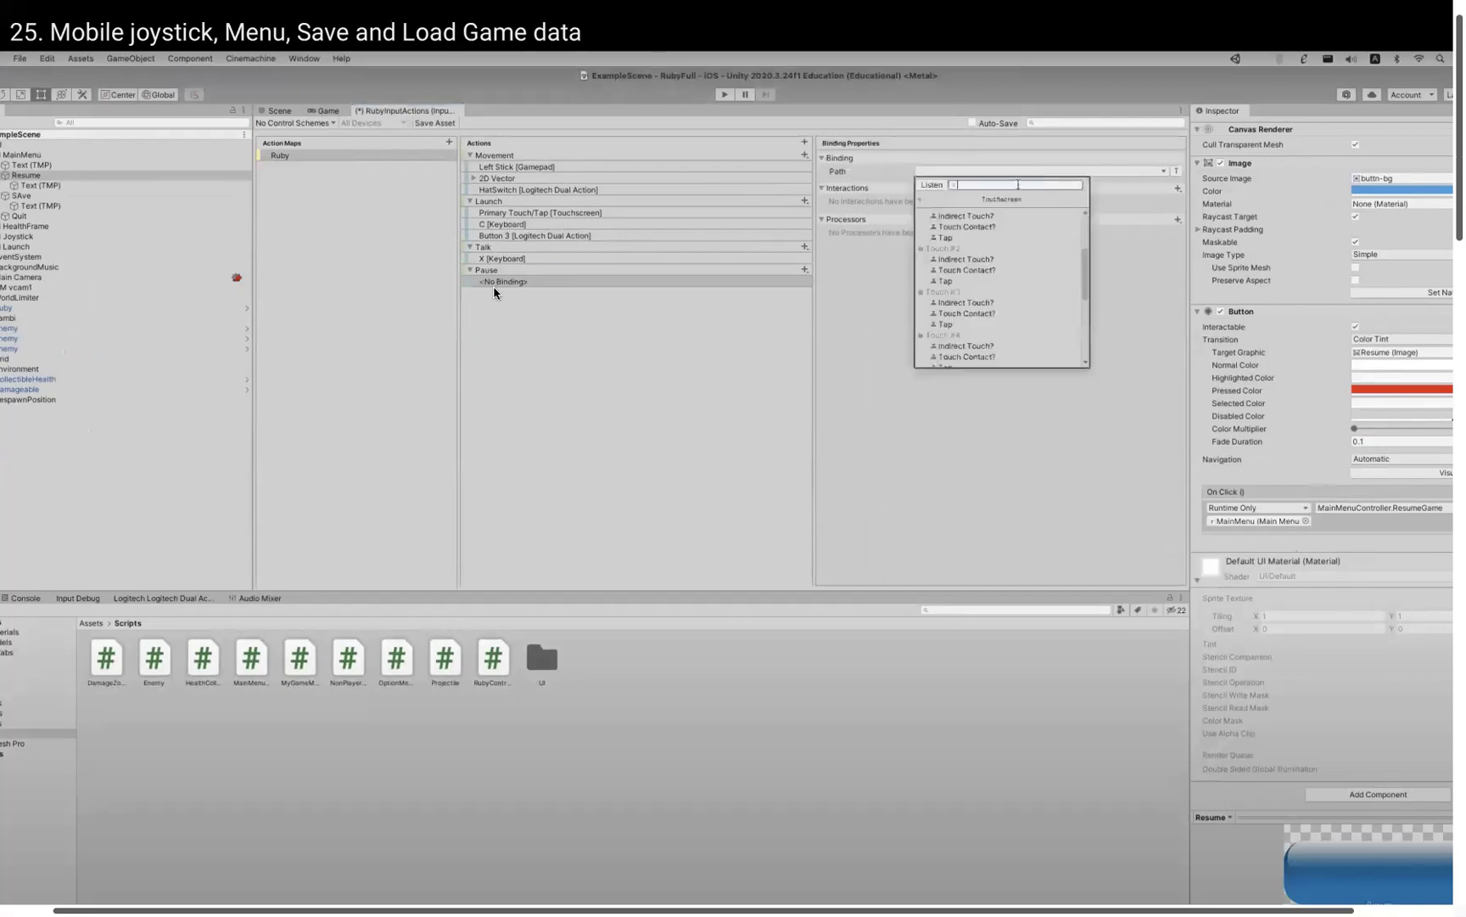
key(Escape)
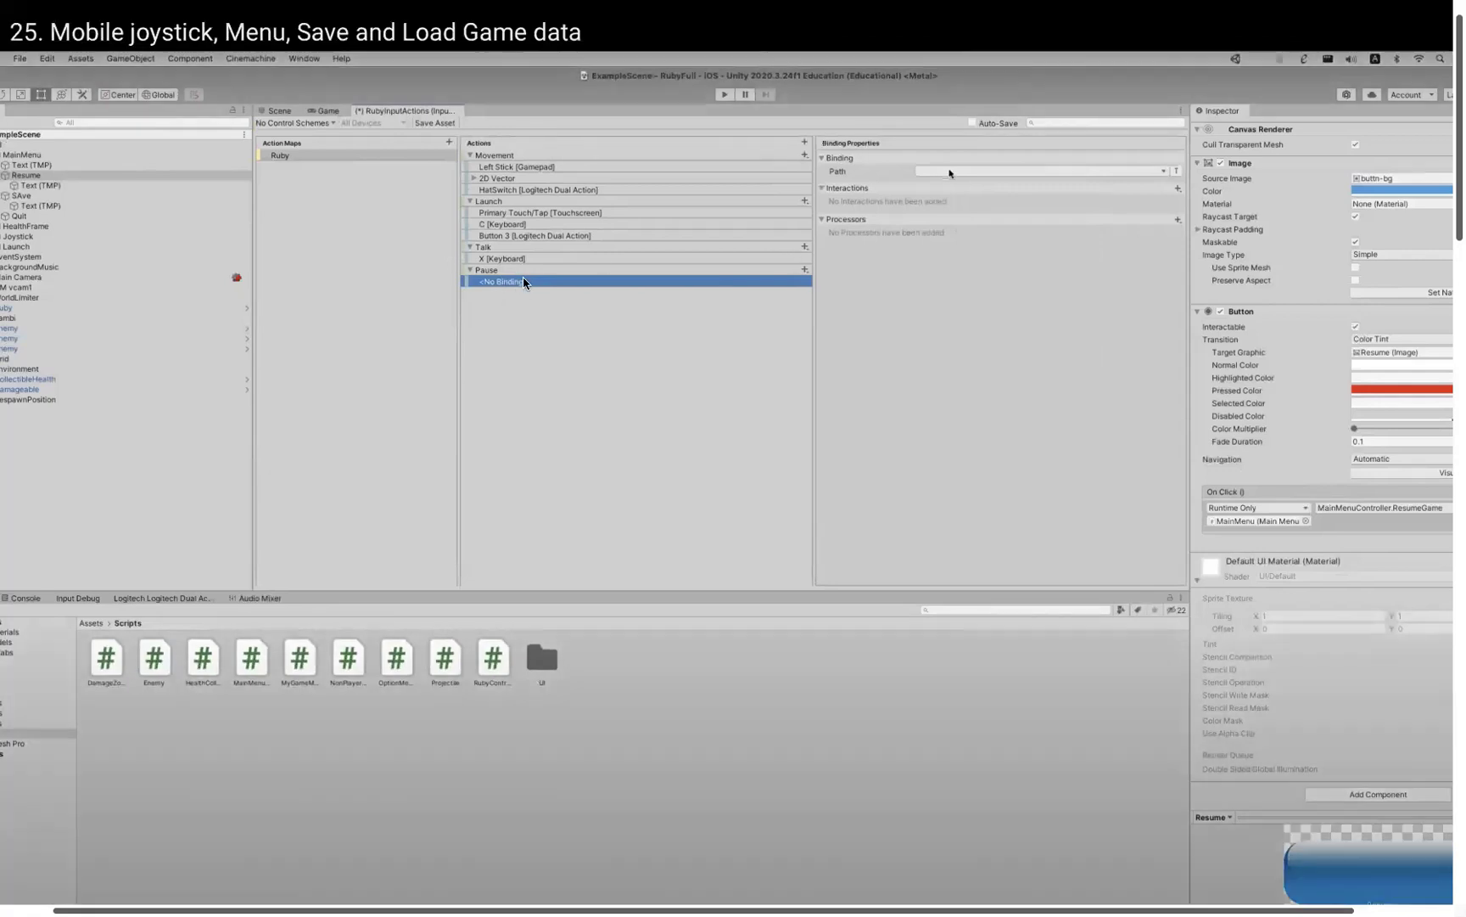
click(943, 177)
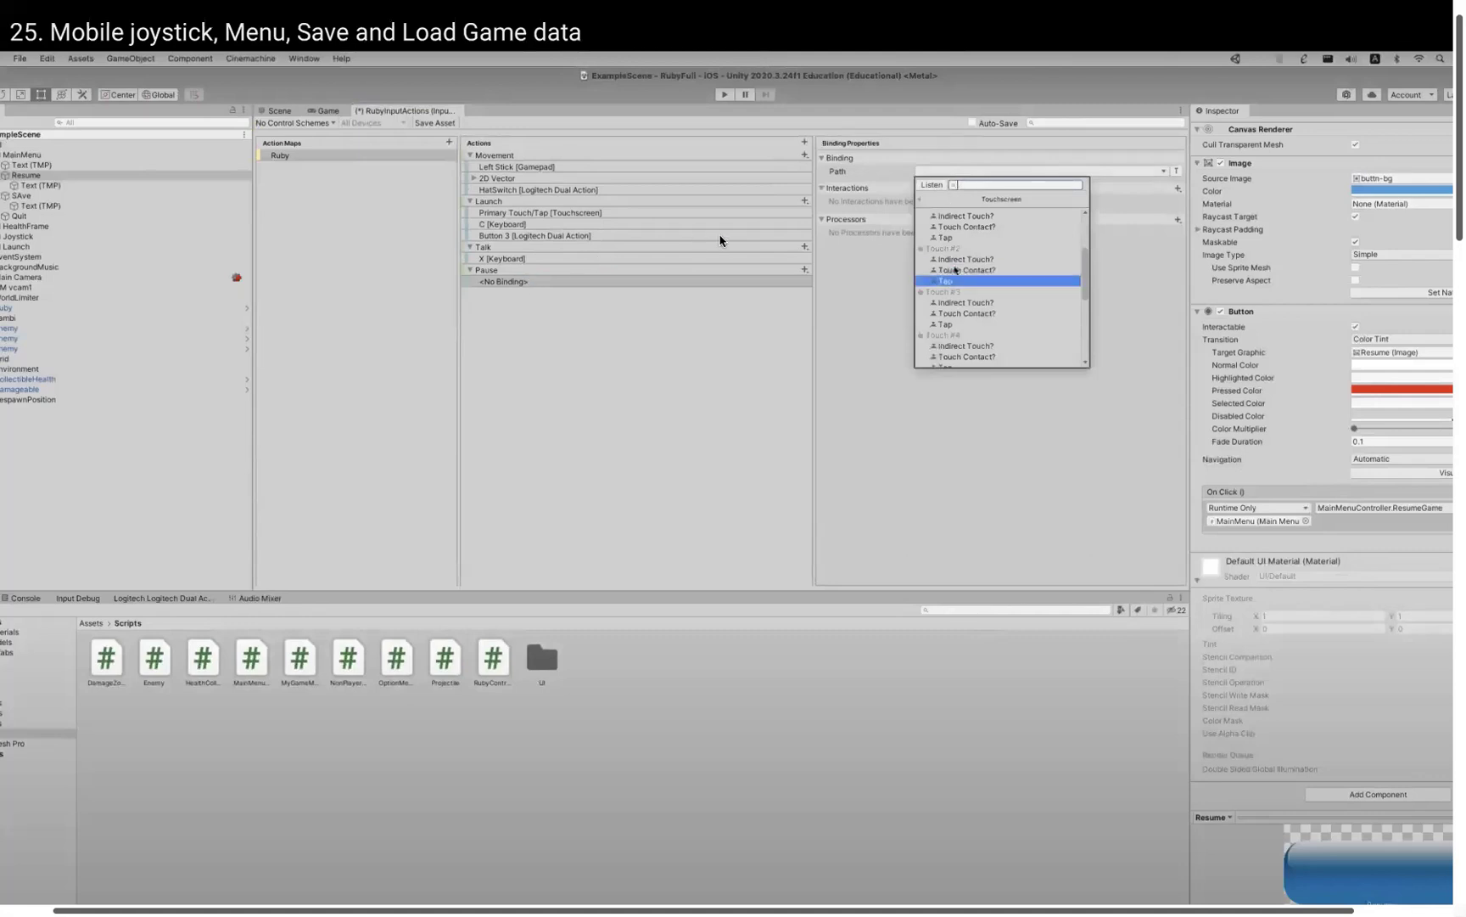
scroll(954, 270, up, 2)
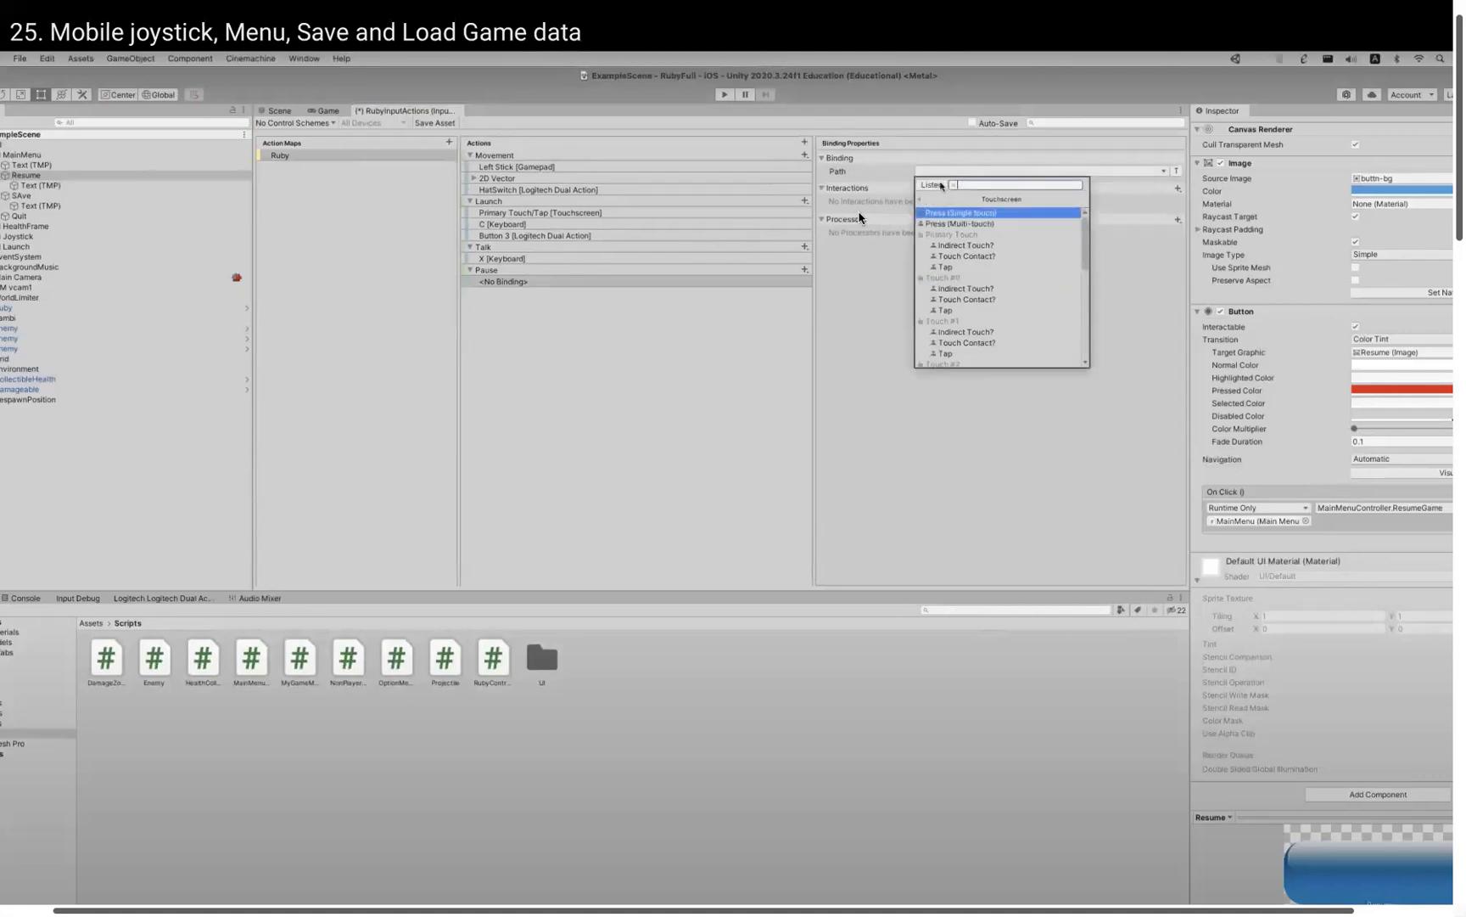
click(938, 185)
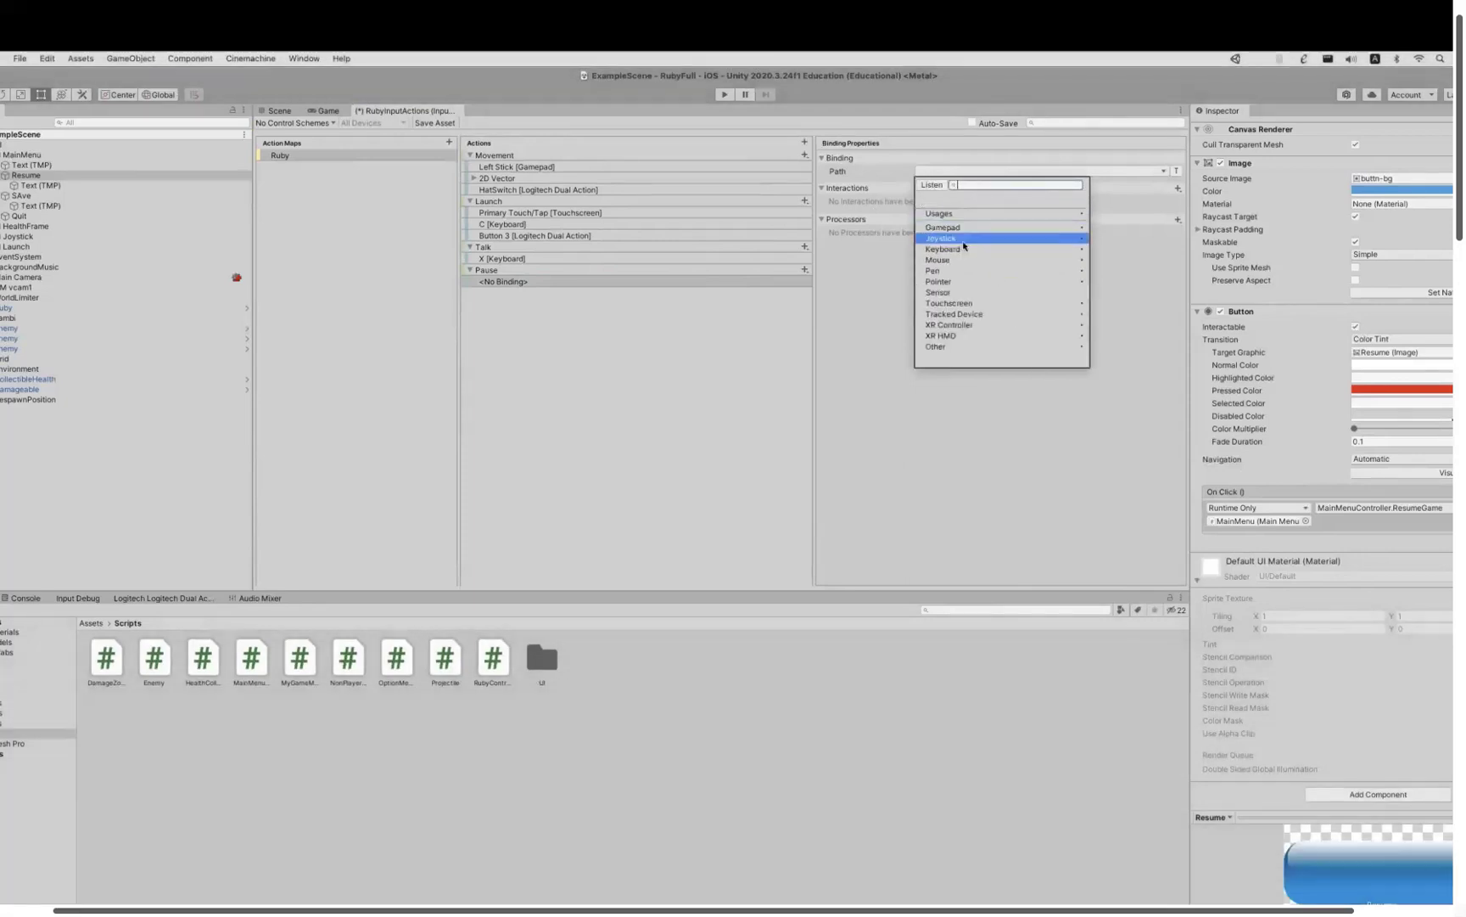
click(962, 251)
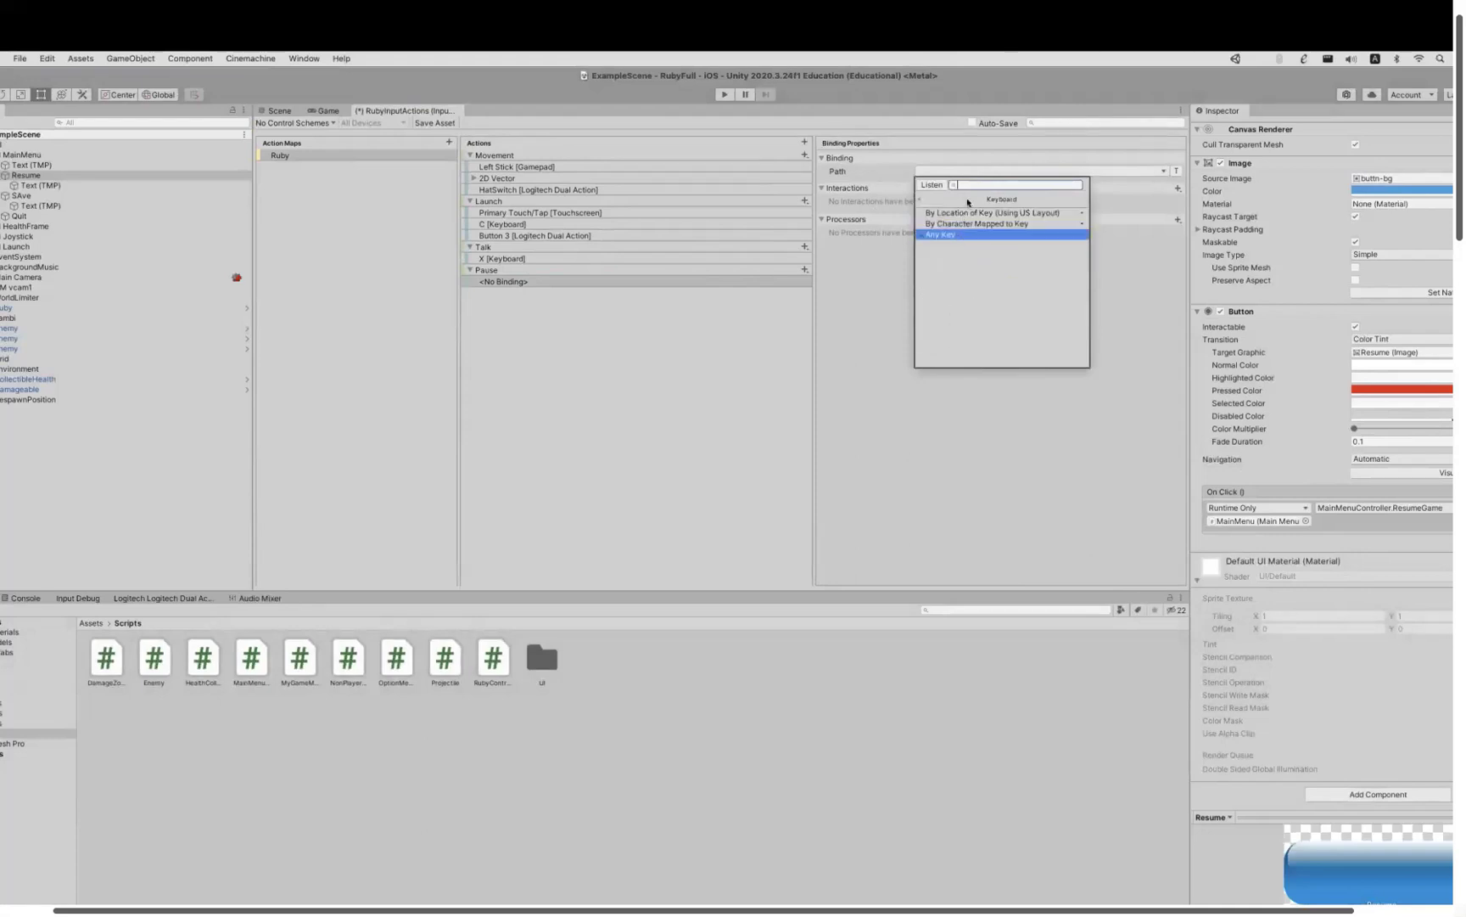
text(e)
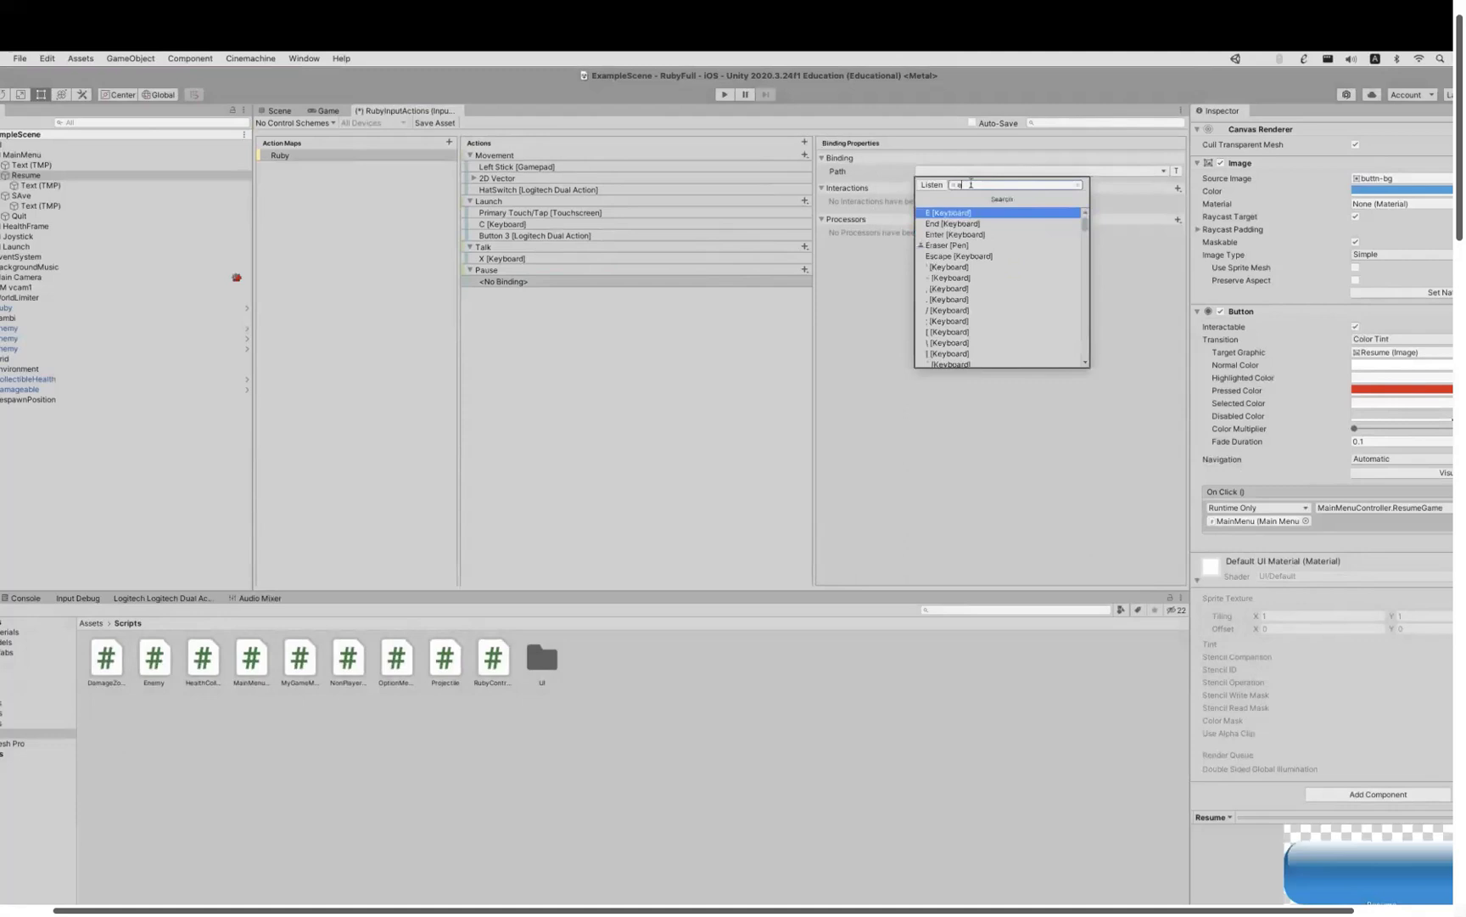
click(963, 255)
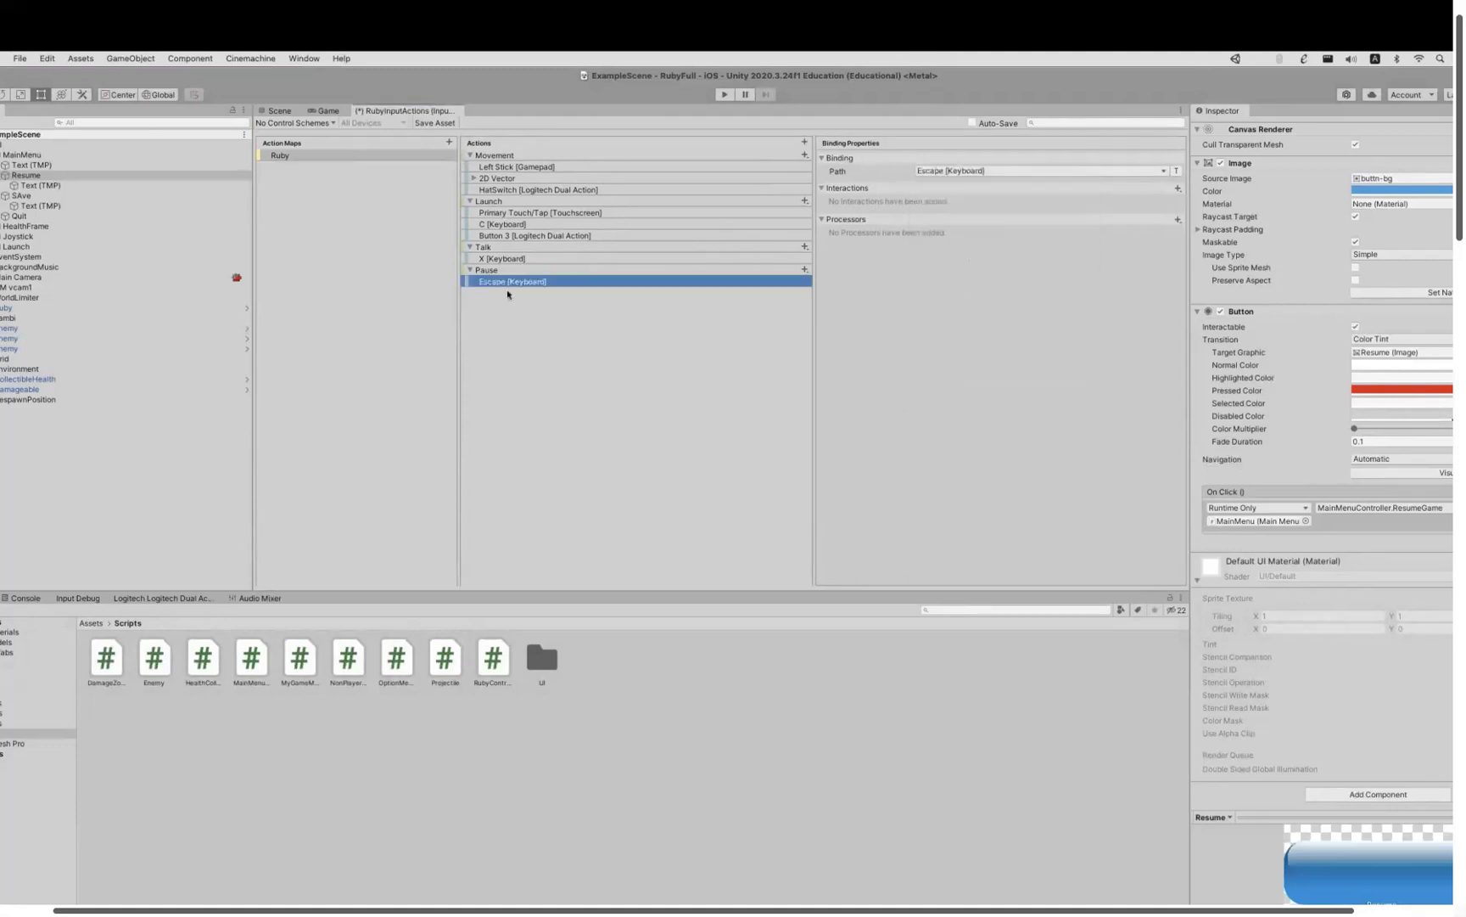
Glance at Visual Studio Code, then select the MainMenu and Ruby objects in Unity.
key(super+Tab)
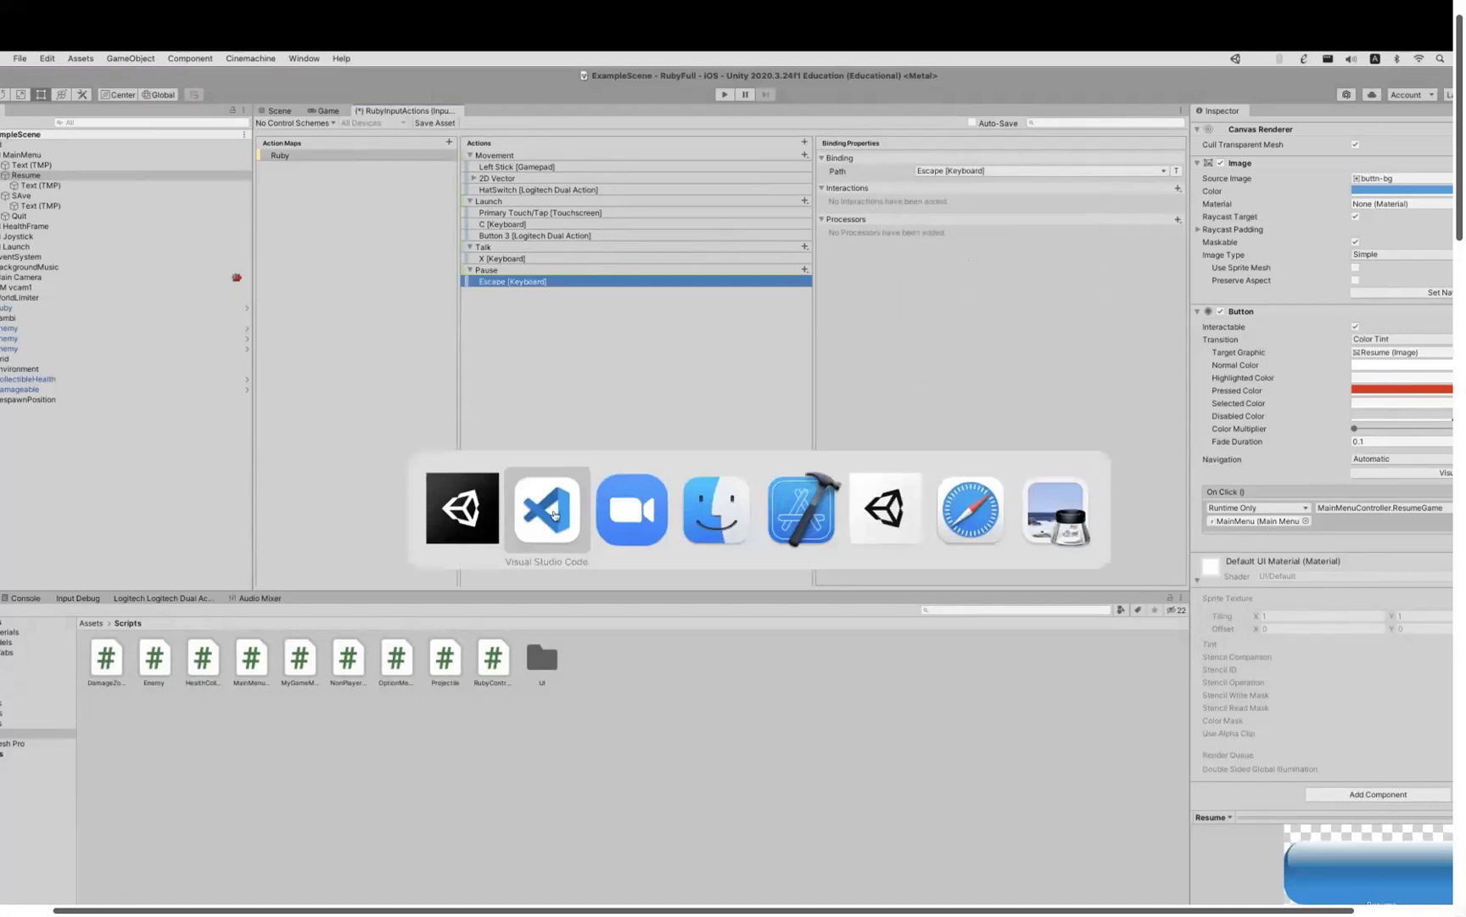
click(555, 514)
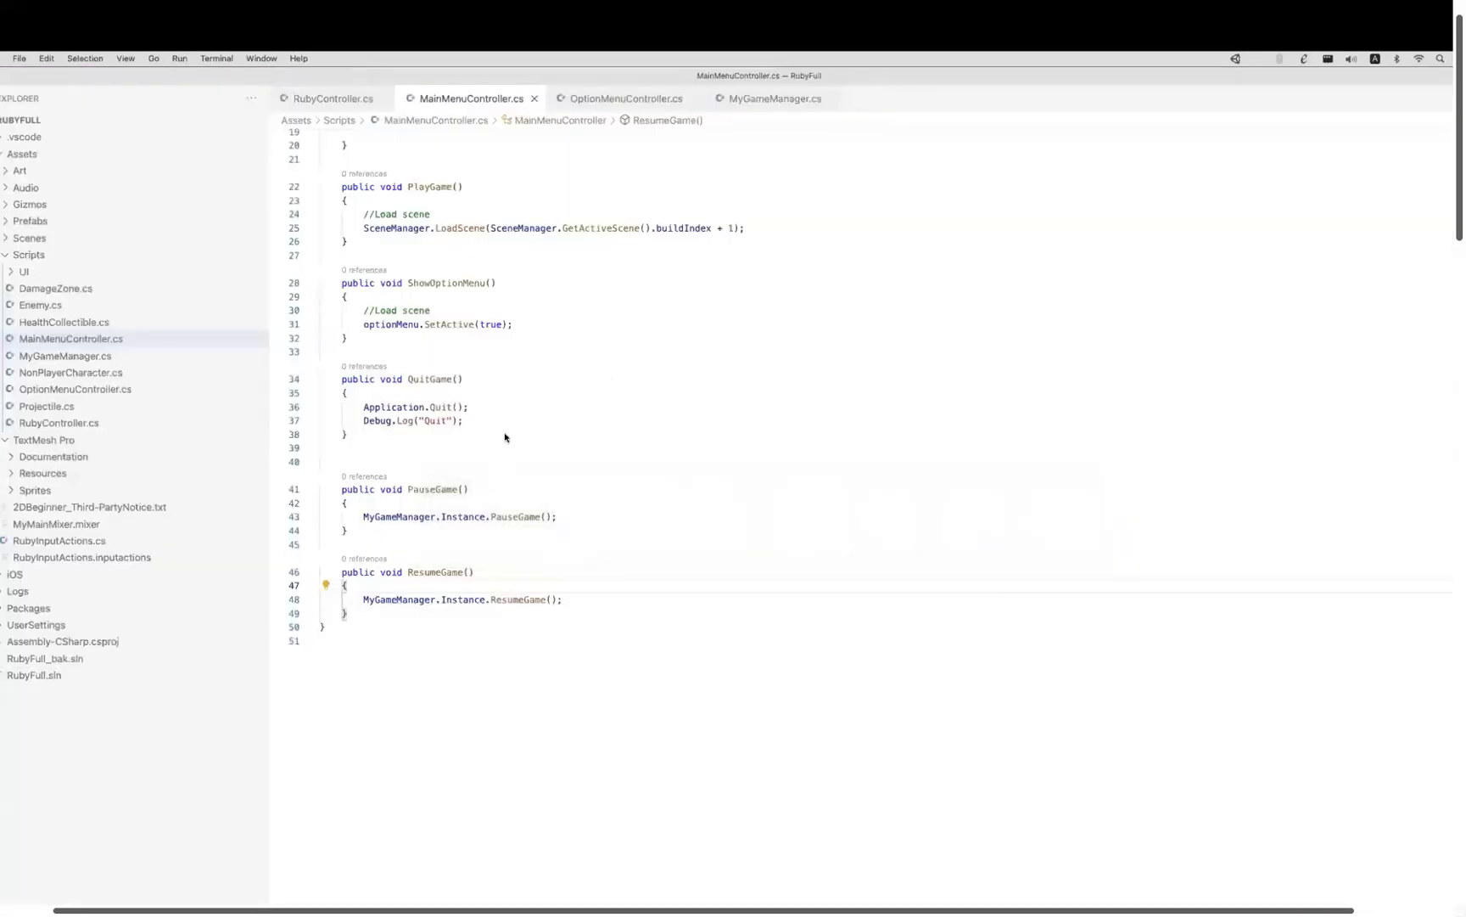
scroll(505, 435, up, 5)
key(super+Tab)
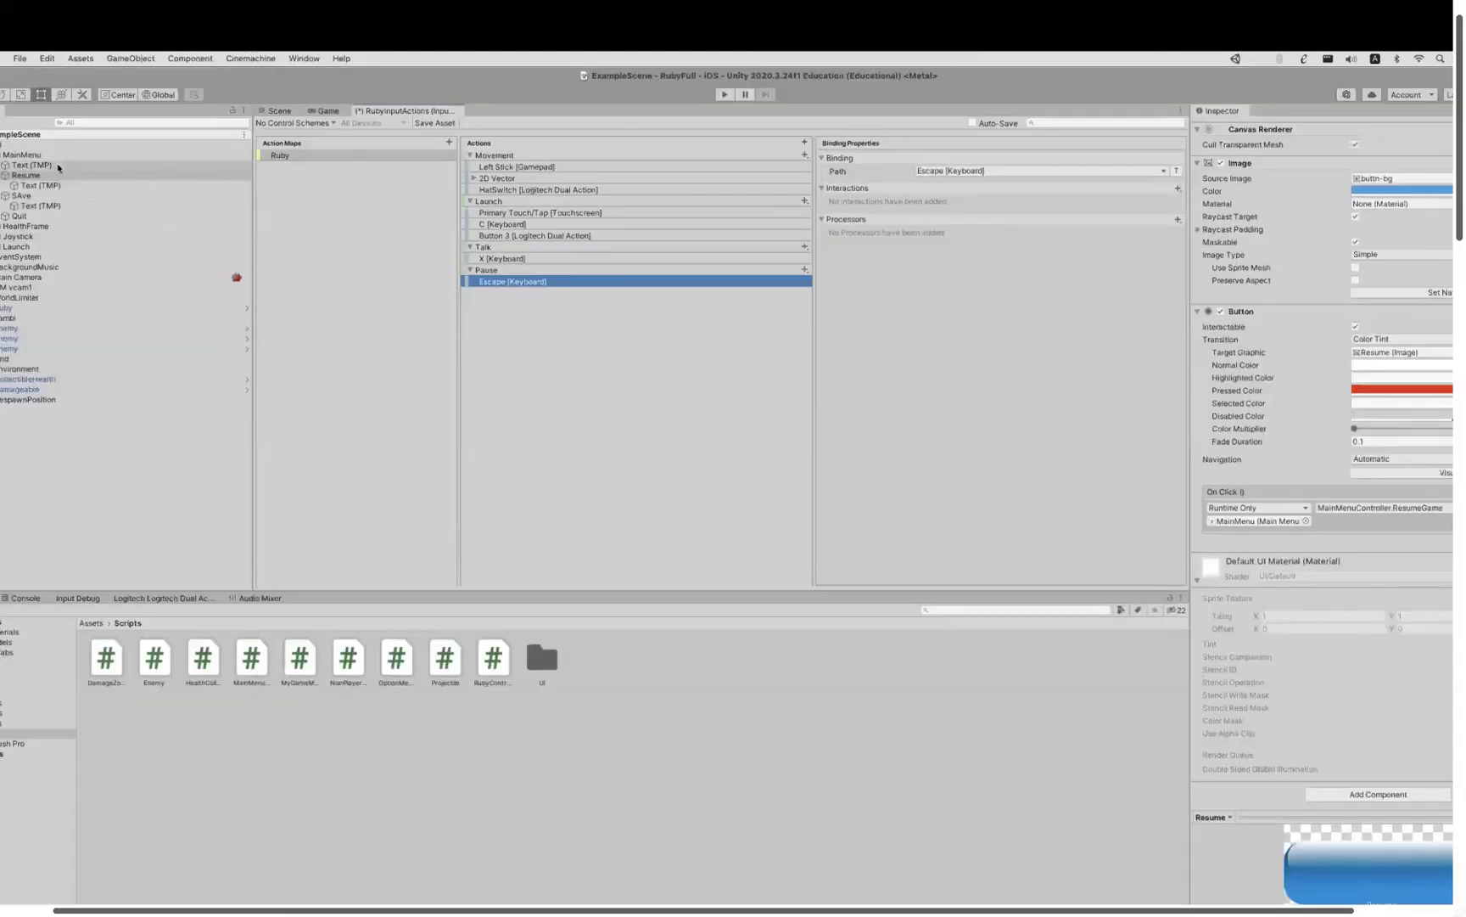
click(34, 156)
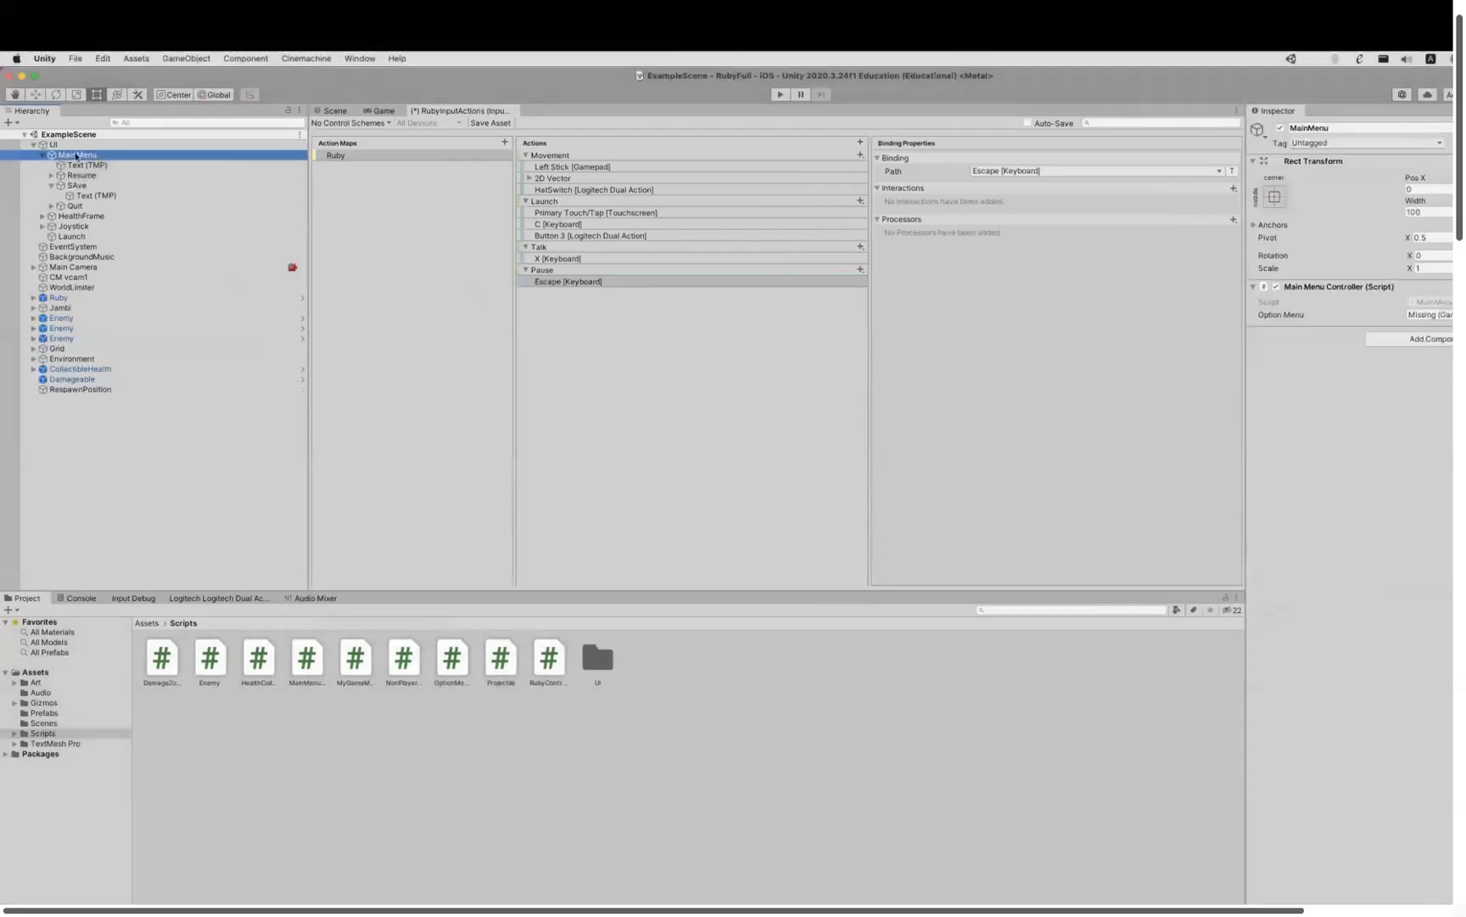
click(93, 299)
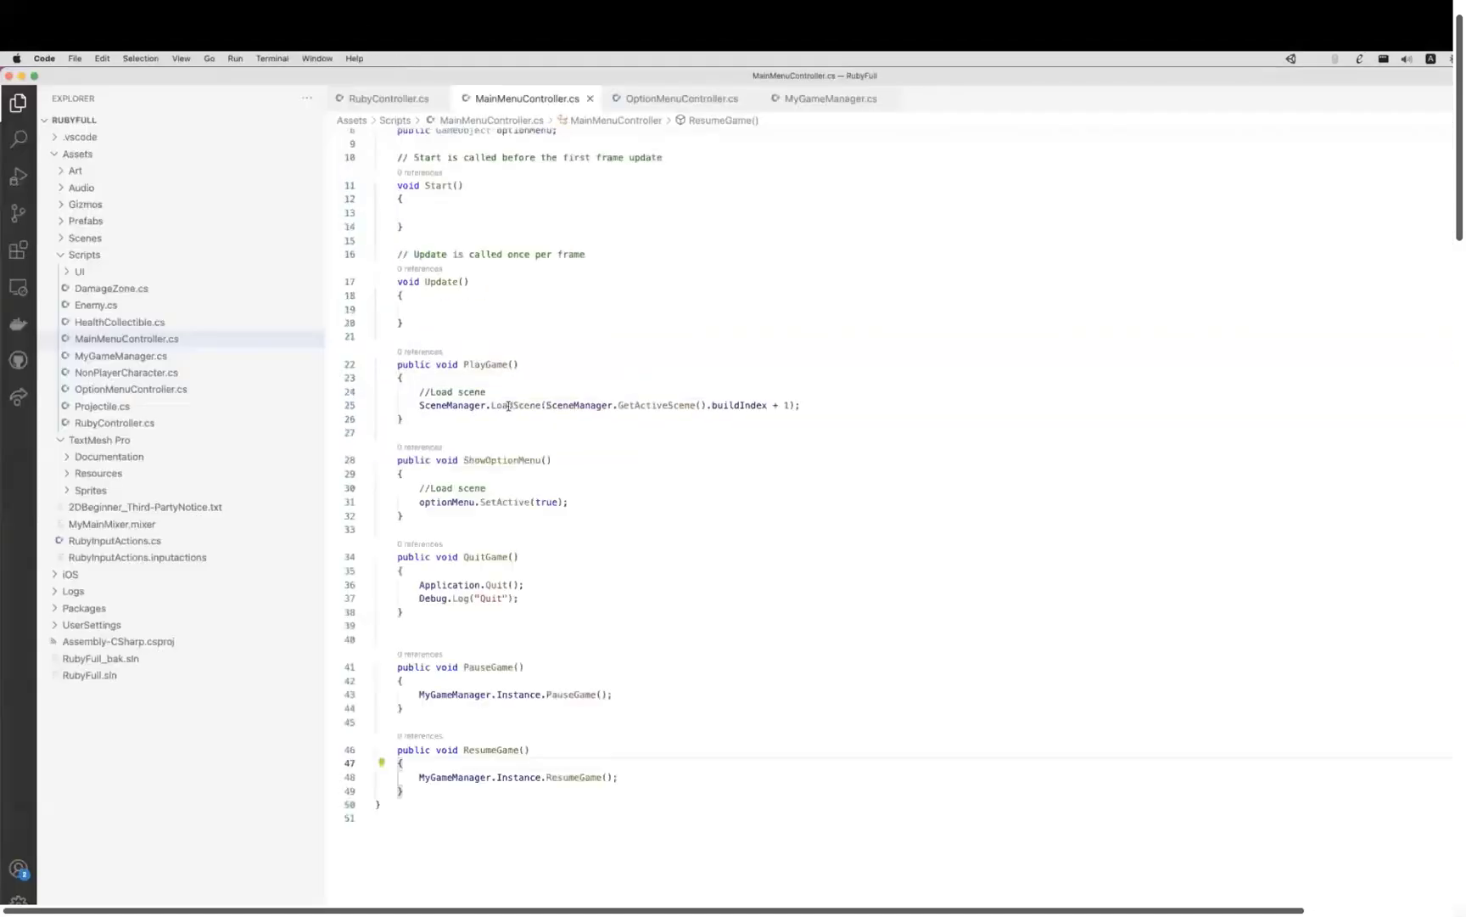
In RubyController.cs, duplicate the Talk subscription line, start renaming Talk to 'Pa', and save.
scroll(509, 406, up, 2)
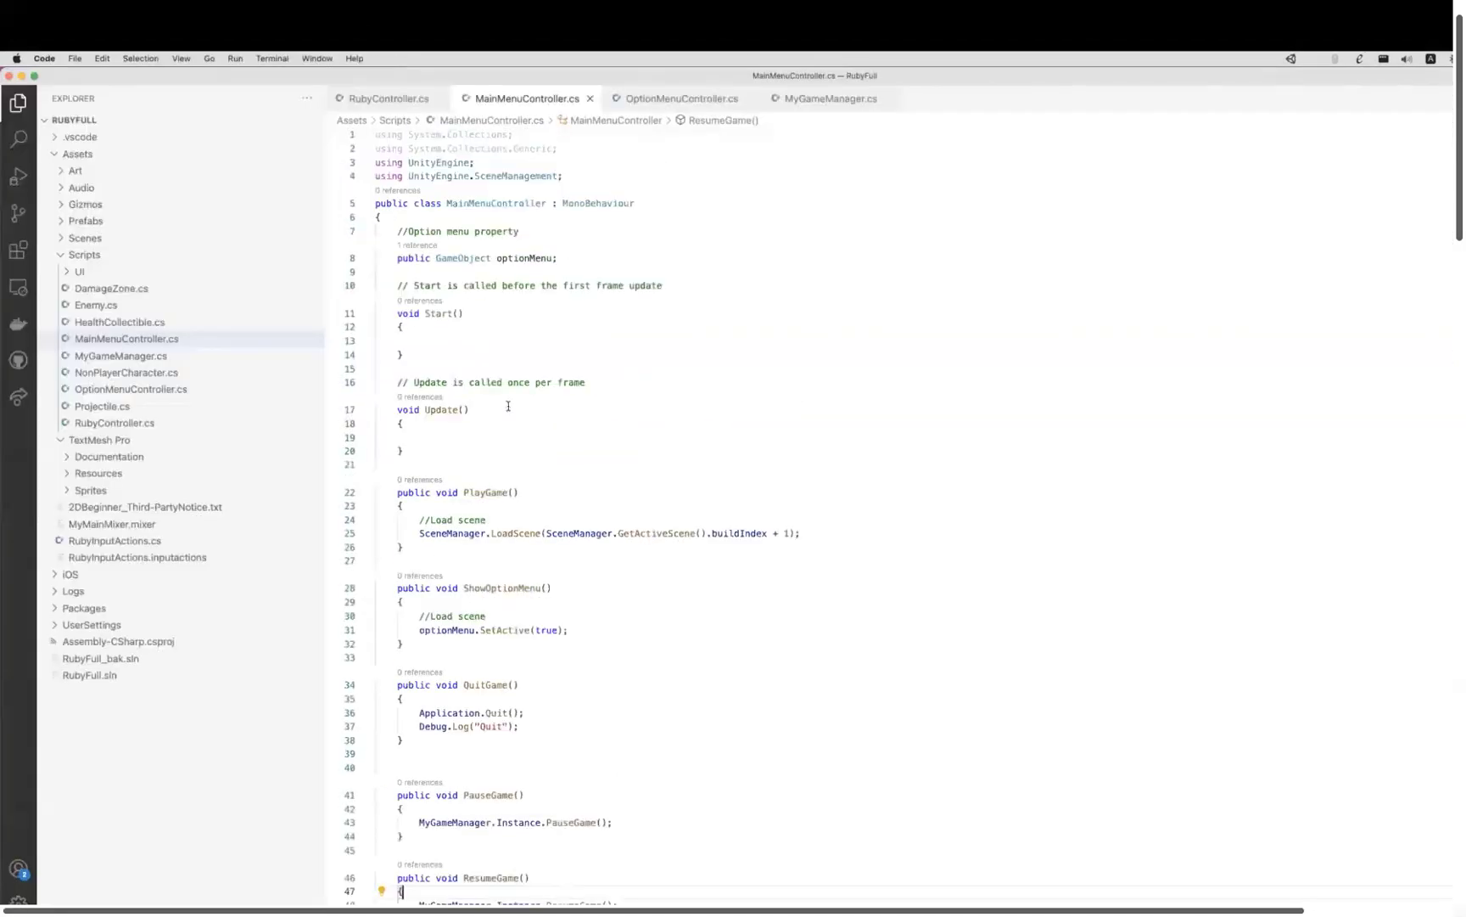
click(370, 100)
scroll(626, 454, up, 15)
scroll(627, 454, up, 20)
scroll(626, 454, down, 15)
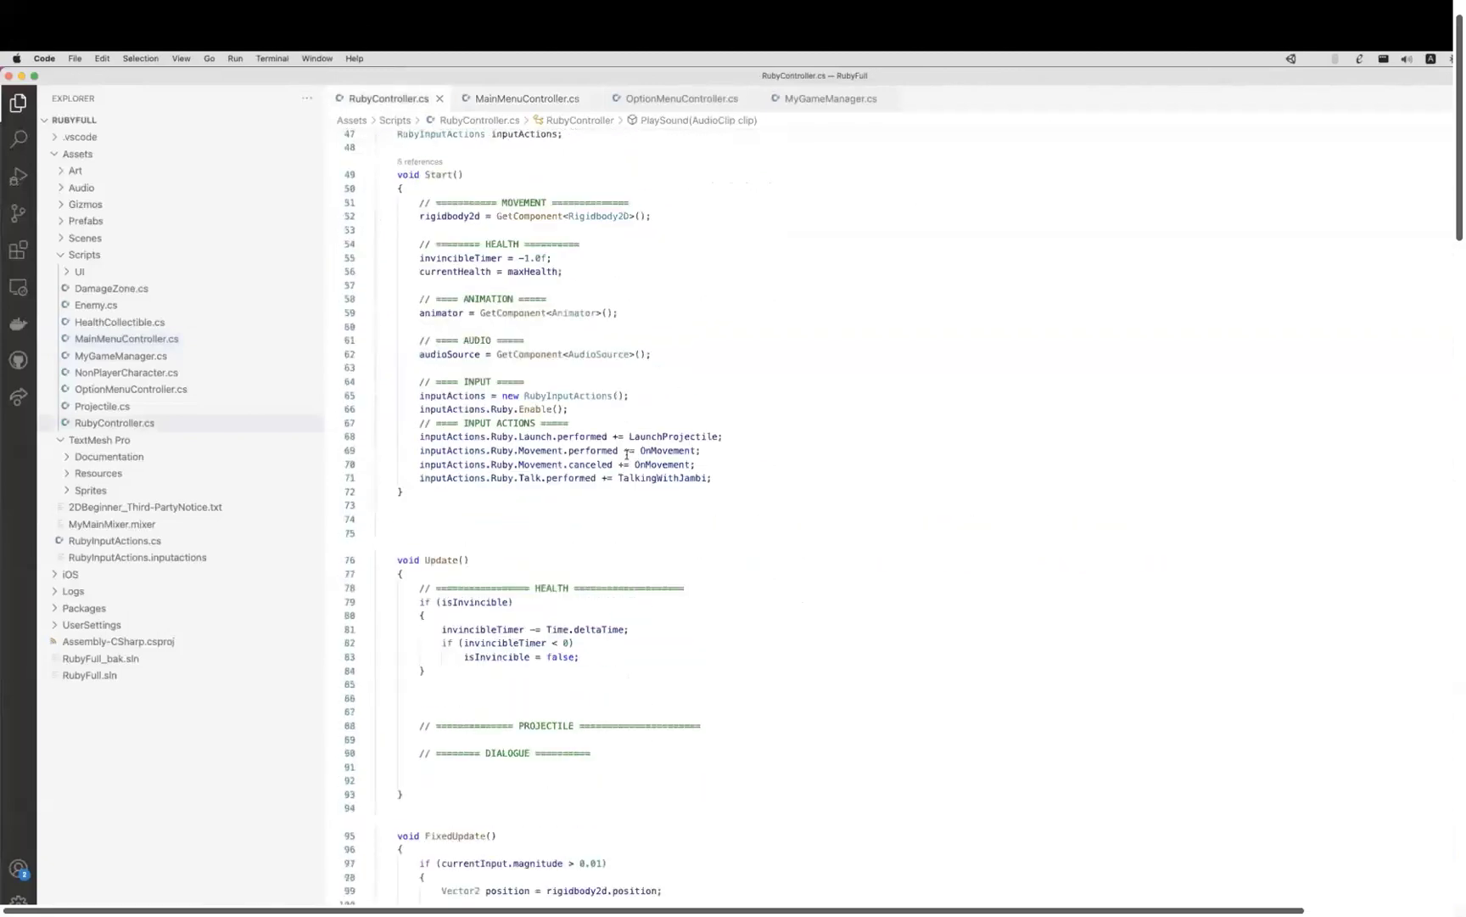
scroll(679, 339, down, 7)
click(720, 218)
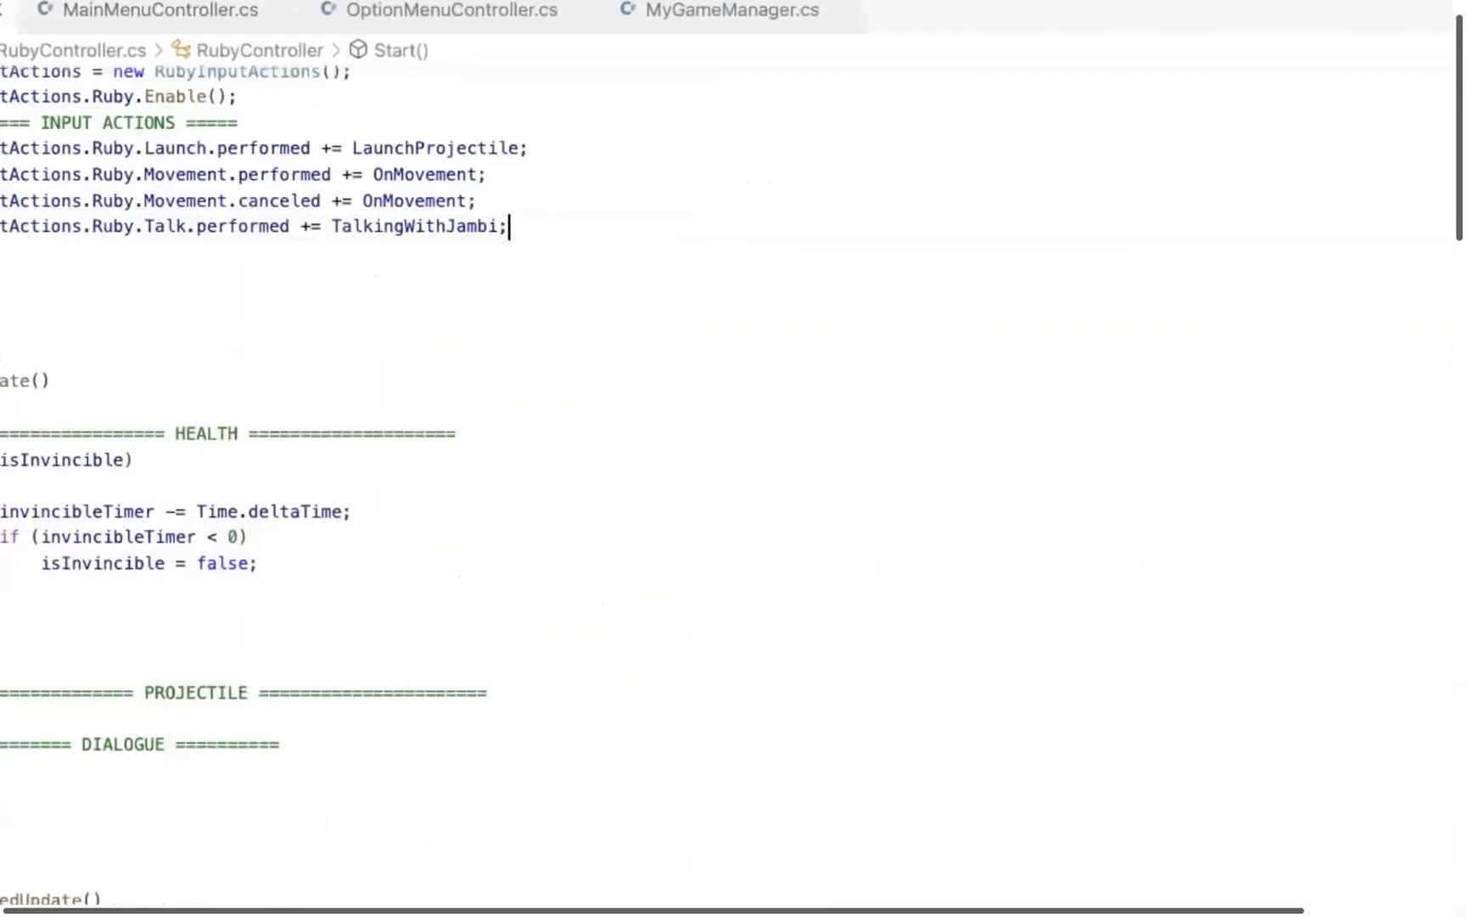
key(Return)
text(inputActions.Ruby.Talk.performed += TalkingWithJambi;)
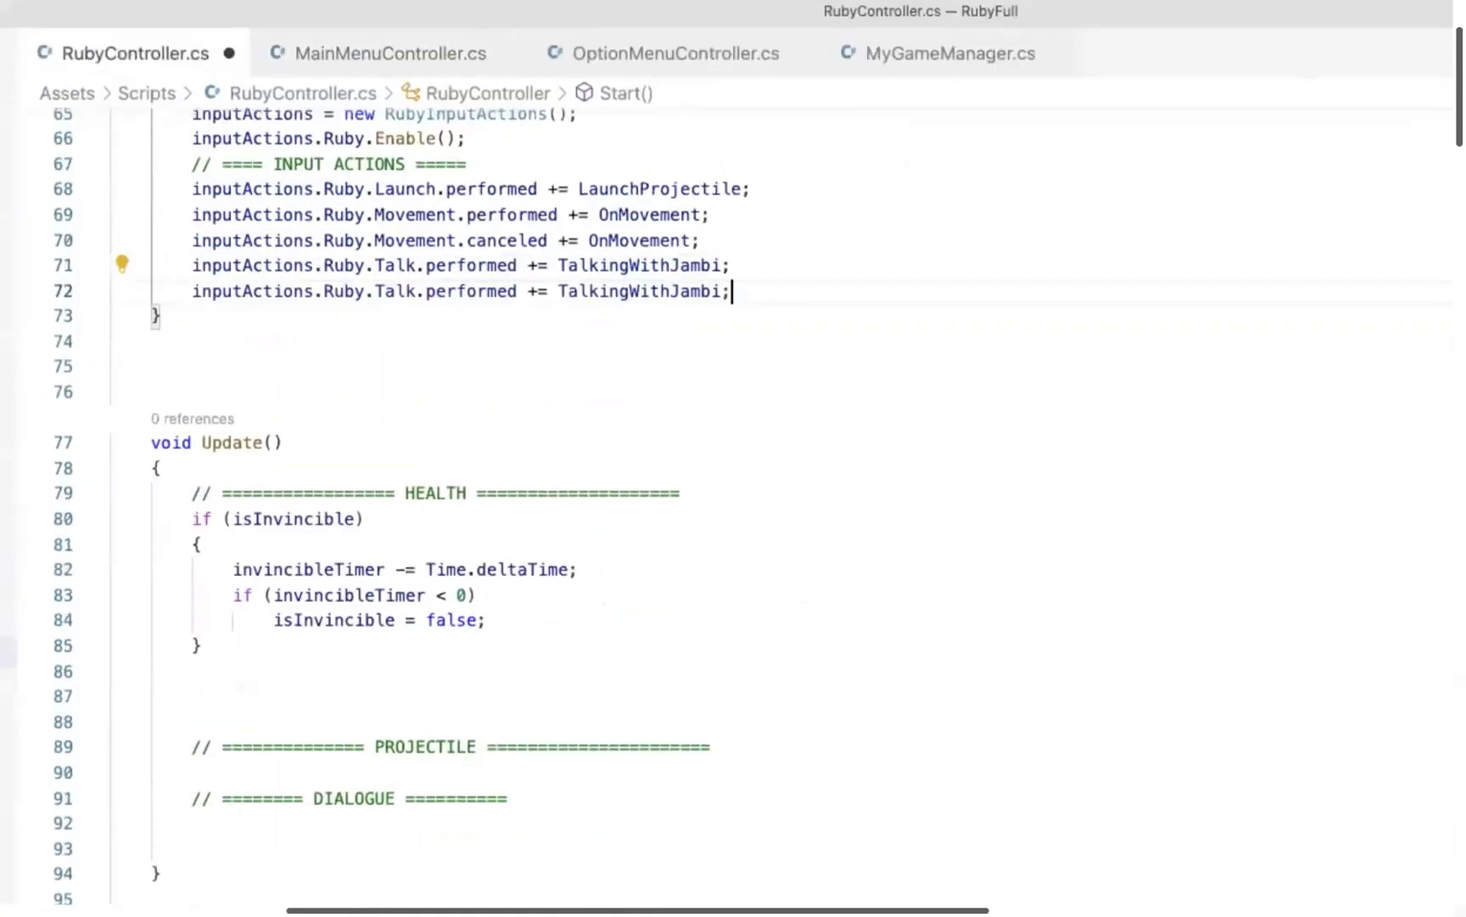
double_click(396, 291)
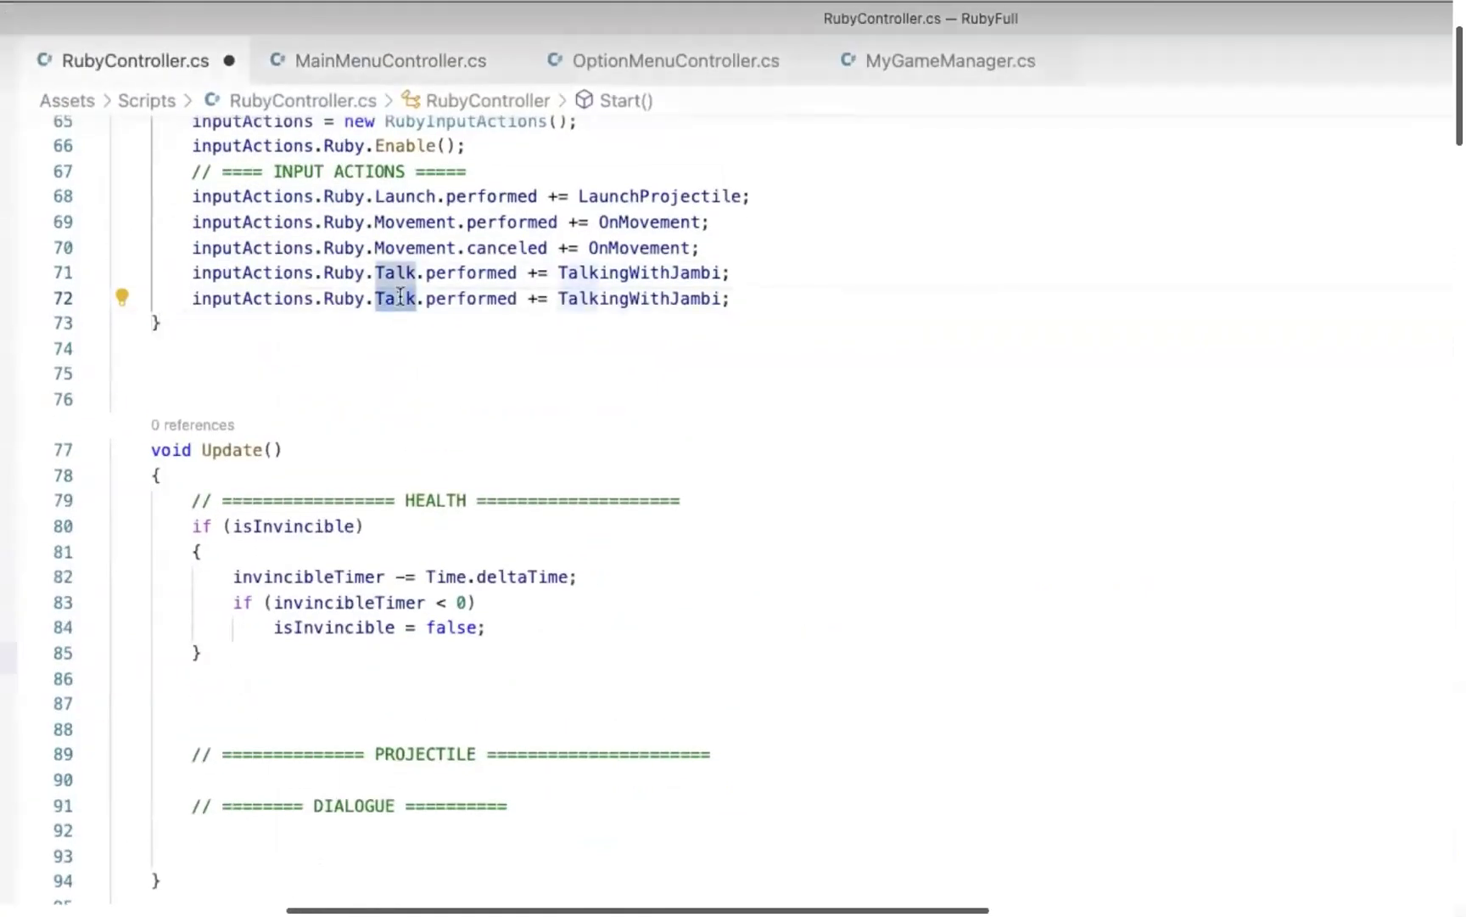
text(Pa)
key(super+s)
Save the modified input actions asset in Unity.
key(super+Tab)
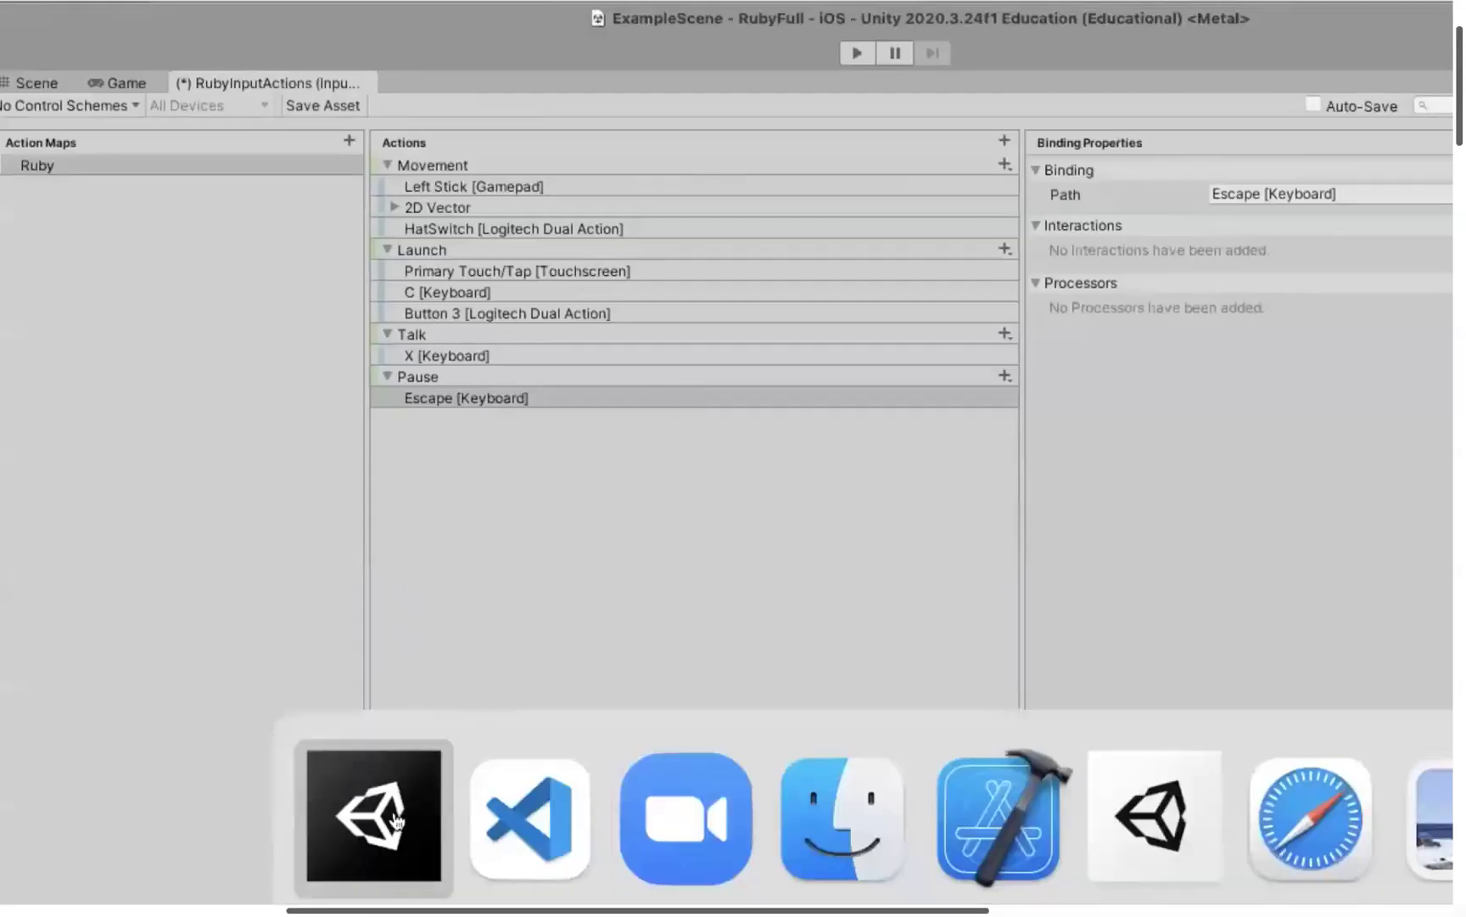
key(Escape)
click(476, 106)
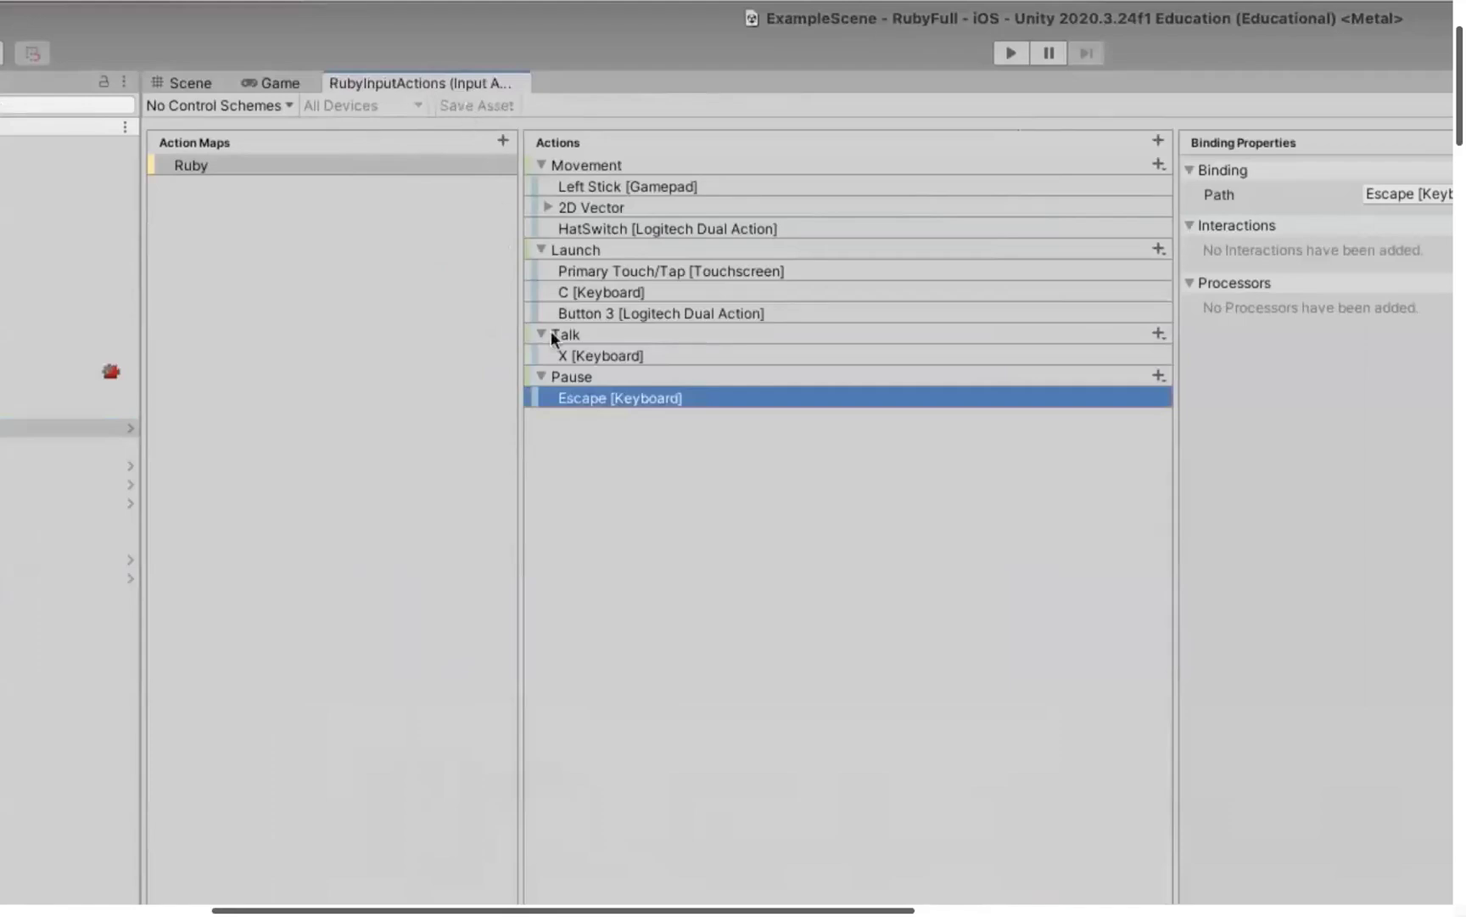
key(super+Tab)
On line 72, complete the action to Pause and replace TalkingWithJambi with OnPauseGame.
text(u)
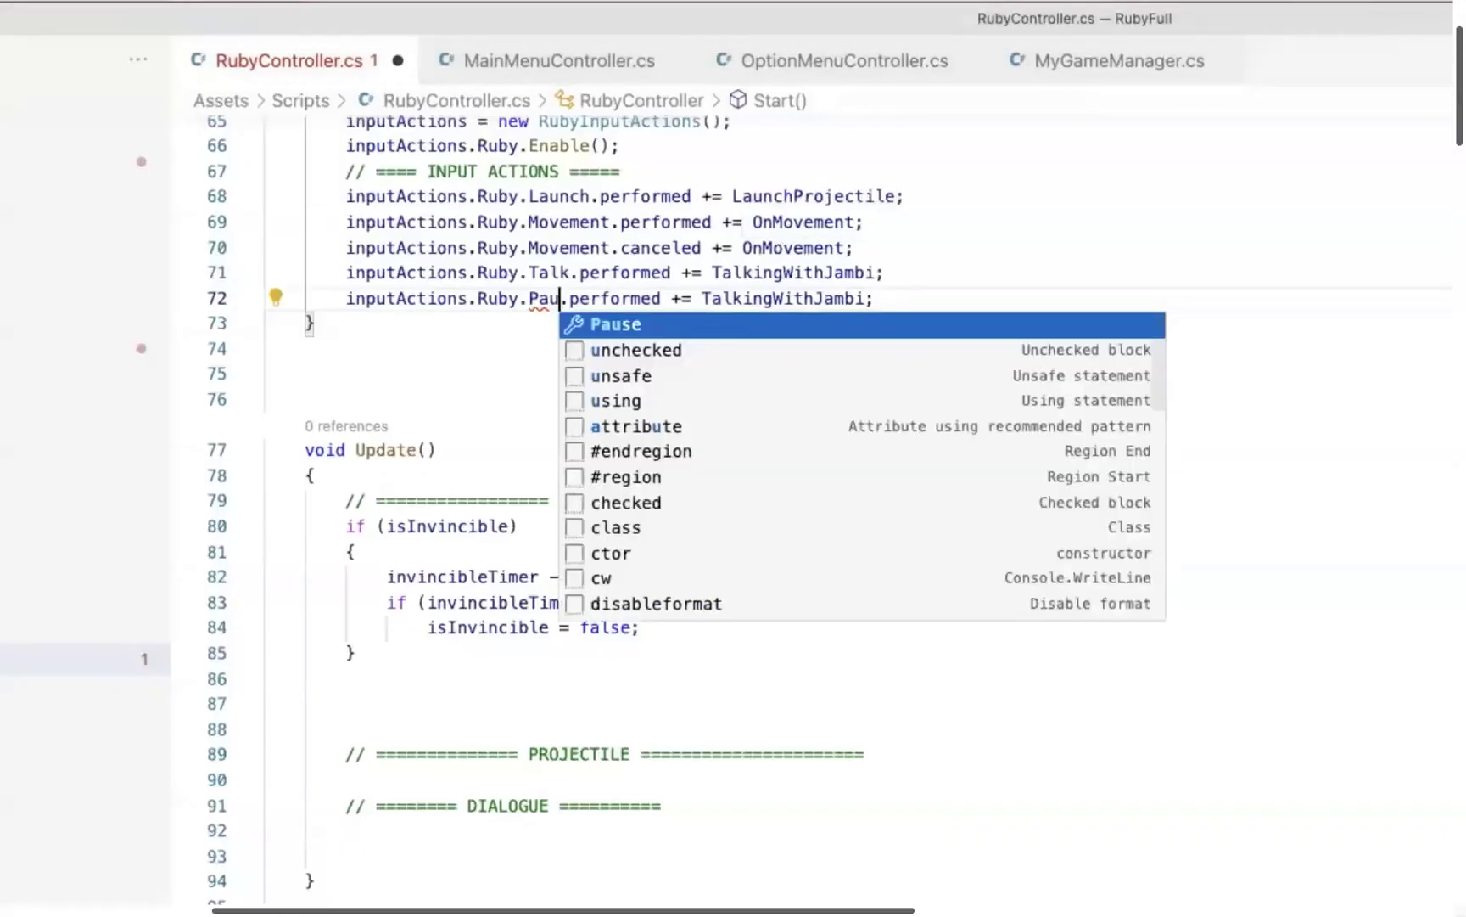
key(Return)
click(804, 272)
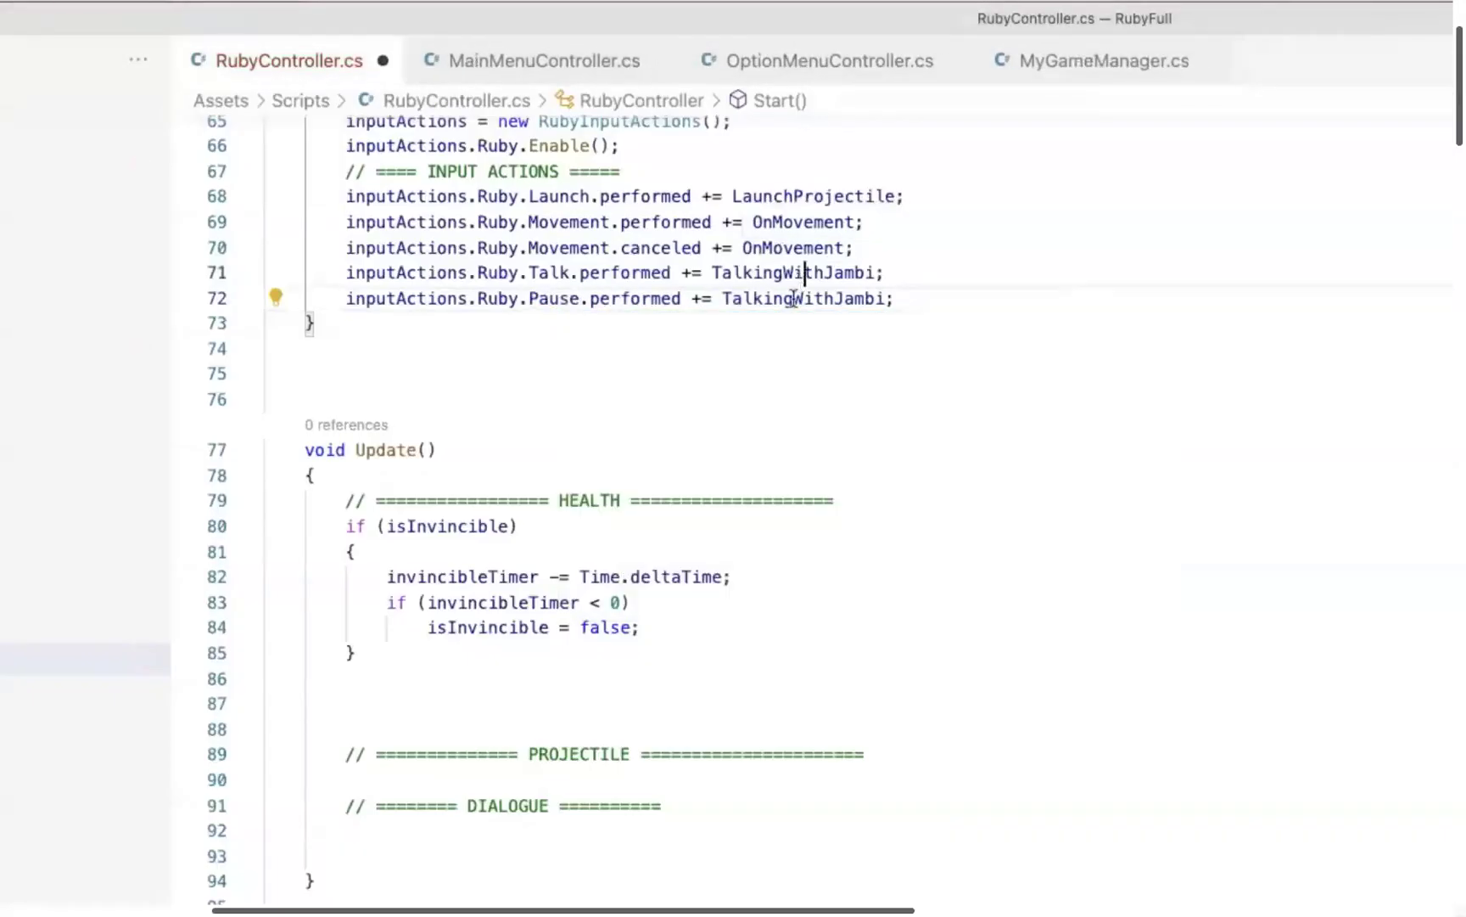
double_click(793, 298)
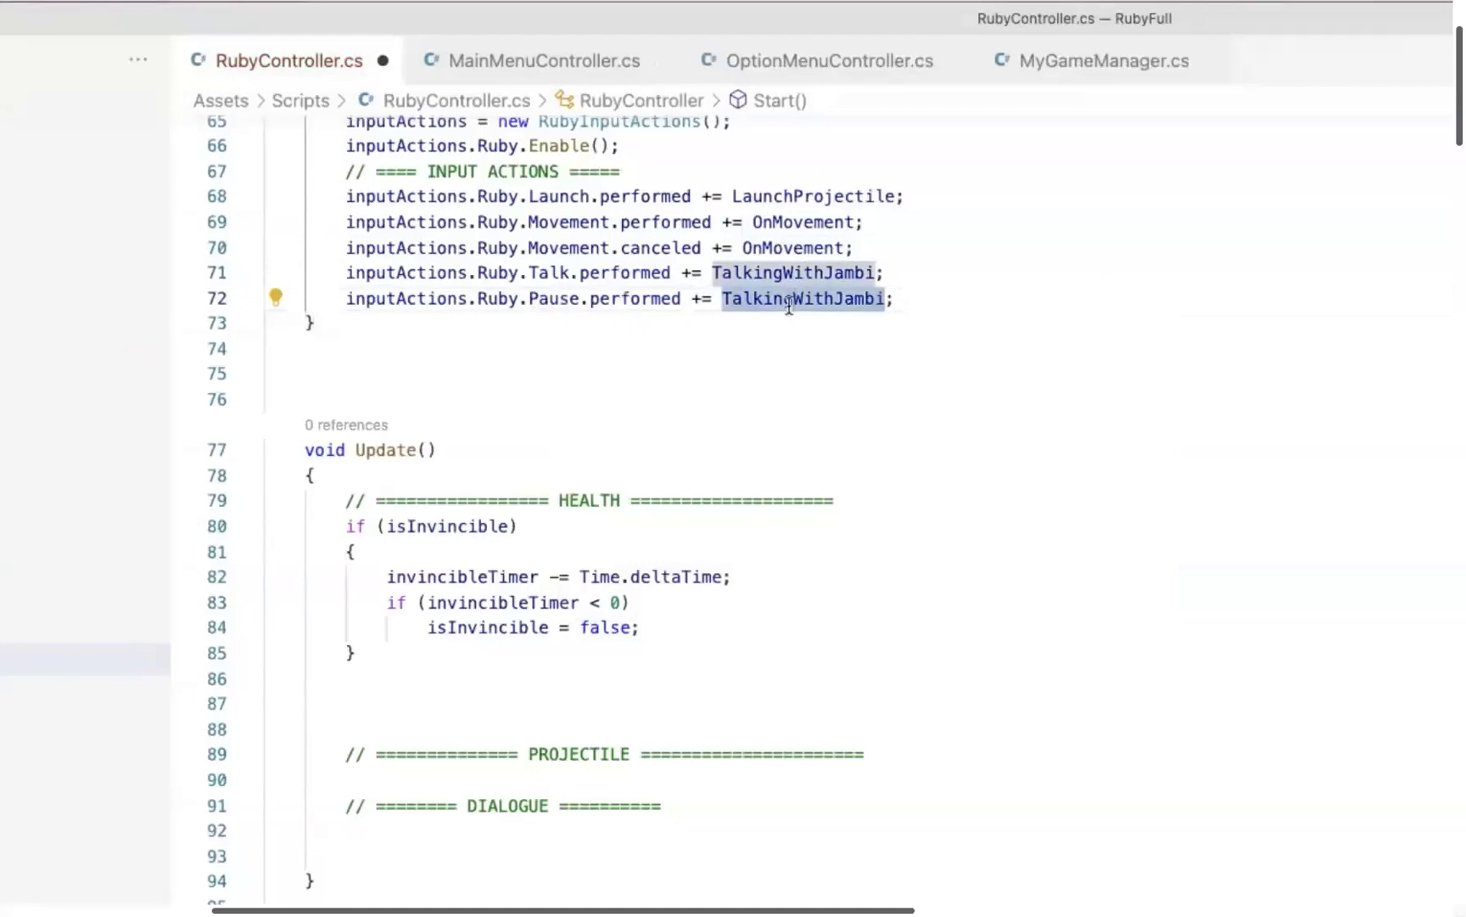
text(OnPause)
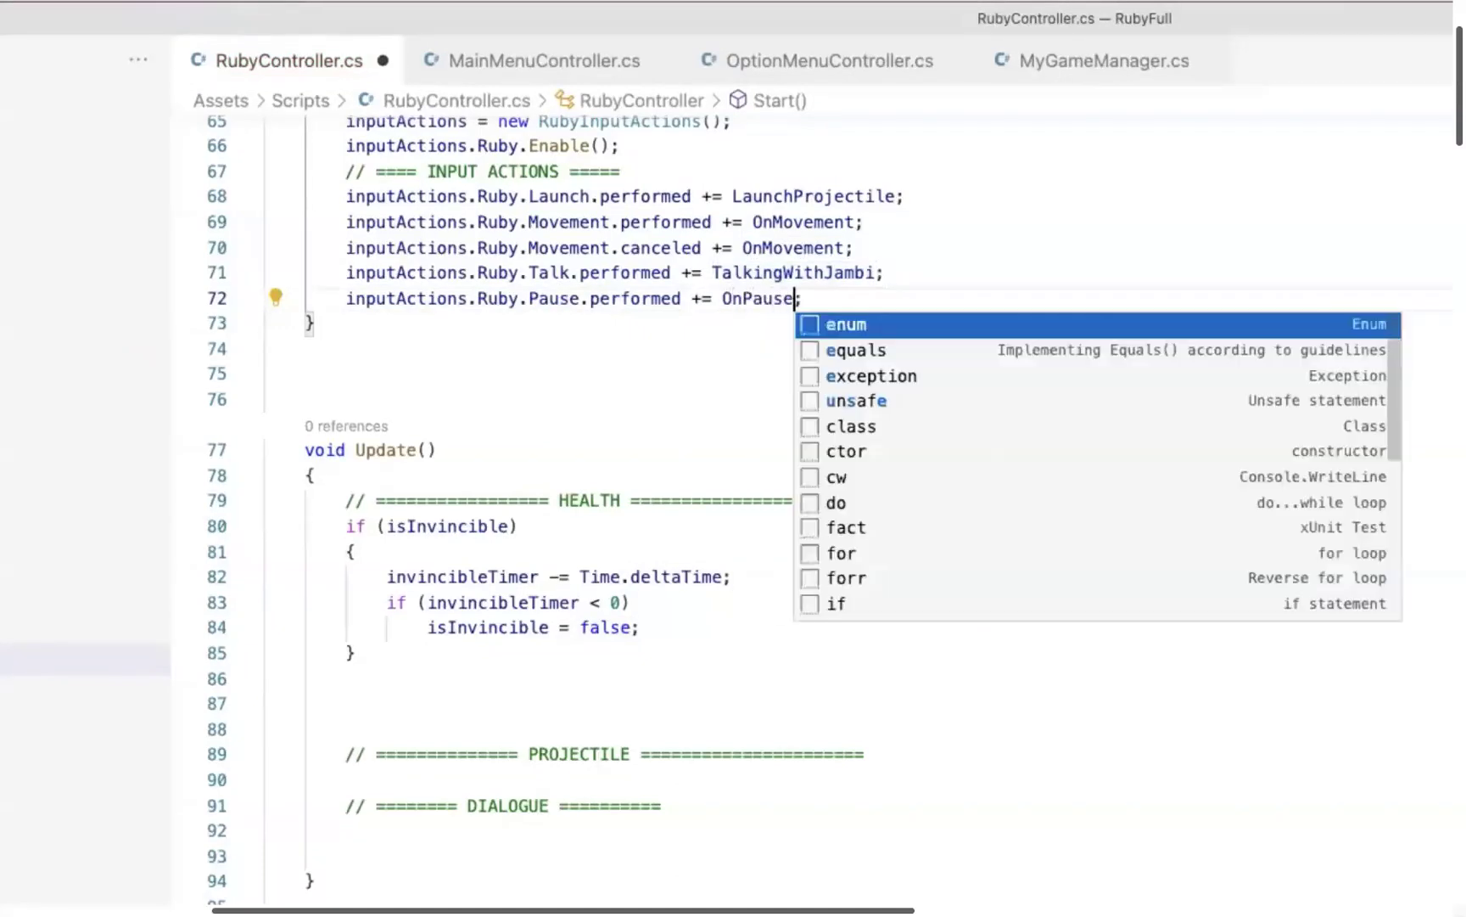
text(Game)
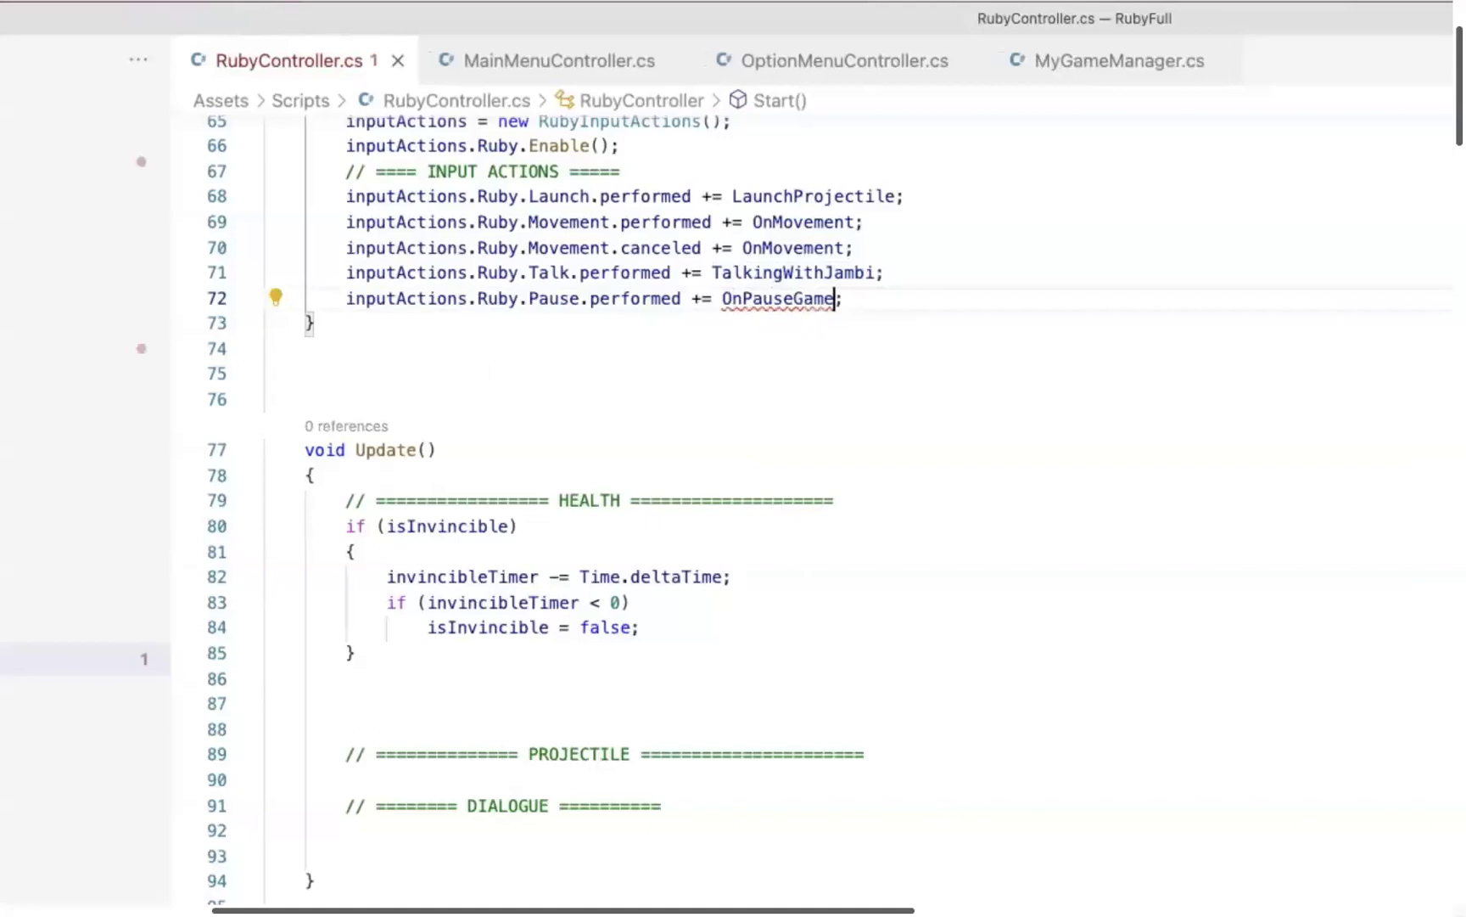
double_click(777, 299)
scroll(664, 829, down, 15)
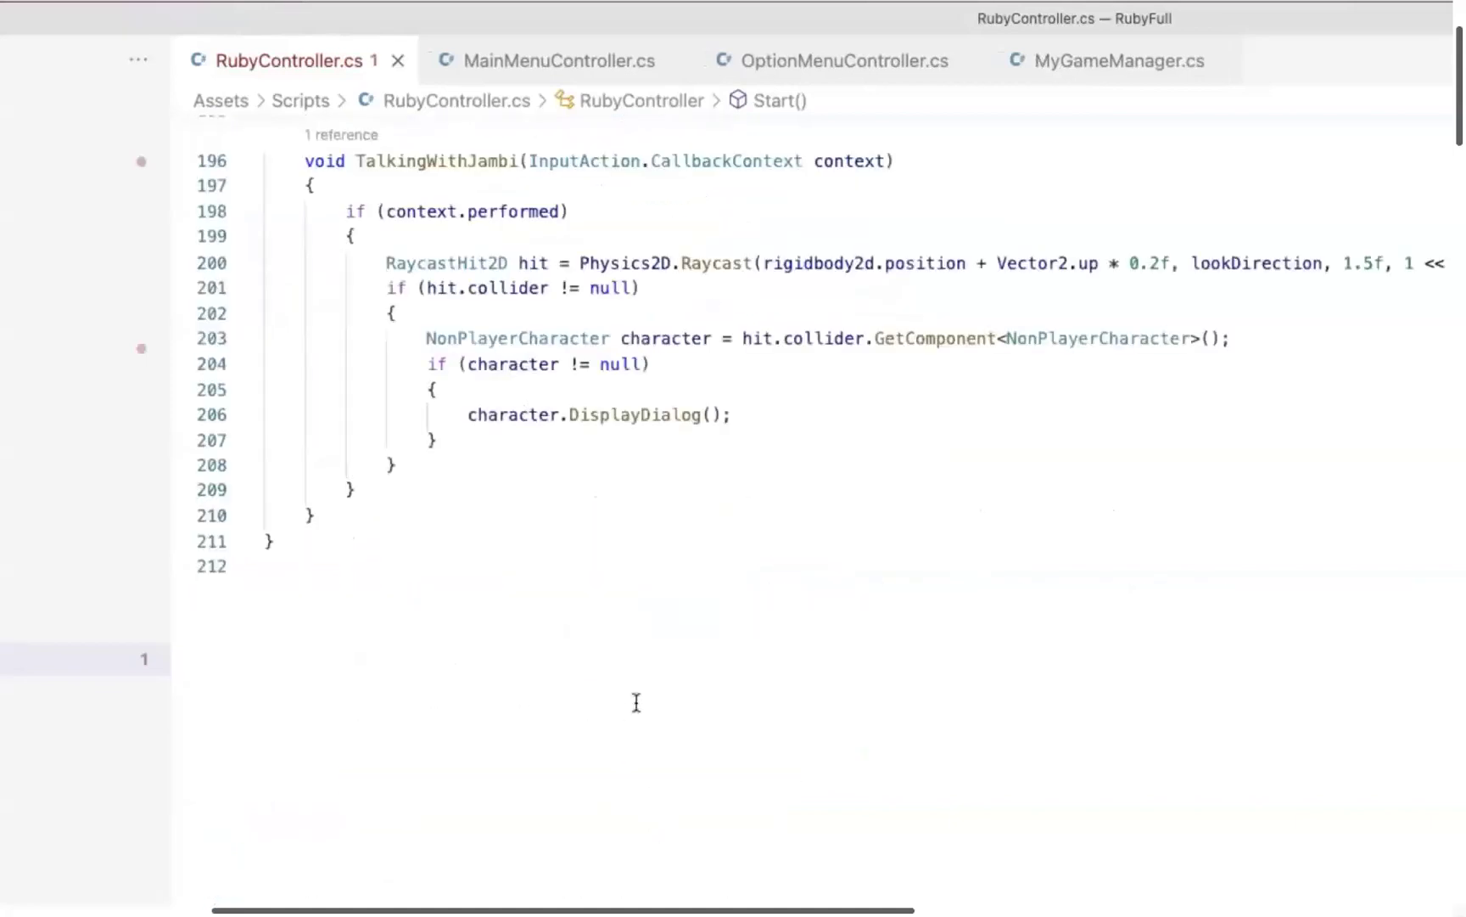
Below TalkingWithJambi, write 'void OnPauseGame' and accept the suggested method signature and body.
click(370, 514)
key(Return)
key(Return)
text(OnPauseGame)
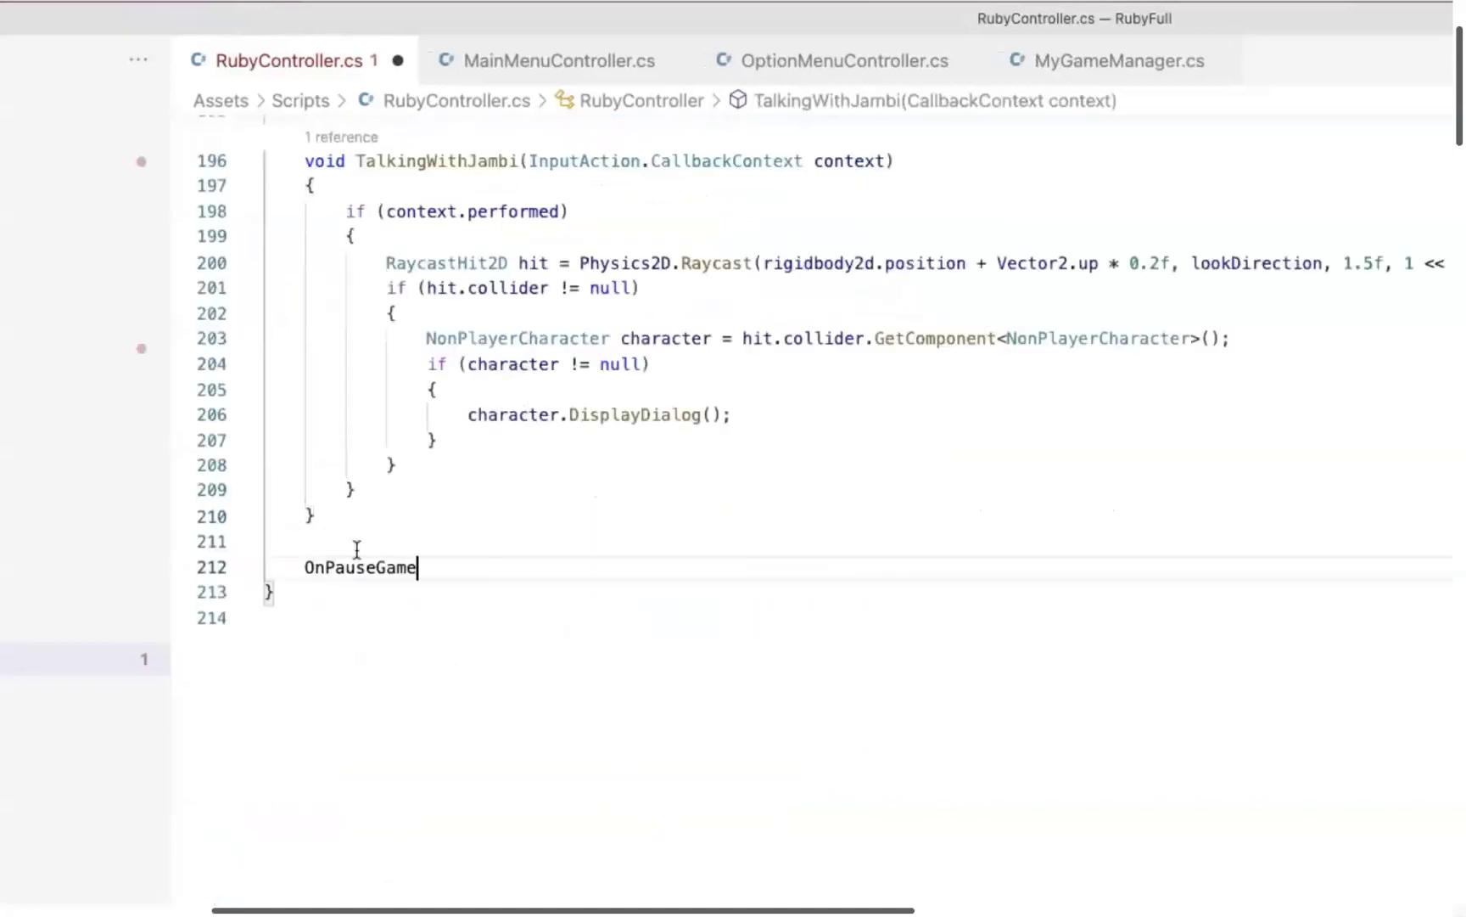
key(shift+Home)
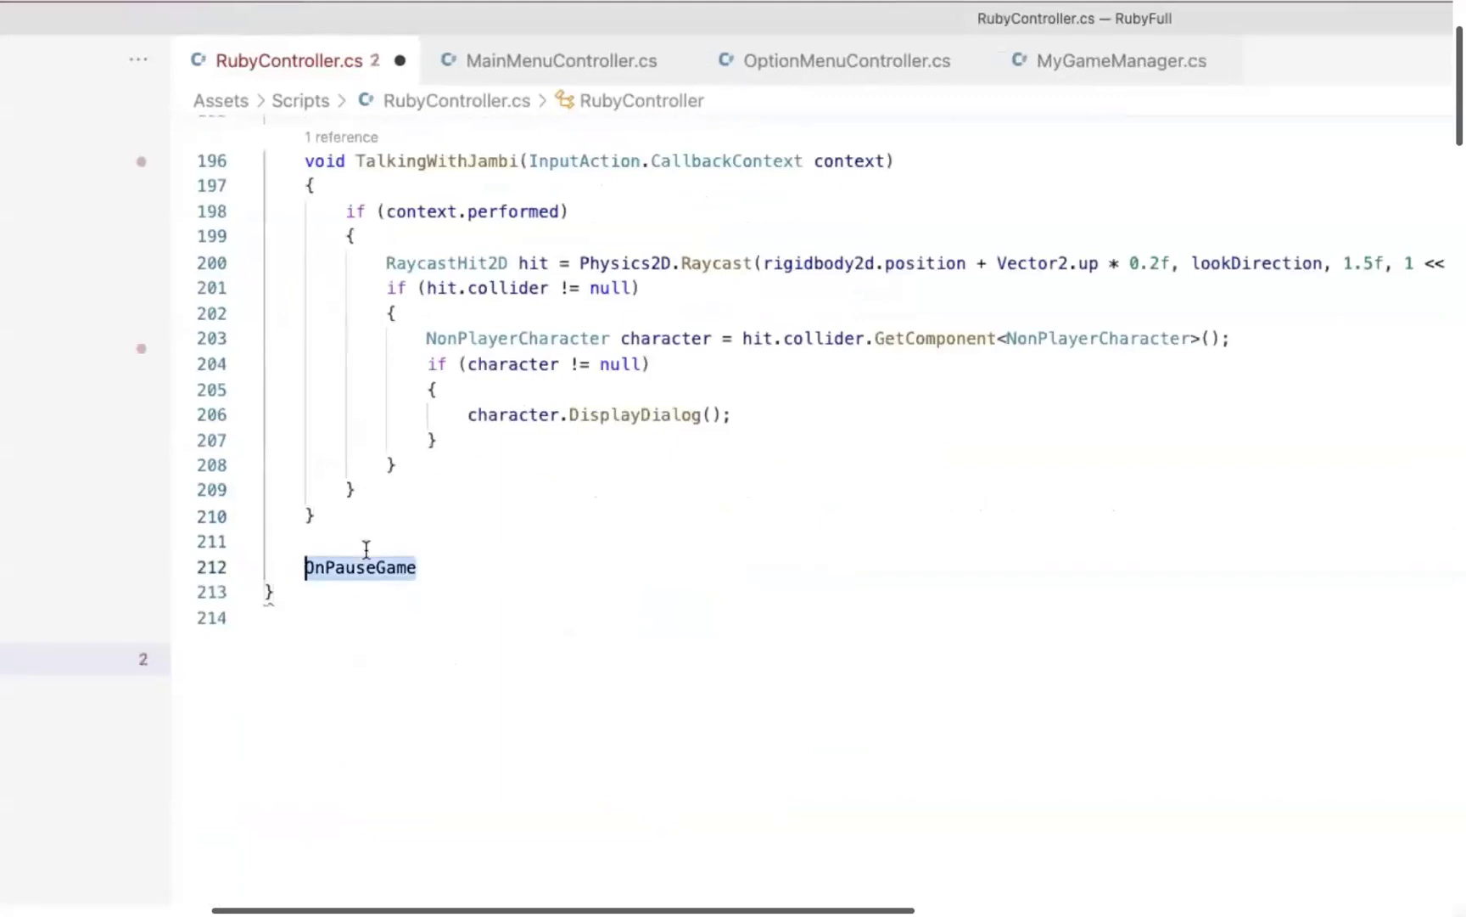
scroll(509, 577, up, 1)
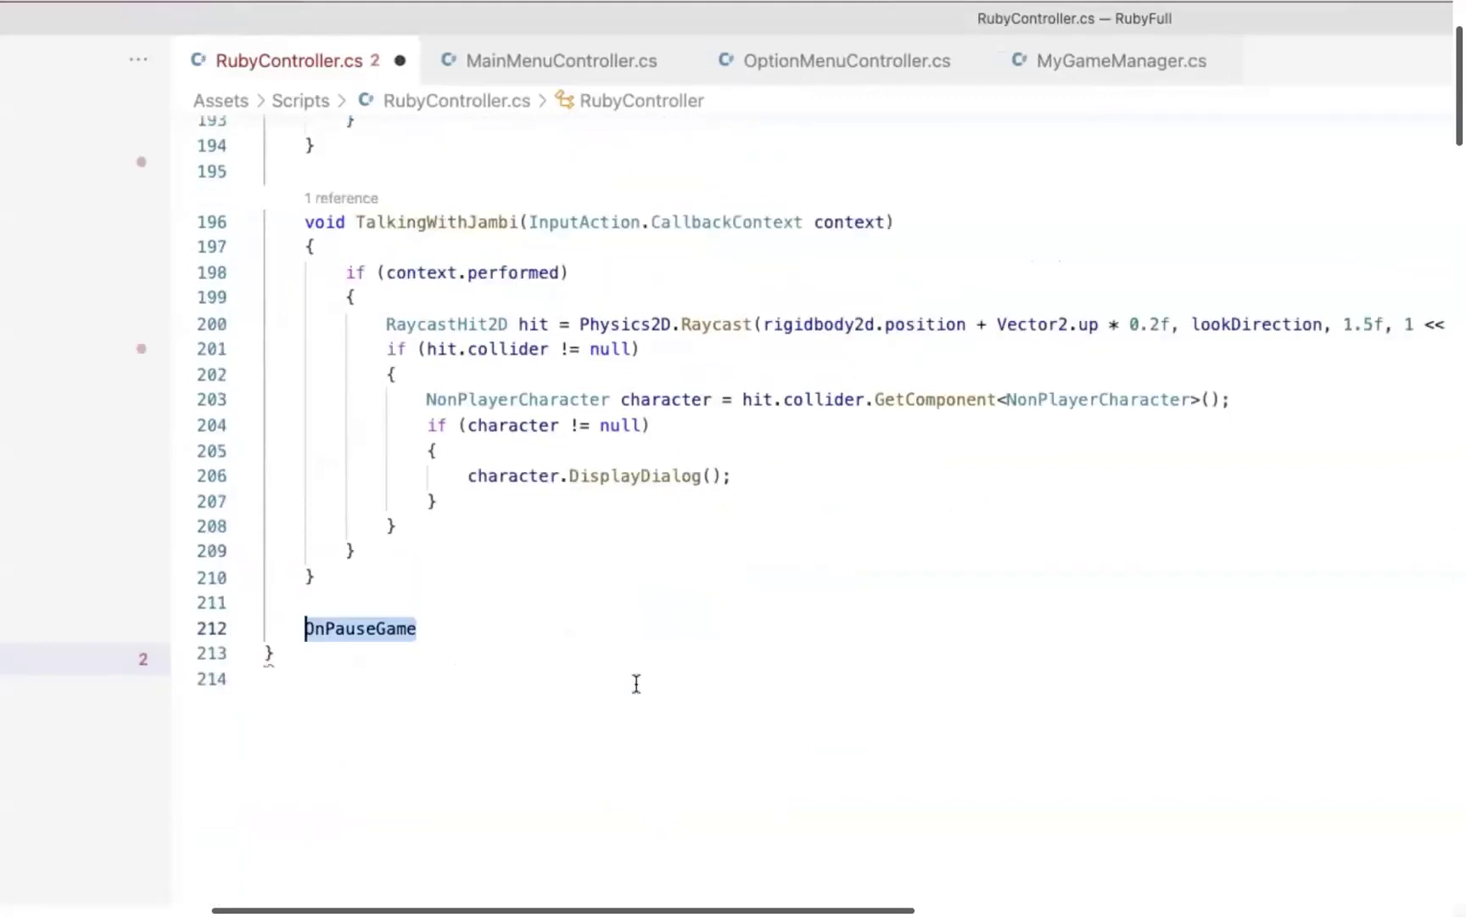
scroll(636, 684, up, 1)
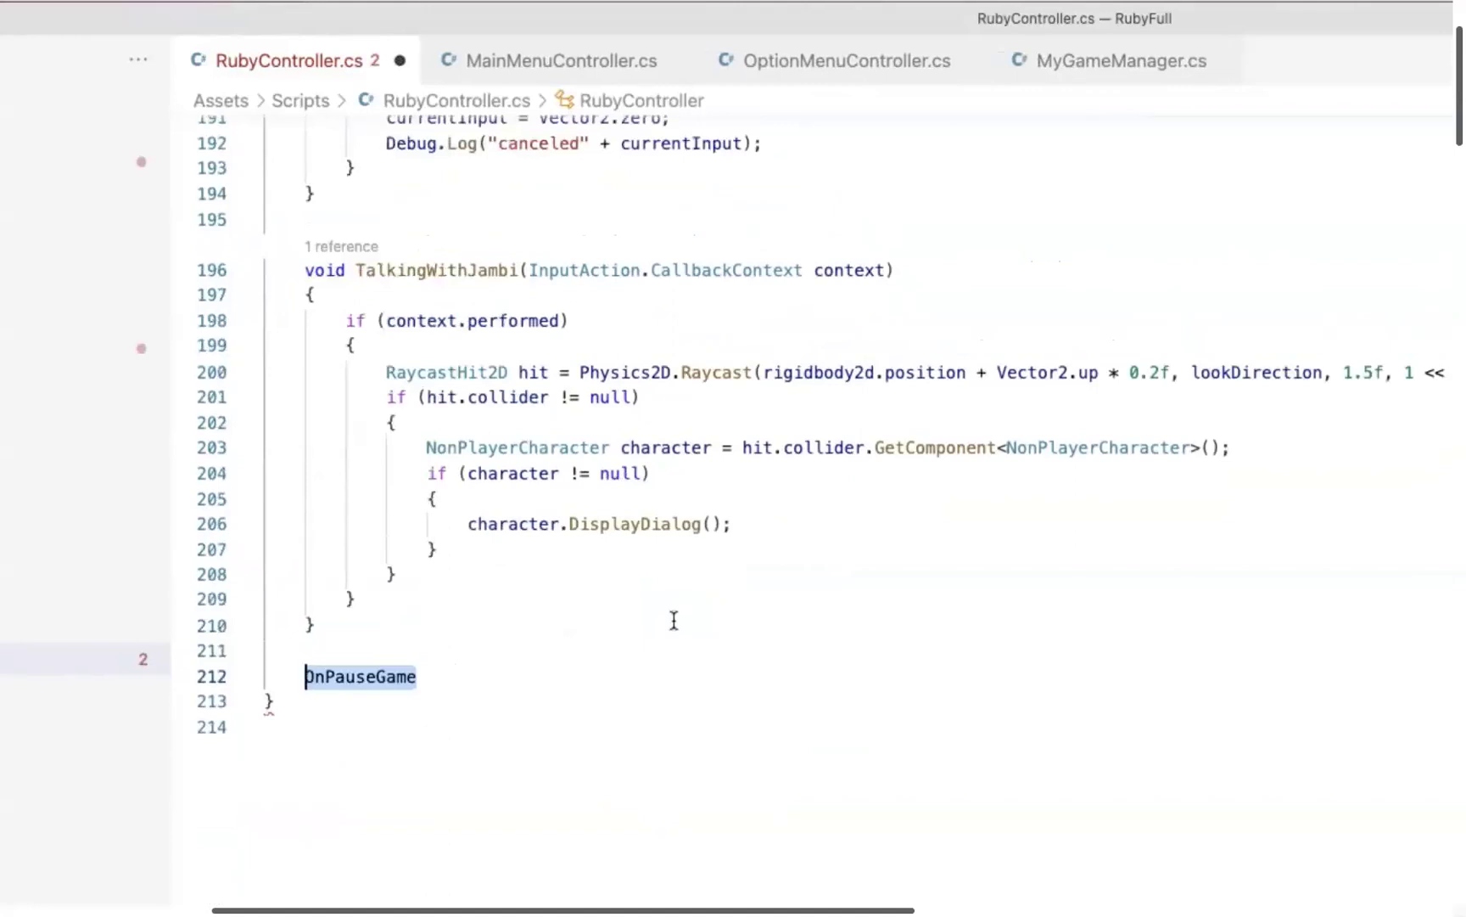
key(Left)
text(void)
key(End)
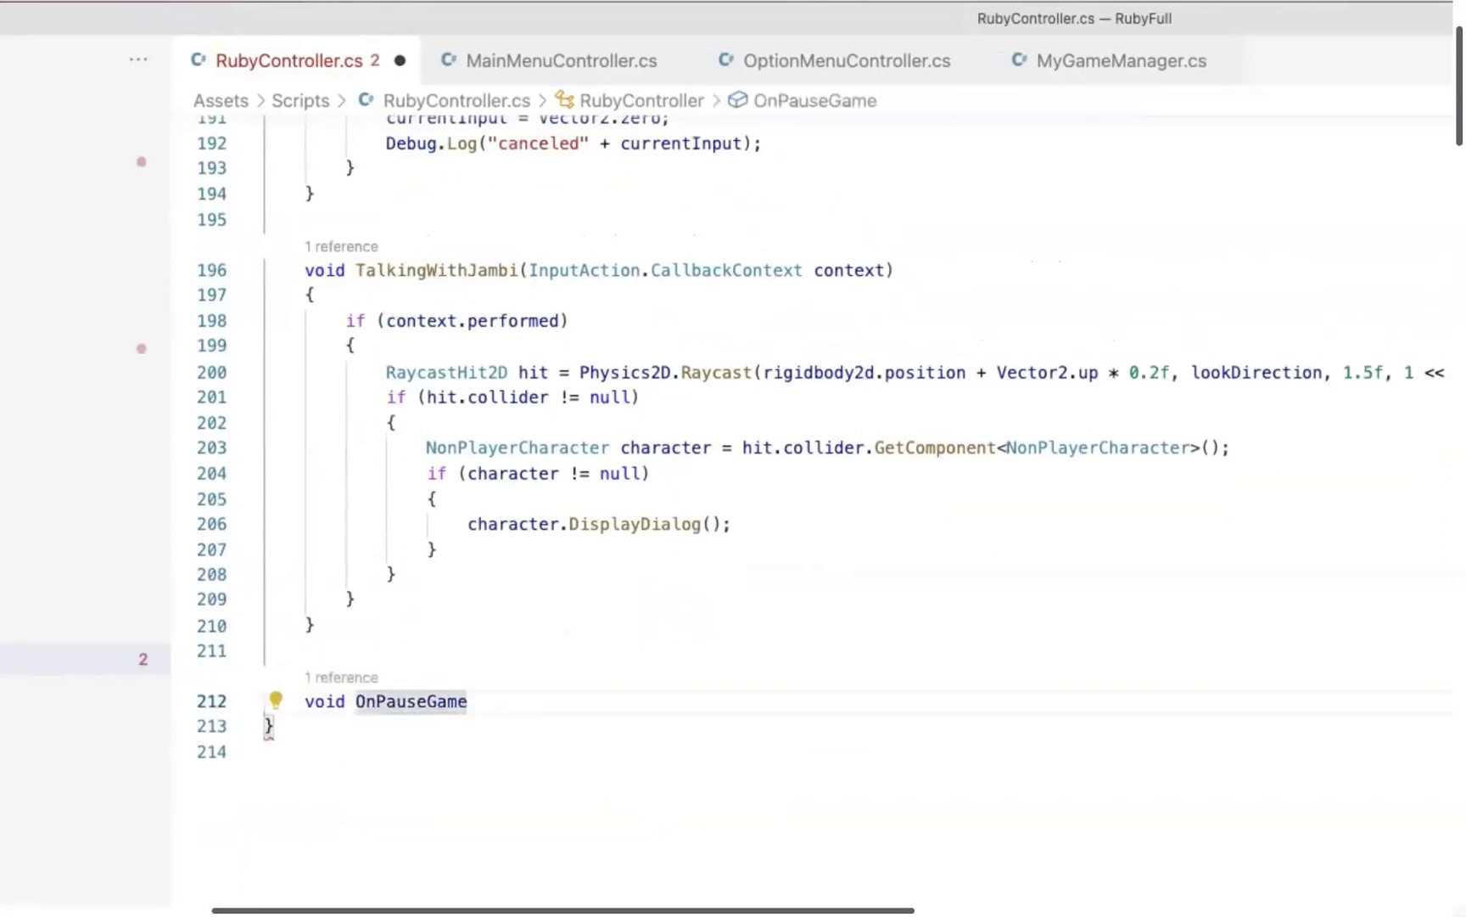
key(Tab)
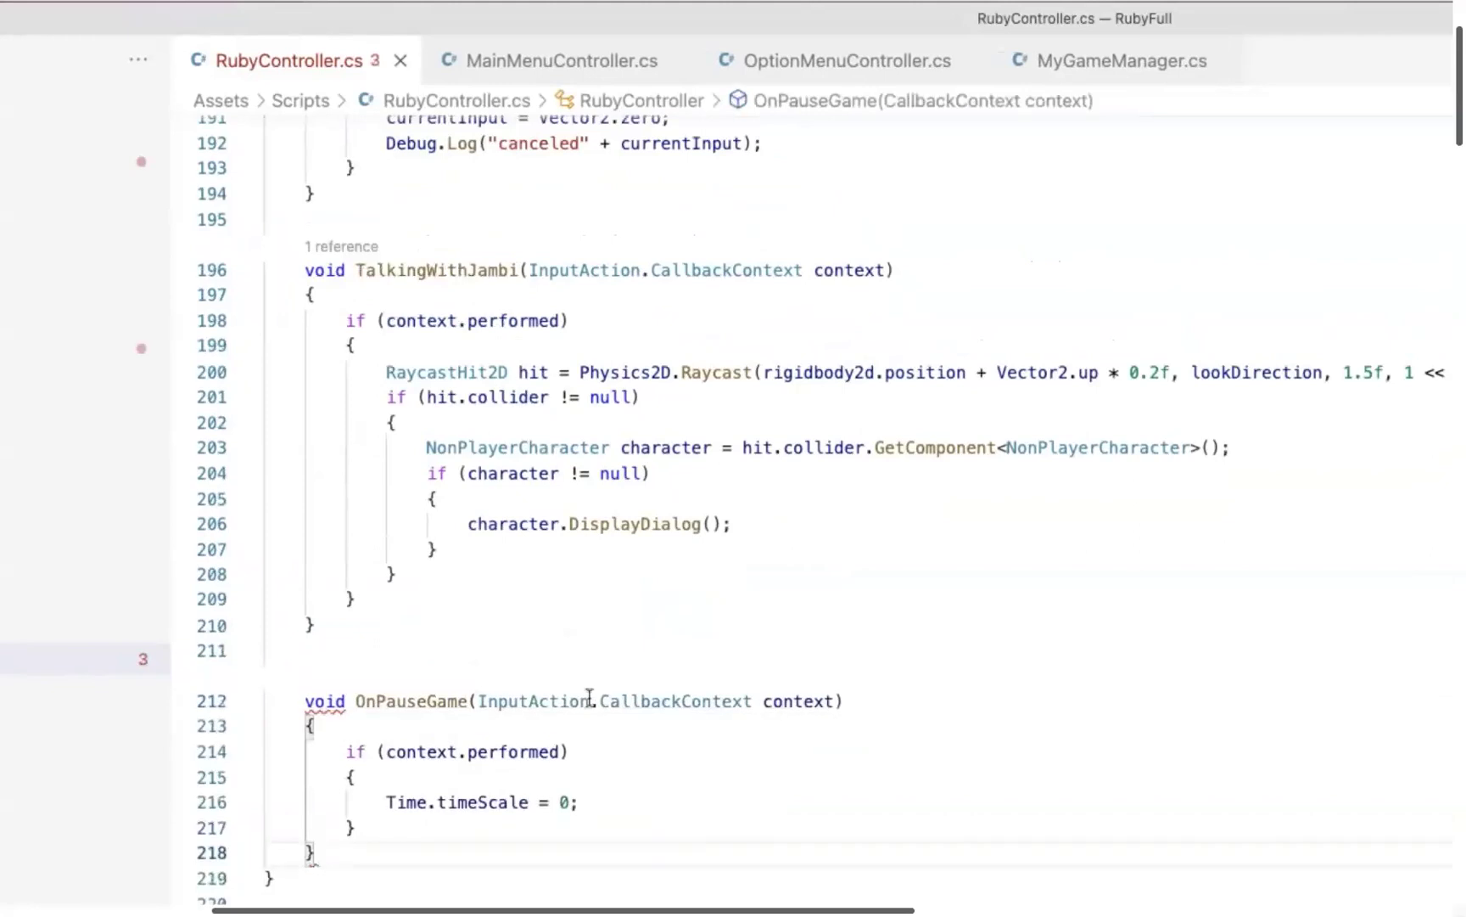
Replace Time.timeScale = 0; with MyGameManager.Instance.PauseGame(); and add a '//Show menu' comment.
key(shift+Home)
key(BackSpace)
text(My)
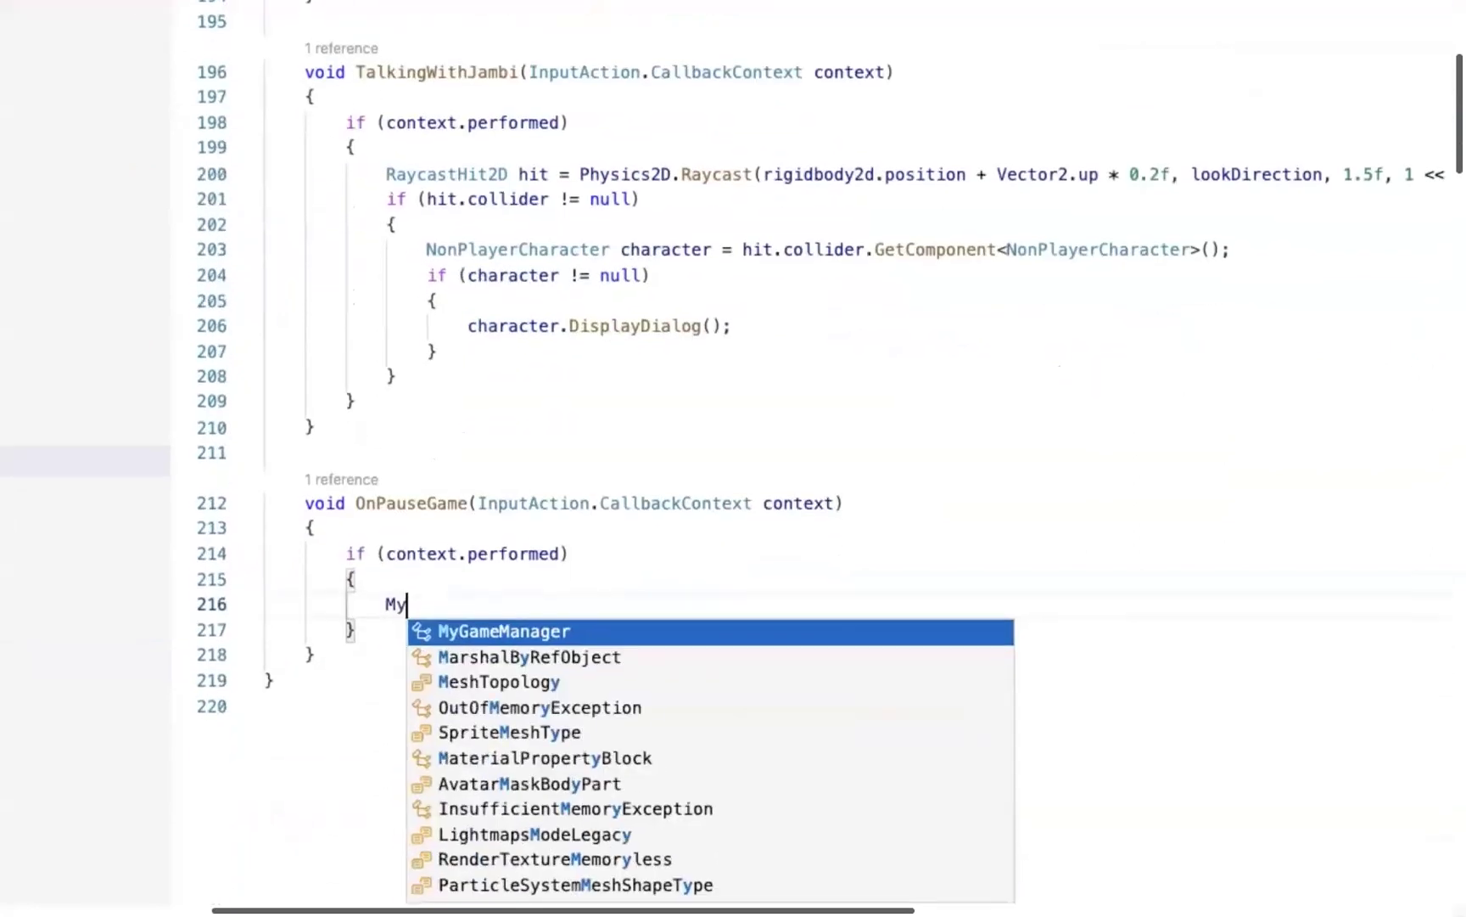
text(.I)
key(Tab)
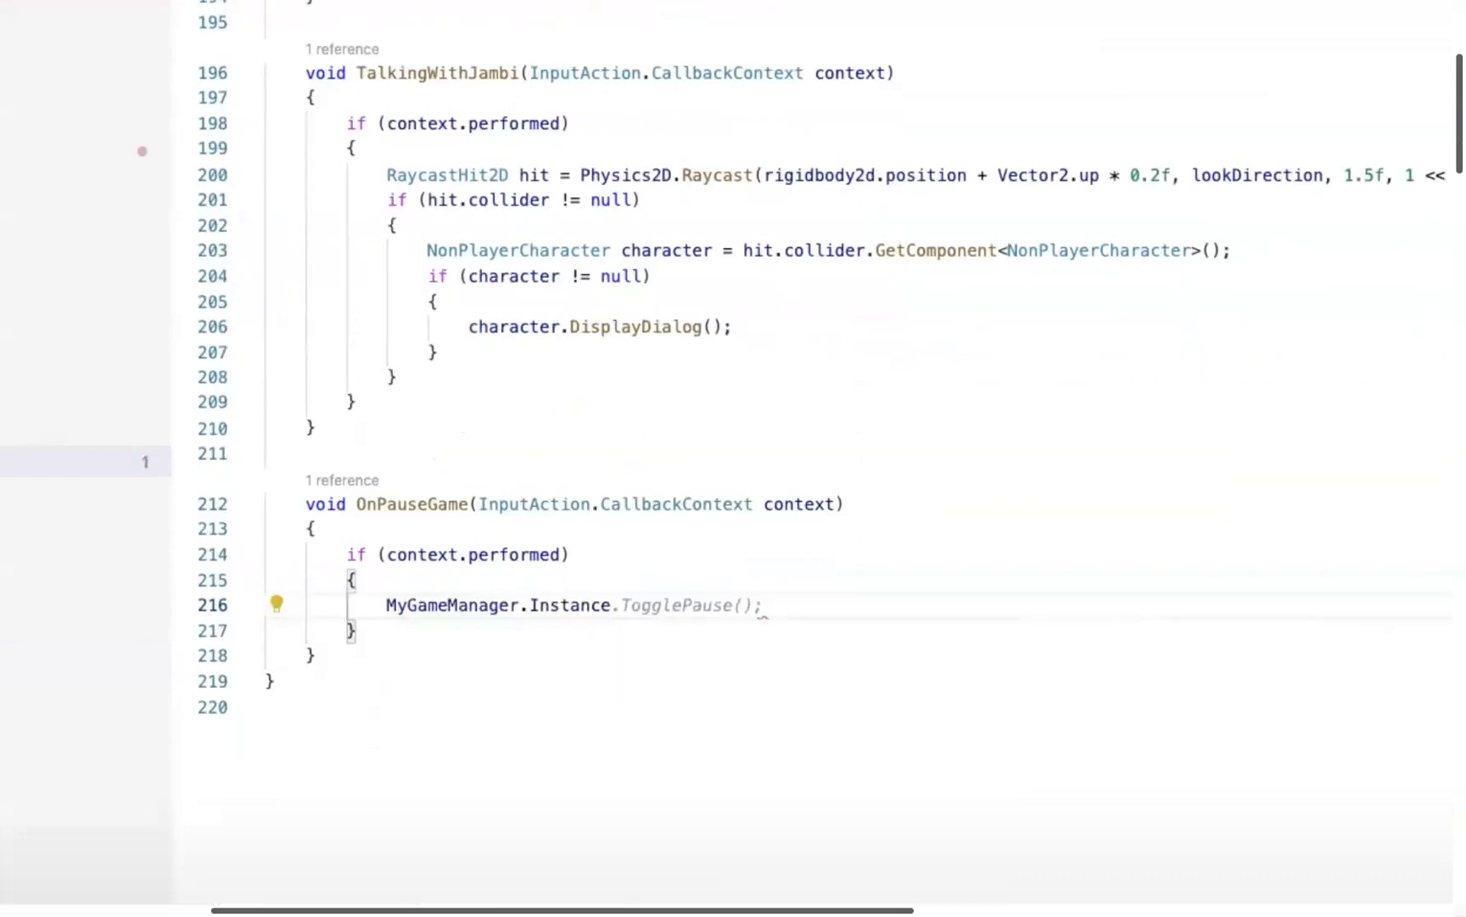
text(.p)
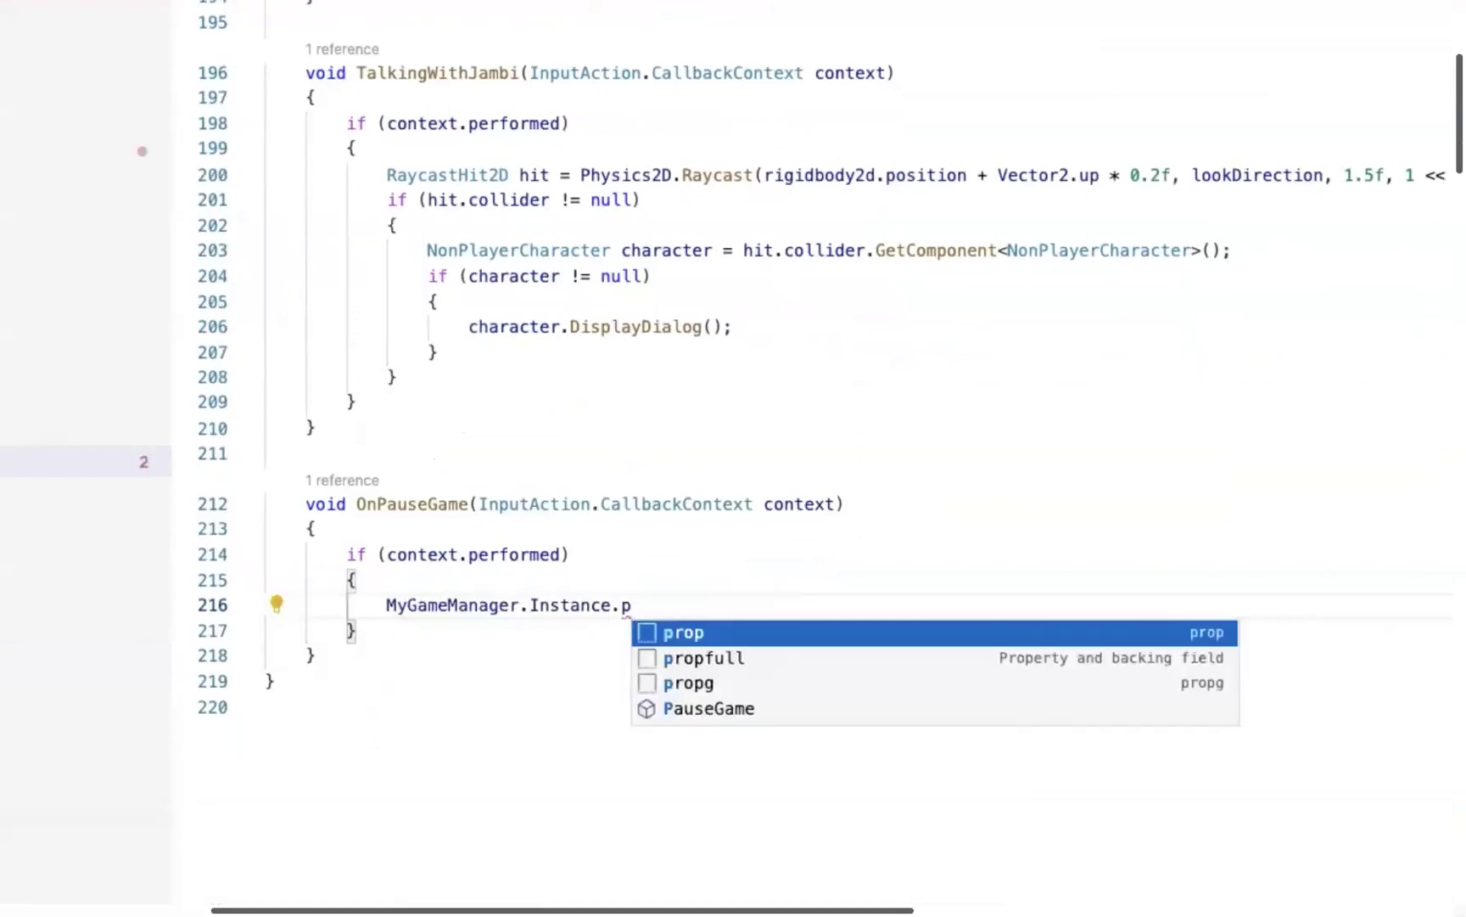
key(Down)
key(Down)
key(Down)
key(Tab)
text(();)
key(Return)
text(//Show menu)
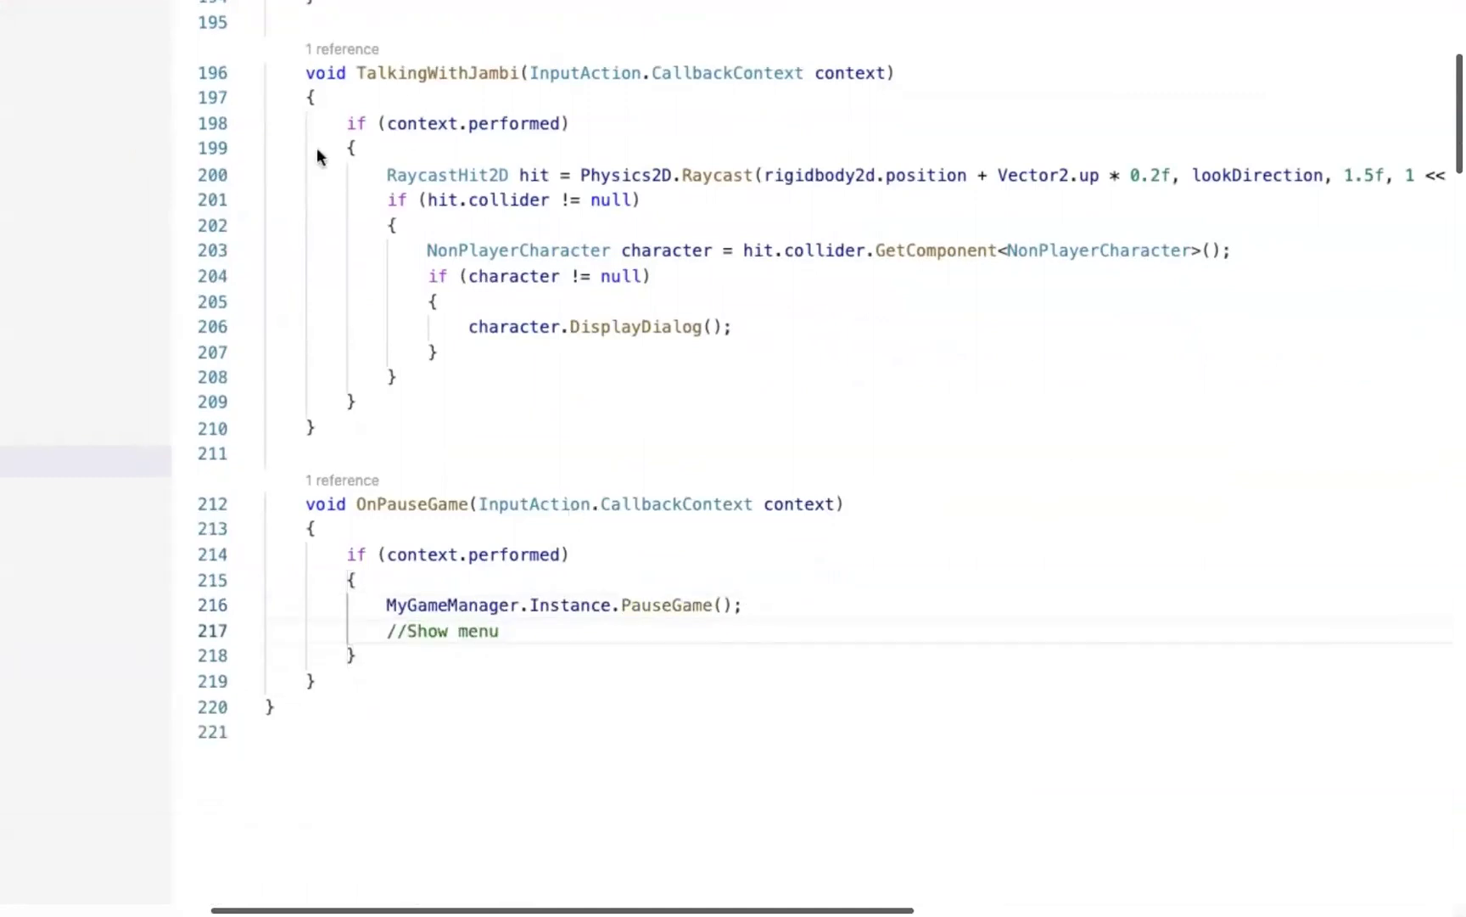
key(super+Tab)
key(super+Tab)
click(481, 572)
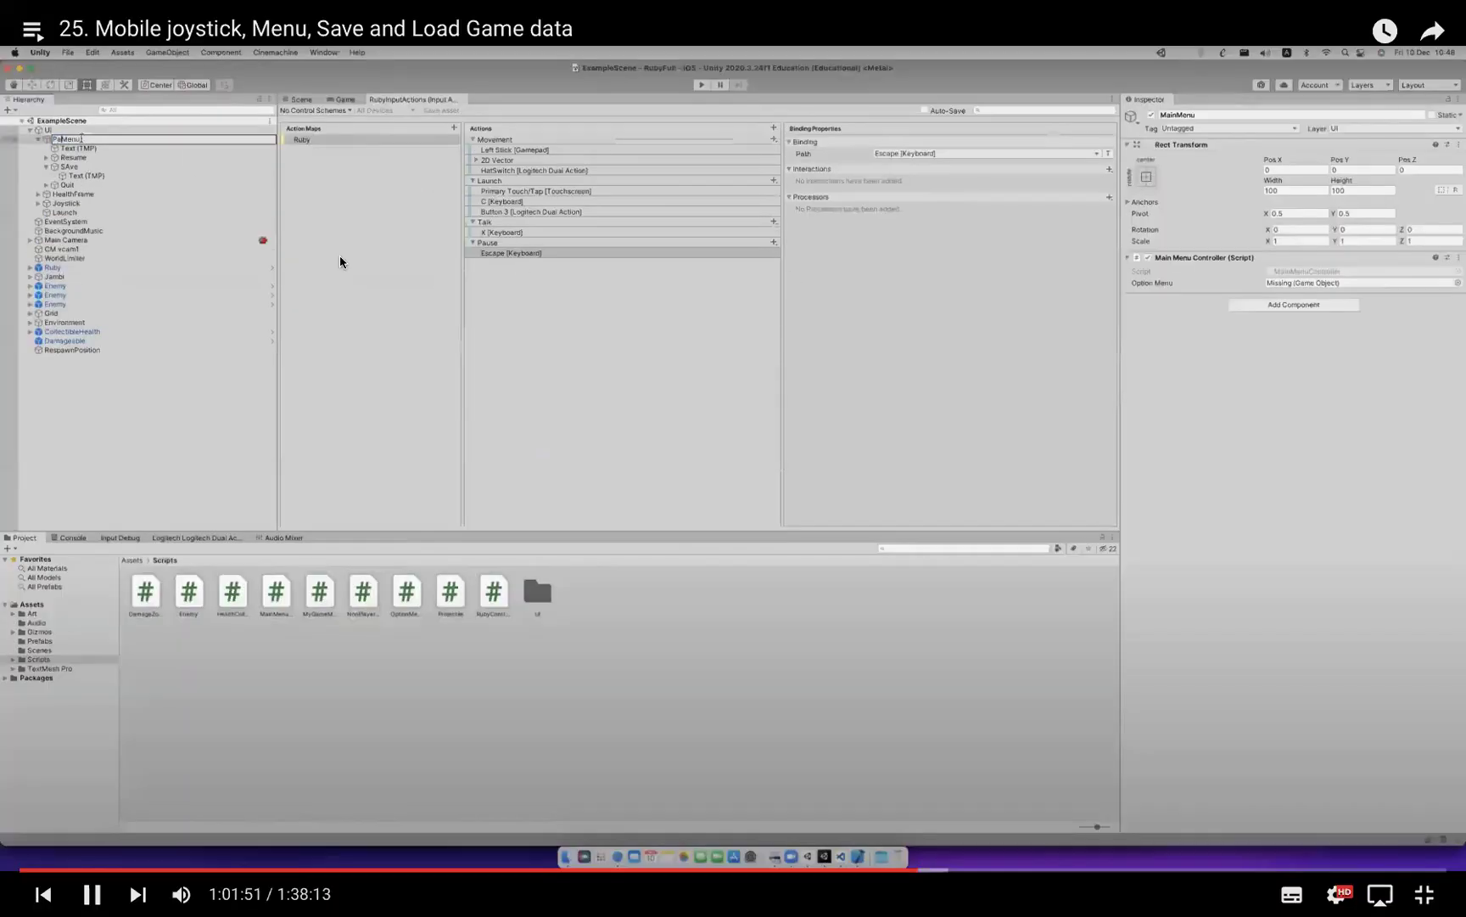
Add a blank line after the Show menu comment, save RubyController.cs, and let Unity recompile.
text(useMenu)
key(Return)
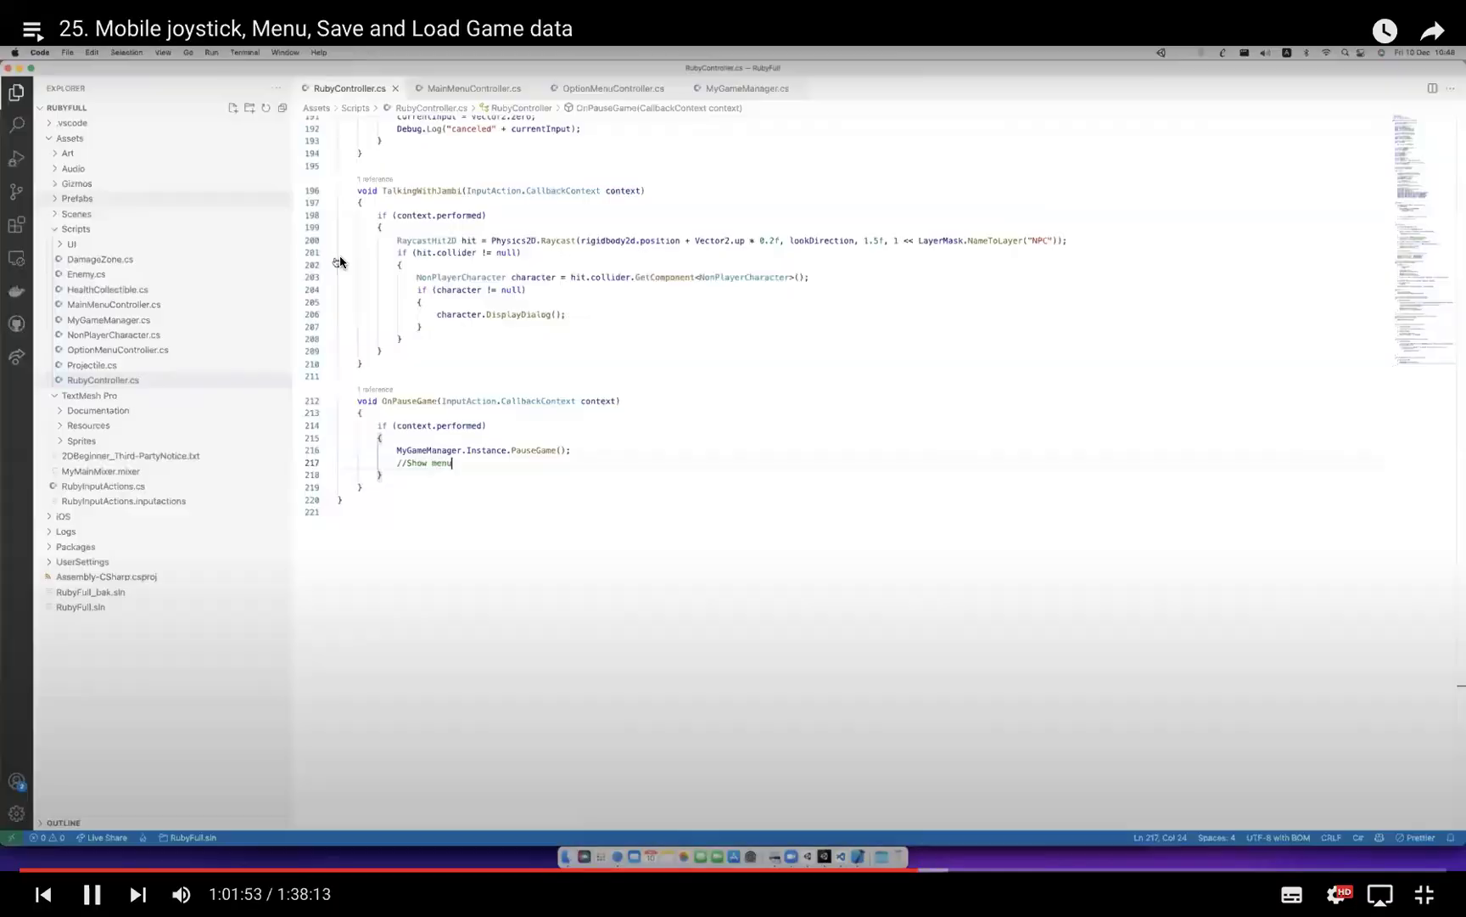
key(Return)
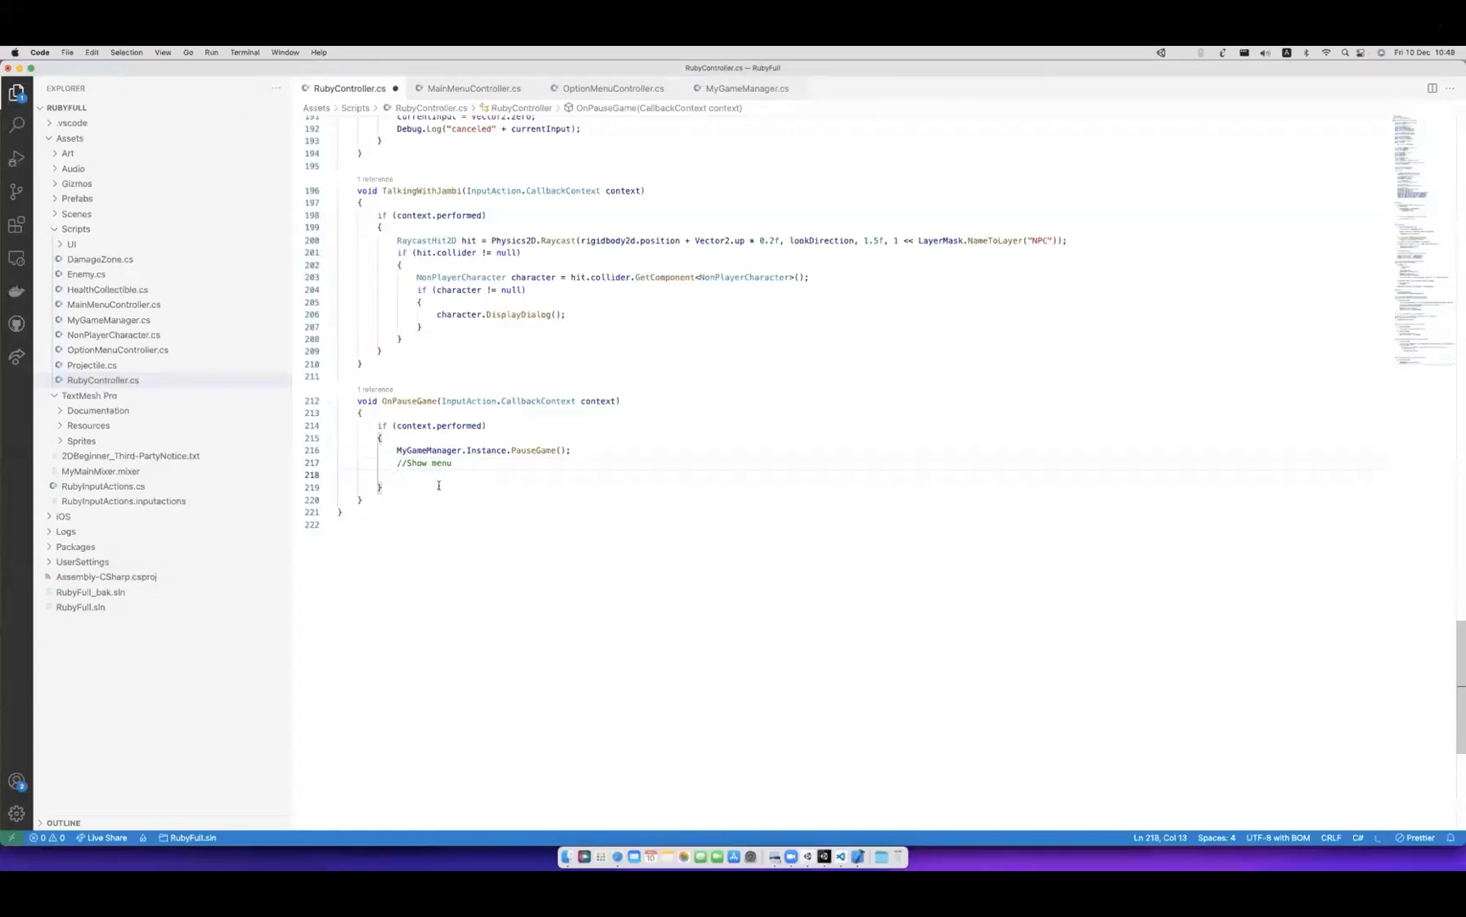
key(super+s)
key(super+Tab)
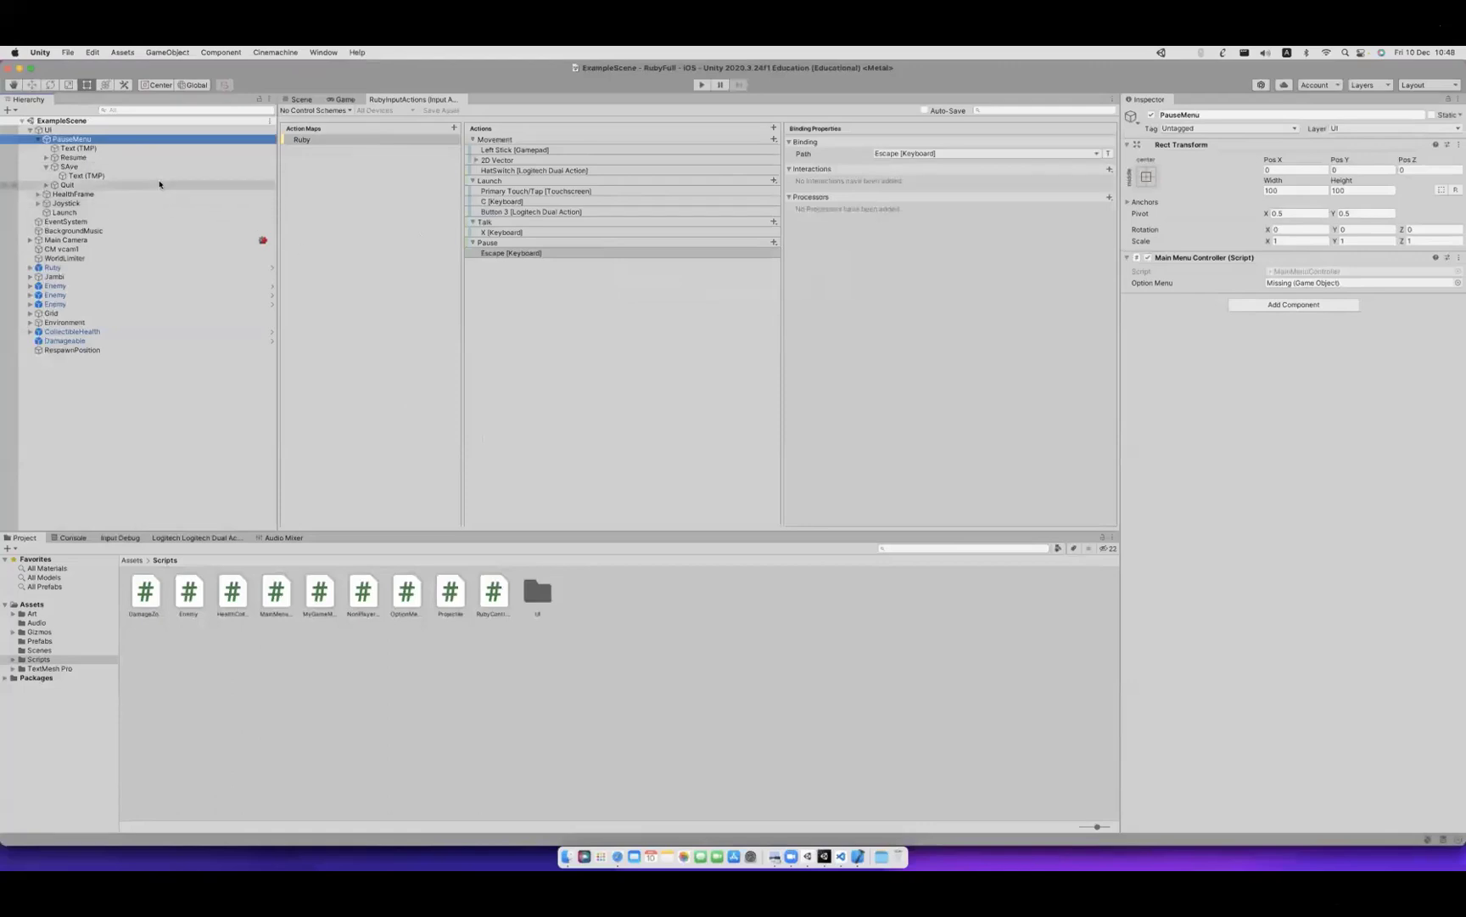
key(super+Tab)
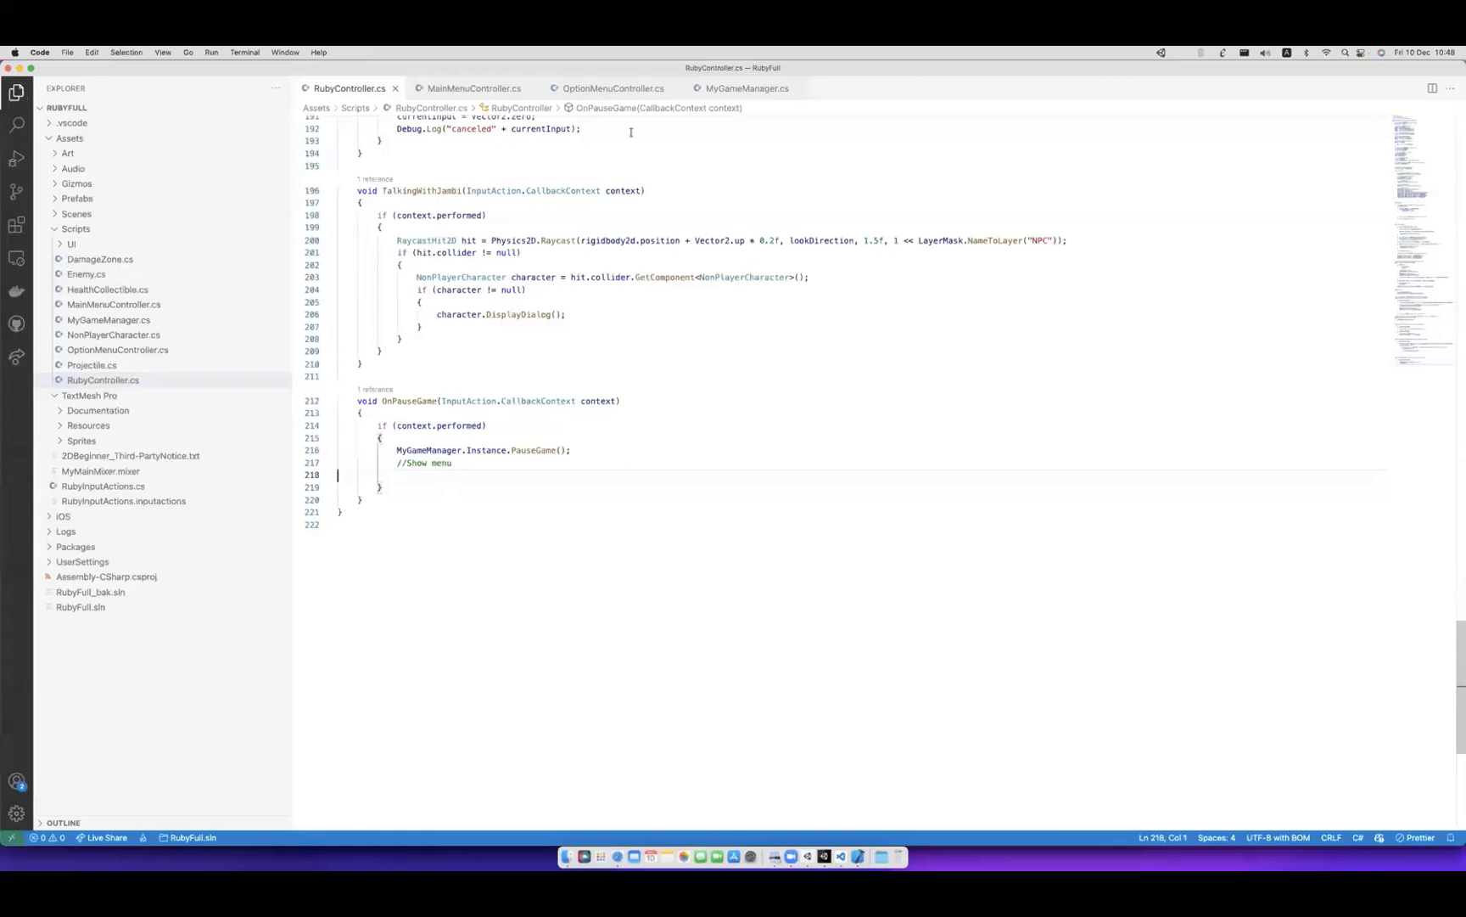
Open MainMenuController.cs and go to the end of its ResumeGame method.
click(474, 88)
scroll(462, 550, down, 5)
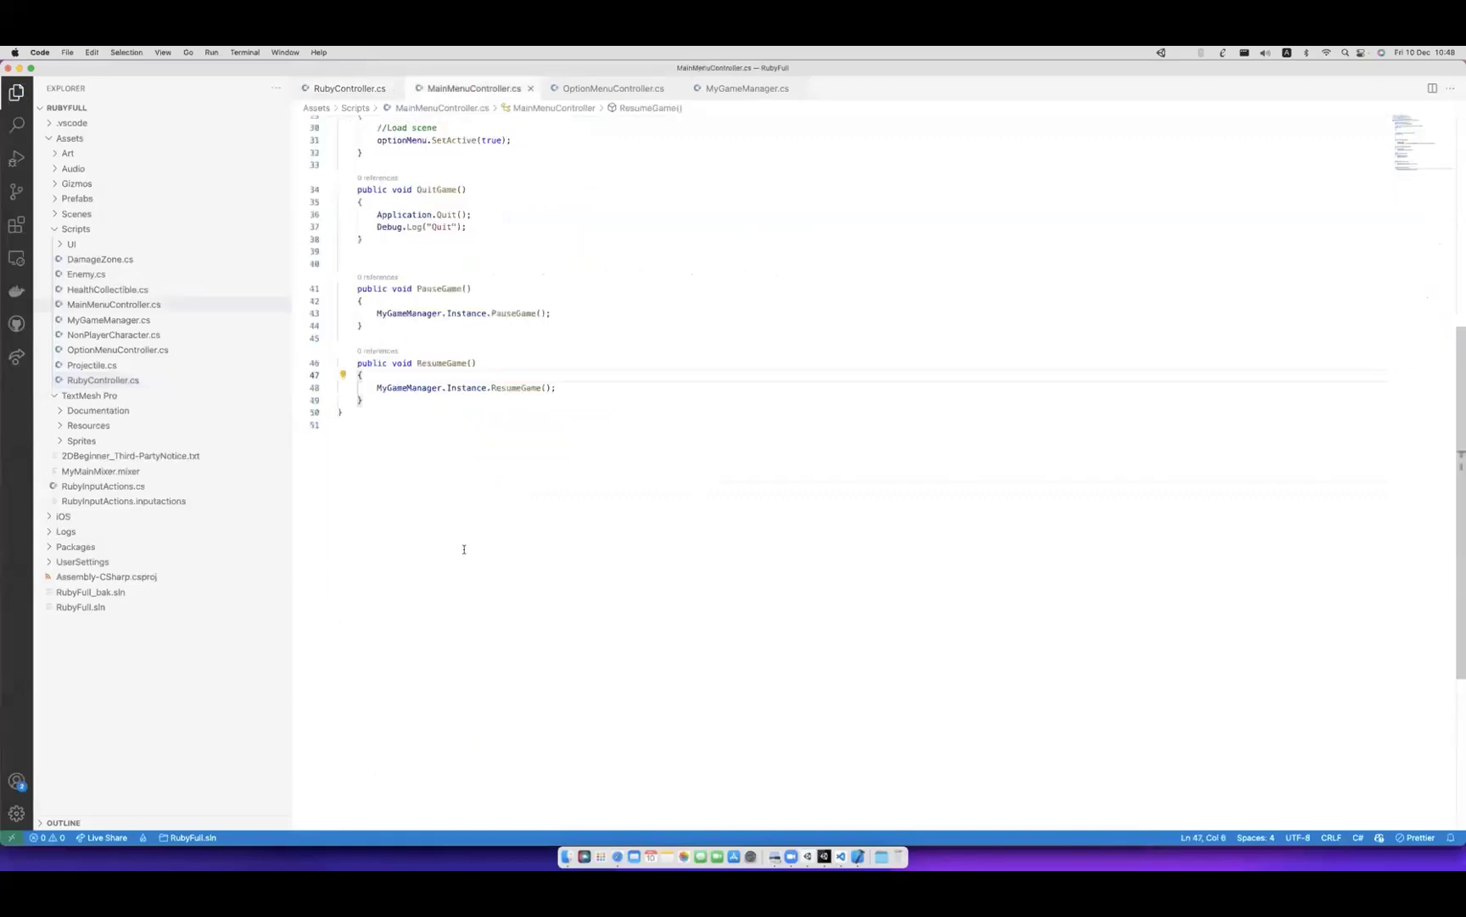
click(403, 400)
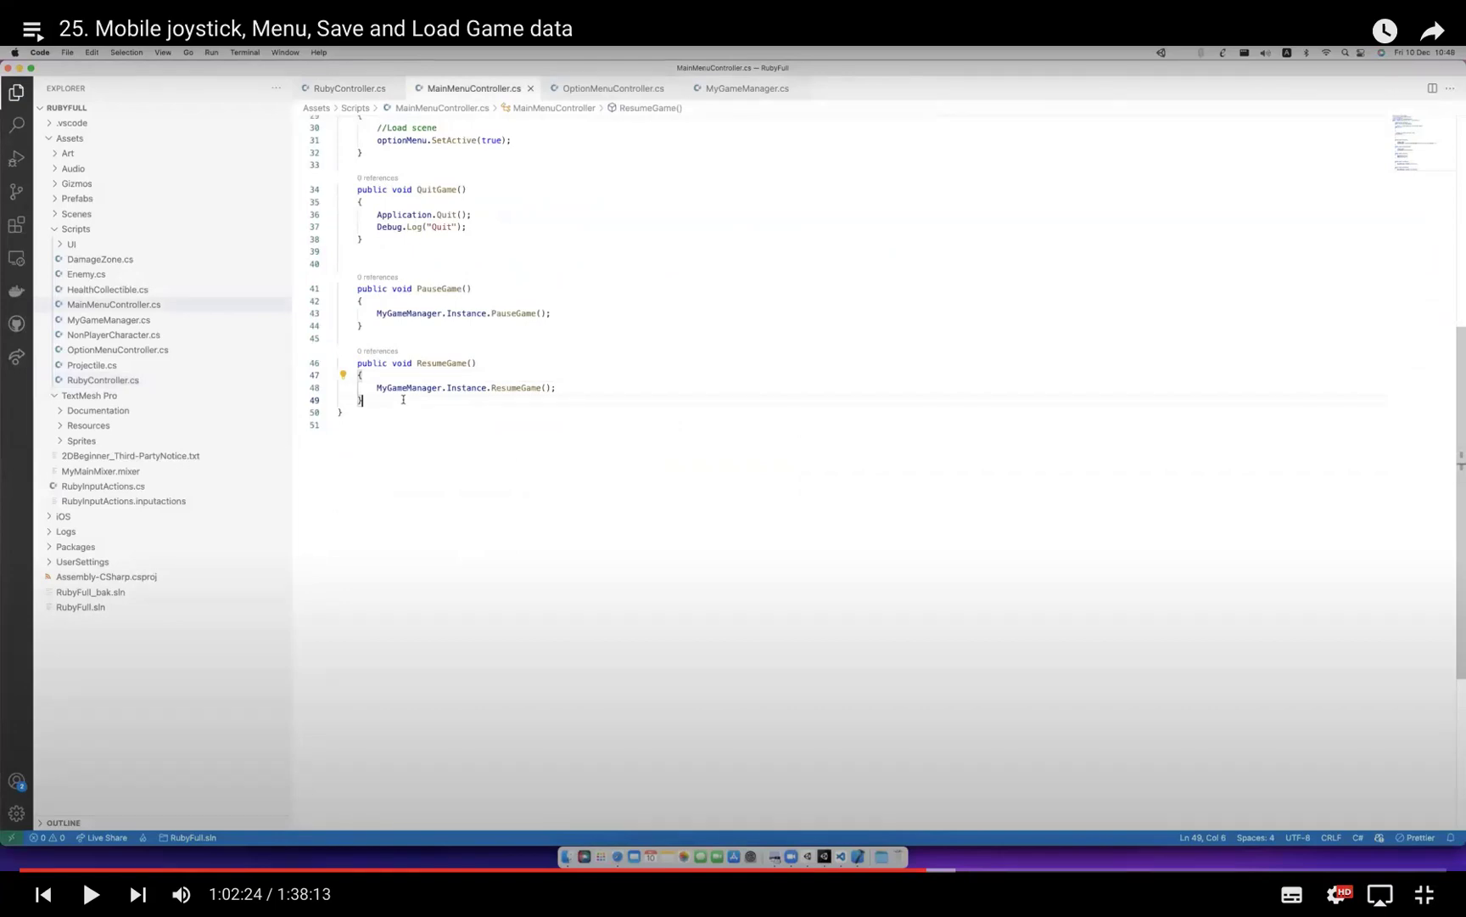
Play and skim the tutorial ahead past the RubyController public int score = 0 field.
key(space)
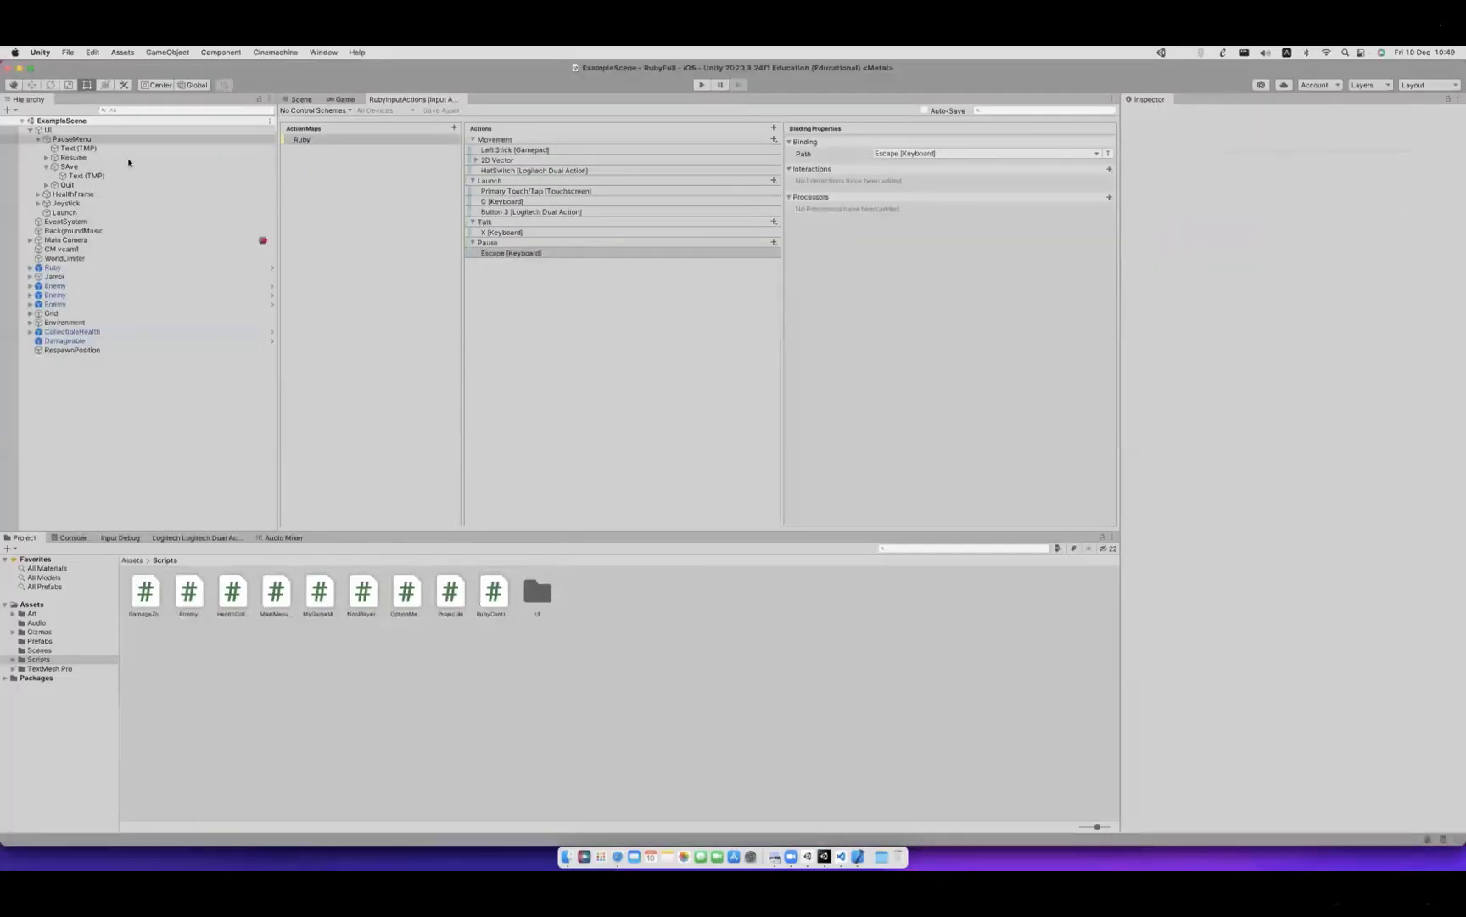
key(Right)
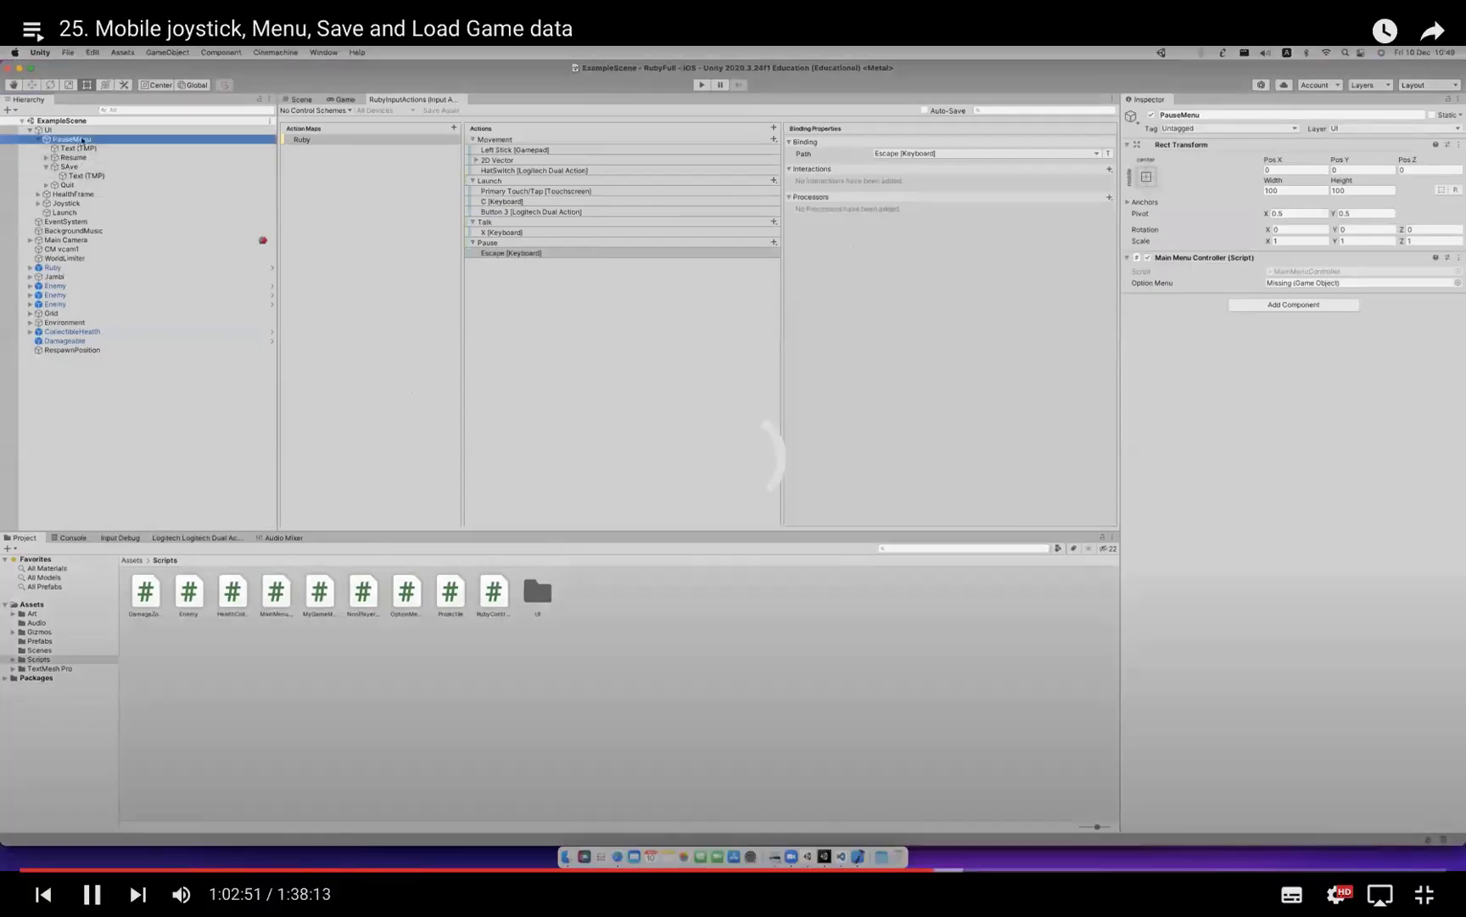
key(Right)
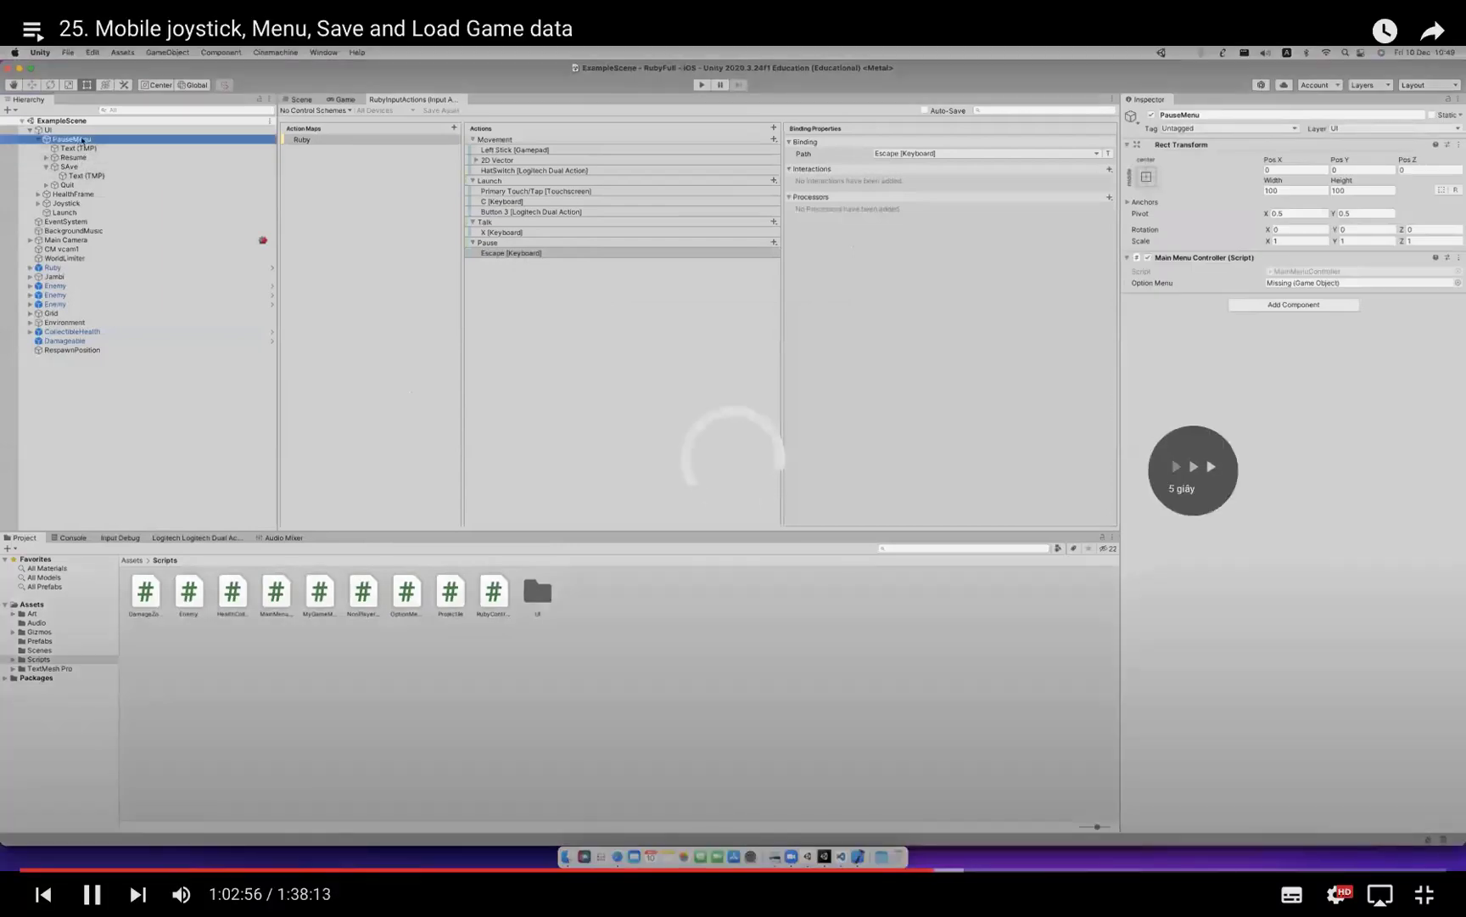
key(Right)
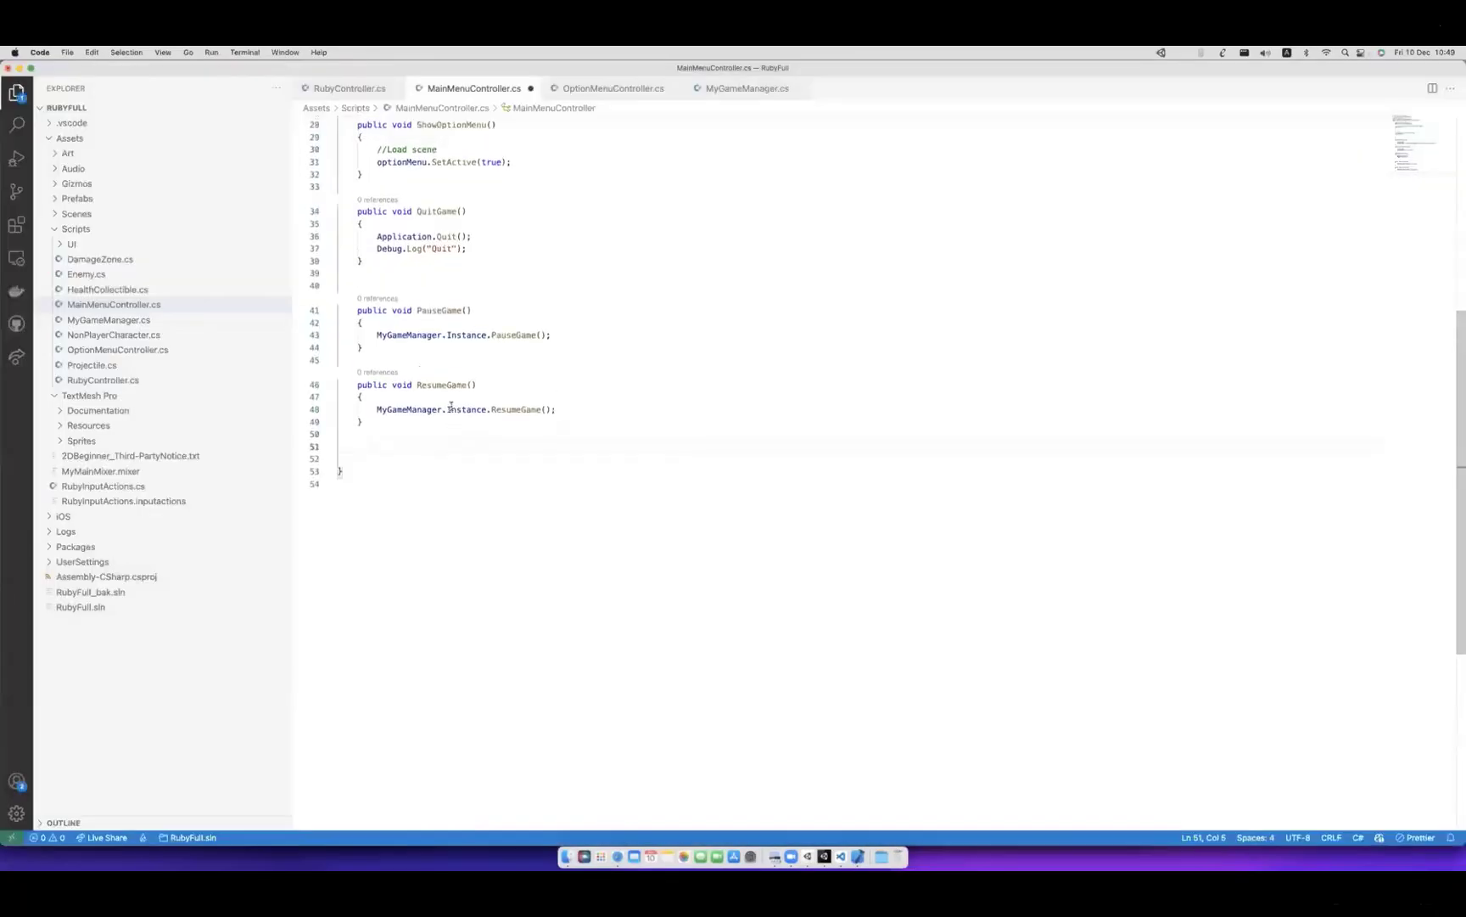
key(Right)
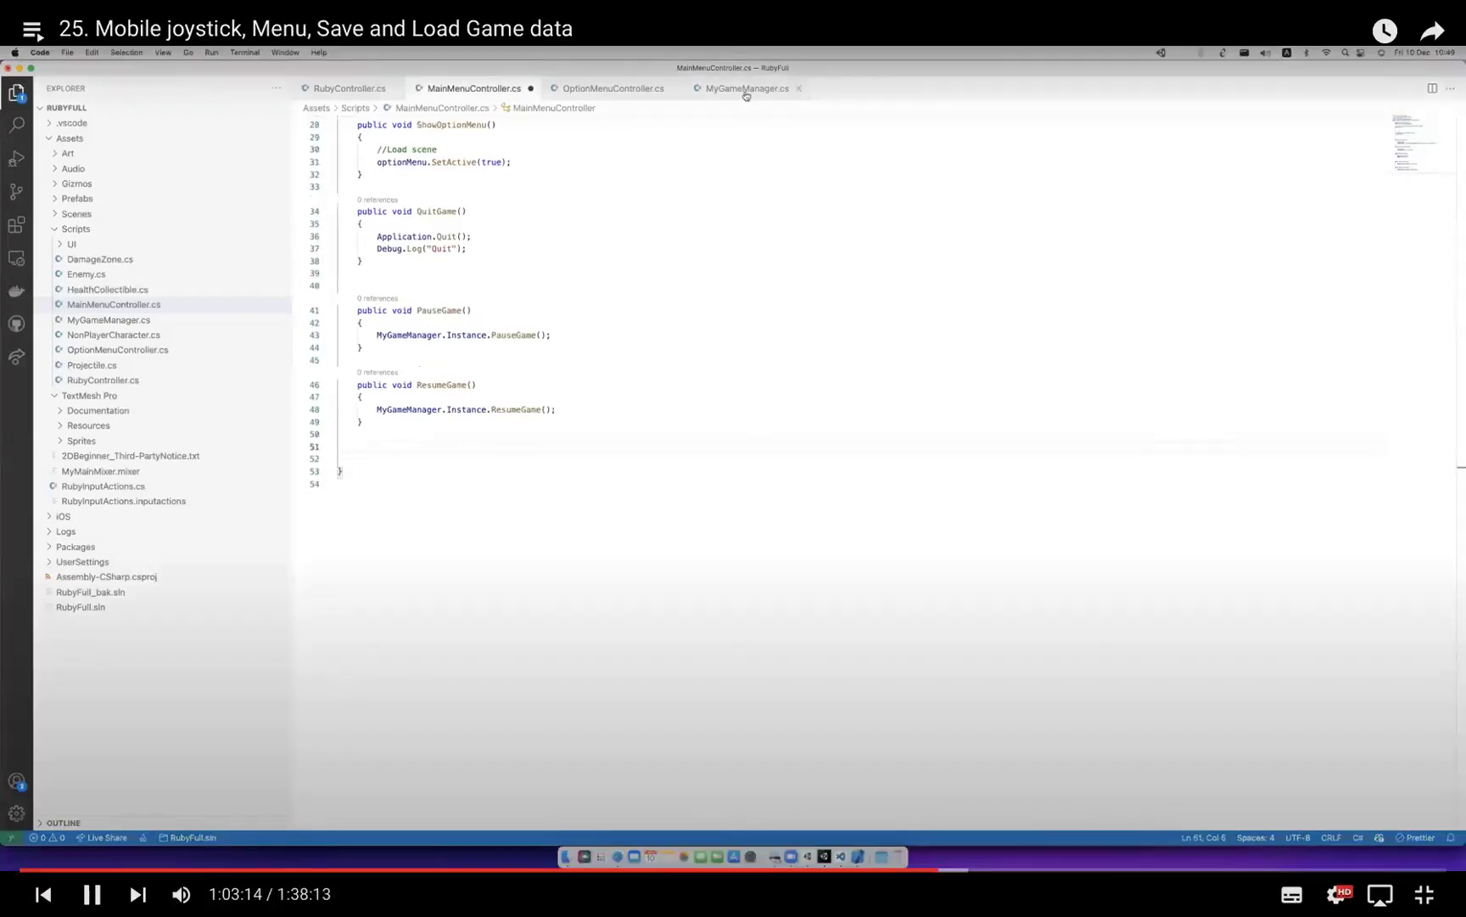
key(Right)
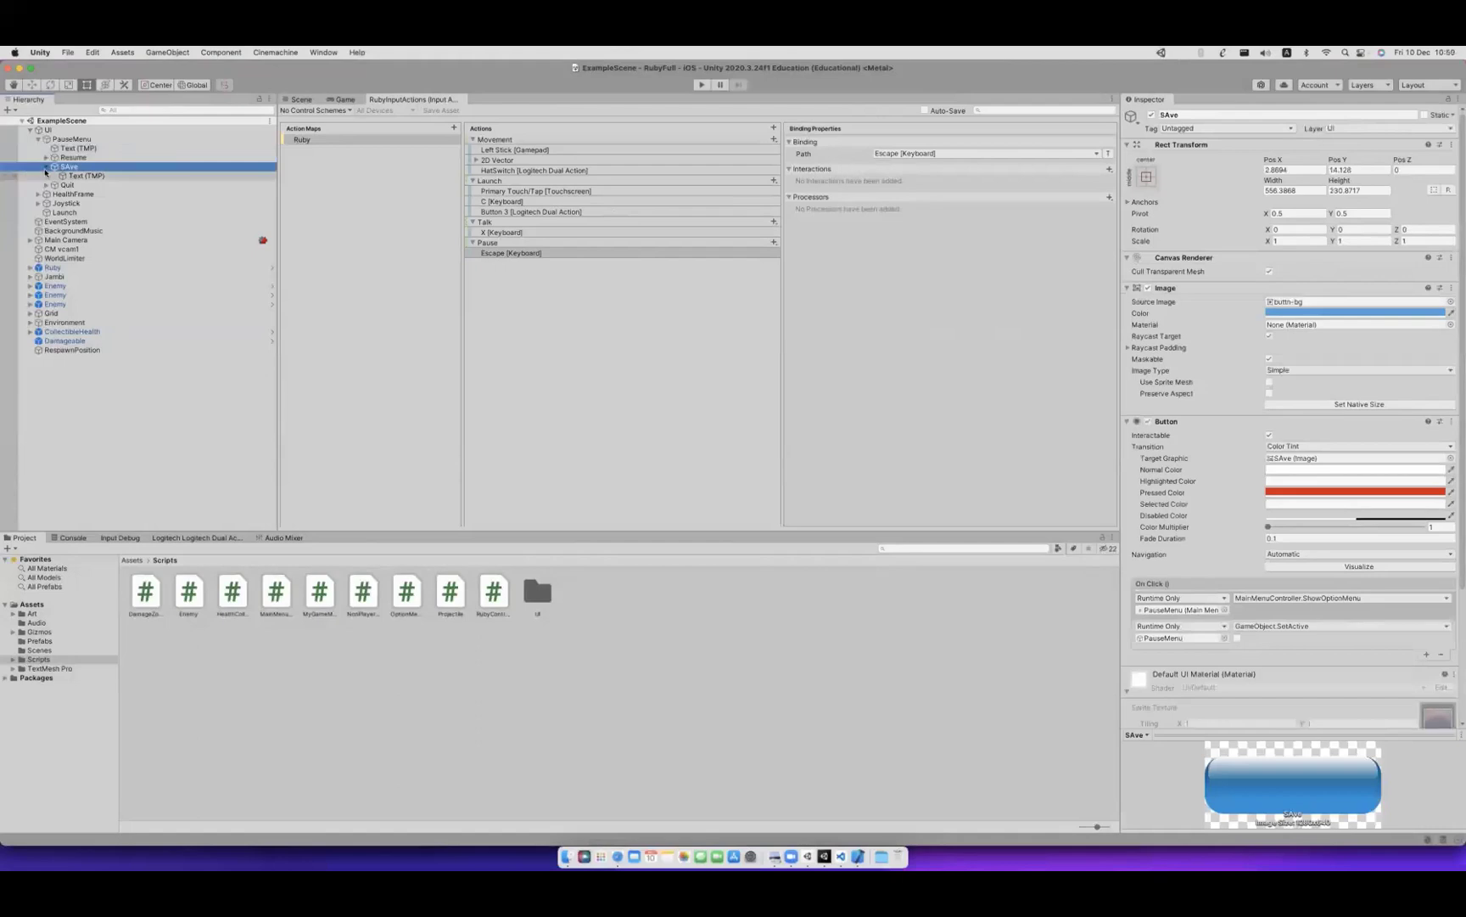
key(Right)
key(Right)
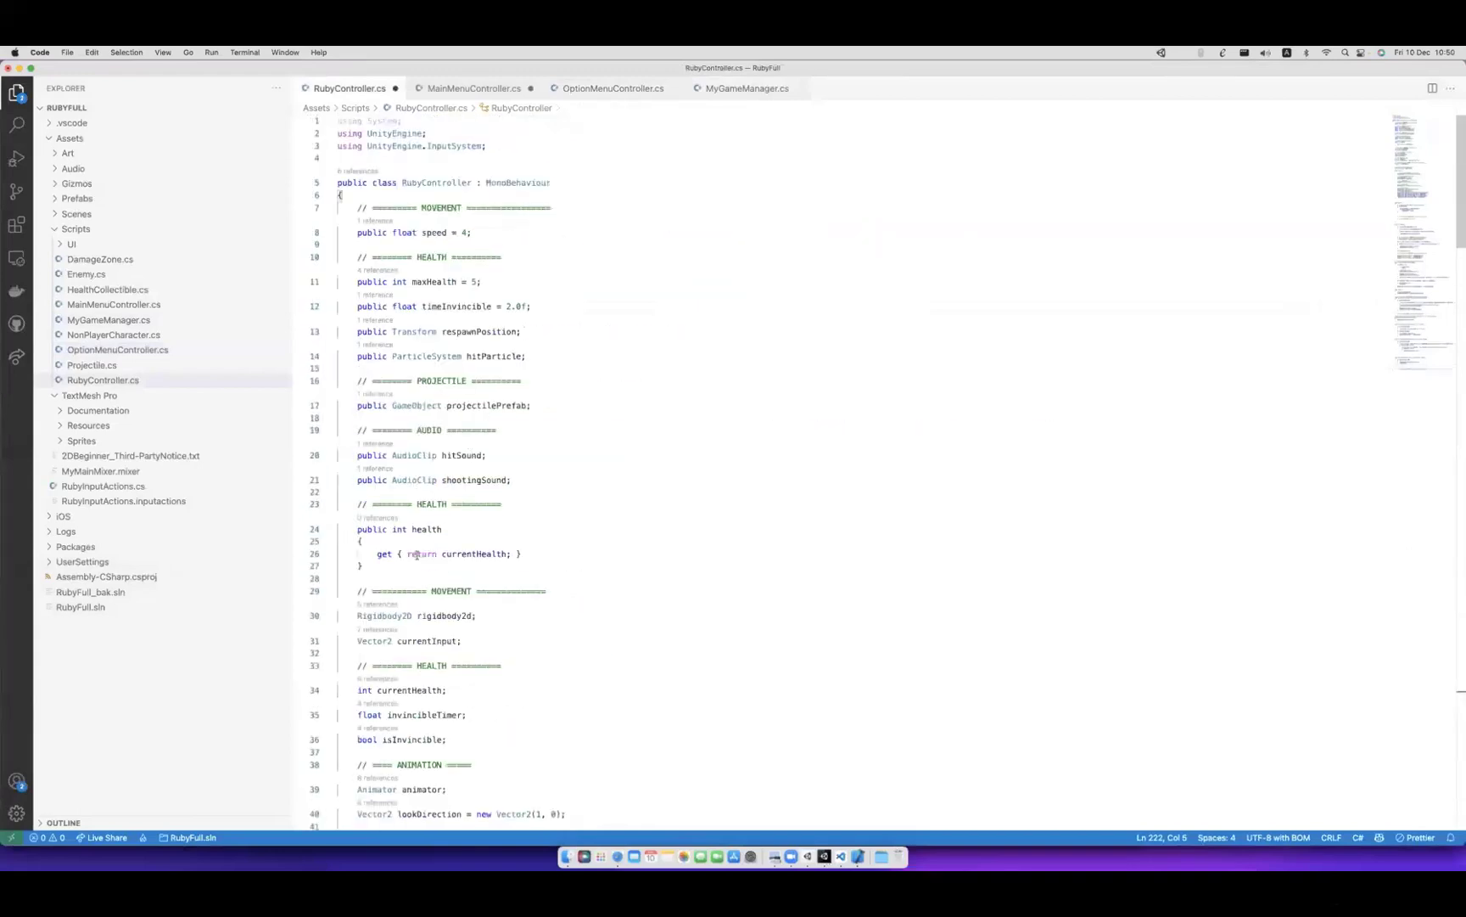
click(527, 502)
key(Right)
key(Right)
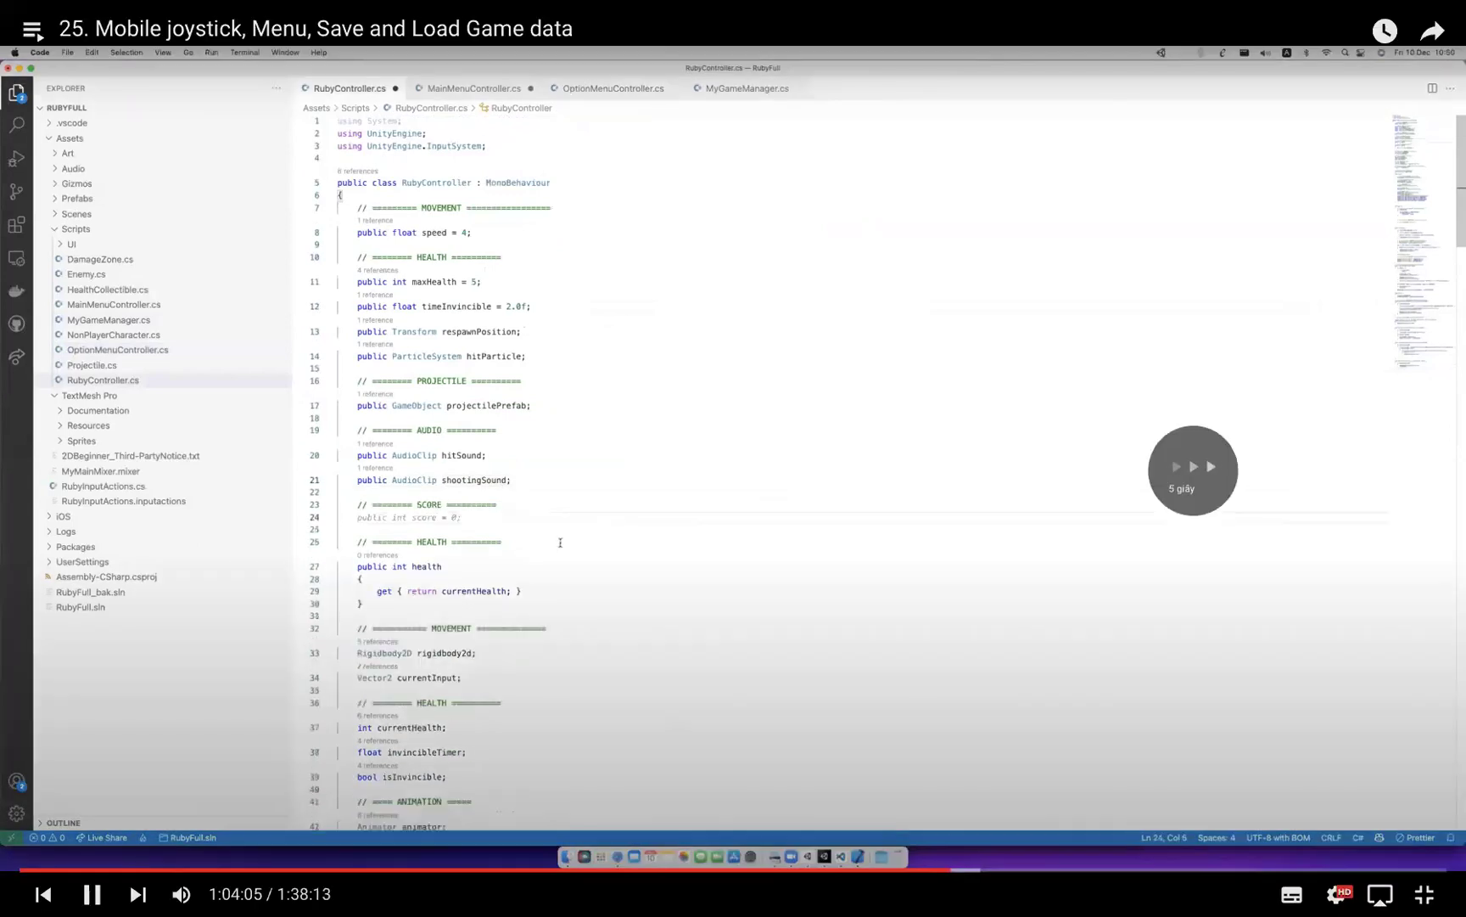
key(Right)
Skip the tutorial ahead, then rewind to rewatch the Unity pause-menu part.
key(Right)
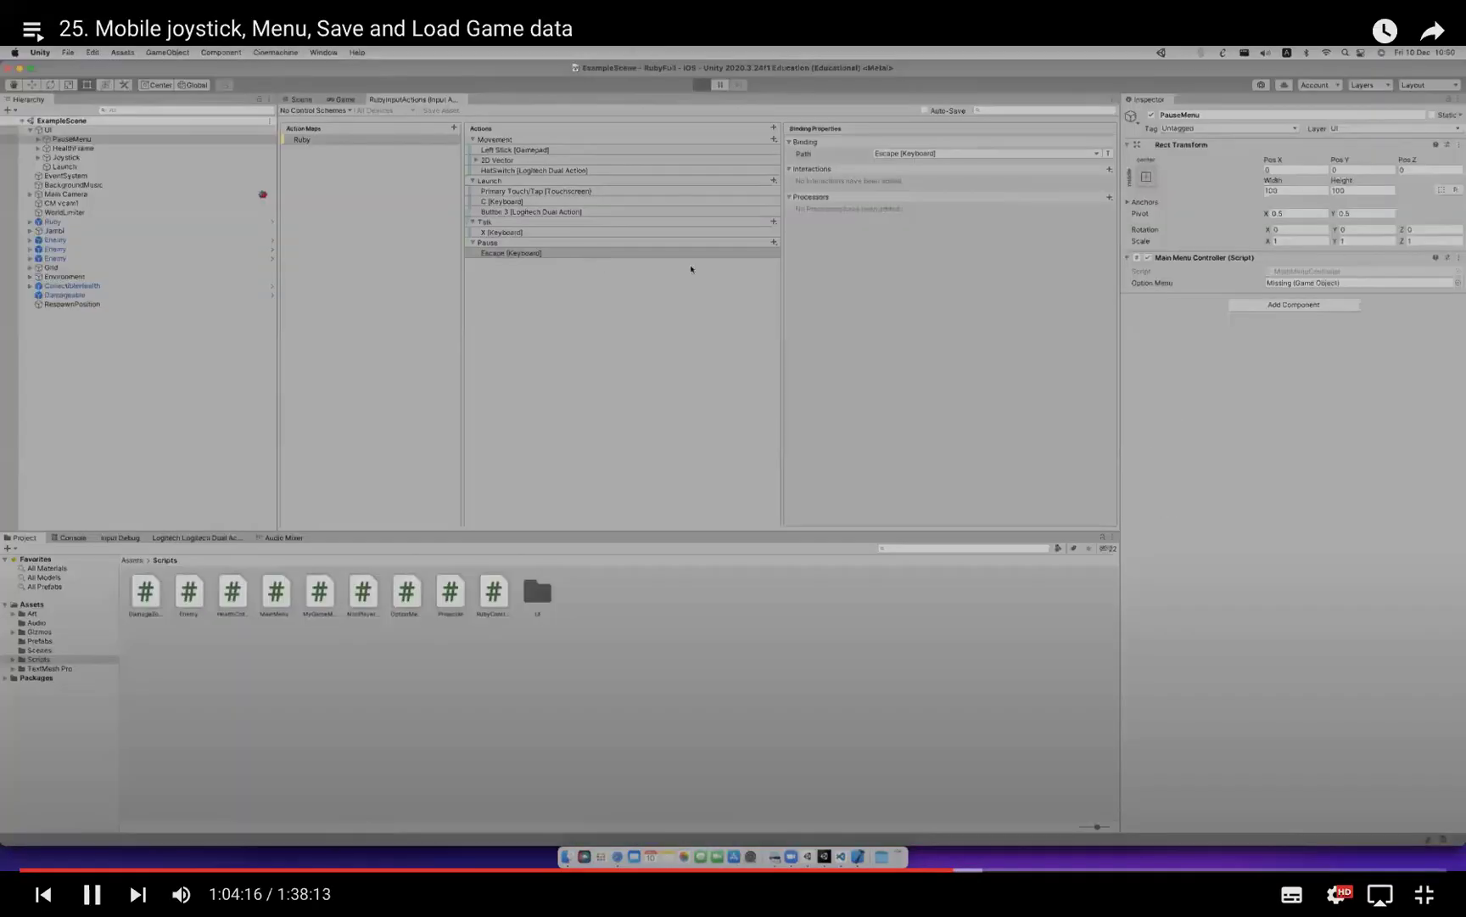
key(Right)
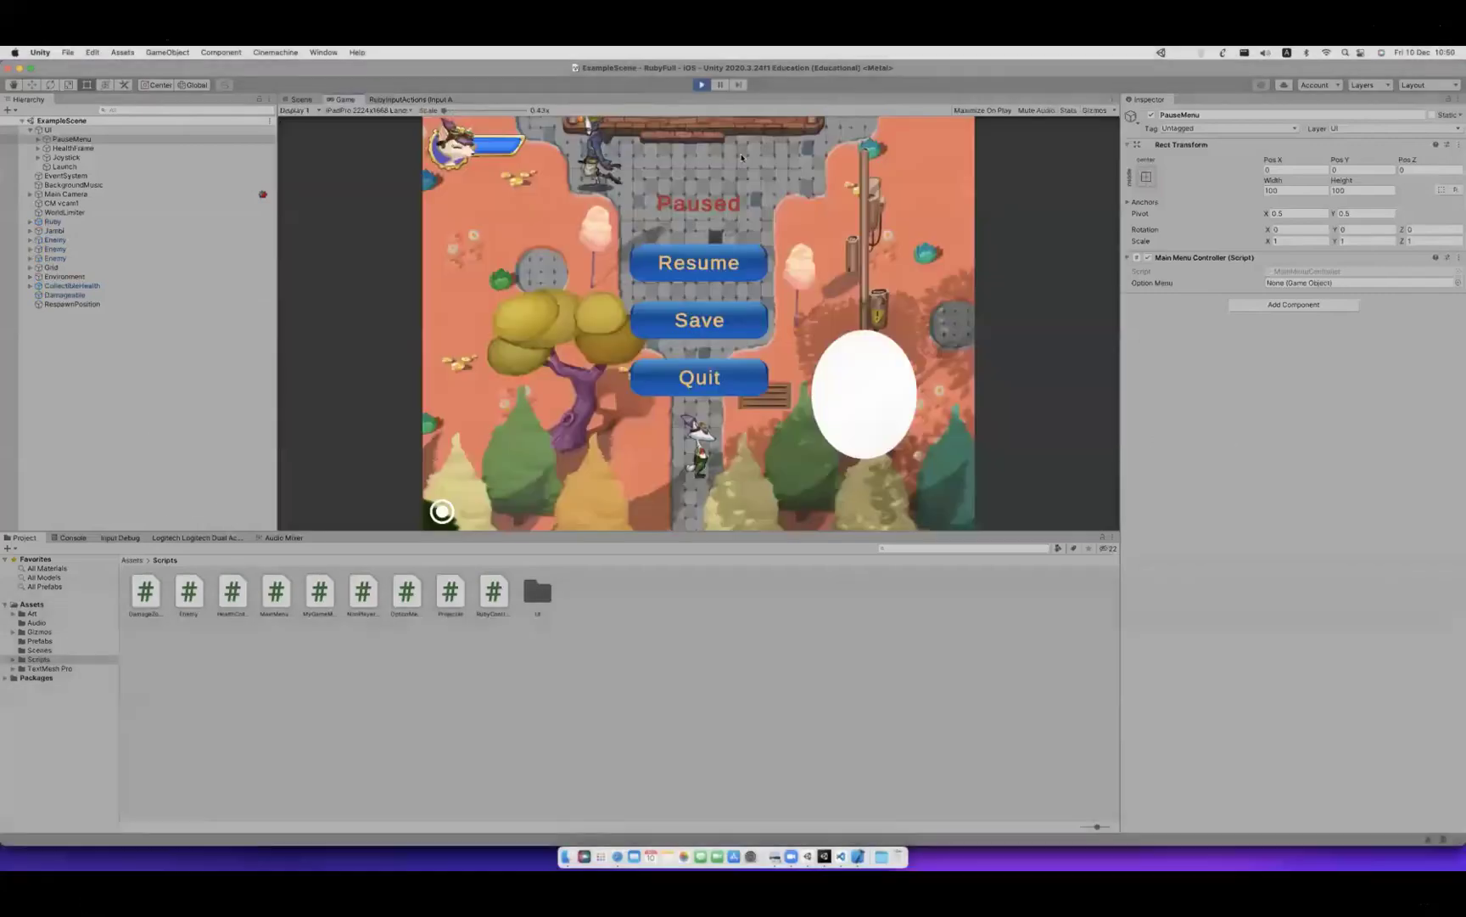
key(Left)
key(Left)
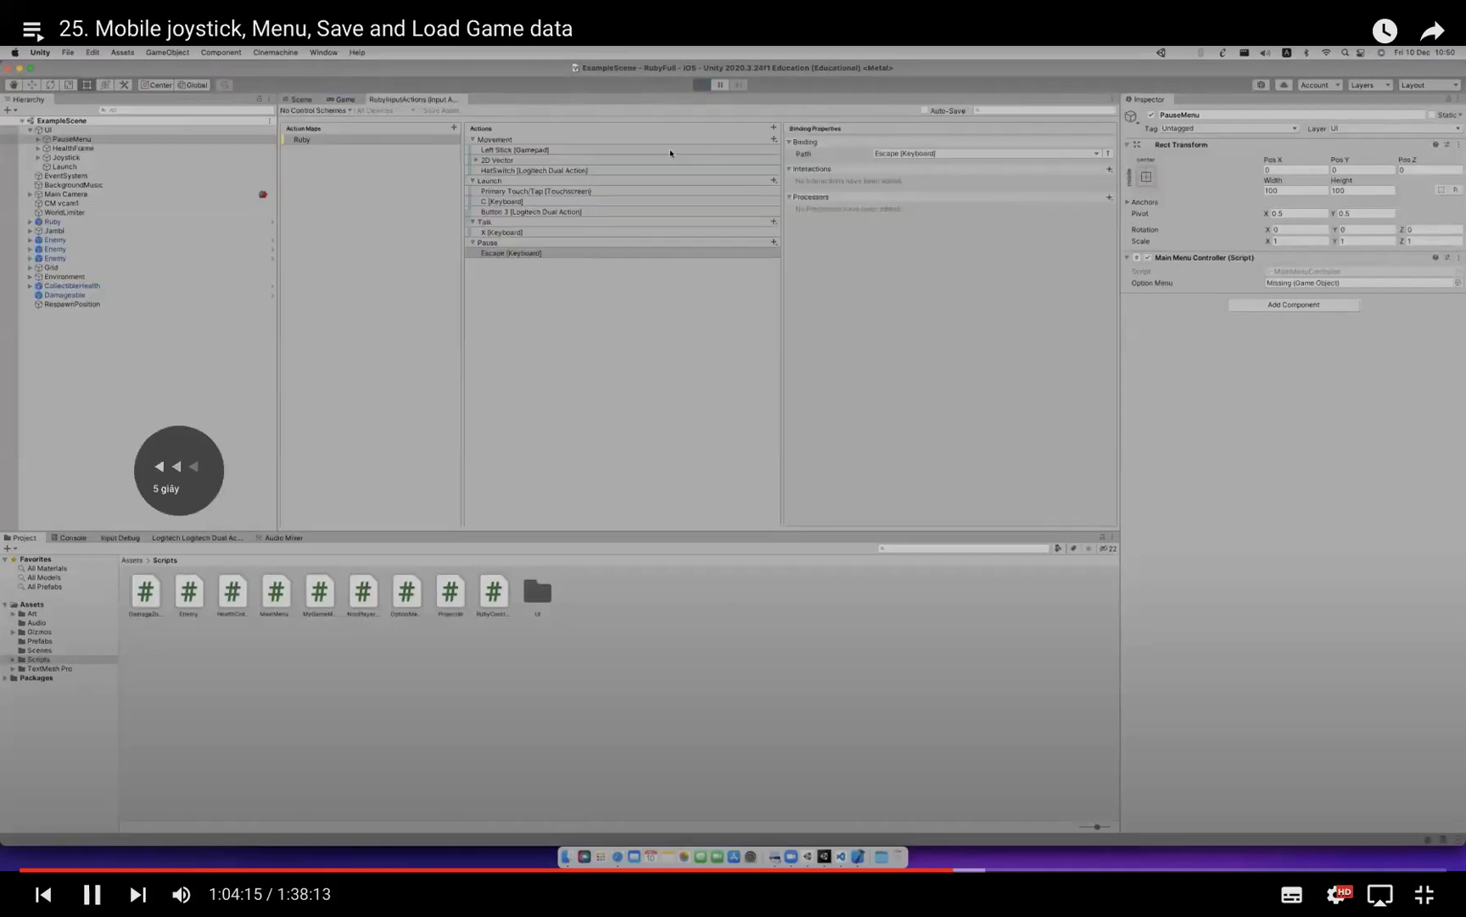
key(Left)
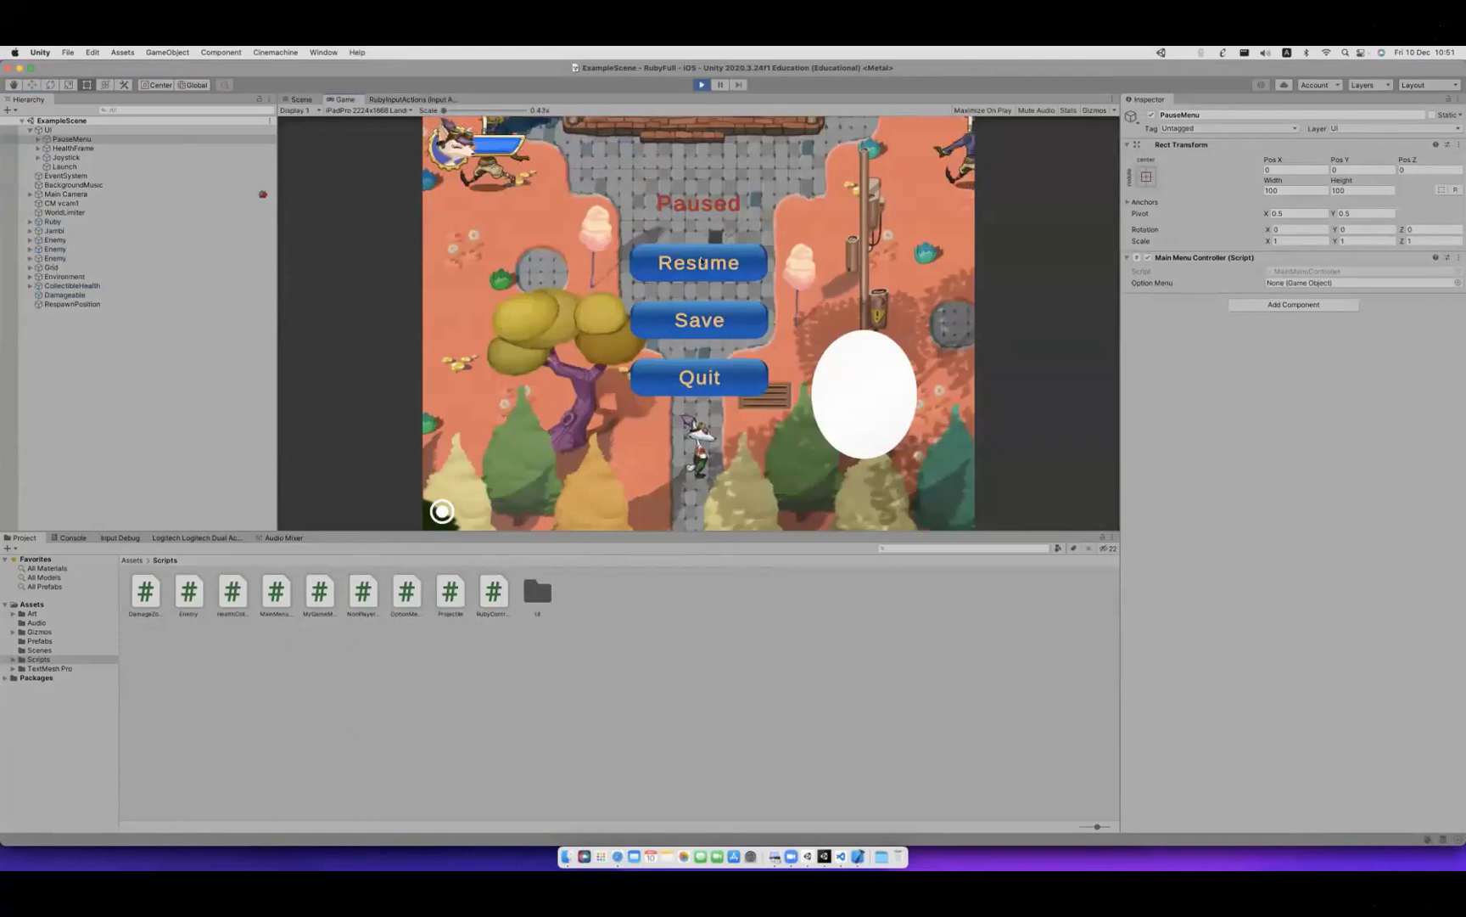
Stop the game and add a Panel under PauseMenu as its first child.
click(701, 85)
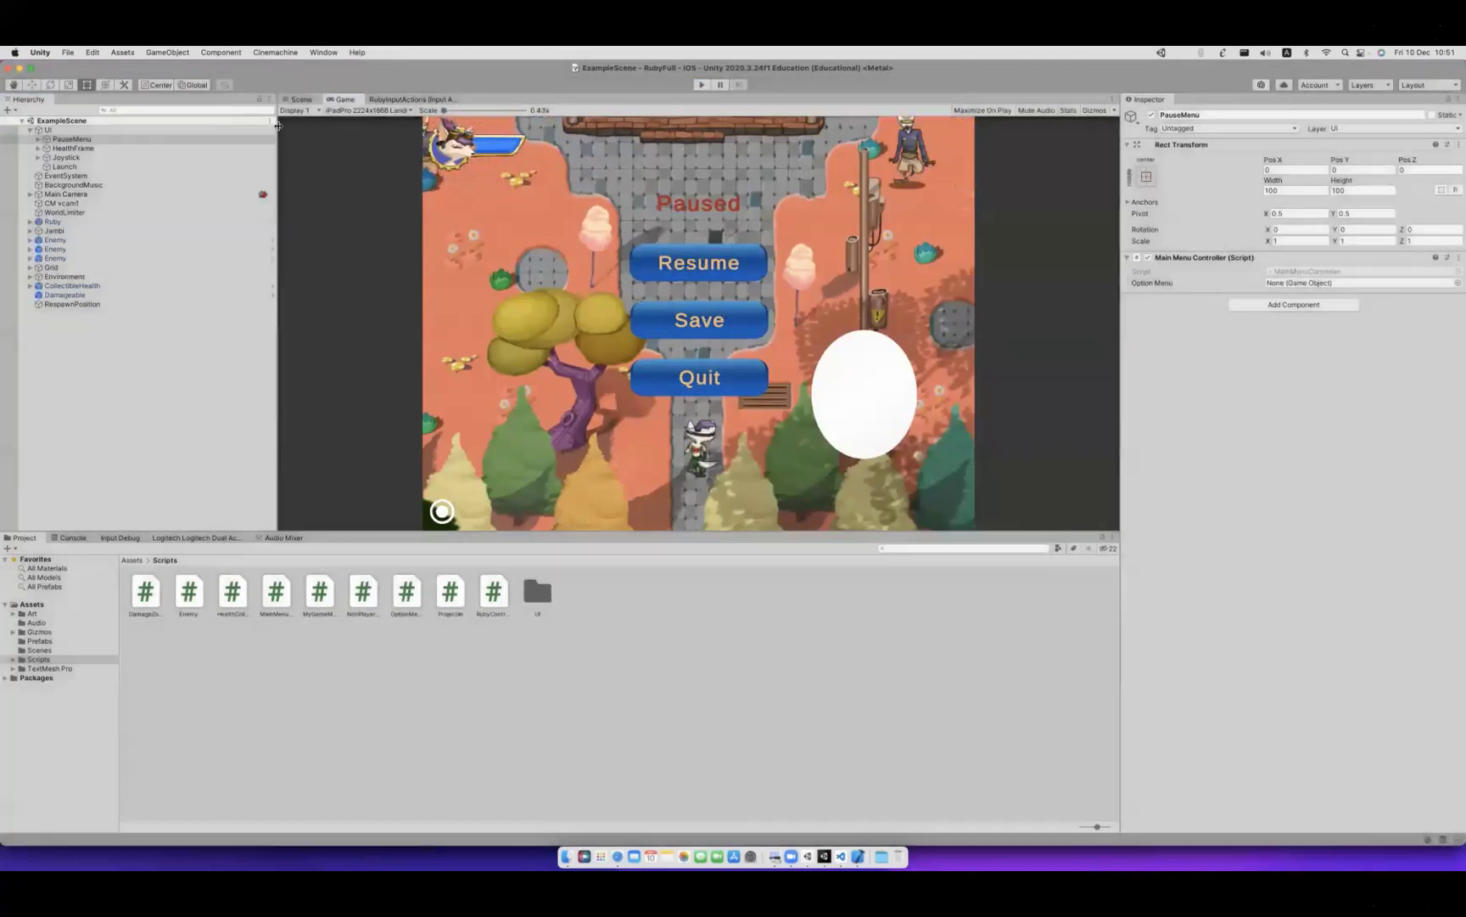
click(56, 140)
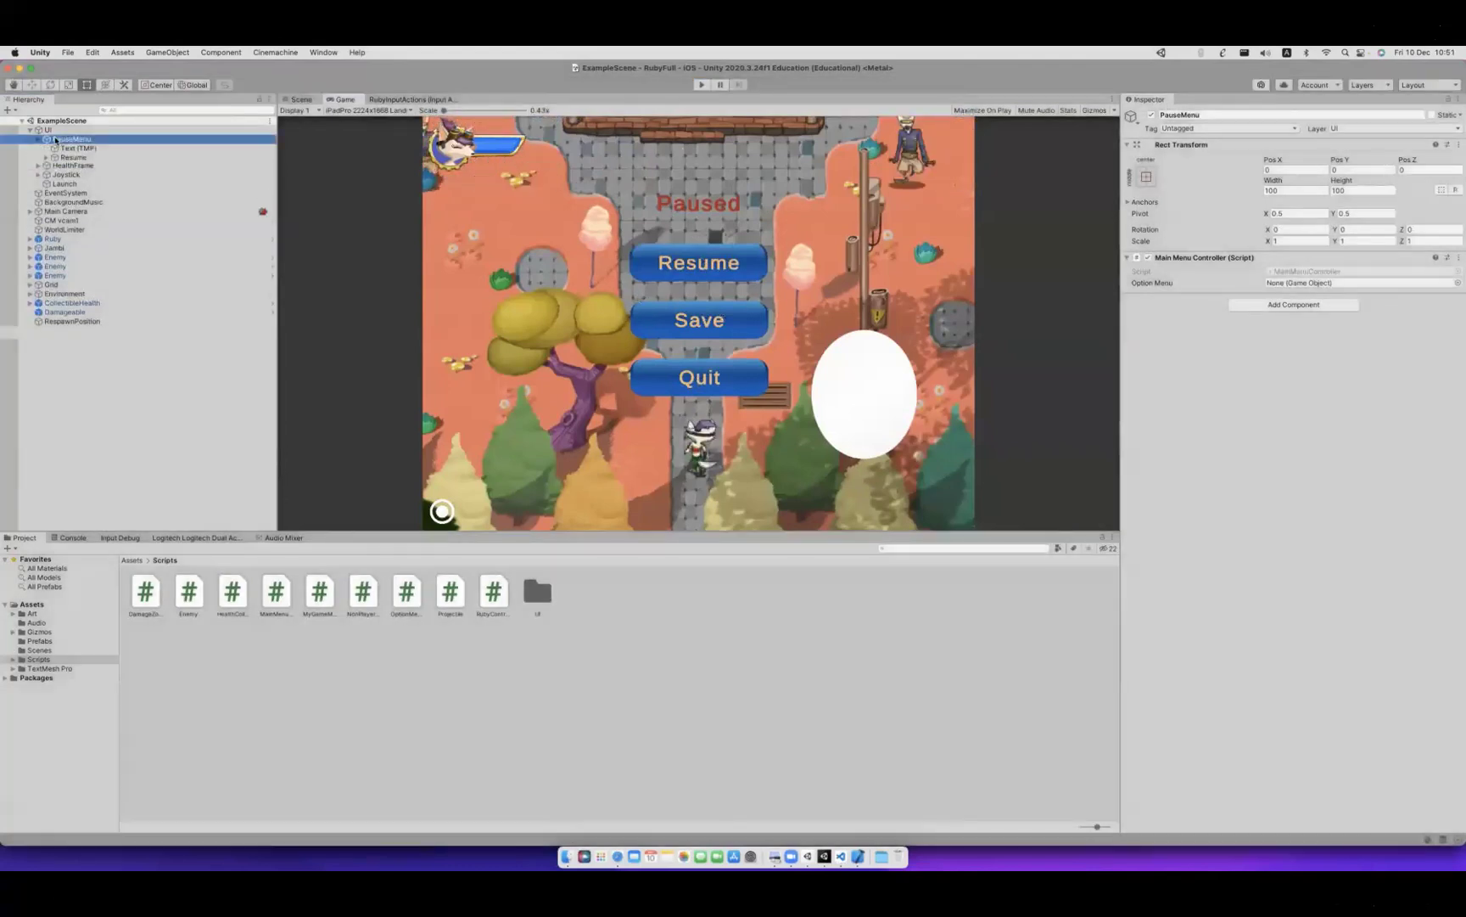
right_click(56, 139)
mouse_move(93, 383)
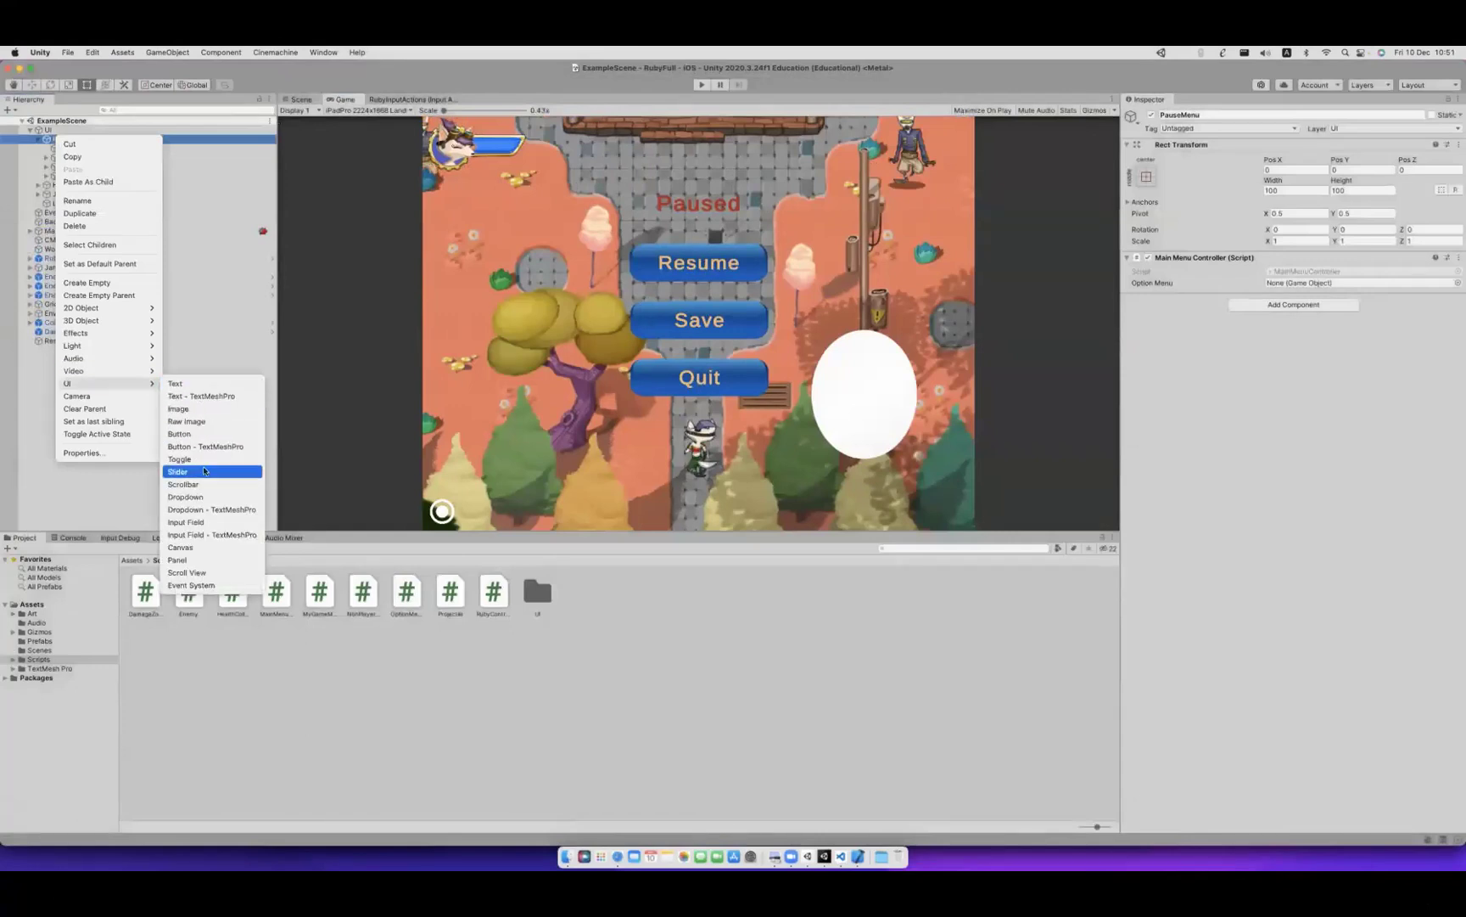
click(214, 562)
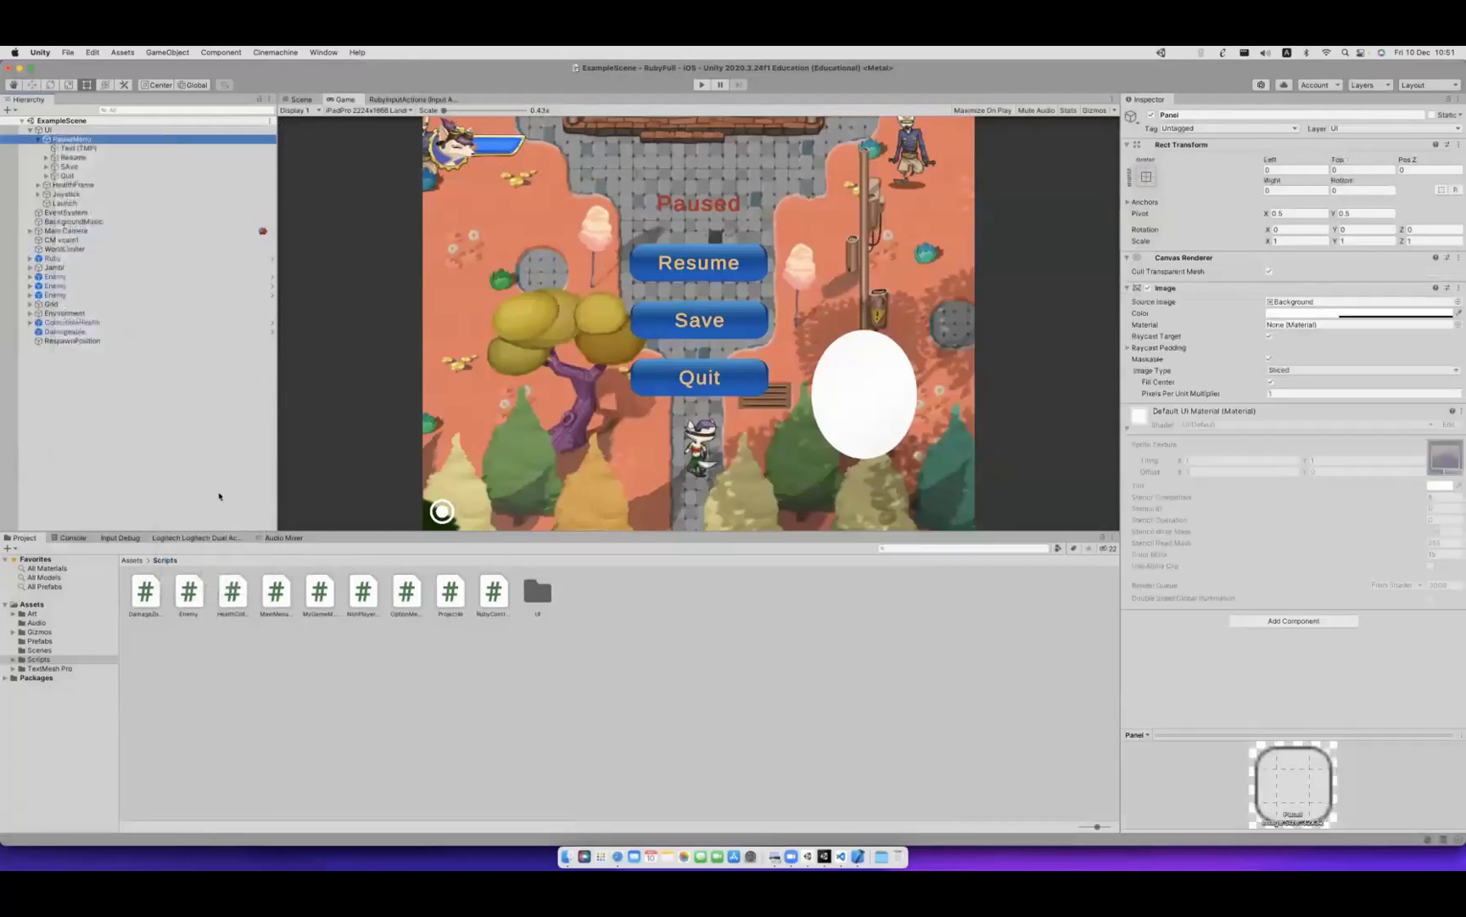
key(Return)
drag(69, 184, 123, 153)
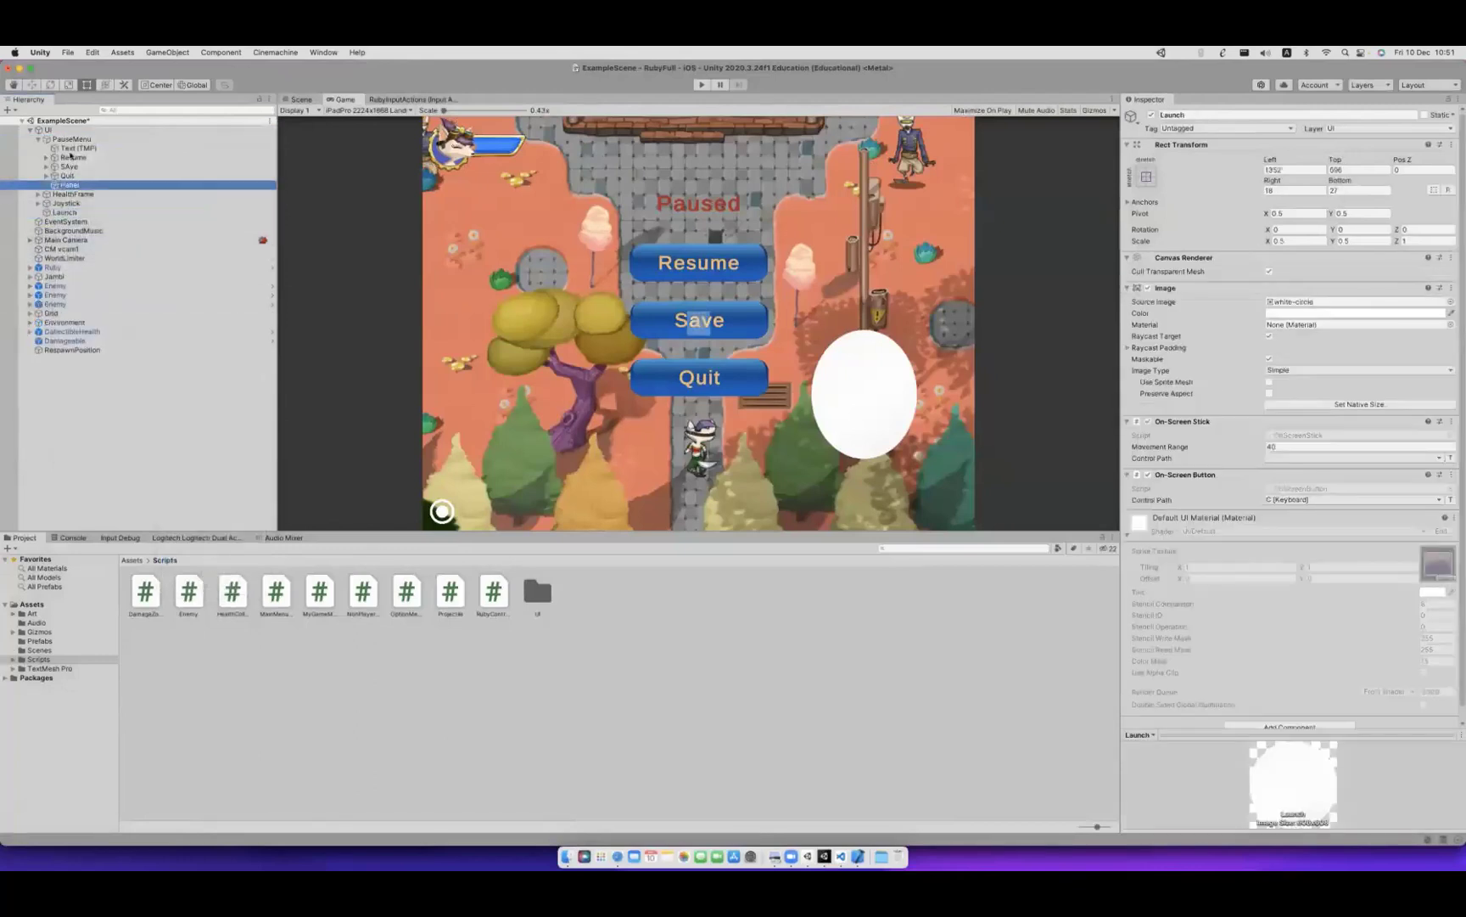
Set the Panel's Image colour to a muted grey with alpha 196.
click(1349, 314)
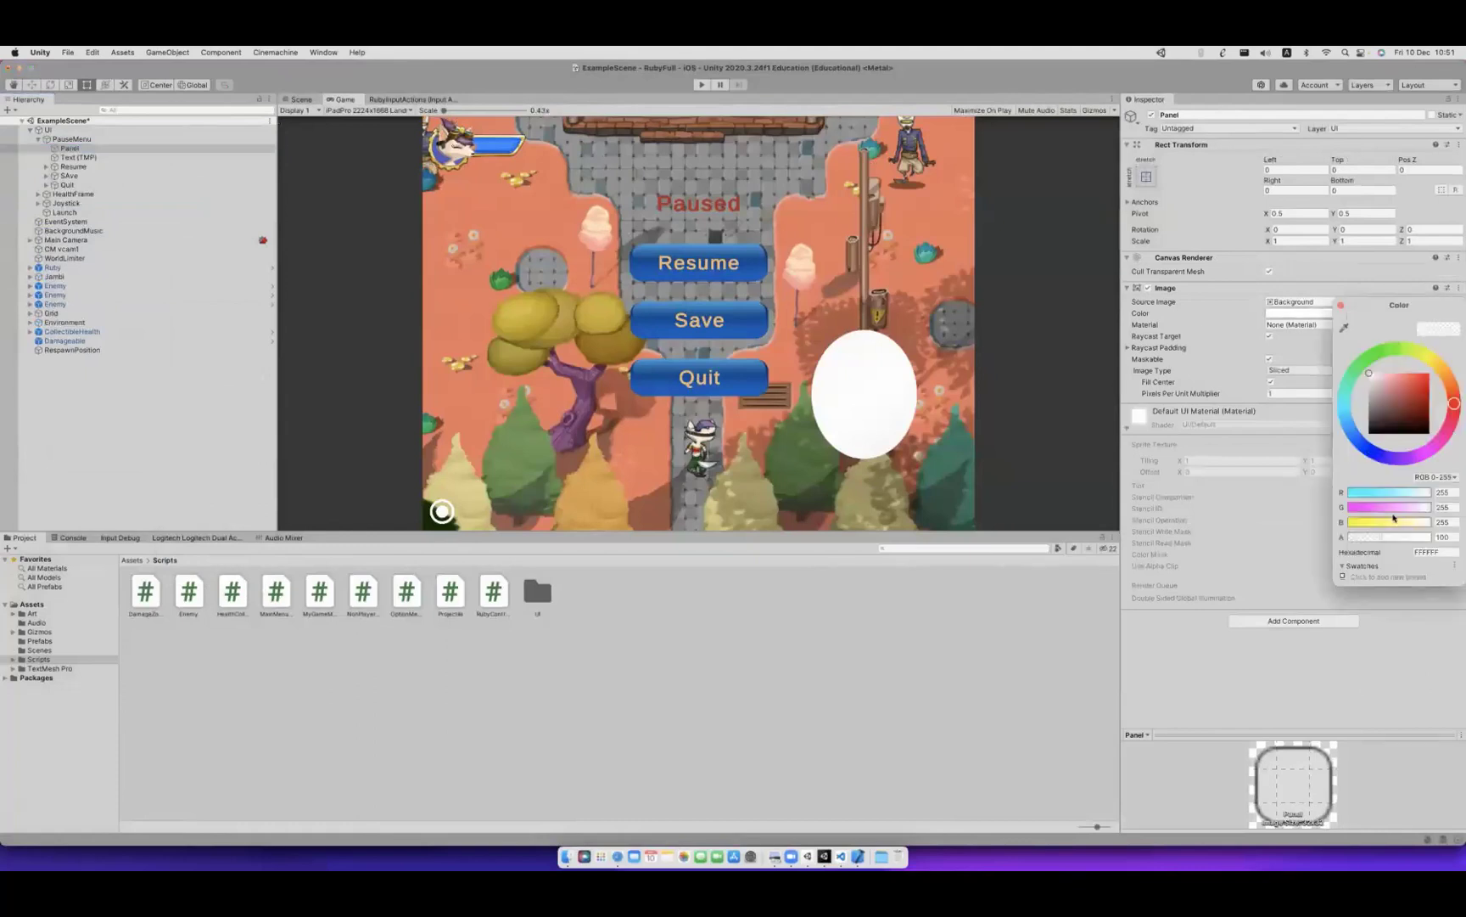
mouse_move(1402, 420)
mouse_down()
mouse_move(1374, 412)
mouse_move(1396, 430)
mouse_move(1374, 427)
mouse_up()
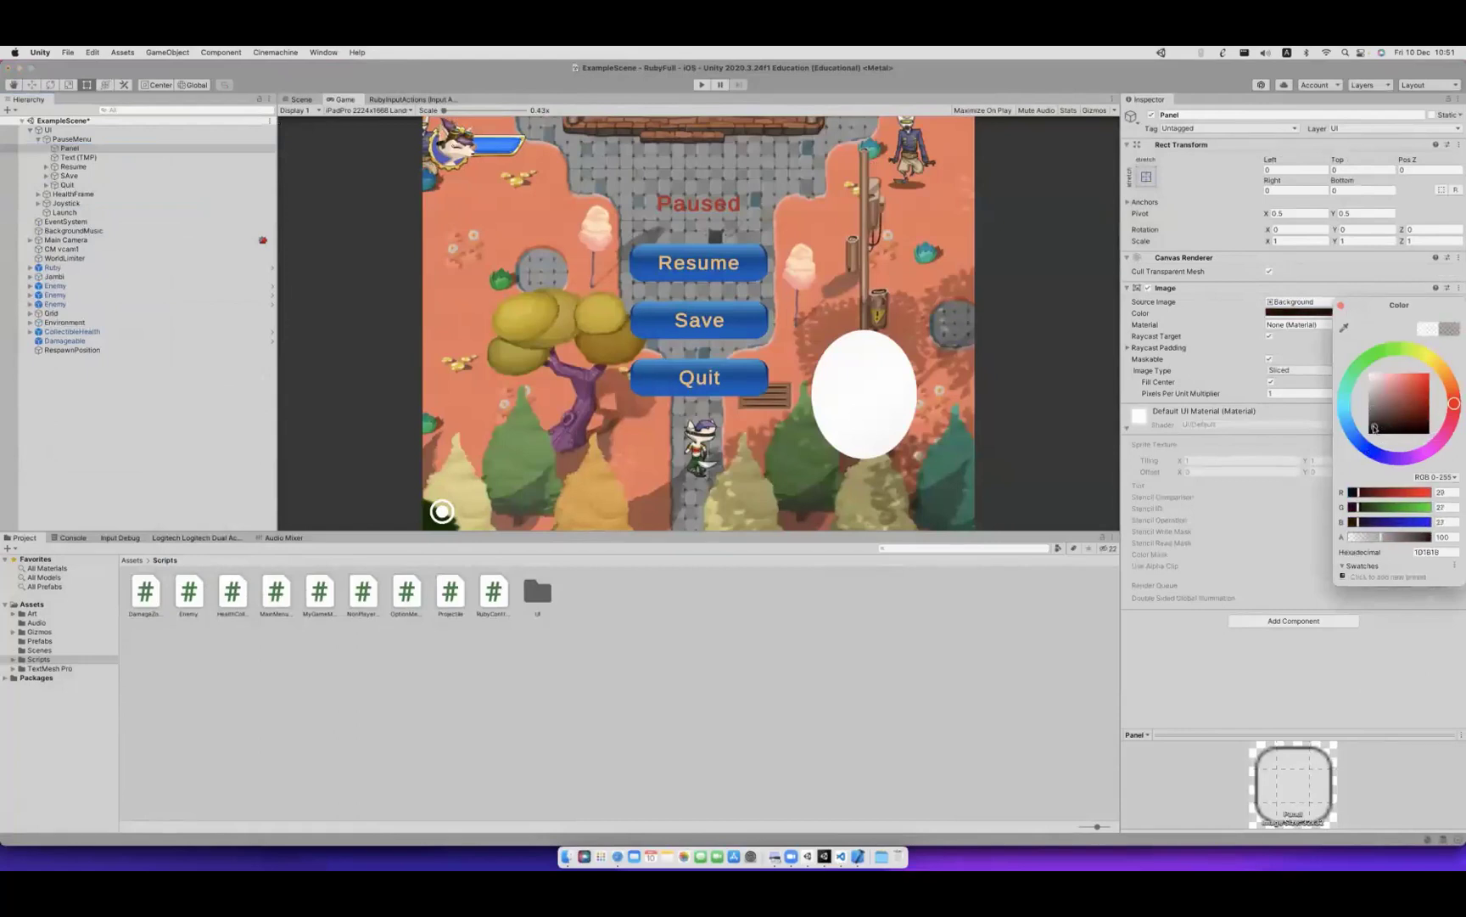
drag(1382, 538, 1411, 538)
drag(1390, 383, 1375, 408)
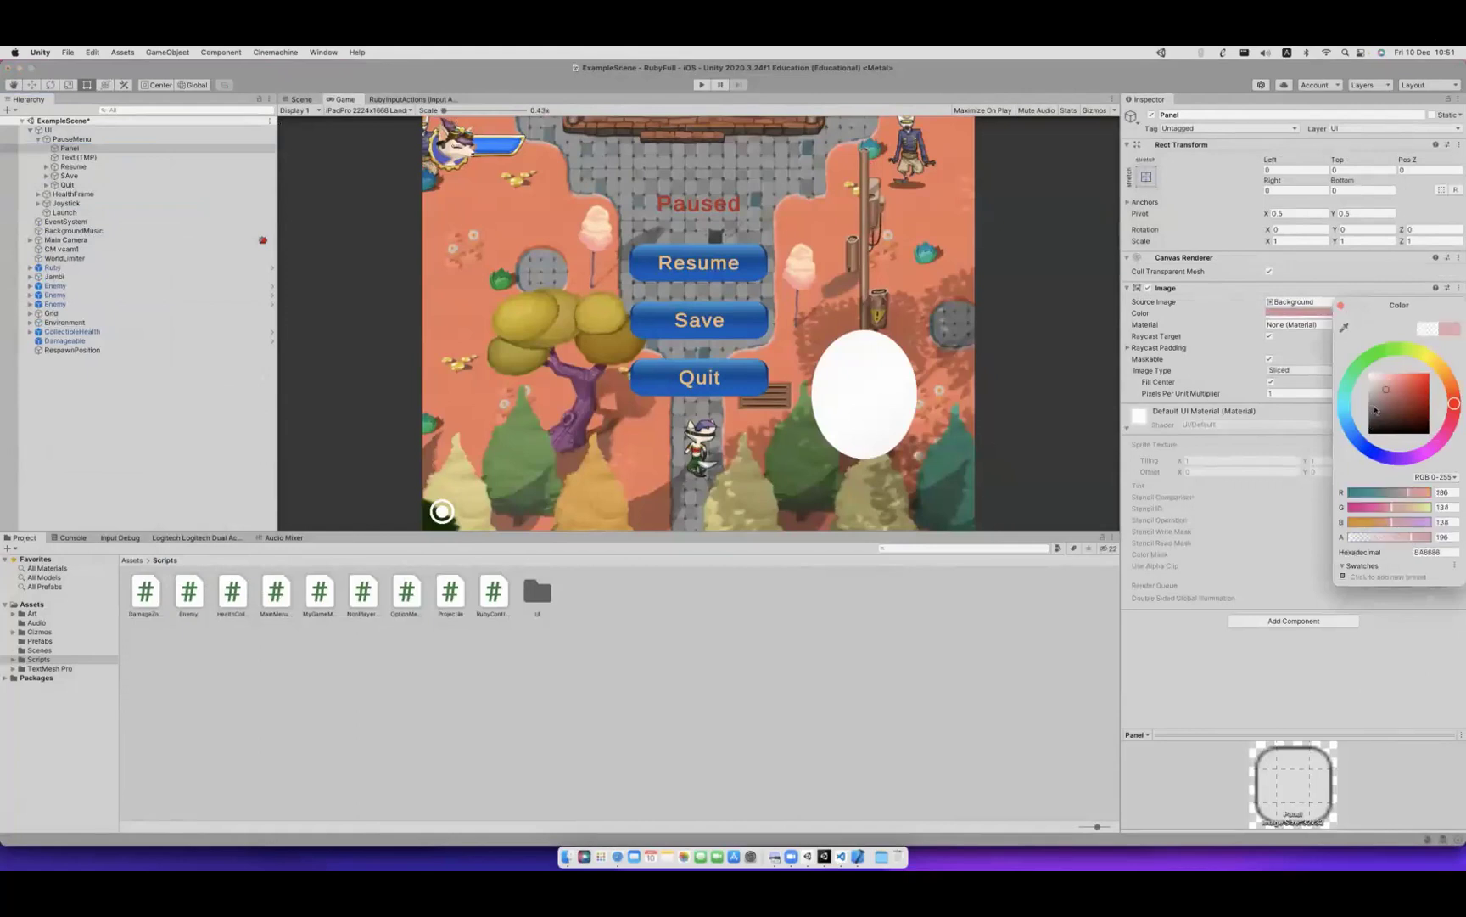
click(1340, 306)
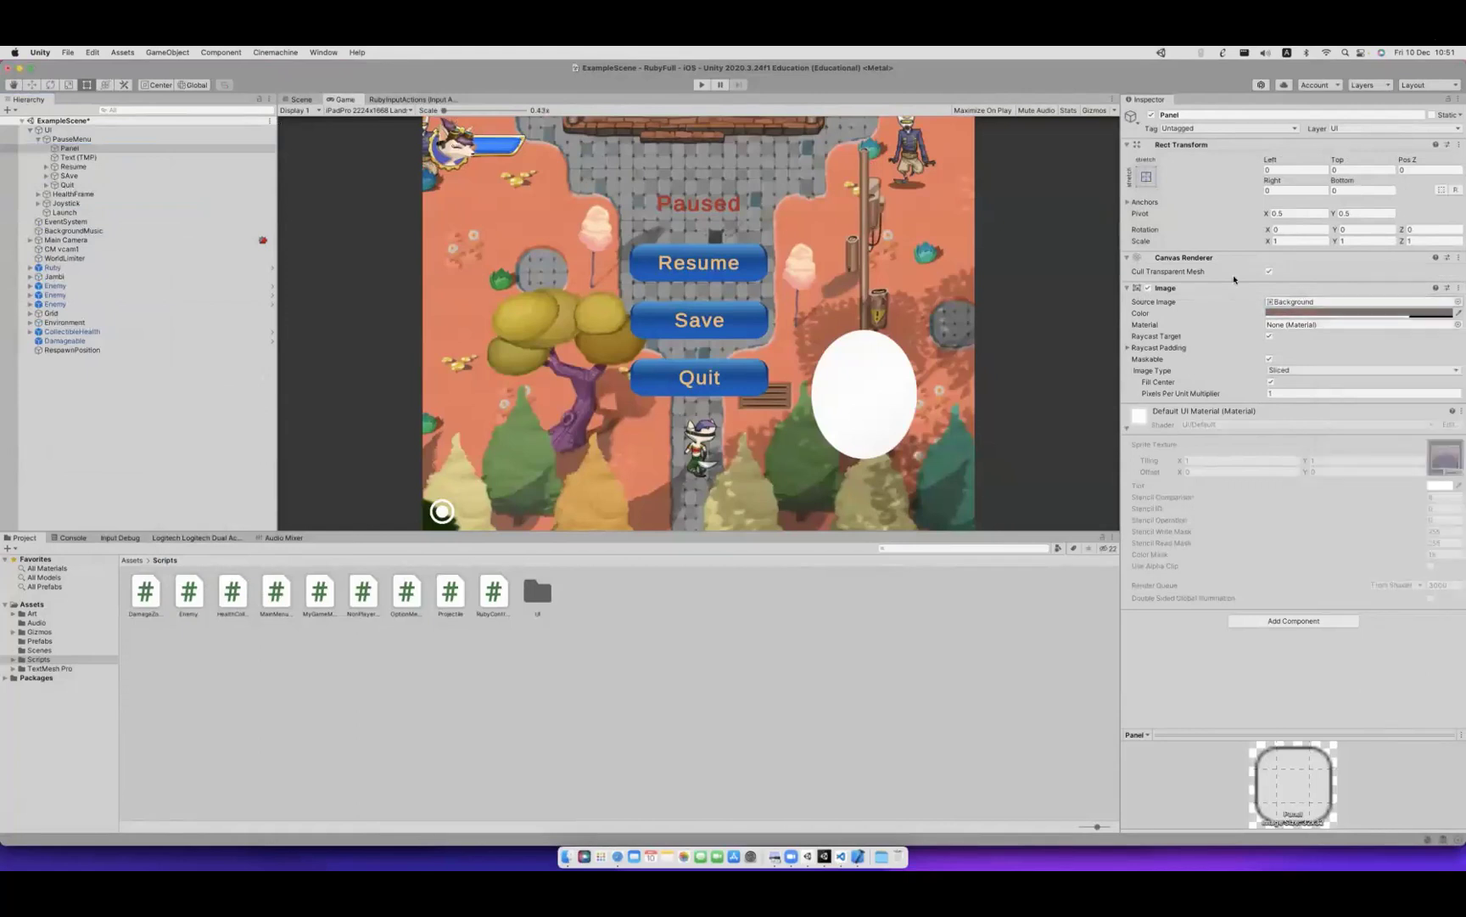
Check the Panel behind the menu in the Scene view and in a test run.
click(82, 149)
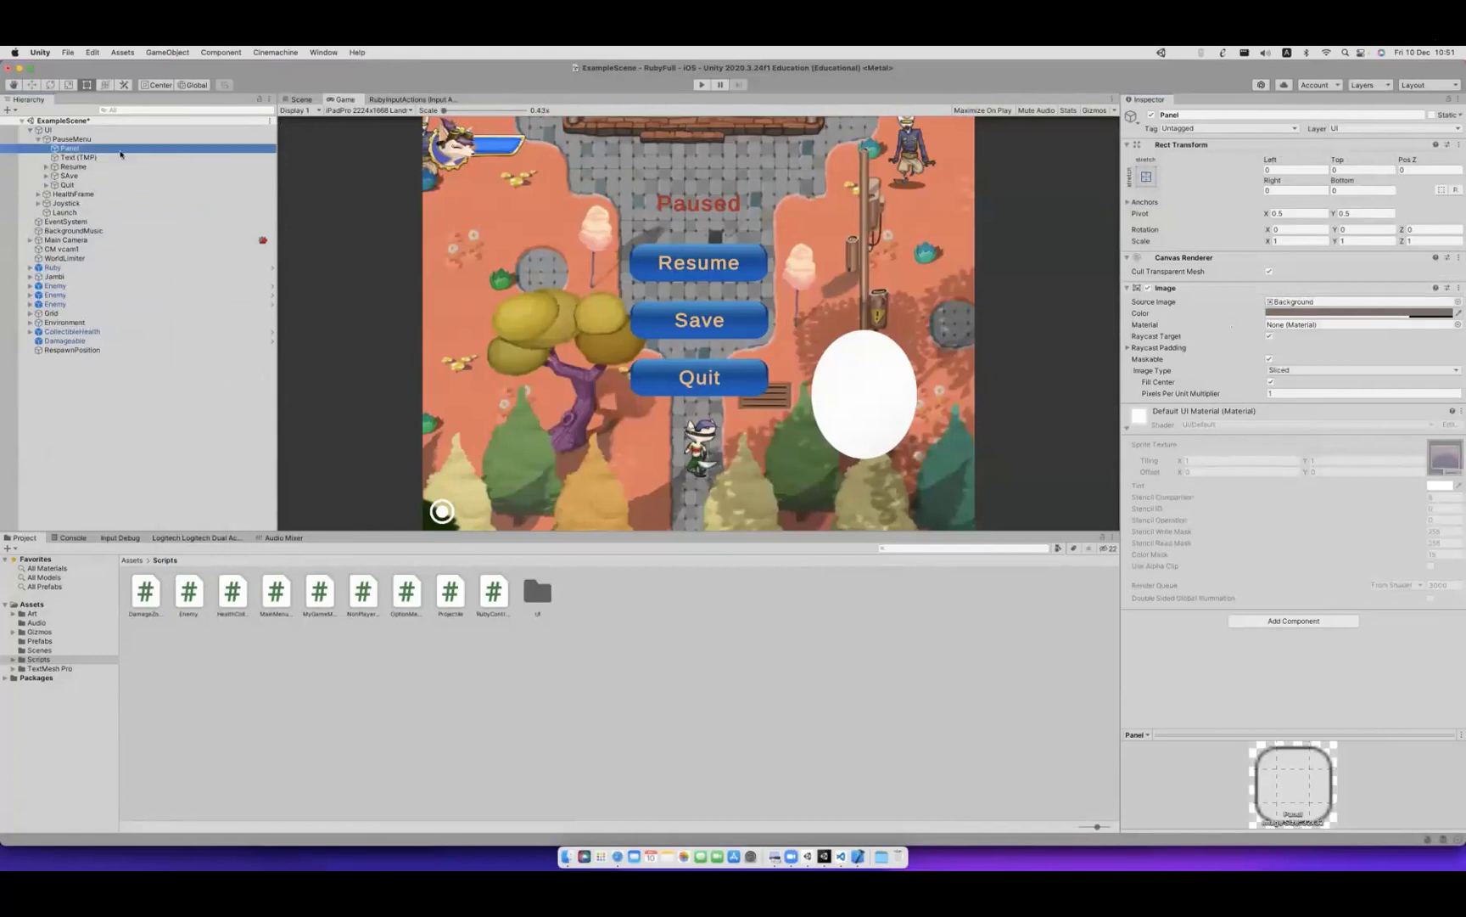
click(297, 99)
scroll(447, 281, up, 2)
scroll(448, 281, up, 2)
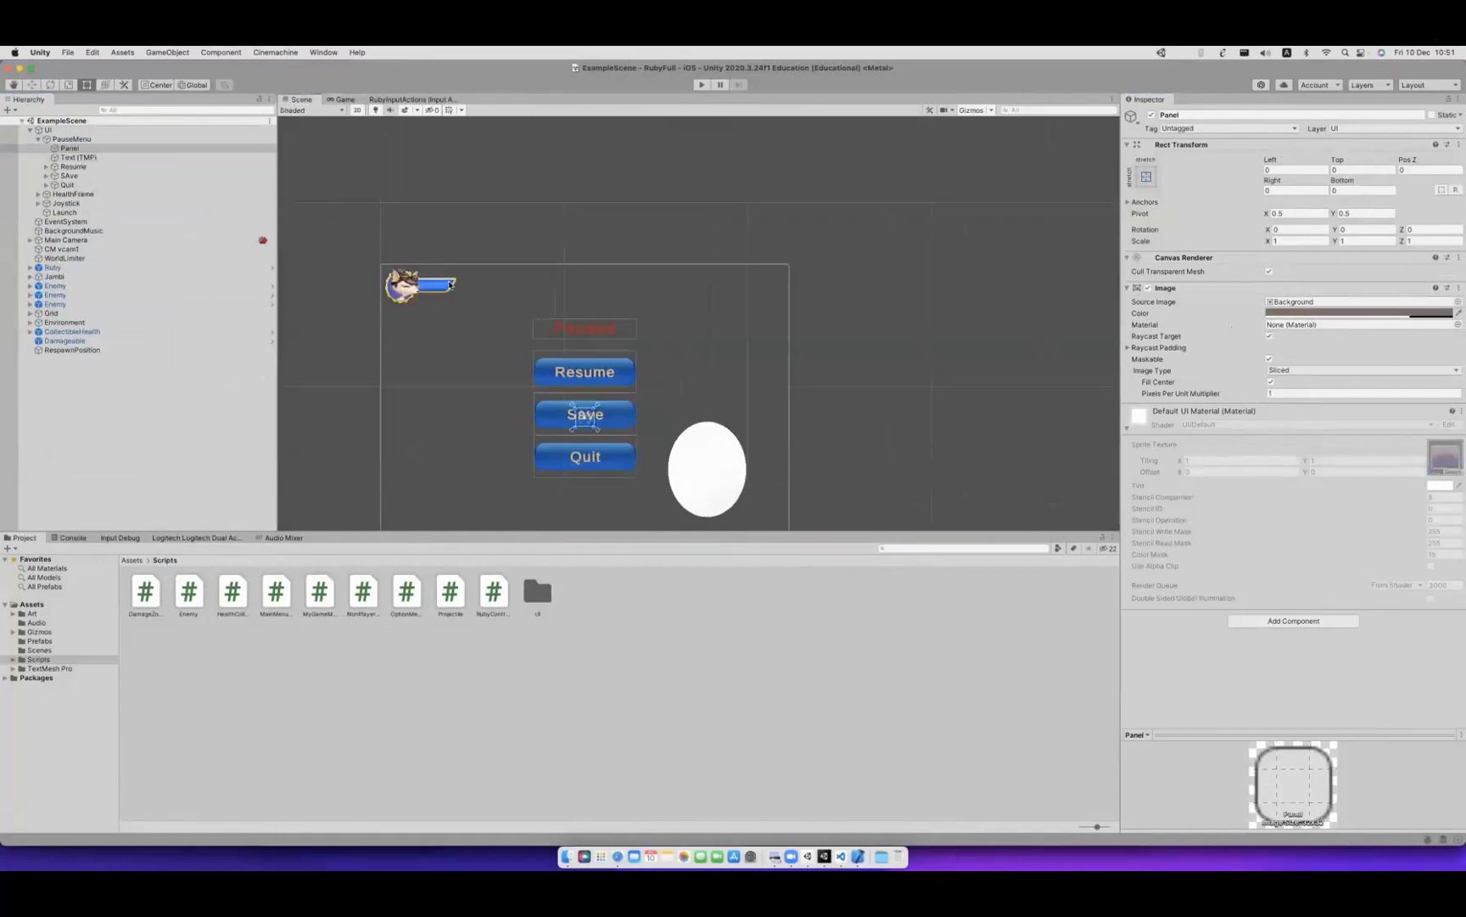
click(82, 157)
click(77, 148)
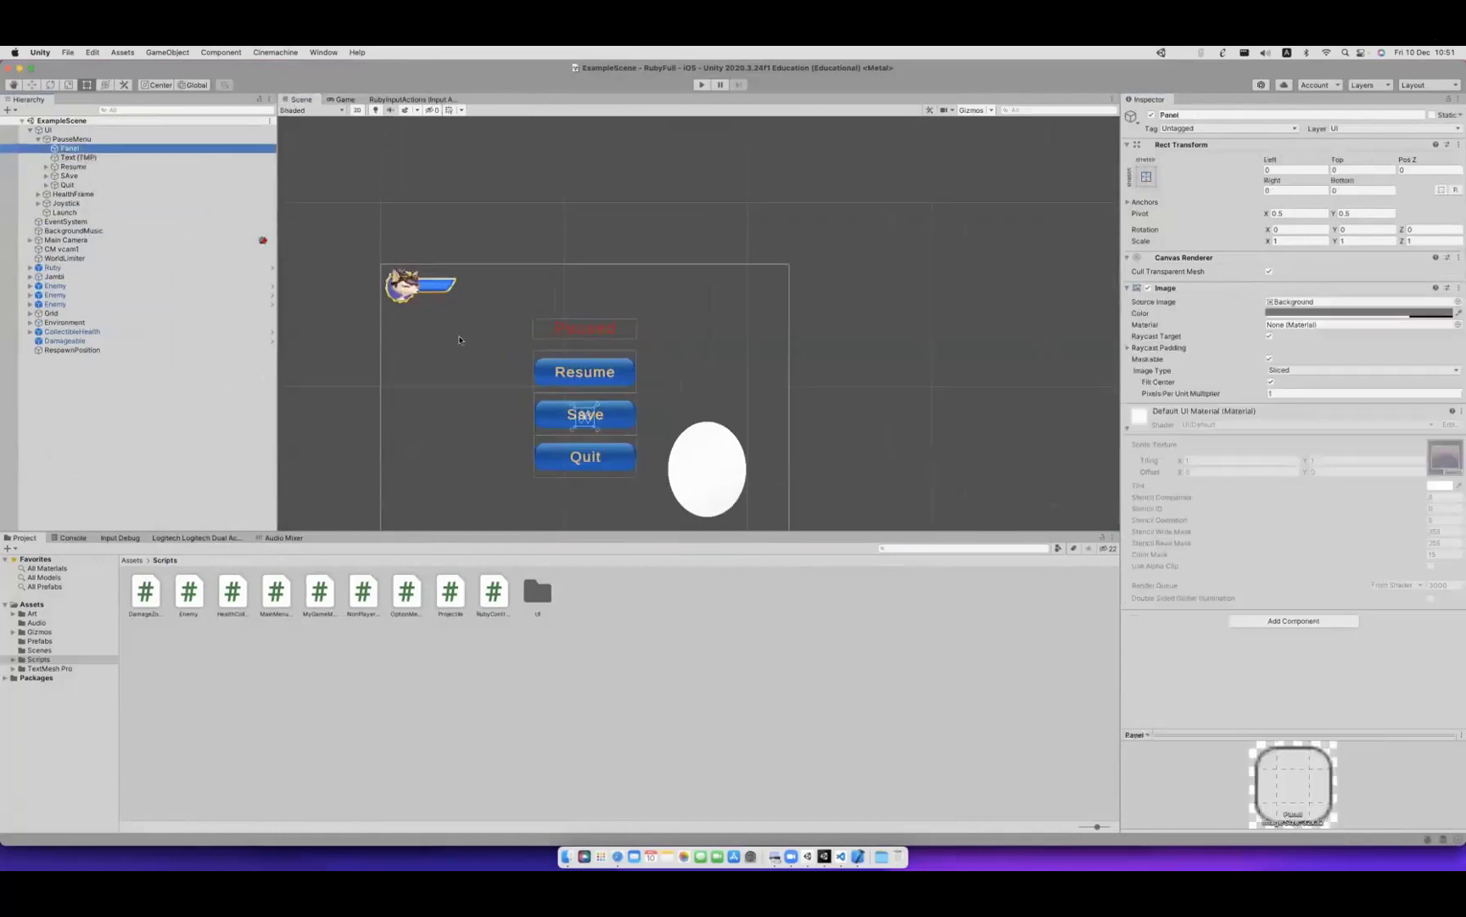
scroll(458, 341, down, 1)
click(698, 85)
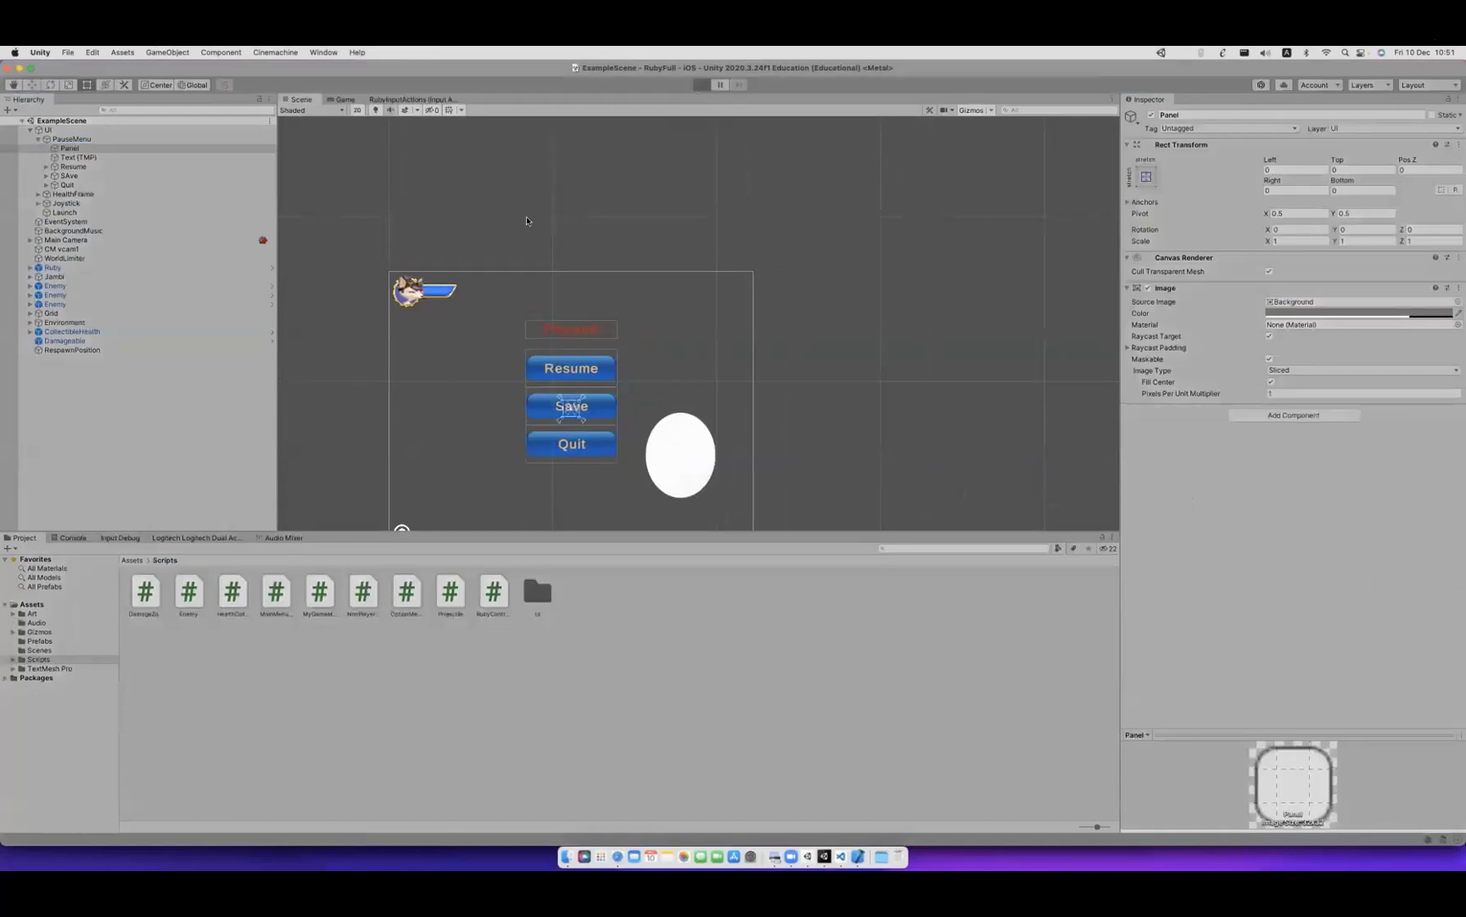
click(704, 85)
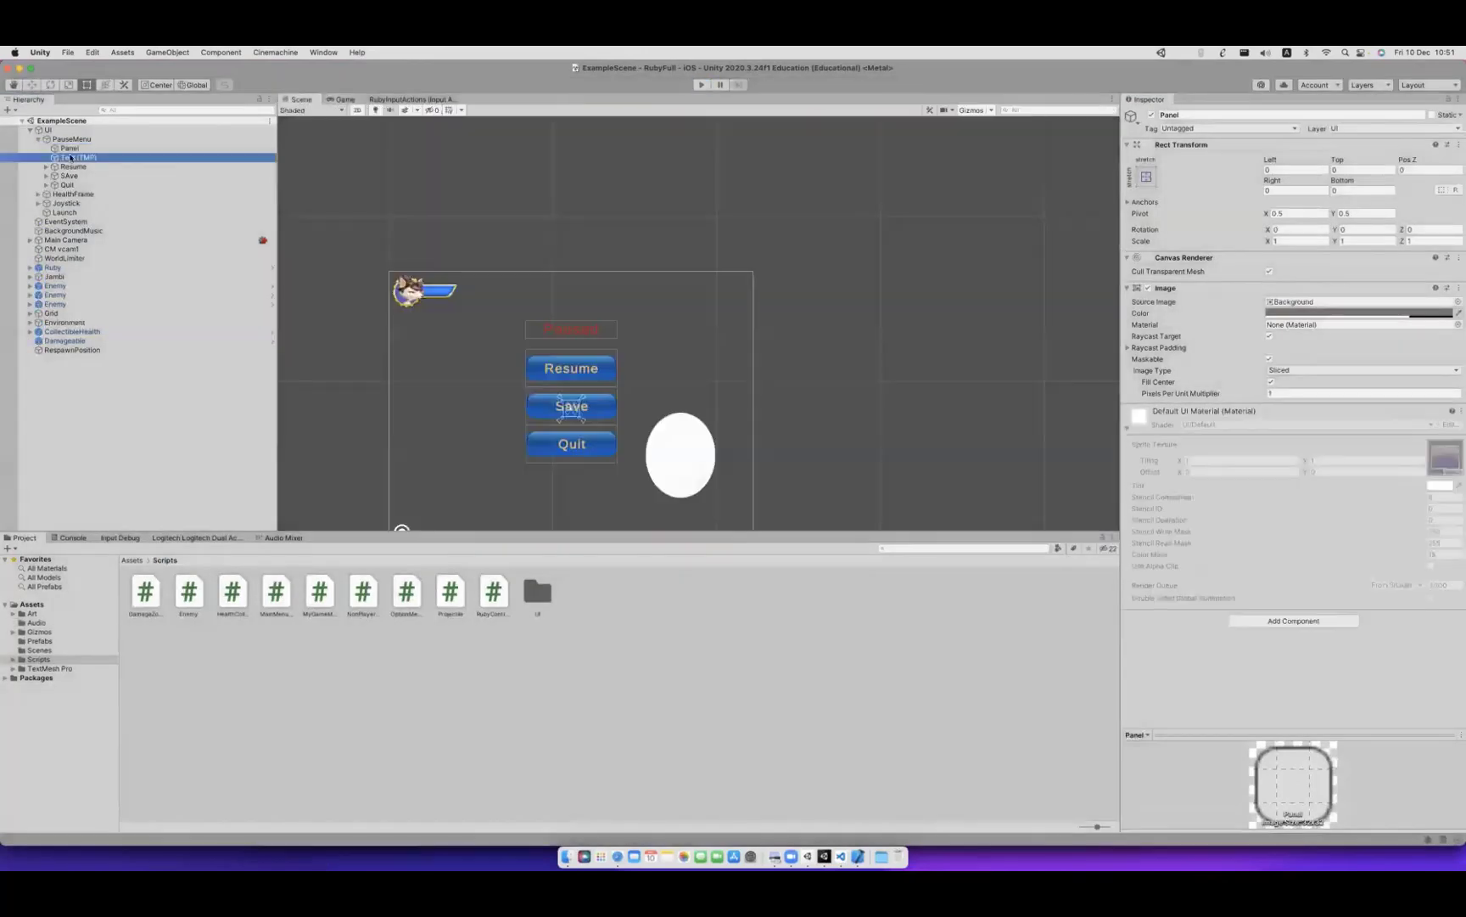
Reselect the Panel and recheck its colour settings.
click(71, 138)
click(74, 148)
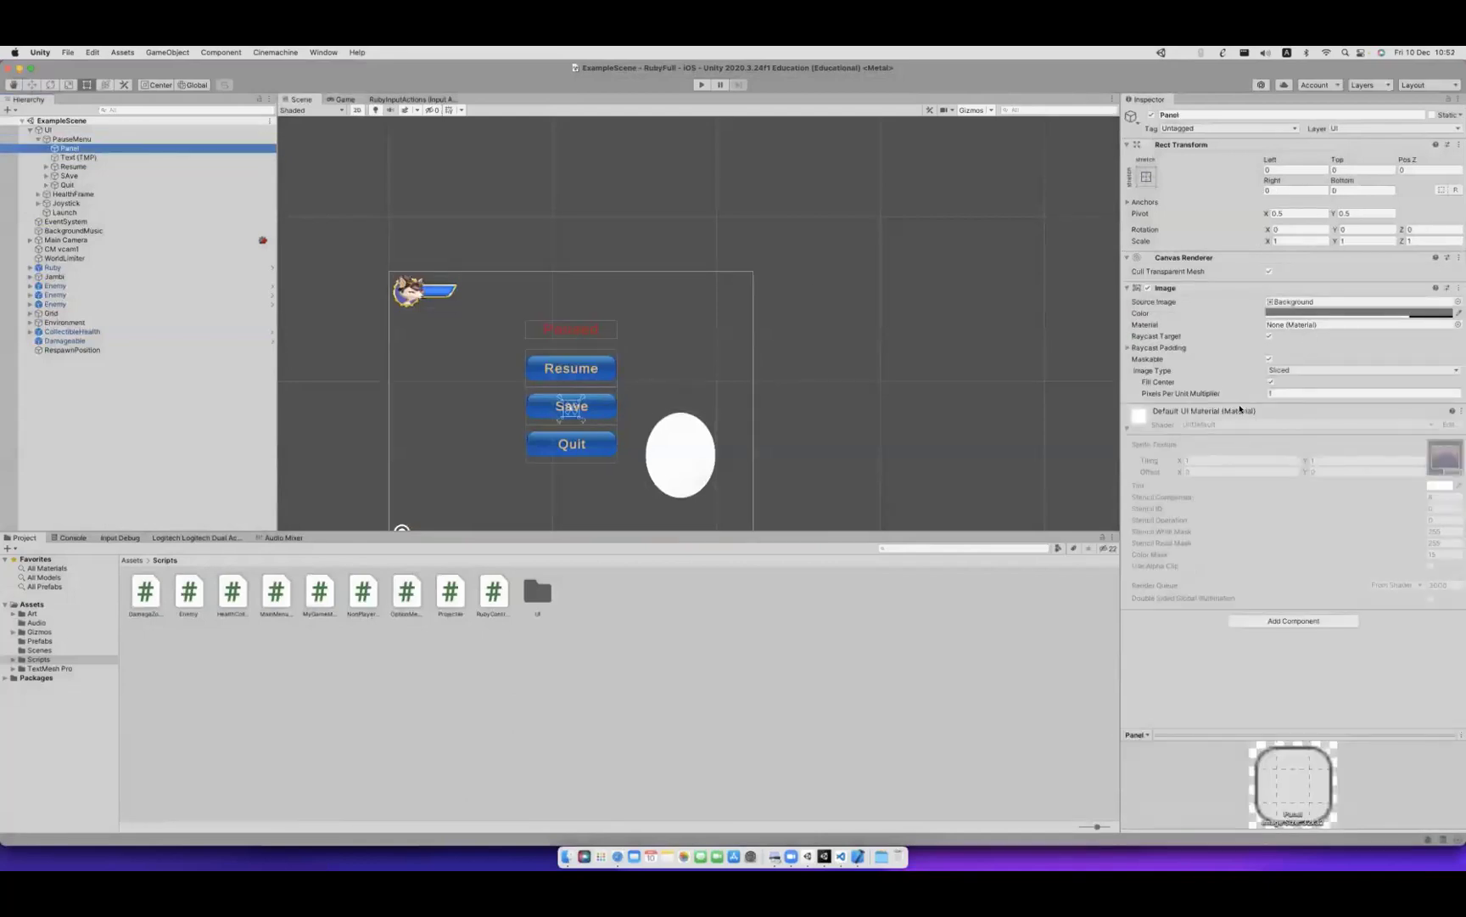
click(1299, 312)
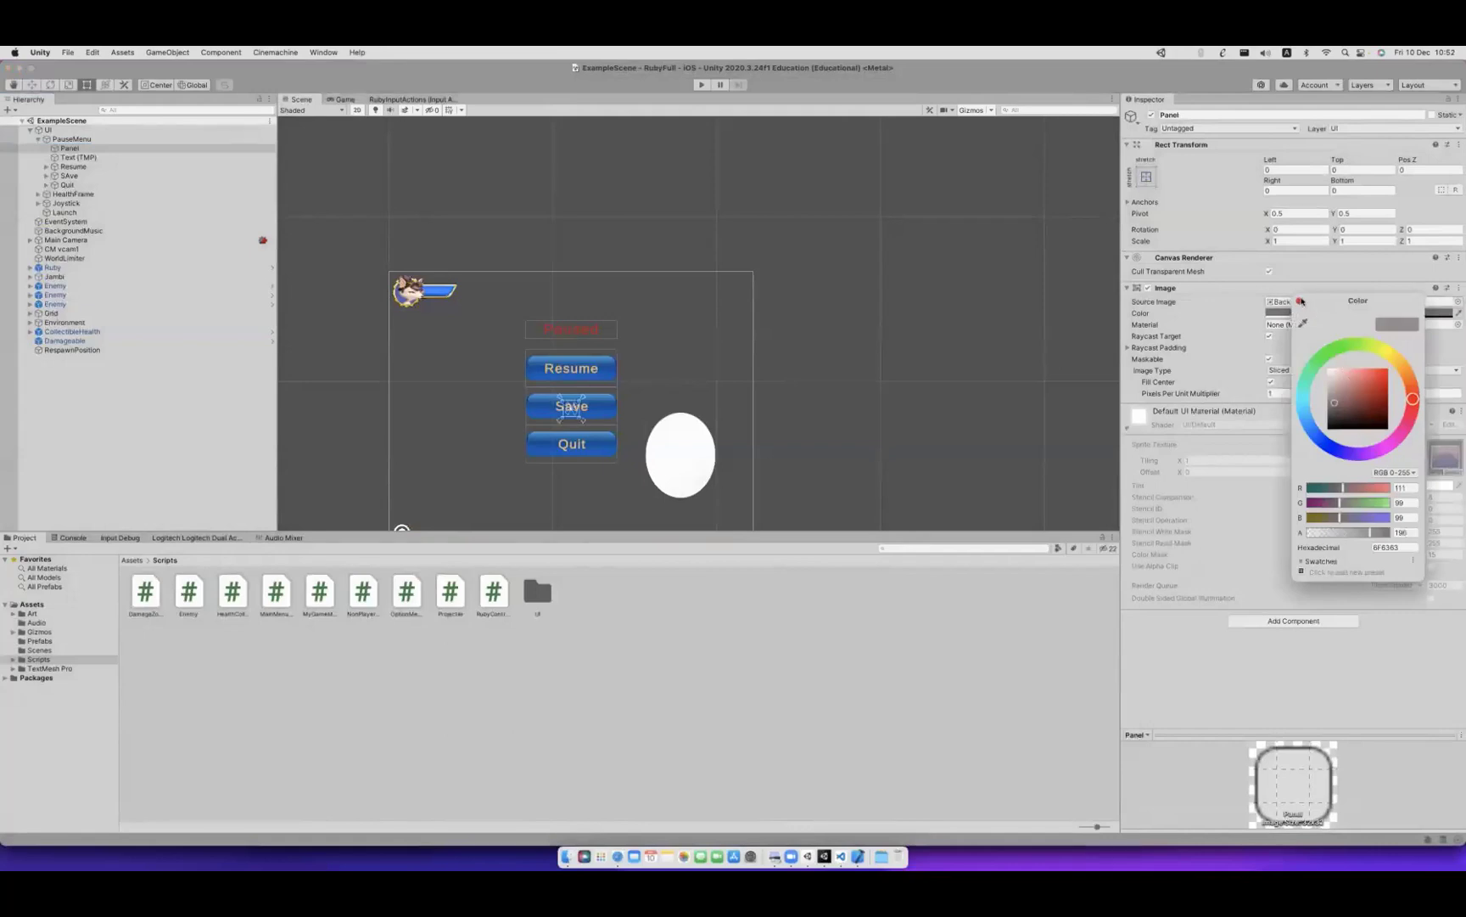
click(1300, 301)
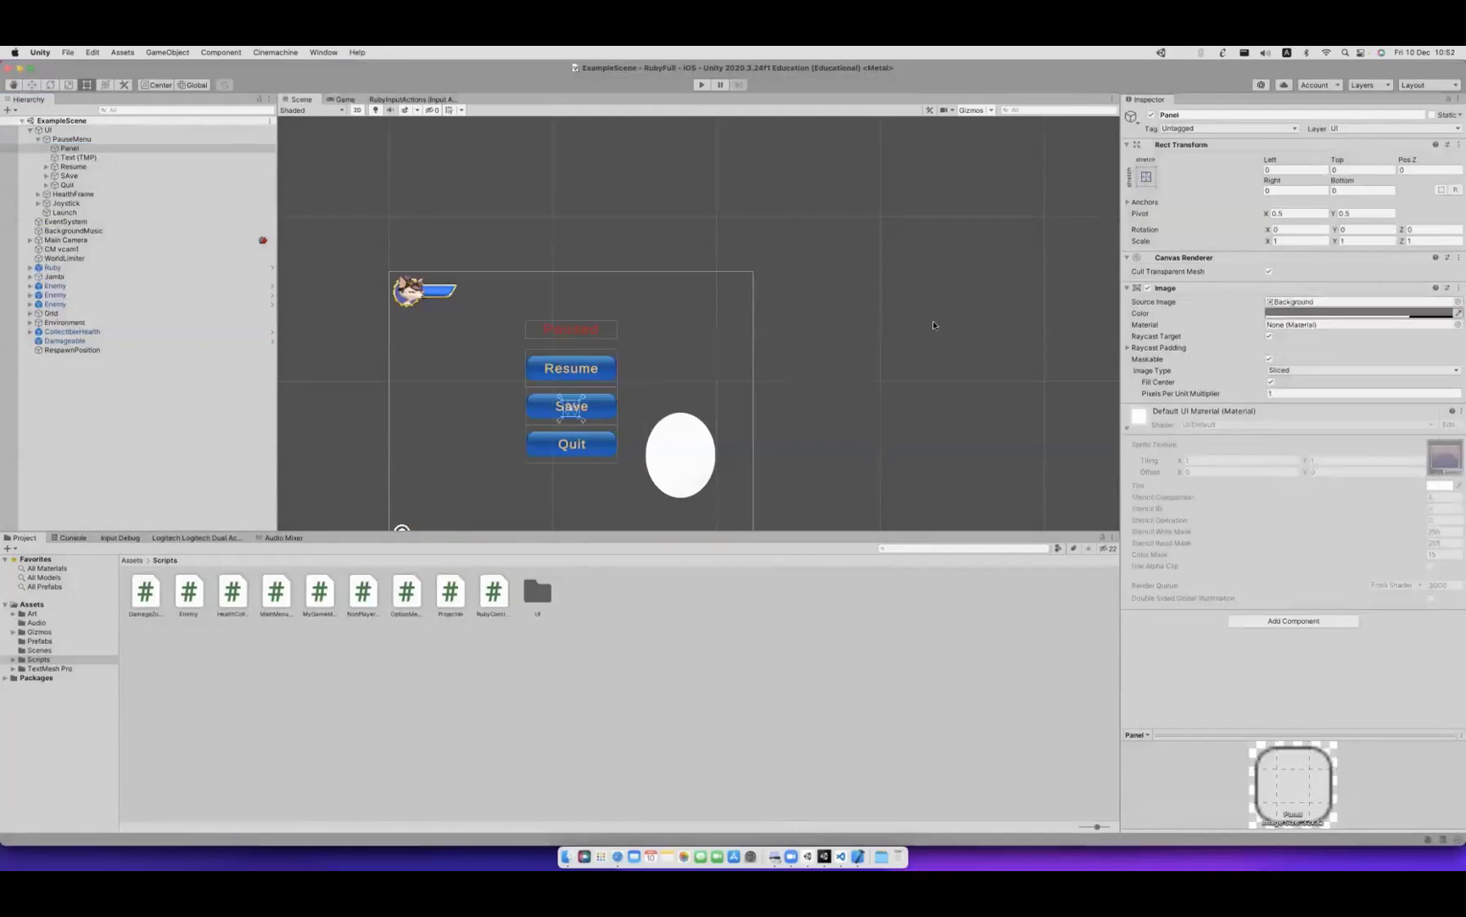
Add a UI Image under PauseMenu and move it to the first position.
right_click(74, 139)
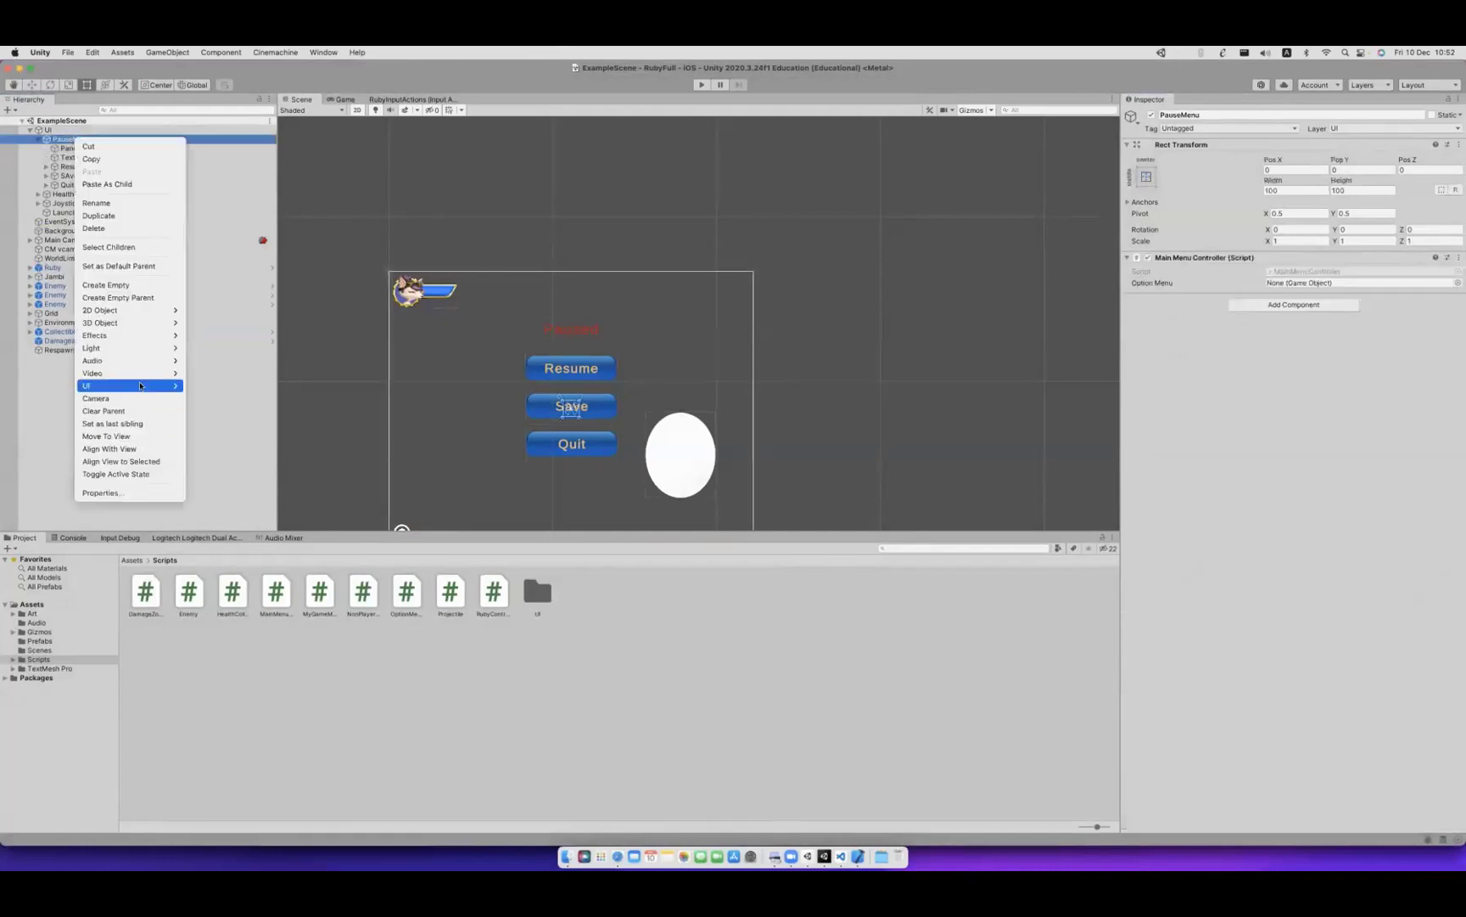
mouse_move(140, 386)
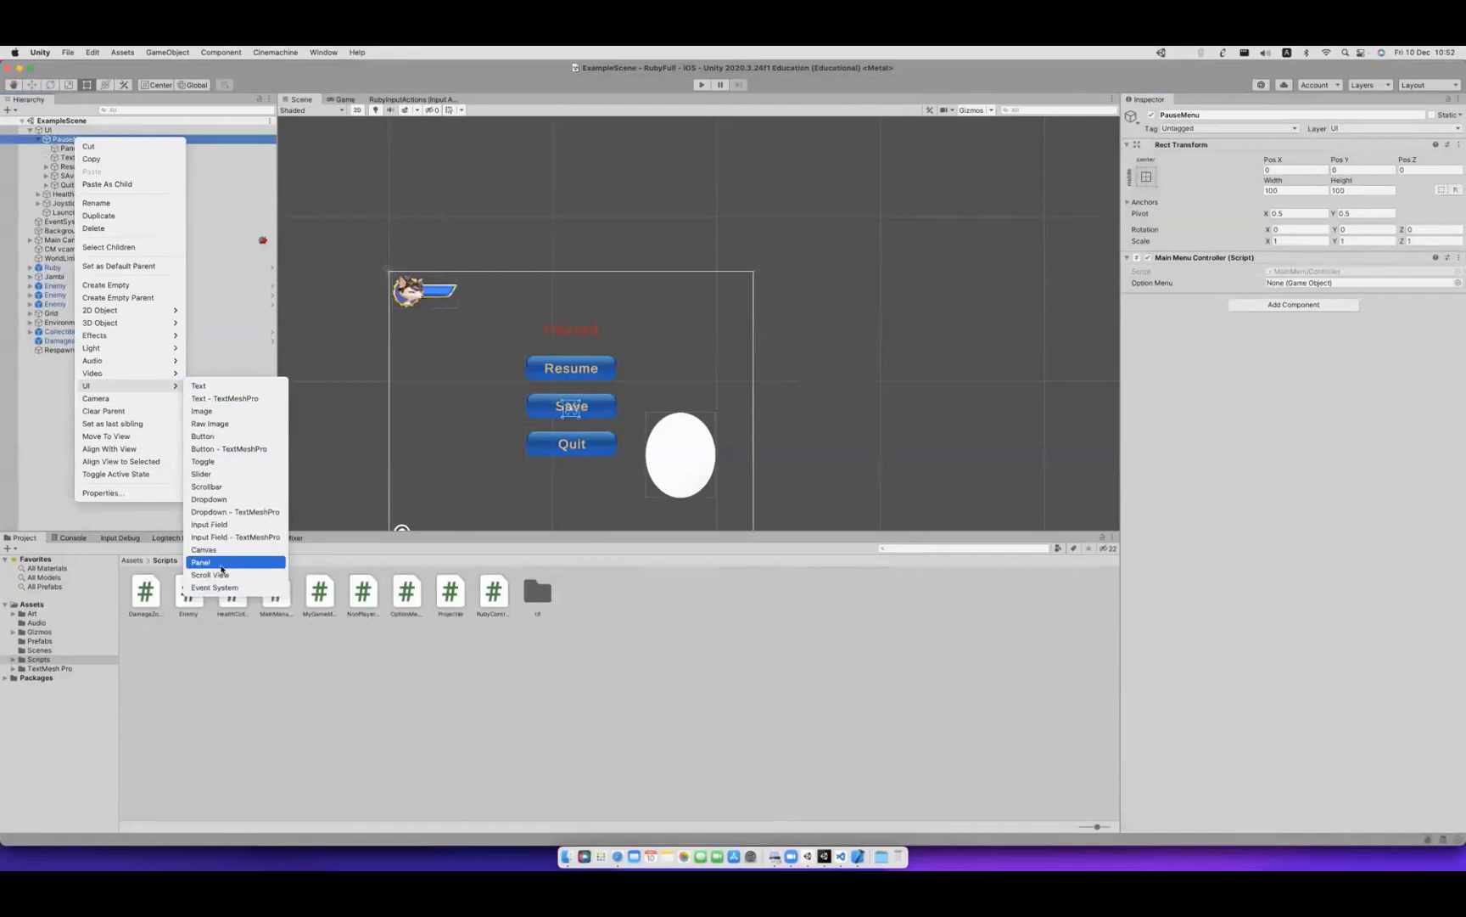
click(224, 413)
mouse_move(69, 194)
mouse_down()
mouse_move(84, 190)
mouse_move(64, 148)
mouse_up()
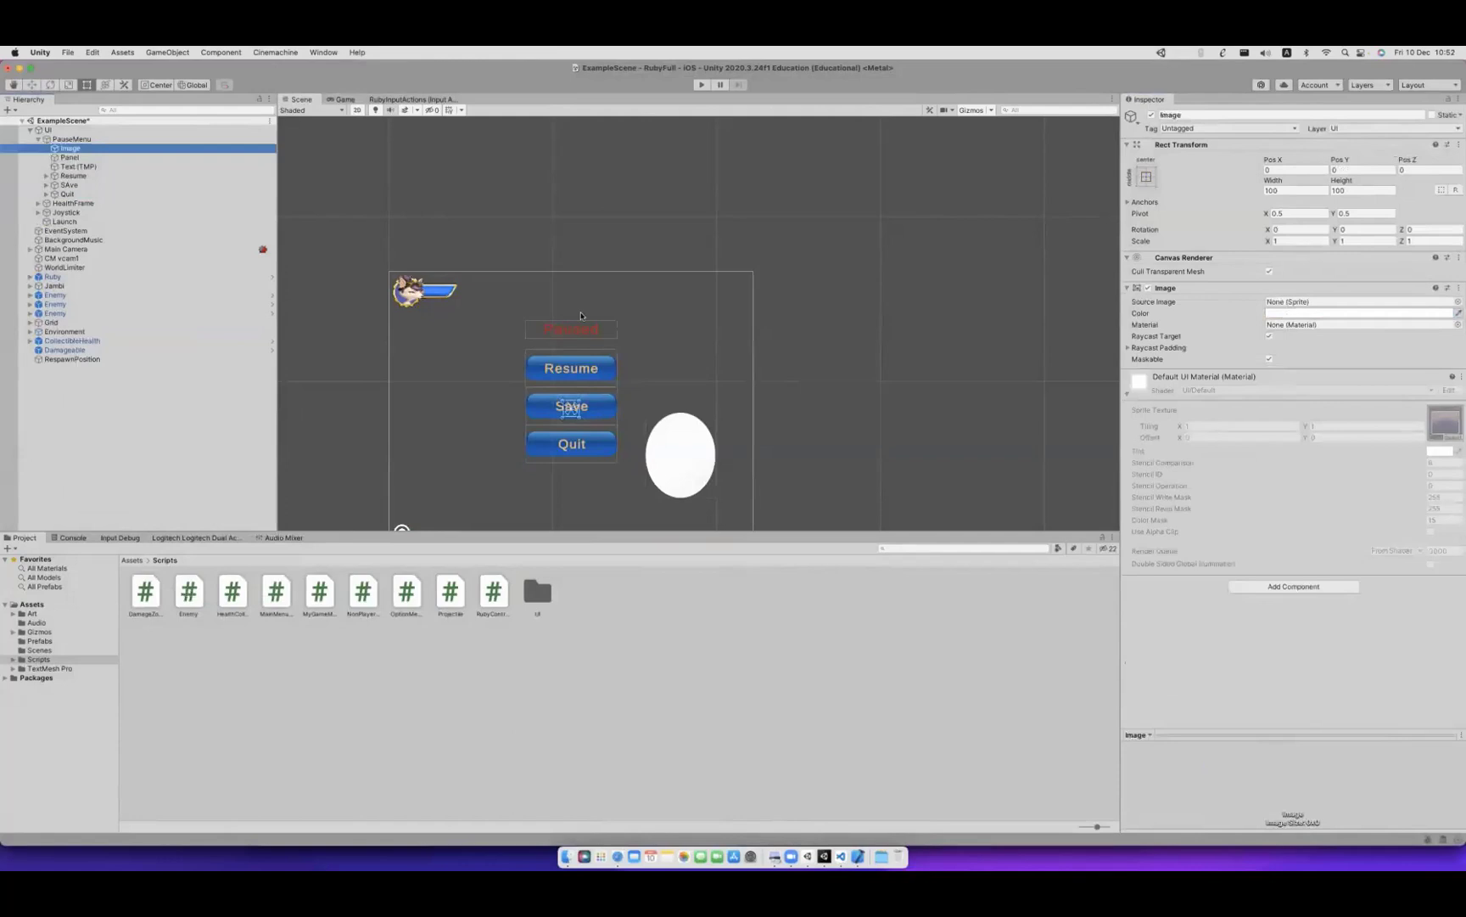
Stretch the Image to fill PauseMenu and give it a partly transparent colour.
click(1148, 177)
click(1269, 349)
key(t)
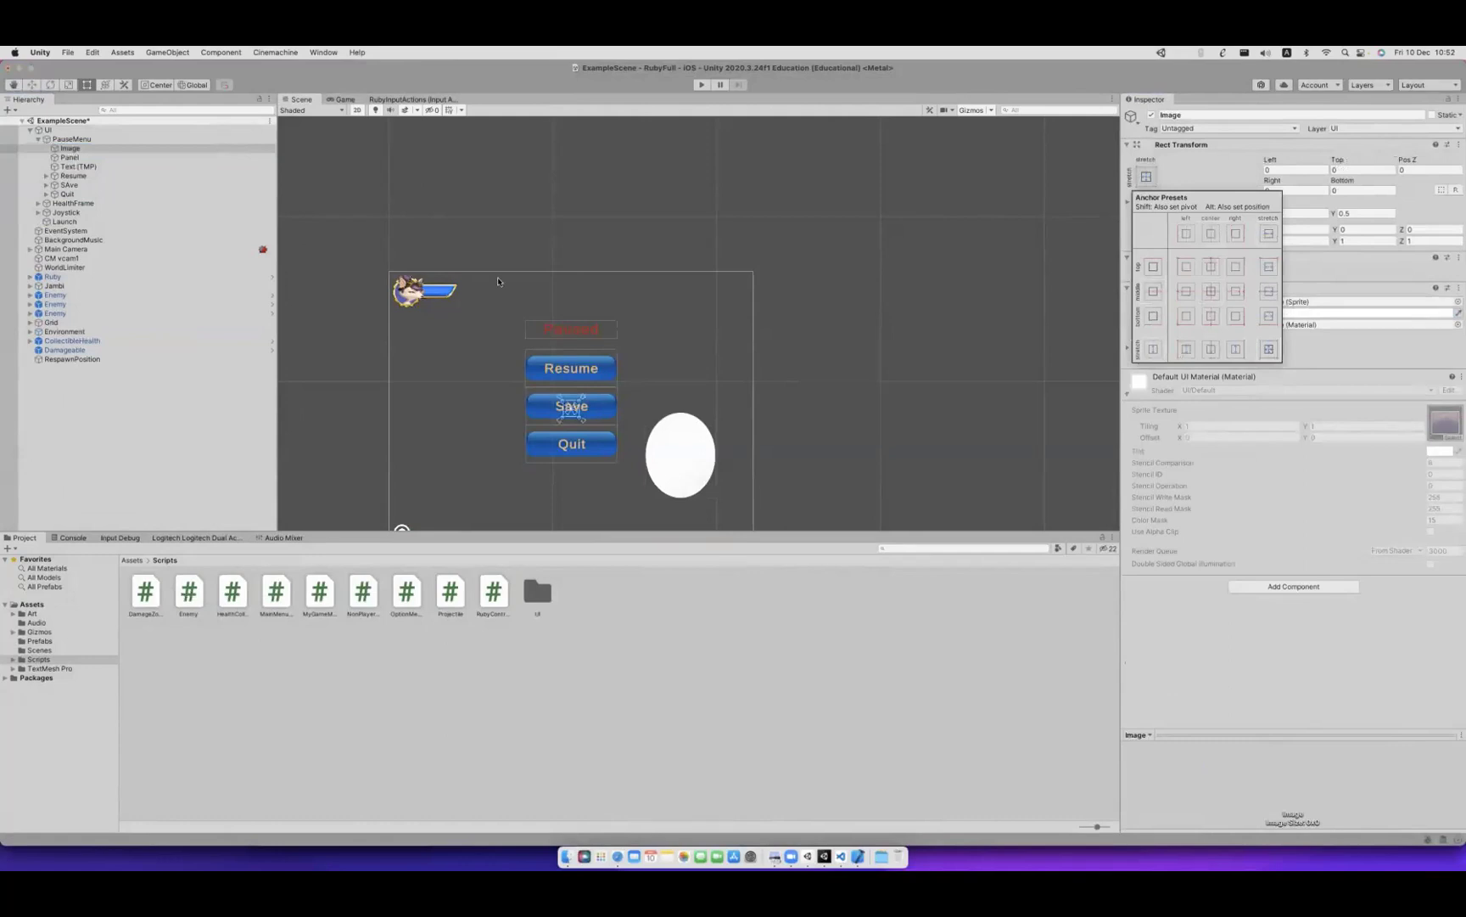
click(68, 148)
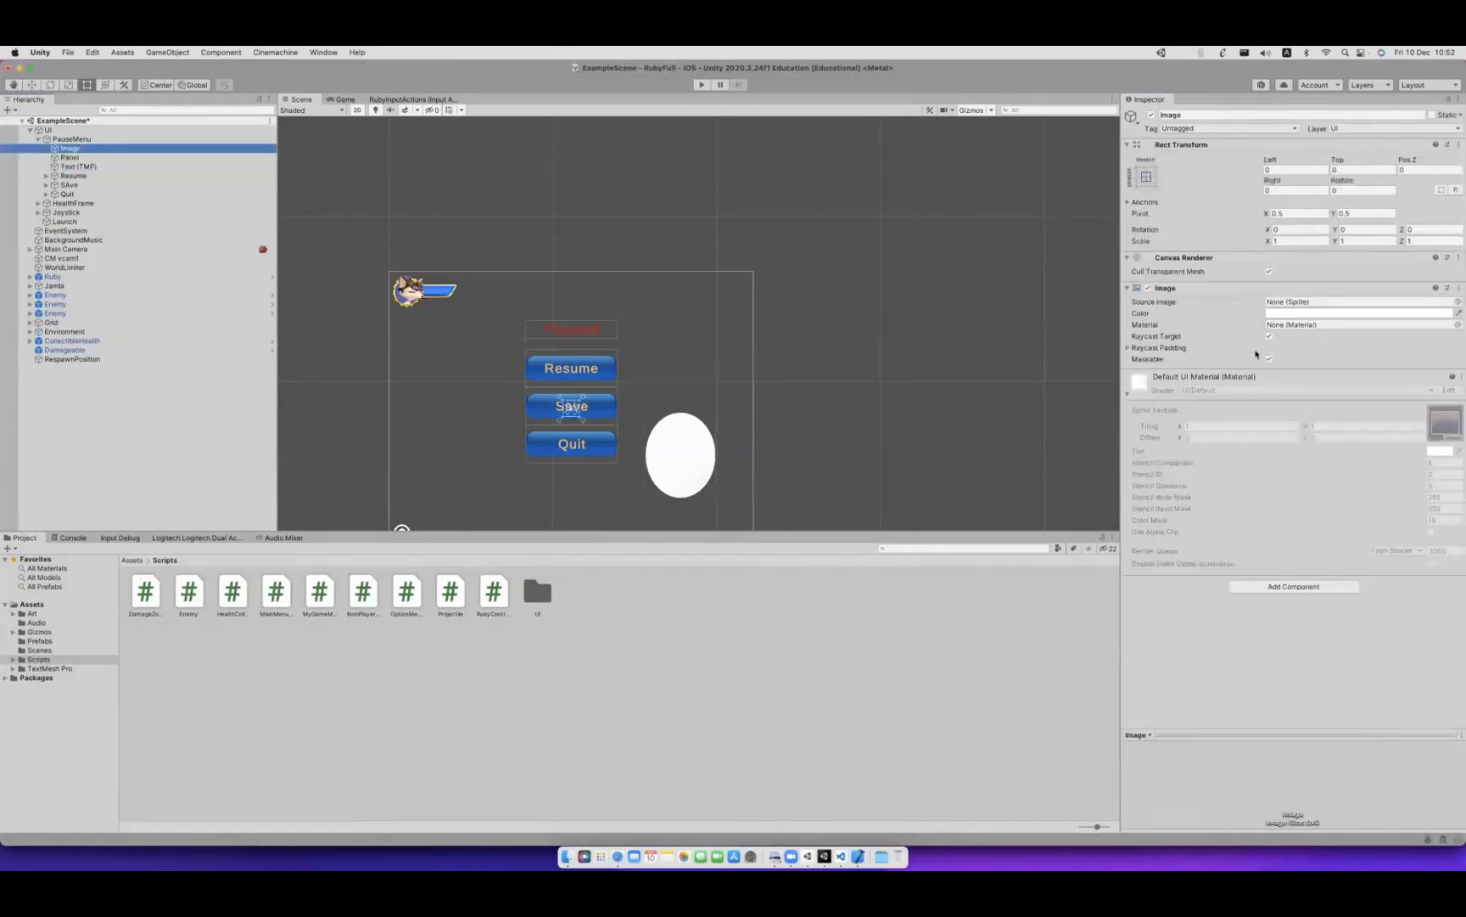
click(1298, 313)
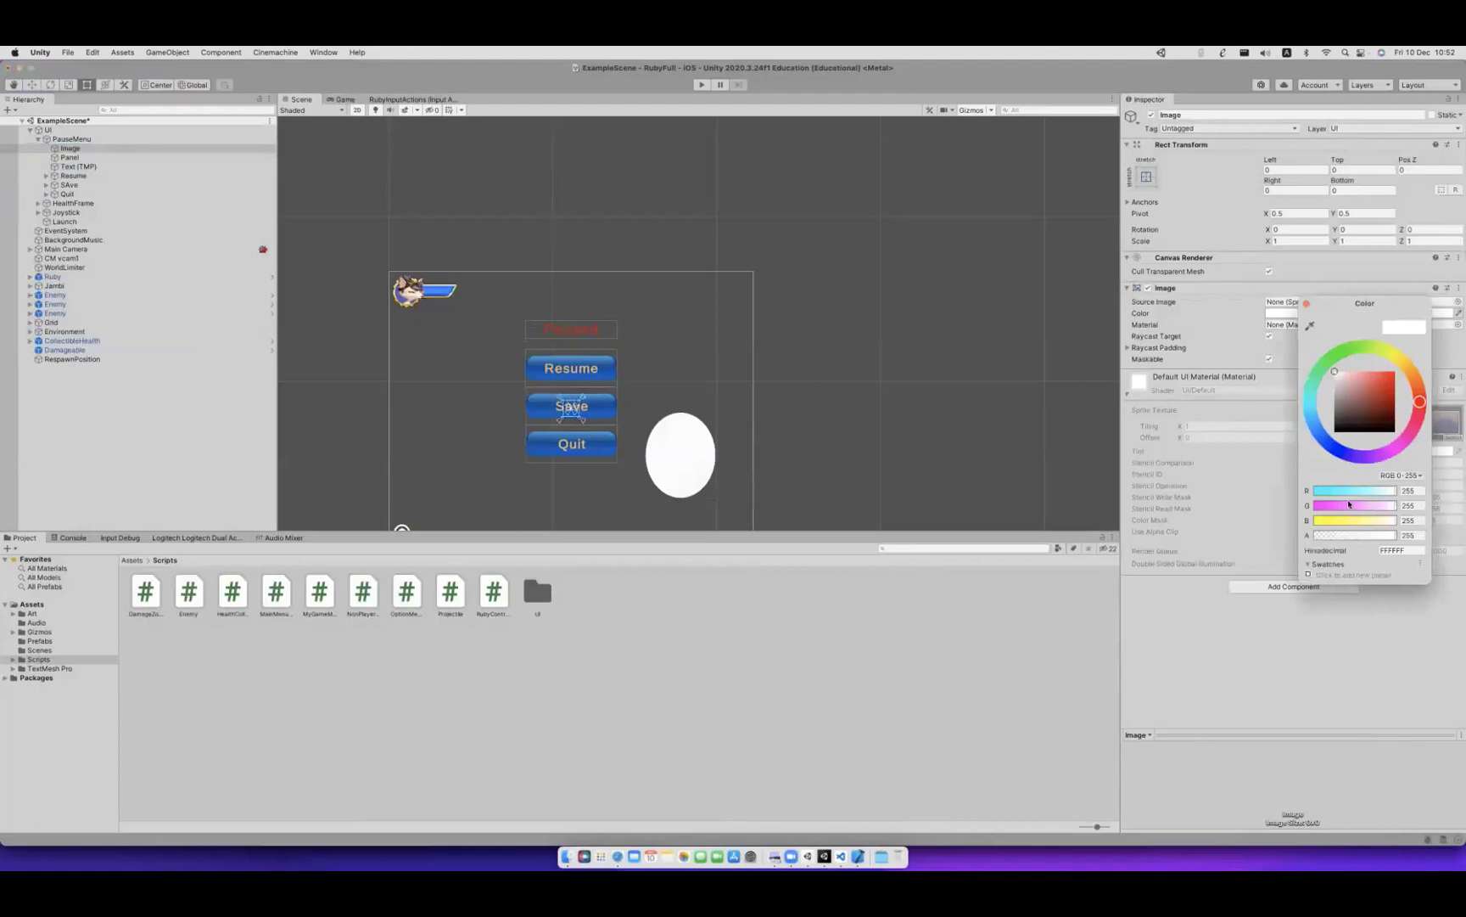
click(1355, 393)
click(1380, 534)
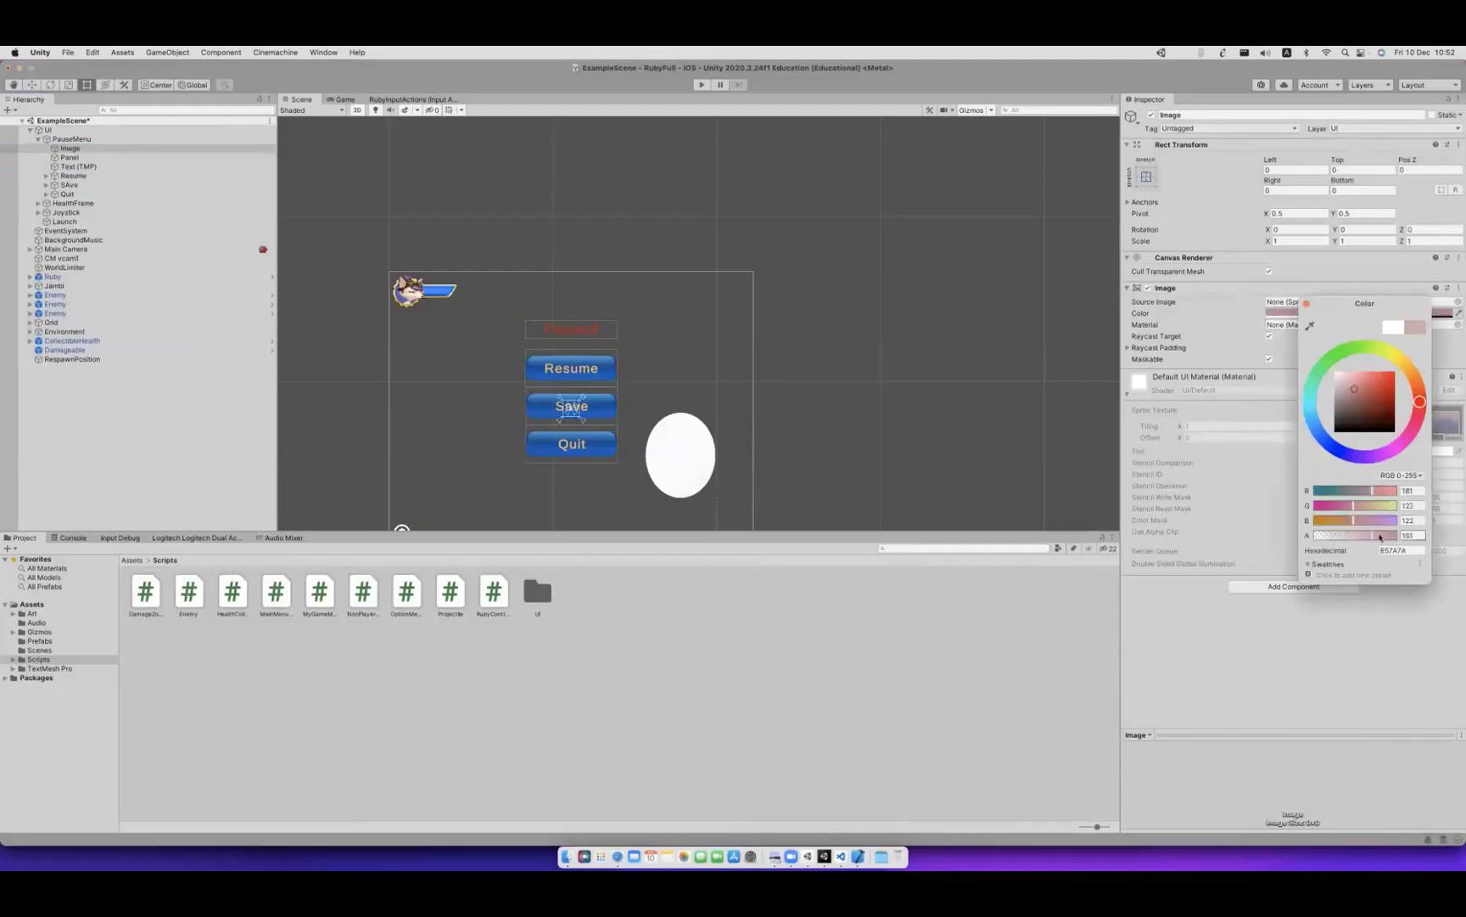
click(1307, 304)
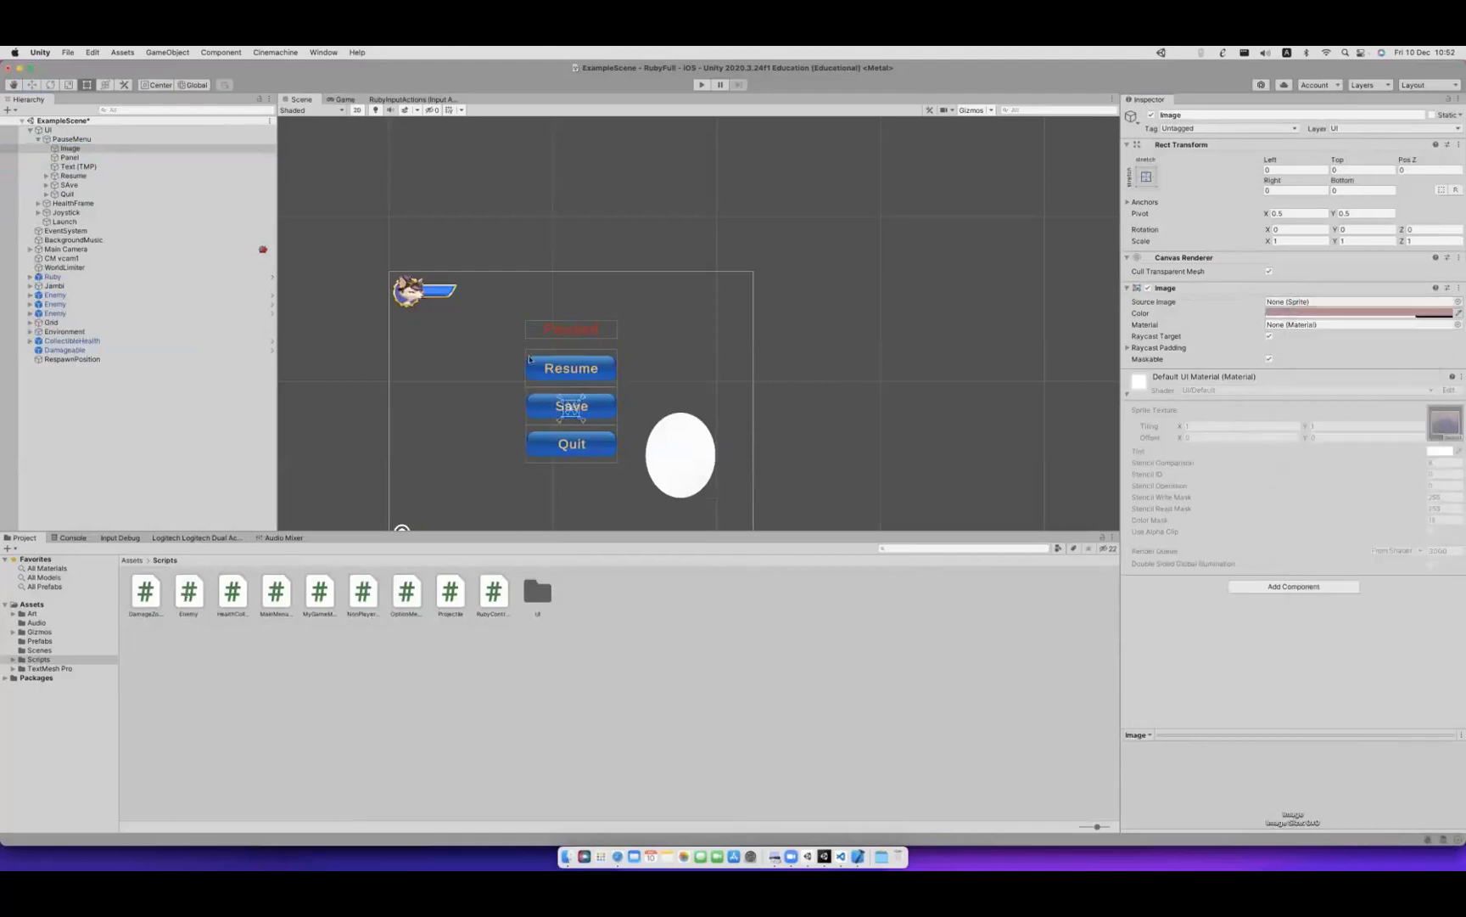
Delete the Image and Panel, undo to restore them, and resize the Image rectangle.
scroll(530, 358, down, 2)
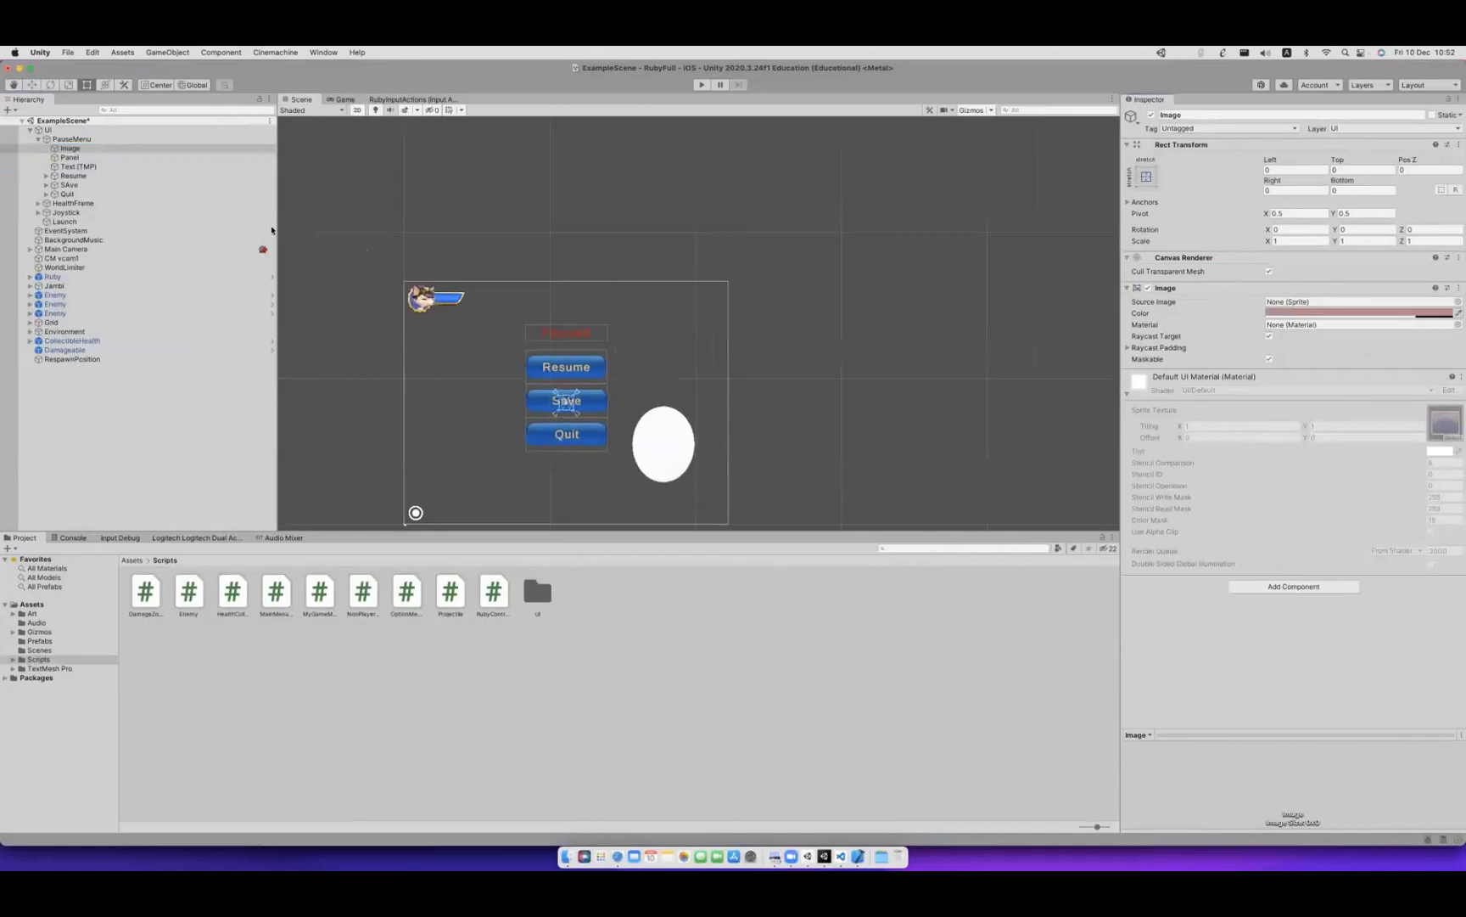
shift+click(94, 160)
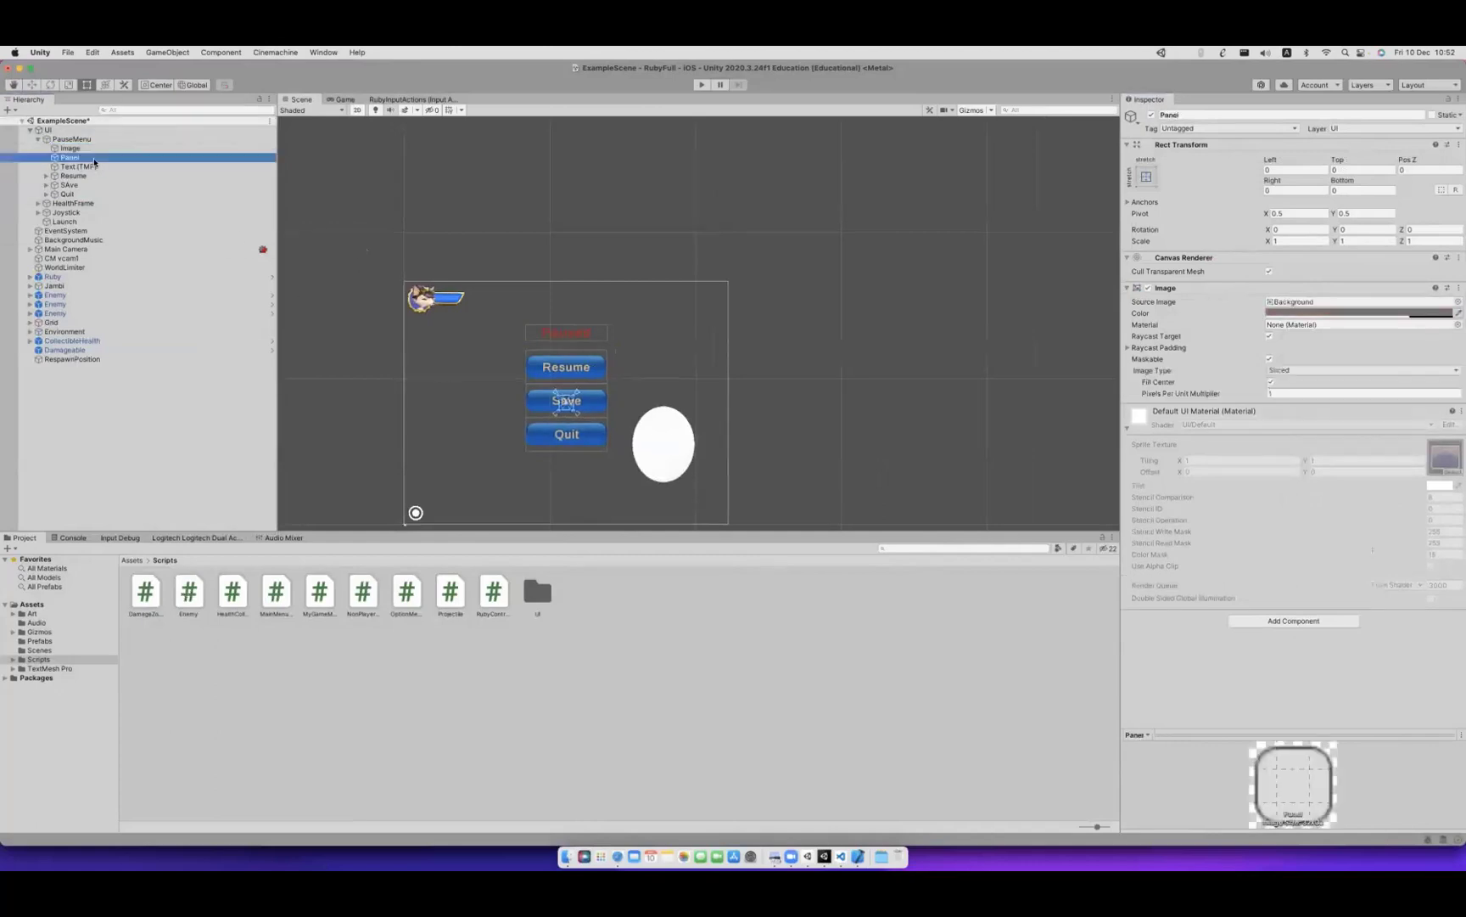
key(super+BackSpace)
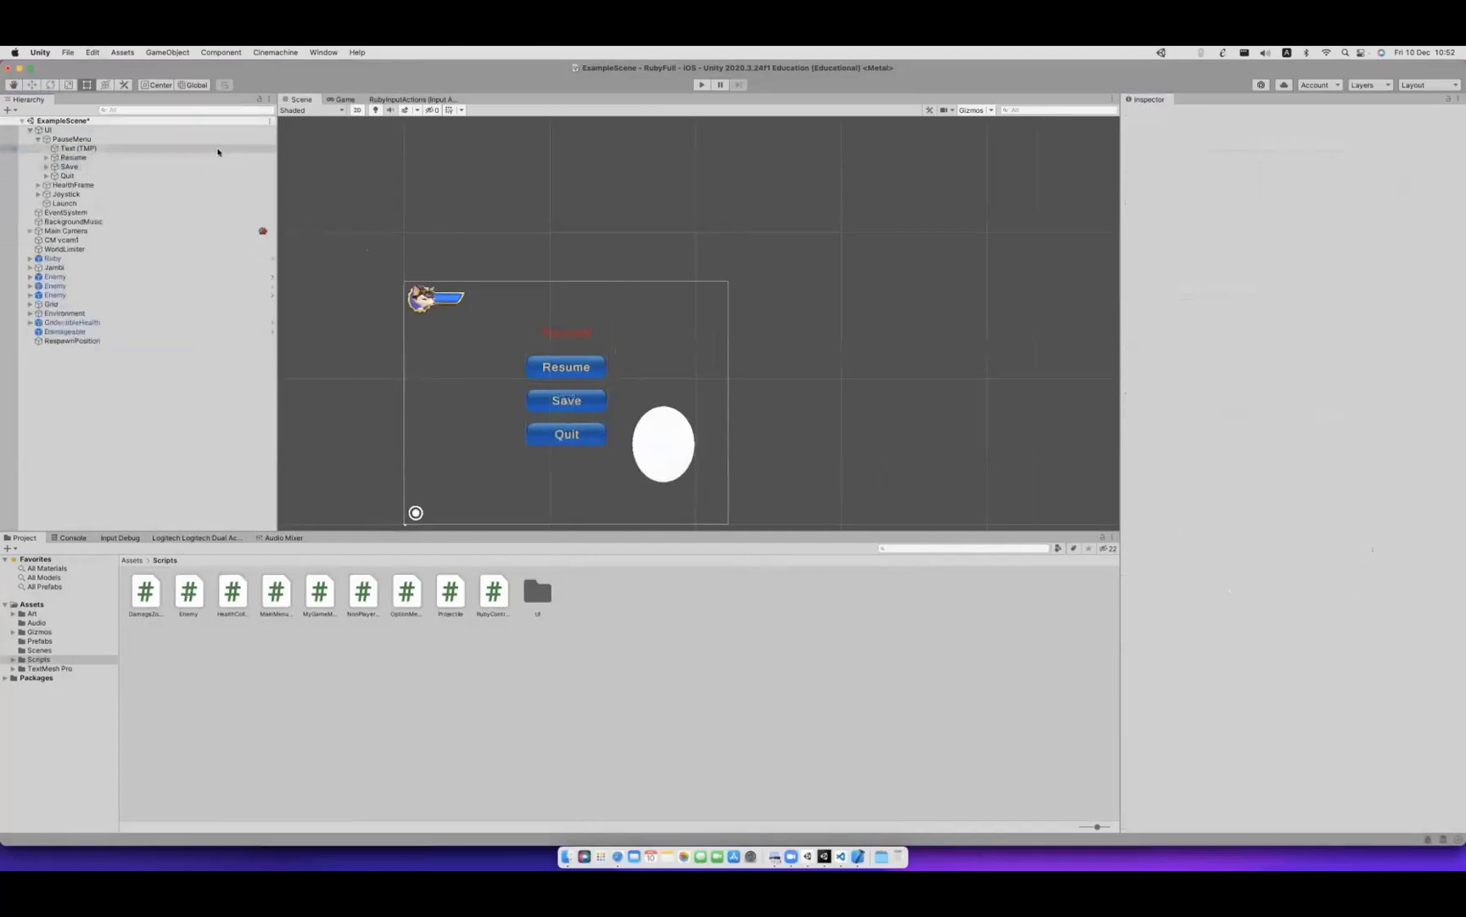
right_click(80, 138)
click(222, 285)
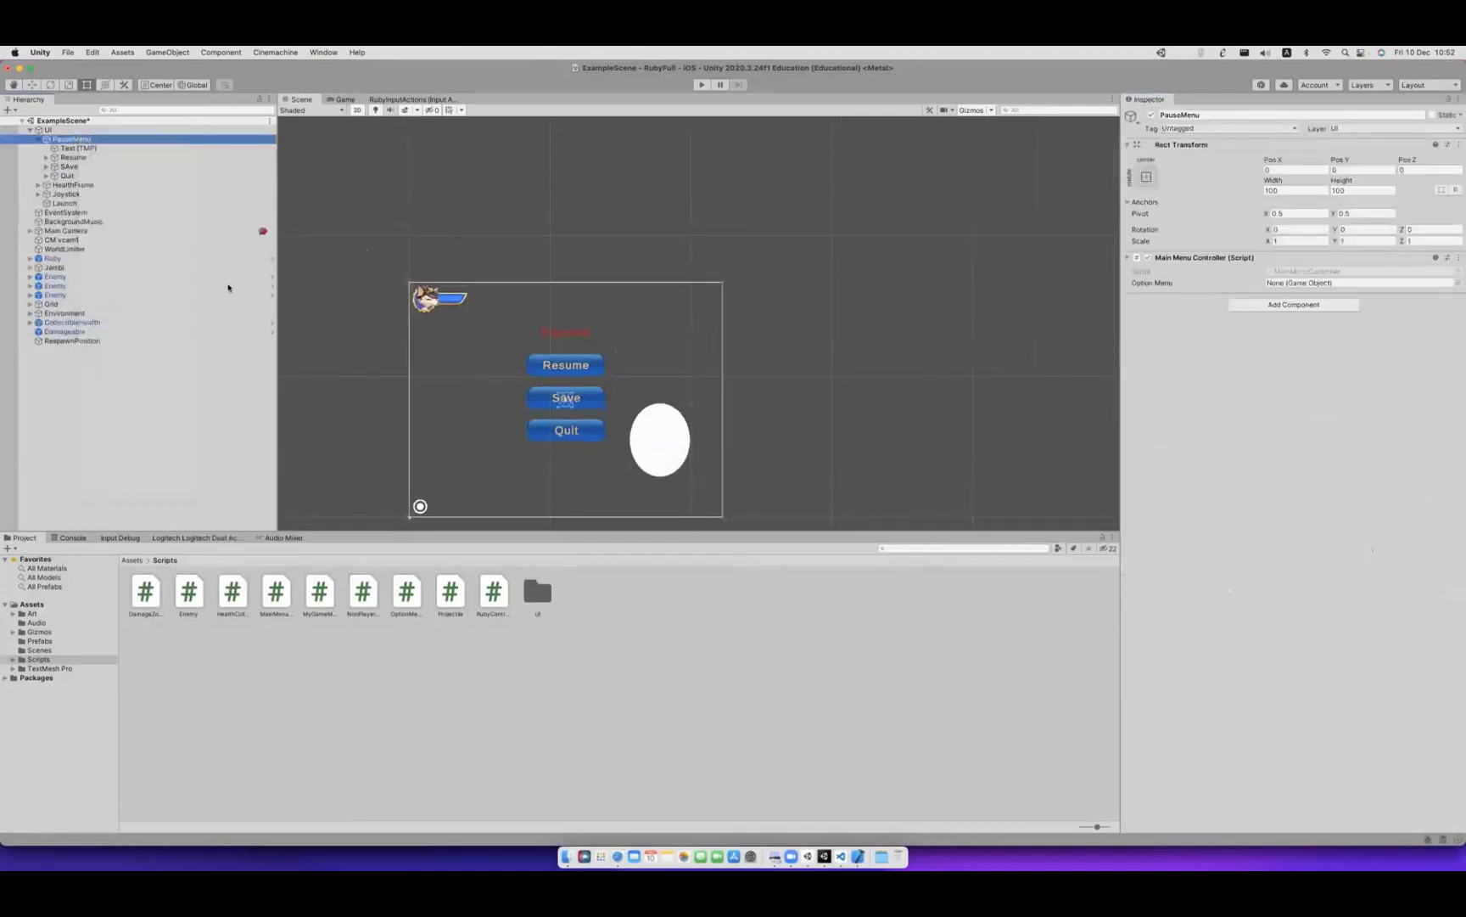
key(super+z)
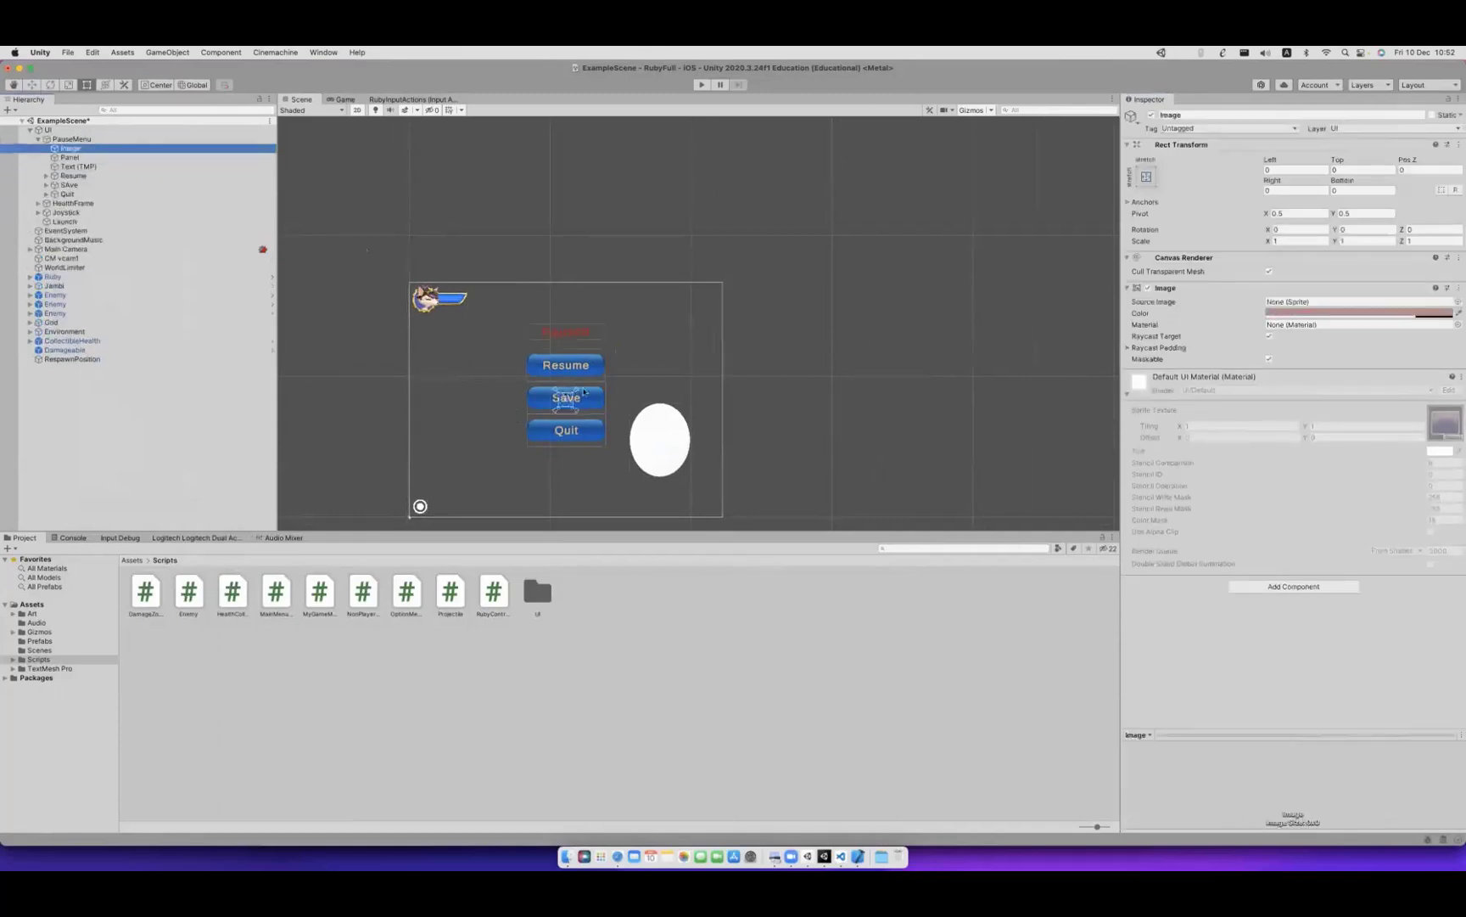
drag(584, 391, 660, 408)
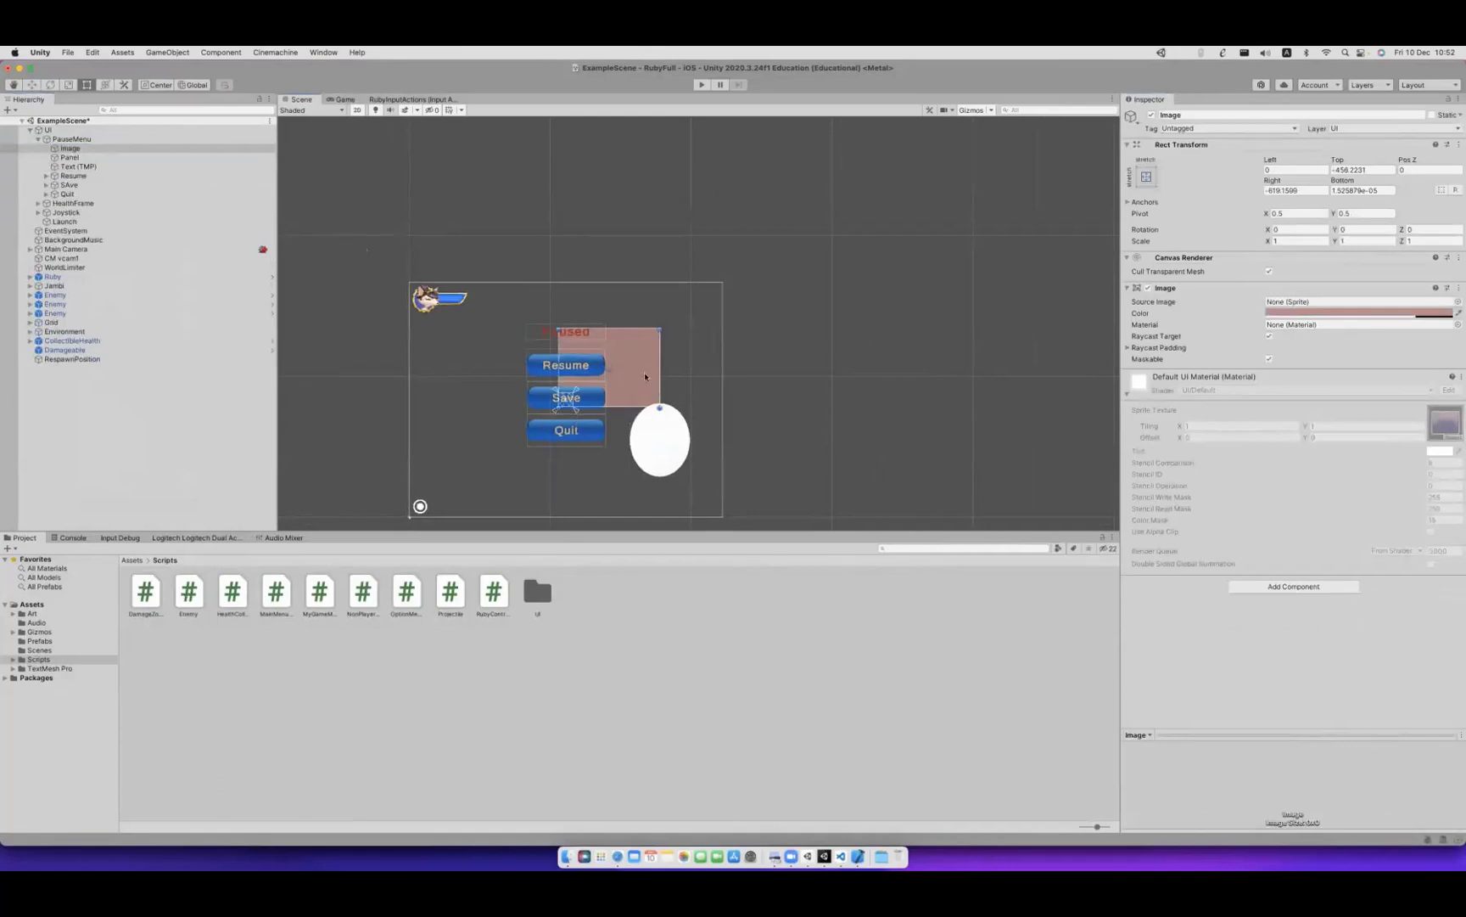
Watch the tutorial, then run the game to preview the menu background.
key(space)
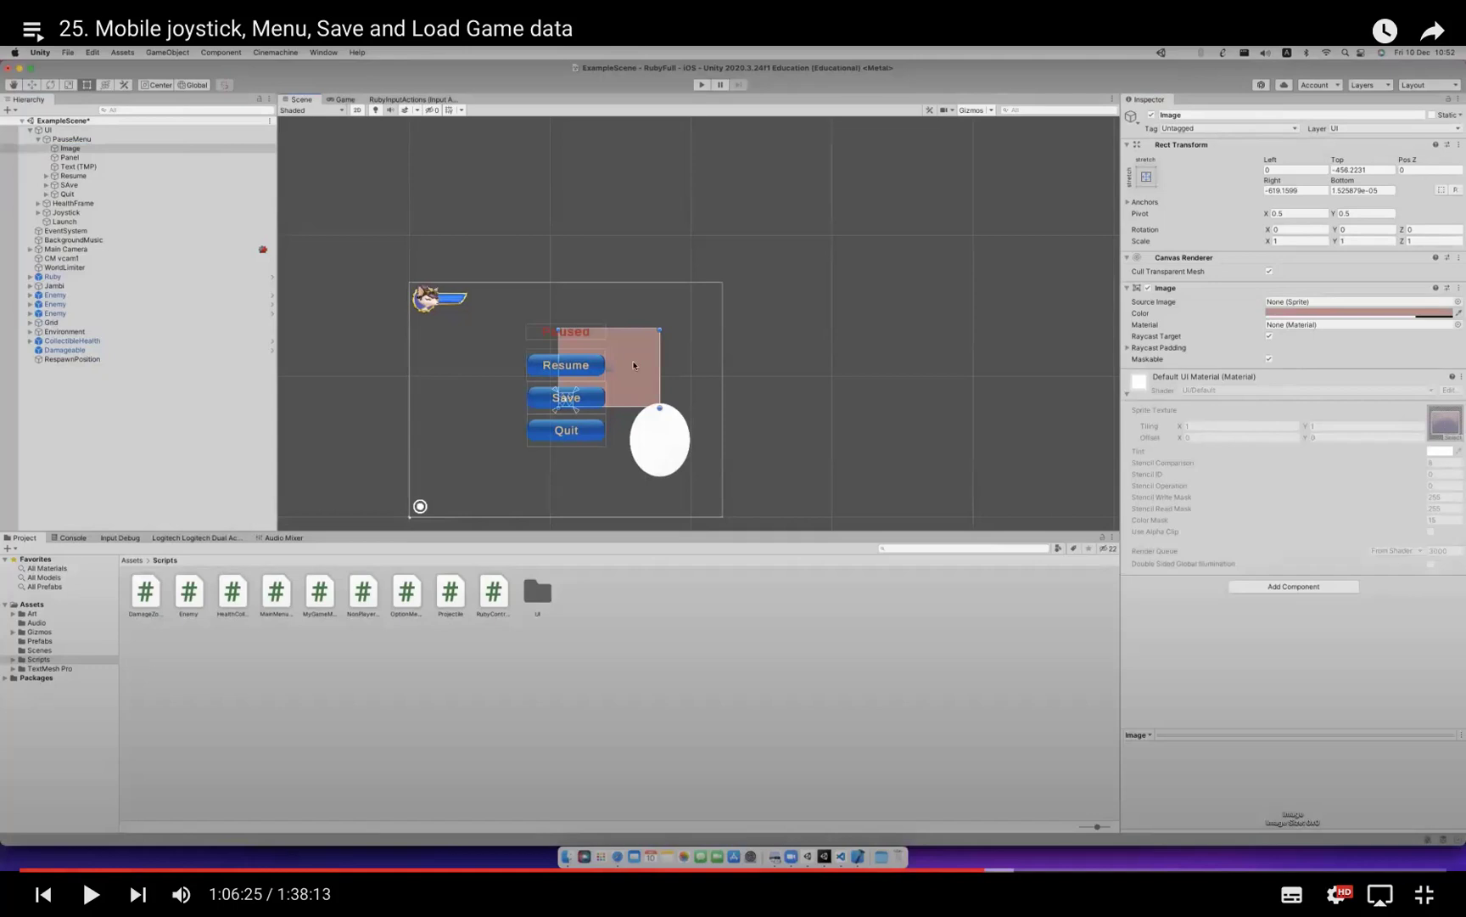
key(space)
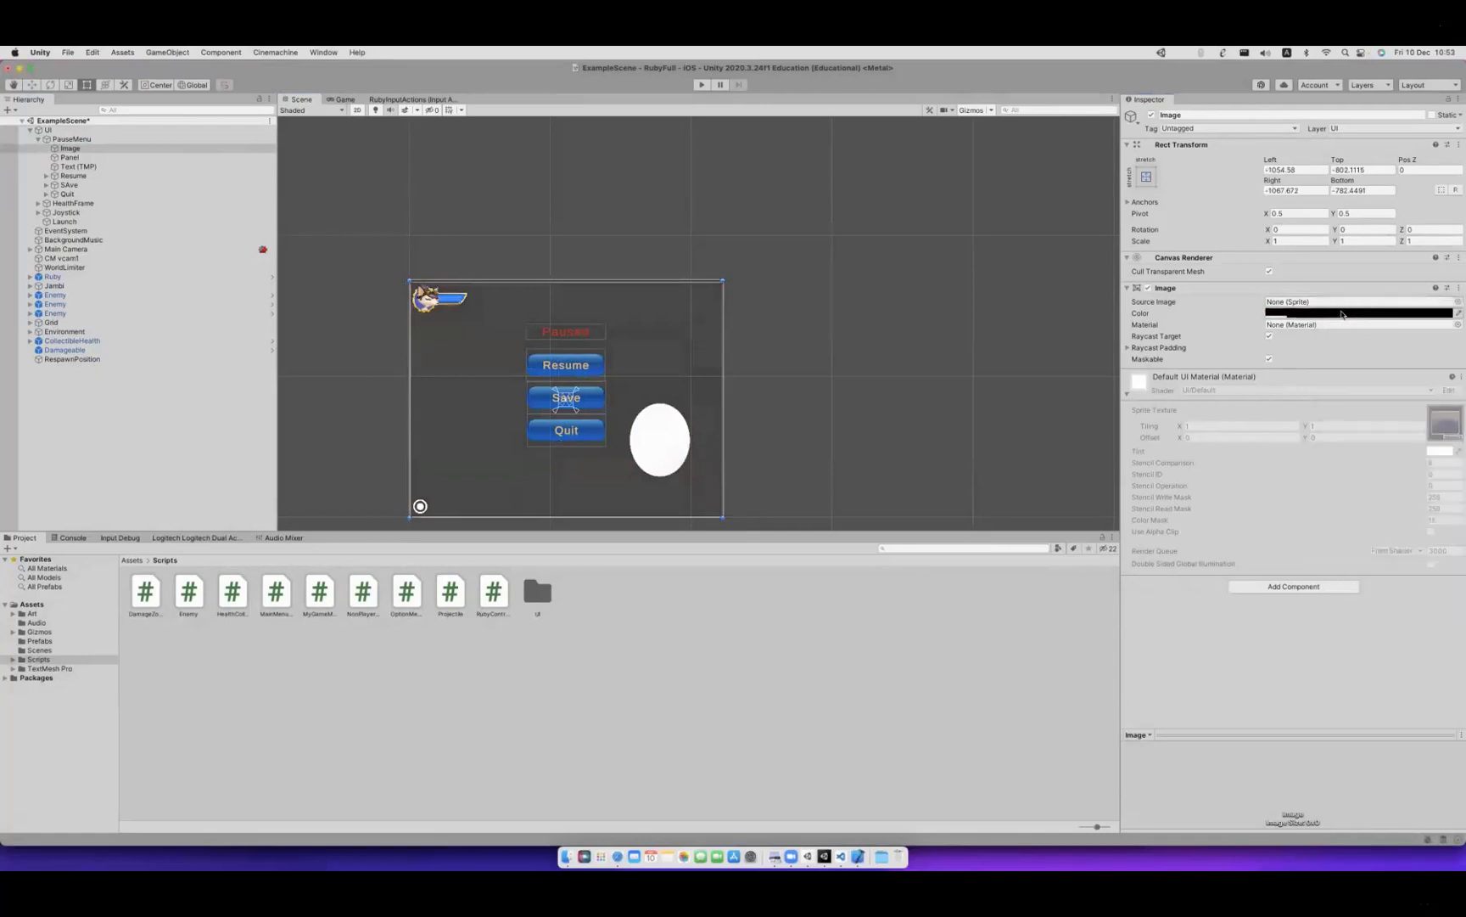
click(699, 85)
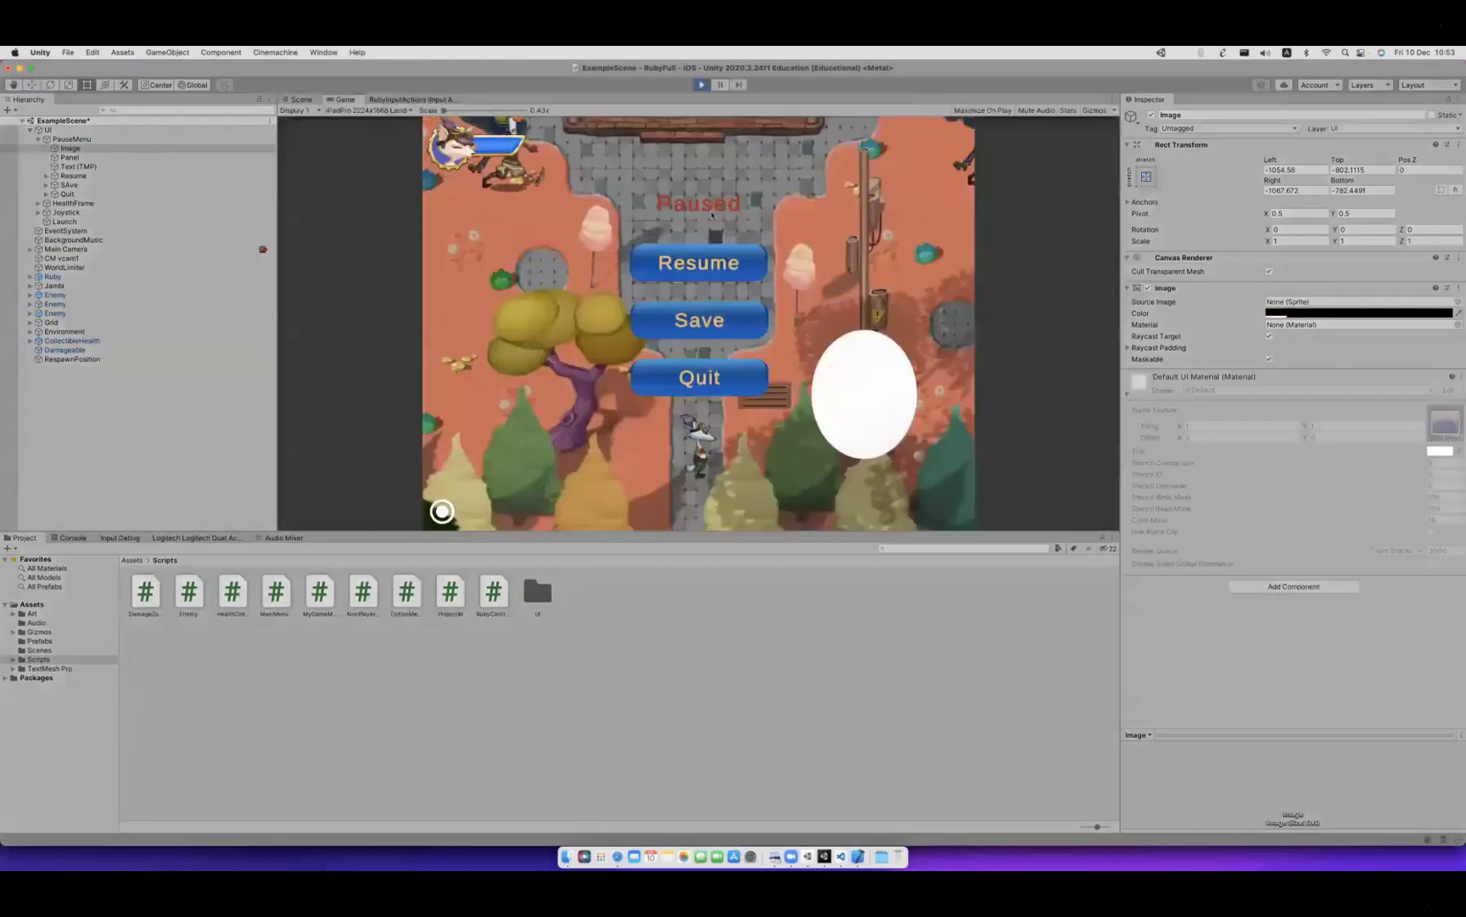
Stop the game and type GameObject under the SCORE comment in RubyController.cs.
click(701, 85)
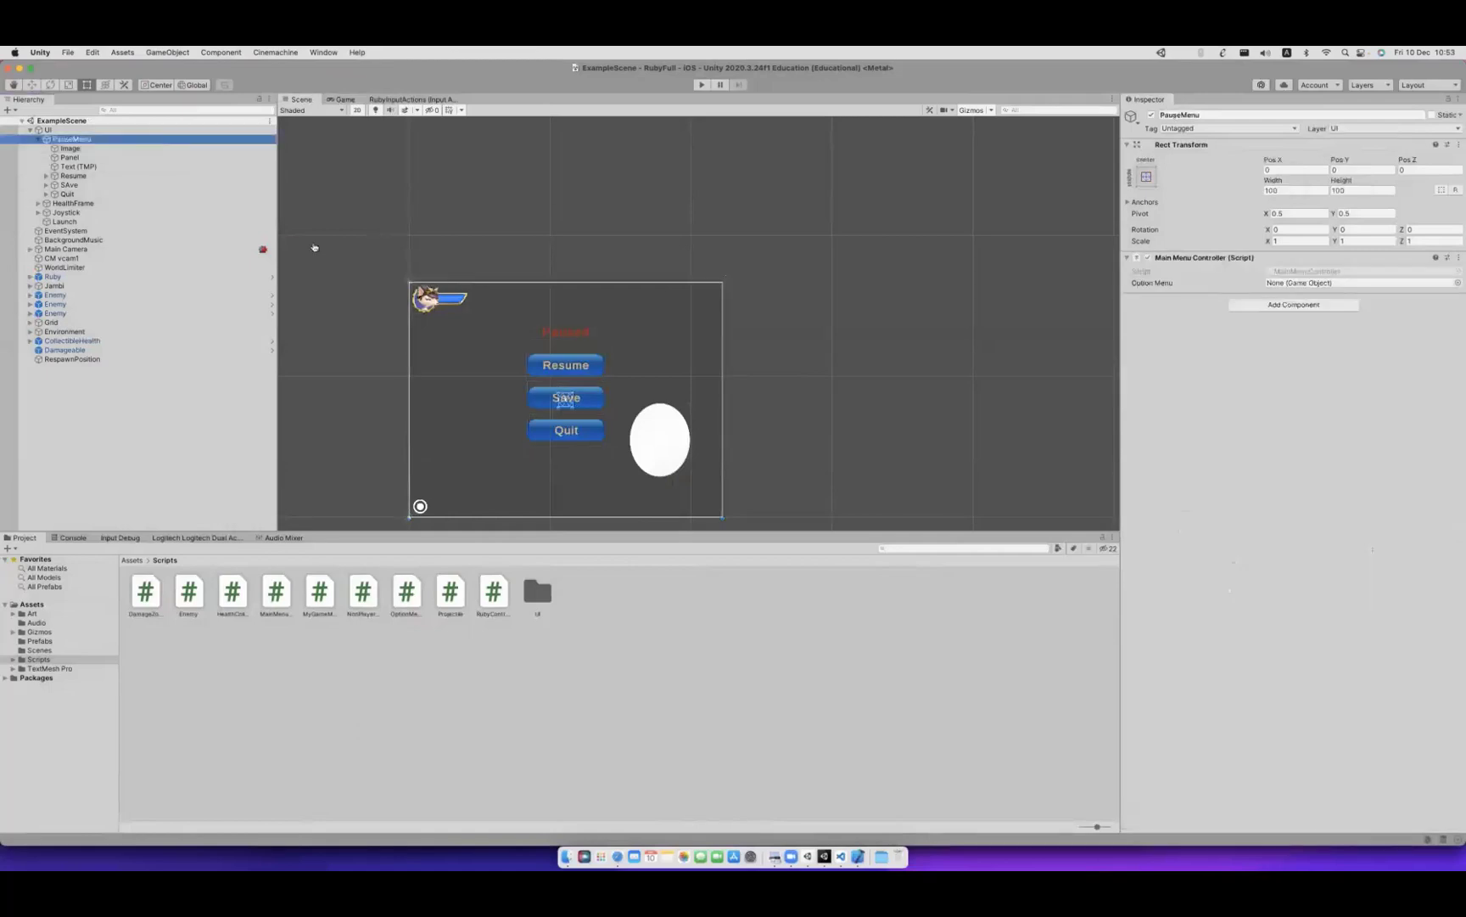
key(super+Tab)
text(GameObject)
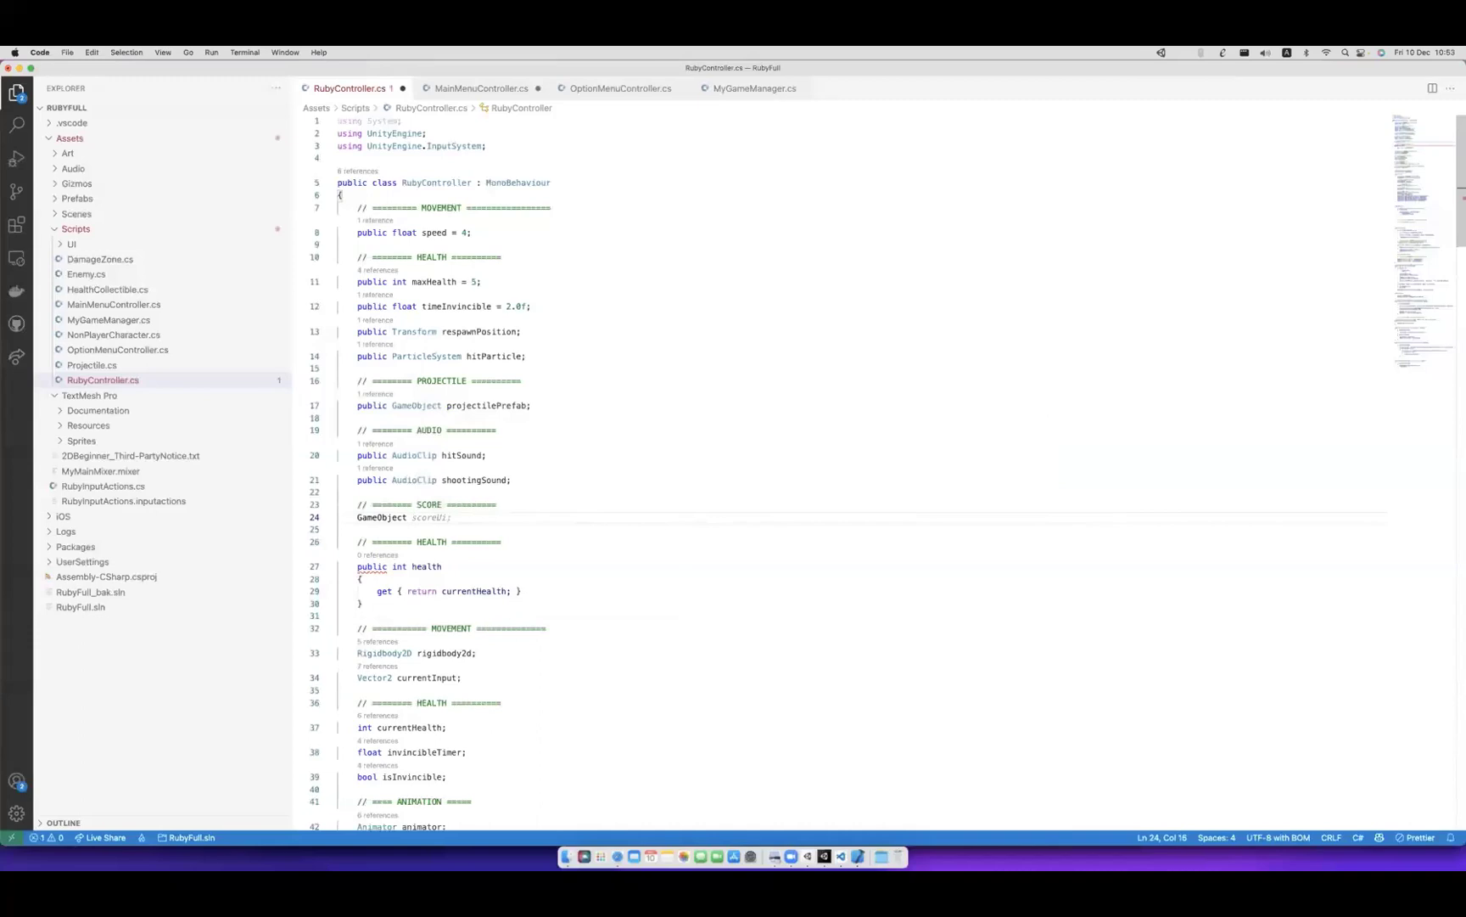
Remove the typed GameObject text from RubyController.cs, save, and return to Unity.
key(shift+Home)
key(BackSpace)
key(super+s)
key(super+Tab)
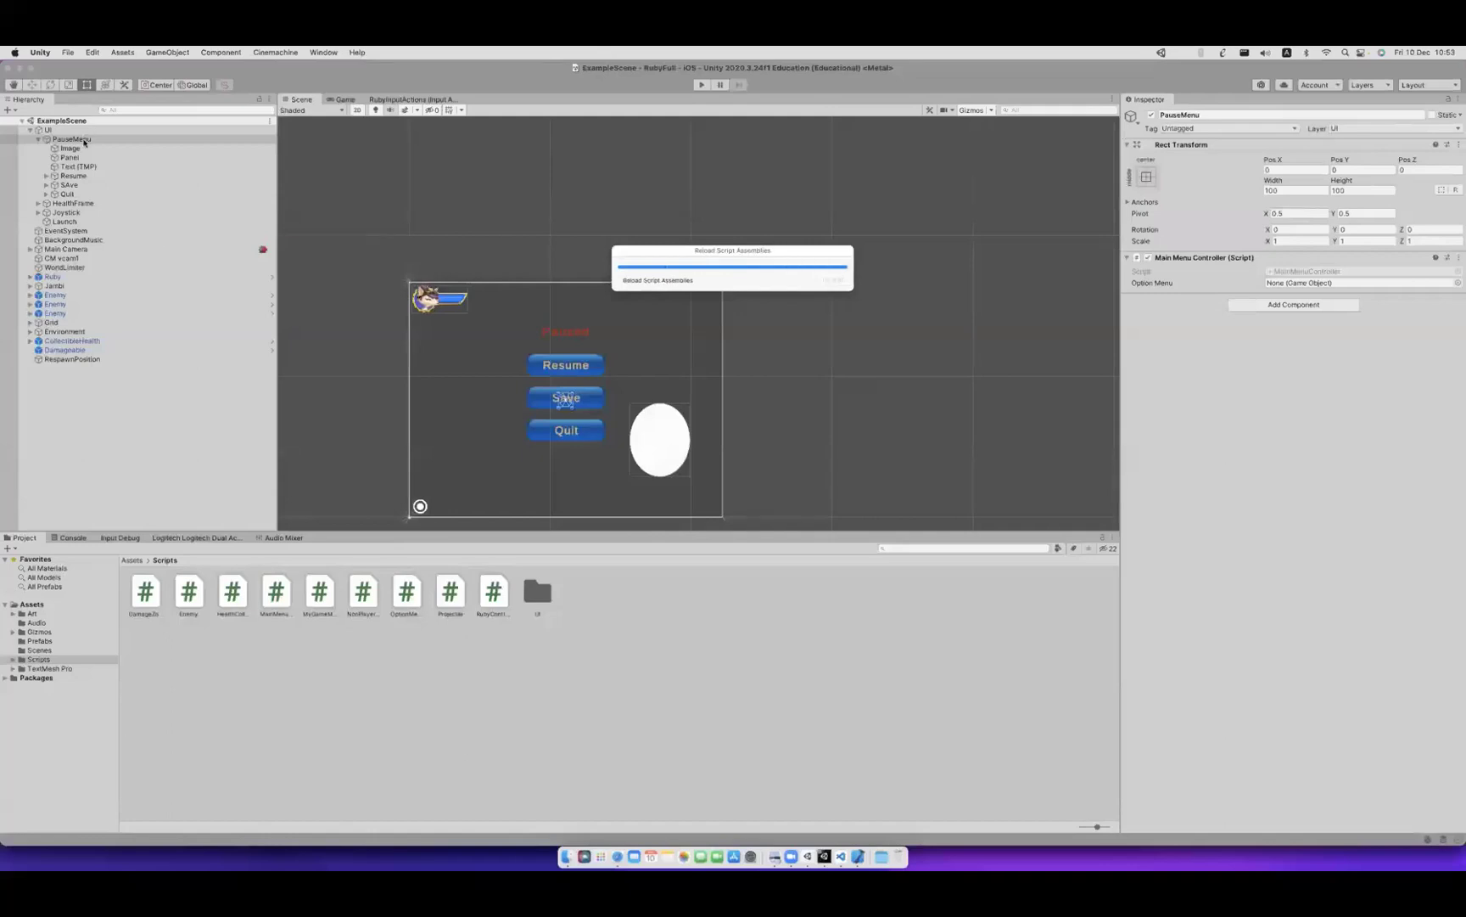
Skip the tutorial ahead through the PauseGame FindGameObjectWithTag and SetActive changes.
key(Right)
key(Right)
key(Right)
key(Right)
key(Right)
key(Right)
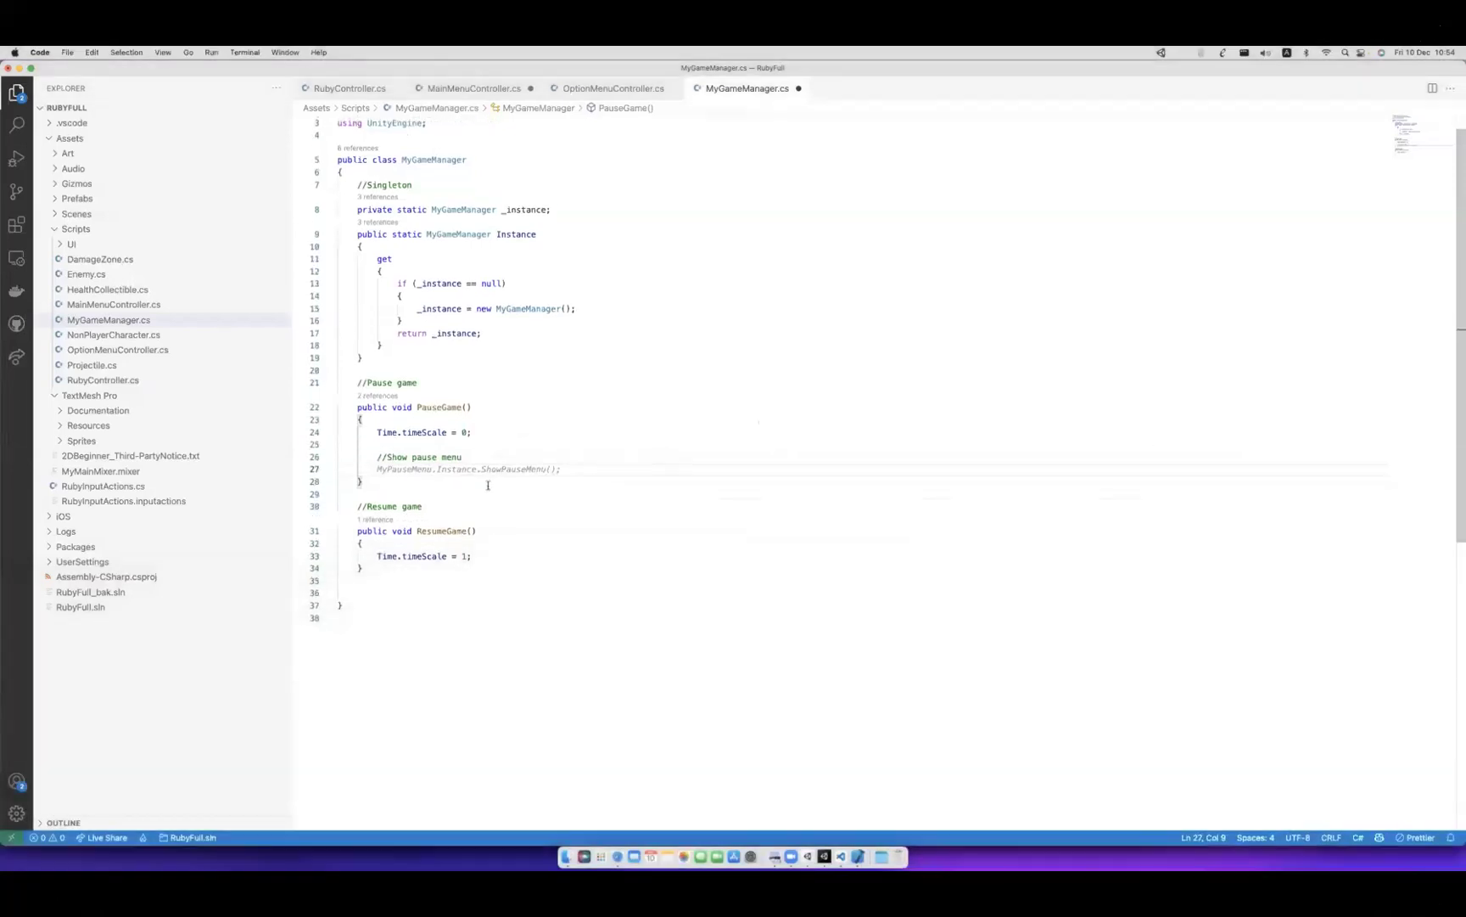
key(Right)
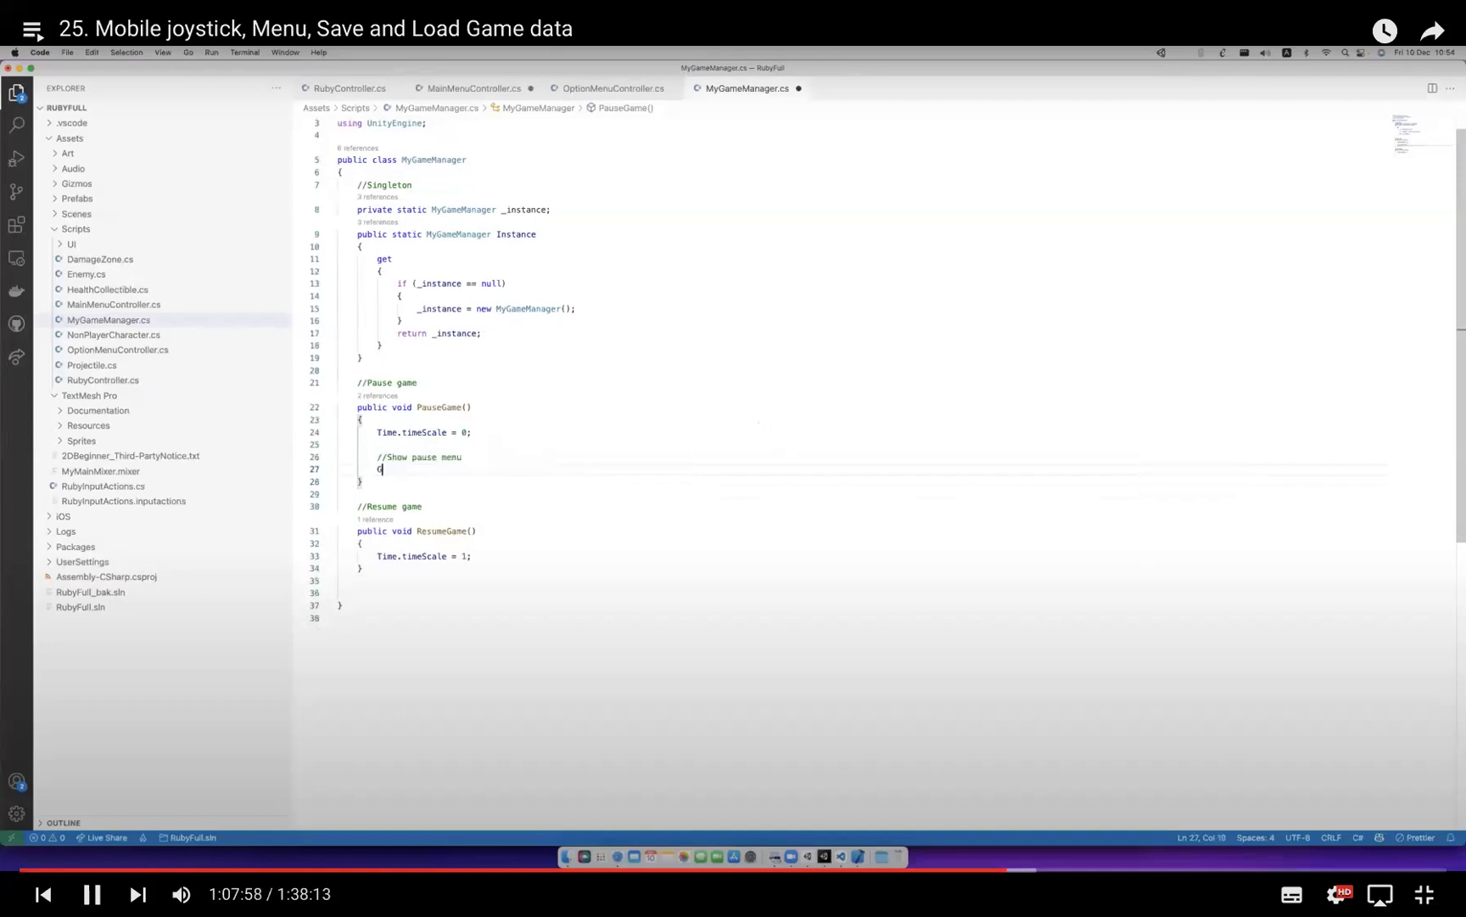
key(Right)
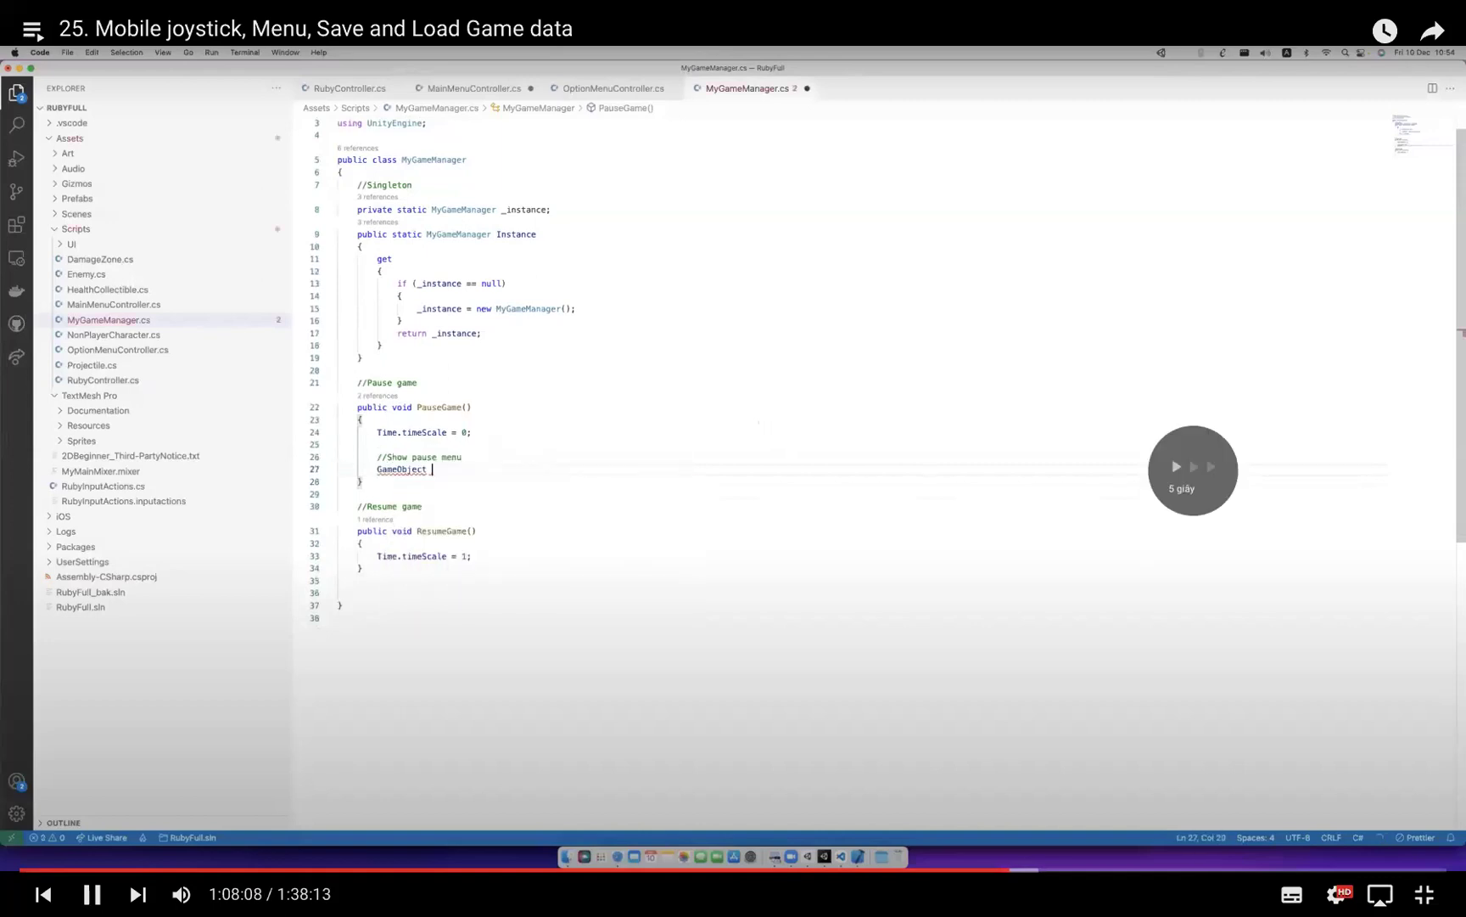
key(Right)
key(Right)
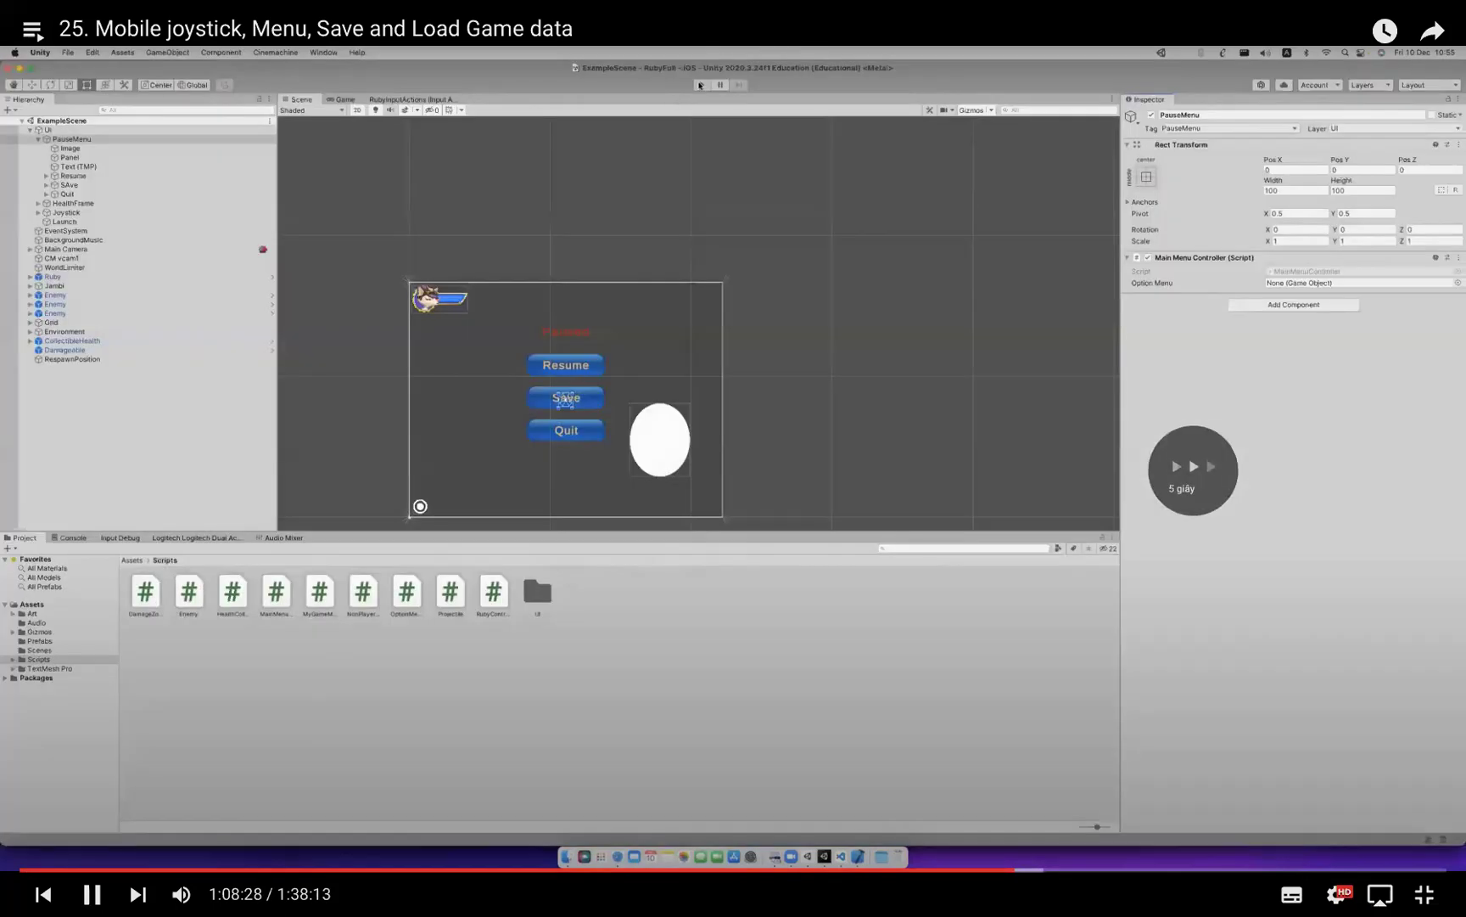
key(Right)
key(Right)
key(Right)
key(Right)
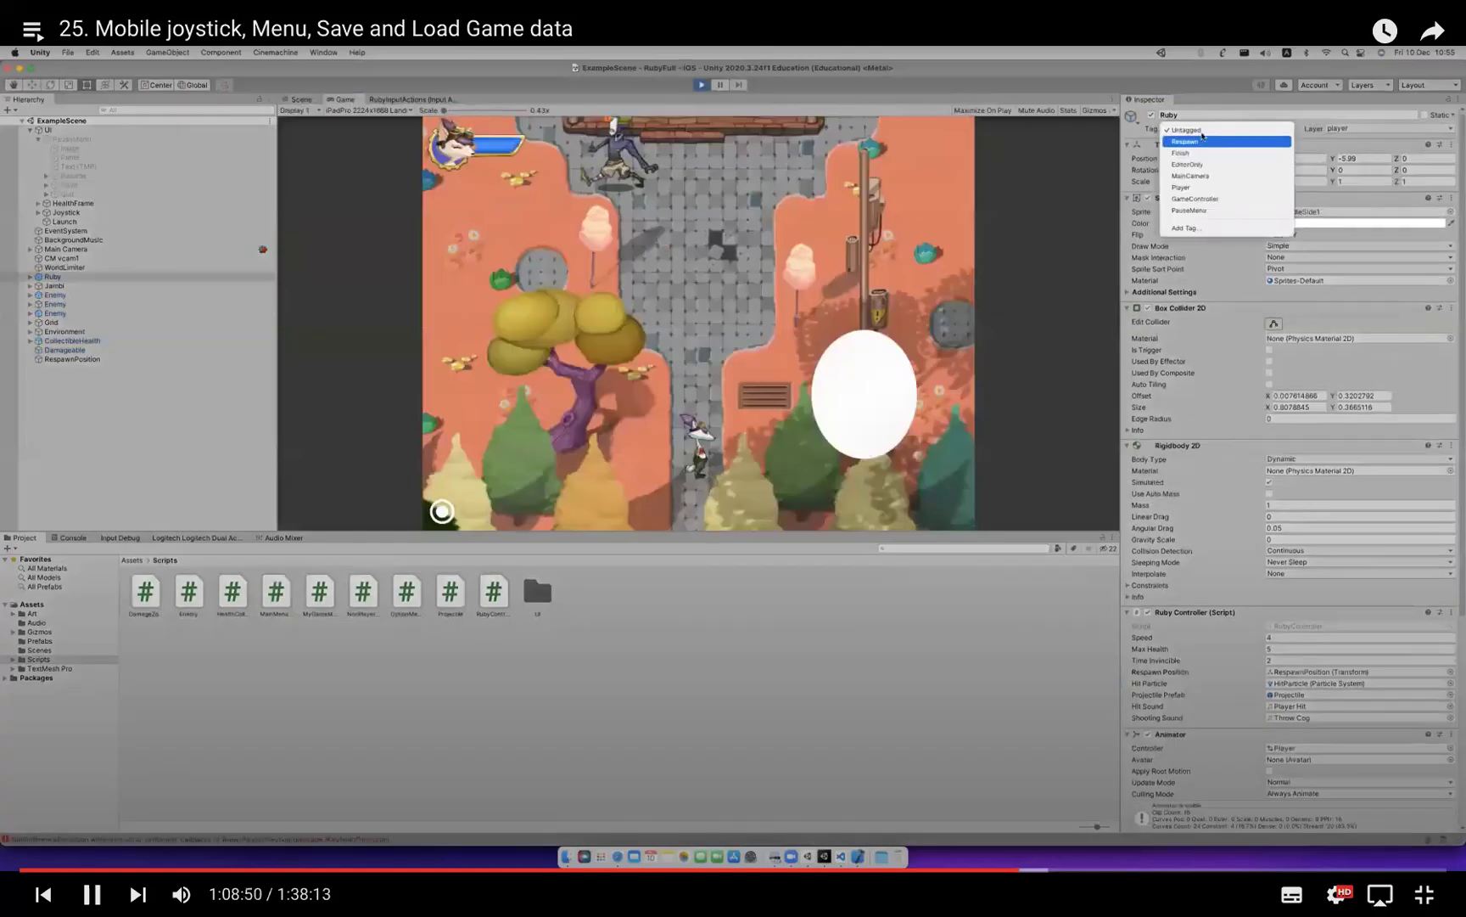
key(Right)
key(Right)
key(Right)
key(Right)
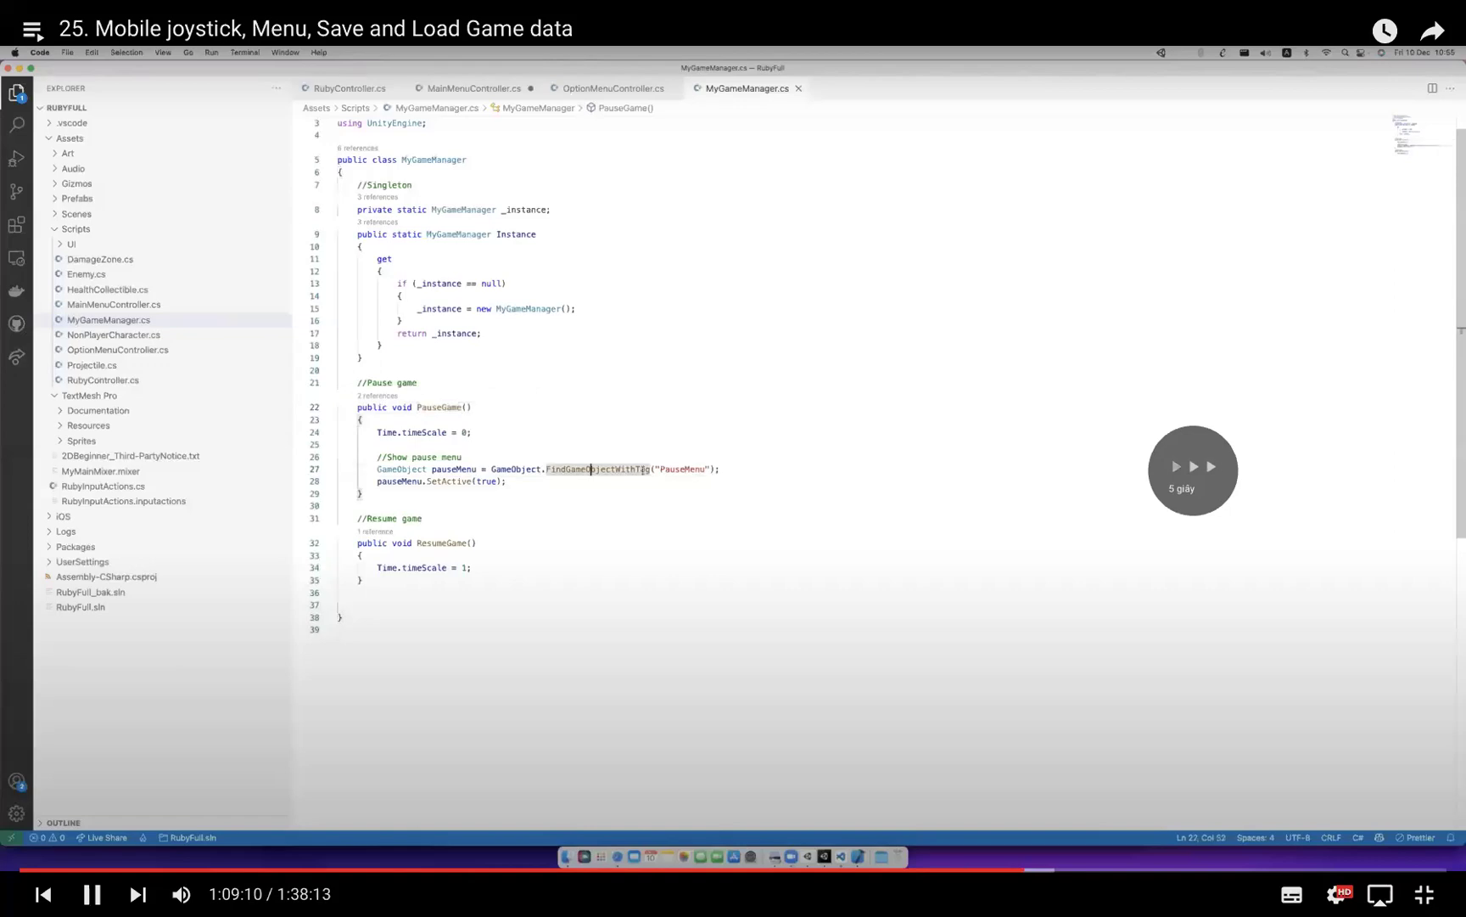
key(Right)
key(Right)
key(Right)
key(Right)
key(Right)
key(Right)
key(Right)
key(Right)
key(Right)
key(Right)
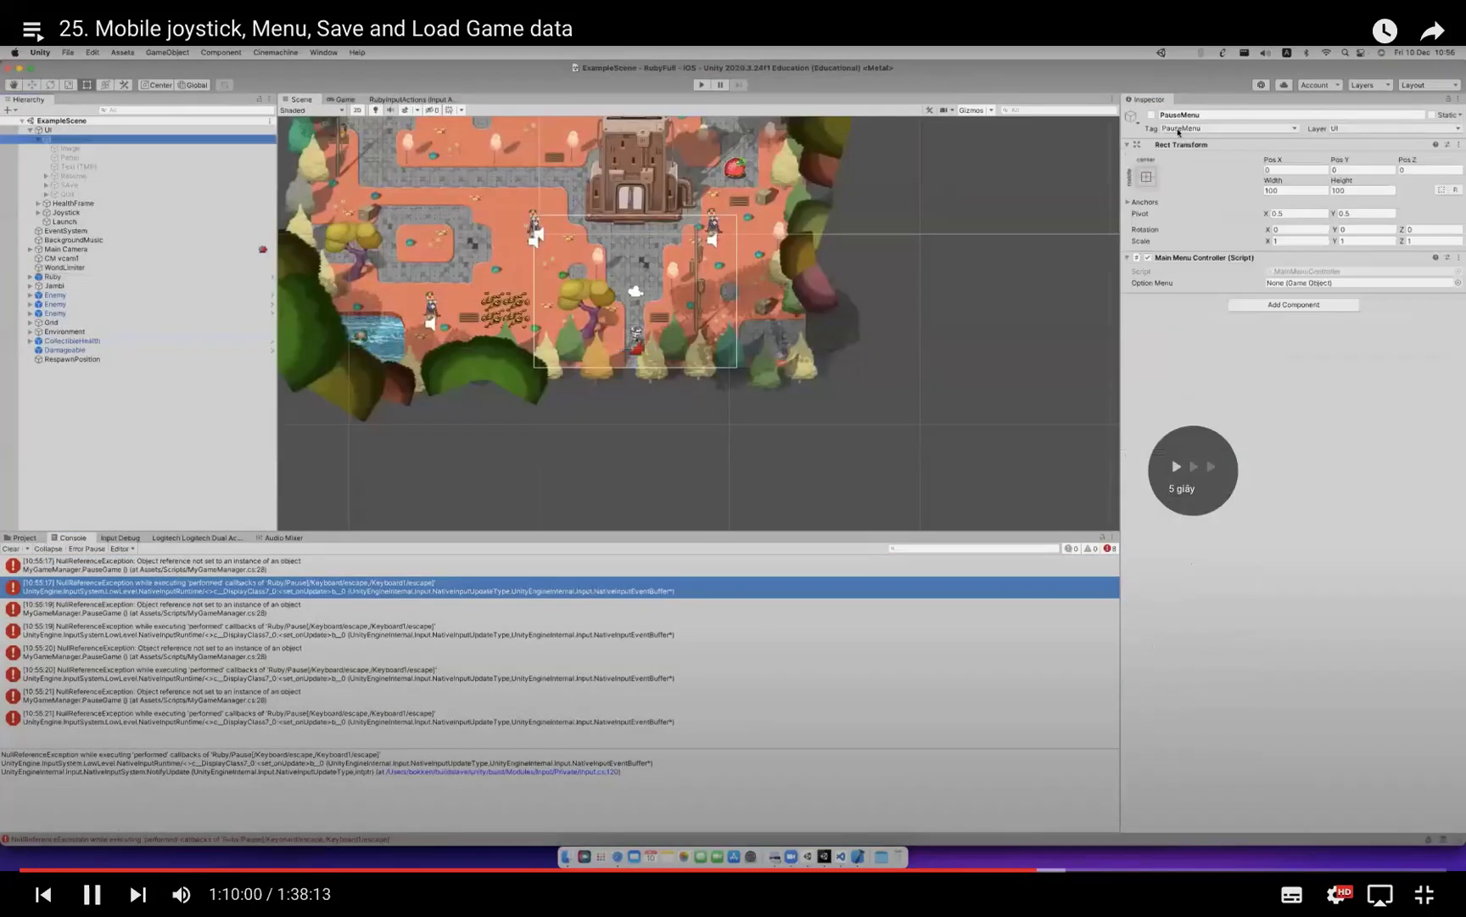
key(Right)
key(Right)
key(Right)
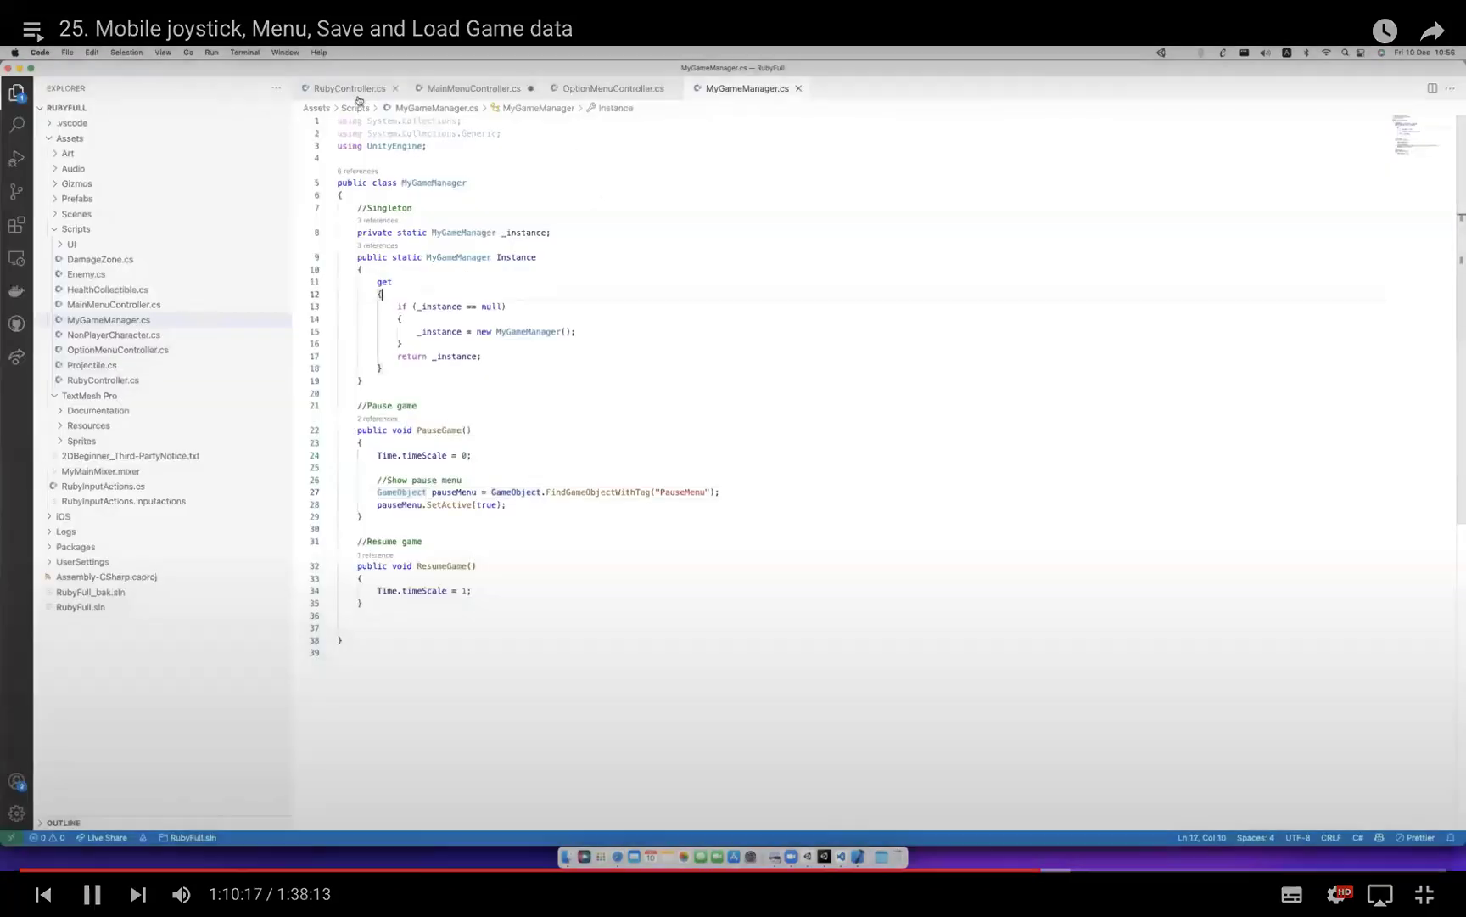
key(Right)
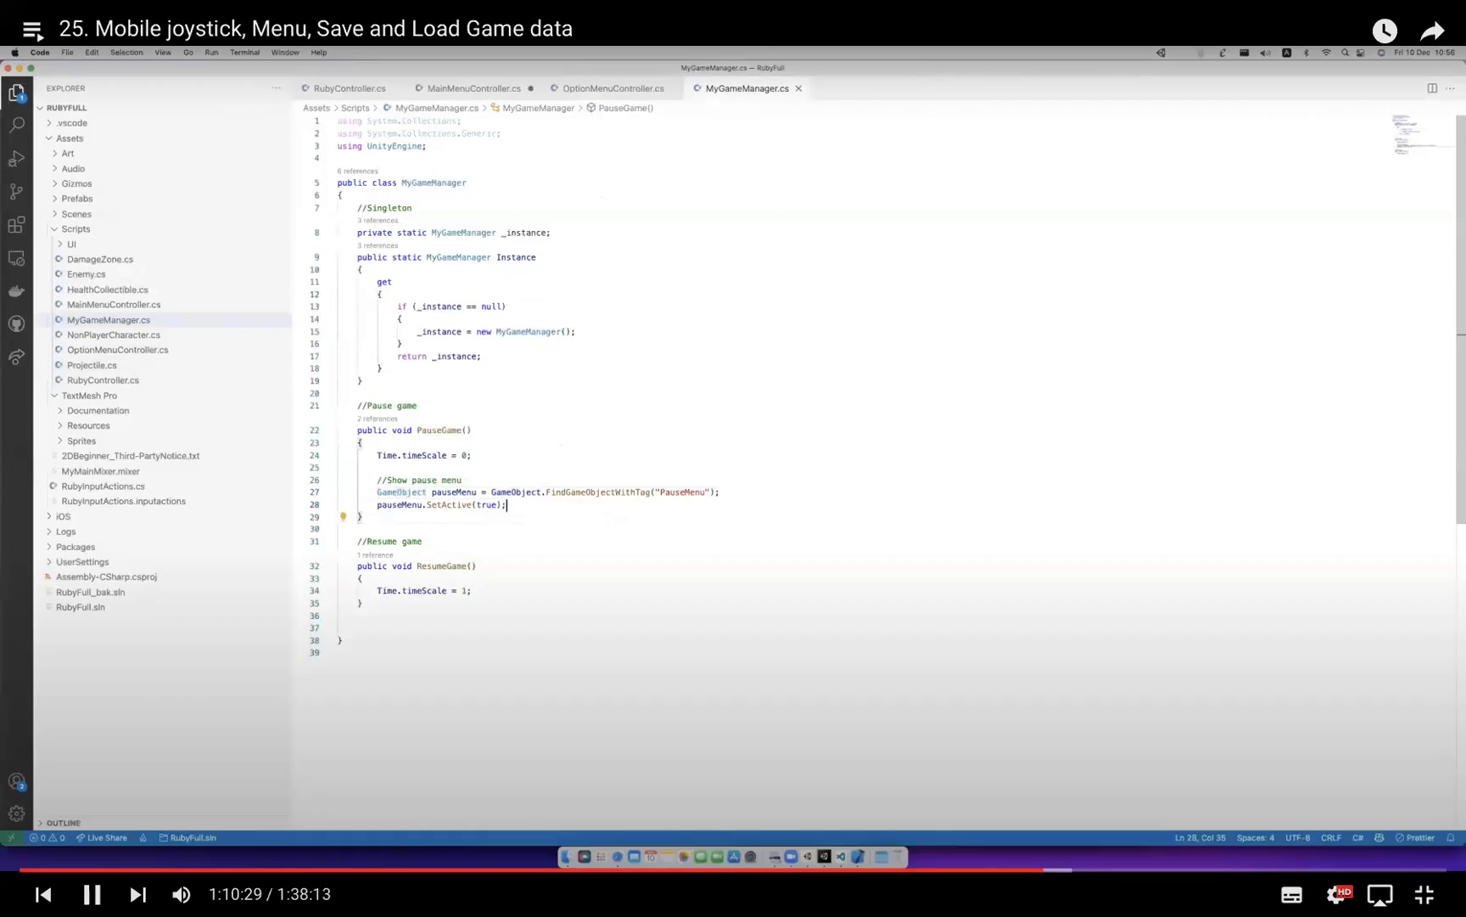
key(Right)
key(Right)
key(Right)
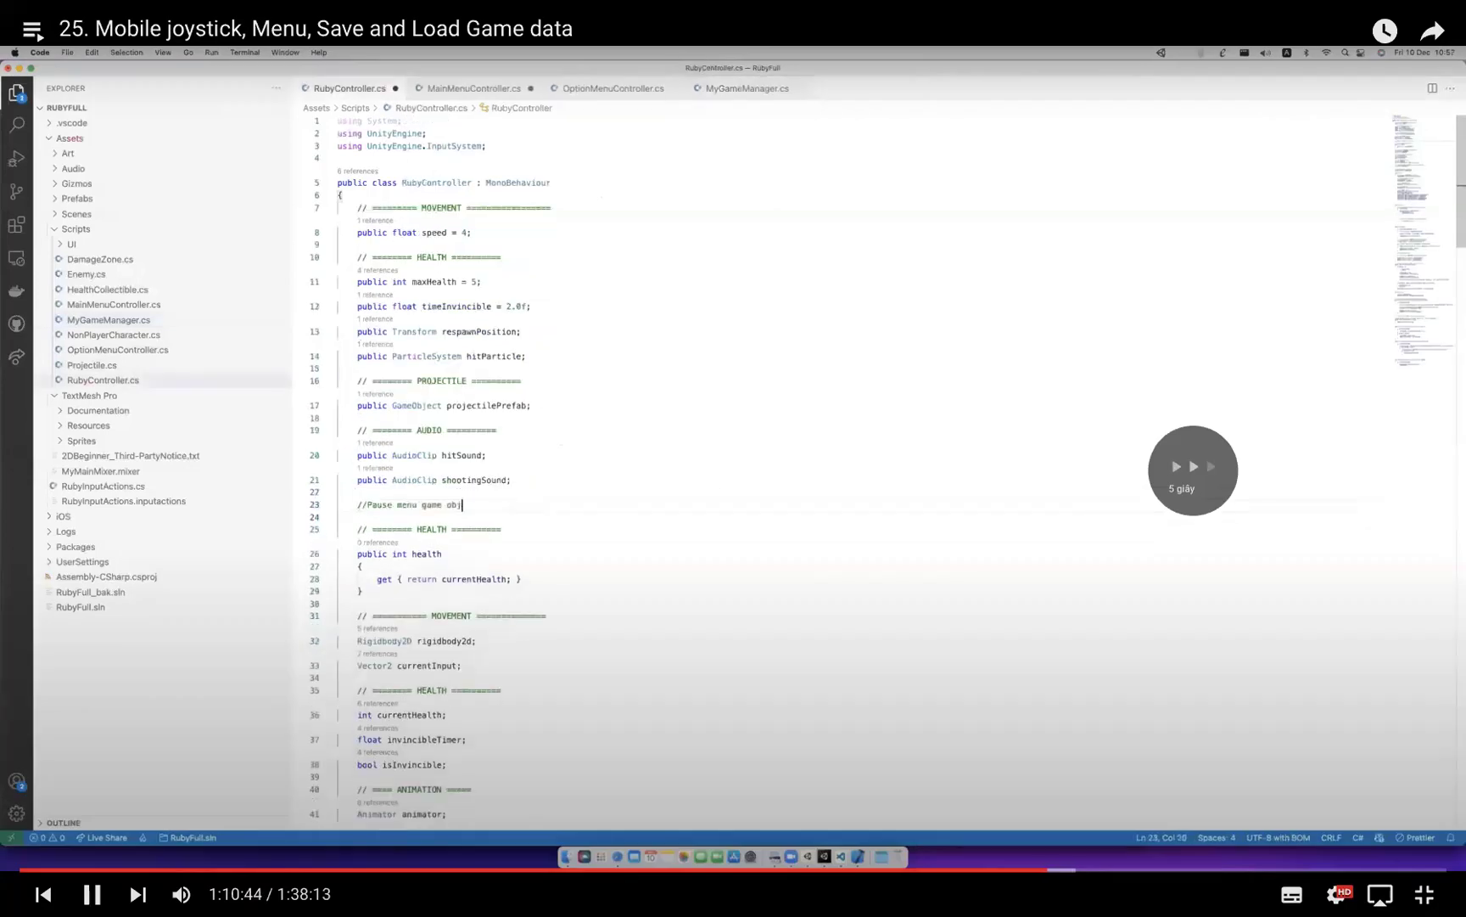
key(Right)
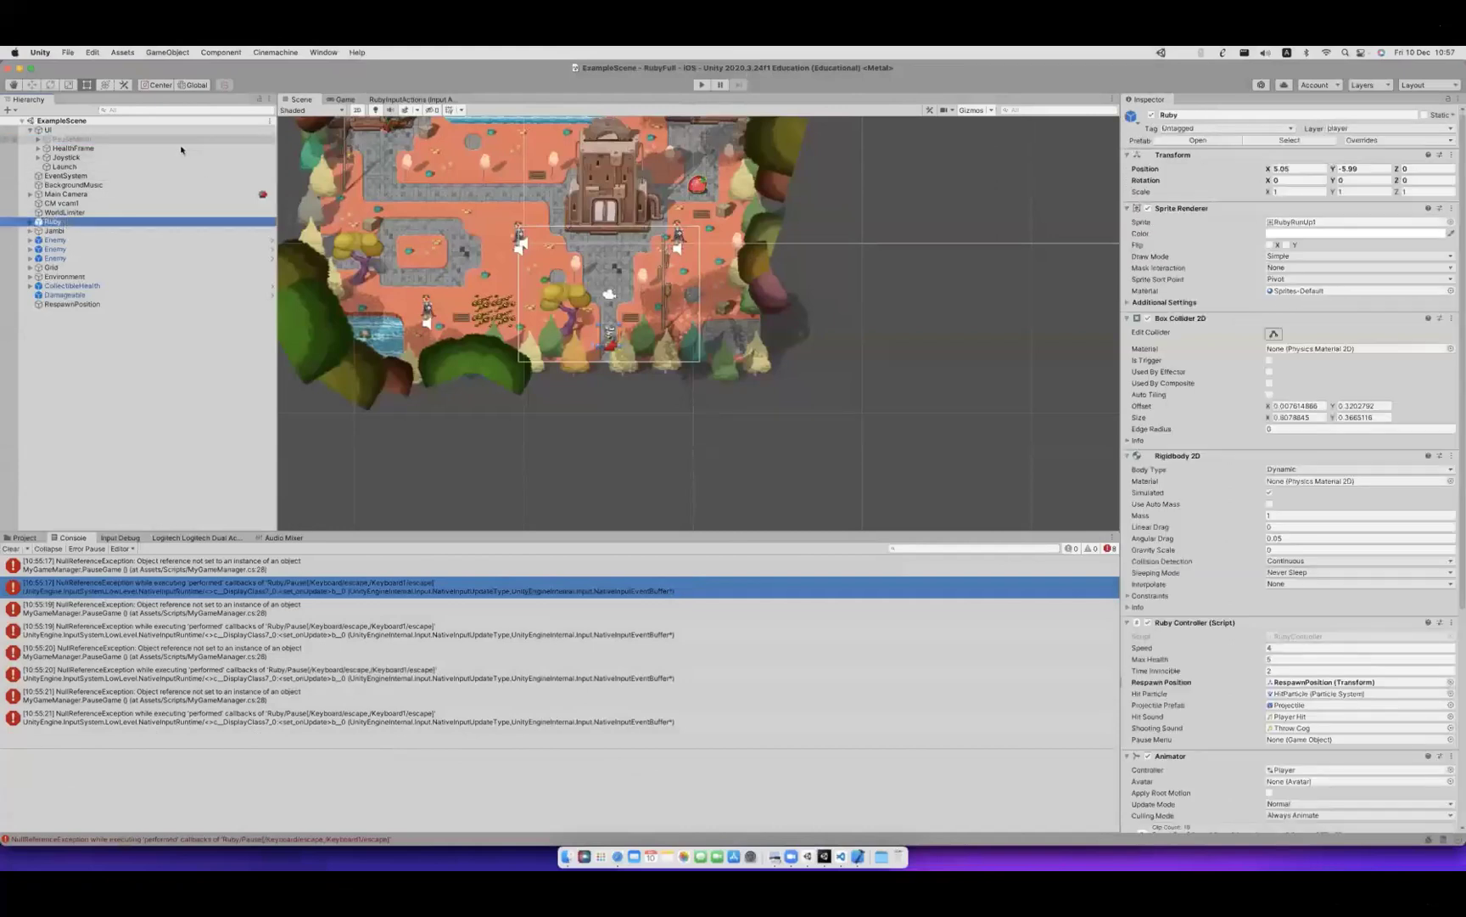
Skip the tutorial ahead to assigning PauseMenu to Ruby's Pause Menu field.
key(Right)
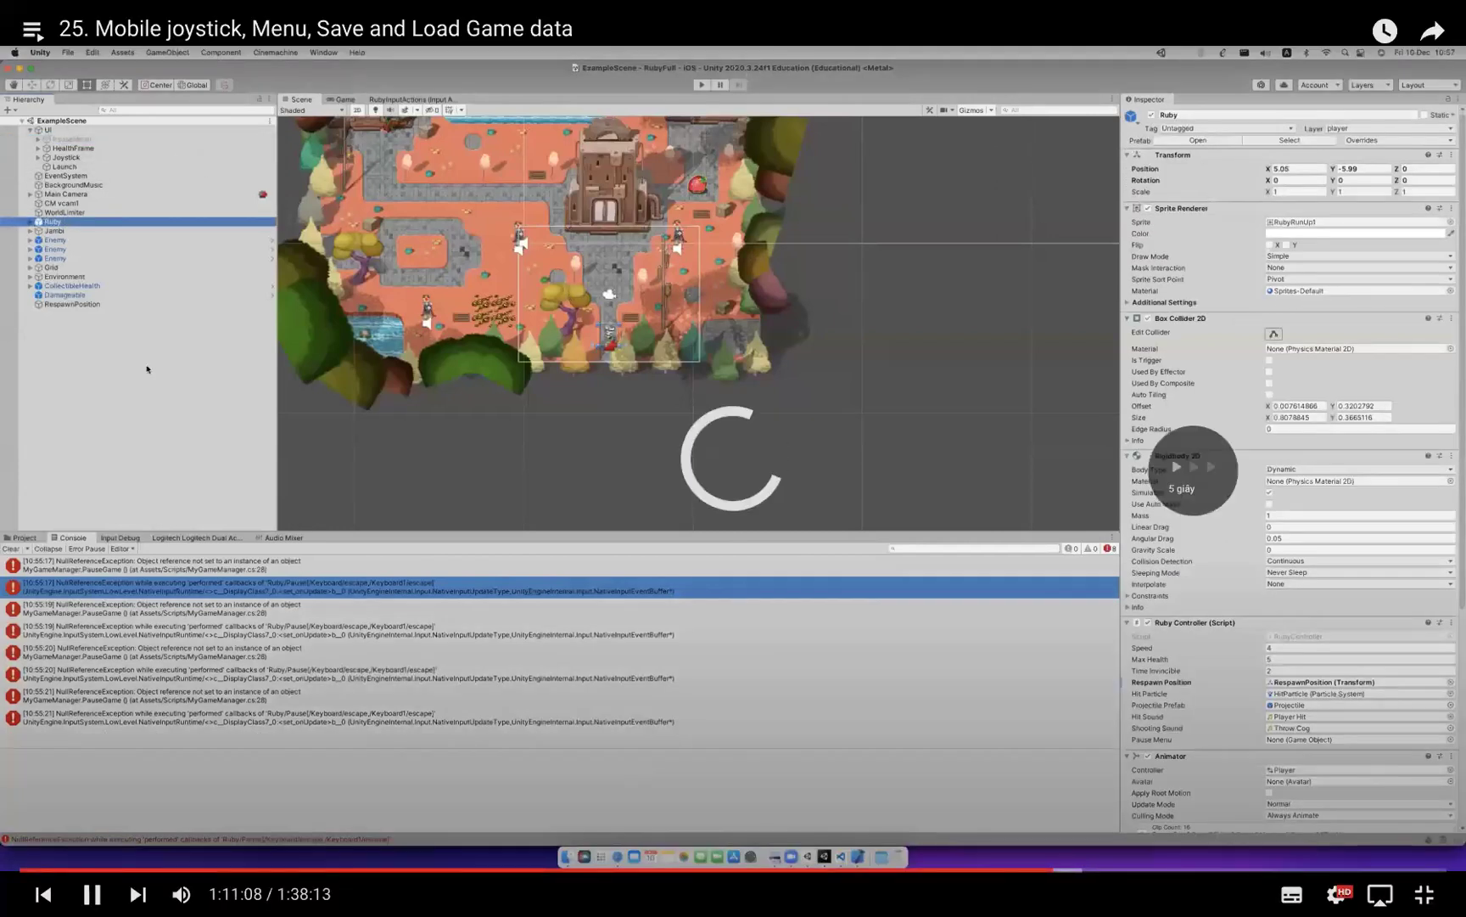
key(Right)
key(Right)
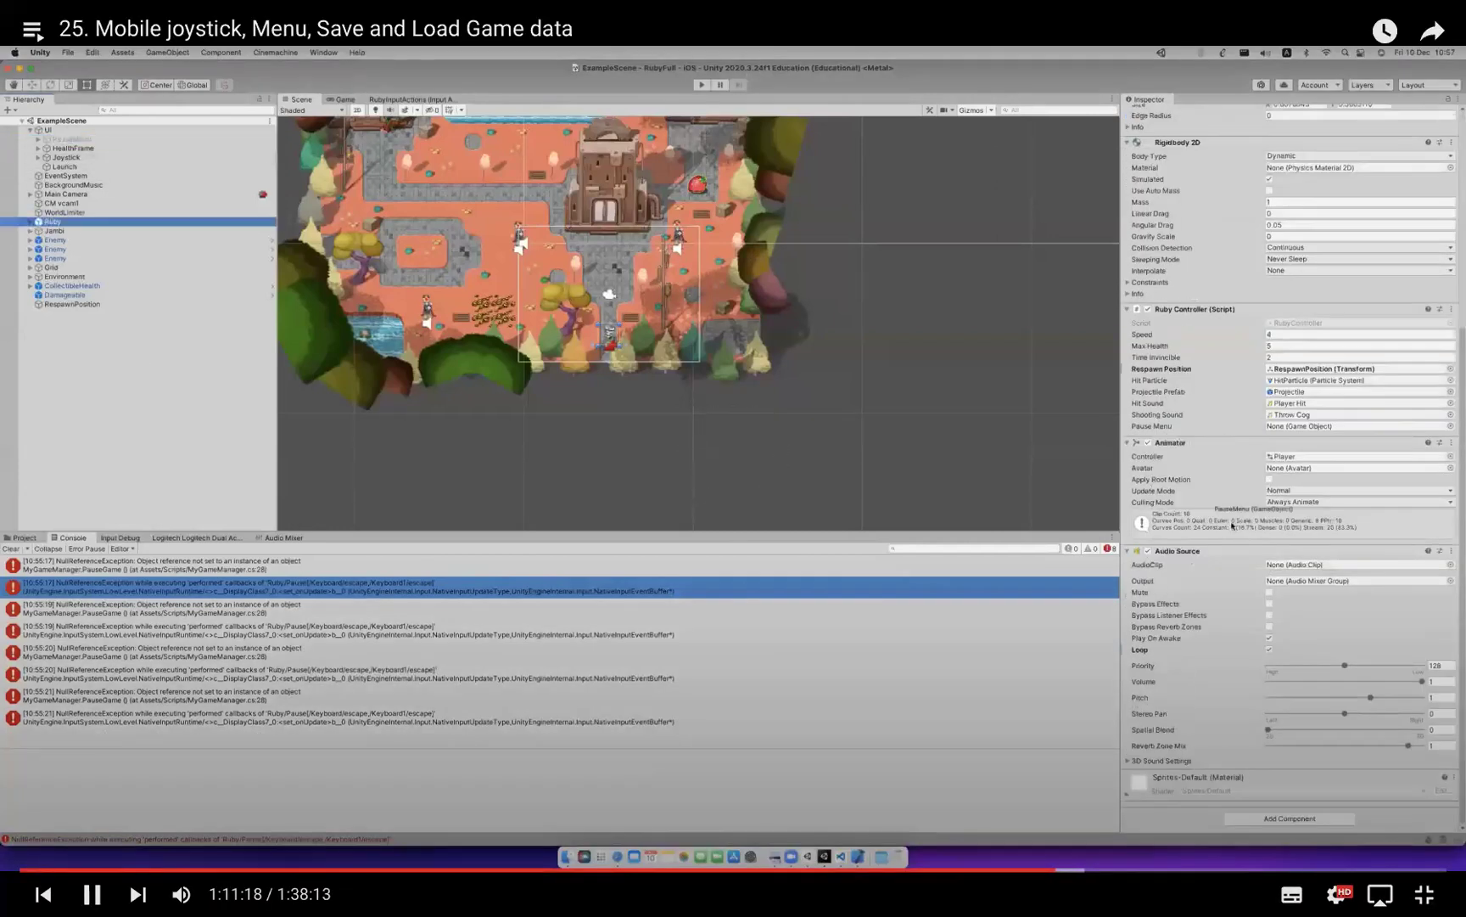
key(Right)
key(Right)
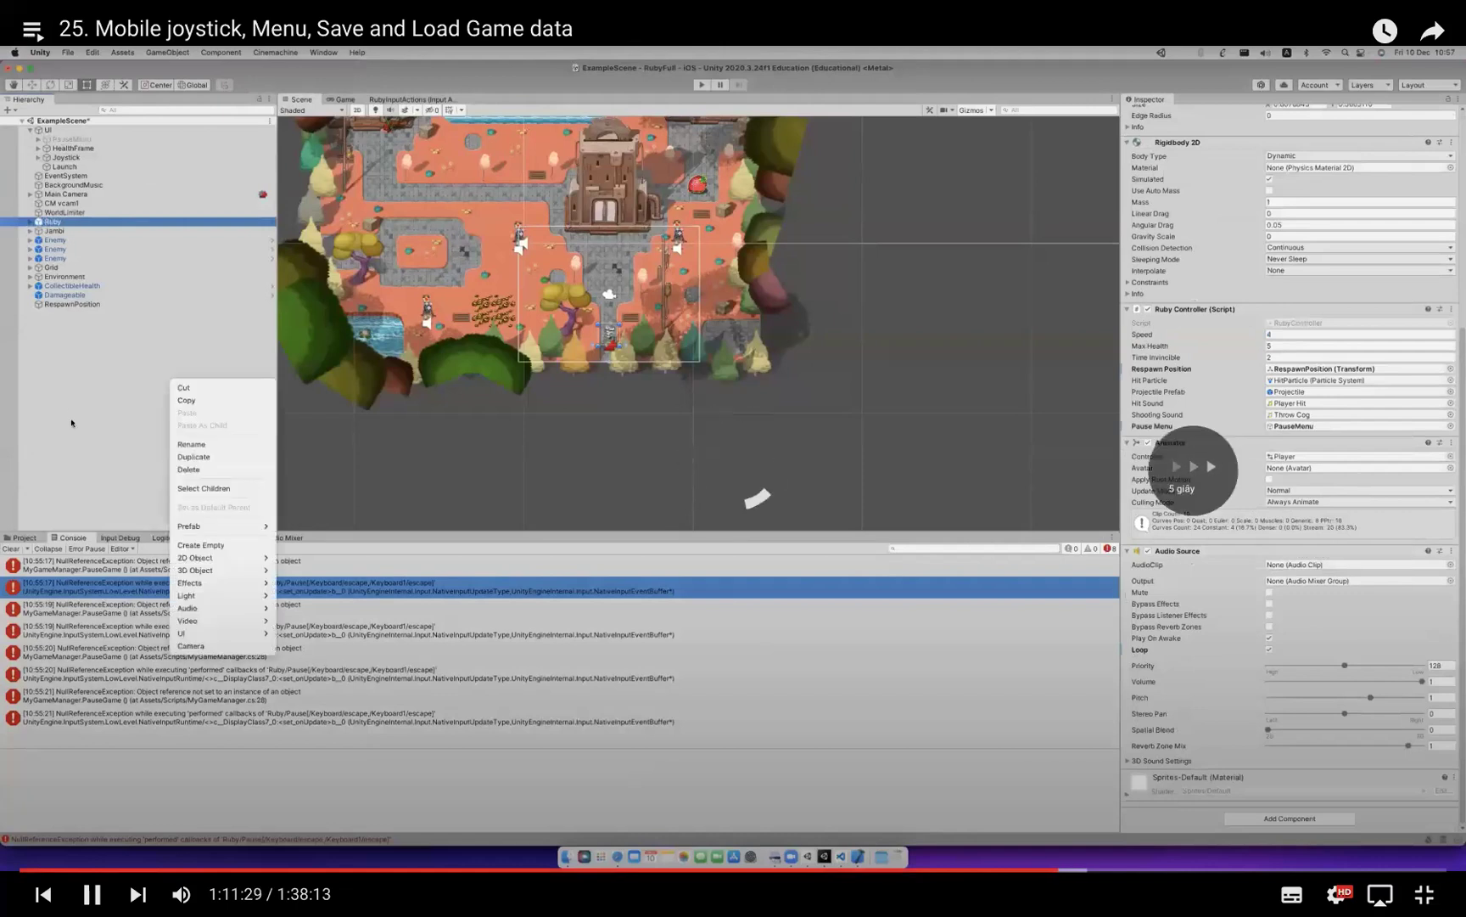
key(Right)
key(Right)
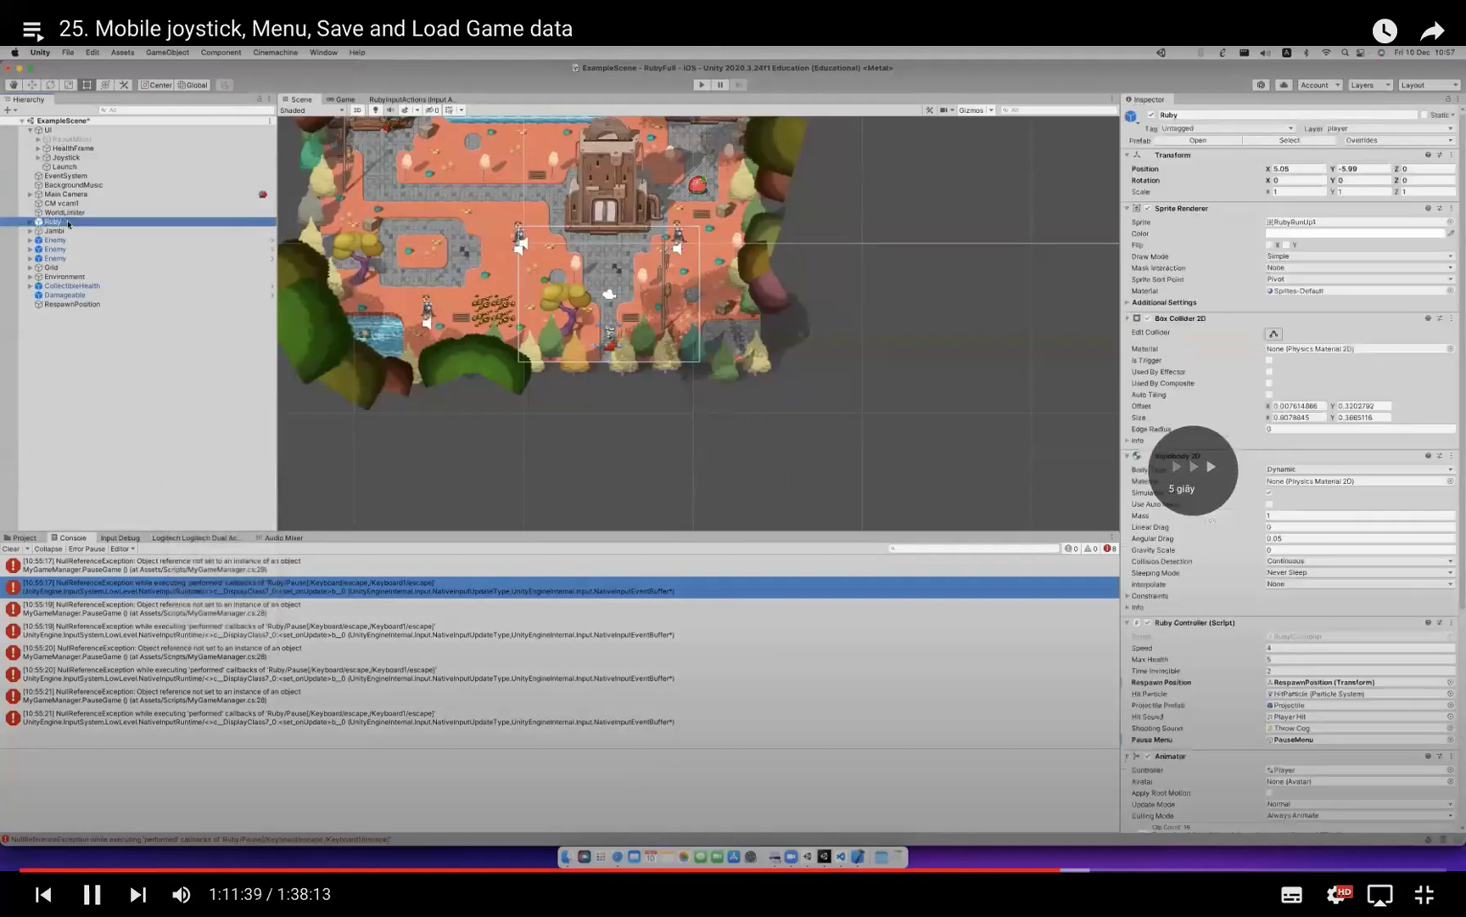
key(Right)
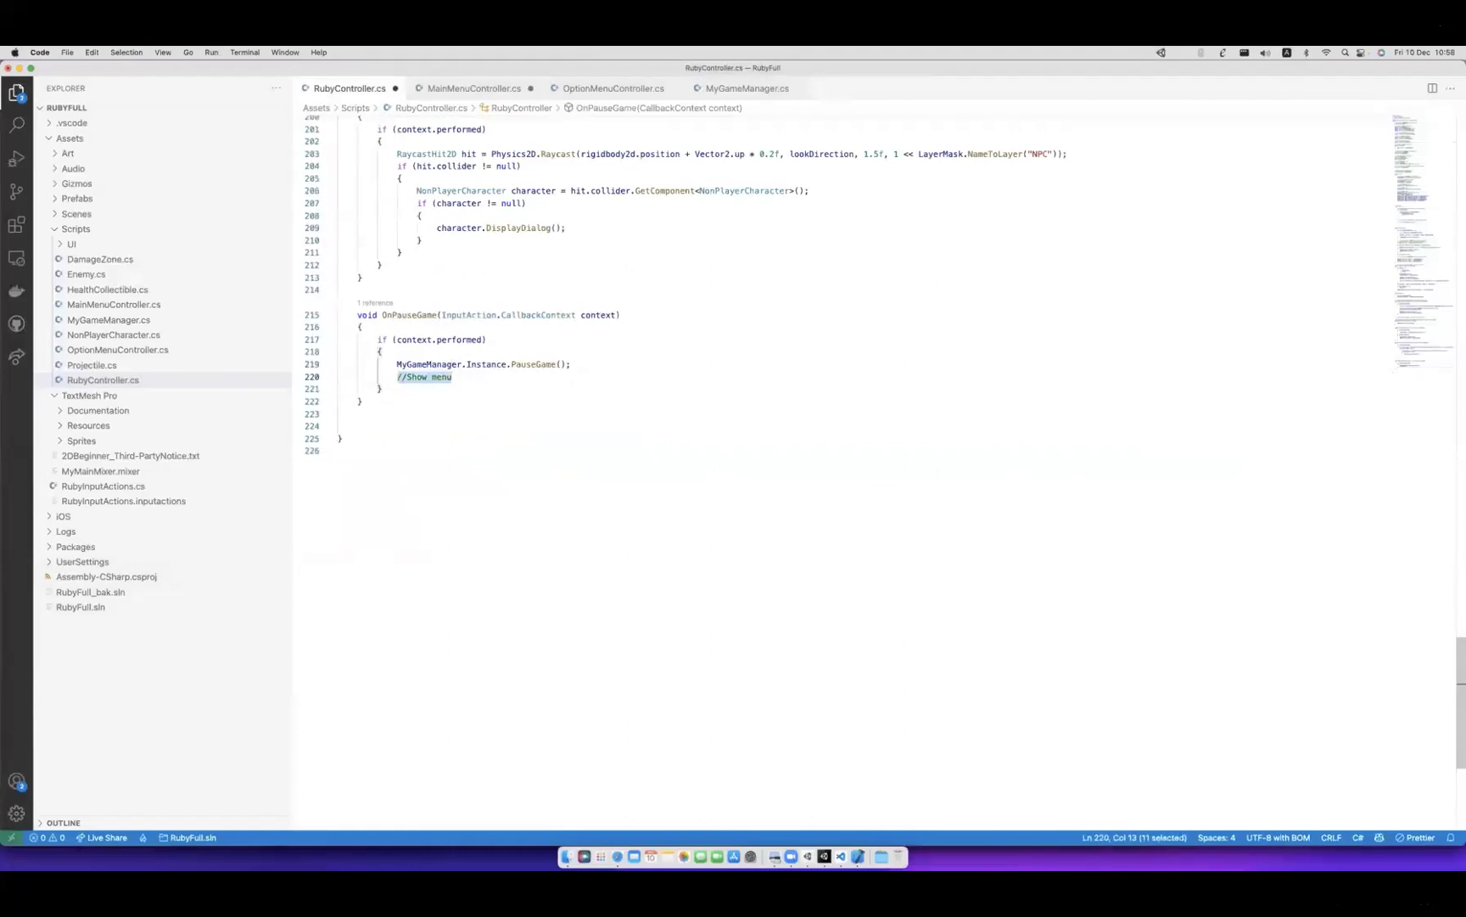
Follow the tutorial and scroll through RubyController.cs to the pause-menu code.
key(Right)
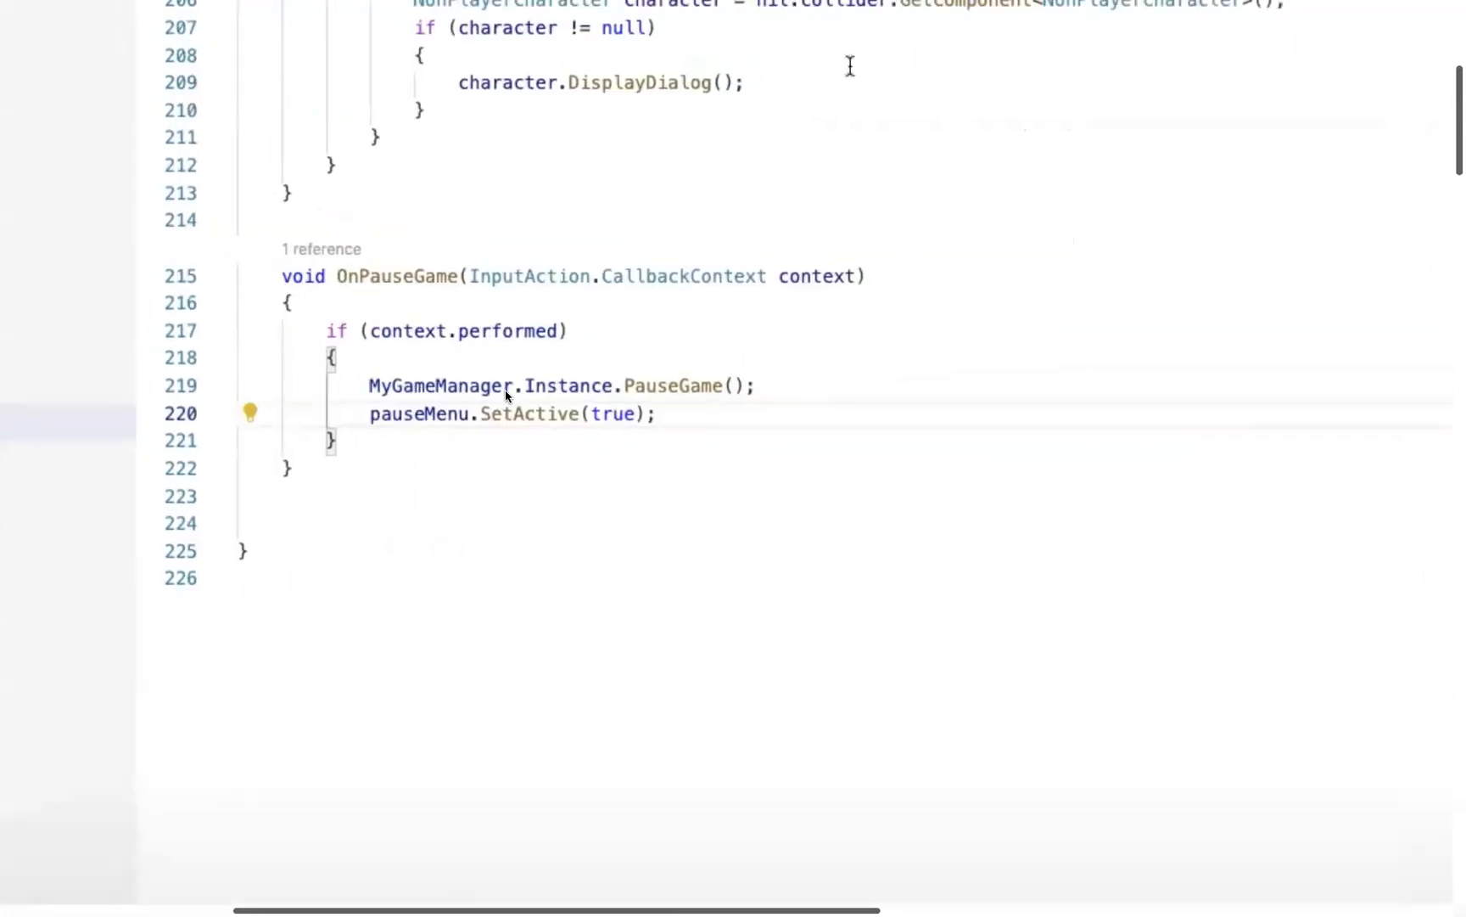
ctrl+scroll(507, 395, up, 3)
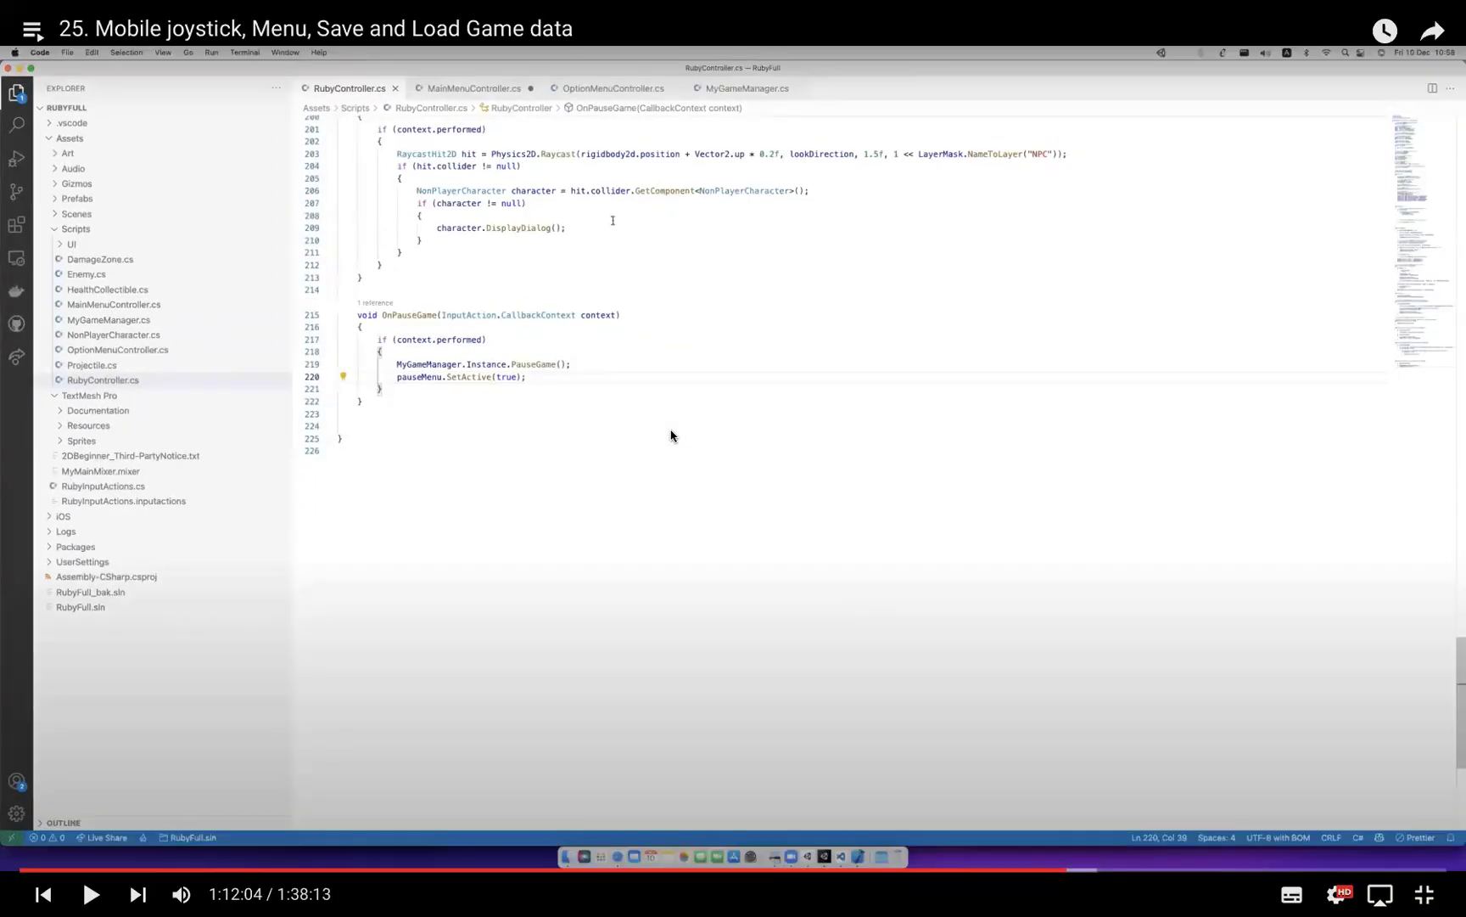
click(670, 436)
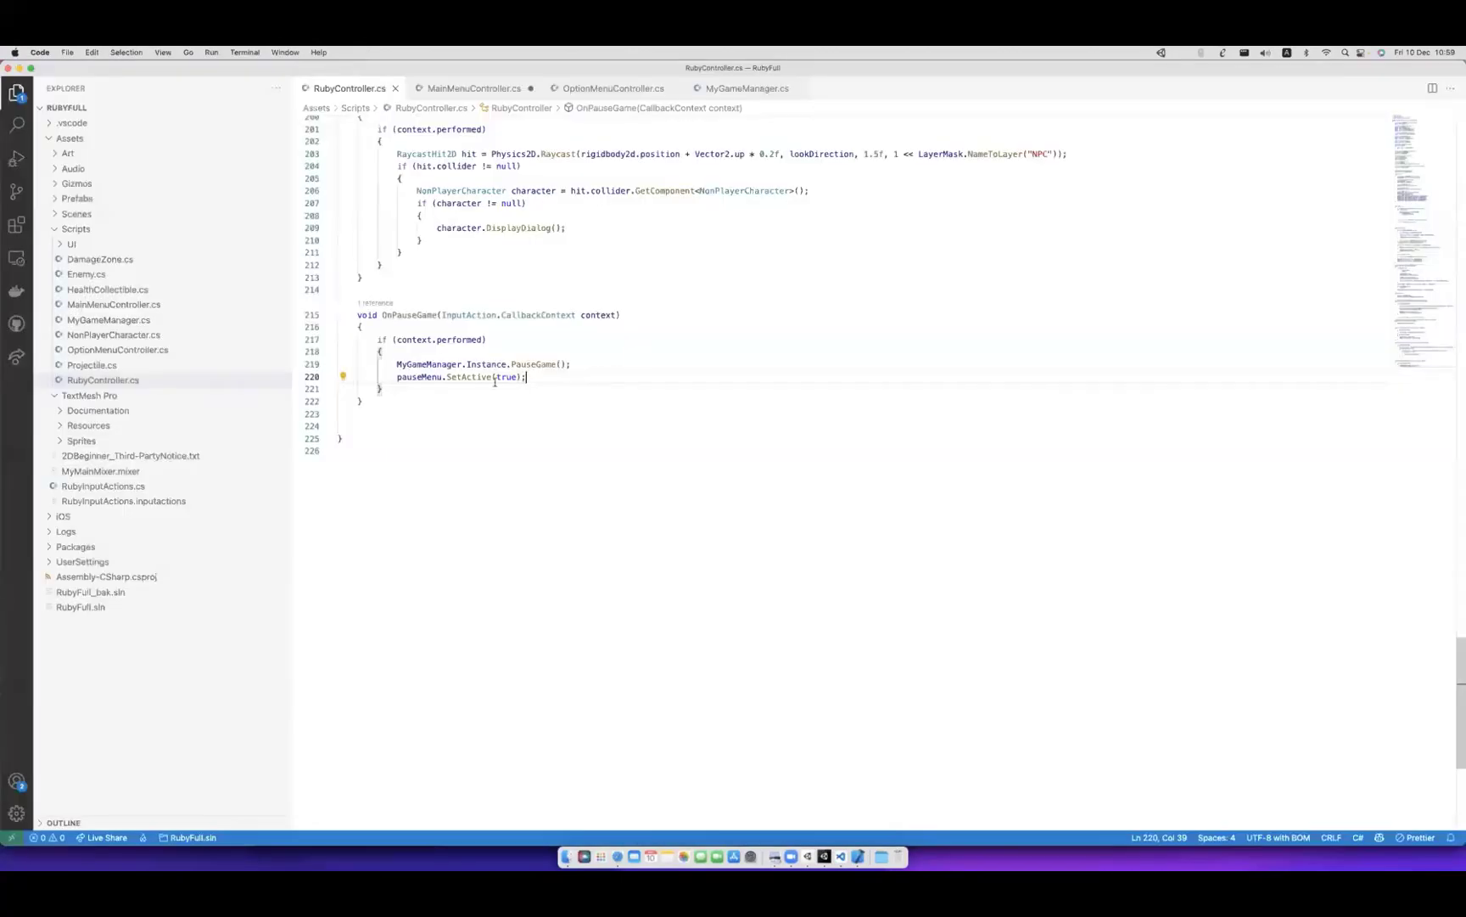
scroll(495, 382, up, 5)
scroll(509, 369, up, 3)
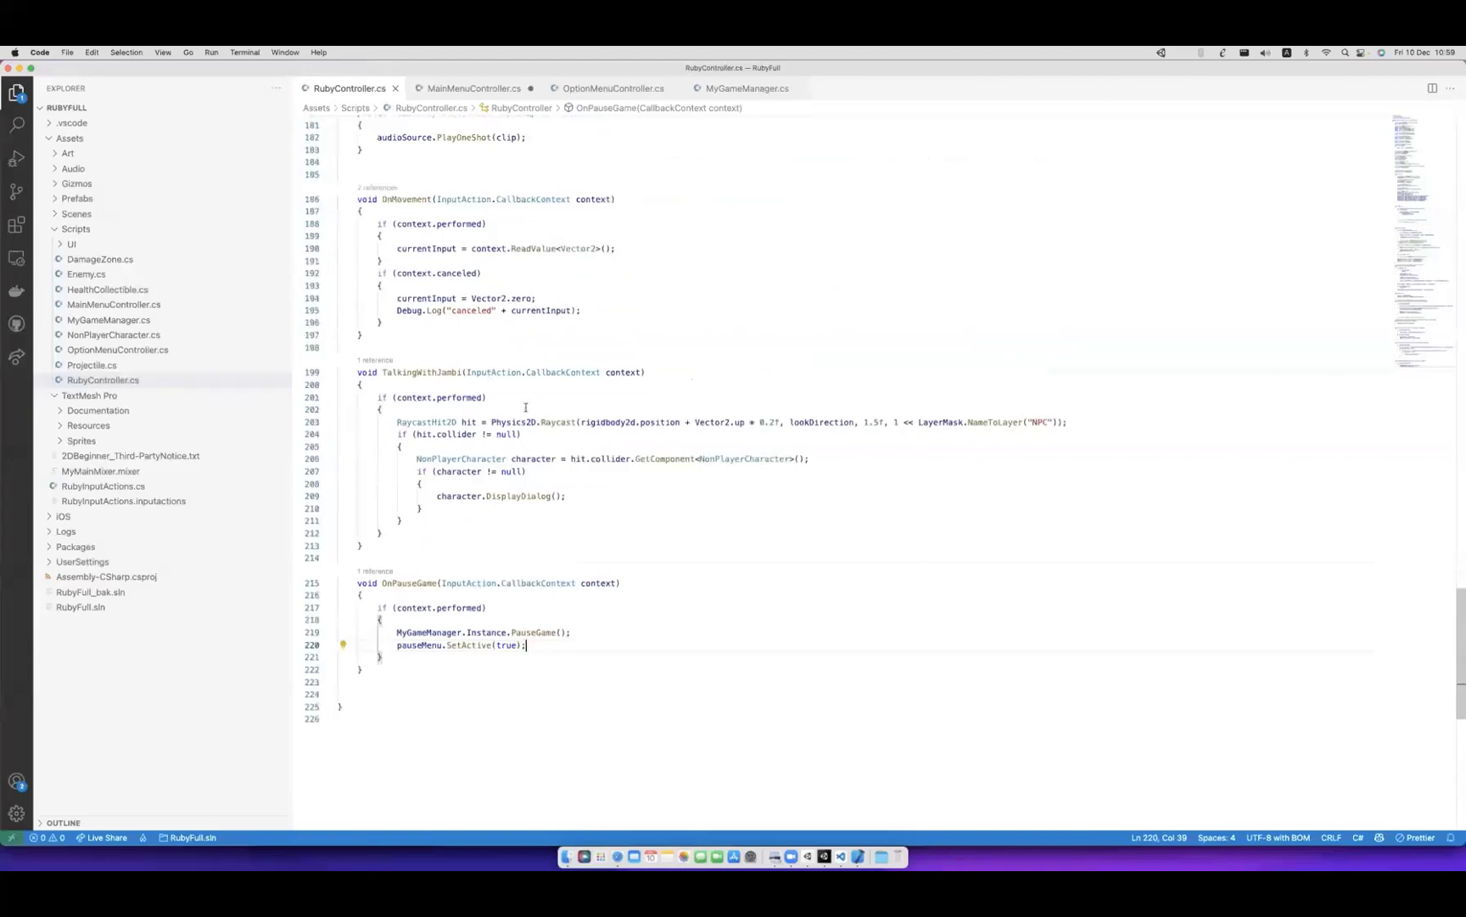
scroll(524, 401, up, 4)
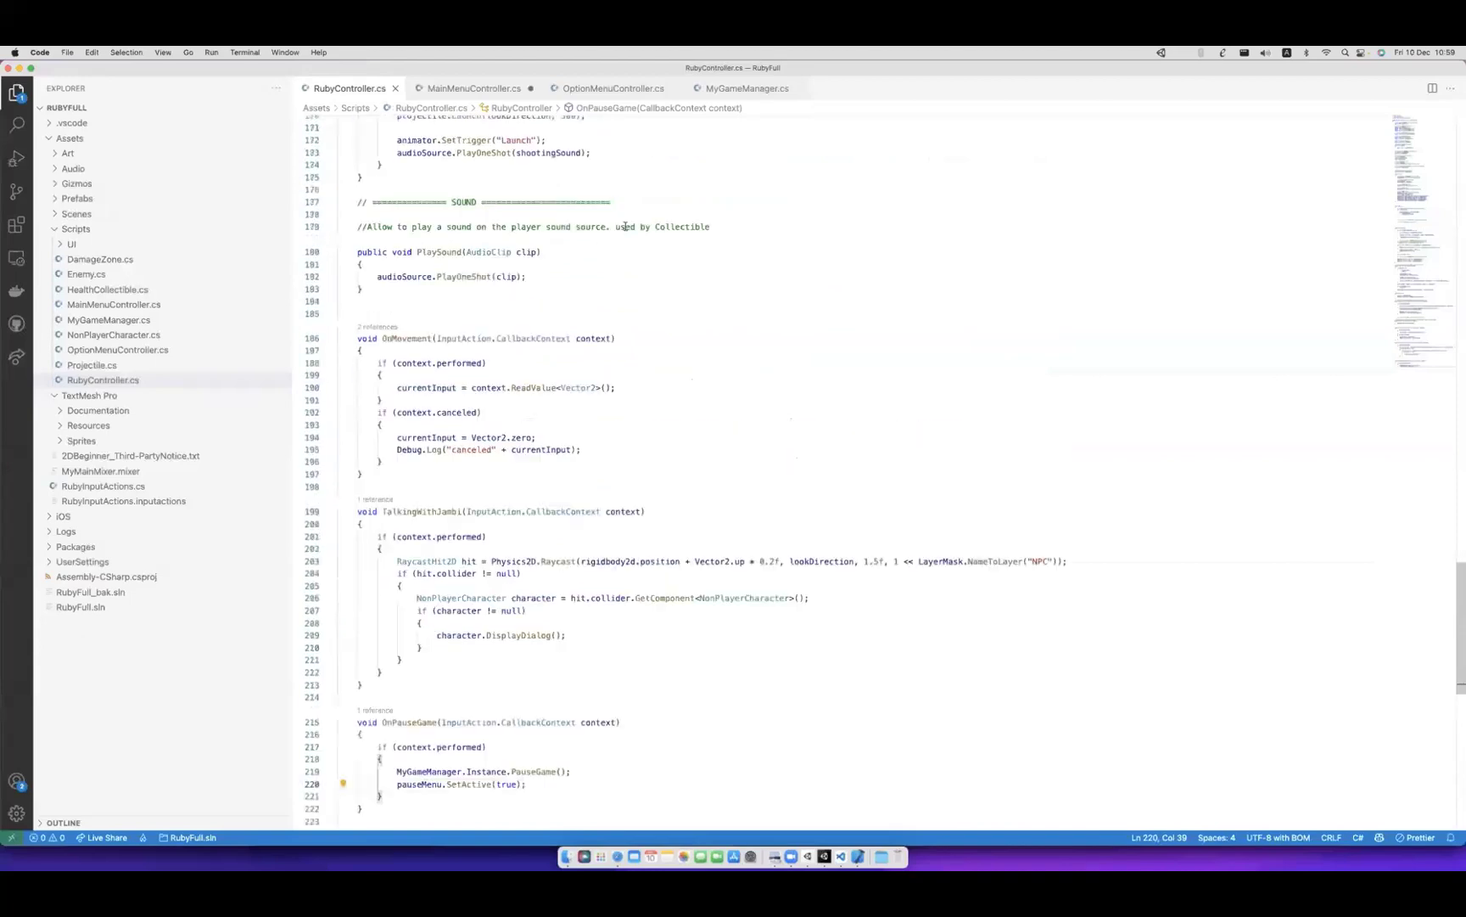
Add this.gameObject.SetActive(false); to ResumeGame in MainMenuController.cs and save.
click(472, 88)
click(574, 408)
key(Return)
text(this.)
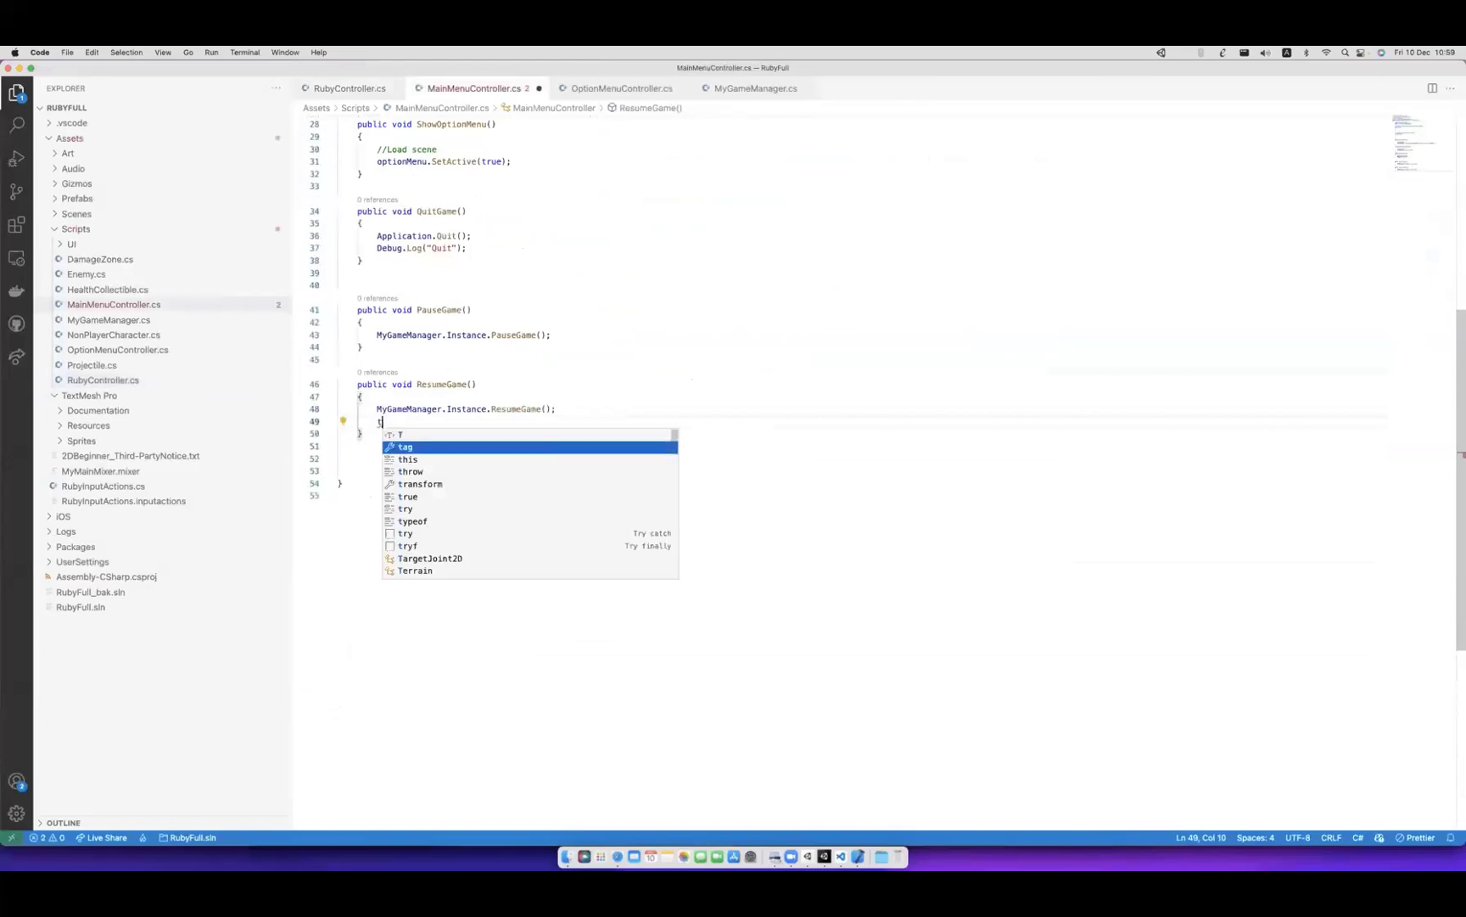
key(Tab)
key(super+s)
key(super+Tab)
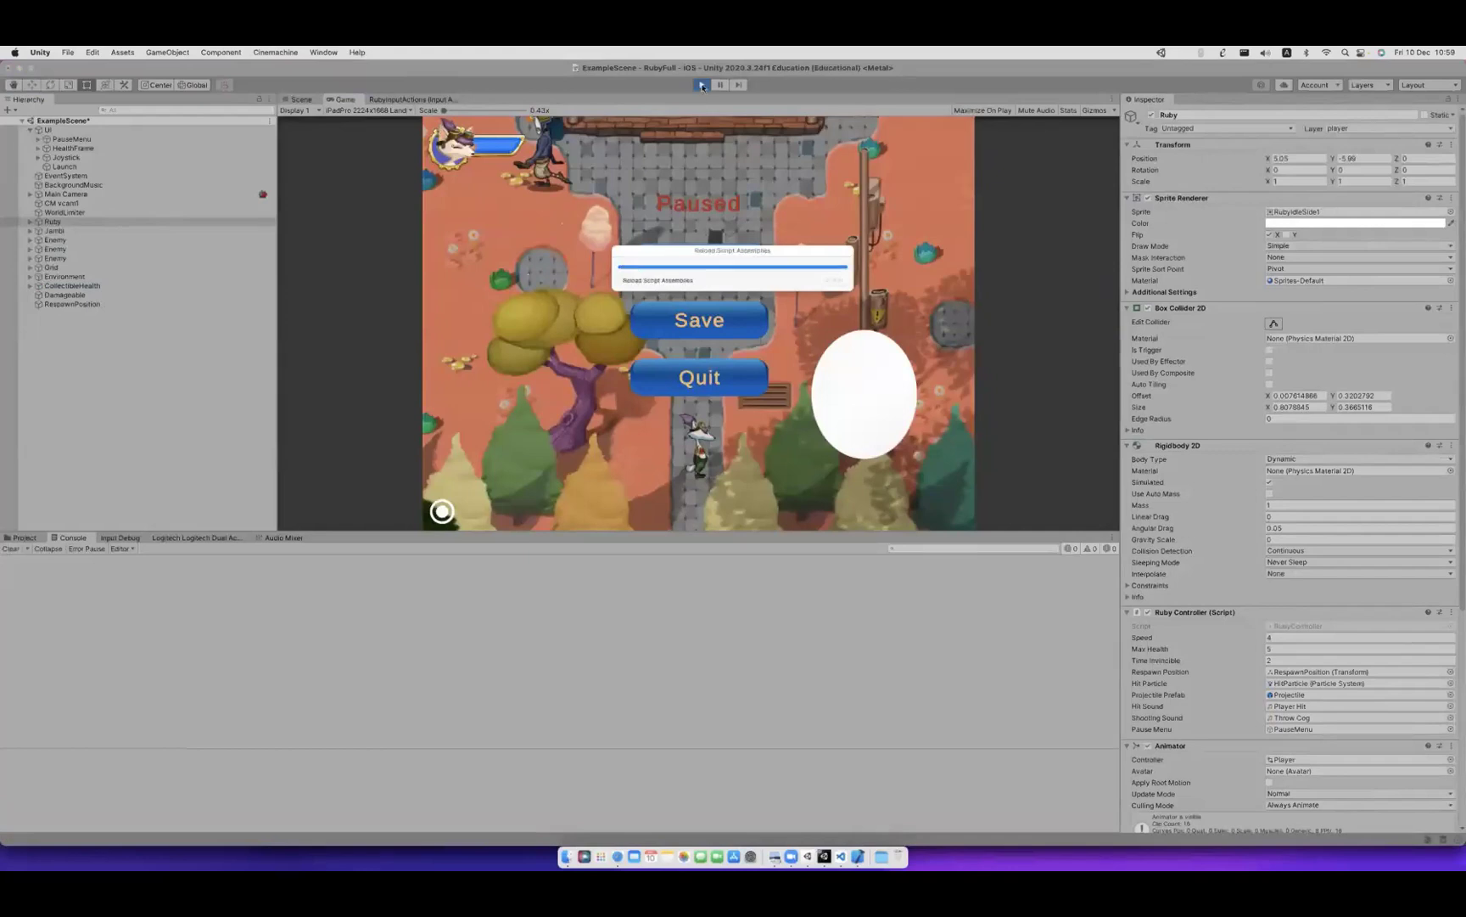
Restart the game, pause with Escape and Resume twice, then pause once more.
click(702, 86)
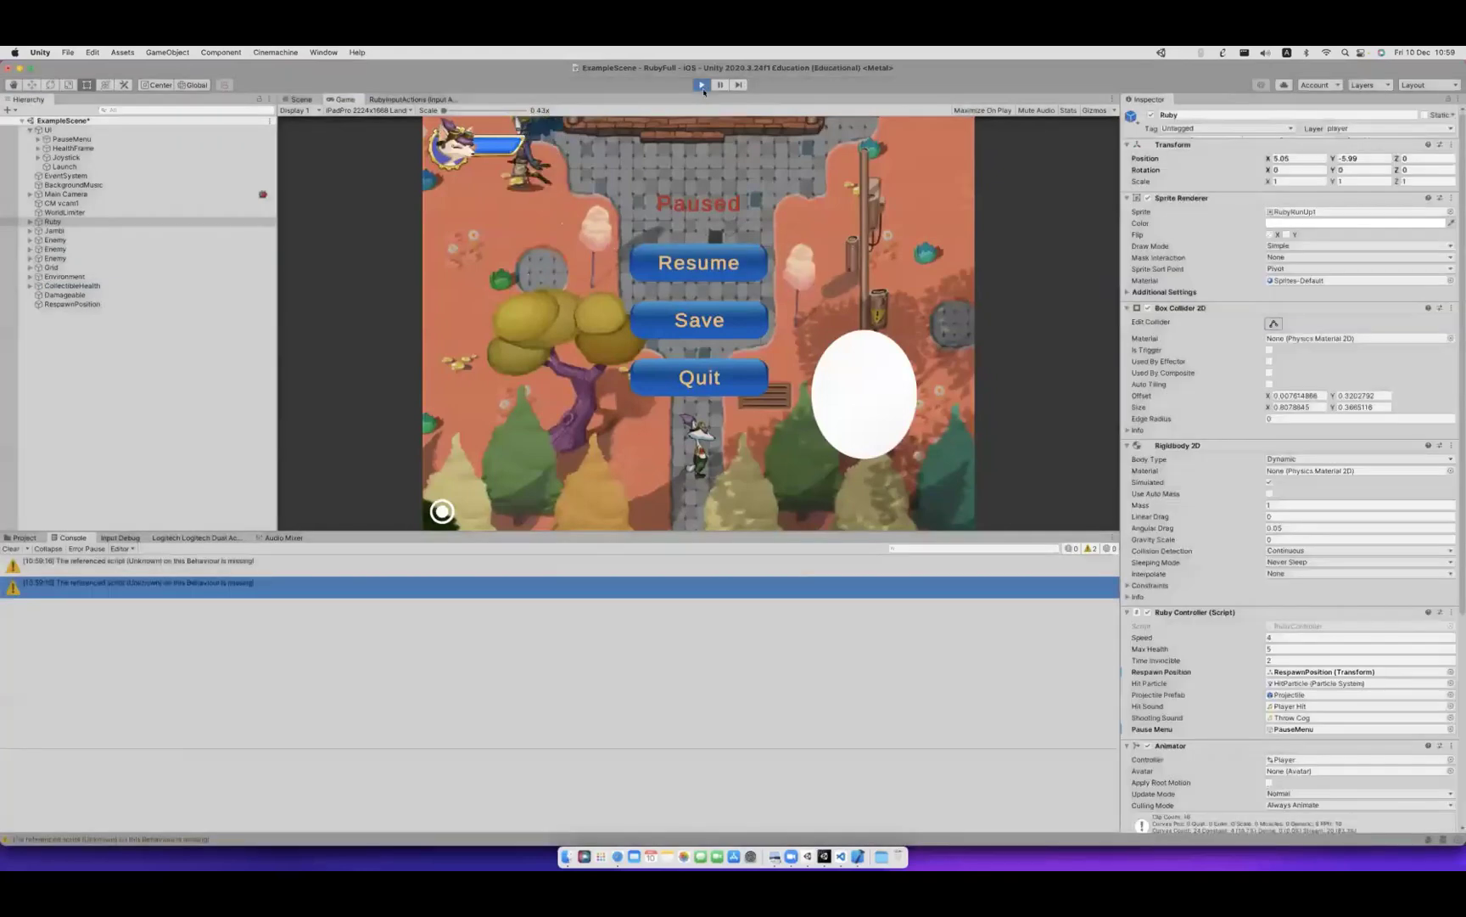
click(704, 88)
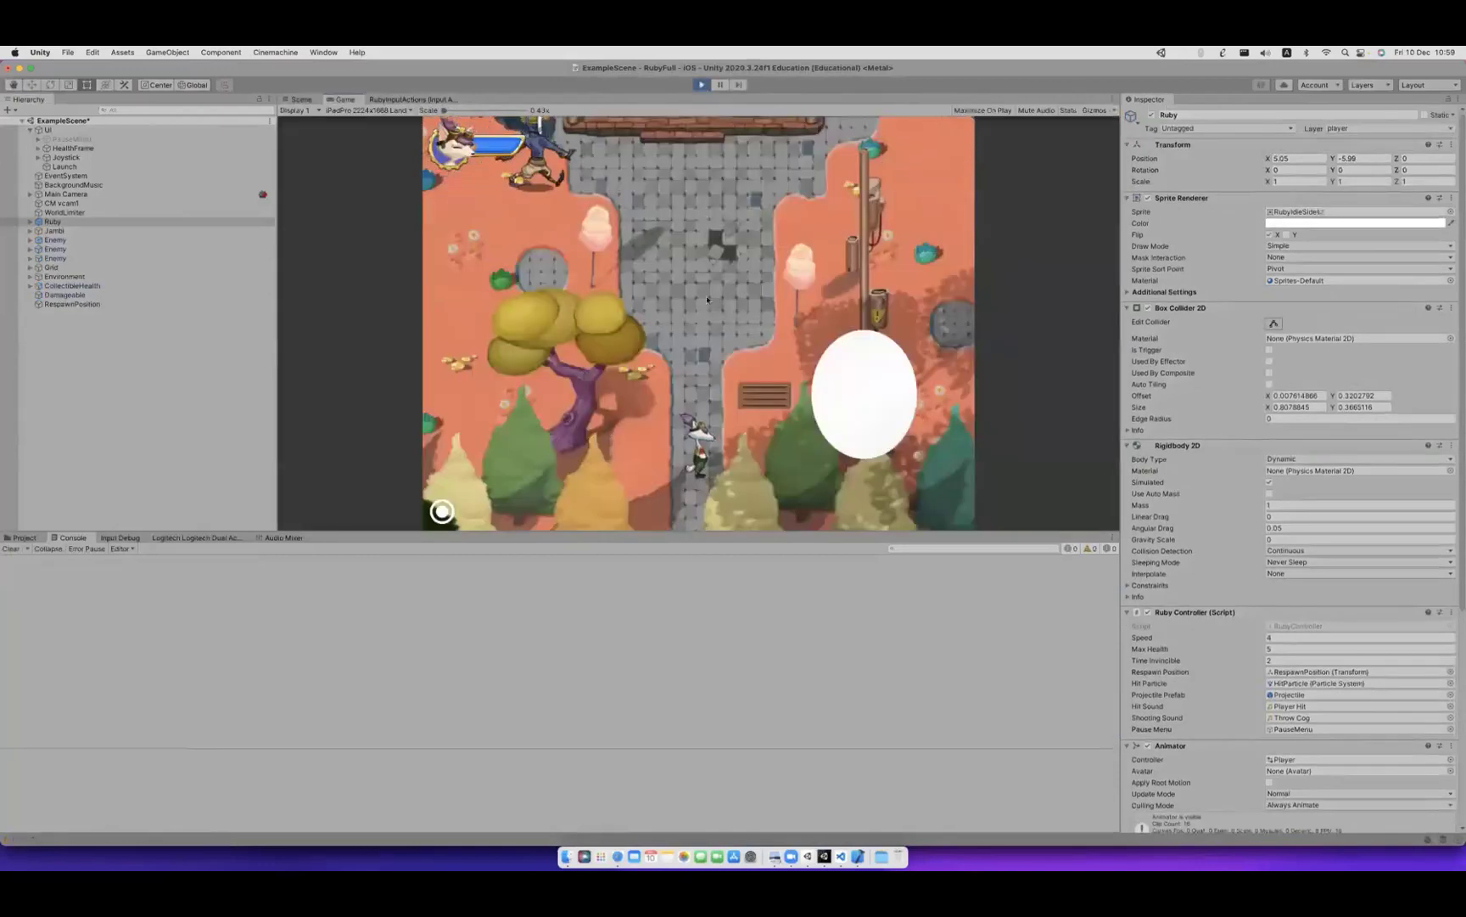
key(Escape)
click(707, 265)
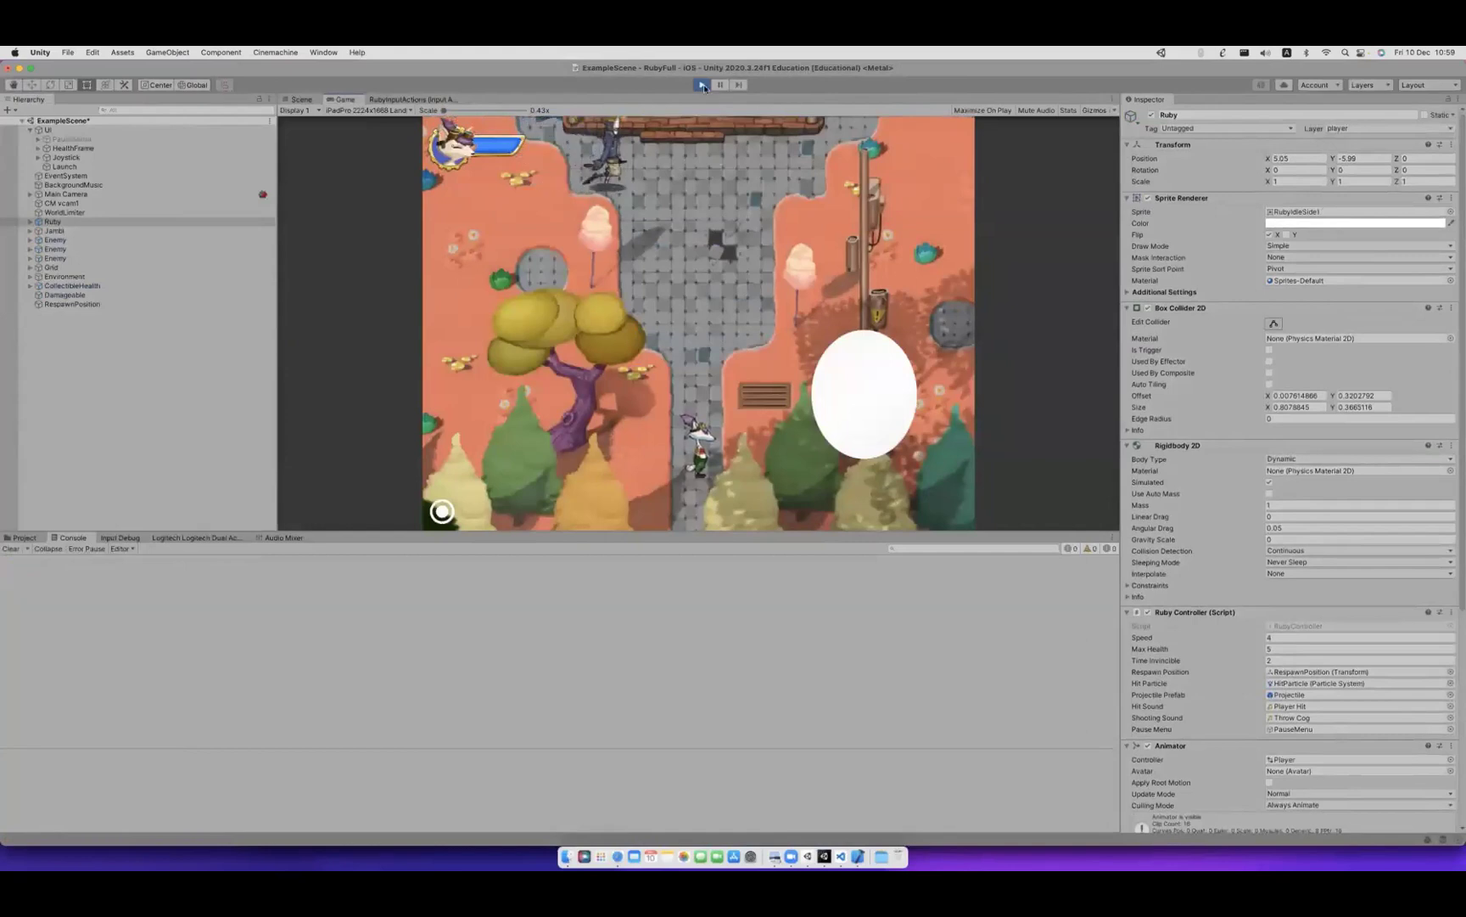
key(Escape)
click(701, 266)
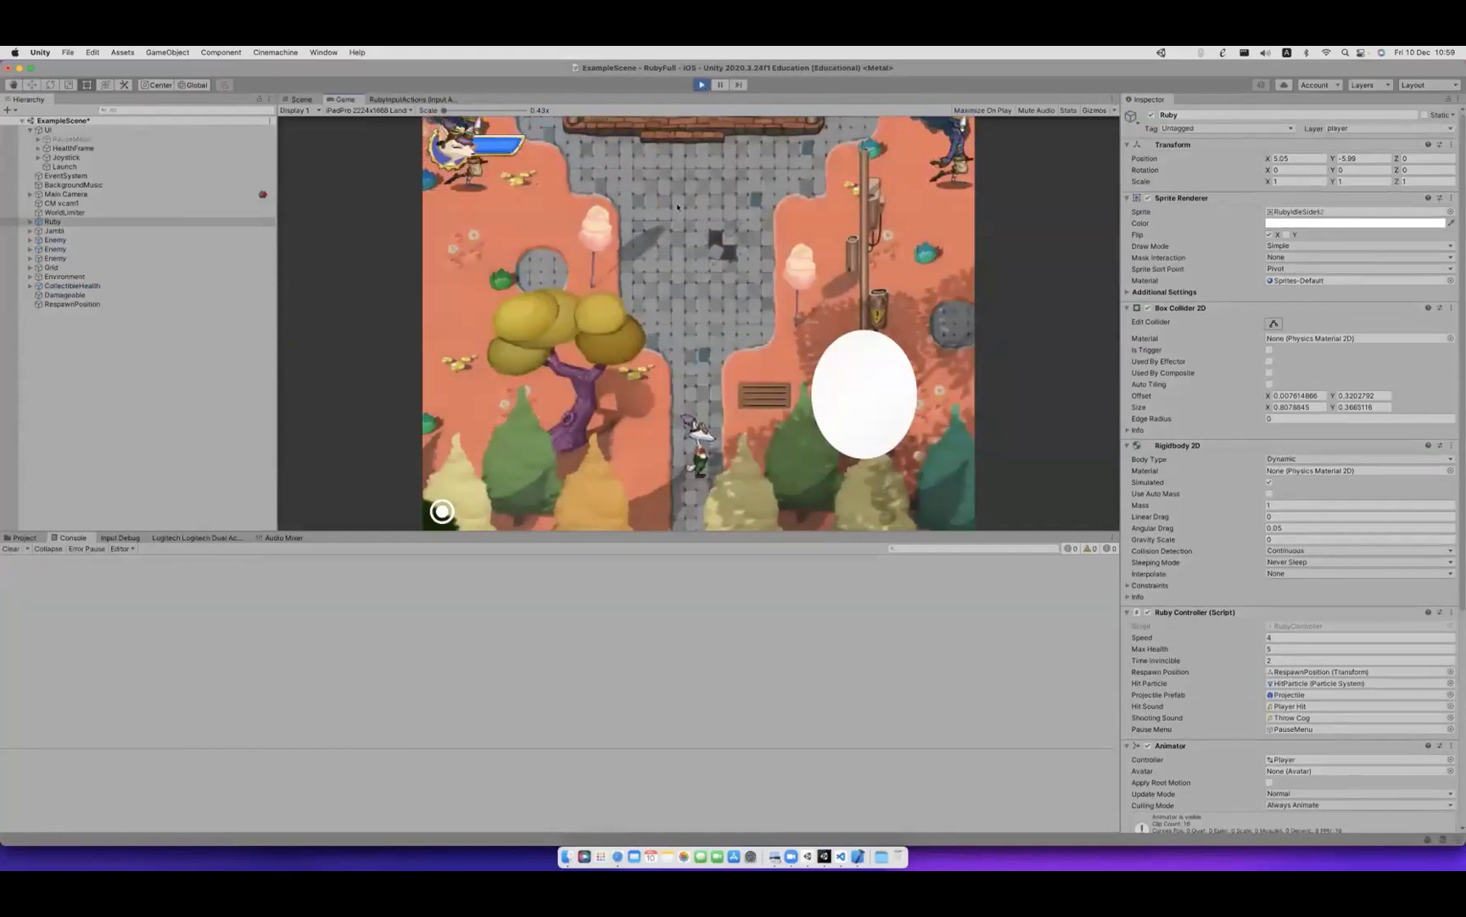
key(Escape)
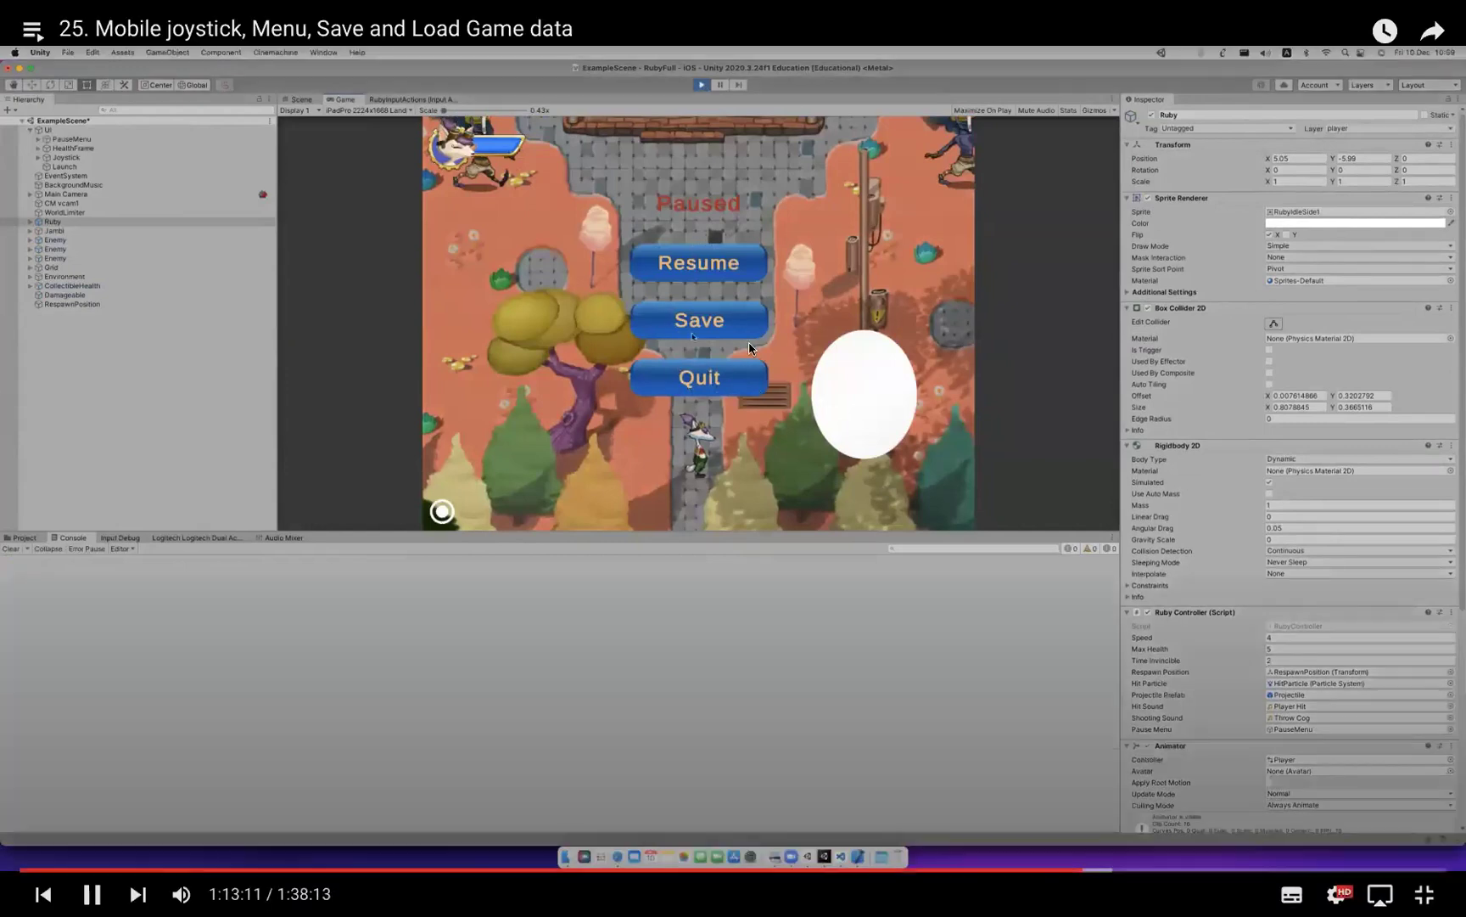
Watch the tutorial, then return to MainMenuController.cs showing ResumeGame.
click(751, 348)
key(space)
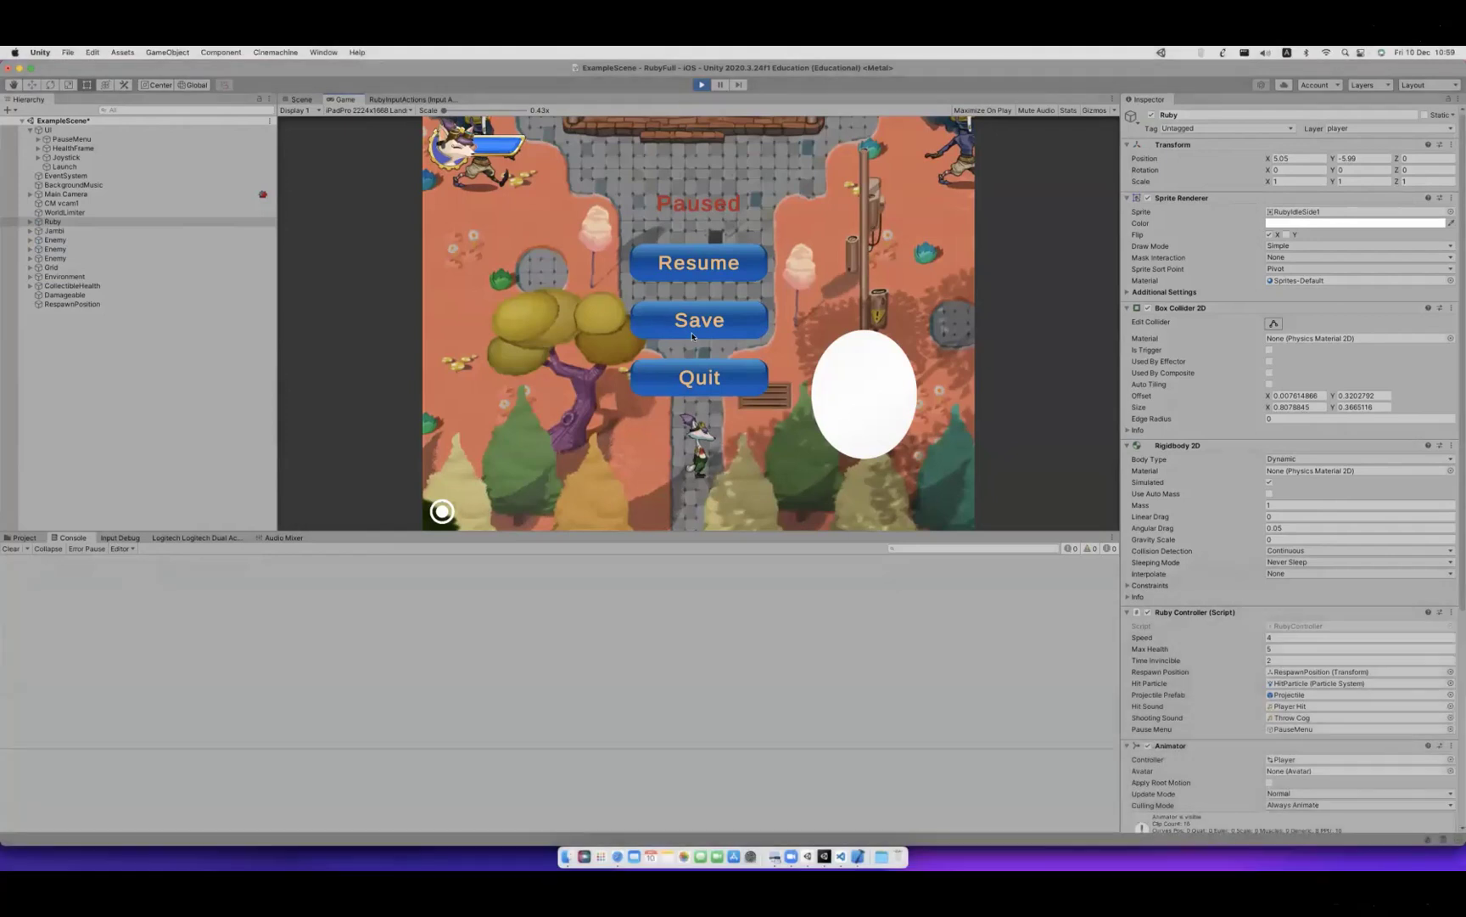
key(space)
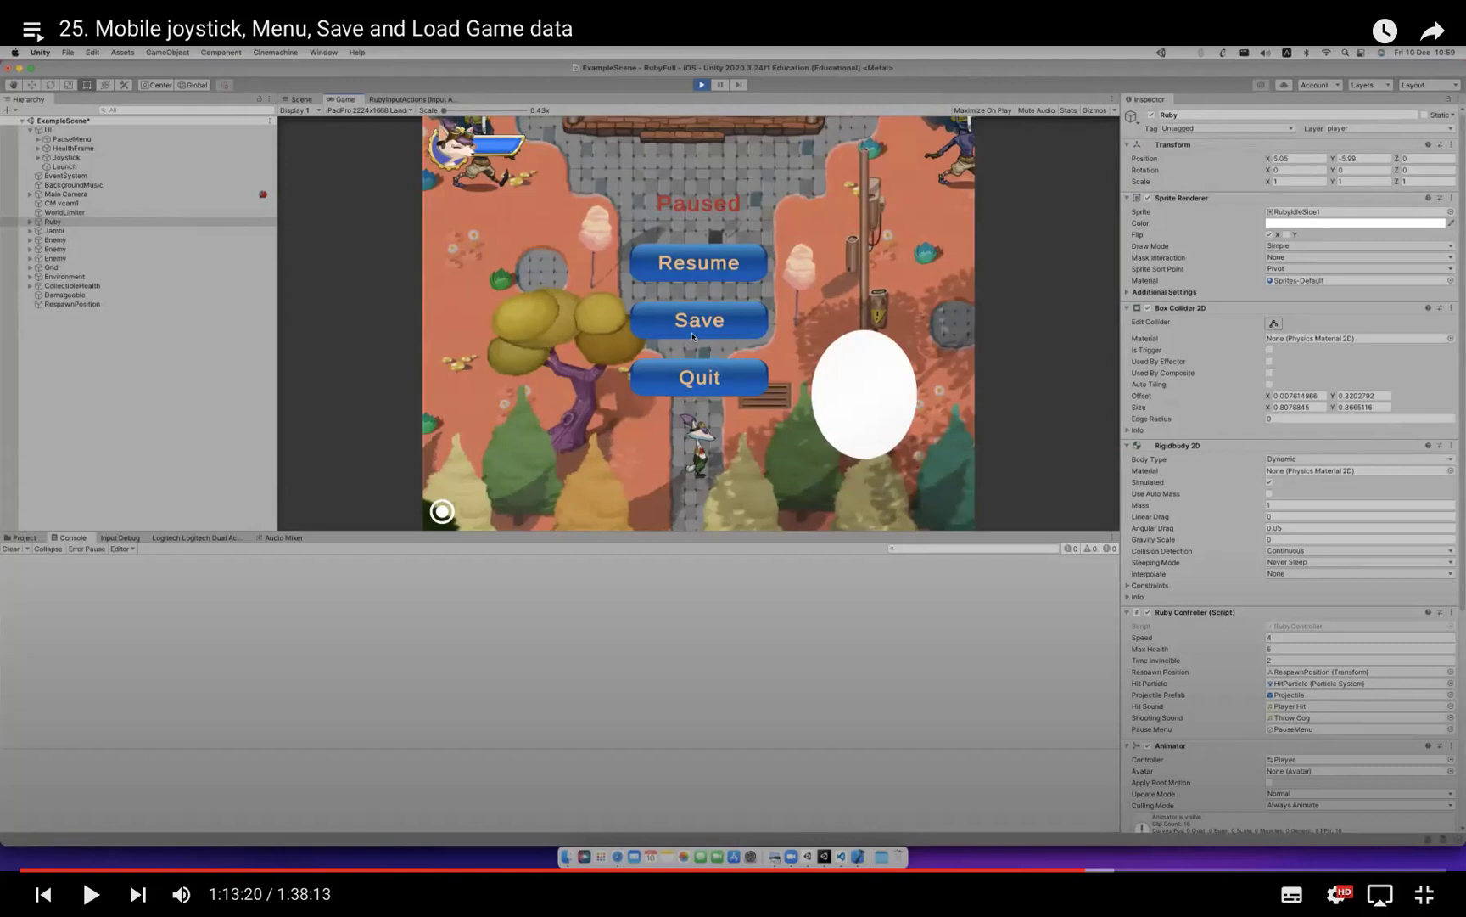
key(space)
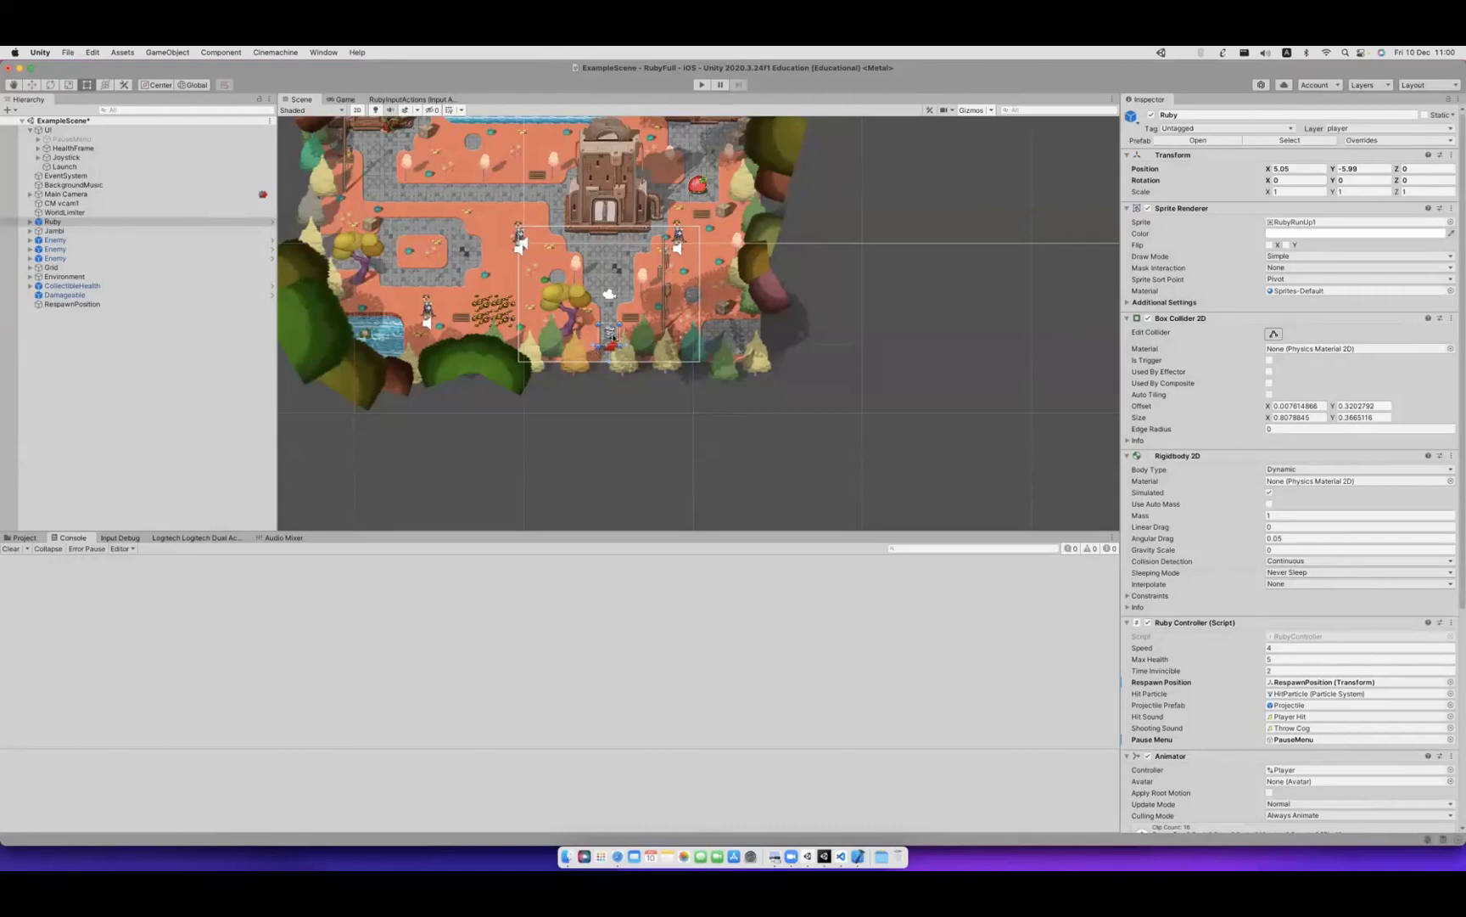
key(super+Tab)
scroll(578, 211, up, 3)
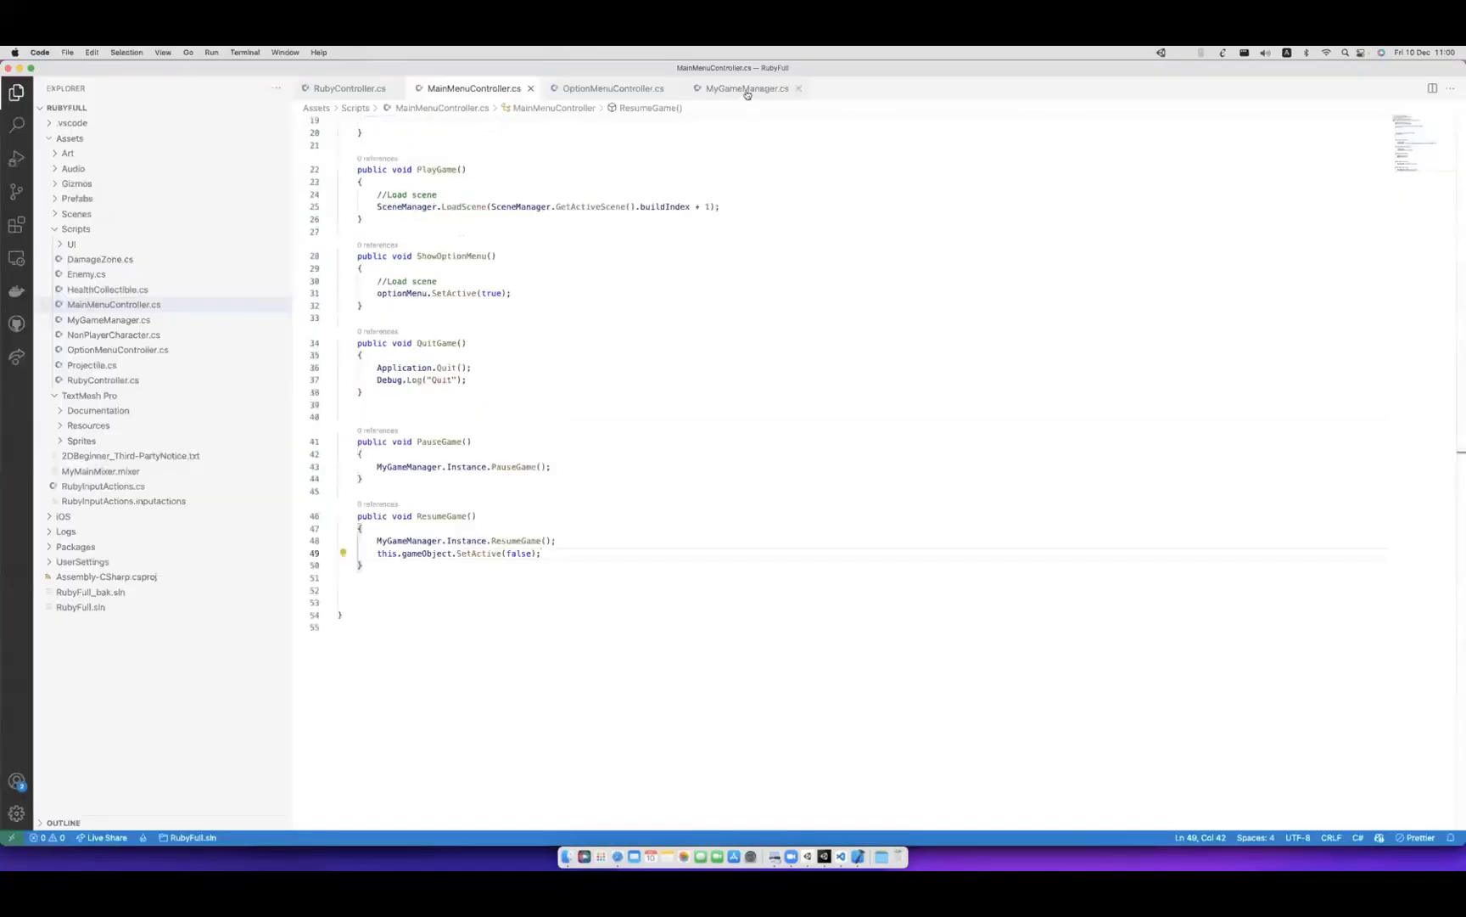
In MyGameManager.cs, add a //Save game comment and accept the suggested SaveGame method, then save.
click(735, 89)
click(394, 589)
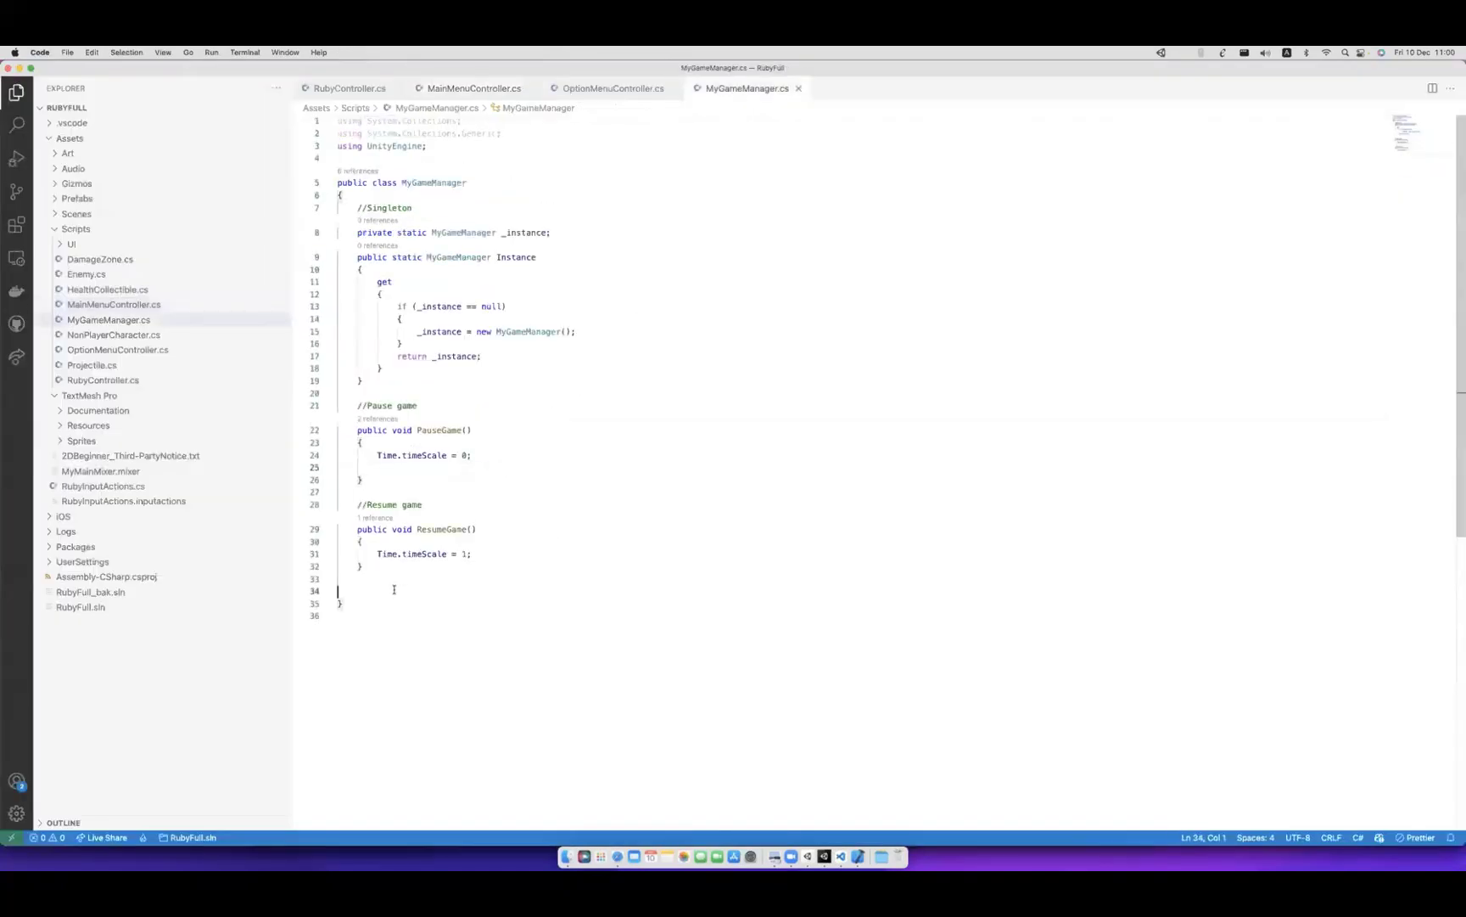
key(Tab)
text(//Save game)
key(Return)
key(Tab)
key(super+s)
scroll(465, 414, down, 5)
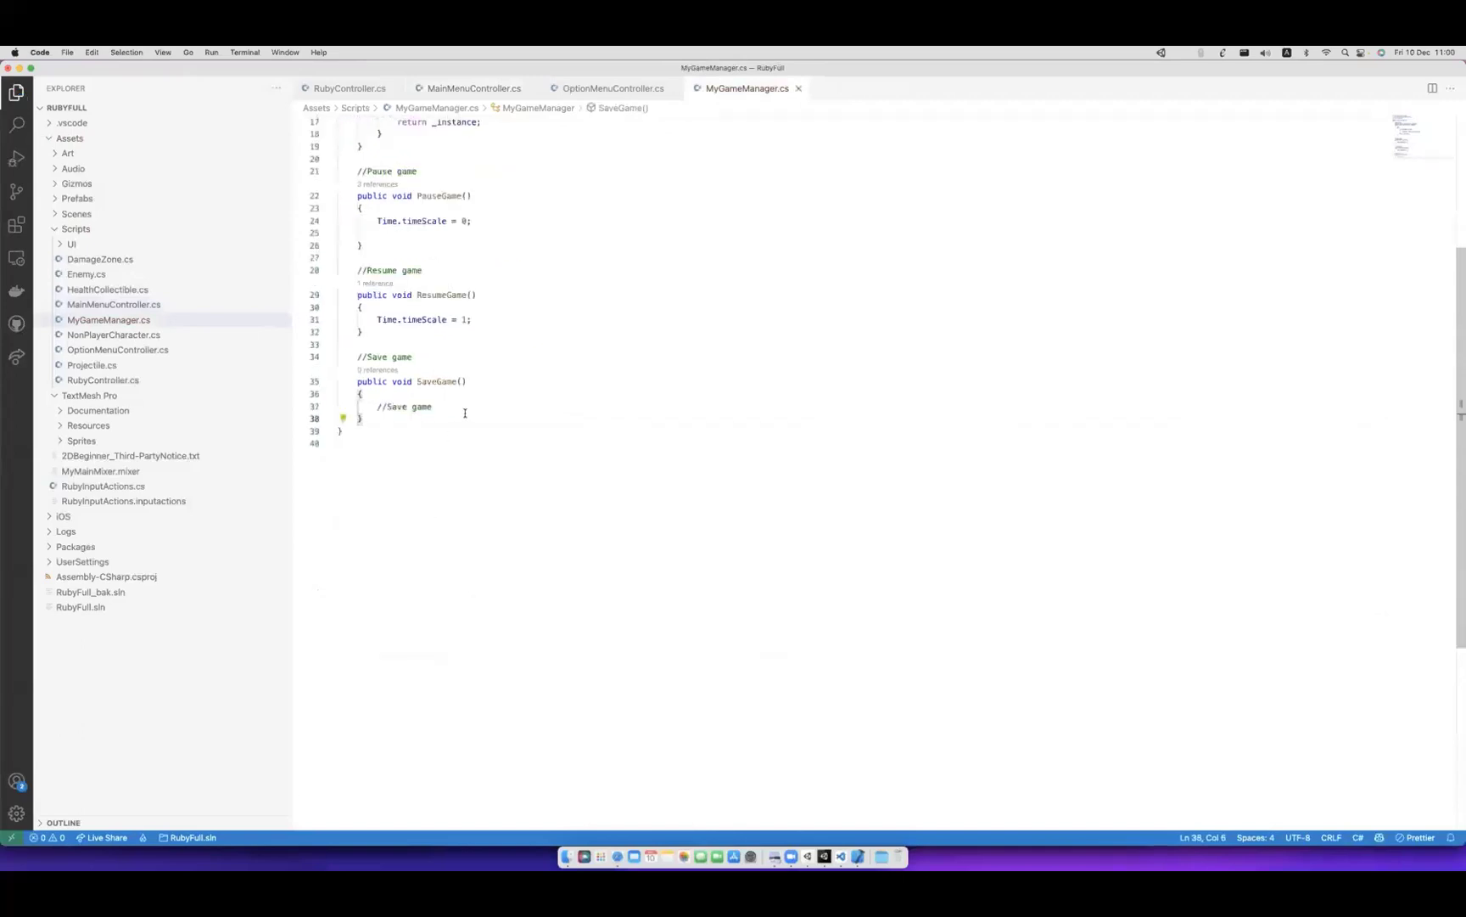
Give SaveGame a GameObject player parameter and accept a PlayerPrefs.SetFloat line storing PlayerX.
click(461, 381)
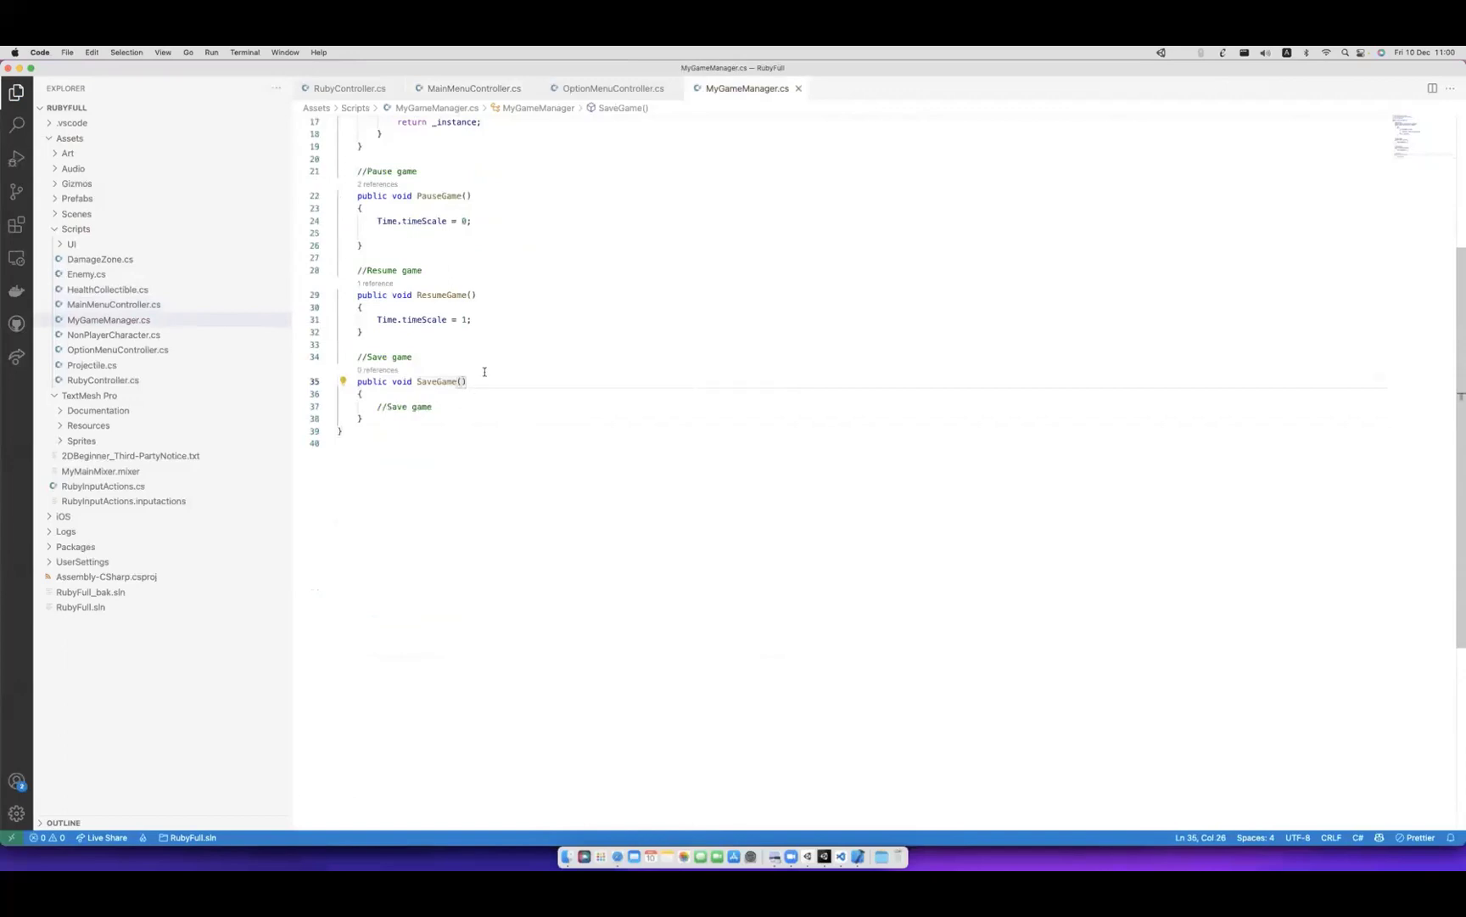
text(Game)
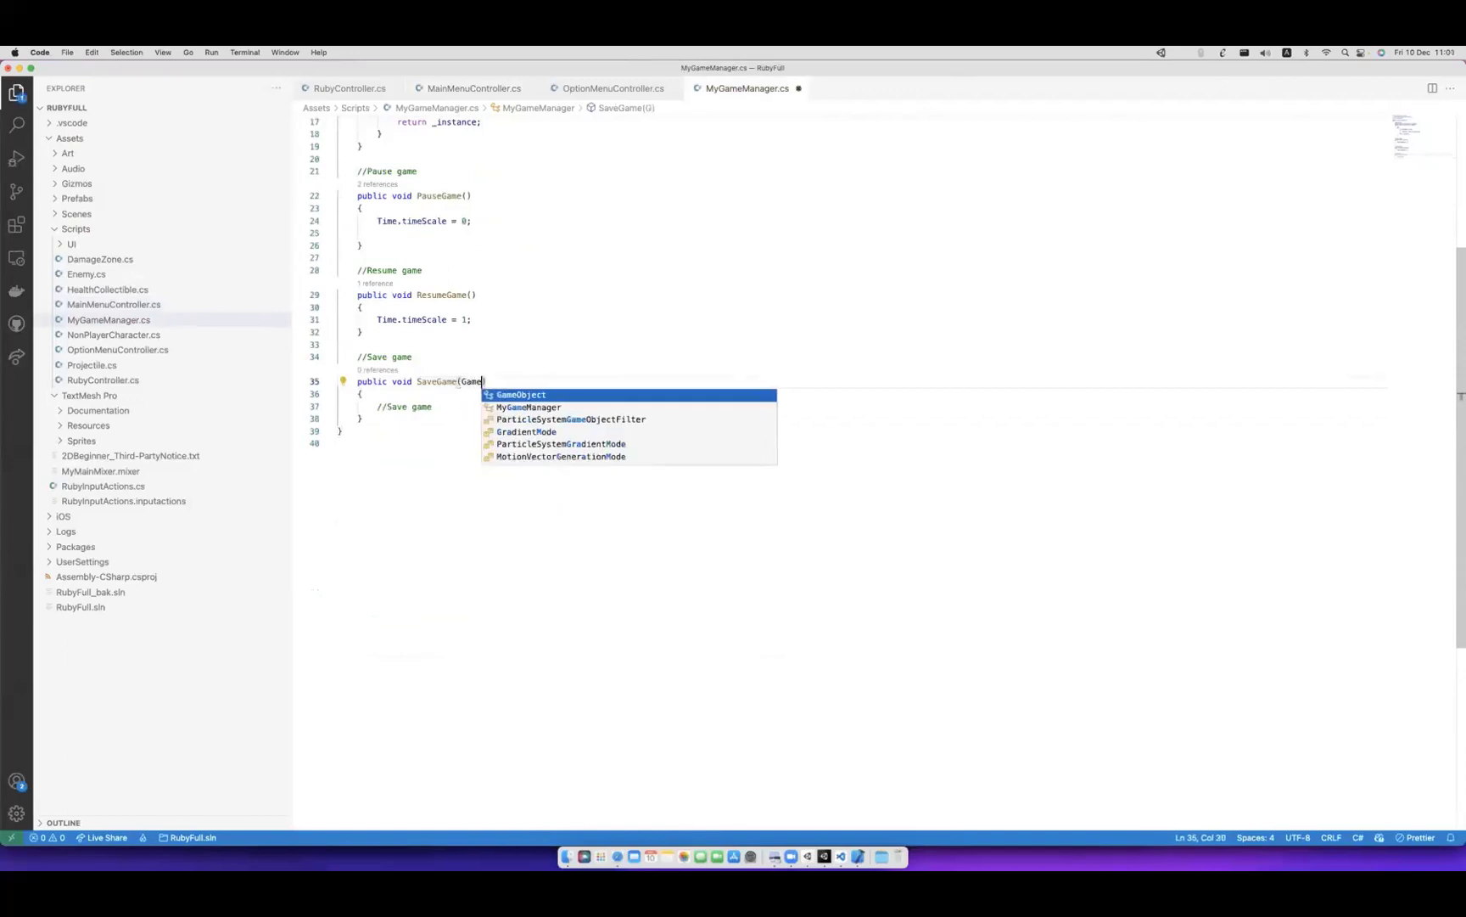
key(Return)
text(pla)
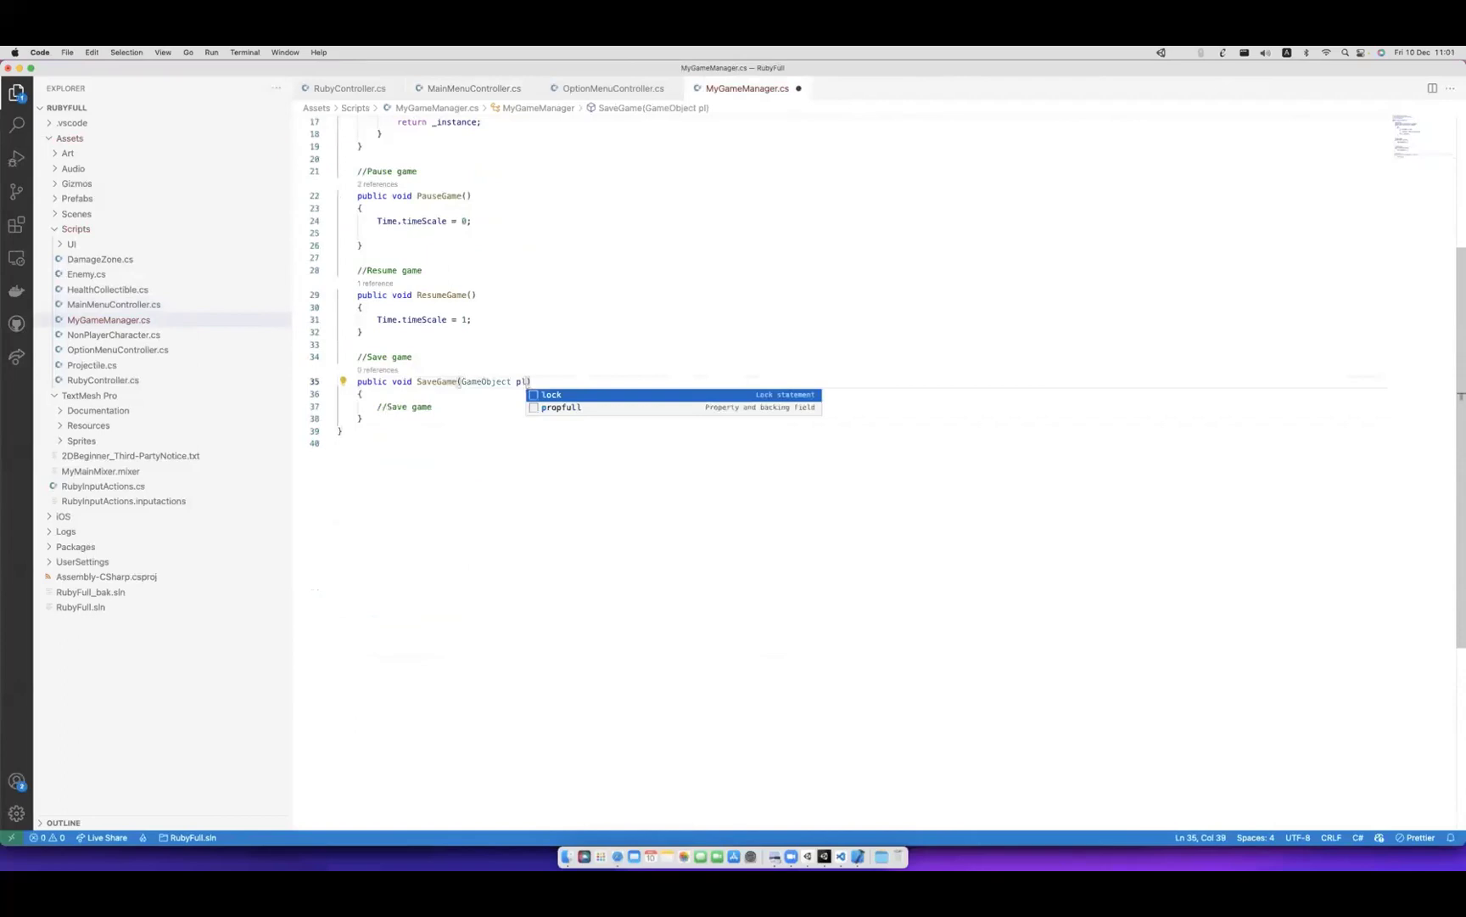
text(yer)
key(Down)
key(Down)
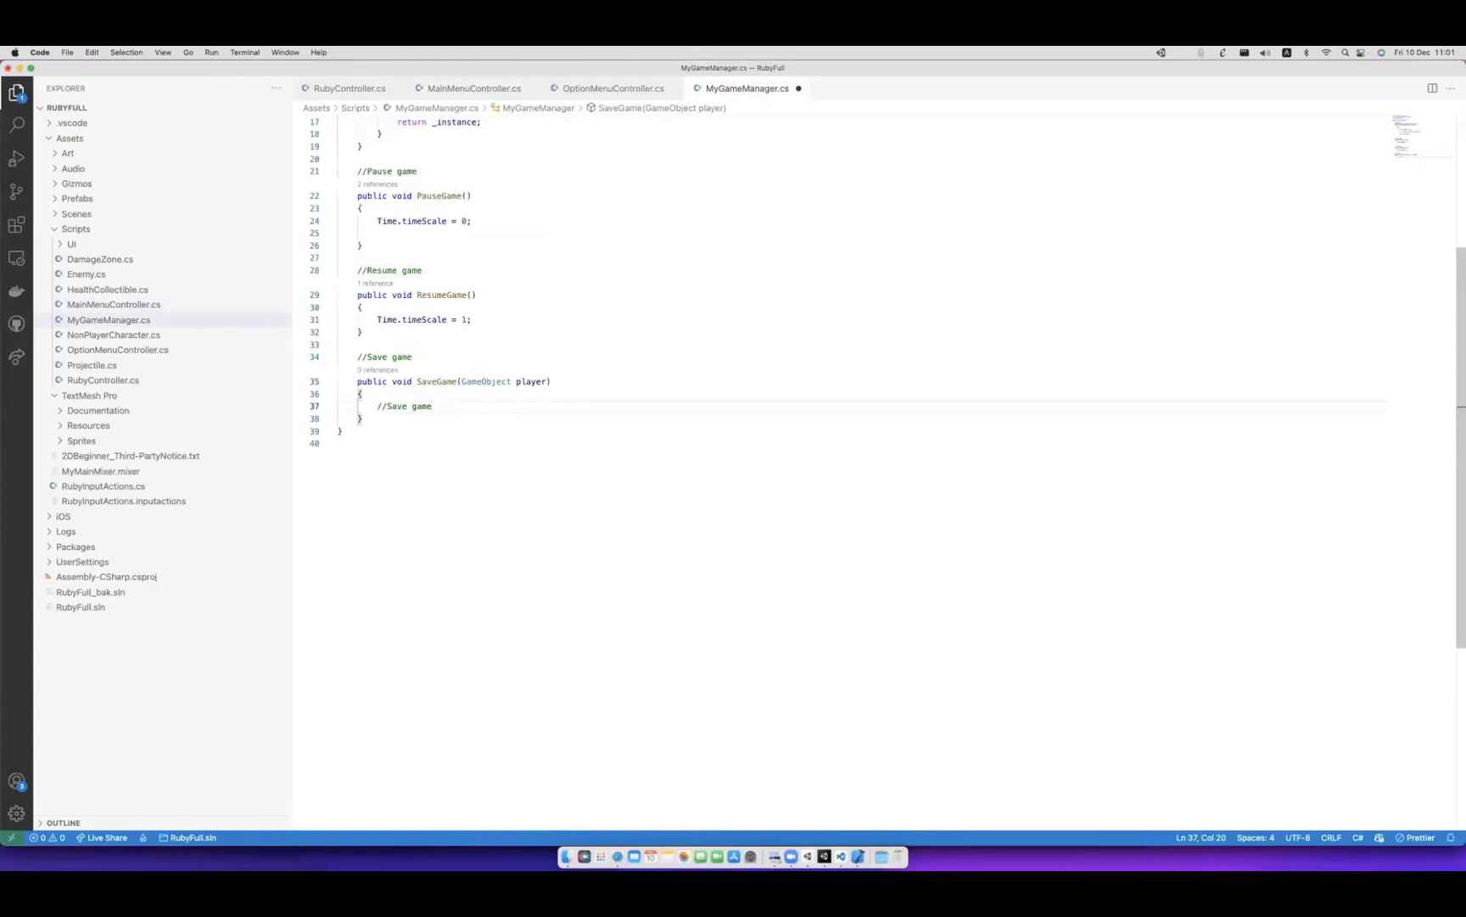
text(with)
text( pref)
key(Return)
key(Tab)
click(382, 420)
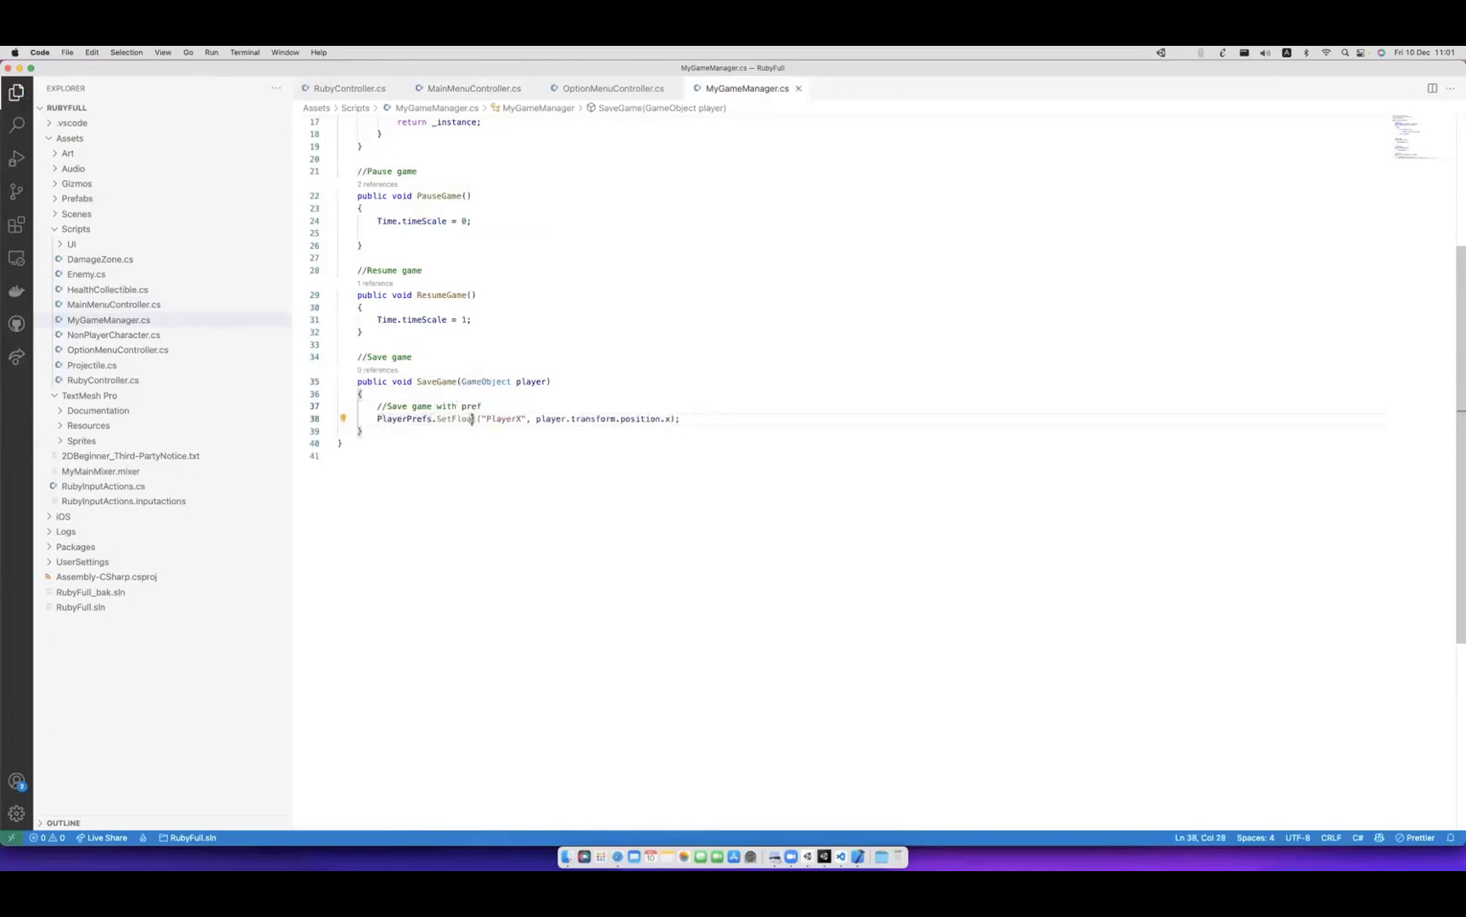
drag(723, 420, 377, 420)
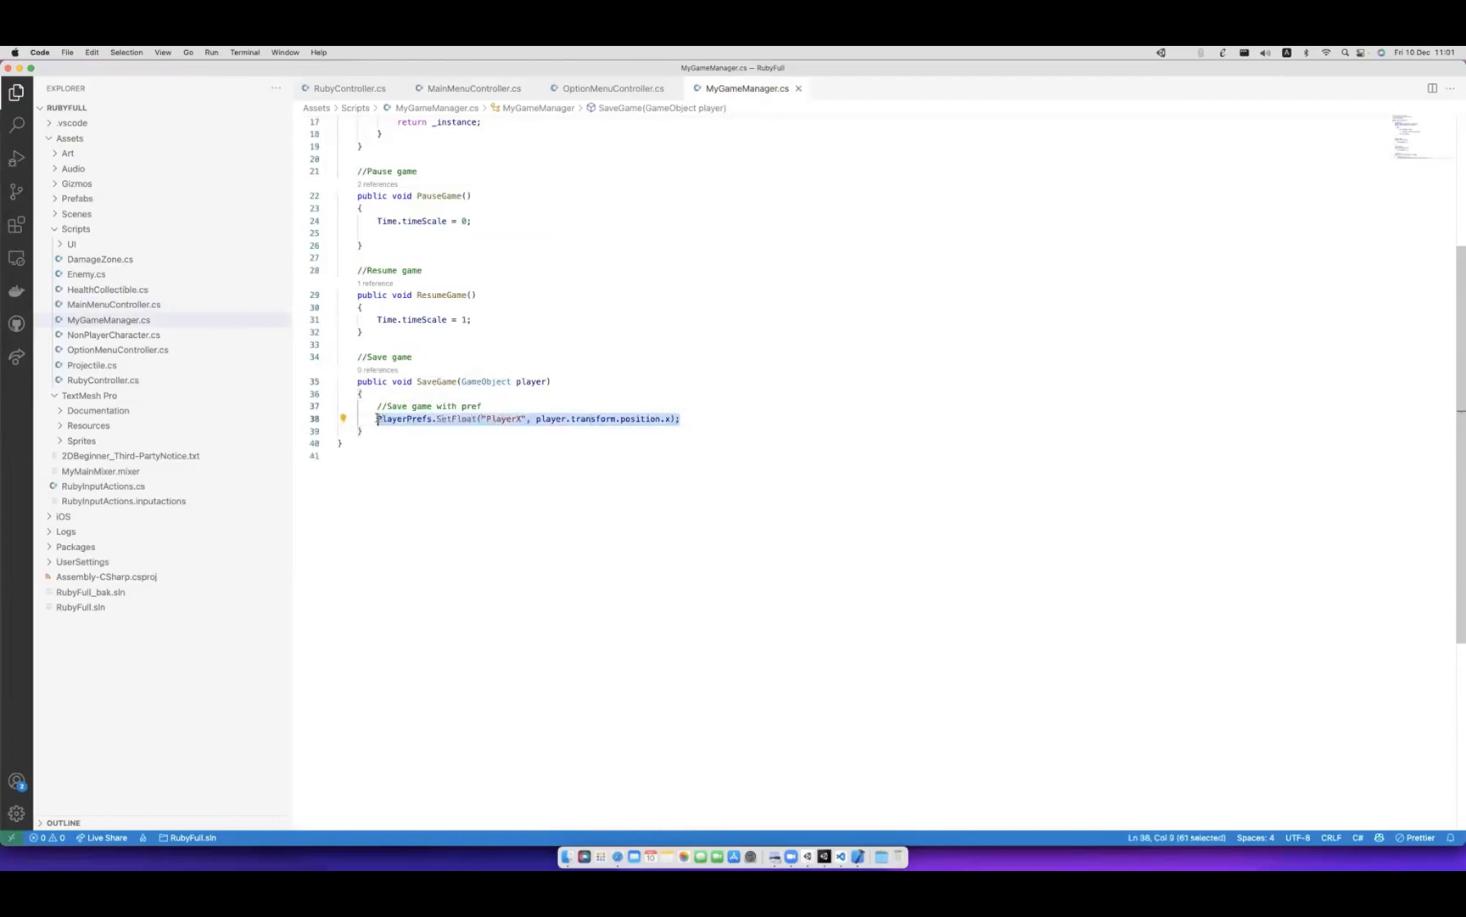
click(369, 419)
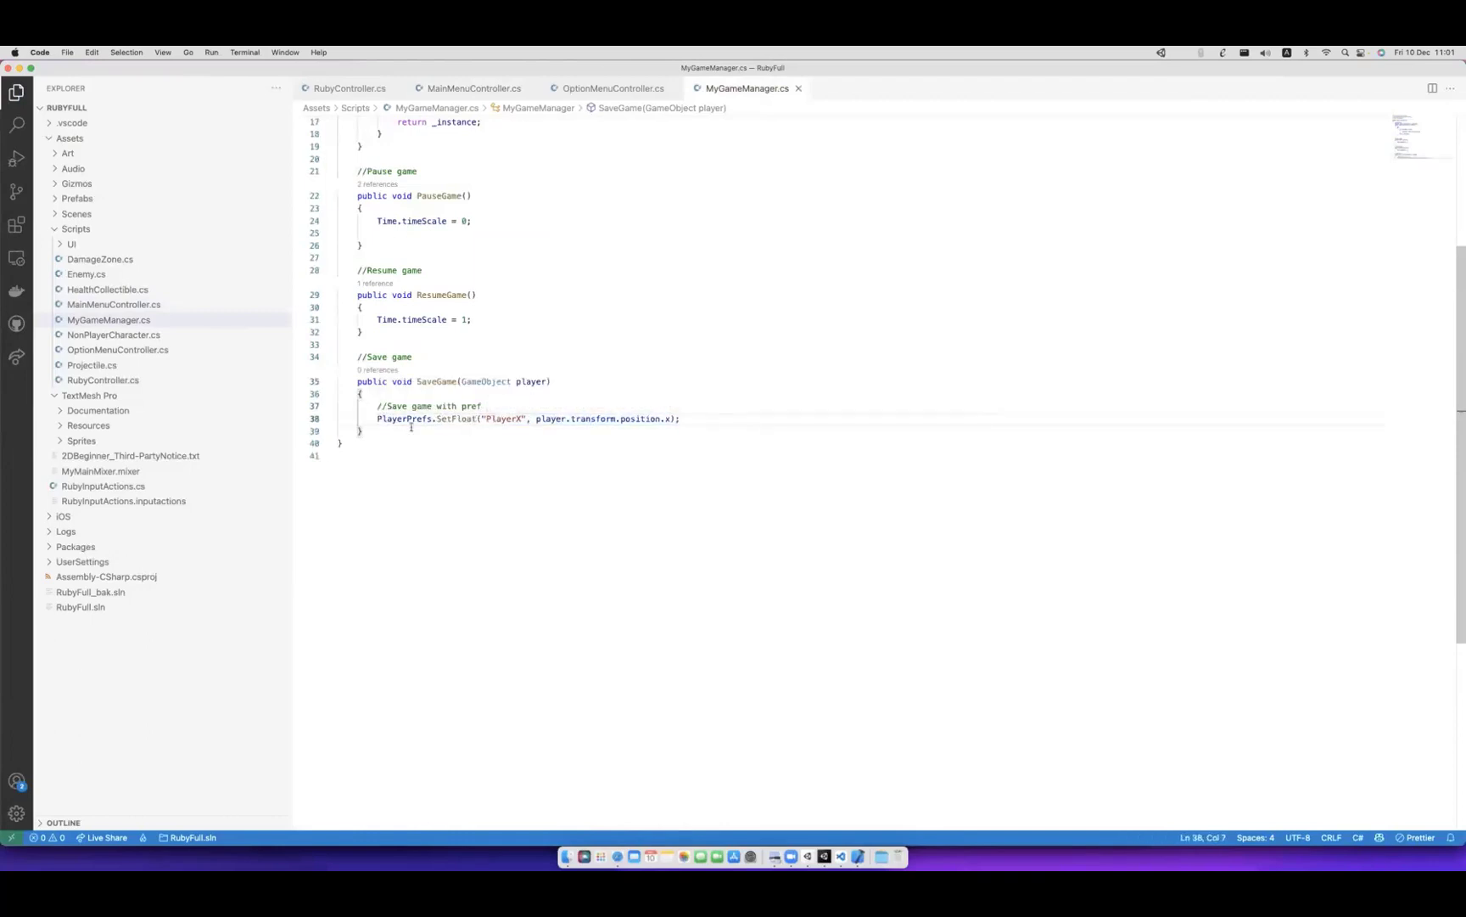
key(space)
key(space)
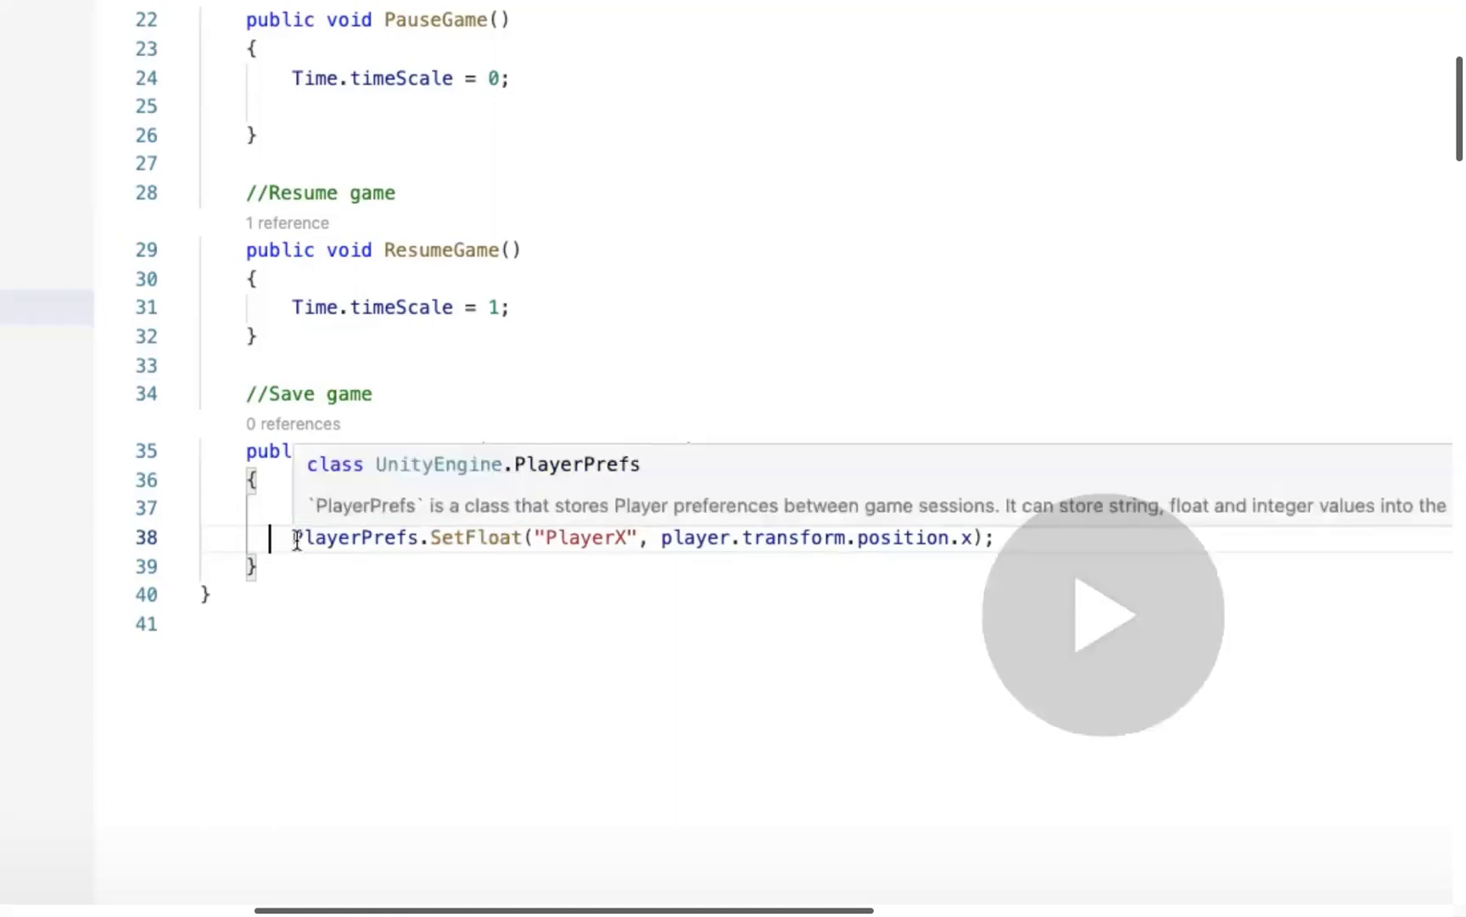
click(351, 540)
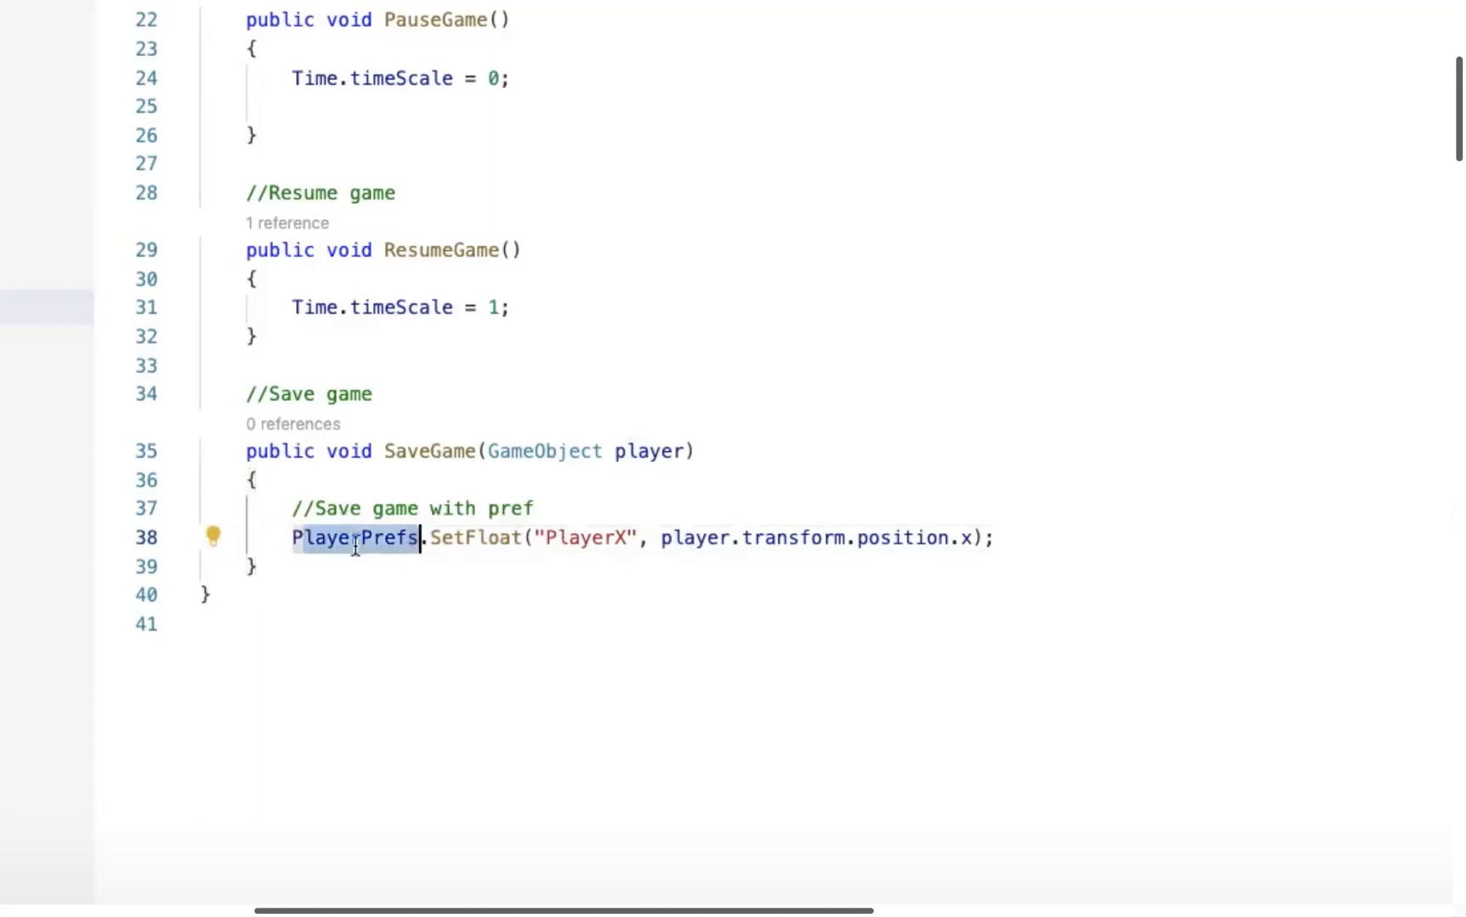
double_click(585, 539)
drag(650, 540, 1119, 550)
click(1119, 549)
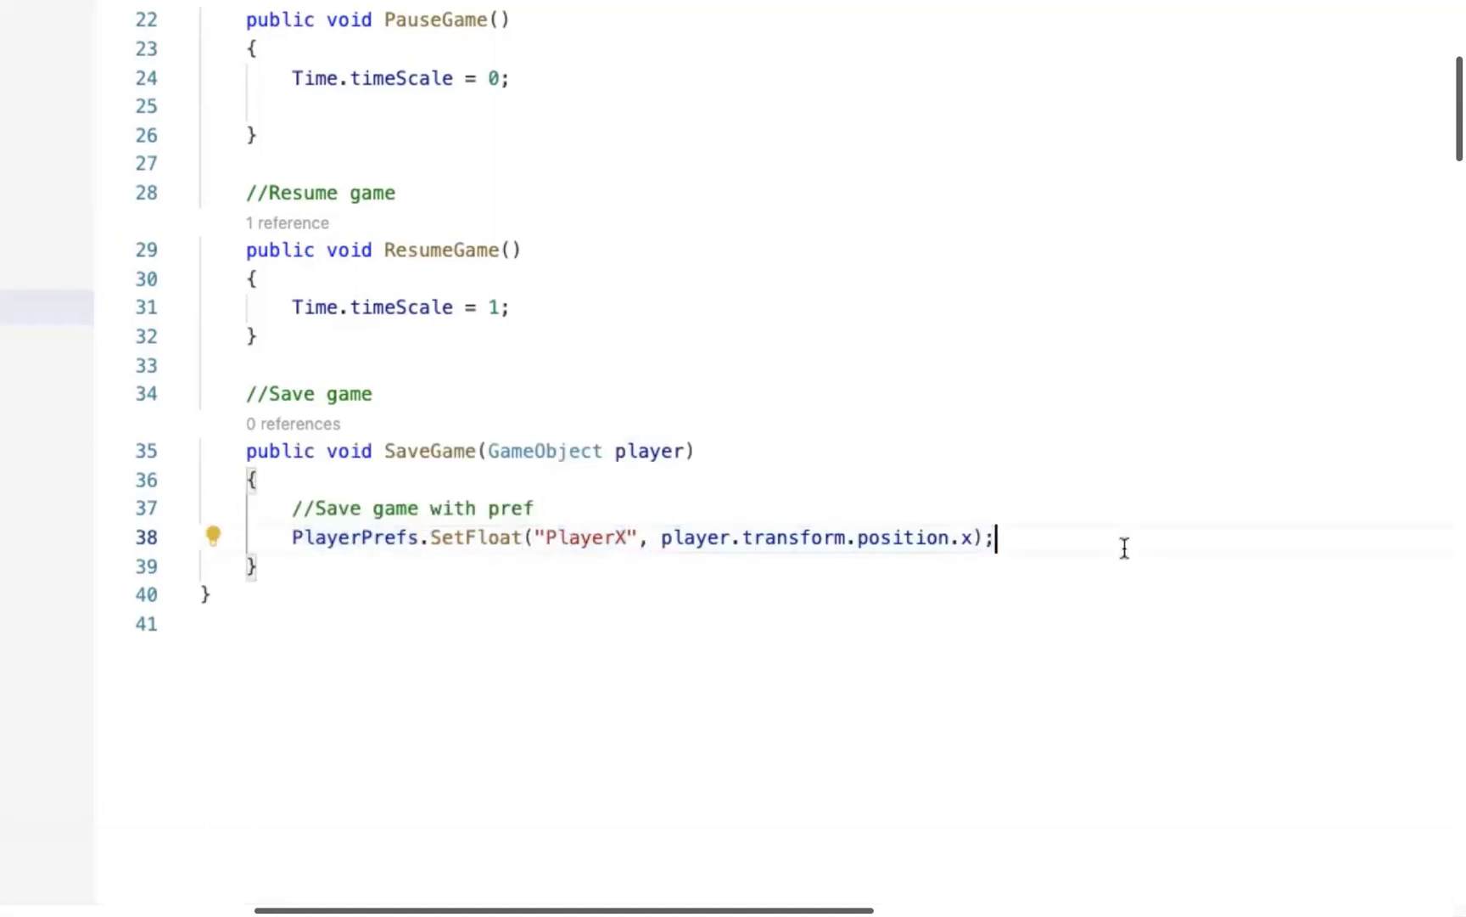
click(360, 543)
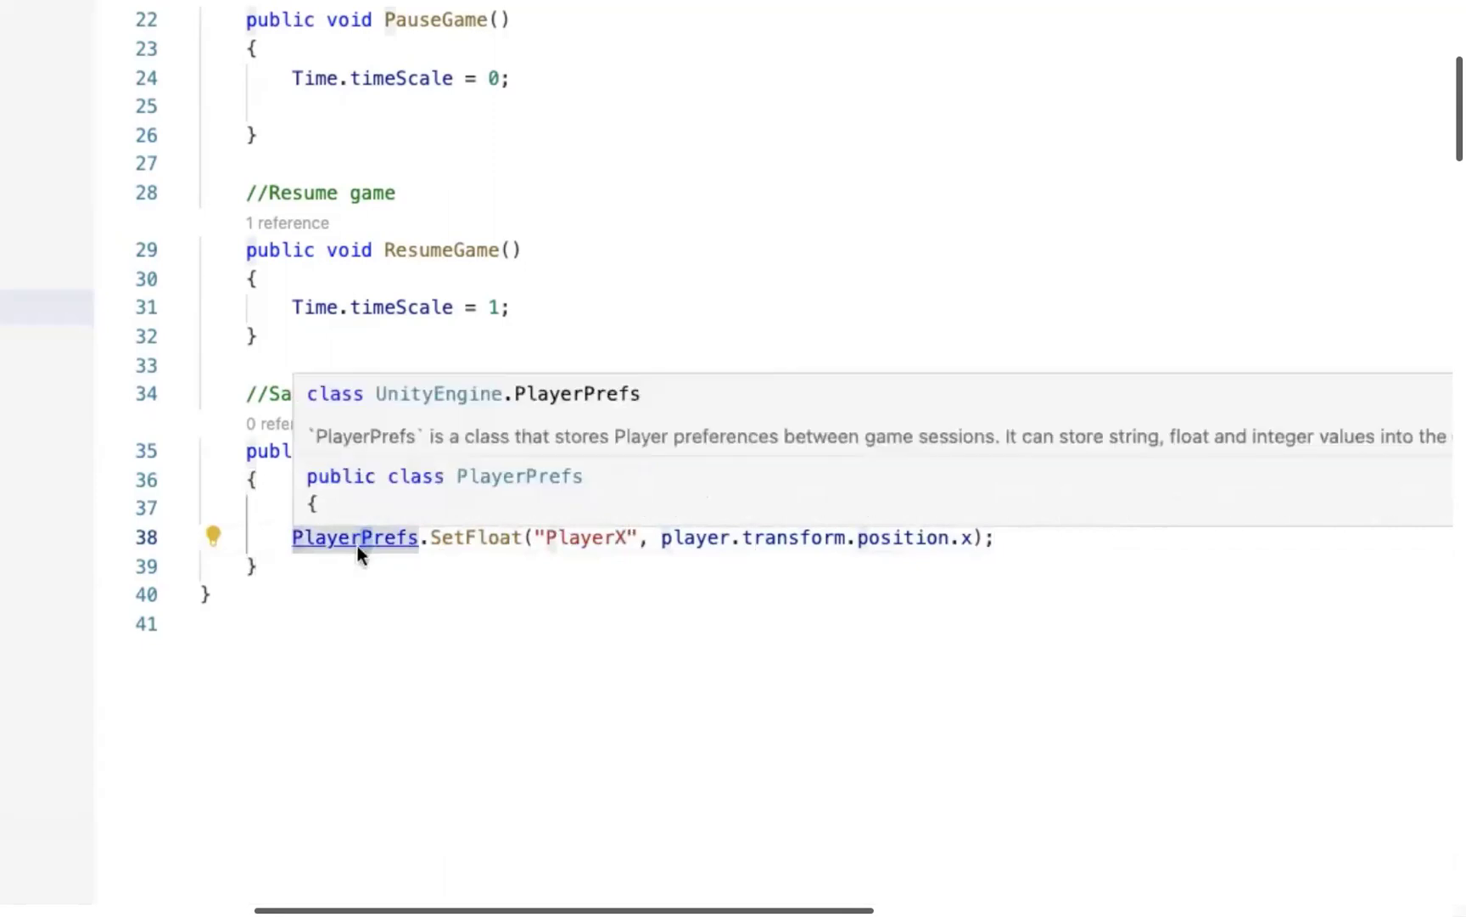
key(End)
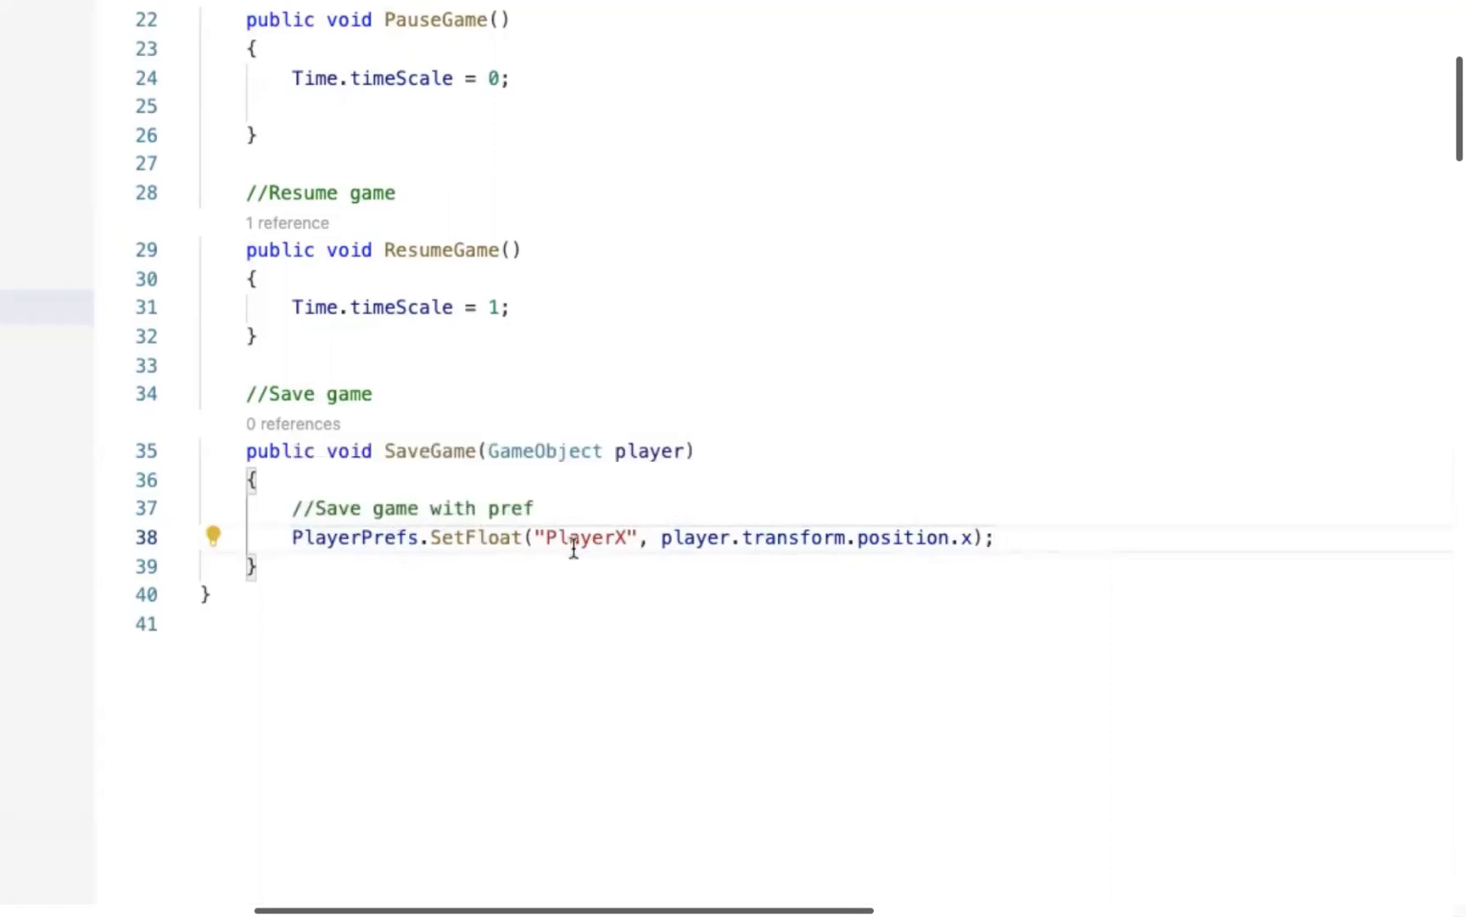
key(shift+Up)
key(shift+Home)
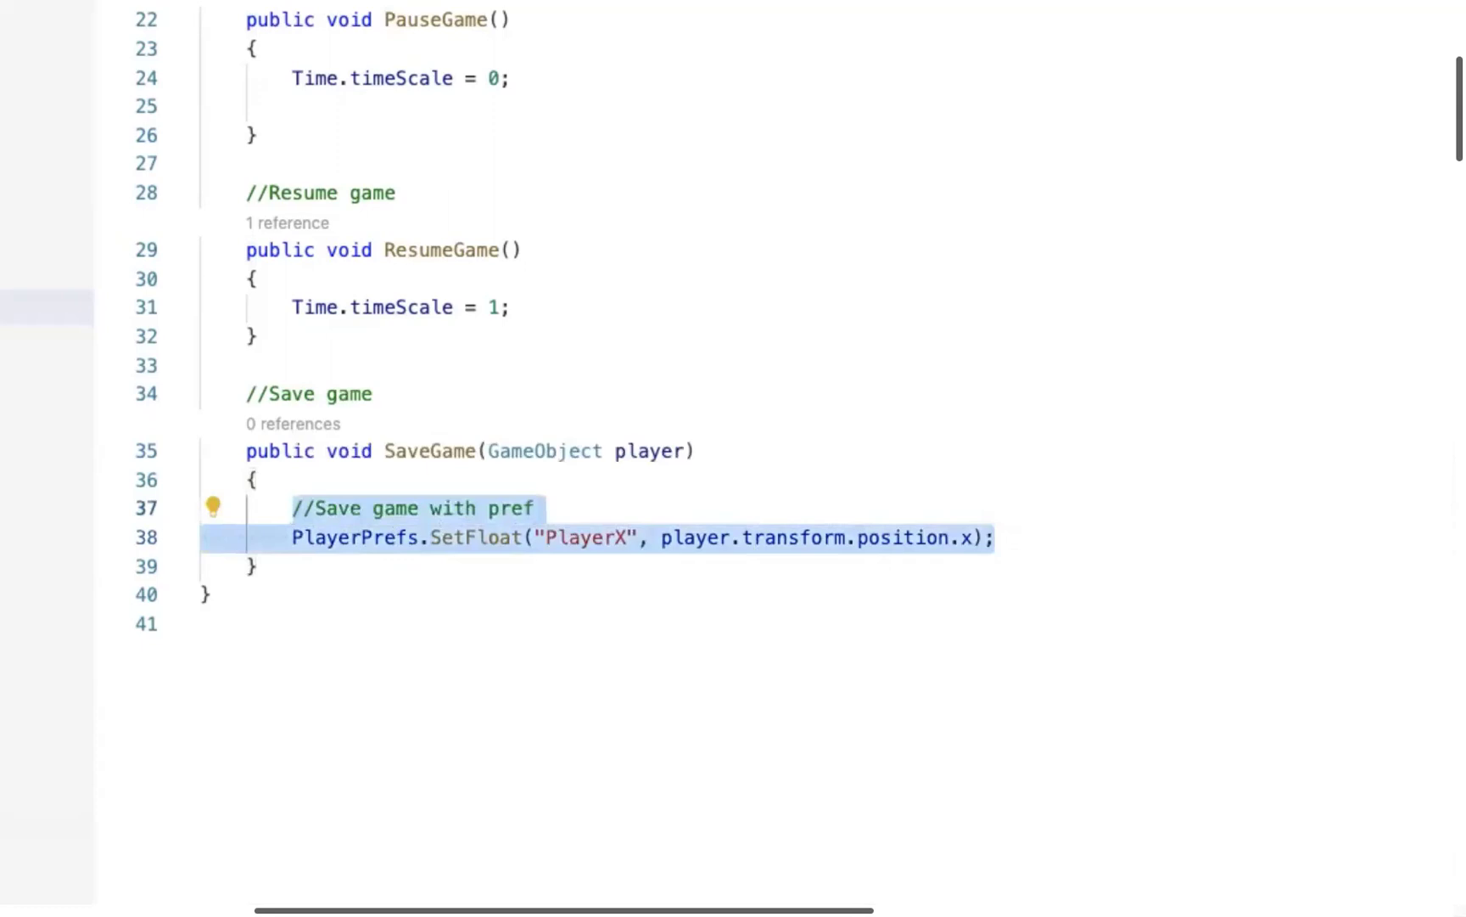
scroll(730, 458, up, 5)
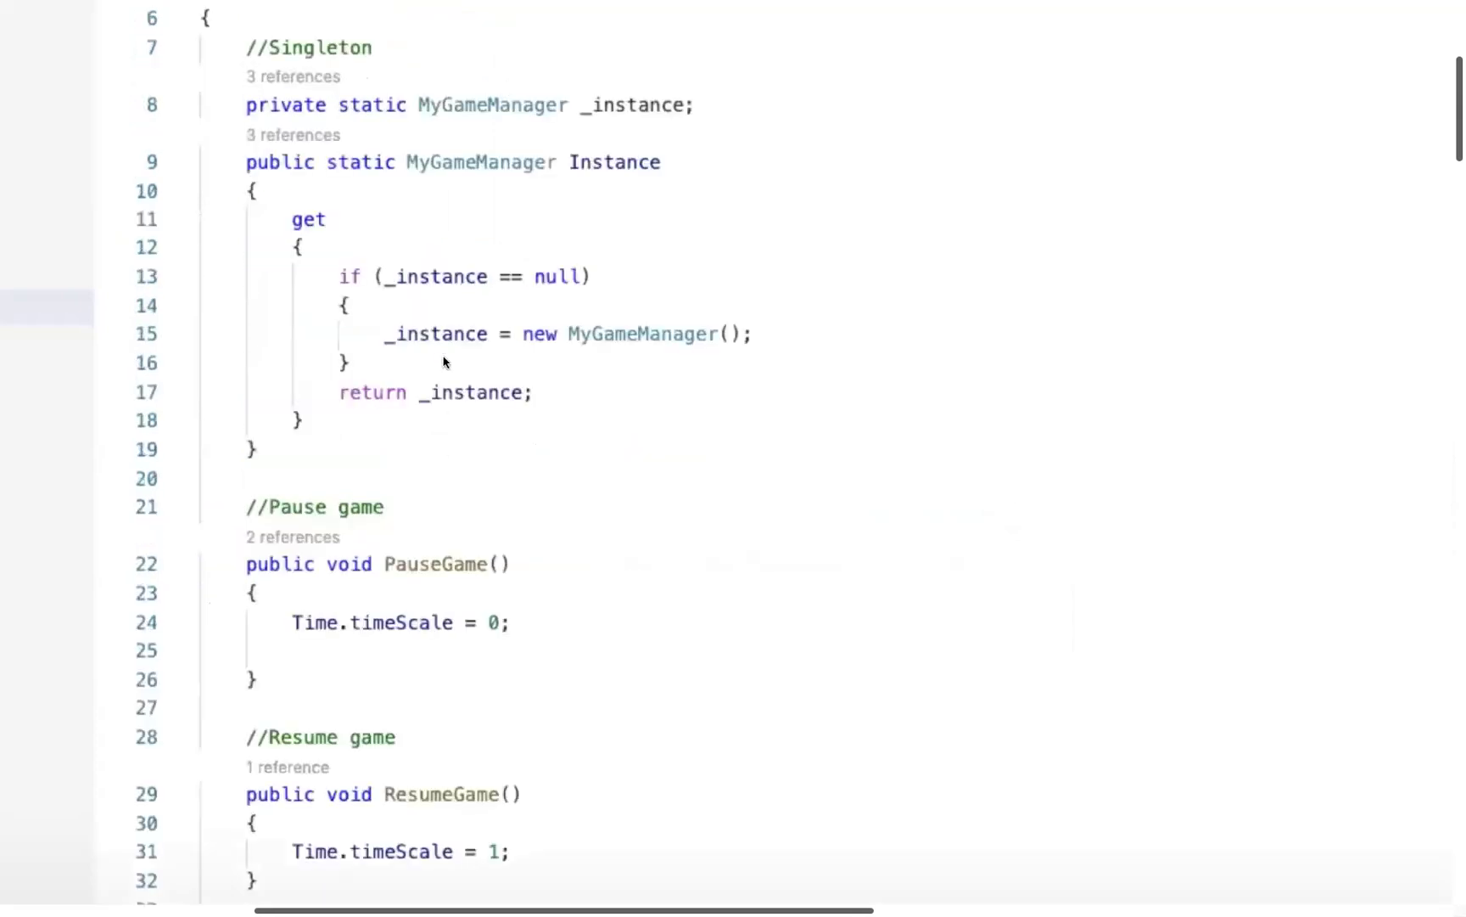
scroll(469, 645, down, 5)
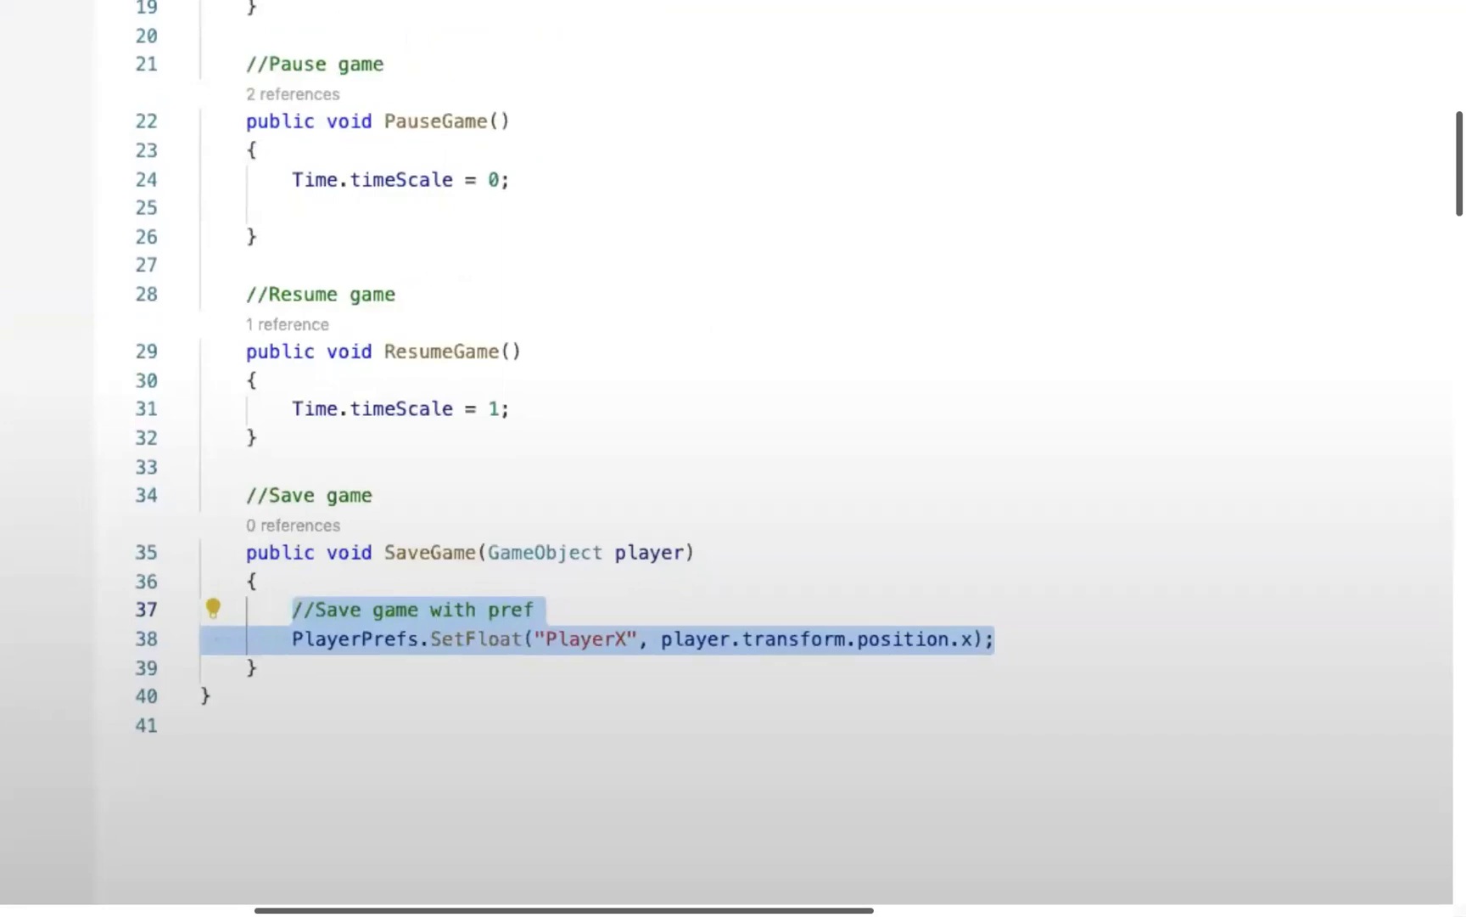
click(495, 102)
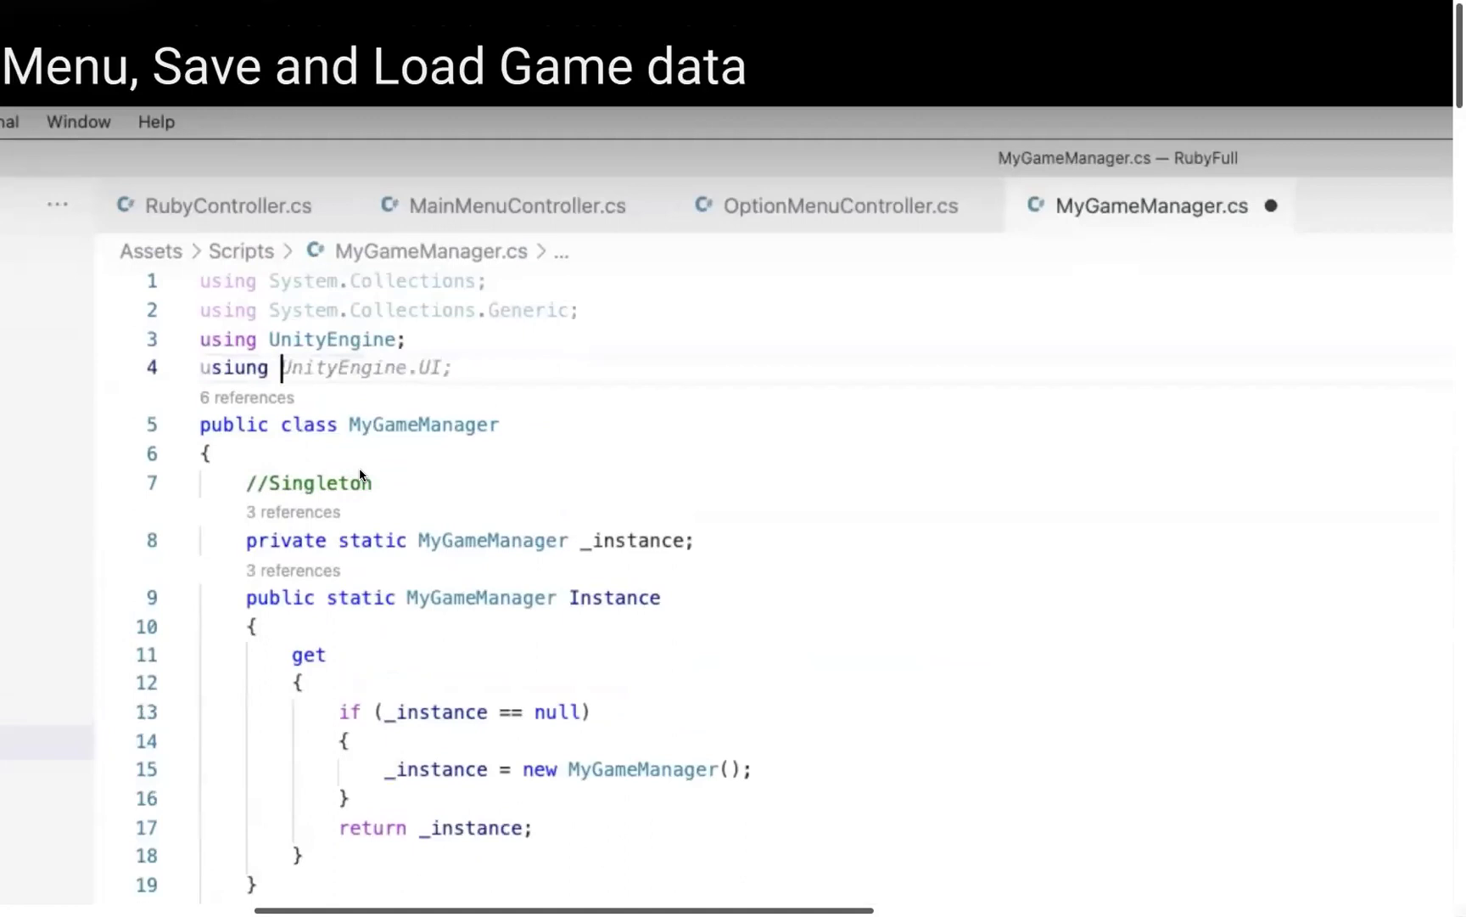
Fix line 4 to 'using System.IO;' and add 'using System.Runtime.Serialization.Formatters.Binary;' on line 5, saving.
key(alt+shift+Left)
text(using)
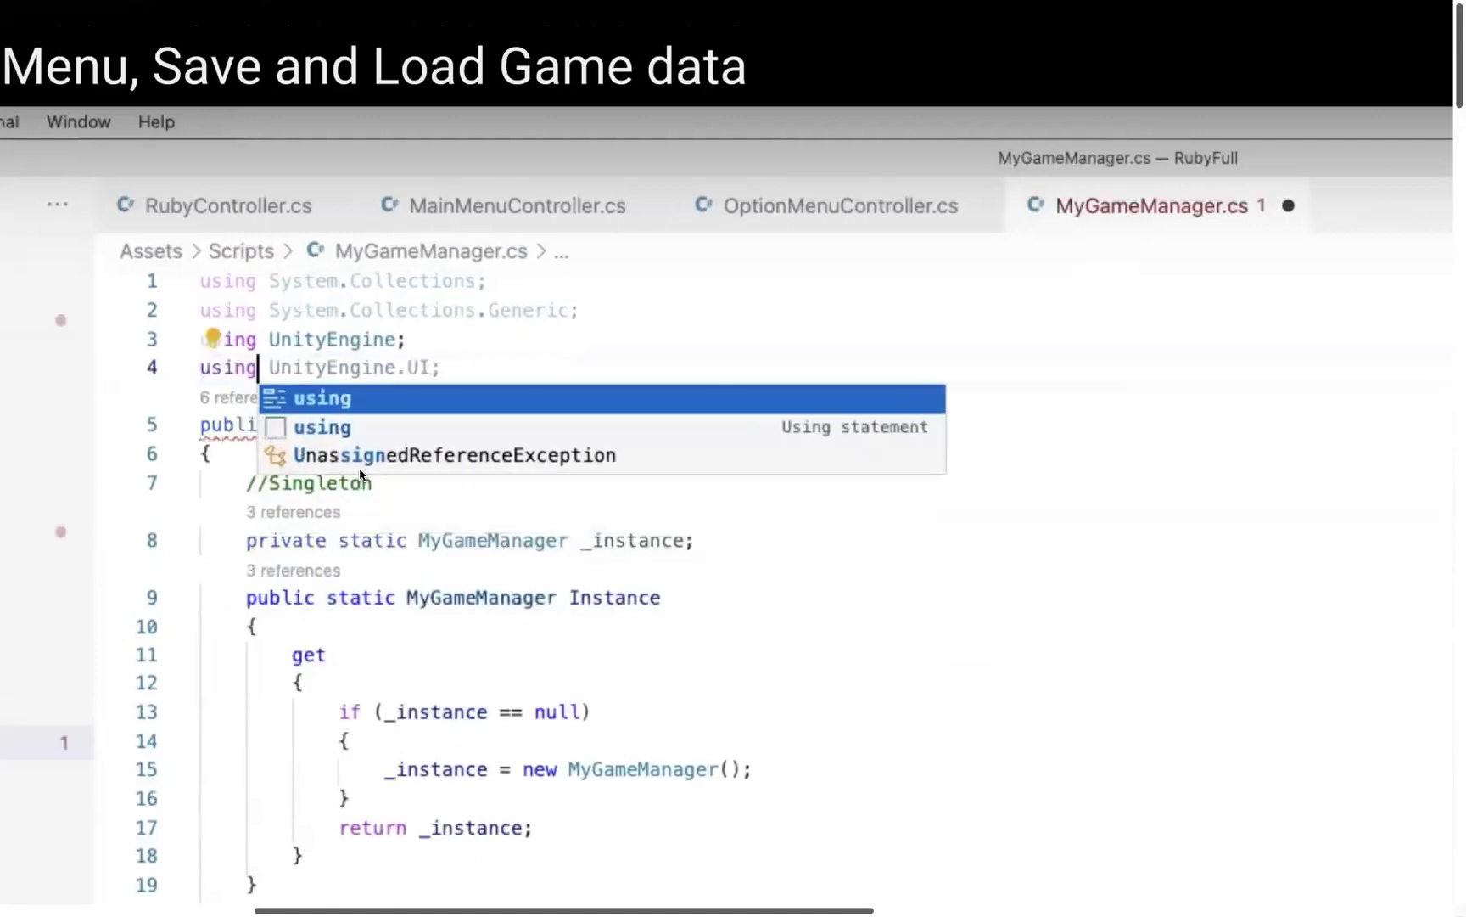
text( Sy)
key(Return)
text(.Linq)
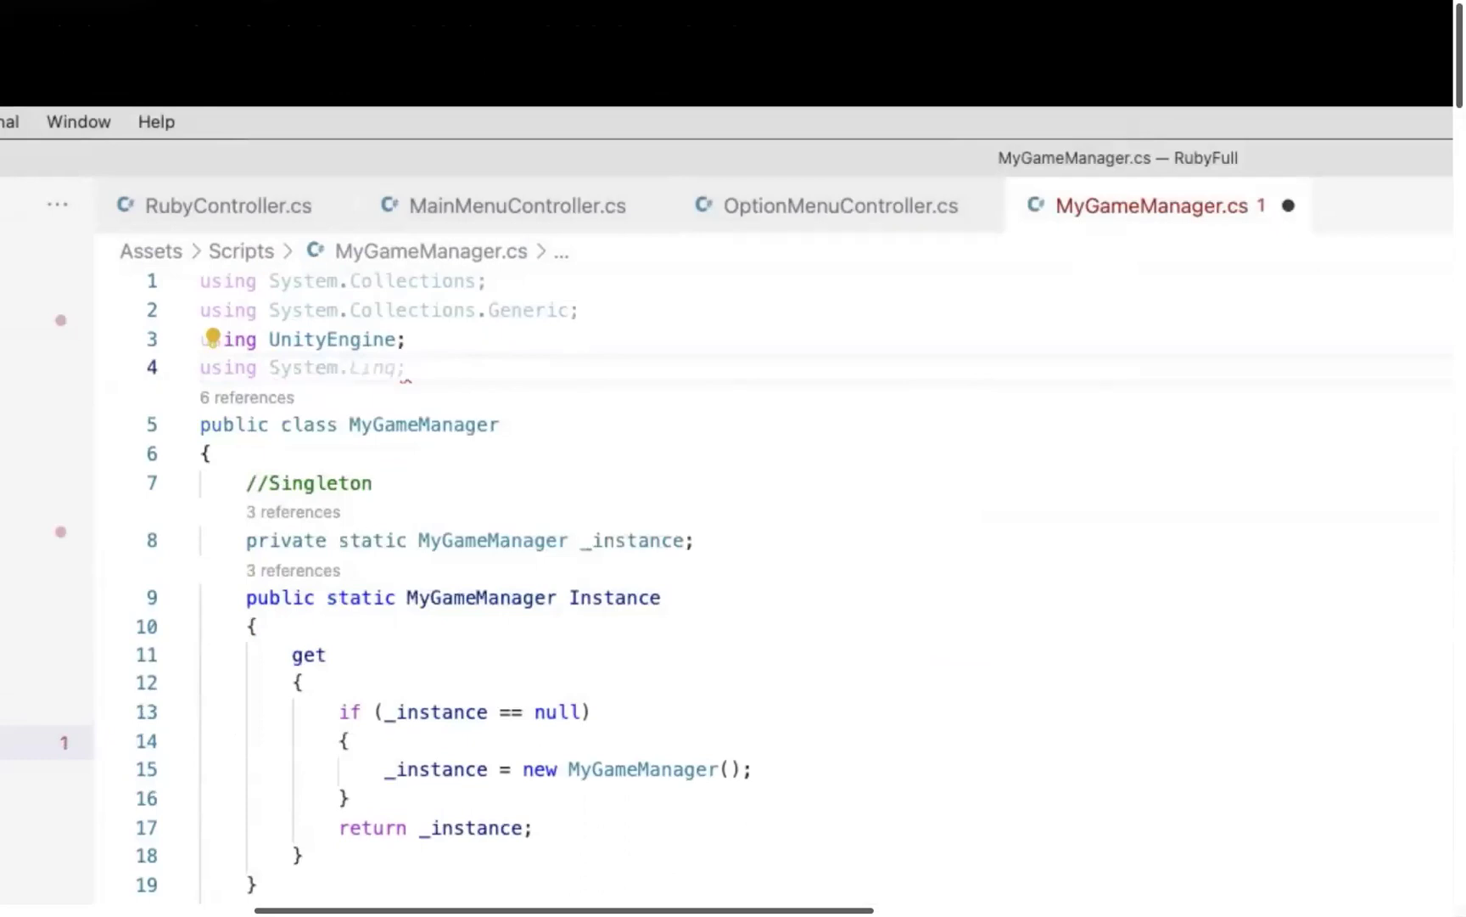
text(.IO)
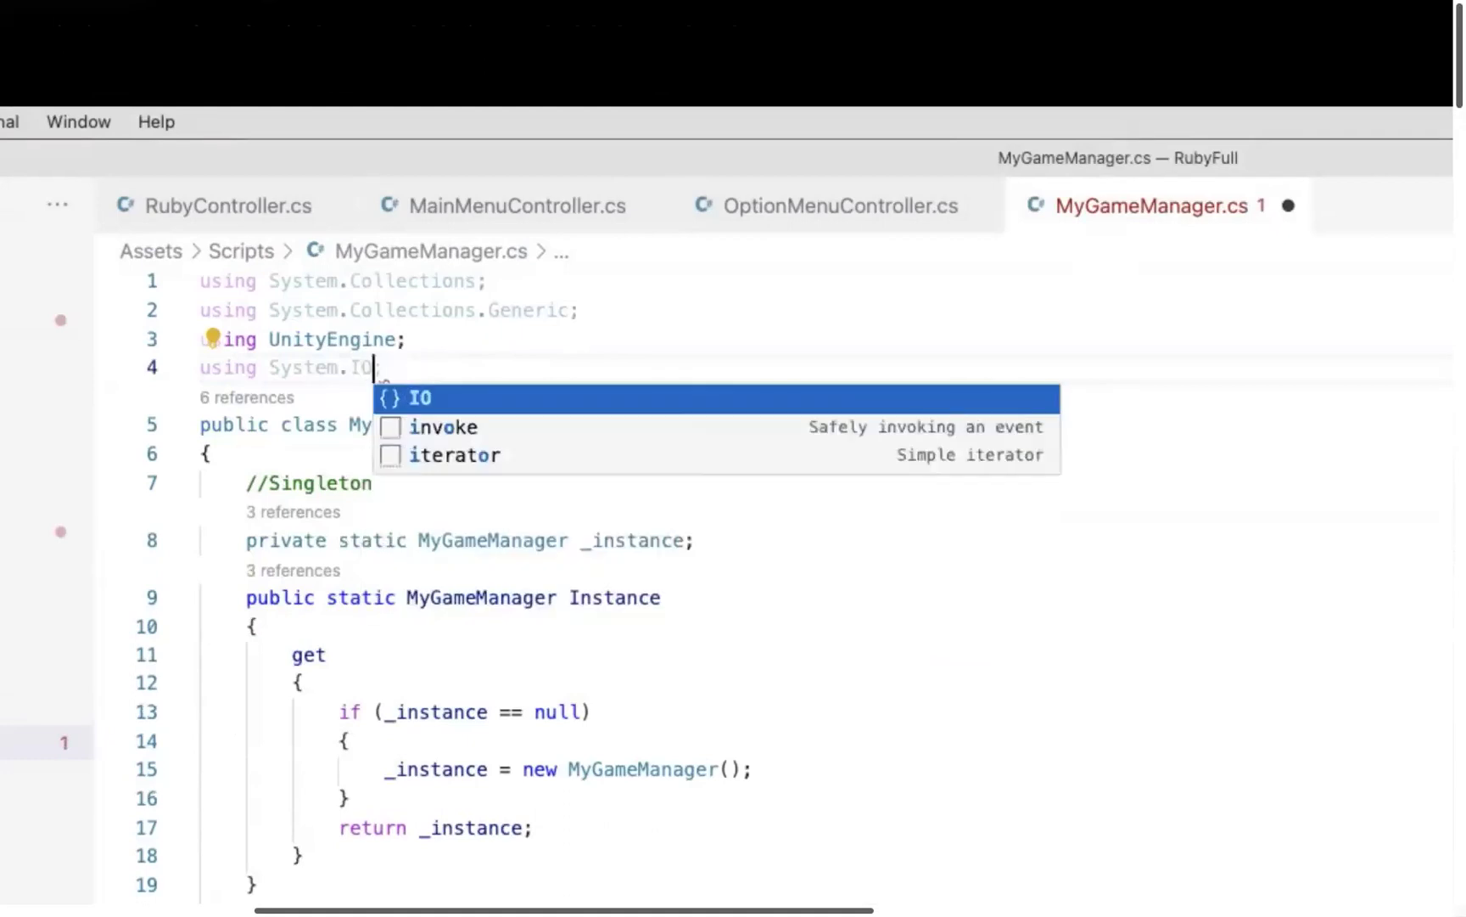
text(;)
key(super+s)
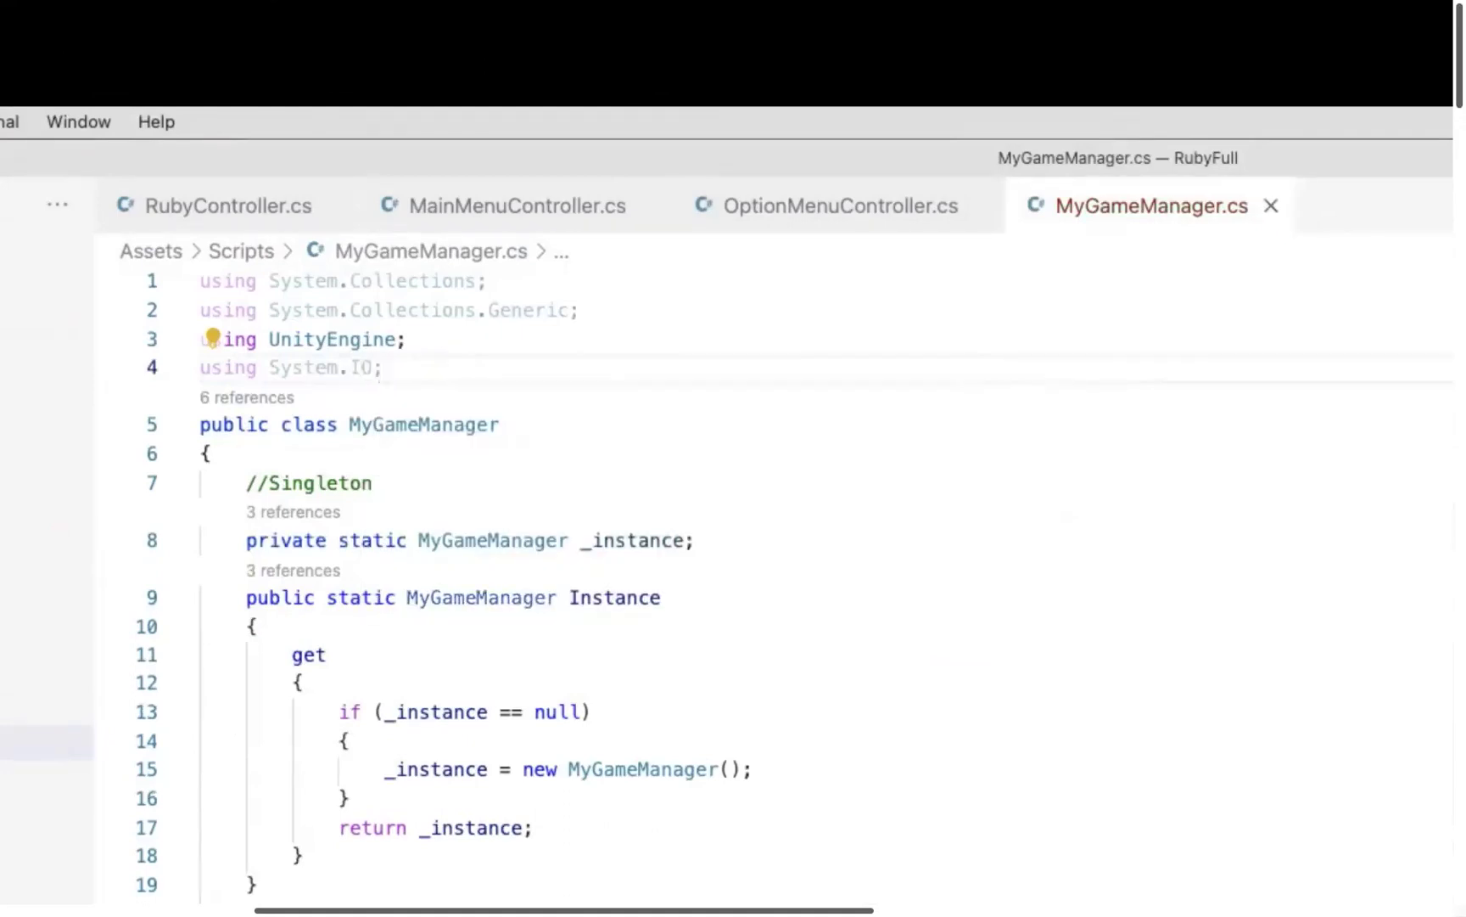
key(Return)
key(super+v)
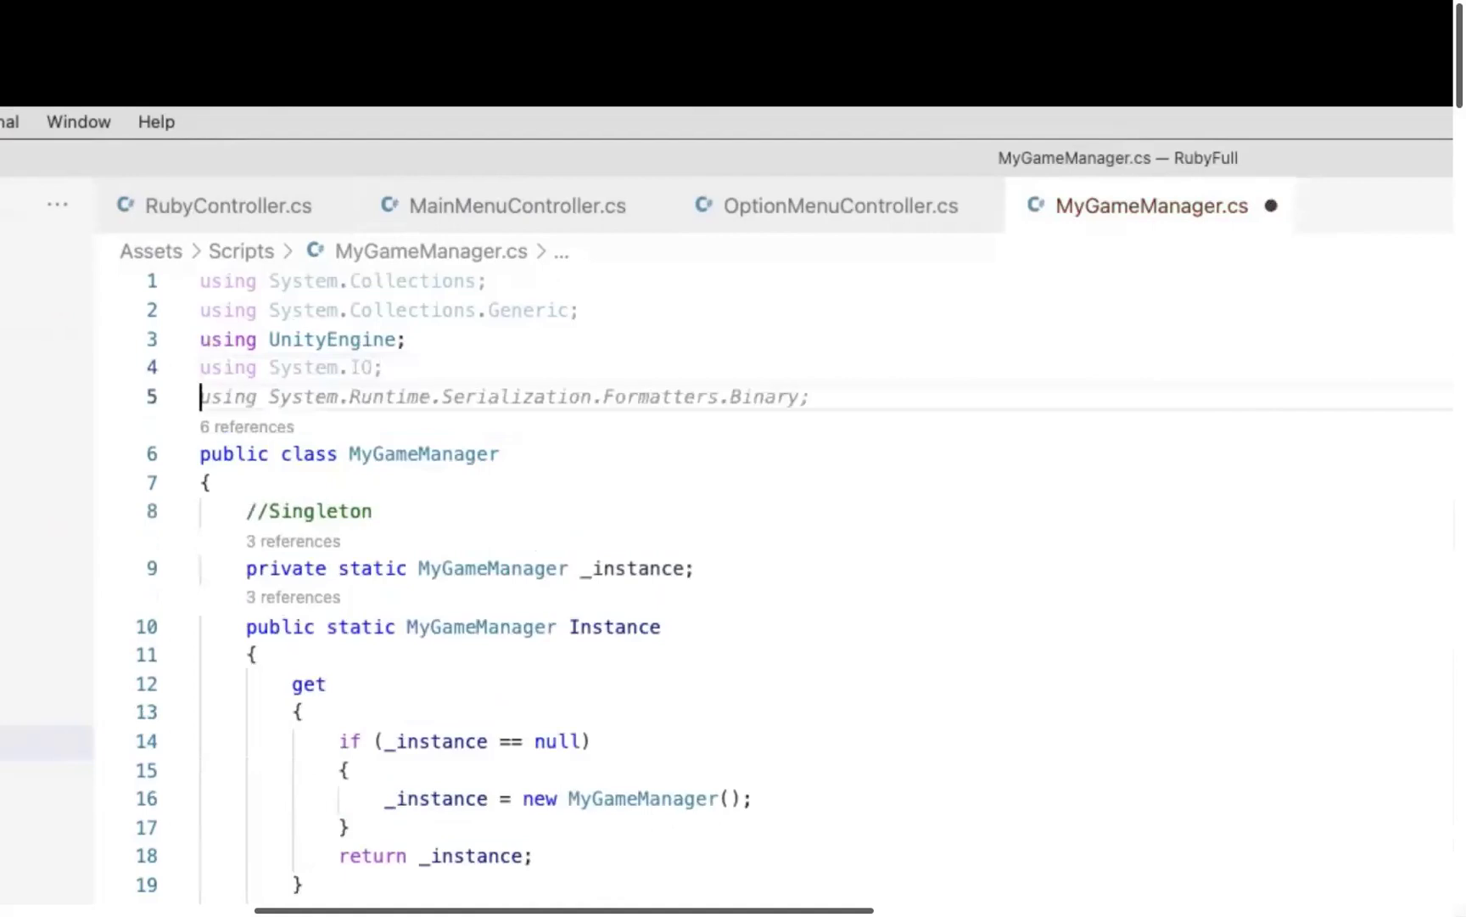
key(super+s)
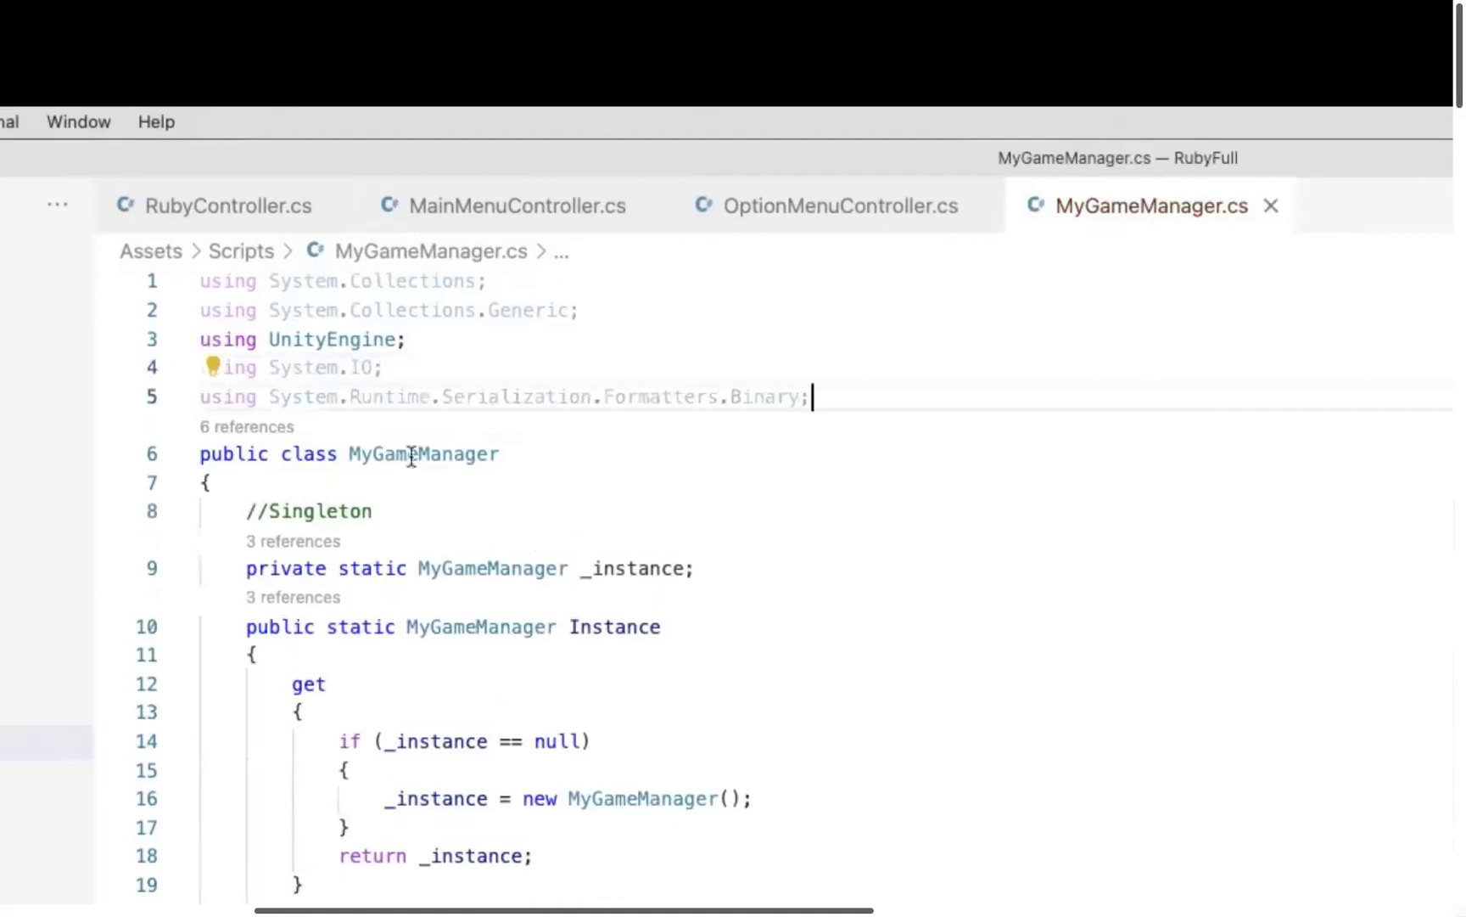
Inspect the Formatters.Binary namespace imported on line 5.
click(465, 397)
click(495, 396)
mouse_move(530, 396)
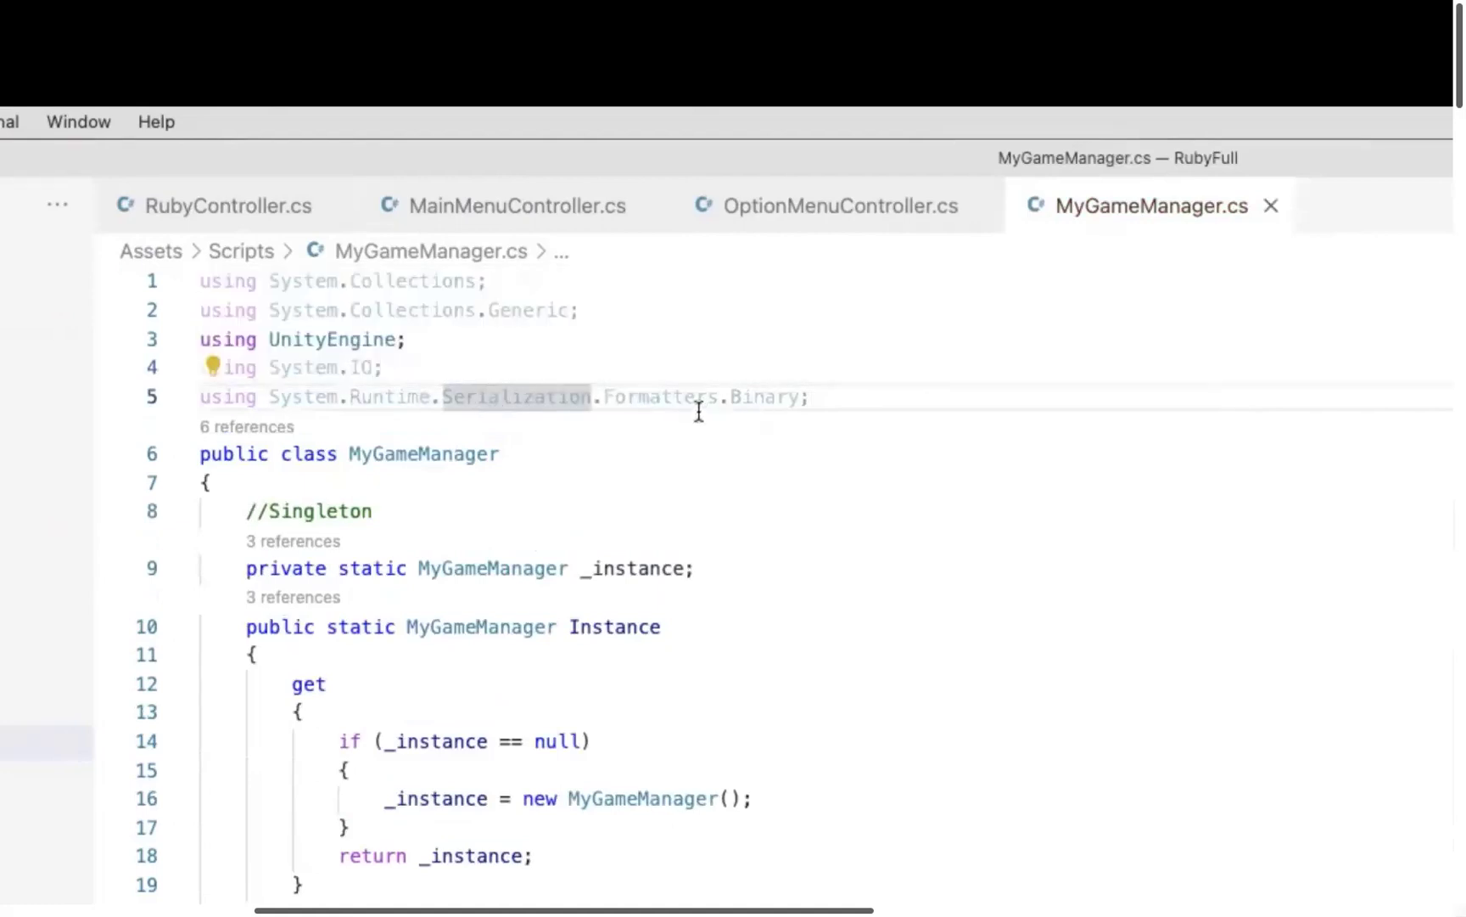
mouse_move(763, 399)
drag(606, 397, 801, 397)
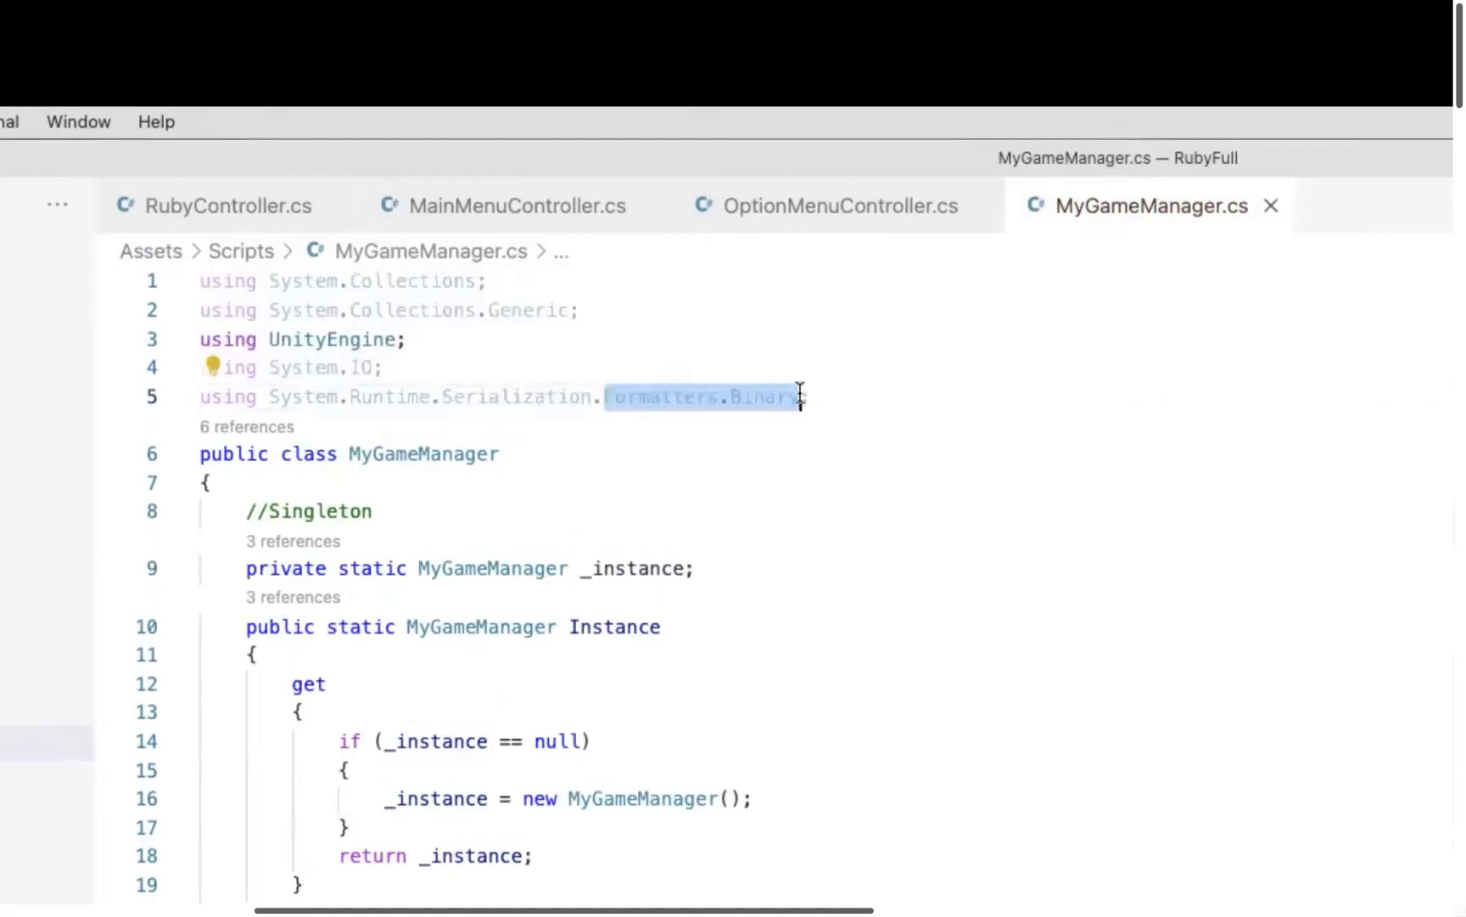
click(800, 397)
drag(605, 310, 812, 310)
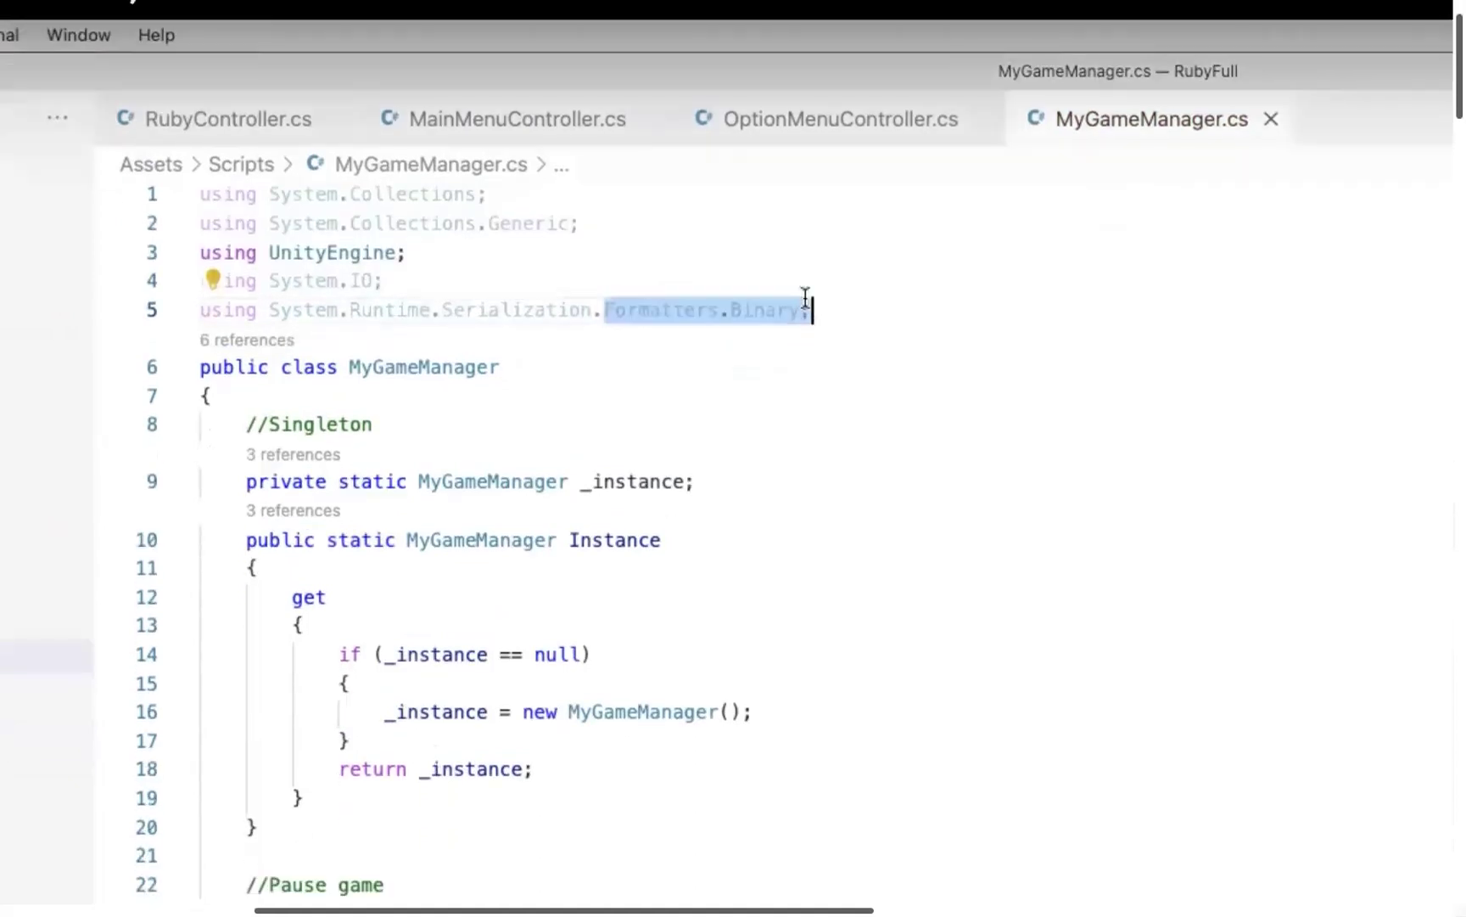
scroll(568, 806, down, 7)
Add an empty line after the PlayerPrefs line in SaveGame and switch over to Unity.
click(1012, 513)
key(Return)
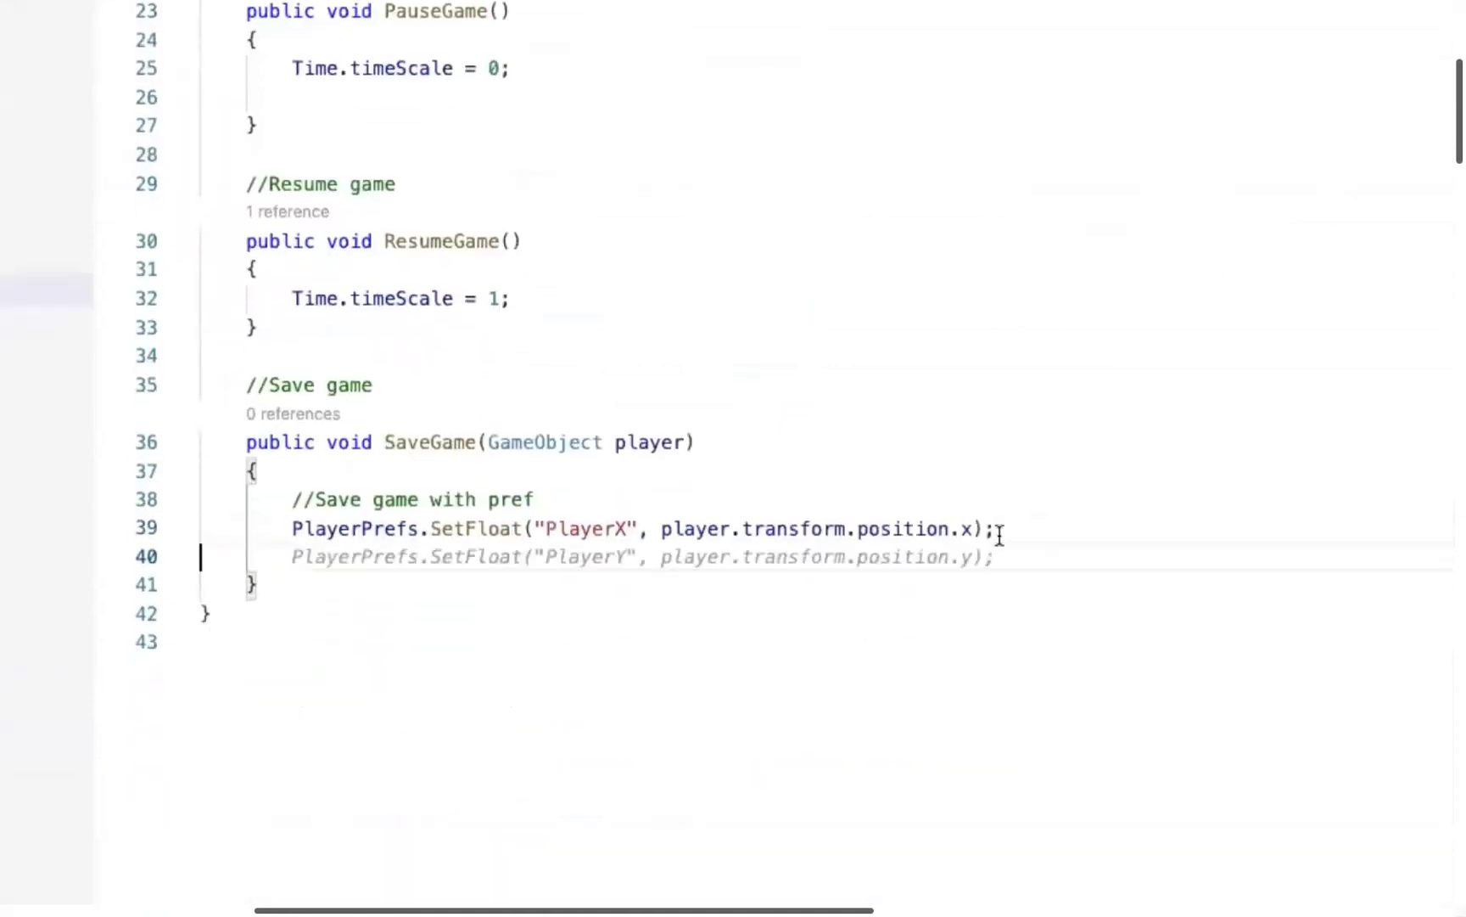
click(1000, 532)
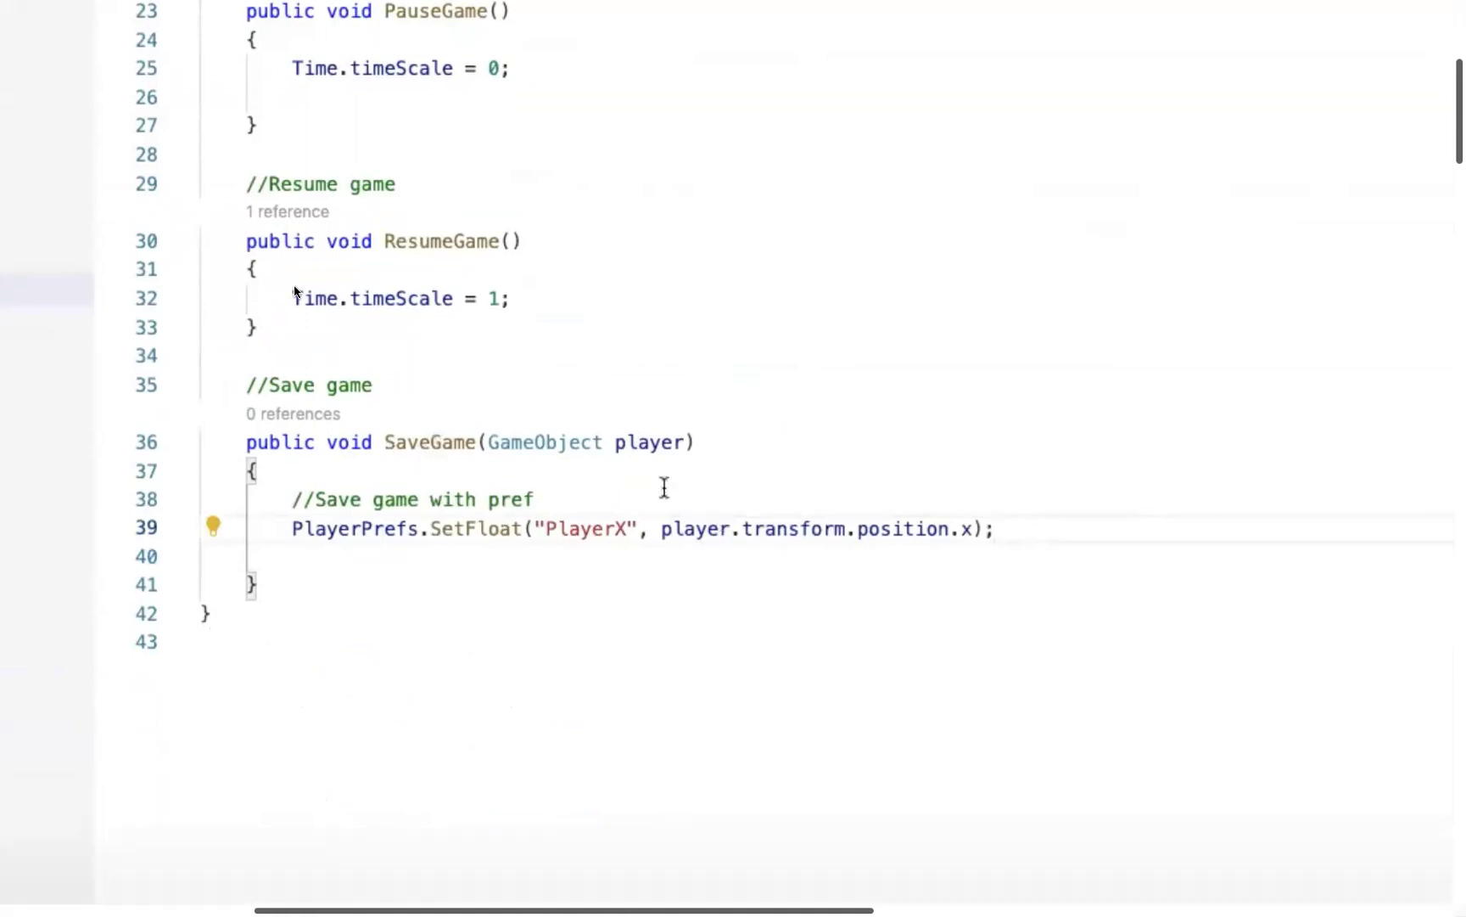
key(super+Tab)
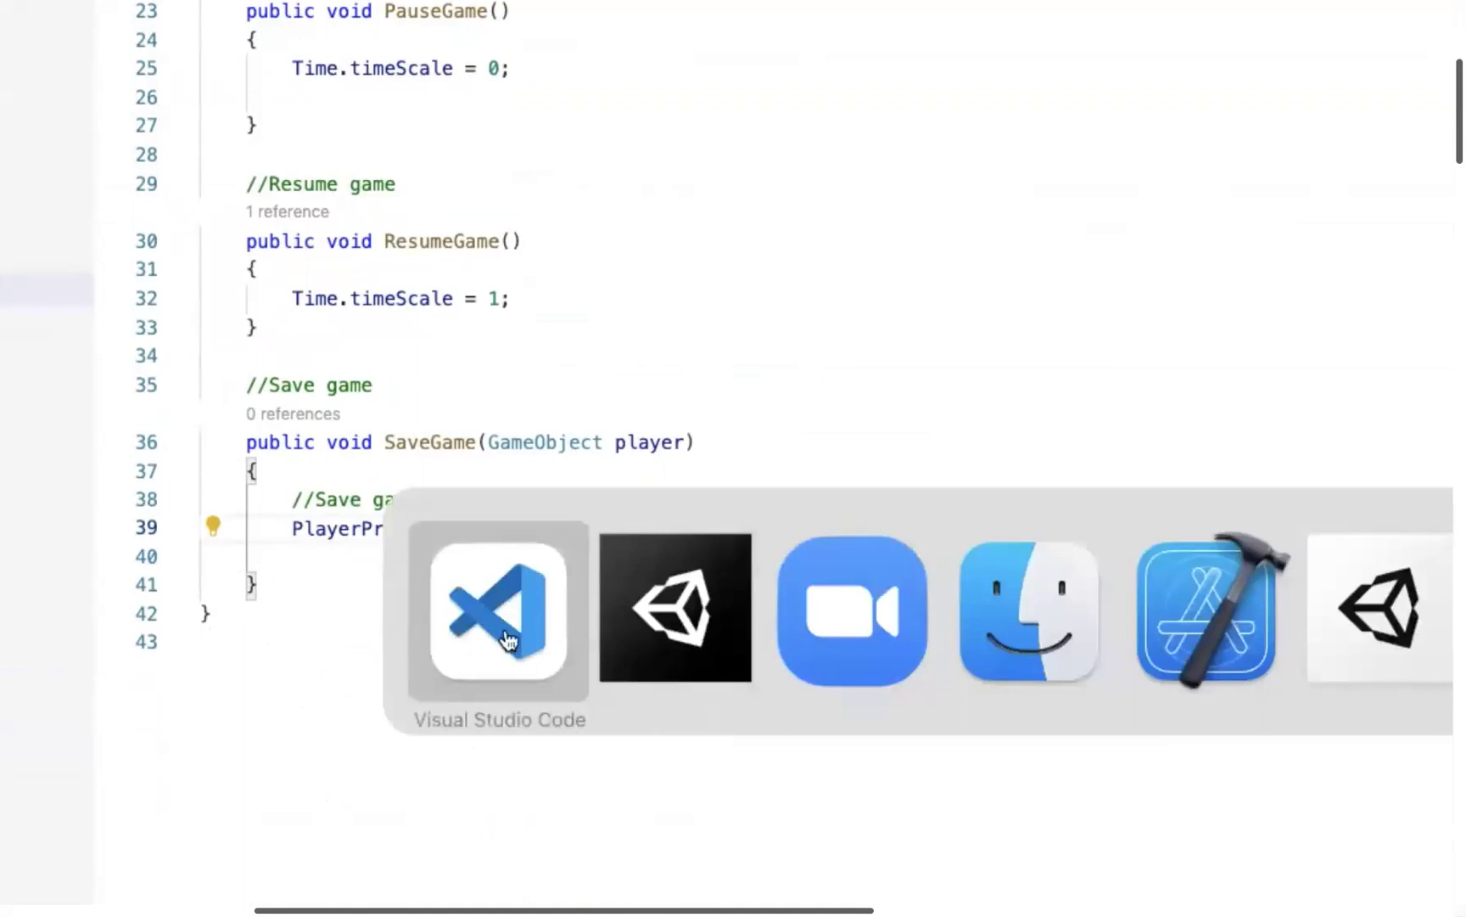
click(517, 634)
key(super+Tab)
Create a C# script named RubyData in Assets/Scripts and return to Visual Studio Code.
click(642, 645)
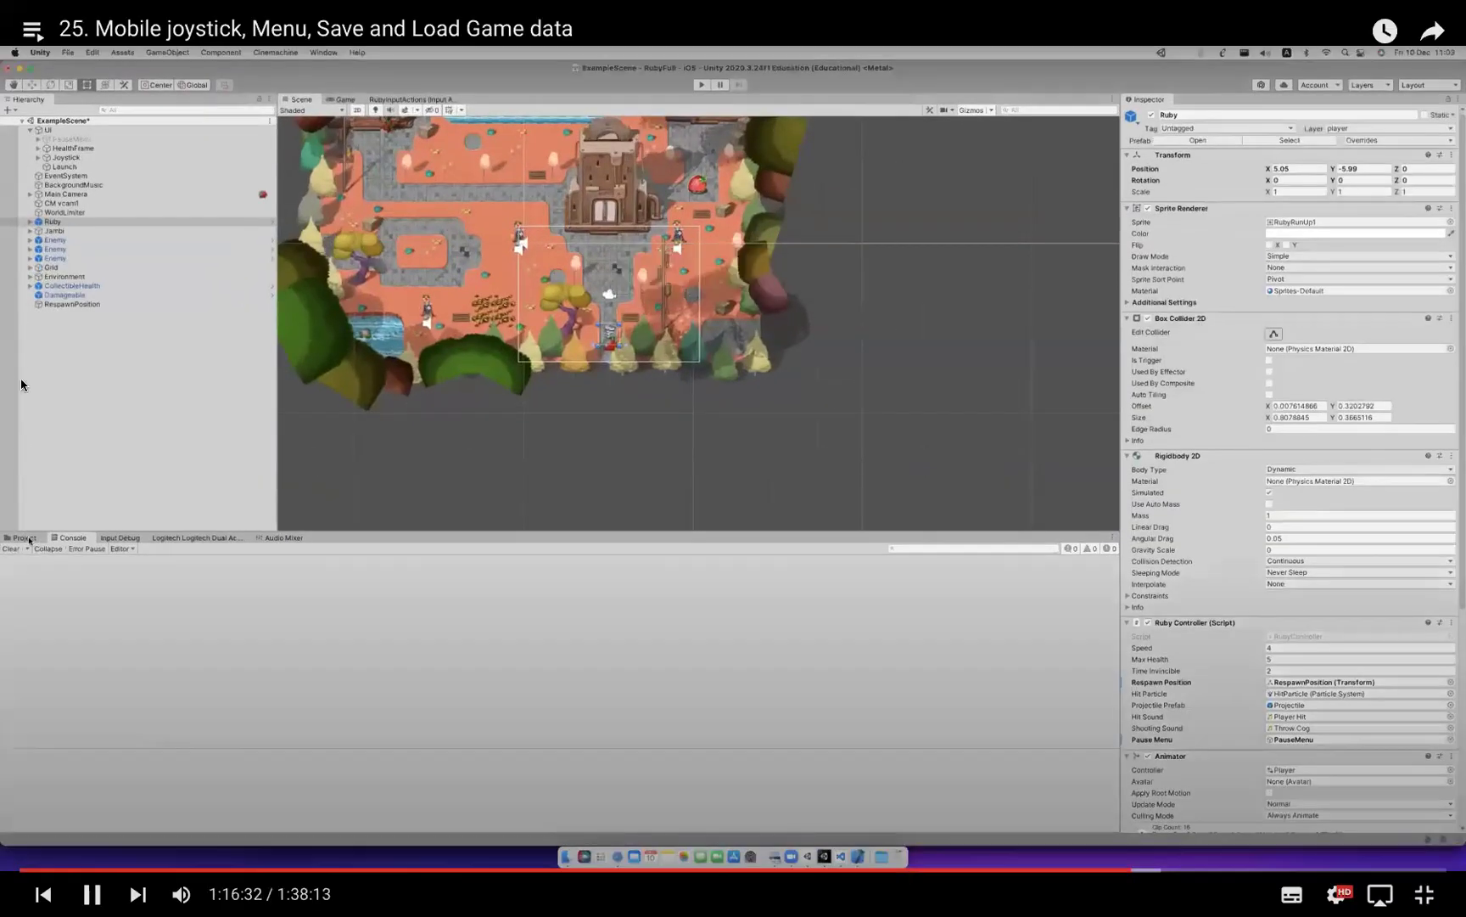
click(25, 538)
right_click(218, 594)
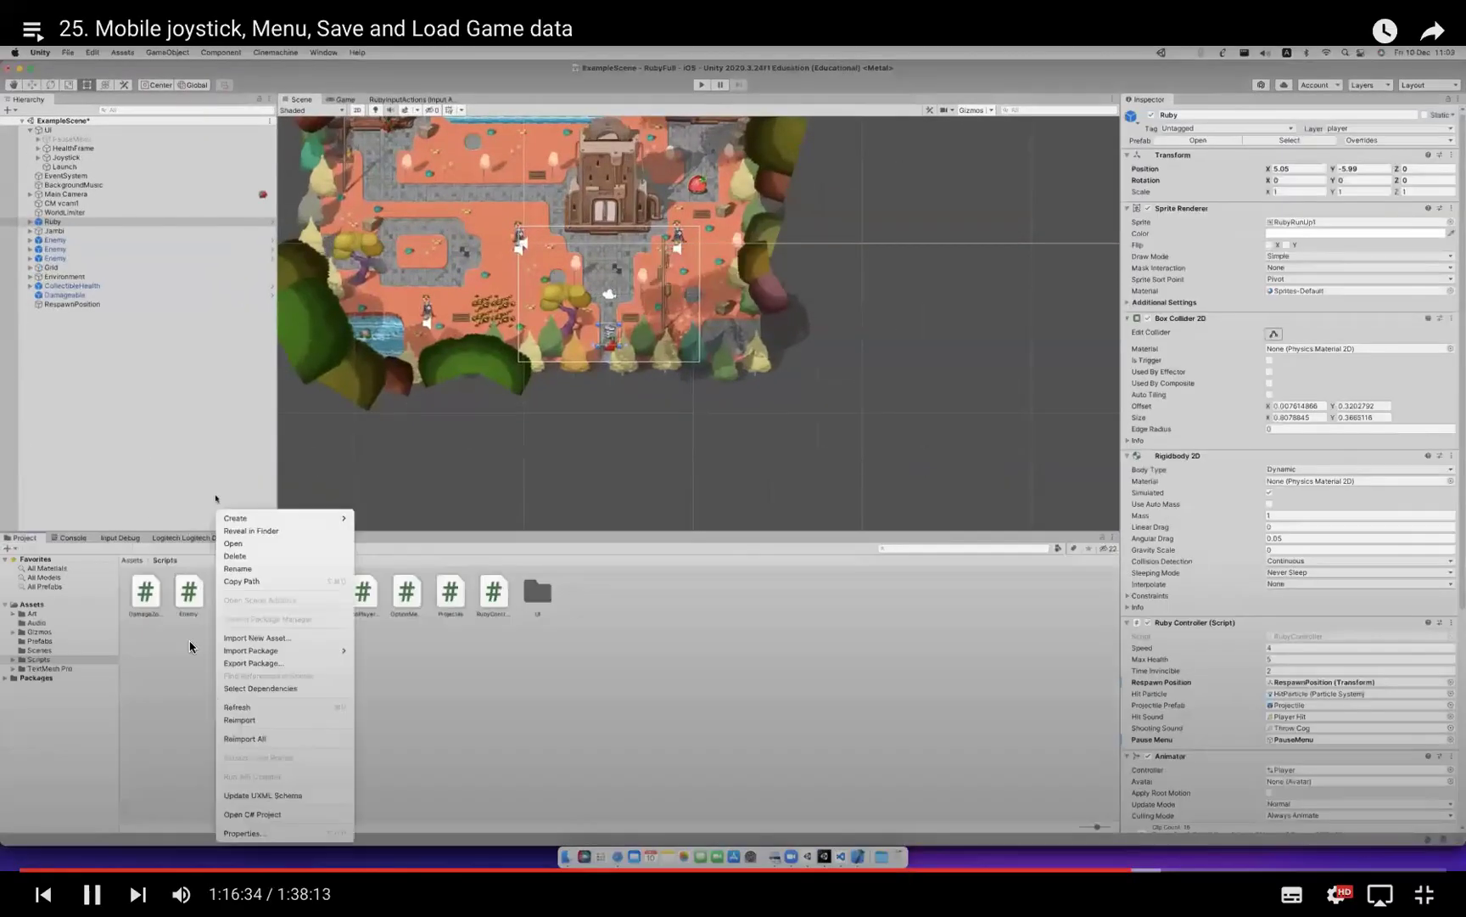
mouse_move(280, 518)
click(424, 348)
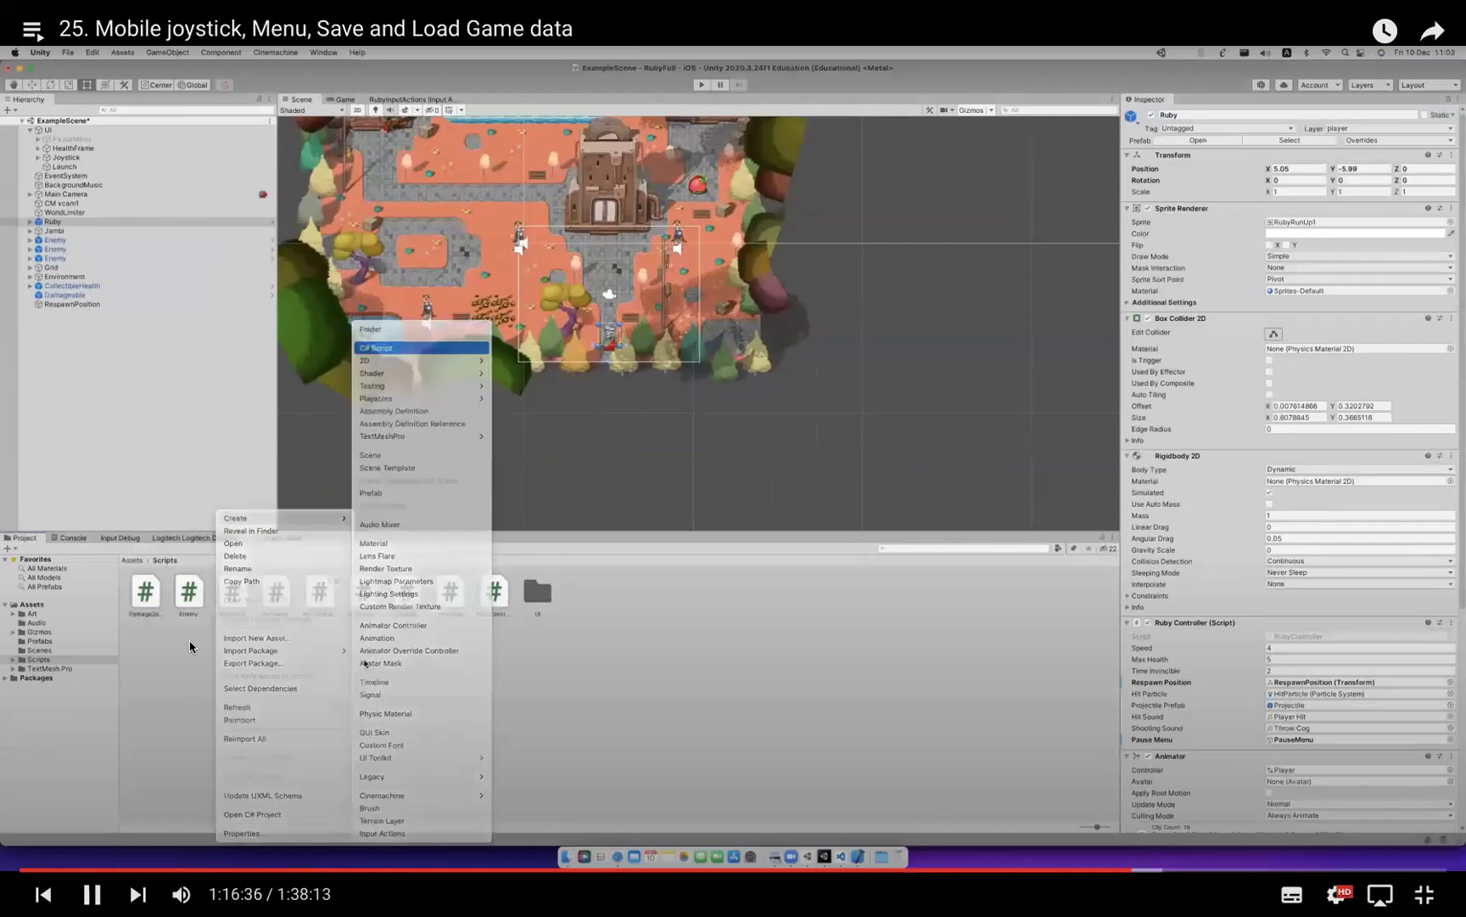
text(Ru)
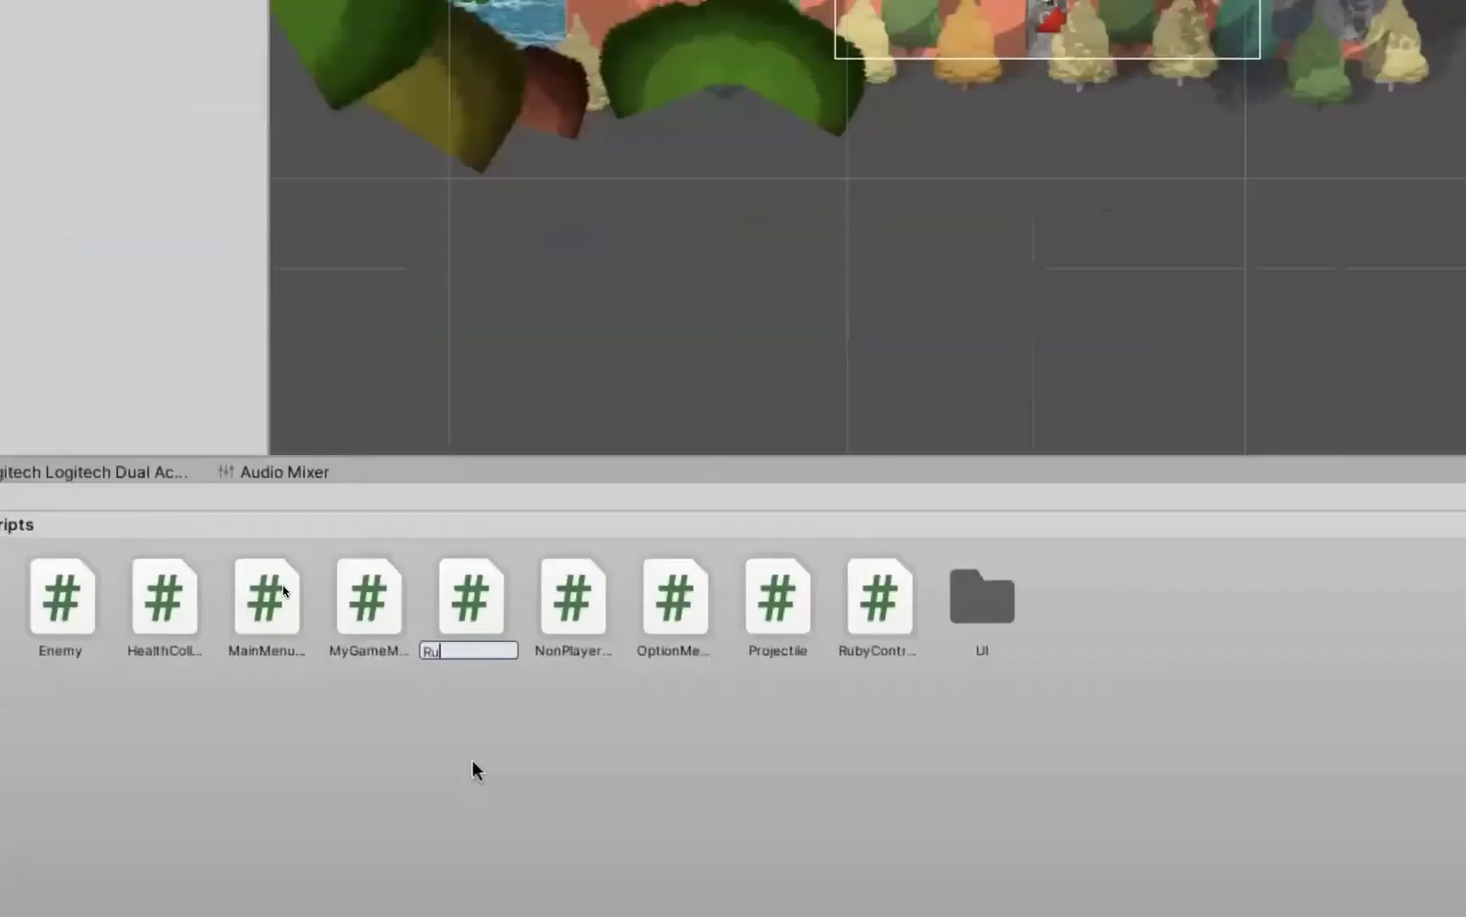
text(byData)
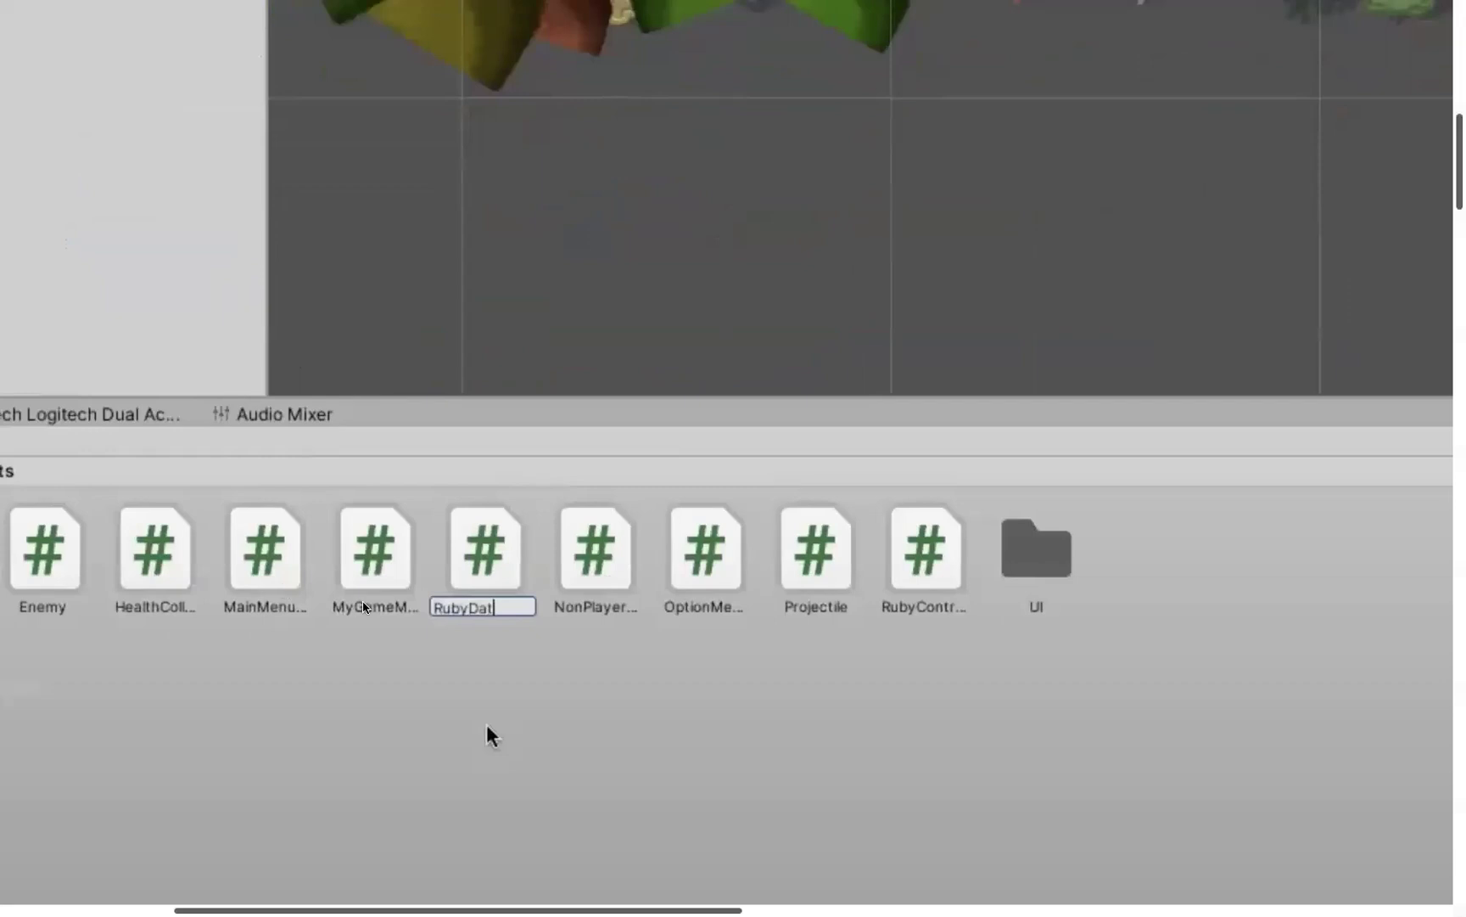
key(Return)
key(super+Tab)
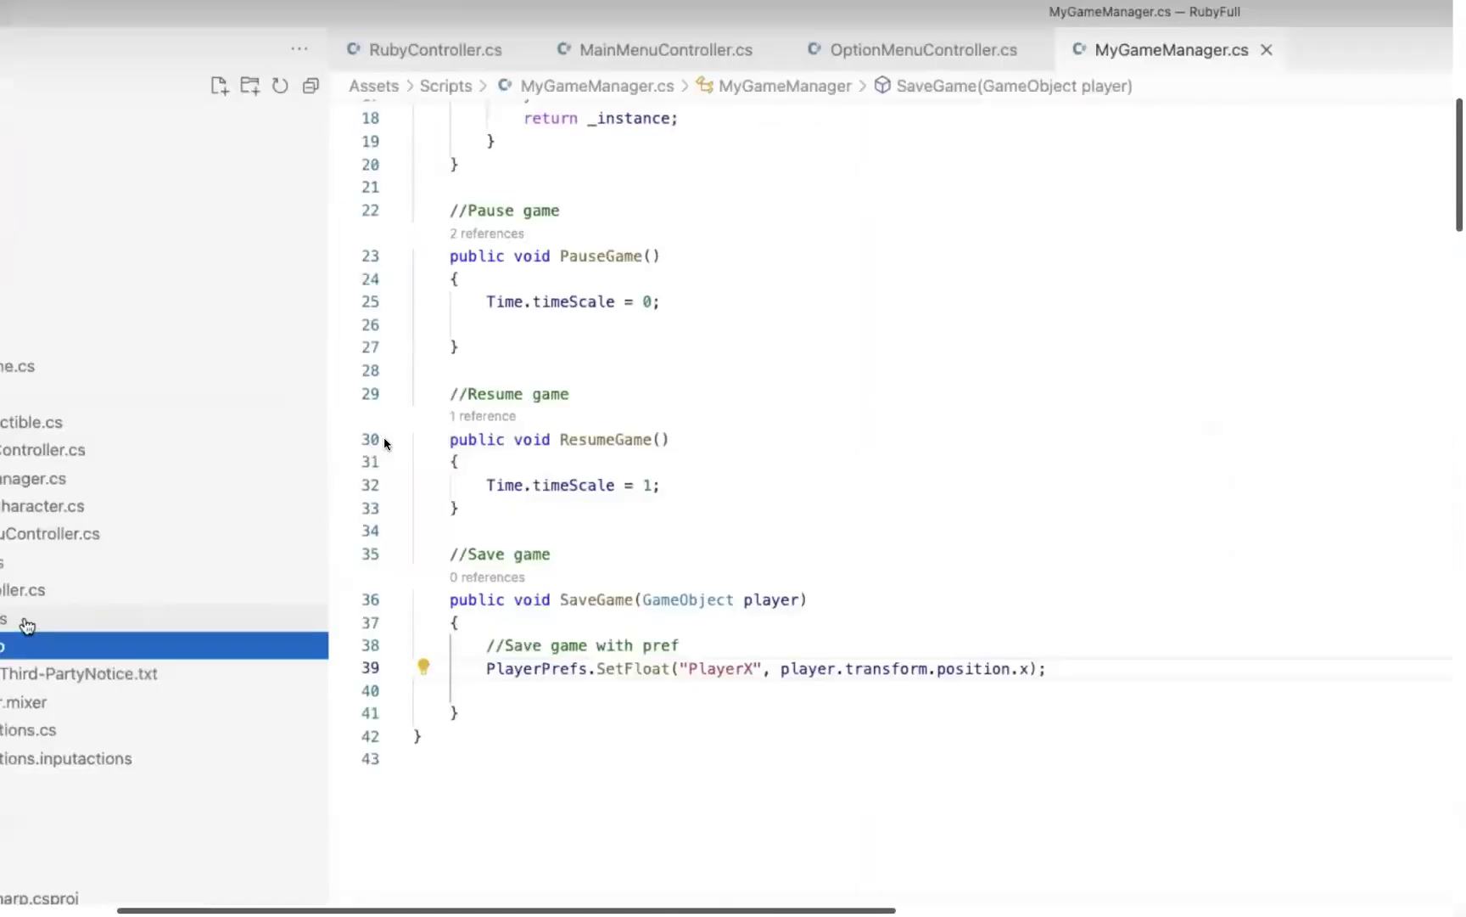
Remove RubyData's MonoBehaviour base class and add a [Serializable] attribute above it.
click(818, 250)
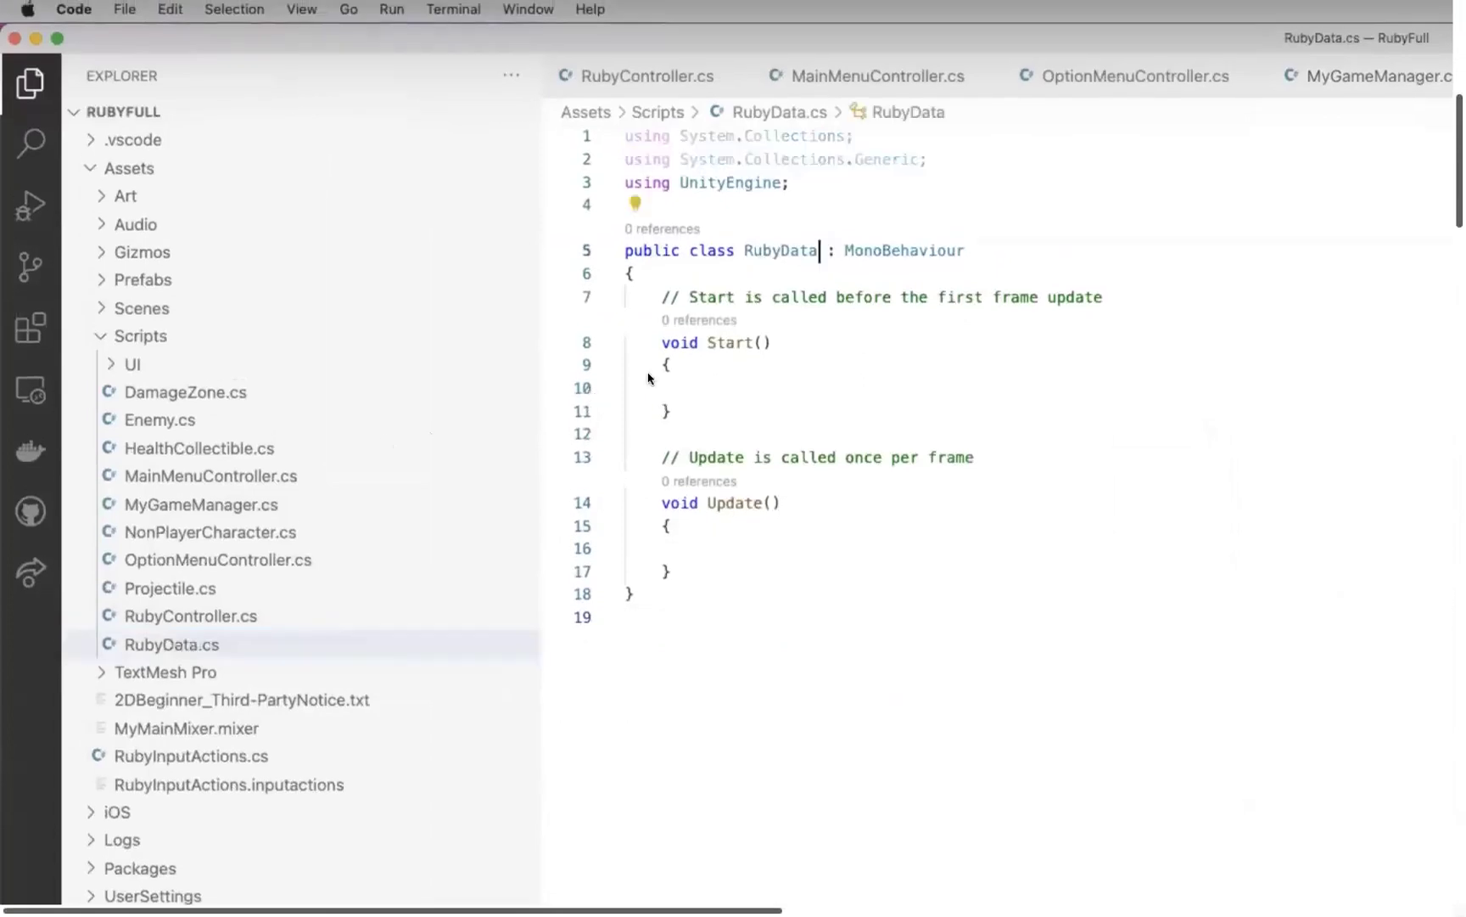
key(shift+End)
key(BackSpace)
click(798, 222)
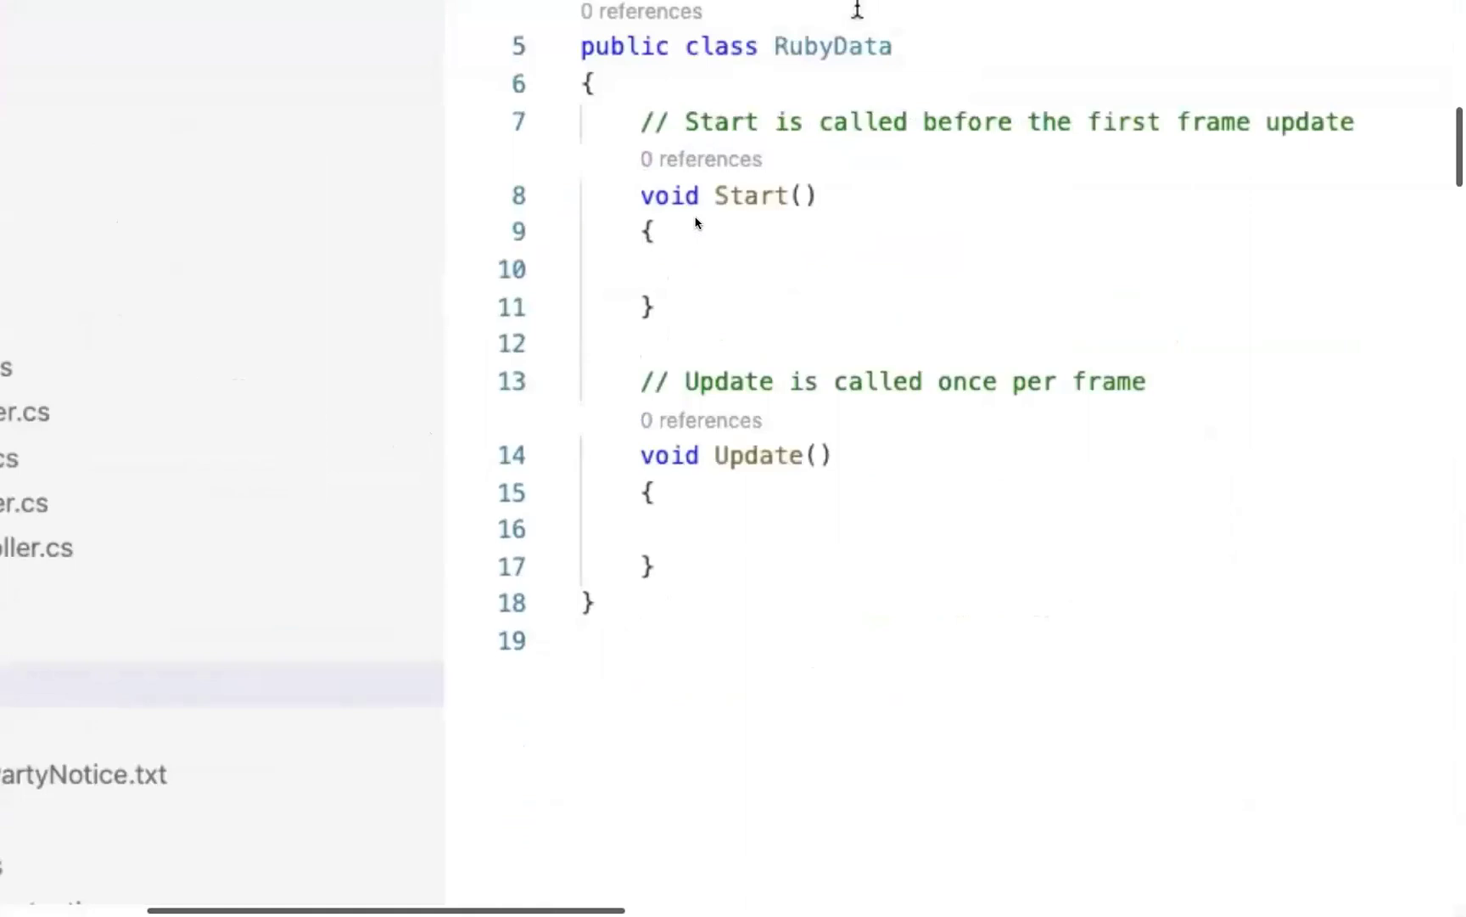
key(Return)
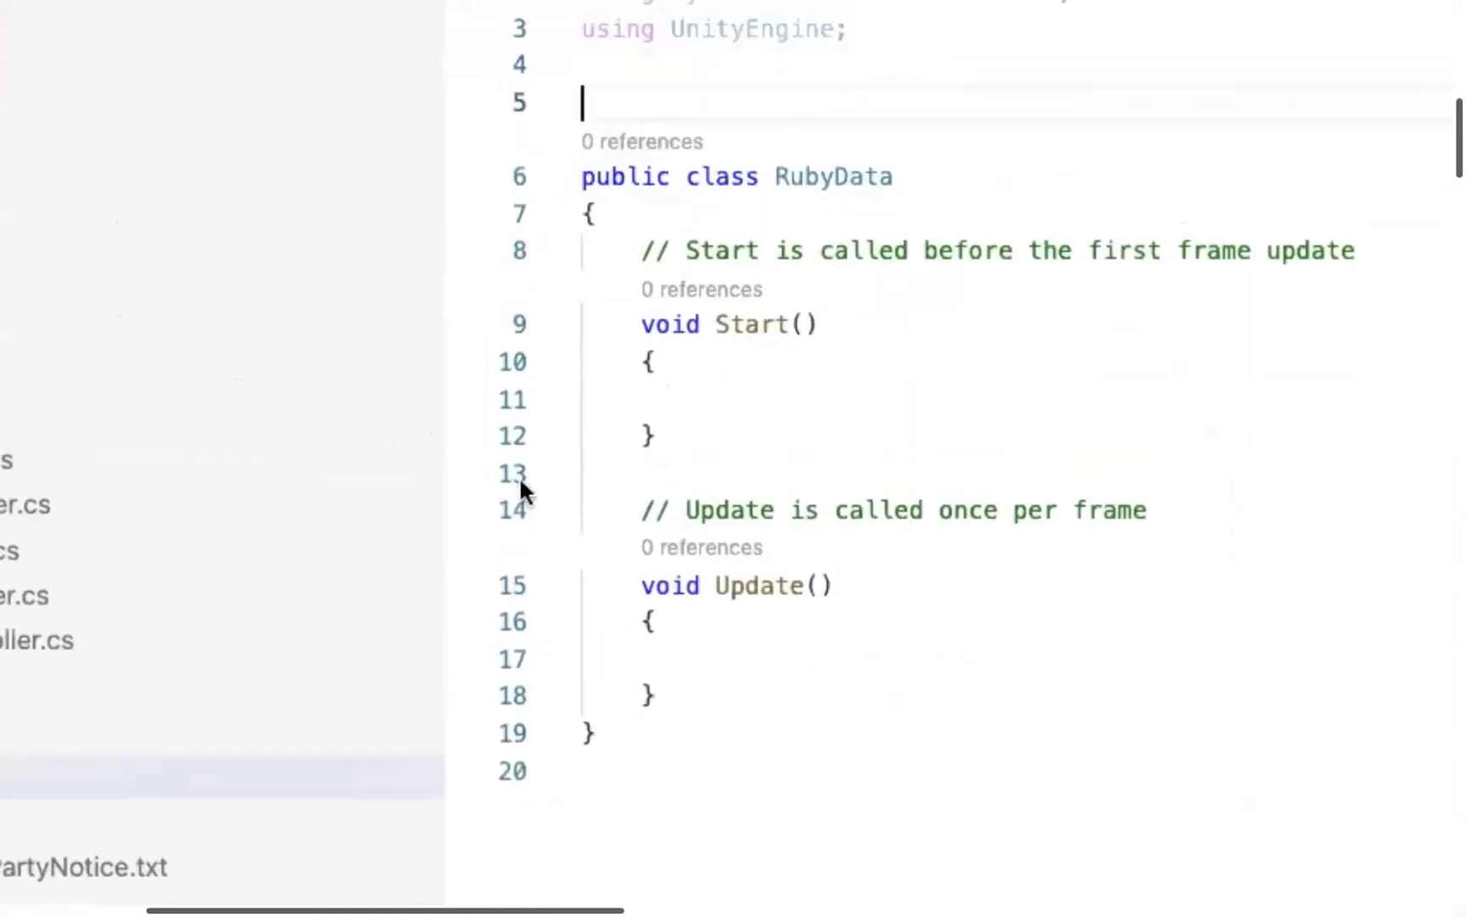
text([)
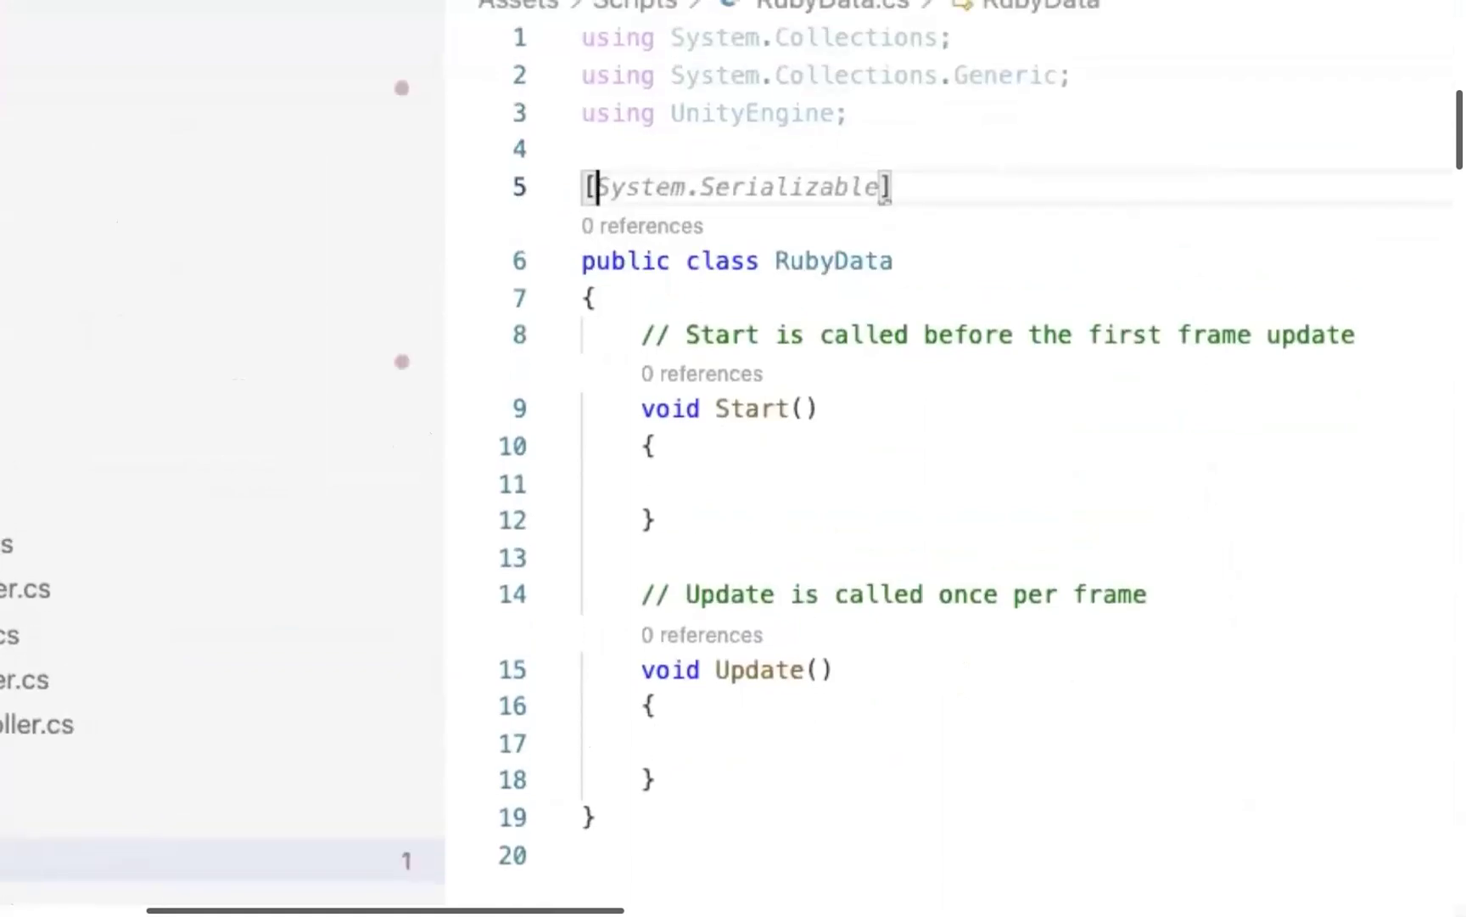
text(Ser)
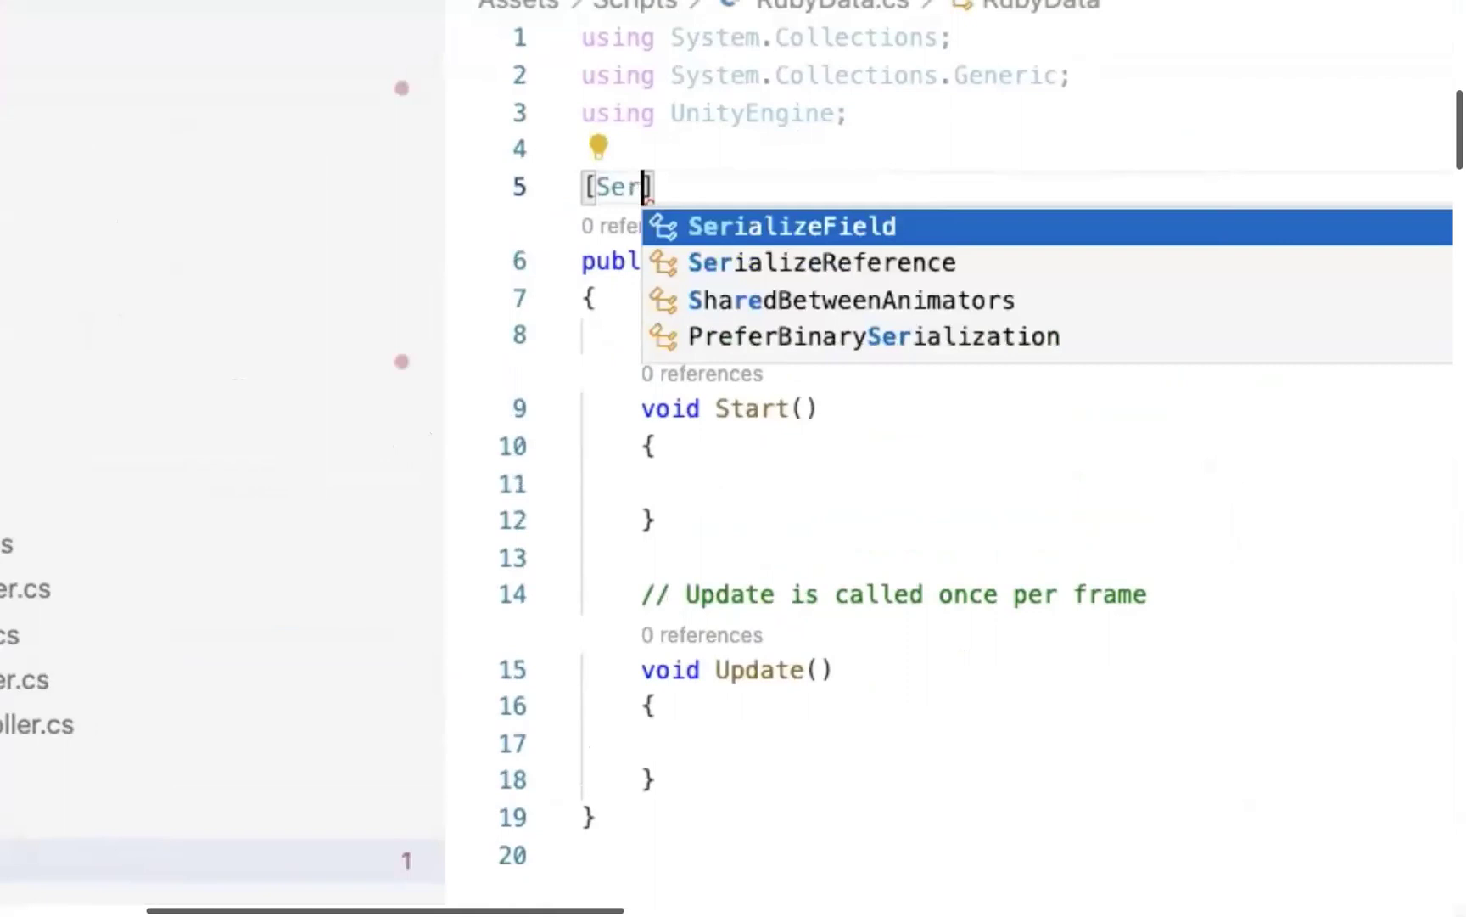
text(ia)
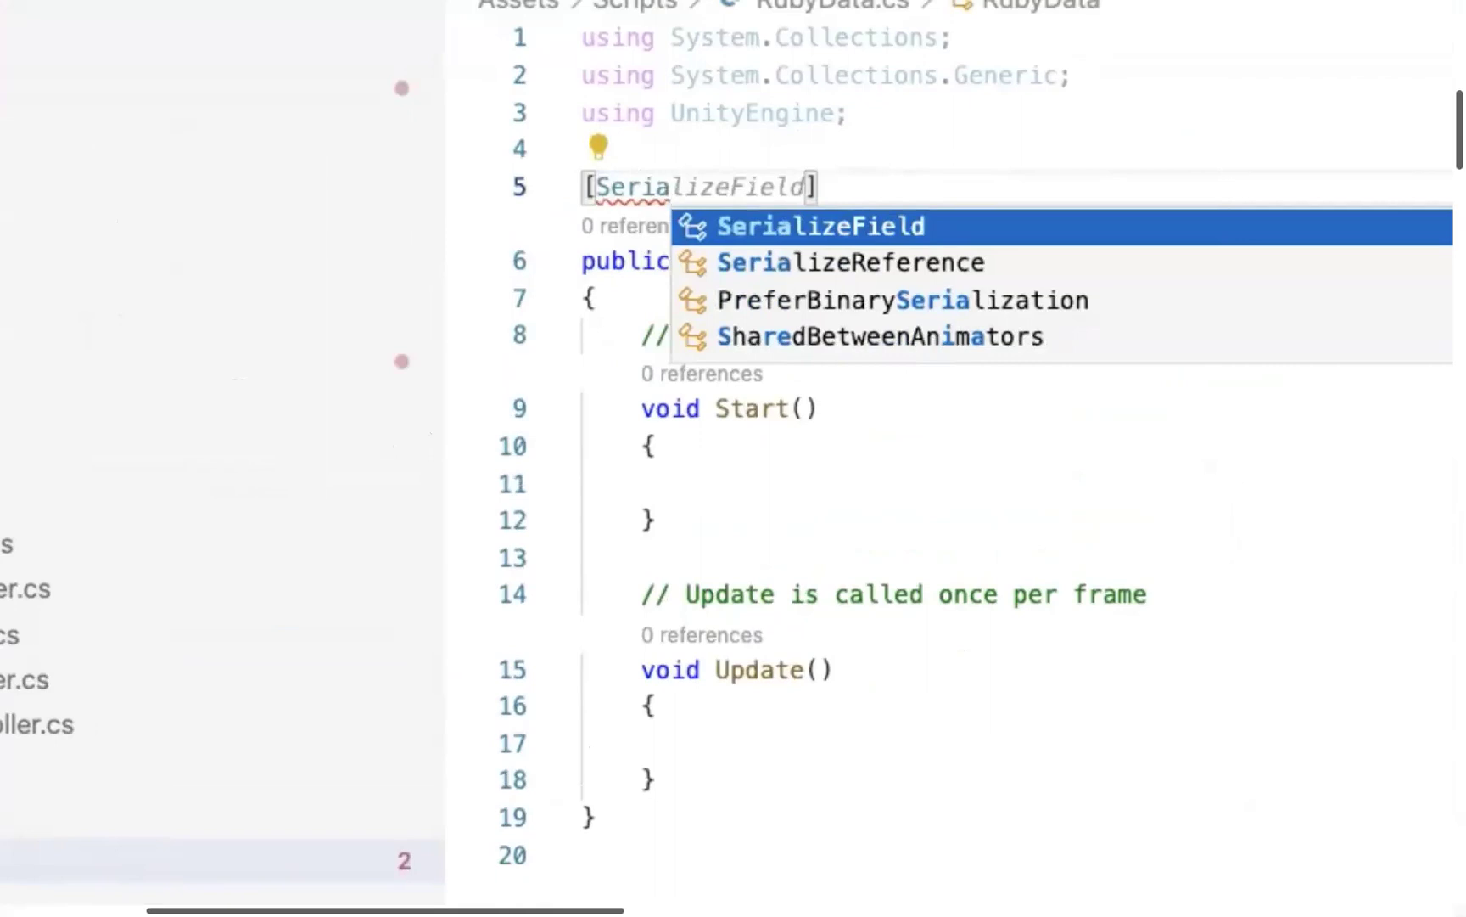
text(l)
key(BackSpace)
text(liz)
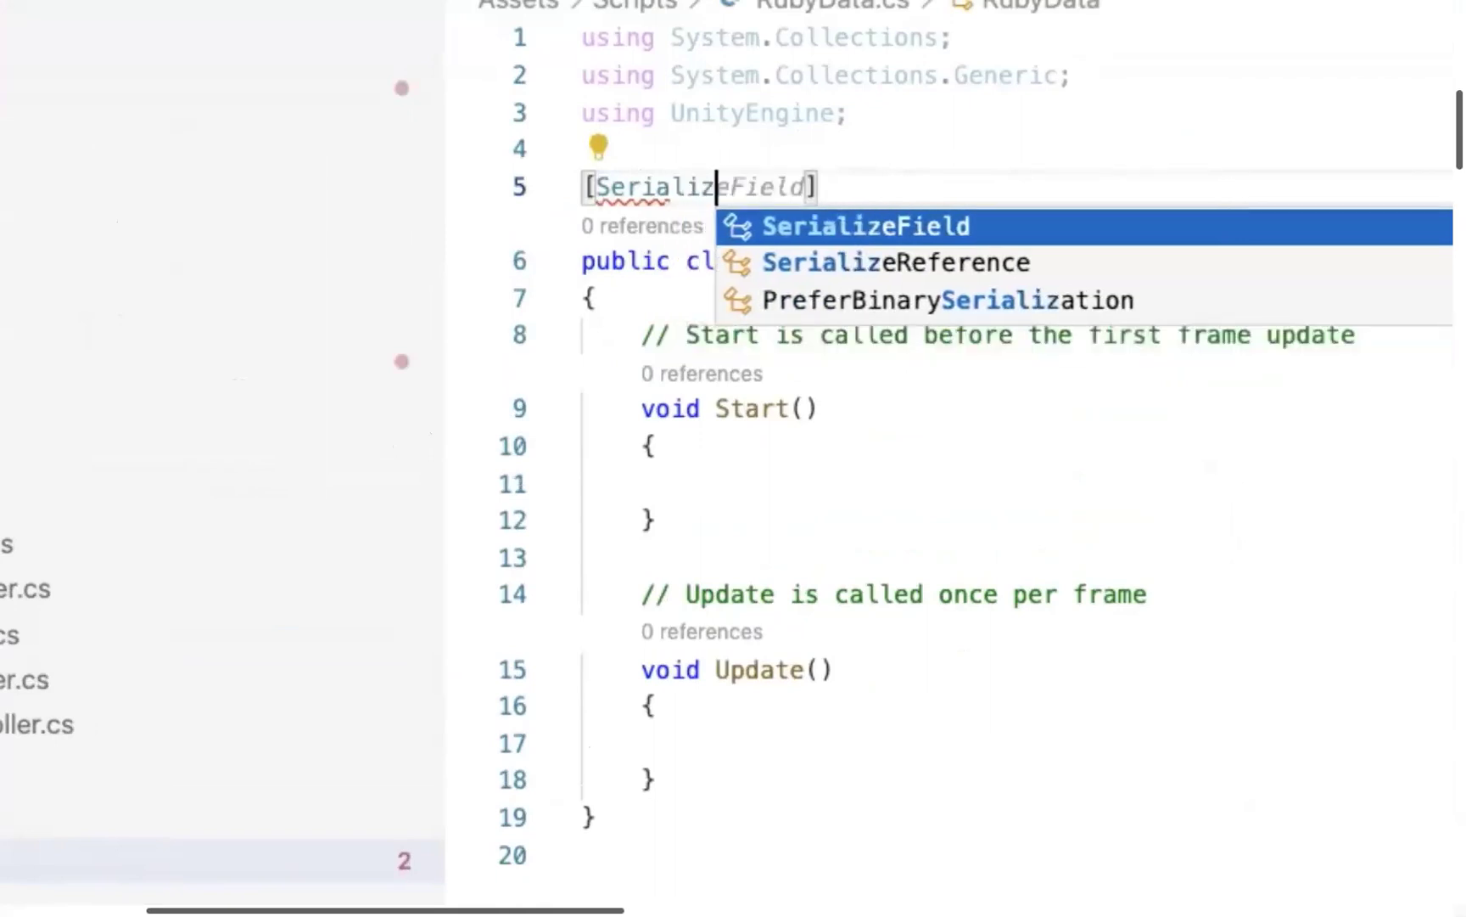
text(e)
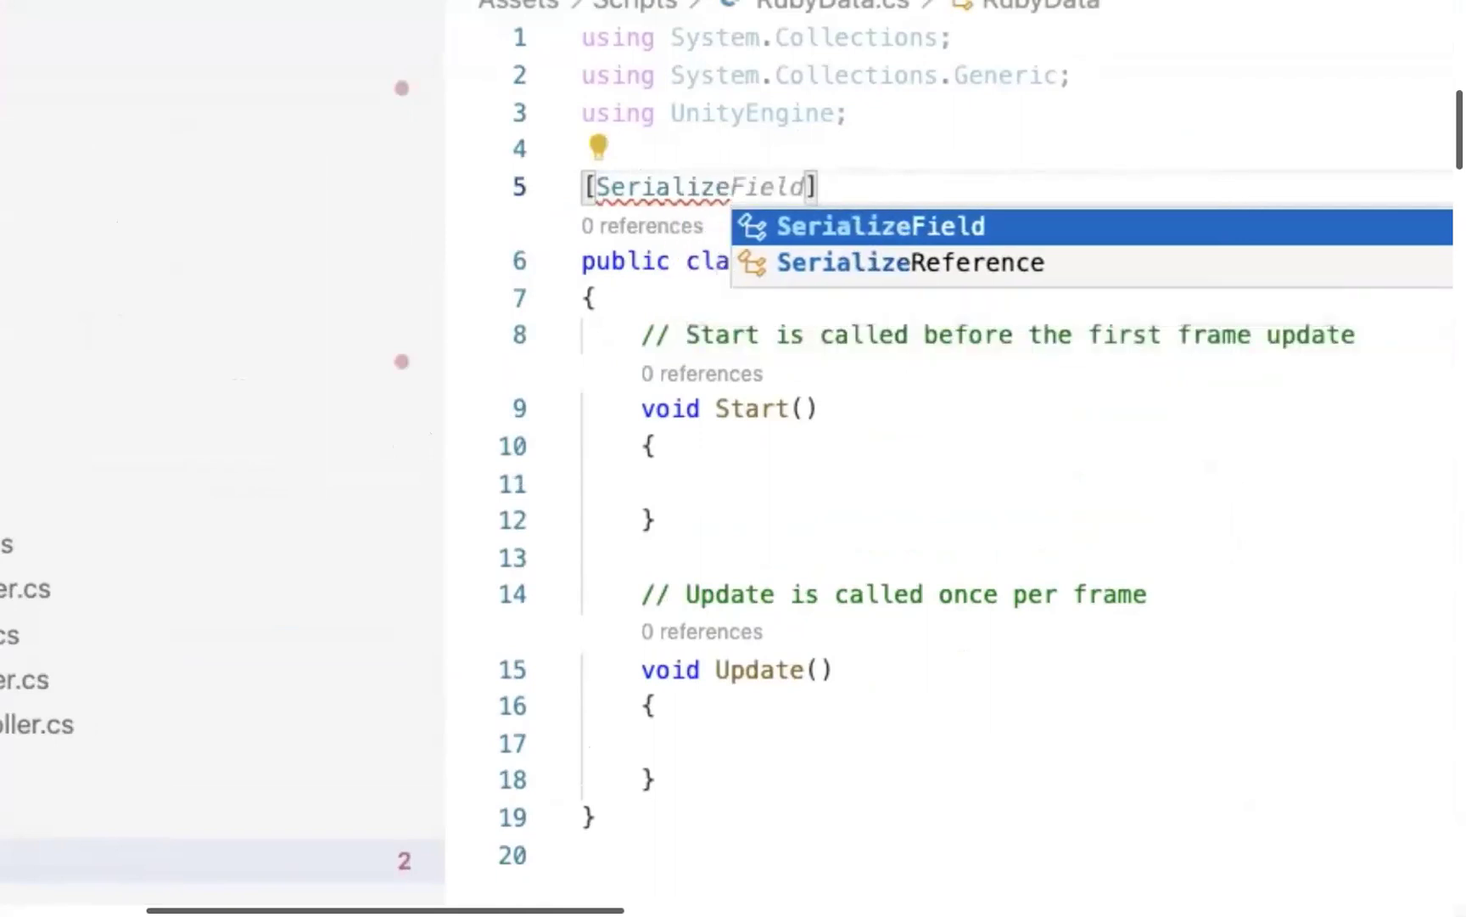
key(BackSpace)
text(a)
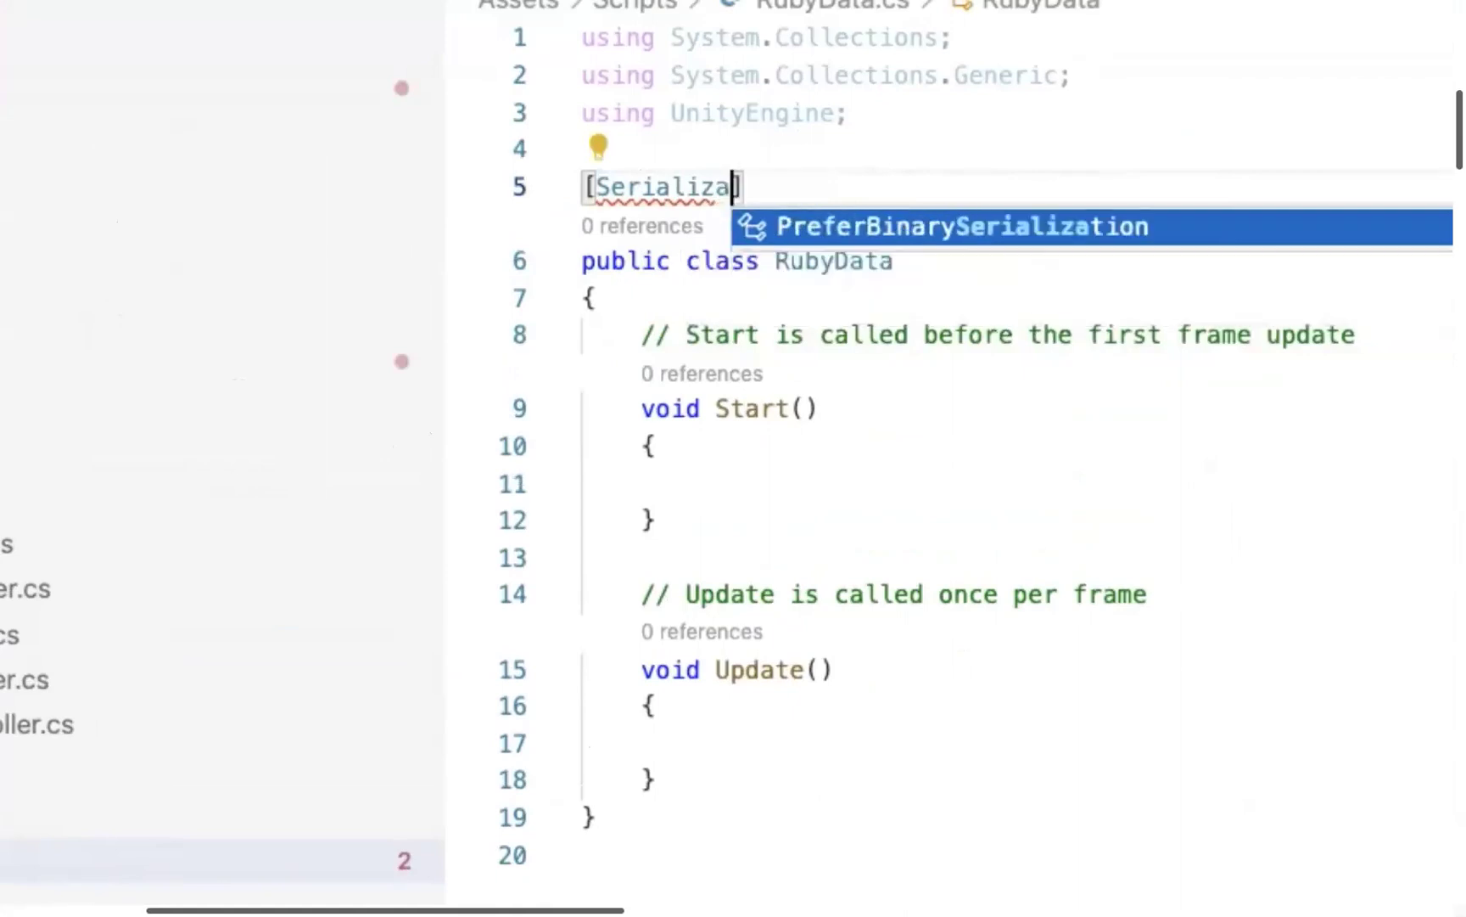
text(ble)
click(885, 841)
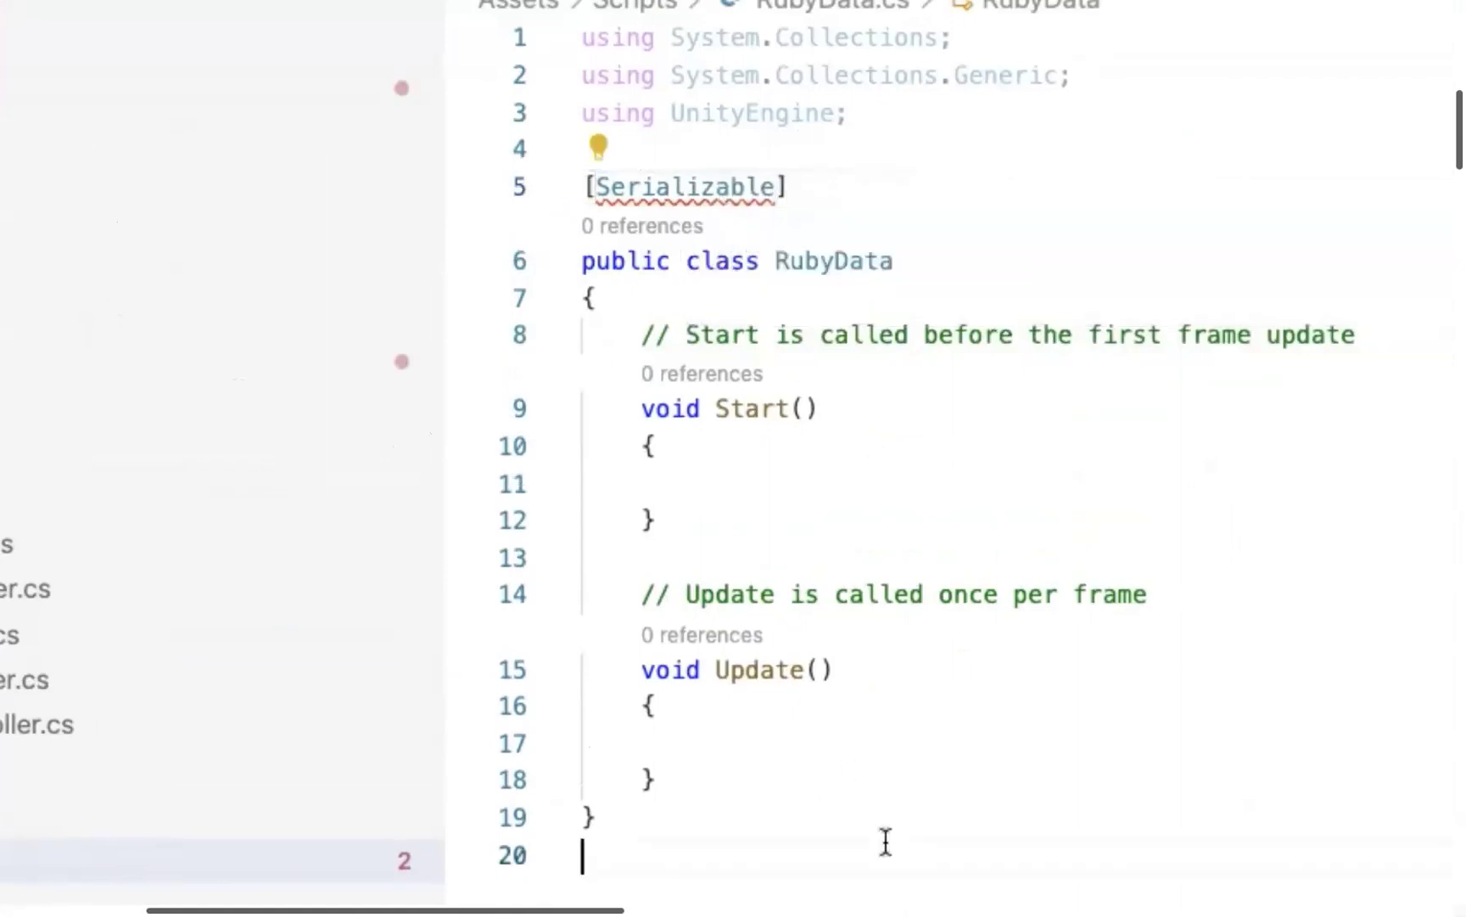
click(858, 153)
click(855, 183)
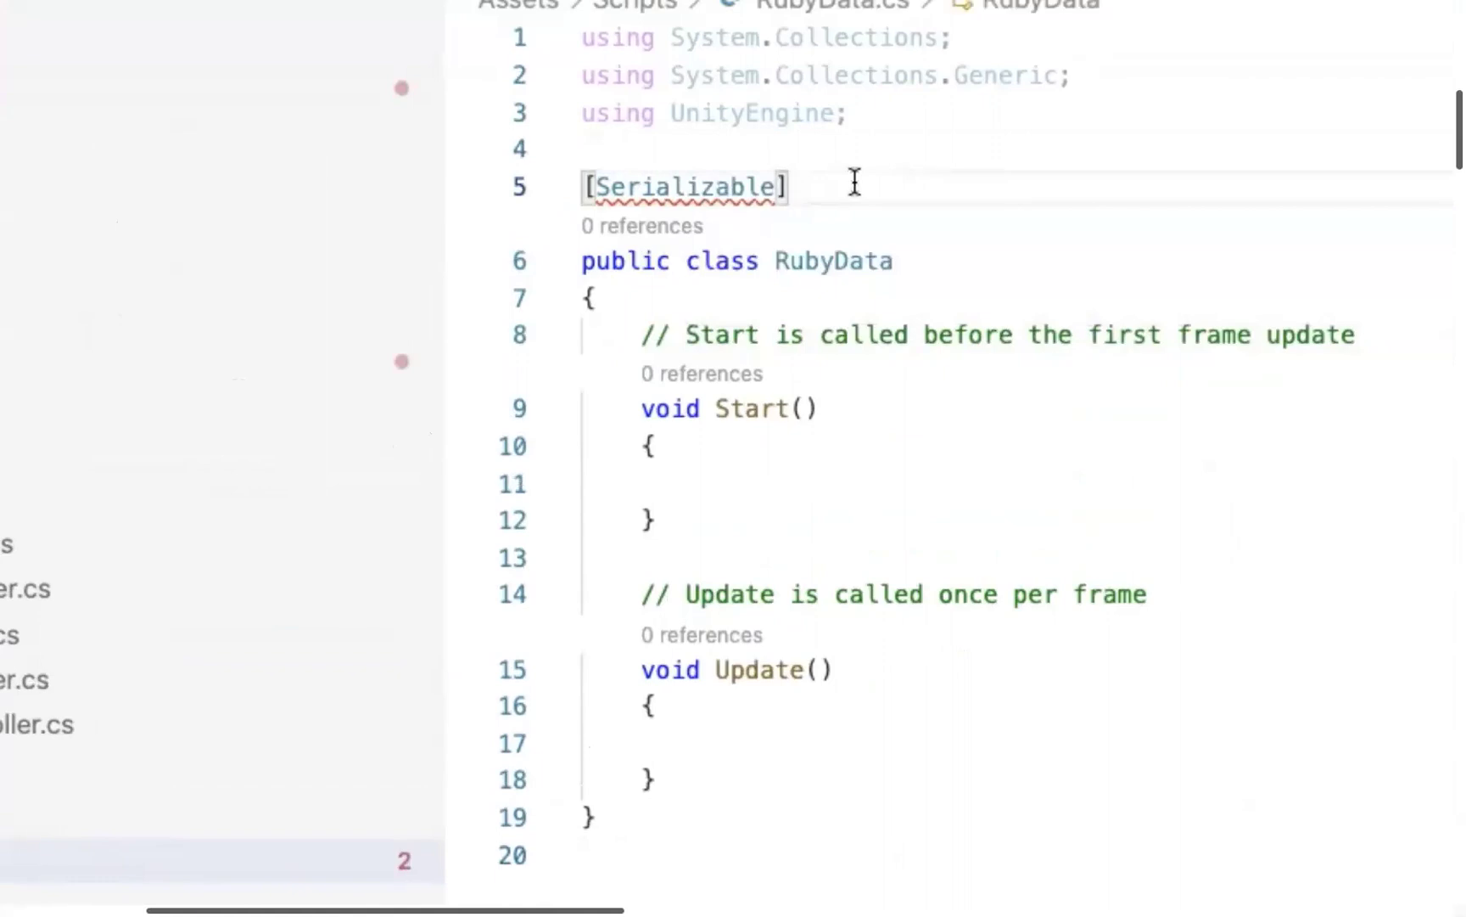
Add a 'using System;' import at the top of RubyData.cs.
click(871, 138)
text(using S)
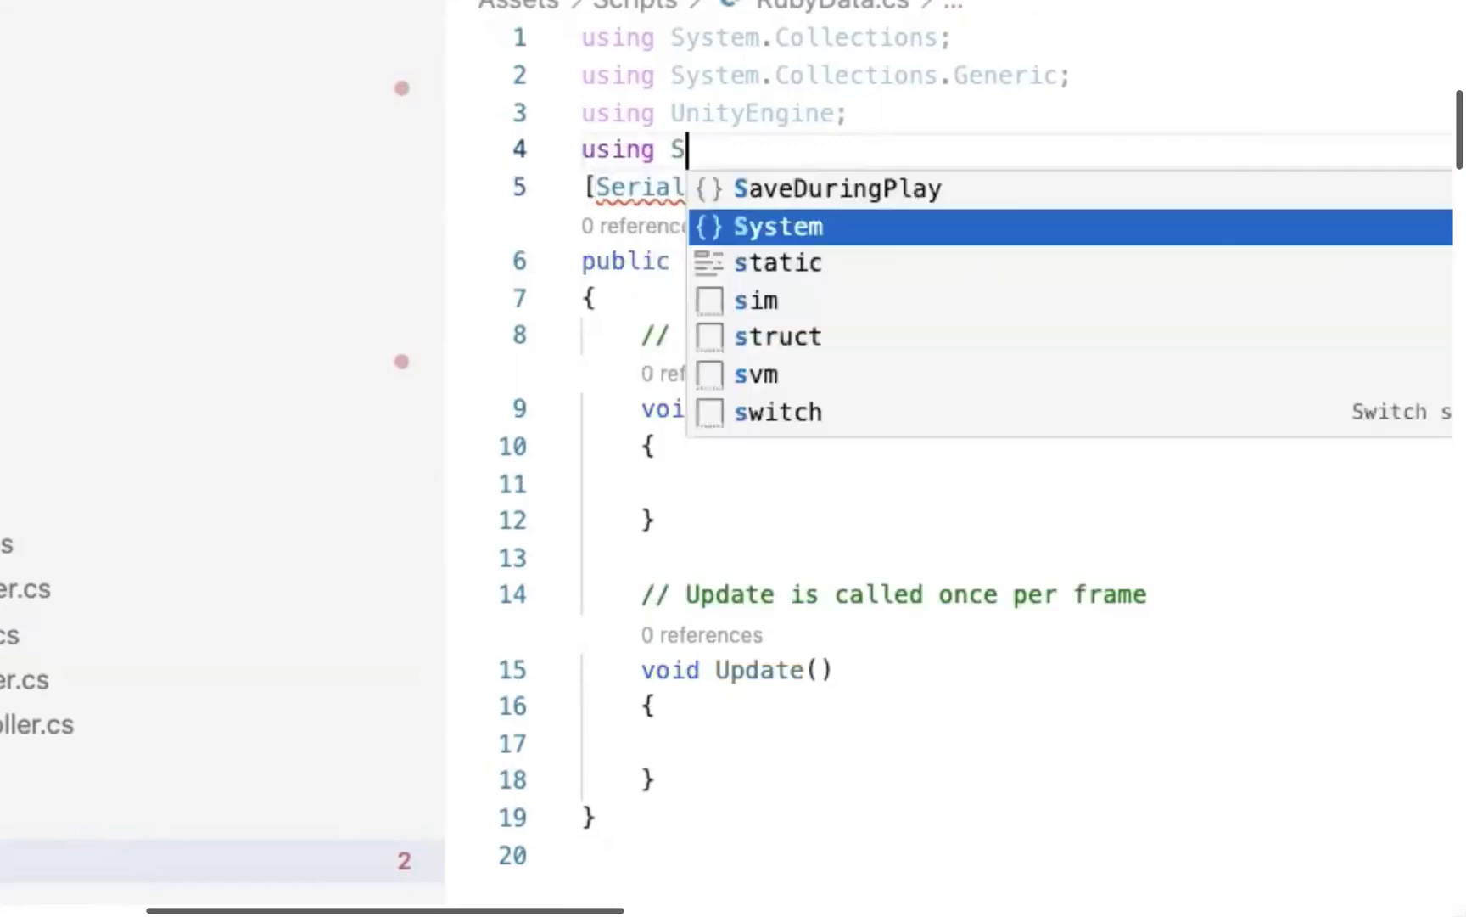
key(Return)
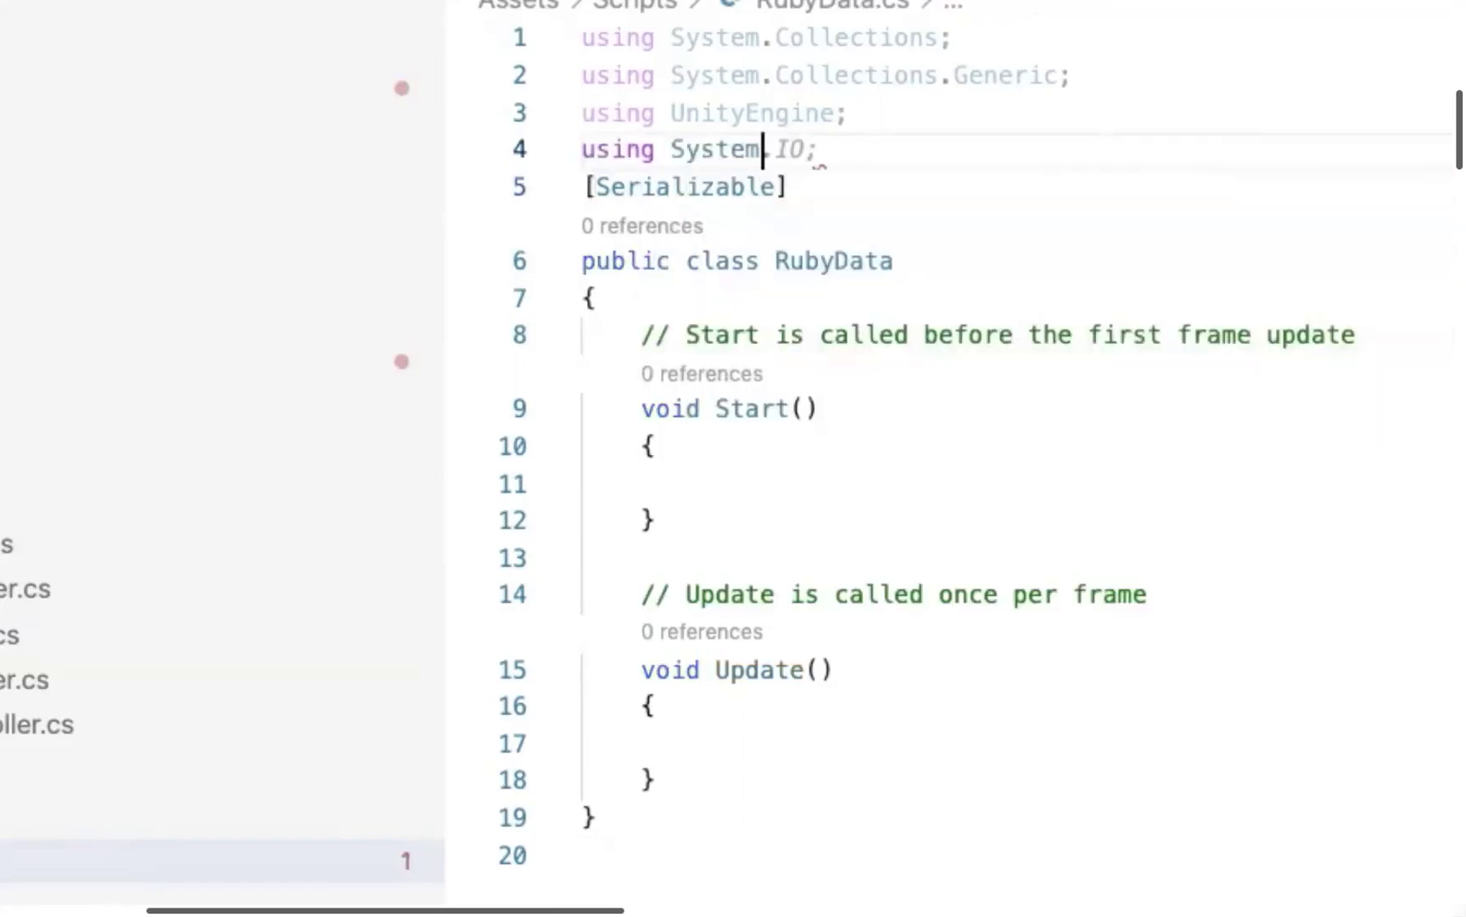
key(Tab)
click(582, 149)
key(End)
key(Return)
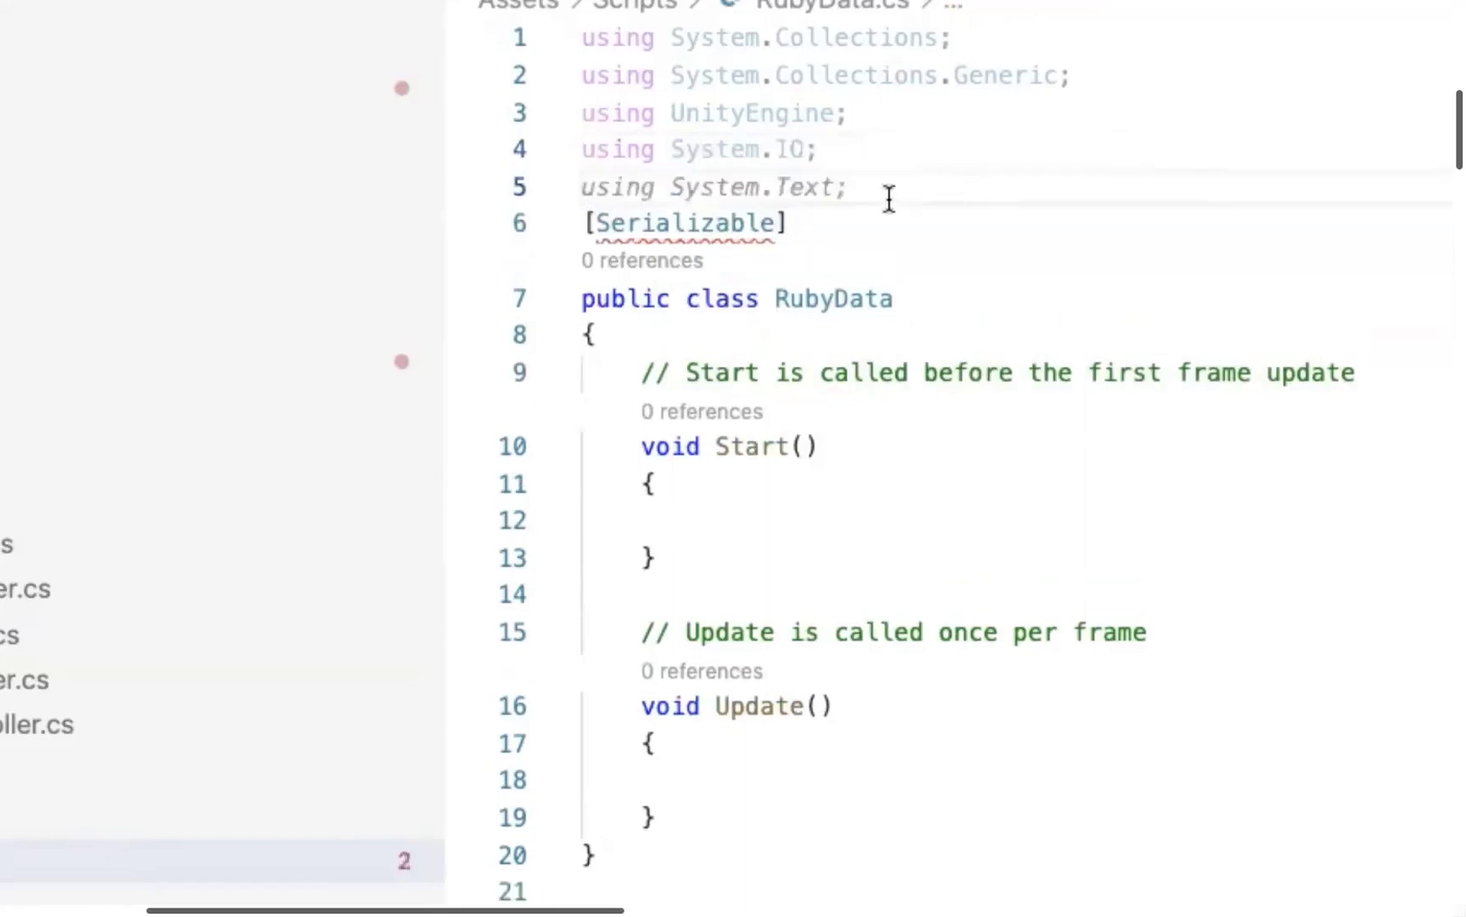
key(Return)
key(Return)
click(805, 150)
key(shift+alt+Left)
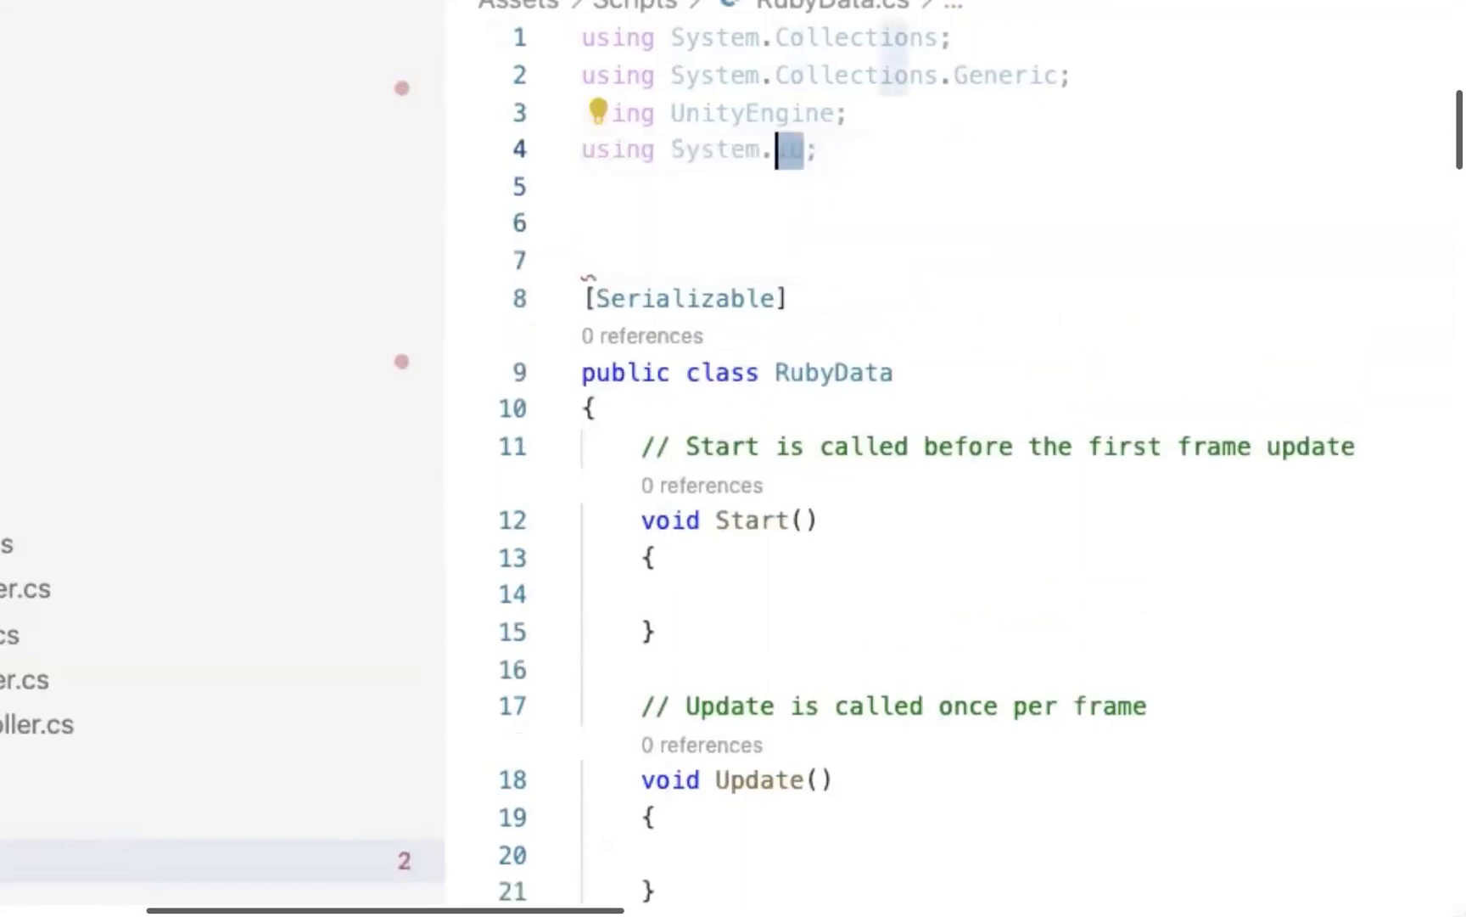
key(ctrl+space)
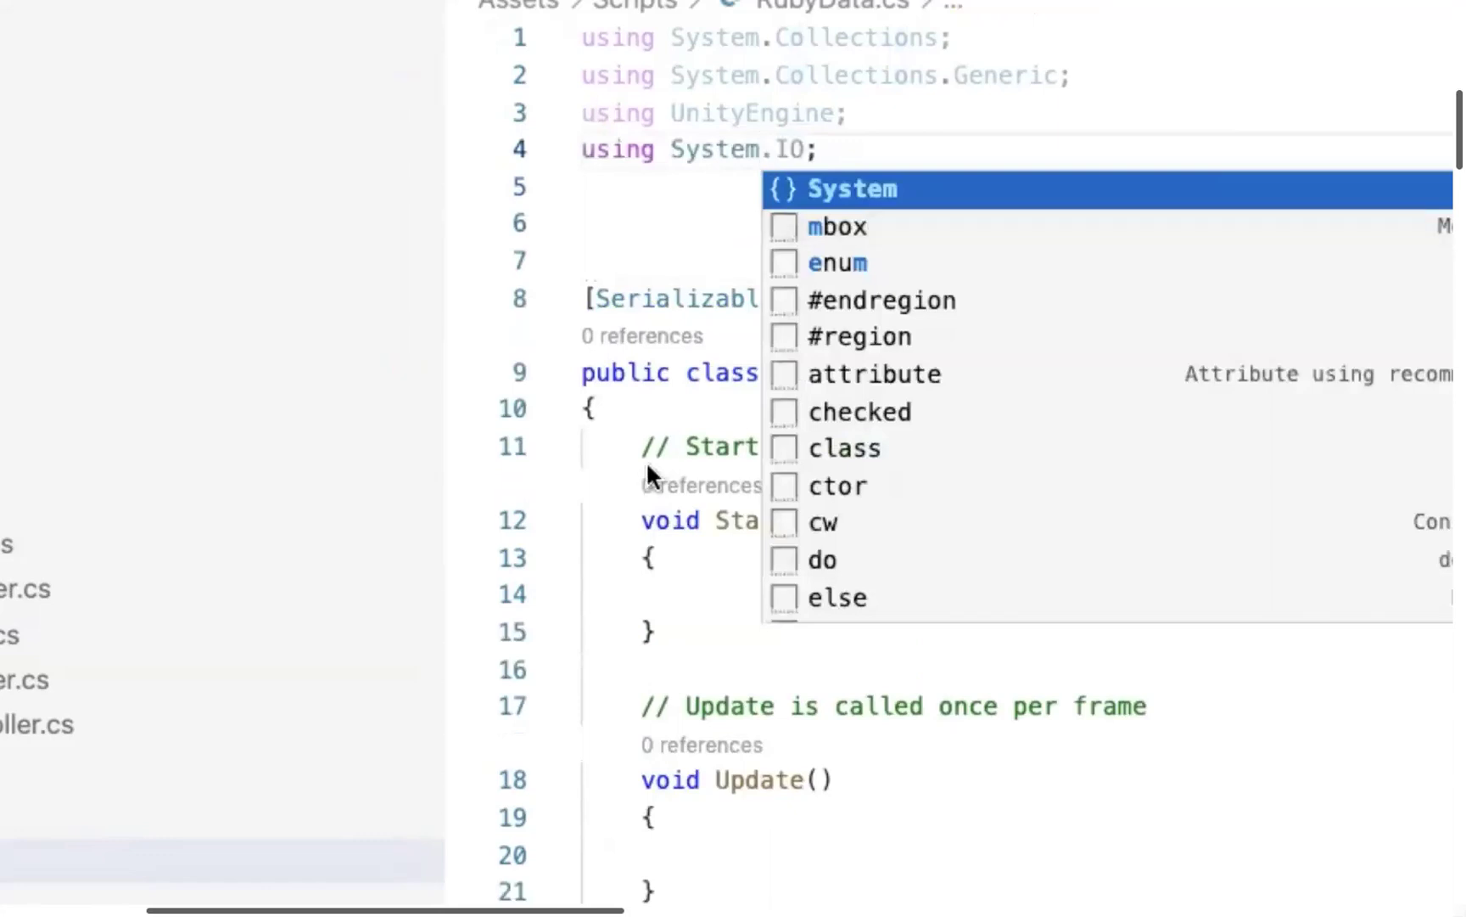
key(Return)
Delete the template Start and Update methods from RubyData.
click(786, 397)
click(629, 447)
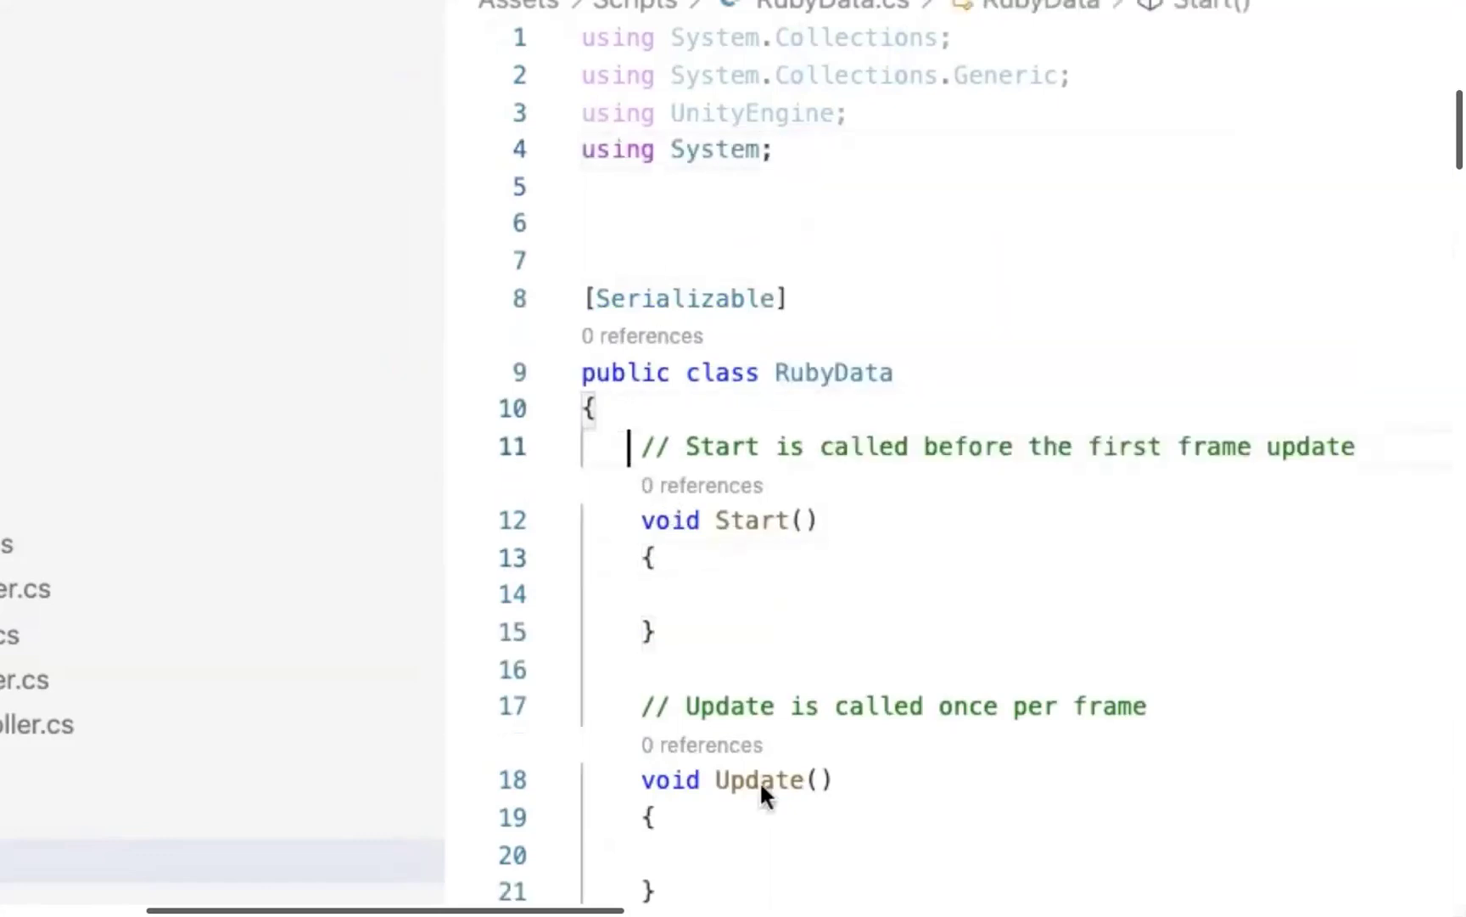
shift+click(727, 882)
key(BackSpace)
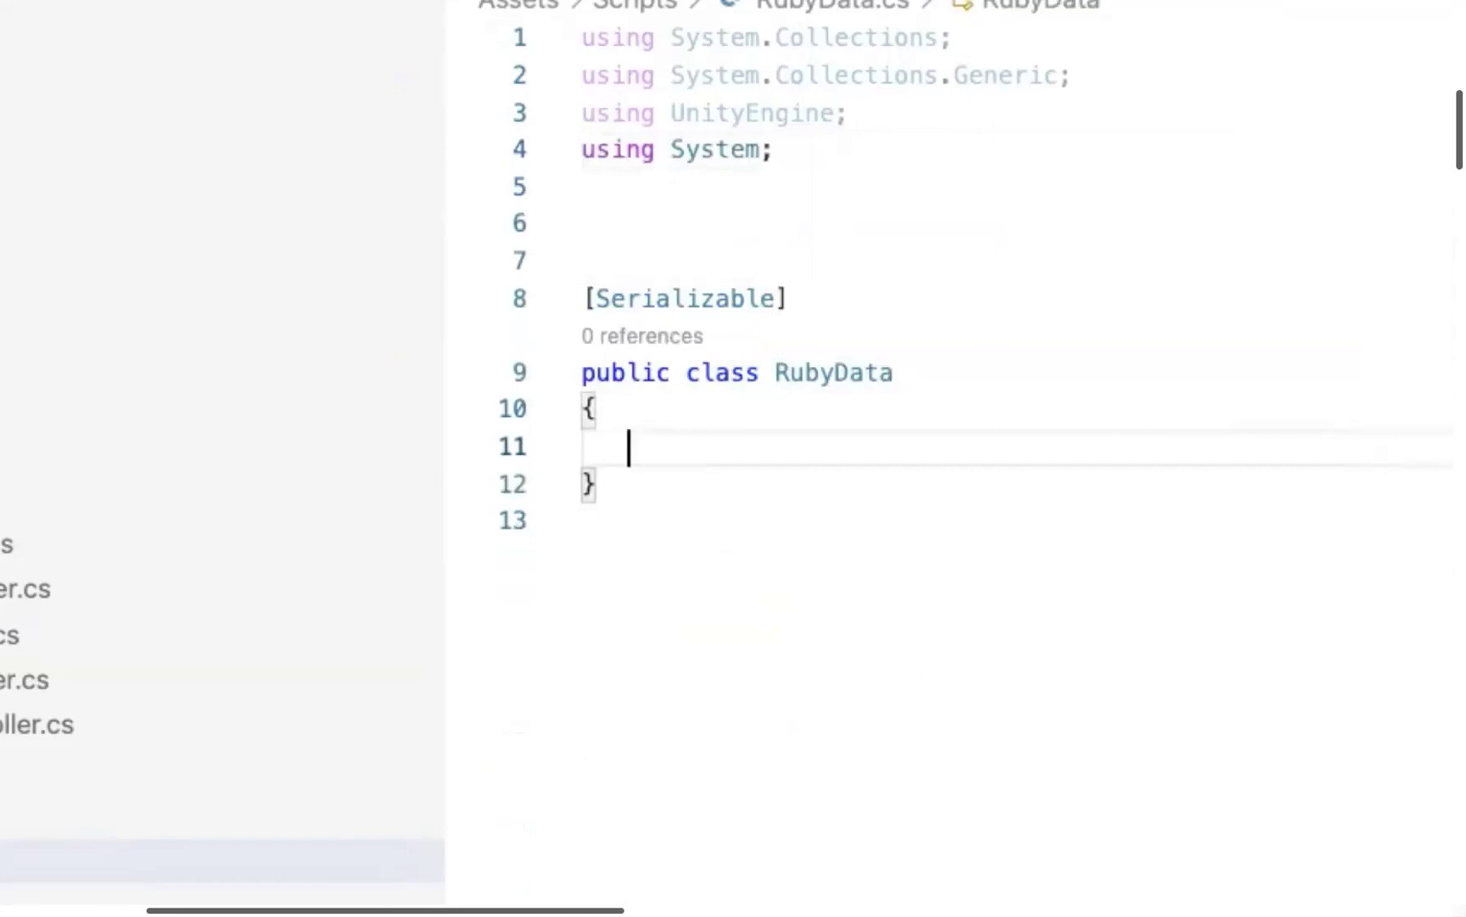
Add a public int health field to RubyData and save.
text(pulblic )
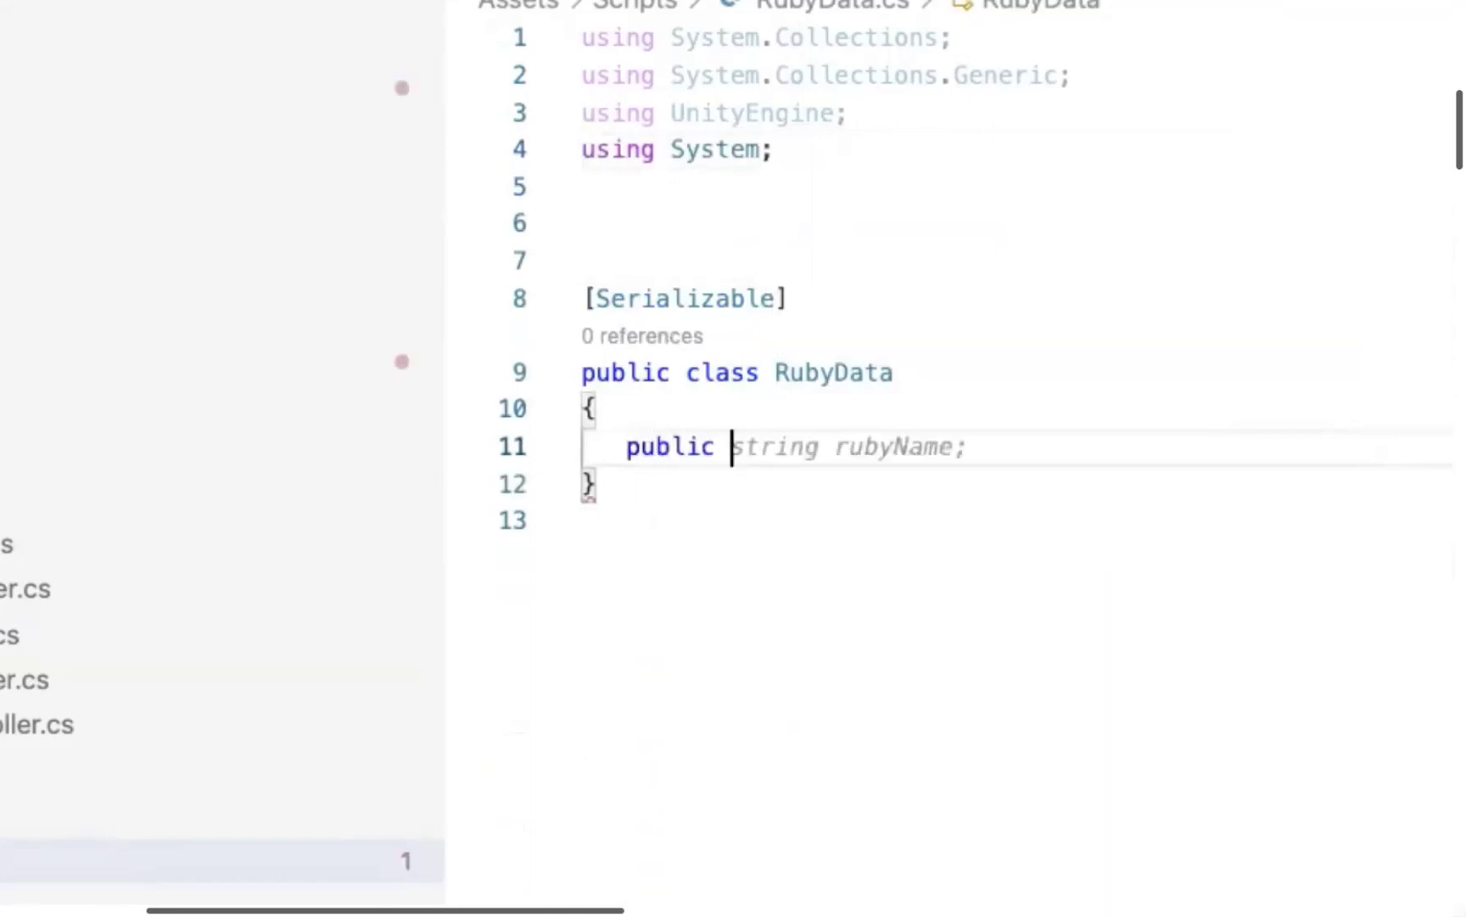
text(int )
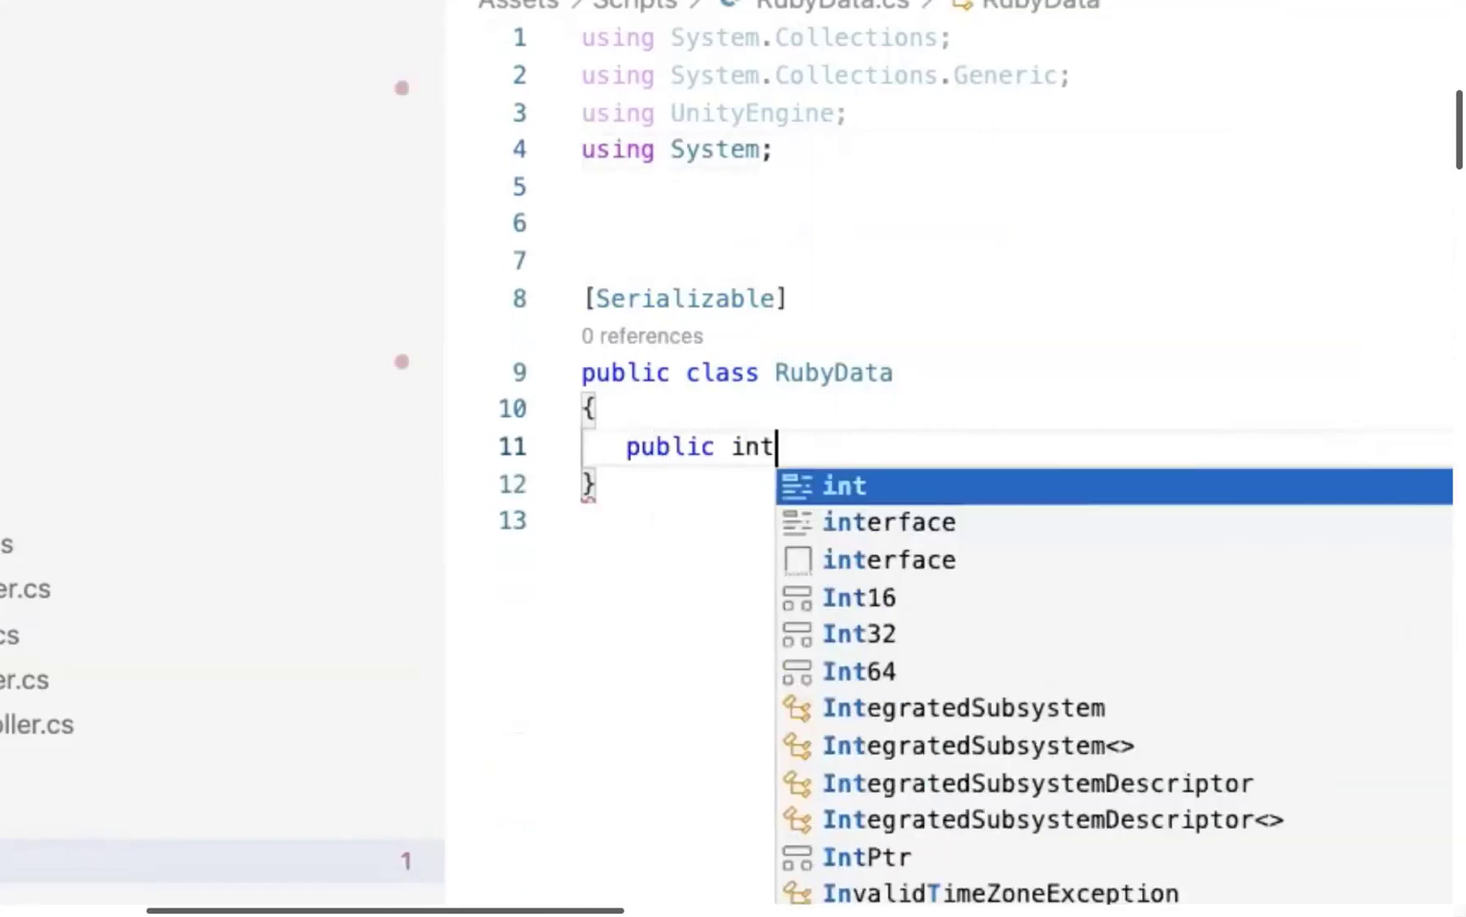
text(hea)
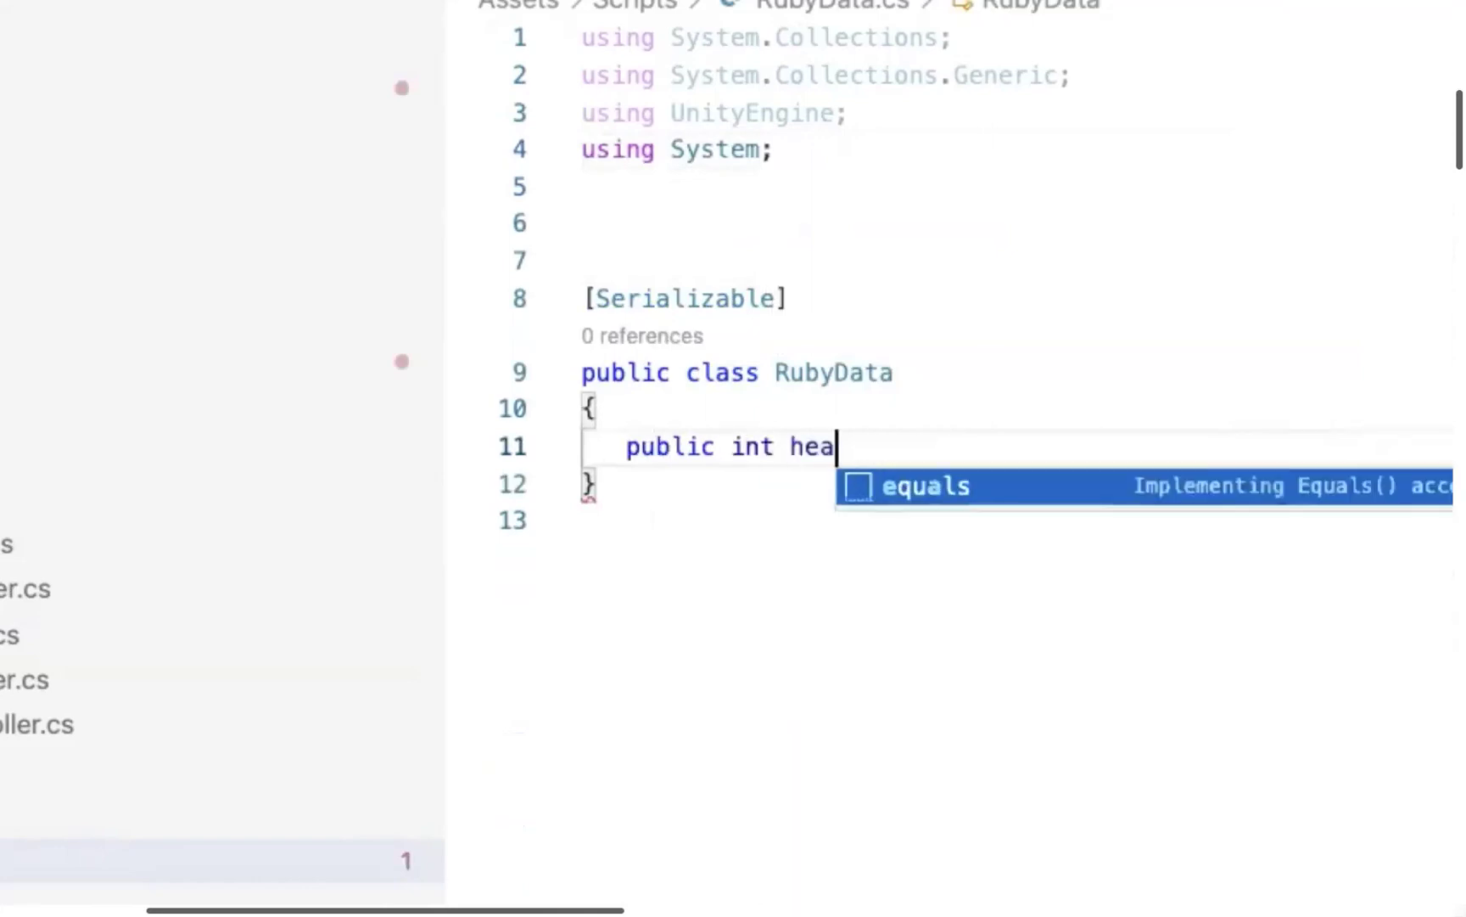
text(lth)
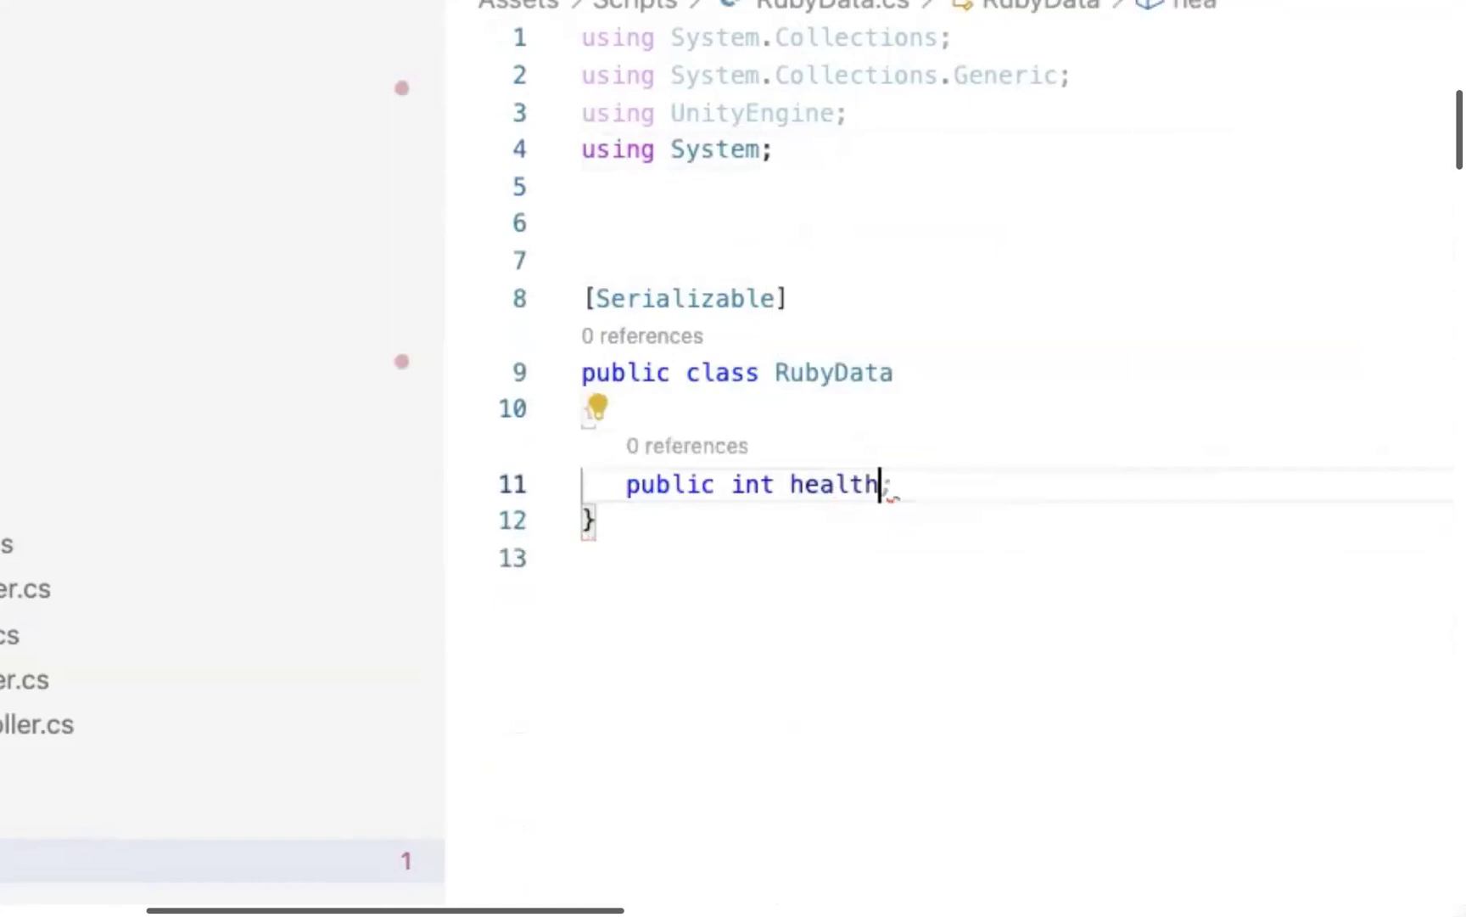
text(;)
key(Return)
key(ctrl+s)
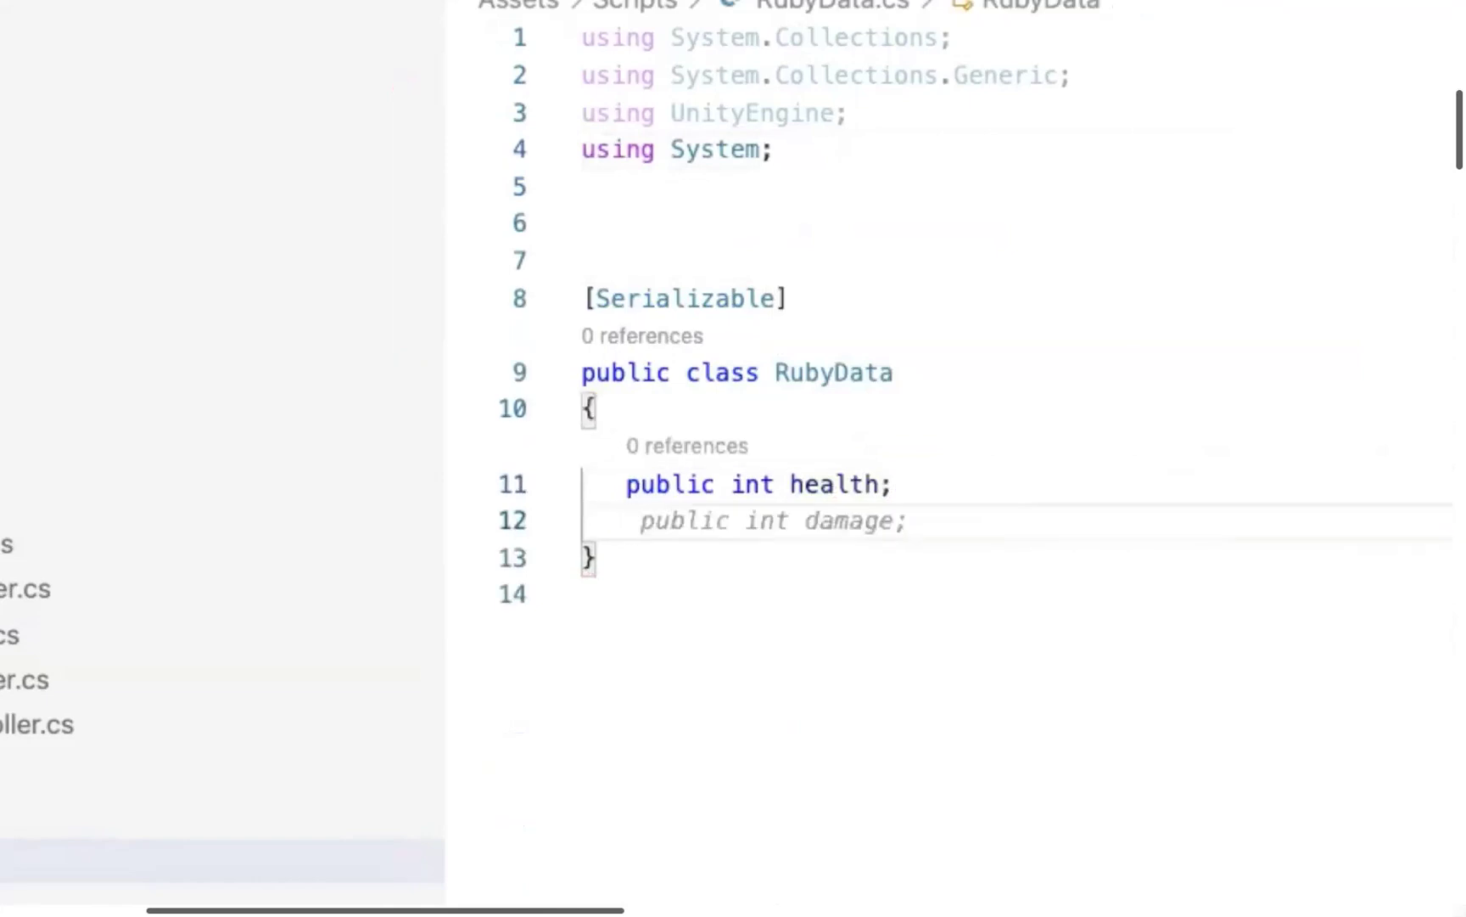
Add a public postion field, trying Vector2 as its type before removing it.
text(public positi)
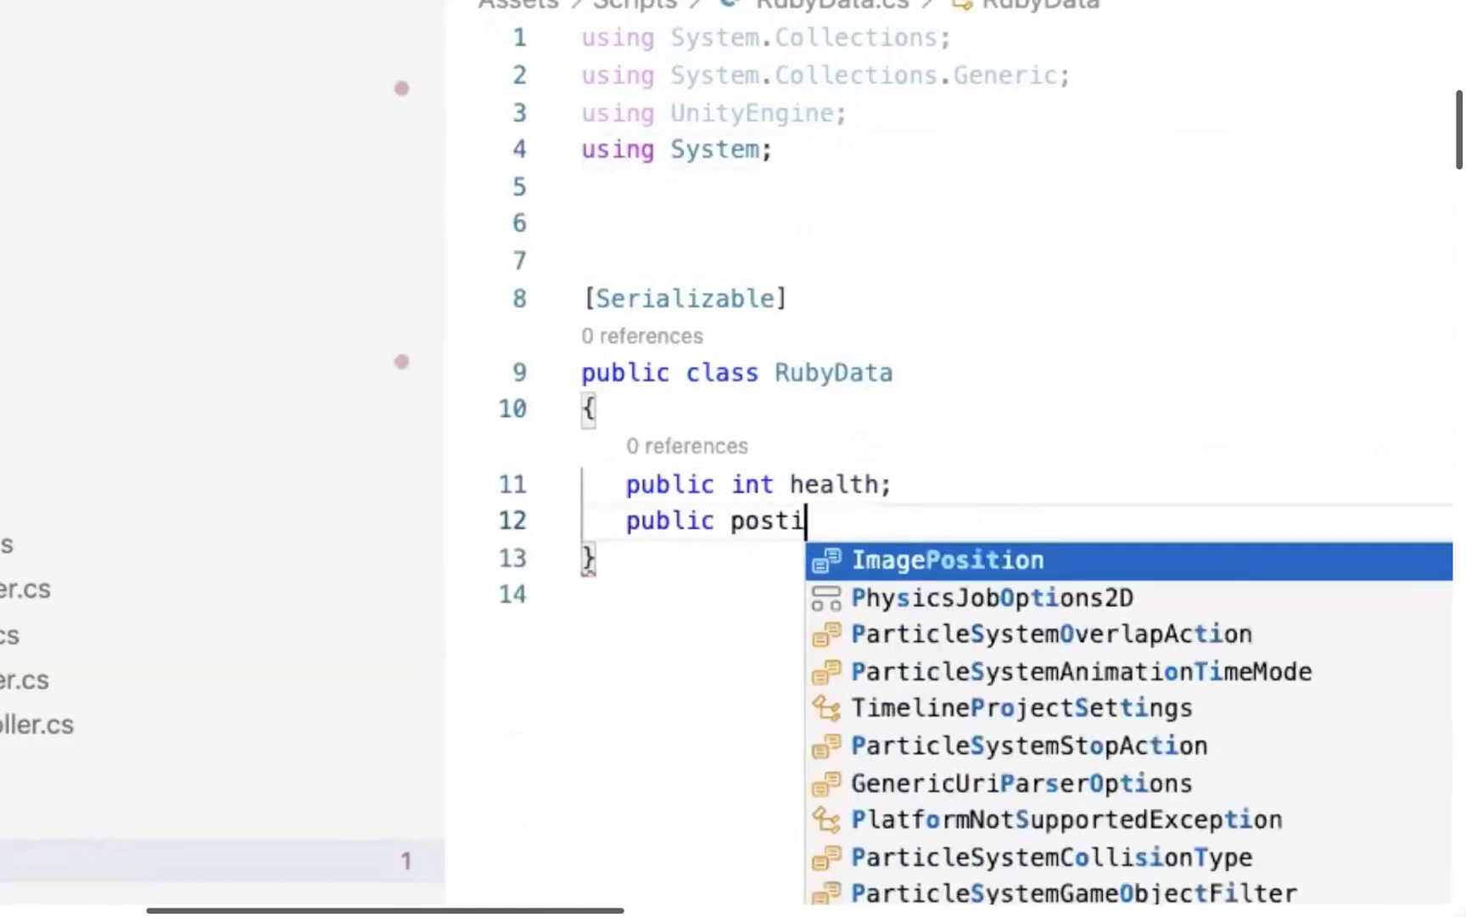
text(on;)
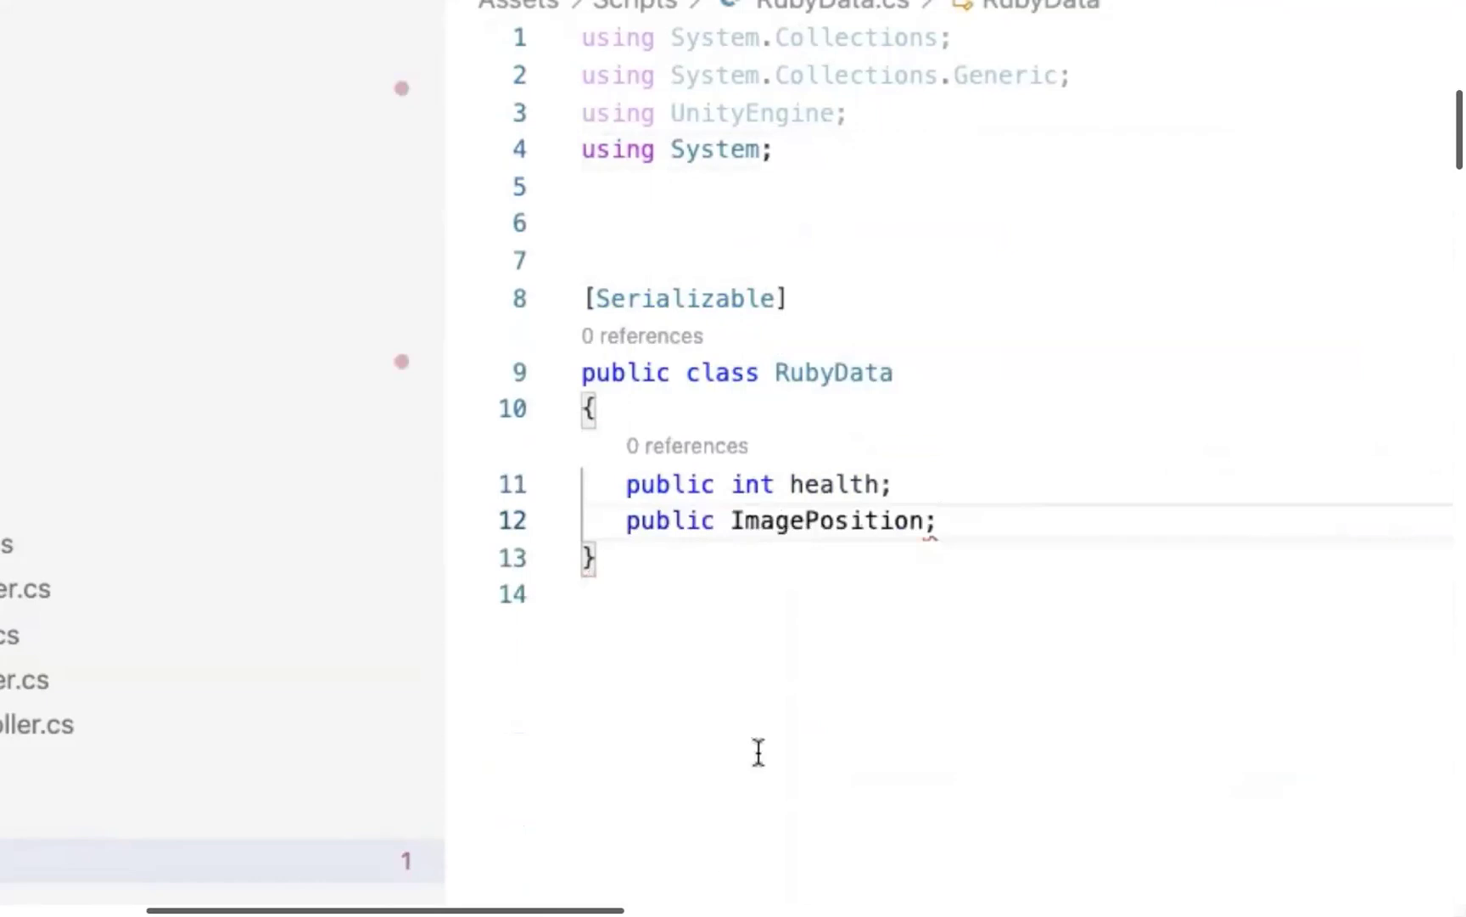
double_click(740, 519)
text(postion)
key(Escape)
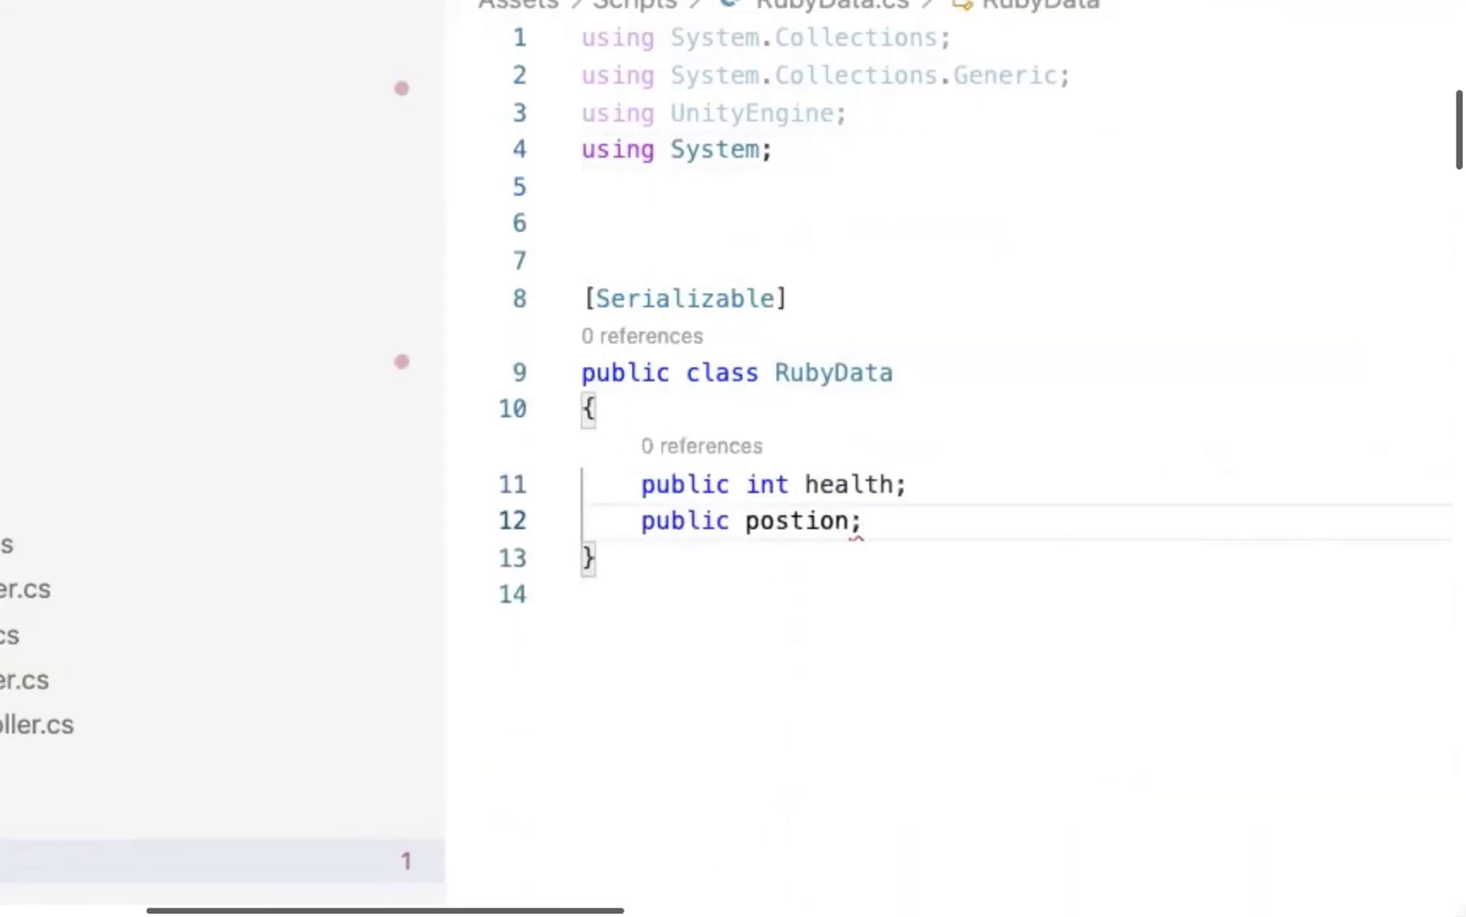
click(746, 520)
text(vector)
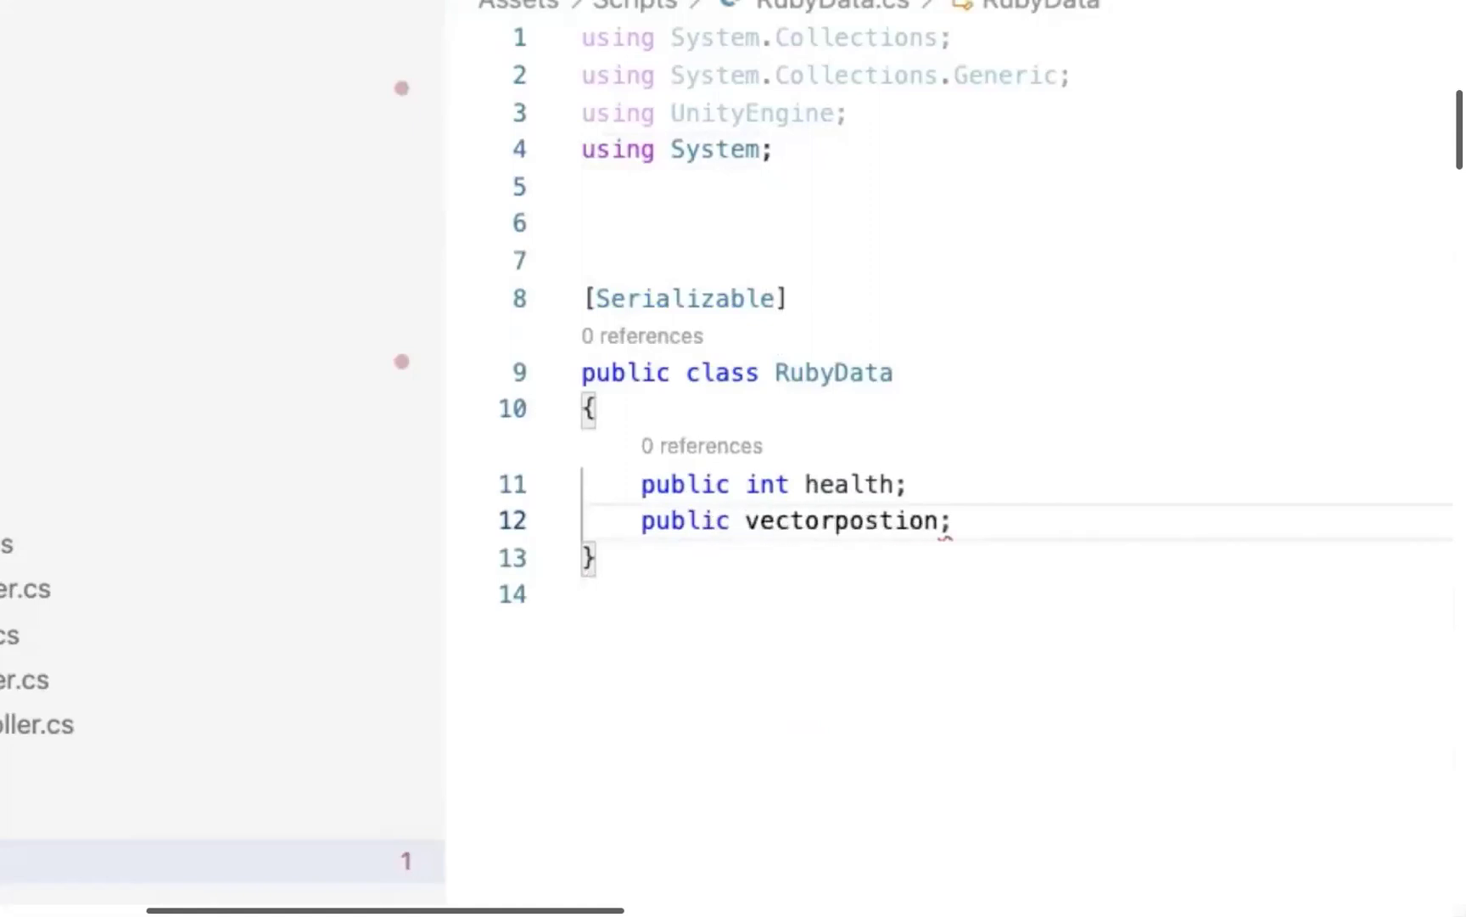
text(2)
key(Left)
key(Left)
key(Left)
key(Left)
key(Left)
key(Left)
key(Left)
key(BackSpace)
text(V)
key(End)
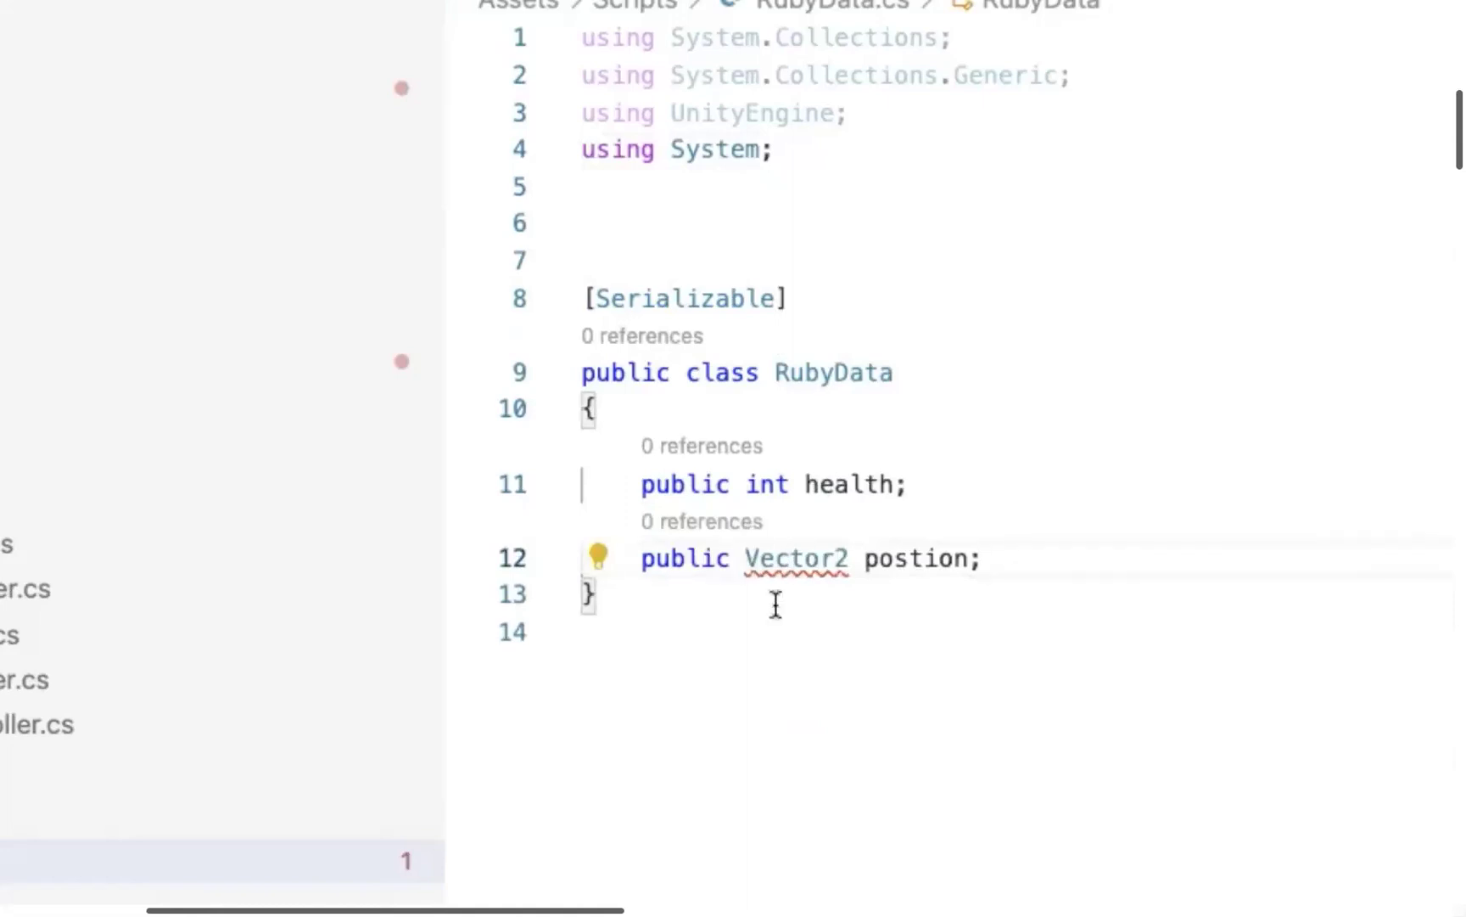
click(802, 558)
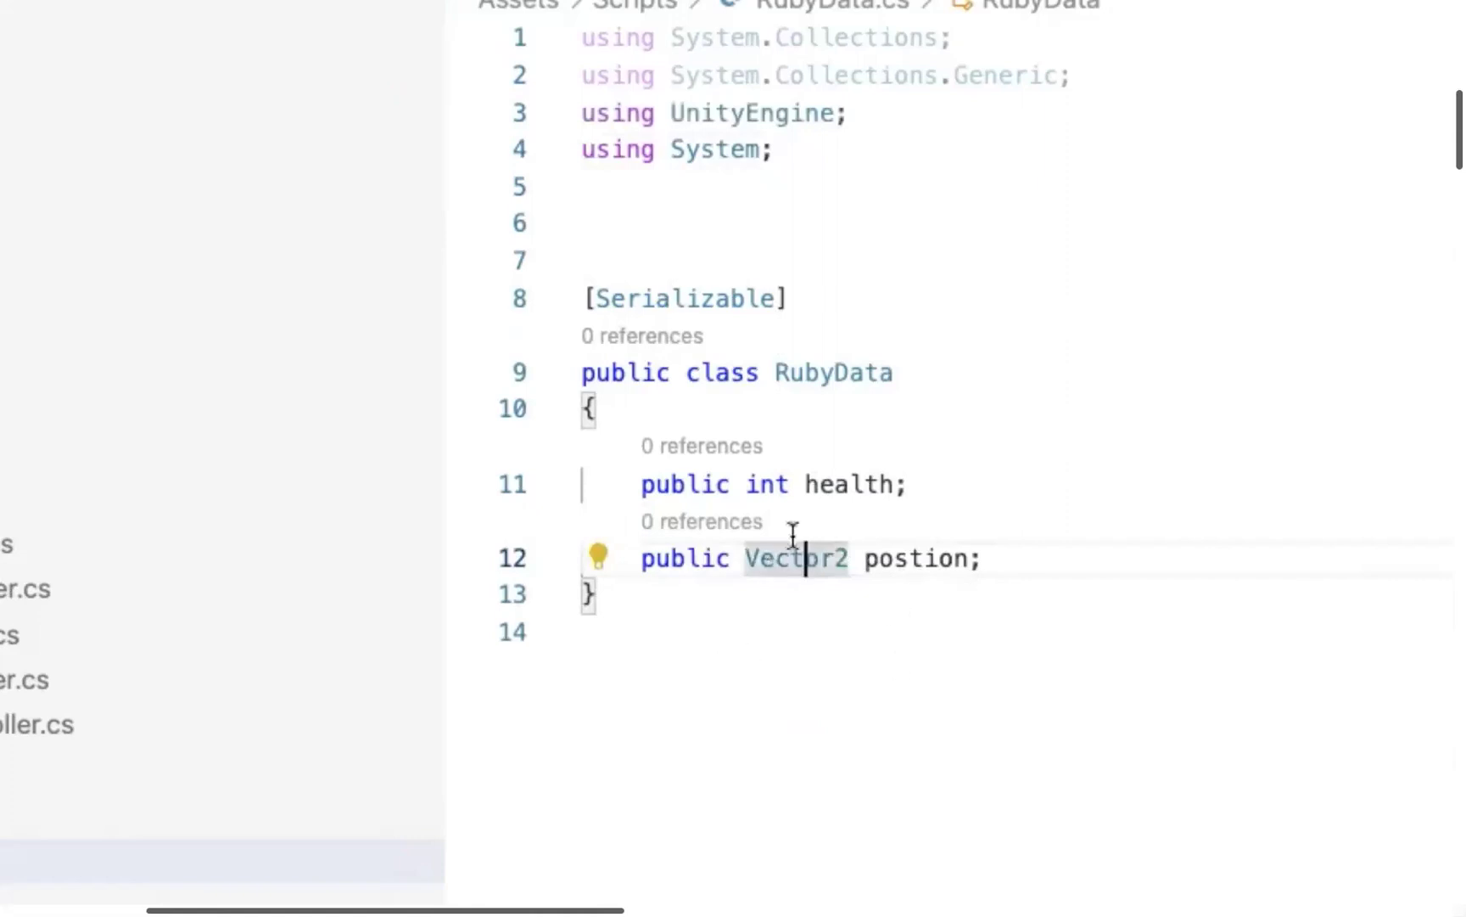
double_click(774, 558)
key(shift+Right)
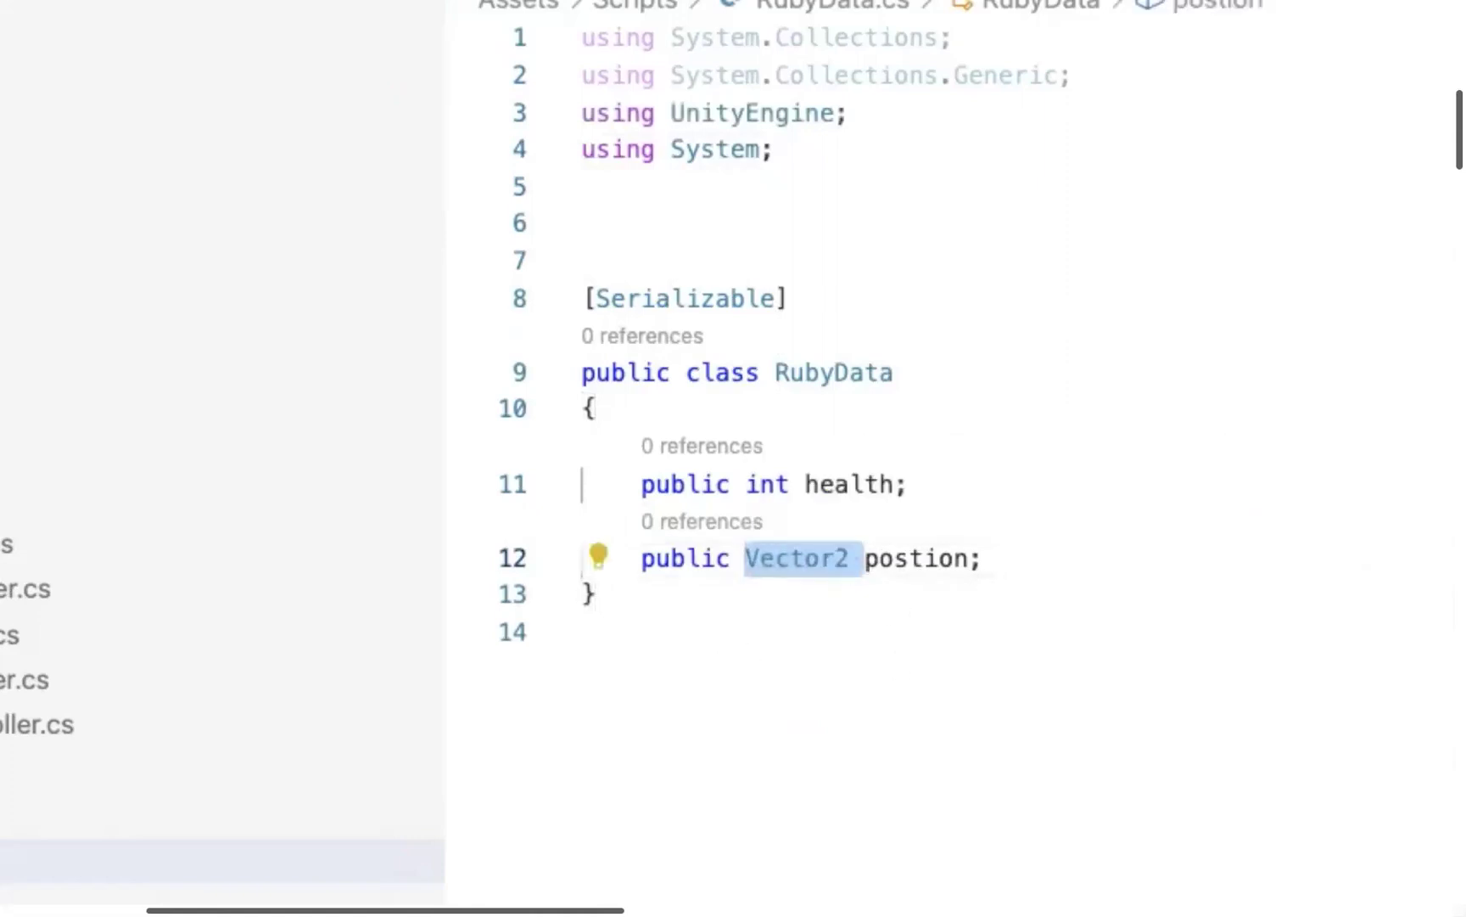
key(BackSpace)
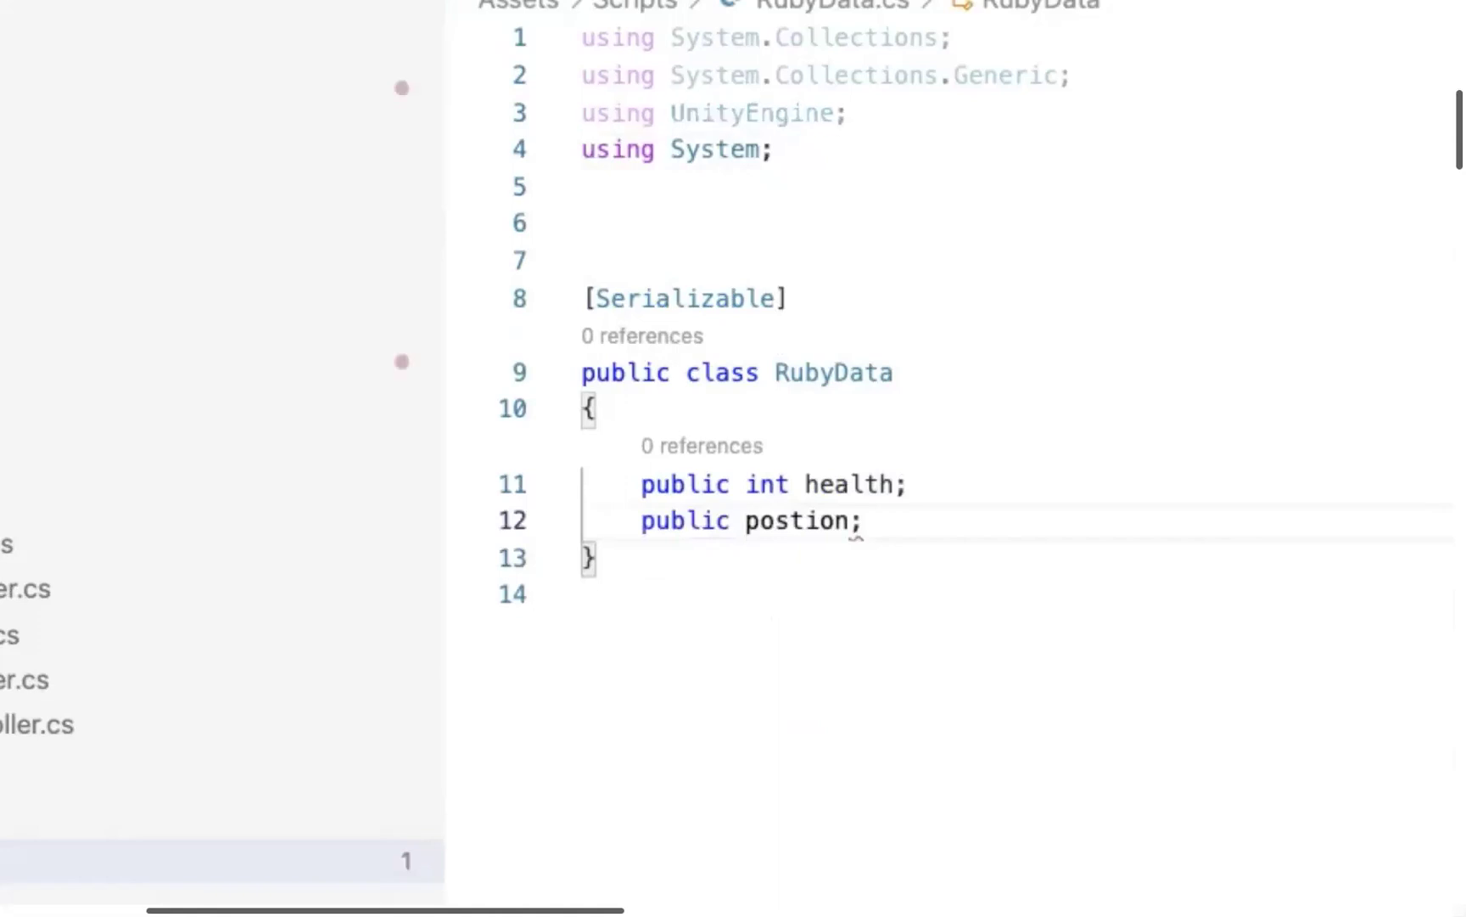
Make the postion field a float[] array.
double_click(724, 301)
click(742, 527)
text(flioat)
key(BackSpace)
key(BackSpace)
text(at)
key(BackSpace)
key(BackSpace)
key(BackSpace)
text(oat)
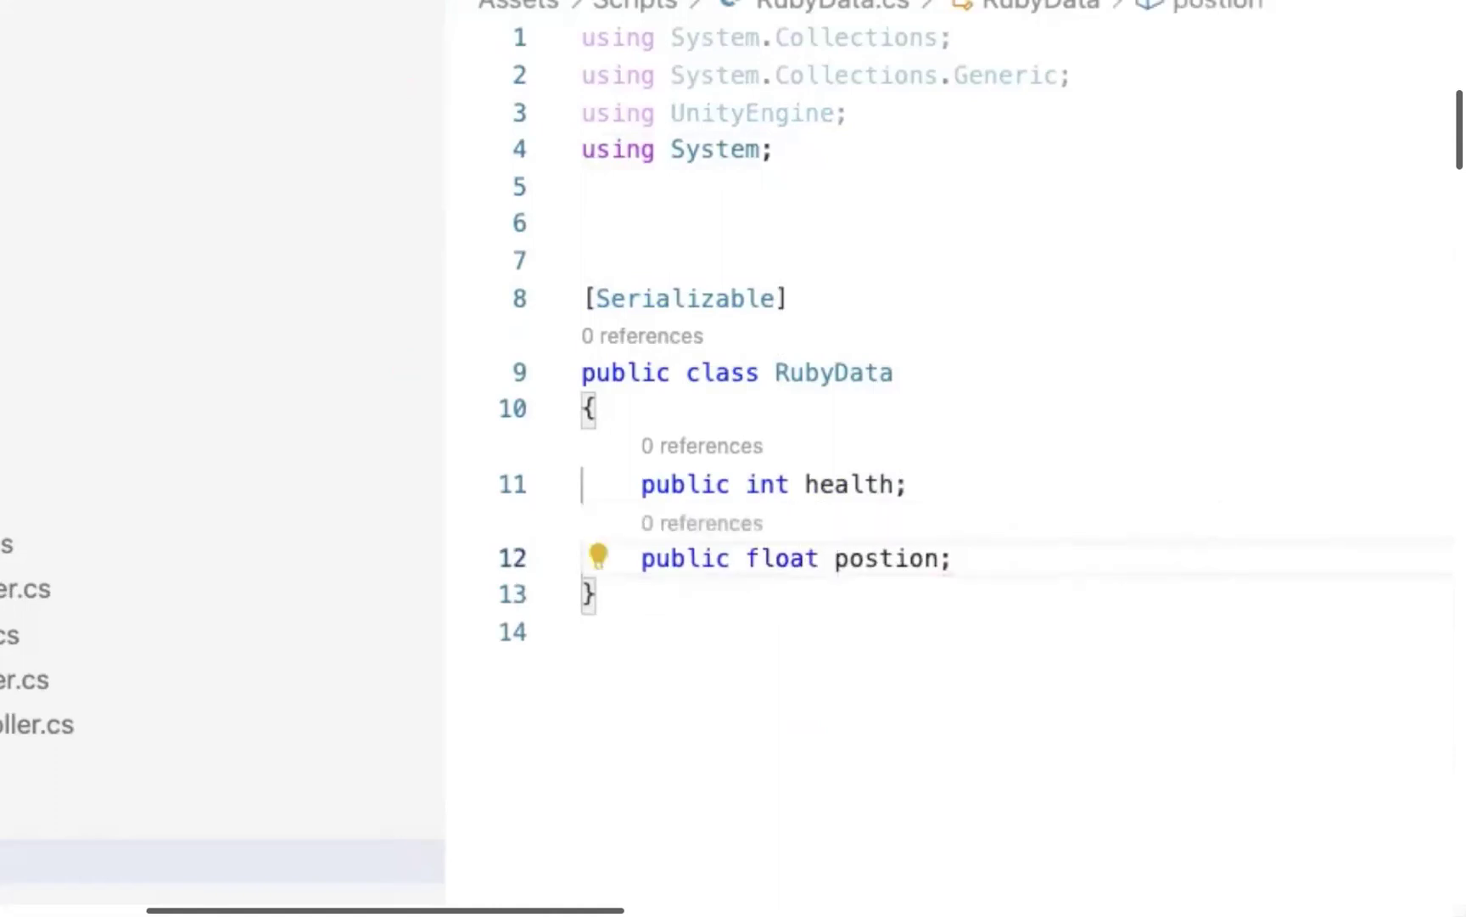
key(Left)
text([])
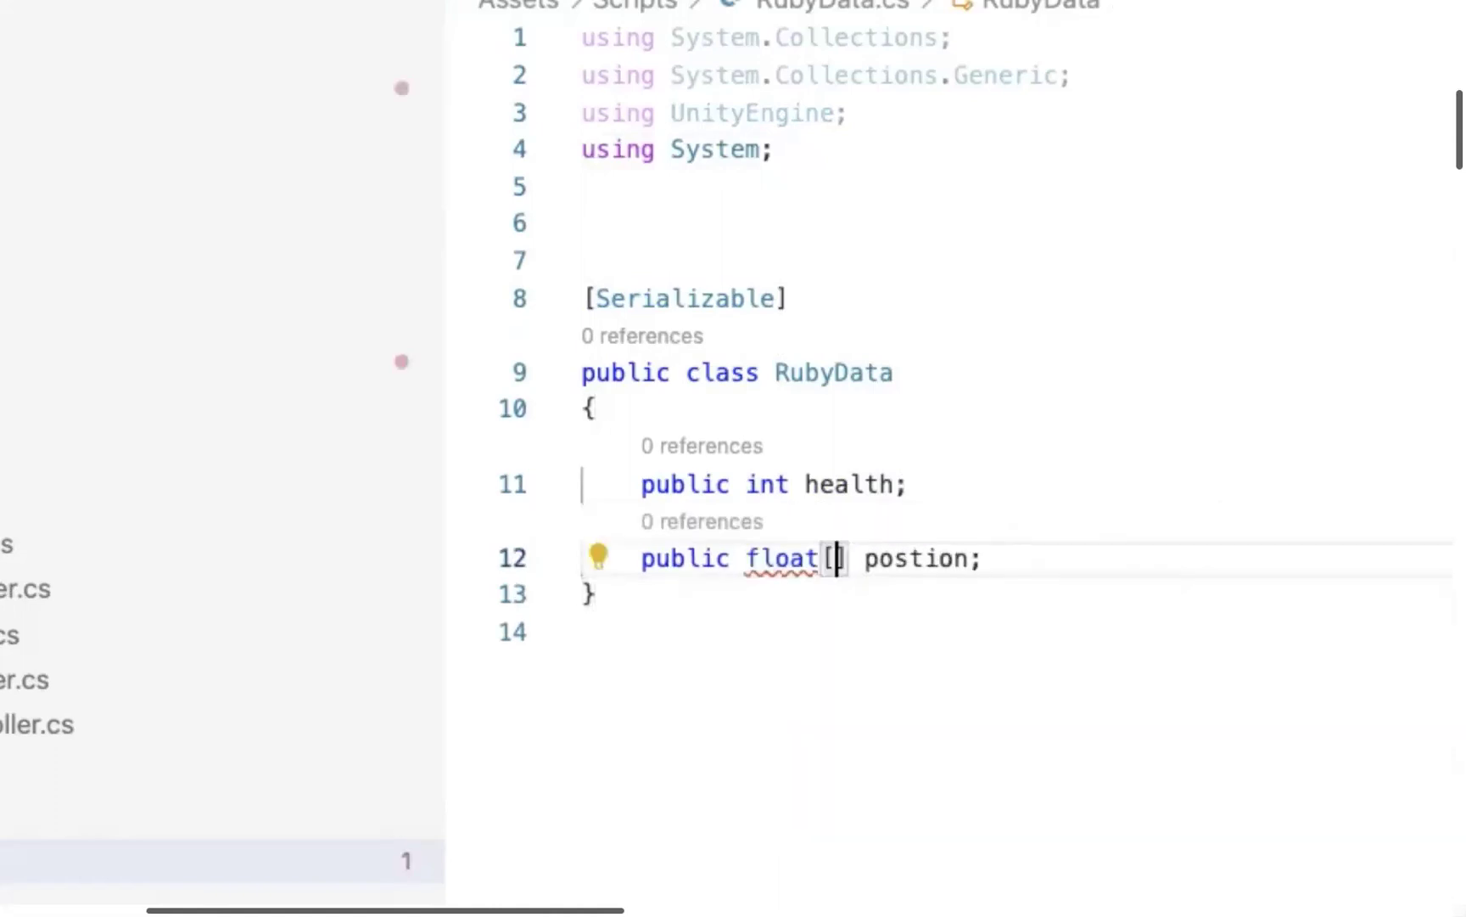
key(End)
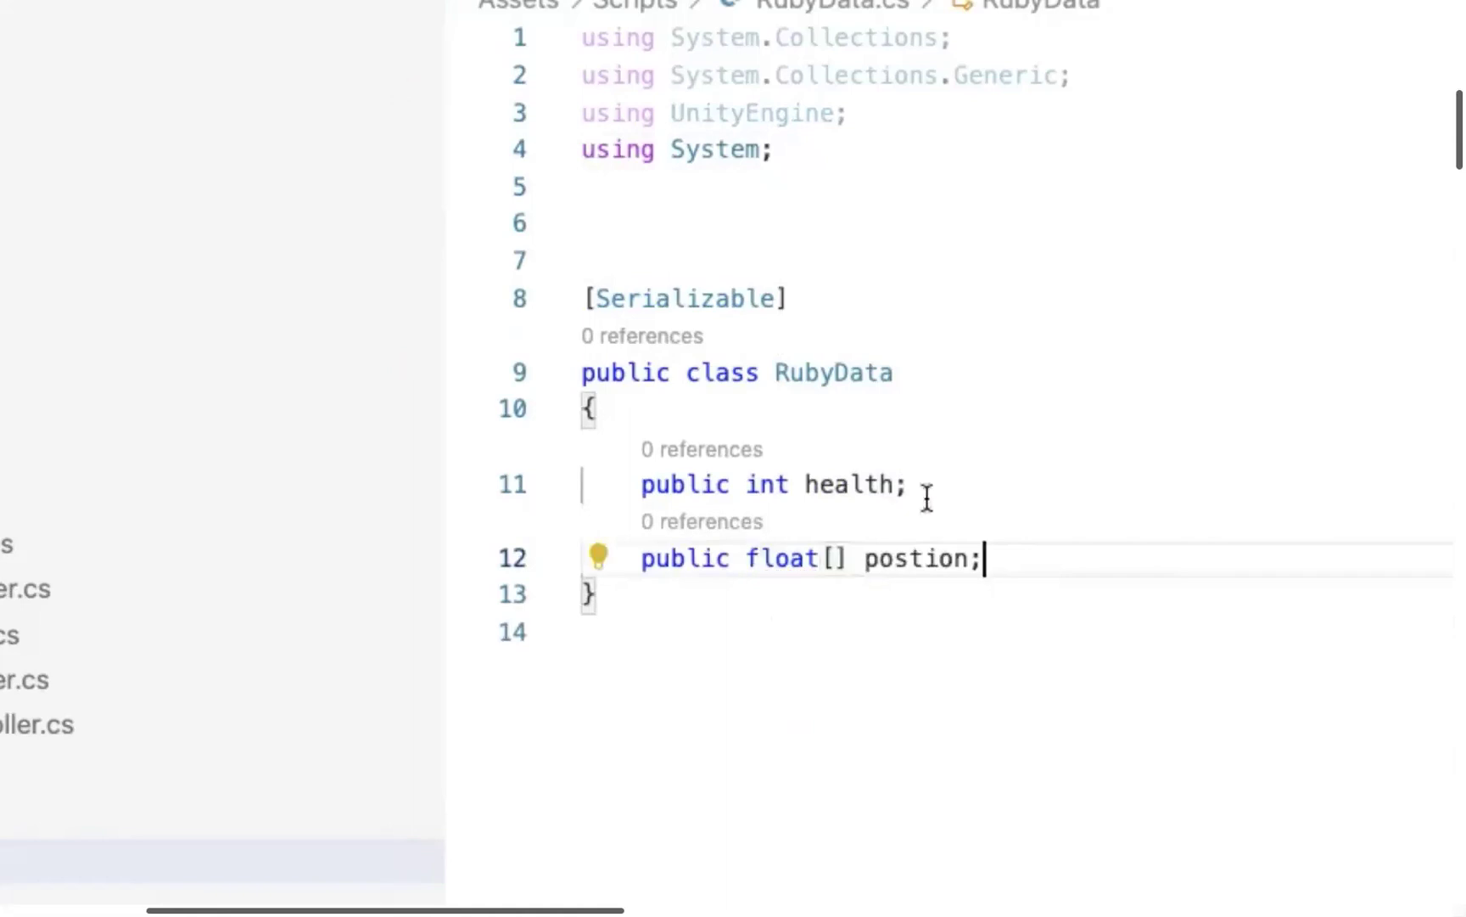
Accept the suggested RubyData constructor assigning health and postion.
key(Return)
key(Return)
key(BackSpace)
key(Tab)
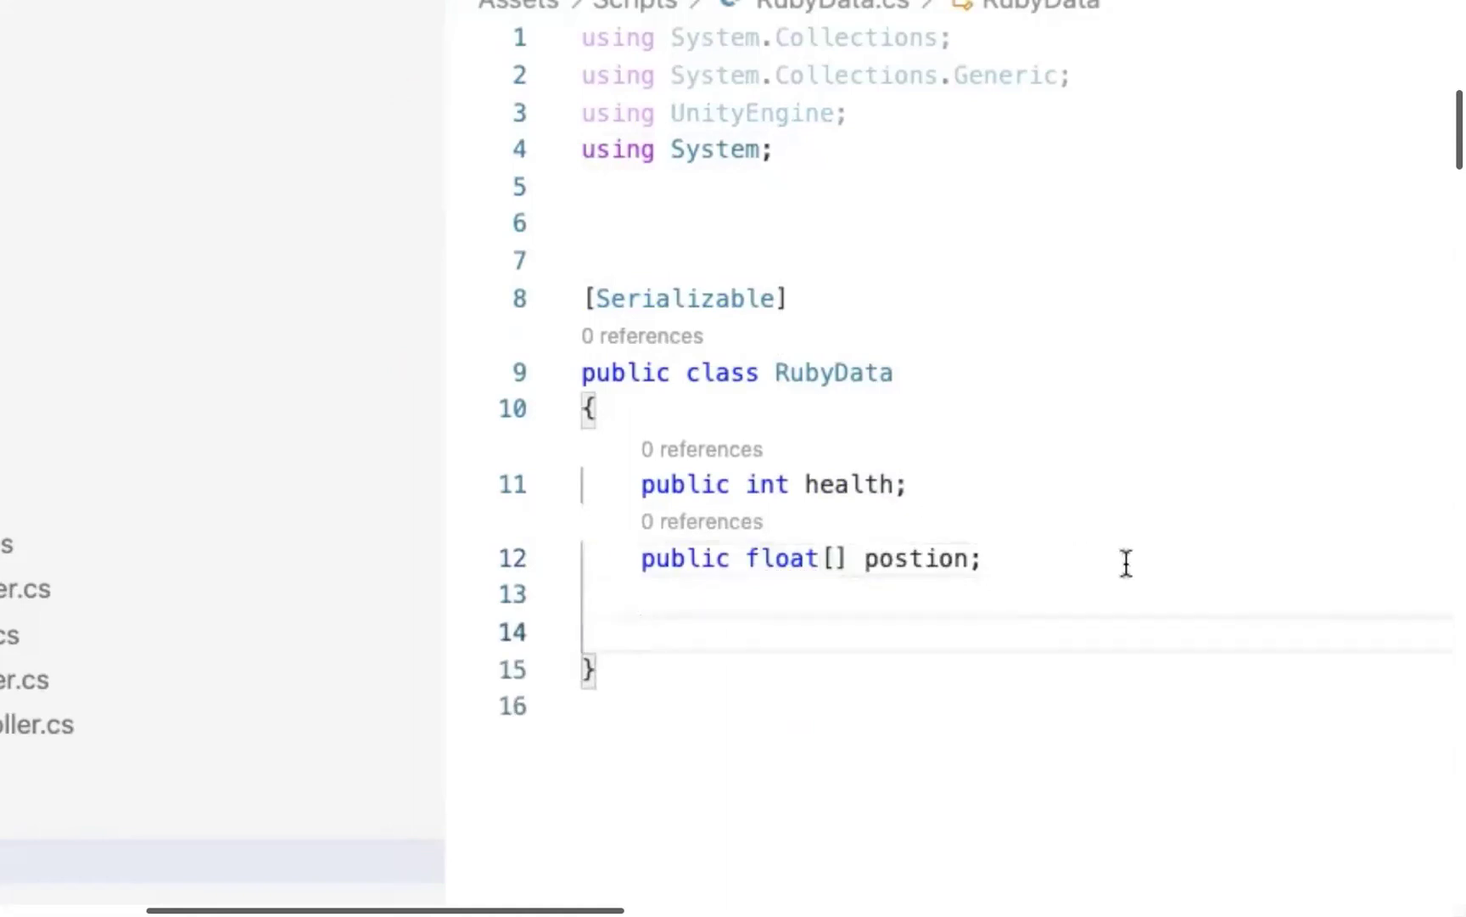
key(Tab)
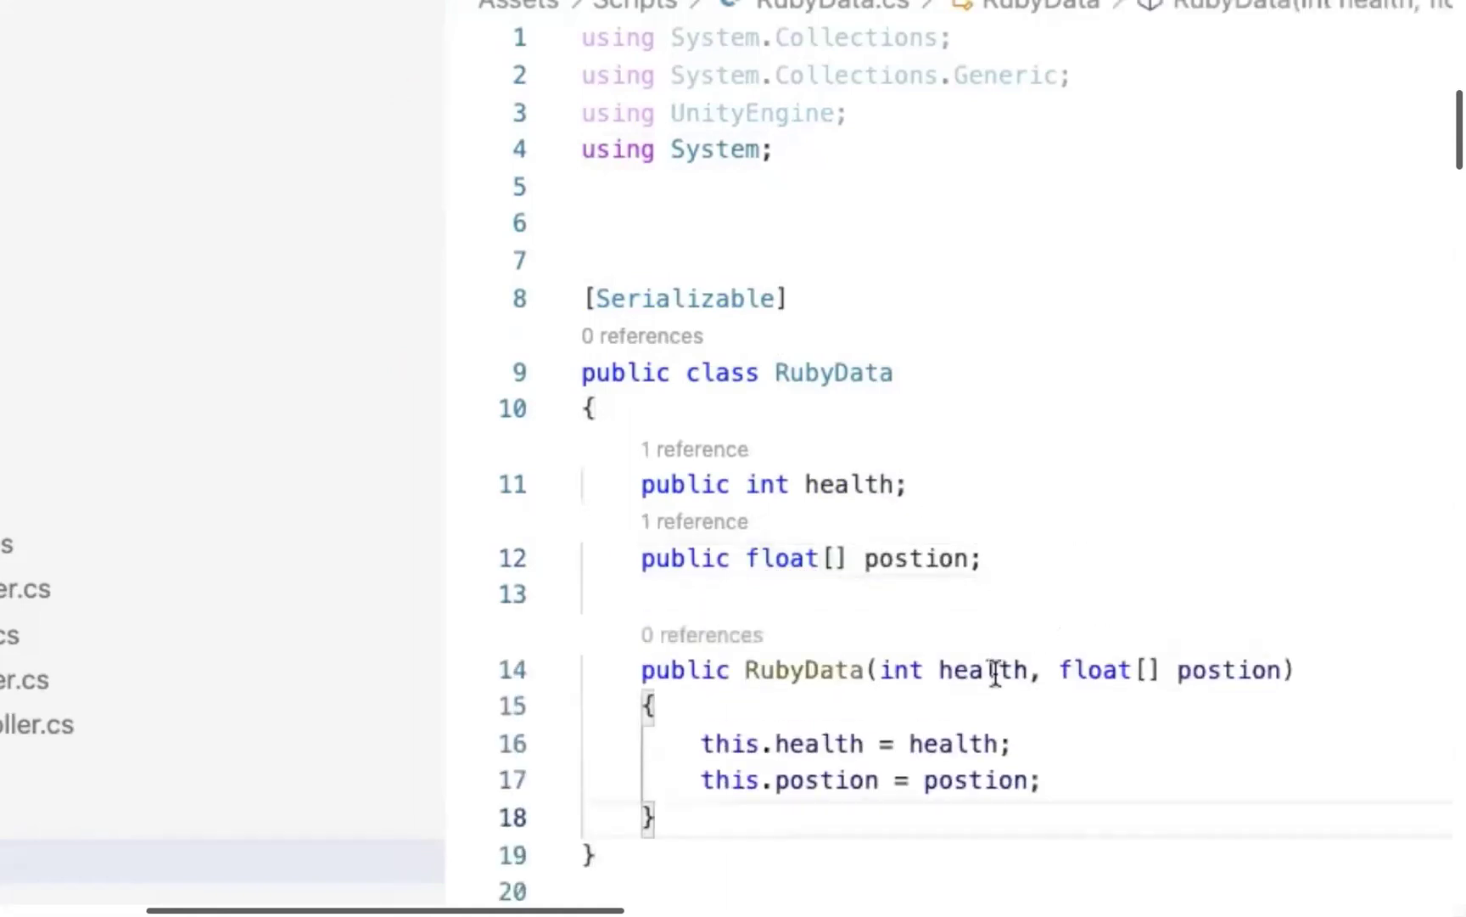
Change the constructor's postion parameter type from float[] to Vector2.
scroll(1149, 472, down, 3)
click(788, 473)
key(Down)
key(Down)
click(1158, 473)
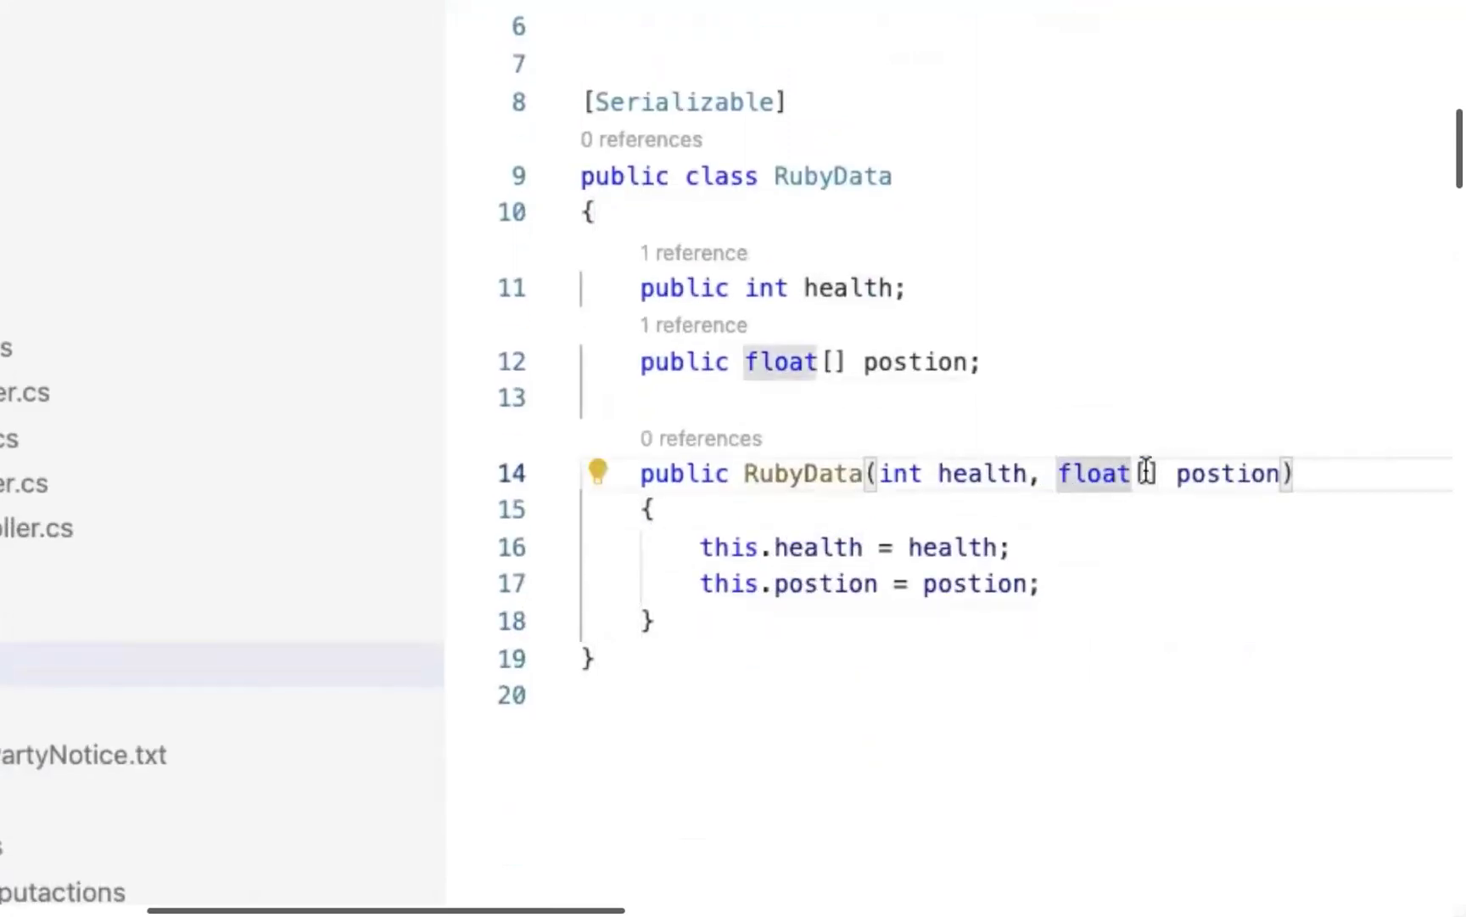
key(BackSpace)
key(BackSpace)
key(BackSpace)
text(Ve)
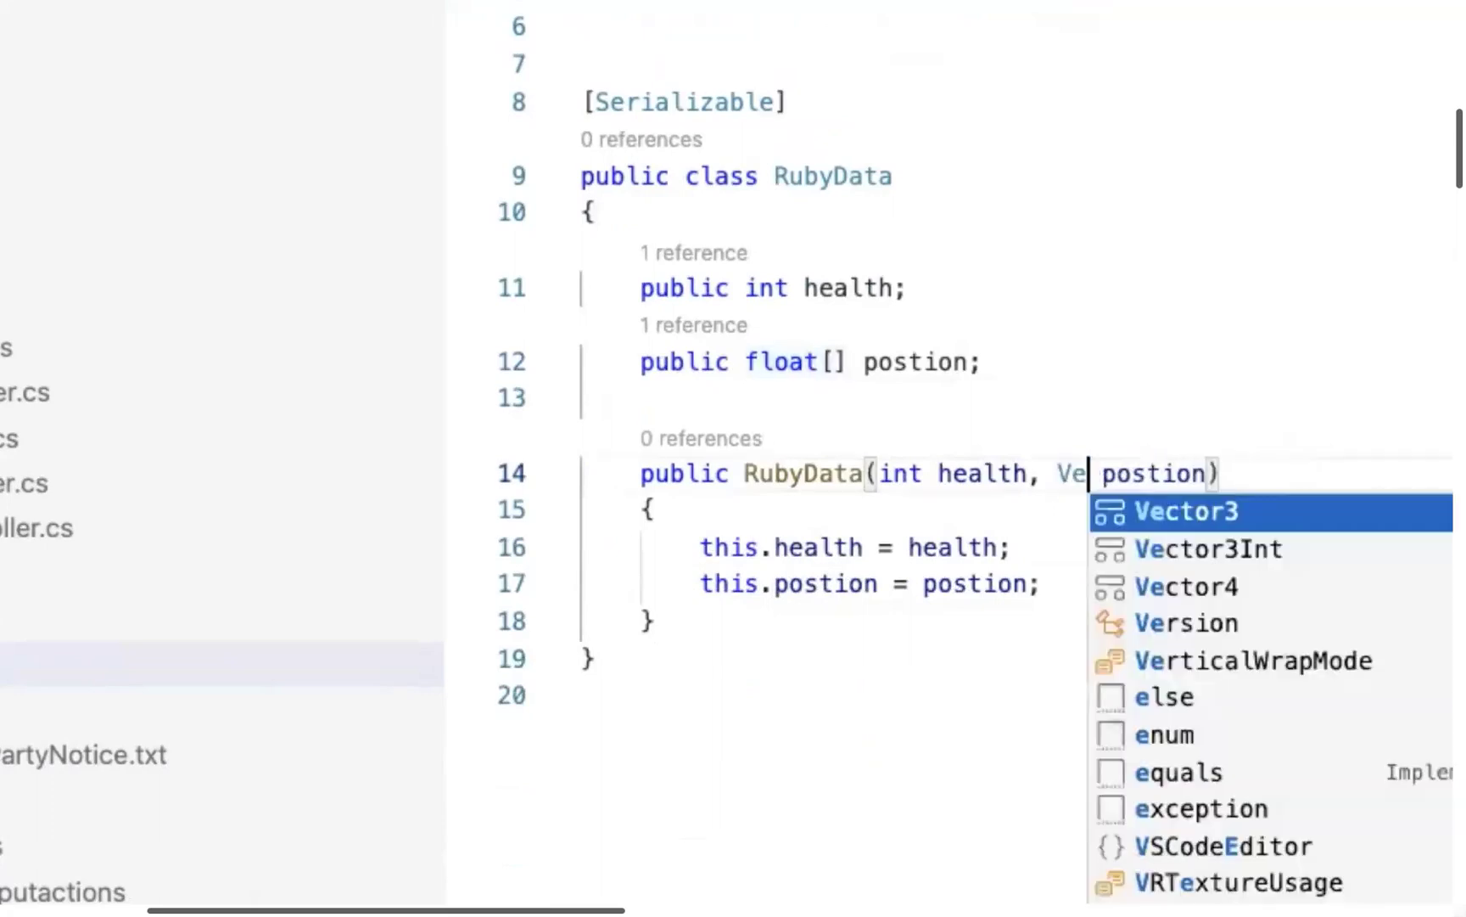
text(ctor)
key(Left)
key(Right)
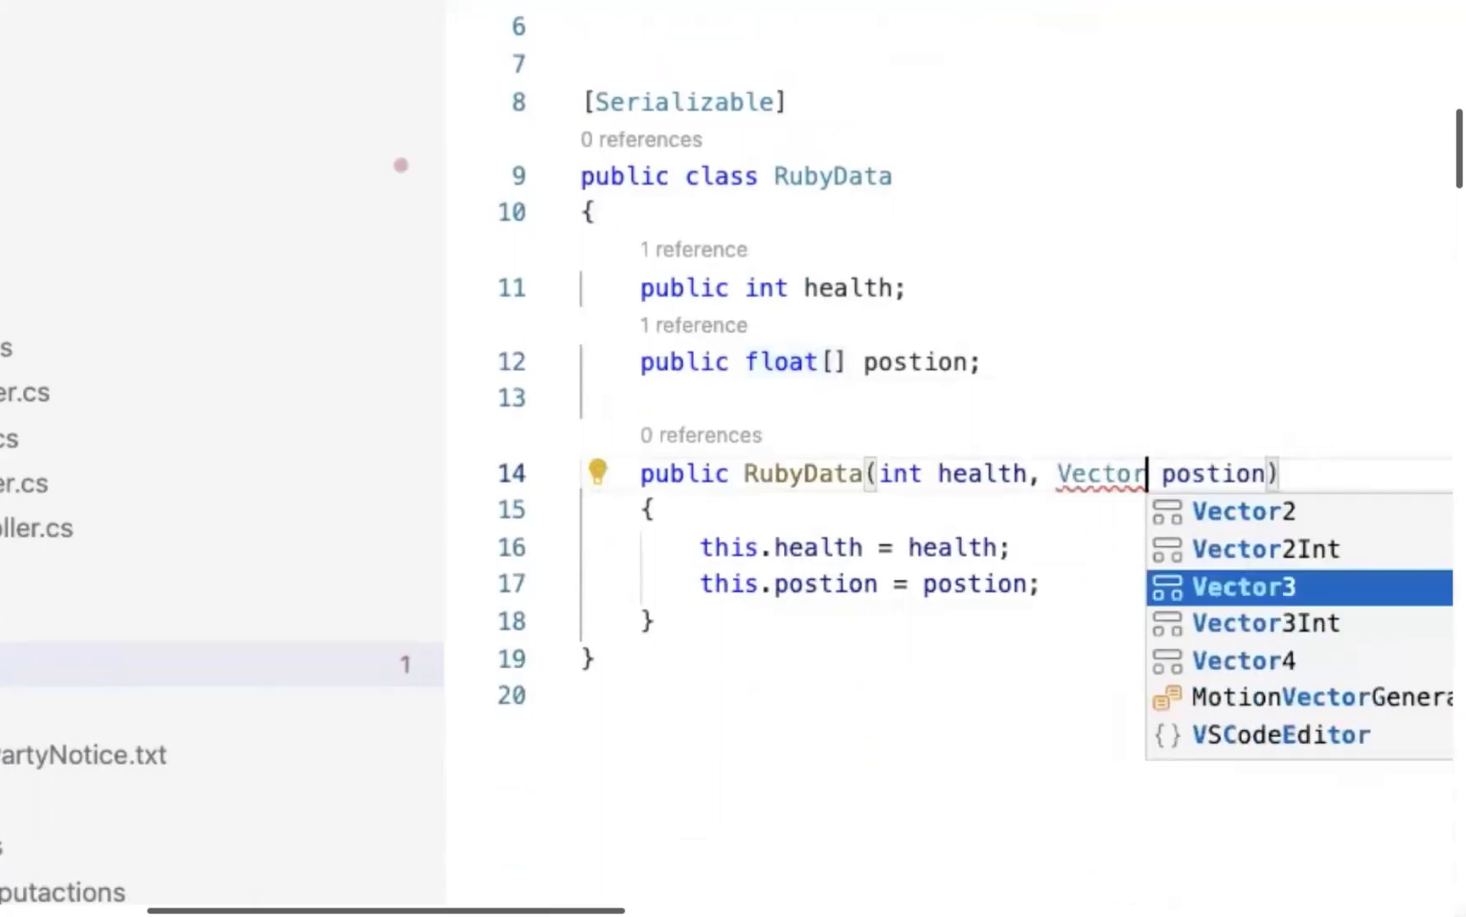
text(2)
key(End)
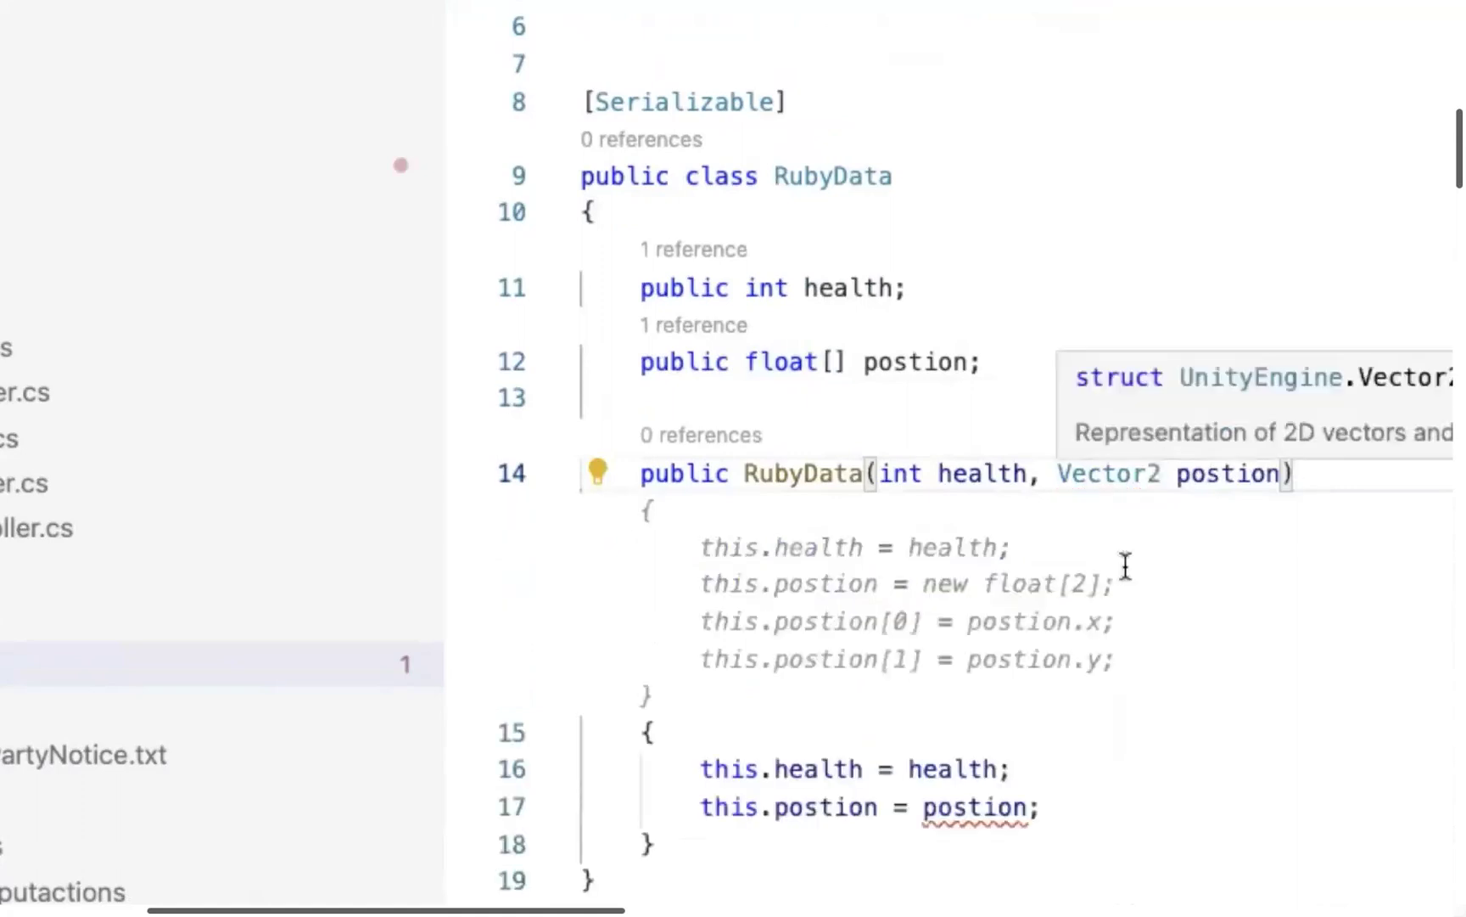
Assign this.postion = new float[2] and fill [0] with x and [1] with y.
click(984, 584)
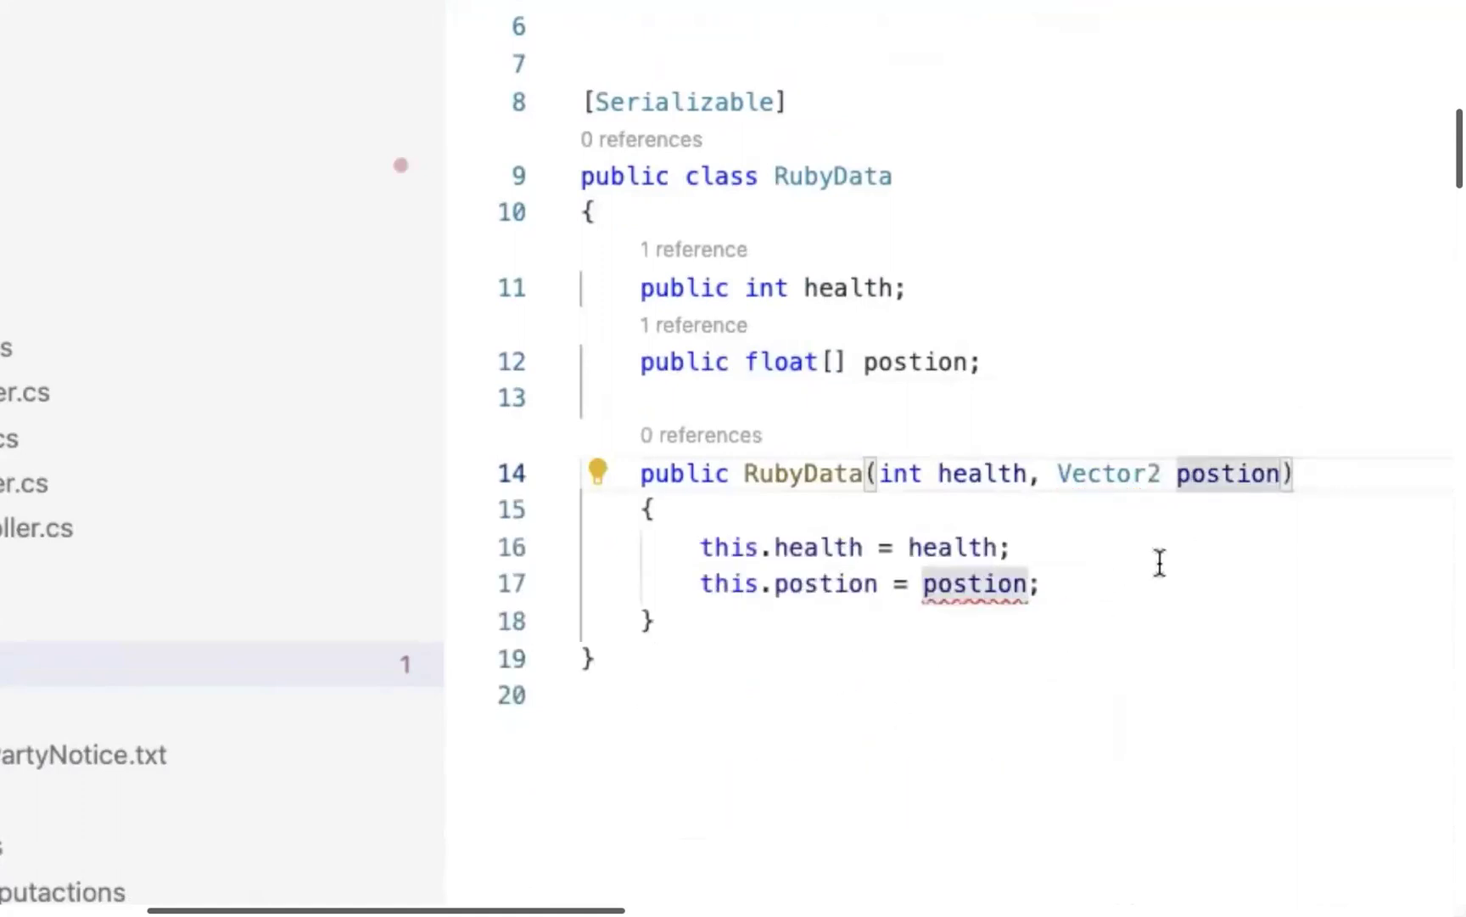
click(1115, 592)
double_click(976, 586)
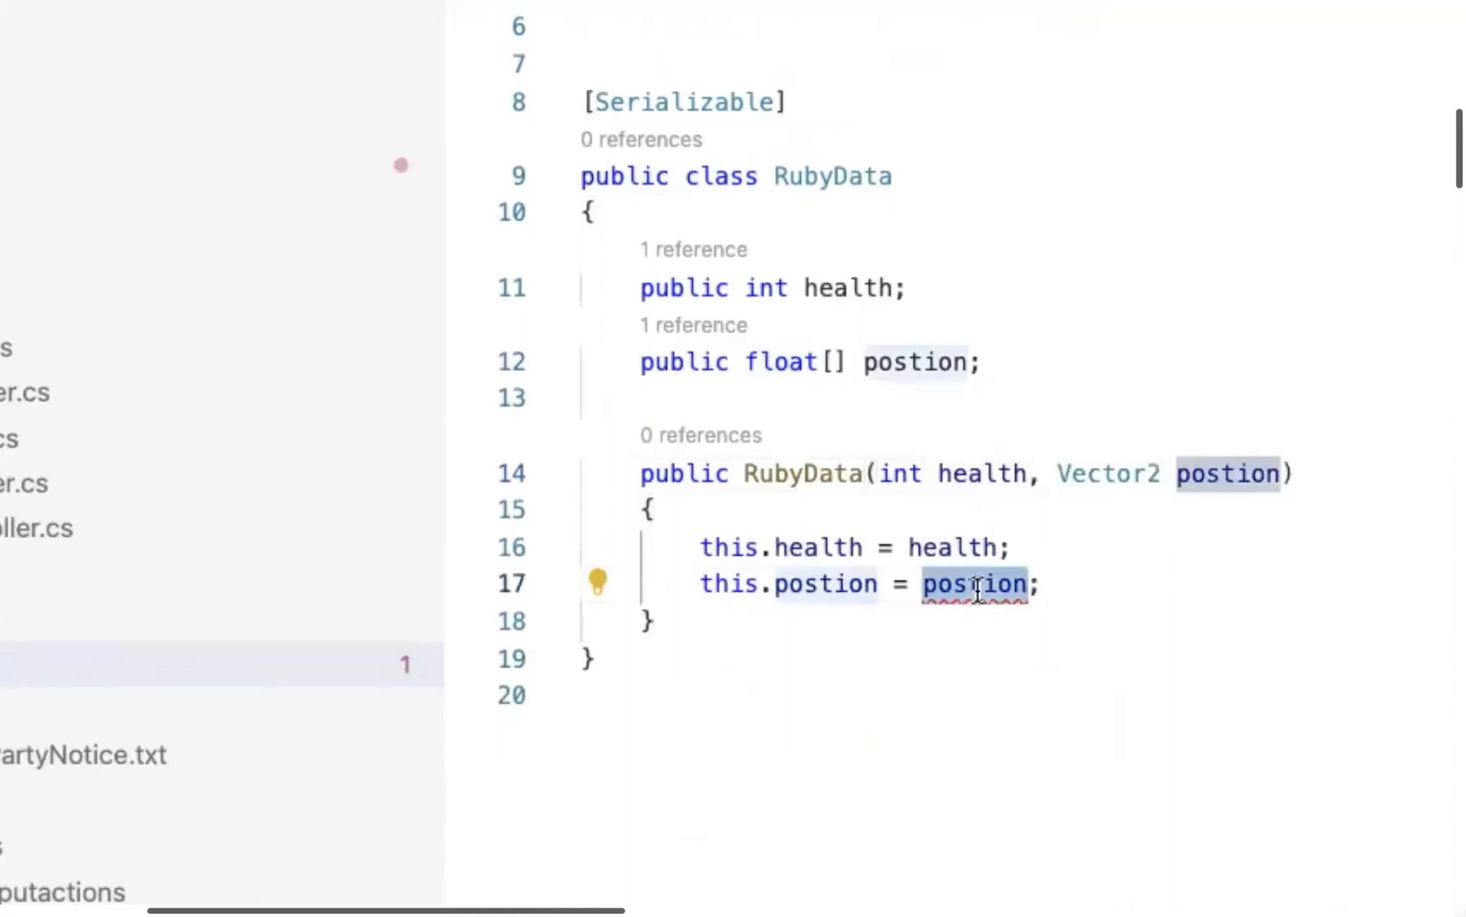
text(n)
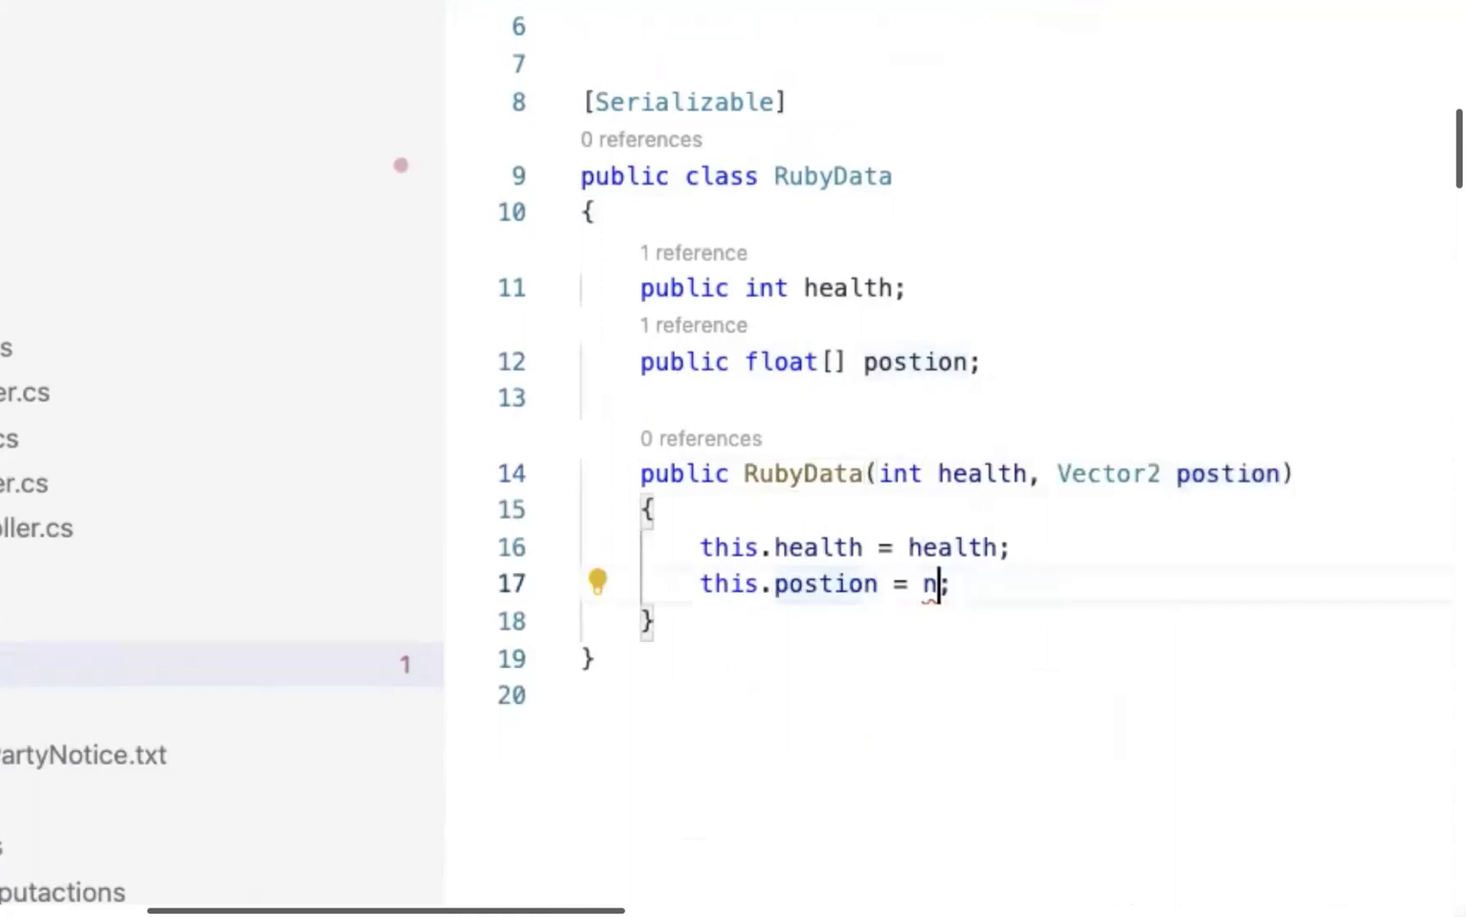
text(ew f)
key(Return)
key(Tab)
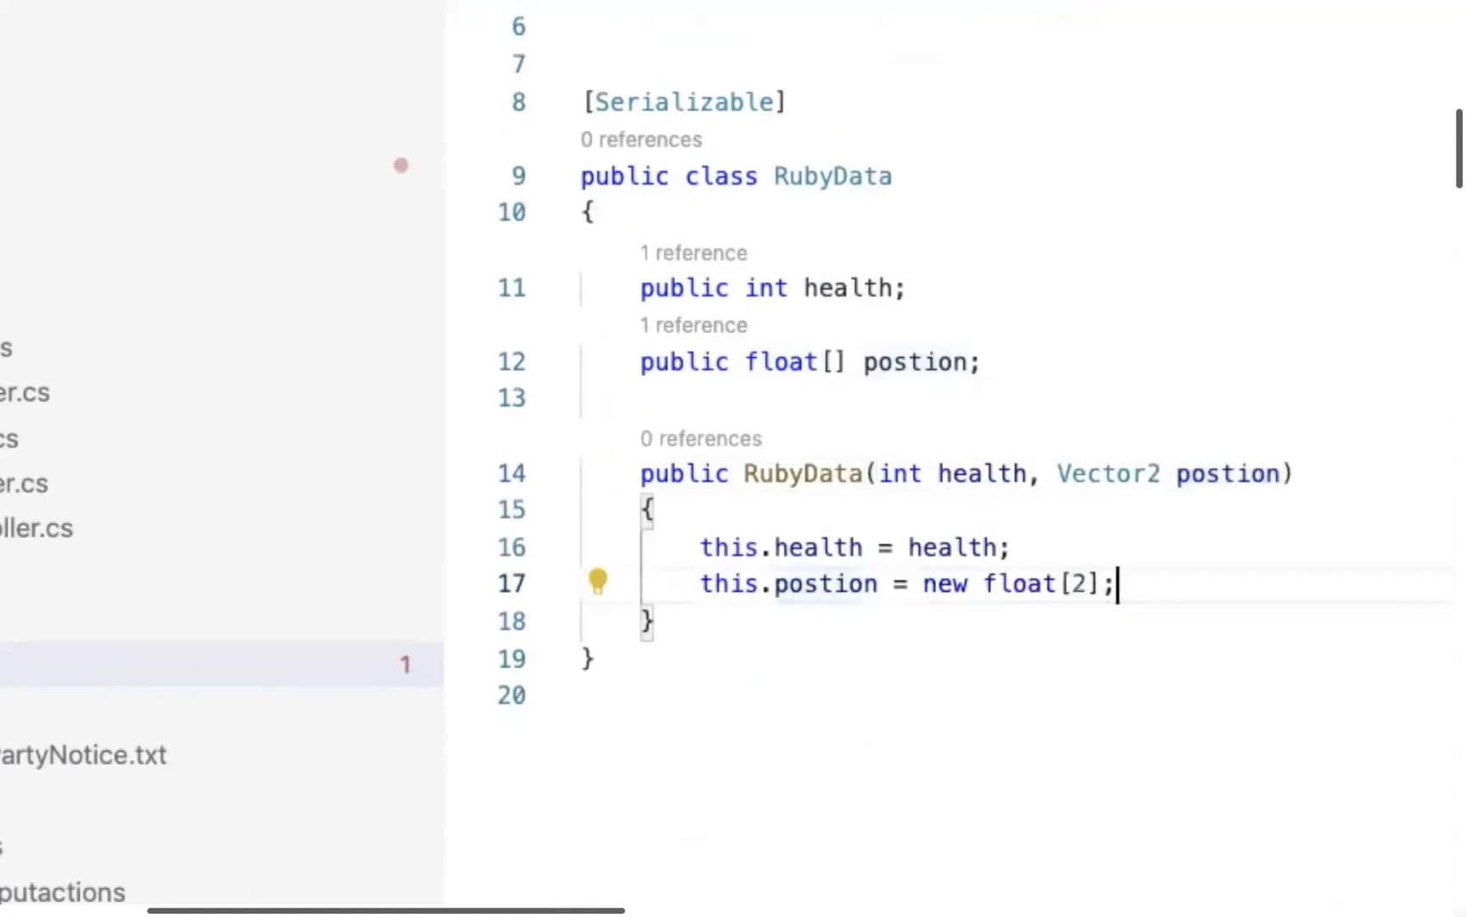
key(Return)
key(Tab)
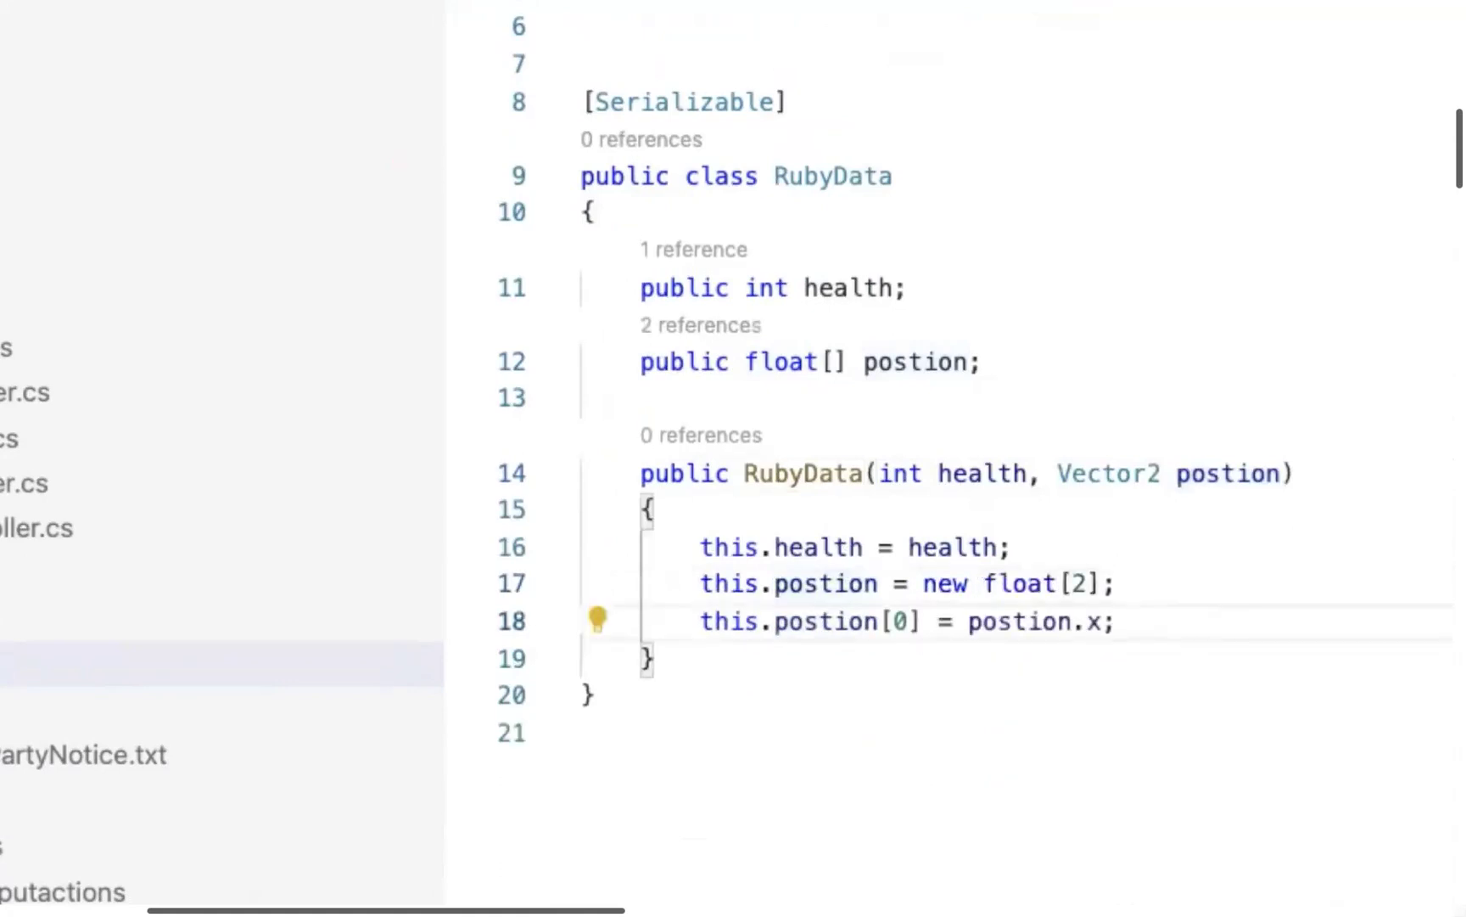
key(Return)
key(Tab)
key(Return)
key(BackSpace)
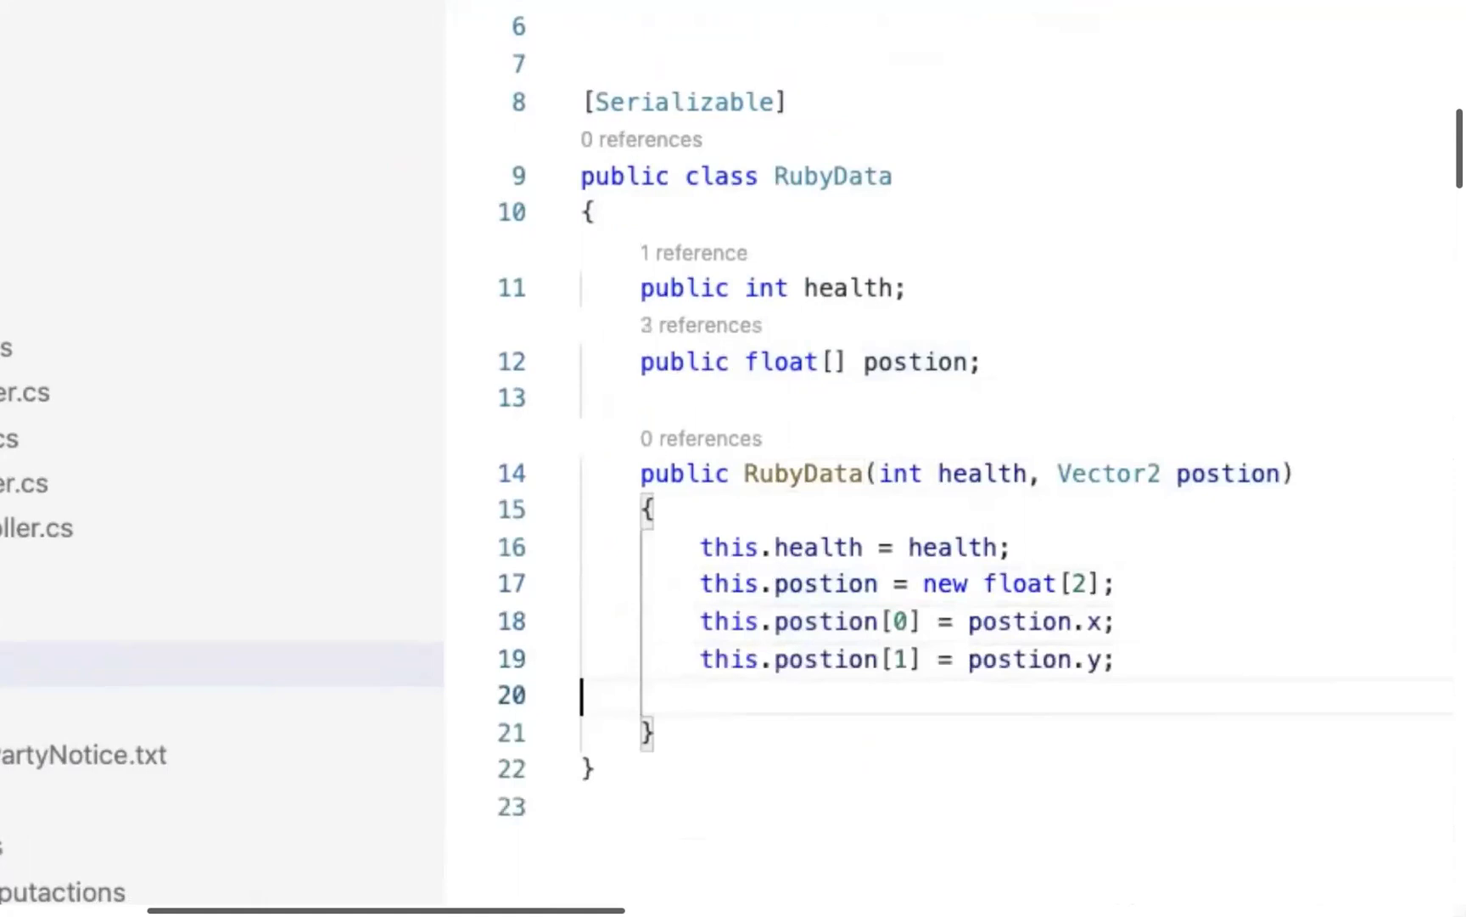
key(BackSpace)
Review the x and y assignment lines, then switch back to MyGameManager.cs.
scroll(1168, 455, down, 3)
click(729, 479)
triple_click(701, 482)
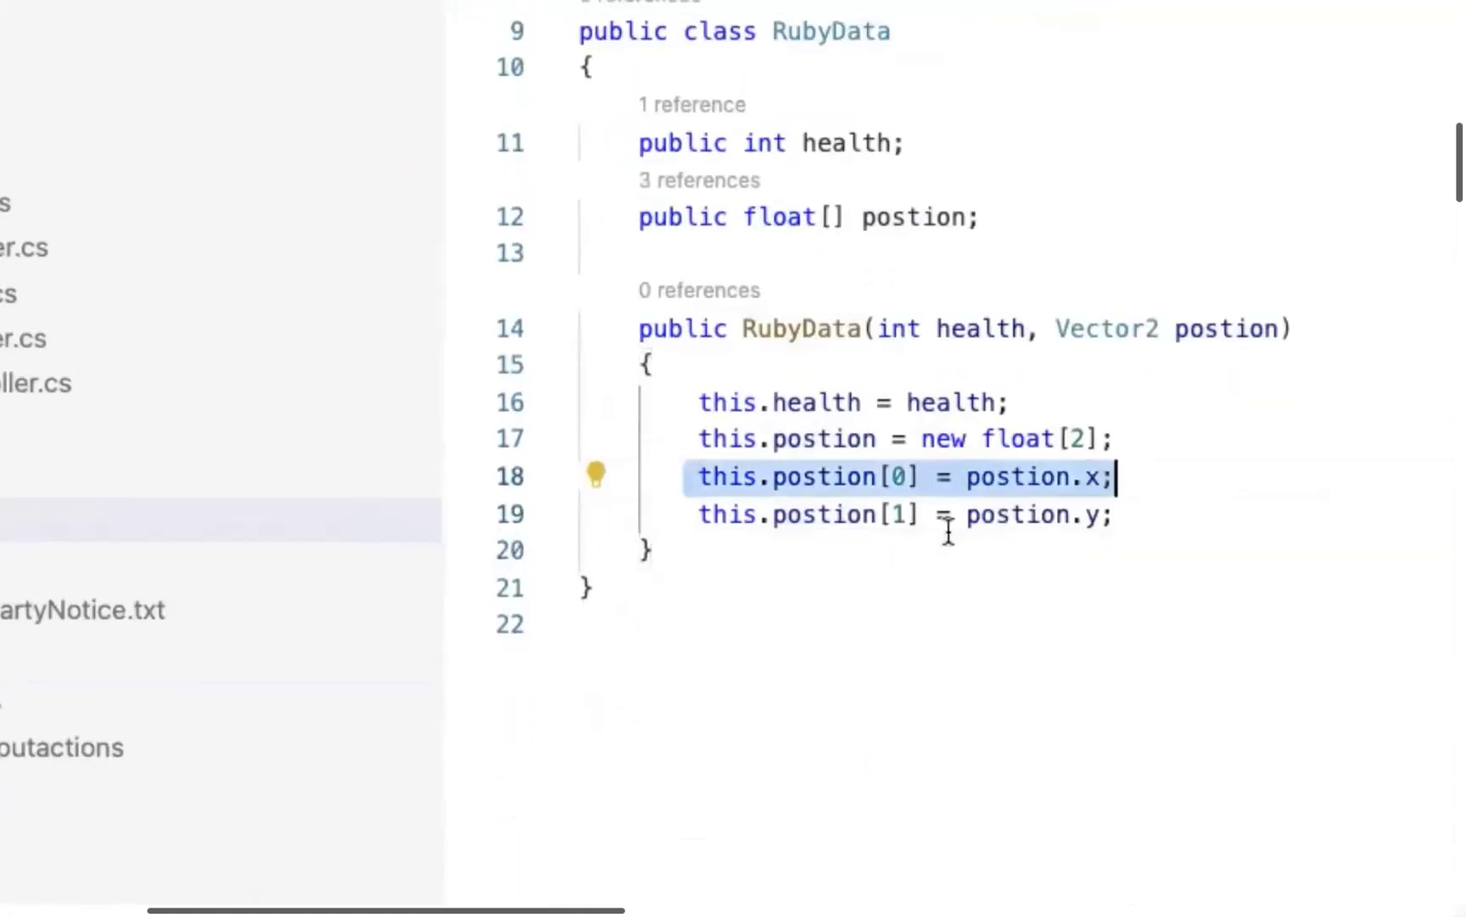
drag(688, 523, 671, 551)
click(1223, 491)
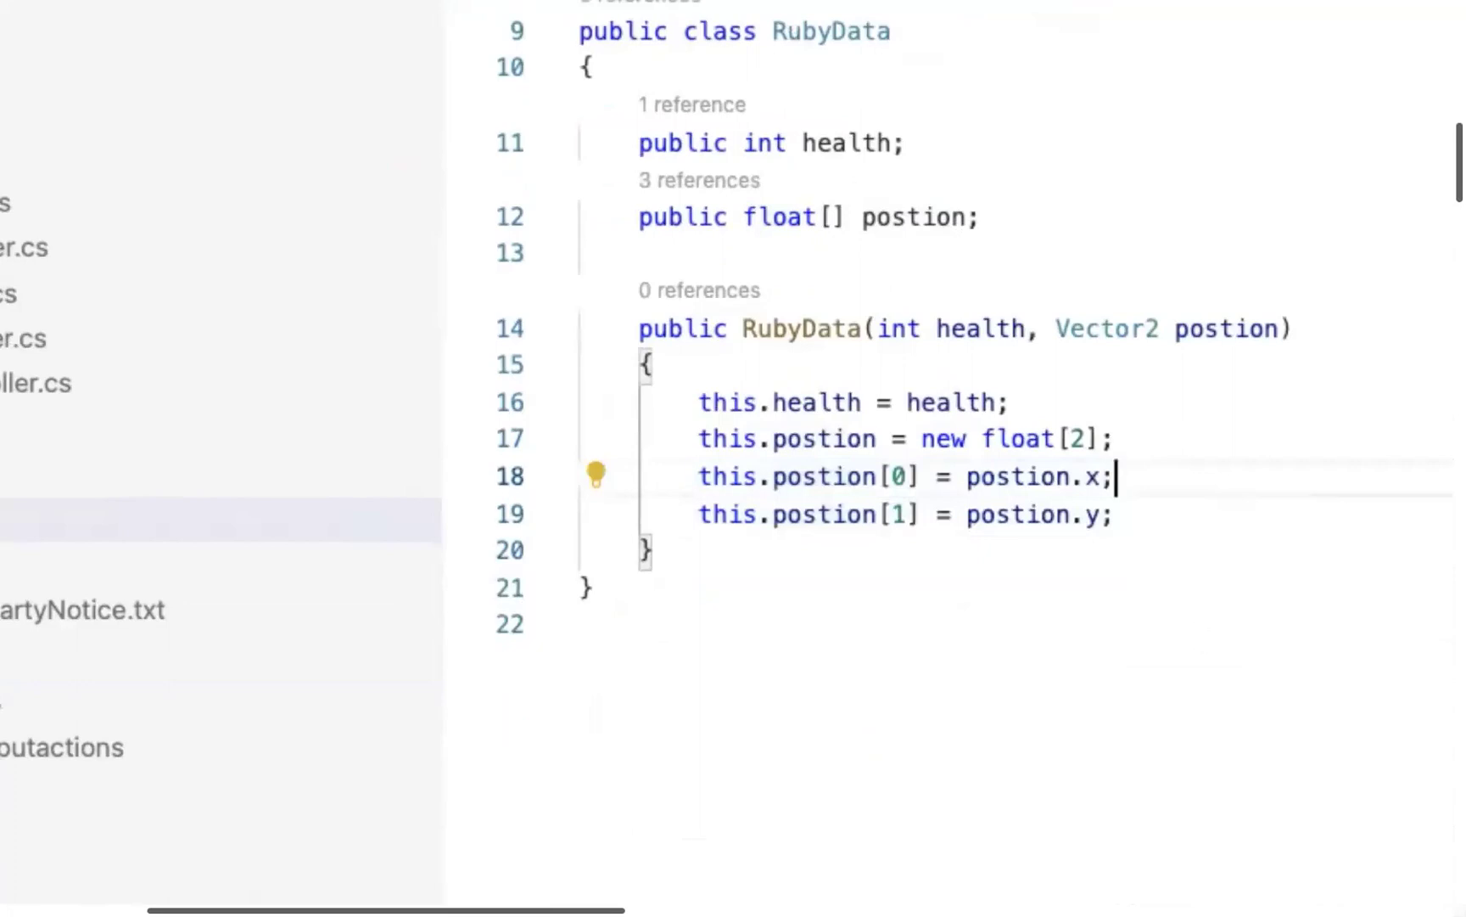
key(ctrl+Tab)
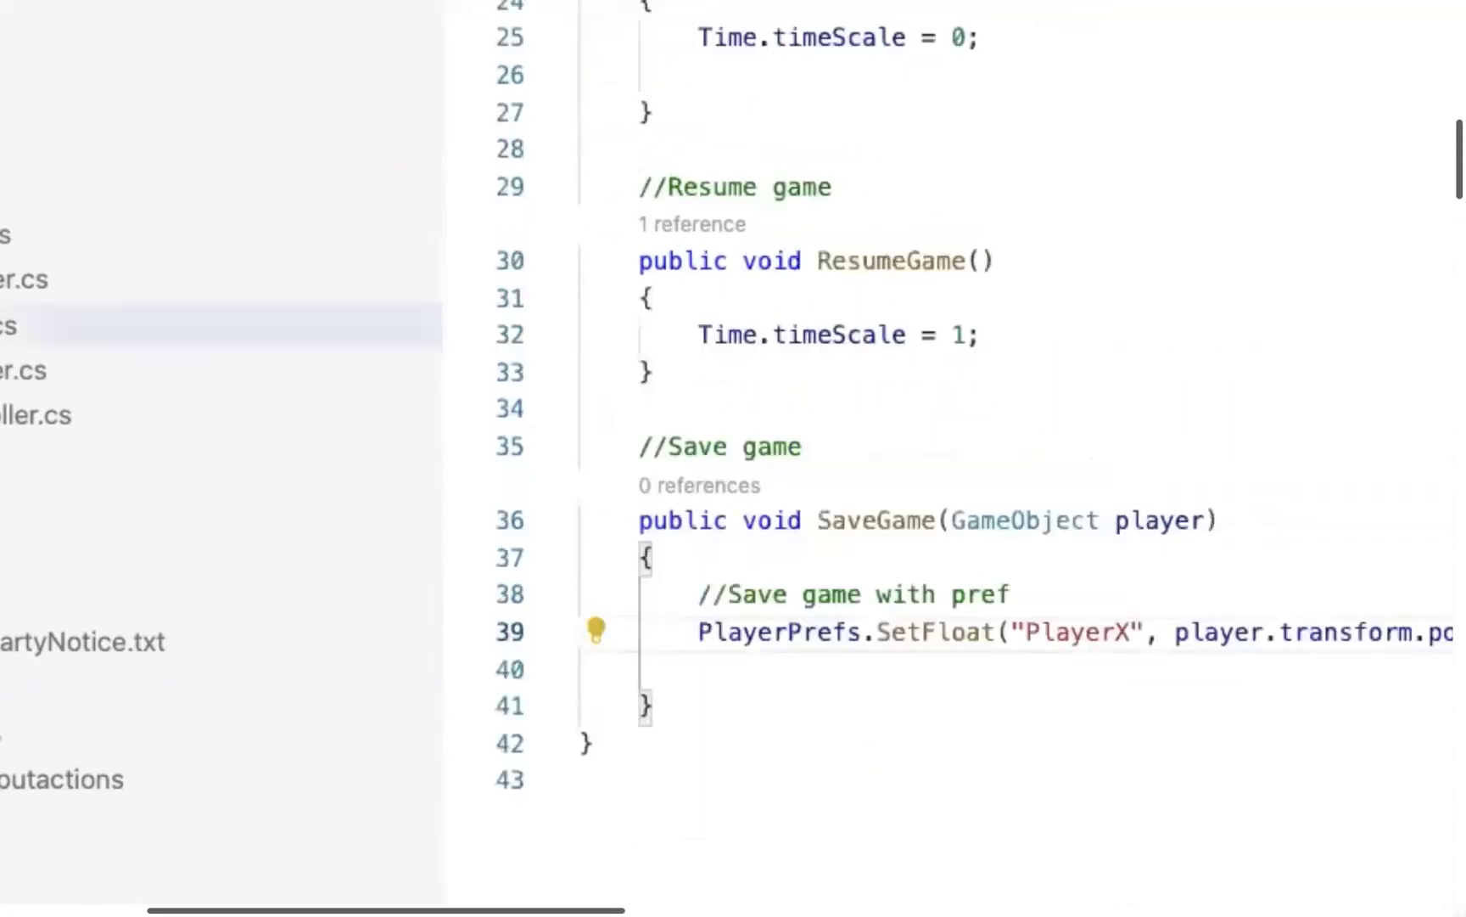
Delete the old PlayerPrefs save code and start a string path declaration.
key(shift+Up)
key(shift+Home)
key(BackSpace)
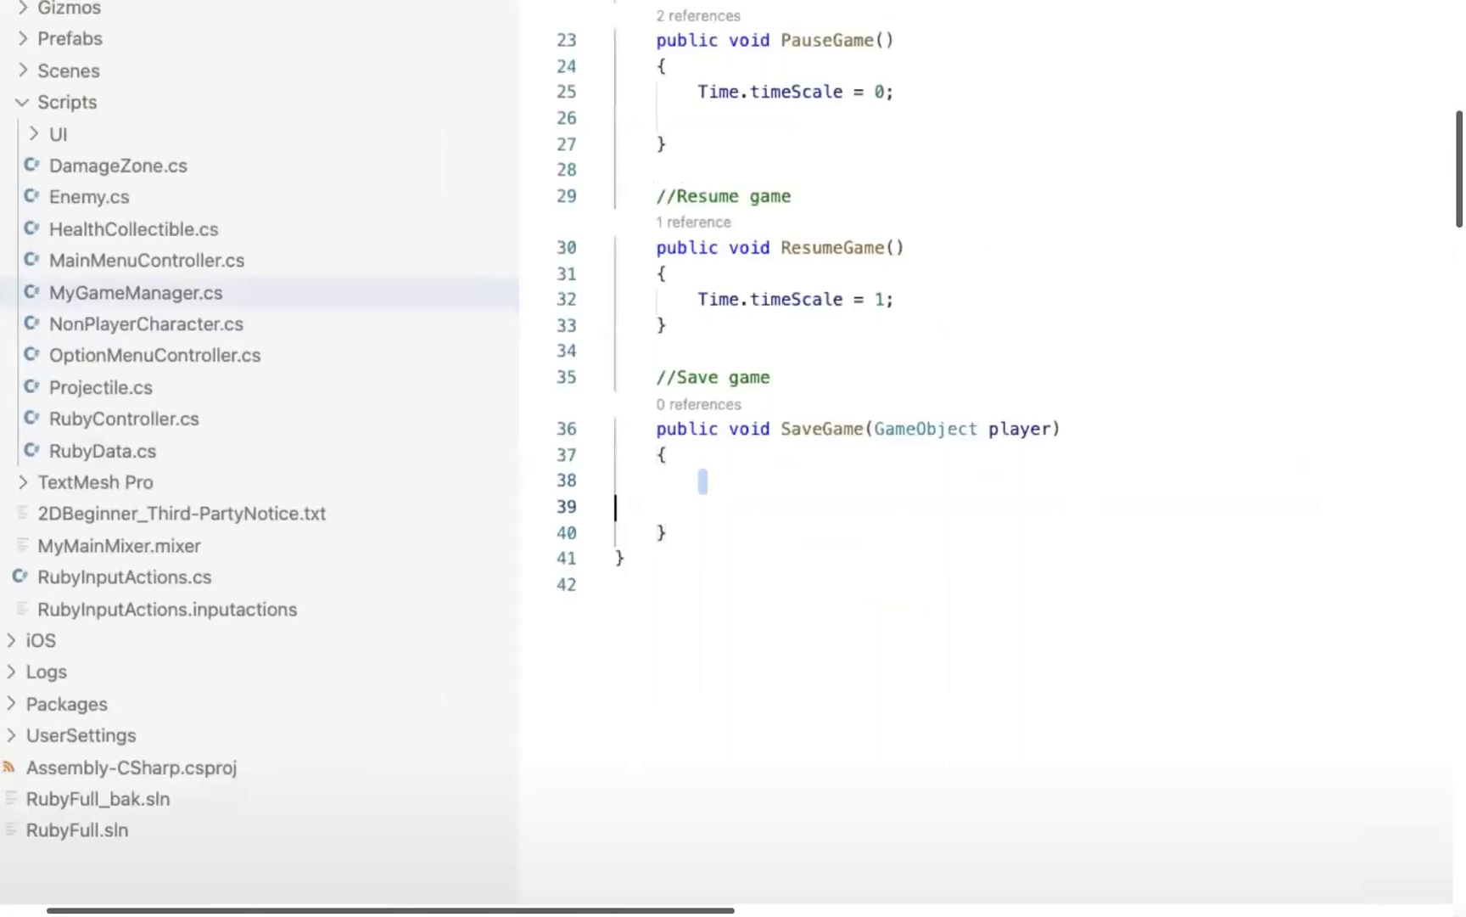
key(BackSpace)
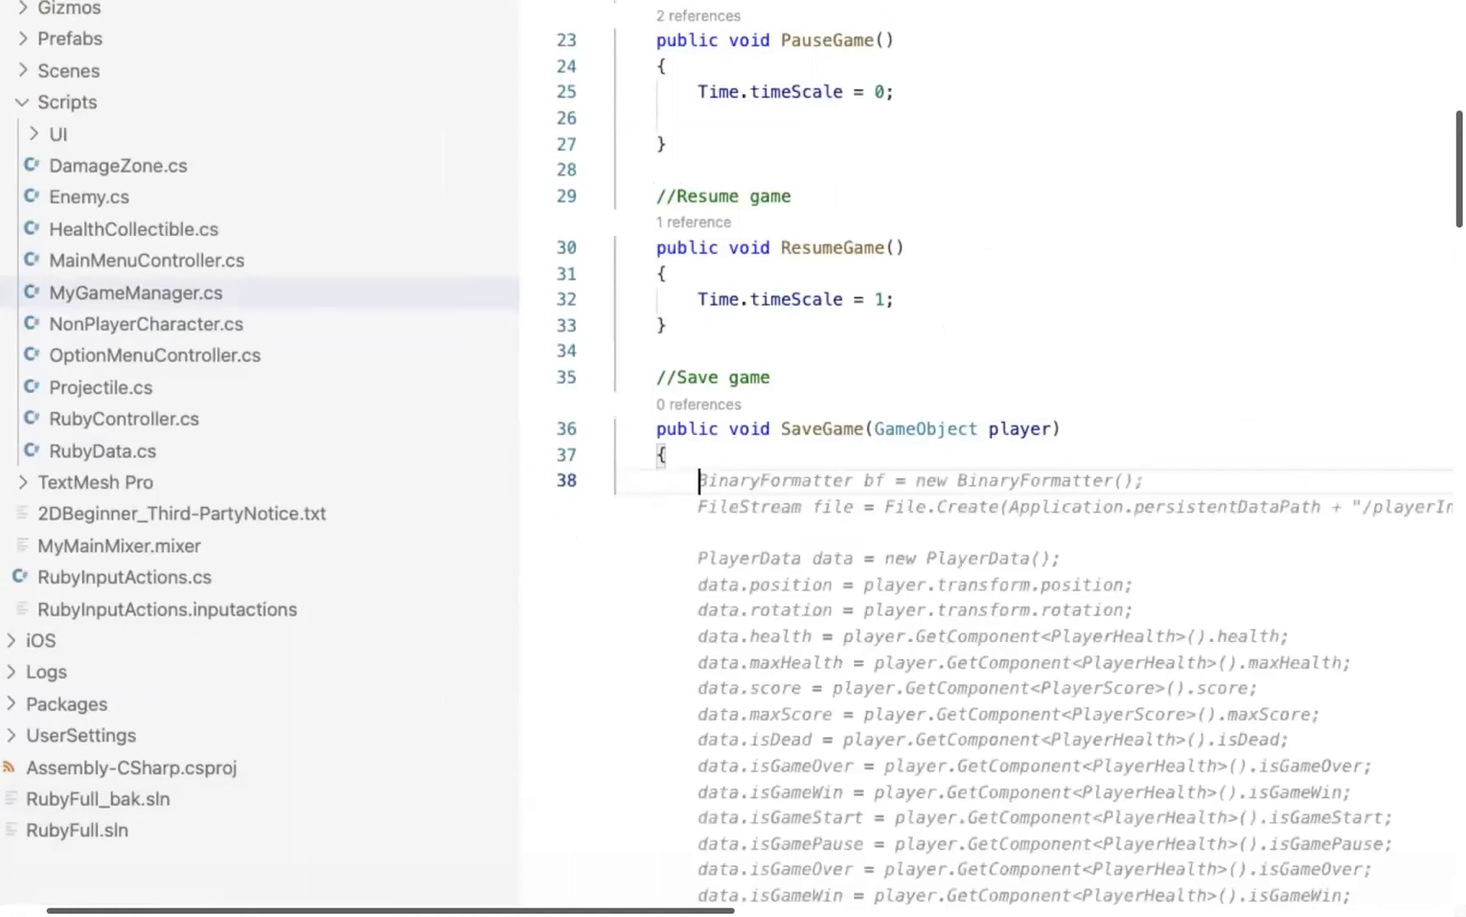
text(string )
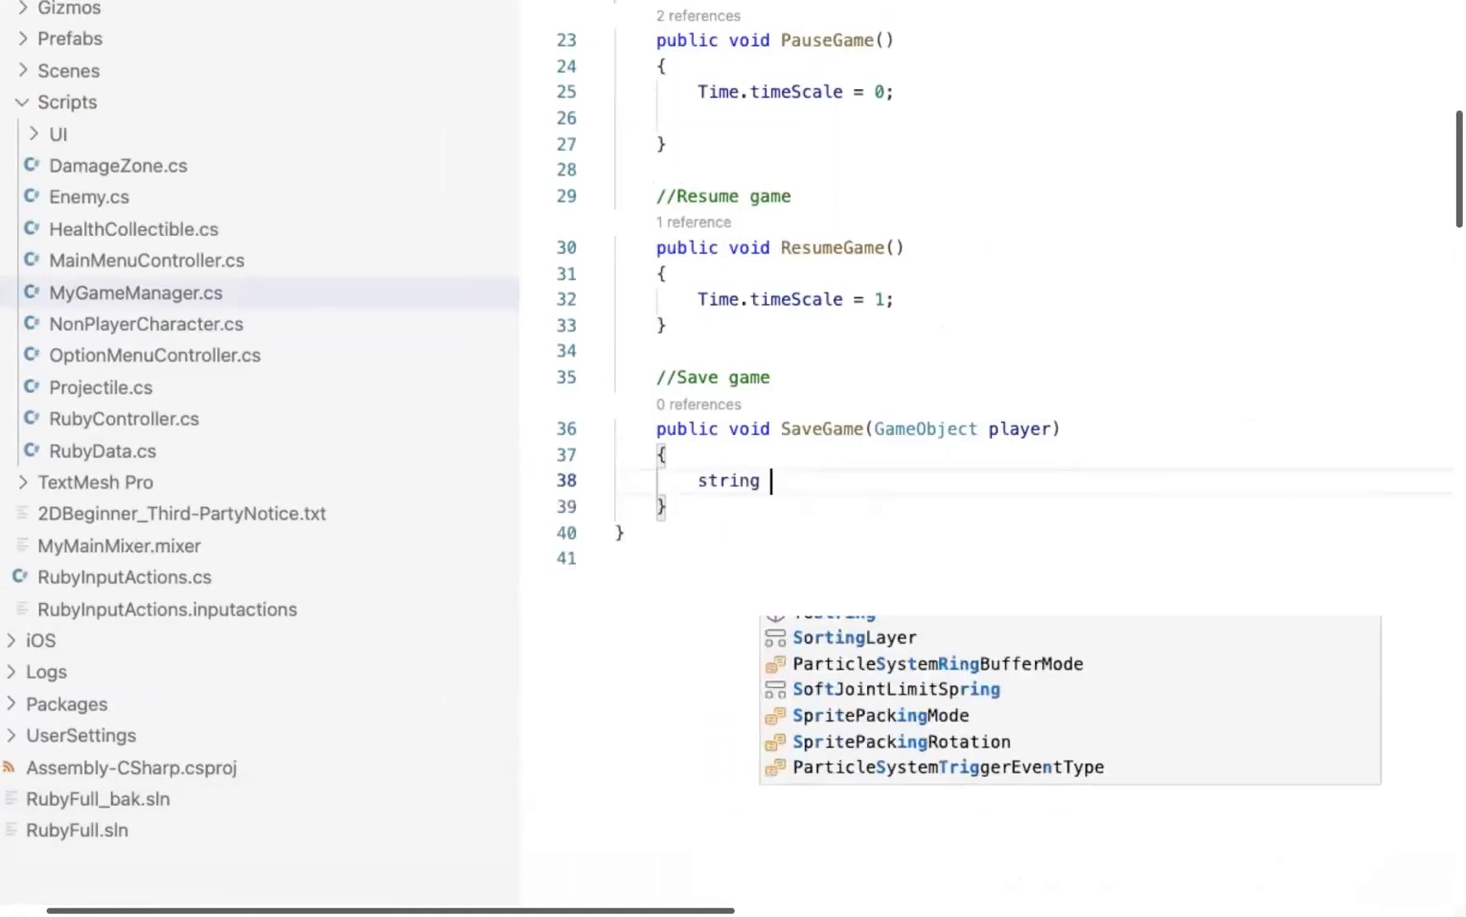
text(path)
key(Tab)
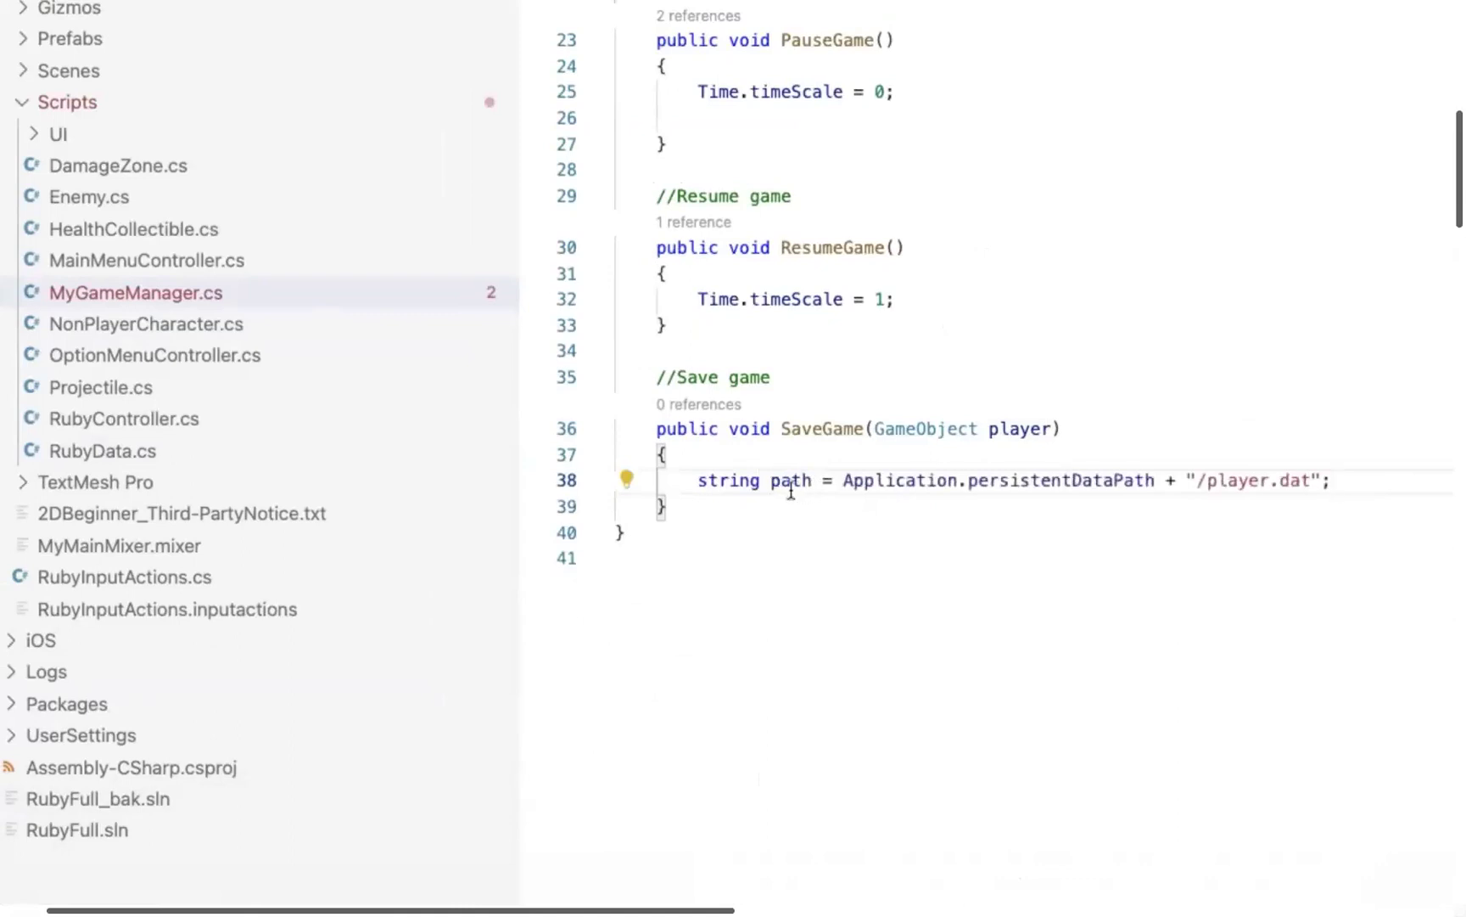
Change the save file in the persistentDataPath expression to player.hd.
click(1052, 480)
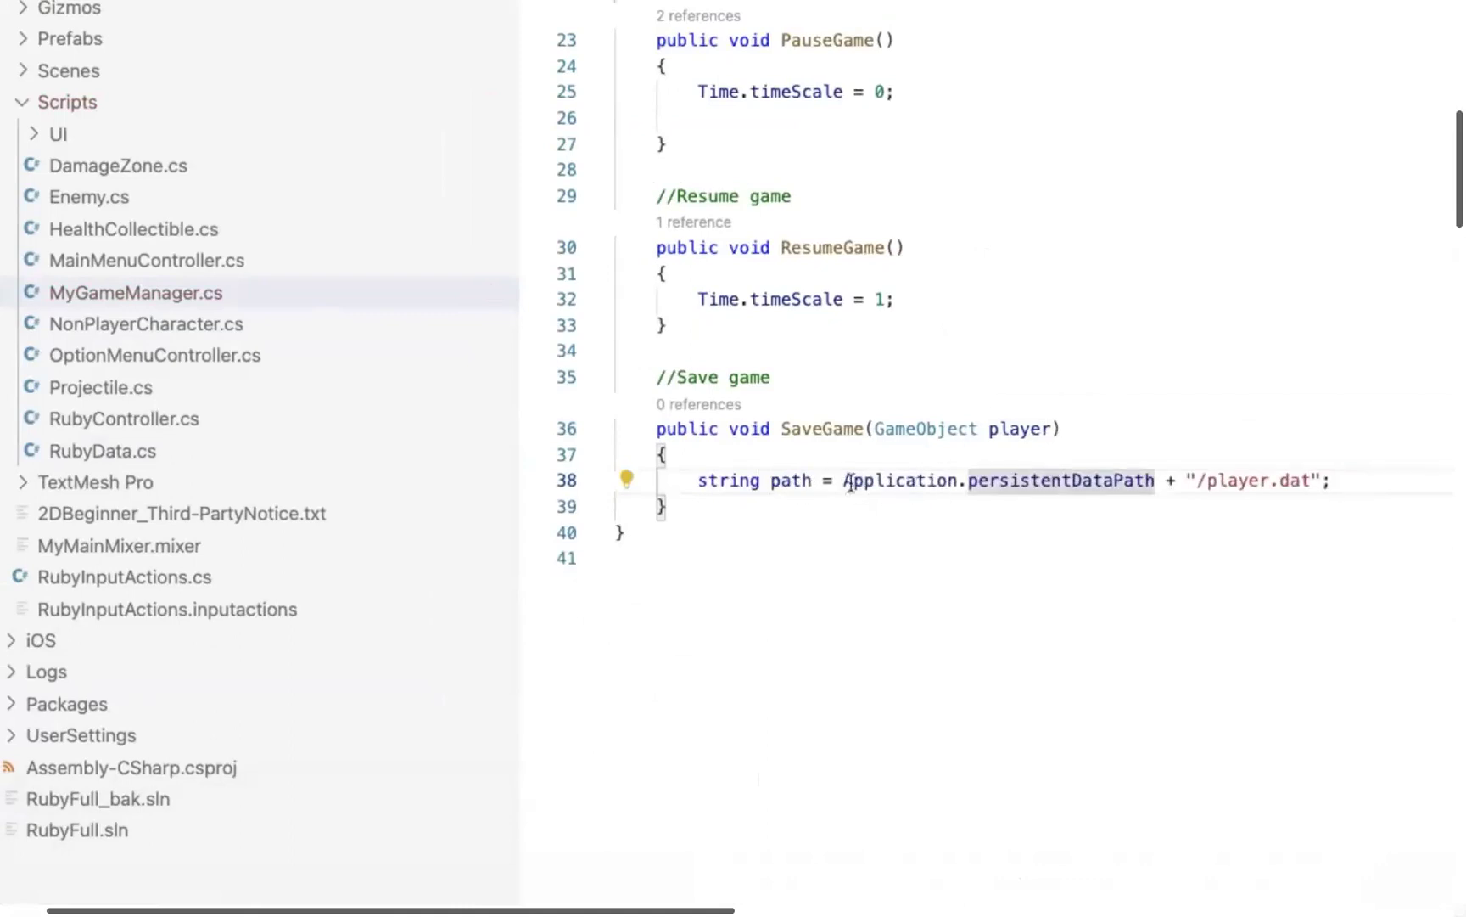
click(895, 480)
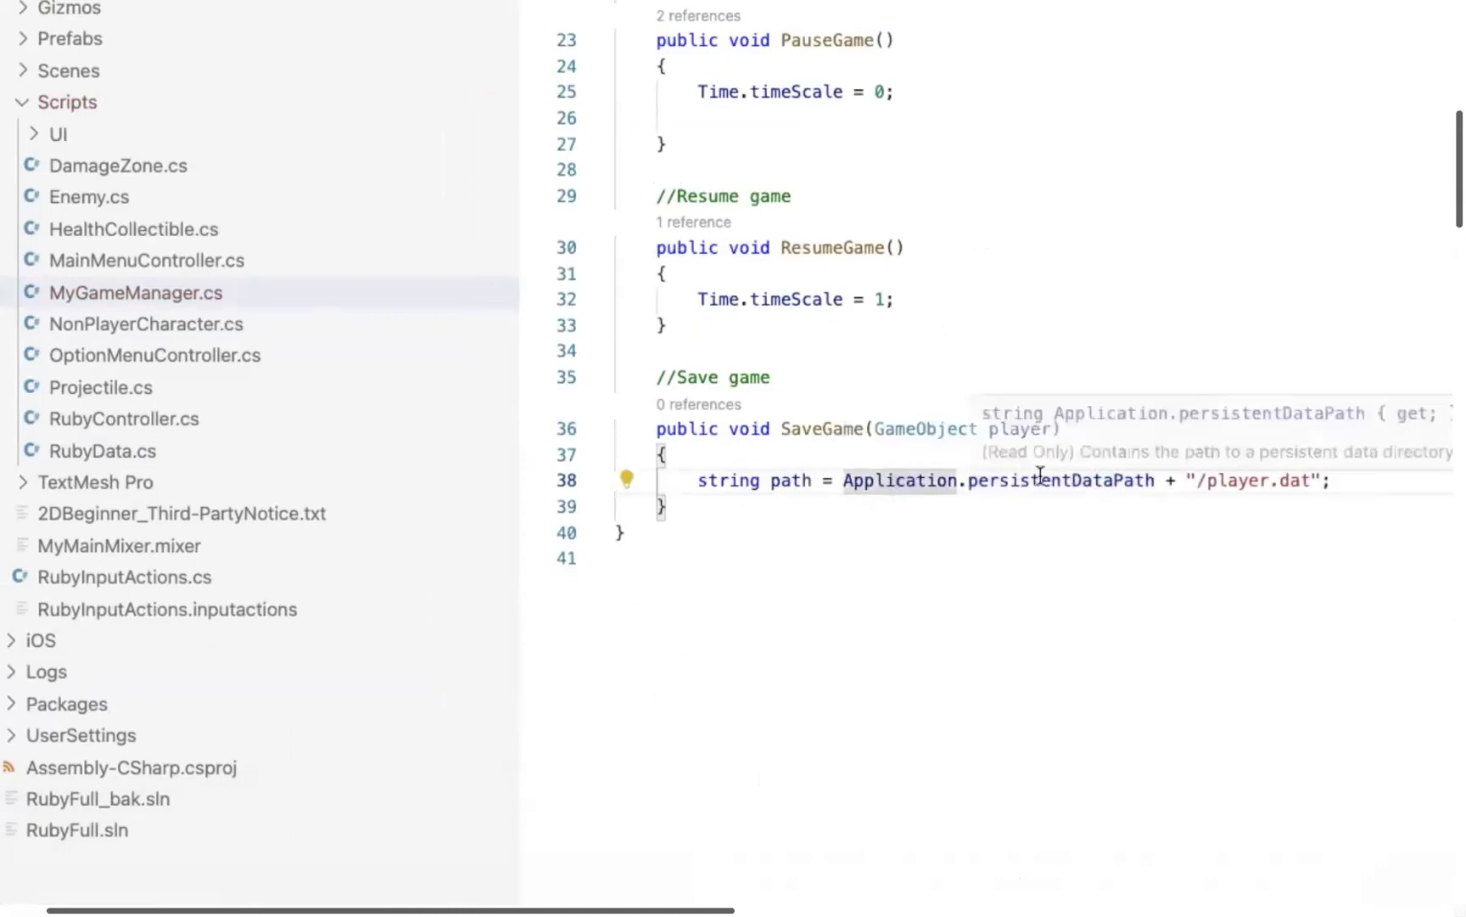
click(1040, 481)
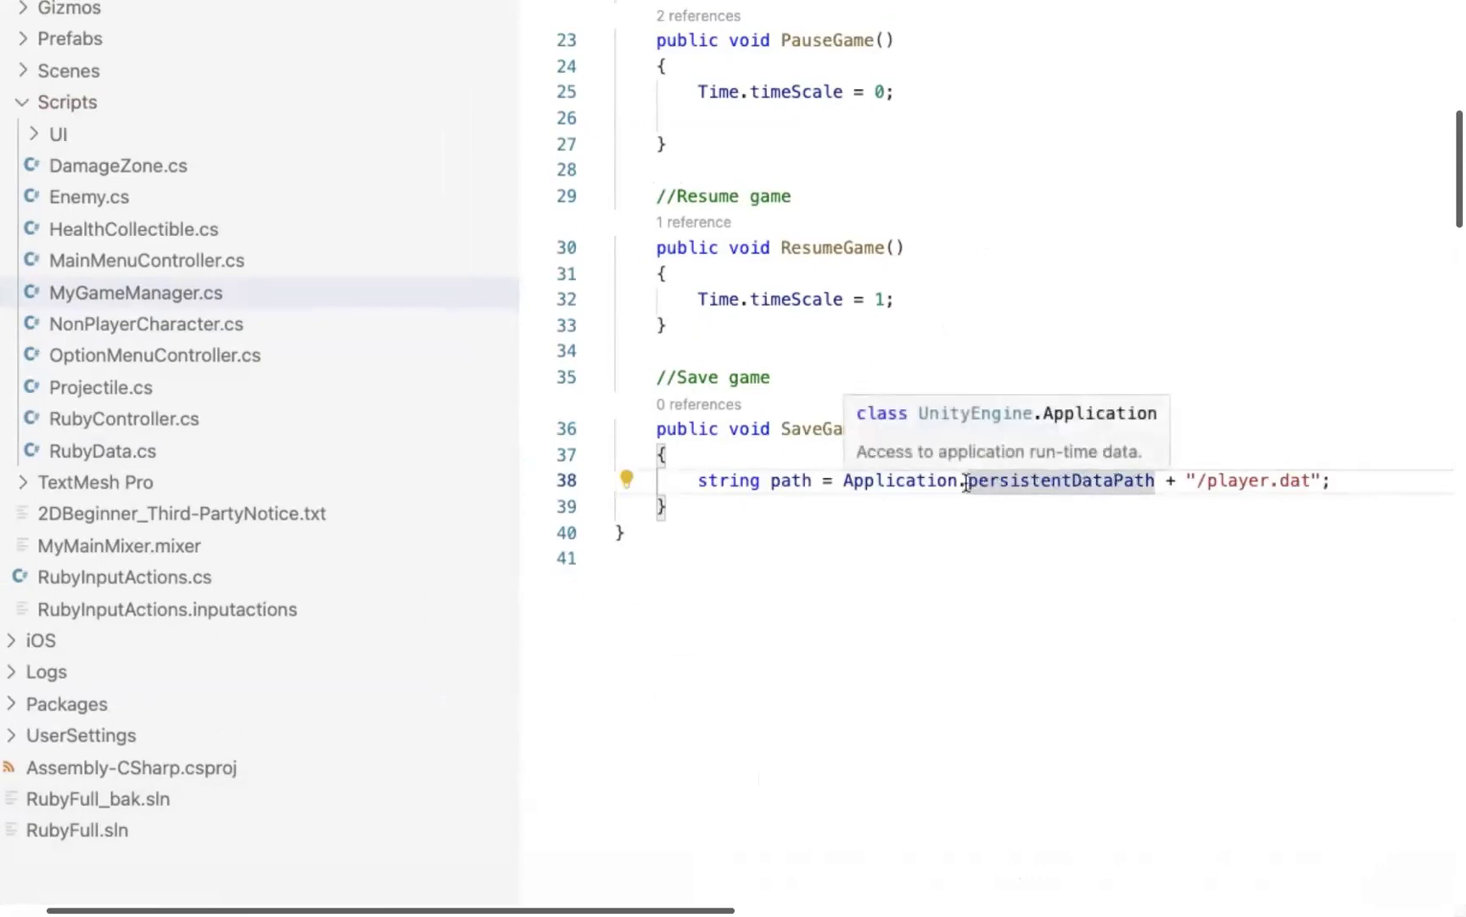
double_click(1153, 480)
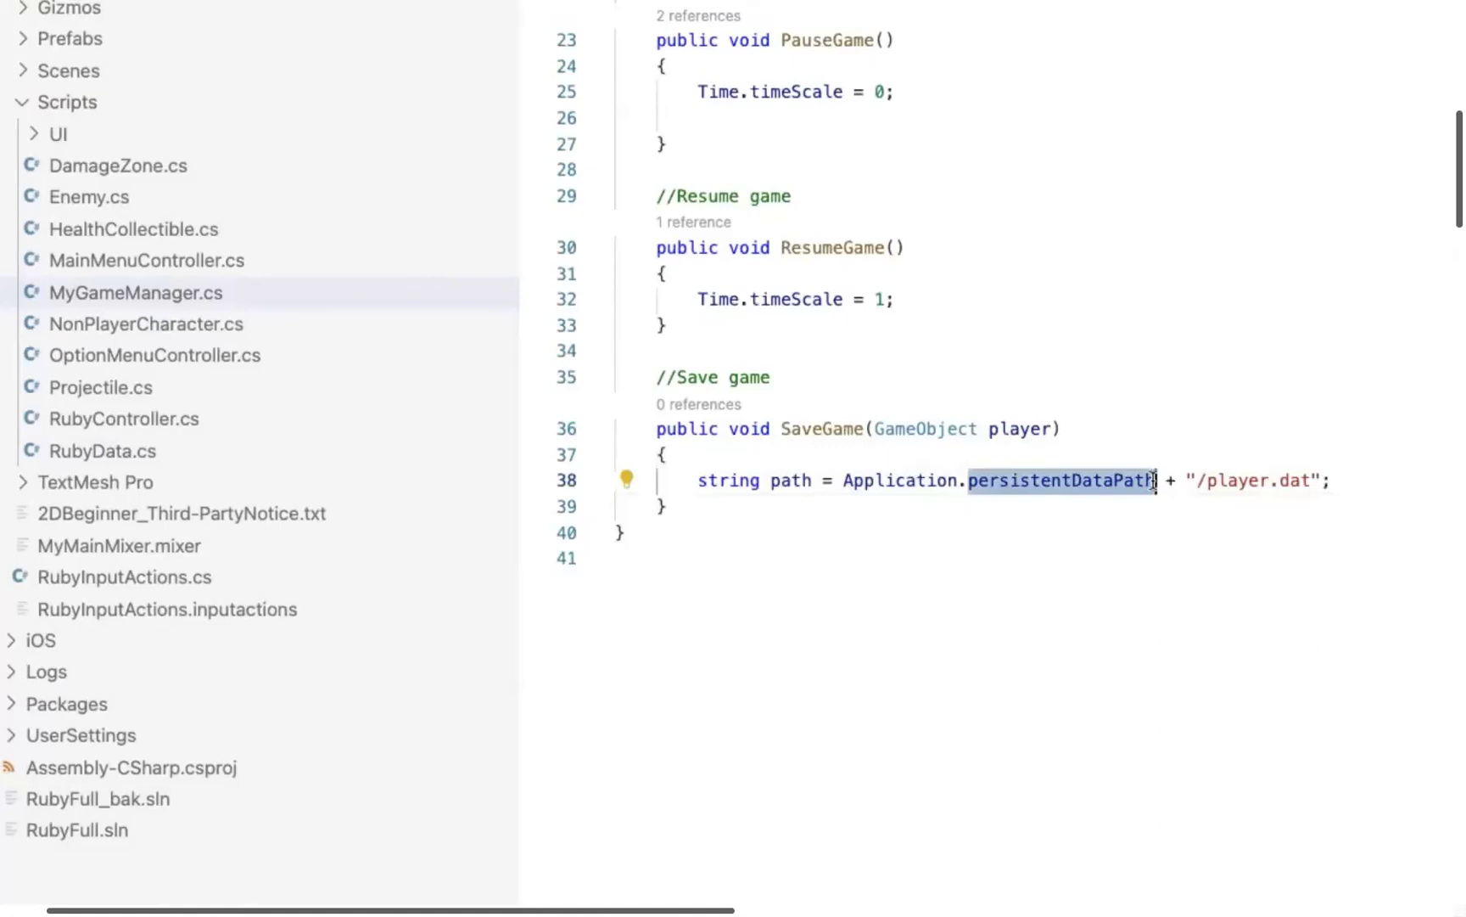
click(1188, 482)
mouse_move(1197, 481)
mouse_down()
mouse_move(1311, 480)
mouse_move(1281, 480)
mouse_up()
click(1311, 481)
text(hd)
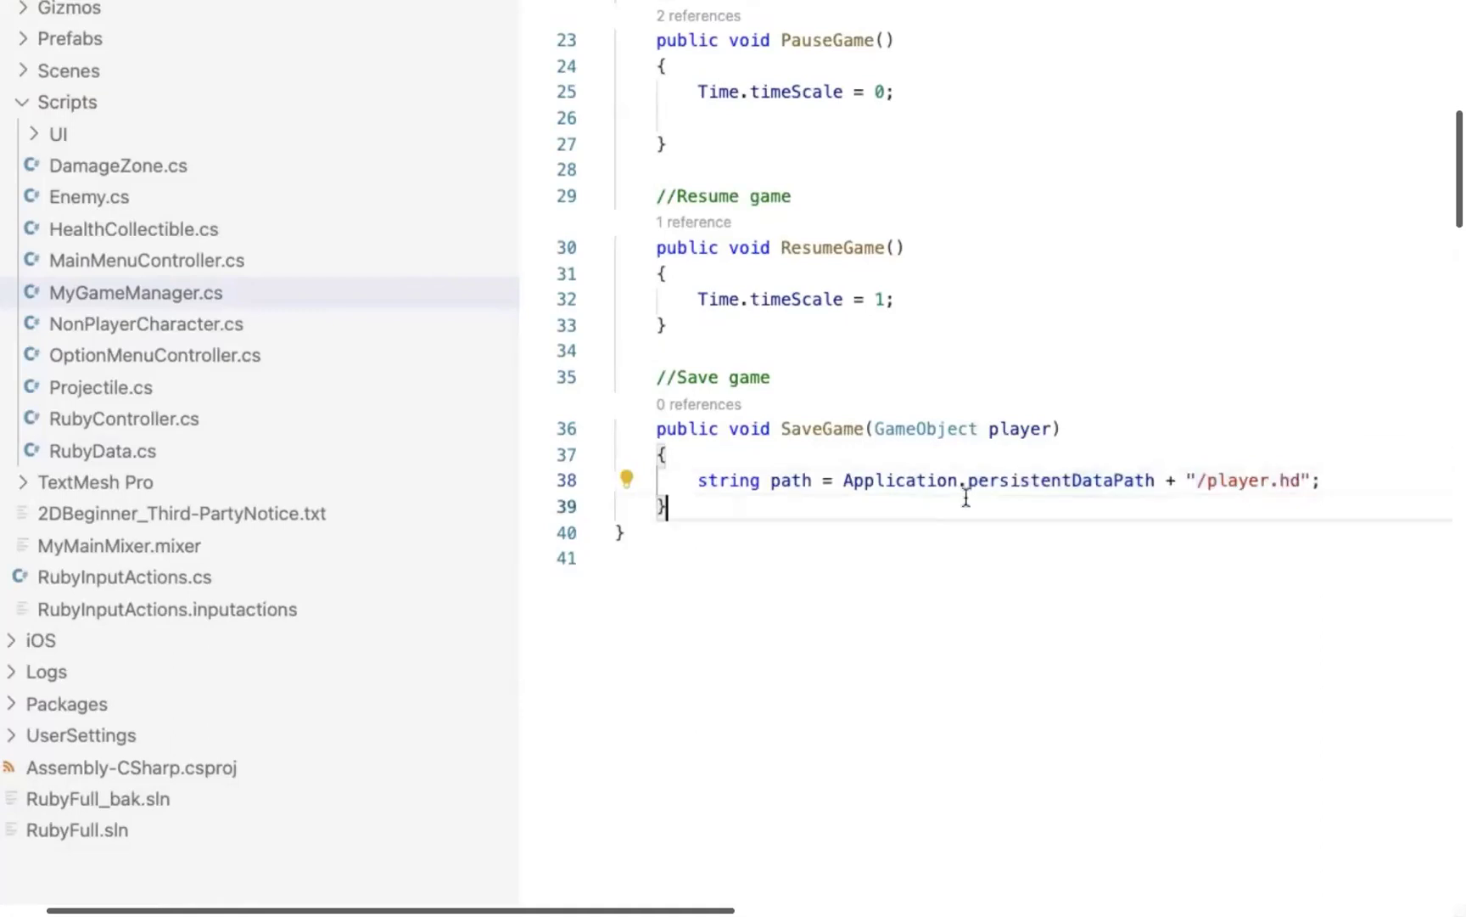
Delete the concatenated right-hand side, leaving an unfinished 'string path =' line.
drag(670, 455, 1320, 480)
click(1012, 480)
click(845, 481)
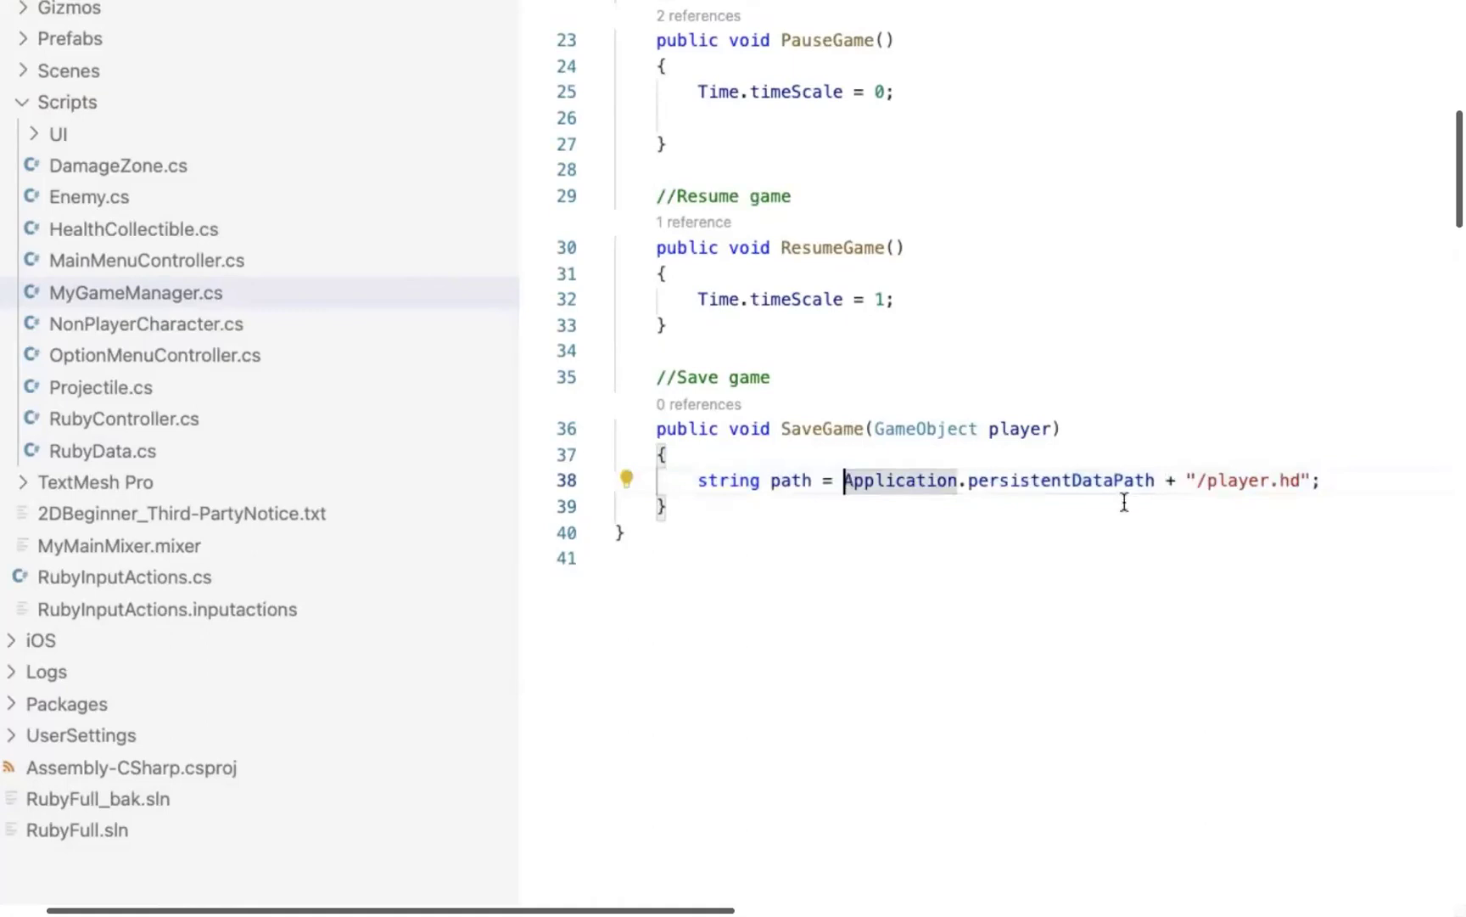
click(1168, 481)
drag(1197, 480, 1208, 481)
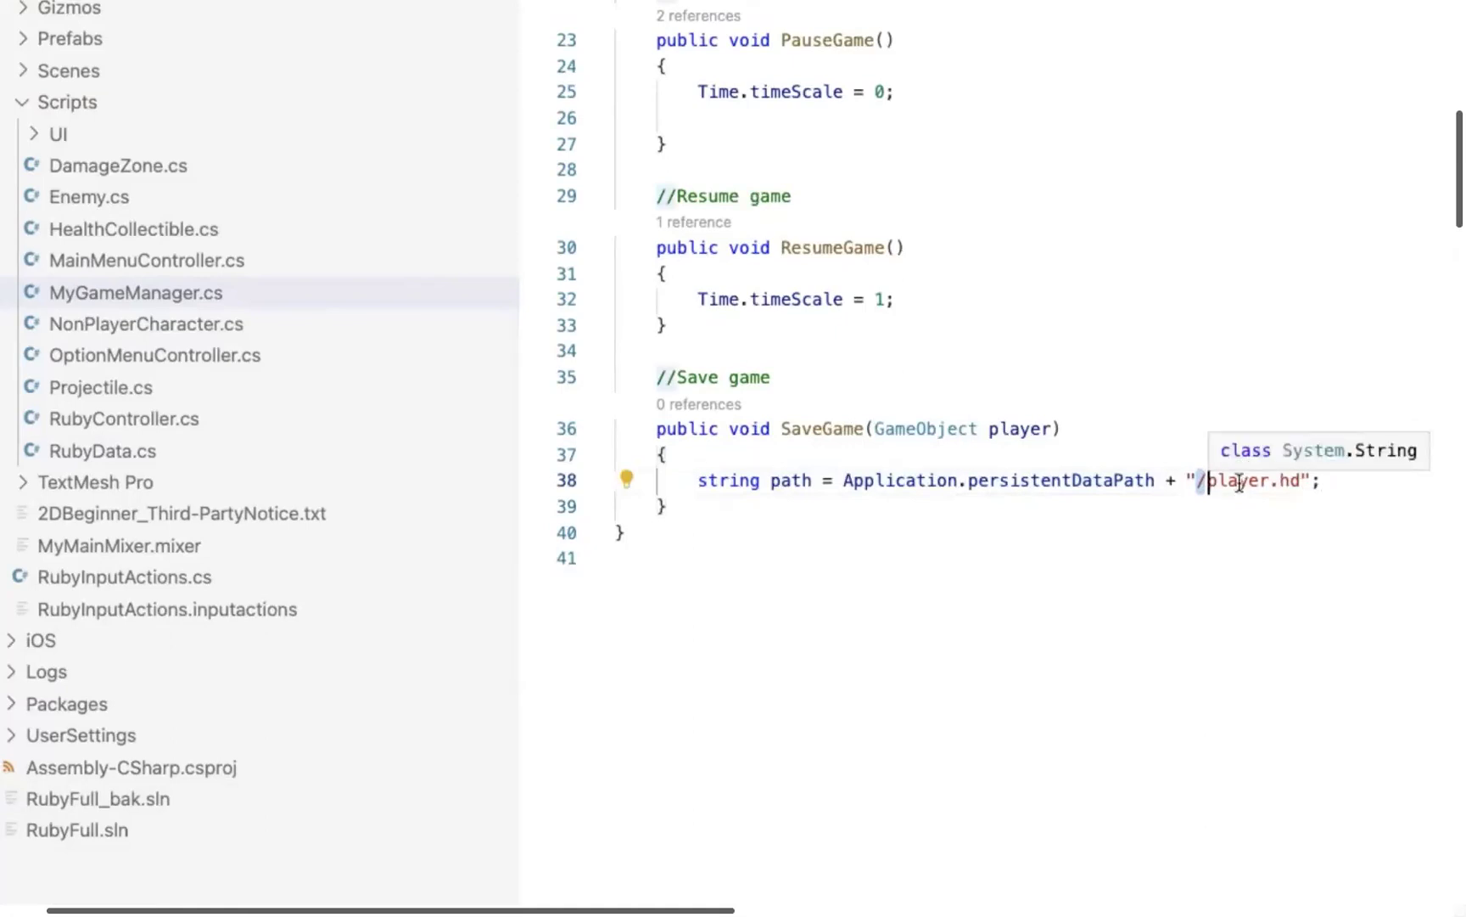
click(851, 480)
shift+click(1321, 480)
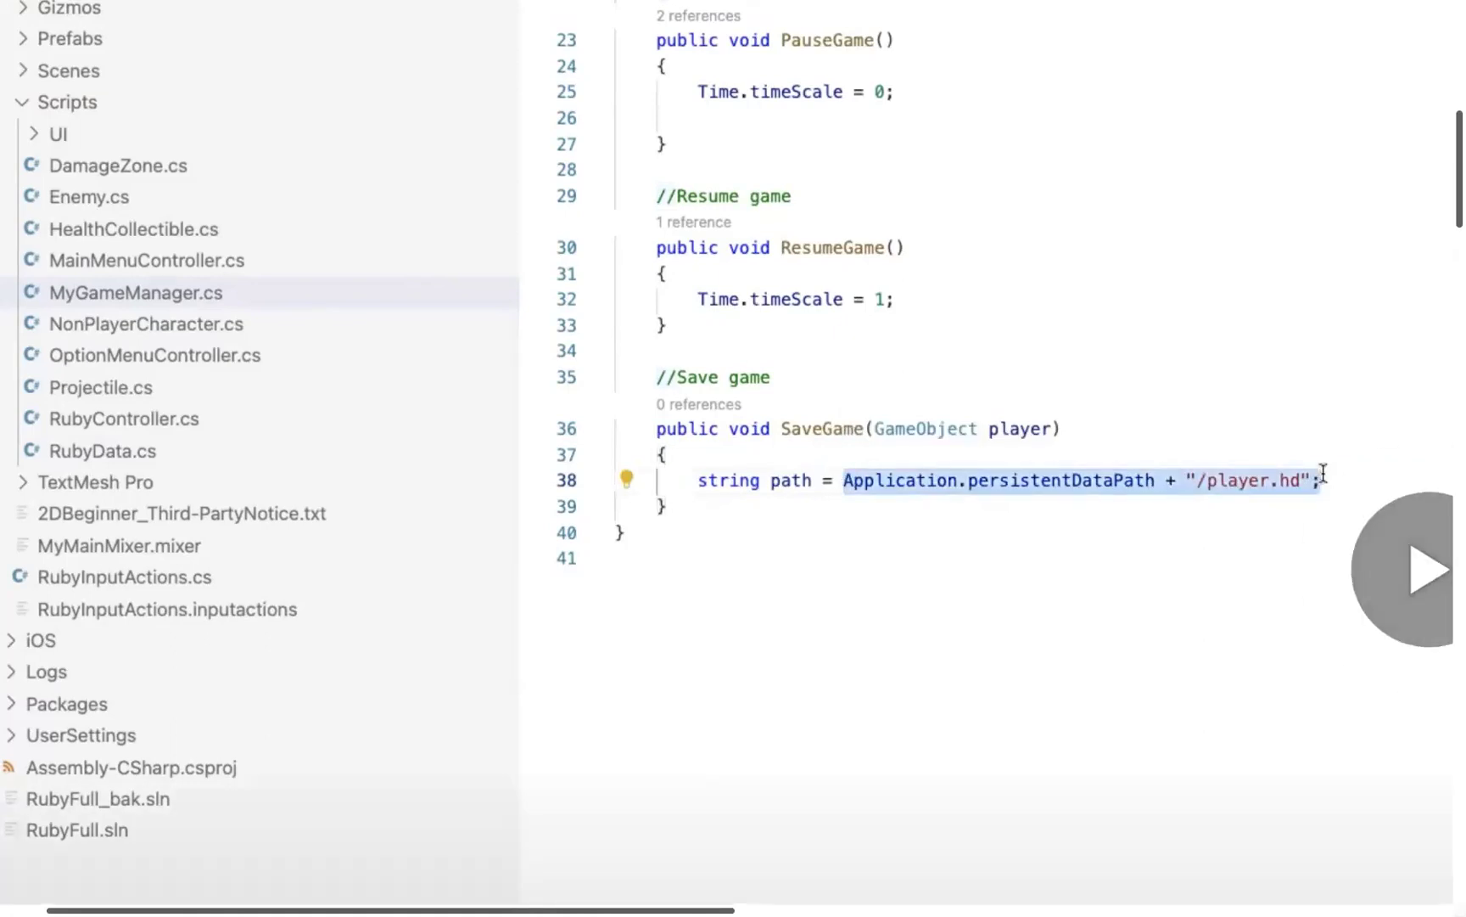
key(BackSpace)
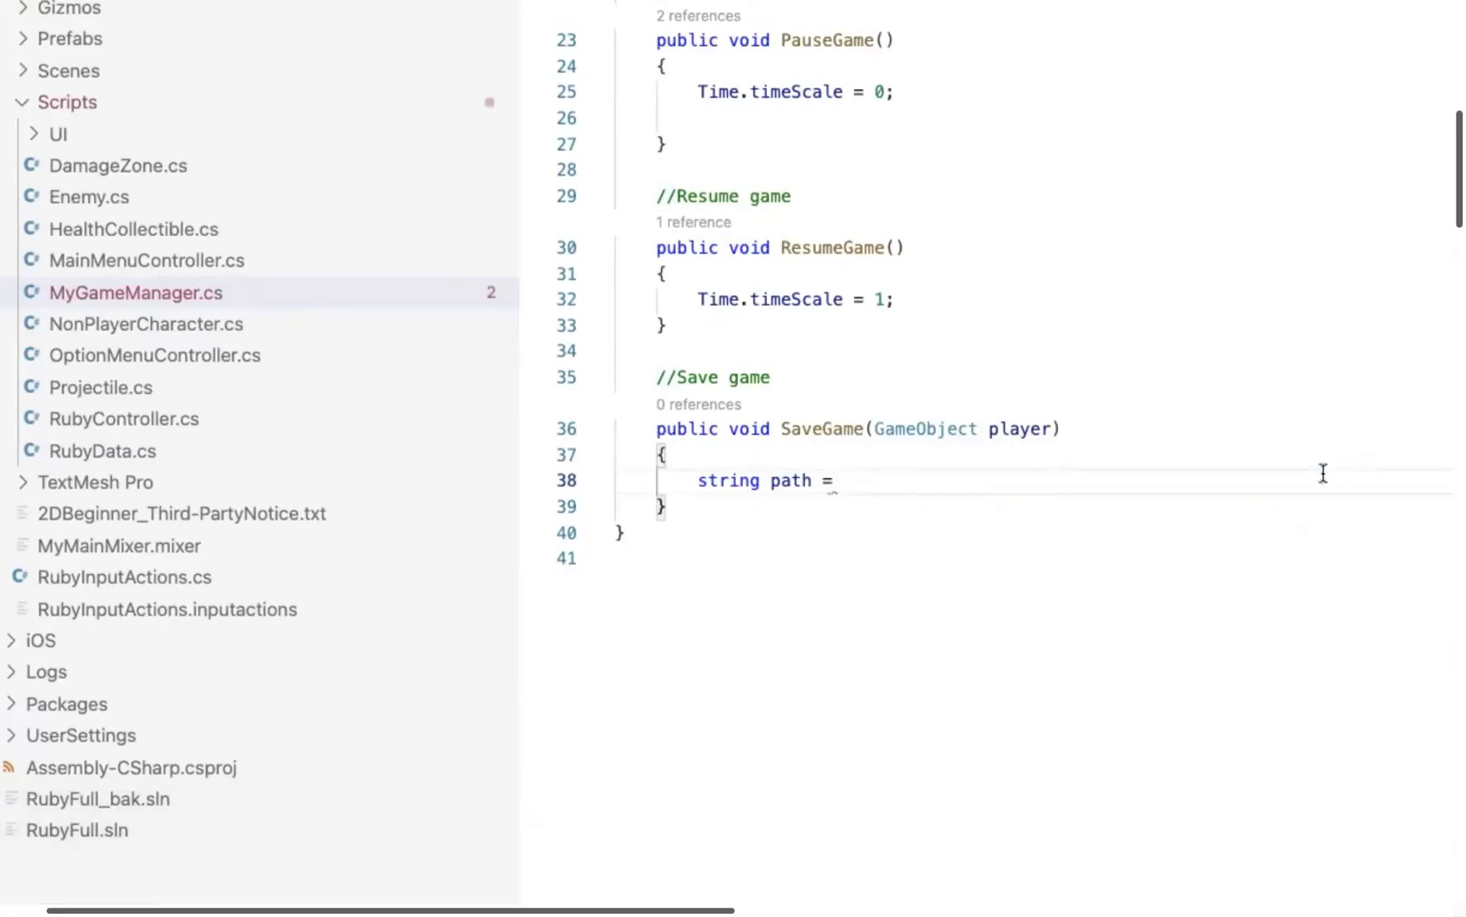
Set path to Path.Combine(Application.persistentDataPath, "player.hd").
text(Path.)
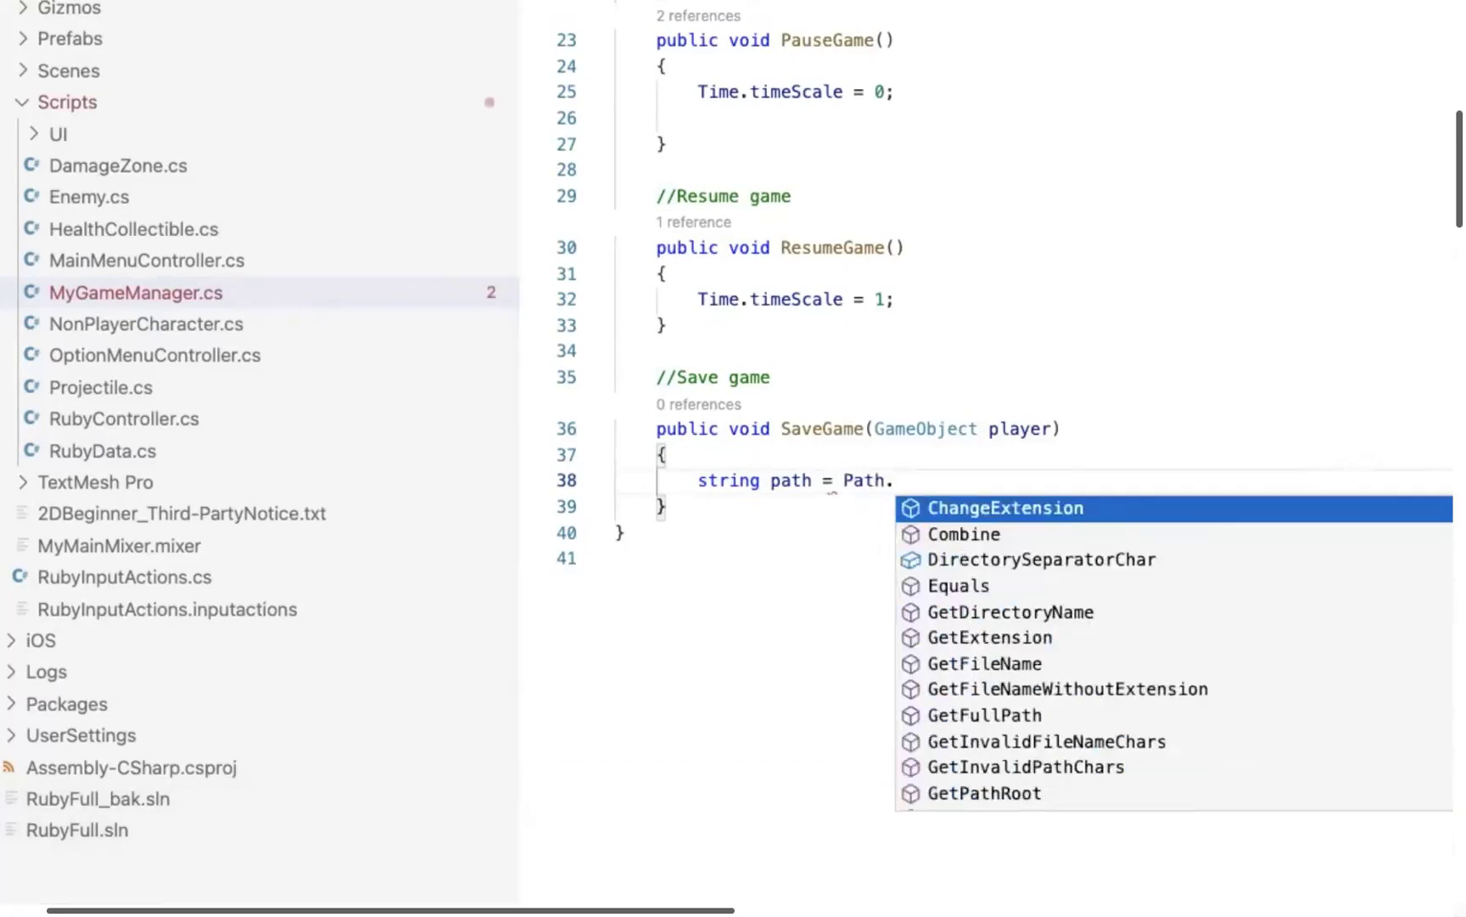
key(Down)
key(Return)
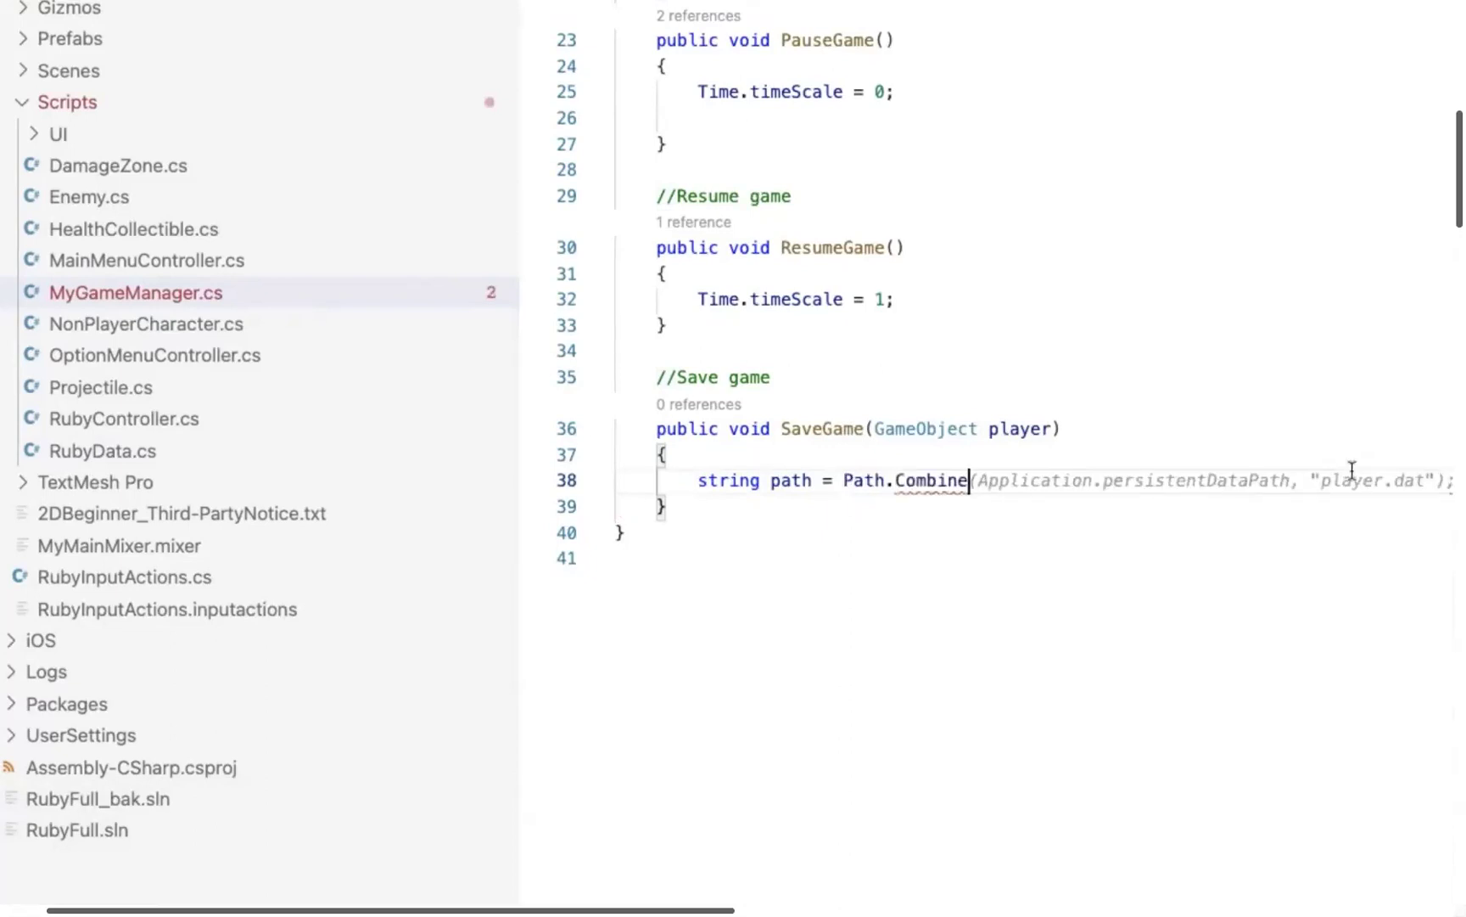
key(Tab)
double_click(1412, 480)
text(hd");)
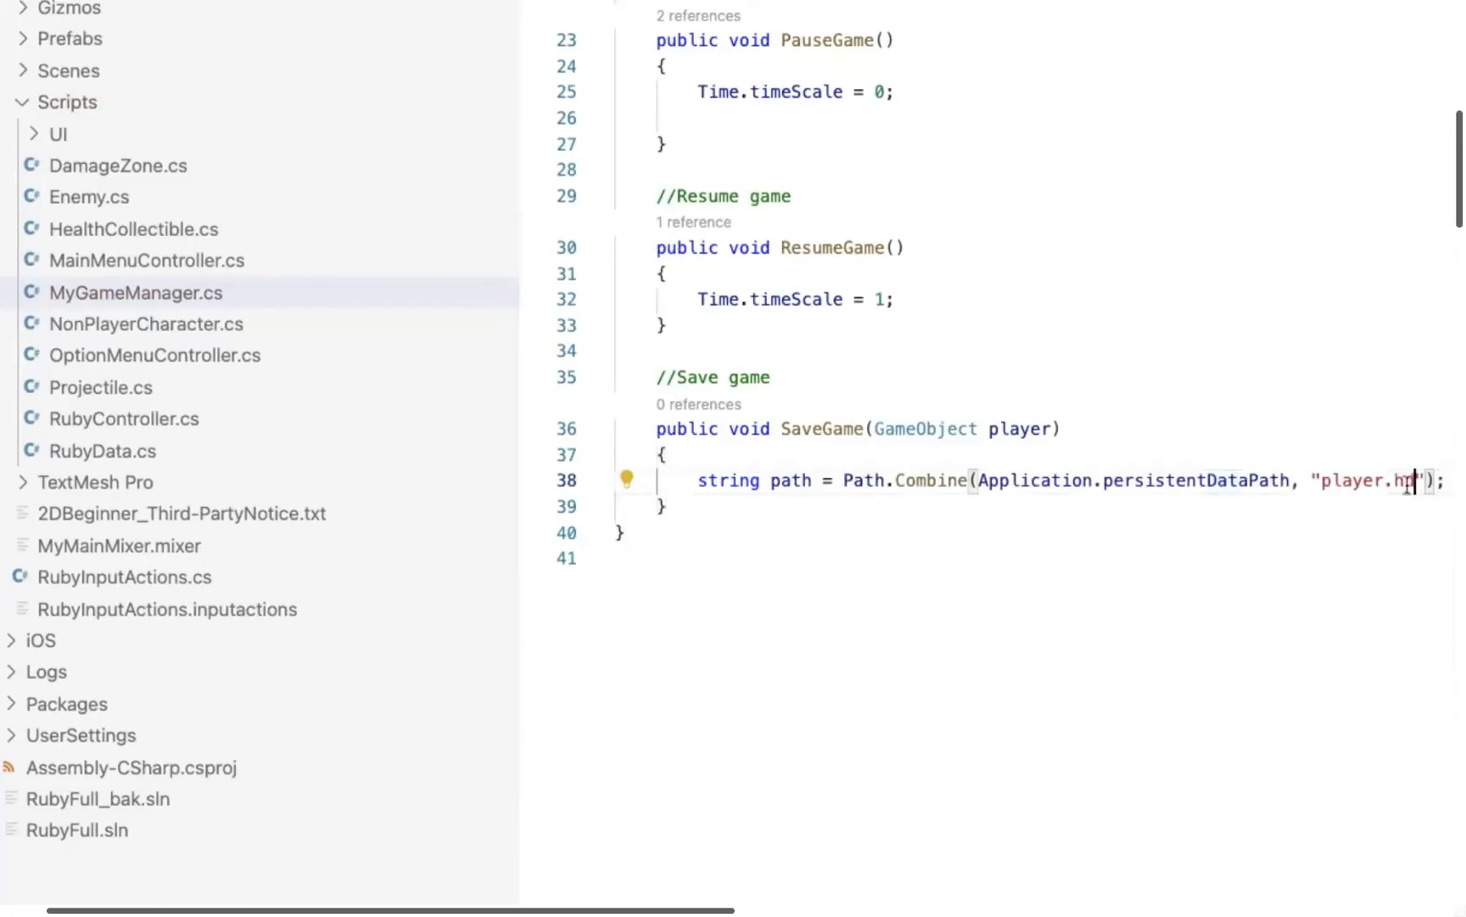
double_click(1264, 481)
click(986, 480)
key(End)
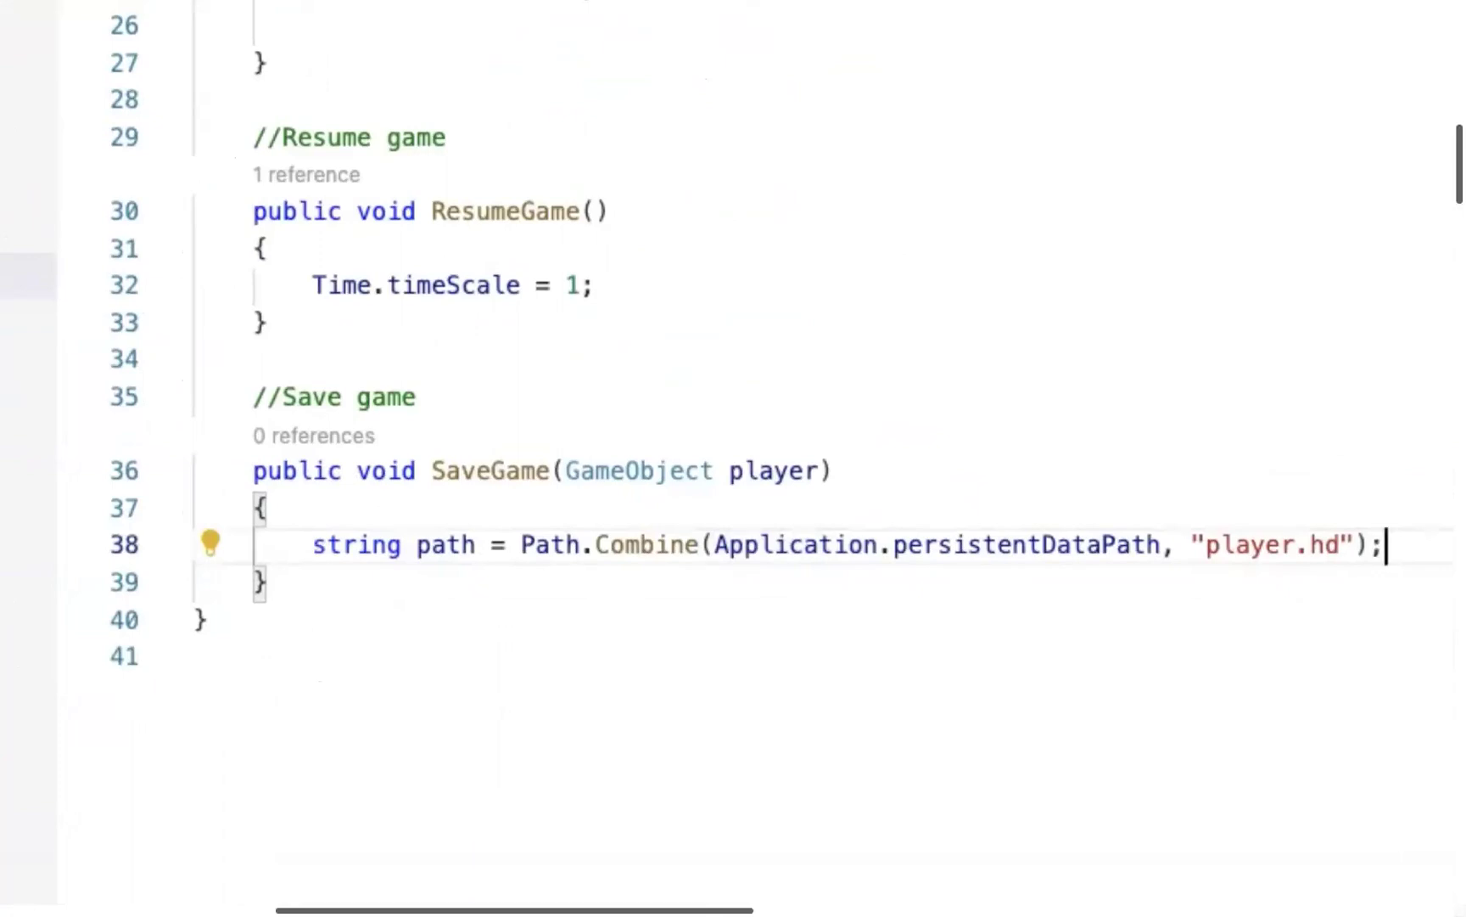
Add FileStream file = File.Create(path); below the save path line.
key(Return)
text(File)
key(Escape)
key(Tab)
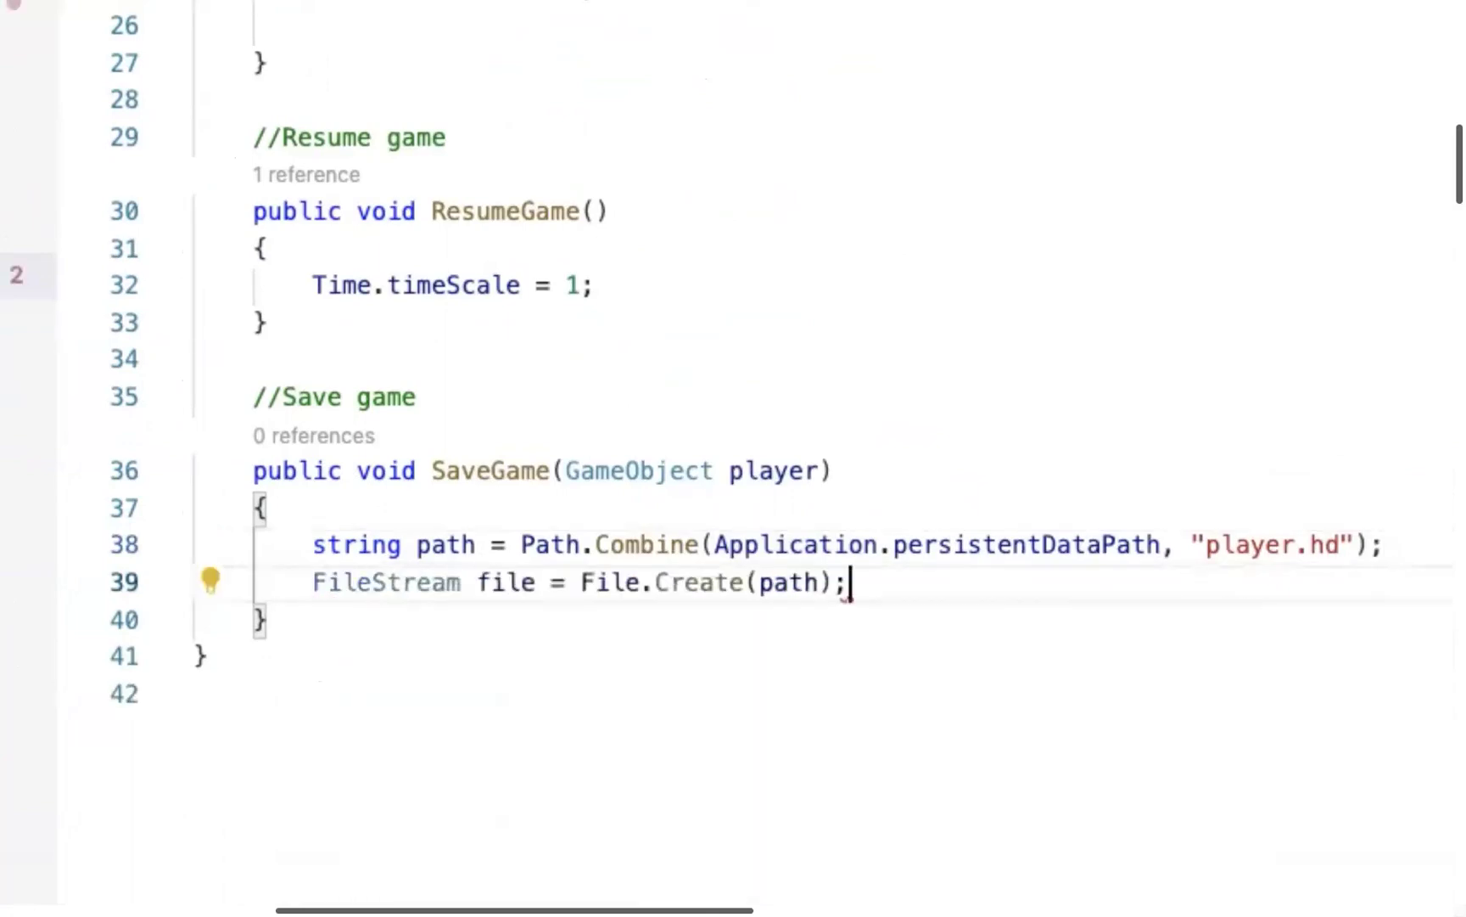
mouse_move(700, 584)
Add a //Create ruby data comment line.
key(Return)
text(//Create ruby data)
key(Return)
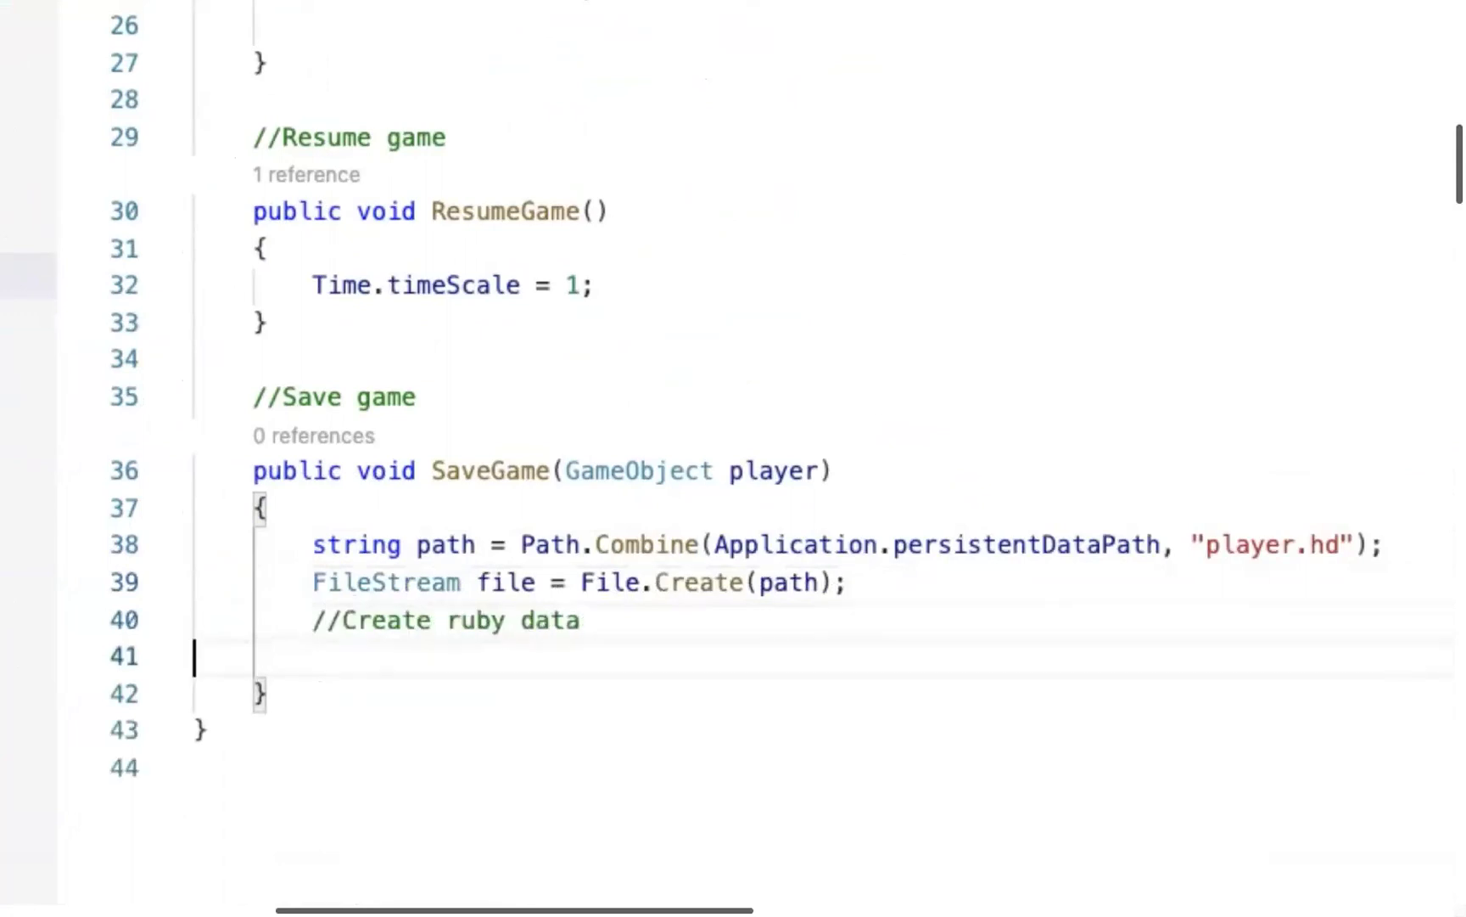
key(Tab)
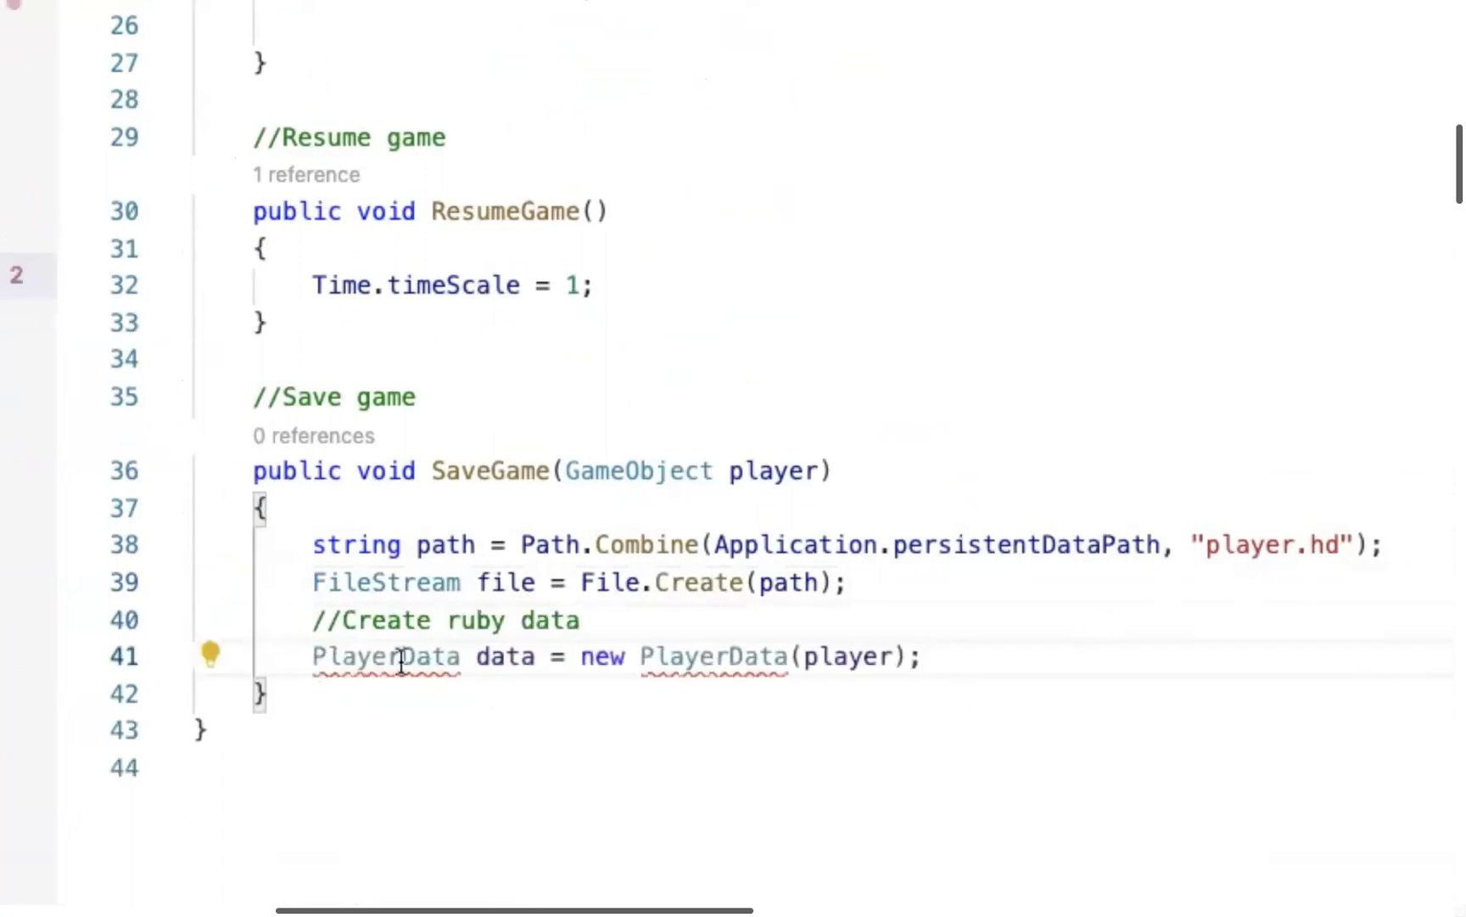
Add RubyController rubyController = player.GetComponent<RubyController>(); under the comment.
triple_click(384, 660)
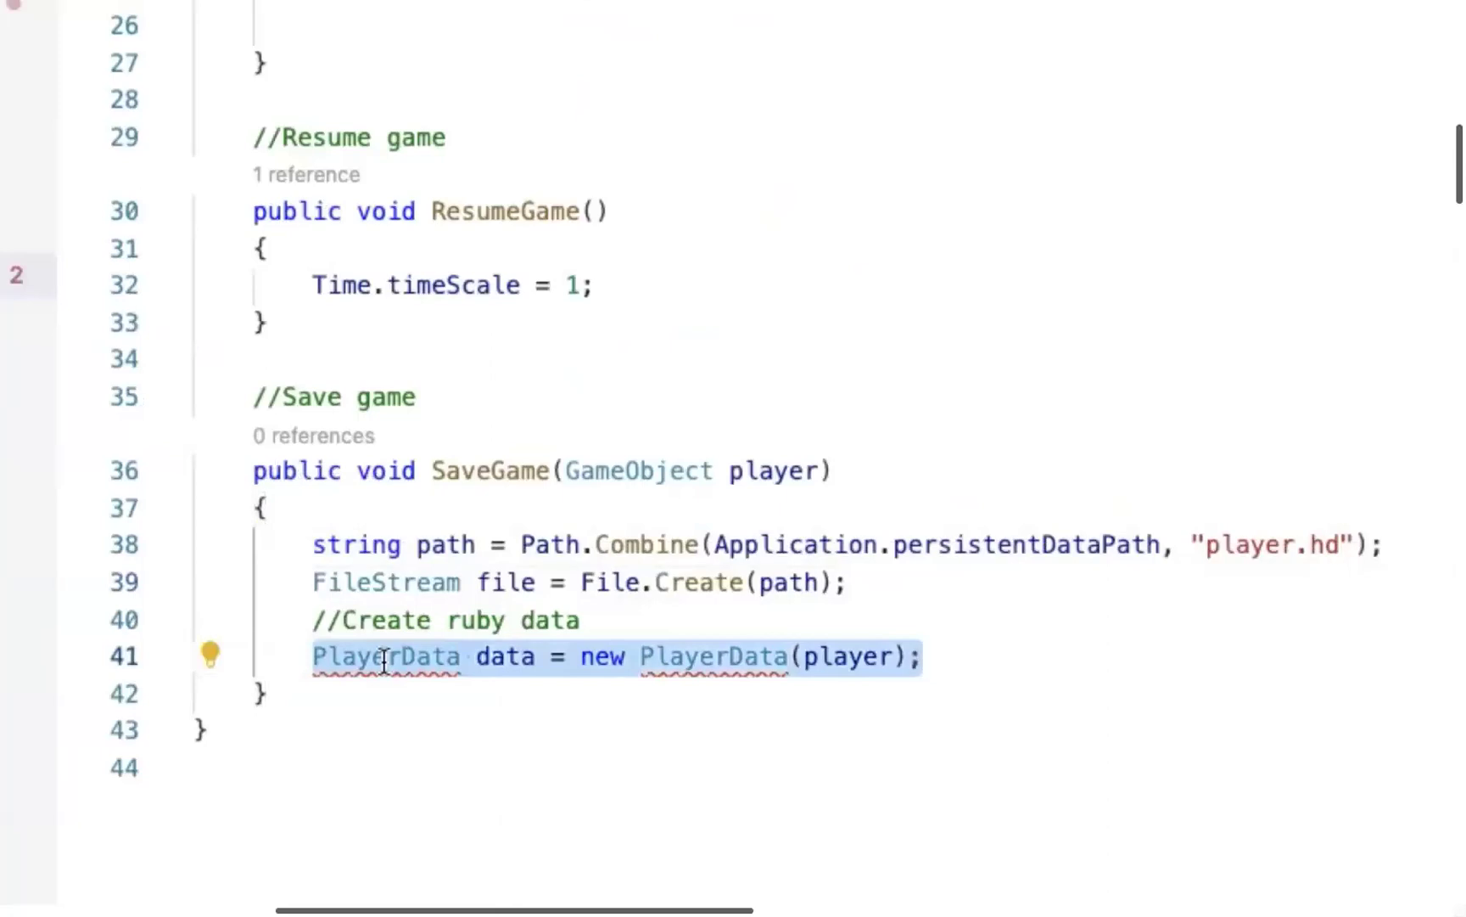
mouse_move(664, 459)
text(Rub)
key(Tab)
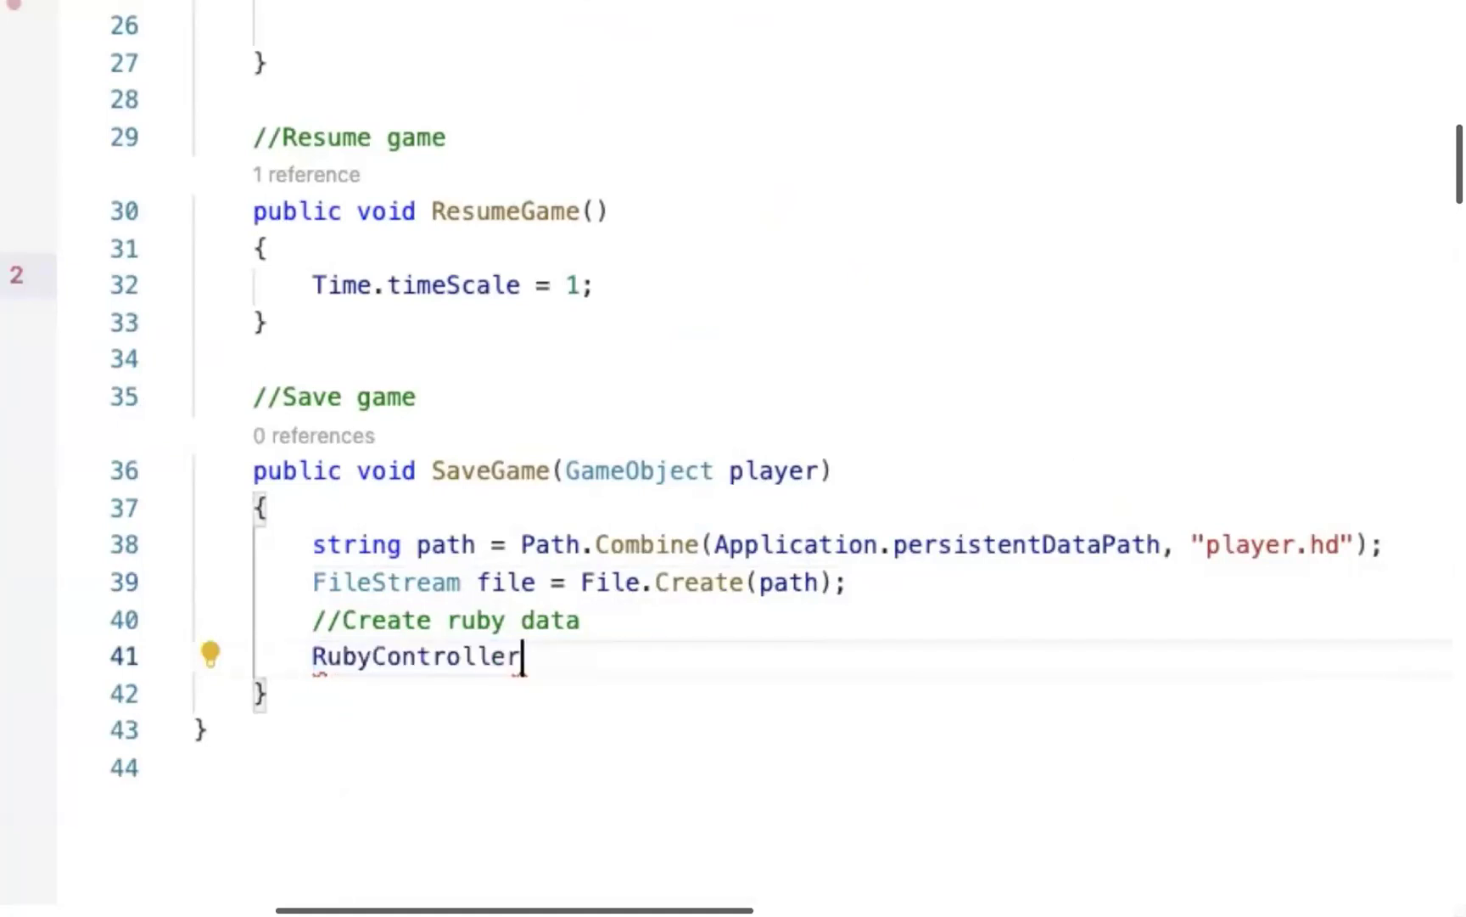
text( r)
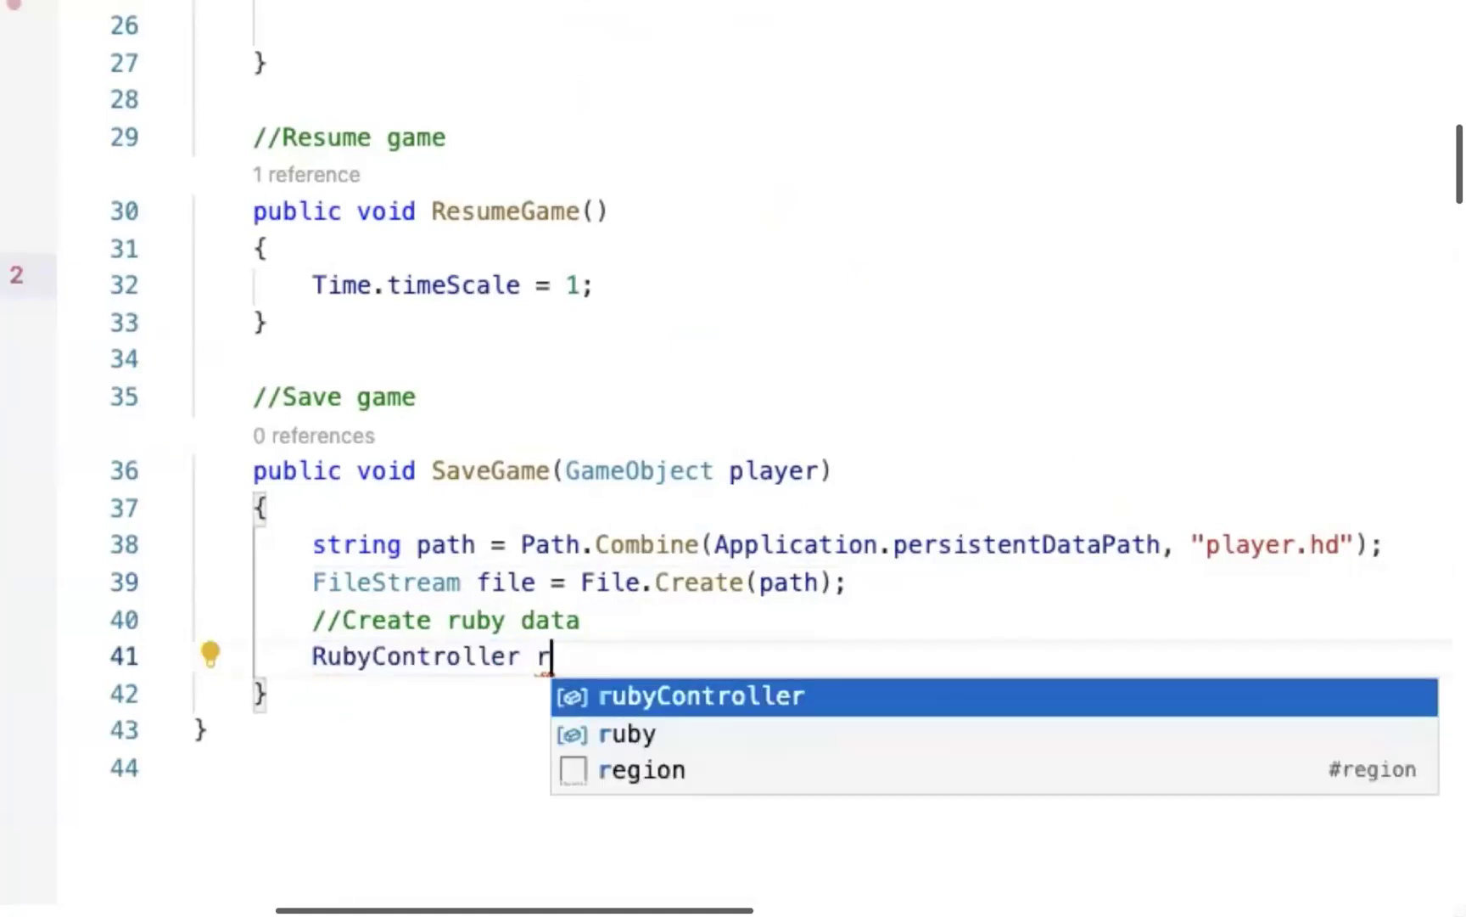
key(Tab)
text(=)
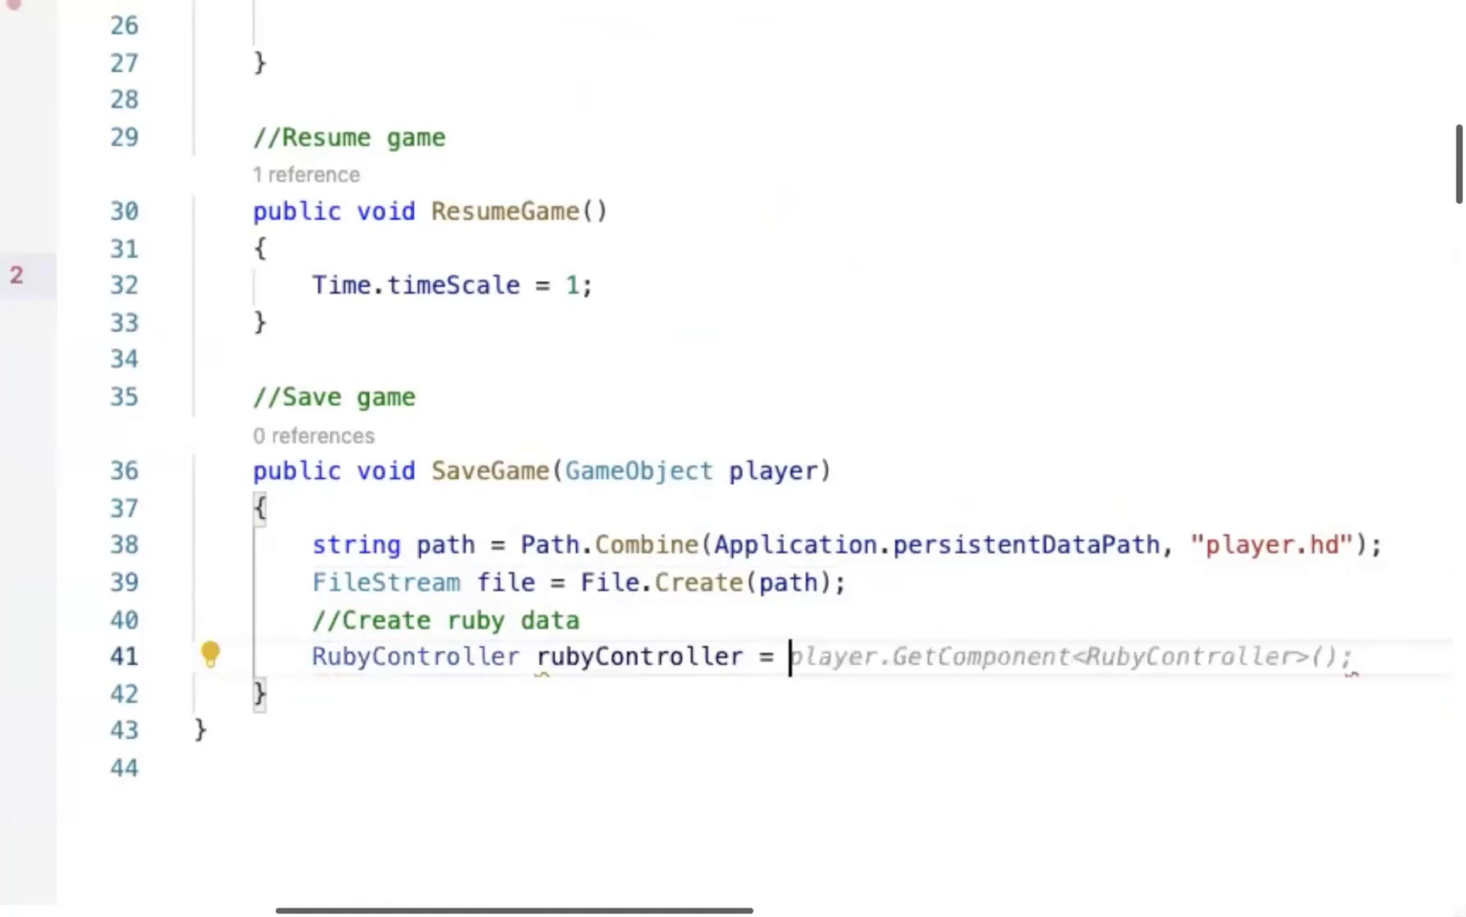
key(Tab)
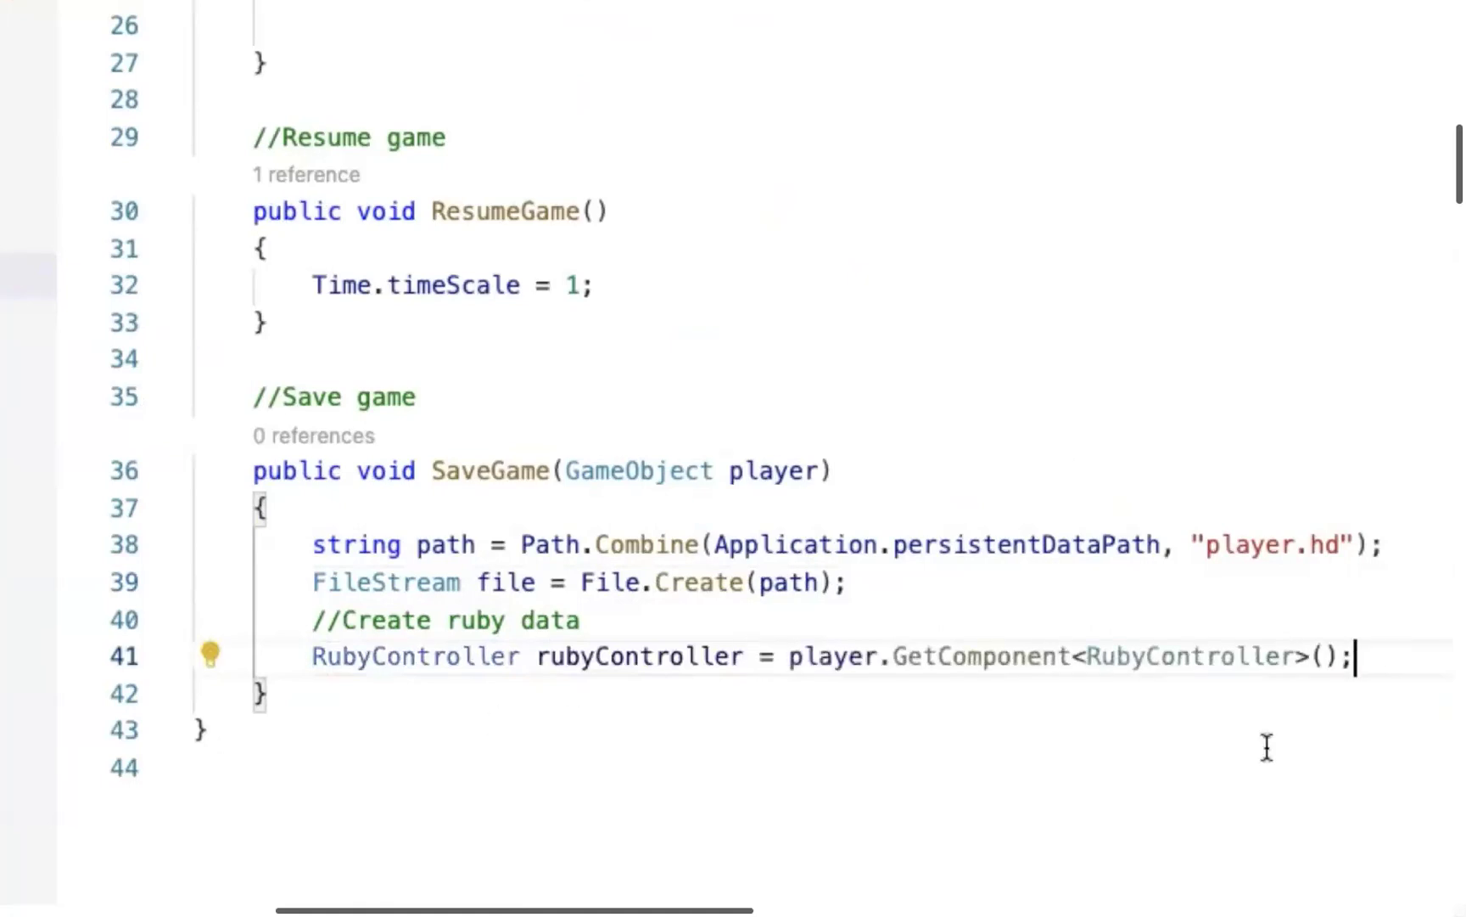
Add a RubyData rubyData = new RubyData(...) line taking rubyController arguments.
scroll(1267, 747, up, 6)
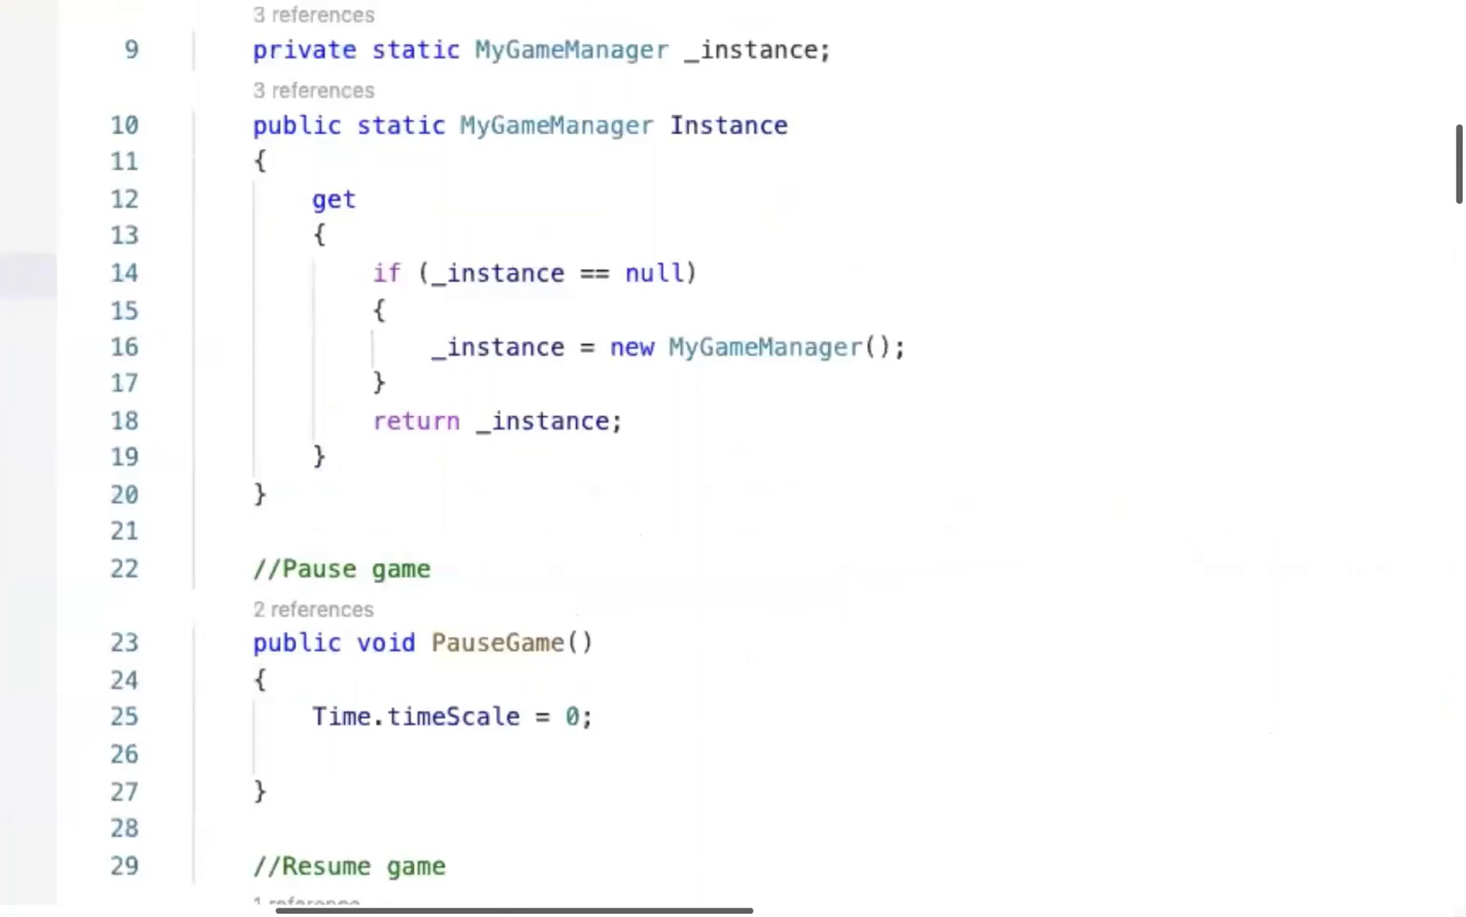
scroll(1286, 711, up, 1)
scroll(1286, 710, down, 1)
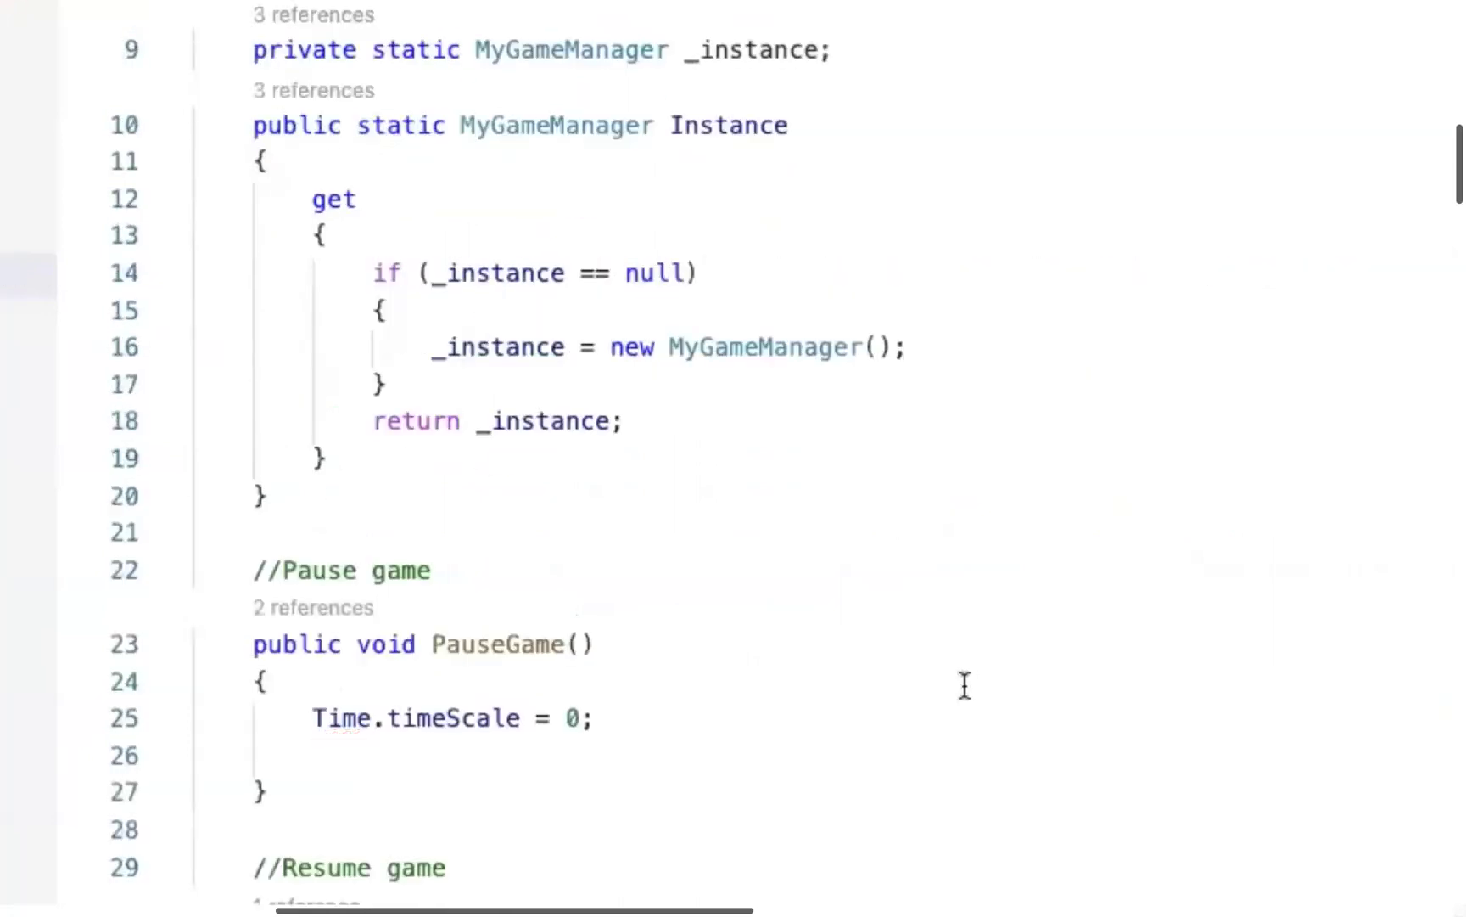
key(BackSpace)
key(BackSpace)
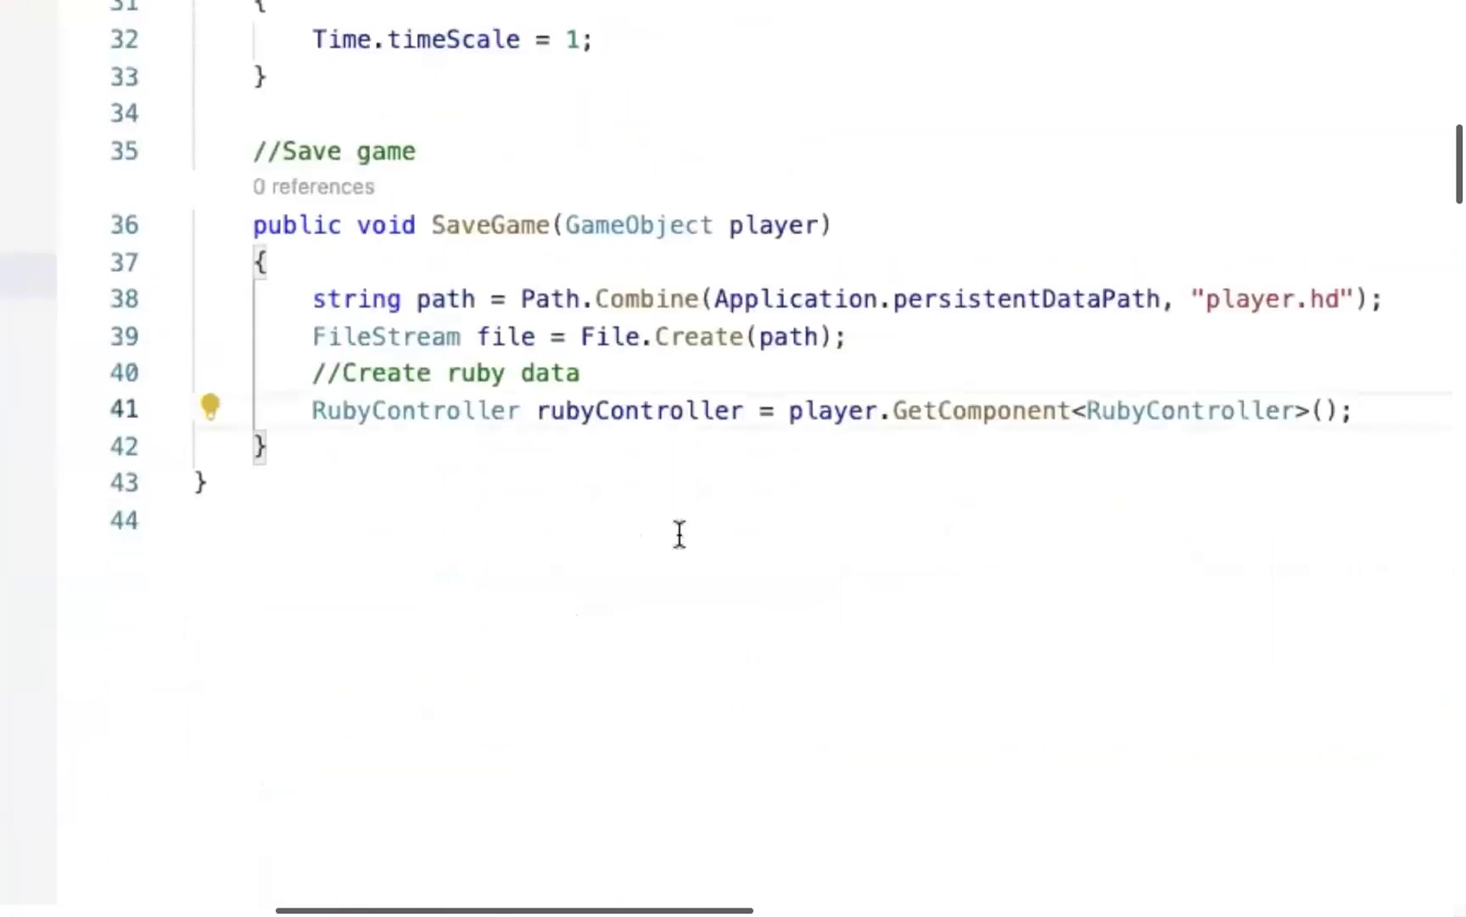
key(Return)
text(RubyDa)
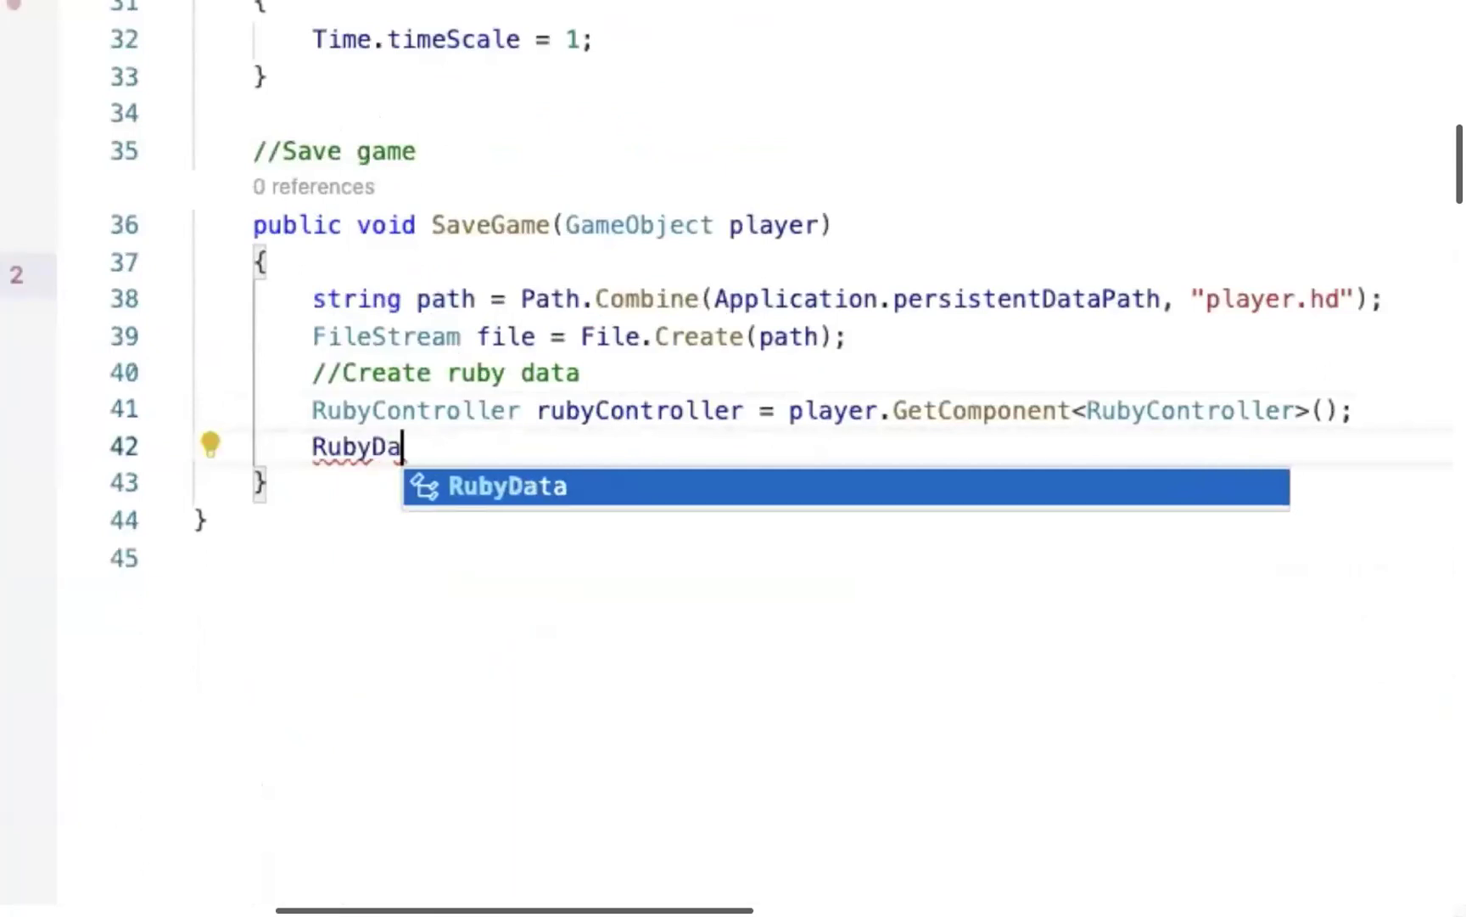
key(Tab)
key(Tab)
click(950, 414)
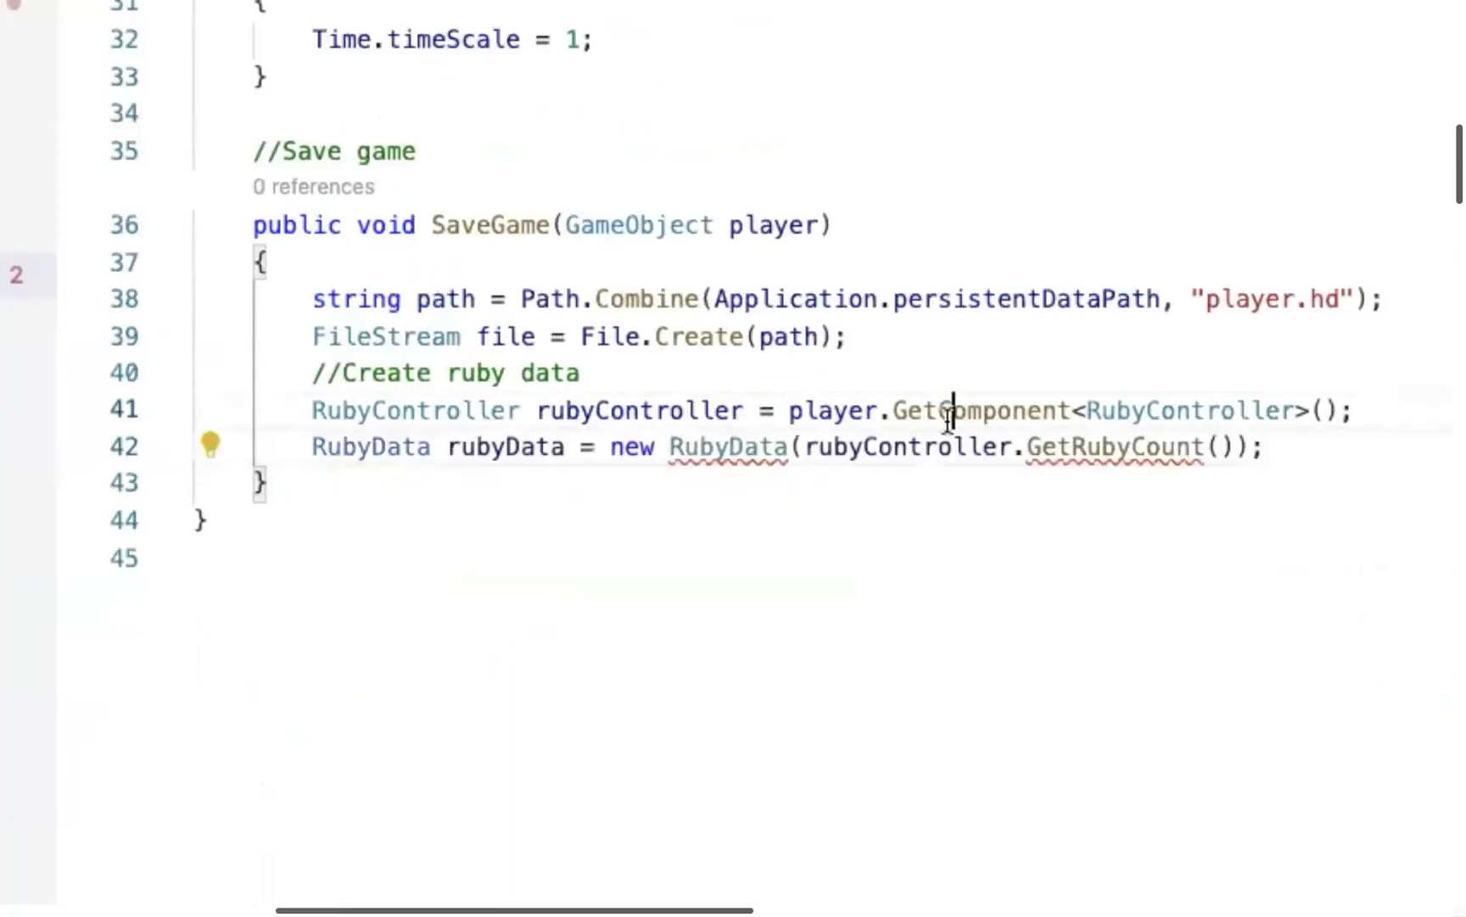
click(1235, 448)
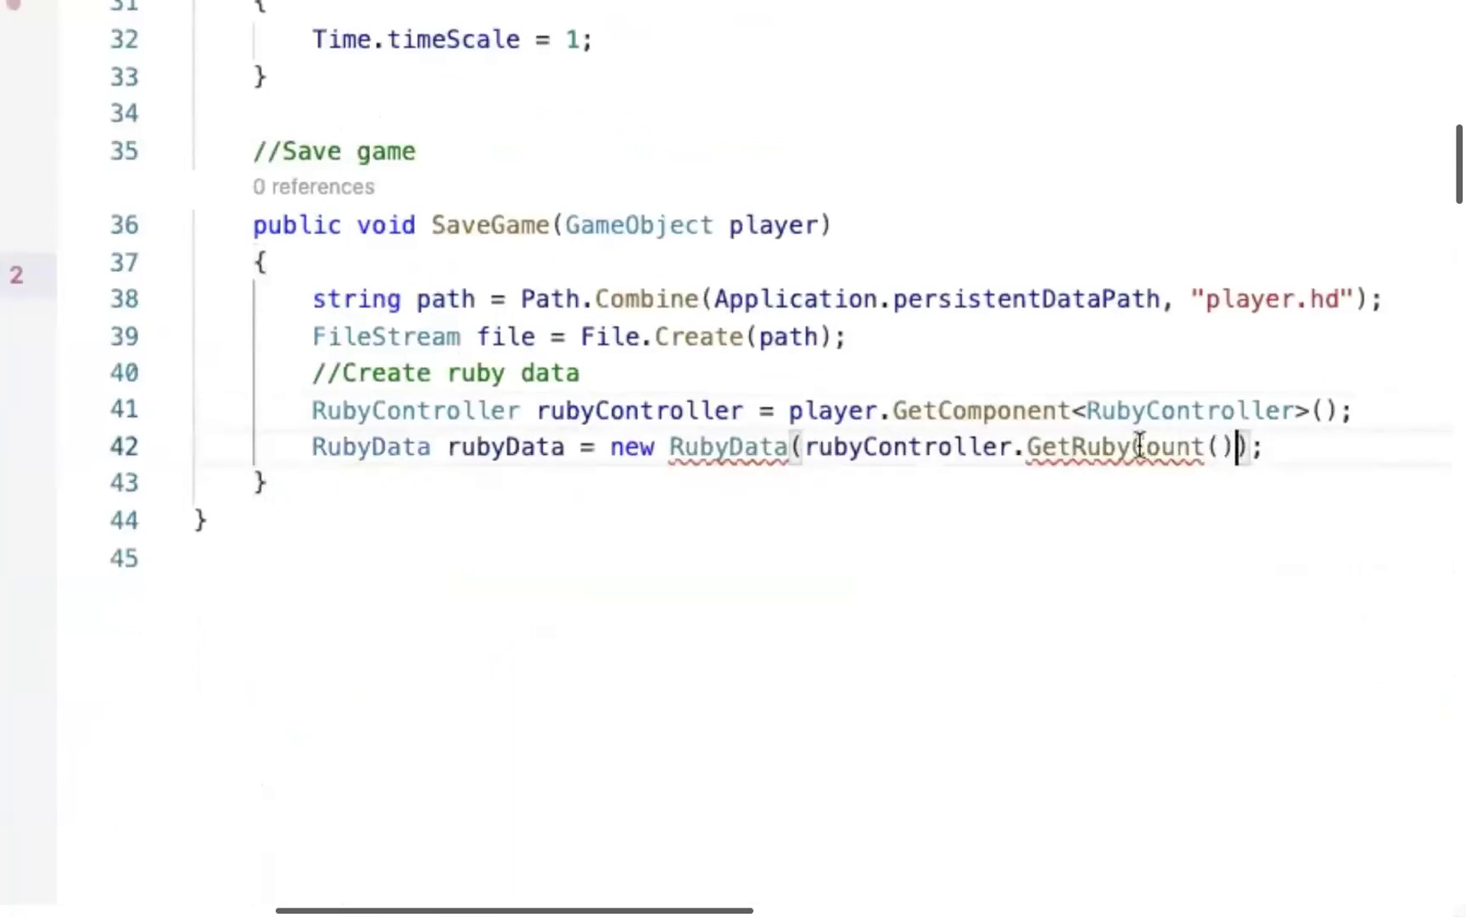
shift+click(802, 448)
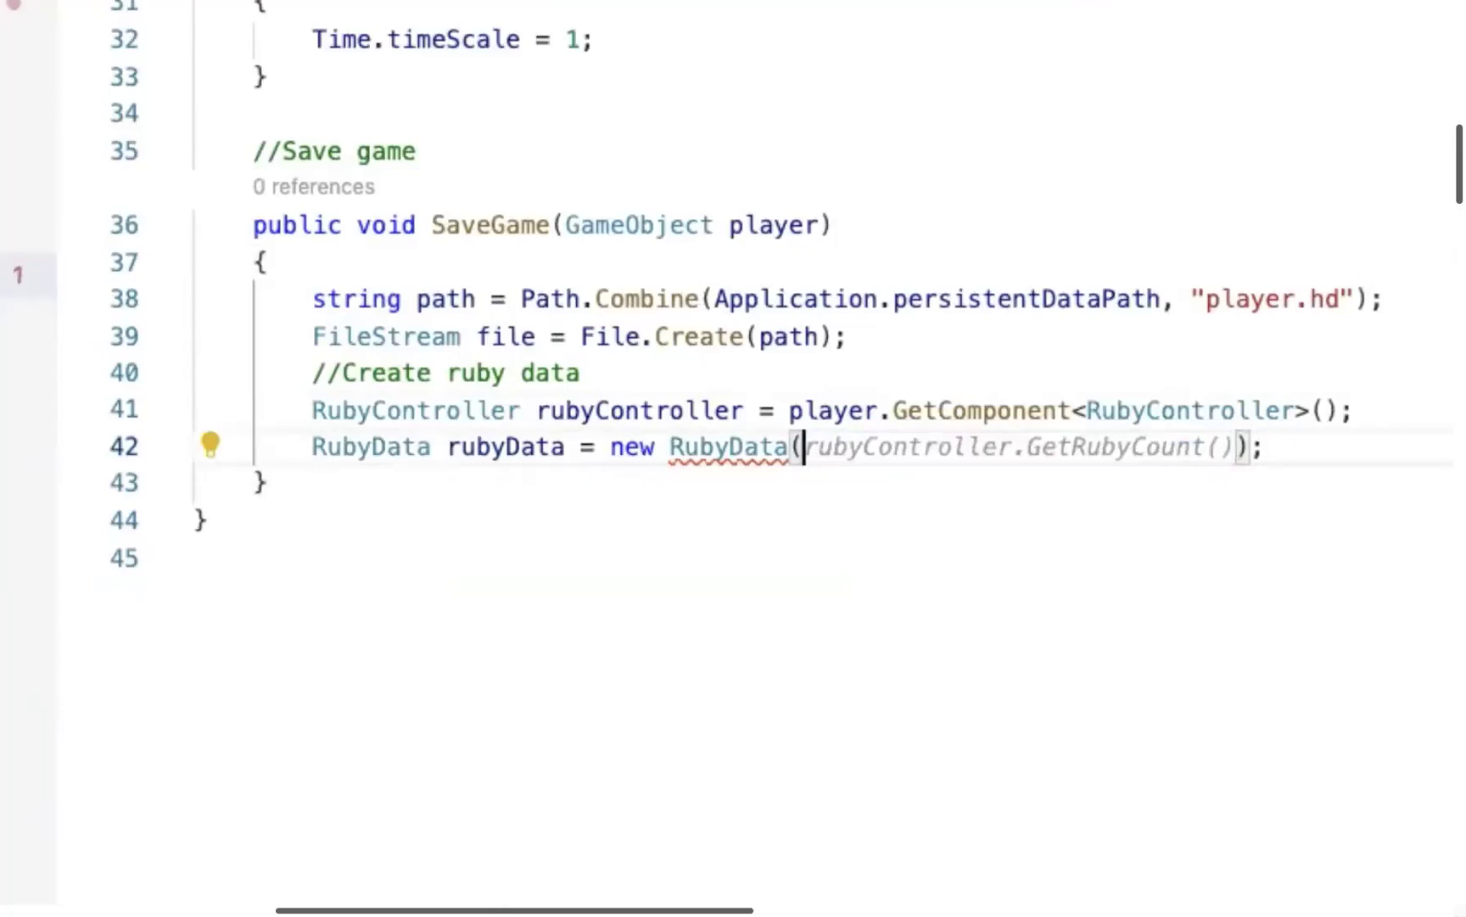
text(rub)
key(Tab)
click(1236, 447)
text(, rub)
key(Tab)
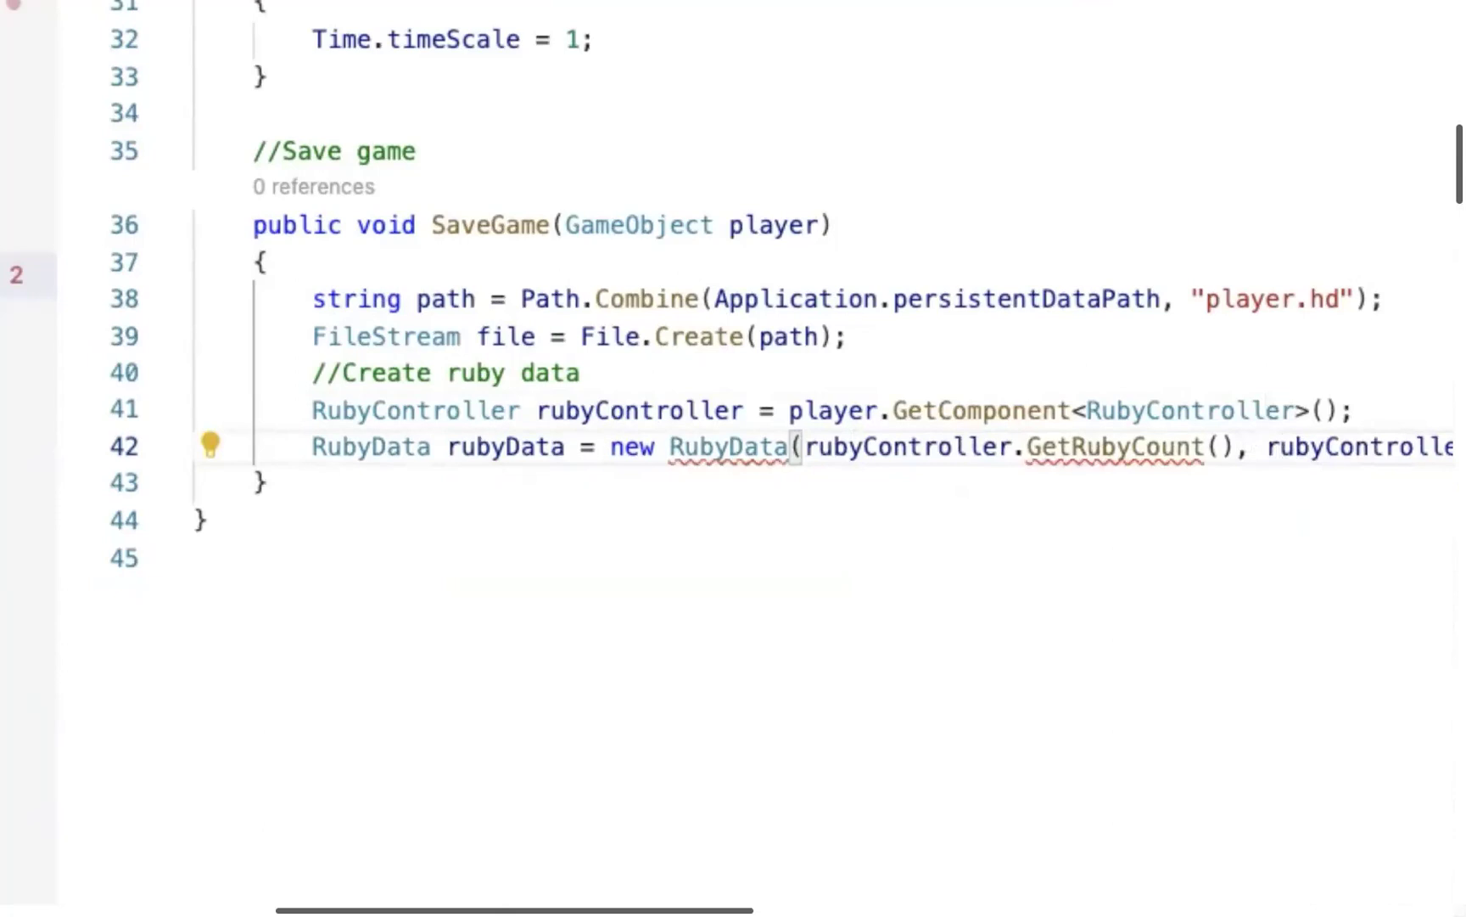
Replace GetRubyCount() with health as the first RubyData argument.
key(Up)
key(Up)
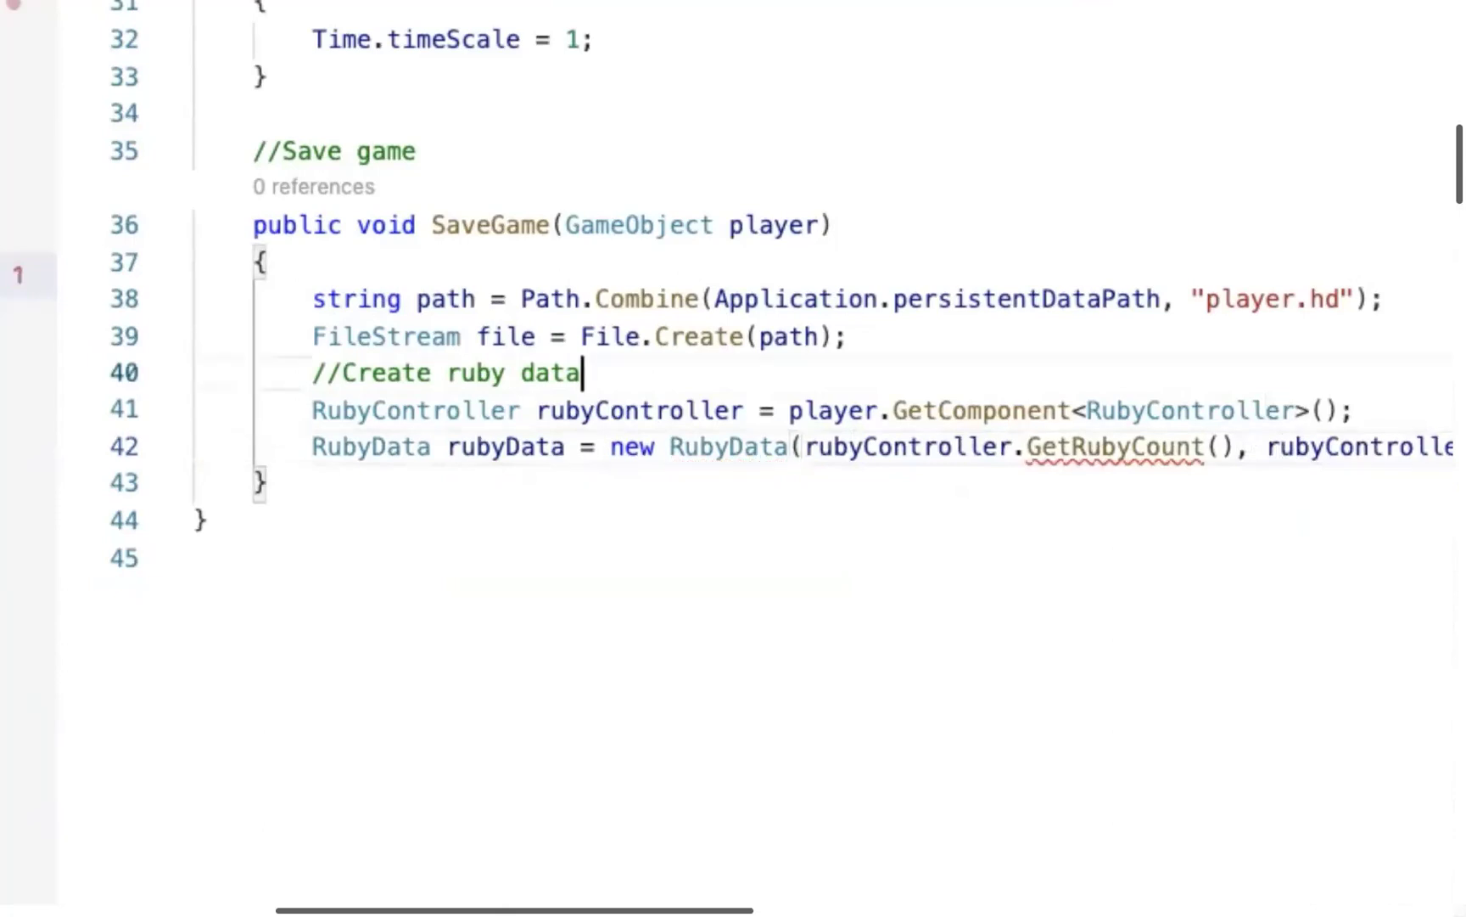
click(1246, 445)
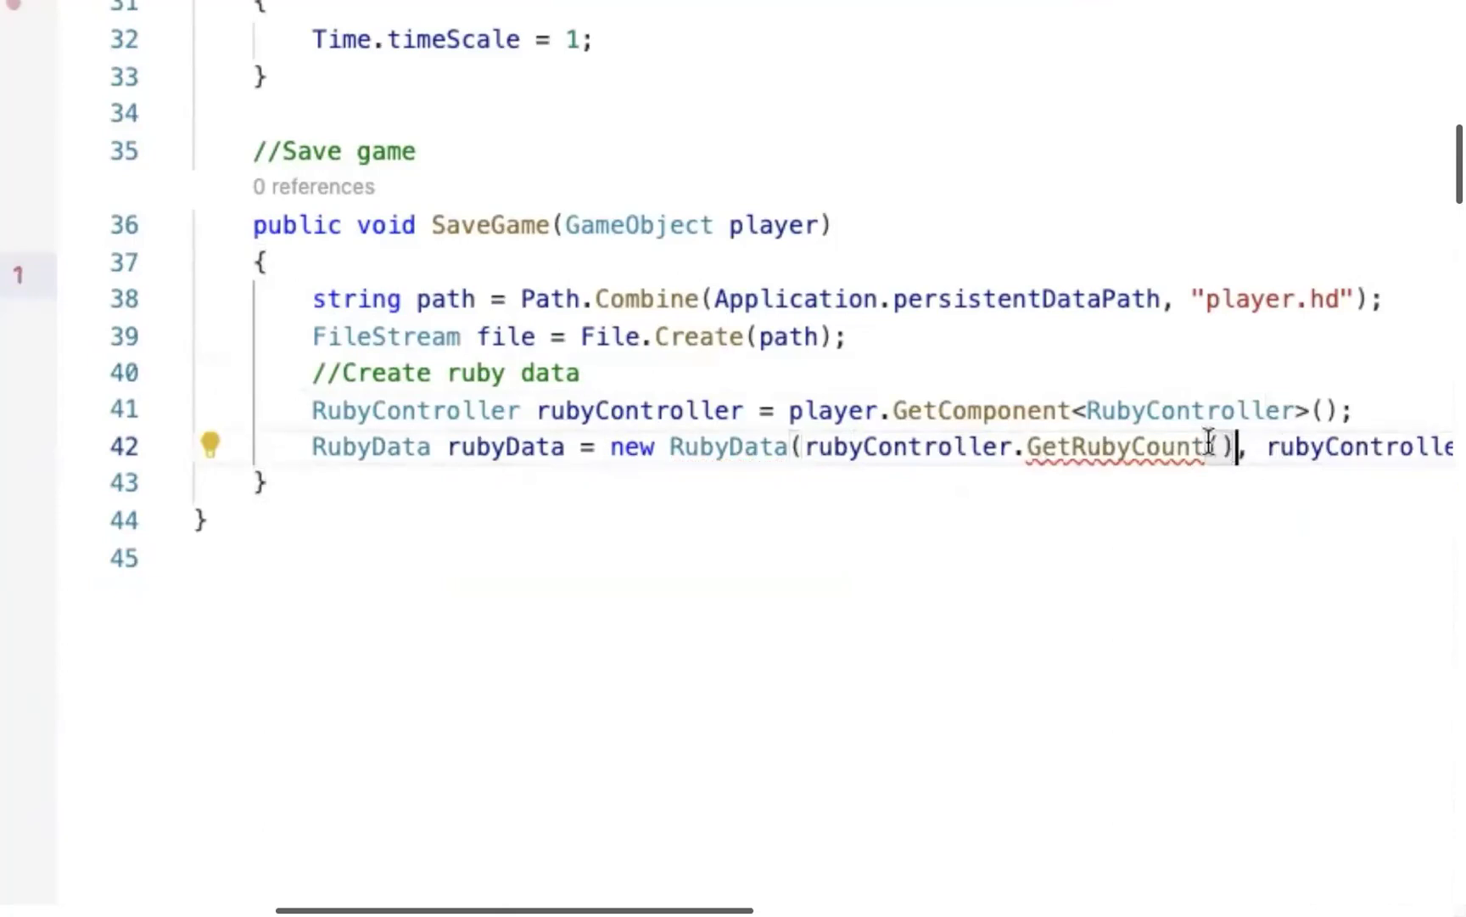
scroll(1018, 454, right, 2)
scroll(1055, 457, right, 2)
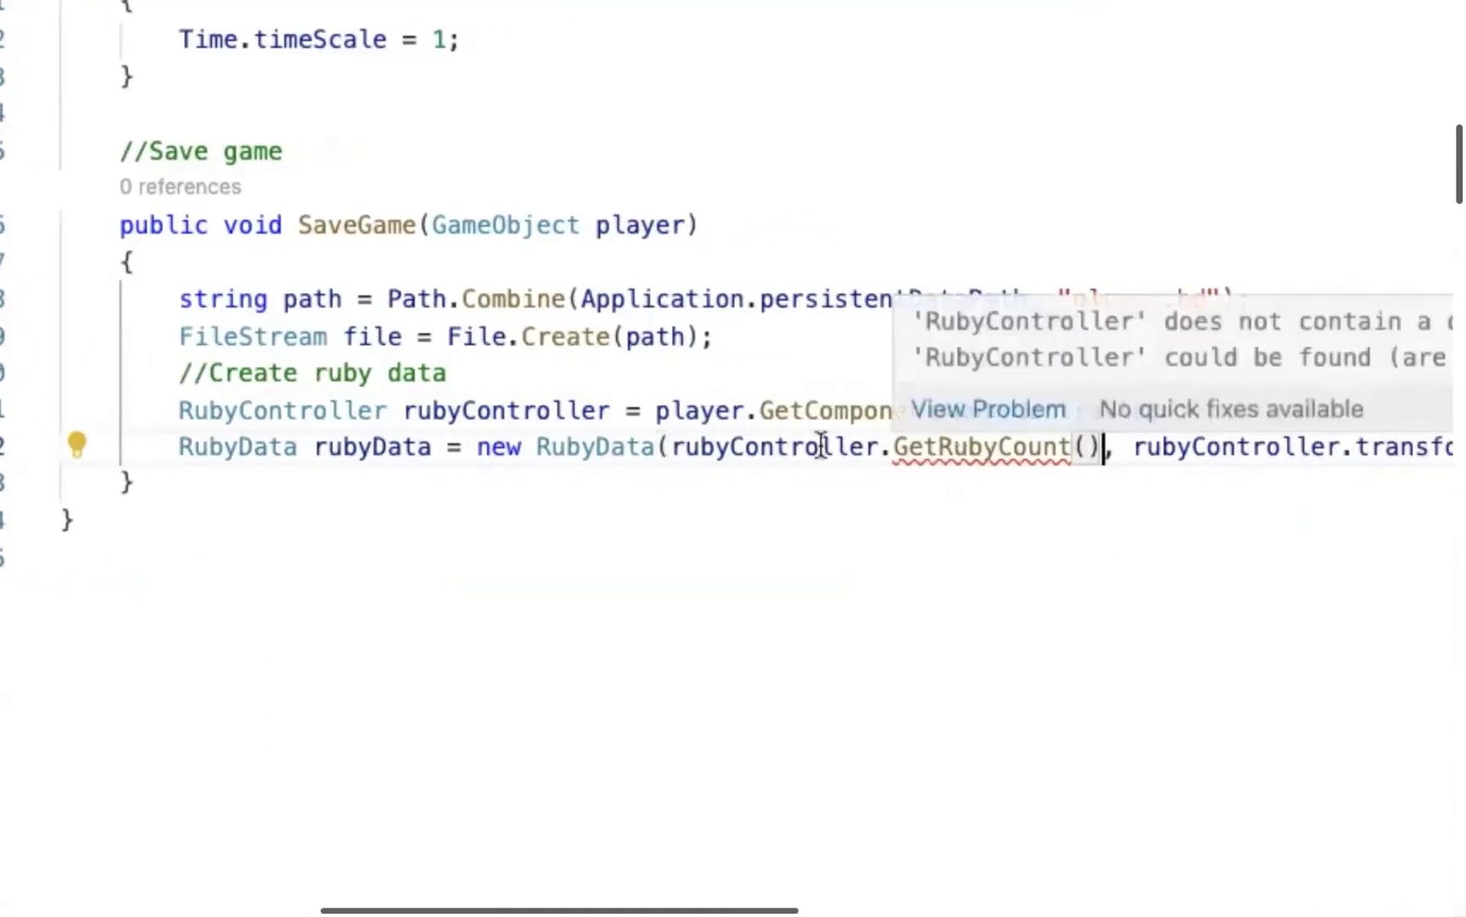
double_click(880, 448)
text(heal)
key(Return)
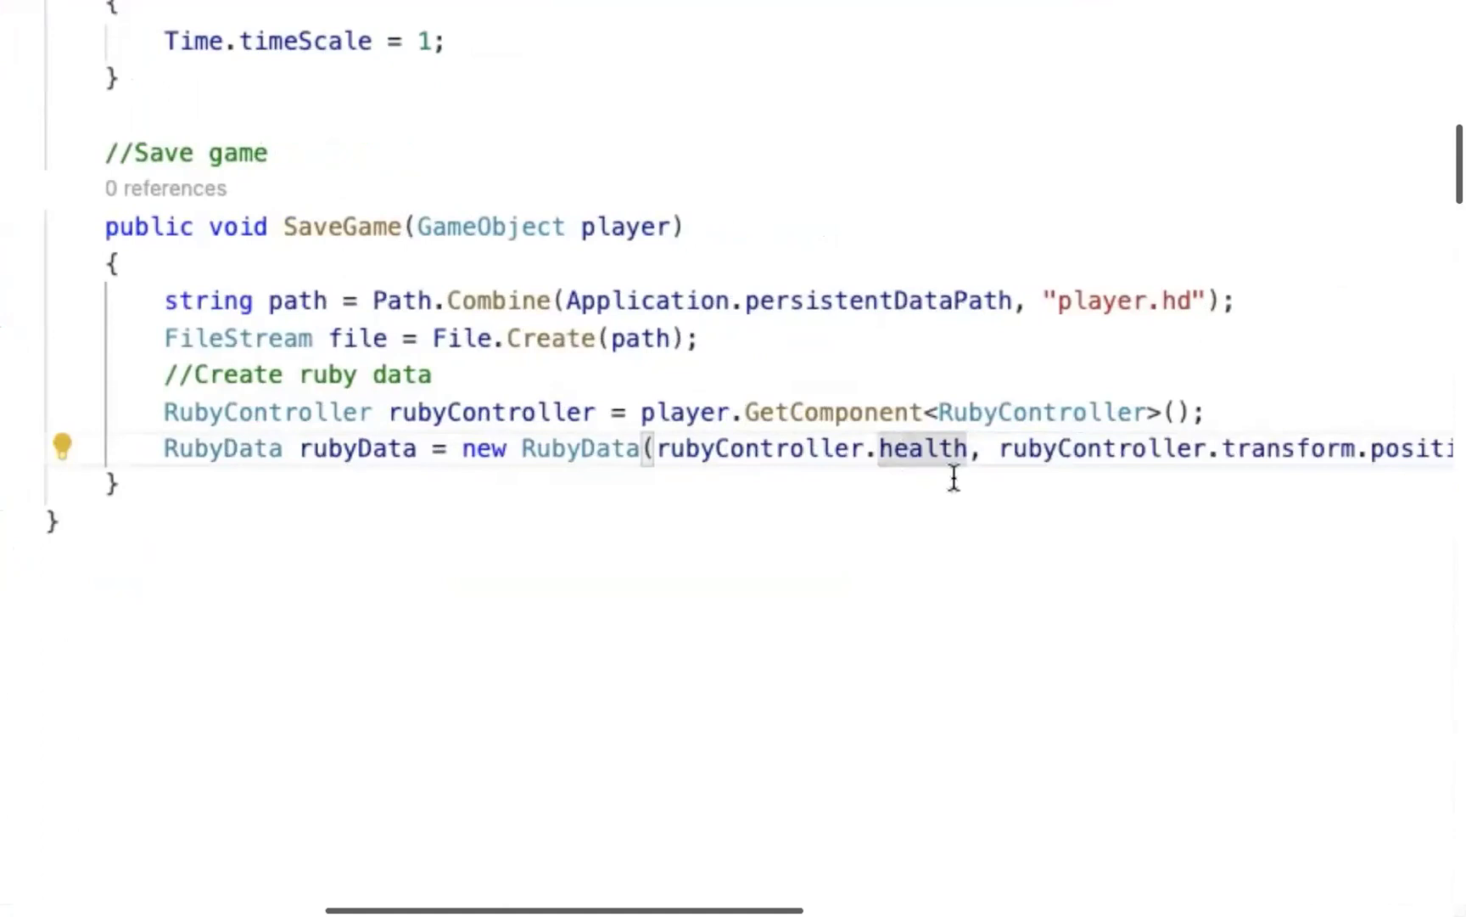
Start a new // comment line below the RubyData line.
key(Down)
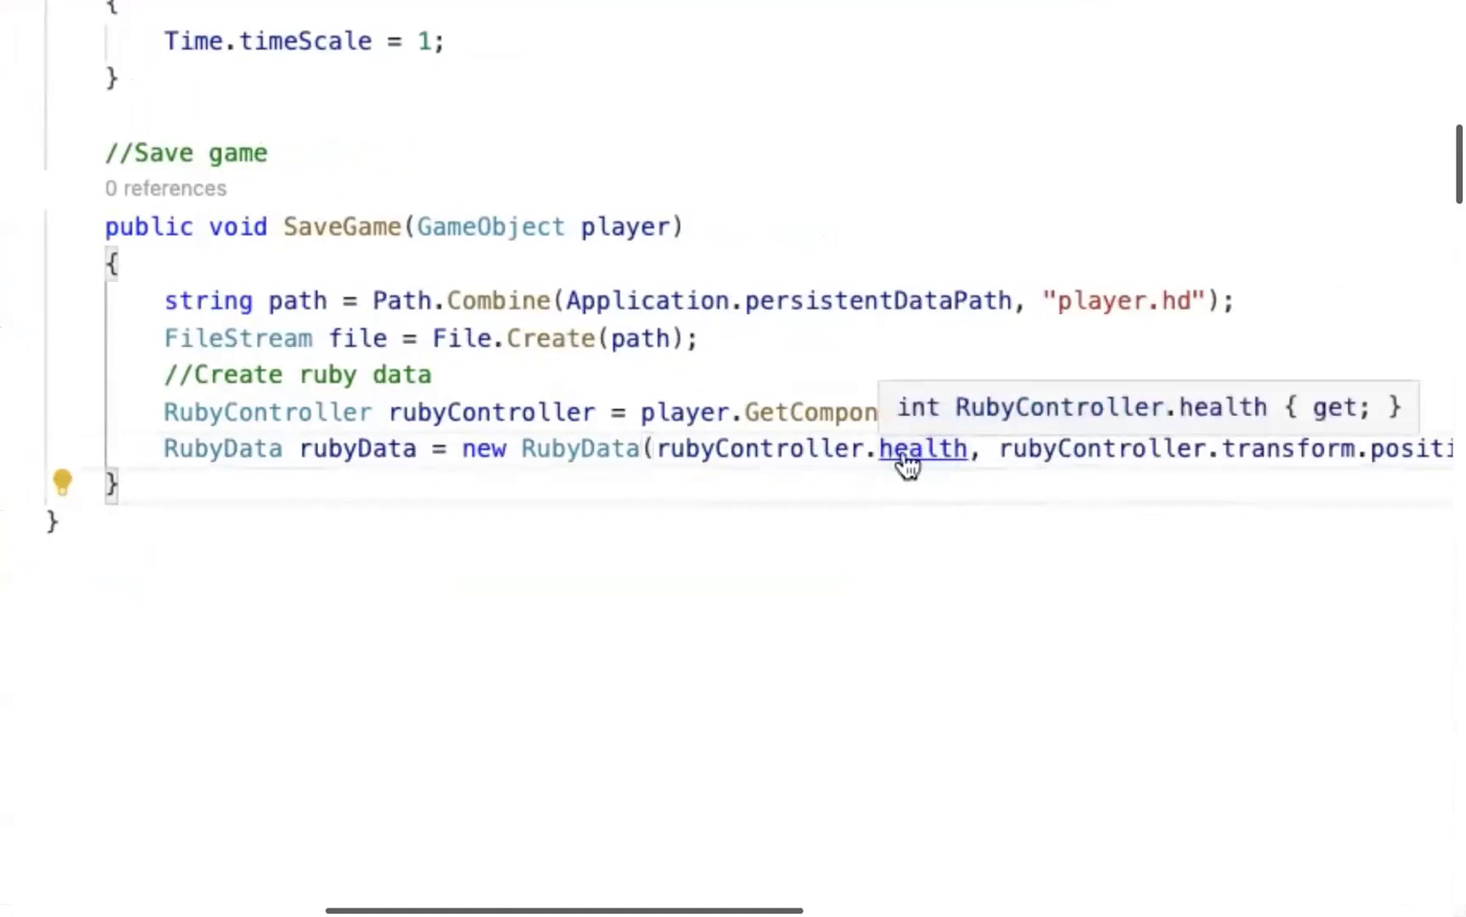
key(Up)
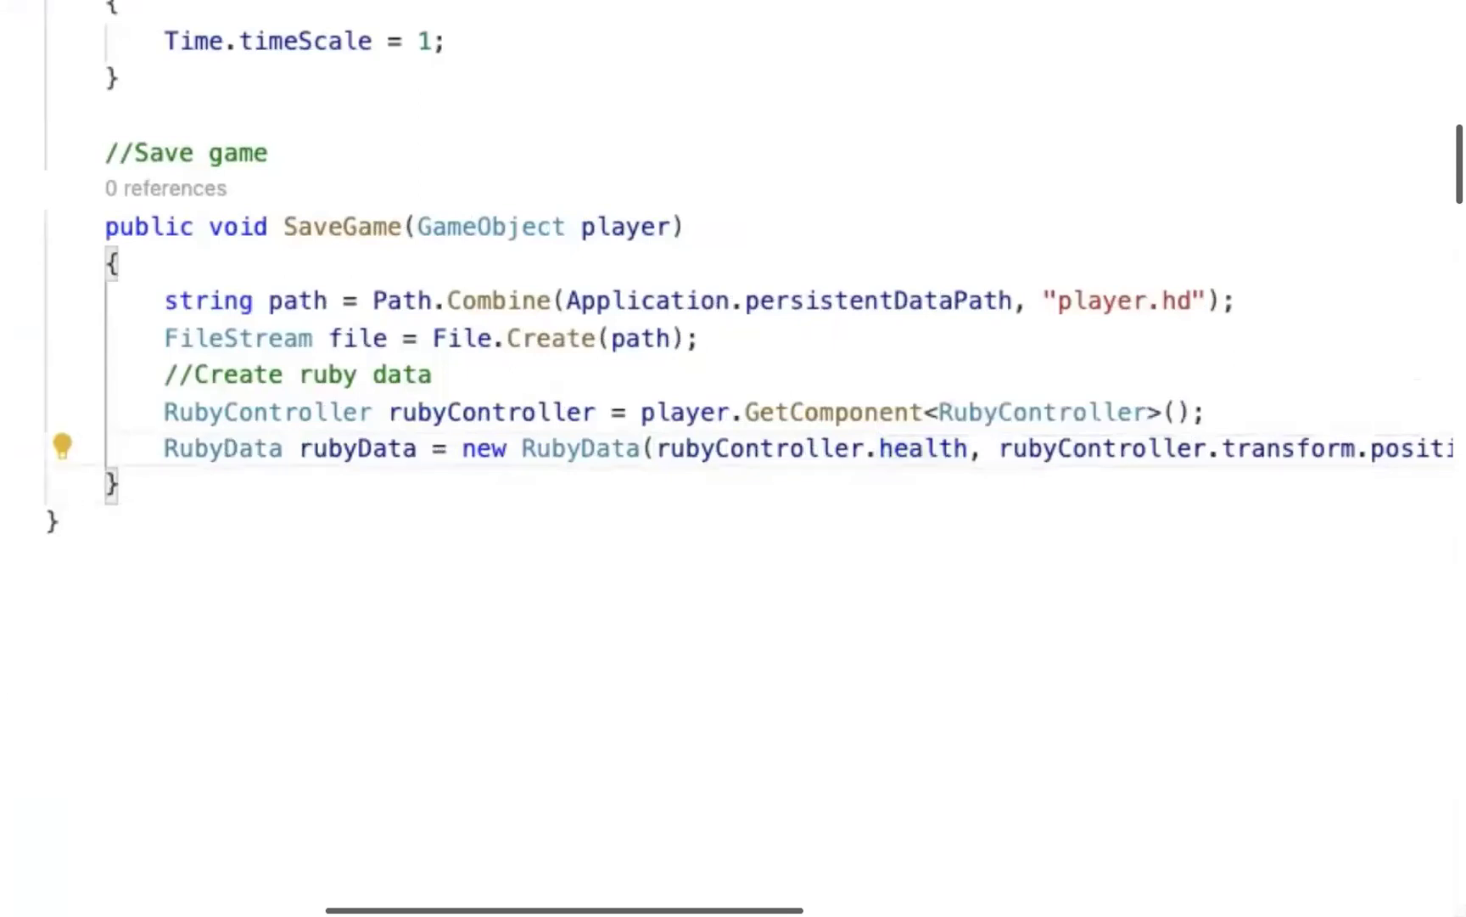
key(Return)
key(Return)
key(Up)
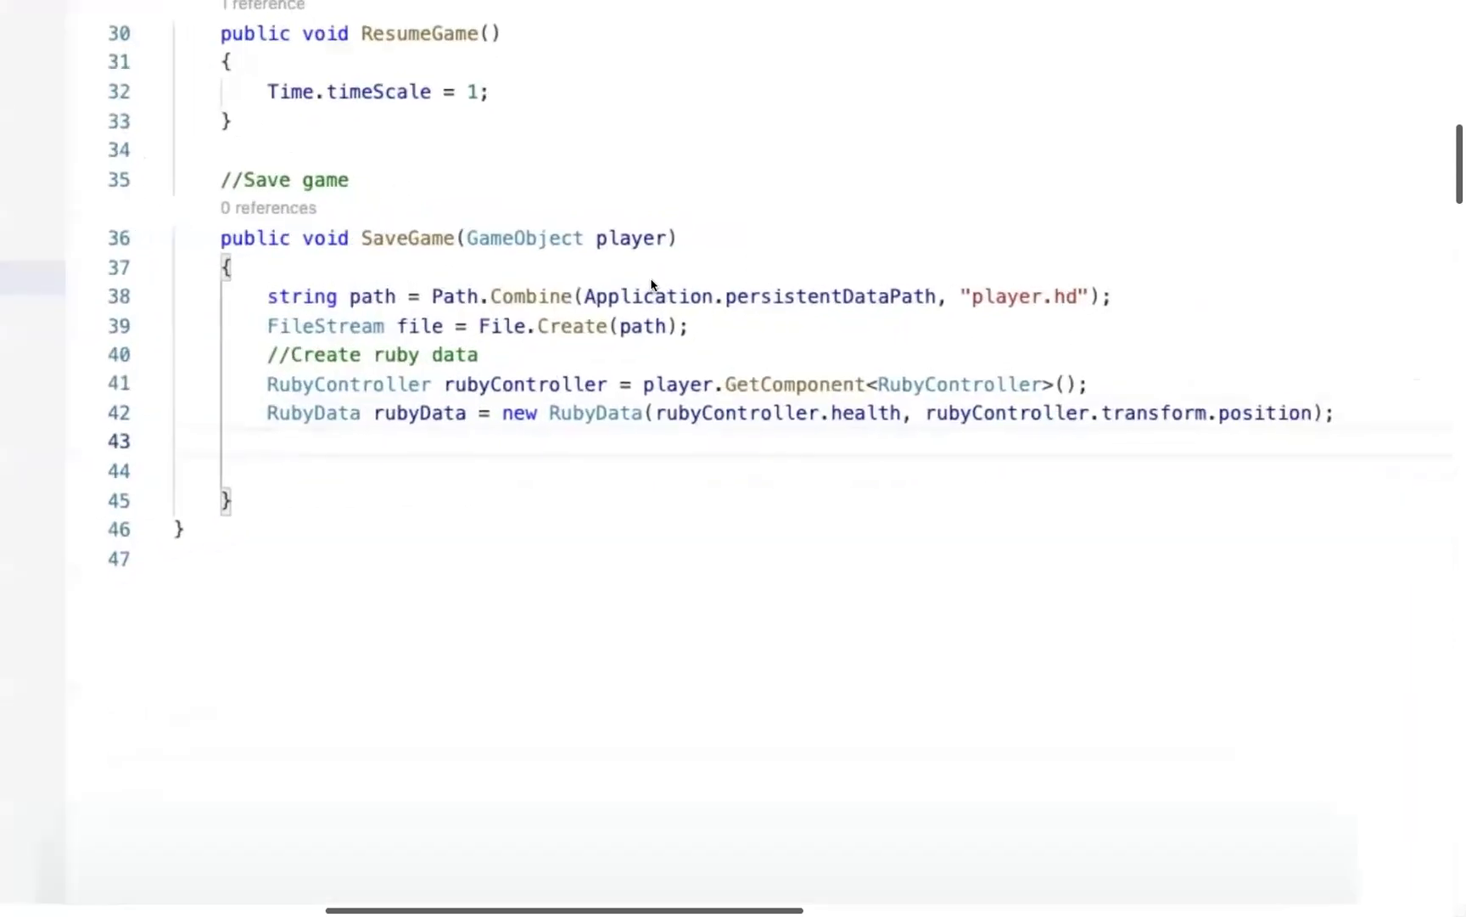
key(Tab)
text(//)
key(ctrl+z)
key(ctrl+z)
key(ctrl+z)
key(ctrl+z)
key(ctrl+z)
key(ctrl+shift+z)
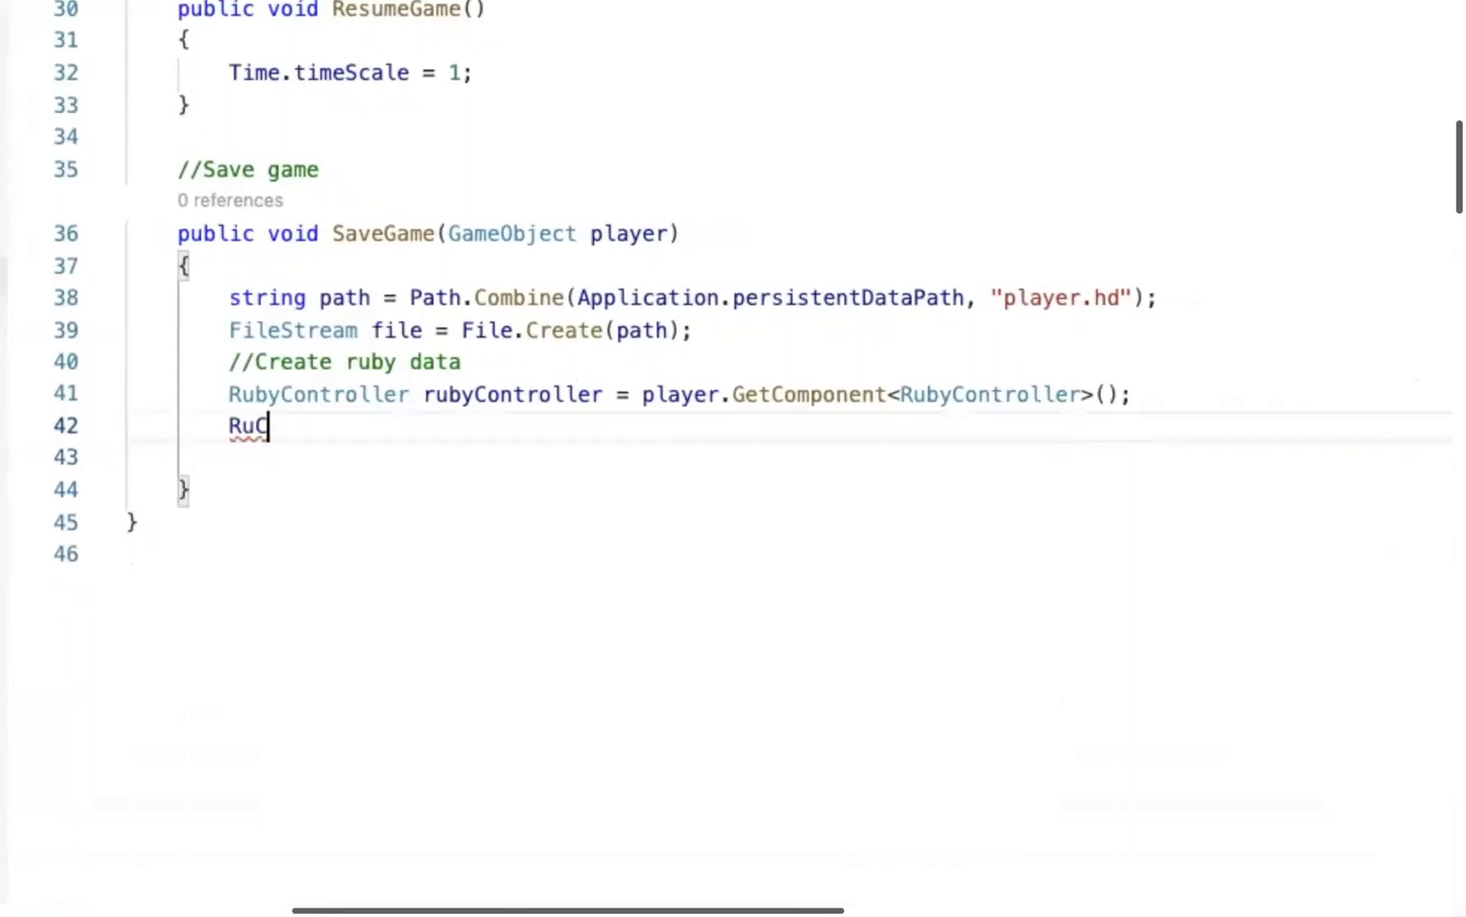
key(ctrl+shift+z)
key(ctrl+shift+z)
key(ctrl+shift+z)
click(255, 458)
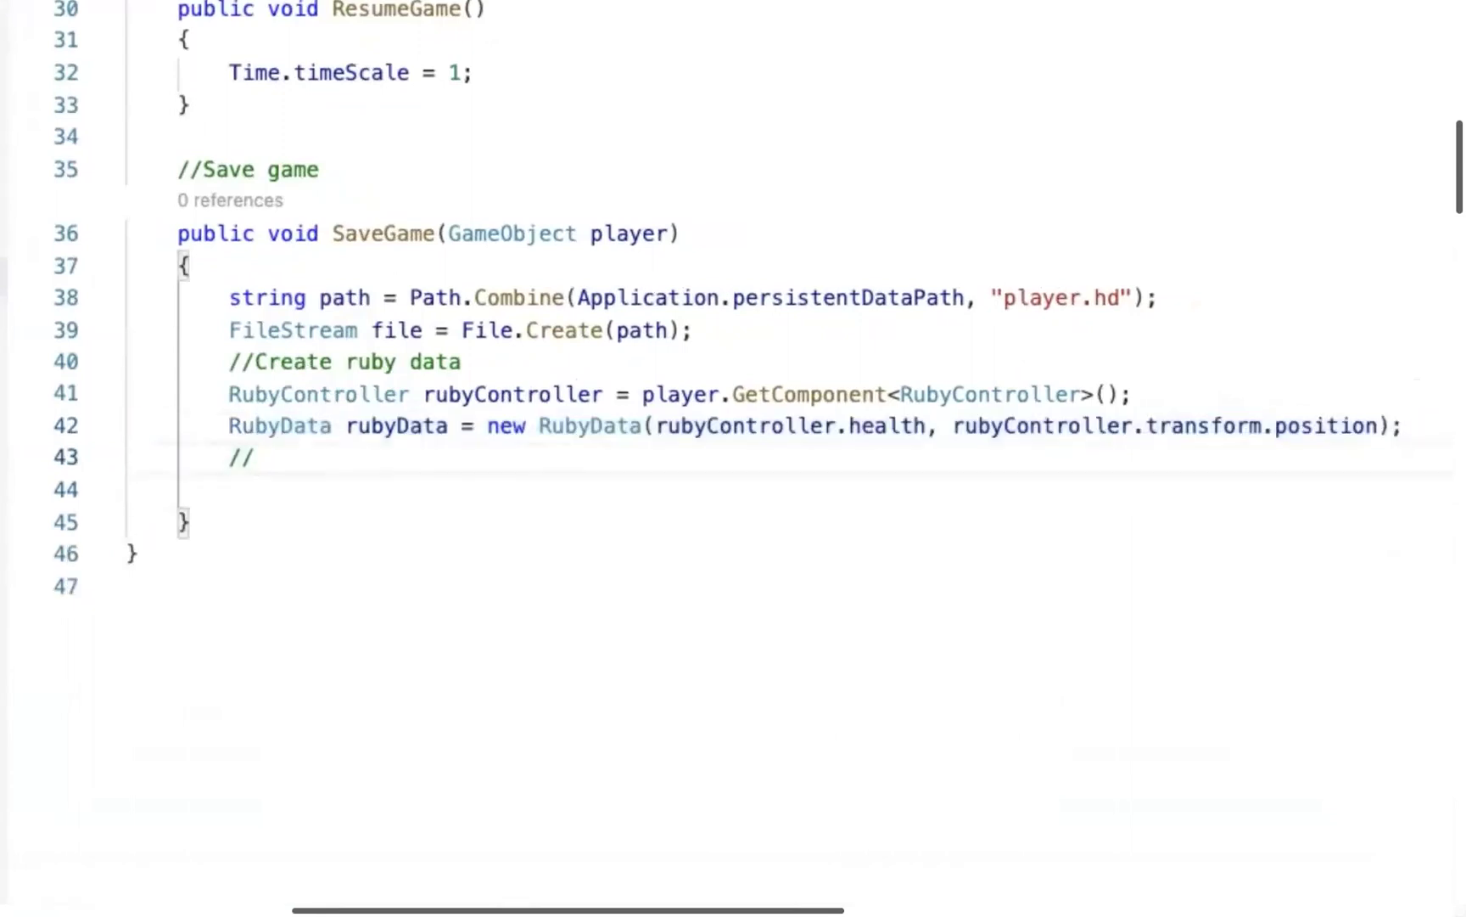
Add a binary formatter comment and a BinaryFormatter formatter declaration.
text(Crte)
key(BackSpace)
key(BackSpace)
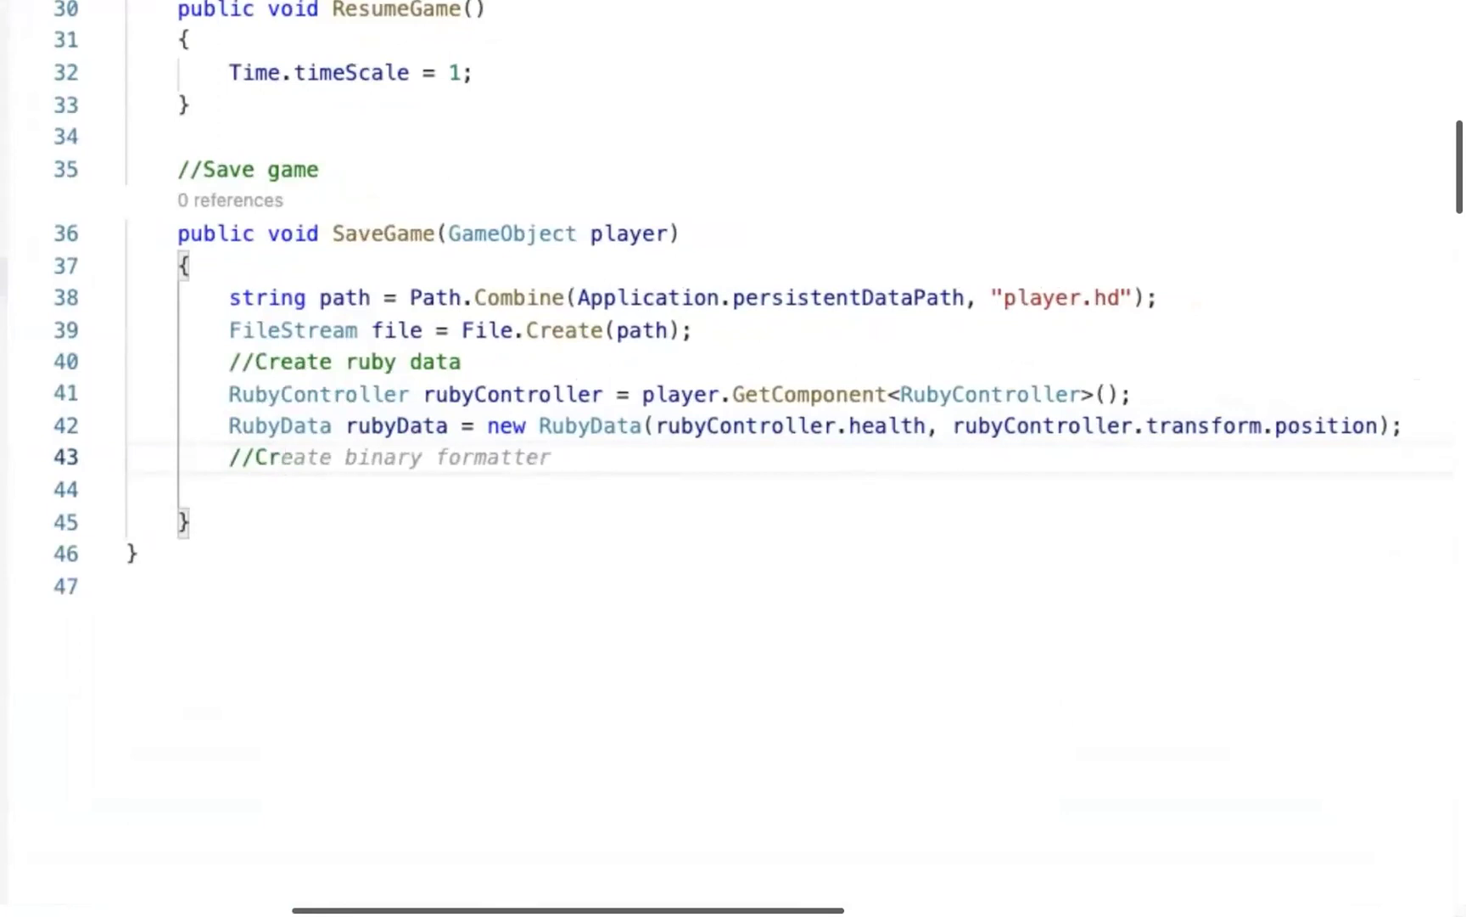
key(Tab)
key(Return)
key(Tab)
click(494, 520)
key(BackSpace)
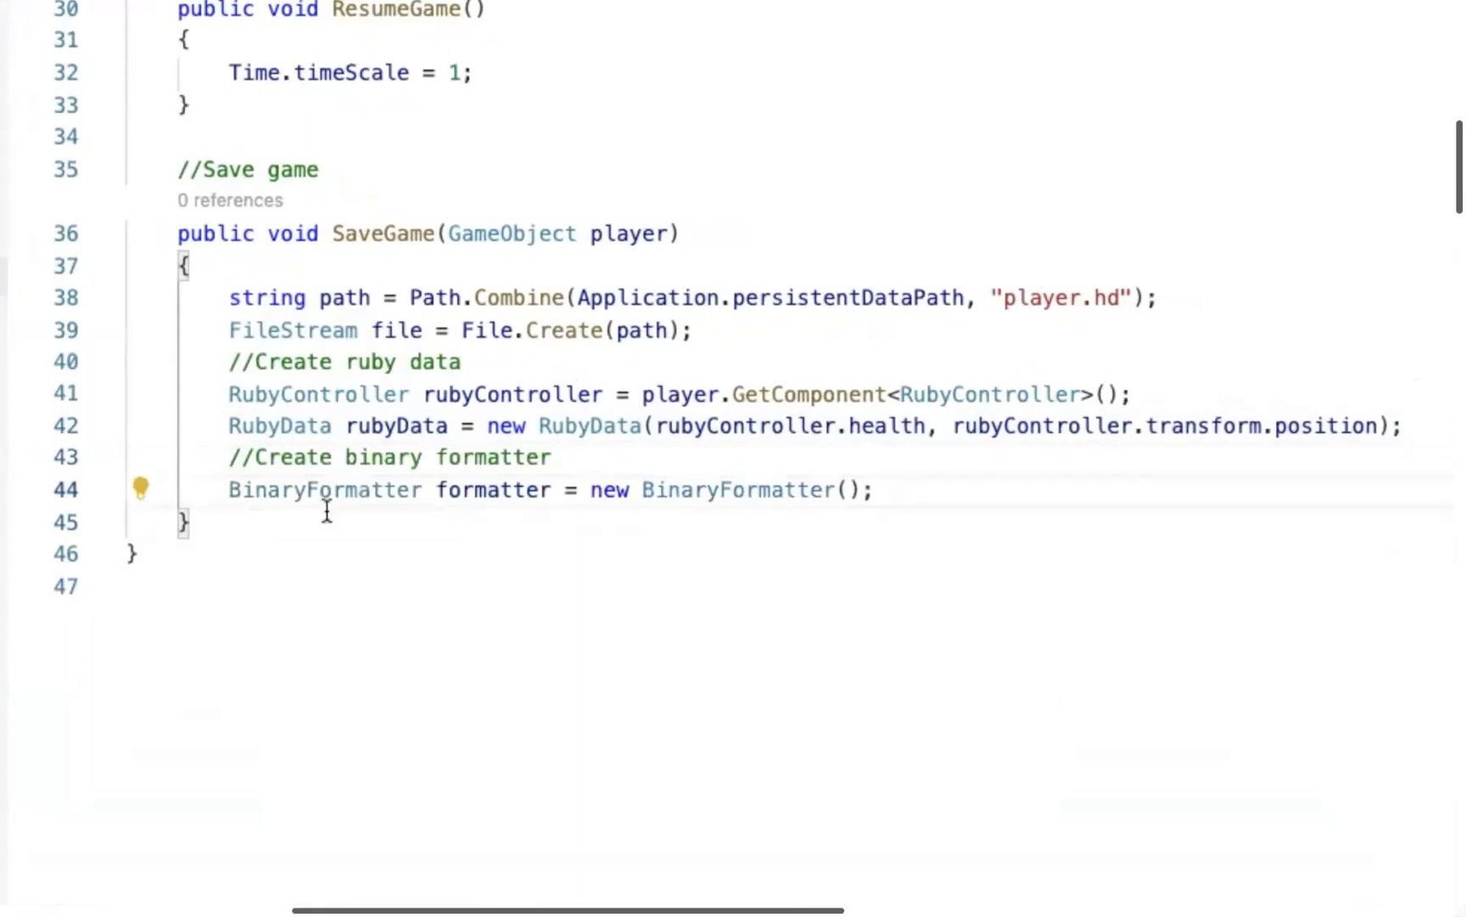
double_click(327, 491)
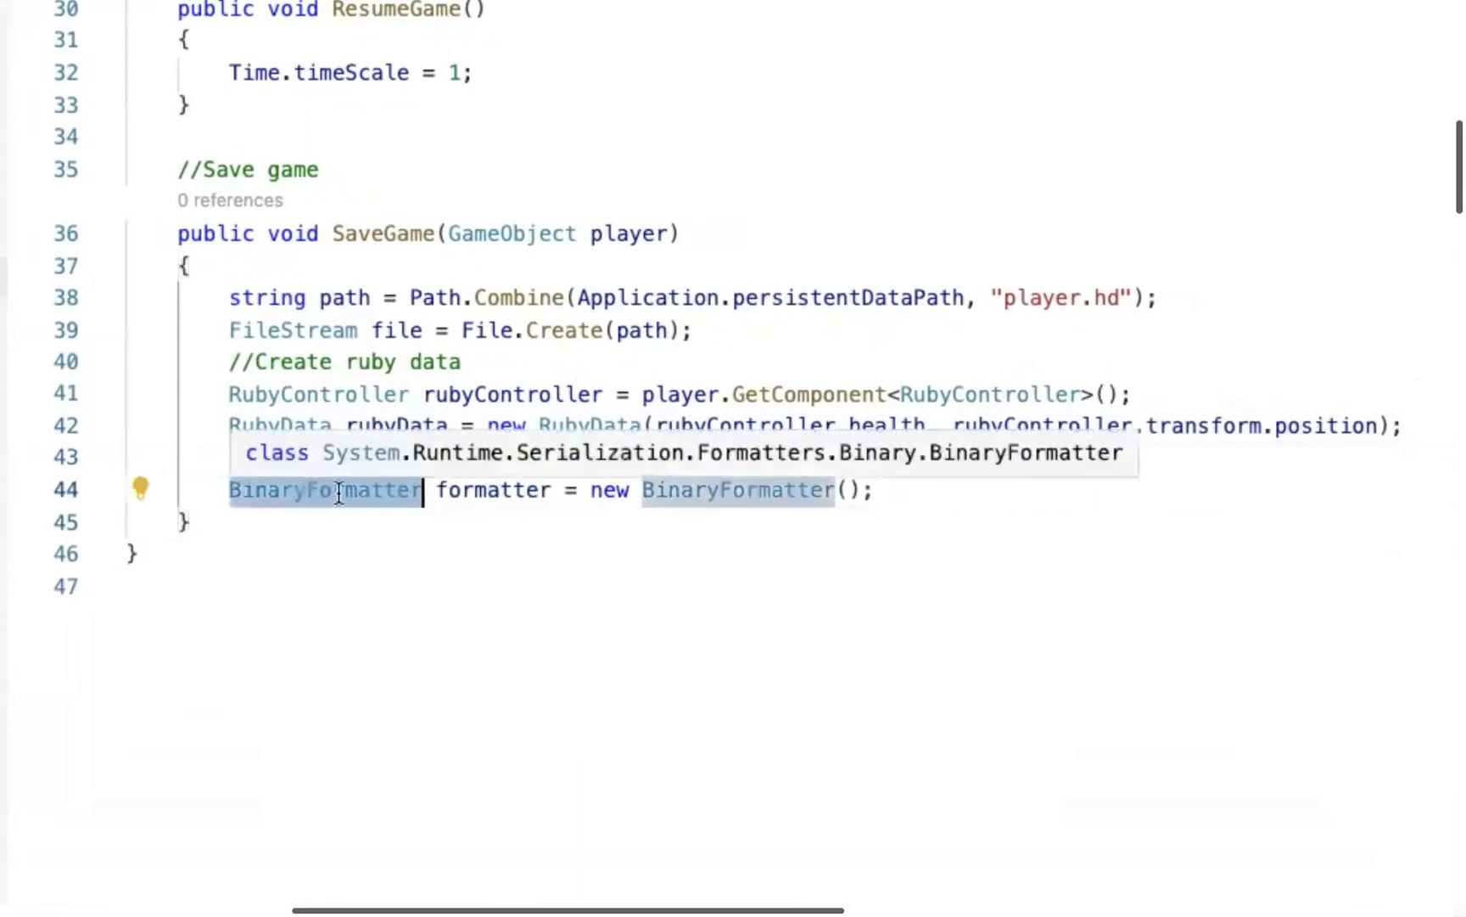
click(937, 493)
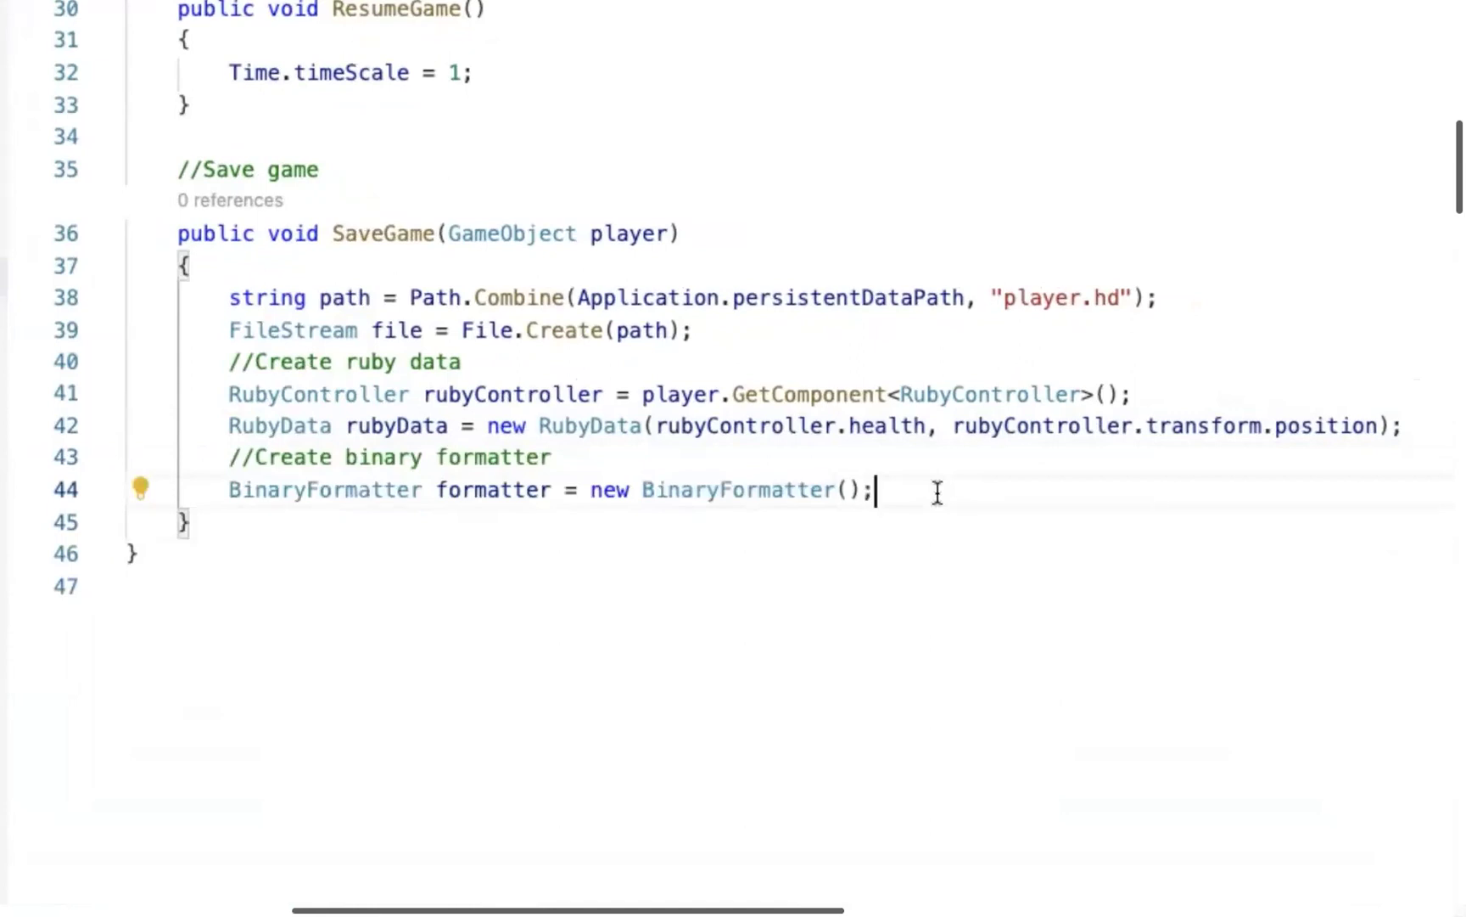
Add formatter.Serialize(file, rubyData); followed by file.Close();.
key(Return)
text(B)
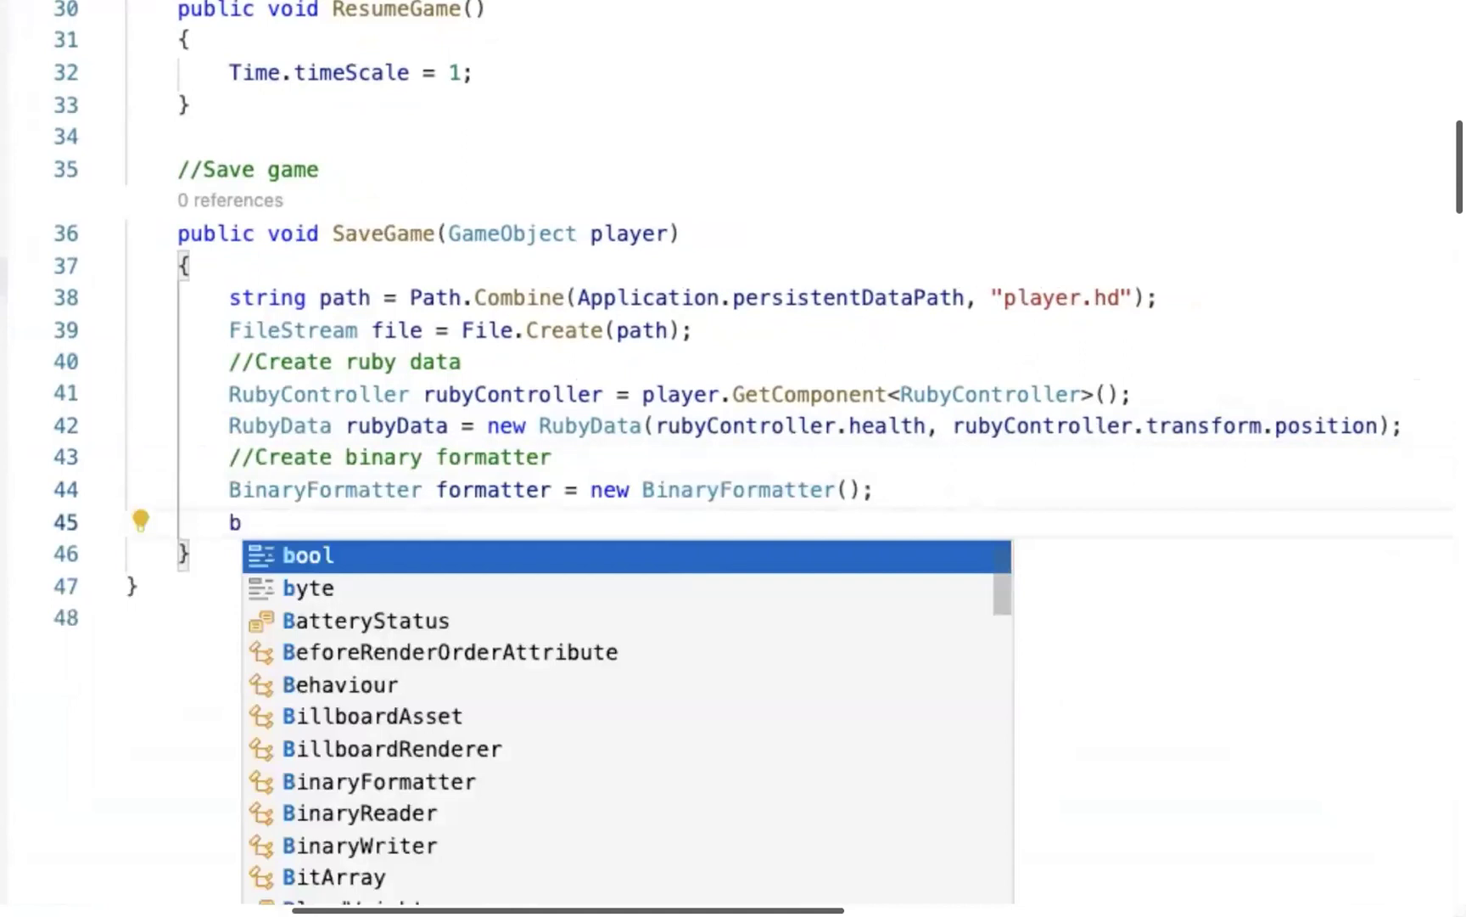
key(BackSpace)
text(fo)
key(Tab)
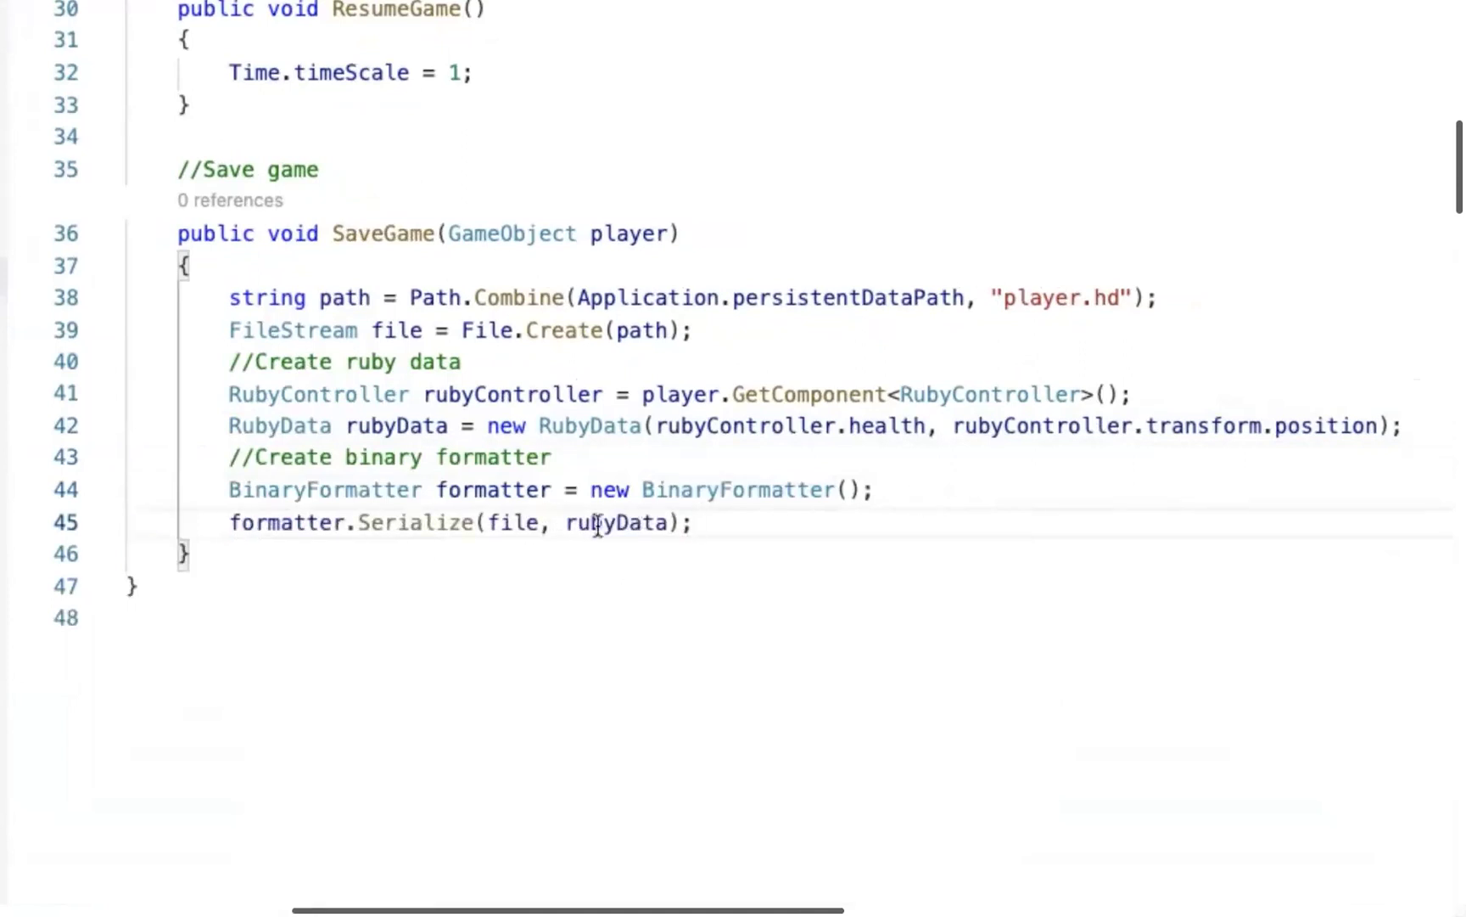
click(632, 522)
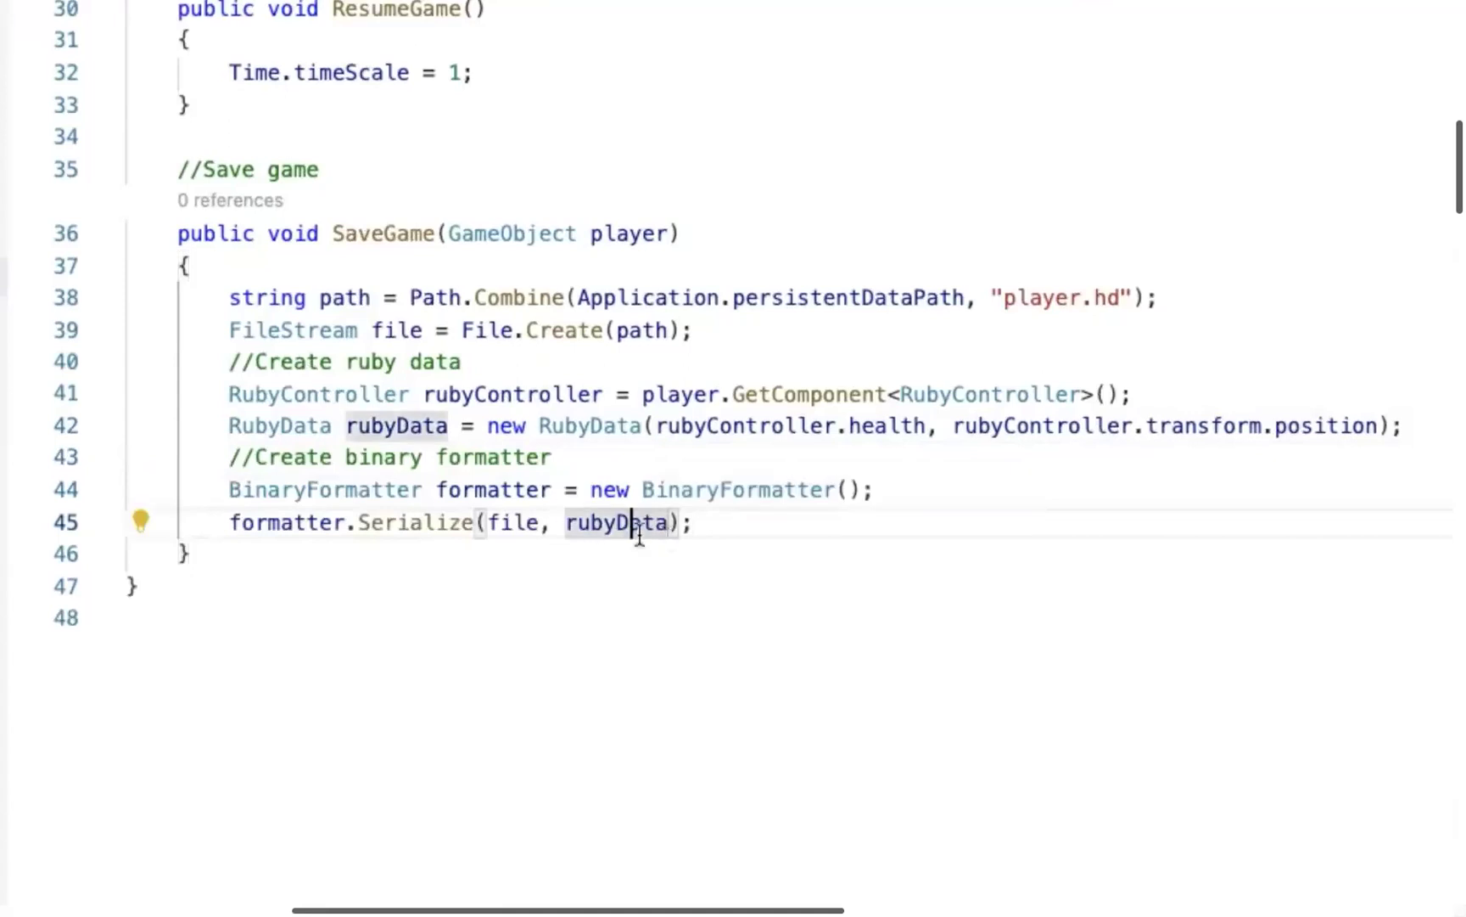
click(511, 522)
key(End)
key(Return)
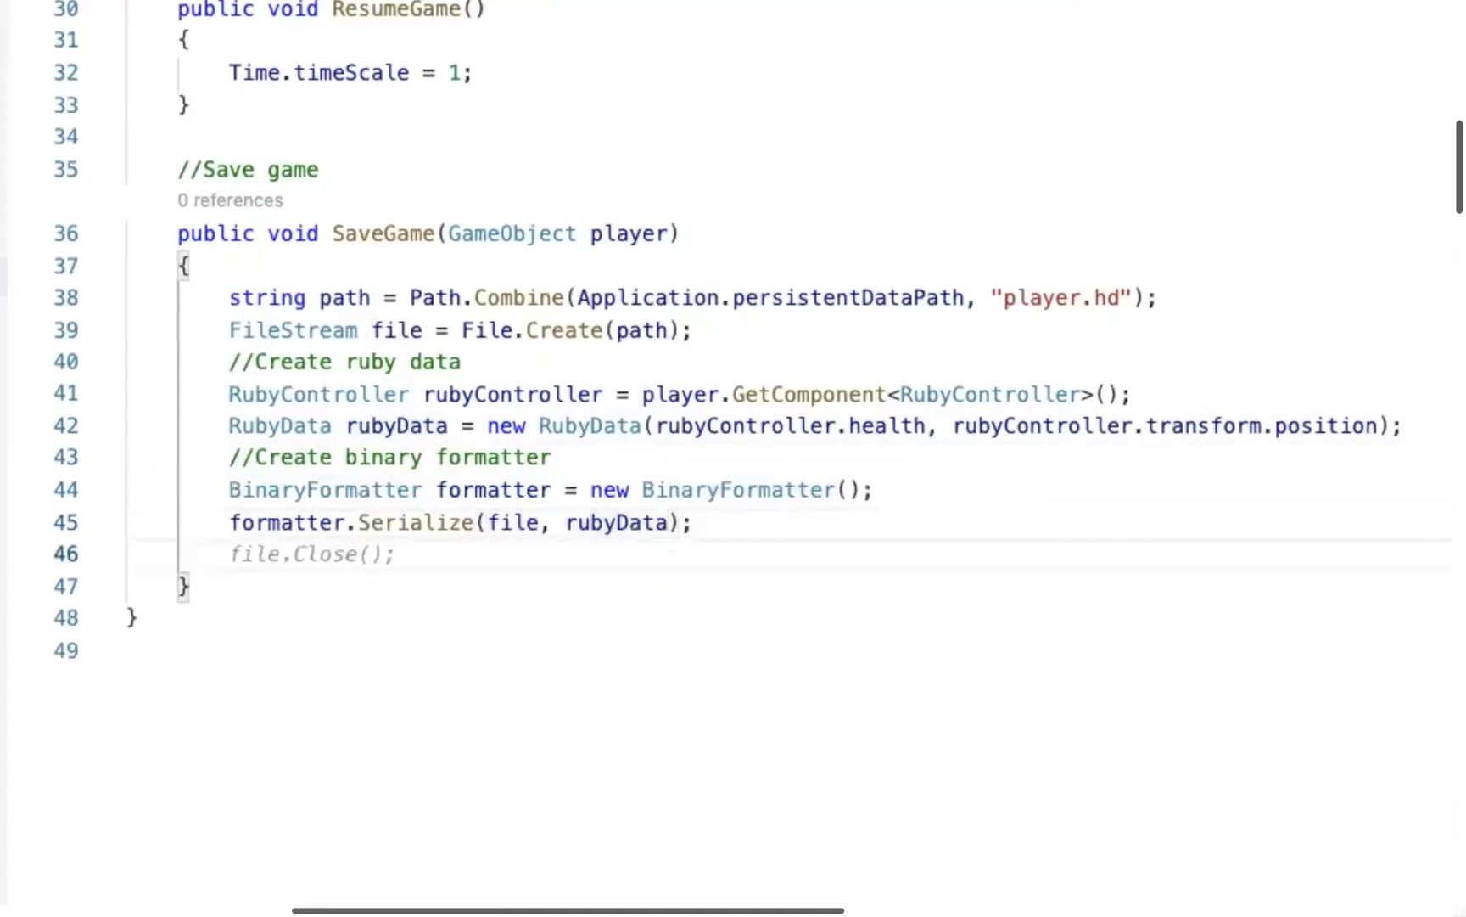
key(Tab)
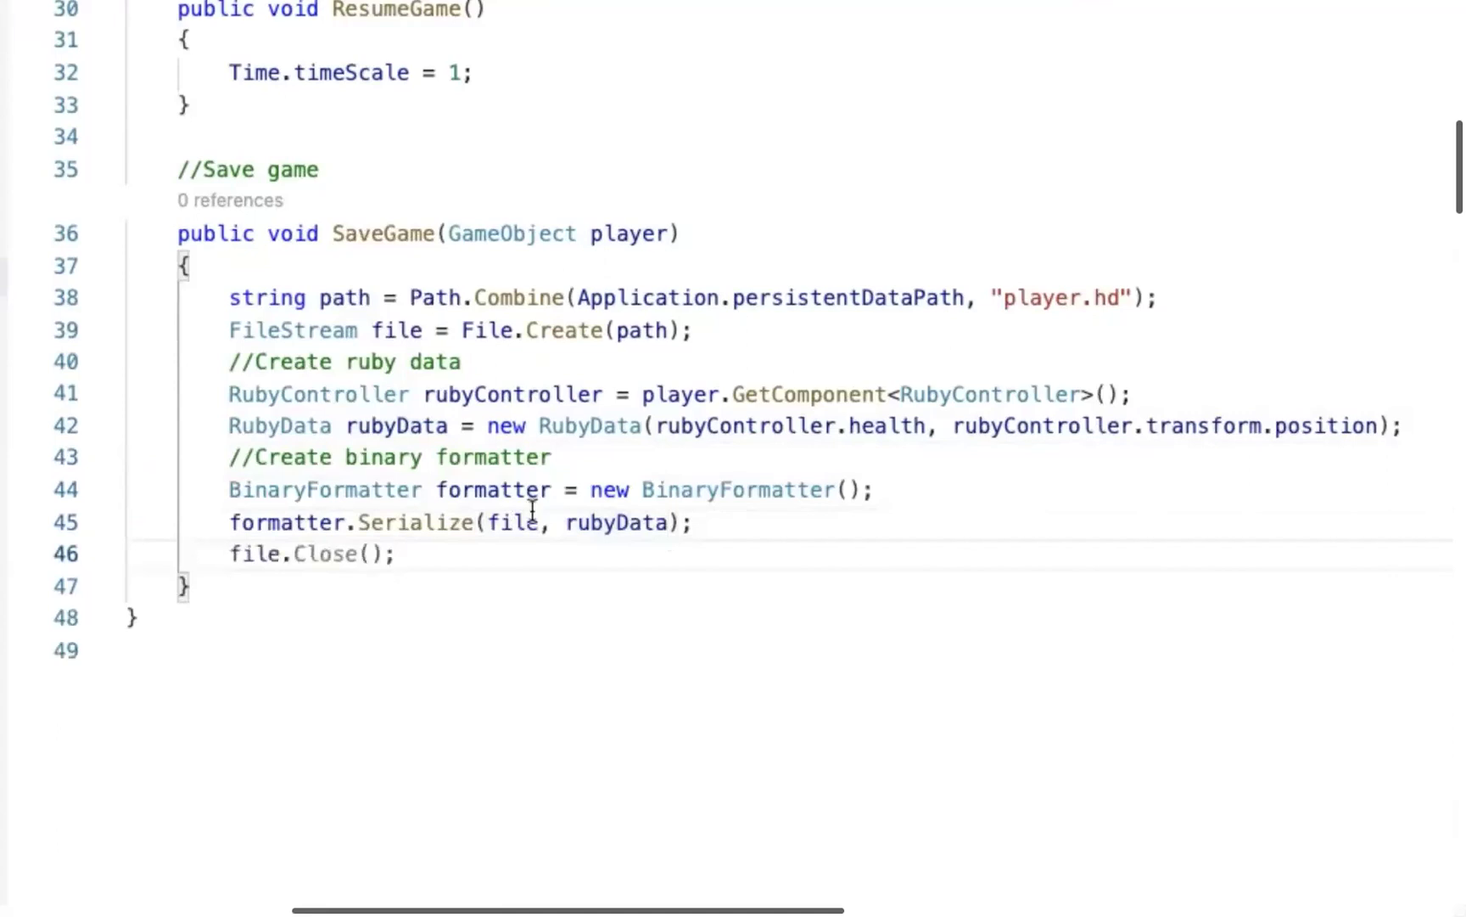
Add Debug.Log("Game saved " + path); after closing the file.
click(492, 367)
drag(222, 299, 399, 426)
click(465, 557)
key(Return)
text(Deb)
key(Tab)
key(Tab)
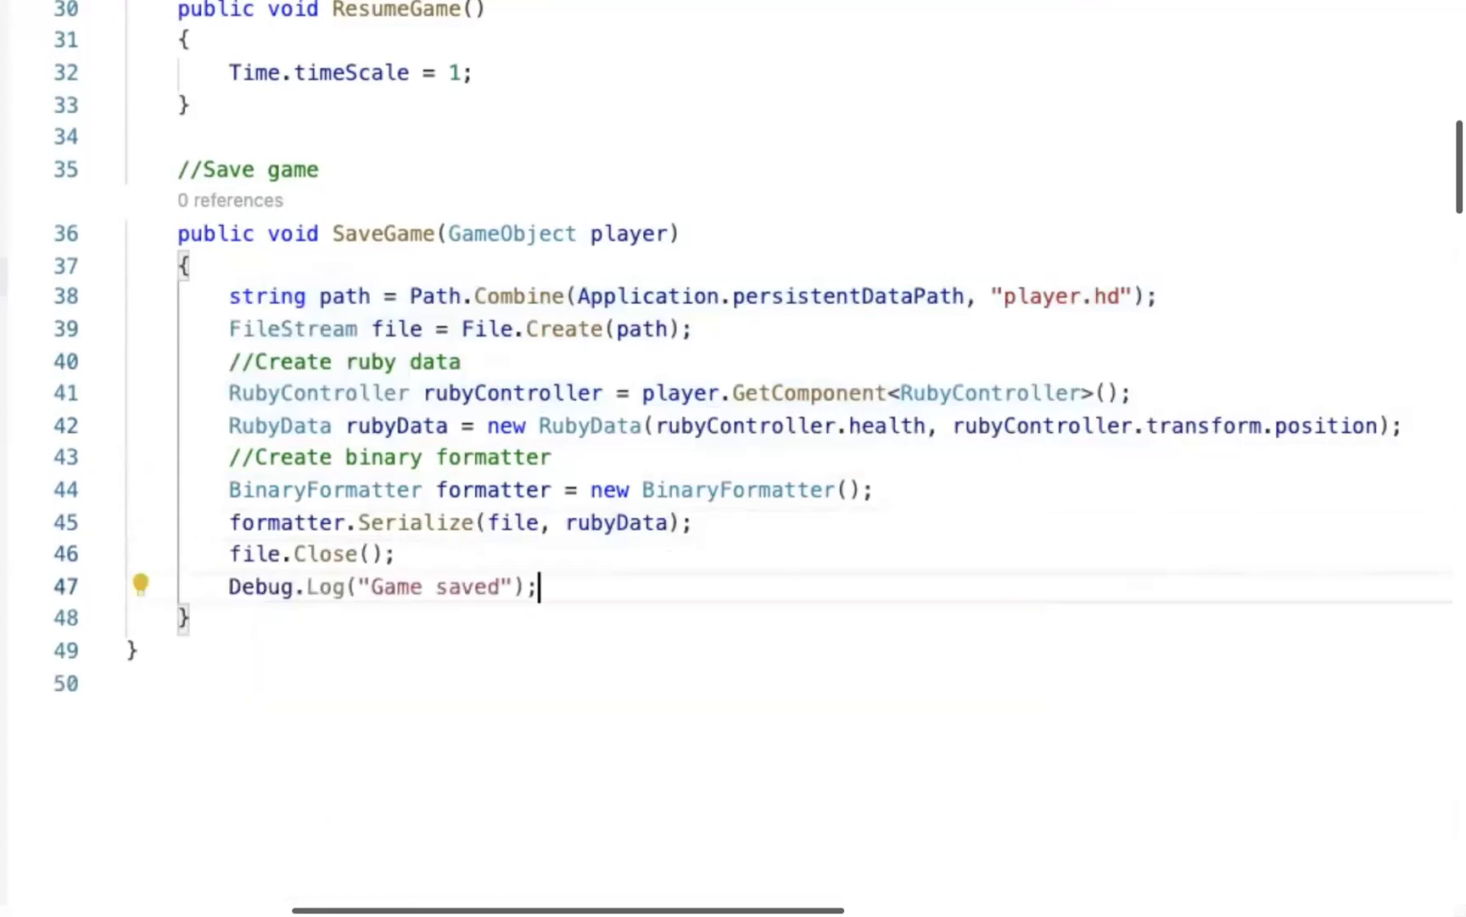
key(Left)
key(Left)
key(Left)
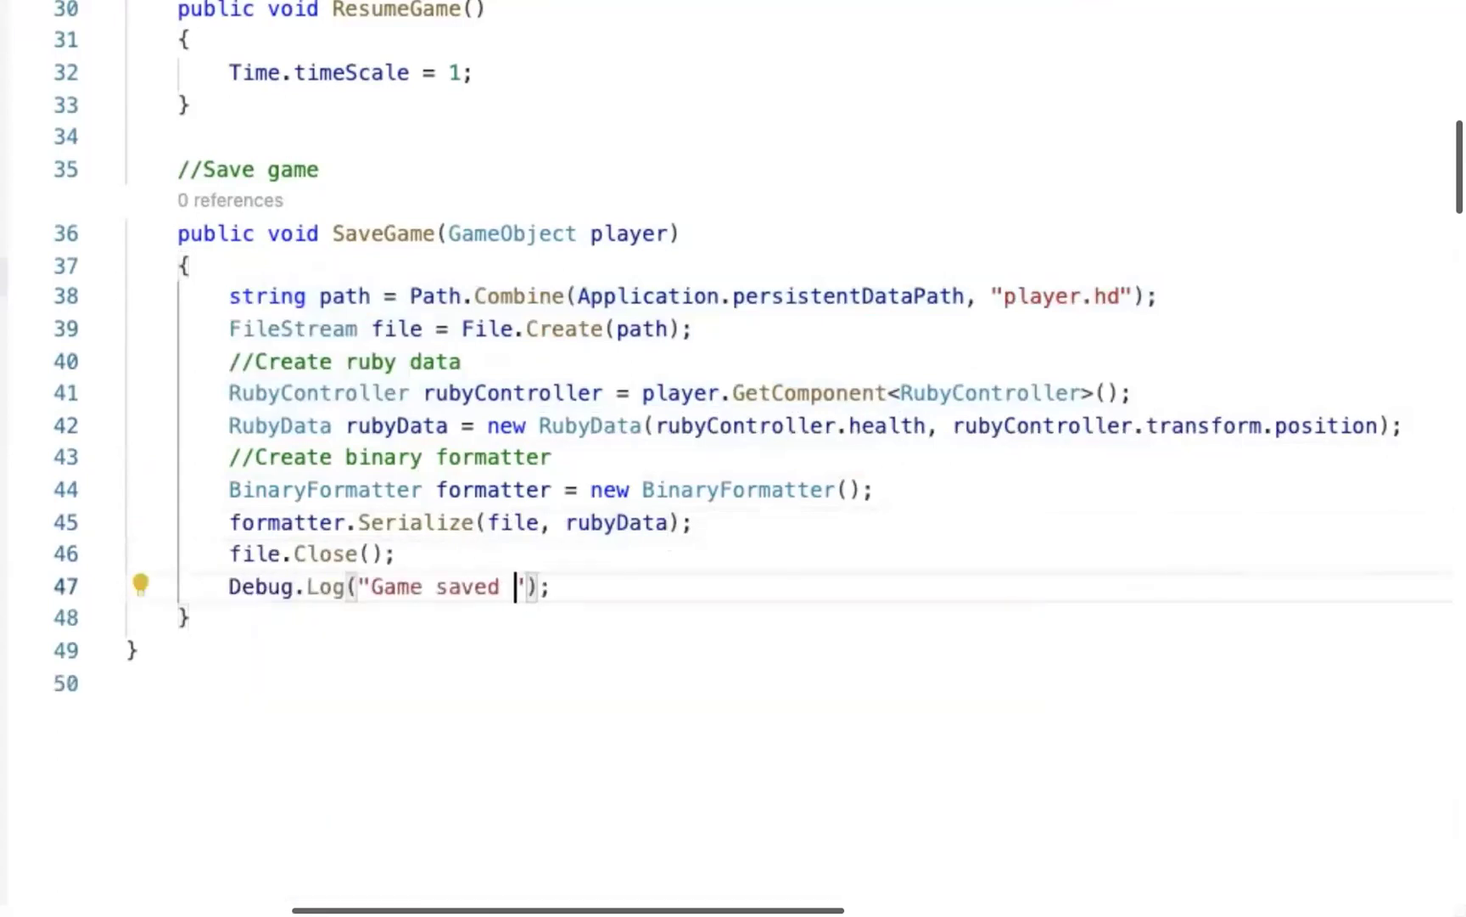
key(Tab)
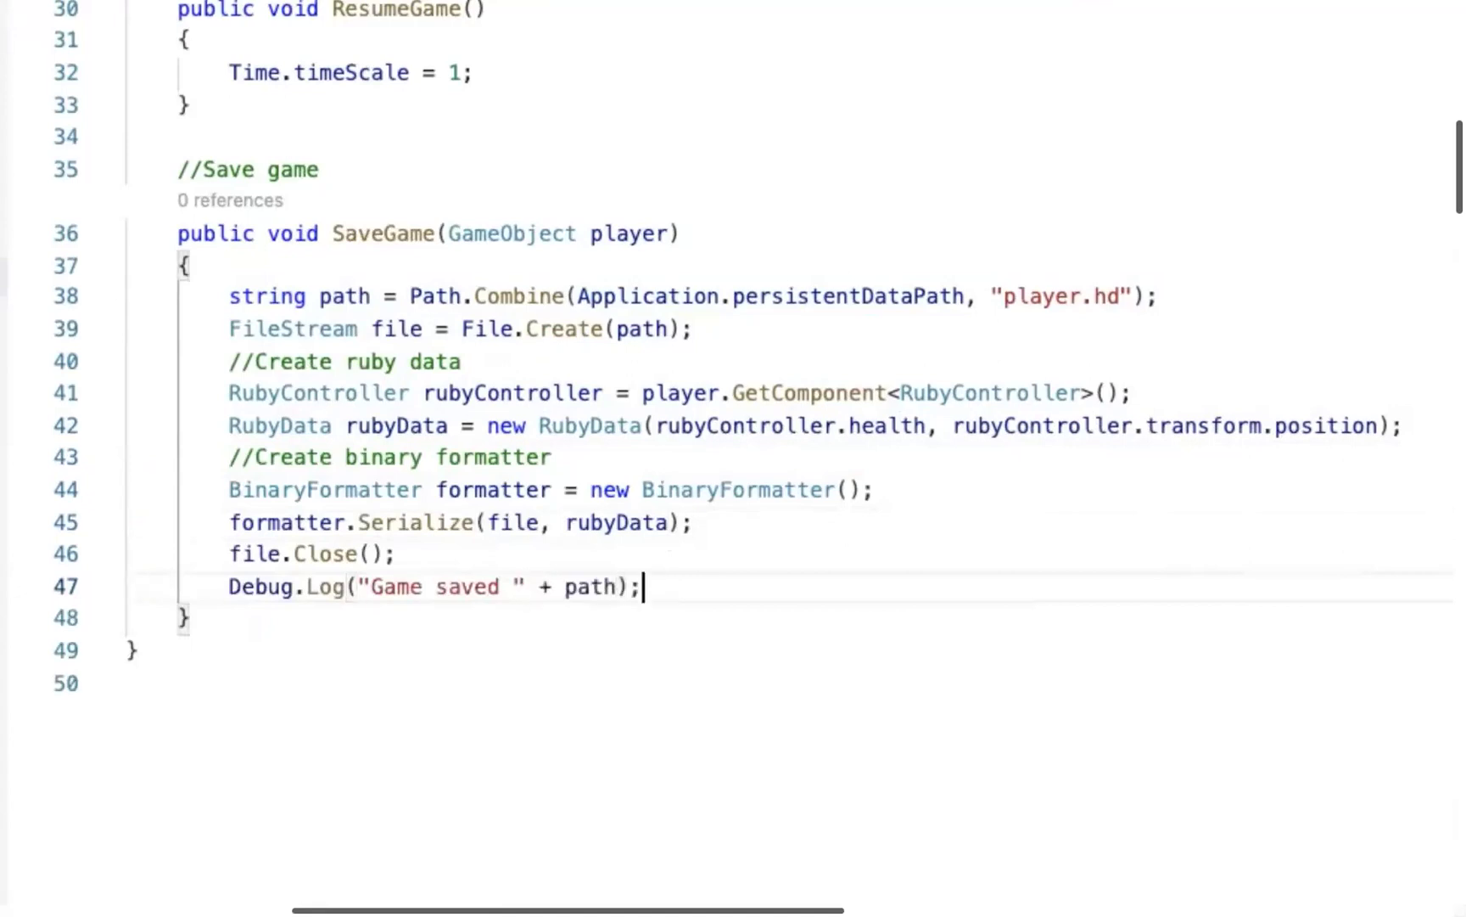
double_click(585, 587)
click(774, 567)
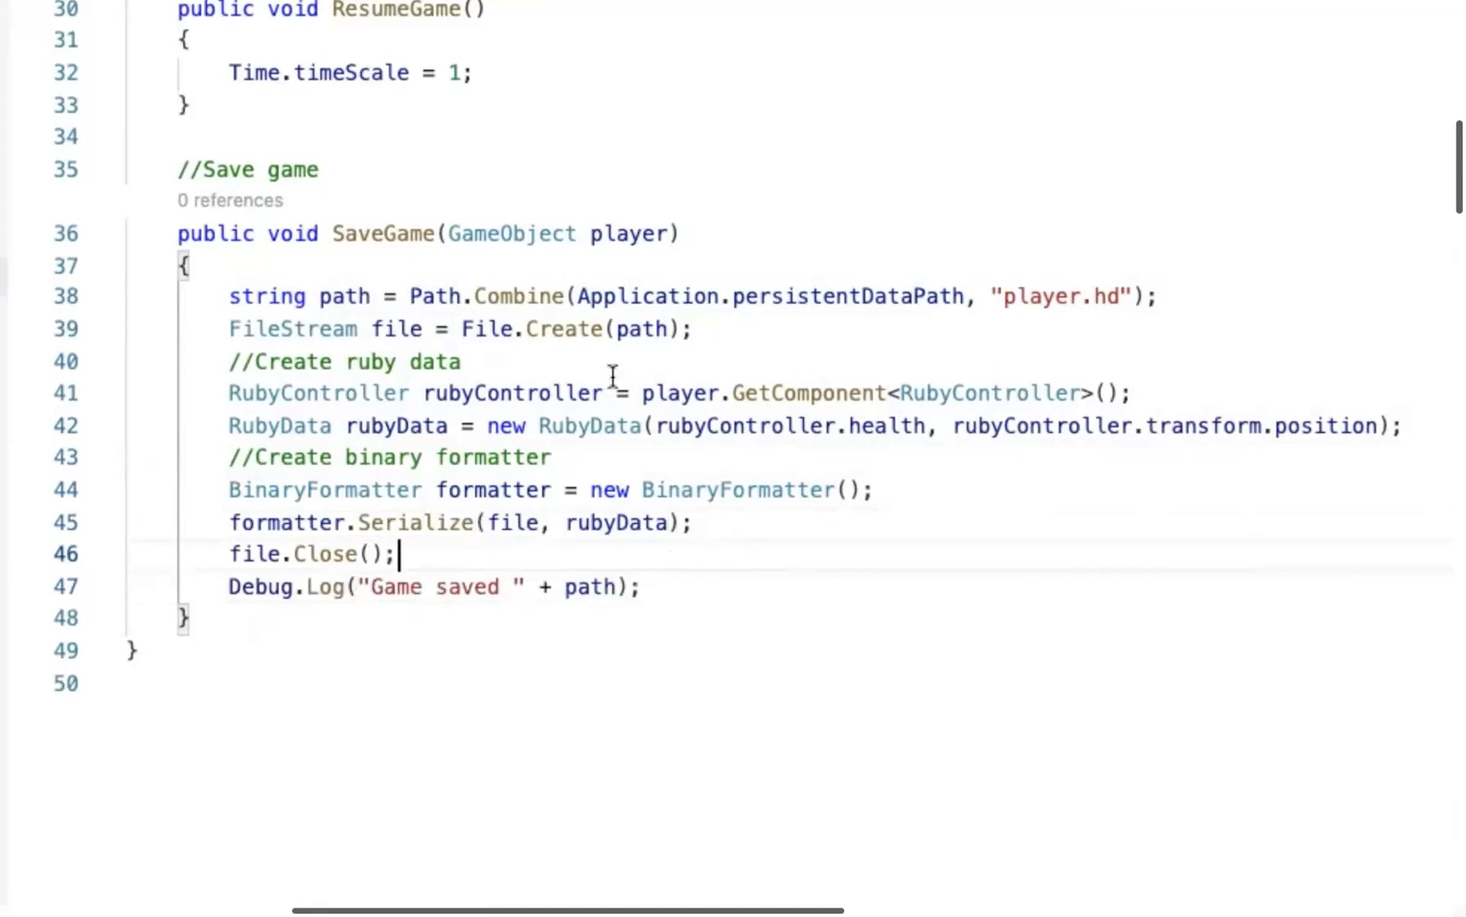
click(606, 331)
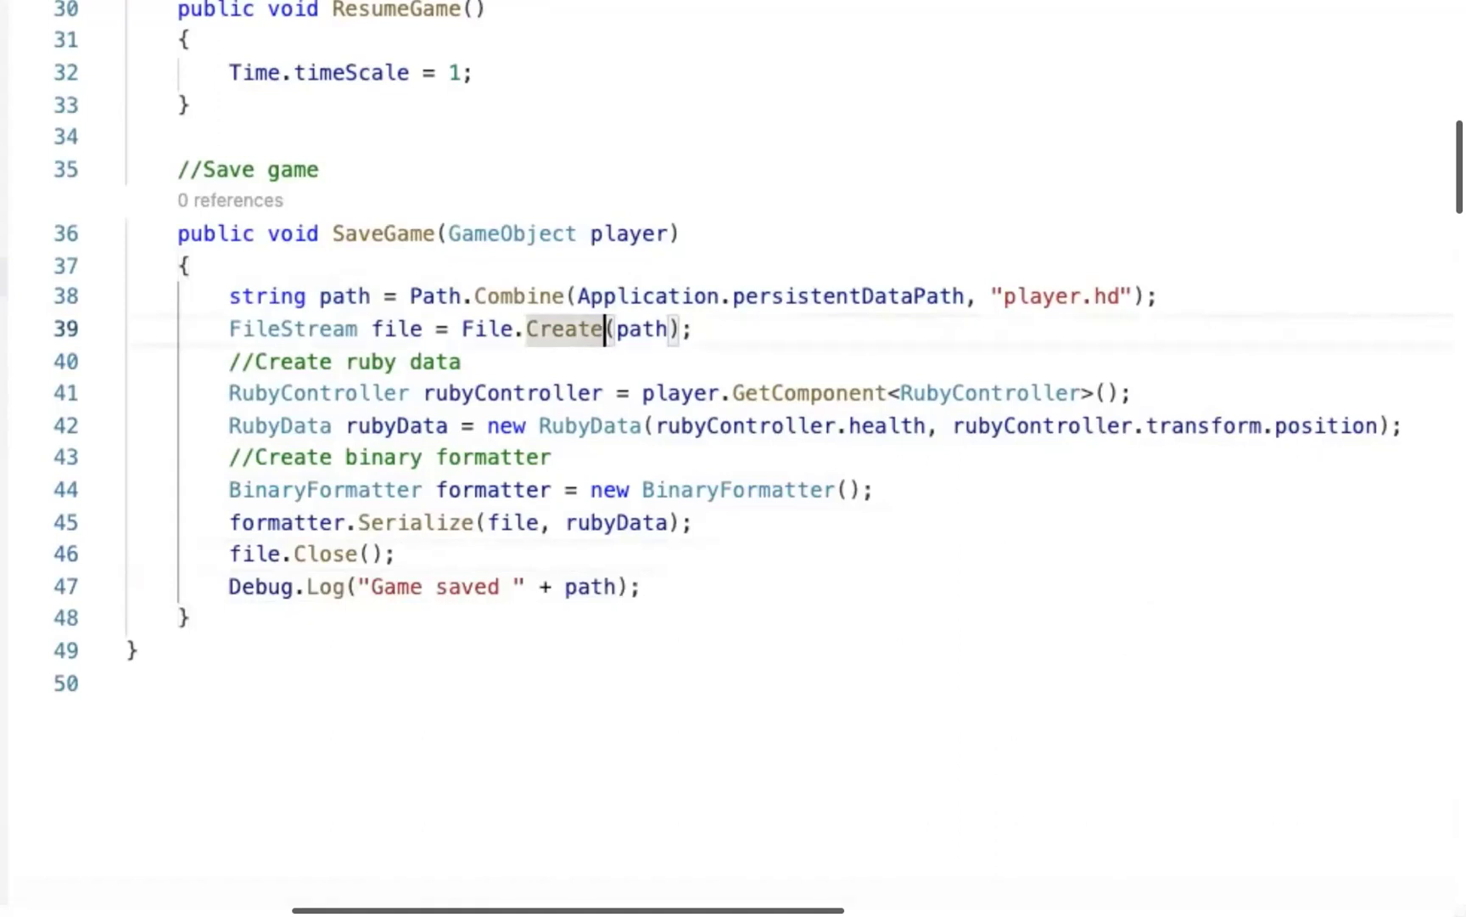
scroll(562, 190, up, 6)
Add a public void SaveGame() method calling MyGameManager.Instance.SaveGame().
click(482, 51)
click(659, 46)
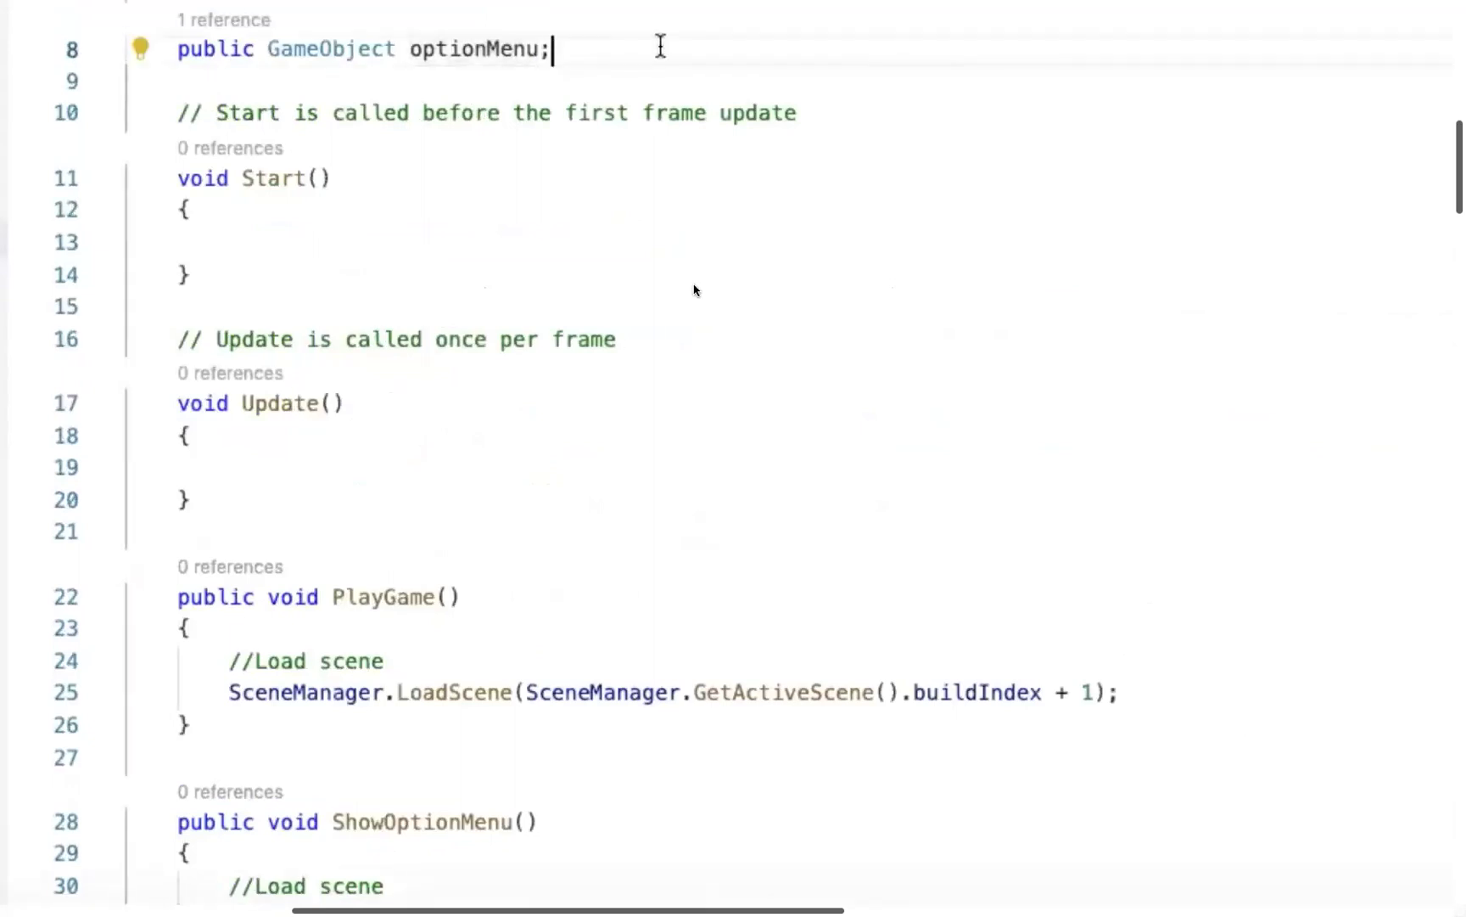
scroll(694, 291, down, 4)
scroll(694, 291, up, 6)
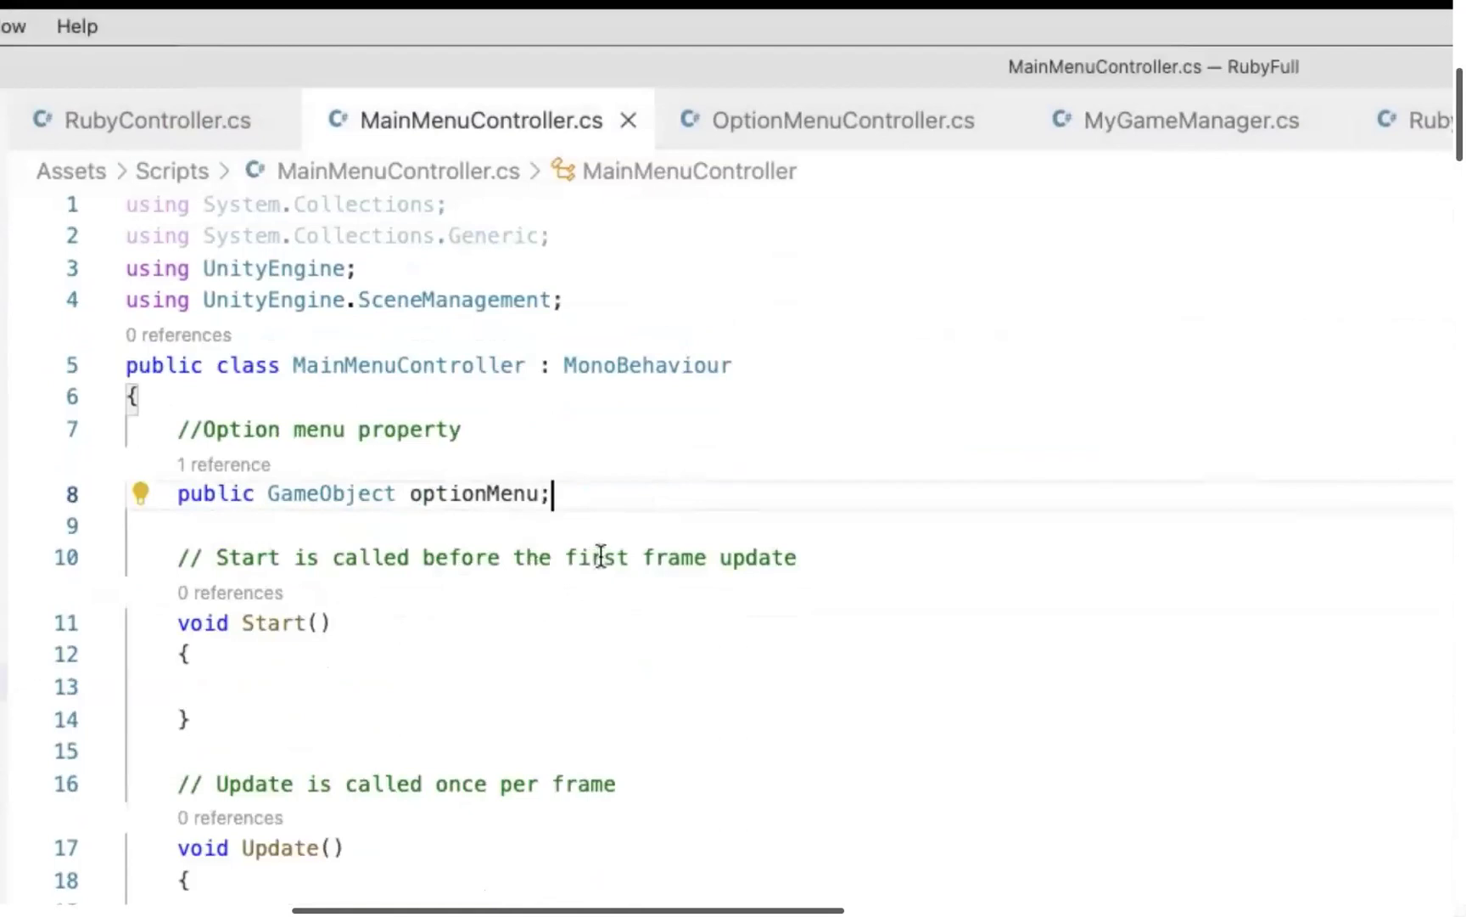
scroll(670, 662, down, 8)
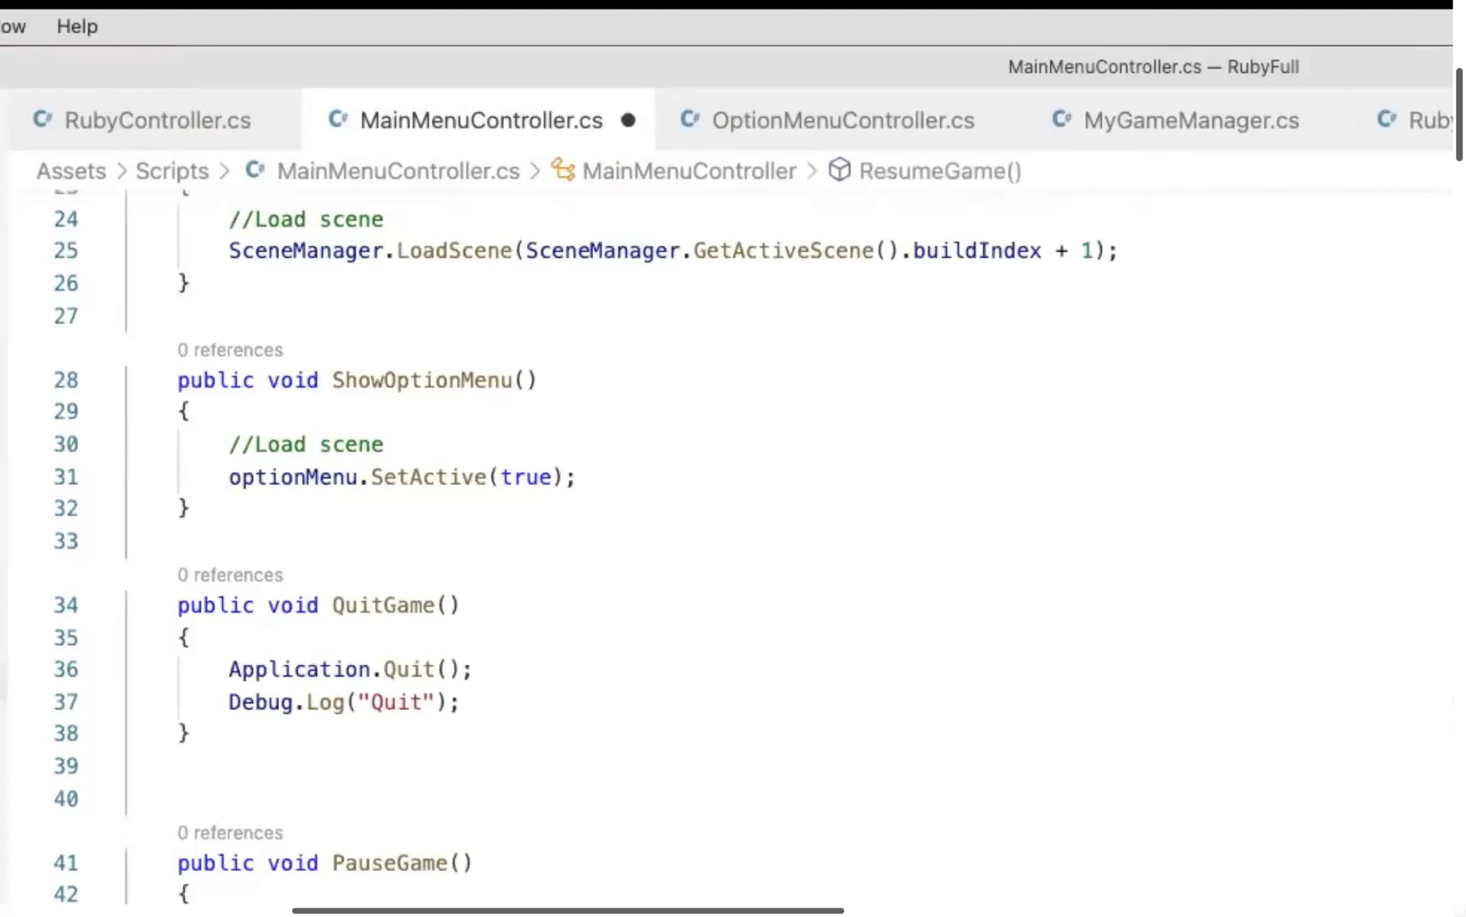
text(pu)
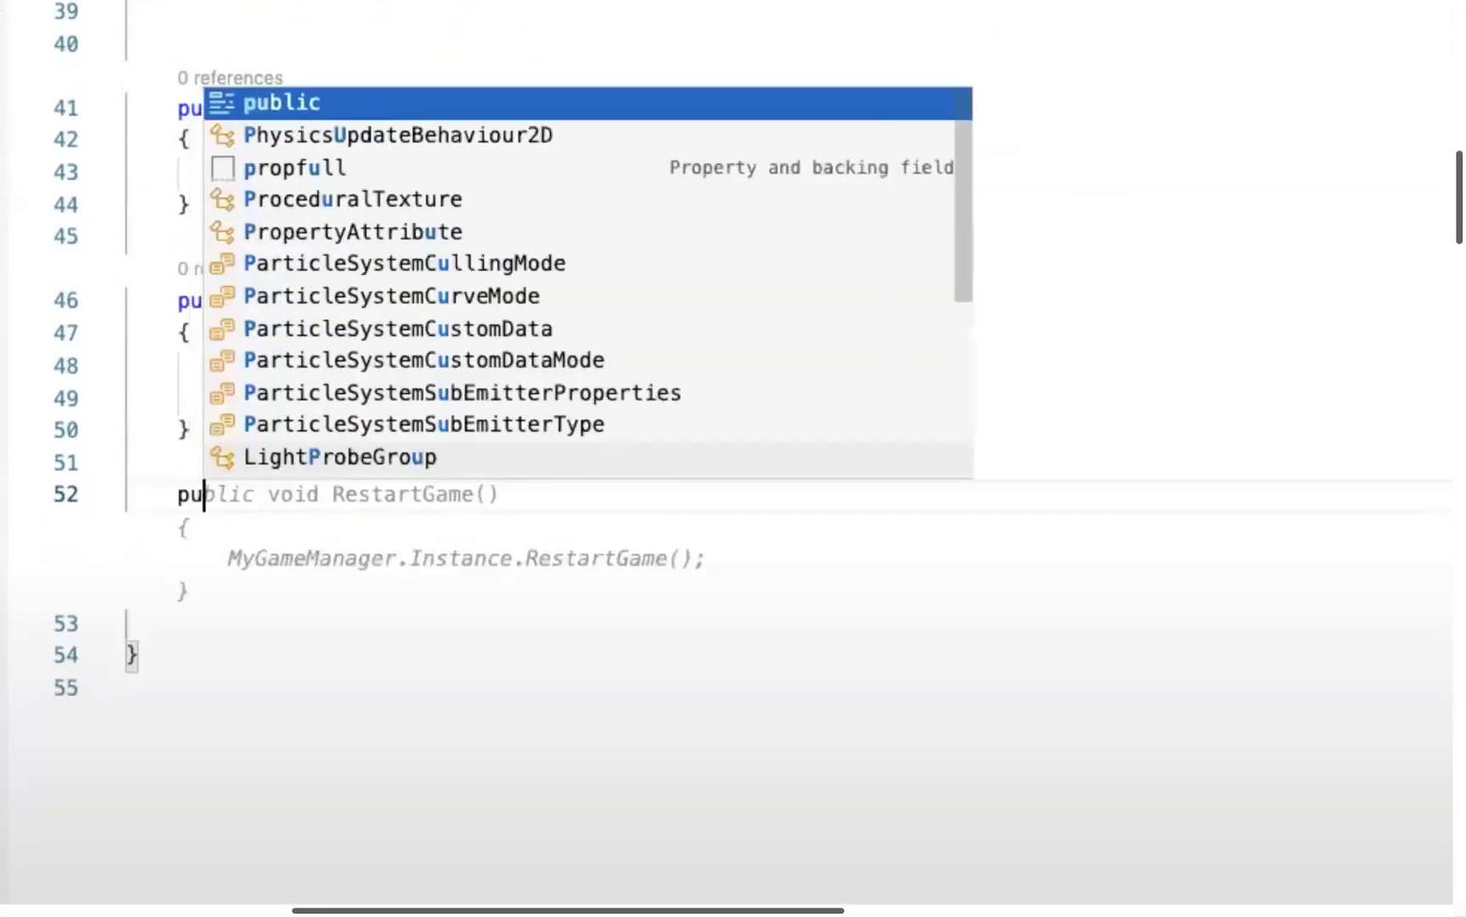
text(bn)
key(BackSpace)
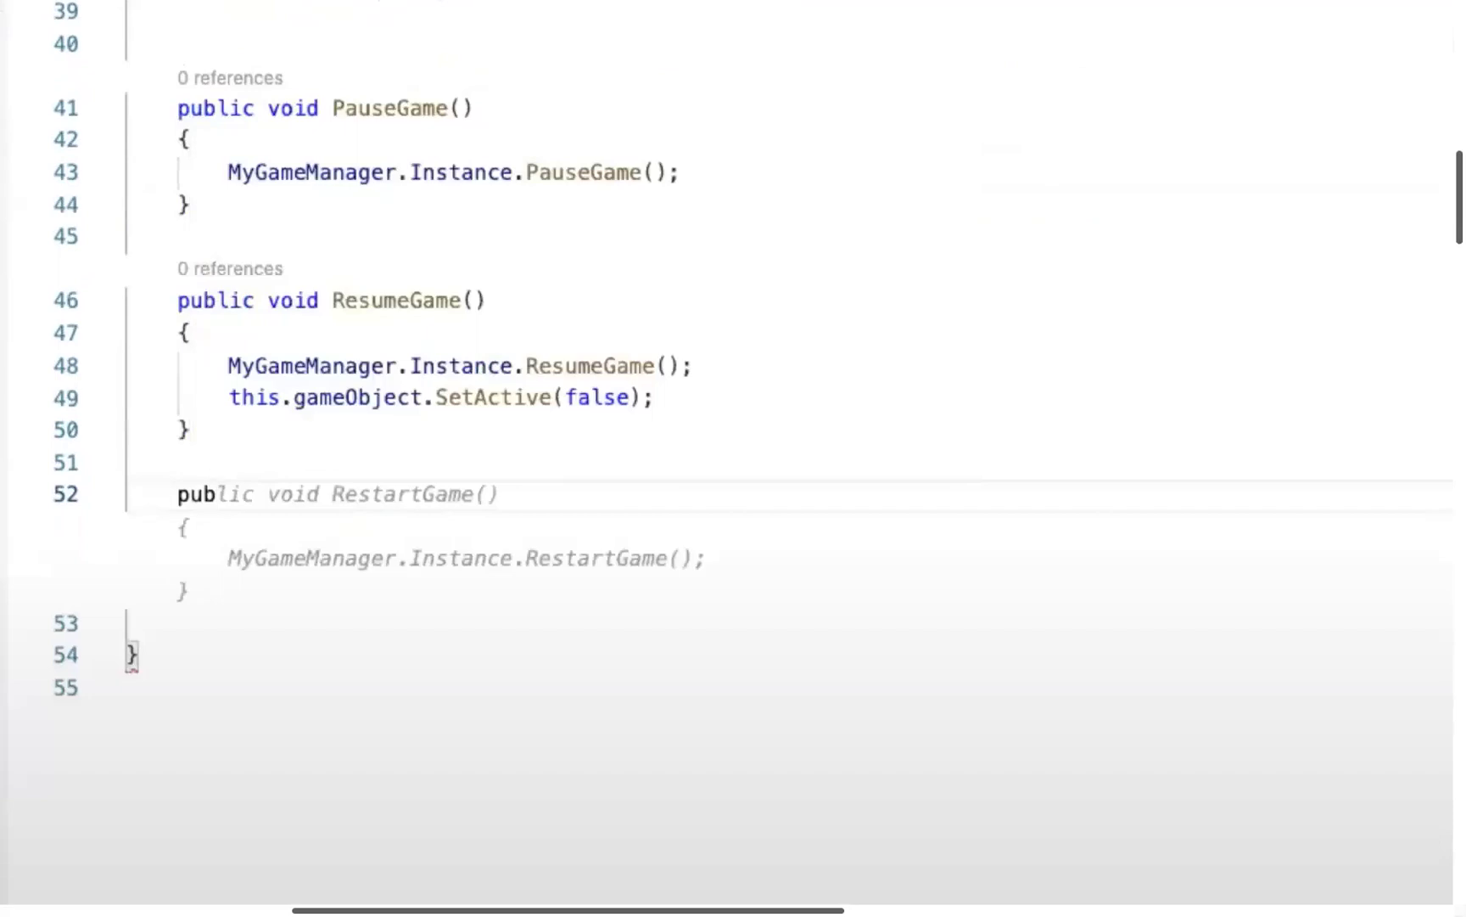
text(lic void save)
key(BackSpace)
key(BackSpace)
key(BackSpace)
text(SaveG)
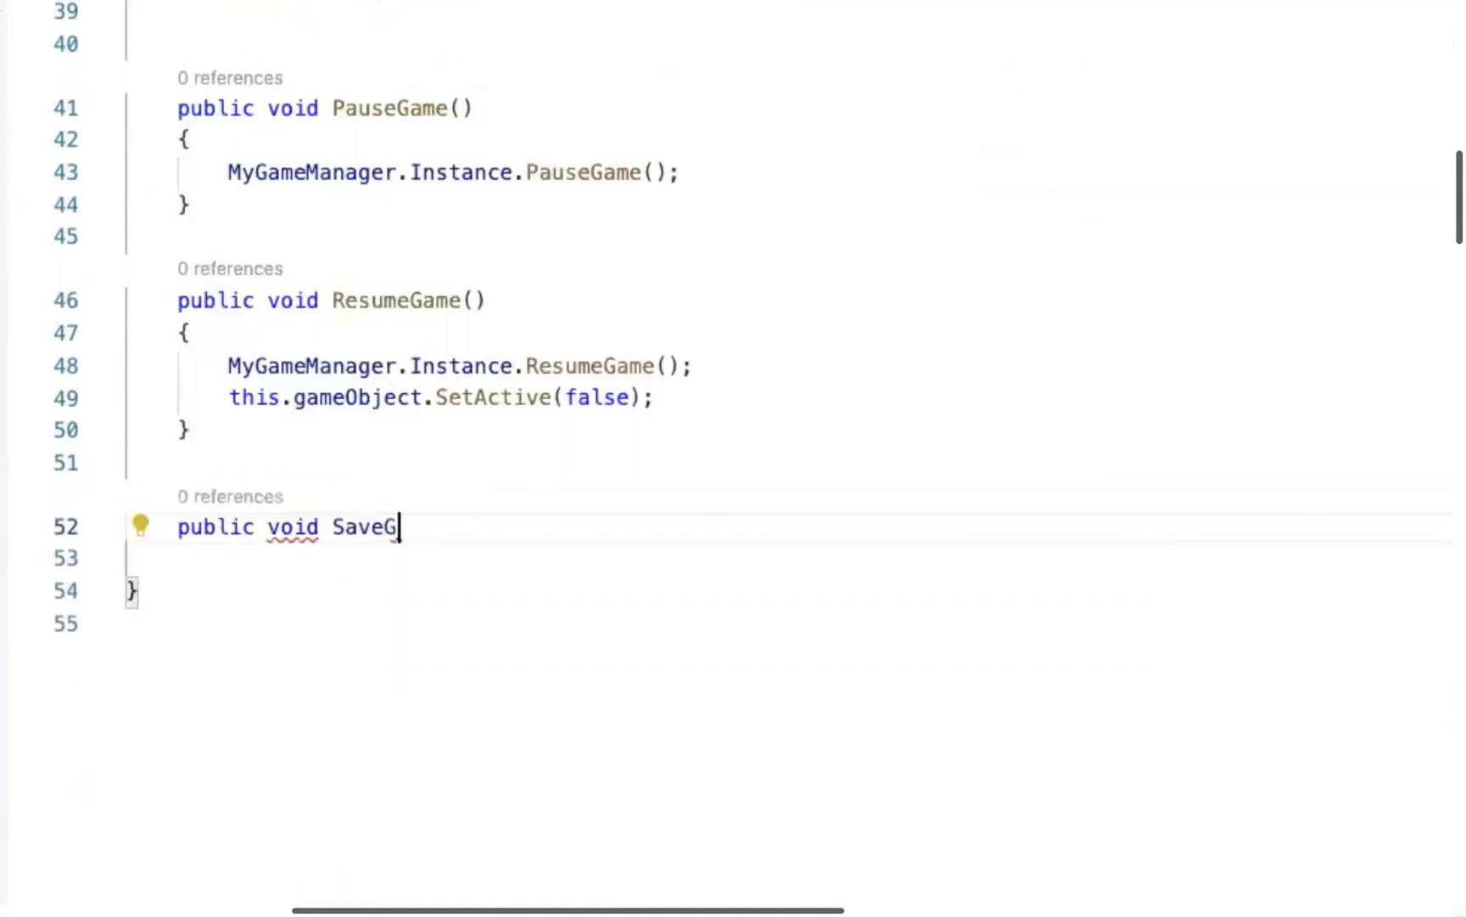
text(ame)
key(Tab)
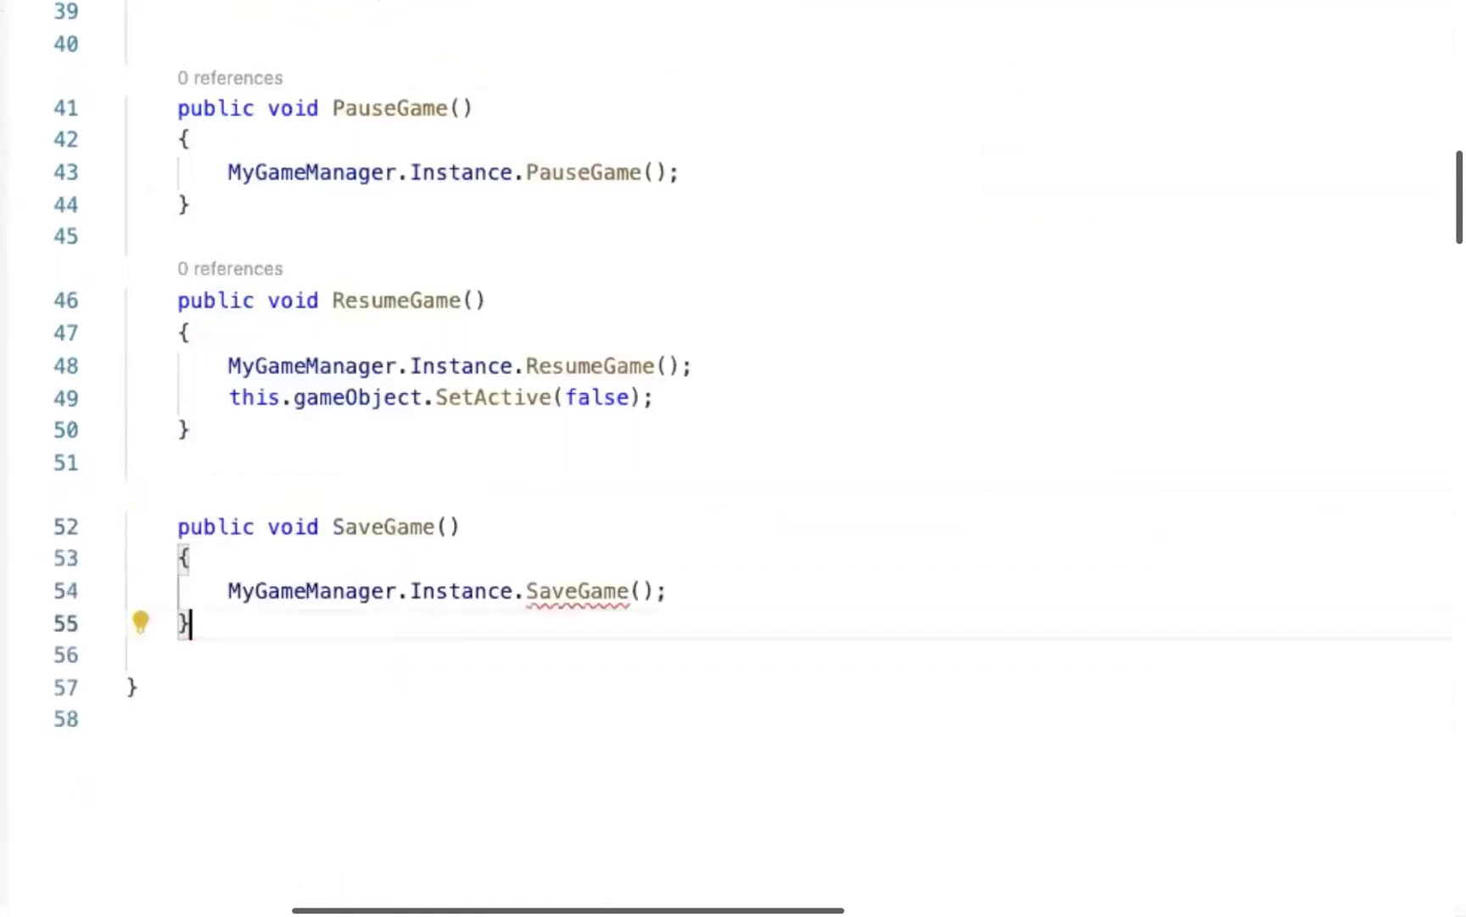
click(655, 591)
key(Left)
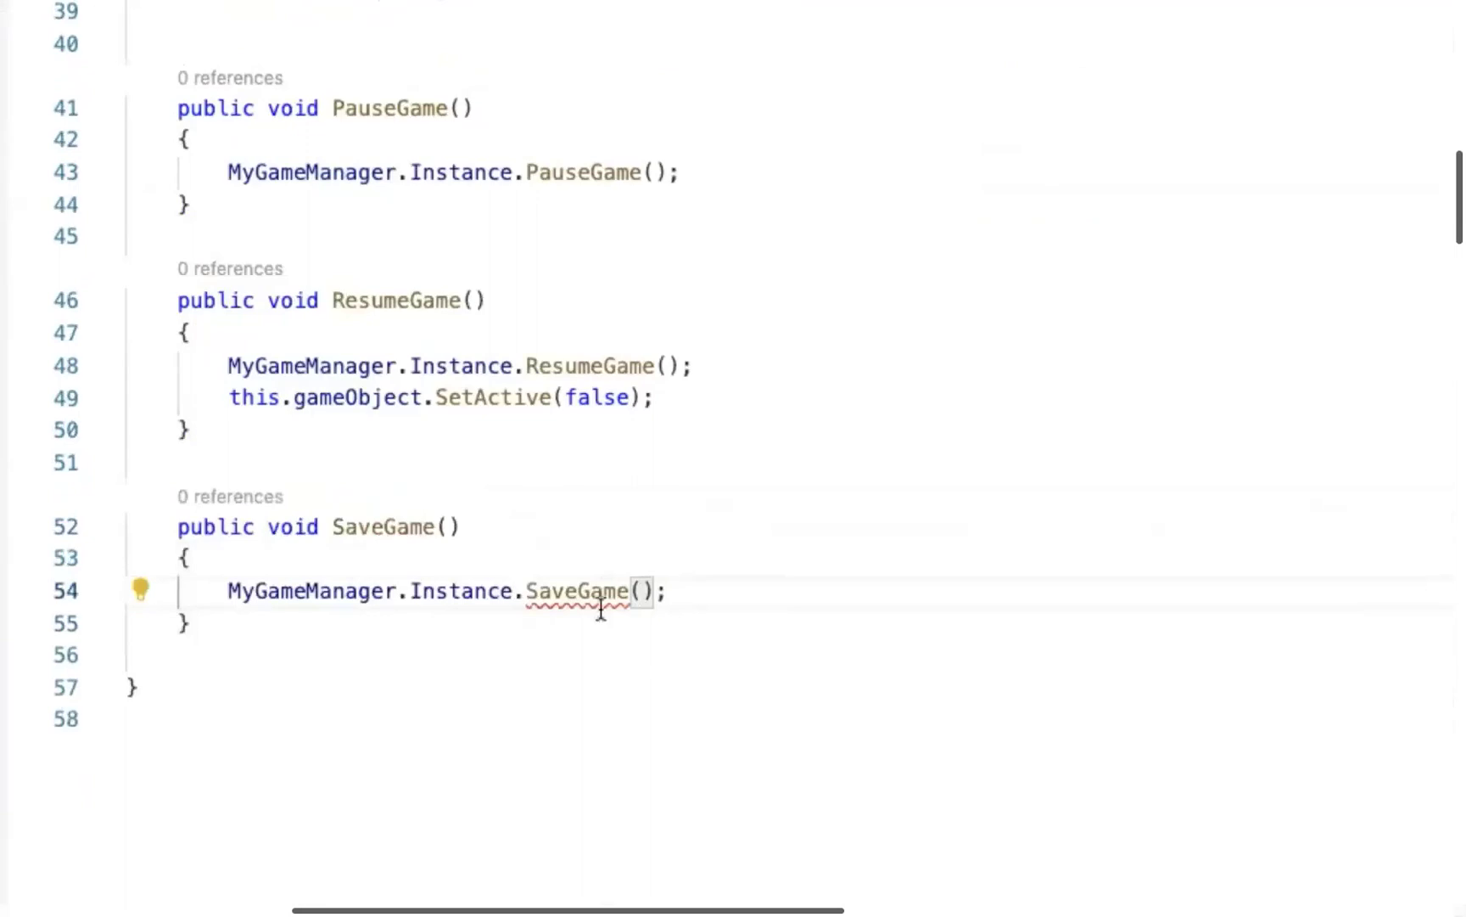
Declare a public GameObject player field in MainMenuController.
scroll(436, 377, up, 3)
scroll(442, 303, up, 6)
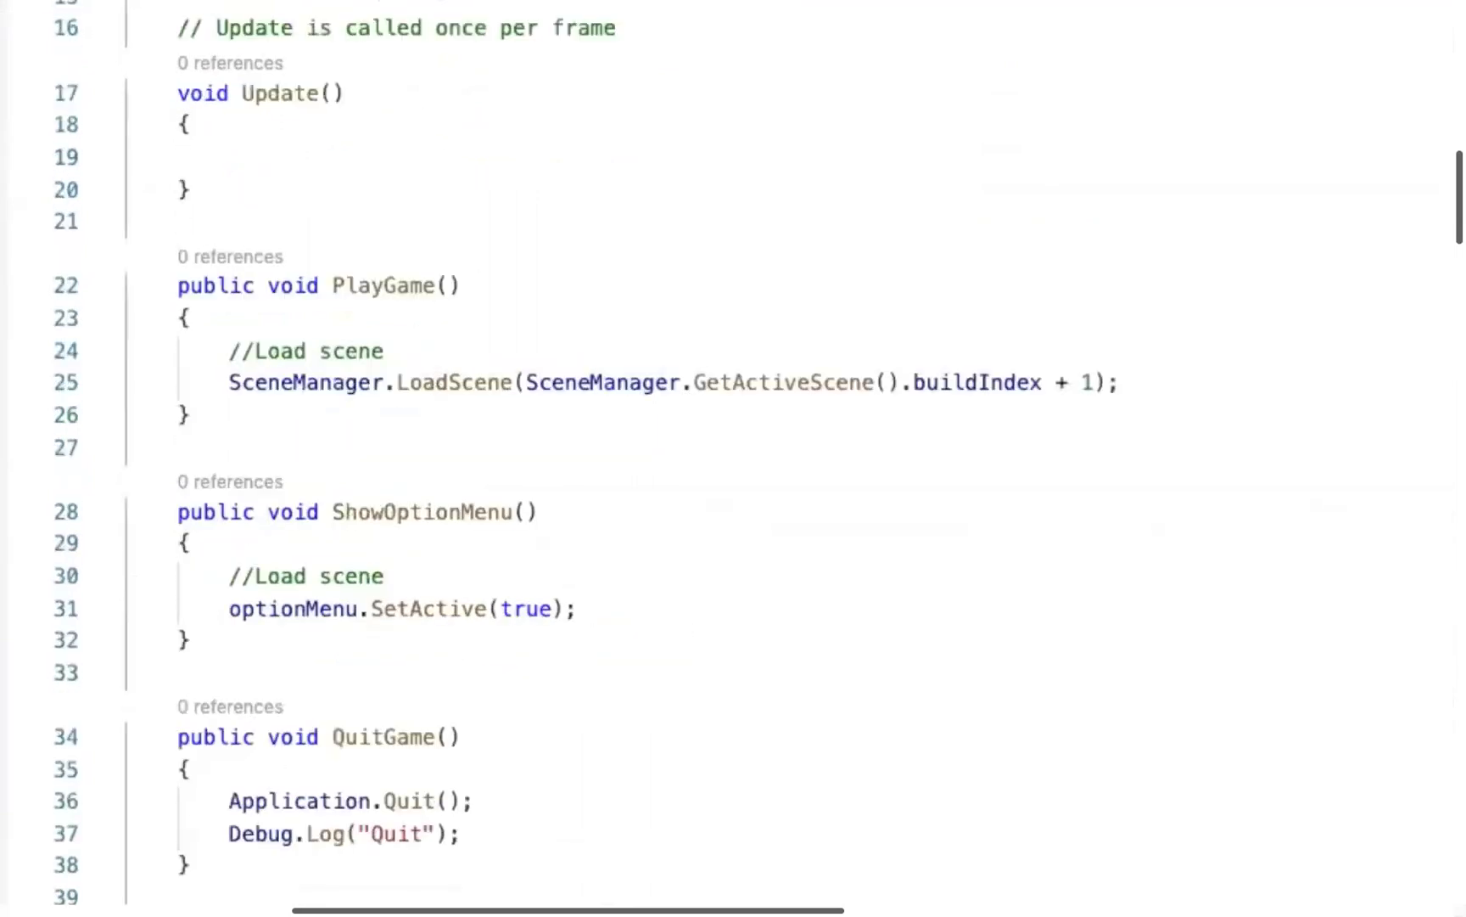
scroll(294, 173, up, 10)
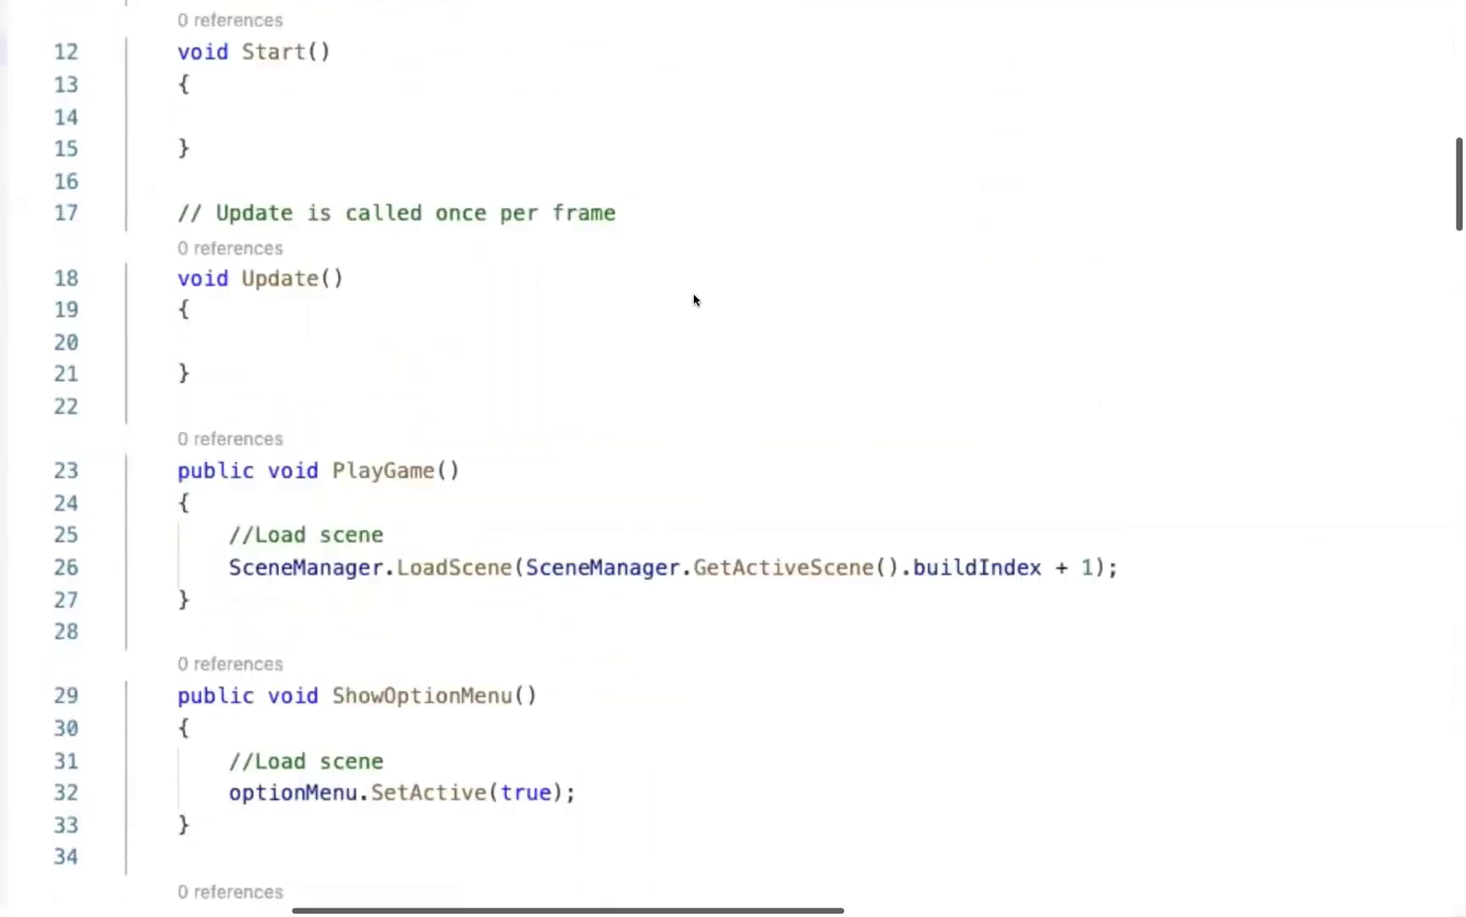
double_click(294, 173)
double_click(455, 317)
text(player;)
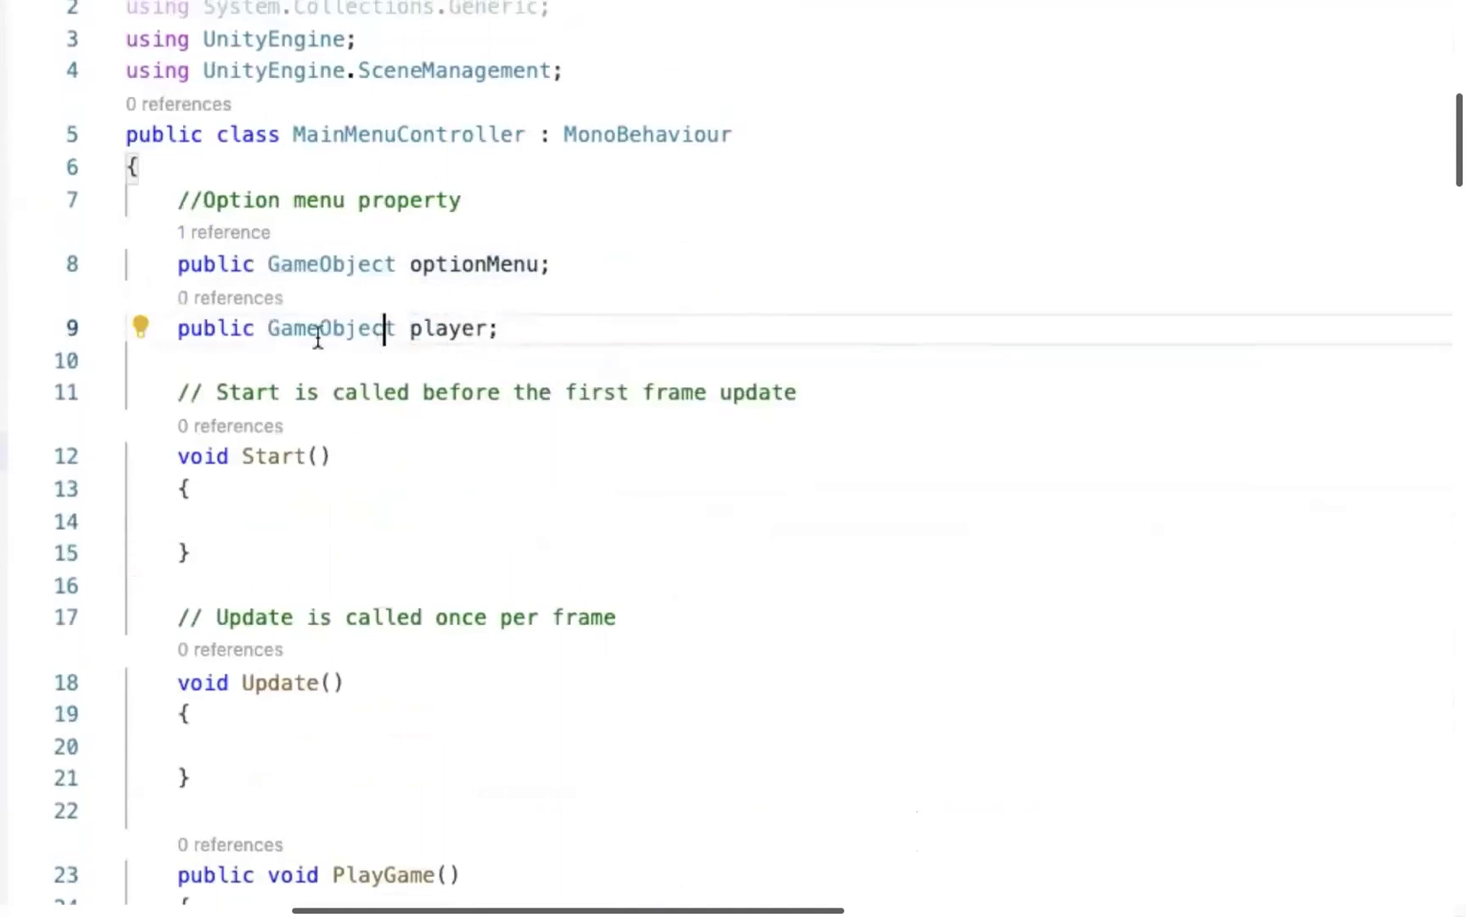
click(463, 329)
Pass player as the argument to MyGameManager.Instance.SaveGame.
scroll(479, 412, down, 7)
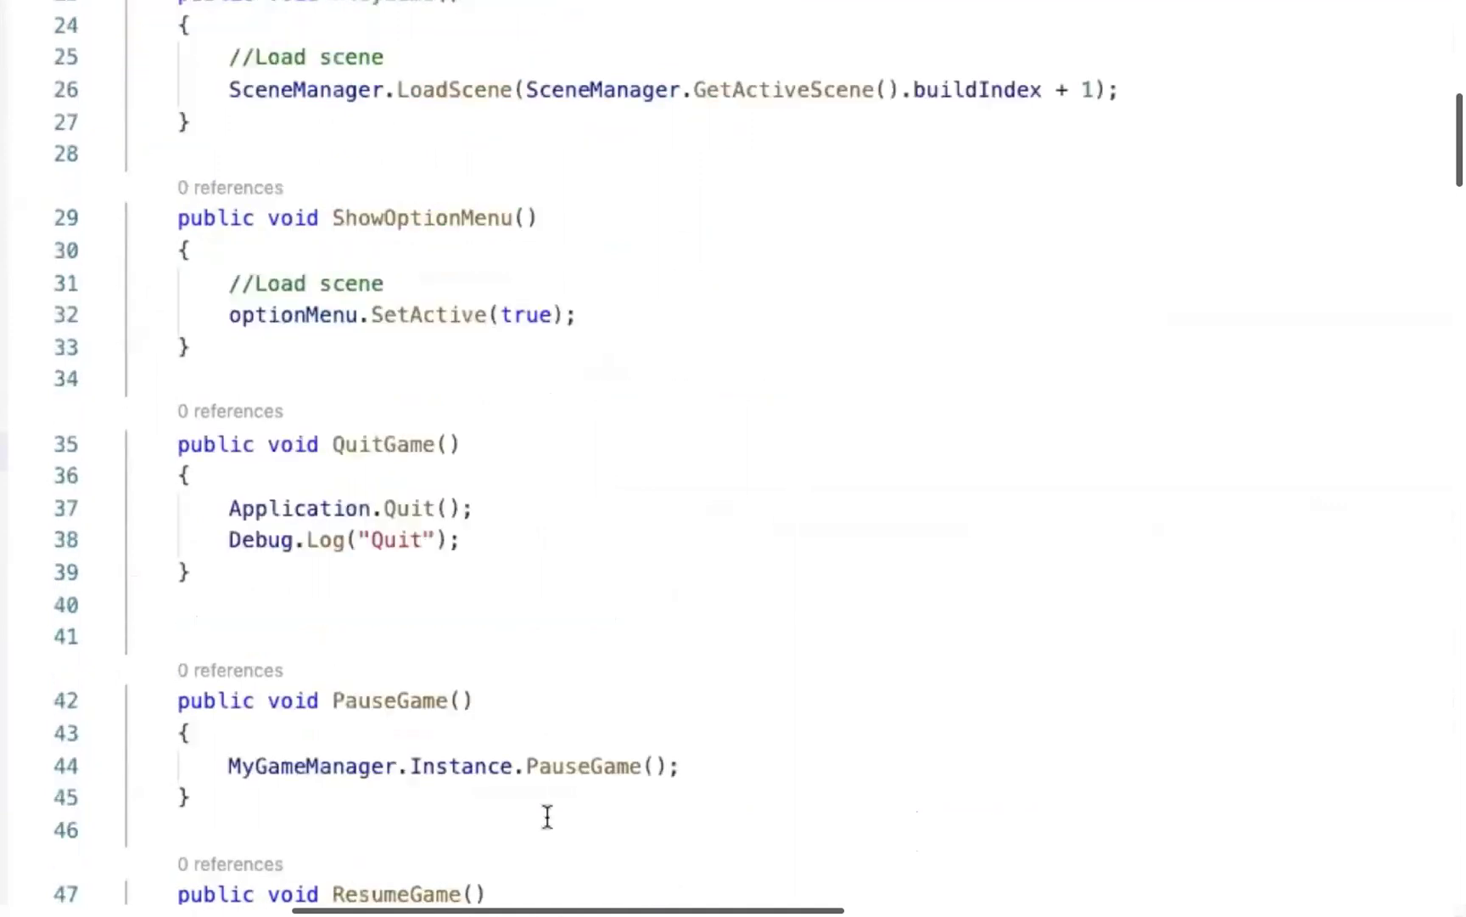
scroll(734, 458, down, 5)
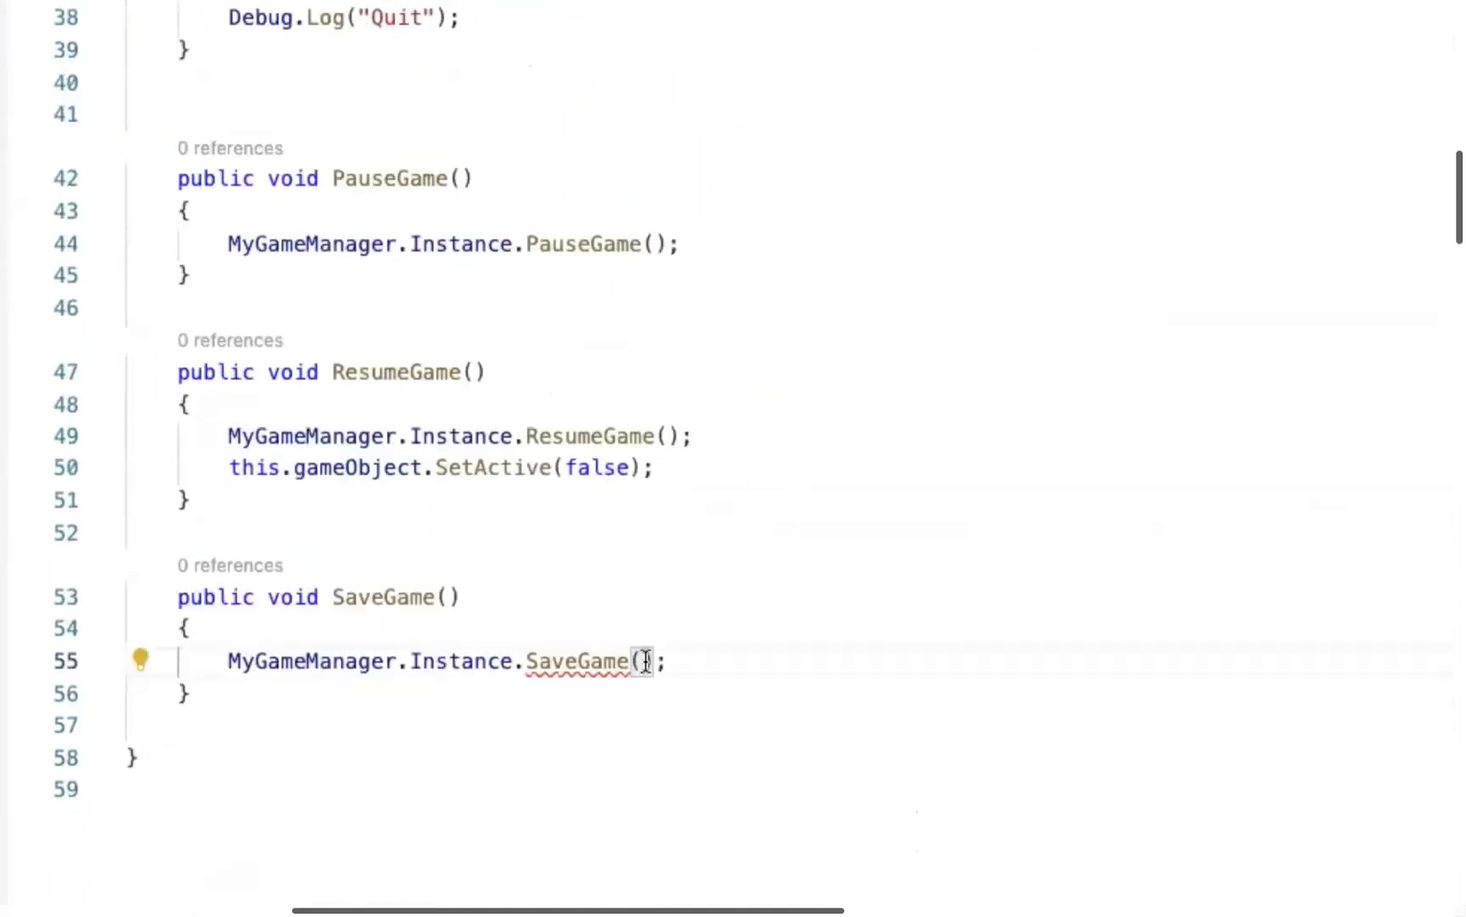
text(pl)
key(Tab)
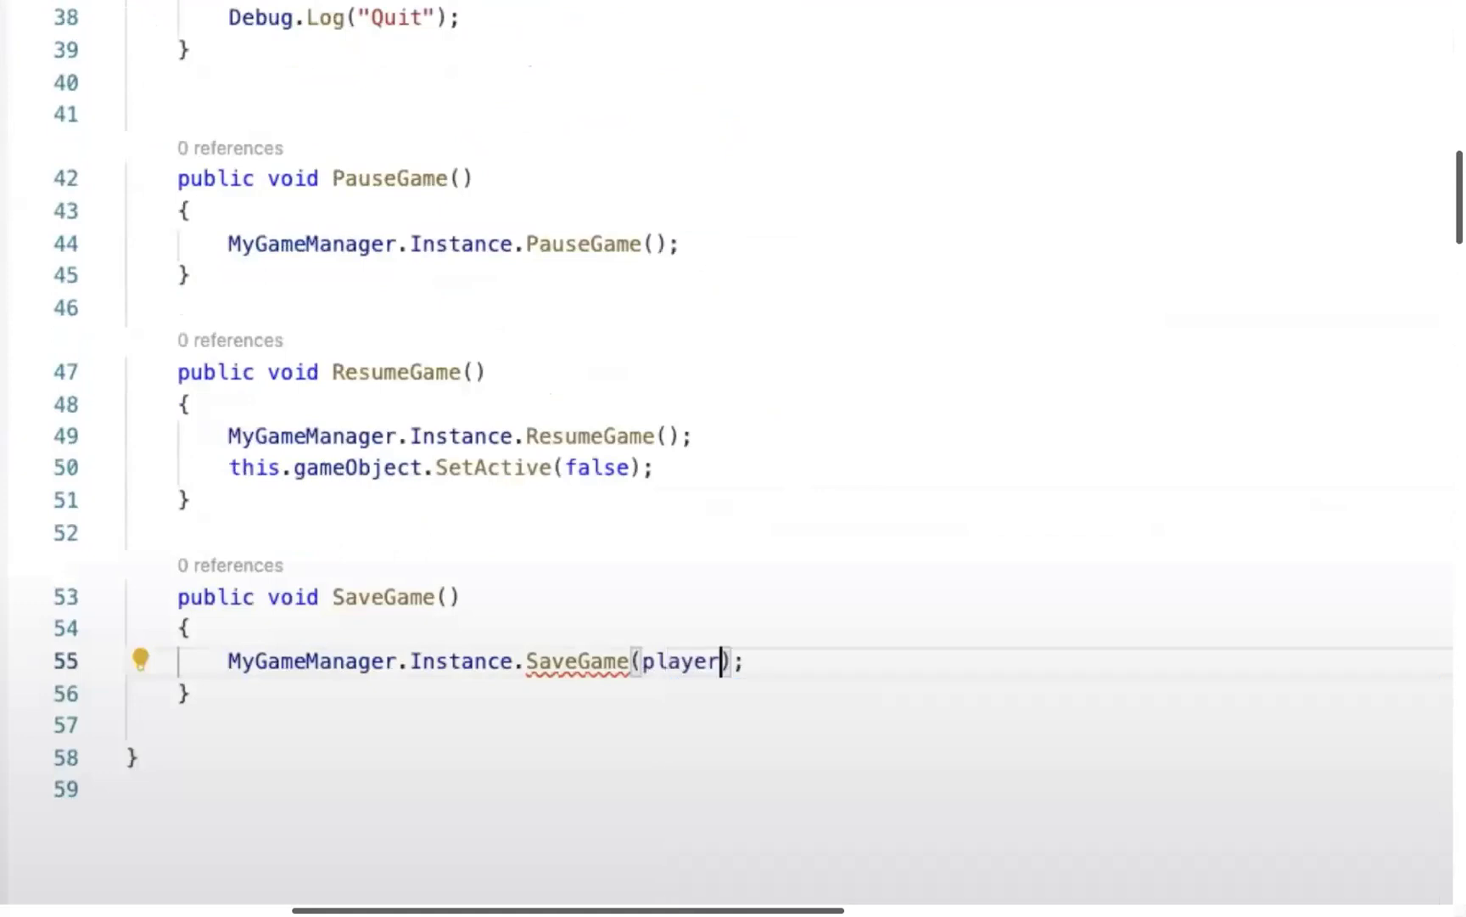
click(345, 667)
click(927, 683)
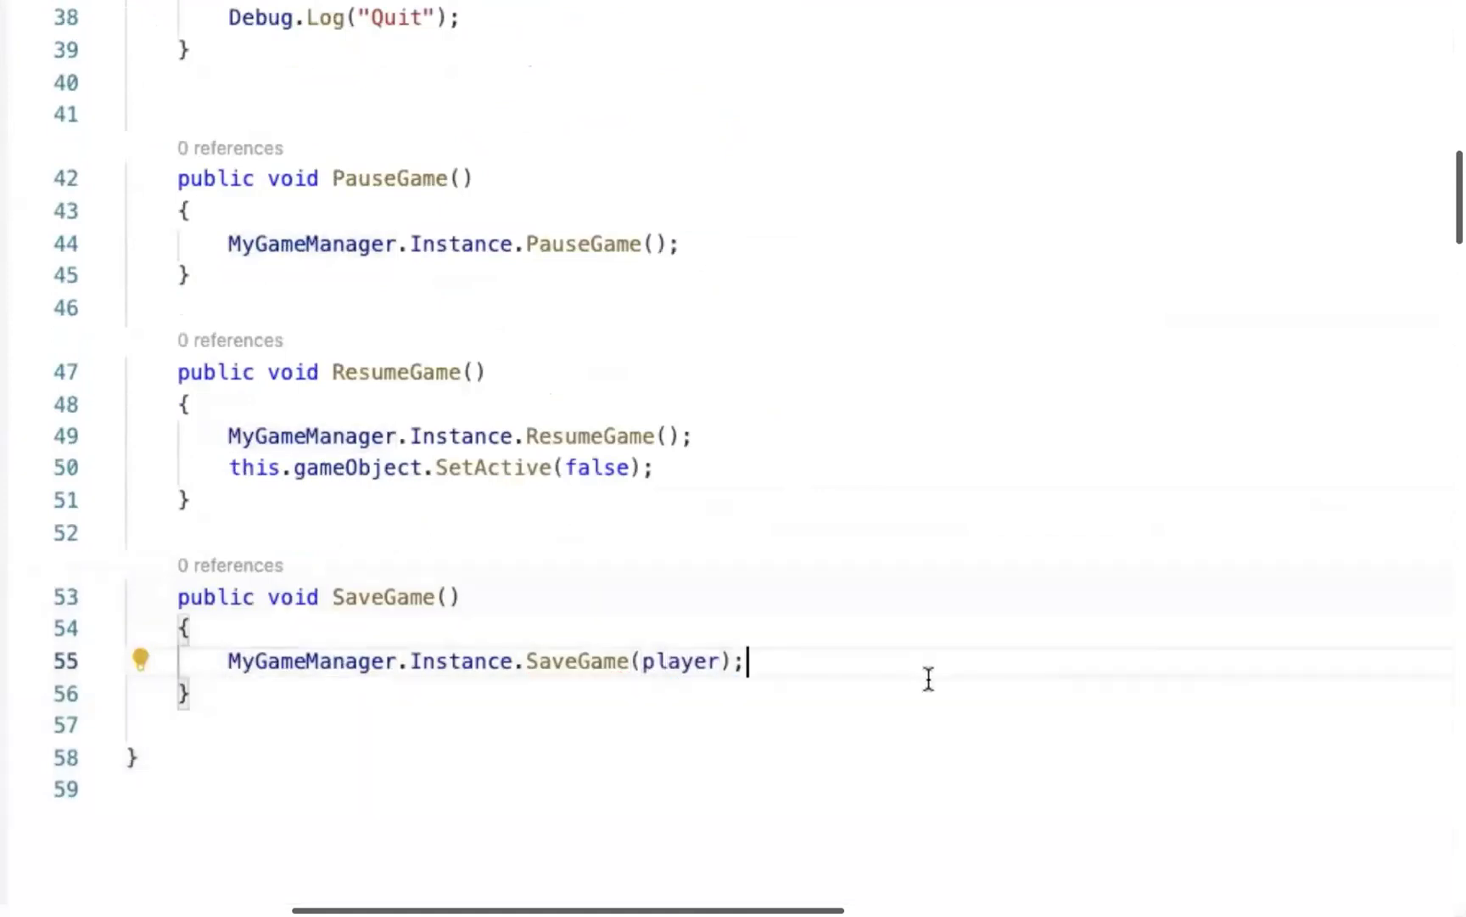
click(335, 679)
click(1002, 659)
scroll(550, 244, up, 6)
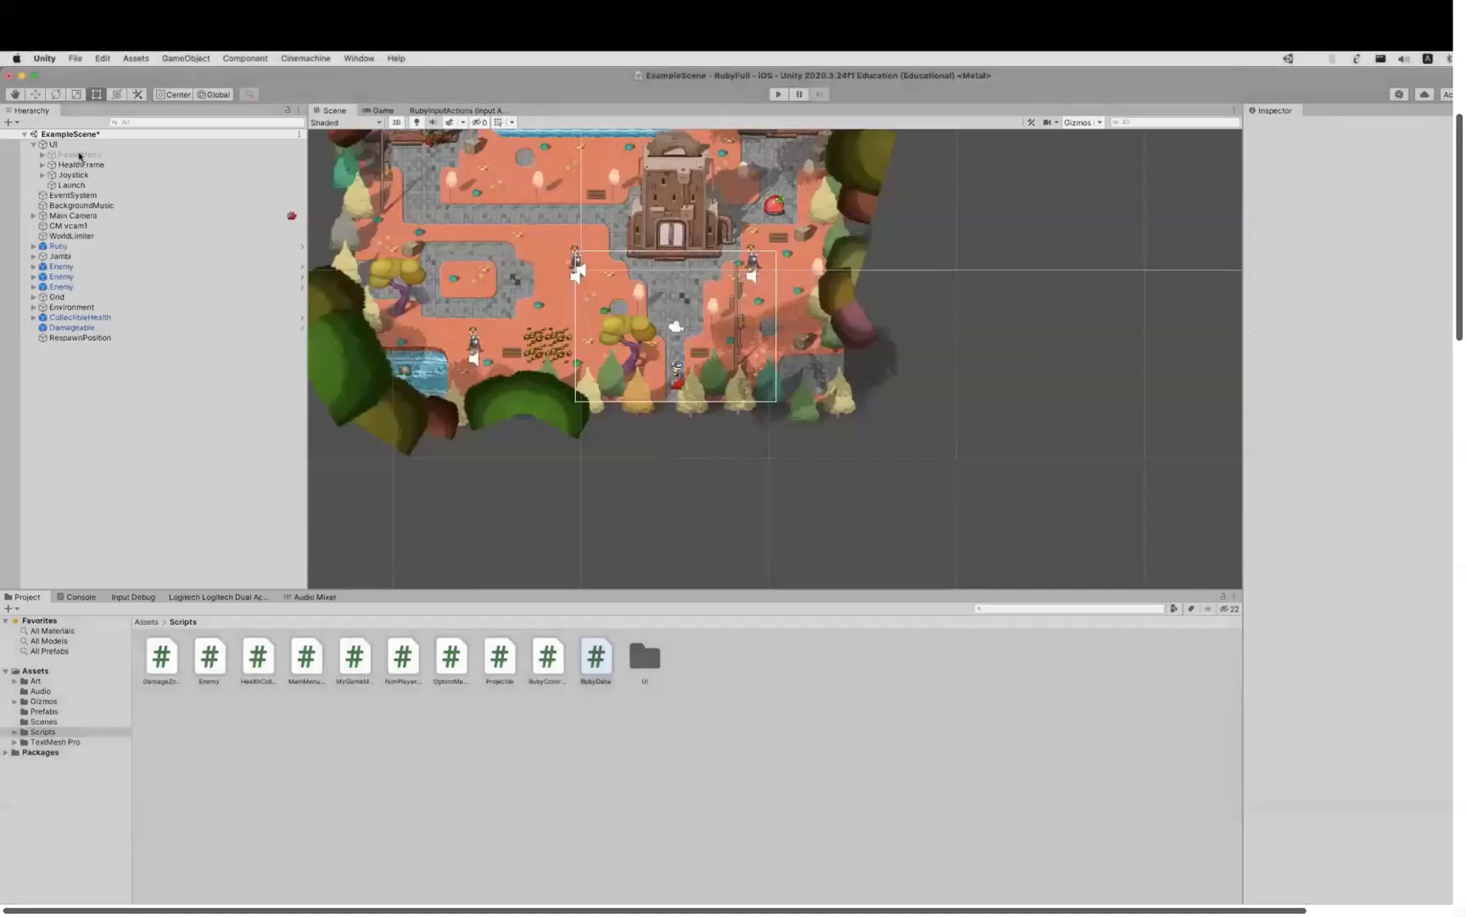
Assign Ruby from the Hierarchy to the PauseMenu's Player field.
click(82, 155)
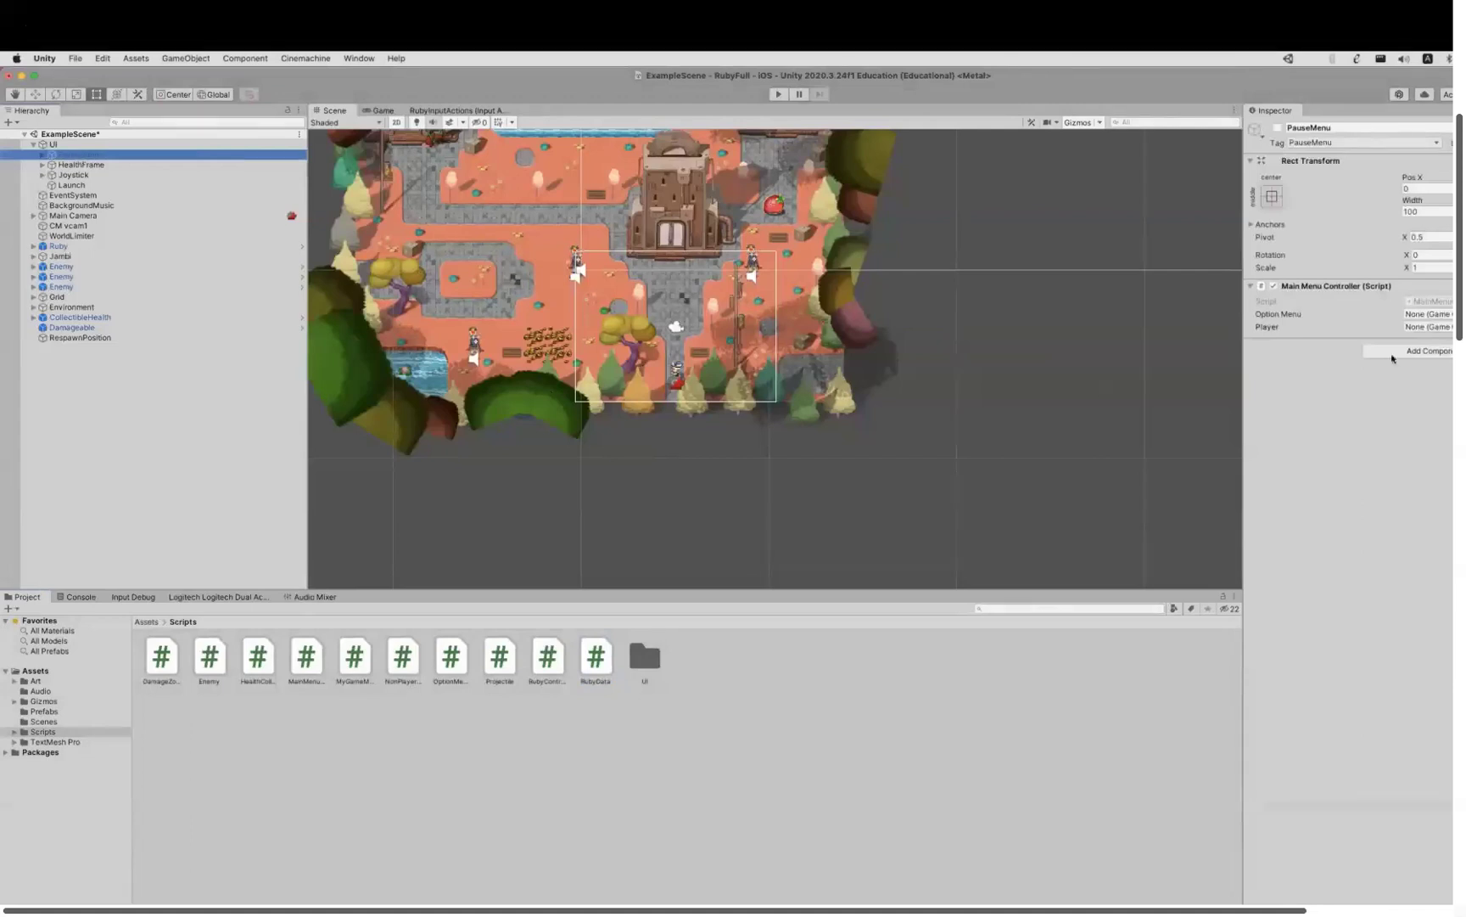
click(57, 247)
drag(58, 247, 1445, 331)
Enter Play mode, pause the game with Escape, and save from the Paused menu.
click(782, 96)
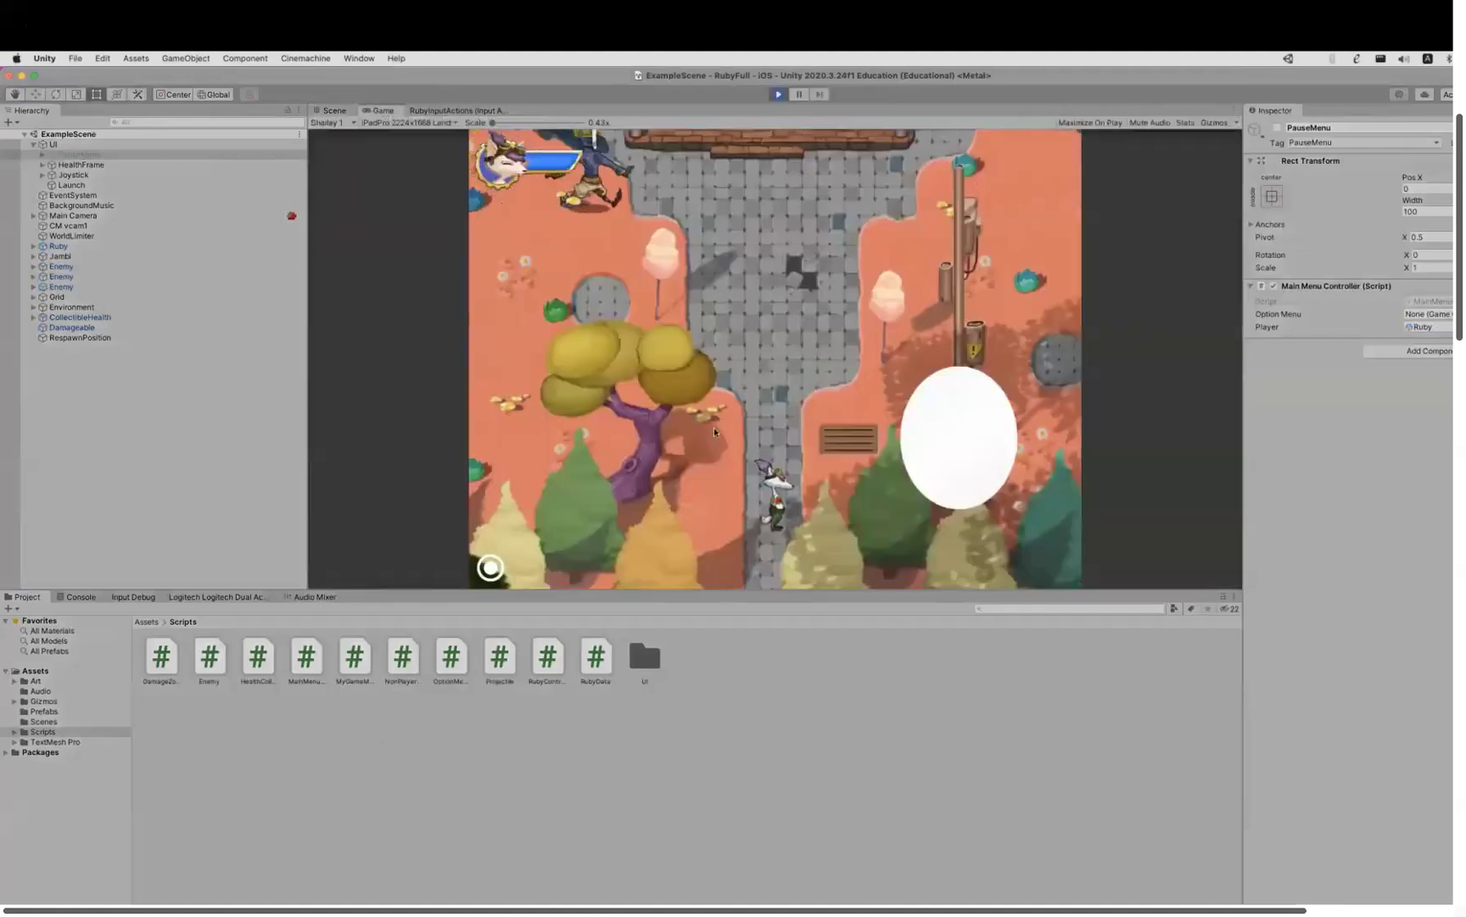
key(Escape)
click(747, 360)
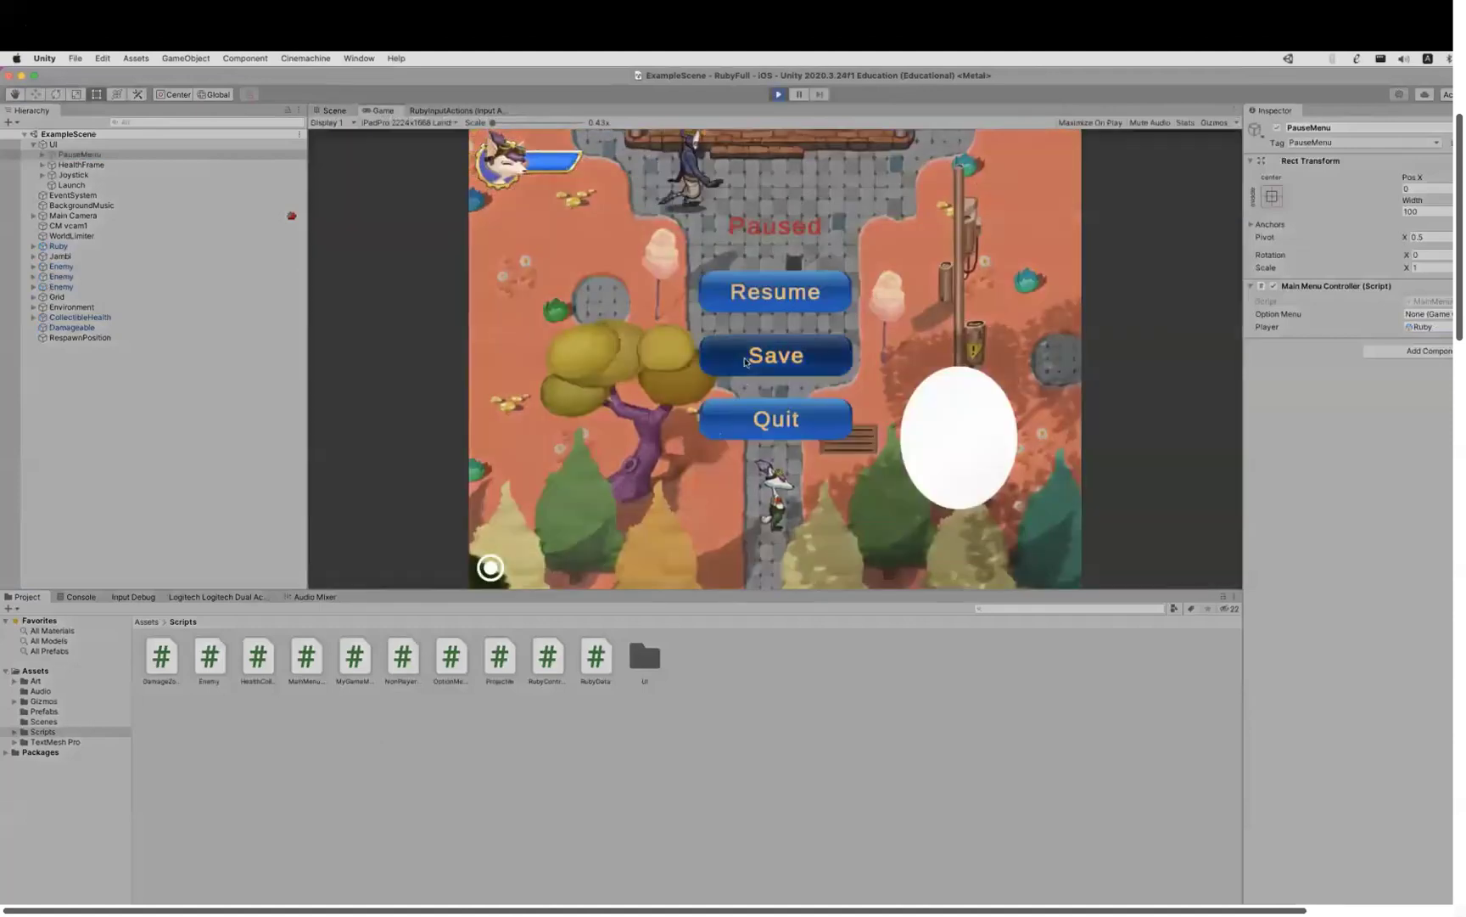
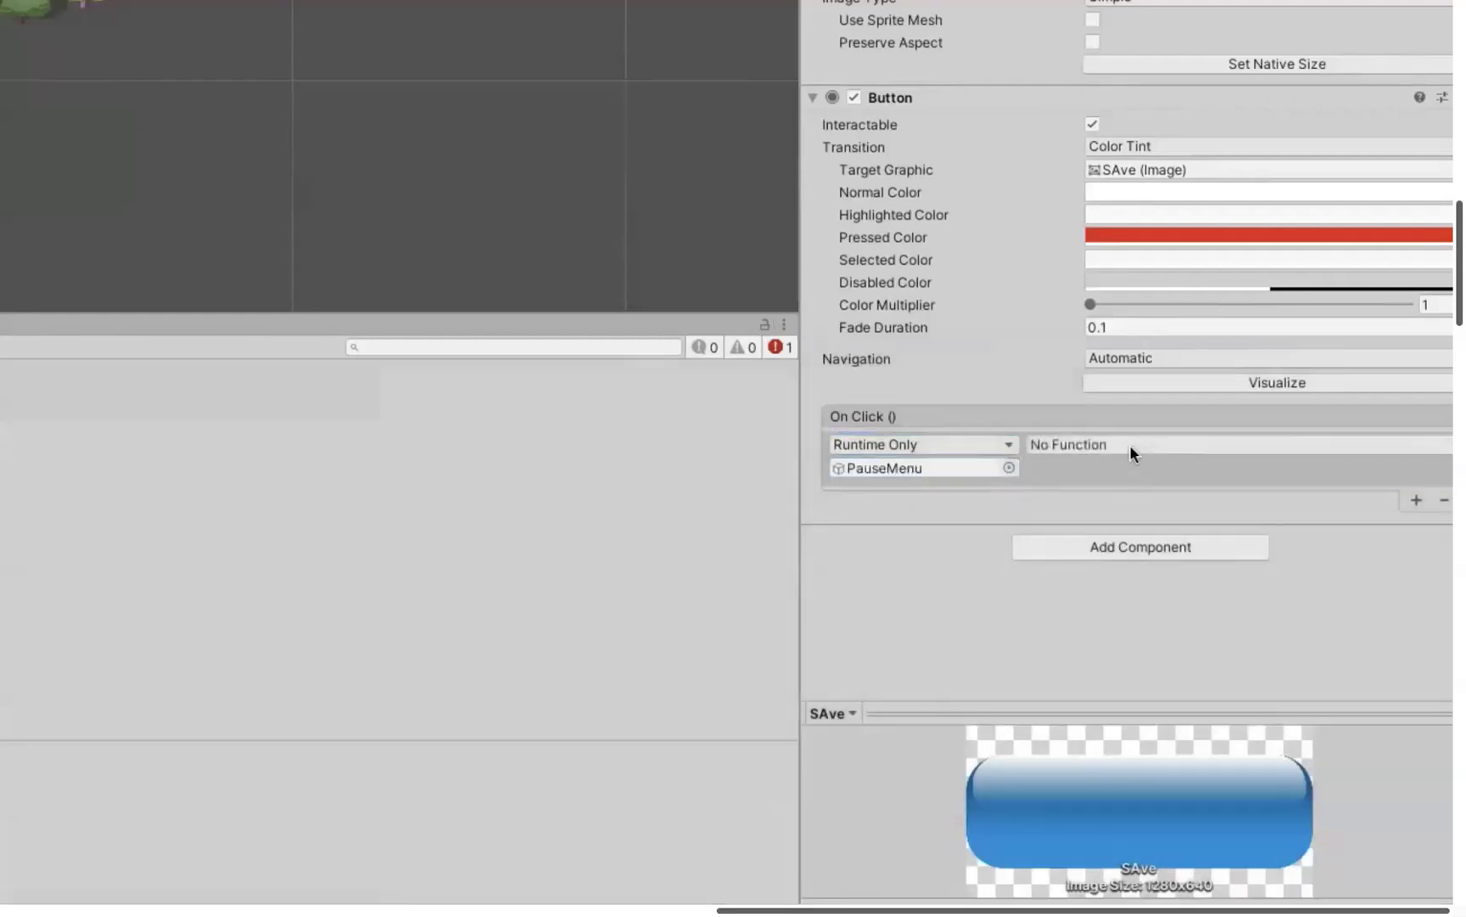
Point the SAve button's On Click at PauseMenu's MainMenuController.SaveGame() function.
click(1130, 443)
mouse_move(1103, 549)
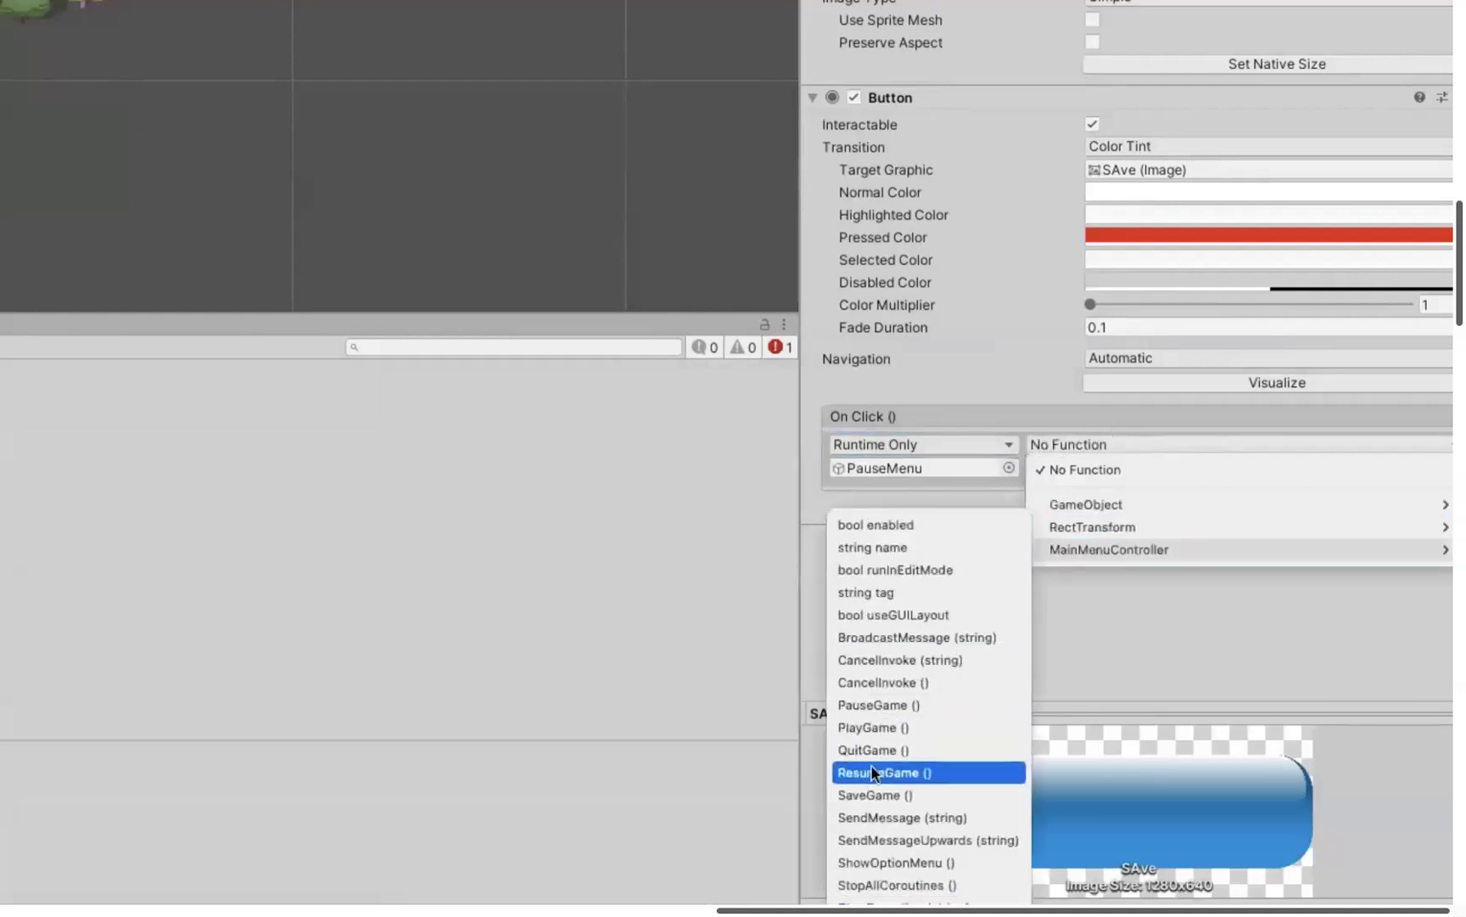
click(878, 792)
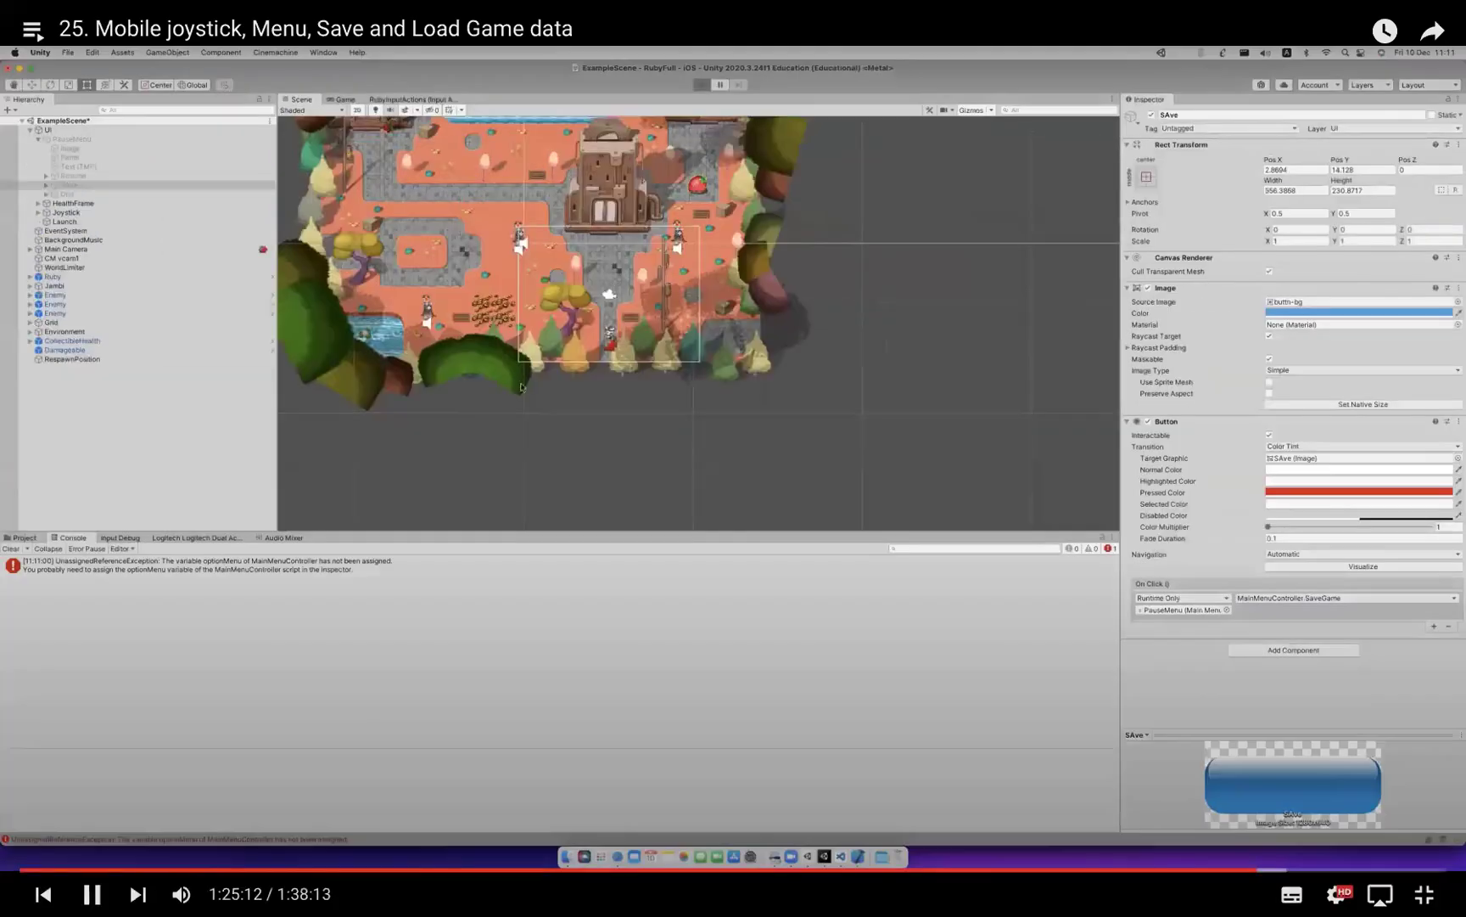
Play the game, save from the pause menu, and select the player.hd path in the Game saved log.
key(super+p)
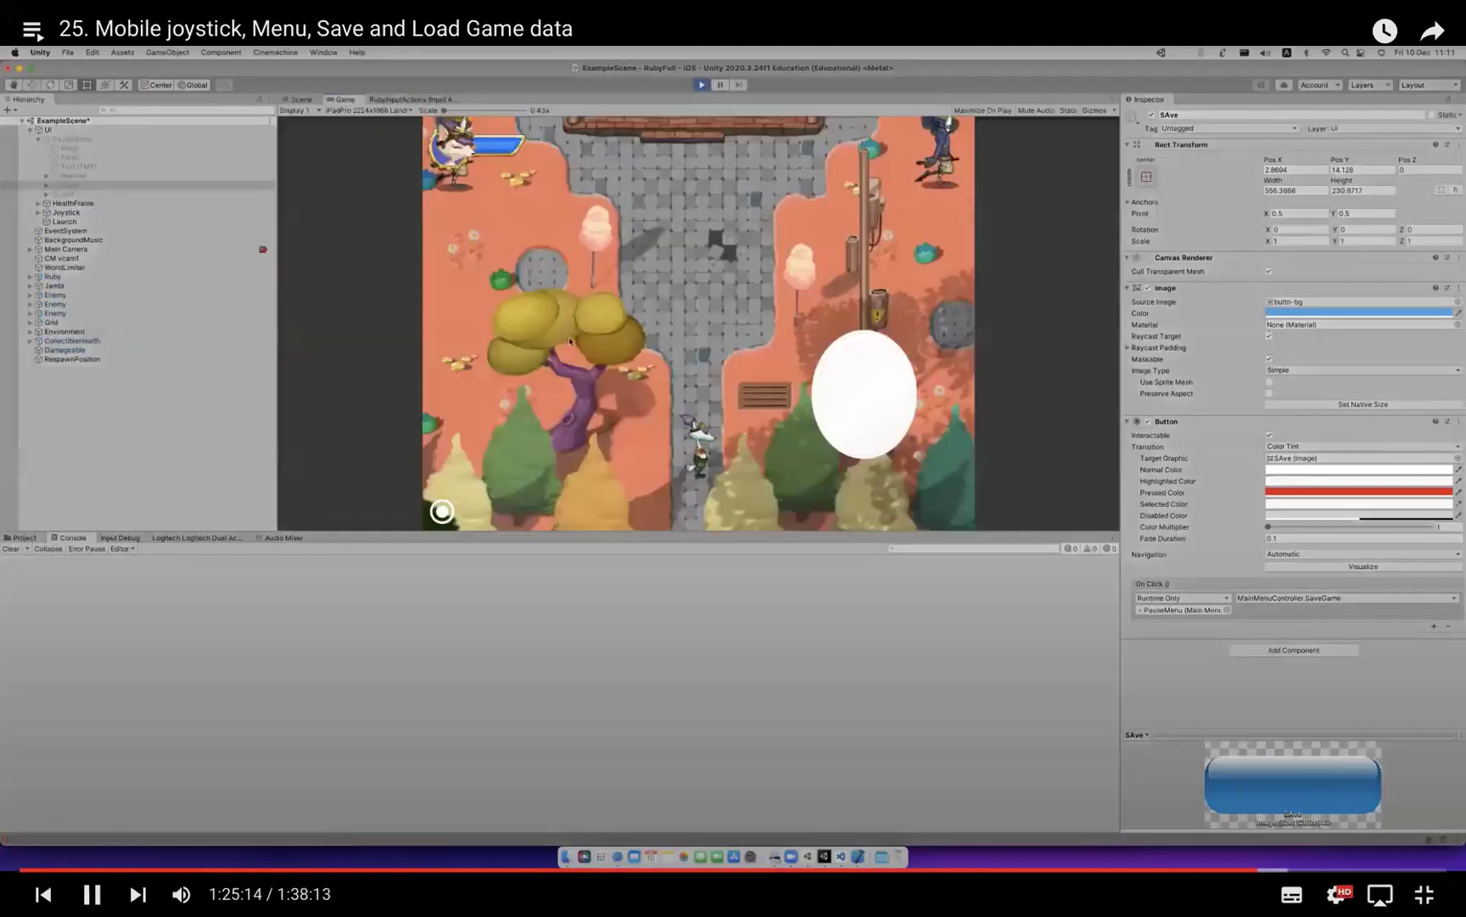
click(693, 324)
click(88, 564)
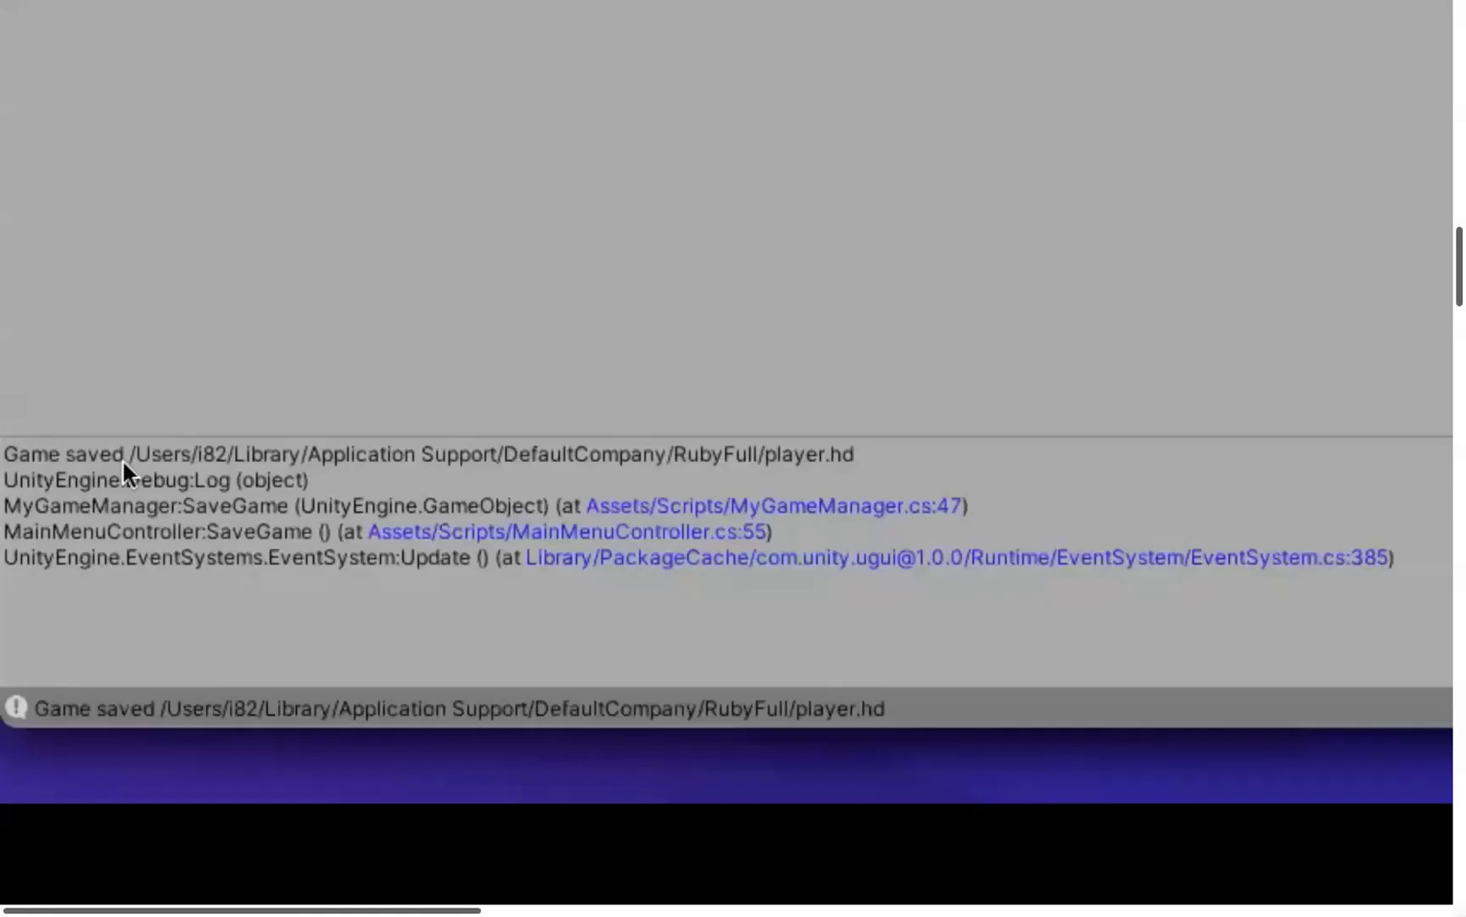
drag(42, 755, 178, 765)
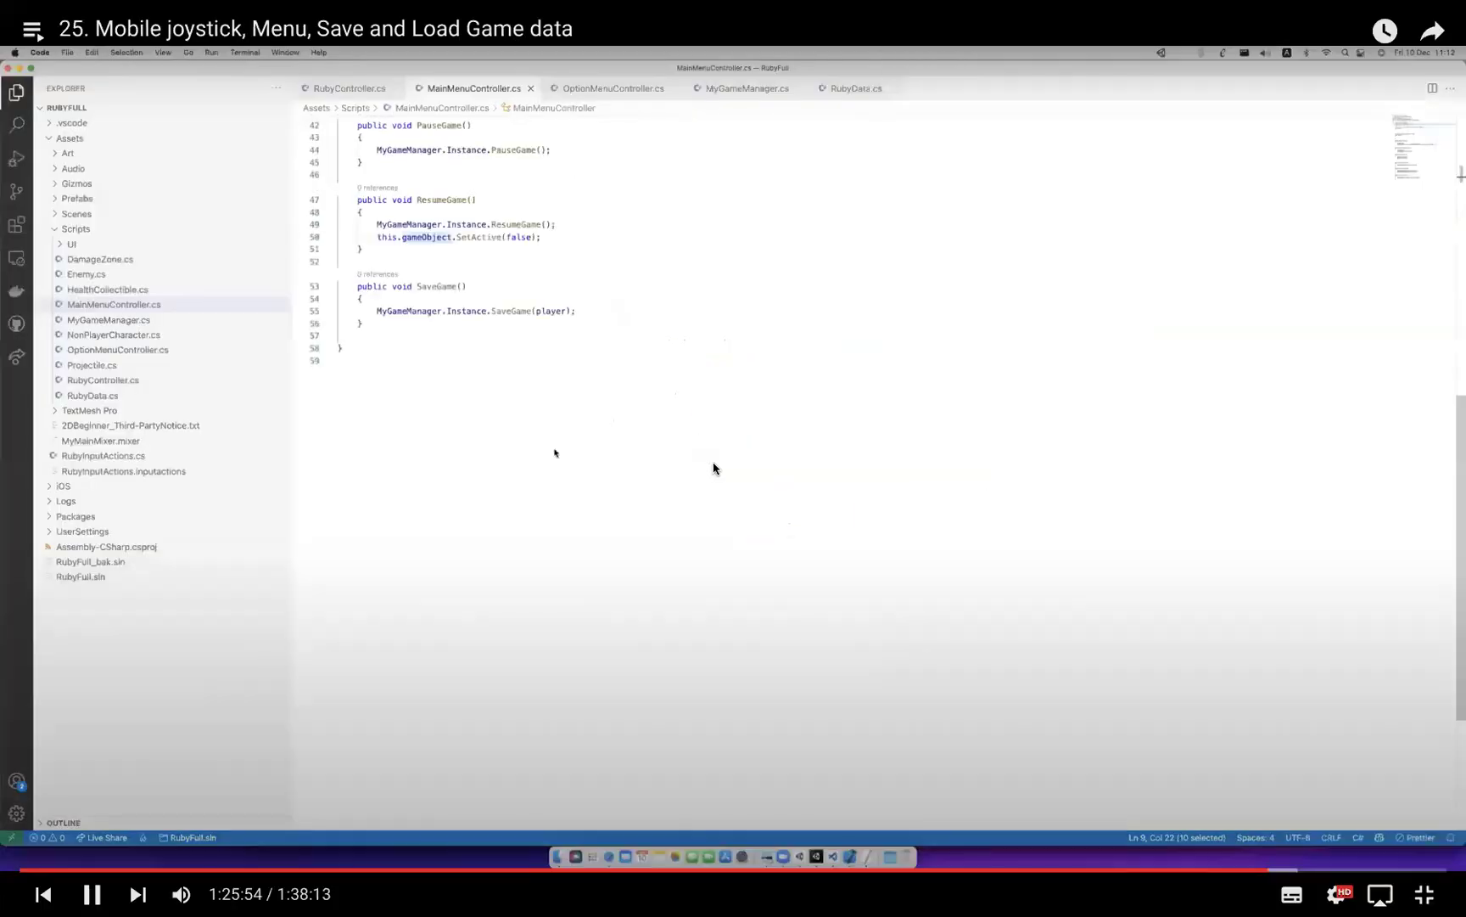
Add a //Load game comment in MyGameManager.cs and accept the suggested LoadGame method.
key(space)
click(763, 455)
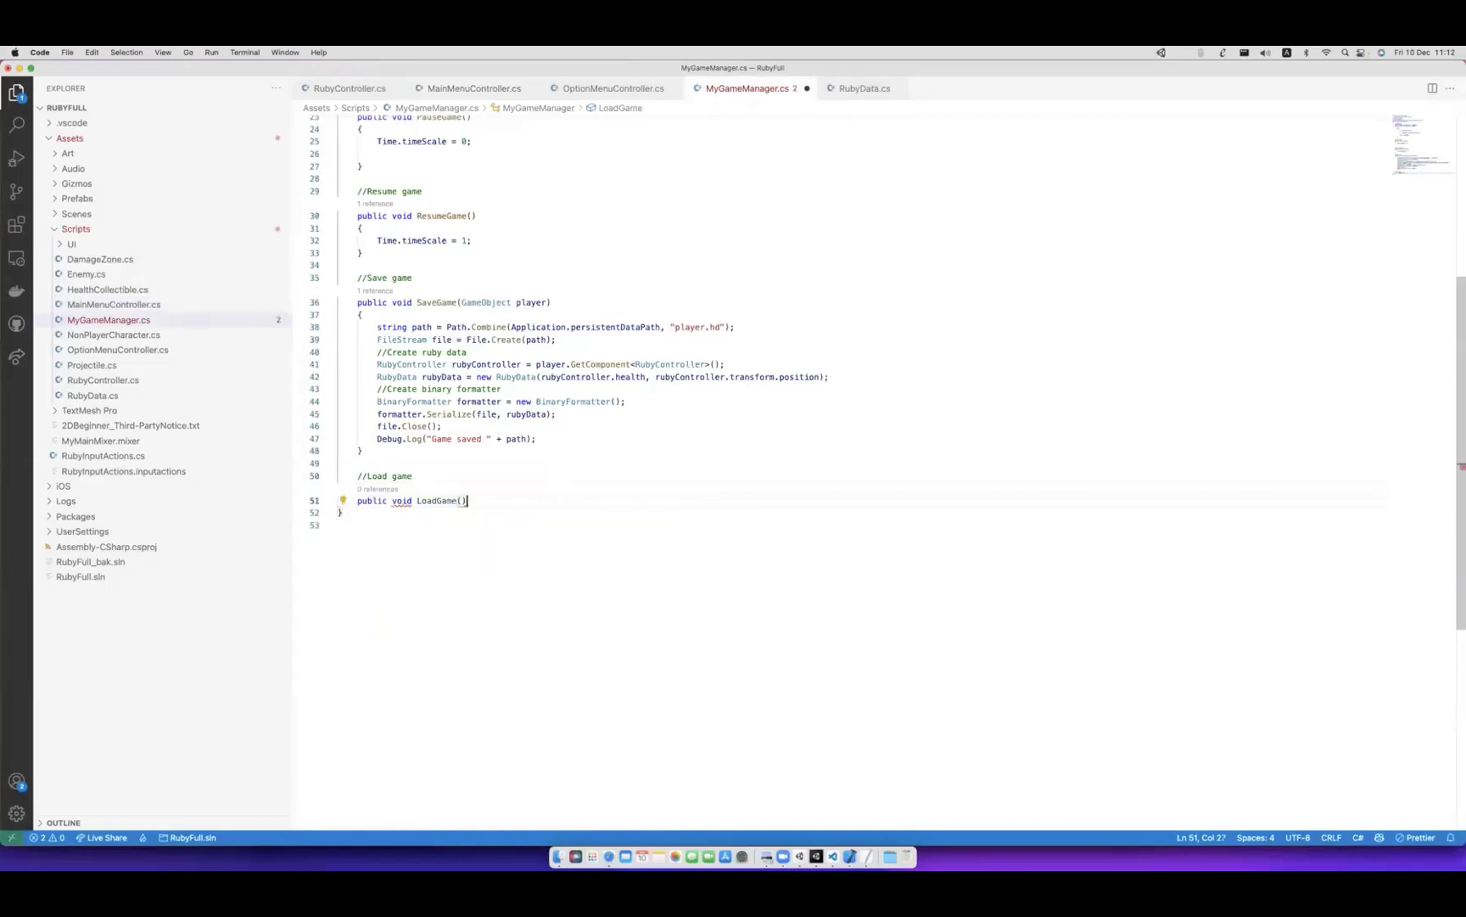
key(Tab)
Tidy the blank lines around the save path line and the RubyData deserialize line.
double_click(485, 500)
scroll(498, 498, down, 2)
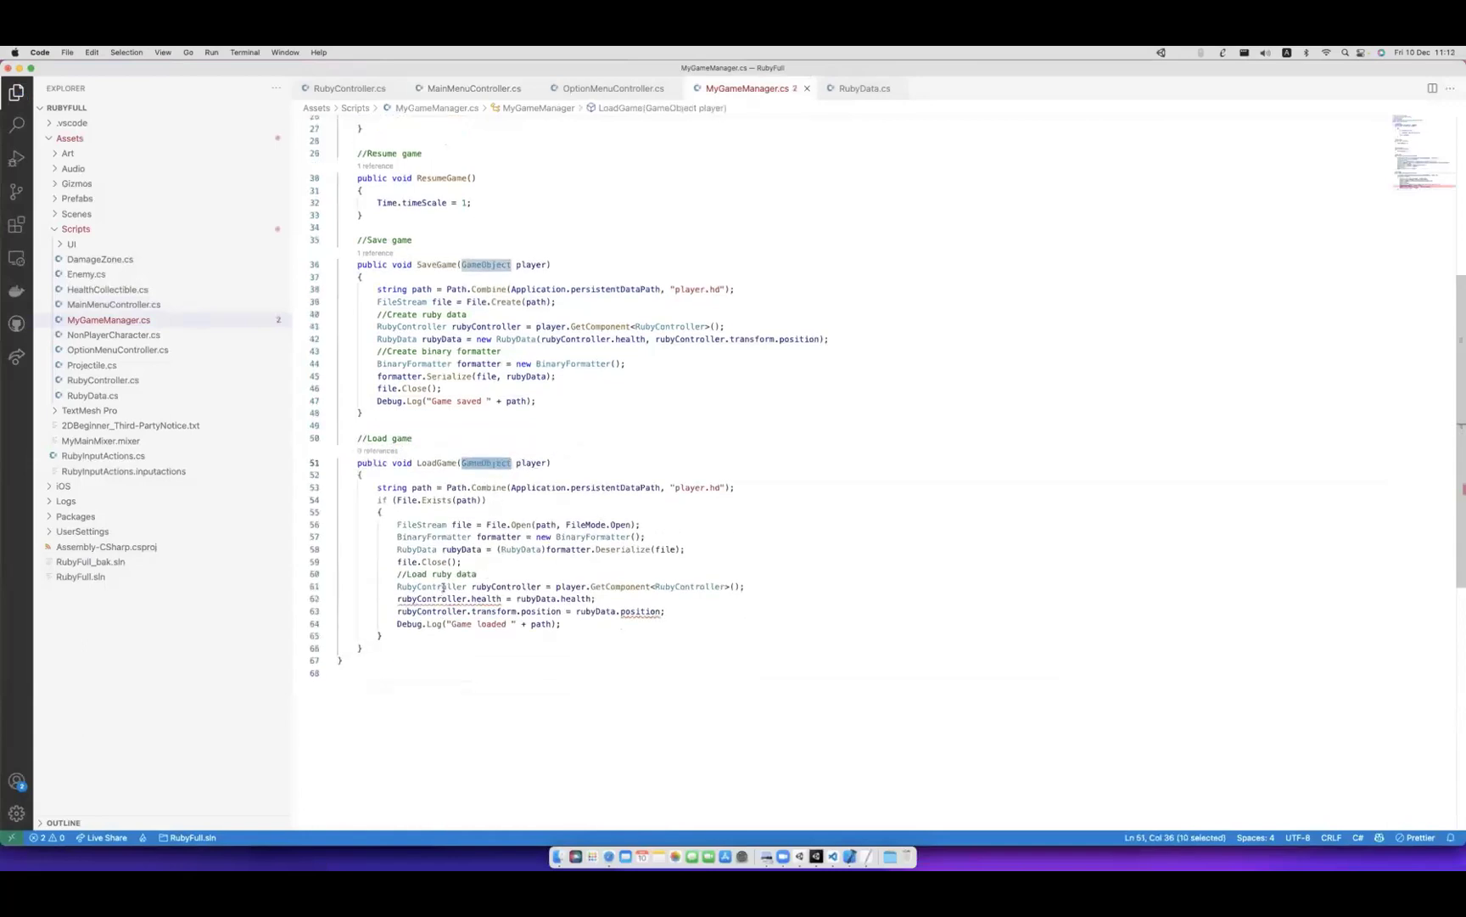
click(488, 486)
key(End)
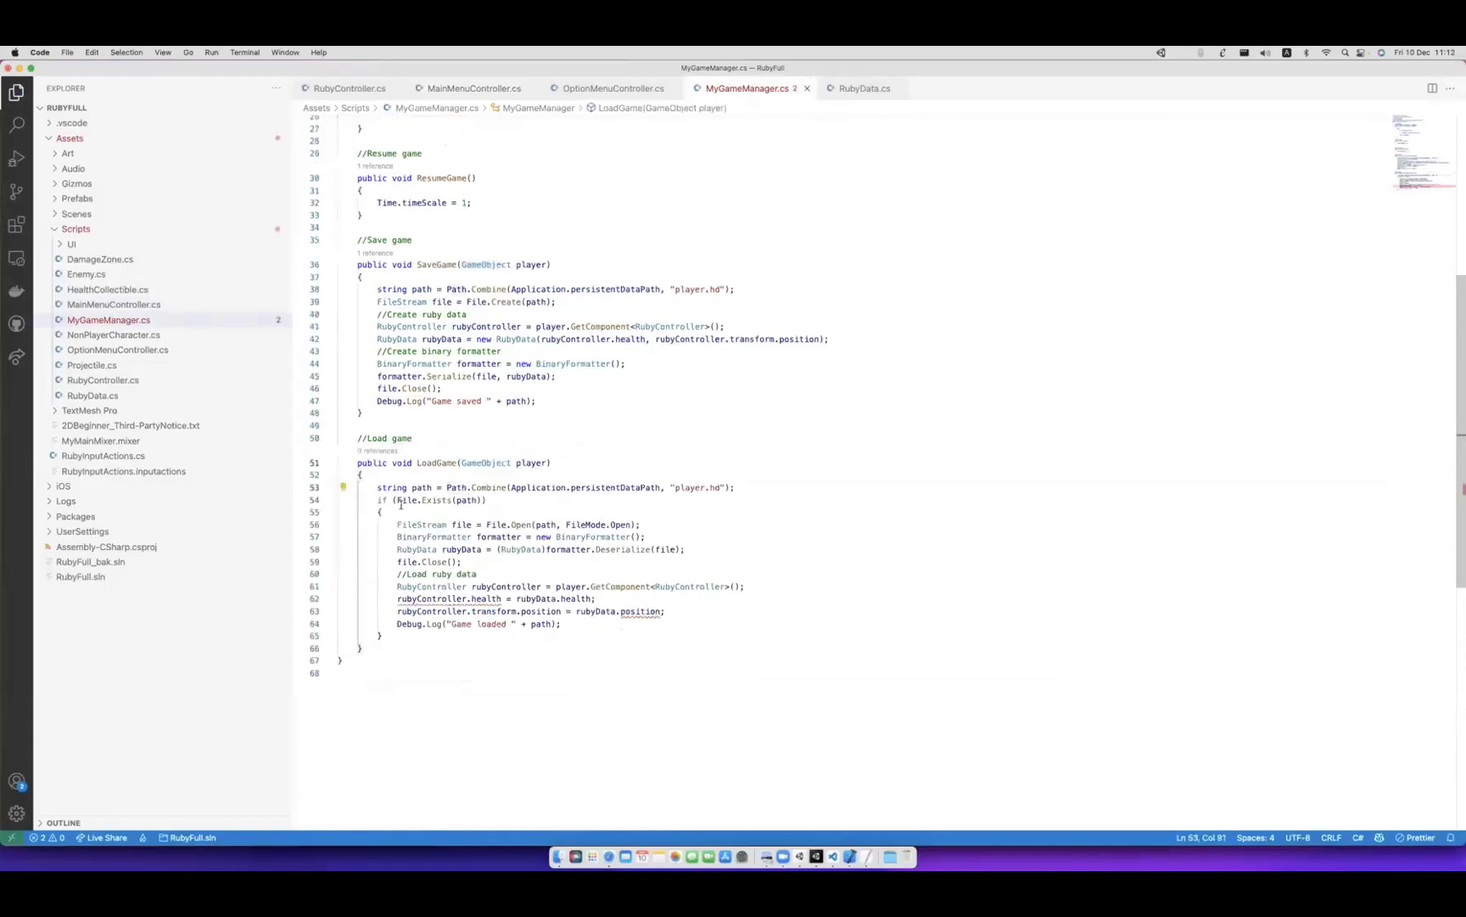
key(alt+Left)
key(alt+Left)
key(alt+Left)
key(alt+Left)
key(alt+Left)
key(alt+Left)
key(Down)
key(Return)
click(602, 487)
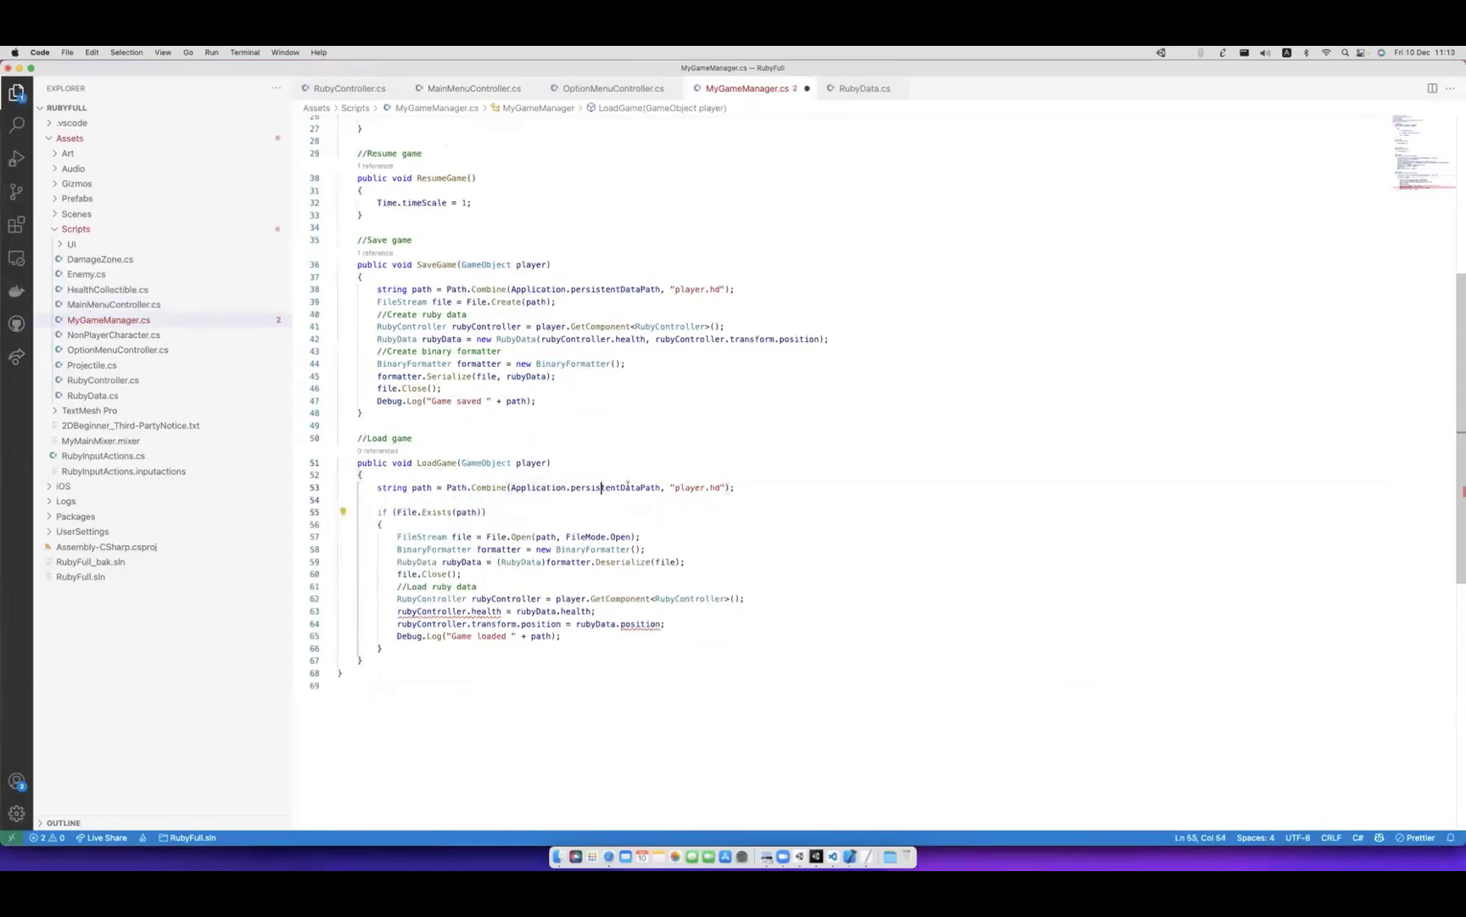
key(End)
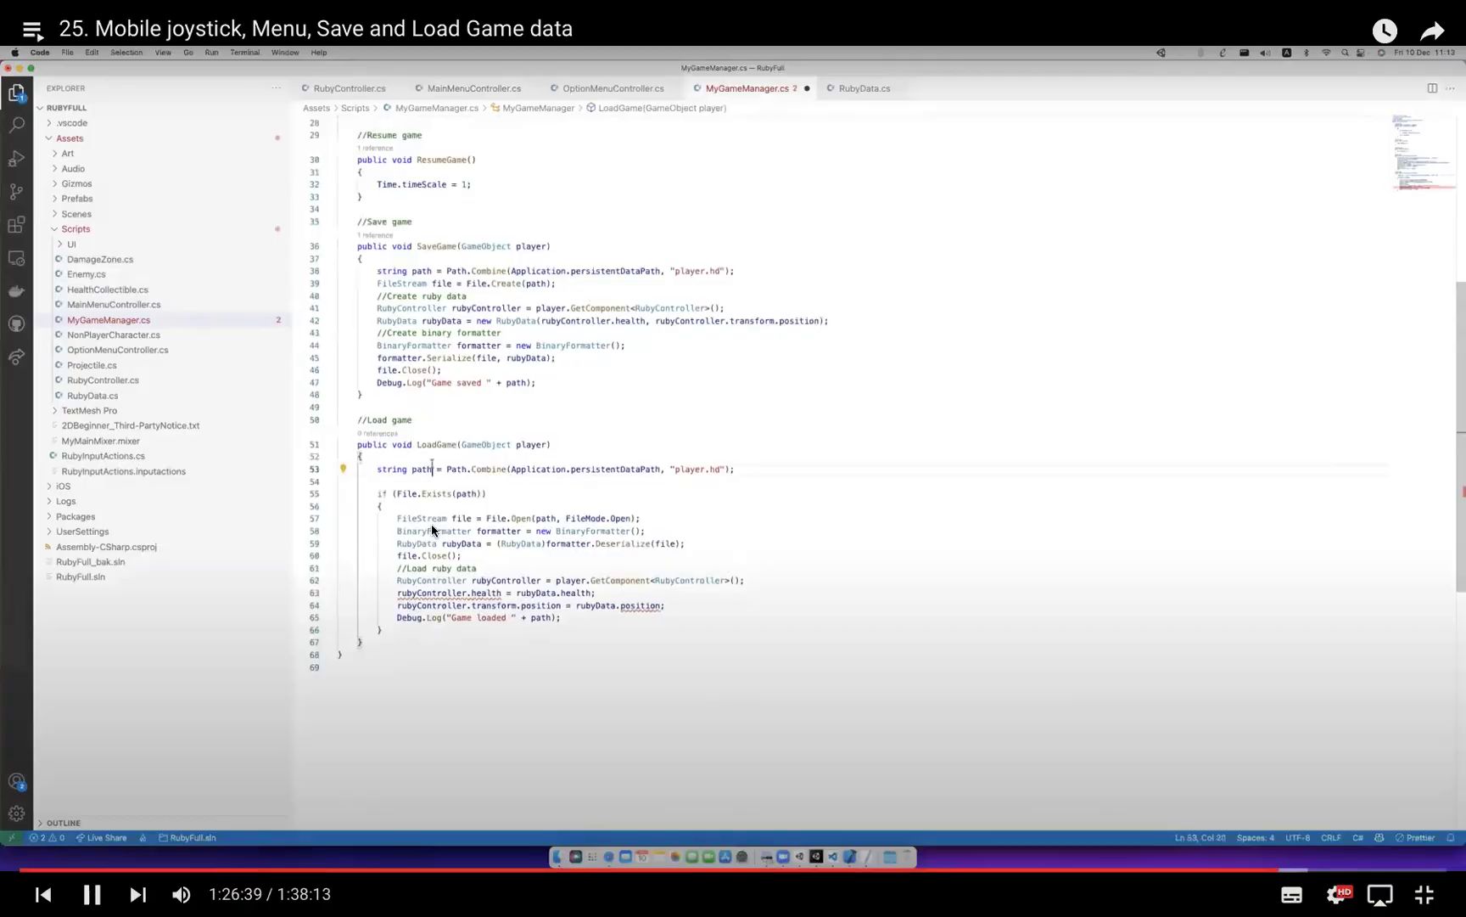
click(430, 499)
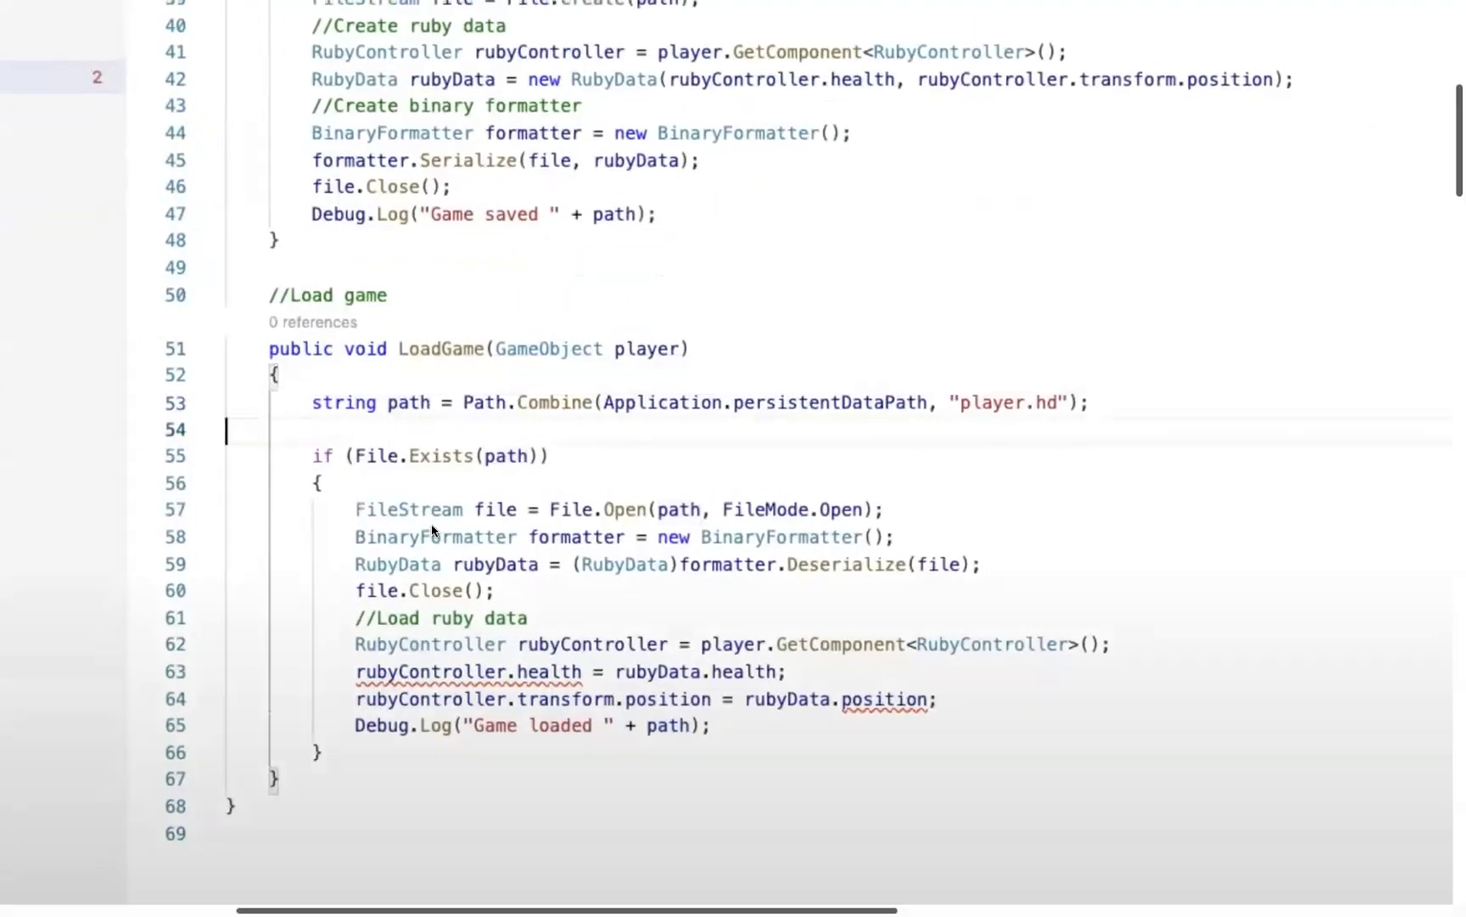
key(BackSpace)
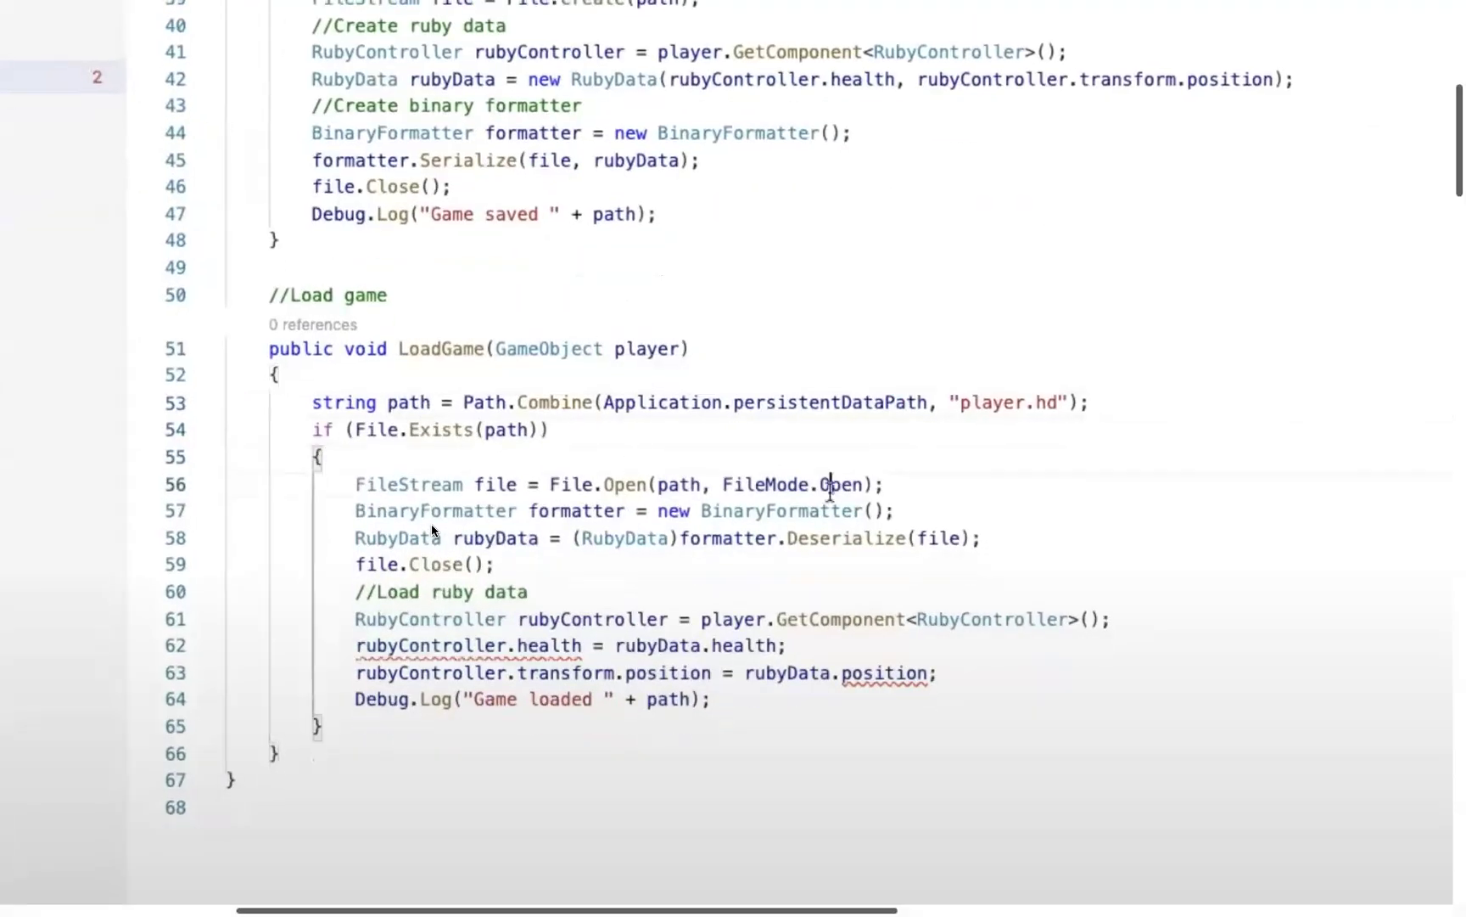
click(356, 537)
key(Return)
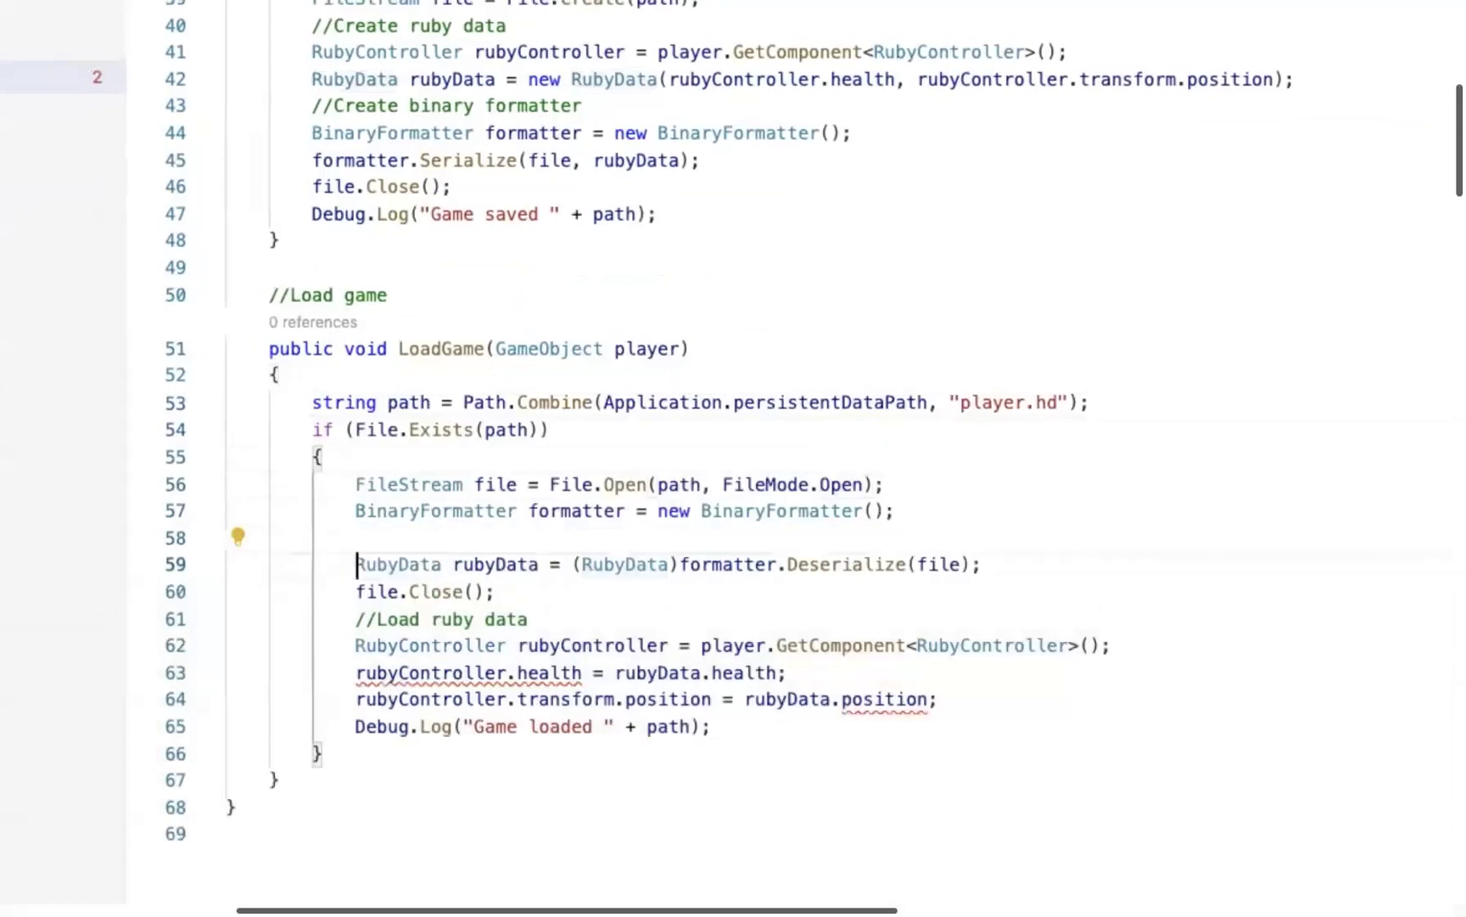
Review the file-open, BinaryFormatter and Deserialize lines, comparing against SaveGame's Serialize call.
drag(347, 484, 883, 484)
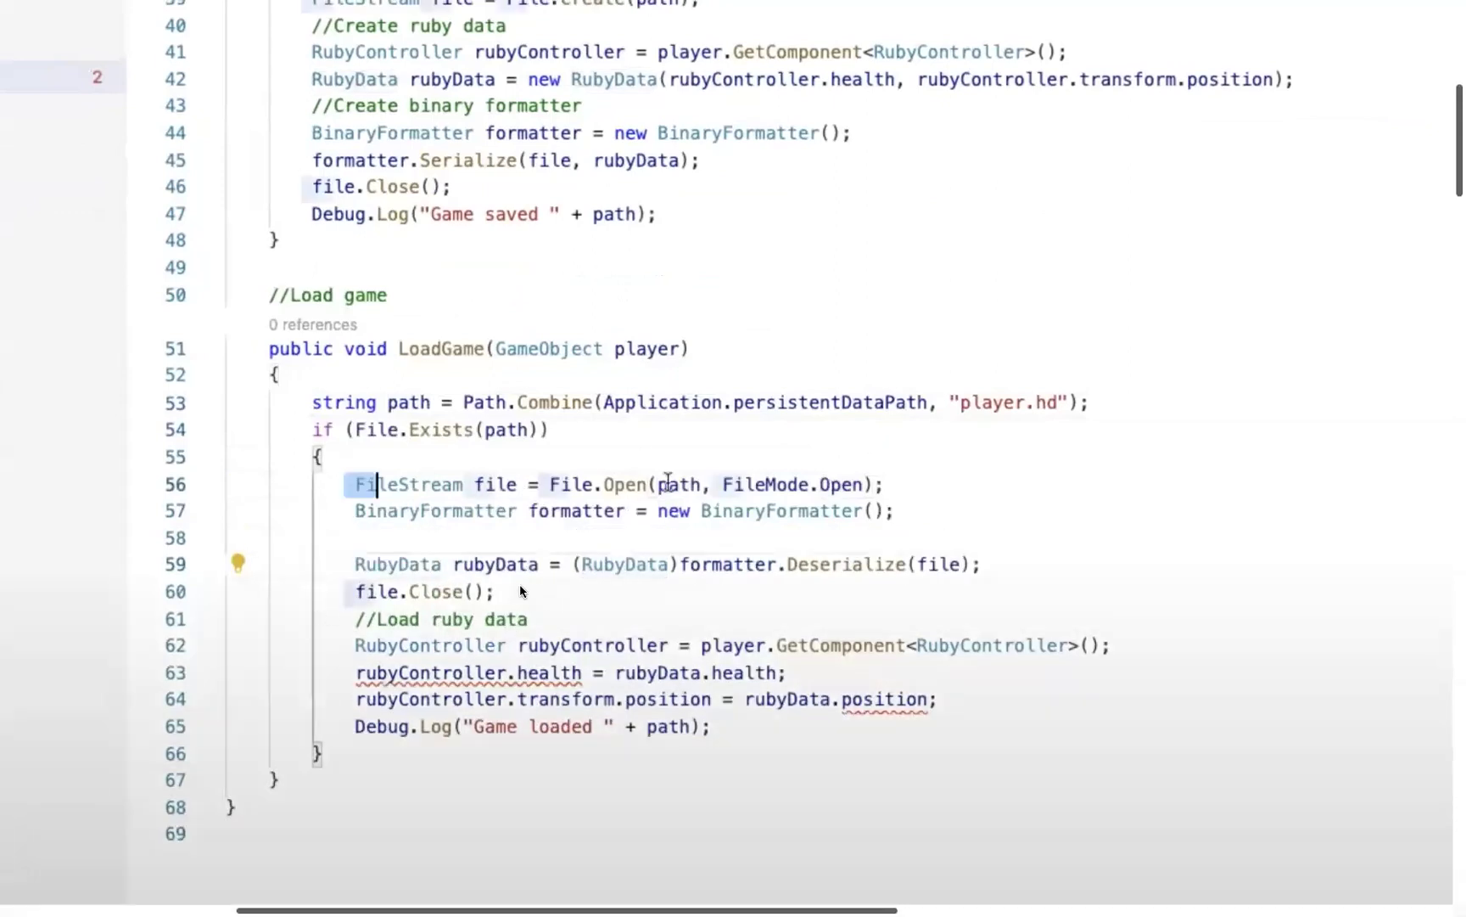
click(749, 515)
drag(321, 516, 893, 512)
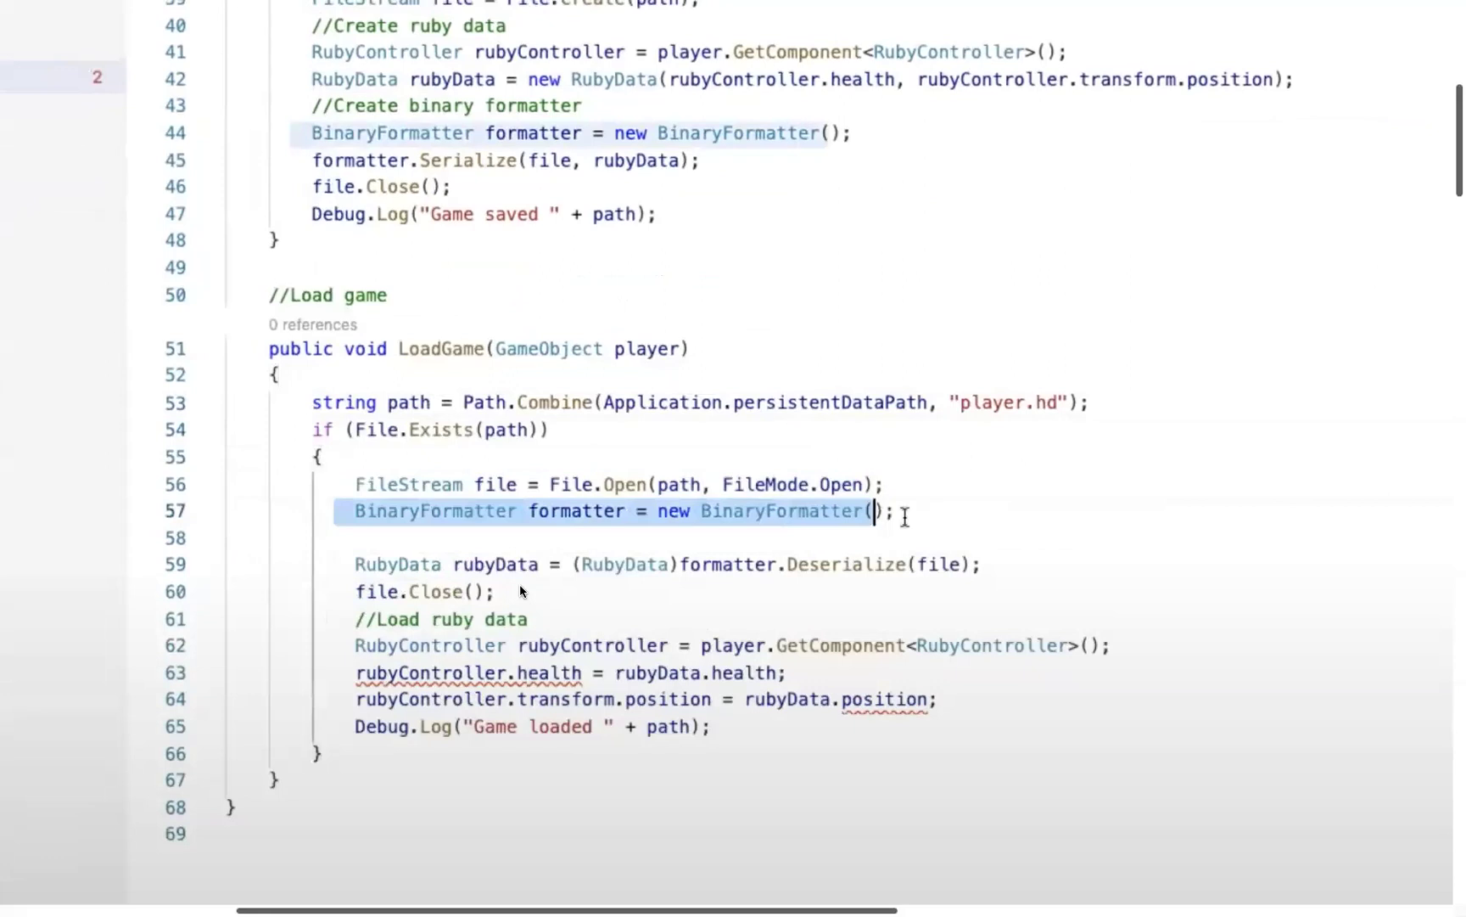
click(649, 564)
scroll(645, 493, down, 3)
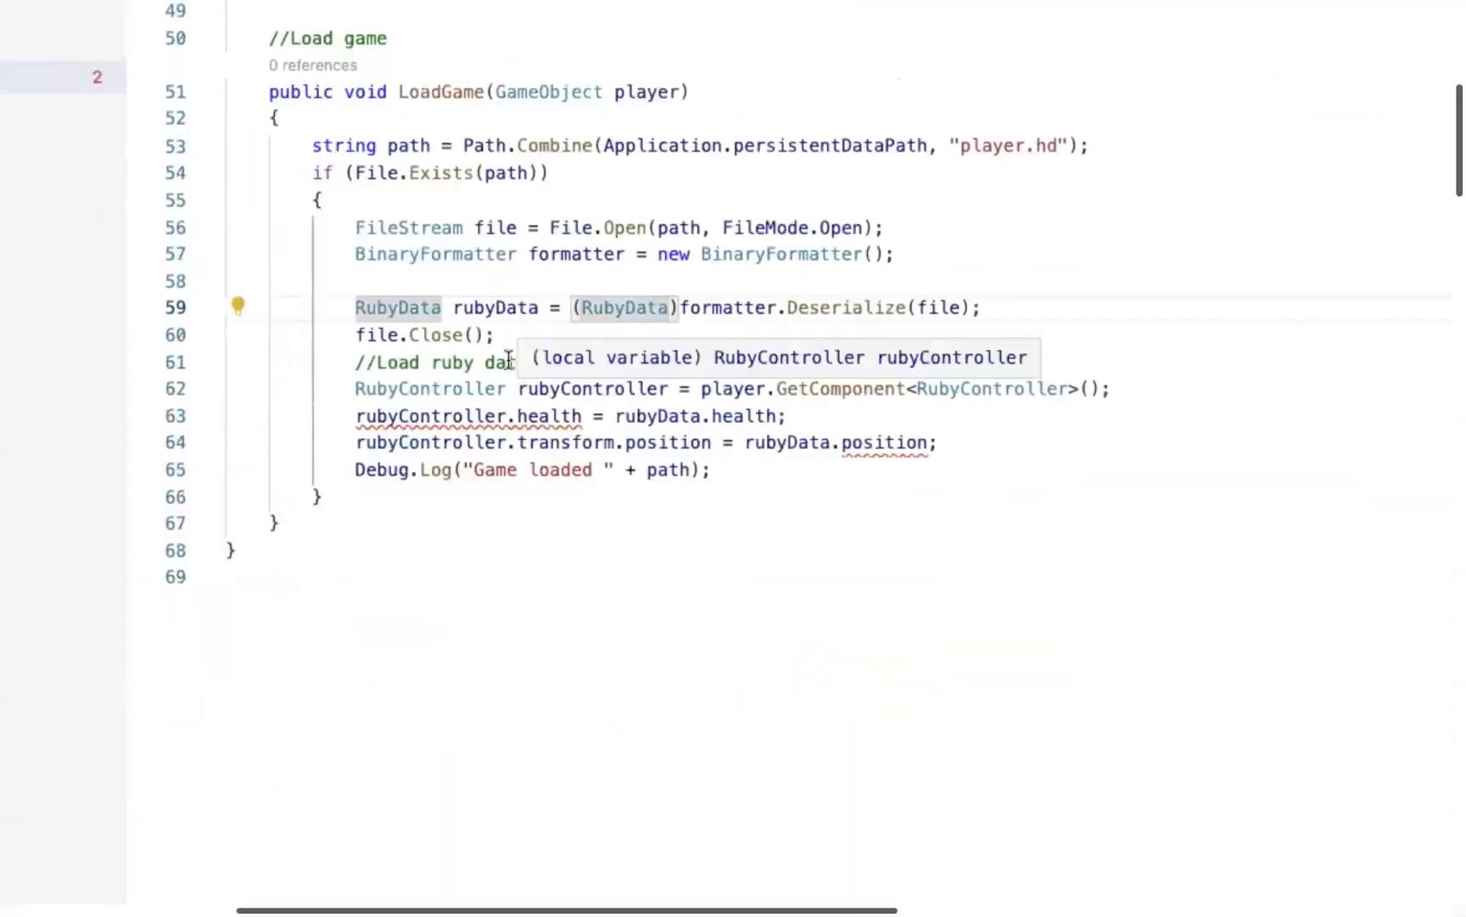
click(355, 307)
drag(404, 307, 538, 307)
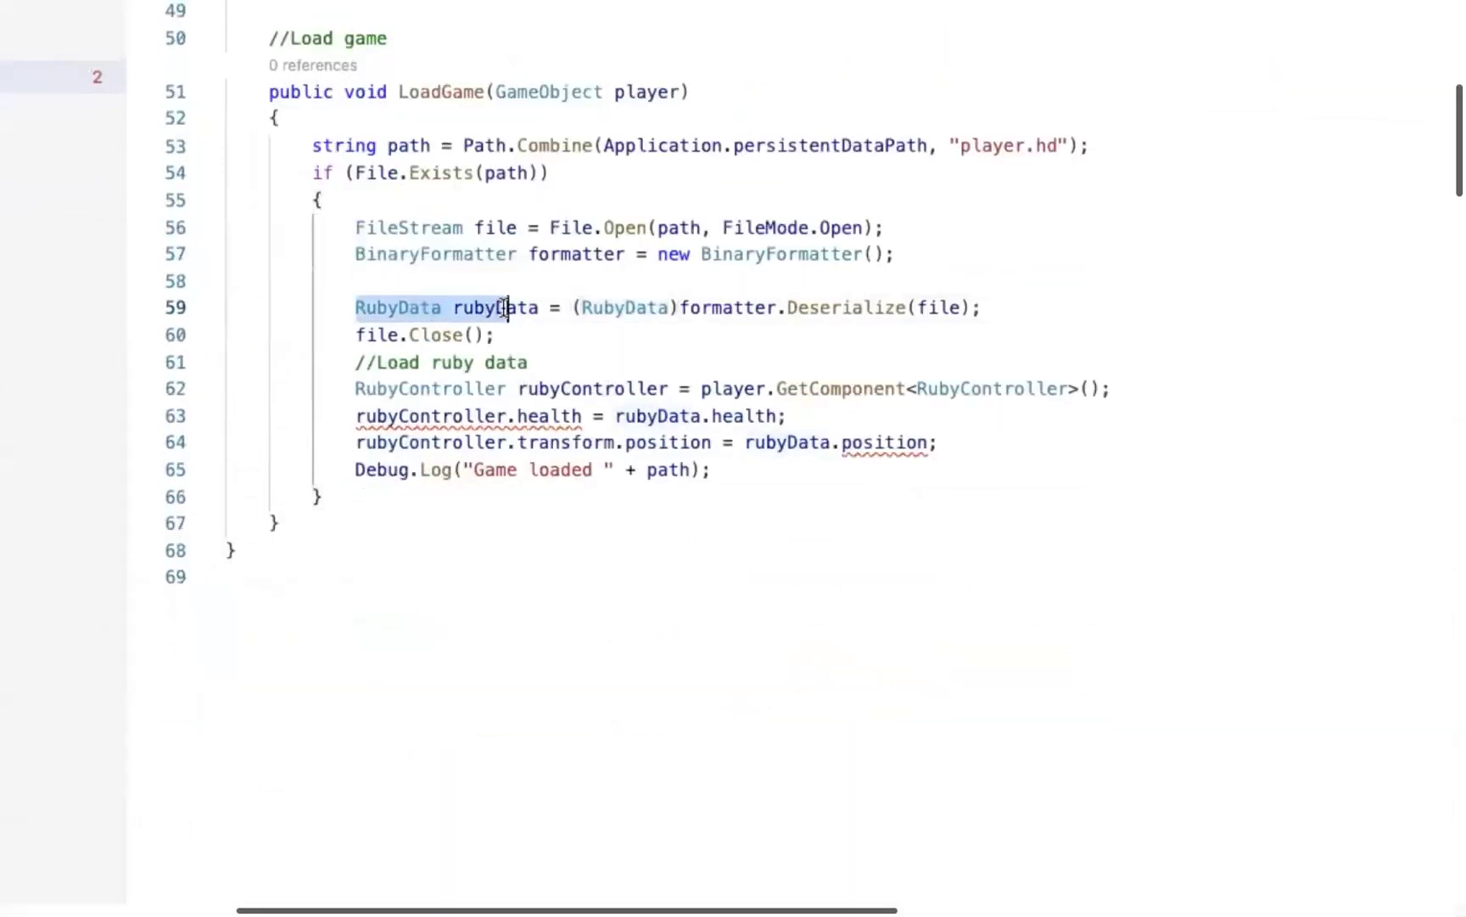
click(799, 307)
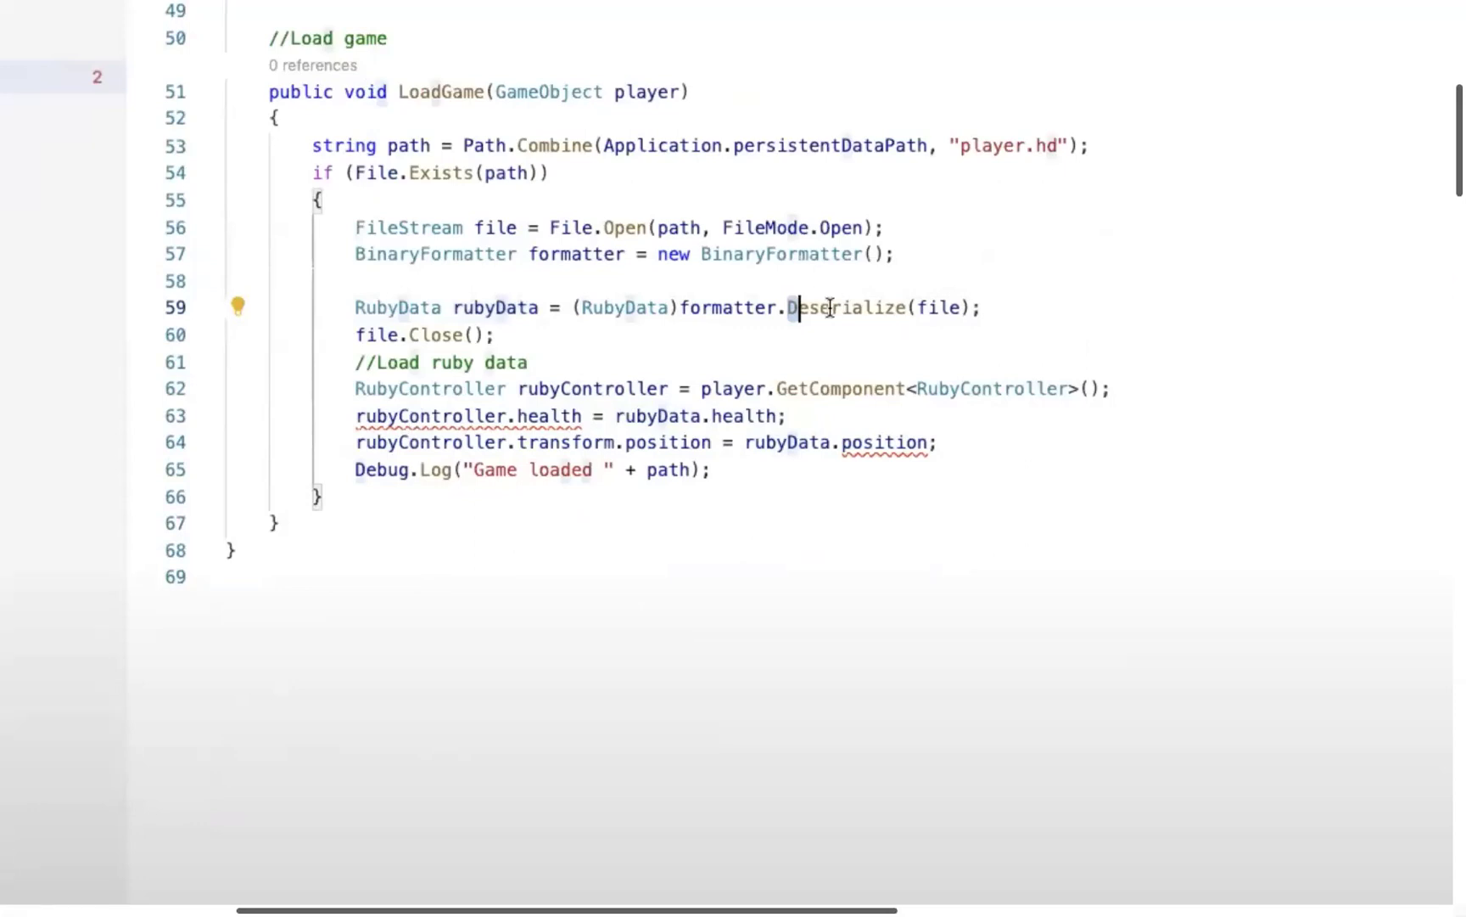
ctrl+scroll(830, 308, up, 3)
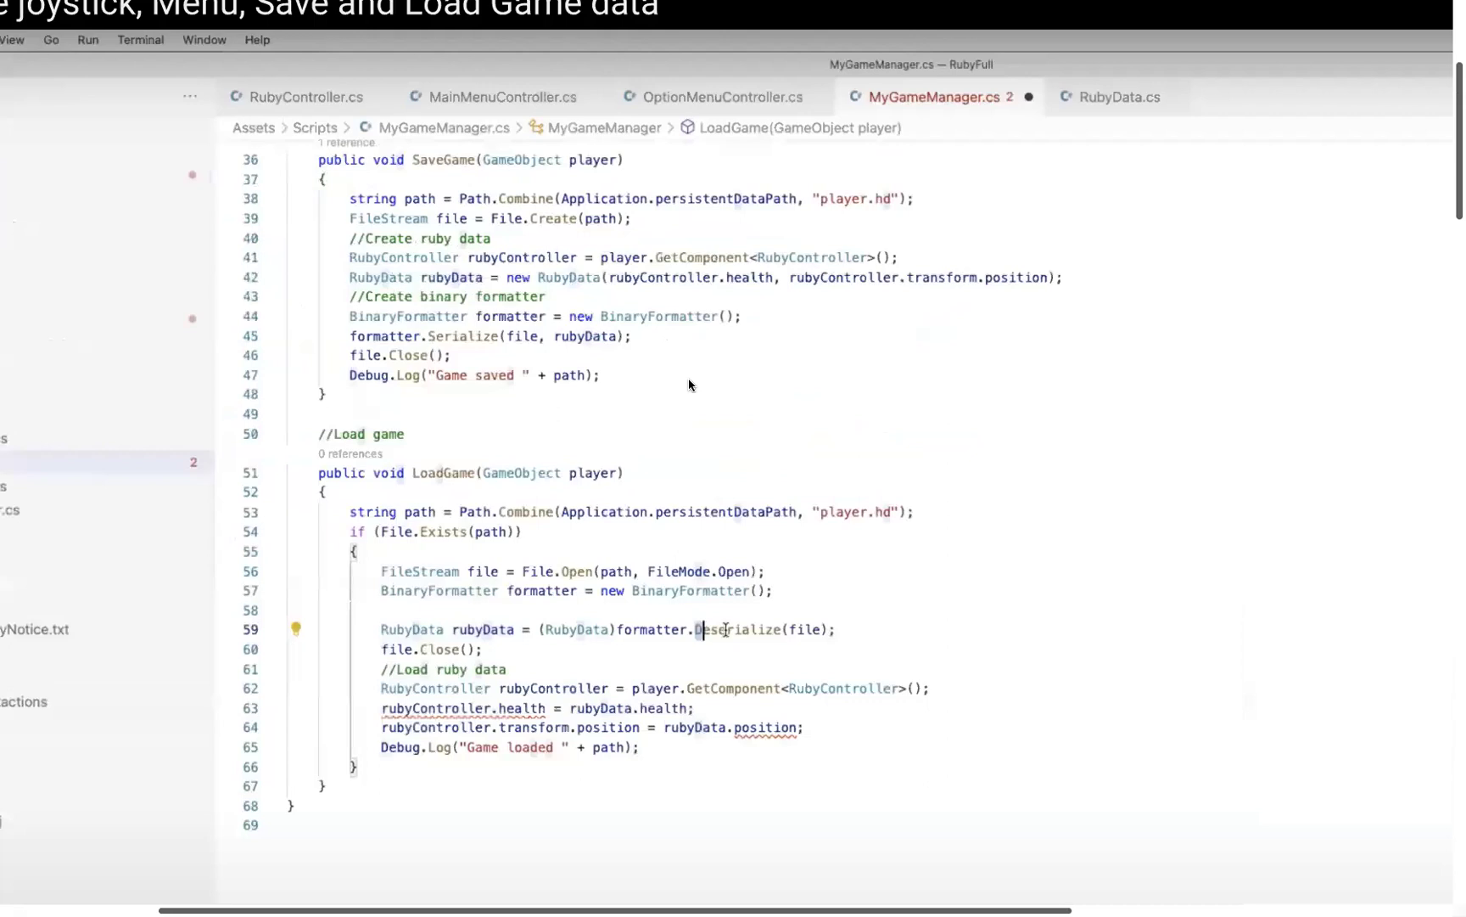
drag(748, 462, 883, 463)
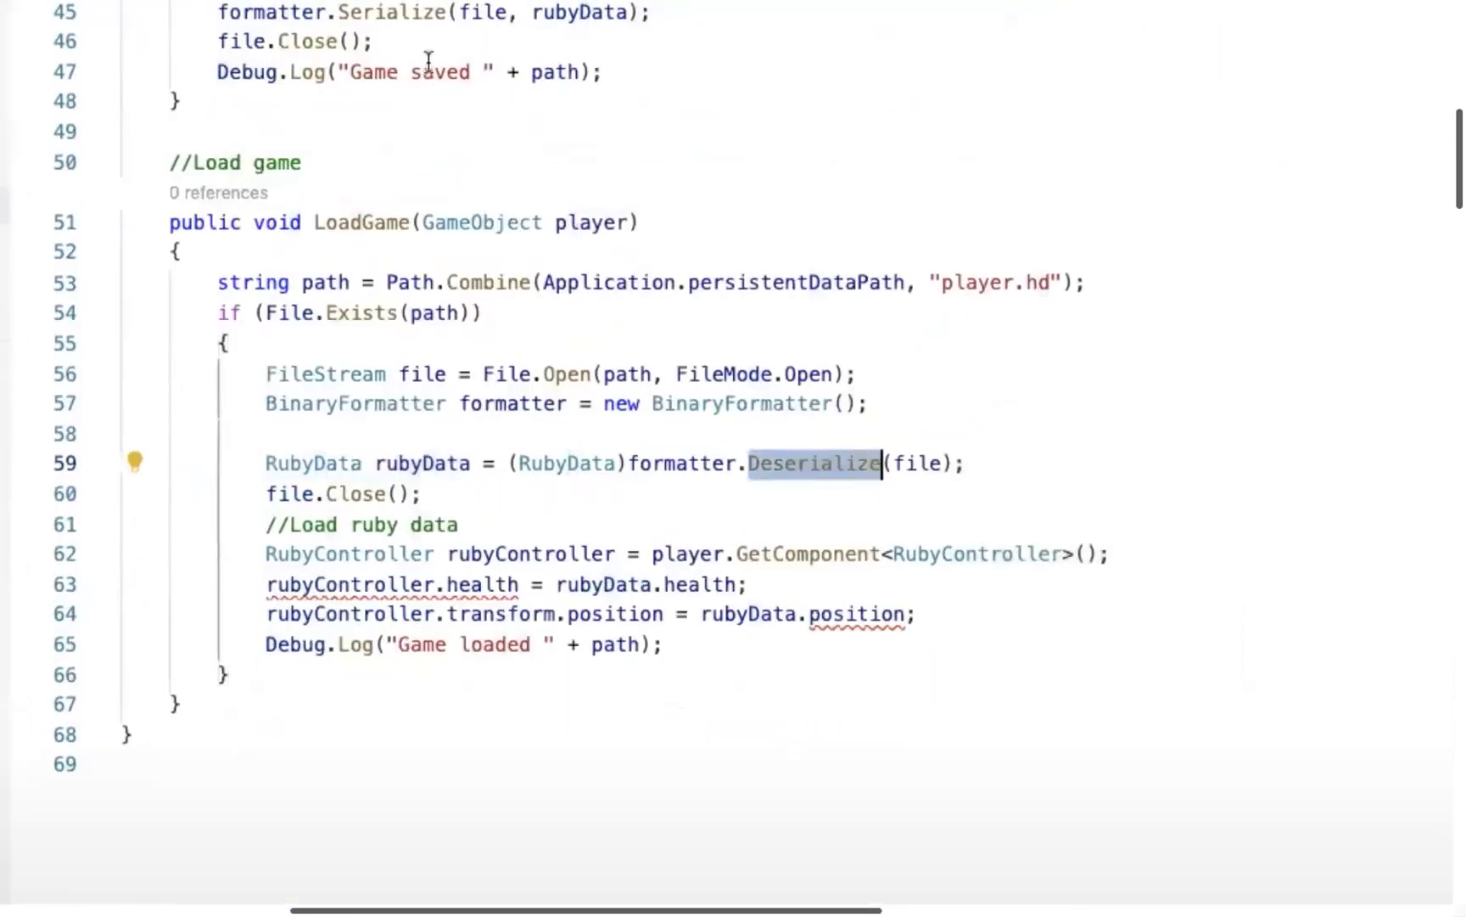
drag(339, 12, 447, 12)
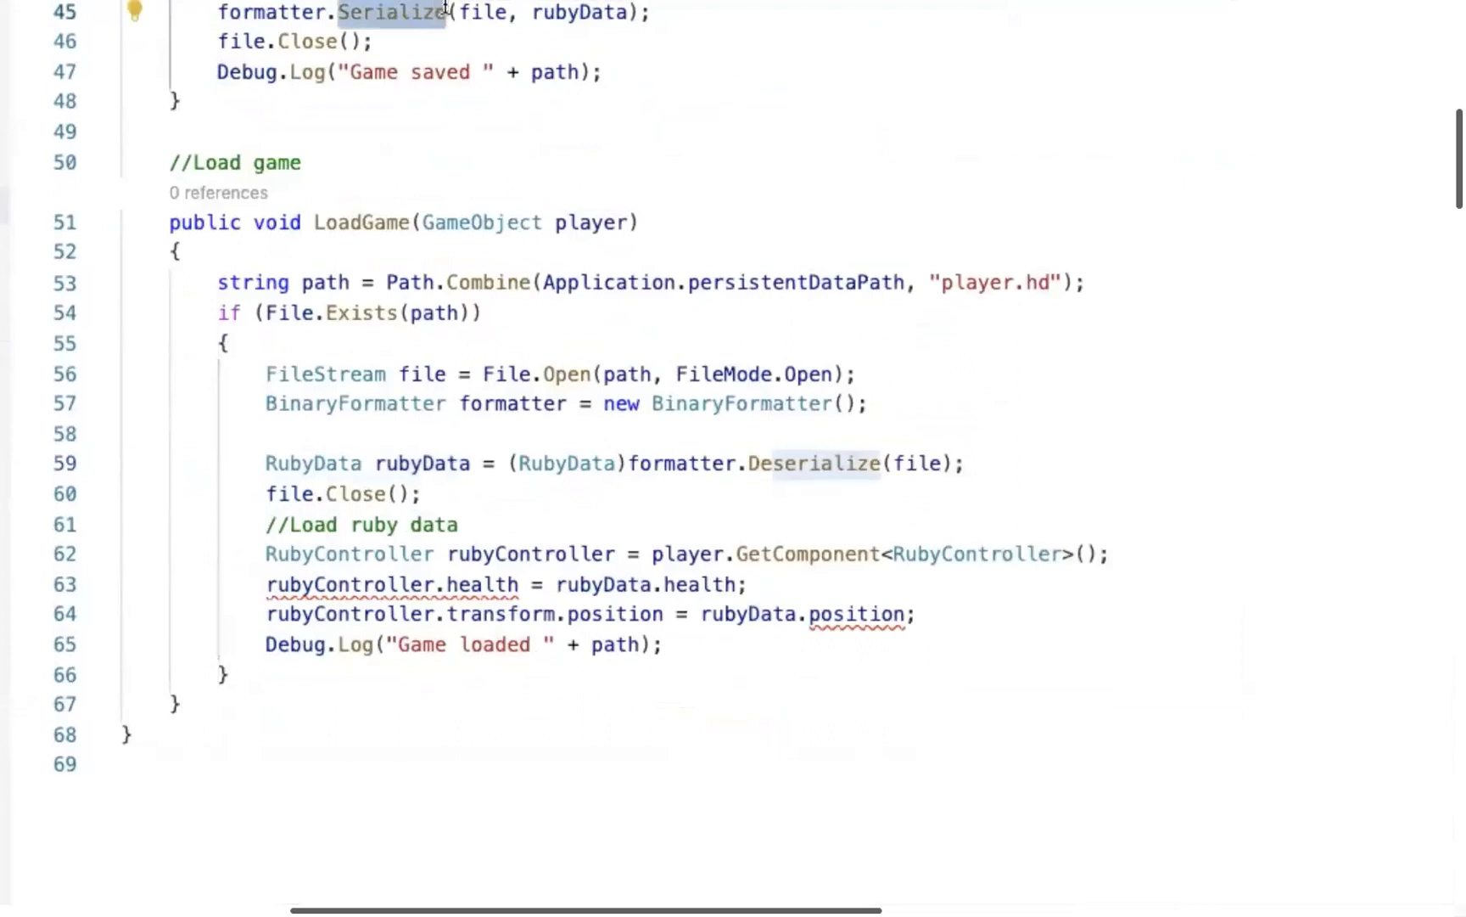
click(777, 429)
click(931, 462)
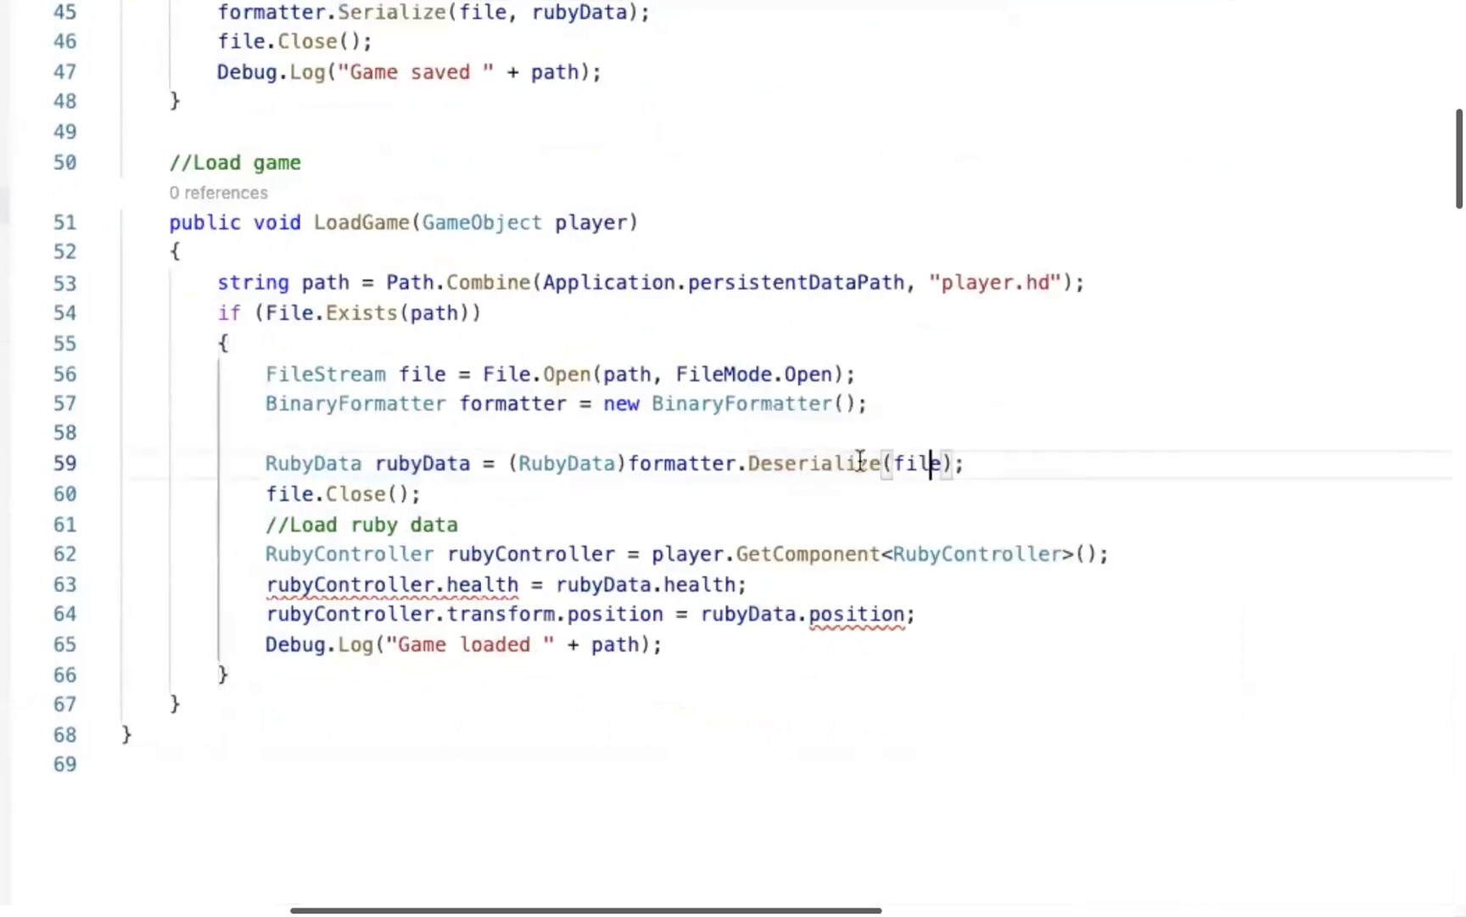
click(409, 462)
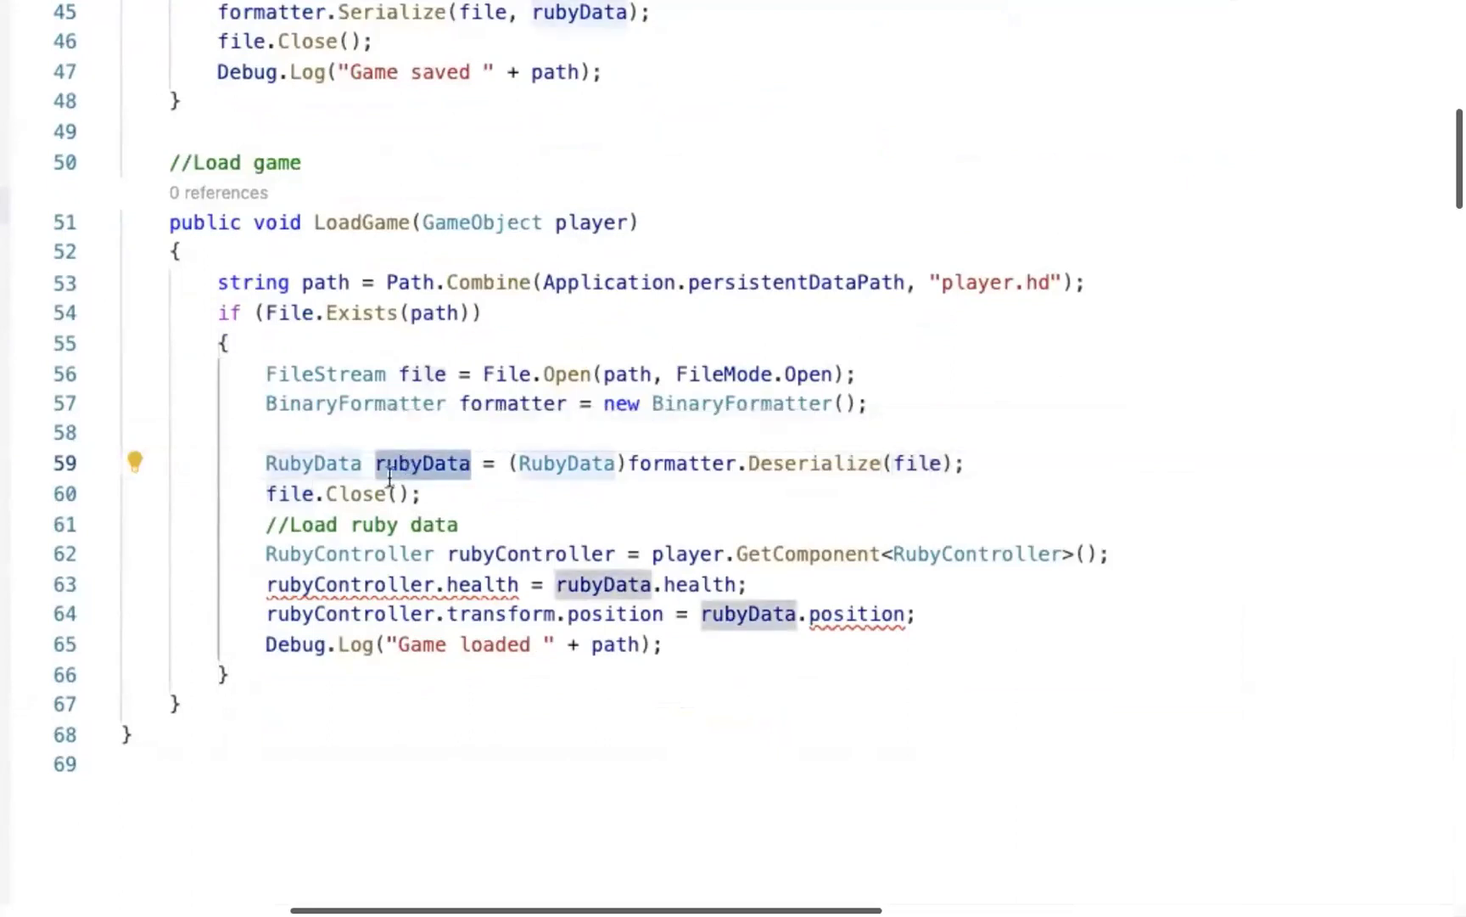
click(388, 493)
Delete the four suggested health and position restore lines under //Load ruby data.
click(267, 524)
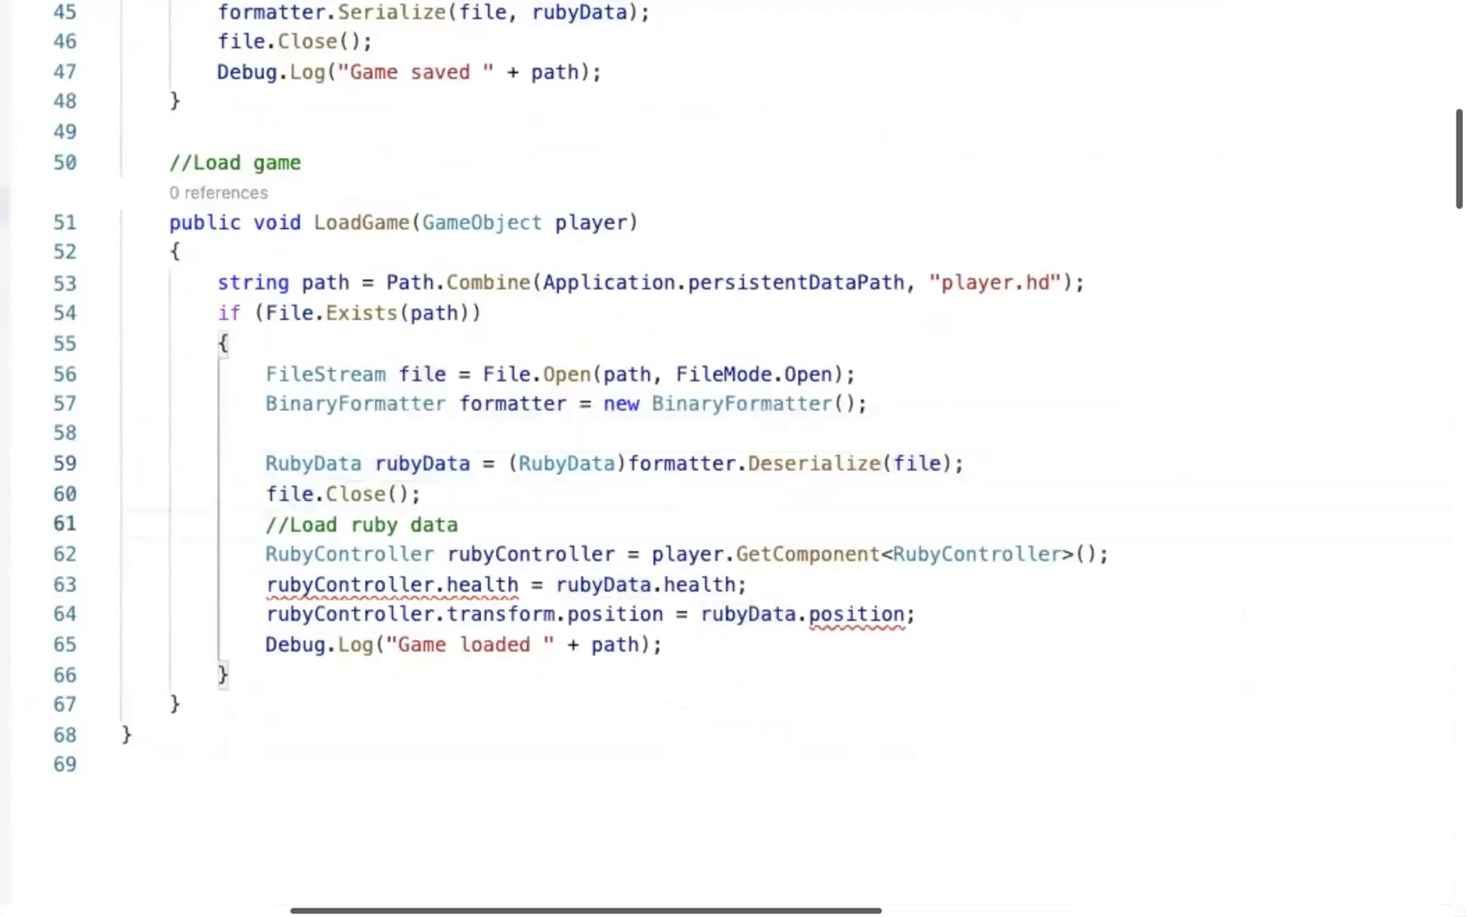
key(Return)
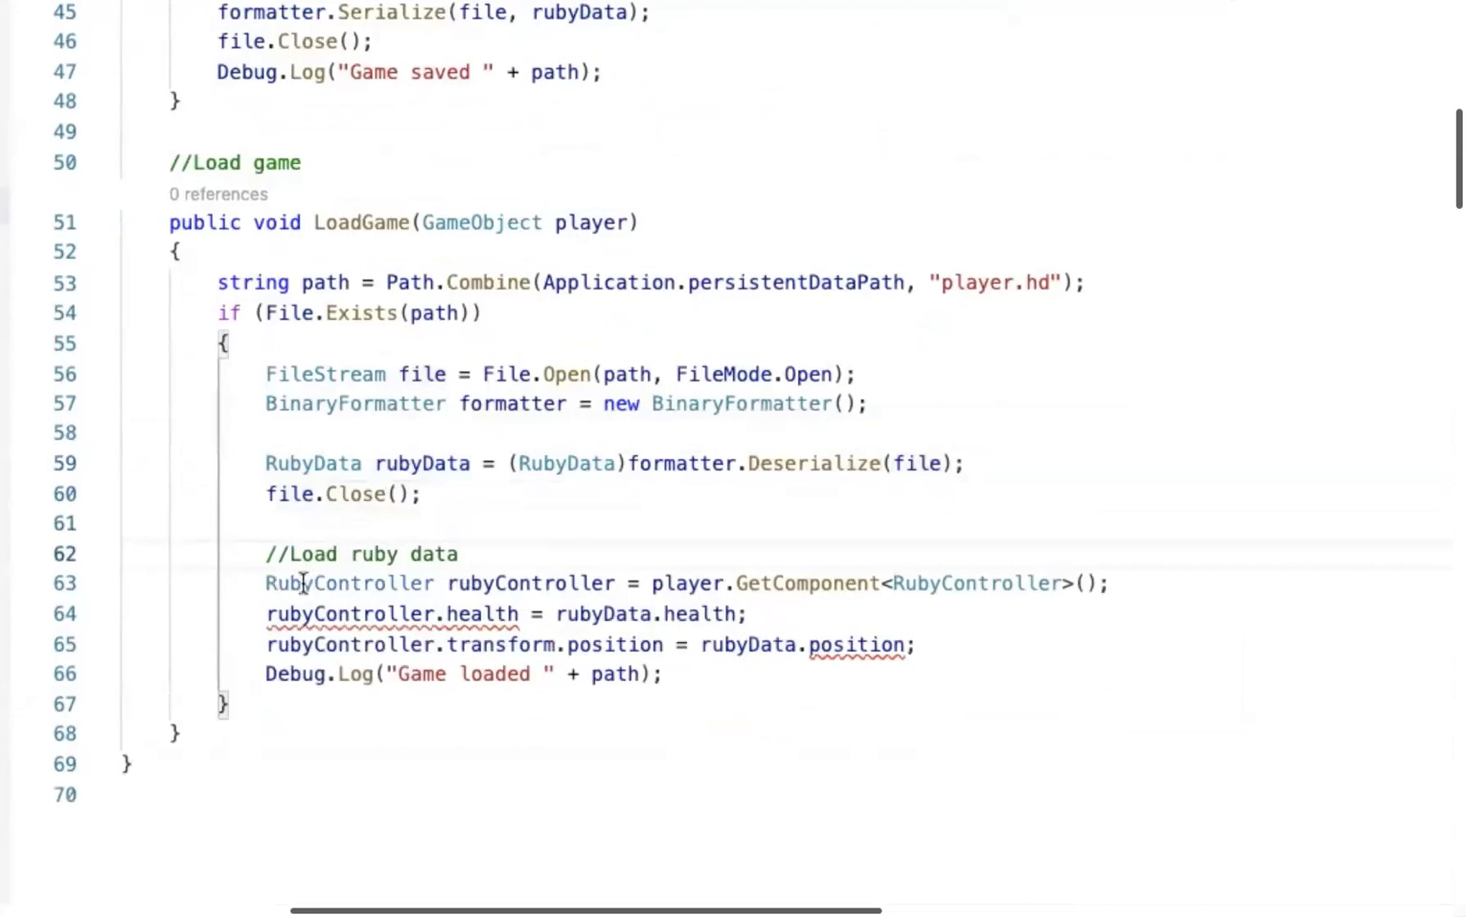
drag(266, 582, 830, 672)
key(BackSpace)
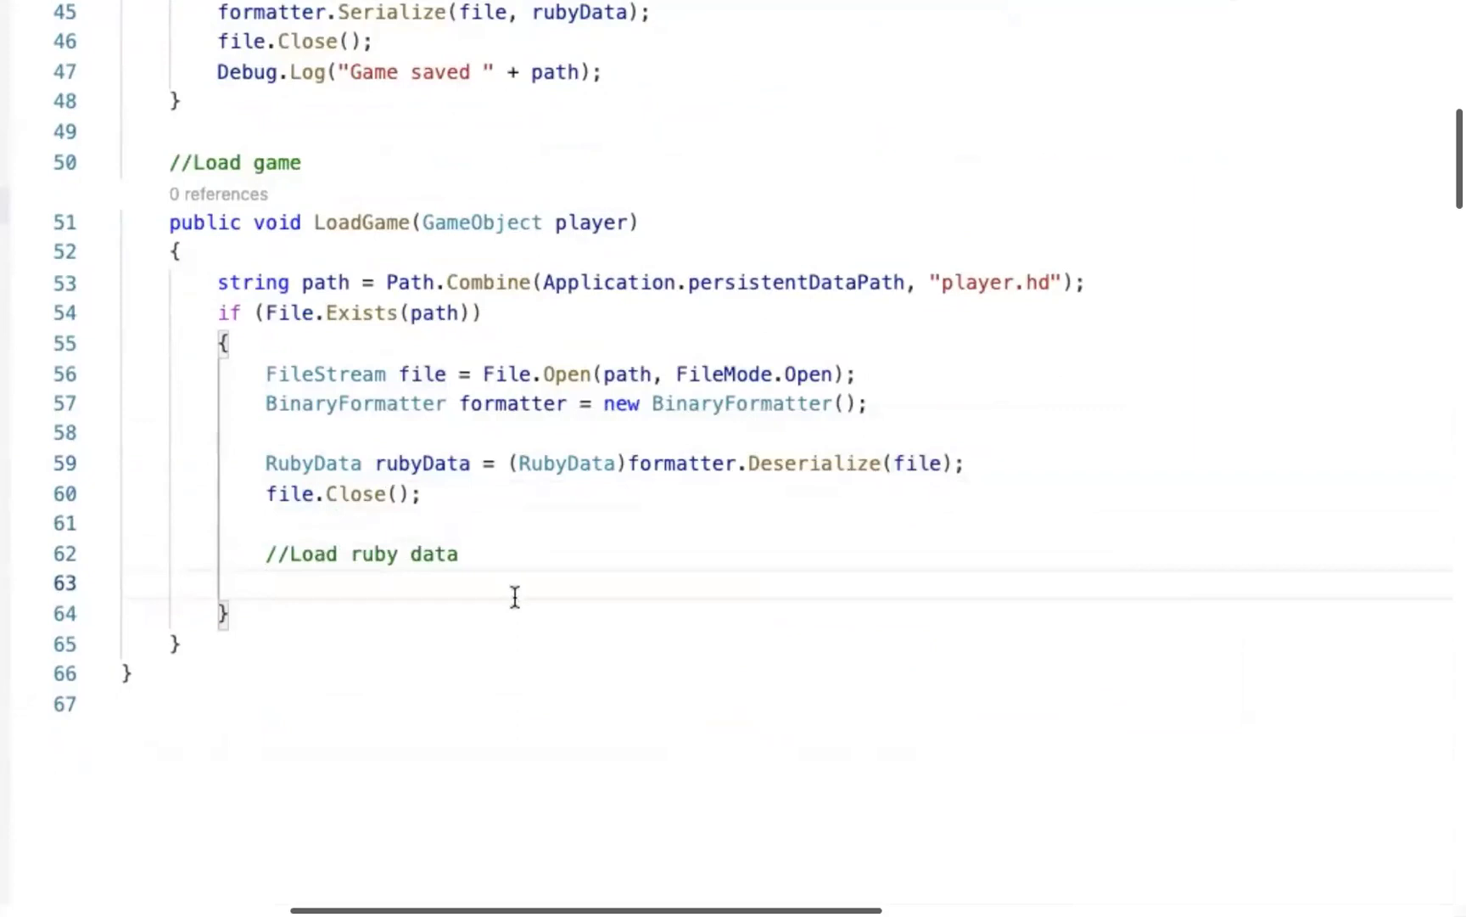
Restore the deleted health and position lines and select rubyData.position on line 65.
key(ctrl+z)
click(486, 583)
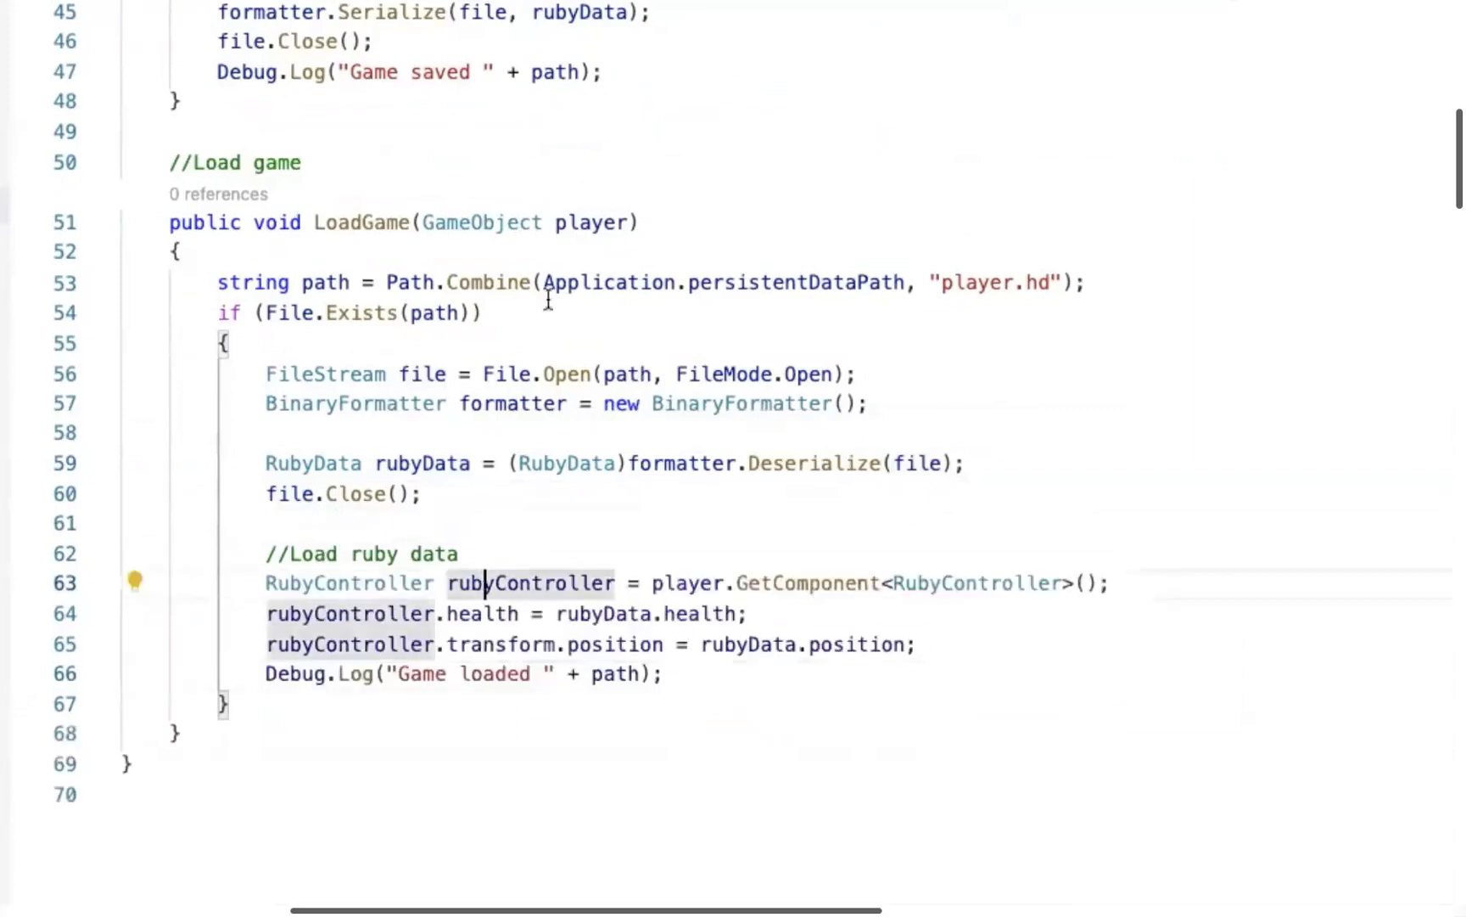
click(553, 644)
click(490, 614)
click(485, 644)
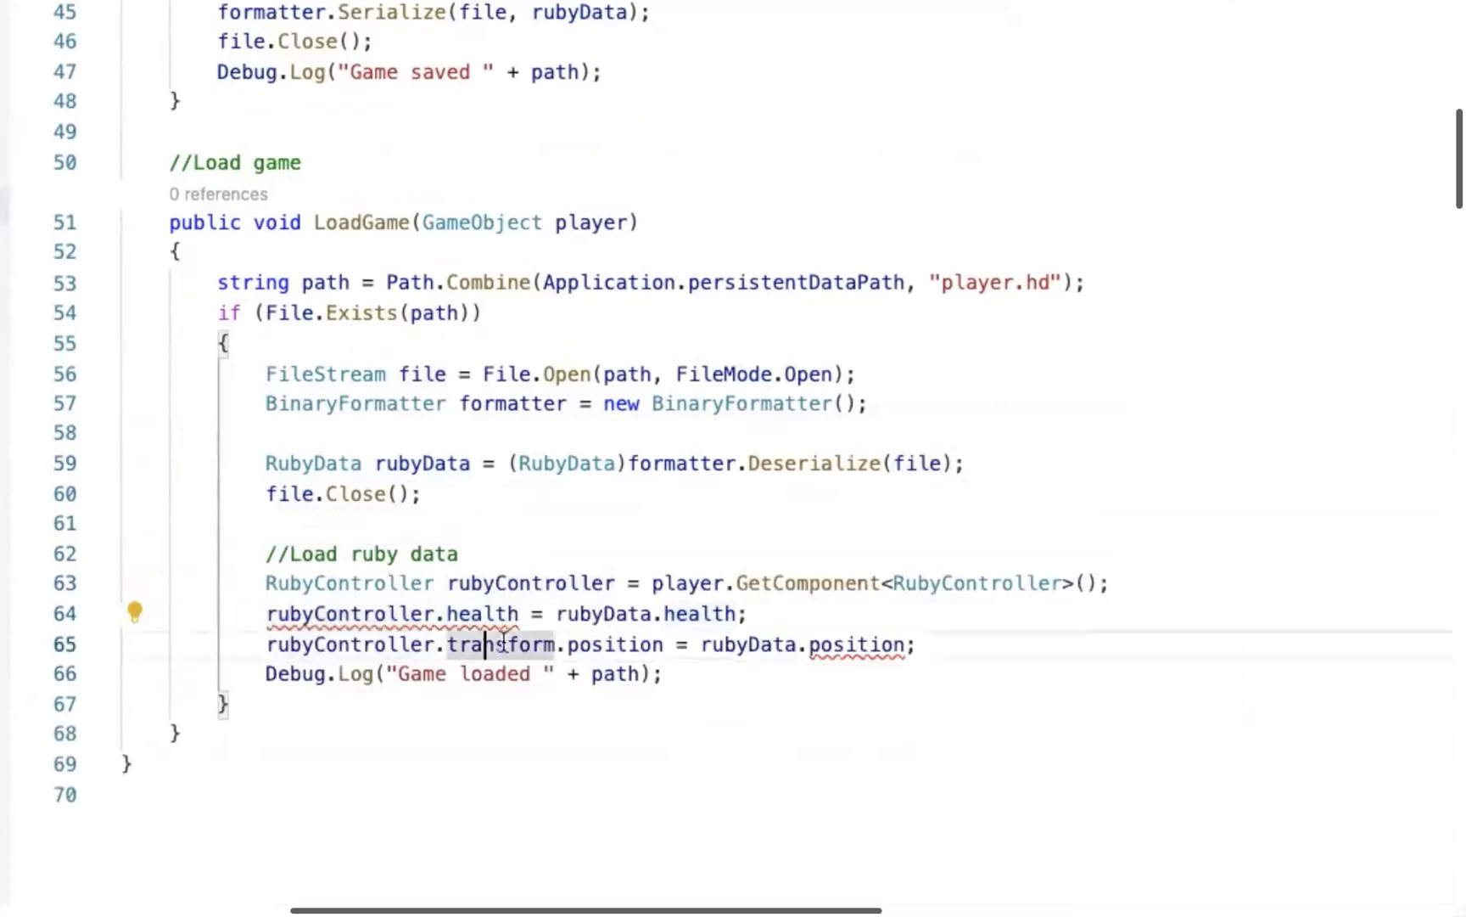
click(605, 644)
double_click(858, 645)
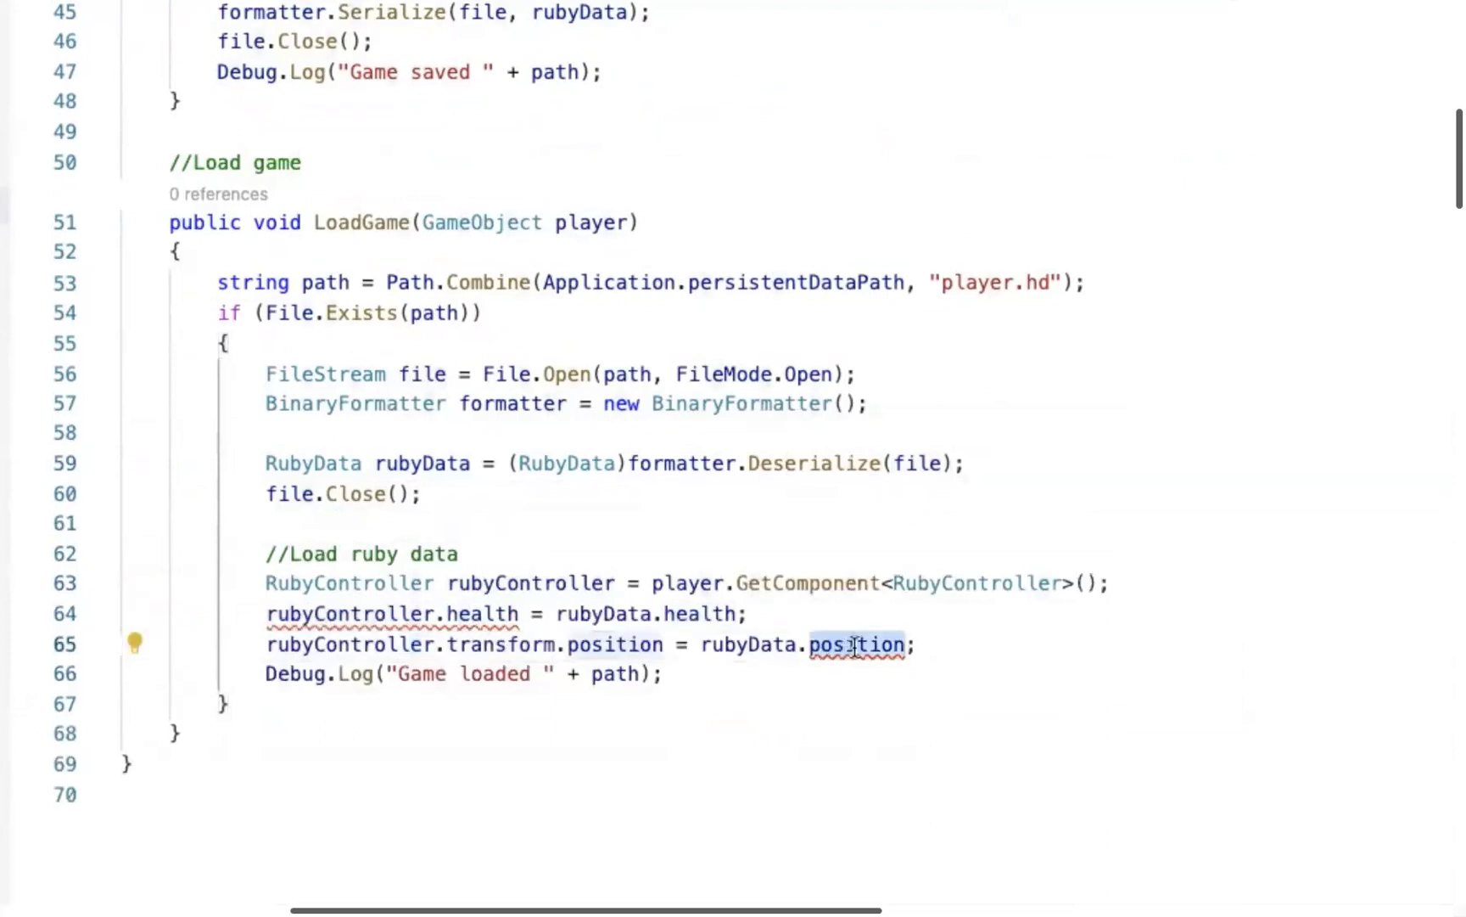
Set the position to new Vector2(rubyData.position[0], rubyData.position[1]) on line 65.
click(693, 645)
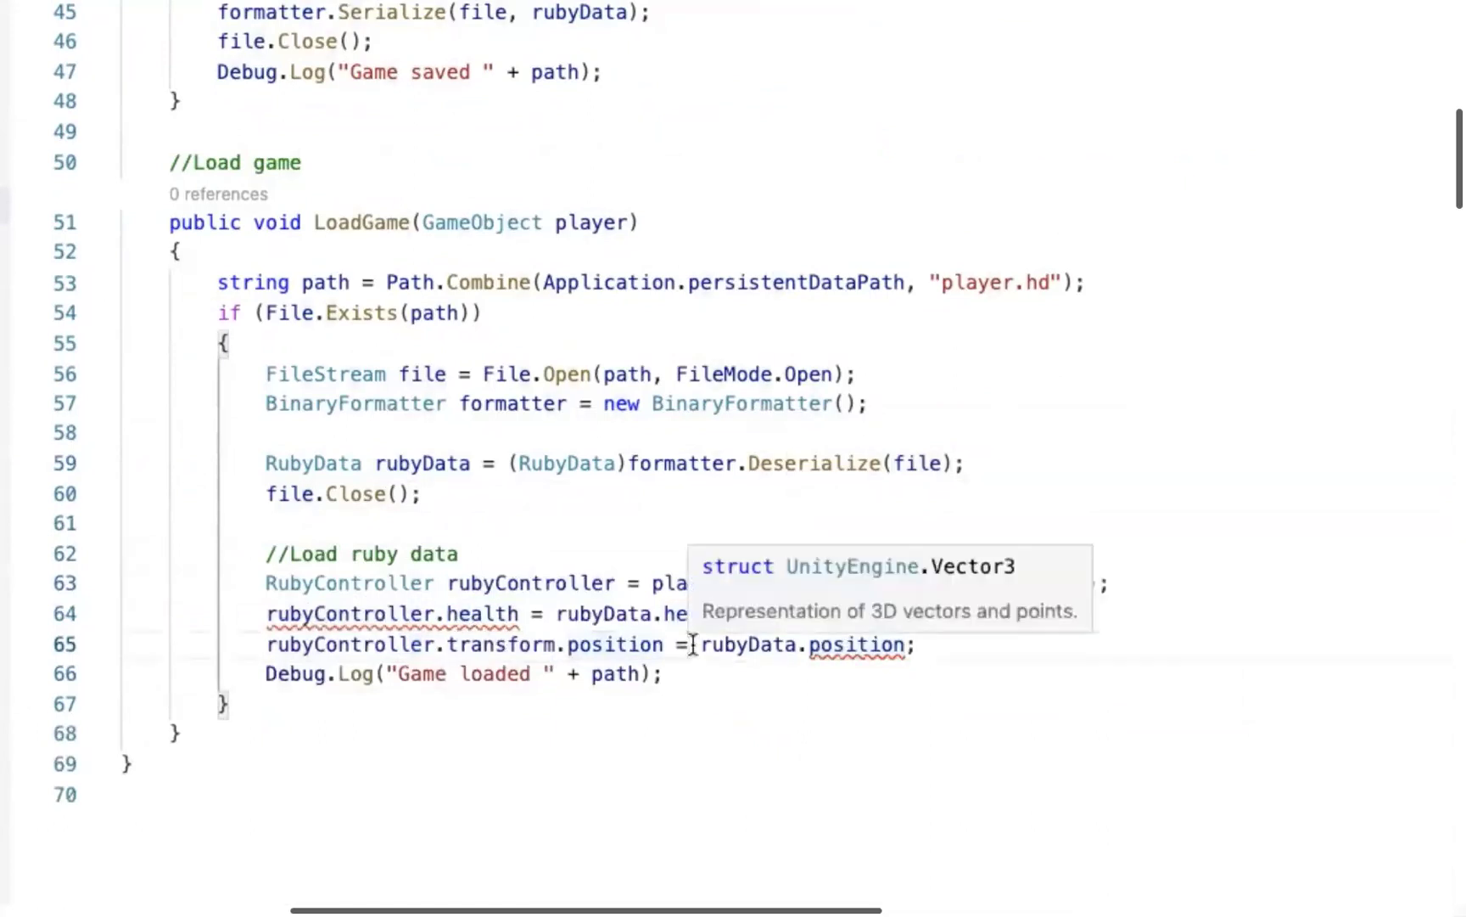
key(shift+End)
key(Delete)
text(new )
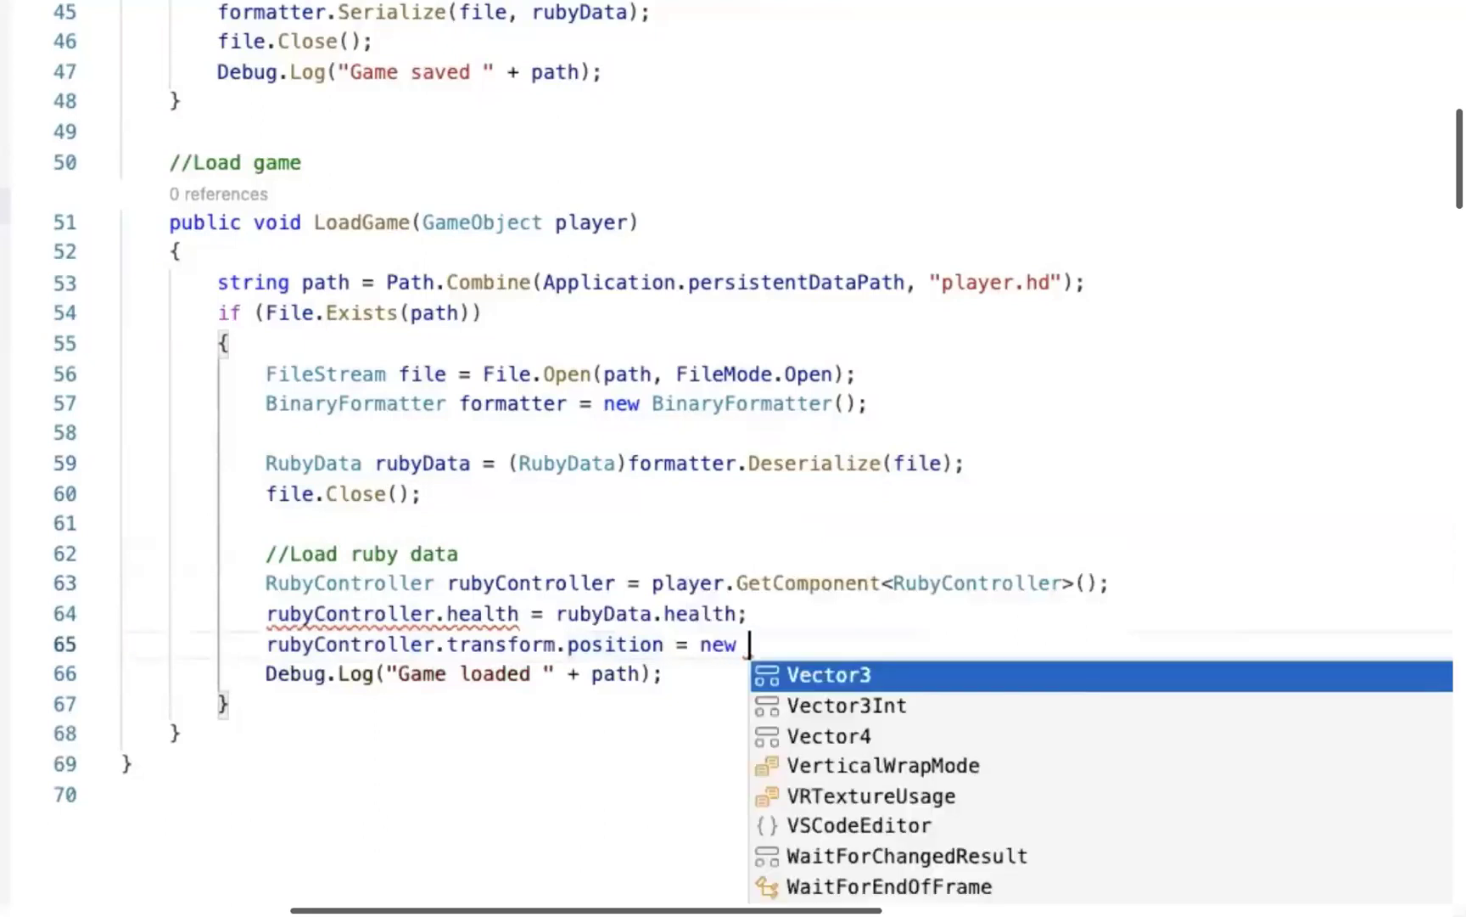
text(Ve)
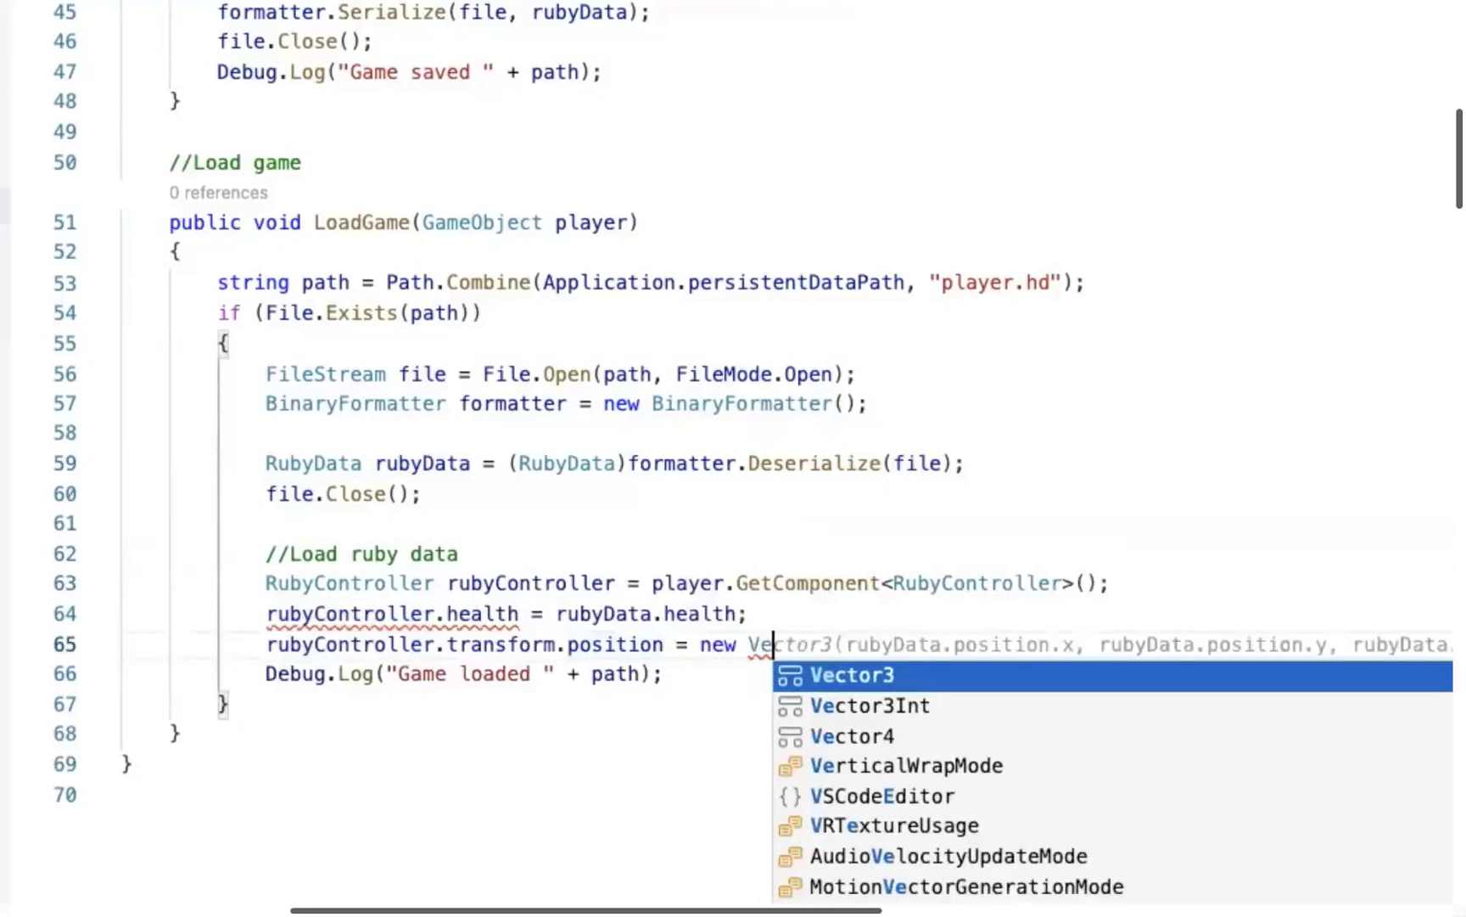
text(ct)
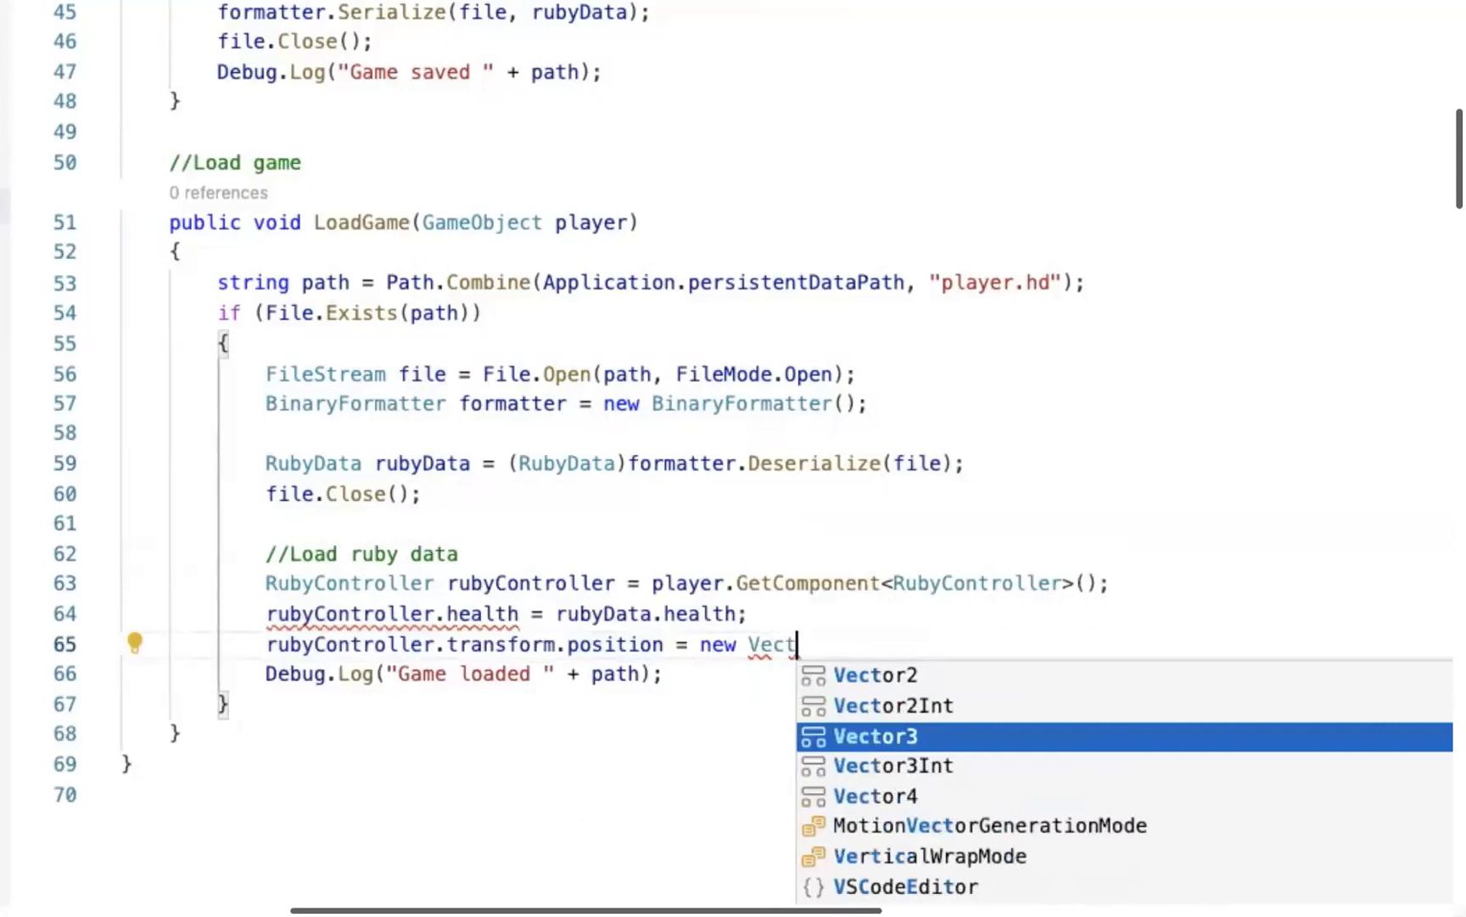
key(Up)
key(Up)
key(Return)
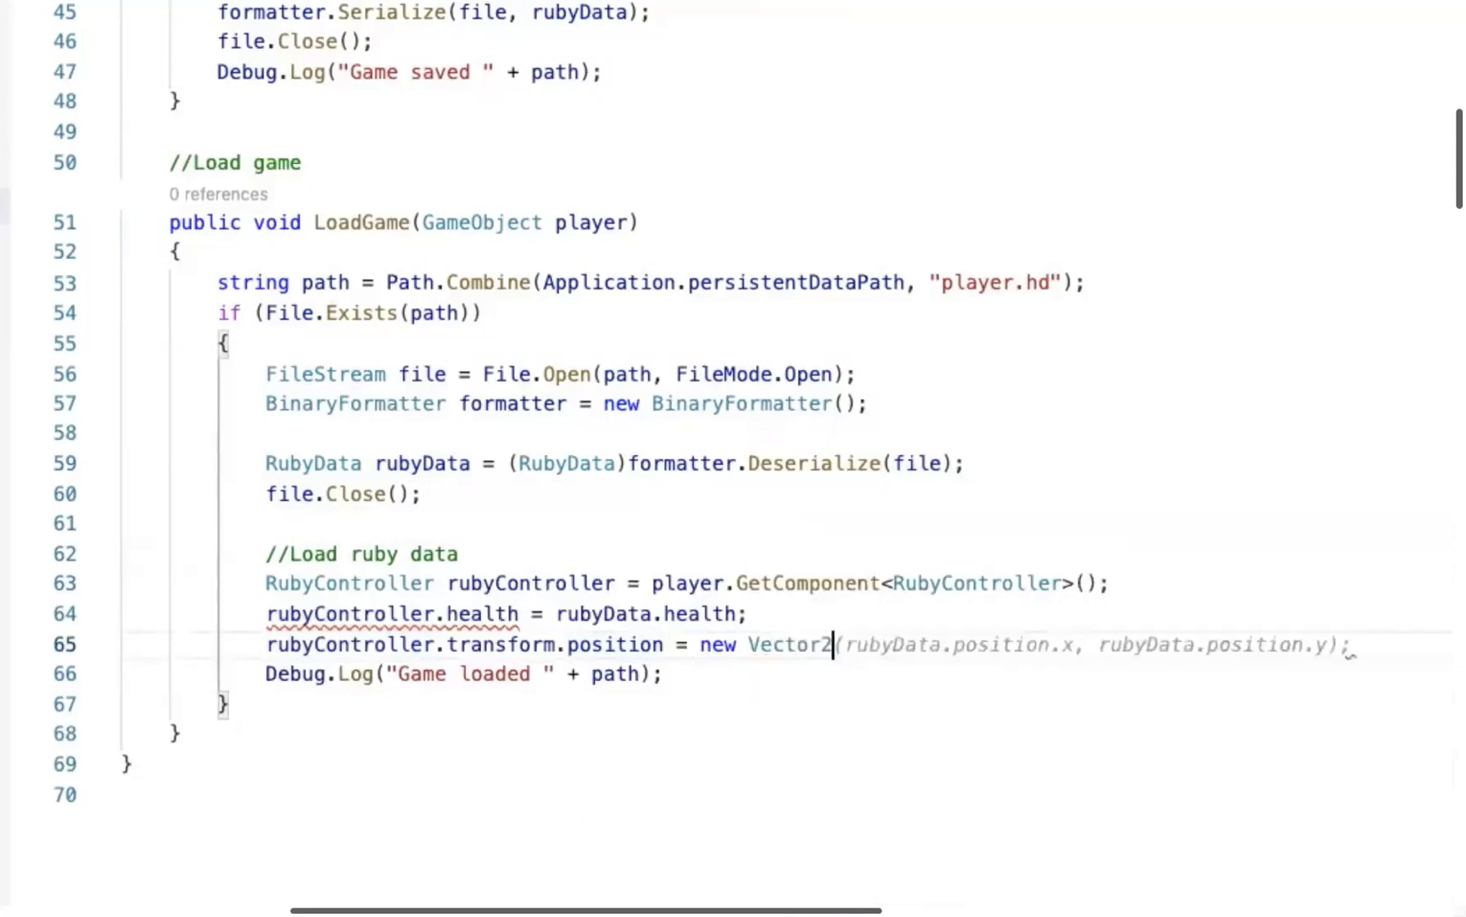
key(Tab)
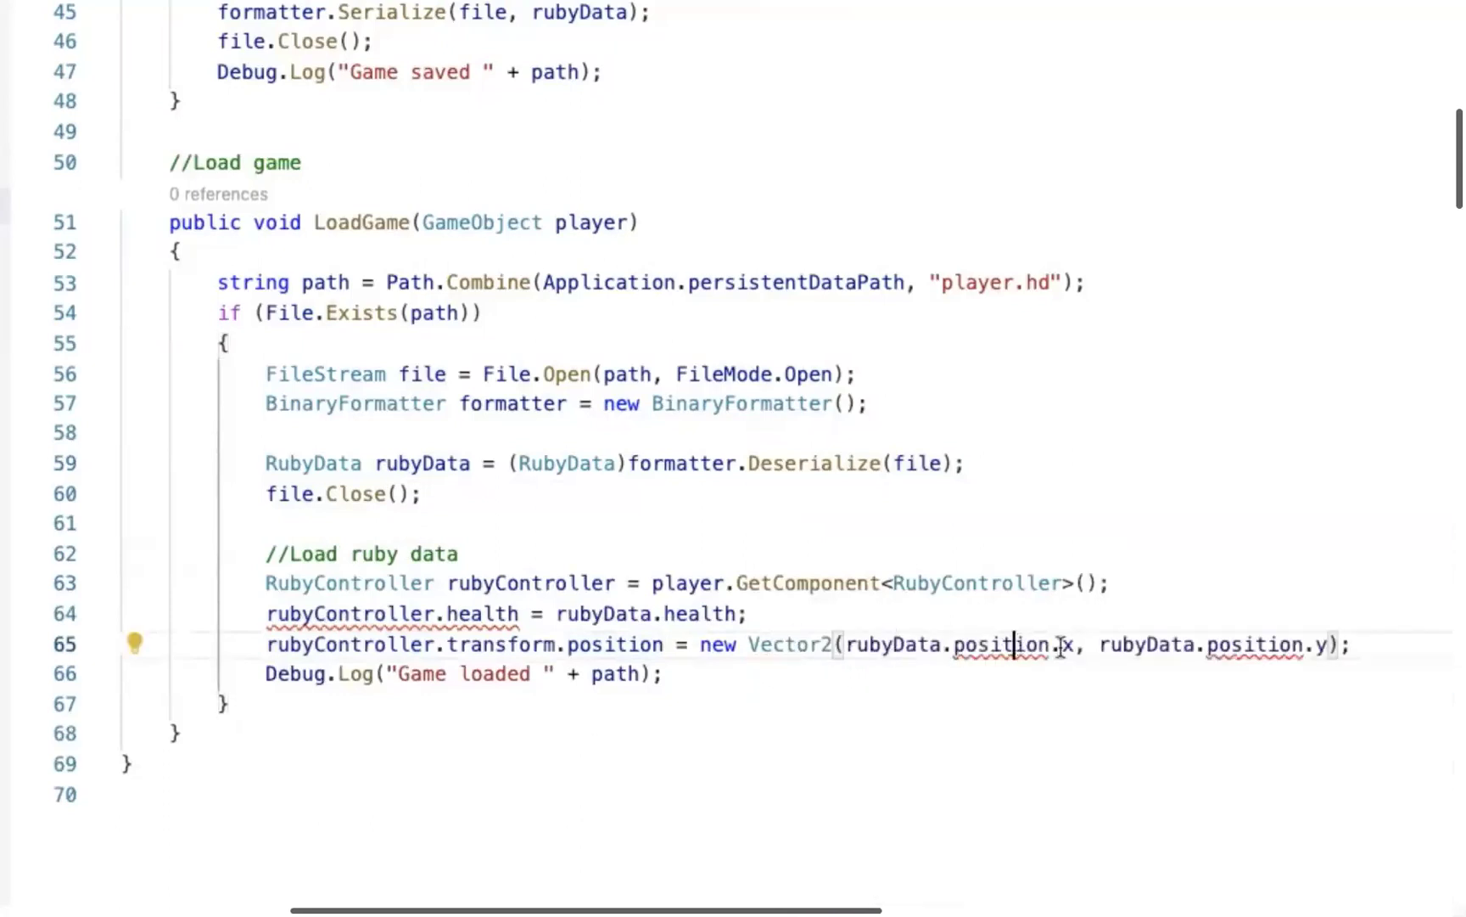
drag(1050, 645, 1075, 645)
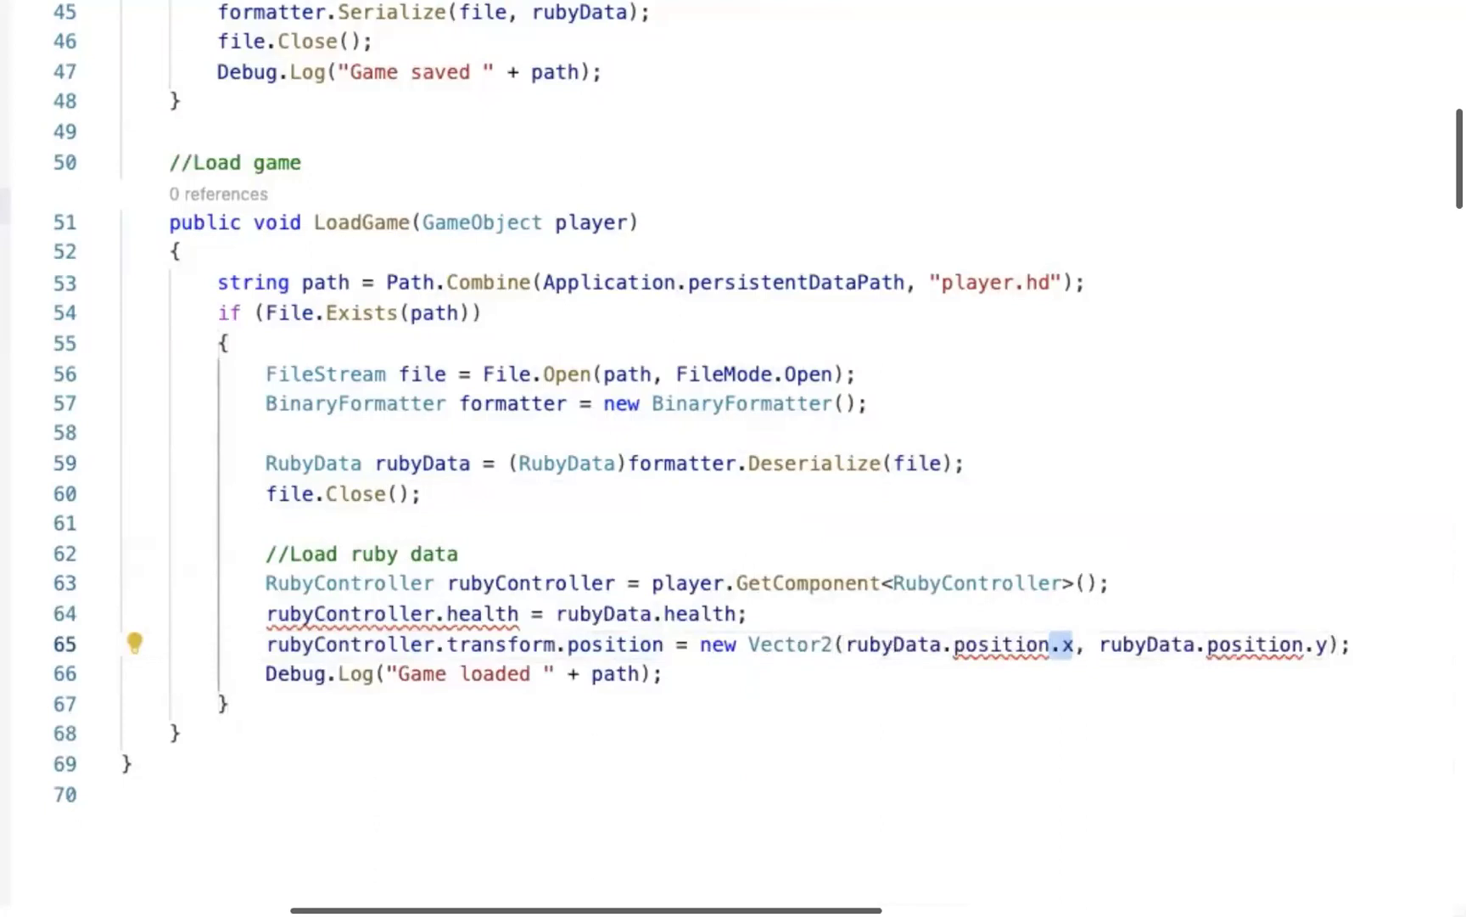
text([p0)
key(BackSpace)
key(BackSpace)
text(0)
key(Right)
key(Right)
key(Right)
key(Right)
key(Left)
key(shift+Left)
key(shift+Left)
text([1)
click(926, 774)
Inspect the missing-definition error underlining position on line 65.
click(1362, 647)
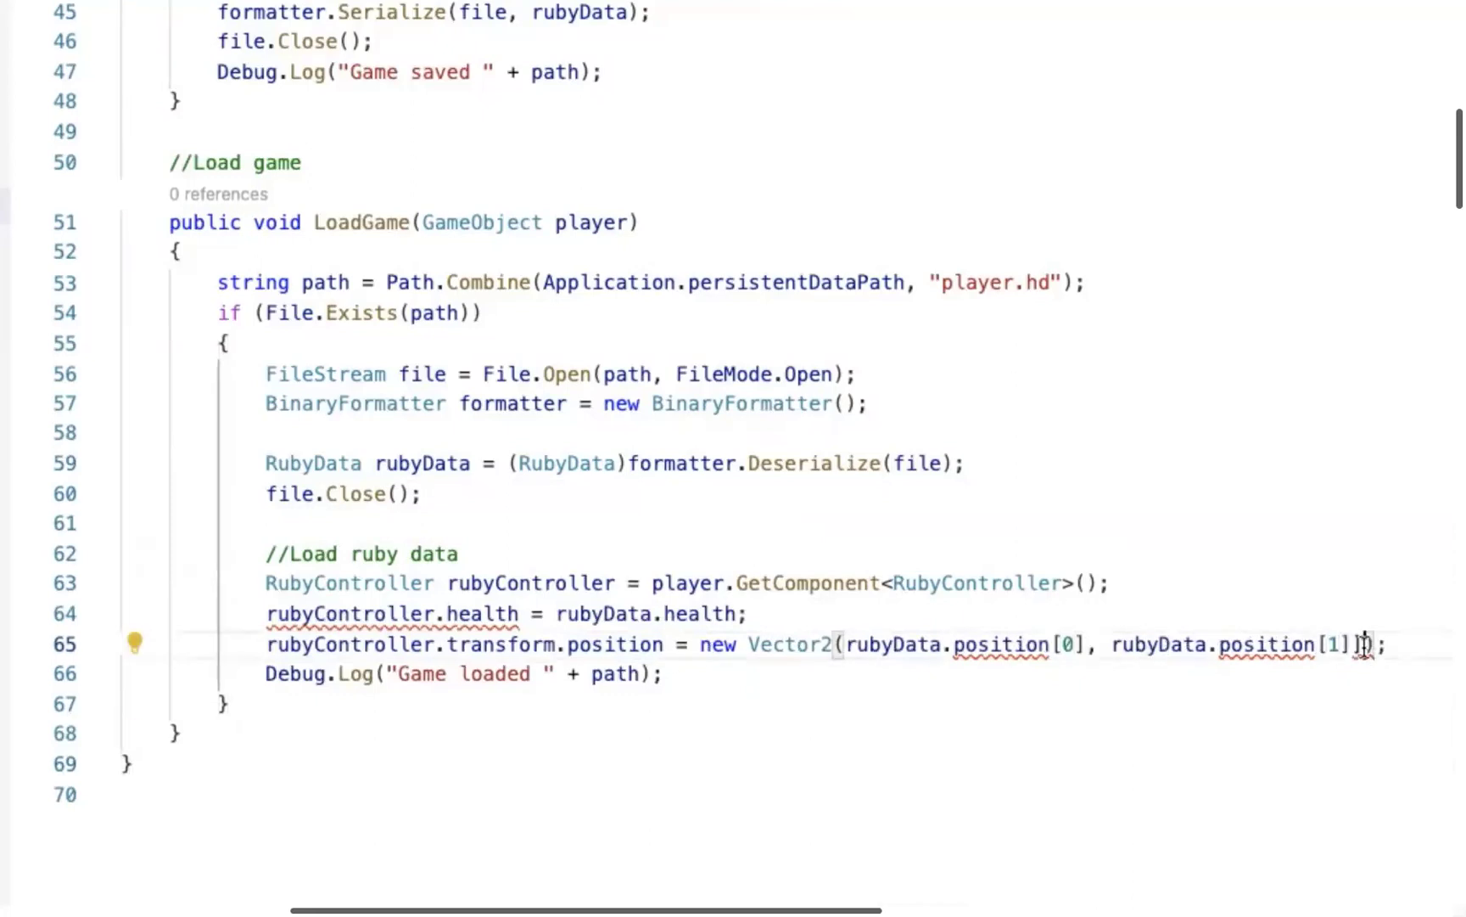
click(980, 646)
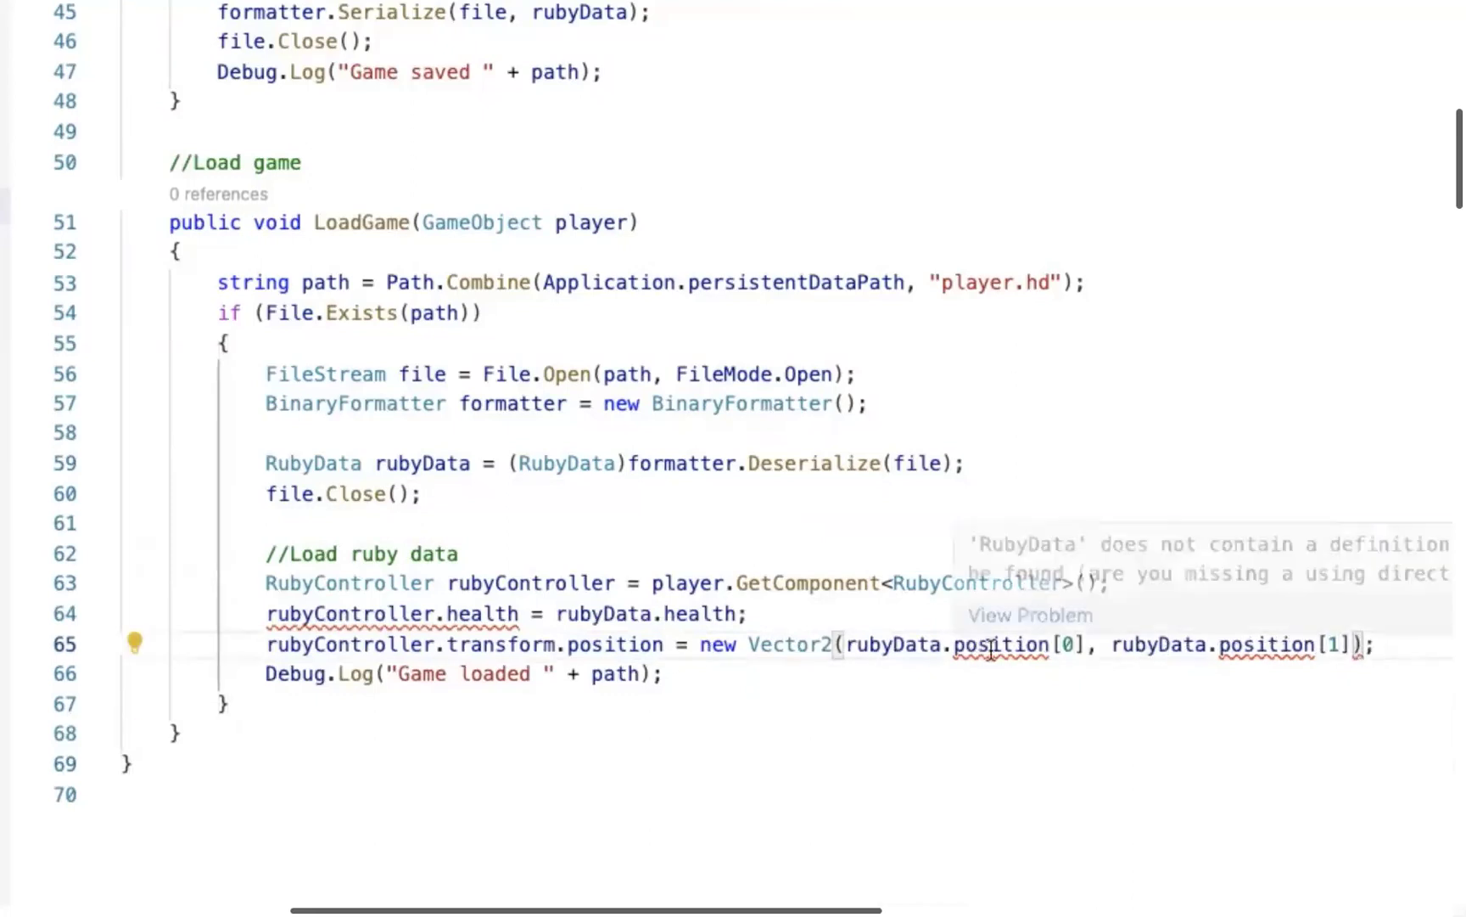
mouse_move(1008, 647)
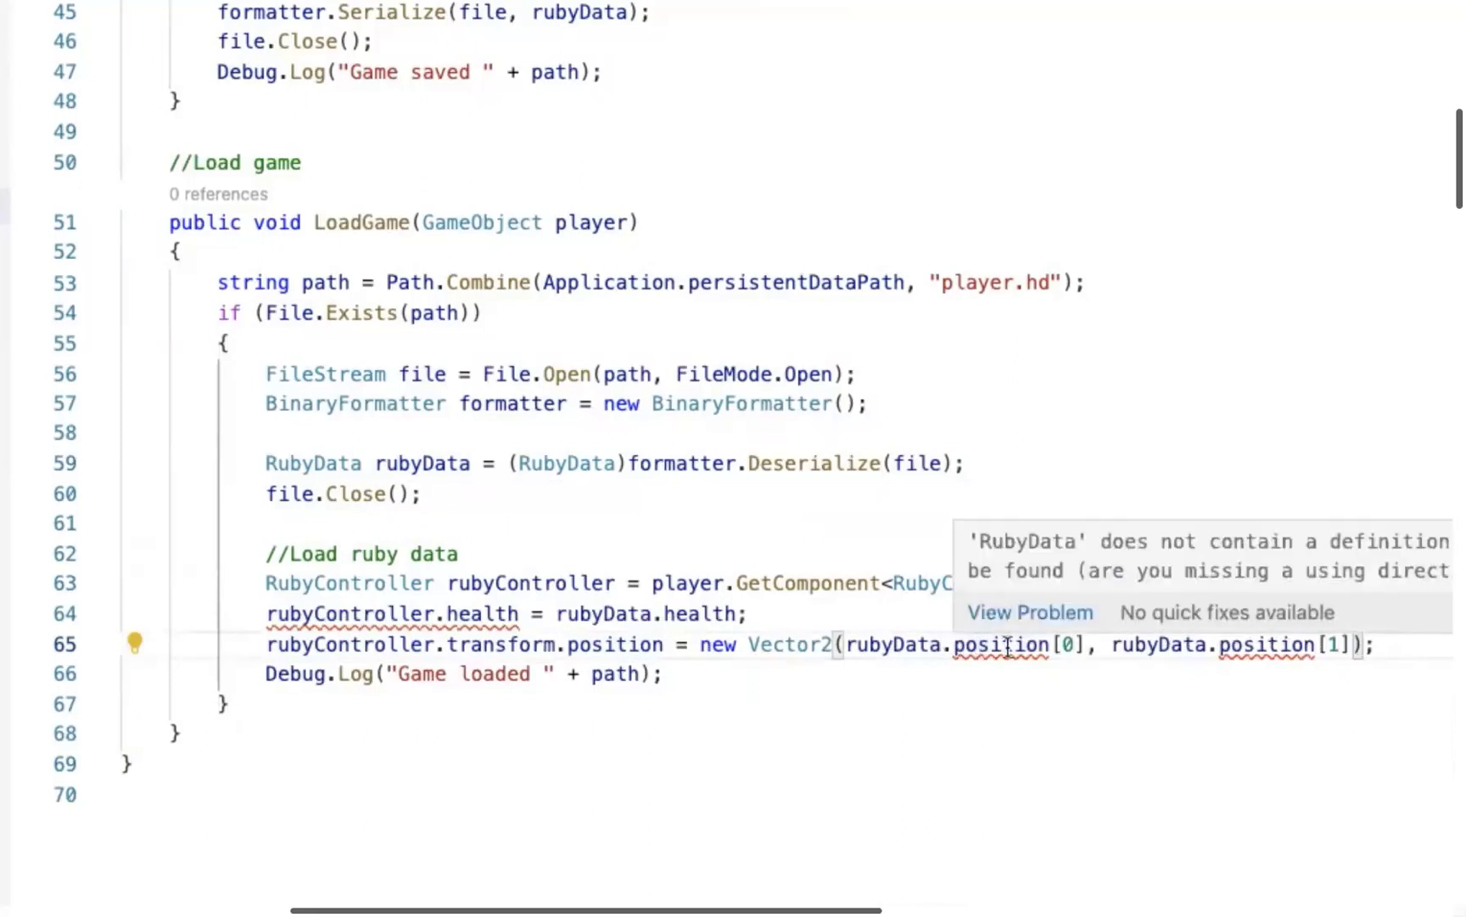
click(1003, 647)
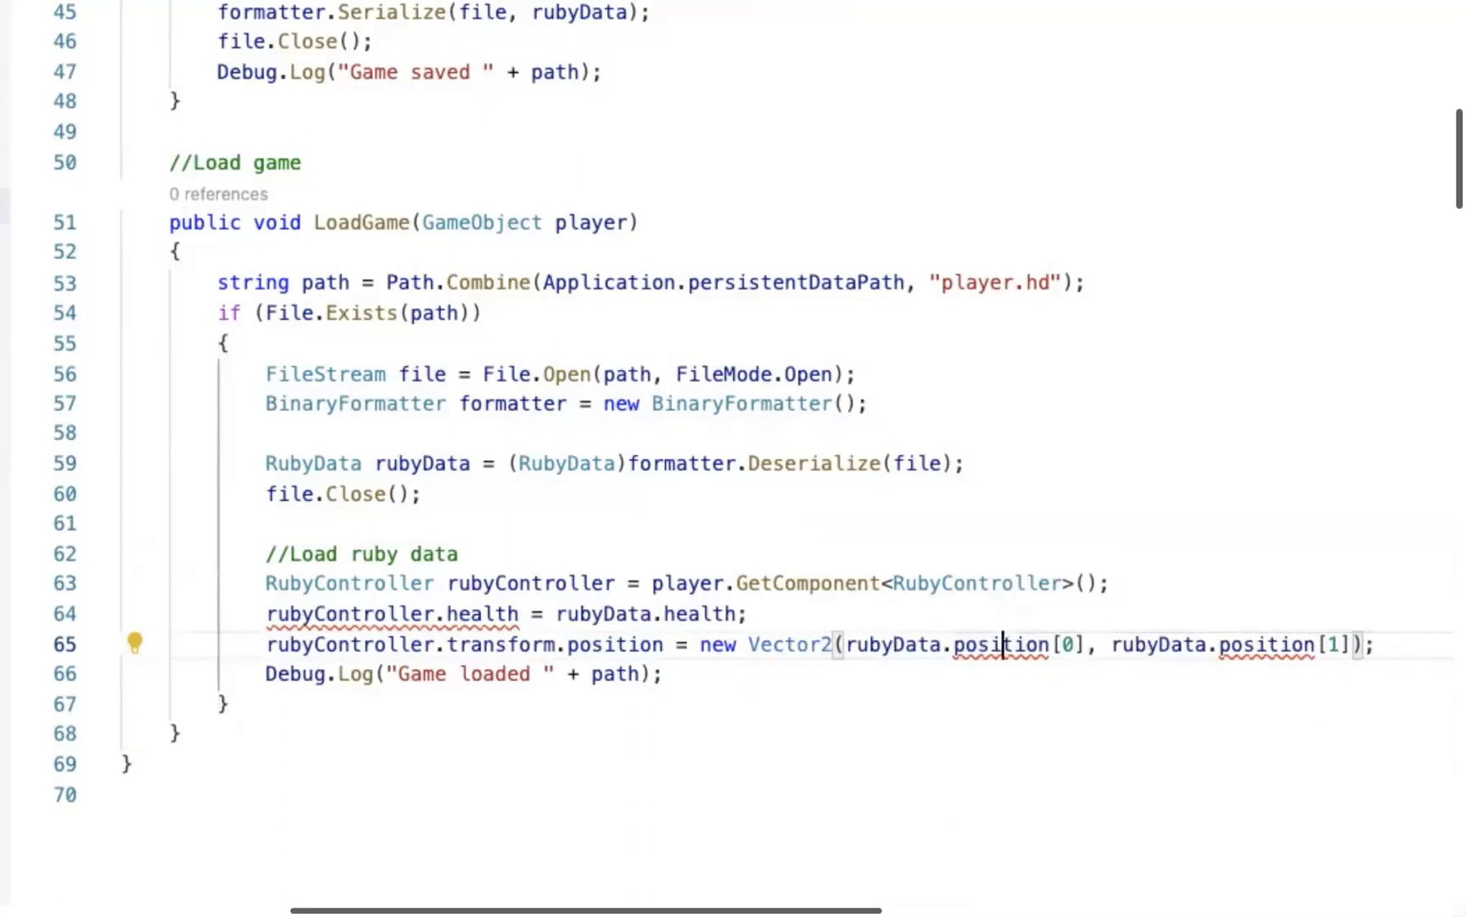
Find the misspelled postion field in RubyData, then go back to LoadGame.
click(411, 144)
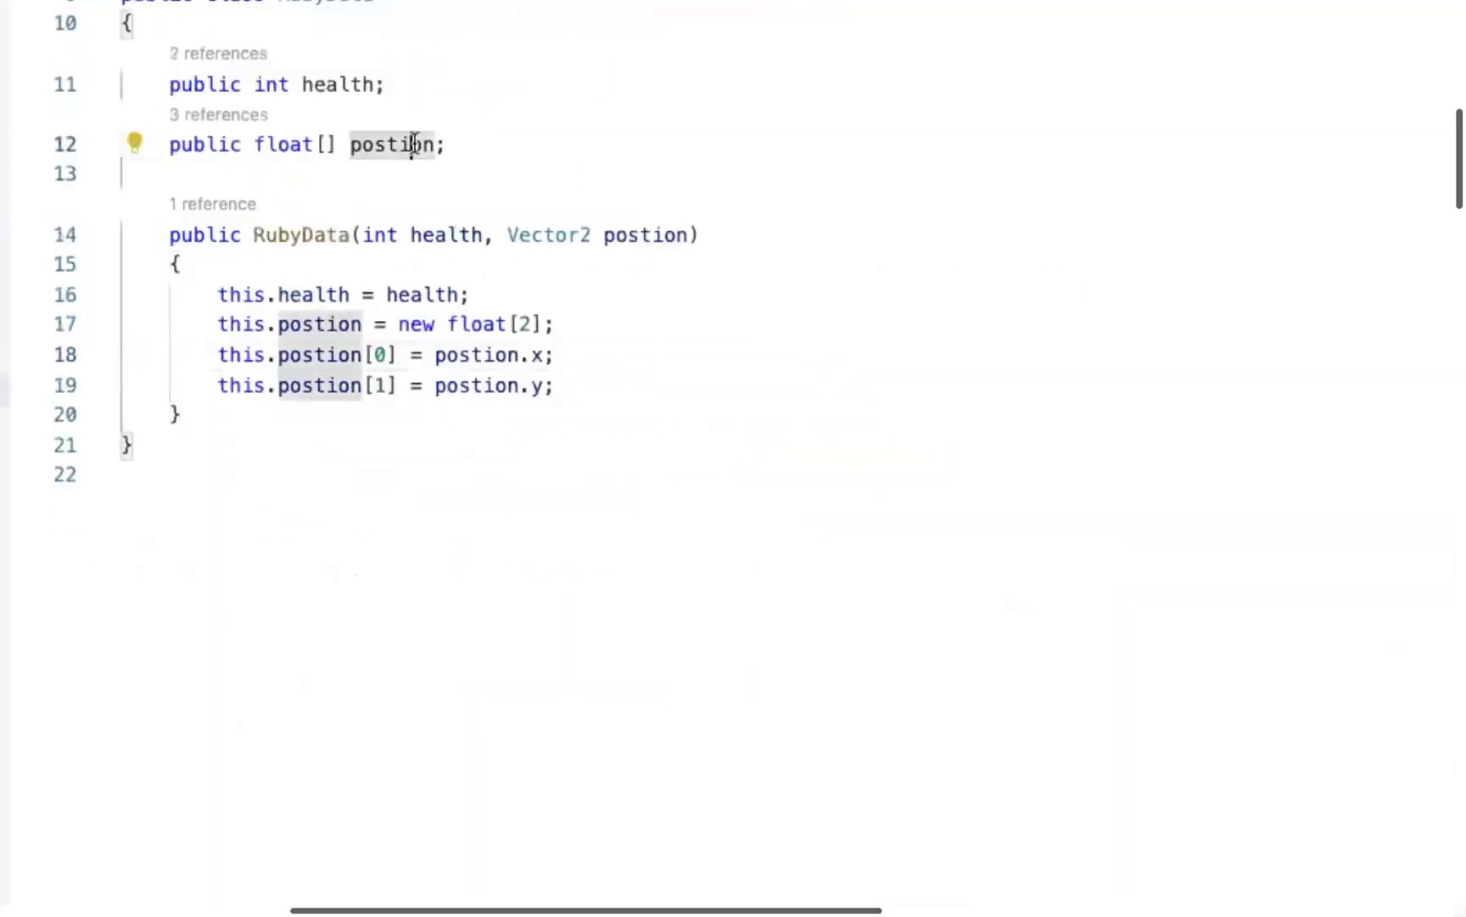
double_click(392, 145)
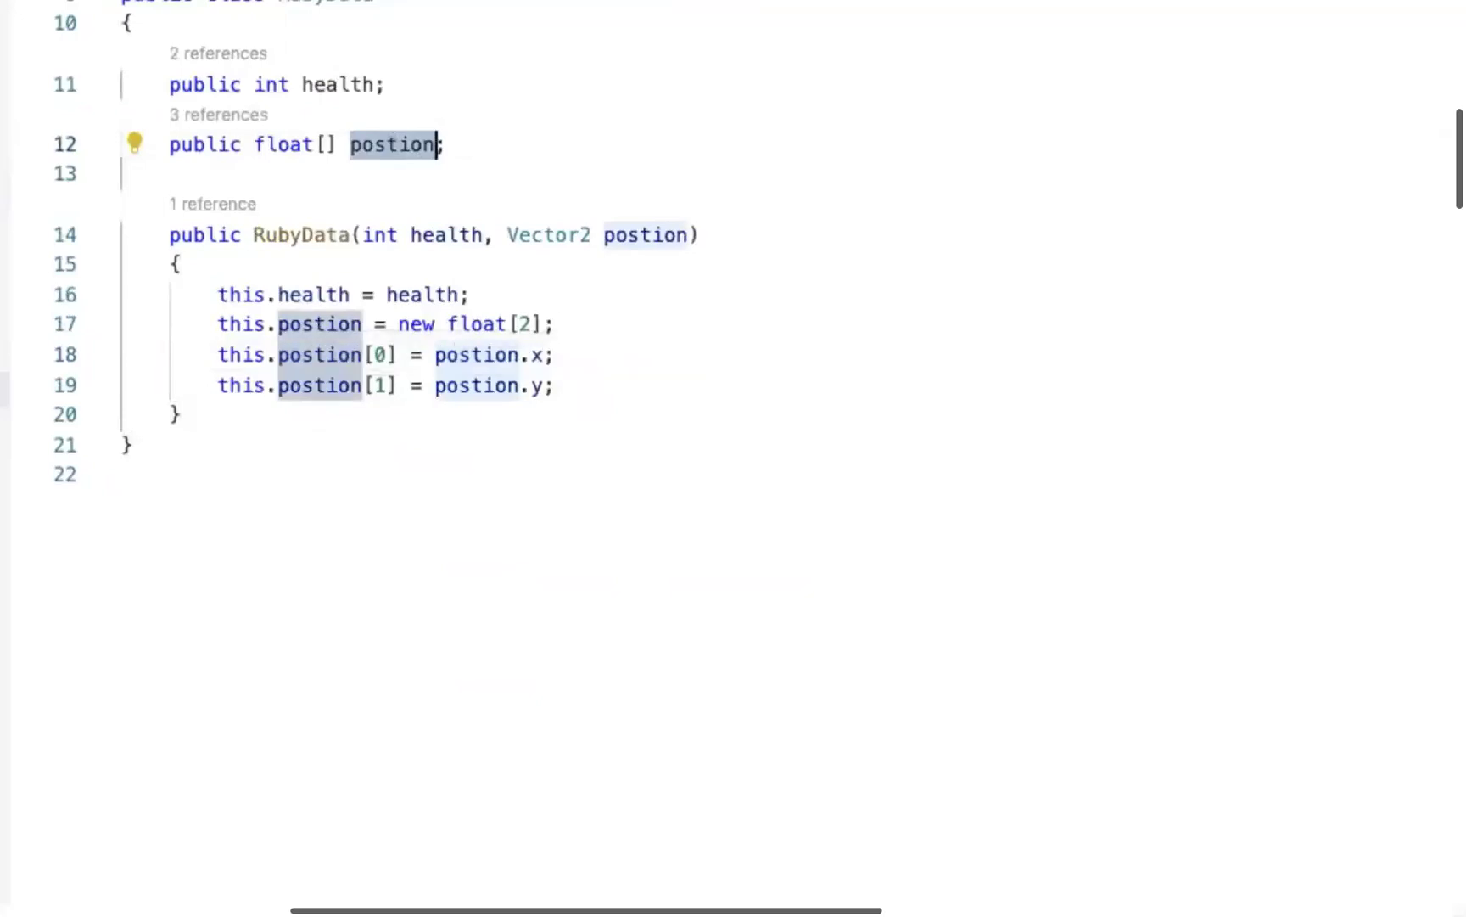
key(ctrl+minus)
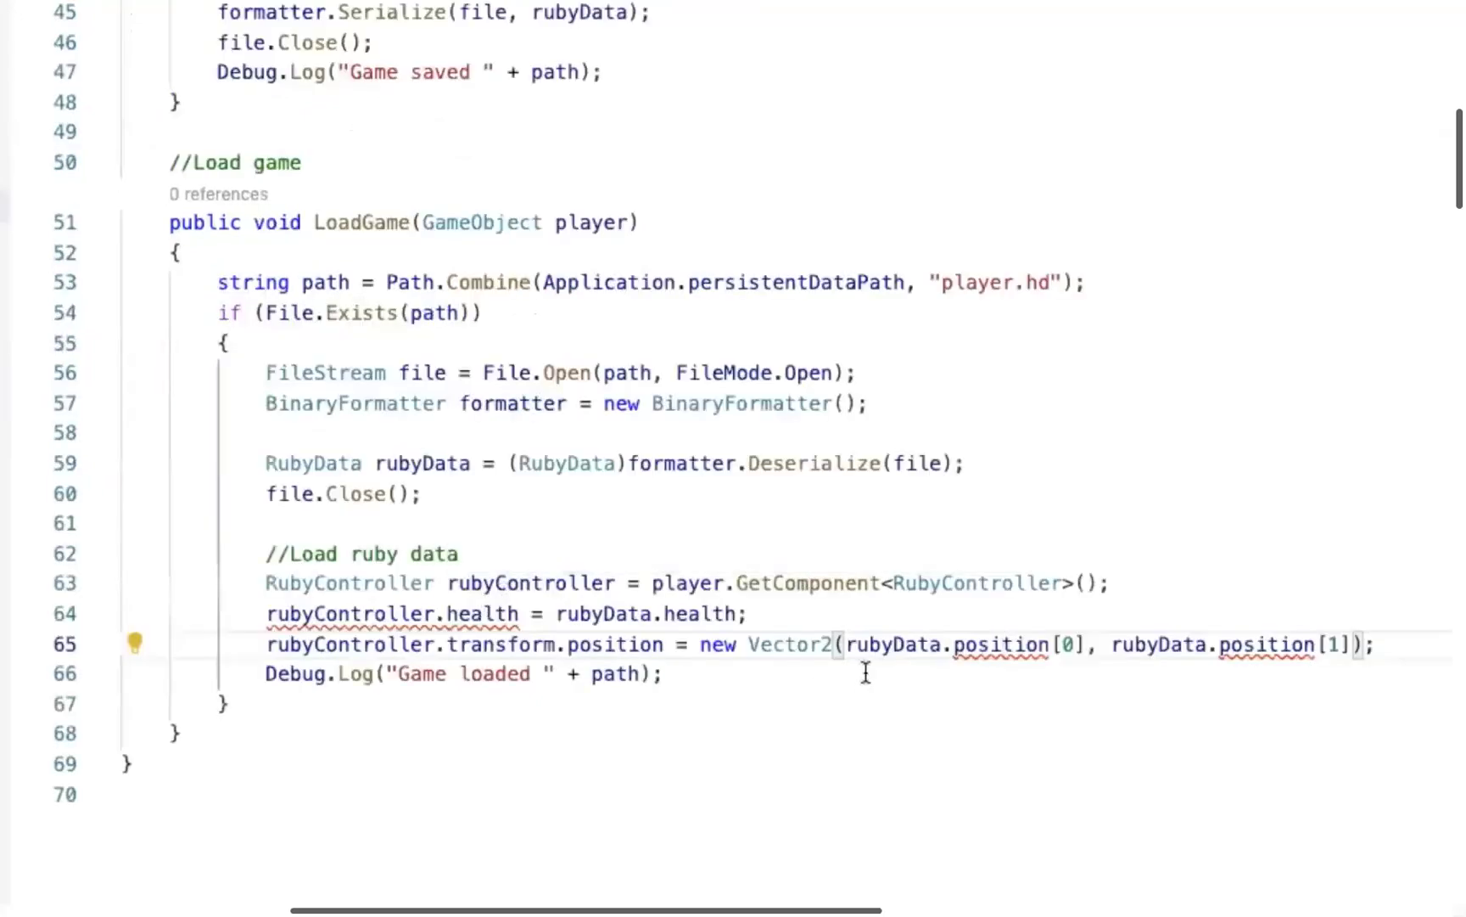
click(449, 463)
click(702, 462)
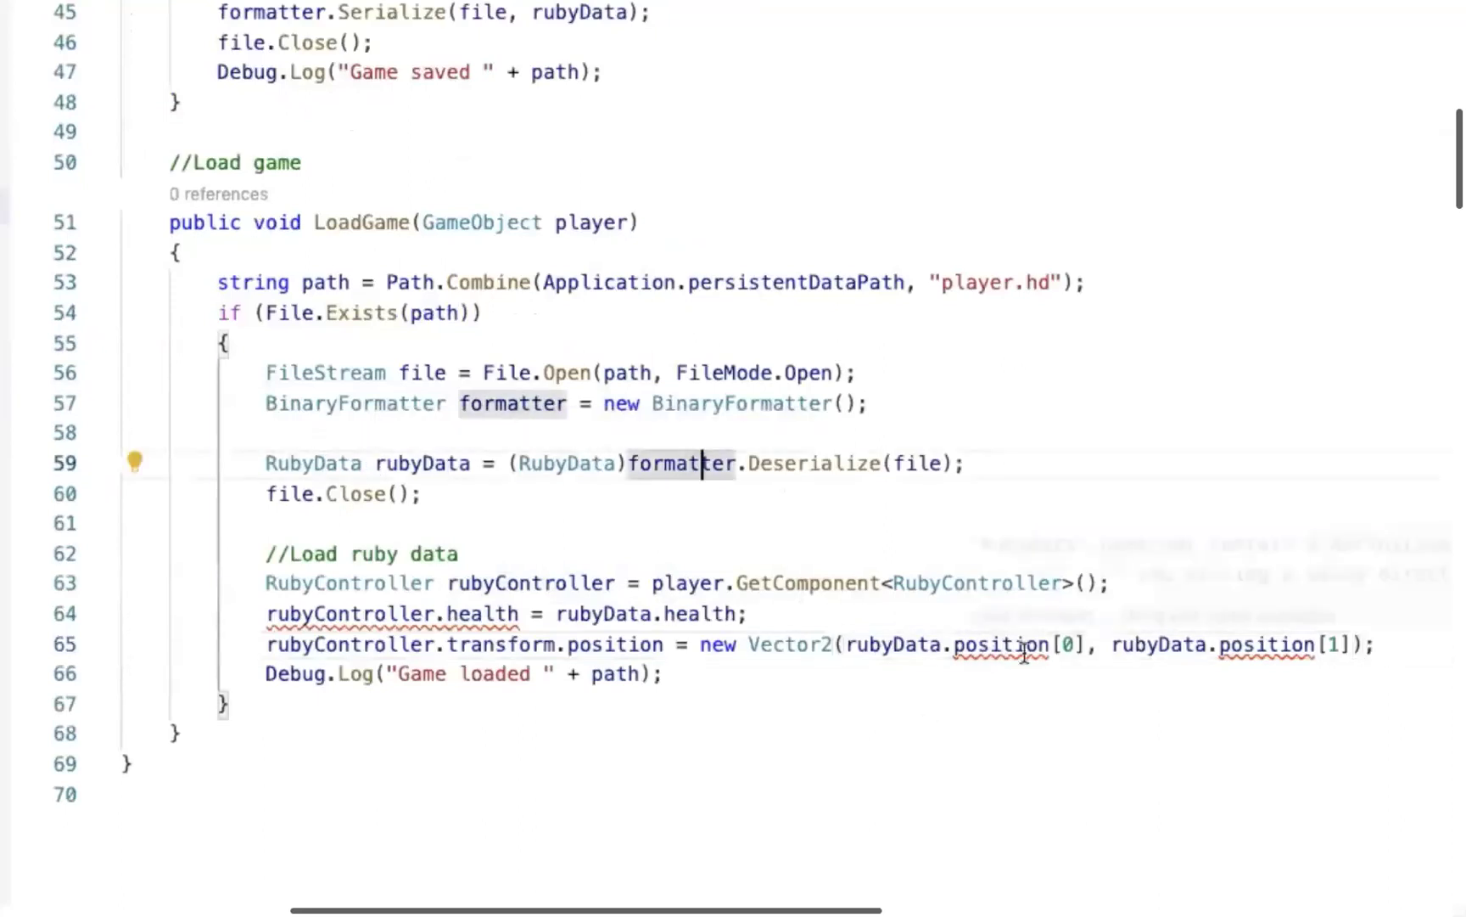
Rename postion to position on lines 12, 17, 18 and 19, then recheck line 65.
double_click(1010, 645)
key(ctrl+minus)
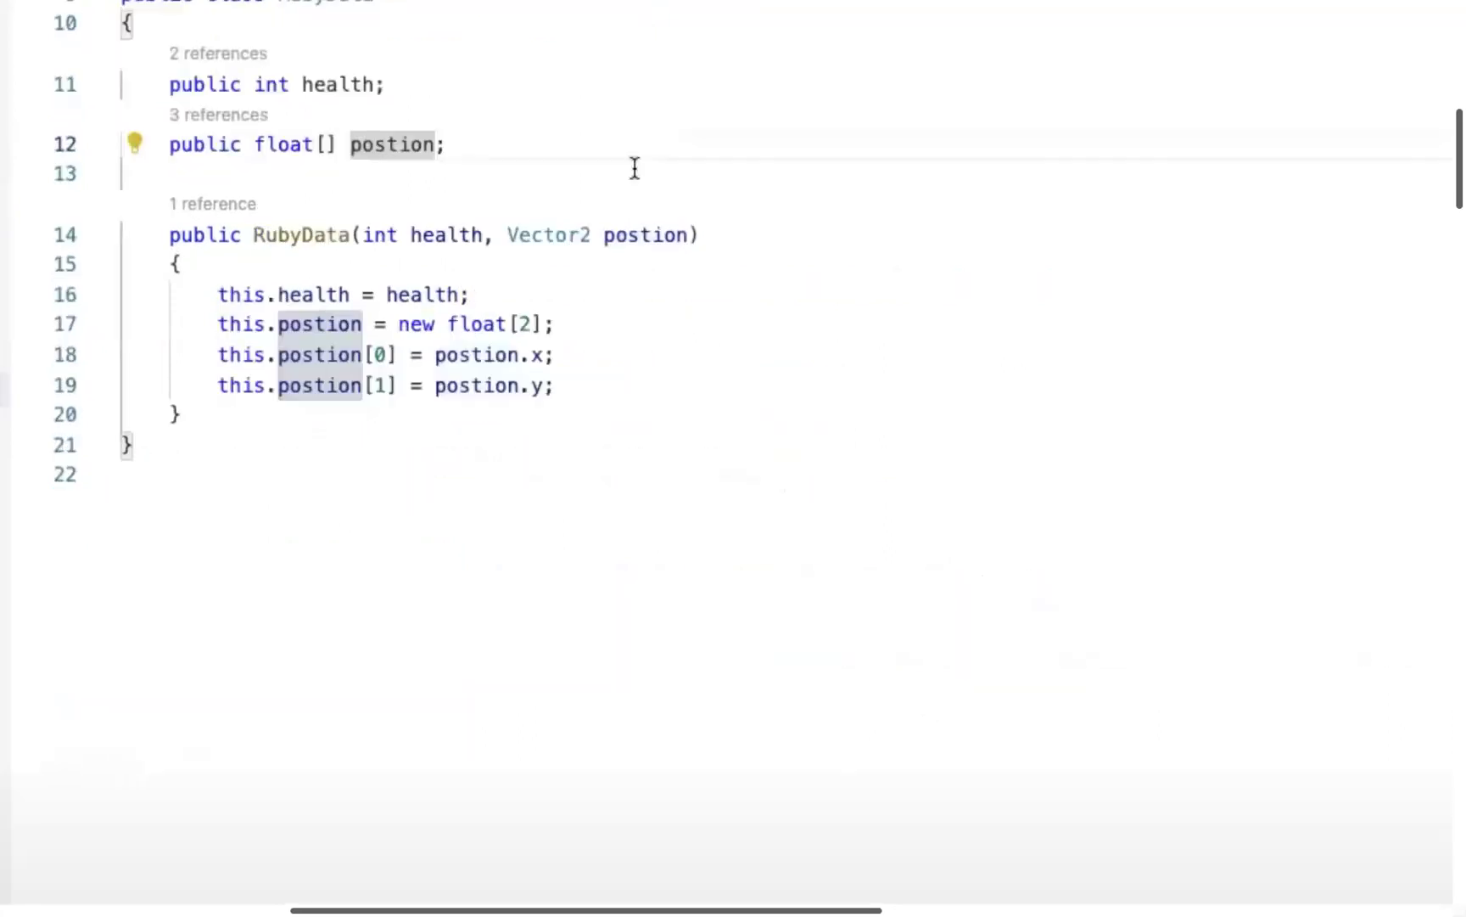
text(i)
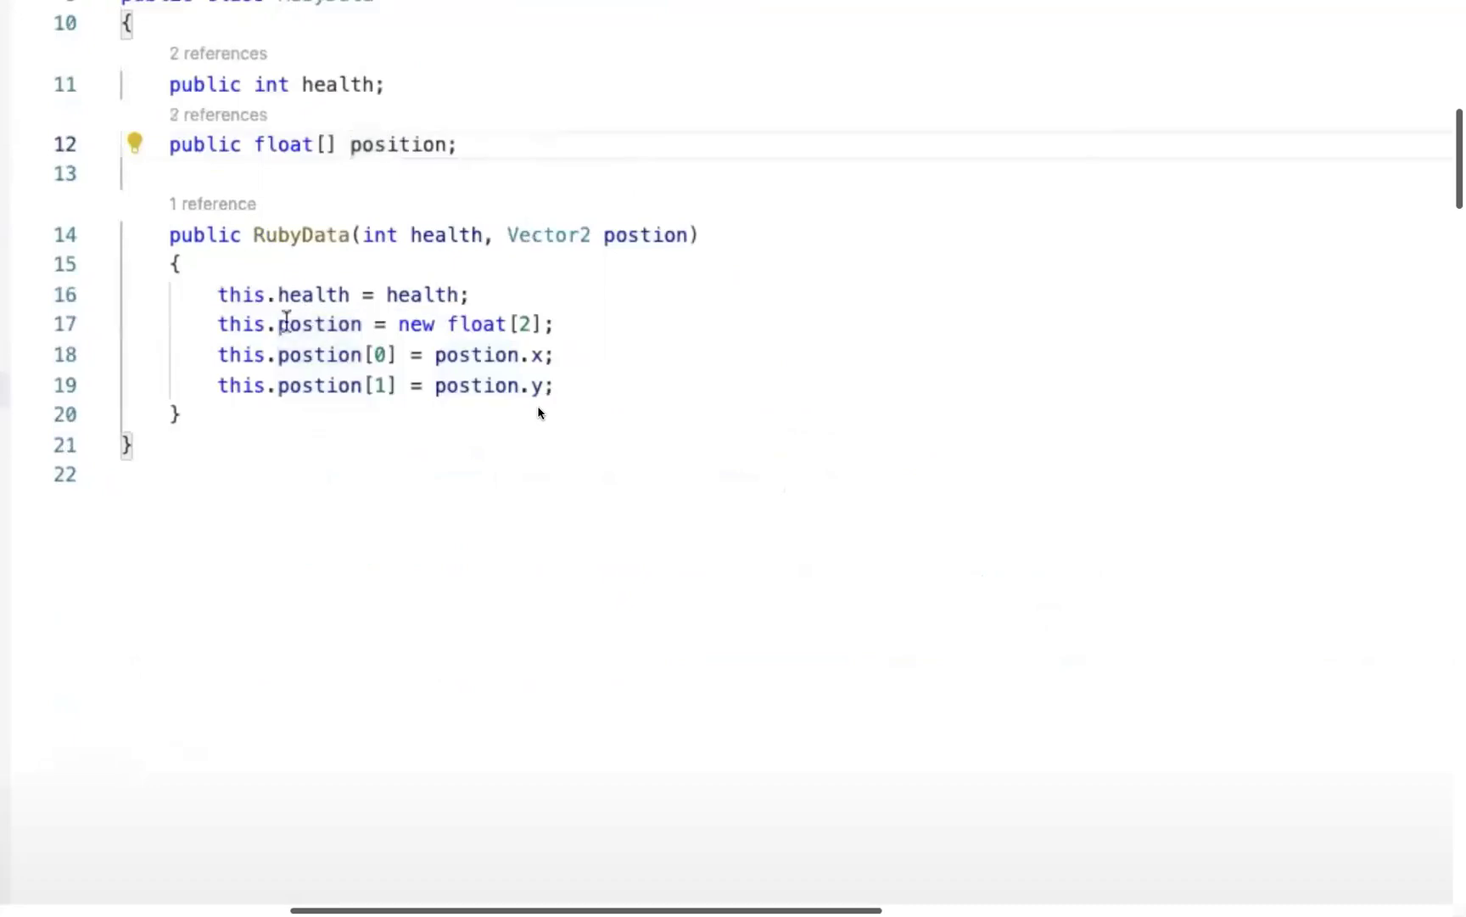
click(314, 324)
text(i)
click(314, 354)
text(i)
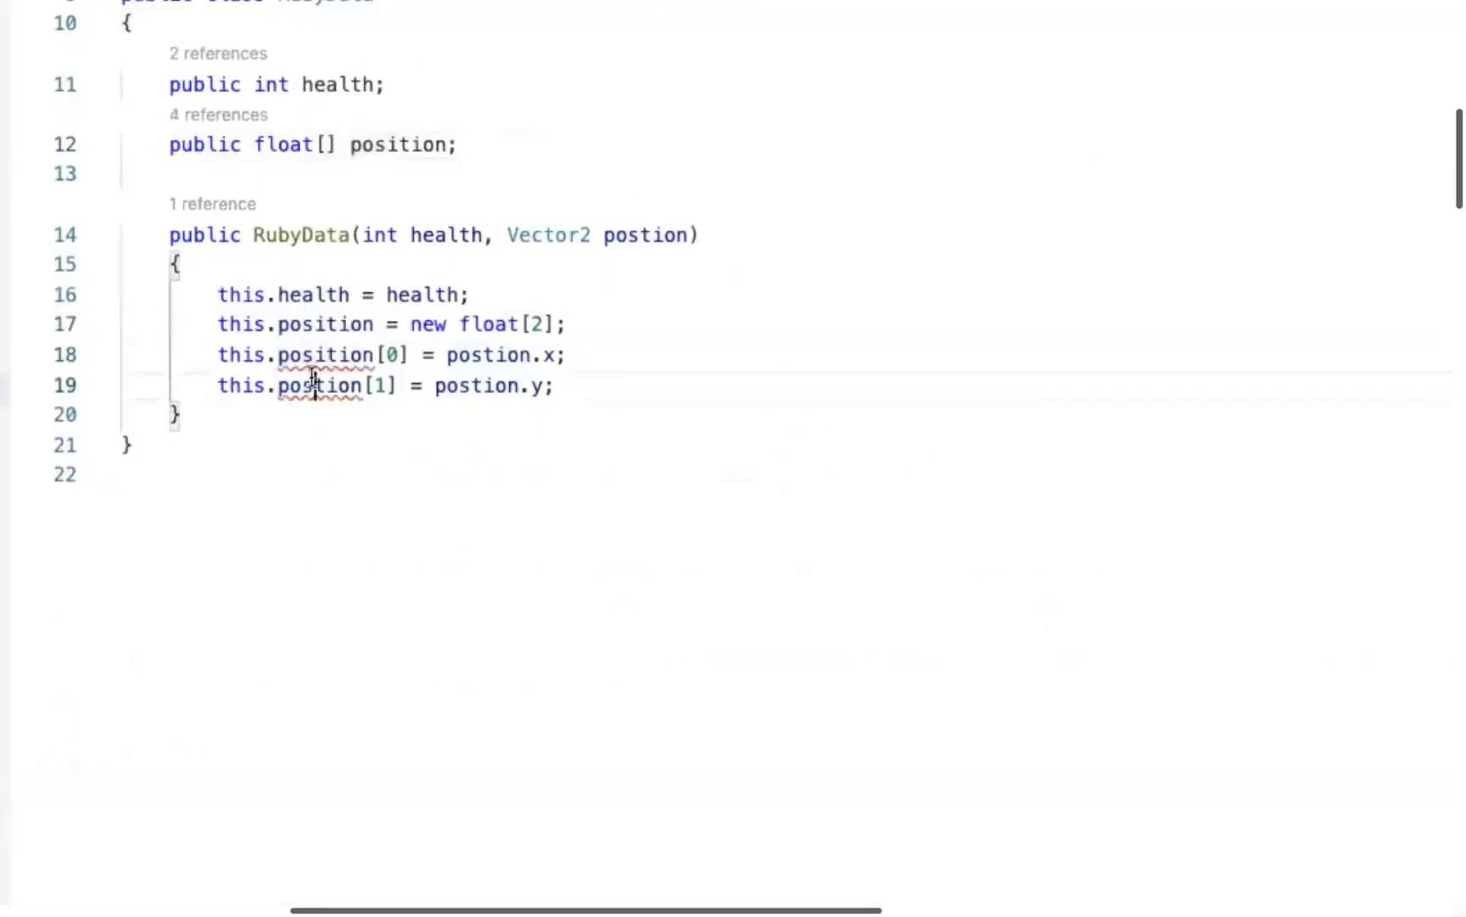
click(314, 385)
text(i)
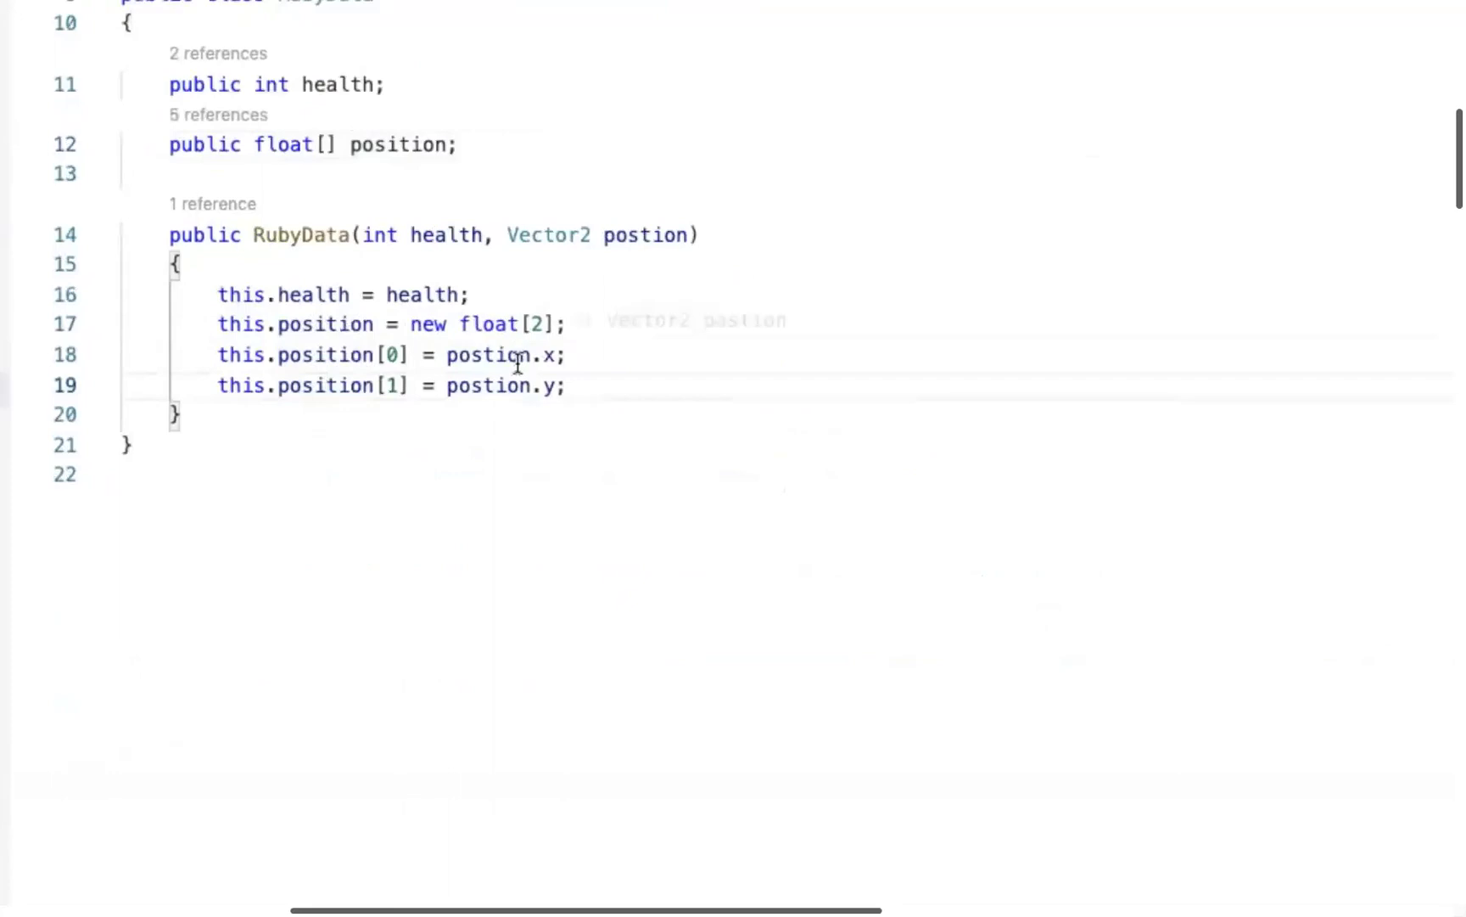
click(996, 624)
click(1112, 644)
click(822, 644)
Add a set accessor with currentHealth = value; to RubyController's health property.
click(490, 613)
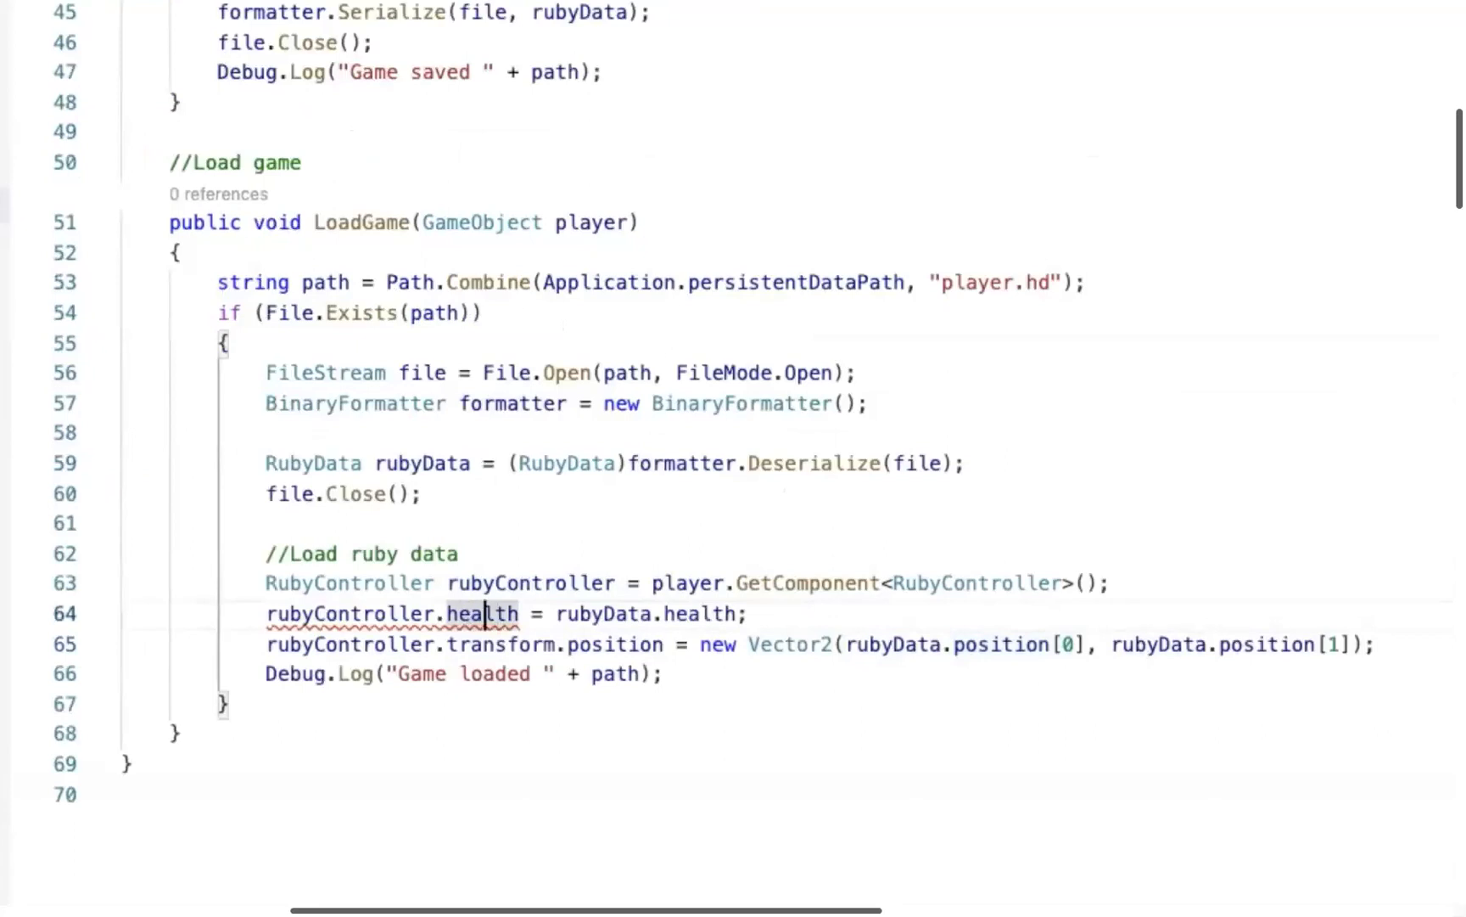
scroll(479, 340, up, 15)
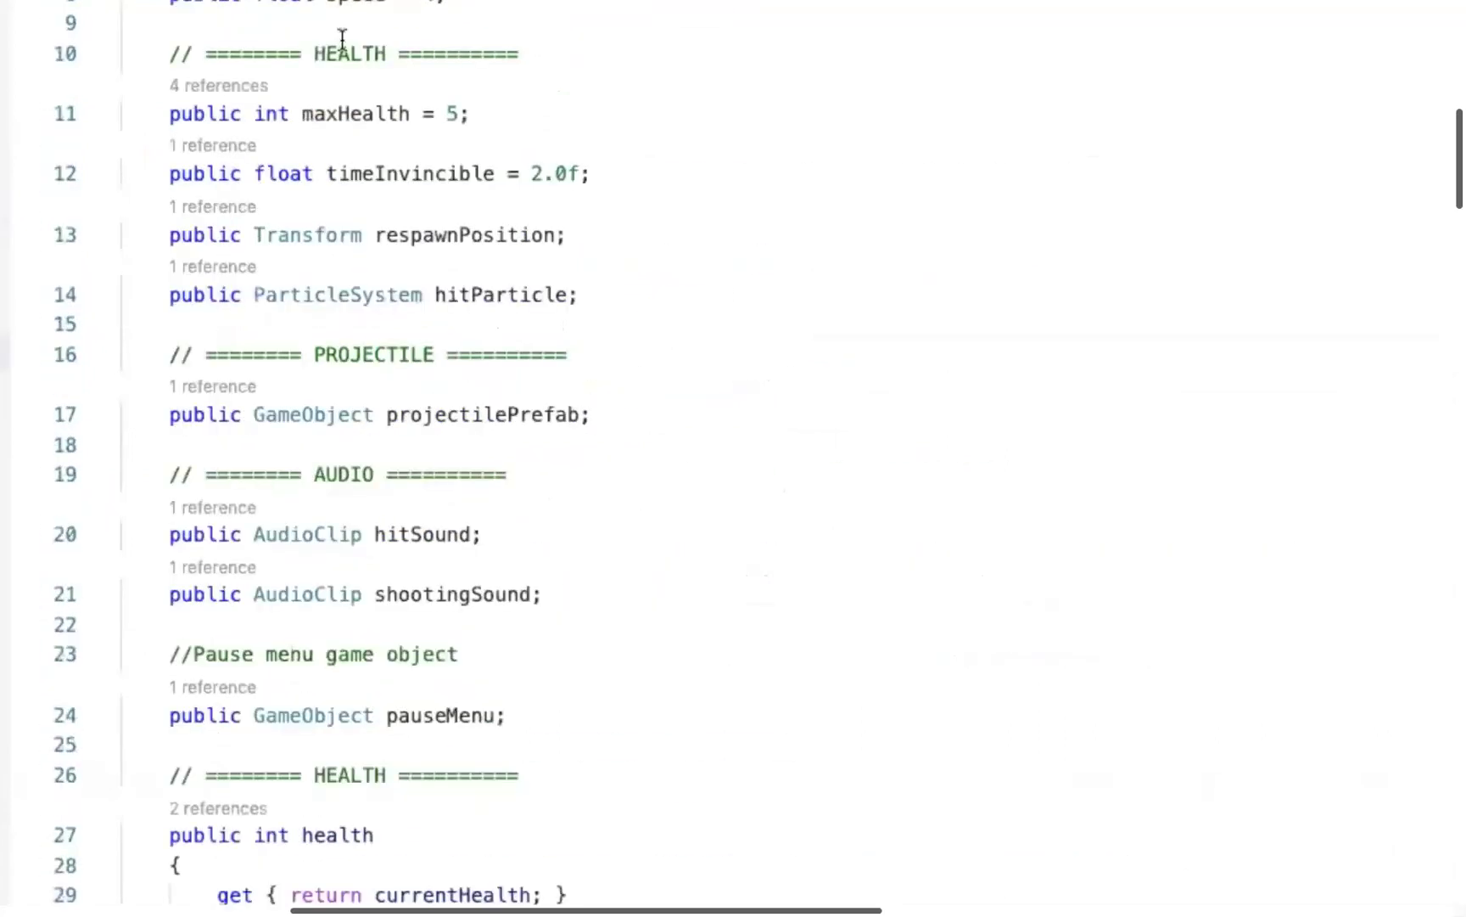
scroll(367, 806, down, 5)
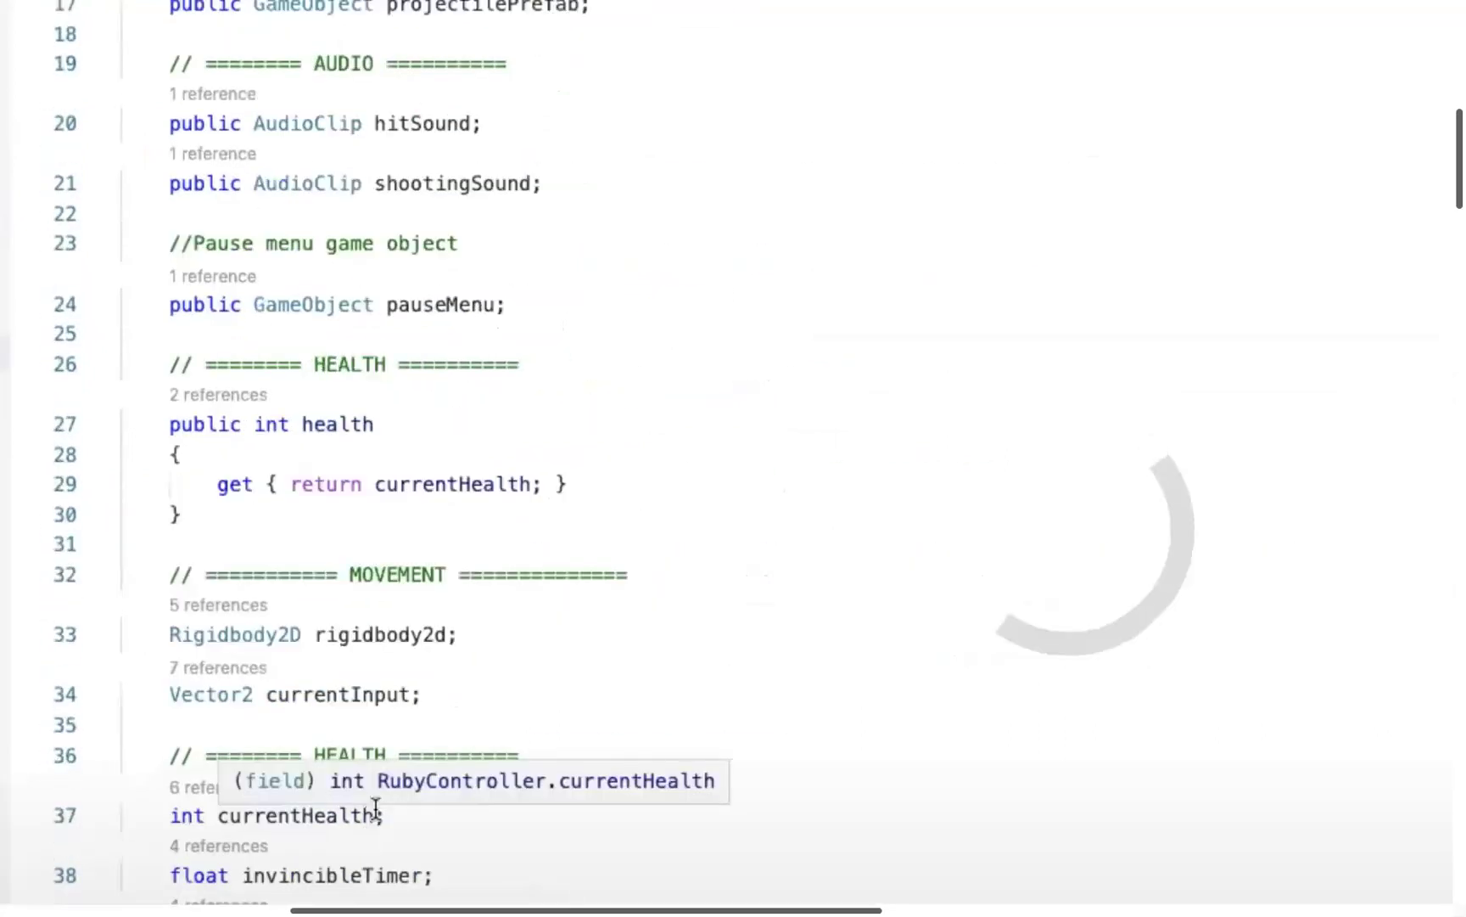
click(690, 485)
key(Return)
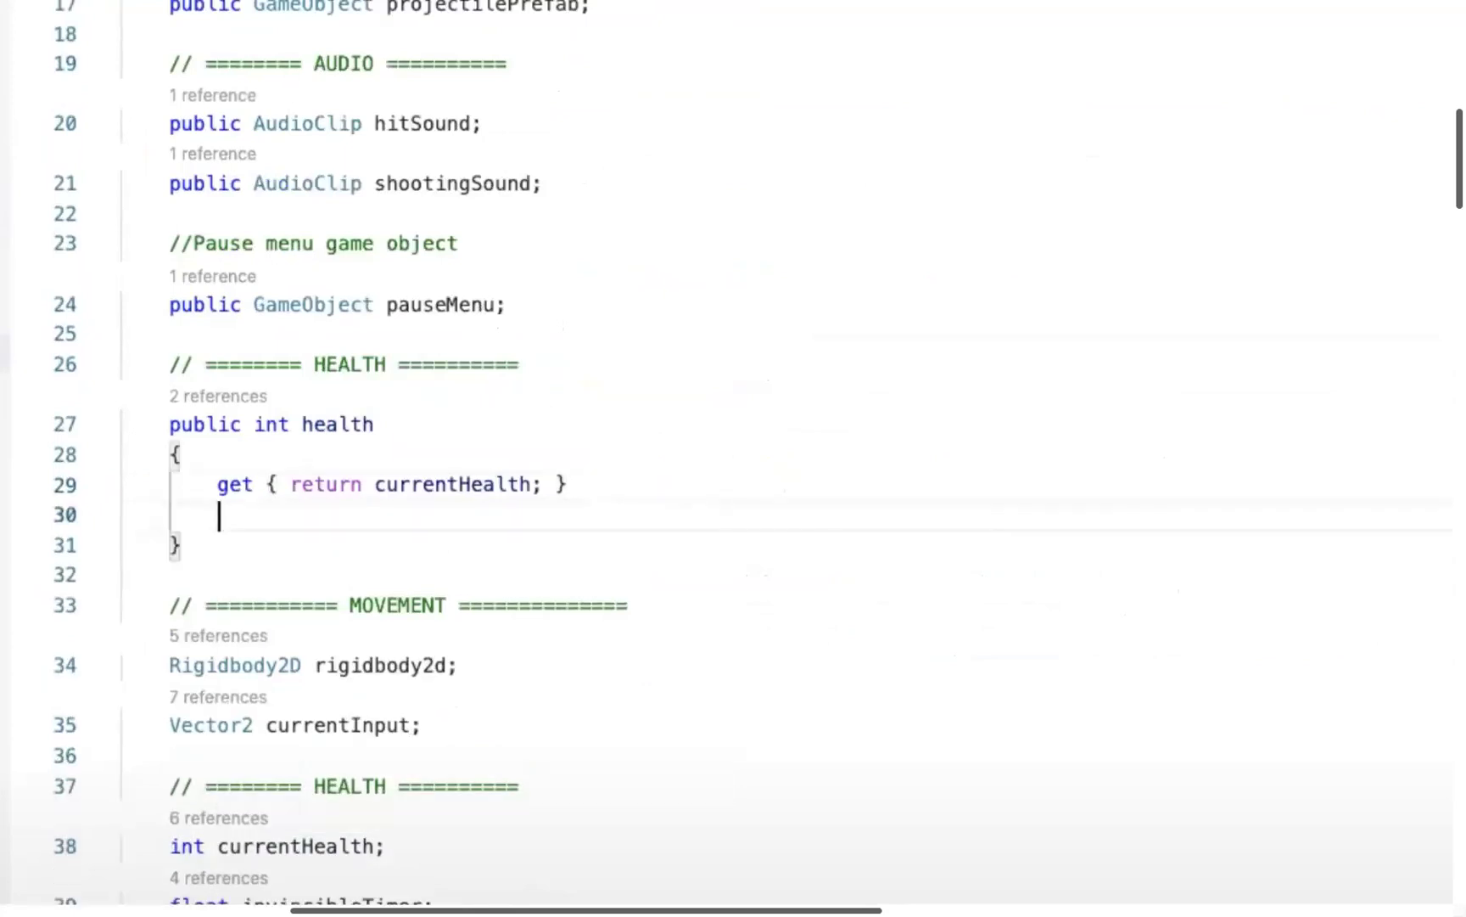
text(set)
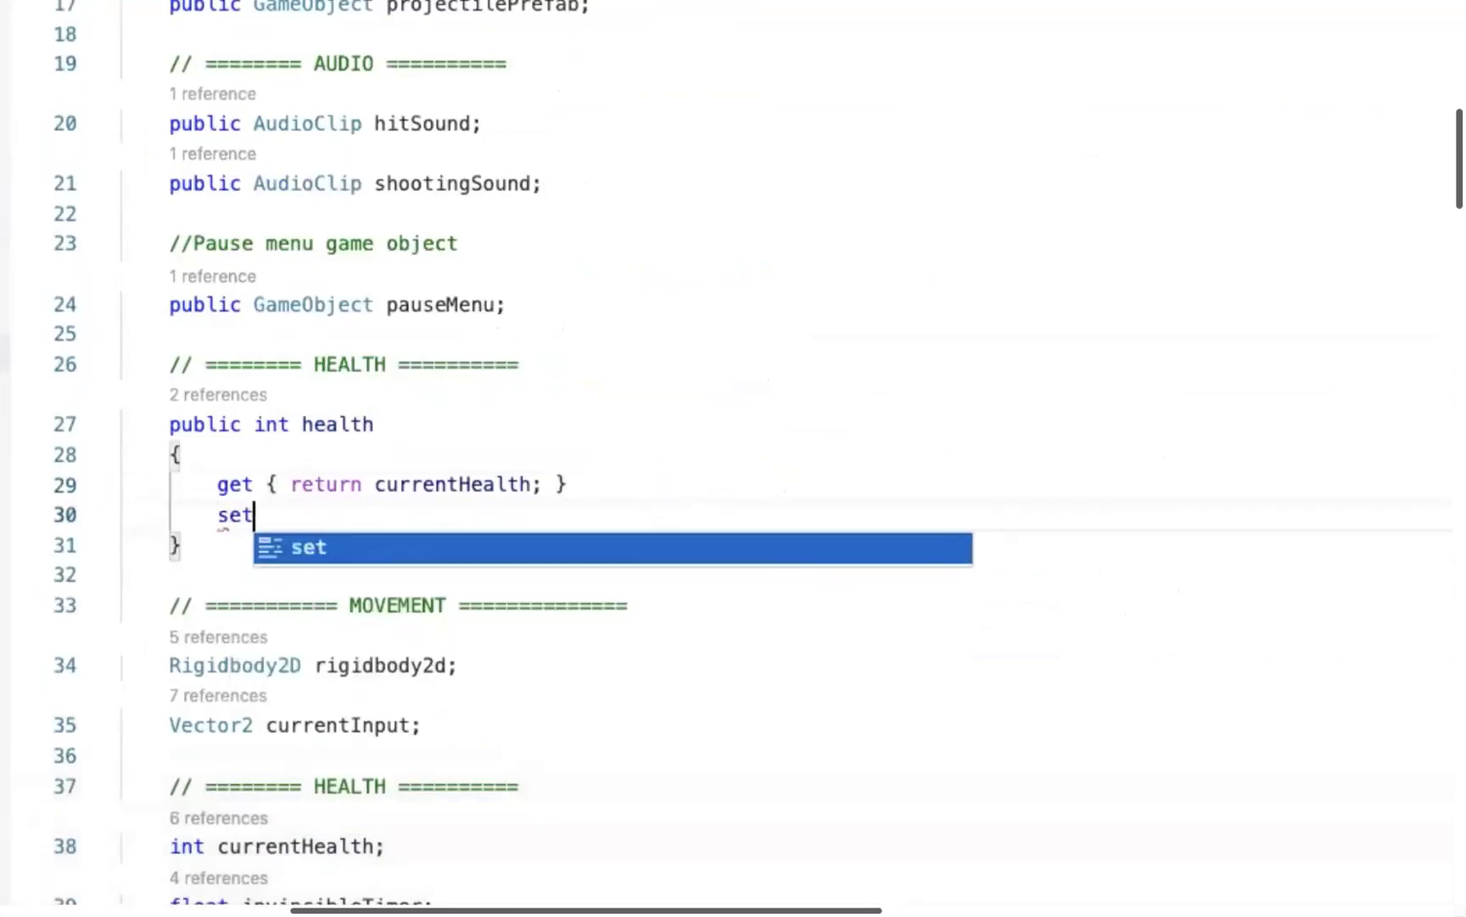
key(Return)
text({)
key(Return)
text(currentHealth = value;)
key(Return)
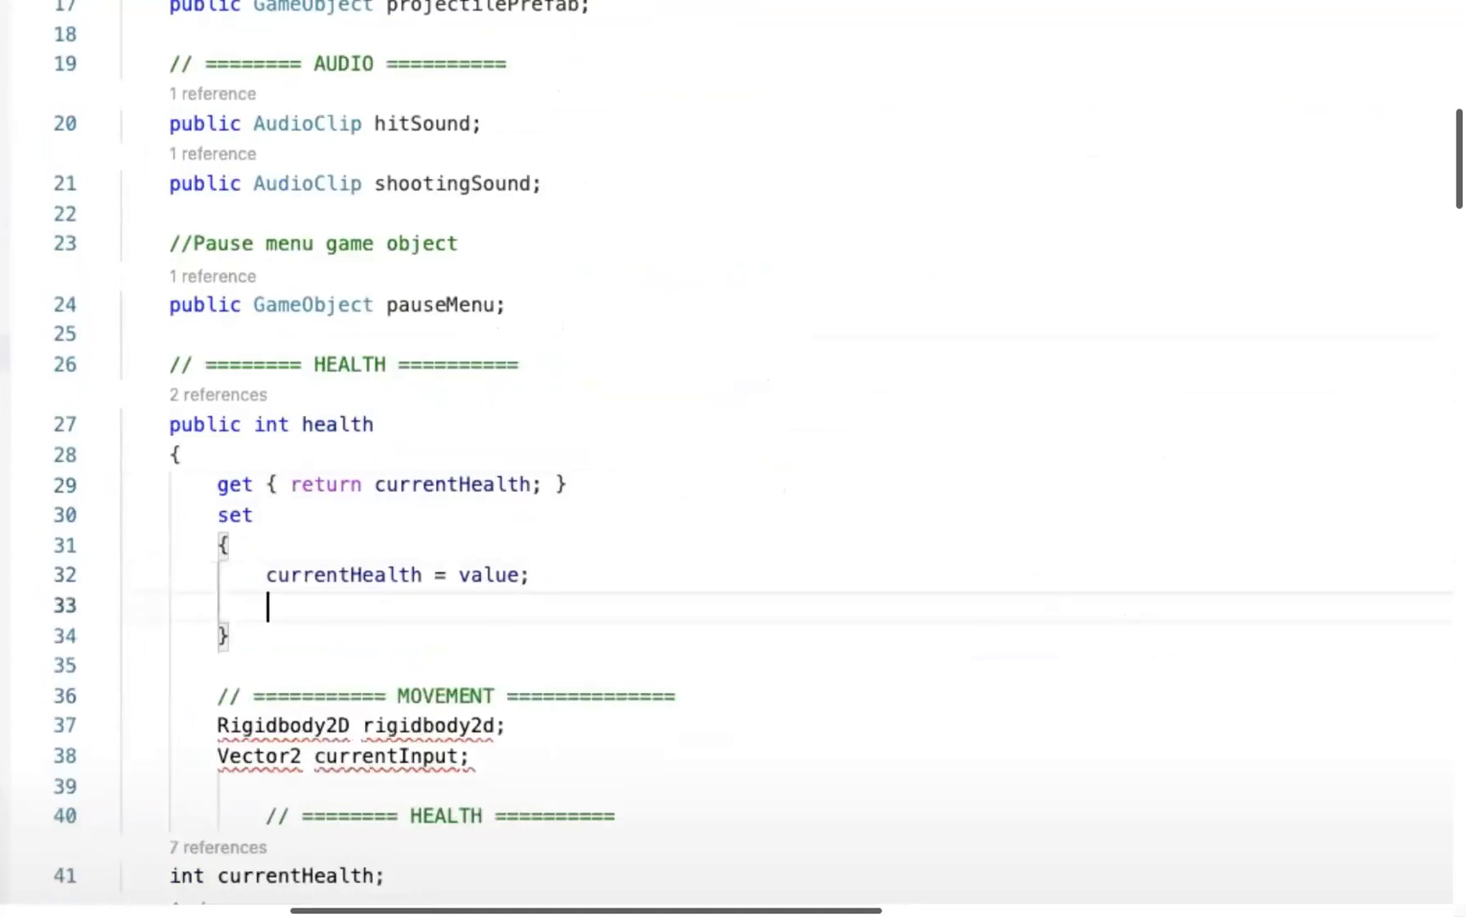
text(})
Fix the setter's closing brace and return to Unity to reload scripts.
key(ctrl+z)
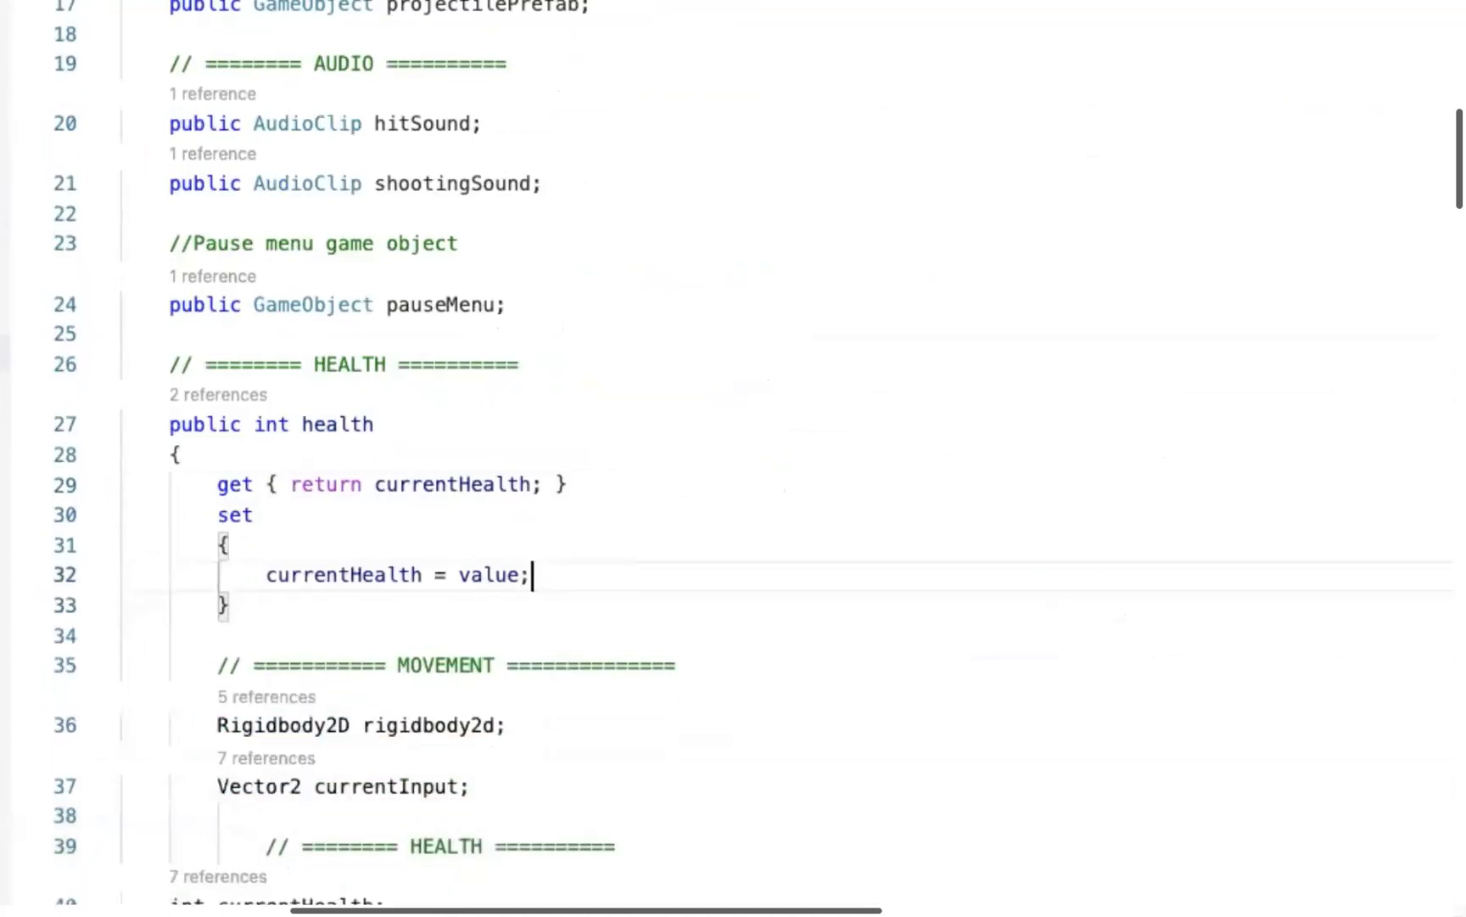
key(Down)
key(Return)
text(})
click(500, 604)
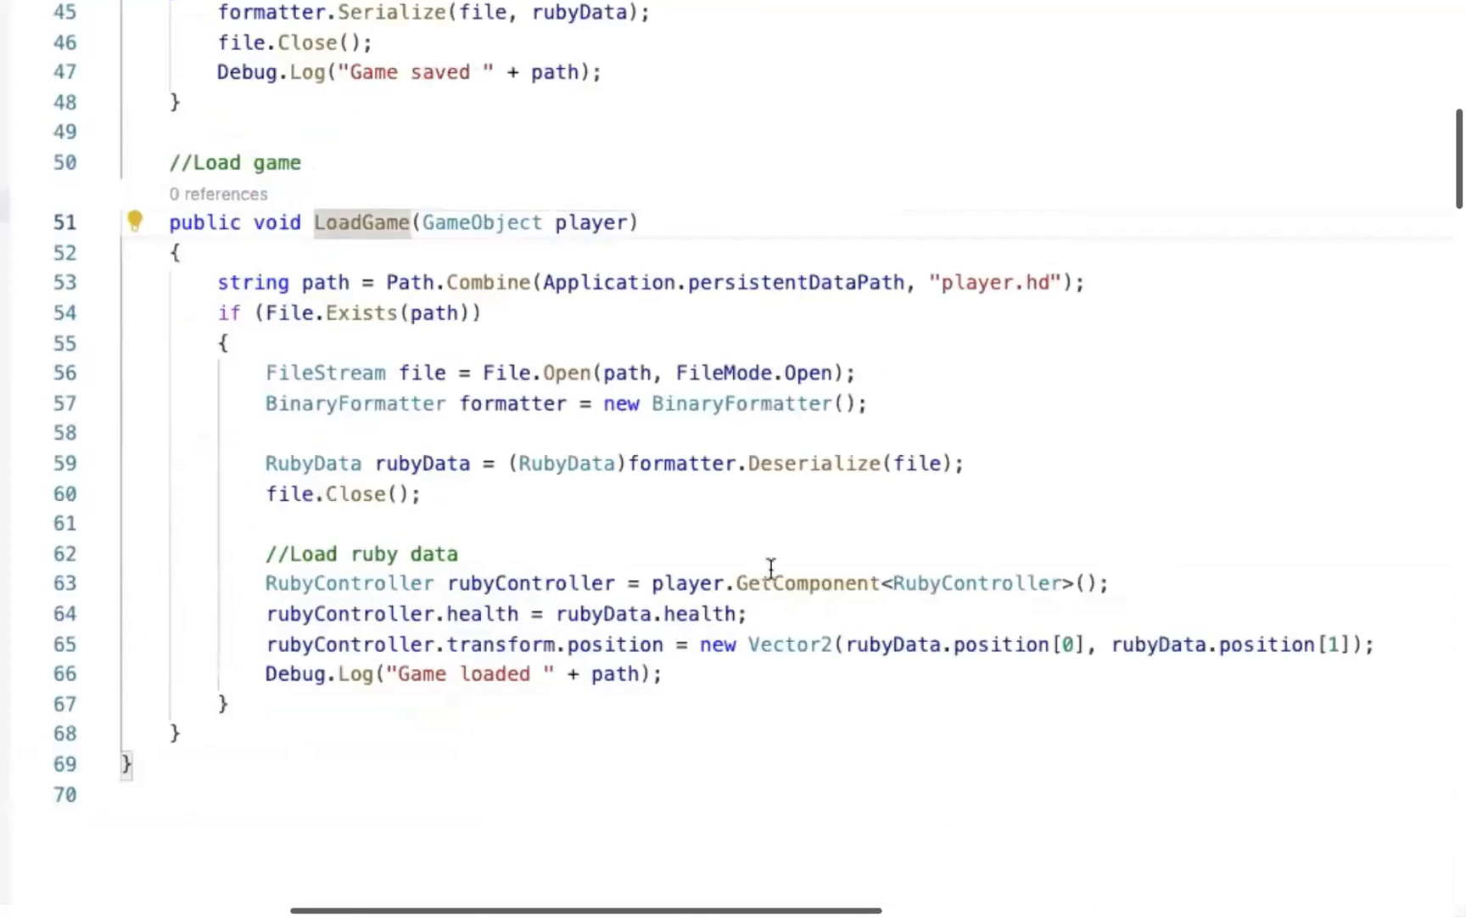
click(664, 673)
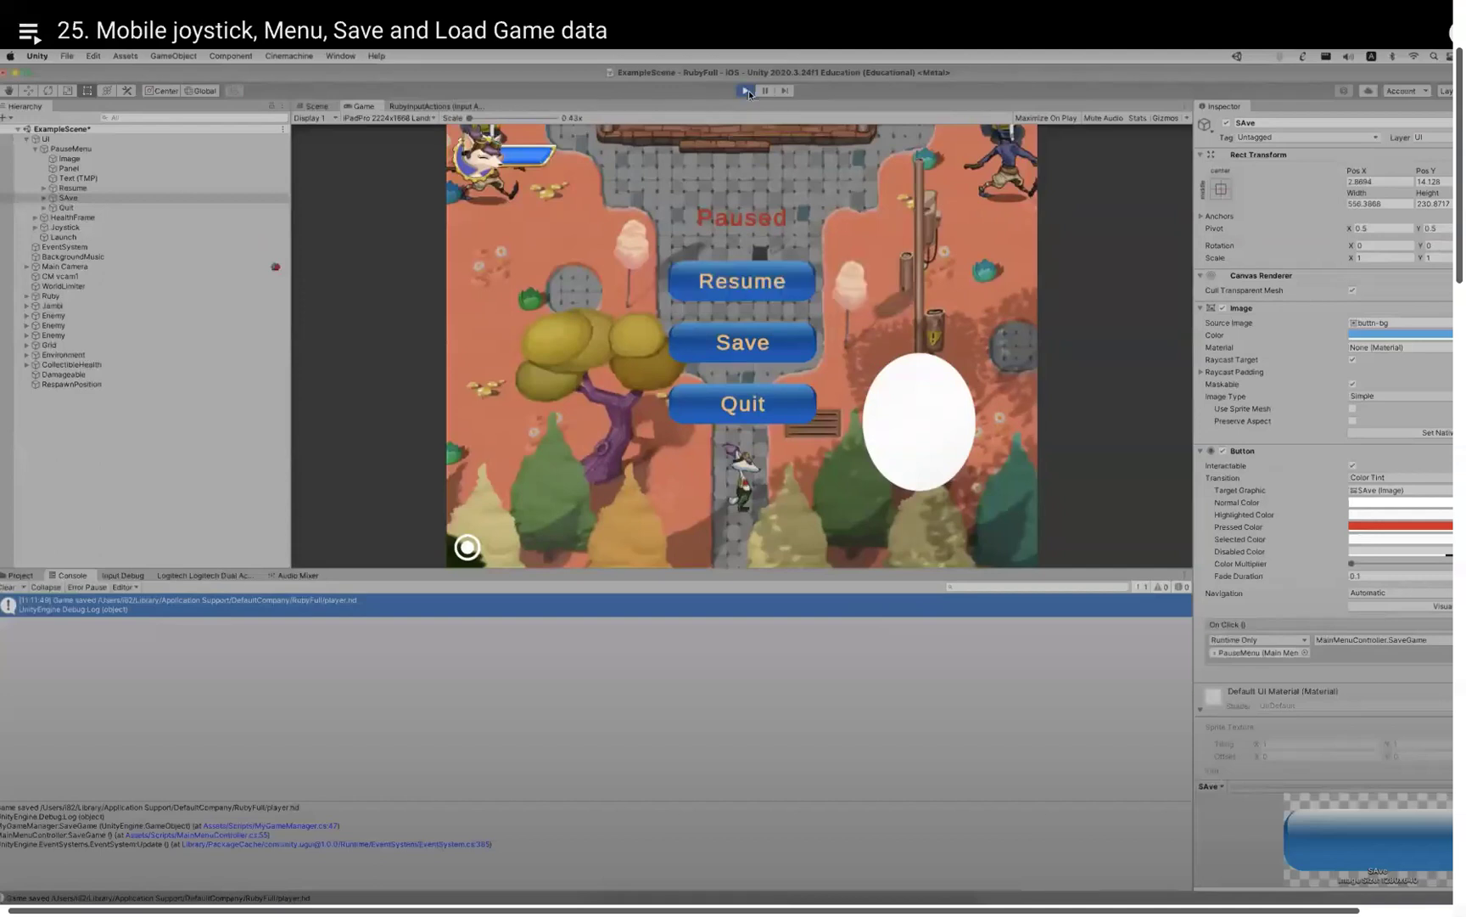
Restart Play, walk Ruby up and left, save from the pause menu, then stop Play.
click(746, 90)
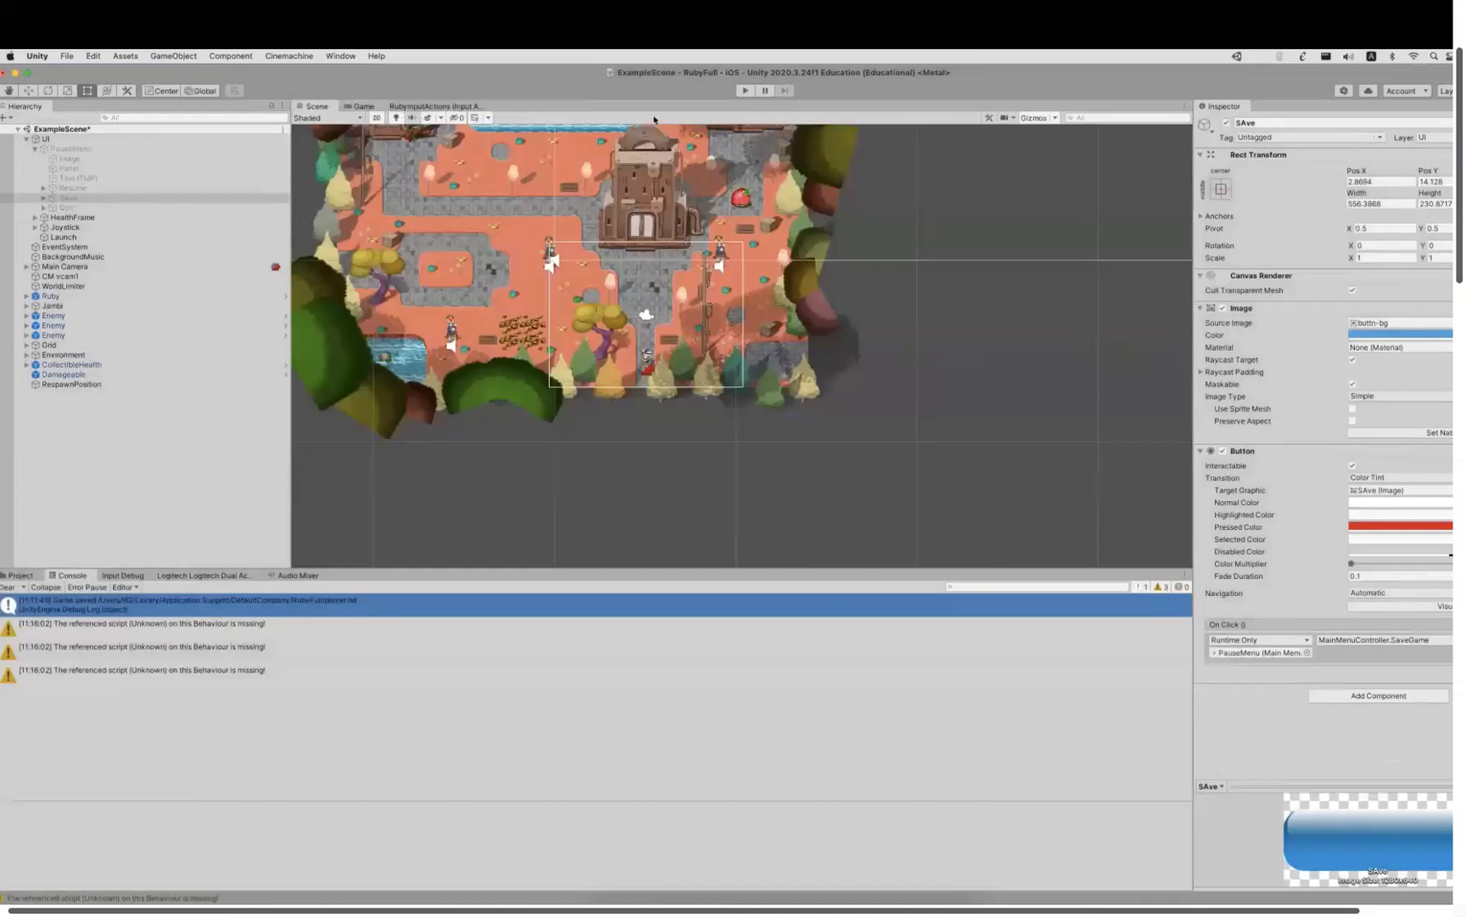
click(746, 90)
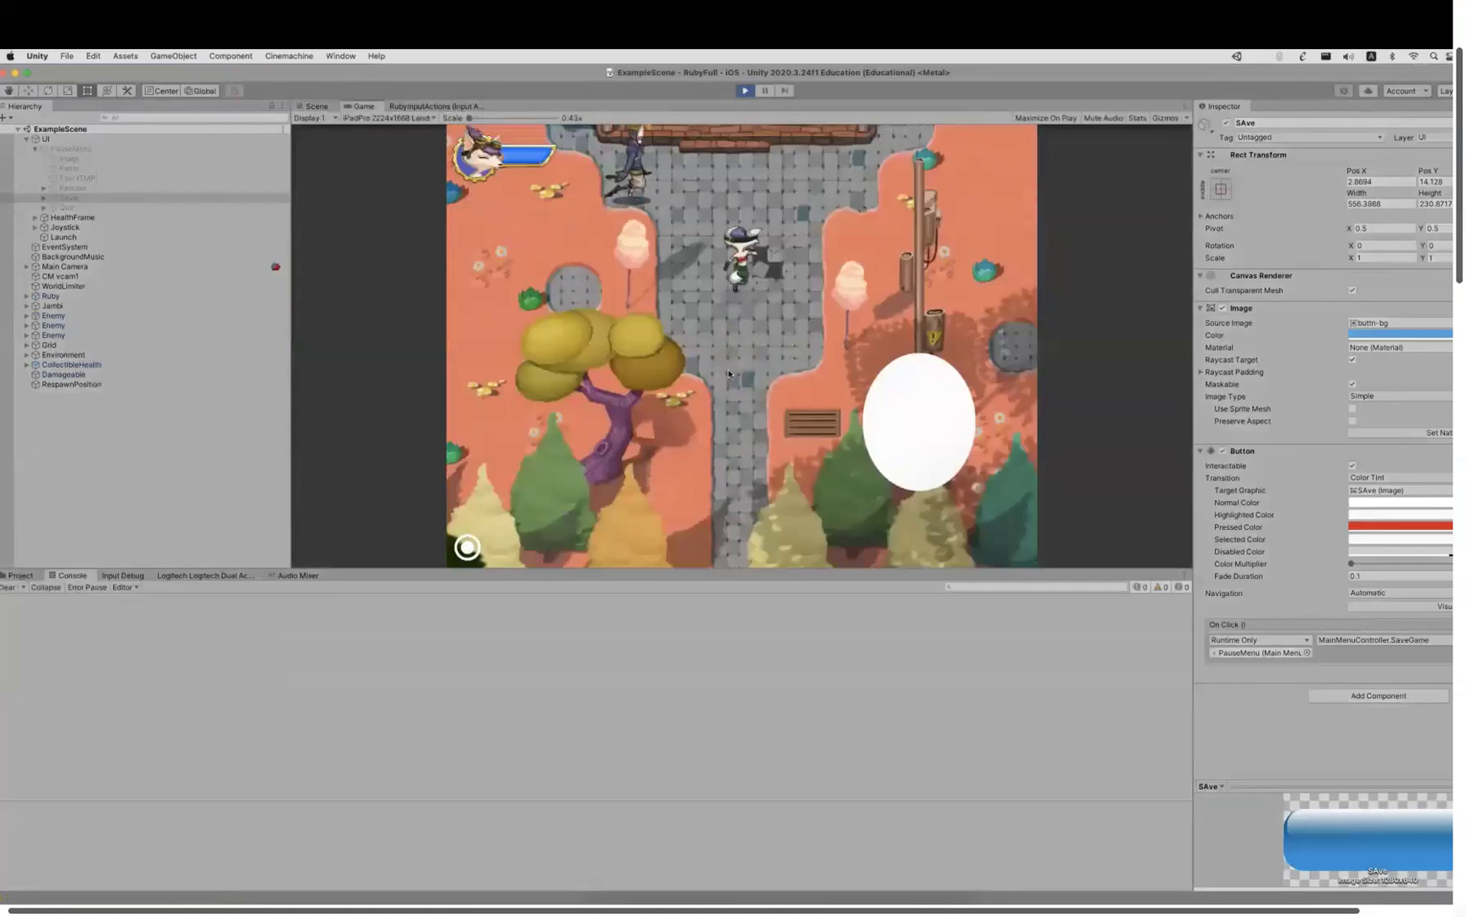
key(Up)
key(Left)
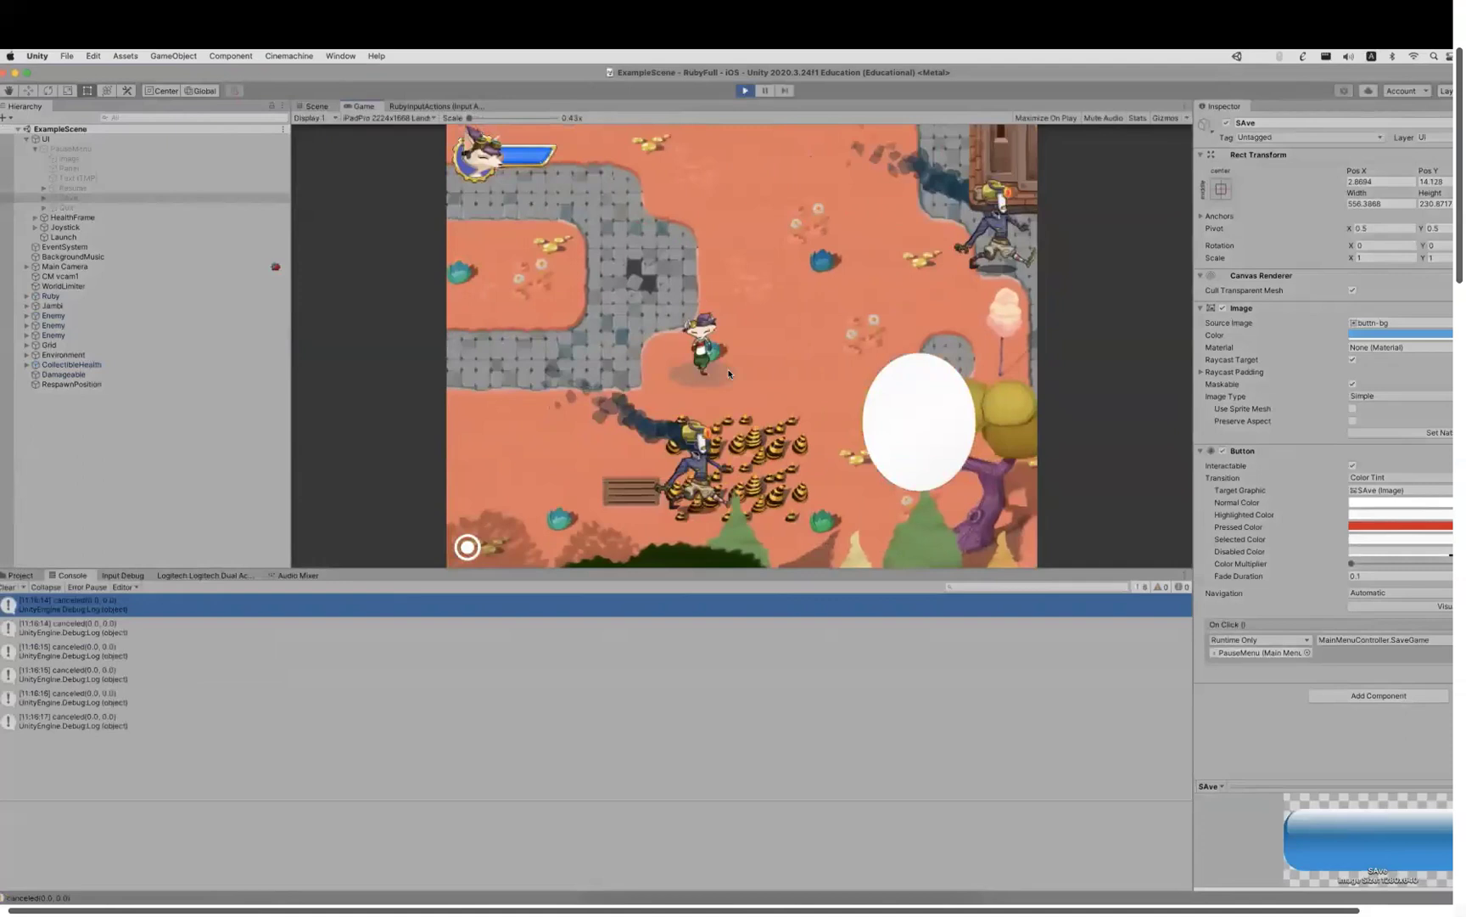
key(Down)
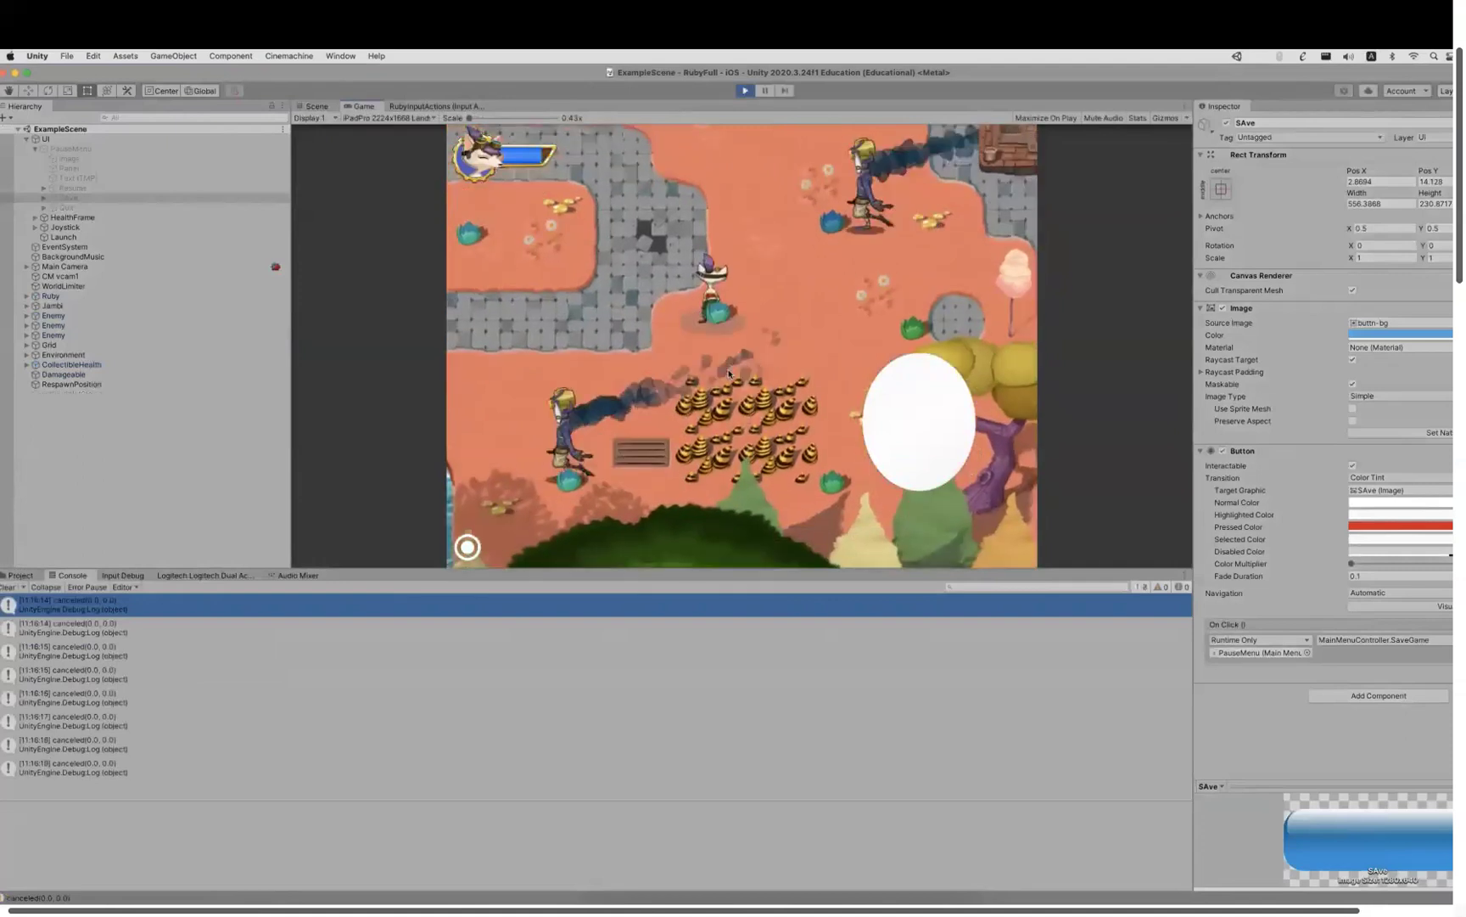
key(Left)
key(Up)
key(Escape)
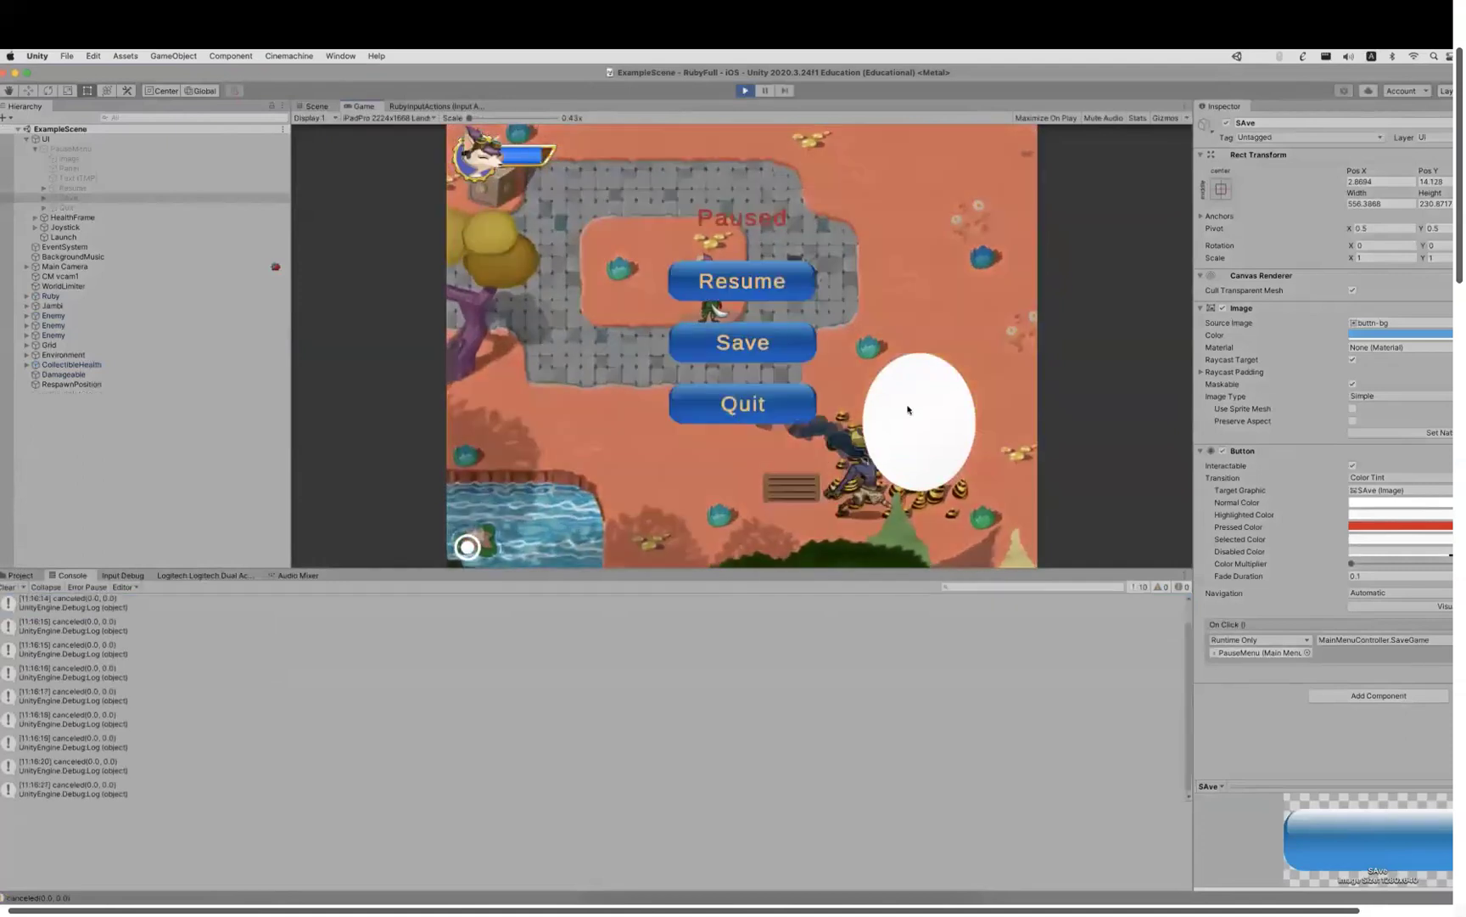
click(764, 344)
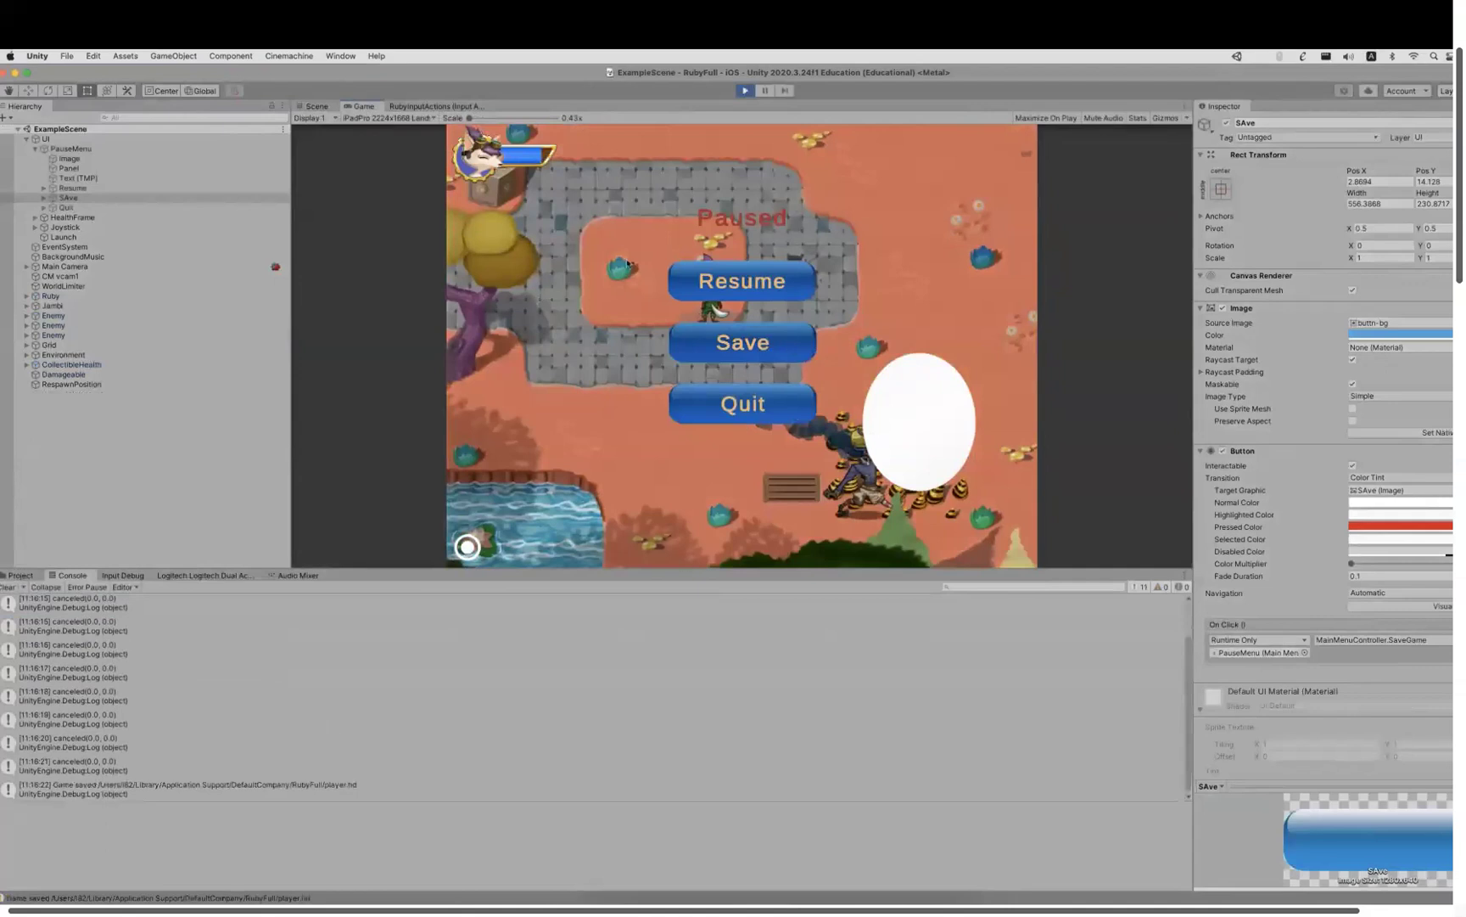
click(746, 90)
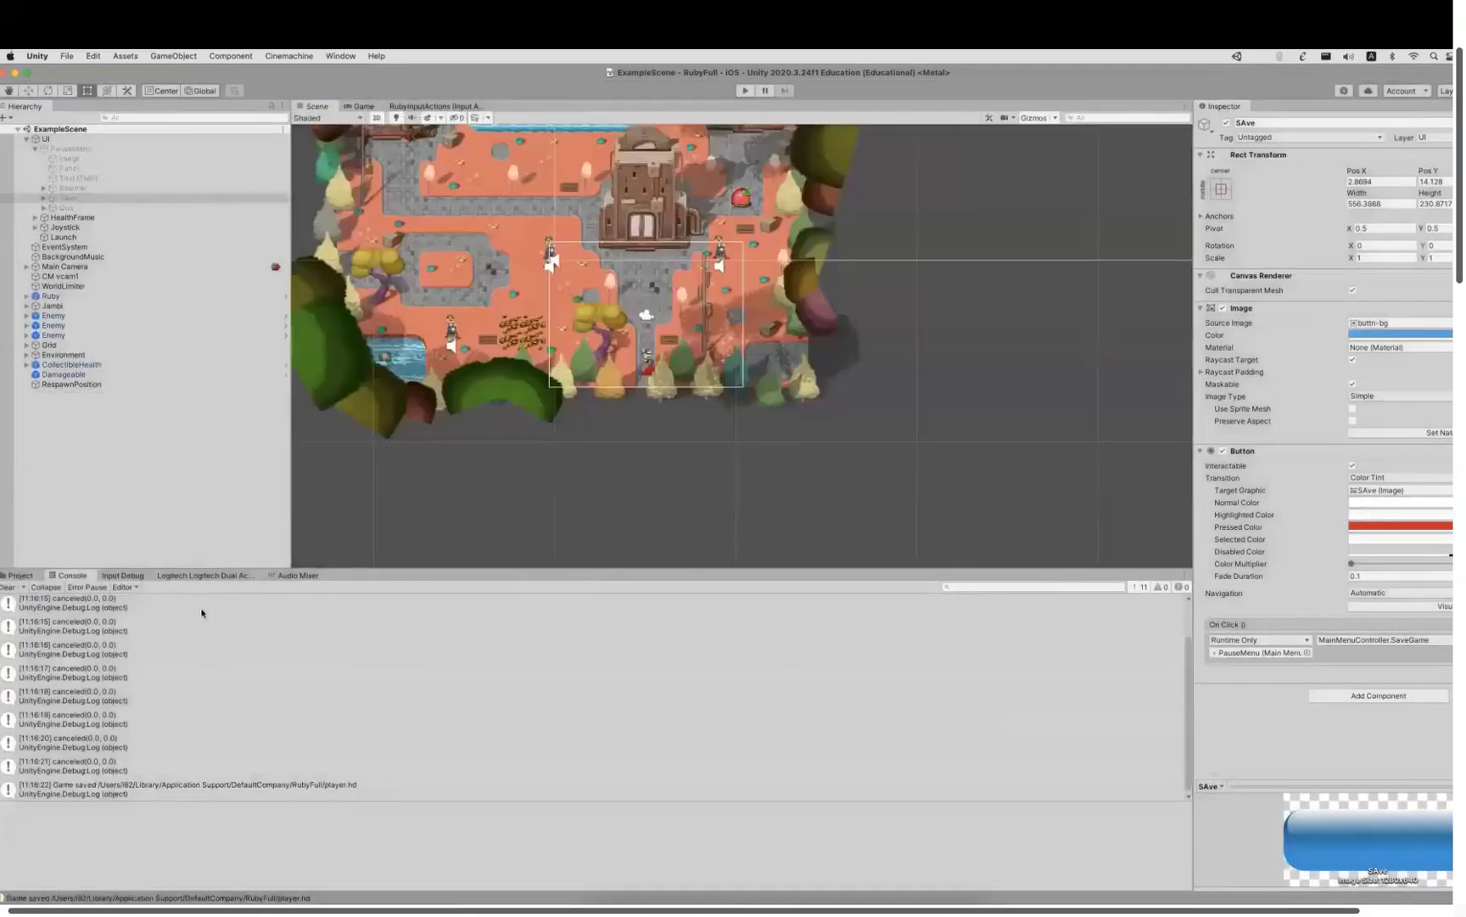
key(super+Tab)
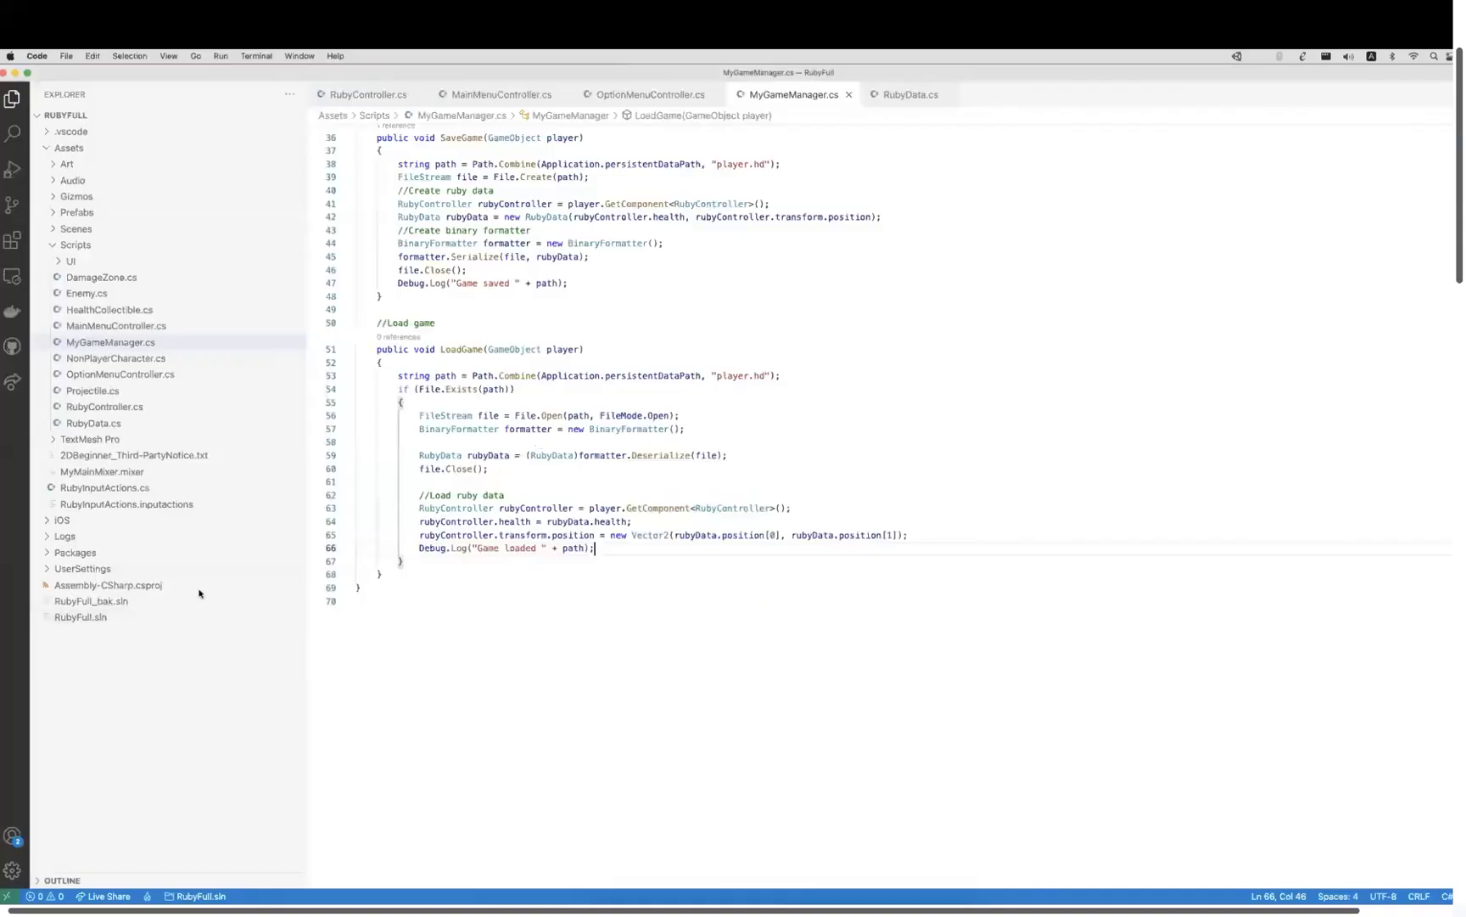
Open the Menu scene from Assets/Scenes and activate the MainMenu object under Canvas.
key(super+Tab)
click(20, 575)
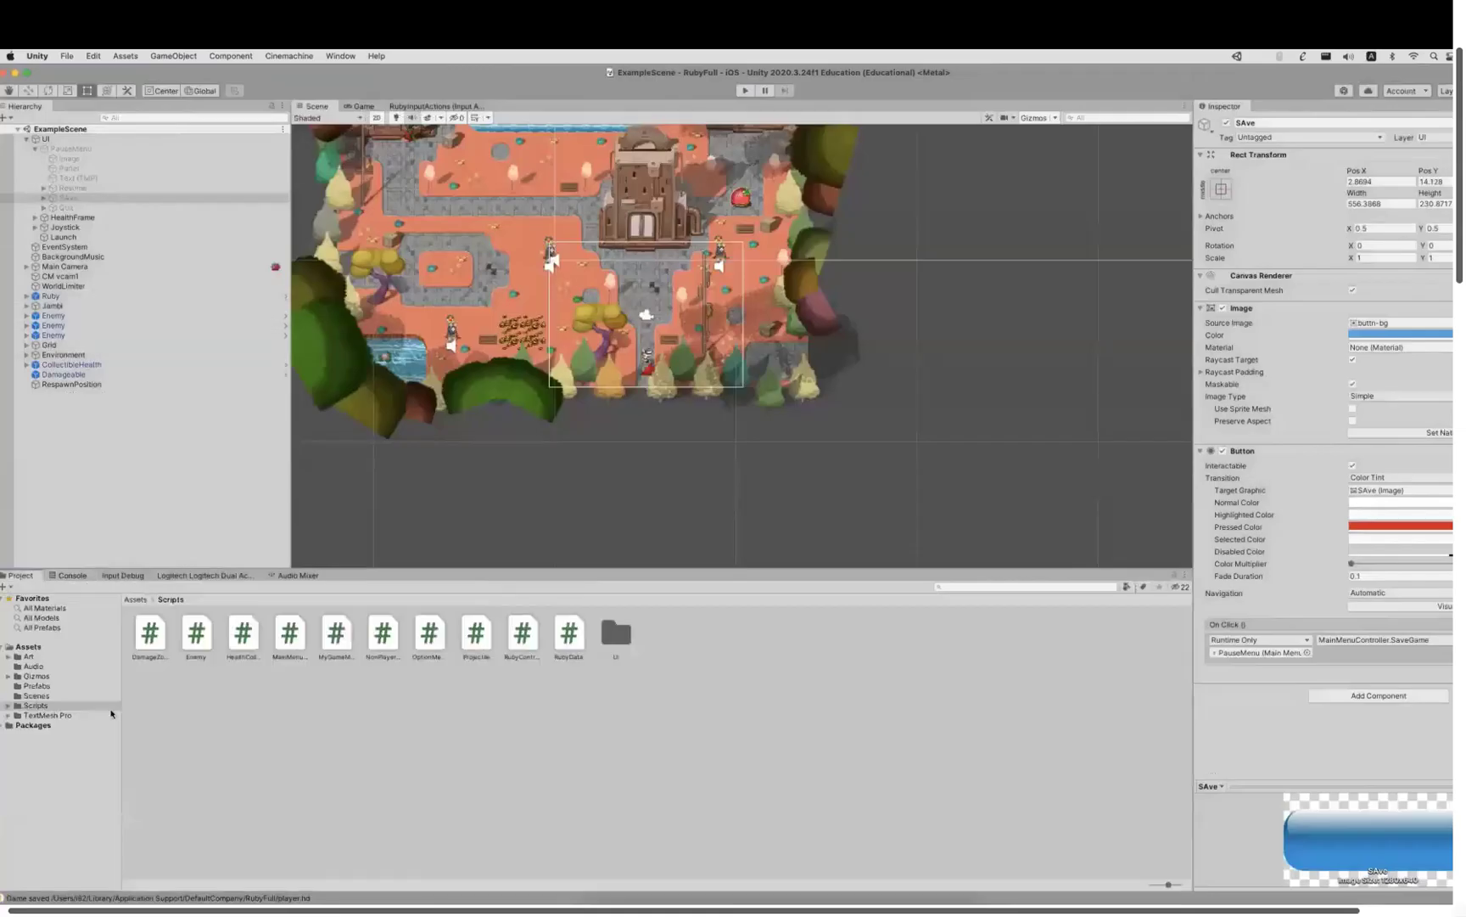
click(95, 695)
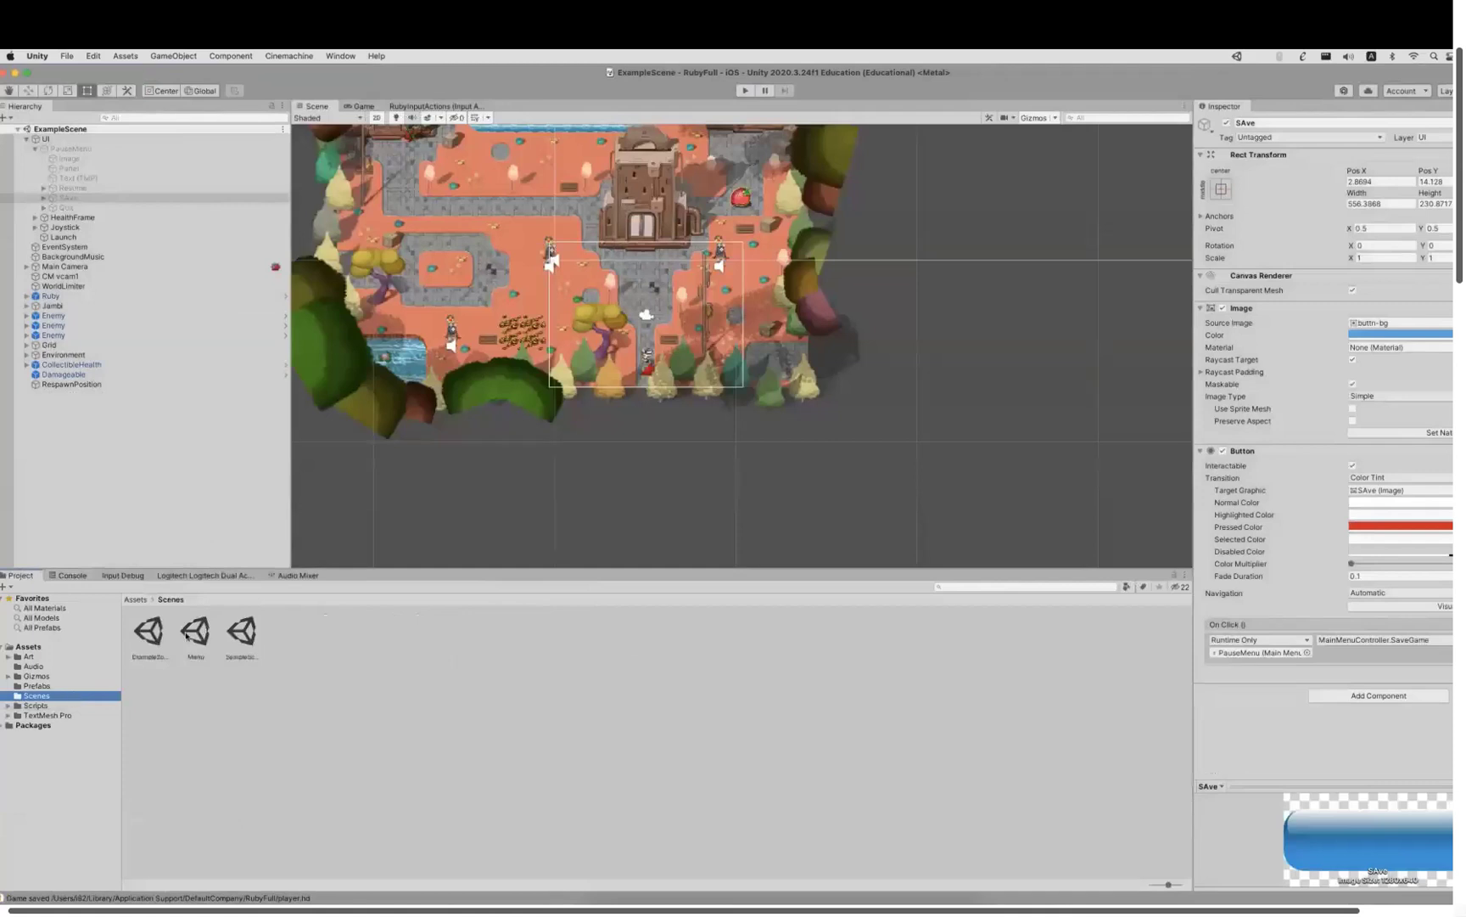
double_click(187, 634)
click(55, 150)
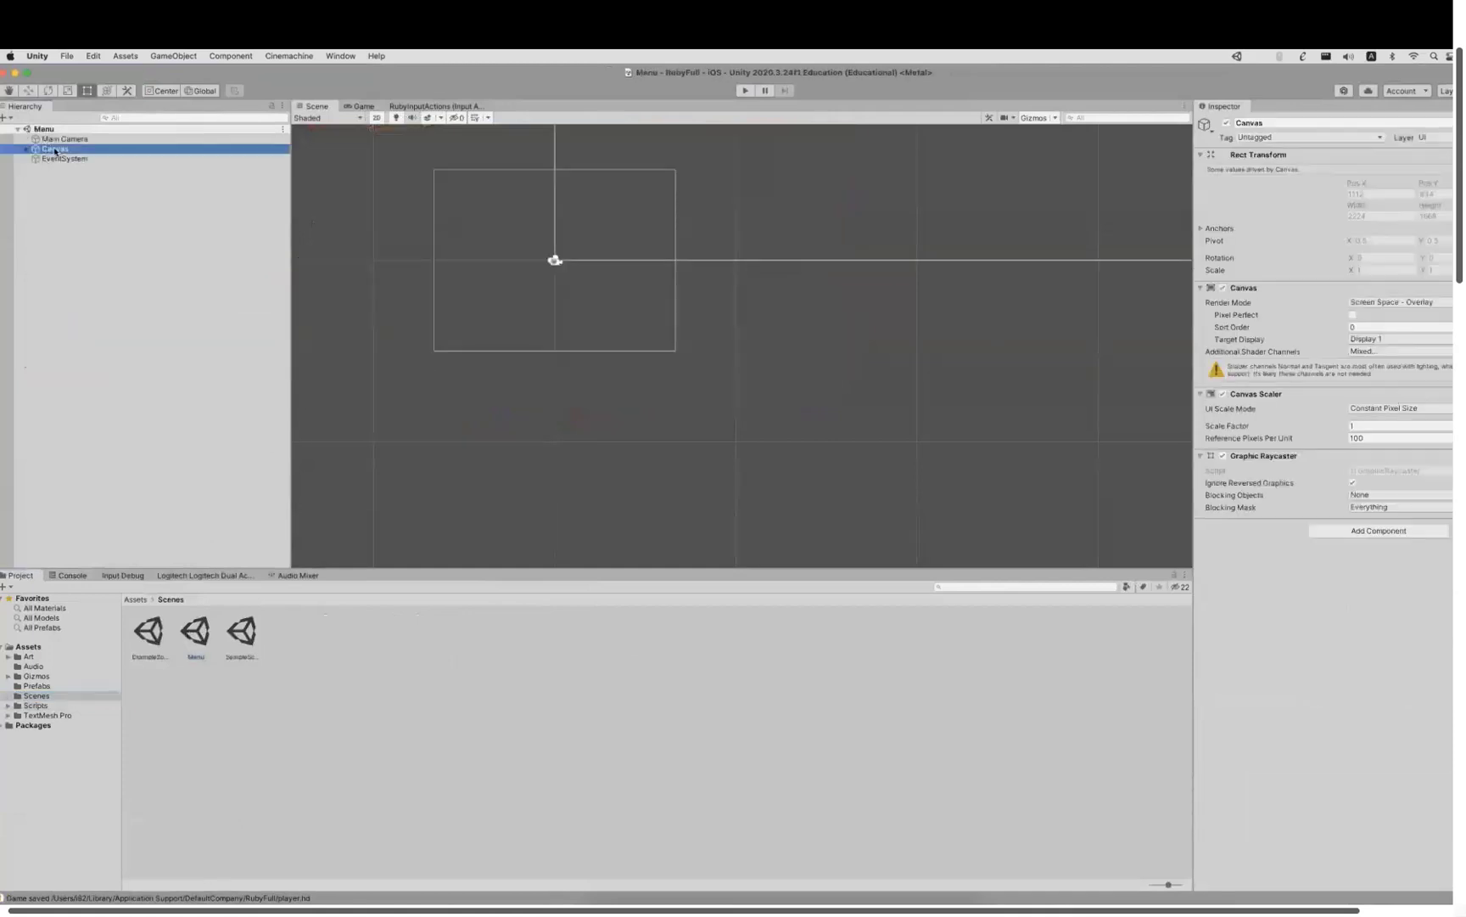
key(Right)
click(77, 169)
key(Right)
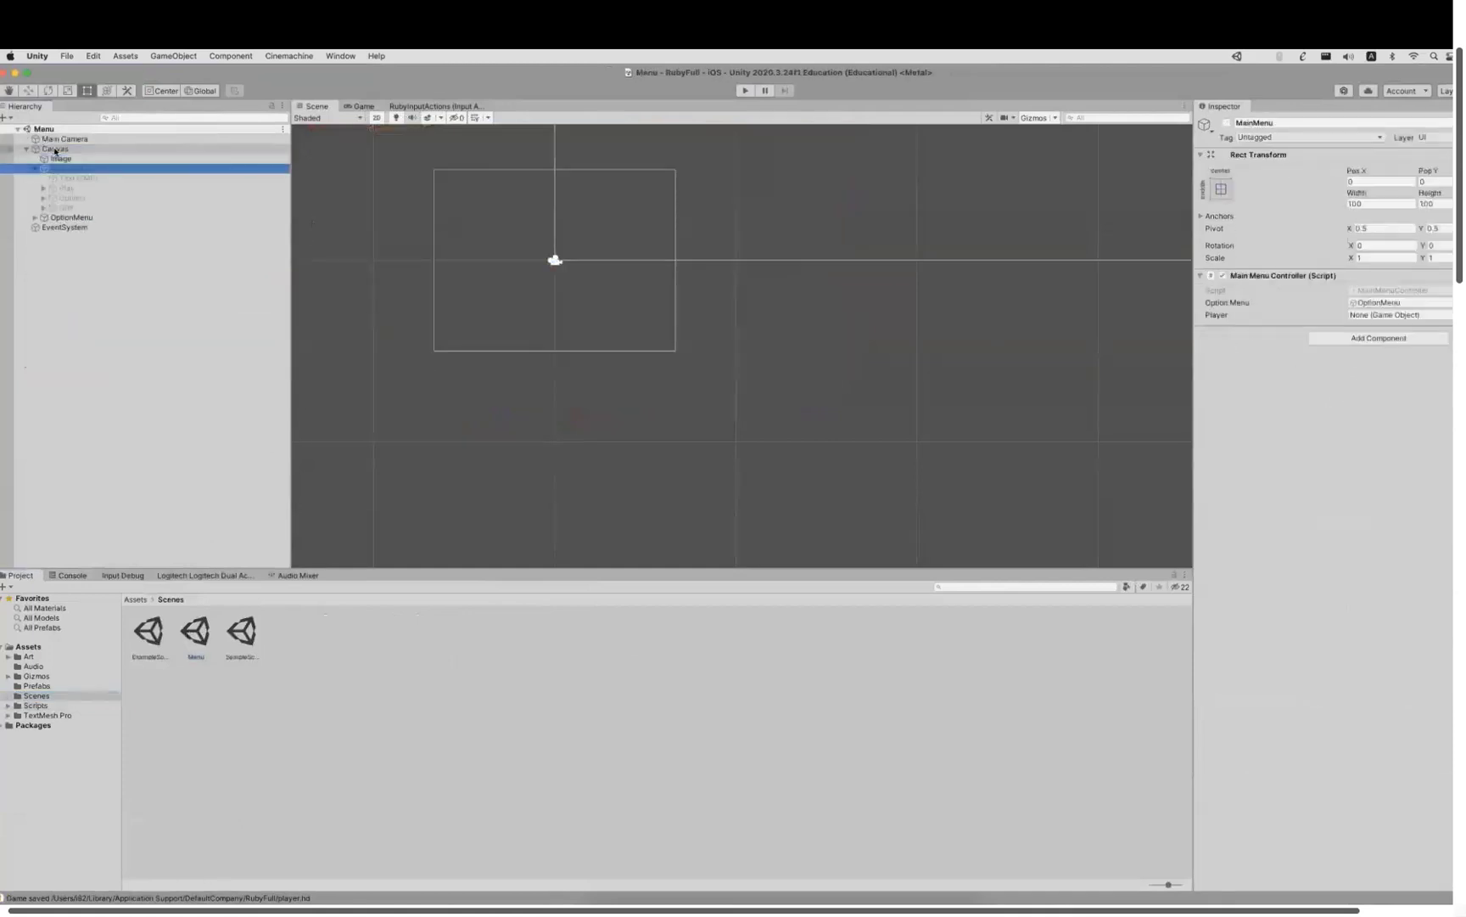
click(1226, 122)
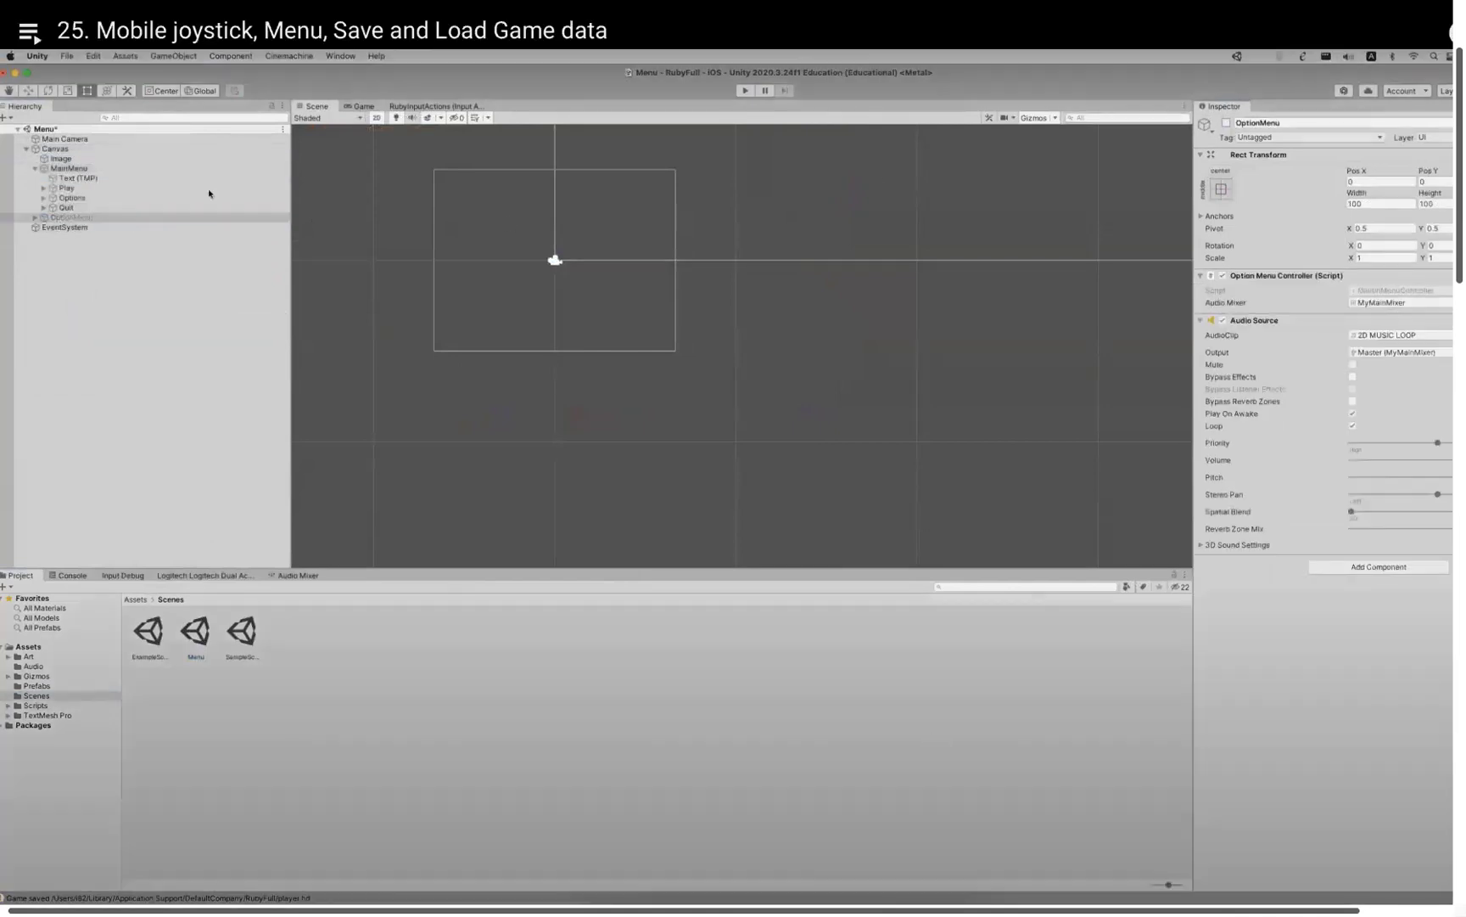
Test the main menu by starting a new game, stop Play, and select Options.
key(Right)
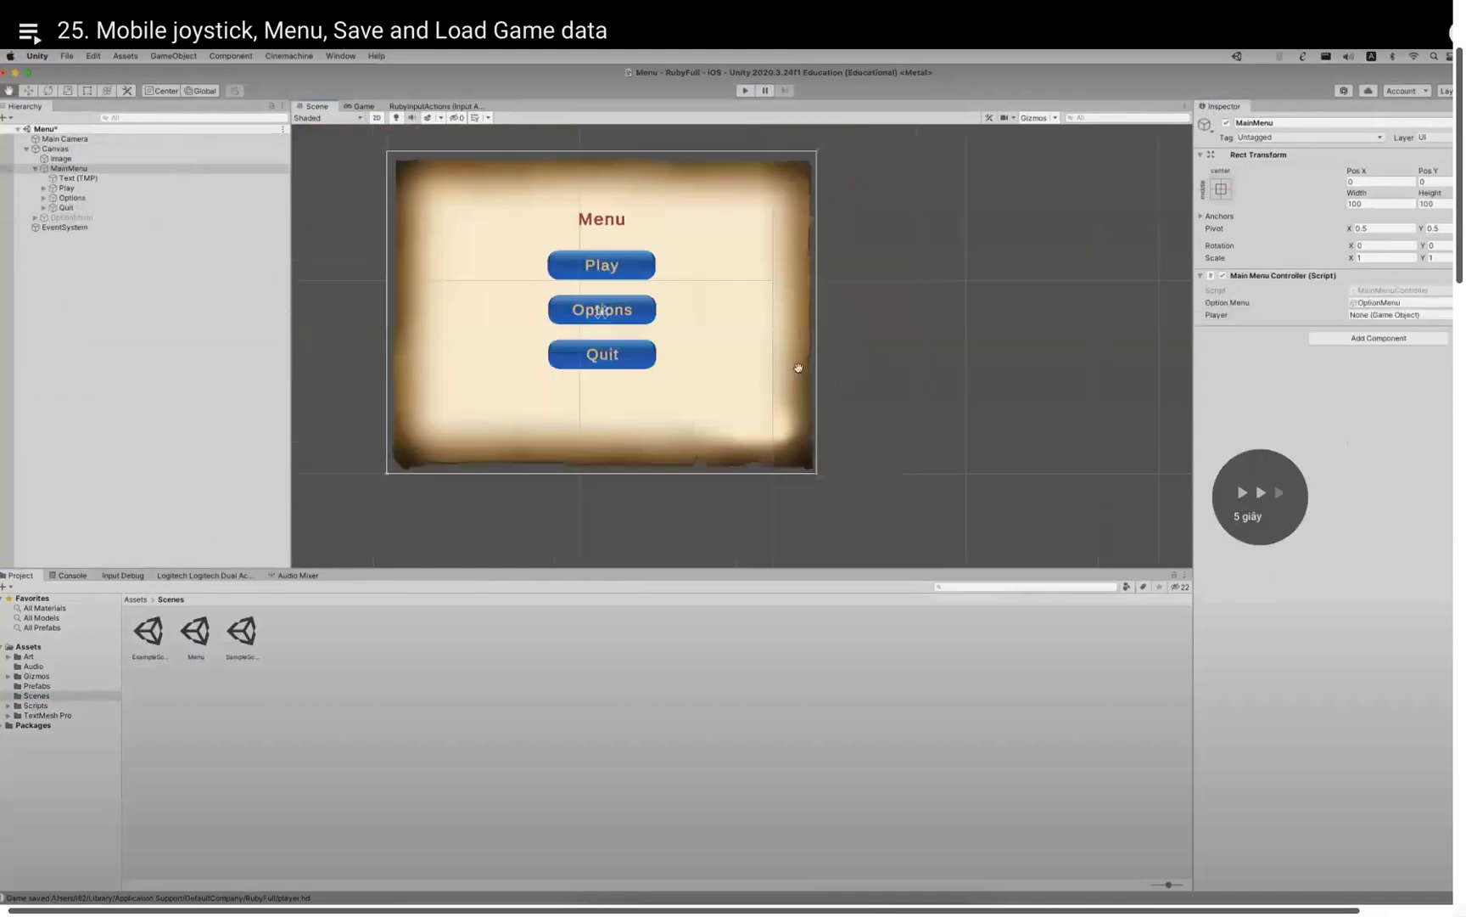
key(Right)
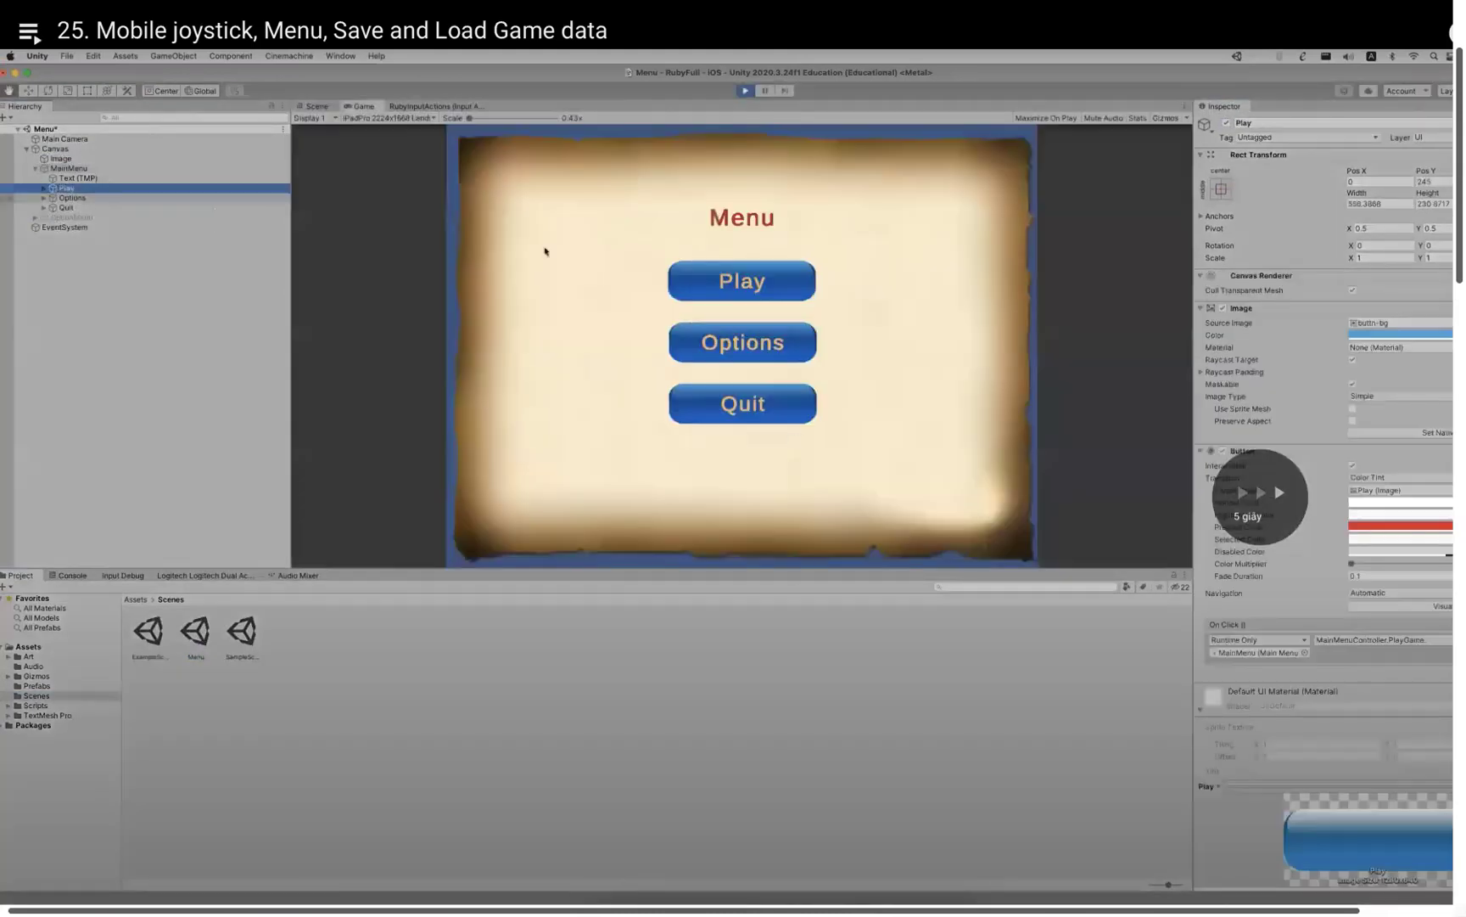
key(Right)
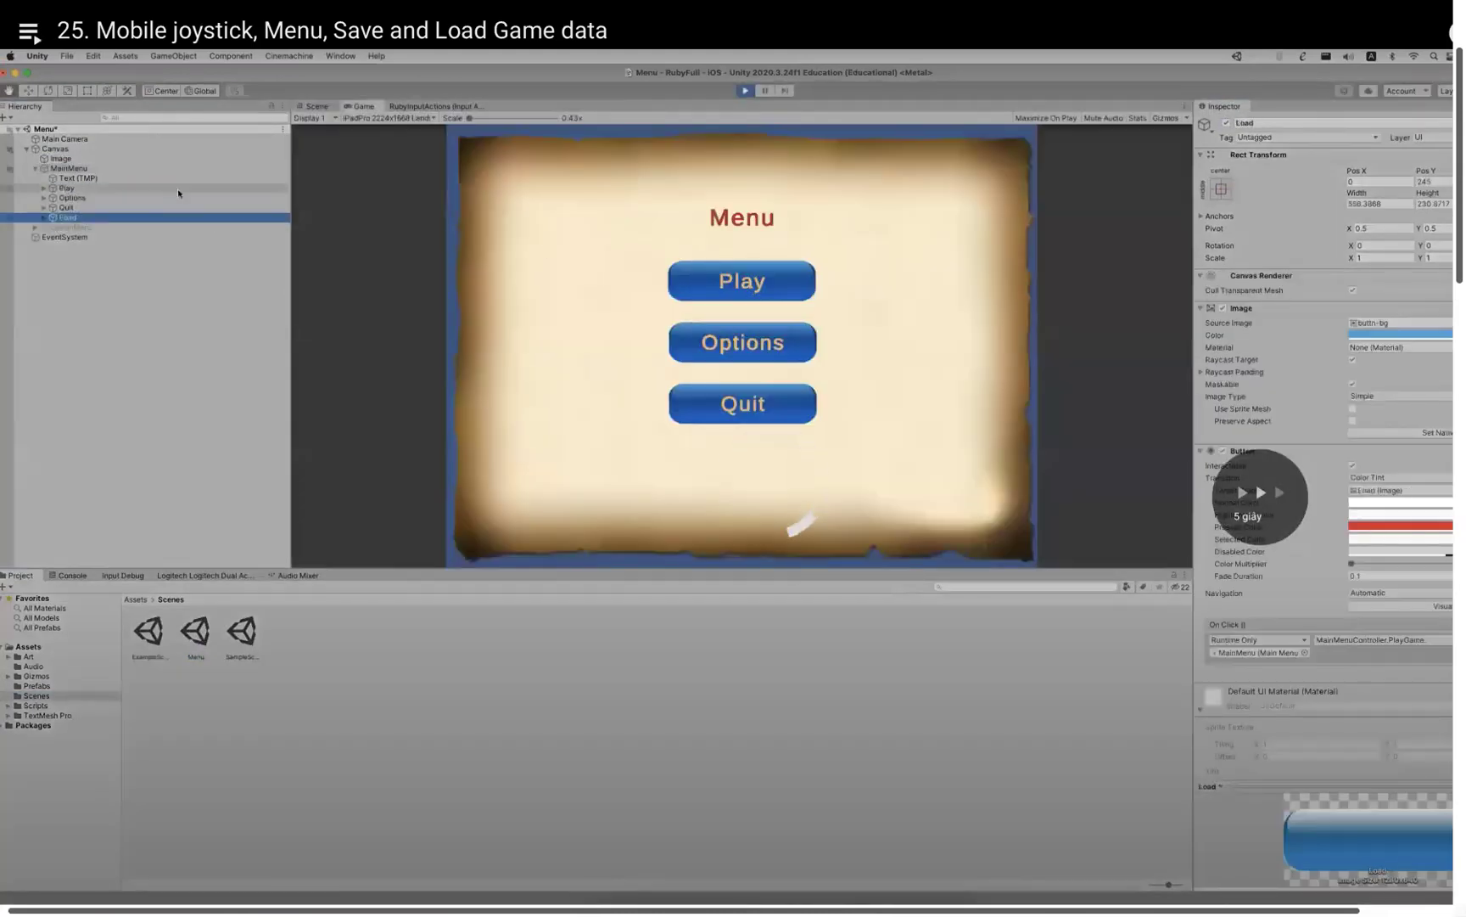
key(Right)
key(Left)
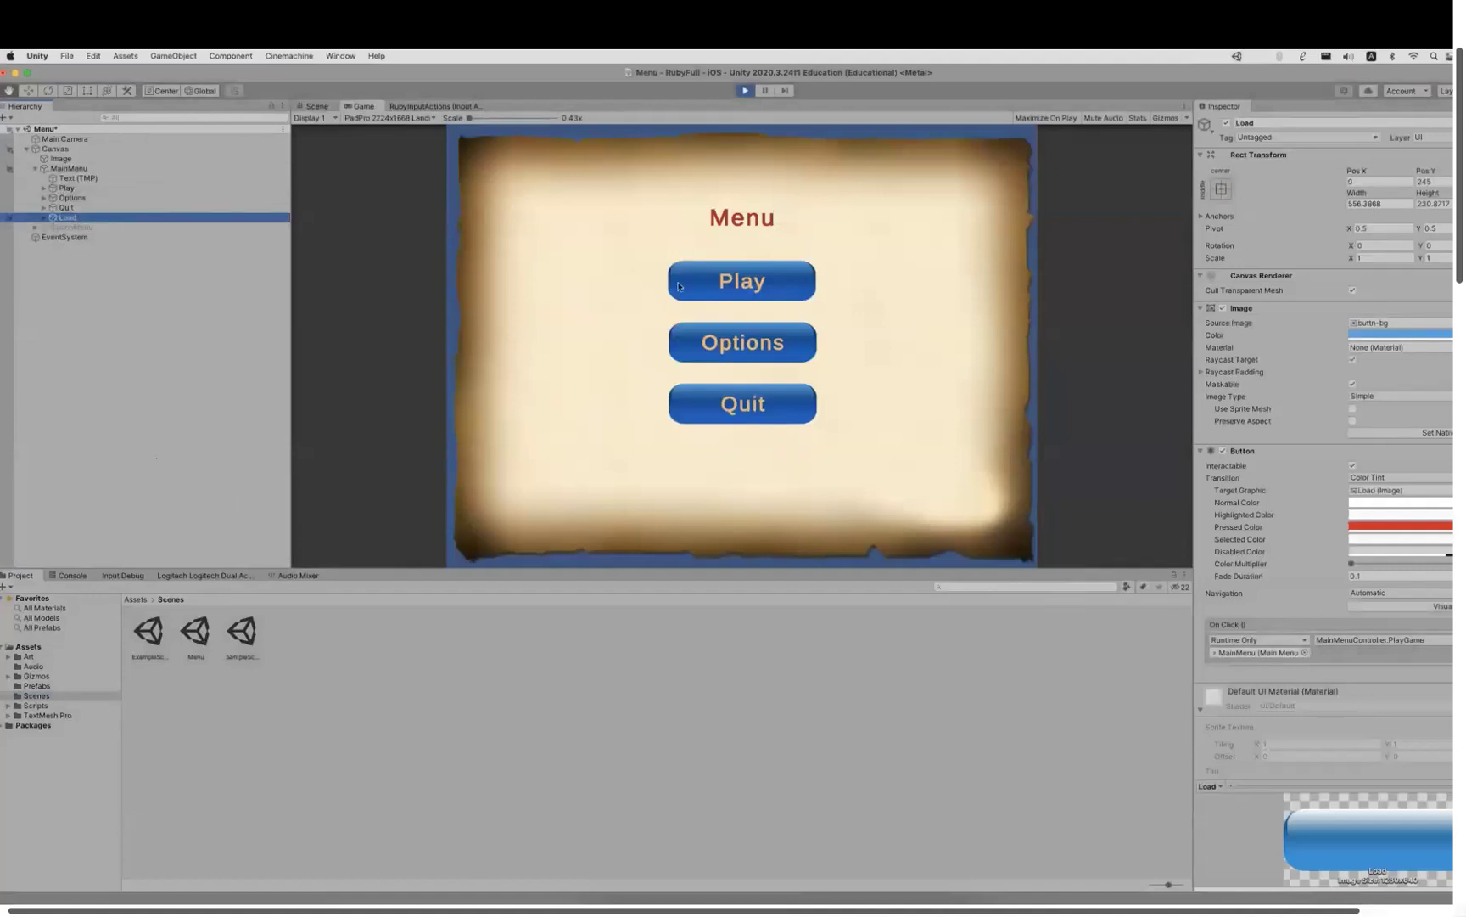
click(733, 289)
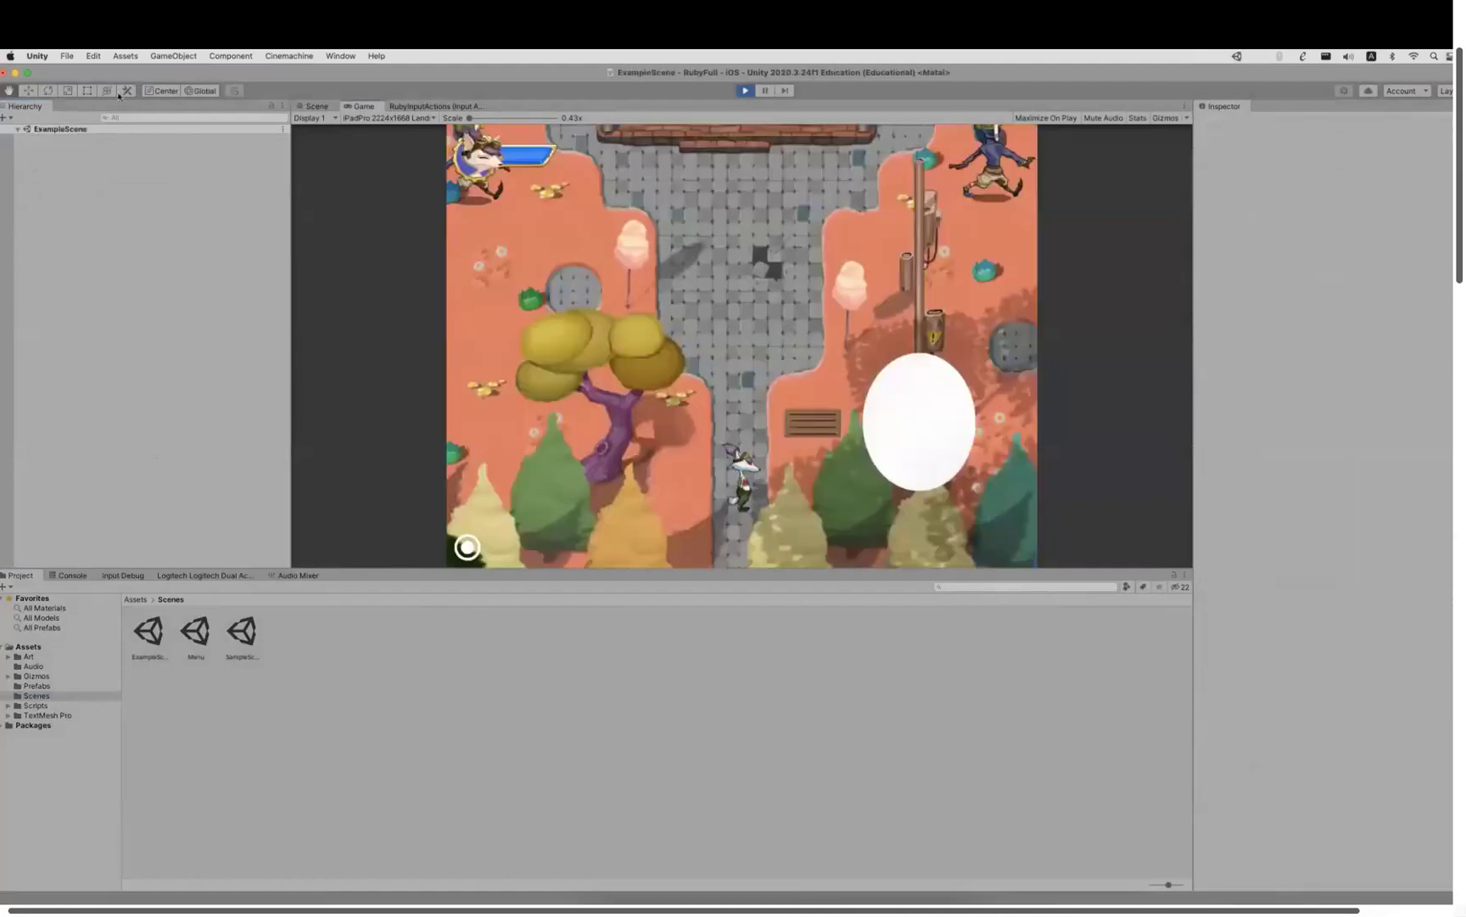
click(744, 90)
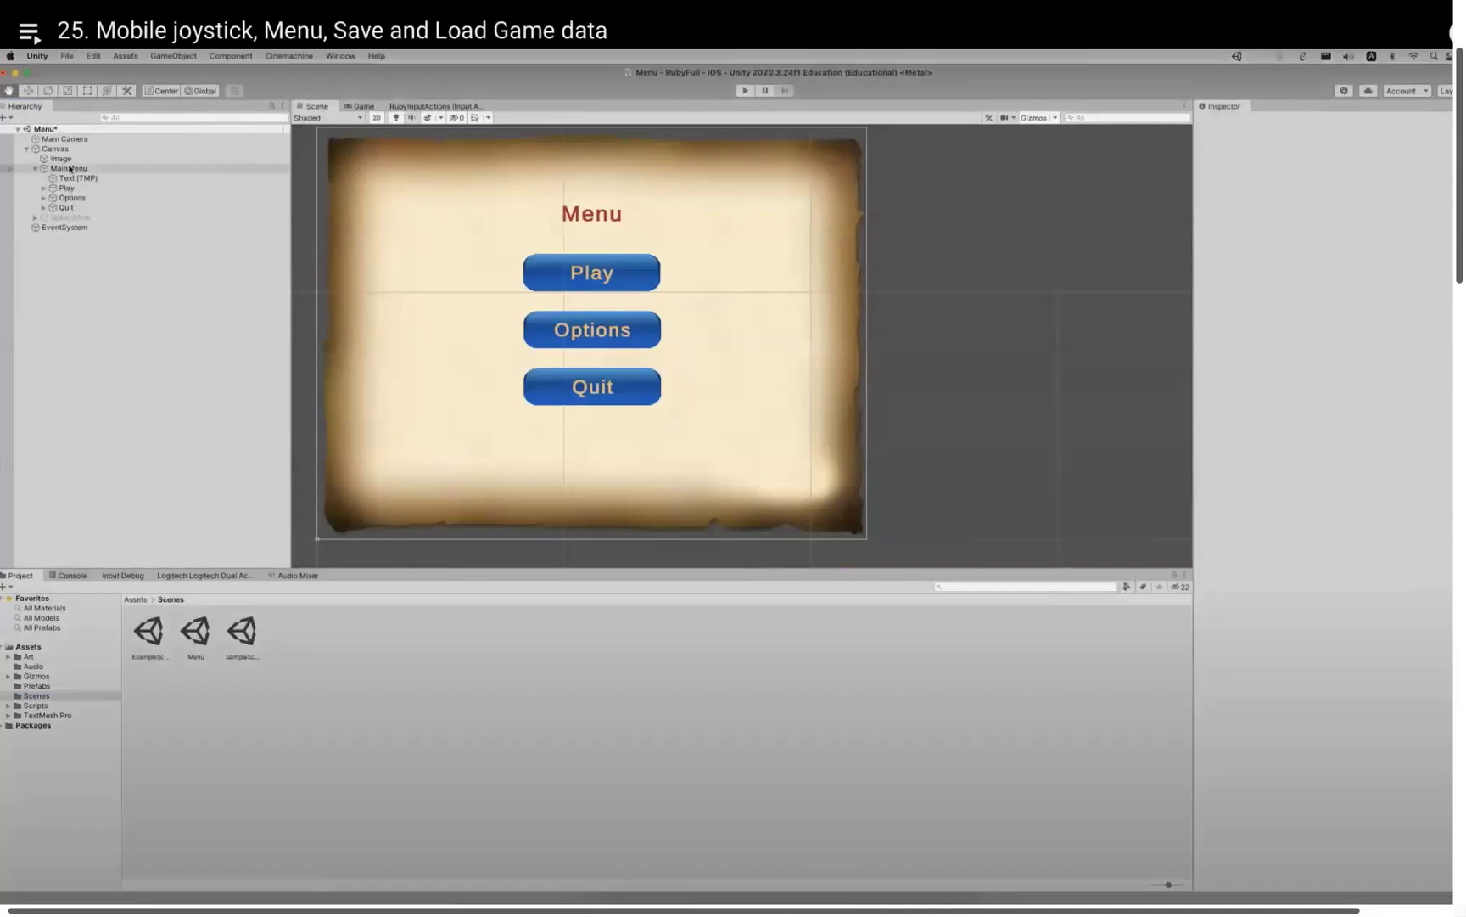
click(68, 197)
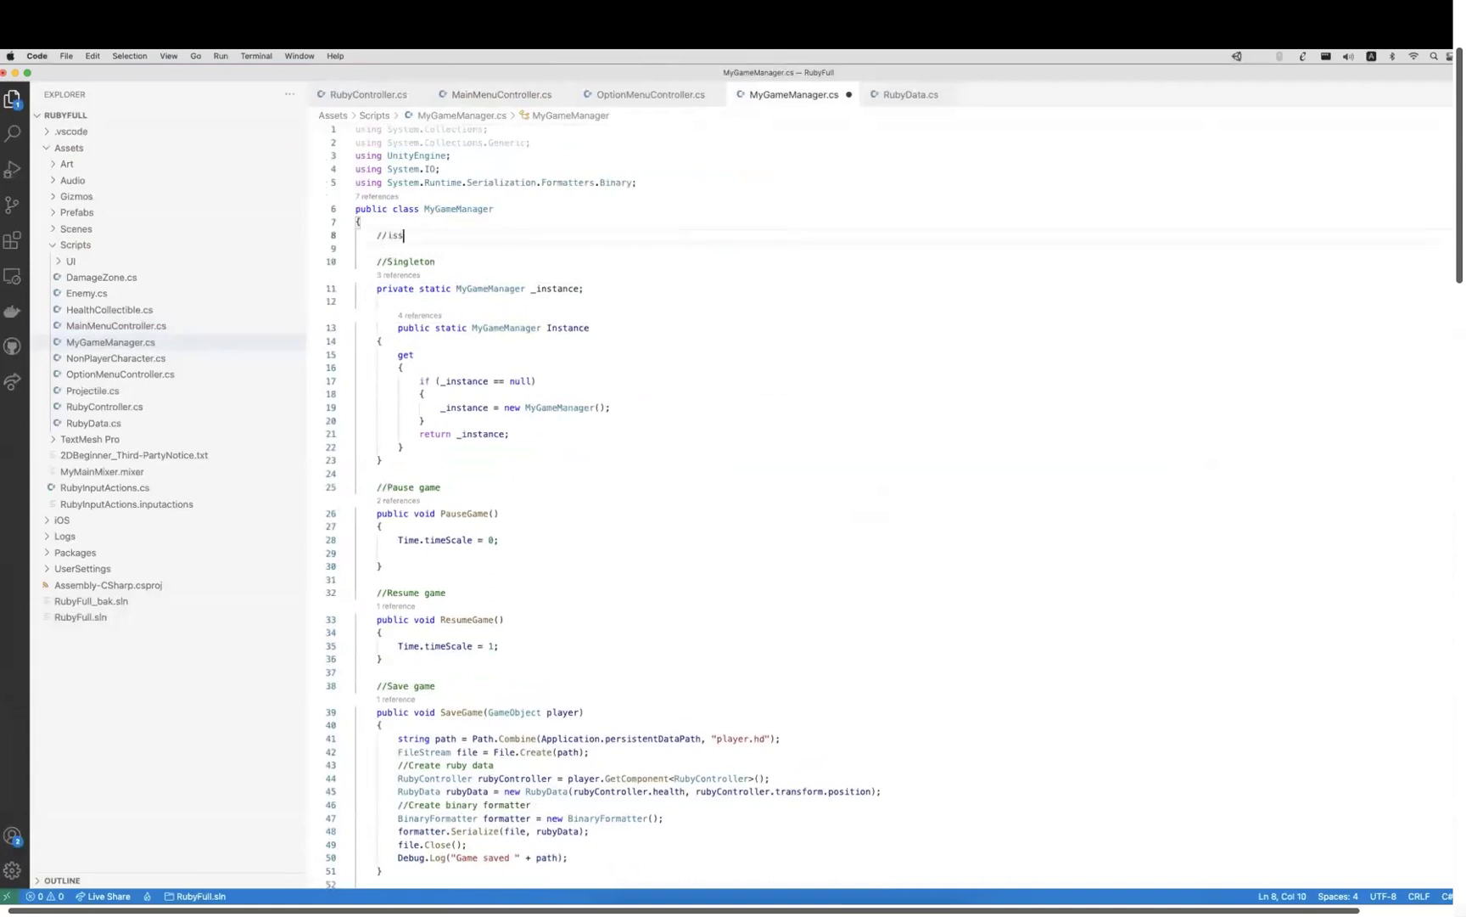
Add MyGameManager.Instance.isNewGame = true in PlayGame() and false in LoadGame().
key(Right)
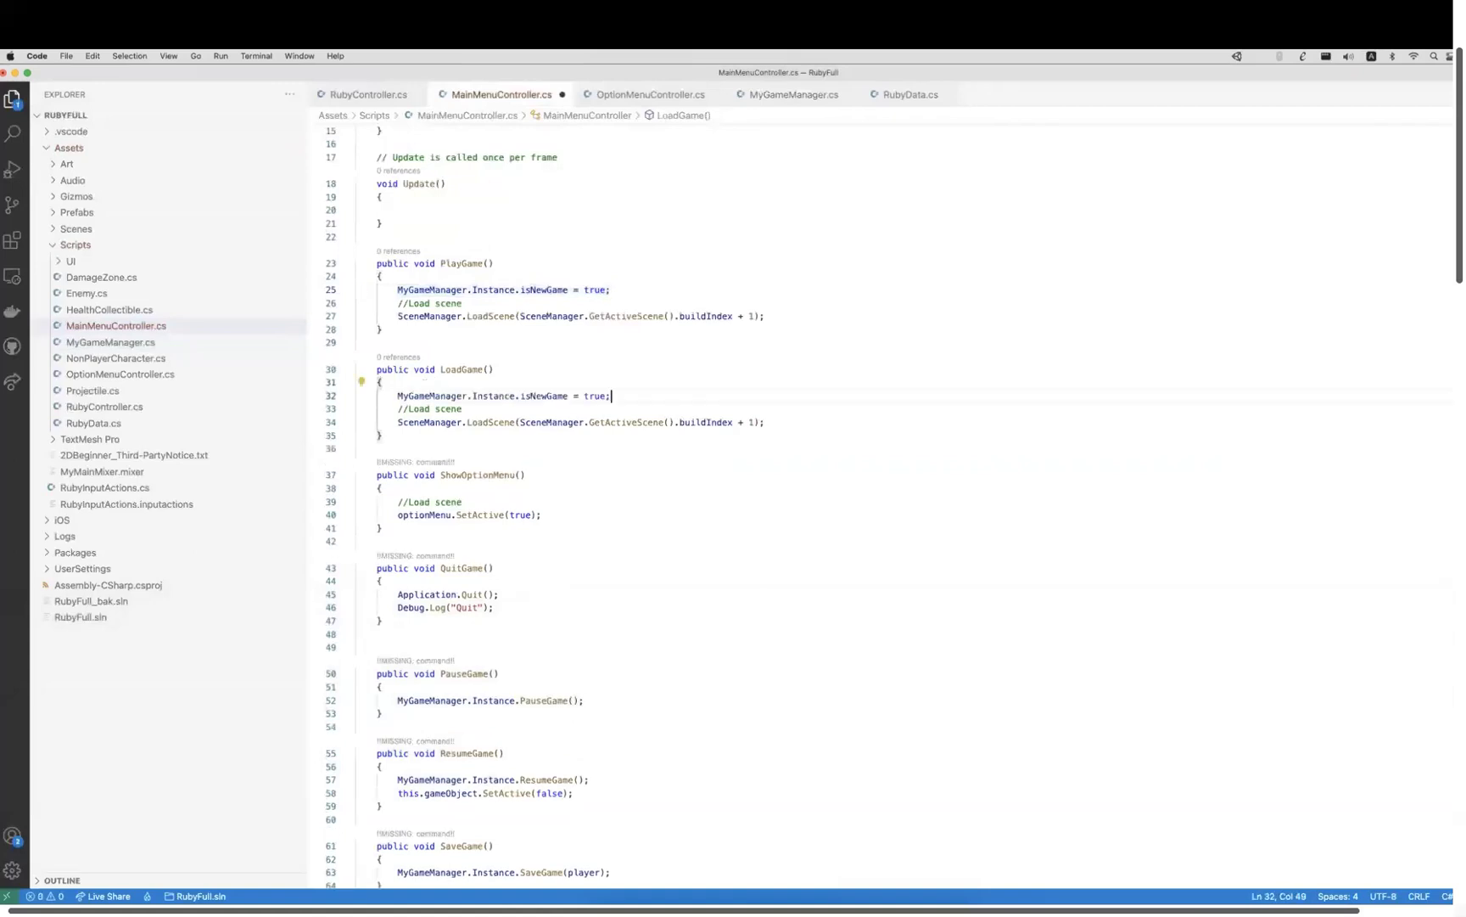
key(Right)
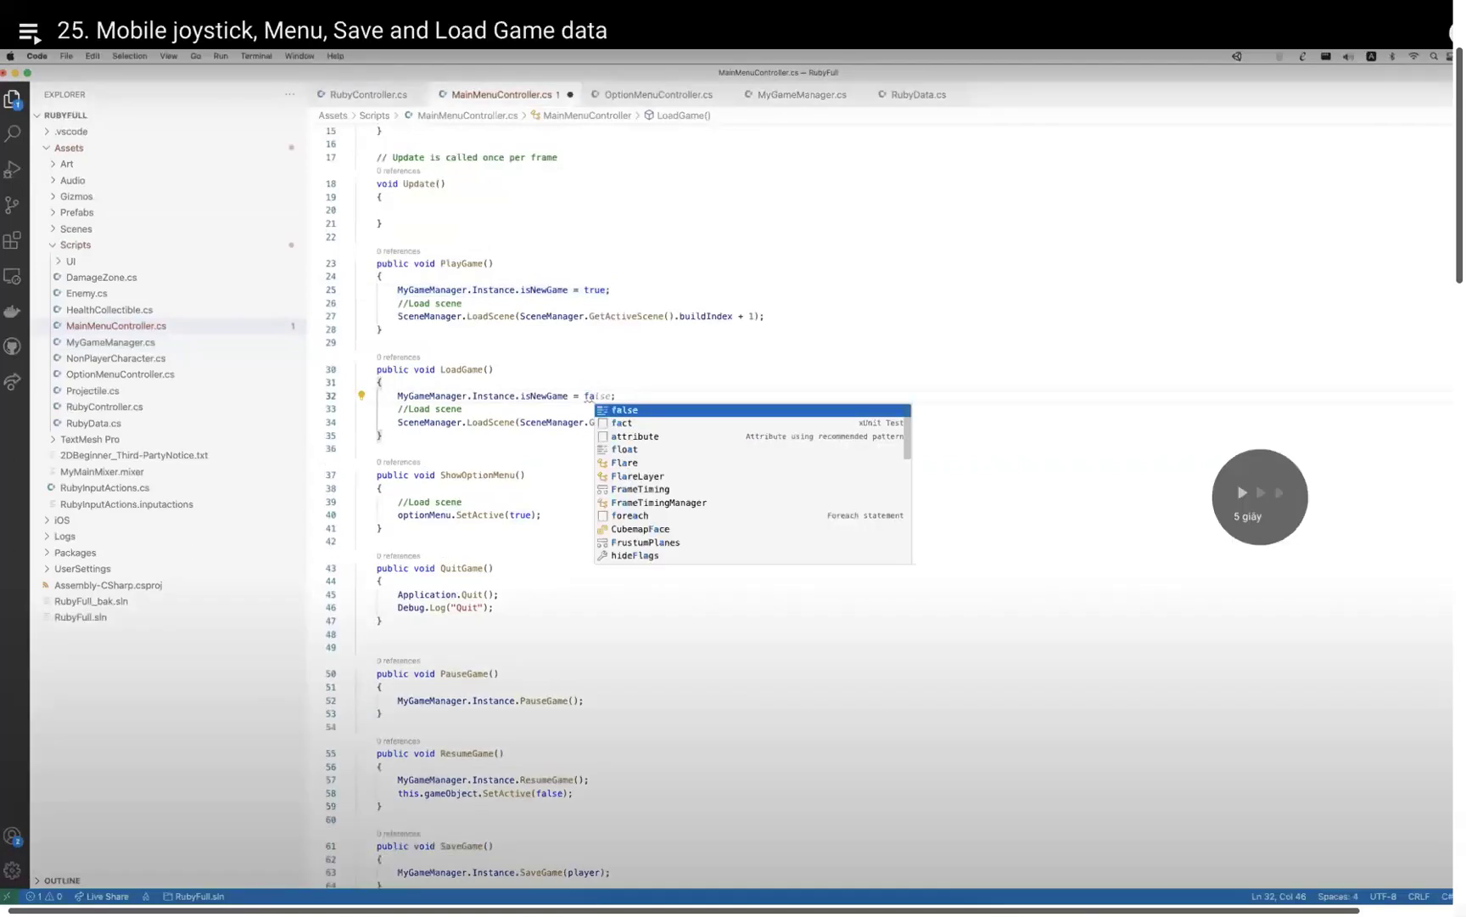
key(space)
key(Down)
key(Left)
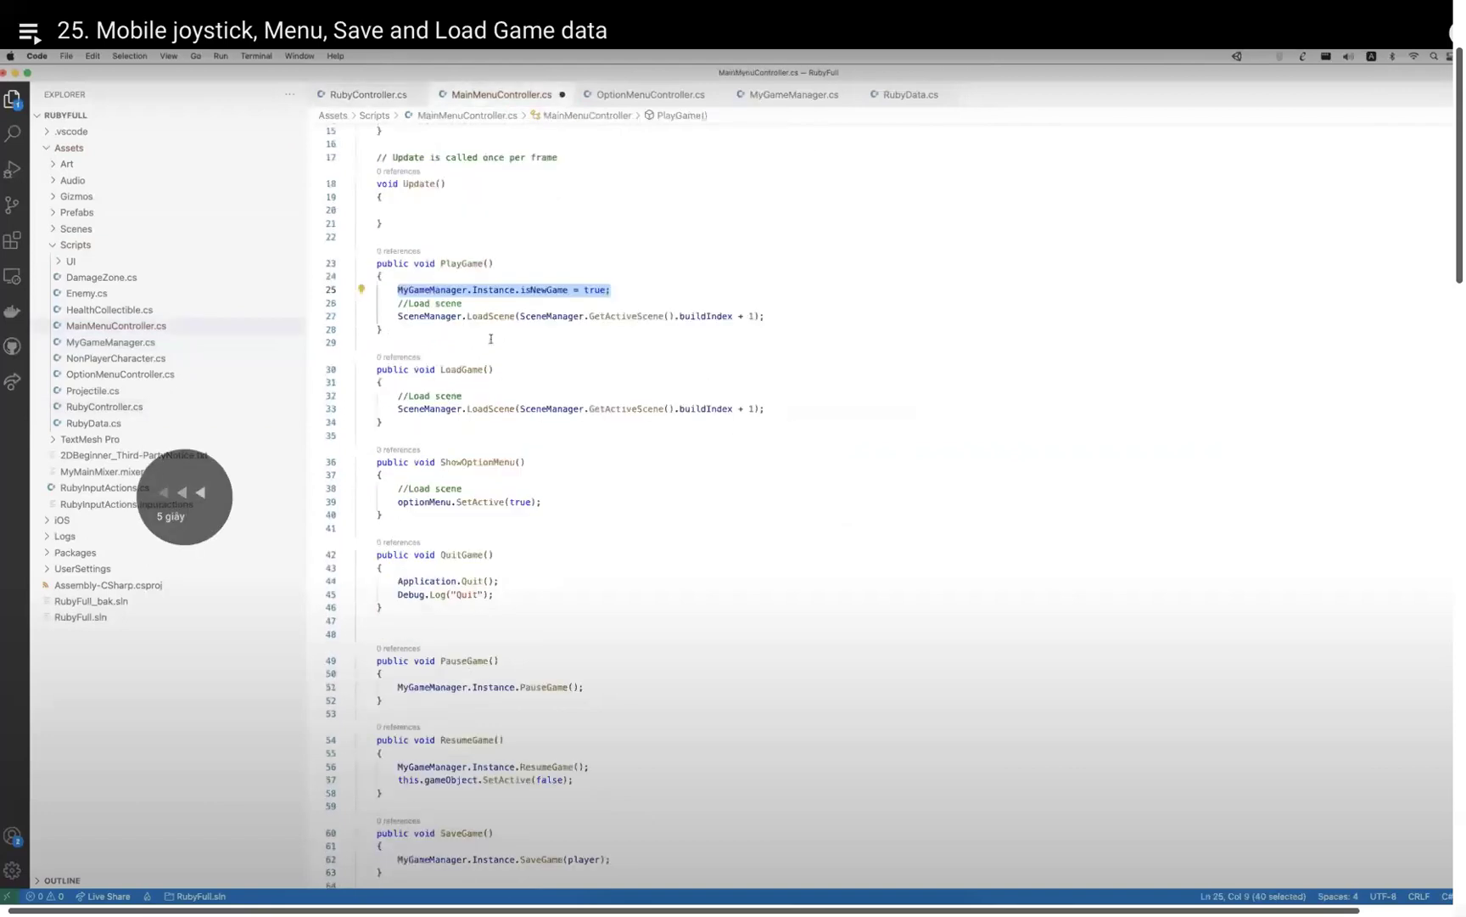
key(Right)
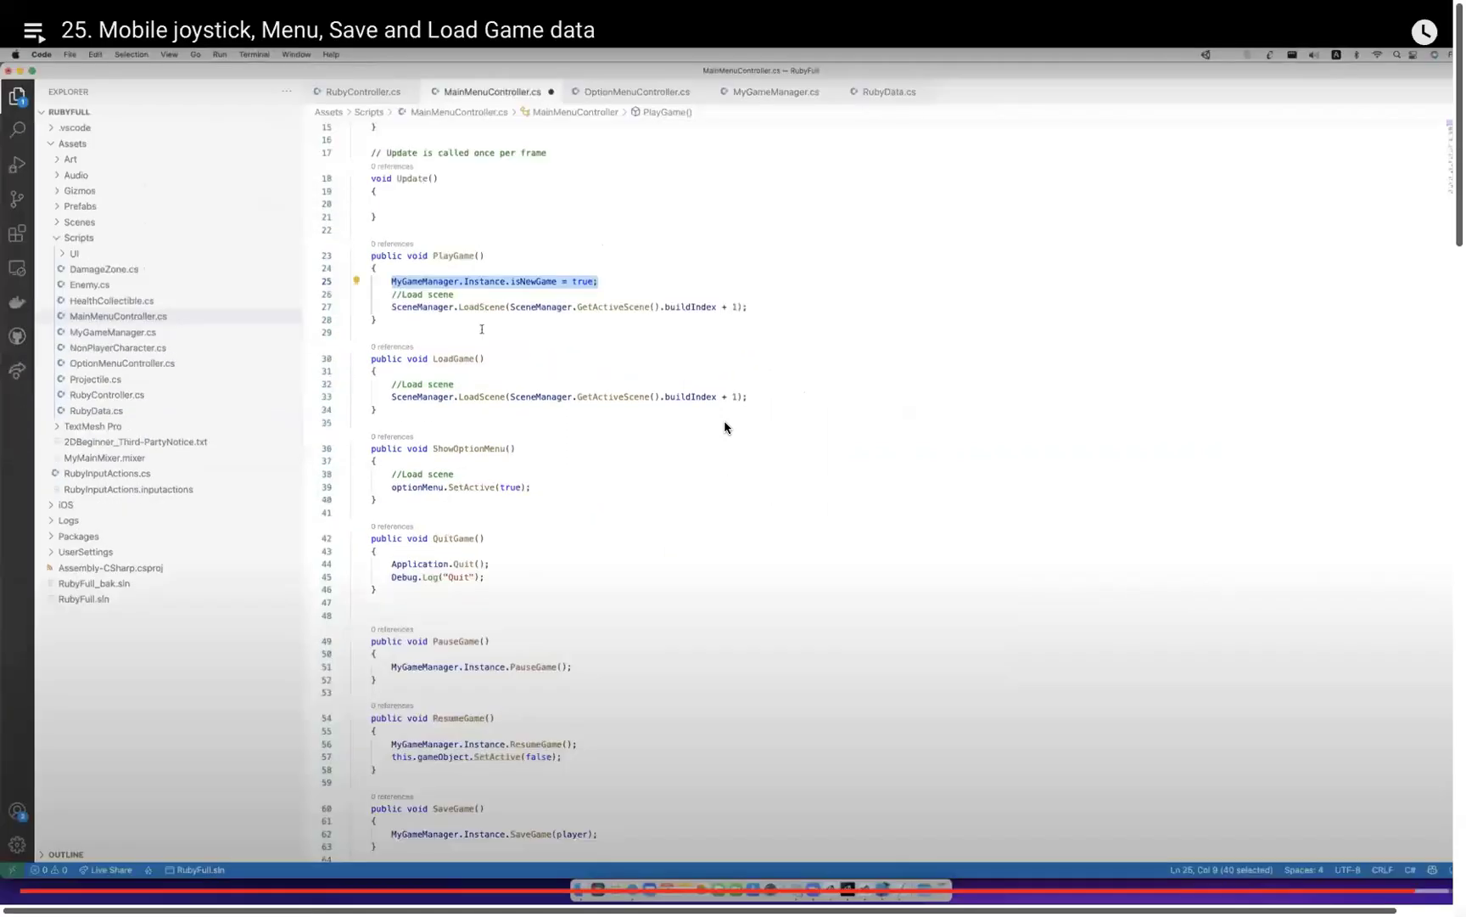
key(Right)
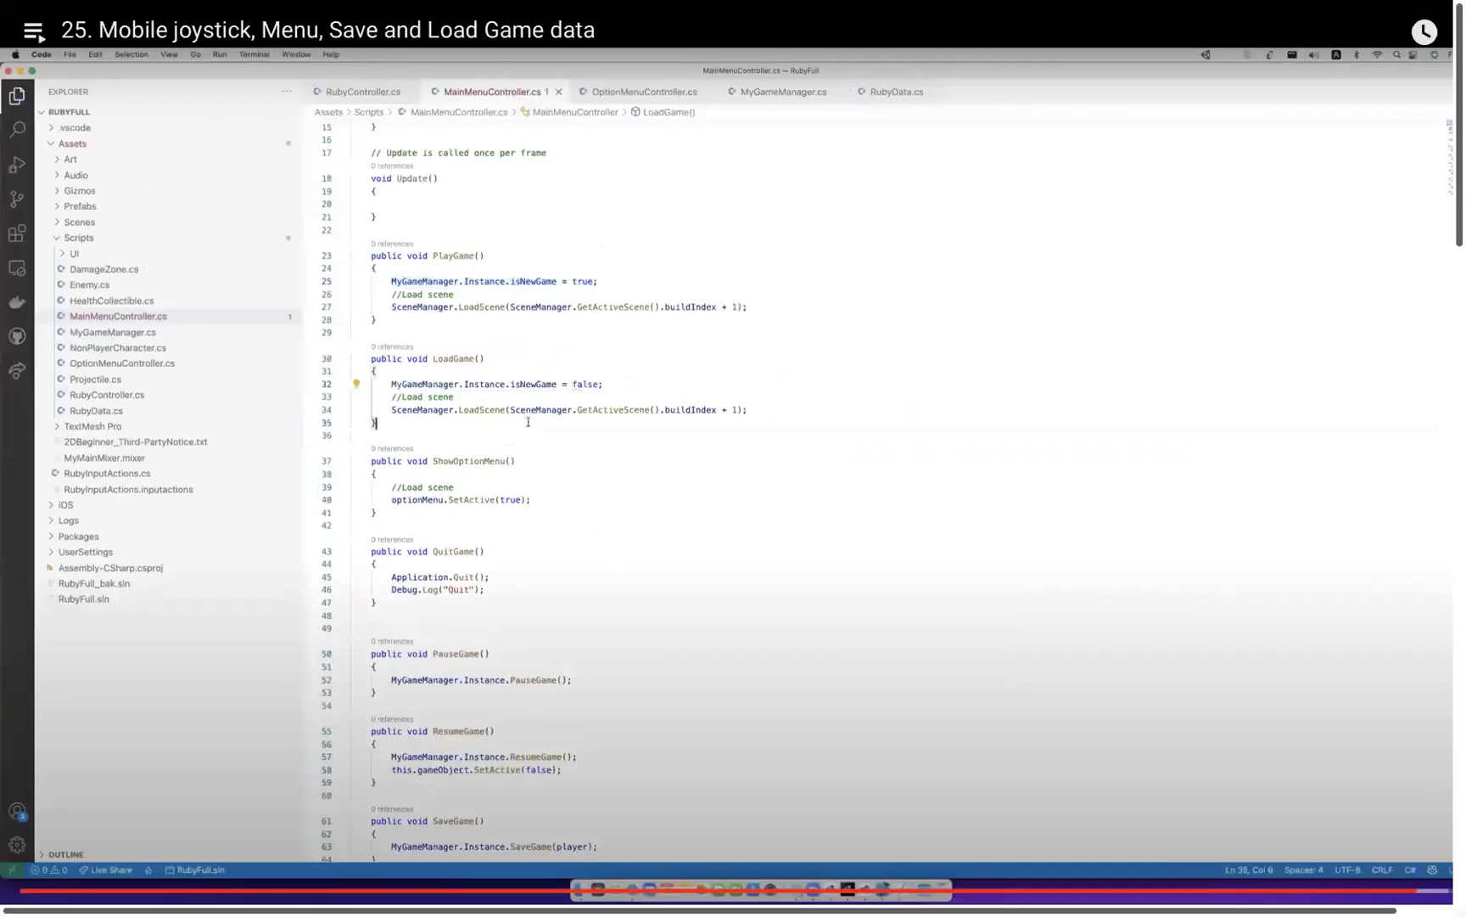
Bring up MyGameManager.cs at LoadGame(GameObject player), which reads player.hd and restores health and position.
key(Right)
key(Right)
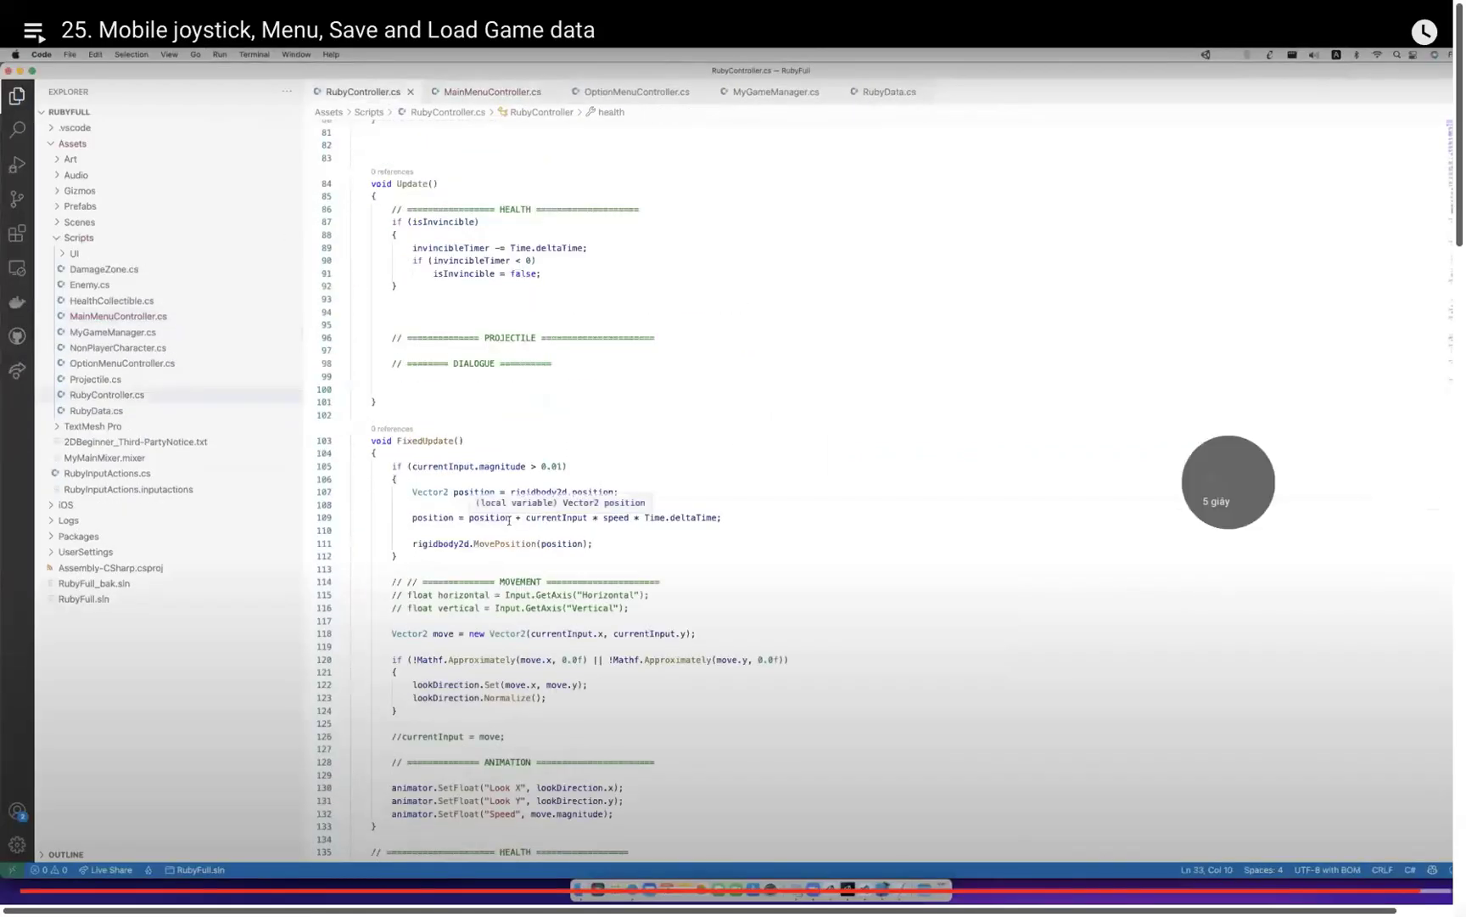
key(Right)
key(Right)
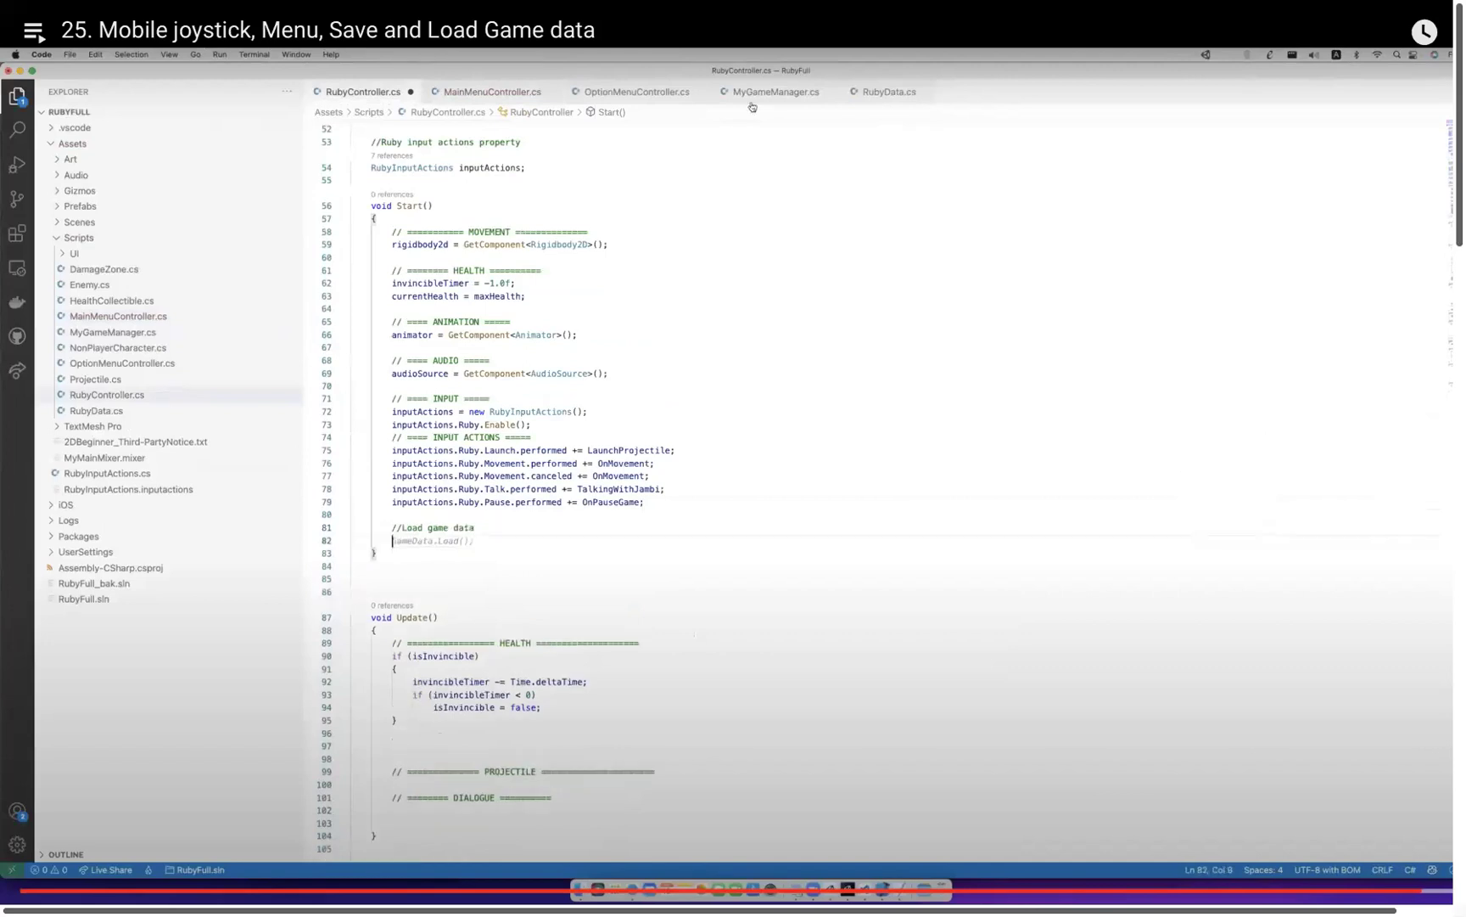
key(Right)
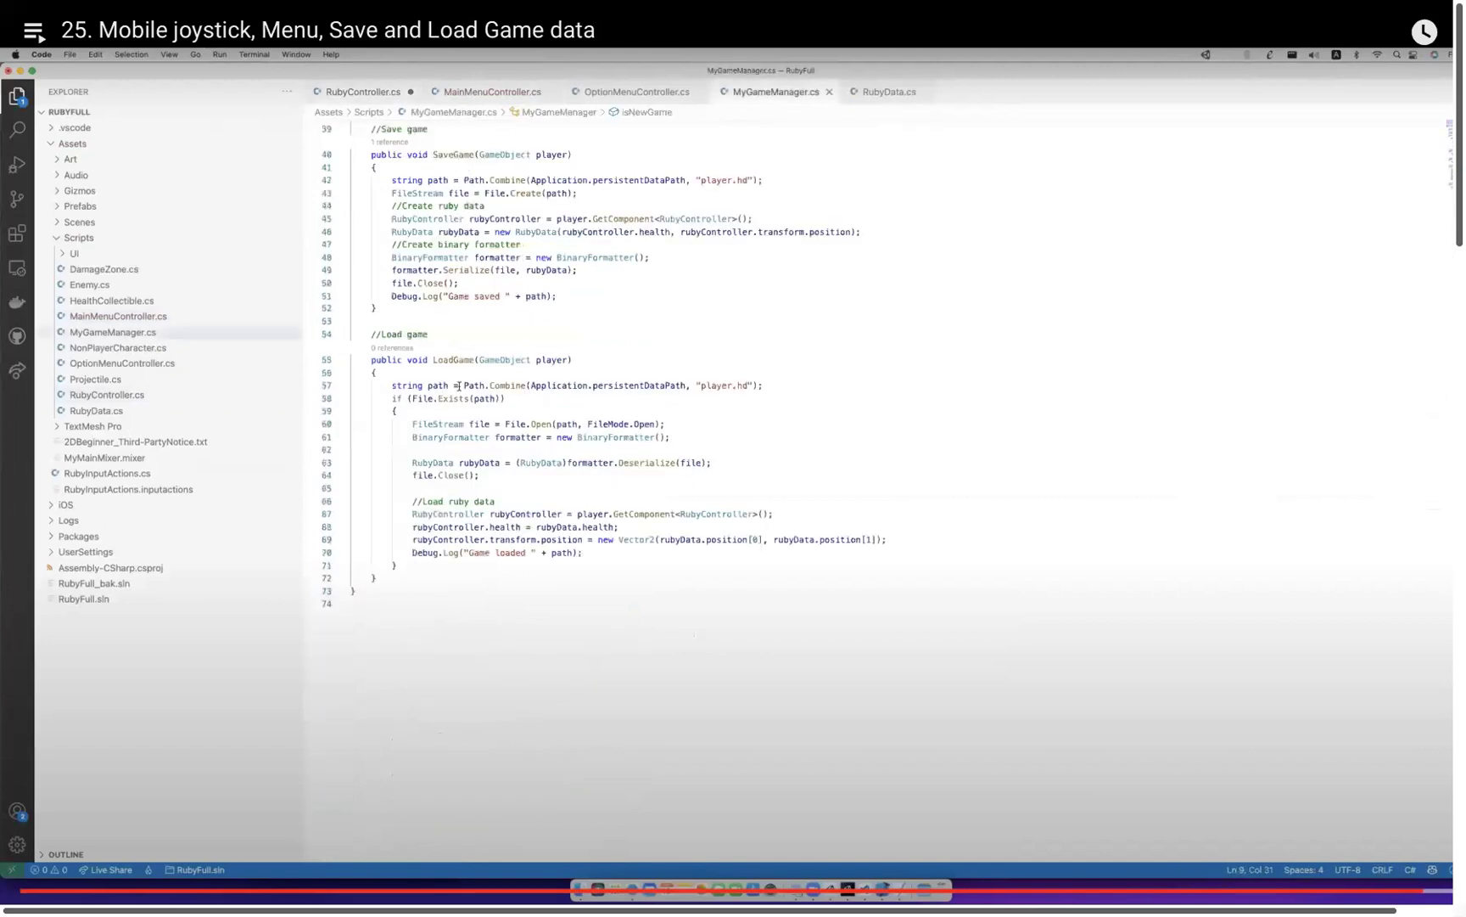
key(space)
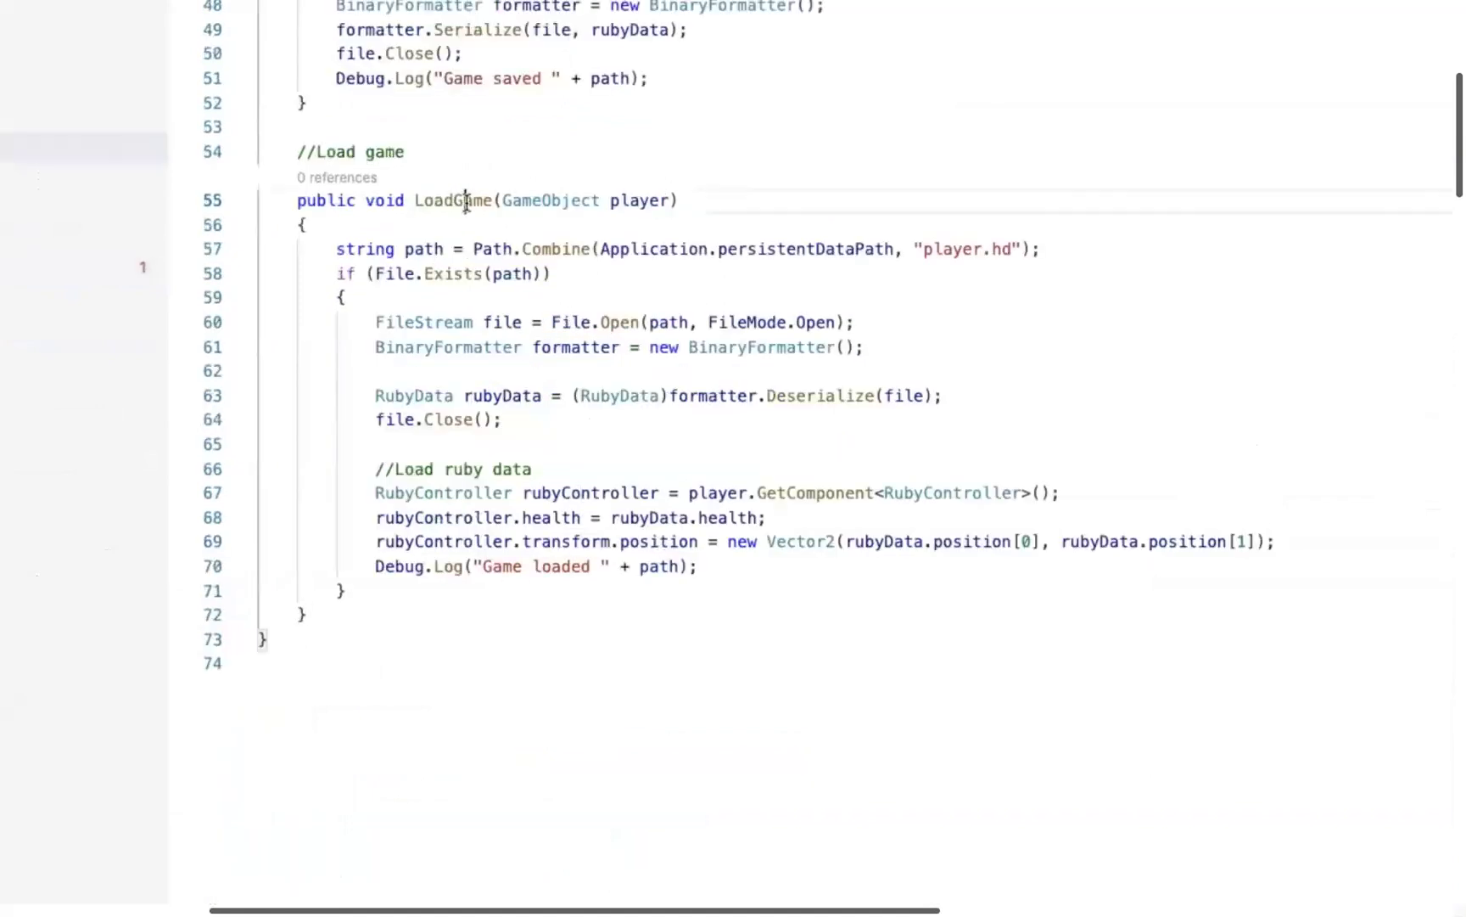
Change the Start call from LoadGameData() to MyGameManager.Instance.LoadGame(this).
click(473, 151)
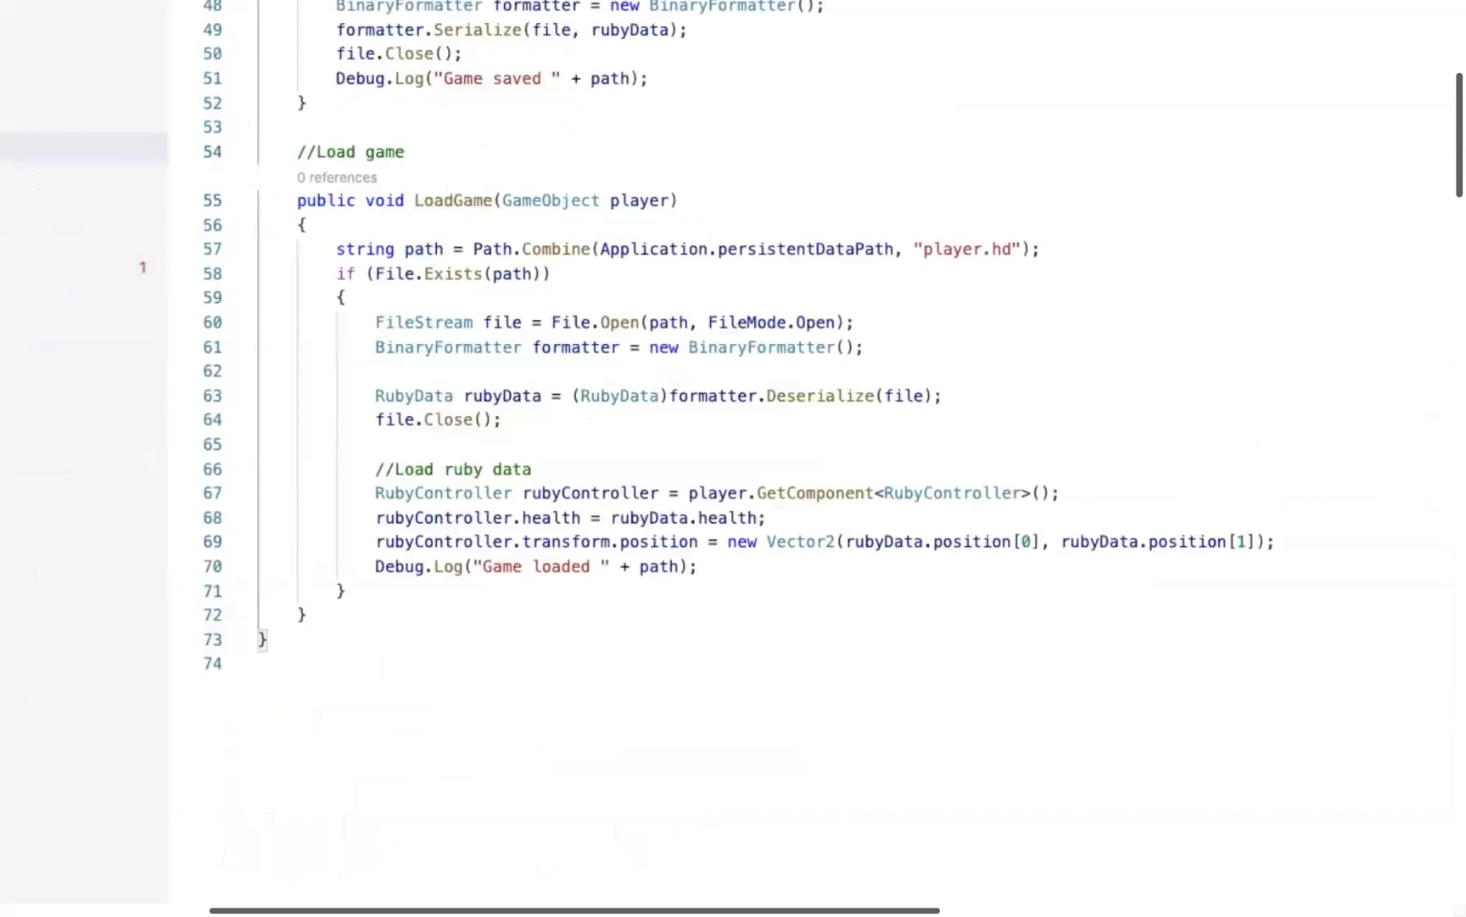
key(ctrl+minus)
click(660, 543)
key(shift+Left)
key(shift+Left)
key(BackSpace)
text(this)
key(End)
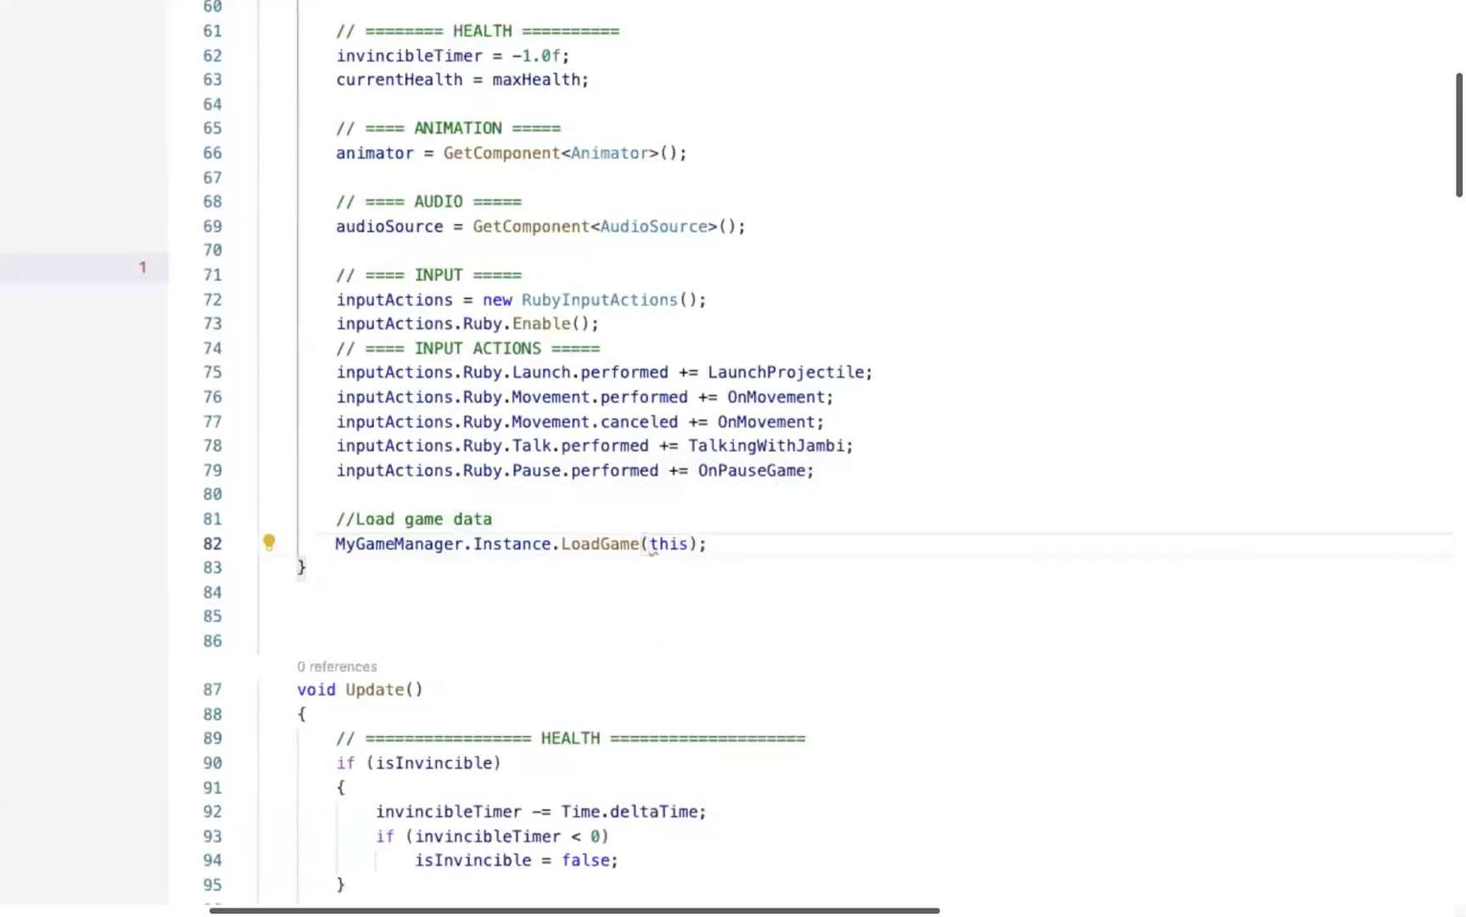
Check the type mismatch between the this argument and LoadGame's GameObject parameter.
key(ctrl+shift+minus)
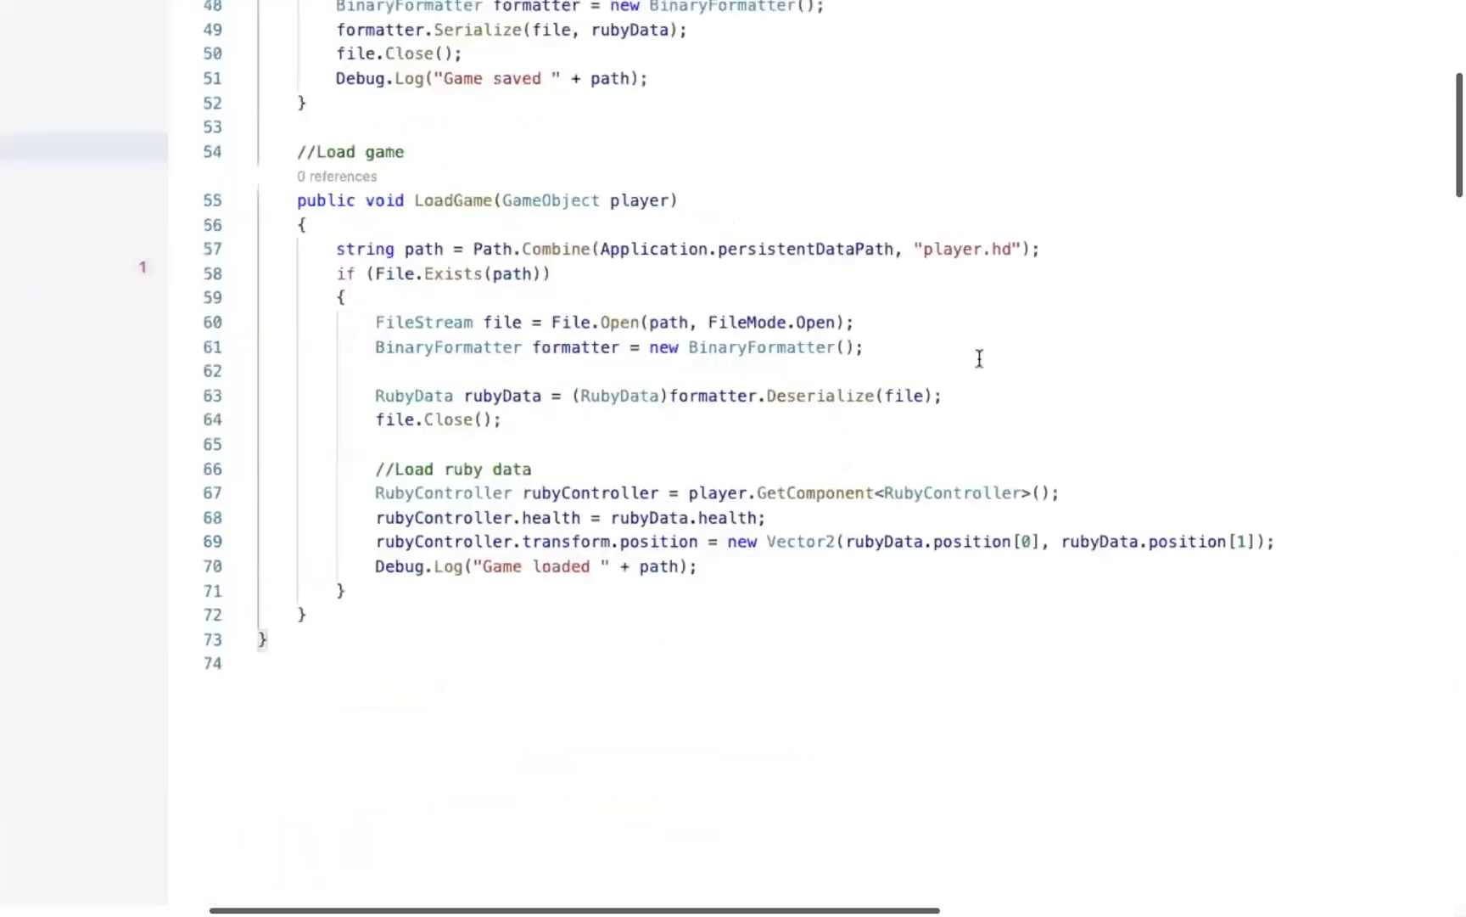
double_click(543, 200)
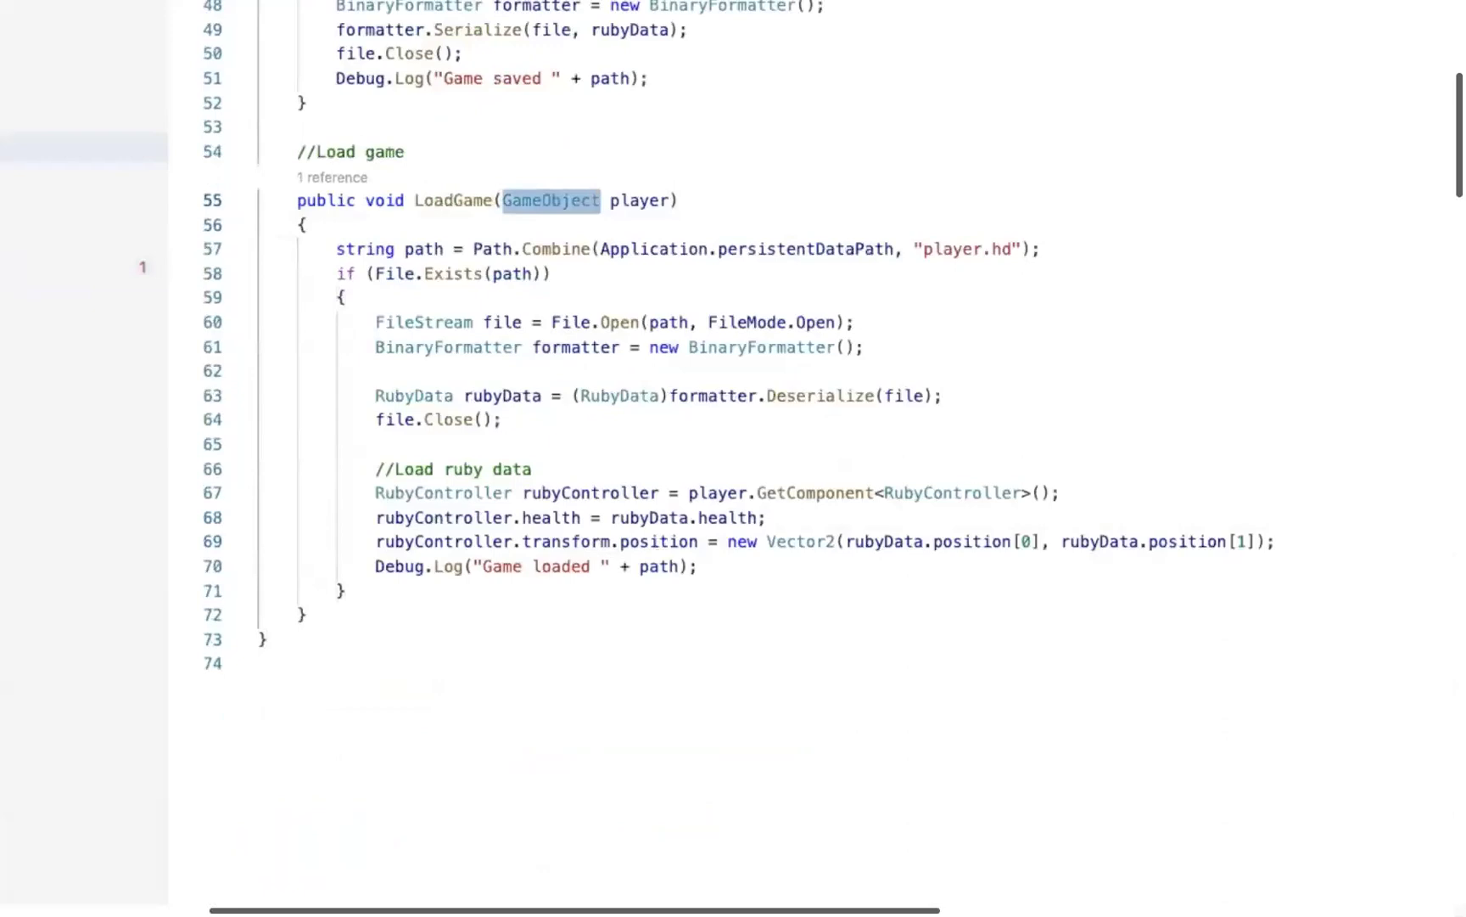
key(ctrl+minus)
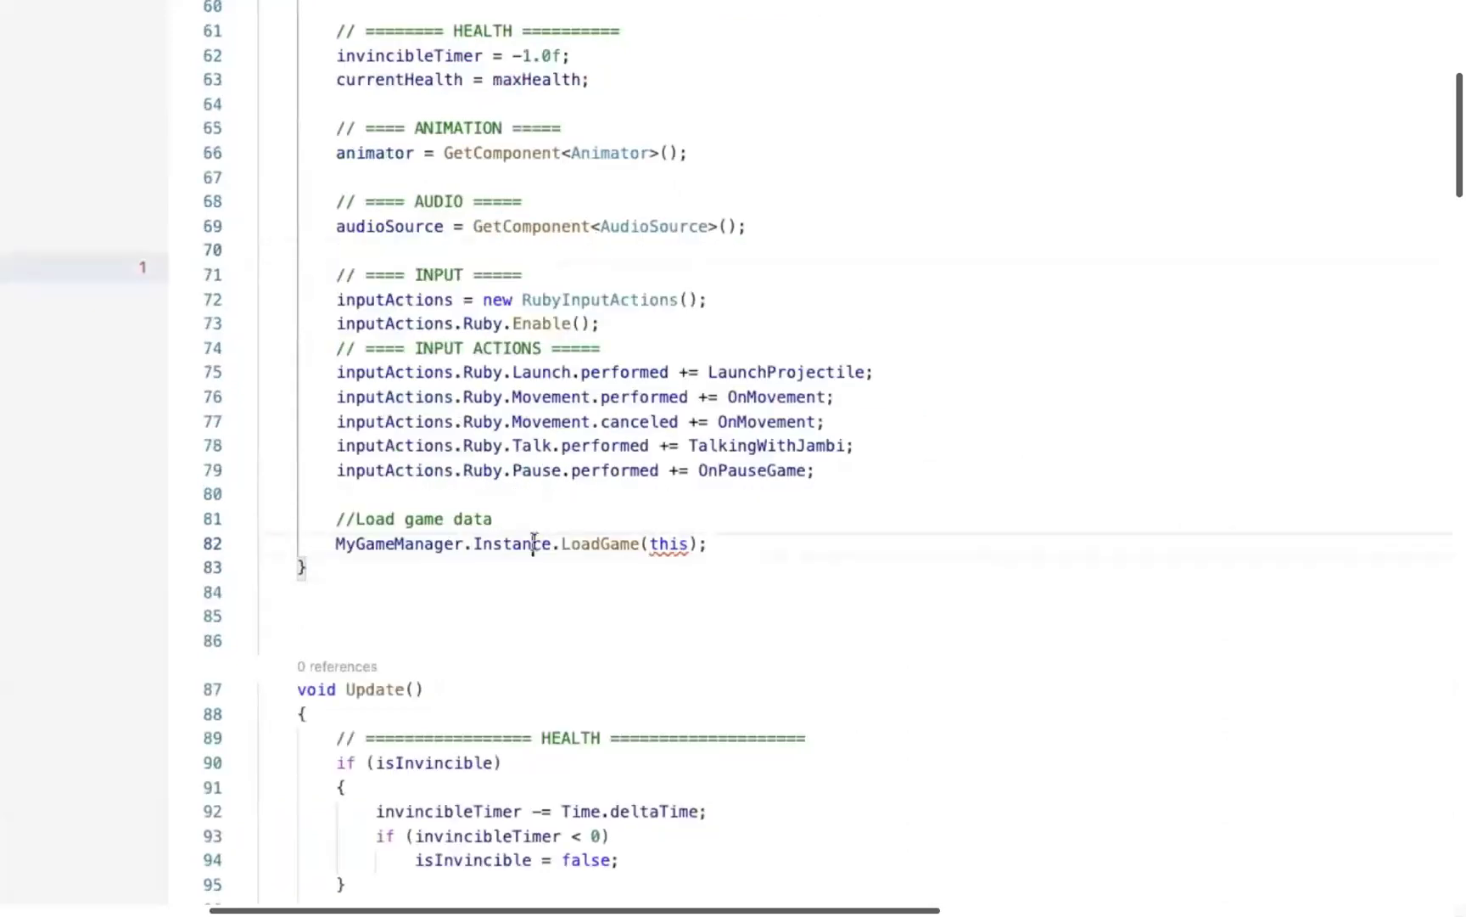
mouse_move(606, 543)
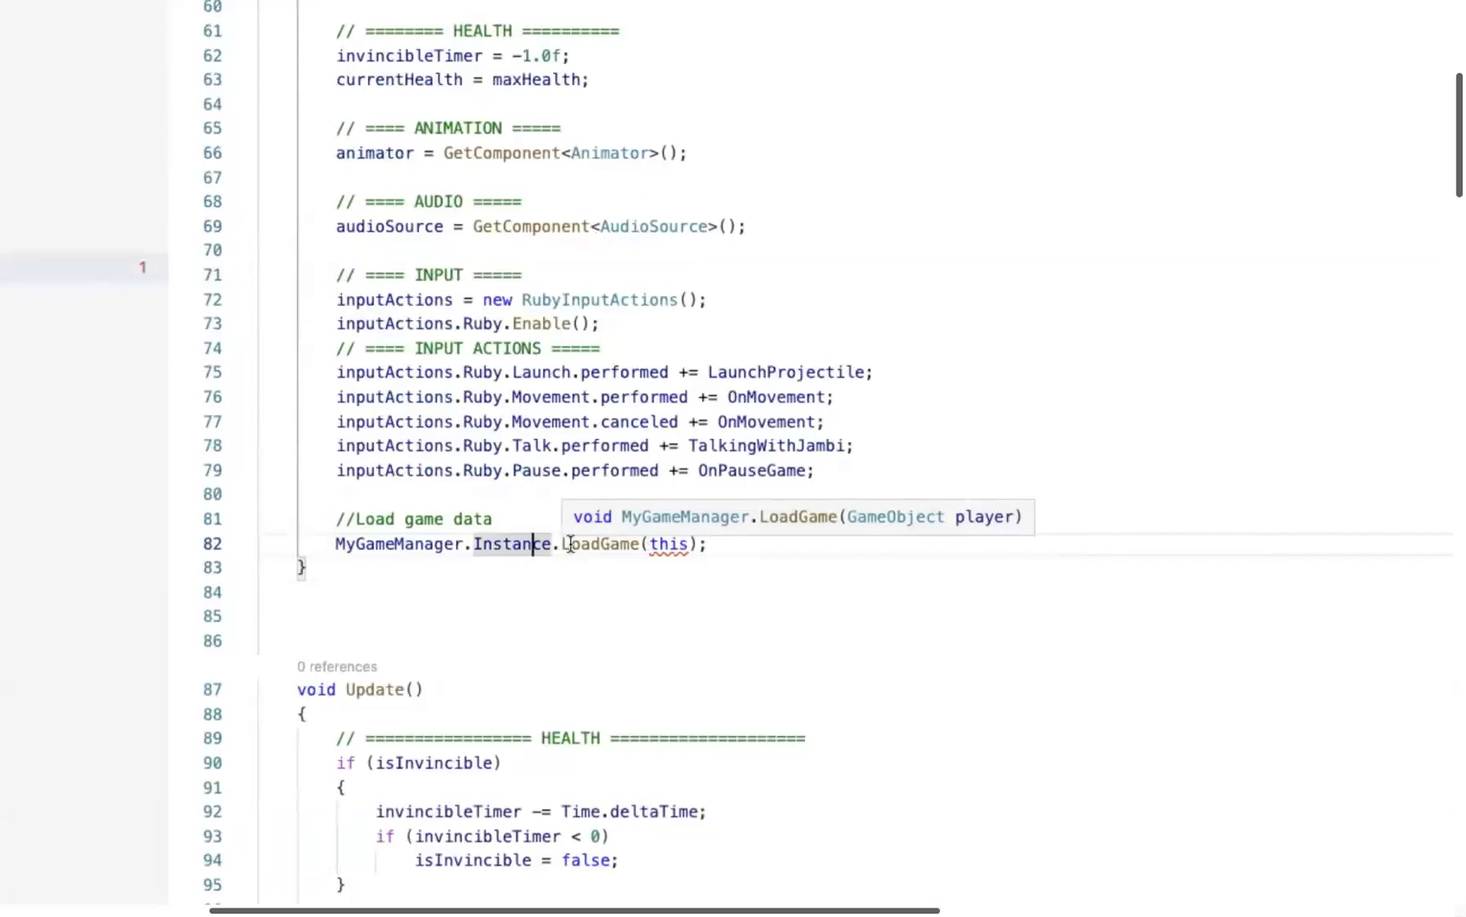
click(577, 543)
mouse_move(664, 543)
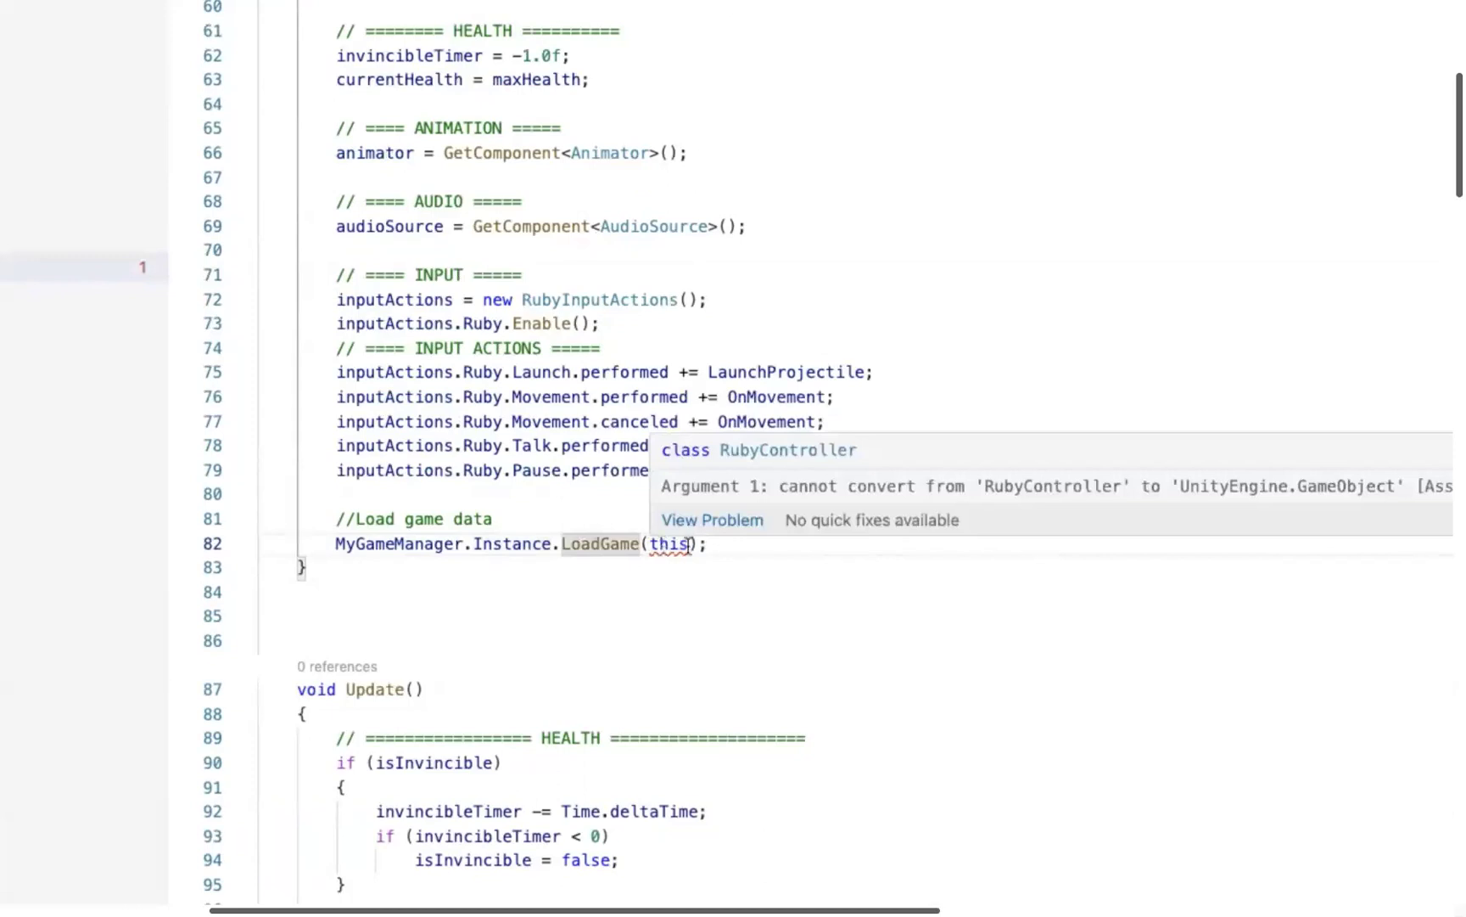
click(688, 544)
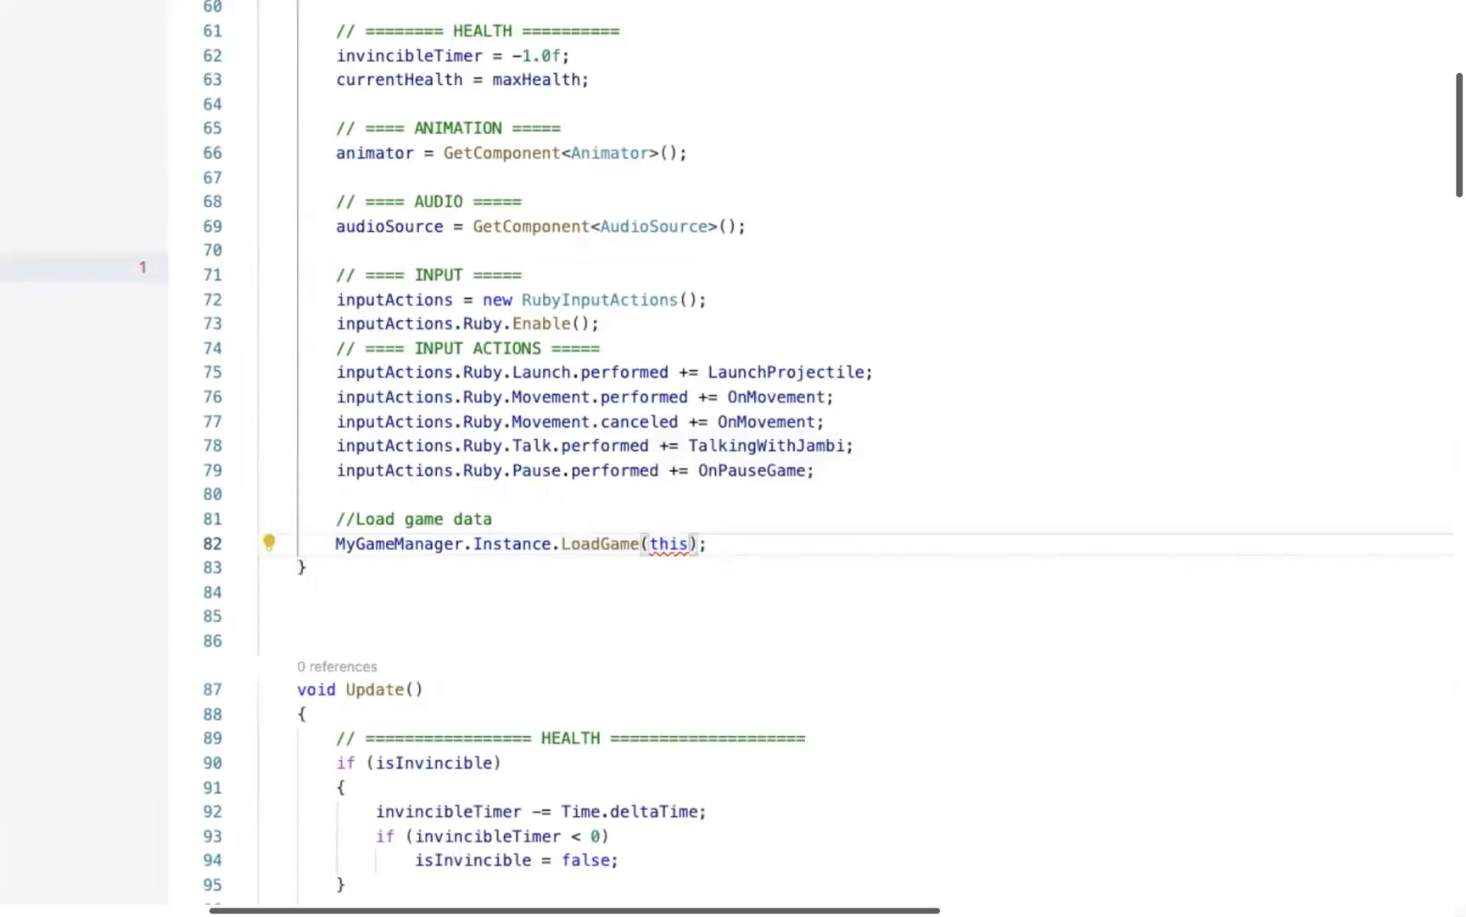
key(F12)
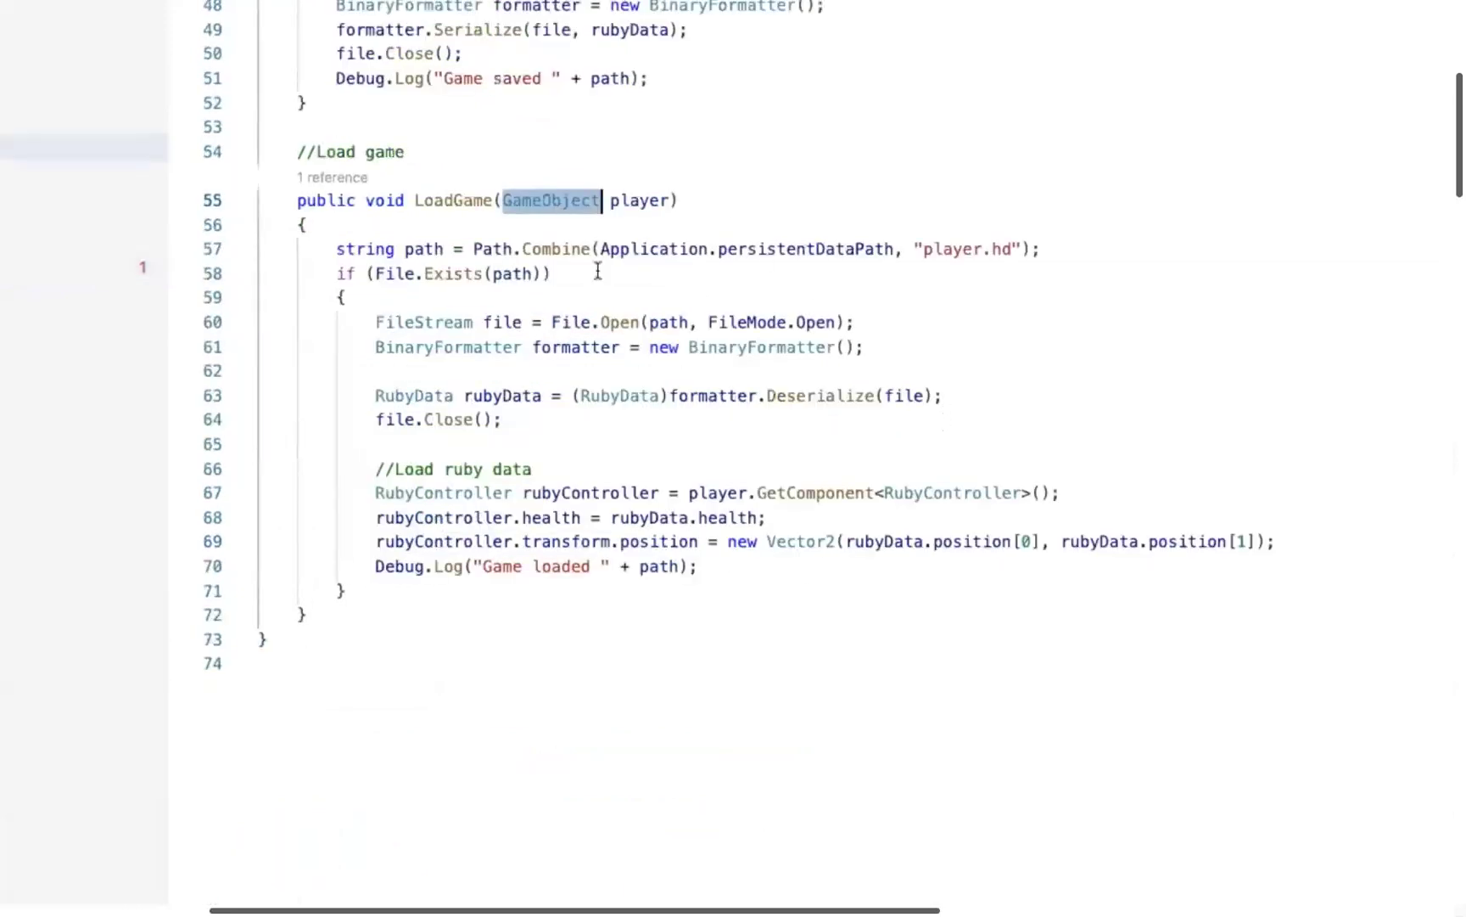
Change LoadGame's parameter from GameObject player to RubyController rubyController.
click(413, 472)
click(414, 493)
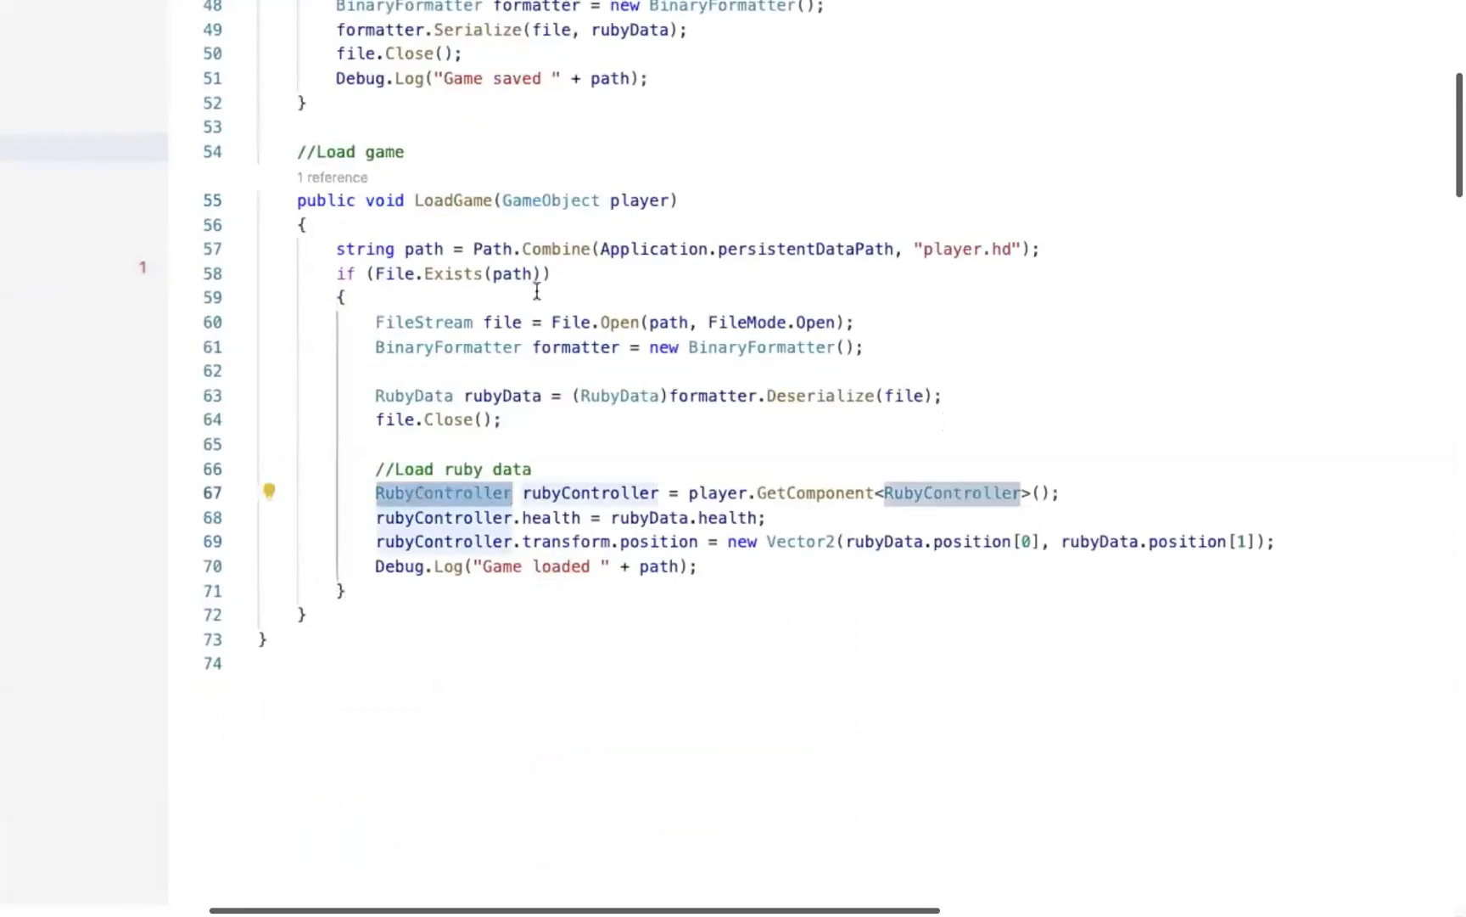
double_click(544, 200)
text(RubyController)
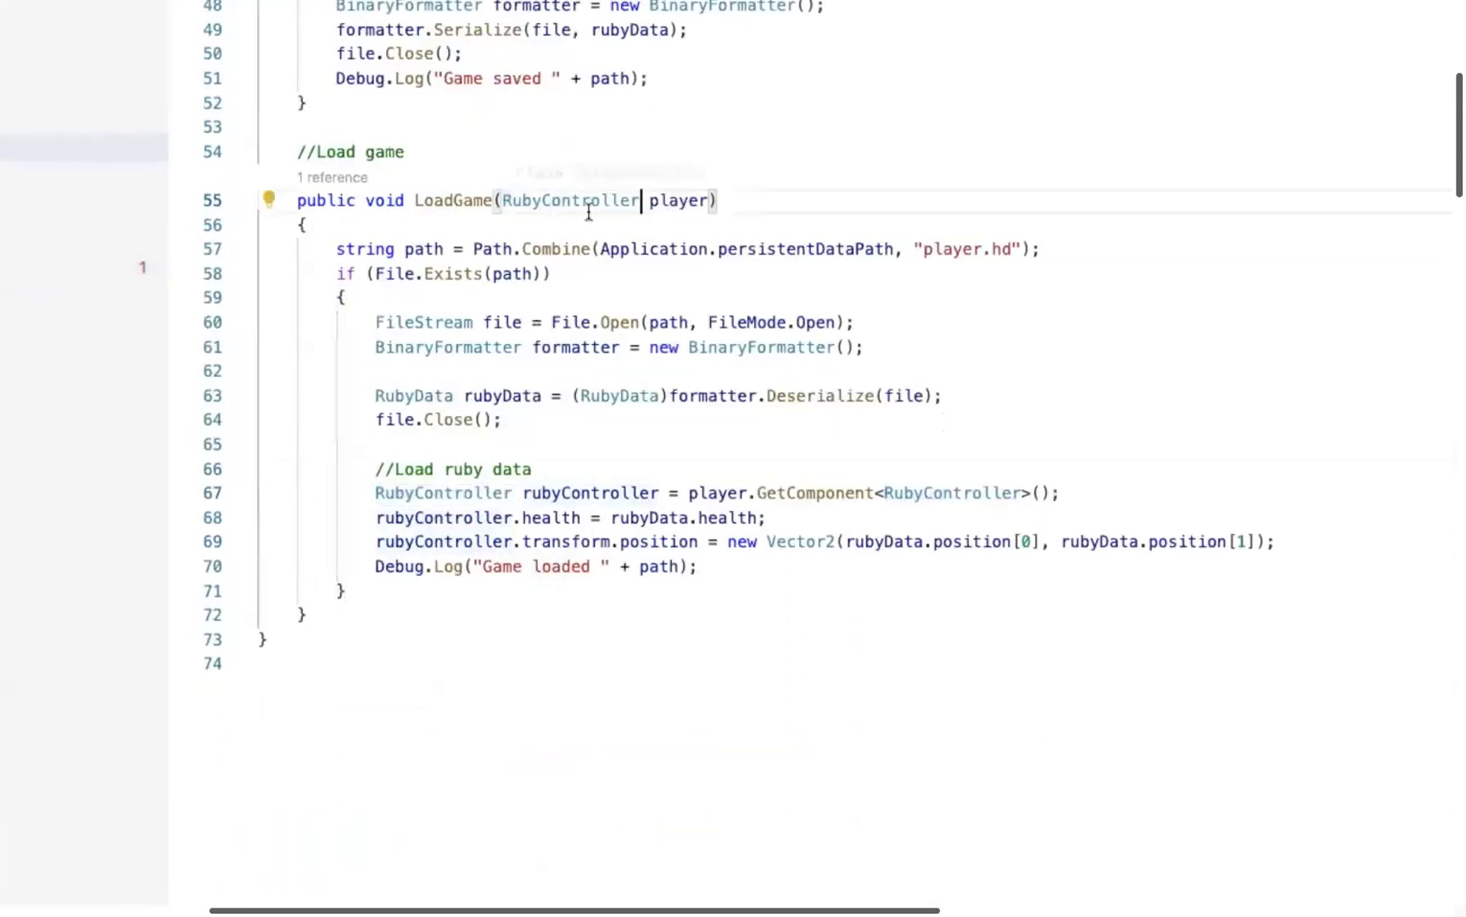
click(679, 201)
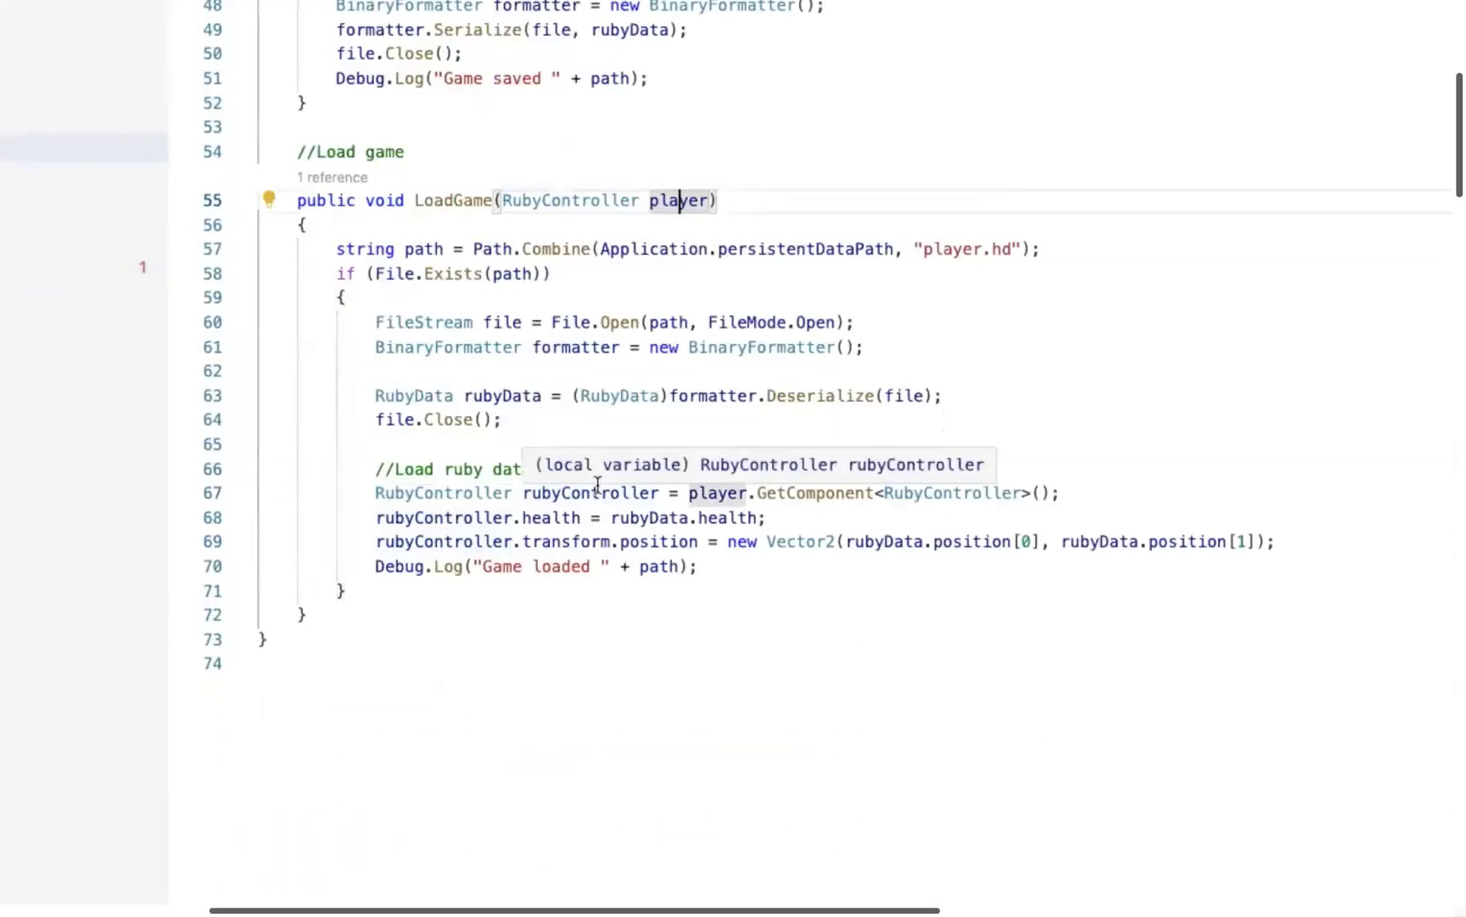
double_click(678, 200)
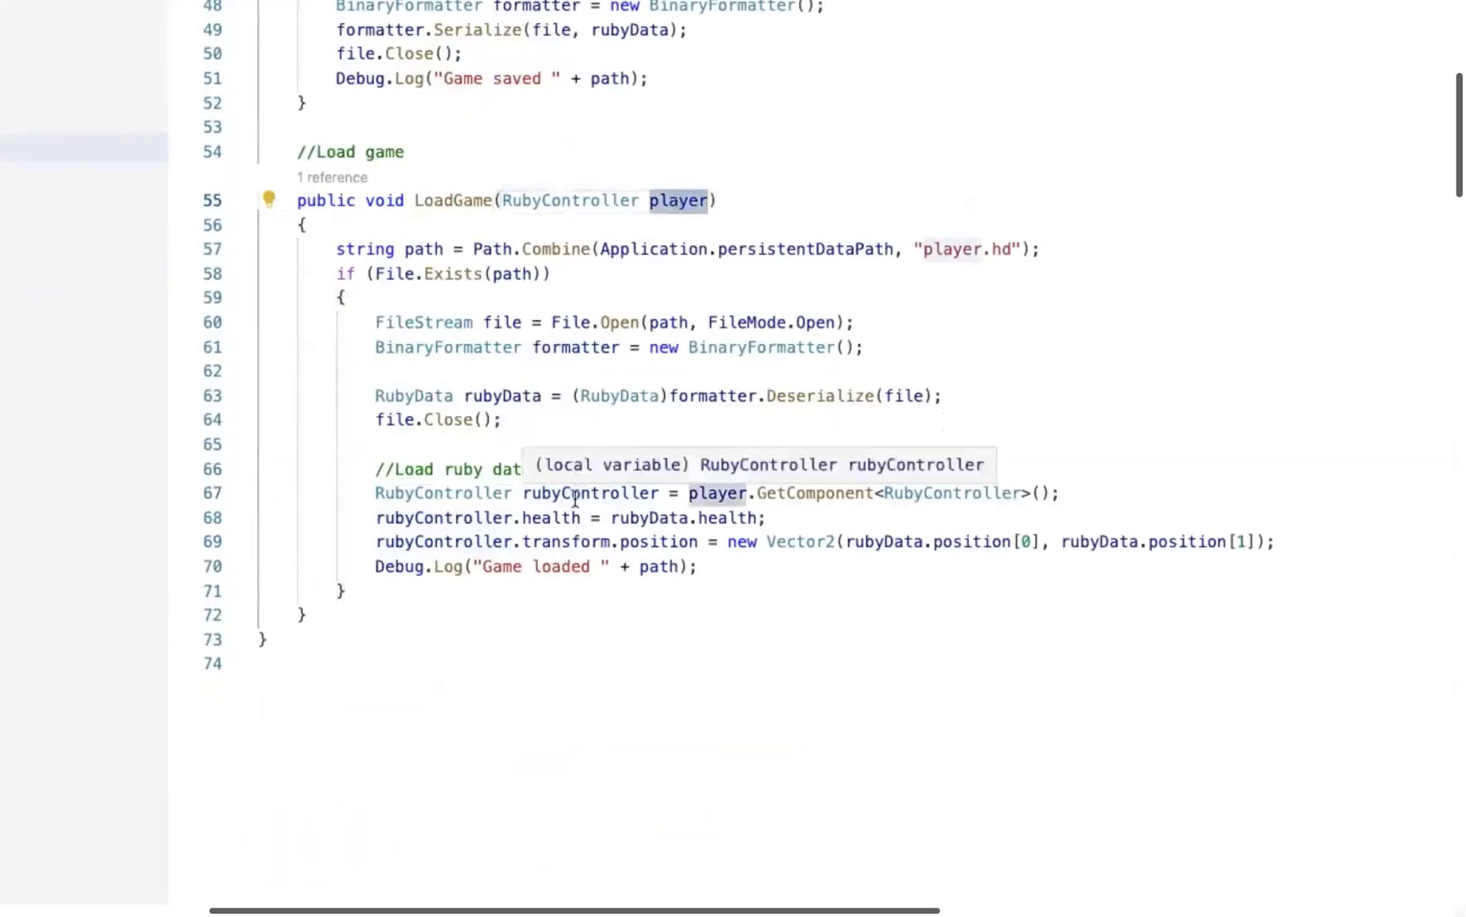
double_click(576, 499)
key(ctrl+c)
double_click(681, 200)
key(ctrl+v)
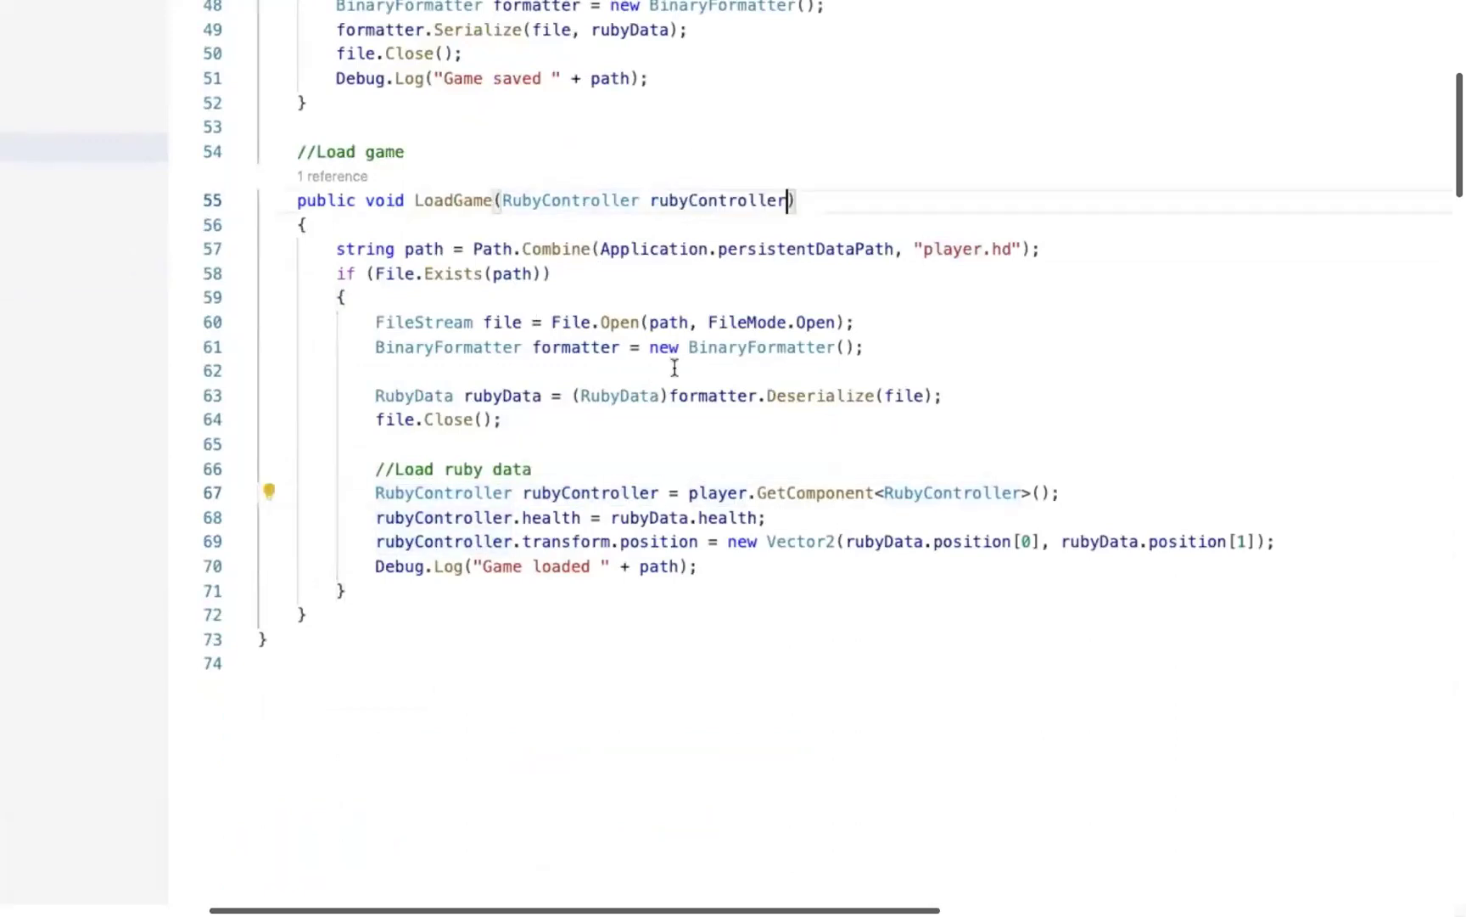
Delete the now-redundant GetComponent line from LoadGame.
drag(376, 517, 376, 493)
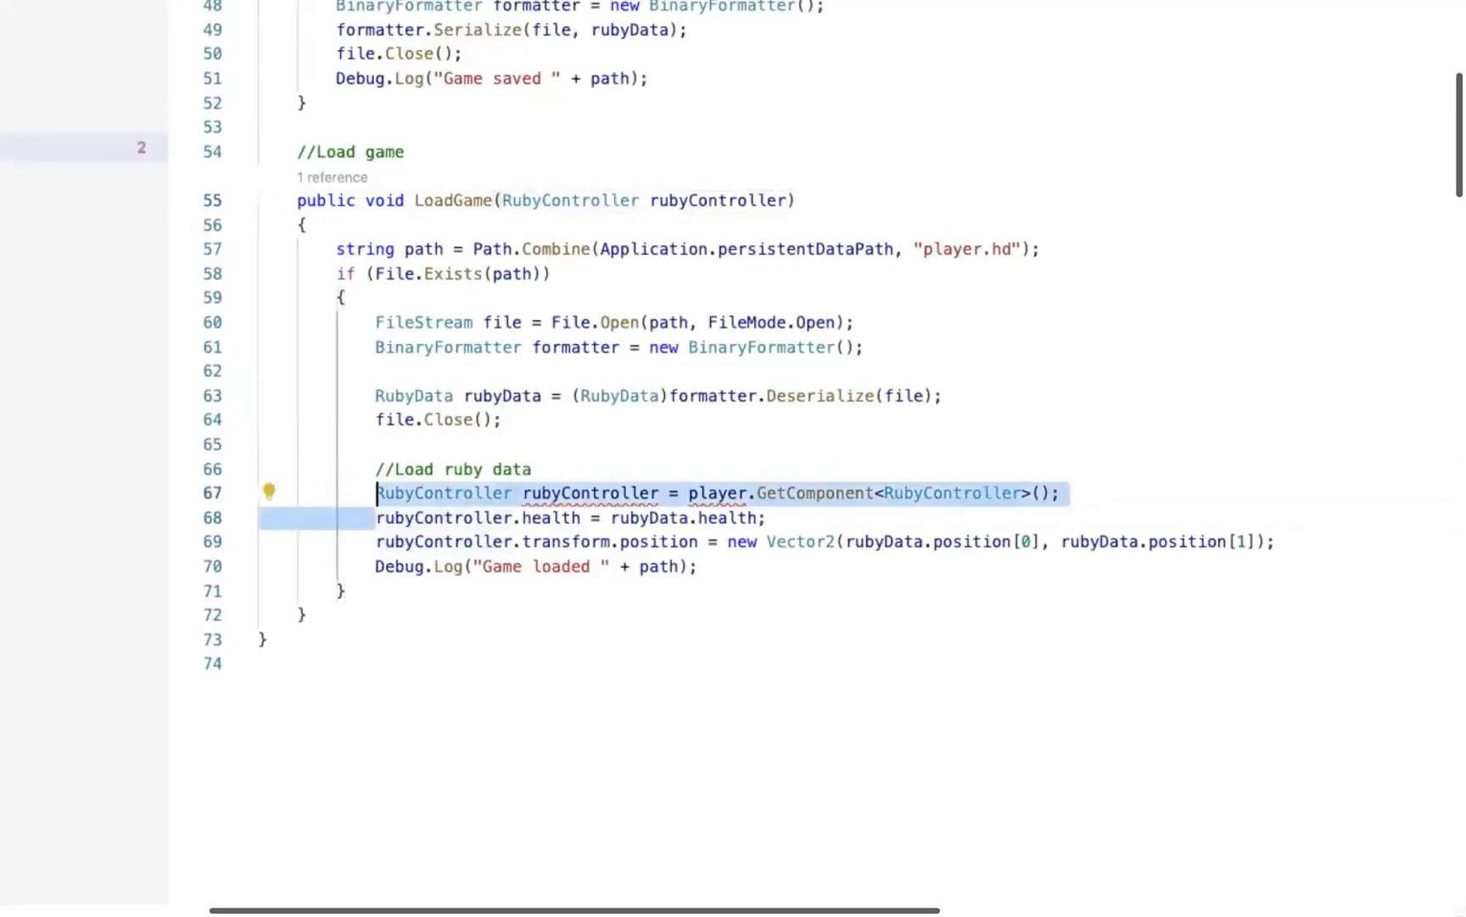
key(BackSpace)
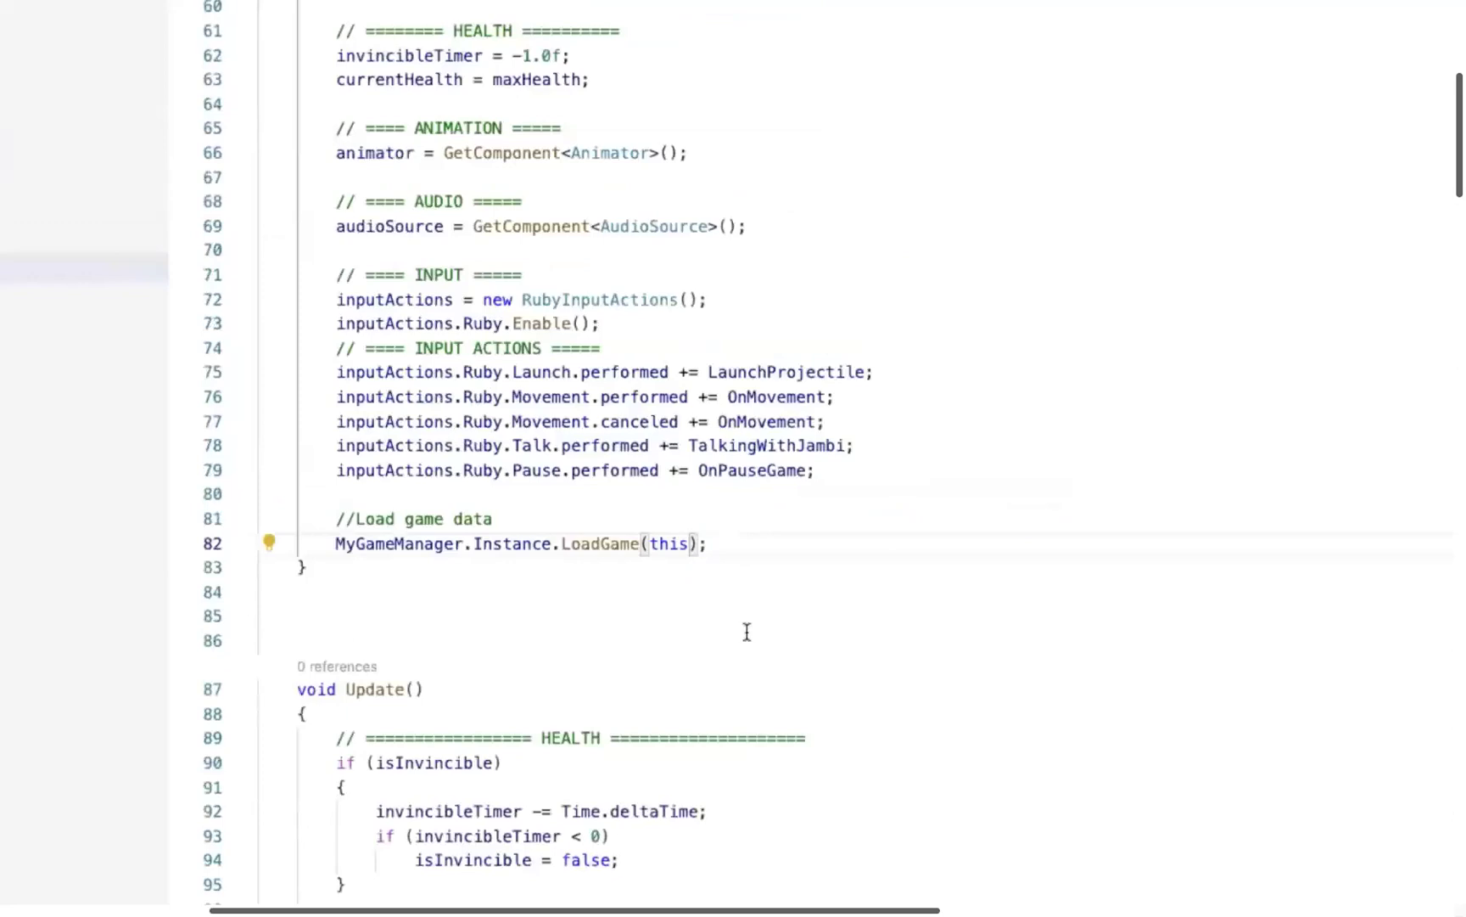
click(739, 547)
click(360, 104)
Switch back to Unity so the scripts recompile.
key(super+Tab)
key(Tab)
key(shift+Tab)
key(Escape)
key(super+Tab)
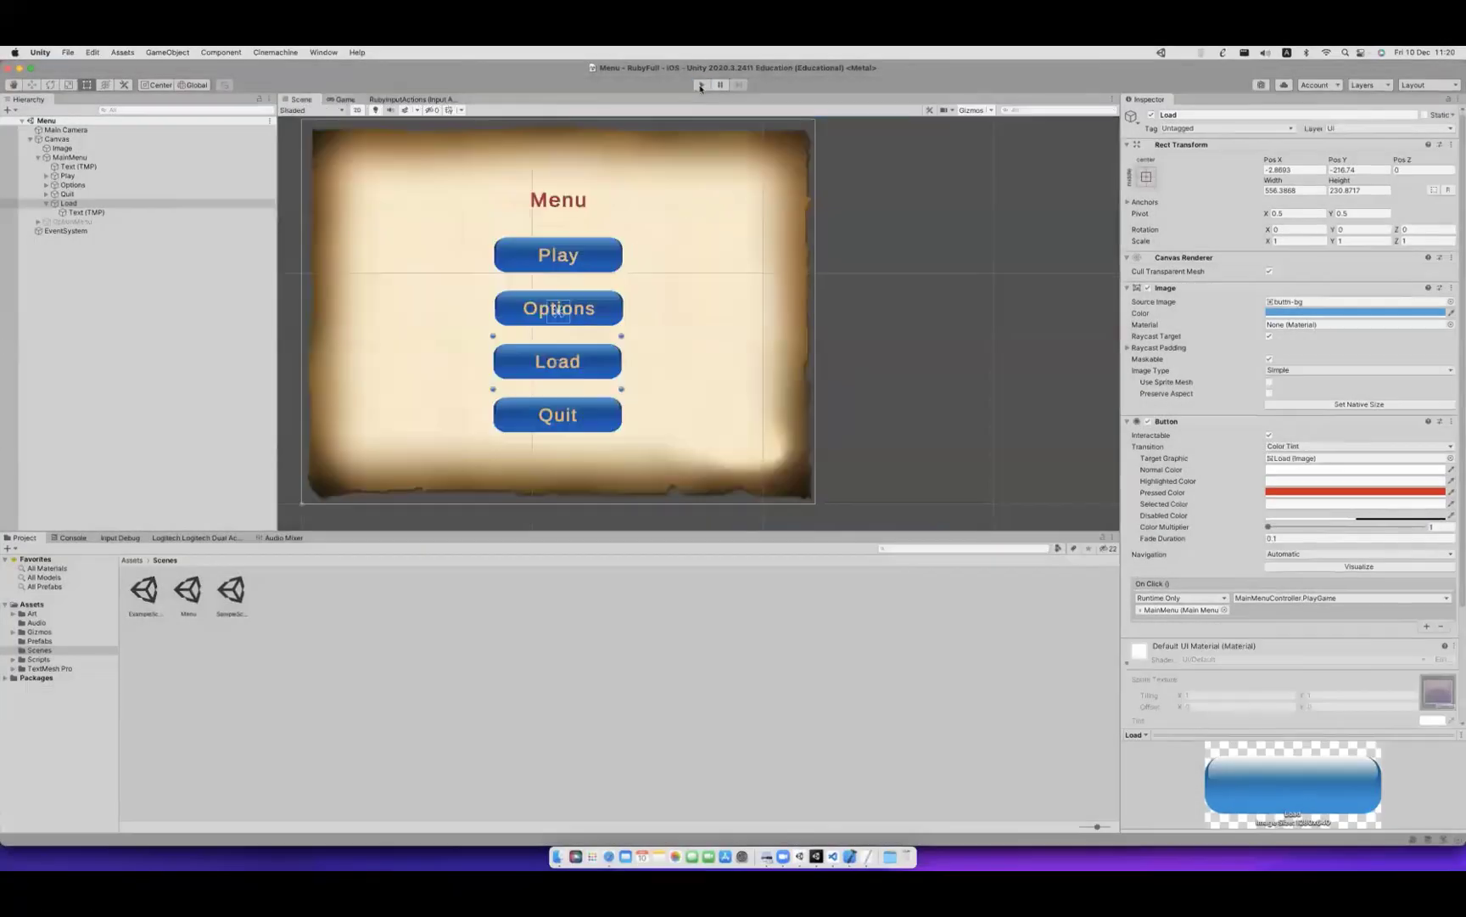
Enter Play mode, load the saved game, and run Ruby between the wooden sign and crate pile.
click(701, 86)
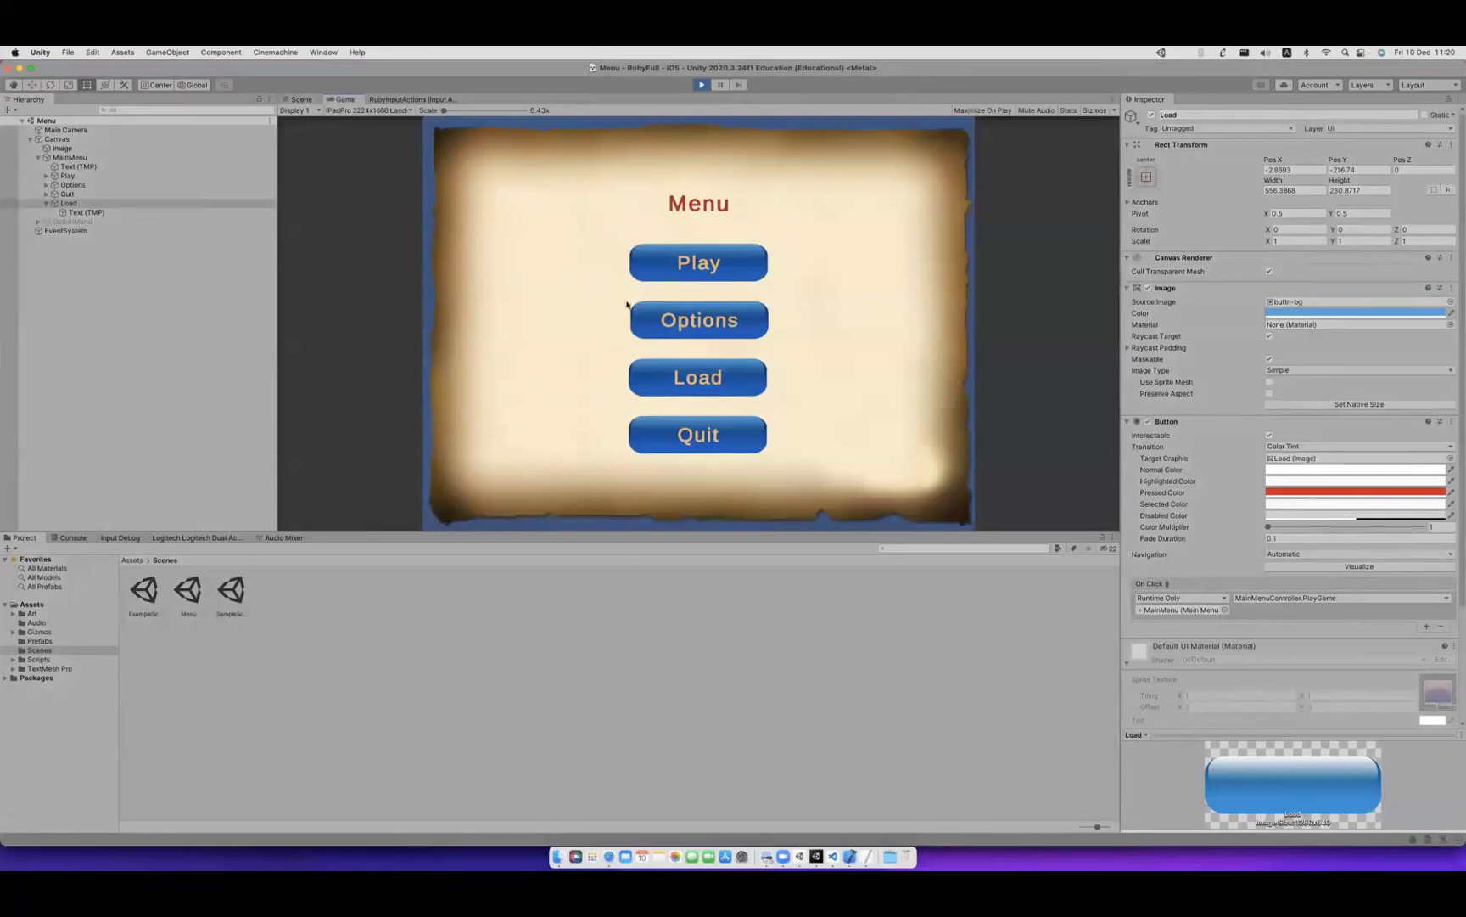
click(681, 385)
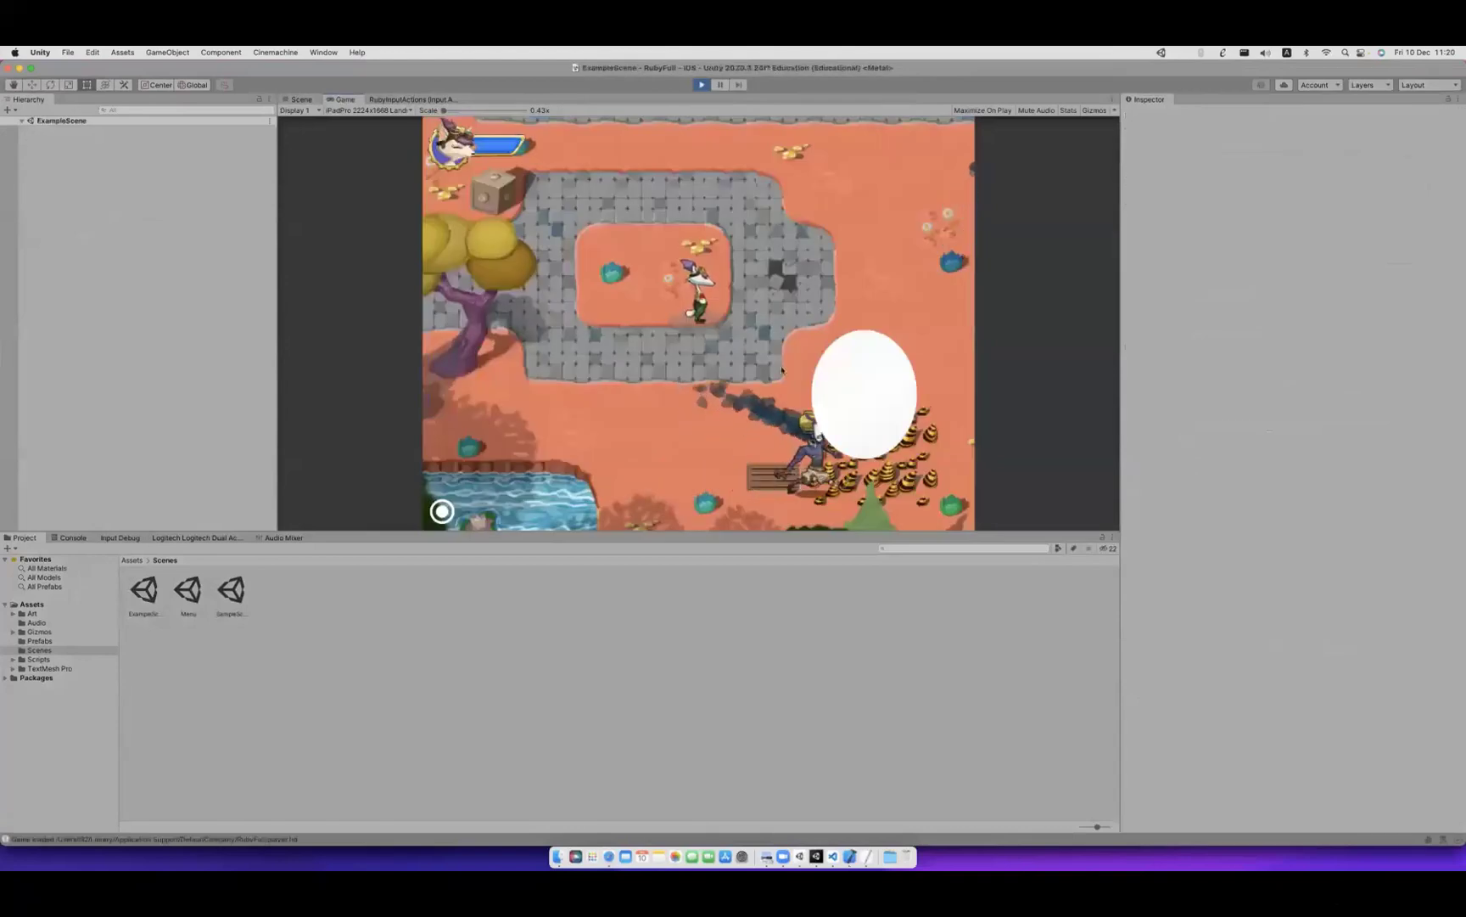
key(Left)
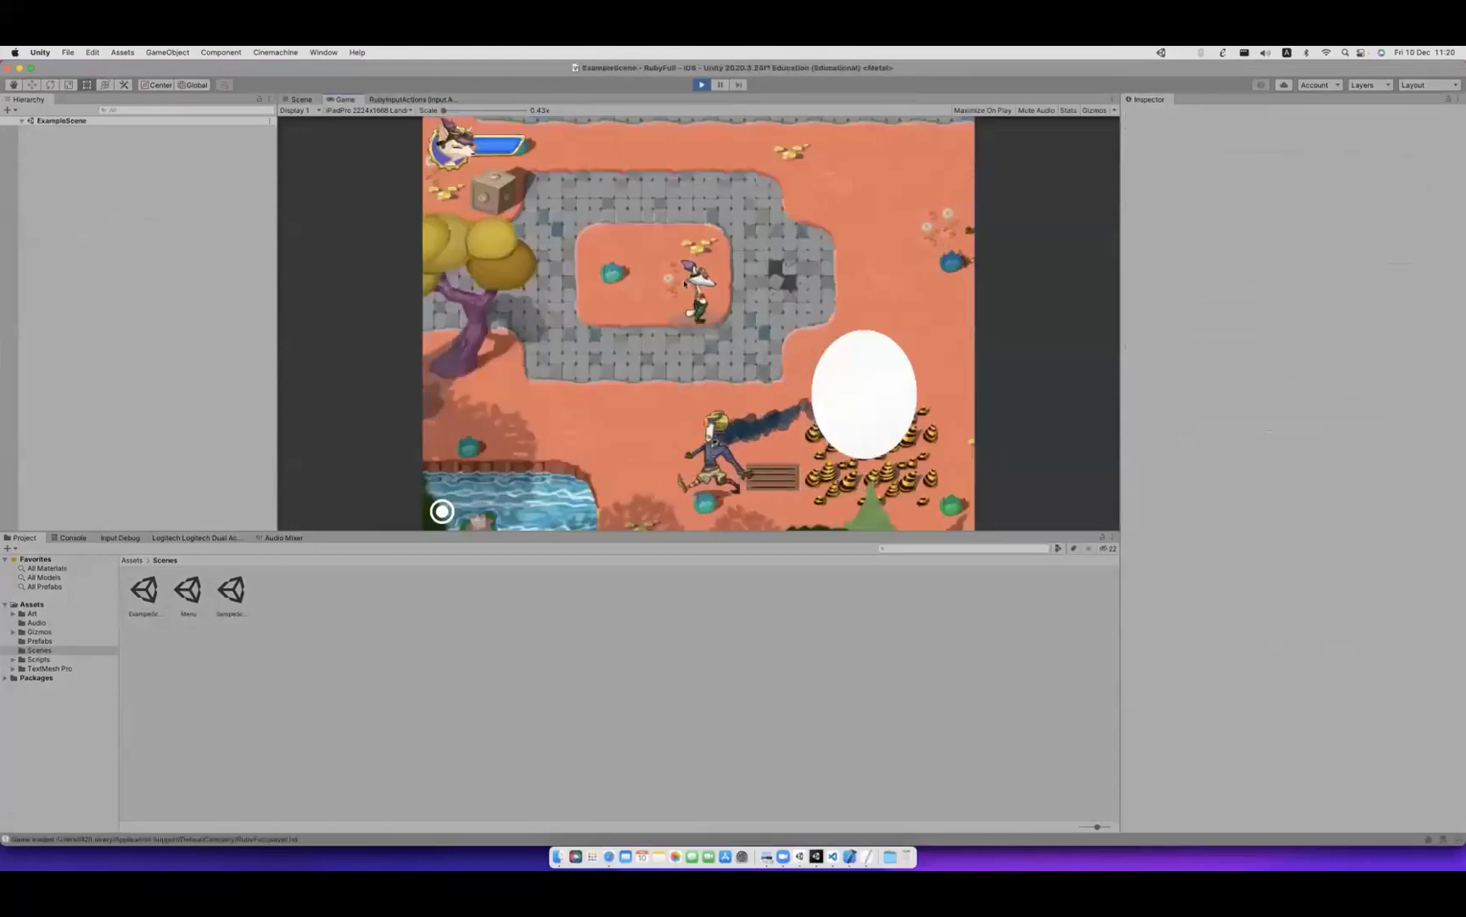
key(Right)
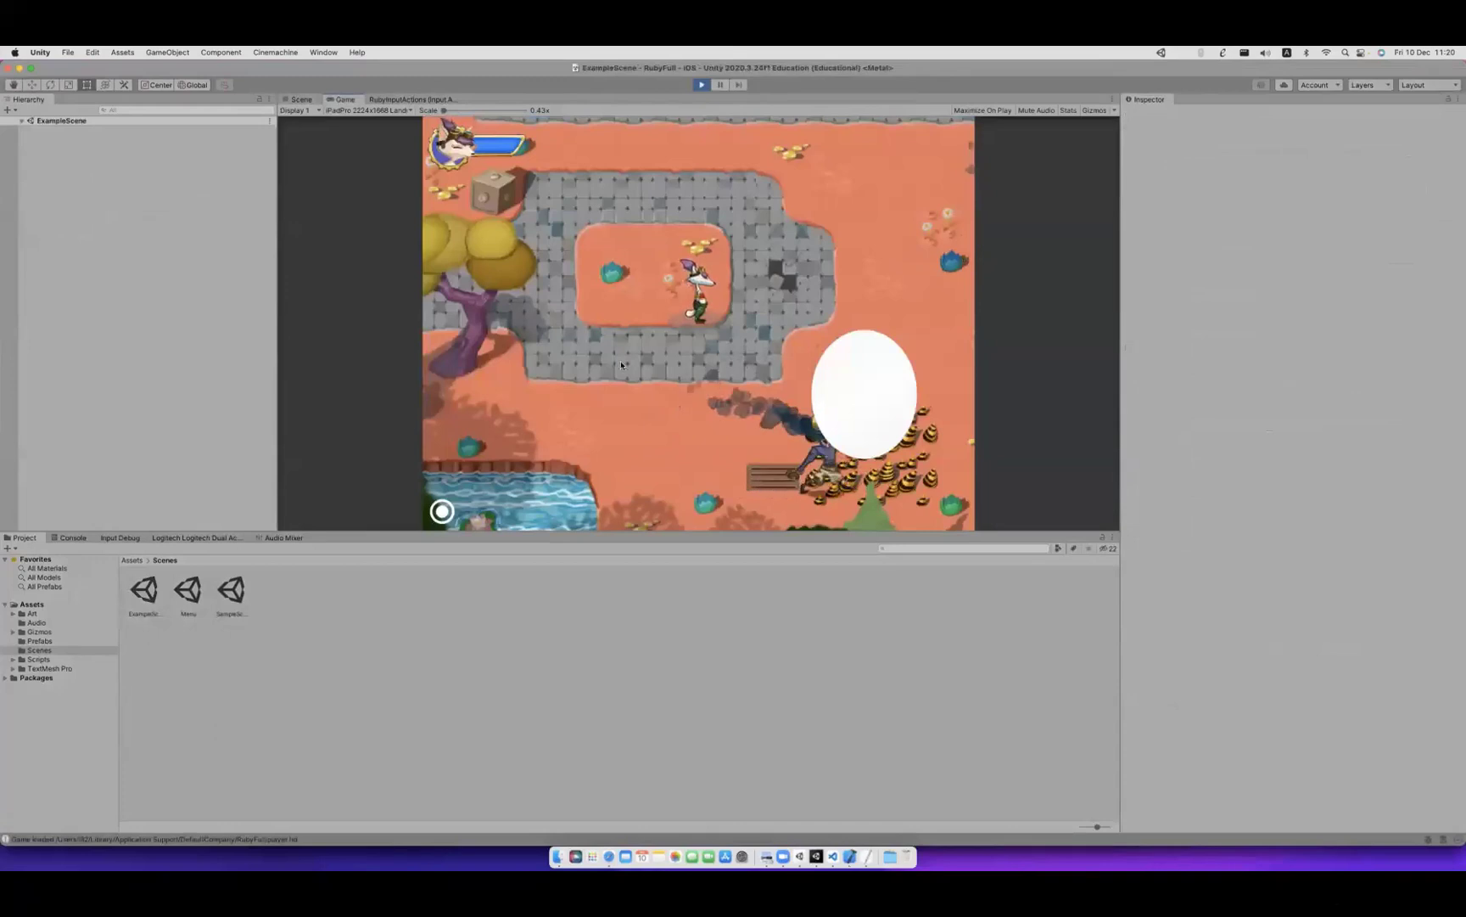
key(Left)
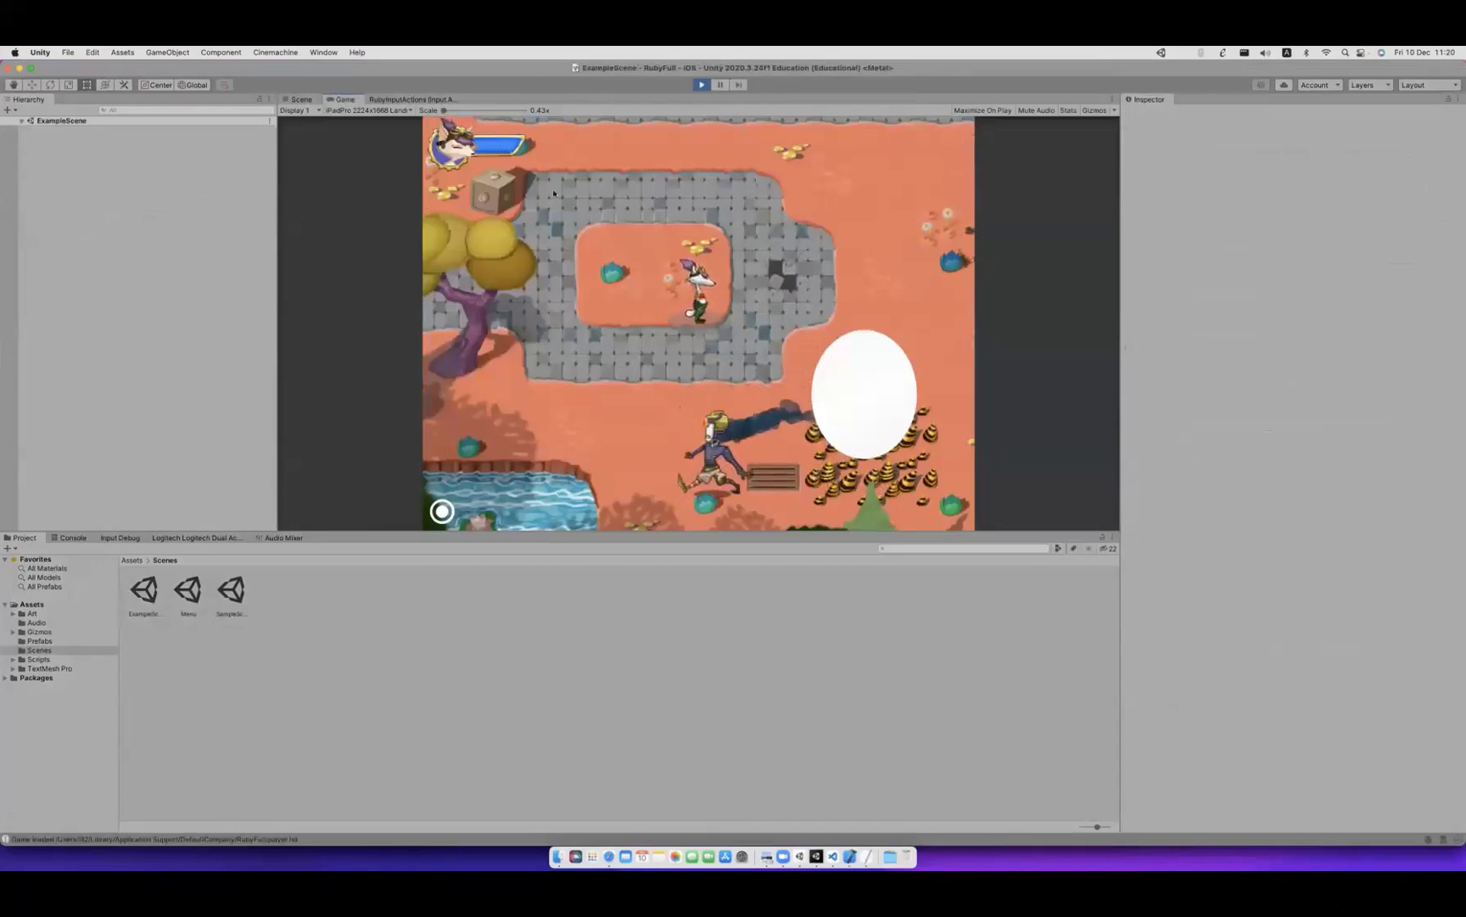
key(Right)
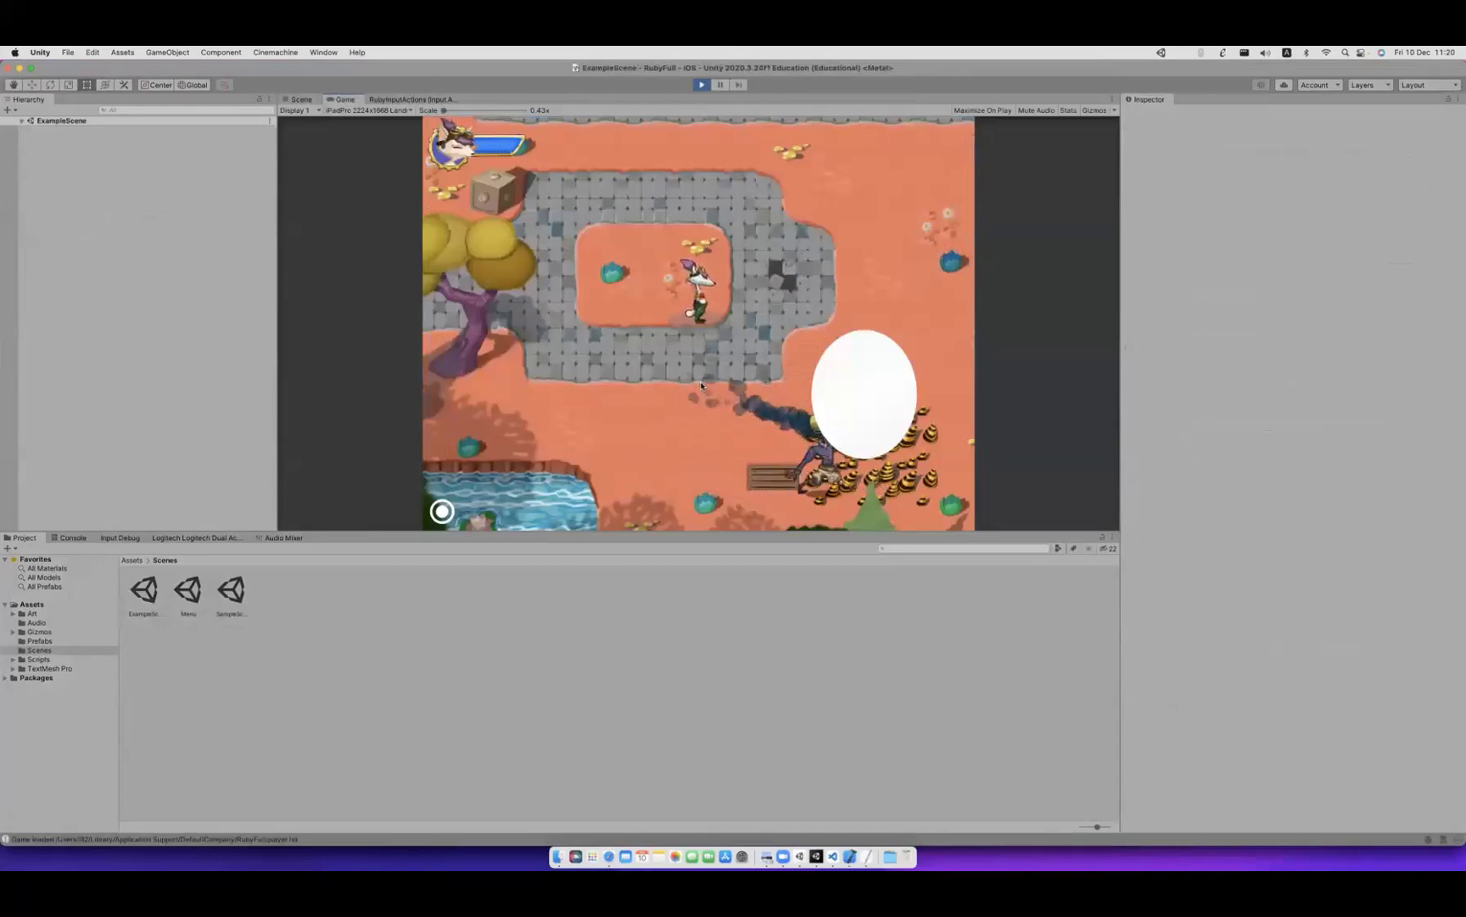
key(Left)
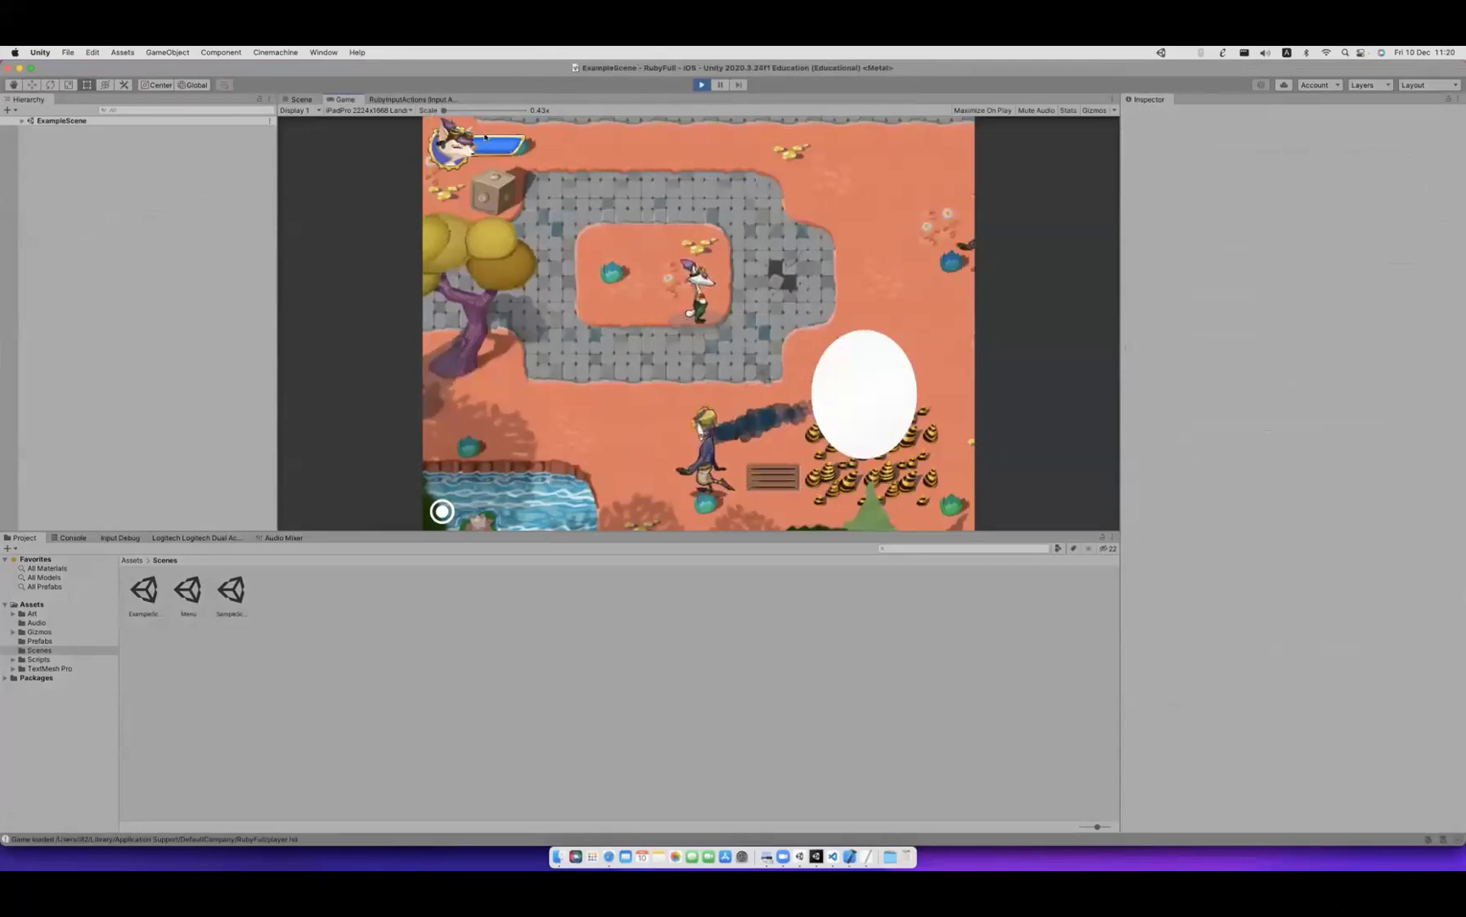
key(Right)
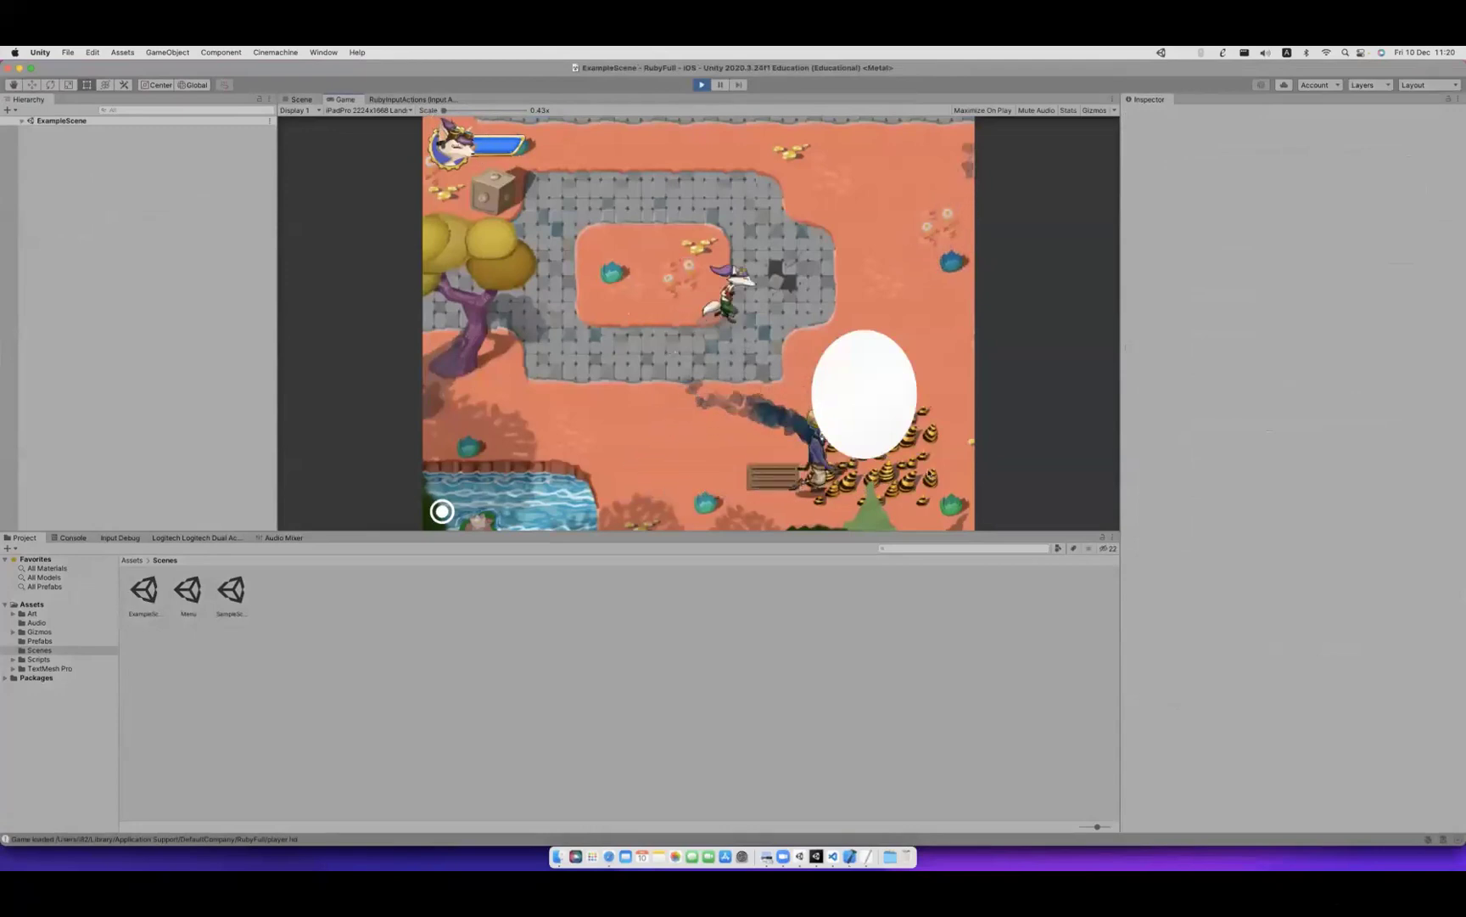
key(Right)
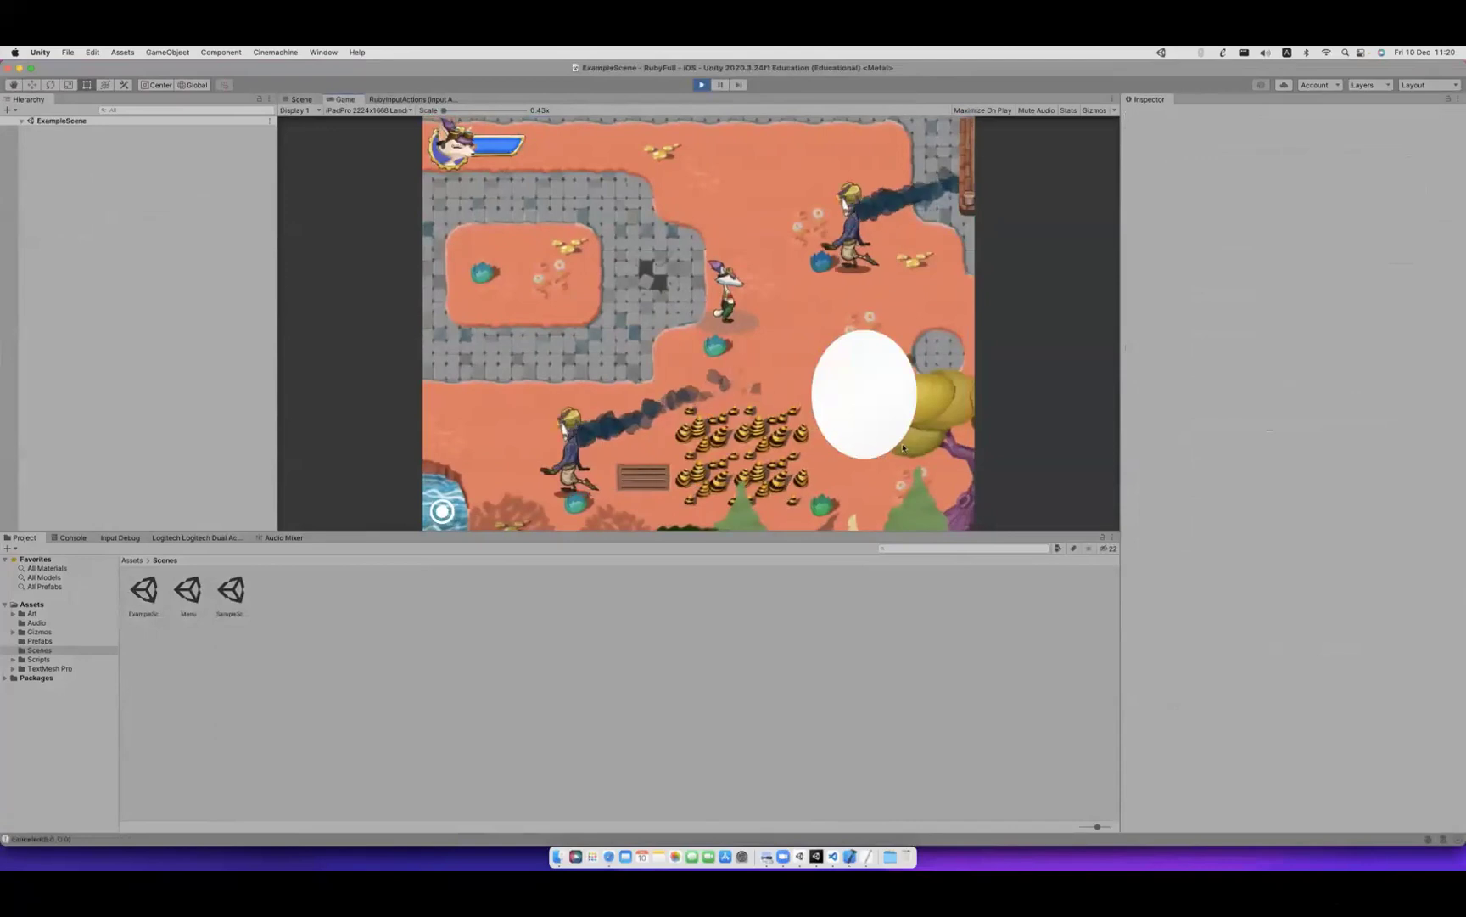
Walk Ruby up and down between the crates and the stone ring.
key(Down)
key(Up)
key(Left)
key(Down)
key(Right)
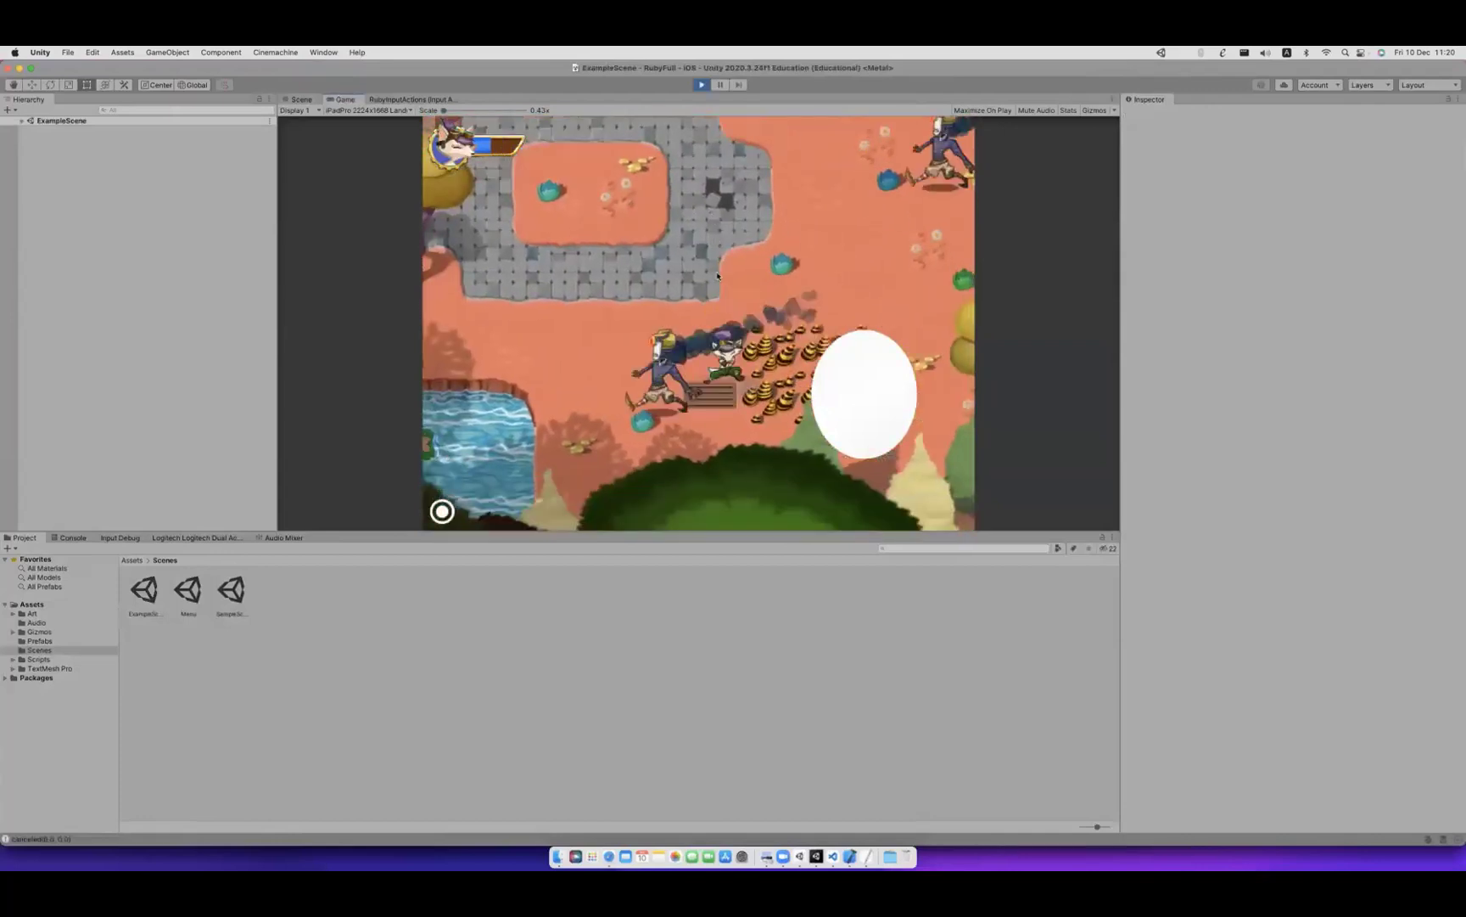
key(Right)
key(Up)
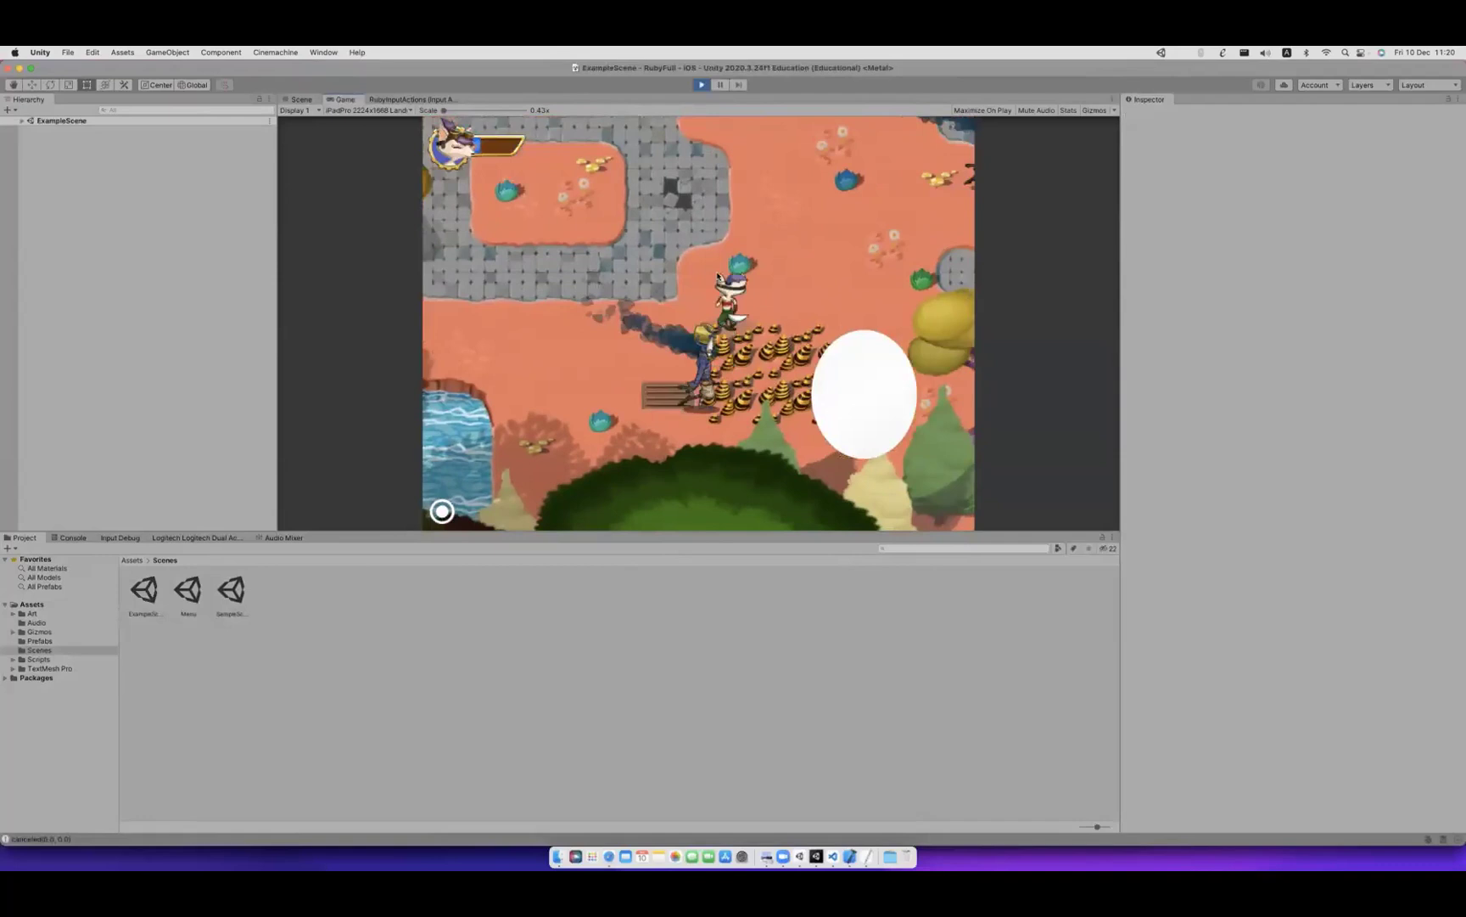
key(Up)
key(Left)
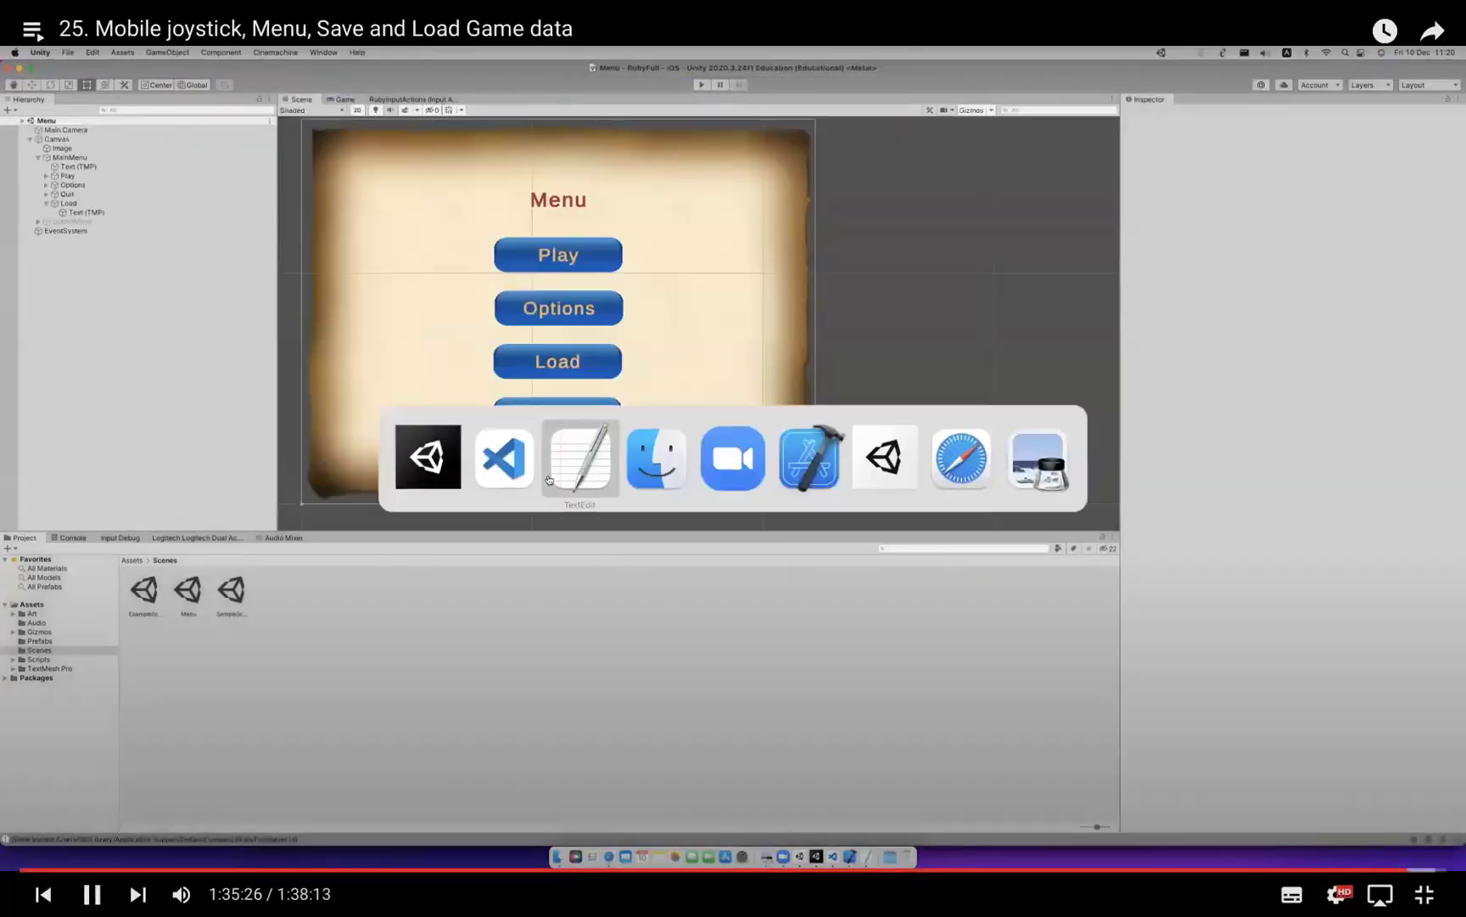
Select Play in the Hierarchy and confirm its On Click calls MainMenuController.PlayGame.
key(Right)
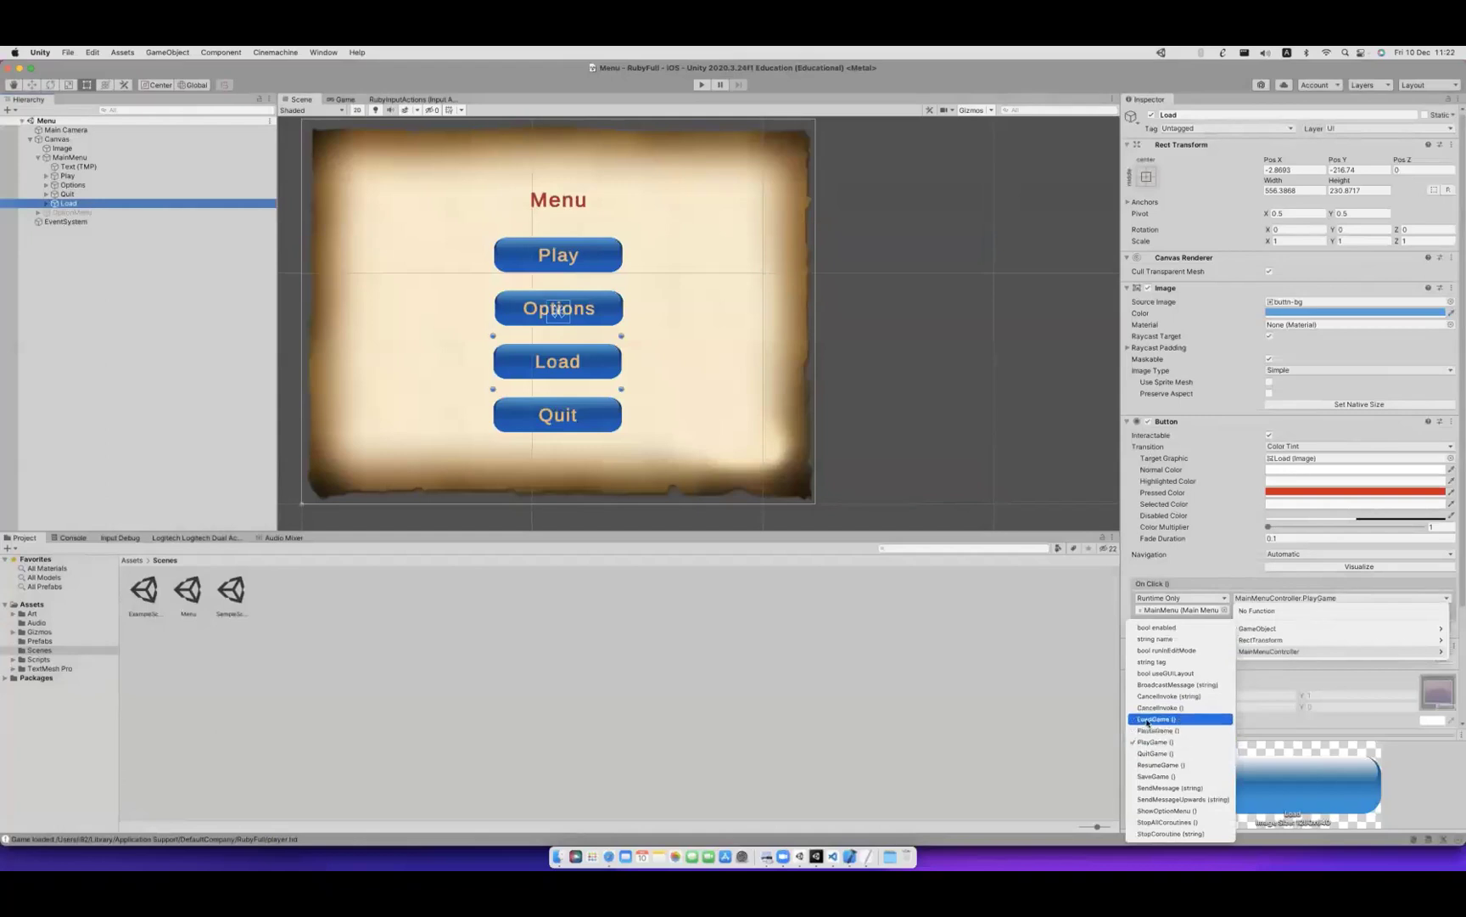
click(105, 177)
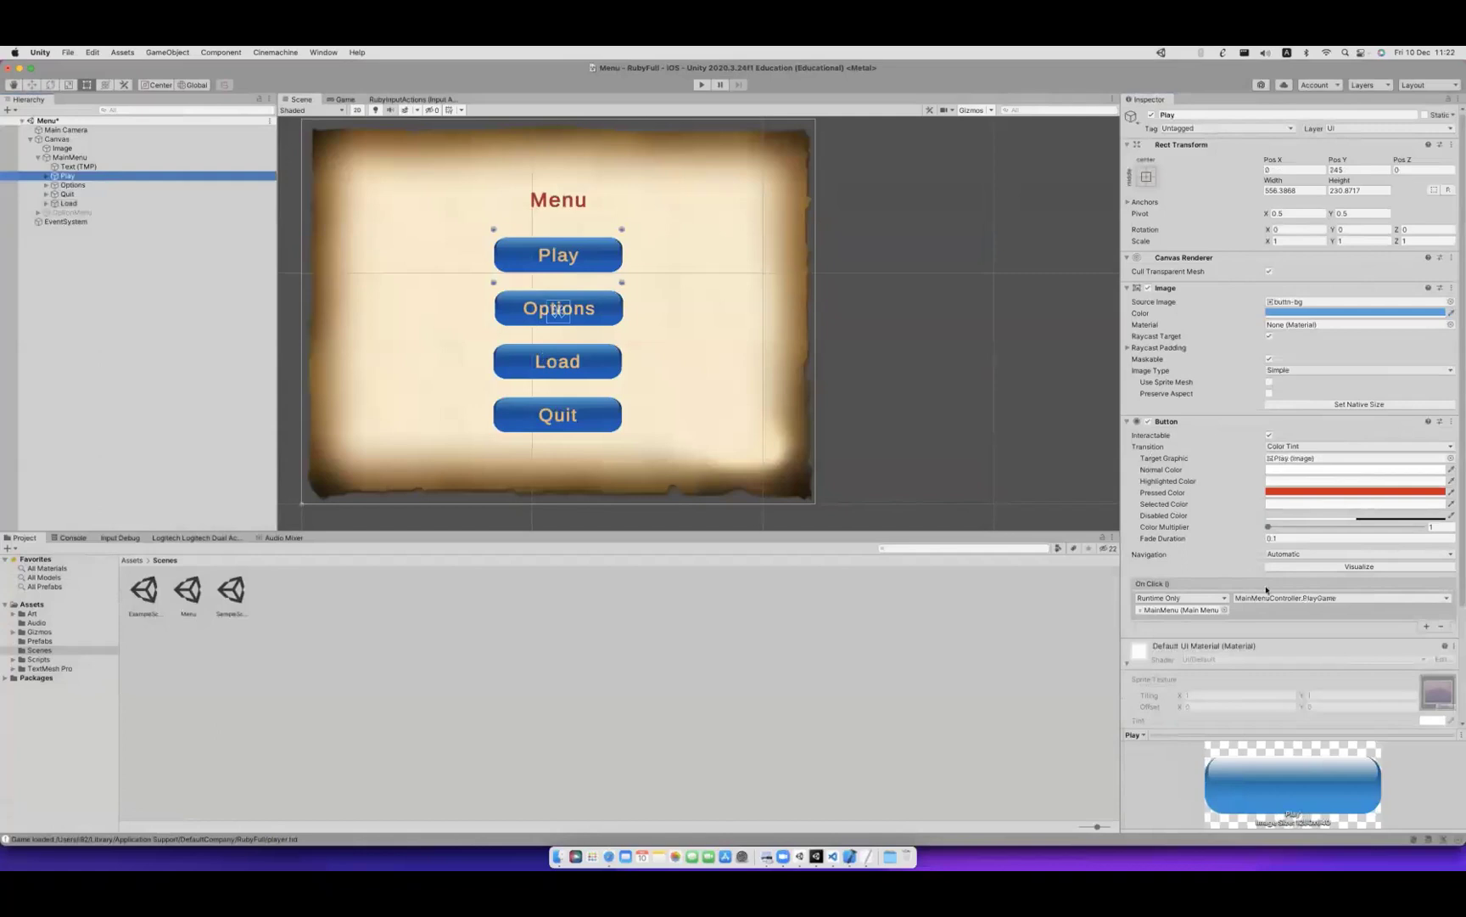
key(super+Tab)
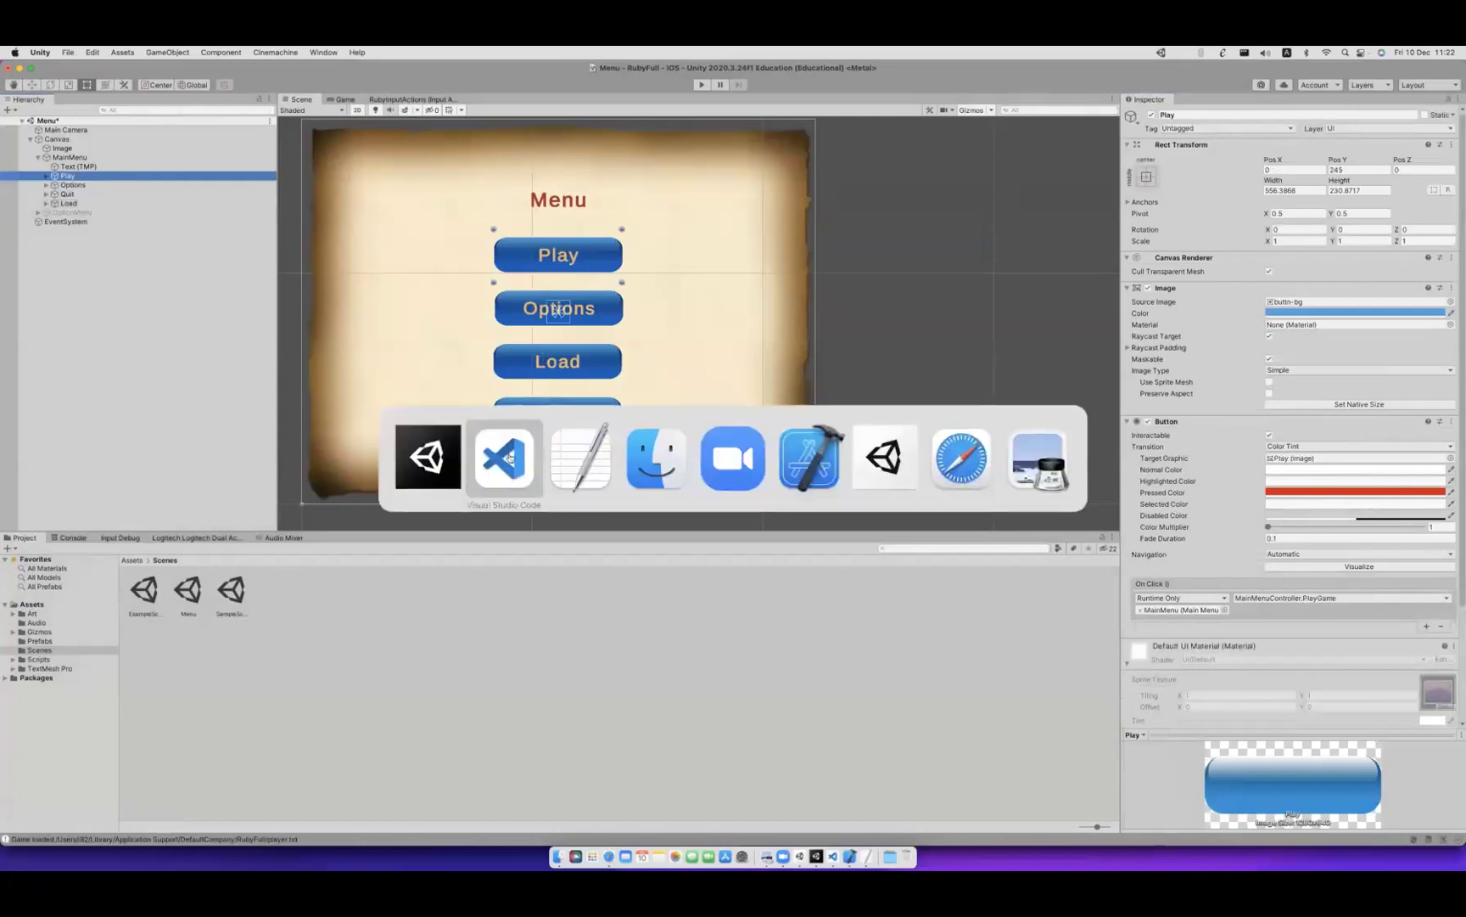
Look at MainMenuController's LoadGame method to see how it sets isNewGame.
click(508, 458)
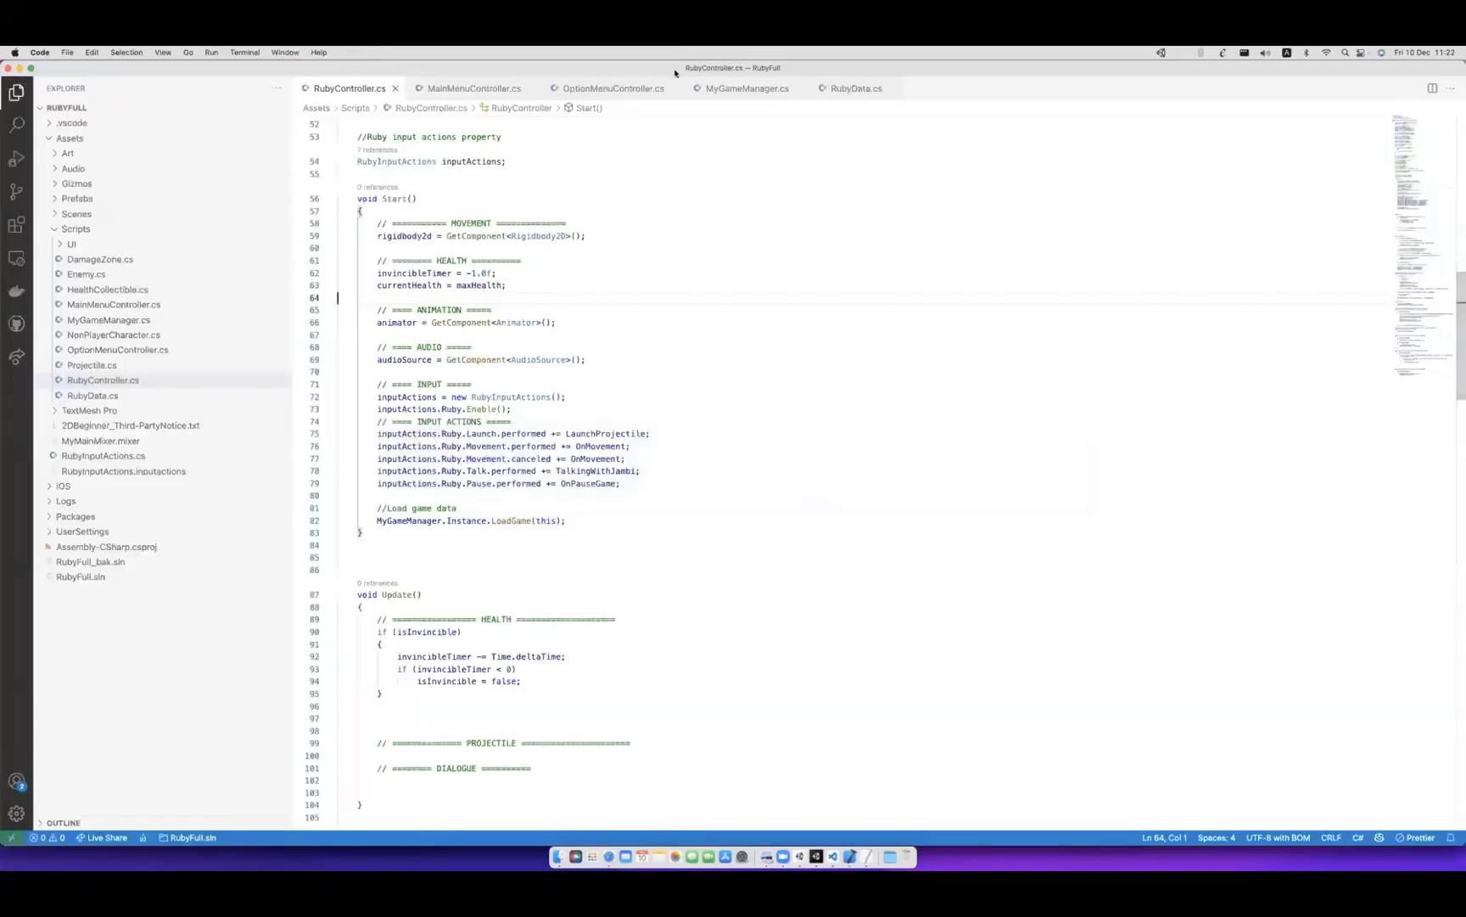
click(456, 95)
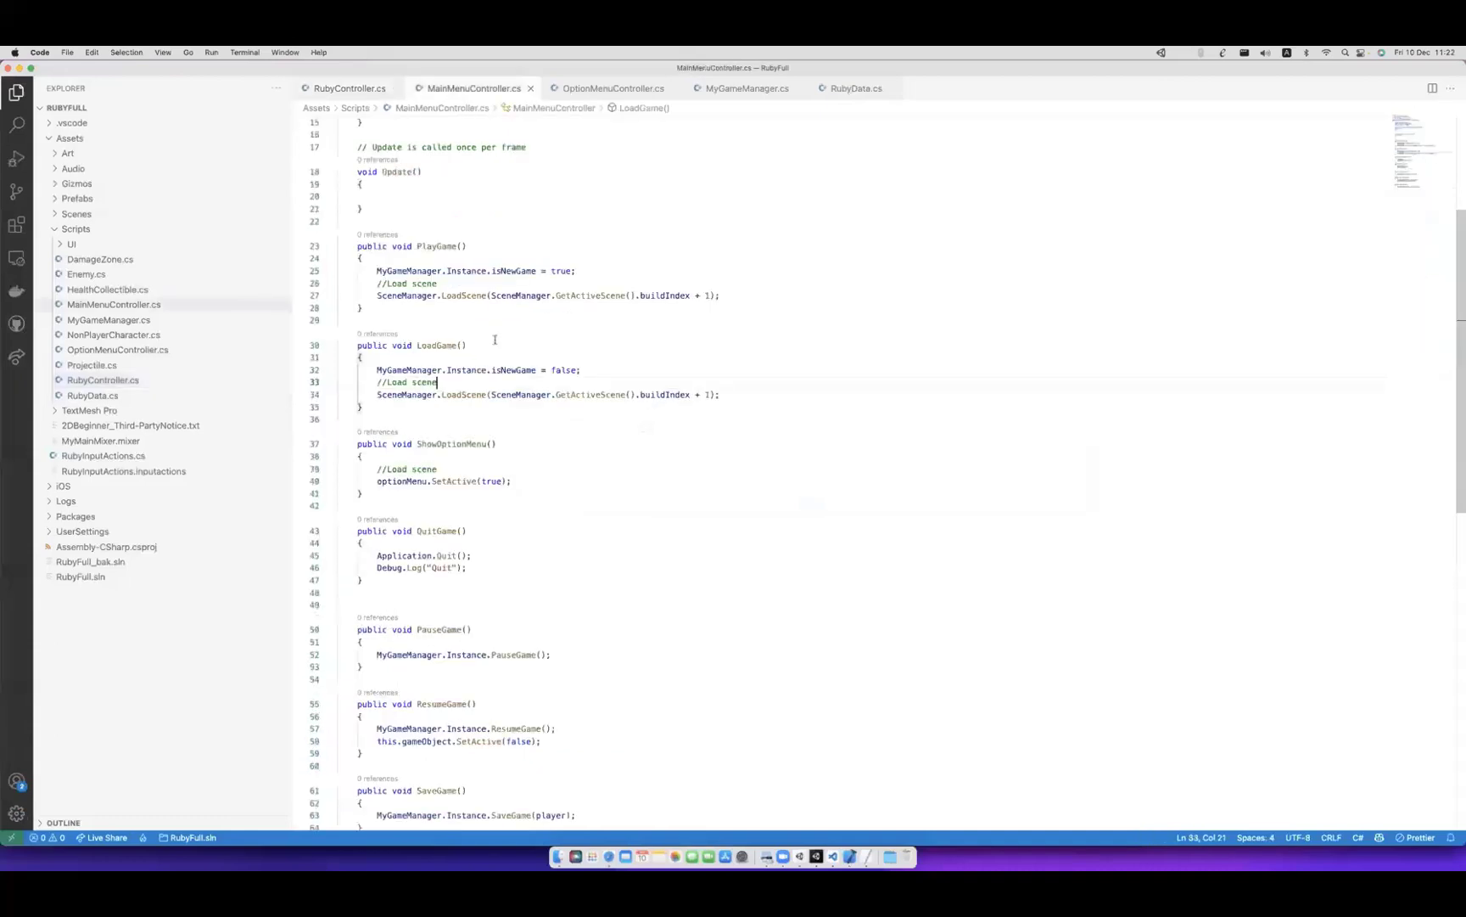
click(475, 361)
click(520, 370)
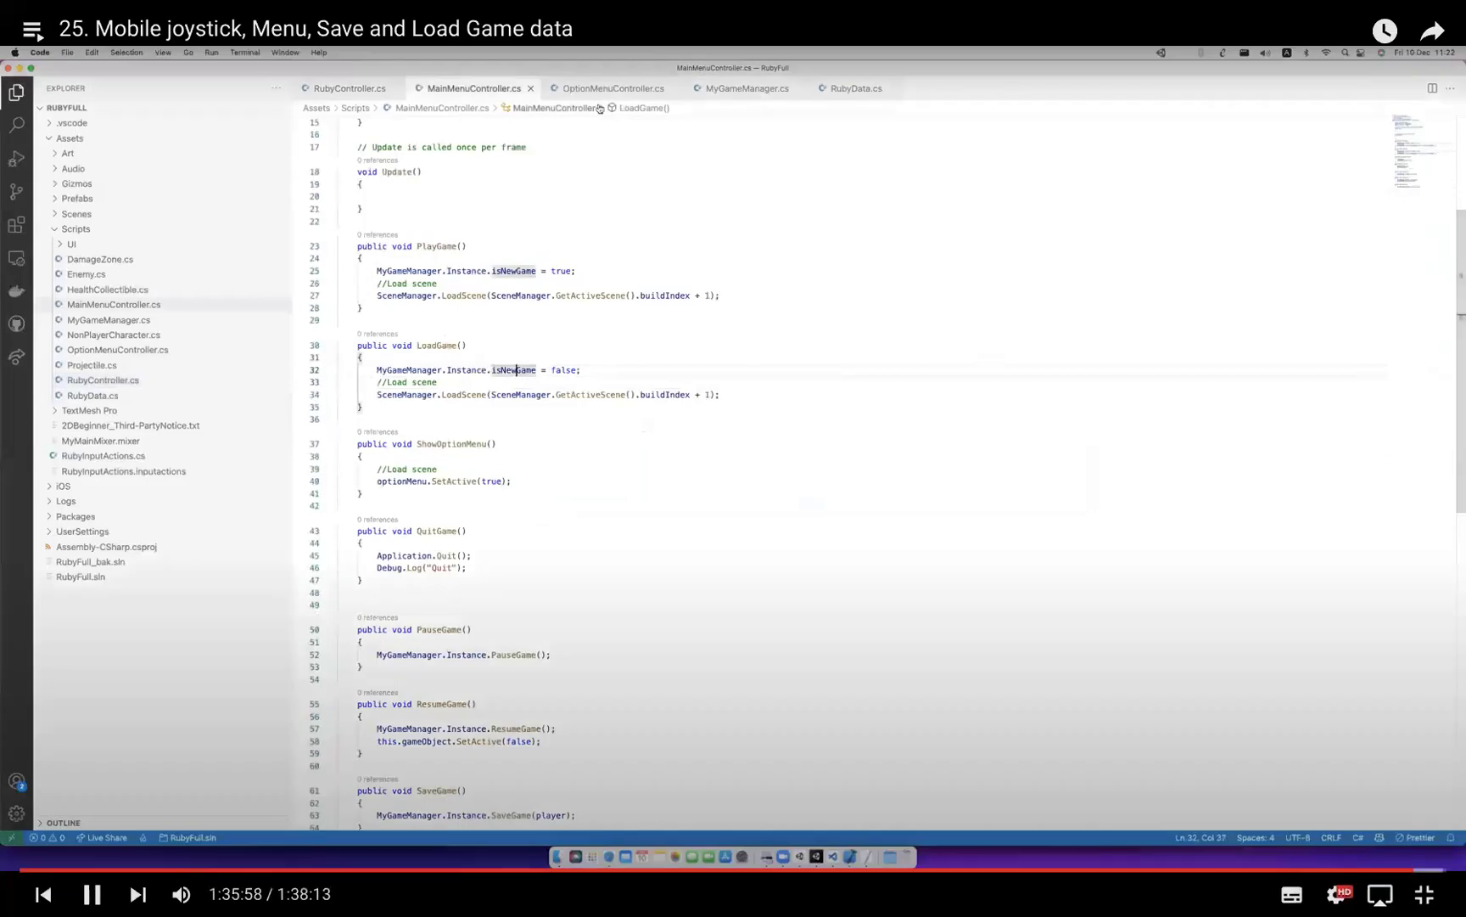
Wrap LoadGame(this) in Start inside if(!MyGameManager.Instance.isNewGame) and save.
key(Right)
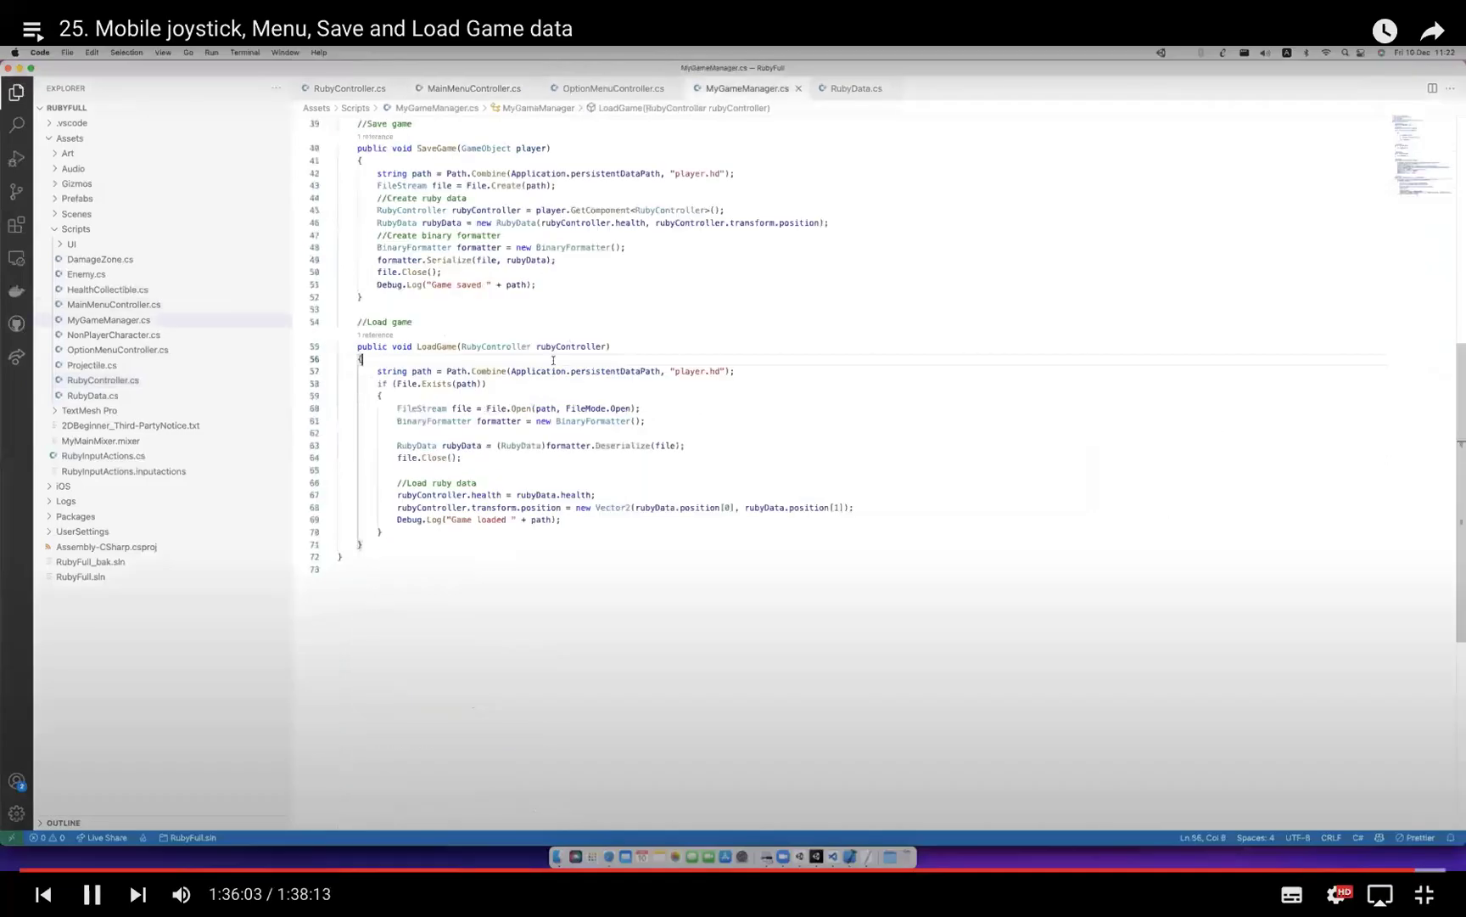
key(Right)
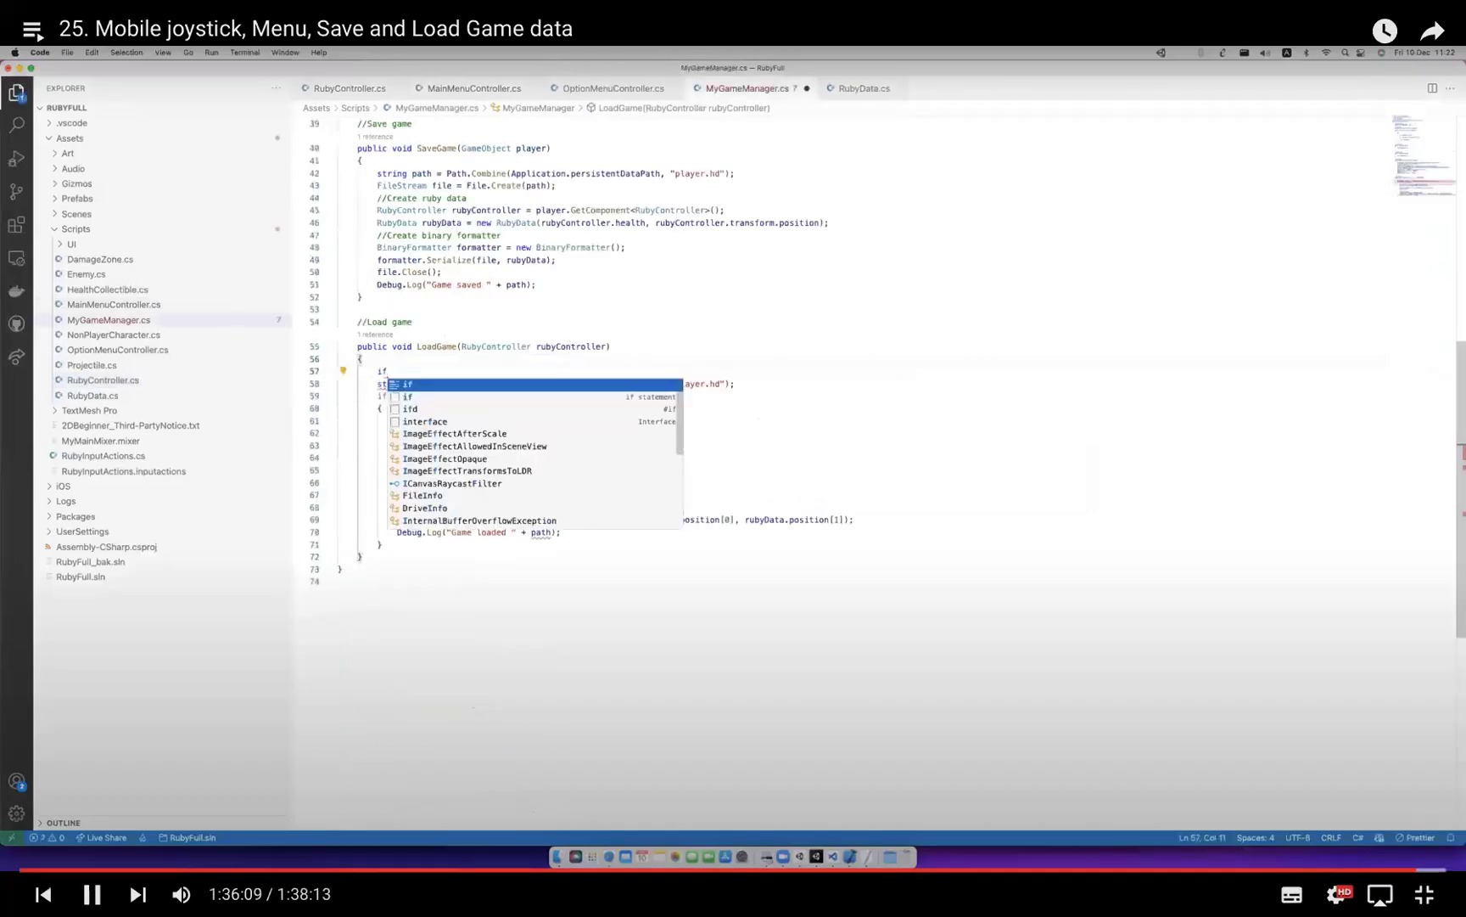
key(Right)
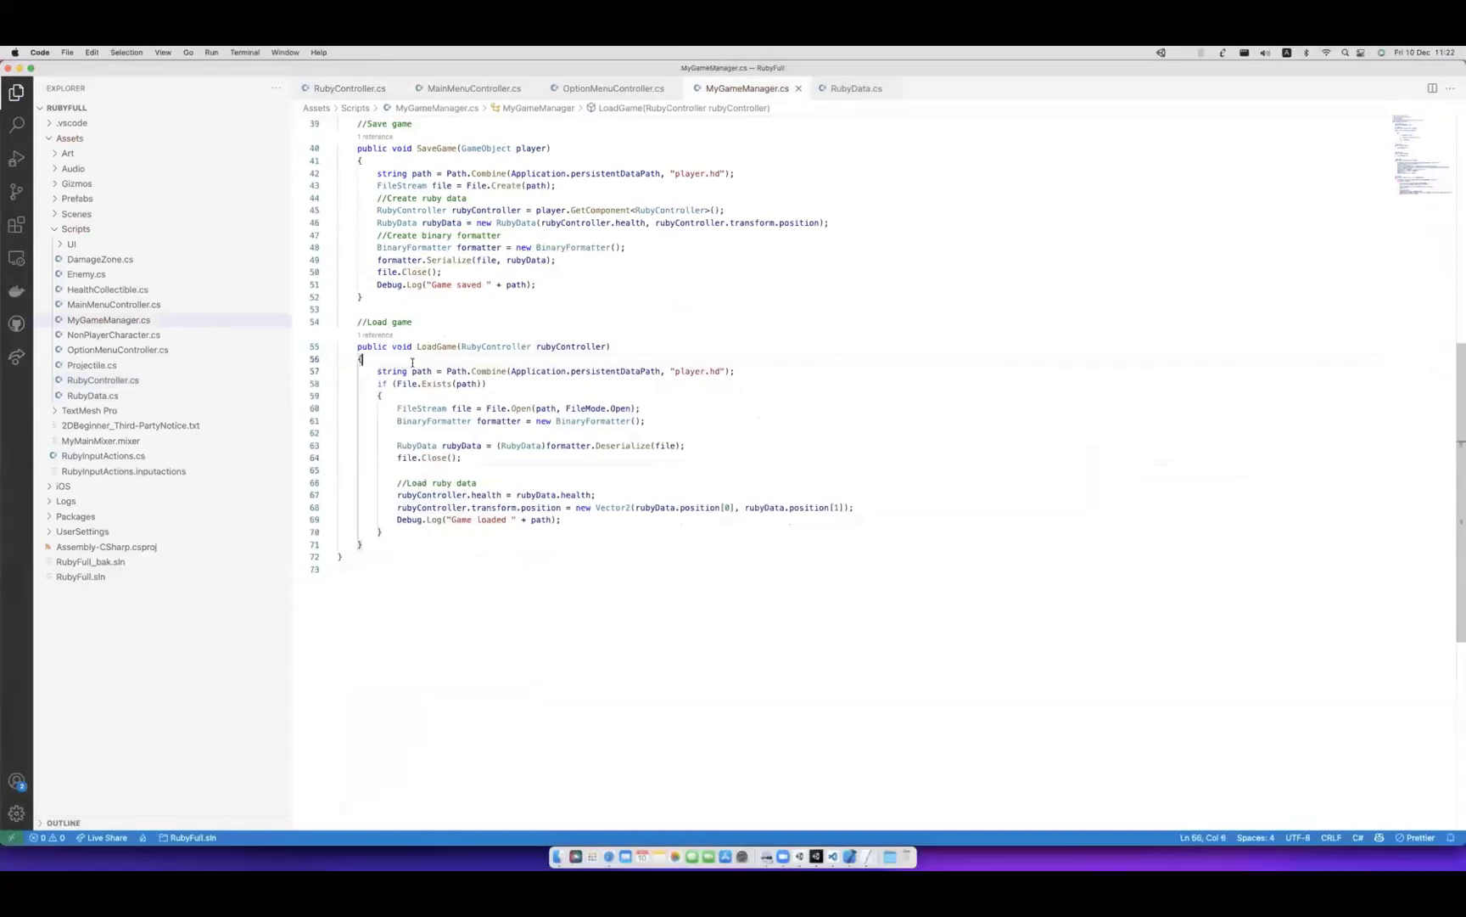
key(Right)
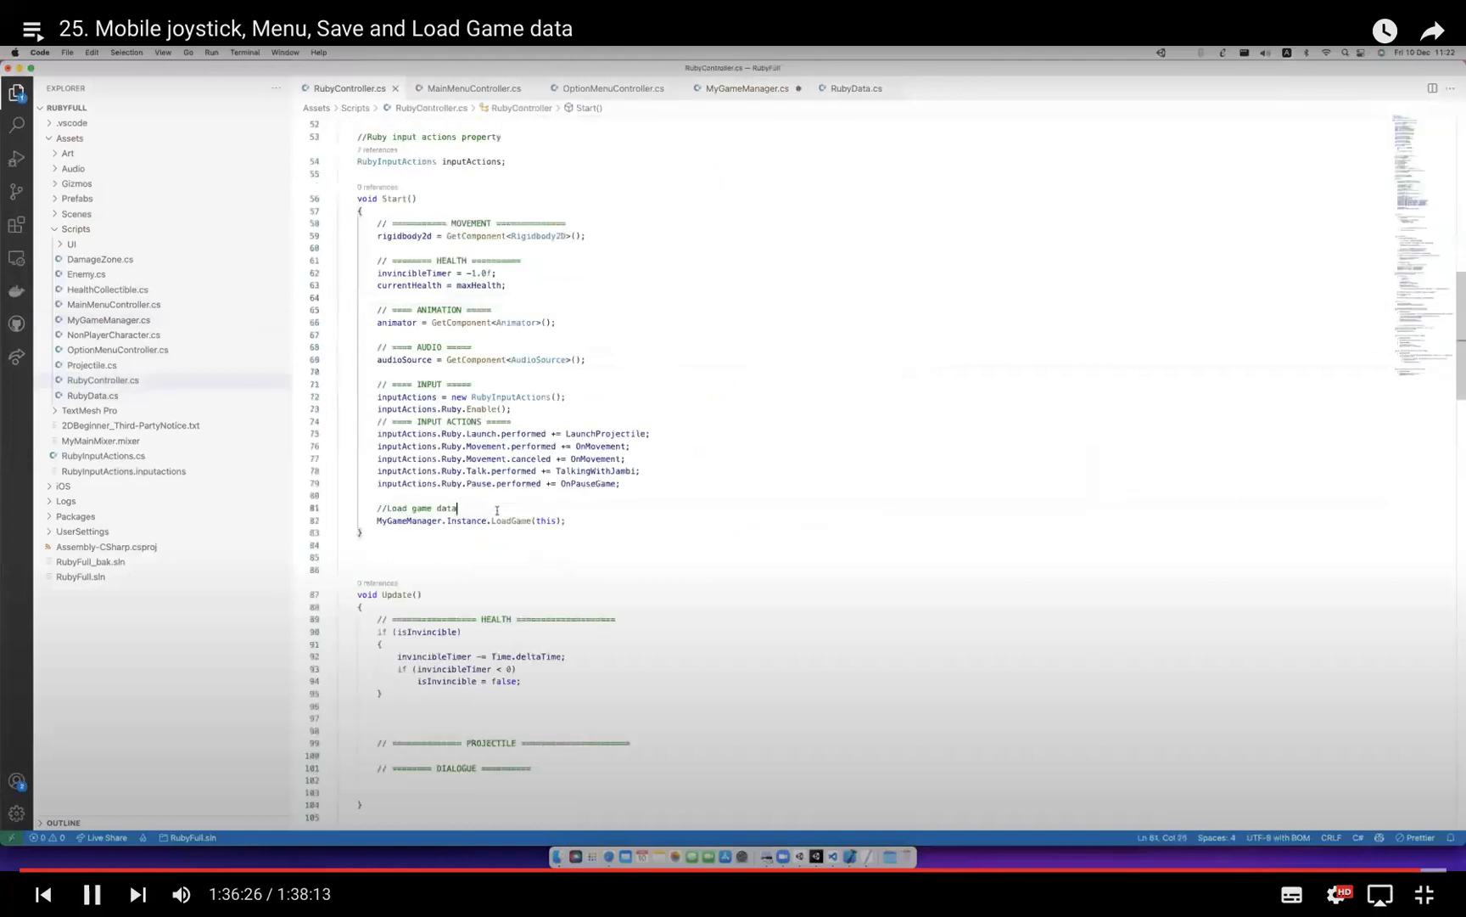
key(Right)
key(Right)
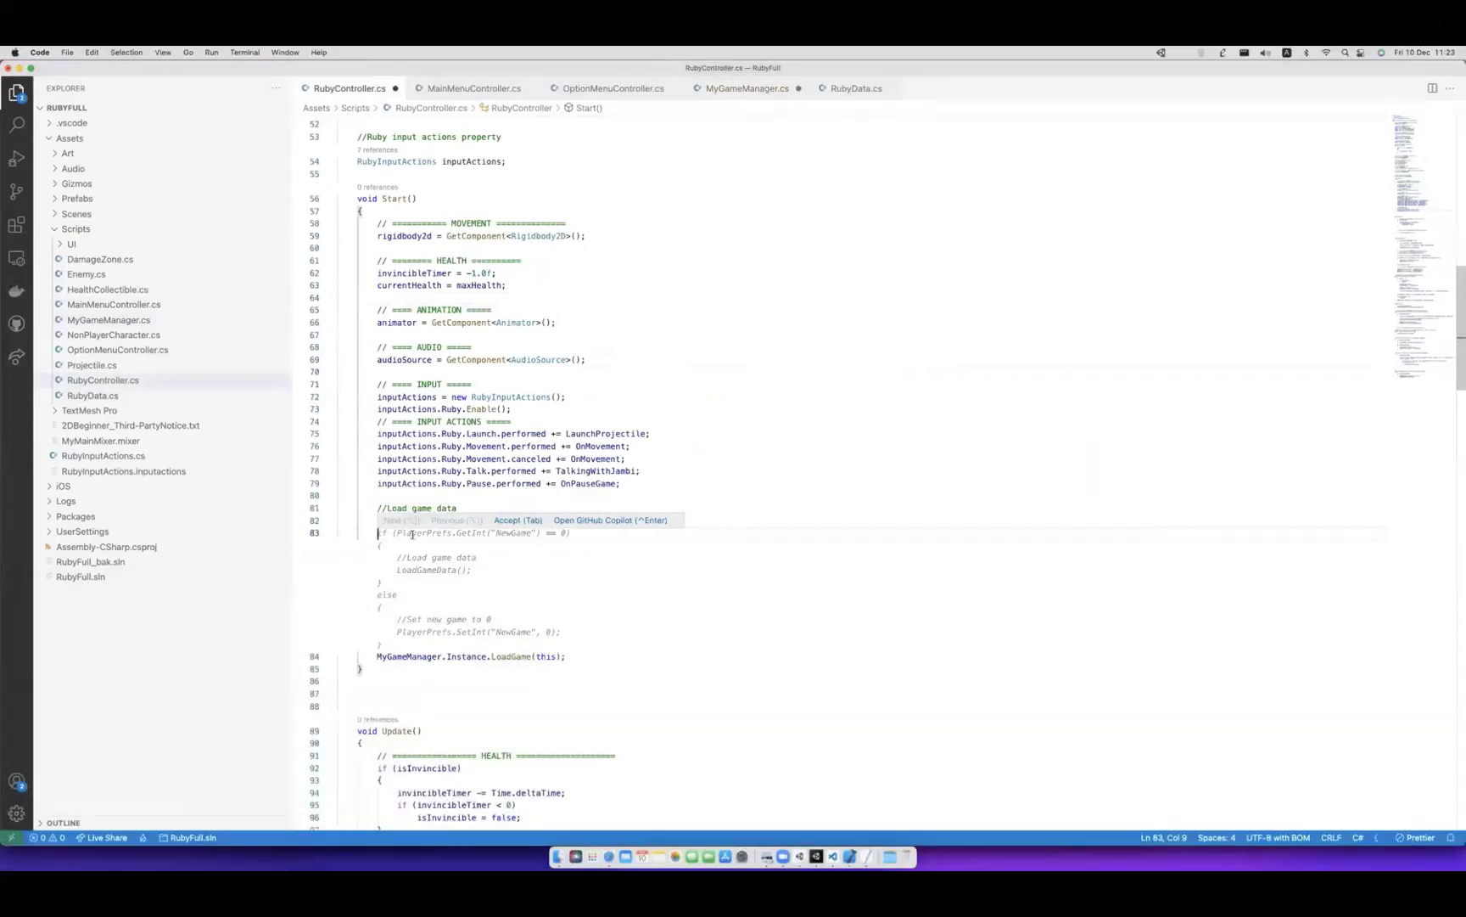
key(Right)
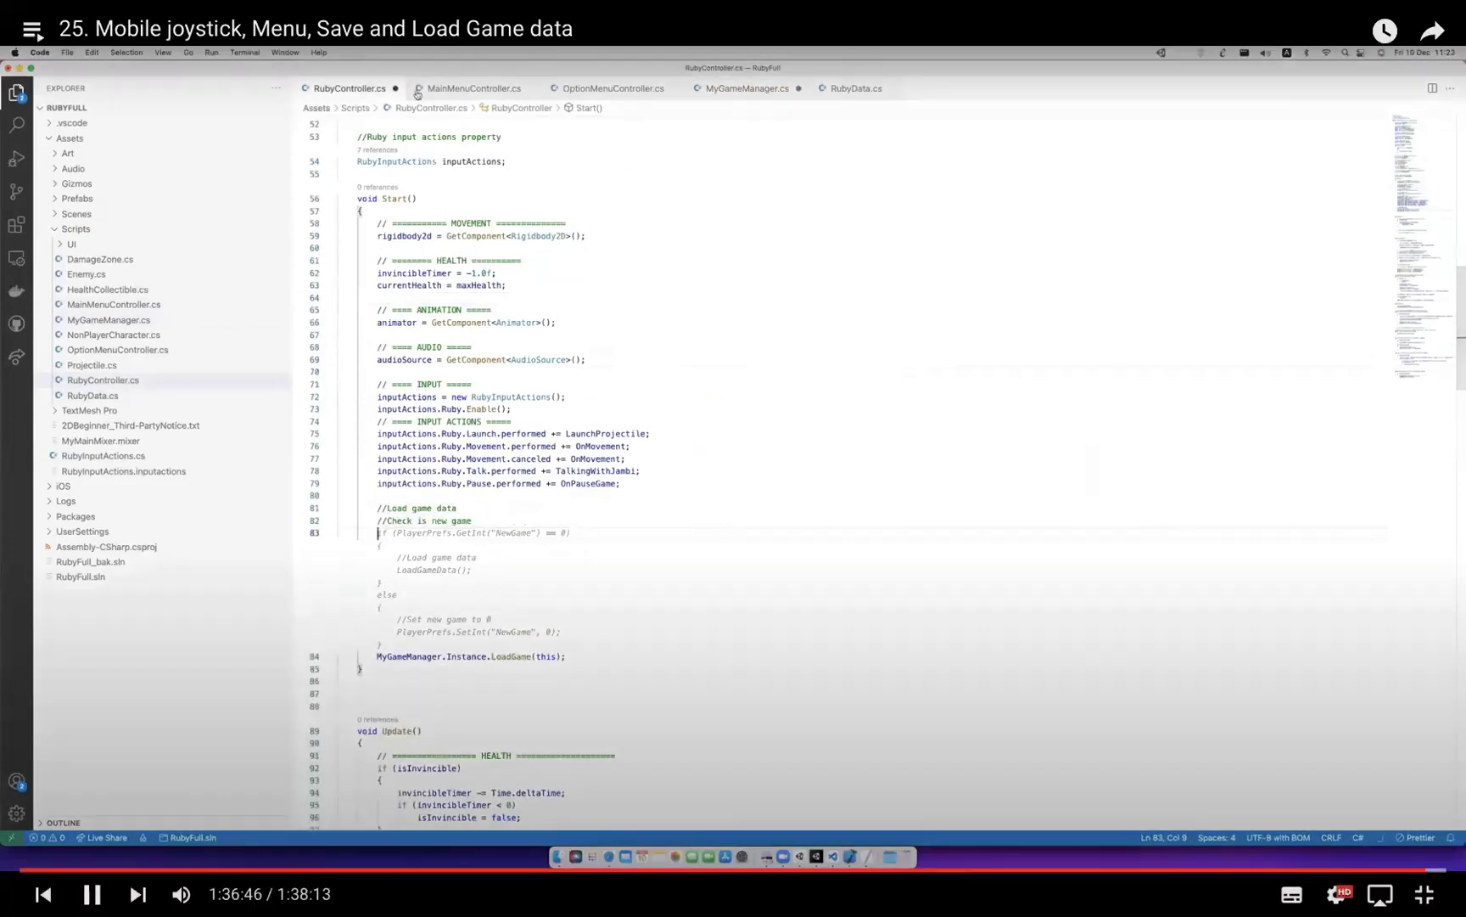
key(Right)
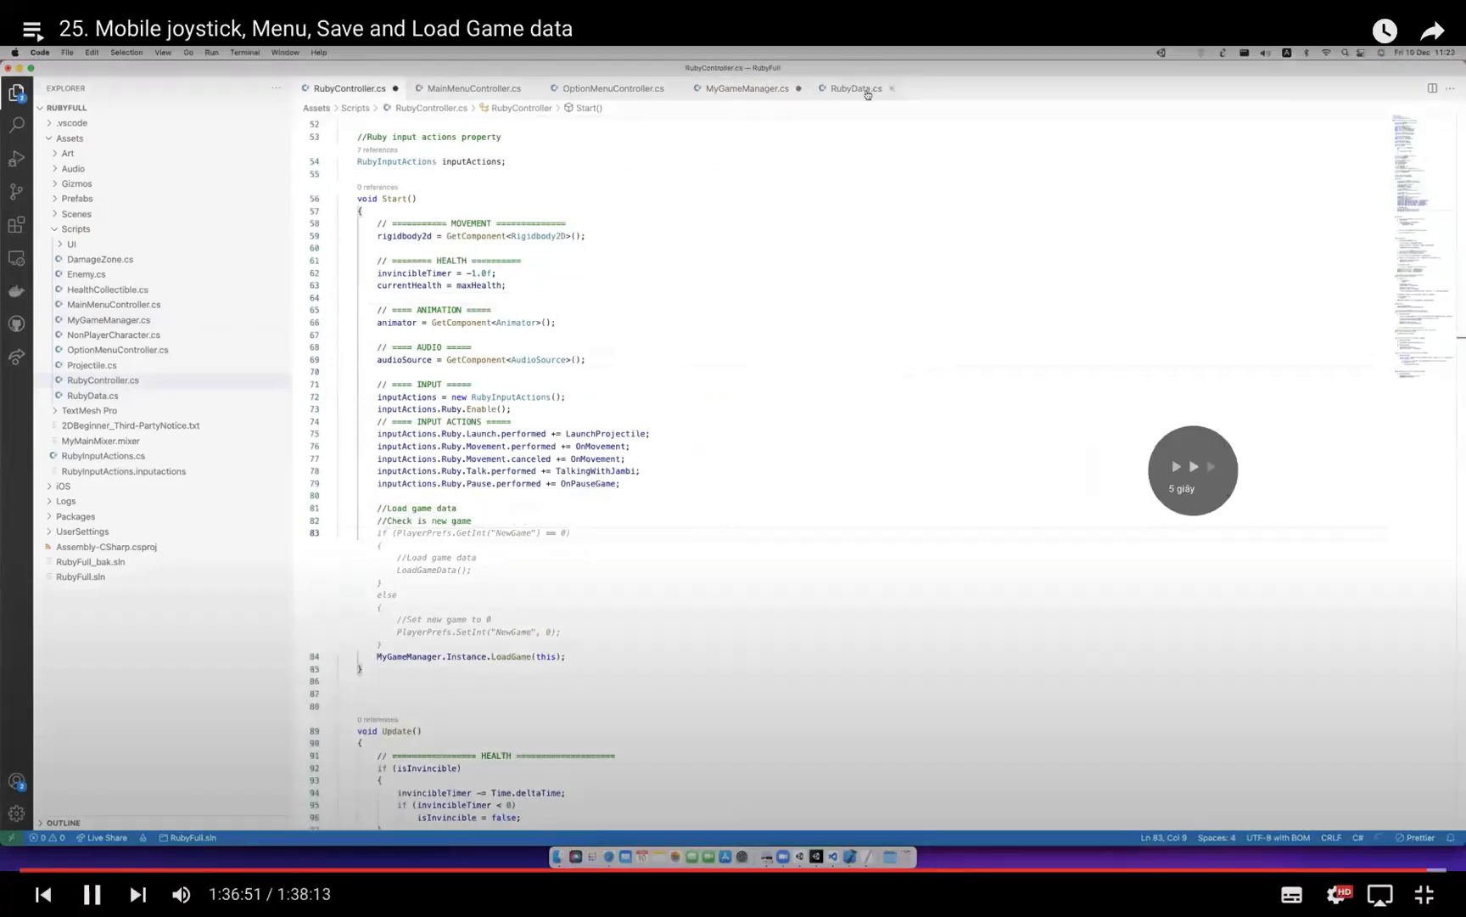
key(Right)
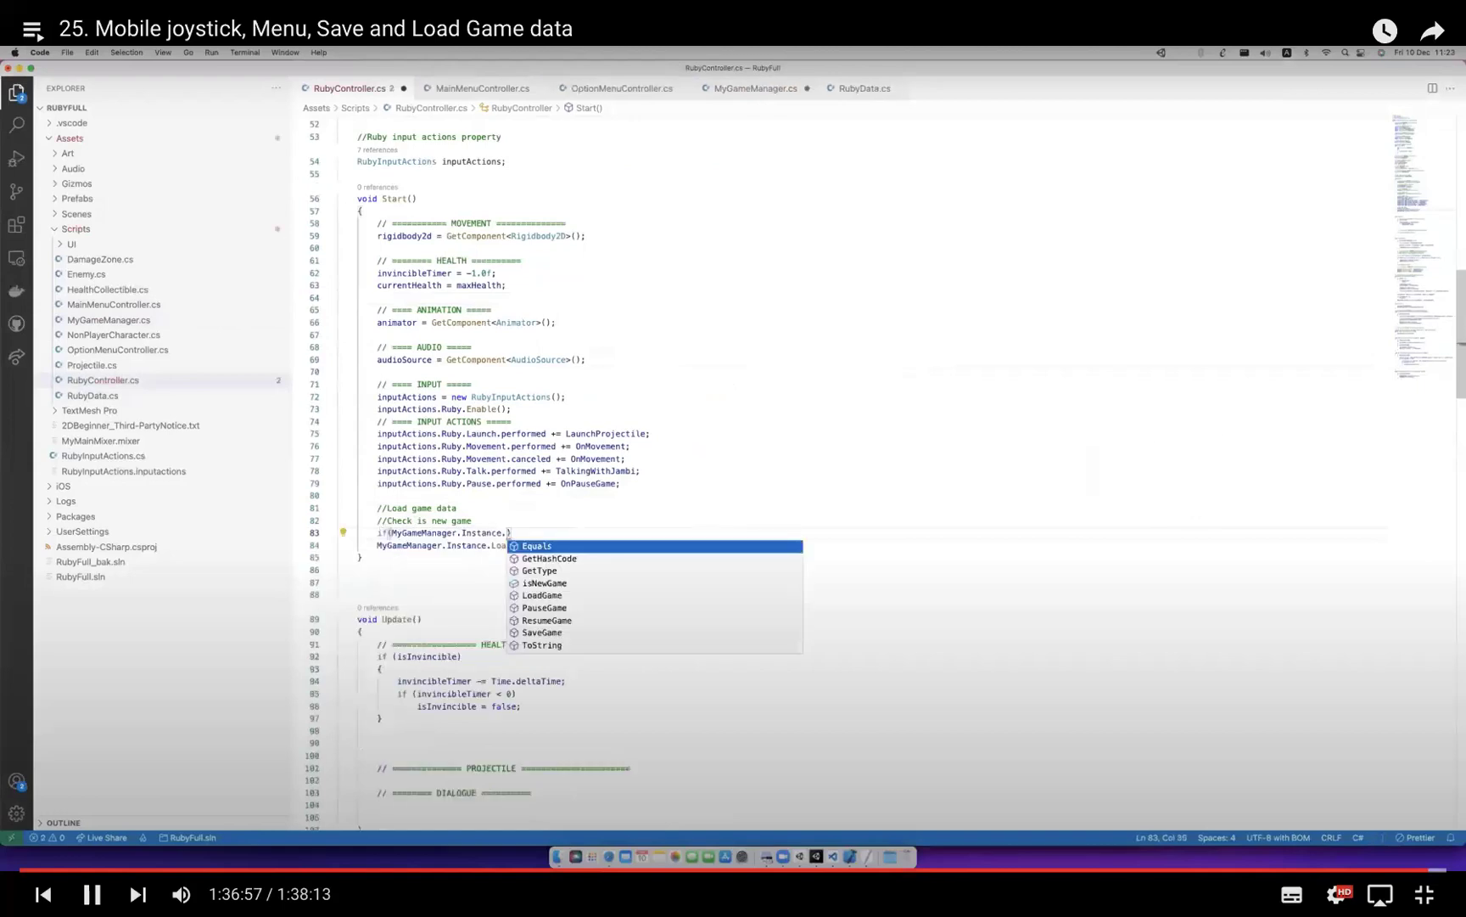
key(Right)
key(Right)
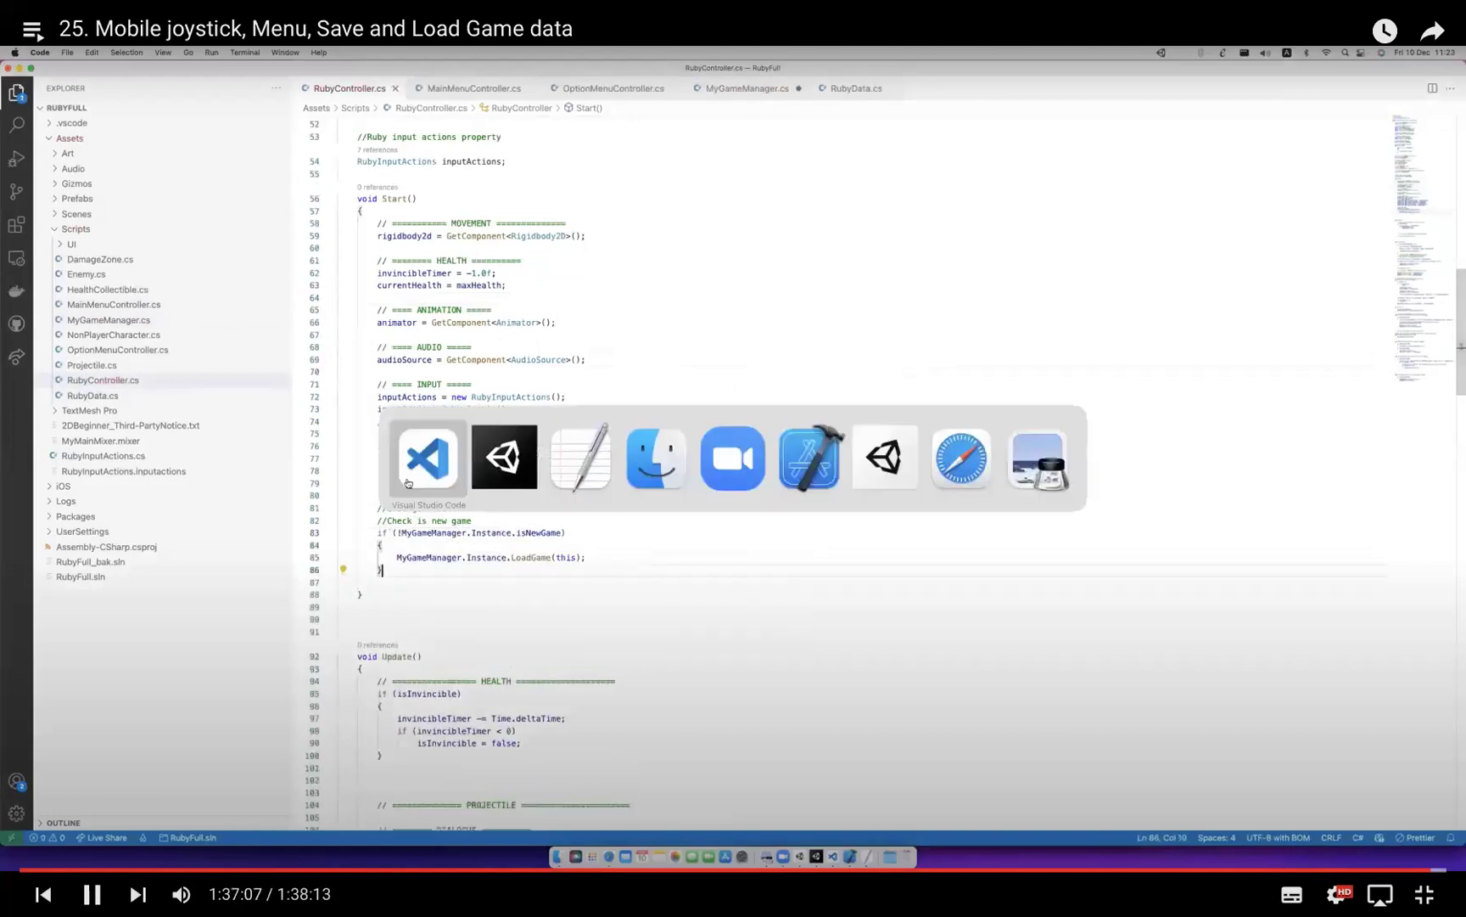
key(space)
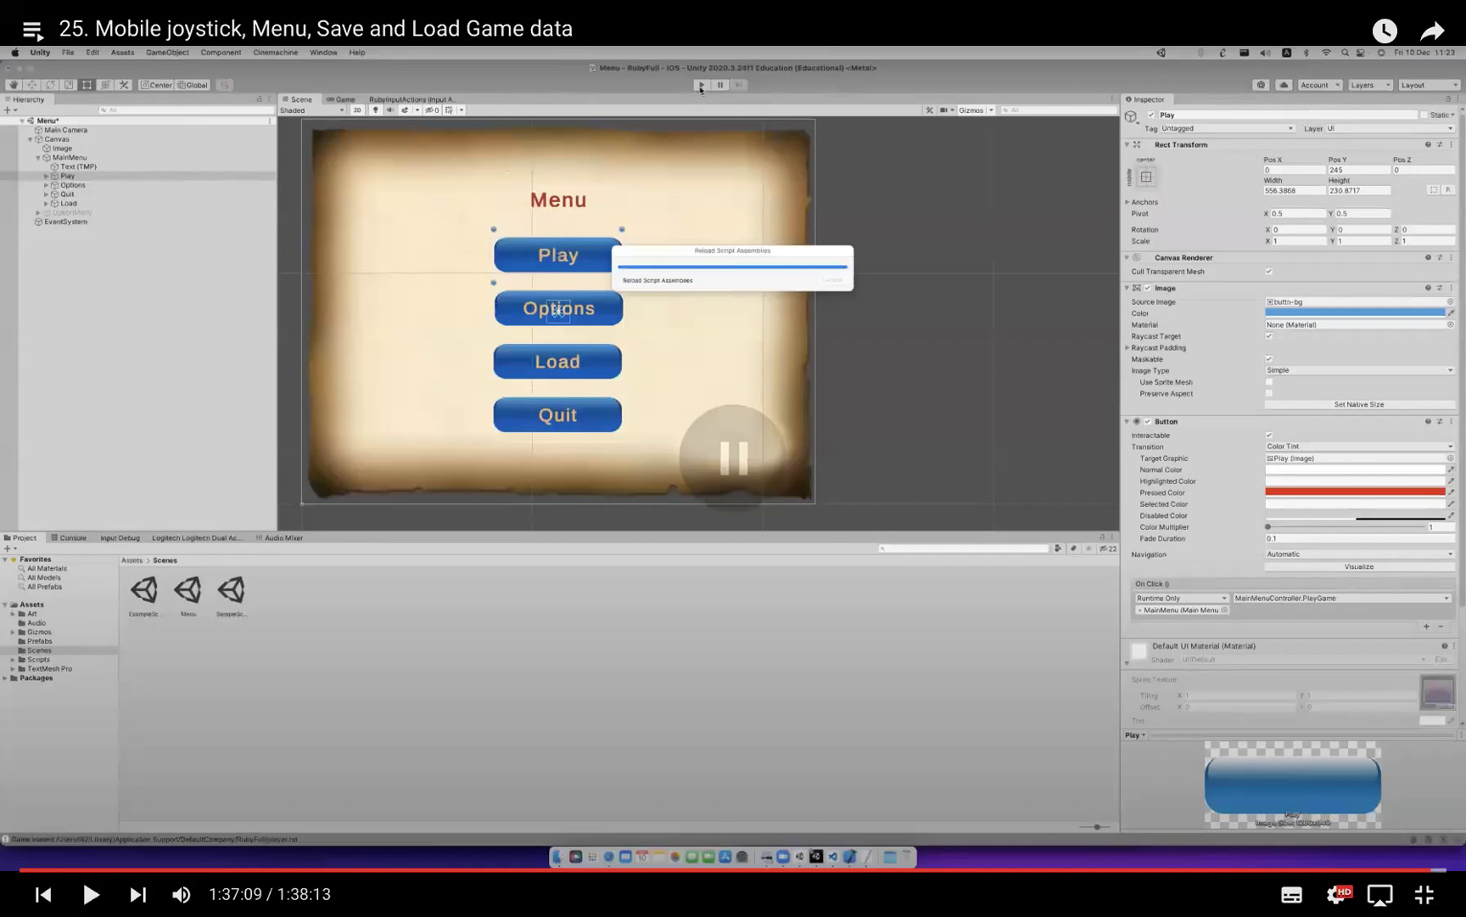
key(Left)
key(Left)
key(Right)
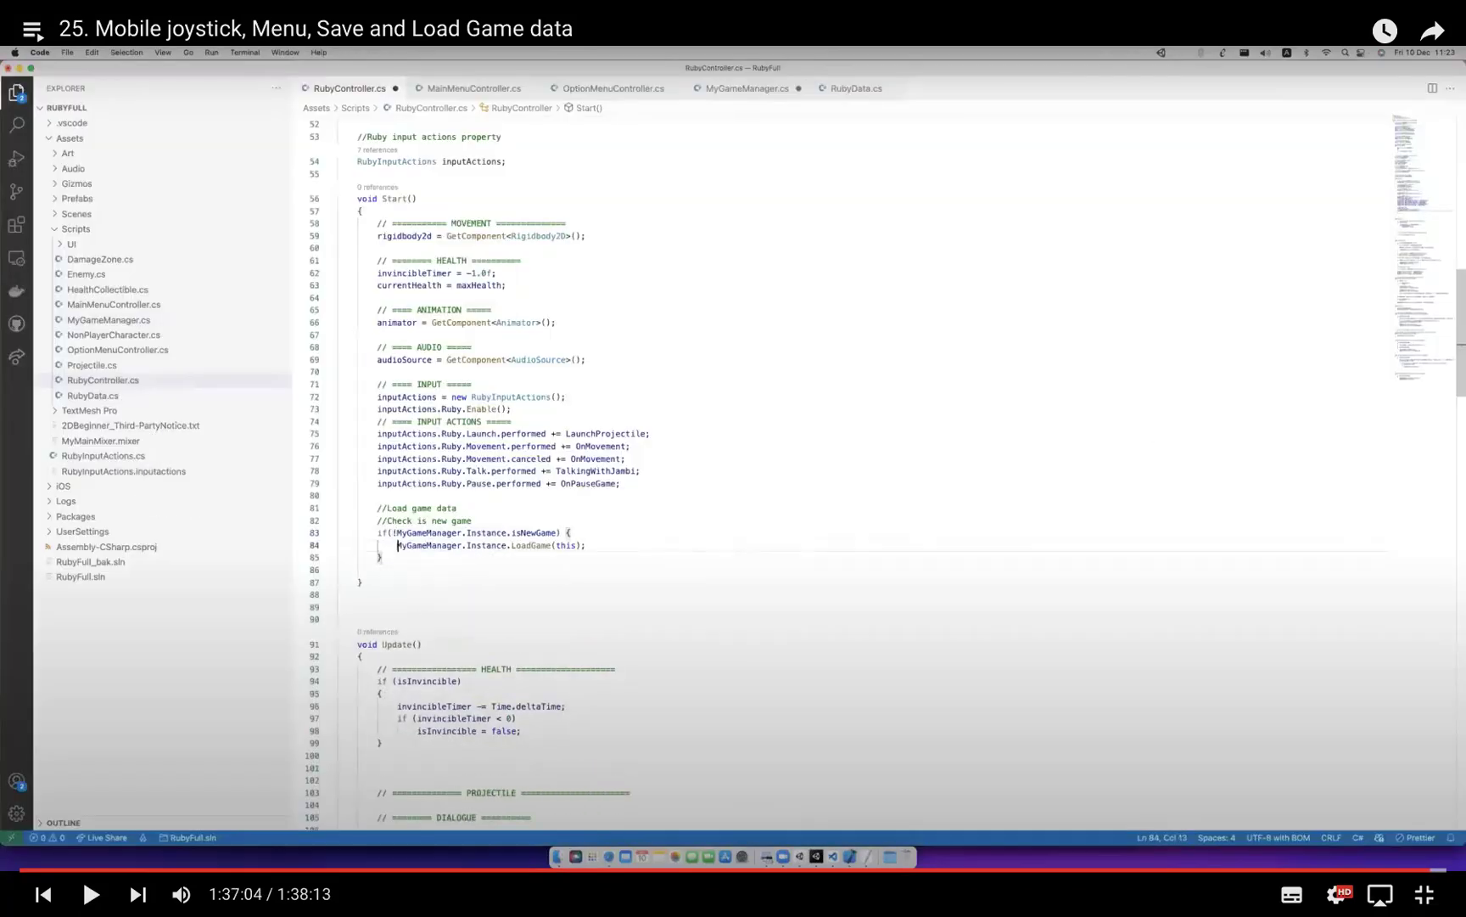
key(space)
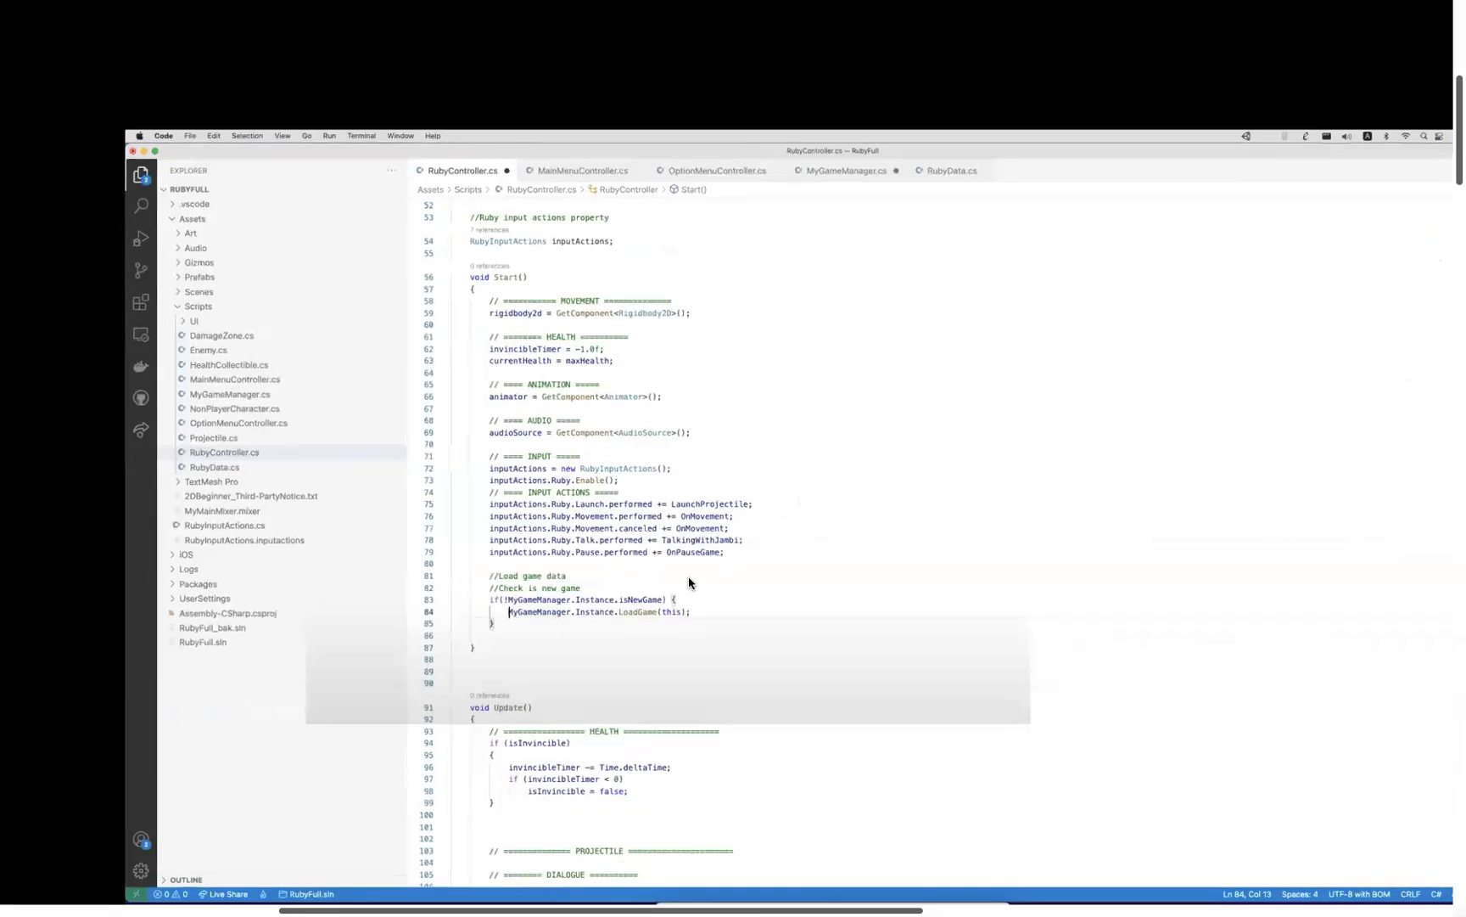
click(688, 582)
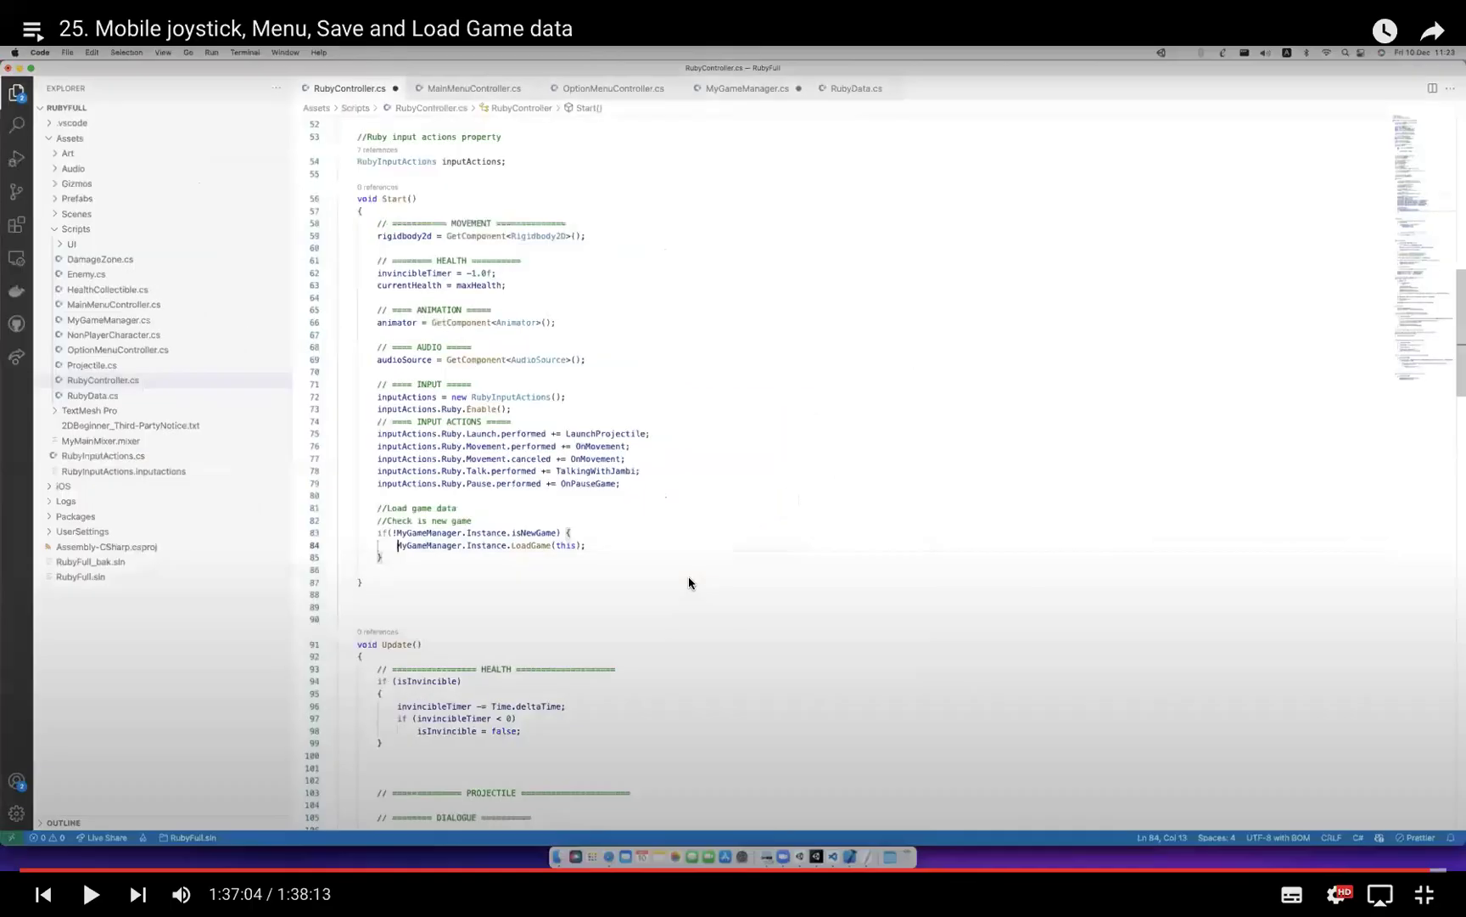
key(space)
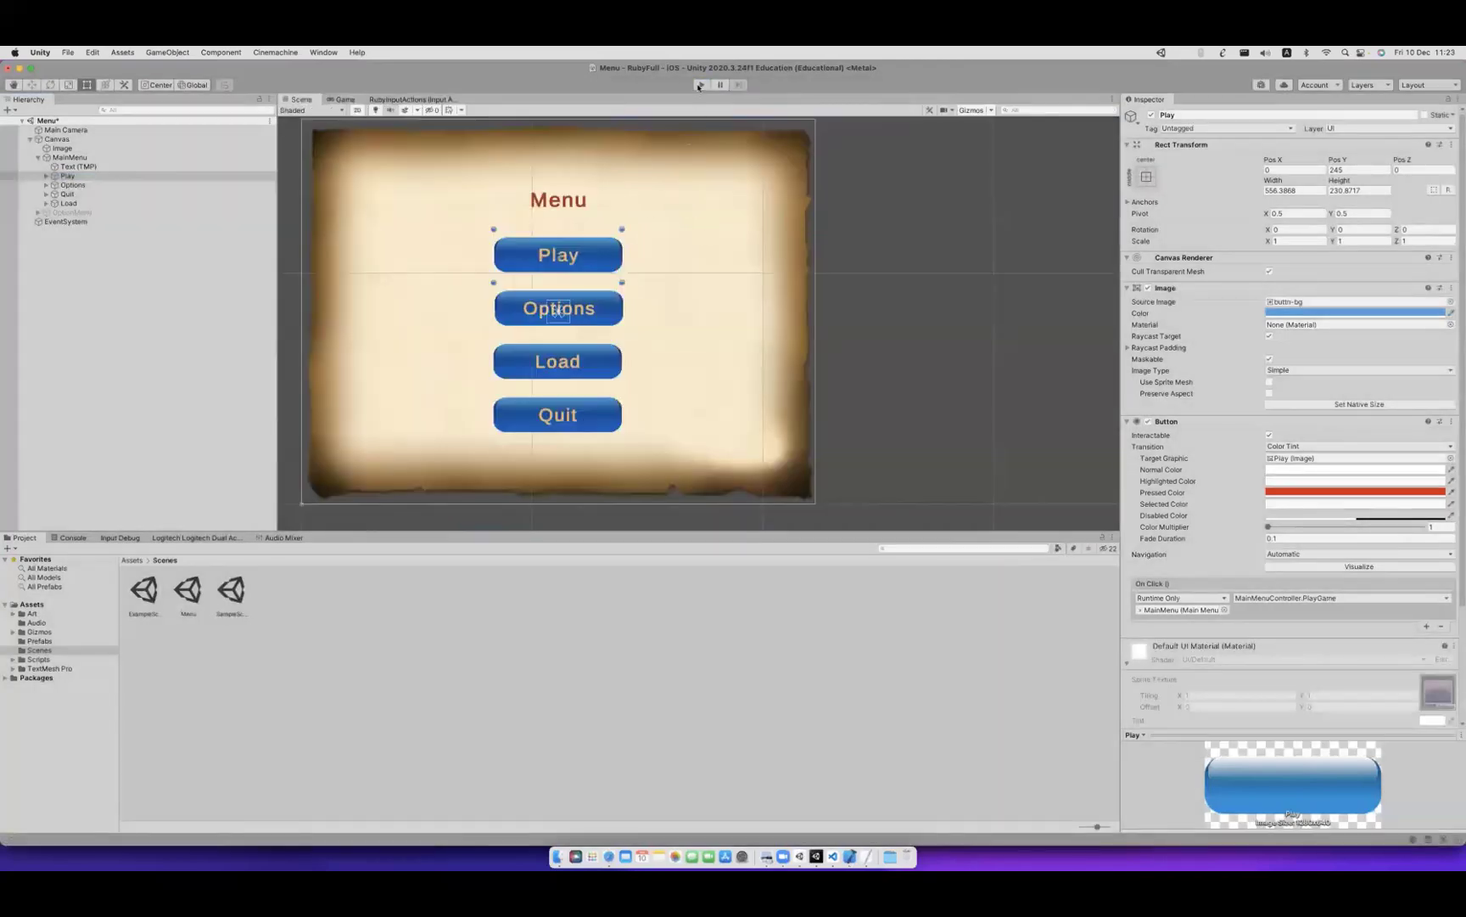
Run the Menu scene, start a fresh game with Play, then stop.
click(700, 86)
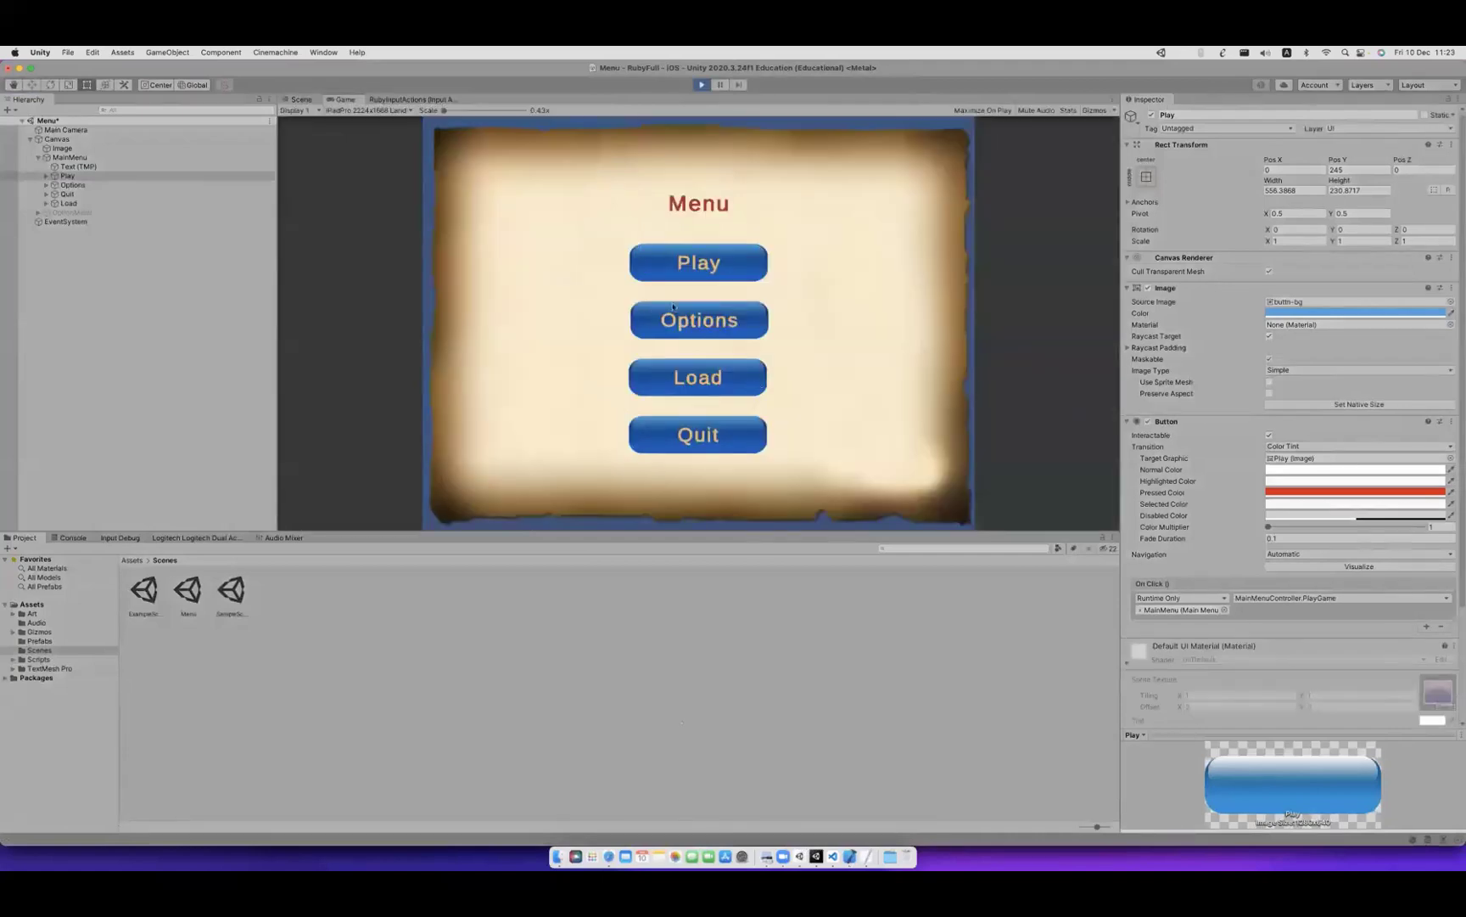
click(666, 272)
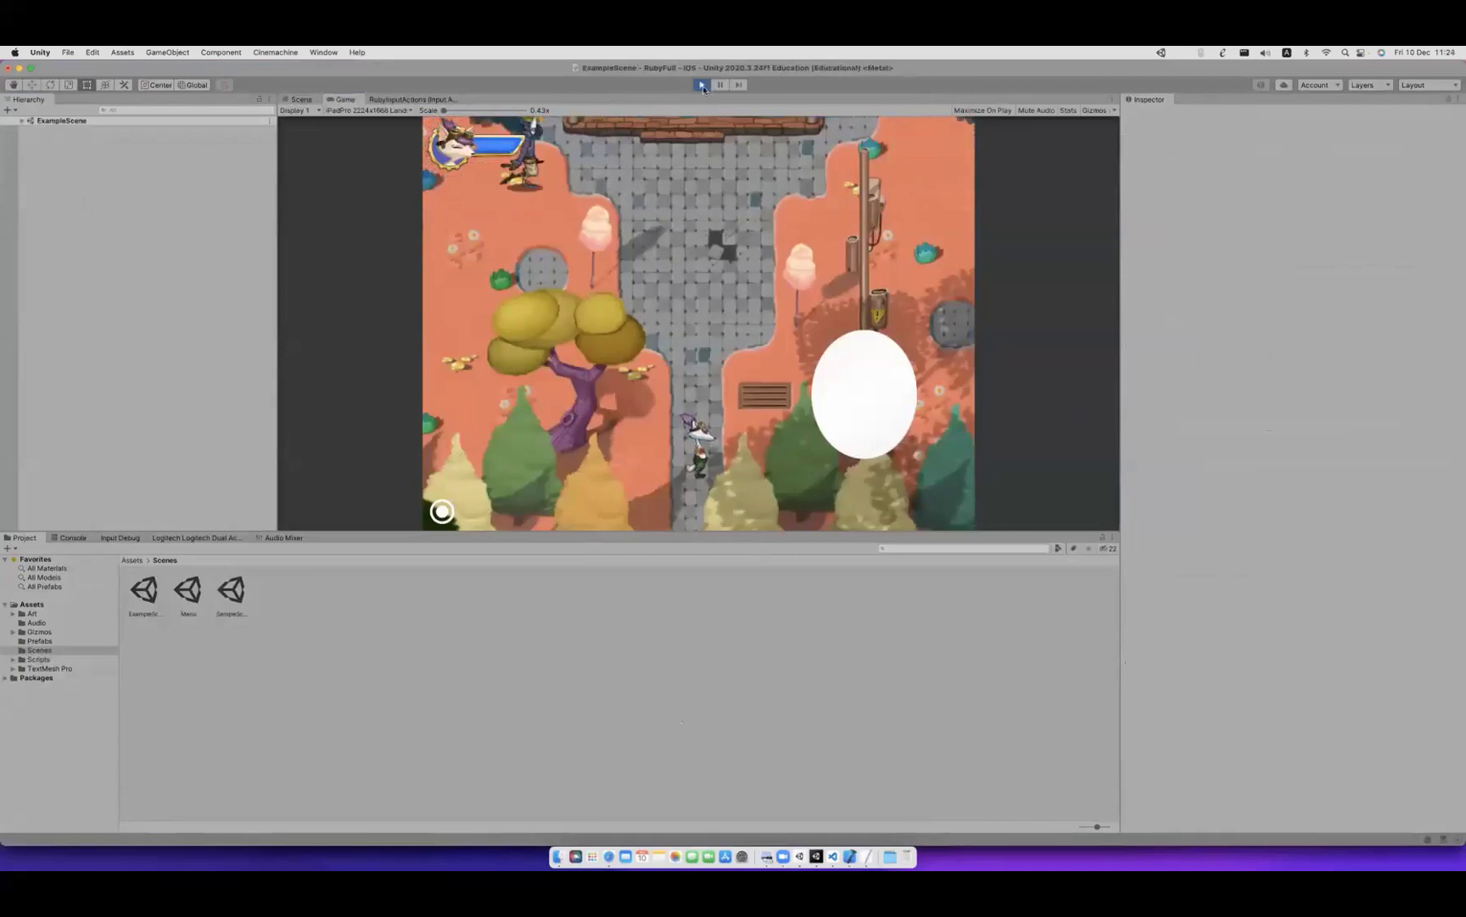
click(707, 85)
Run again and choose Load to resume Ruby at the saved position.
click(709, 85)
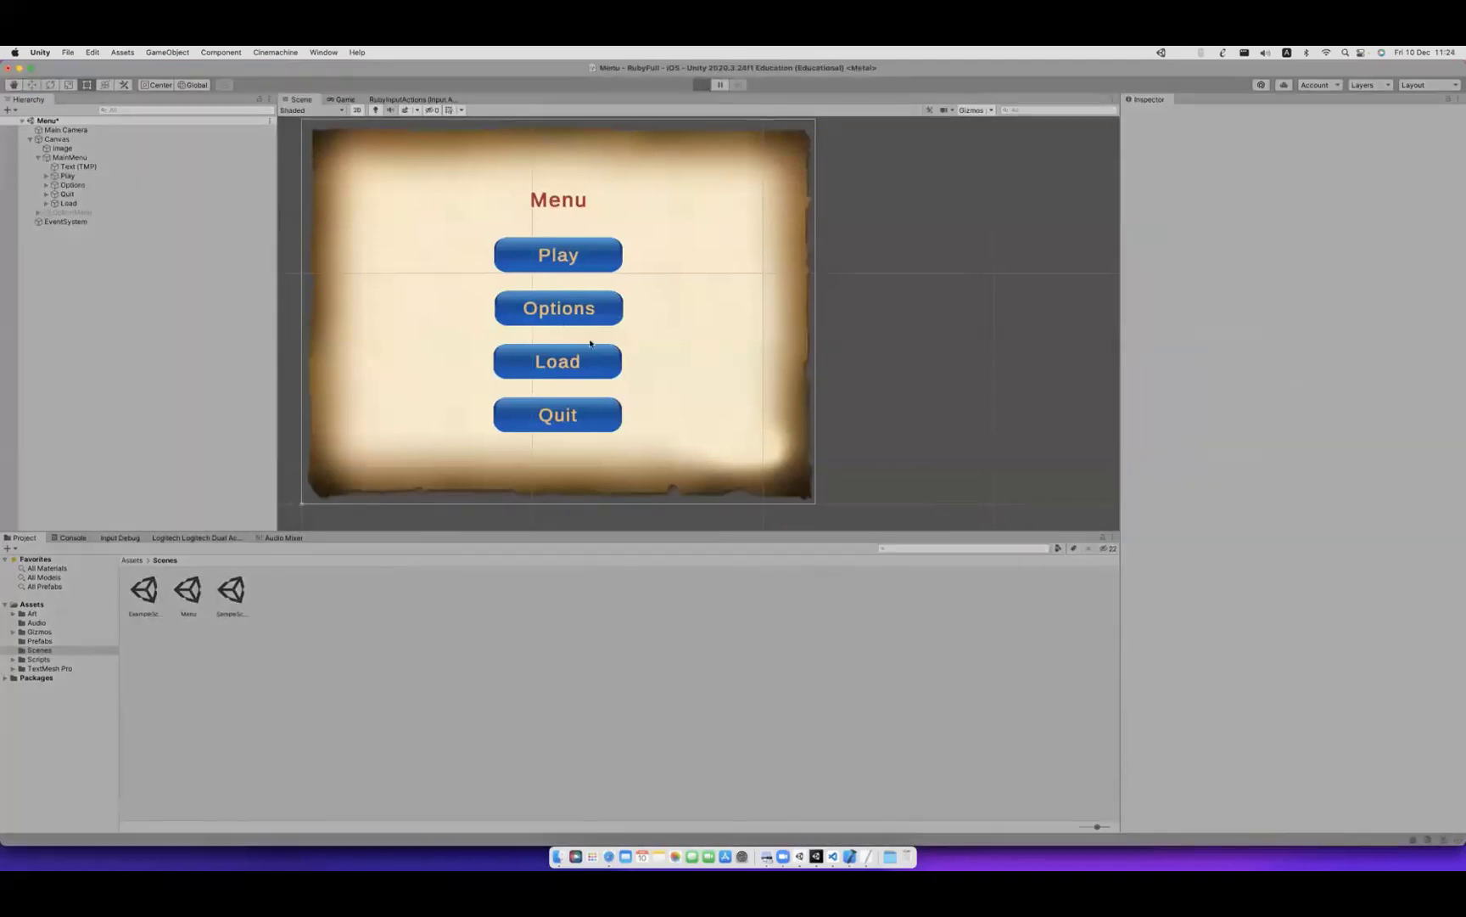
click(671, 385)
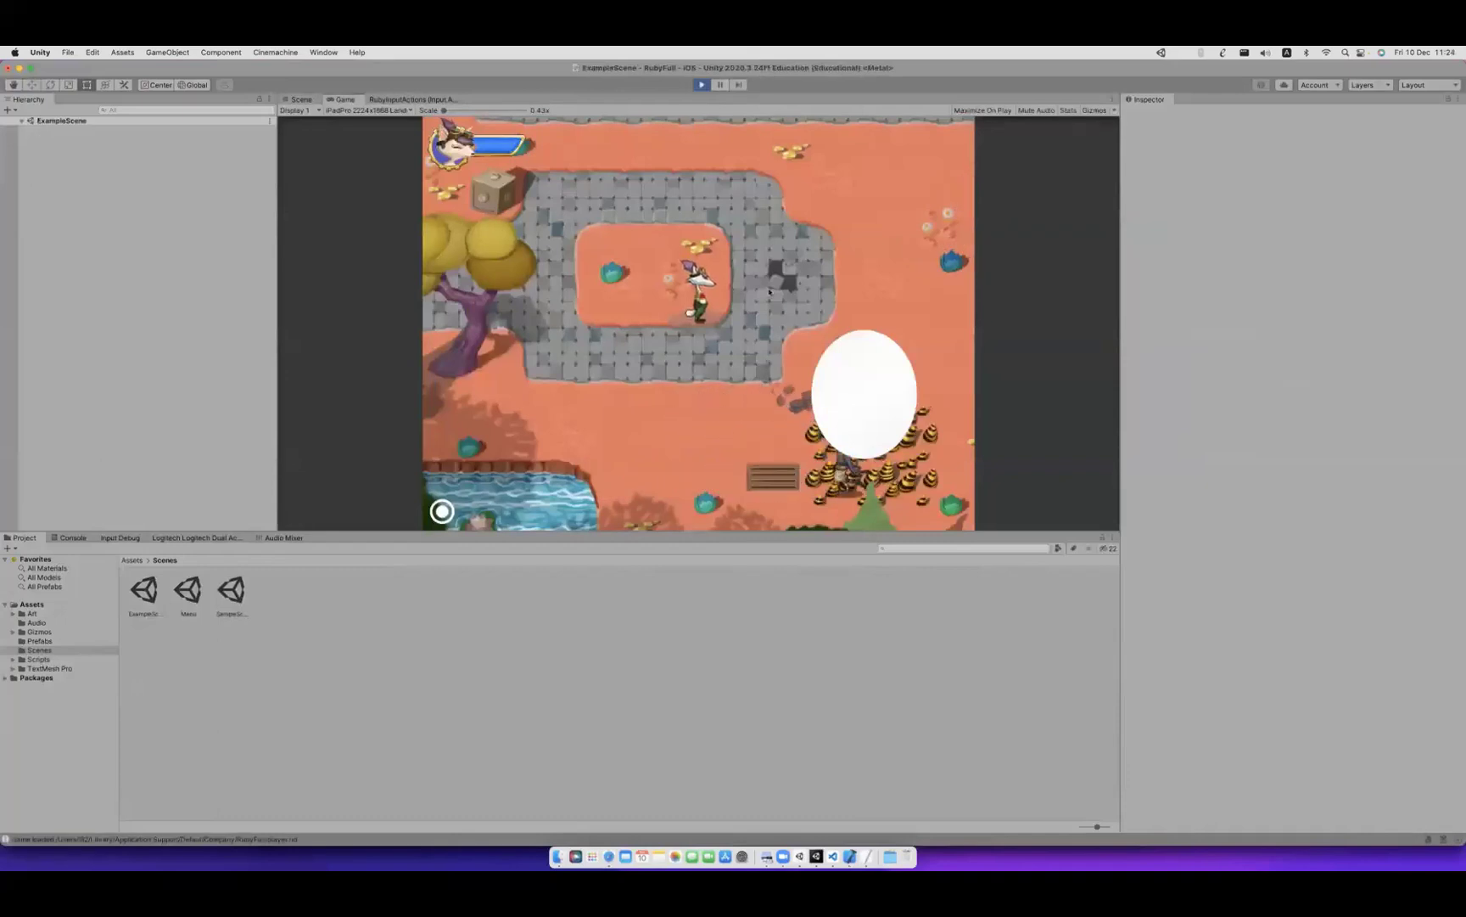
mouse_move(1074, 861)
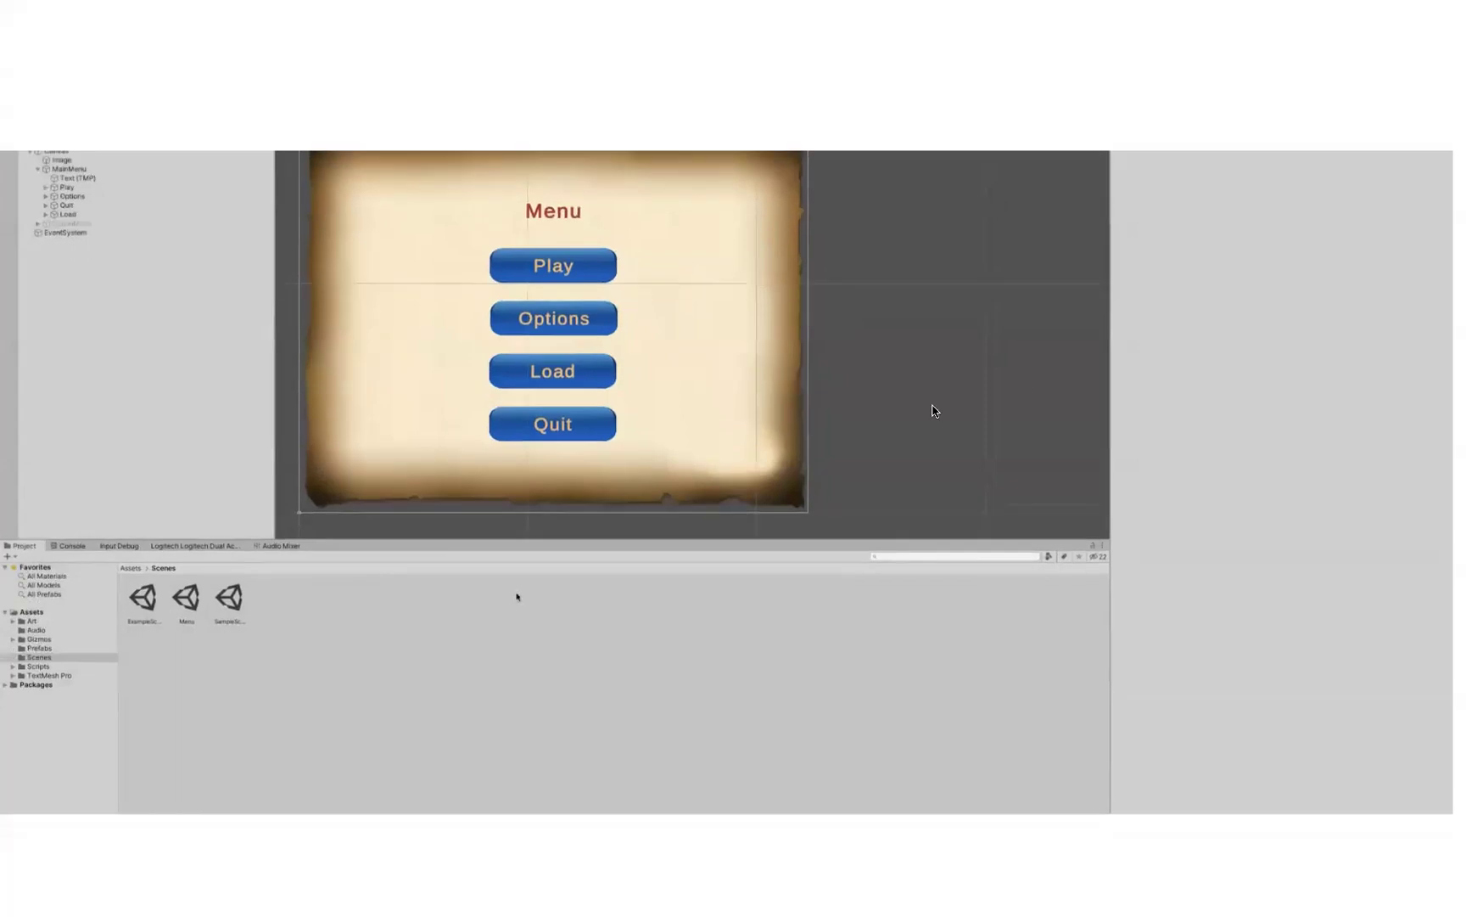
click(465, 576)
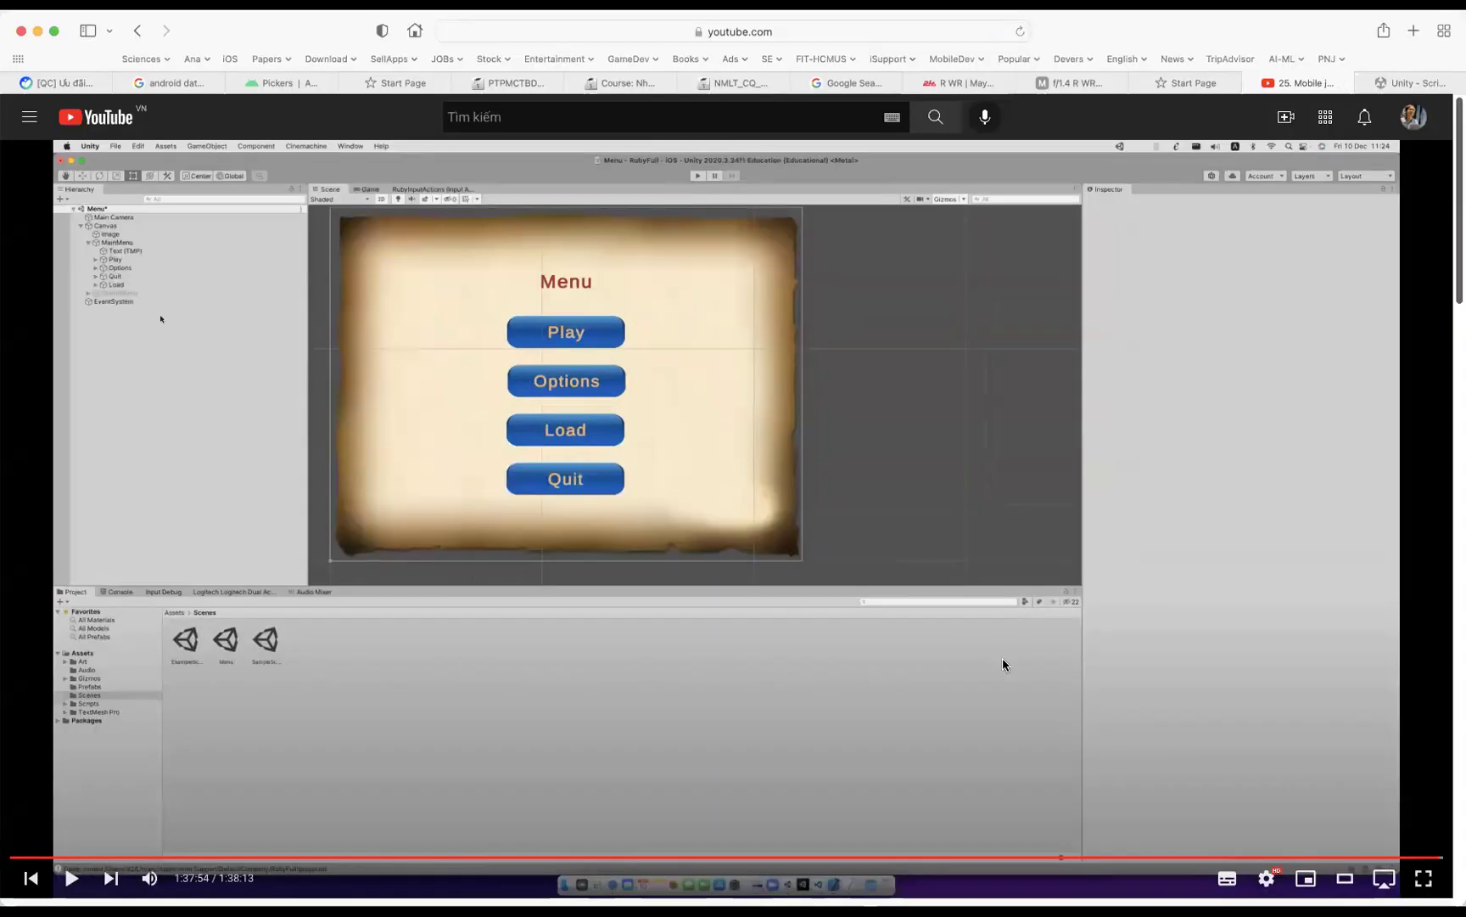